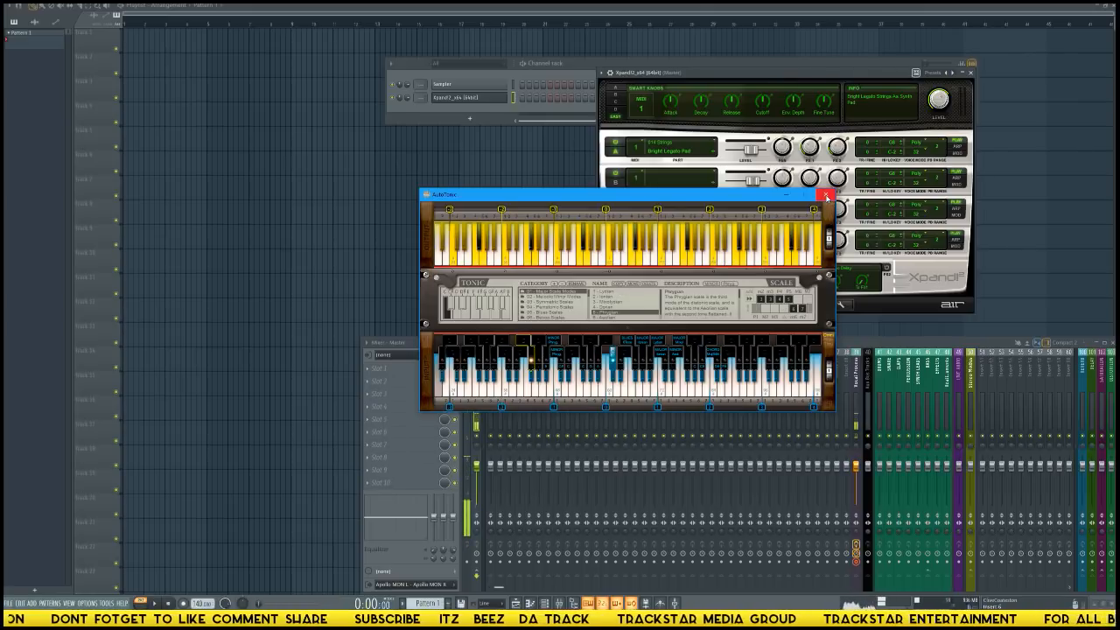
Set the project tempo to 90 BPM.
click(493, 112)
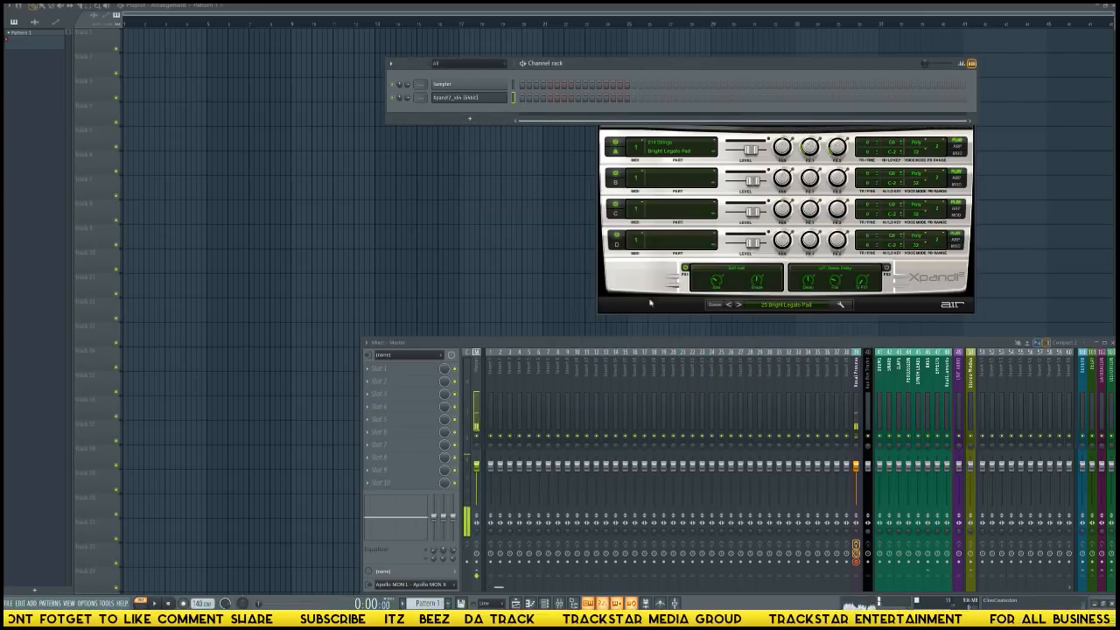
right_click(202, 603)
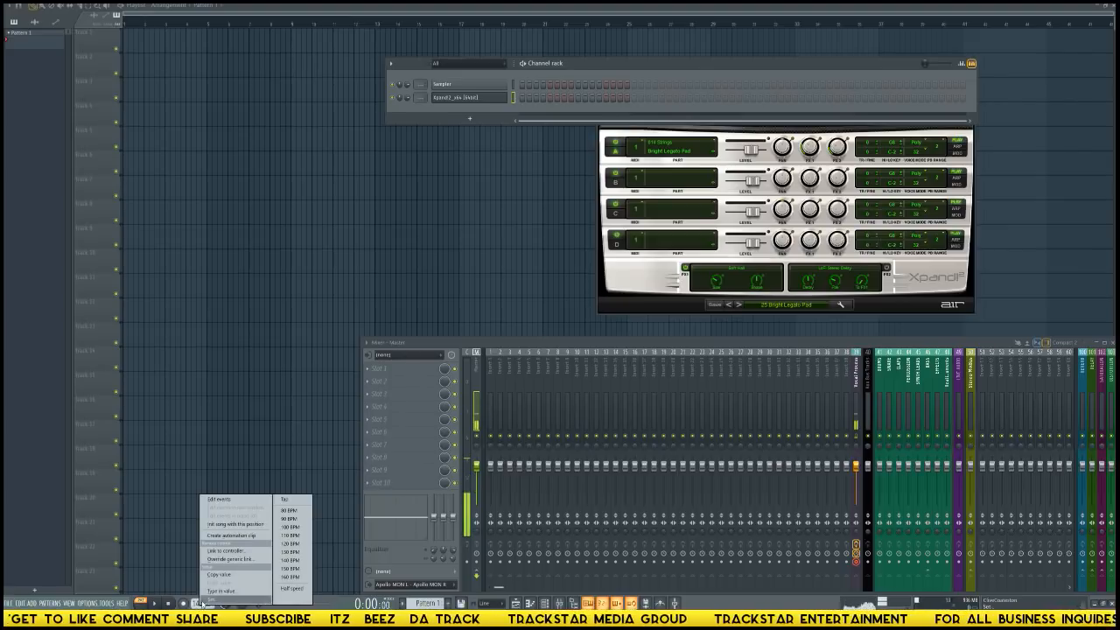
click(285, 522)
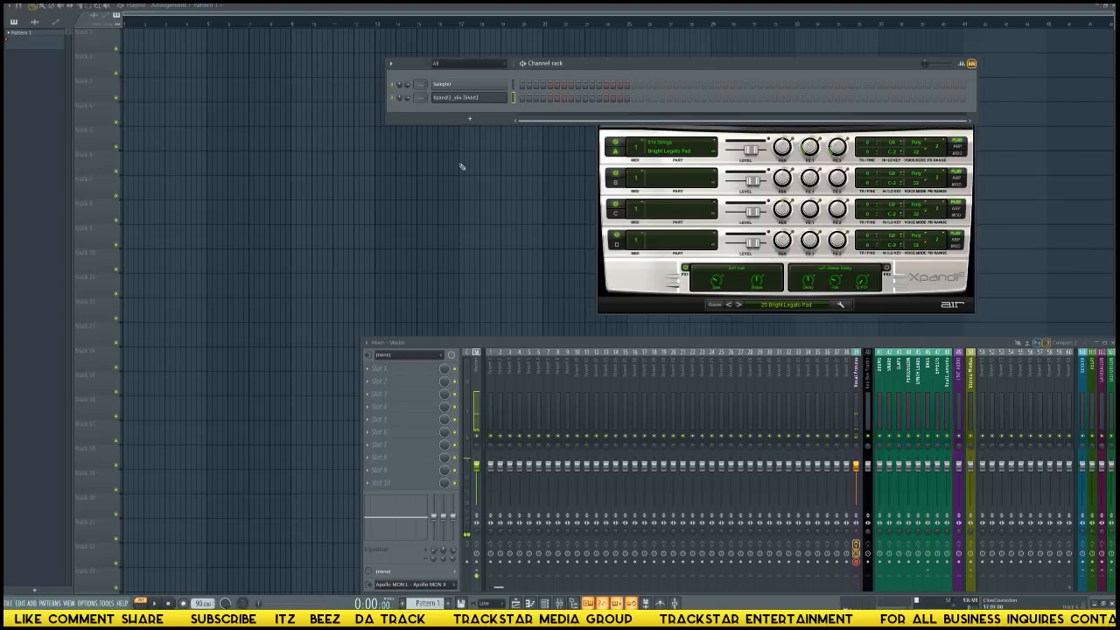
Open the piano roll for the Xpand!2 channel.
right_click(476, 98)
click(520, 101)
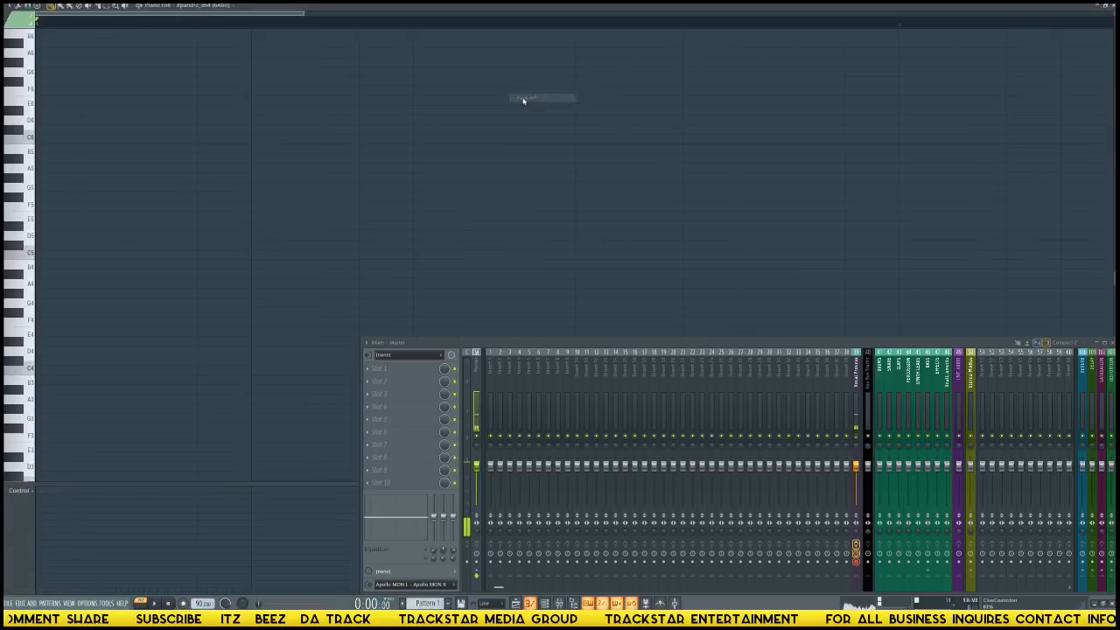
scroll(555, 23, down, 5)
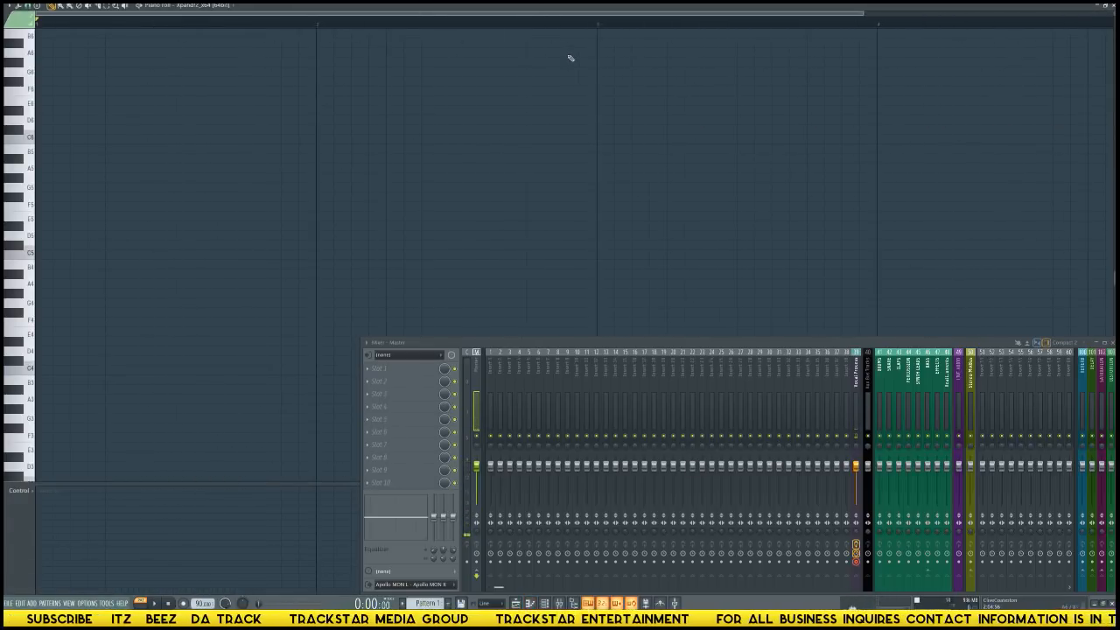
key(space)
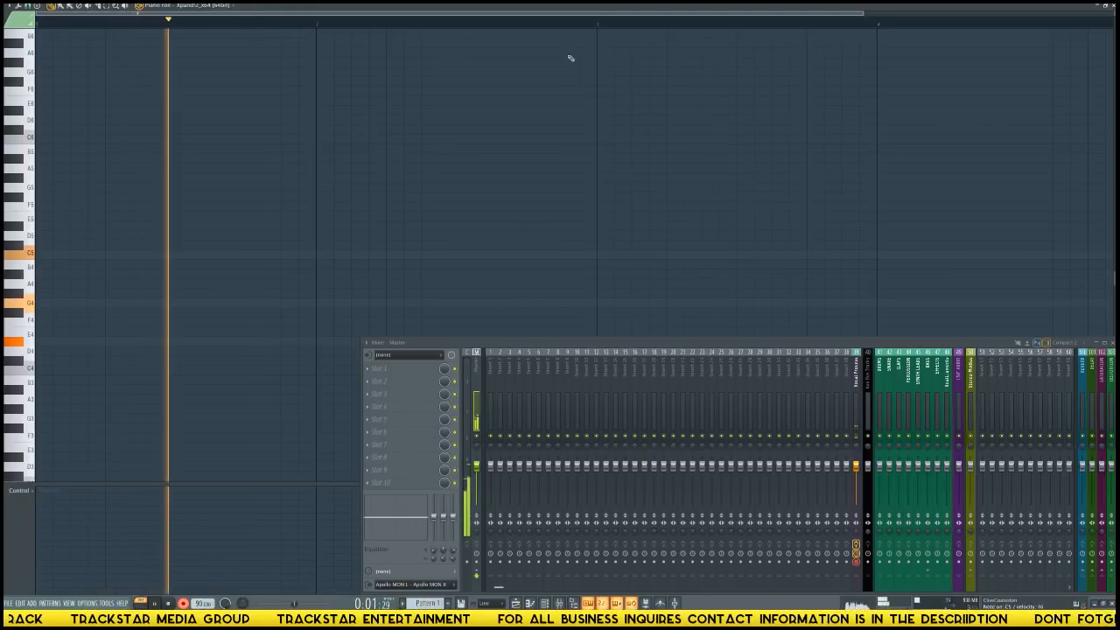
key(space)
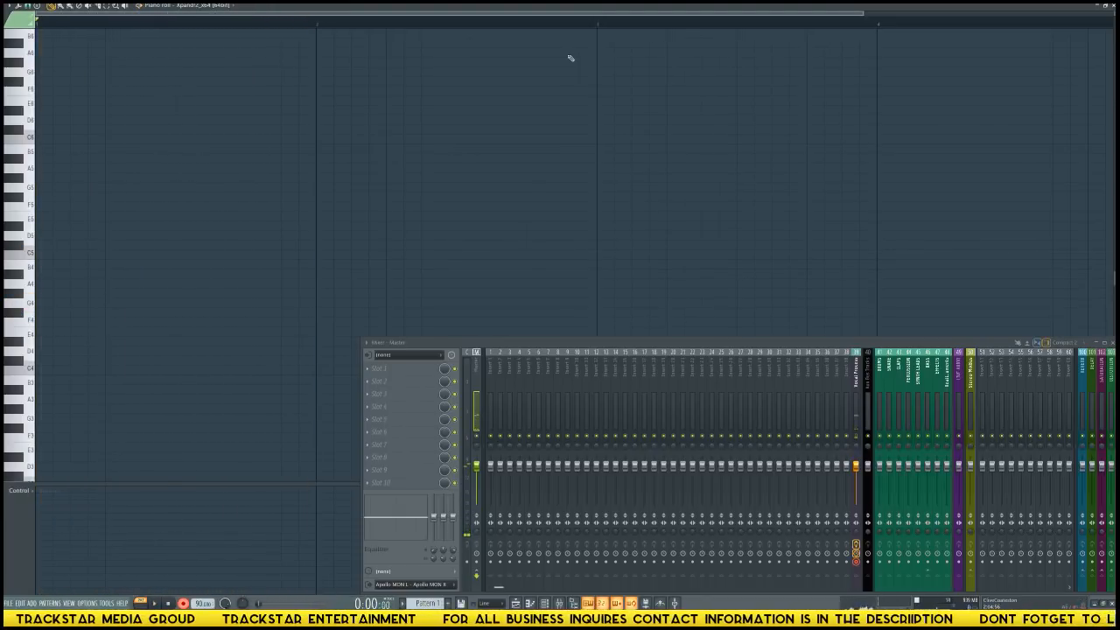
scroll(470, 182, up, 4)
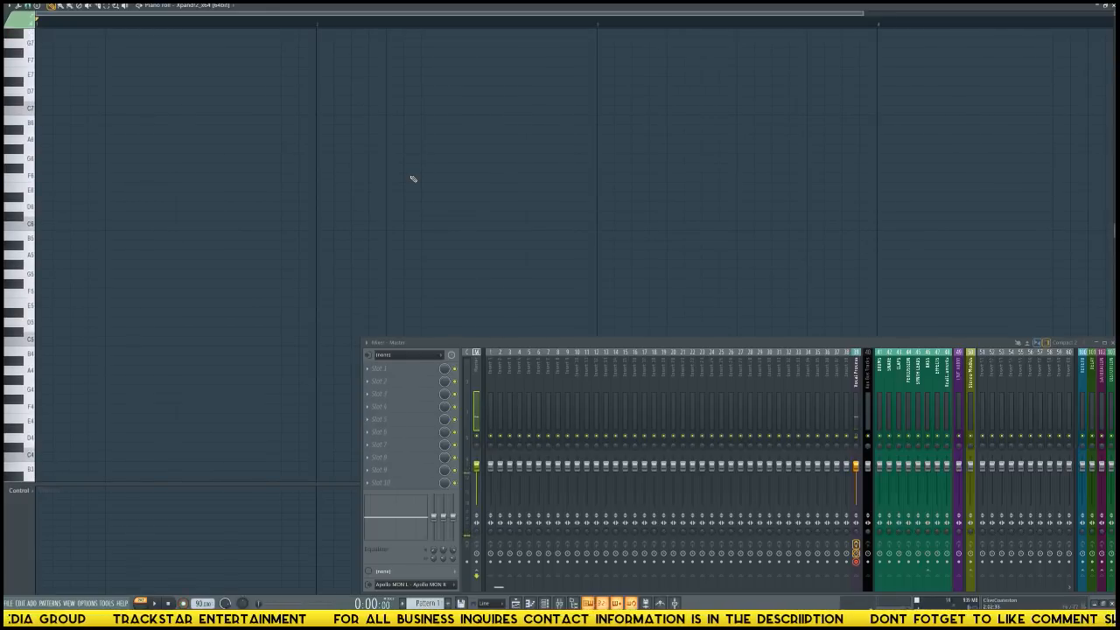
key(space)
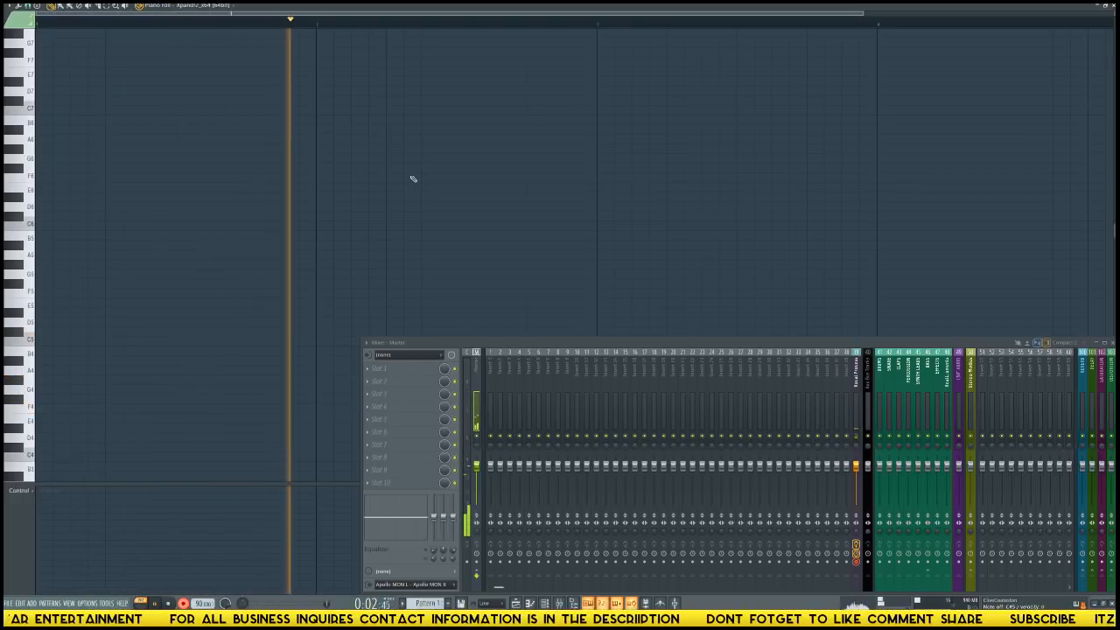
key(space)
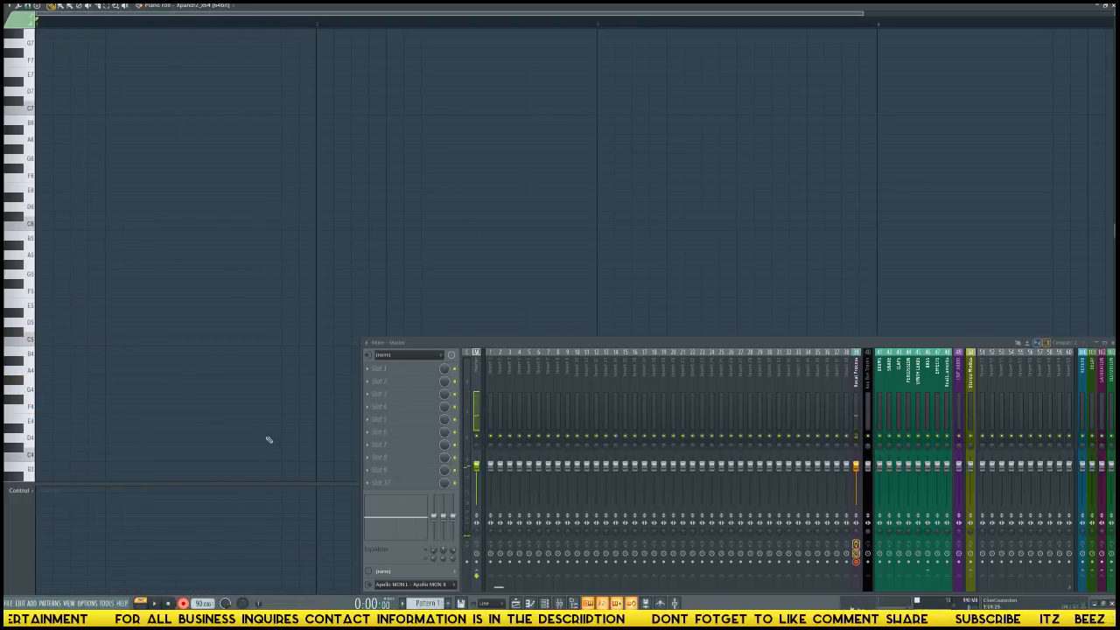
Record with the Everything option, playing the chords F4–G#4–C5 and F4–G#4–C#5 in bar 1.
key(r)
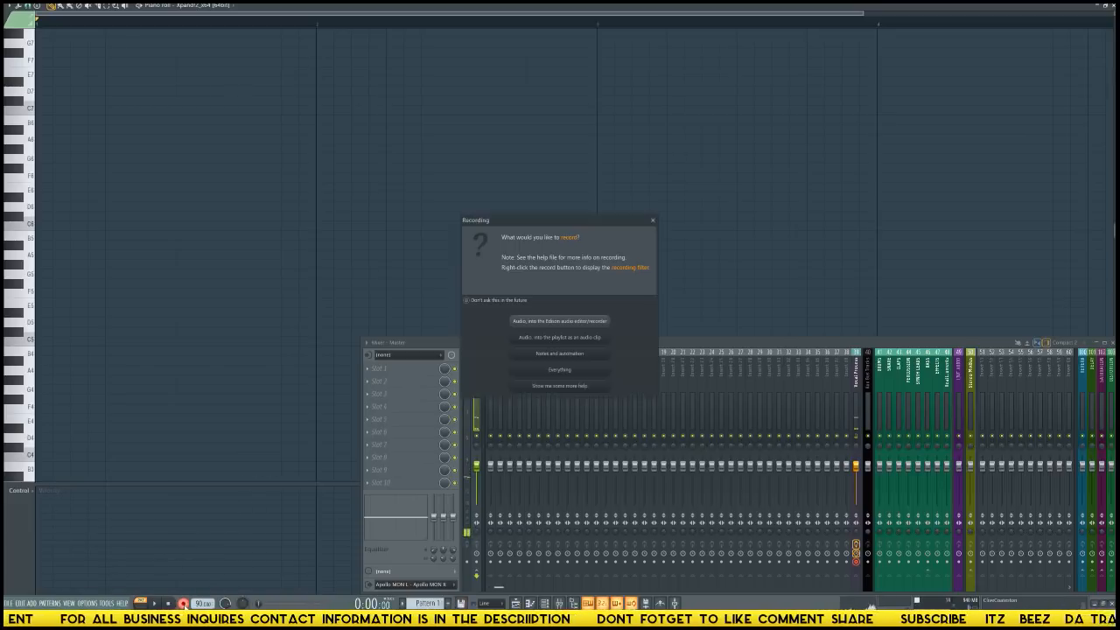
click(558, 370)
key(space)
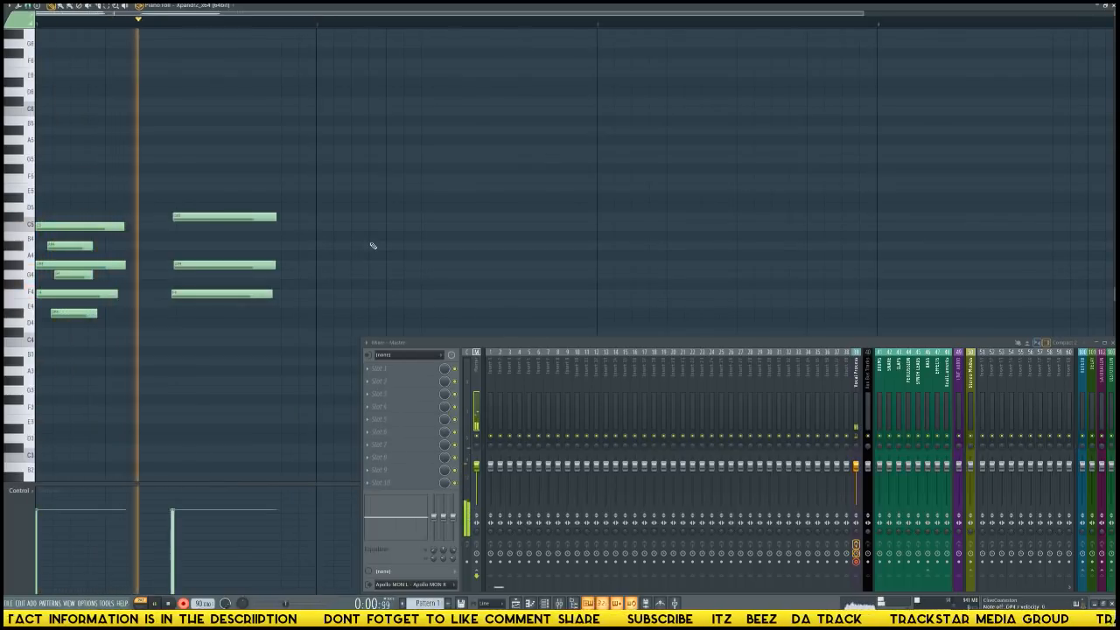
key(space)
Remove the stray A#4, G4 and D#4 notes overlapping the first chord.
key(ctrl+z)
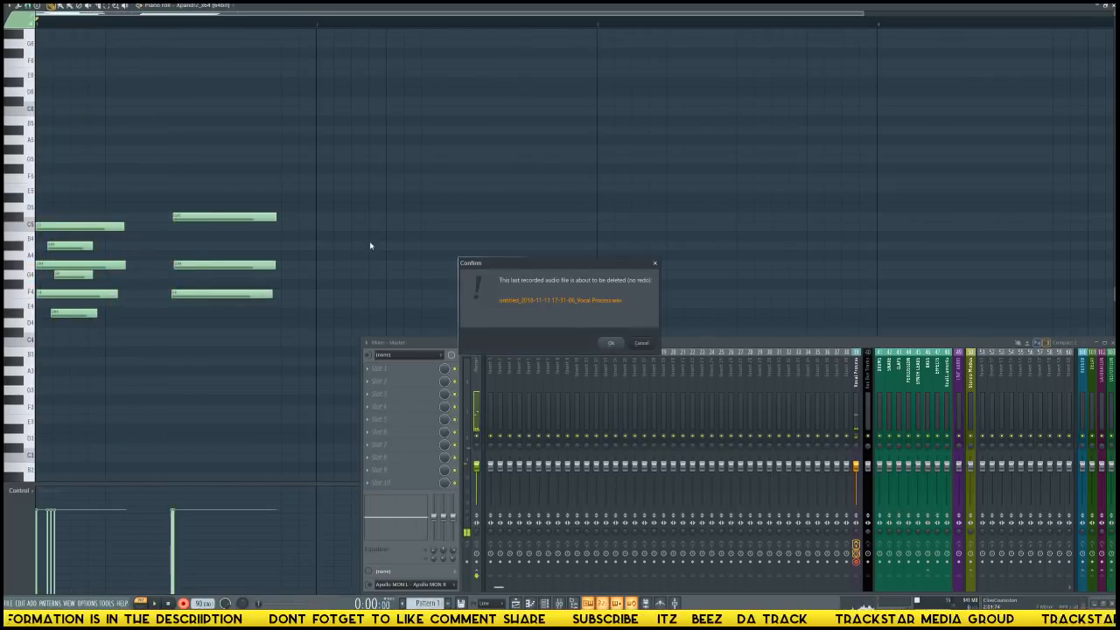
key(Escape)
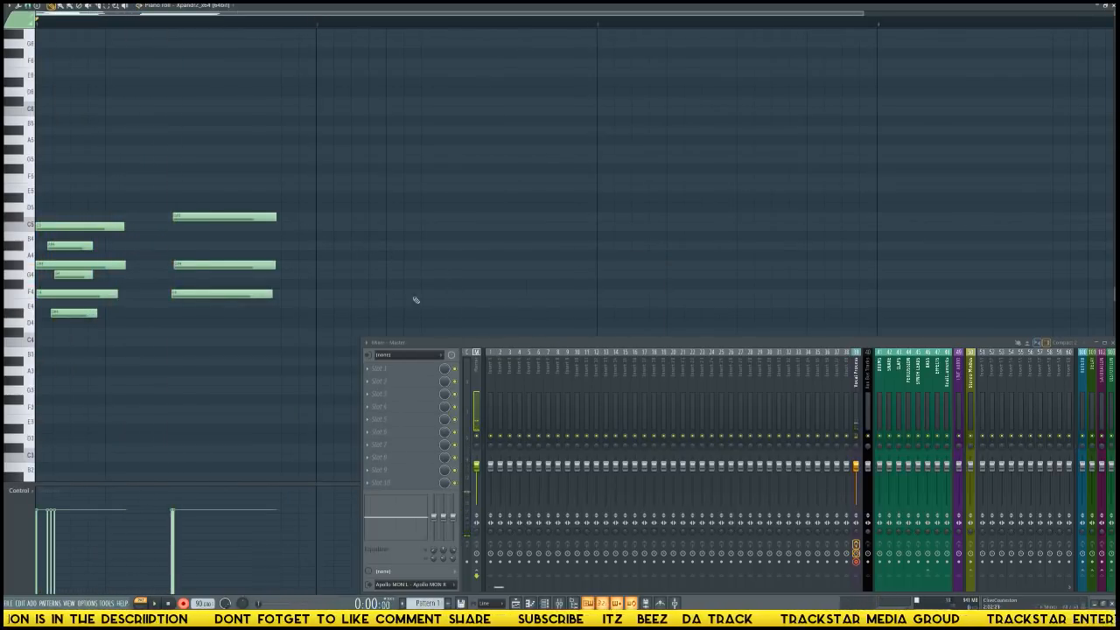
right_click(74, 314)
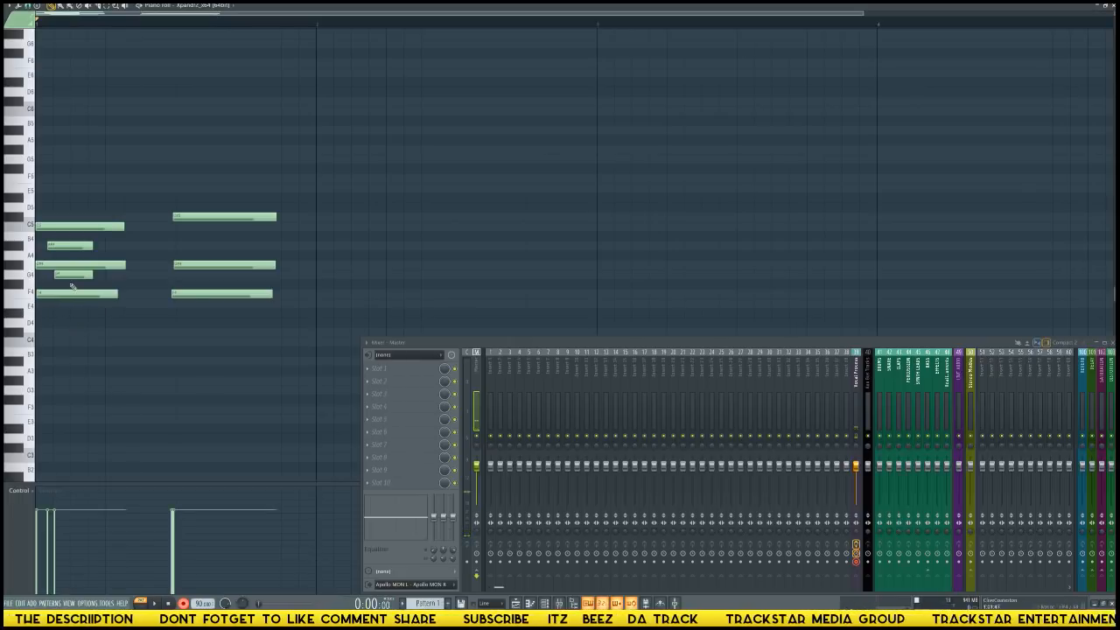
key(ctrl+z)
key(ctrl+z)
key(Return)
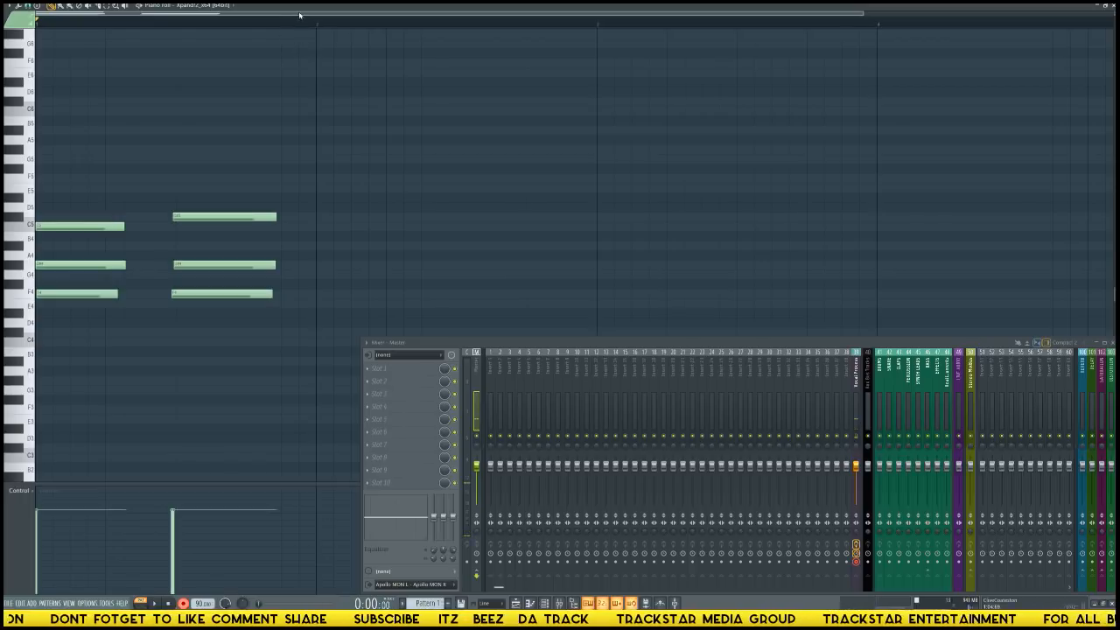
Record two more chords in bar 2: D#4–G4–A#4 and D#4–G4–C5.
scroll(301, 16, up, 3)
scroll(300, 21, down, 4)
scroll(294, 30, up, 1)
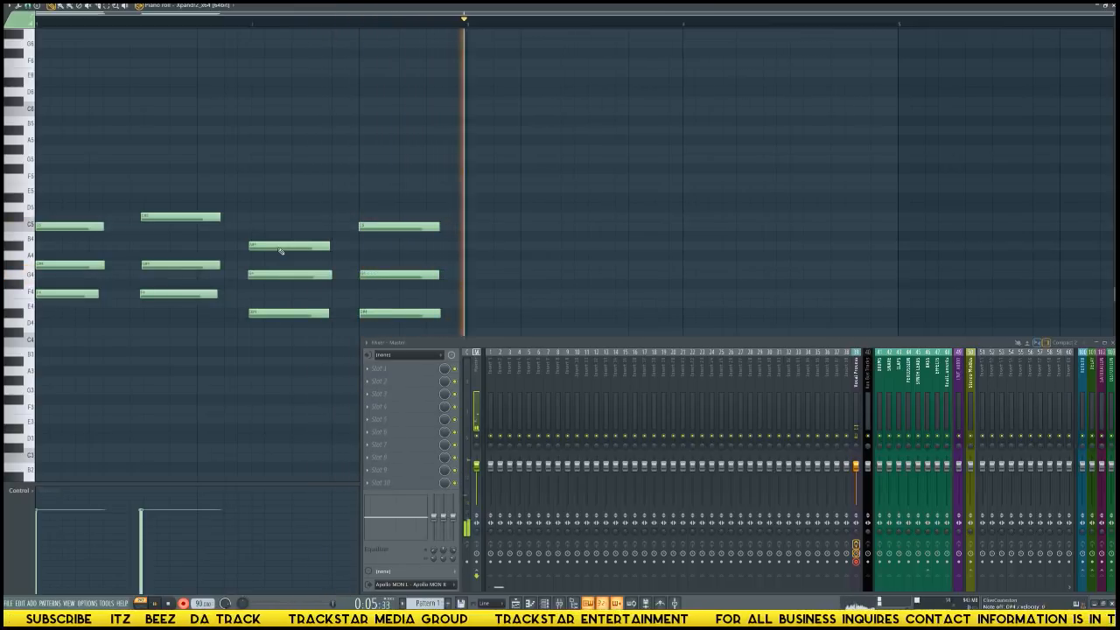
key(space)
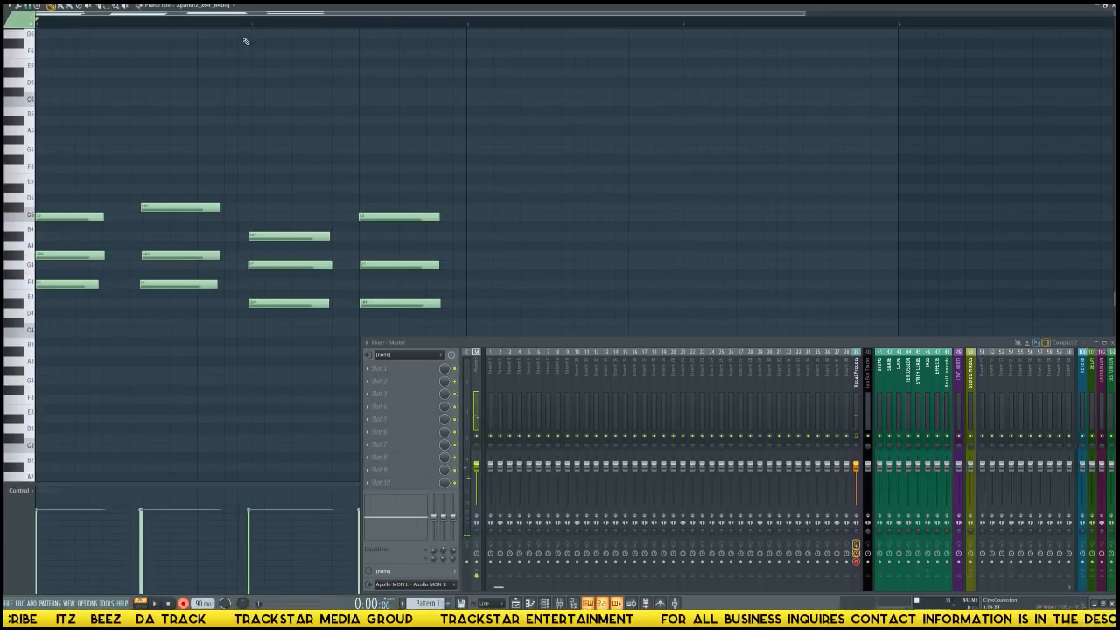
Play the pattern back and lengthen the first chord's three notes to match the length of the second chord.
scroll(253, 29, down, 1)
scroll(253, 30, down, 1)
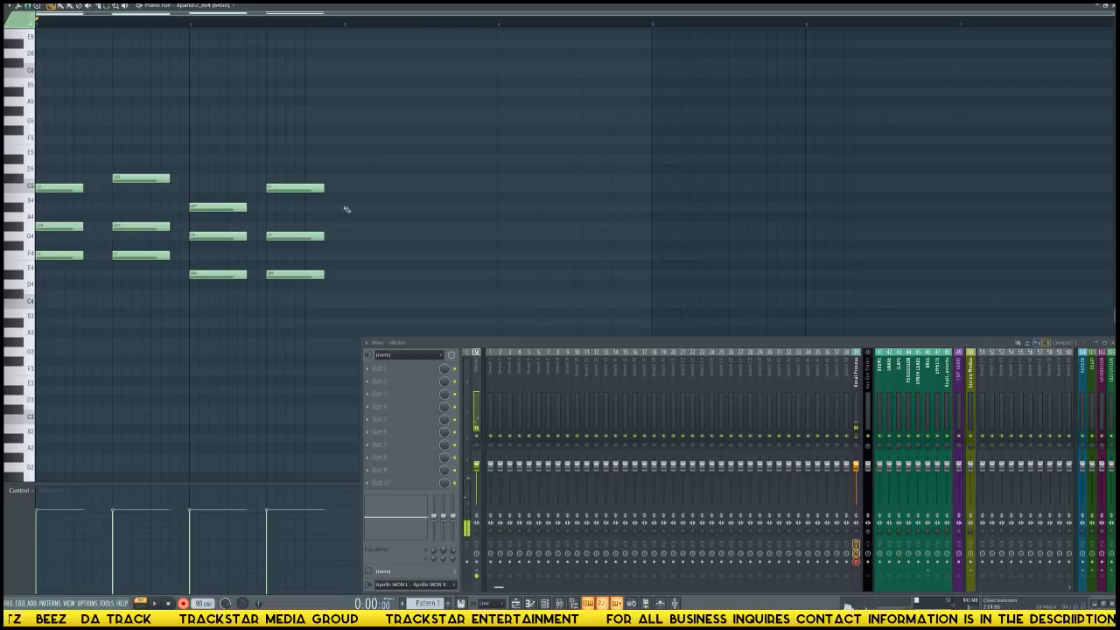
drag(73, 181, 97, 282)
key(space)
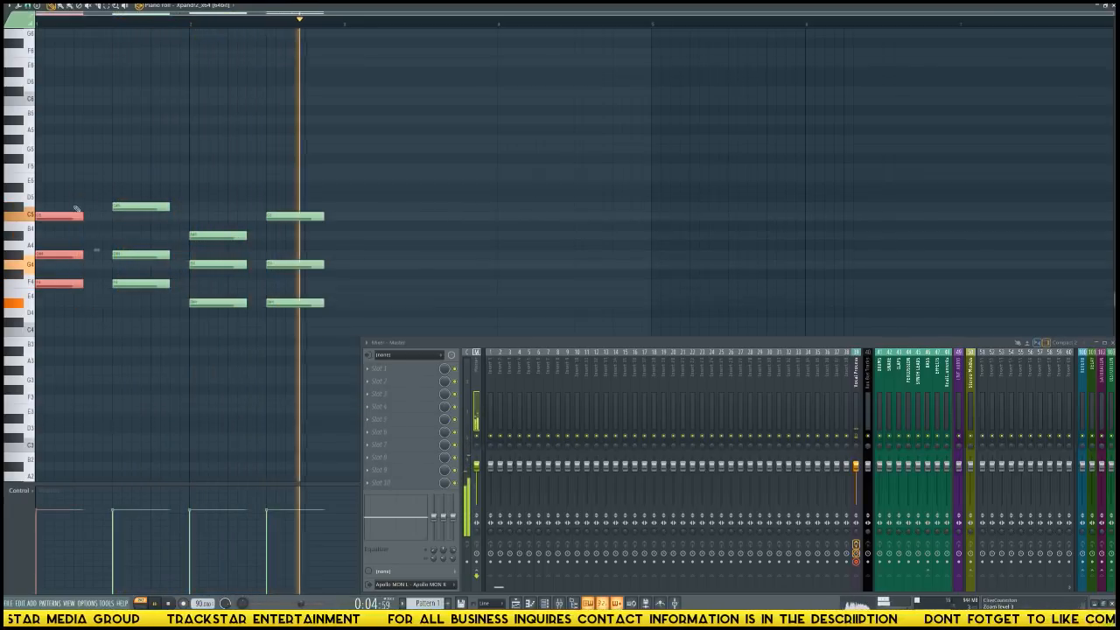
drag(85, 217, 93, 217)
key(space)
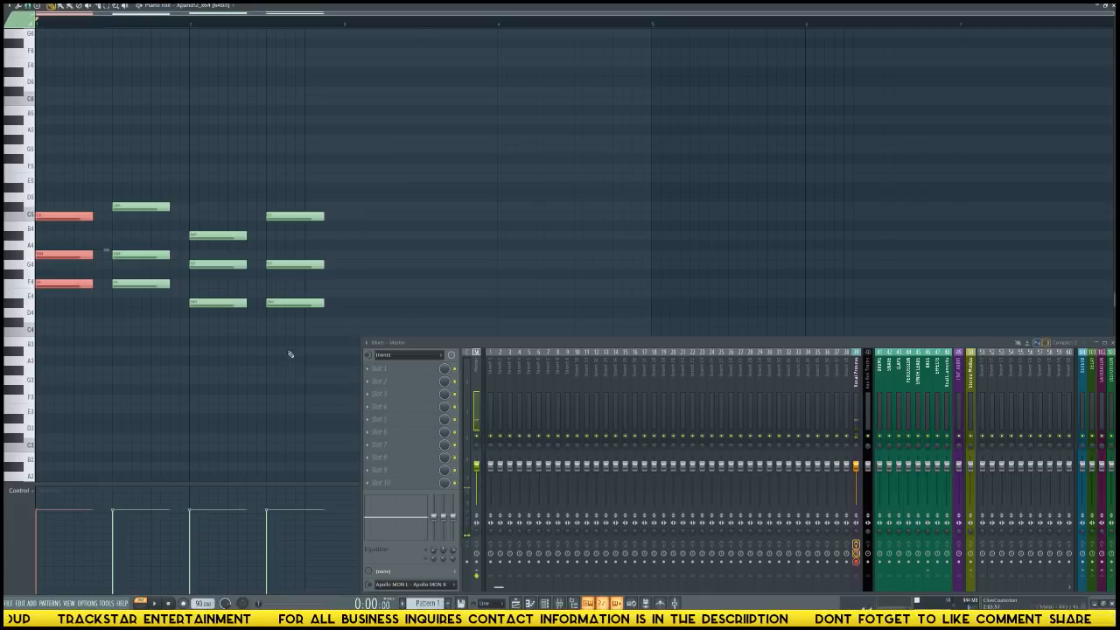
Duplicate the four-chord progression into bars 3 and 4, close the mixer and play the pattern back.
drag(331, 377, 89, 137)
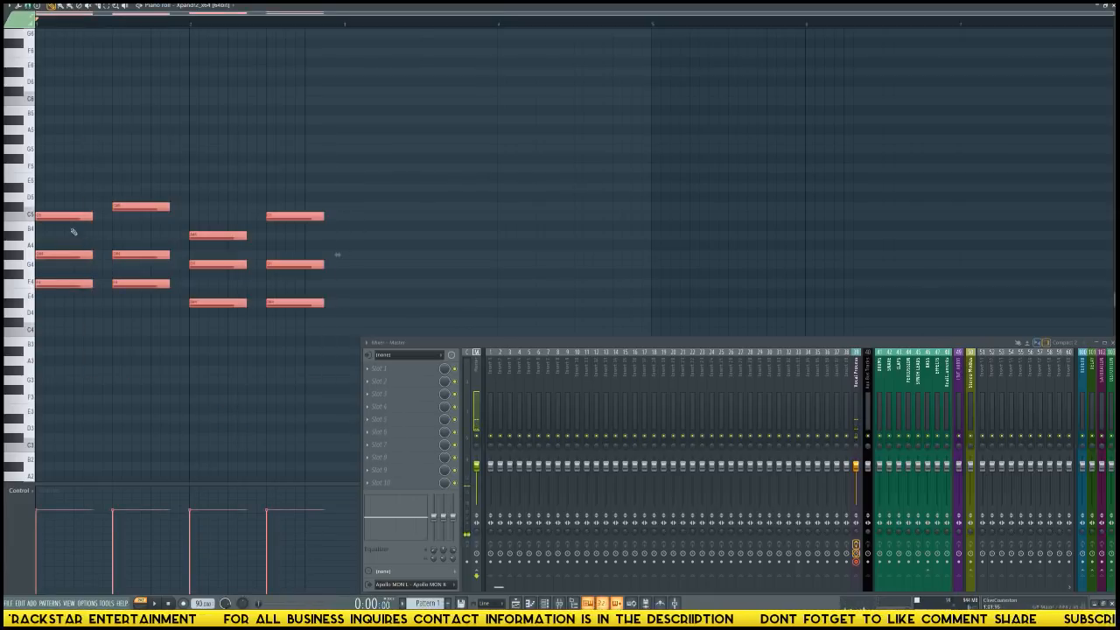
mouse_move(58, 215)
mouse_down()
mouse_move(403, 232)
mouse_move(366, 236)
mouse_up()
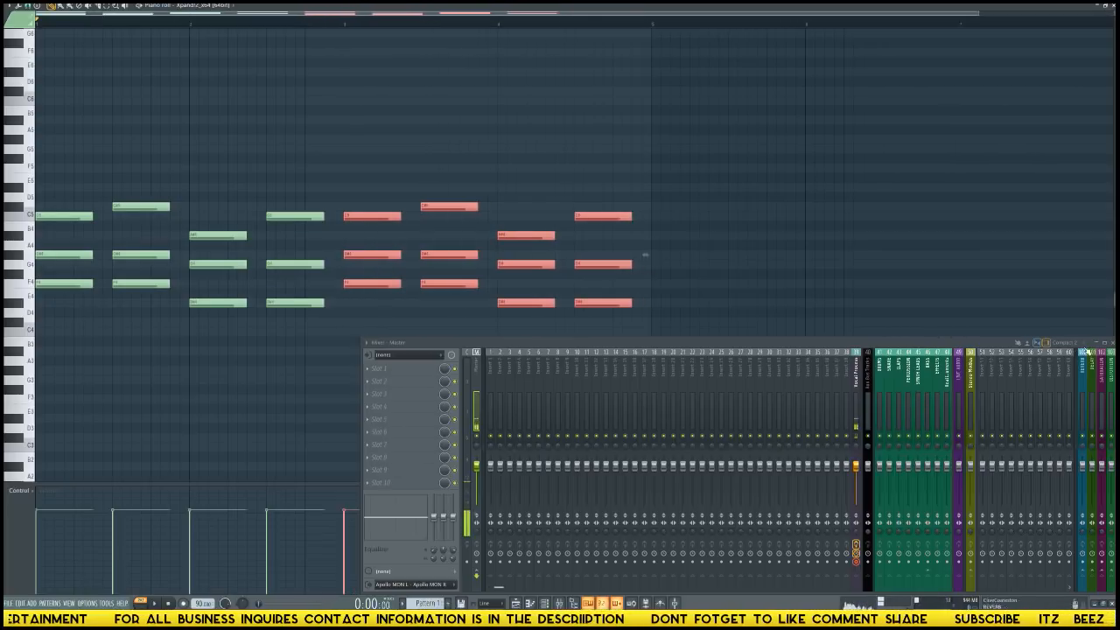
key(F9)
scroll(540, 25, down, 2)
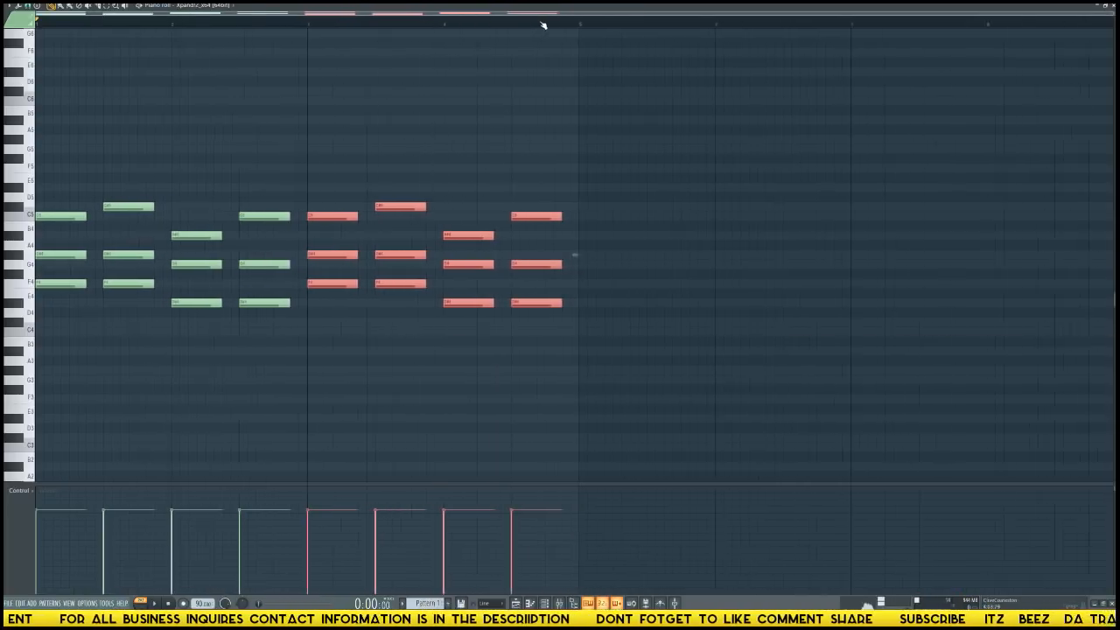
key(space)
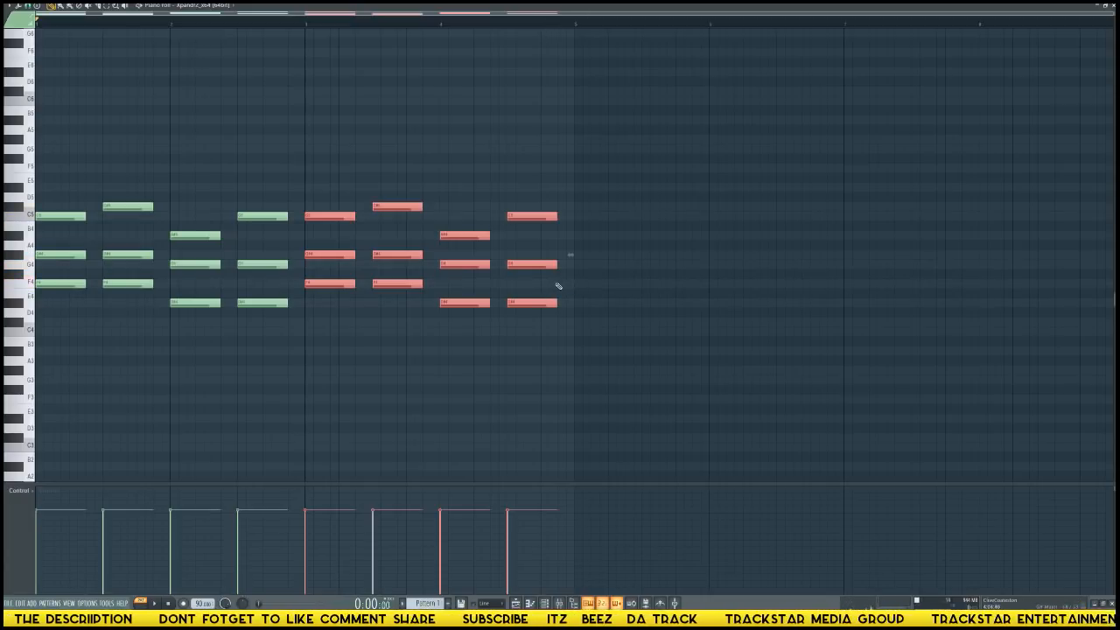
Add a short F4 note at the end of bar 4, extend the last chord's C5 and G4 to the bar's end, and audition it.
click(560, 285)
drag(608, 283, 575, 216)
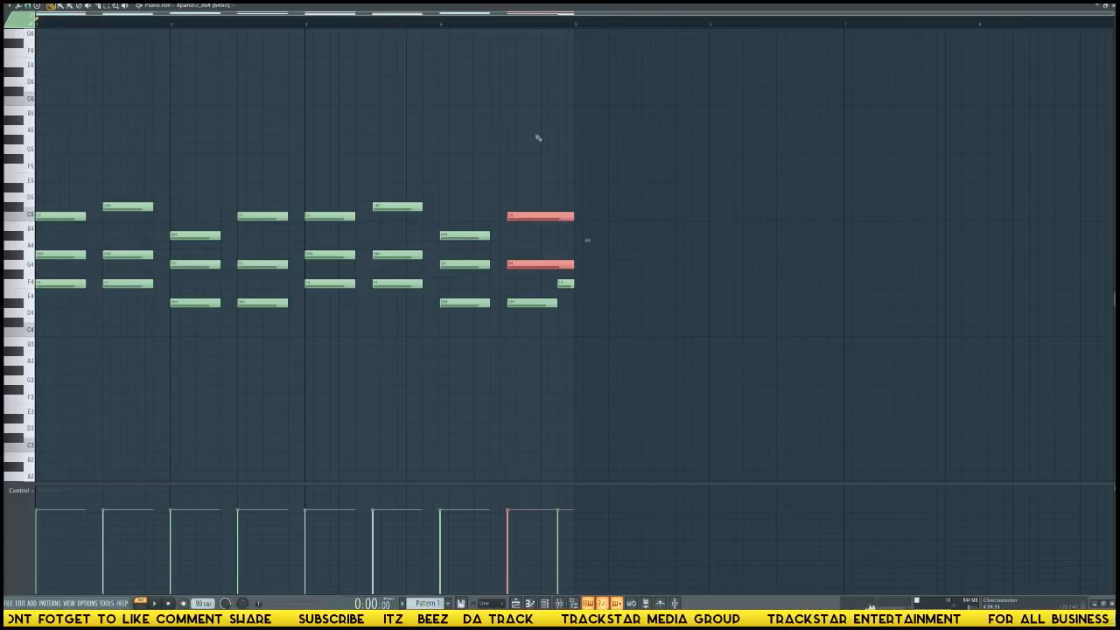
click(482, 25)
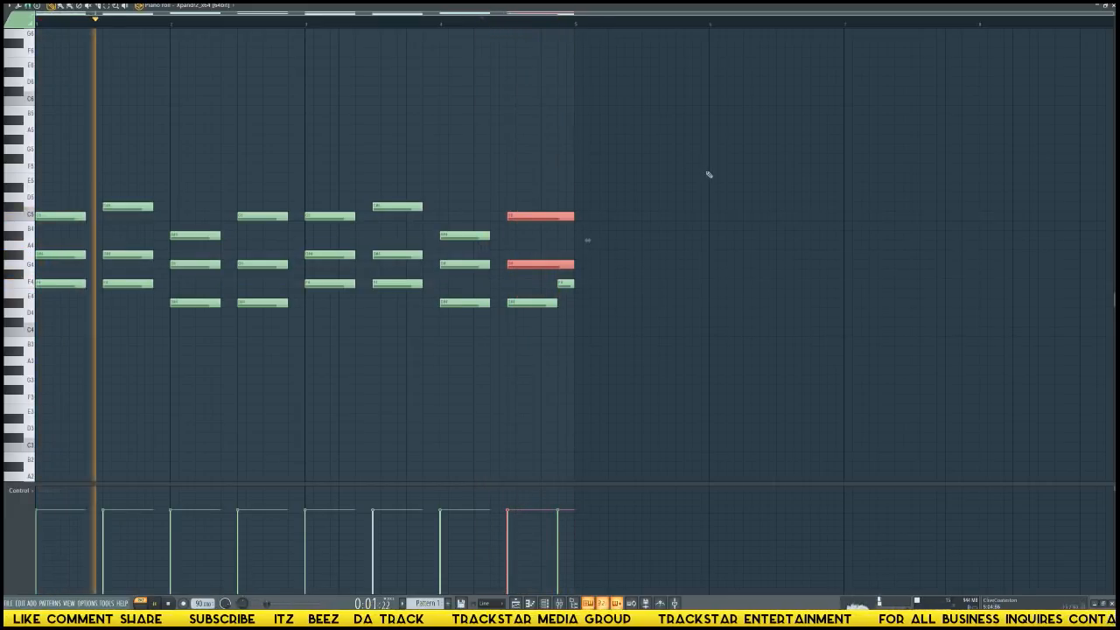
key(space)
key(ctrl+d)
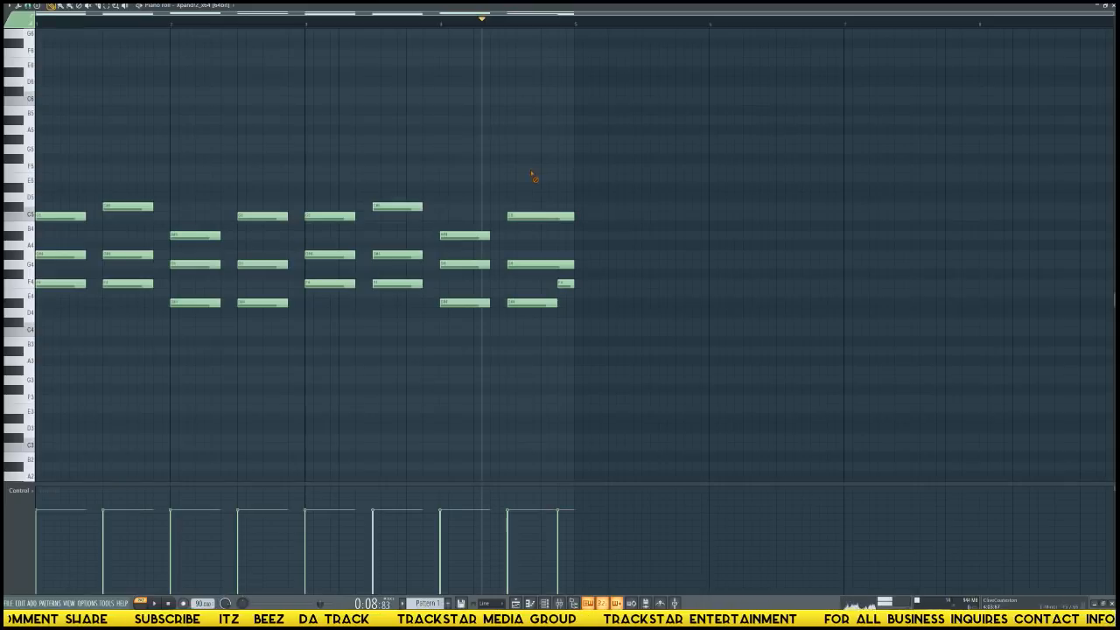
Delete the eight recorded vocal audio clip channels from the channel rack.
key(F6)
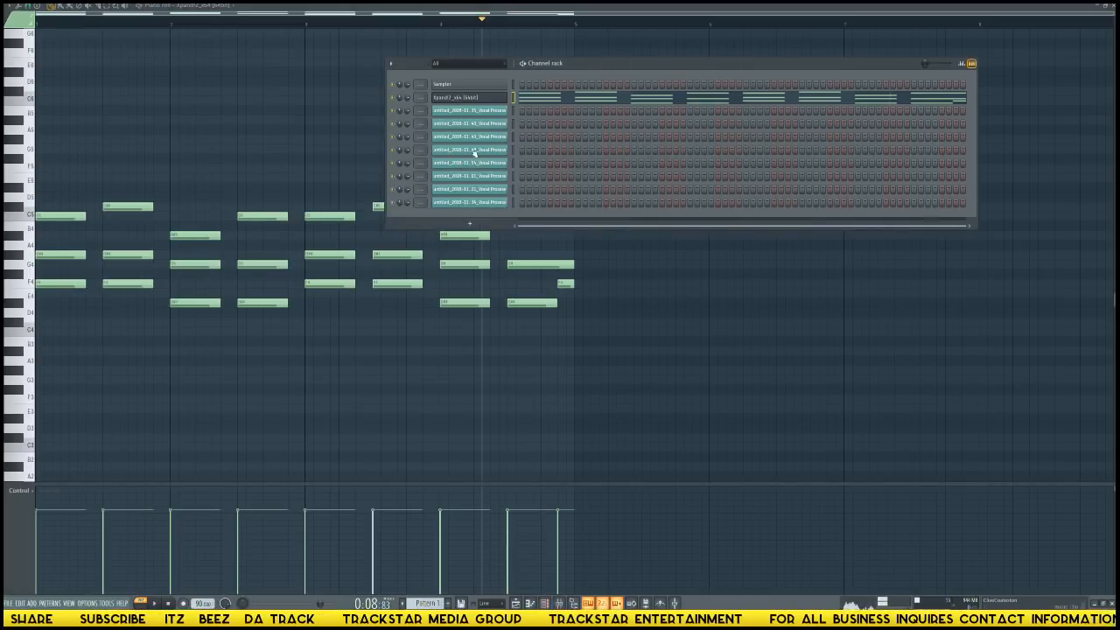
drag(516, 116, 514, 202)
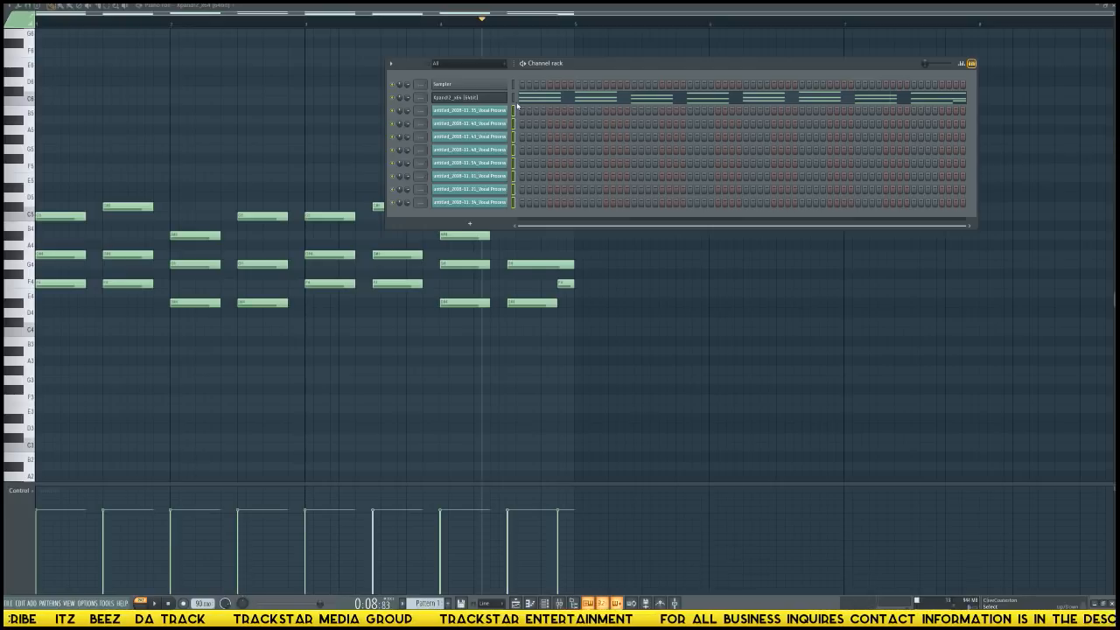
key(alt+Delete)
key(Return)
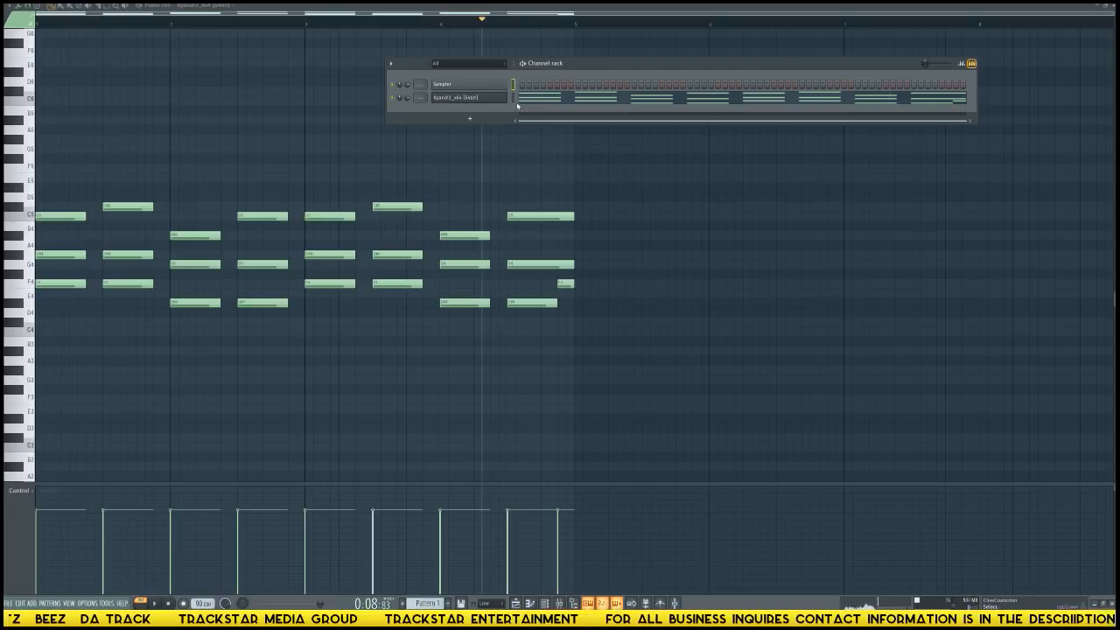
Open the Xpand!2 instrument window, move it clear of the channel rack and keep its channel selected.
click(477, 97)
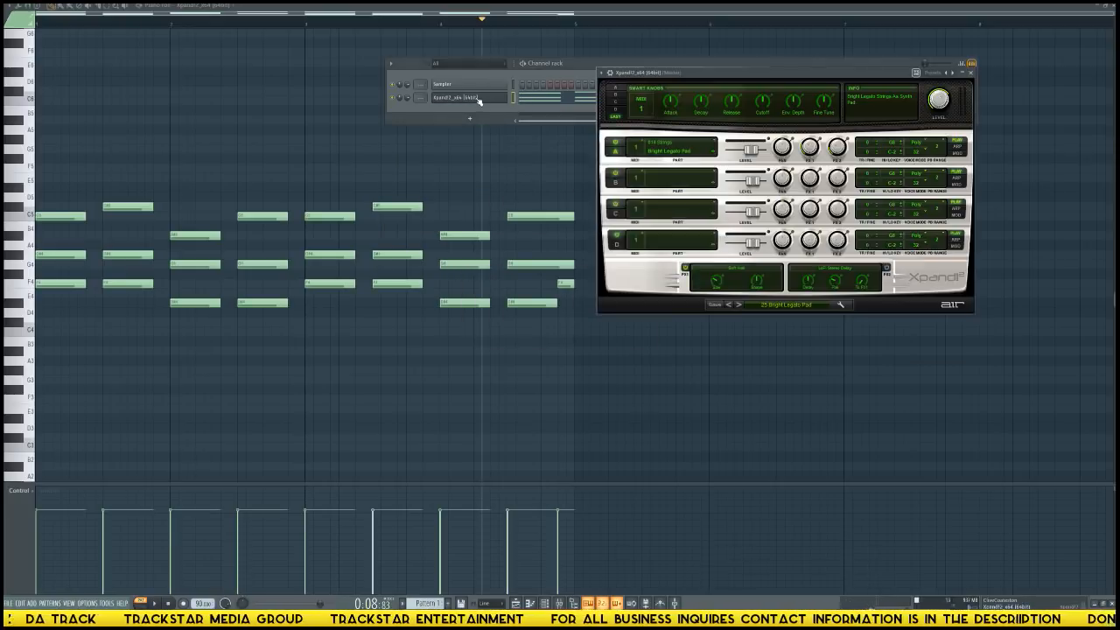
drag(758, 74, 832, 155)
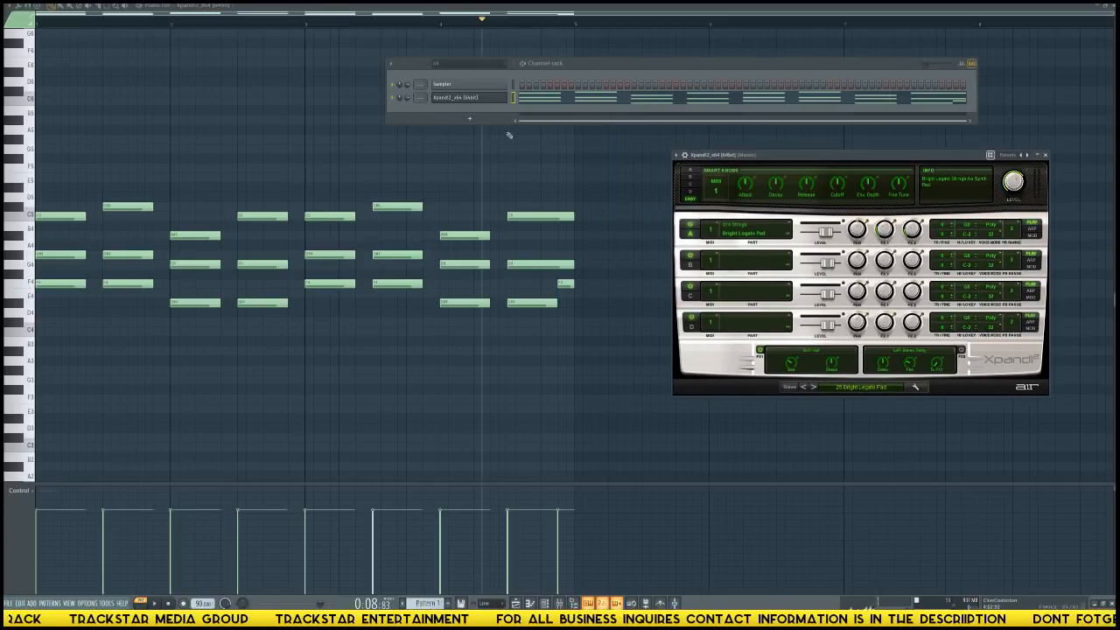
click(513, 101)
click(513, 101)
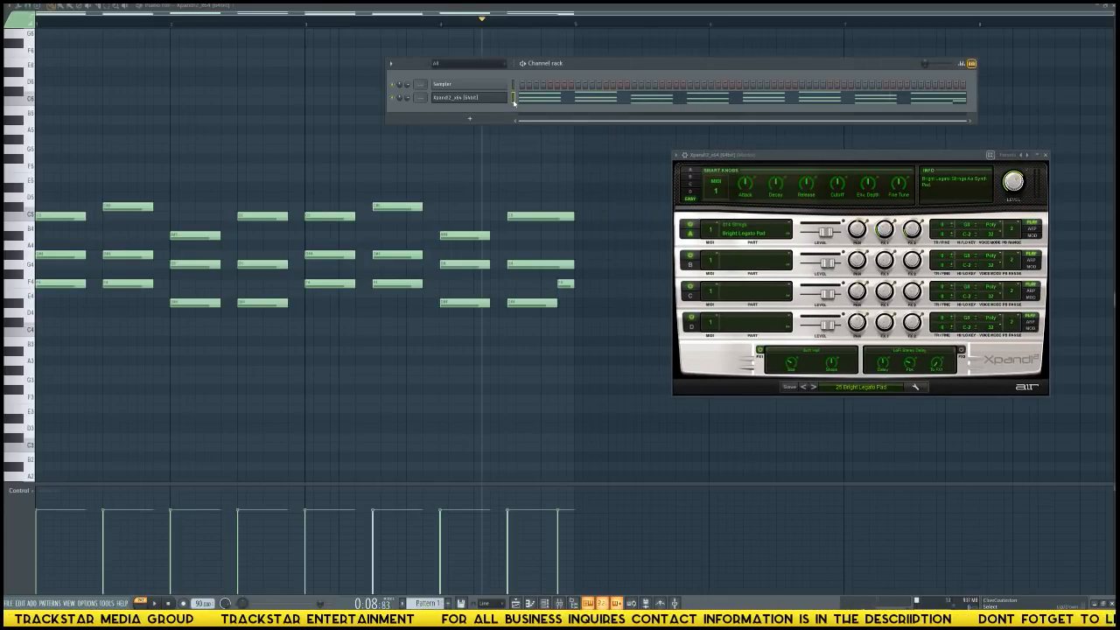
Add a LennarDigital Sylenth1 channel to the channel rack and move its window clear of the rack.
click(469, 118)
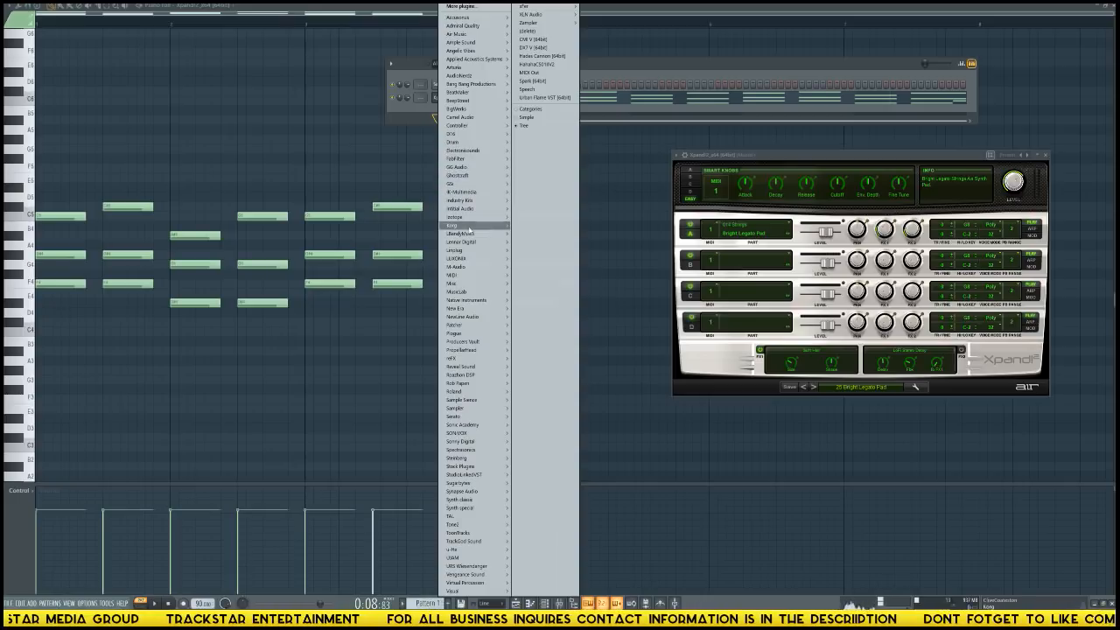
mouse_move(471, 227)
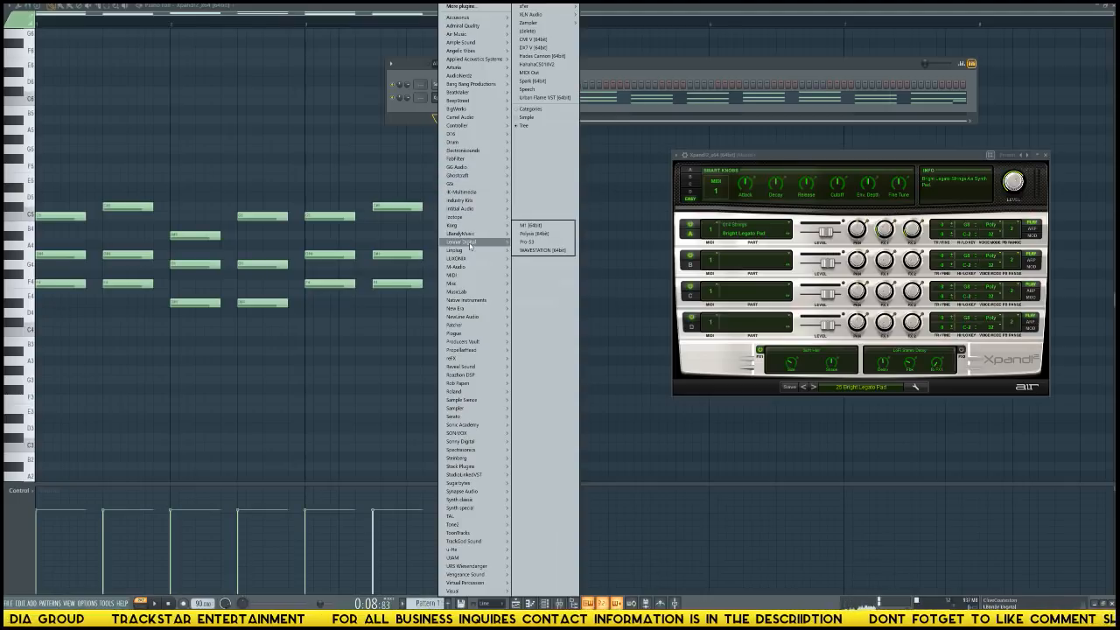
mouse_move(476, 427)
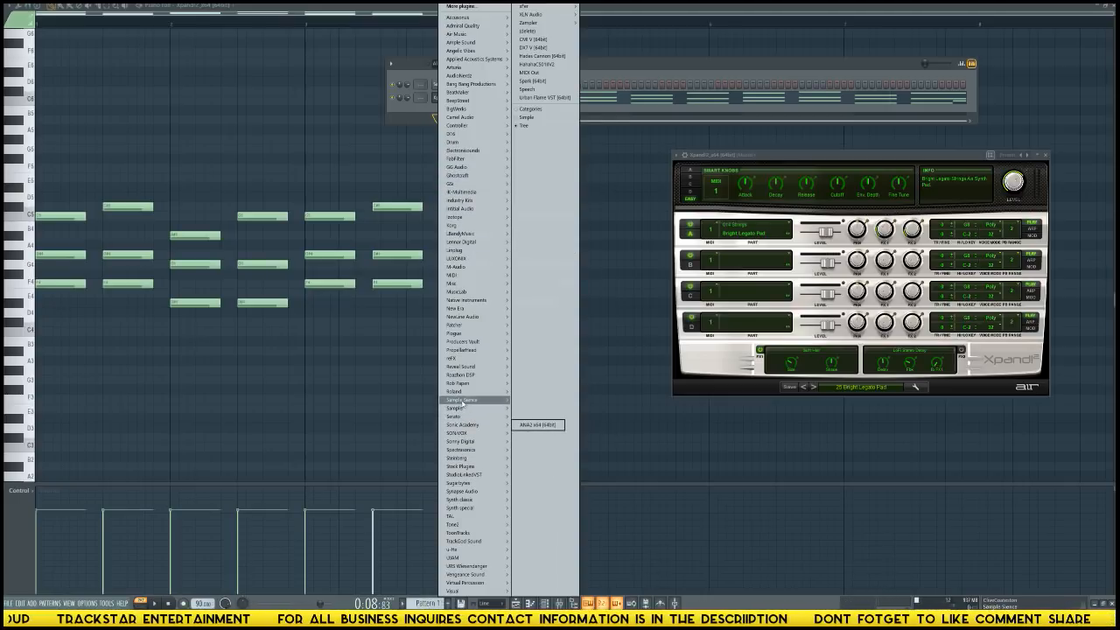
mouse_move(473, 393)
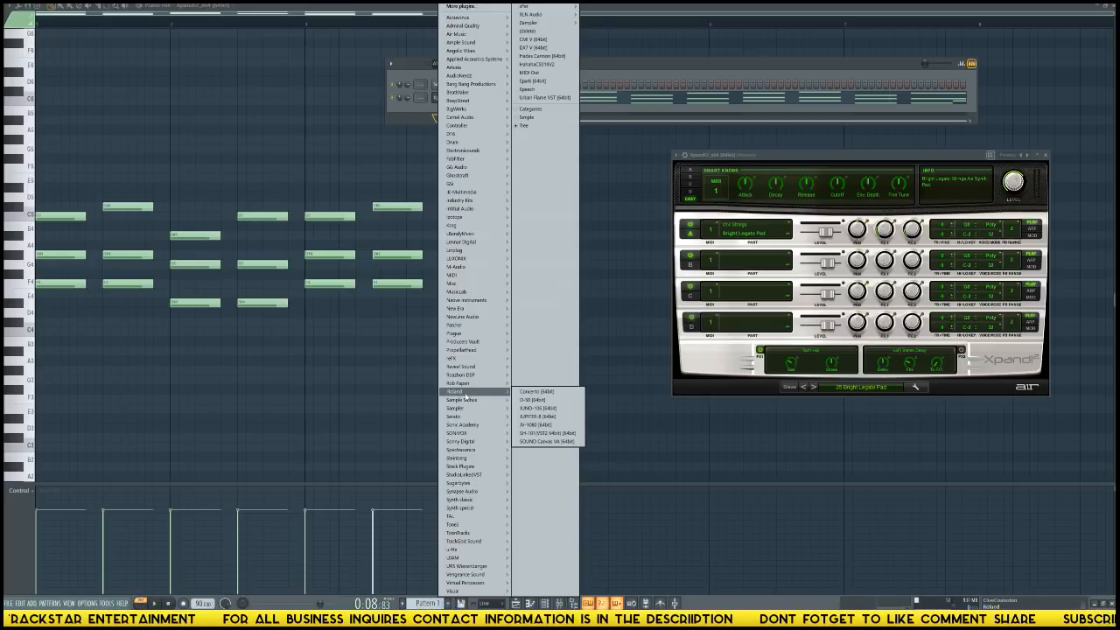
mouse_move(471, 351)
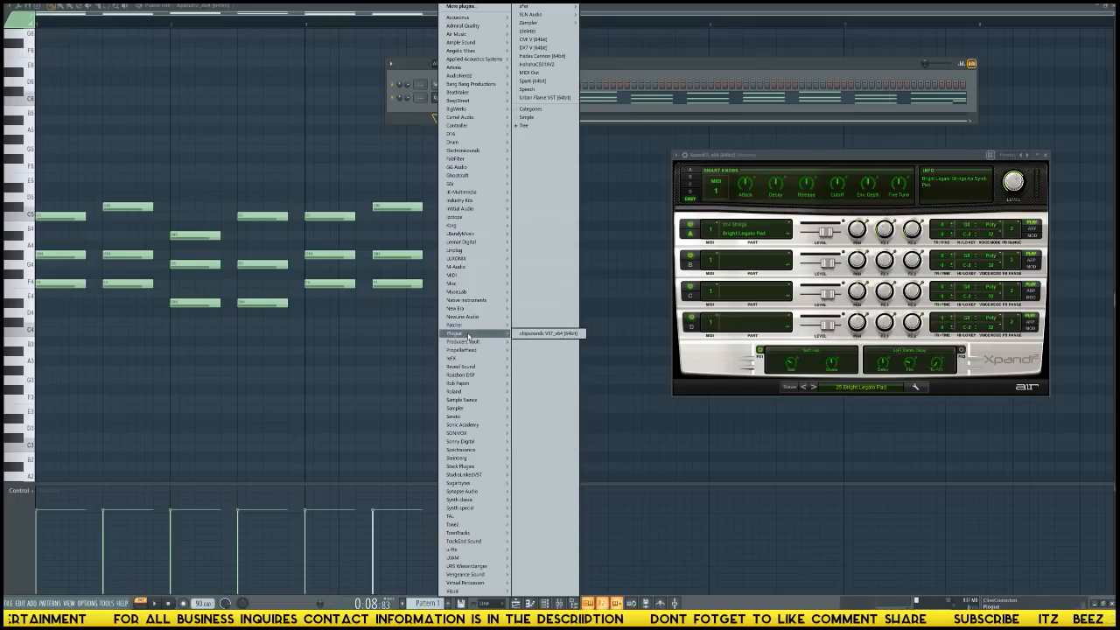
mouse_move(470, 320)
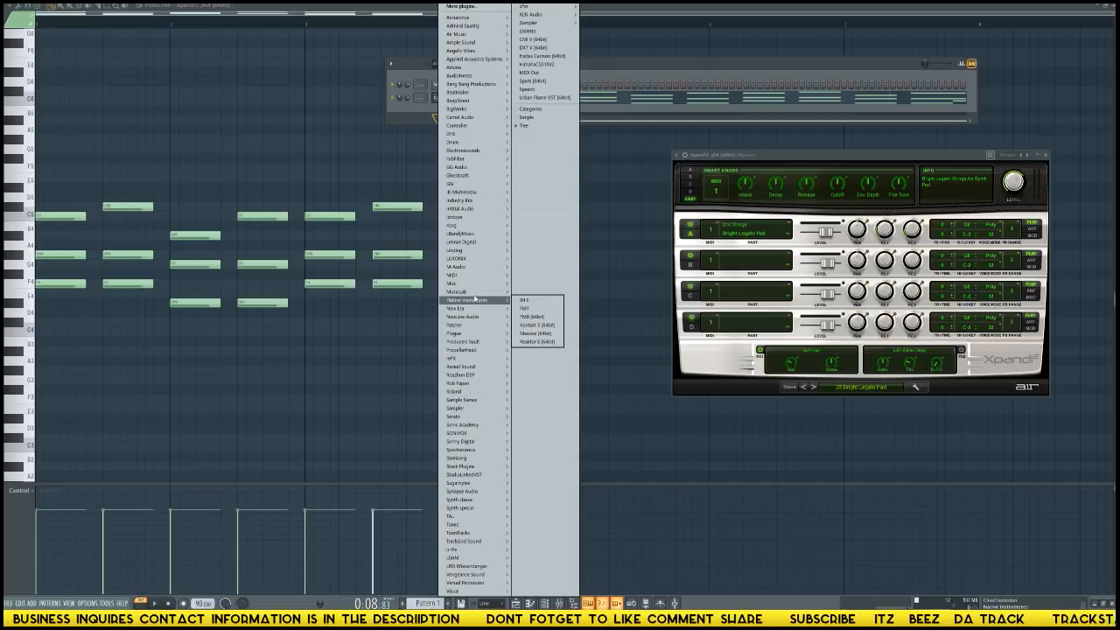
mouse_move(482, 283)
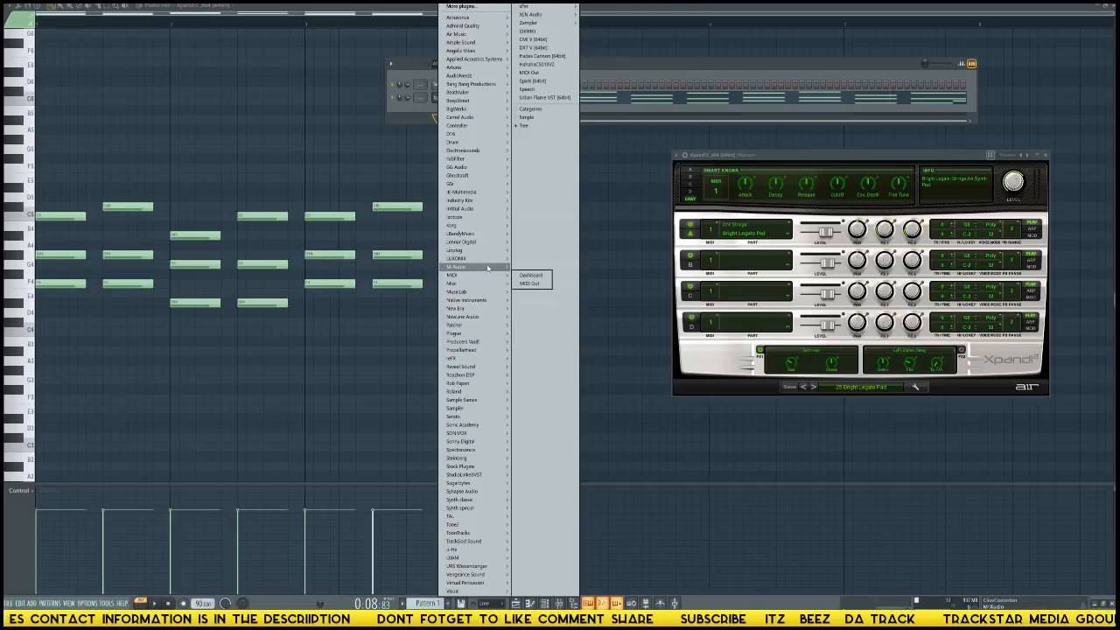
mouse_move(488, 264)
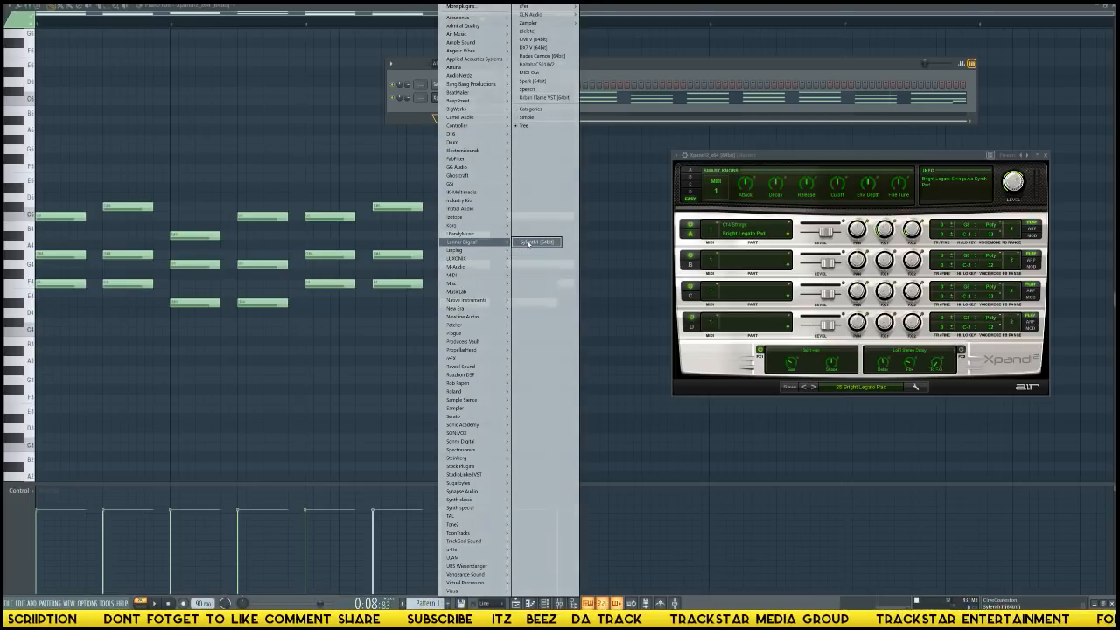
click(530, 242)
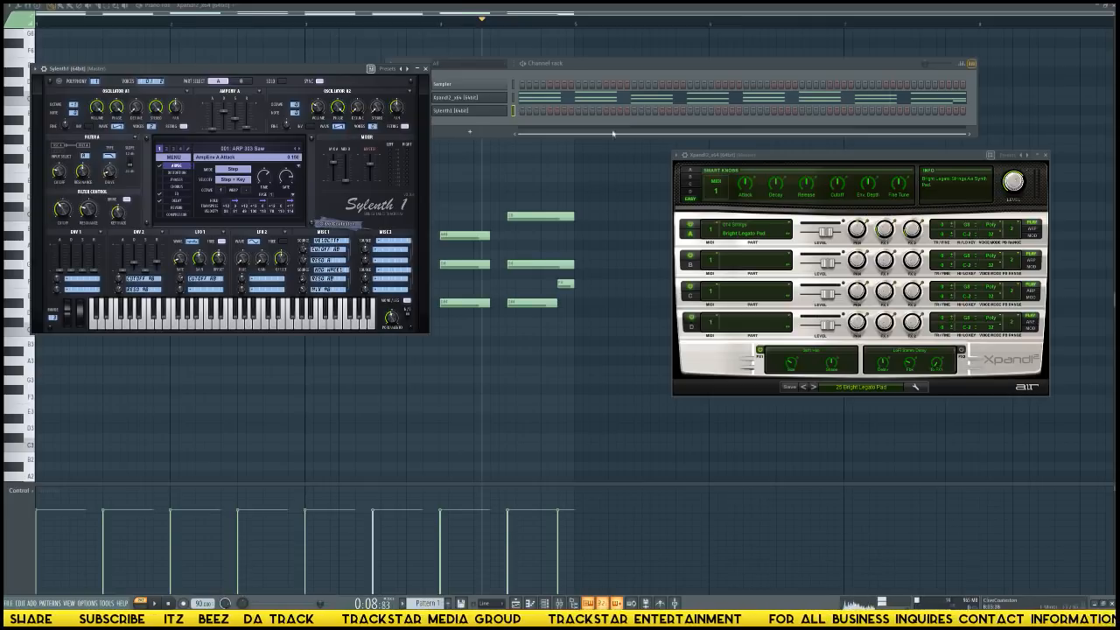
drag(198, 71, 342, 172)
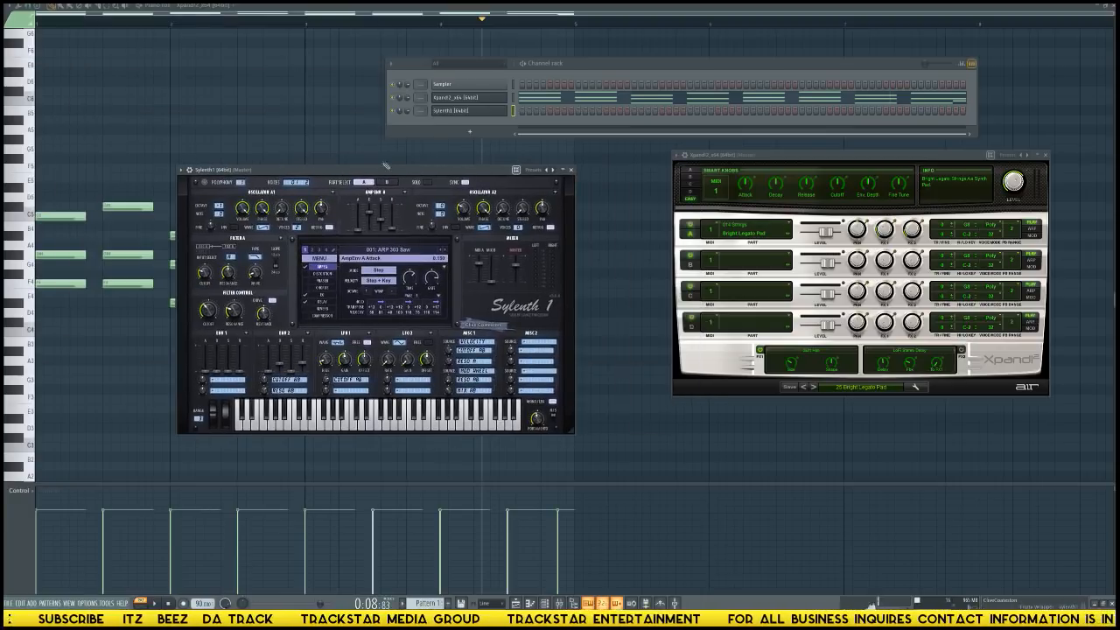
Copy the Xpand!2 chord pattern into the Sylenth1 channel and audition Sylenth1 on its own.
click(514, 100)
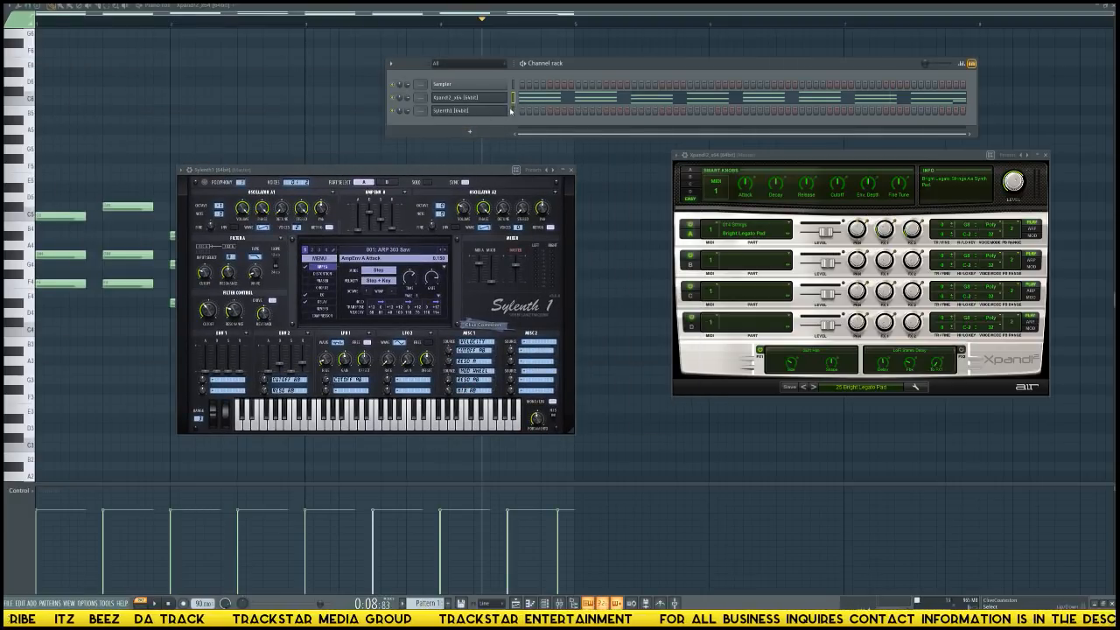
click(514, 111)
key(ctrl+v)
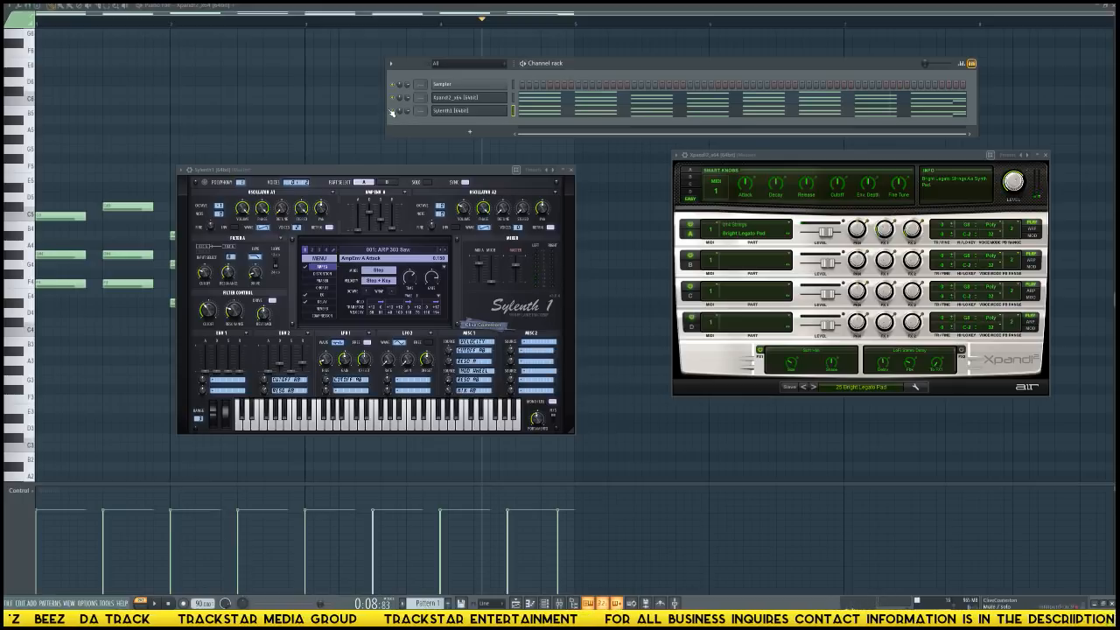
key(space)
key(space)
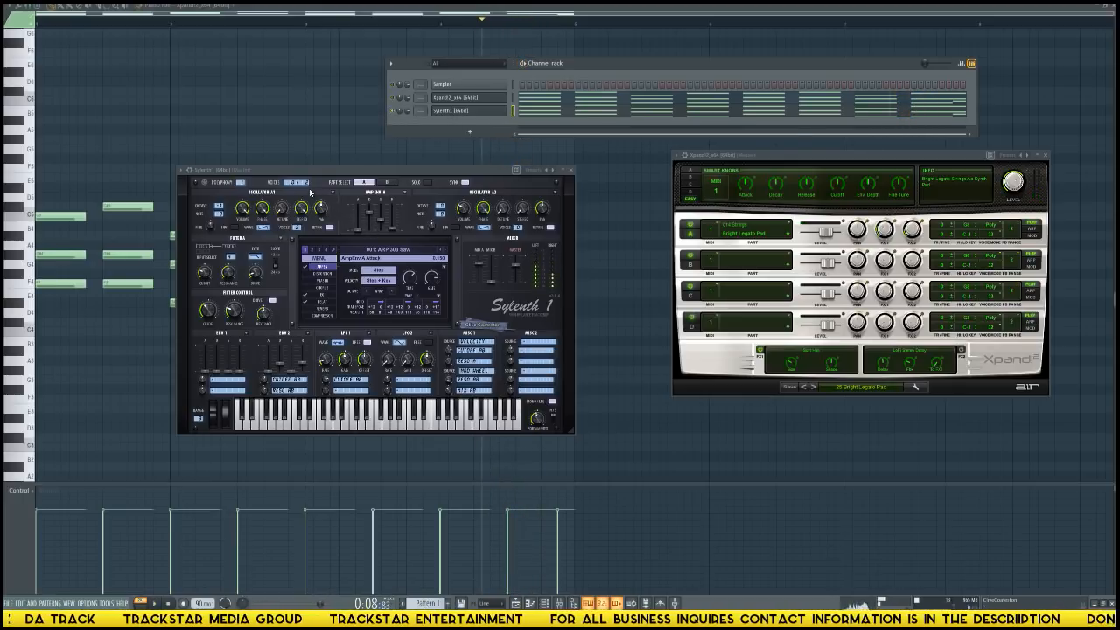
Audition Sylenth1's arpeggio presets during playback, from ARP 303 Pulse onward, and load 006: ARP ChordPad.
click(343, 252)
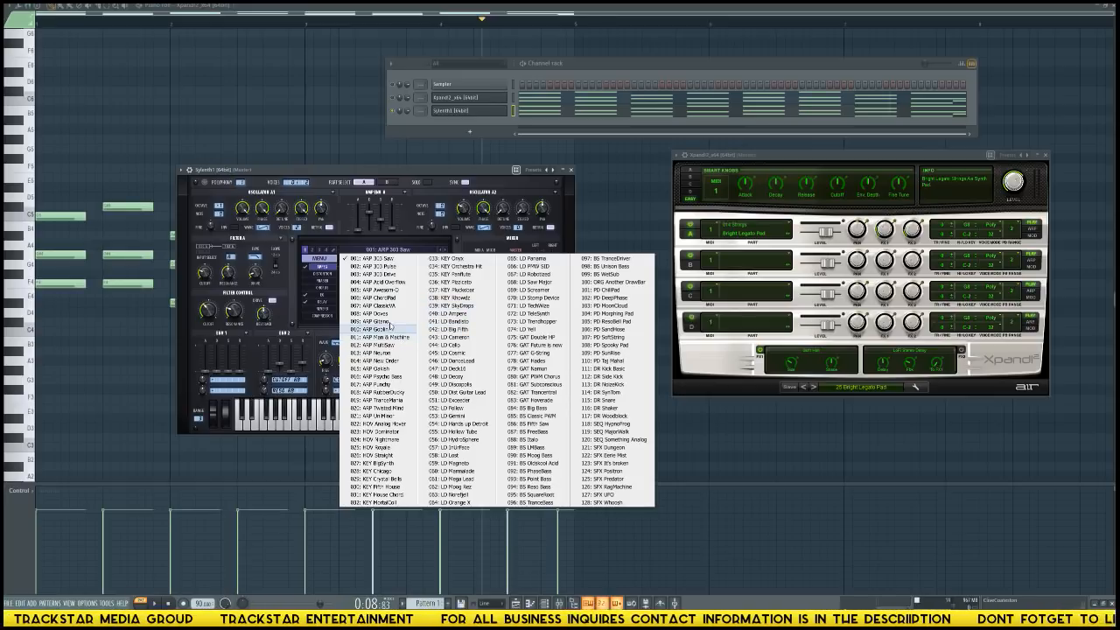
click(385, 266)
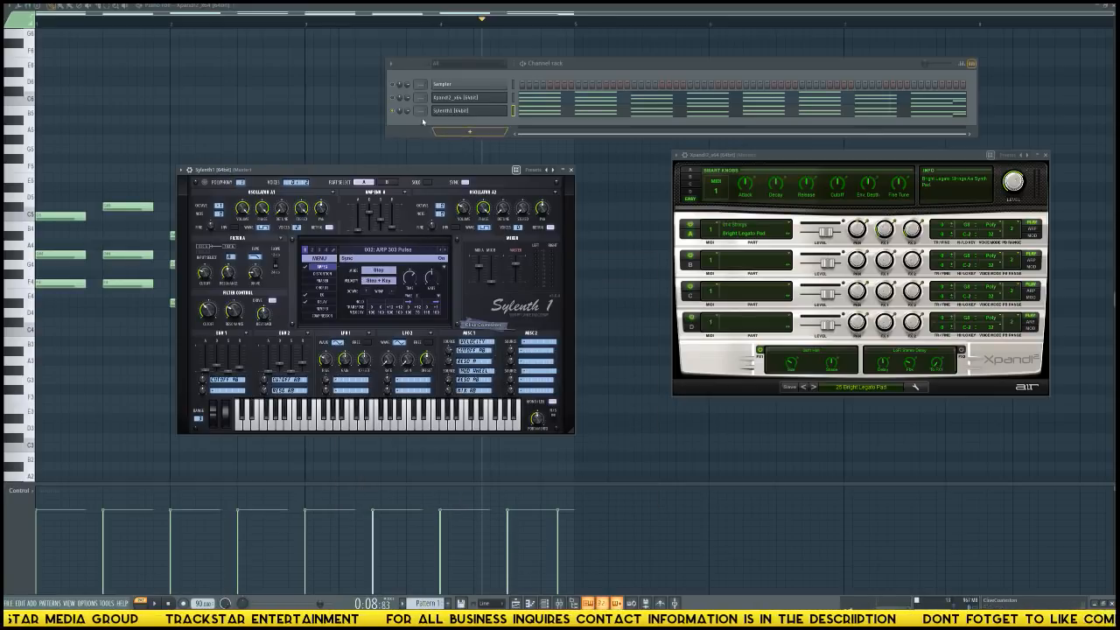
key(space)
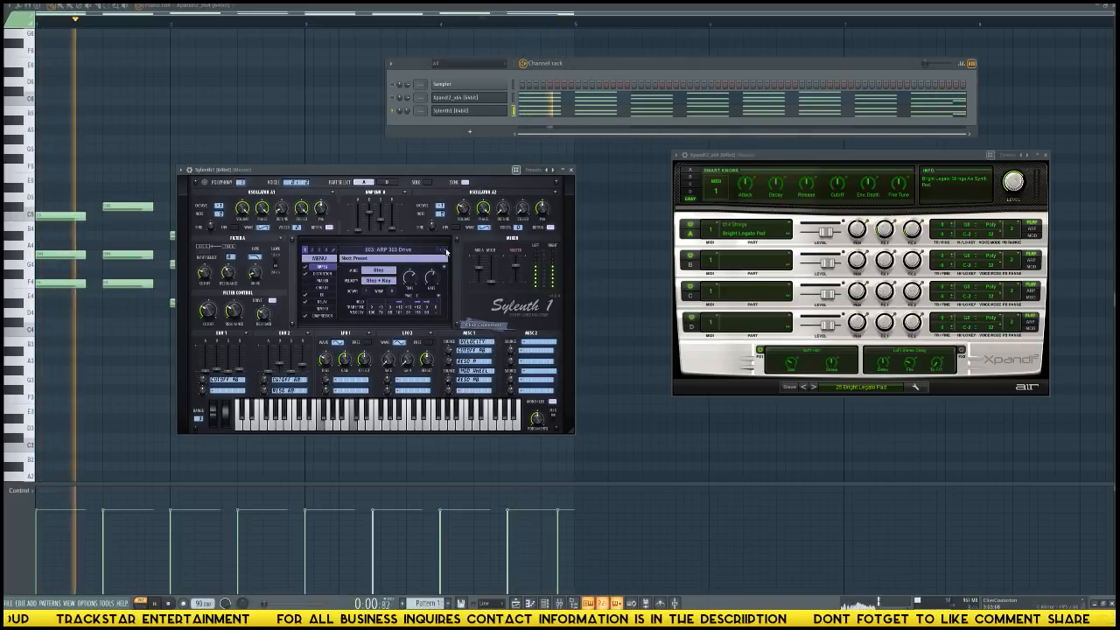
click(445, 251)
click(446, 251)
click(445, 251)
click(446, 251)
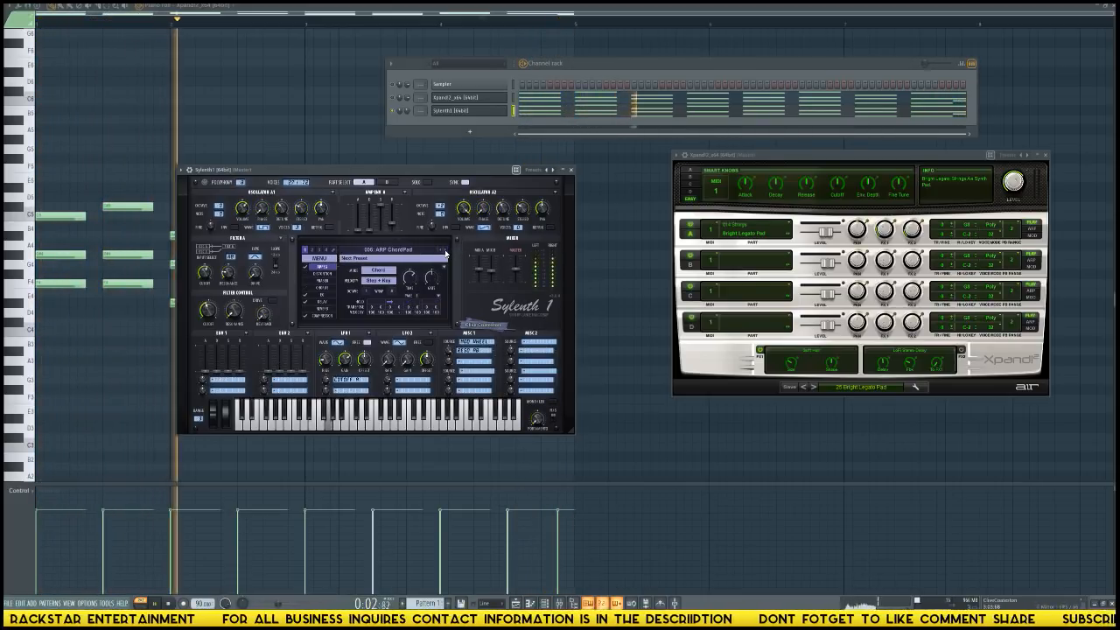
click(420, 251)
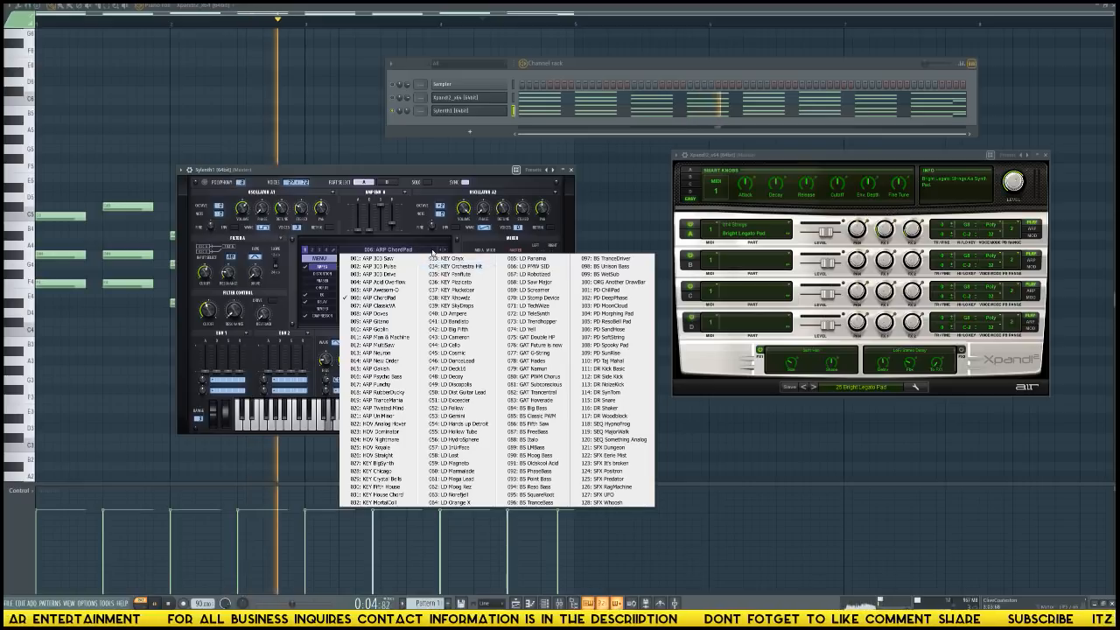
click(495, 128)
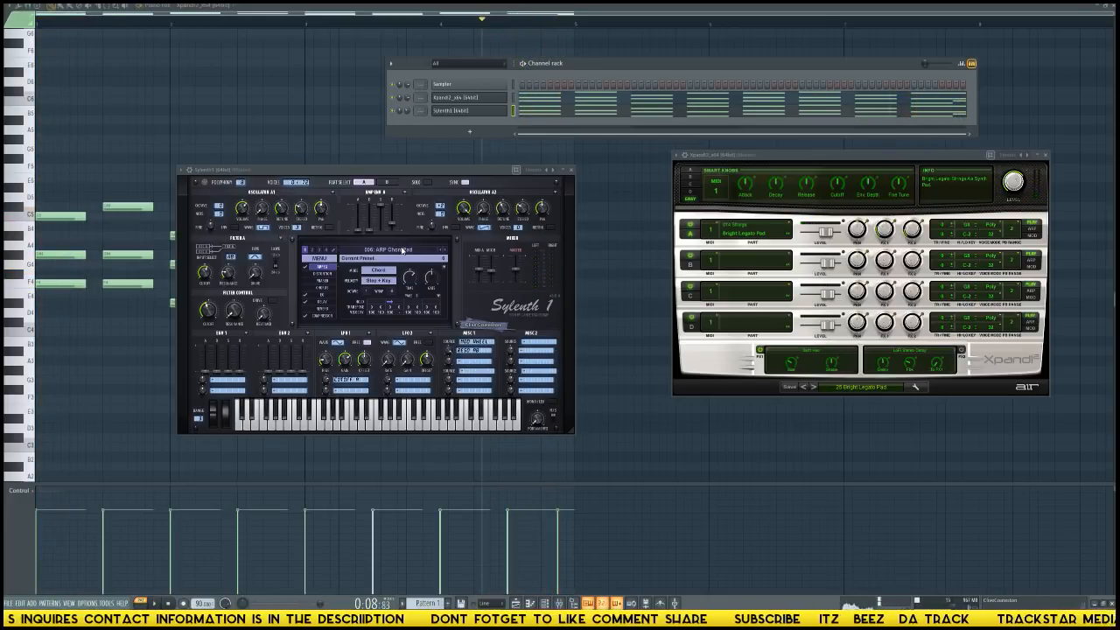
Play the pattern back to hear the Xpand!2 pad and Sylenth1 together.
key(space)
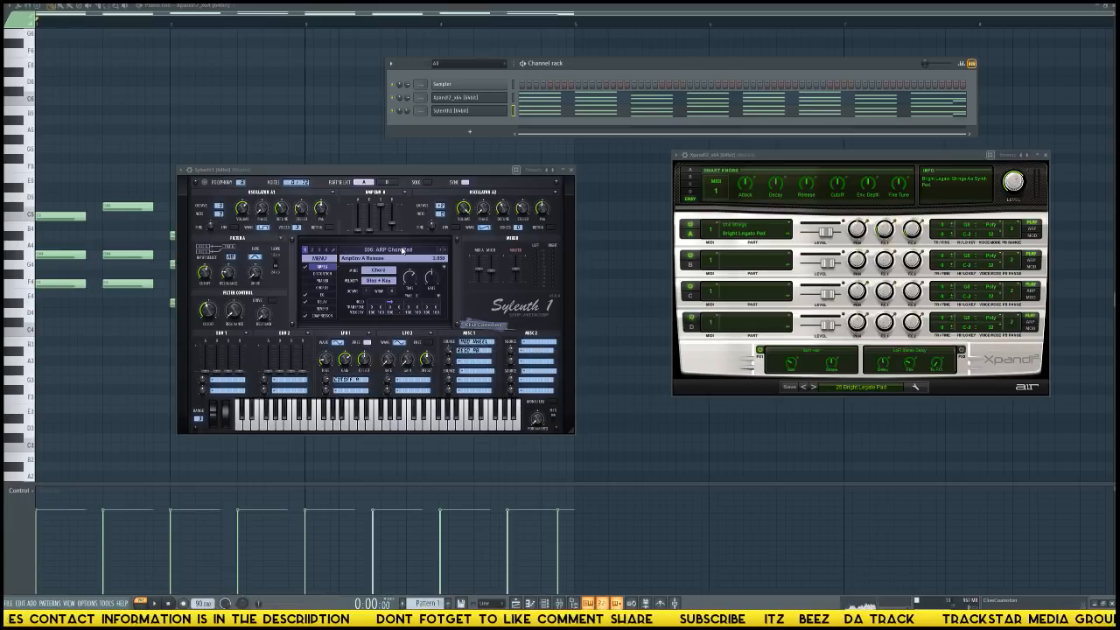
key(space)
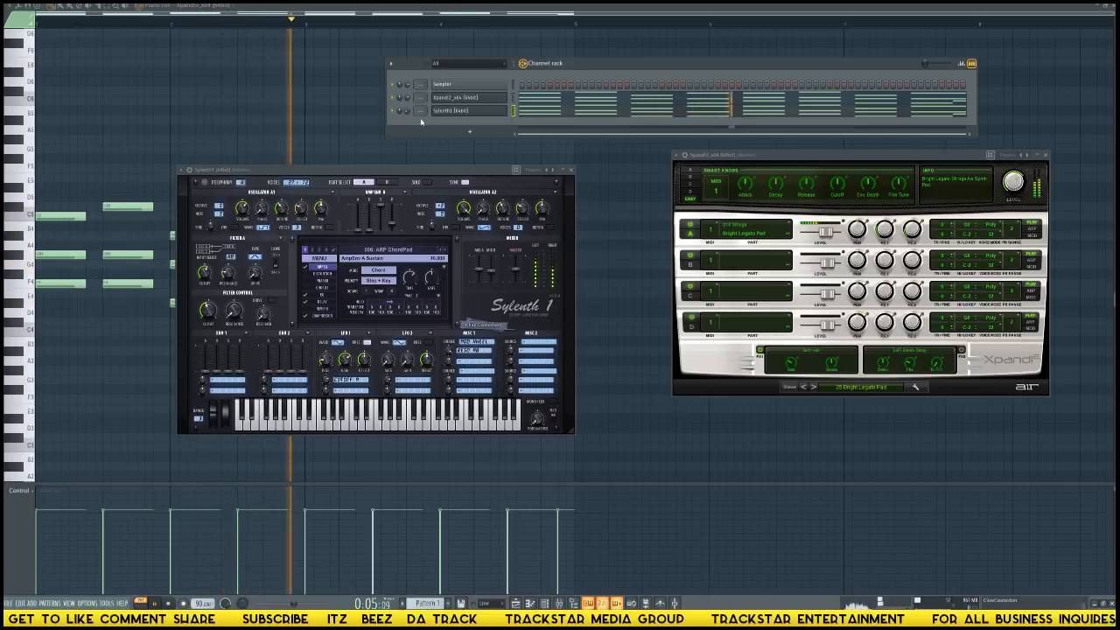
key(space)
Add a reFX Nexus channel to the channel rack and move its window below the rack, over the Xpand!2 window.
click(469, 131)
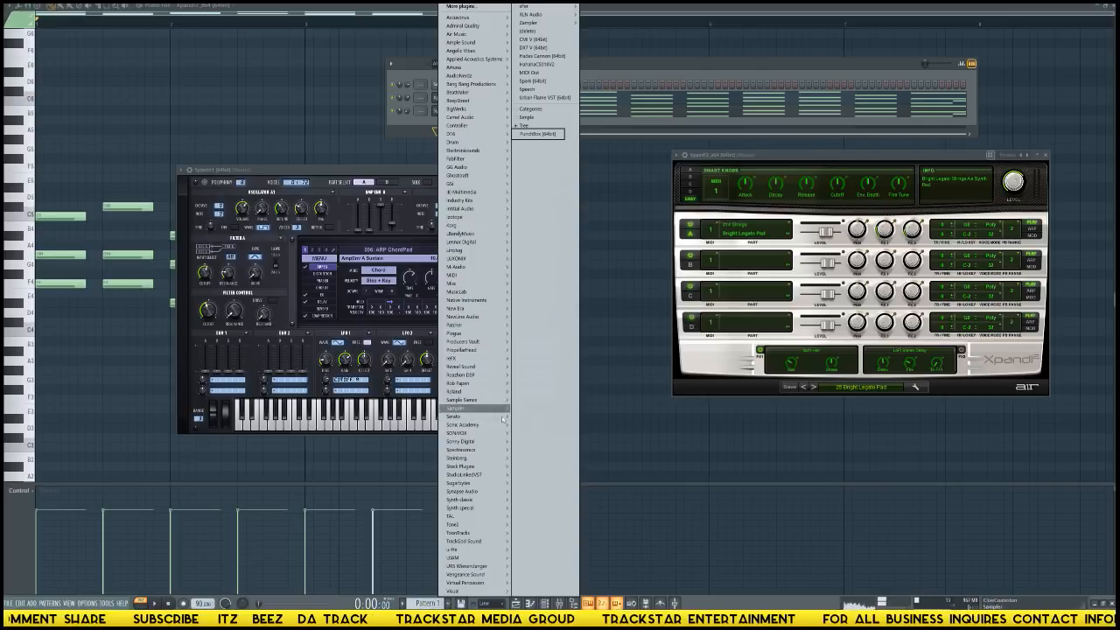
mouse_move(470, 363)
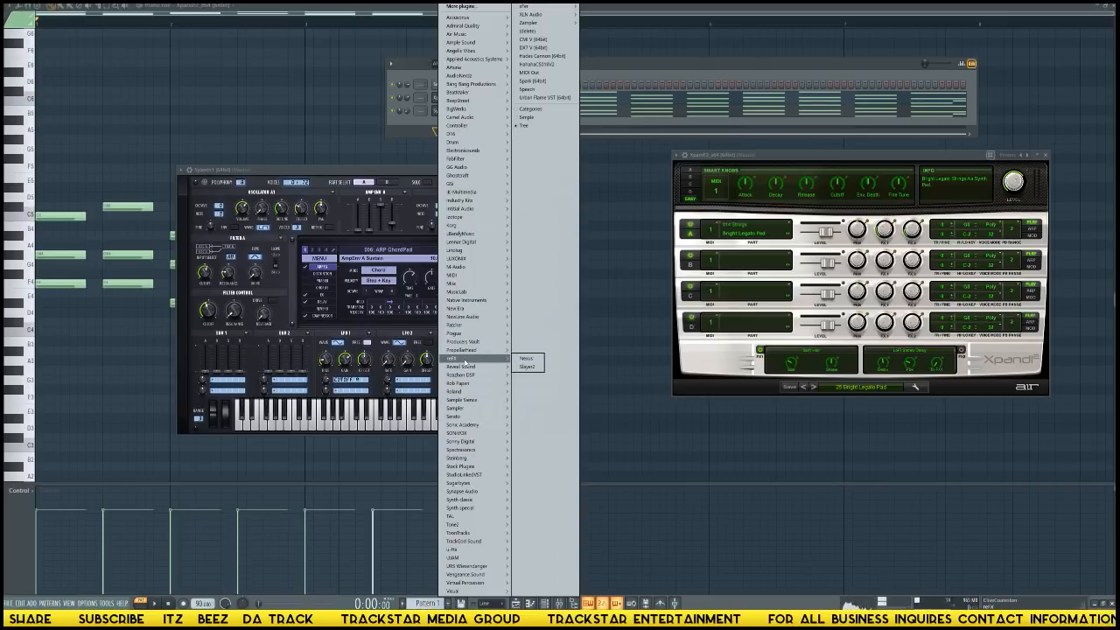
click(526, 357)
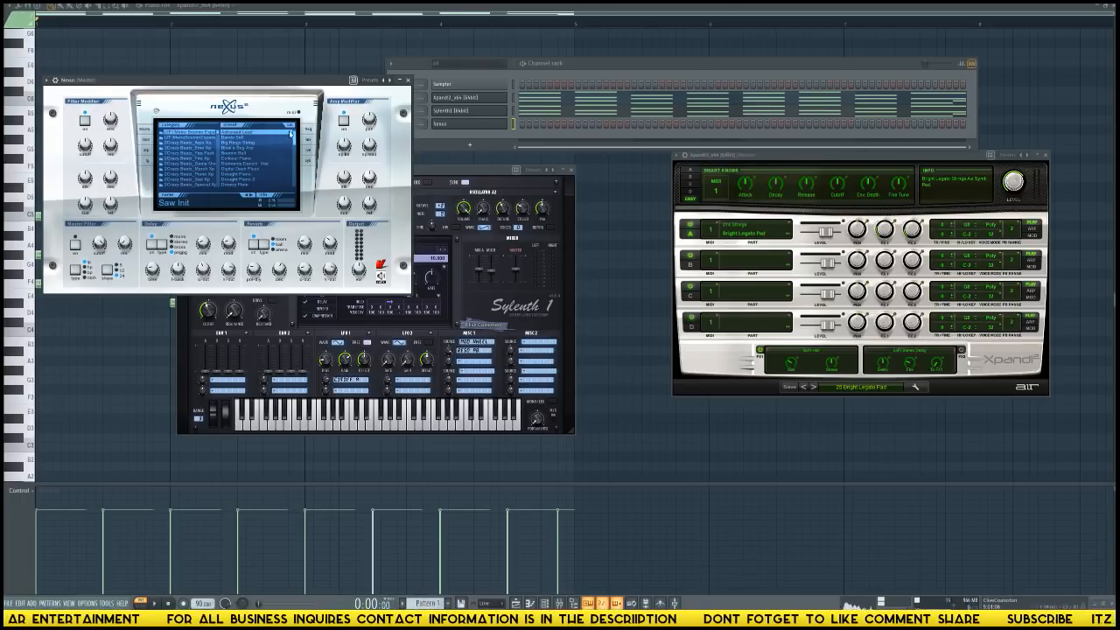
drag(300, 83, 854, 301)
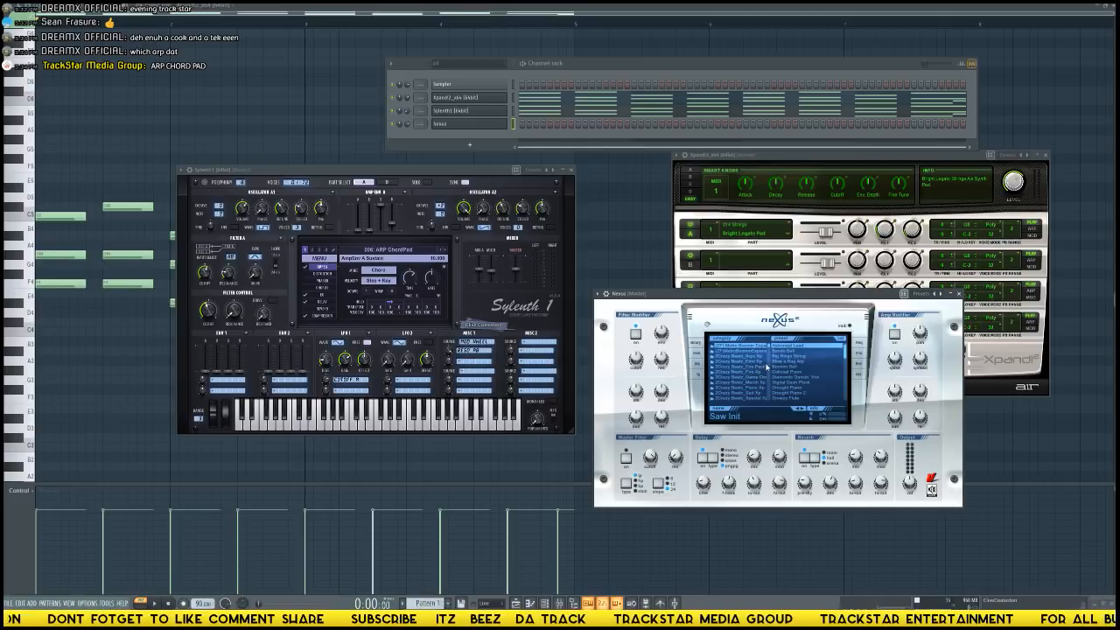
Create a new search category for "pizz" in the Nexus preset browser.
drag(771, 347, 773, 402)
right_click(745, 360)
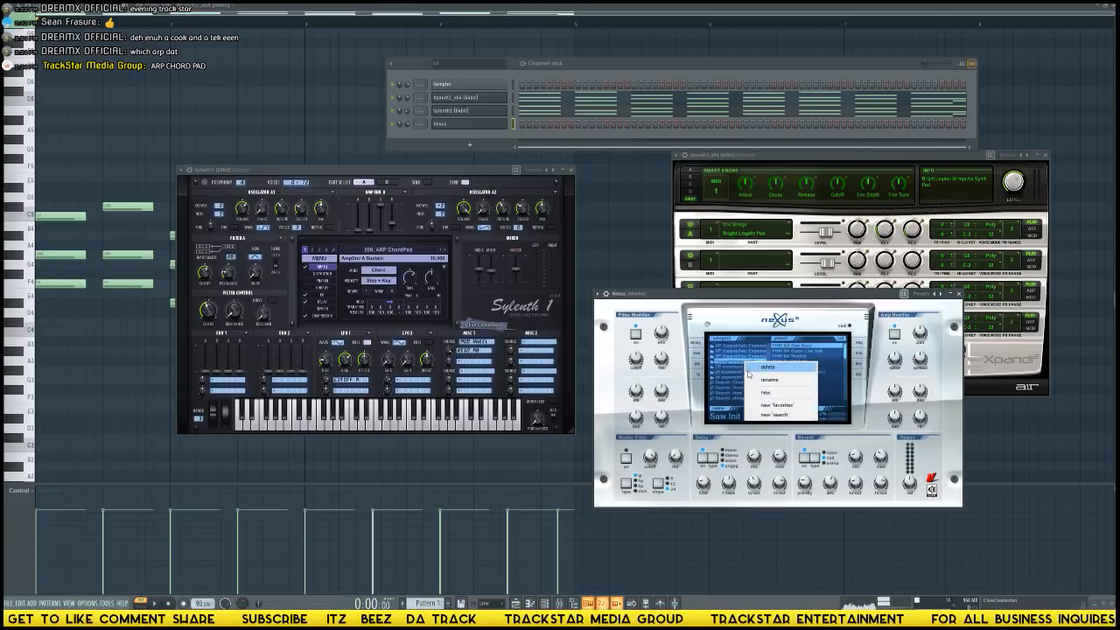
click(771, 417)
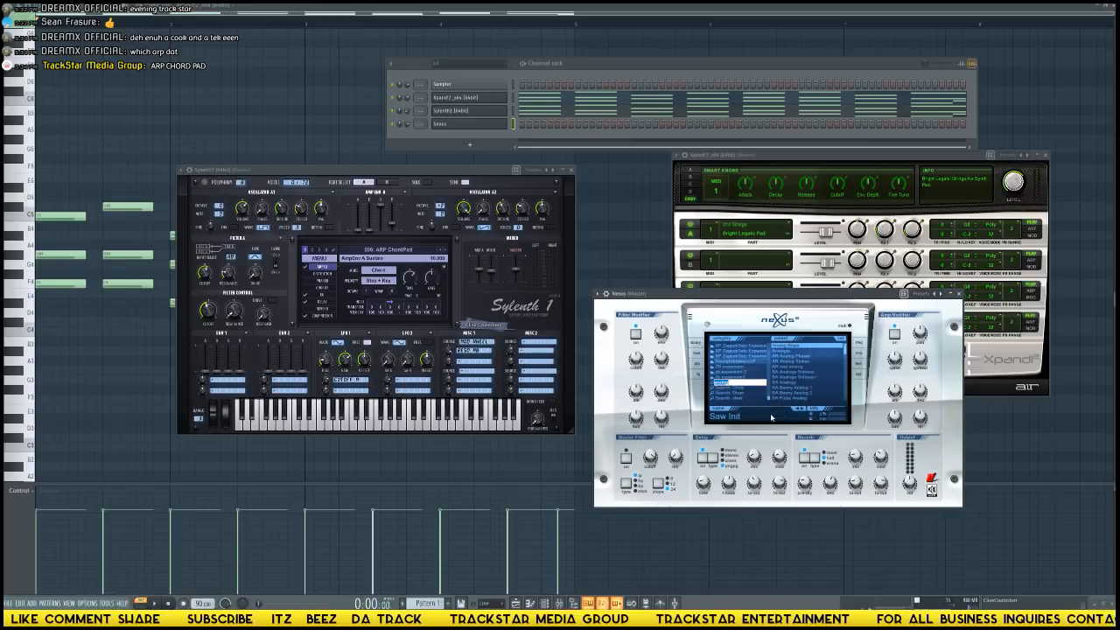
text(pia)
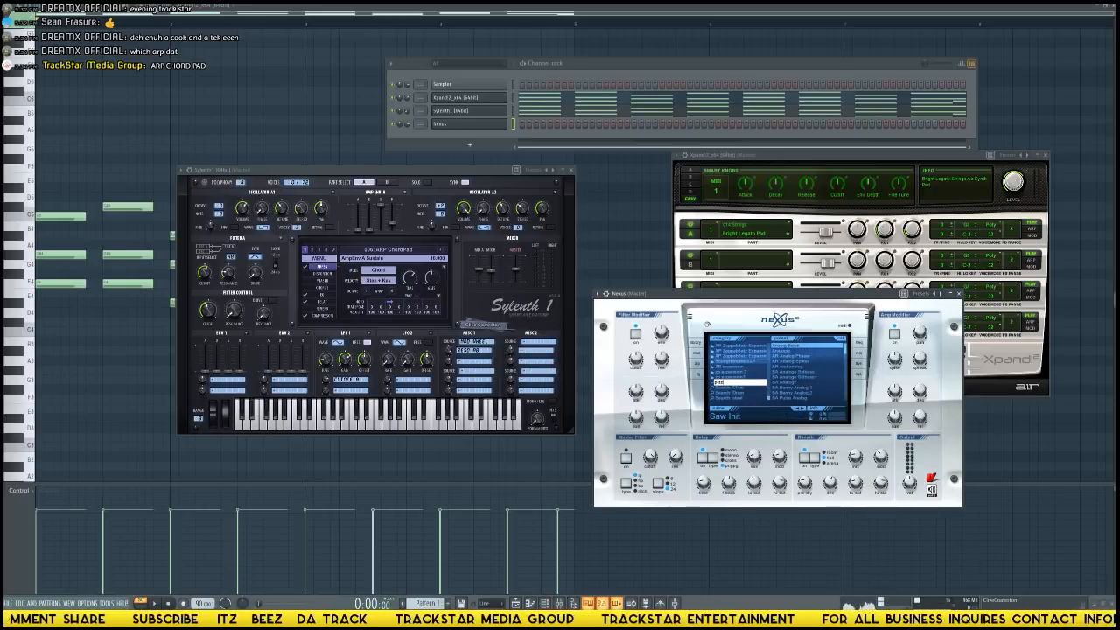
key(Return)
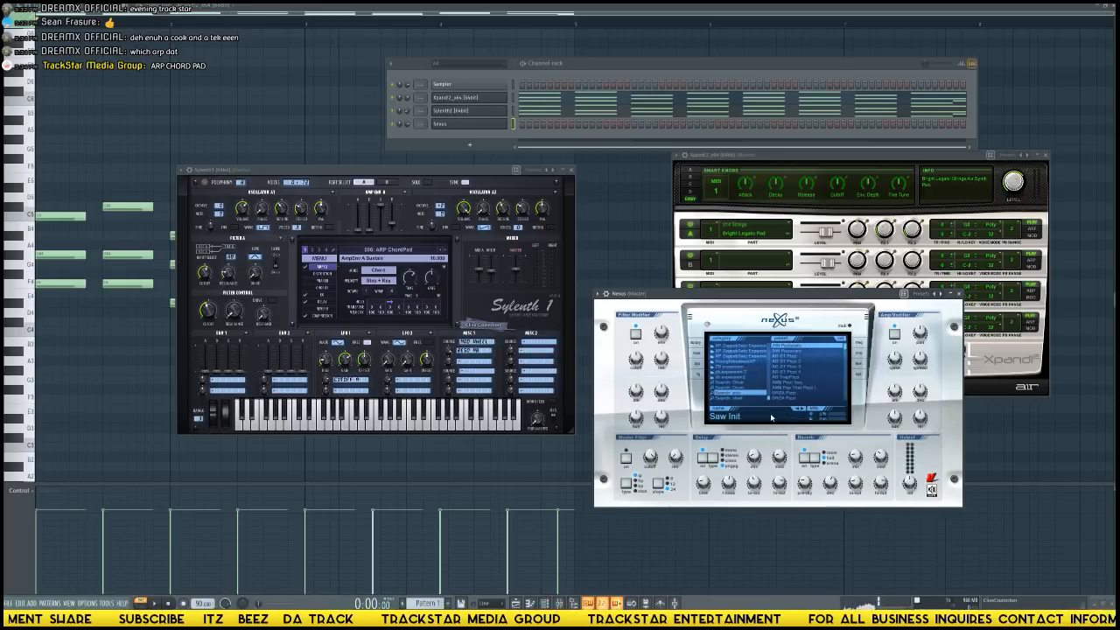
Try several pizzicato presets in Nexus, load F&H - Trap Pizzi and start playing the pattern to accompany it.
click(805, 352)
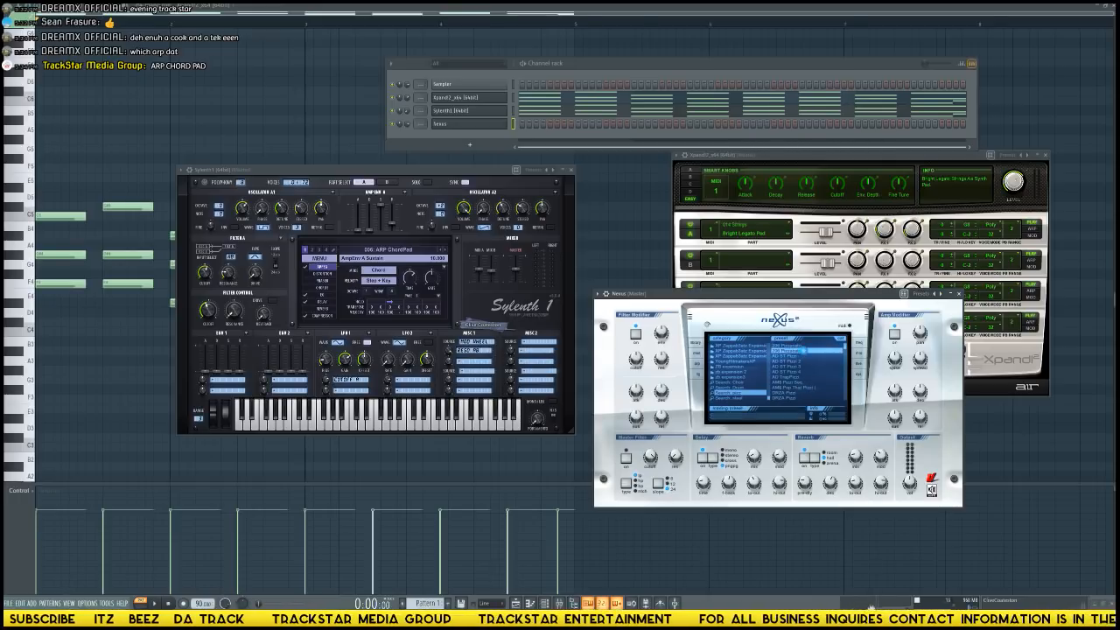
click(837, 366)
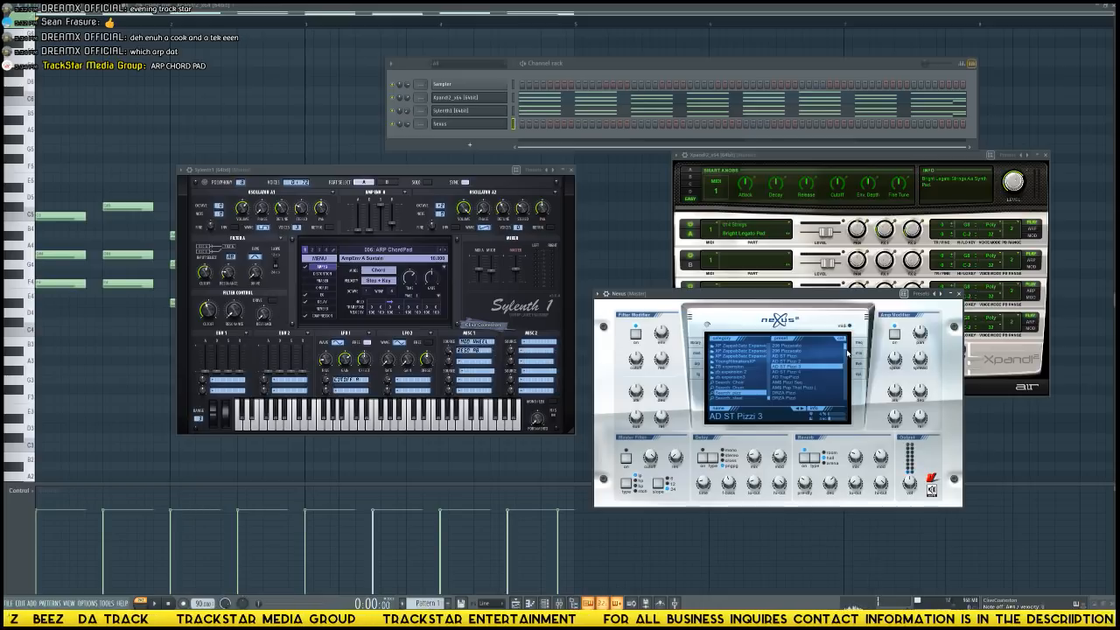
scroll(847, 356, down, 3)
click(801, 362)
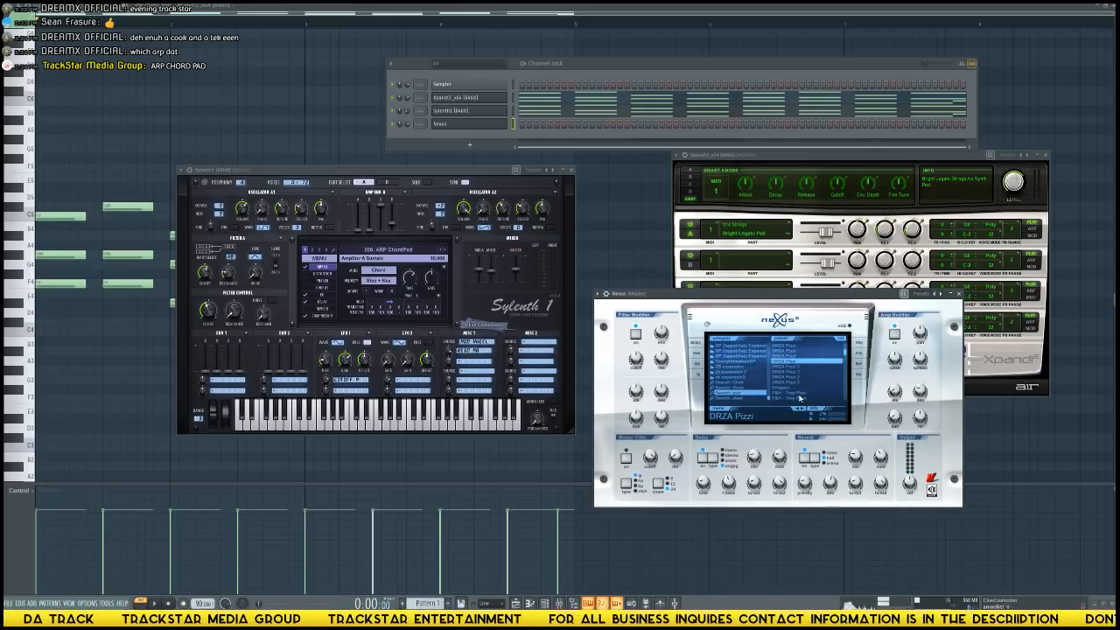
click(802, 394)
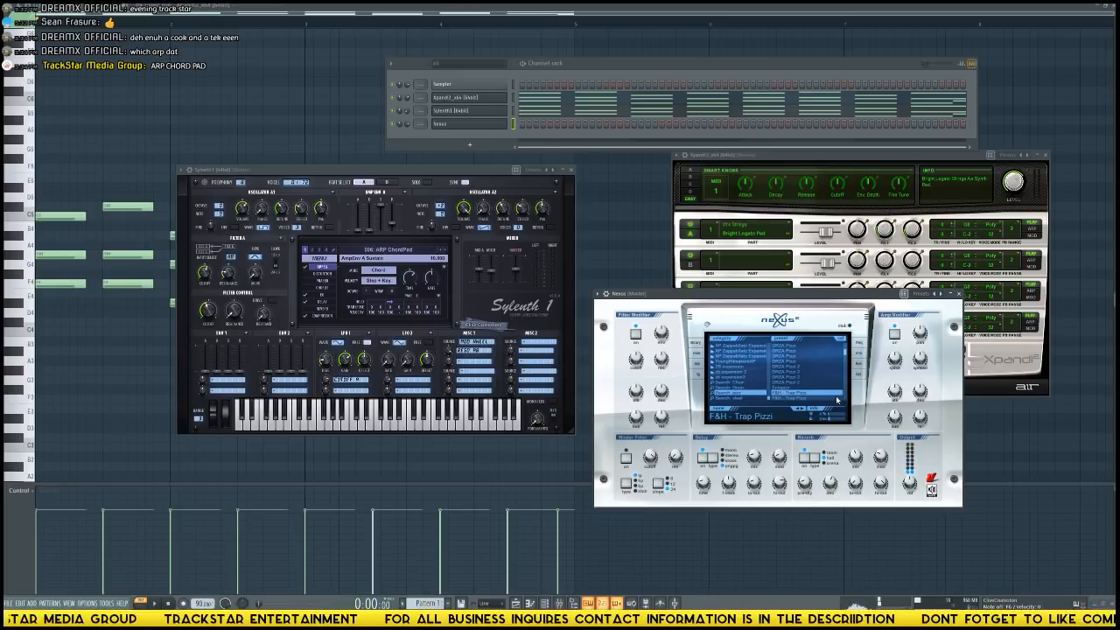
click(414, 130)
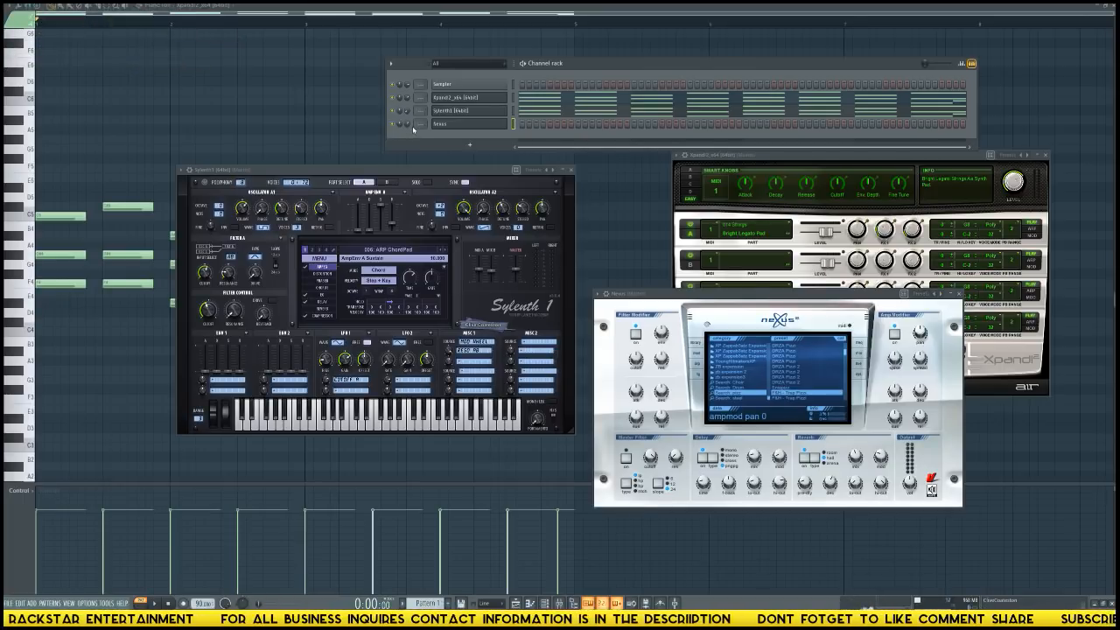
key(space)
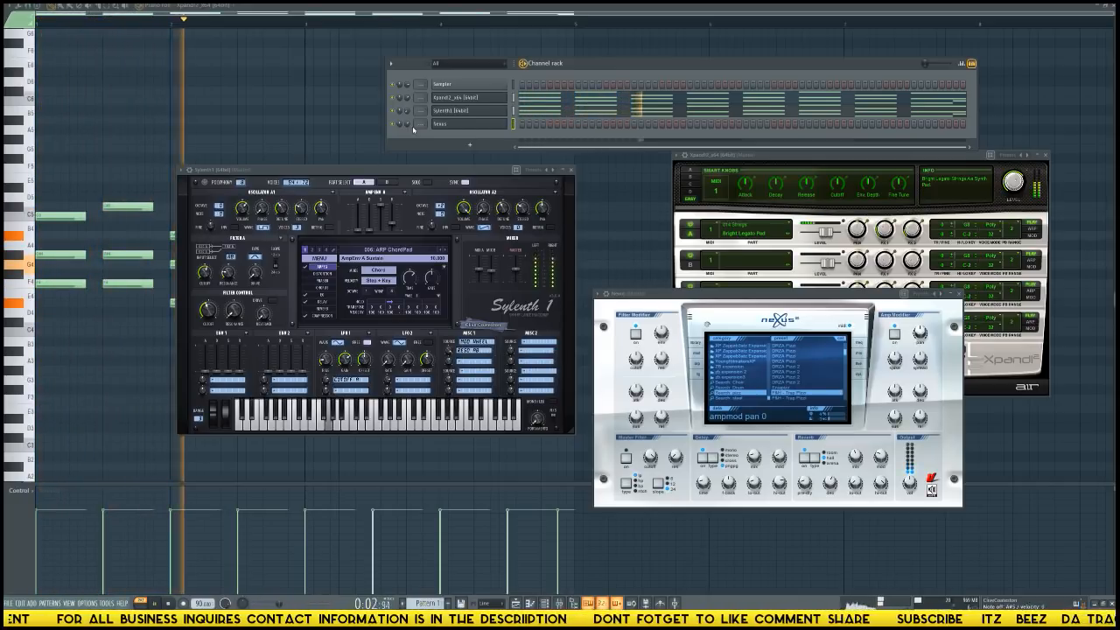
Play the pattern again to rehearse a pizzicato melody on the Nexus channel over the pad and arpeggio.
key(space)
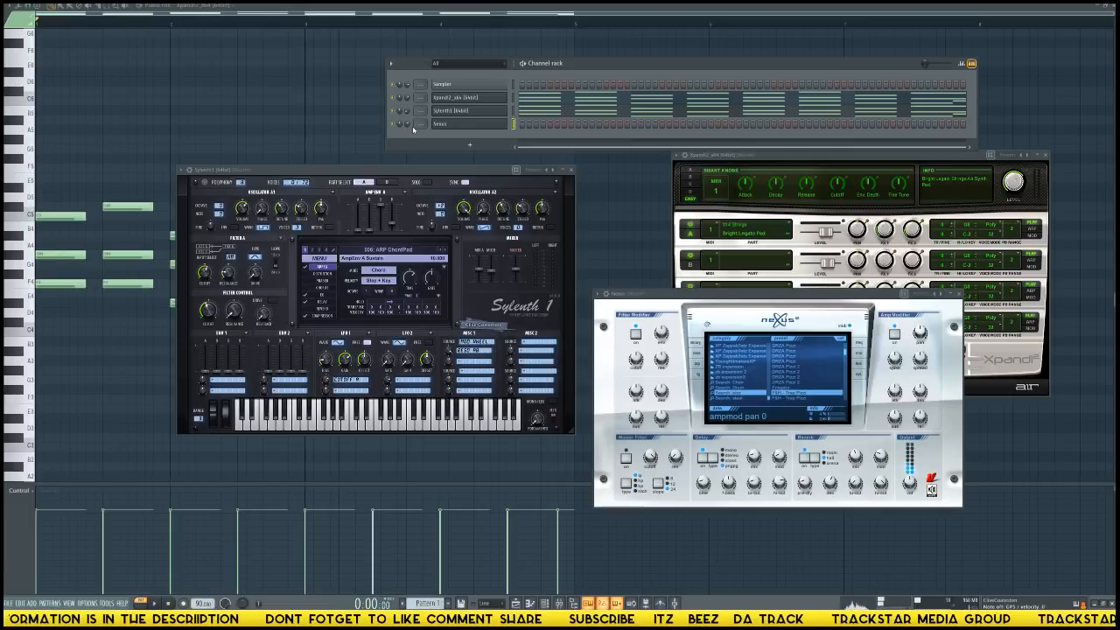
key(space)
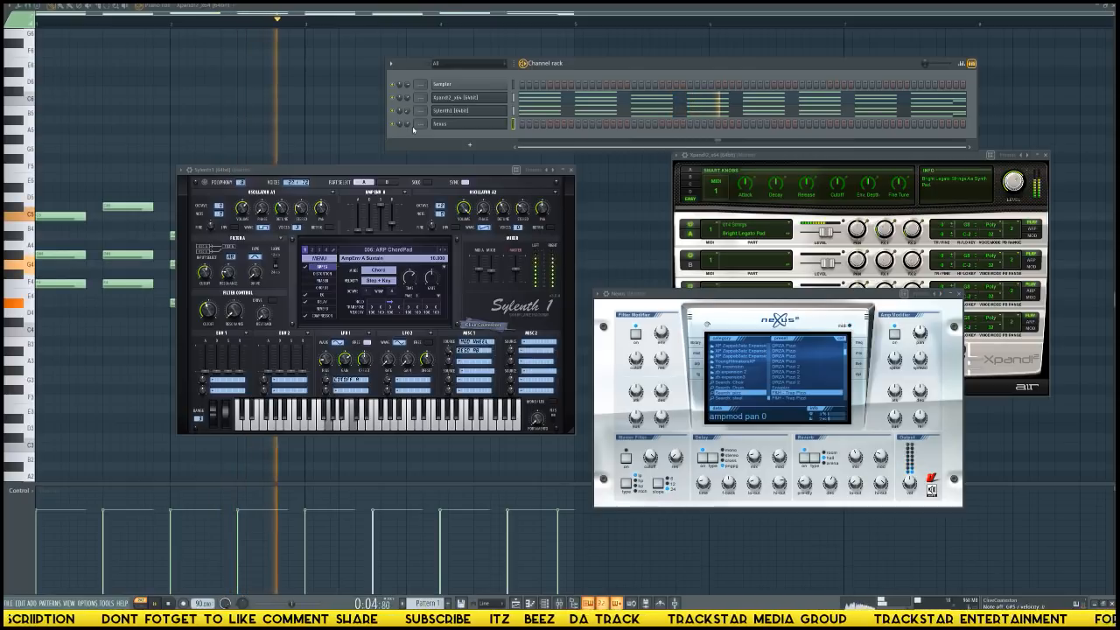
key(space)
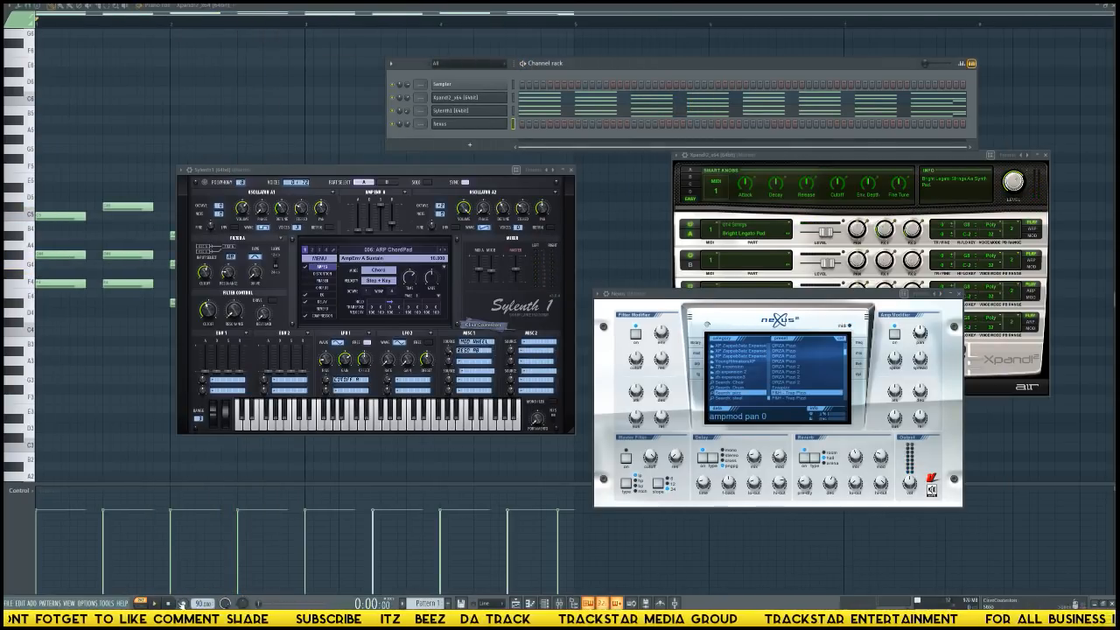
Record a Nexus pizzicato melody over the four-bar pattern, capturing notes and automation.
click(182, 603)
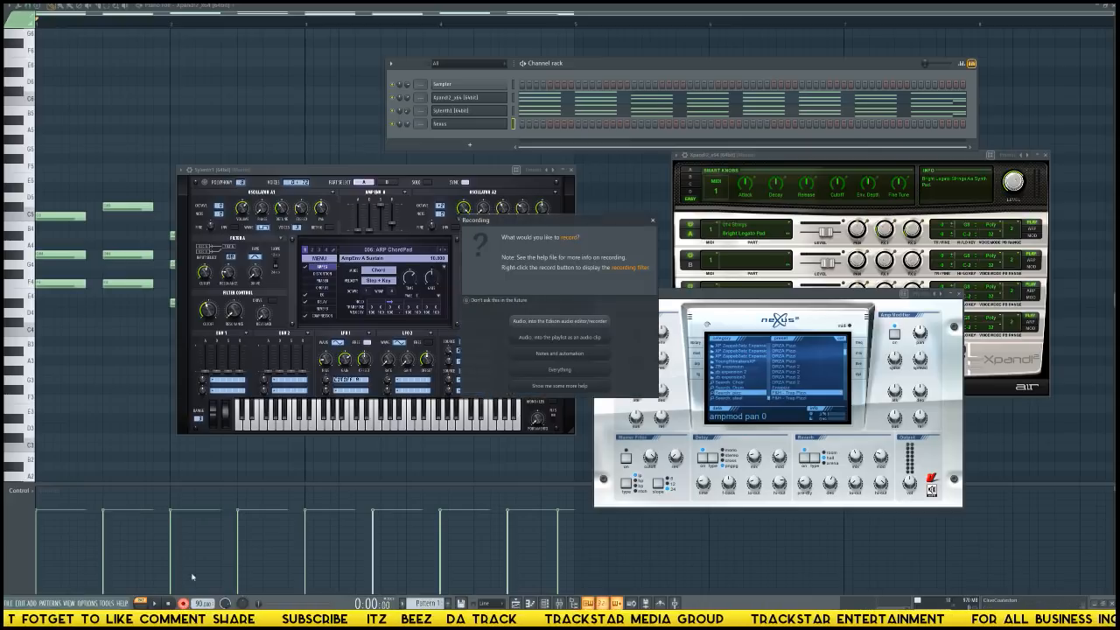
click(560, 354)
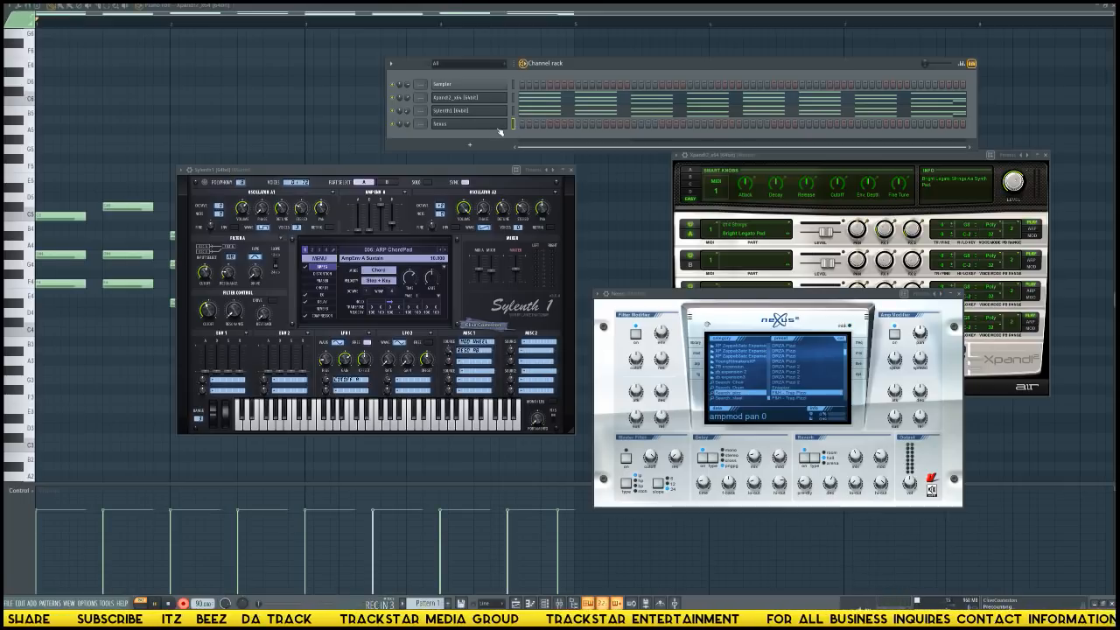
key(space)
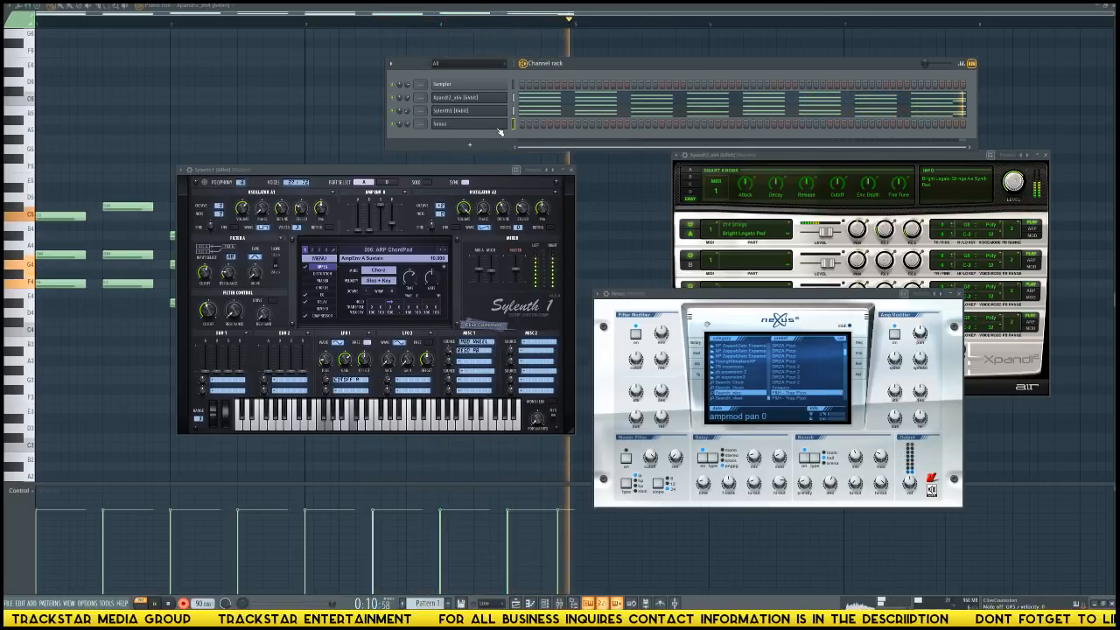
key(space)
Open the recorded Nexus notes in the piano roll and quantize them to the grid.
click(569, 124)
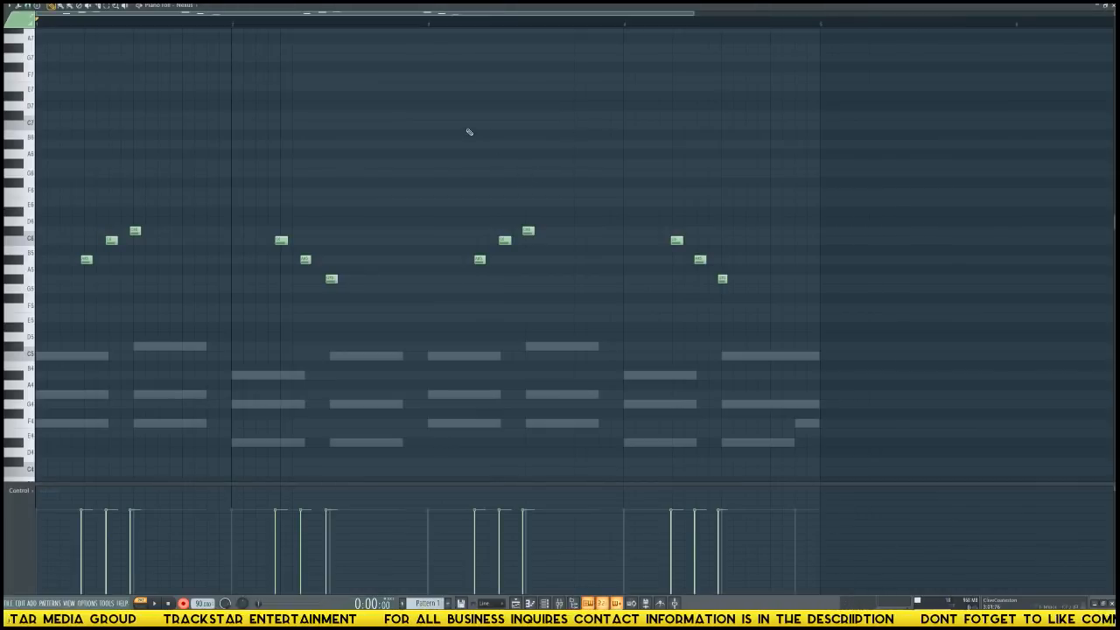
key(ctrl+q)
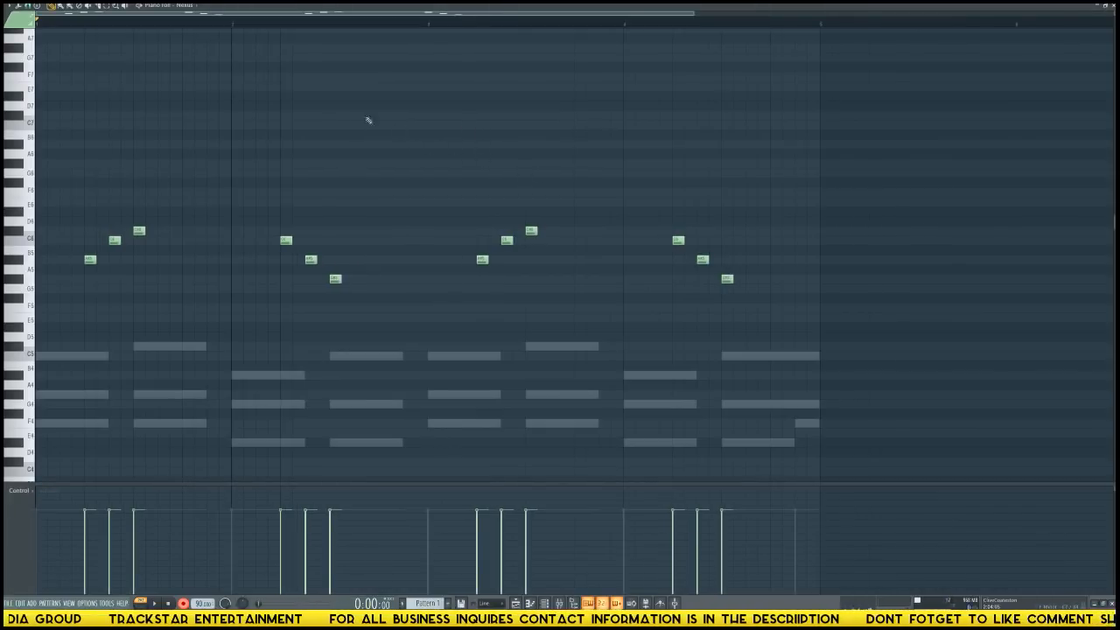
scroll(313, 97, down, 3)
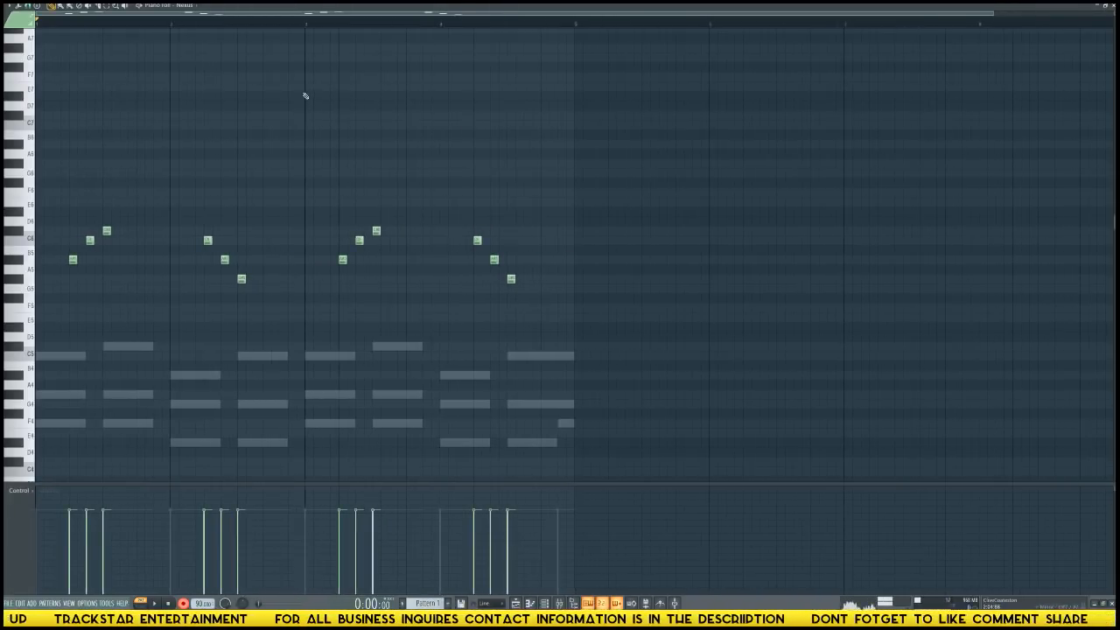
Play the pattern back to hear the quantized pizzicato melody and undo the last change in the Nexus piano roll.
key(F6)
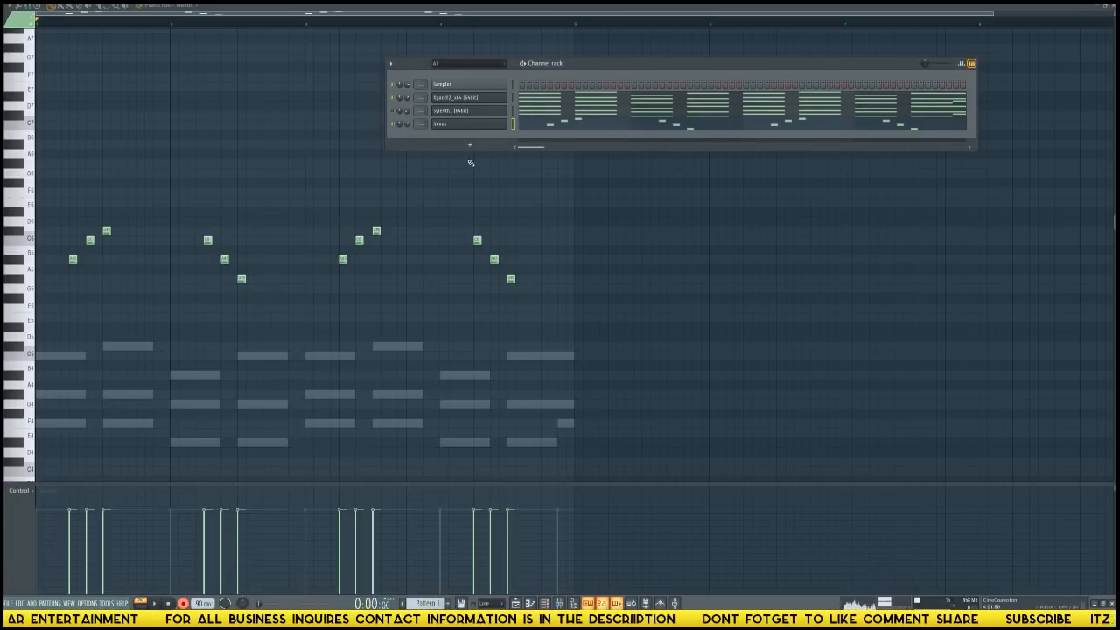
key(F6)
key(space)
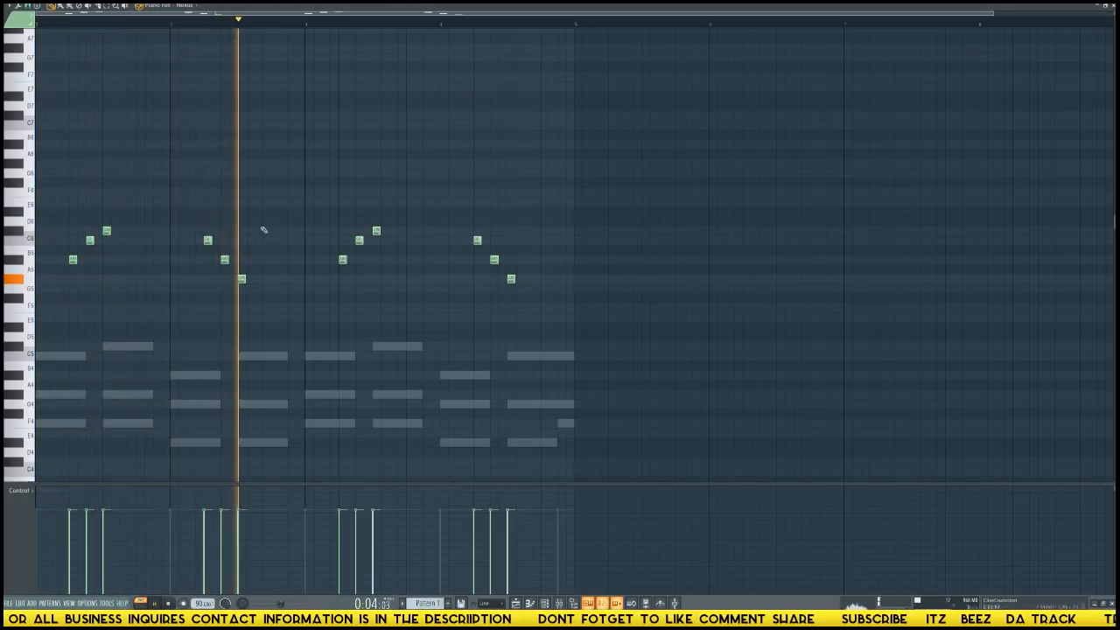
click(282, 192)
key(space)
key(ctrl+z)
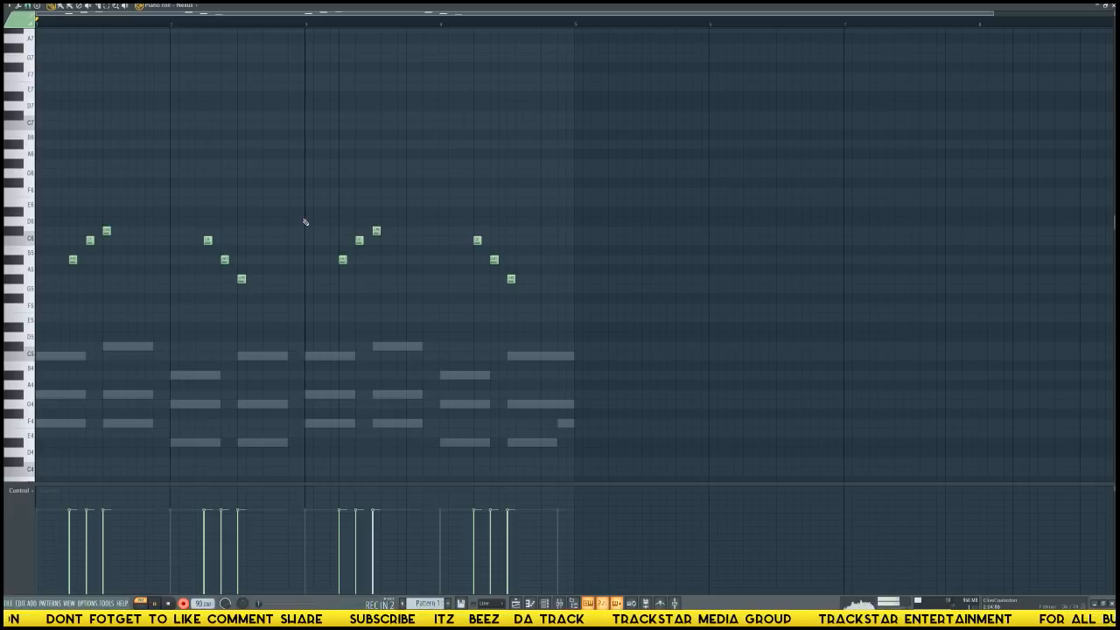
Record a higher descending phrase of seven Nexus notes across the first two bars and quantize the new notes.
key(space)
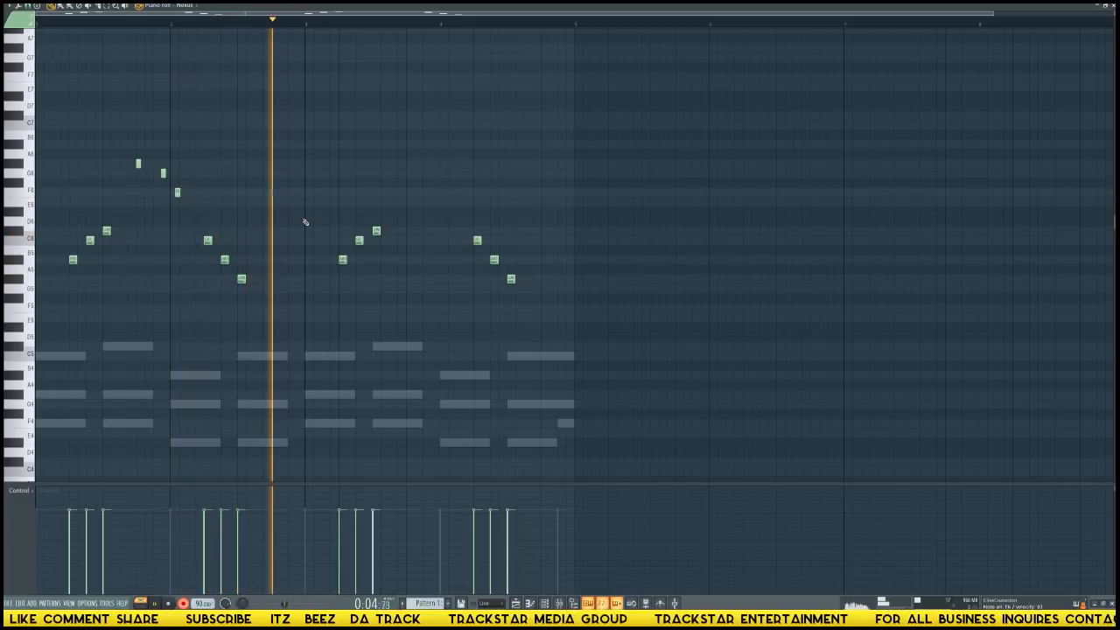
key(space)
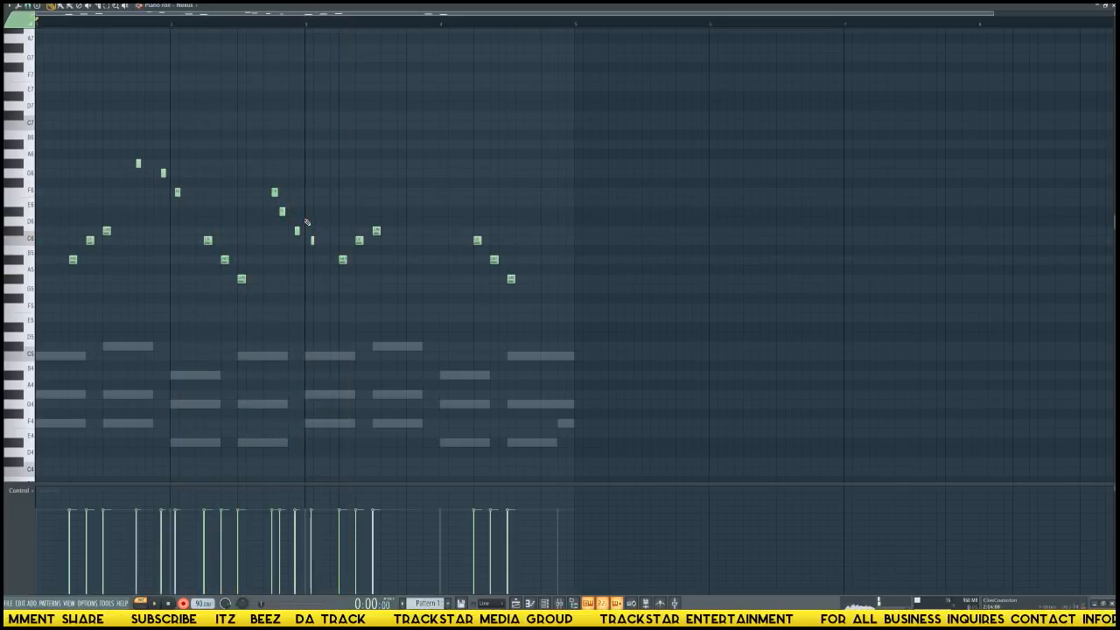
drag(326, 261, 260, 148)
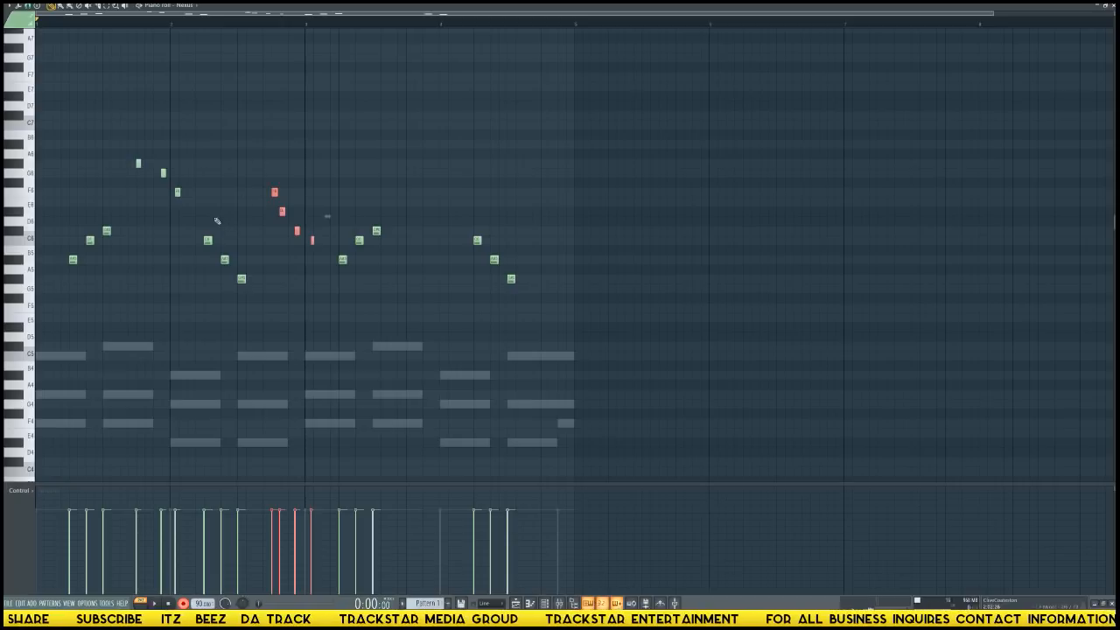
drag(223, 225, 88, 120)
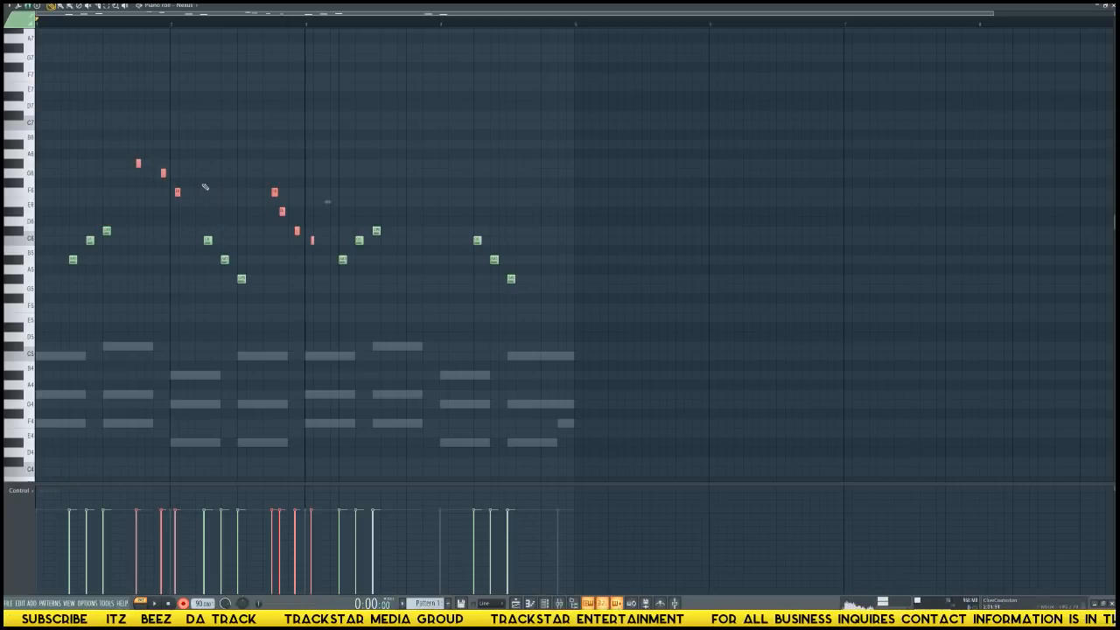
key(ctrl+q)
click(179, 207)
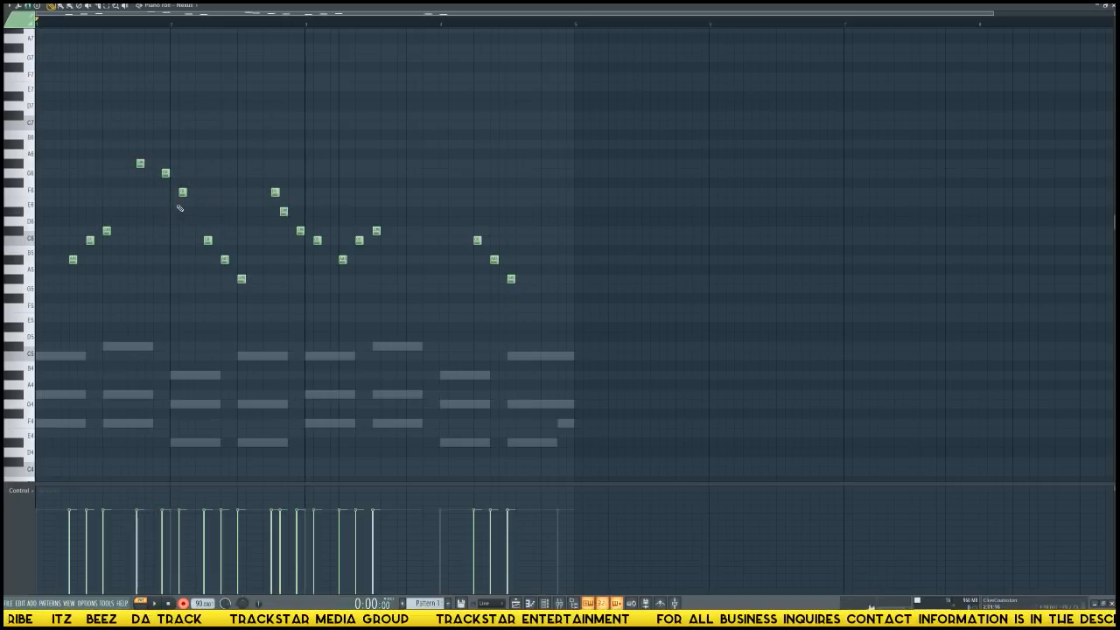
Copy the seven higher notes into the last two bars of the Nexus pattern and play the result back.
drag(137, 150, 317, 230)
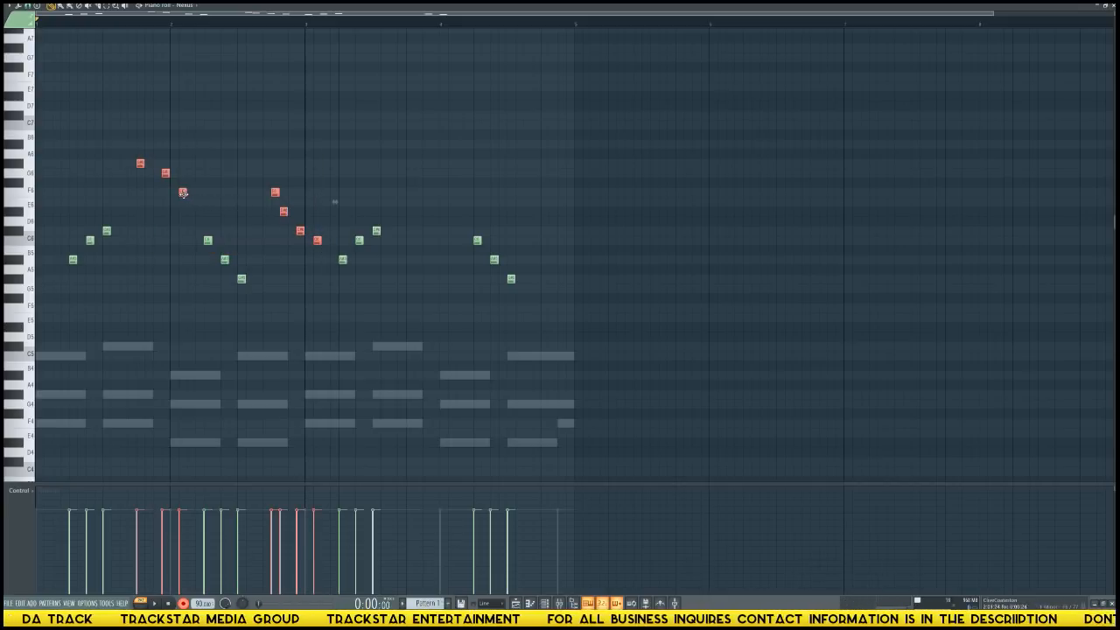
drag(183, 193, 435, 200)
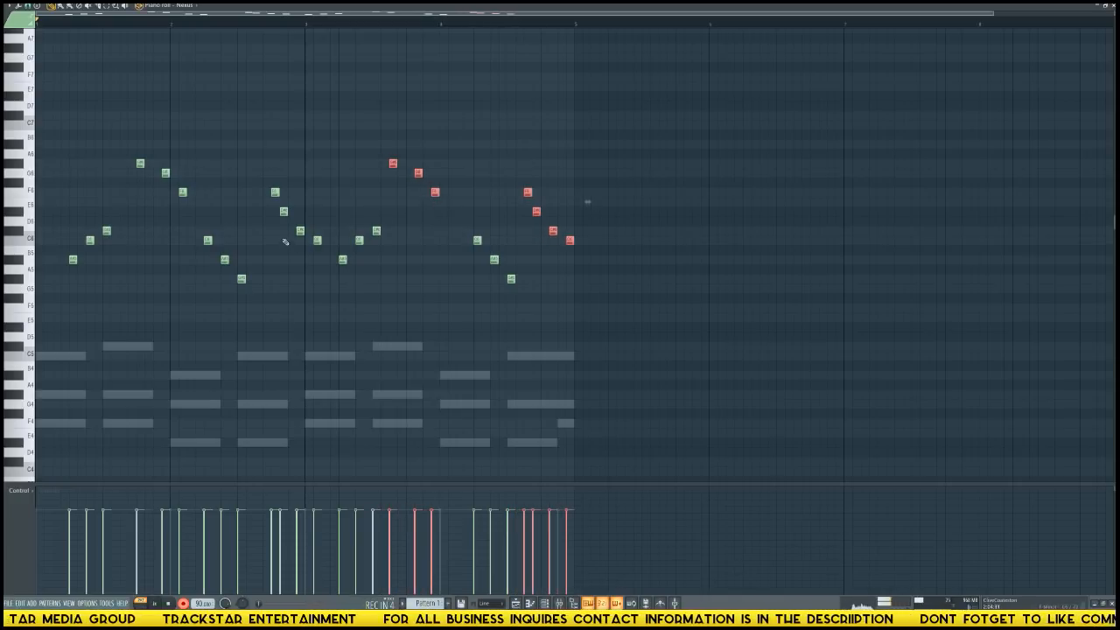
double_click(147, 24)
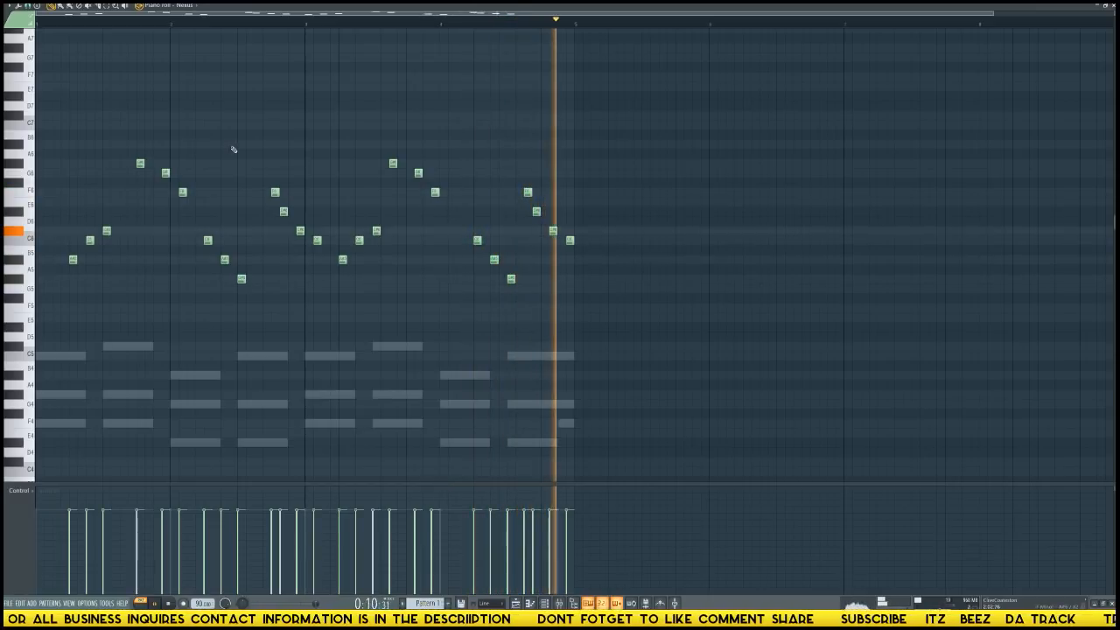
key(space)
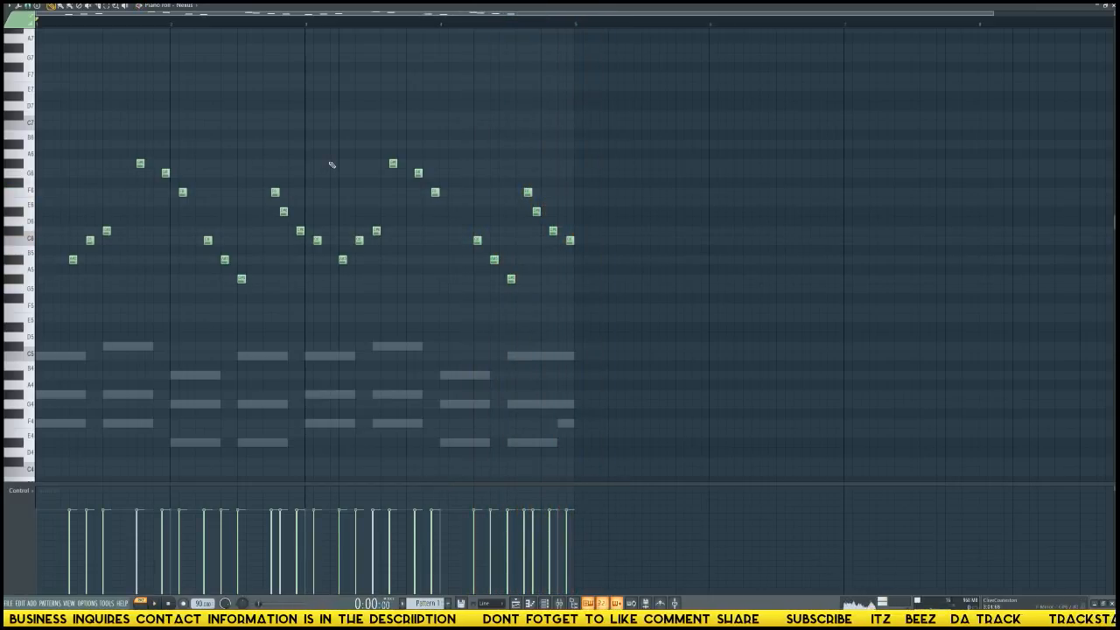
key(F6)
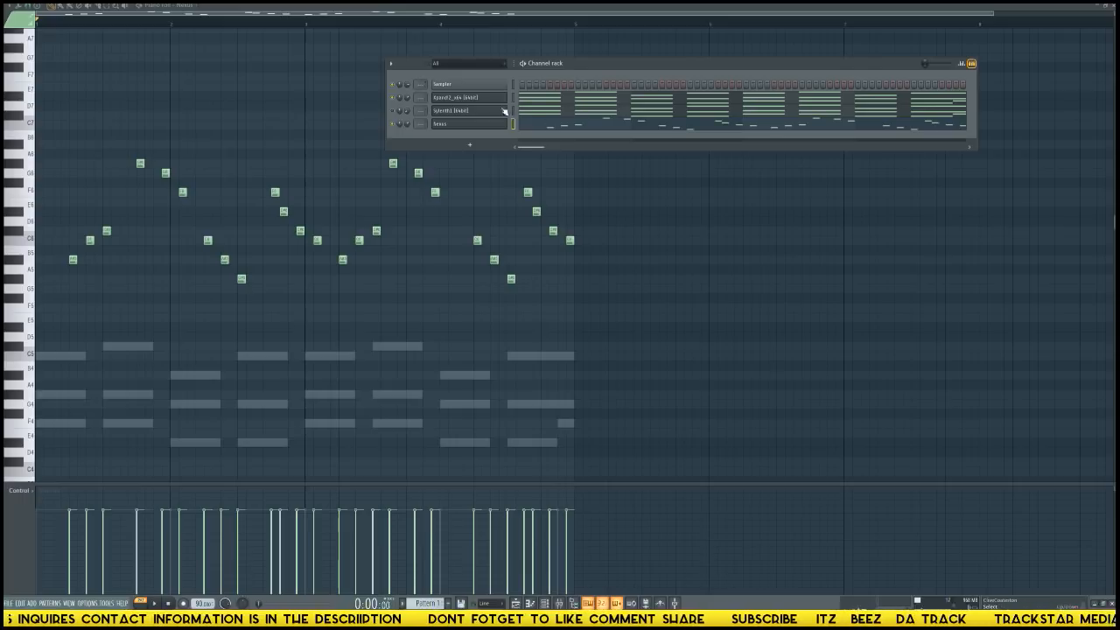
click(484, 150)
mouse_move(483, 294)
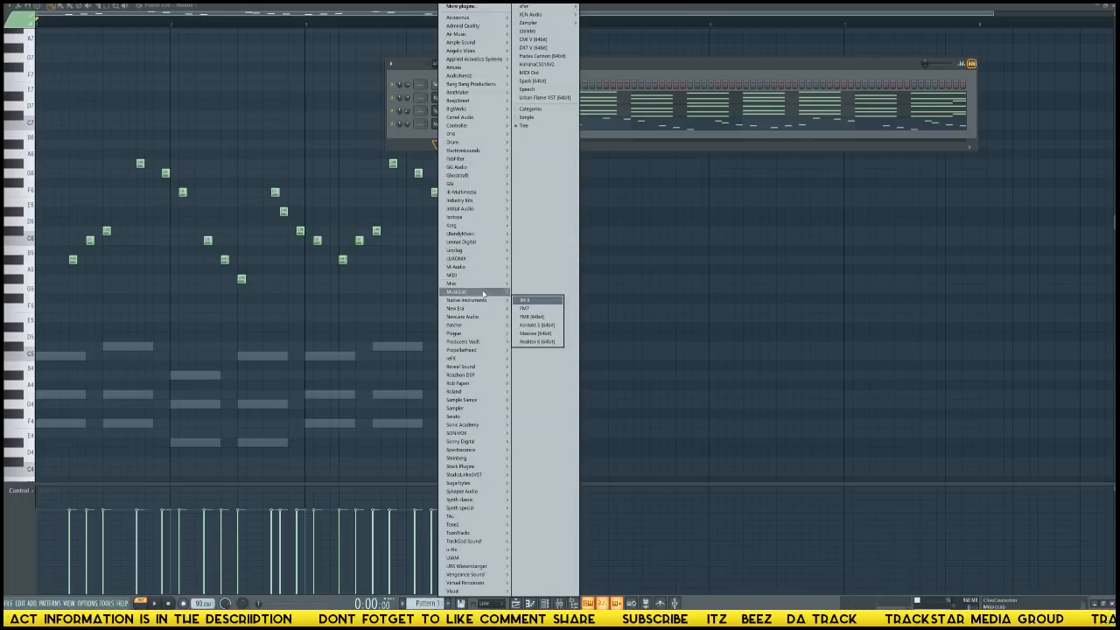
click(416, 137)
Audition samples in the Vybe Beats Drumkit and load its vybeCrash sample into a new channel with a hit on the first step.
mouse_move(64, 211)
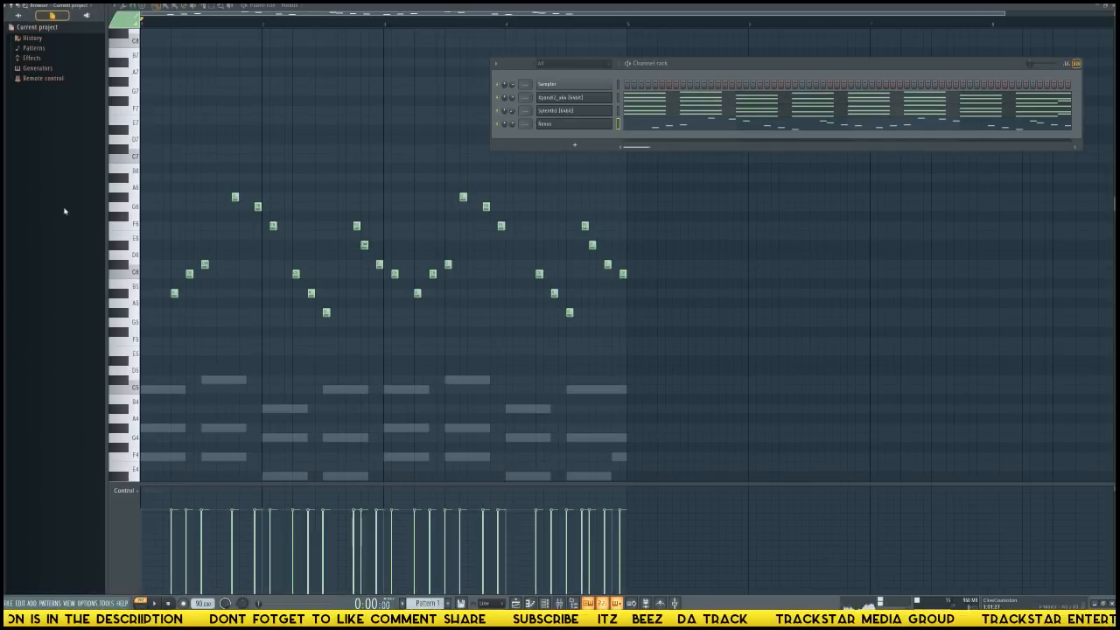
click(18, 15)
scroll(65, 333, down, 1)
scroll(35, 271, up, 5)
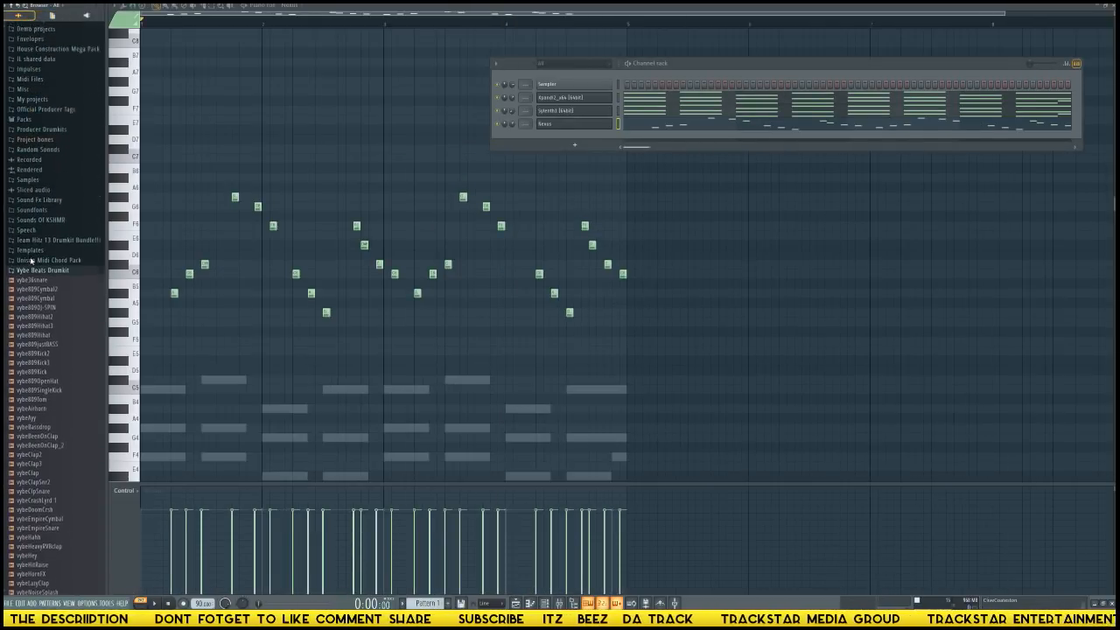
scroll(35, 473, down, 8)
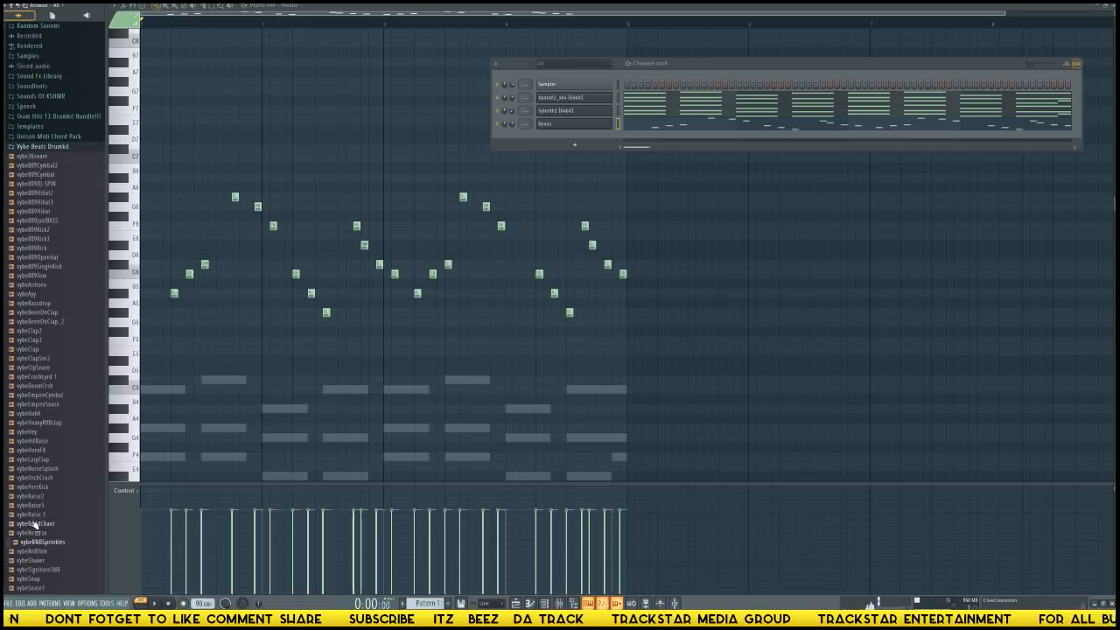
click(43, 460)
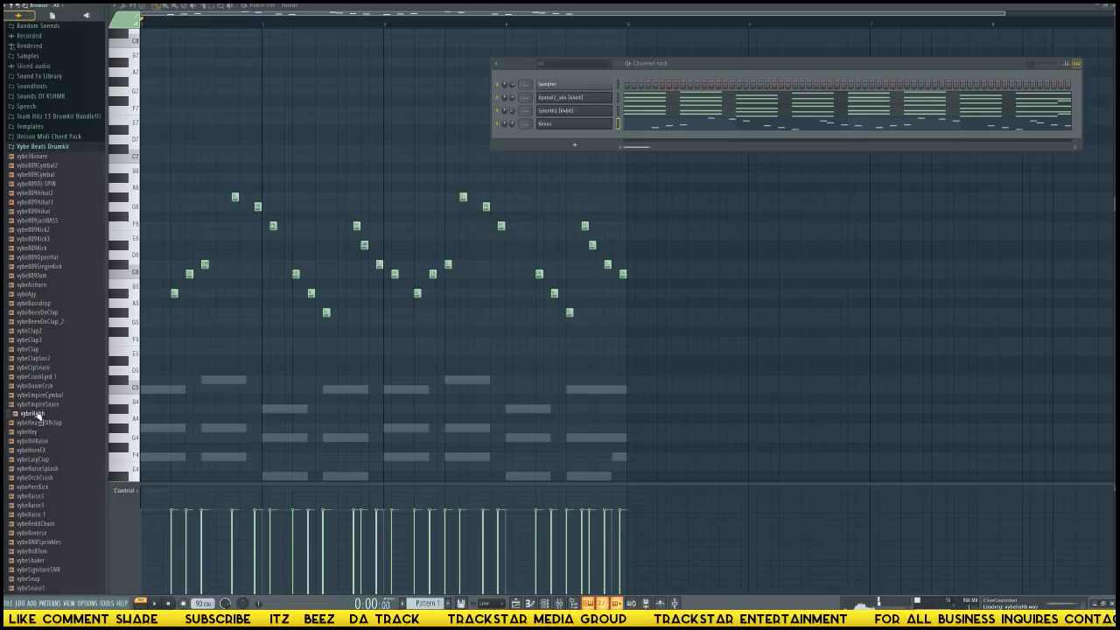
click(46, 387)
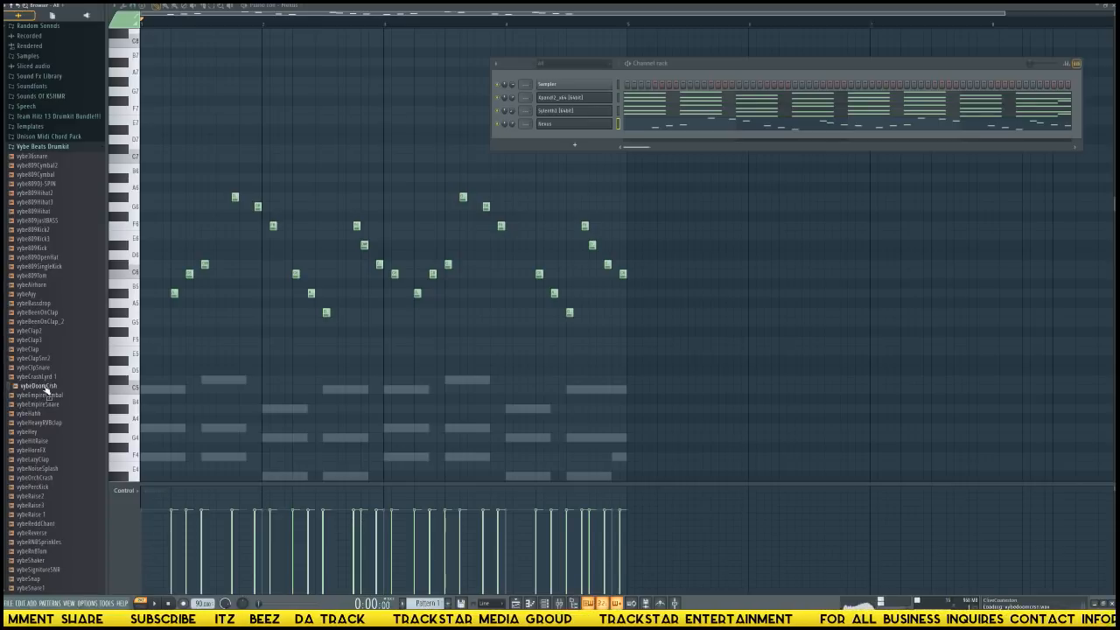
right_click(50, 379)
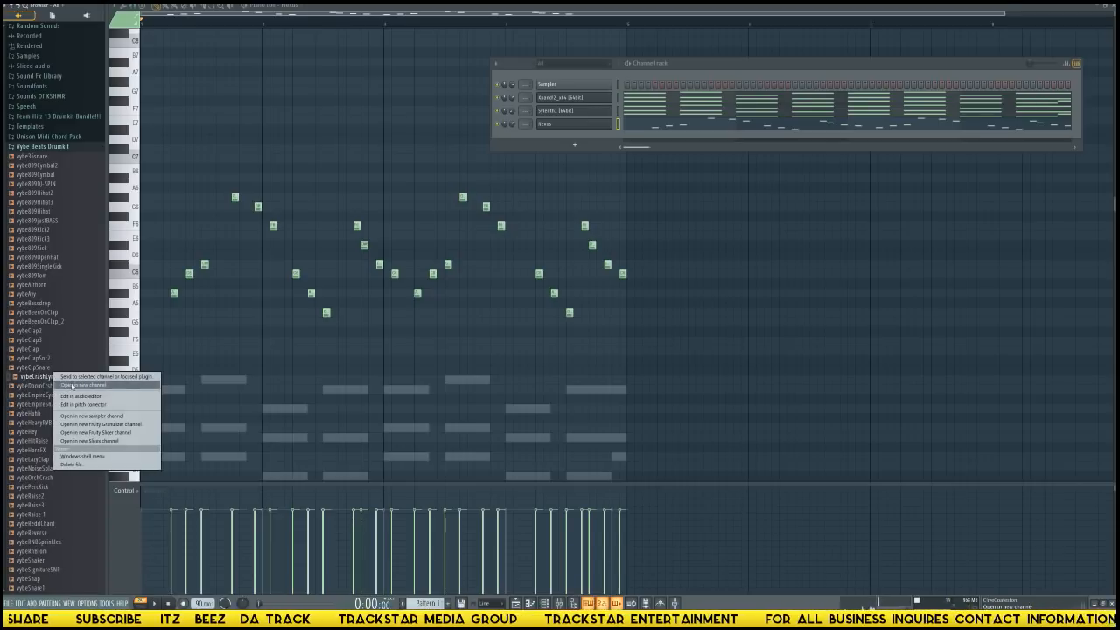
click(87, 386)
Collapse the Vybe Beats Drumkit folder, then browse Producer Drumkits and open the Cardiak drumkit Vol. 2.
mouse_move(4, 223)
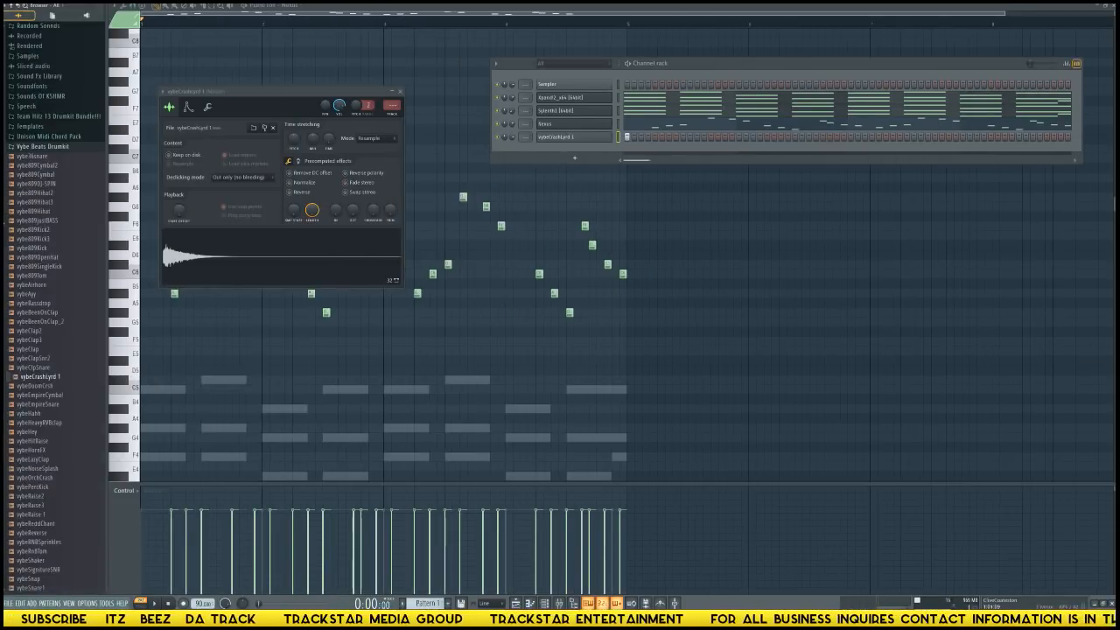
click(32, 148)
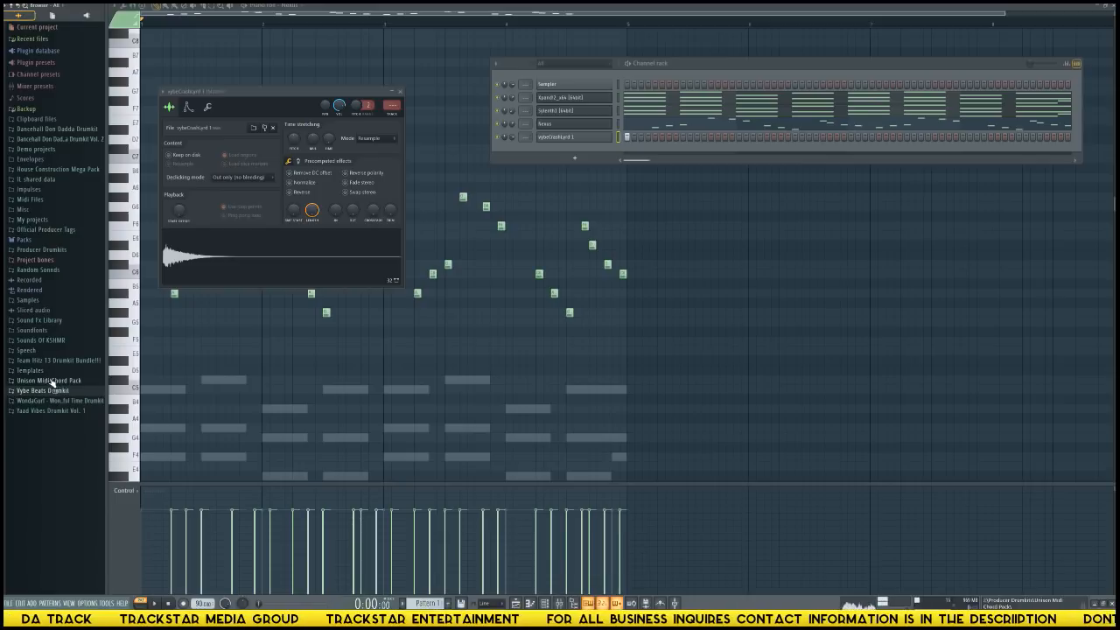
click(42, 250)
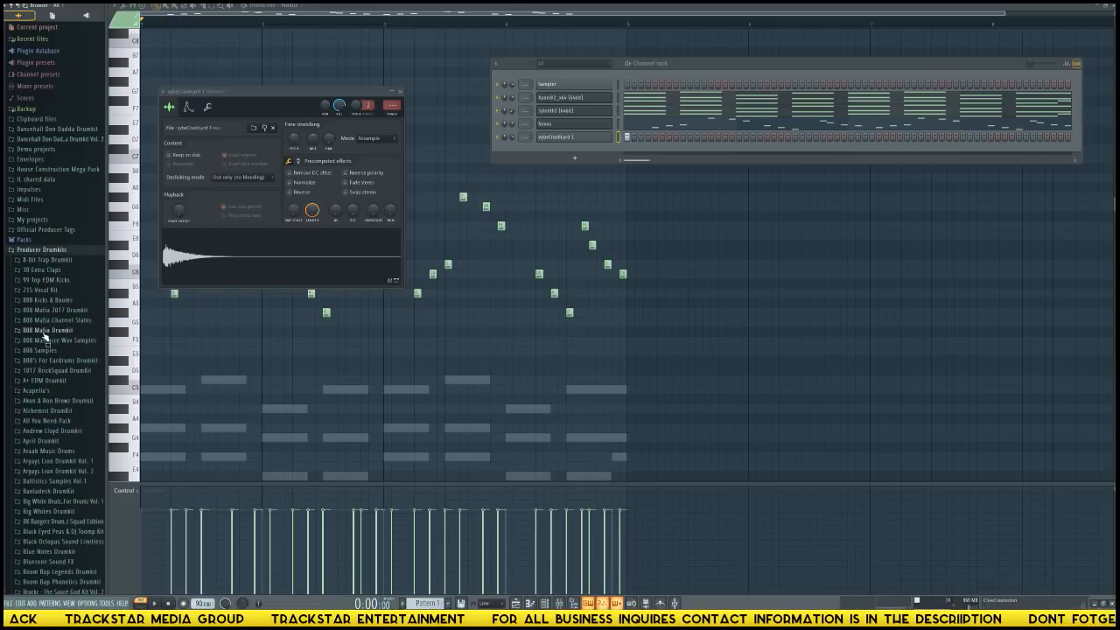
scroll(44, 350, down, 10)
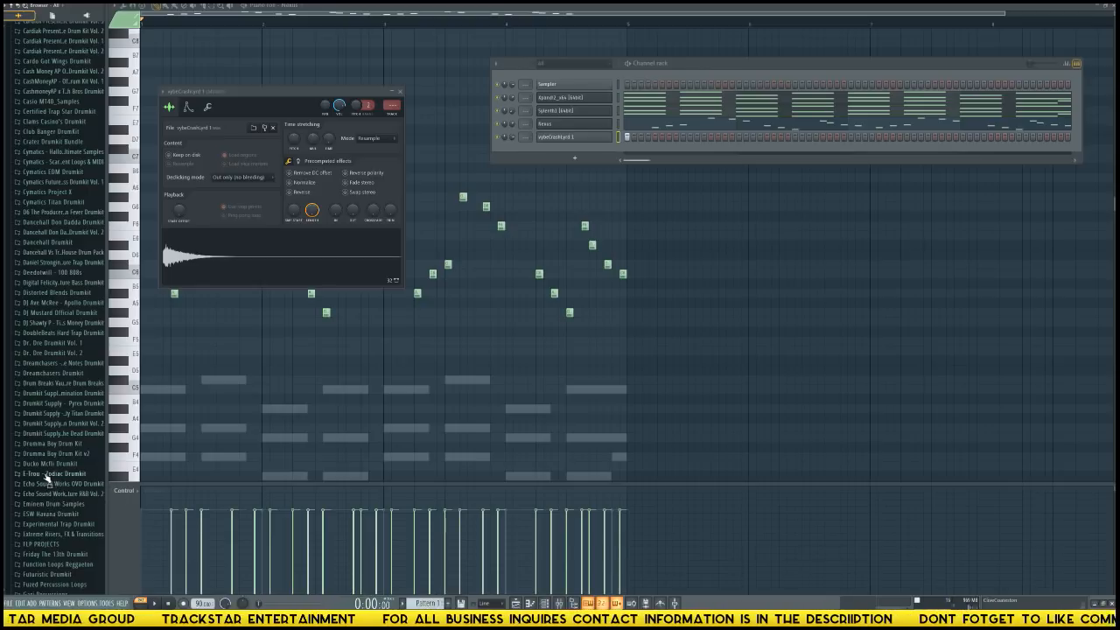
click(51, 434)
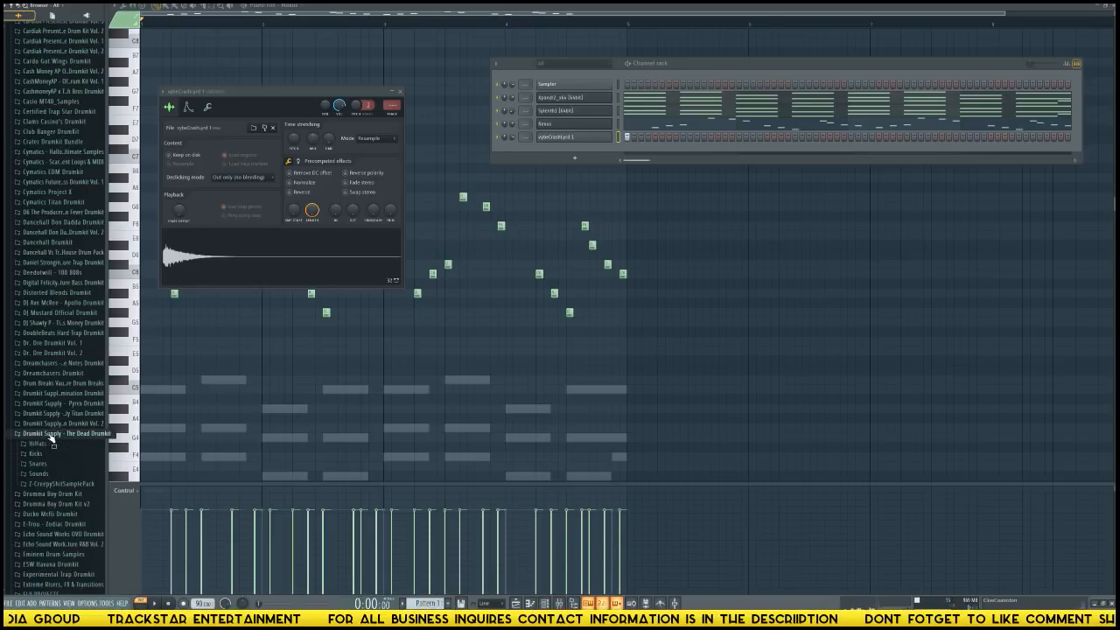
click(51, 434)
scroll(48, 420, down, 10)
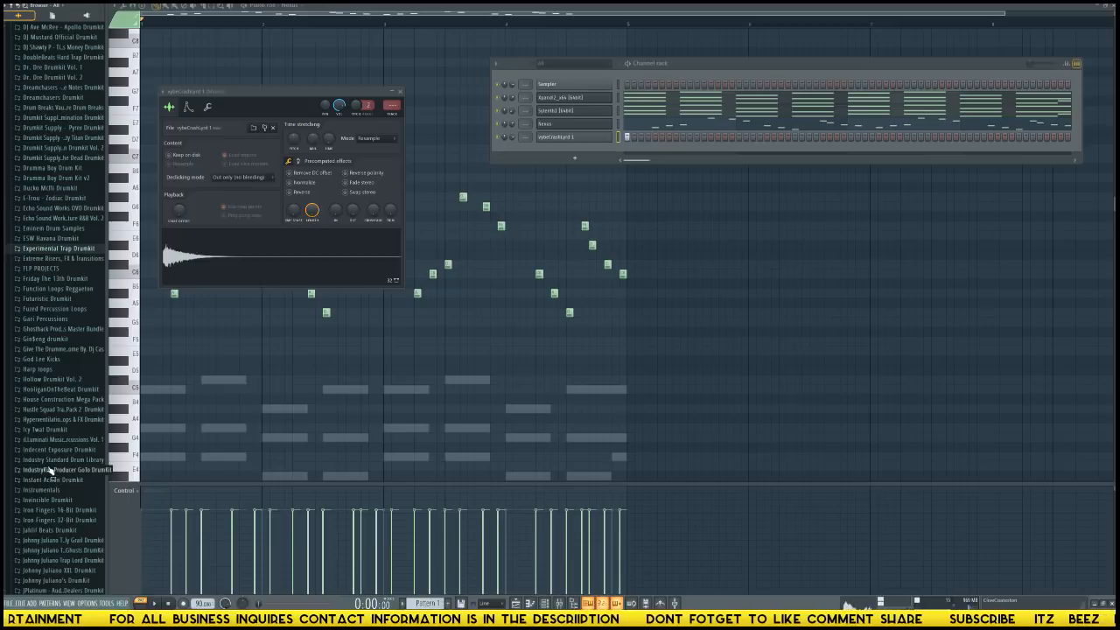
scroll(62, 473, down, 1)
scroll(63, 478, down, 3)
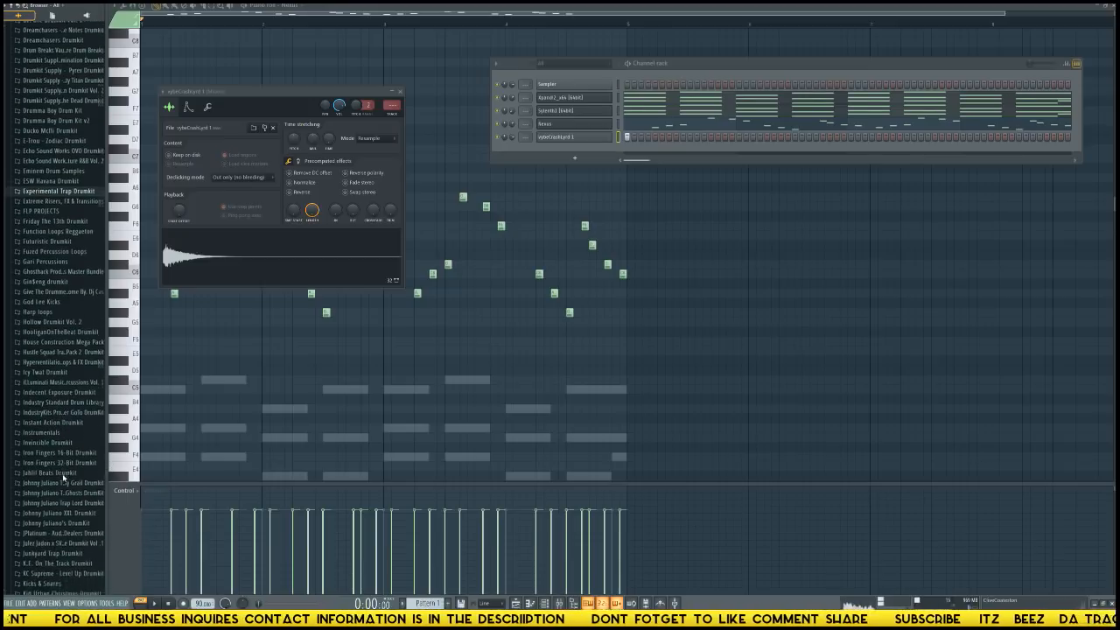
scroll(63, 475, up, 8)
scroll(53, 411, up, 7)
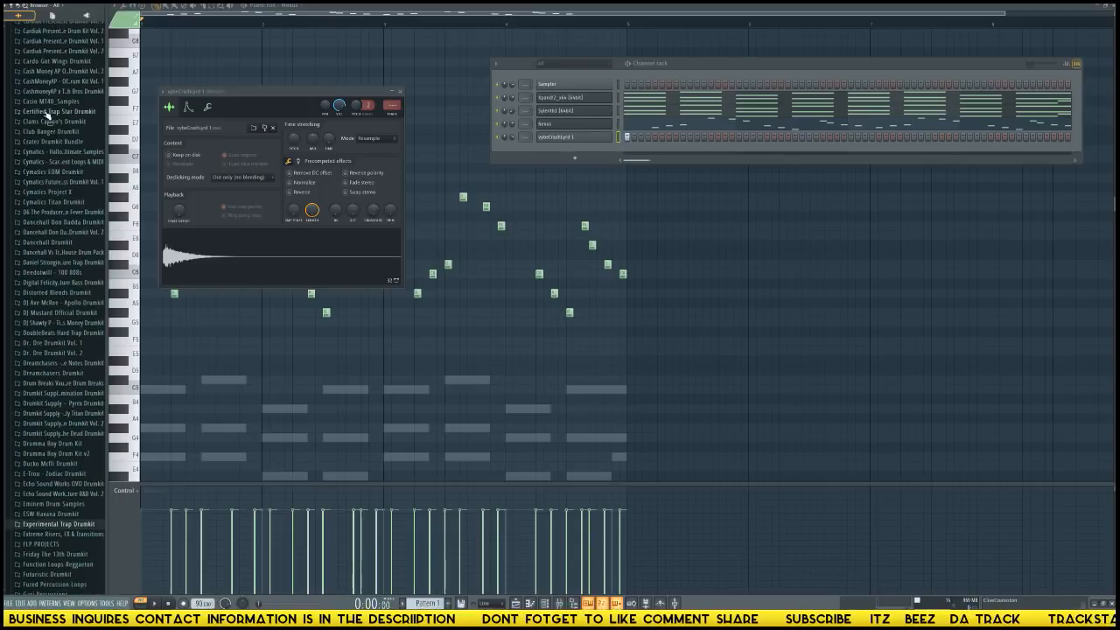
scroll(69, 91, up, 7)
click(70, 182)
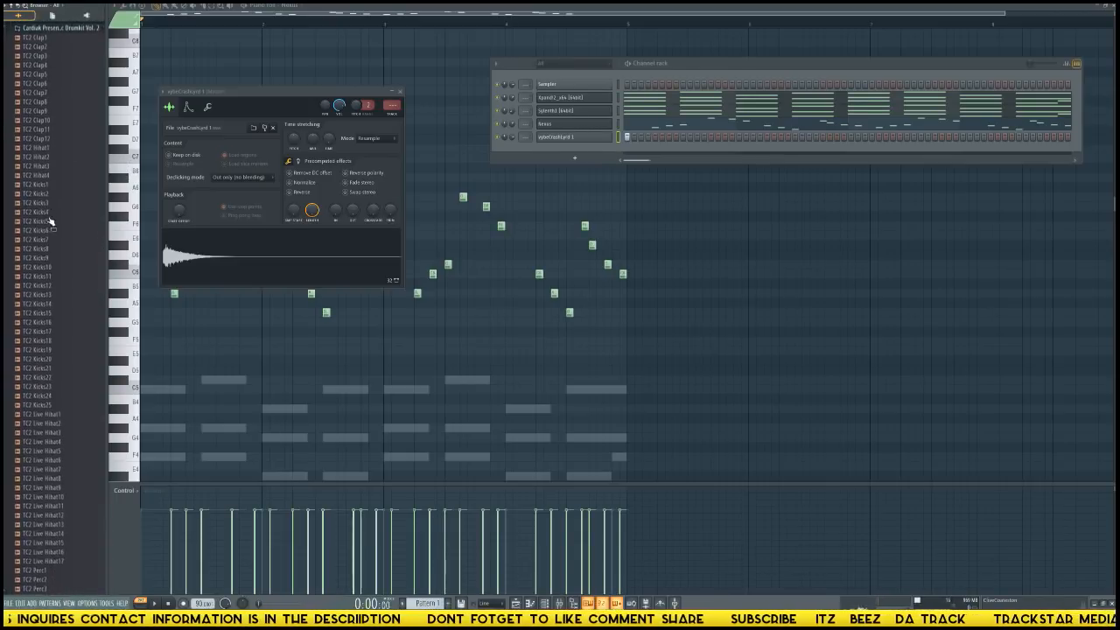
Audition the drumkit's TC2 samples against the pattern and load TC2 Clap9 and TC2 Clap5 into new channels.
click(49, 192)
click(44, 137)
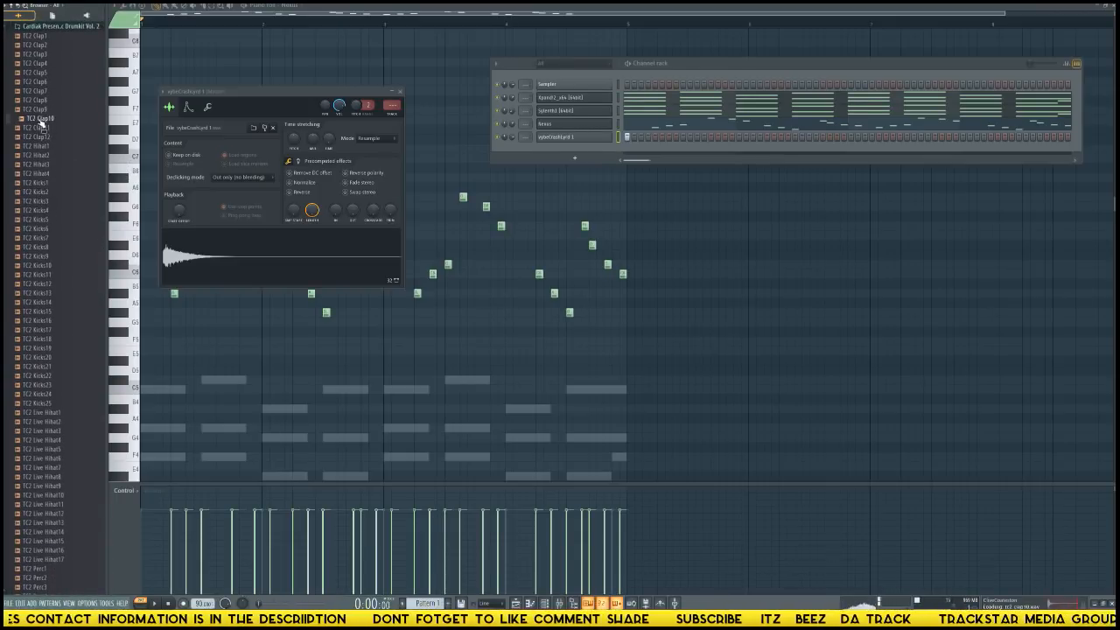
click(43, 129)
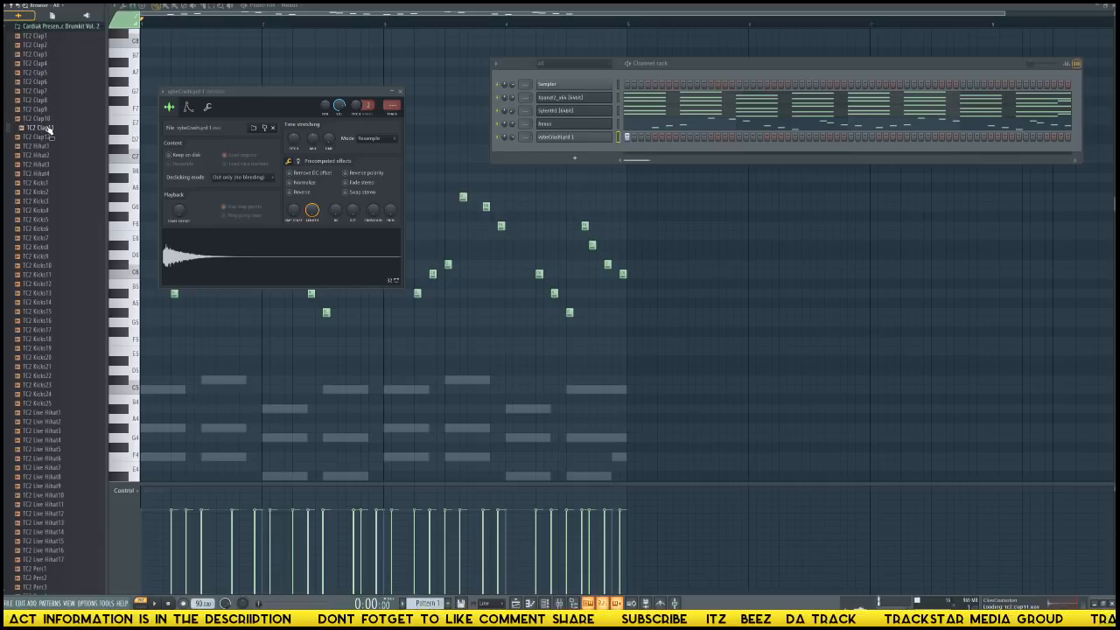
key(space)
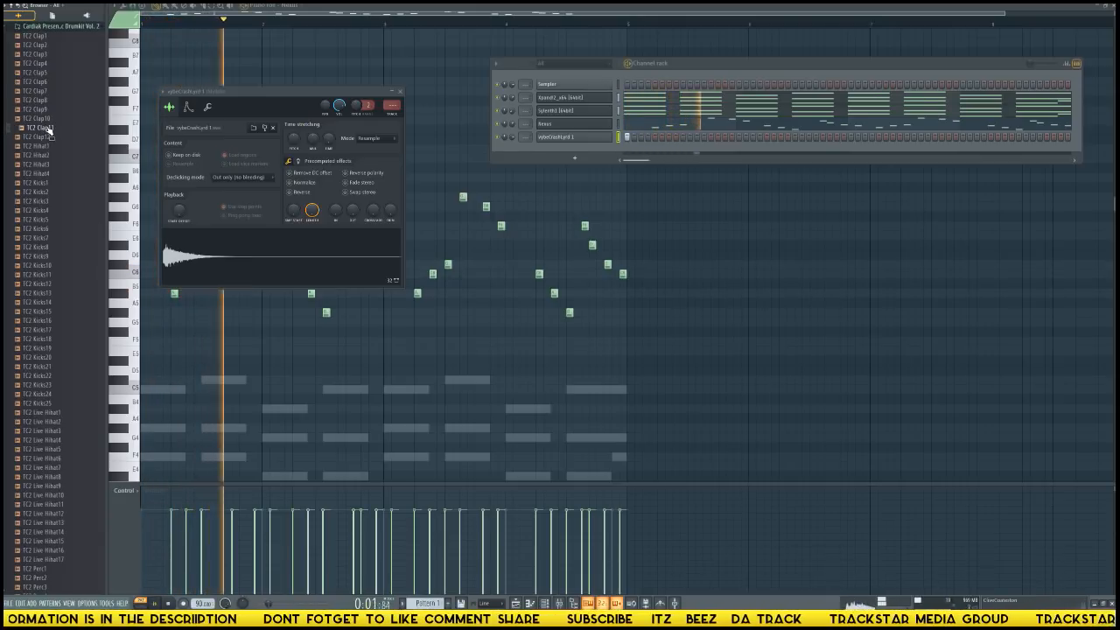
key(space)
right_click(43, 114)
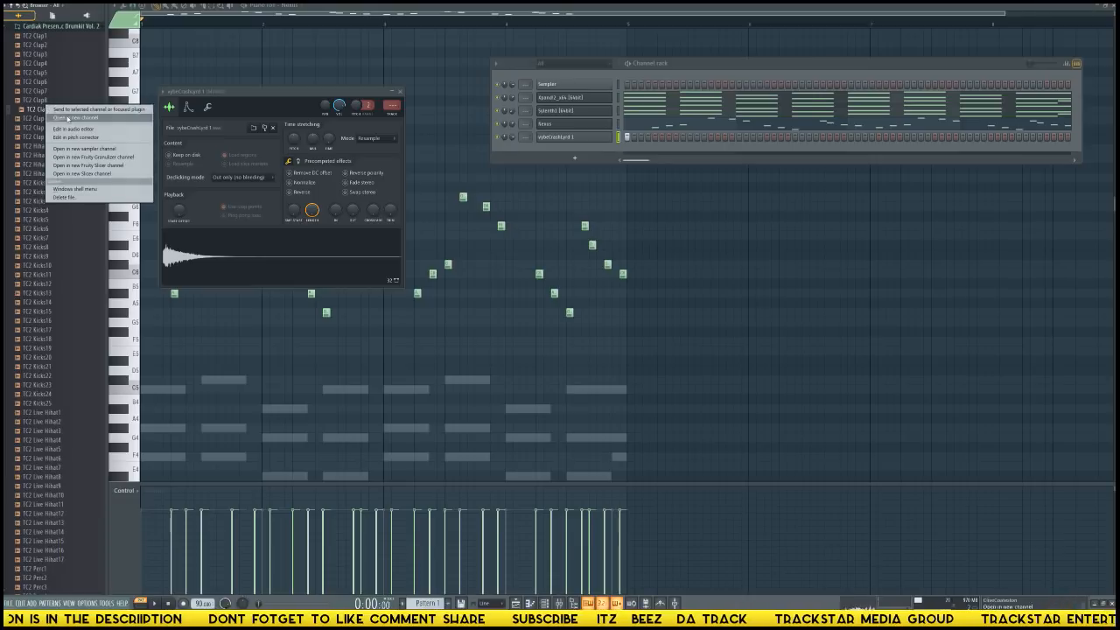
click(70, 121)
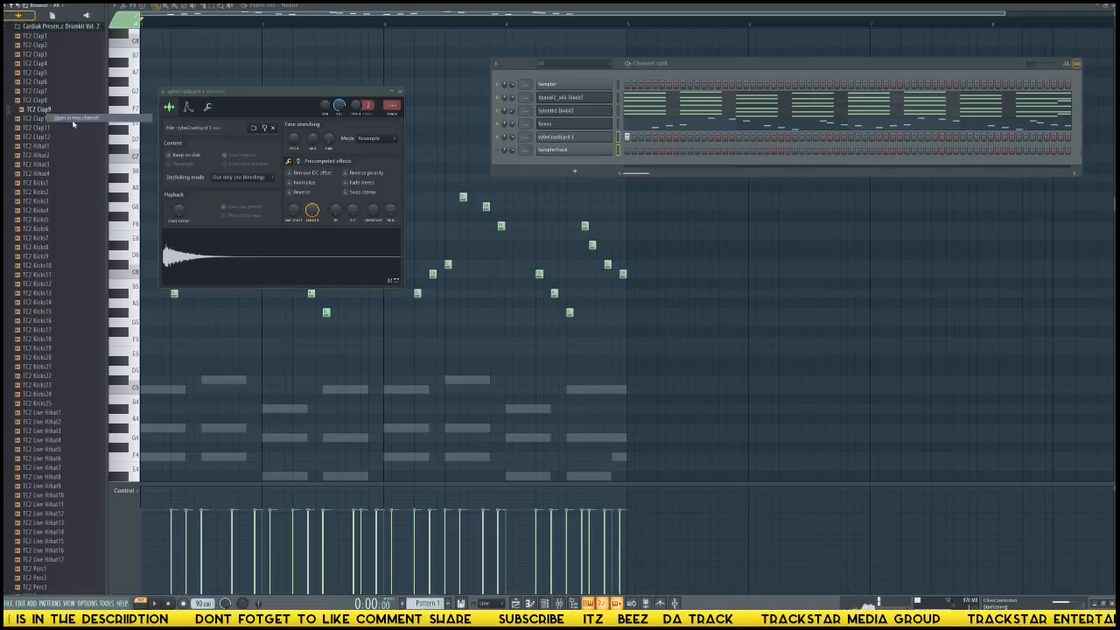
right_click(41, 79)
click(68, 88)
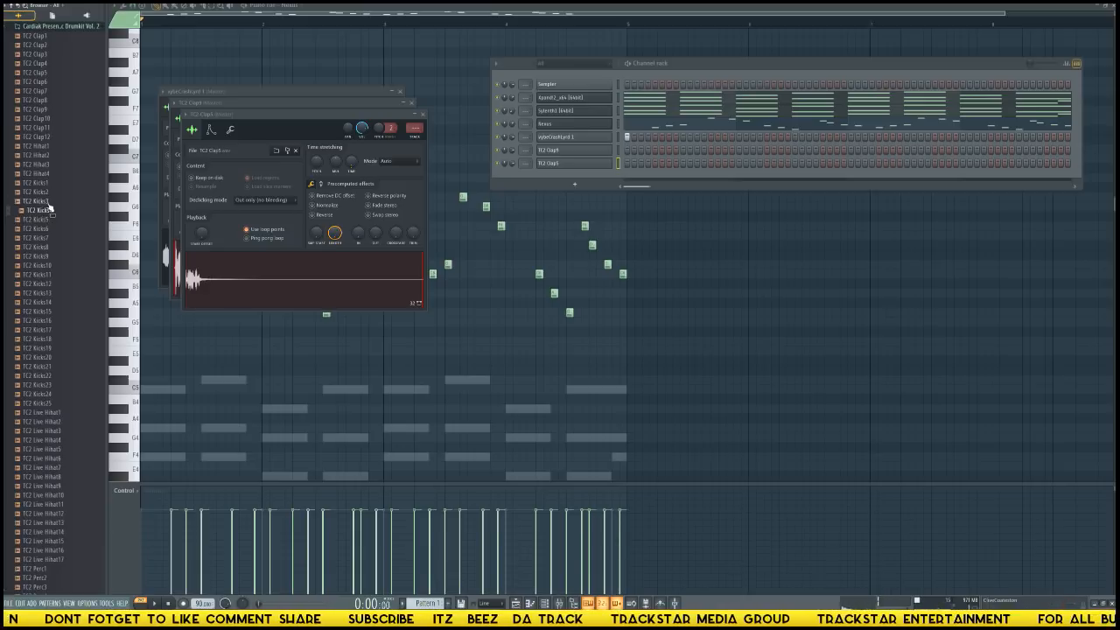
Load the TC2 Kicks3 and TC2 Kicks5 samples into new channels.
right_click(49, 204)
click(70, 213)
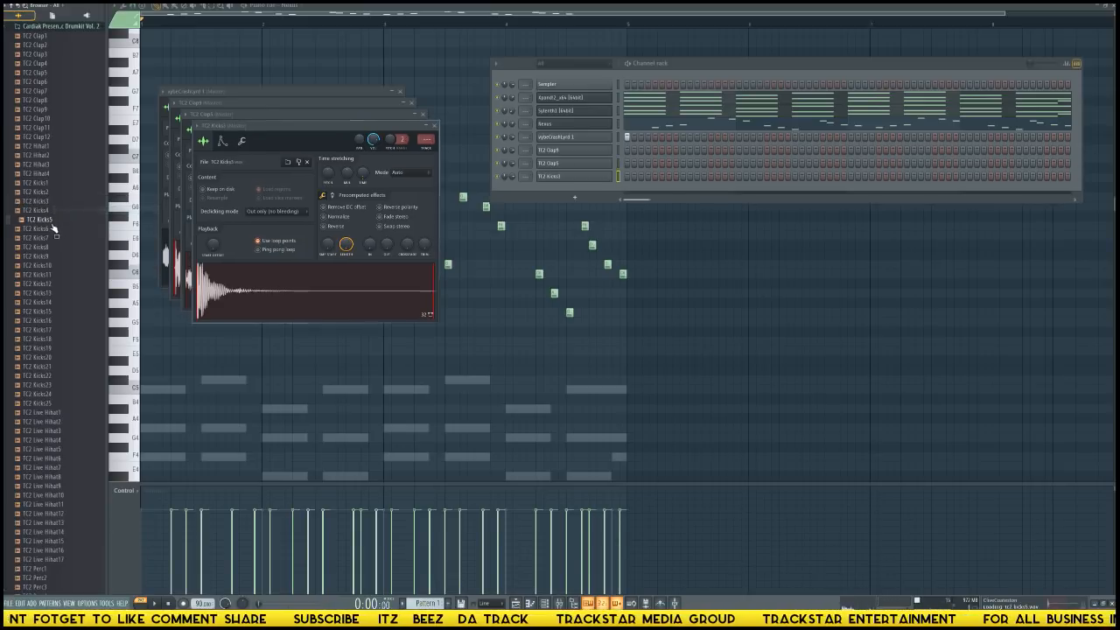
right_click(52, 224)
click(74, 228)
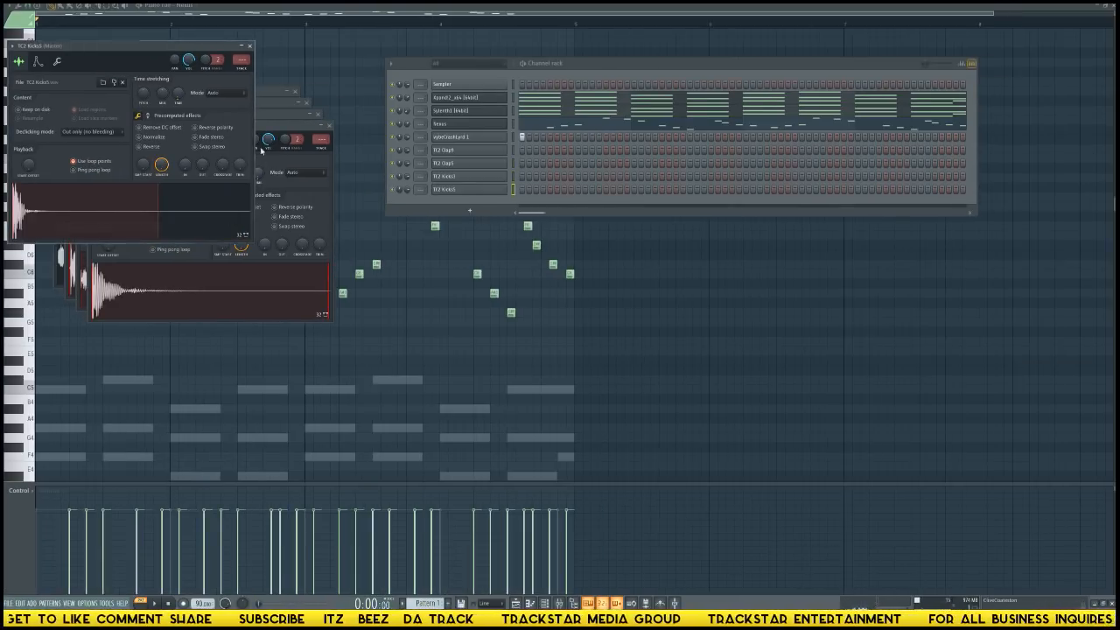
Place a hit on the first step of the TC2 Kicks5 channel and play it back in solo.
drag(151, 50, 557, 234)
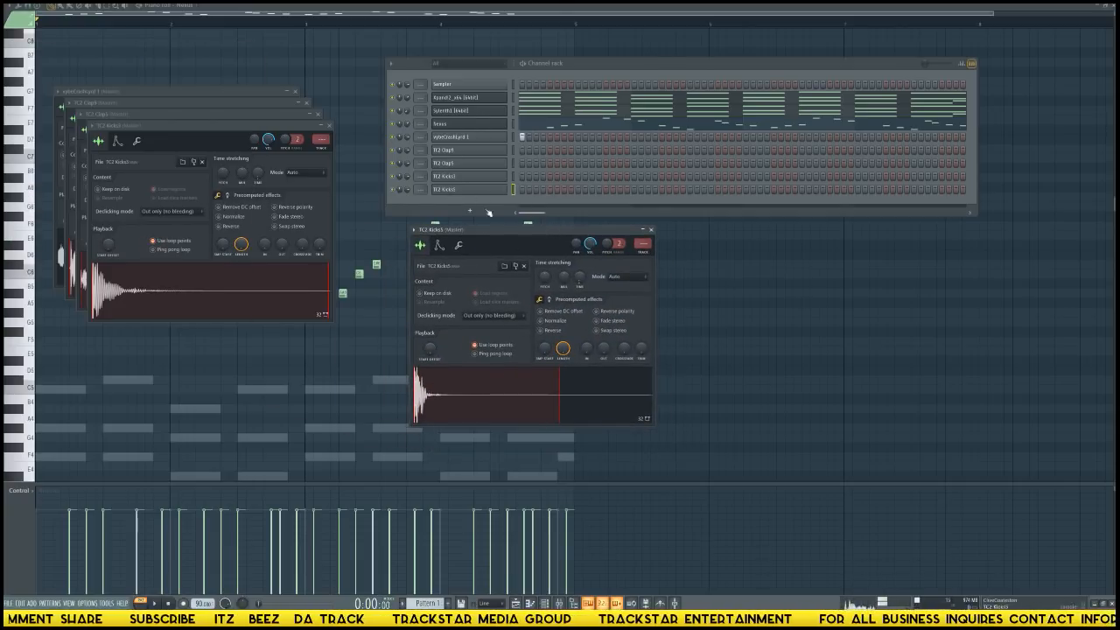
click(523, 189)
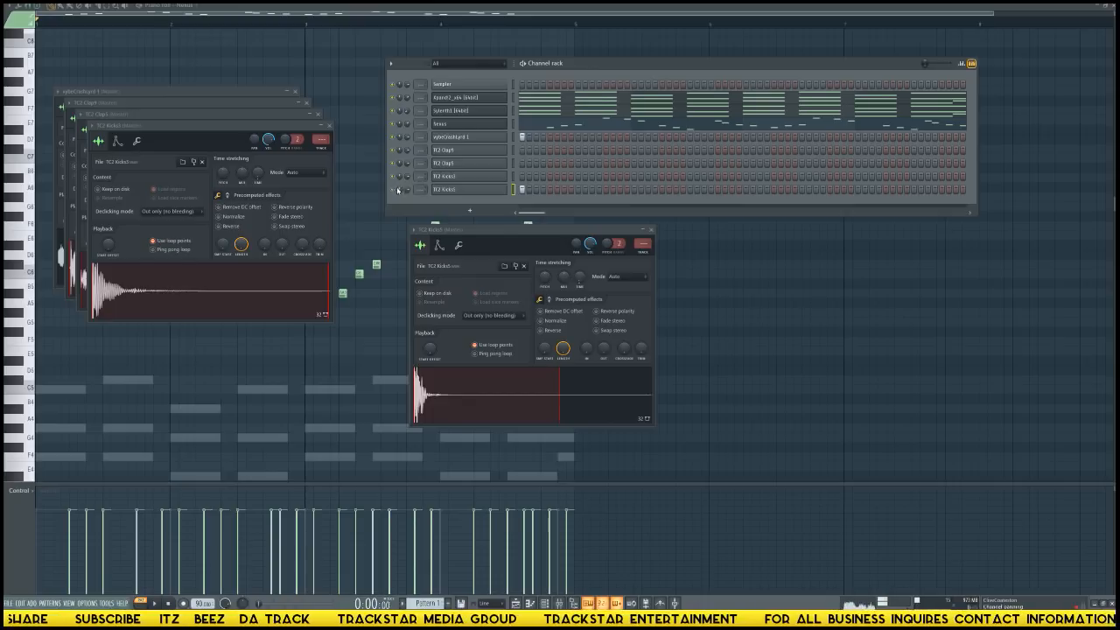
key(space)
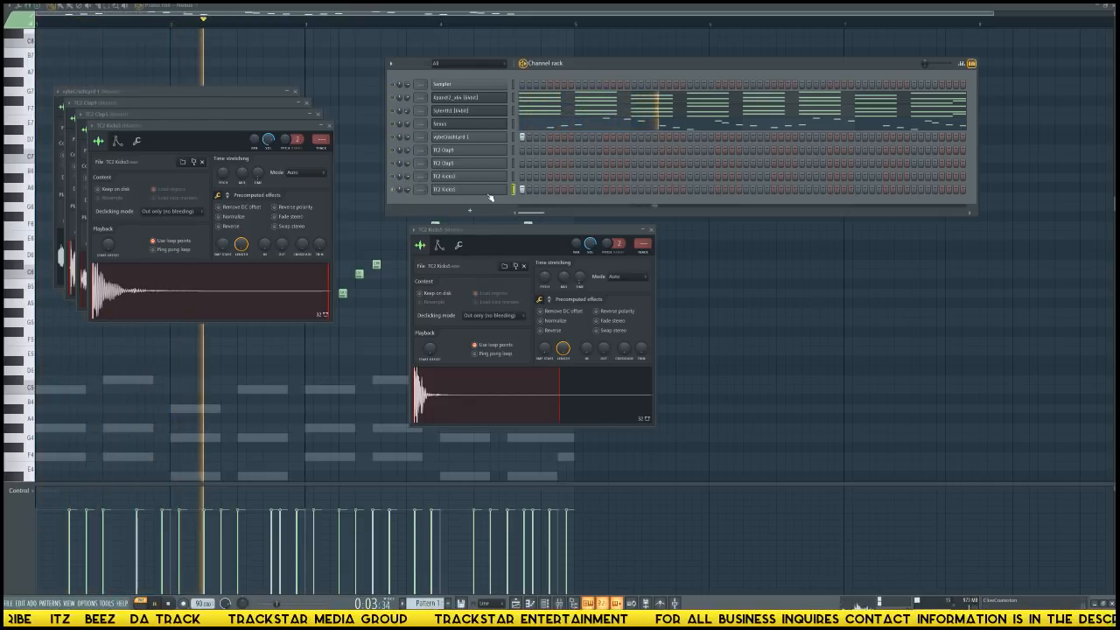
key(space)
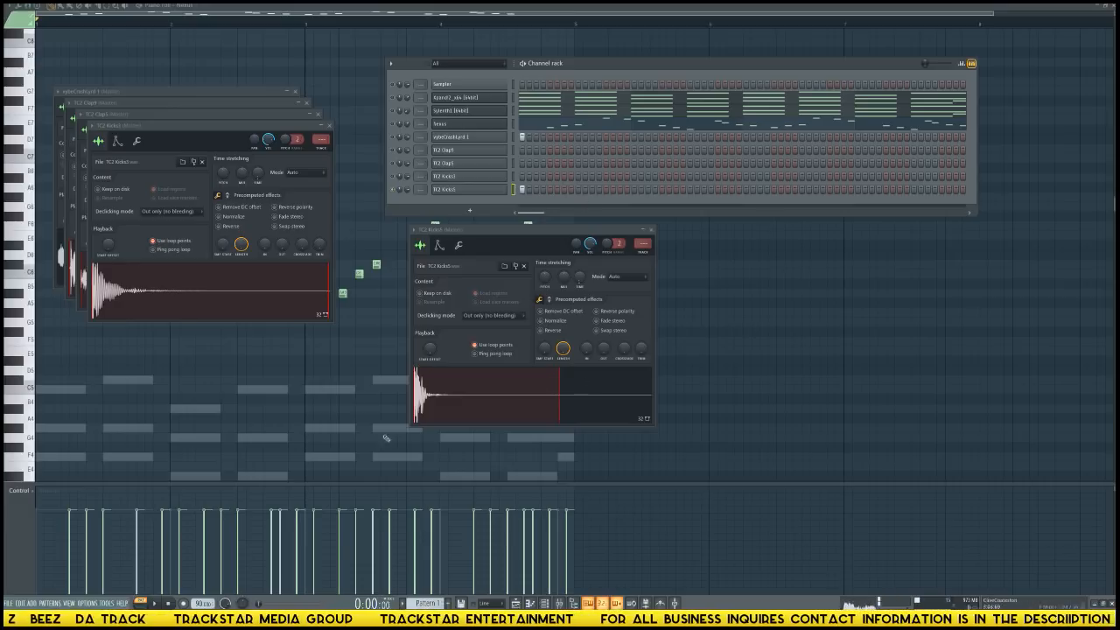
Open the TC2 Kicks5 sample in the audio editor, delete its loop region and send the edited sample back to its channel.
drag(275, 129, 863, 152)
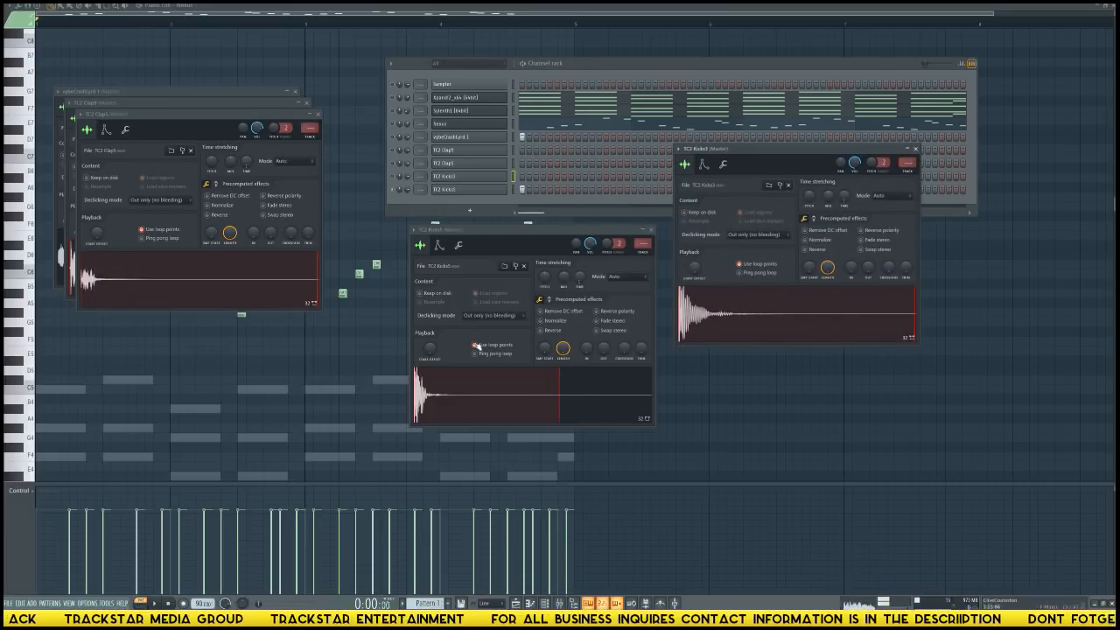
right_click(435, 417)
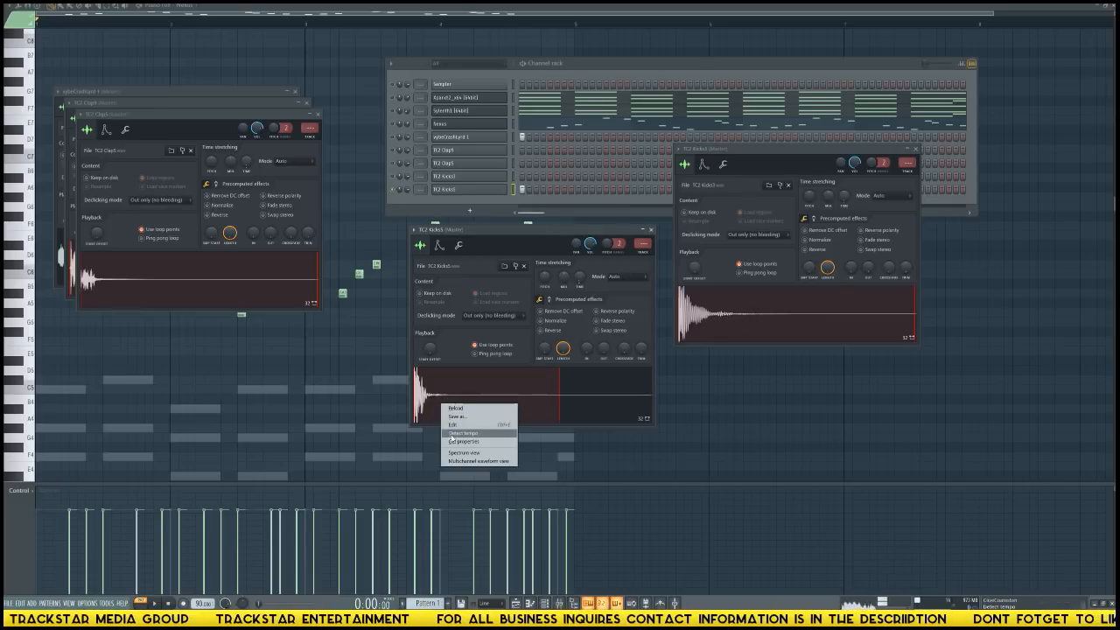
click(473, 425)
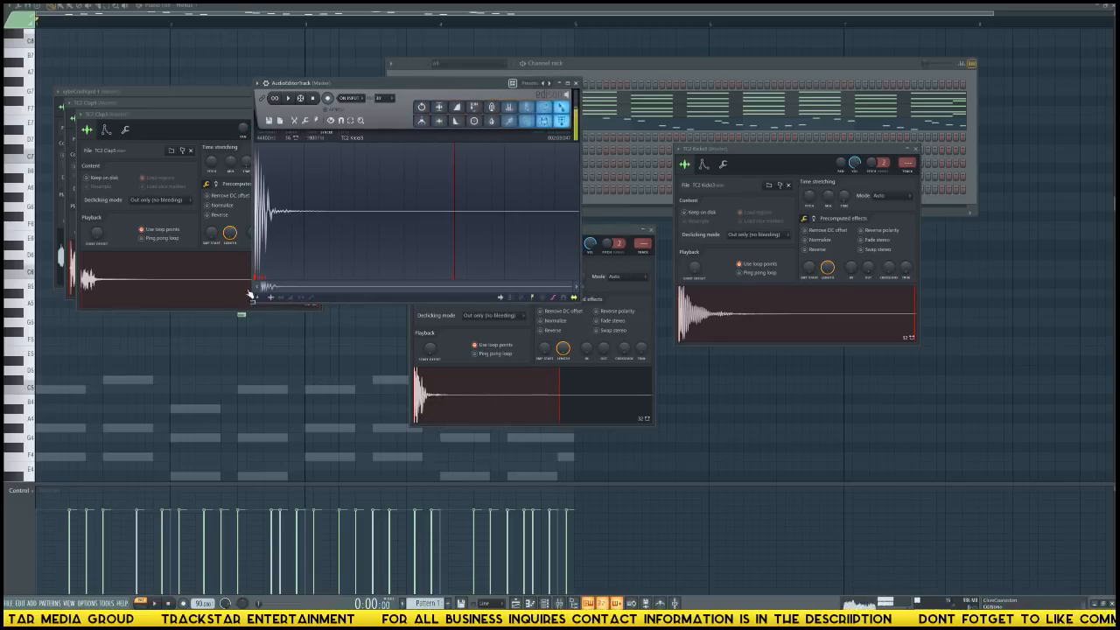
right_click(258, 278)
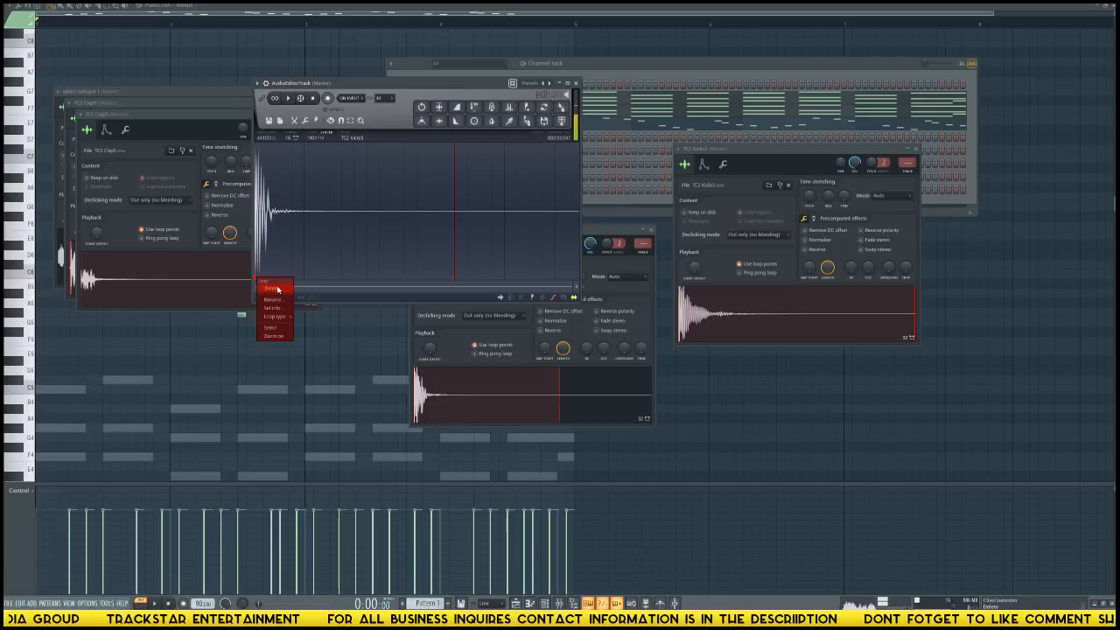
click(273, 289)
drag(561, 123, 530, 393)
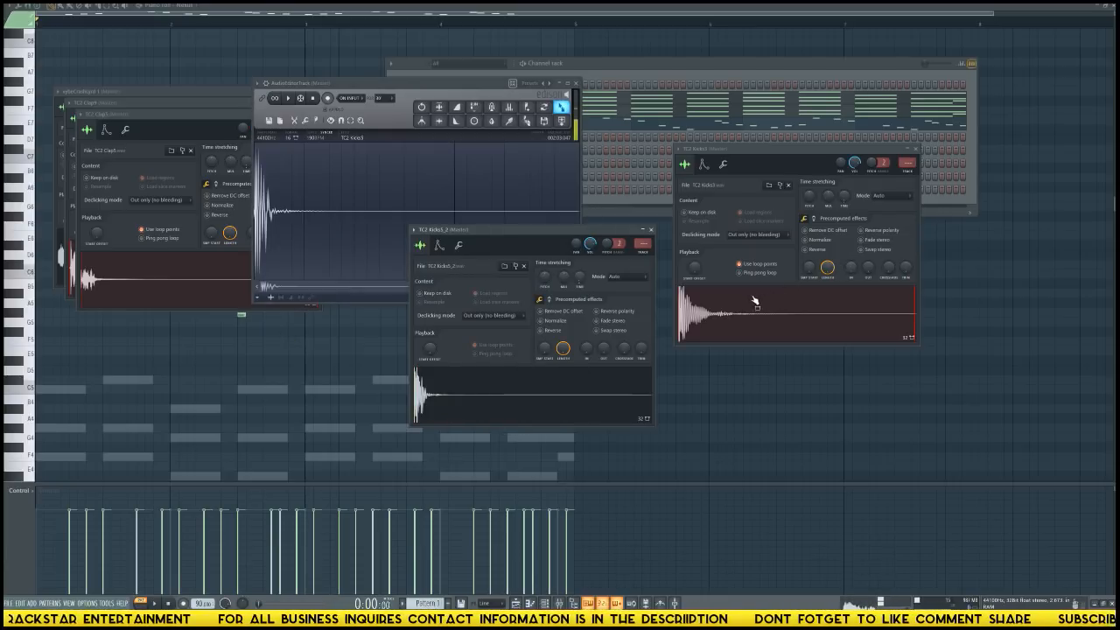
Load the TC2 Kicks3 sample into the audio editor, delete its loop region and return it to its channel.
drag(754, 302, 411, 199)
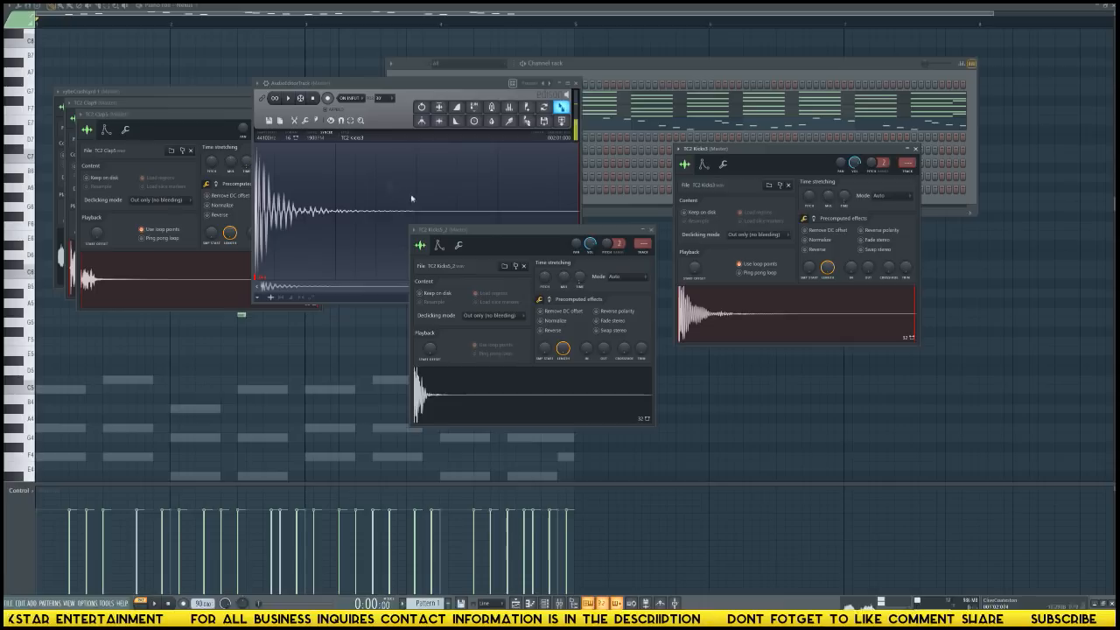
click(261, 279)
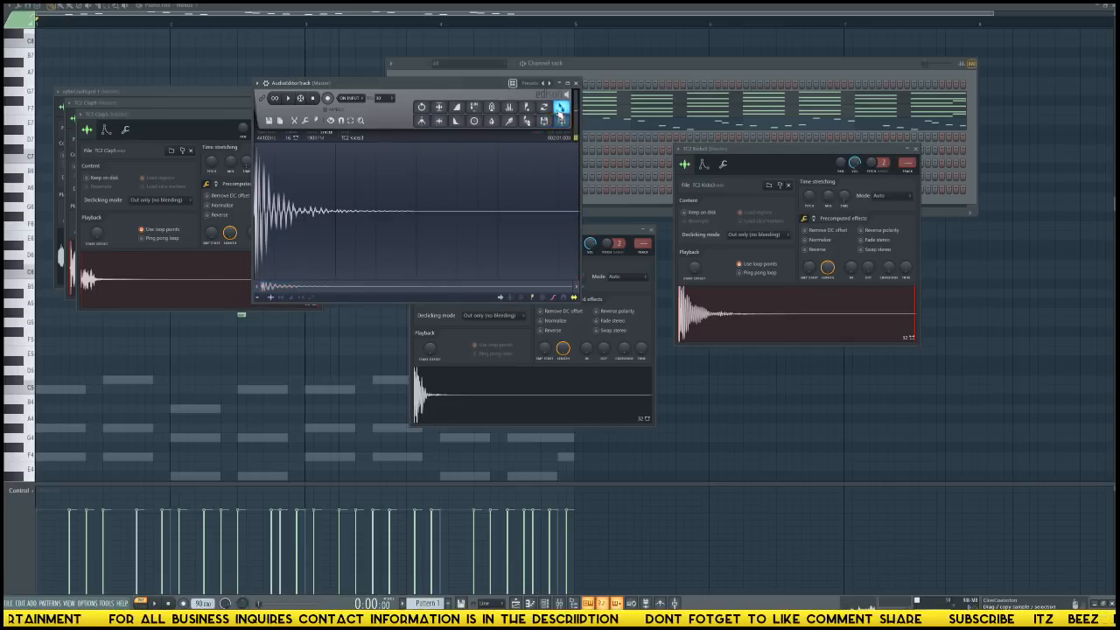
drag(560, 114, 757, 305)
Remove the loop region from the TC2 Clap5 sample in the audio editor and put the result back in its channel.
drag(127, 282, 361, 245)
right_click(577, 282)
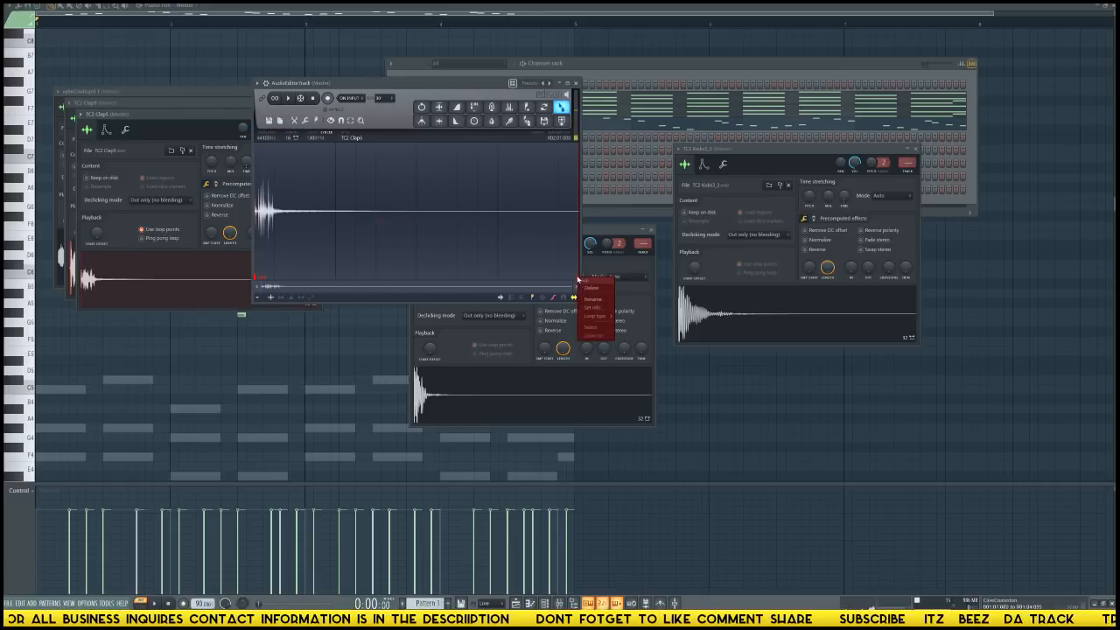
click(592, 288)
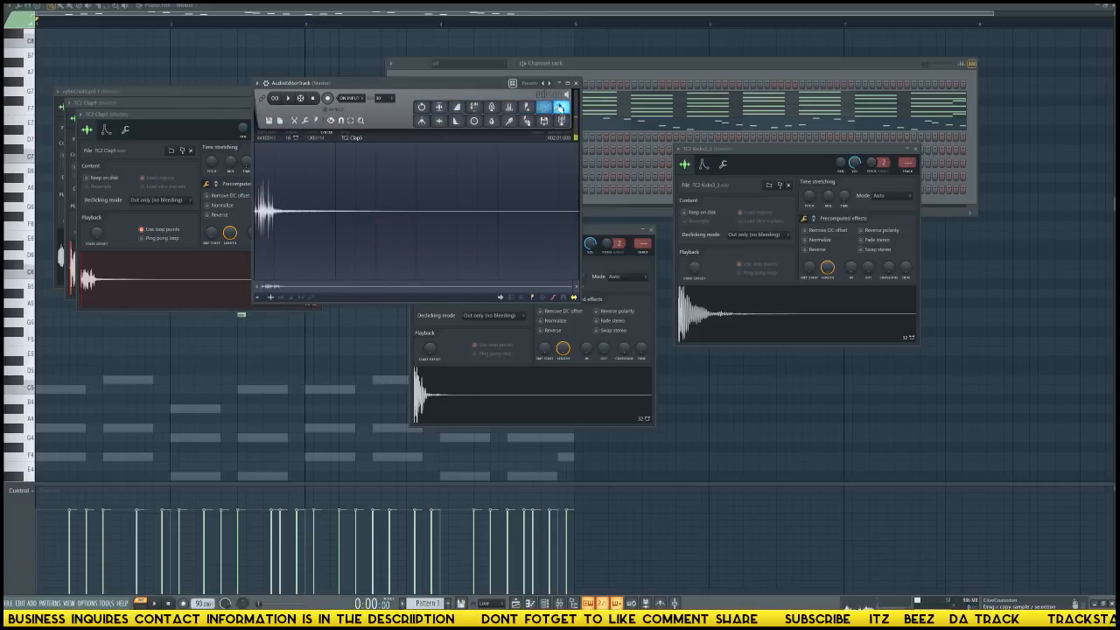
drag(561, 108, 378, 223)
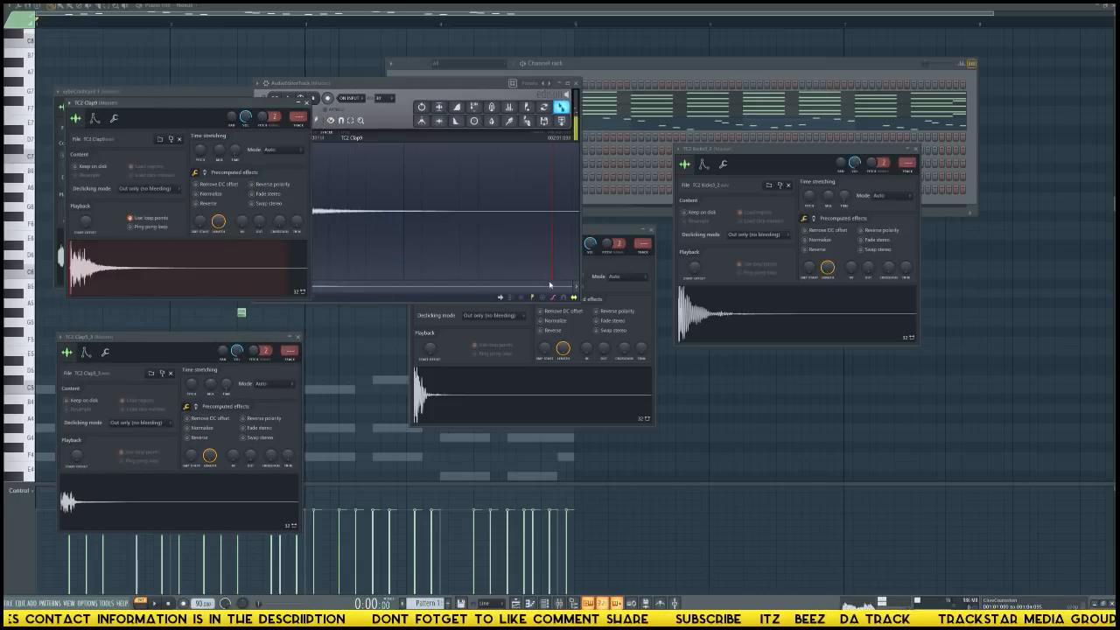
Delete the loop region of the TC2 Clap9 sample, send it back to its channel and close the audio editor.
drag(550, 285, 549, 285)
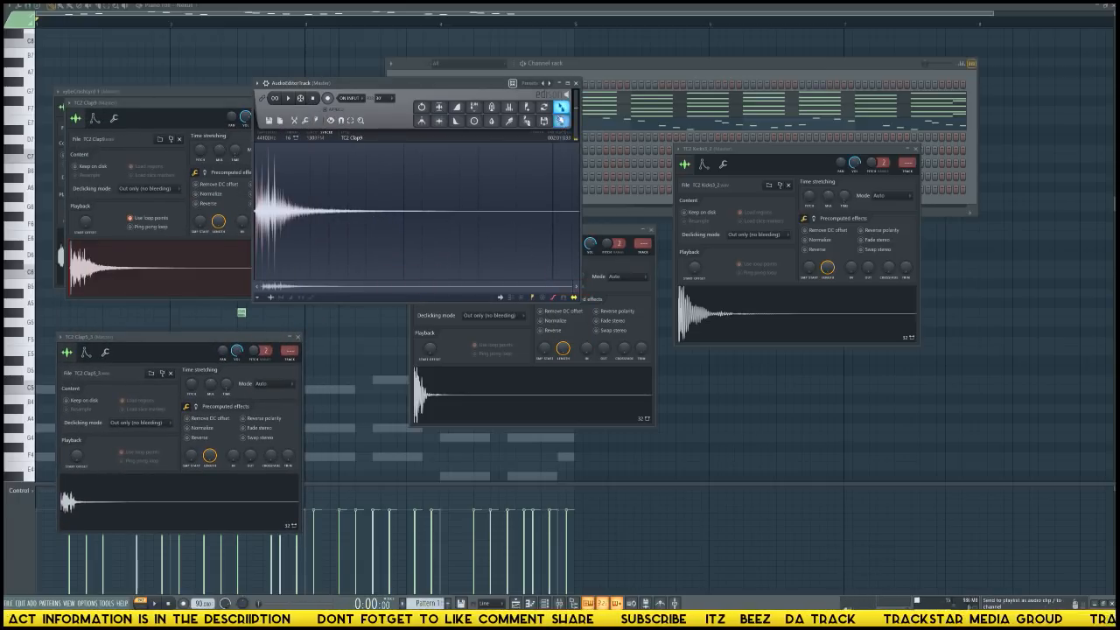
drag(561, 108, 260, 273)
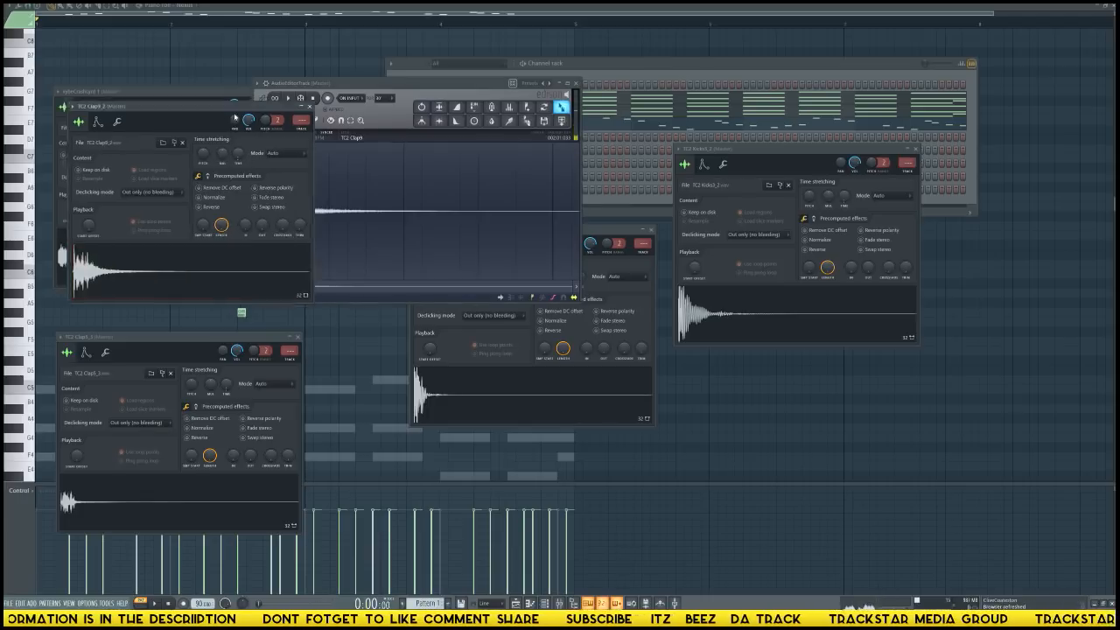
drag(235, 106, 874, 399)
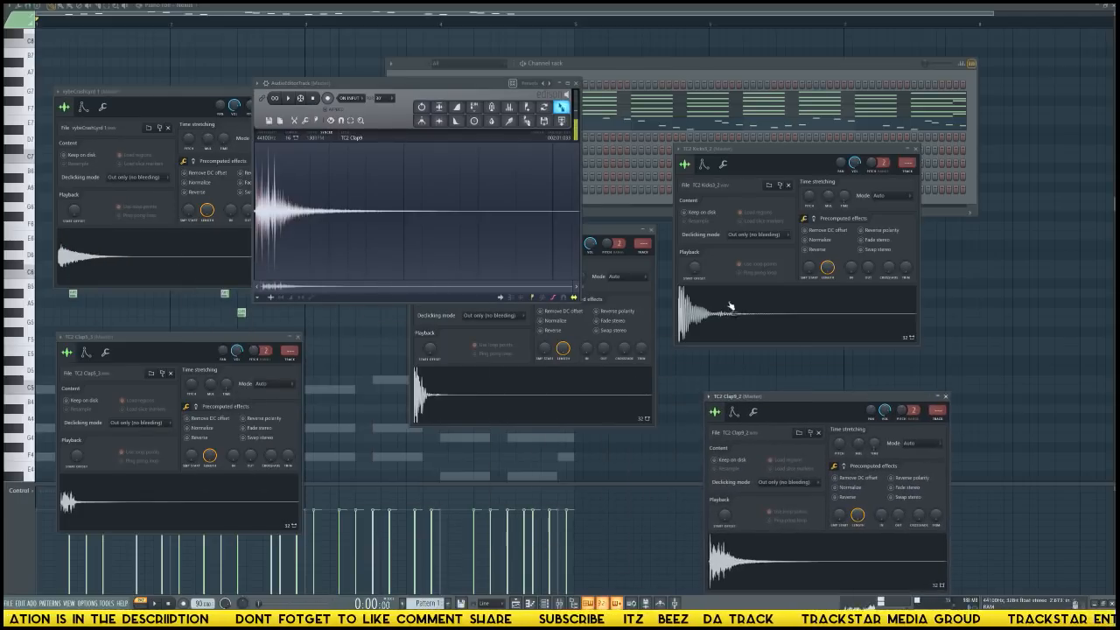
click(577, 83)
Place a TC2 Kicks3 hit on step 1 of the pattern and play it back.
click(523, 190)
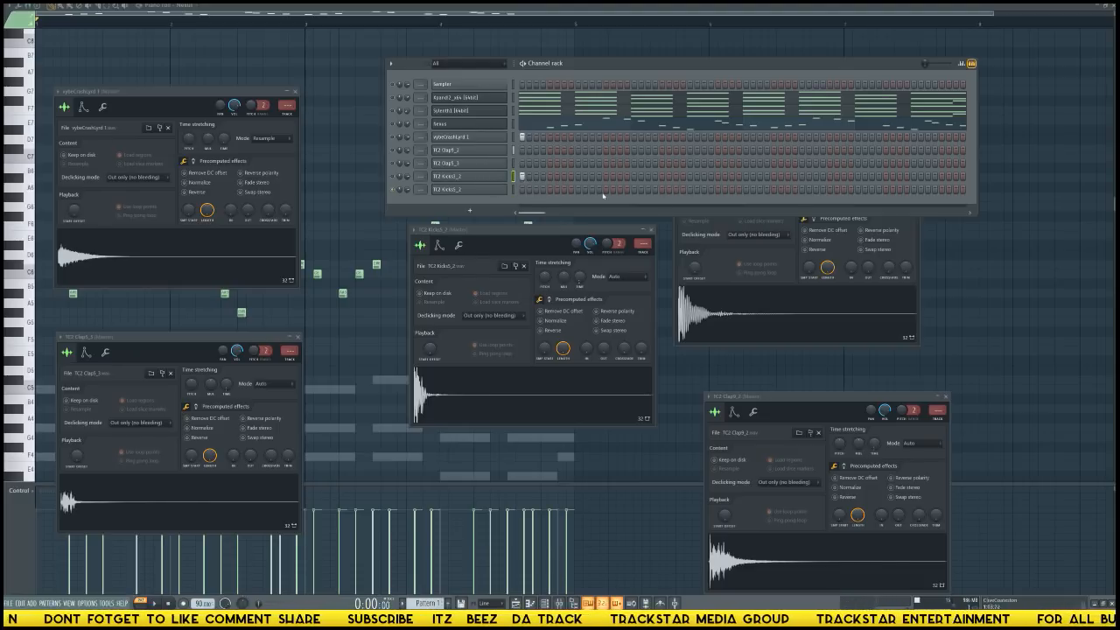
key(space)
key(space)
key(space)
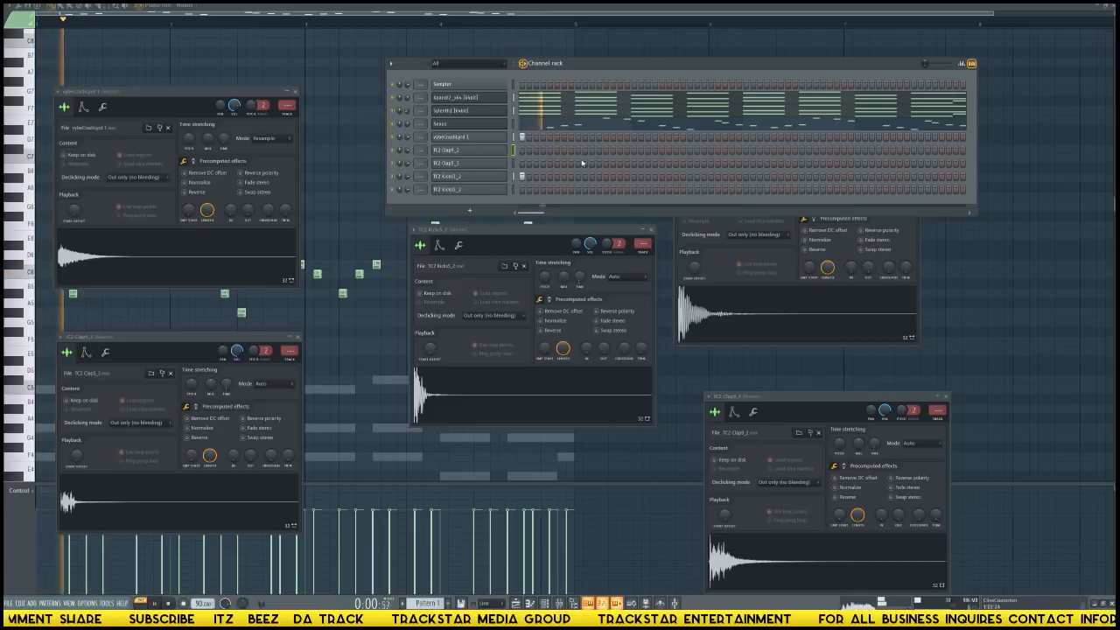
Add TC2 Clap5 hits on steps 5, 13, 21 and 29, layering TC2 Clap9 on steps 13 and 29.
click(550, 163)
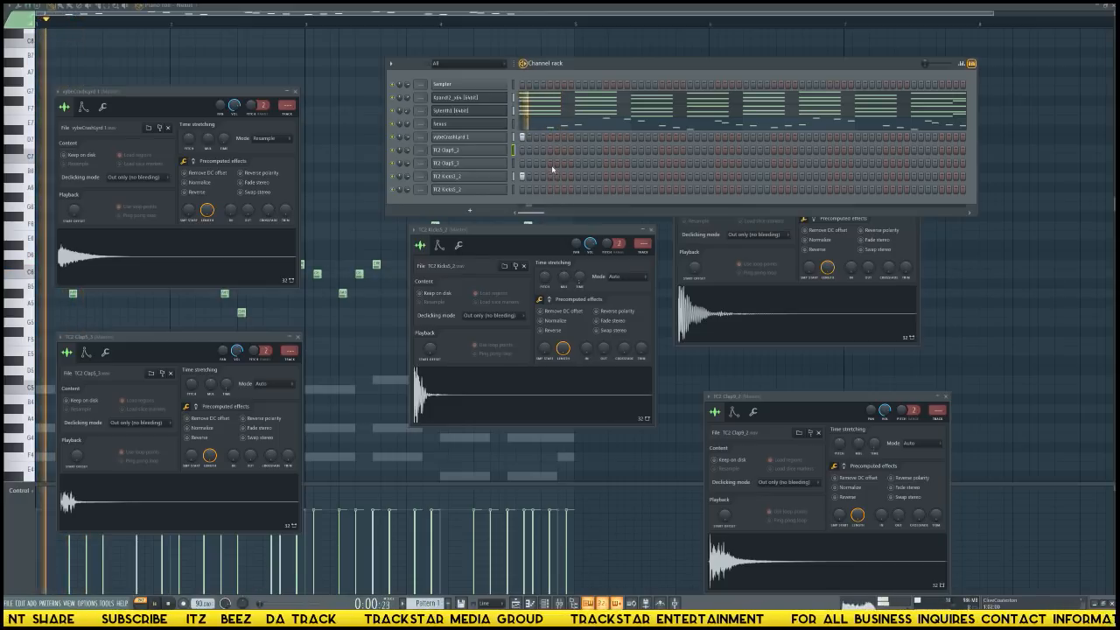
click(605, 163)
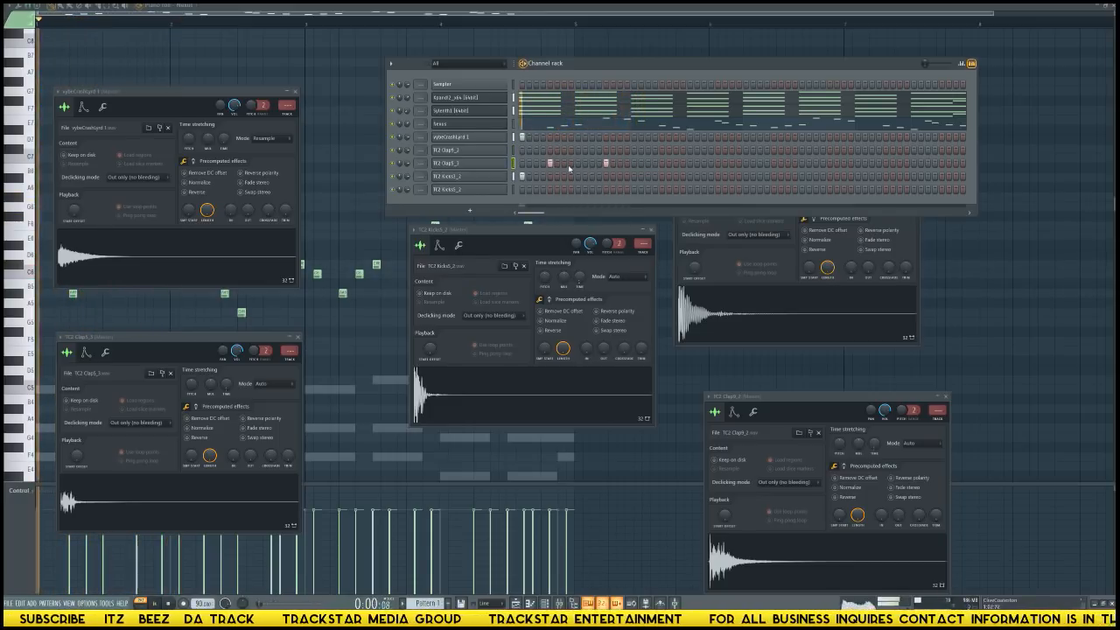
click(606, 151)
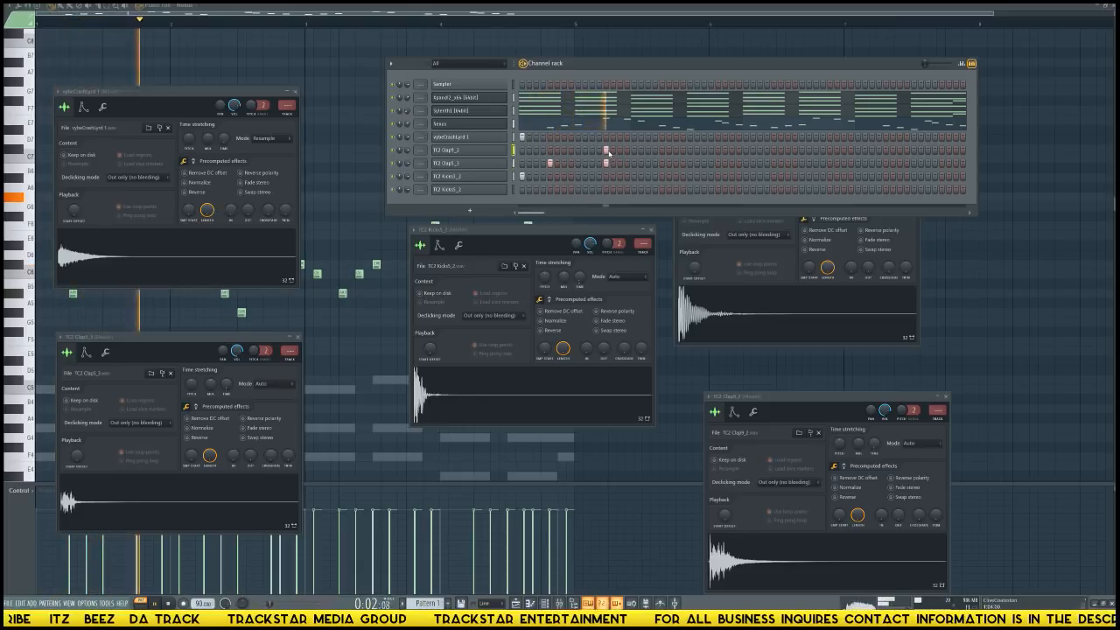
click(668, 164)
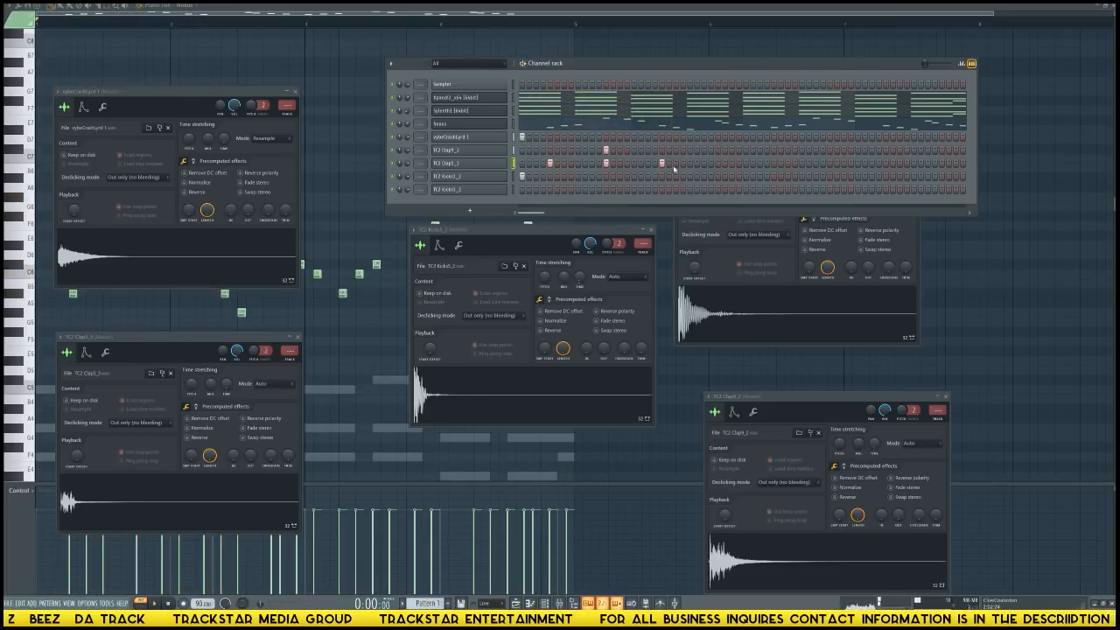
click(718, 151)
click(717, 163)
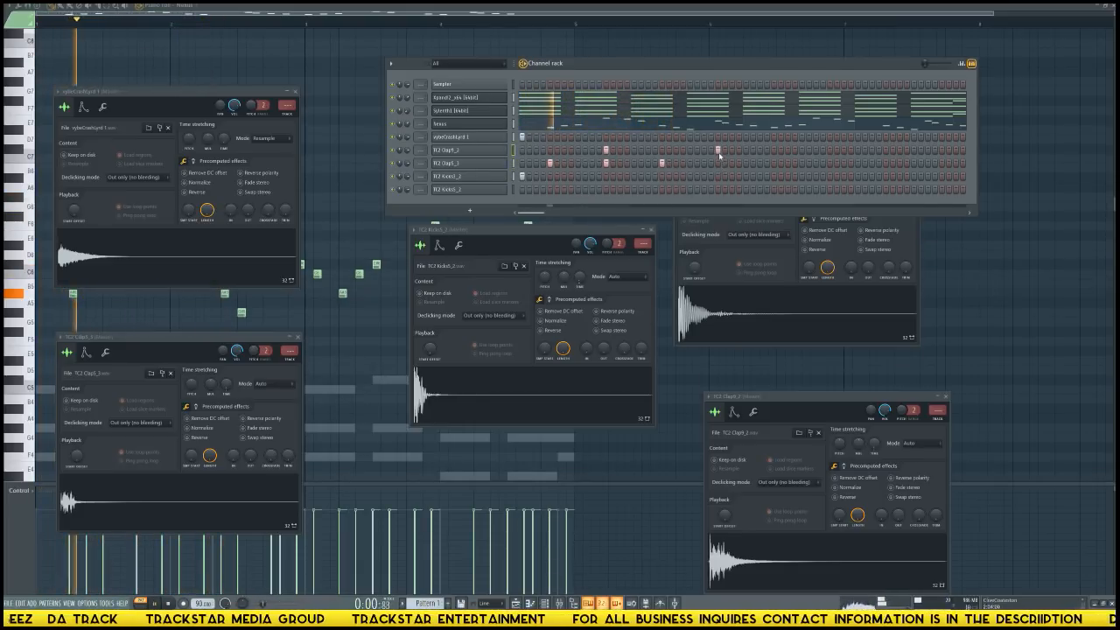
Continue TC2 Clap5 on steps 37, 45, 53 and 61, with TC2 Clap9 on steps 45 and 61.
click(774, 163)
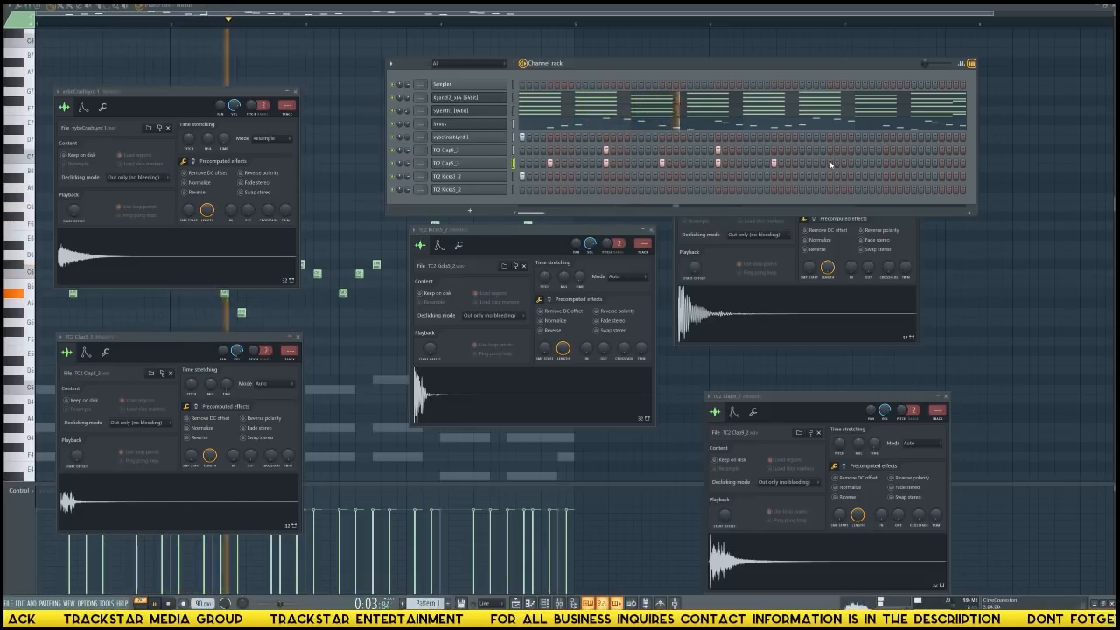
click(830, 150)
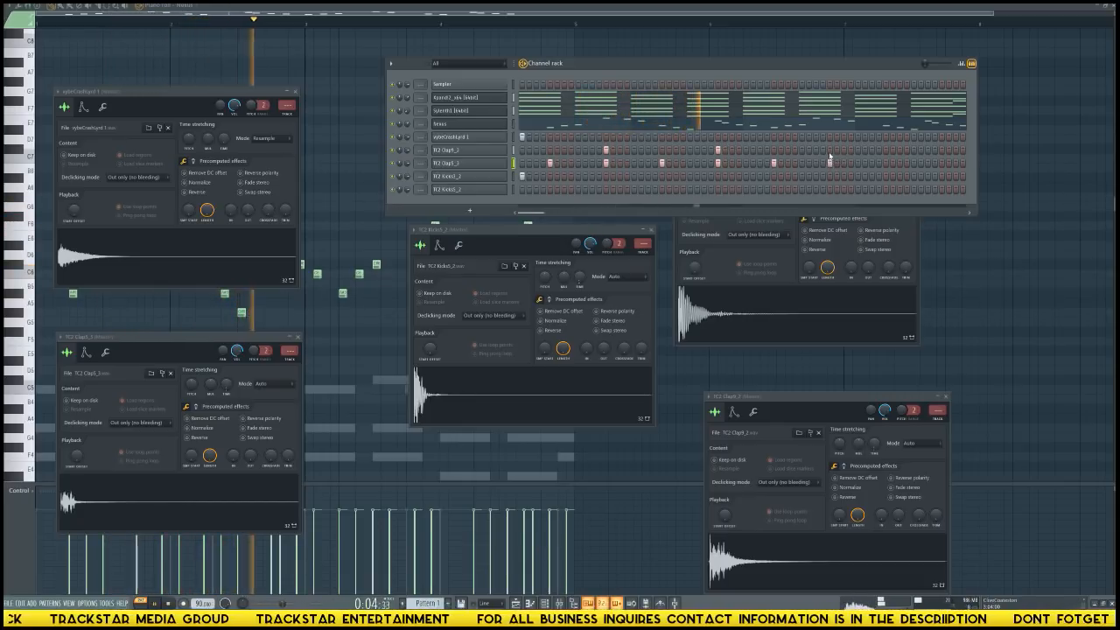
click(886, 163)
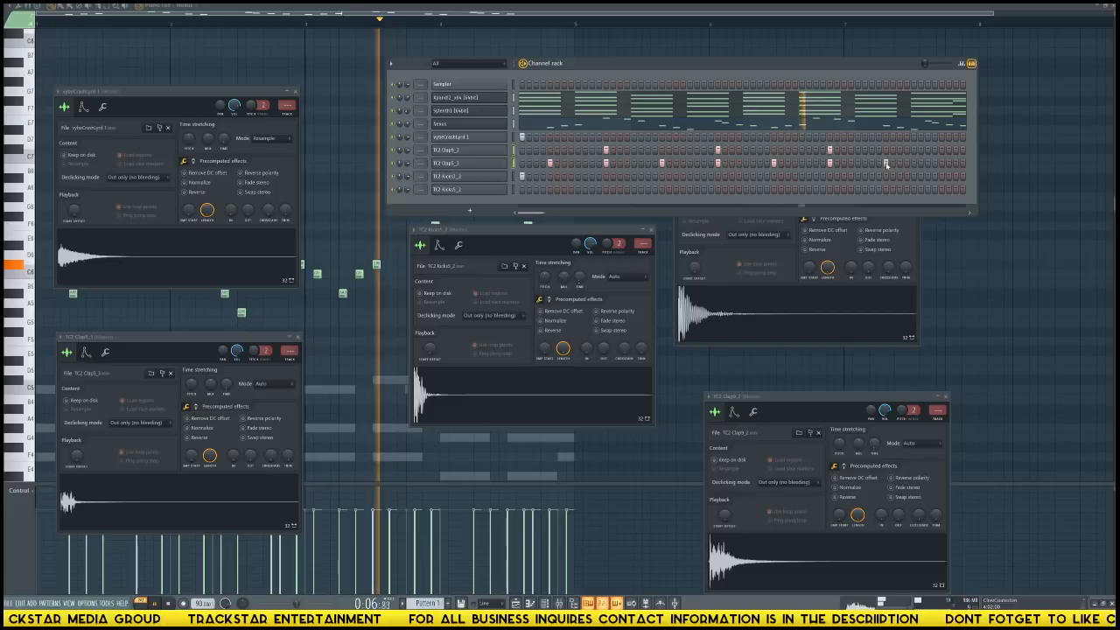
click(942, 163)
click(941, 151)
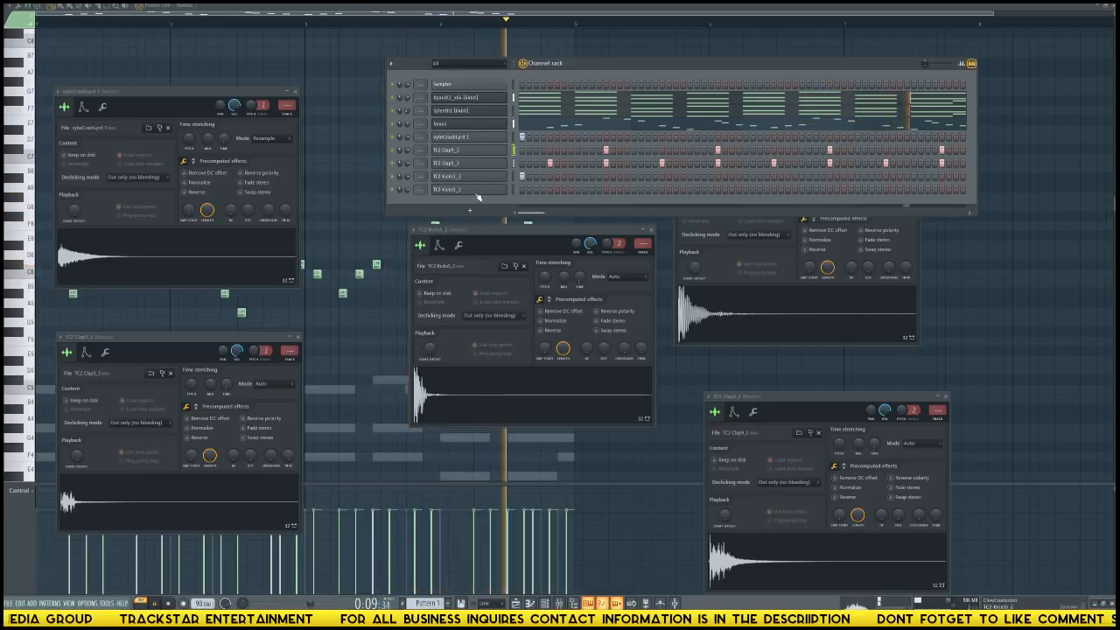
Place TC2 Kicks5 on step 1 and both kick channels on steps 7, 11 and 17 while checking playback.
click(522, 190)
key(space)
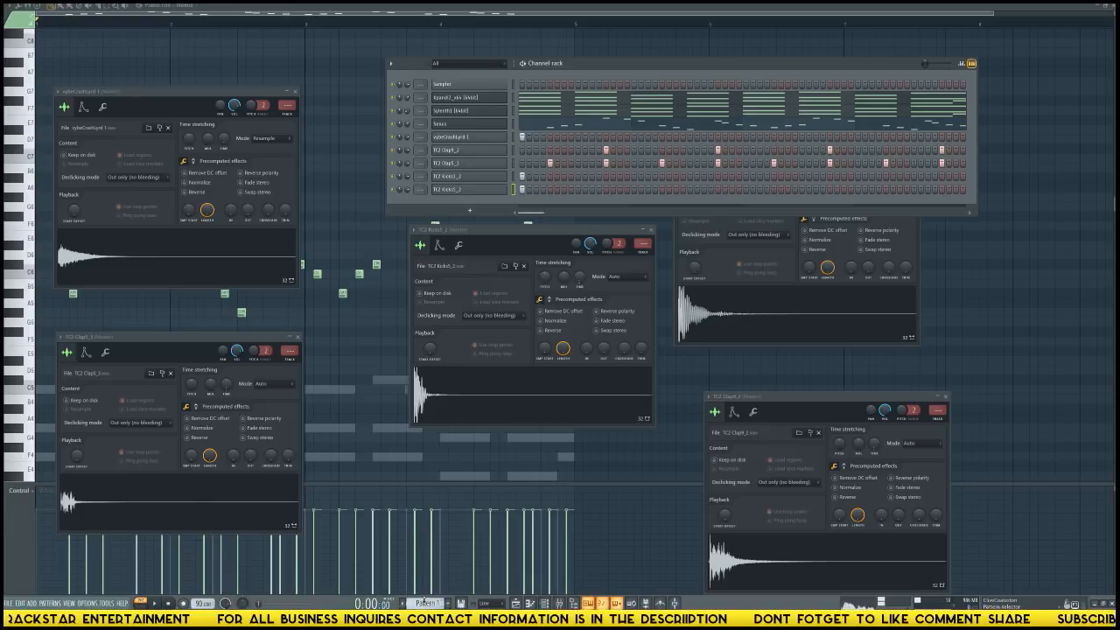
key(space)
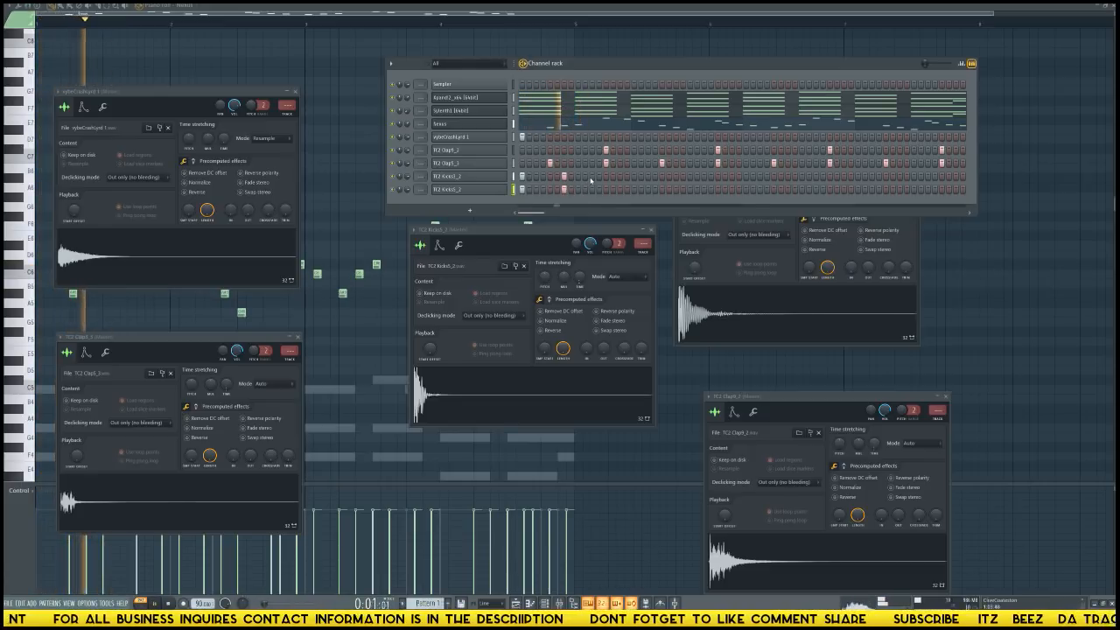
key(space)
key(space)
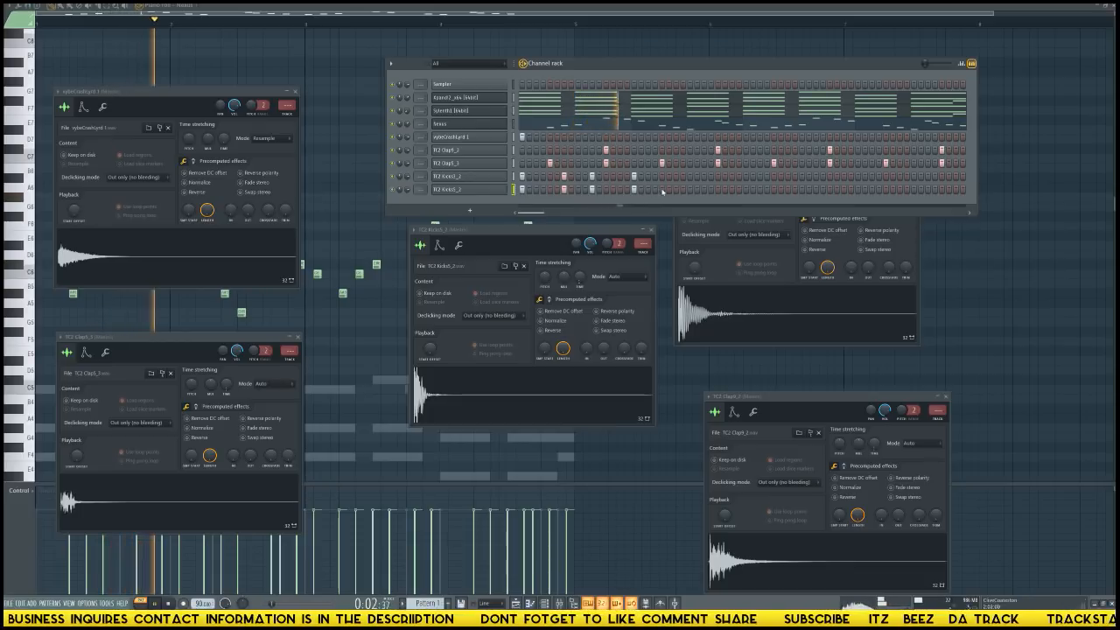
Add hits on both kick channels at steps 20, 23 and 27, plus TC2 Kicks3 on step 28.
click(656, 177)
click(656, 189)
key(space)
key(space)
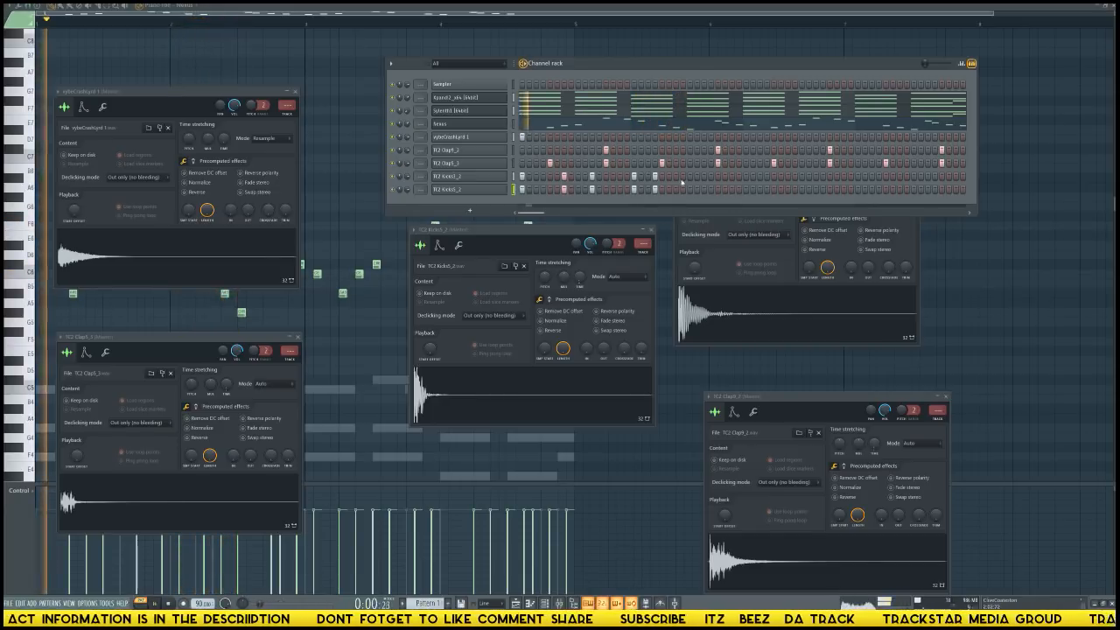
click(703, 176)
click(710, 176)
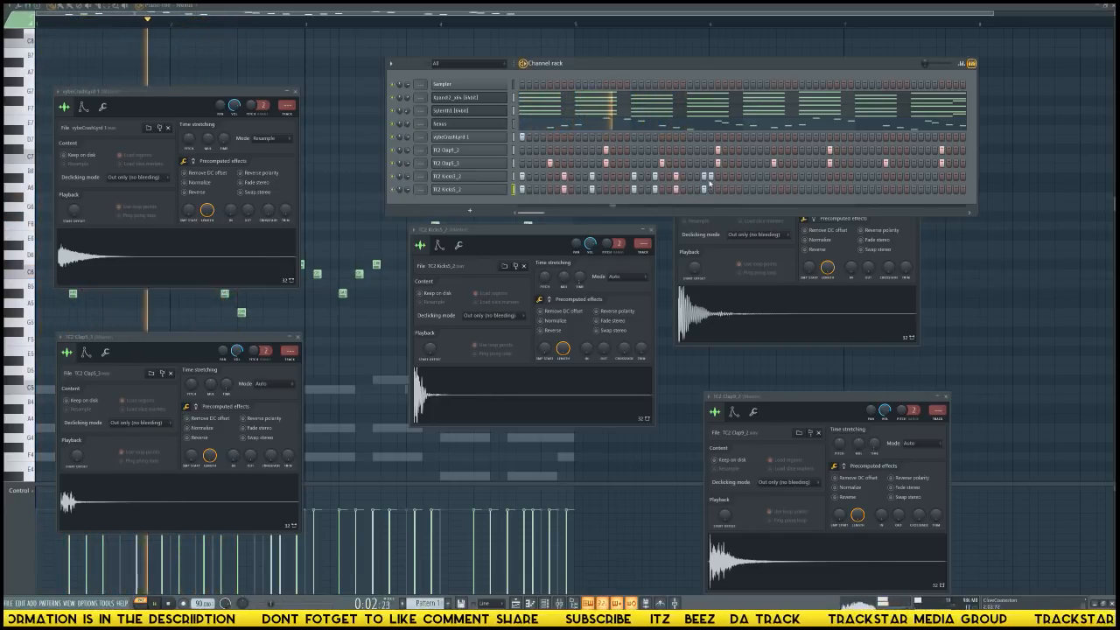
Duplicate the TC2 Kicks3 notes into bars 3 and 4 with an extra hit on step 64, and copy the part to TC2 Kicks5.
right_click(515, 176)
click(525, 176)
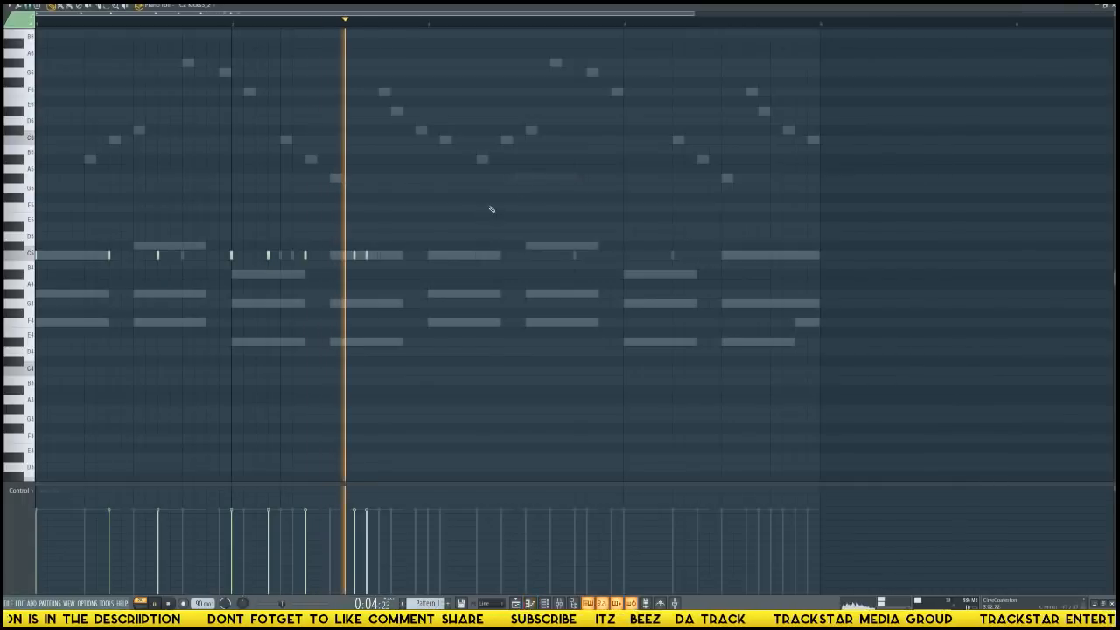
key(space)
key(ctrl+a)
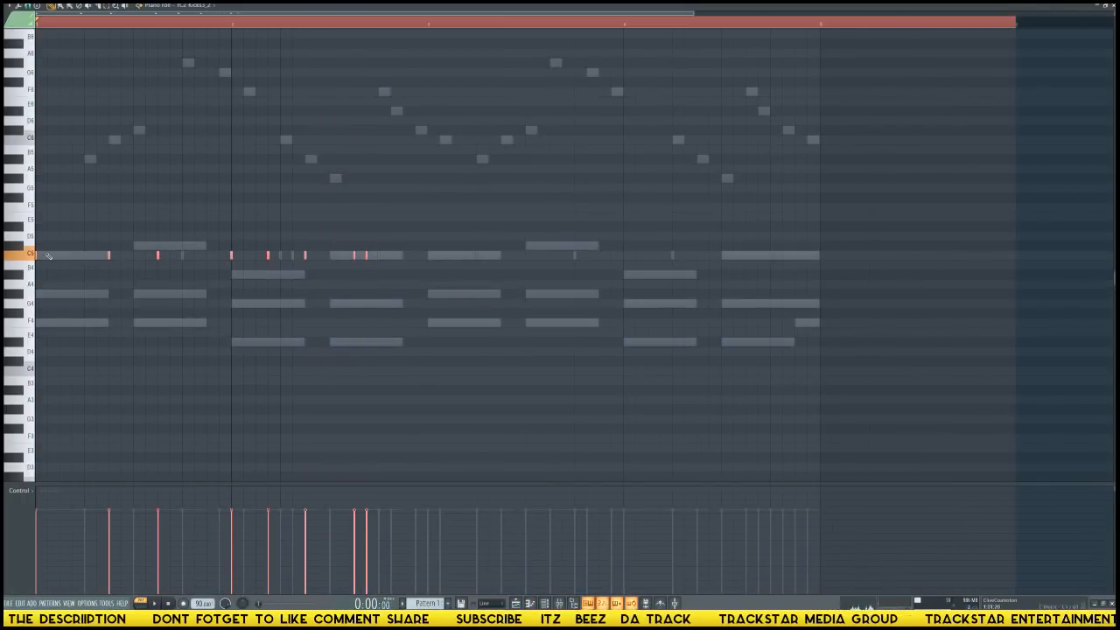
key(ctrl+b)
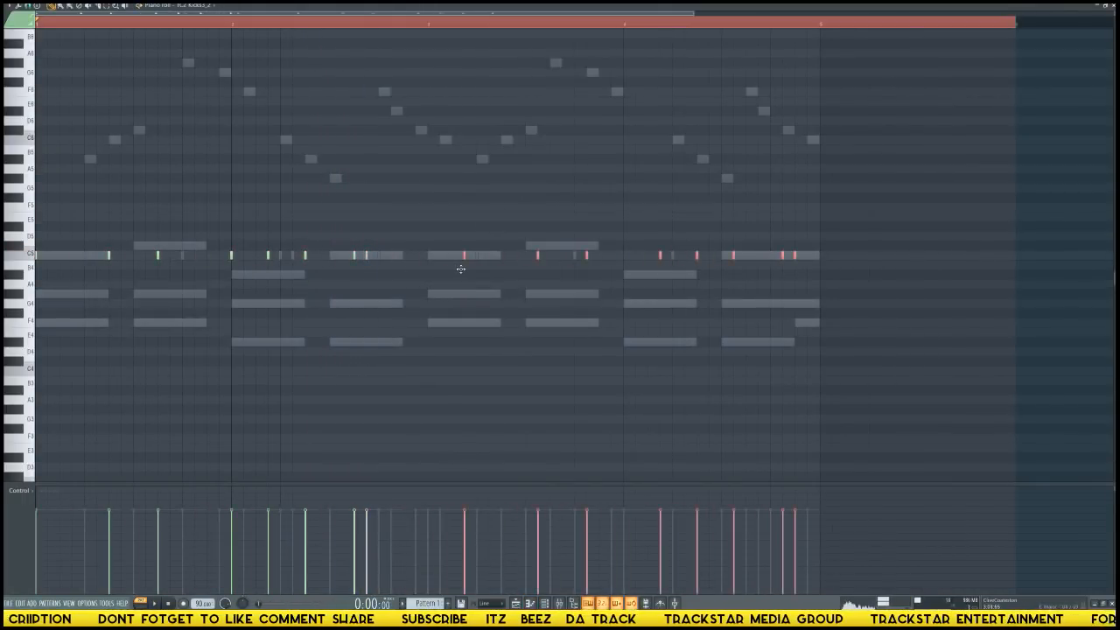
ctrl+click(843, 295)
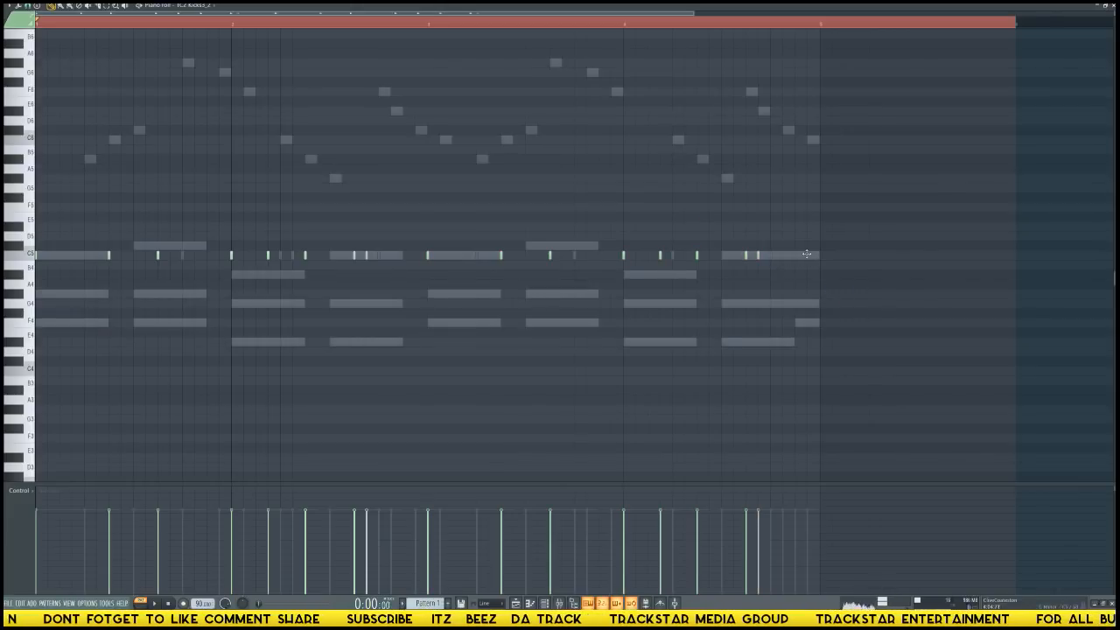
key(F6)
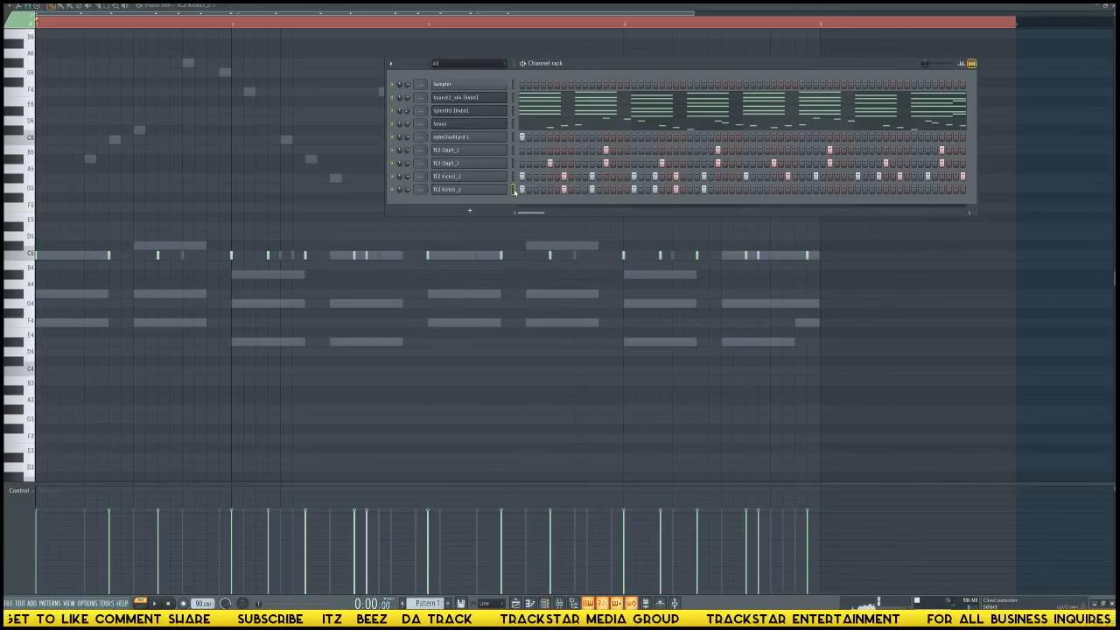
Show the sample browser and open TC2 Hihat1 in a new channel.
key(alt+F8)
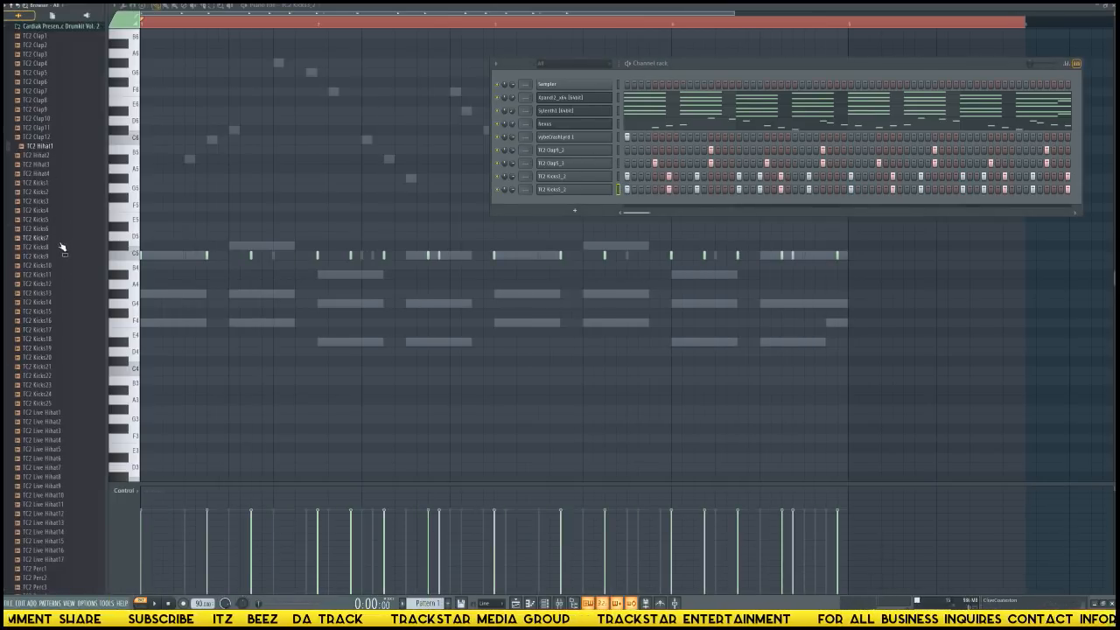
right_click(44, 150)
click(70, 164)
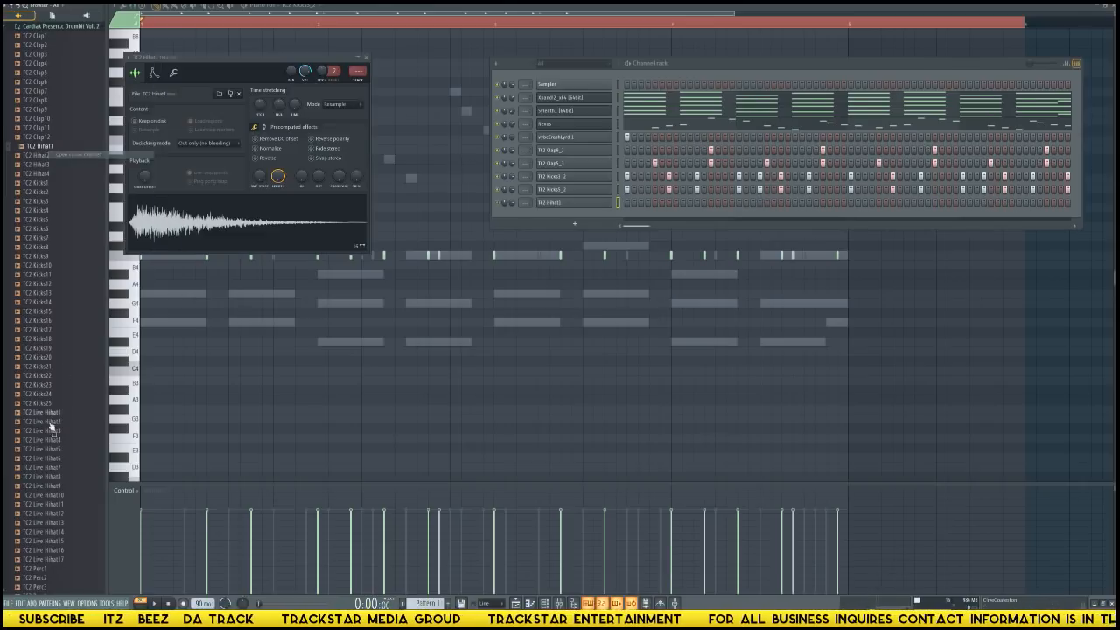
Find the TC2 Live Hihat16 sample in the drum kit and open it in a new channel.
scroll(53, 350, down, 6)
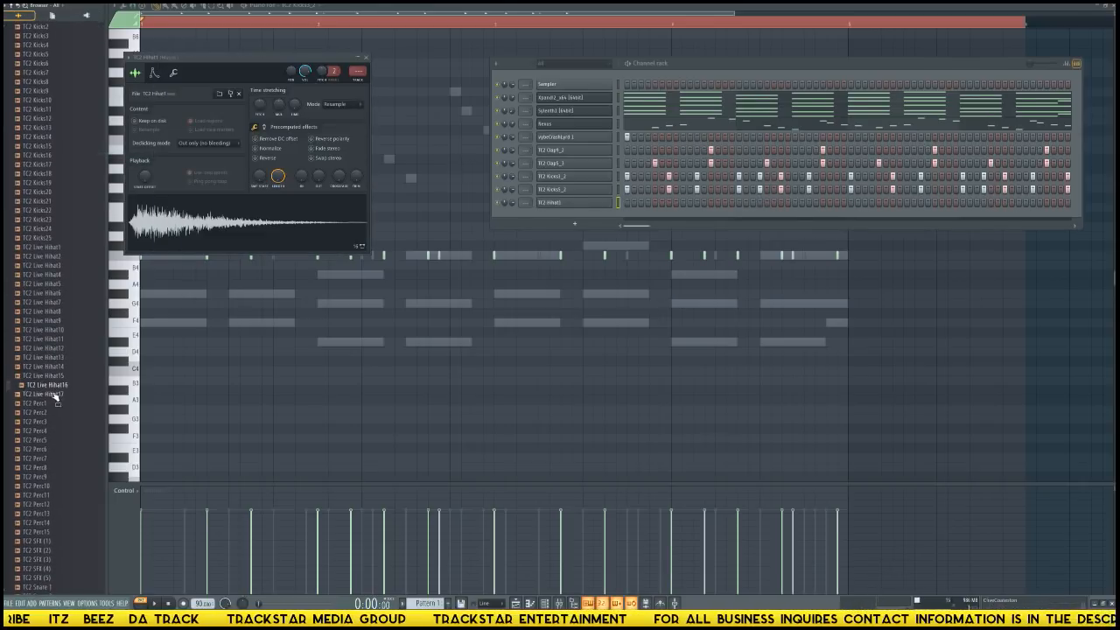
click(58, 387)
right_click(54, 386)
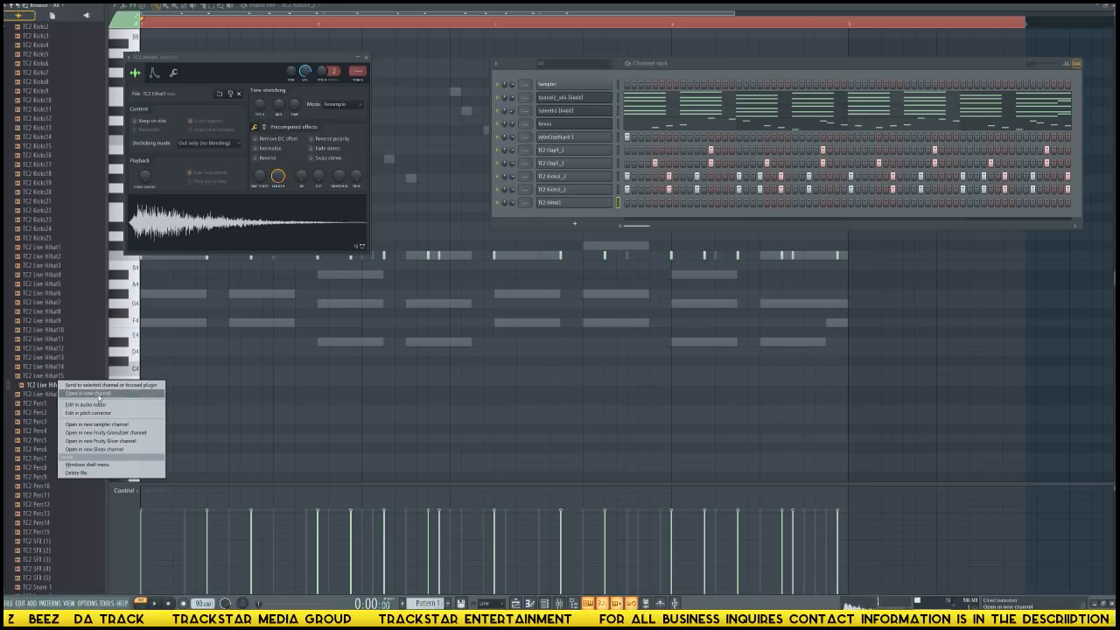
click(71, 400)
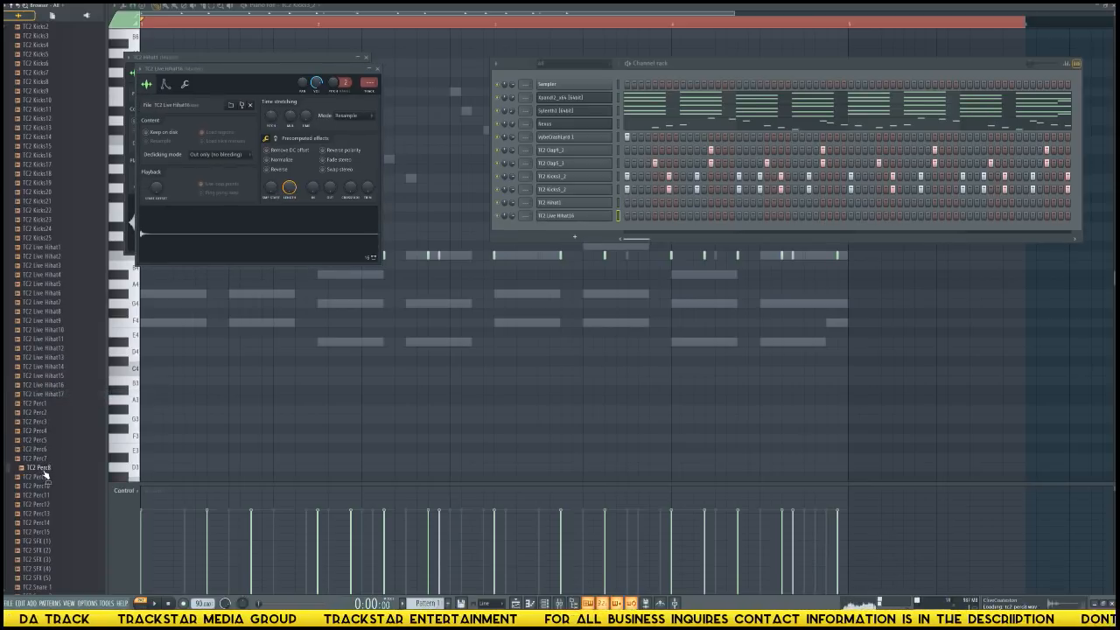
Audition the kit's percussion and snare samples against the beat and open TC2 Snare 4 in a new channel.
key(space)
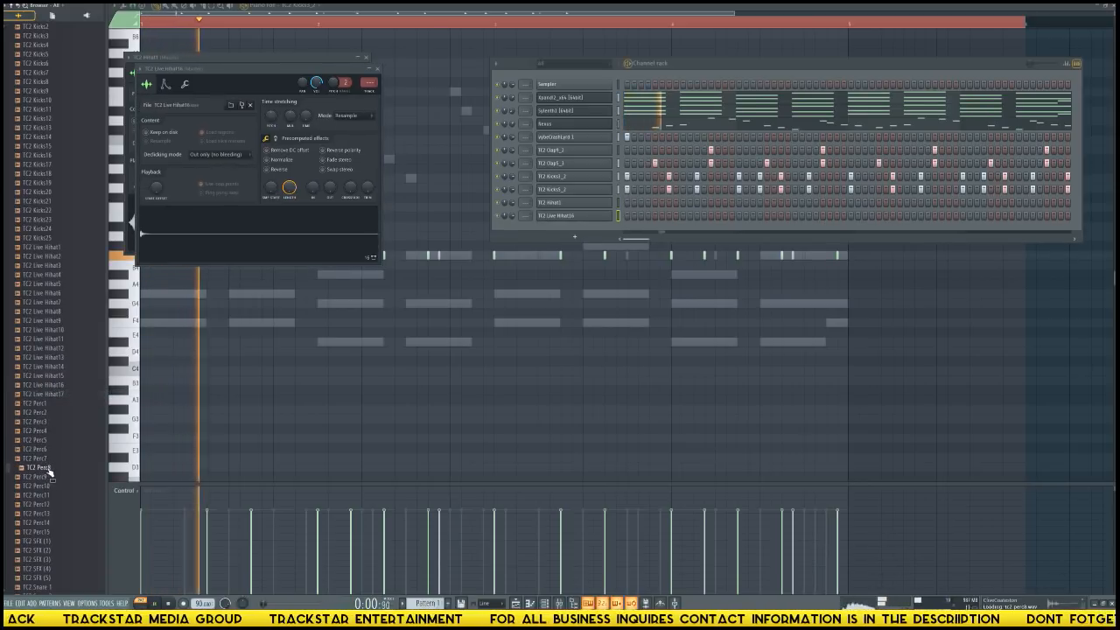
scroll(44, 468, down, 6)
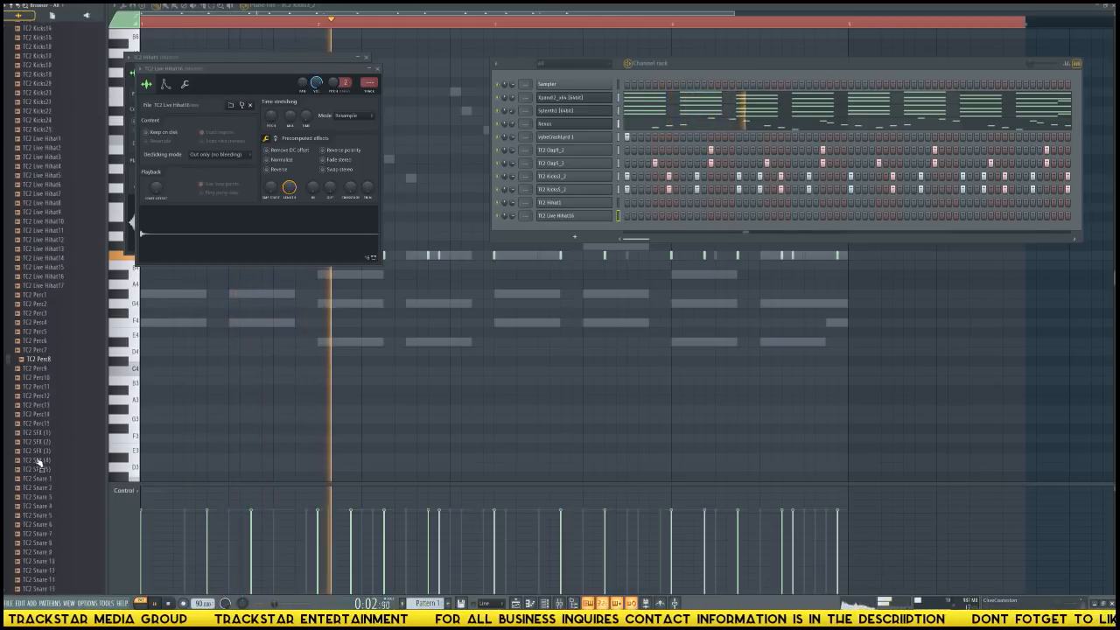
key(space)
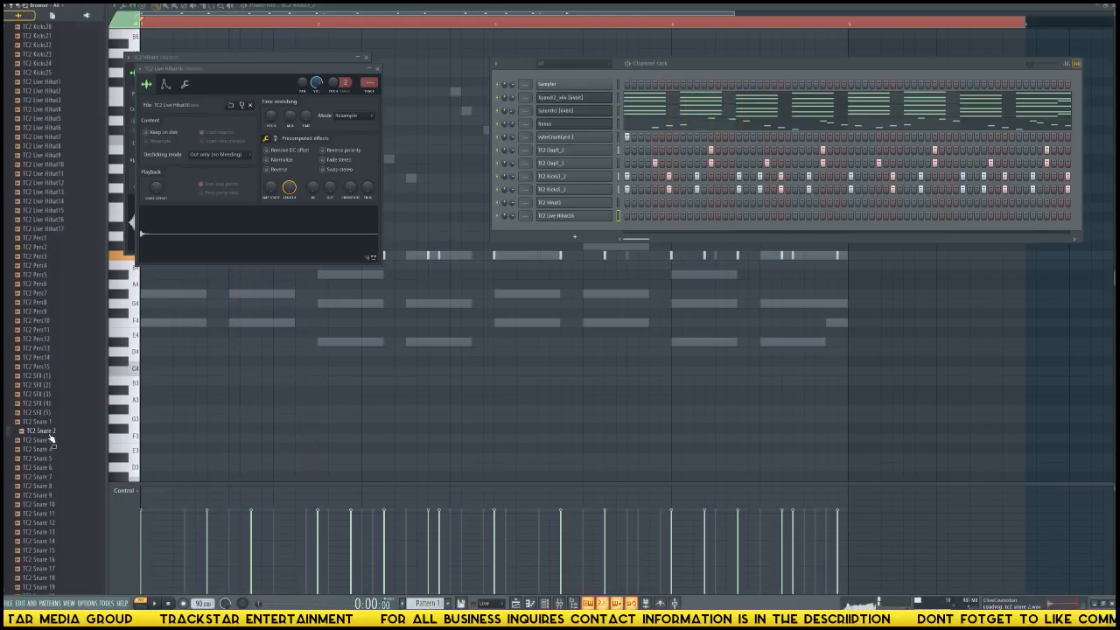
click(50, 424)
key(space)
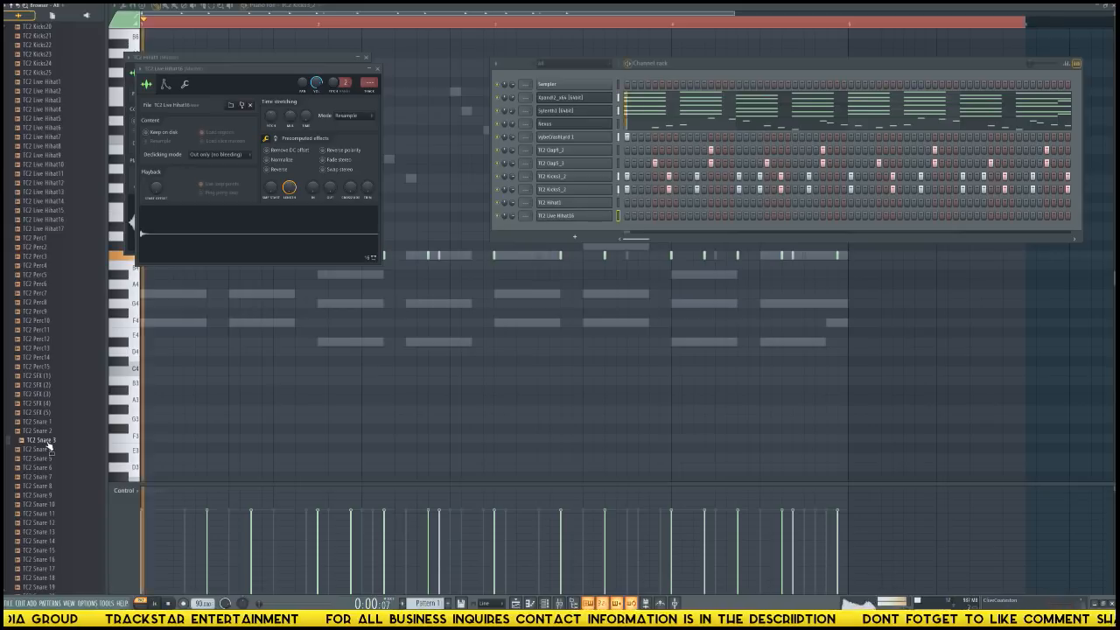
key(space)
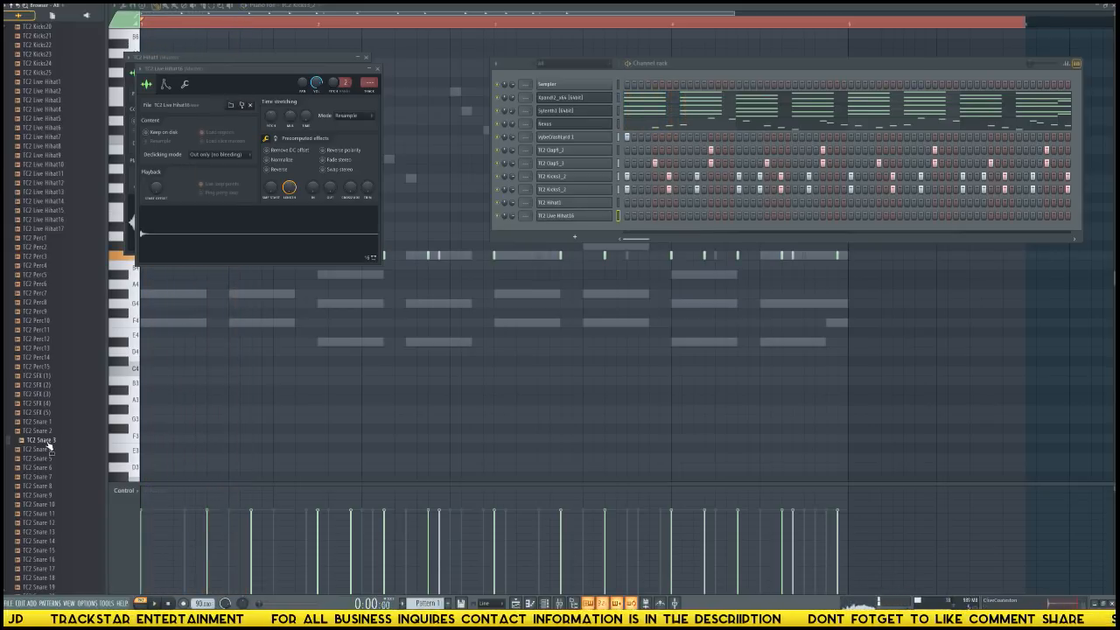
click(45, 450)
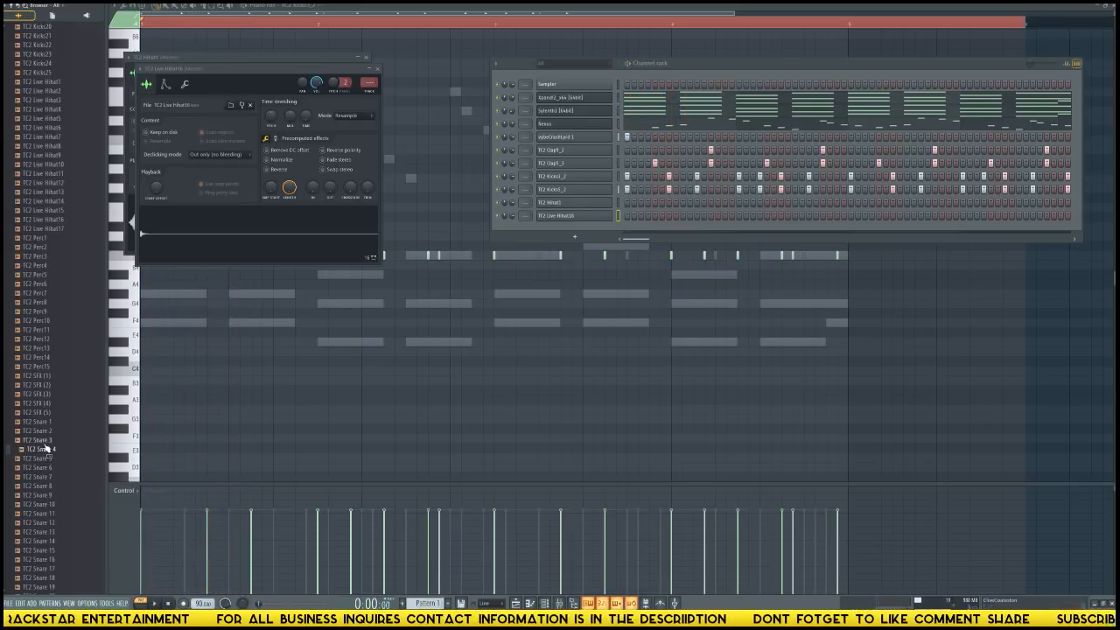
right_click(50, 452)
click(57, 459)
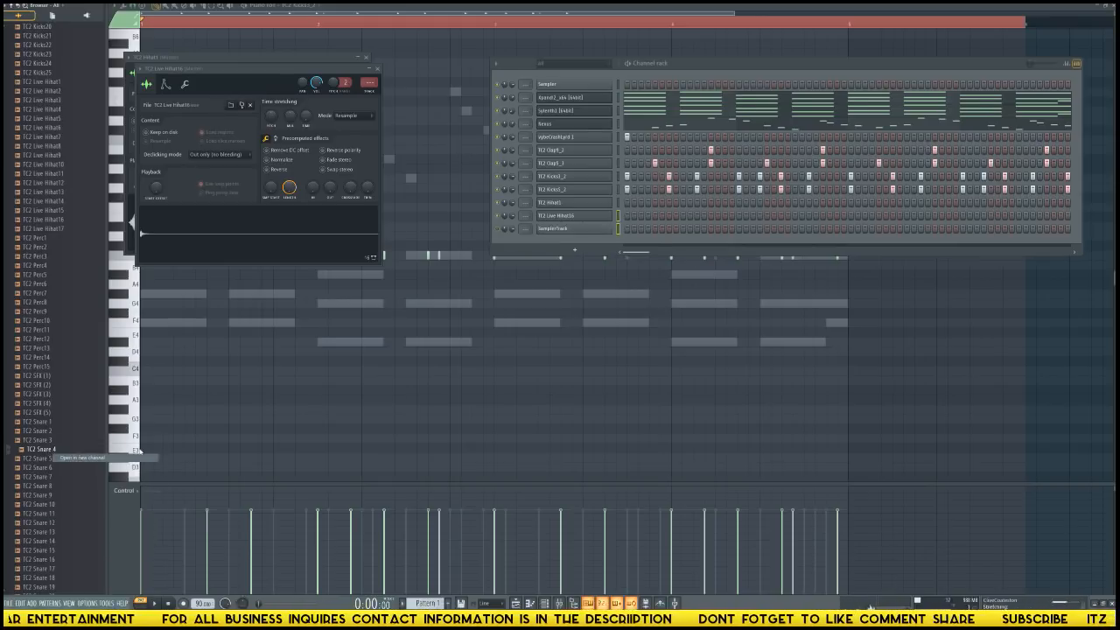
Delete the loop region from TC2 Snare 4 in the audio editor and load the edited sample back into its channel.
right_click(252, 242)
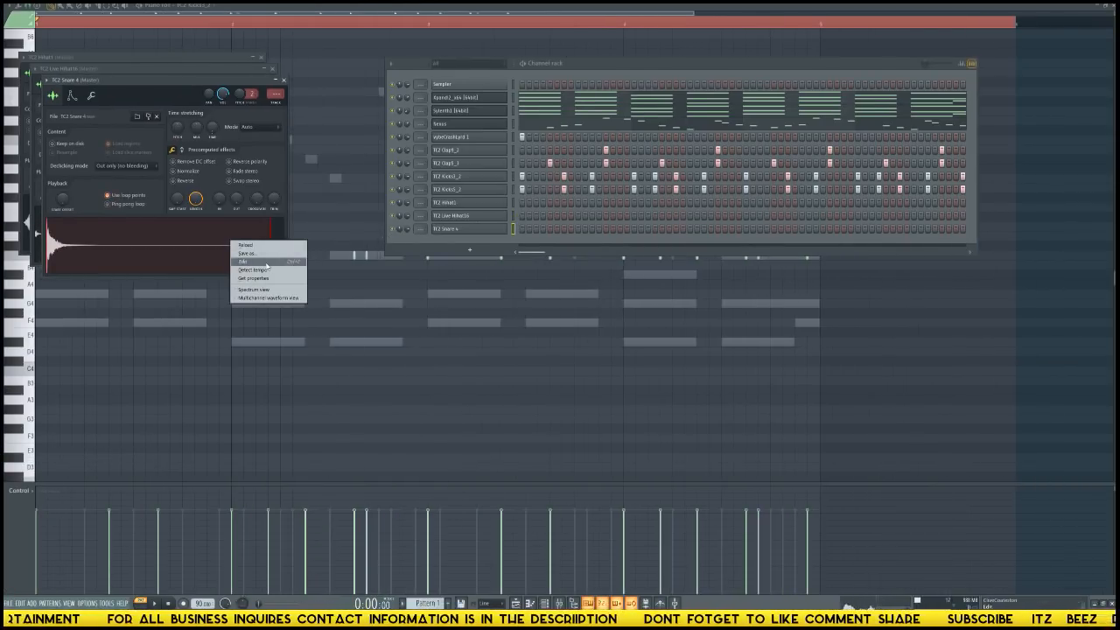
click(263, 261)
right_click(562, 280)
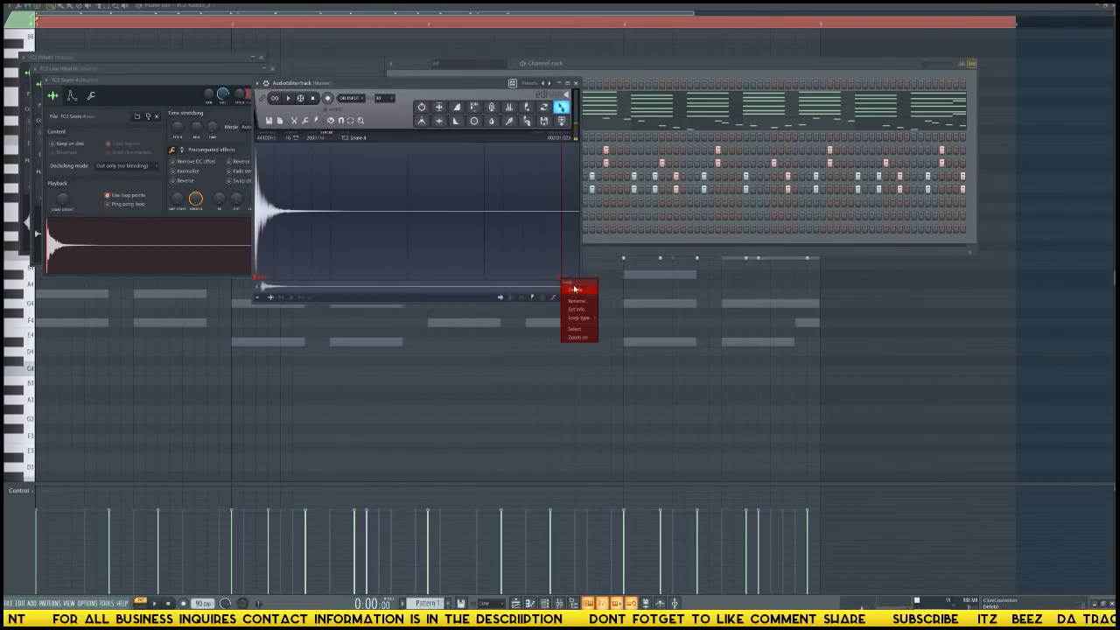
click(573, 290)
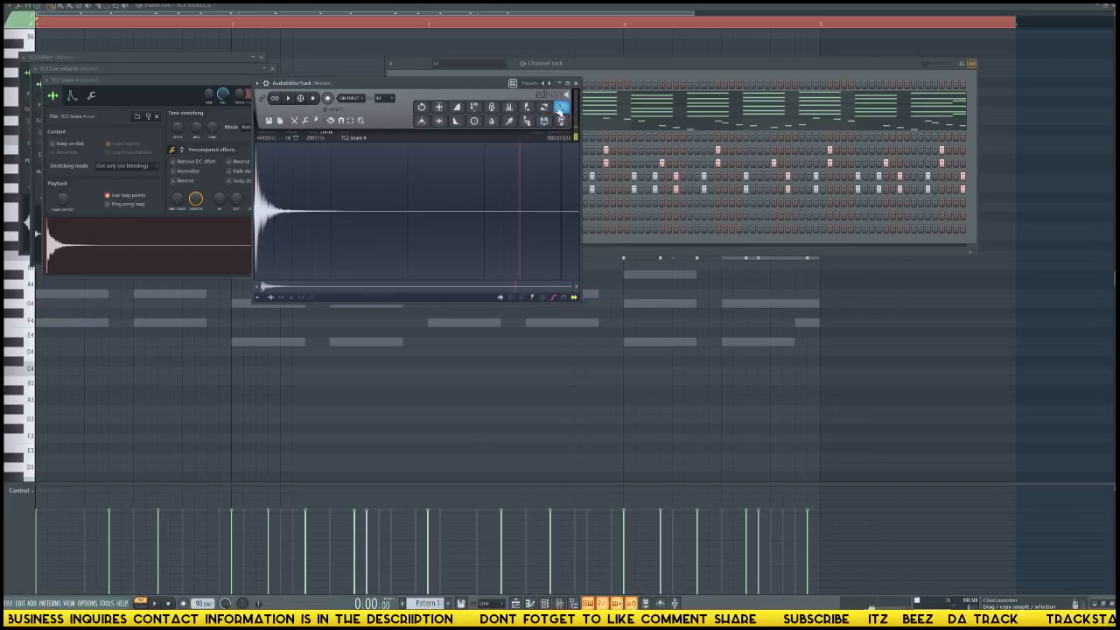
drag(560, 108, 223, 197)
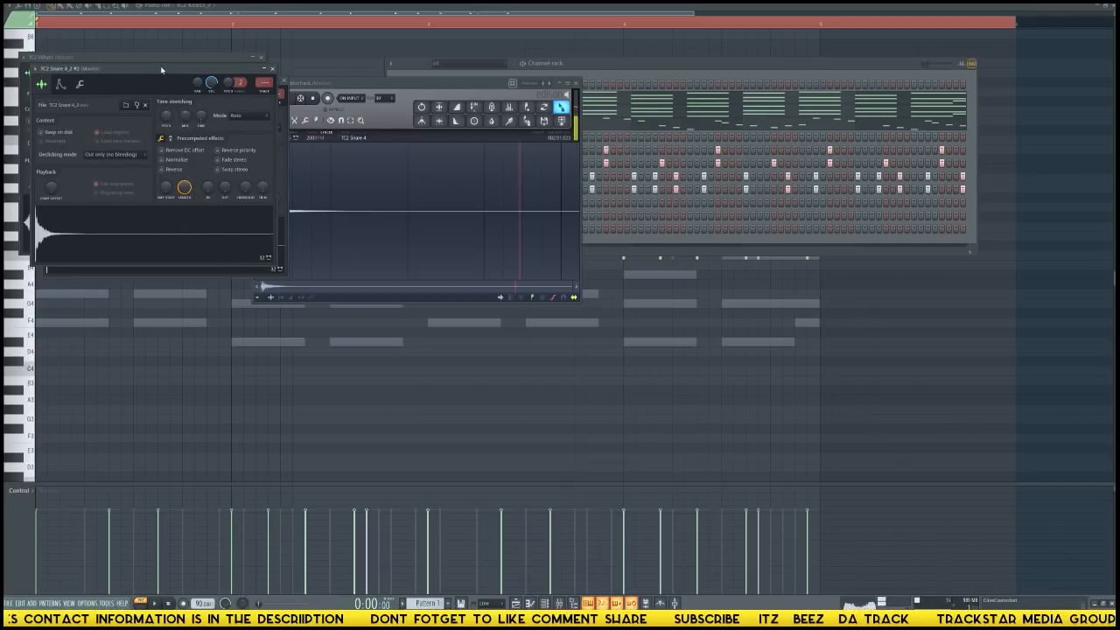
drag(161, 70, 517, 256)
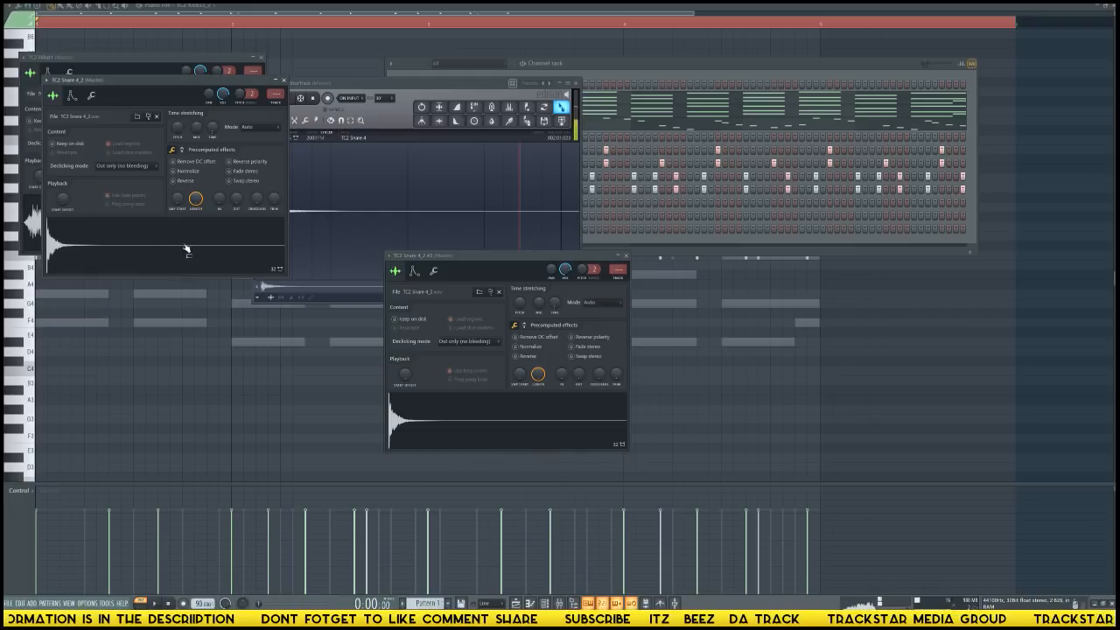
Delete the duplicate TC2 Snare 4_2 #2 channel from the channel rack.
click(662, 235)
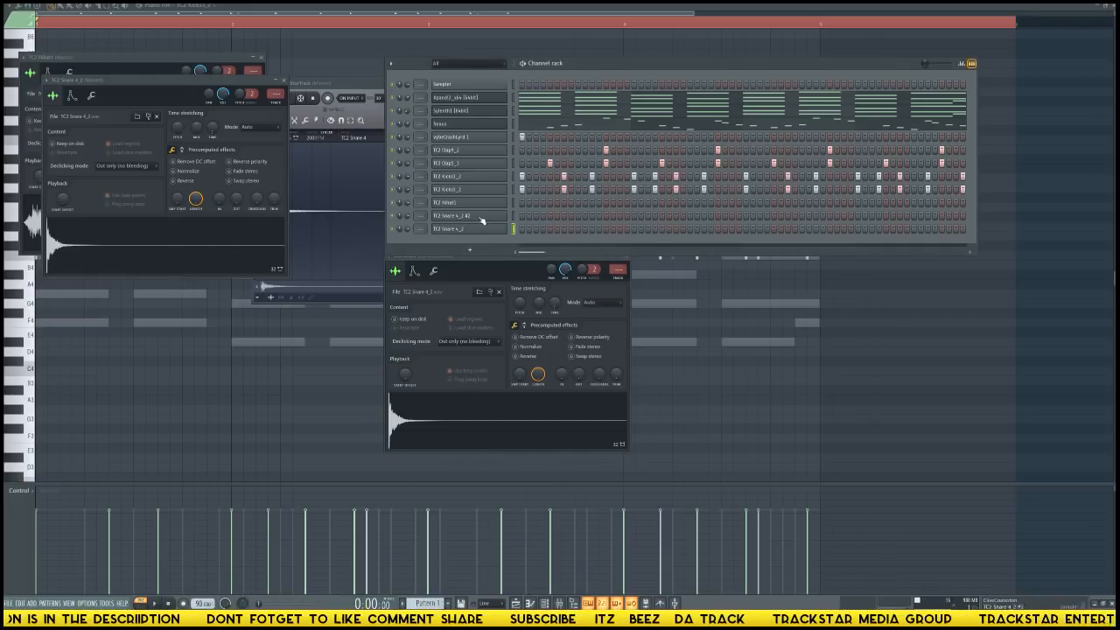
click(484, 220)
click(486, 218)
right_click(486, 218)
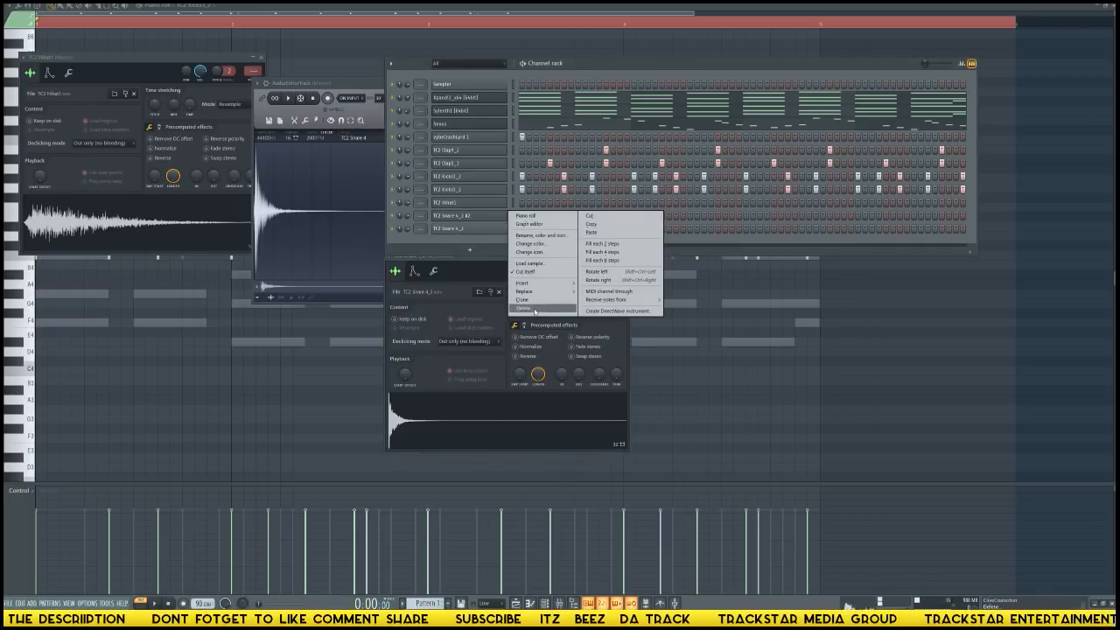
click(534, 310)
click(475, 218)
click(475, 218)
click(475, 218)
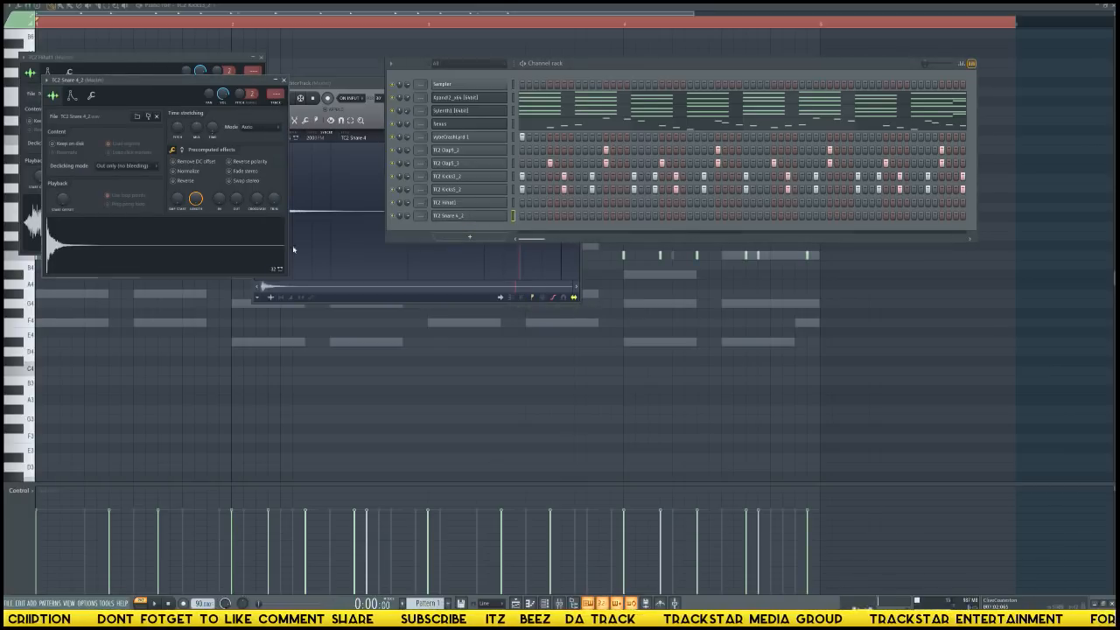
Check the TC2 Snare 4_2 envelope and set the channel's time stretching mode to Resample.
click(72, 95)
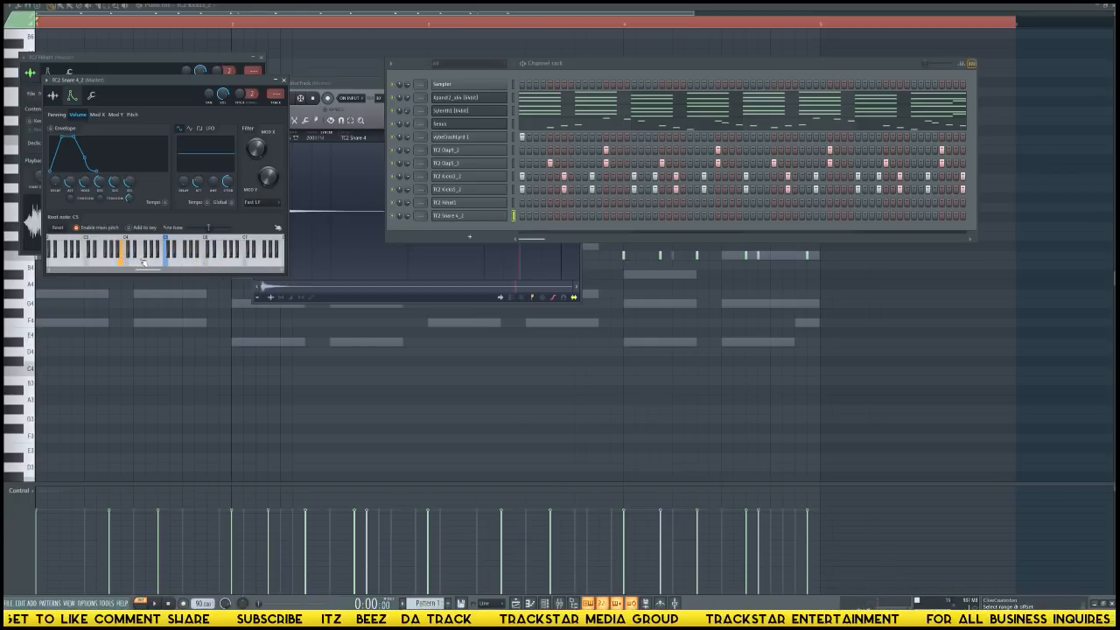
click(55, 96)
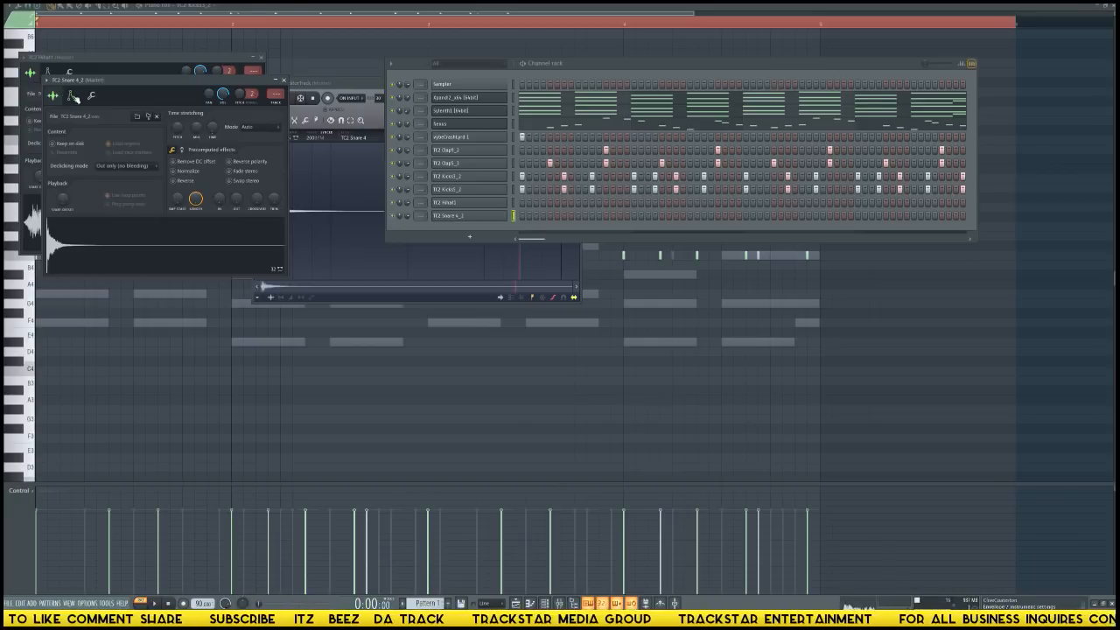
click(458, 217)
click(458, 217)
mouse_move(4, 406)
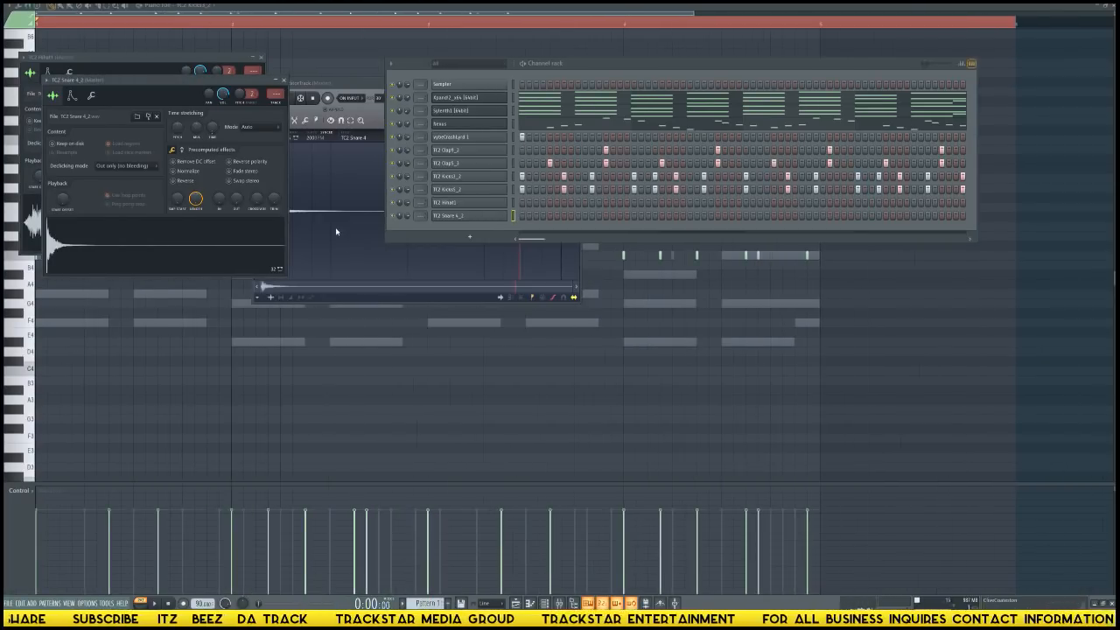
right_click(213, 133)
click(227, 139)
click(257, 131)
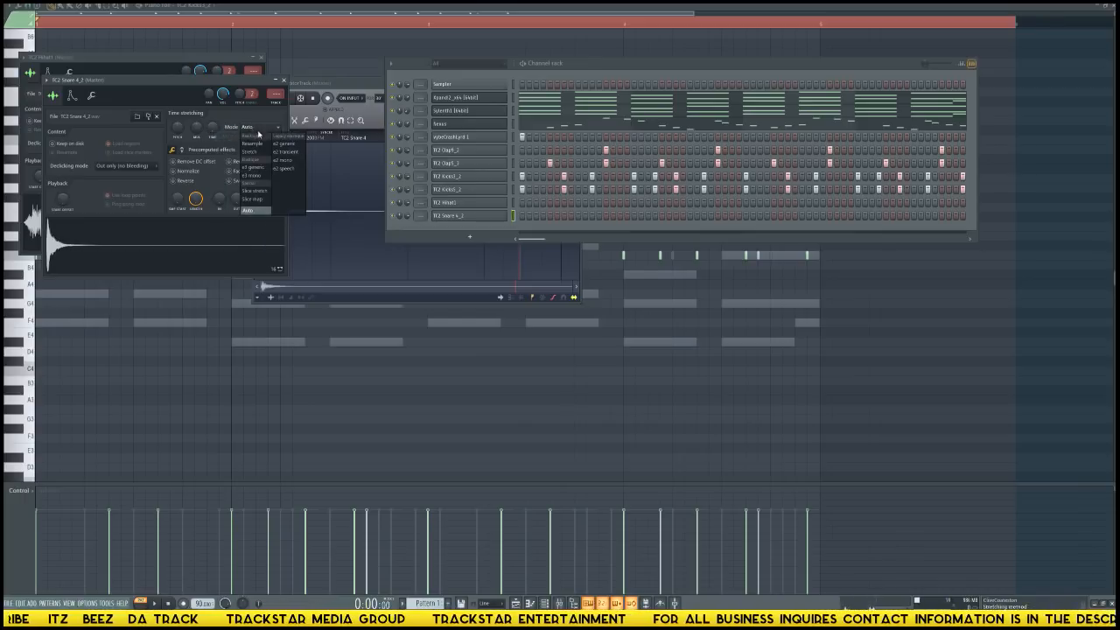
click(264, 144)
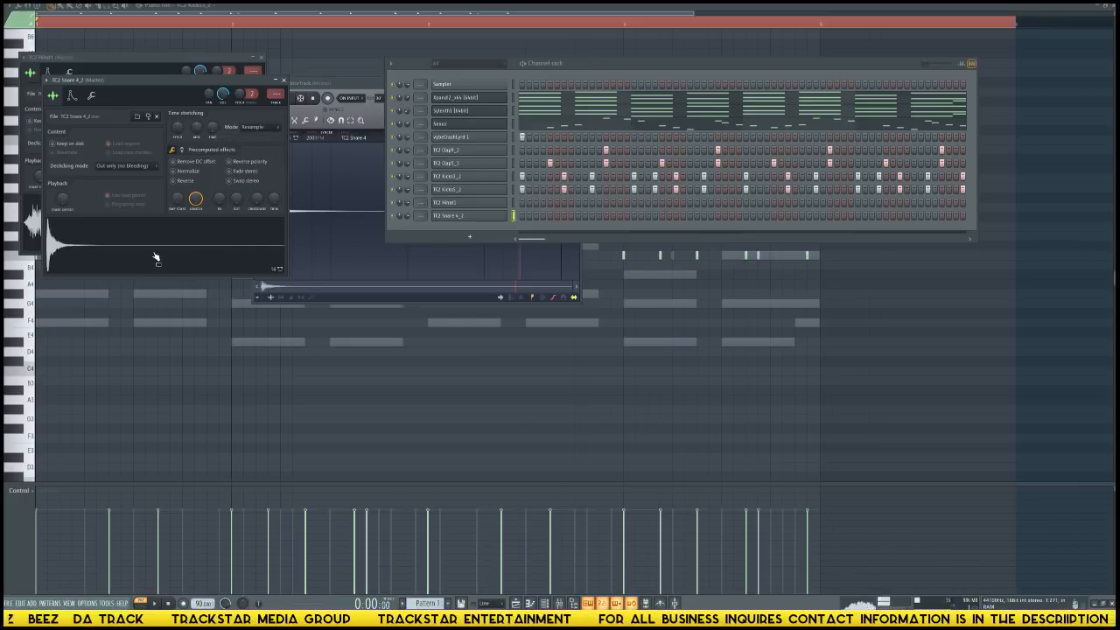
Play the pattern and place TC2 Snare 4_2 hits on every eighth step starting from step 5.
key(space)
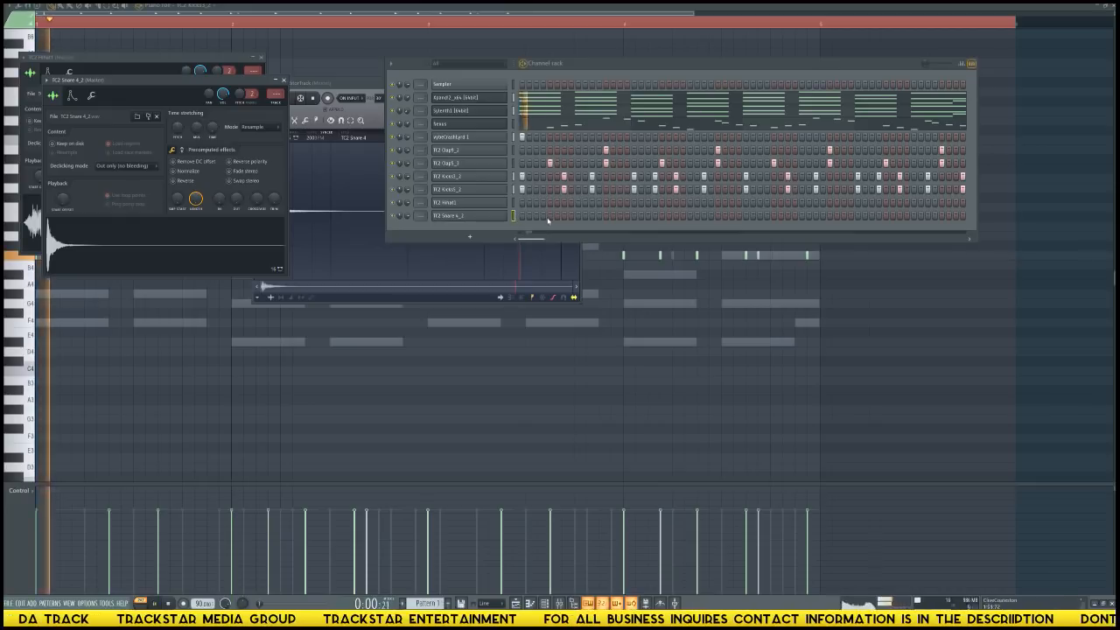
click(549, 215)
click(606, 216)
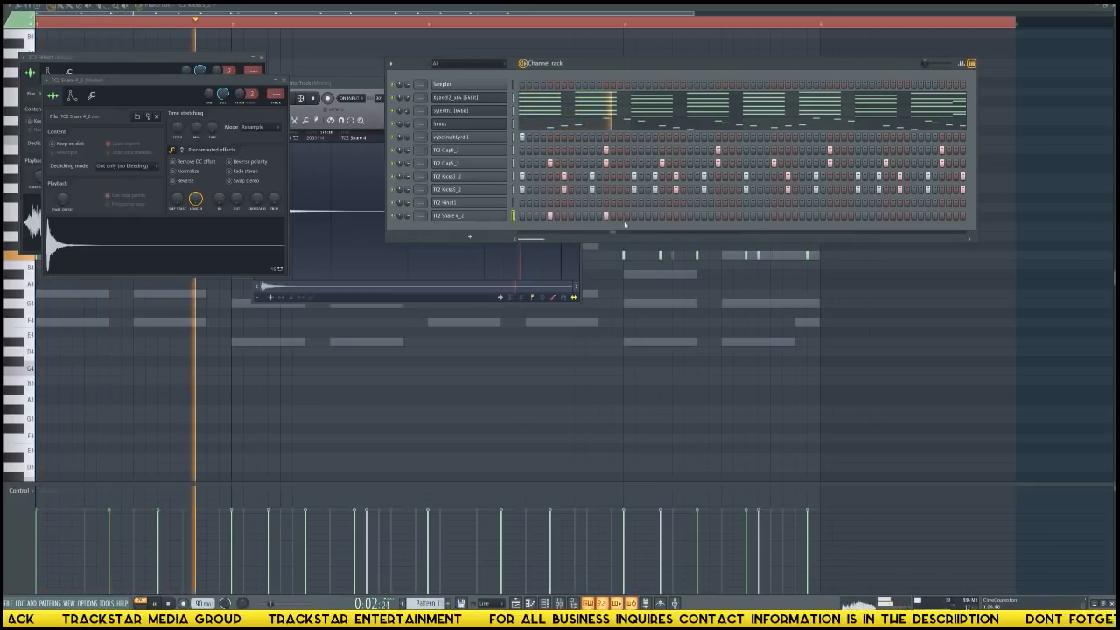
click(662, 216)
click(718, 215)
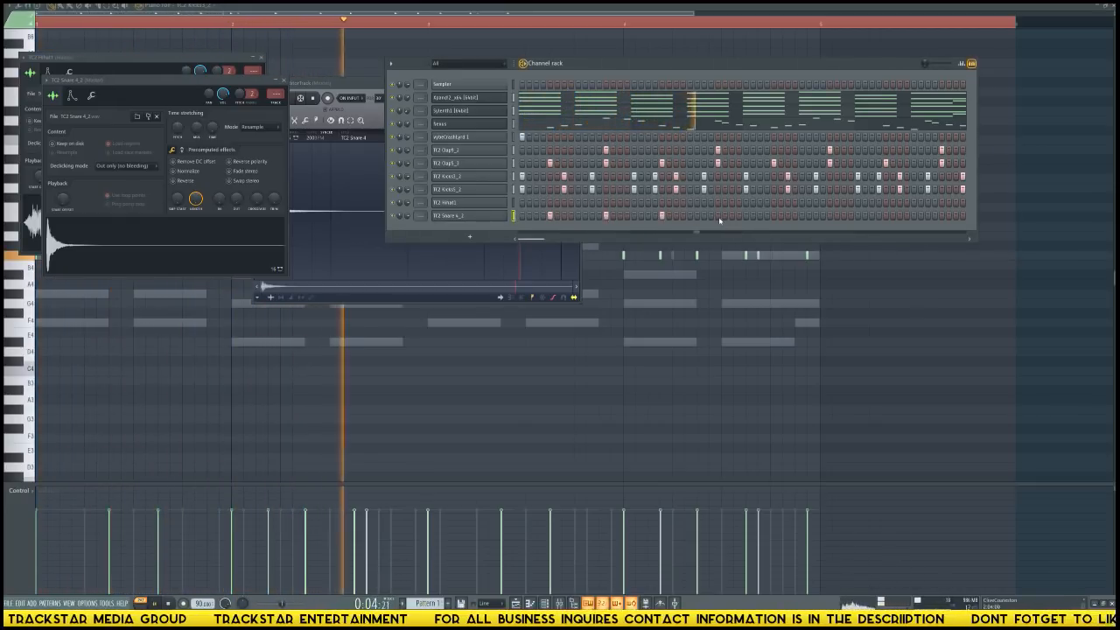
click(774, 215)
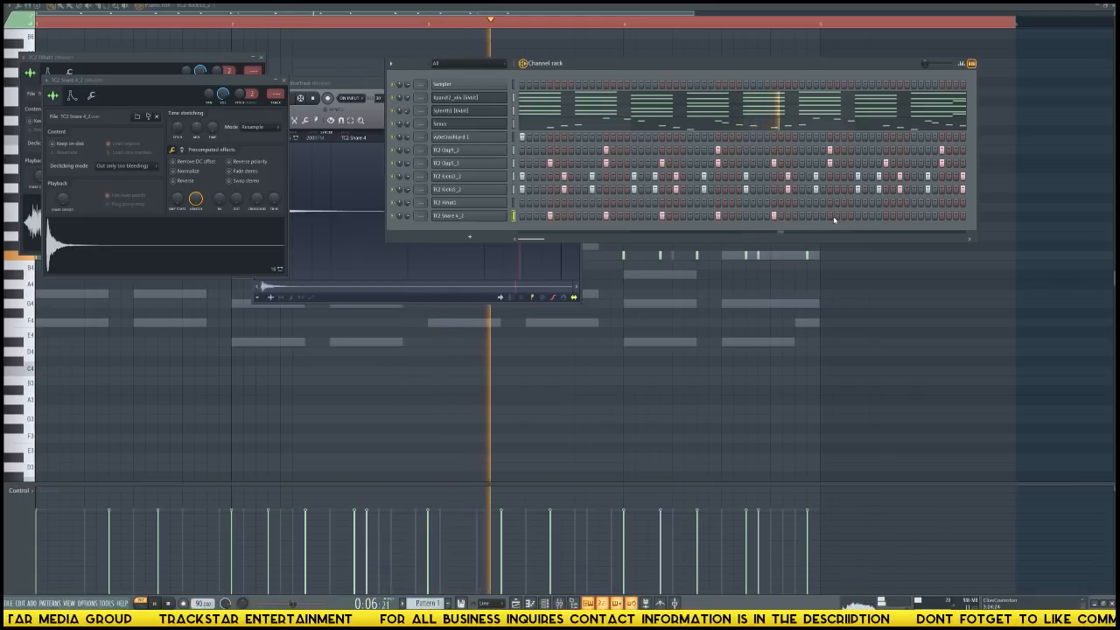
drag(832, 217, 837, 216)
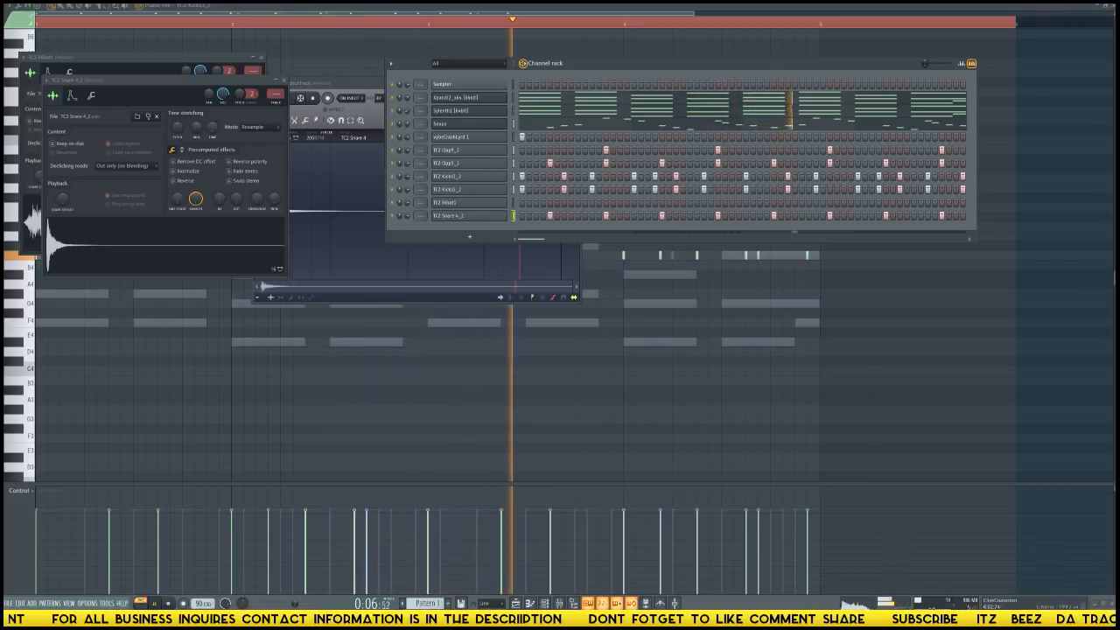
Show the sample browser, audition the kit's other snares and open TC2 Snare 27 in a new channel.
key(alt+F8)
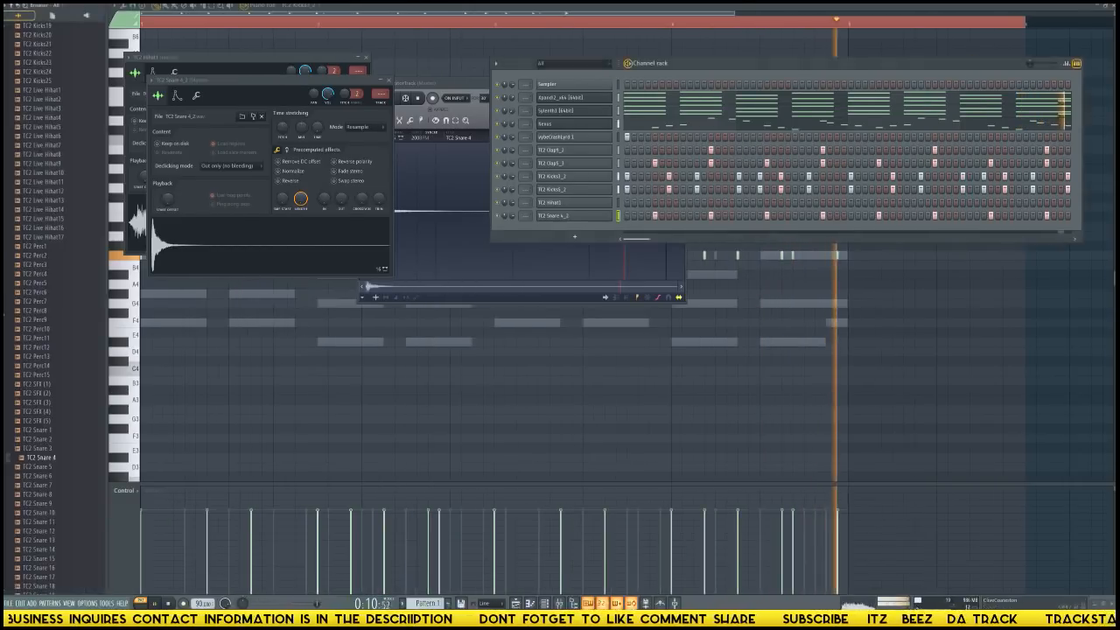
click(40, 339)
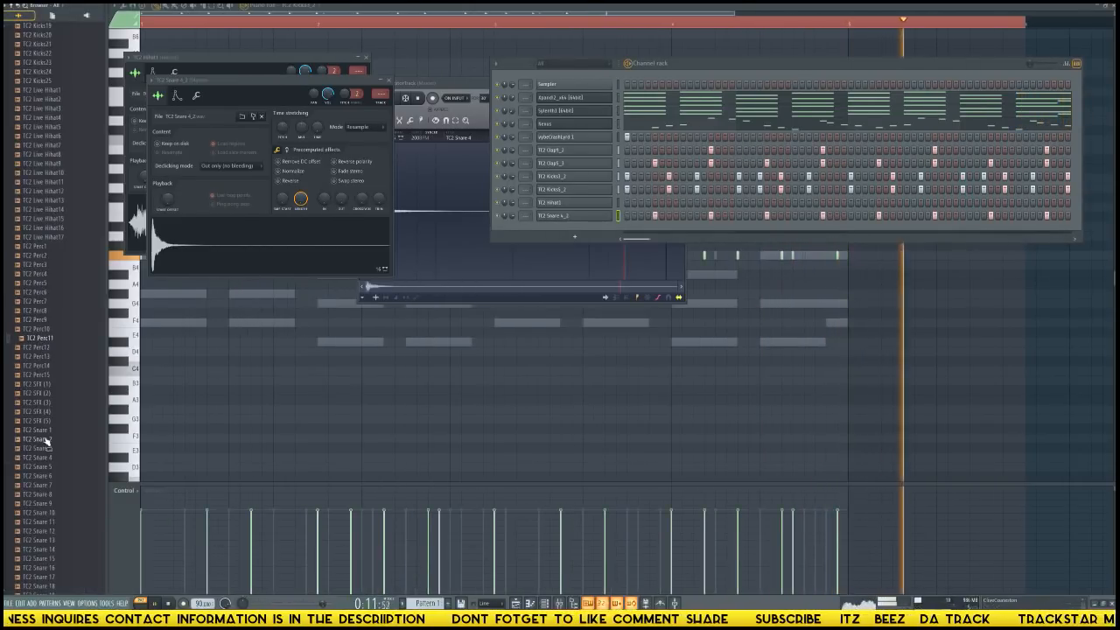
click(40, 495)
key(space)
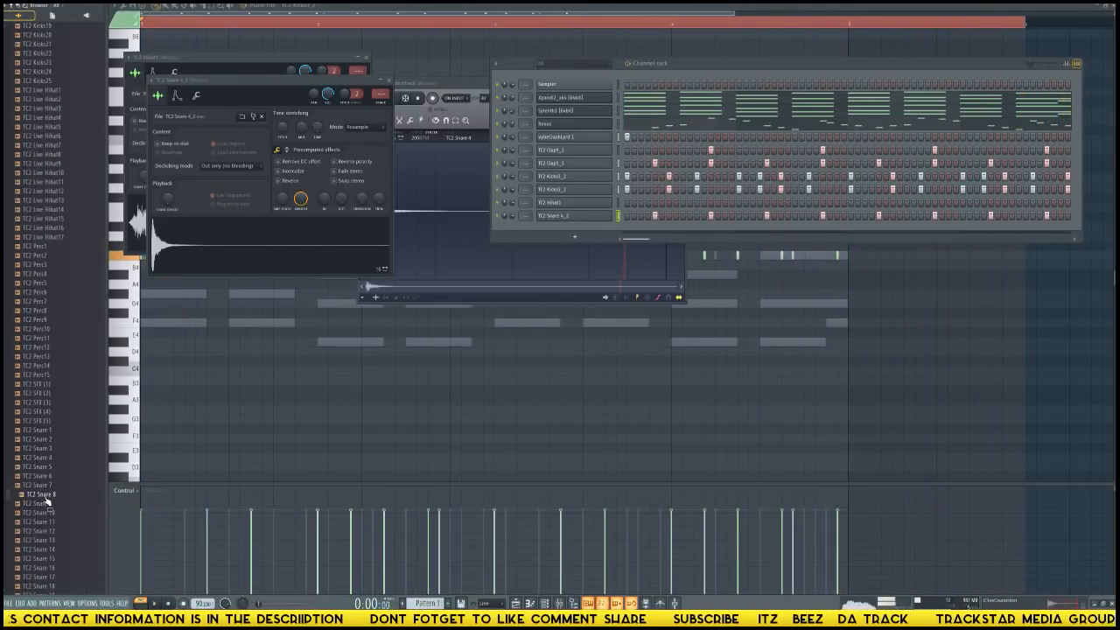
click(42, 512)
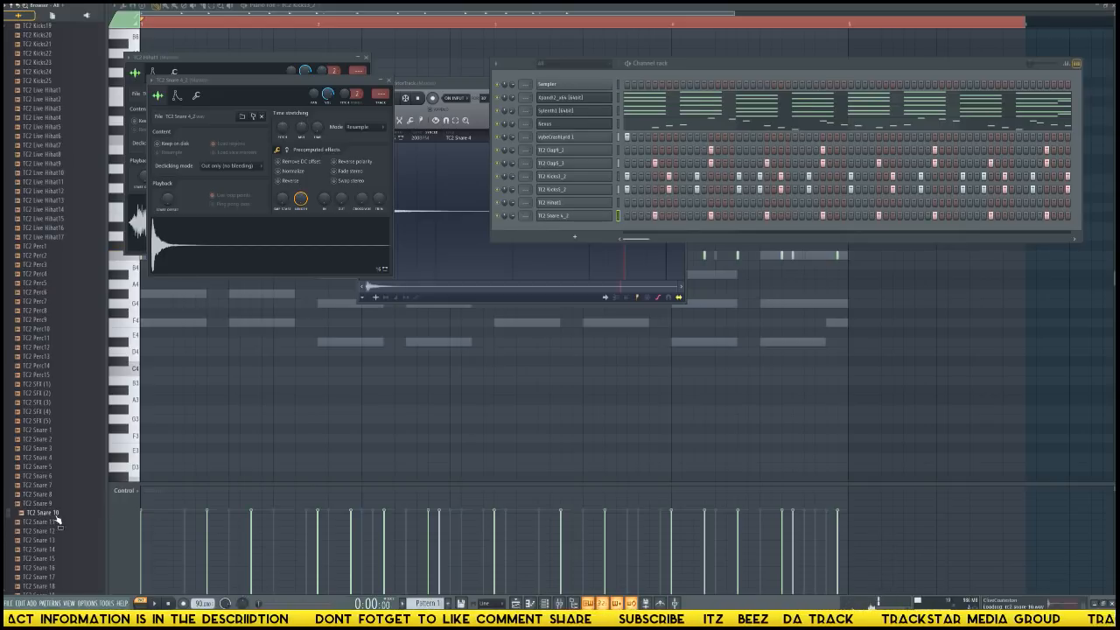
click(42, 530)
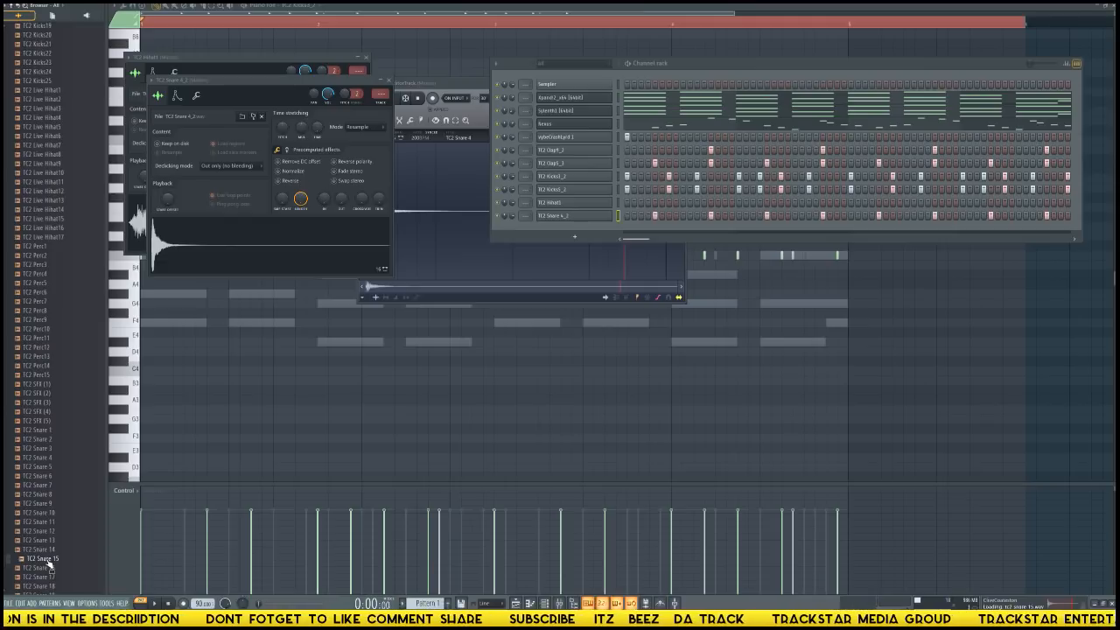
scroll(50, 560, down, 6)
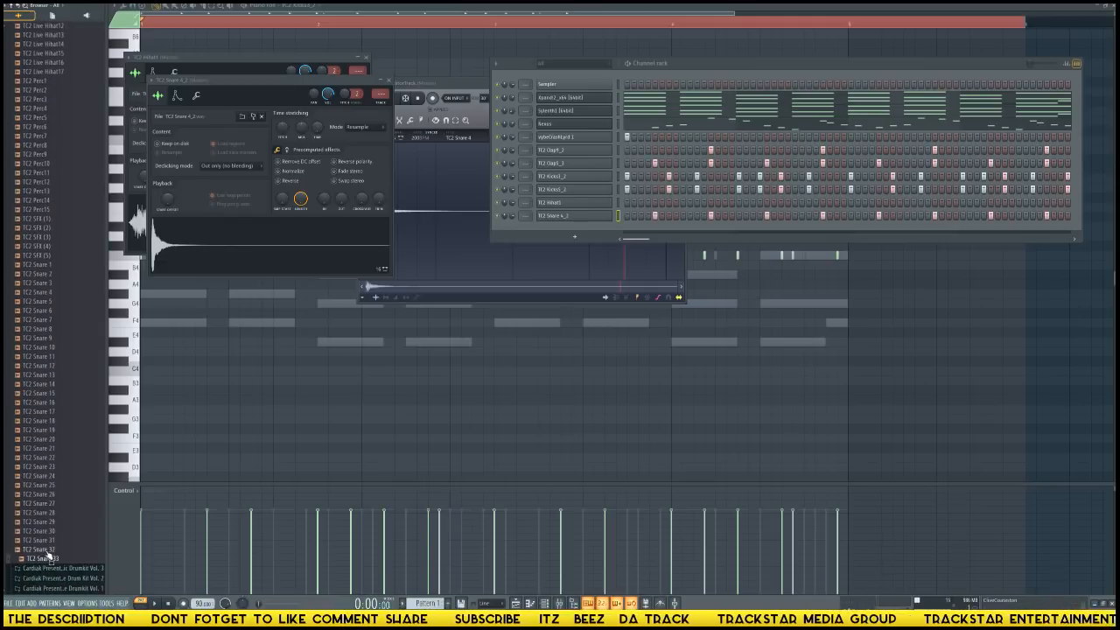
right_click(50, 509)
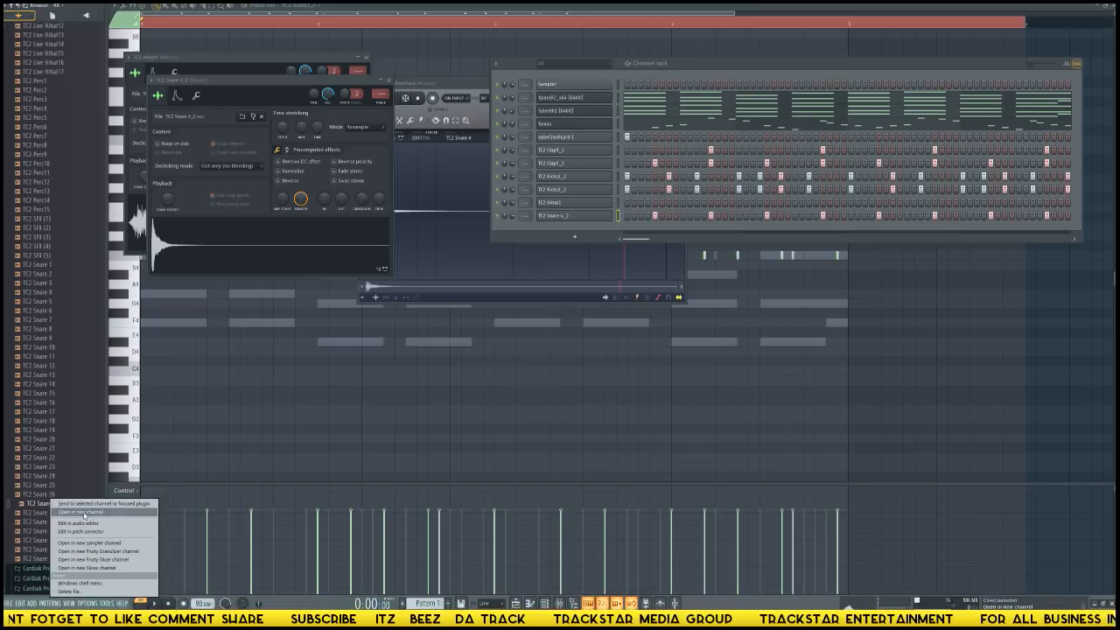
click(88, 514)
Delete the loop region from TC2 Snare 27 in the audio editor and load the edited sample back into its channel.
right_click(168, 258)
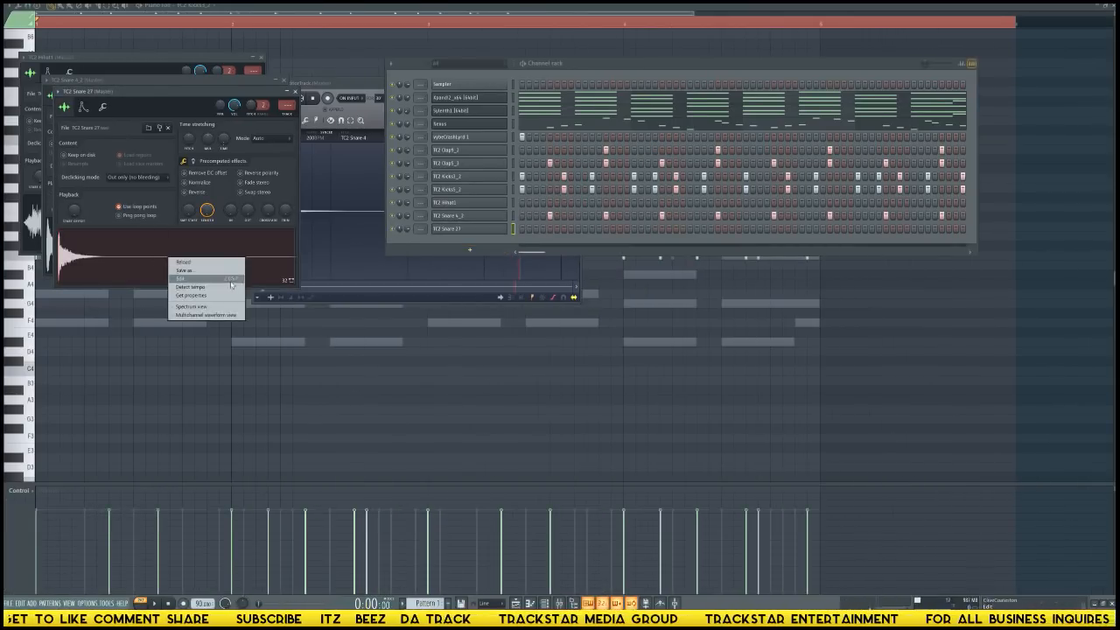
click(215, 279)
right_click(261, 277)
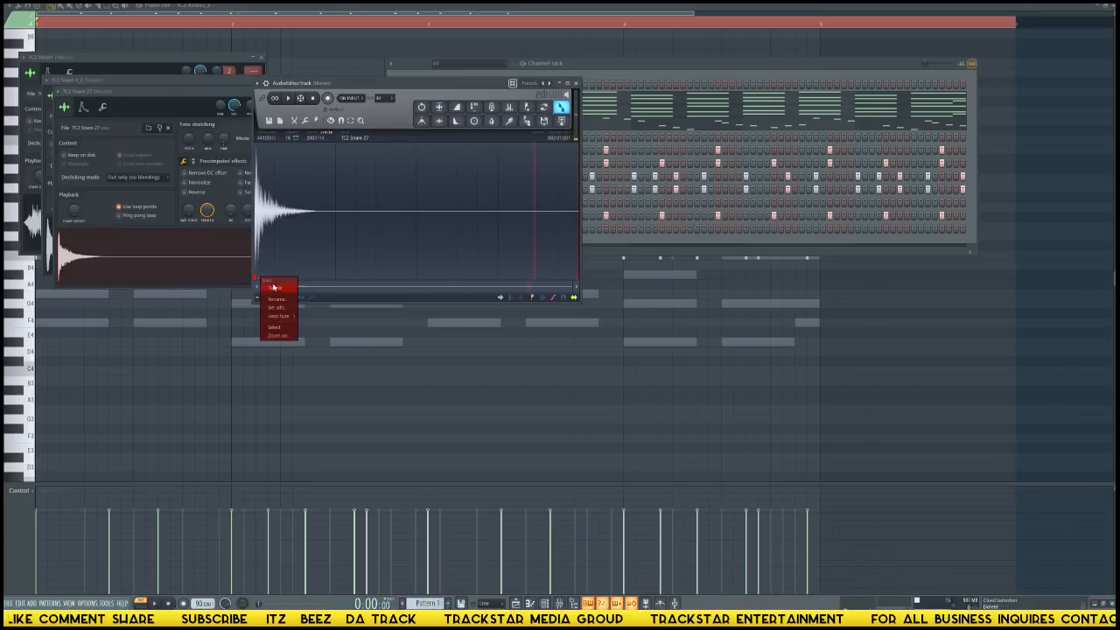
click(276, 288)
drag(561, 109, 211, 260)
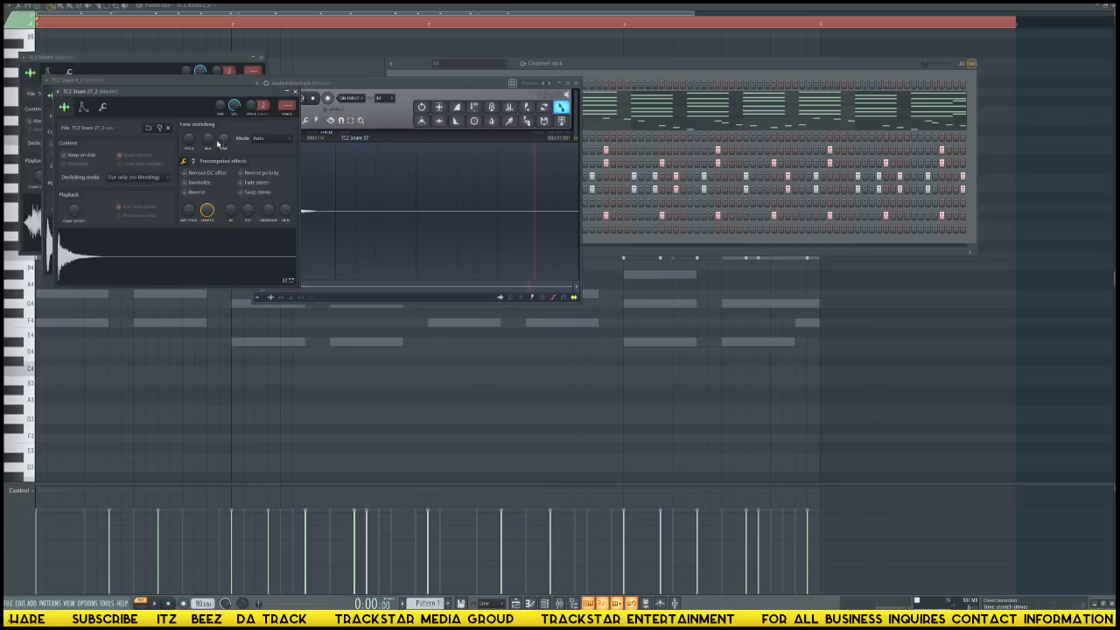
Run tempo detection on the TC2 Snare 27_2 sample for its time stretching.
right_click(221, 144)
click(224, 142)
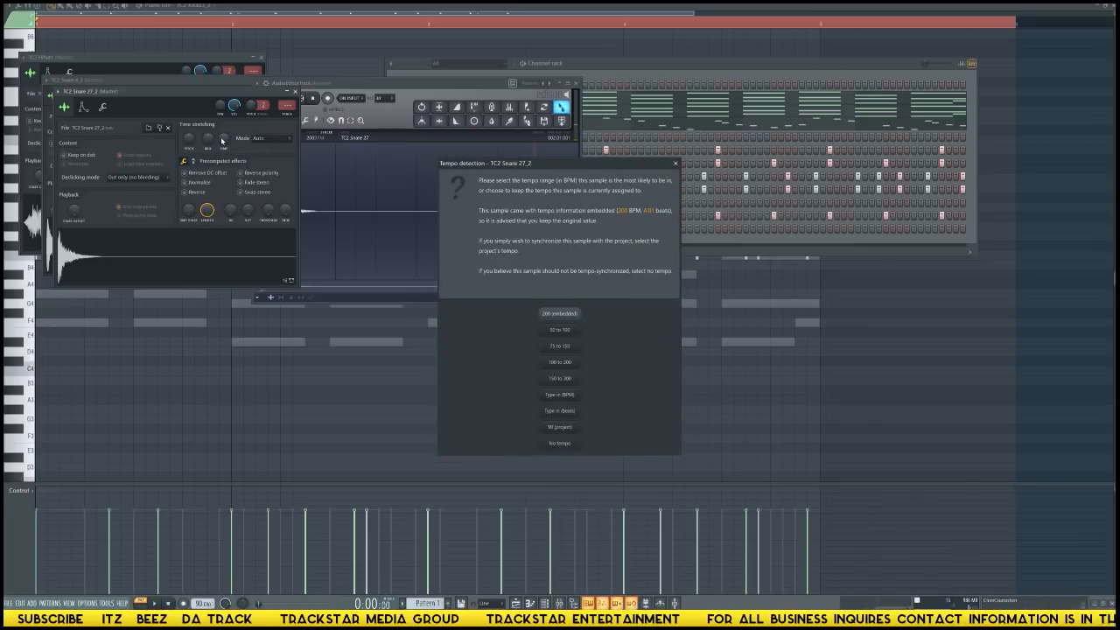
key(Return)
right_click(227, 140)
click(248, 146)
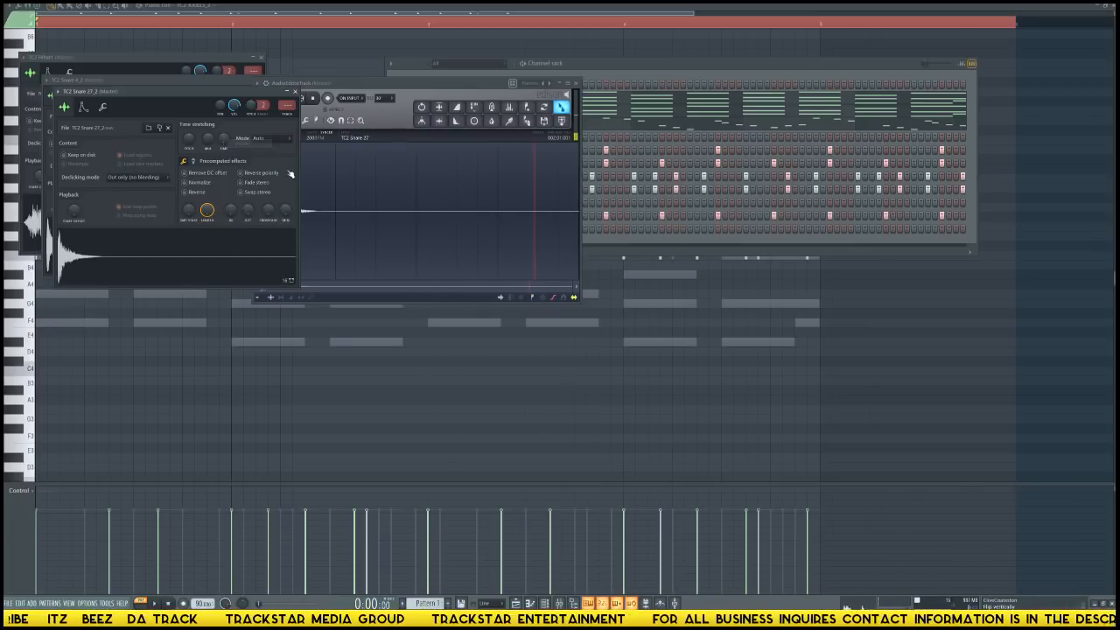
Load TC2 Snare 27_2 into the TC2 Snare 4 channel, copy its hits to the second TC2 Snare 27_2 channel, and play the beat.
drag(184, 252, 50, 252)
click(627, 246)
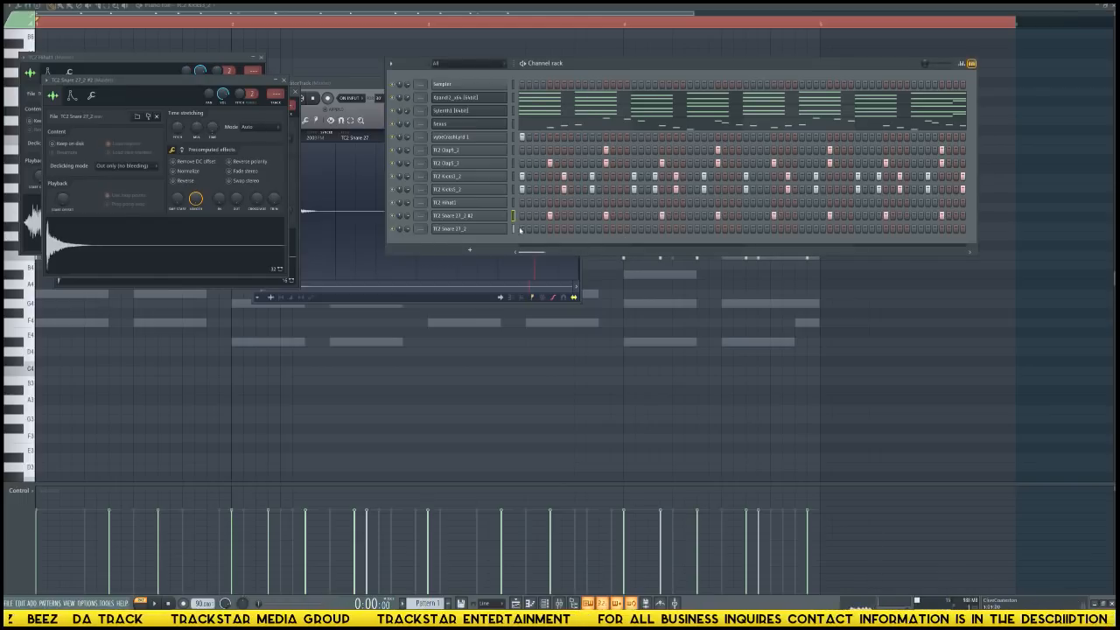
double_click(516, 217)
click(515, 218)
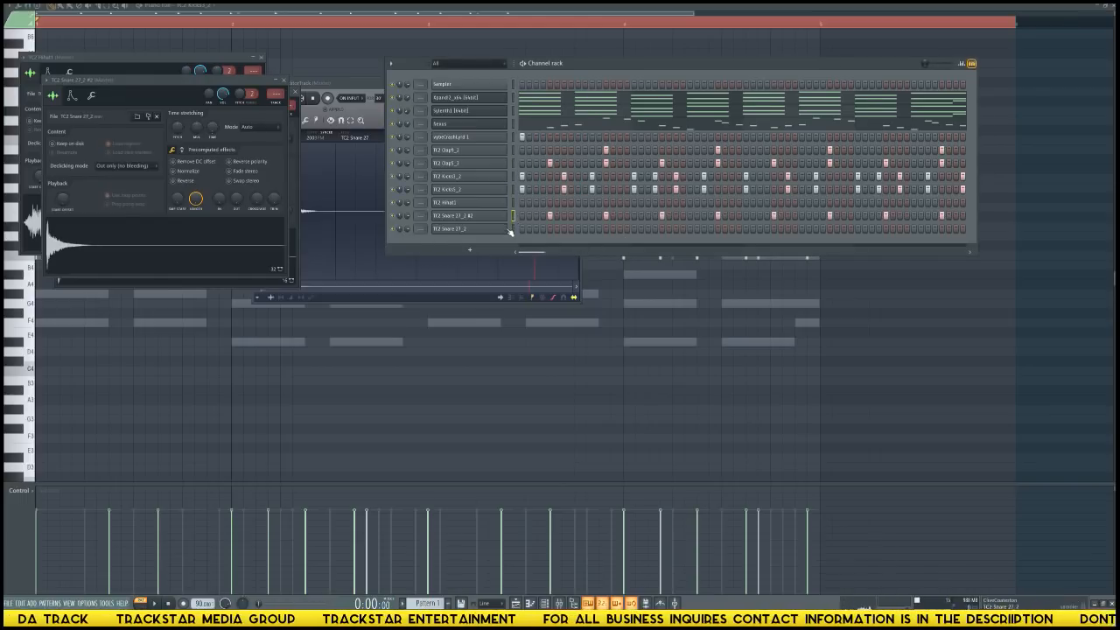
key(space)
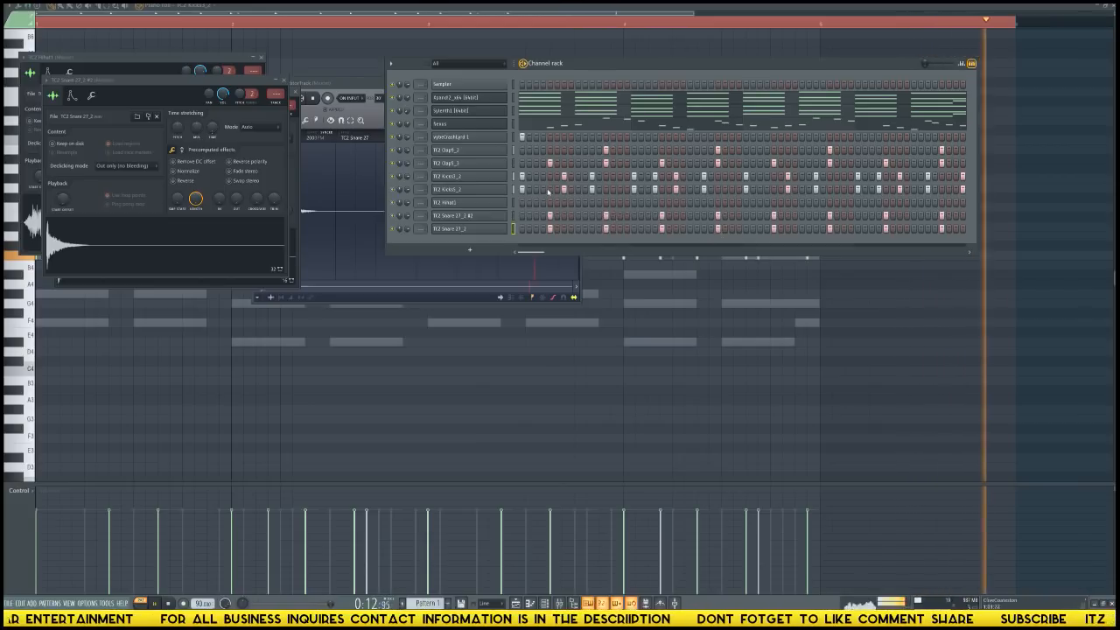
key(space)
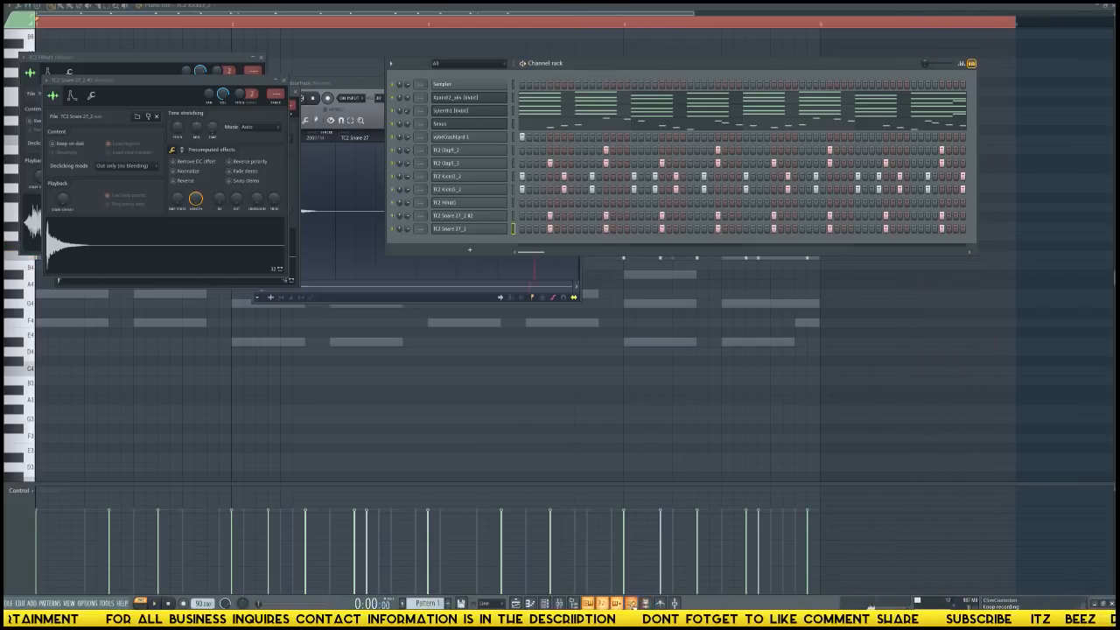
Turn off loop recording and clear the time selection in the piano roll.
click(1040, 266)
key(ctrl+d)
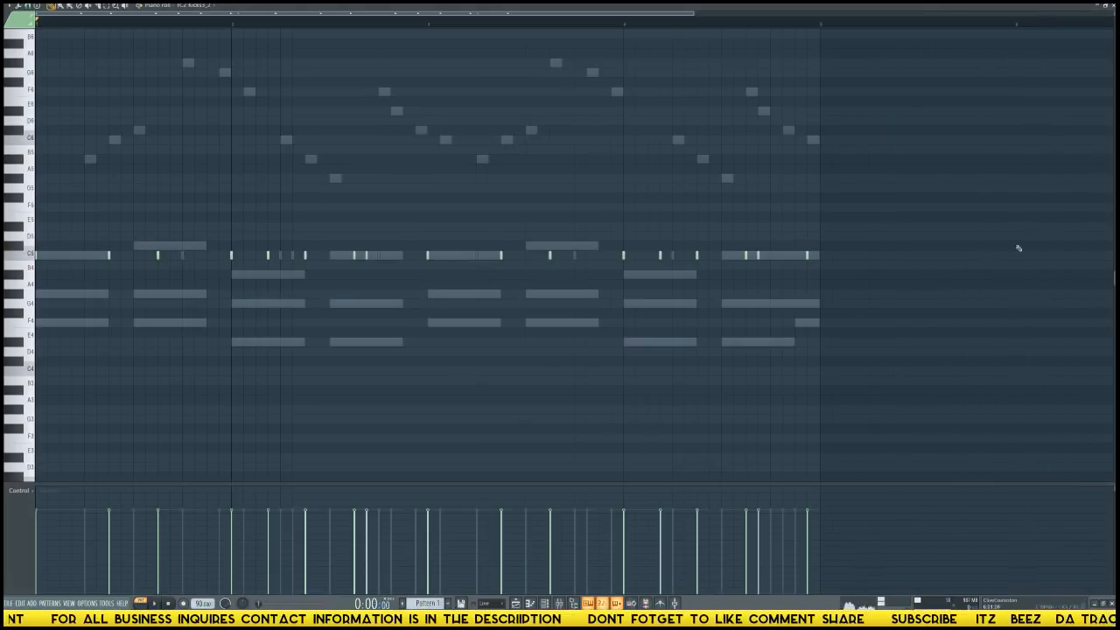
Play the beat and inspect the note endings around the pattern's last bar in the piano roll and channel rack.
key(space)
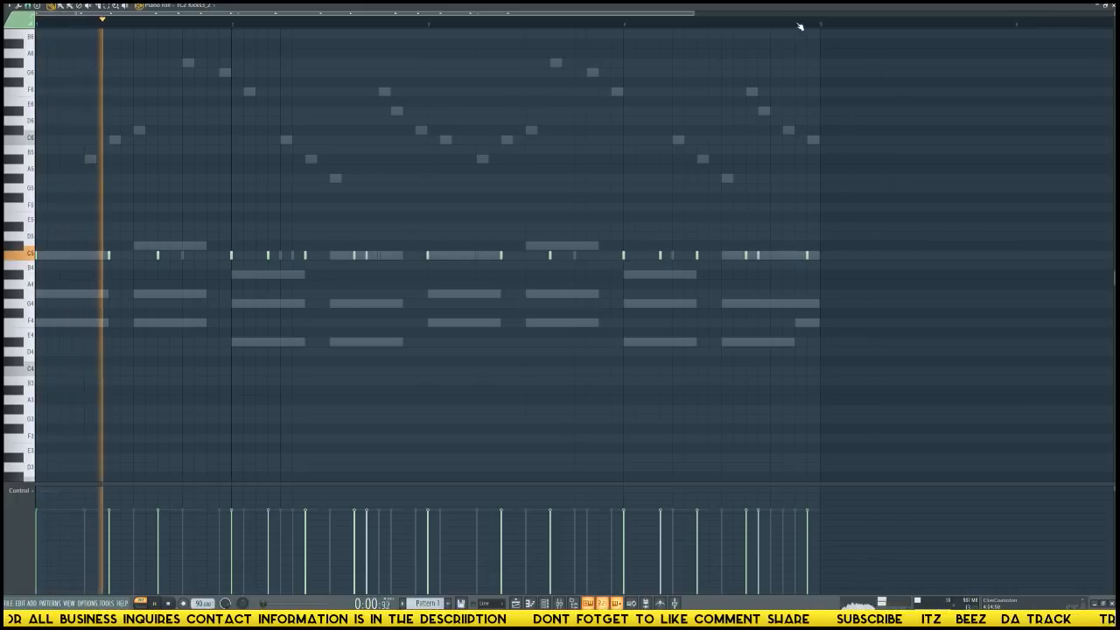
click(803, 22)
scroll(810, 25, up, 5)
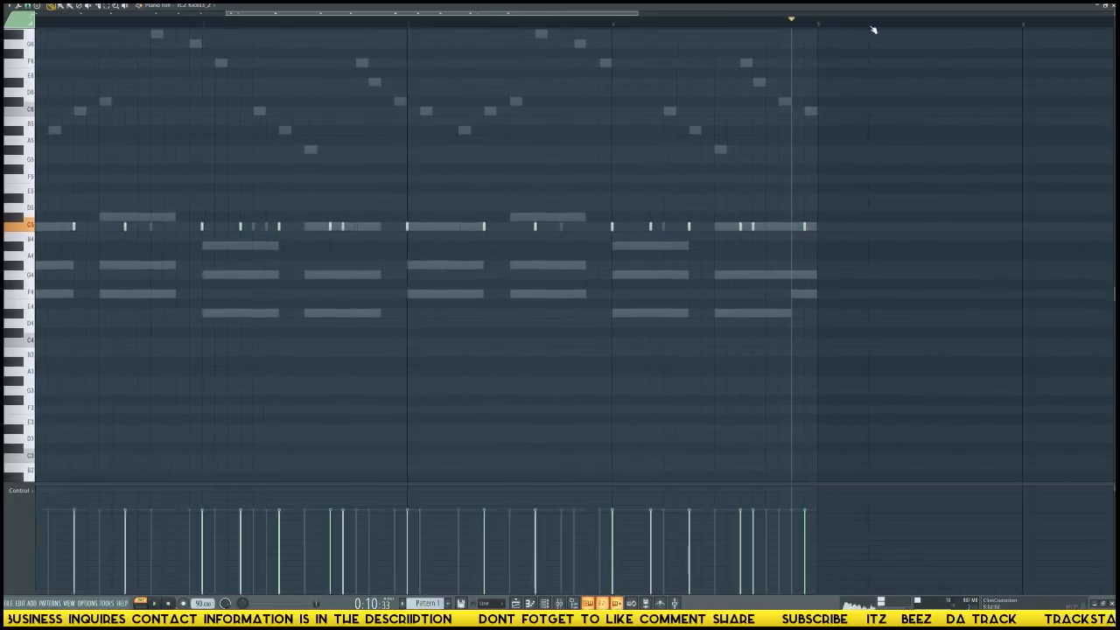
scroll(873, 29, down, 1)
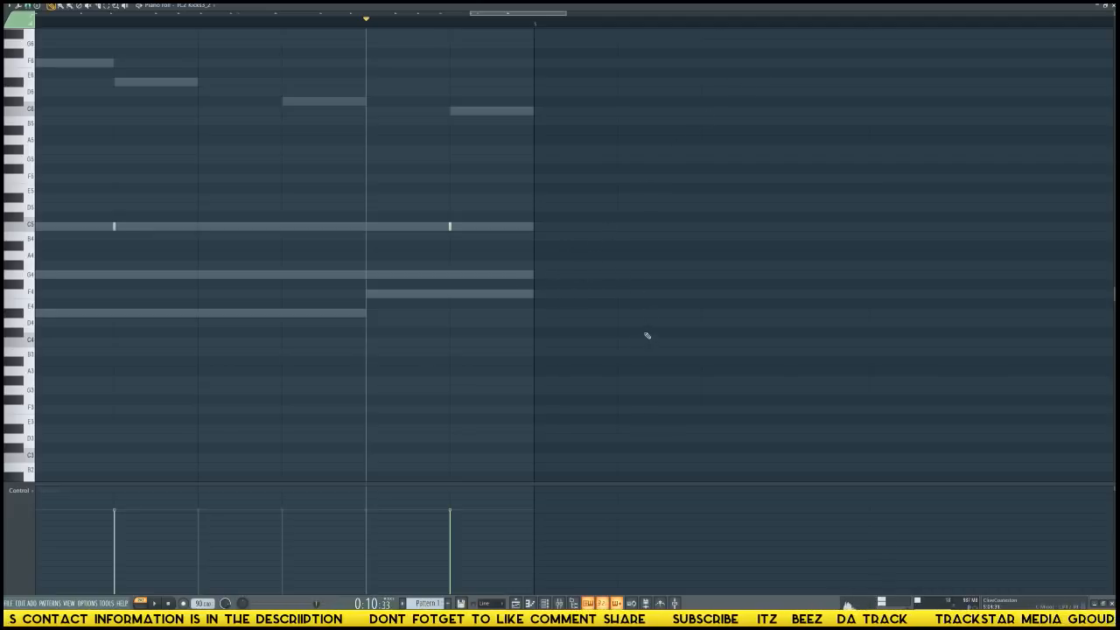
key(F6)
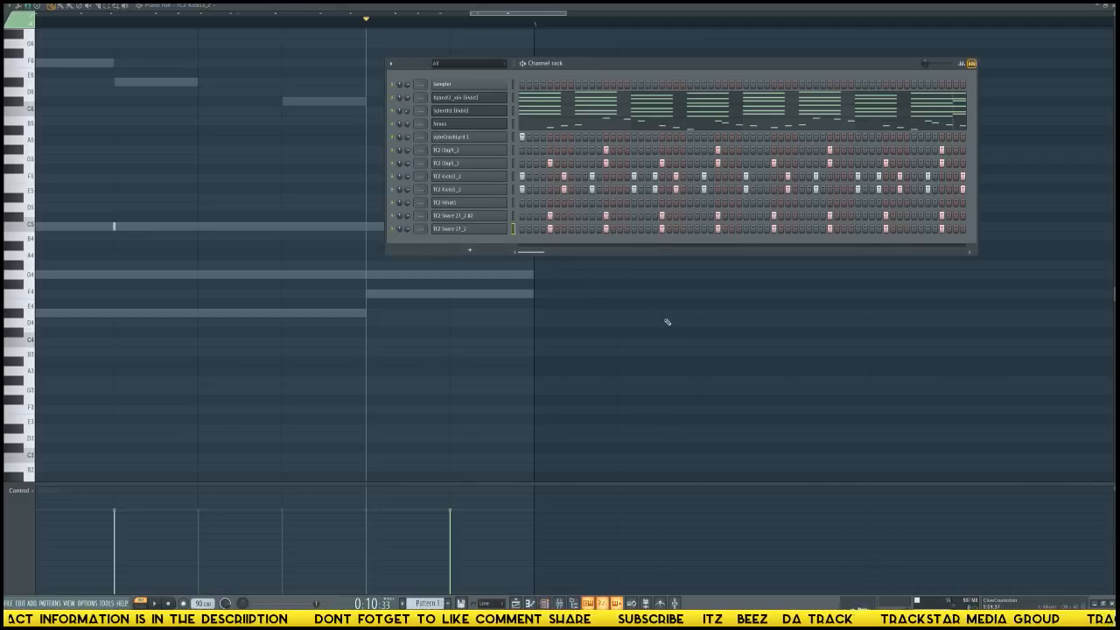
key(F5)
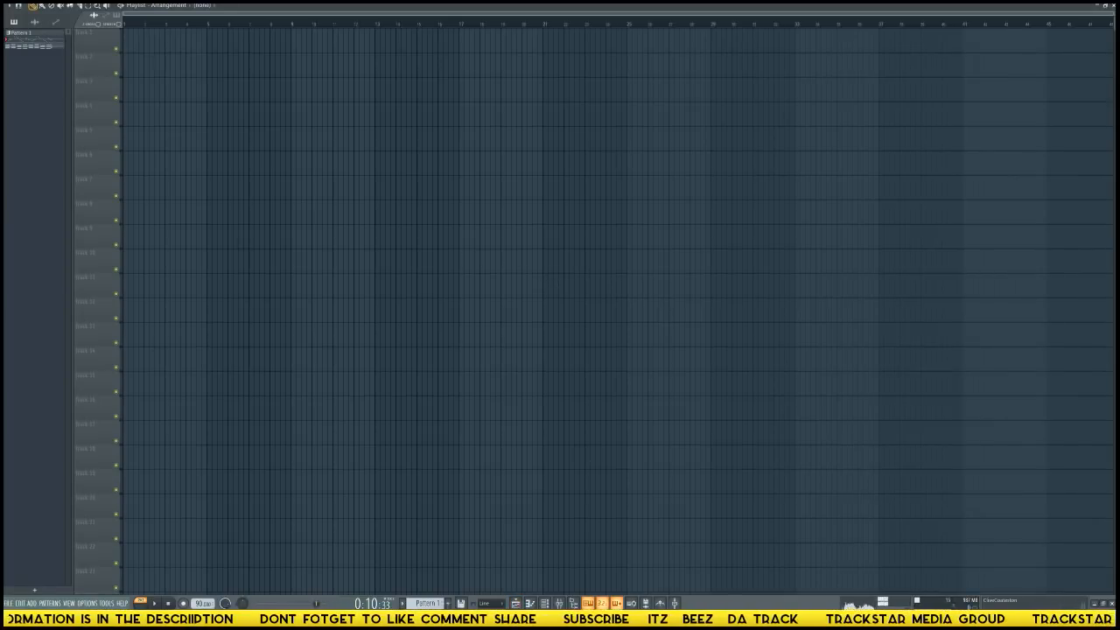
key(F7)
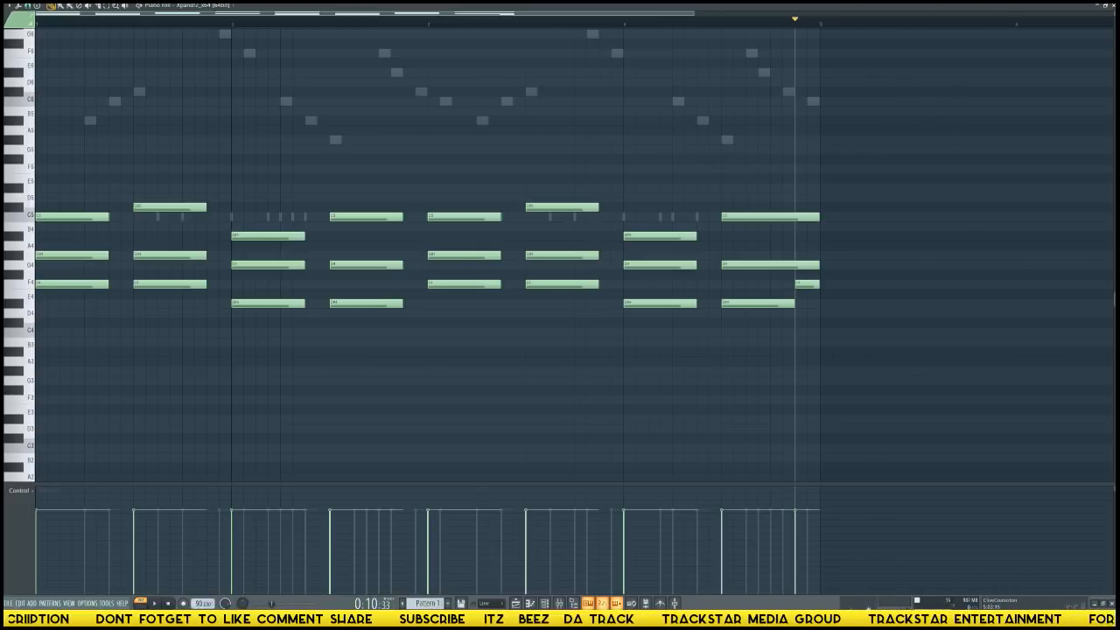
mouse_move(9, 518)
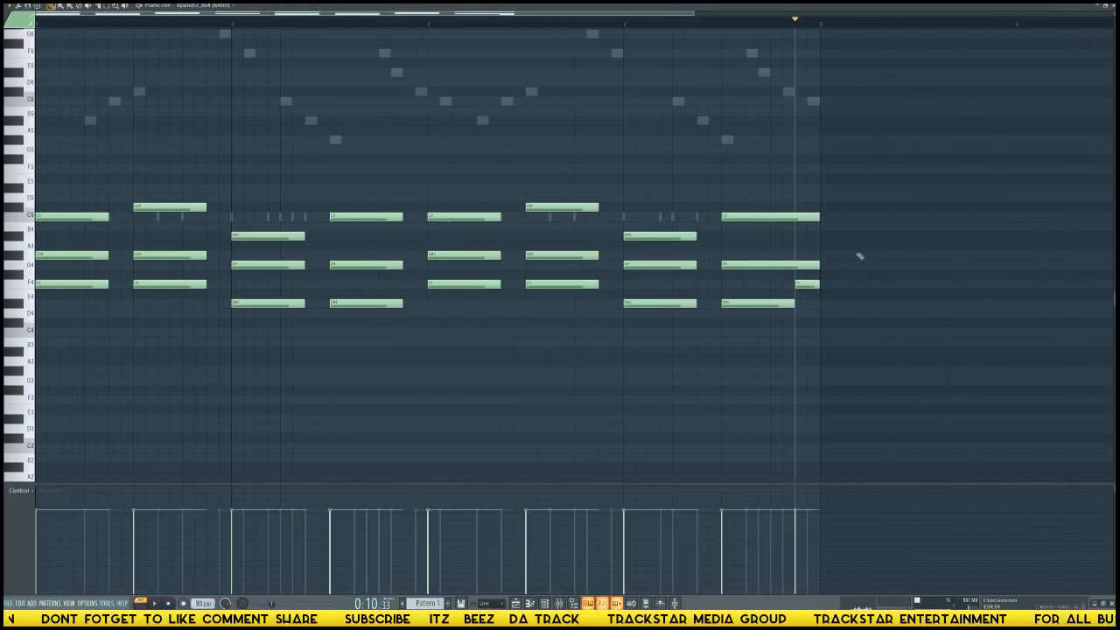
click(1113, 6)
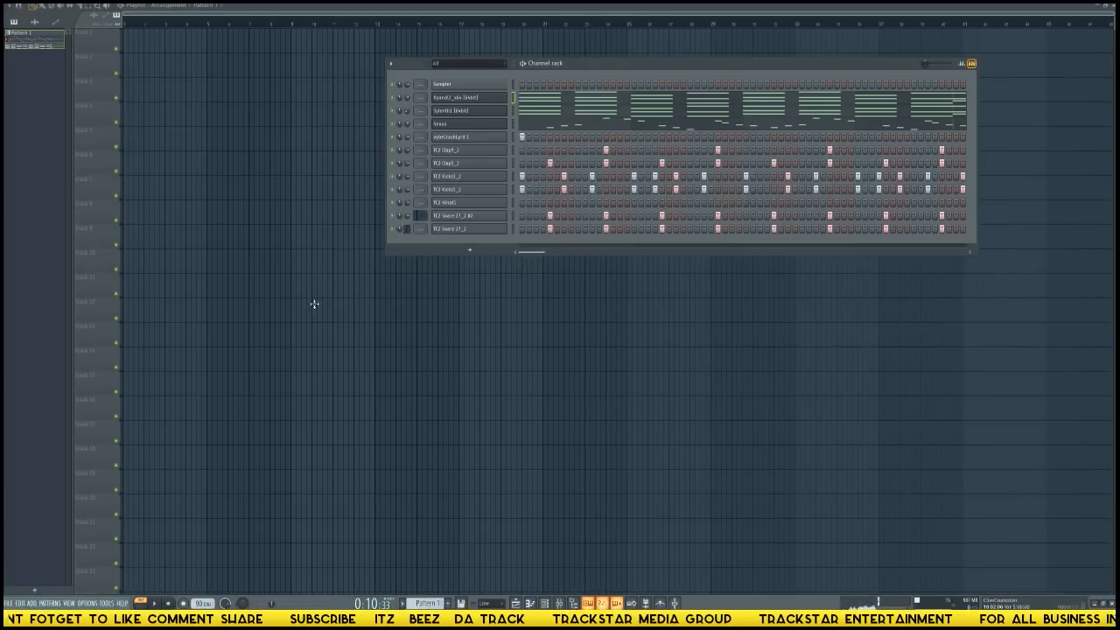
Place a Pattern 1 clip on the first playlist track and move it closer to the start.
drag(314, 304, 411, 46)
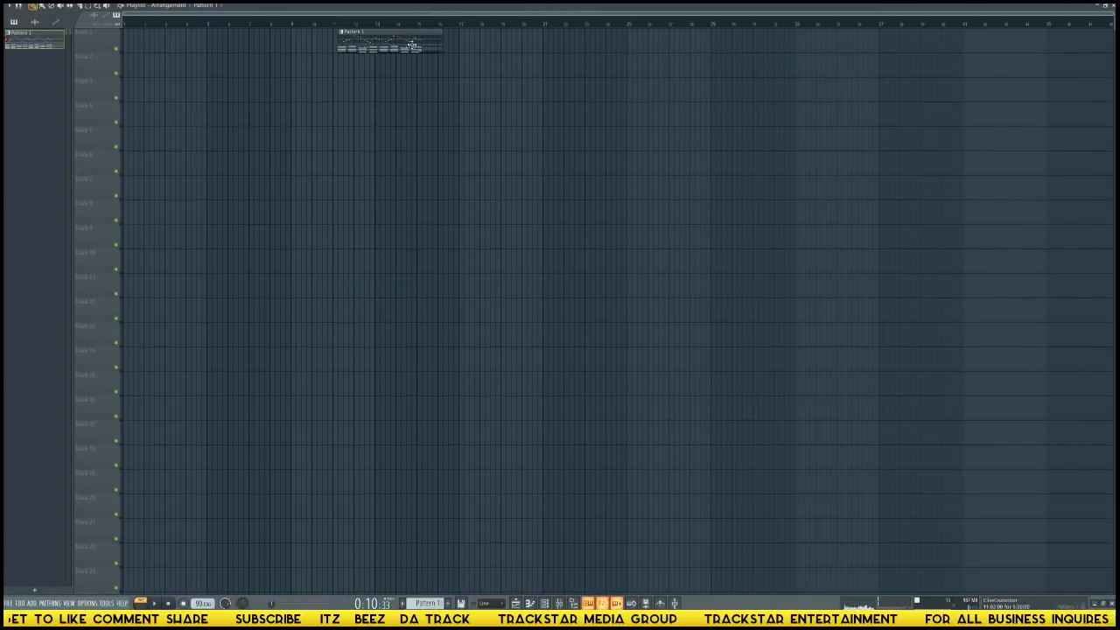
ctrl+right_click(347, 76)
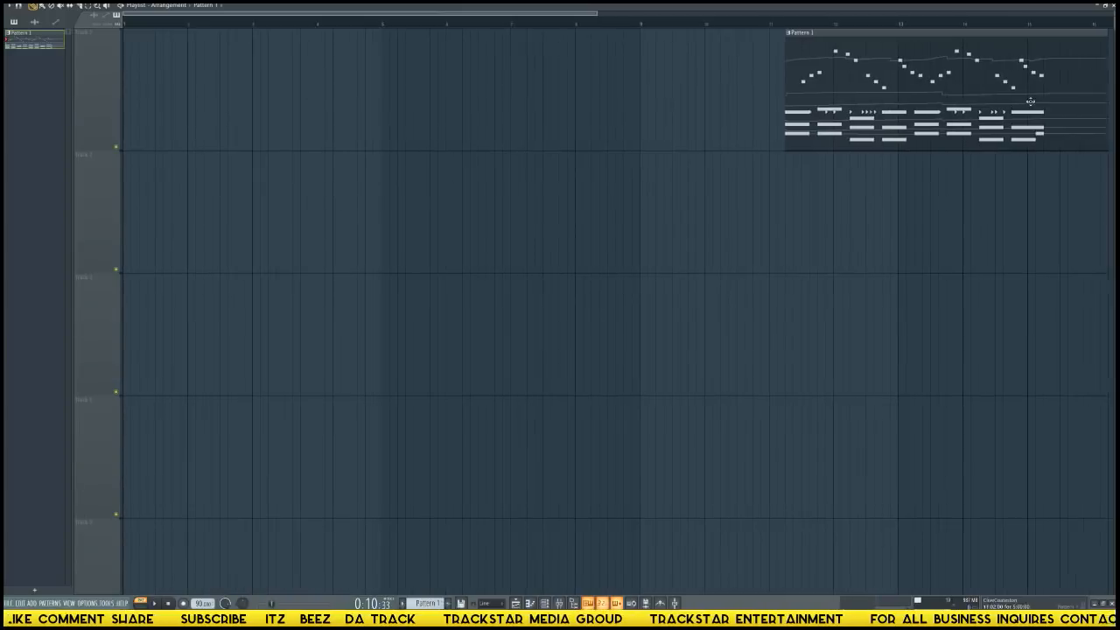
drag(1031, 103, 757, 77)
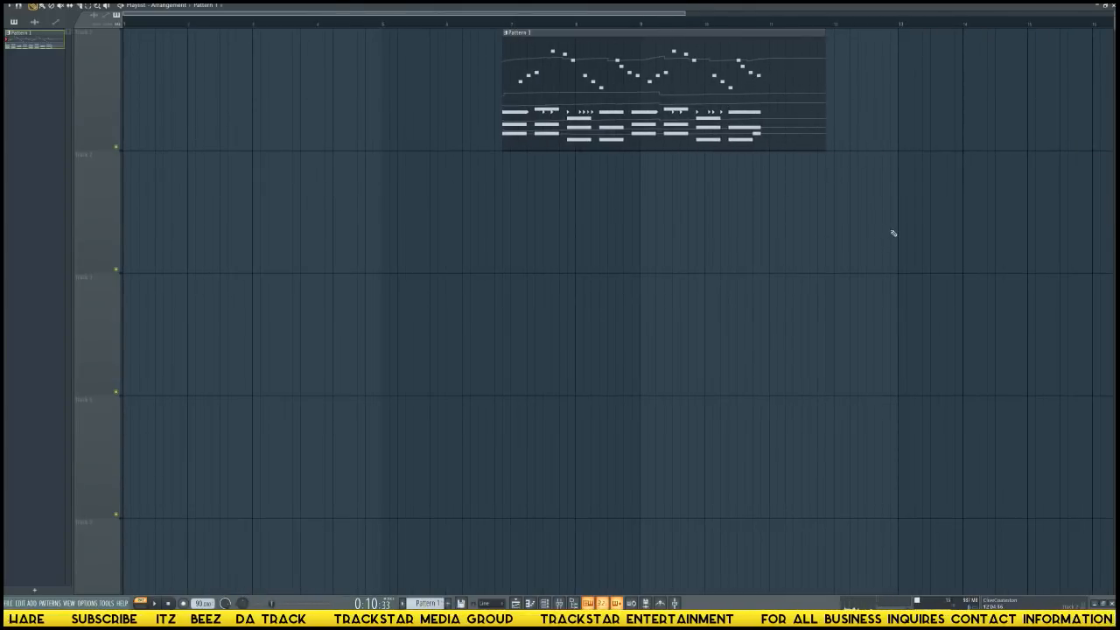
Cut the notes of all channels from Xpand!2 to TC2 Snare 27_2, delete the pattern, and paste the notes into the emptied pattern.
key(F6)
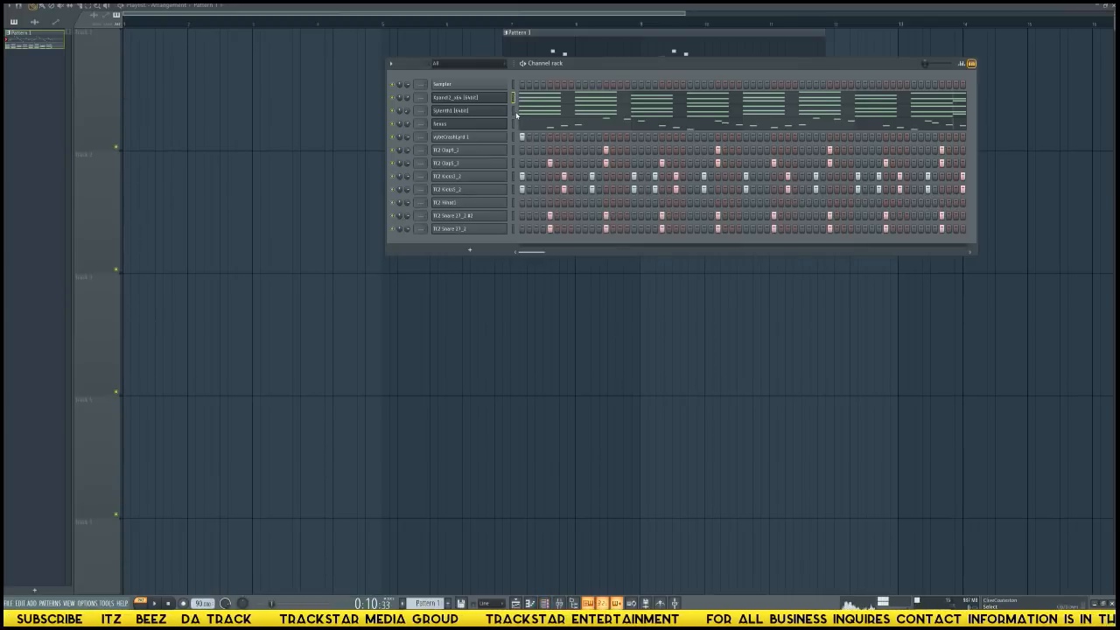
drag(516, 124, 518, 225)
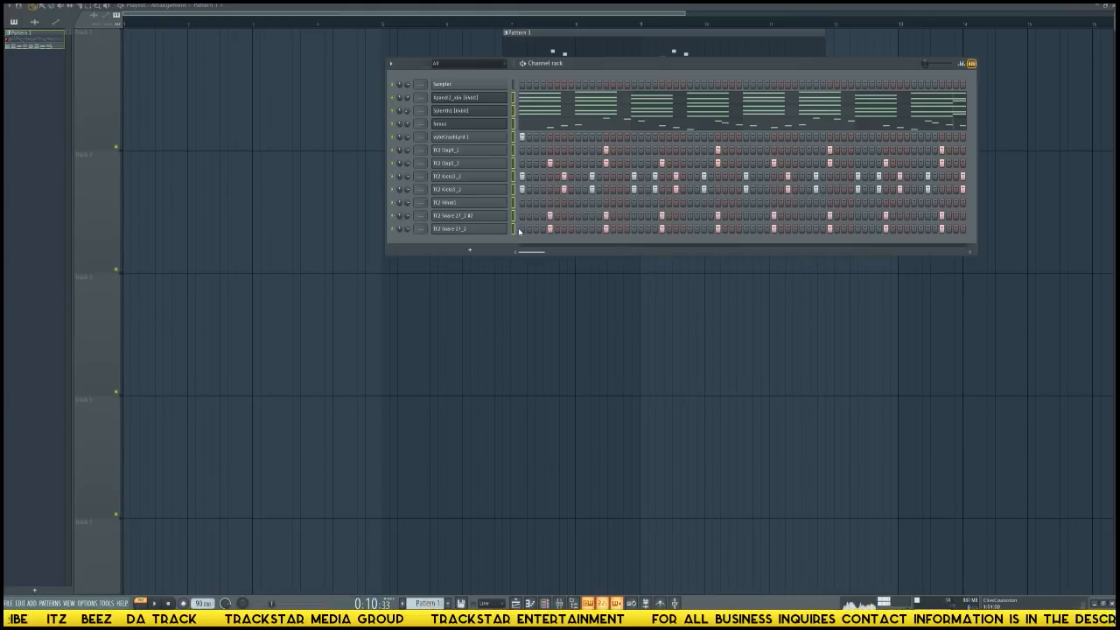
key(ctrl+x)
key(ctrl+shift+Delete)
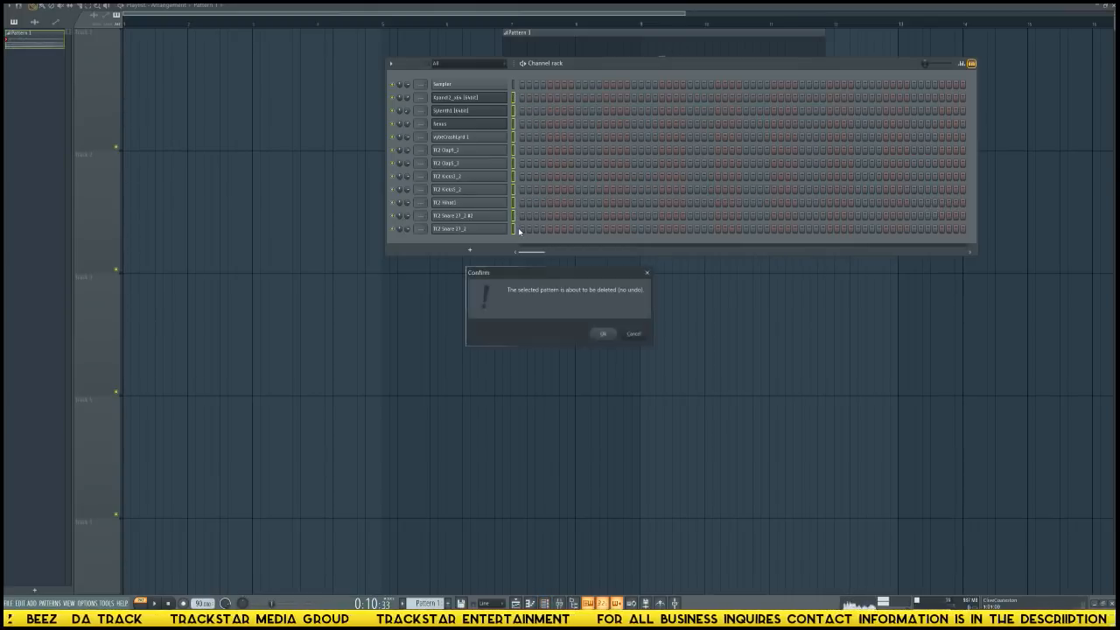
key(Return)
key(ctrl+v)
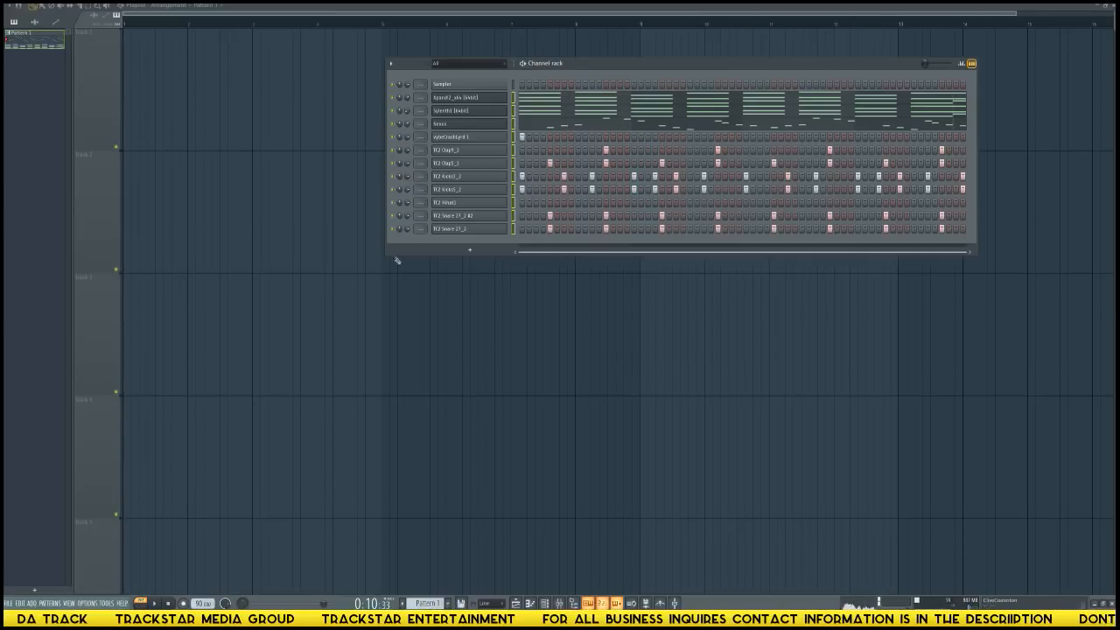
Place Pattern 1 at bar 1 of the first playlist track and play the pattern.
click(279, 103)
drag(347, 86, 110, 62)
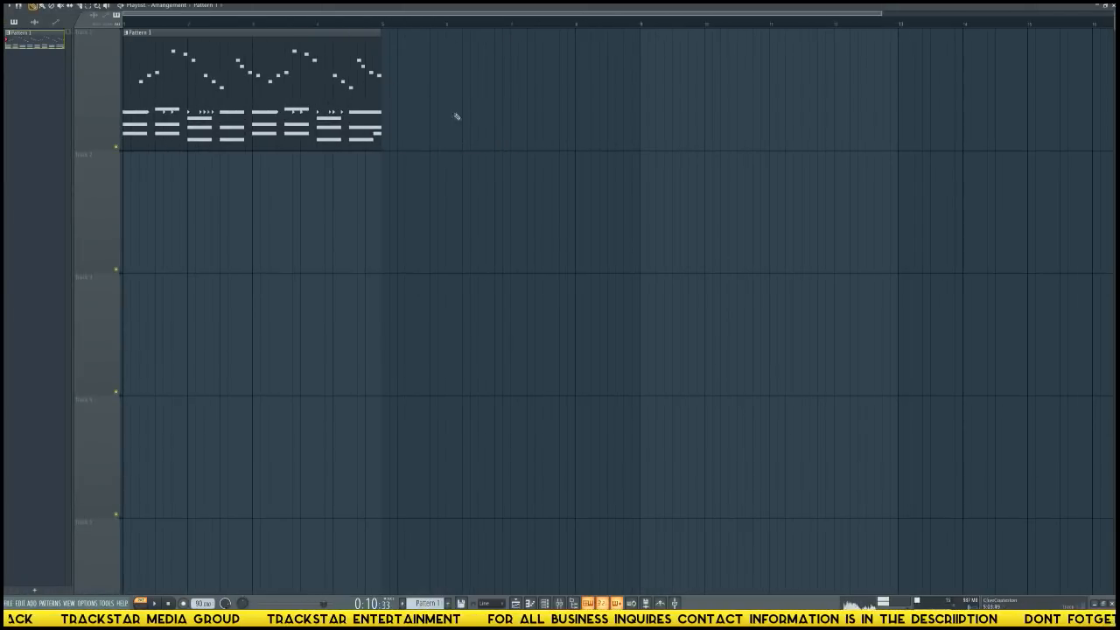
key(F6)
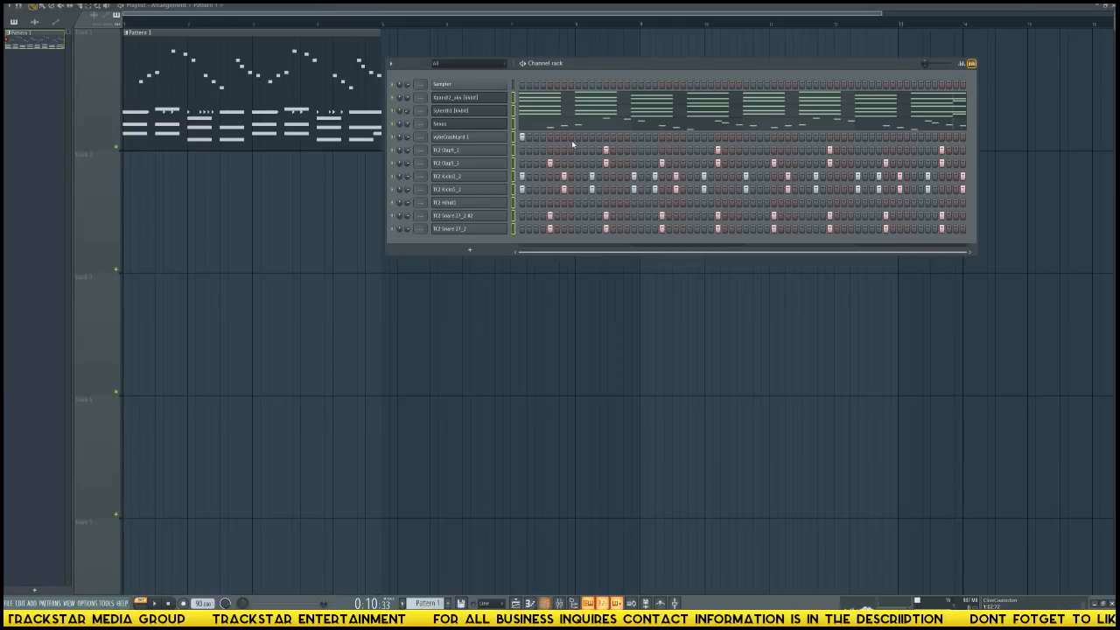
key(space)
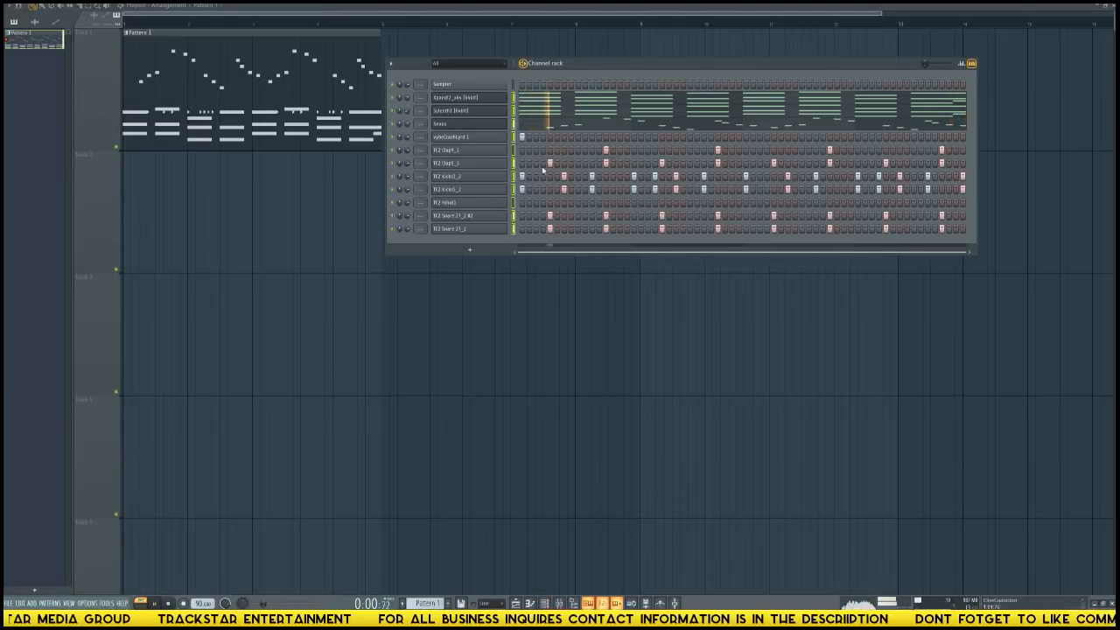
key(space)
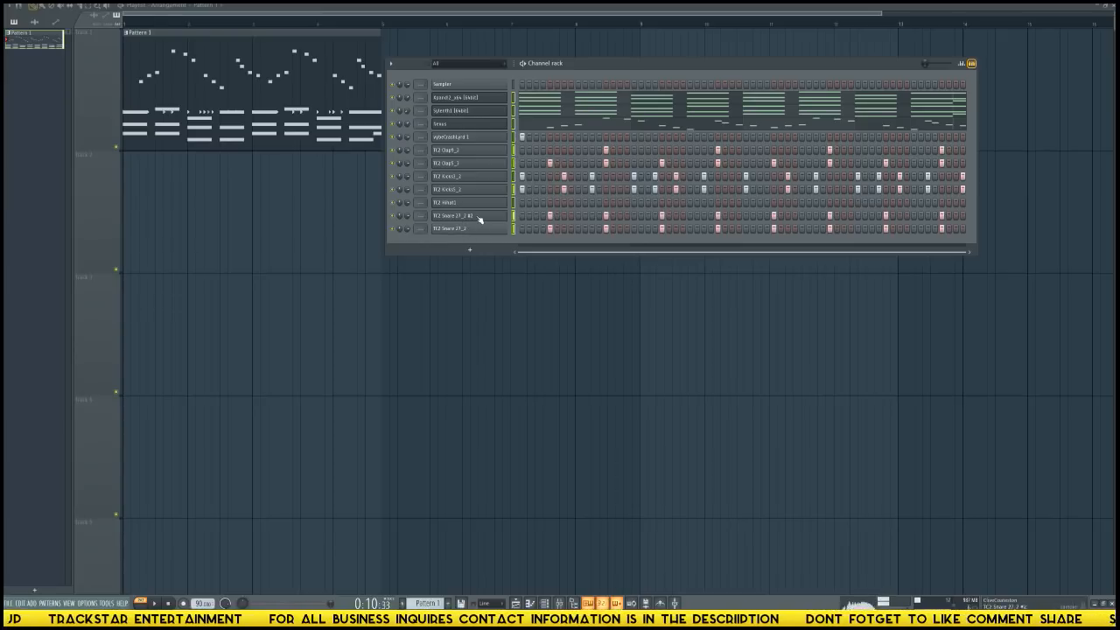
Audition the TC2 Snare 27_2 #2 channel and check its sample settings and channel options.
click(487, 218)
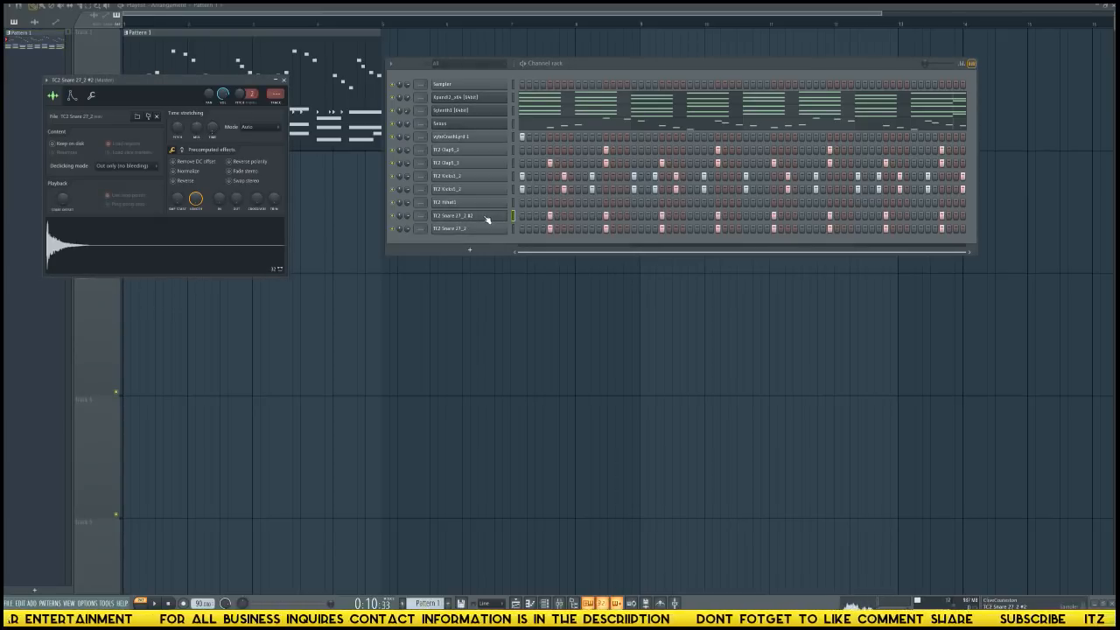
right_click(484, 216)
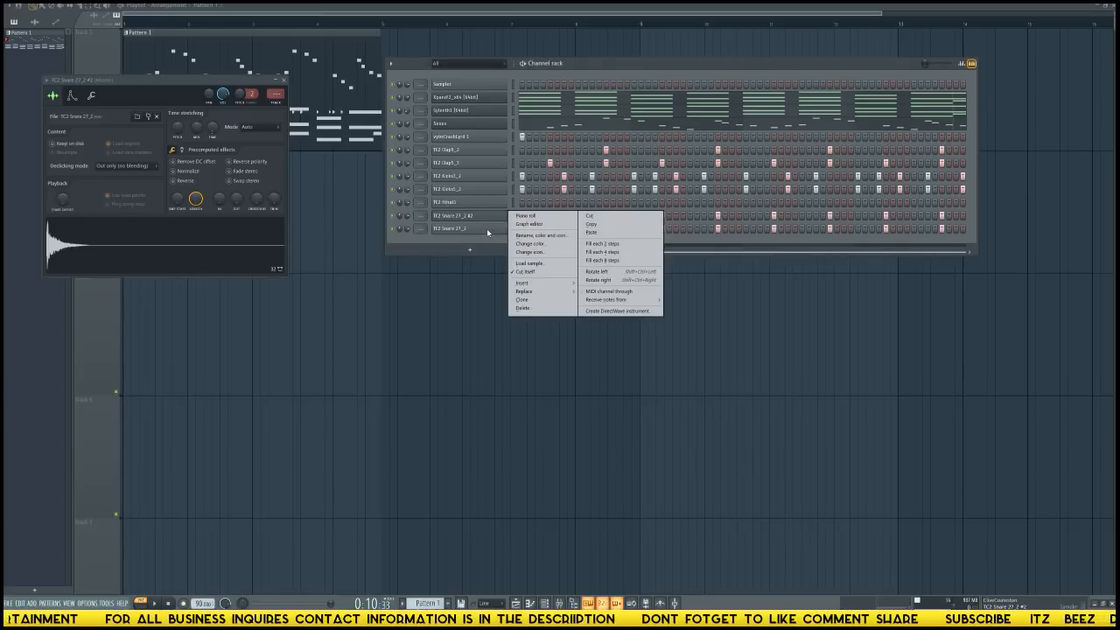
click(472, 218)
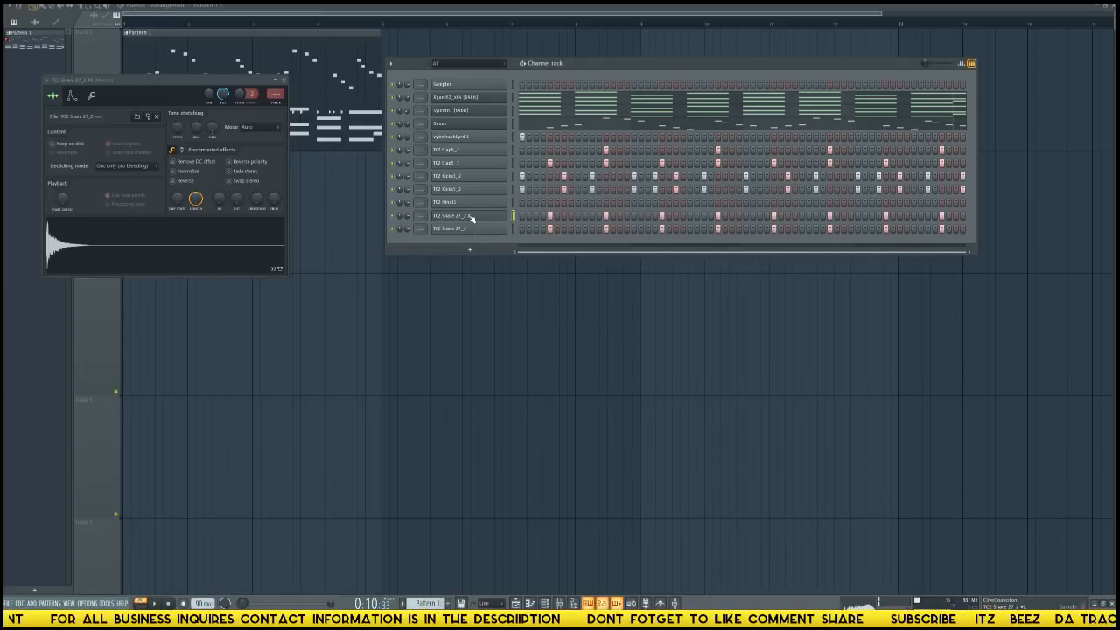
click(475, 219)
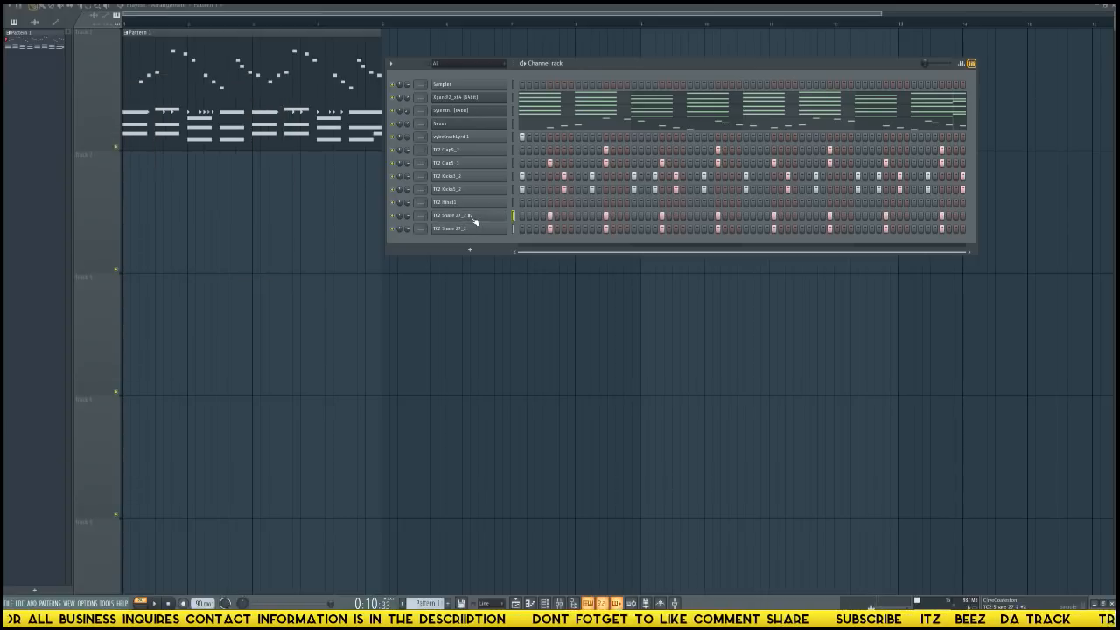
click(472, 219)
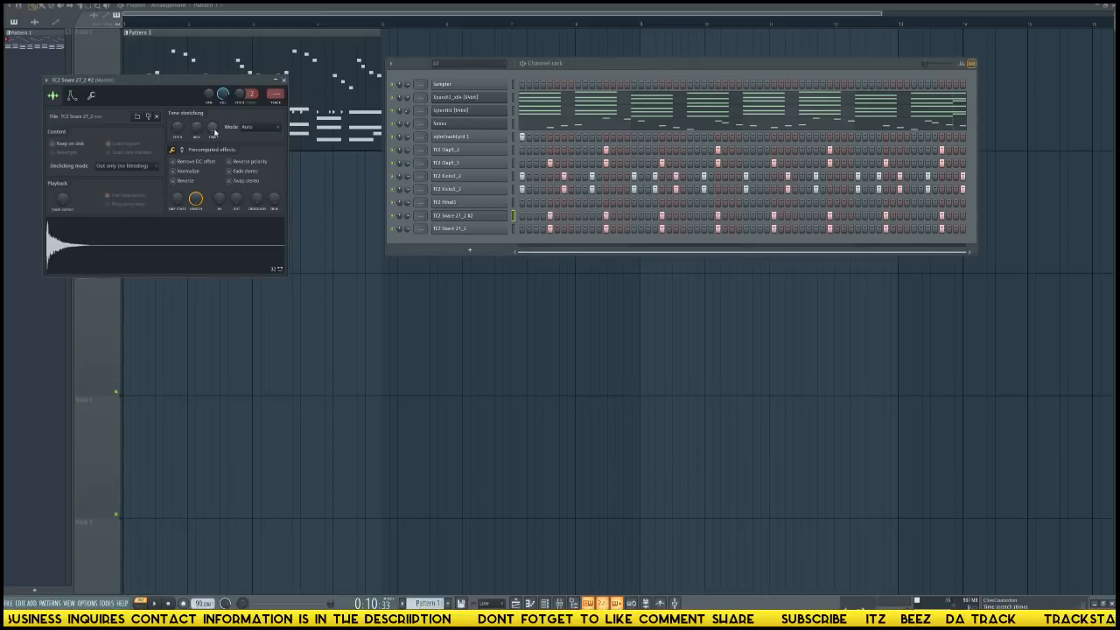
drag(484, 228, 268, 223)
key(F6)
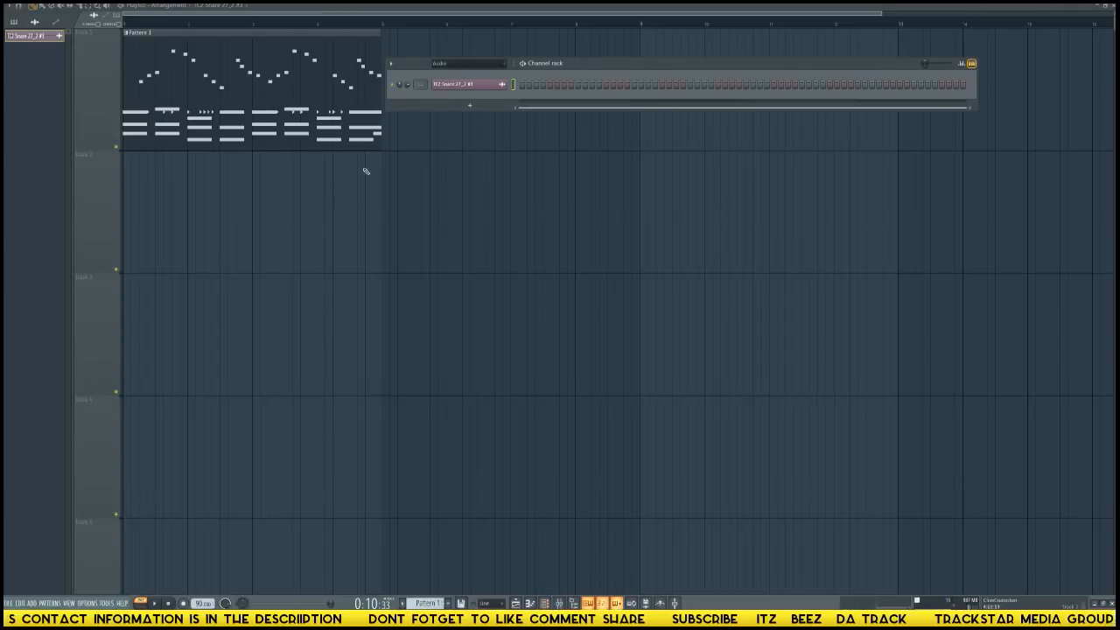
click(580, 63)
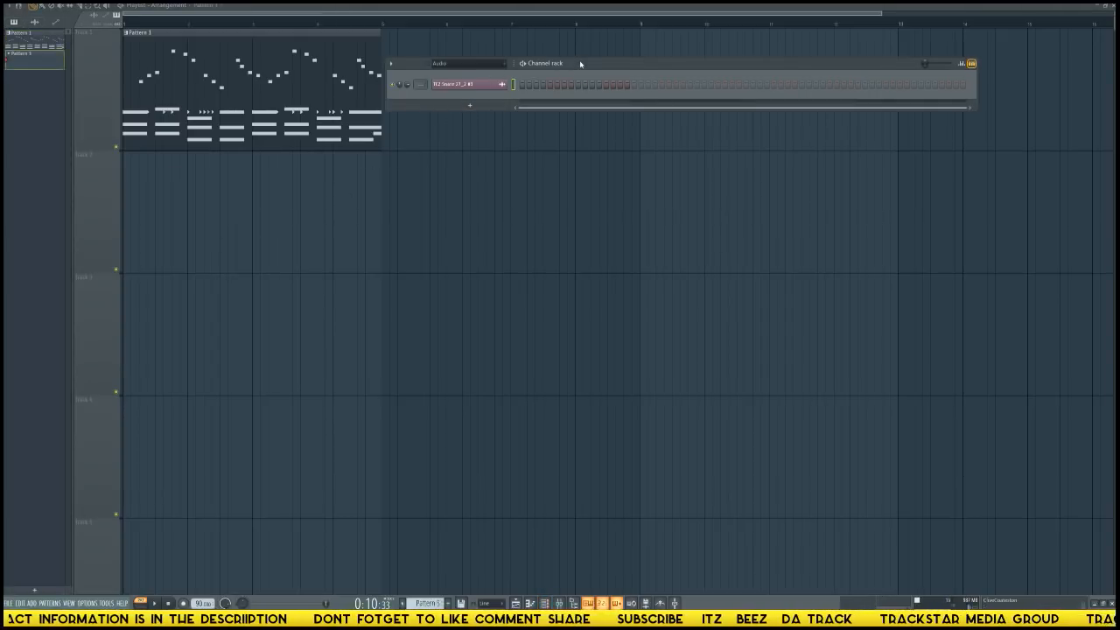
key(Page_Down)
Compare the two TC2 Snare 27_2 channels, preview snares in the browser, and load TC2 Snare 4 into the #2 channel.
click(478, 231)
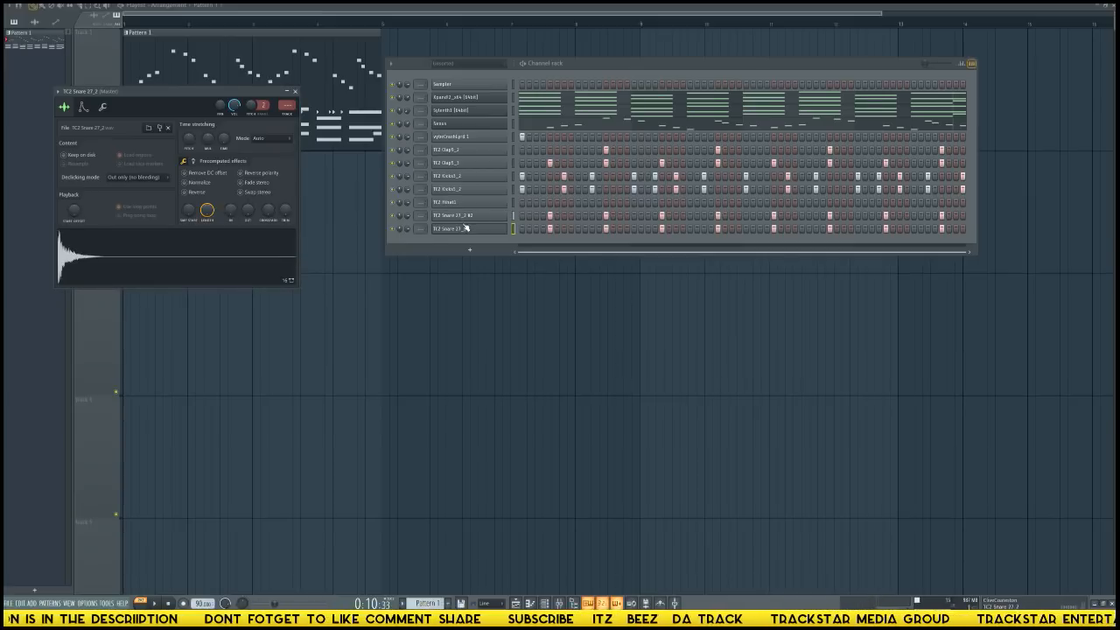
click(468, 219)
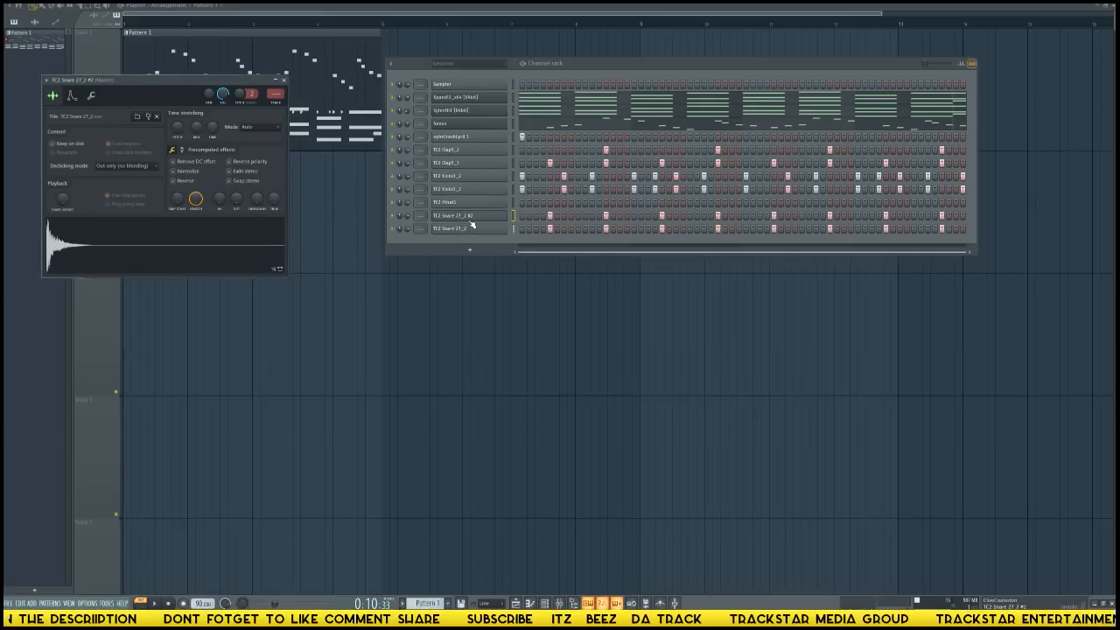
click(112, 258)
click(32, 403)
click(35, 365)
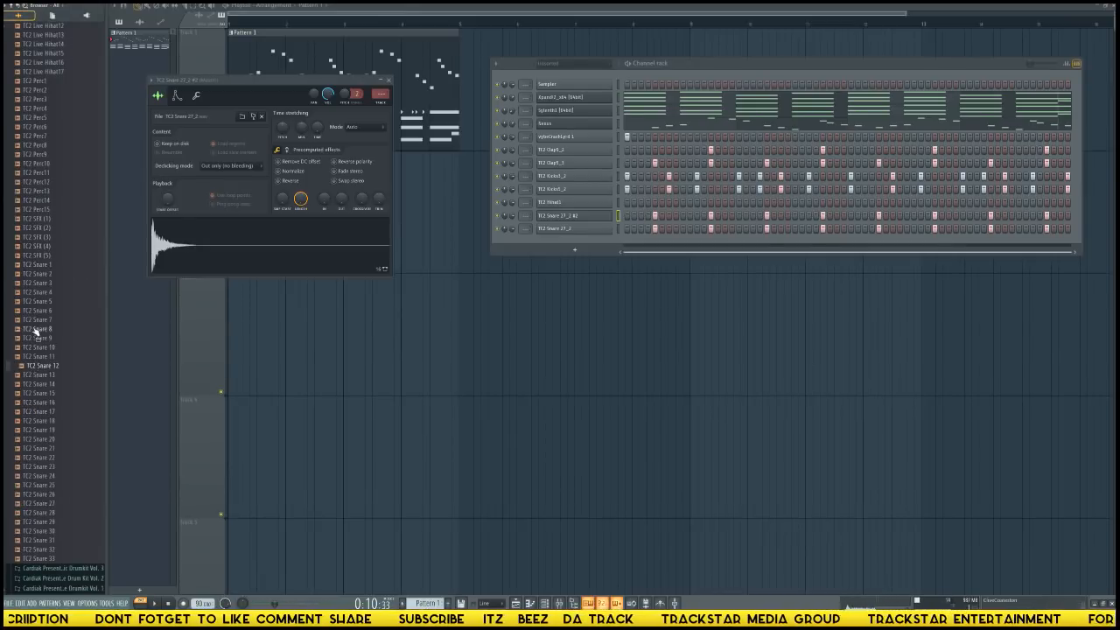
click(36, 320)
click(36, 290)
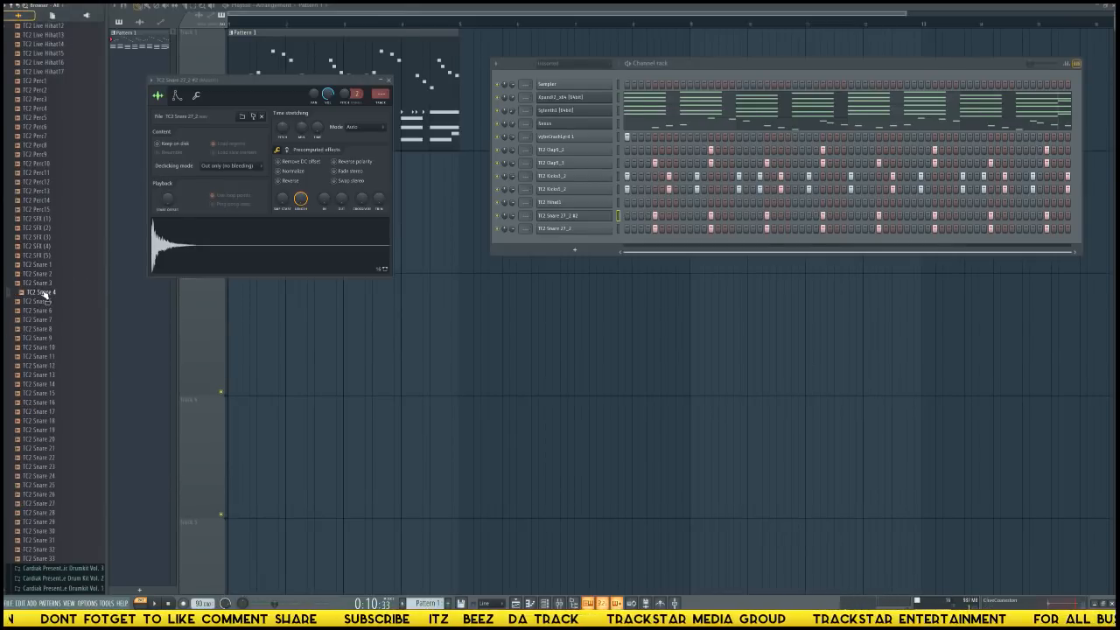
drag(44, 298, 471, 221)
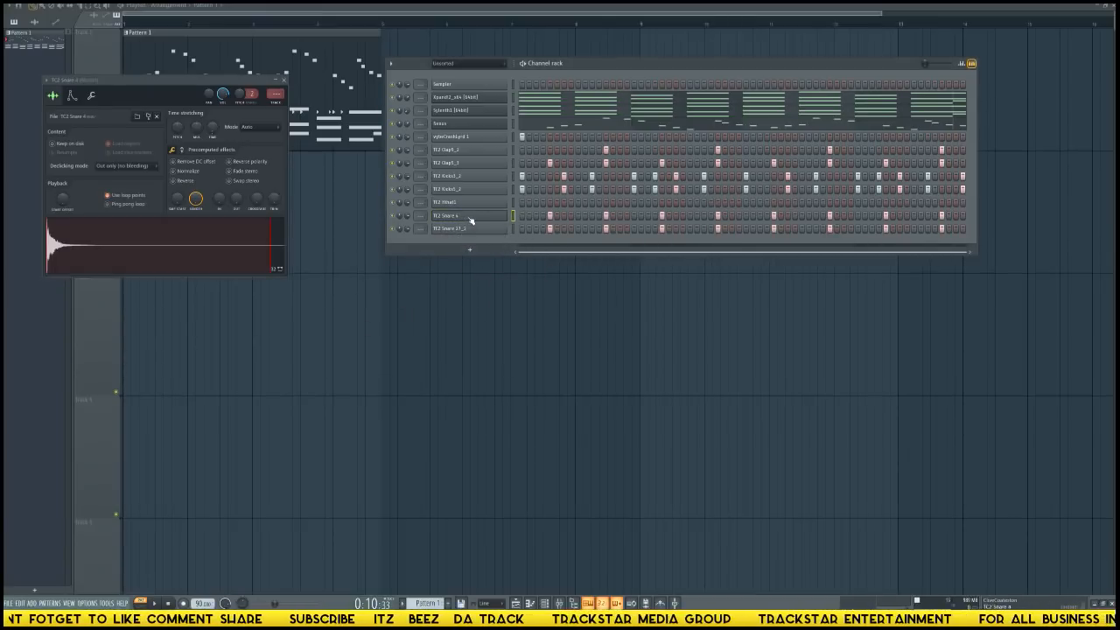
Delete the loop region from TC2 Snare 4 in the audio editor and load the edited sample back into its channel.
click(477, 219)
click(472, 219)
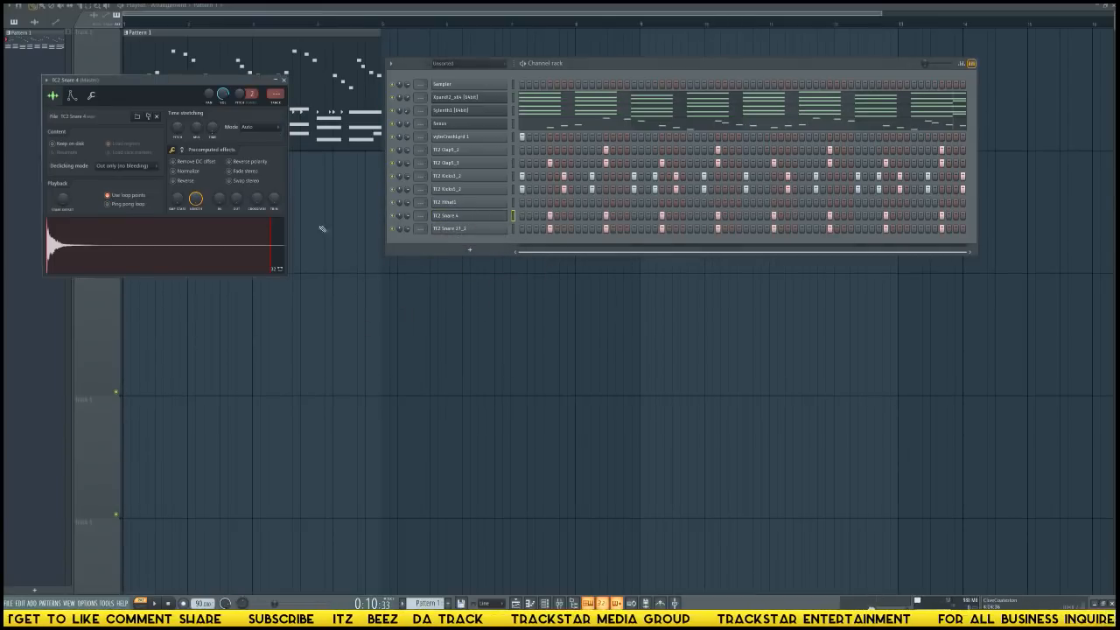
right_click(207, 255)
click(235, 275)
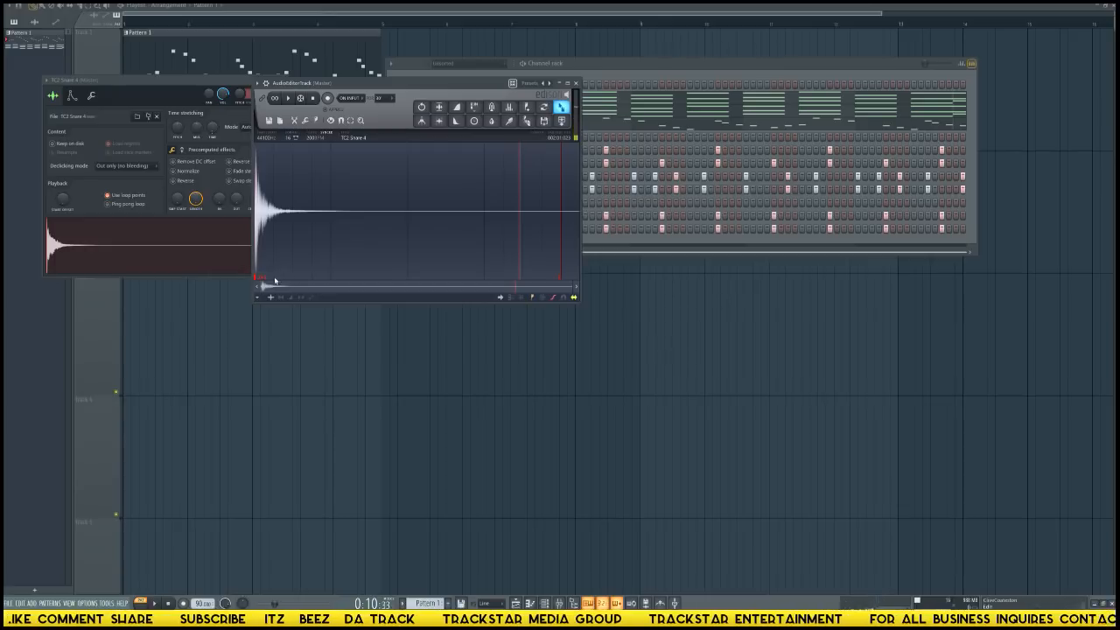
right_click(274, 280)
click(281, 290)
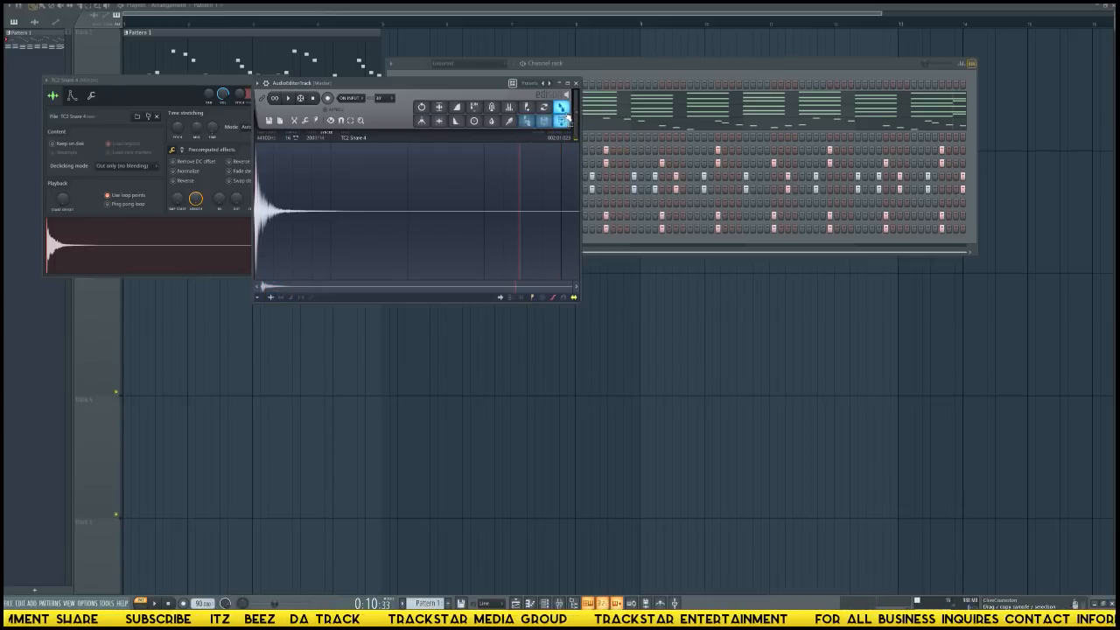
drag(561, 107, 148, 252)
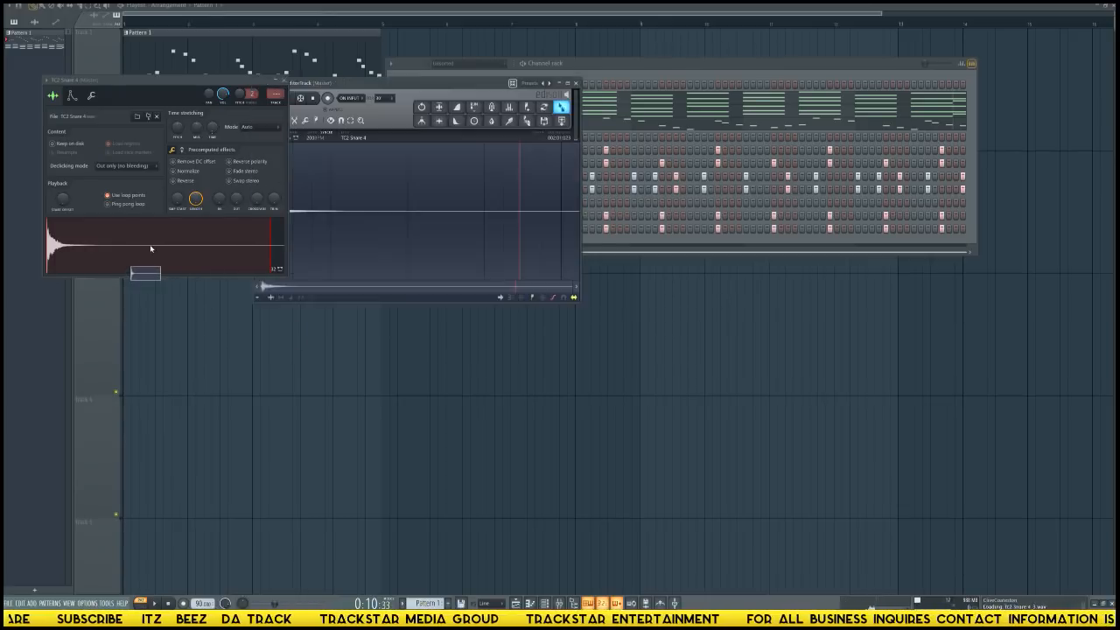
Close the audio editor and audition the TC2 Snare 4_3 and TC2 Snare 27_2 channels.
click(578, 84)
click(477, 217)
click(459, 229)
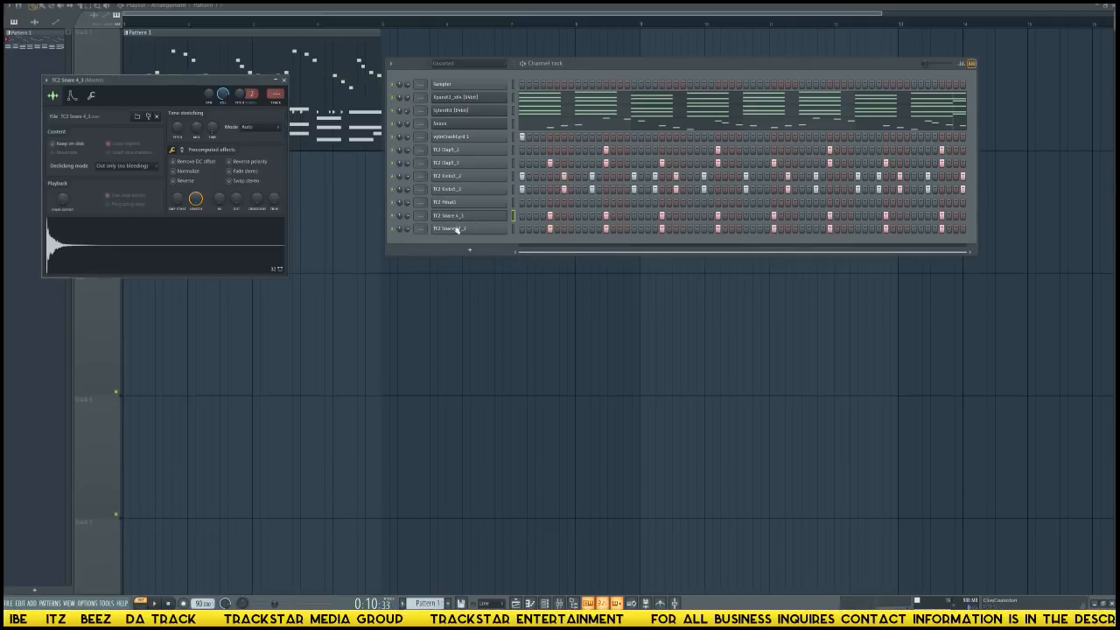
click(455, 217)
Clear the stray snare clip from the playlist and delete the TC2 Snare 27_2 #3 and TC2 Snare 4_3 #2 audio clip channels.
drag(198, 258, 201, 210)
right_click(235, 189)
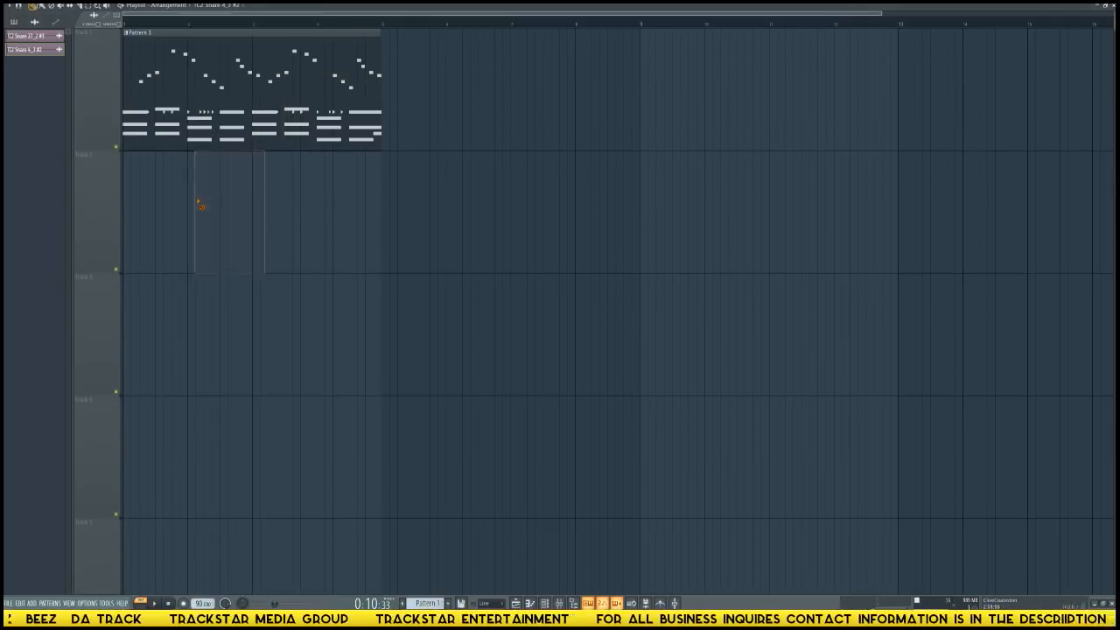
key(F6)
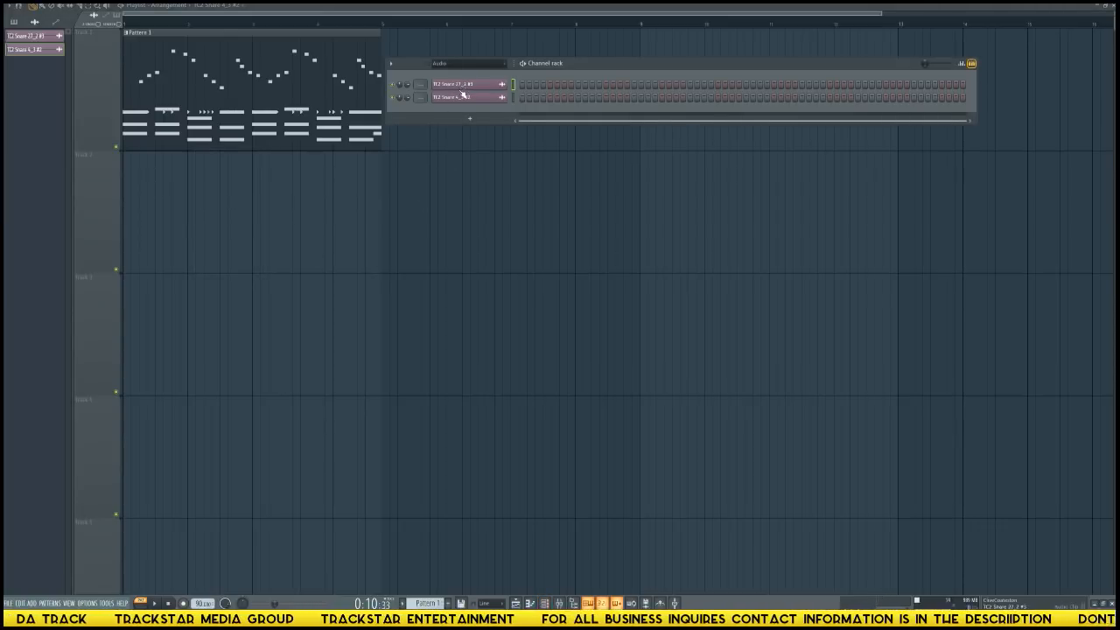
key(alt+Delete)
key(Return)
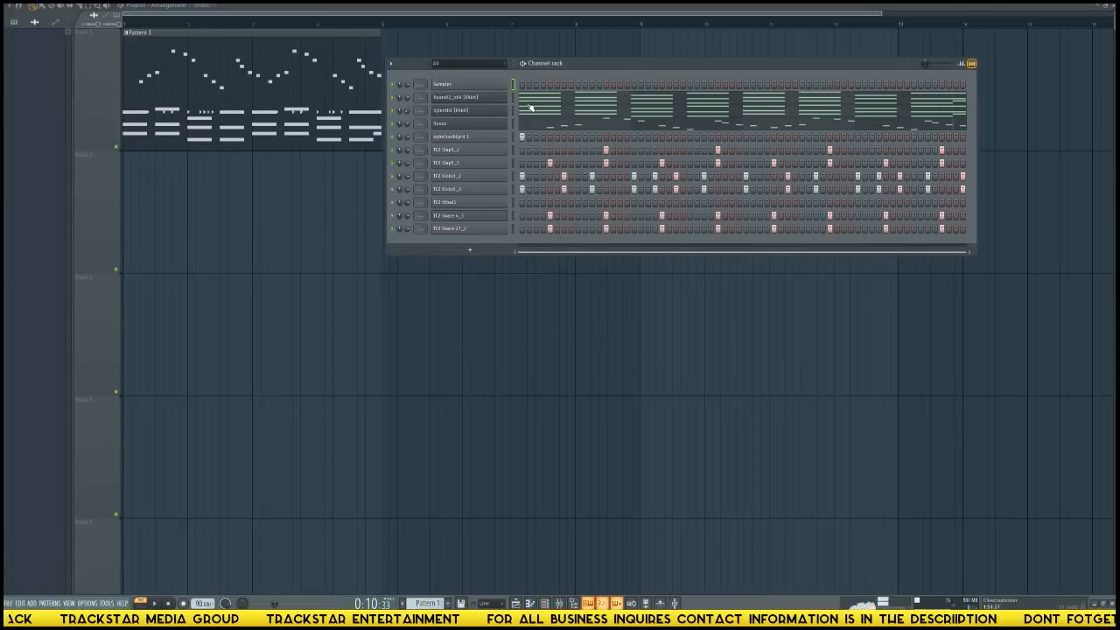
Play the pattern with TC2 Snare 4_3 open, and open the Random Sounds drumkit folder in the sample browser.
click(461, 217)
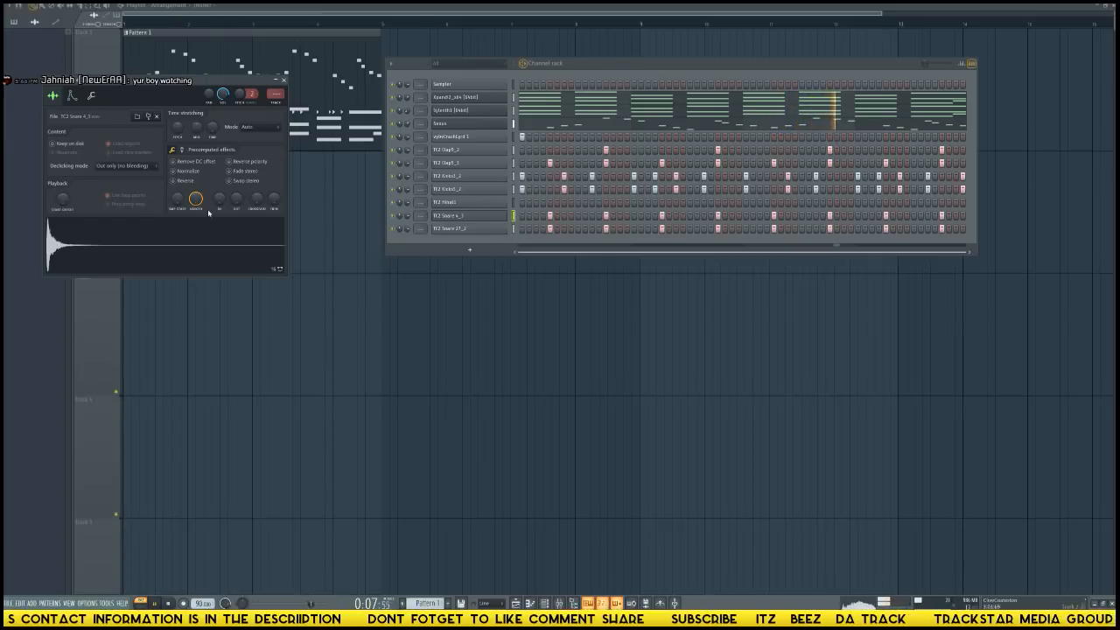
mouse_move(4, 257)
scroll(46, 213, up, 15)
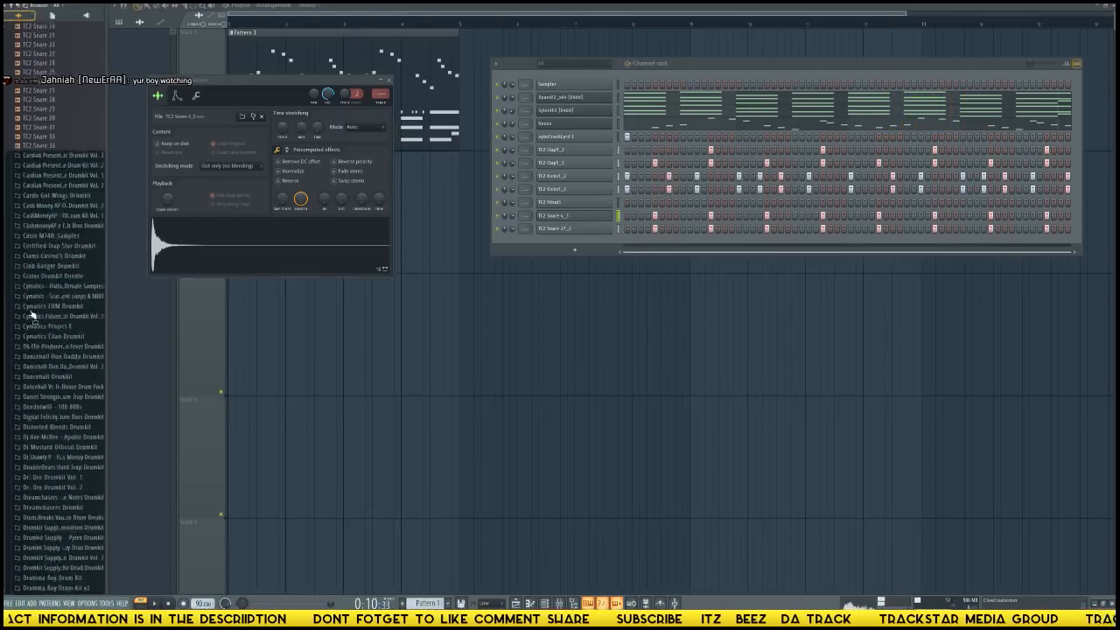
scroll(28, 318, down, 10)
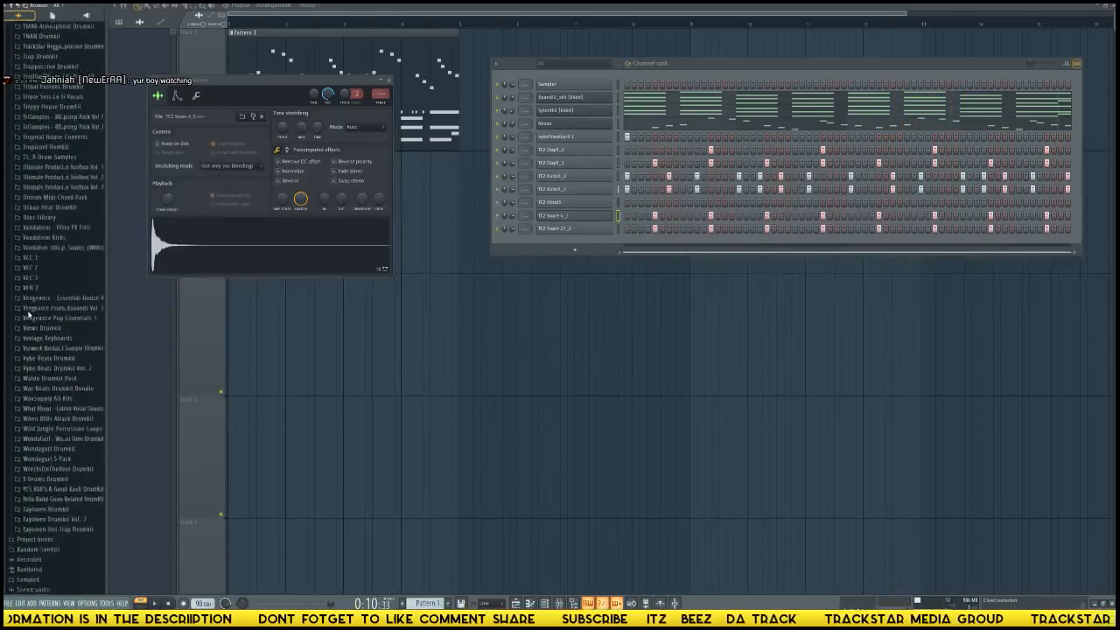
scroll(41, 303, up, 13)
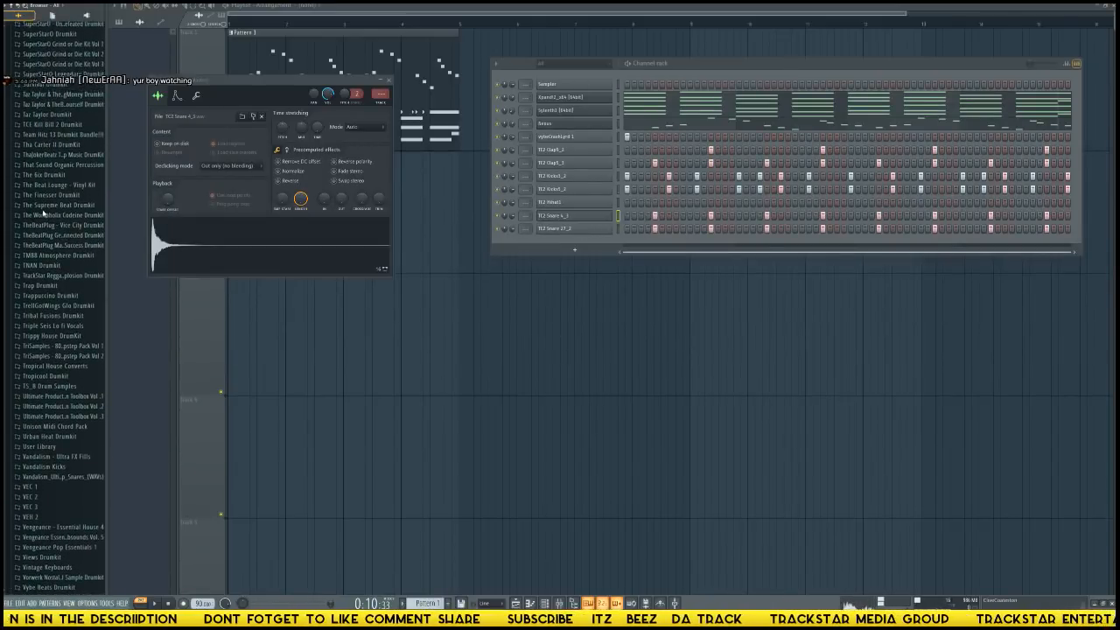
scroll(46, 200, up, 7)
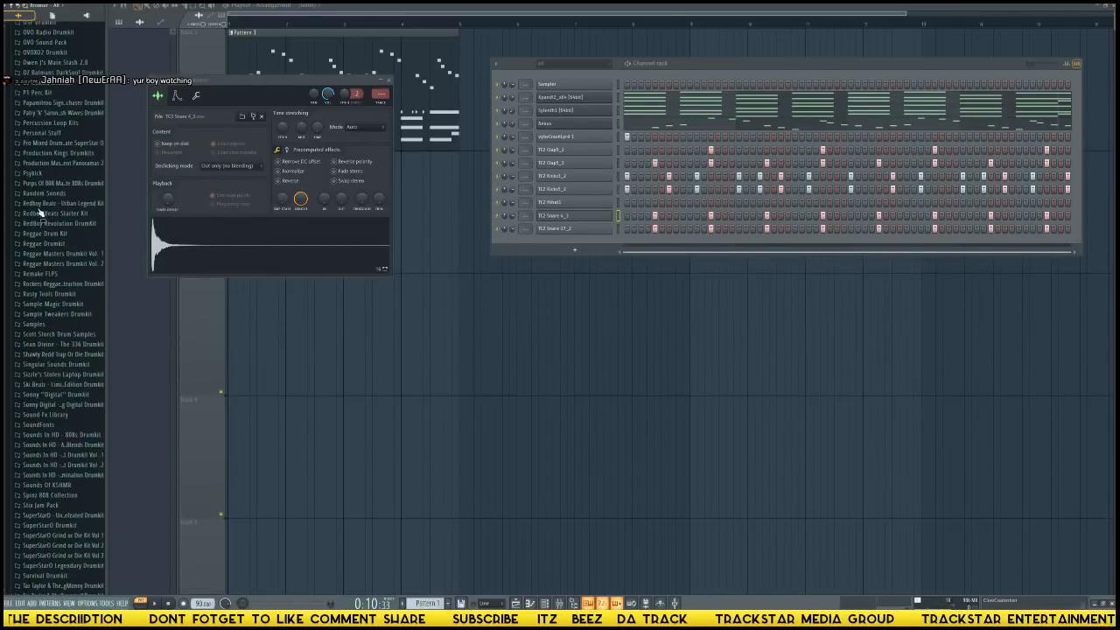
click(70, 203)
scroll(82, 243, down, 20)
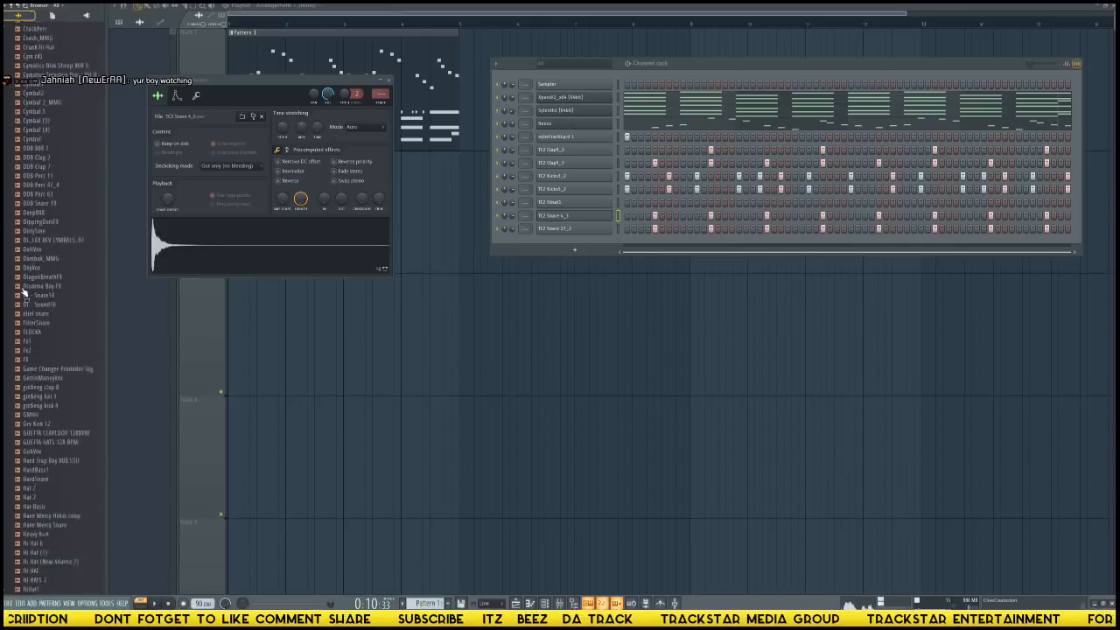
scroll(38, 428, down, 20)
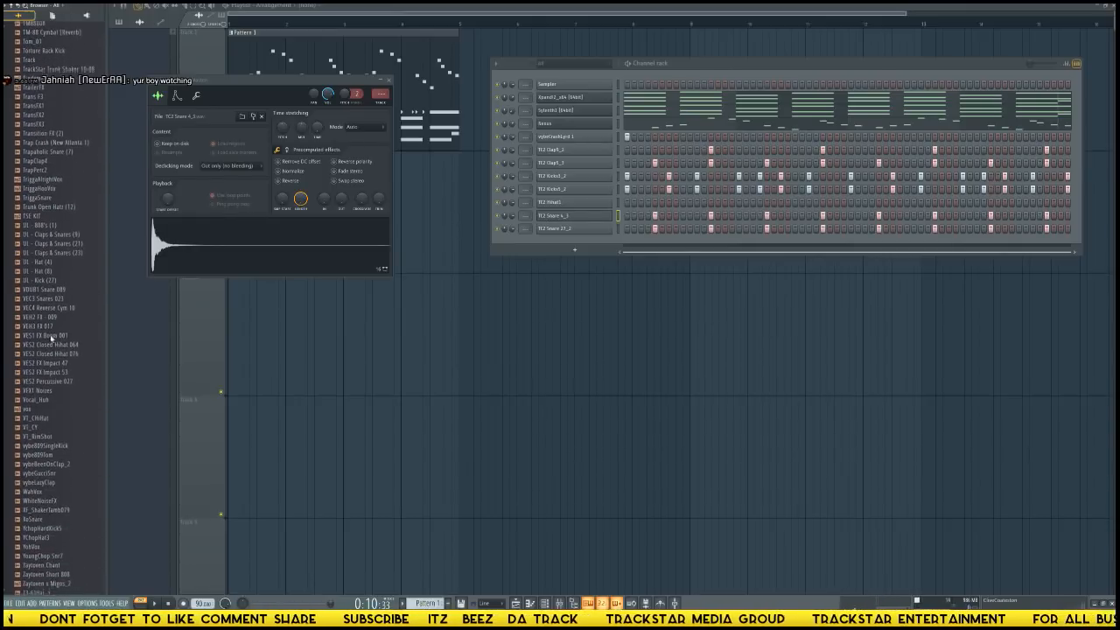
Preview one-shots in the Random Sounds folder and open YoungChop Snr7 in a new sampler channel.
click(39, 414)
click(39, 394)
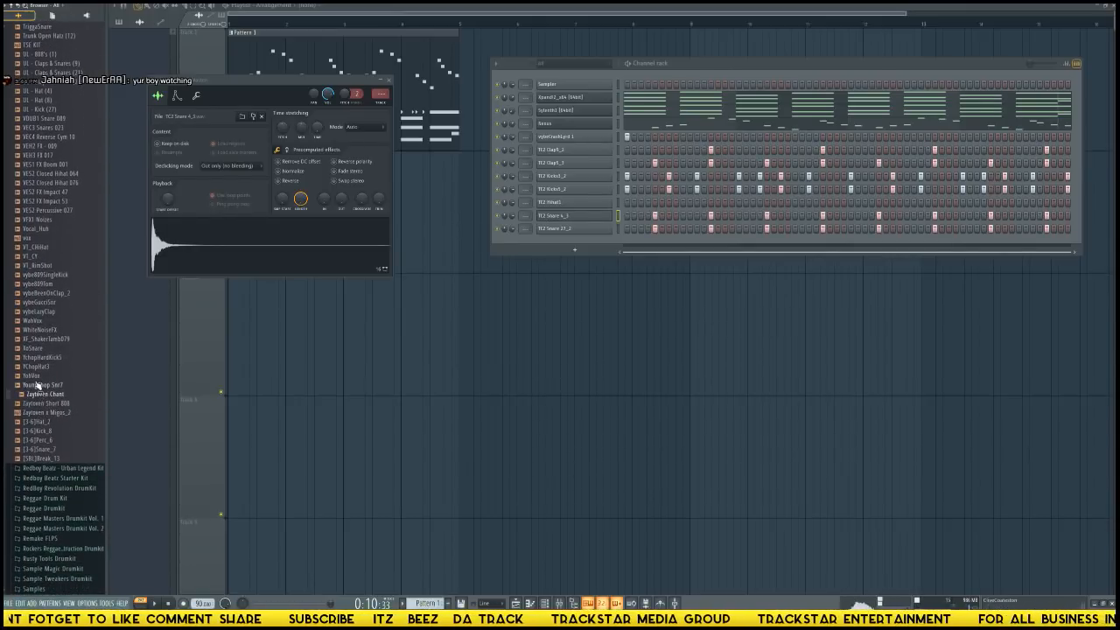
click(39, 358)
click(38, 349)
click(39, 331)
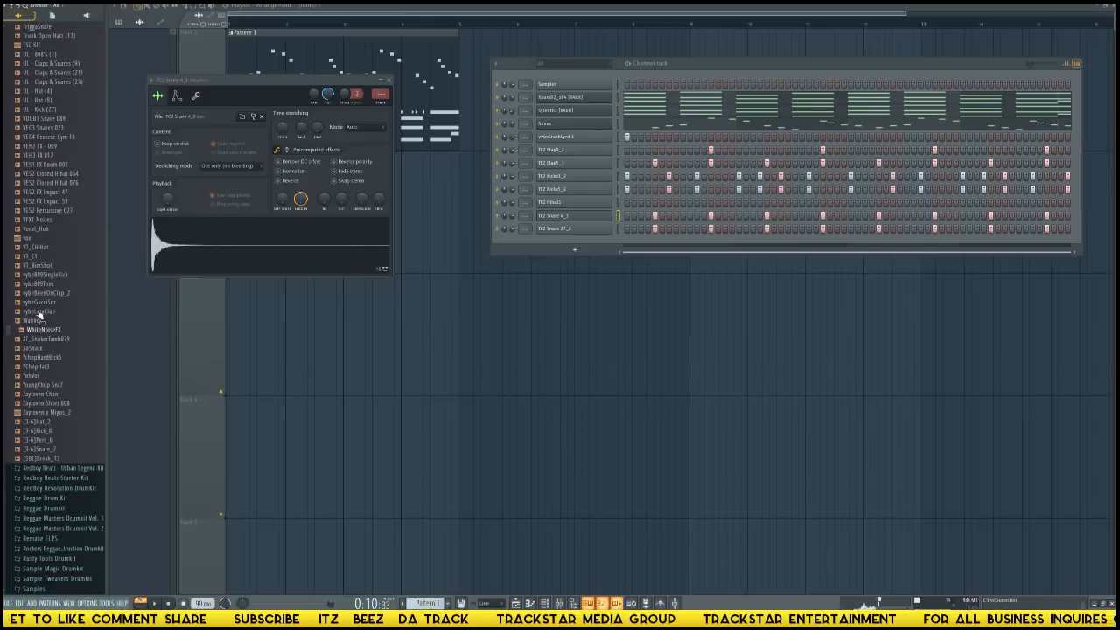
click(38, 313)
click(38, 285)
click(28, 220)
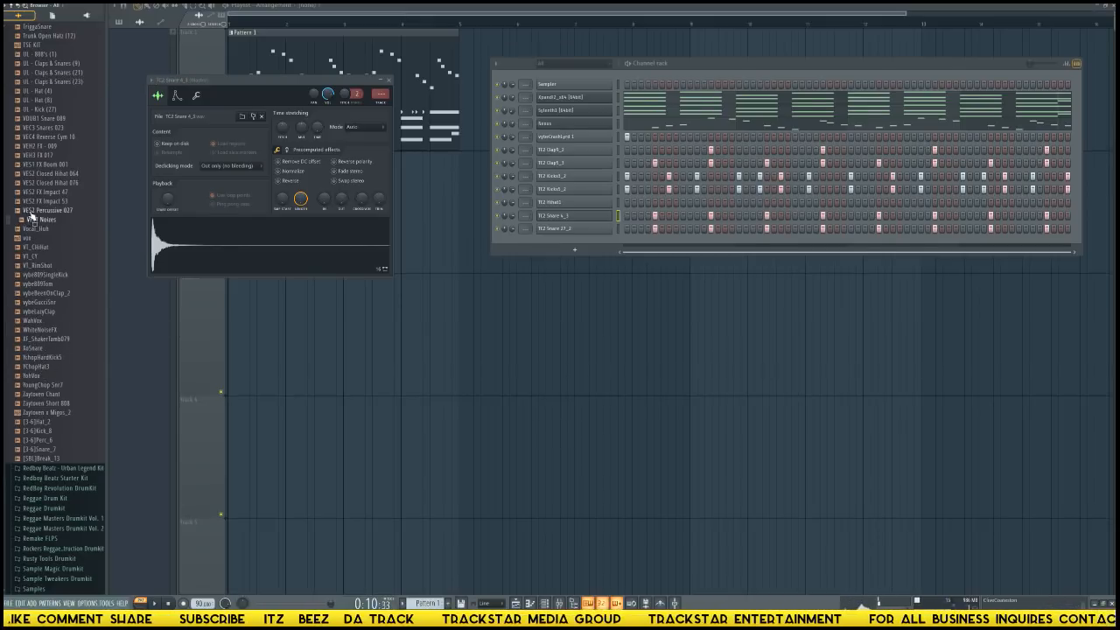
right_click(40, 389)
click(74, 391)
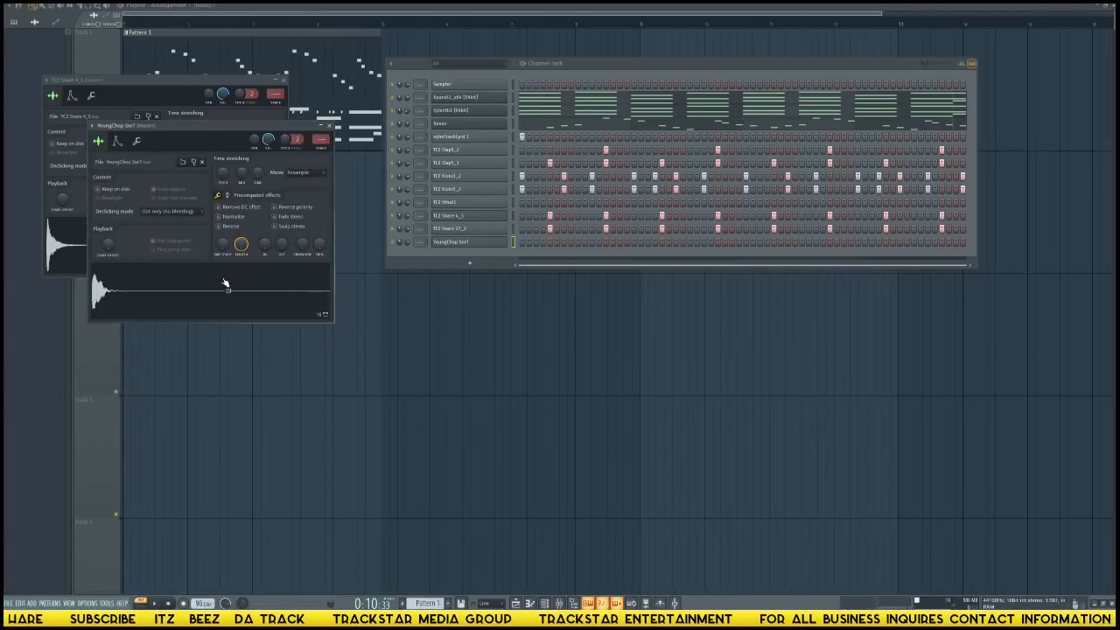
Load YoungChop Snr7 into the TC2 Snare 4_3 channel and close the extra sampler window.
drag(225, 282, 449, 216)
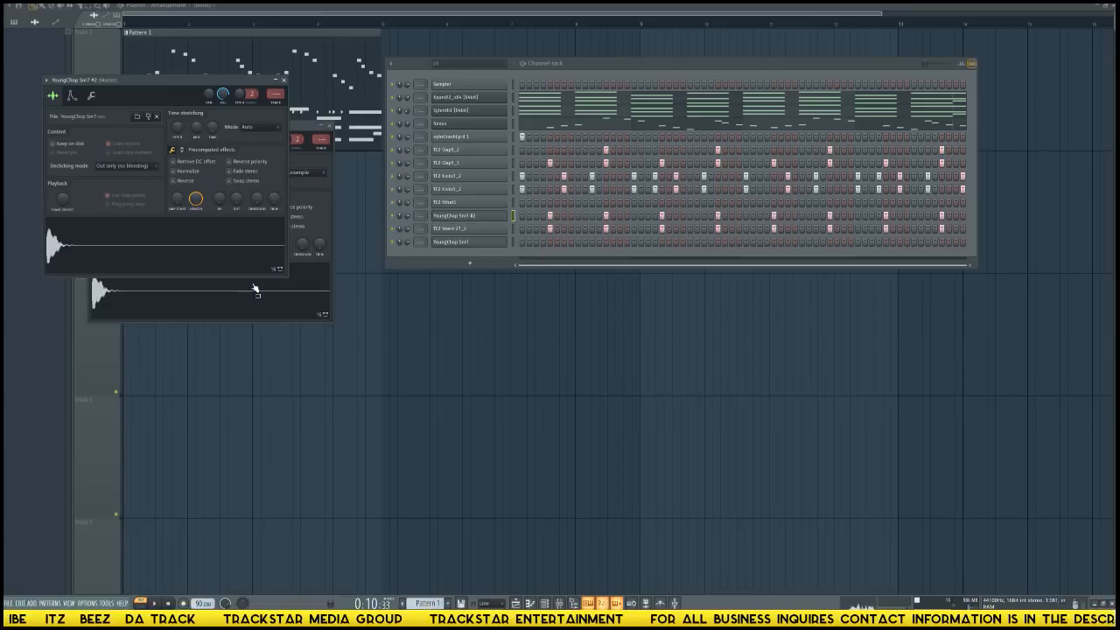
drag(225, 78, 517, 294)
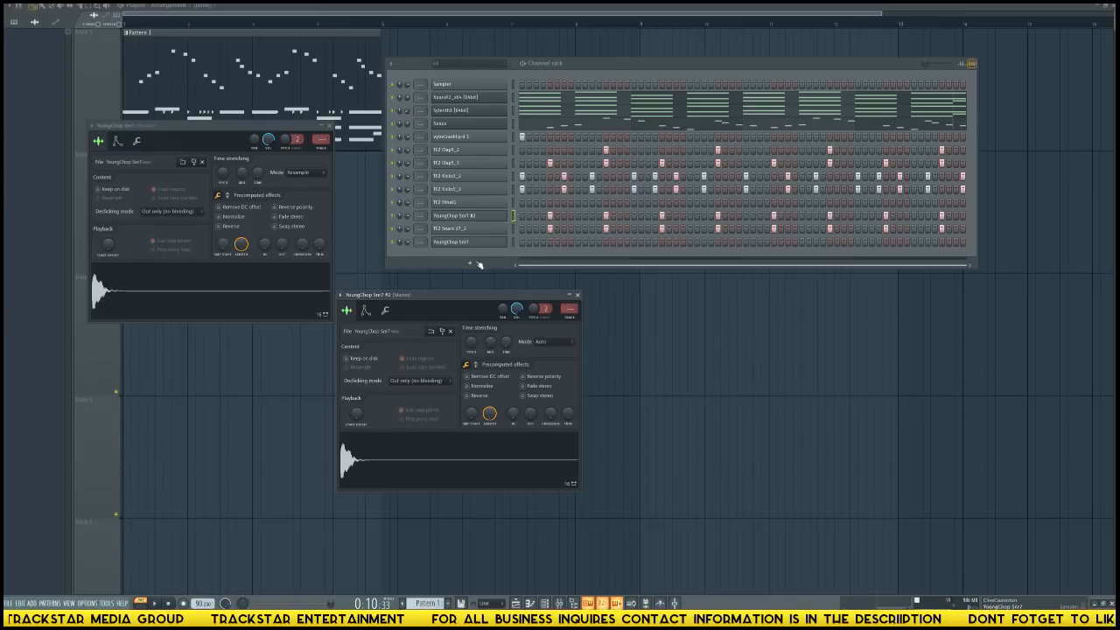
click(330, 126)
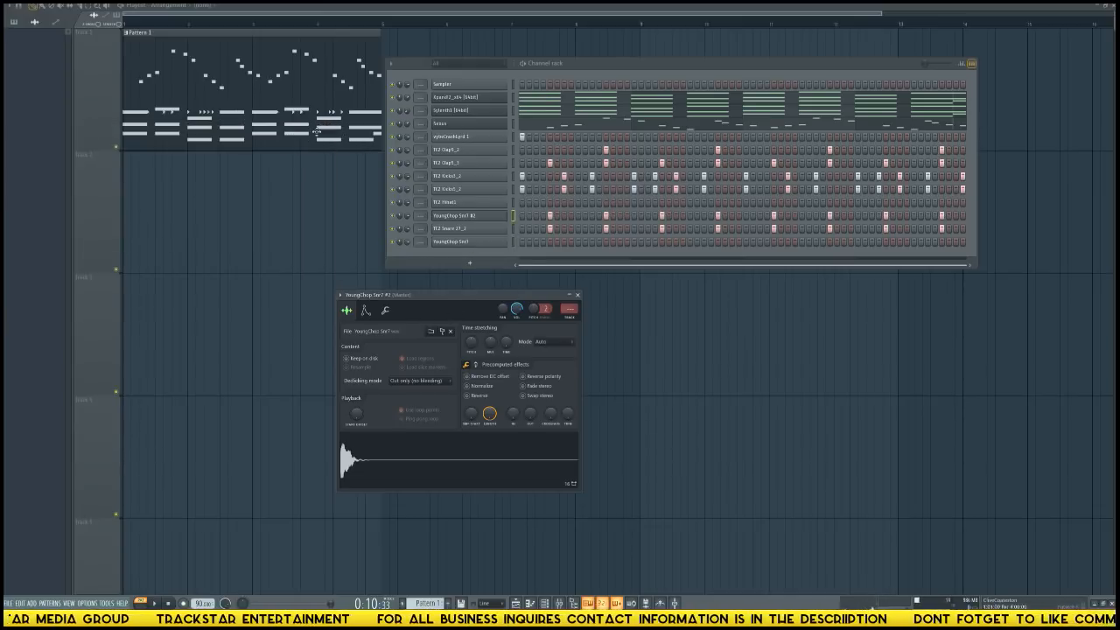
Find TC2 Snare 4 in the Cardiak drumkit folder and load it into the YoungChop Snr7 #2 channel.
key(alt+F8)
scroll(30, 226, up, 15)
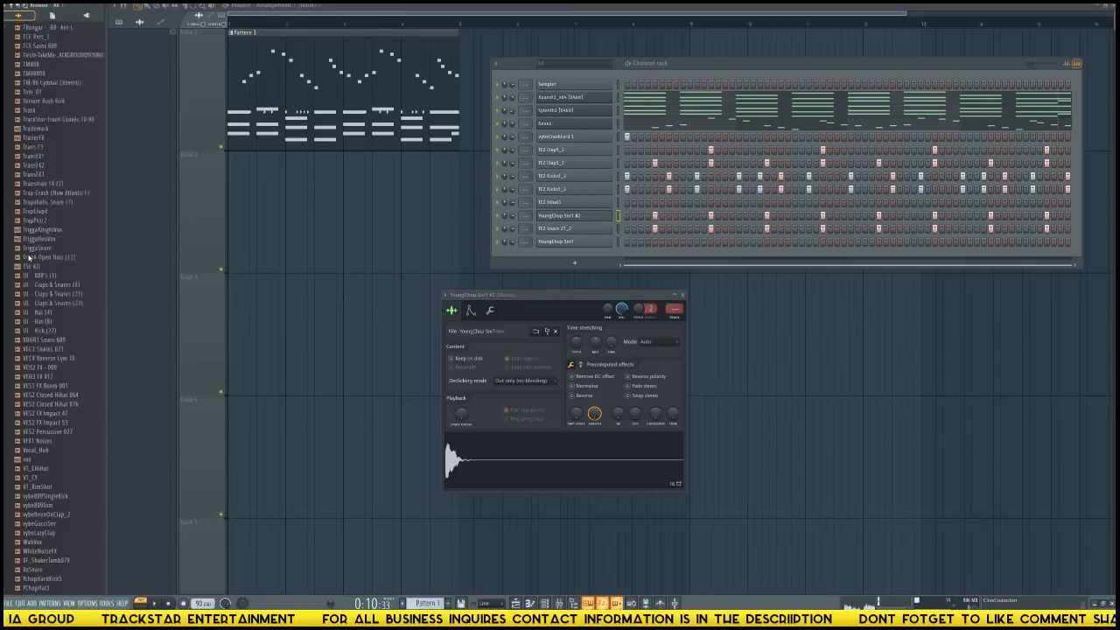
scroll(30, 335, up, 20)
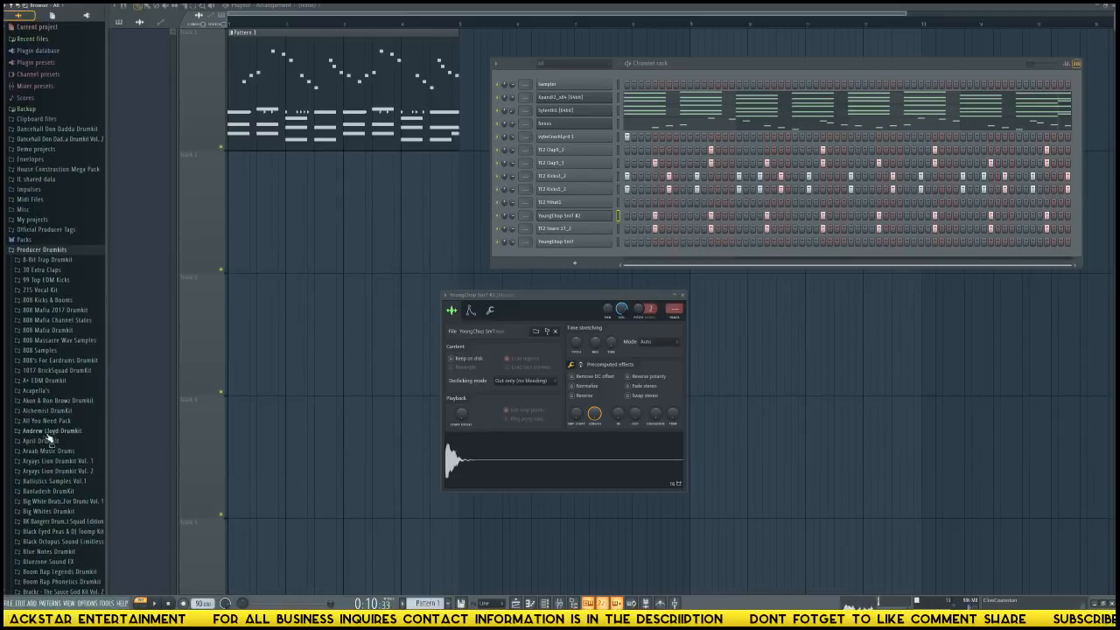
scroll(53, 429, down, 7)
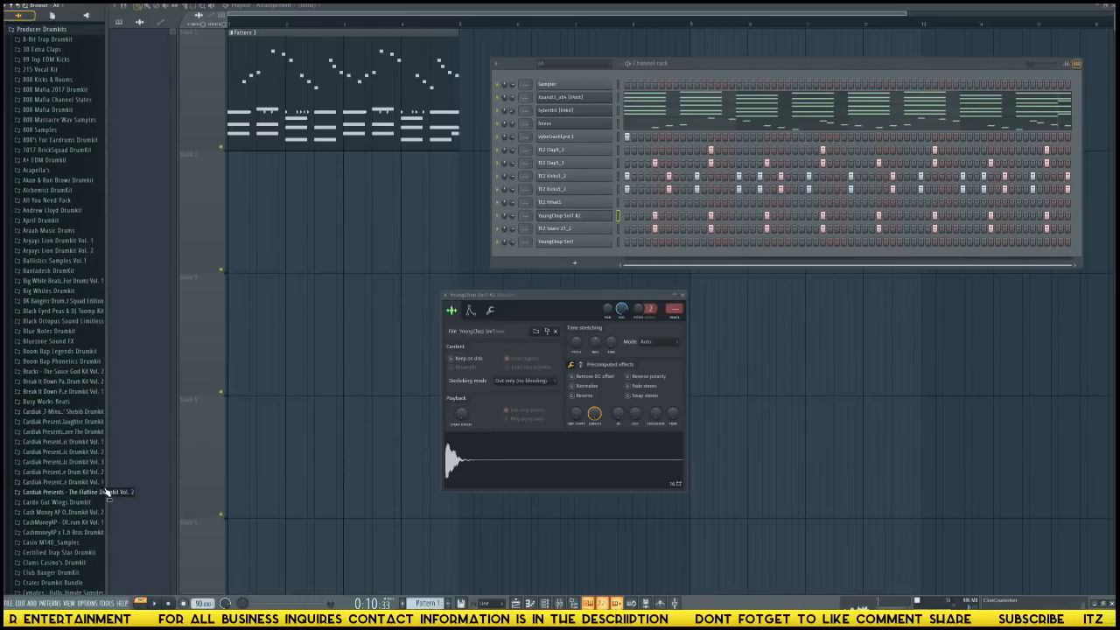
click(93, 452)
scroll(73, 439, down, 12)
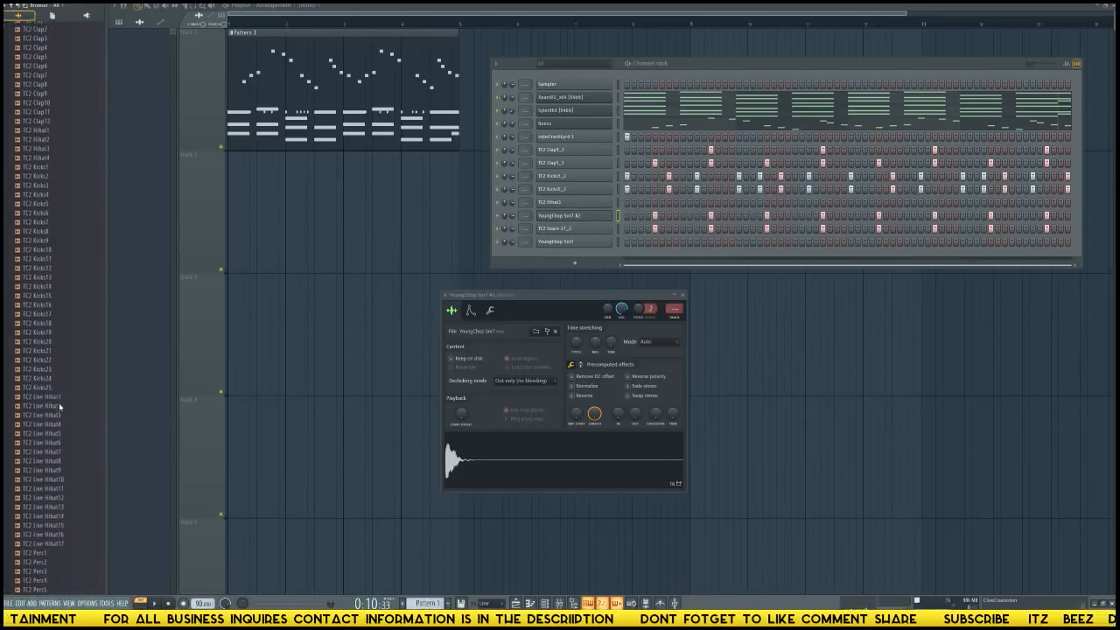
click(53, 450)
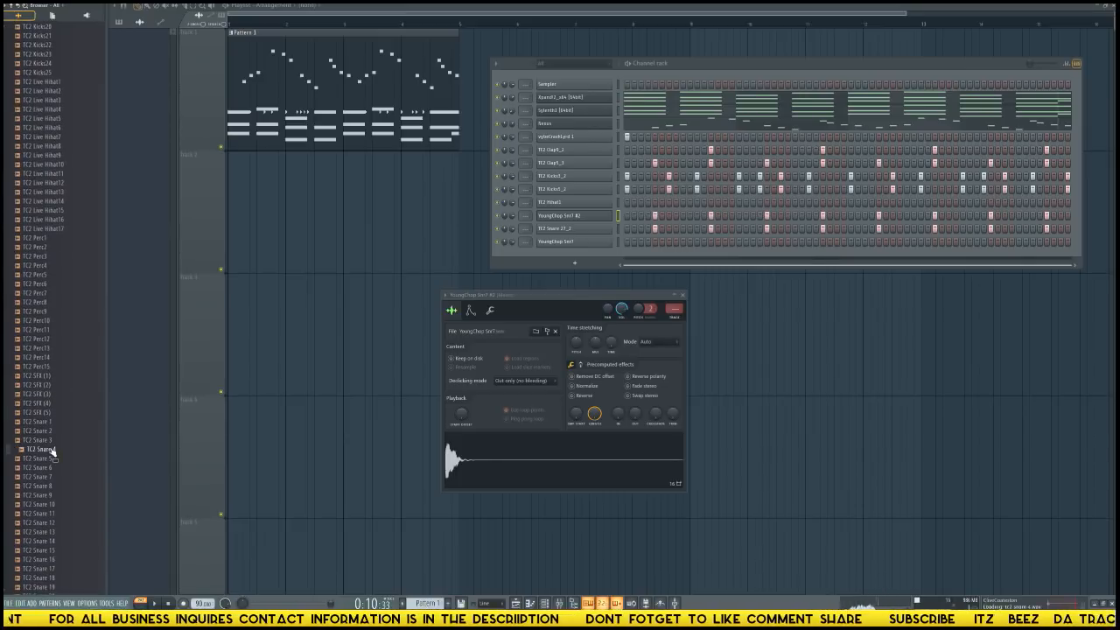
drag(53, 450, 462, 218)
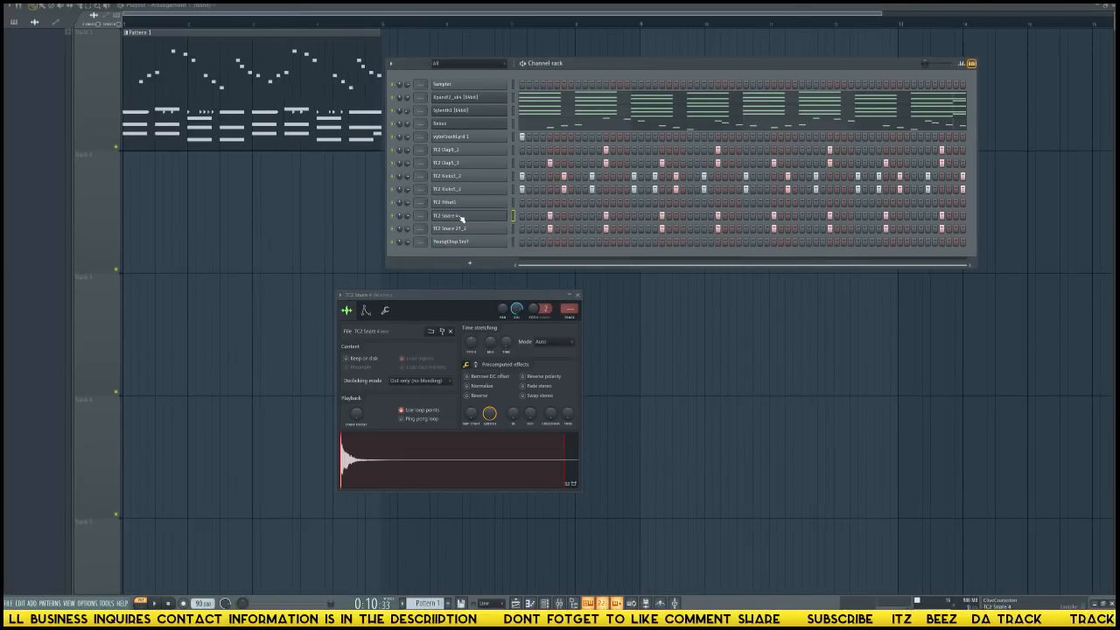
Delete the loop region from TC2 Snare 4 in the audio editor, load the edited sample back into its channel, and close the editor.
right_click(379, 491)
click(390, 495)
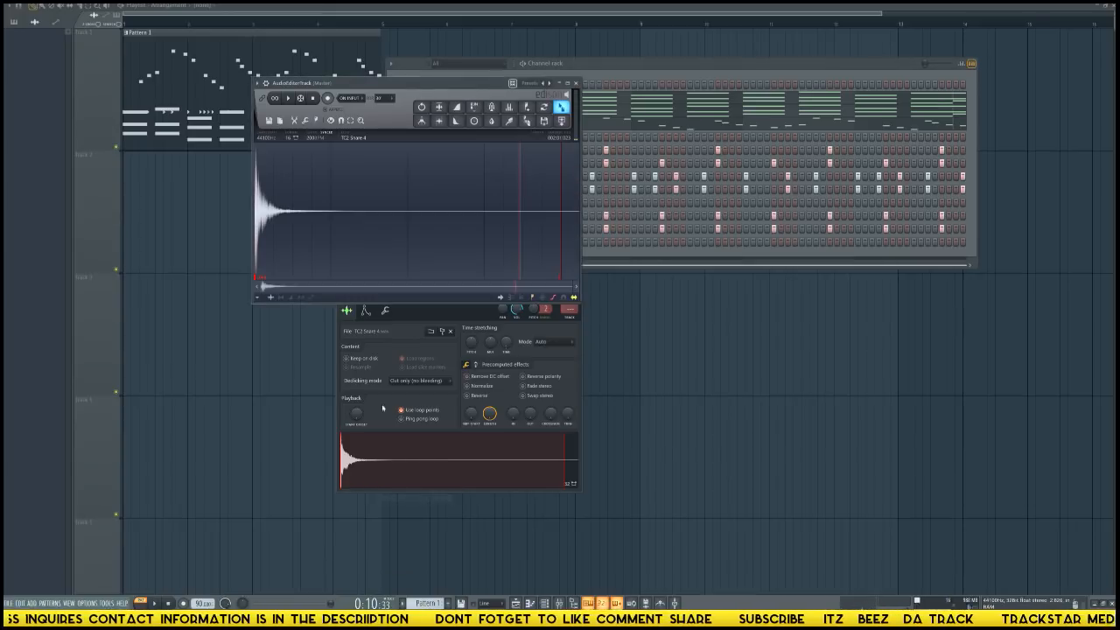
right_click(264, 277)
click(274, 287)
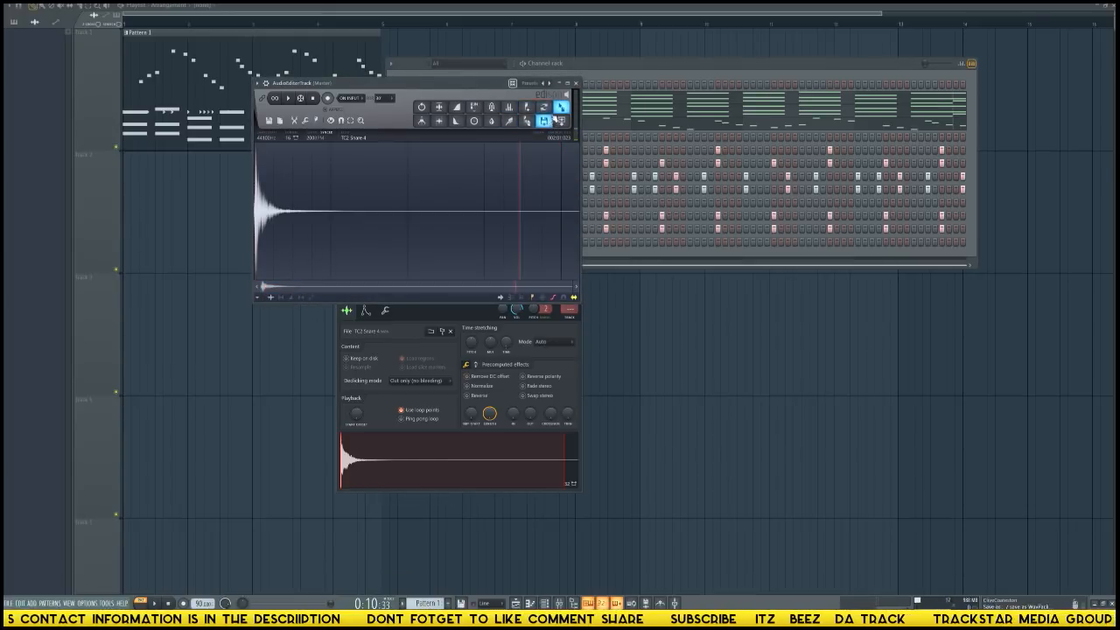
drag(548, 121, 490, 450)
click(597, 256)
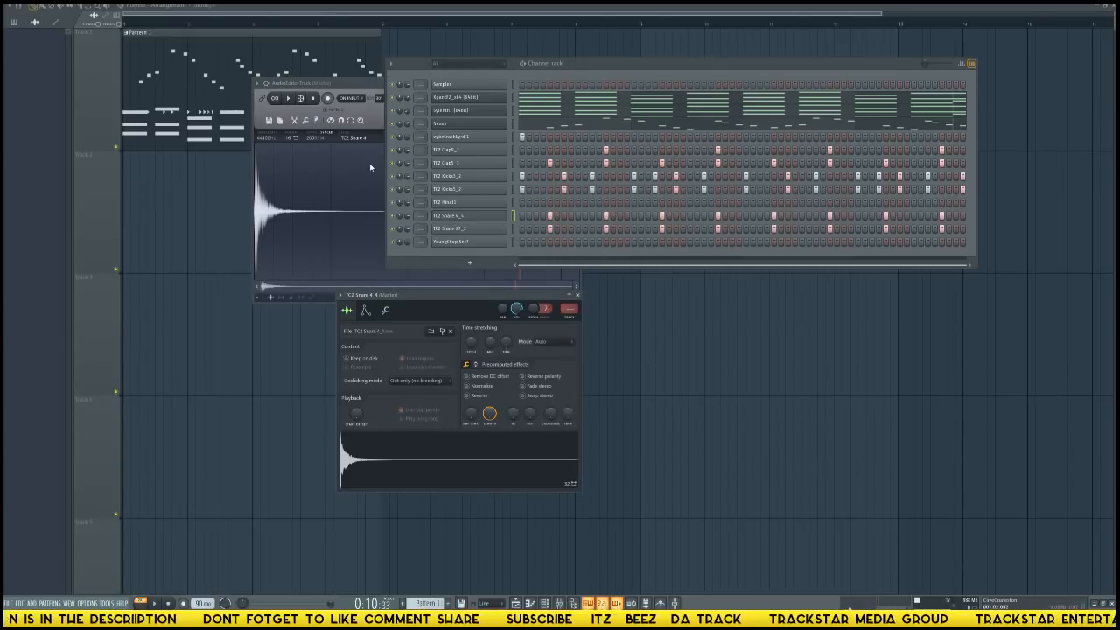
click(366, 82)
drag(365, 83, 367, 82)
click(580, 84)
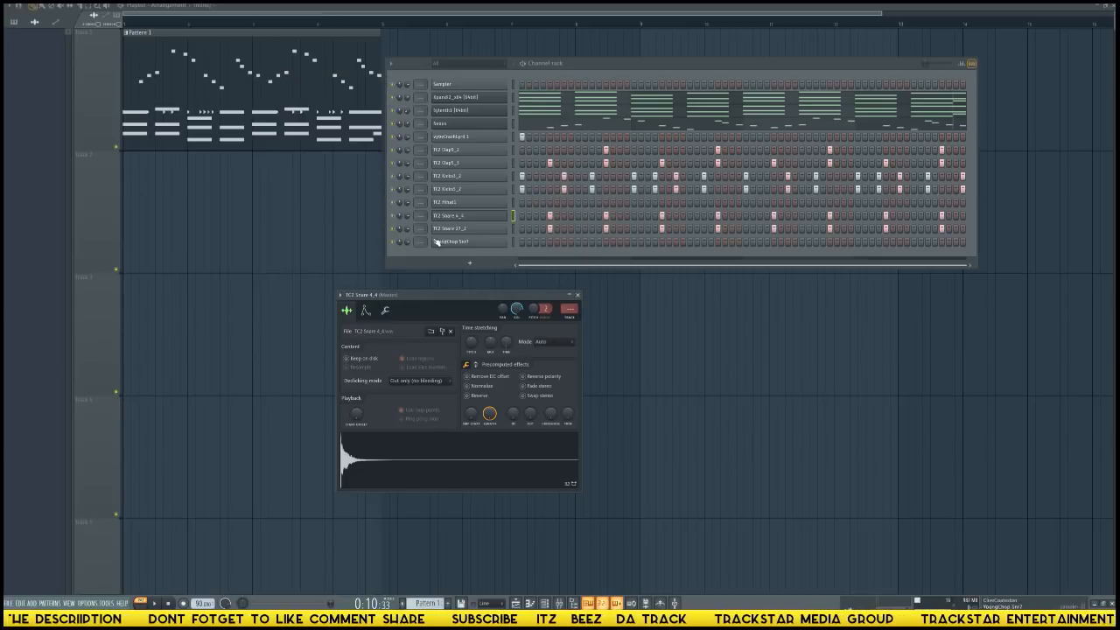
Audition TC2 Snare 4_4, play the pattern, and place YoungChop Snr7 hits on steps 2, 10, 27, 34, 51, 55 and 60.
click(461, 219)
click(463, 219)
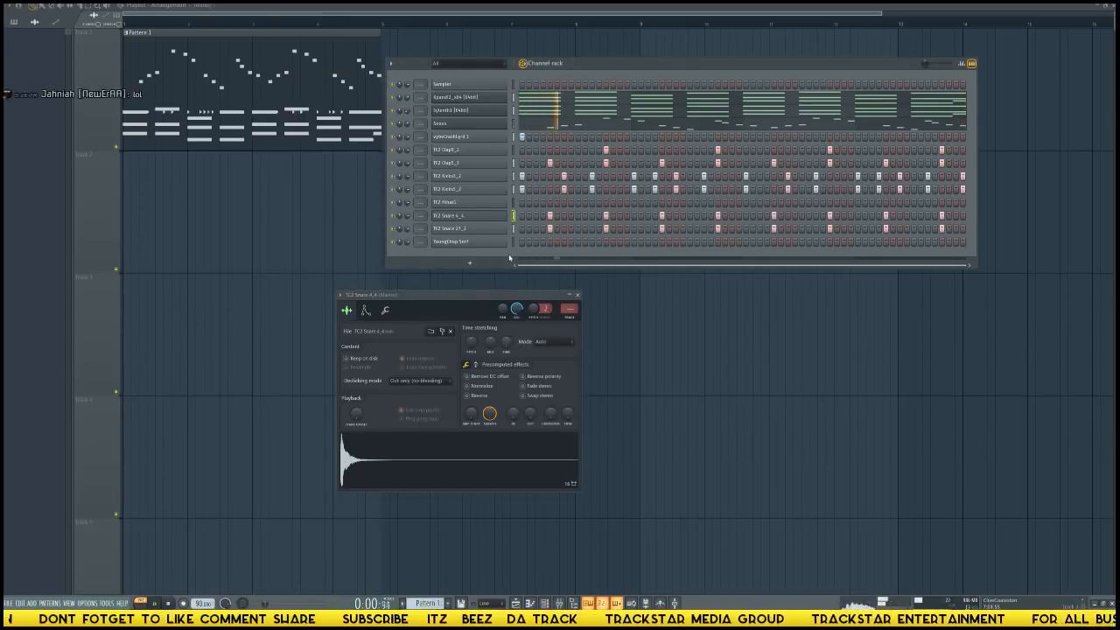
click(584, 242)
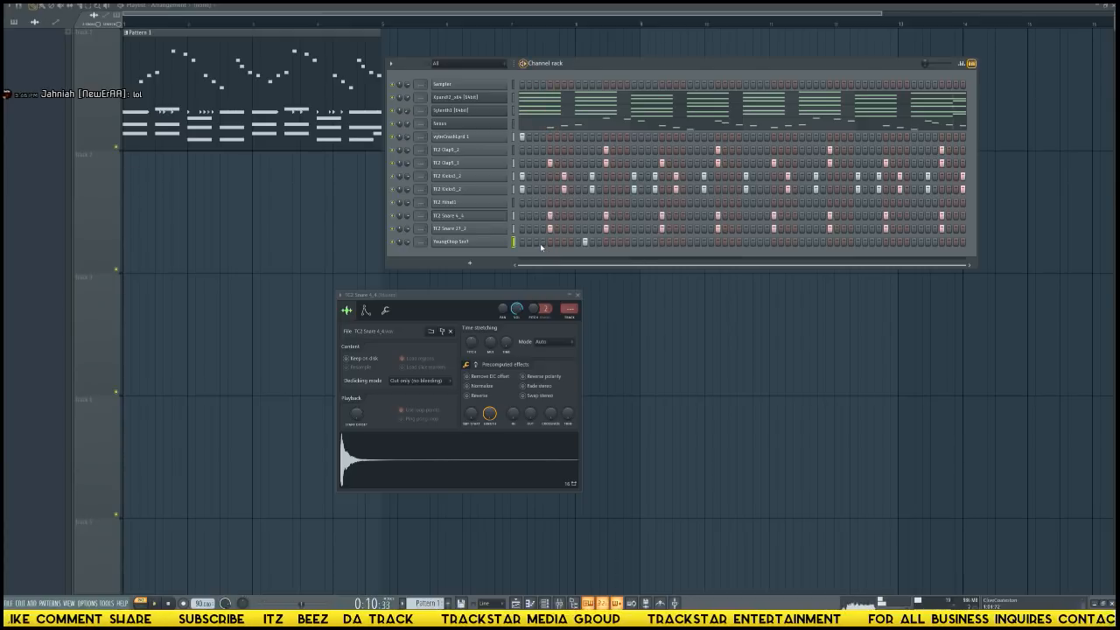
click(538, 245)
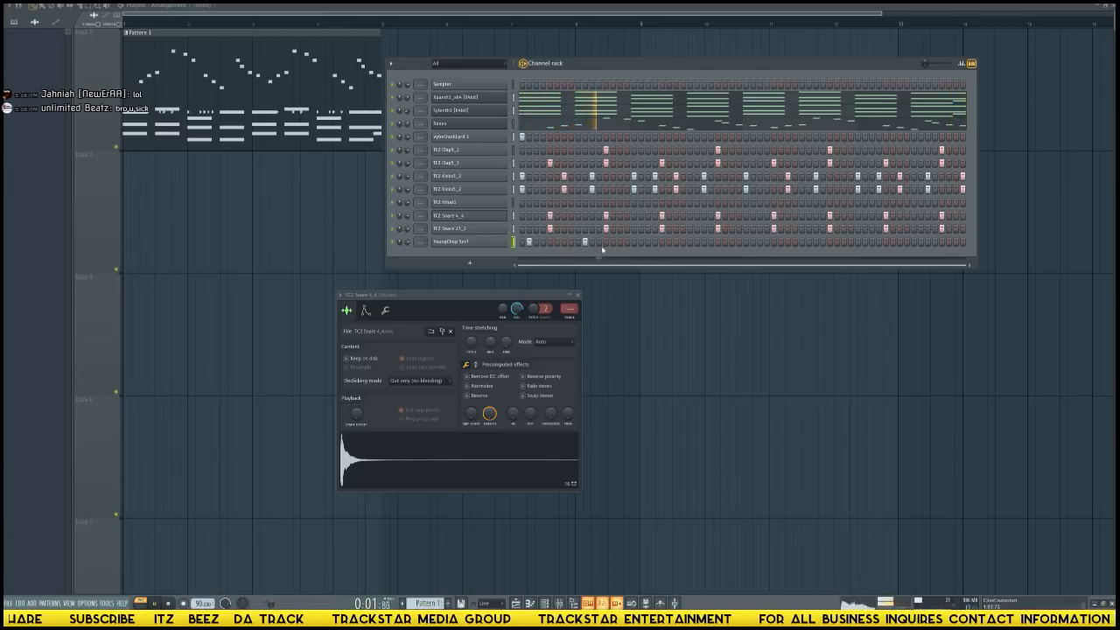
click(648, 242)
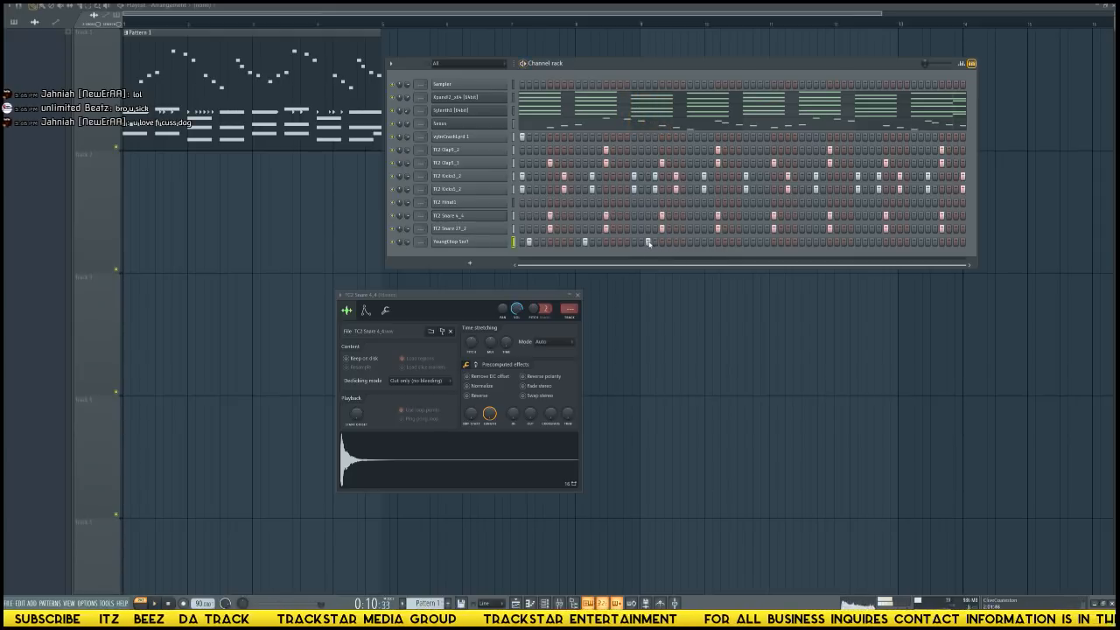
click(704, 241)
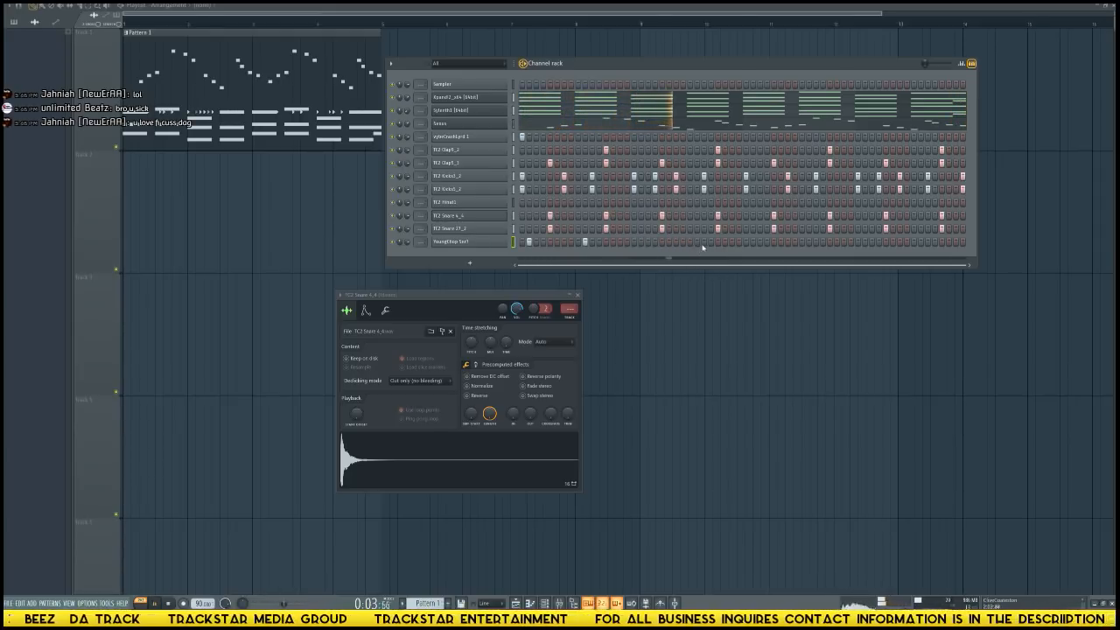
click(753, 242)
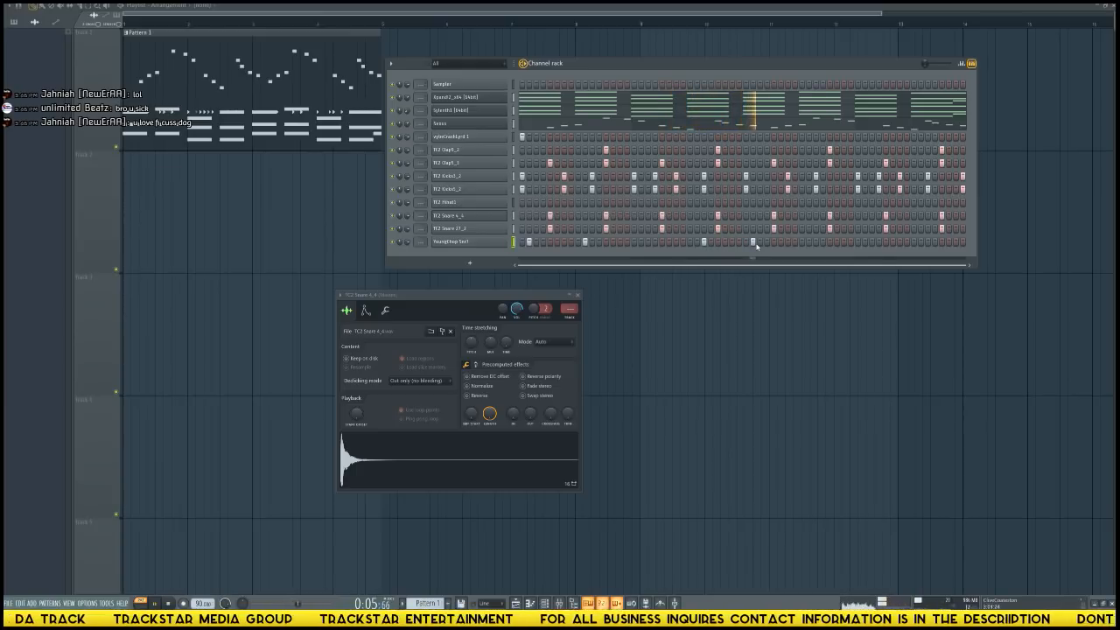
click(872, 242)
click(900, 242)
click(935, 242)
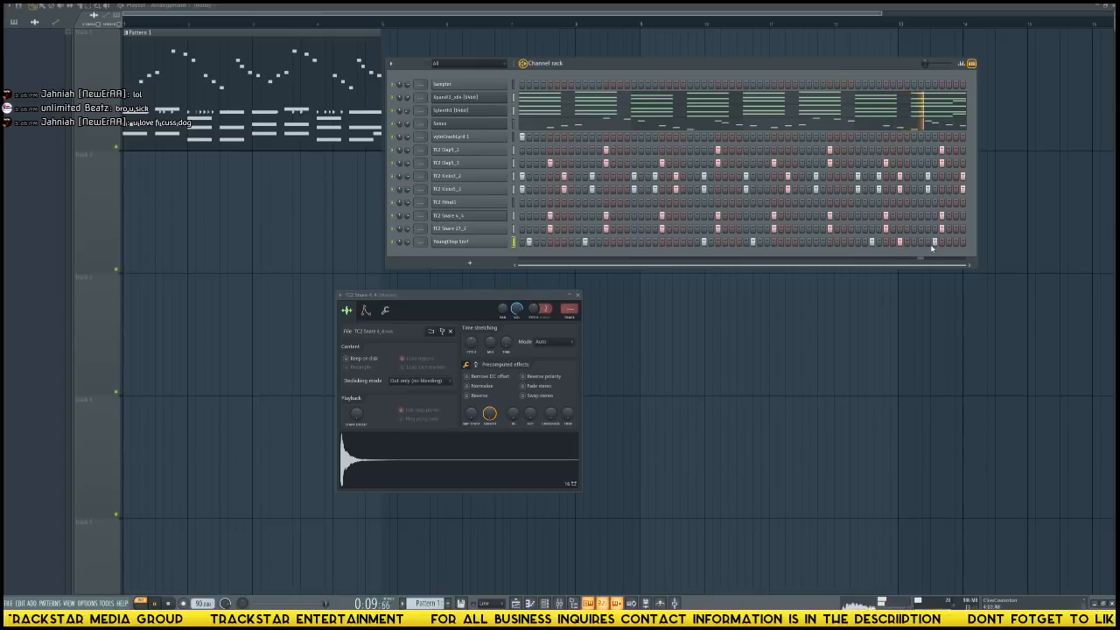
Add a YoungChop Snr7 hit on step 63 of the pattern.
click(954, 243)
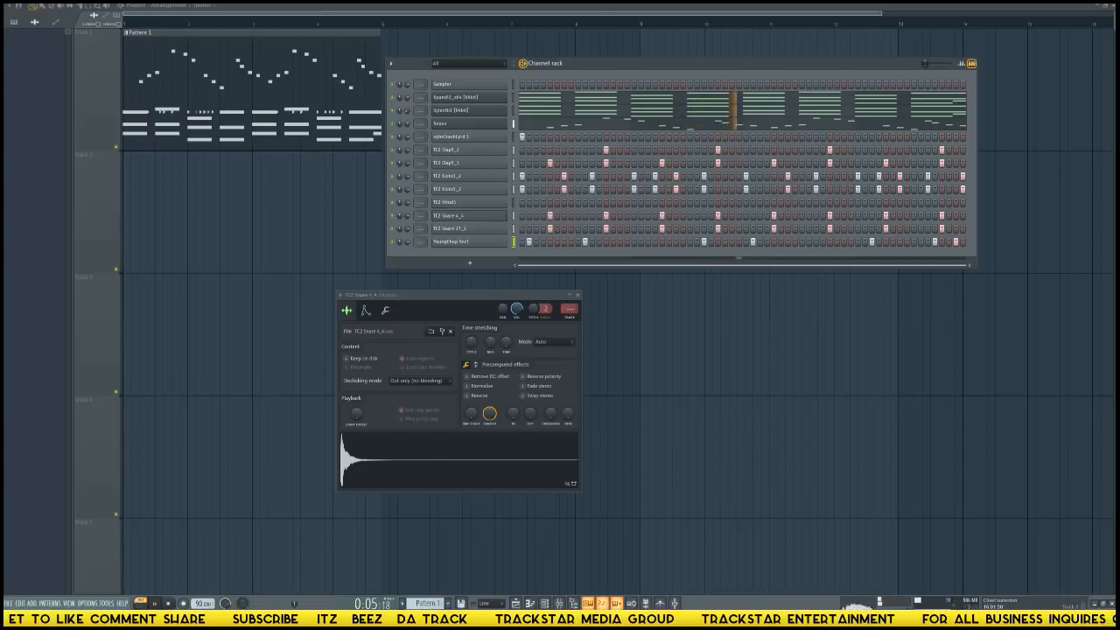
Add a Native Instruments Kontakt 5 channel and separate its window from the TC2 Snare 4_4 sampler window.
click(471, 263)
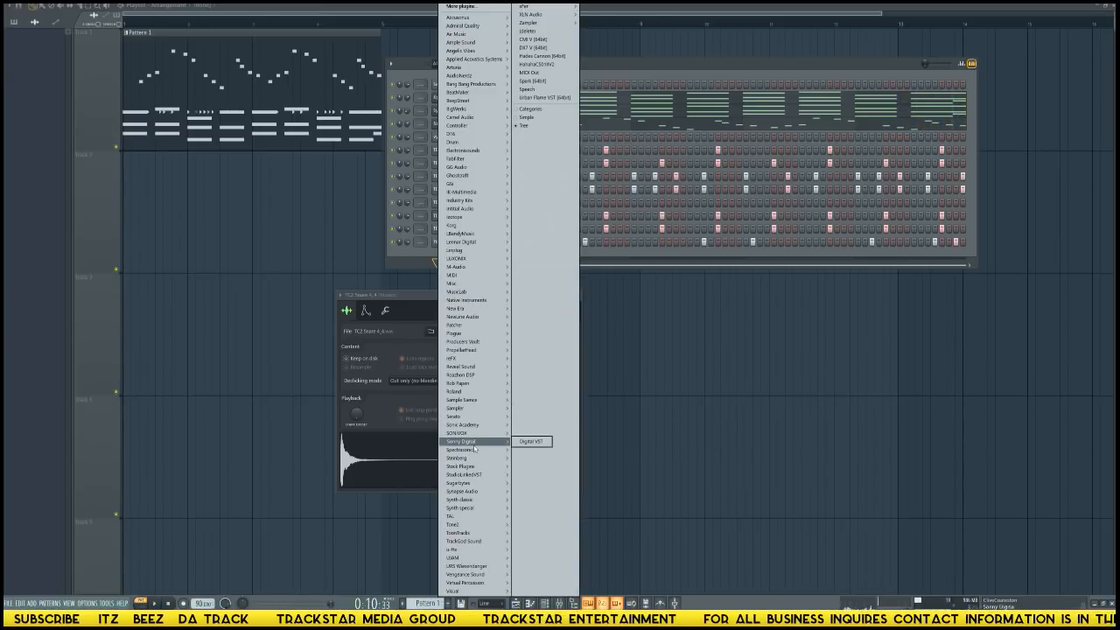
mouse_move(473, 451)
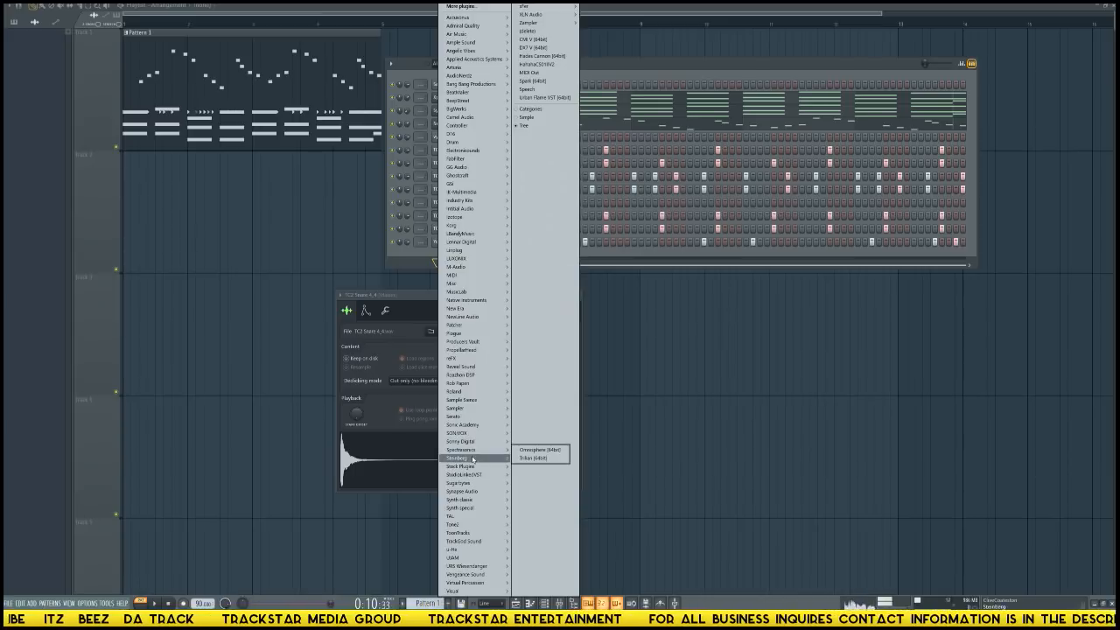
mouse_move(506, 351)
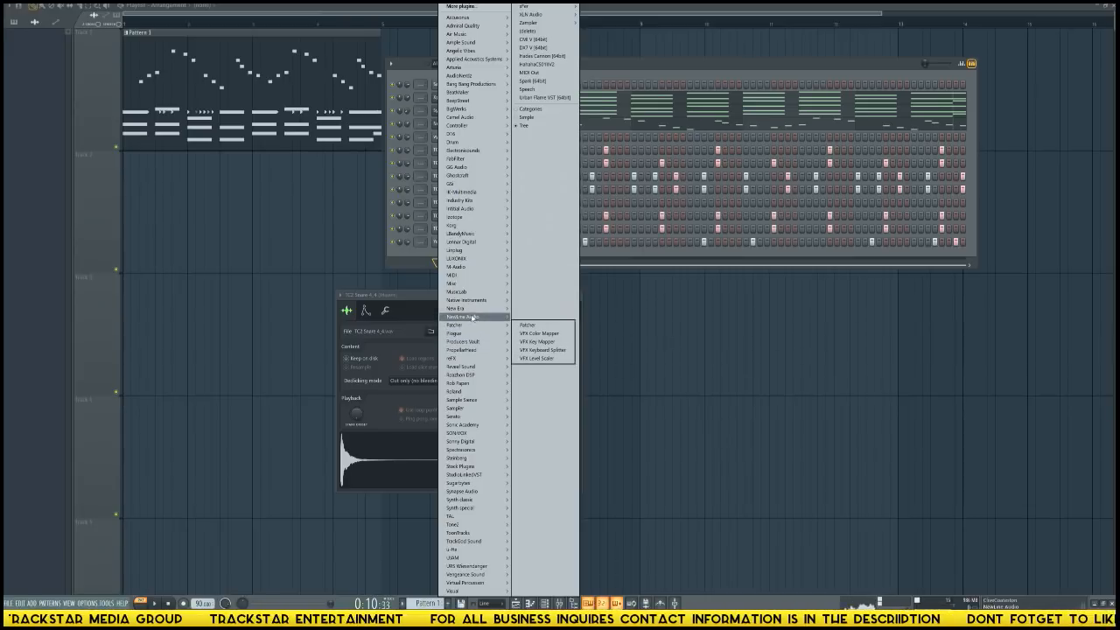
mouse_move(479, 311)
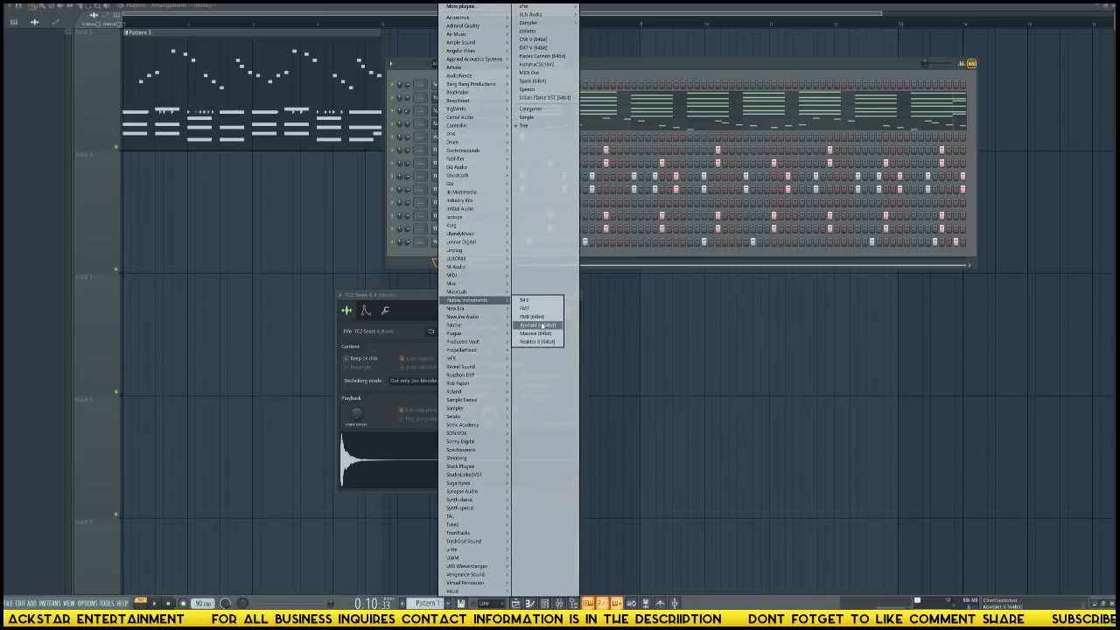
click(543, 326)
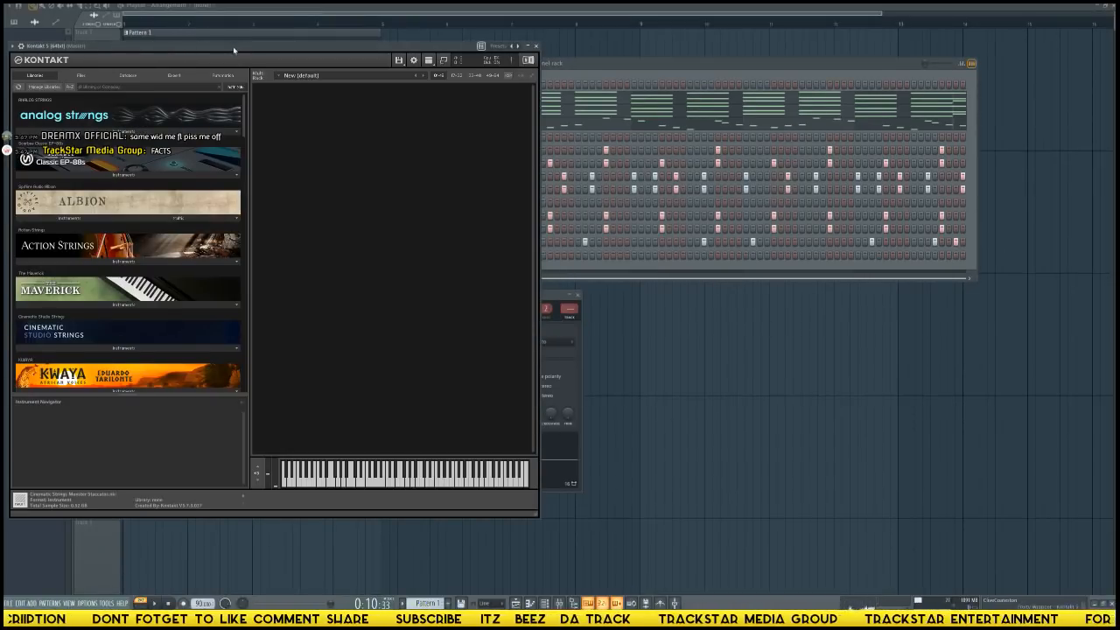
drag(234, 50, 621, 97)
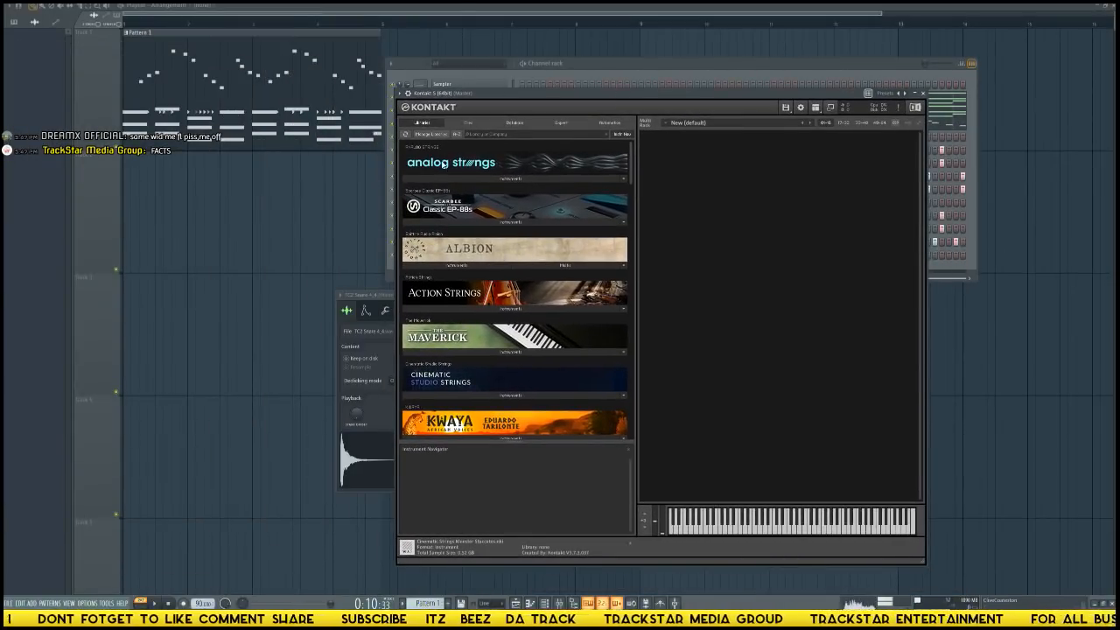
drag(384, 300, 186, 283)
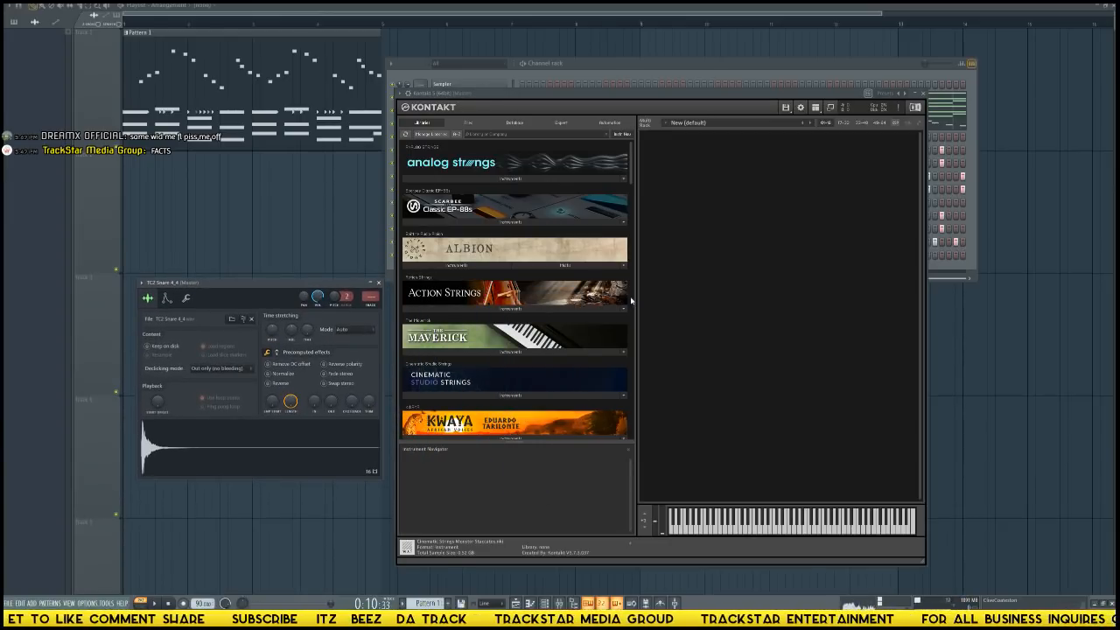
drag(296, 282, 296, 357)
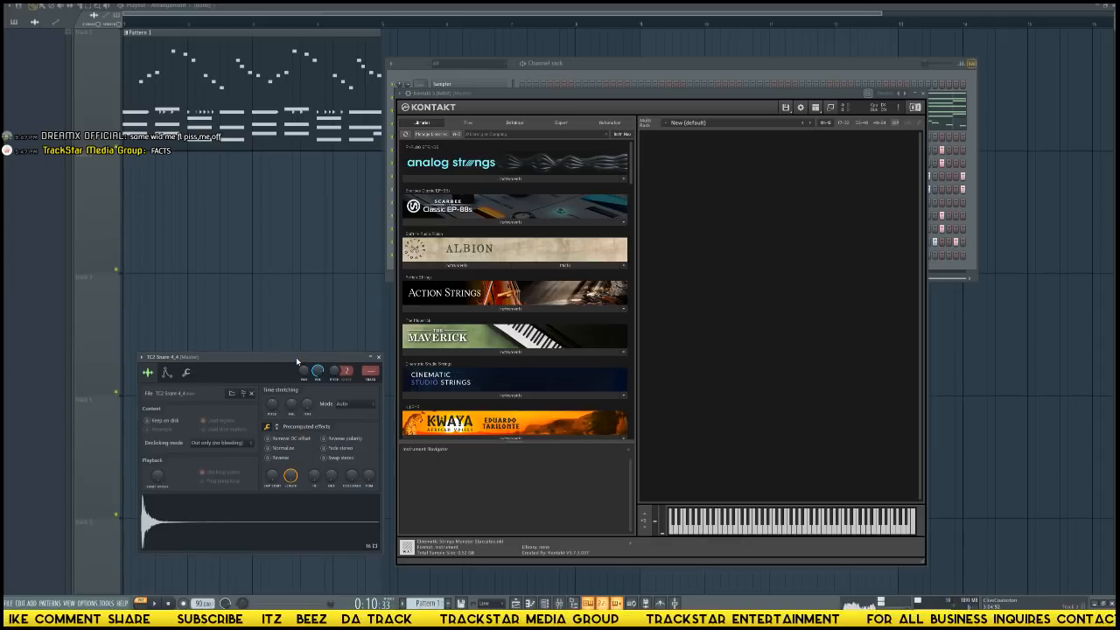
Find the VOXOS library in Kontakt and load its 01 Phrase Builder instrument into the rack.
scroll(534, 315, down, 5)
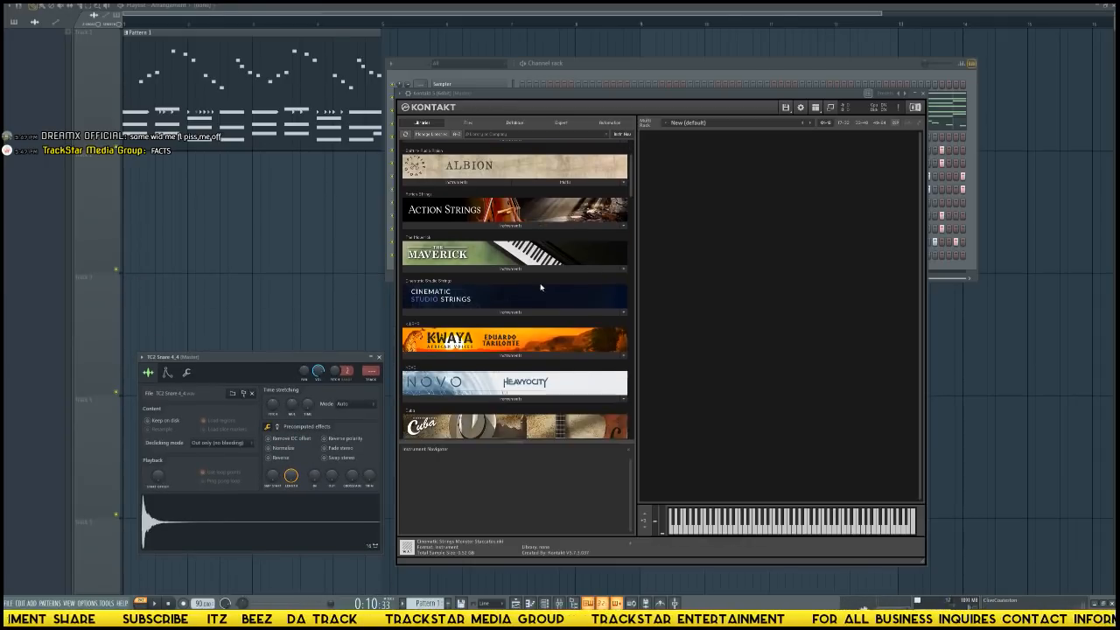
scroll(559, 283, down, 2)
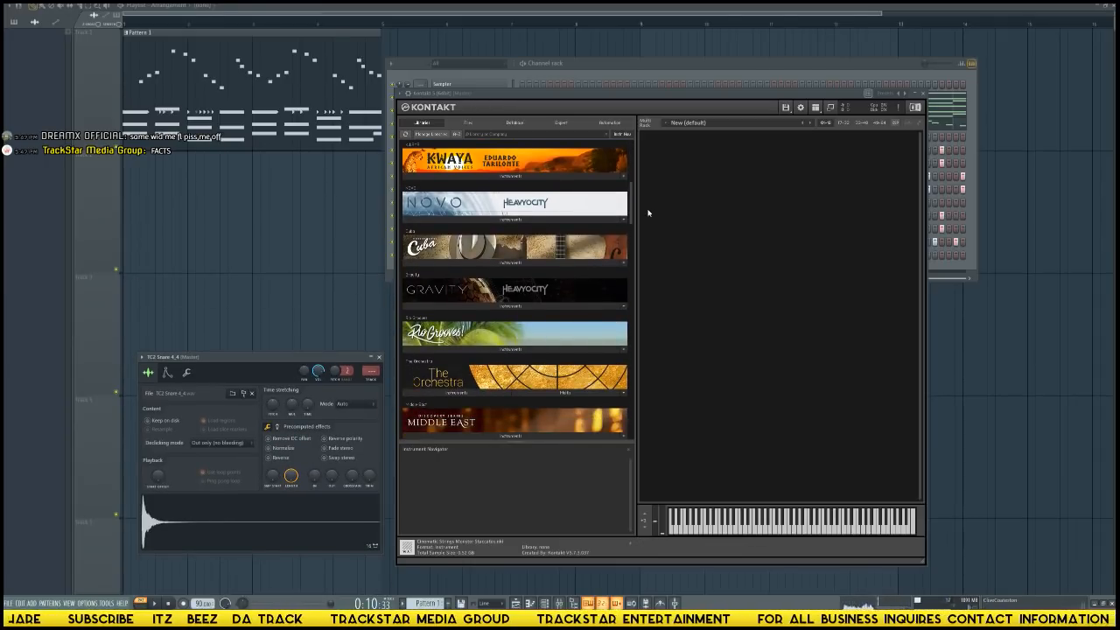
drag(630, 211, 631, 405)
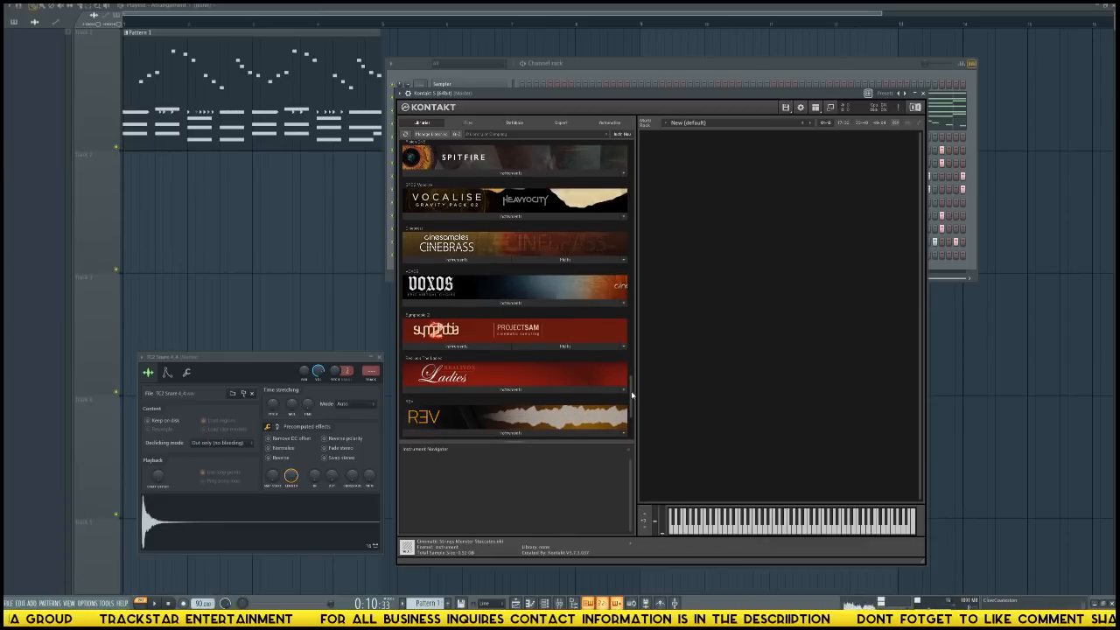
drag(632, 397, 630, 432)
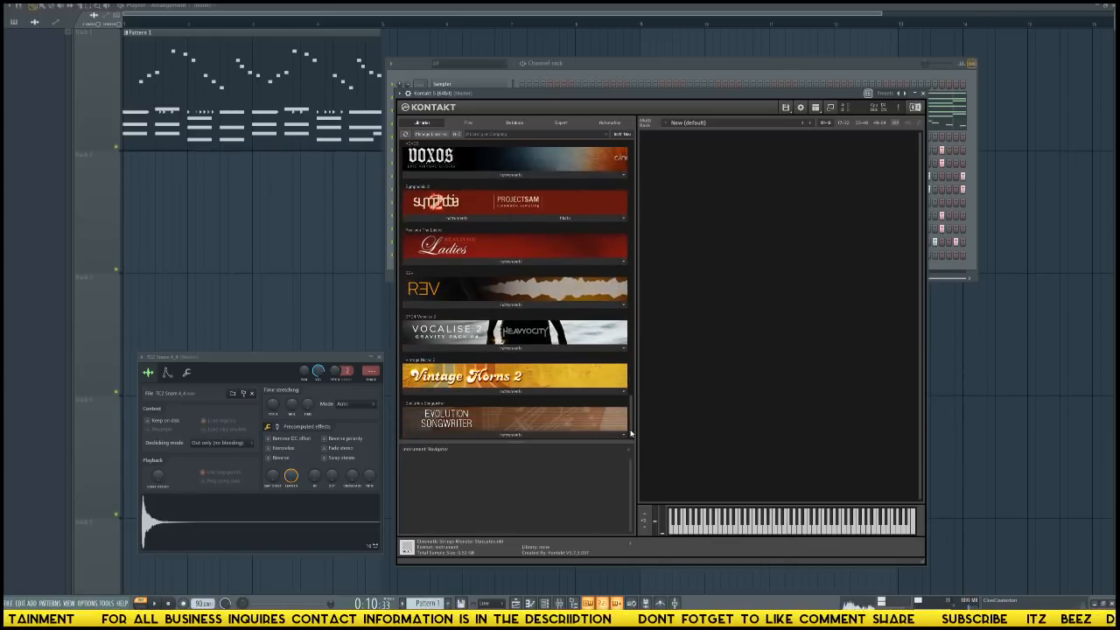
click(469, 173)
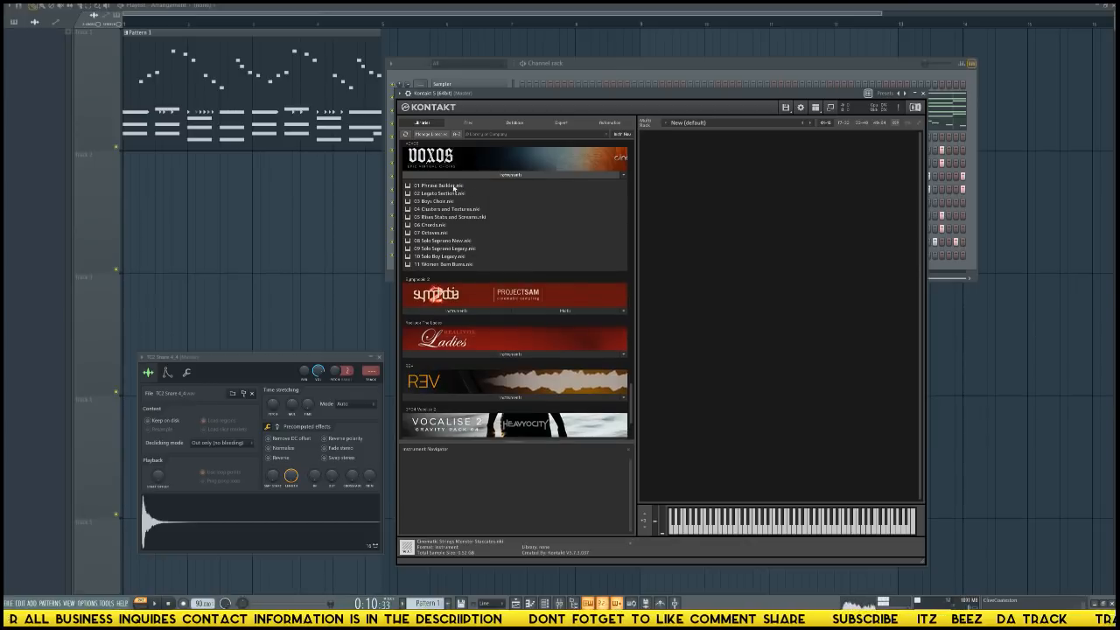
drag(433, 186, 751, 226)
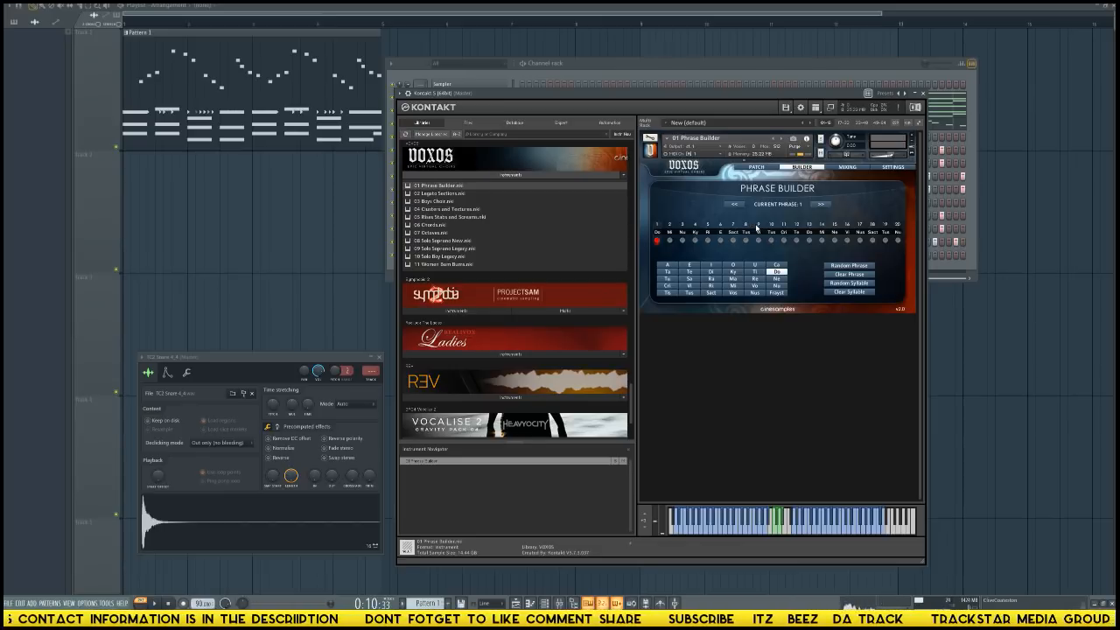
Close the TC2 Snare 4_4 sampler window and reposition the Kontakt window so the channel names stay accessible.
click(378, 357)
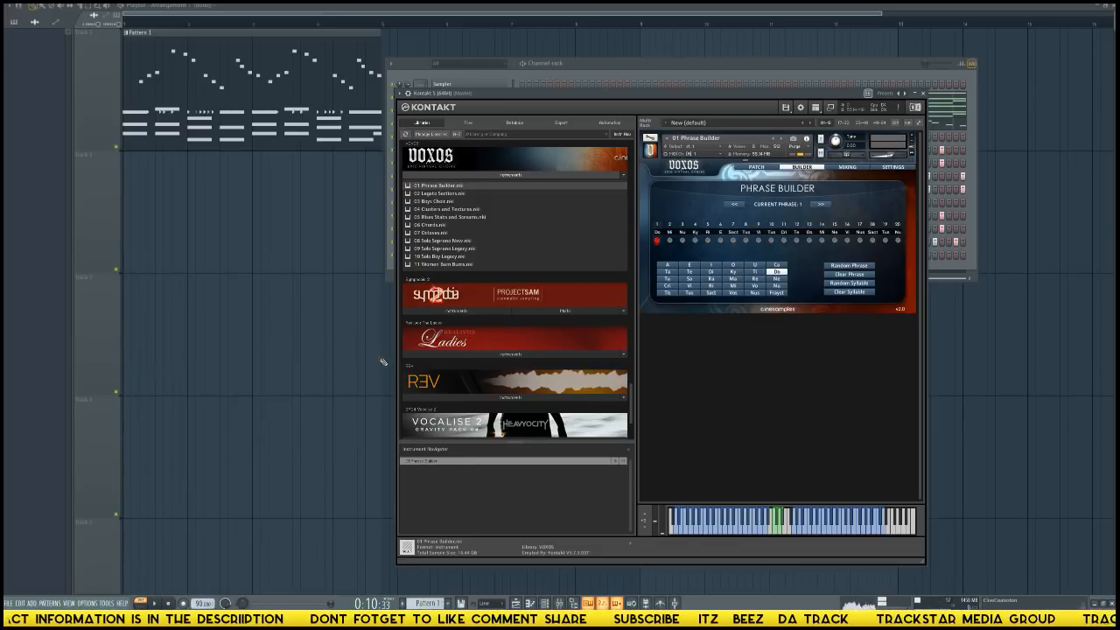
drag(651, 97, 396, 124)
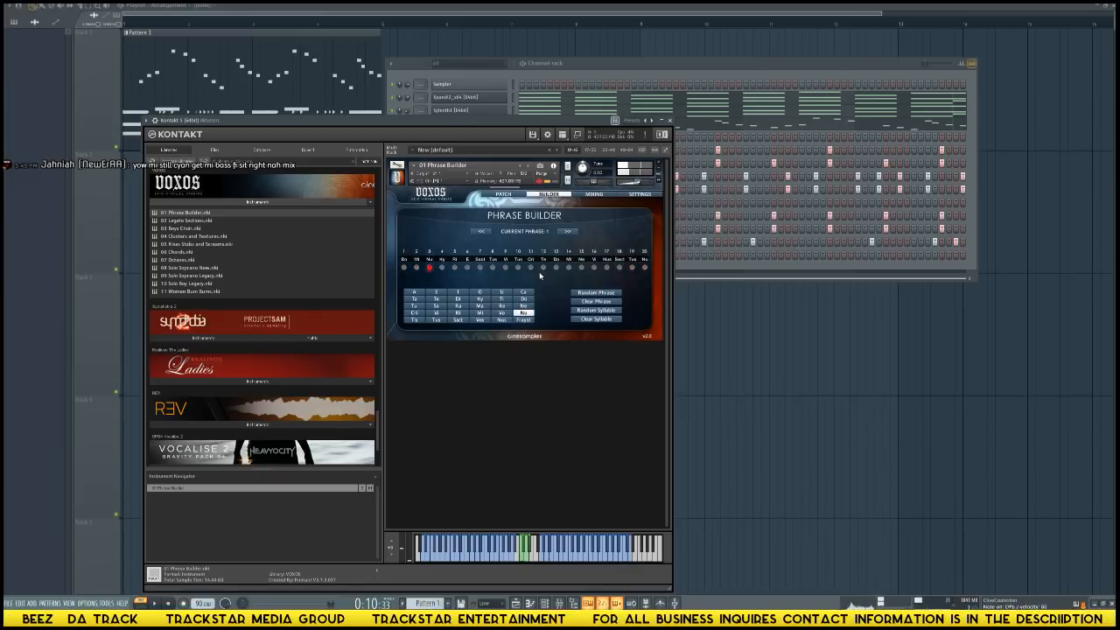
click(622, 86)
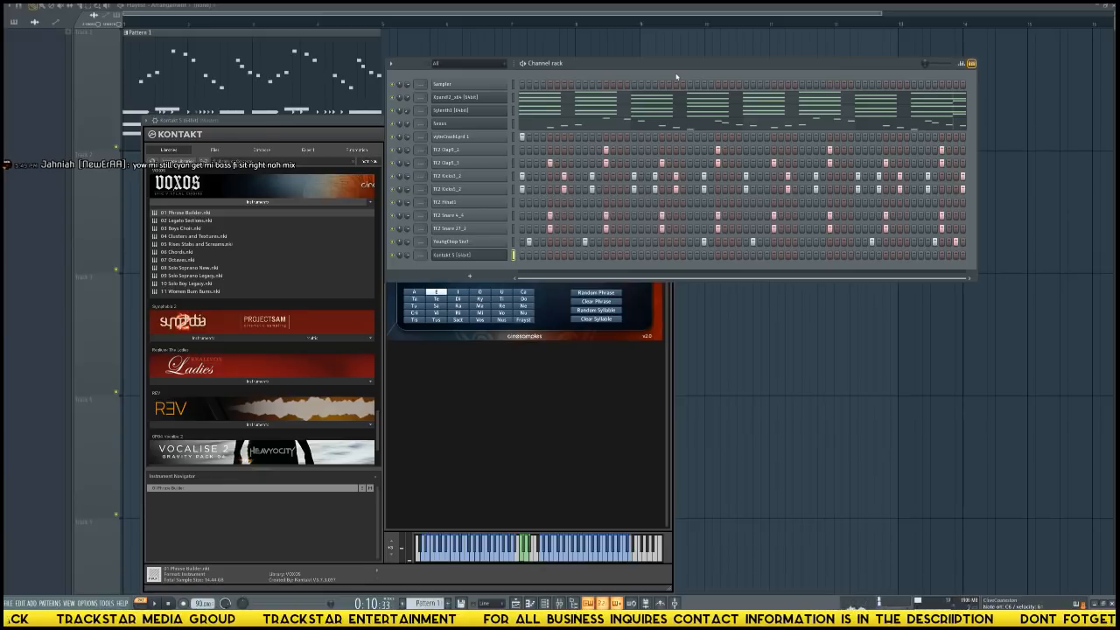
click(582, 361)
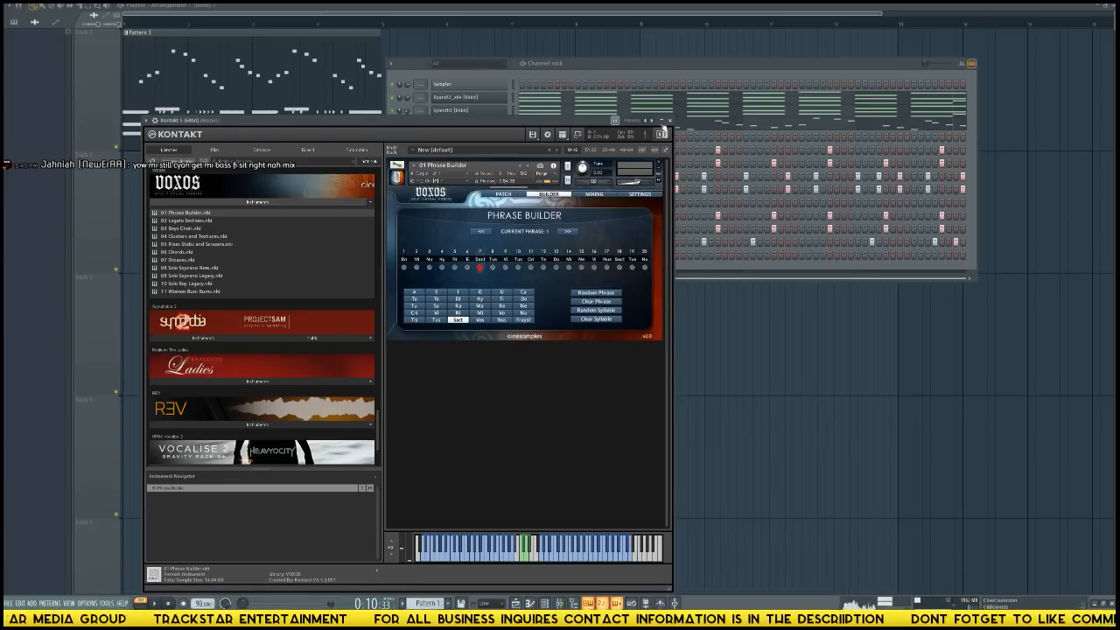
drag(504, 125, 870, 205)
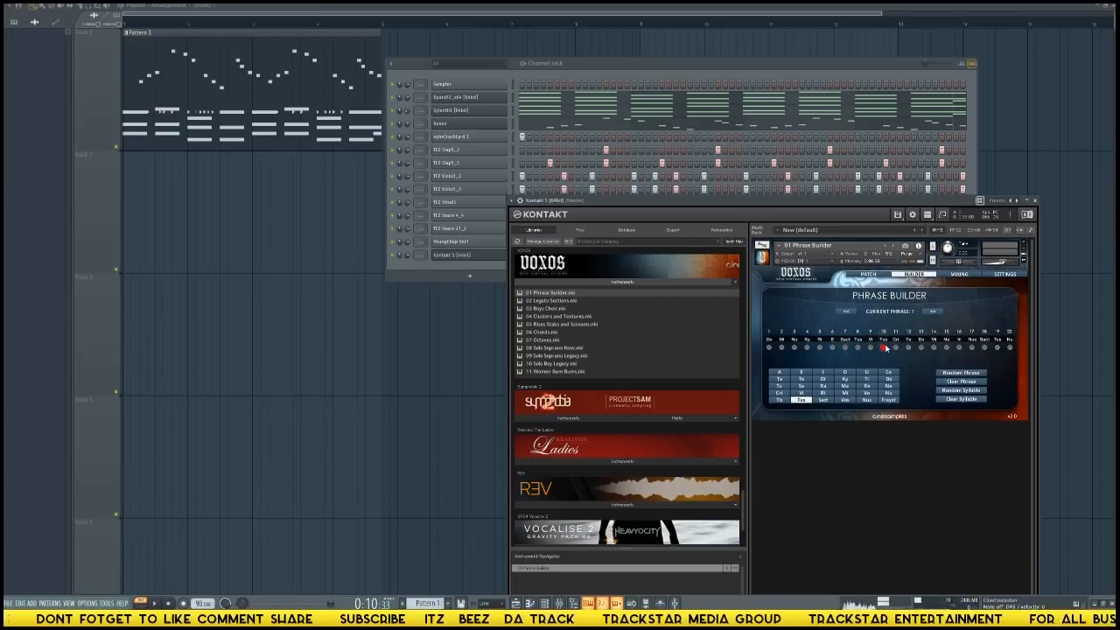
Clear syllables repeatedly at slot 10 of phrase 1 in Phrase Builder, shortening the phrase to ten syllables.
click(959, 401)
click(959, 401)
click(959, 401)
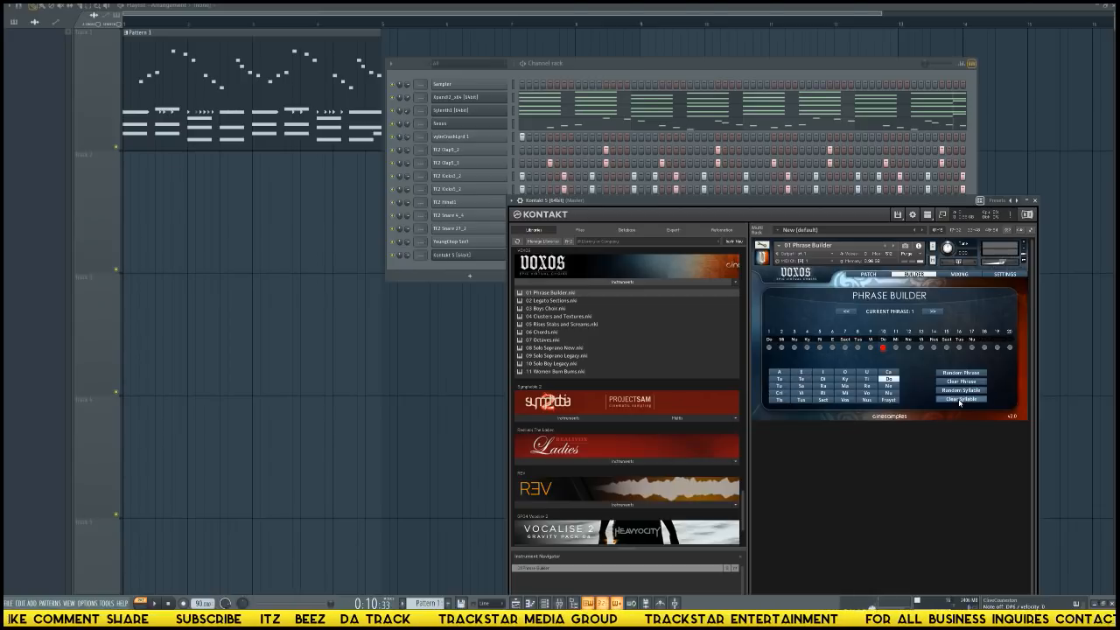
click(960, 401)
click(959, 401)
click(959, 400)
click(959, 401)
click(960, 401)
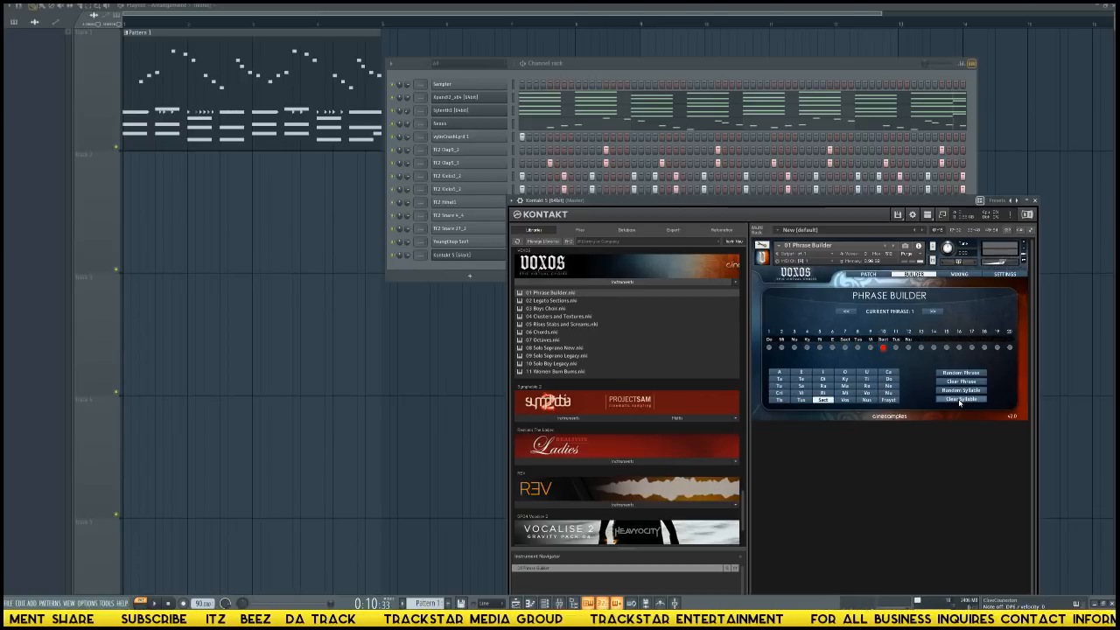
click(960, 401)
click(959, 401)
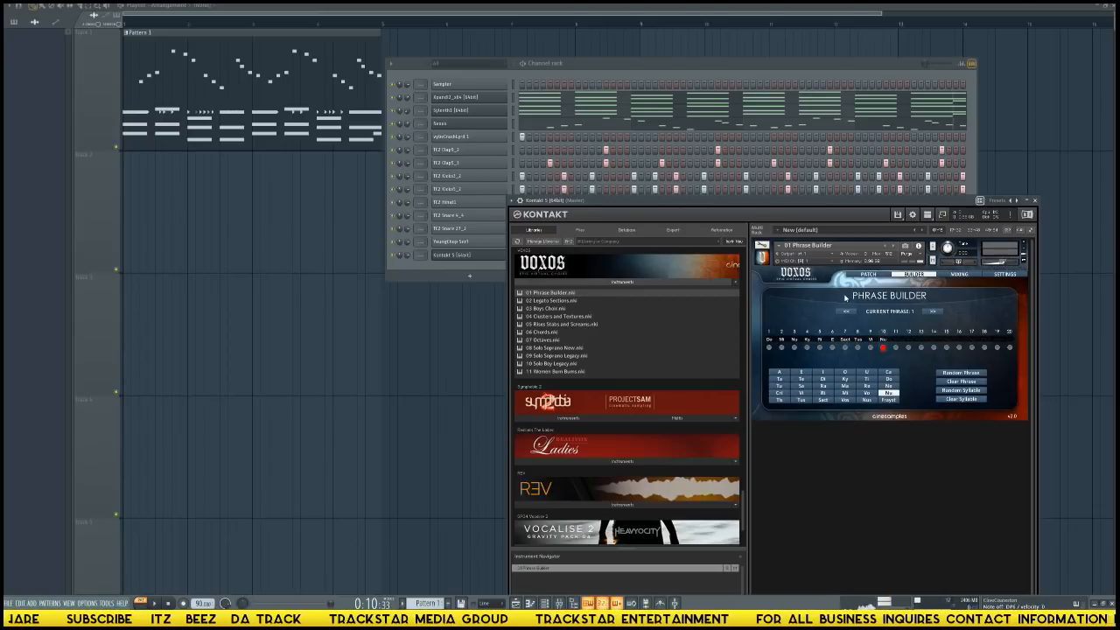
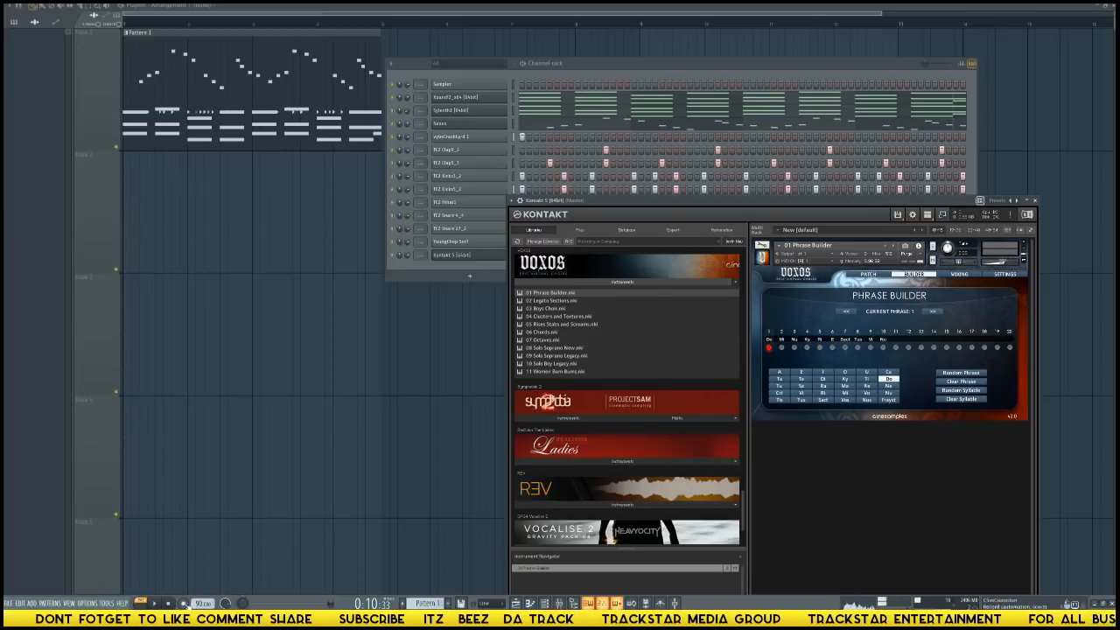
Record the ten-syllable choir phrase into Pattern 1 using the Everything recording option.
click(183, 603)
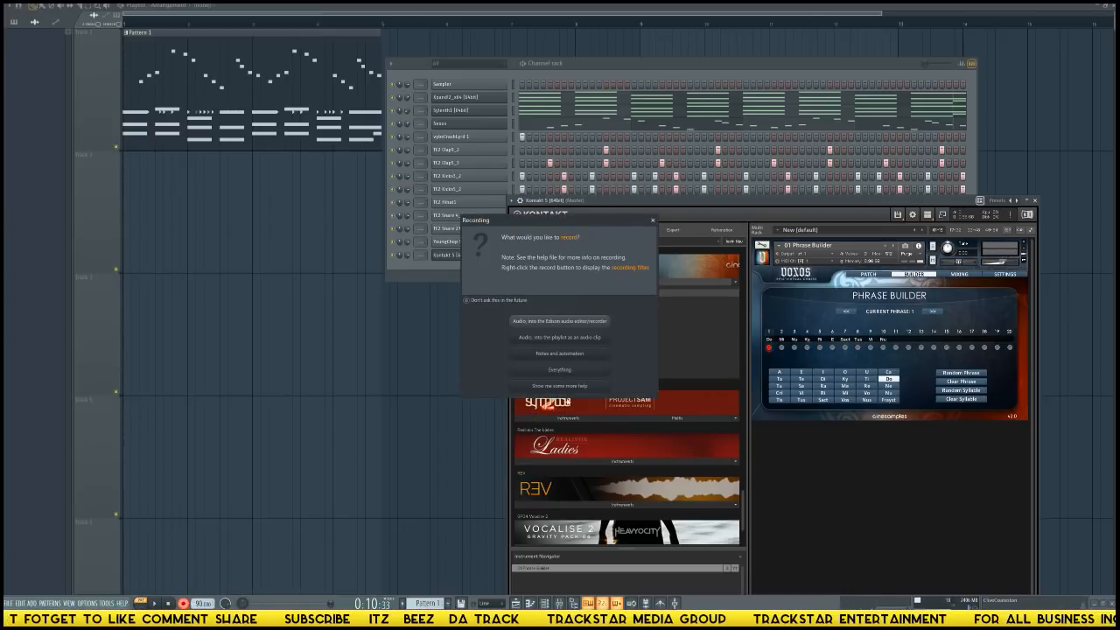
click(558, 371)
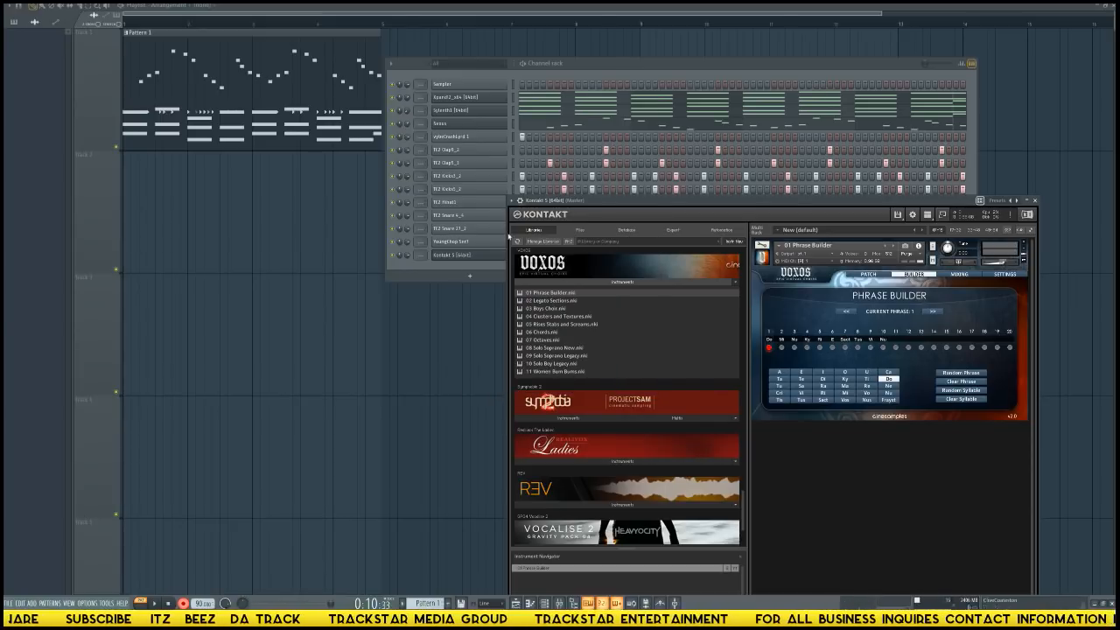
key(space)
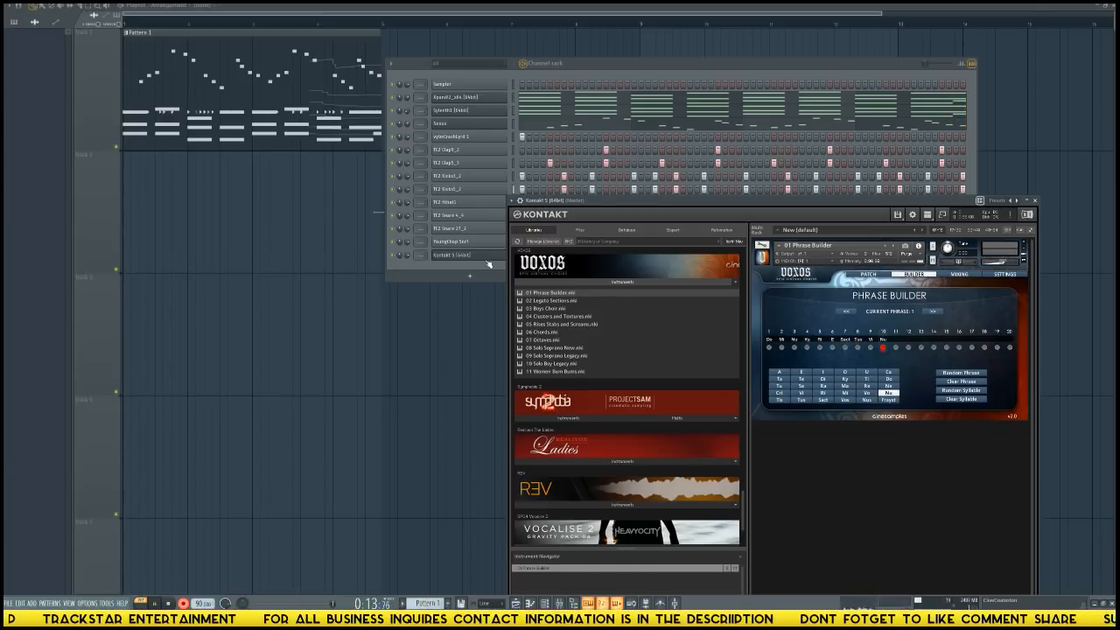
key(space)
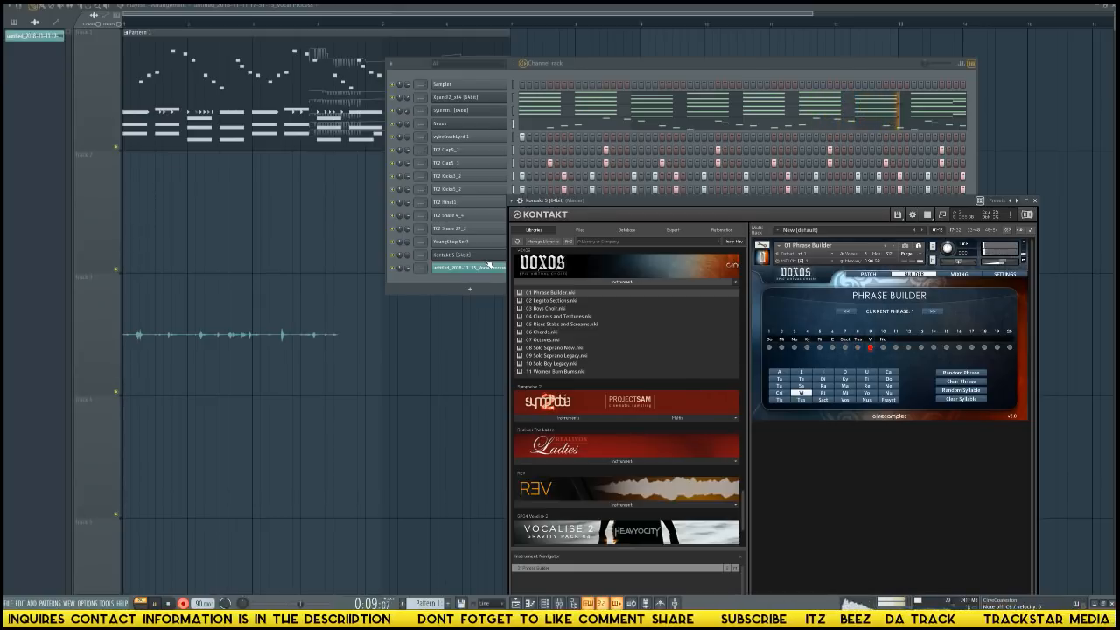
key(space)
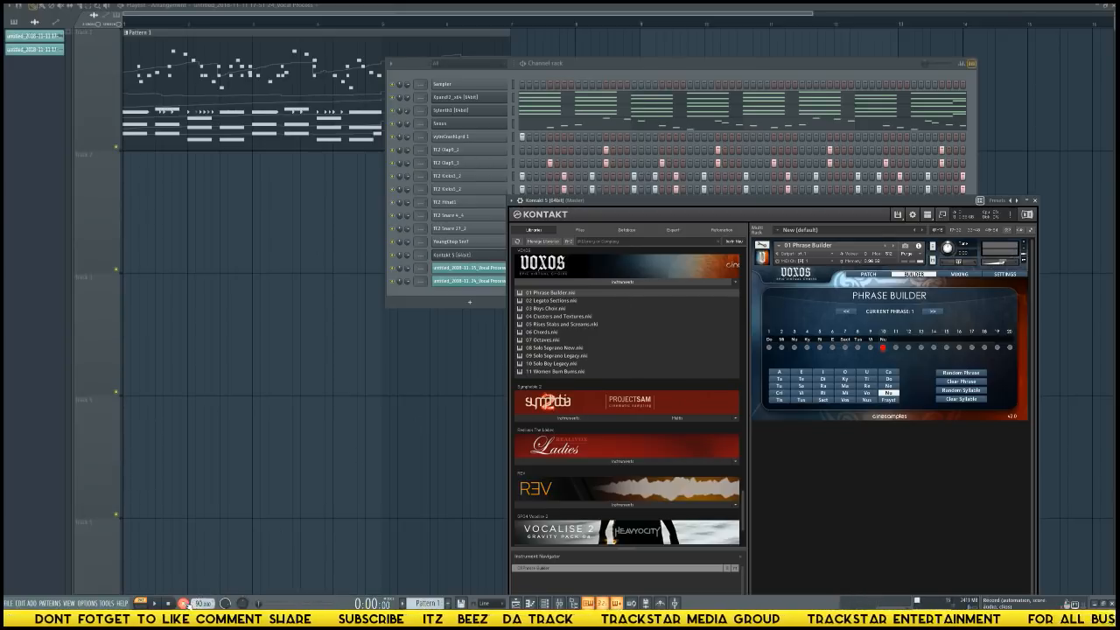
Delete the two Vocal Process audio clip channels created by the recording from the channel rack.
click(199, 328)
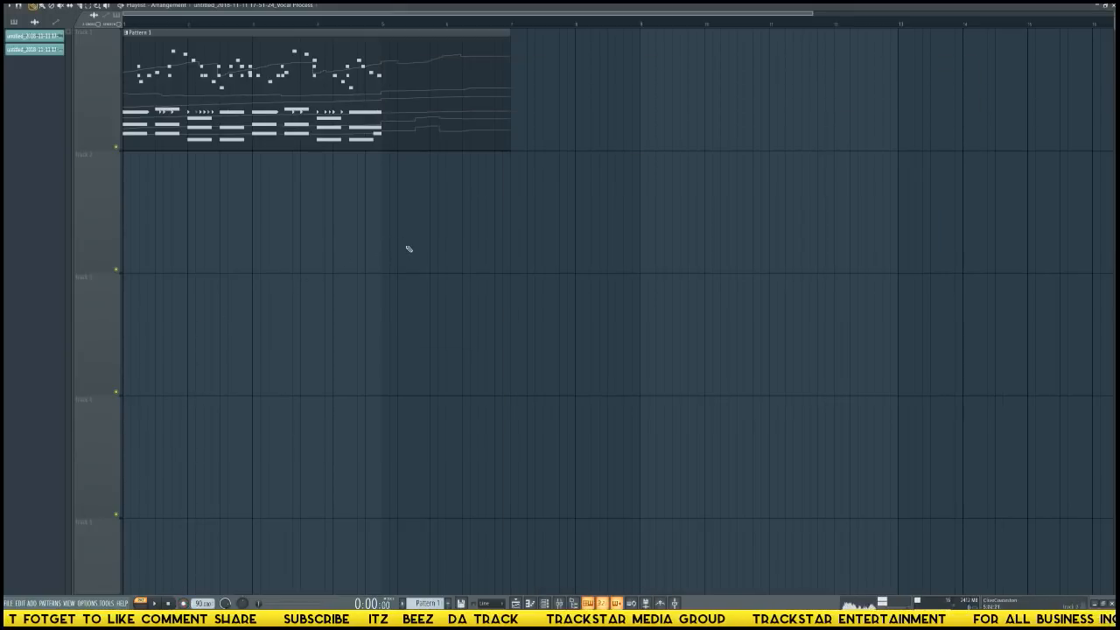
key(F6)
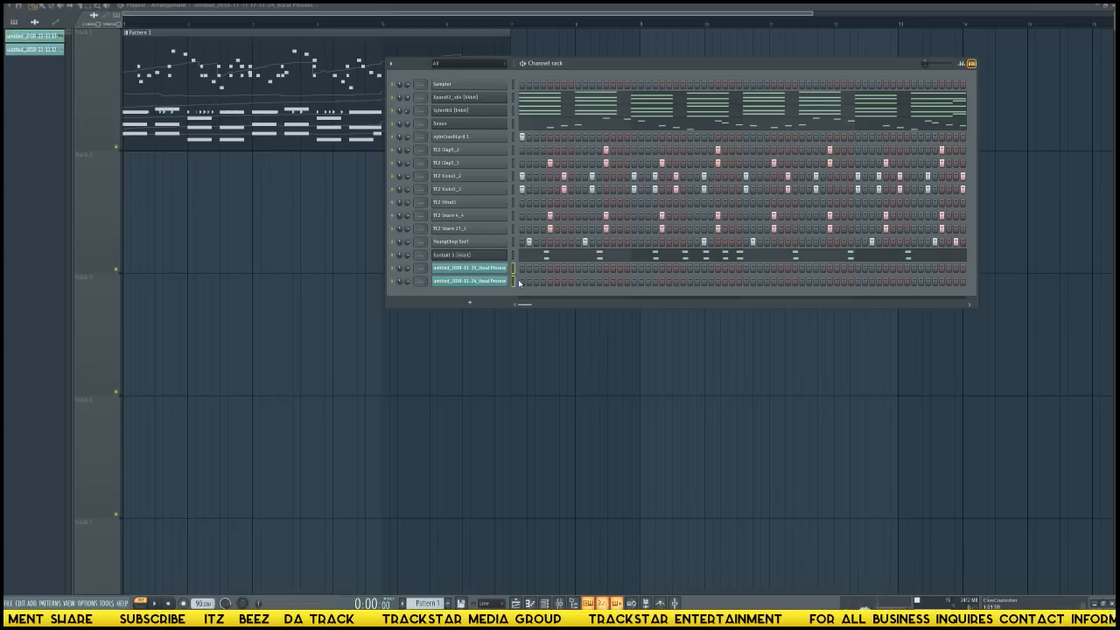
key(alt+Delete)
key(Return)
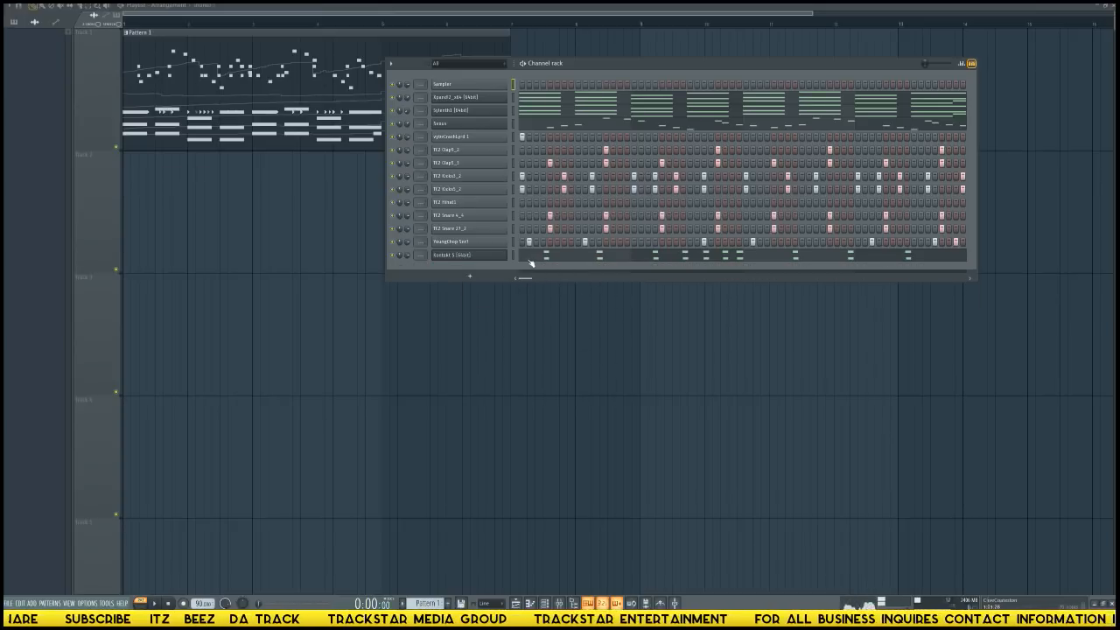
Cut the notes of all channels, delete Pattern 1 with its recorded automation, and paste the notes into the empty pattern.
double_click(515, 259)
key(ctrl+x)
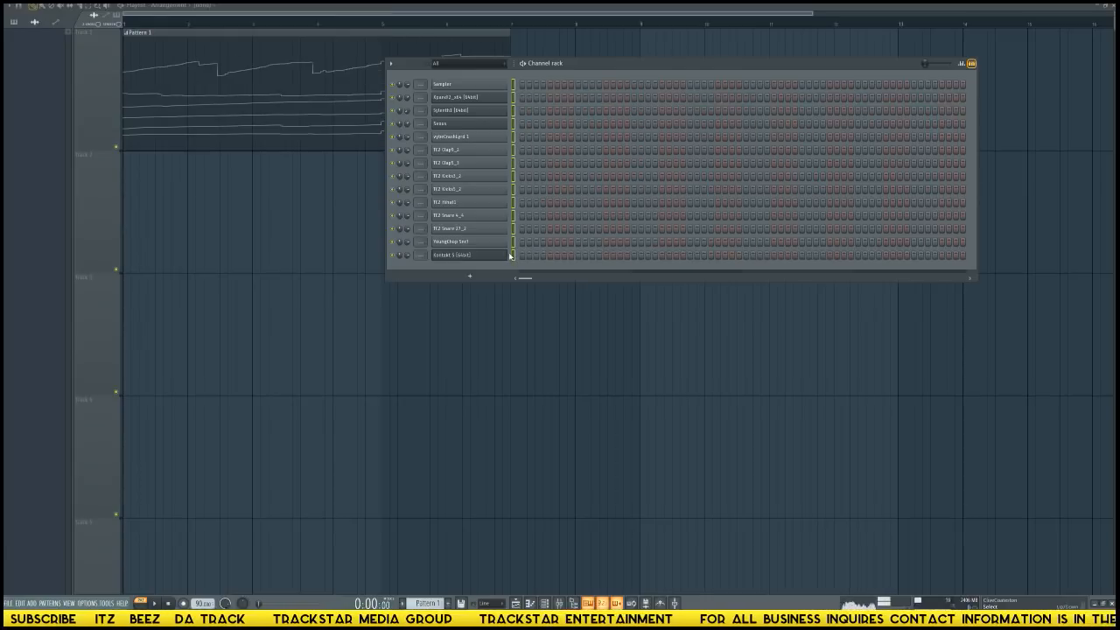
key(ctrl+shift+Delete)
key(Return)
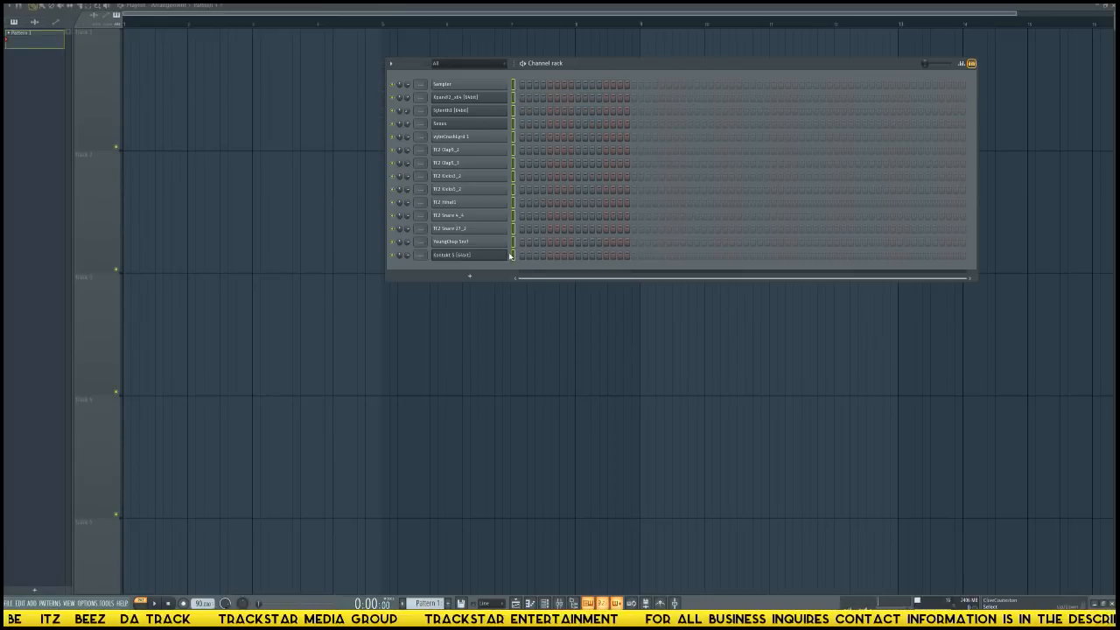
key(ctrl+v)
Quantize the recorded choir notes in the Kontakt 5 piano roll.
click(530, 259)
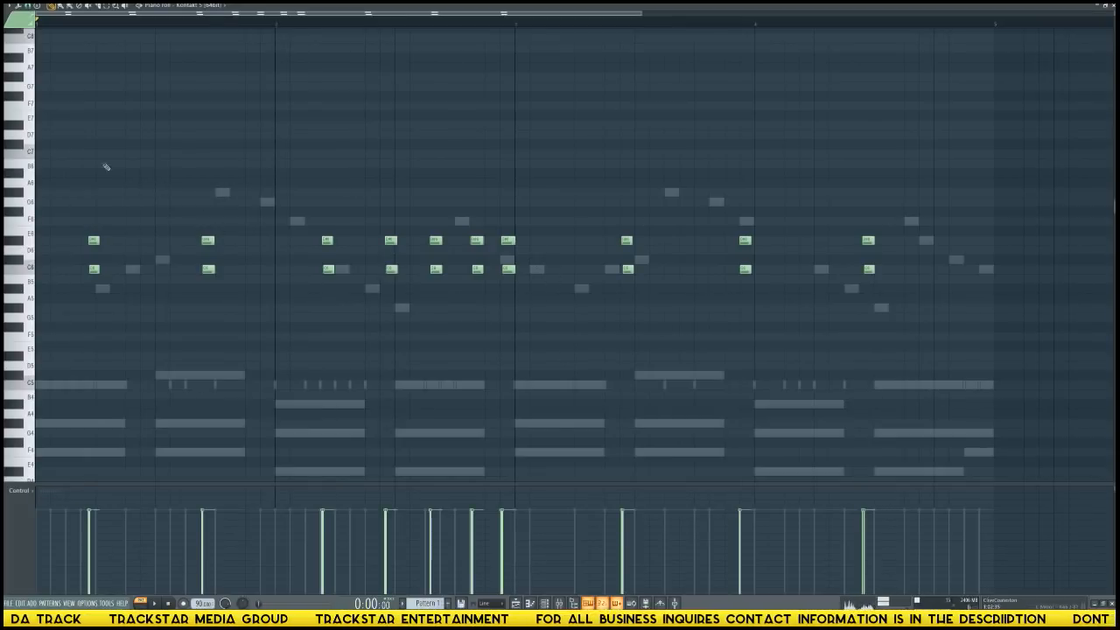
key(ctrl+q)
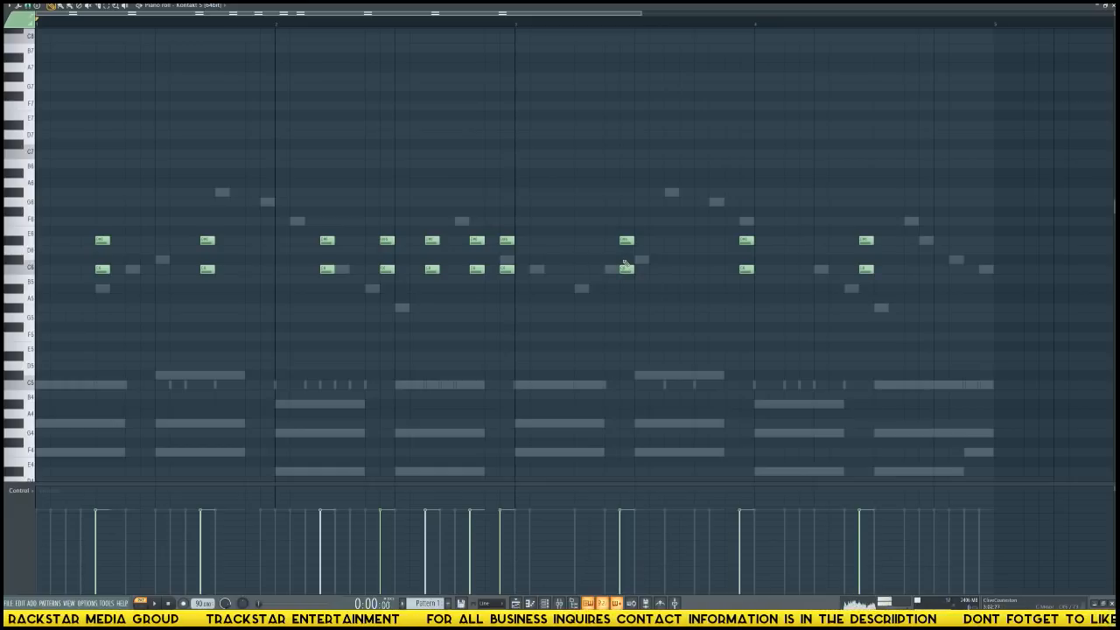
Move the Kontakt window clear of the channel rack and play the pattern to check the quantized choir phrase.
key(F6)
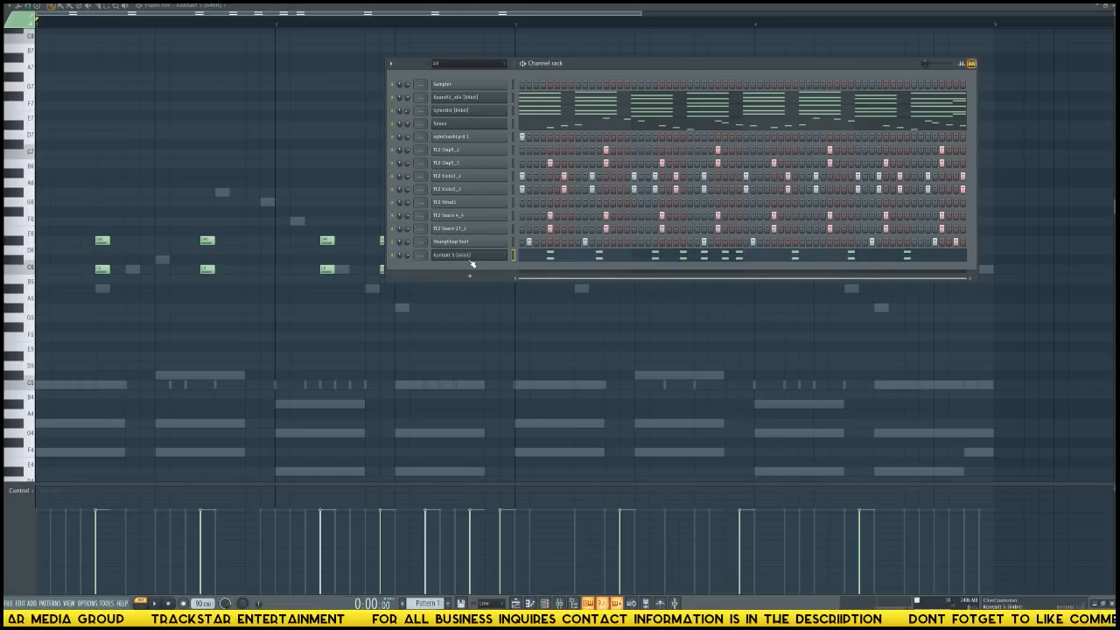
click(470, 257)
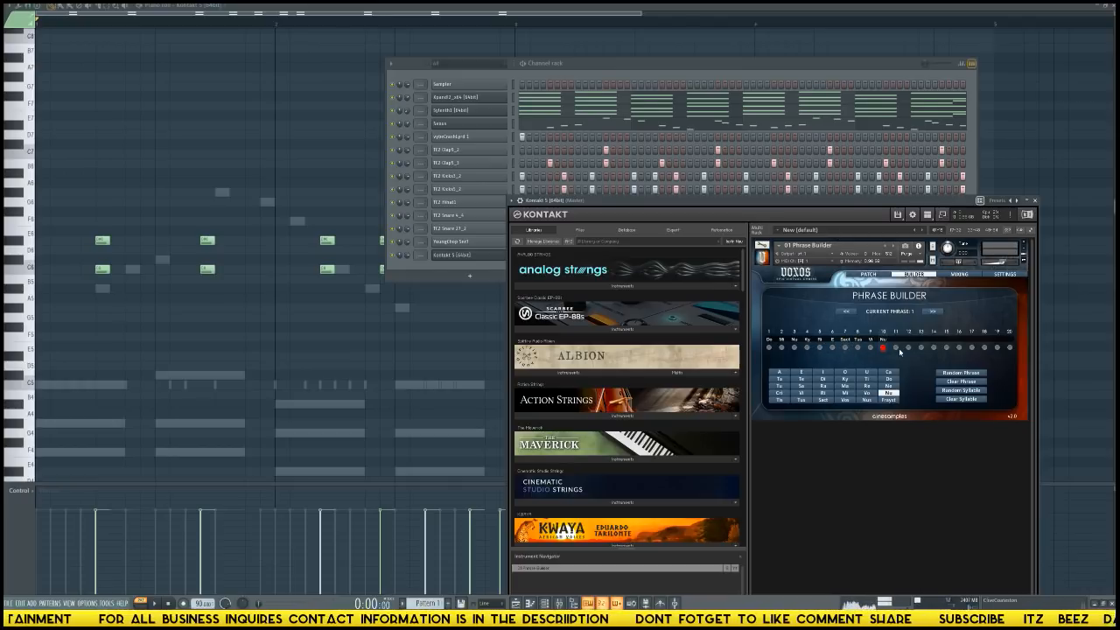
drag(899, 208, 994, 221)
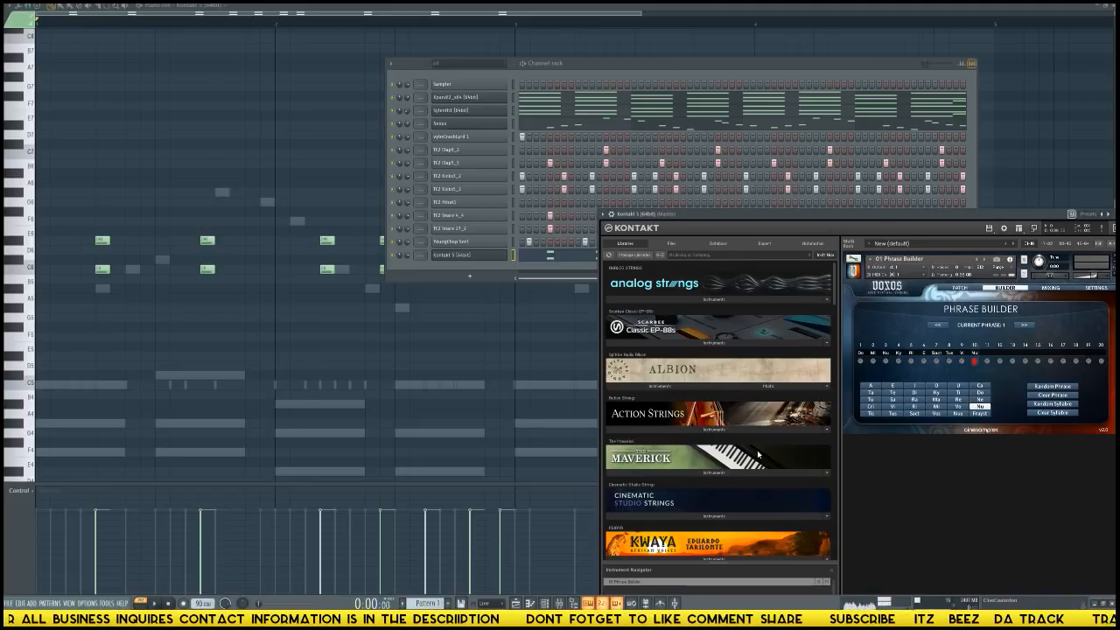
key(space)
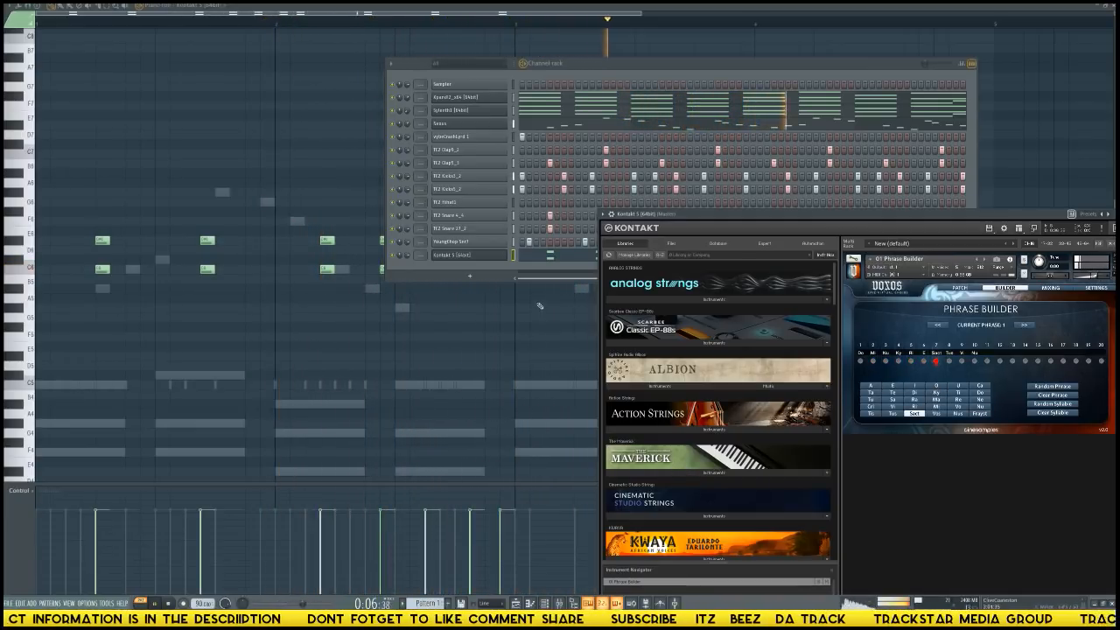
click(568, 256)
click(568, 257)
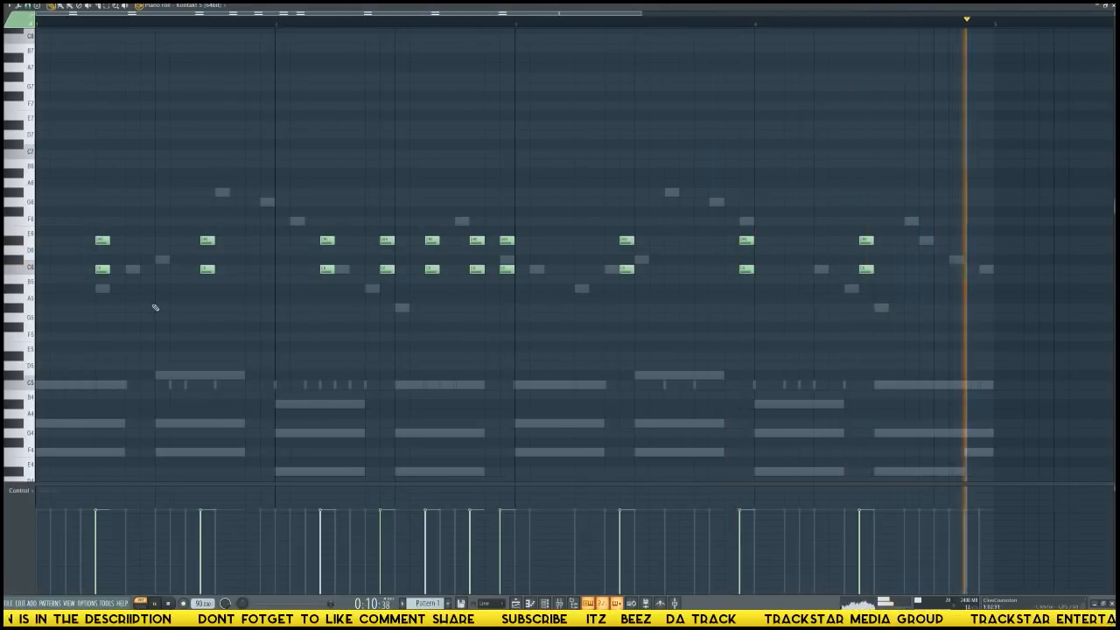
key(space)
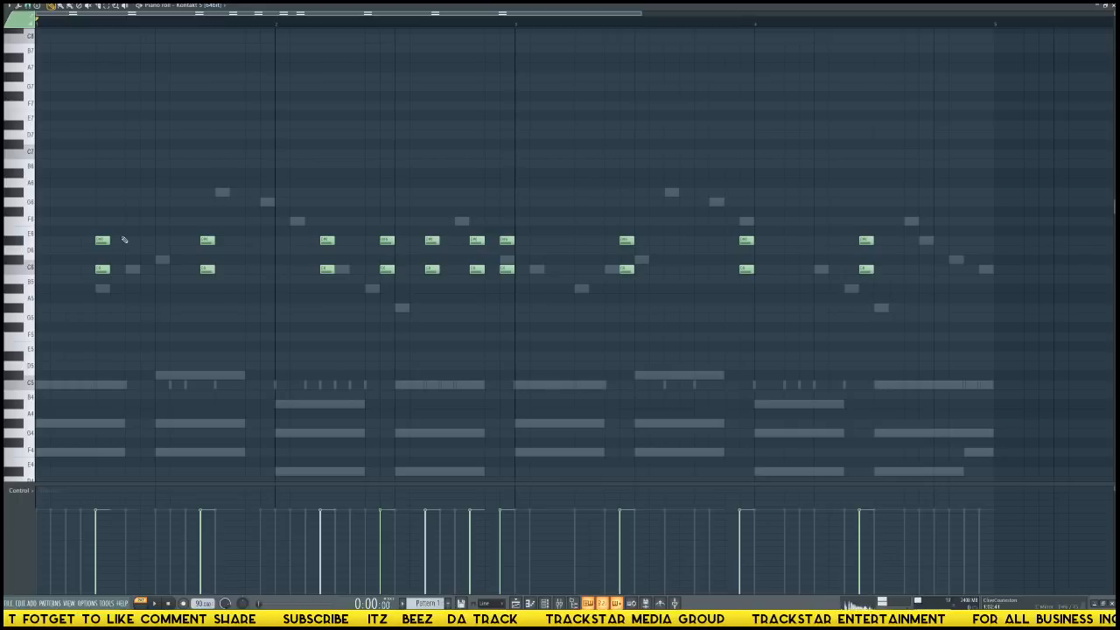
Select the first two-note choir chord, shift it one grid step earlier, and play the pattern to check its timing.
drag(102, 225, 119, 306)
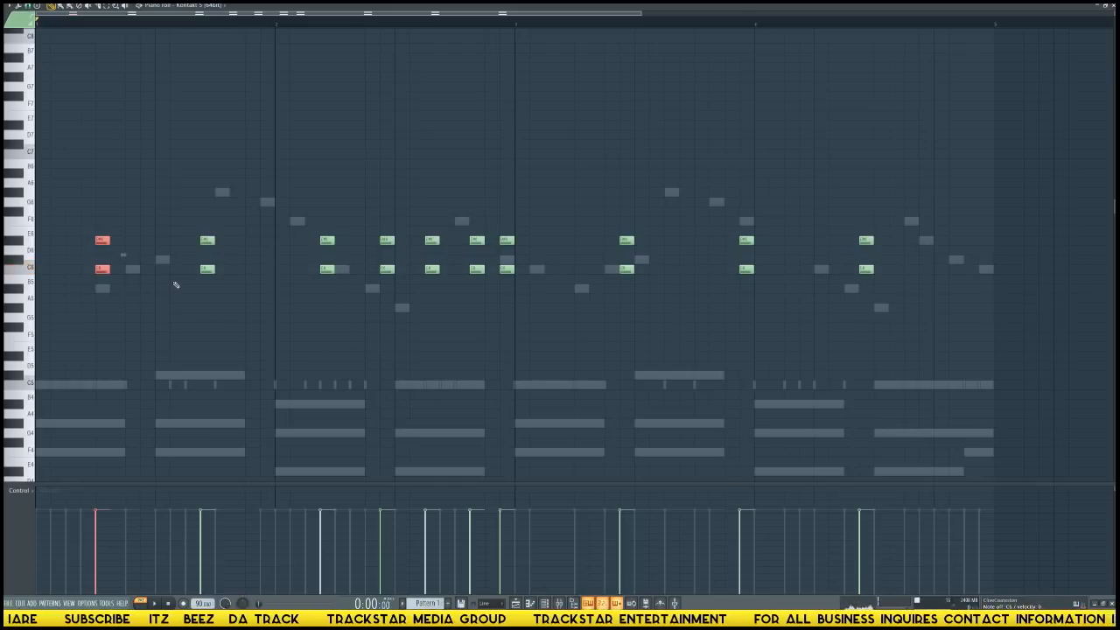
key(space)
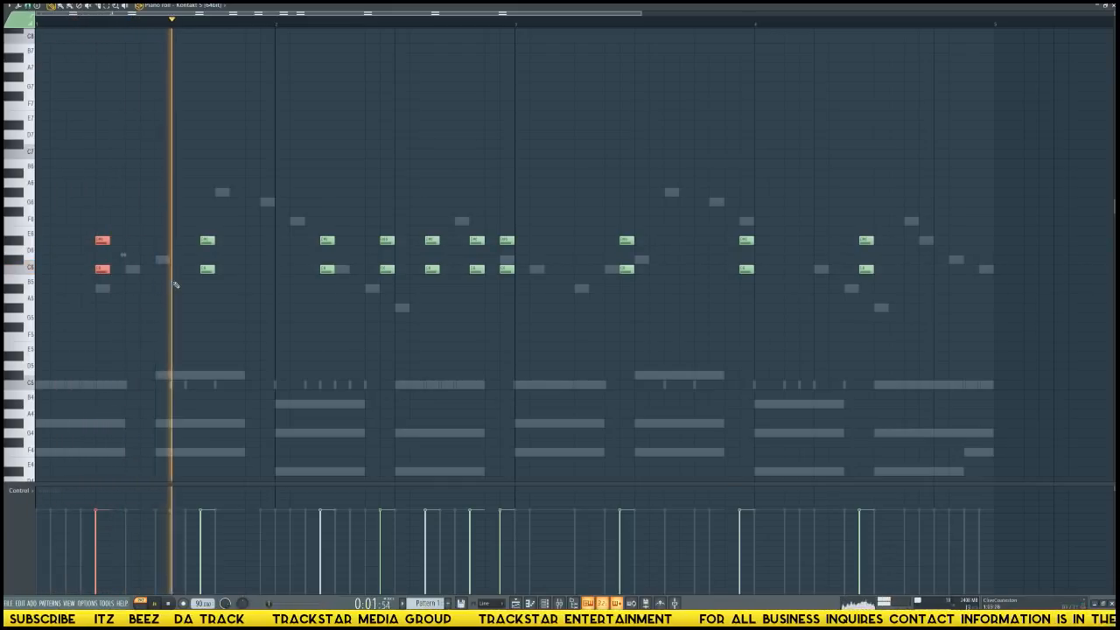
key(space)
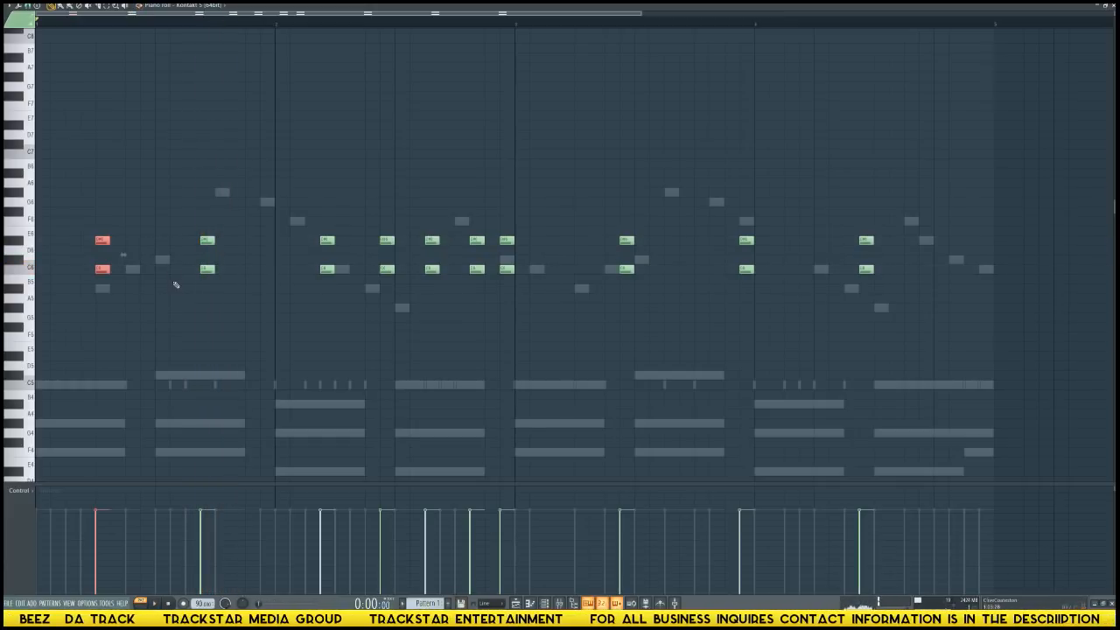
key(F6)
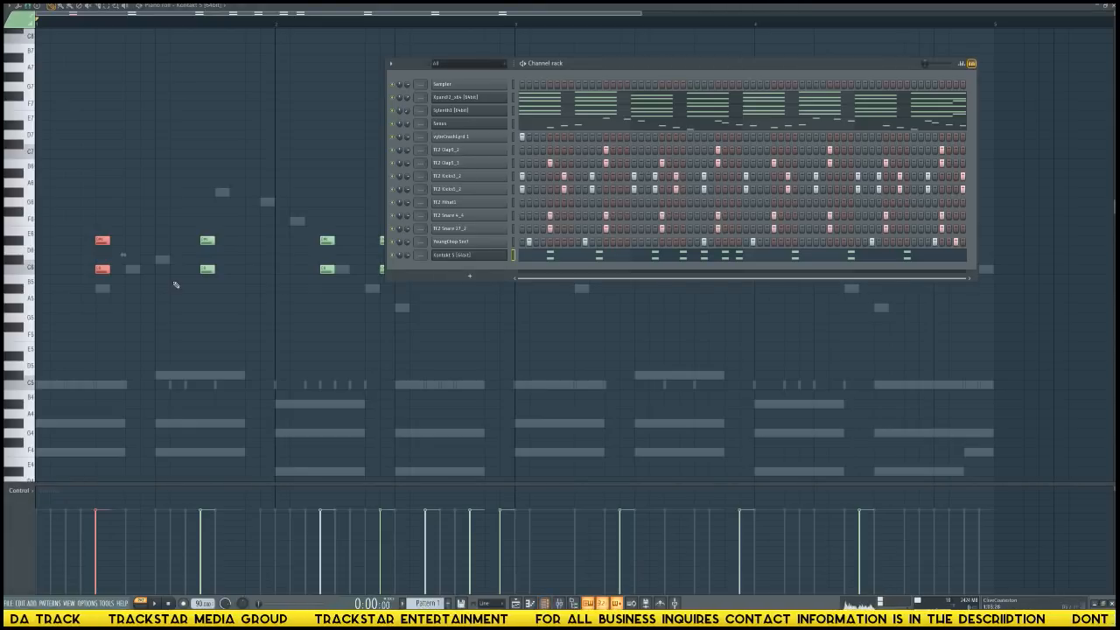
click(455, 254)
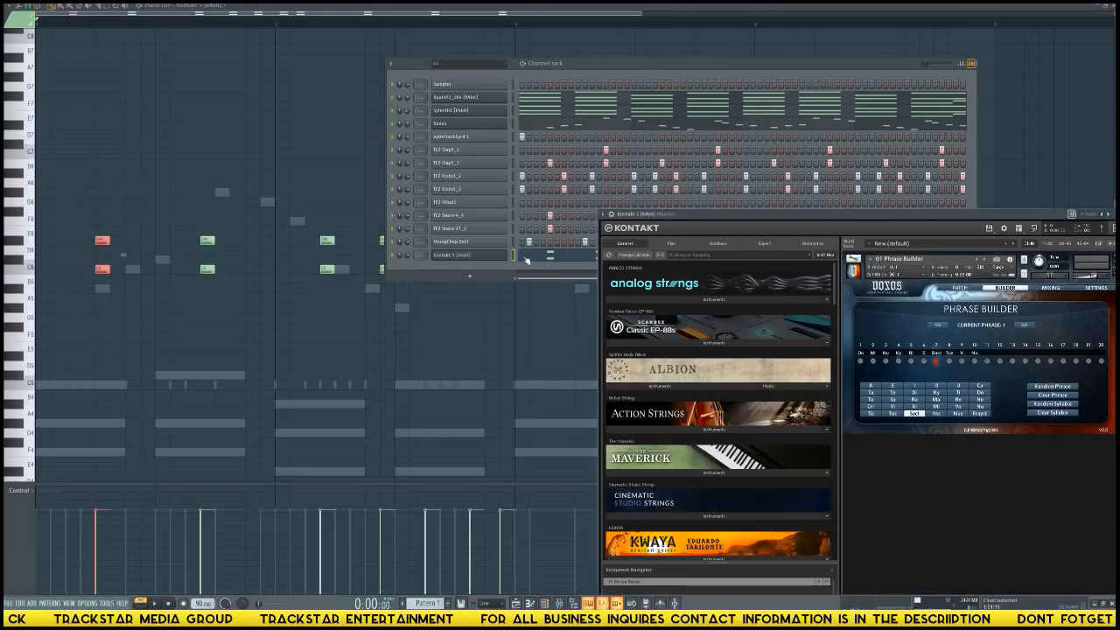
key(space)
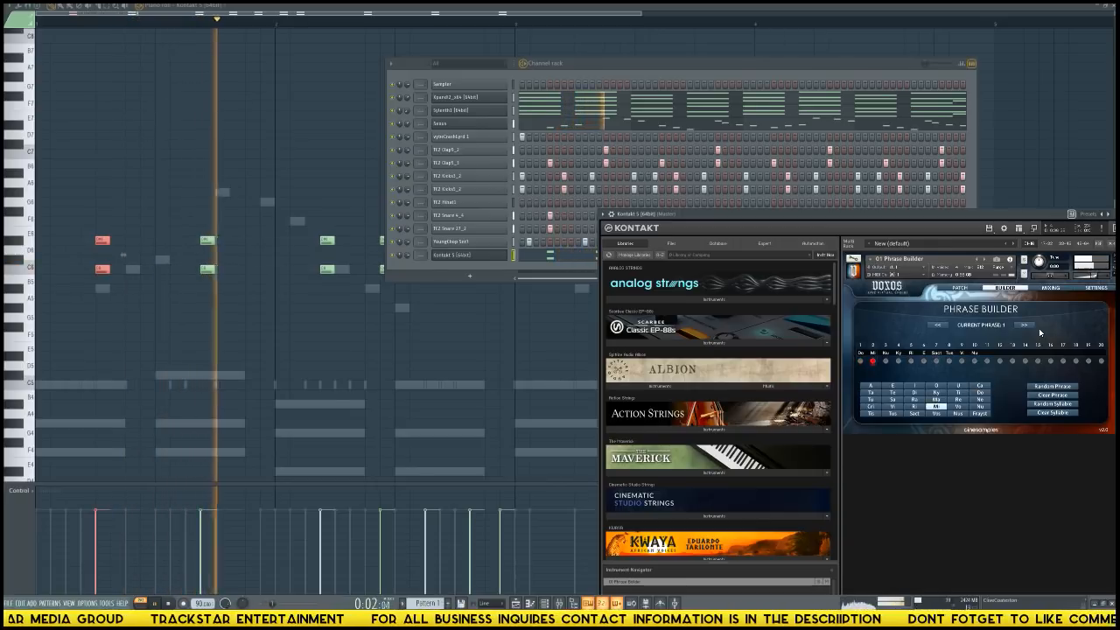
key(space)
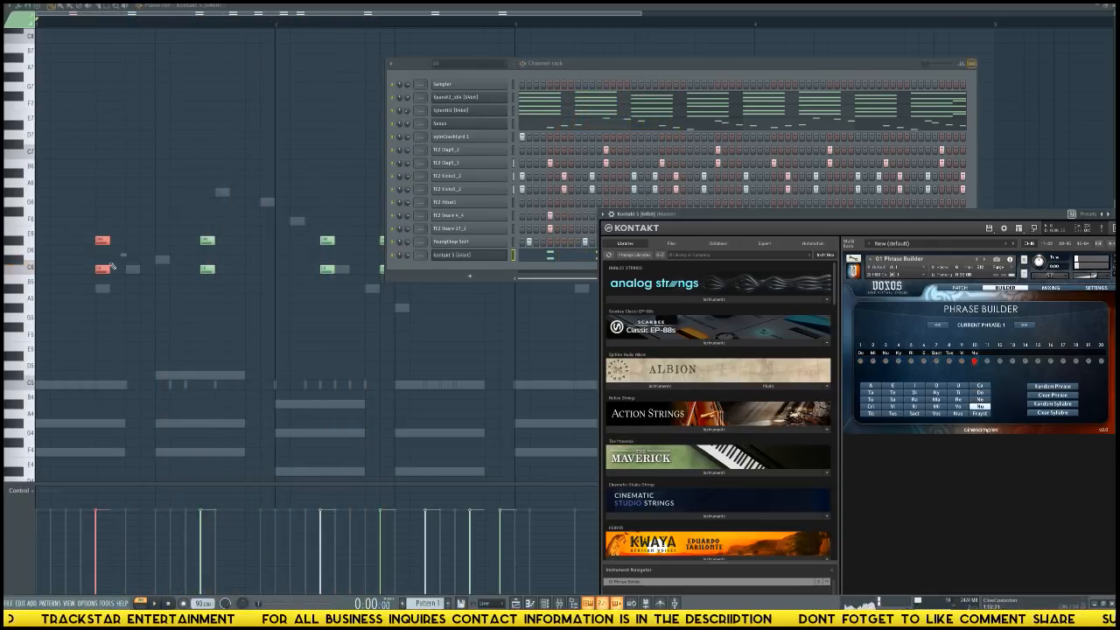
drag(101, 268, 92, 266)
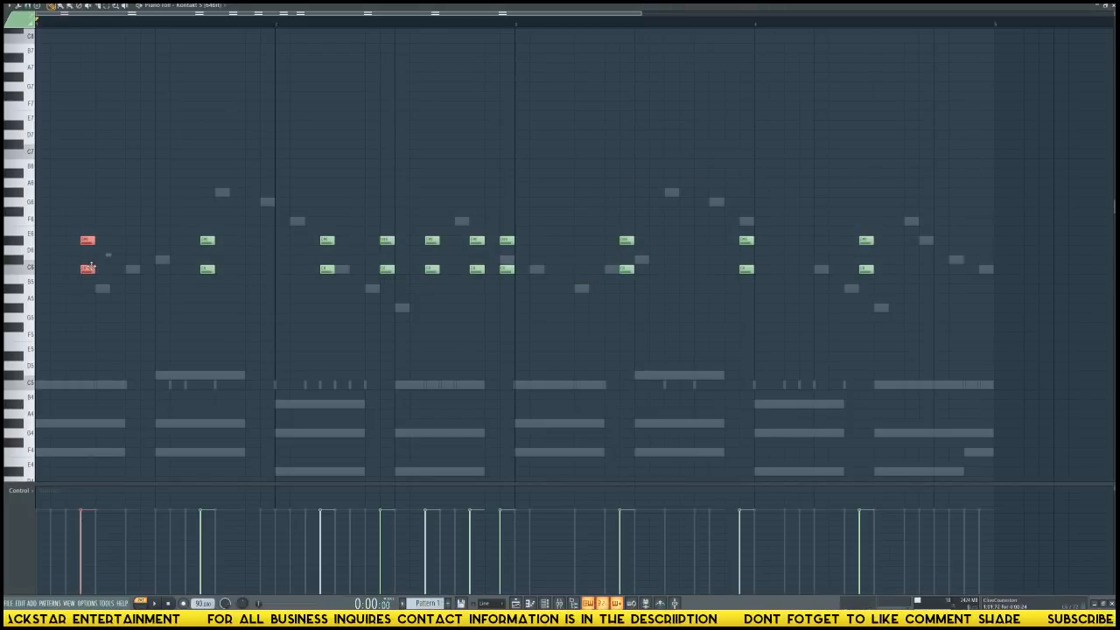
key(space)
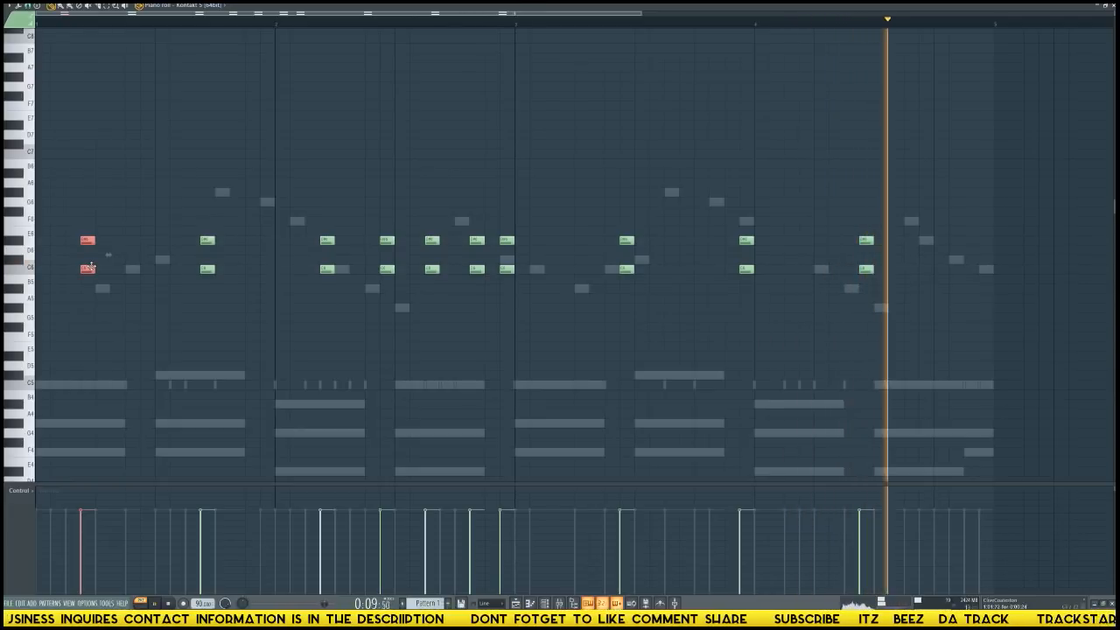
key(space)
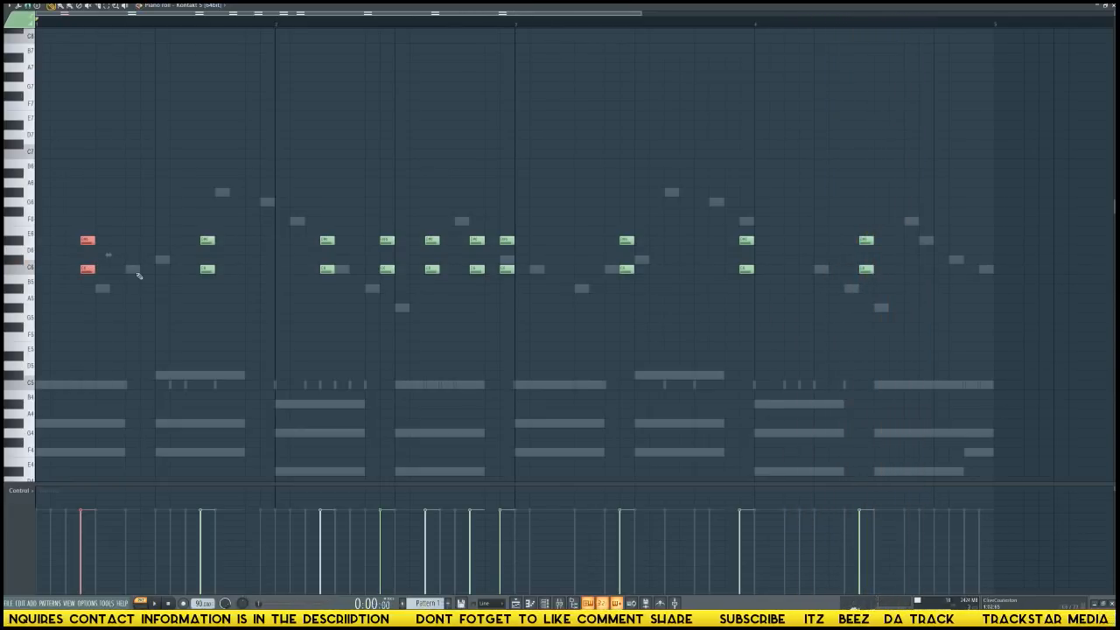
Add a second Air Music Xpand!2 channel below Kontakt 5 and close its plugin window.
key(F6)
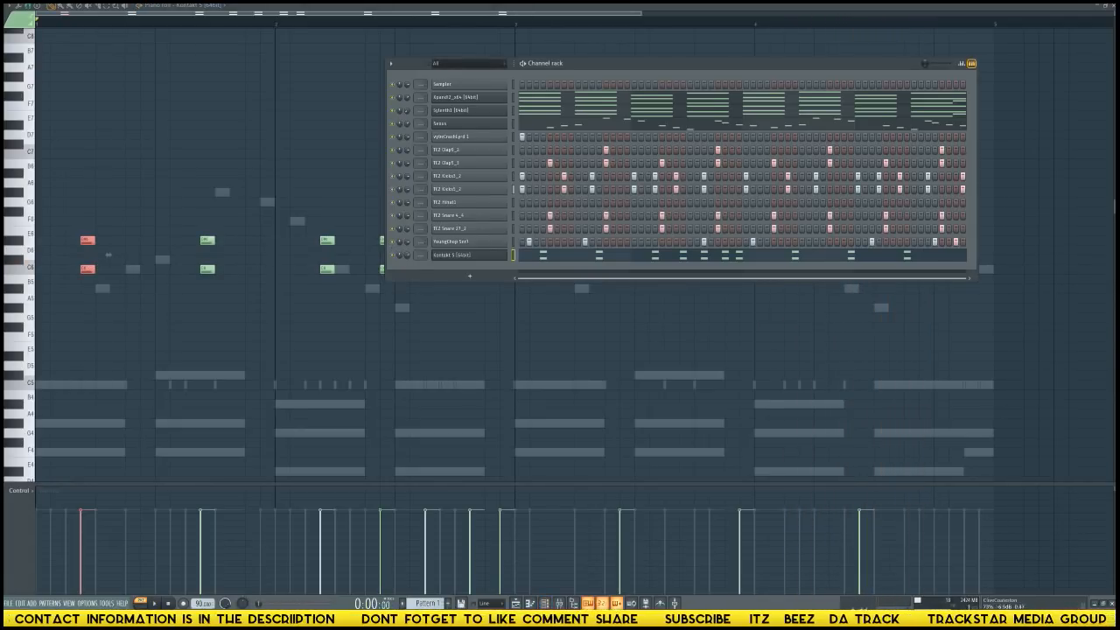
click(469, 277)
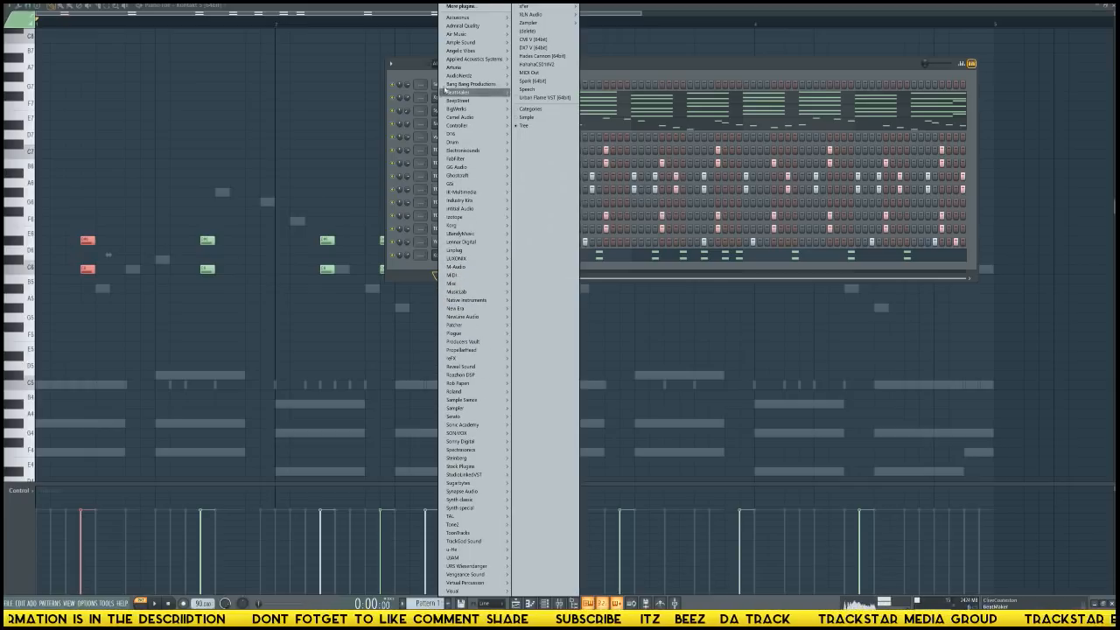
mouse_move(469, 33)
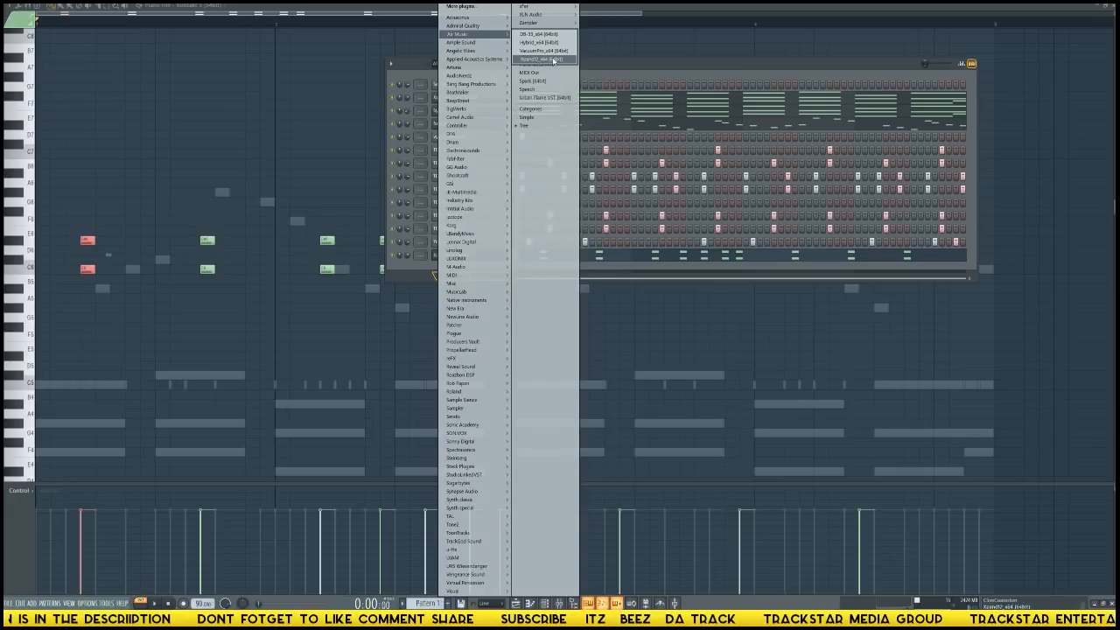
click(536, 59)
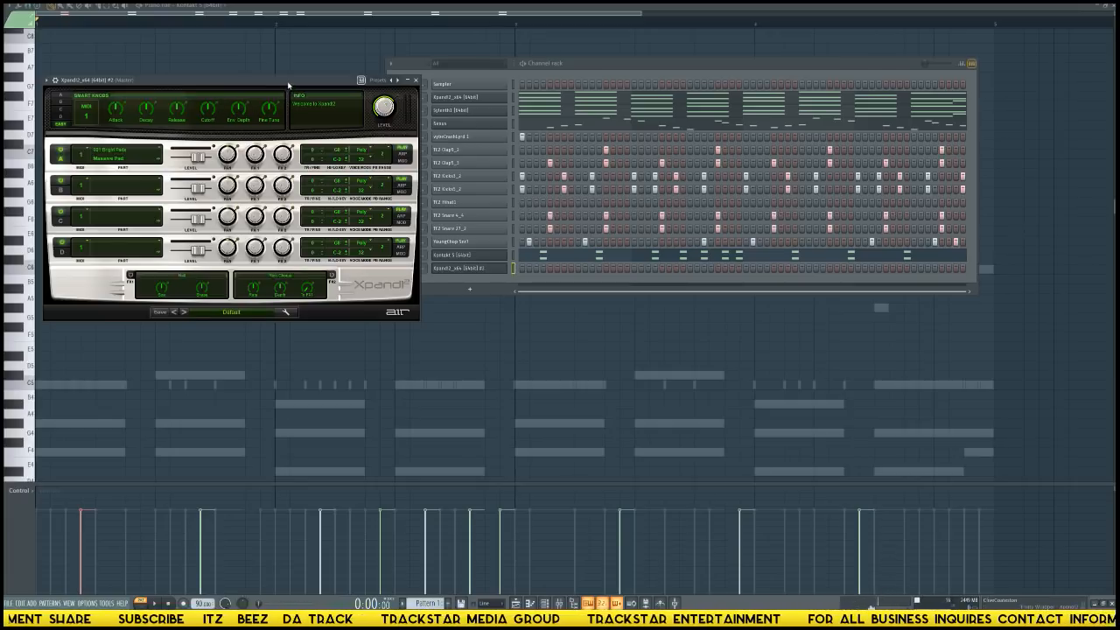
drag(288, 85, 251, 276)
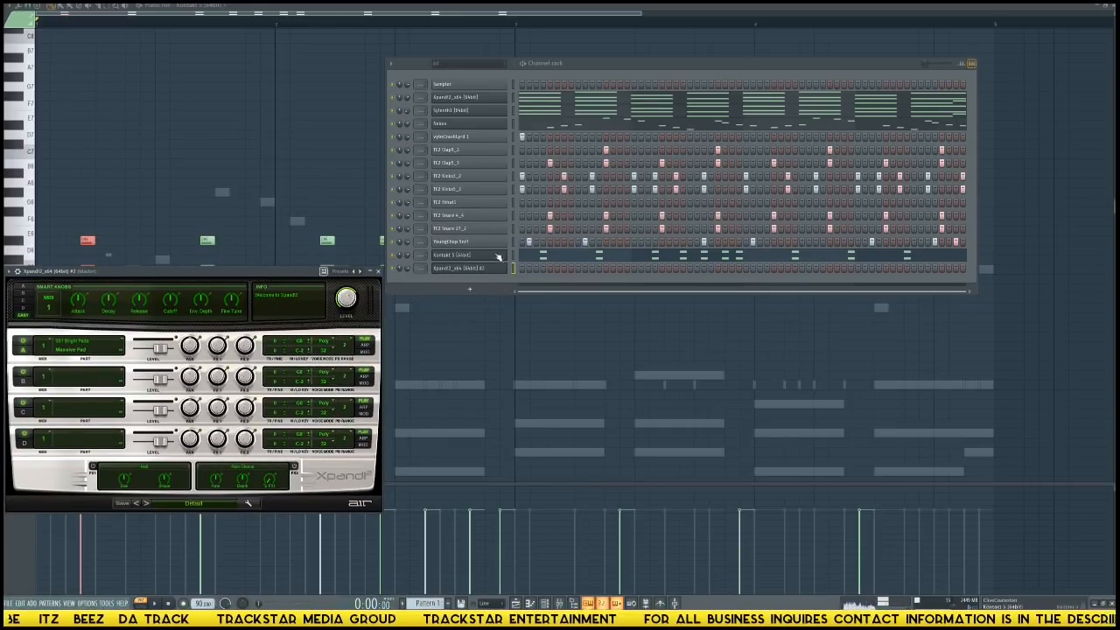
click(500, 284)
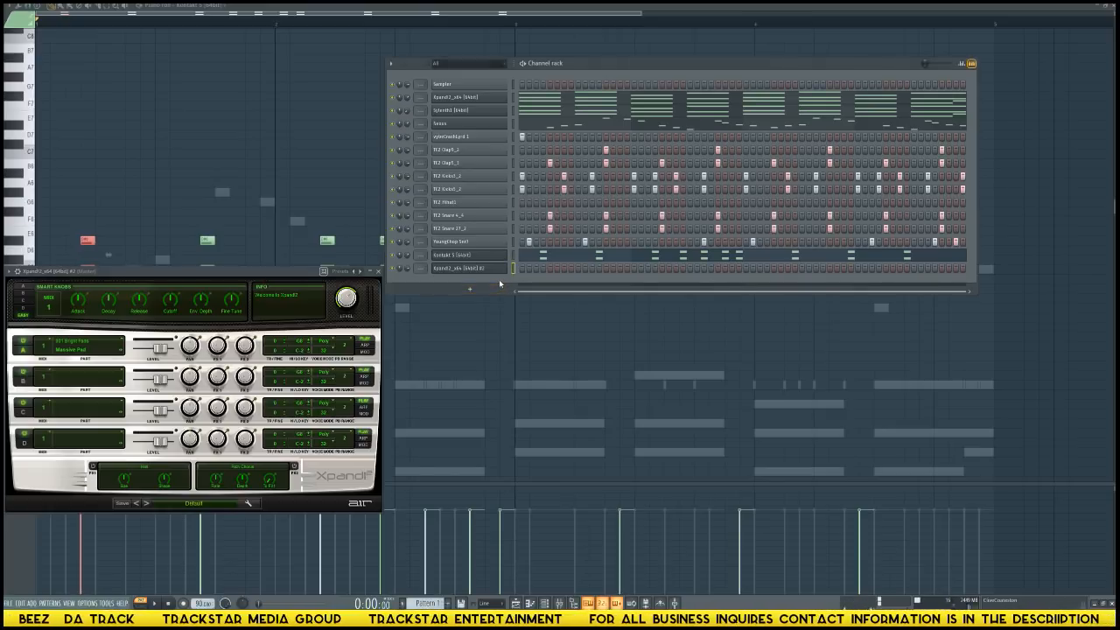
click(378, 270)
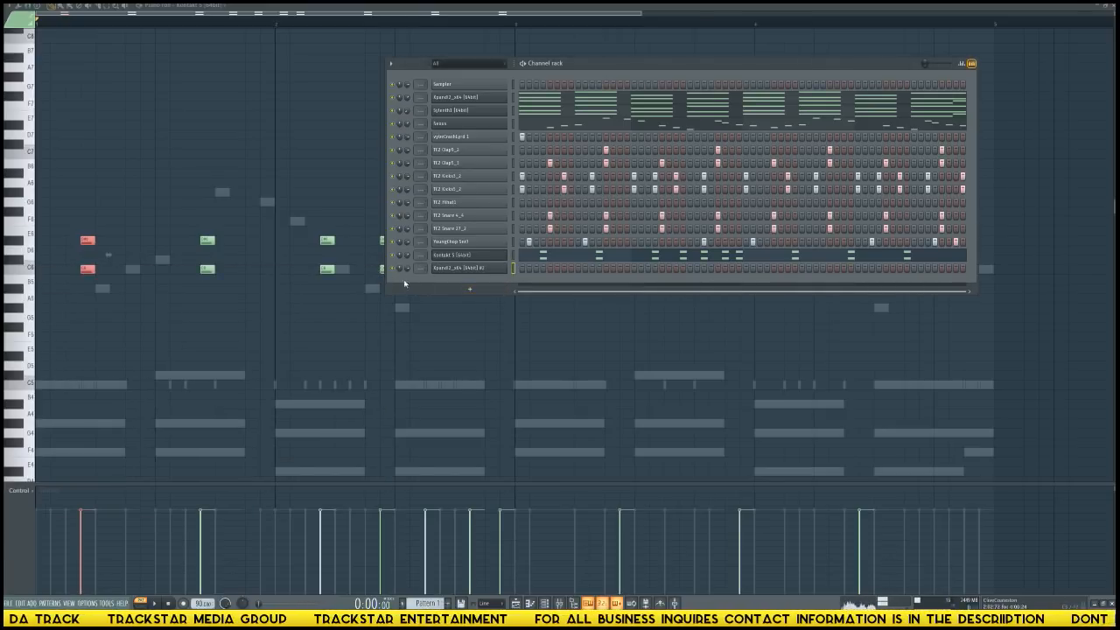
Load the Female Aah Choir+ voice patch into part A of the newly added Xpand!2 channel.
click(477, 268)
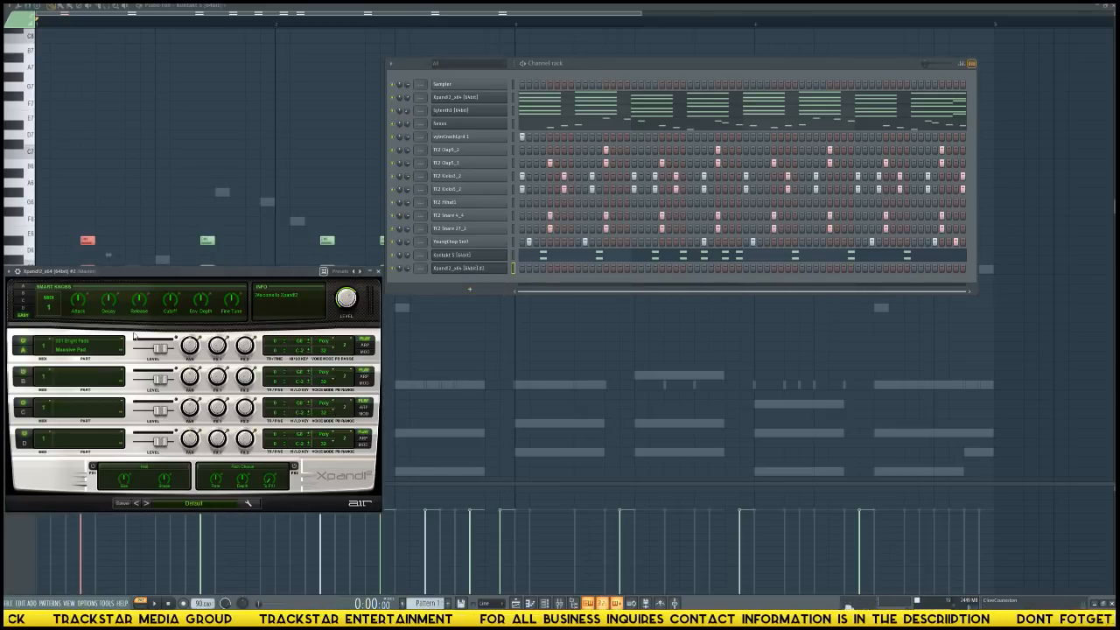
click(76, 358)
mouse_move(81, 452)
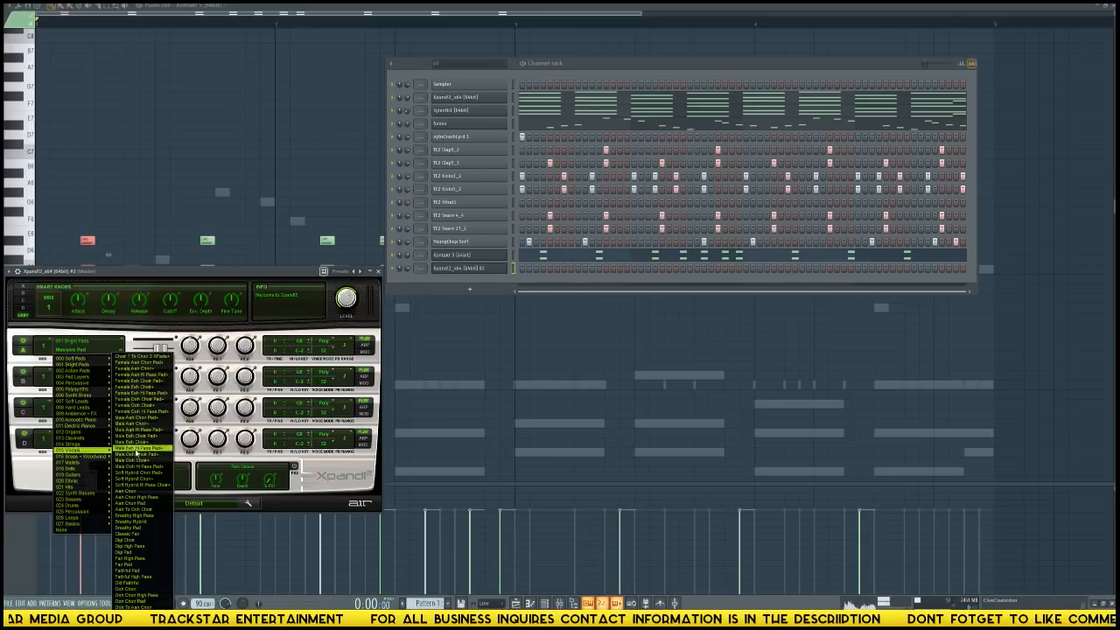
click(149, 369)
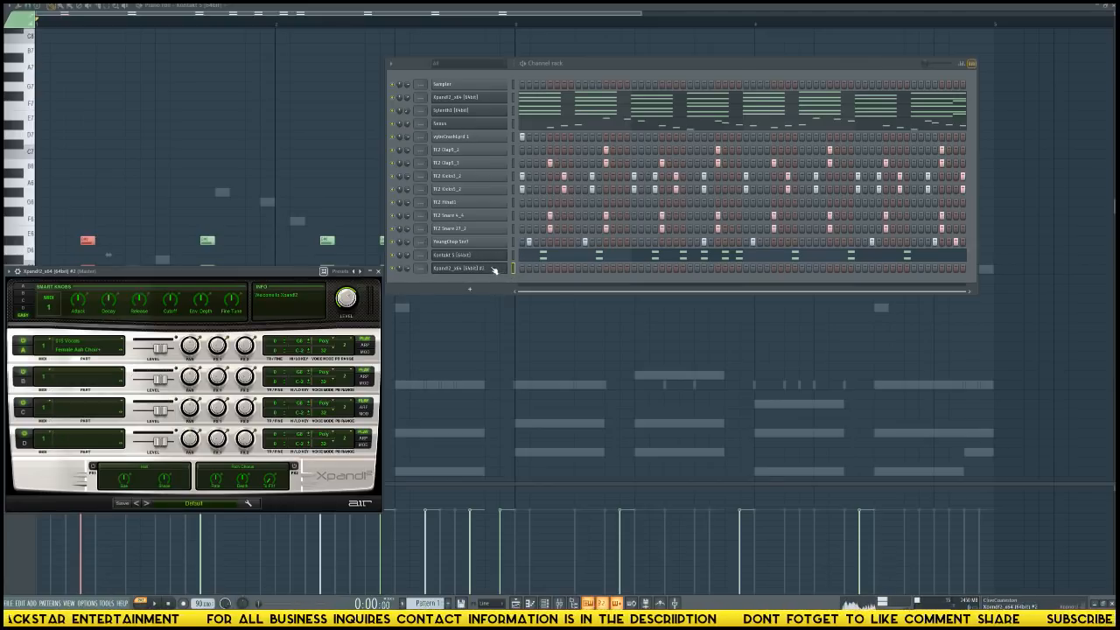
Copy the Sylenth1 chord progression to the new Xpand!2 channel and open its piano roll.
click(514, 111)
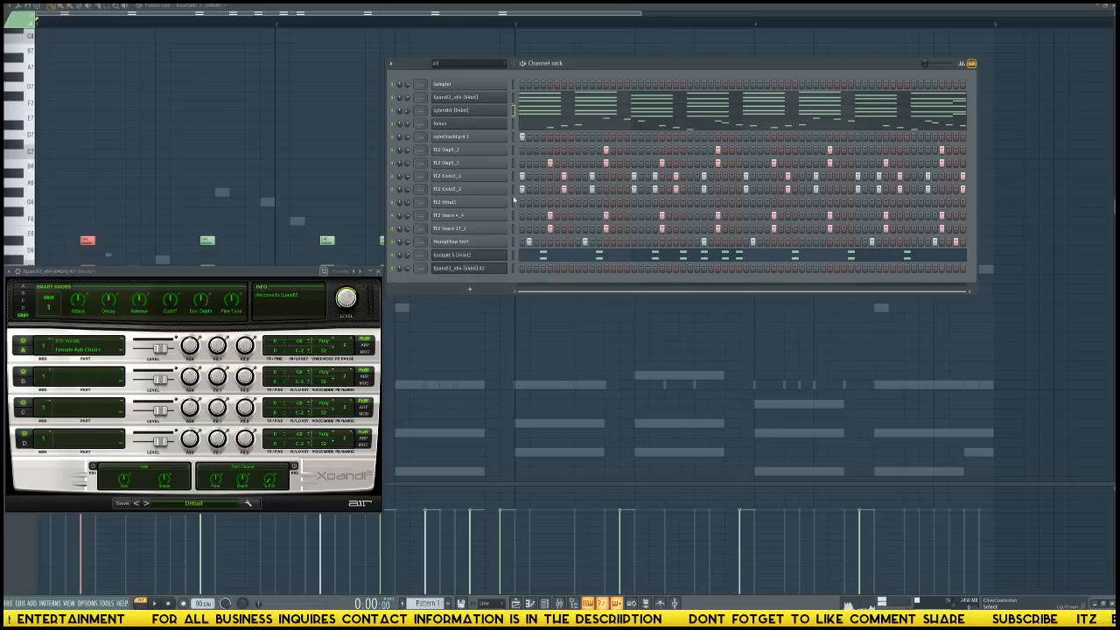
click(514, 267)
key(ctrl+v)
click(536, 272)
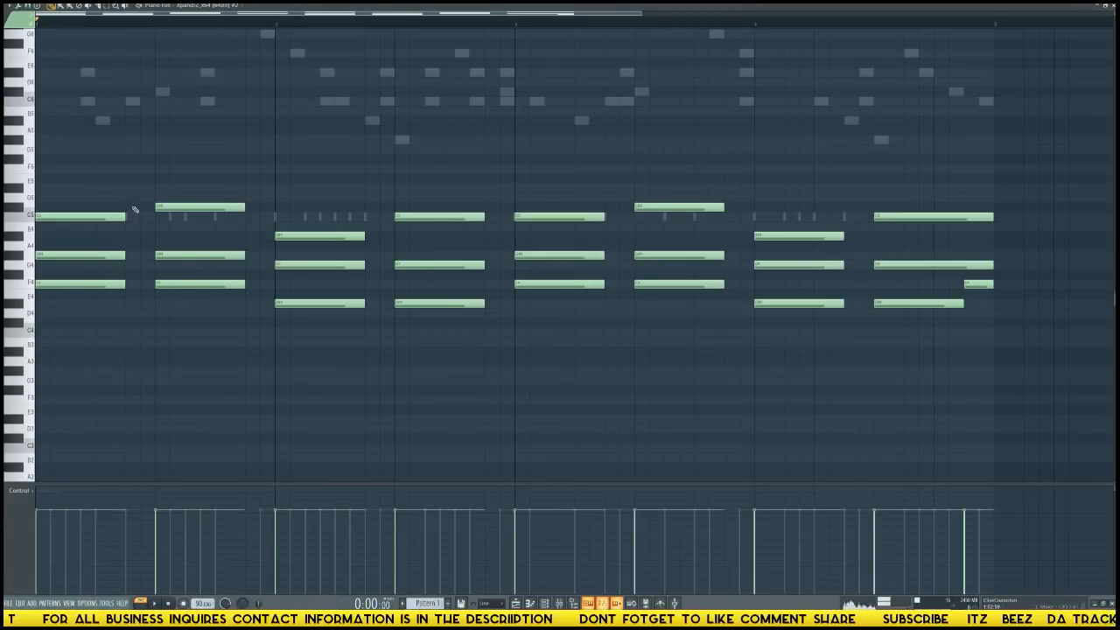
Play the pattern to check the choir chords in the full mix.
key(ctrl+a)
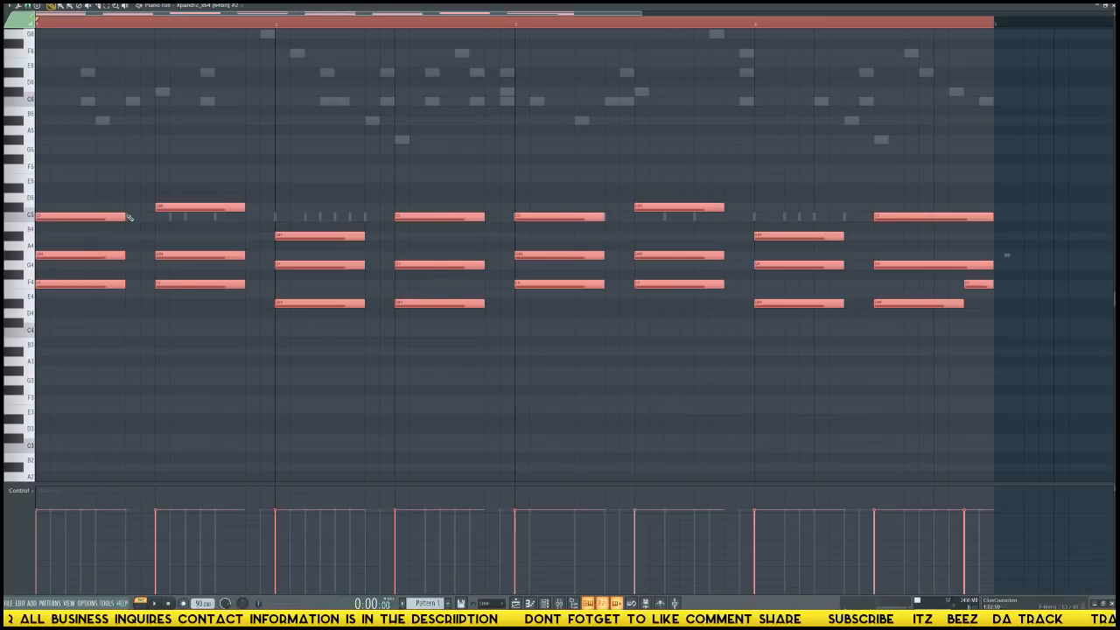
scroll(262, 29, down, 4)
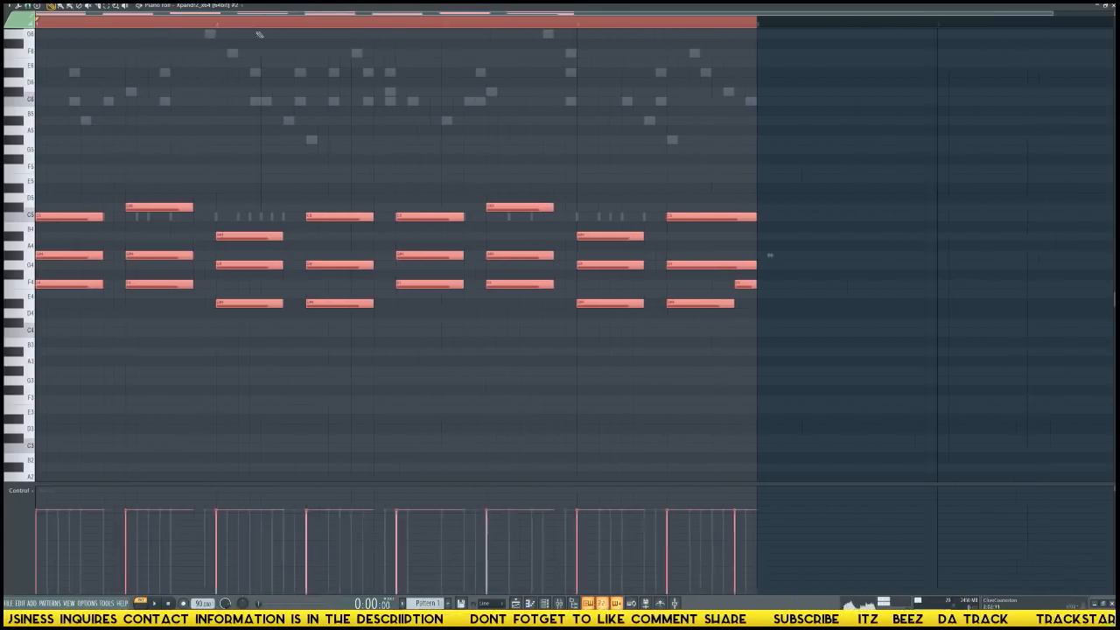
ctrl+click(488, 442)
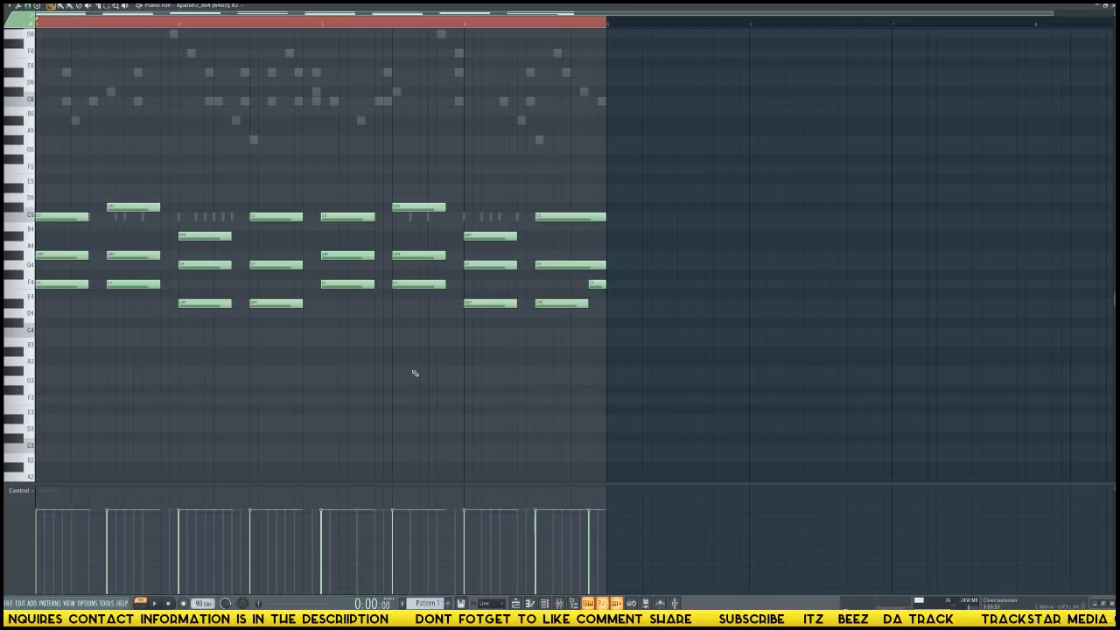
key(F6)
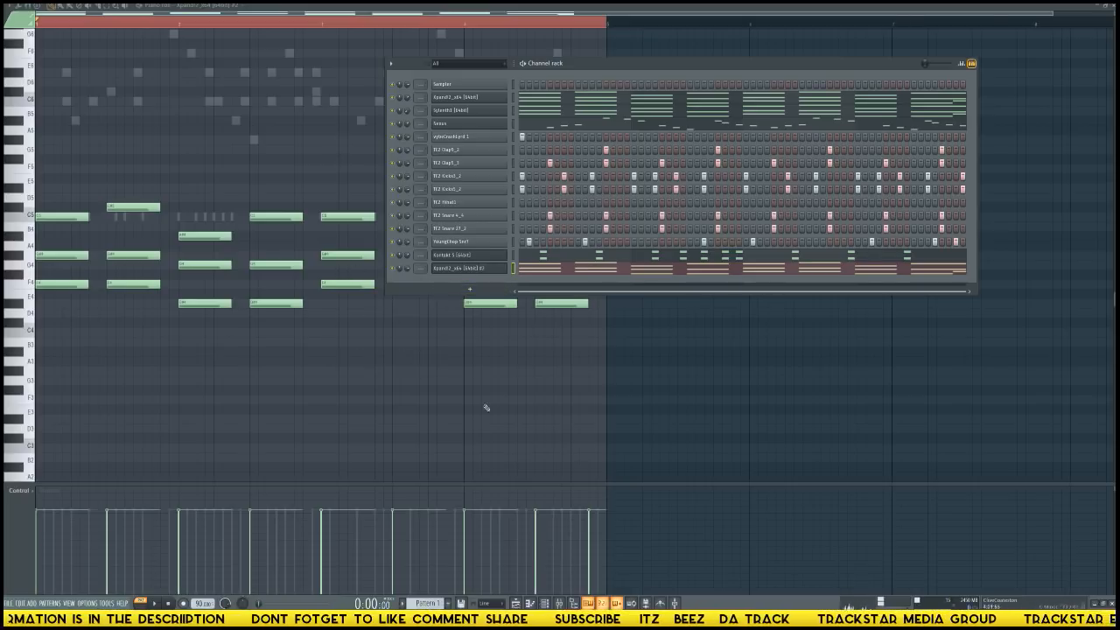
key(F6)
key(space)
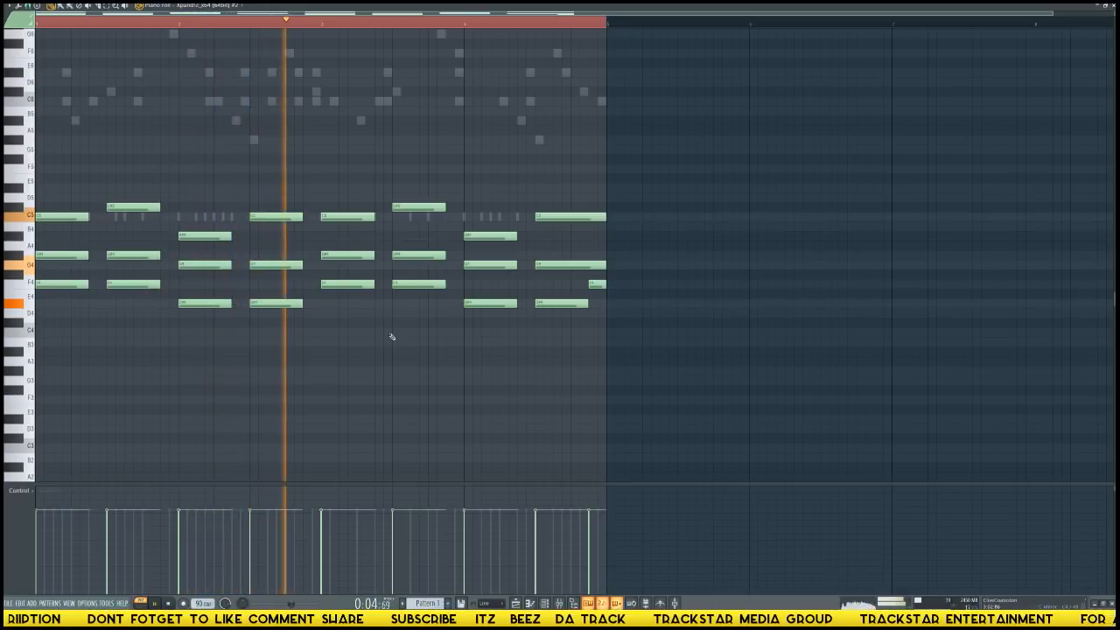
key(space)
Duplicate all the choir chords one octave higher in place, keeping the original chords.
key(ctrl+a)
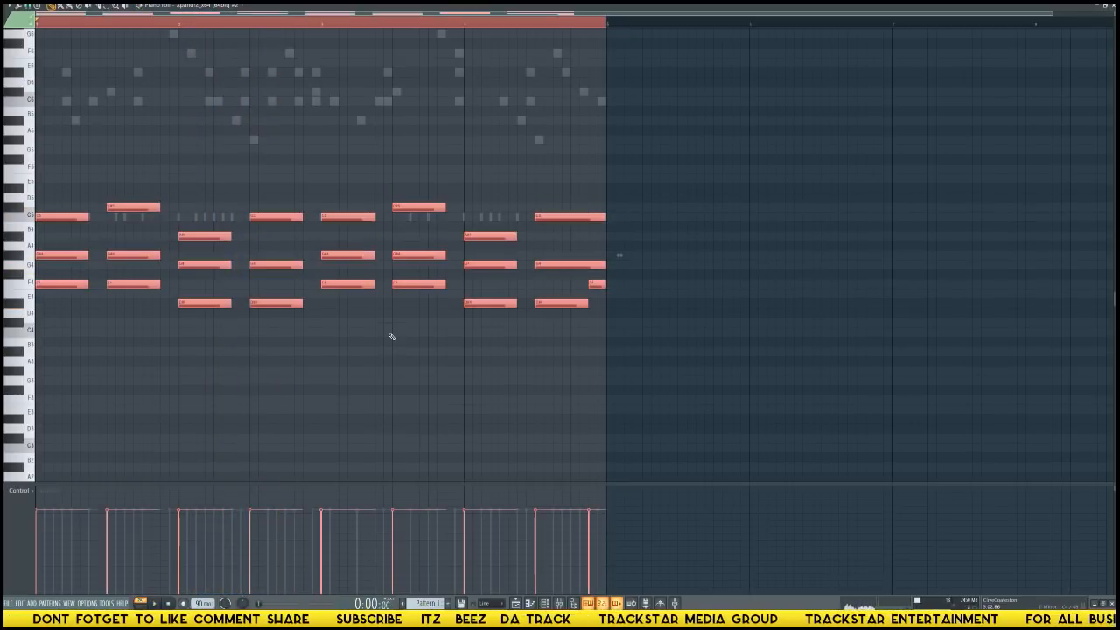
key(ctrl+c)
key(ctrl+v)
key(ctrl+Up)
key(shift+Left)
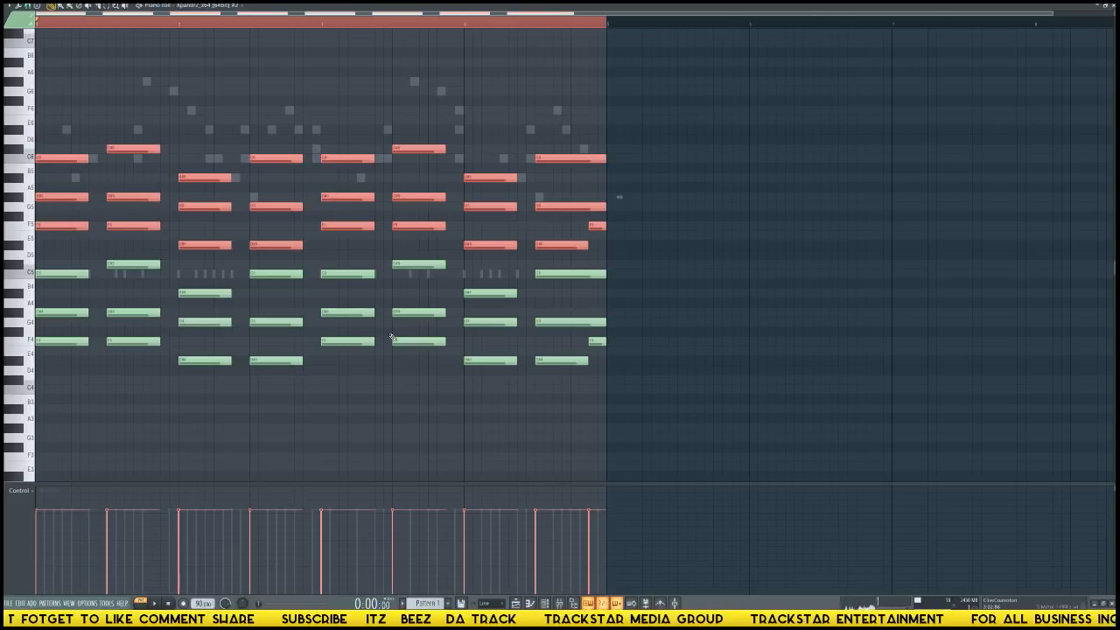
Strum the upper-octave choir chords in Strumizer with an increased start time, and accept the effect after auditioning it.
key(alt+s)
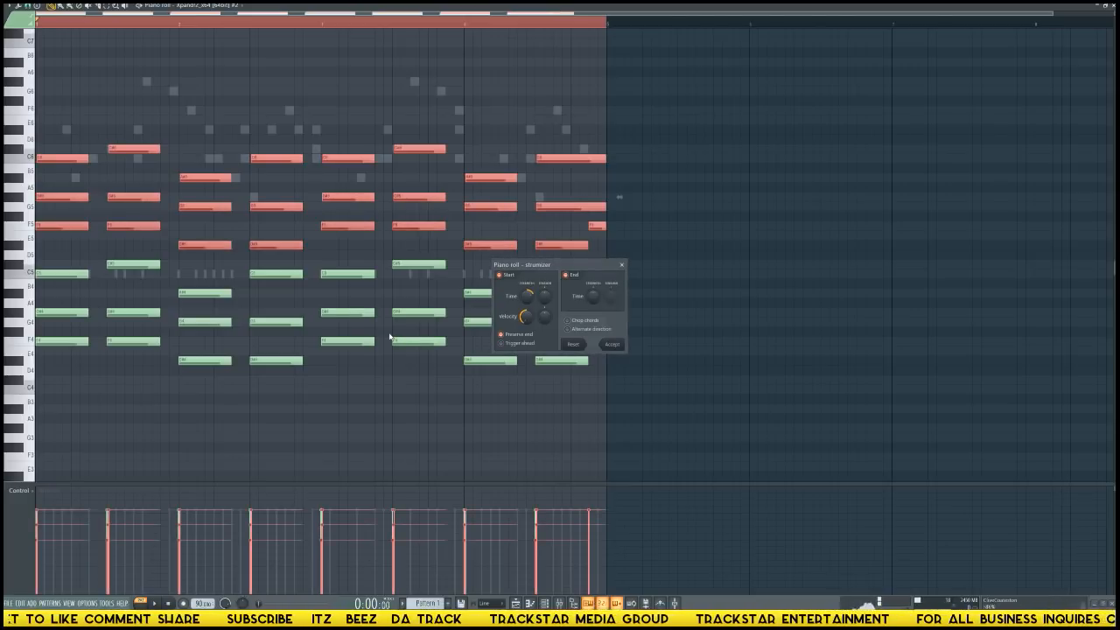
scroll(526, 301, up, 5)
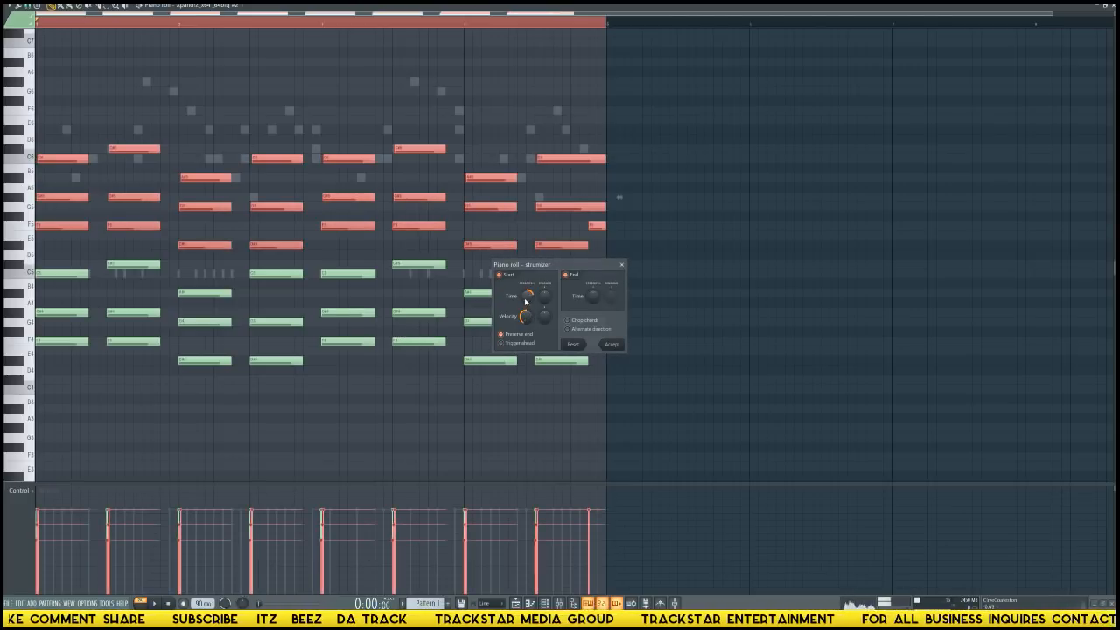
scroll(526, 300, up, 4)
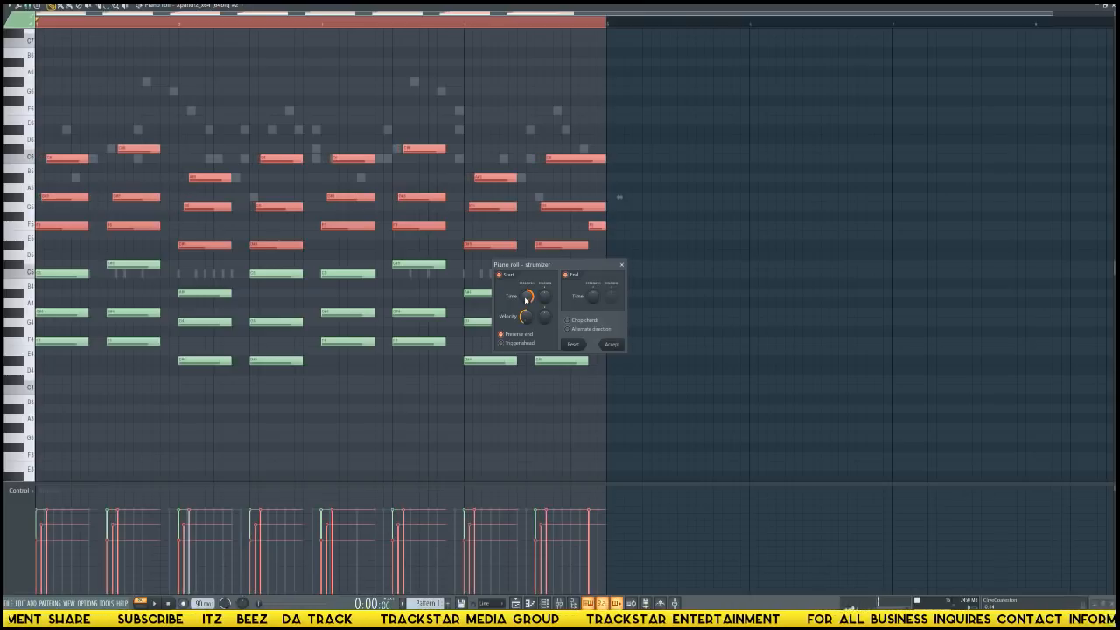
key(space)
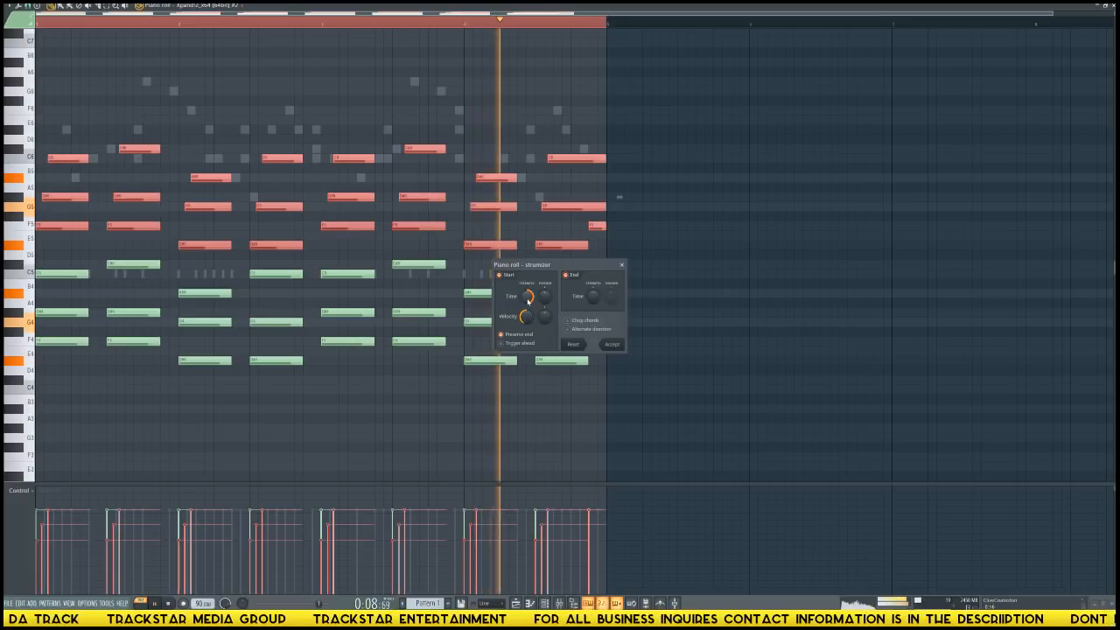
click(611, 344)
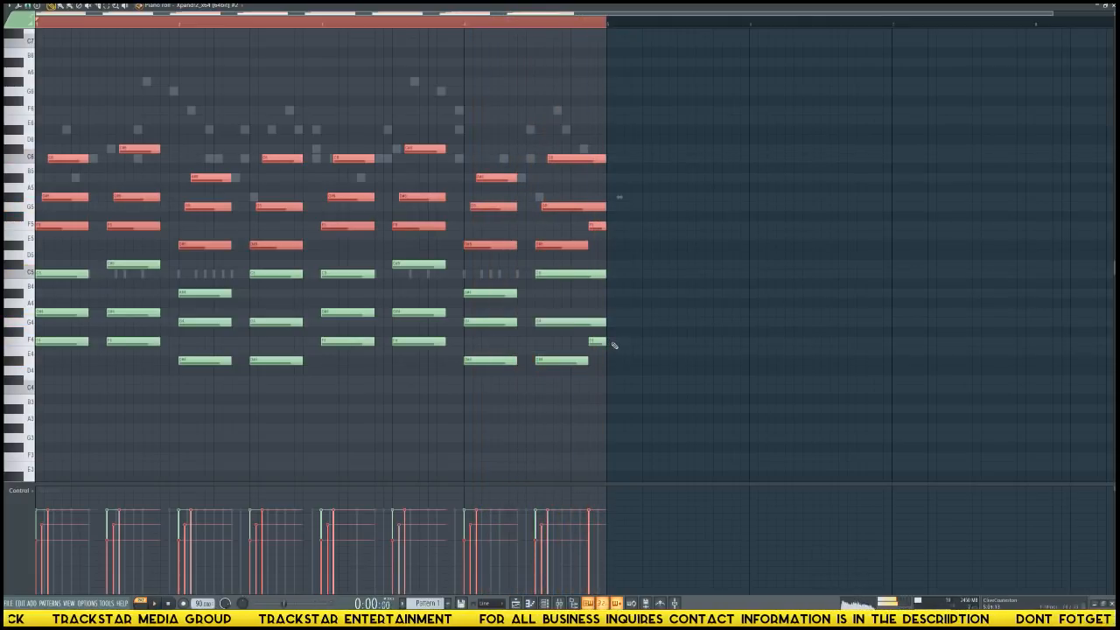
Try the strummed choir chords another octave higher with lowered velocities, playing the pattern to compare.
scroll(614, 345, up, 3)
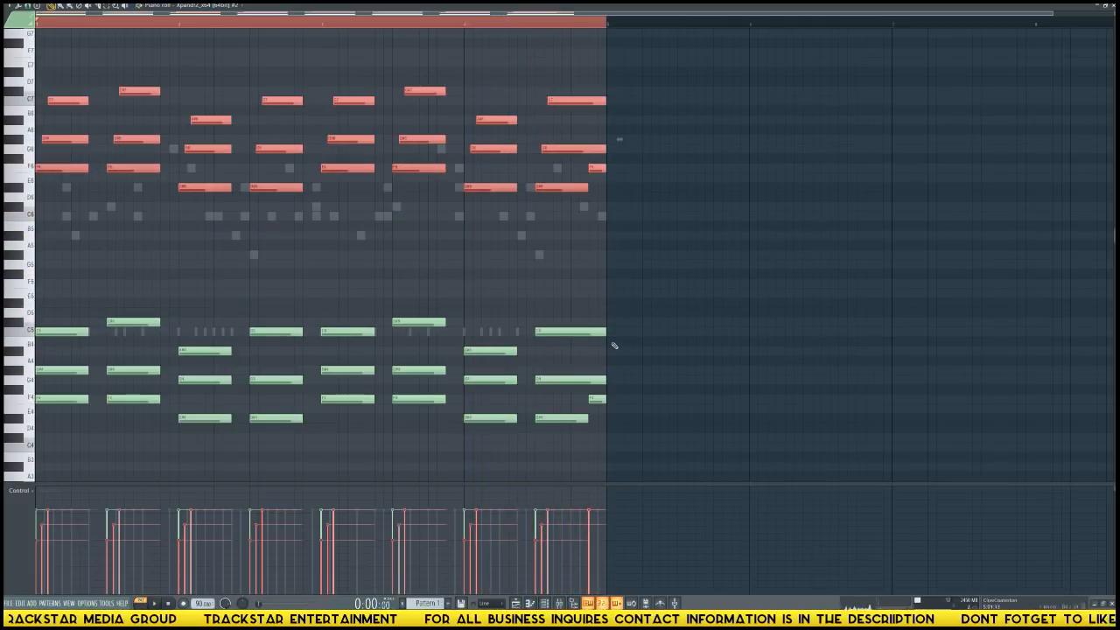
key(space)
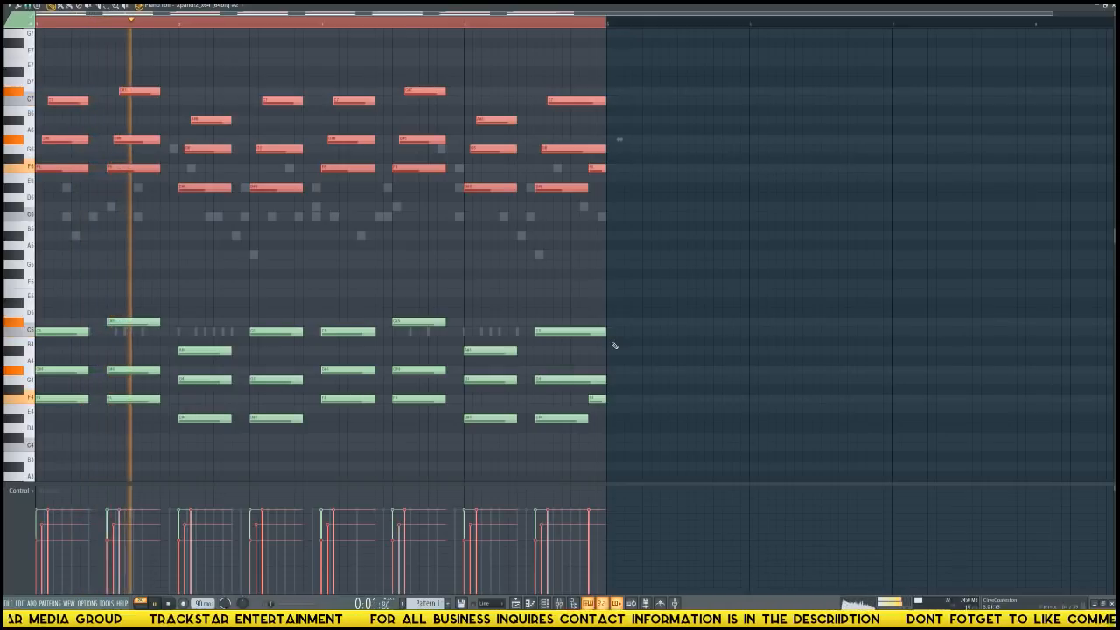
key(space)
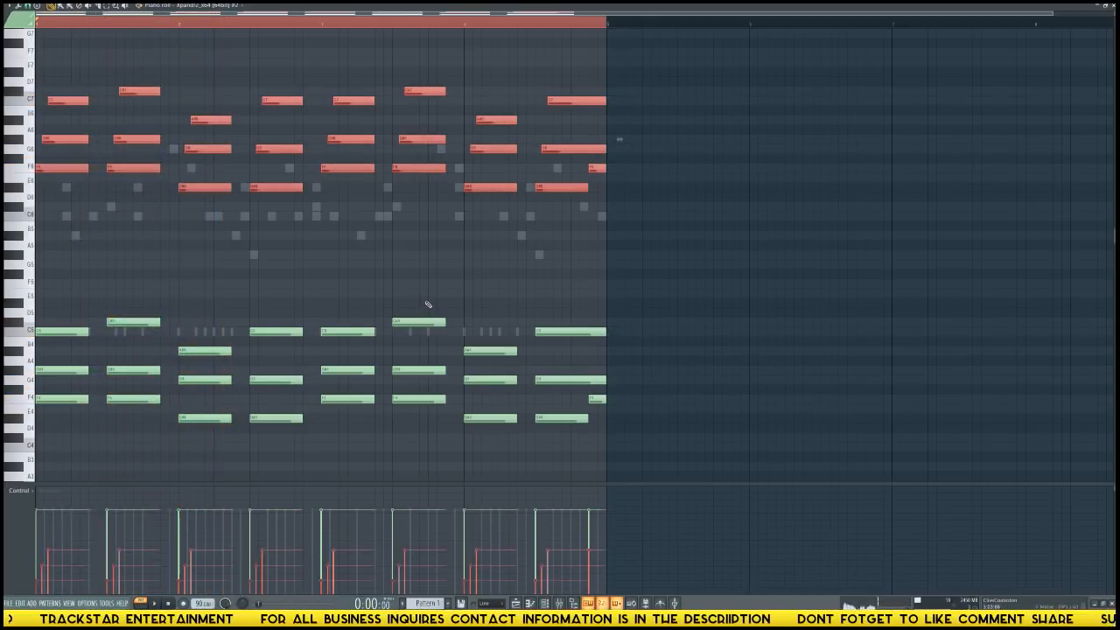
key(space)
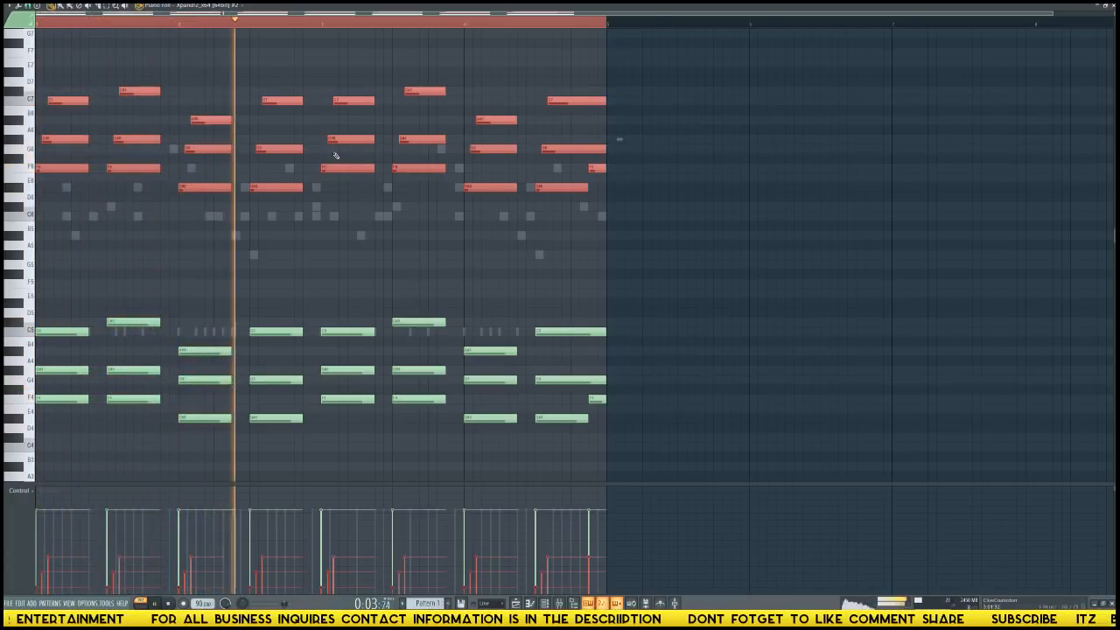
key(space)
Move the strummed choir chords back down one octave, raise their velocities slightly, and play the pattern to check the blend.
key(ctrl+Down)
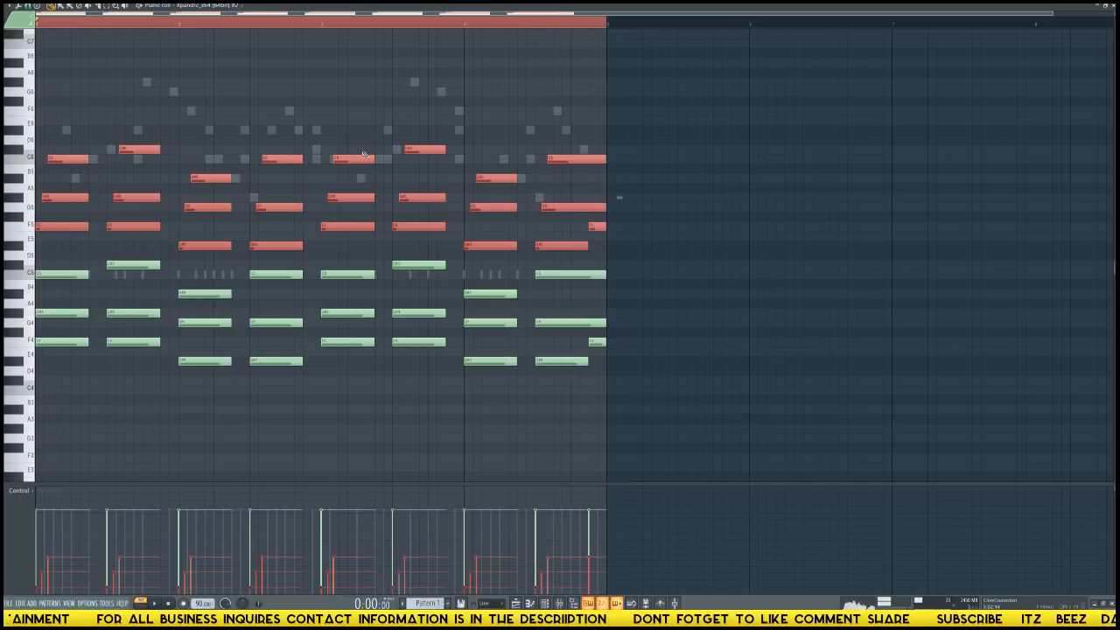
scroll(364, 153, up, 4)
key(space)
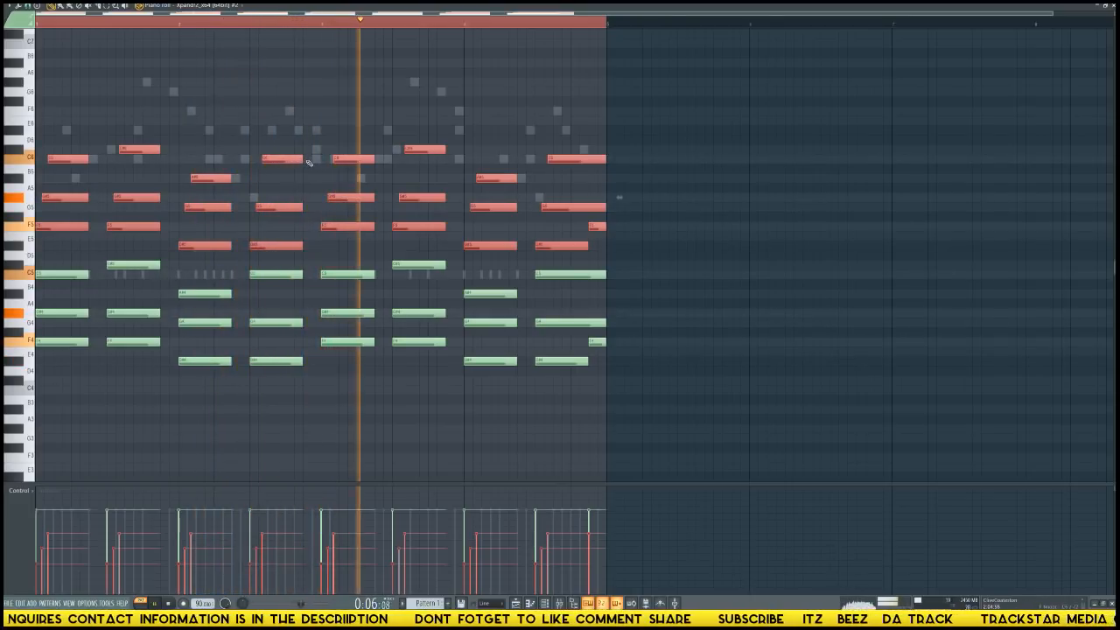
key(F6)
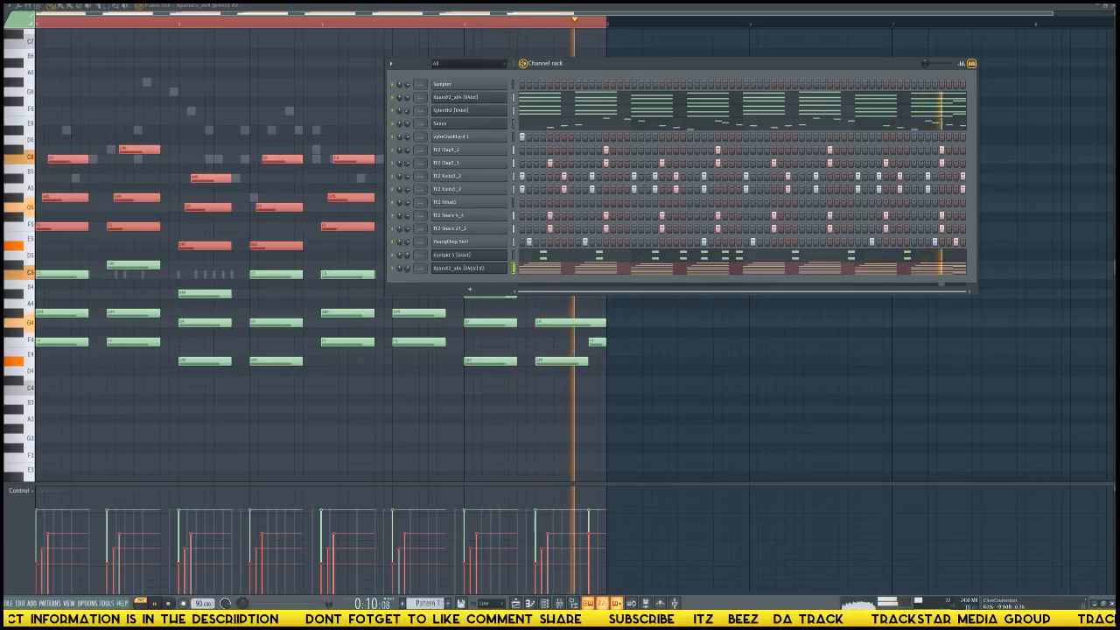
key(space)
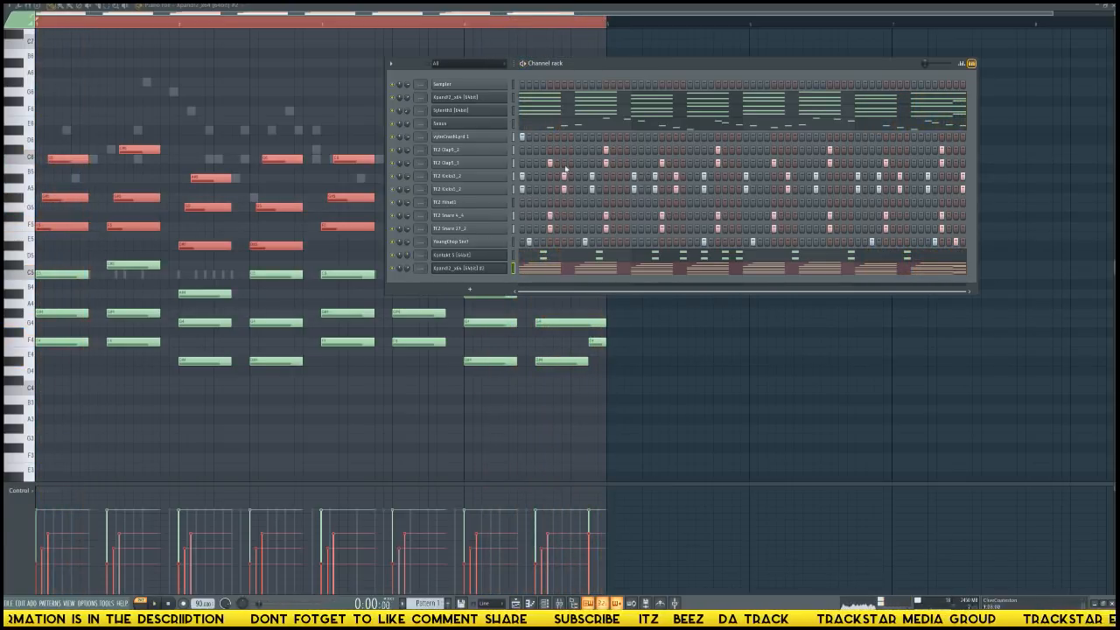
Draw two consecutive eighth notes on C5 at the start of the TC2 Hihat1 piano roll, the first softer than the second.
click(477, 206)
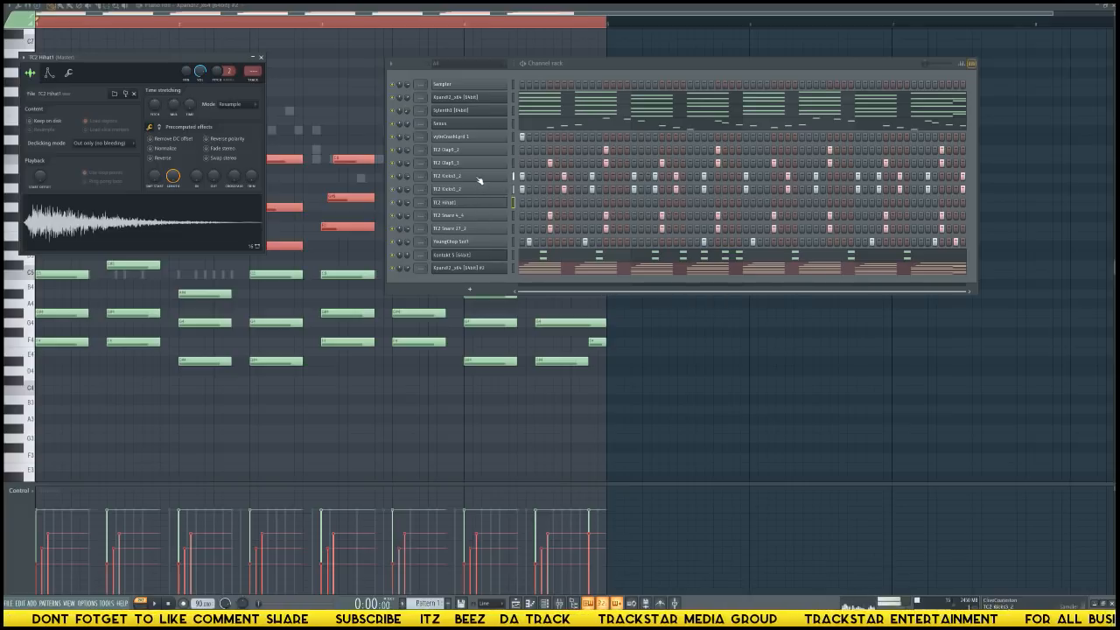
right_click(506, 202)
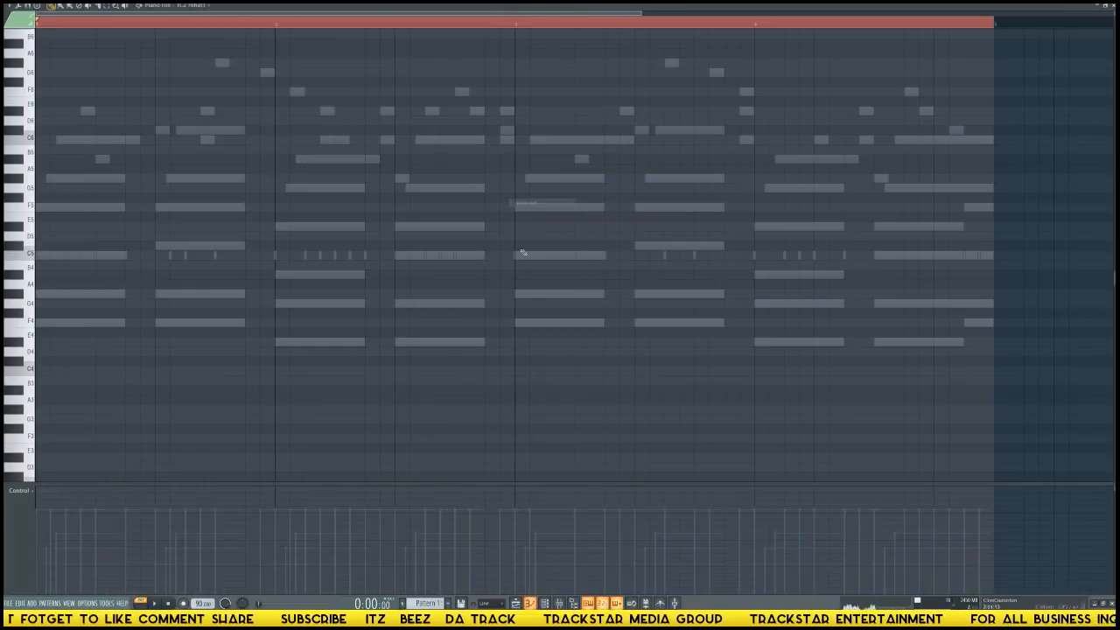
click(534, 203)
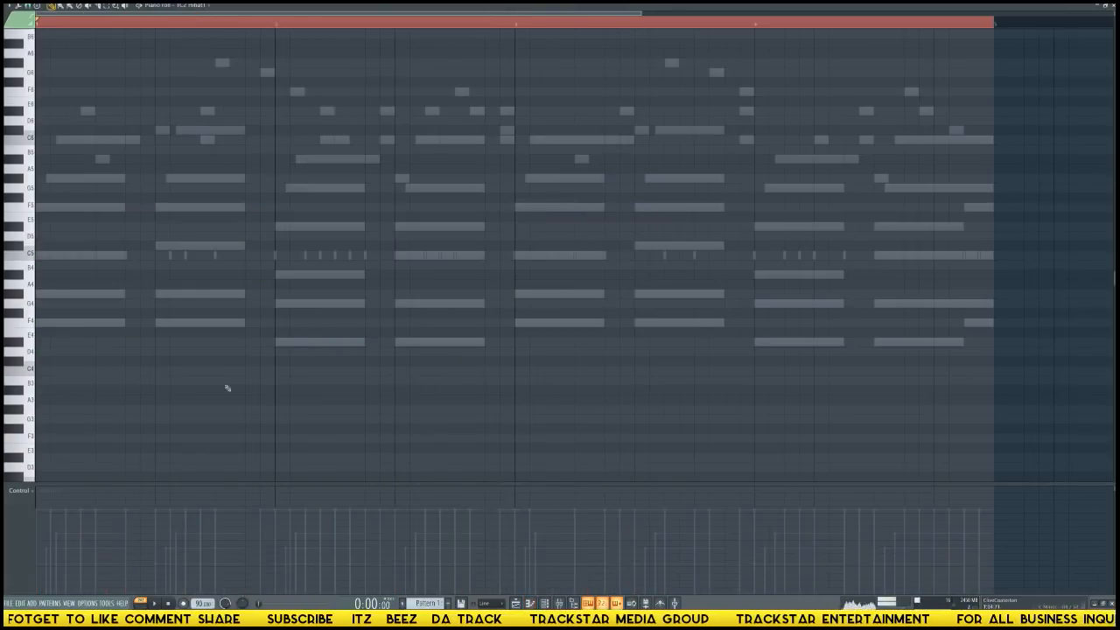
click(39, 256)
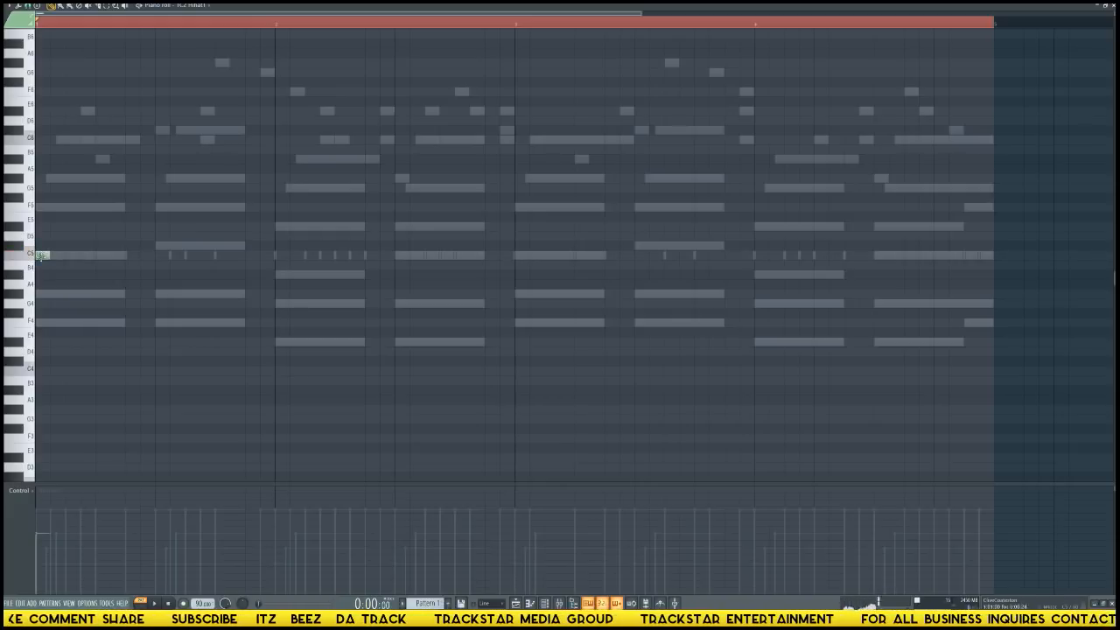
drag(57, 259, 56, 285)
click(73, 257)
scroll(57, 285, down, 3)
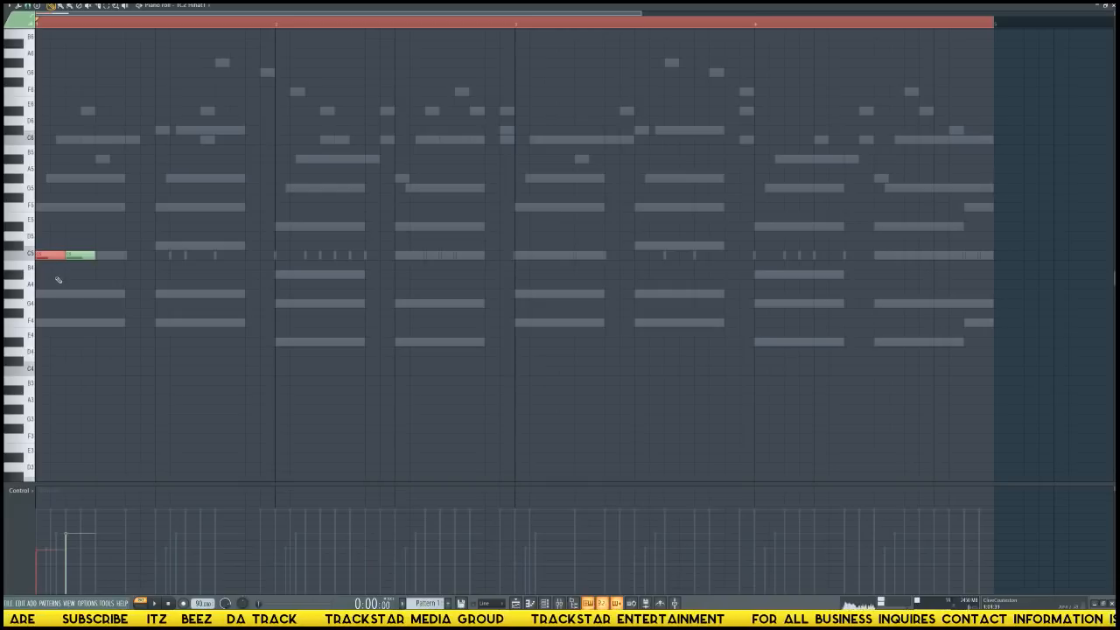
ctrl+click(80, 256)
scroll(84, 275, up, 1)
scroll(83, 272, up, 1)
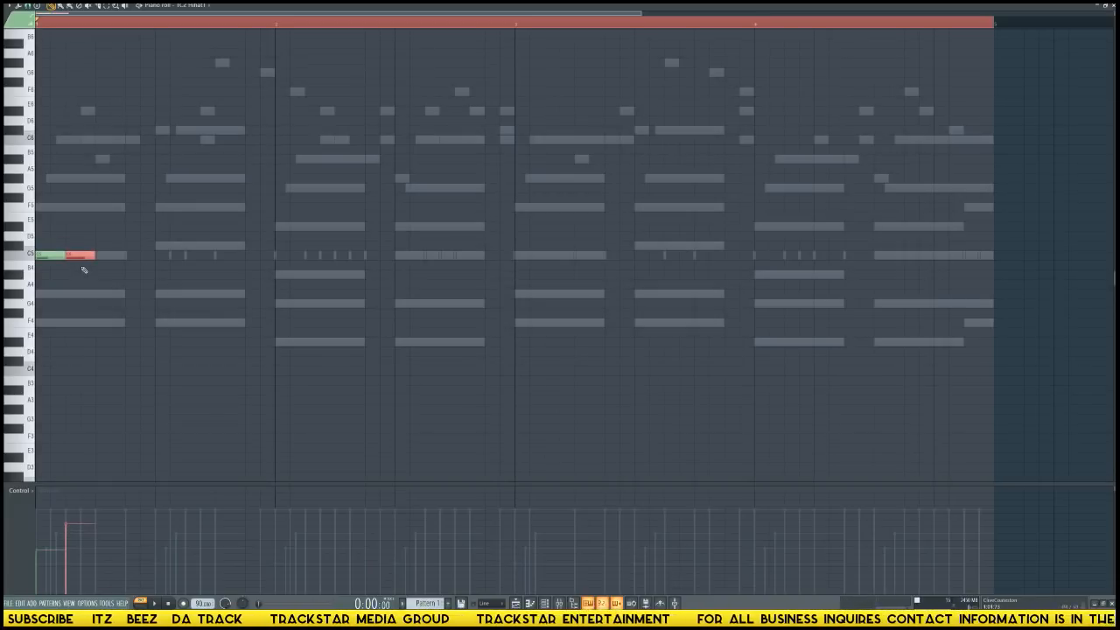
Duplicate the two hi-hat notes directly after the first pair, vary the copies' velocities with the third note softest, and play the pattern.
drag(59, 252, 141, 256)
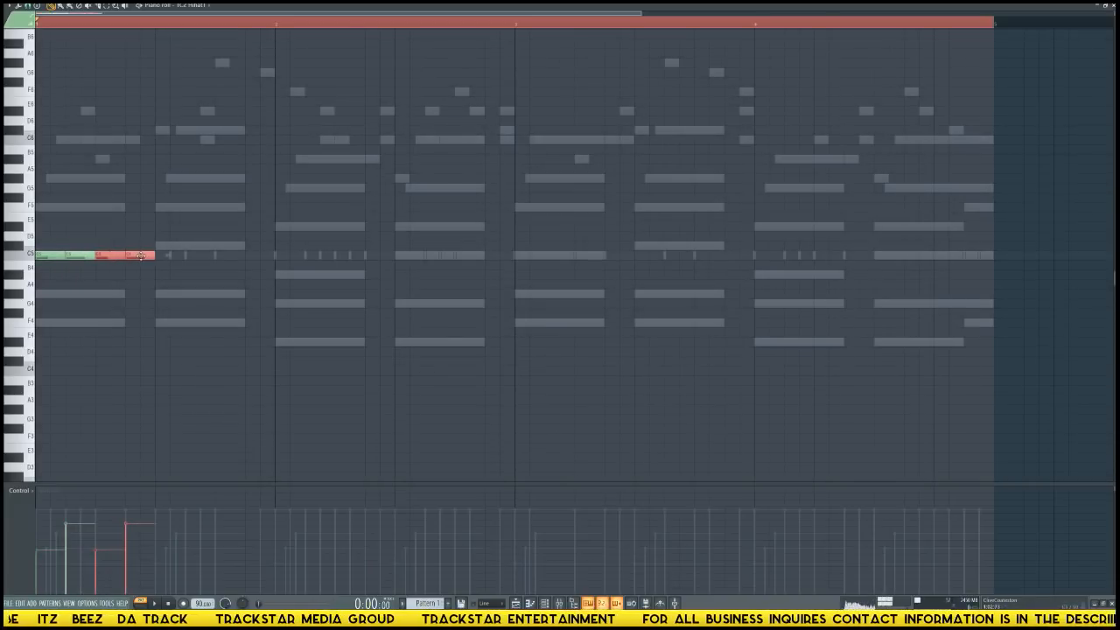
scroll(150, 312, down, 5)
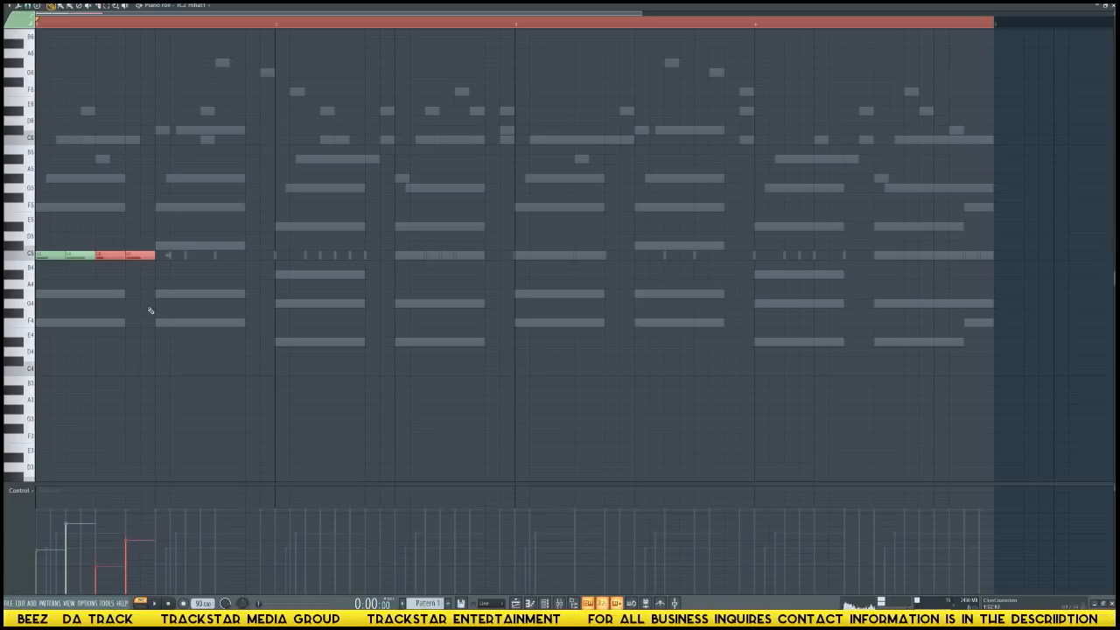
drag(143, 253, 147, 273)
scroll(147, 275, up, 5)
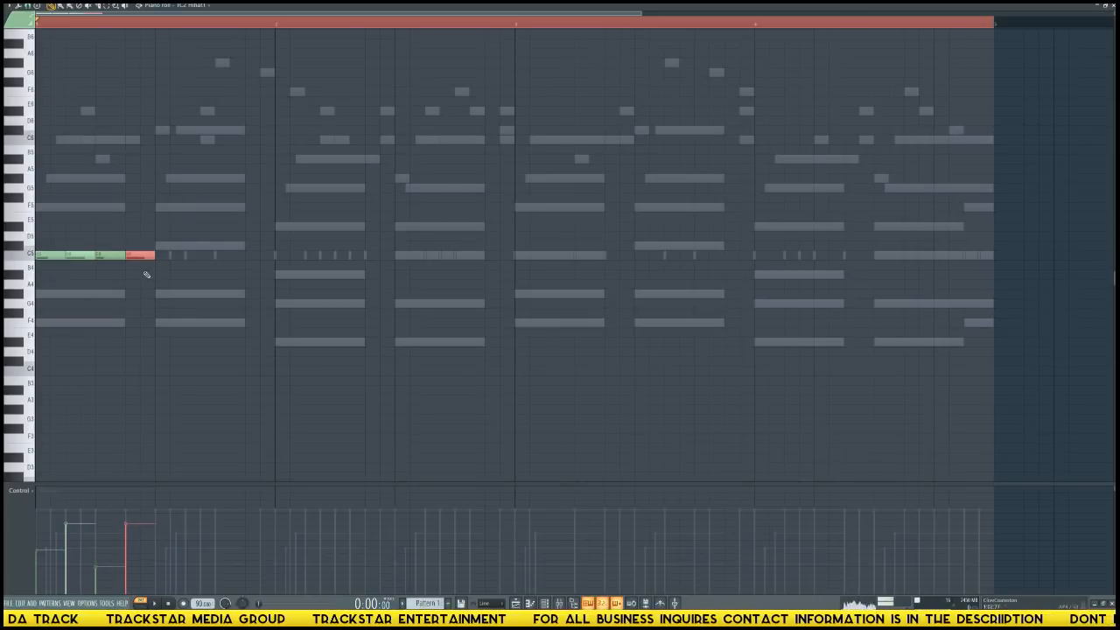
scroll(147, 275, down, 2)
scroll(146, 274, down, 3)
key(space)
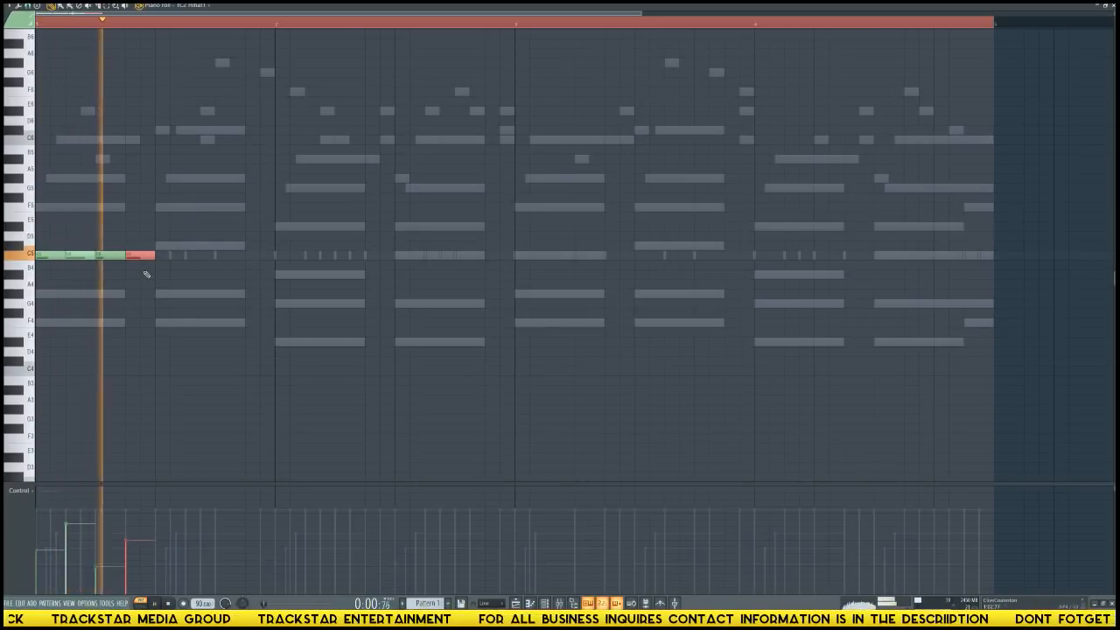
key(ctrl+a)
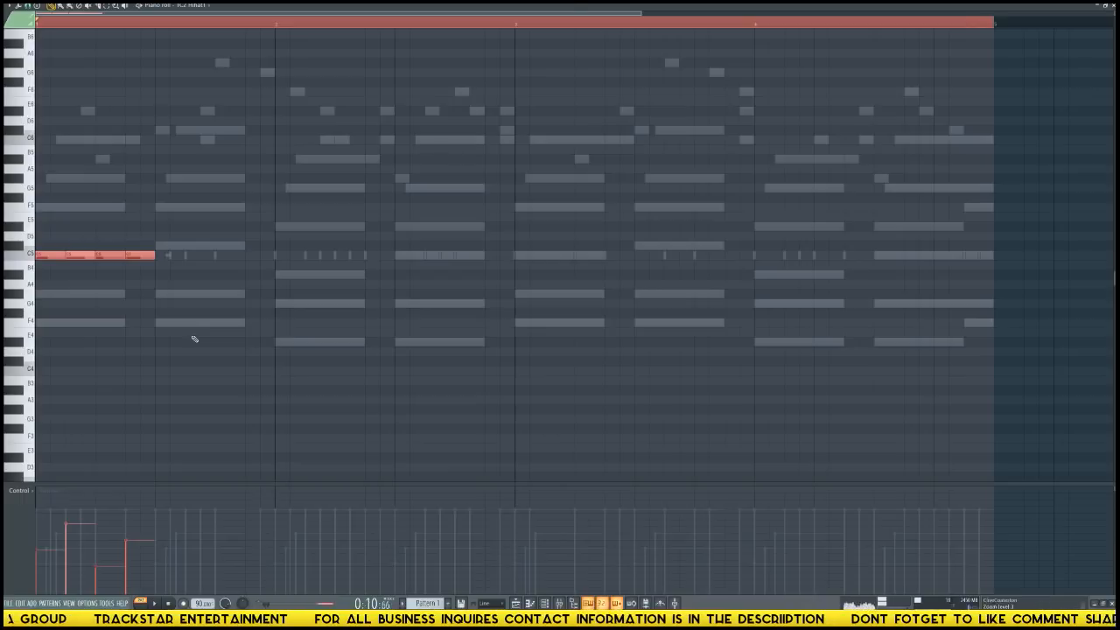
key(ctrl+b)
key(Delete)
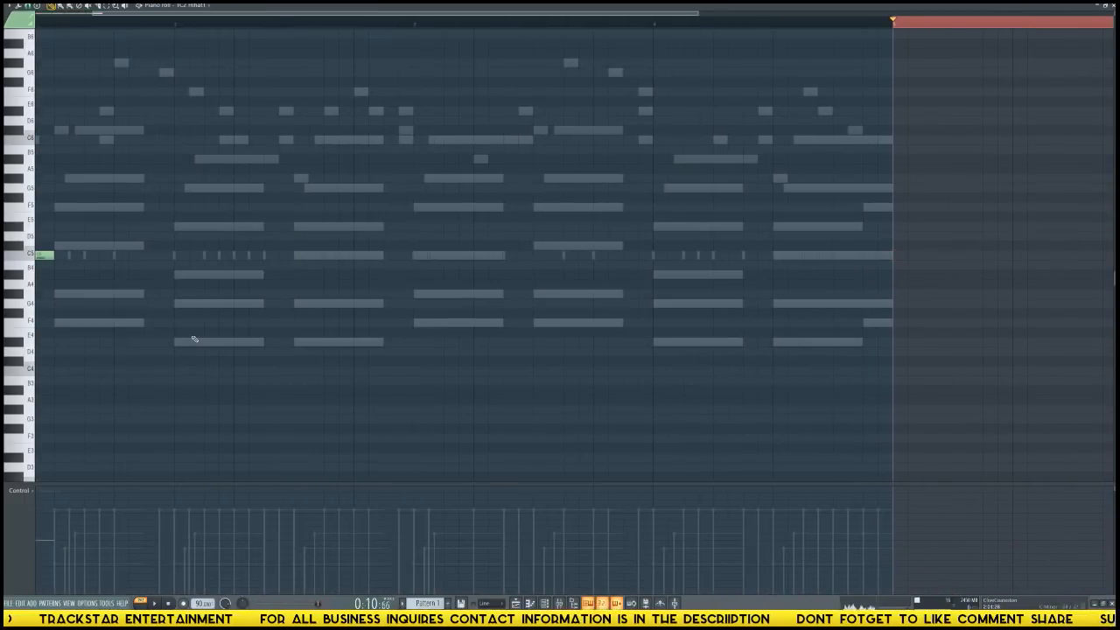
Repeat the four-note hi-hat group back to back until it fills all four bars, and play the pattern.
key(ctrl+d)
key(ctrl+b)
key(ctrl+b)
key(ctrl+b)
key(ctrl+b)
key(ctrl+b)
key(ctrl+b)
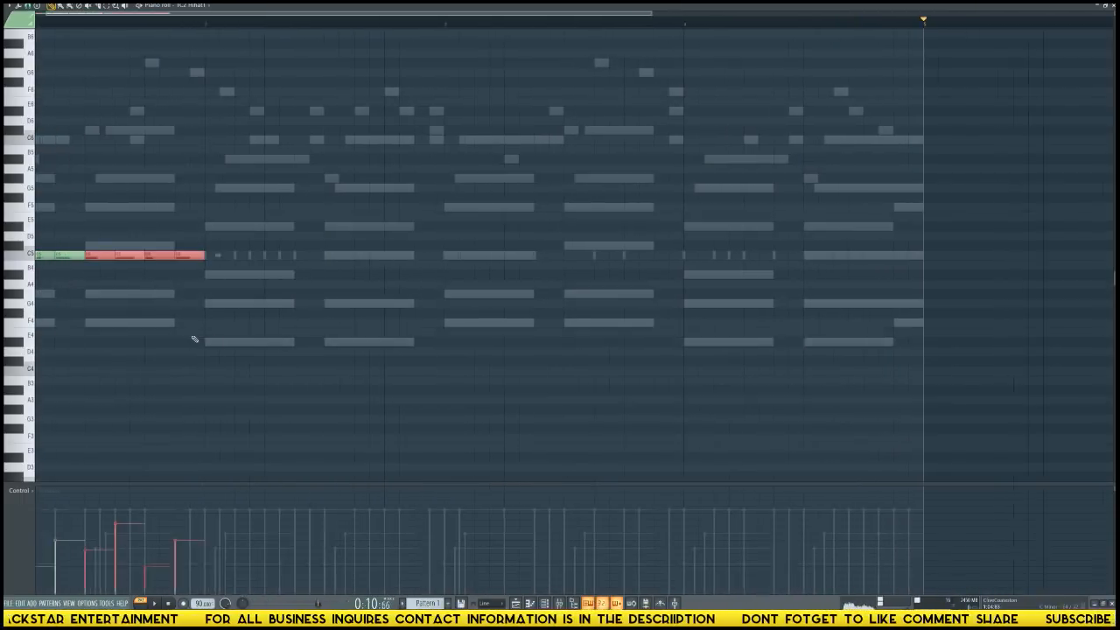
key(ctrl+b)
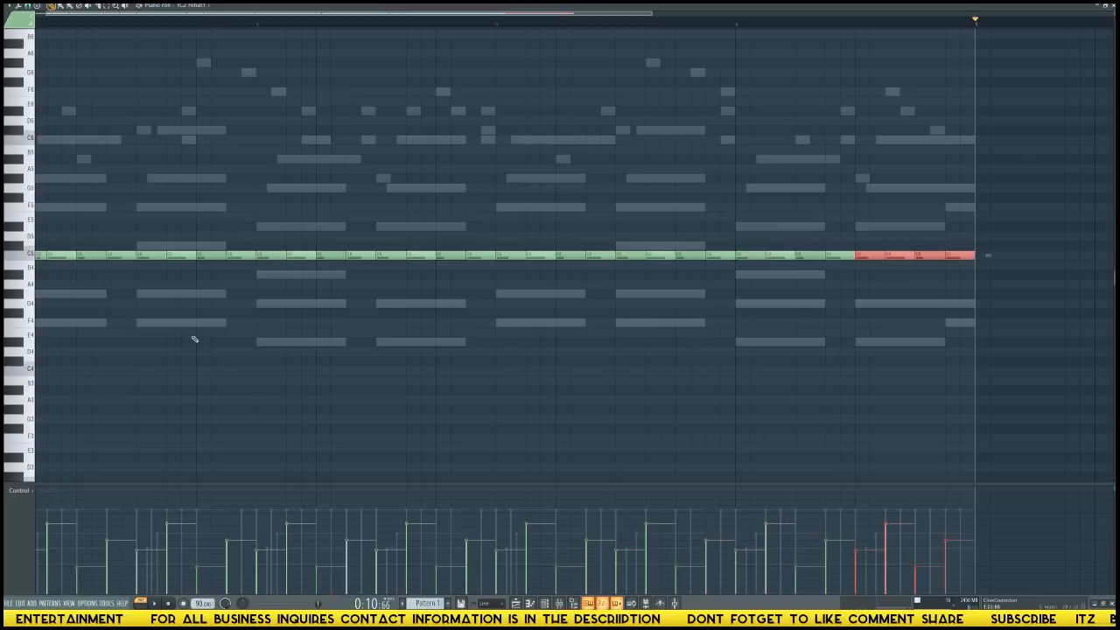
scroll(194, 339, left, 1)
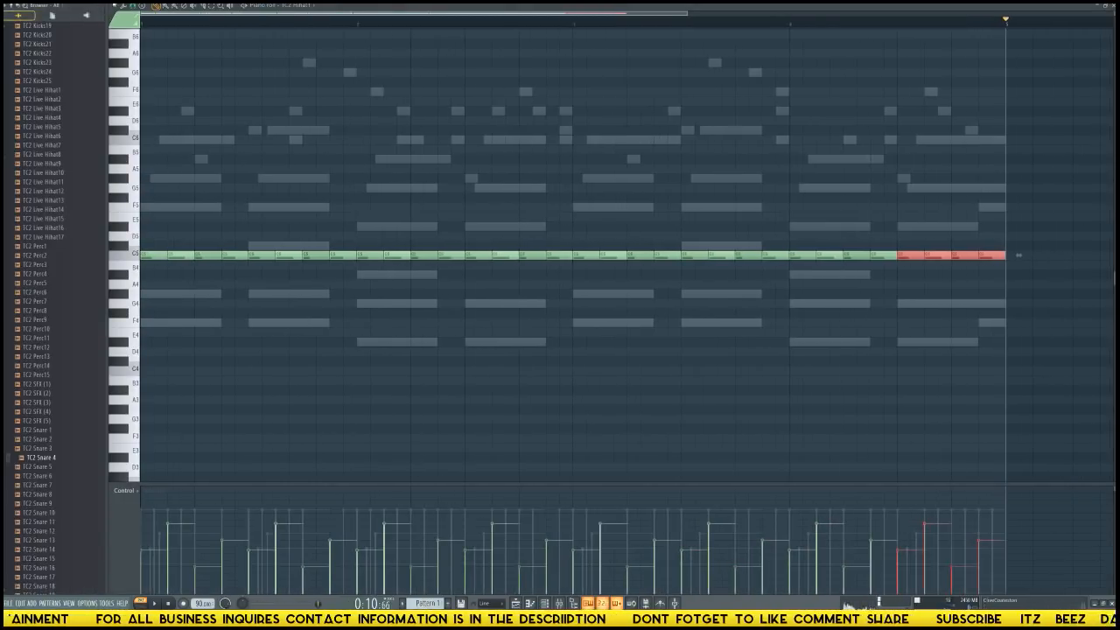
scroll(129, 30, down, 4)
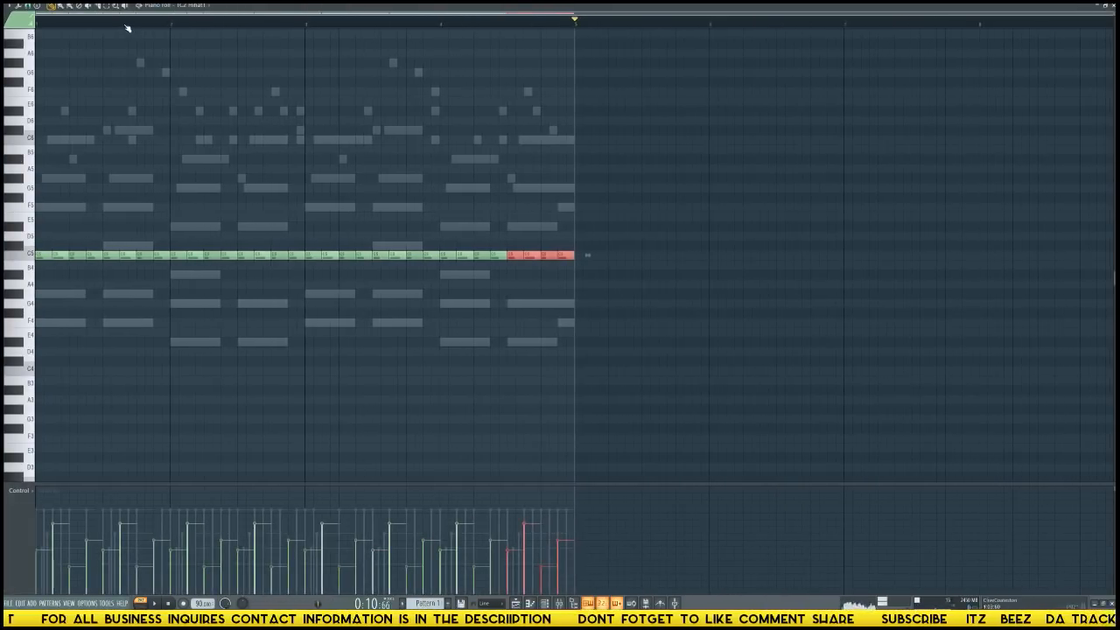
key(space)
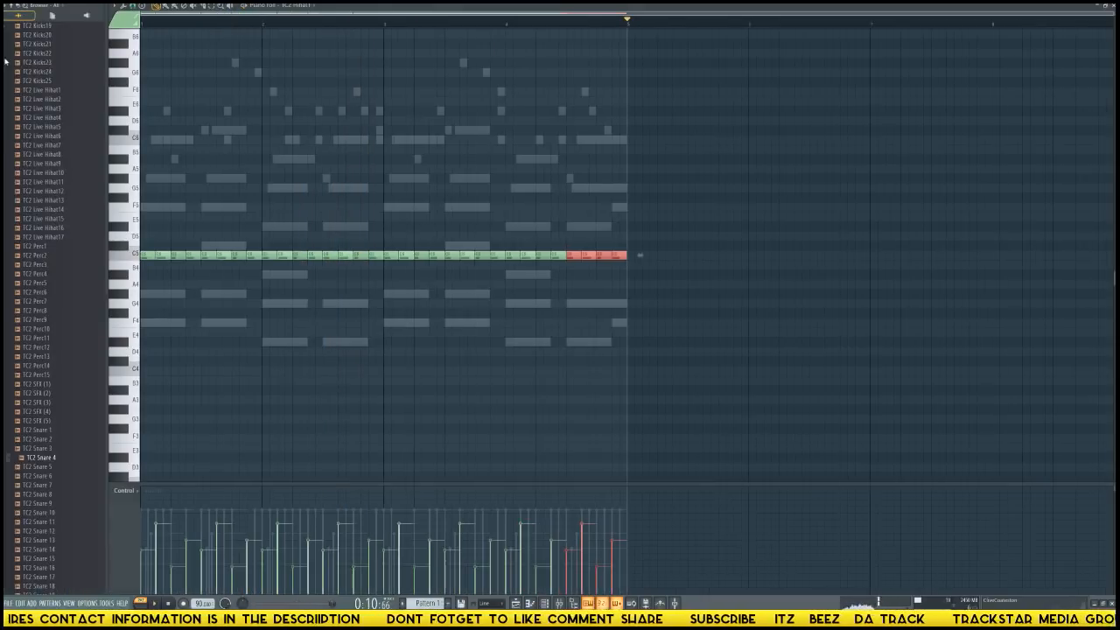
key(alt+F8)
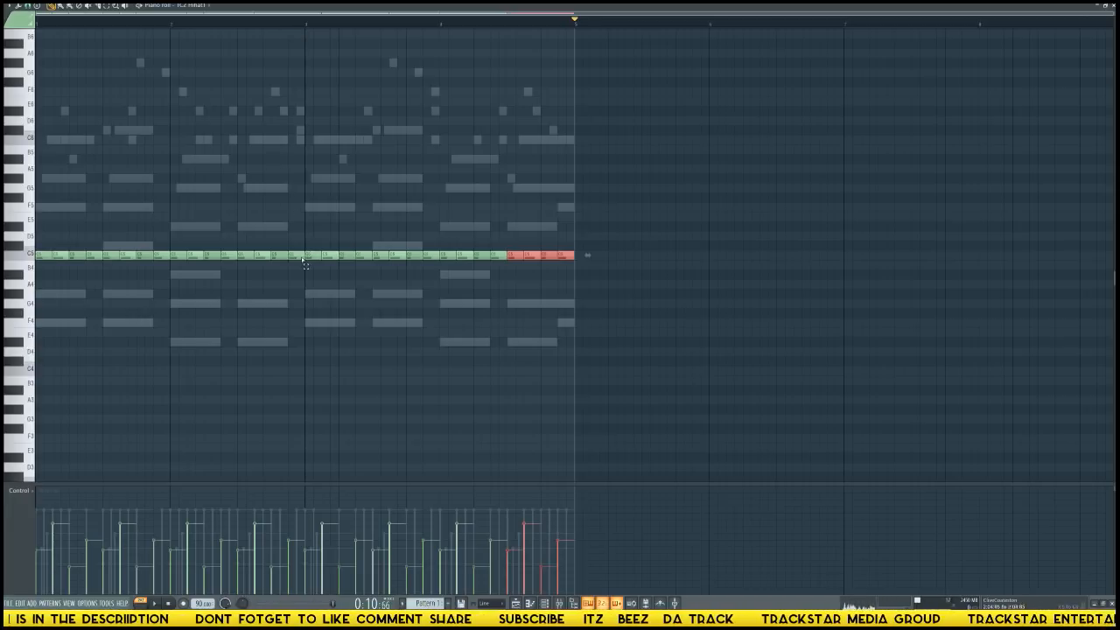
Try shortening the last hi-hat note of bar 2, auditioning from the bar's third beat, and restore it to an eighth note.
click(295, 254)
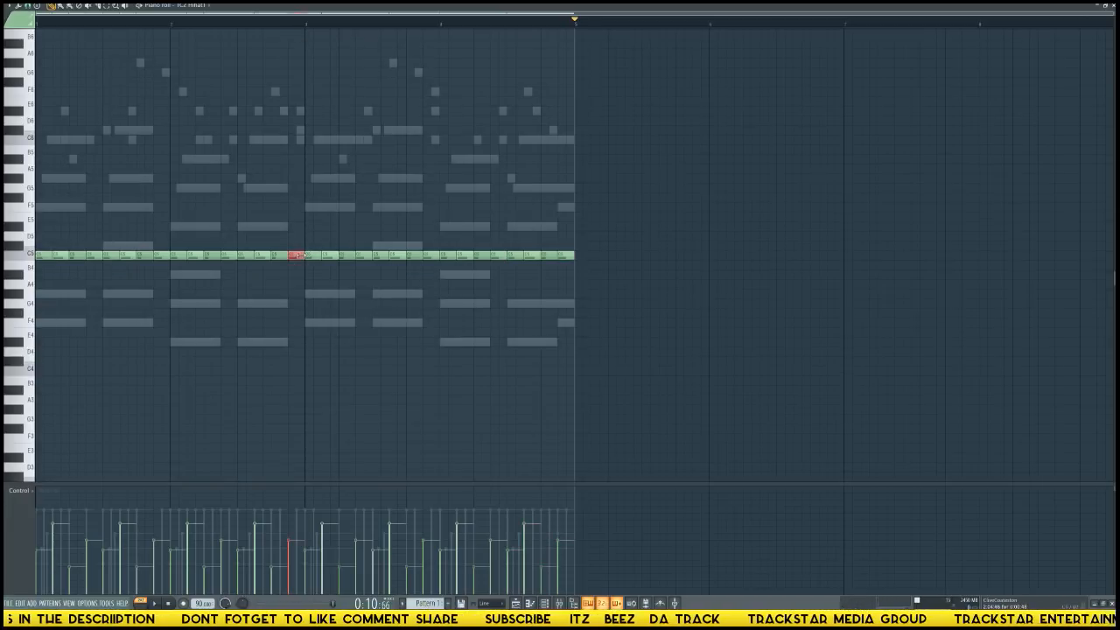
click(238, 21)
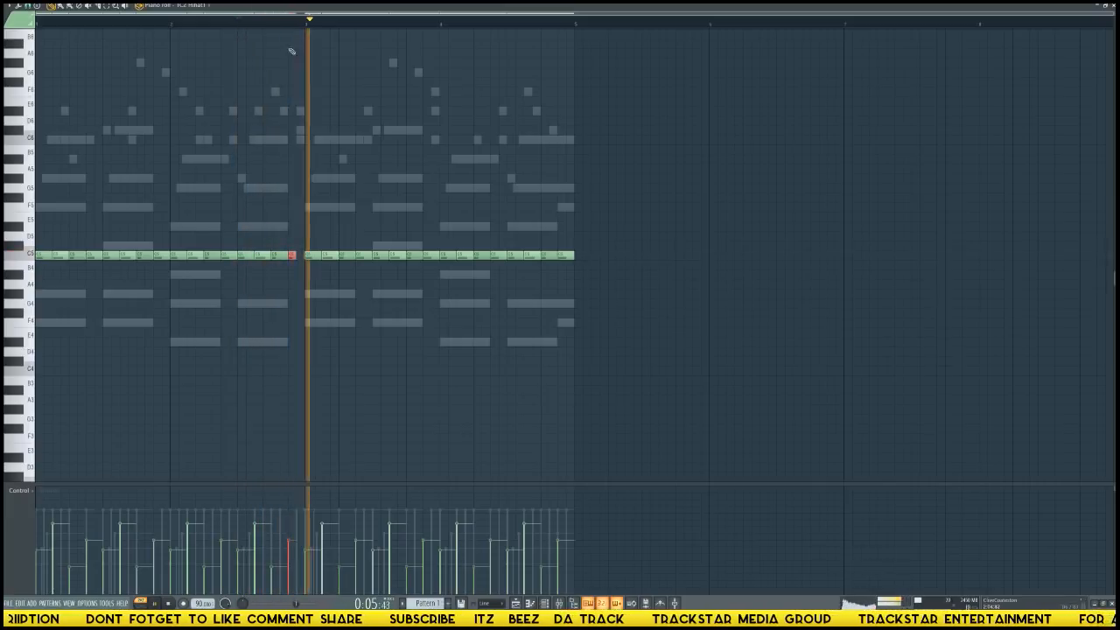
key(space)
key(space)
key(space)
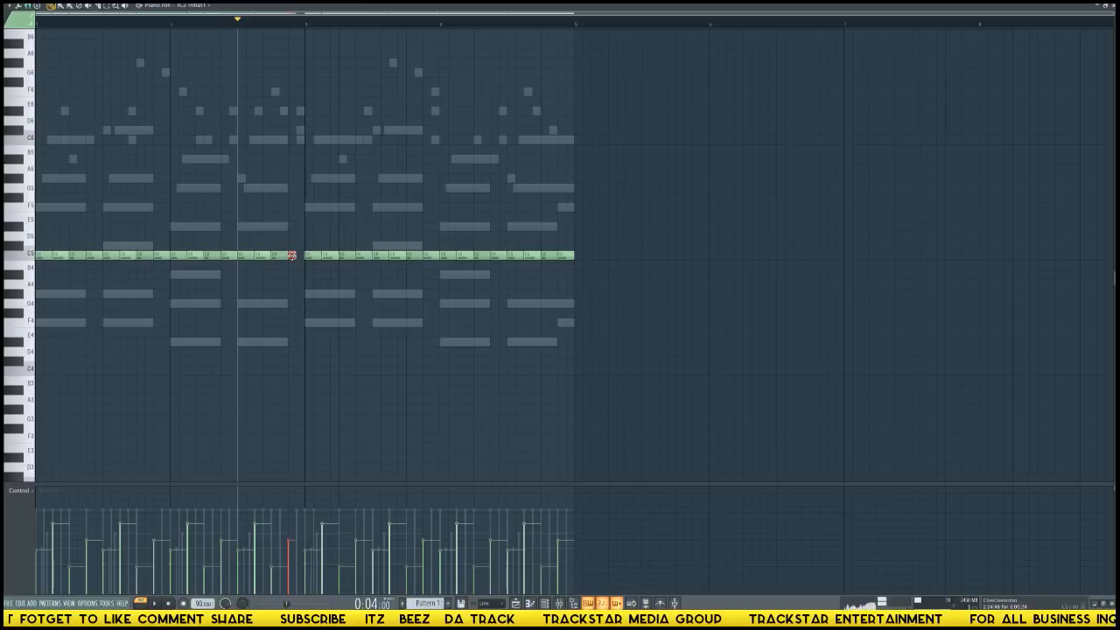
key(space)
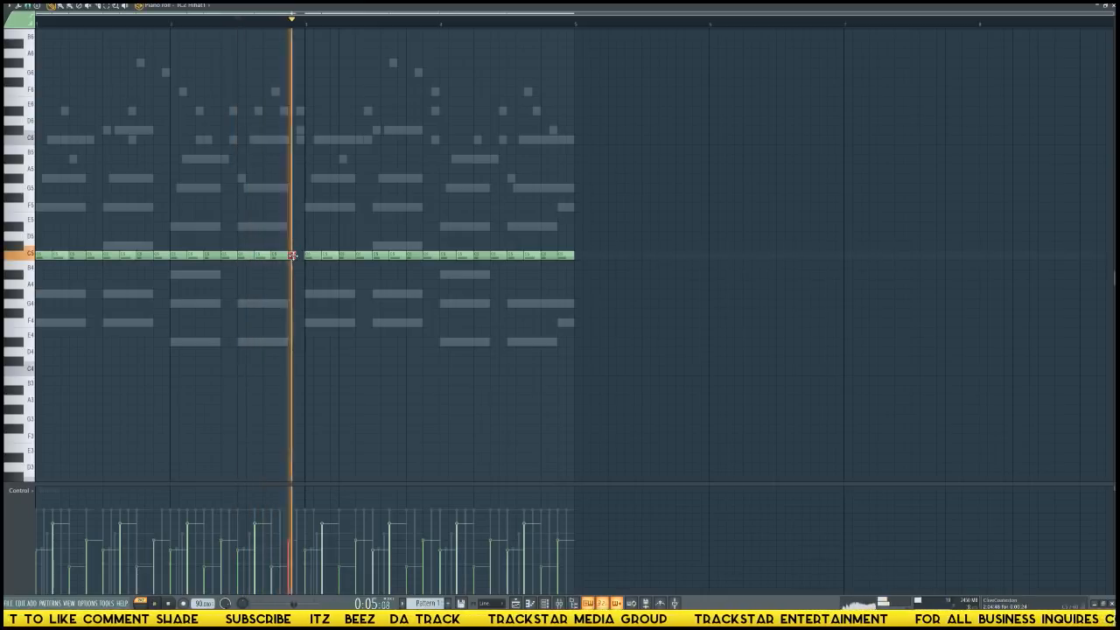
key(space)
scroll(257, 22, up, 6)
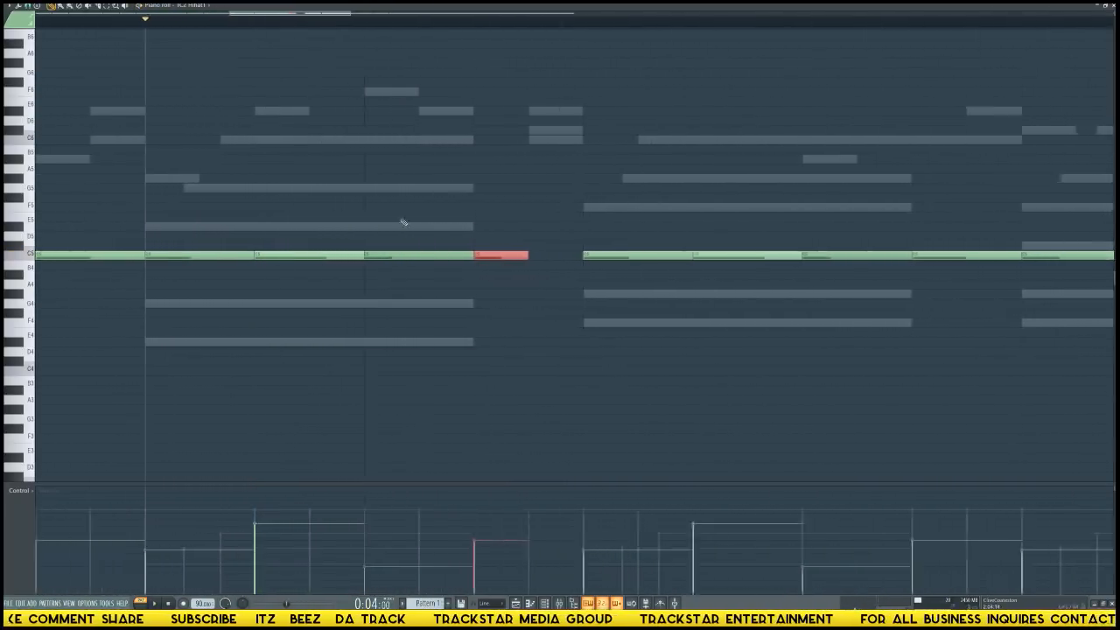
drag(628, 256, 683, 255)
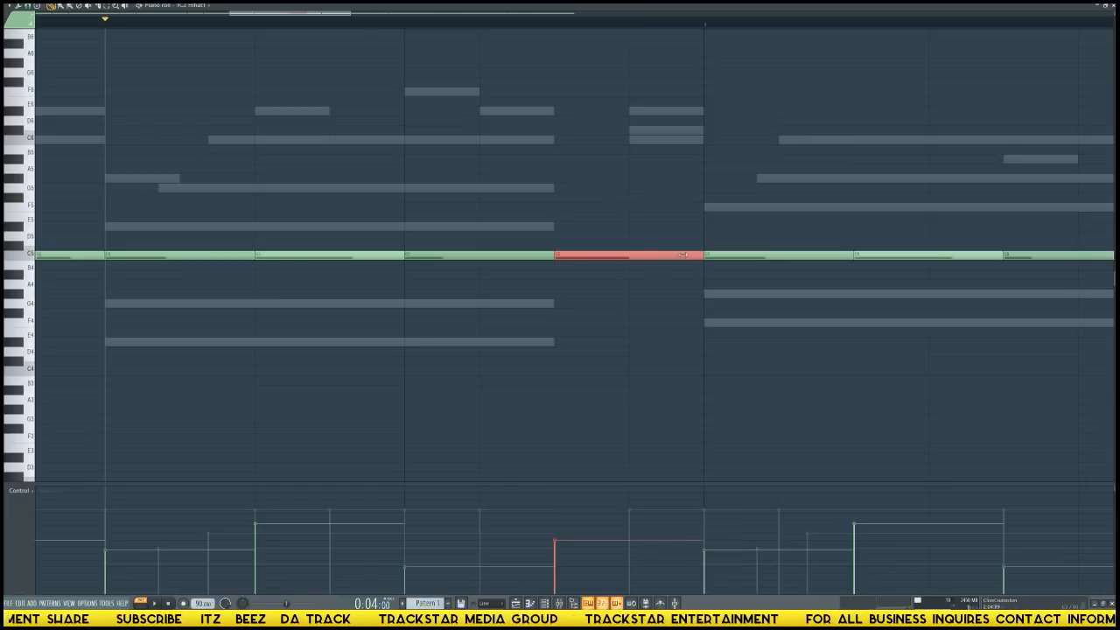
Replace the eighth-note hi-hat on beat 4 of bar 2 with a louder sixteenth one sixteenth later, and play it back.
click(489, 255)
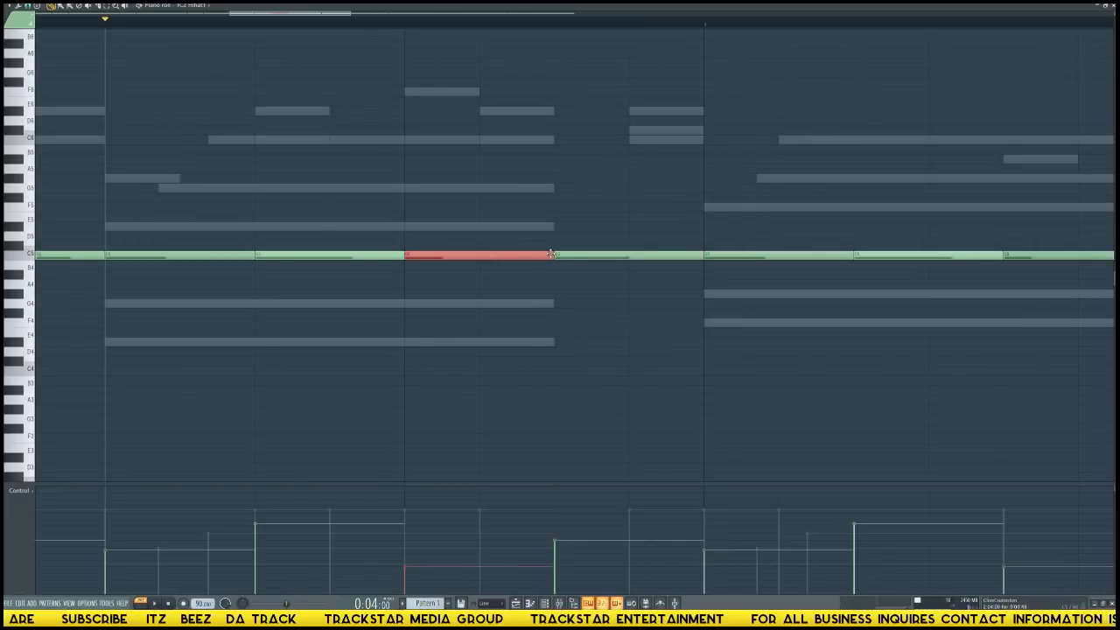
drag(551, 254, 480, 255)
click(523, 255)
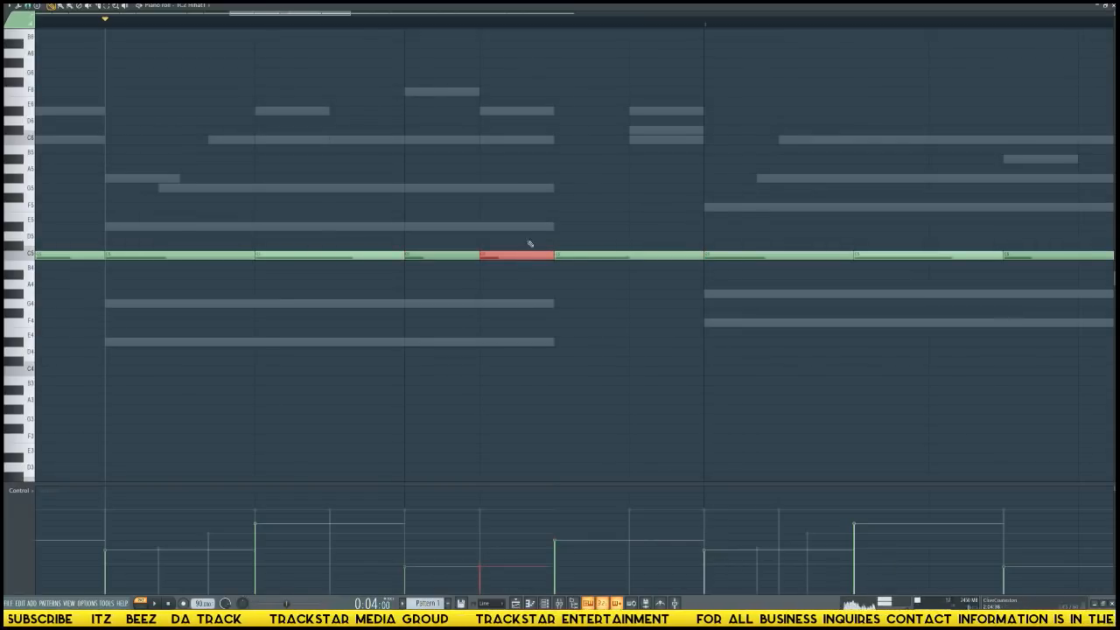
key(space)
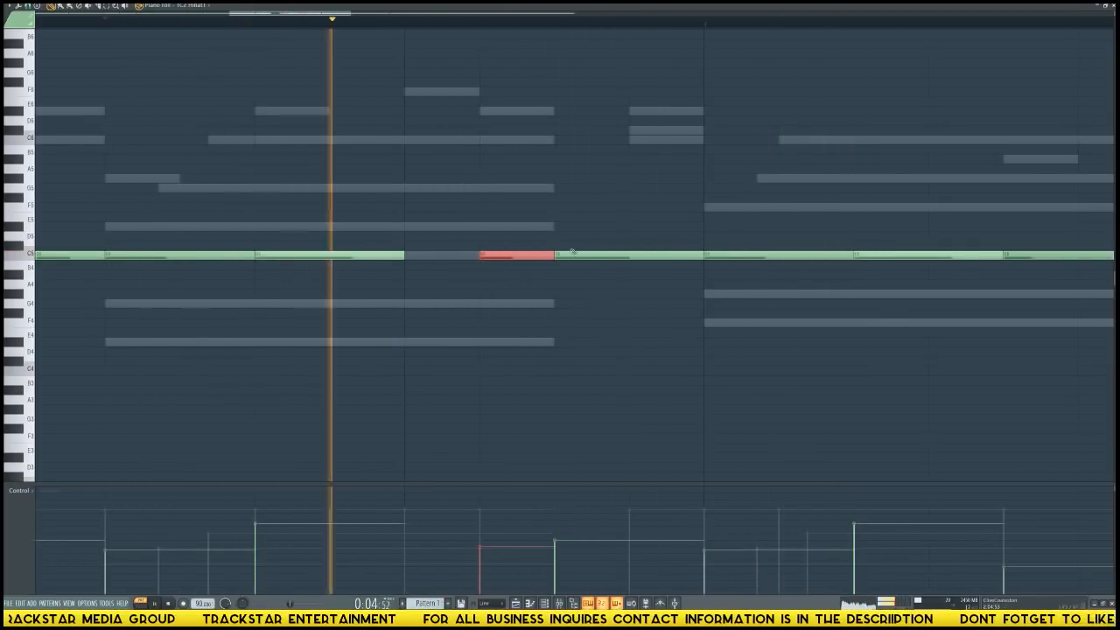
key(space)
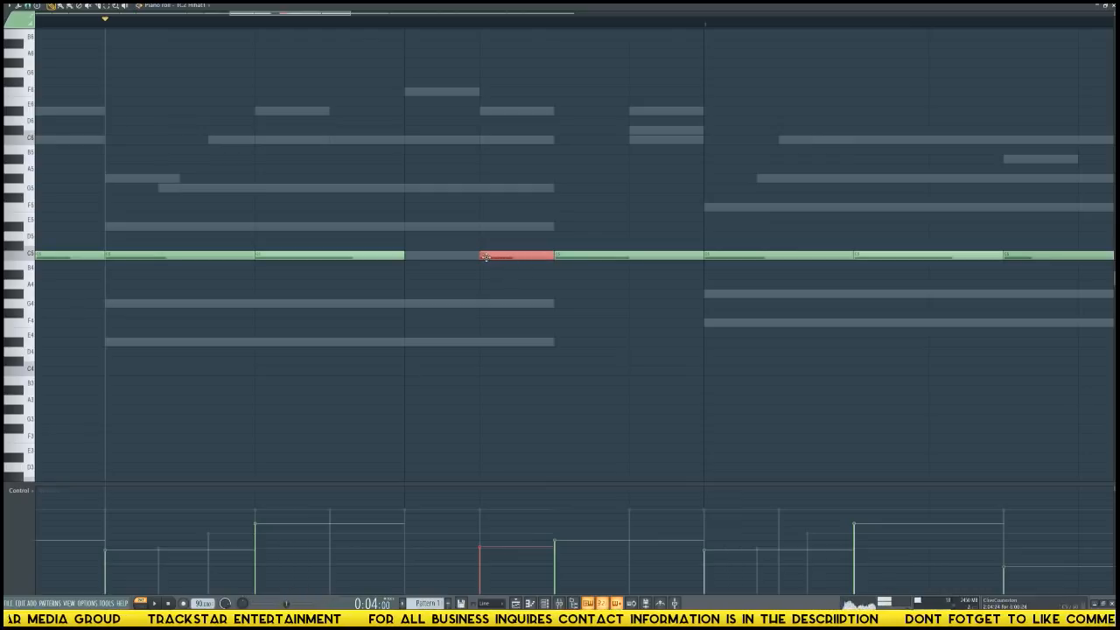
Raise the velocities of the last two hi-hat notes in bar 2 together.
scroll(532, 31, up, 1)
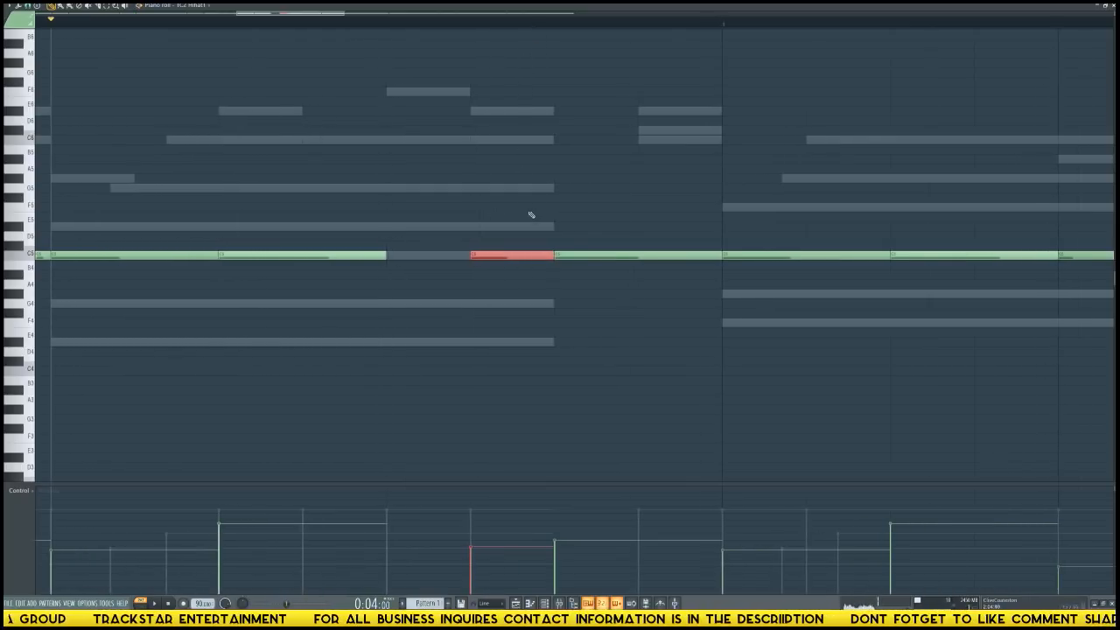
drag(529, 213, 618, 309)
scroll(618, 309, up, 4)
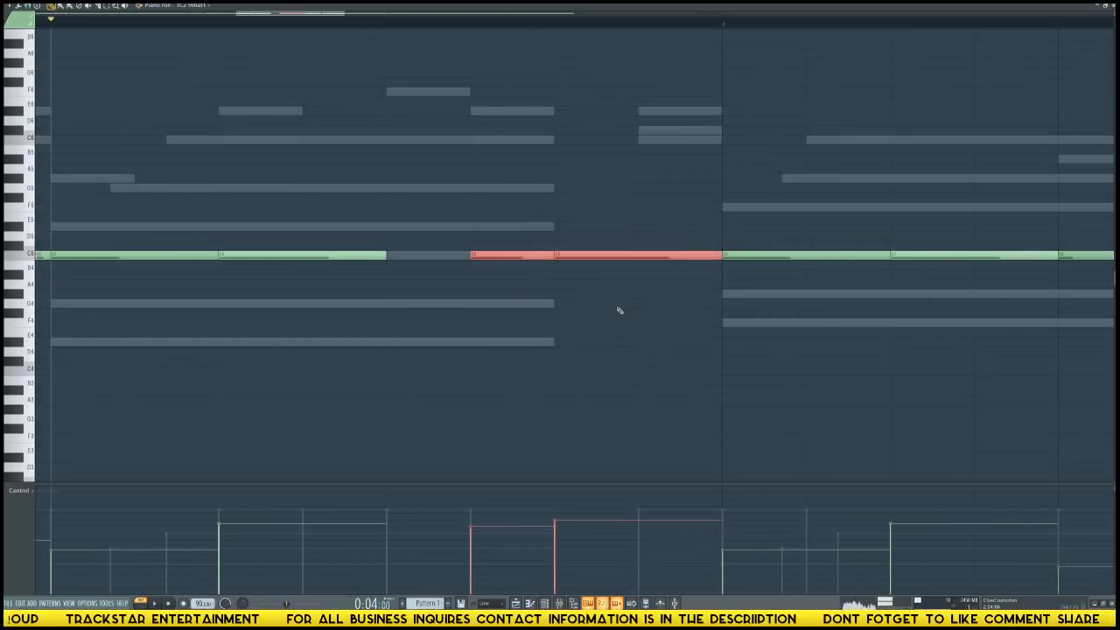
Shorten the sixteenth hi-hat in bar 2 to a thirty-second directly before the bar's last eighth note, and play the section.
click(470, 253)
drag(473, 254, 507, 255)
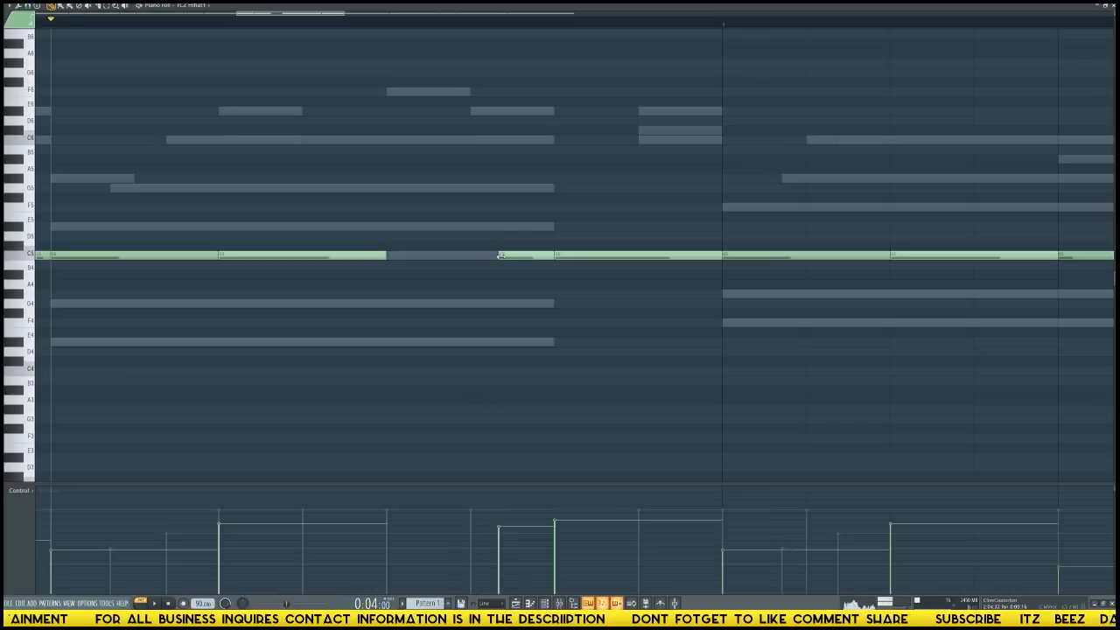
click(471, 256)
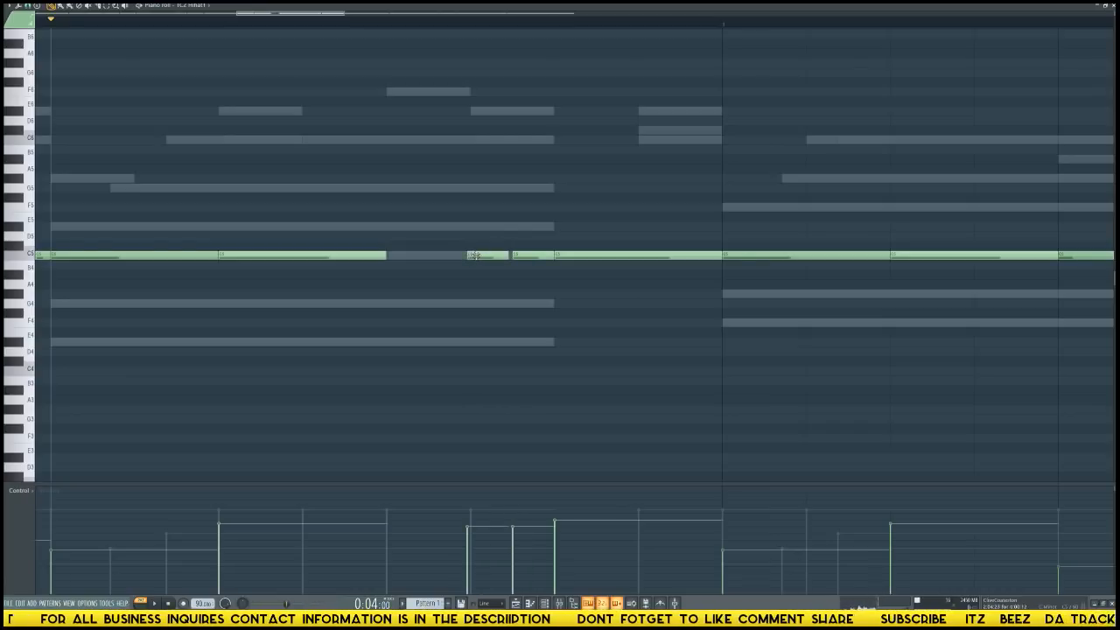
right_click(487, 255)
key(space)
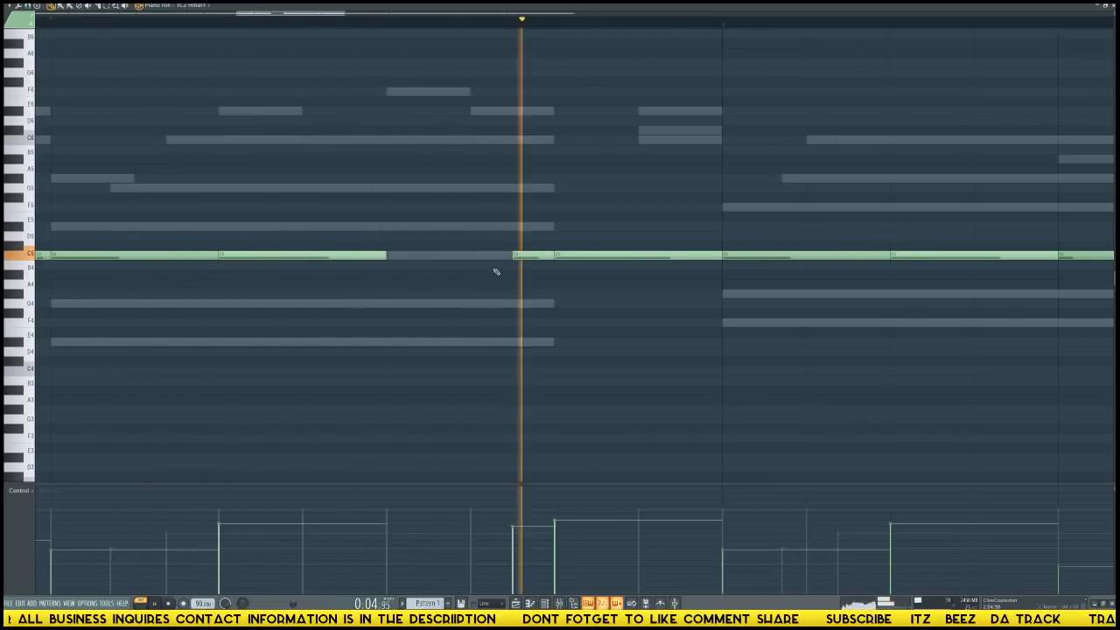
key(space)
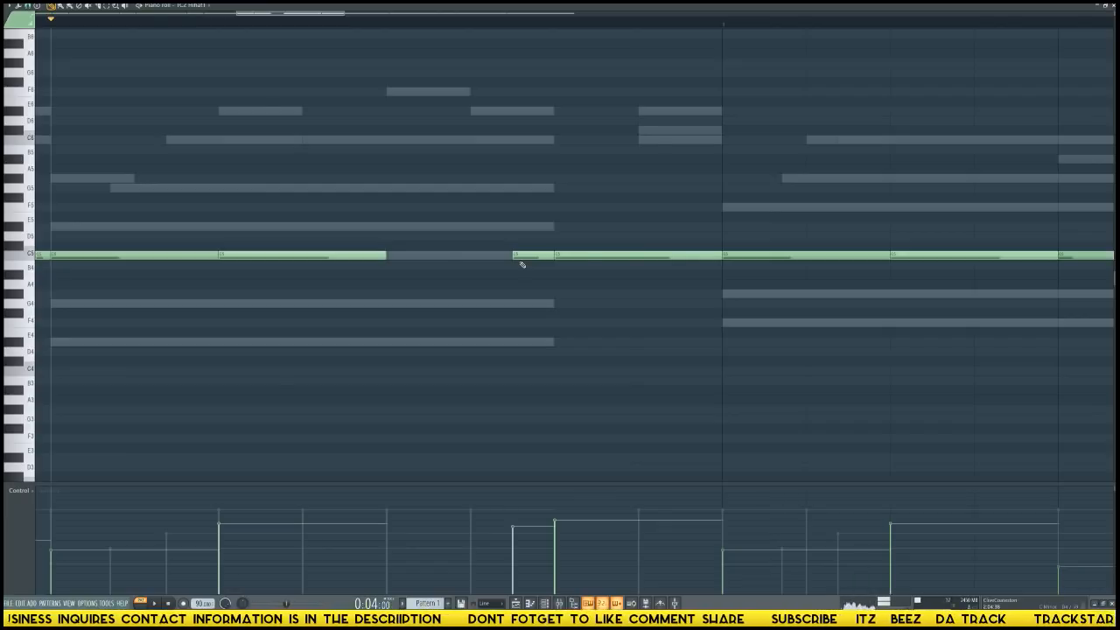
key(F6)
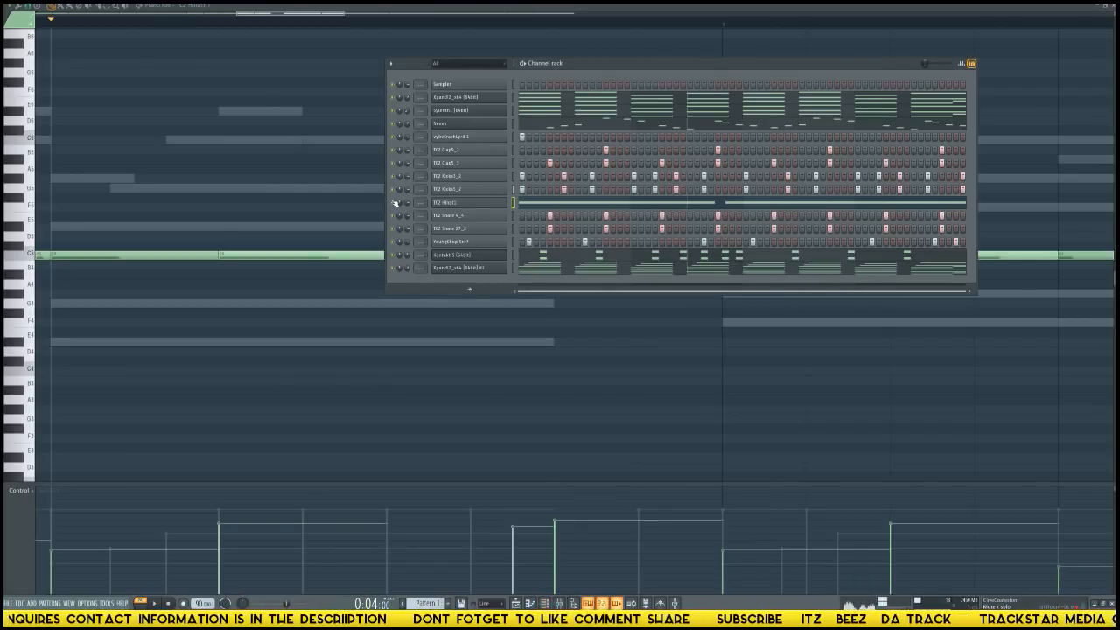
key(F6)
key(space)
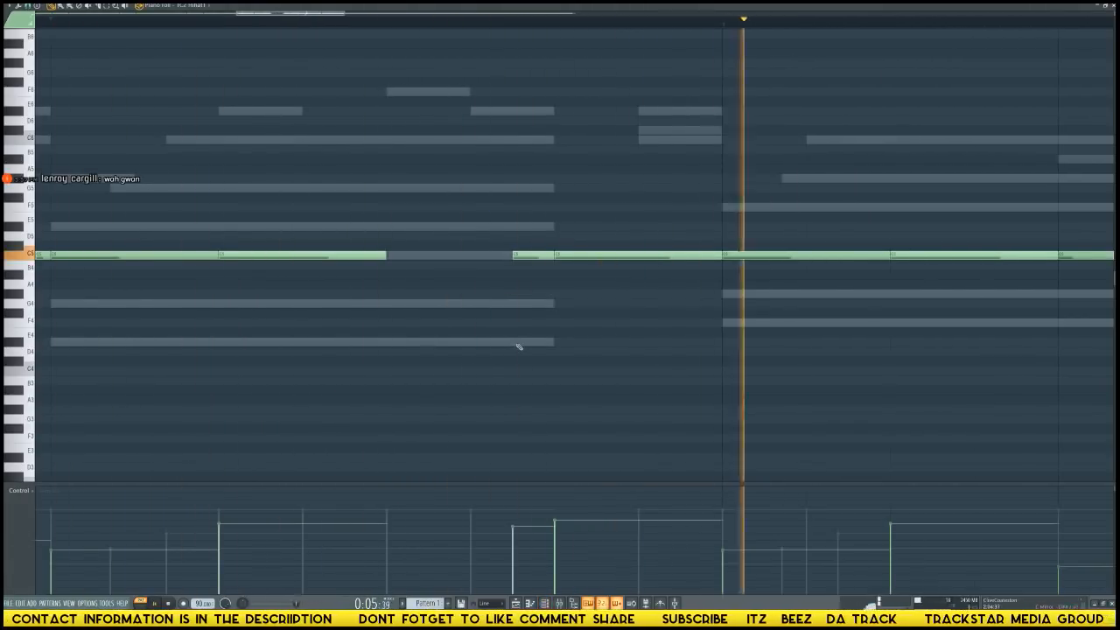
key(space)
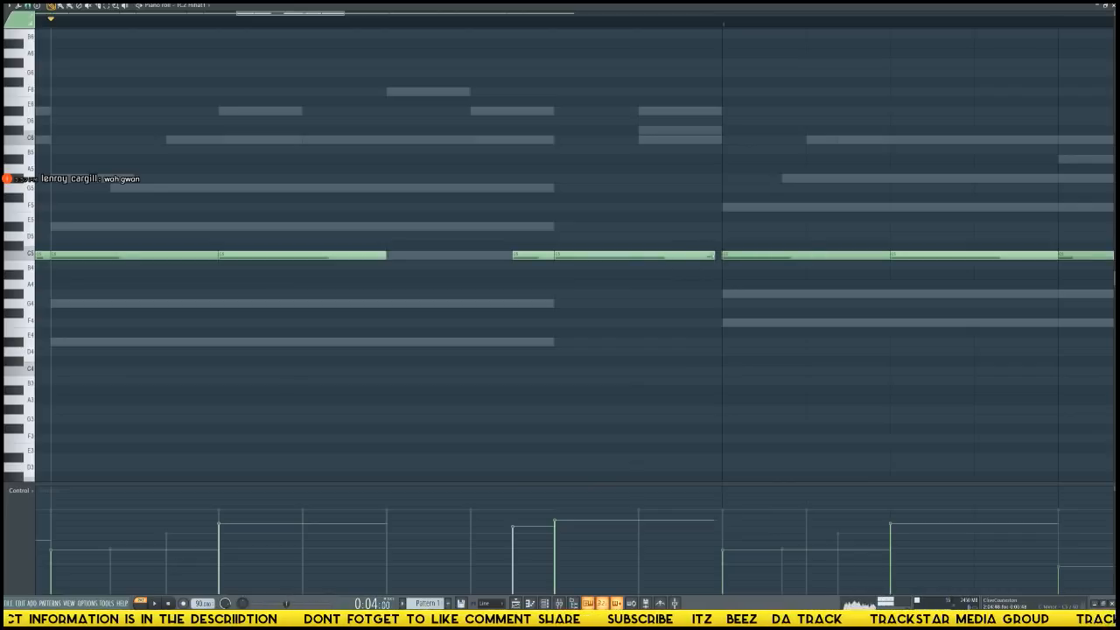
Shorten the last hi-hat of bar 2 to a sixteenth, add another sixteenth right after it, and play the section.
drag(715, 255, 640, 254)
click(644, 255)
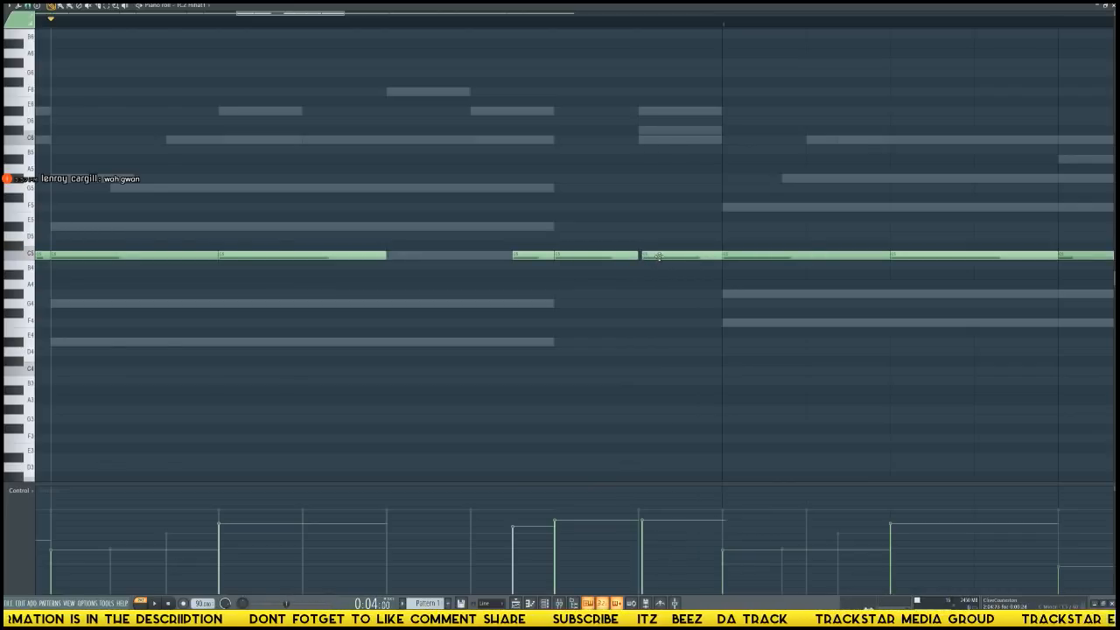
right_click(659, 255)
key(space)
key(space)
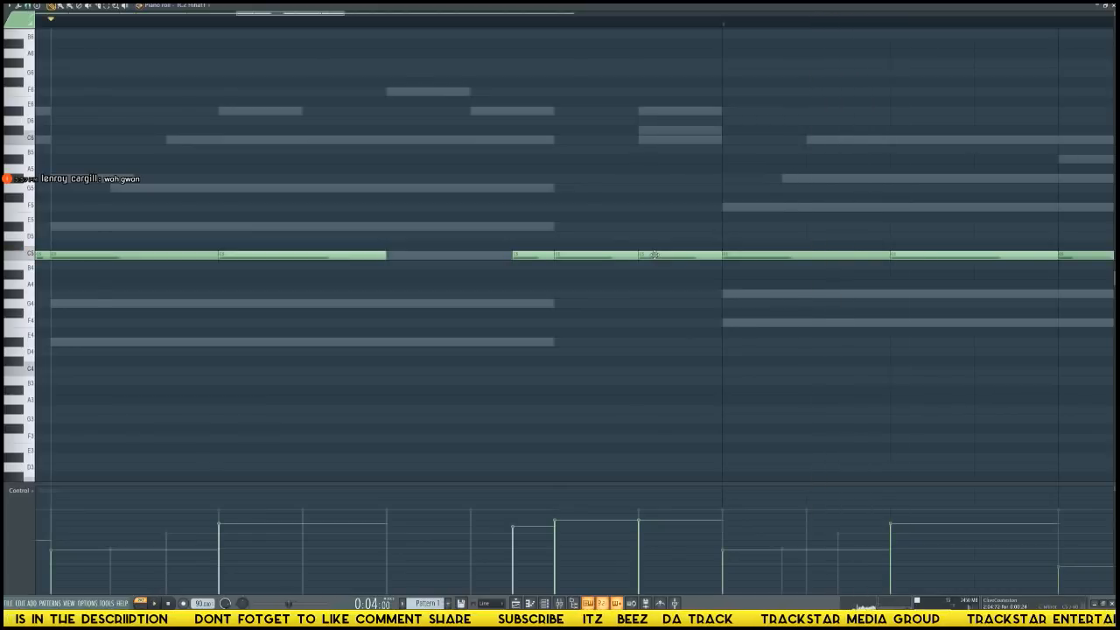
key(space)
key(space)
Replace the added sixteenth hi-hat with a note starting a thirty-second before bar 3, using a 1/4 step snap.
drag(654, 255, 685, 256)
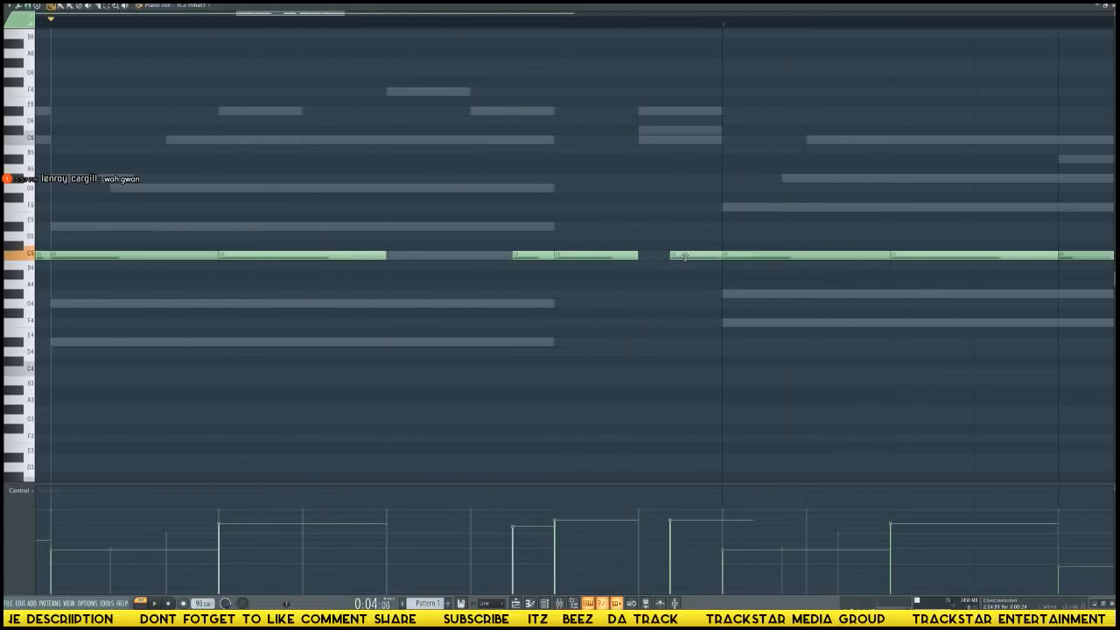
right_click(700, 255)
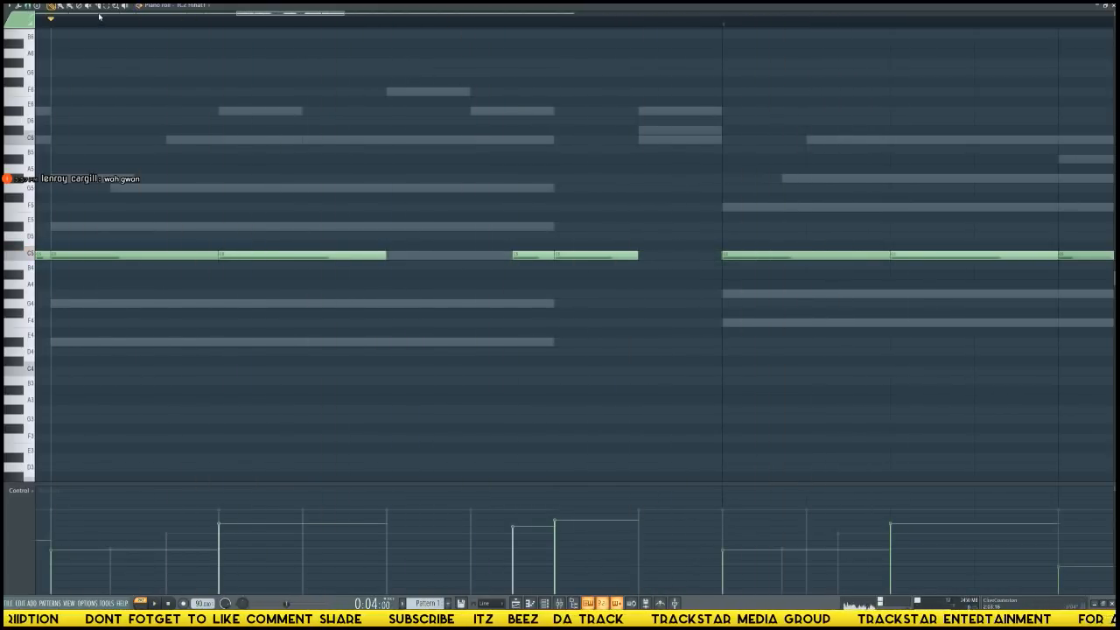
click(39, 9)
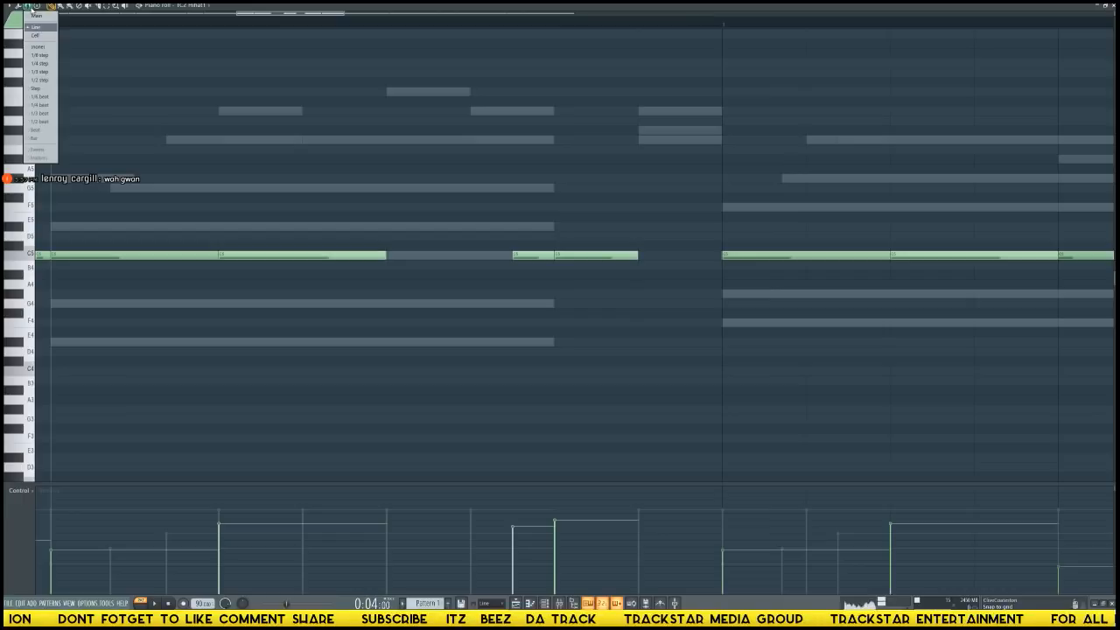
click(36, 63)
click(680, 256)
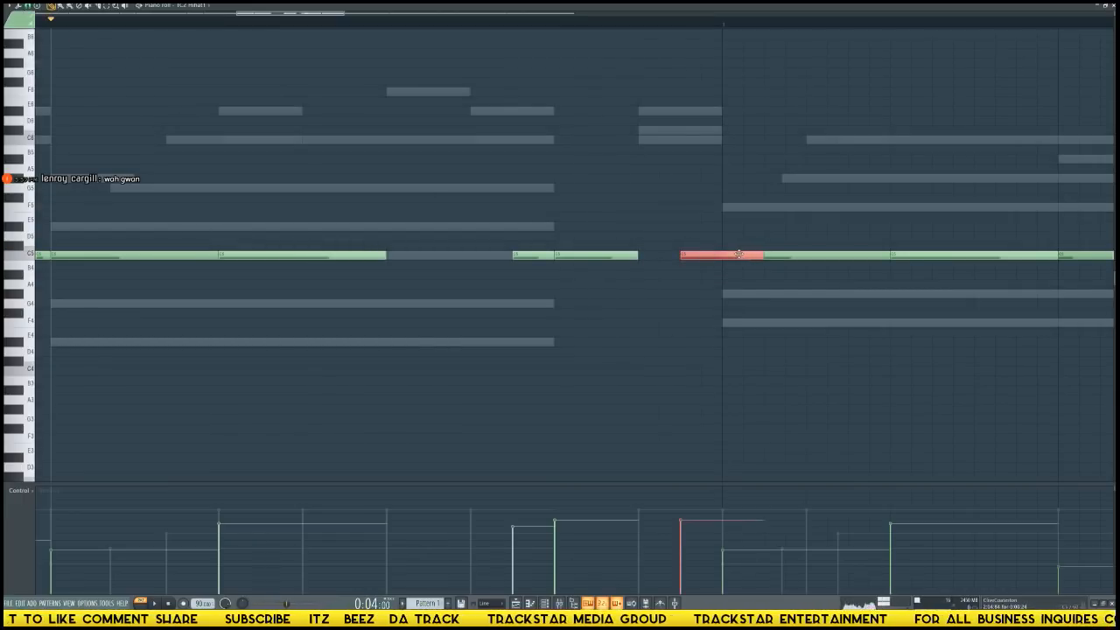
Apply the Articulator to the new hi-hat note so it ends where bar 3 begins, and play the section.
key(alt+a)
key(space)
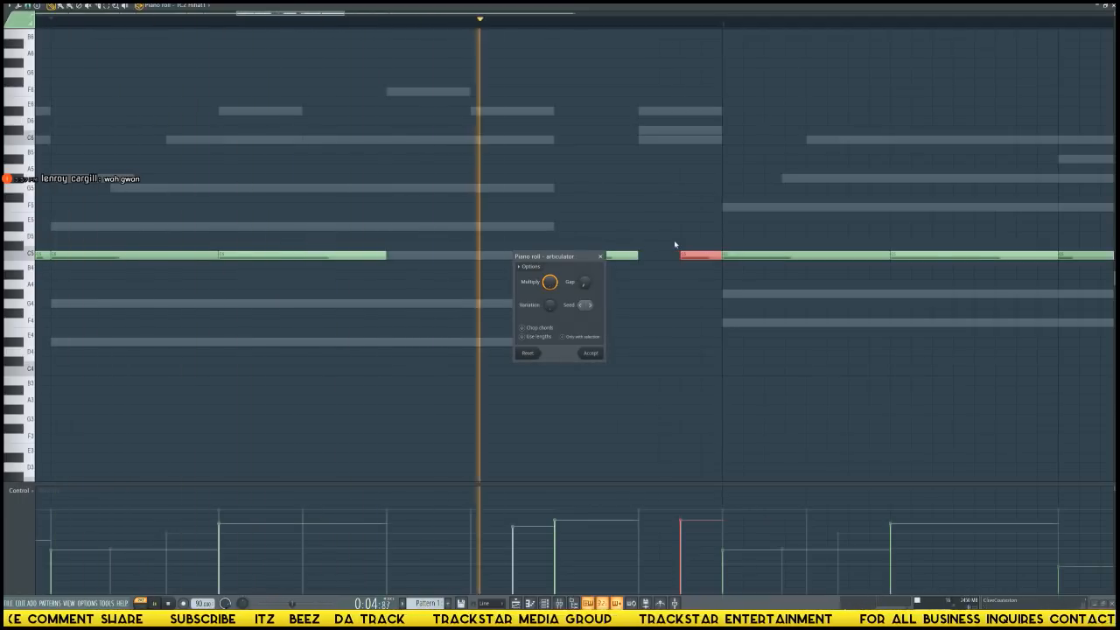
click(591, 353)
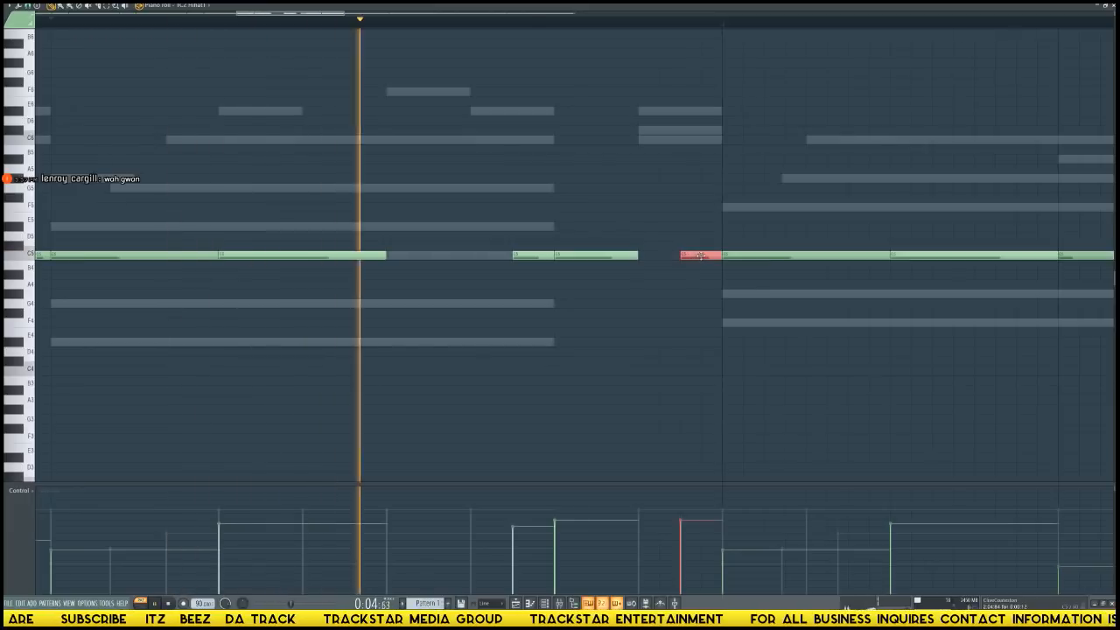
Shorten the hi-hat on bar 2's last eighth note to a thirty-second, delete bar 3's first hi-hat, and play the section.
drag(709, 255, 608, 260)
drag(683, 256, 704, 255)
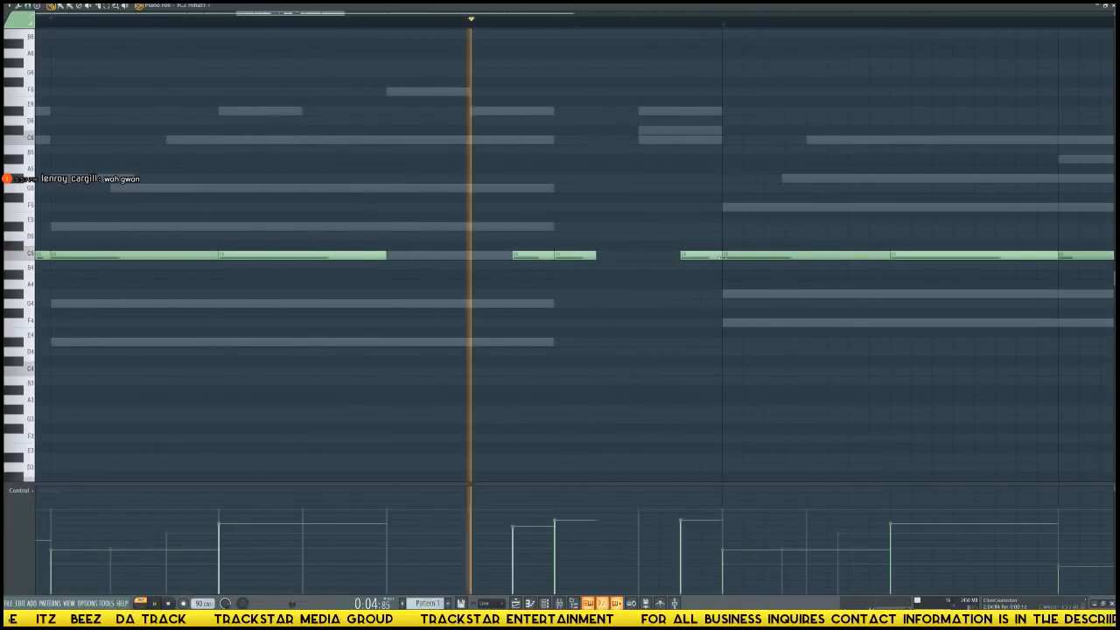
right_click(726, 258)
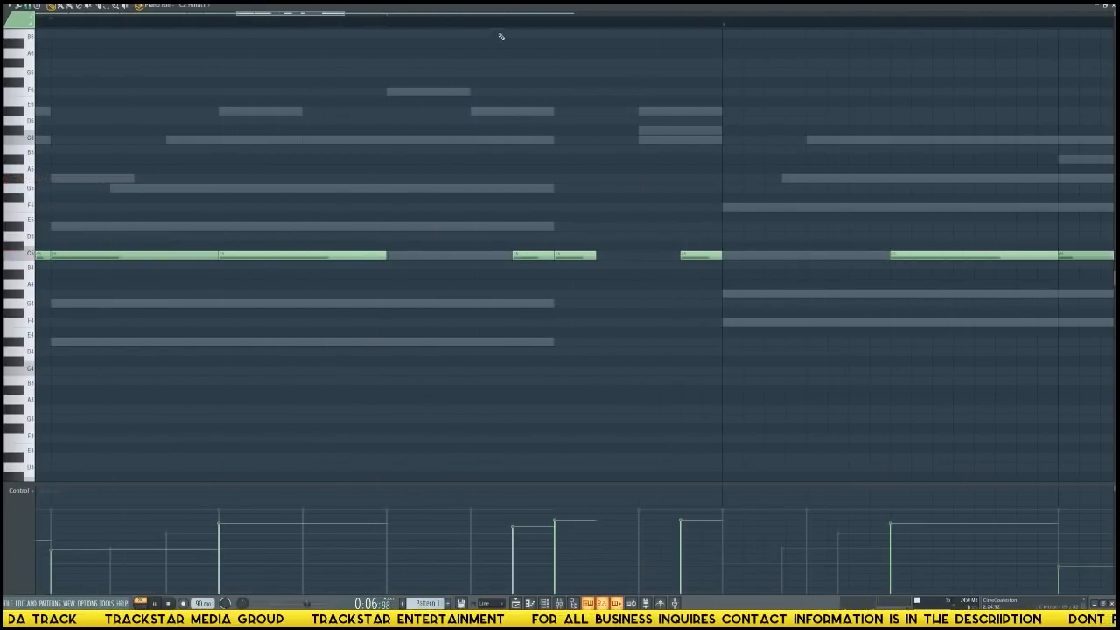
scroll(513, 23, down, 6)
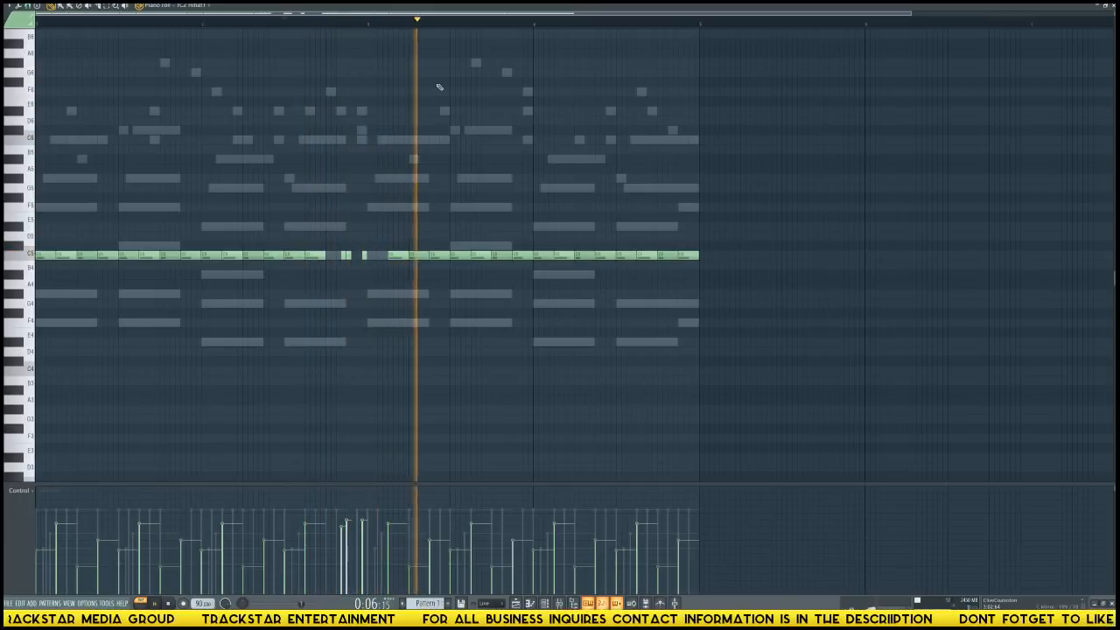
key(space)
key(F6)
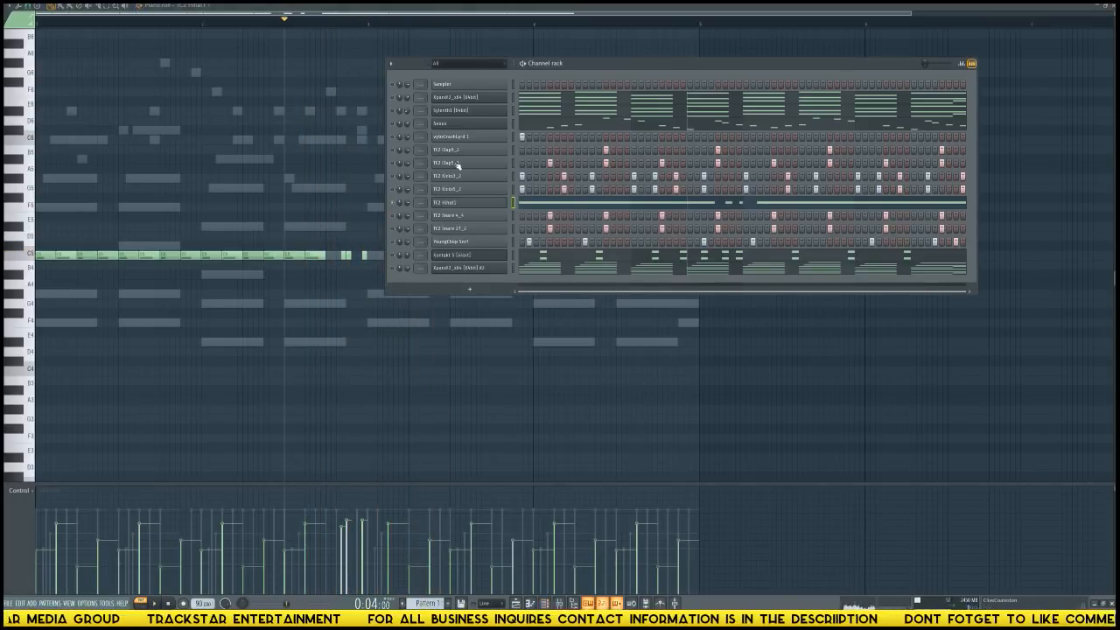
key(space)
key(F6)
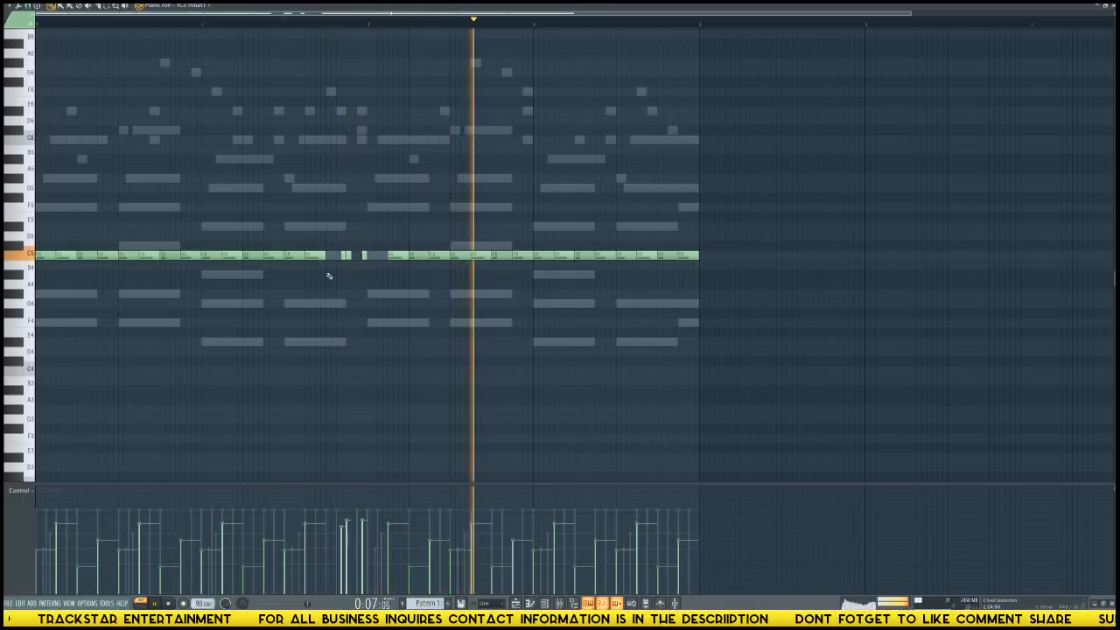
Shorten all long hi-hat notes before the bar 2 fill to about a thirty-second and play the section.
drag(326, 277, 33, 205)
drag(324, 256, 307, 256)
key(space)
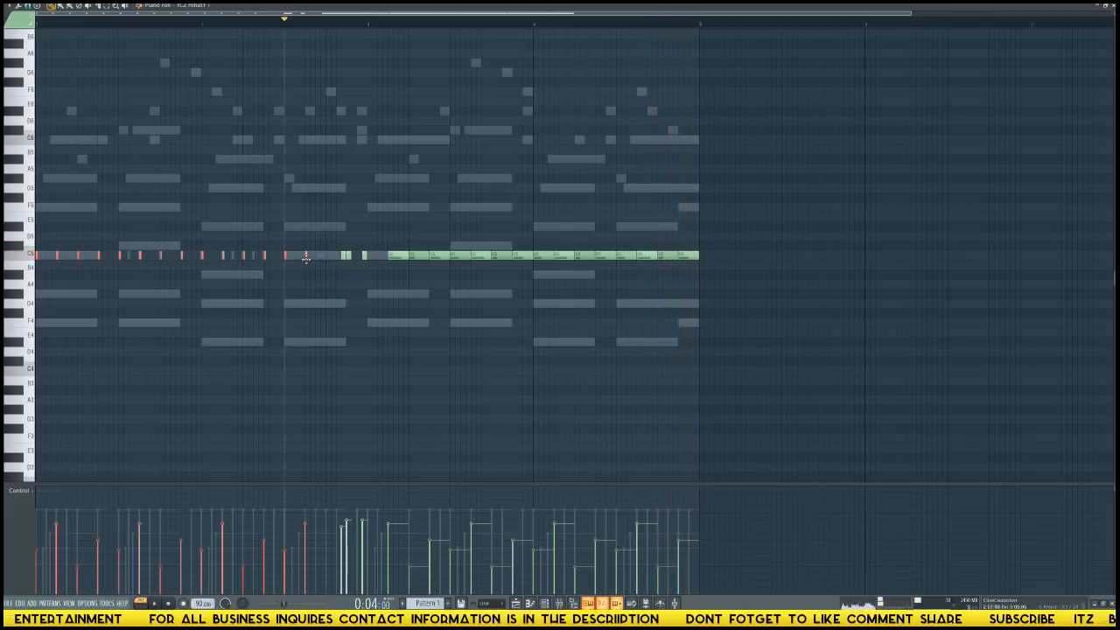
key(space)
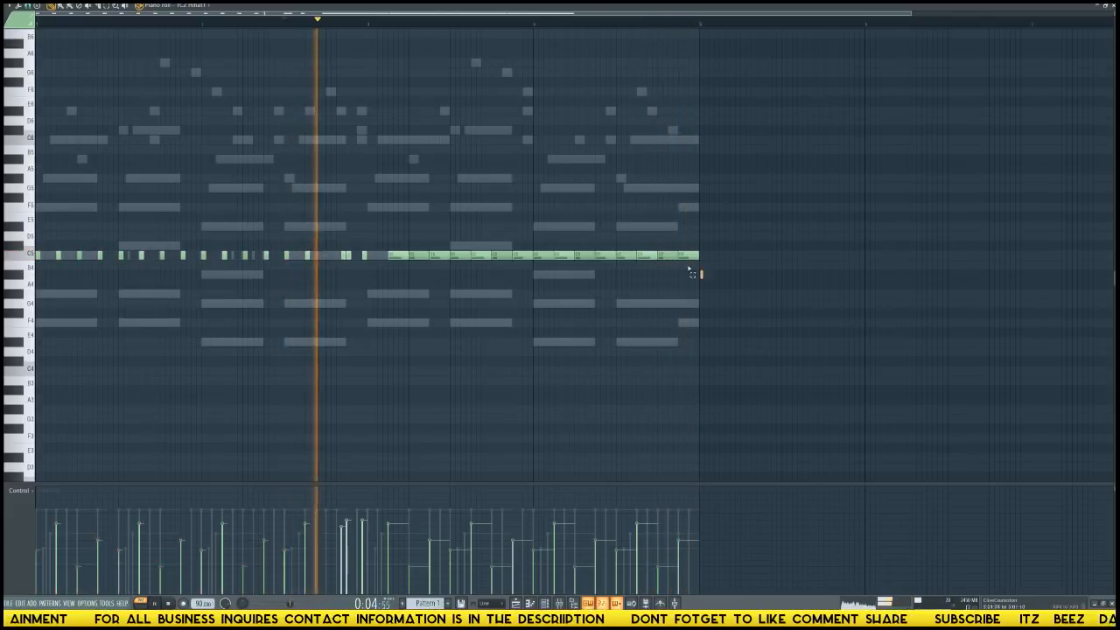
Shorten all remaining long hi-hats in bars 3 and 4 to about a thirty-second, deselect them, and stop playback.
drag(700, 278, 401, 189)
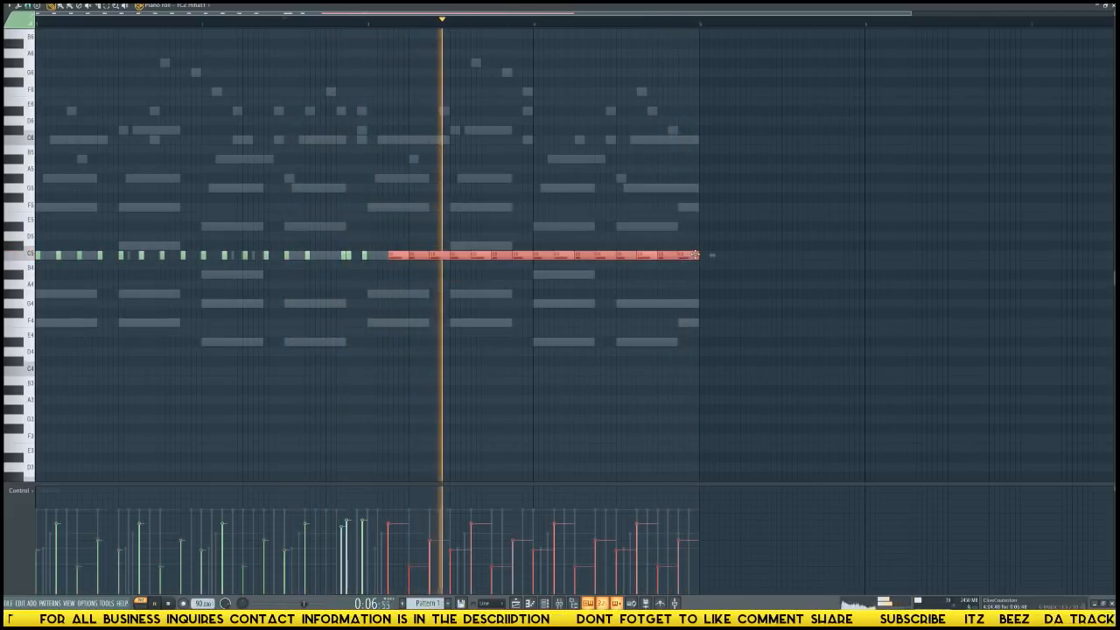
drag(698, 255, 683, 255)
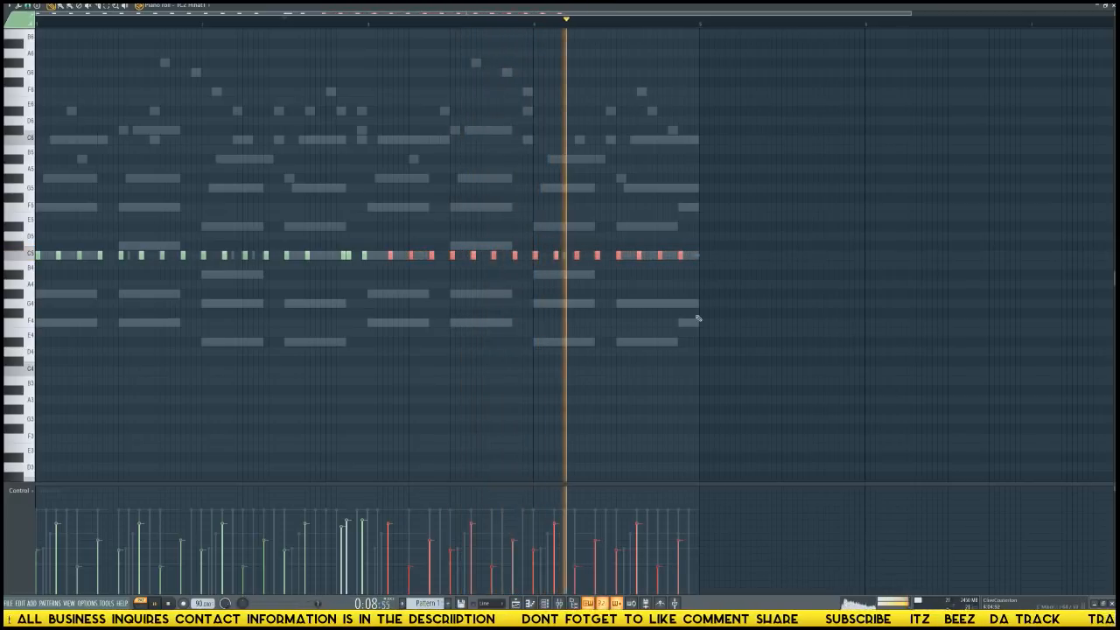
ctrl+click(654, 324)
key(space)
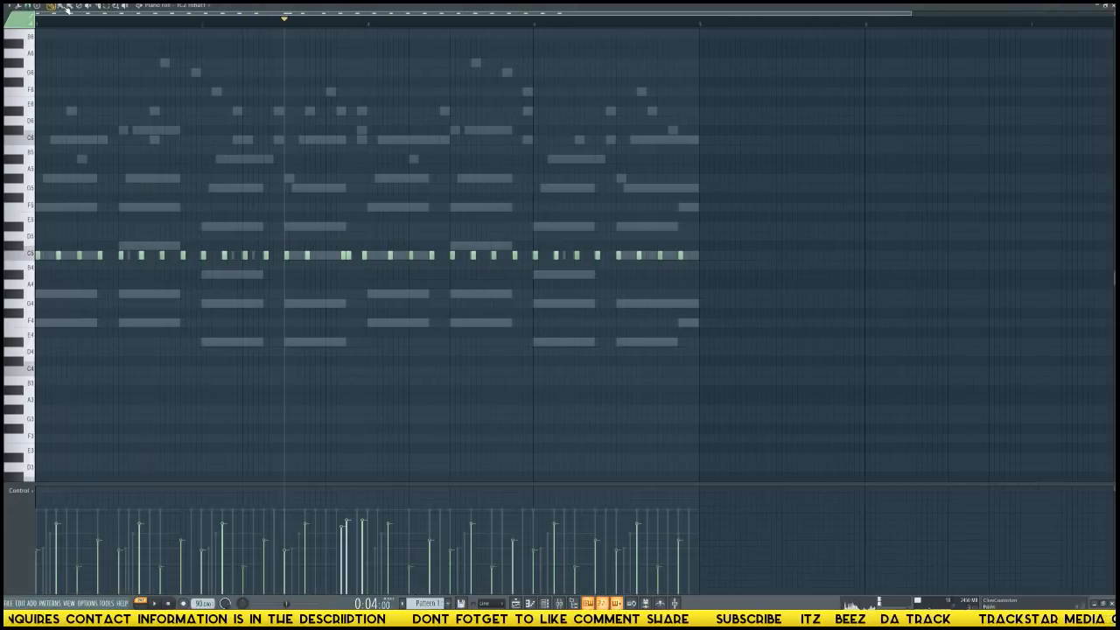
Change the note snap, build a hi-hat fill of three consecutive sixteenths ending on beat 4 of bar 4, and play the section.
click(28, 6)
click(35, 28)
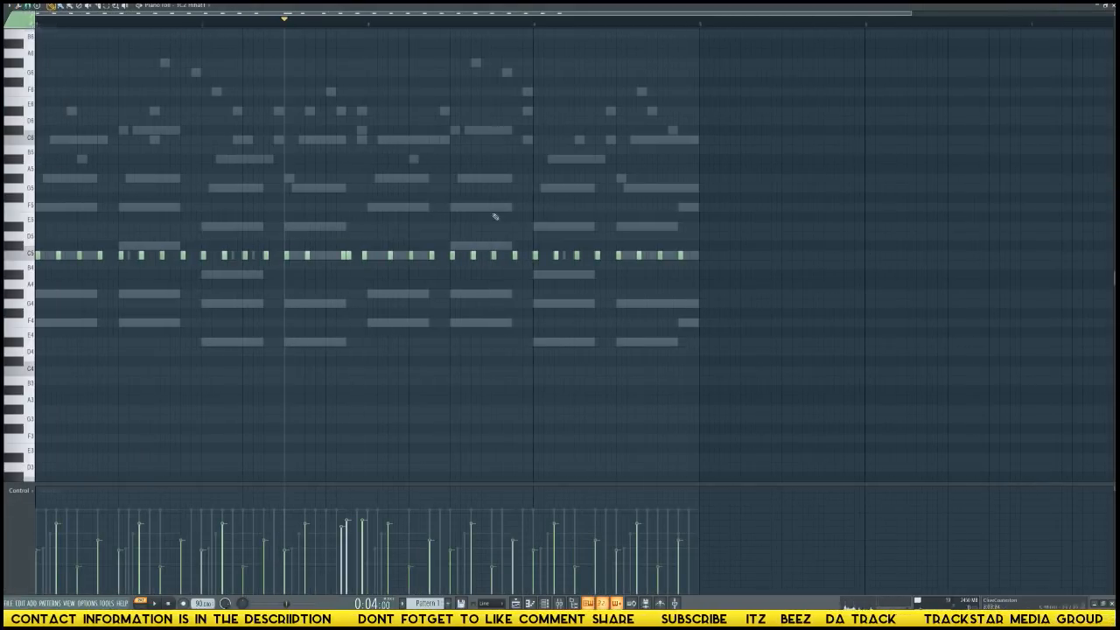
key(space)
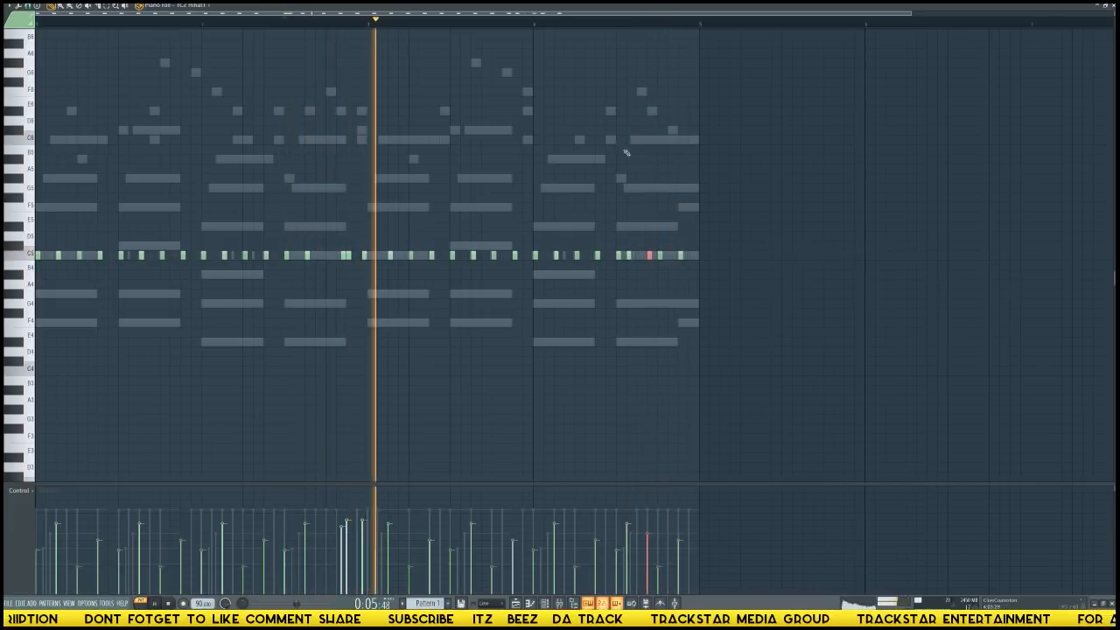
right_click(629, 256)
click(641, 255)
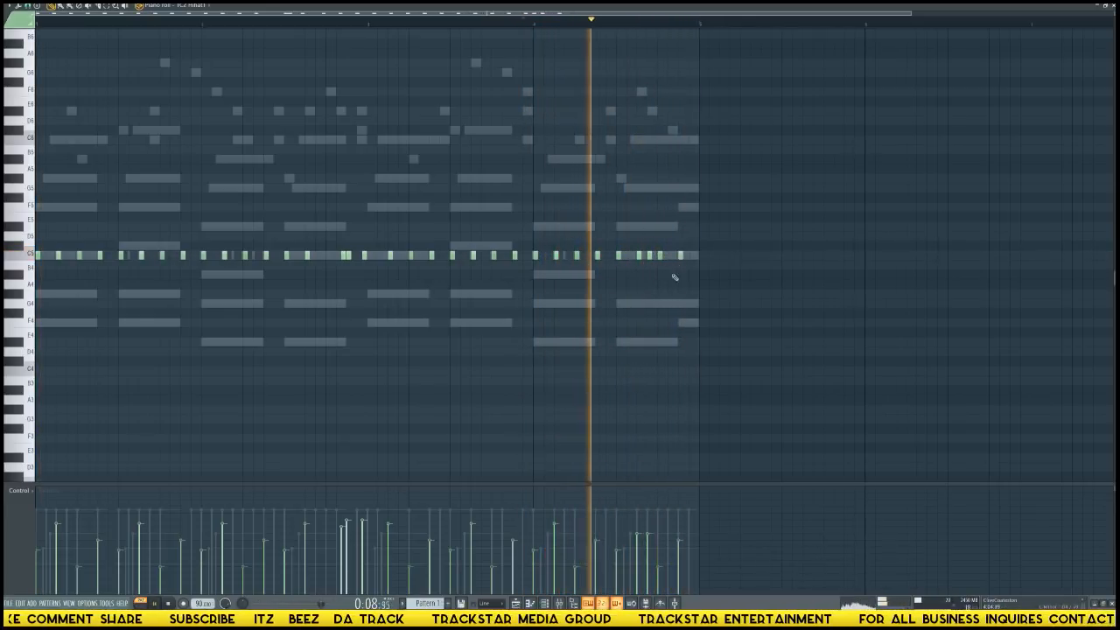
key(space)
key(space)
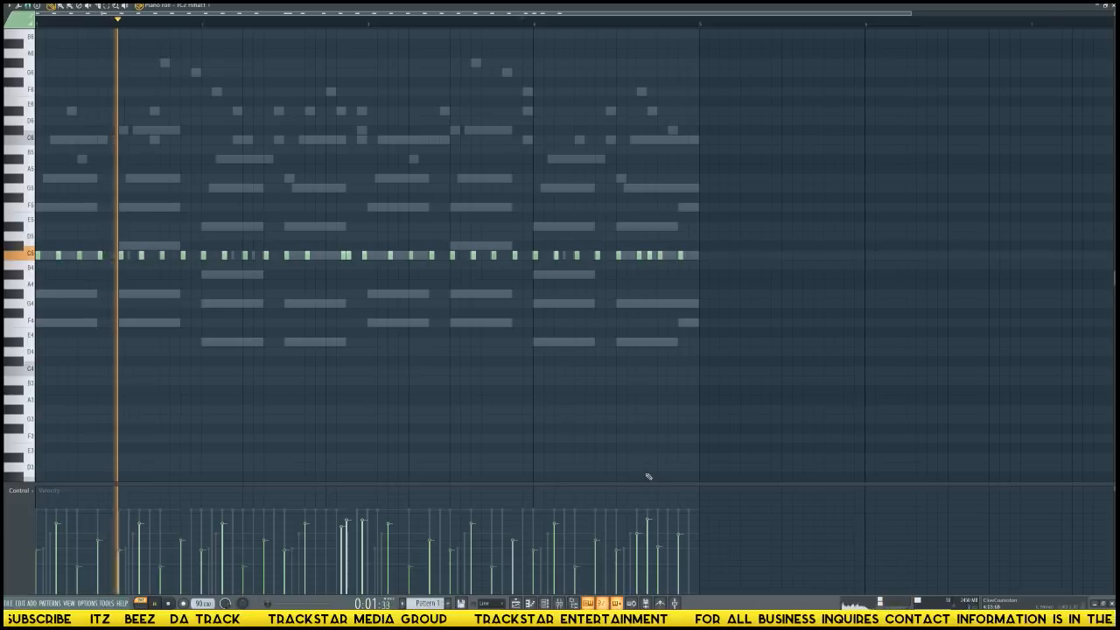
Raise the velocity of all hi-hats slightly and shape rising velocities across the bar 4 fill, replaying it.
key(ctrl+a)
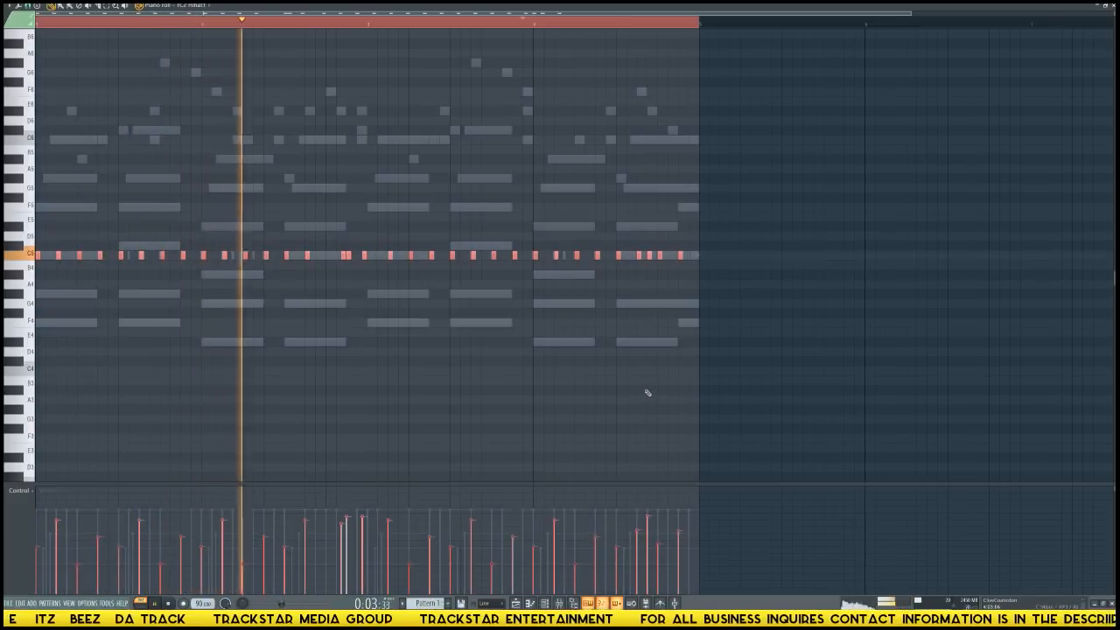
key(F6)
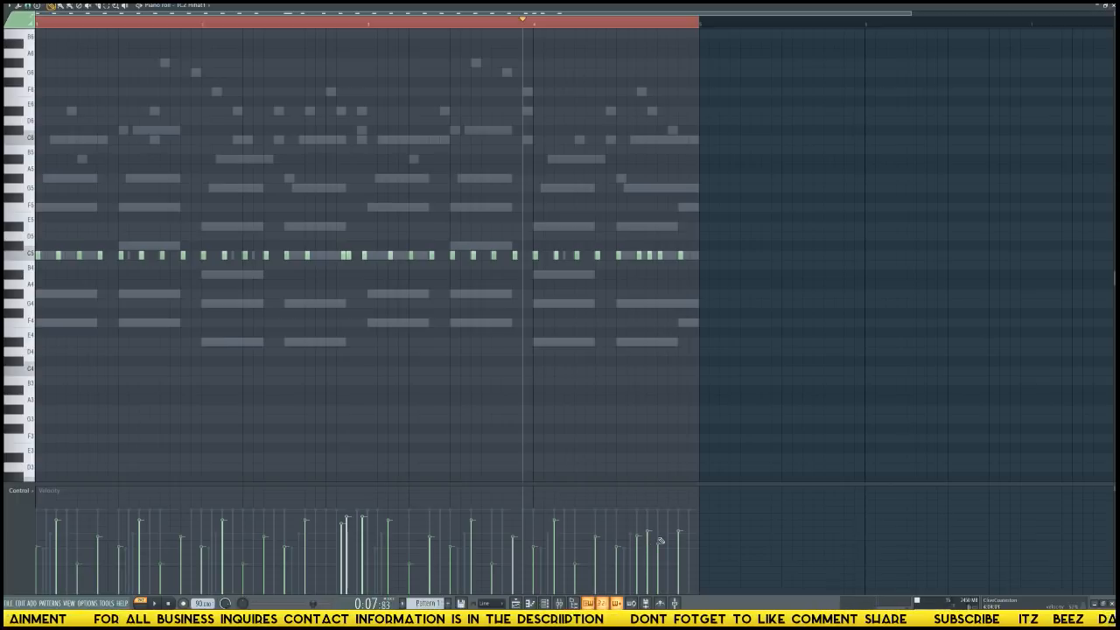
key(space)
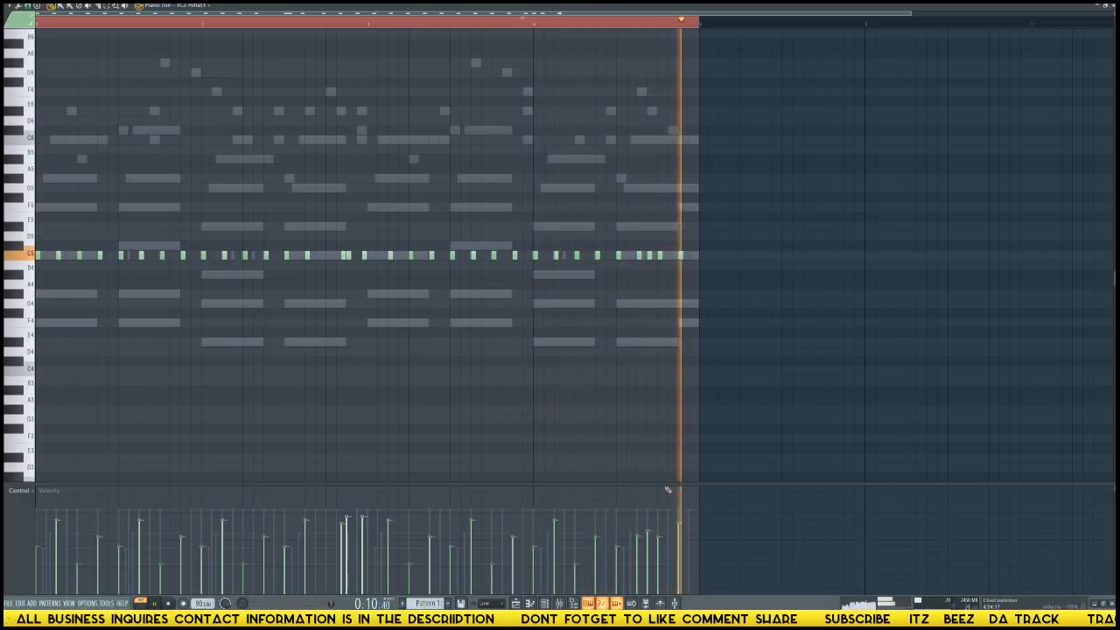
key(space)
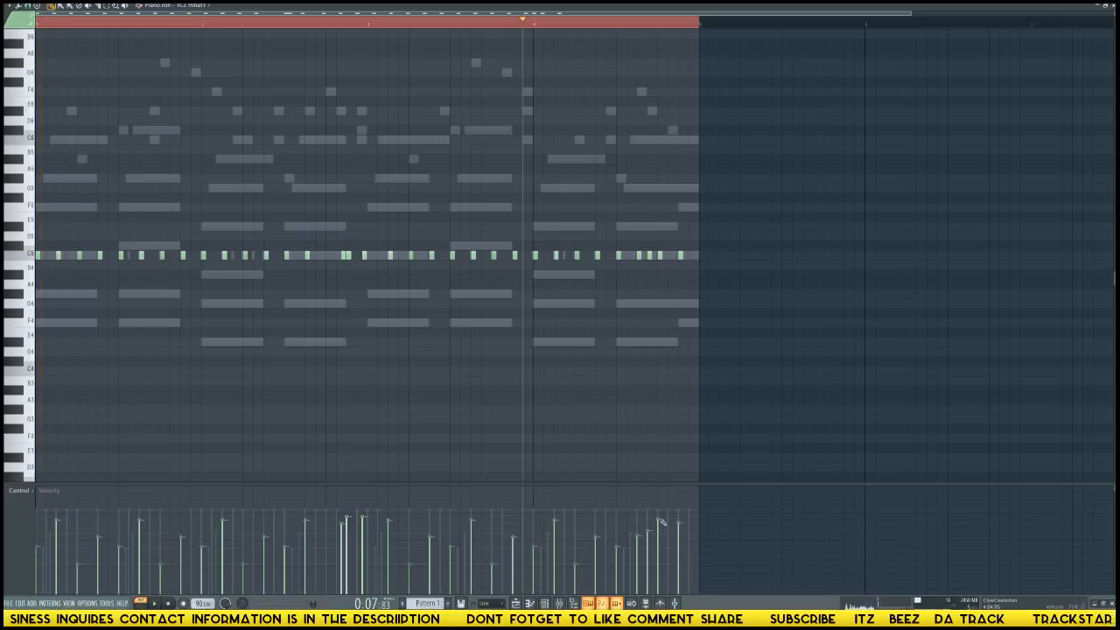
key(space)
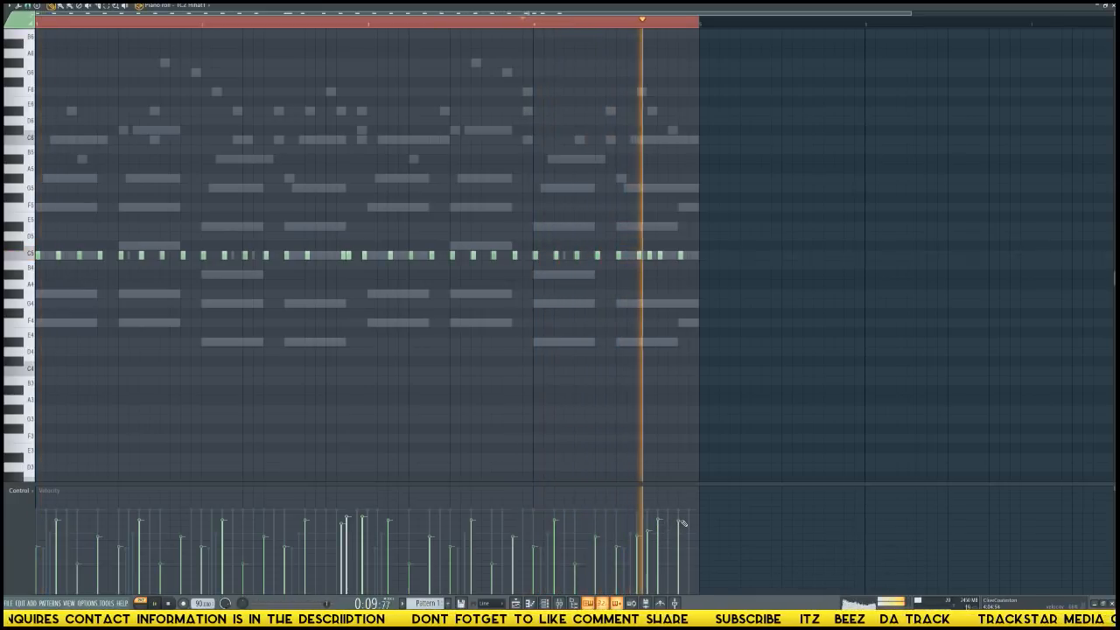
Add a crash hit on the first beat of bar 3 while the beat plays, and stop playback.
key(F6)
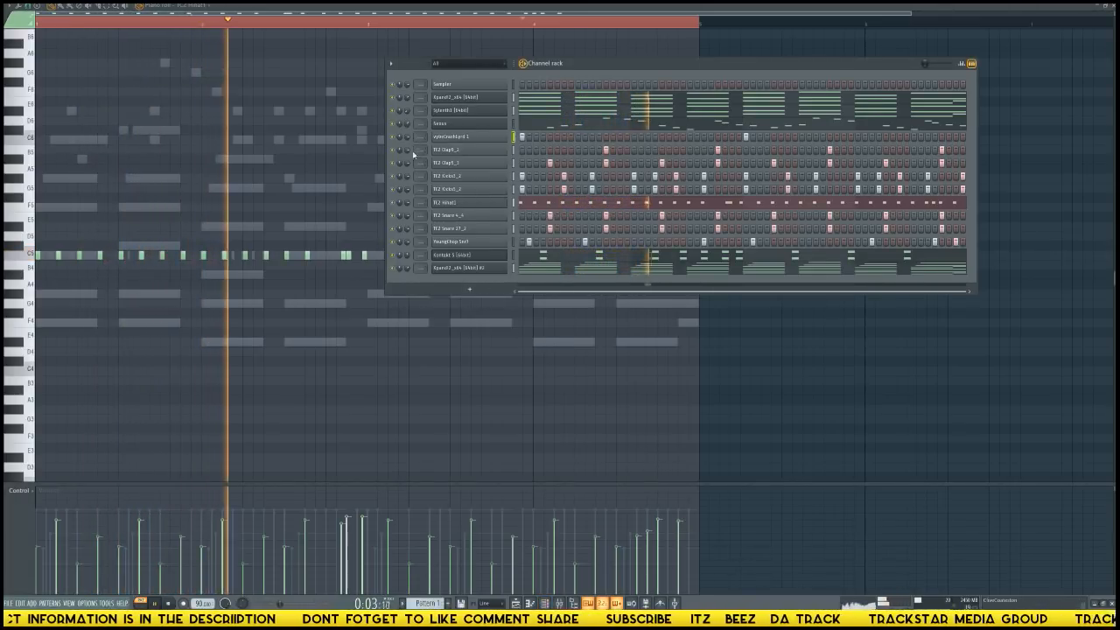
key(space)
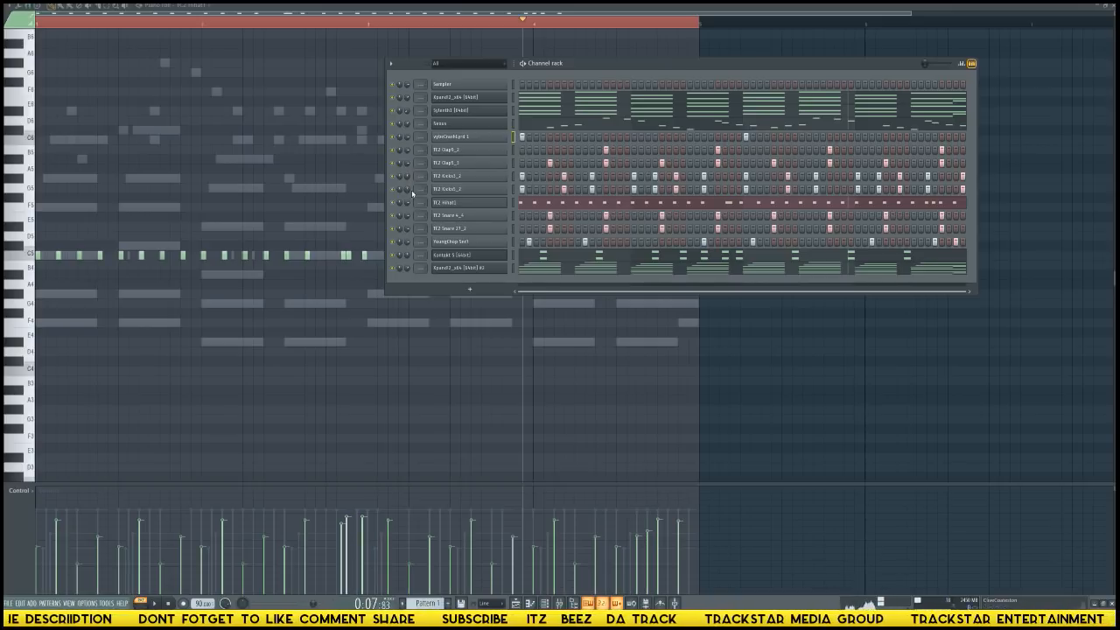
Add a reFX Nexus instrument channel and move its window below the channel rack.
click(470, 289)
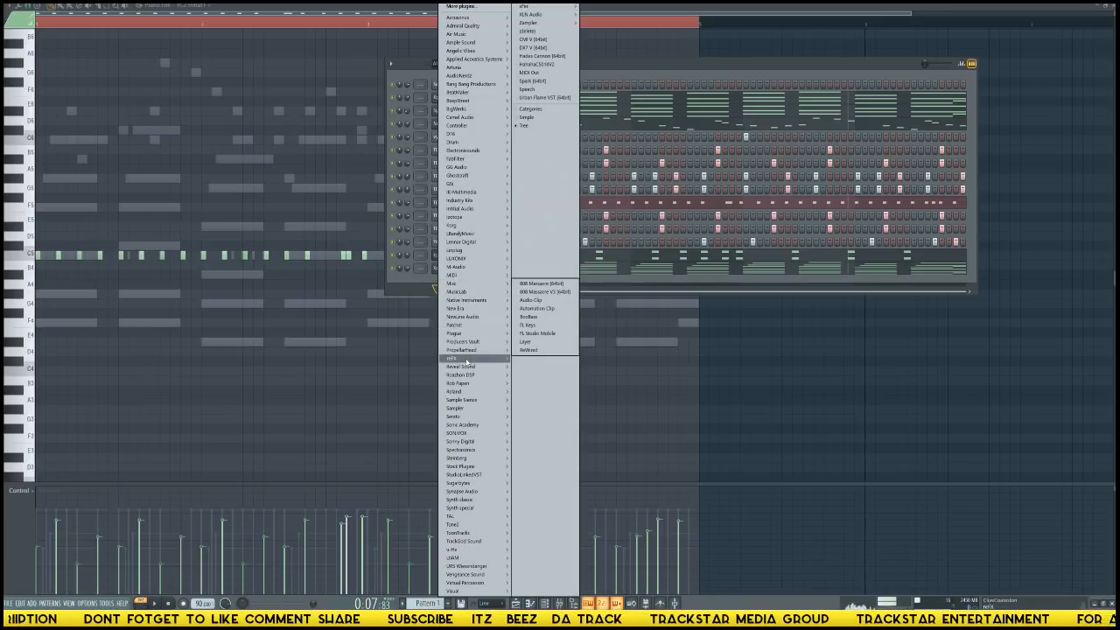
mouse_move(469, 359)
click(526, 358)
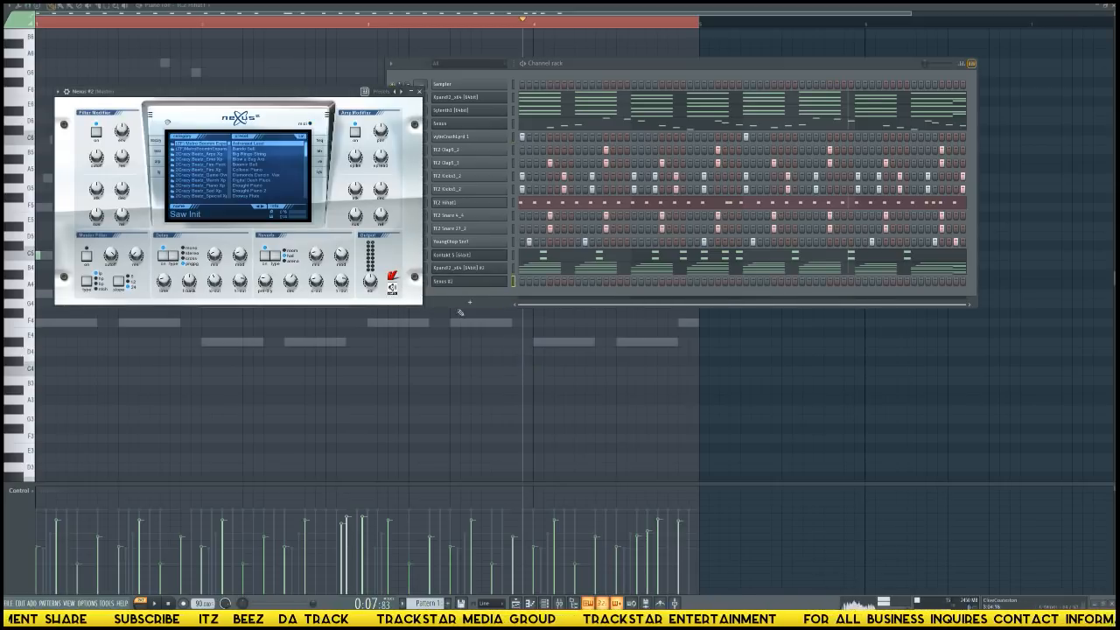
drag(227, 96, 285, 328)
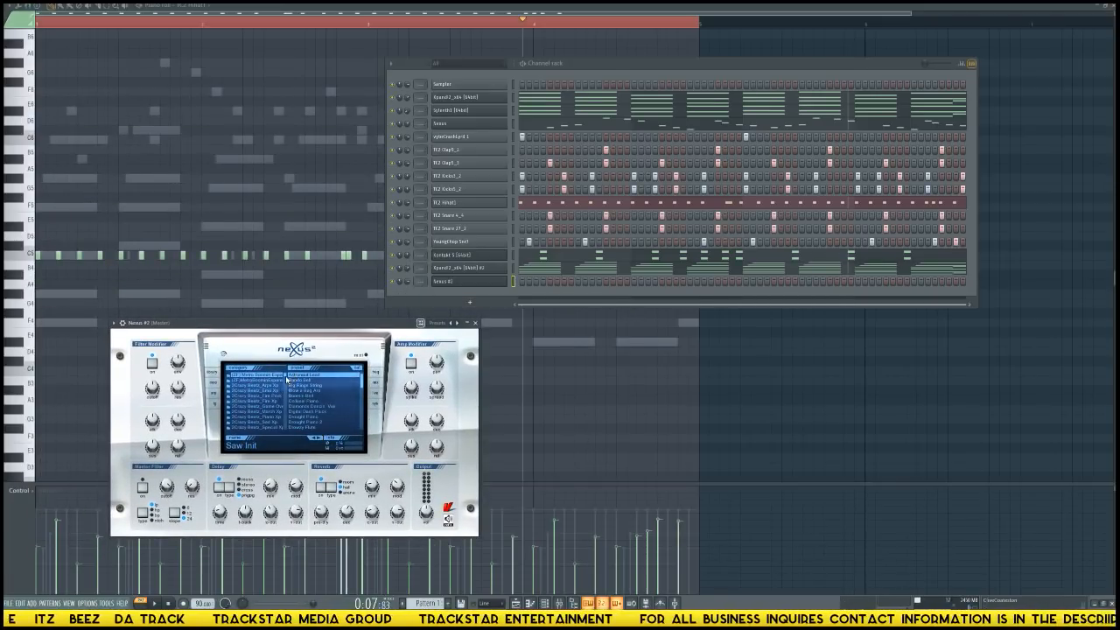
Browse the Nexus categories and load the BA Basic Sine preset from the bass category.
scroll(287, 385, down, 10)
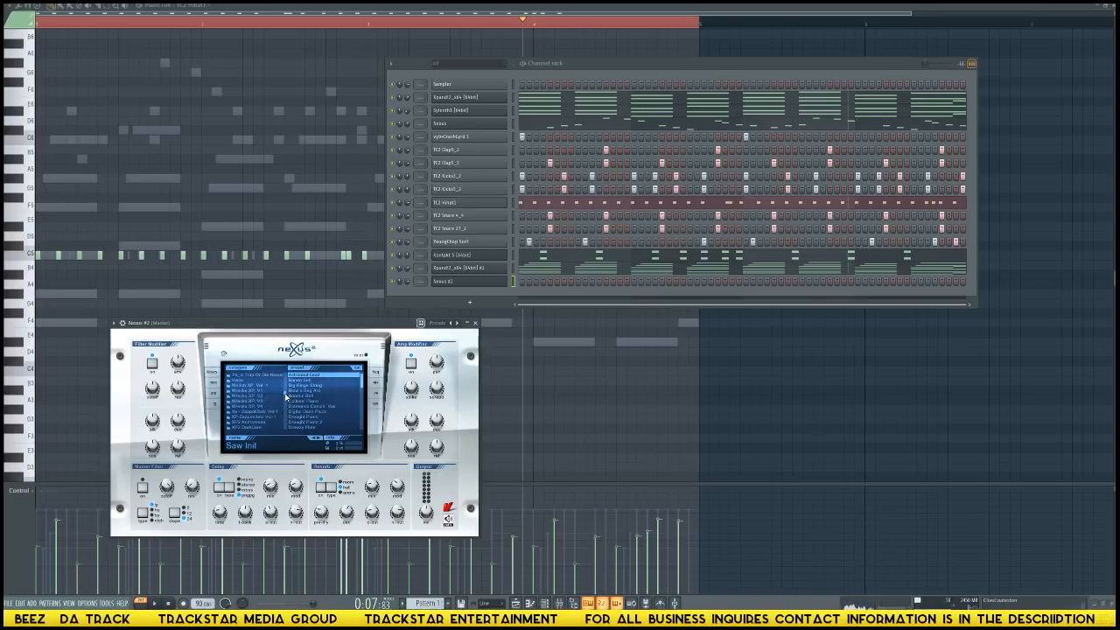
scroll(287, 394, up, 10)
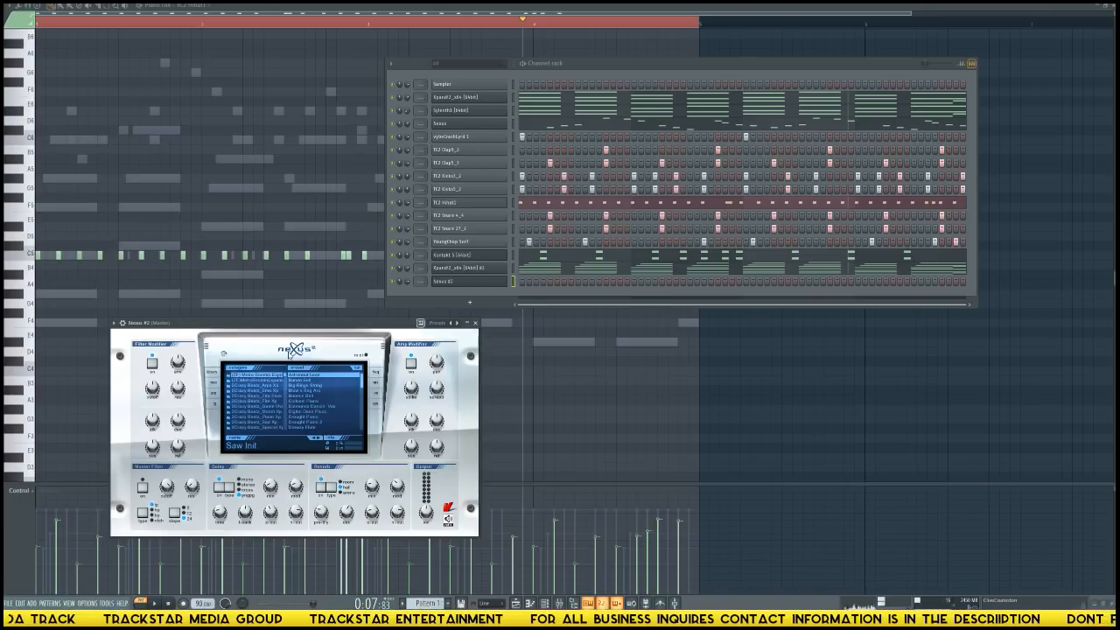
scroll(290, 377, down, 6)
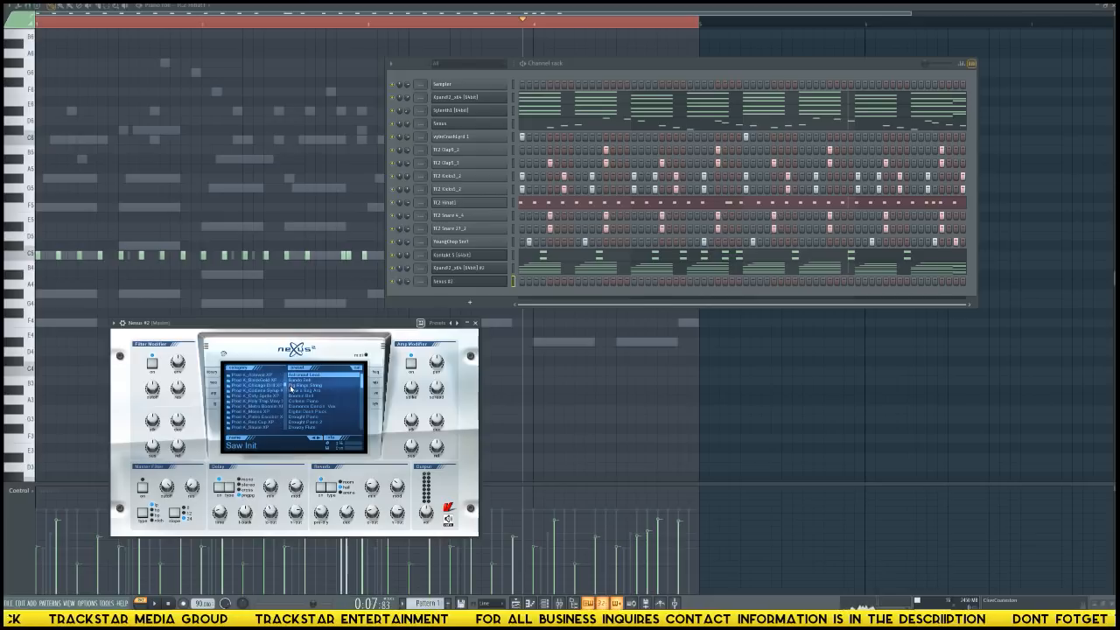
scroll(291, 388, up, 6)
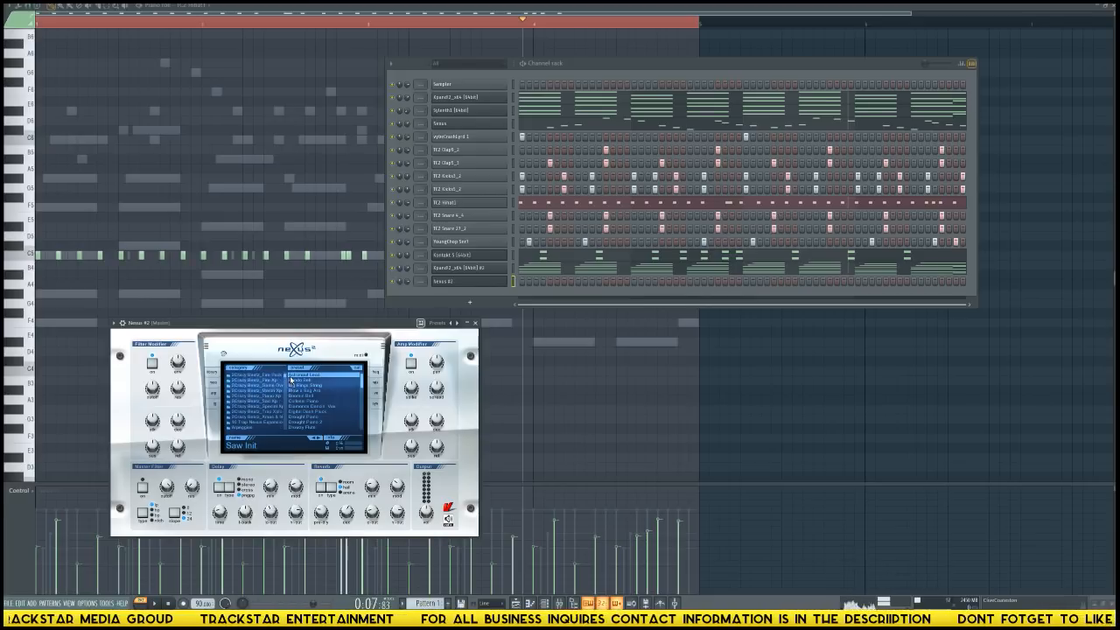
scroll(285, 381, up, 3)
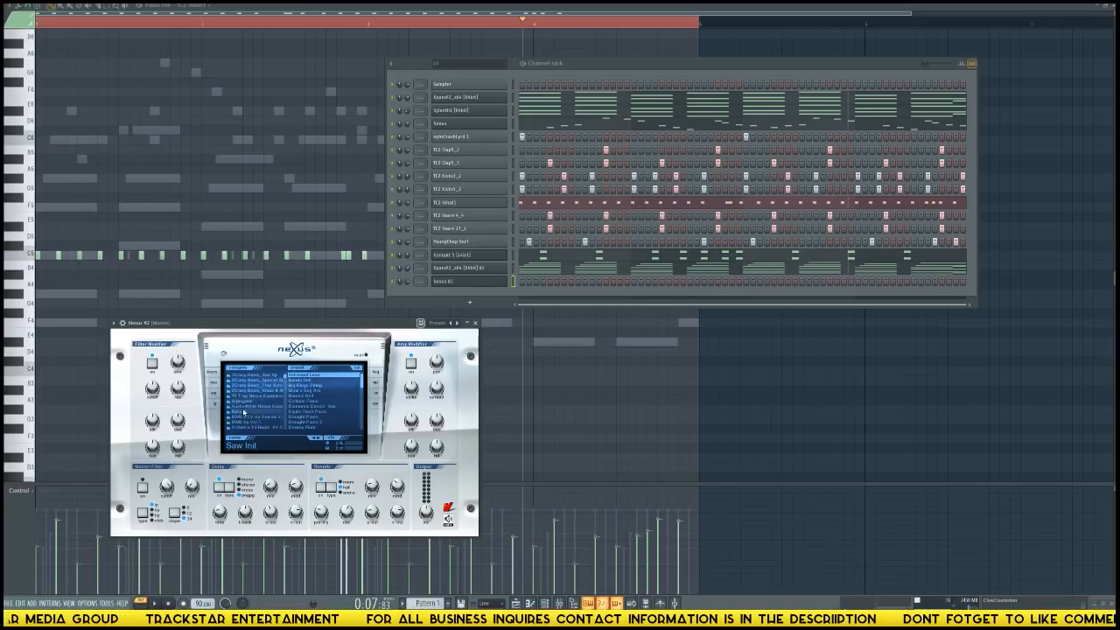
click(238, 411)
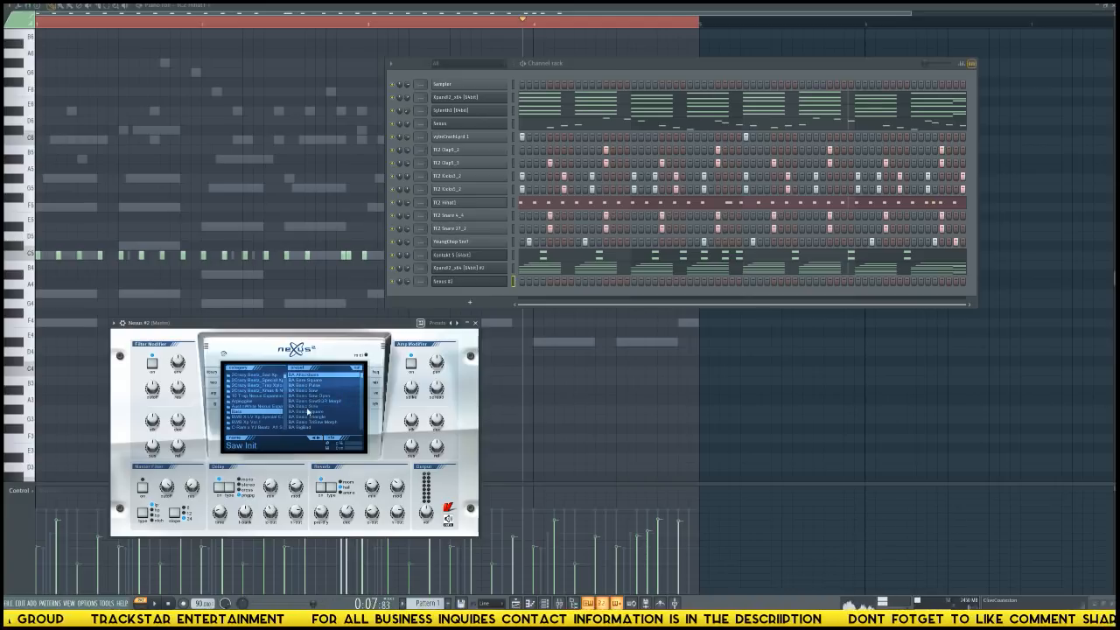
click(305, 407)
Add another Nexus instrument channel and create a new preset search in it for "muted".
click(468, 303)
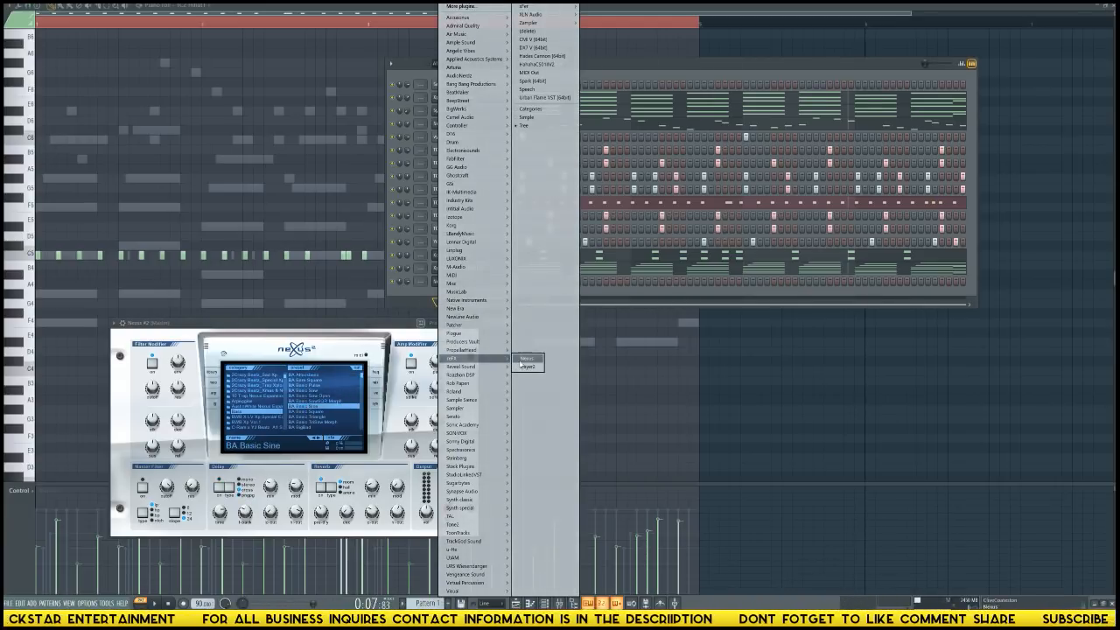
click(525, 358)
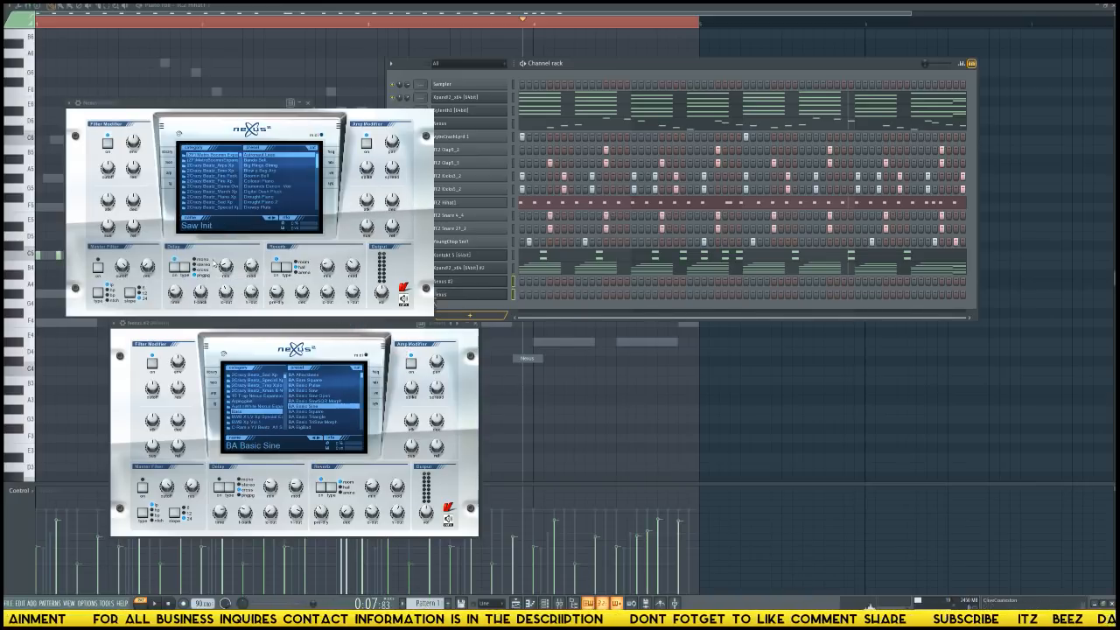
right_click(226, 196)
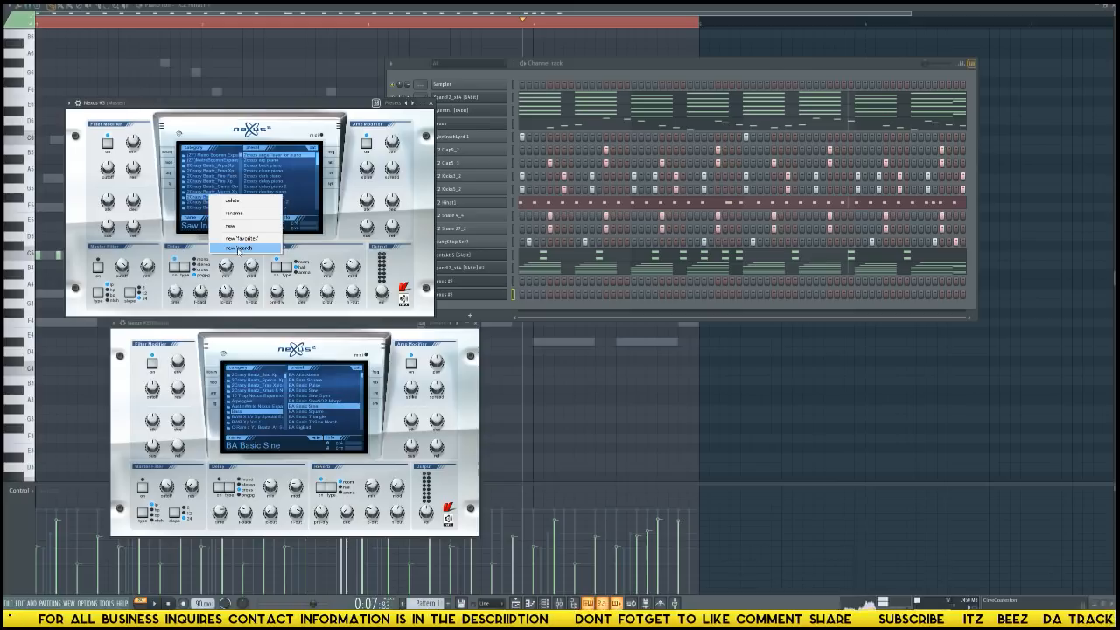
click(239, 249)
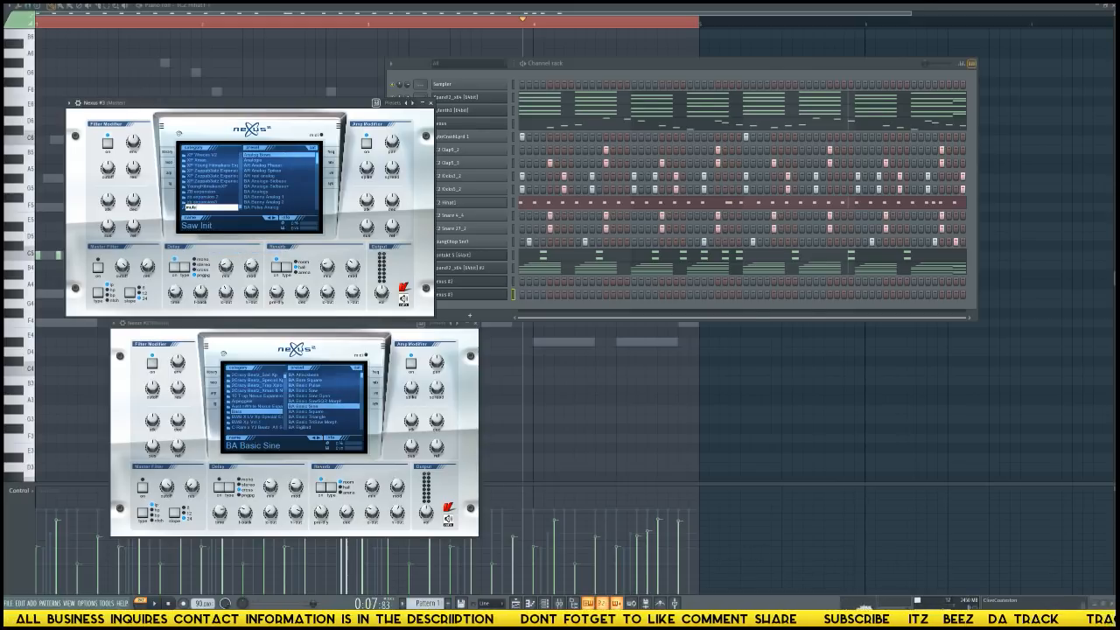
text(muted)
key(Return)
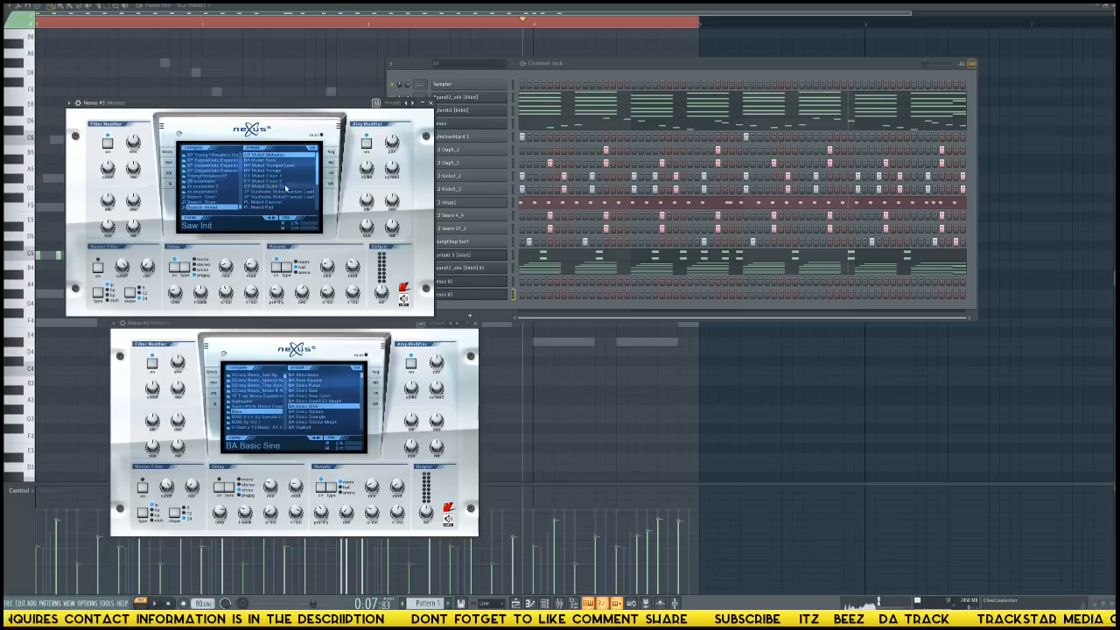
Load the GT Muted Guitar Oct preset in the newest Nexus channel and open that channel's piano roll.
mouse_move(318, 171)
mouse_down()
mouse_move(318, 194)
mouse_move(316, 172)
mouse_up()
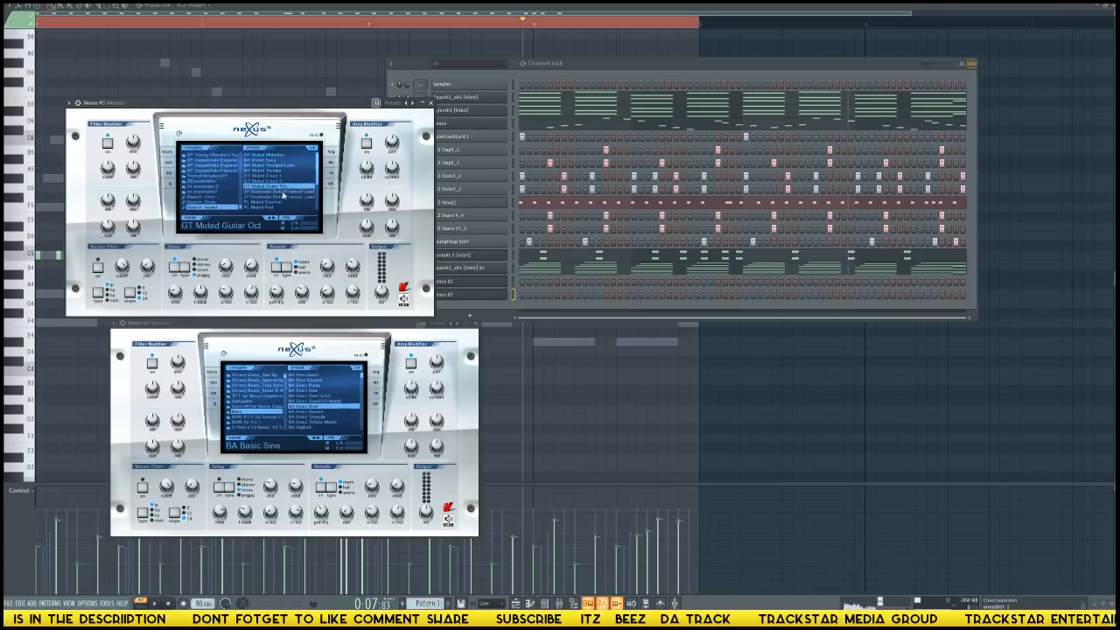
click(512, 307)
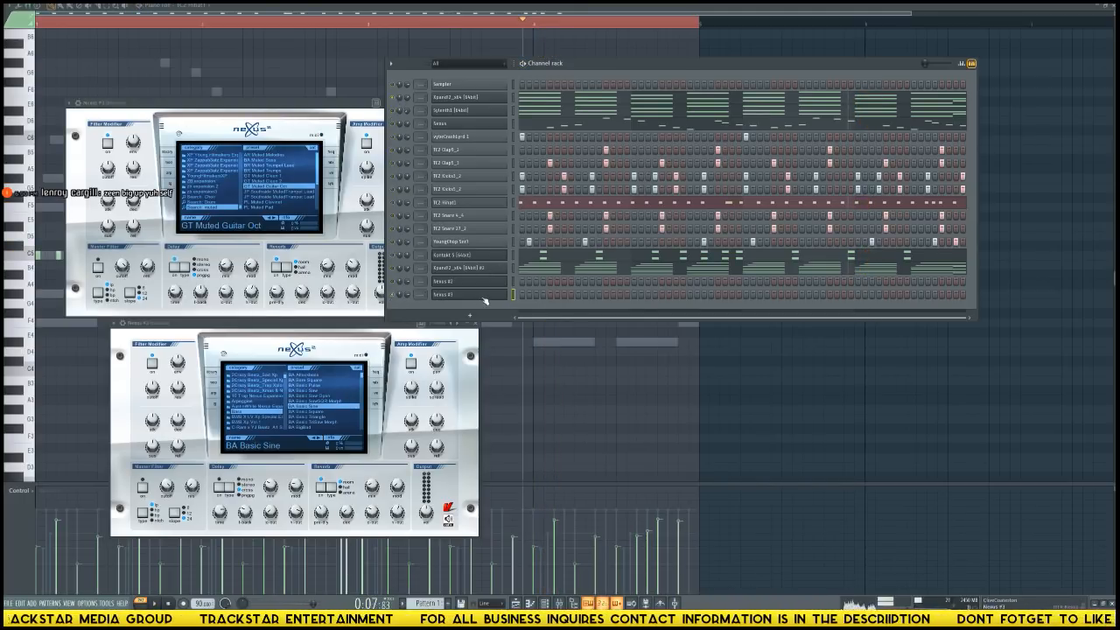
right_click(507, 299)
click(533, 297)
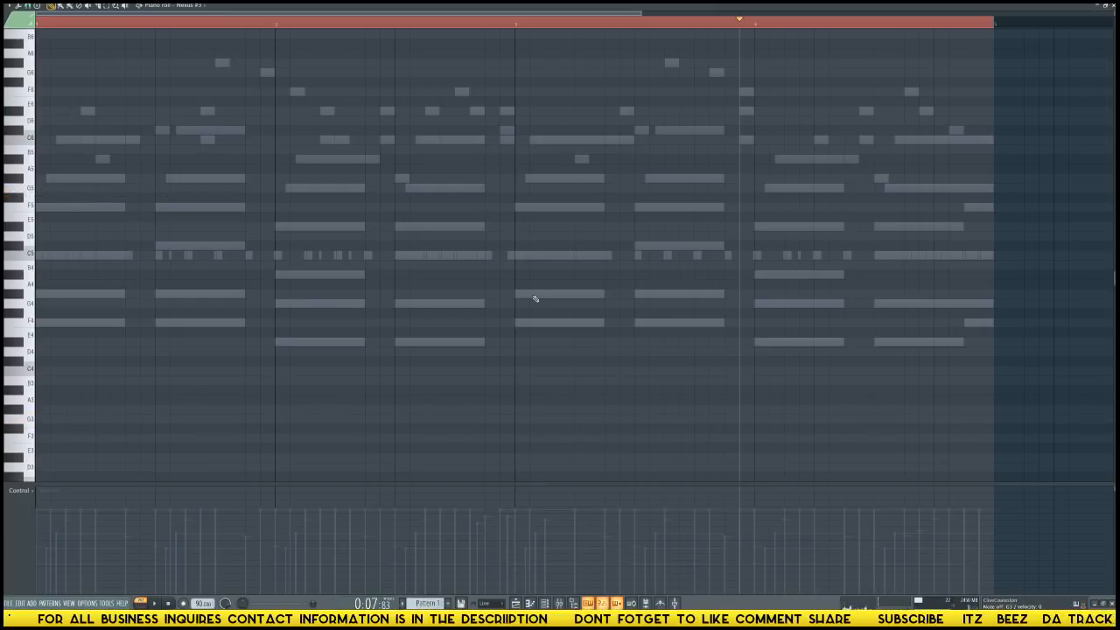
Play and restart the pattern several times to try out muted guitar notes over the beat.
key(space)
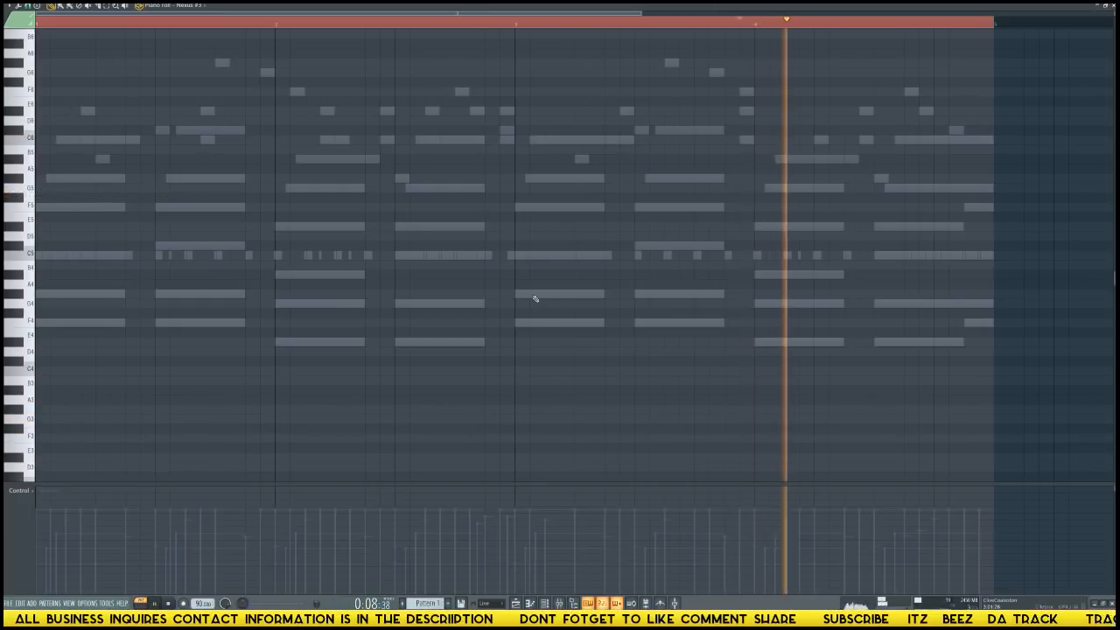
key(space)
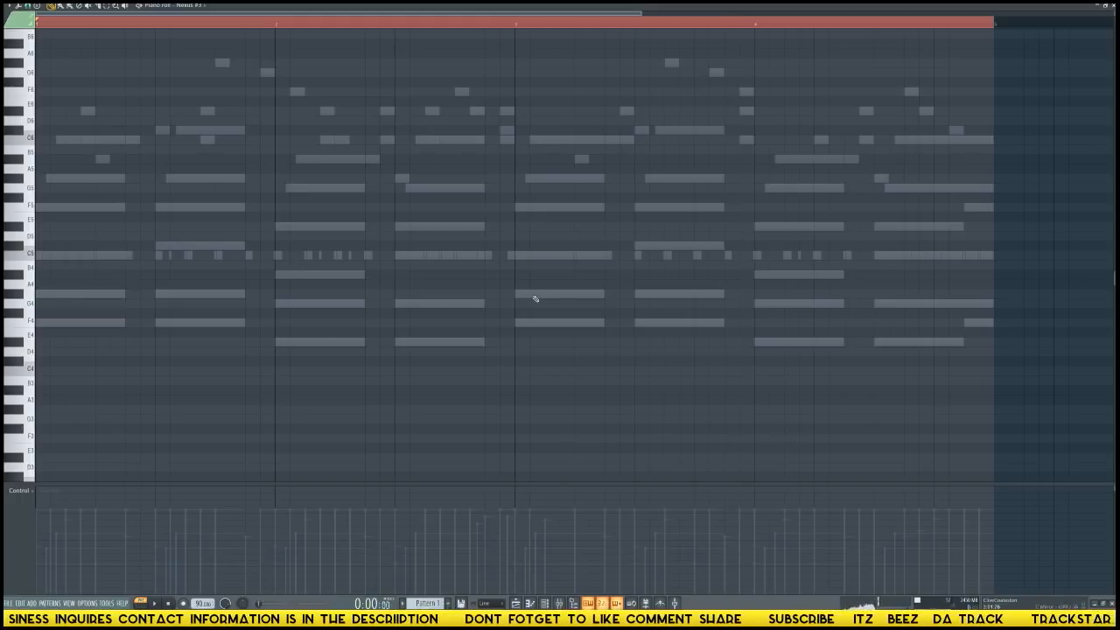
key(space)
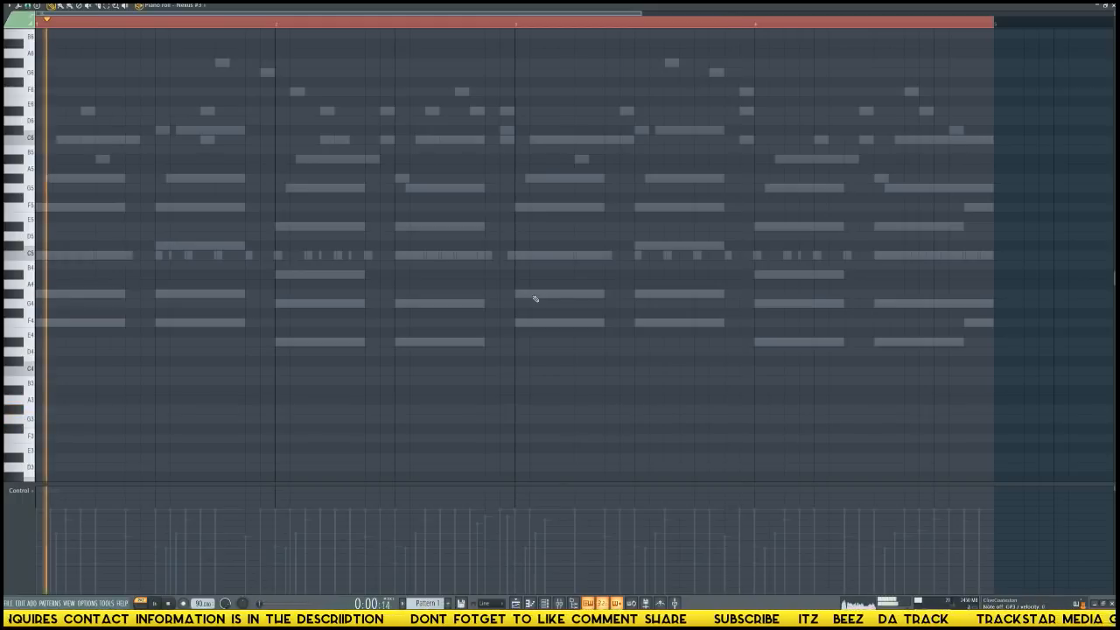
key(space)
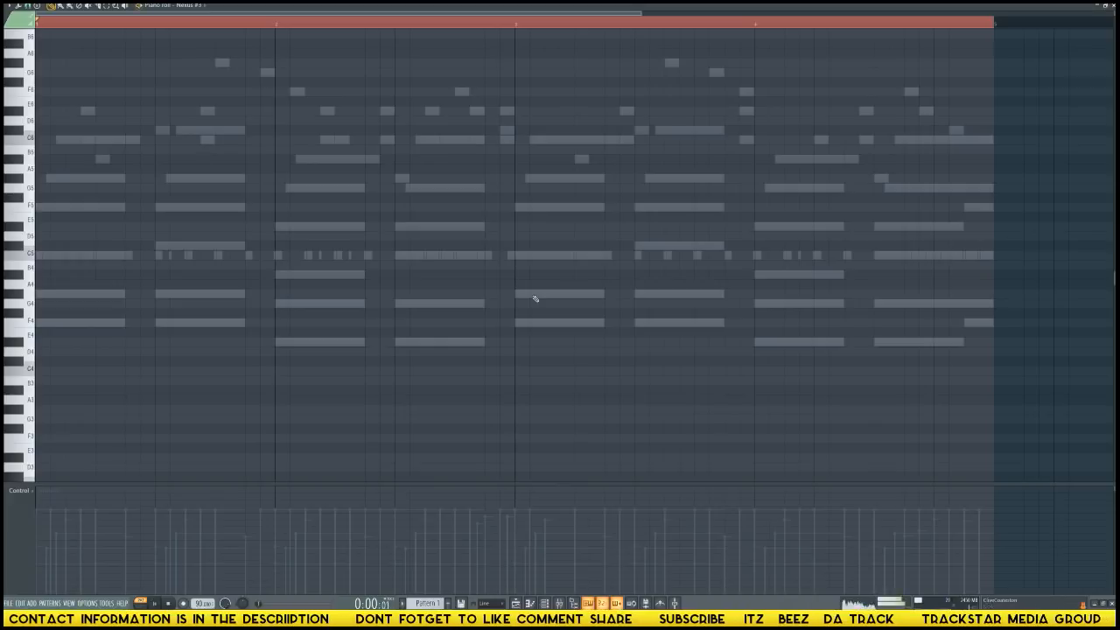
key(space)
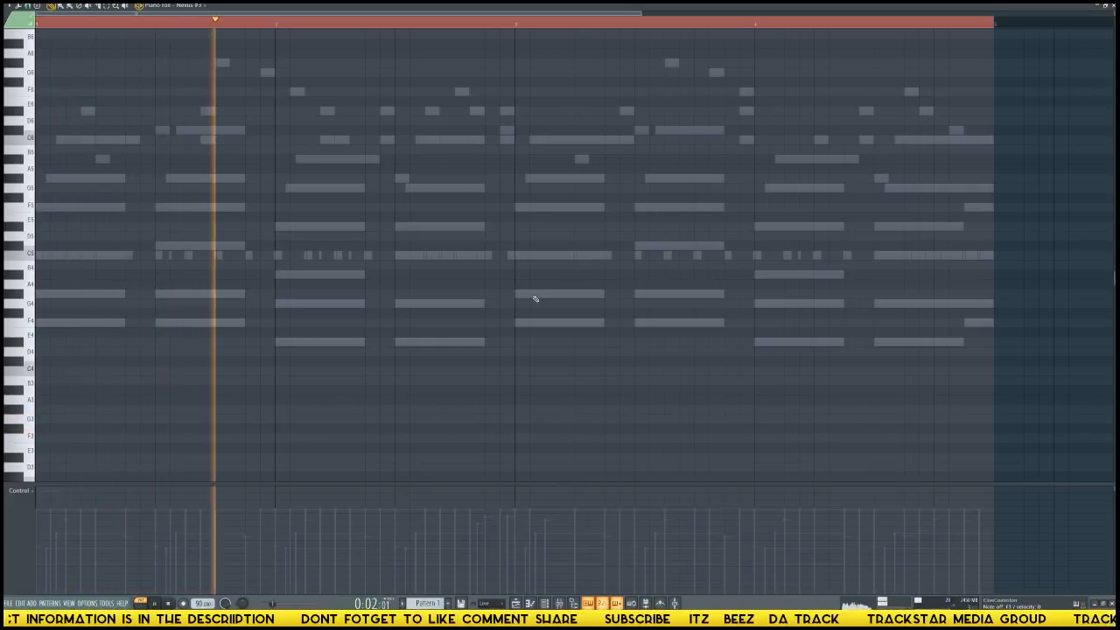
key(space)
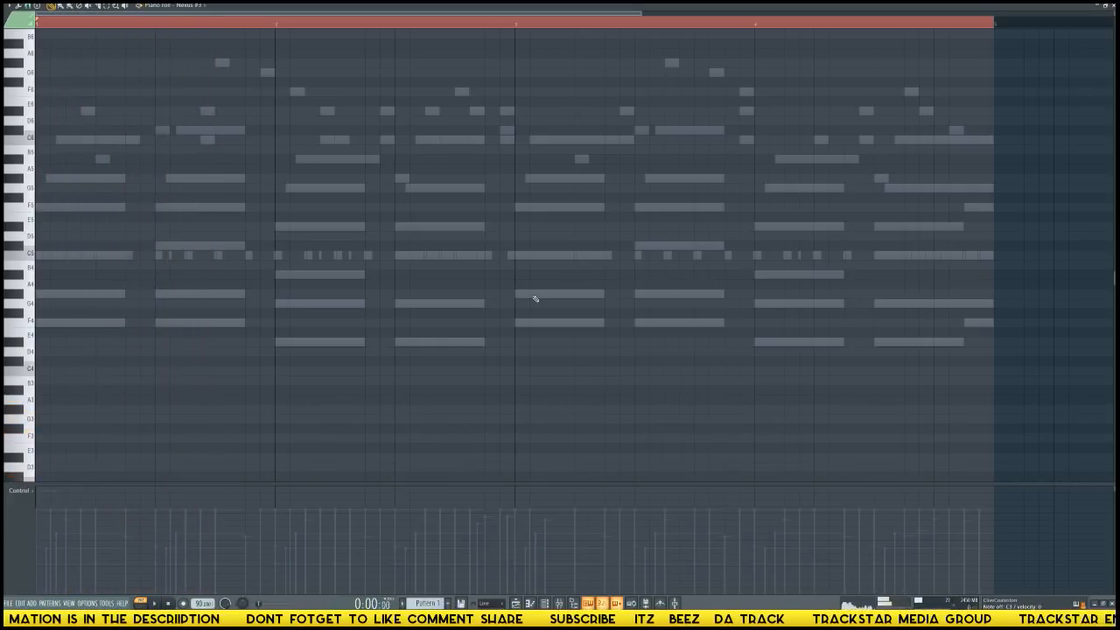
key(space)
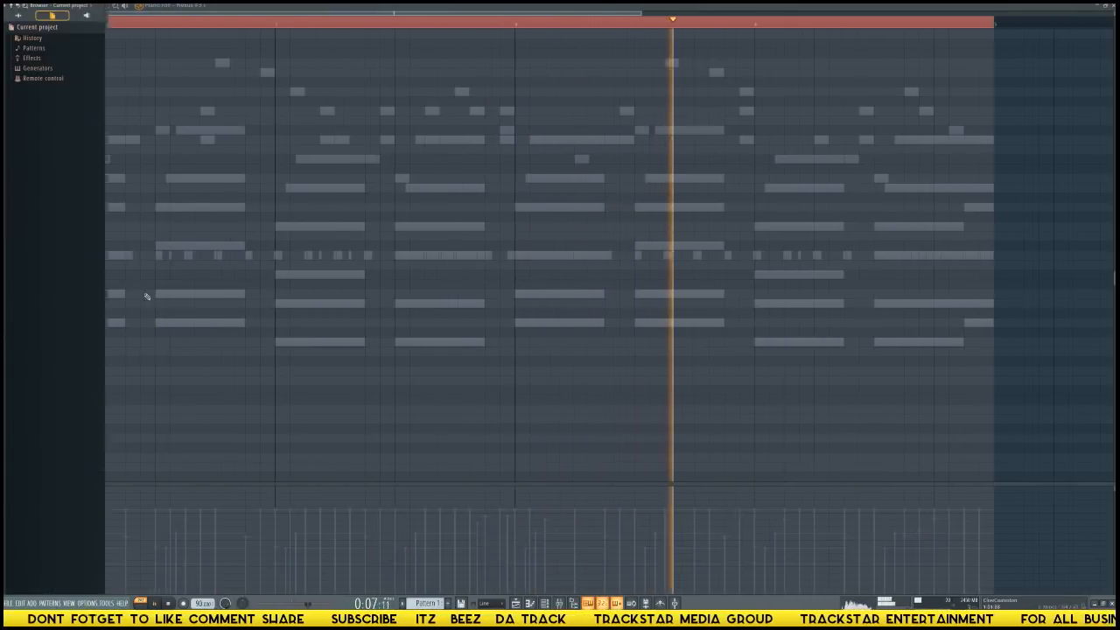
key(space)
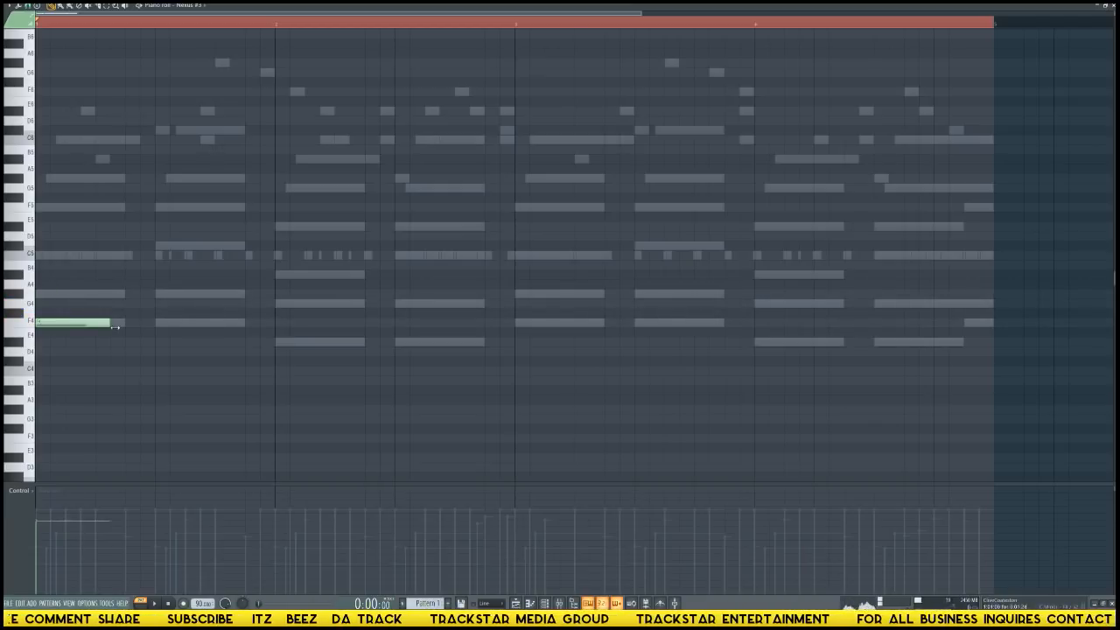
Draw a one-beat F4 note at the start of bar 1 and a half-beat F4 note one and a half beats in.
key(space)
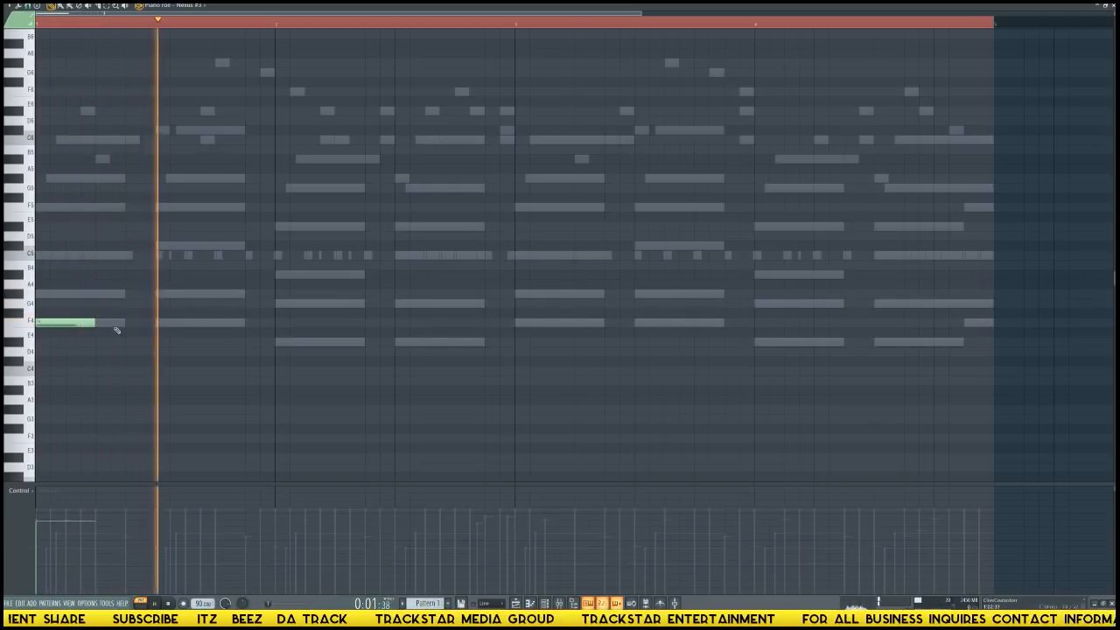
key(space)
key(space)
key(space)
key(space)
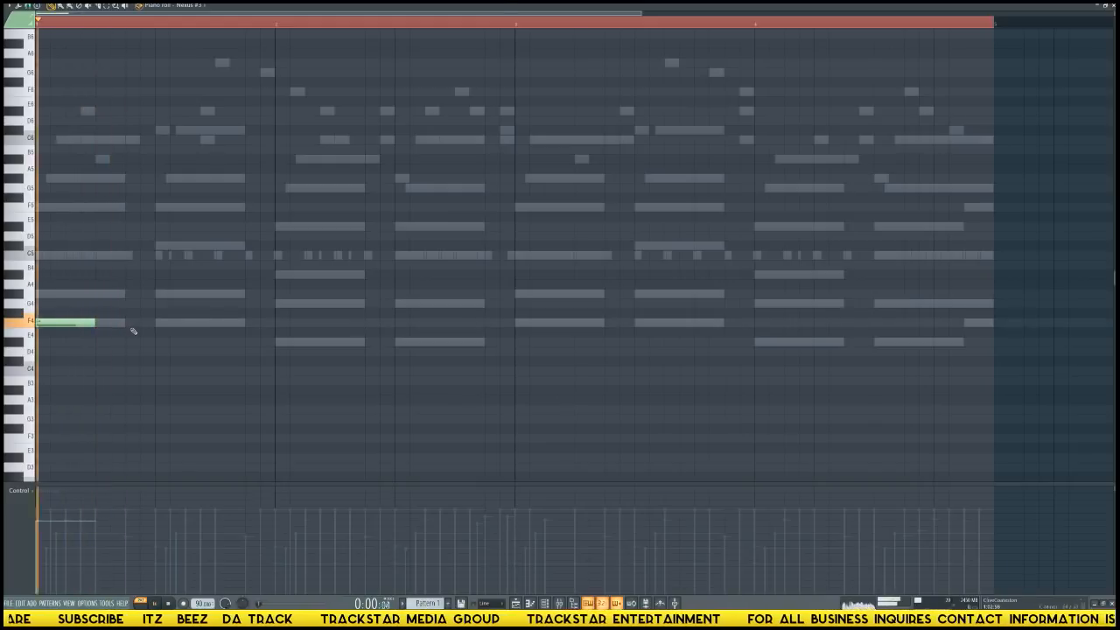
click(129, 324)
key(space)
key(space)
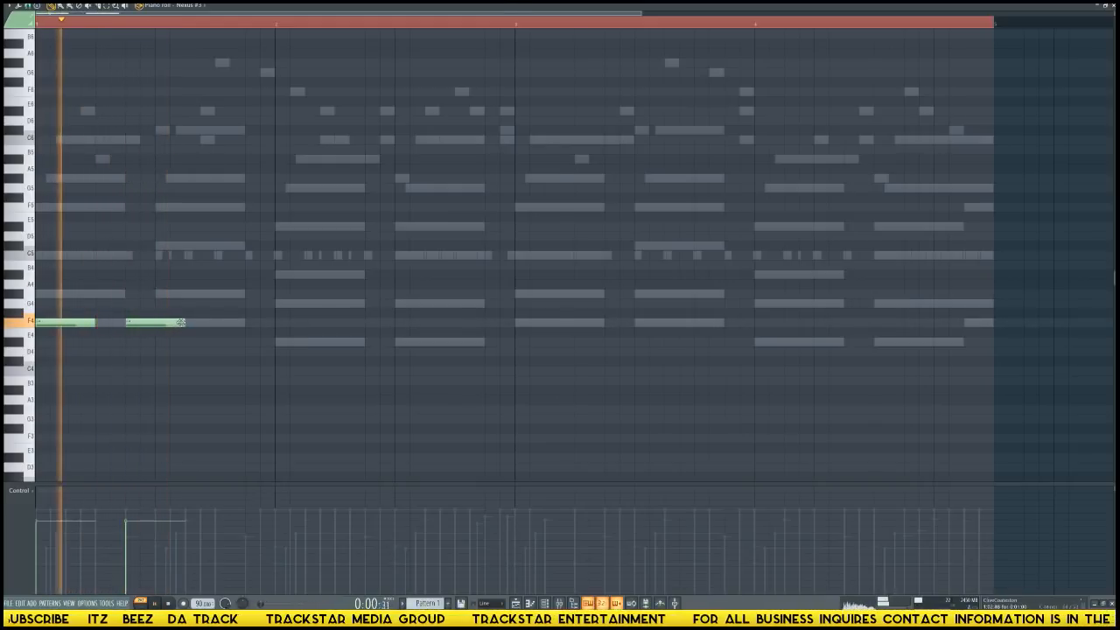
drag(185, 323, 155, 323)
Raise the first note of bar 1 to G#4 and add a three-quarter-beat F4 note on beat 4.
key(space)
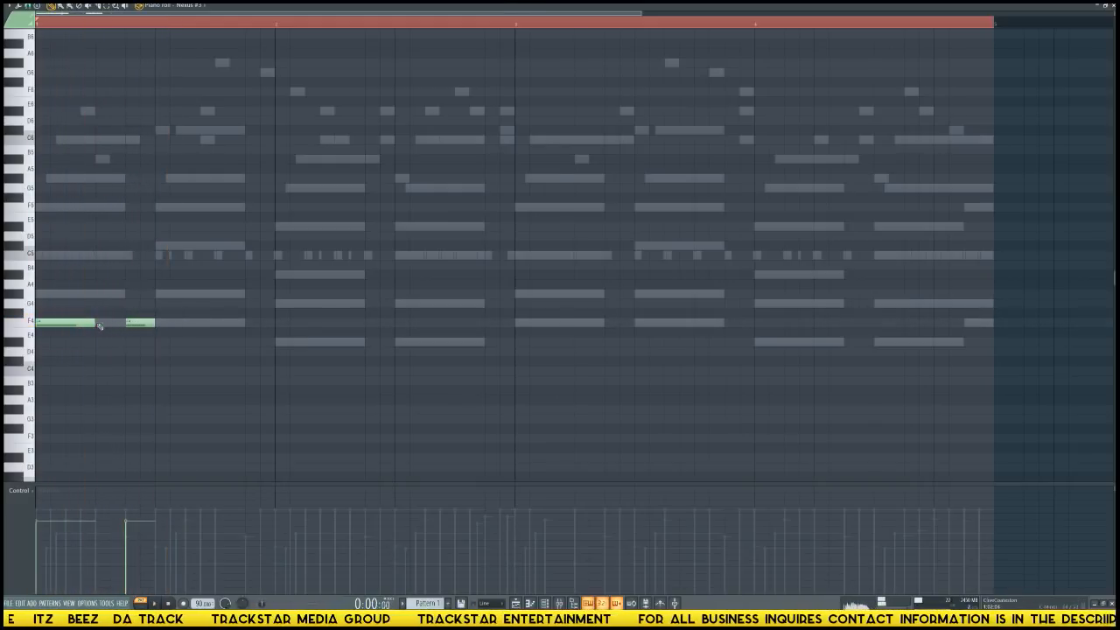
key(space)
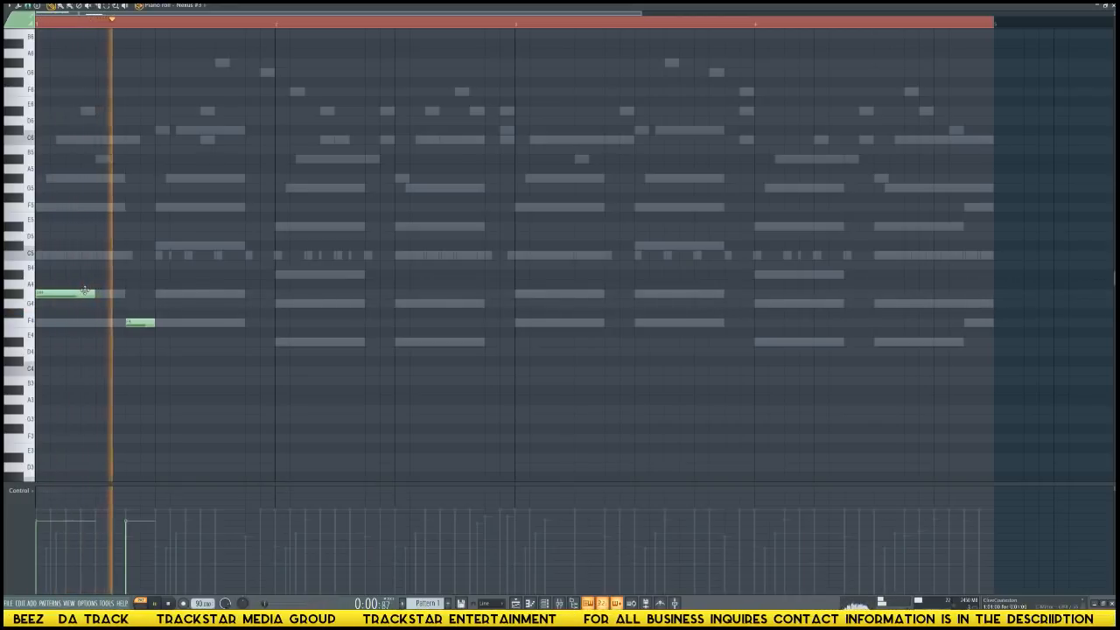
key(space)
key(space)
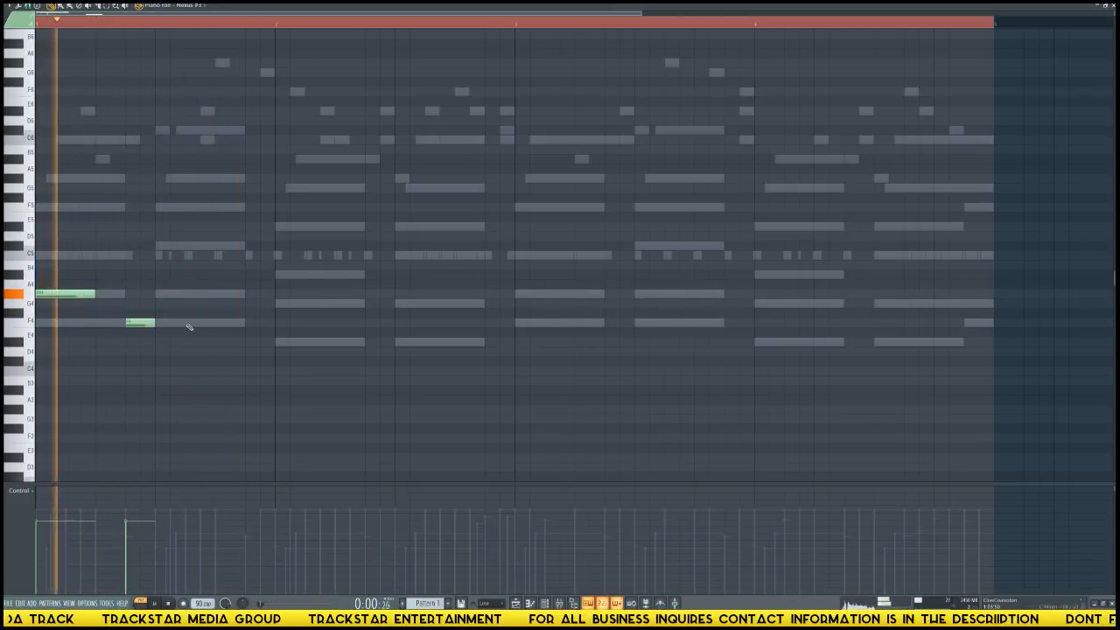
click(205, 323)
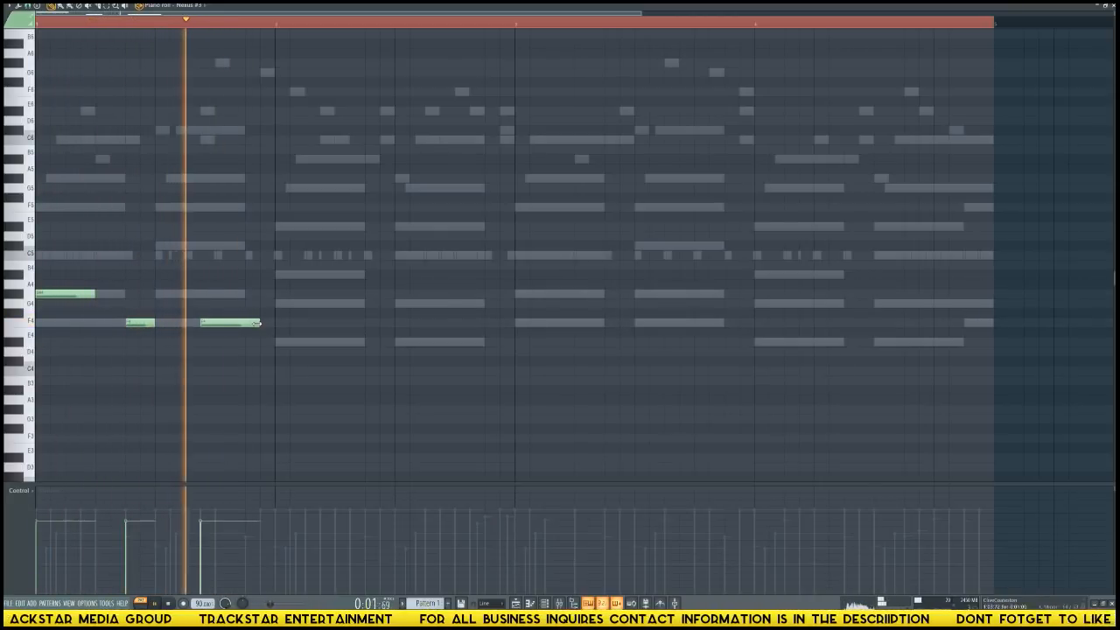
drag(257, 323, 228, 323)
key(space)
Add four D#4 notes across bar 2: one on the downbeat, one just before the midpoint, and two back-to-back ending the bar.
click(276, 341)
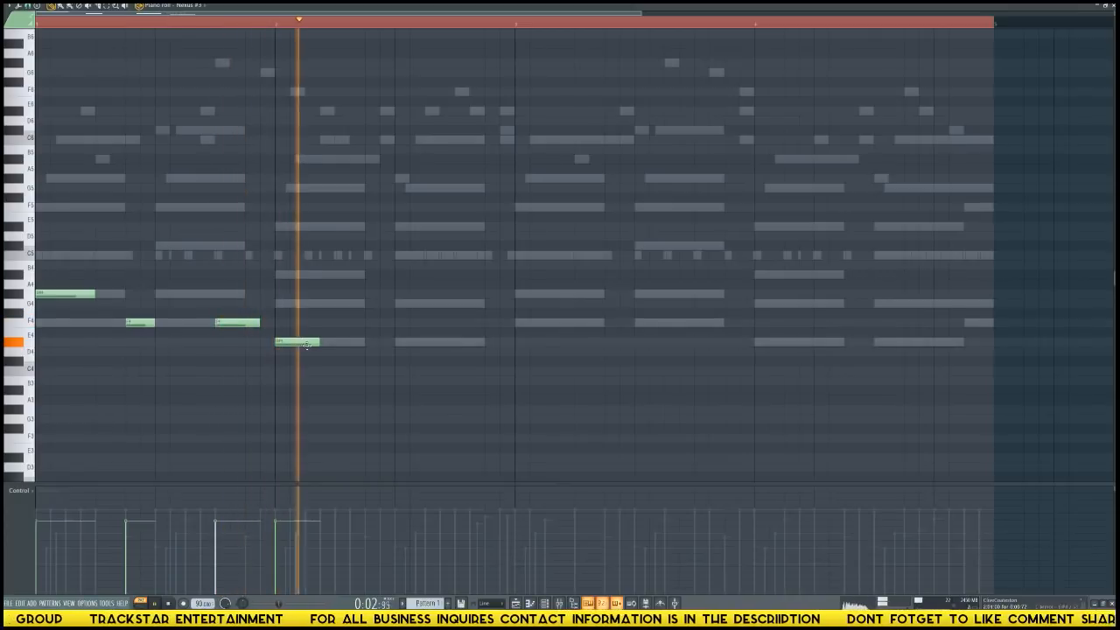
key(space)
key(space)
click(357, 343)
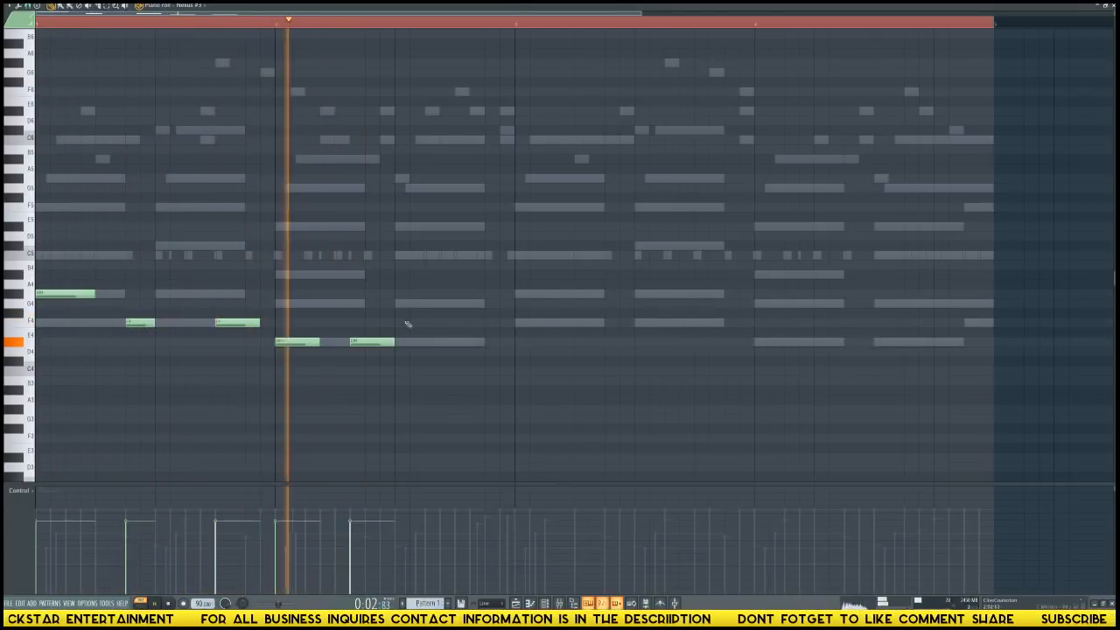
drag(379, 348, 394, 349)
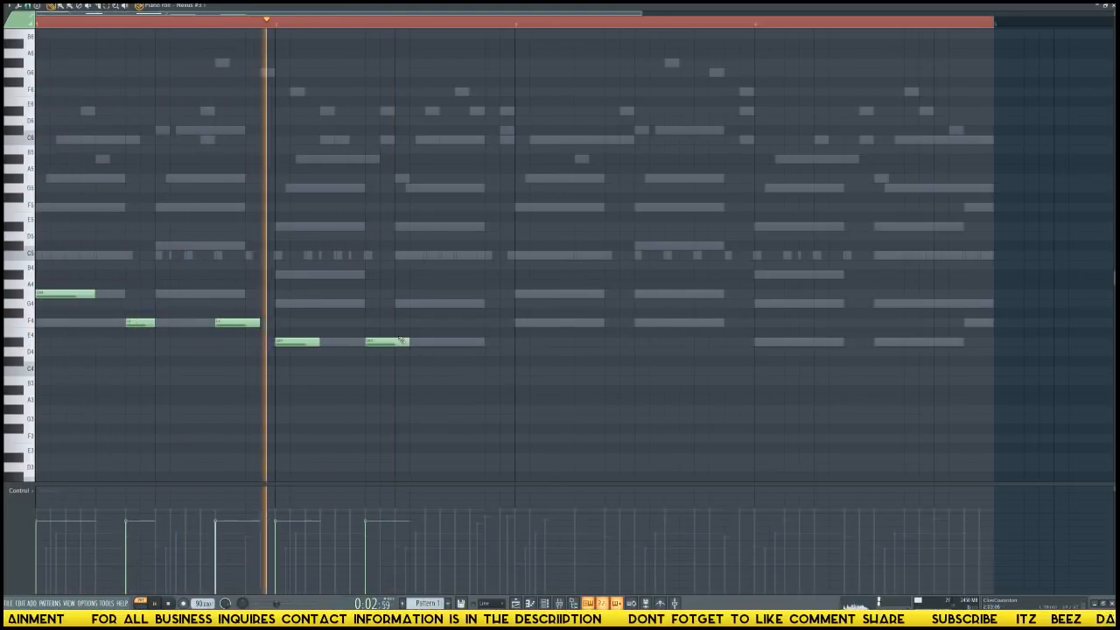
click(444, 342)
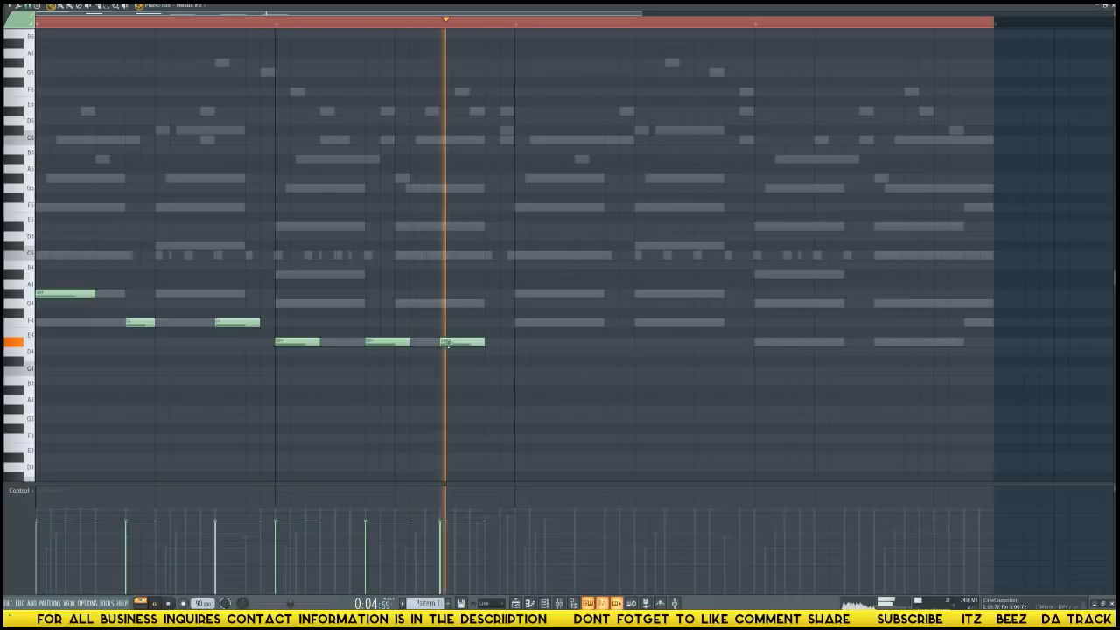
click(489, 341)
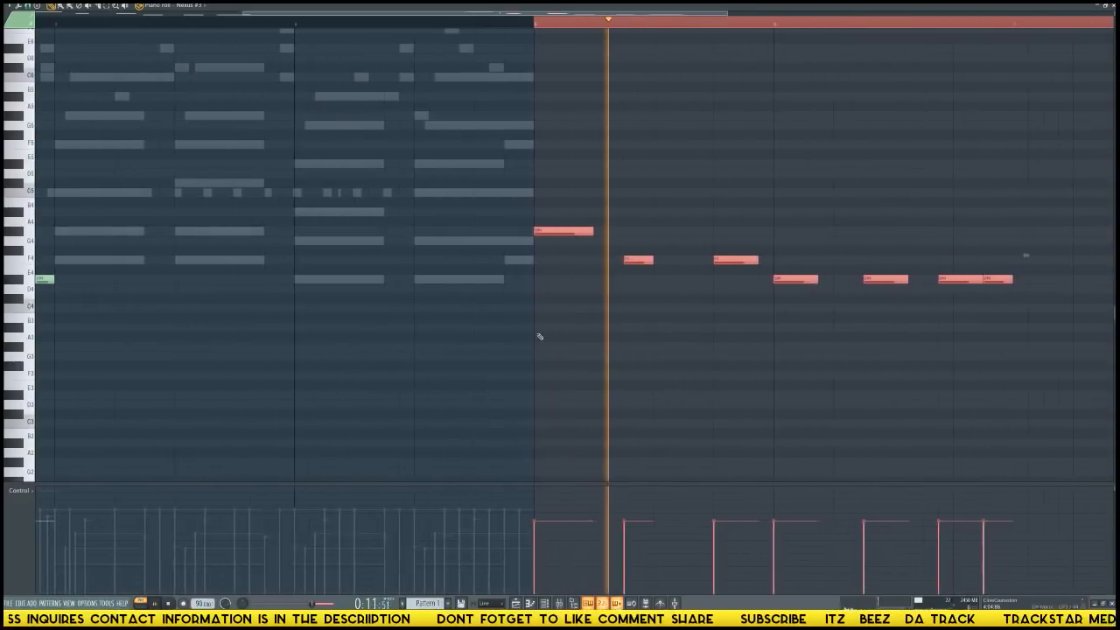
Try duplicating the two-bar muted guitar phrase at bar 5, and delete only the copied notes.
key(space)
key(ctrl+d)
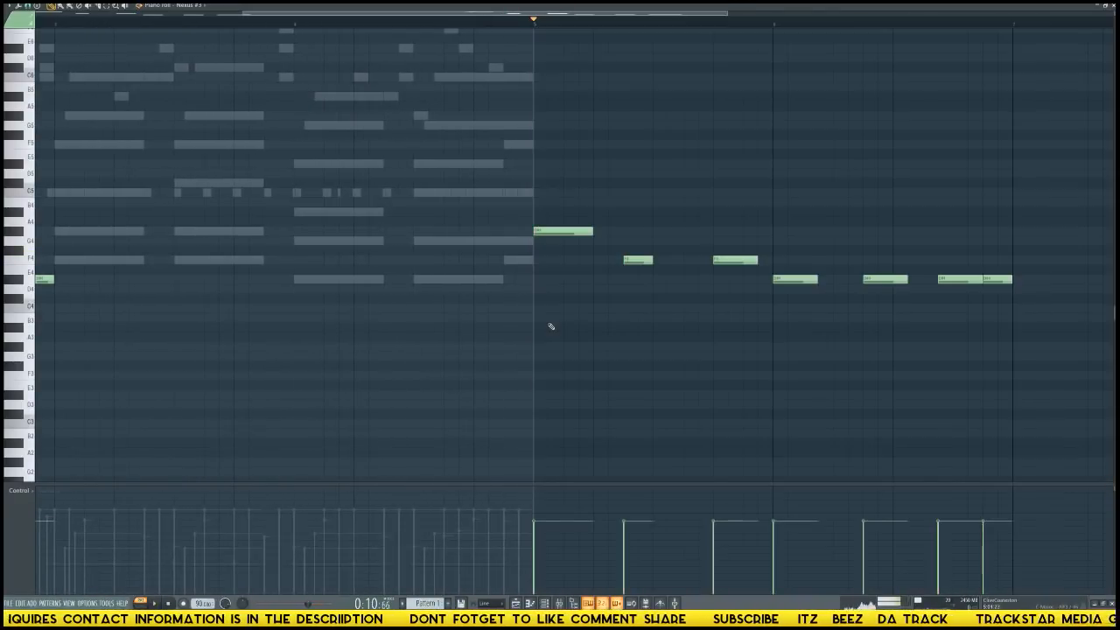
key(Delete)
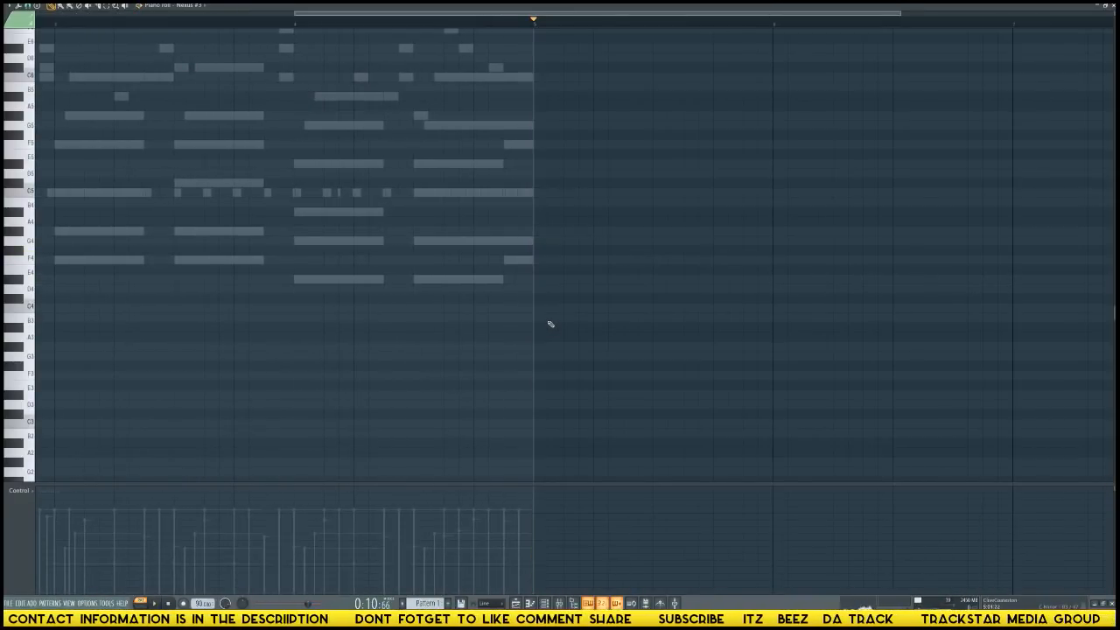
scroll(545, 320, up, 2)
scroll(545, 320, left, 5)
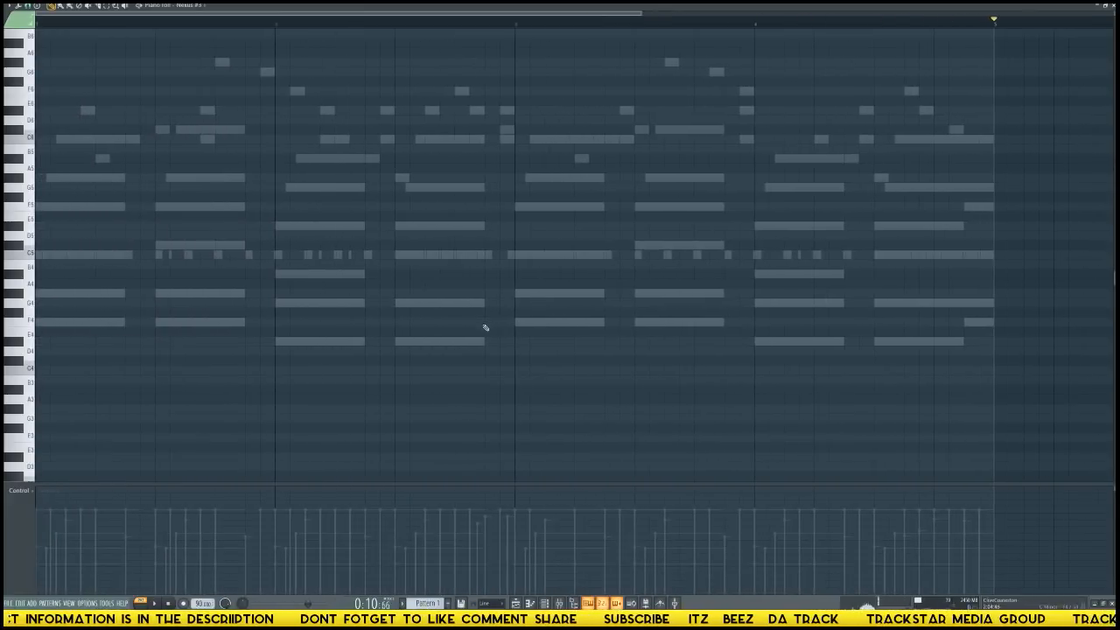
key(ctrl+z)
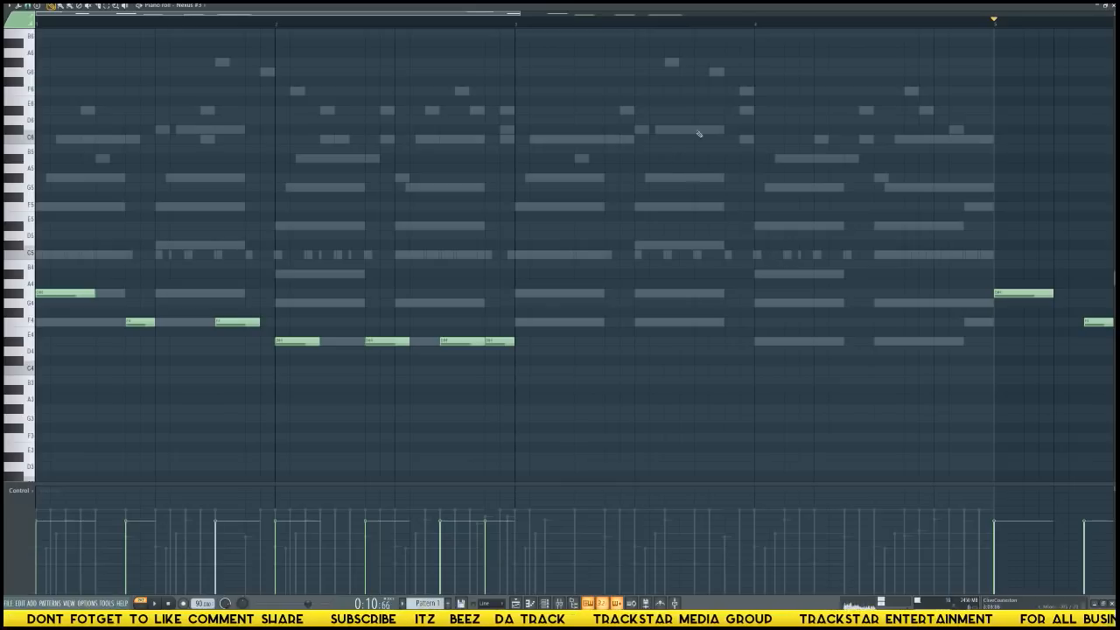
scroll(715, 28, down, 5)
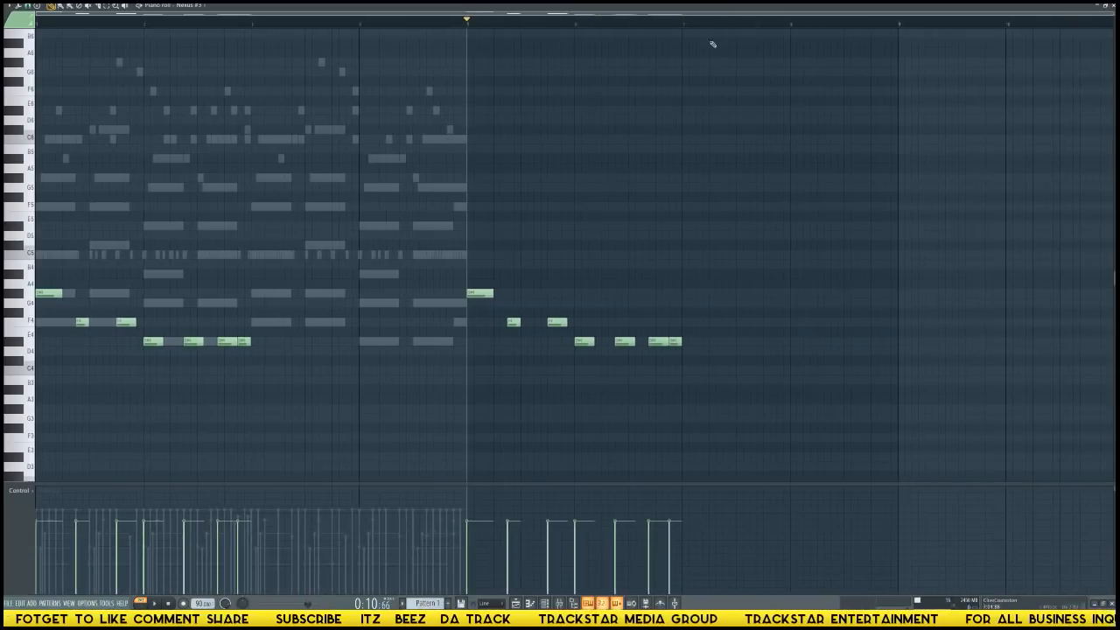
drag(796, 403, 403, 228)
scroll(403, 229, down, 3)
key(Delete)
Replay the start of the pattern several times to check the muted guitar phrase against the beat.
key(space)
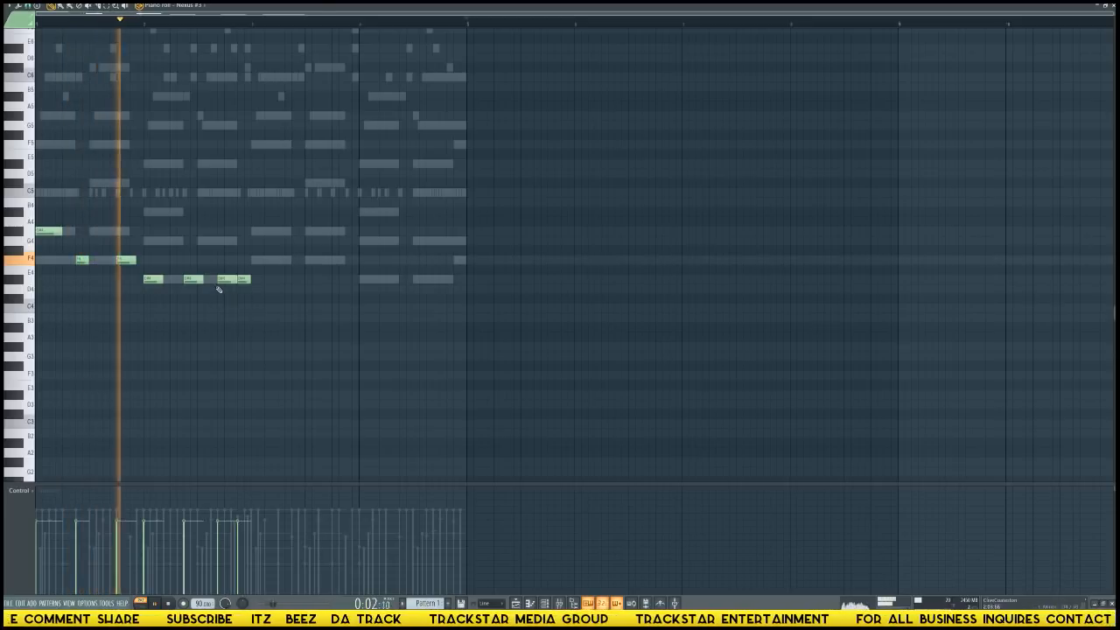
key(space)
key(space)
key(space)
key(space)
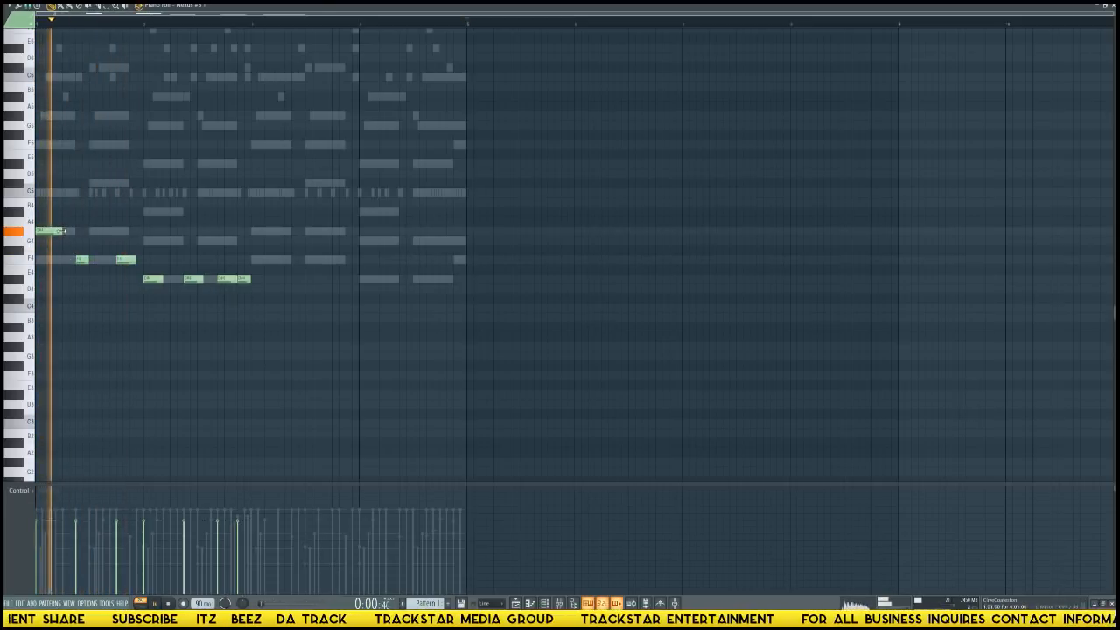
drag(61, 231, 65, 231)
key(space)
key(space)
key(space)
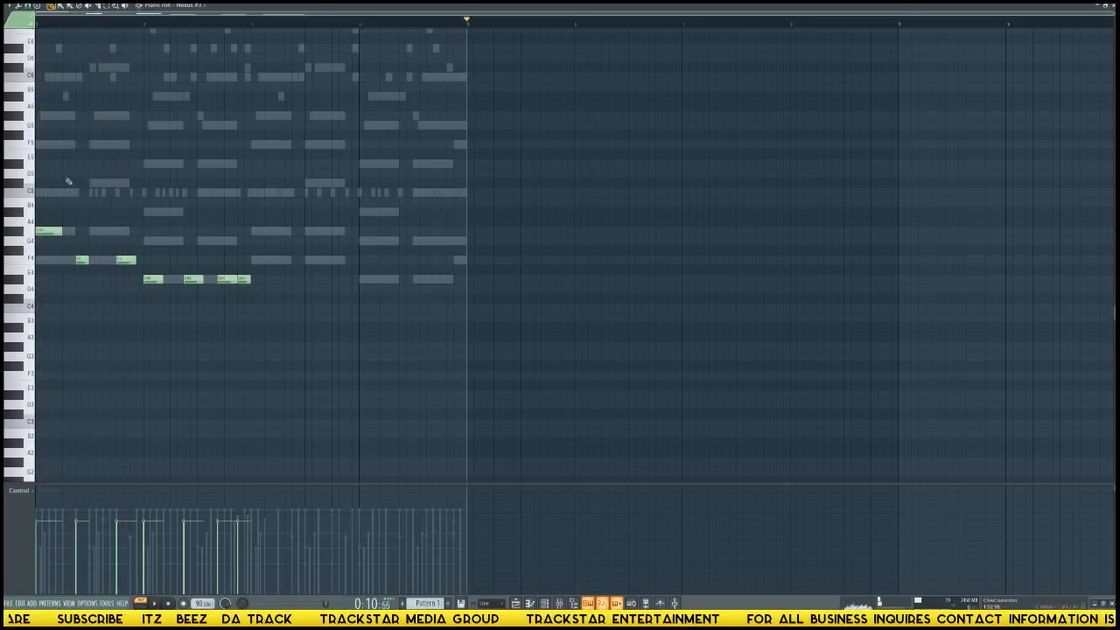
Add short G#4 notes after the first note of bar 1, chop them, and keep two separated hits.
scroll(75, 165, up, 3)
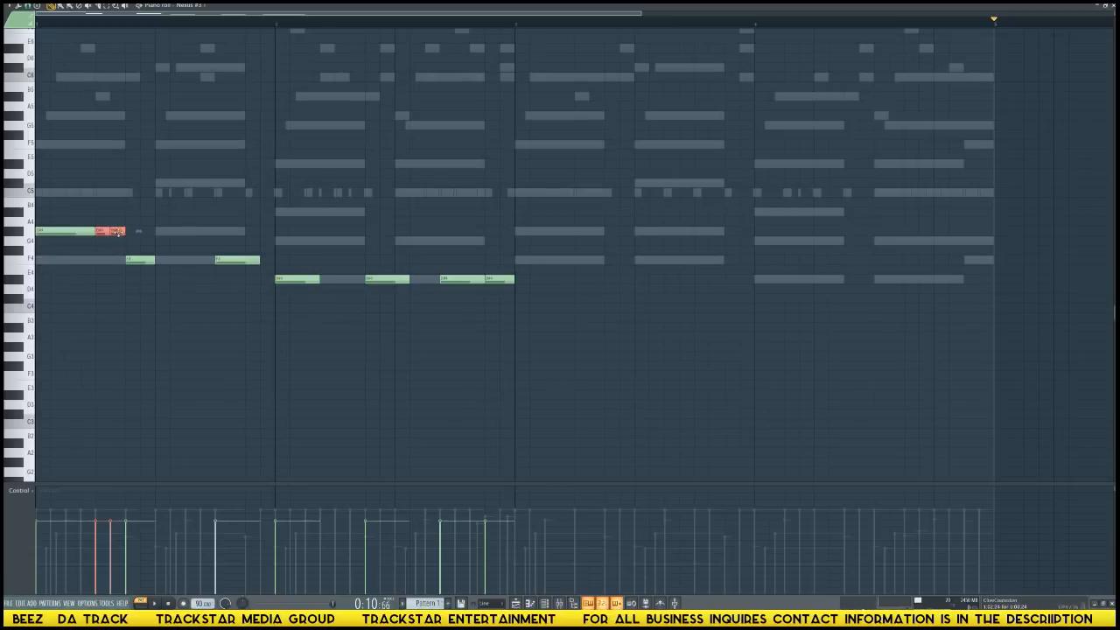
key(ctrl+u)
key(Return)
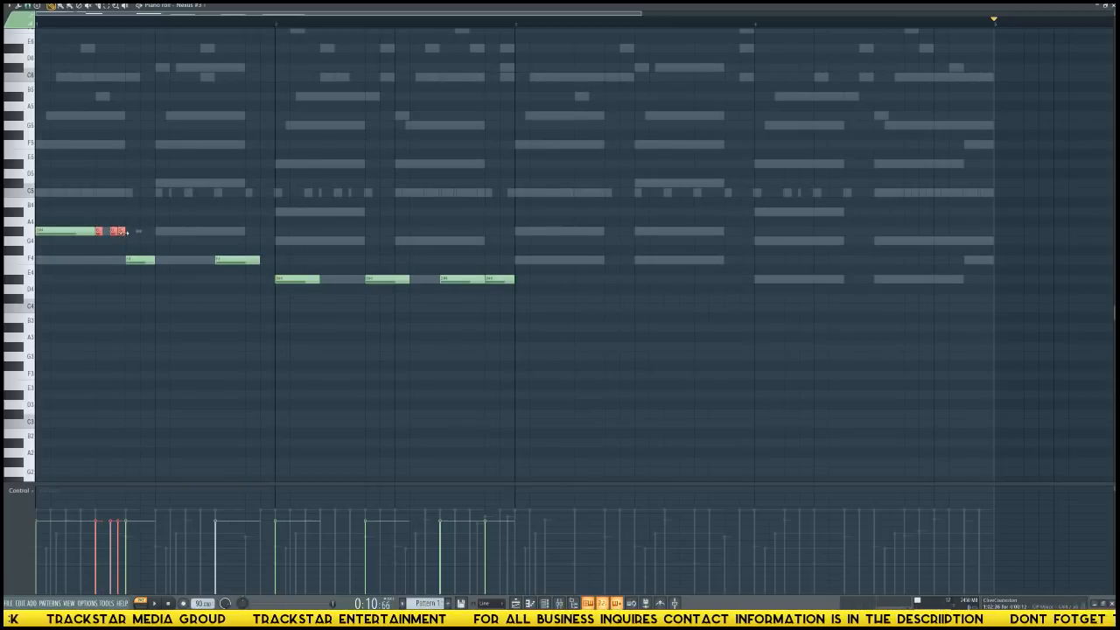
key(space)
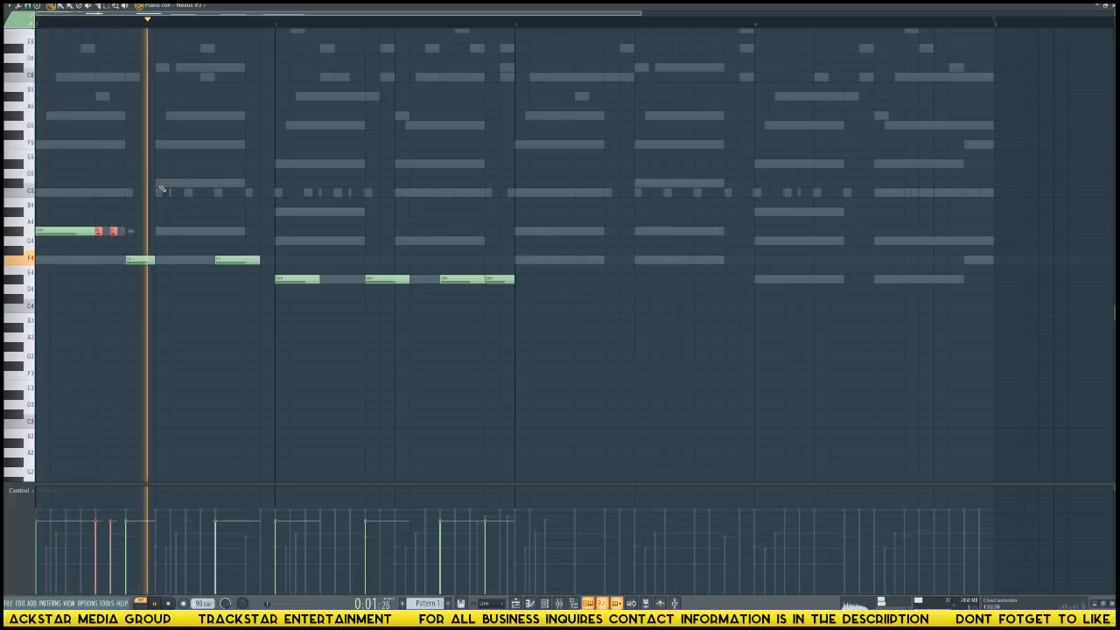
Add a quarter-beat F4 note midway between the two existing F4 notes in bar 1 during playback.
key(space)
key(space)
click(187, 262)
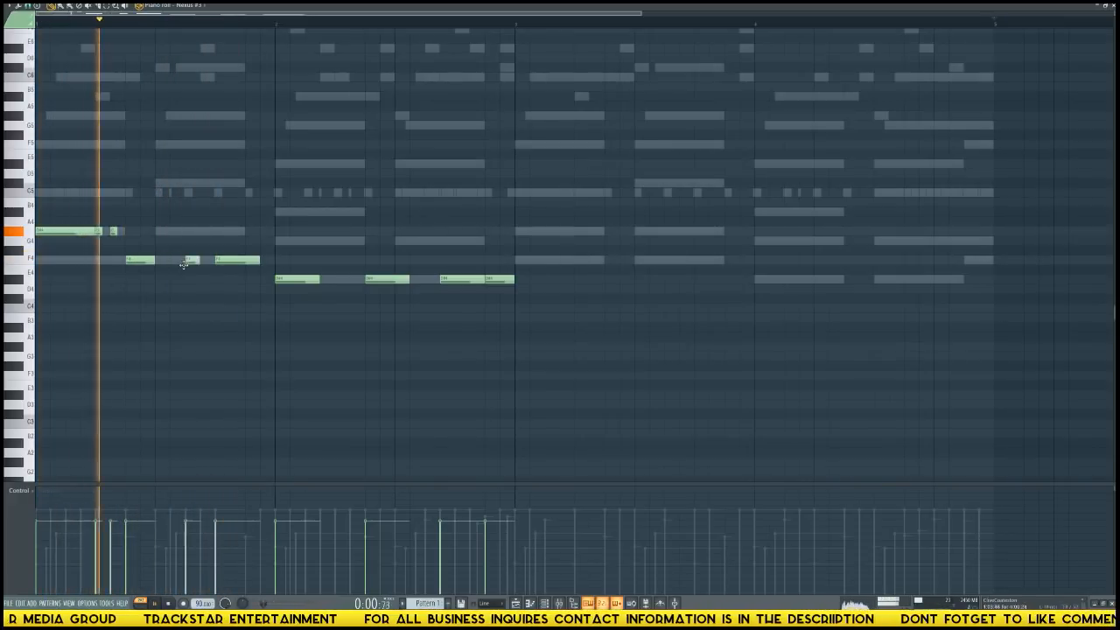
Remove the middle F4 note in bar 1, lengthen the first F4 to one beat, and play the phrase back.
key(space)
right_click(187, 263)
key(space)
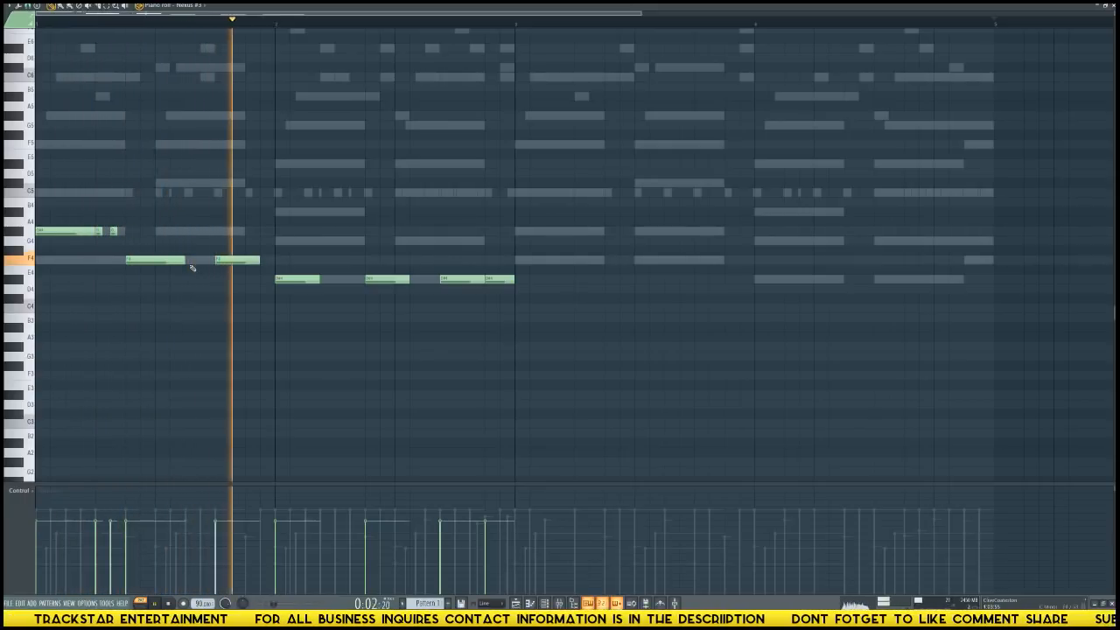
key(space)
Add two short D#4 hits after bar 2's first note and raise the next two notes to G4, starting the second a quarter beat earlier.
key(space)
drag(134, 225, 390, 243)
key(space)
key(space)
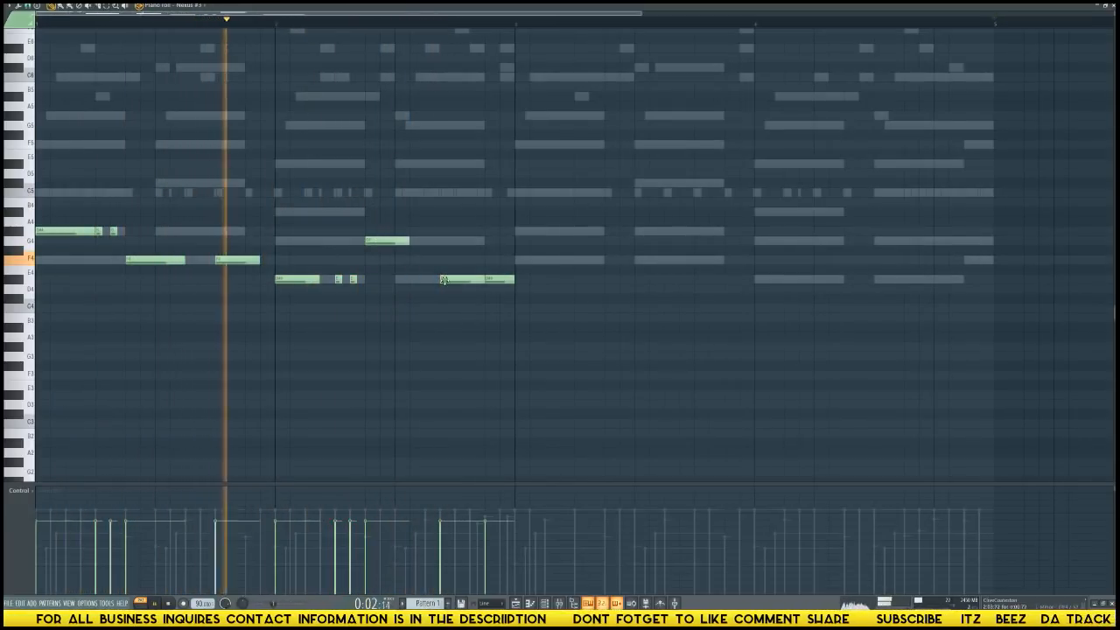
drag(445, 279, 434, 238)
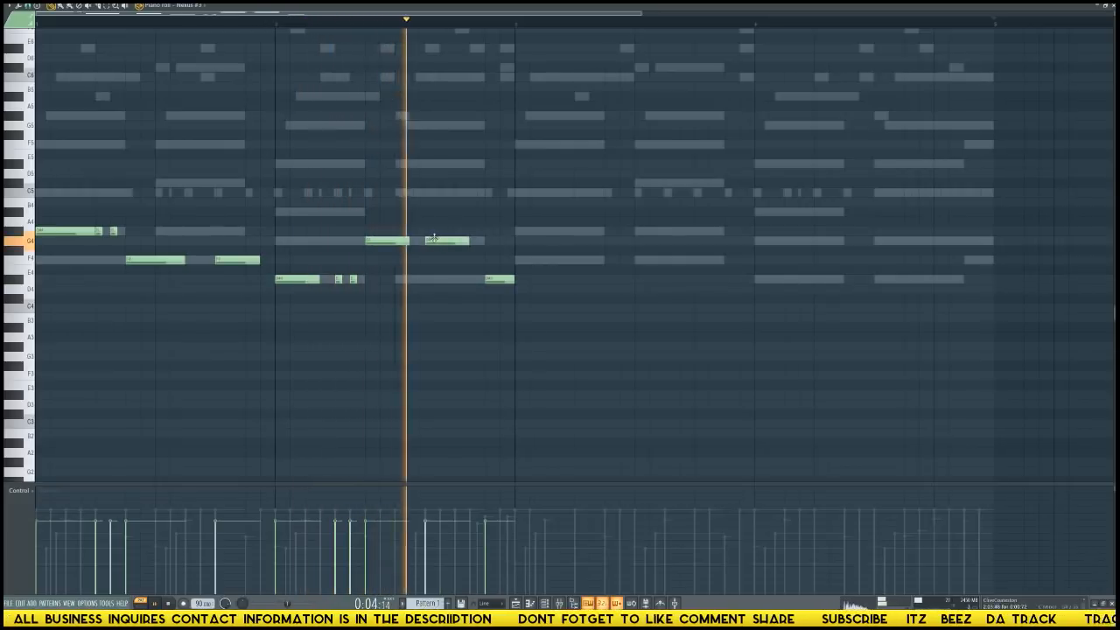
key(space)
key(space)
Move bar 2's last note to F4, start it a quarter beat earlier, and extend it to the end of the bar.
drag(499, 280, 499, 261)
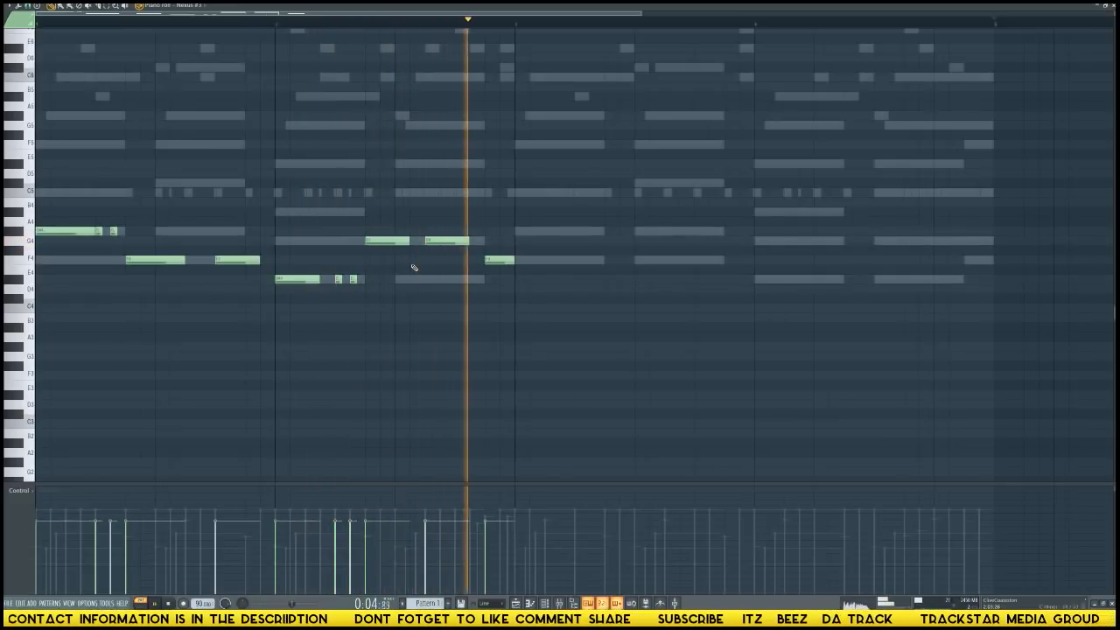
key(space)
drag(511, 261, 480, 262)
key(space)
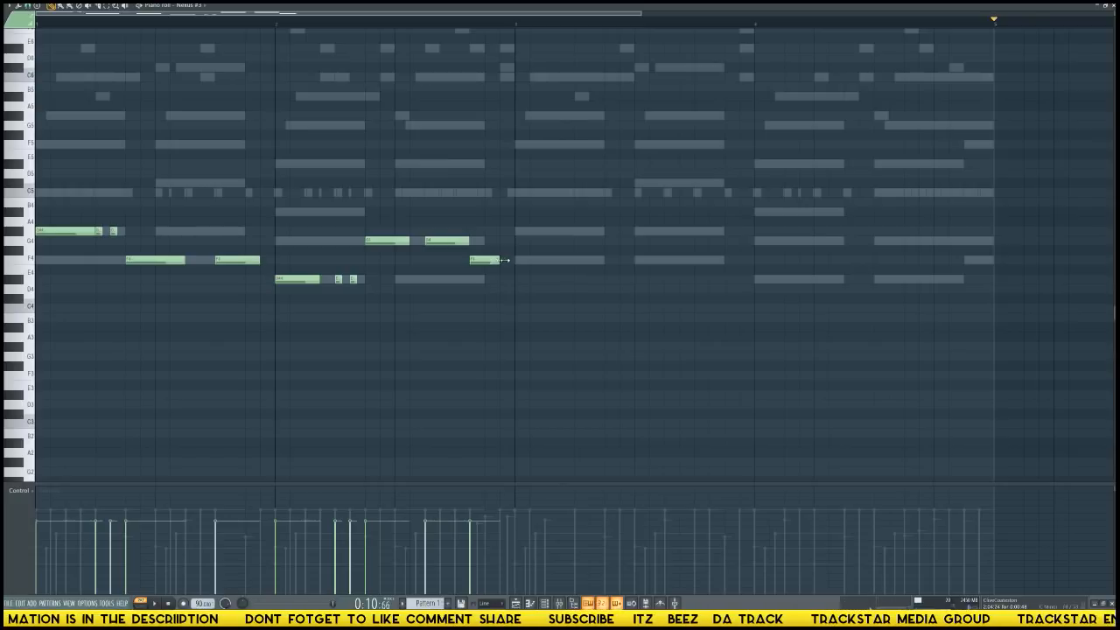
key(space)
Duplicate the two-bar phrase into bars 3 and 4 and deselect the copied notes.
scroll(295, 29, down, 3)
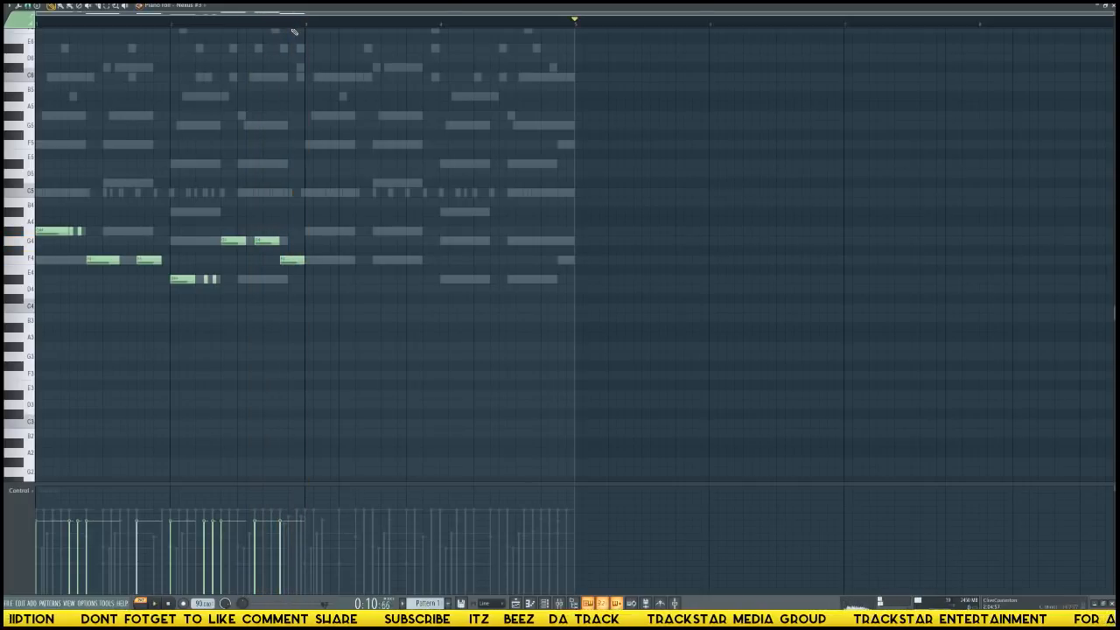
key(ctrl+b)
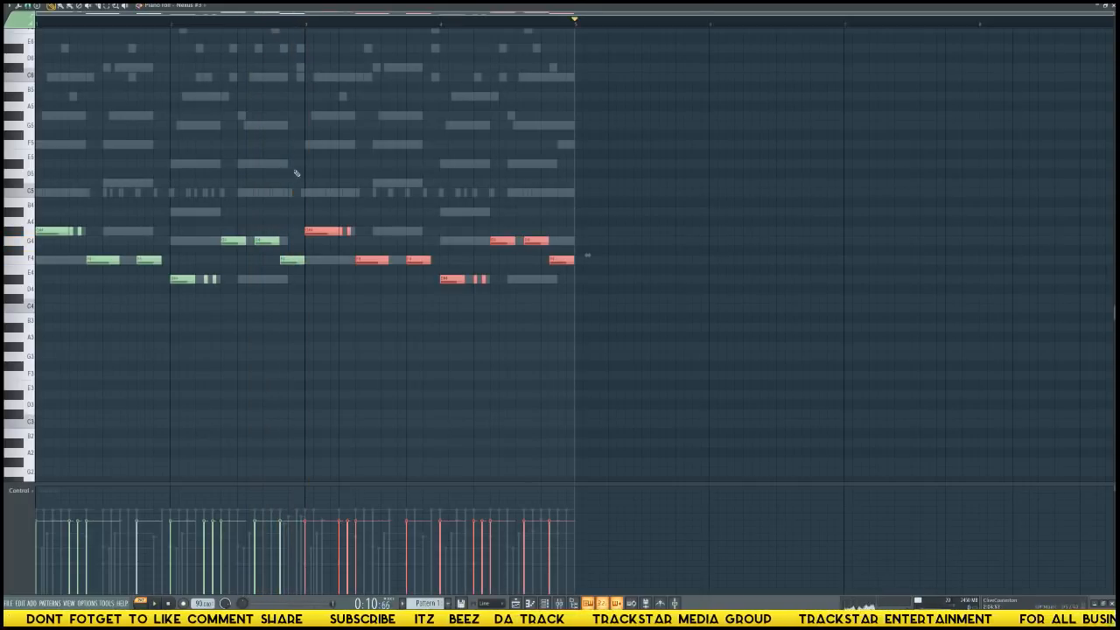
key(ctrl+d)
key(Page_Up)
key(Page_Up)
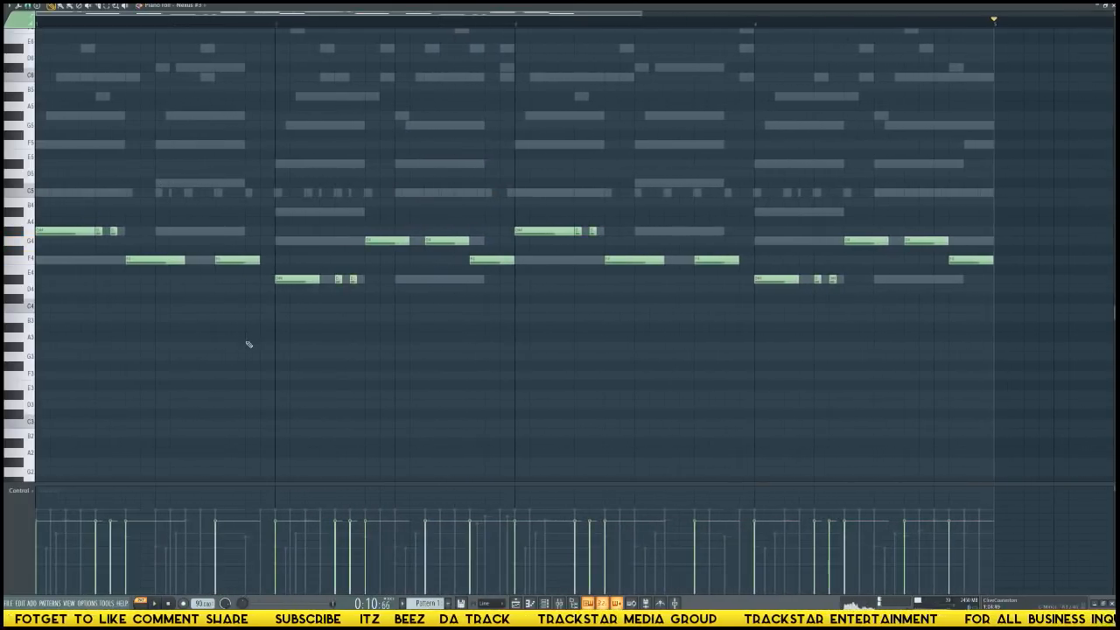
Select all notes, shorten them slightly with snapping set to none, and turn grid snapping back on.
key(ctrl+a)
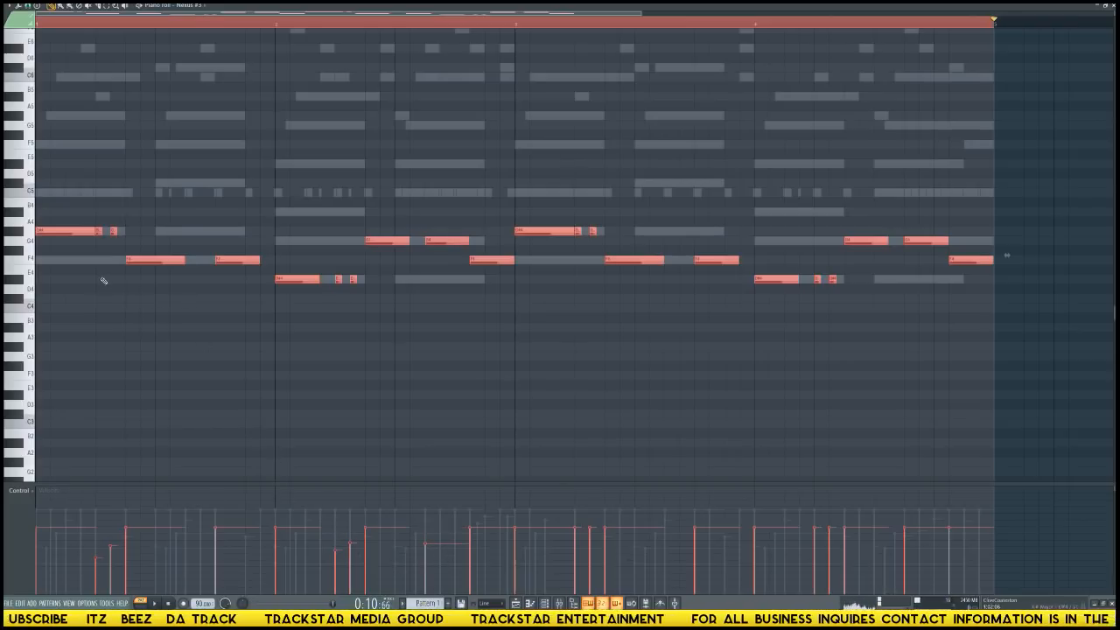
click(31, 13)
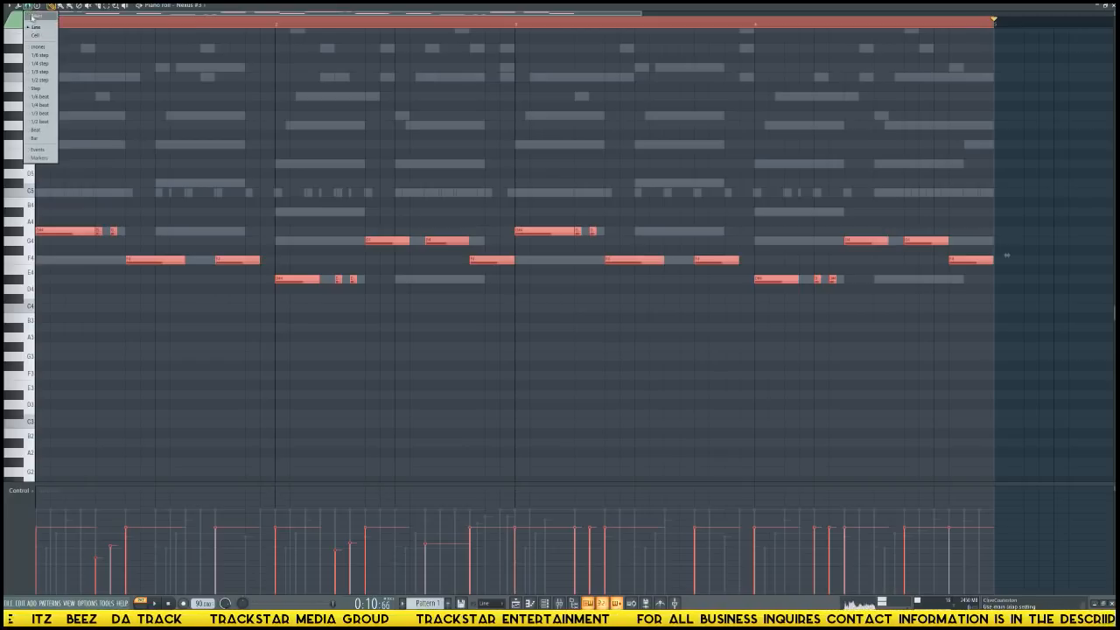
click(38, 47)
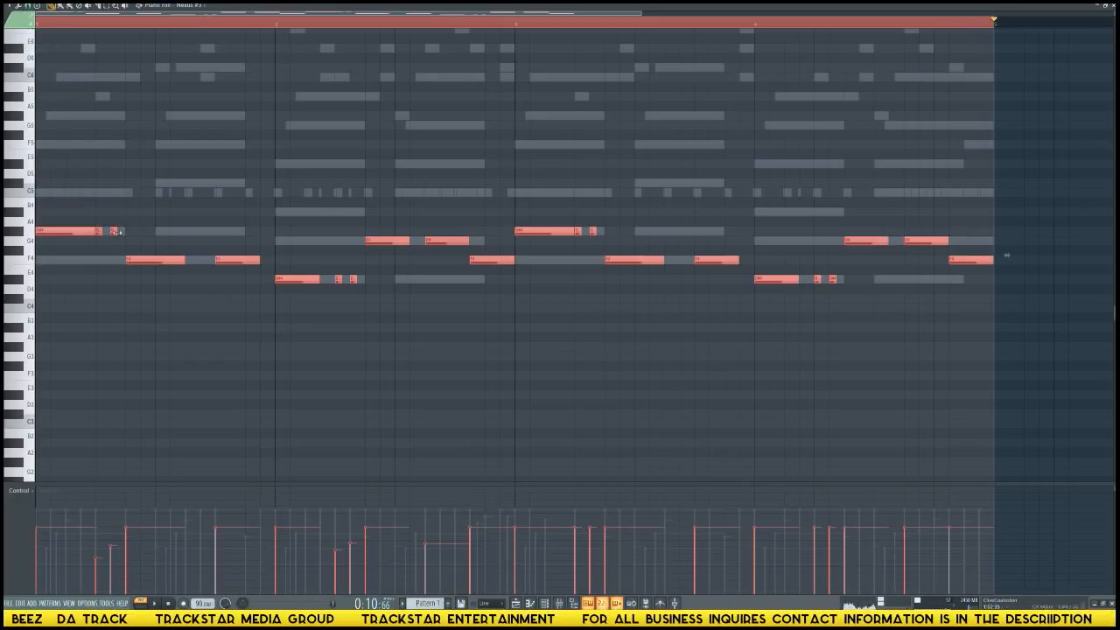
click(31, 12)
click(37, 35)
Play the melody, and copy bar 3's two short G#4 hits to F4 between the bar's two F4 notes.
key(space)
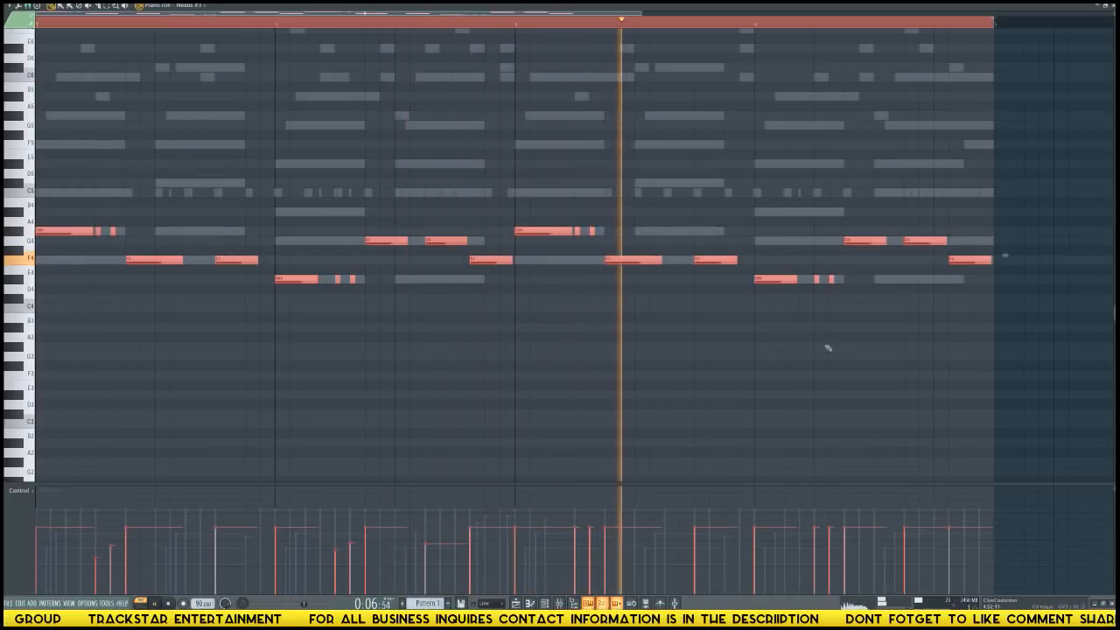
key(space)
drag(611, 236, 578, 232)
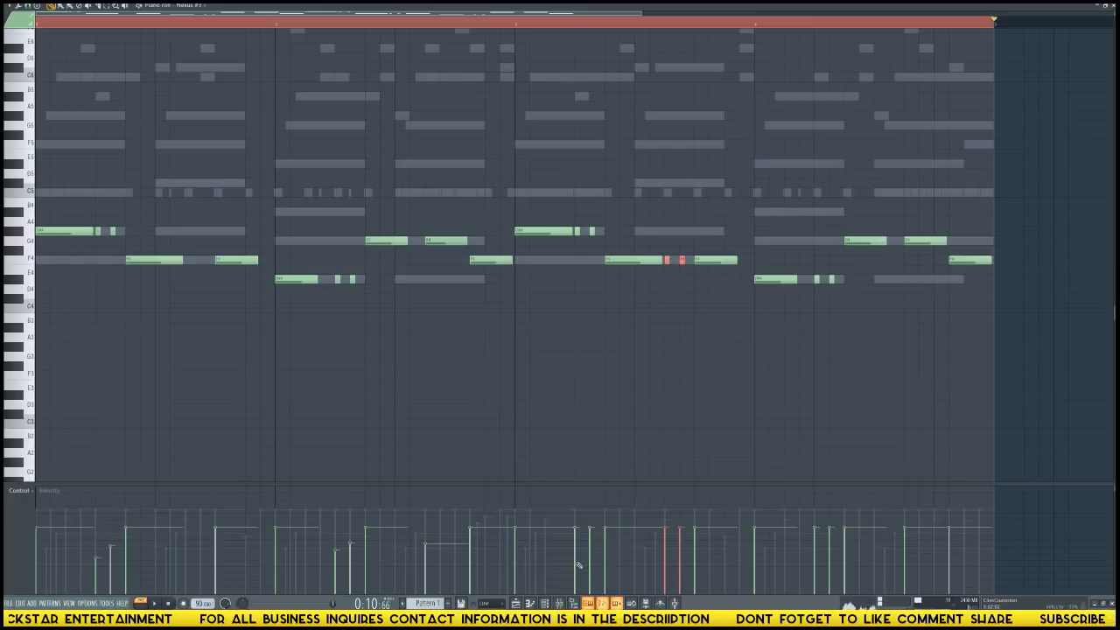
Lower the velocities of the short hits in bars 3 and 4.
drag(587, 547, 579, 557)
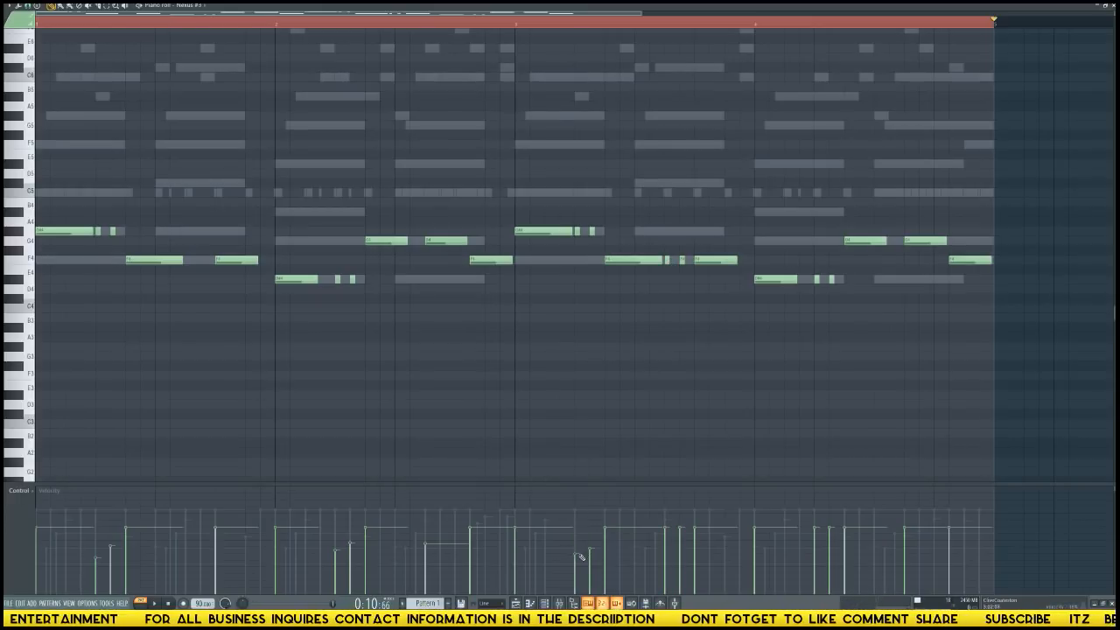
click(666, 549)
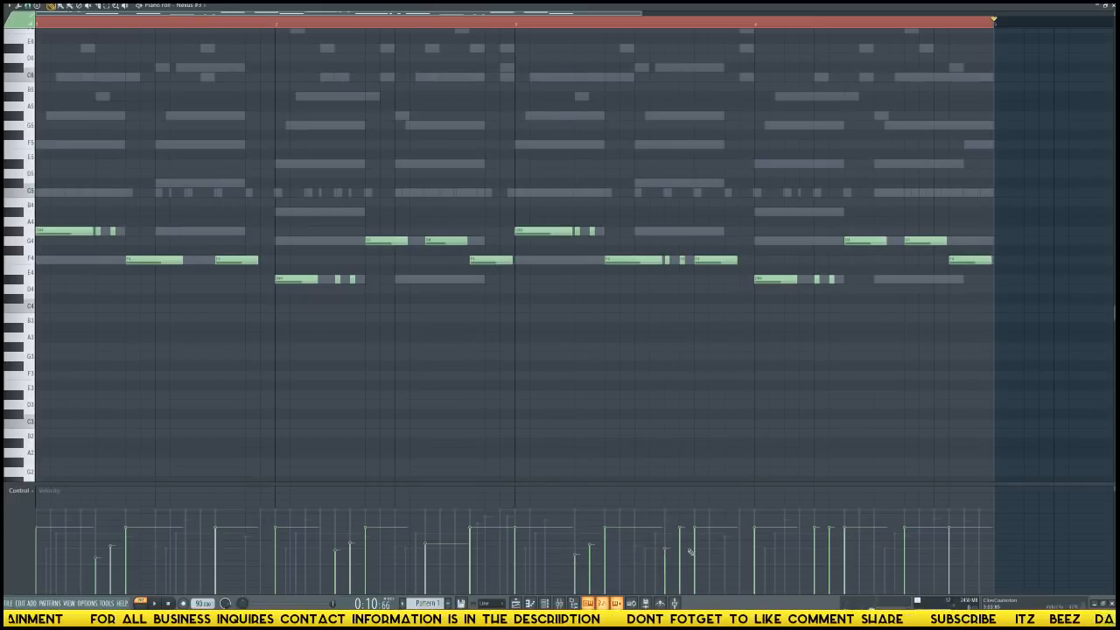
click(681, 551)
click(815, 546)
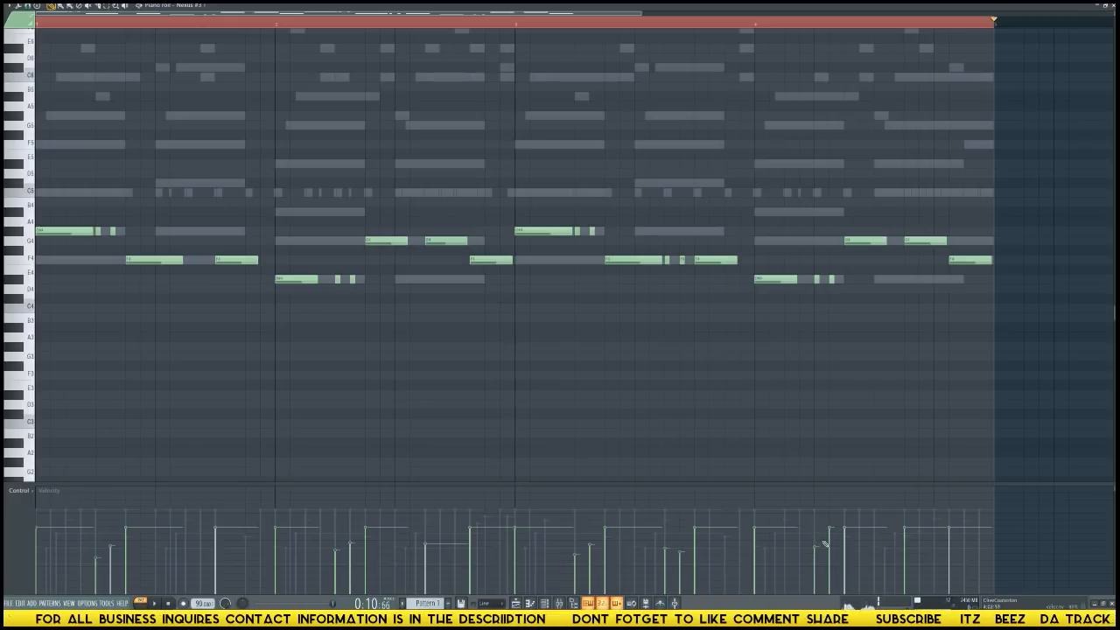
click(829, 544)
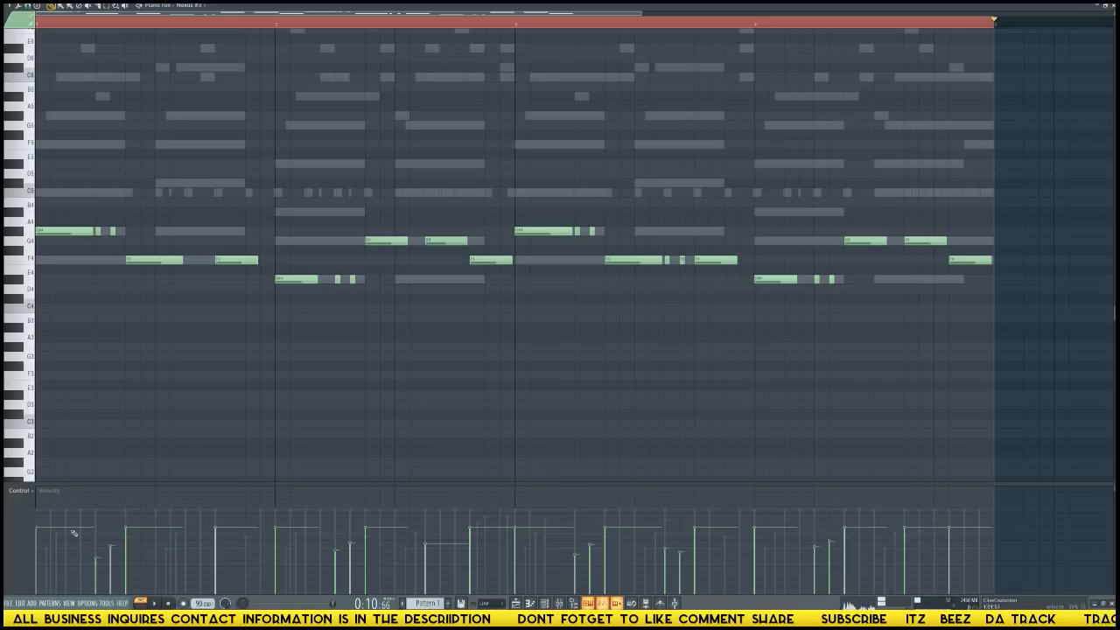
Lower the velocities of the first and last notes in bars 1 and 2, checking them in playback.
click(39, 539)
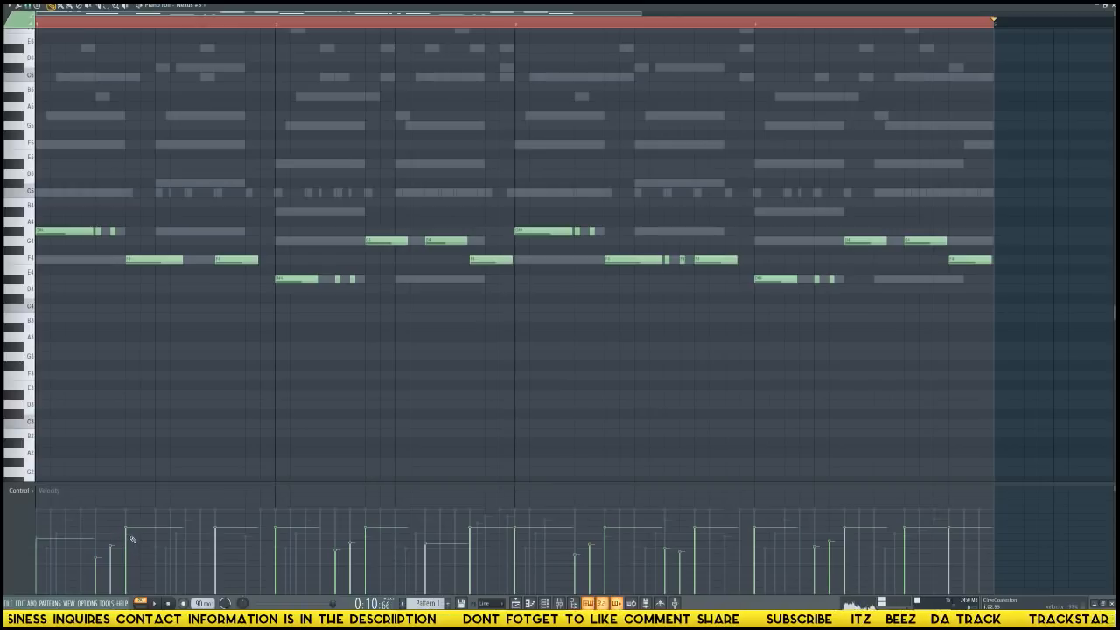
click(222, 542)
click(277, 544)
key(space)
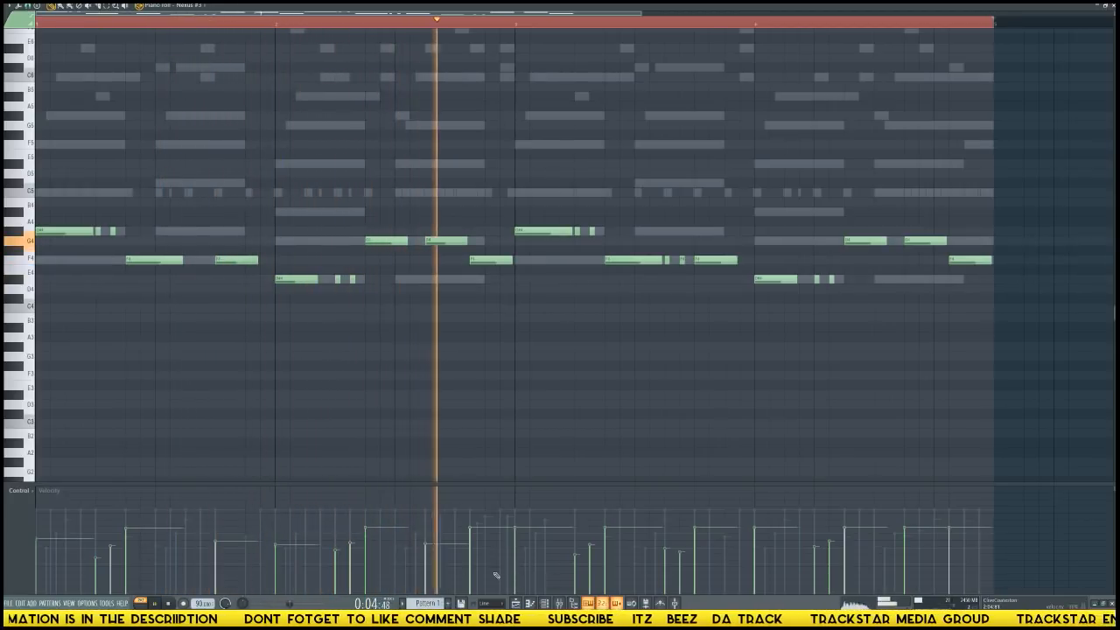
key(space)
click(471, 539)
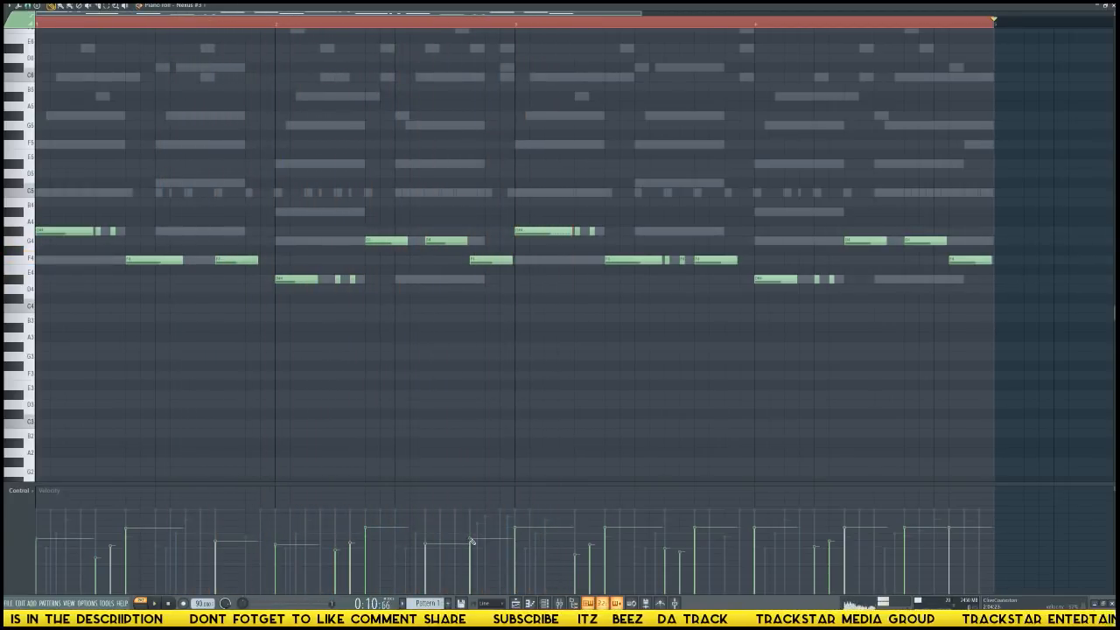
Lower the velocities of the long notes in bar 3 and the last two notes of bar 4.
click(528, 533)
key(space)
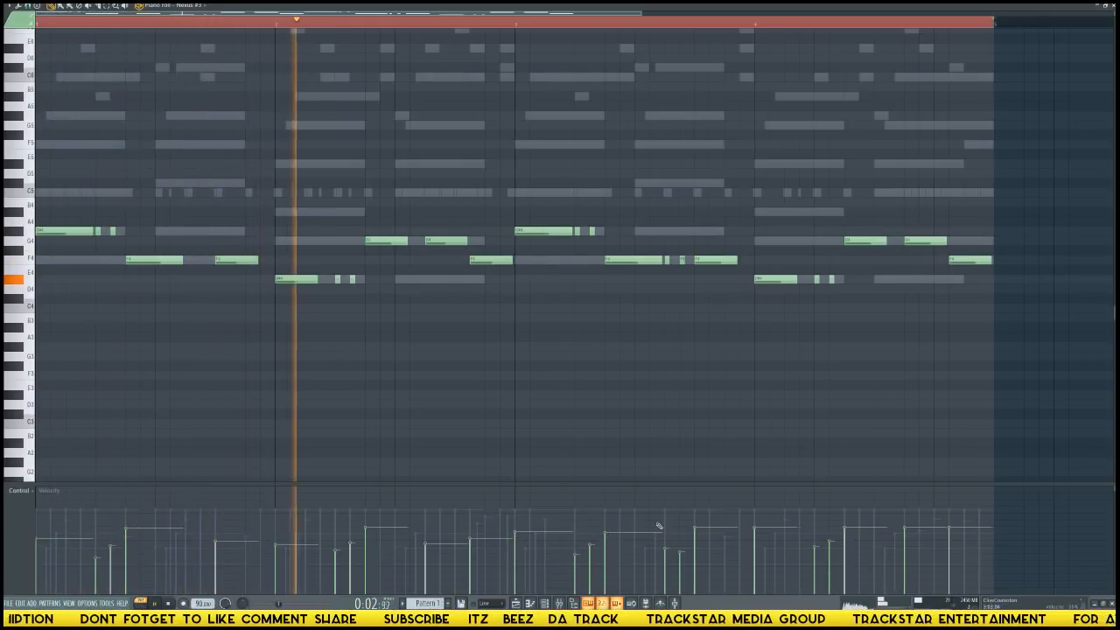
click(696, 539)
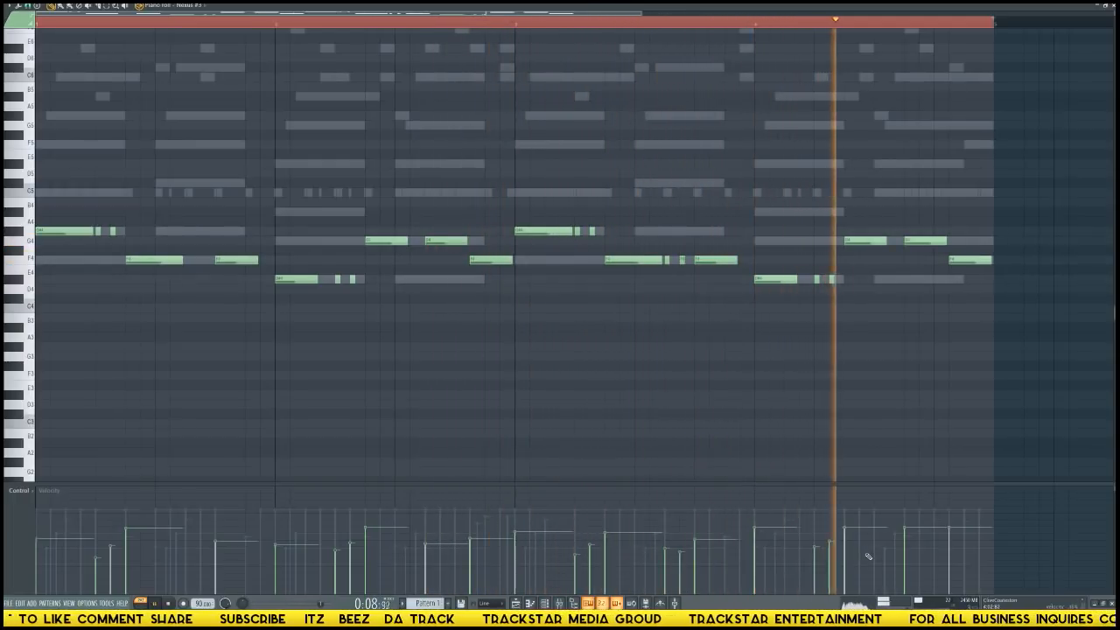
click(913, 533)
click(913, 534)
click(951, 540)
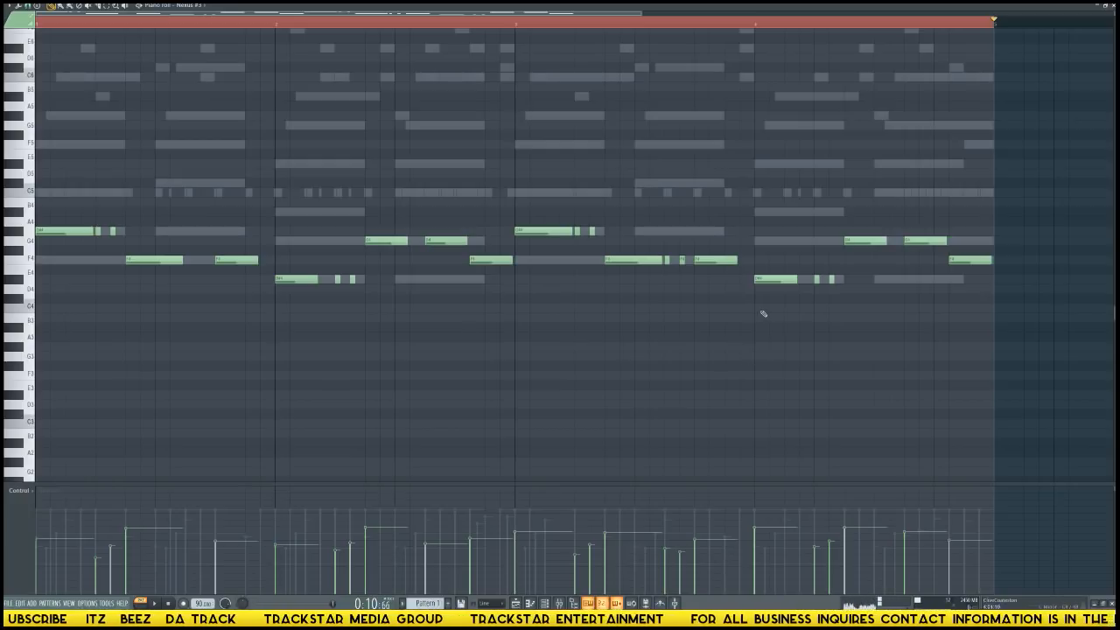
Try the whole Nexus #3 melody one octave lower in playback.
key(ctrl+Down)
key(space)
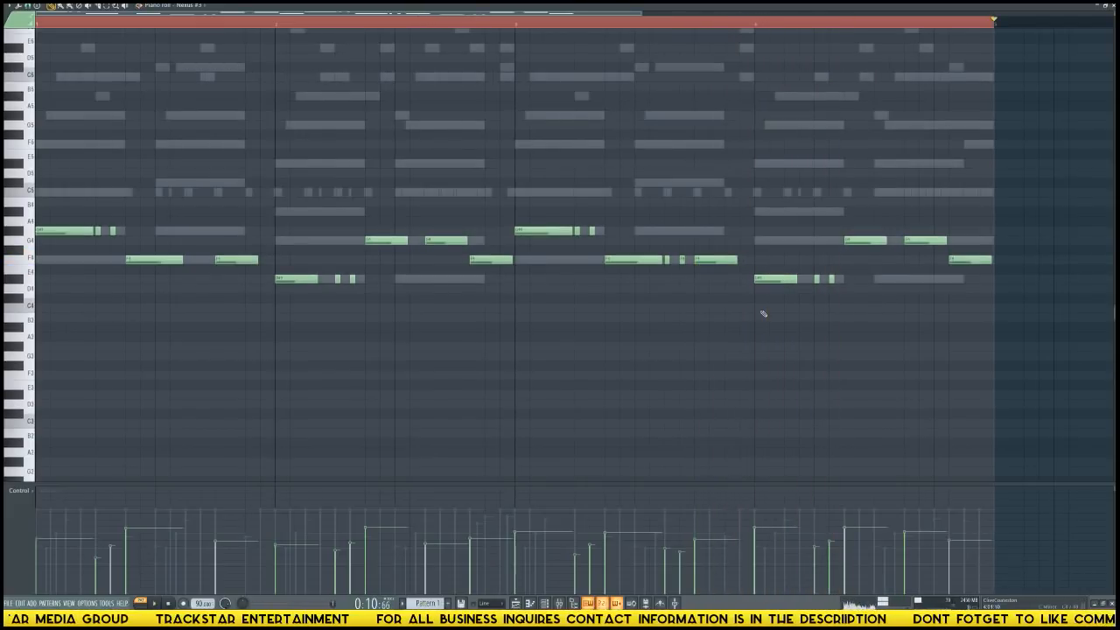
Copy the Nexus #3 melody into the Nexus #2 channel and transpose the copy down one octave.
key(F6)
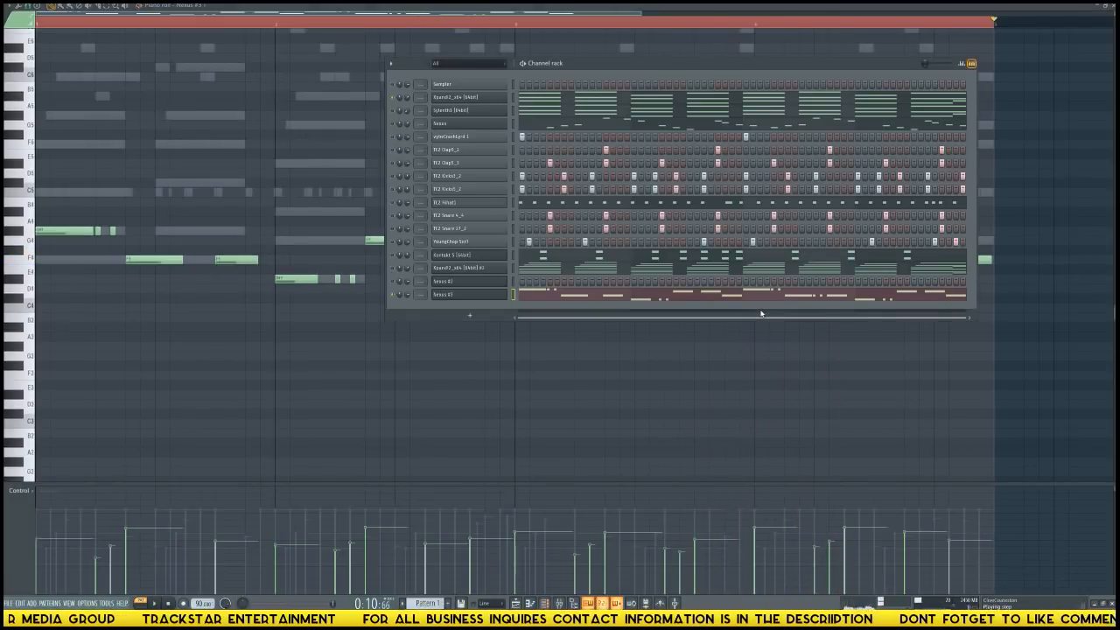
click(514, 282)
key(ctrl+v)
click(541, 283)
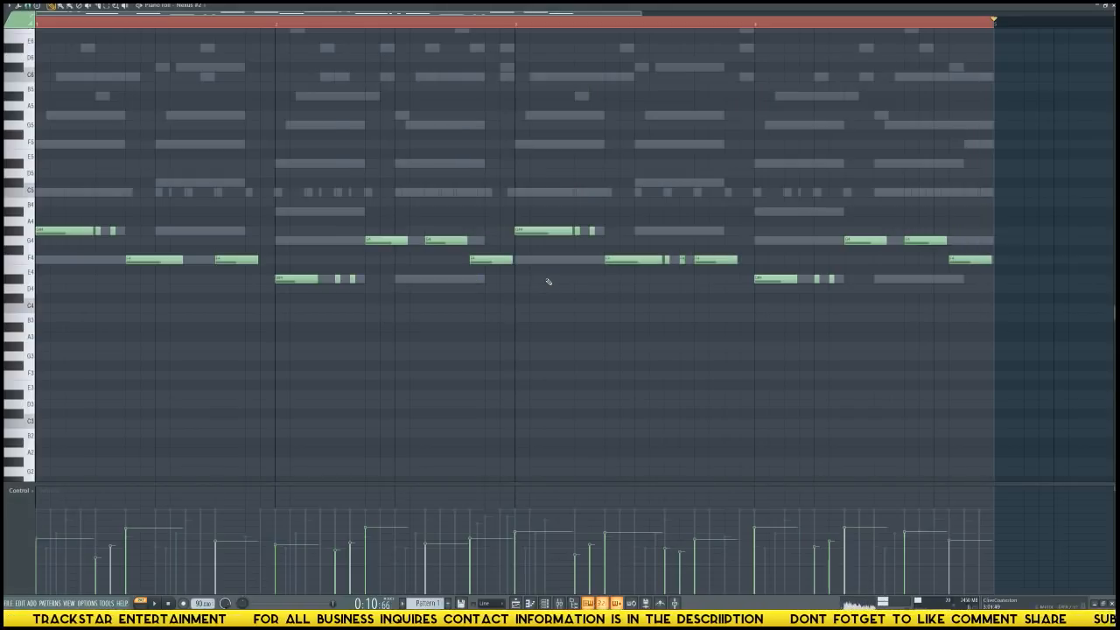
key(ctrl+Down)
key(F6)
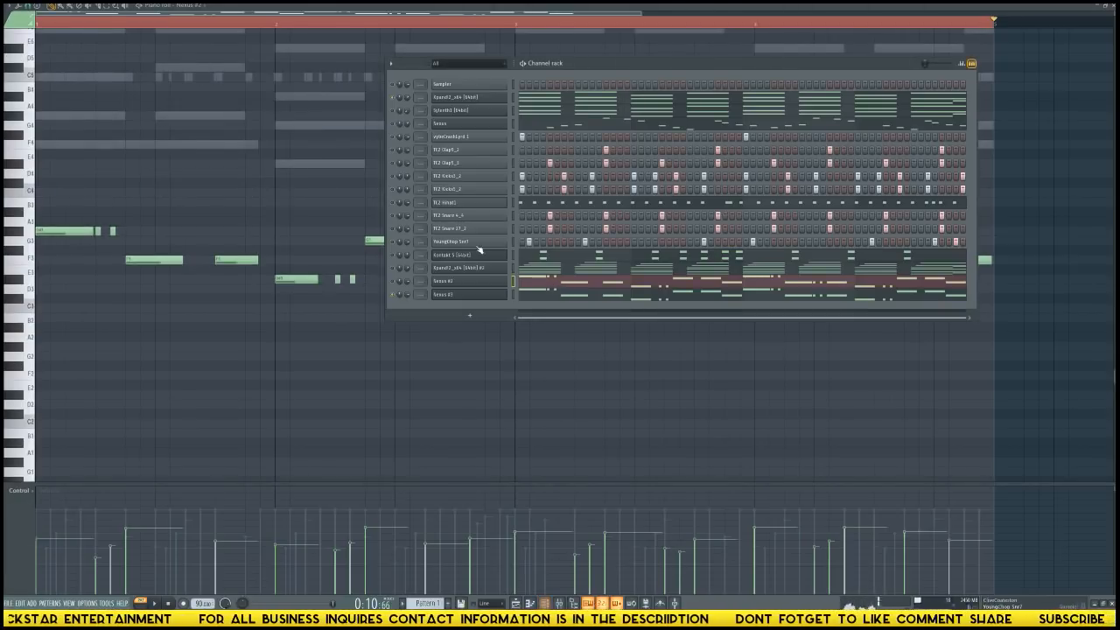
Play the pattern repeatedly to check how the layered Nexus channels sit with the choir and drums.
key(space)
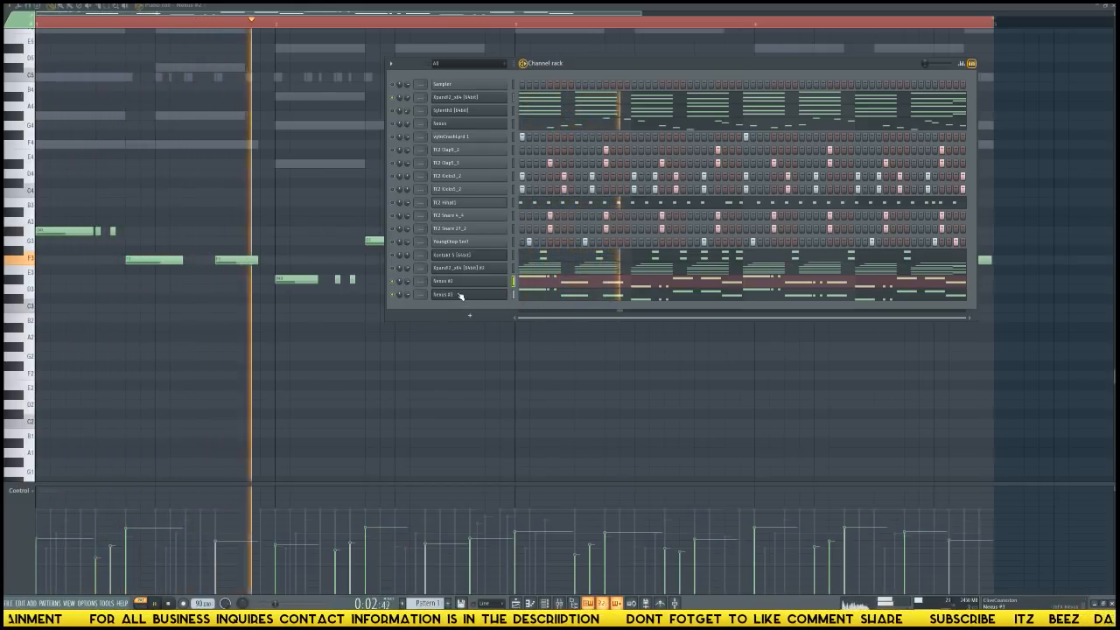
click(536, 283)
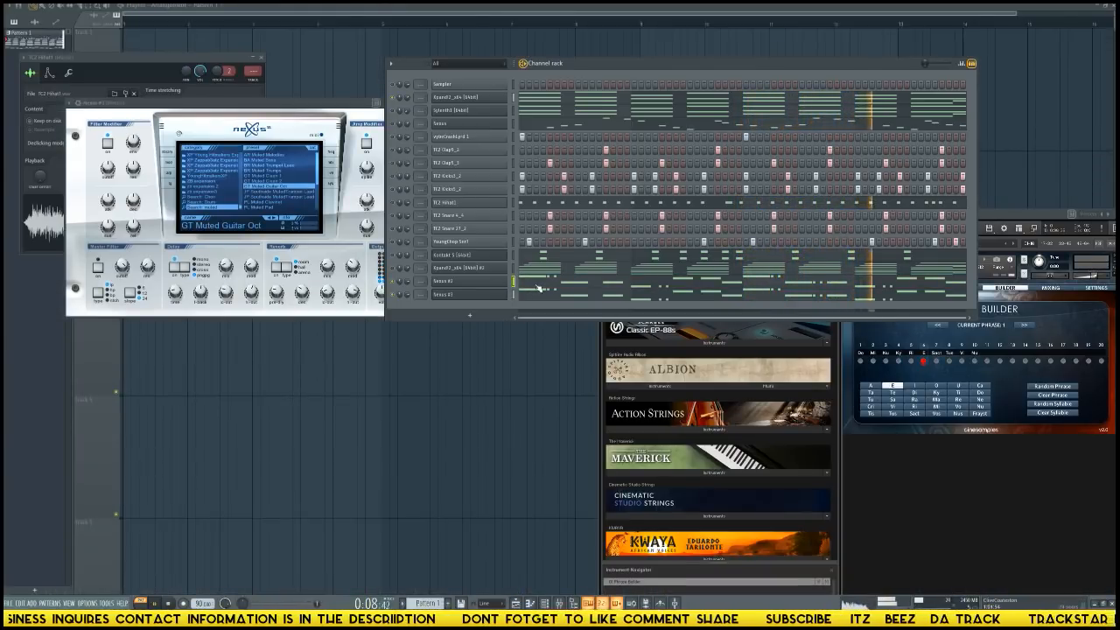
click(971, 373)
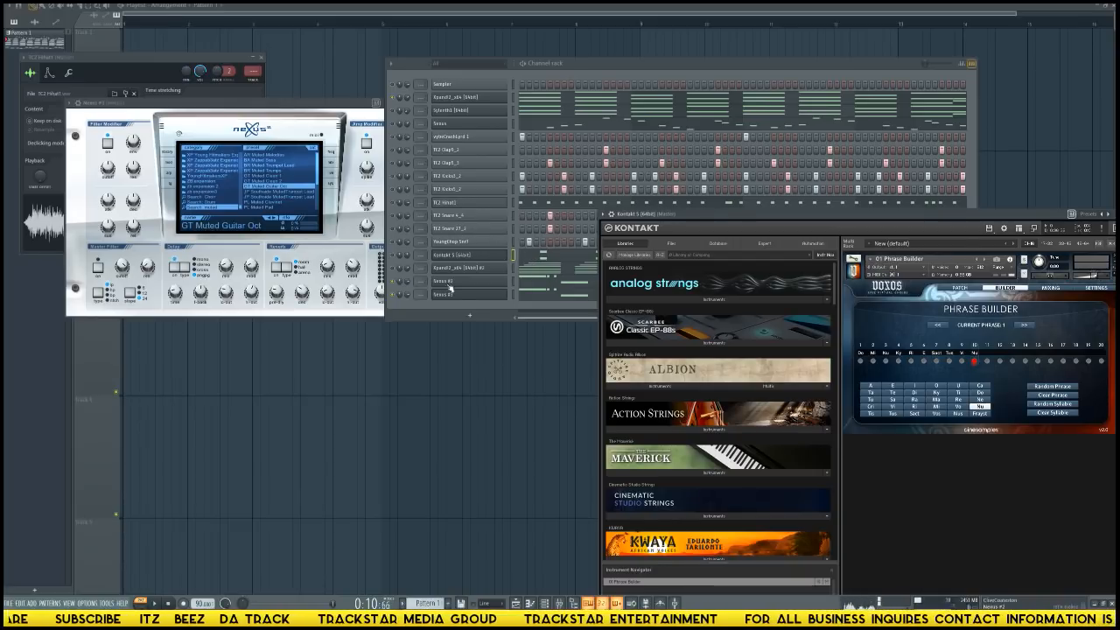
click(405, 287)
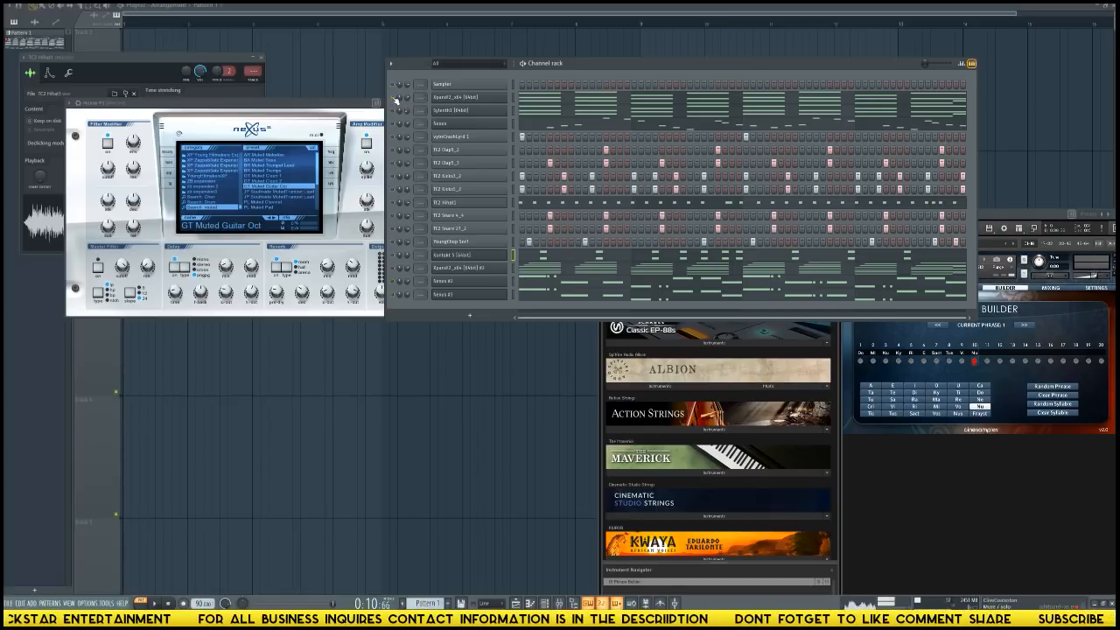
key(space)
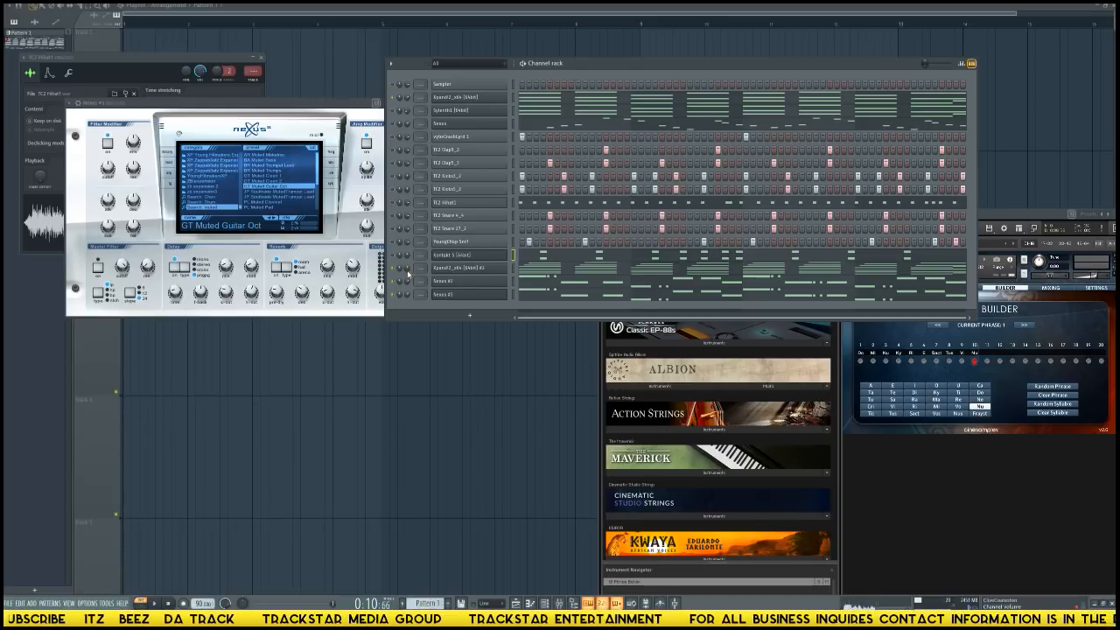
key(space)
key(space)
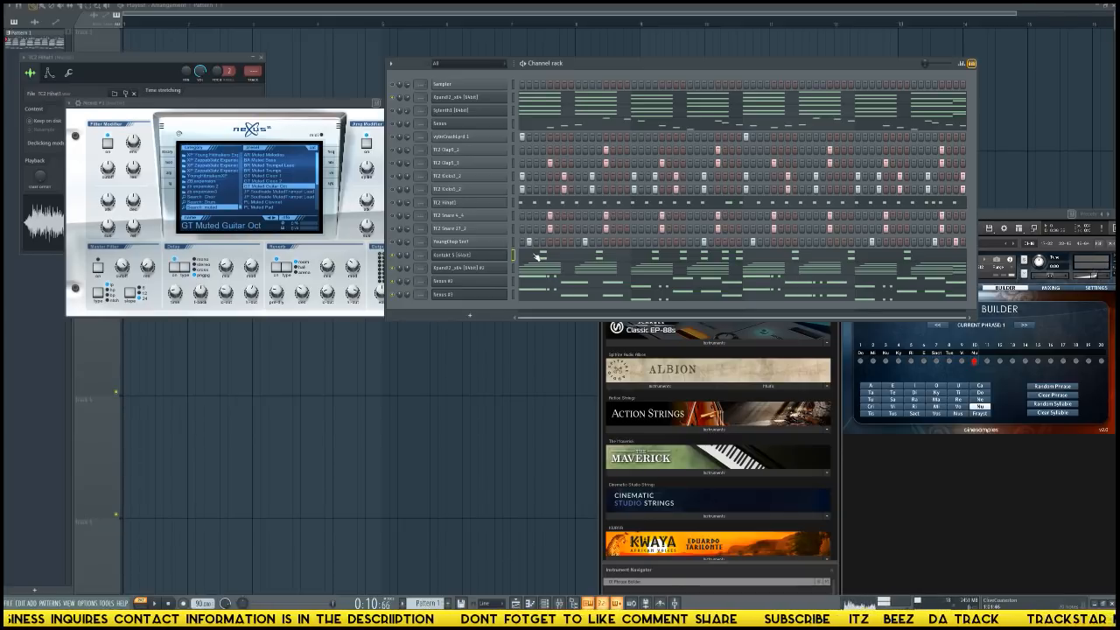
key(space)
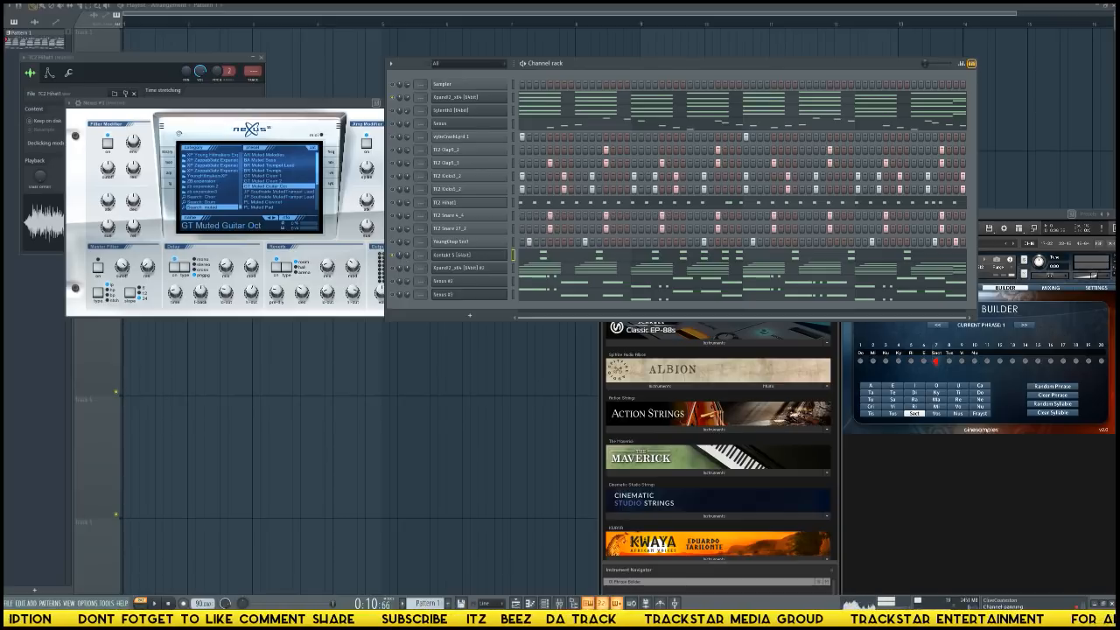
Open the controller link option for the Kontakt channel's panning and play the pattern to check the mix.
right_click(402, 259)
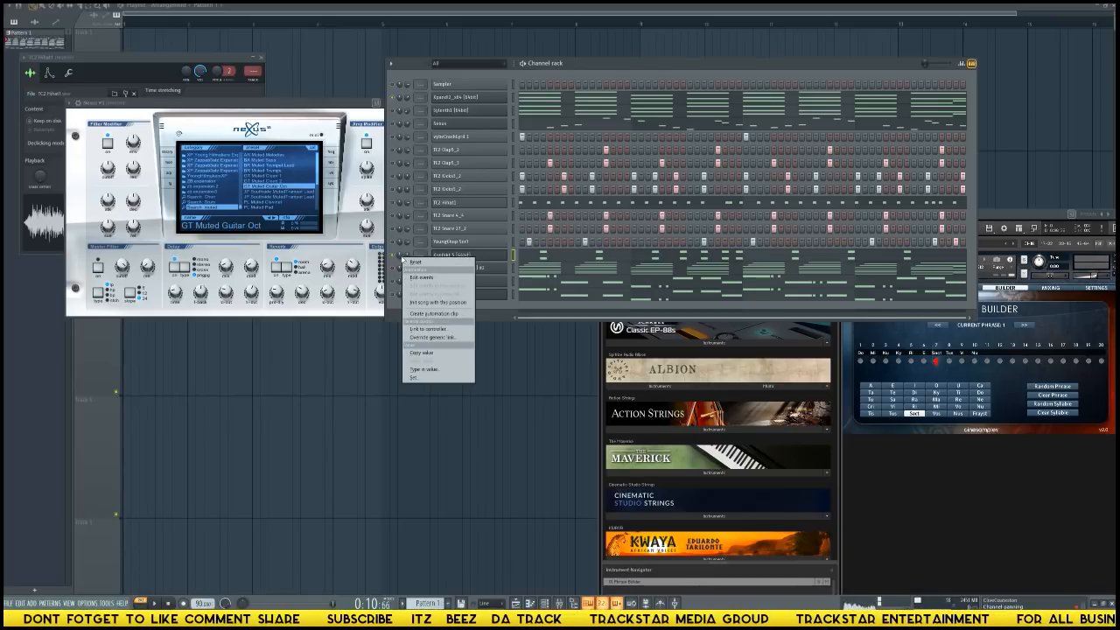
click(423, 329)
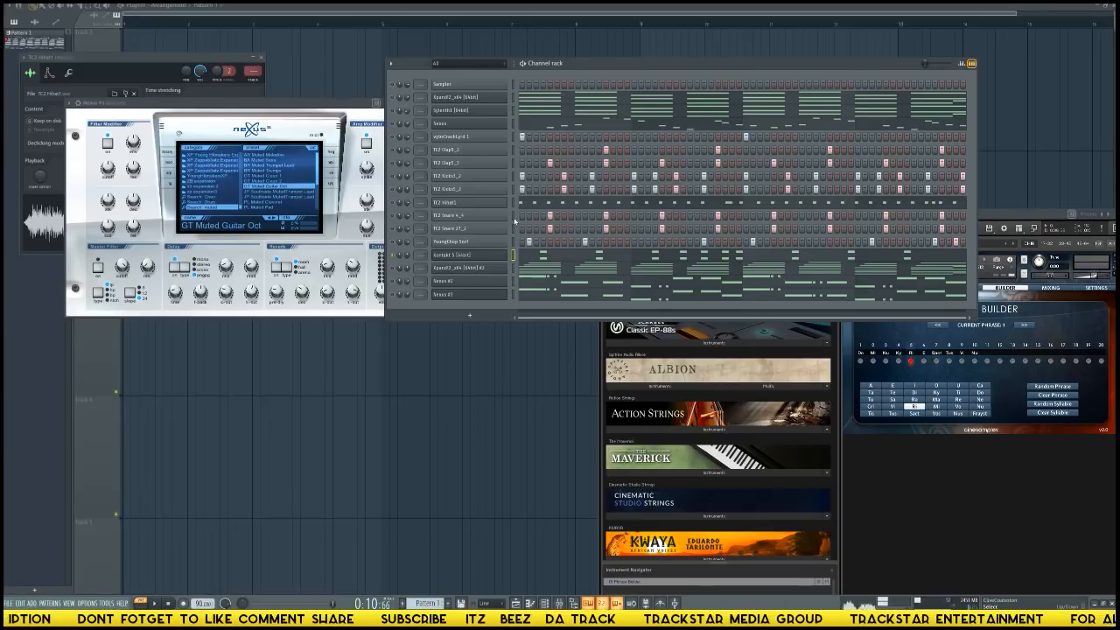
key(space)
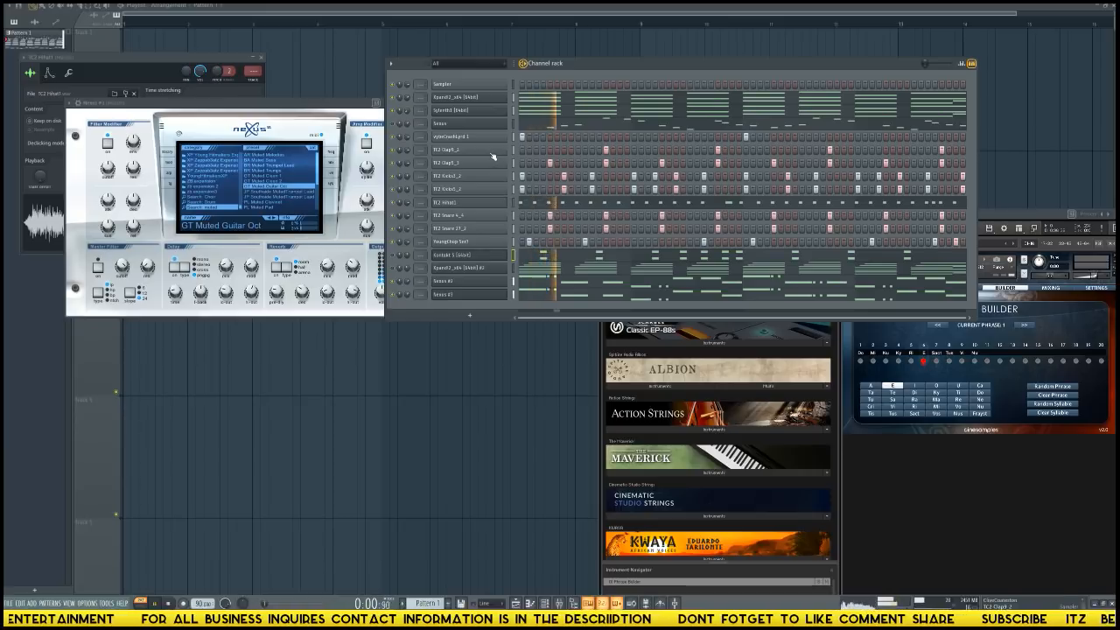
key(space)
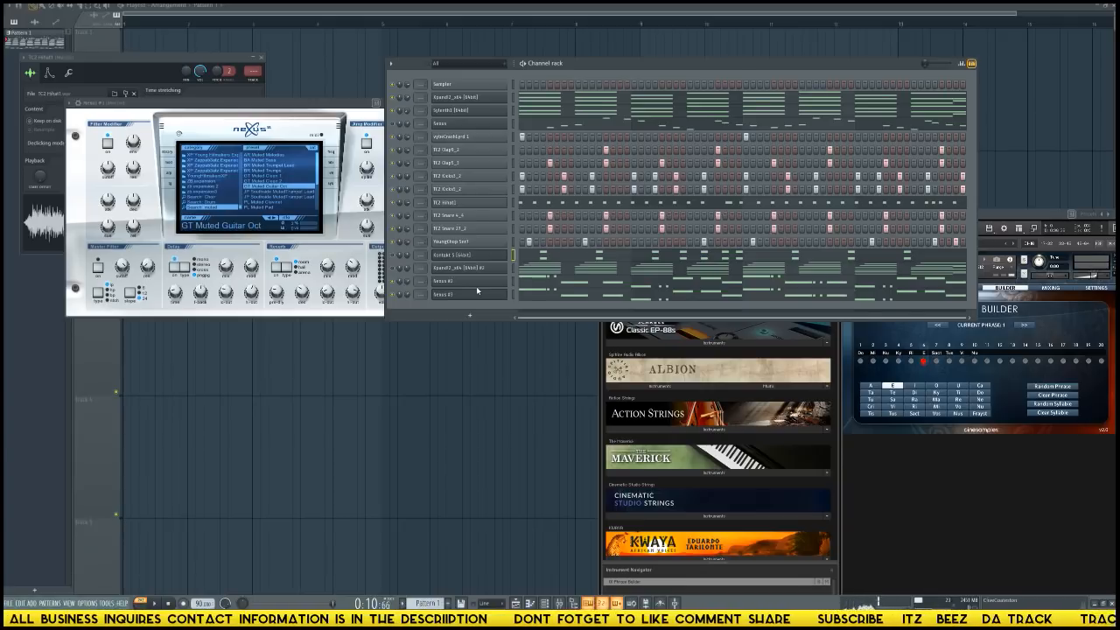
Add a VB3-II organ channel, place its window below Nexus, and load the Jimmy's shack preset.
click(470, 315)
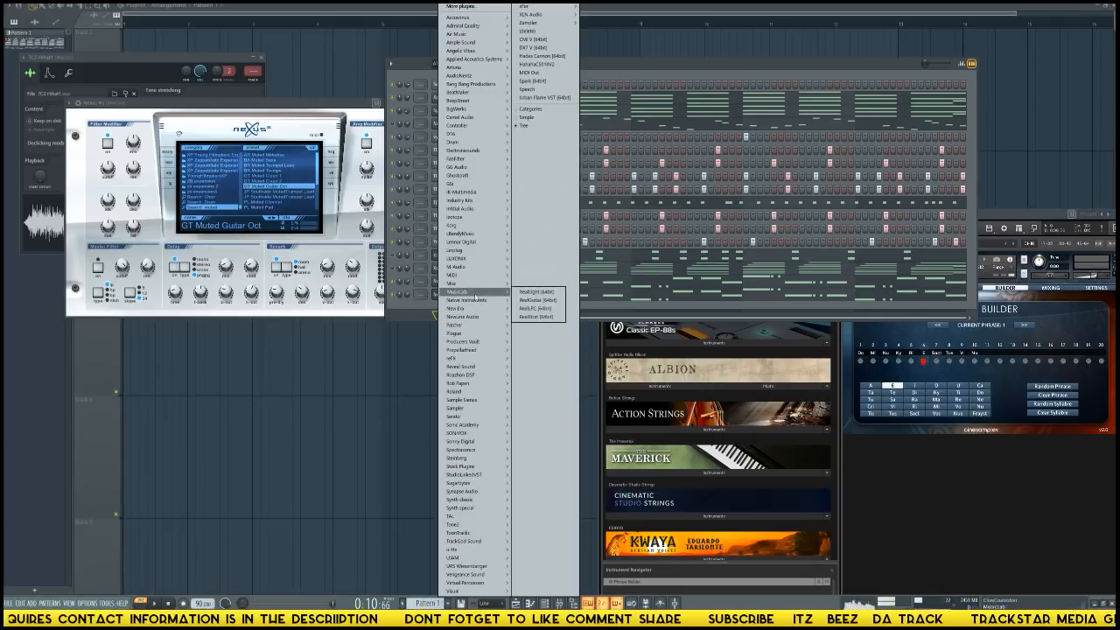
mouse_move(497, 184)
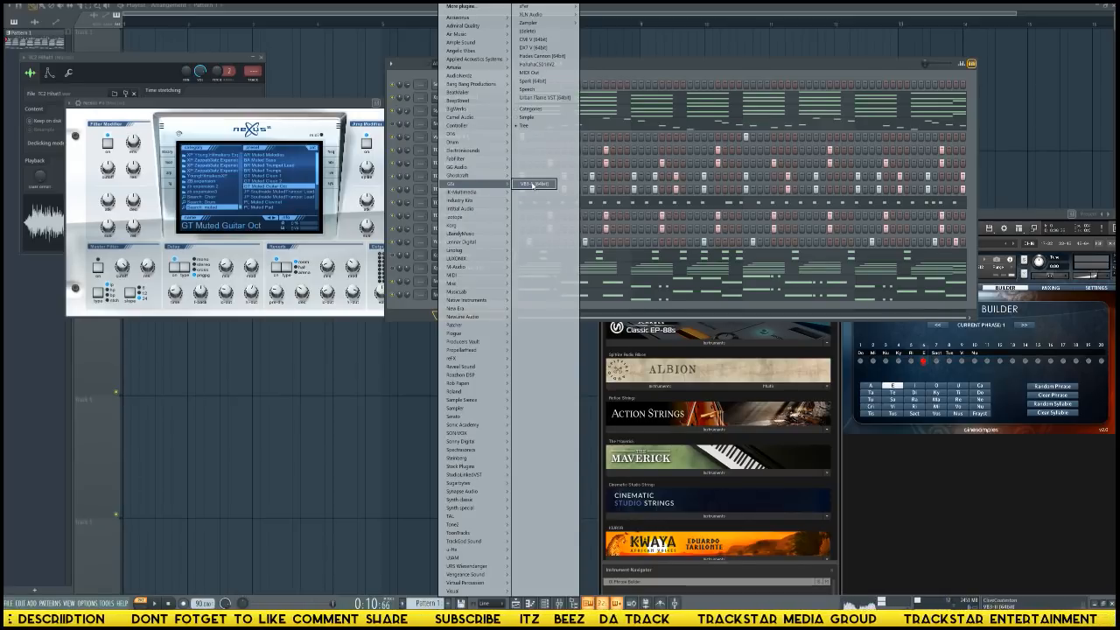
click(532, 185)
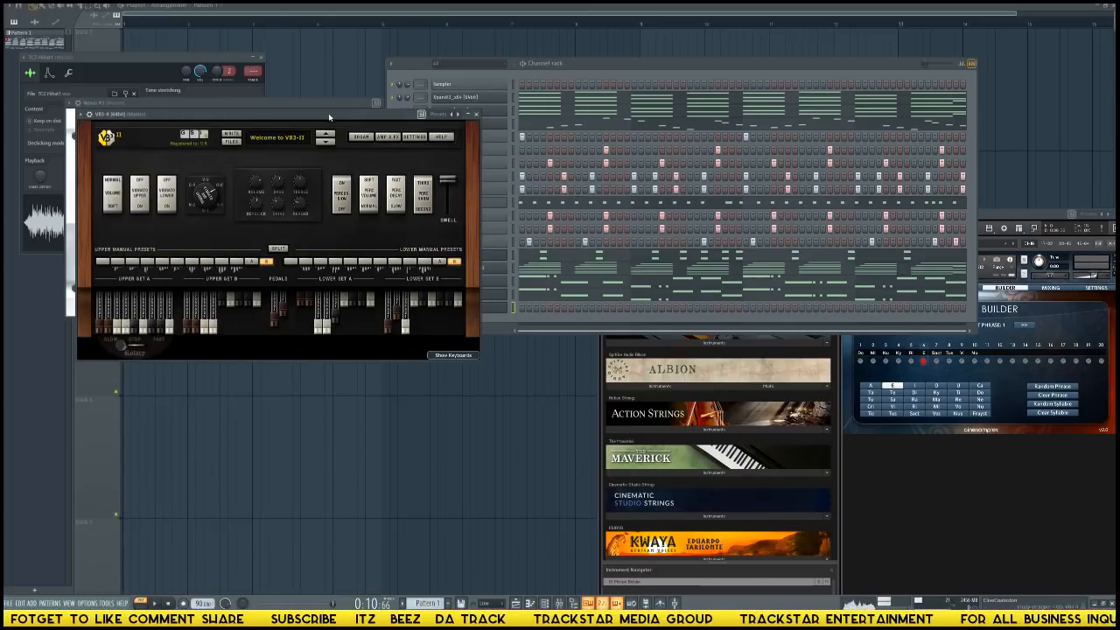
drag(329, 116, 403, 342)
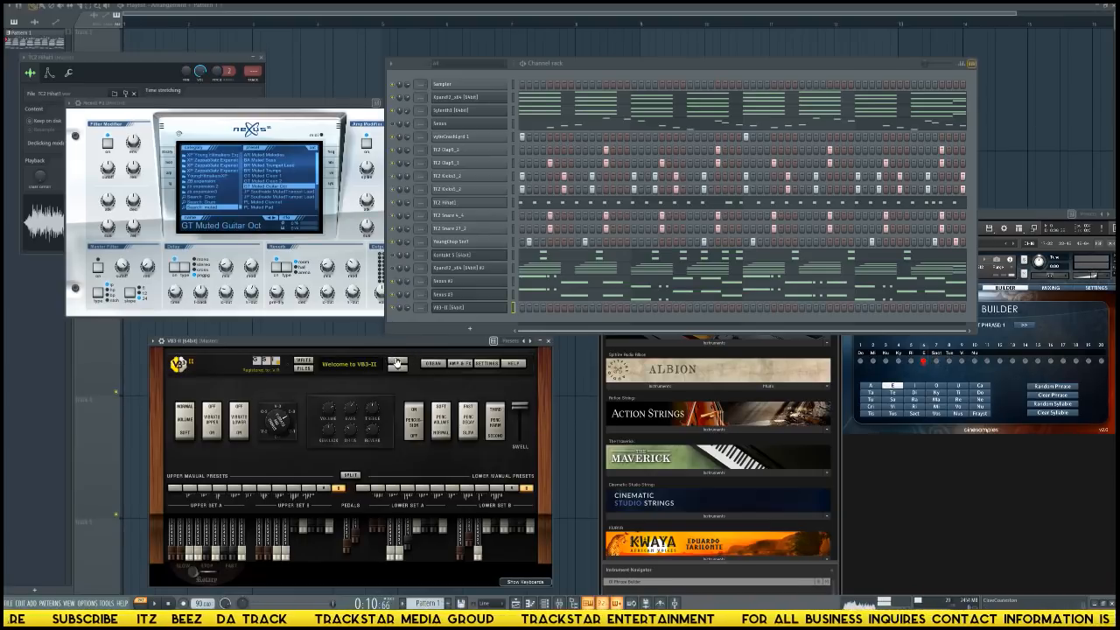
click(397, 363)
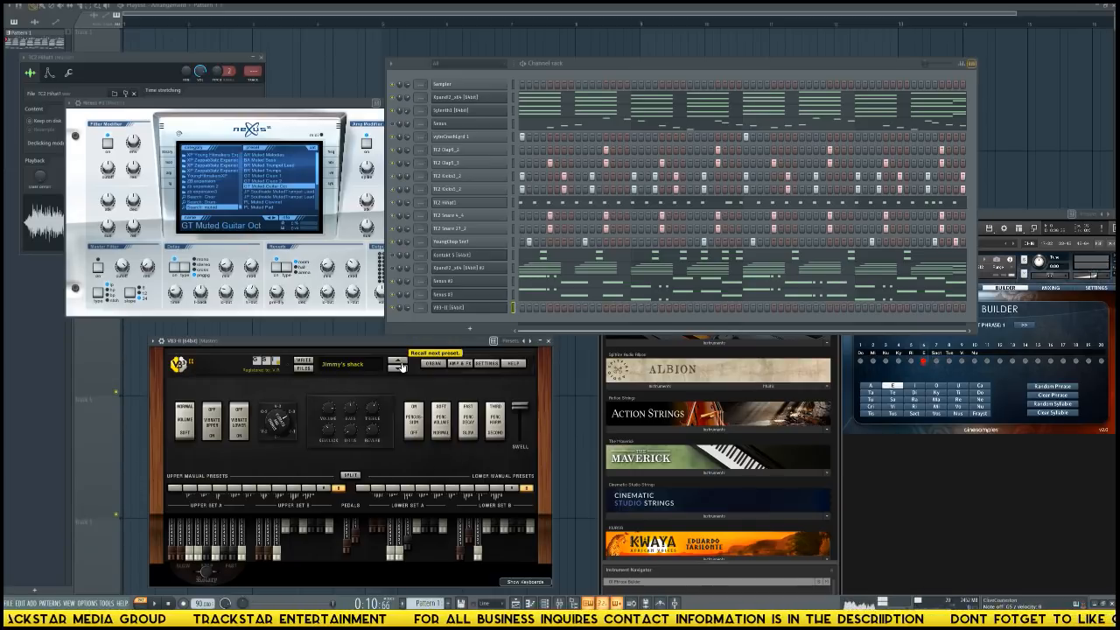
Copy the Sylenth1 chords into the VB3-II channel and open them in the piano roll.
click(513, 112)
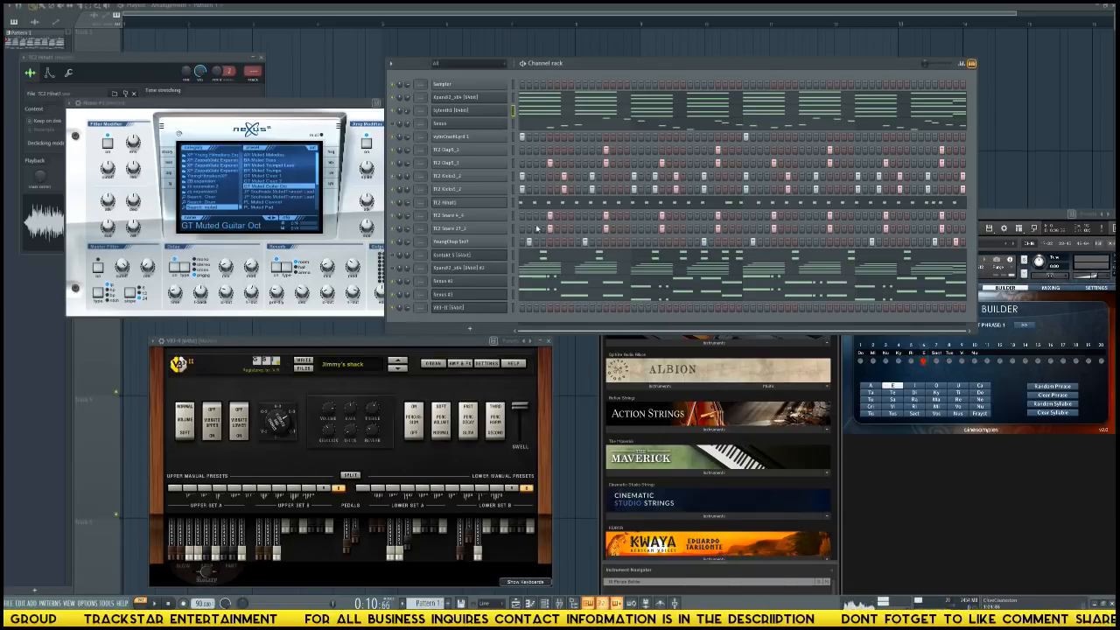
click(514, 310)
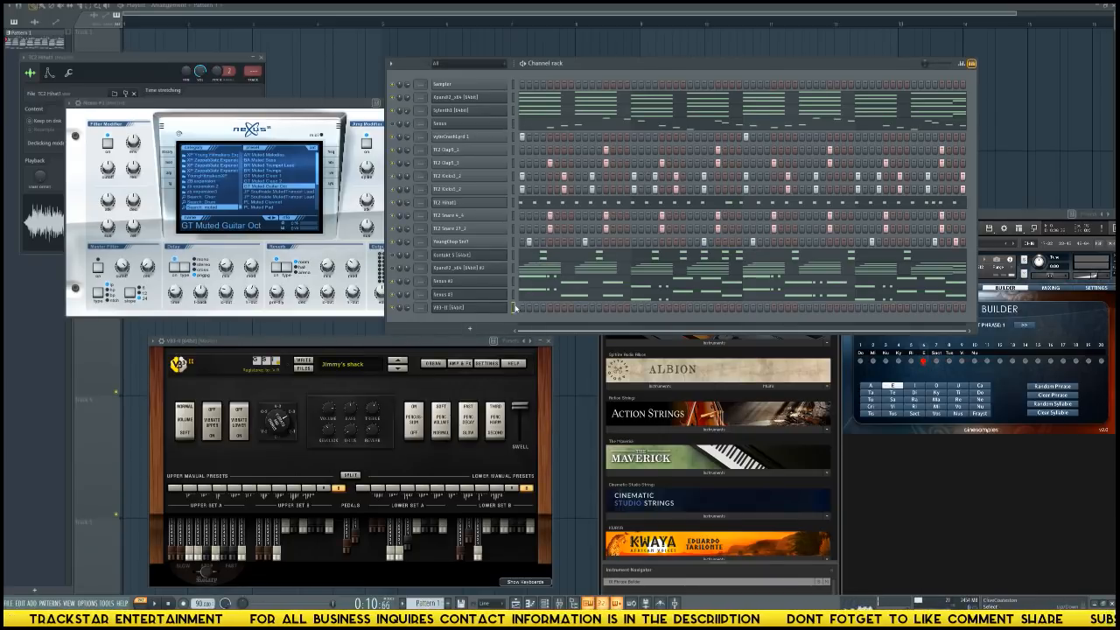
key(ctrl+v)
click(528, 307)
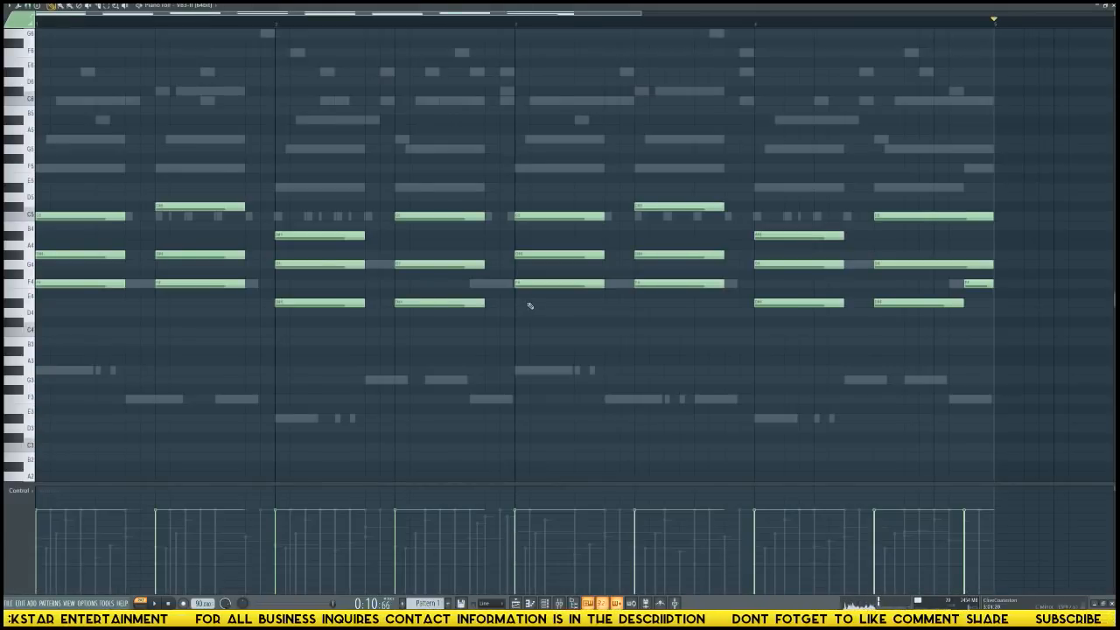
Shorten the VB3-II chords to one-step stabs, leaving the final single note in bar 4 at its length.
key(ctrl+a)
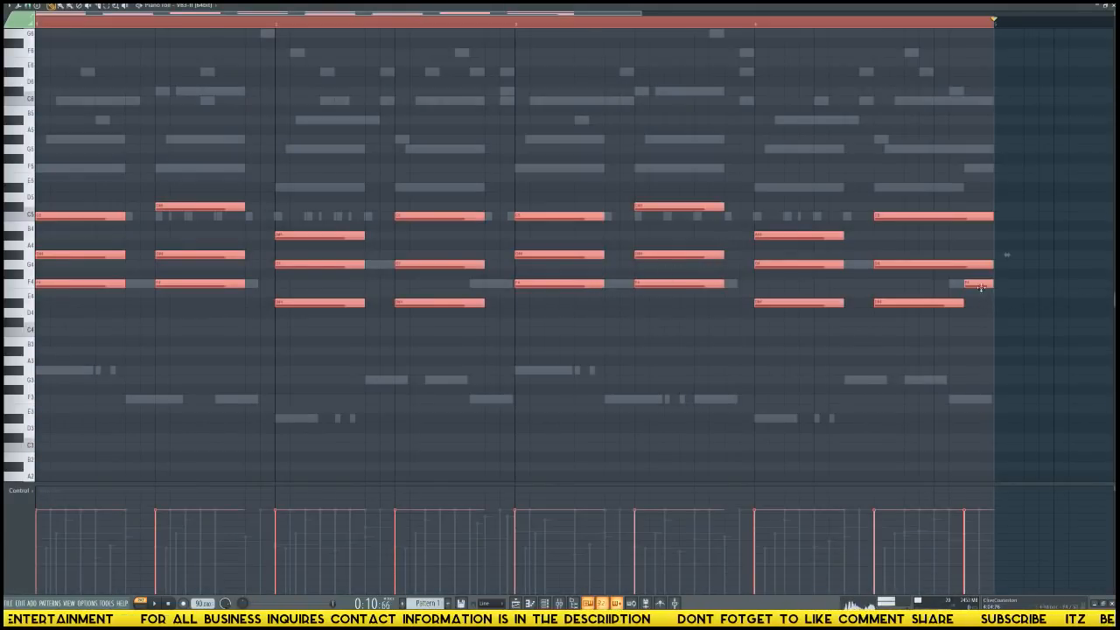
ctrl+click(980, 284)
drag(991, 264, 506, 207)
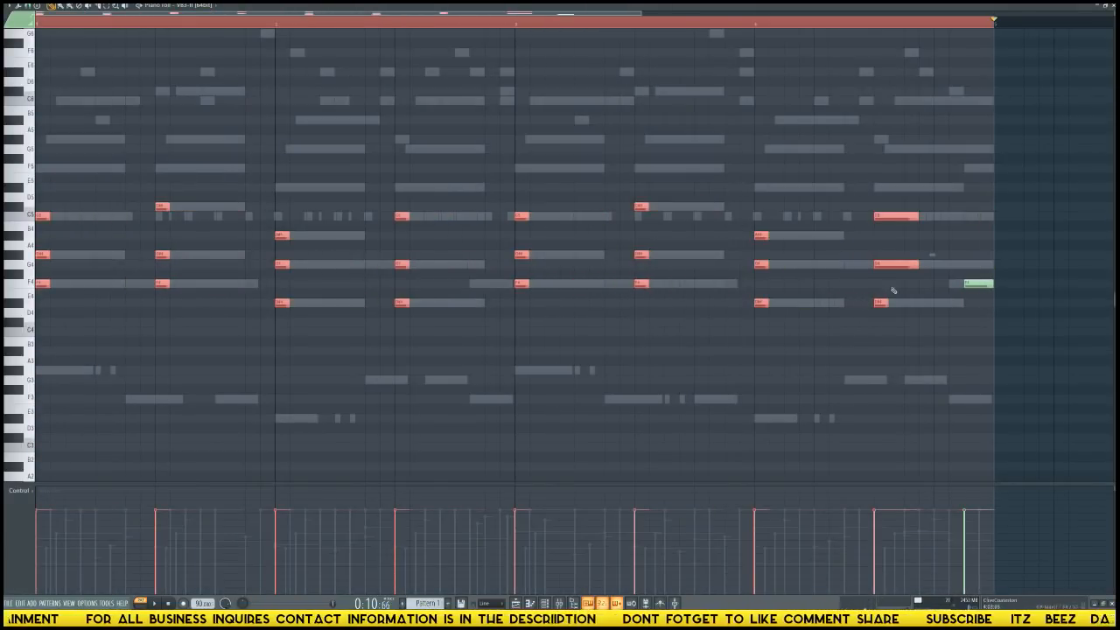
ctrl+drag(893, 291, 879, 164)
drag(919, 217, 826, 185)
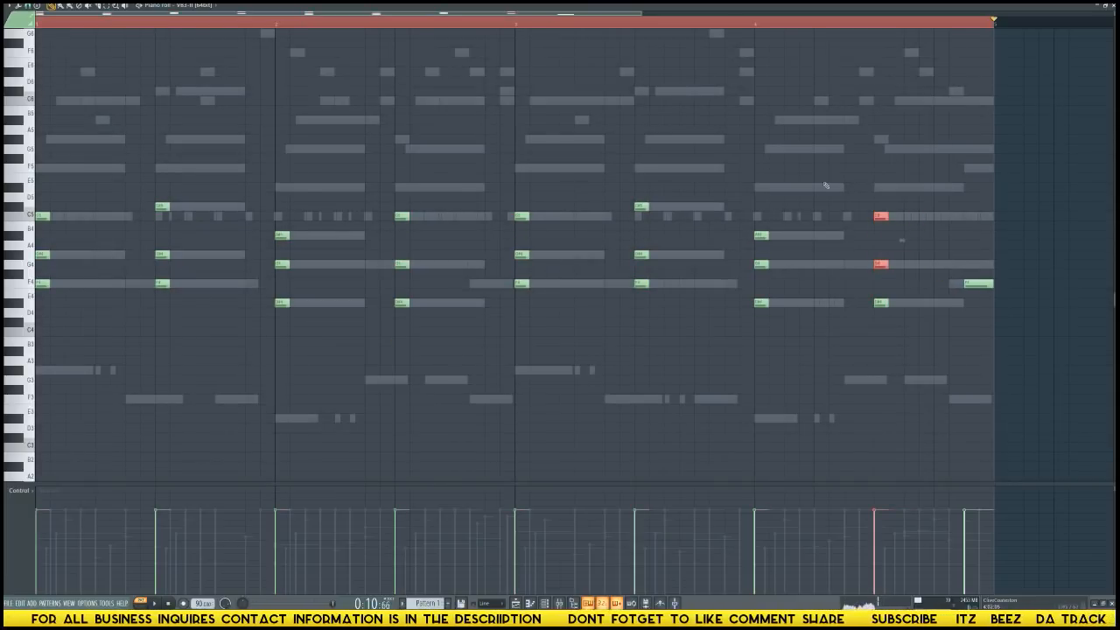
key(ctrl+d)
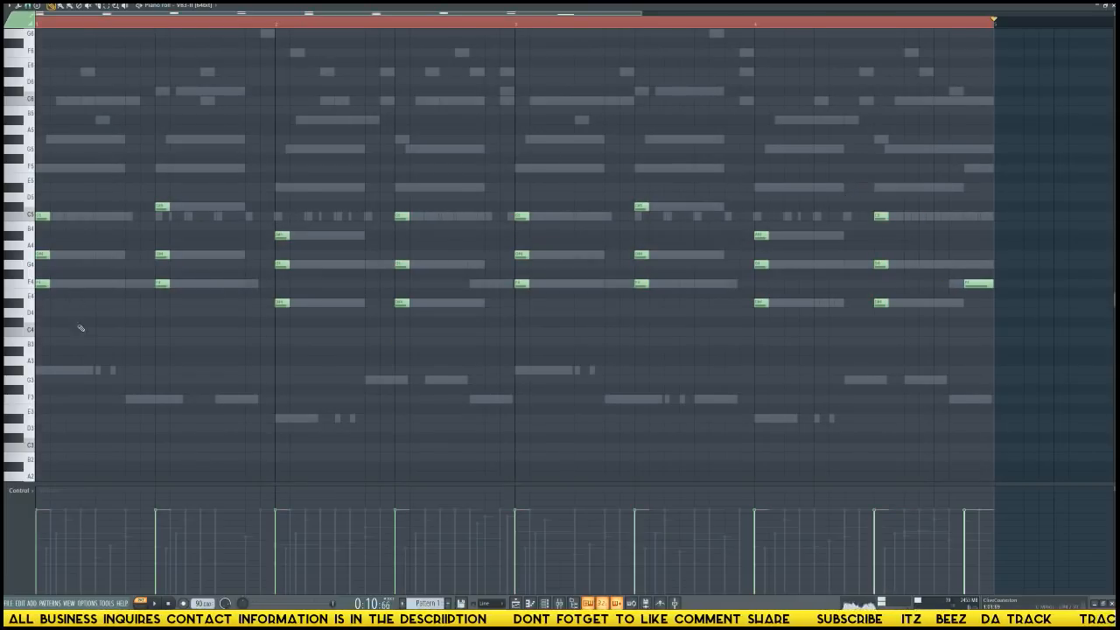
Move the first organ chord of bar 1 to step 3, trying it one step further during playback.
ctrl+drag(80, 328, 35, 127)
drag(43, 215, 72, 216)
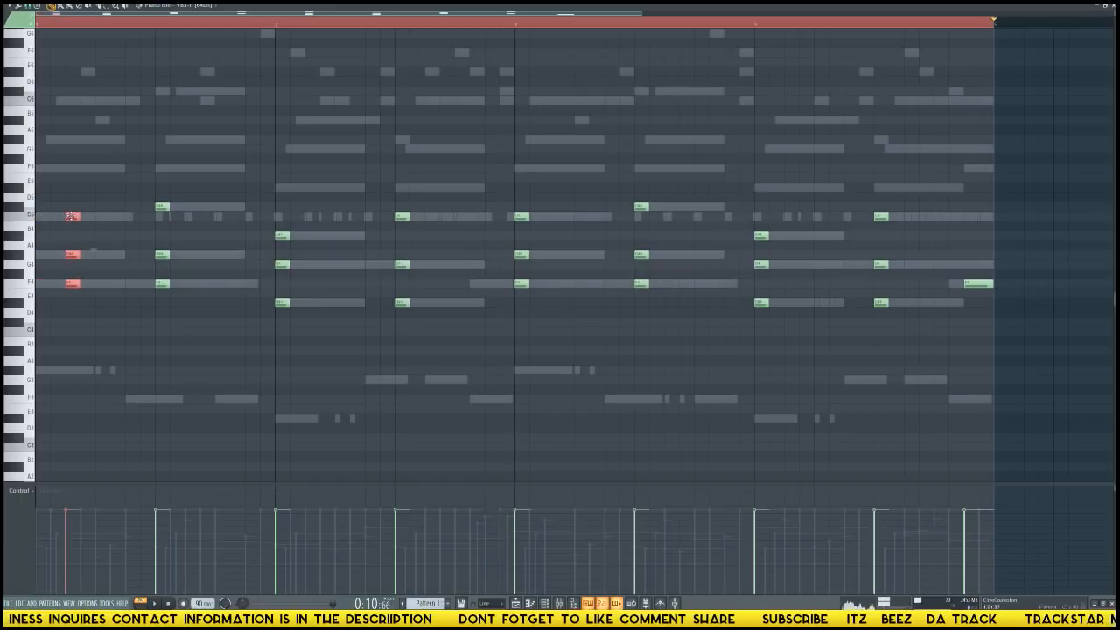
key(shift+Right)
key(space)
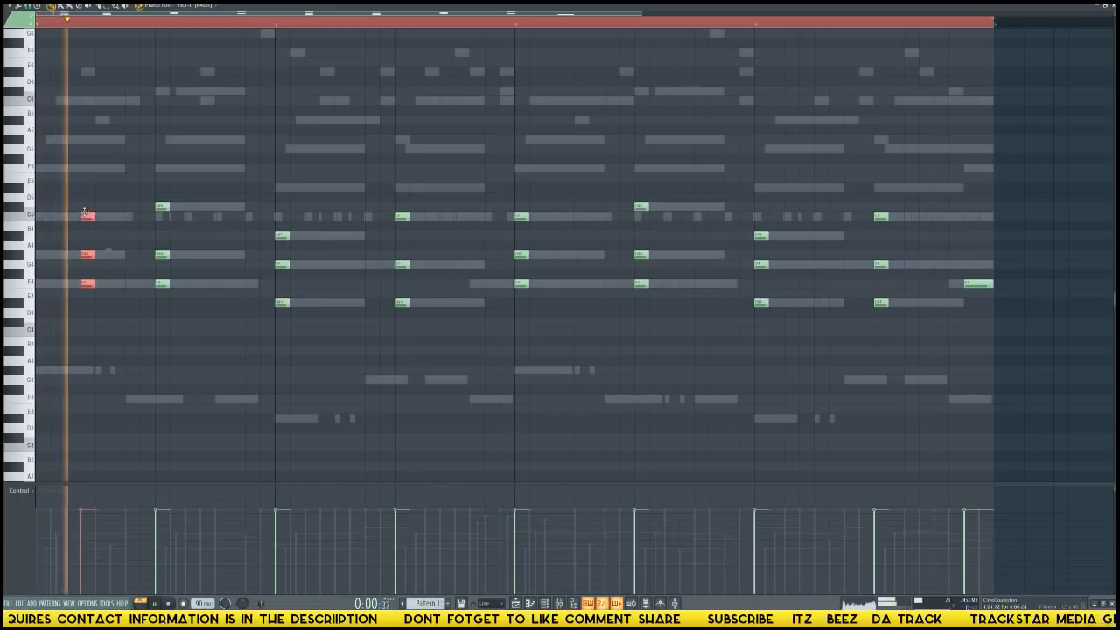
key(shift+Left)
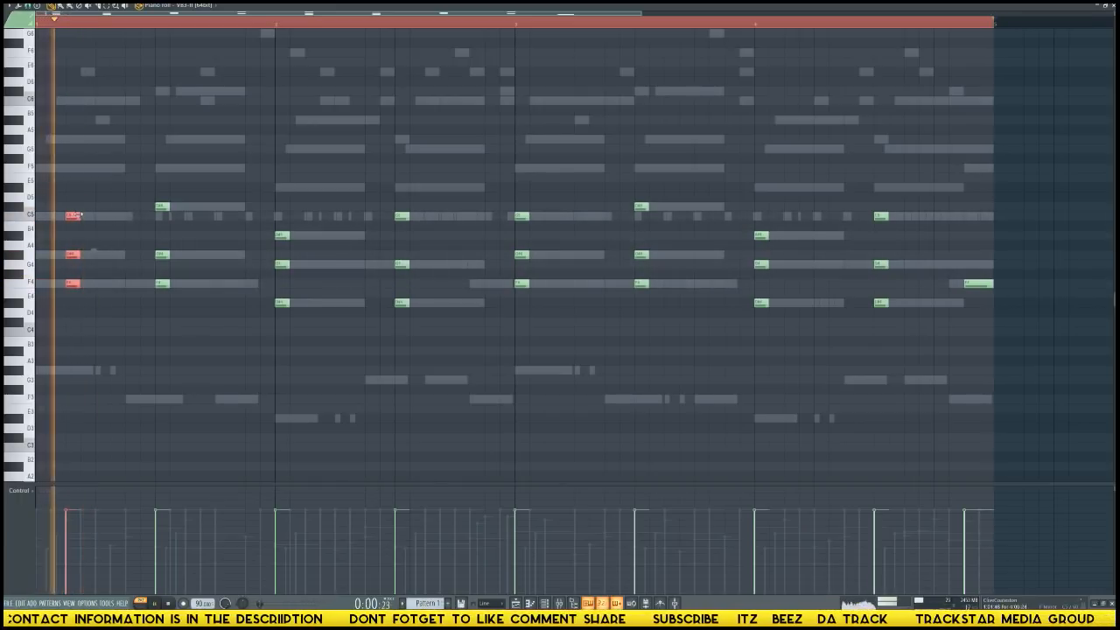
key(space)
Try the second organ chord of bar 1 earlier in the bar, ending on step 7, and play it back.
drag(149, 175, 121, 284)
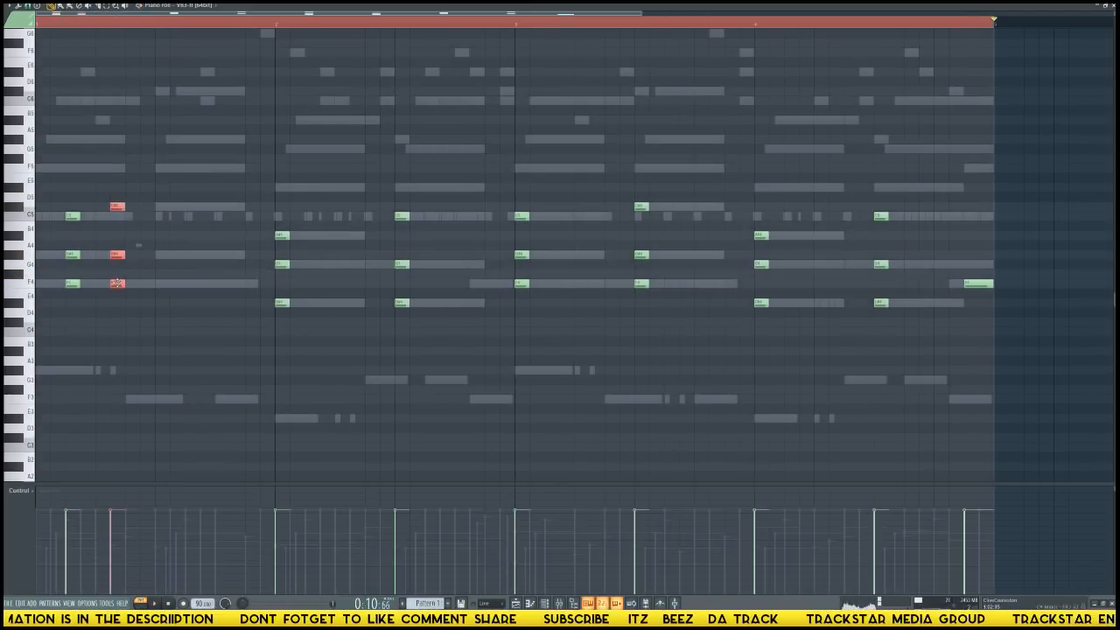
key(space)
key(space)
key(space)
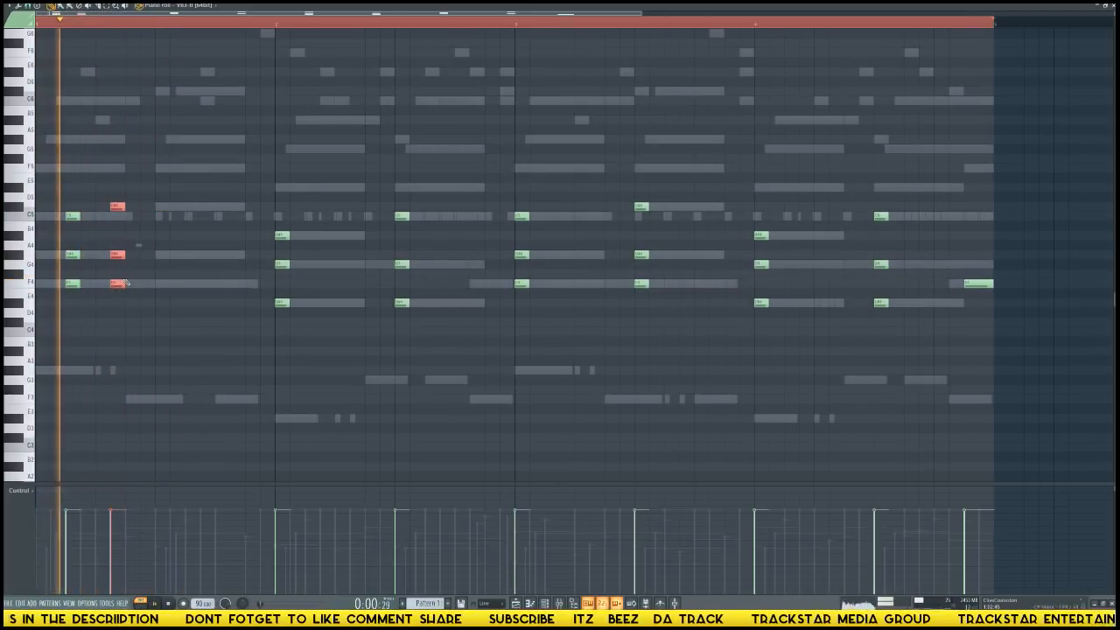
drag(125, 283, 135, 282)
key(space)
key(space)
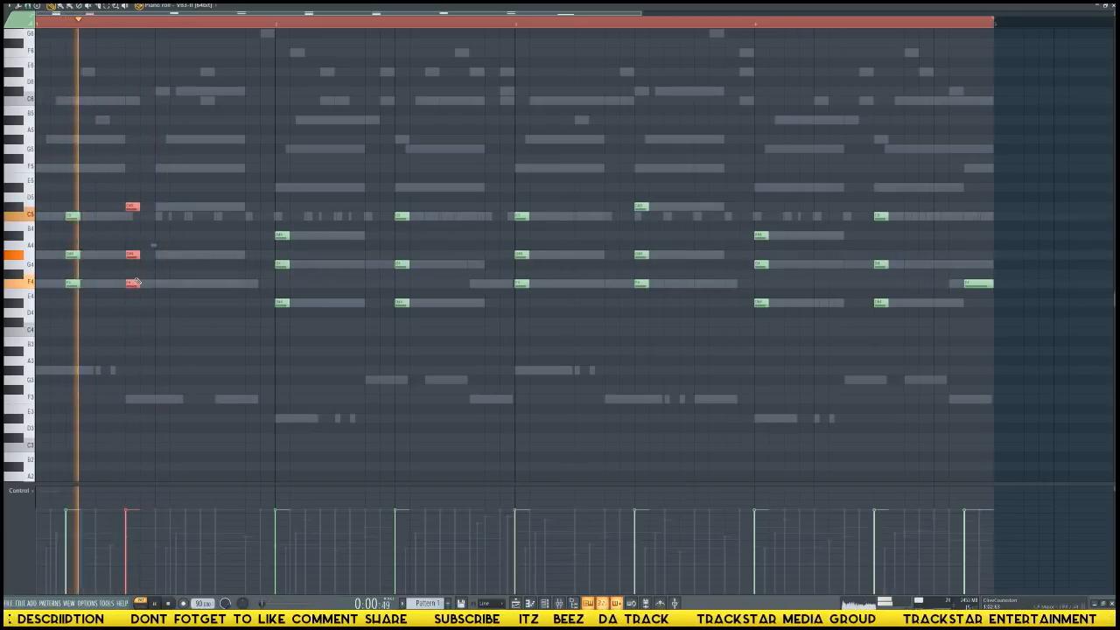
key(space)
Transpose all VB3-II chords up one octave and play the pattern to check the register.
key(F6)
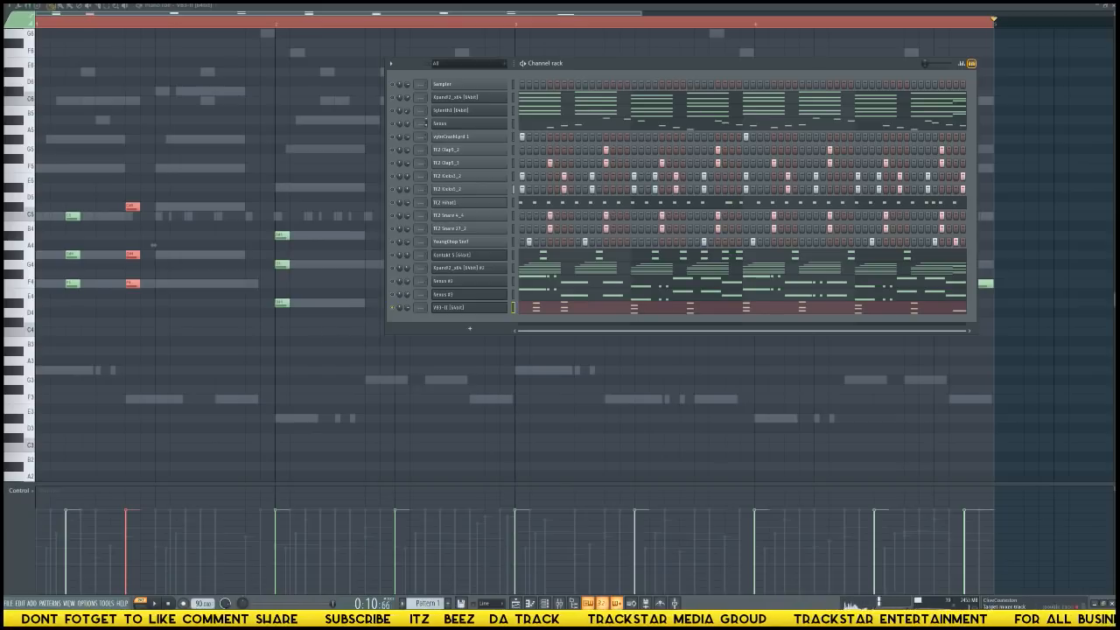
key(F6)
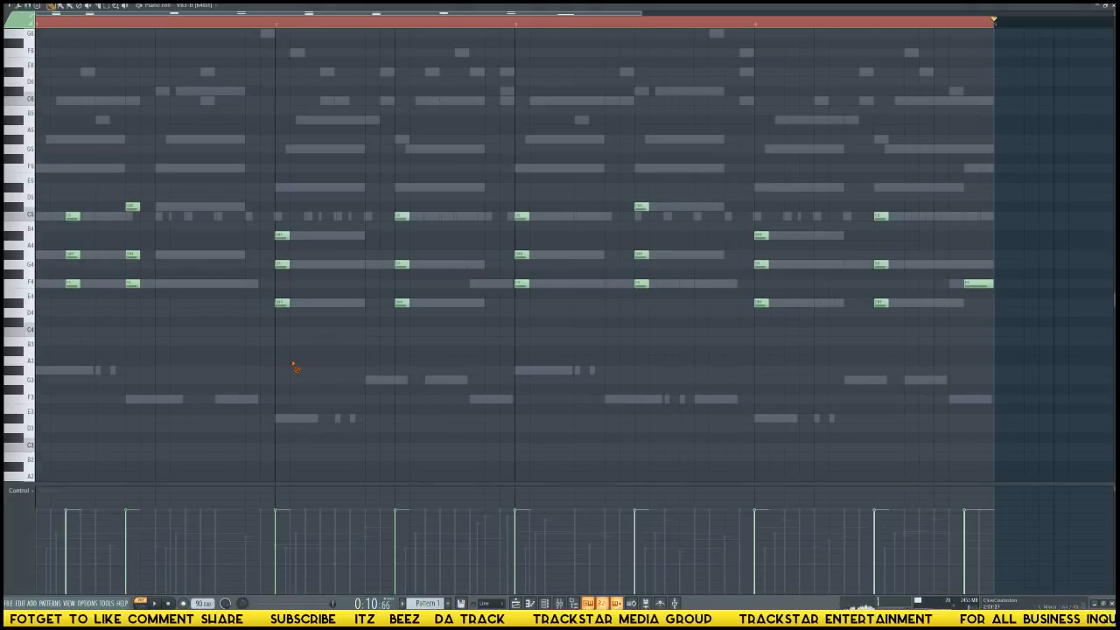
key(ctrl+Up)
key(ctrl+Up)
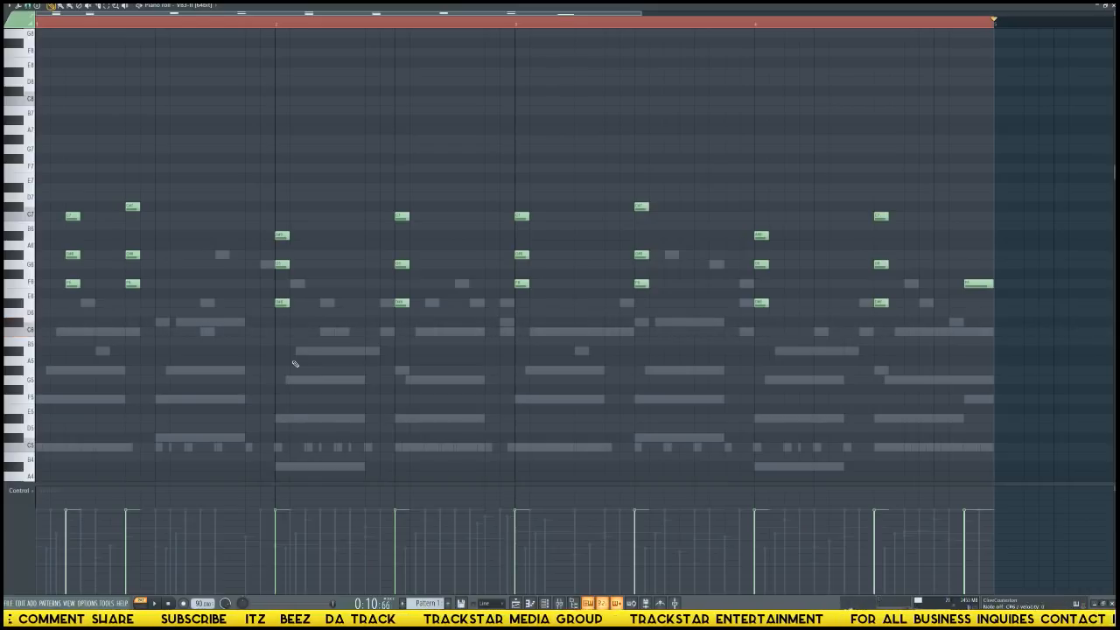
key(ctrl+Down)
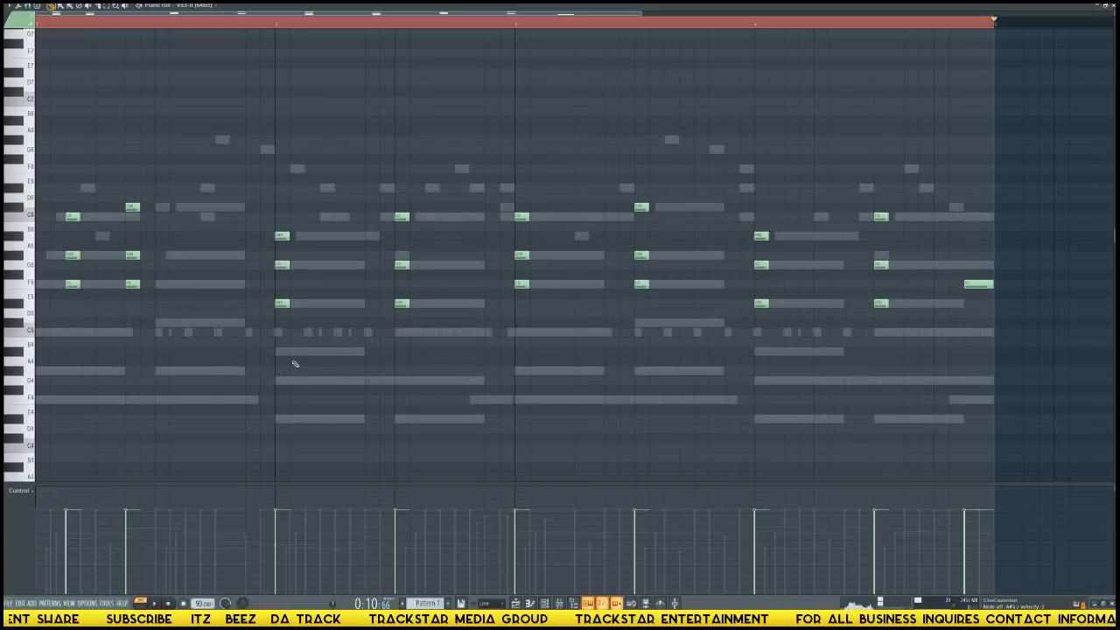
key(space)
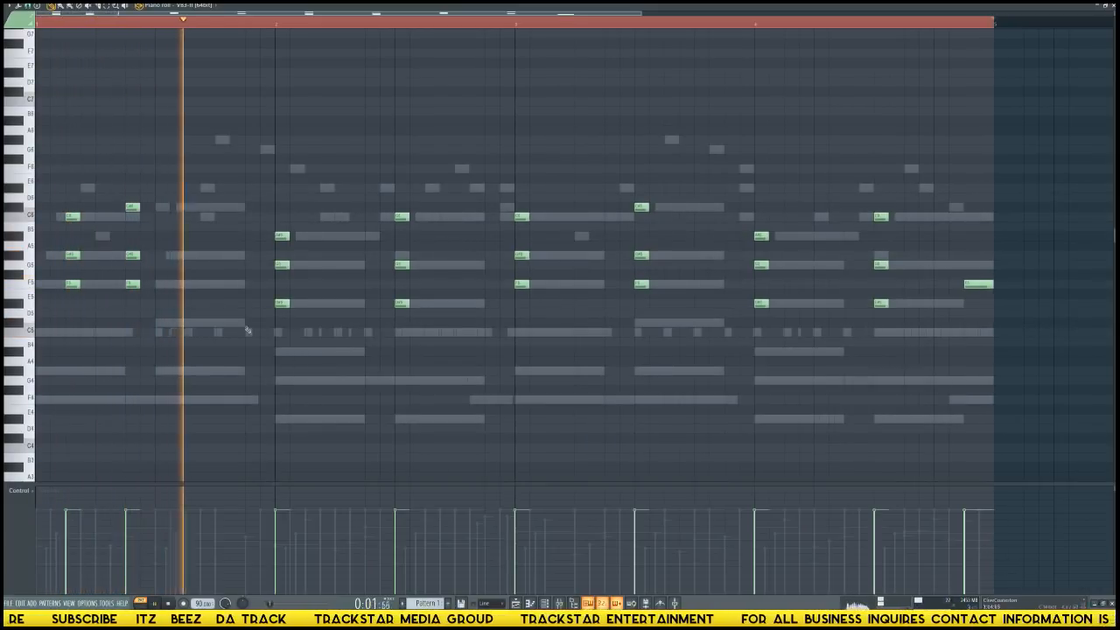
key(space)
Duplicate the first organ chord of bar 1 onto step 4 and play it back.
key(space)
drag(97, 306, 66, 196)
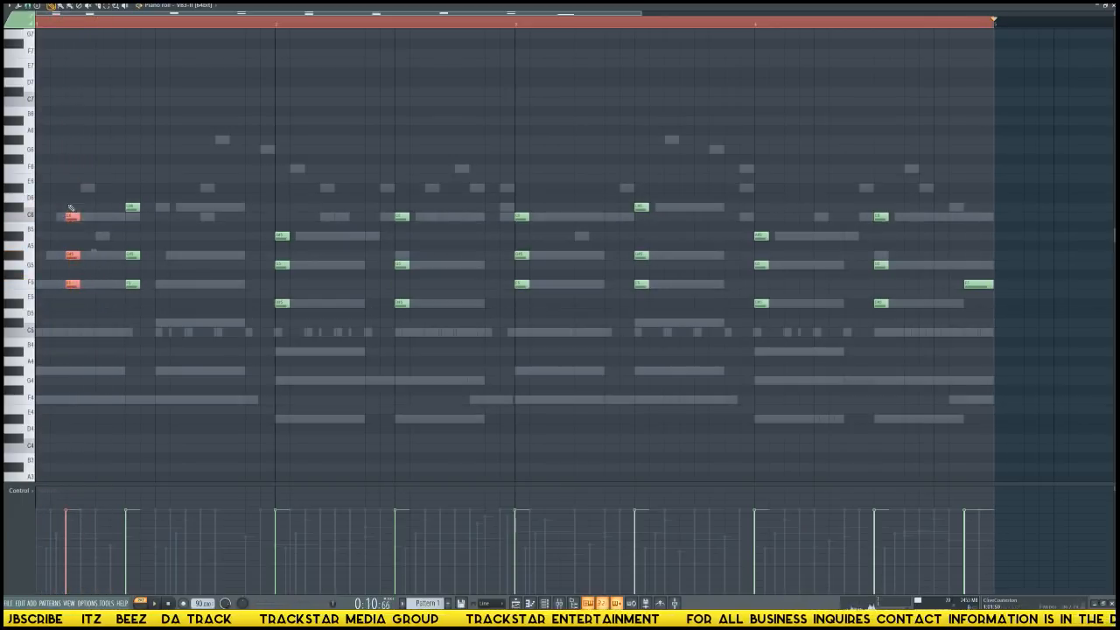
key(ctrl+b)
key(space)
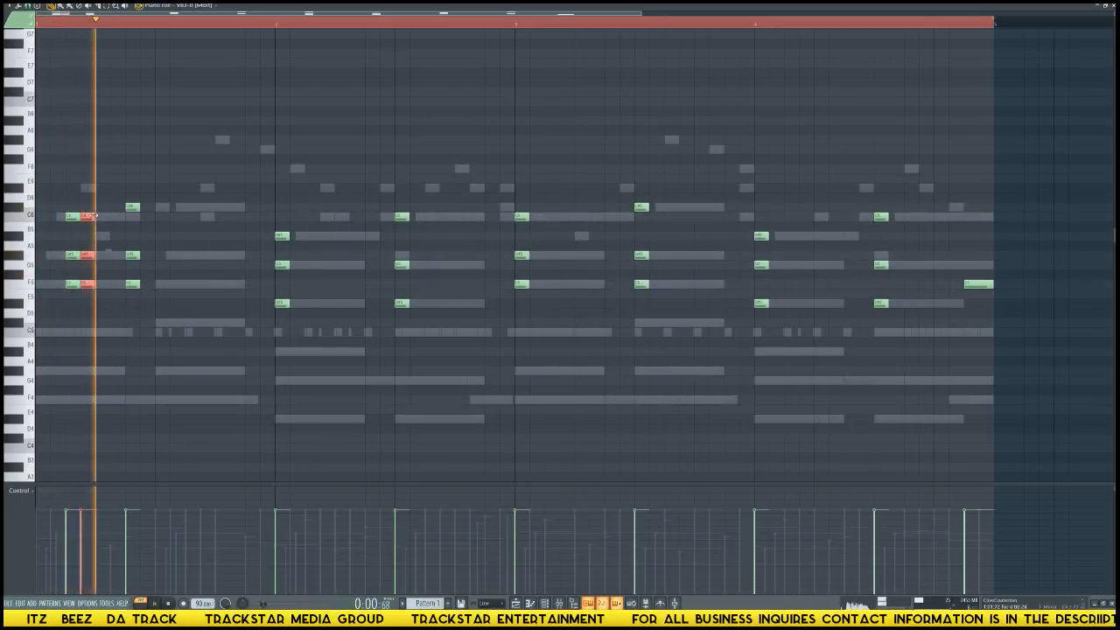
Complete the bar 1 organ rhythm with the first chord on step 7 and the second chord on steps 11, 12 and 15.
key(space)
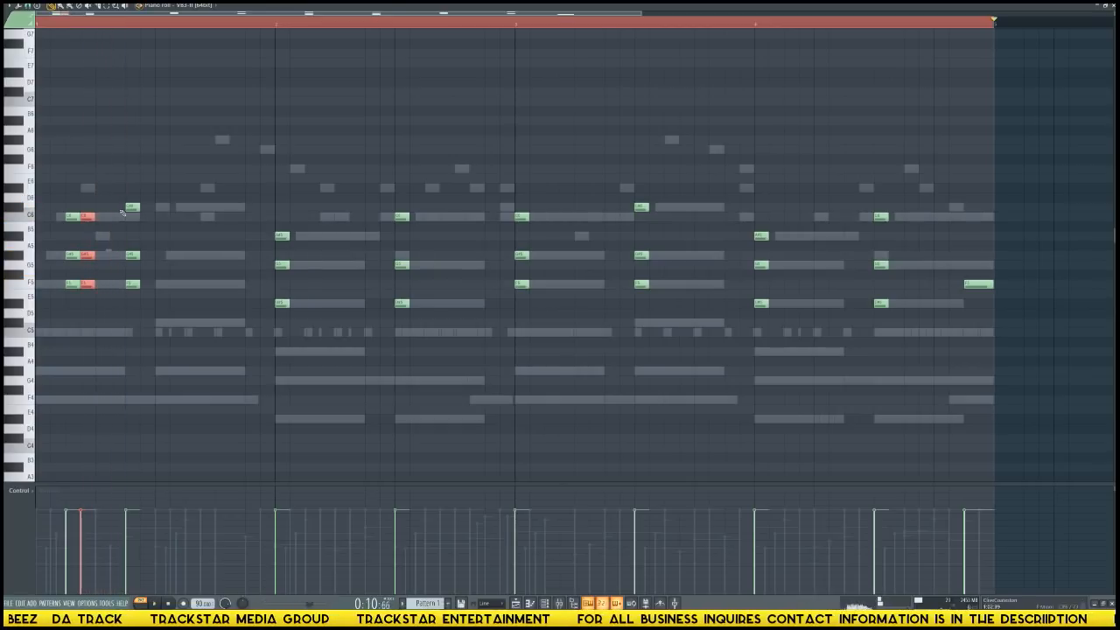
drag(119, 194, 180, 285)
key(space)
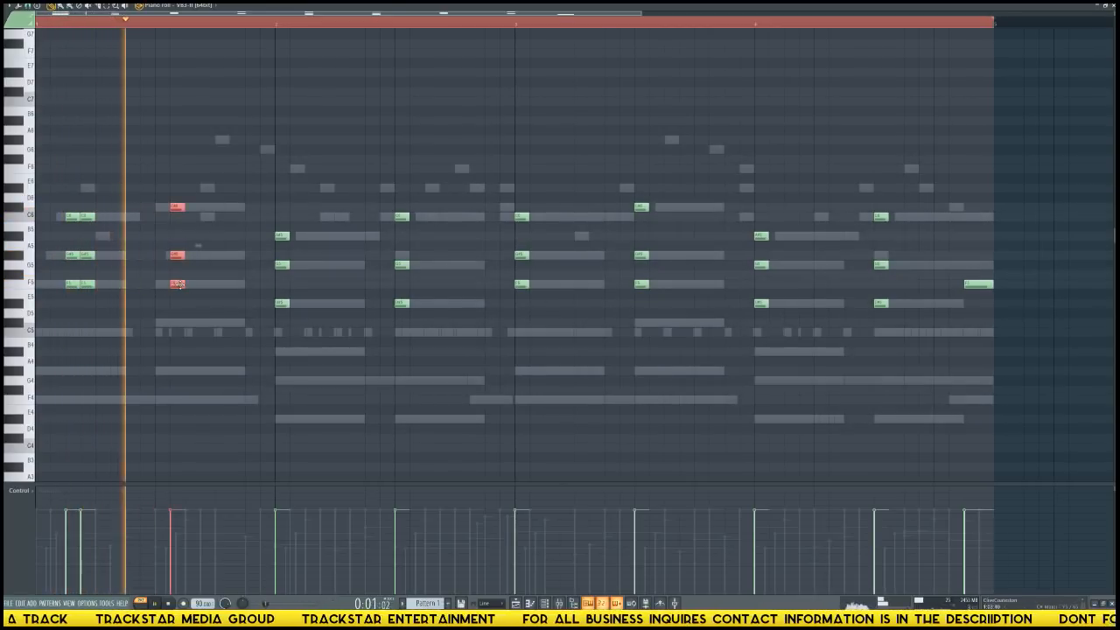
key(space)
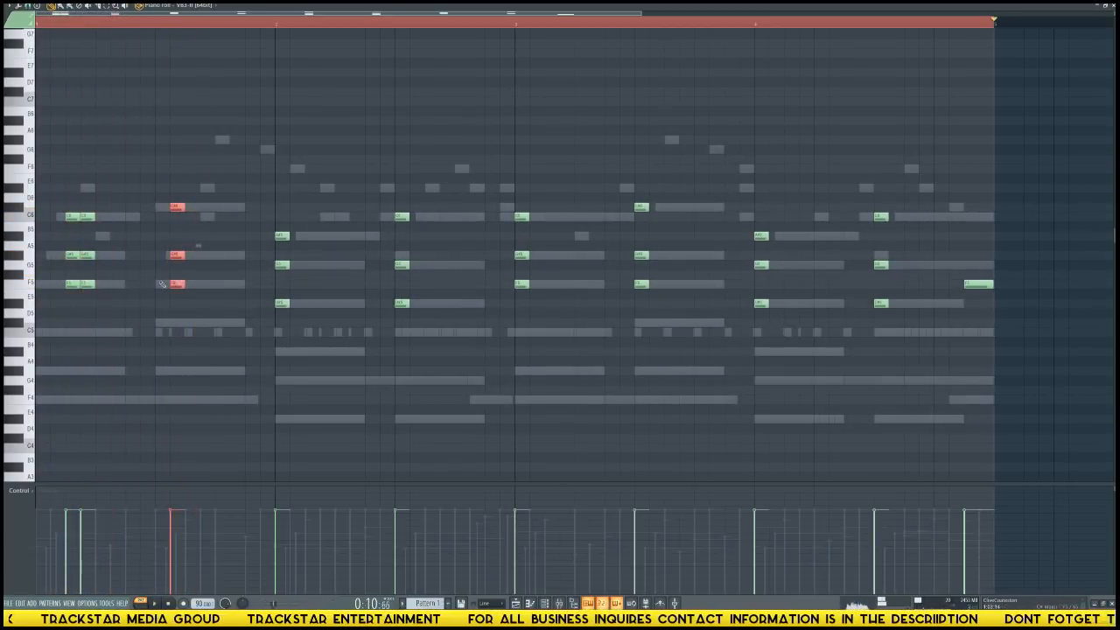
drag(127, 298, 194, 321)
key(space)
drag(179, 255, 252, 284)
key(space)
key(space)
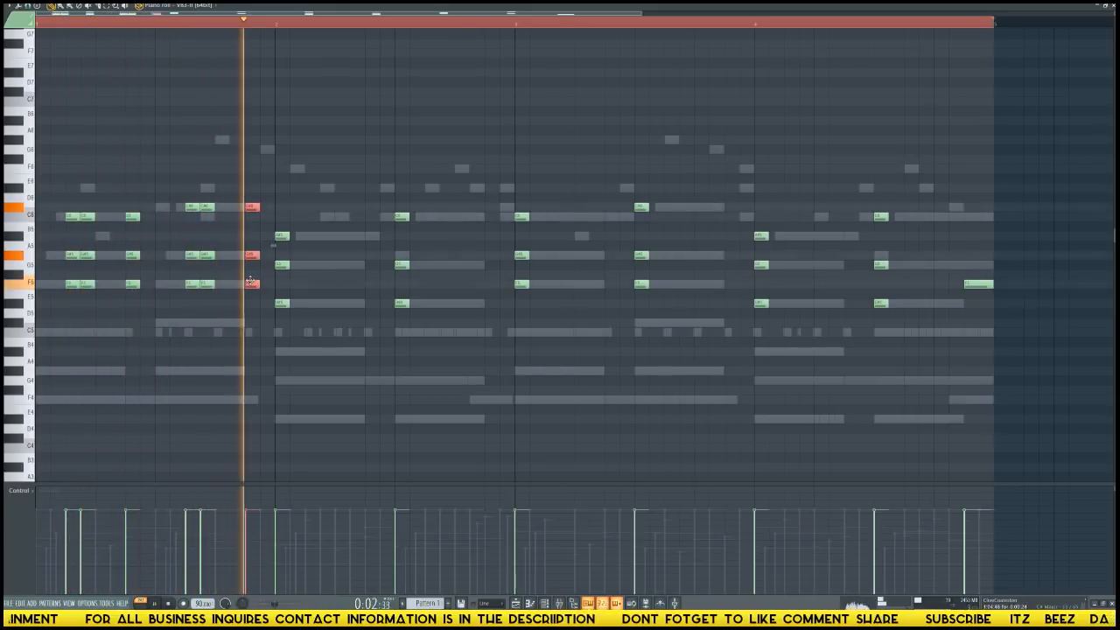
Arrange the first organ chord of bar 2 as stabs on steps 3, 4 and 7.
drag(276, 175, 355, 308)
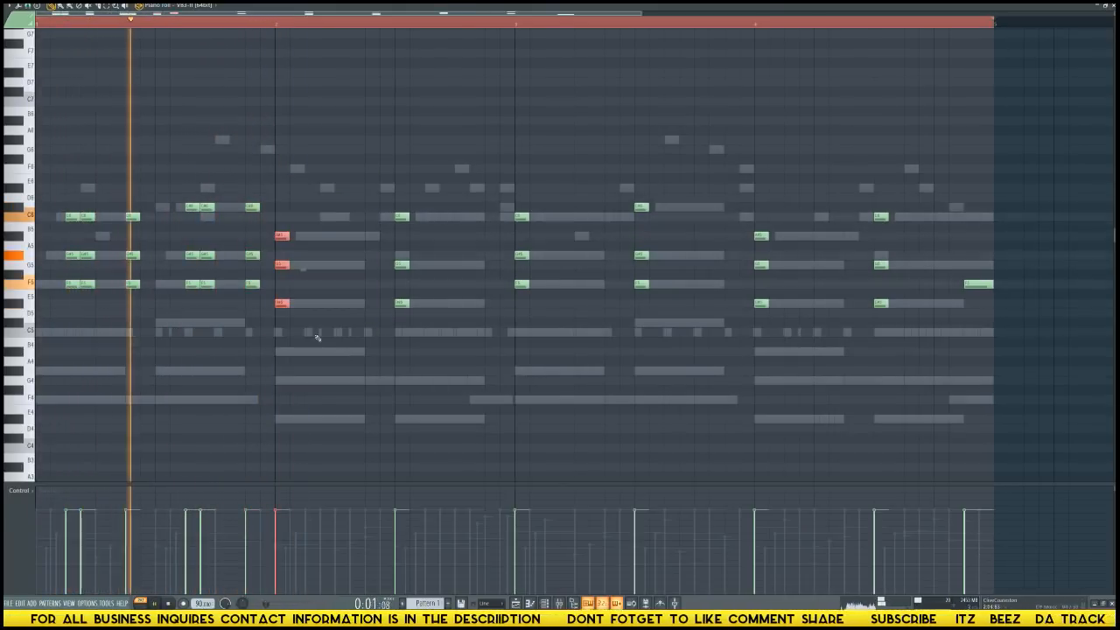
drag(286, 304, 368, 304)
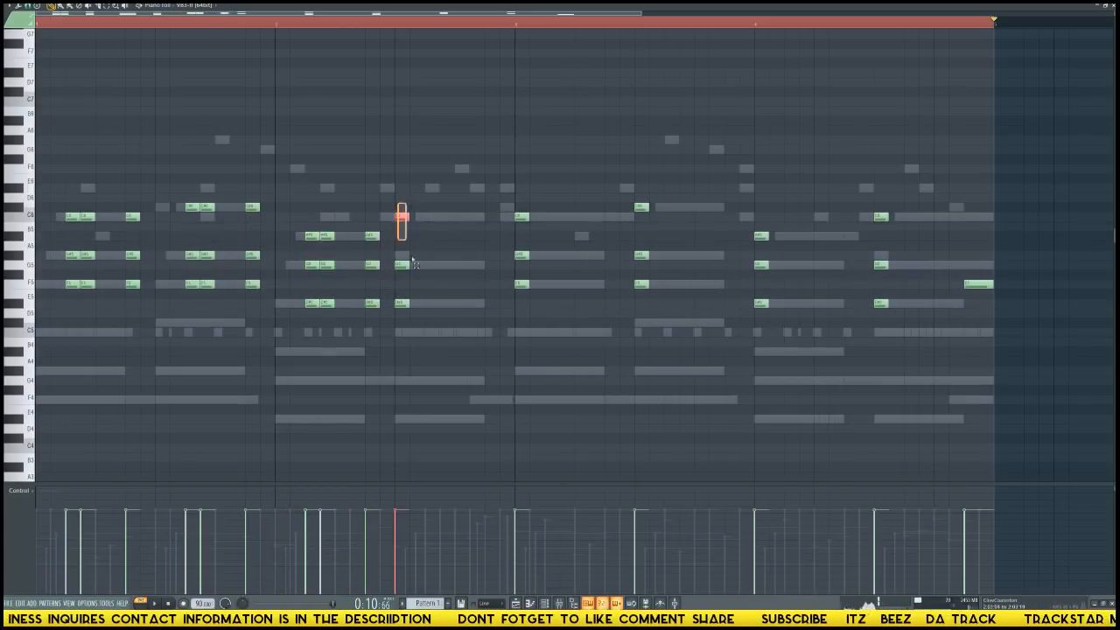
Place the second organ chord of bar 2 as stabs on steps 11, 12 and 15, and delete all organ notes in bars 3 and 4.
drag(399, 305, 493, 304)
drag(516, 204, 1003, 428)
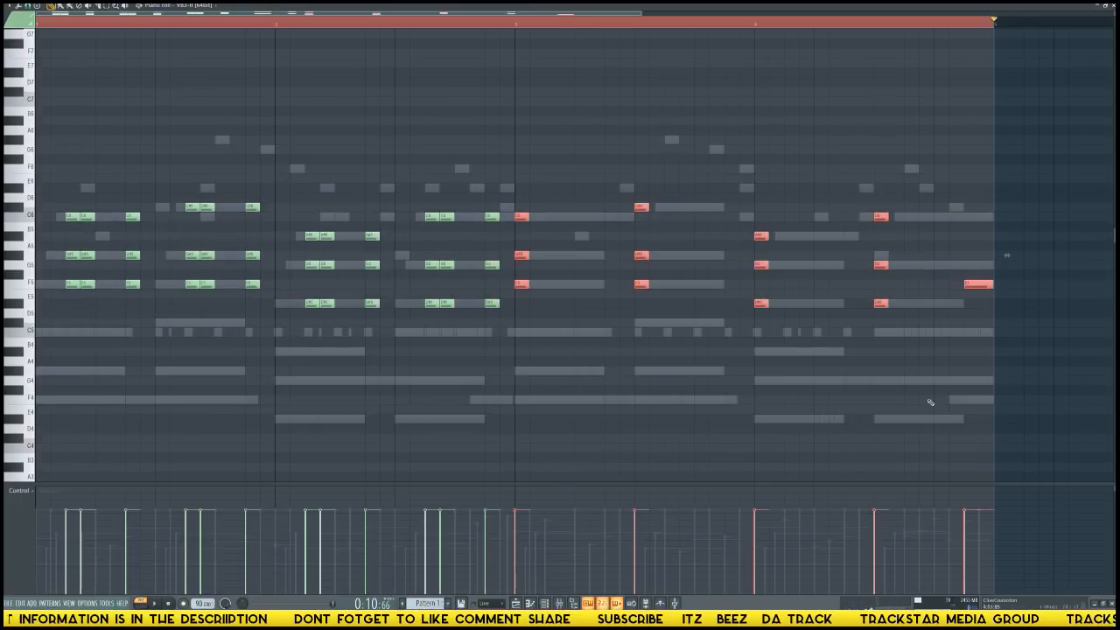
key(Delete)
Duplicate the organ stabs of bars 1 and 2 into bars 3 and 4.
drag(942, 396, 29, 73)
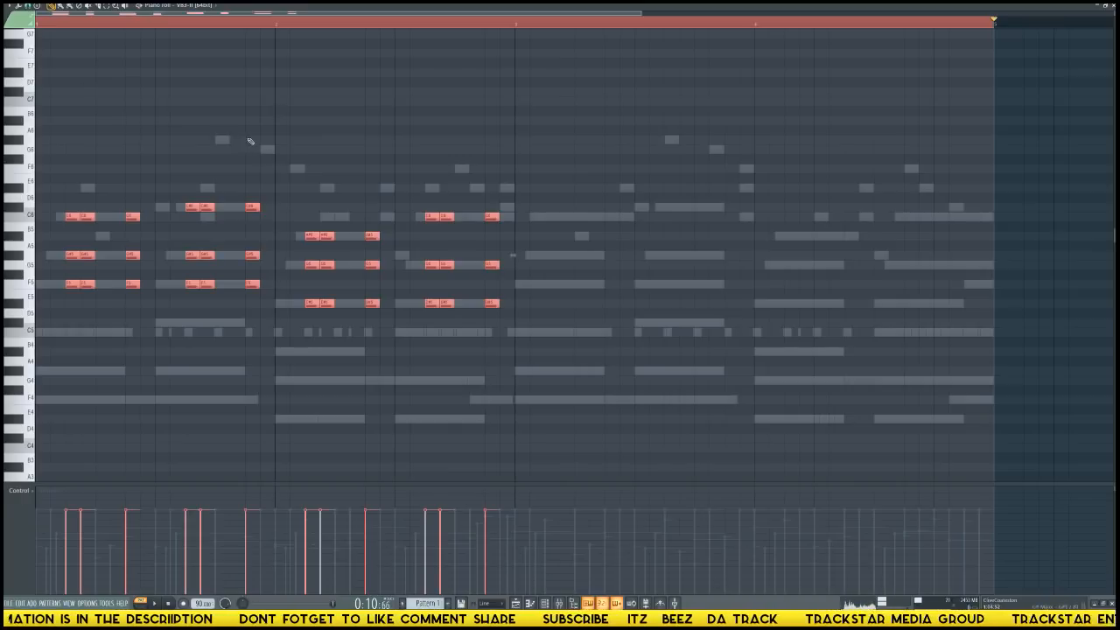
key(ctrl+b)
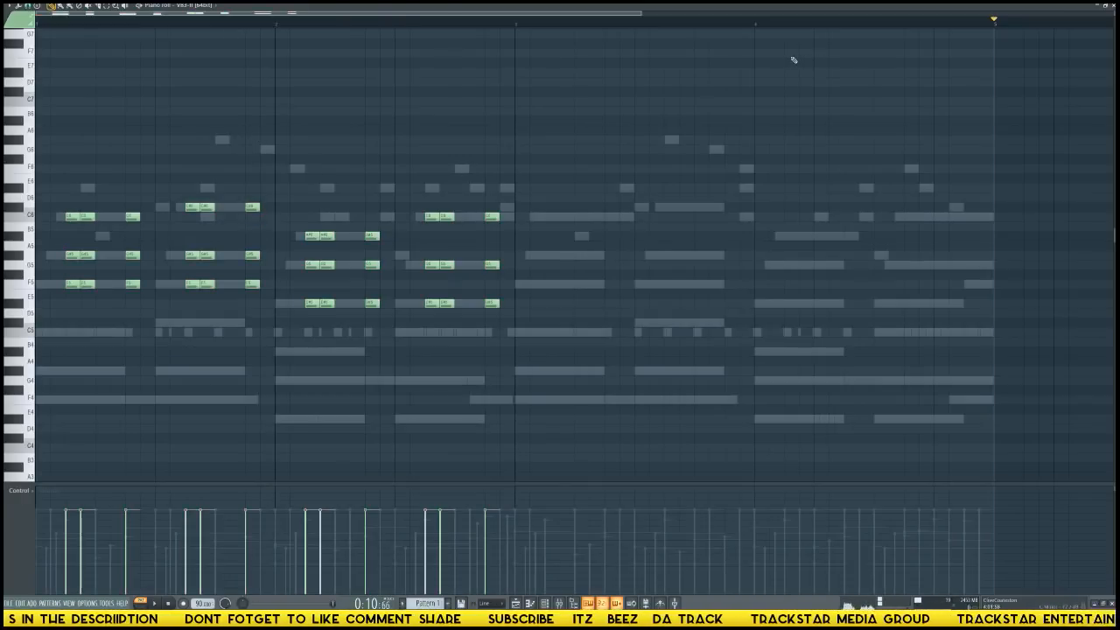
drag(500, 282, 557, 287)
ctrl+click(591, 323)
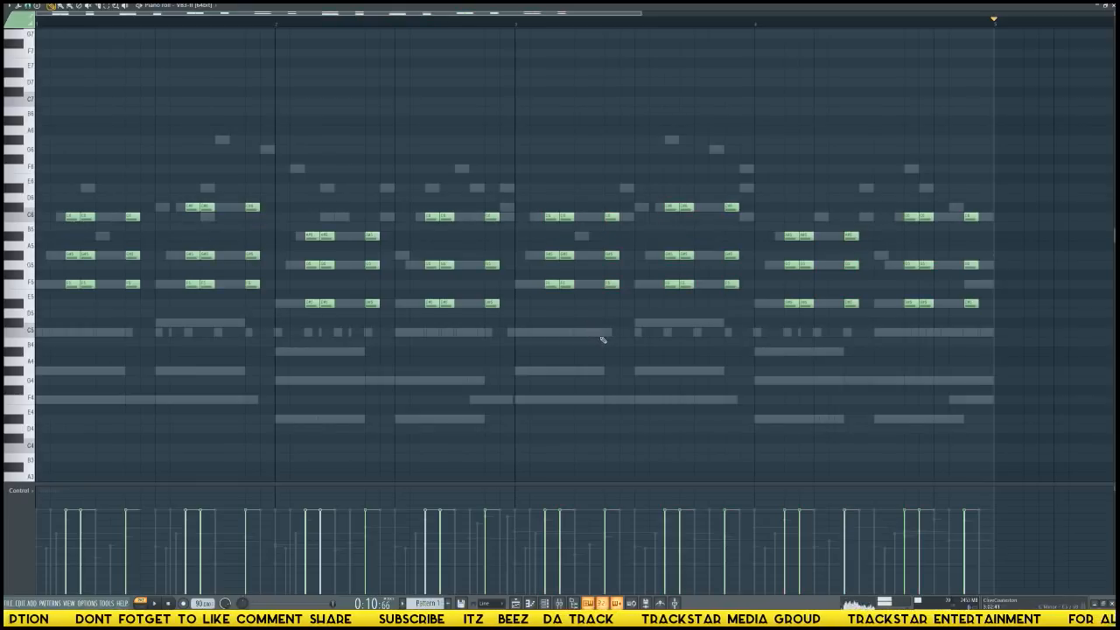
Turn snapping off, shorten every organ stab to about half a step, and play the result.
key(ctrl+a)
click(27, 6)
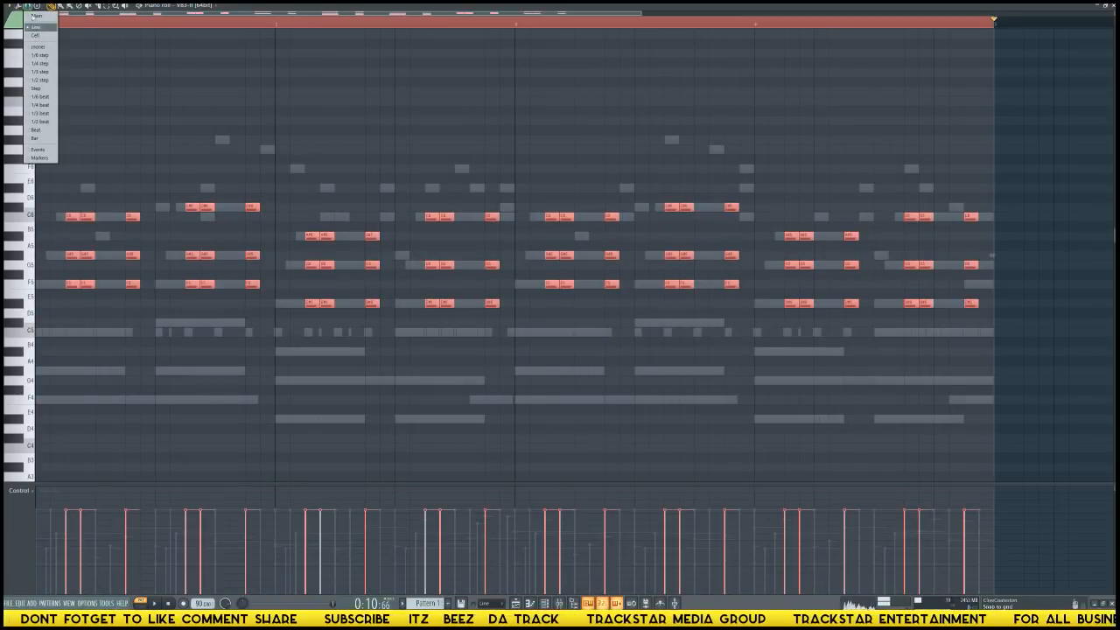
click(40, 46)
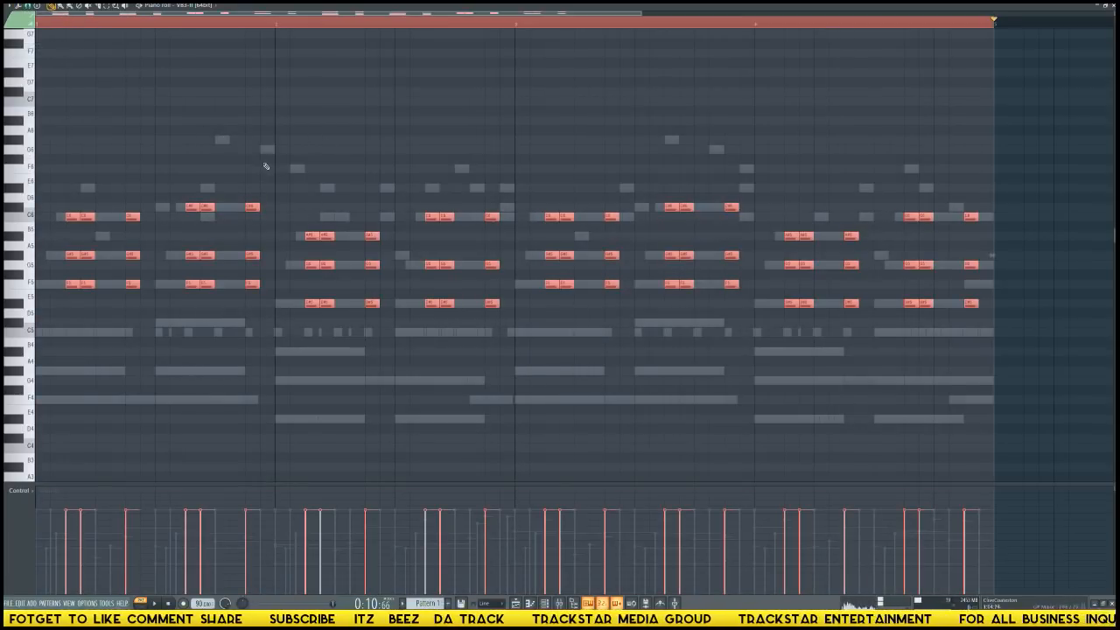
key(F6)
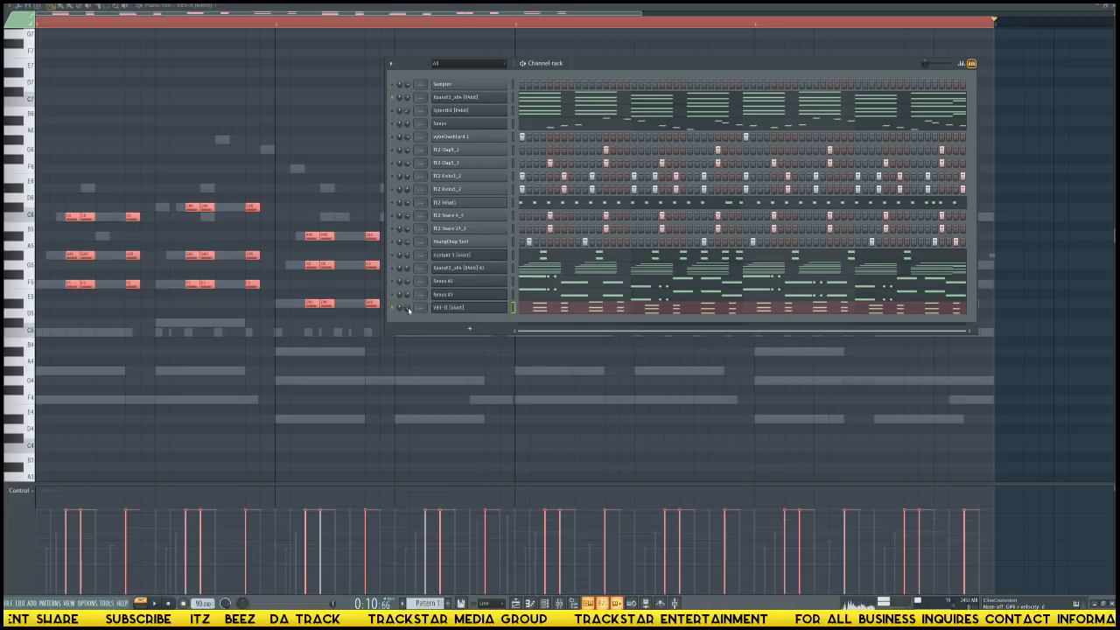
key(F6)
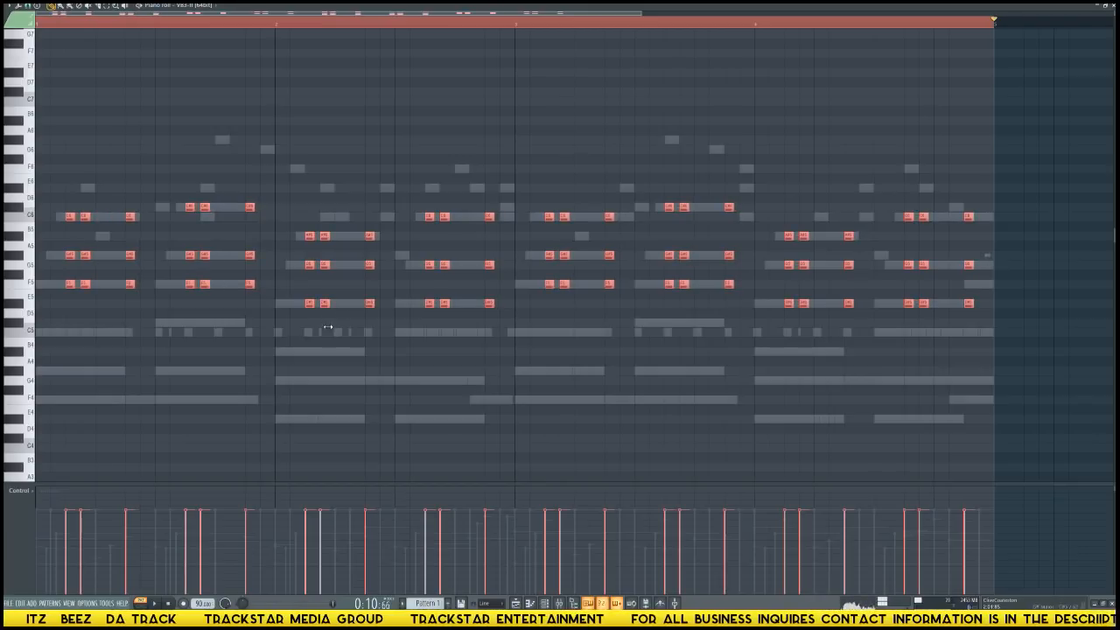
key(space)
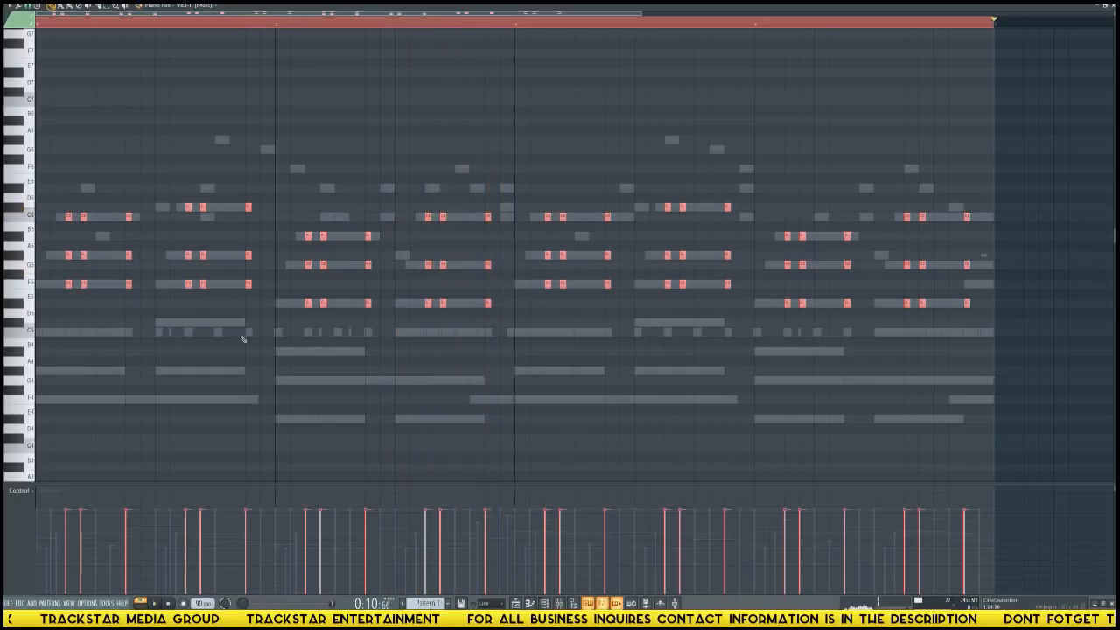
key(ctrl+d)
Set snapping to Line and add an extra second-chord stab on step 14 of bars 2 and 4, lowering the velocity of the bar 2 copy.
drag(437, 194, 455, 317)
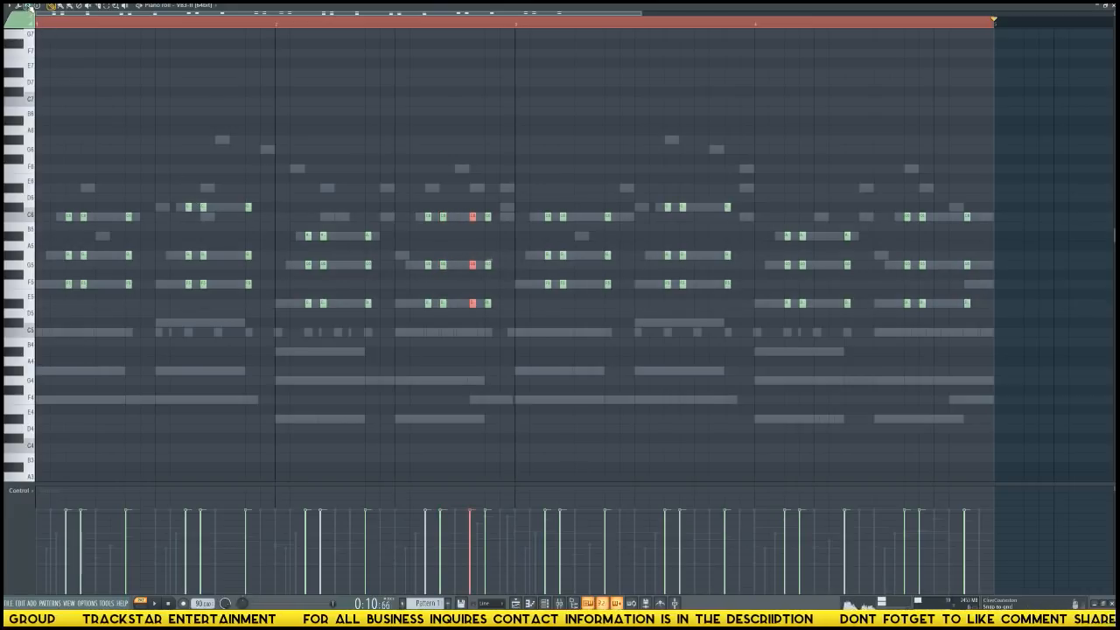
click(30, 8)
click(41, 29)
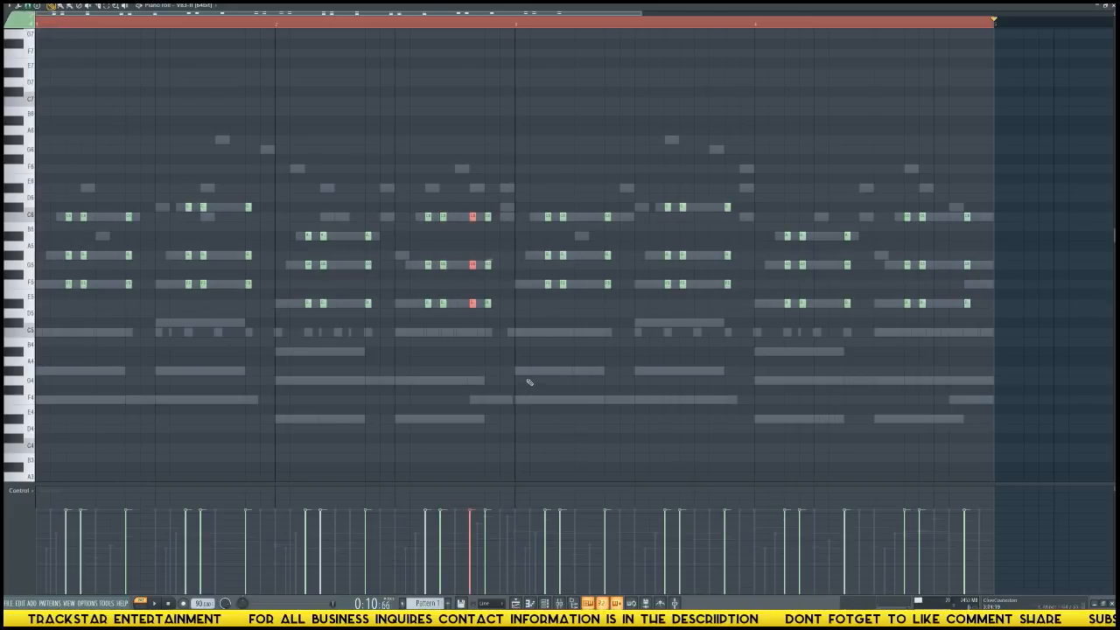
drag(452, 302, 438, 194)
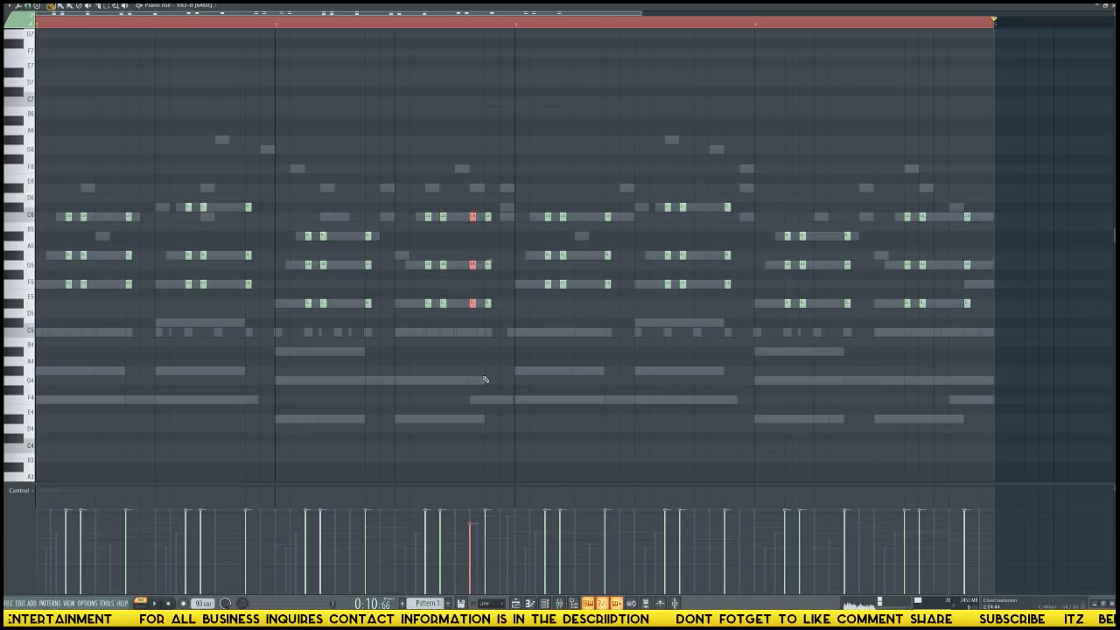
key(space)
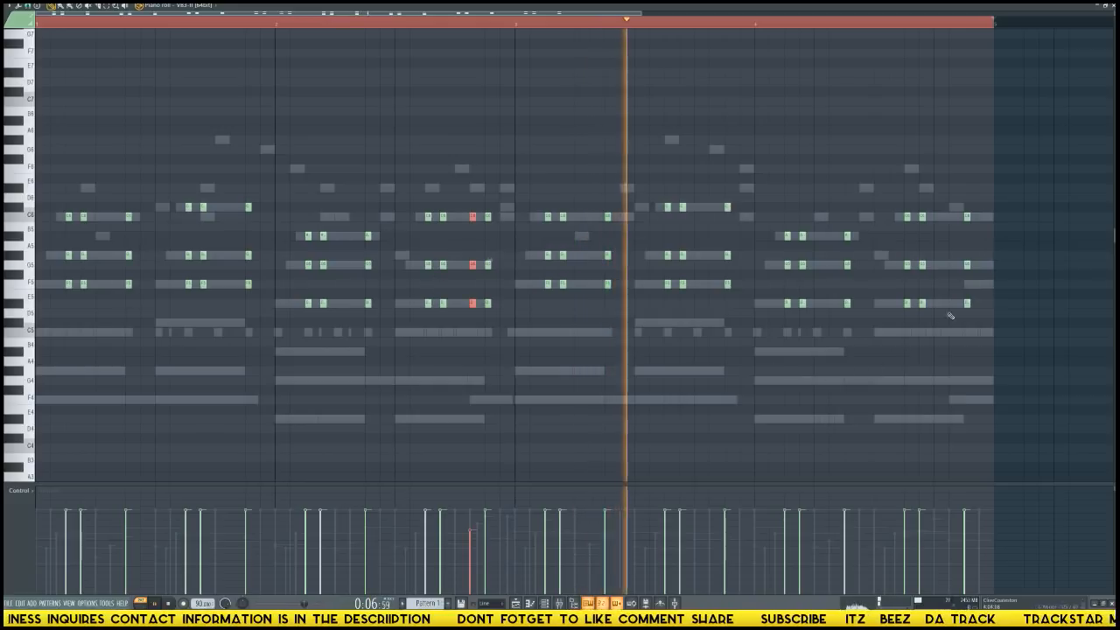
drag(920, 213, 952, 306)
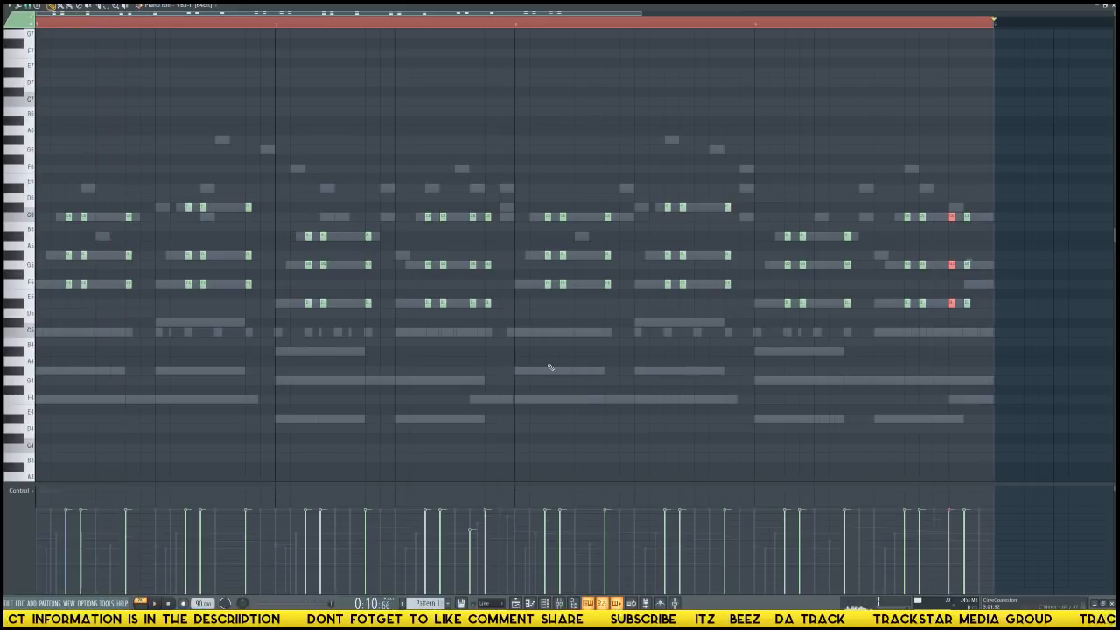
Transpose all organ stabs up one octave, double them one octave lower on the same steps, and play the pattern.
scroll(551, 366, up, 3)
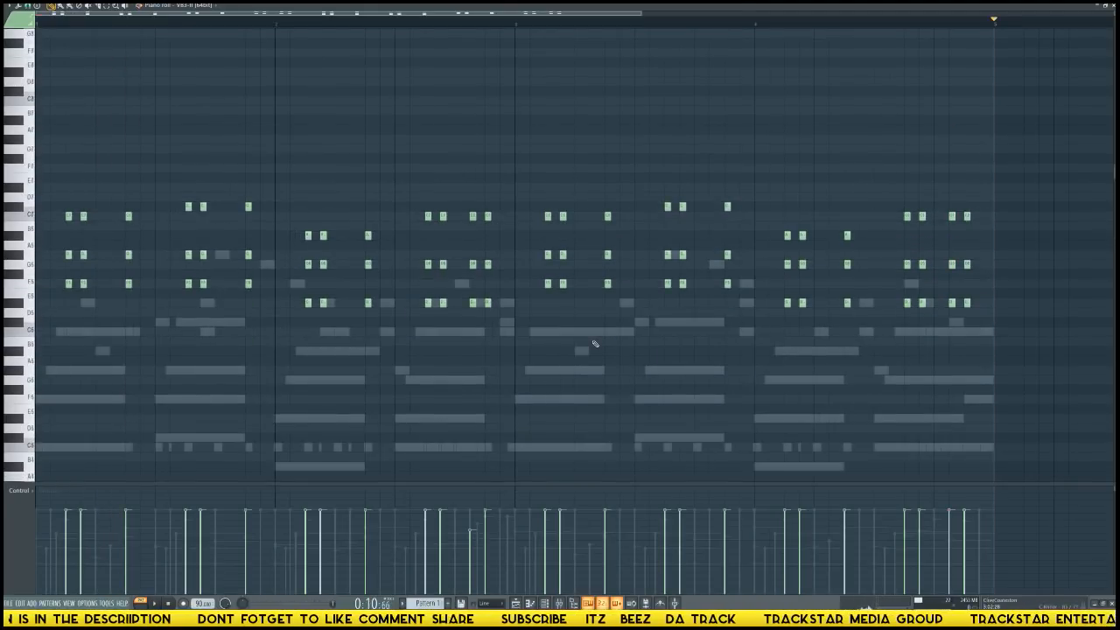
key(space)
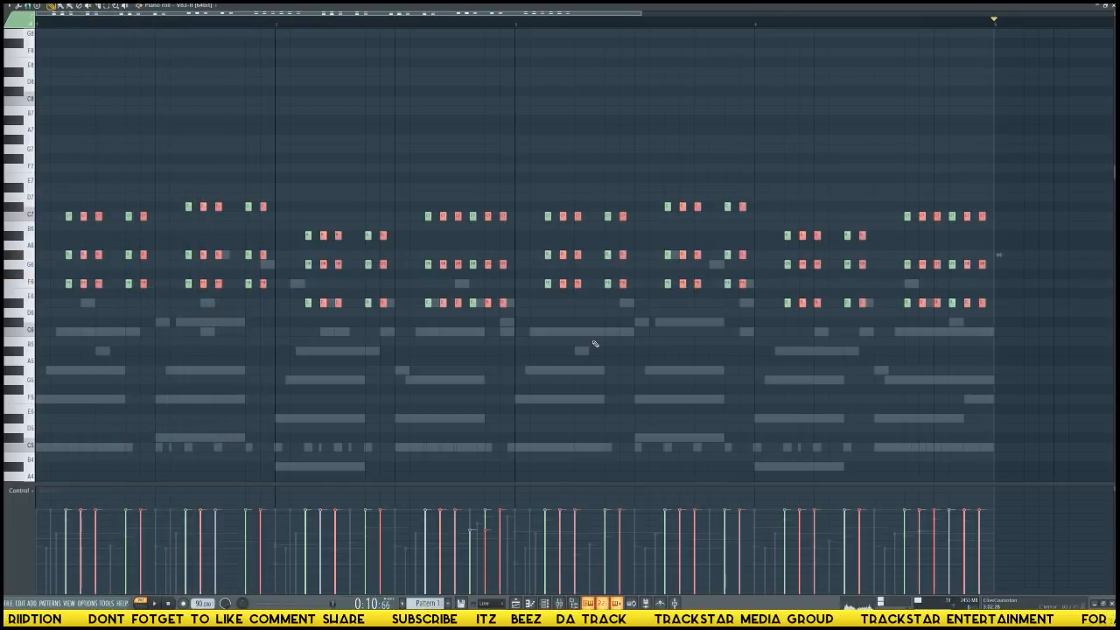
key(ctrl+Down)
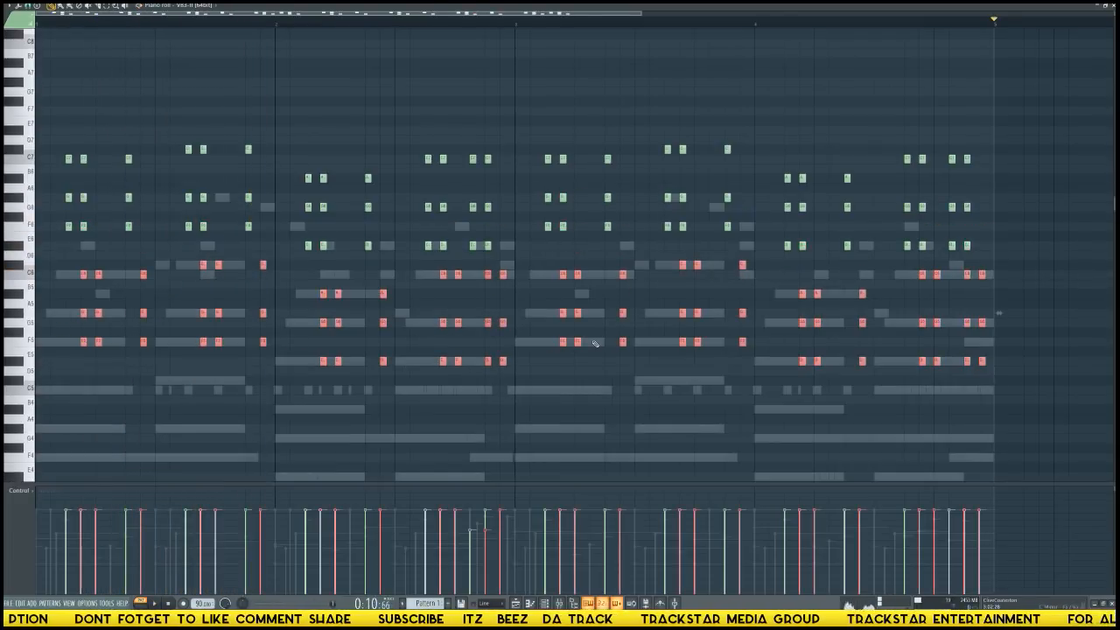
key(shift+Left)
key(space)
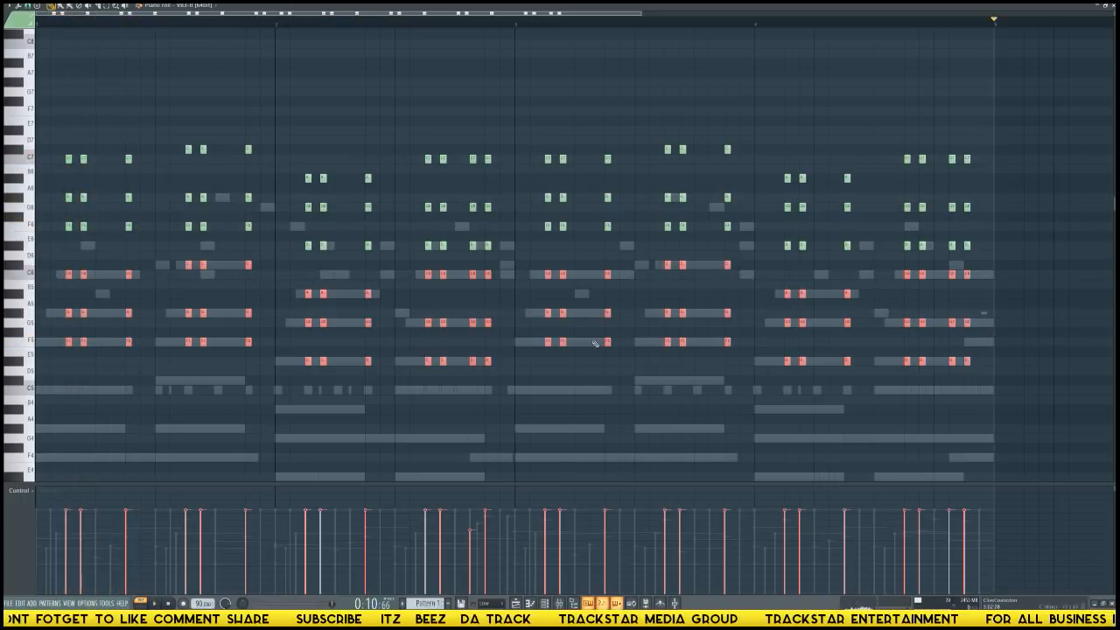
Strum the lower-octave organ chords with a small start-time offset, preview the pattern, and accept.
key(alt+s)
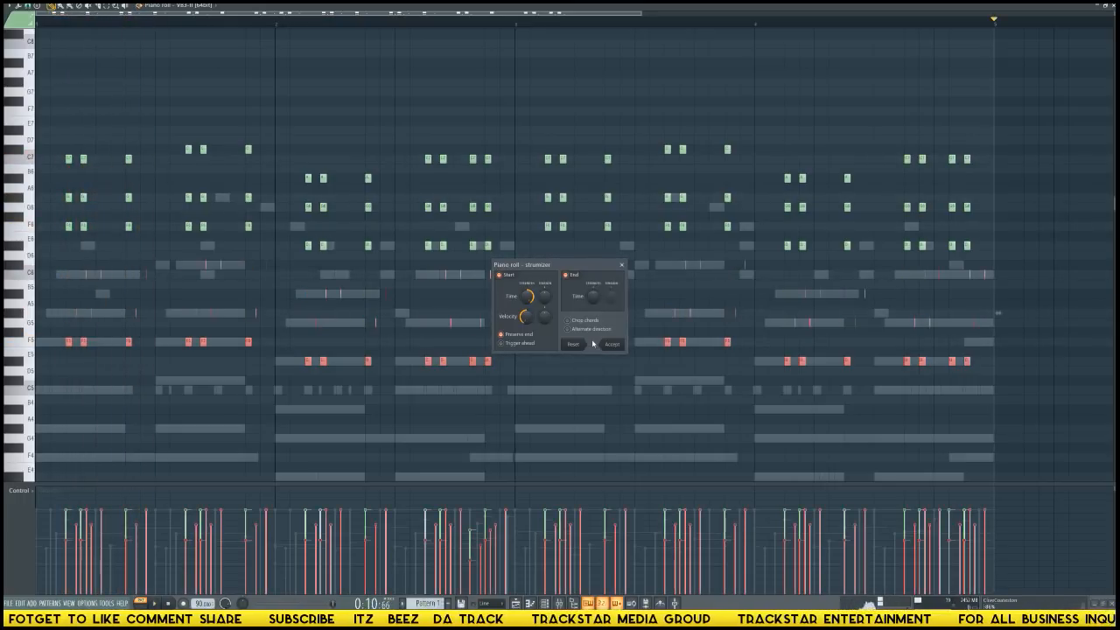
drag(526, 296, 527, 326)
key(space)
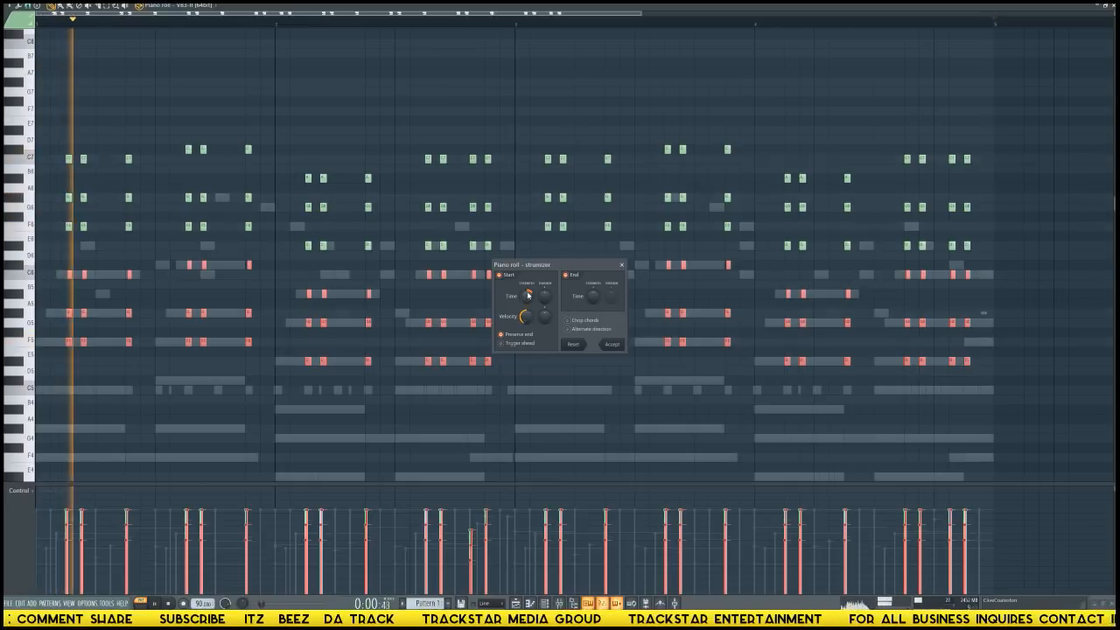
click(612, 344)
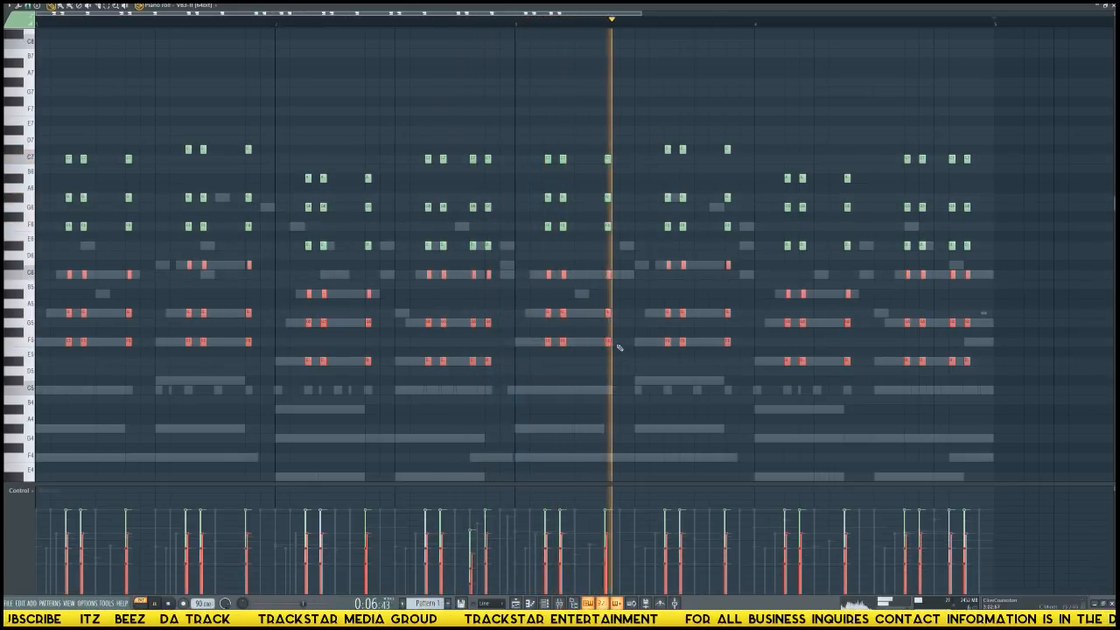
Route the VB3-II channel to mixer Insert 5 and load the Waves GTR Solo Tool Rack Stereo in its first effect slot.
key(F6)
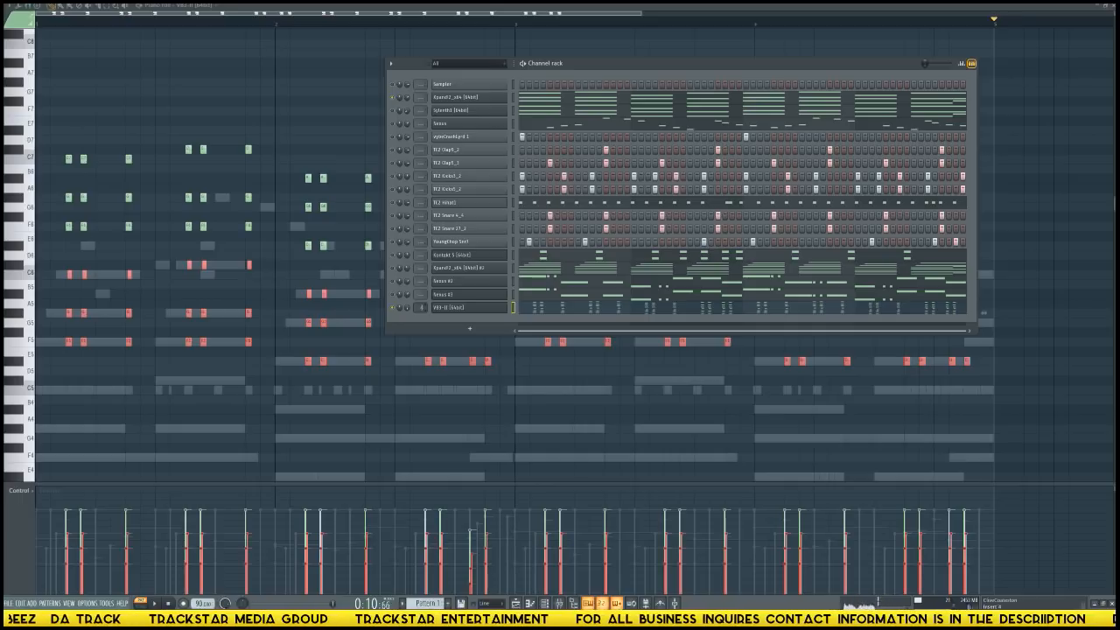
key(F9)
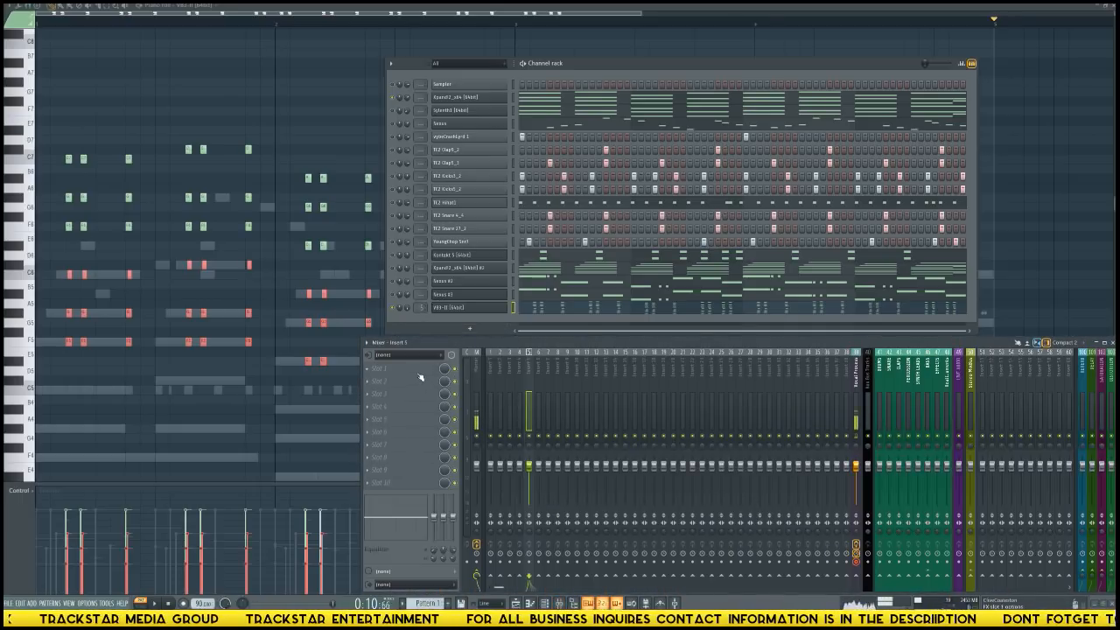
click(420, 378)
mouse_move(613, 290)
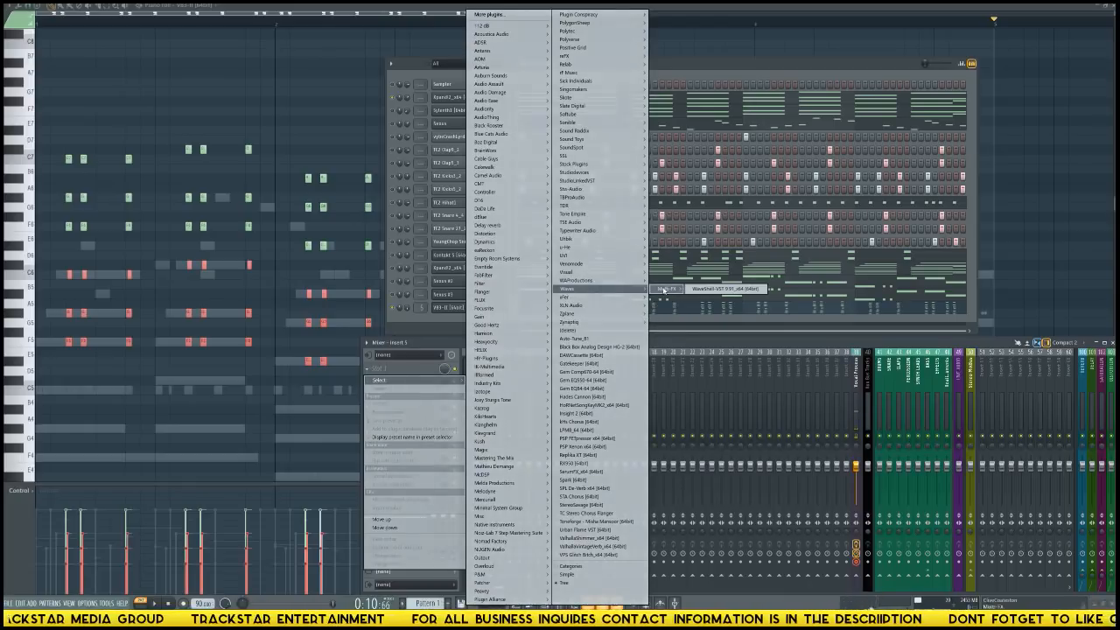
click(714, 290)
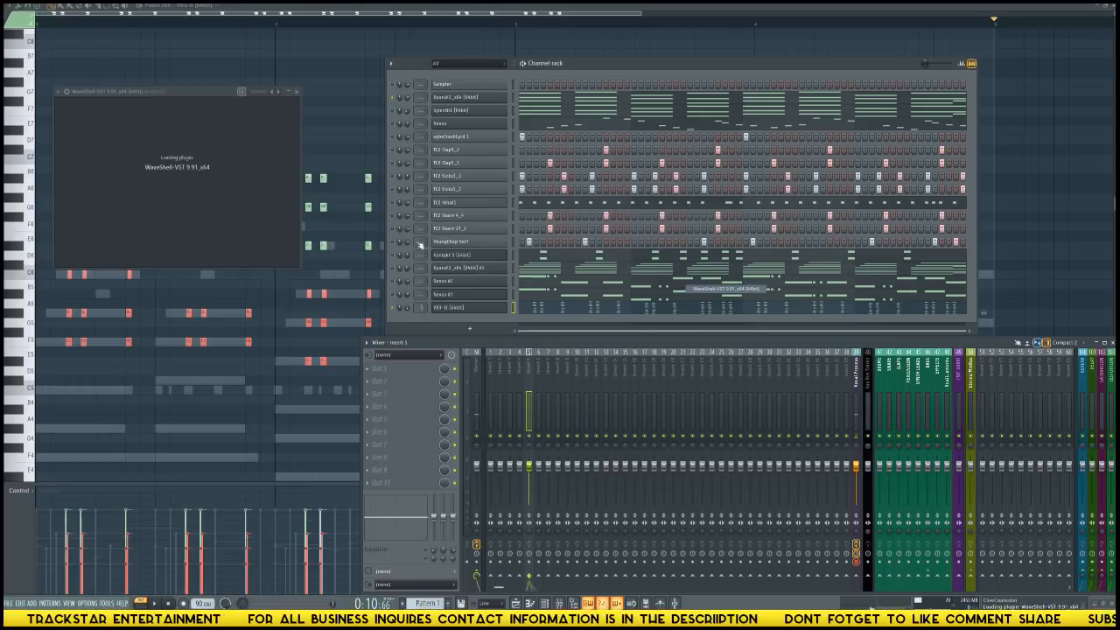
click(153, 146)
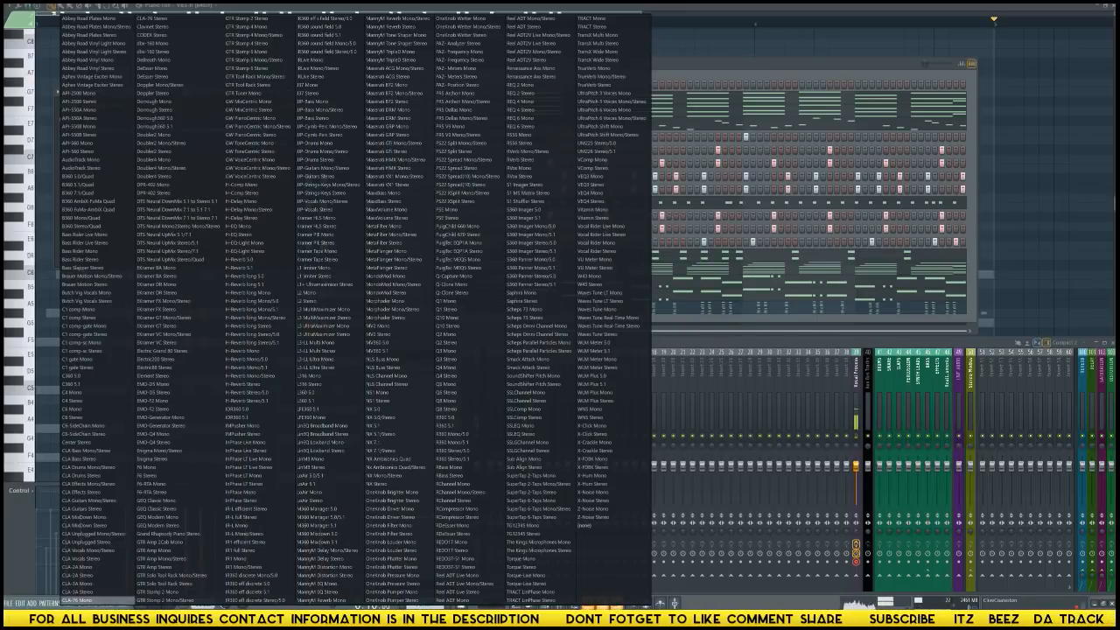
click(161, 584)
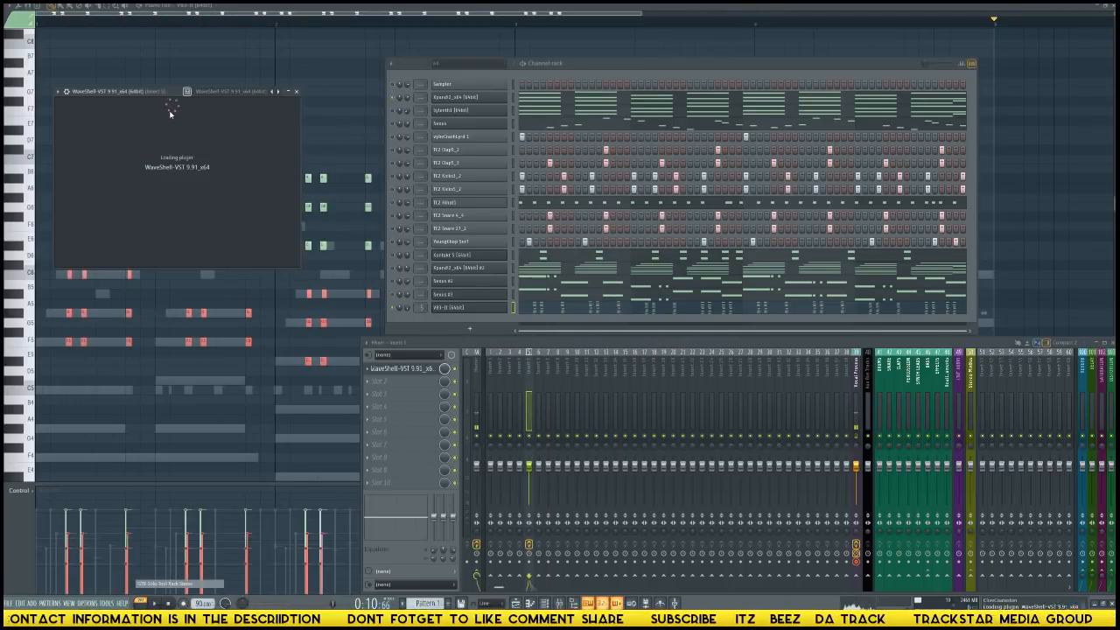
click(355, 102)
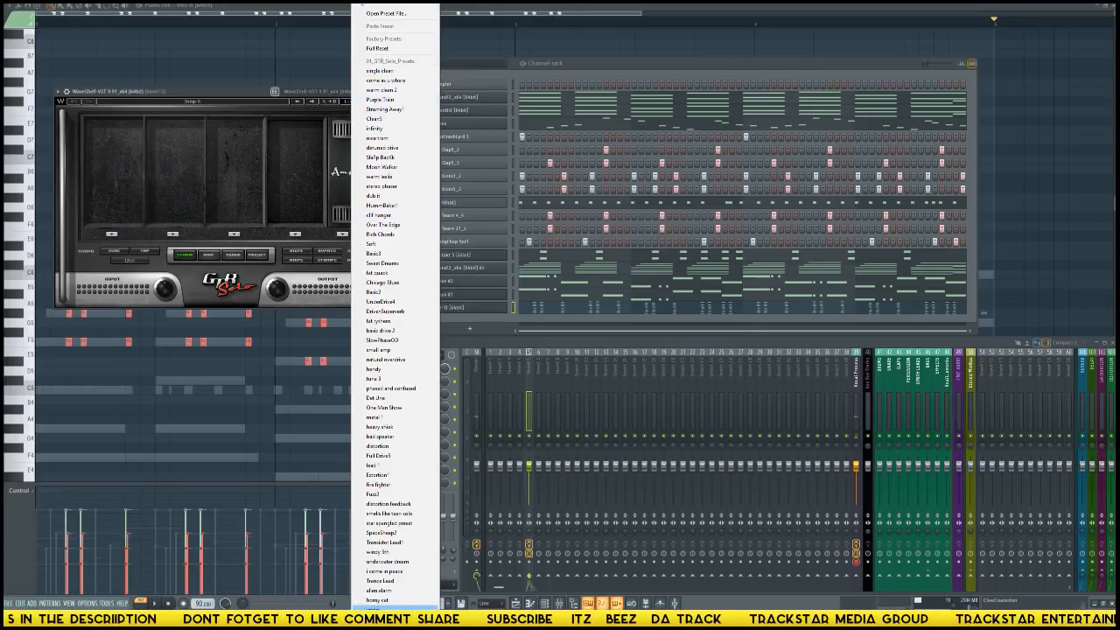
mouse_move(396, 609)
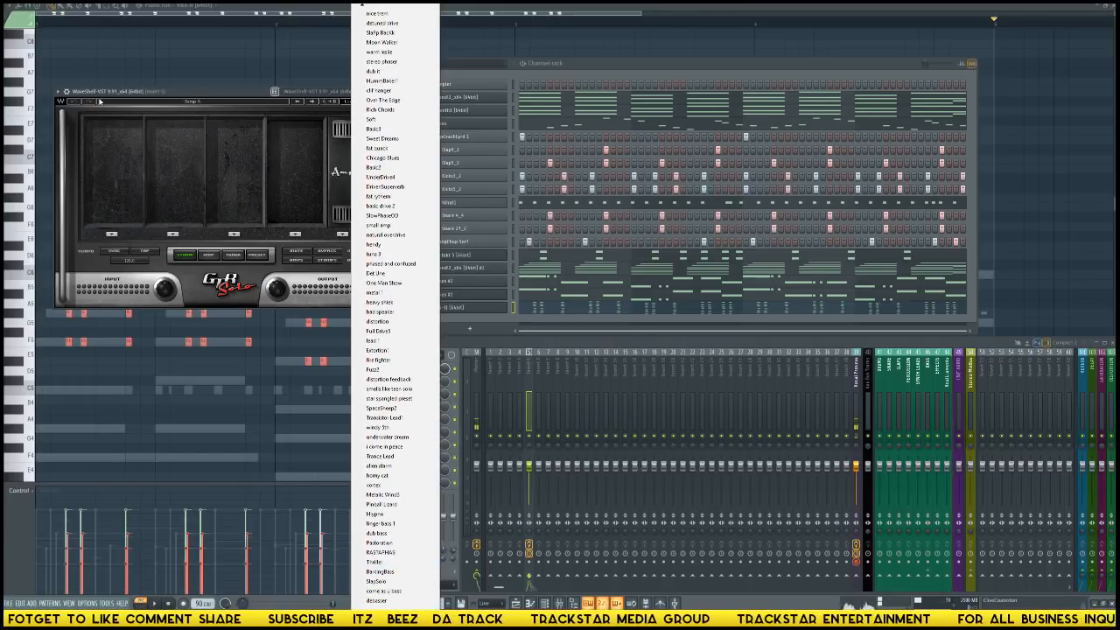
click(145, 92)
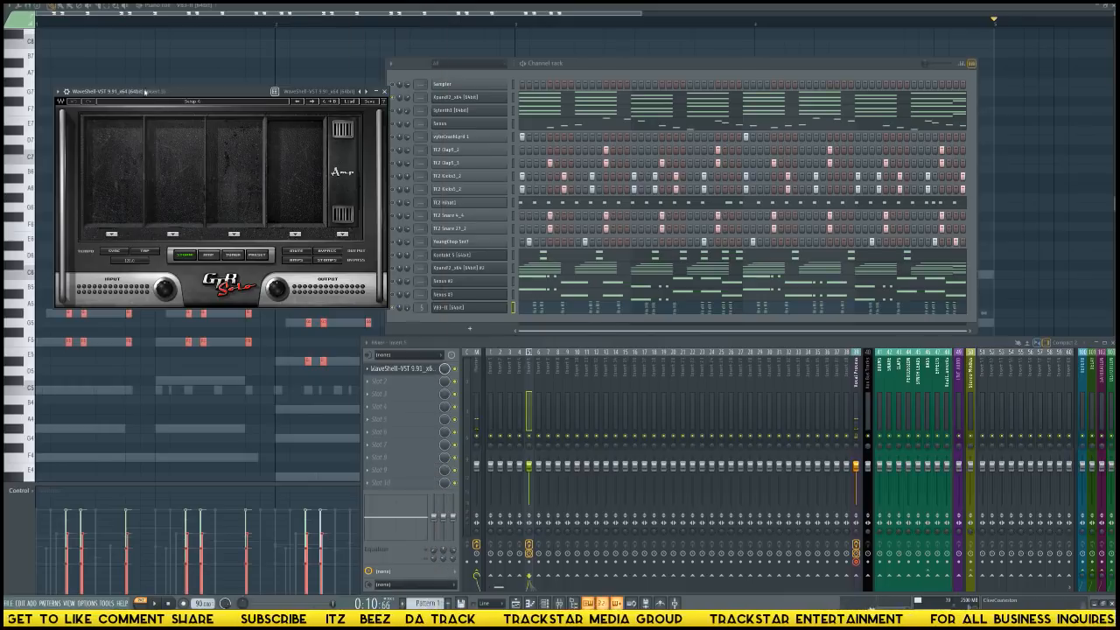
click(58, 91)
mouse_move(105, 125)
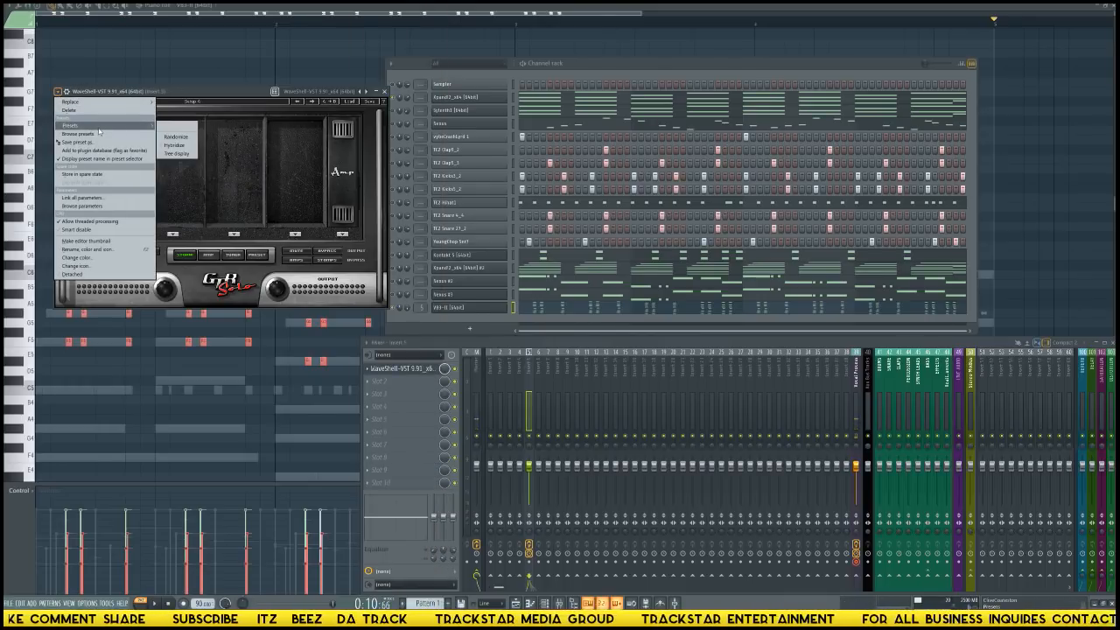
click(234, 101)
Add a WahWah pedal in the first stomp slot of GTR Solo and play the pattern to hear it on the organ.
click(112, 235)
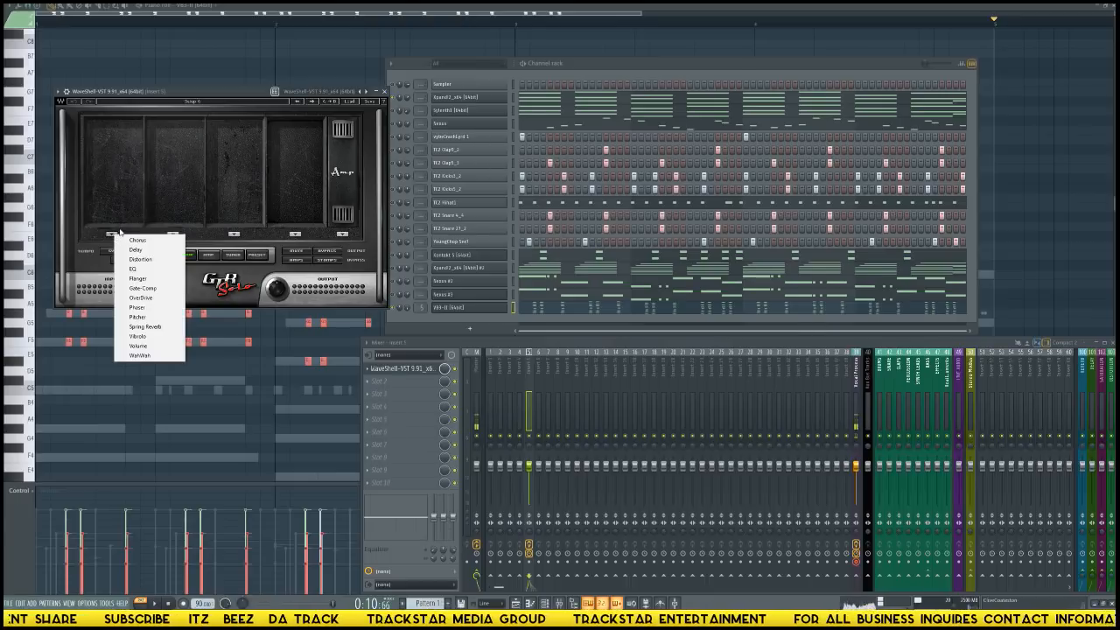
click(145, 356)
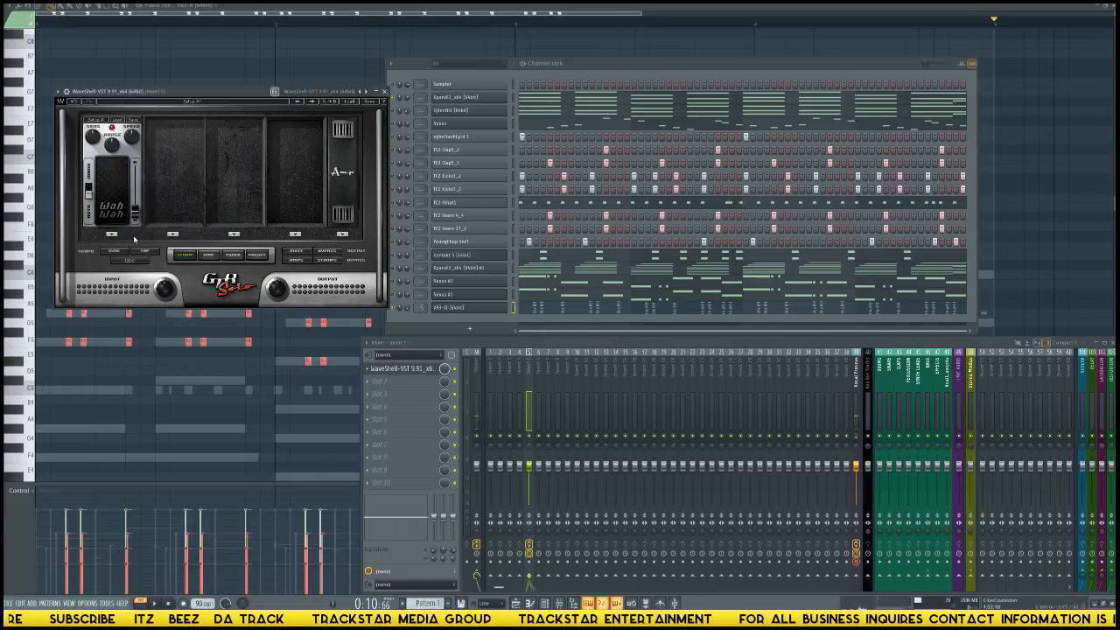
click(429, 369)
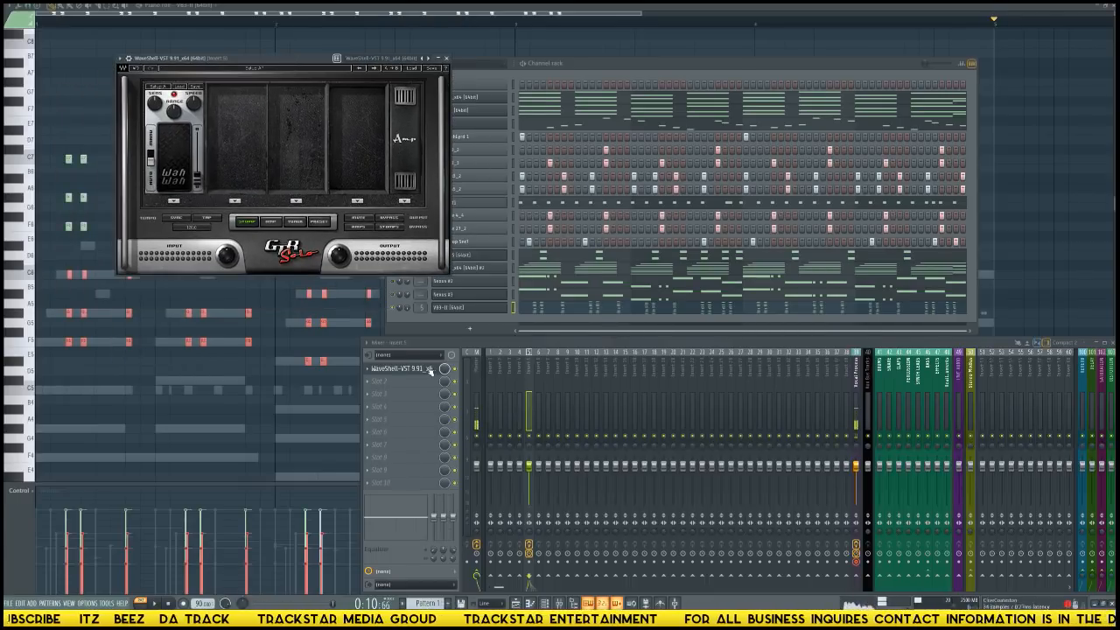
click(393, 305)
key(space)
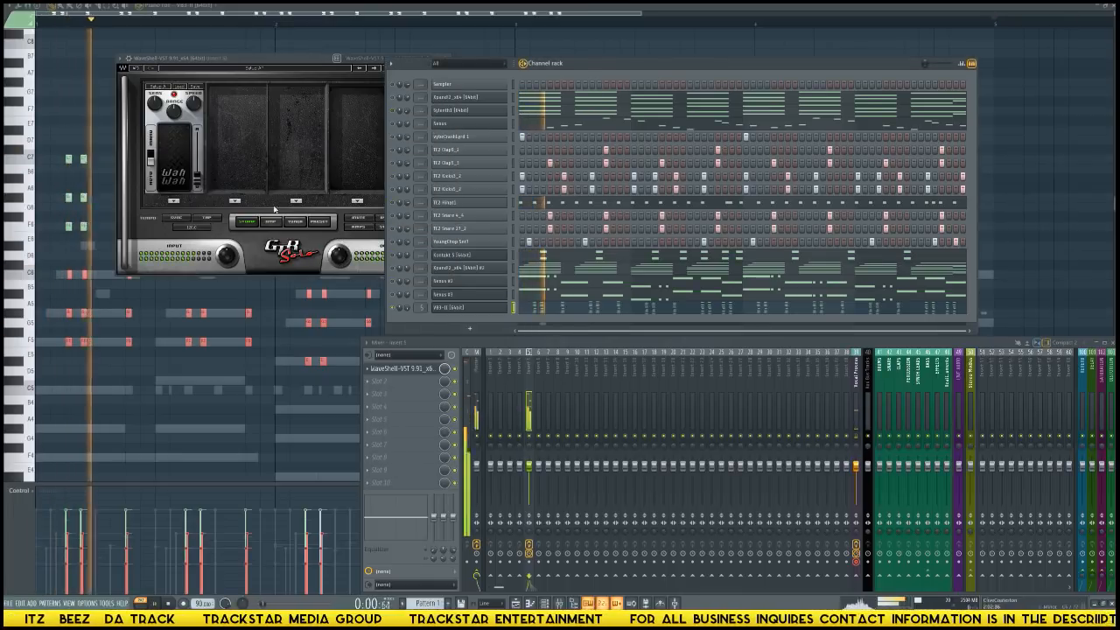
Adjust the WahWah pedal's Sens knob and lower the Insert 5 mixer level while the pattern plays.
click(156, 104)
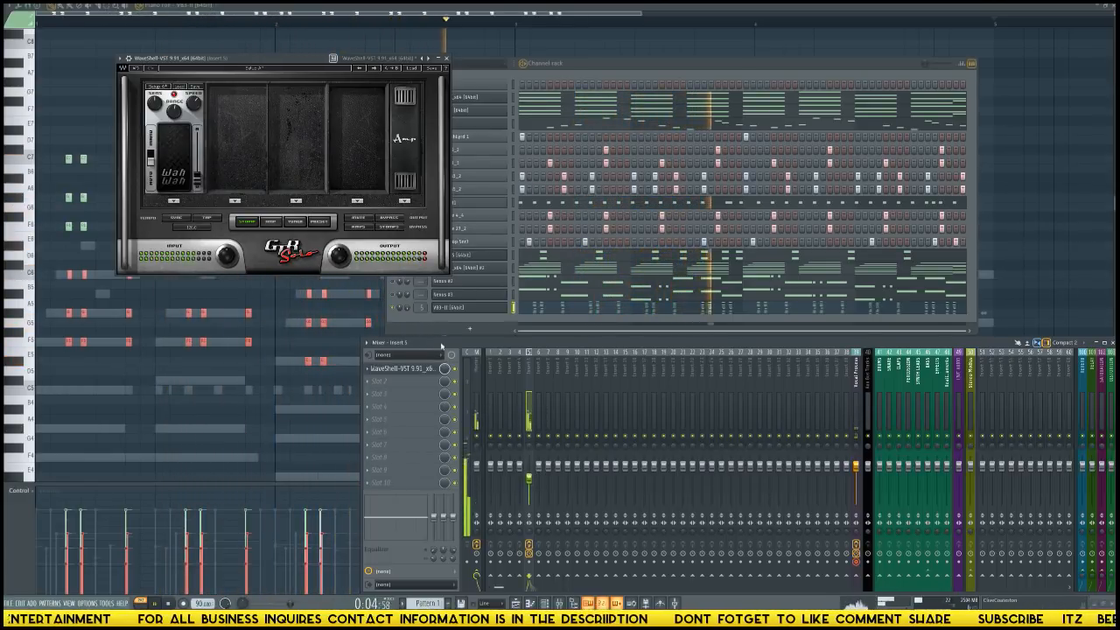
click(395, 311)
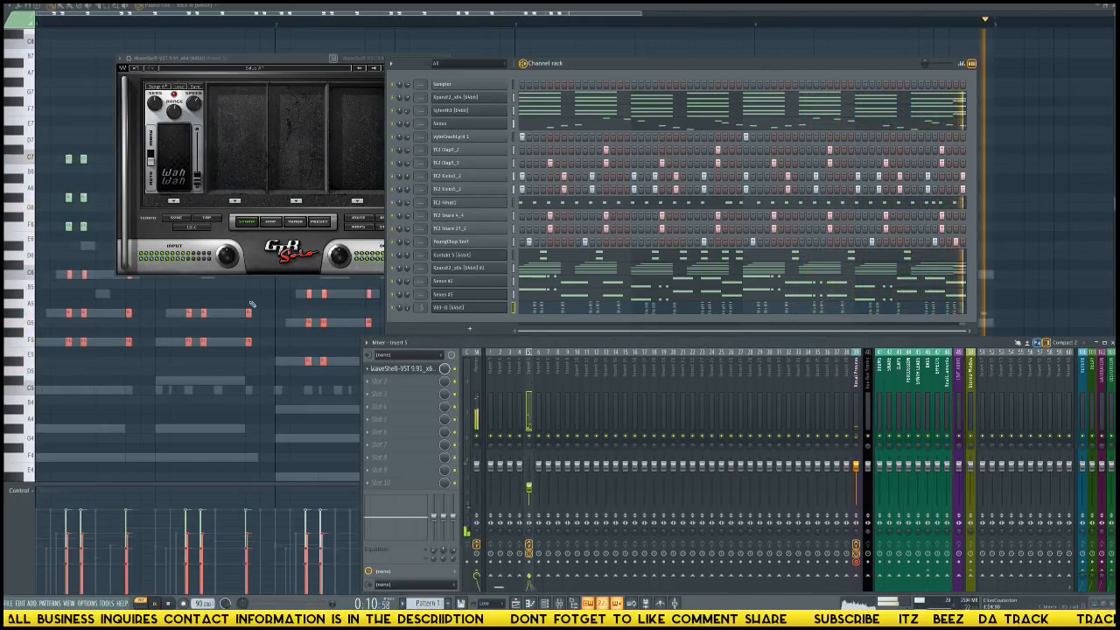
Deselect the VB3-II organ notes in the piano roll and lower the velocities of all of them.
click(195, 300)
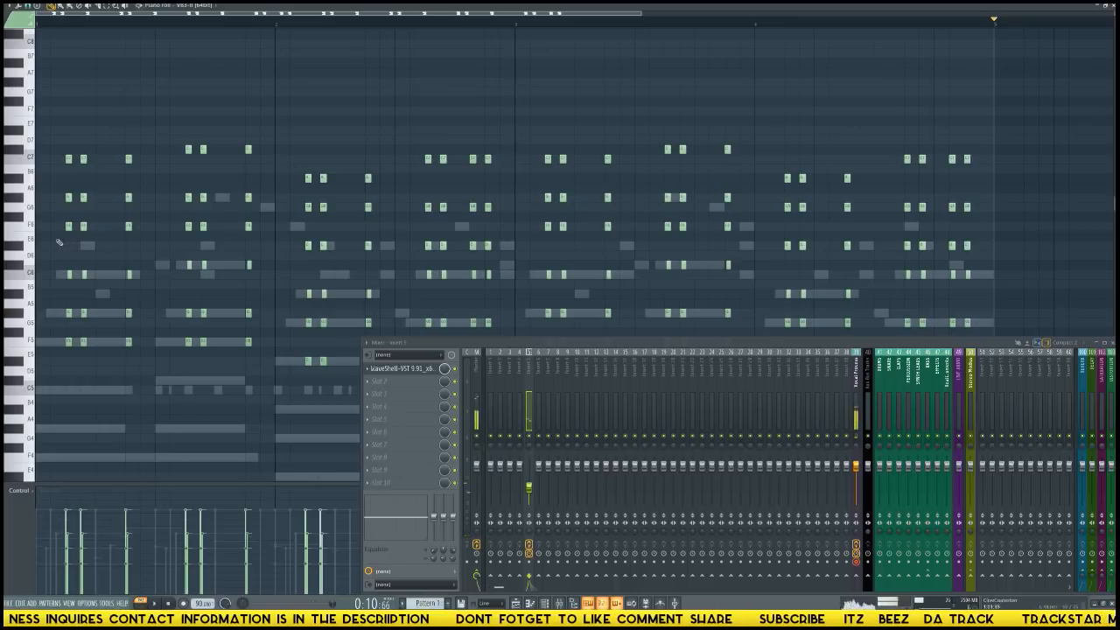
mouse_move(3, 145)
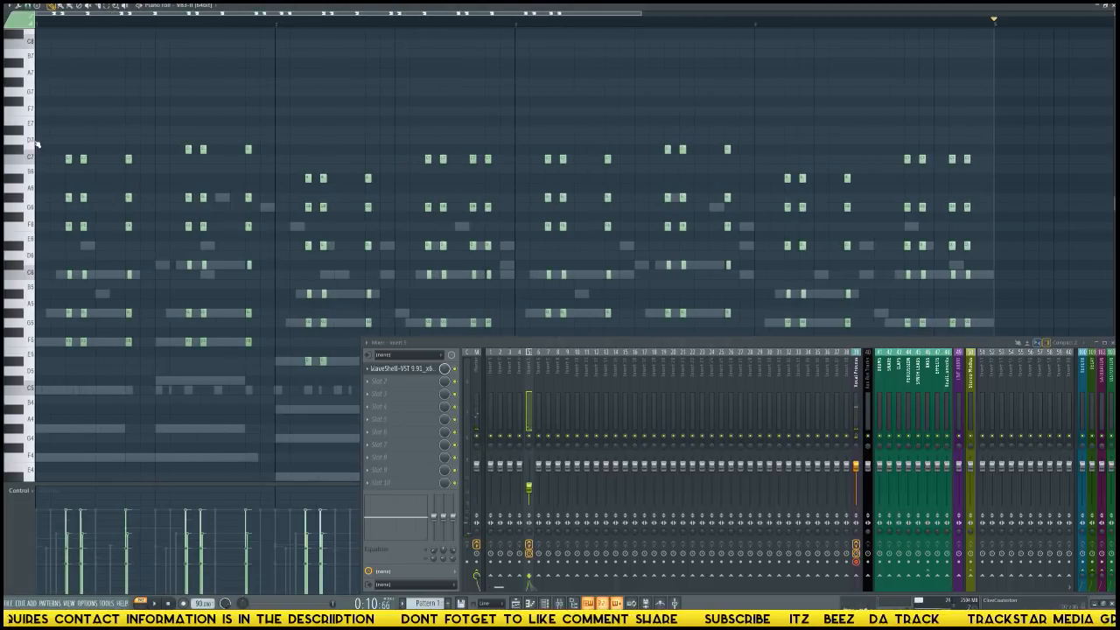
drag(35, 145, 35, 252)
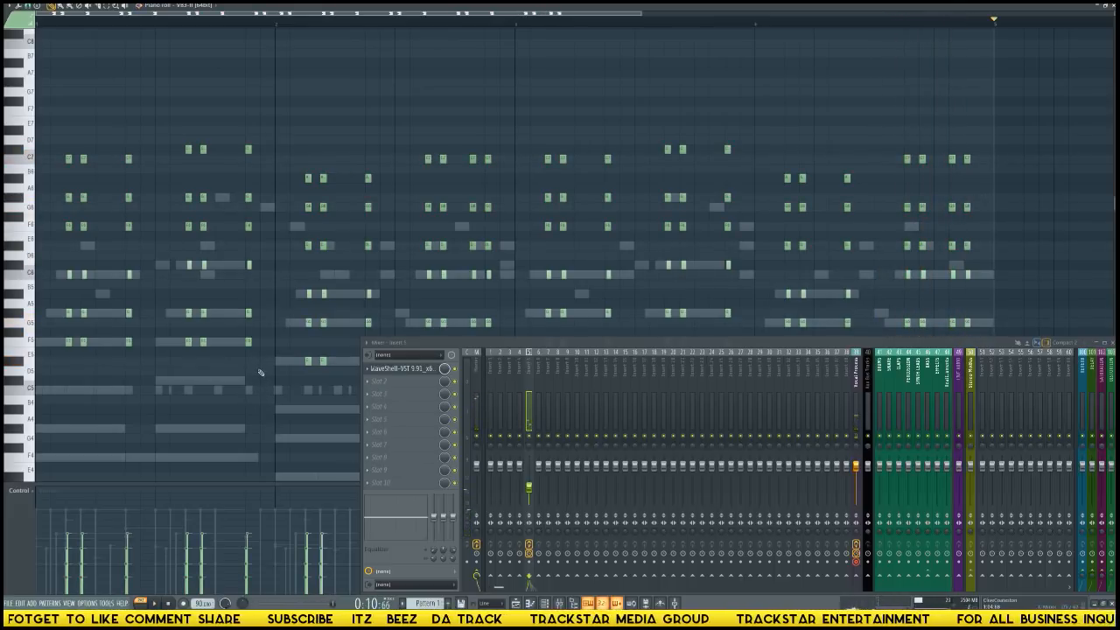
Select all organ notes, set the piano roll snap to none, shorten the notes slightly, and play the pattern.
key(ctrl+a)
click(28, 6)
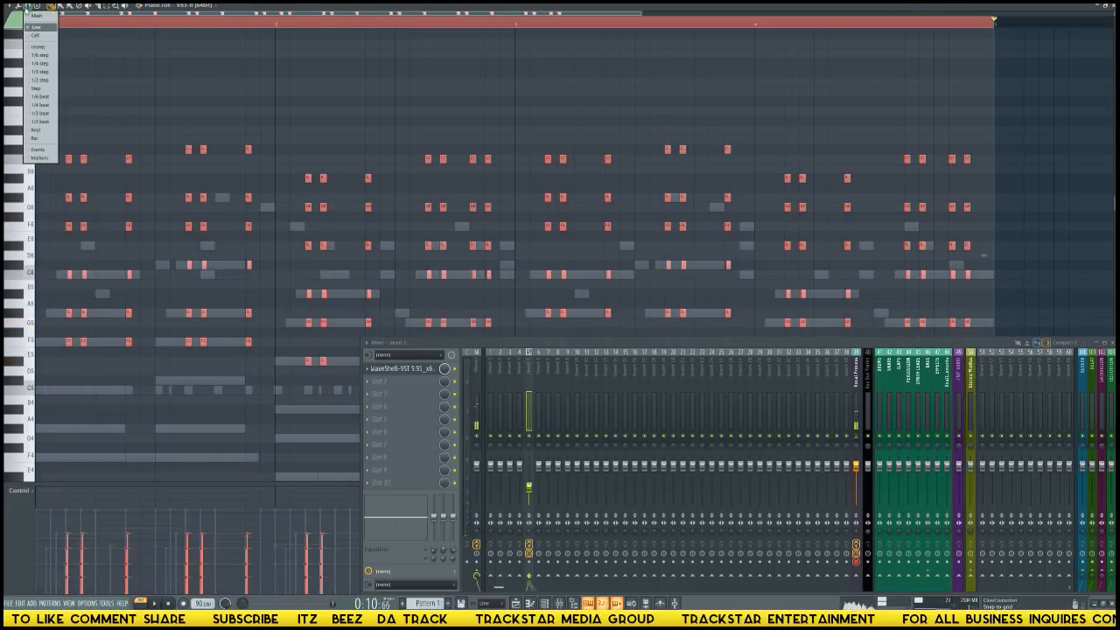
click(51, 47)
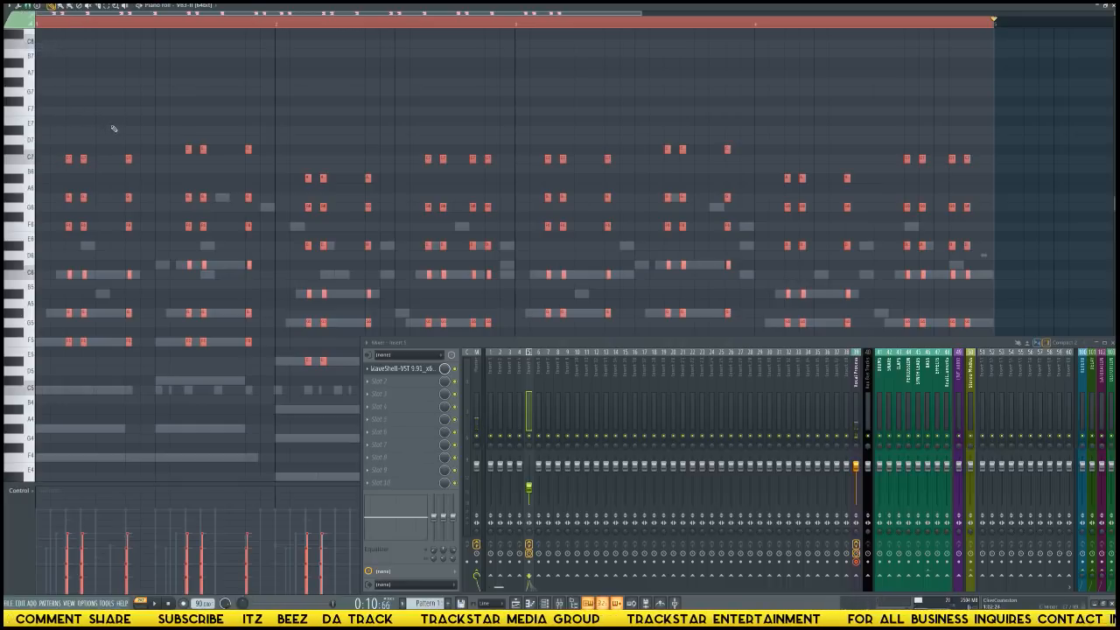
key(space)
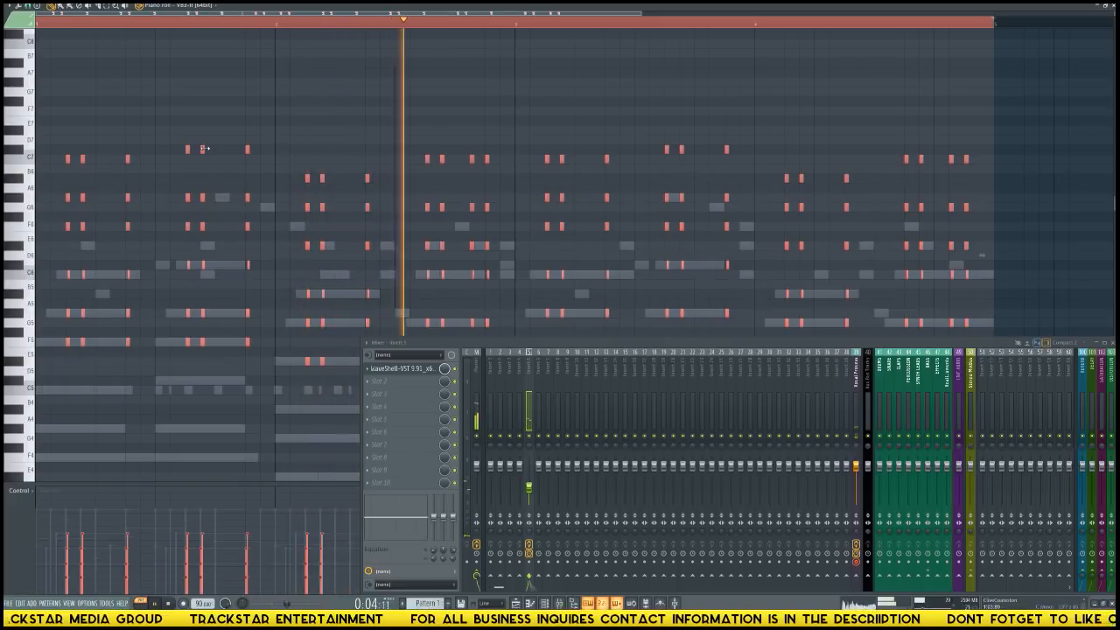
key(space)
Set the piano roll snap back to Line, deselect the organ notes, and play the pattern with the channel rack shown.
click(28, 7)
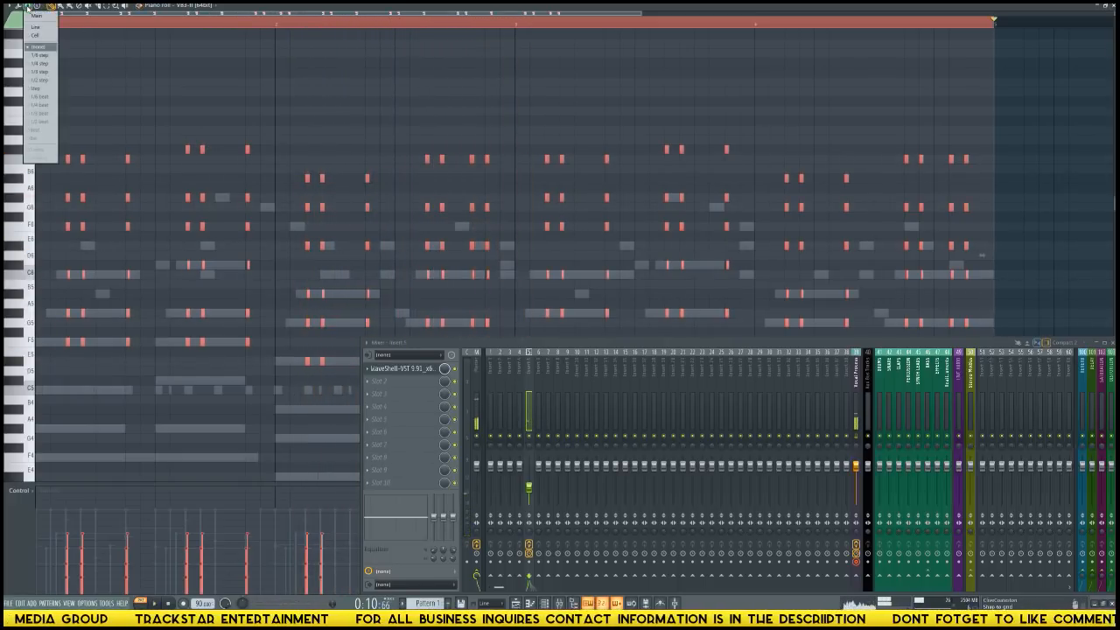
click(35, 26)
click(378, 218)
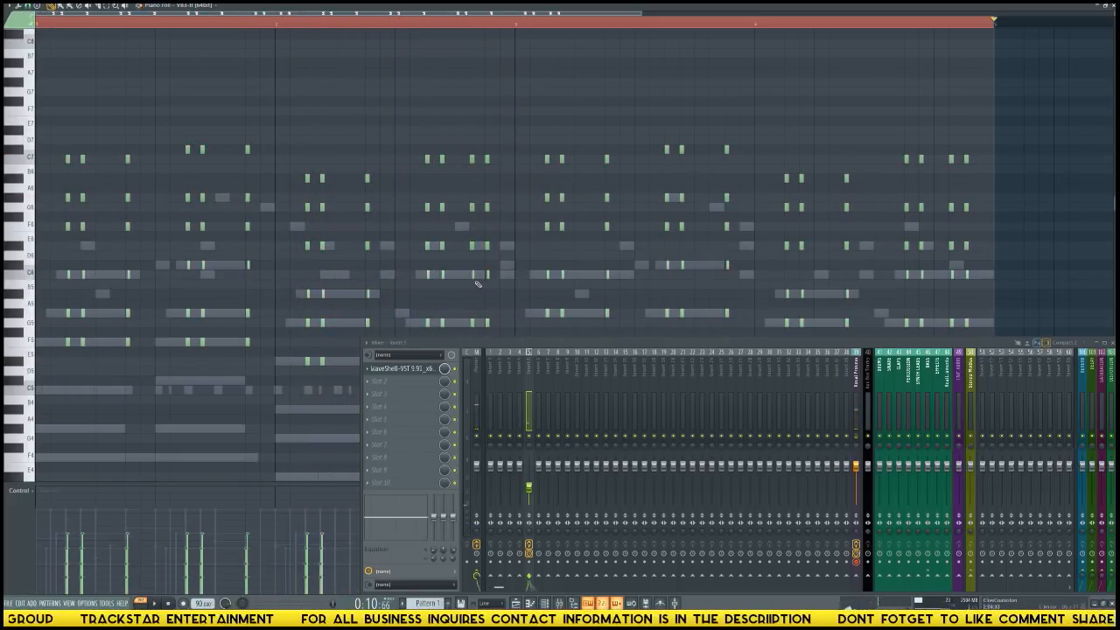
key(F6)
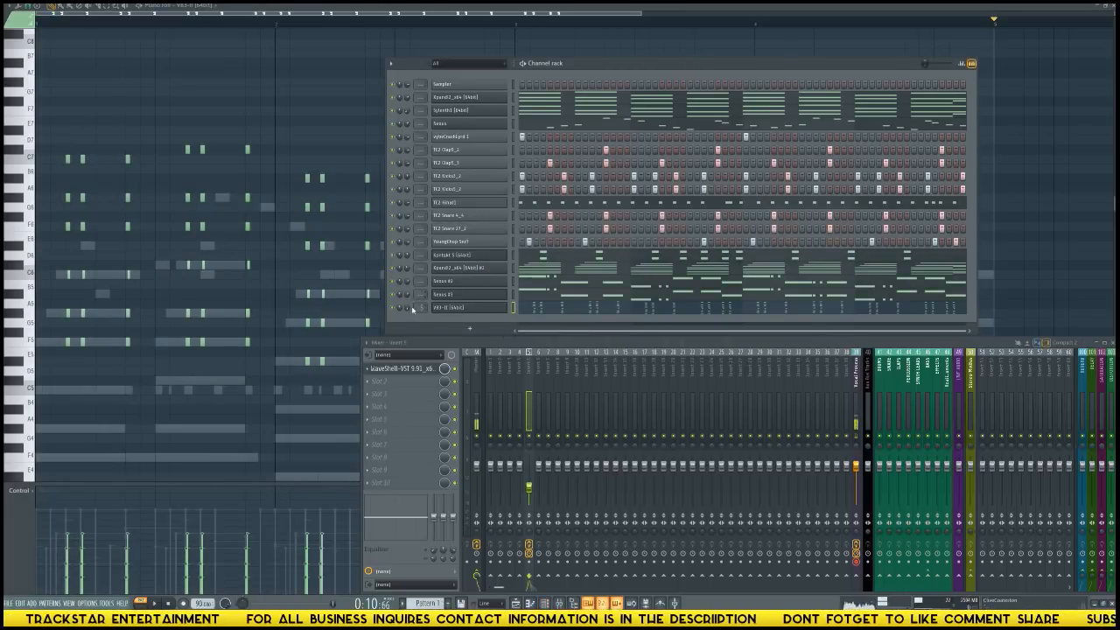
key(space)
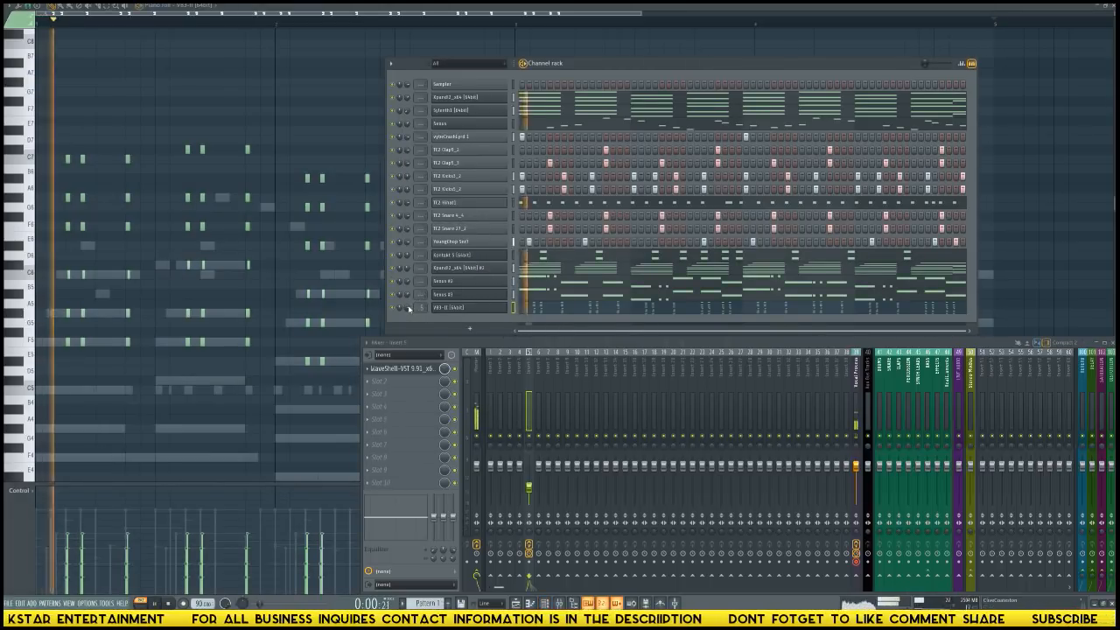
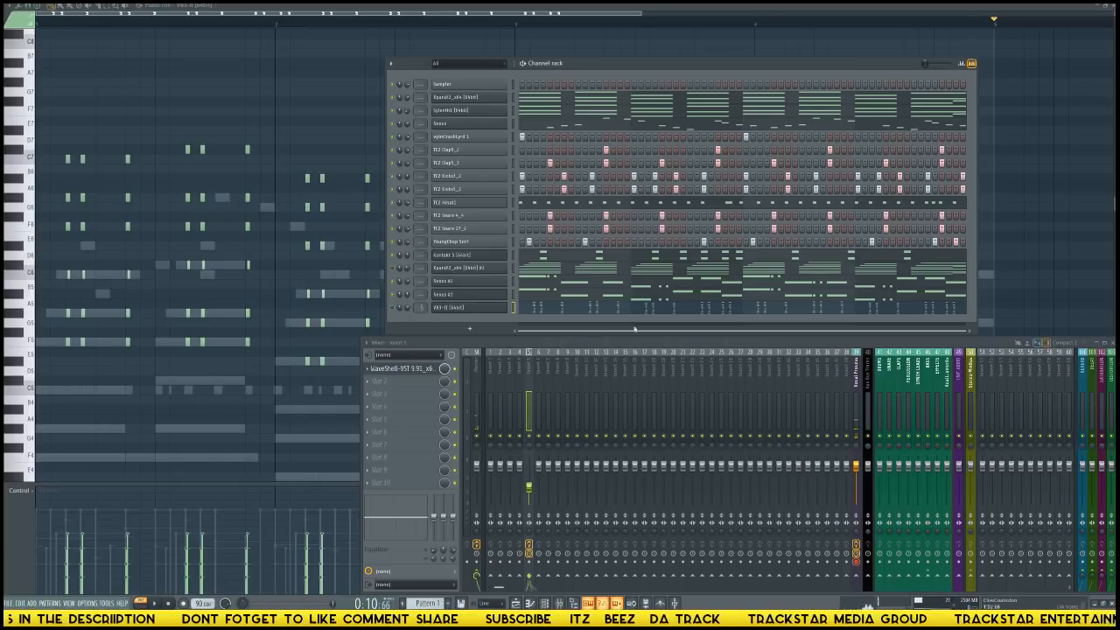
Add an Omnisphere channel, load the LA Custom C7 - Cinematic patch from the Keyscape Library, and close the plugin window.
click(468, 330)
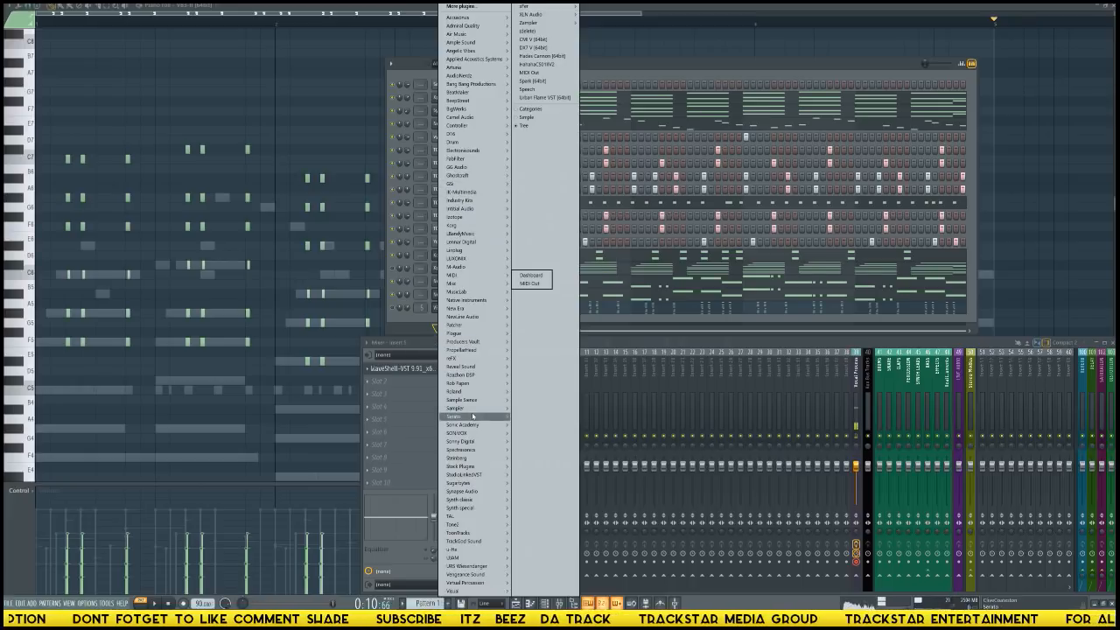
click(519, 451)
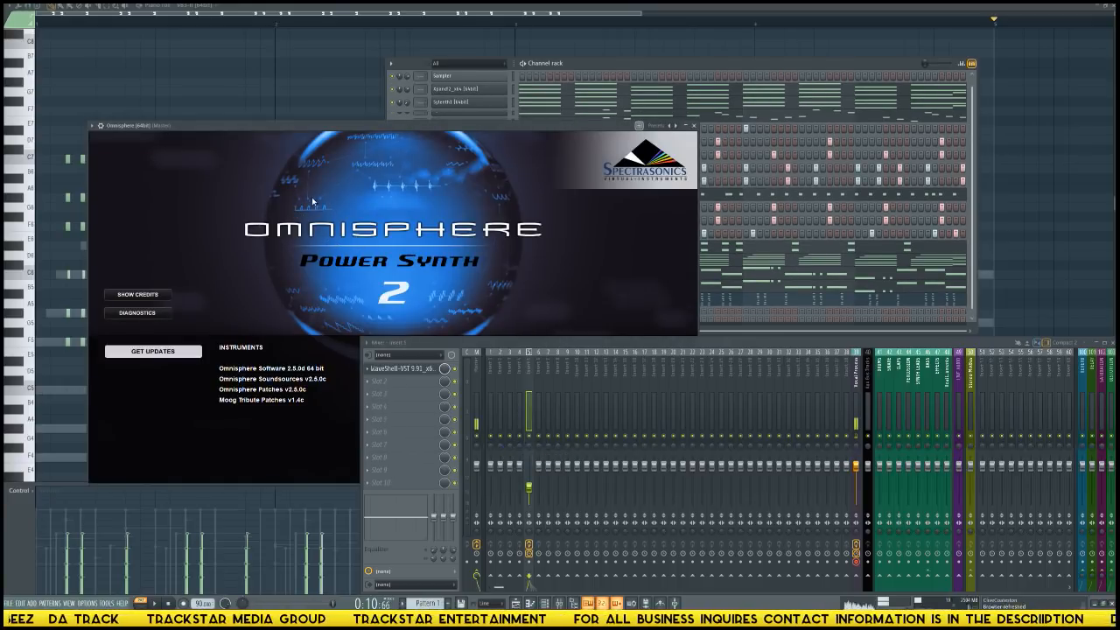
click(194, 159)
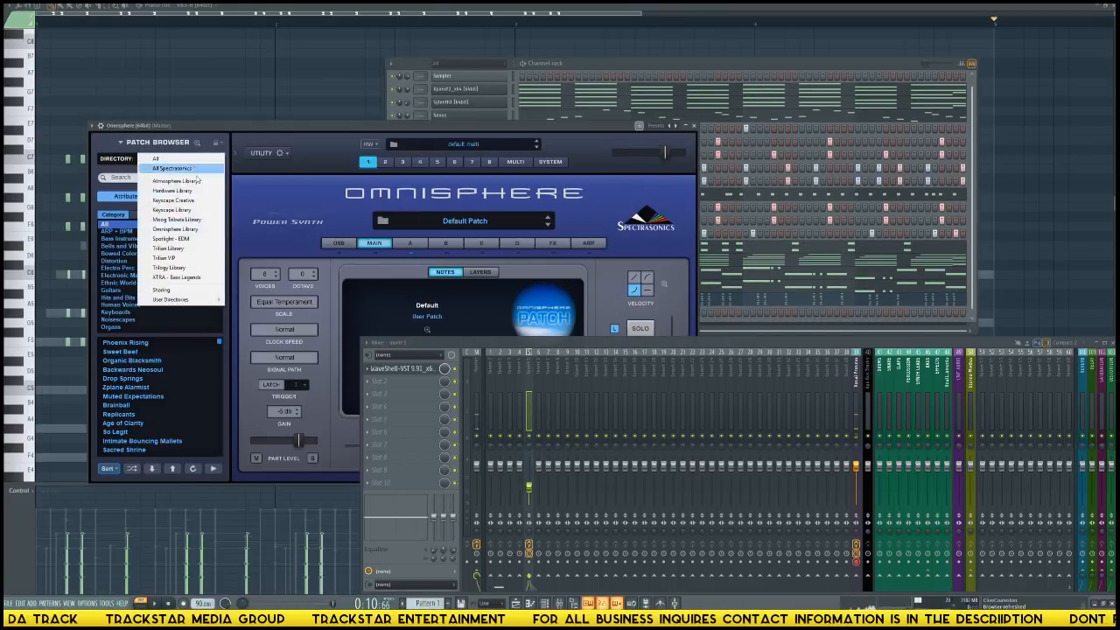
click(175, 231)
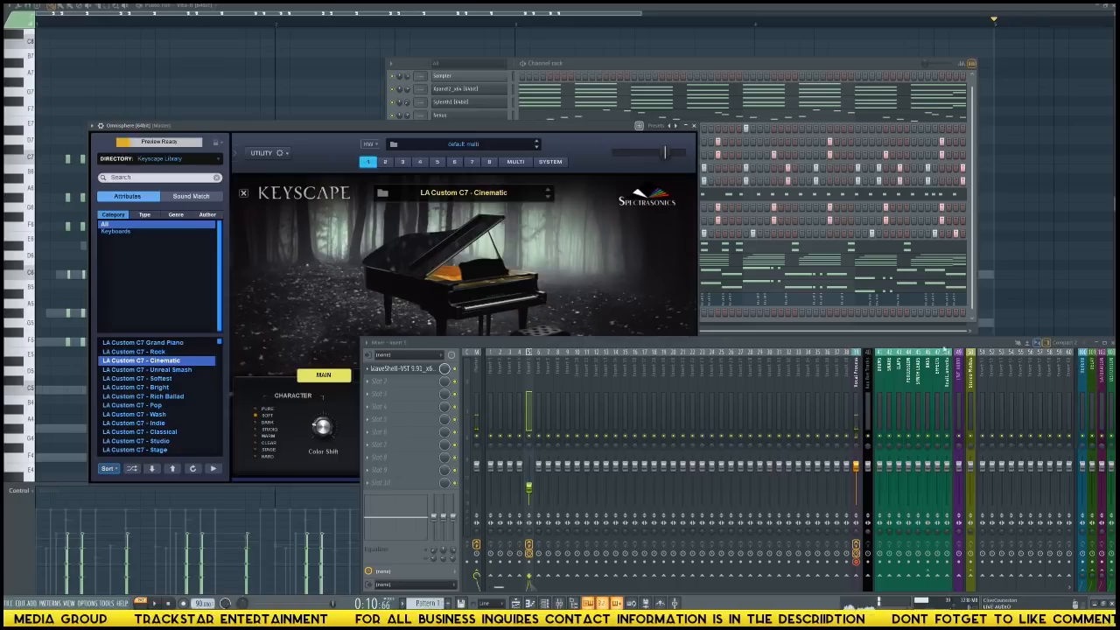
click(694, 127)
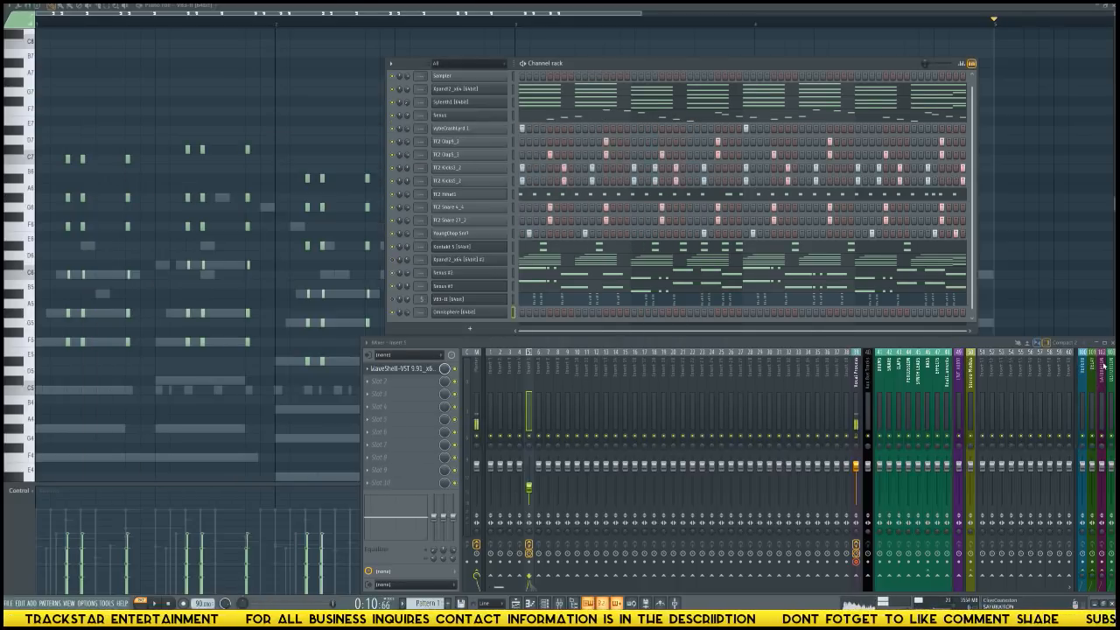
Clear the workspace by hiding the mixer and channel rack and closing the open Kontakt, GTR Solo and other plugin windows.
key(F9)
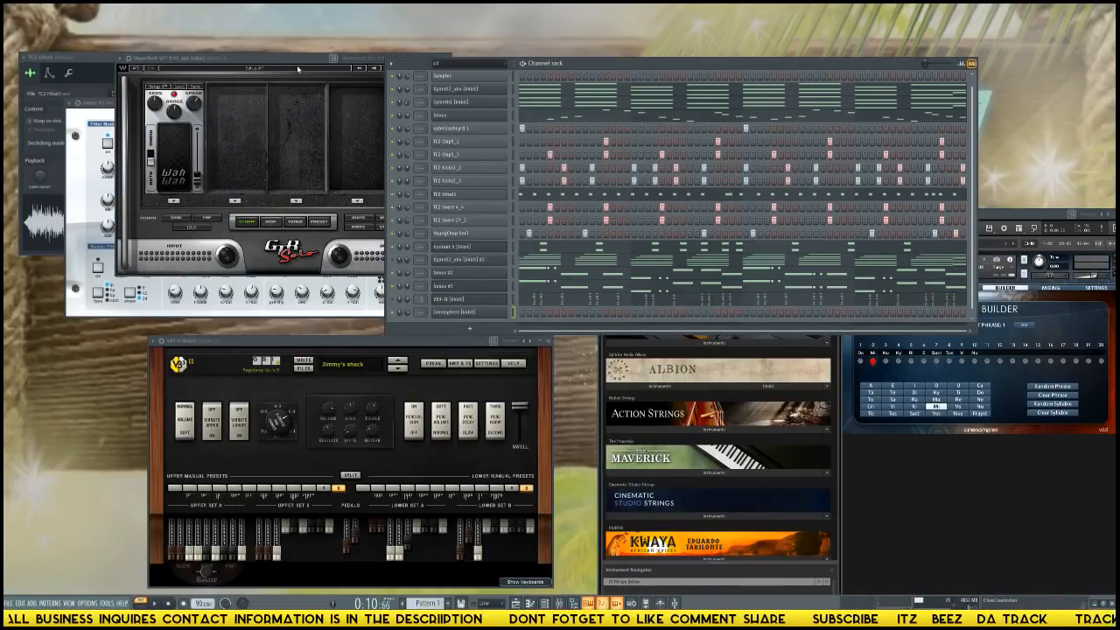
click(297, 68)
click(555, 89)
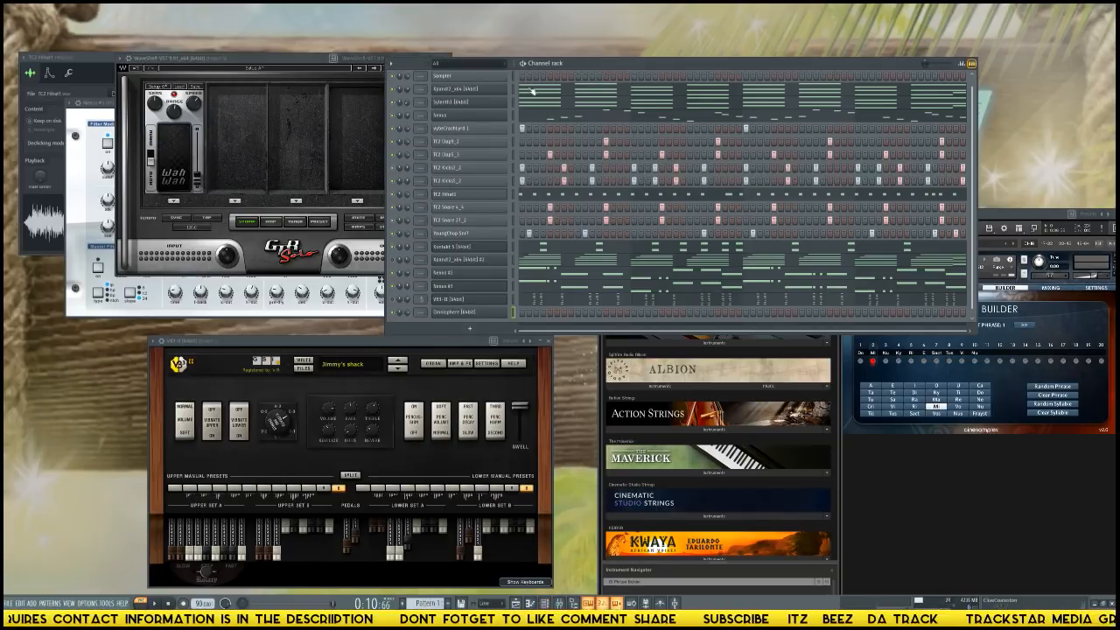
key(F6)
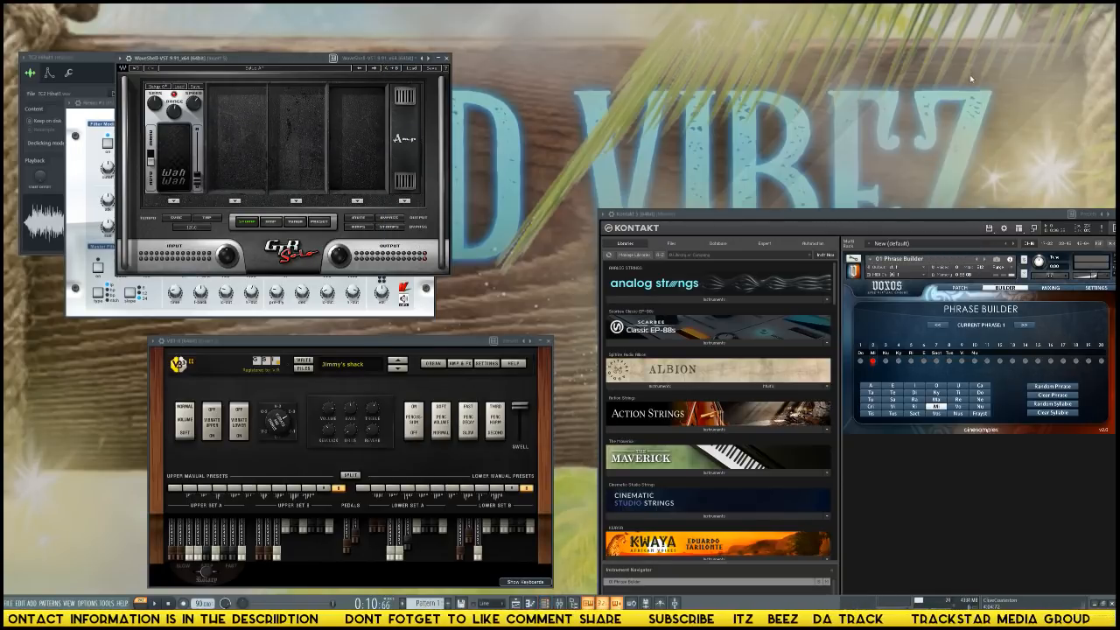
drag(1029, 216, 1035, 189)
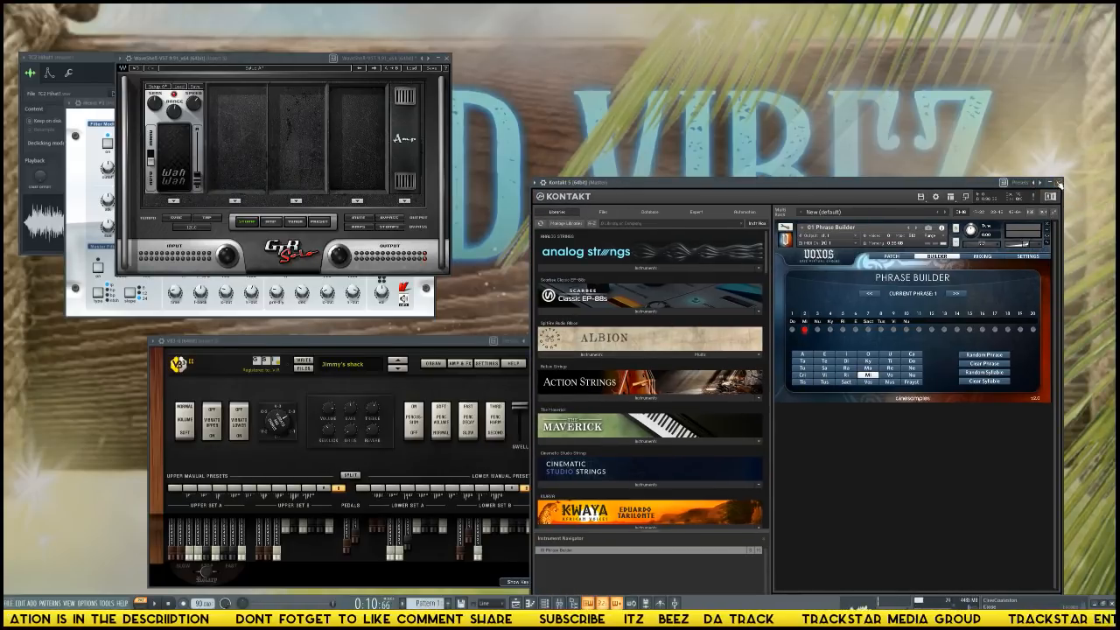
click(1059, 182)
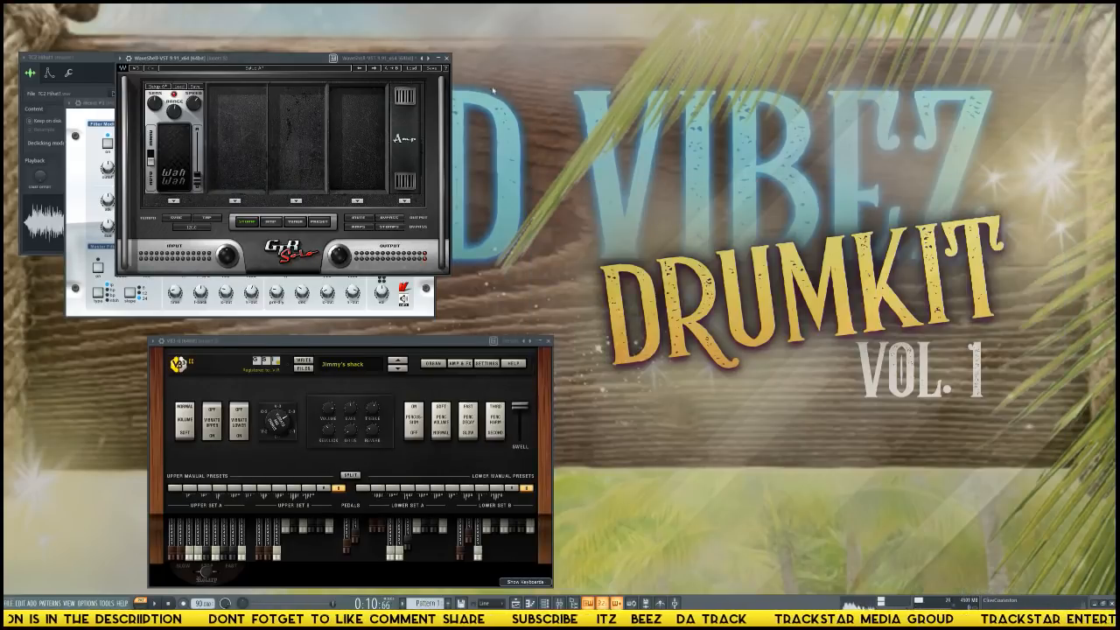
click(447, 57)
click(261, 57)
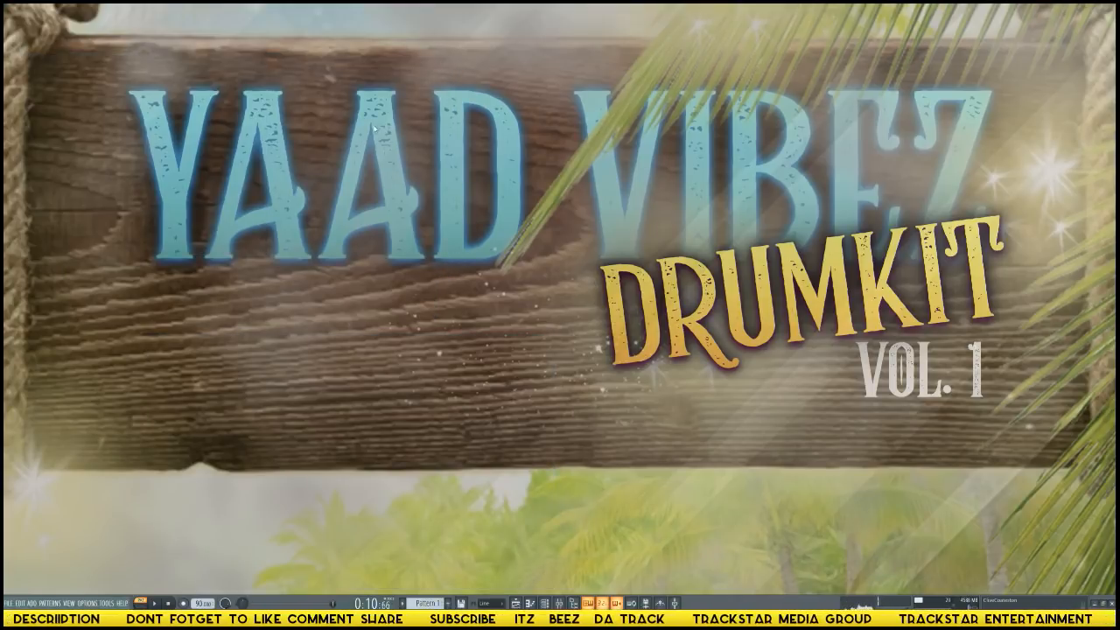
Paste the copied chord notes into the Omnisphere channel and switch on smart disable for all plugins.
key(F6)
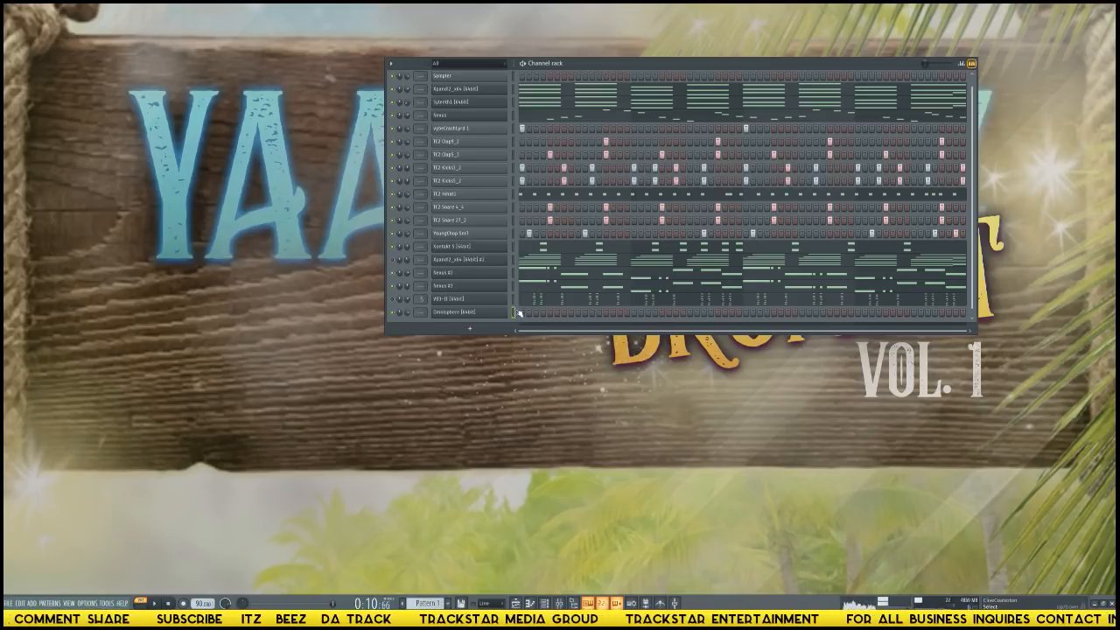
key(ctrl+v)
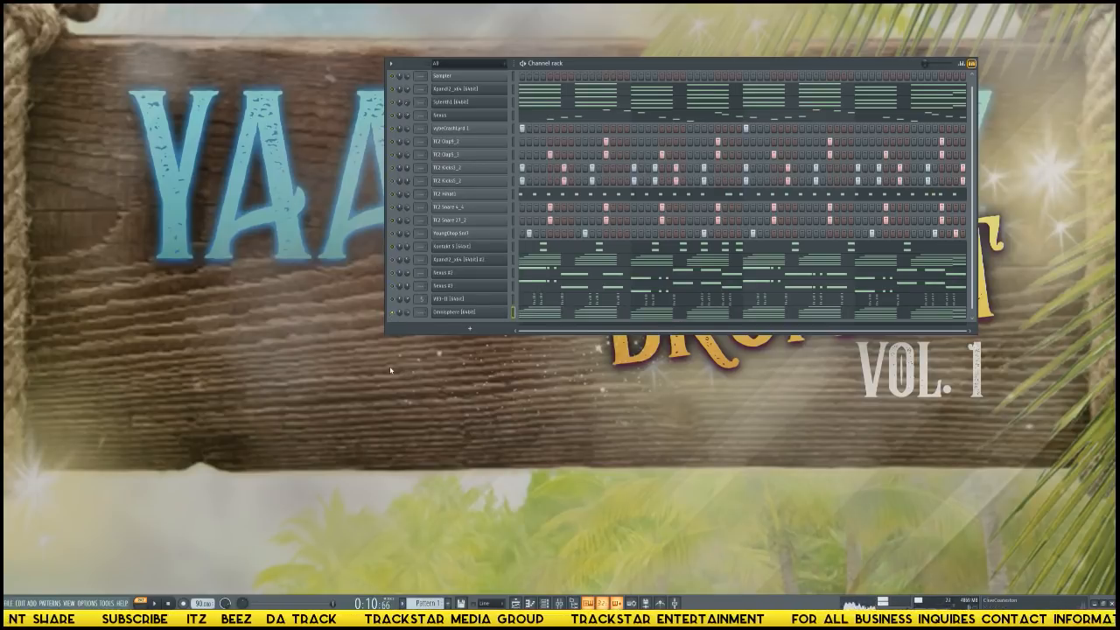
click(109, 603)
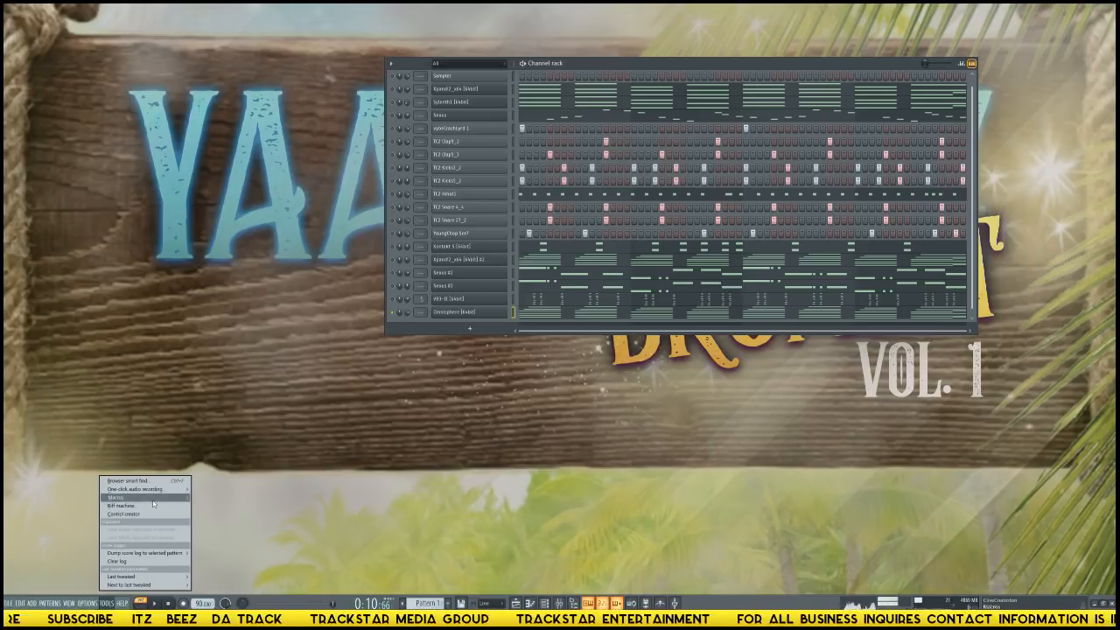
mouse_move(154, 497)
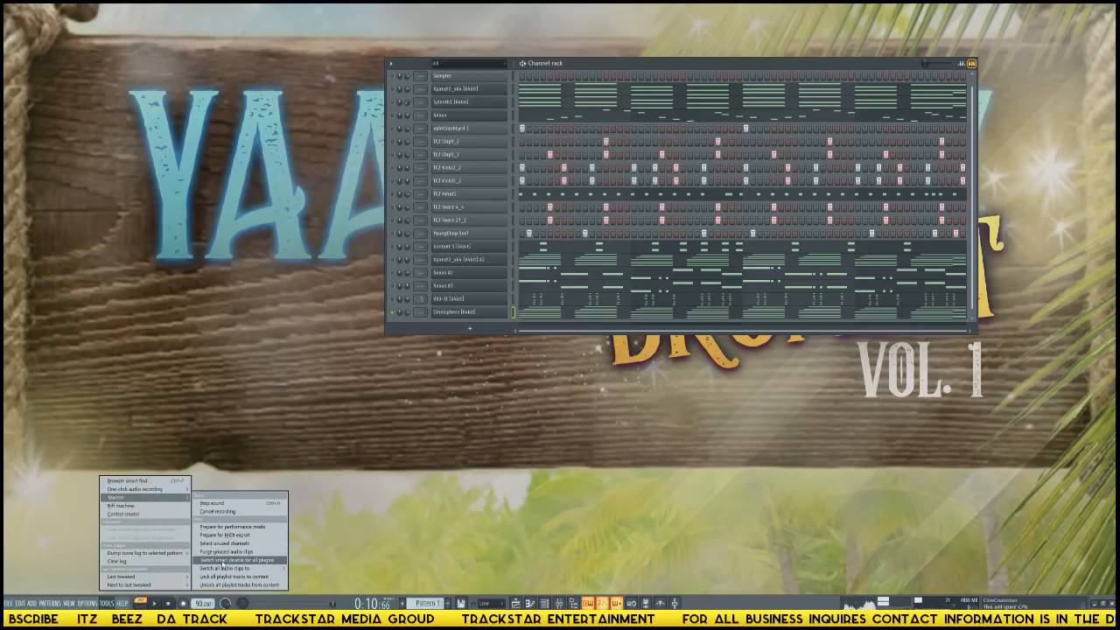
click(223, 561)
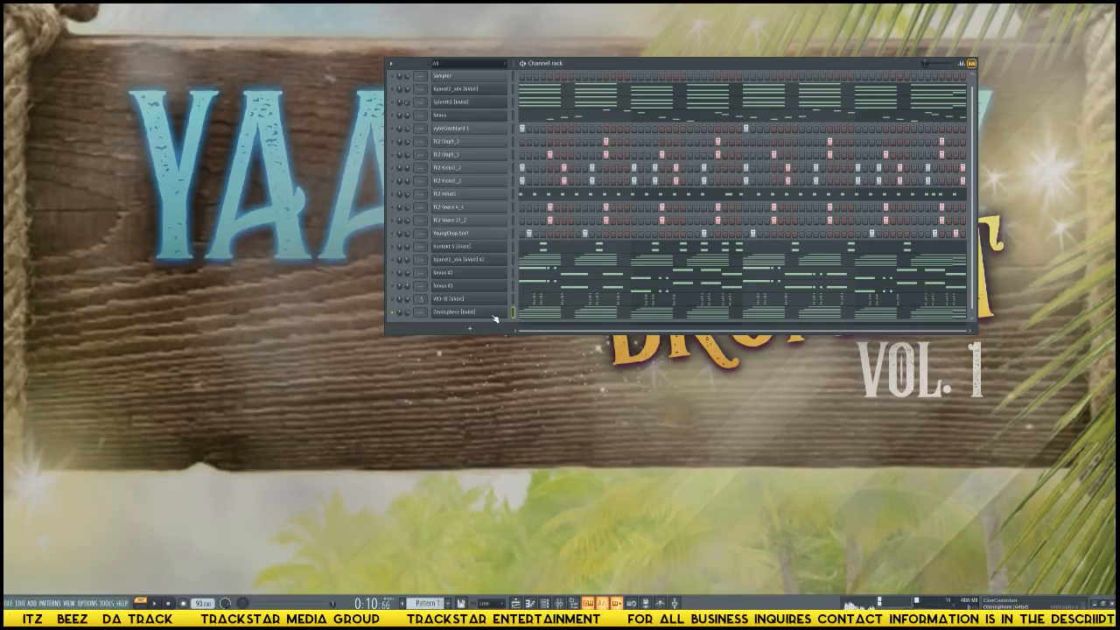
Play the Omnisphere chords in the piano roll and select the lower notes of all the chords.
key(F7)
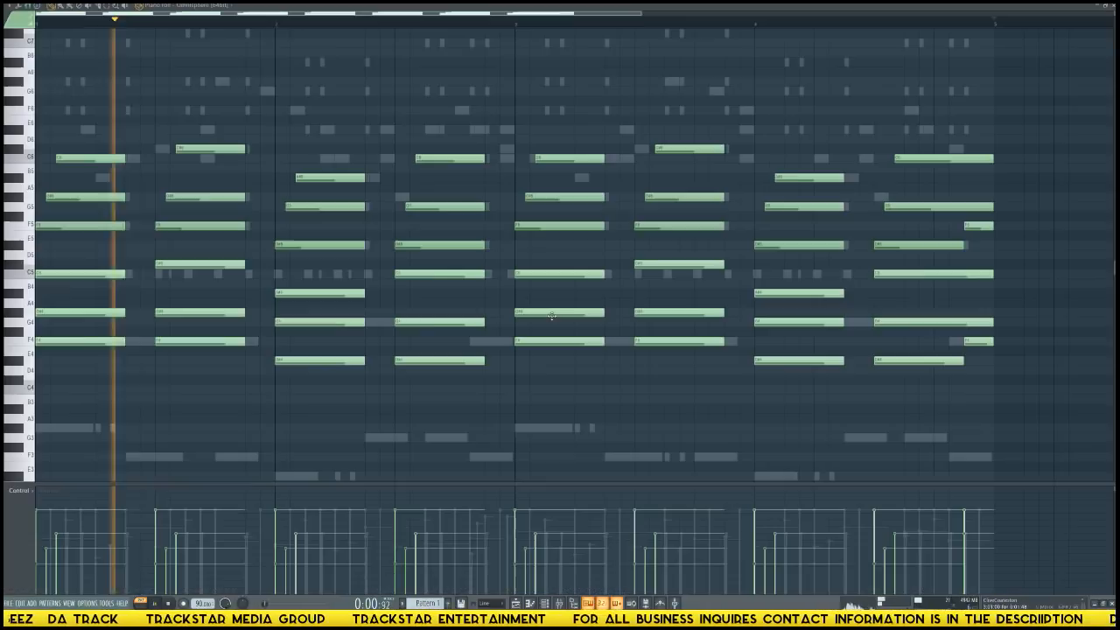
key(space)
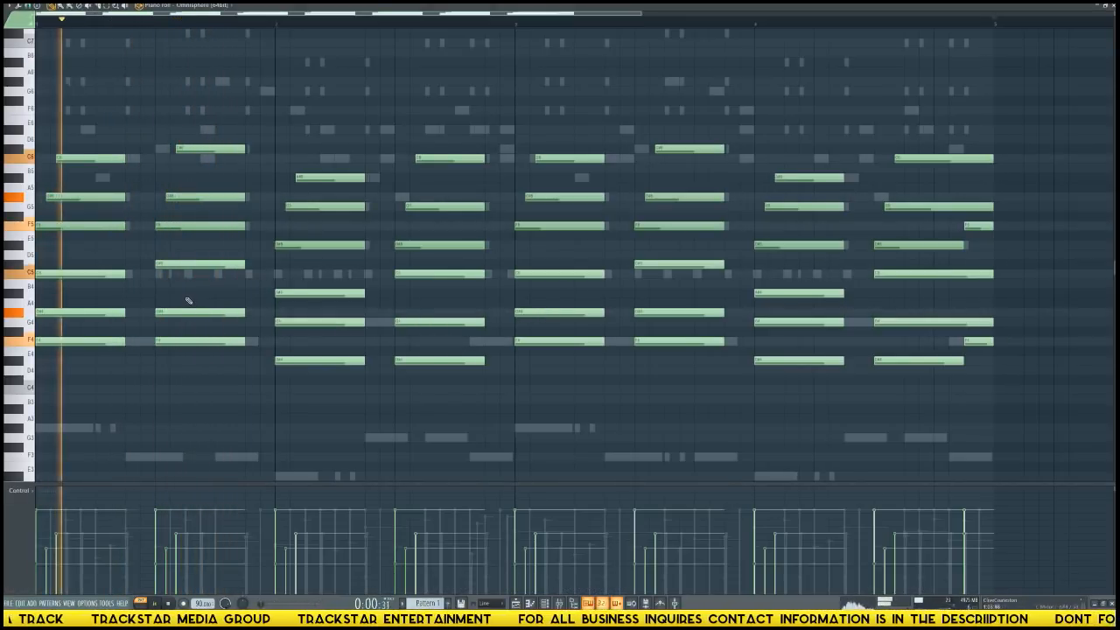
key(space)
key(space)
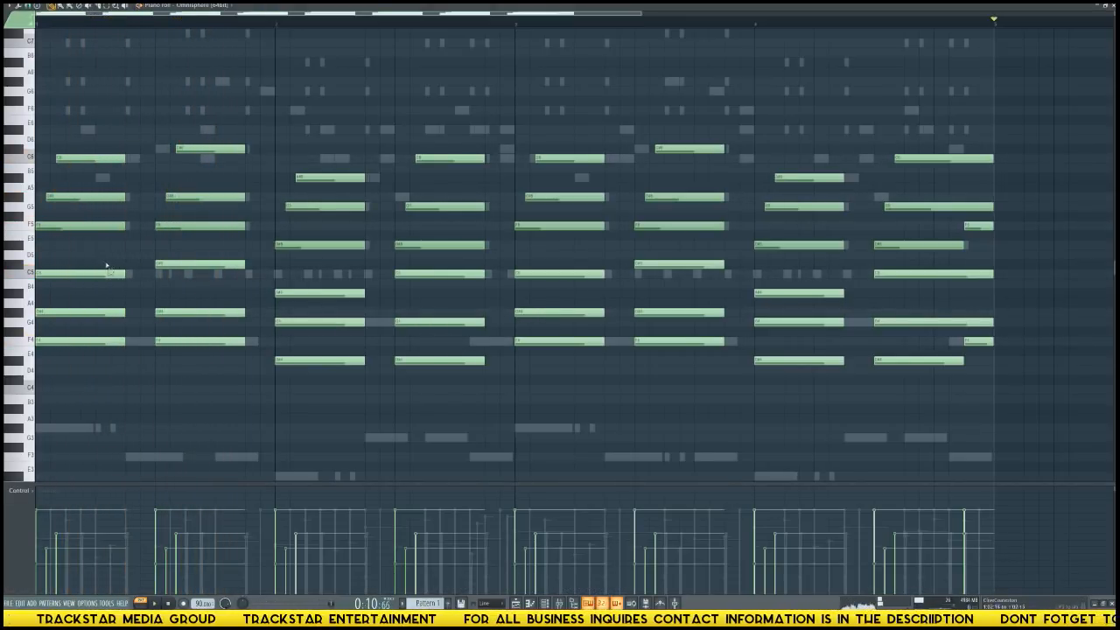
drag(106, 252, 954, 405)
scroll(989, 359, up, 5)
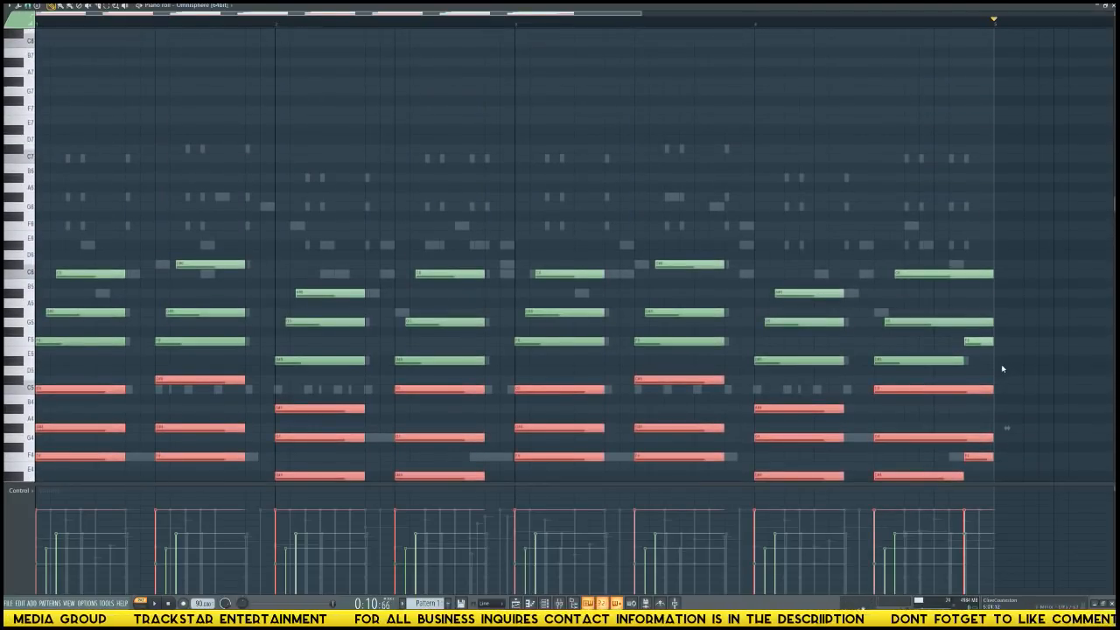
Randomize the Omnisphere notes in C Phrygian with increased length and reduced population, leaving random portamento off.
key(alt+r)
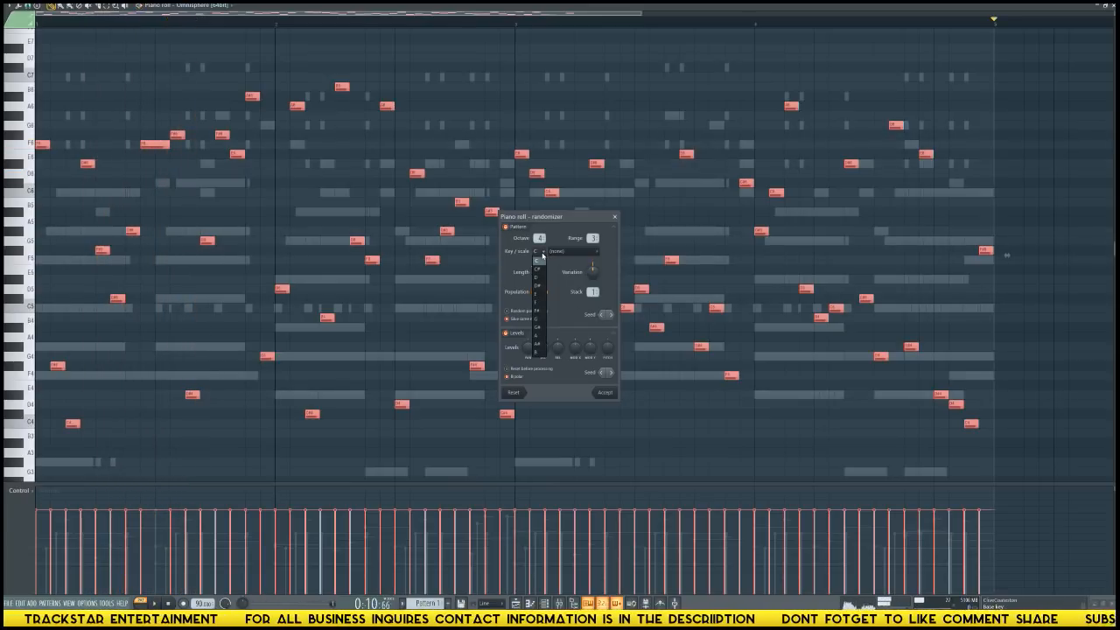
click(560, 253)
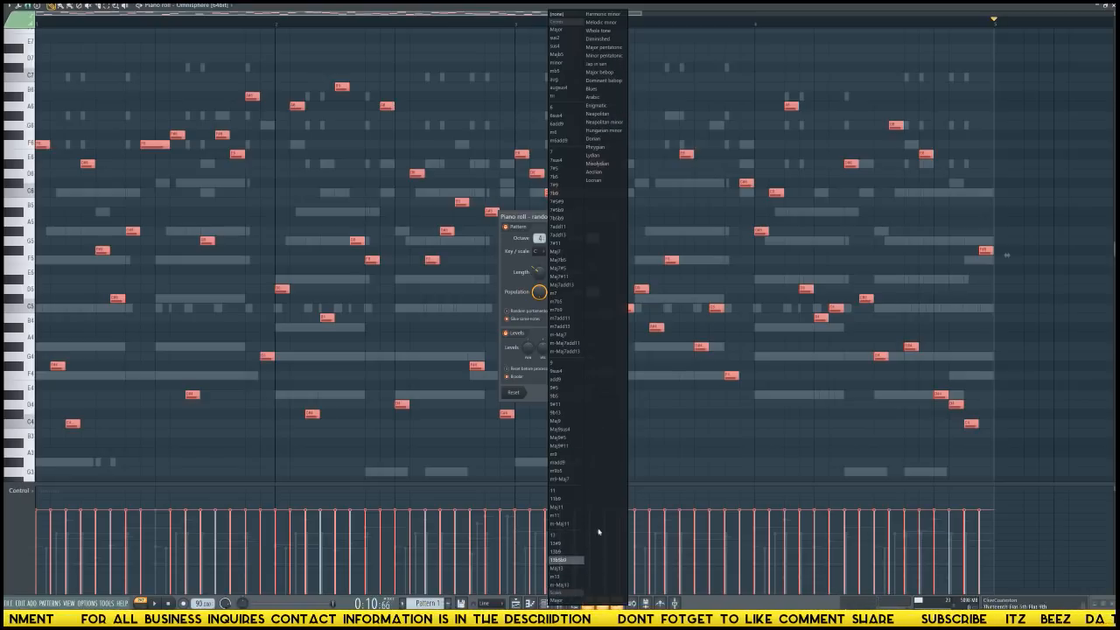
click(595, 148)
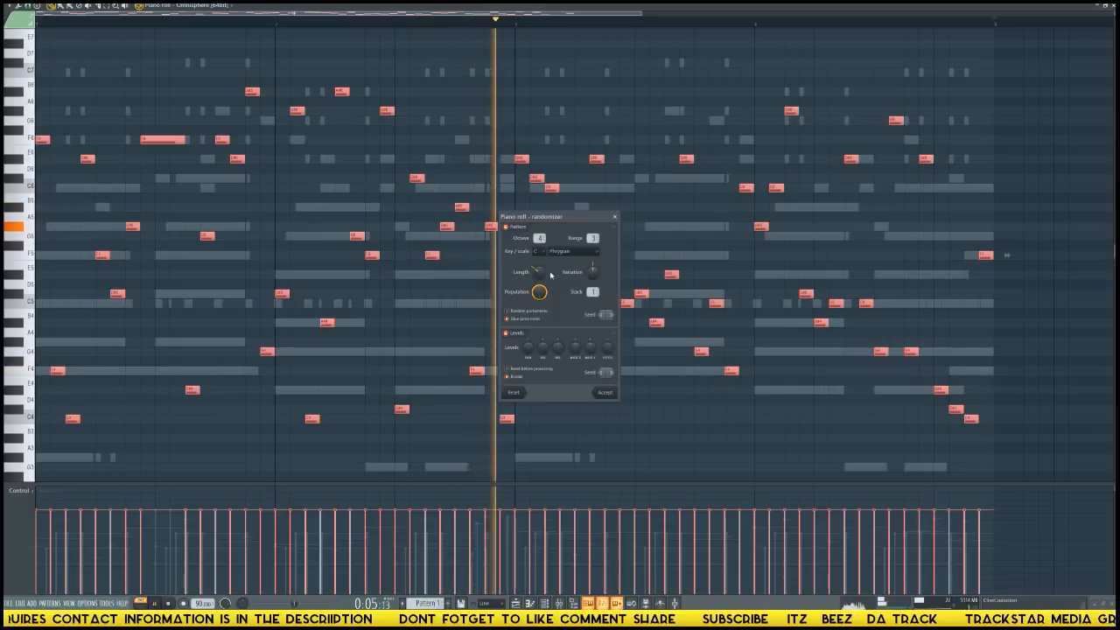
drag(540, 272, 539, 301)
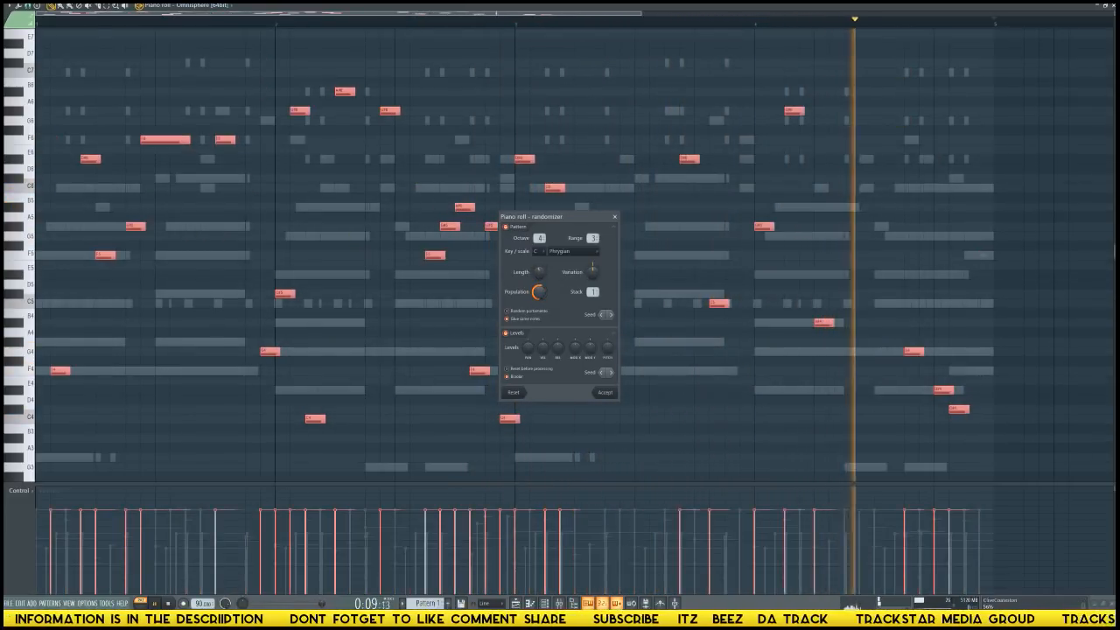
key(space)
key(space)
click(536, 314)
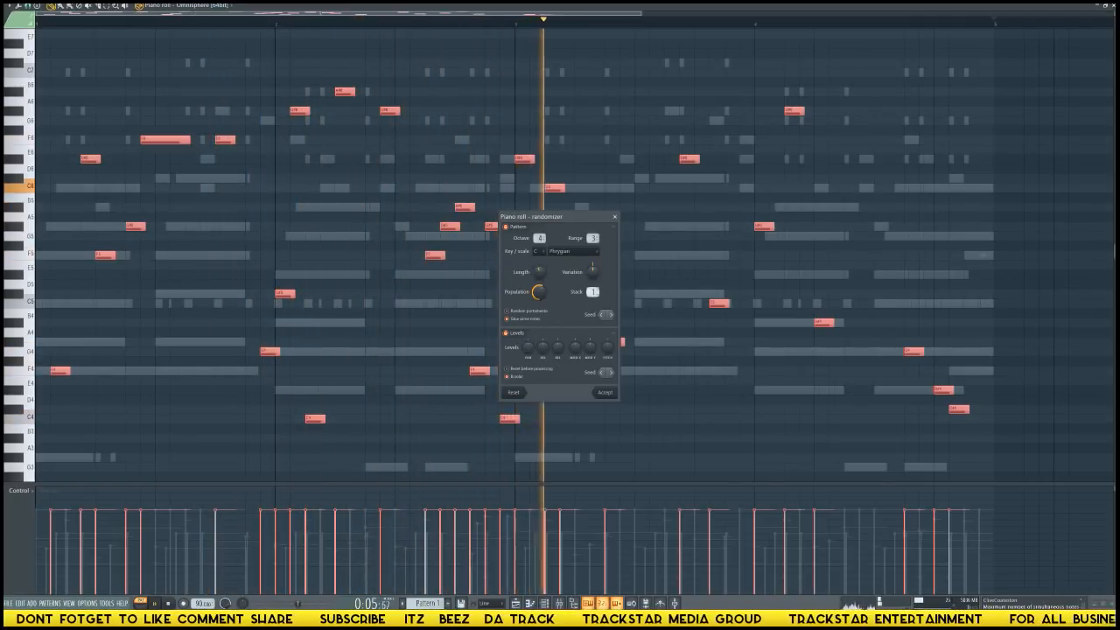
Adjust the randomizer's variation and set its stack to 2, trying a higher stack value during playback.
drag(597, 293, 597, 290)
key(space)
key(space)
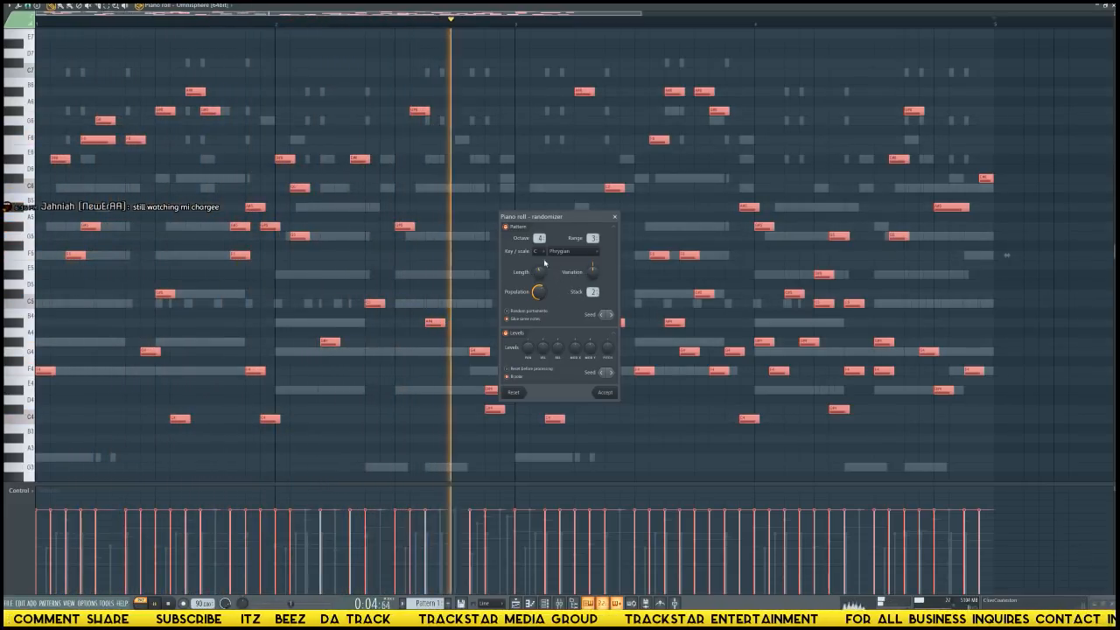
drag(541, 238, 592, 233)
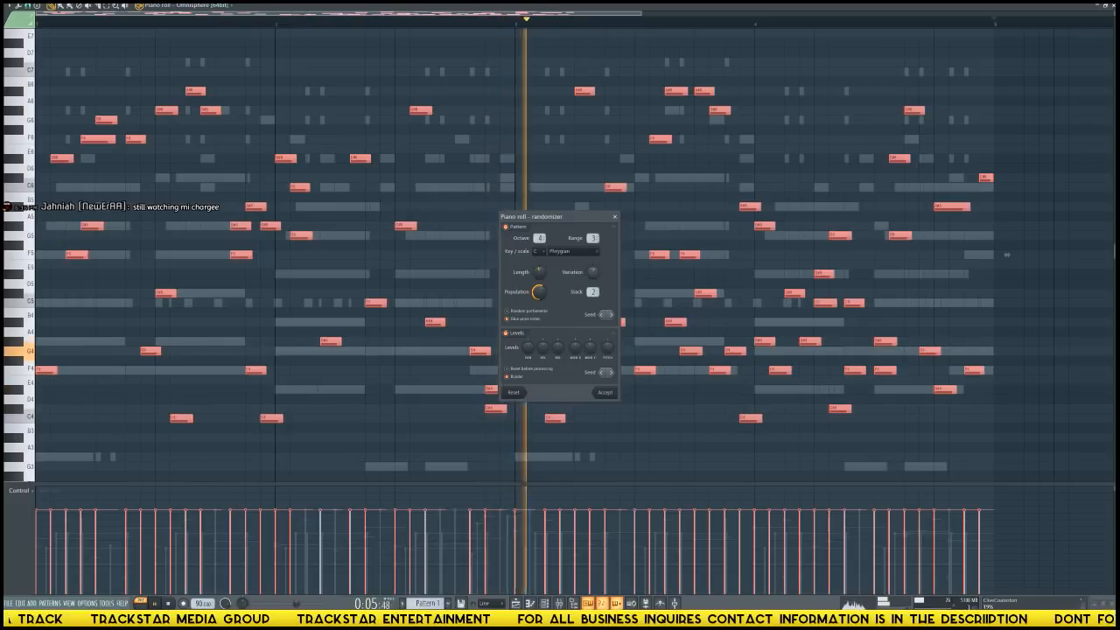
drag(592, 293, 592, 287)
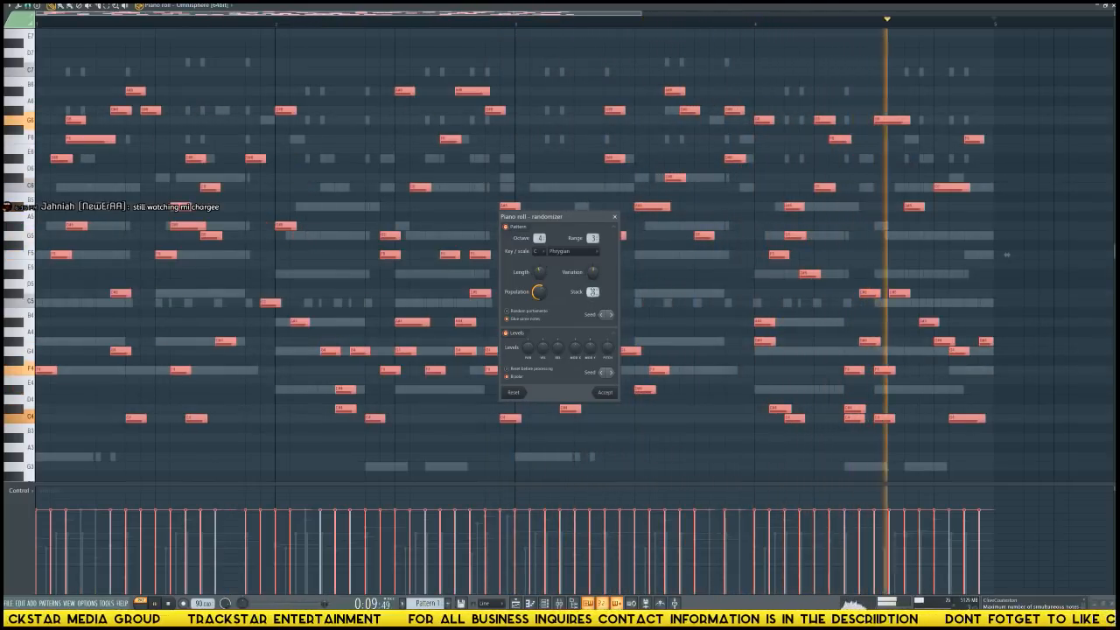
drag(592, 292, 592, 298)
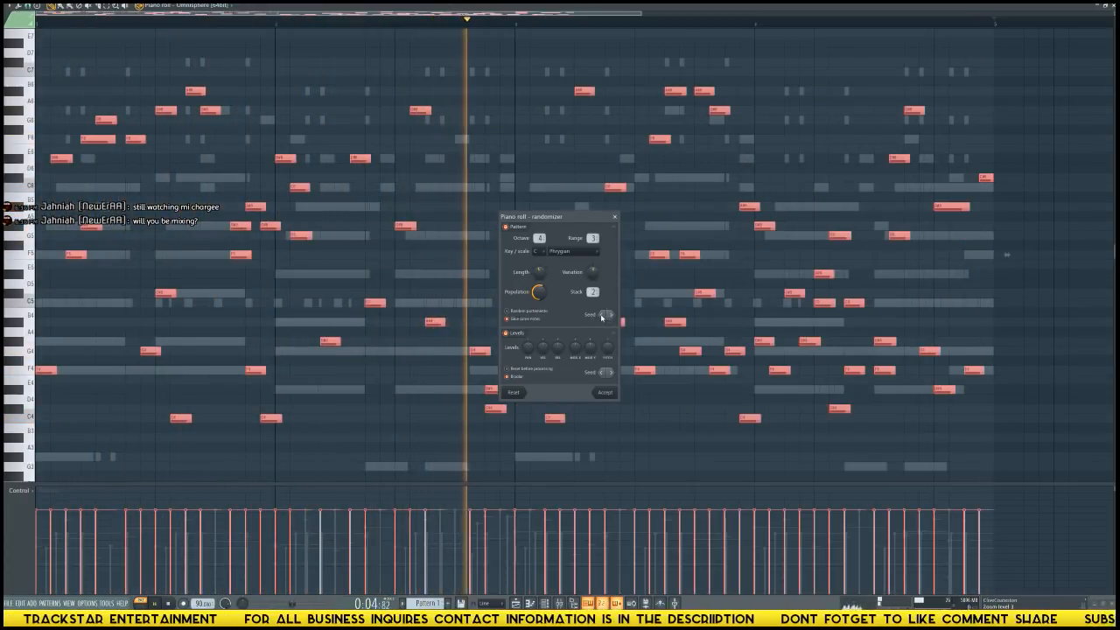
Change the randomizer's pattern seed, lower its octave to 3, and accept the random notes.
click(611, 315)
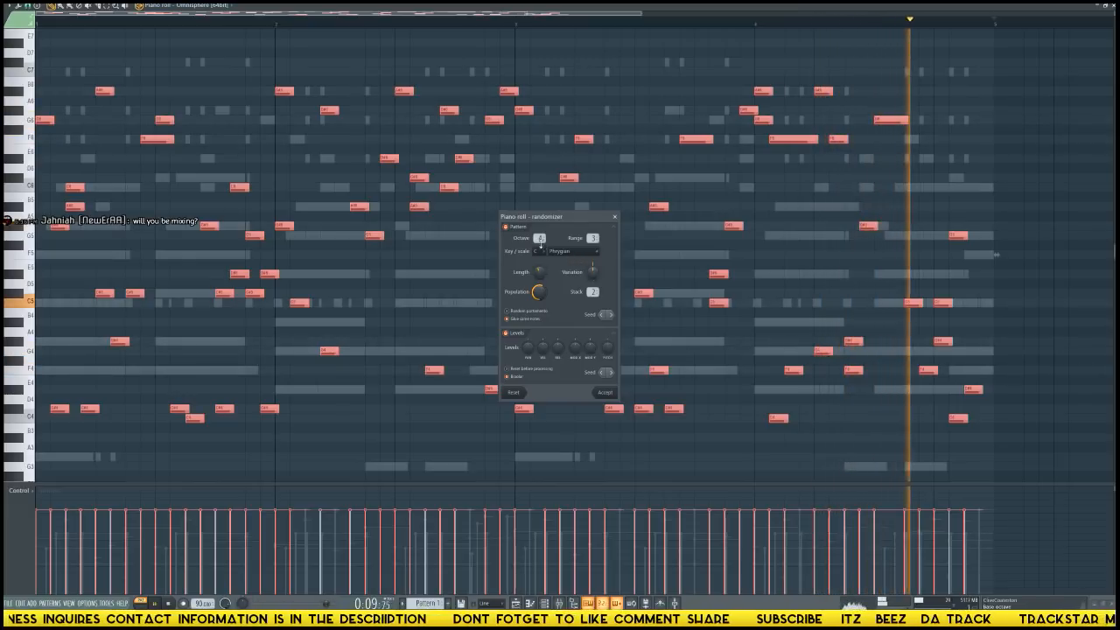
scroll(540, 242, down, 1)
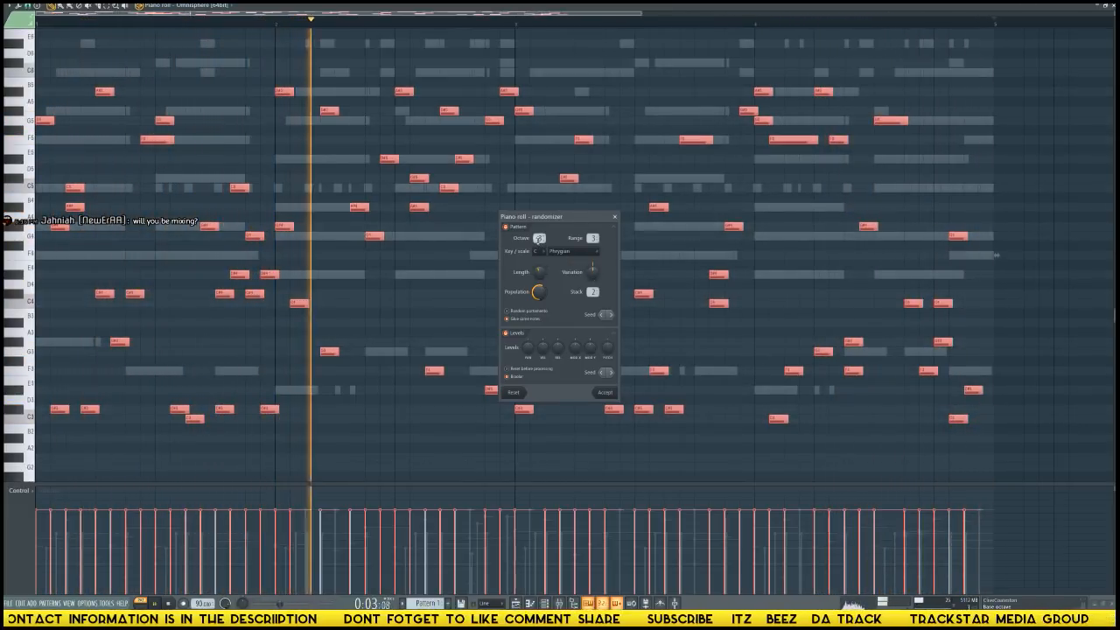
key(Return)
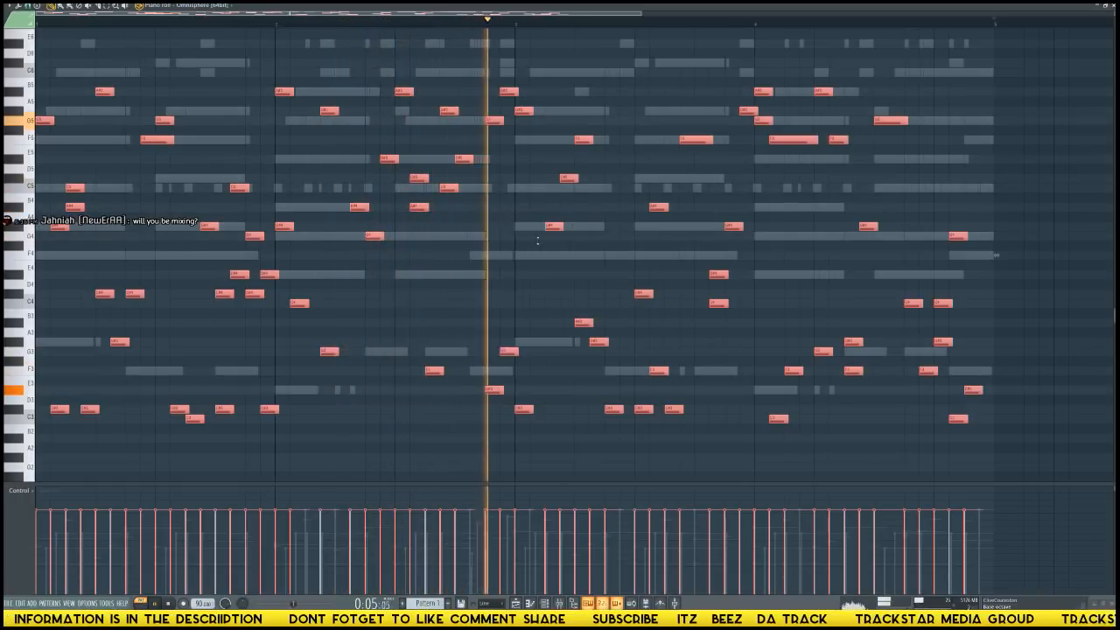
Show the channel rack, enlarge it to fit the Omnisphere channel, and close the piano roll.
key(F6)
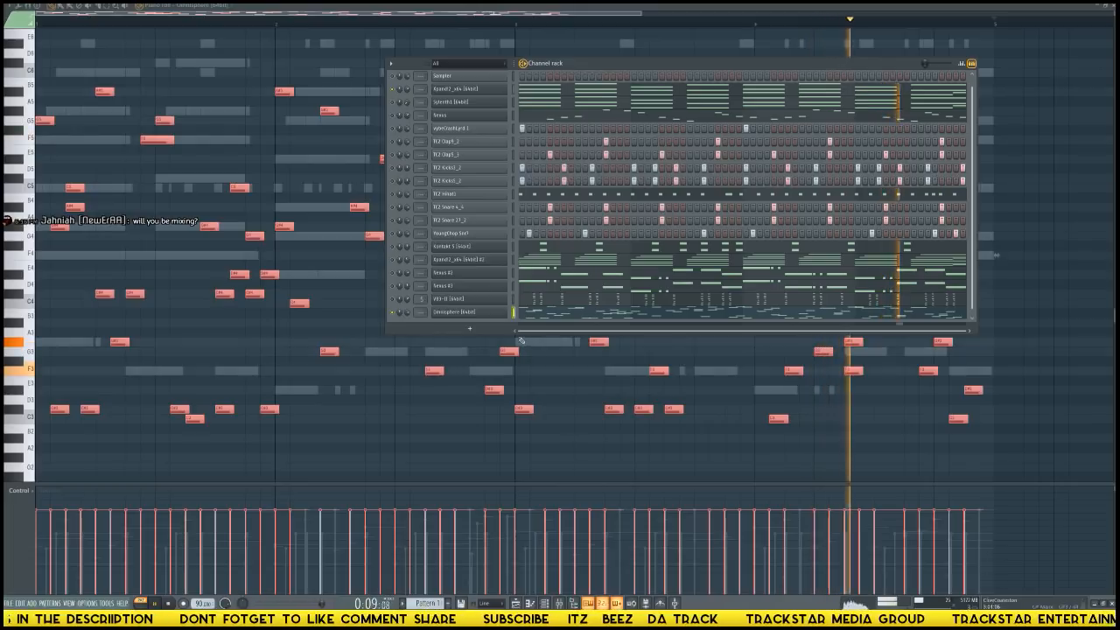
drag(522, 334, 482, 423)
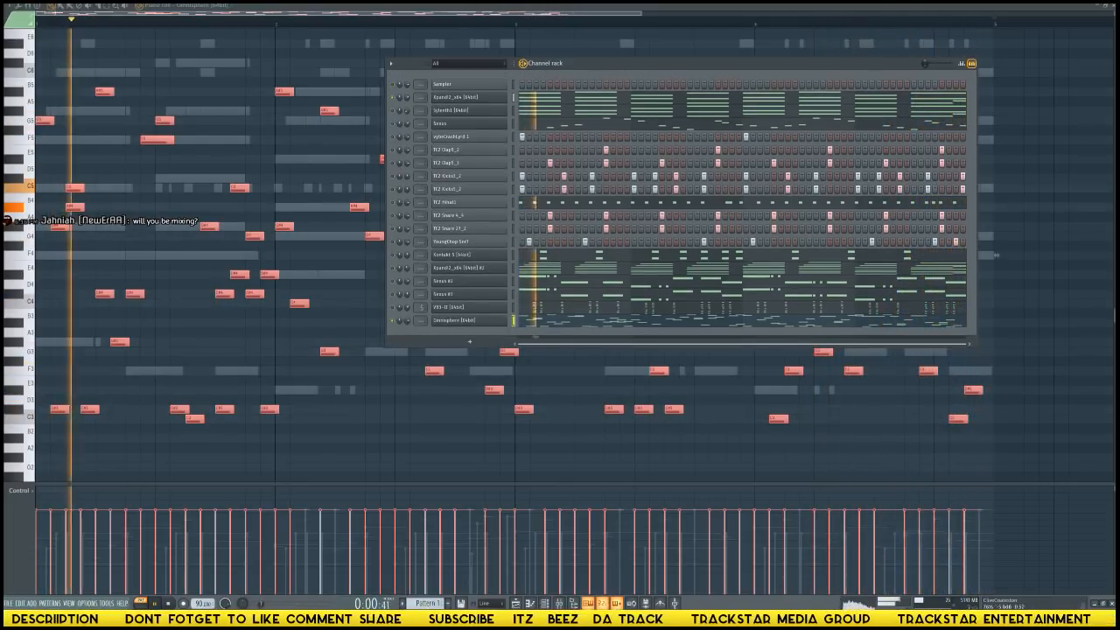
click(586, 321)
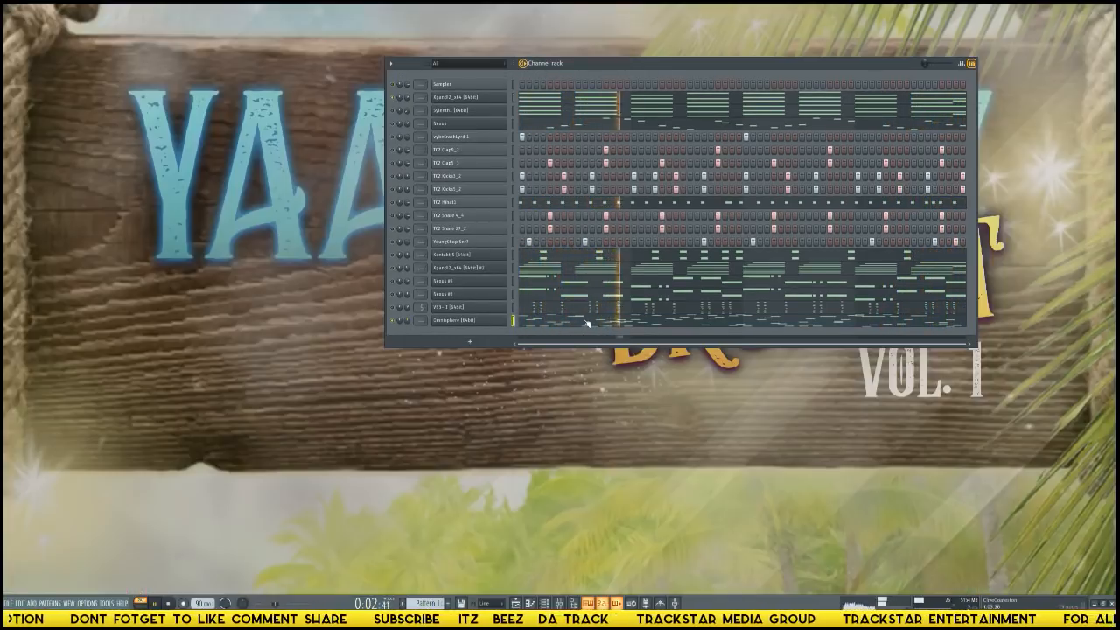
Replace the random Omnisphere notes with strummed chords and a block-chord layer one octave lower.
click(585, 320)
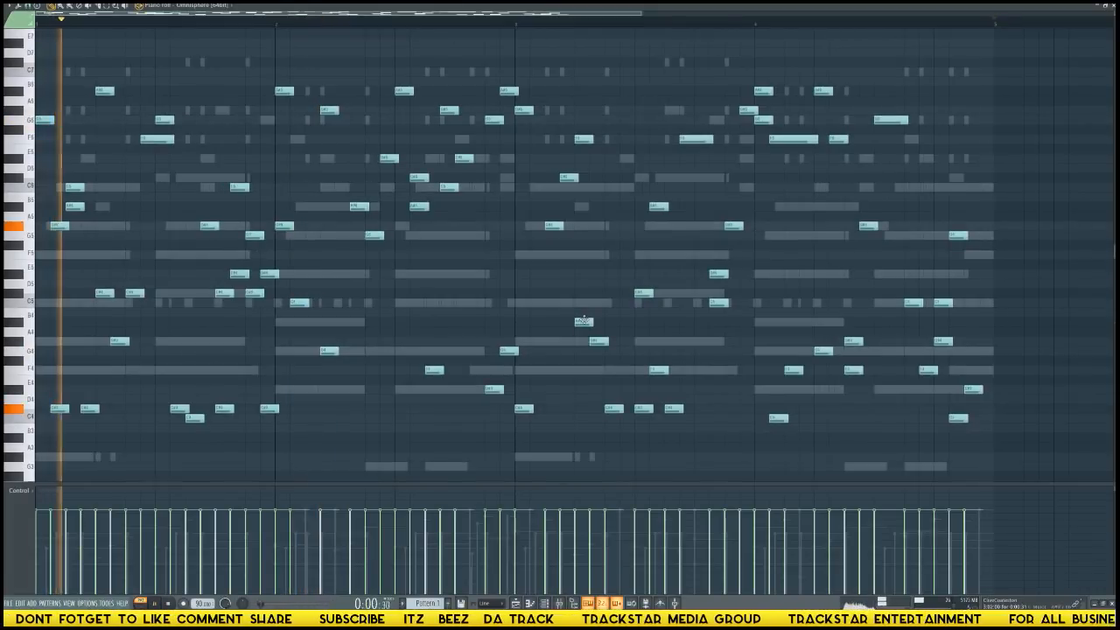
key(ctrl+Down)
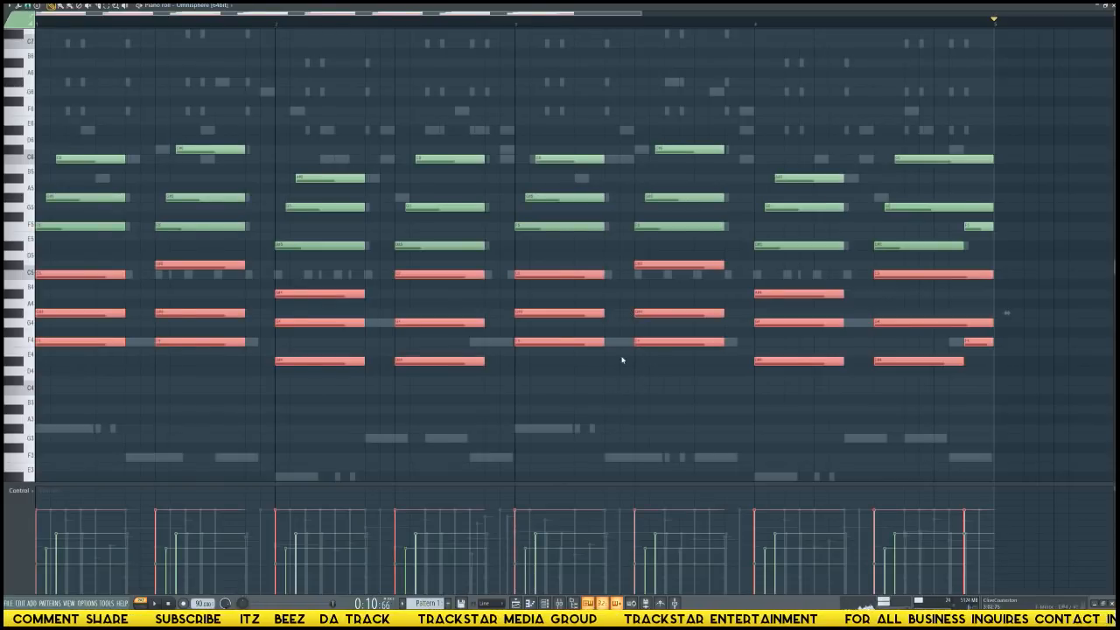
Try arpeggiating the lower Omnisphere chords with Time and Chord sync and the Normal, Flip and Alternate patterns, discarding the result.
key(alt+a)
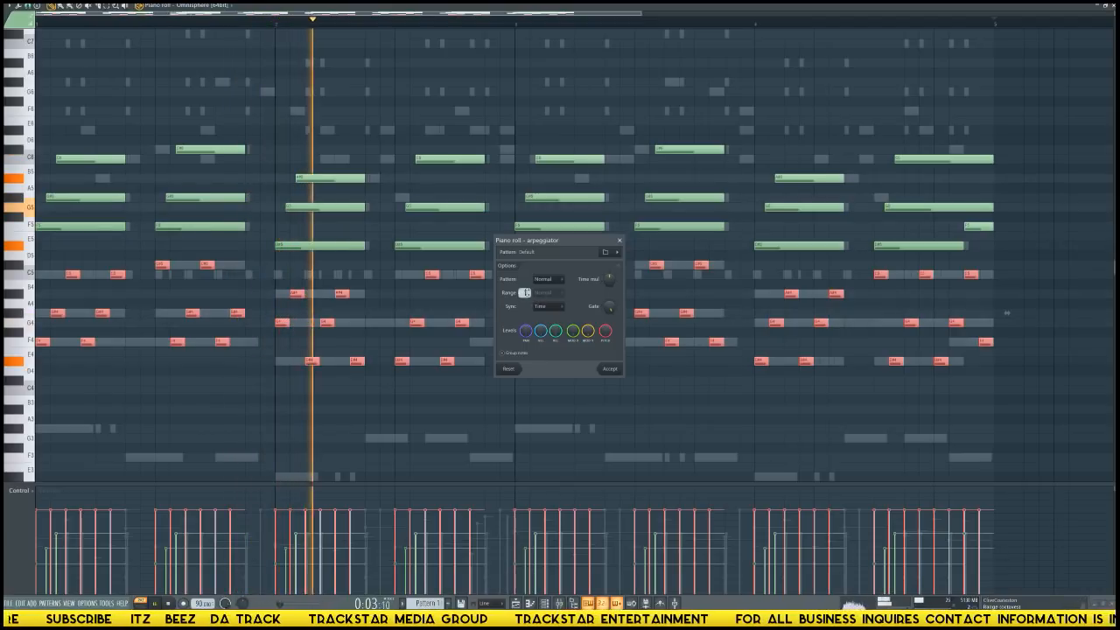
scroll(526, 293, up, 1)
scroll(526, 293, down, 1)
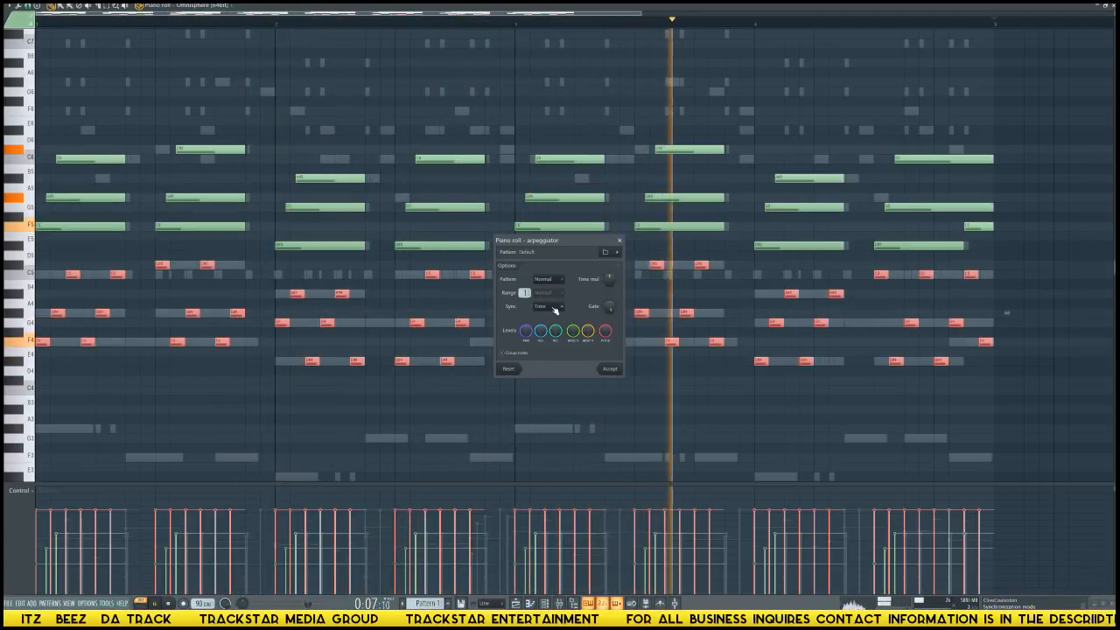
scroll(555, 307, down, 1)
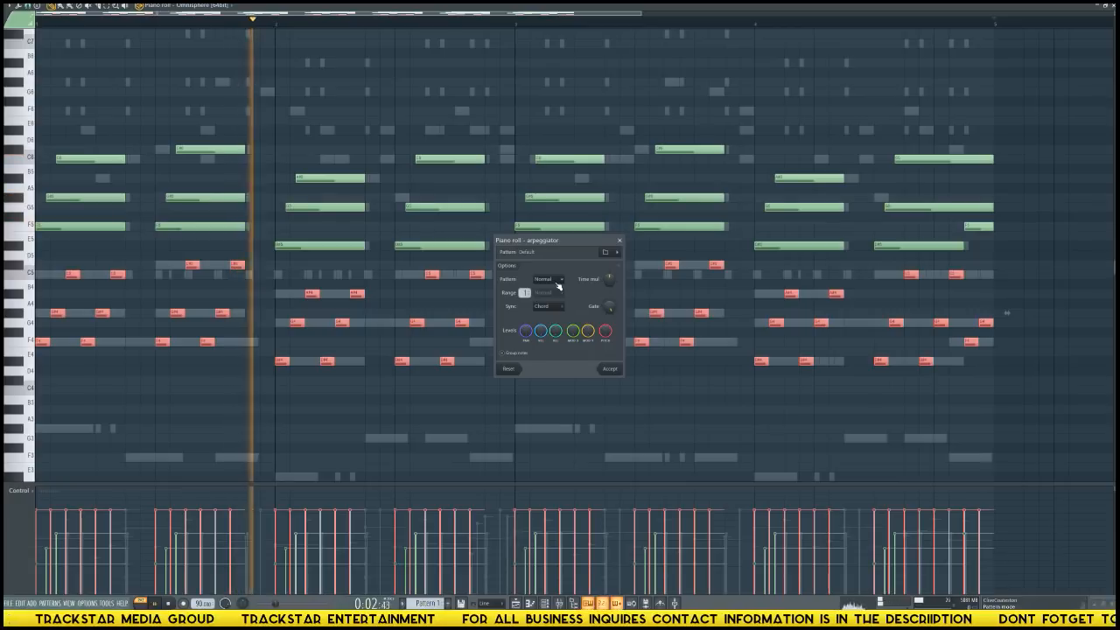
scroll(557, 280, down, 1)
scroll(558, 280, down, 1)
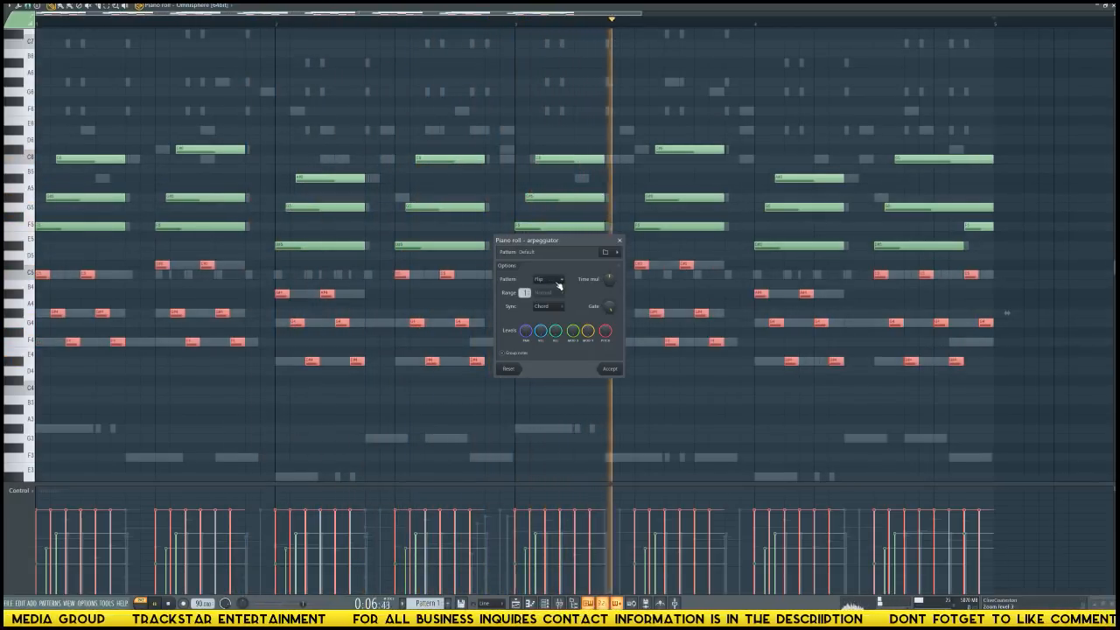
scroll(557, 282, up, 1)
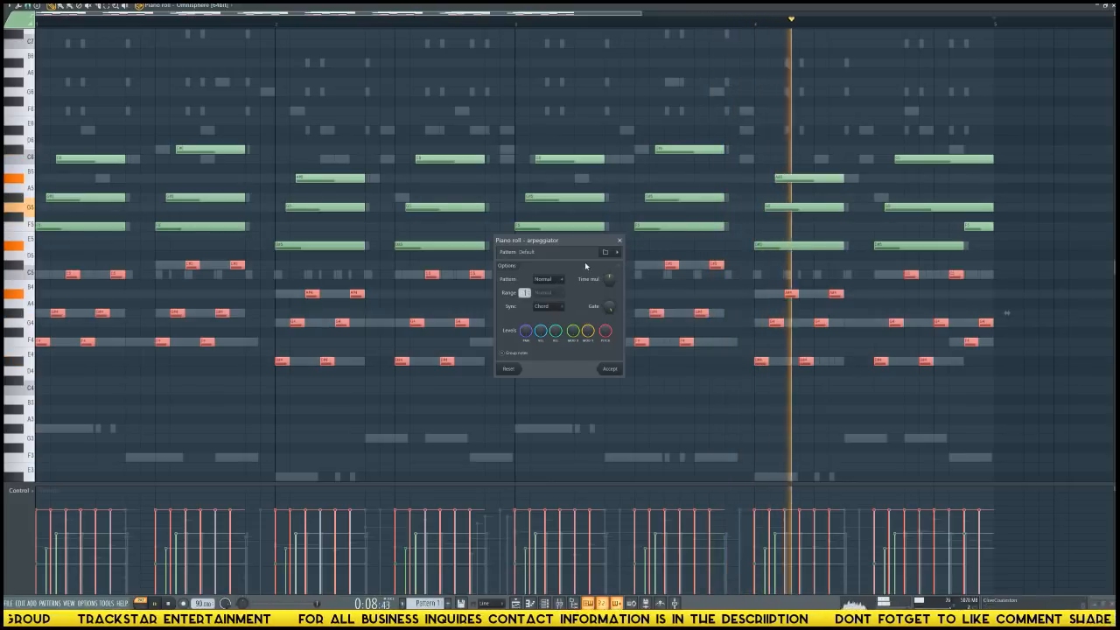
click(549, 307)
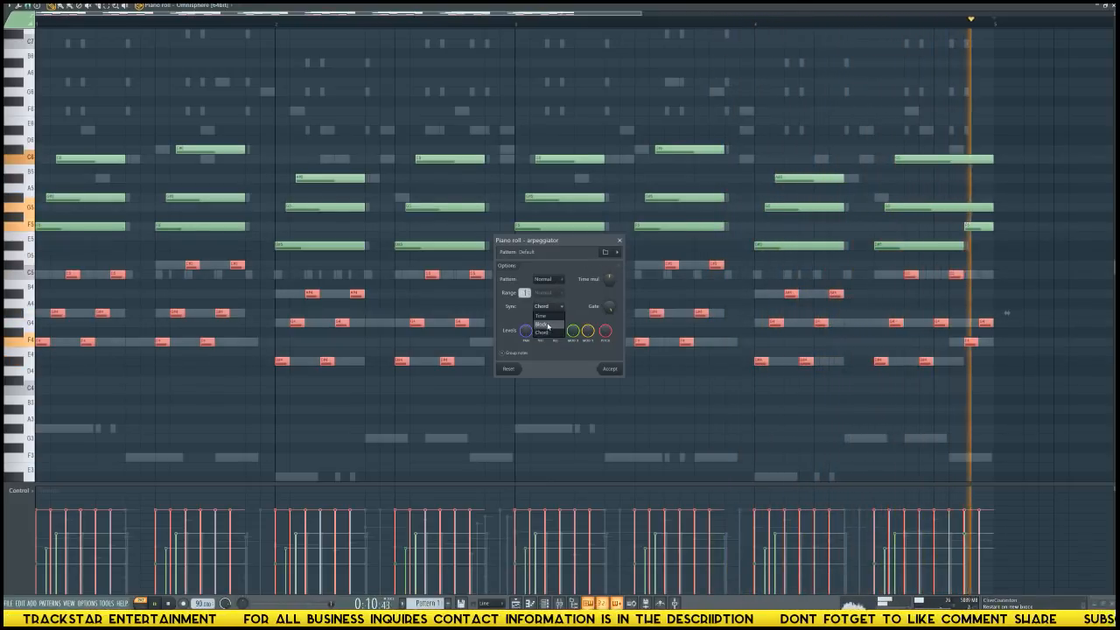
click(548, 332)
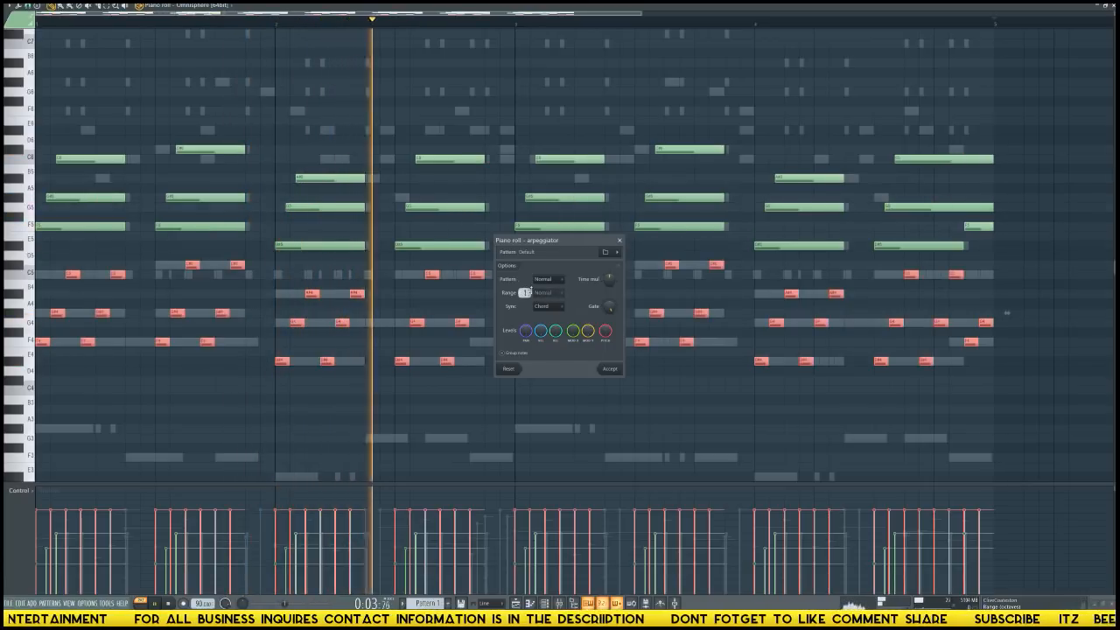
scroll(551, 282, down, 2)
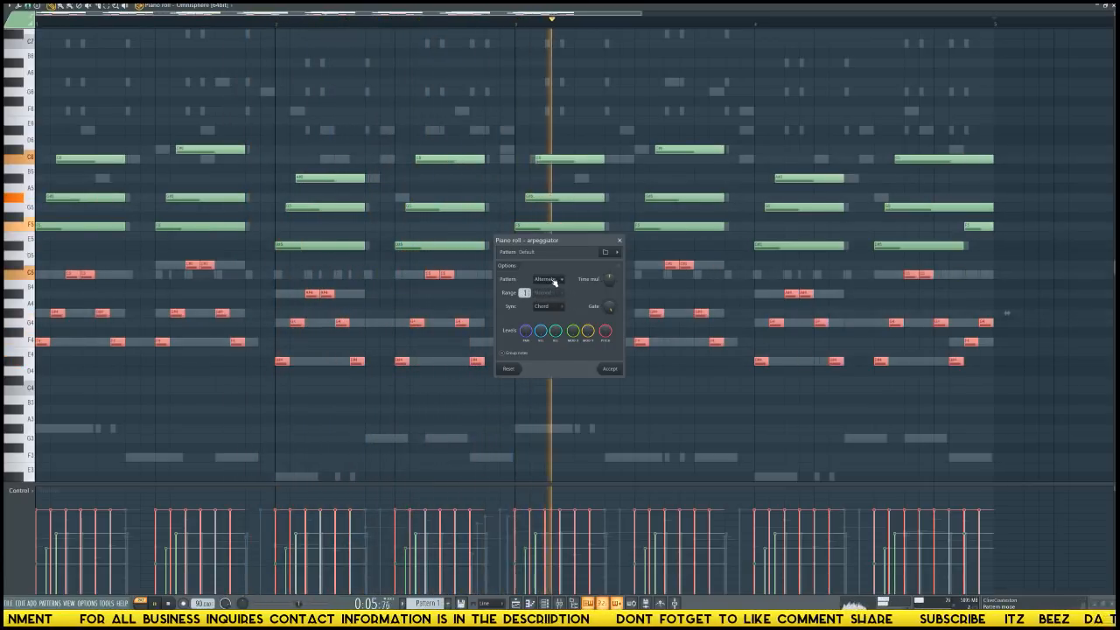
key(Escape)
key(Escape)
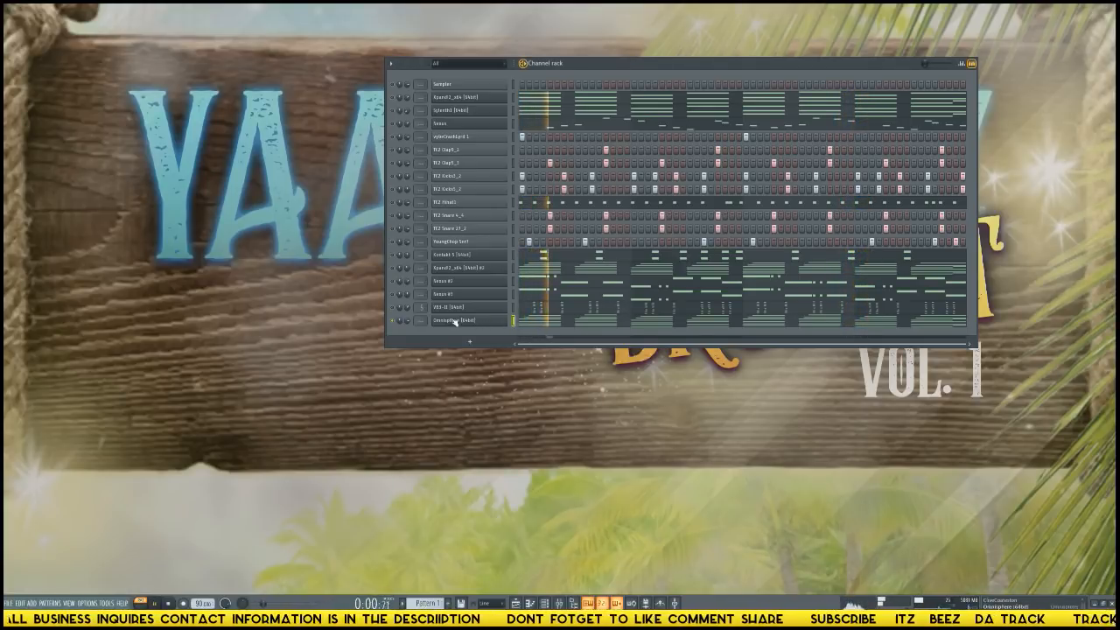
Lower the bottom note of every Omnisphere block chord by one octave and deselect the notes.
click(556, 322)
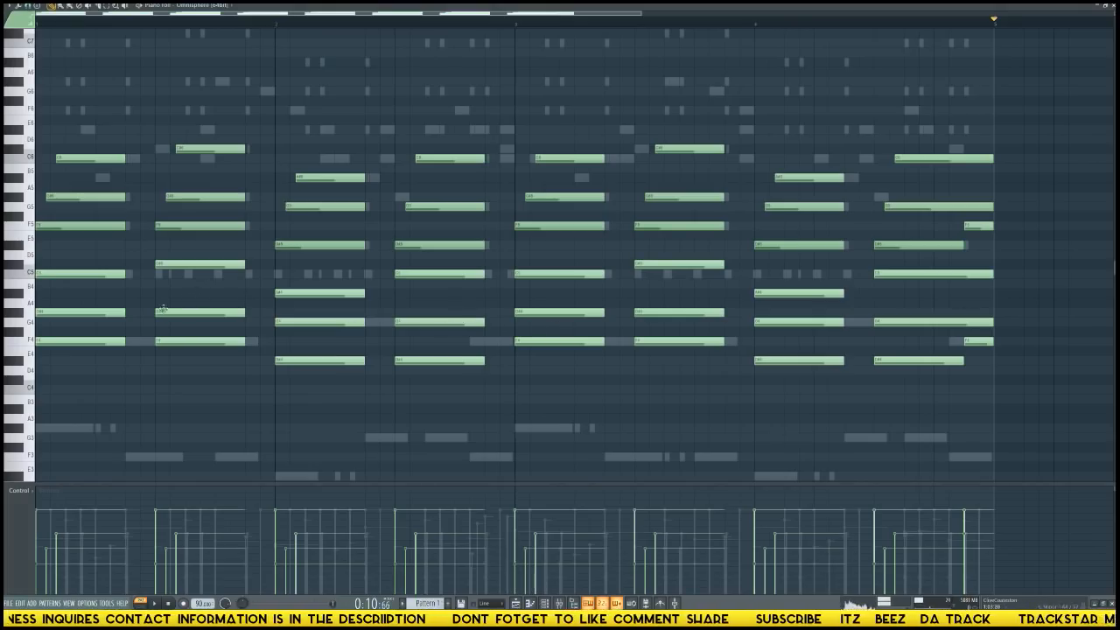
drag(92, 327, 1006, 351)
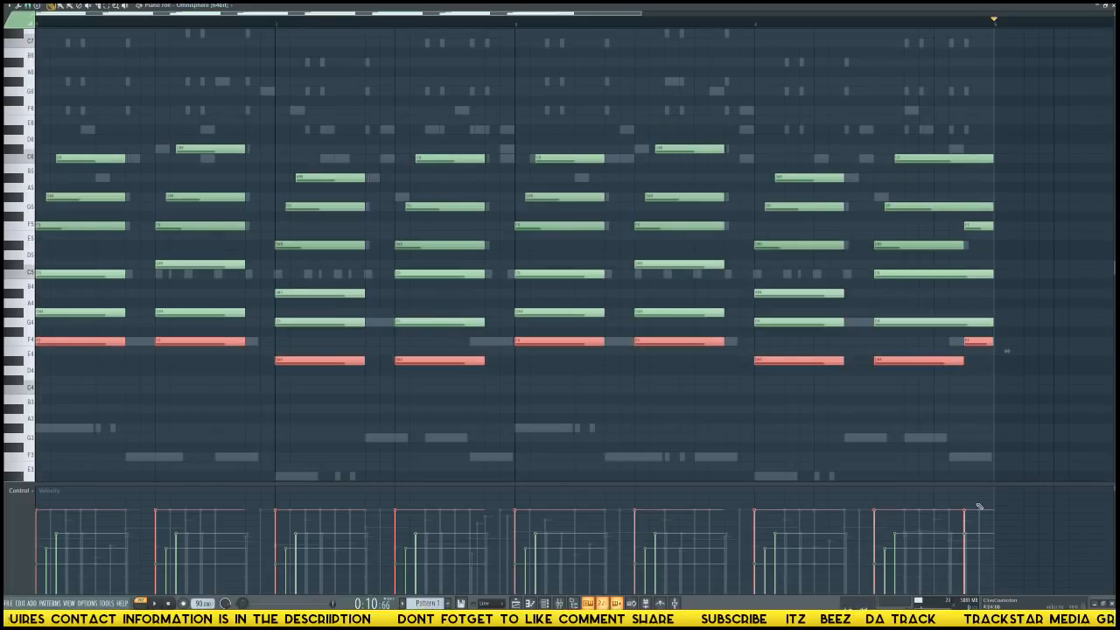
key(ctrl+Down)
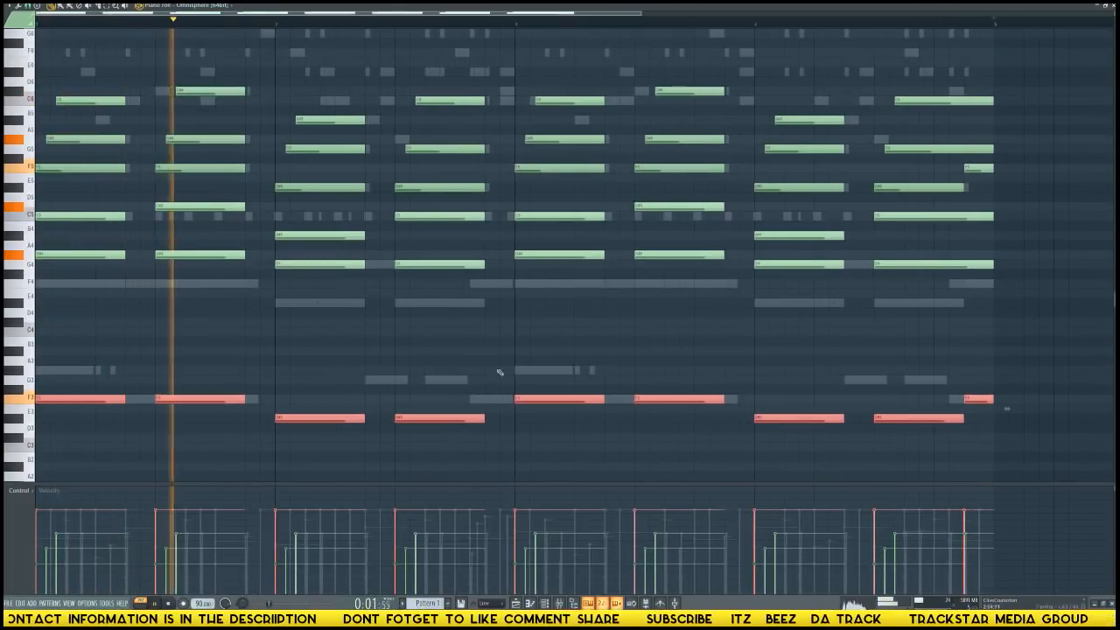
ctrl+click(493, 361)
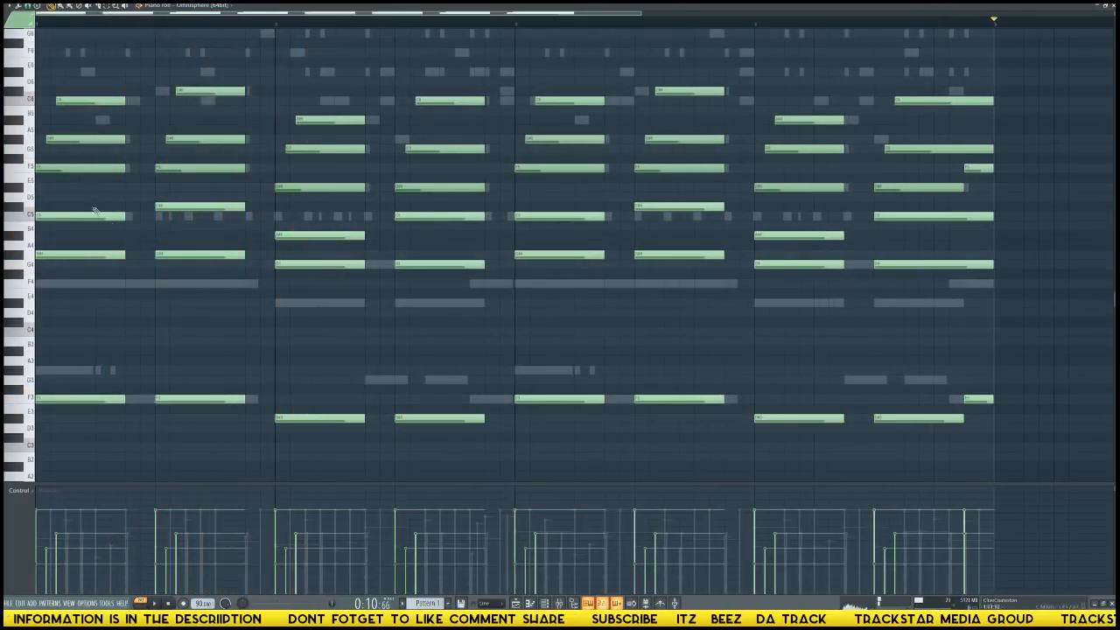
drag(94, 211, 972, 367)
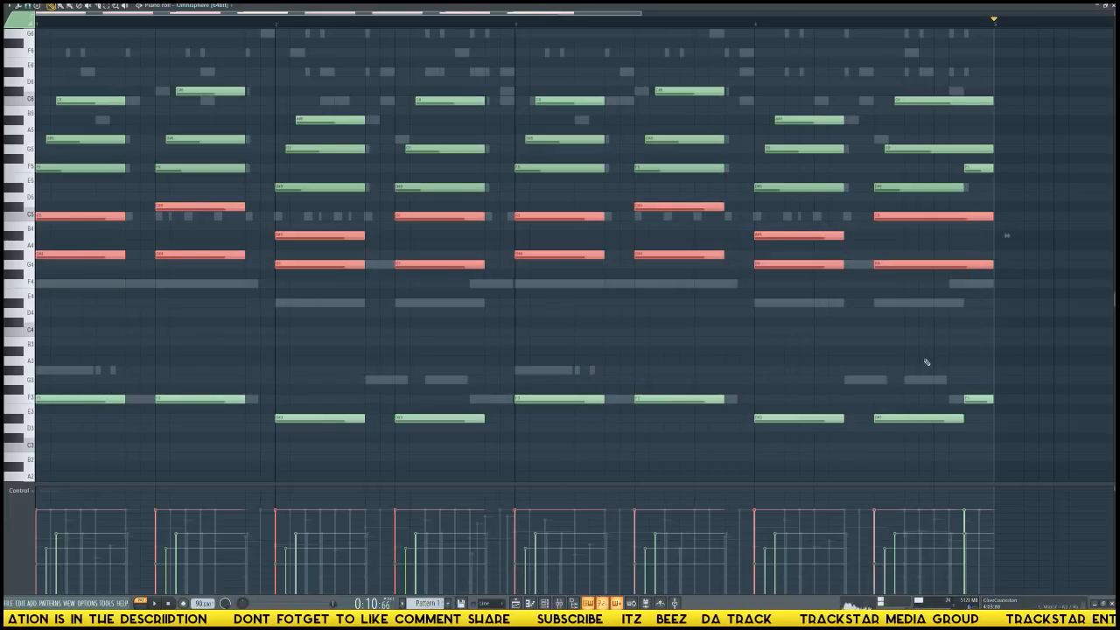
ctrl+click(924, 360)
key(alt+e)
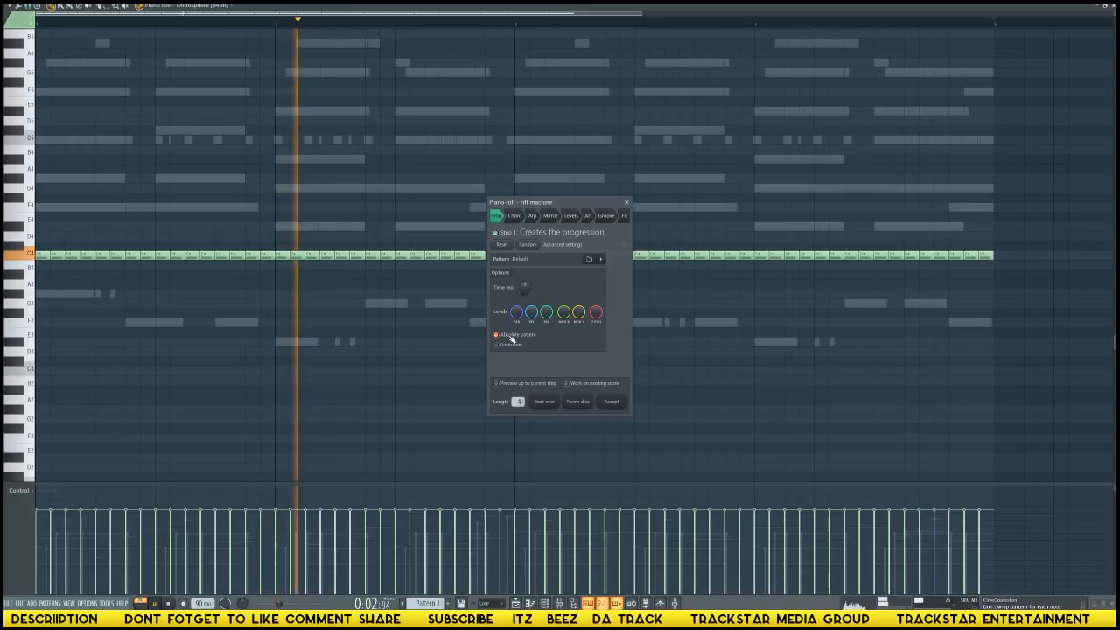
click(574, 384)
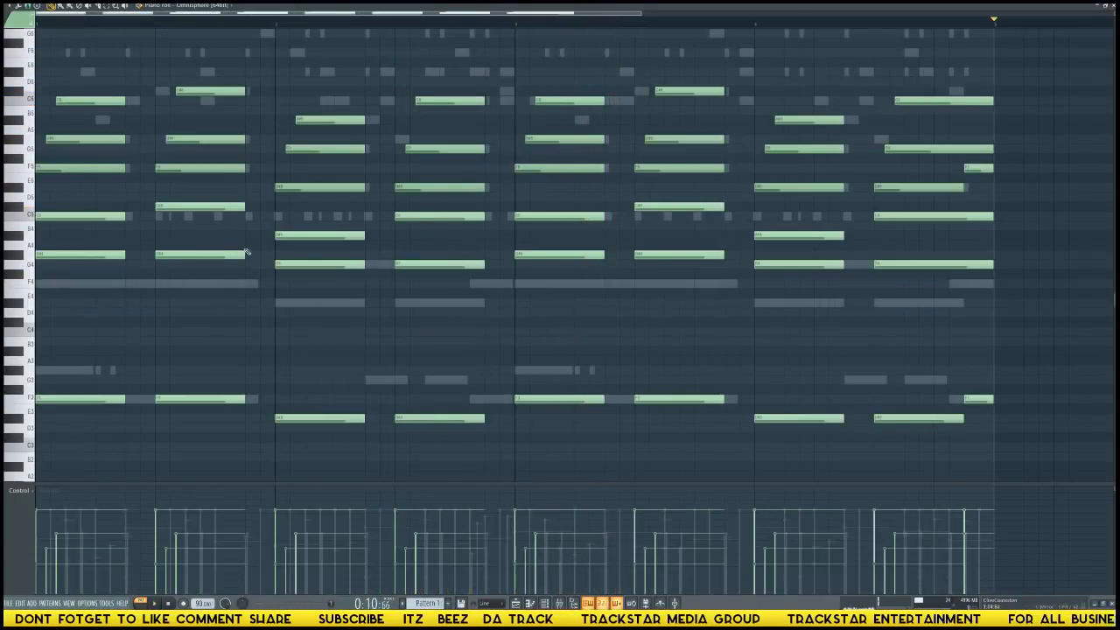
Arpeggiate the upper two notes of the Omnisphere block chords with the Normal pattern, Time sync and a slower time multiplier.
drag(86, 204, 1026, 365)
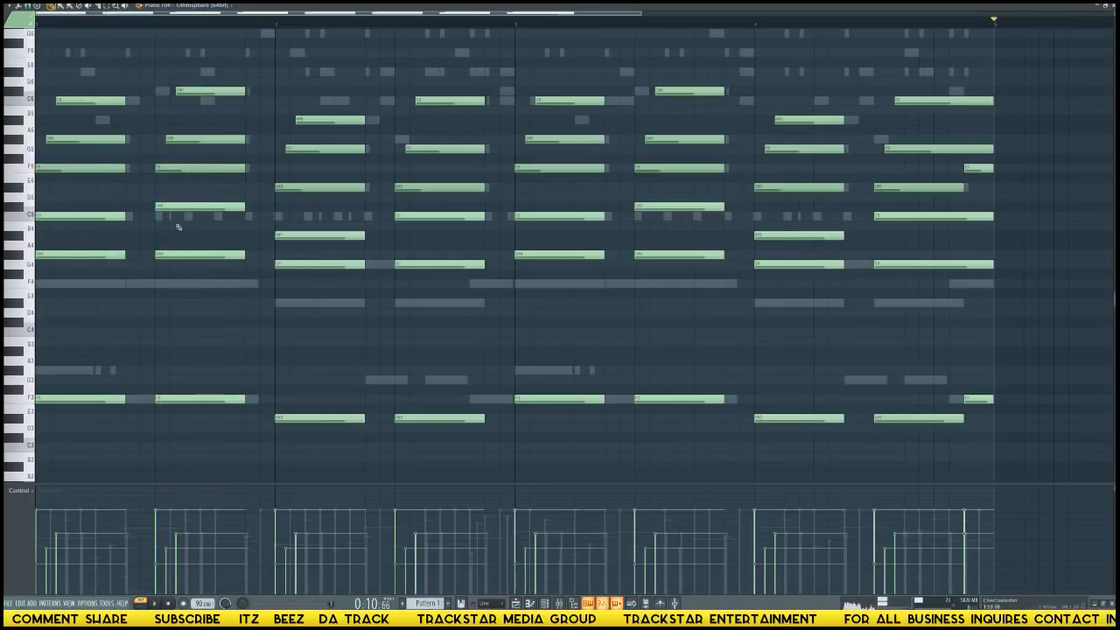
drag(56, 206, 1002, 366)
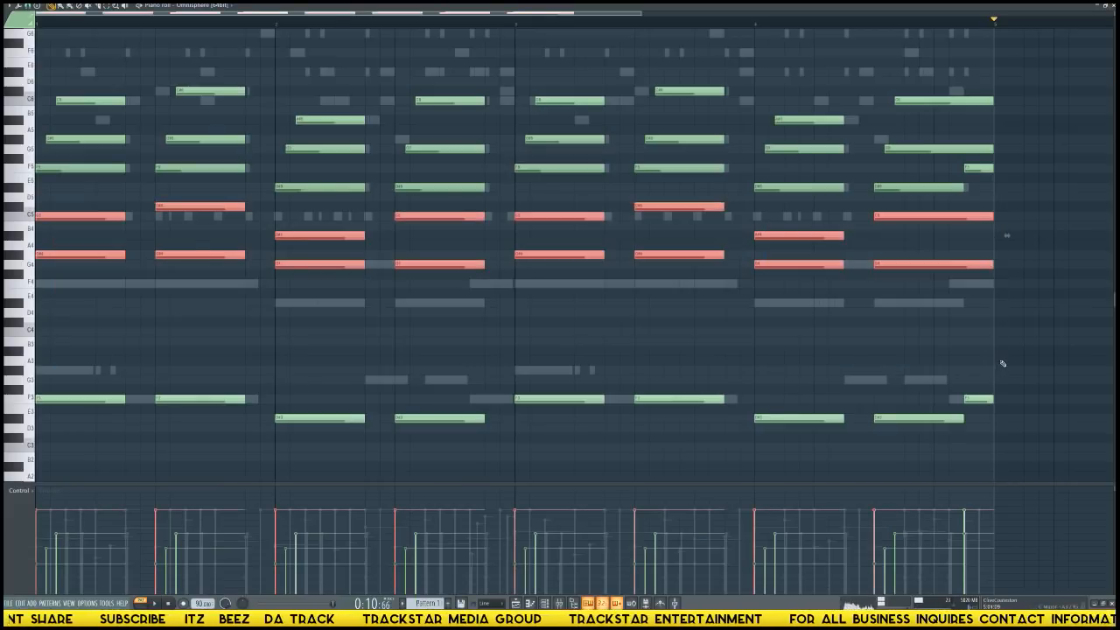
key(alt+r)
key(Escape)
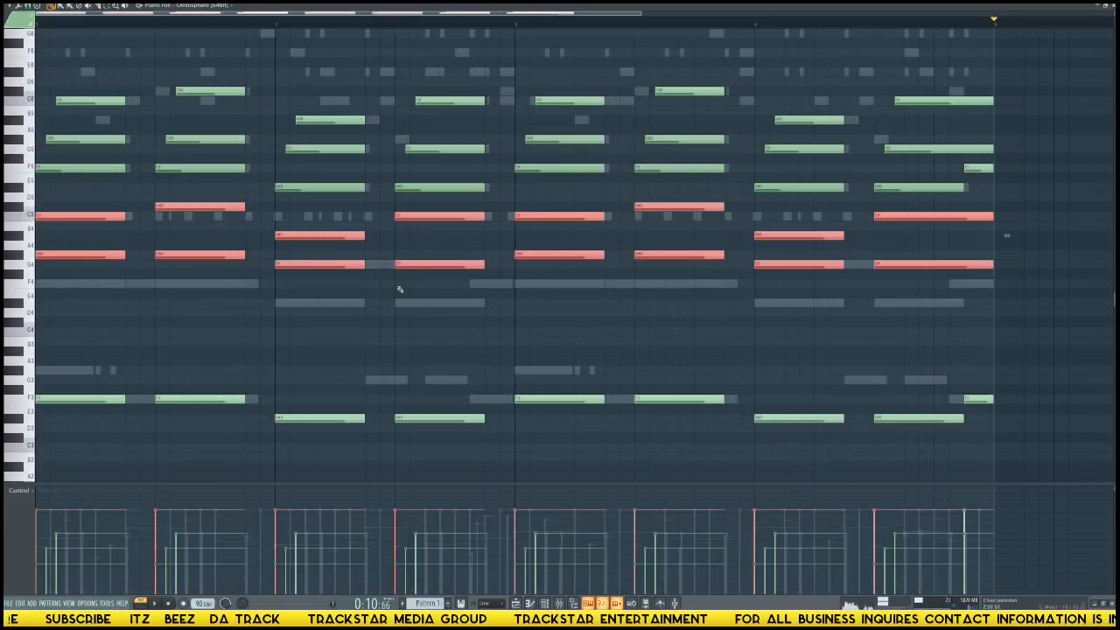
key(alt+a)
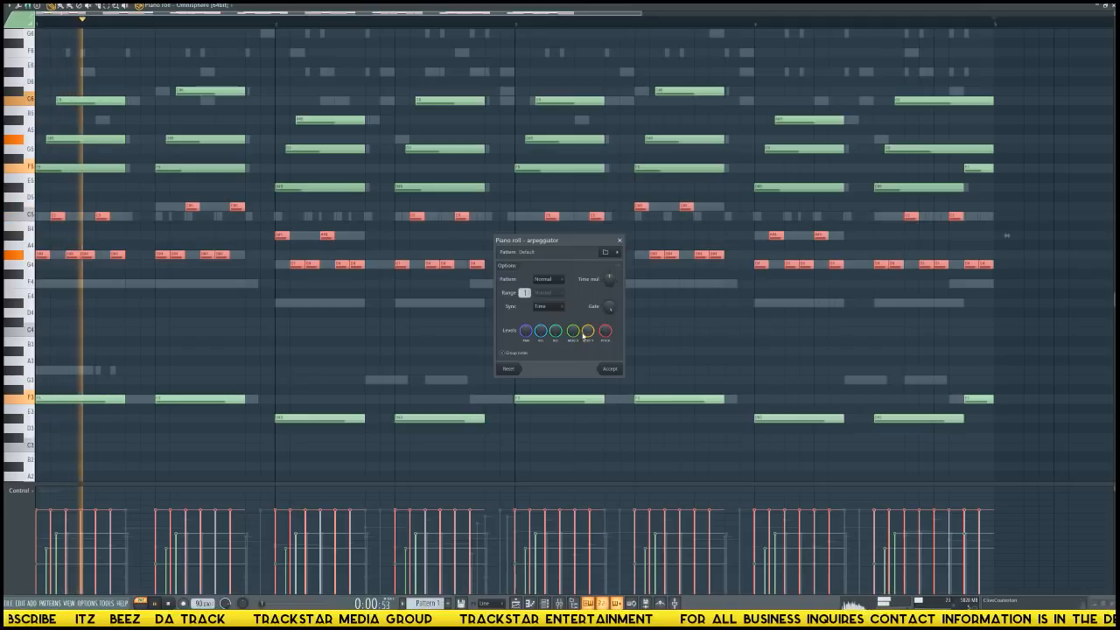
scroll(551, 285, down, 1)
scroll(551, 285, down, 1)
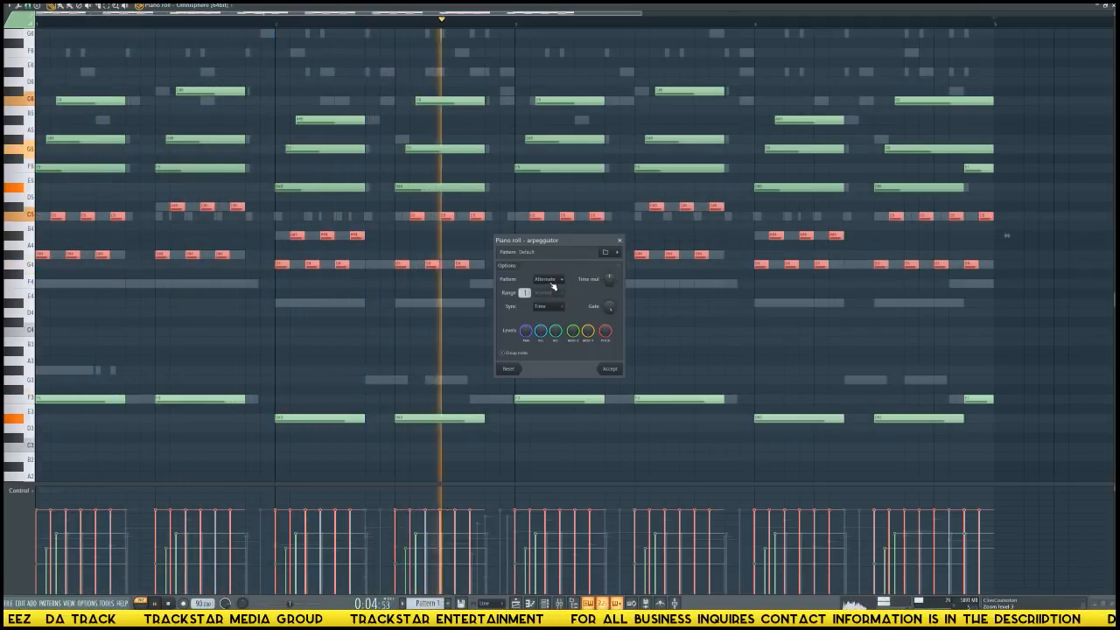
scroll(554, 286, up, 2)
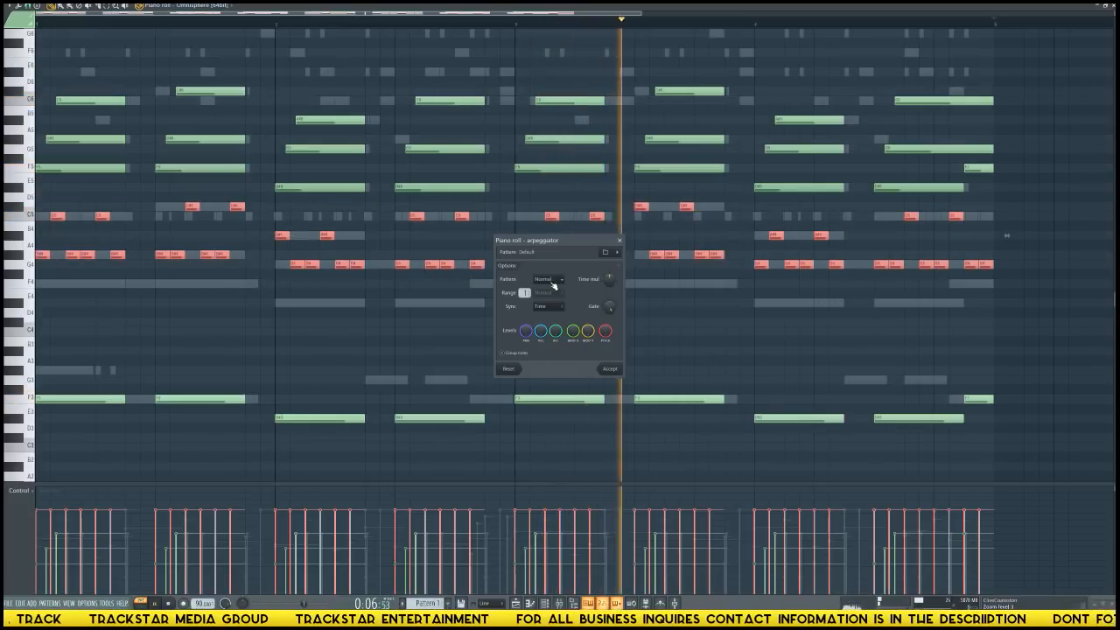
scroll(606, 283, down, 3)
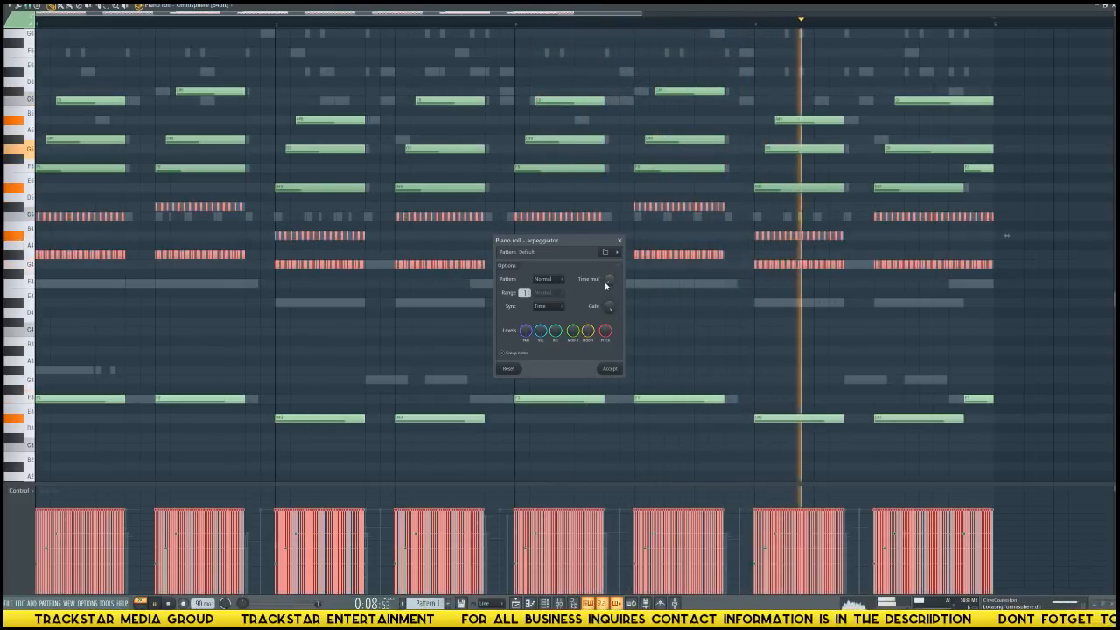
scroll(606, 285, up, 3)
scroll(606, 286, up, 1)
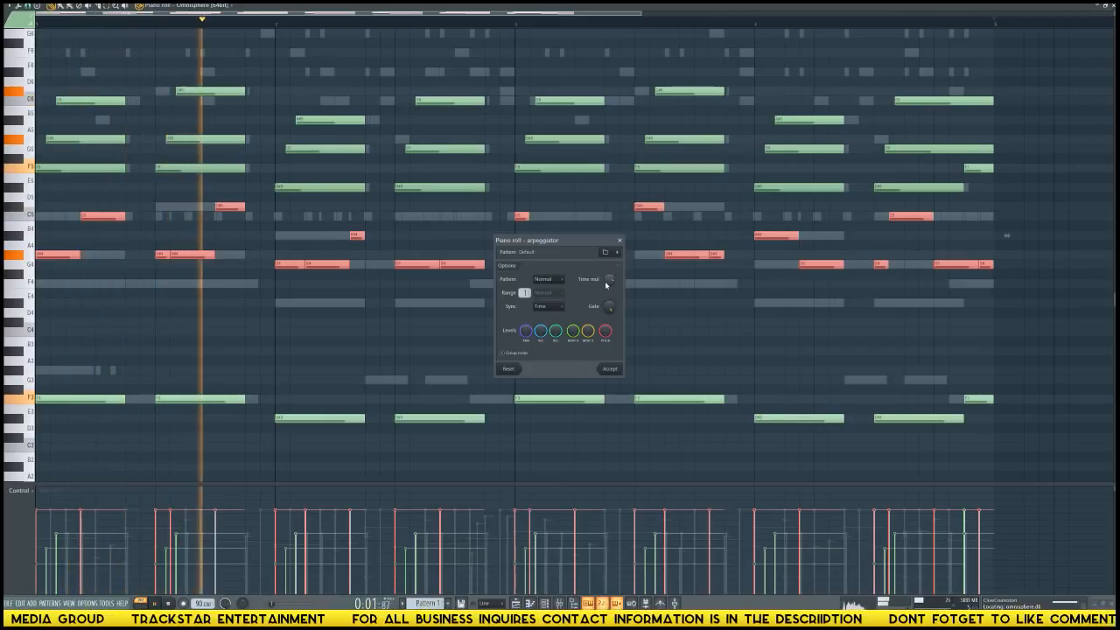
click(610, 369)
Duplicate the arpeggiated notes and try the copy one grid step later and two semitones higher.
key(ctrl+c)
key(ctrl+v)
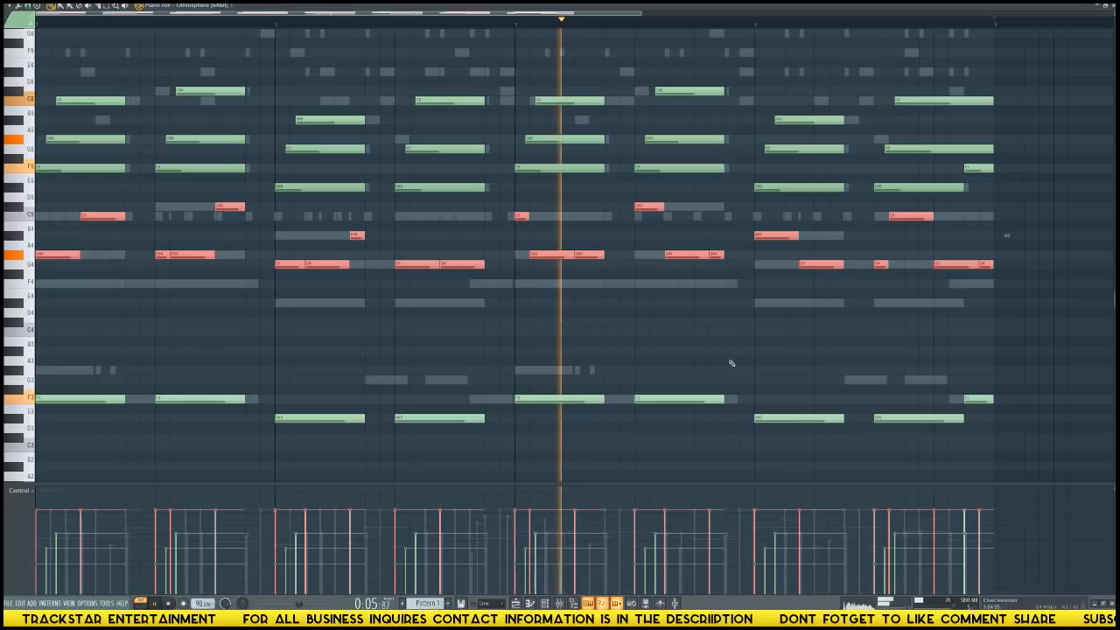
key(shift+Right)
key(shift+Up)
key(shift+Up)
key(space)
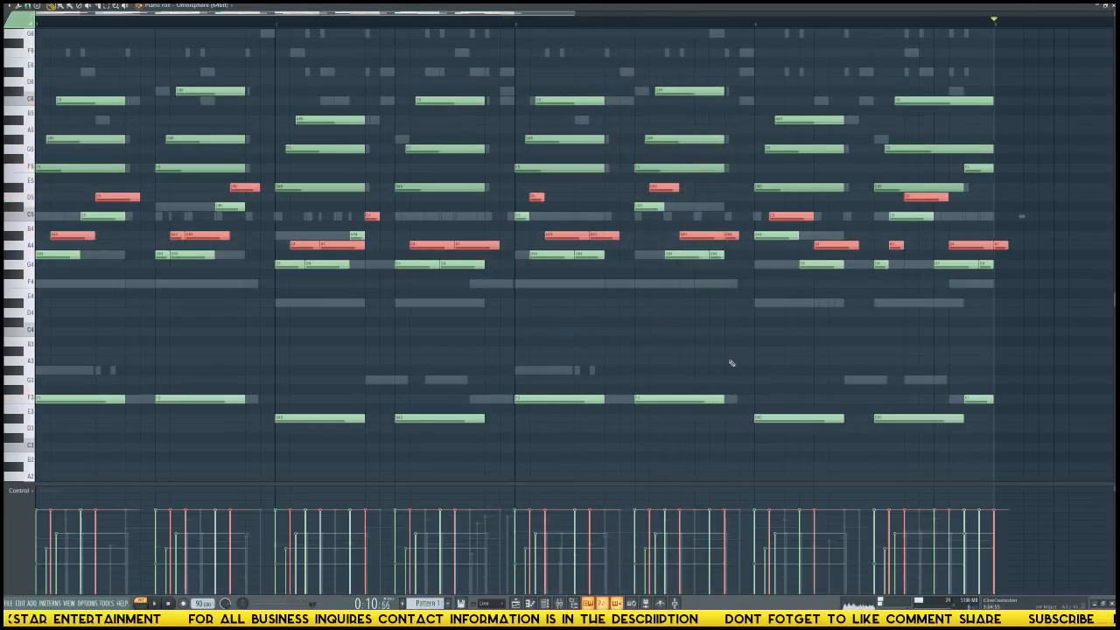
Return the copied arpeggio to its original timing and pitch, and raise it two octaves.
key(shift+Down)
key(shift+Down)
key(shift+Left)
key(ctrl+Up)
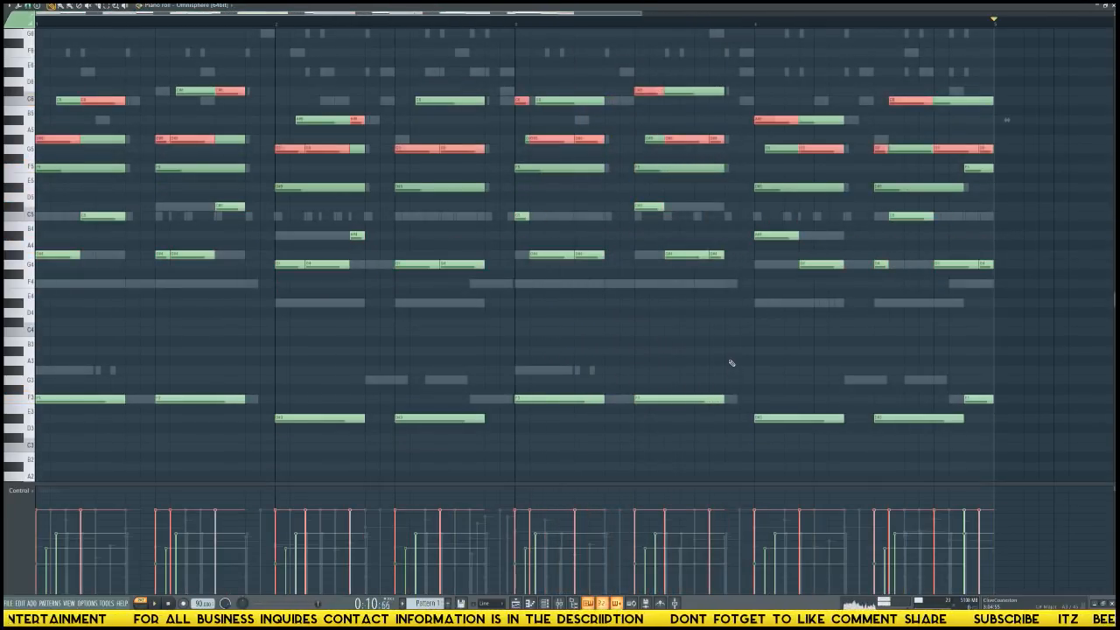
key(ctrl+Up)
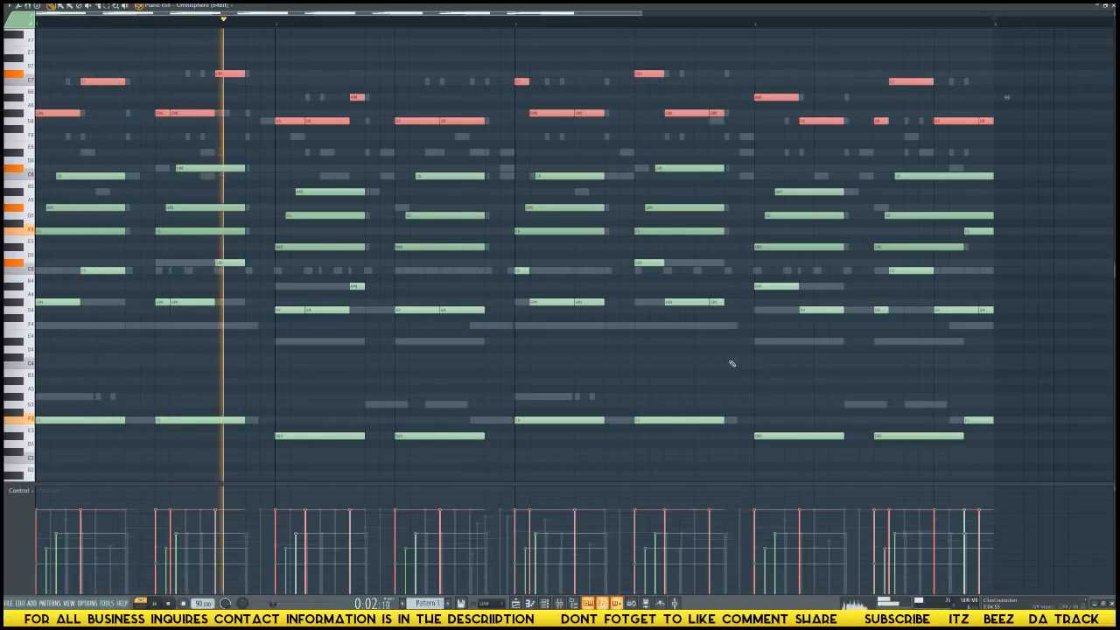
Add the Kontakt through Omnisphere channels to the selected synths in the channel rack and colour them with a purple-to-teal gradient.
key(F6)
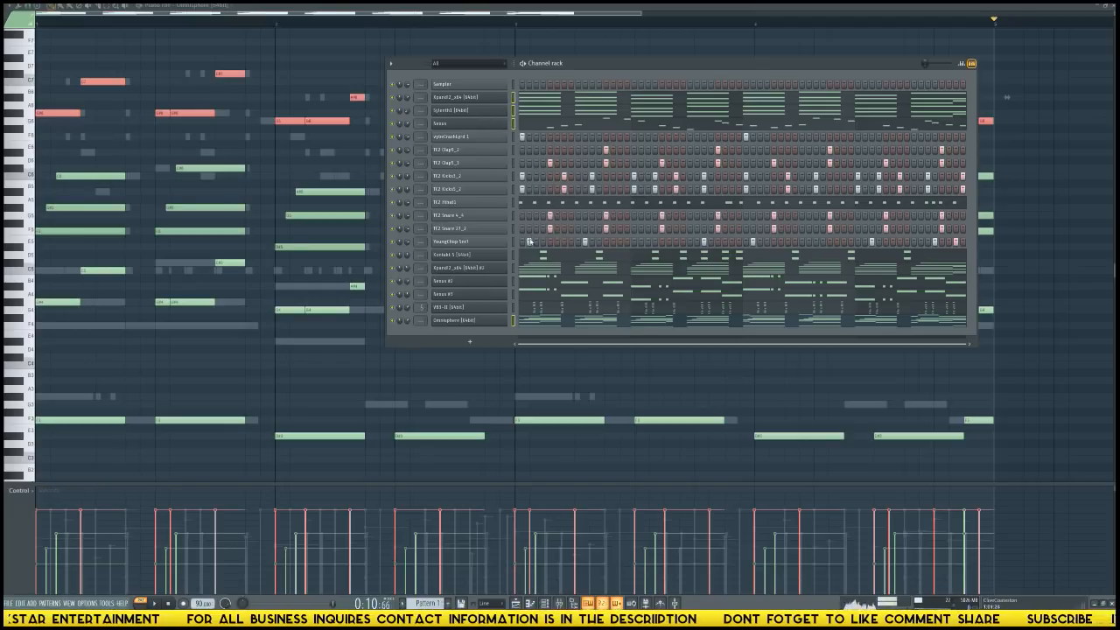
drag(516, 262, 512, 320)
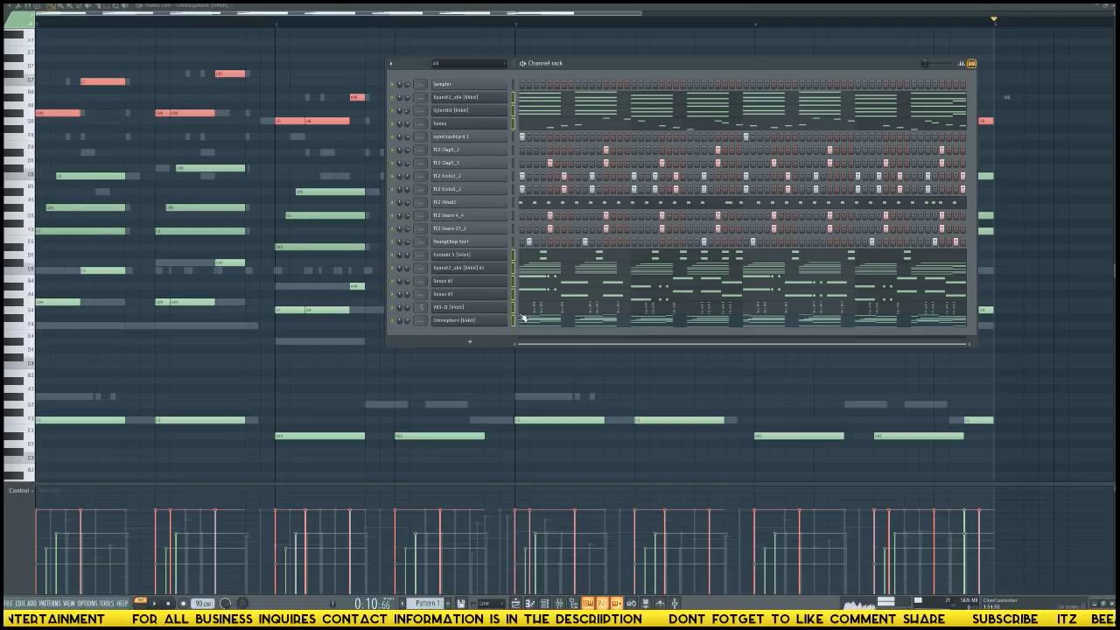
click(391, 64)
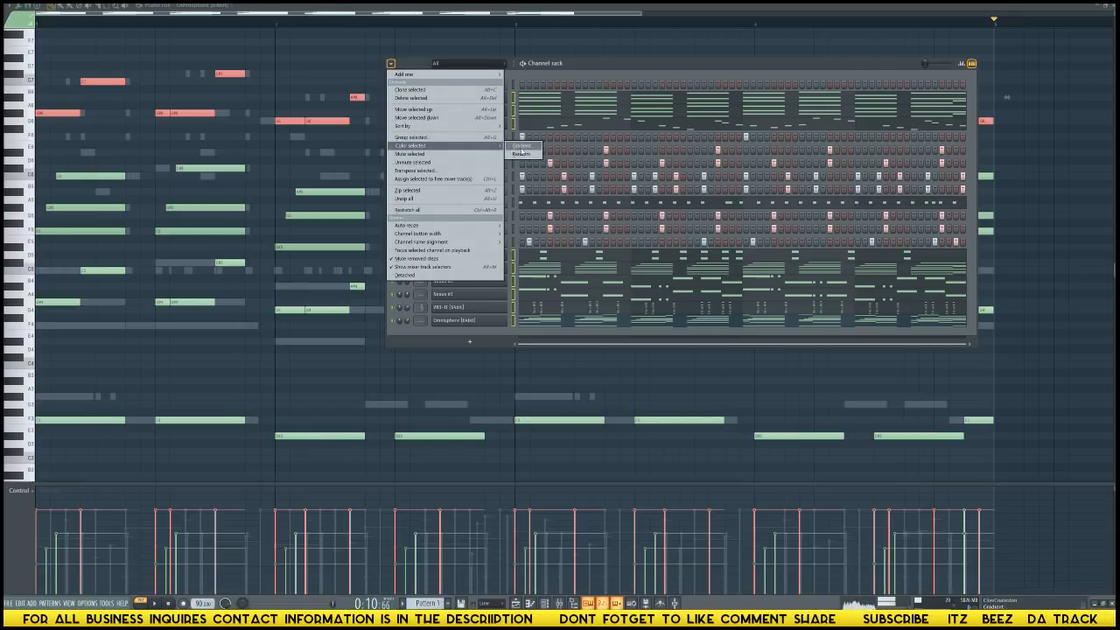
click(517, 151)
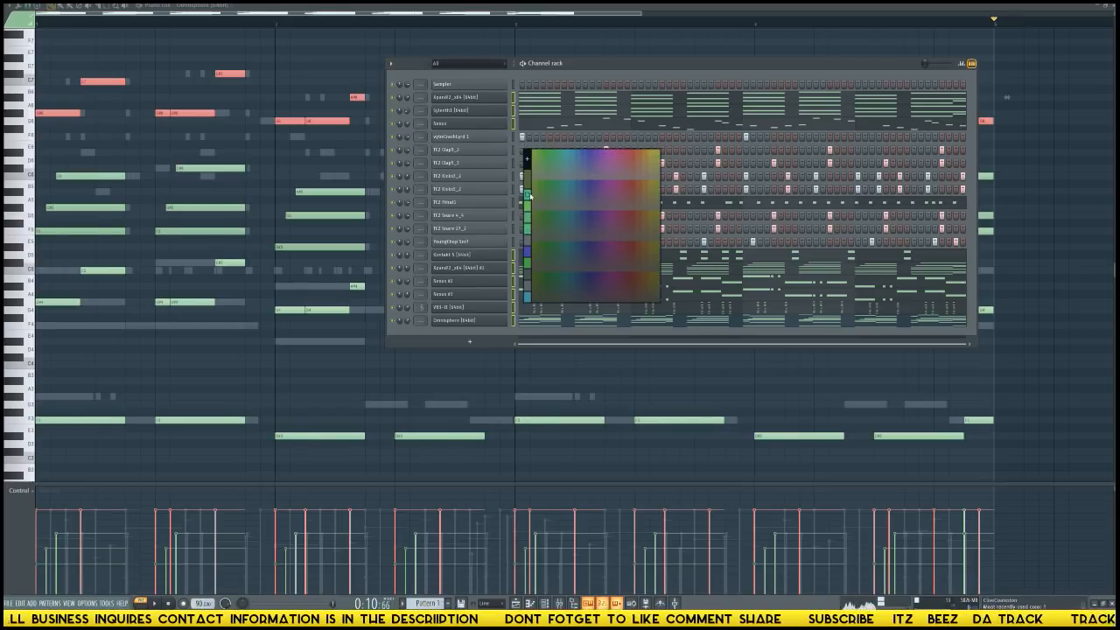
click(603, 154)
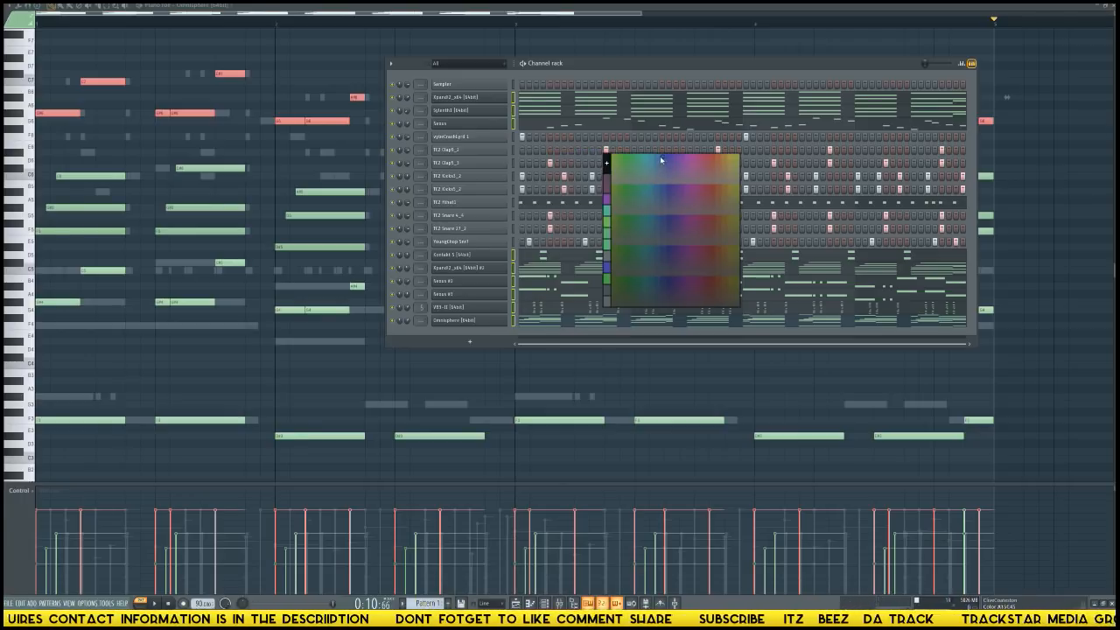
click(652, 158)
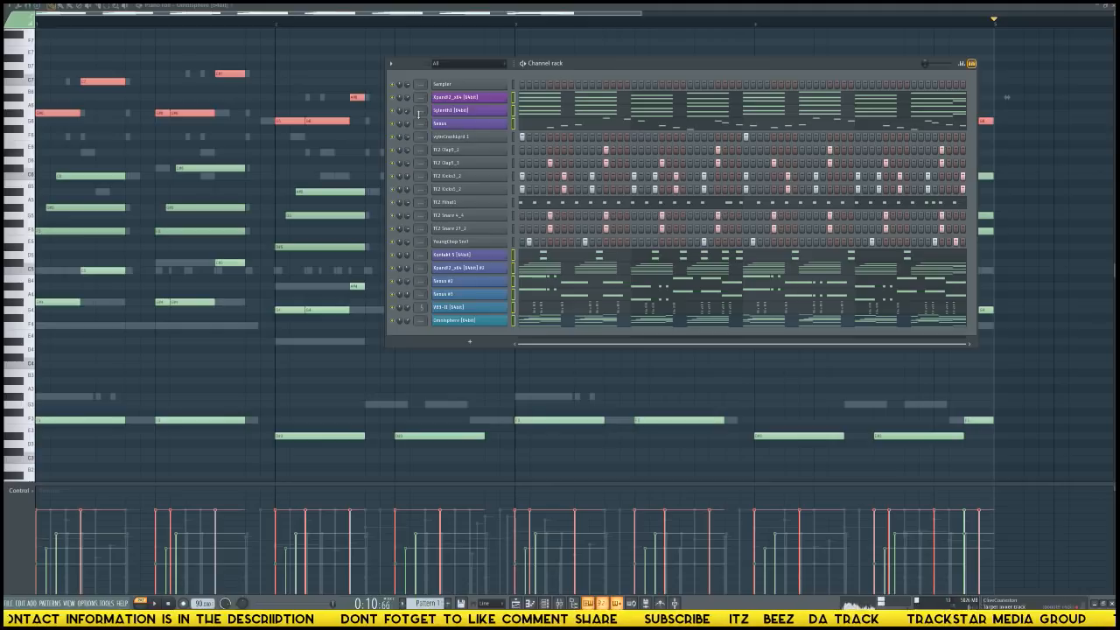
Recolour the selected melodic channels with a gradient from light purple to deep violet.
click(392, 63)
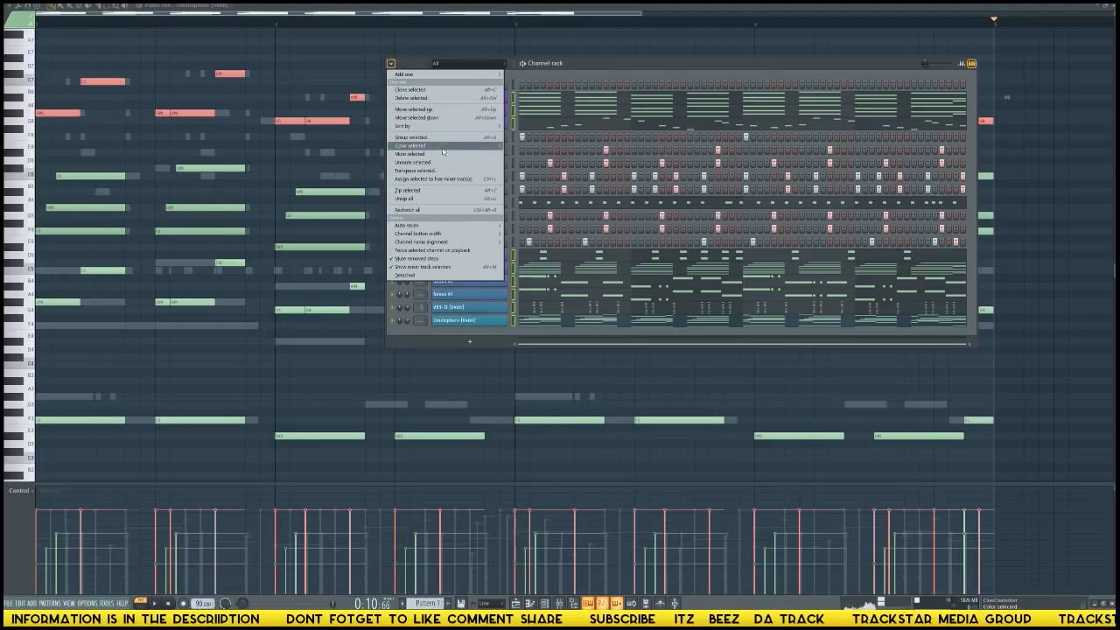
mouse_move(443, 152)
click(521, 146)
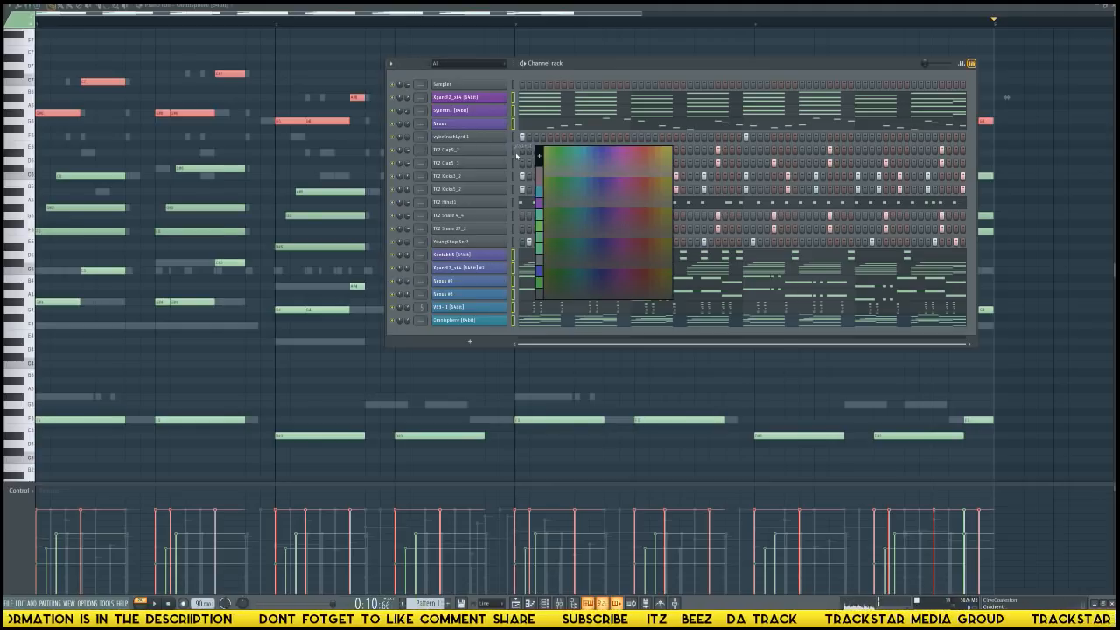
click(616, 155)
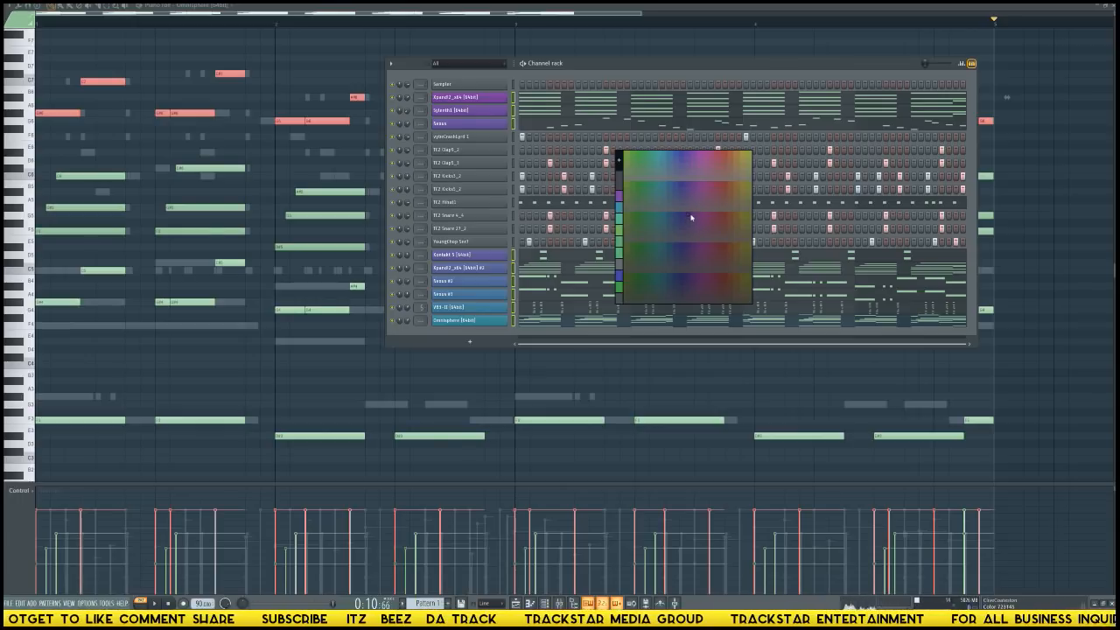
click(691, 217)
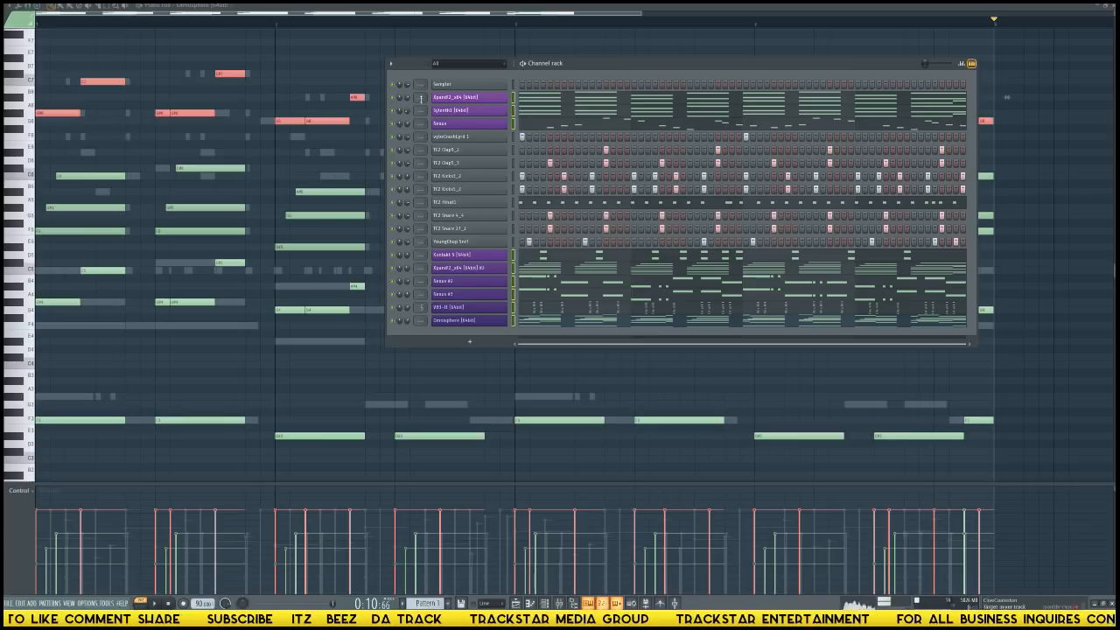
Recolour the selected melodic channels with a gradient from violet to dark navy blue.
click(391, 63)
mouse_move(481, 148)
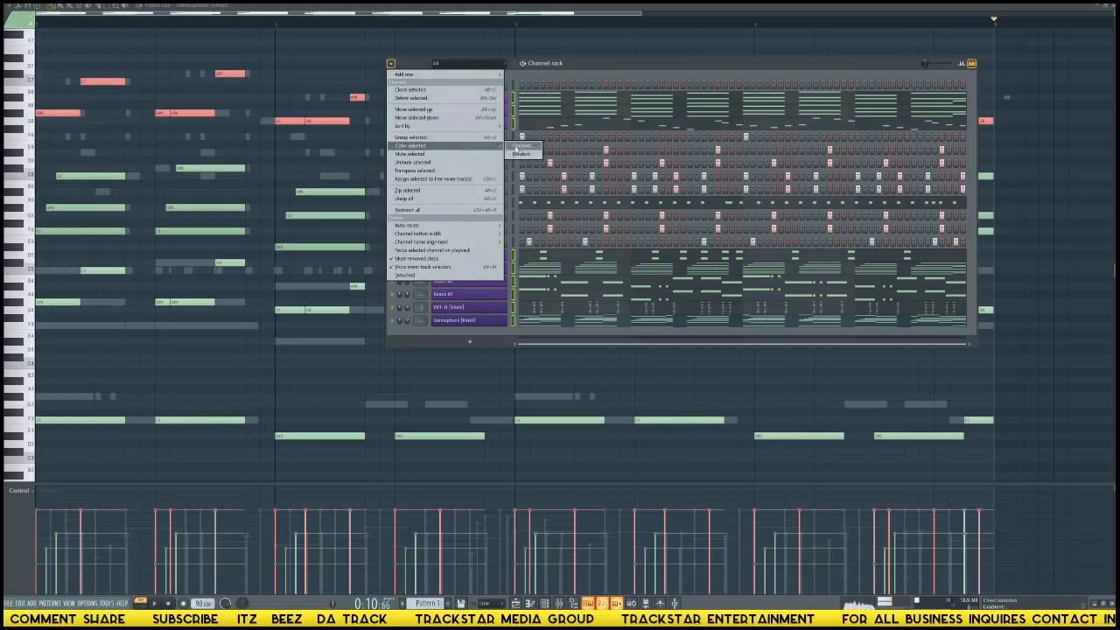
click(524, 149)
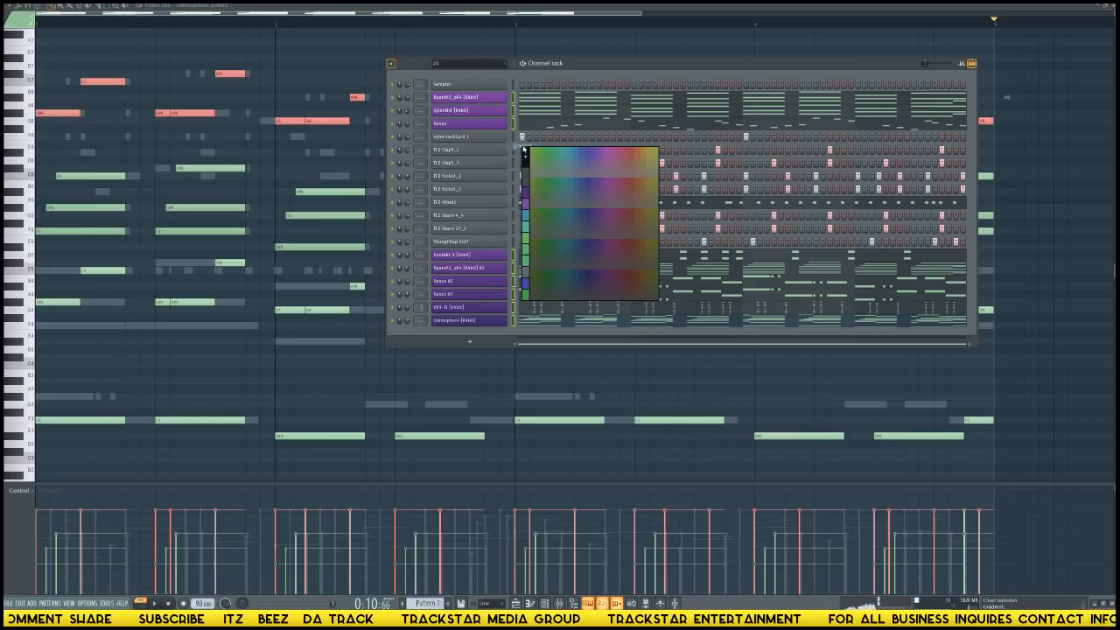
click(596, 158)
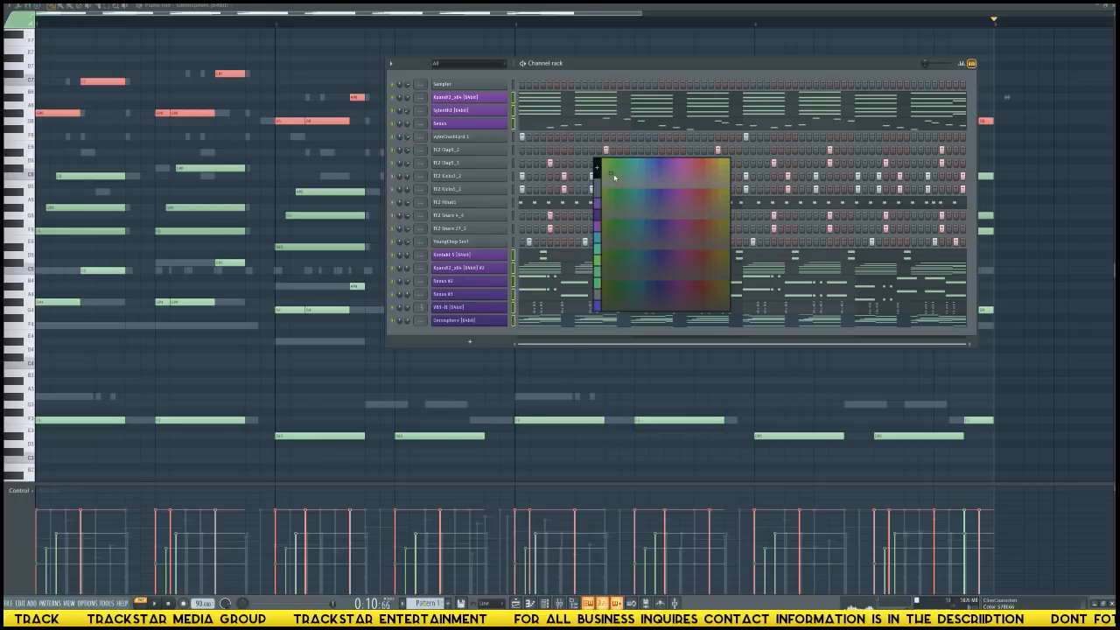
click(649, 235)
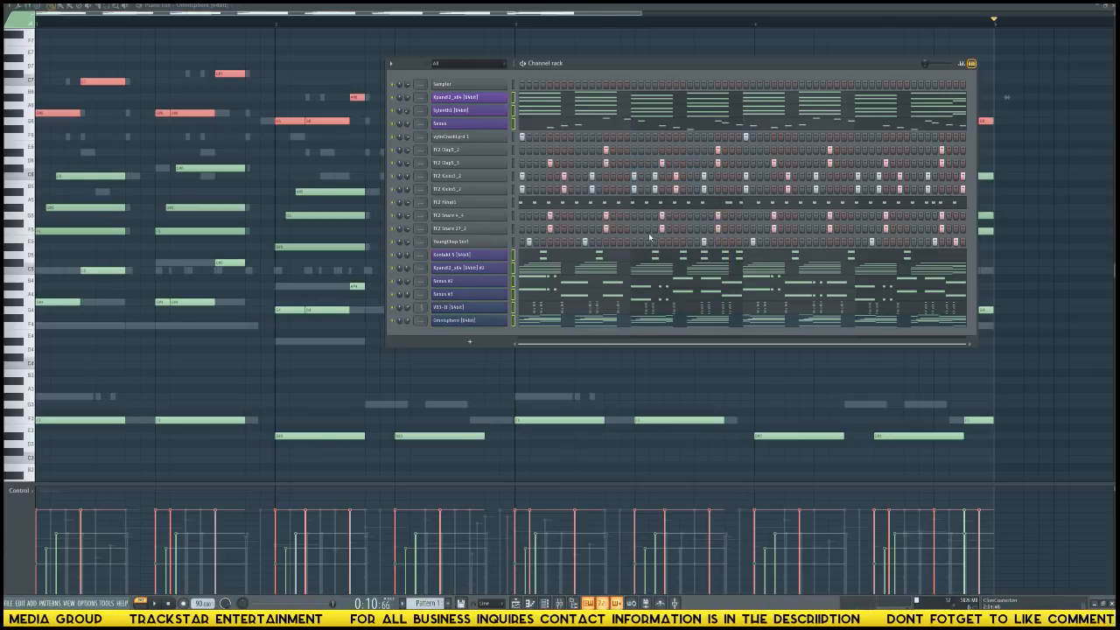
Recolour the selected melodic channels with a gradient from blue to green.
click(391, 63)
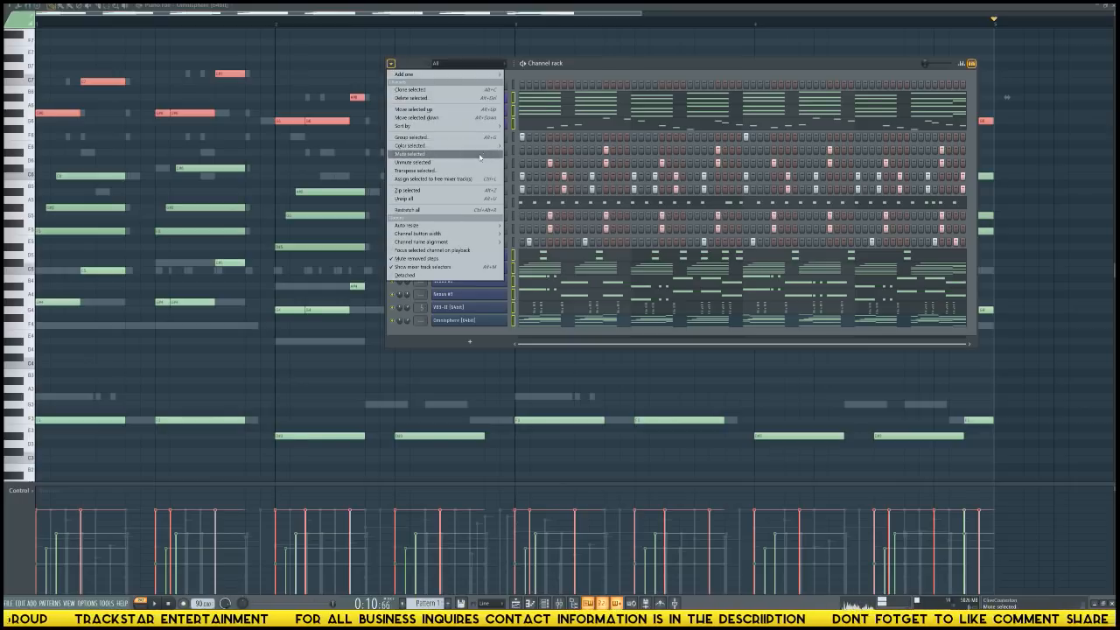
mouse_move(486, 145)
click(528, 147)
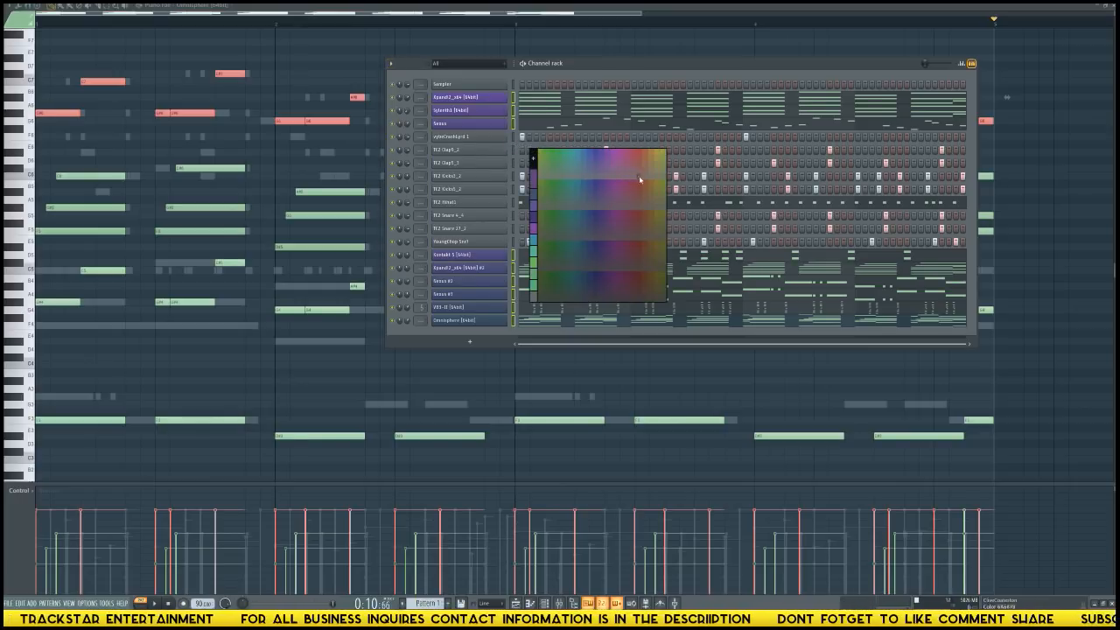
click(591, 155)
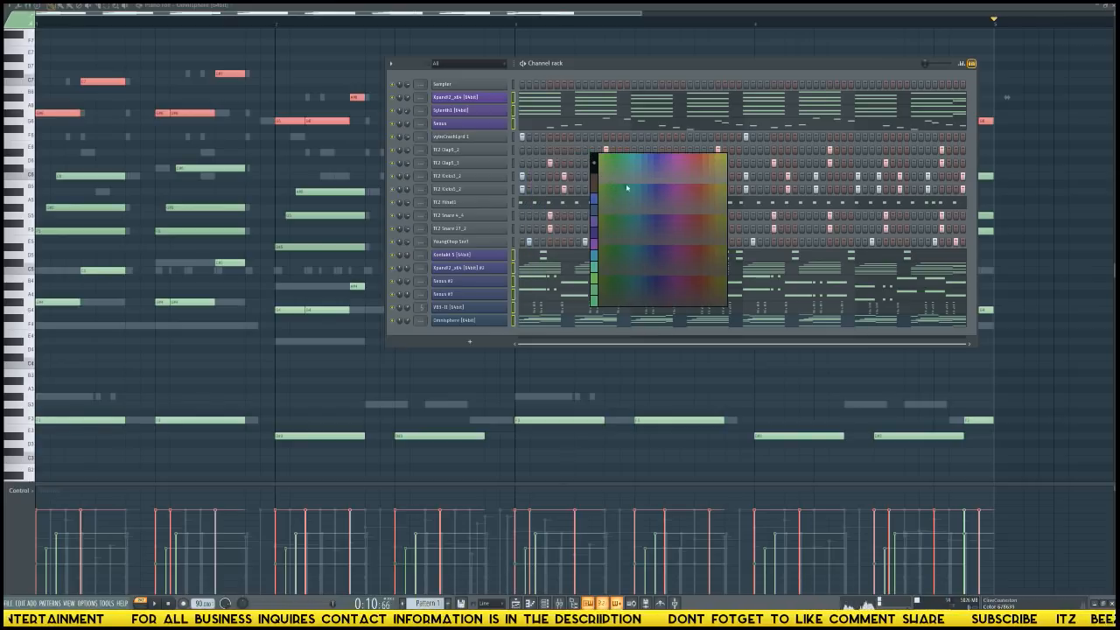
click(624, 160)
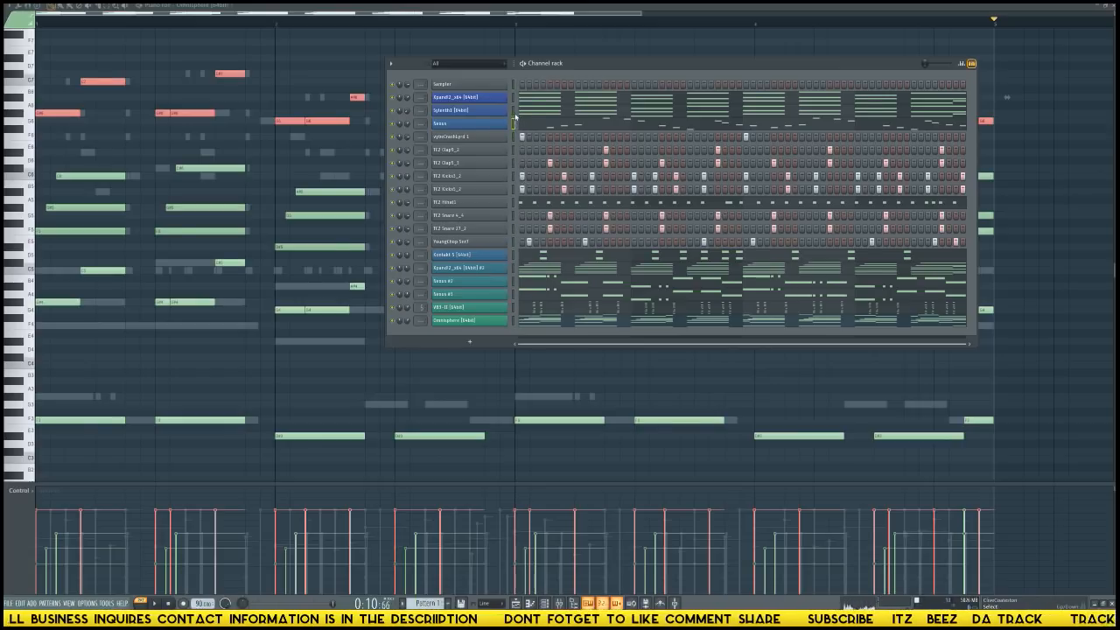
Select every channel, create a new pattern with its default name, and paste the beat's notes into it.
double_click(514, 114)
right_click(513, 86)
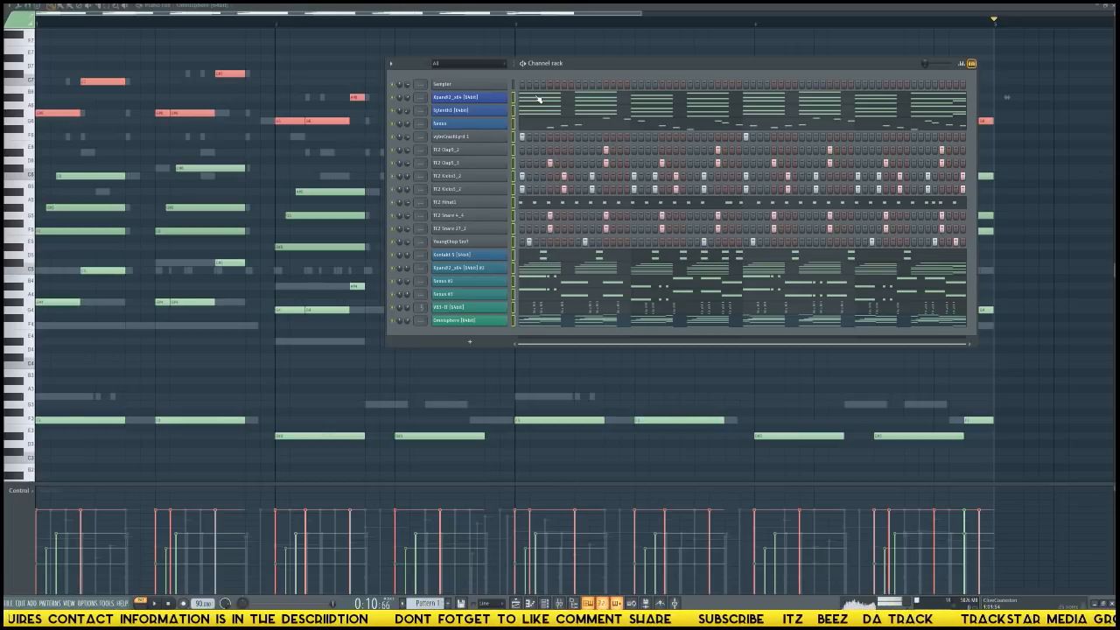
key(F4)
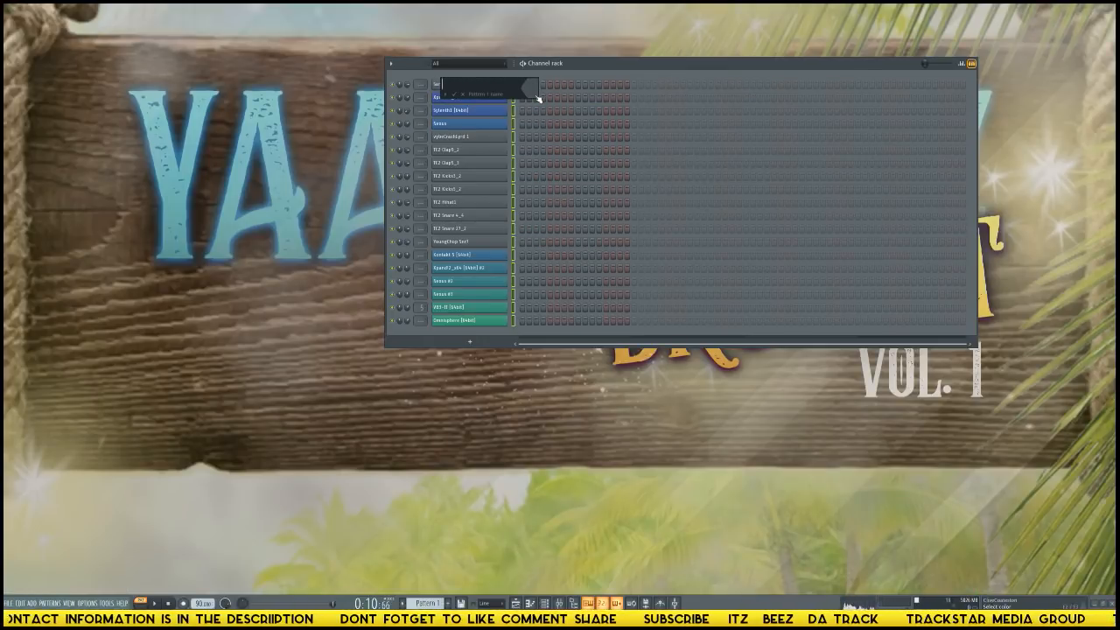
key(Return)
key(ctrl+v)
Try to assign the selected channels to free mixer tracks, and move the channel rack clear of the mixer.
click(392, 63)
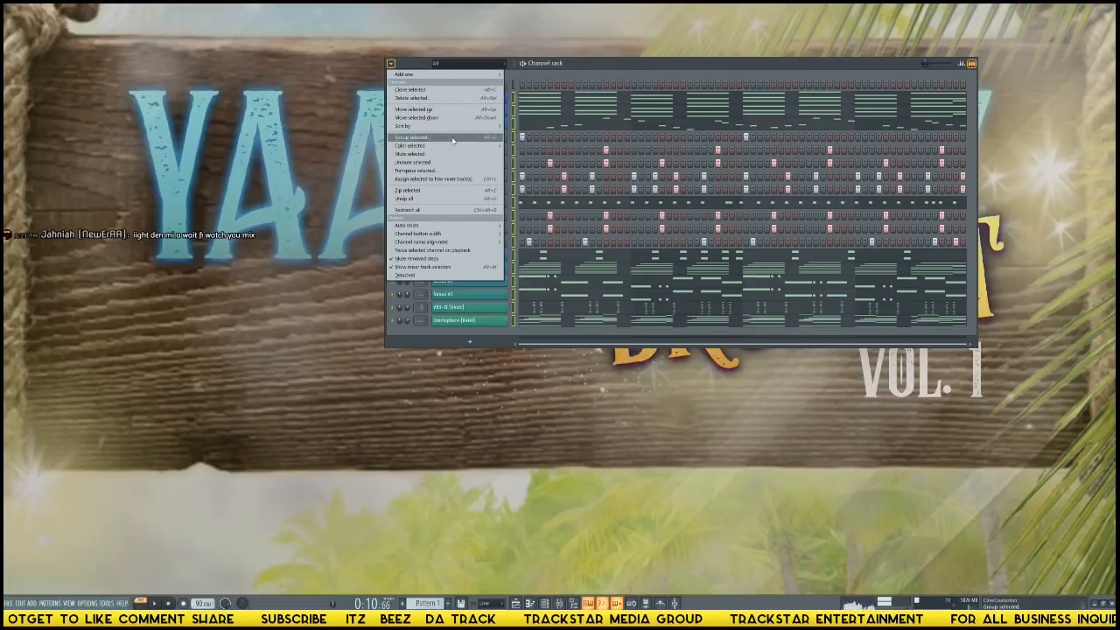
mouse_move(494, 127)
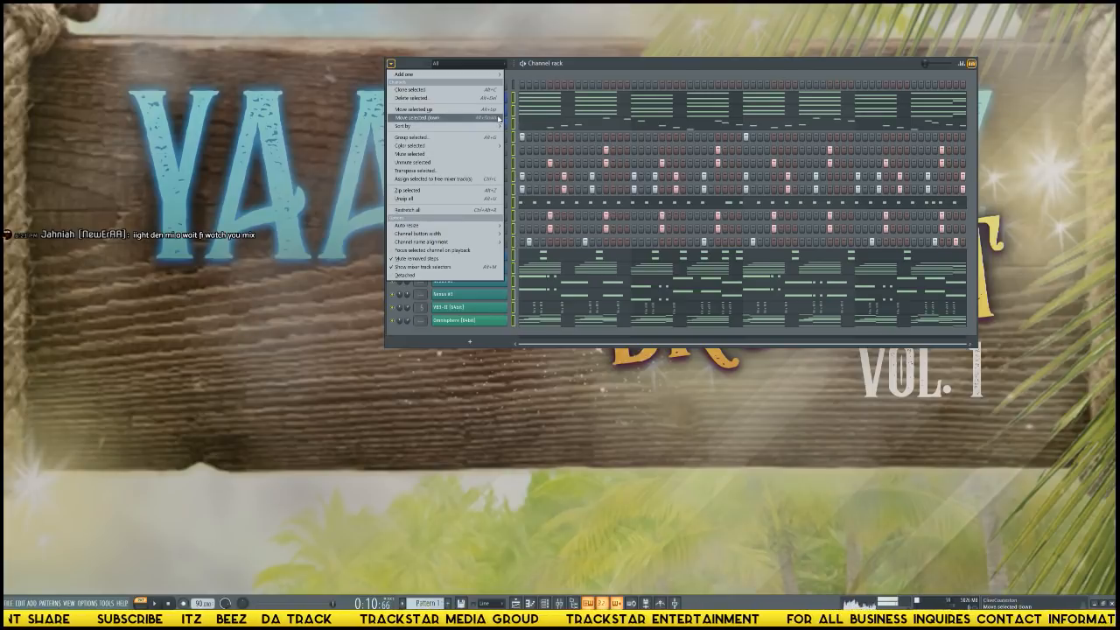
click(448, 180)
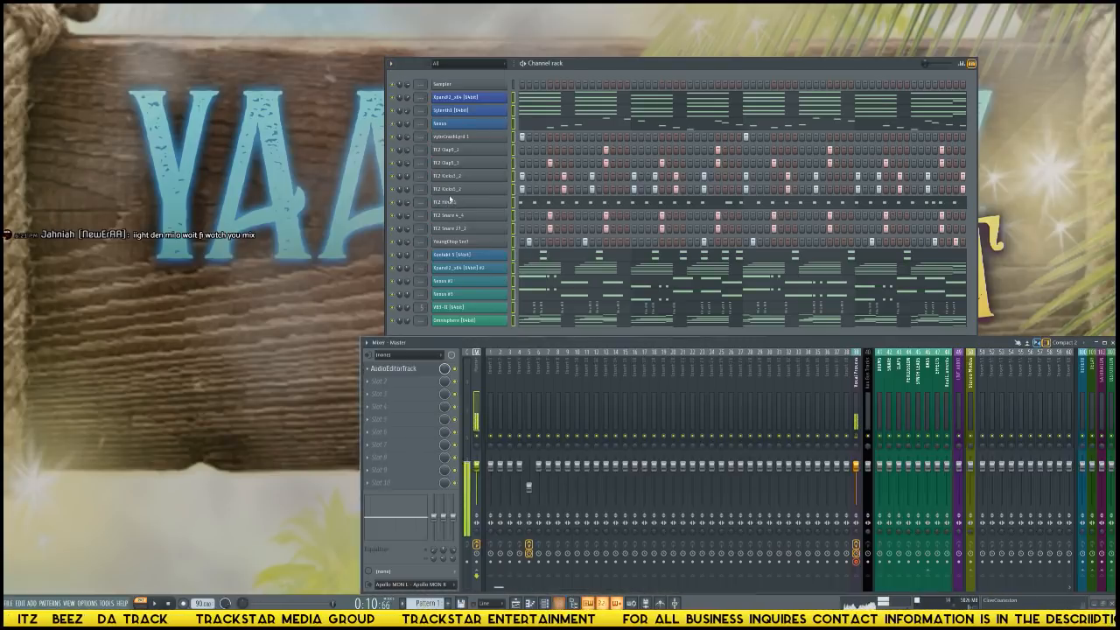
drag(539, 67, 499, 32)
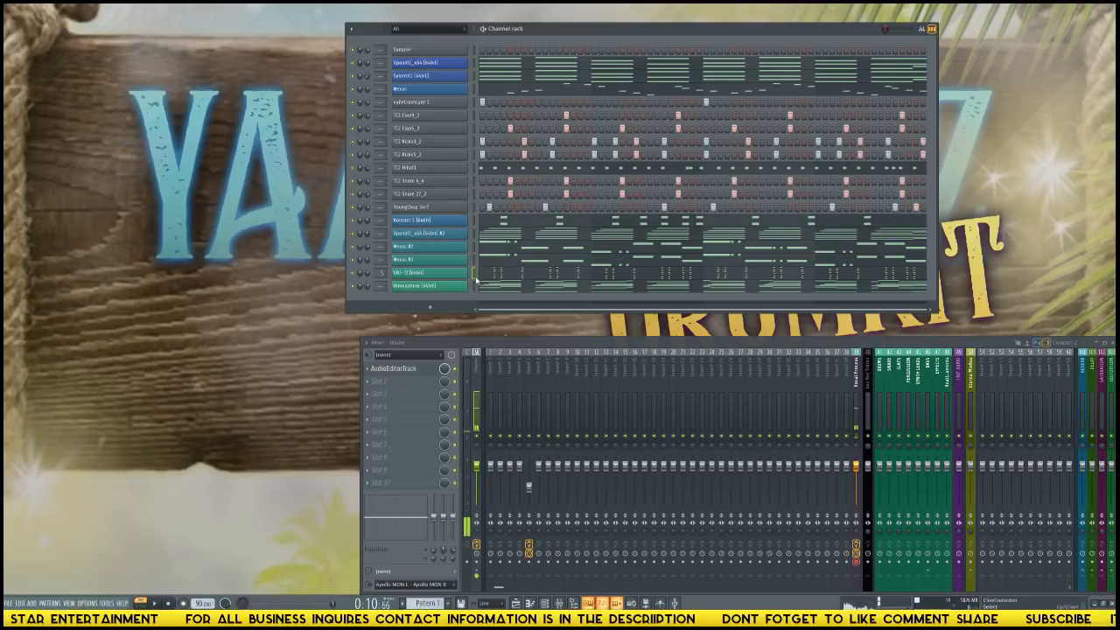
Move the VB3-II organ channel up the rack so it sits between the crash and the first clap.
key(alt+Up)
key(alt+Up)
key(alt+Up)
key(alt+Up)
key(alt+Up)
key(alt+Up)
key(alt+Up)
key(alt+Up)
key(alt+Up)
key(alt+Up)
key(alt+Up)
key(alt+Up)
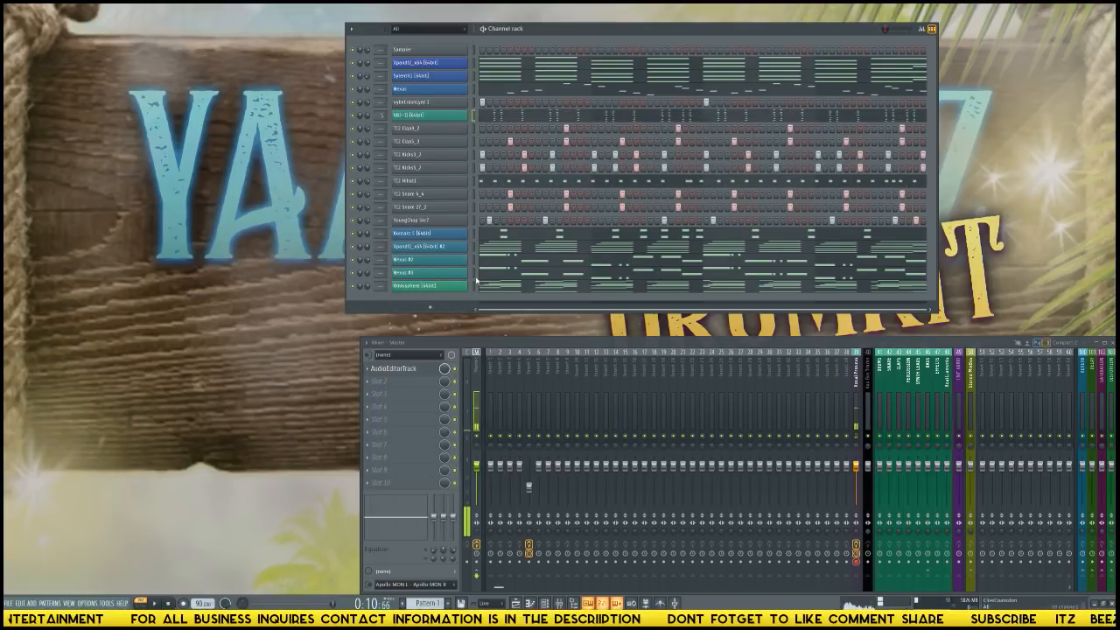
key(alt+Up)
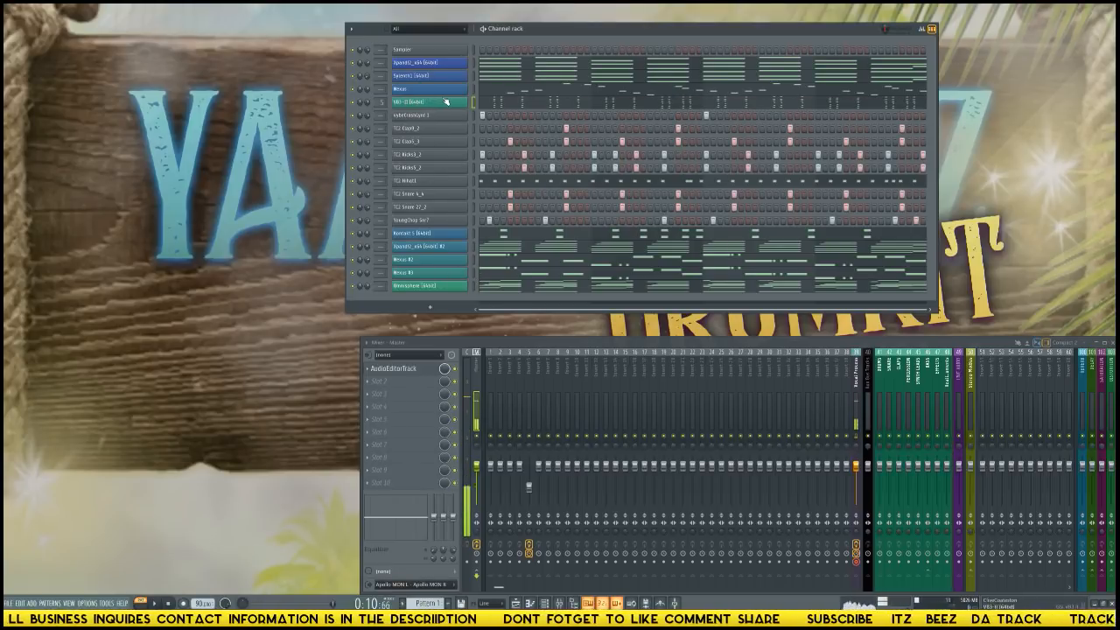
key(alt+Down)
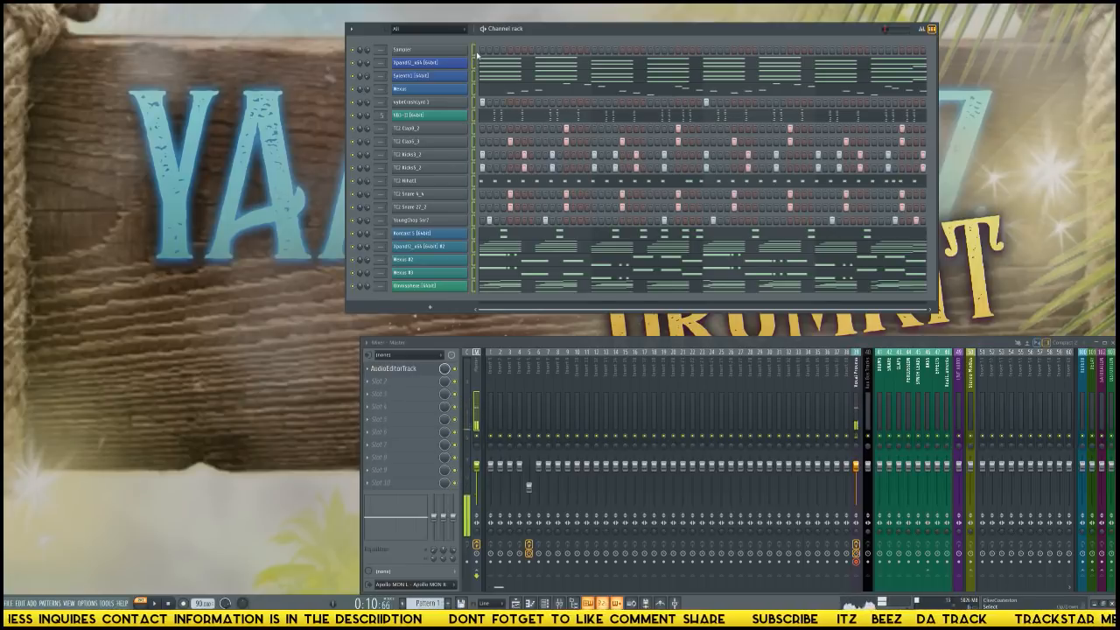
Assign all channels except the Sampler to consecutive mixer tracks starting at Insert 1, and toggle playback.
click(491, 401)
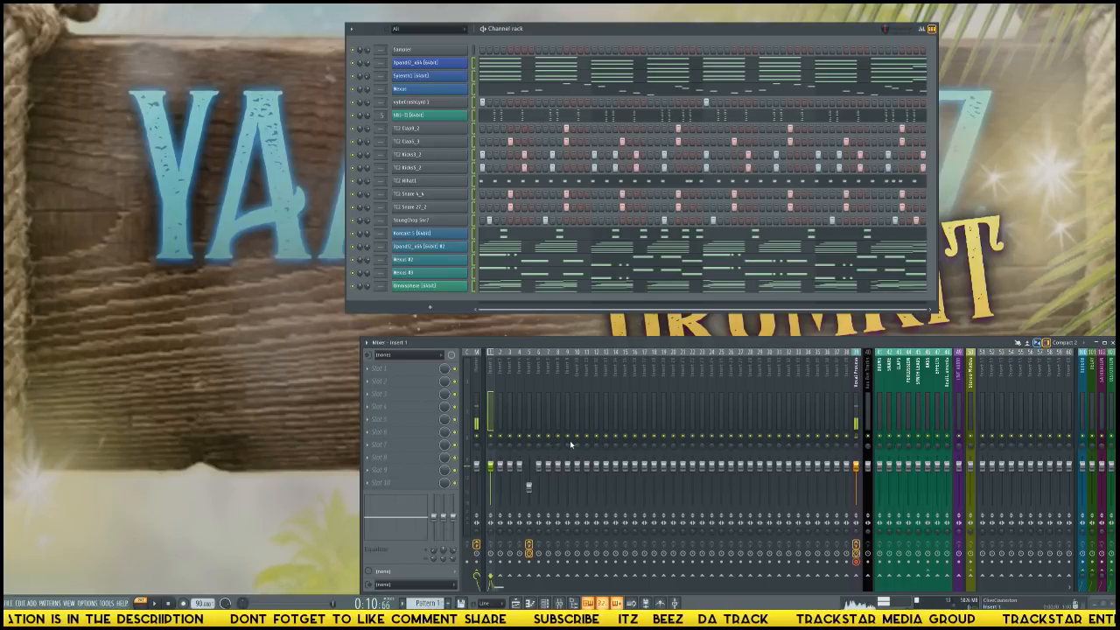
key(ctrl+l)
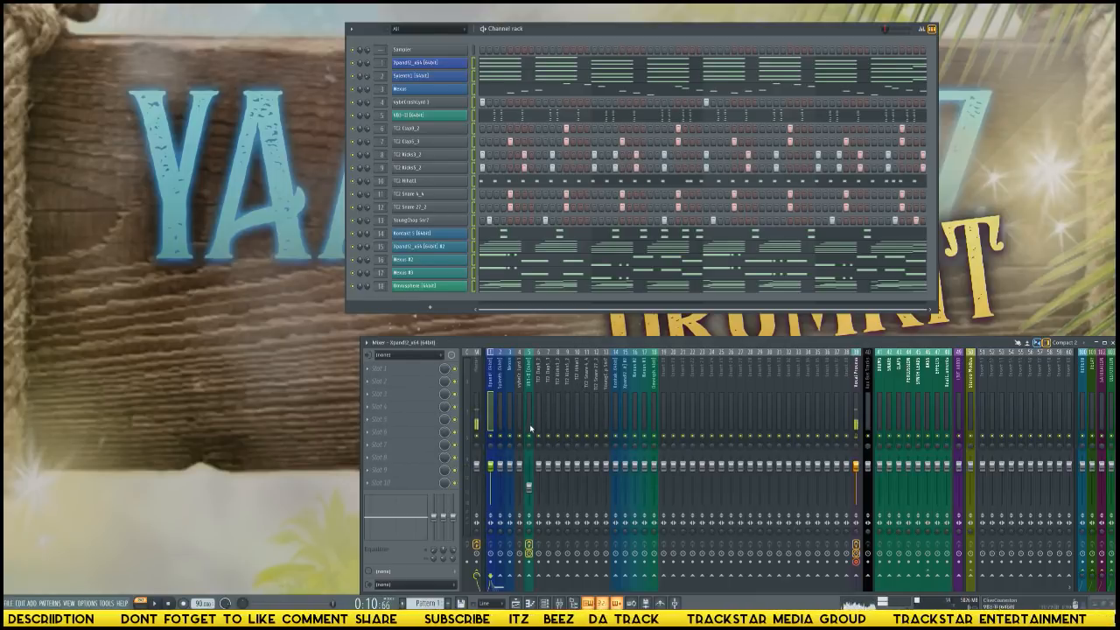
key(space)
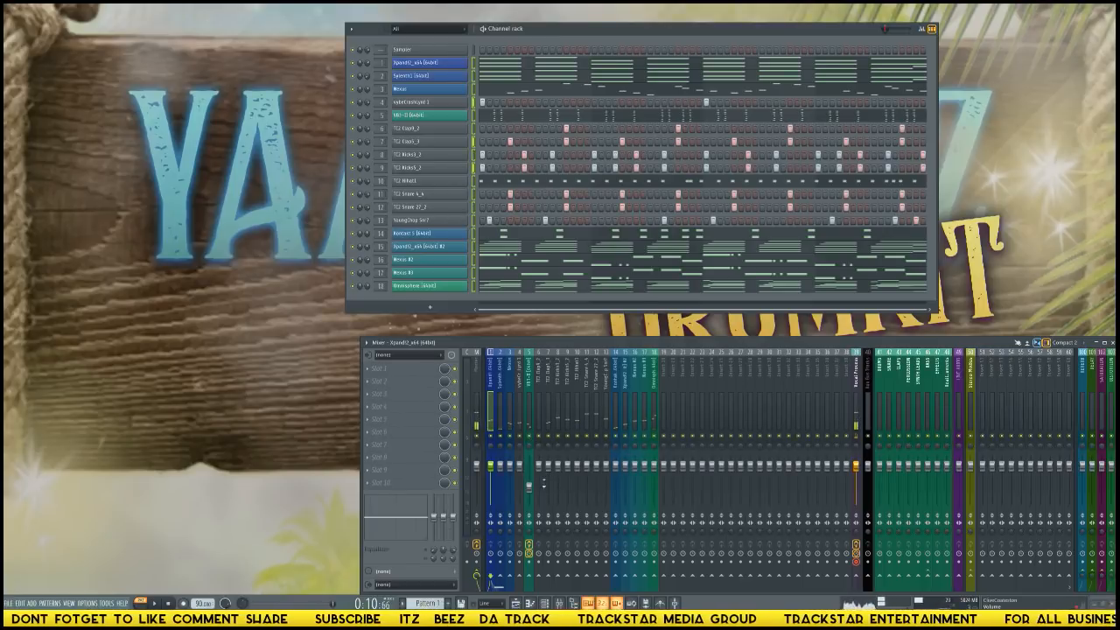
Level the VB3-II fader with the others, lower the faders of mixer tracks 1 to 18 together, and check playback.
click(529, 472)
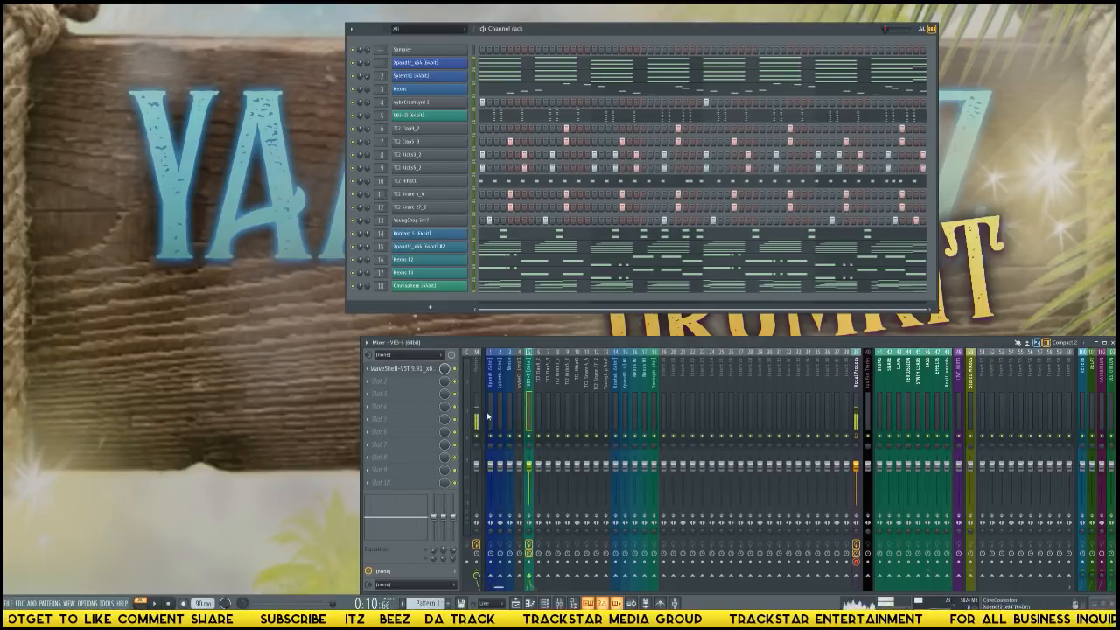
drag(487, 417, 654, 495)
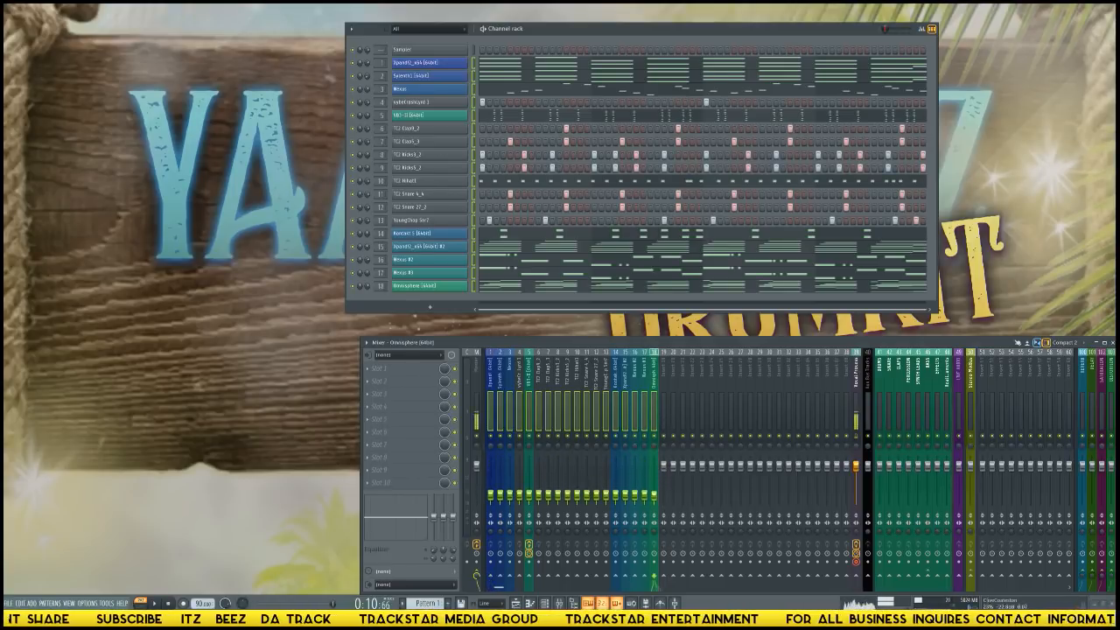
key(space)
key(space)
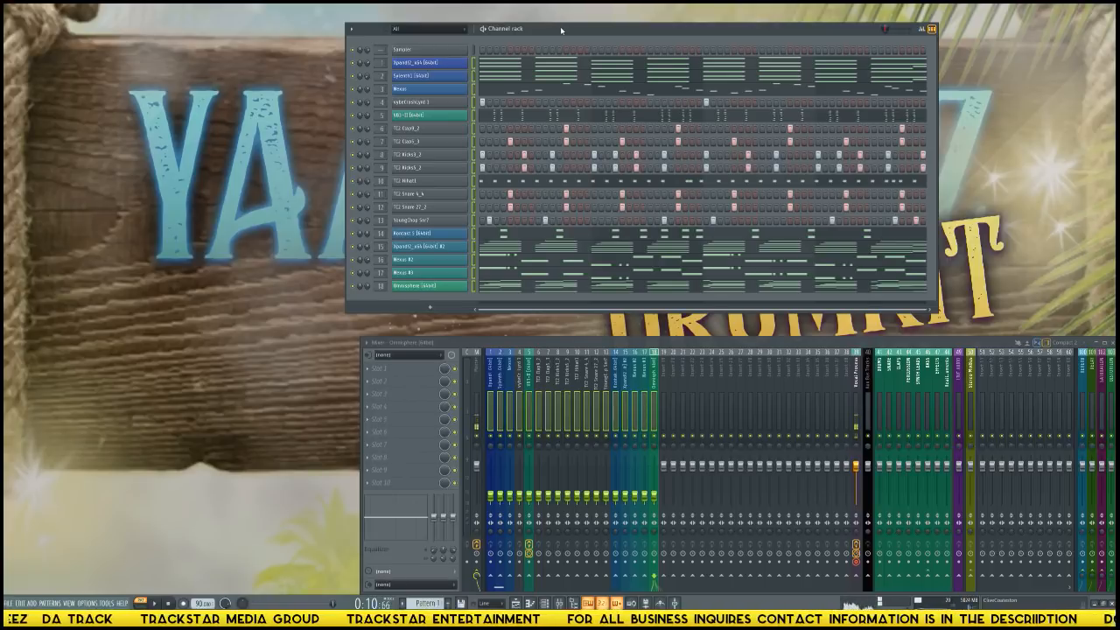
Look ahead to the empty pattern and return to the one holding the beat.
key(KP_Add)
key(KP_Add)
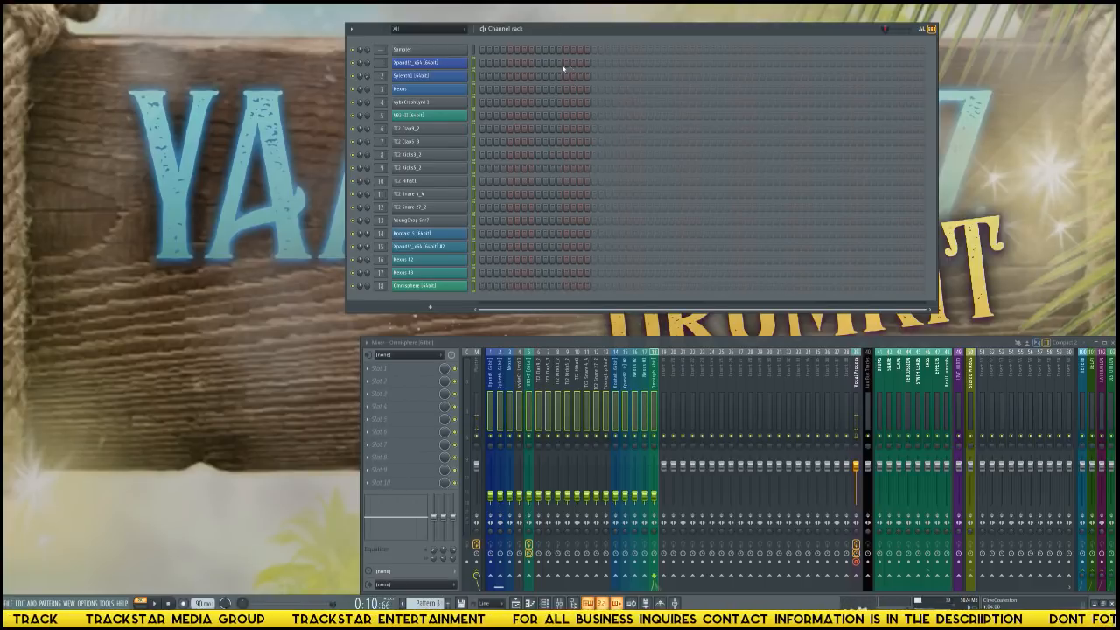
key(KP_Subtract)
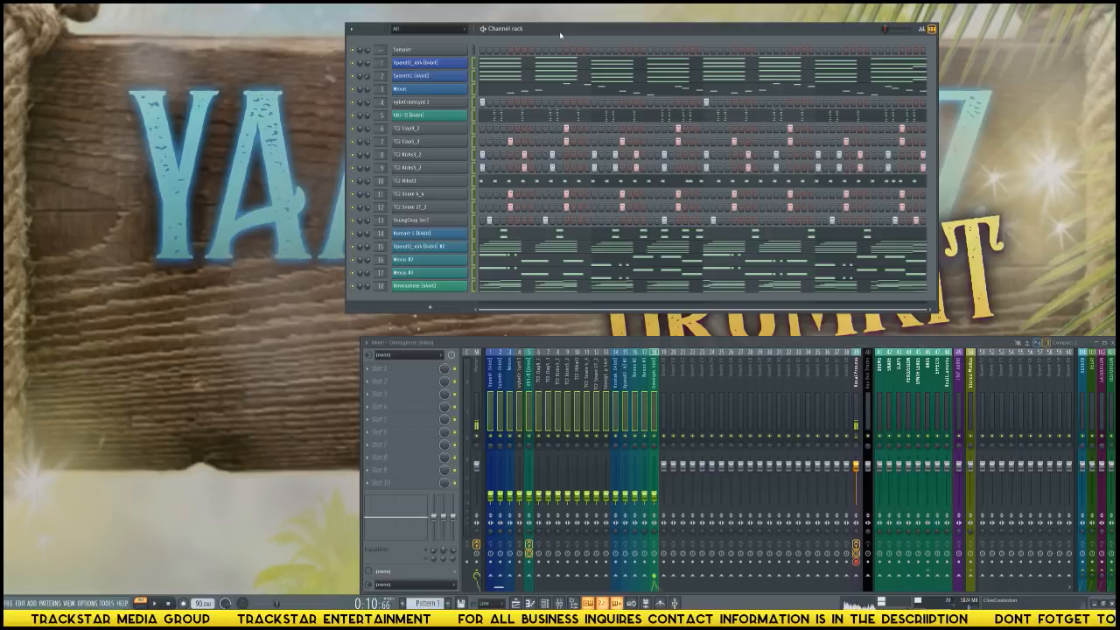
key(alt+F8)
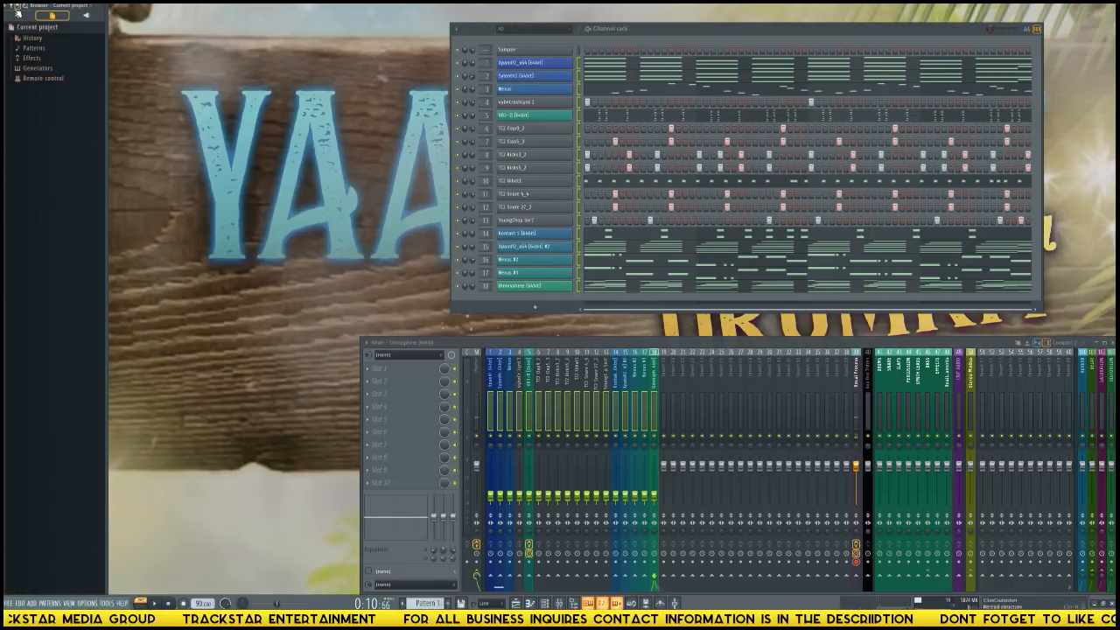
click(17, 15)
right_click(362, 204)
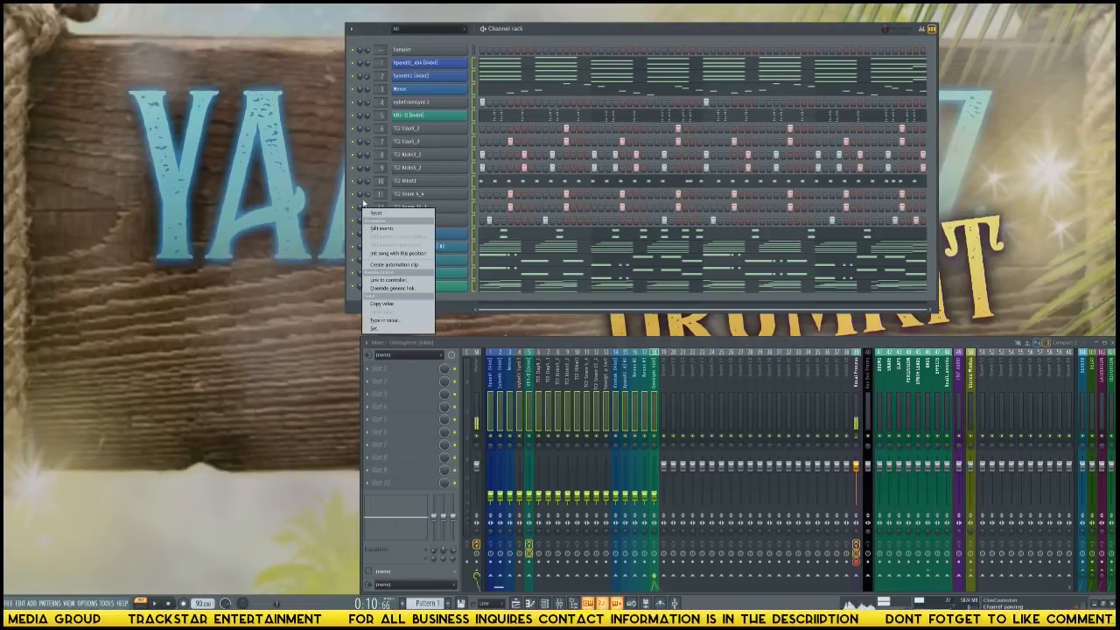
click(262, 168)
Show the playlist and rename Pattern 2 as Main Automation.
key(F5)
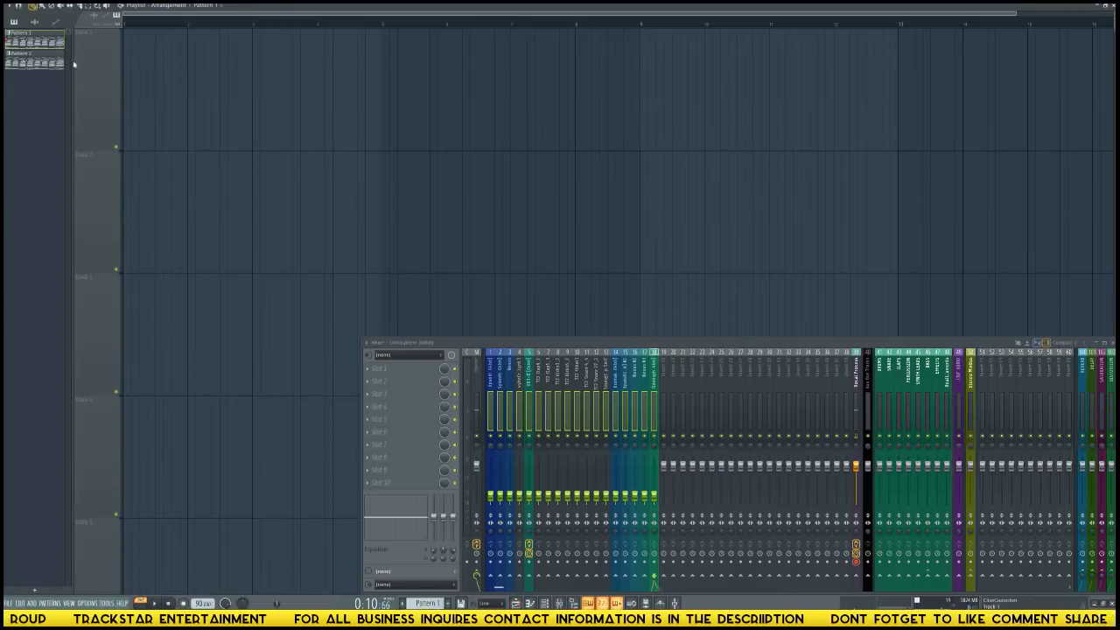
click(39, 61)
key(F2)
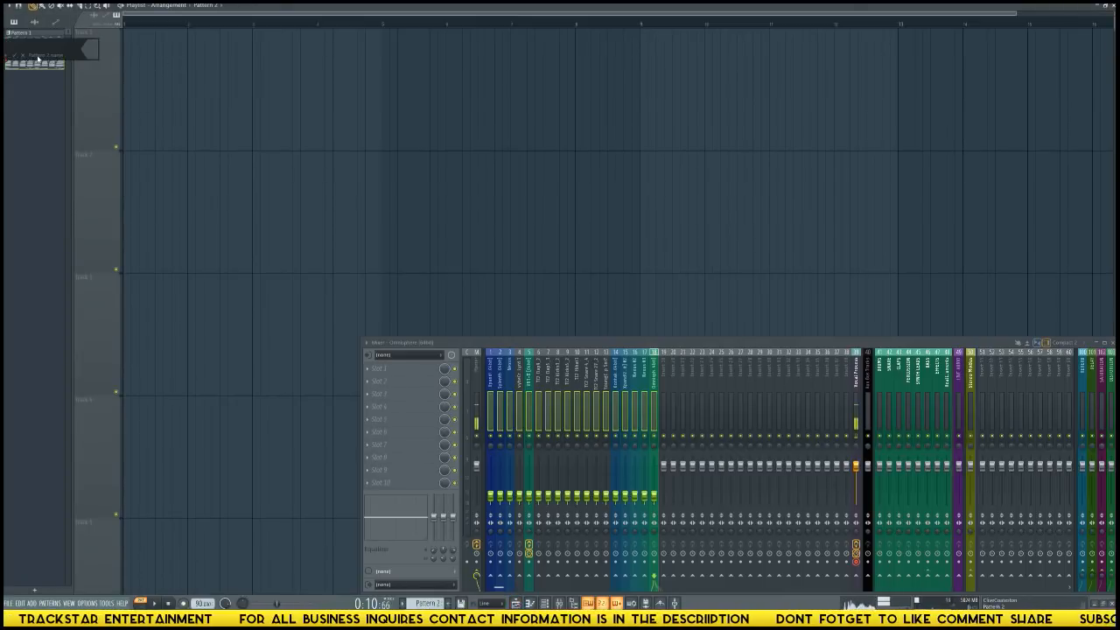
text(Main Aut)
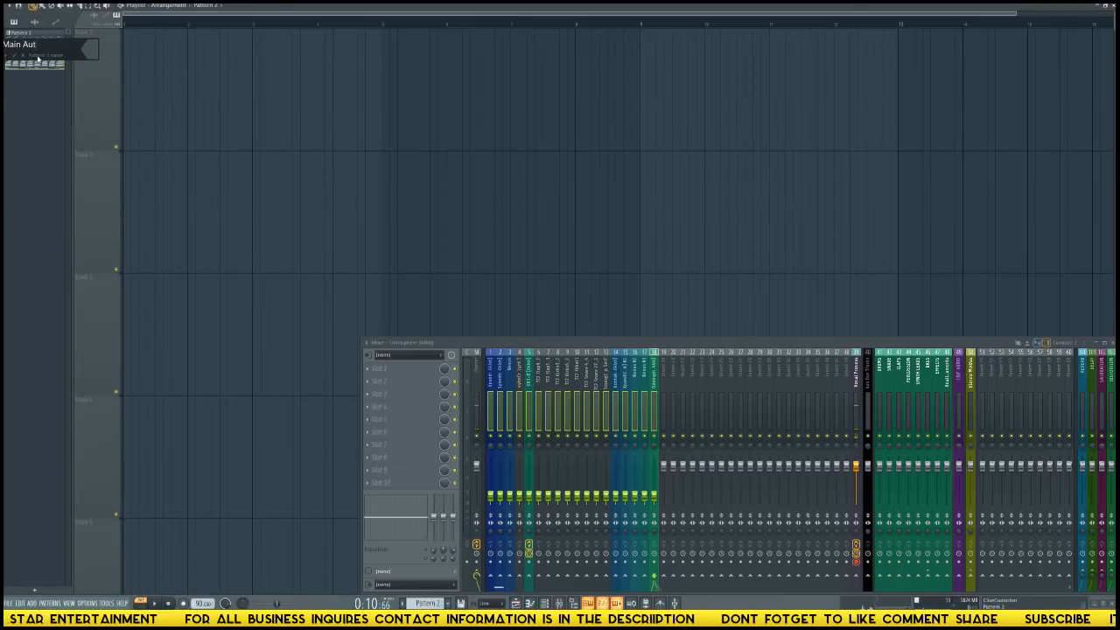
text(omation)
key(Return)
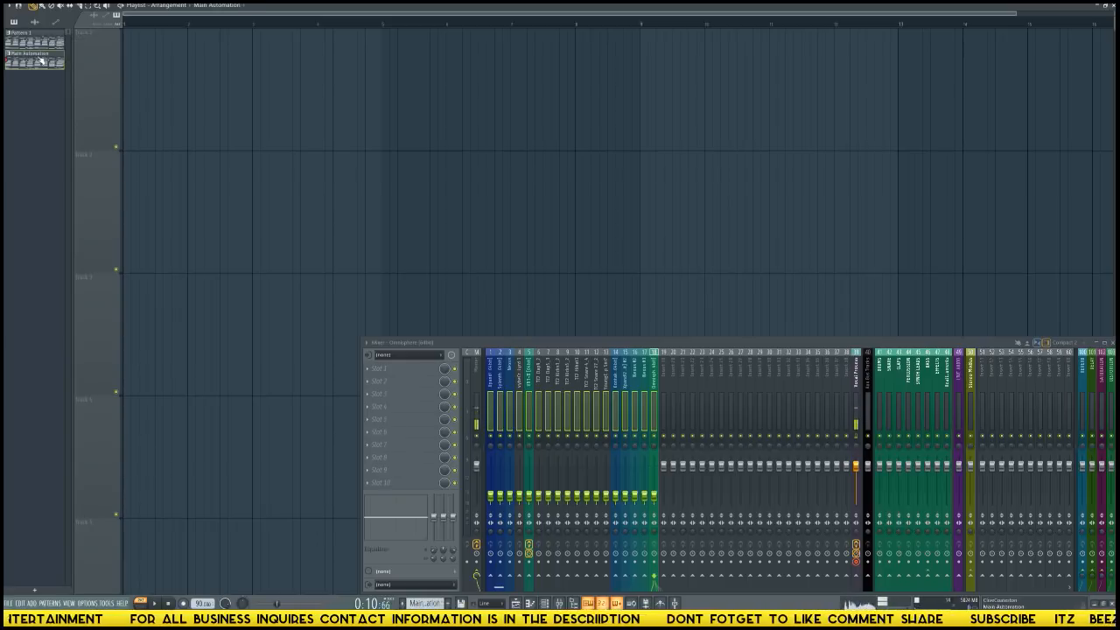
Split Pattern 1 by channel and place the Xpand!2, Sylenth1 and Nexus patterns at bar 1 on playlist tracks 1 to 3.
right_click(40, 41)
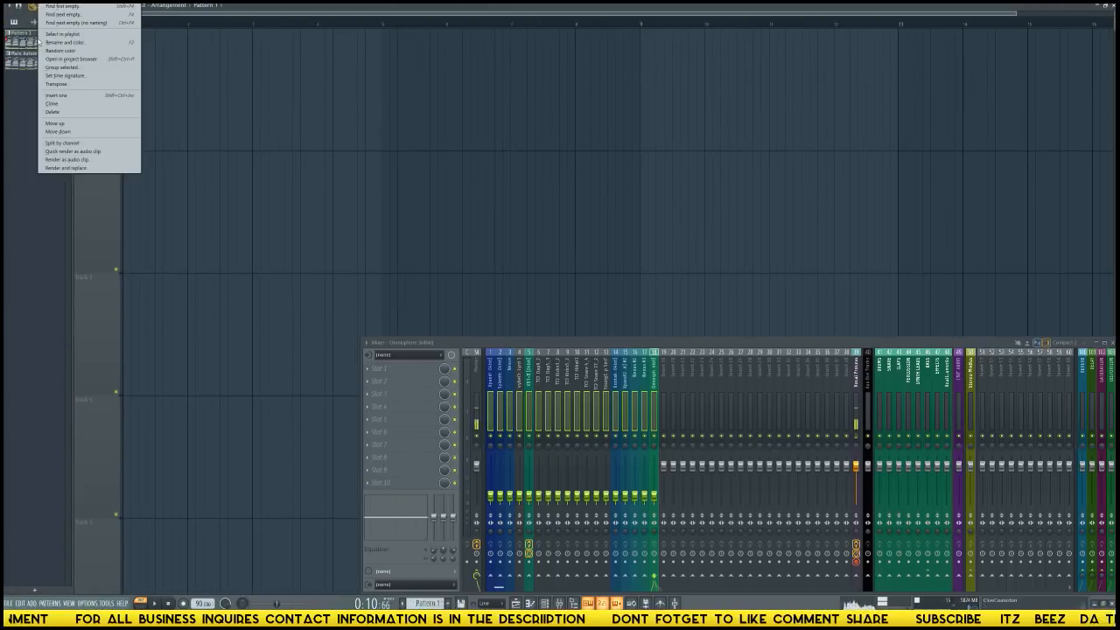
click(76, 146)
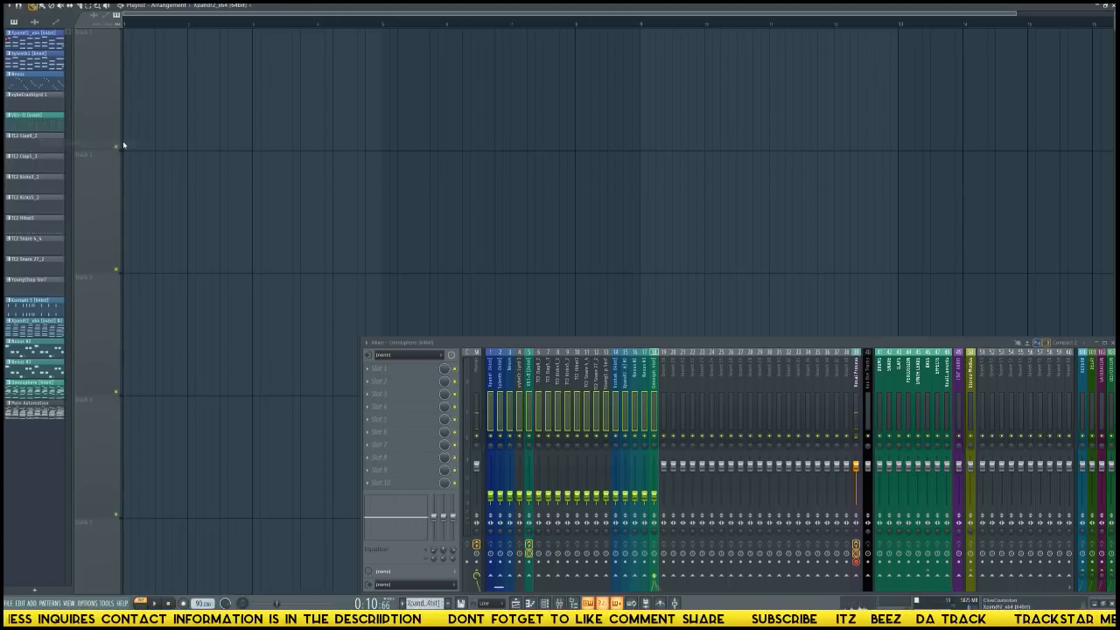
click(105, 105)
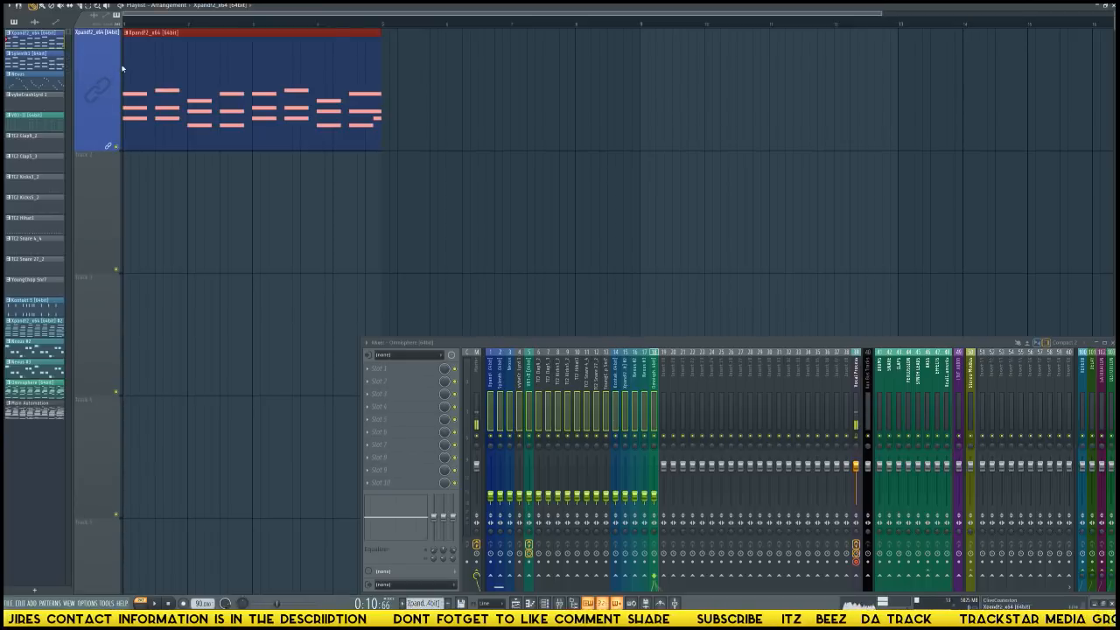
drag(35, 68, 107, 187)
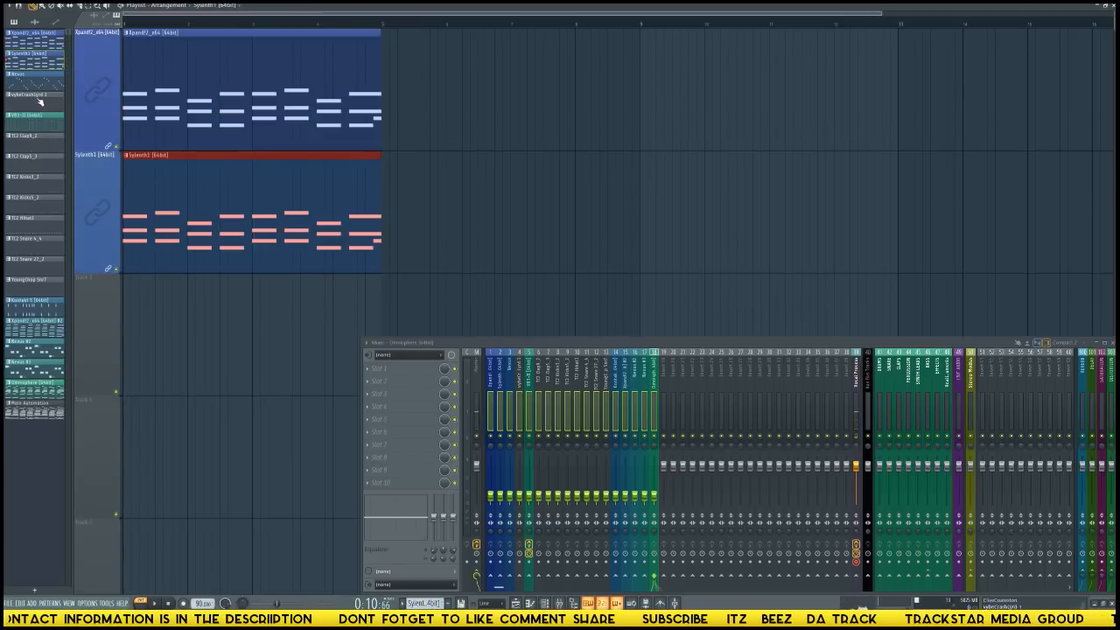
drag(36, 85, 113, 280)
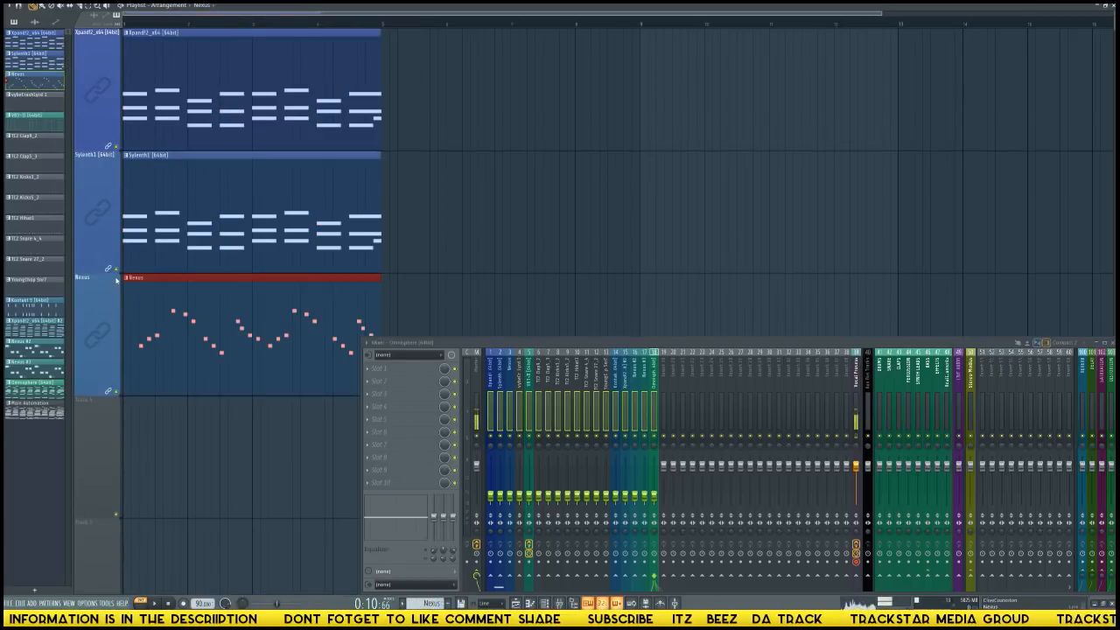
Place the vybe crash pattern at bar 1 on playlist track 4, below Nexus.
key(shift+4)
drag(44, 109, 98, 414)
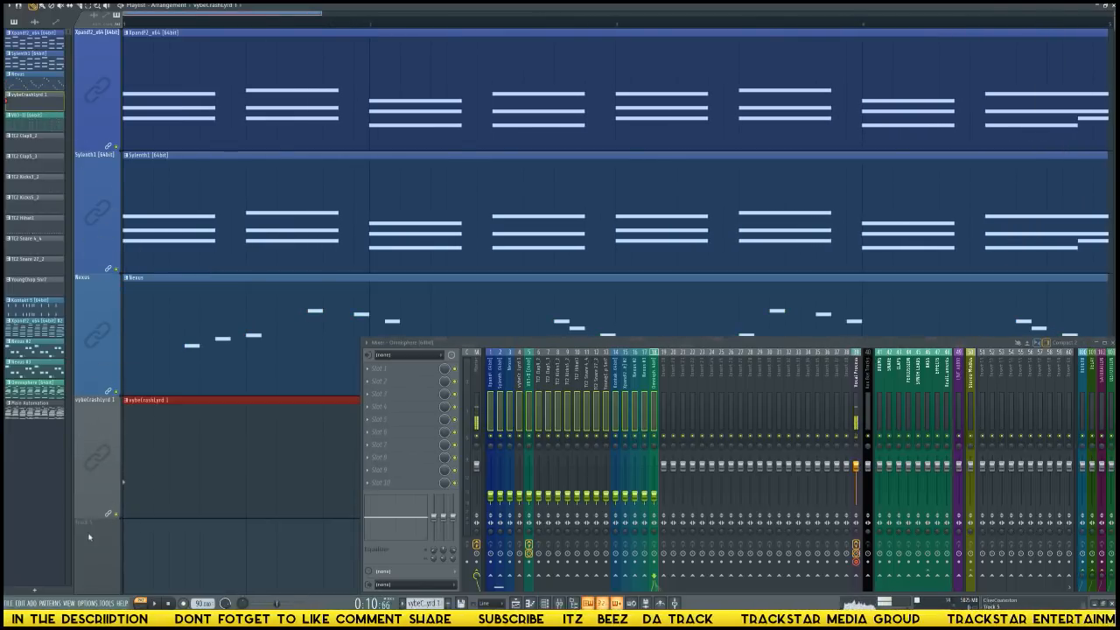
scroll(124, 418, down, 1)
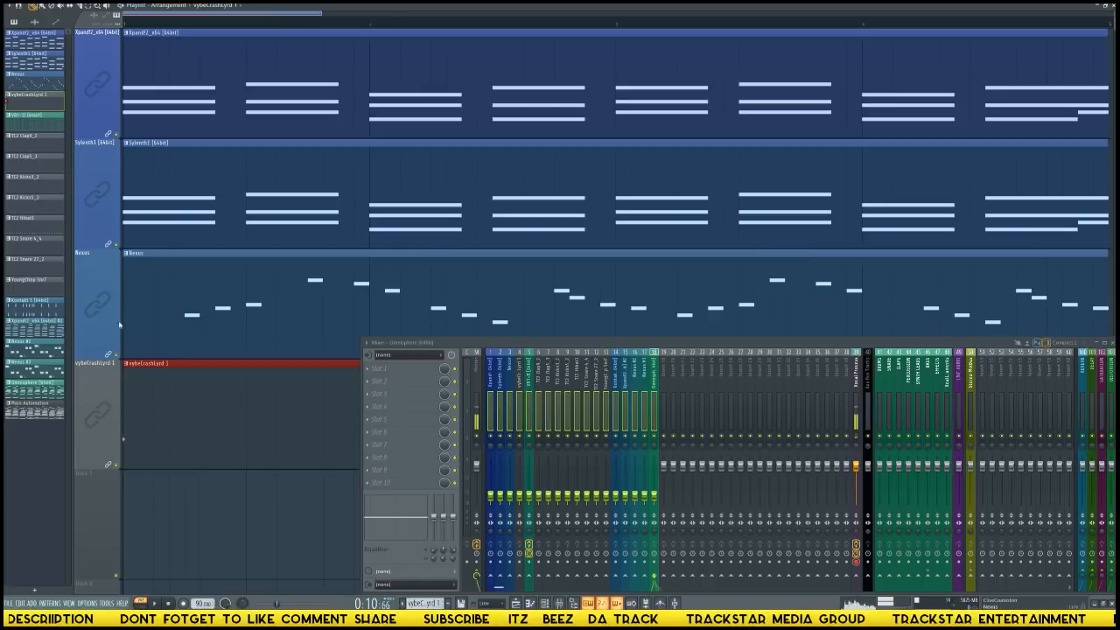
scroll(302, 25, down, 5)
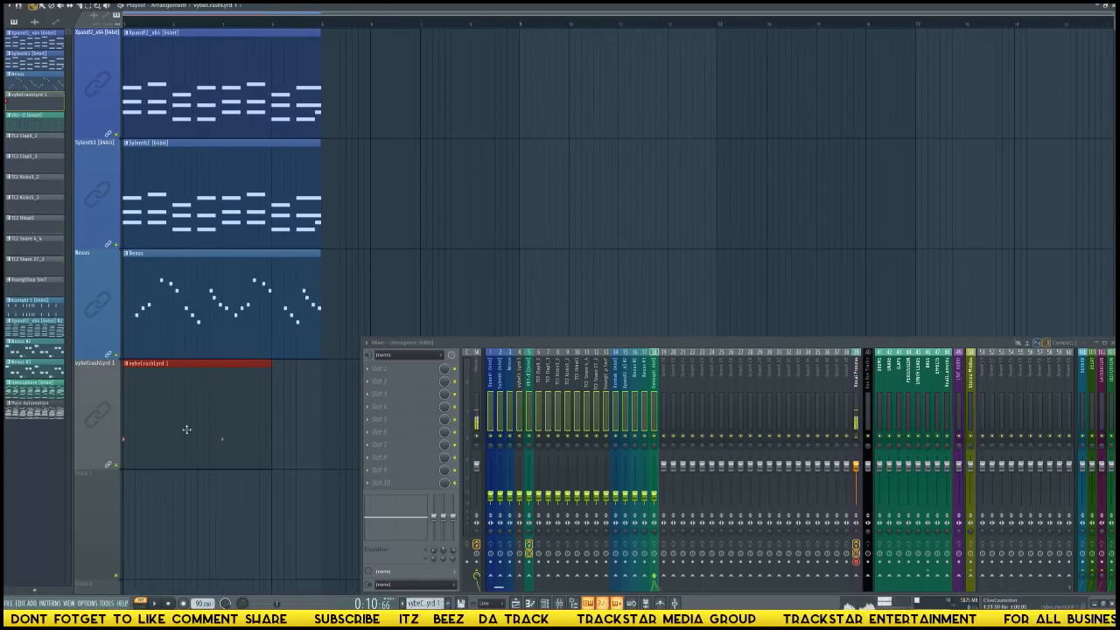
click(395, 255)
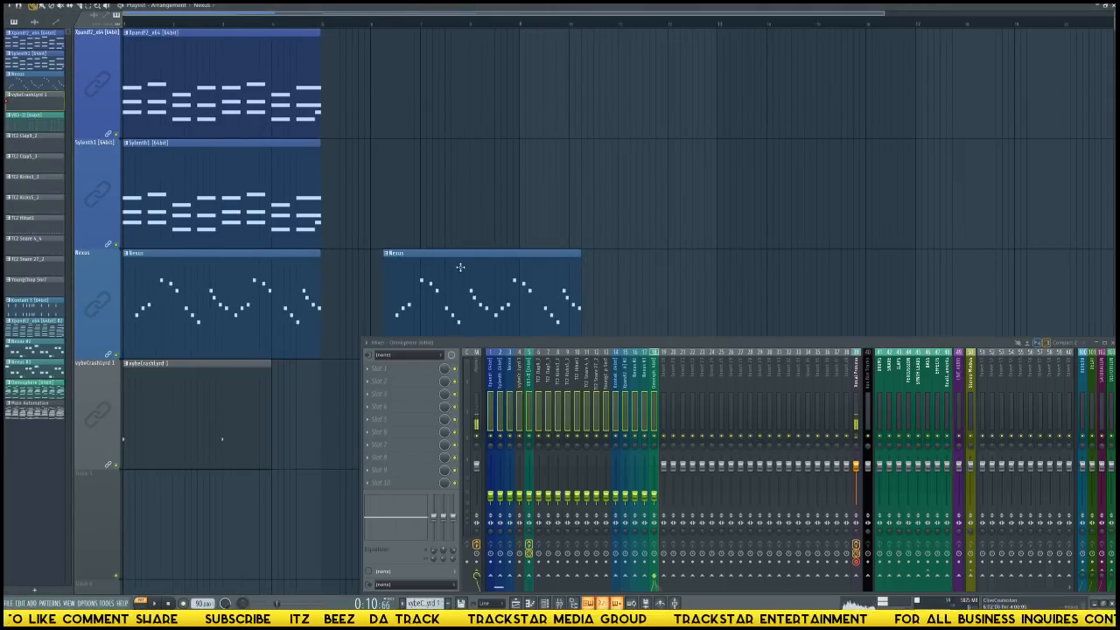
right_click(455, 271)
click(325, 399)
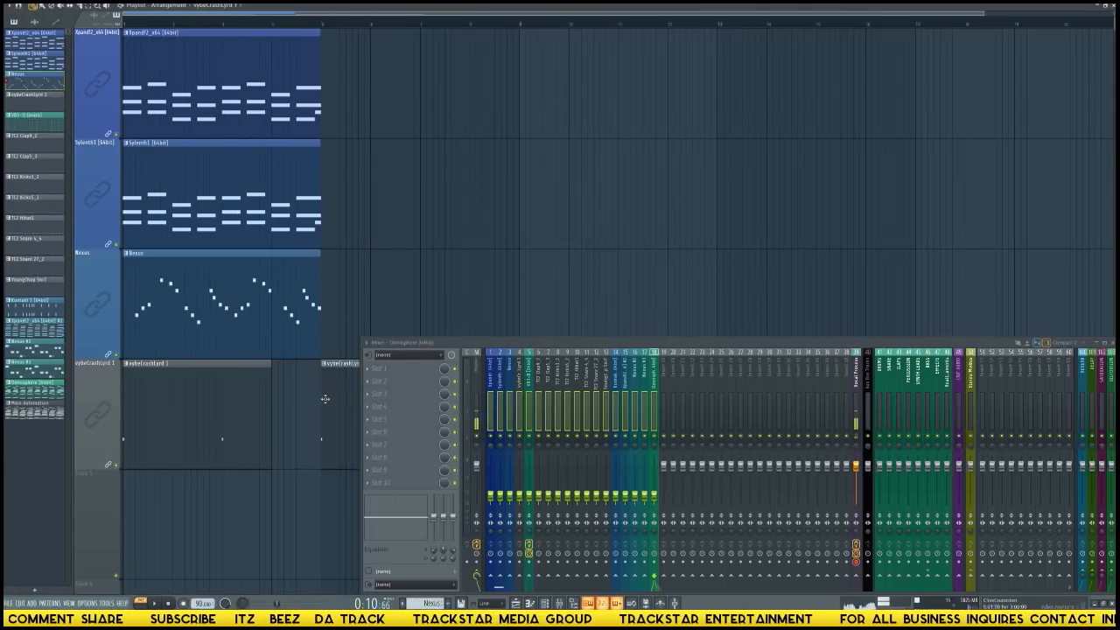
right_click(335, 394)
Extend the crash clip to four bars so it ends level with the clips above it.
drag(268, 388, 321, 381)
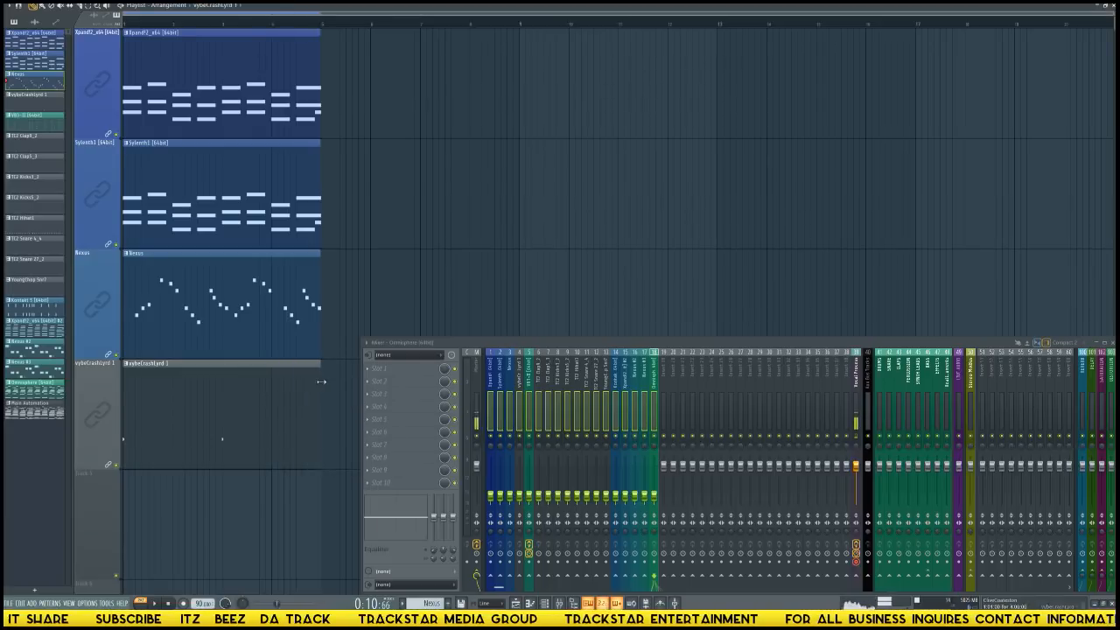
key(alt+F8)
key(alt+F8)
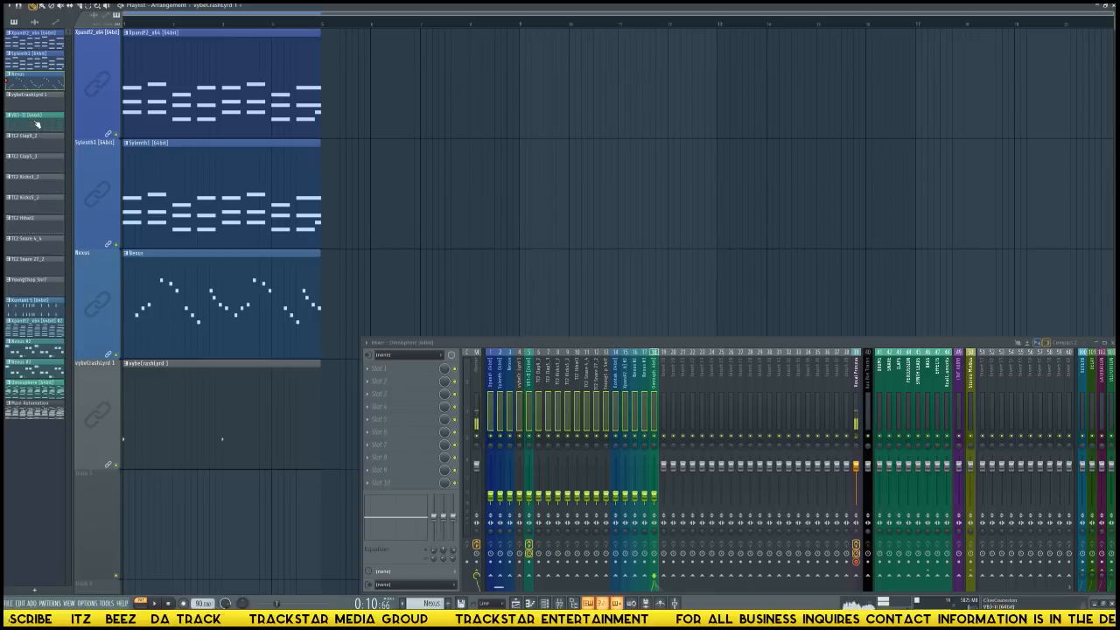
Place the VB3-II, clap, kick, hi-hat, snare and YoungChop Snr7 patterns in order at bar 1 on playlist tracks 5 to 13.
drag(37, 125, 103, 501)
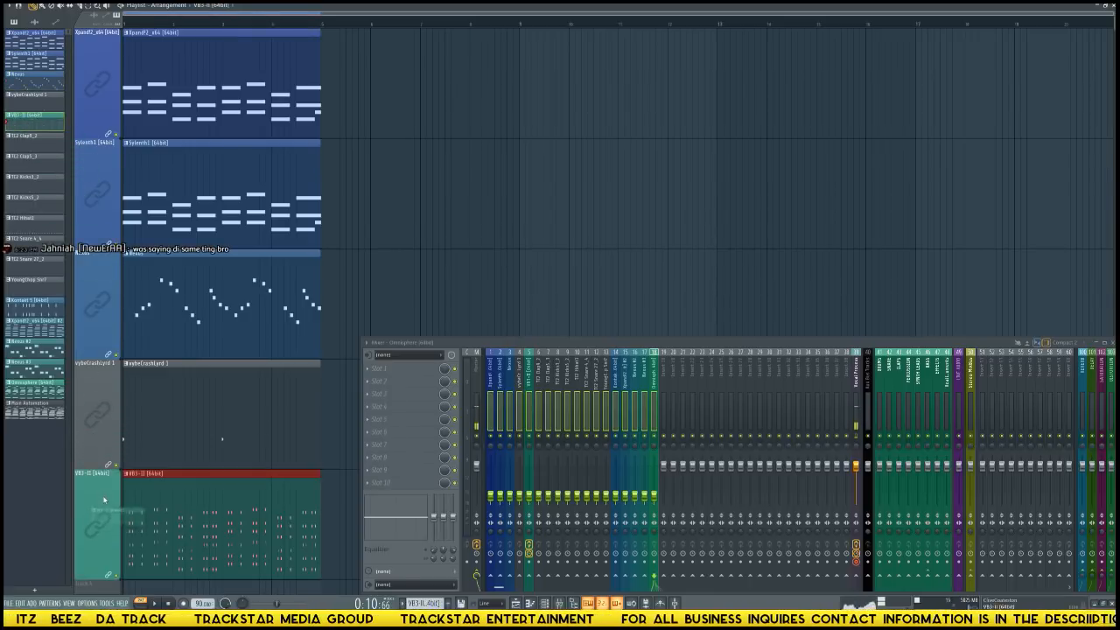
drag(59, 143, 98, 525)
drag(48, 184, 90, 529)
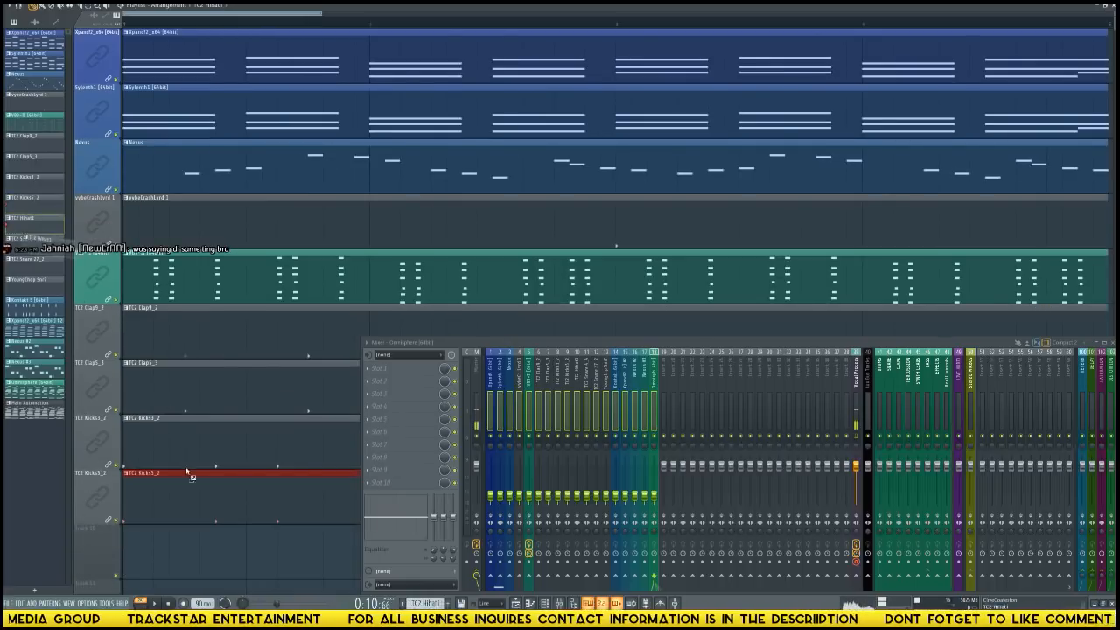
drag(188, 472, 102, 530)
drag(35, 259, 103, 563)
drag(44, 285, 98, 542)
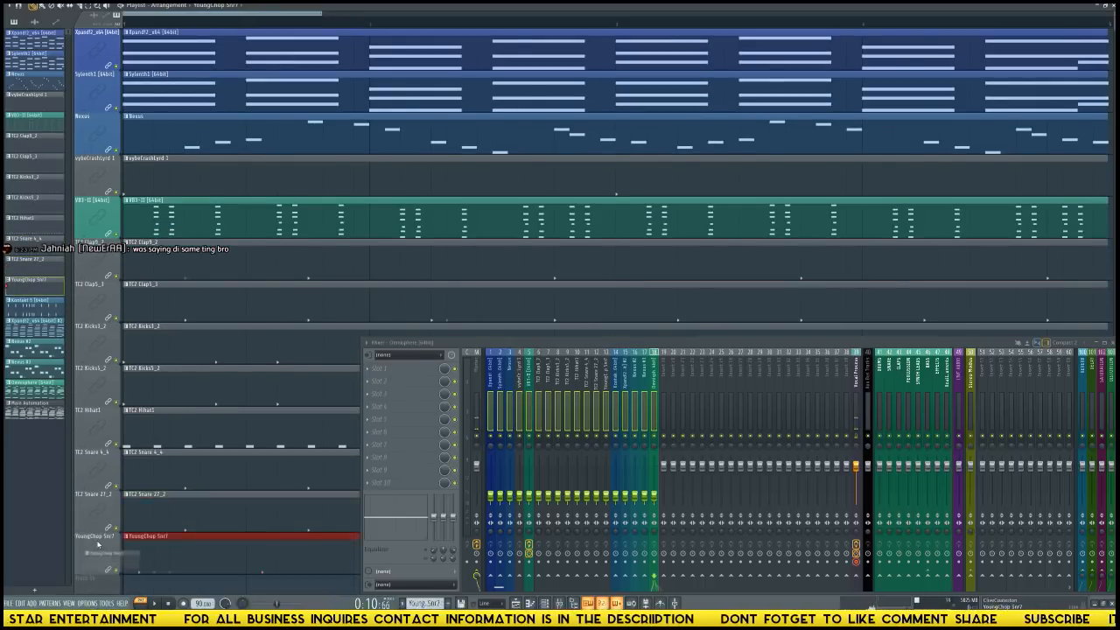
Place the Kontakt 5, Xpand!2 #2, Nexus #2, Nexus #3 and Omnisphere patterns at bar 1 on playlist tracks 14 to 18.
drag(32, 302, 79, 479)
drag(105, 591, 102, 565)
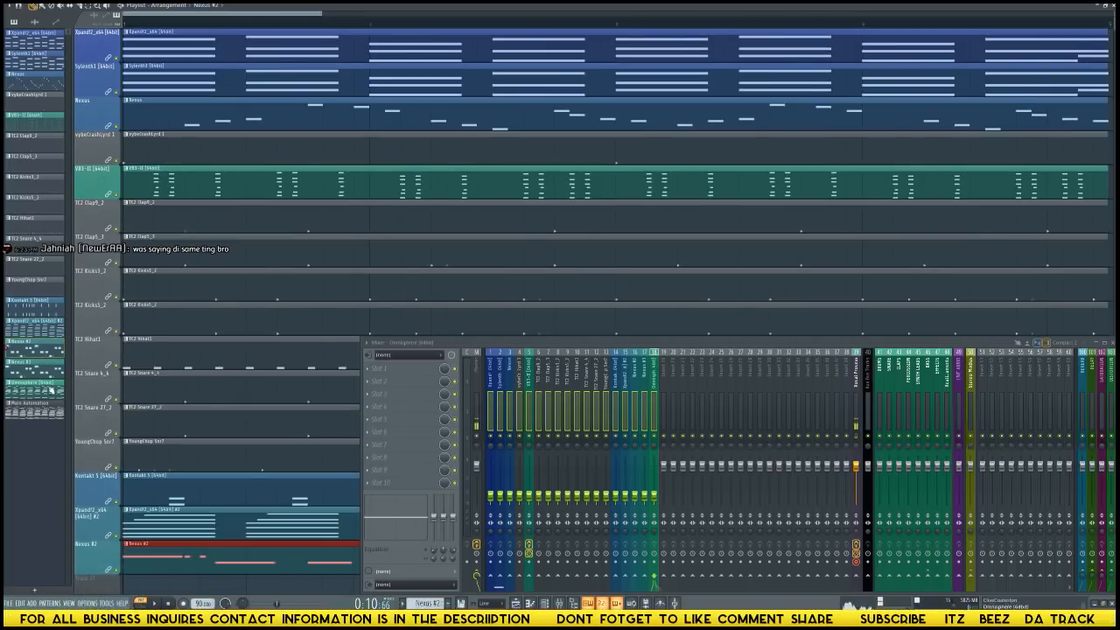
drag(40, 376, 53, 458)
drag(110, 587, 111, 585)
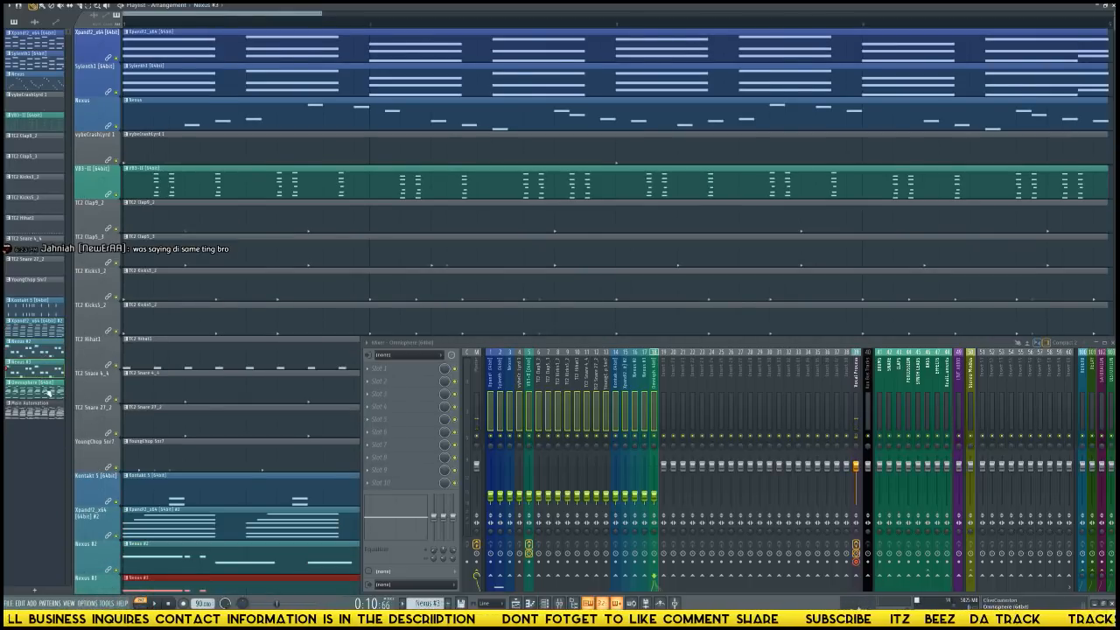
drag(48, 397, 114, 570)
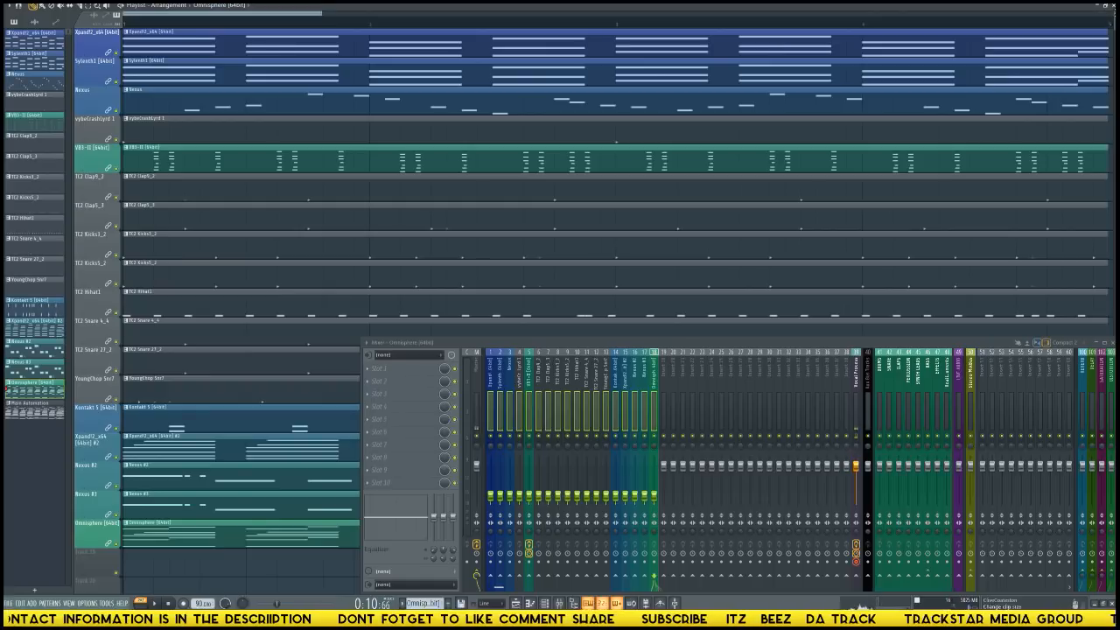
Select all playlist clips and move them together from bar 1 to about bar 13.
drag(1113, 16, 1114, 22)
scroll(1084, 22, down, 8)
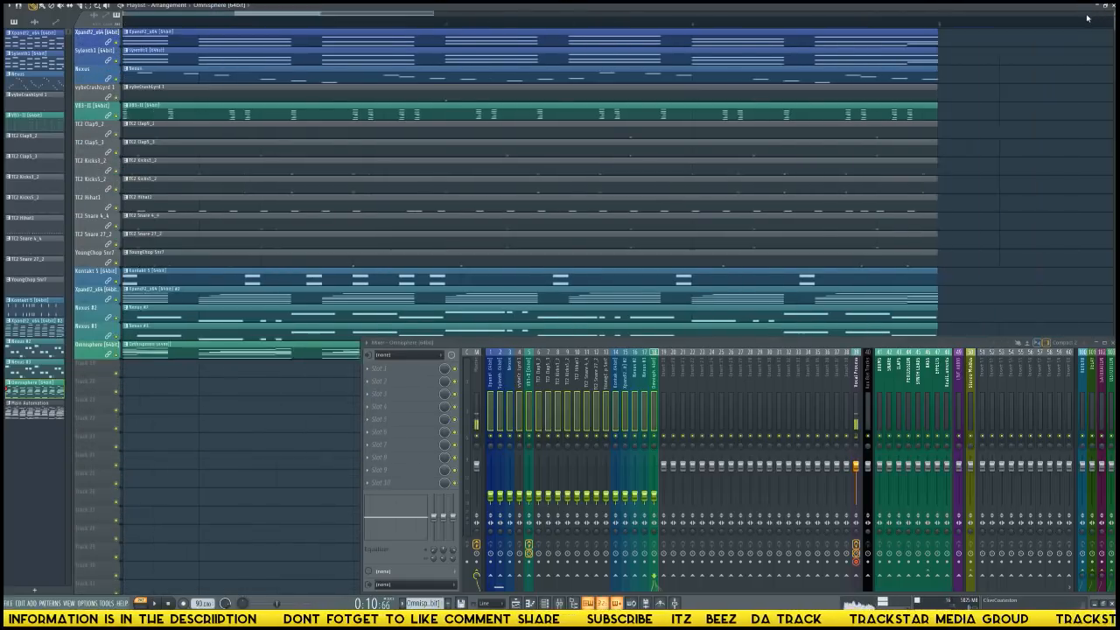
scroll(1071, 25, down, 6)
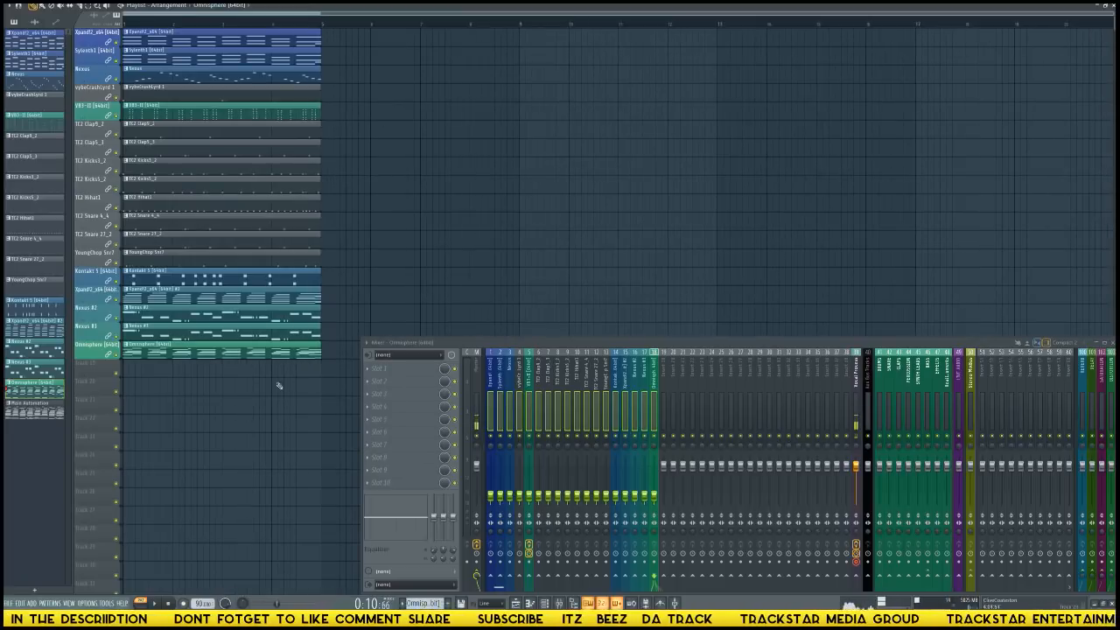
key(ctrl+a)
drag(204, 33, 793, 11)
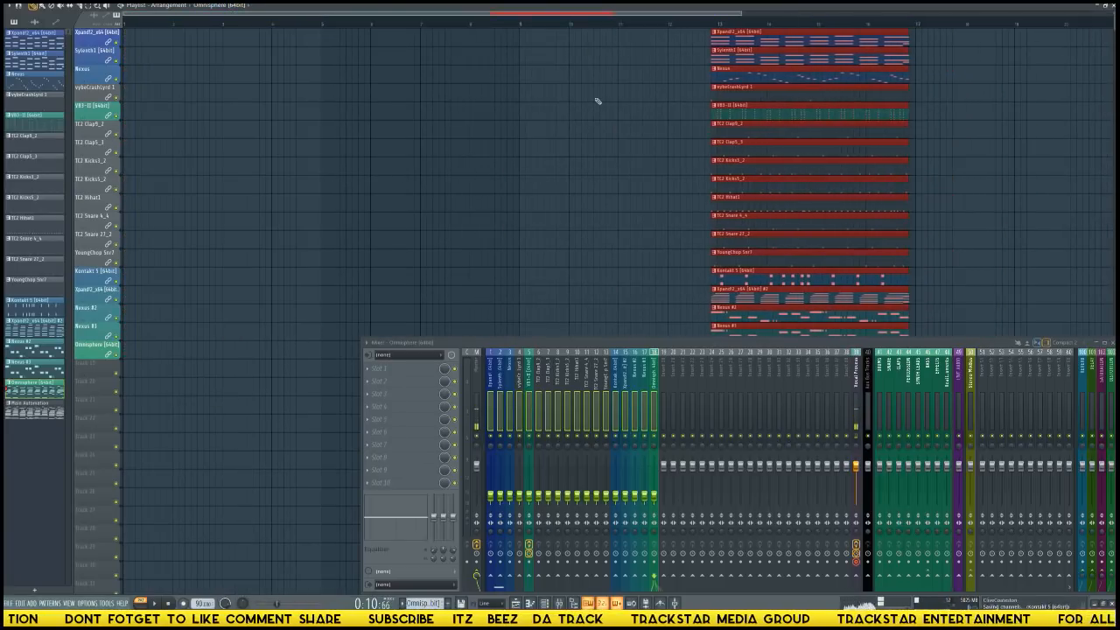
Remove the stray Sylenth1 clip by reverting the project history to the clip move, and deselect all clips.
click(635, 56)
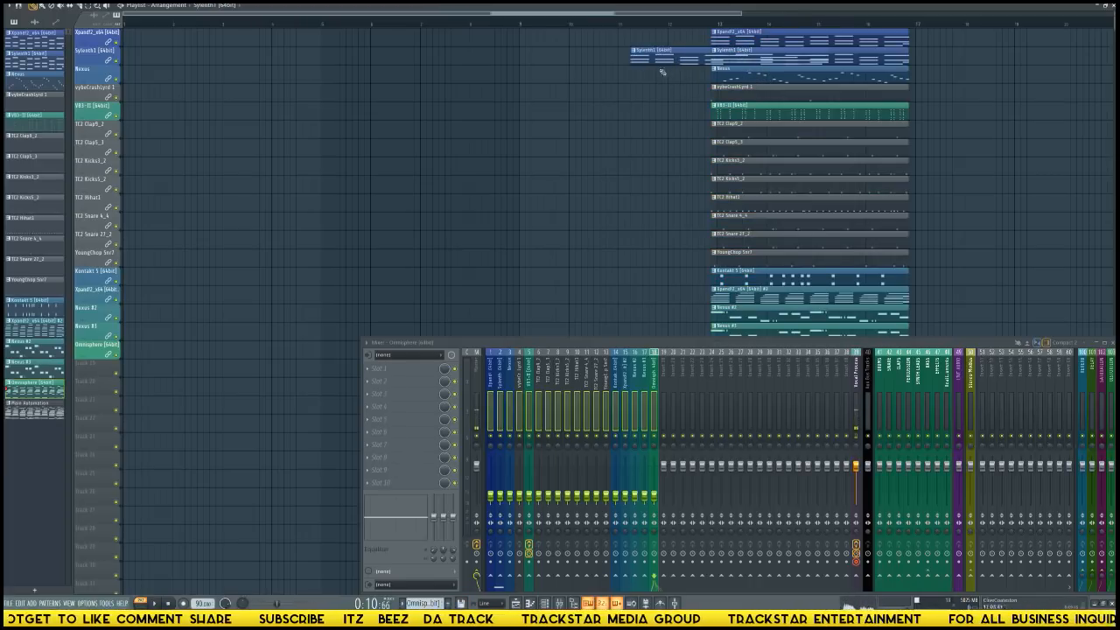
mouse_move(6, 106)
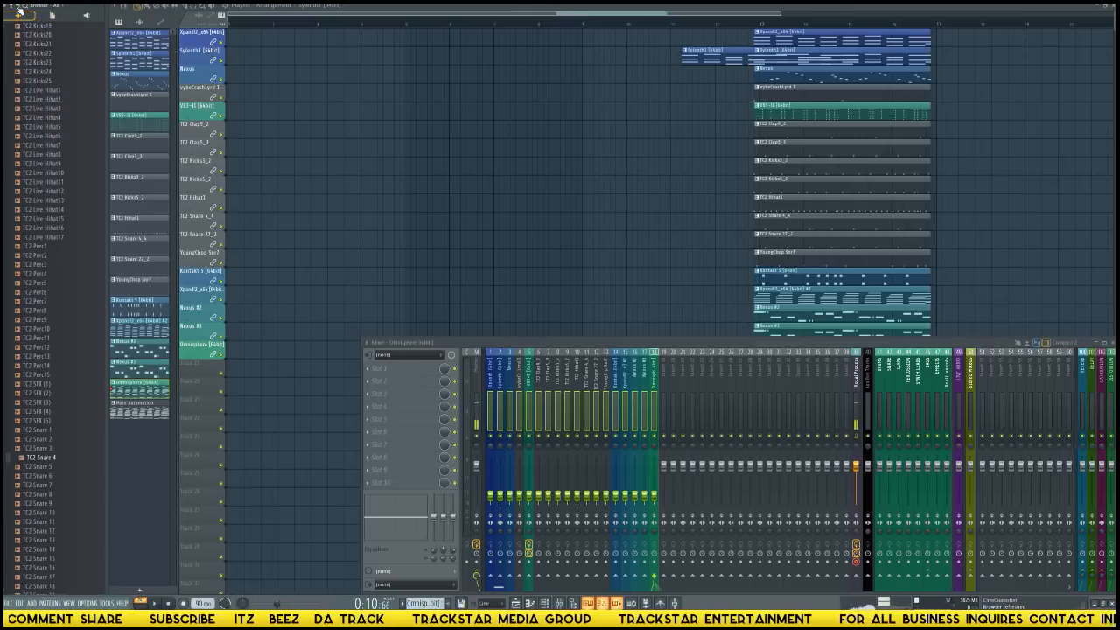
scroll(15, 23, up, 3)
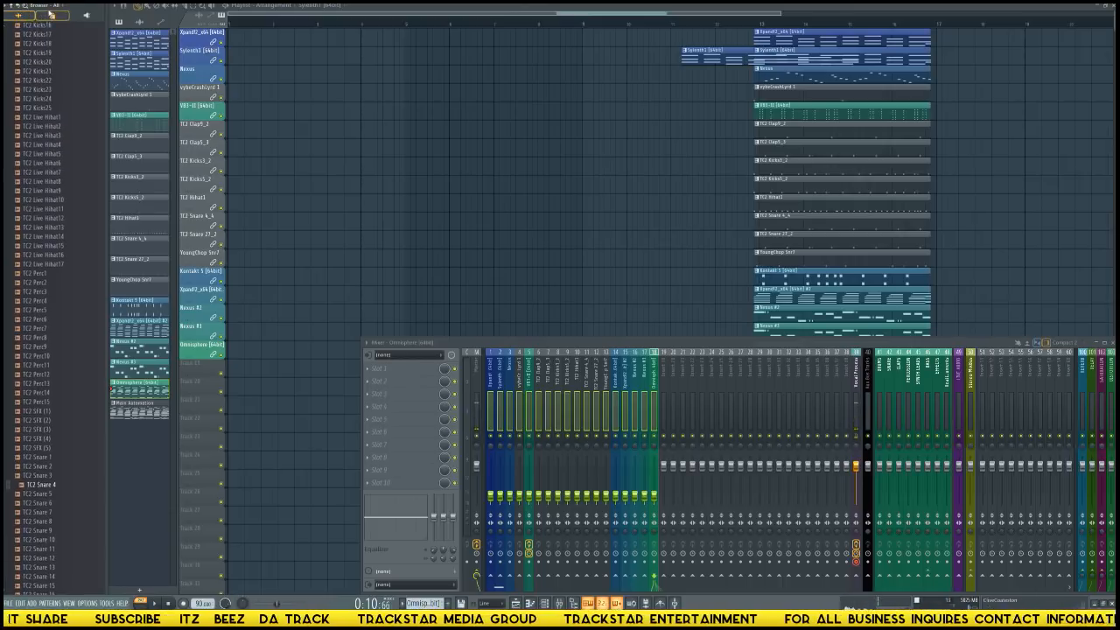
click(51, 16)
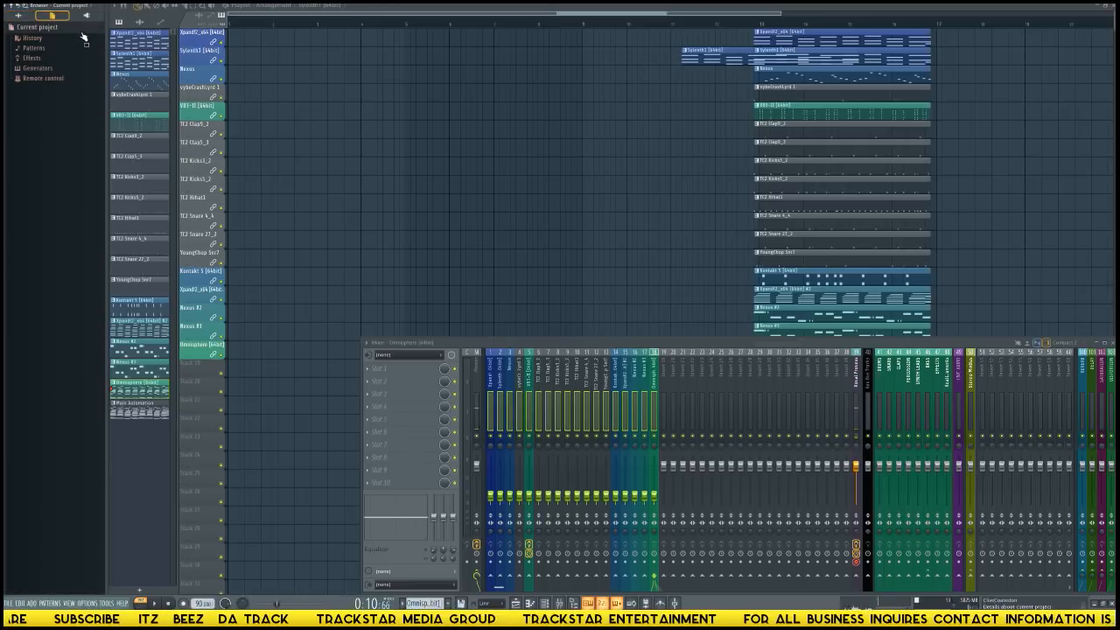
click(33, 39)
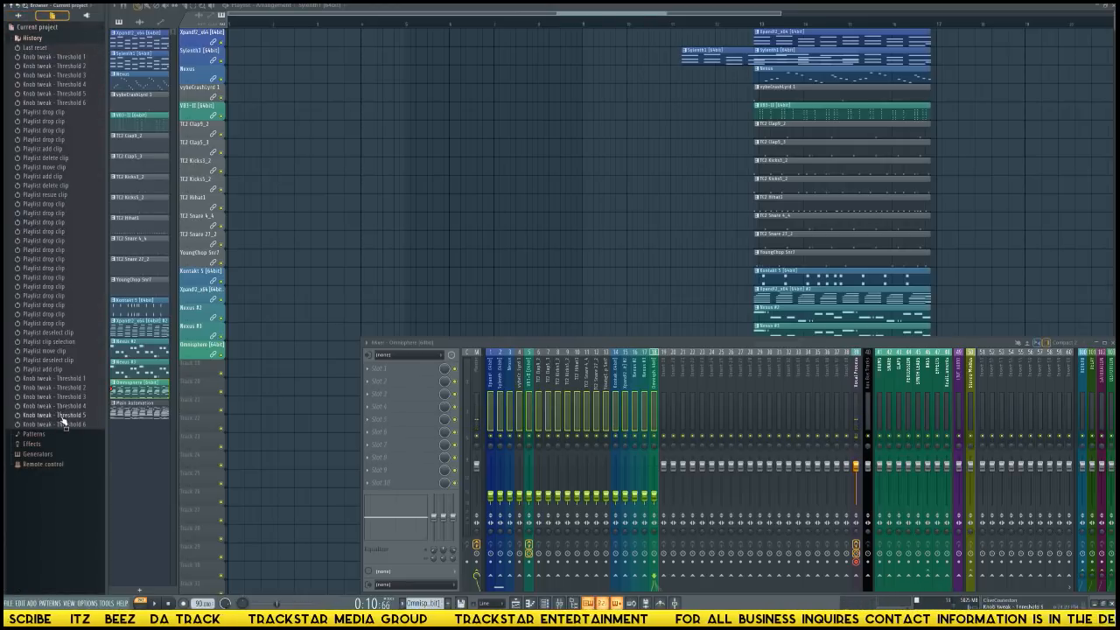
click(55, 360)
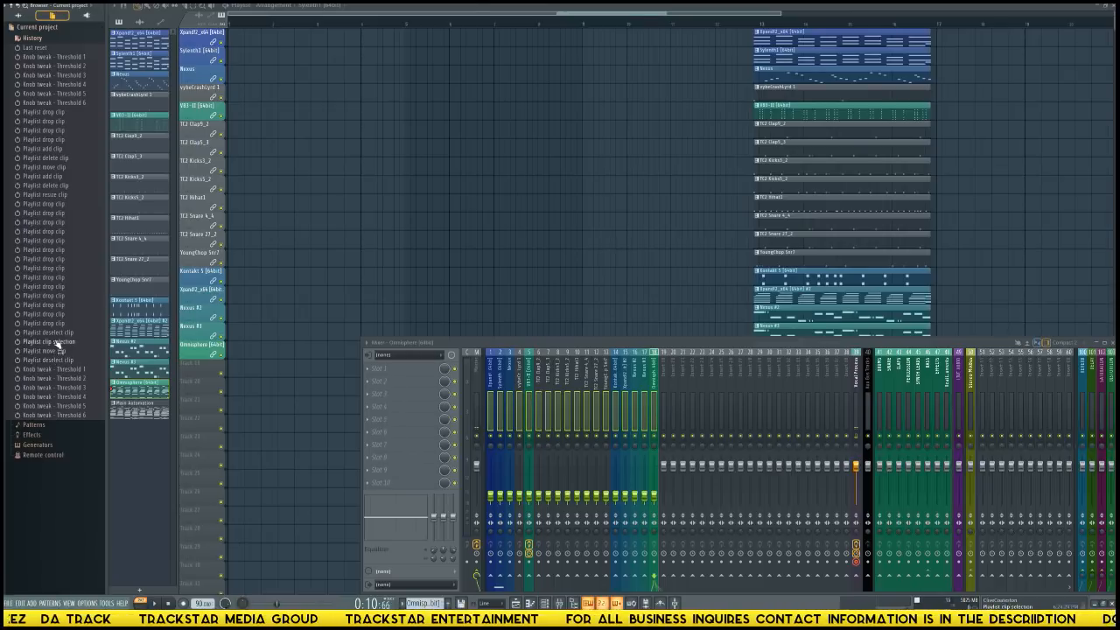
click(50, 352)
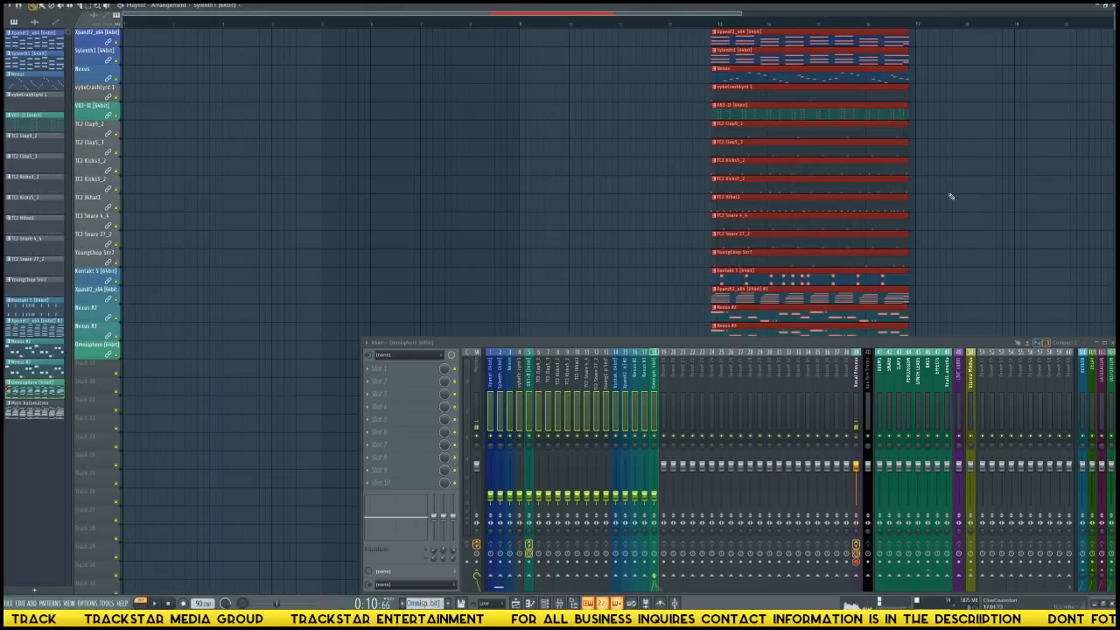
key(ctrl+d)
drag(809, 108, 816, 114)
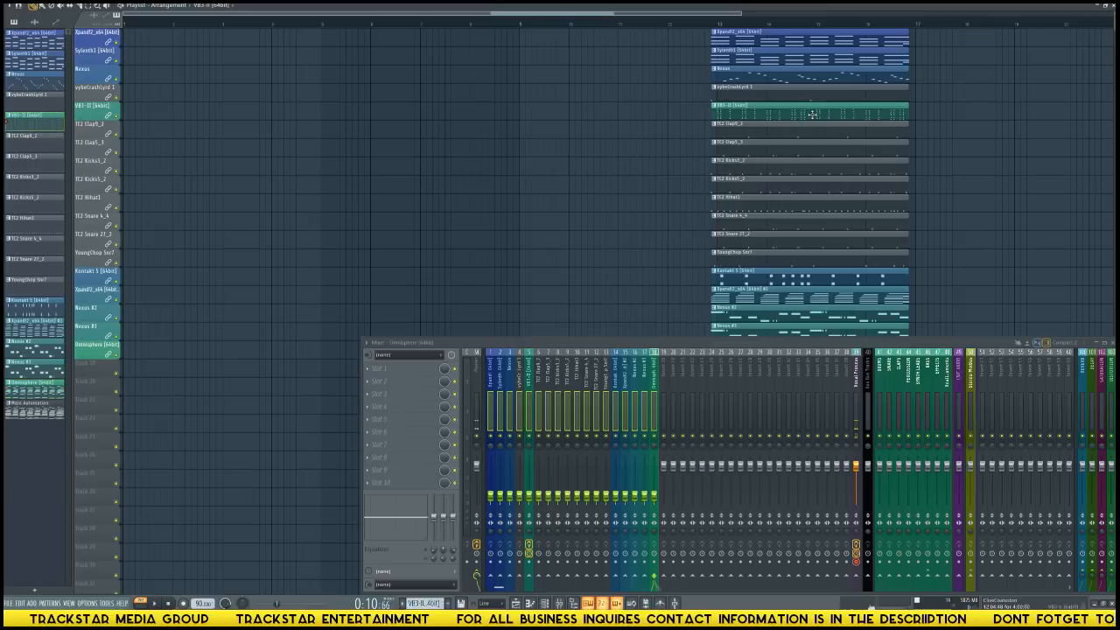
Select every playlist clip, shift the whole stack slightly so it starts exactly at bar 13, and deselect it.
key(ctrl+a)
key(ctrl+d)
scroll(602, 208, down, 4)
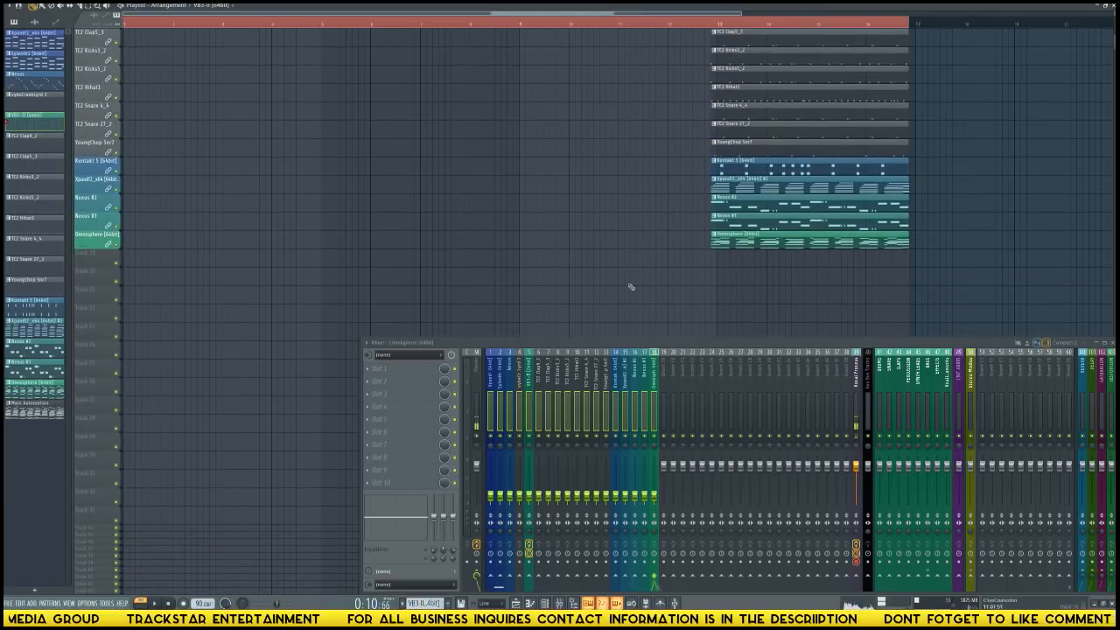
drag(834, 306, 798, 15)
drag(753, 75, 759, 74)
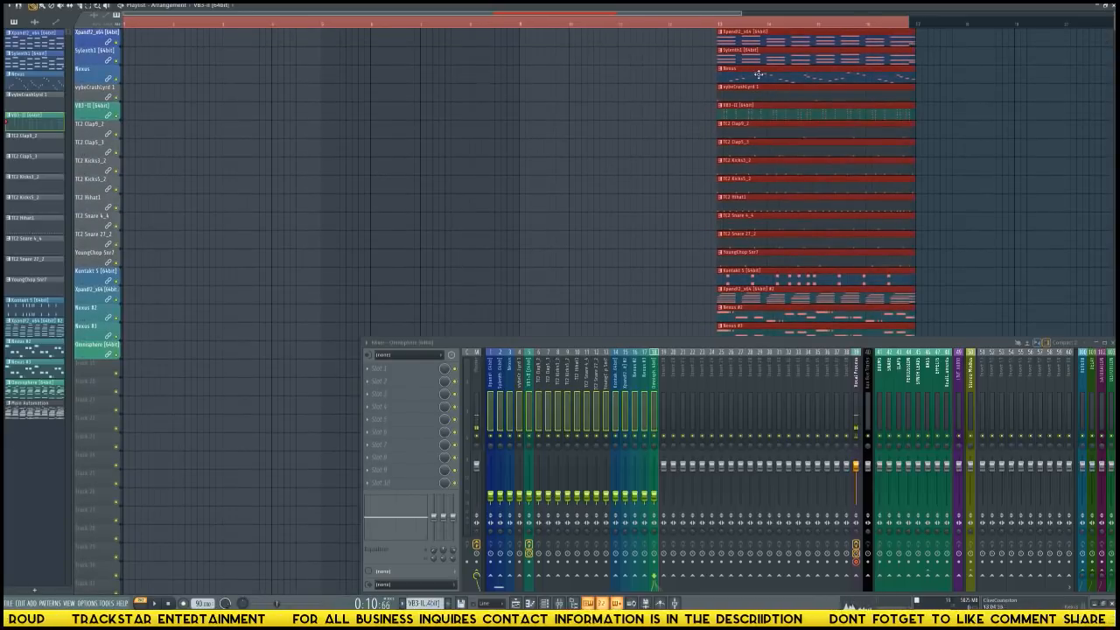
key(ctrl+d)
Copy the Omnisphere clip to bars 1, 5 and 9 on its track, playing the arrangement along the way.
scroll(526, 199, down, 3)
drag(728, 276, 6, 272)
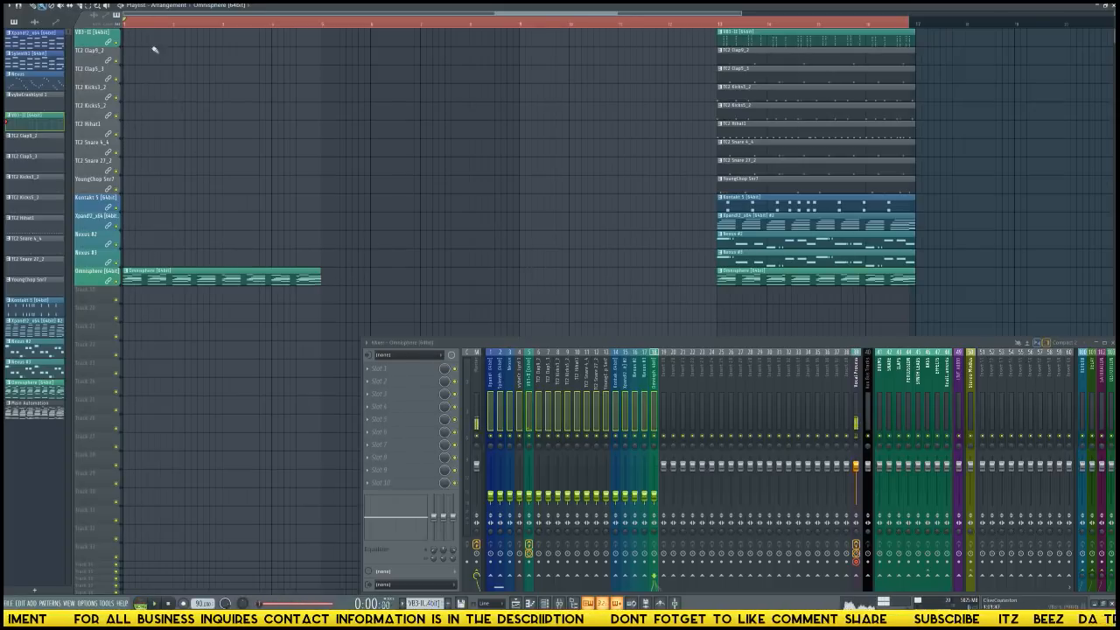
key(space)
scroll(538, 316, up, 3)
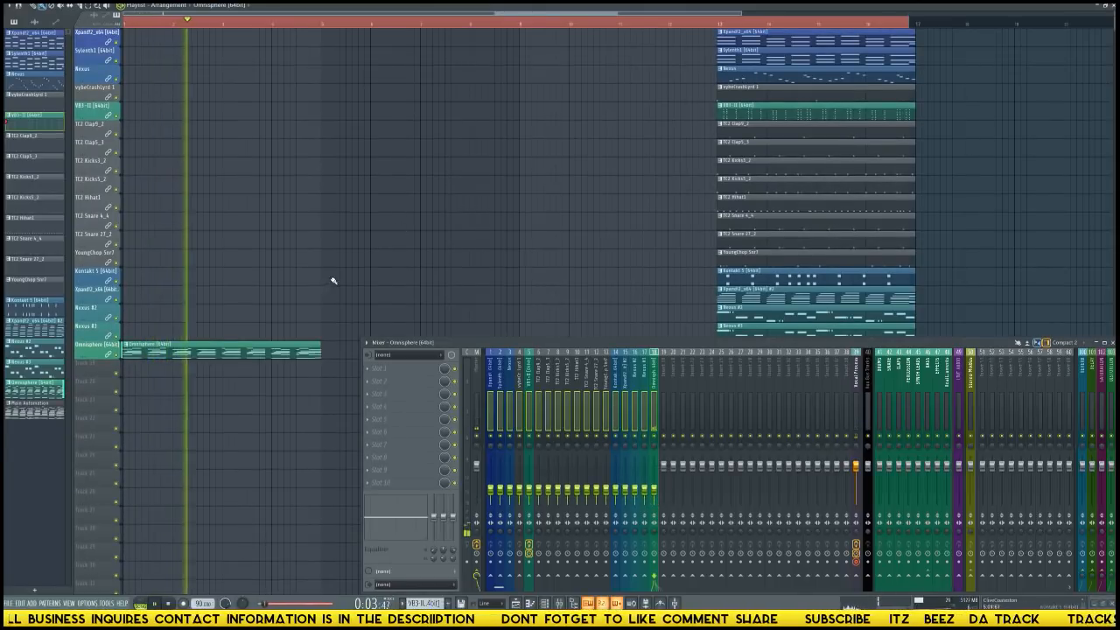
scroll(341, 284, down, 2)
drag(324, 314, 574, 319)
key(space)
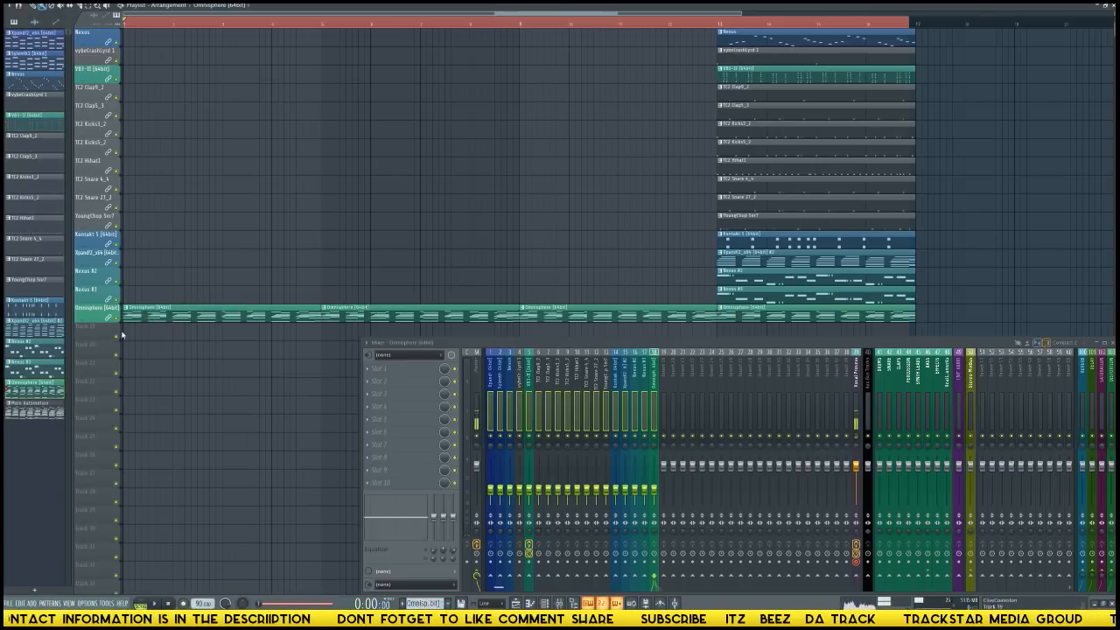
Add an Omnisphere clip at bar 1 on track 19, make it unique, and name the track after the clip.
click(123, 334)
right_click(127, 329)
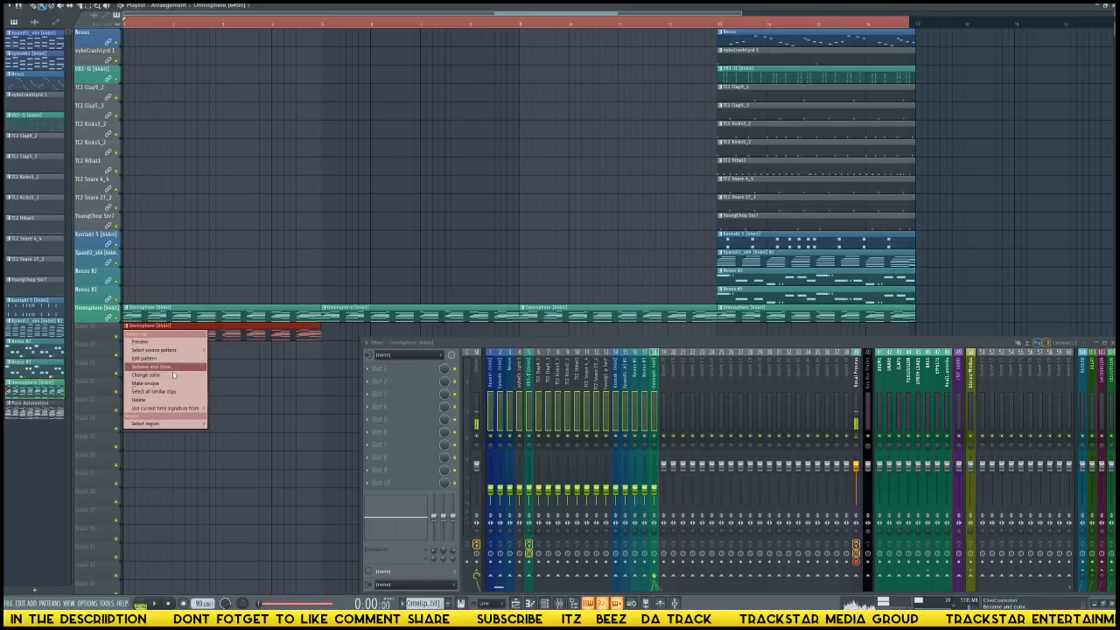
click(167, 386)
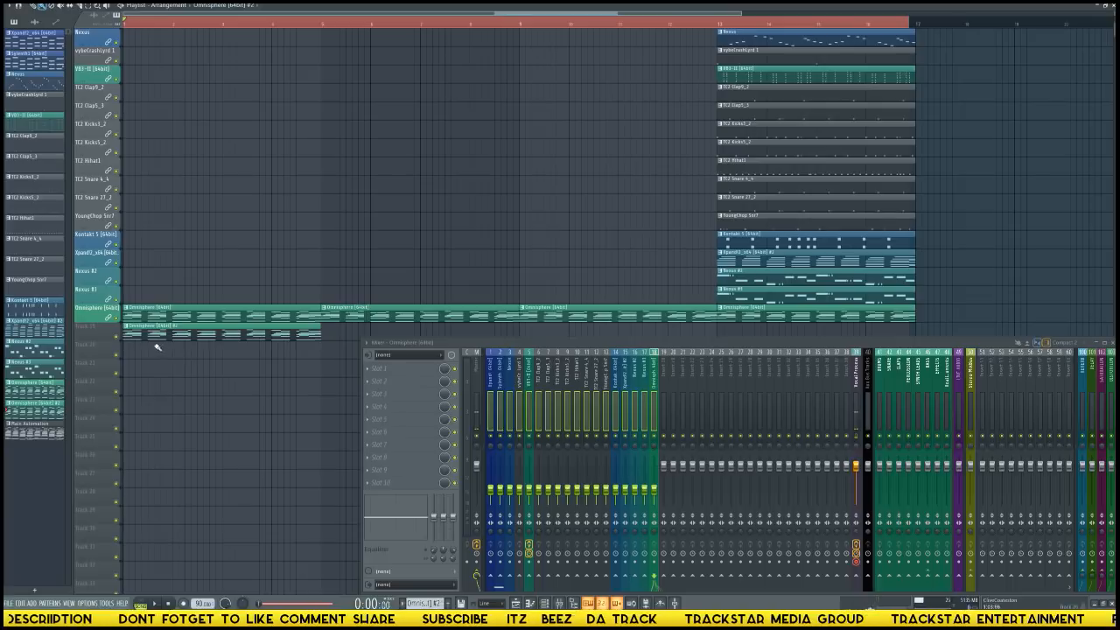
right_click(99, 334)
click(134, 431)
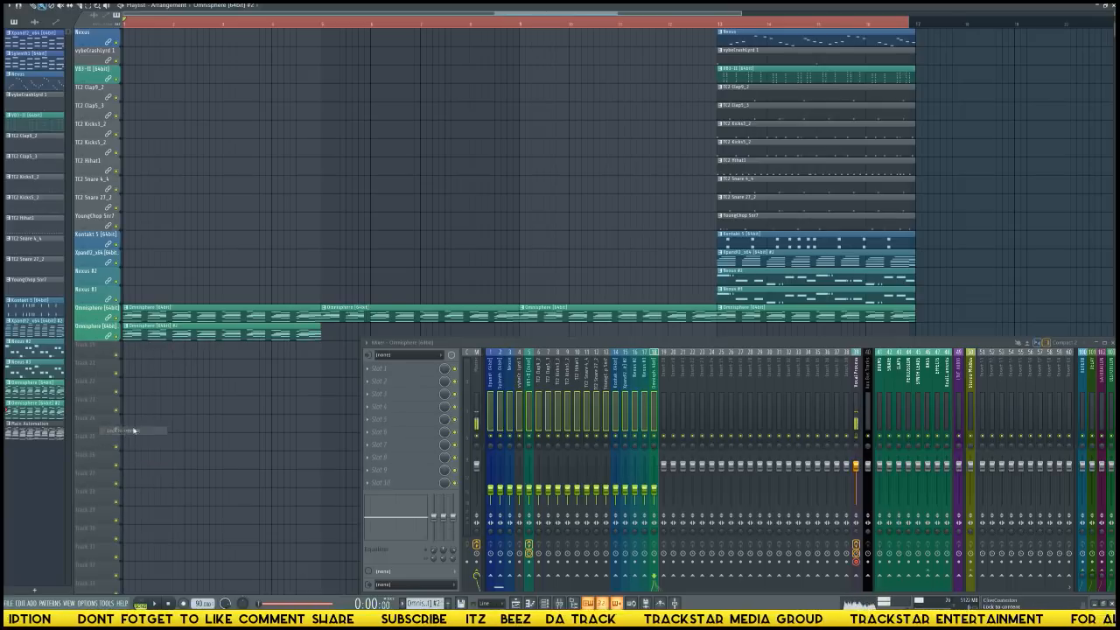
In the original Omnisphere pattern's piano roll, delete all chord and bass notes below the top melody line, and audition the result.
double_click(186, 317)
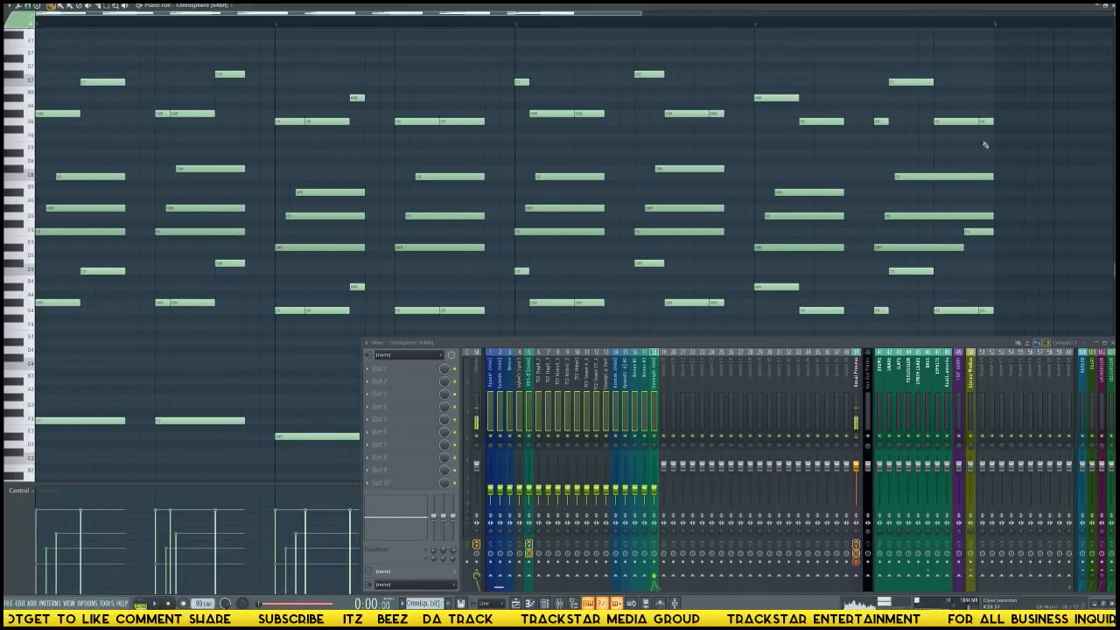
key(space)
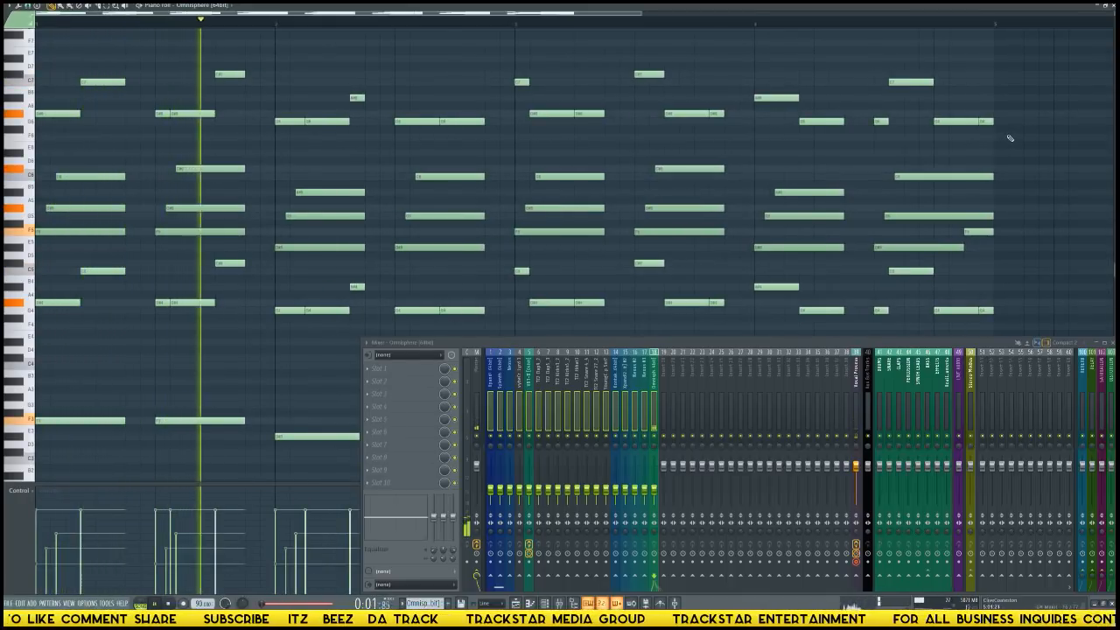
key(space)
drag(958, 131, 10, 35)
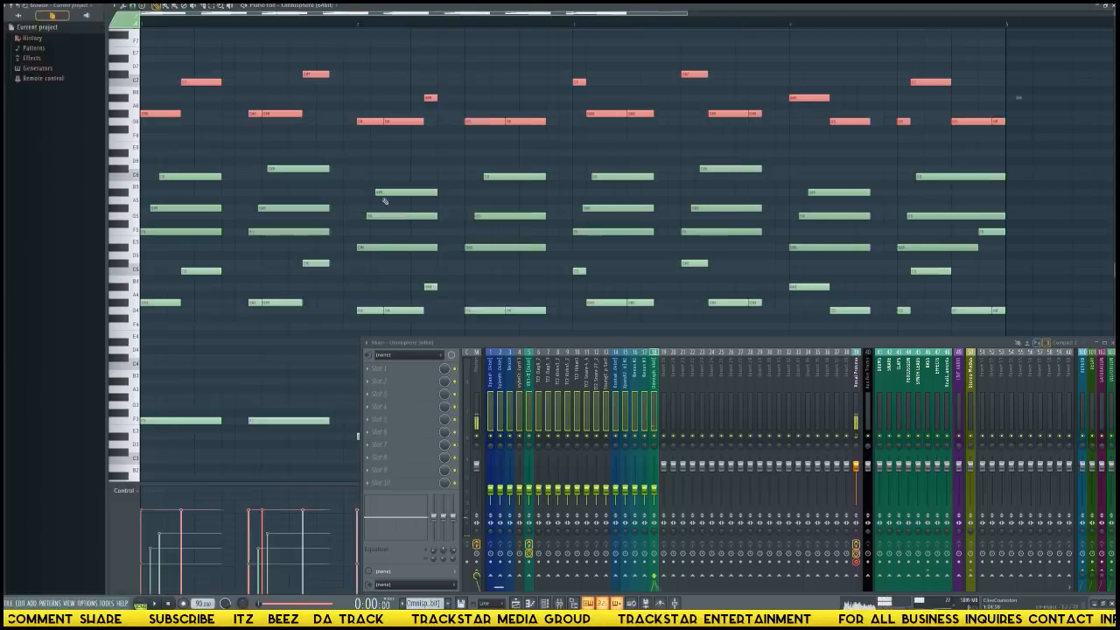
scroll(823, 107, down, 3)
scroll(986, 213, down, 5)
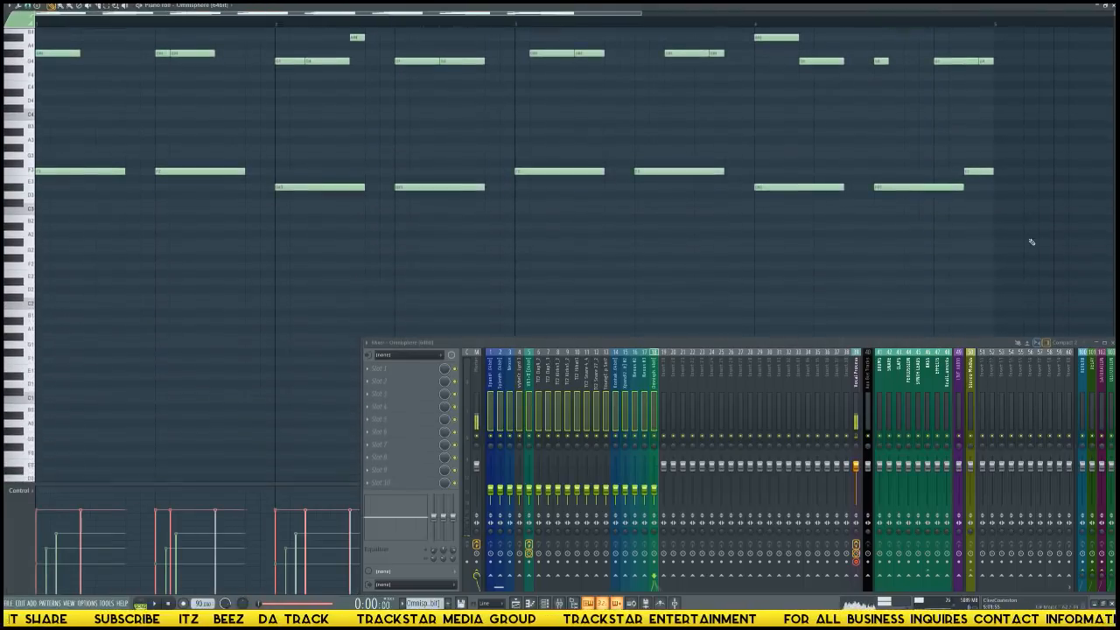
drag(1030, 246, 11, 280)
key(Delete)
key(space)
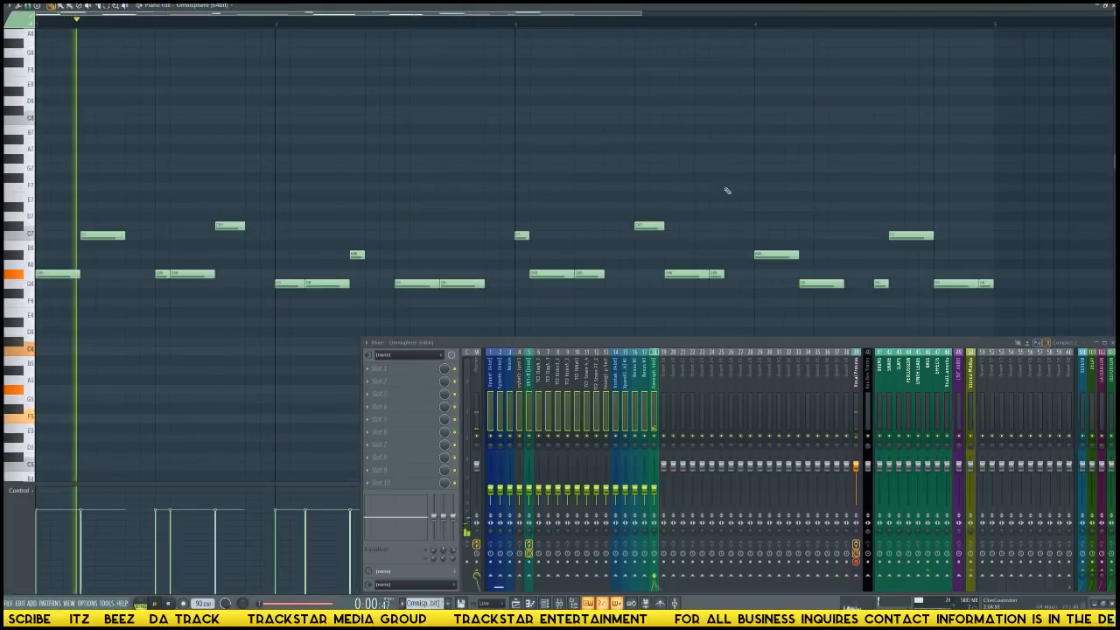
key(F6)
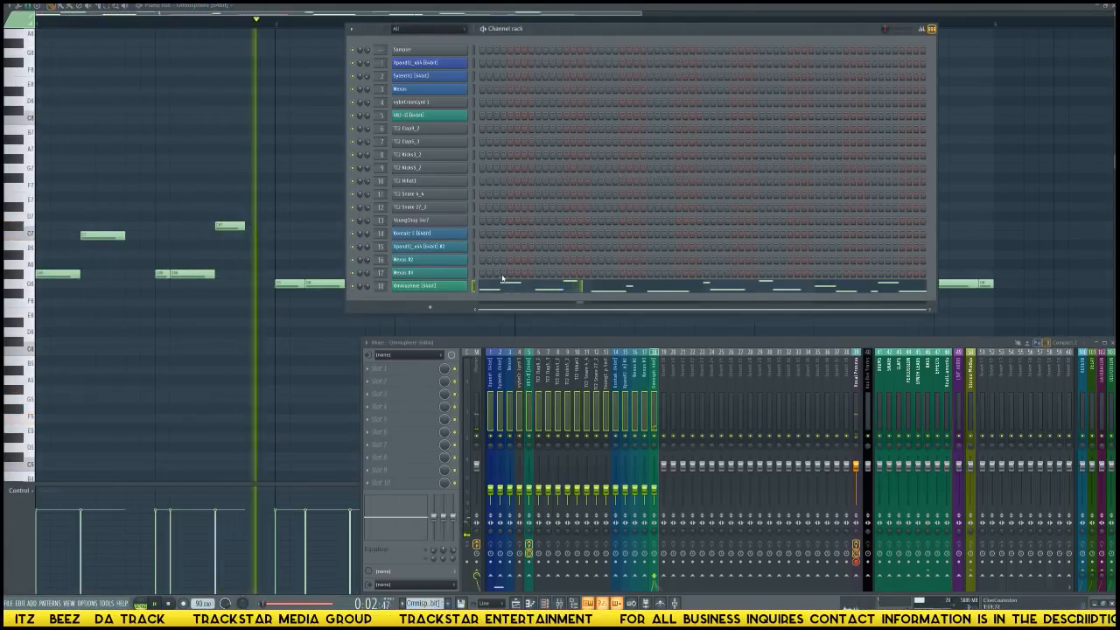
key(F5)
key(space)
In the Omnisphere #2 pattern, delete the top melody notes so only the lower notes remain, and return to the playlist.
double_click(226, 331)
scroll(482, 230, down, 1)
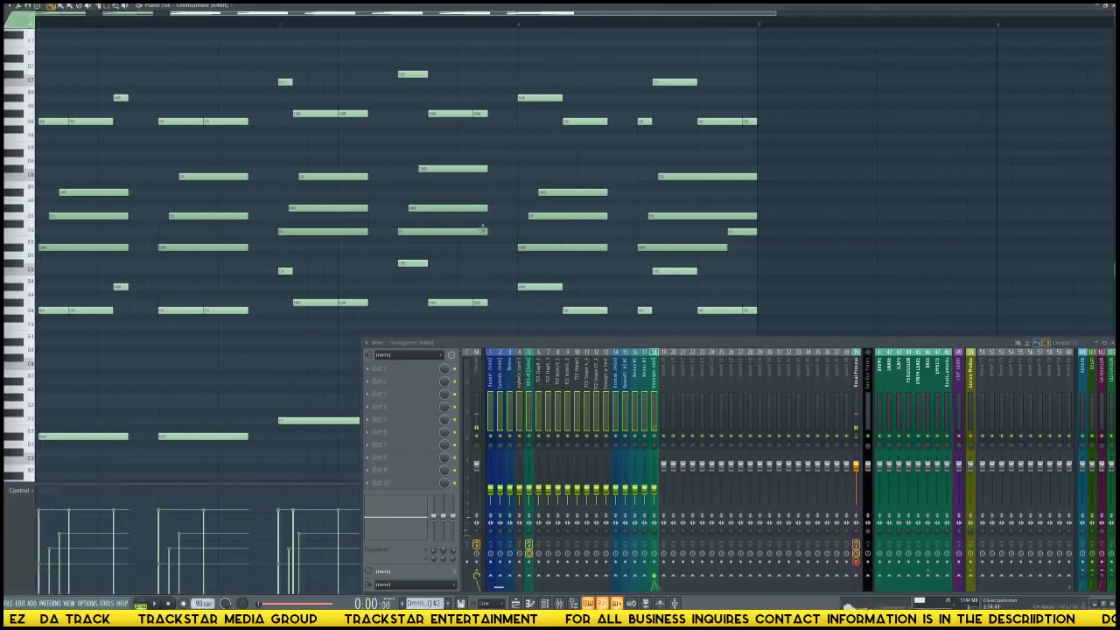
drag(787, 146, 7, 33)
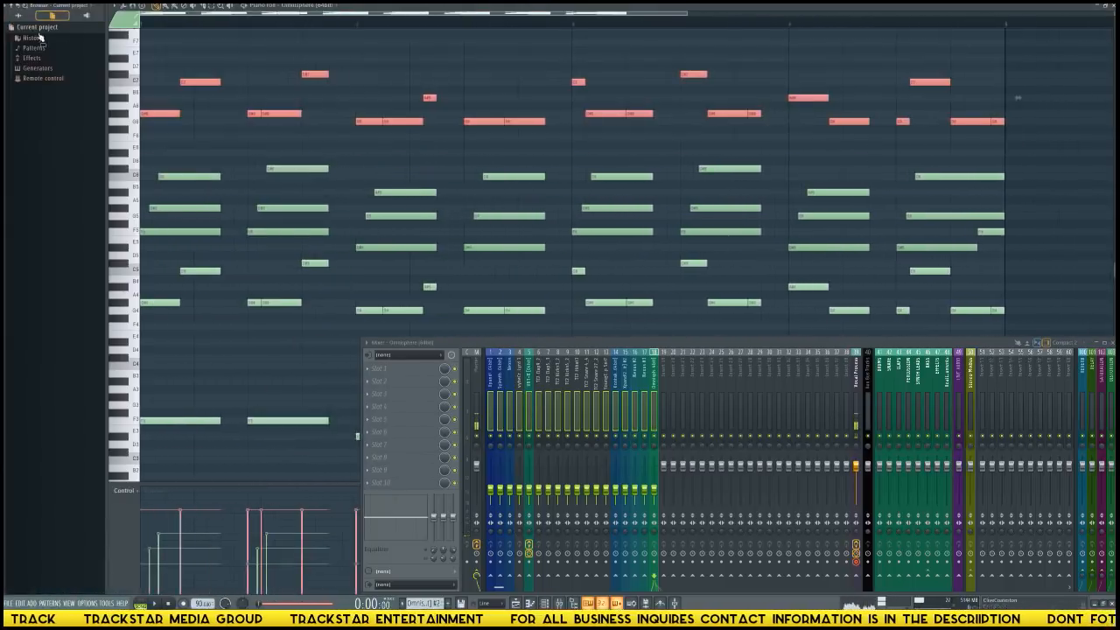
key(Delete)
key(F5)
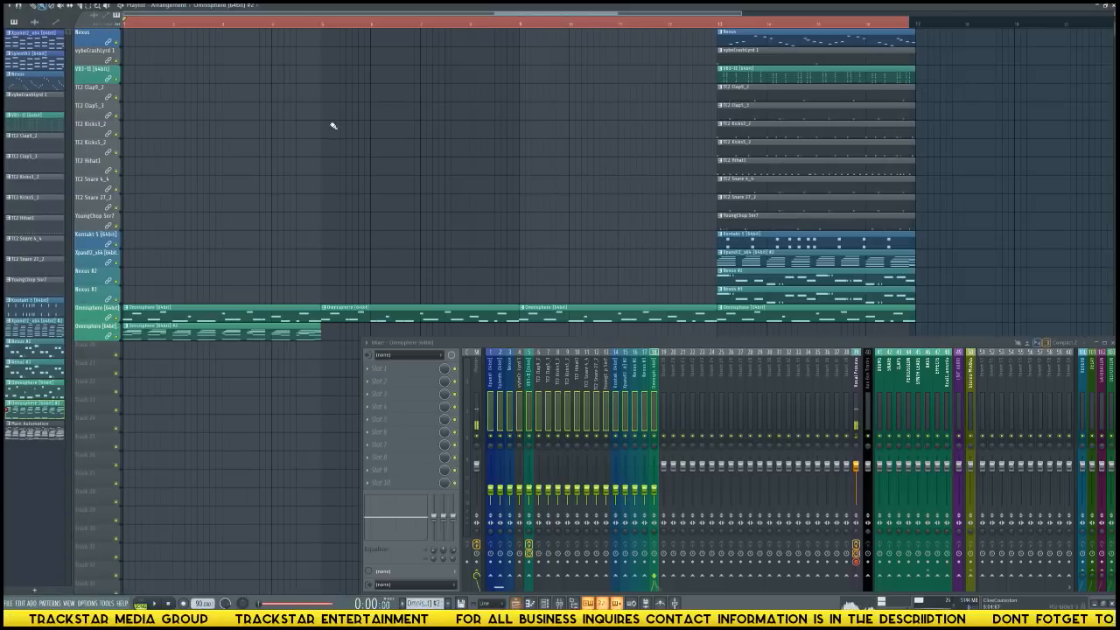
Remove the Omnisphere melody clip at bar 1 and repeat the Omnisphere #2 clip at bars 5, 9 and 13.
right_click(273, 316)
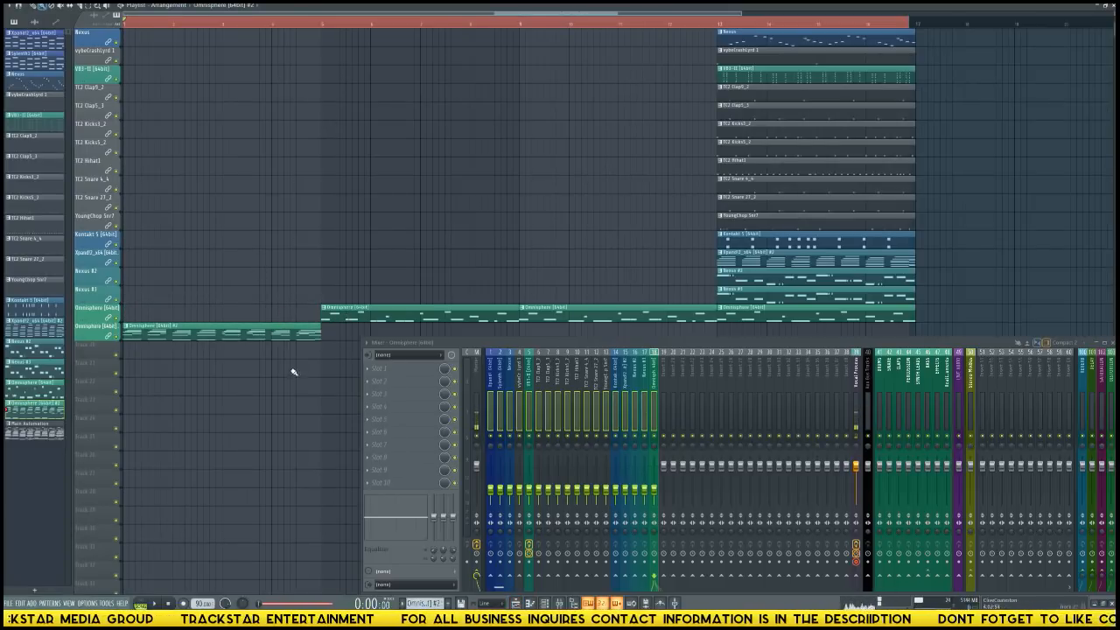
key(space)
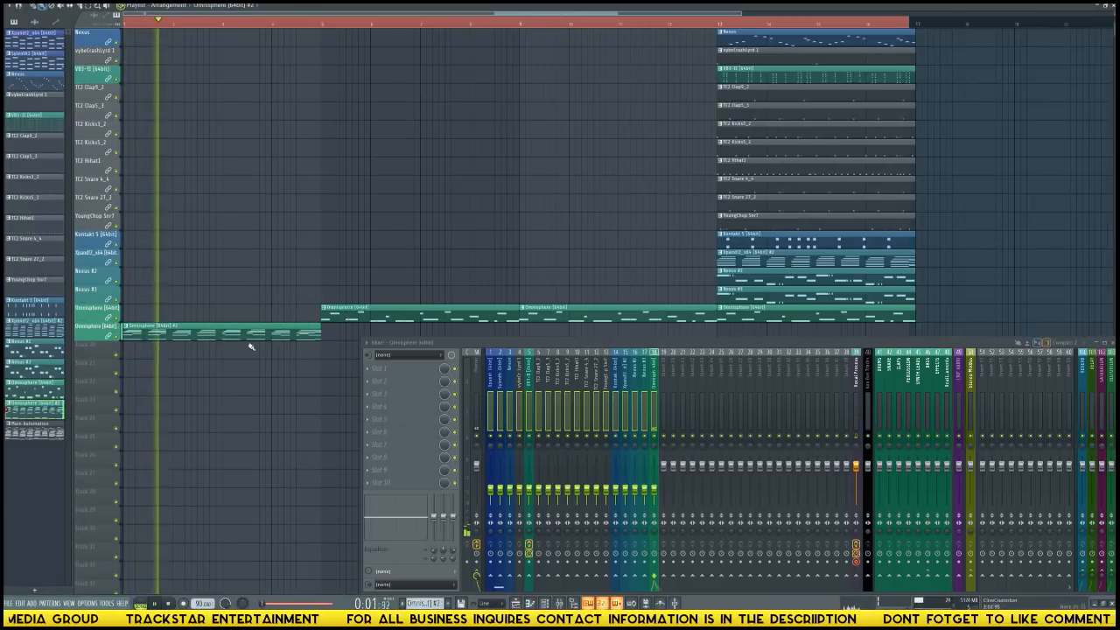
click(324, 333)
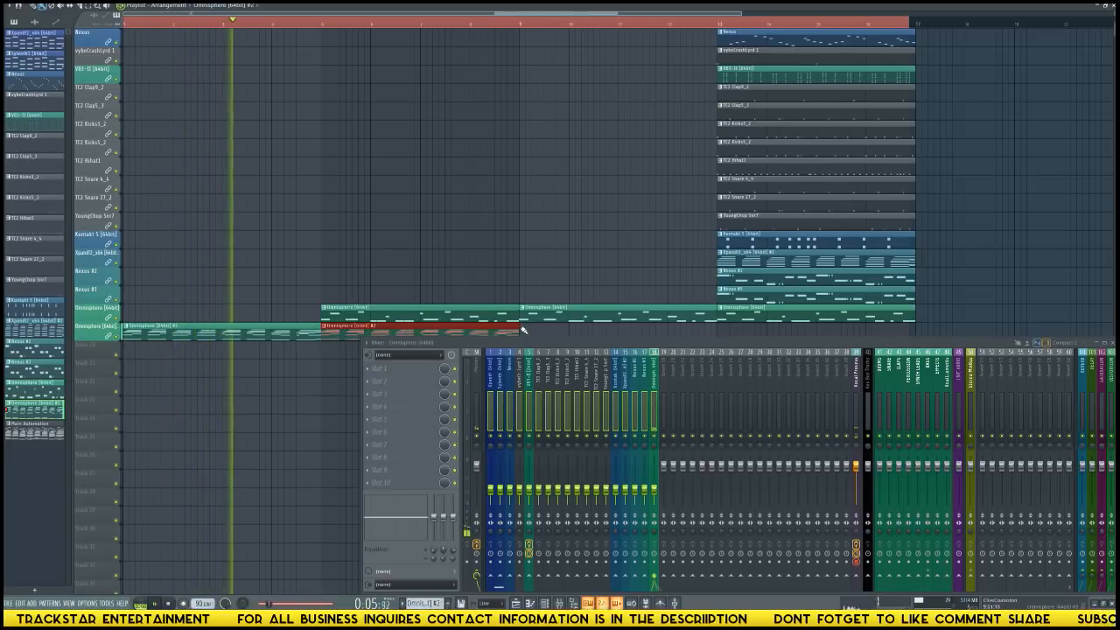
key(ctrl+b)
key(ctrl+b)
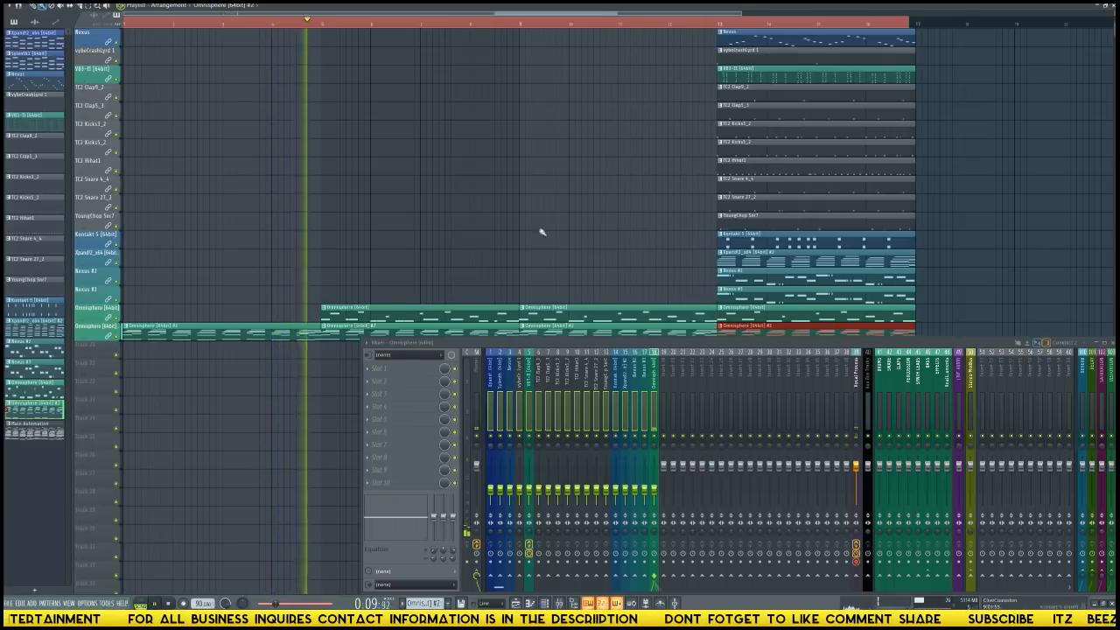
key(space)
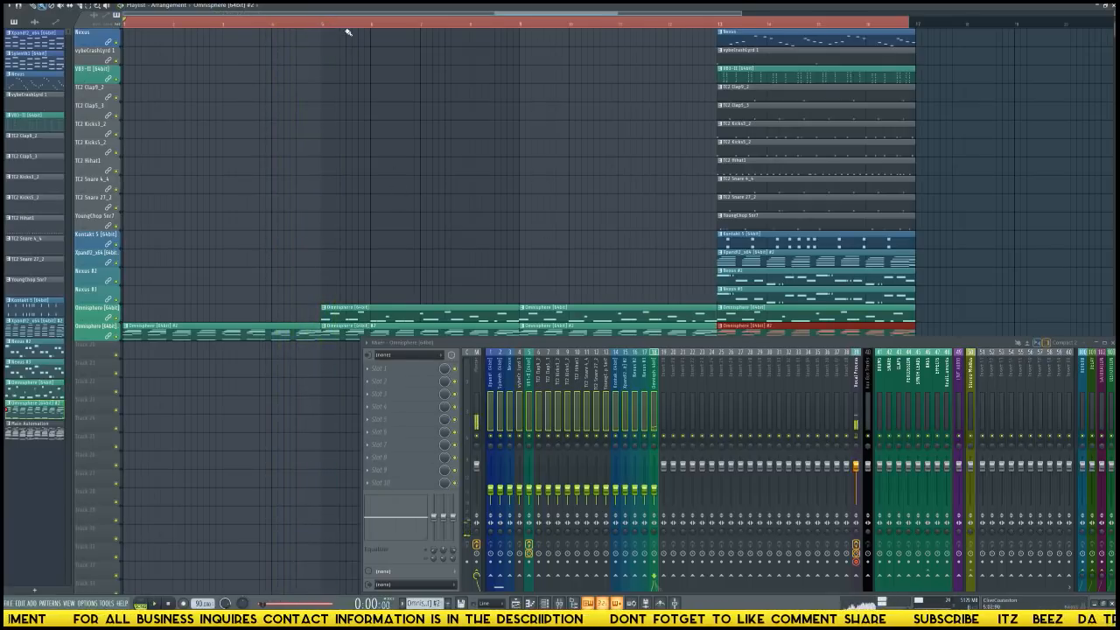
Place the first Xpand!2 pattern at bars 5 and 9 and the first Nexus pattern at bar 9 on their tracks.
scroll(347, 31, down, 3)
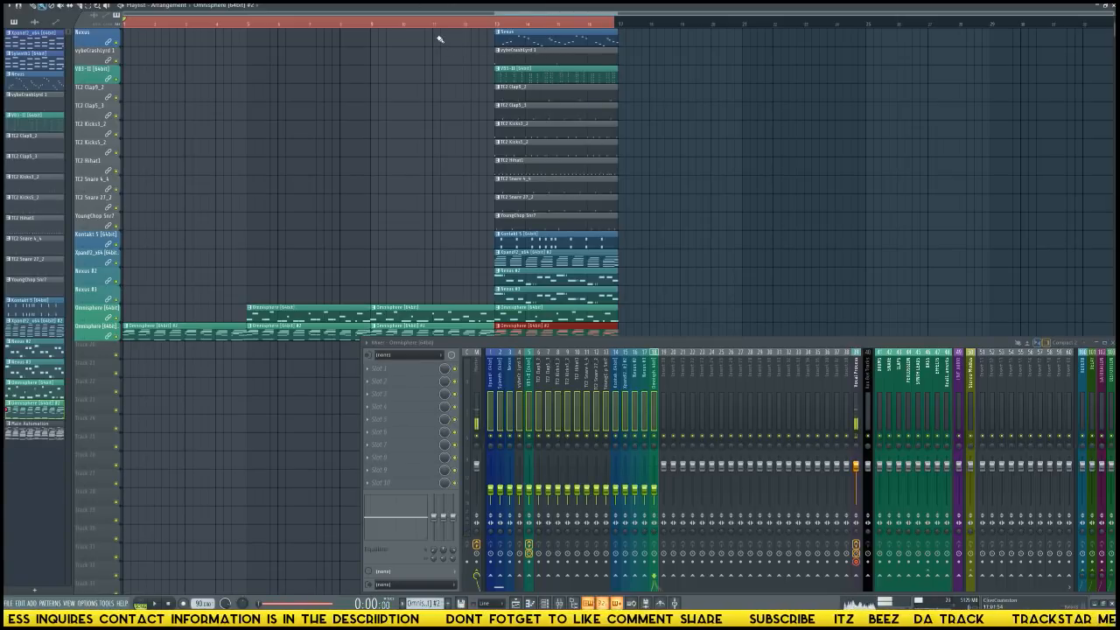
scroll(501, 44, up, 2)
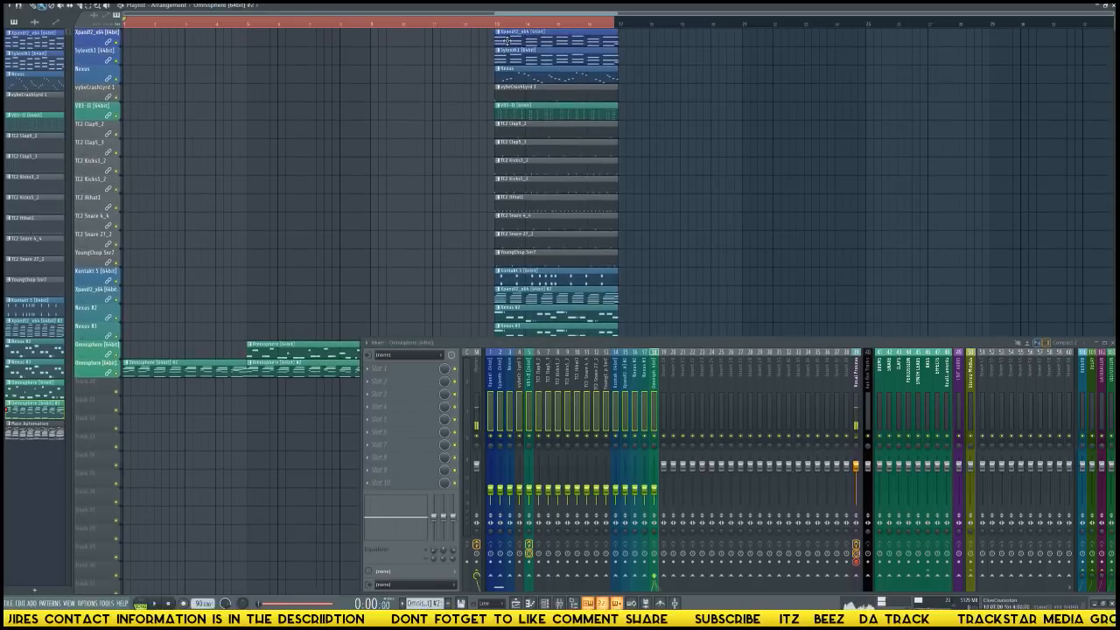
drag(248, 39, 401, 50)
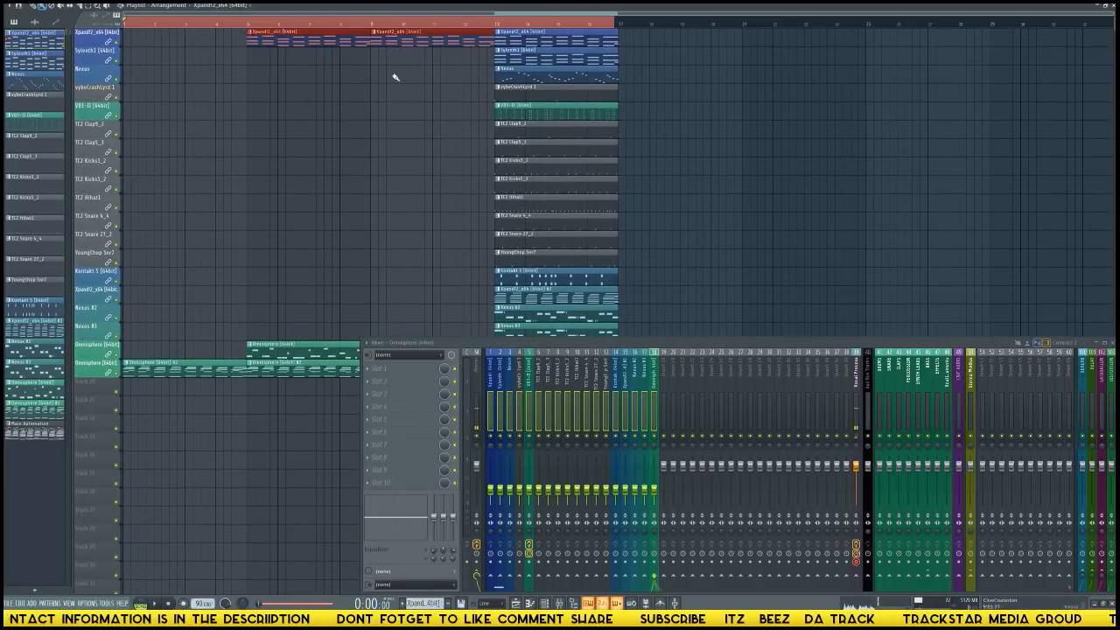
click(375, 77)
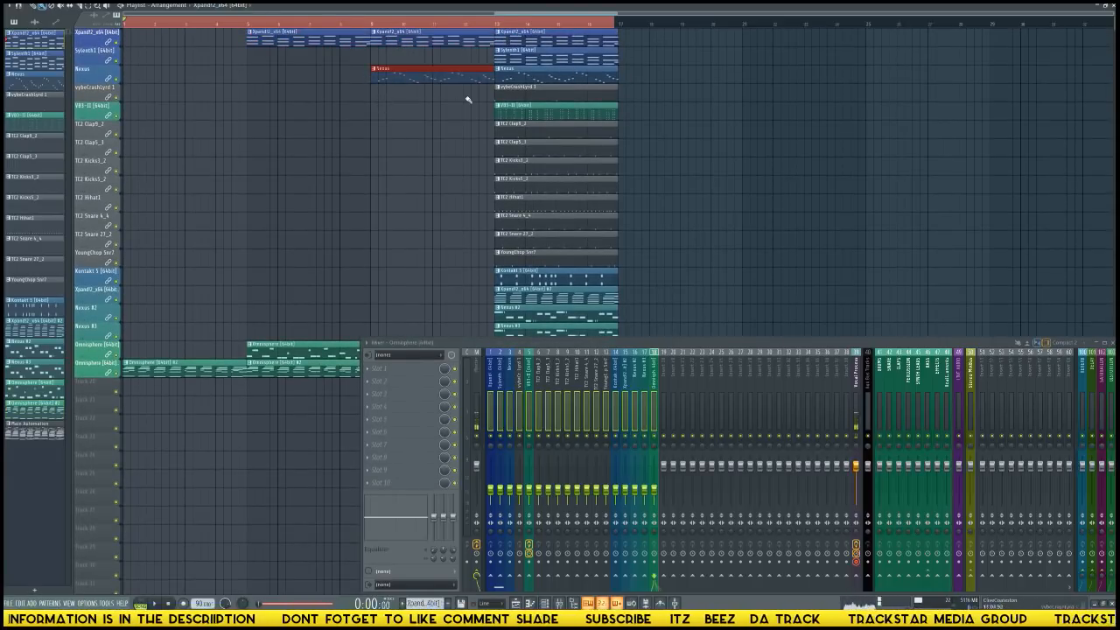
Play the arrangement from bar 5.
scroll(459, 123, down, 8)
scroll(293, 64, up, 8)
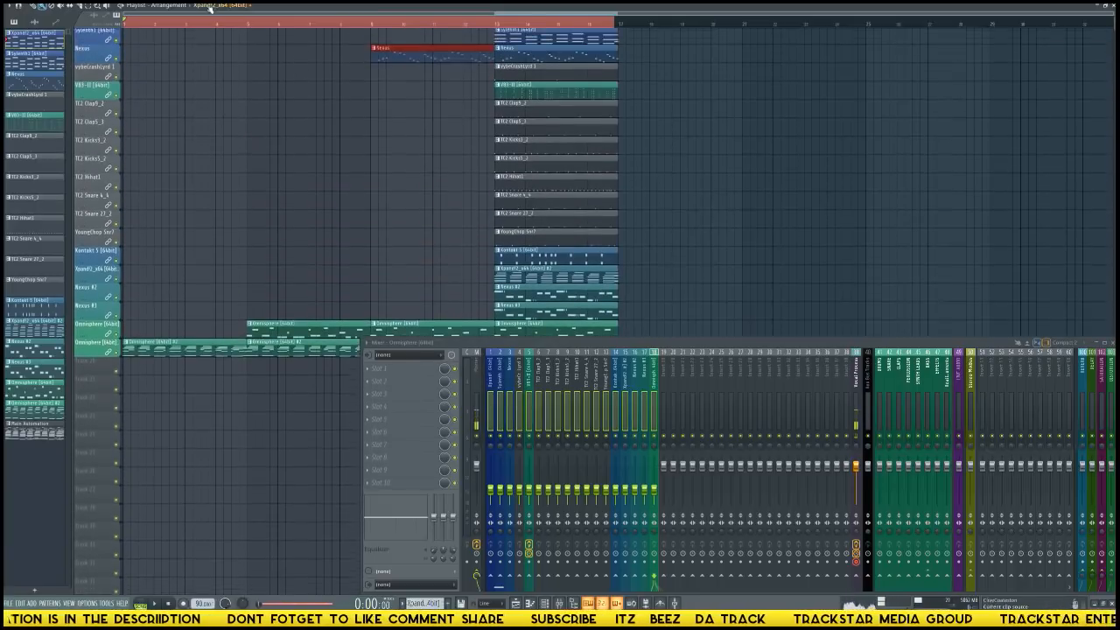
click(247, 21)
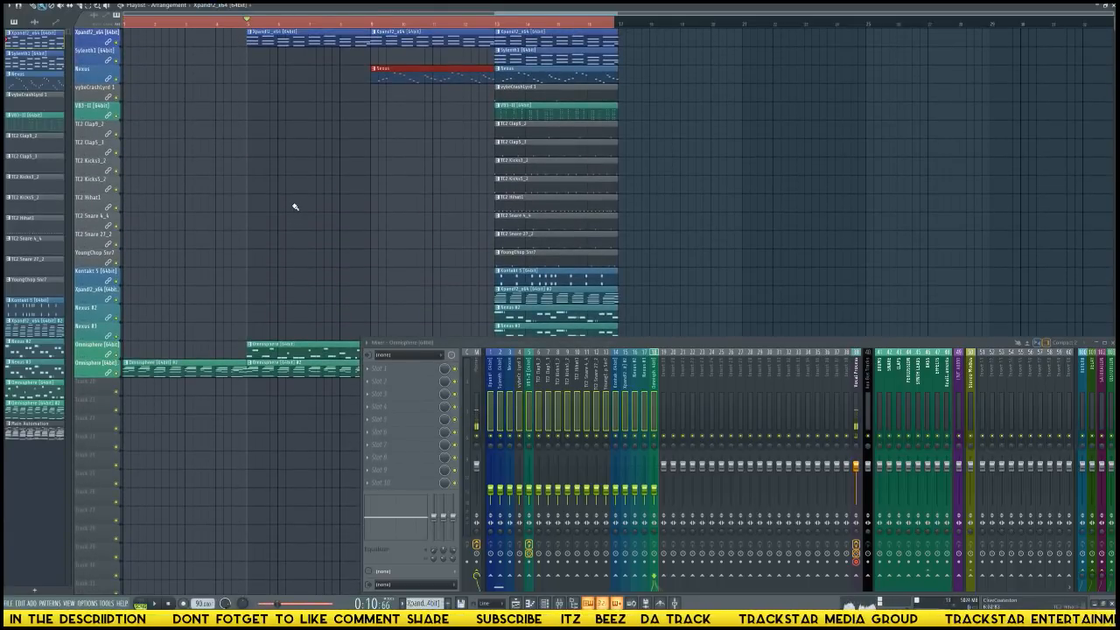
key(space)
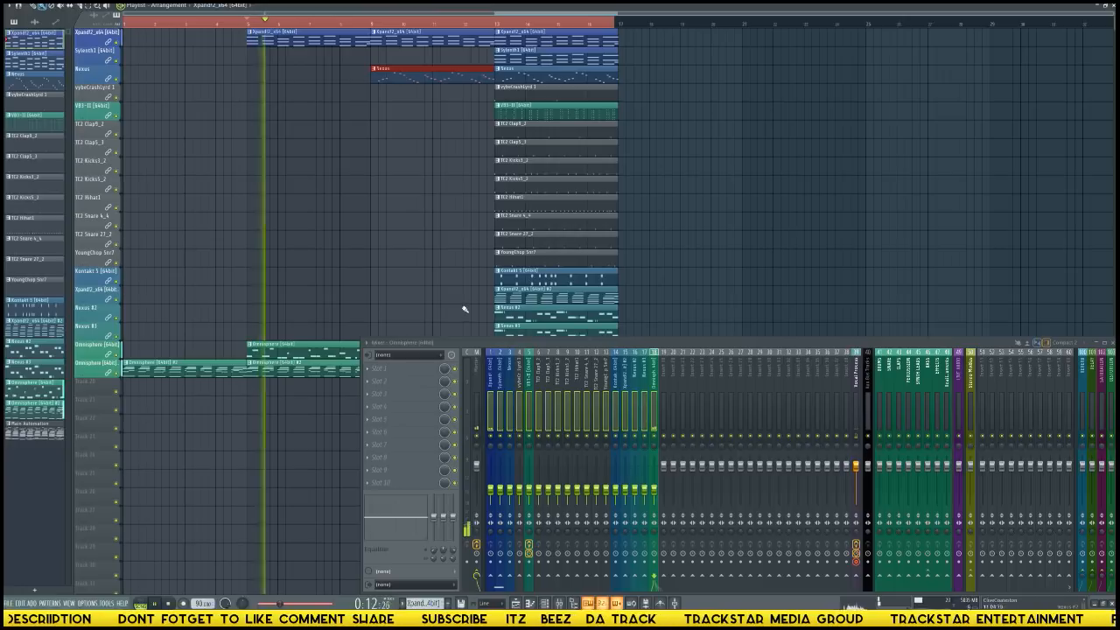
Select the full stack of clips at bar 13, move it to bar 21, and deselect it.
scroll(465, 309, down, 2)
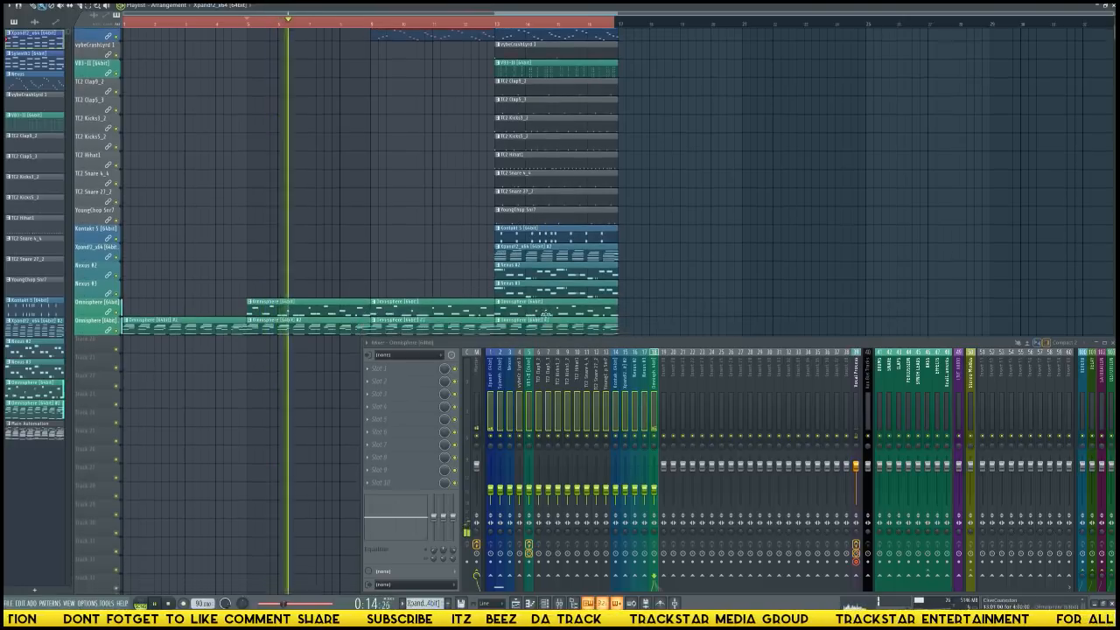
scroll(545, 314, down, 3)
drag(636, 306, 786, 21)
click(699, 139)
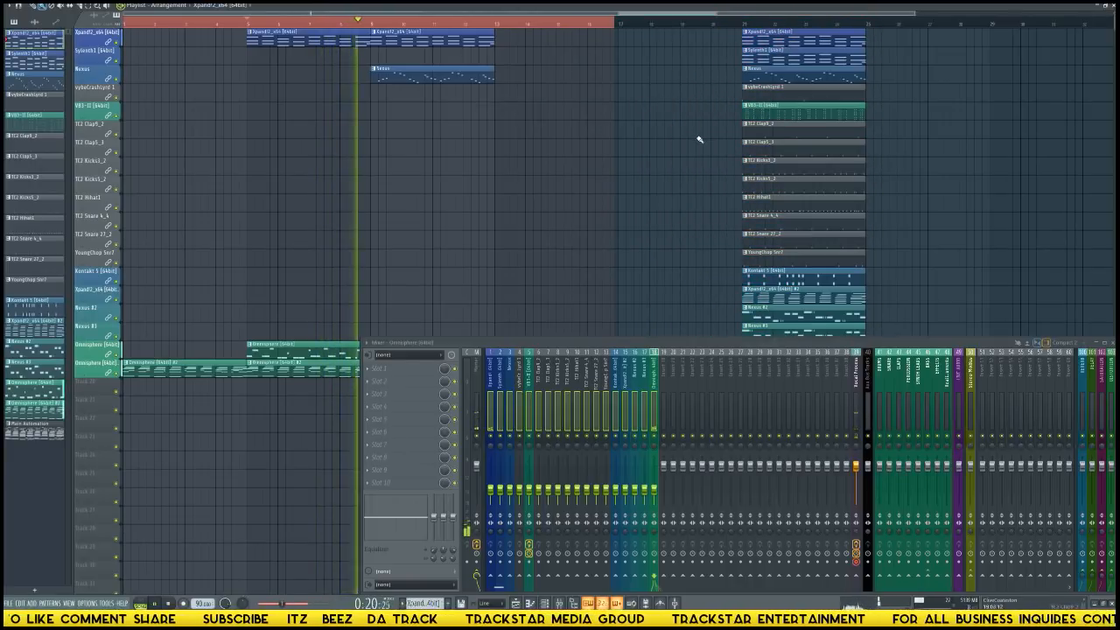
Place the Nexus #2 and Nexus #3 patterns at bar 9 on their tracks.
scroll(682, 133, down, 3)
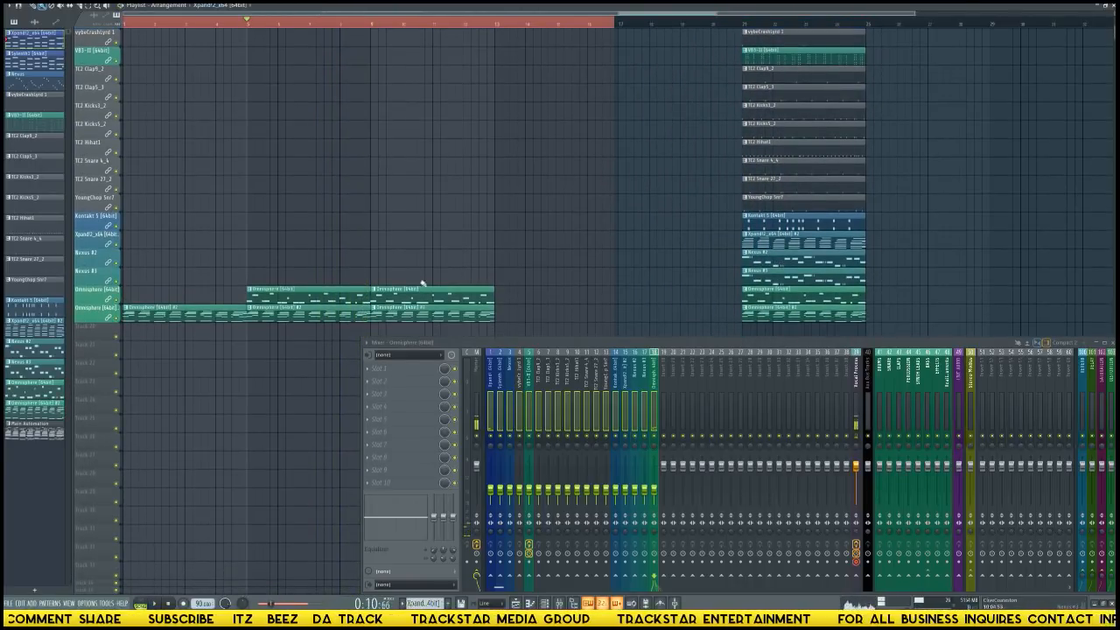
click(374, 259)
scroll(474, 235, up, 3)
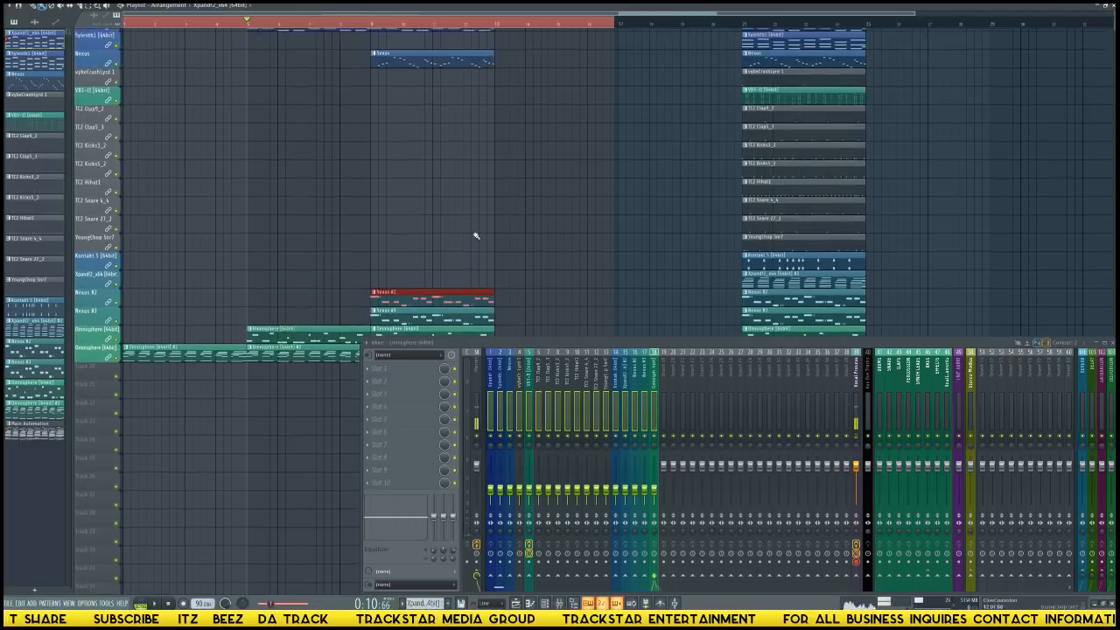
Copy the clap, kick, hi-hat, snare and YoungChop Snr7 clips from bar 21 to bar 9, and play from bar 5.
drag(750, 261, 395, 135)
click(549, 152)
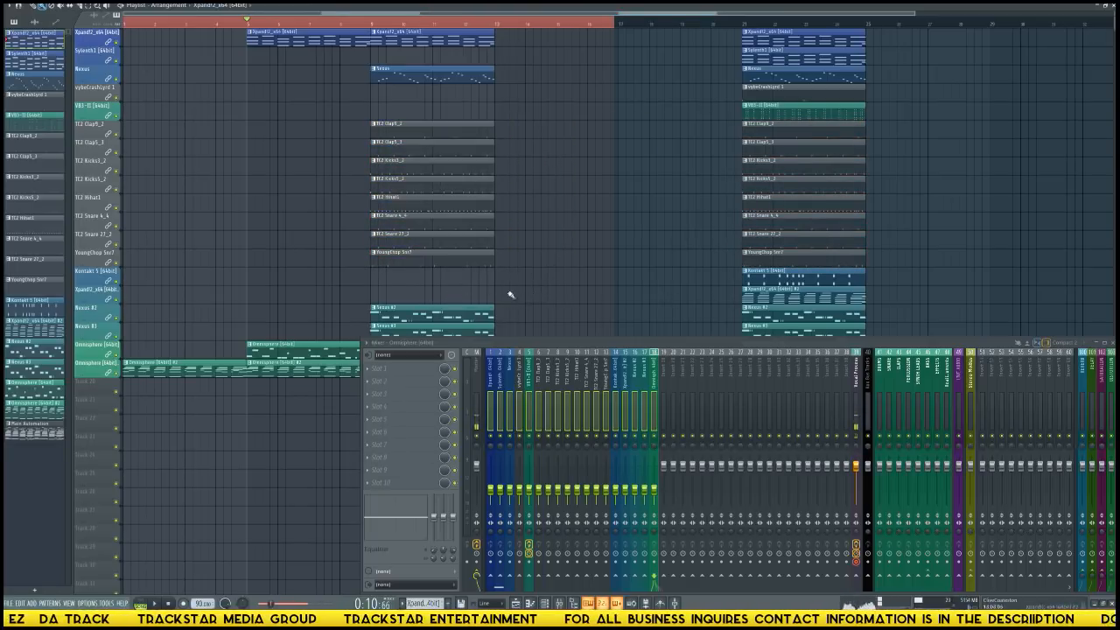
key(space)
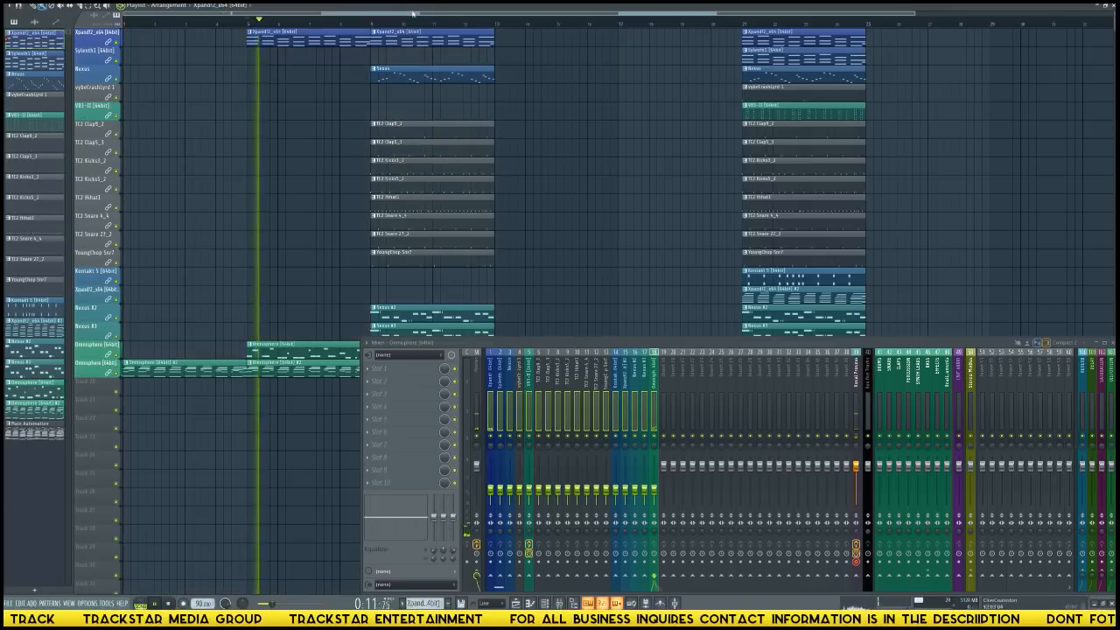
Play from just before bar 9 and duplicate the stack of clips at bar 9 to bar 13.
click(354, 23)
scroll(608, 113, down, 3)
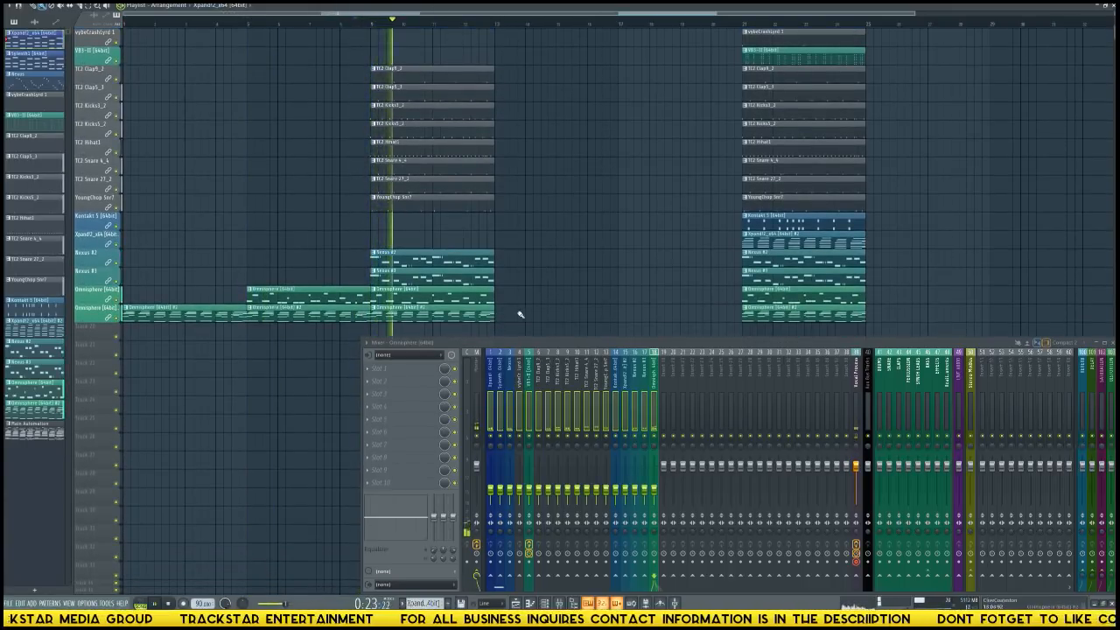
drag(516, 323, 404, 42)
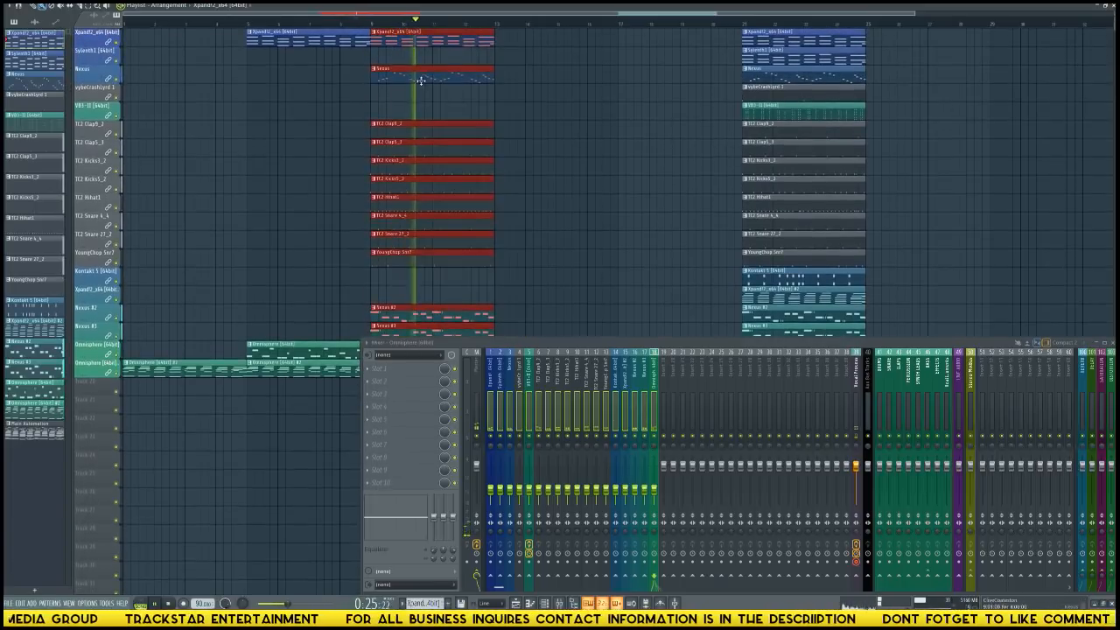
key(ctrl+b)
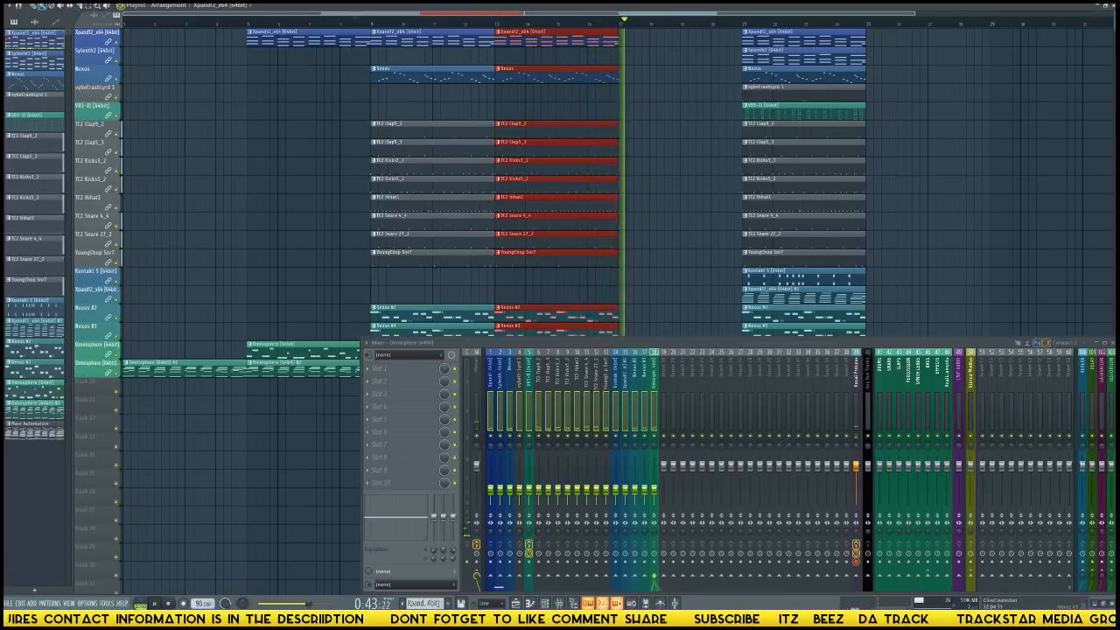
Close the mixer, stop playback, and move the full stack of clips from bar 21 to bar 17, leaving it deselected.
click(1109, 342)
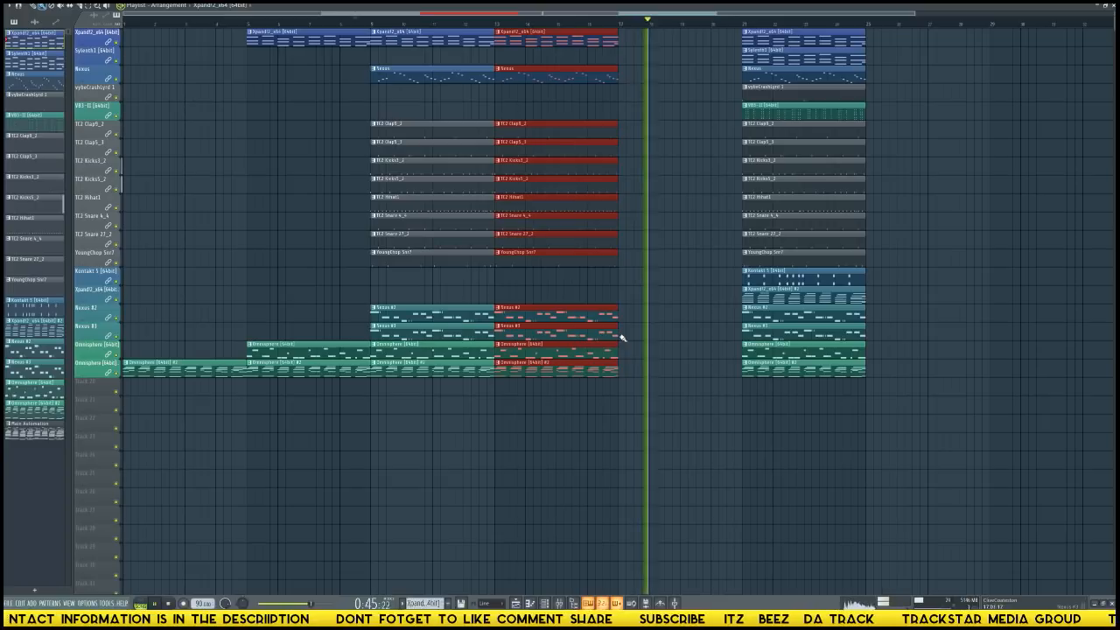
key(space)
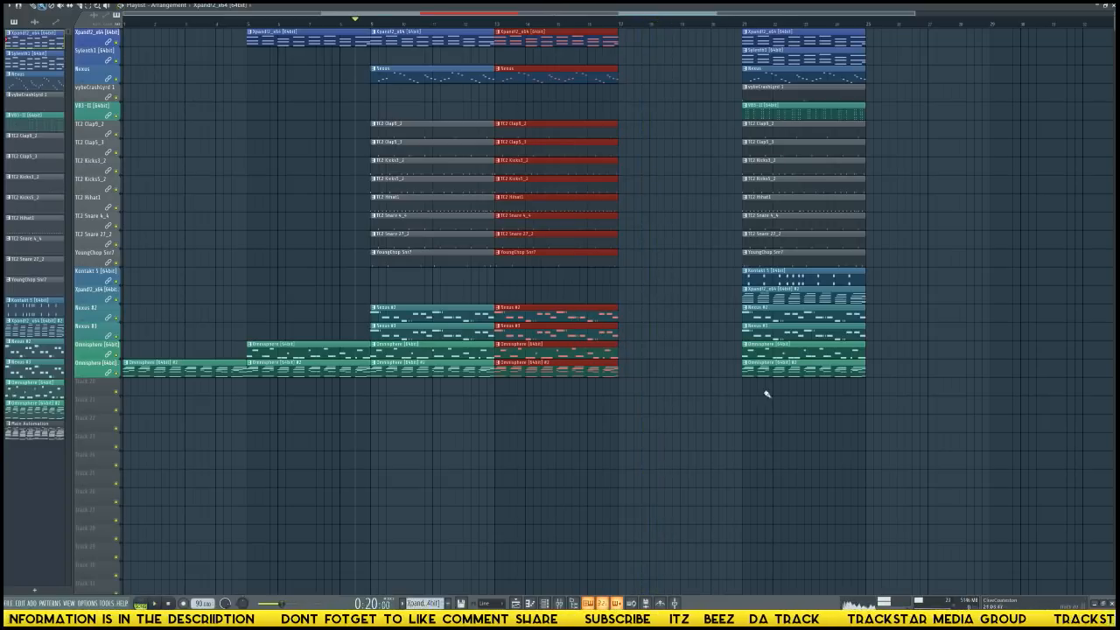
drag(818, 427, 653, 53)
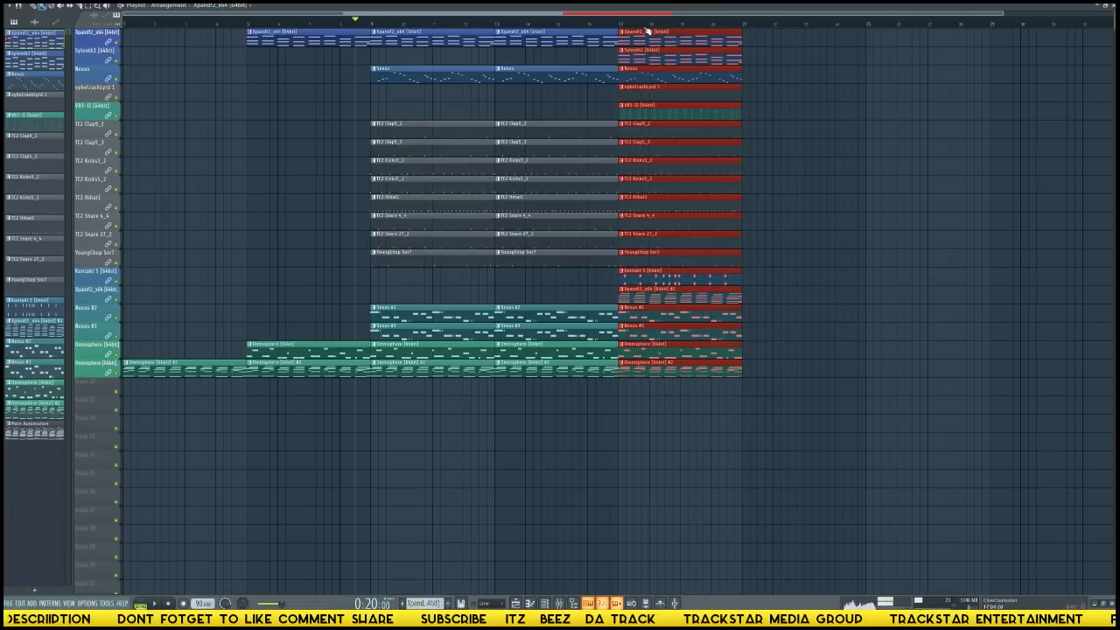
double_click(646, 29)
ctrl+click(812, 355)
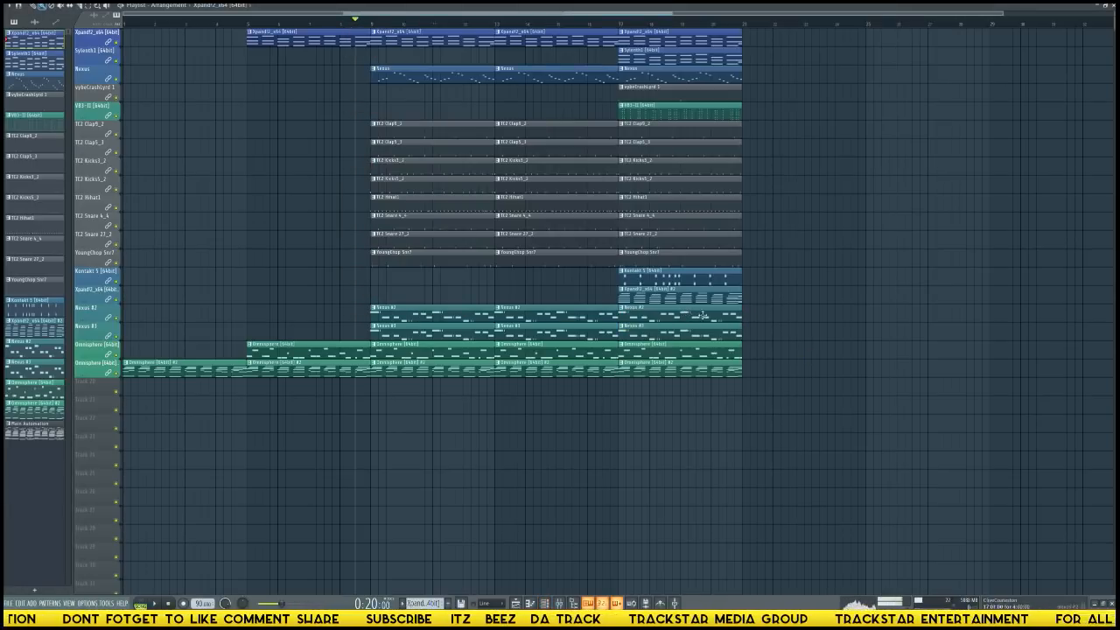
Examine the Kontakt 5 pattern's notes and its Phrase Builder instrument, and return to the playlist.
double_click(640, 285)
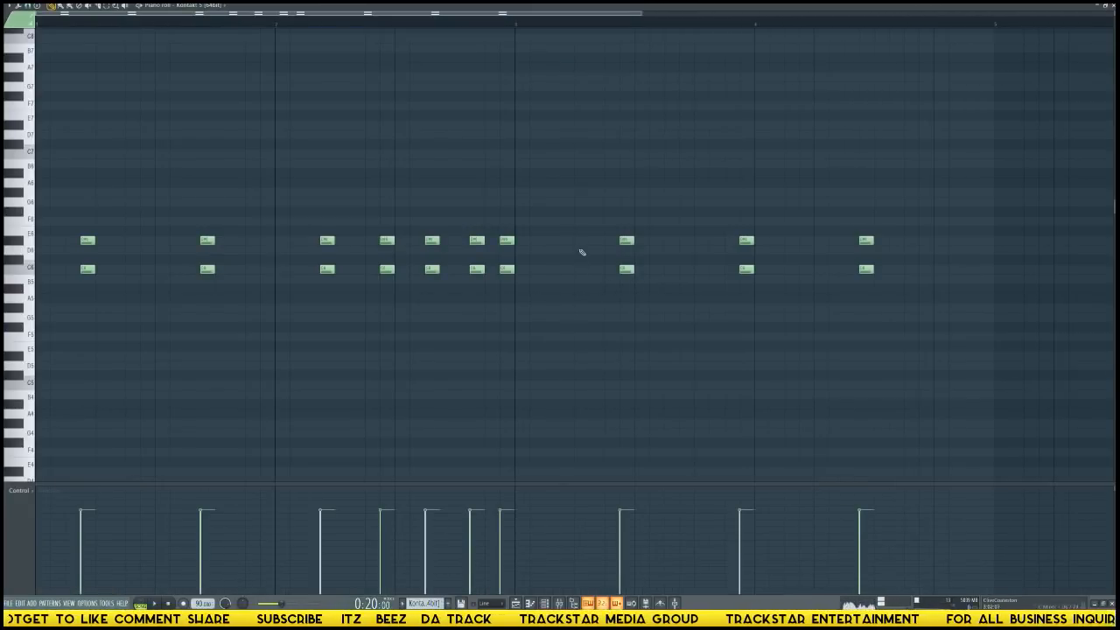
key(F6)
key(F6)
key(F5)
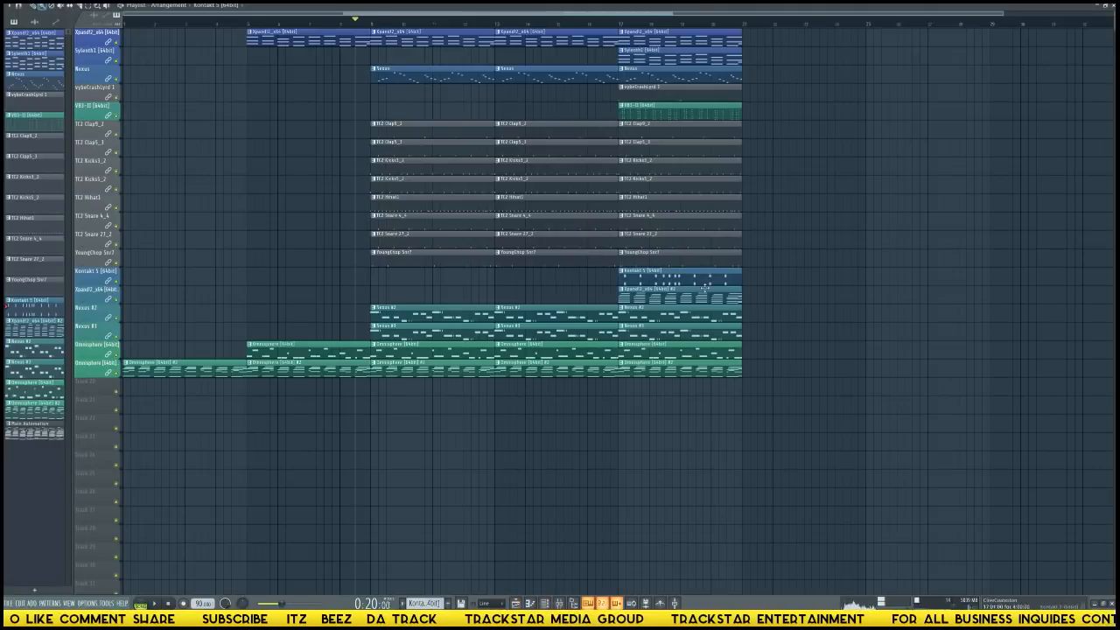
key(F6)
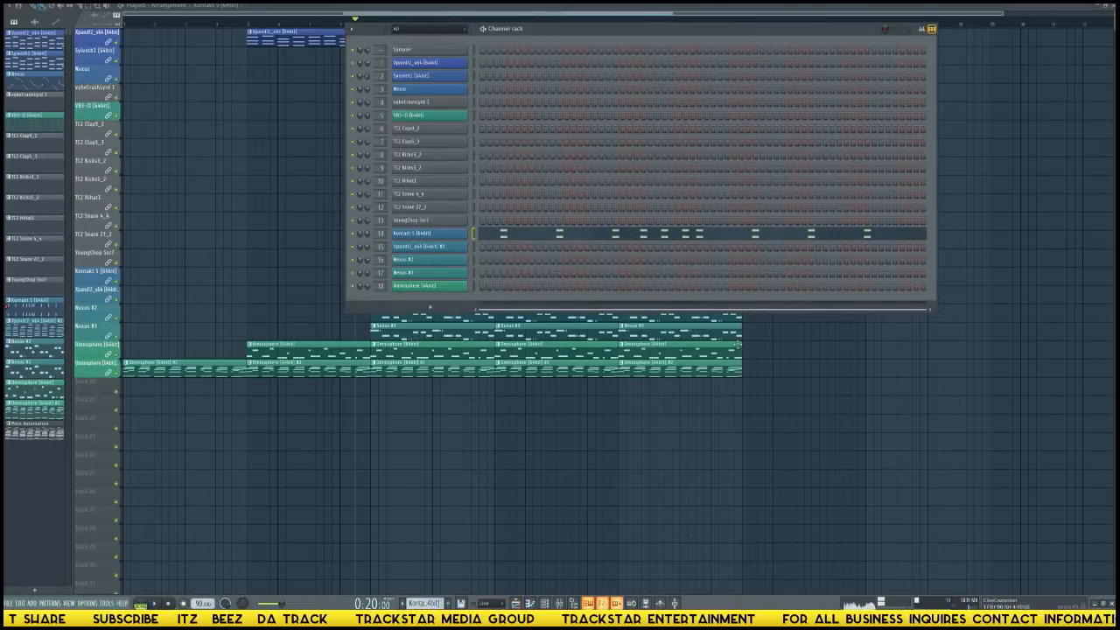
scroll(810, 386, down, 4)
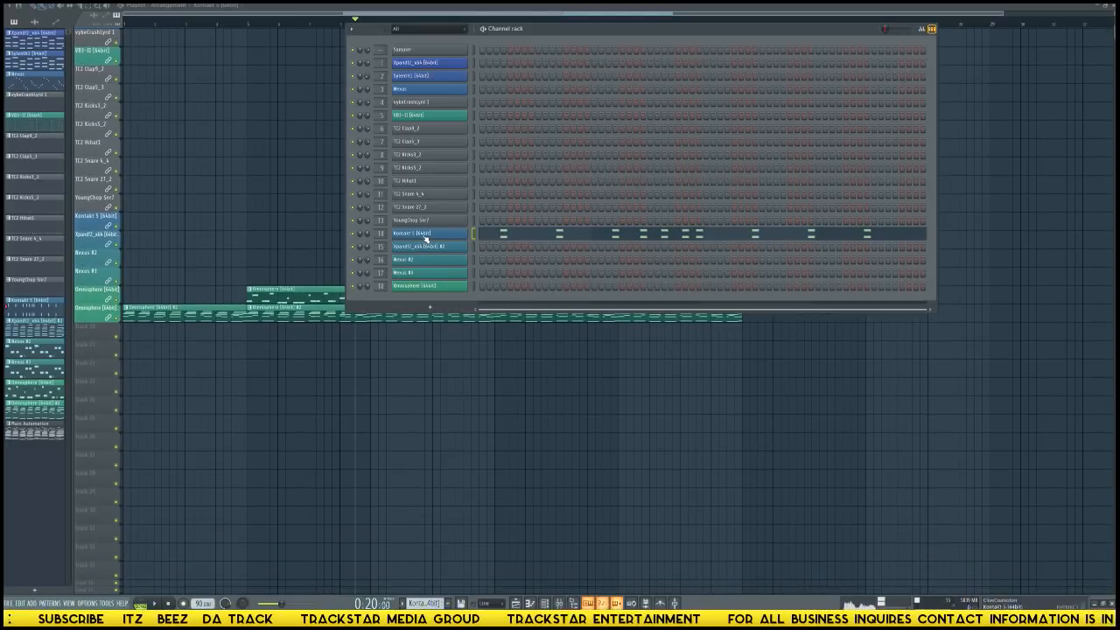
click(426, 236)
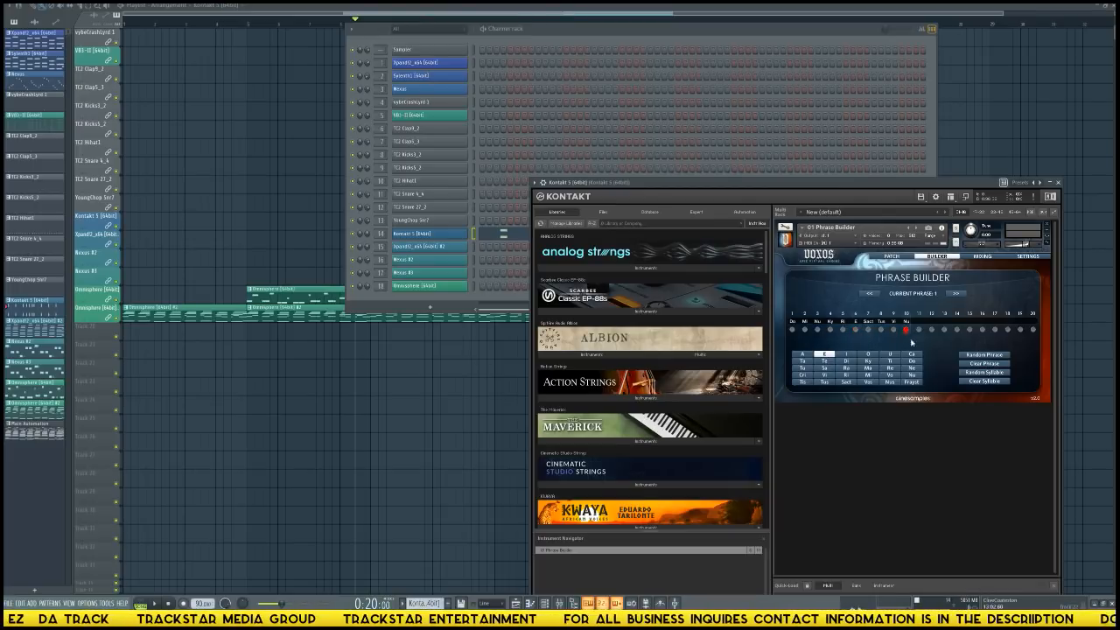
click(340, 416)
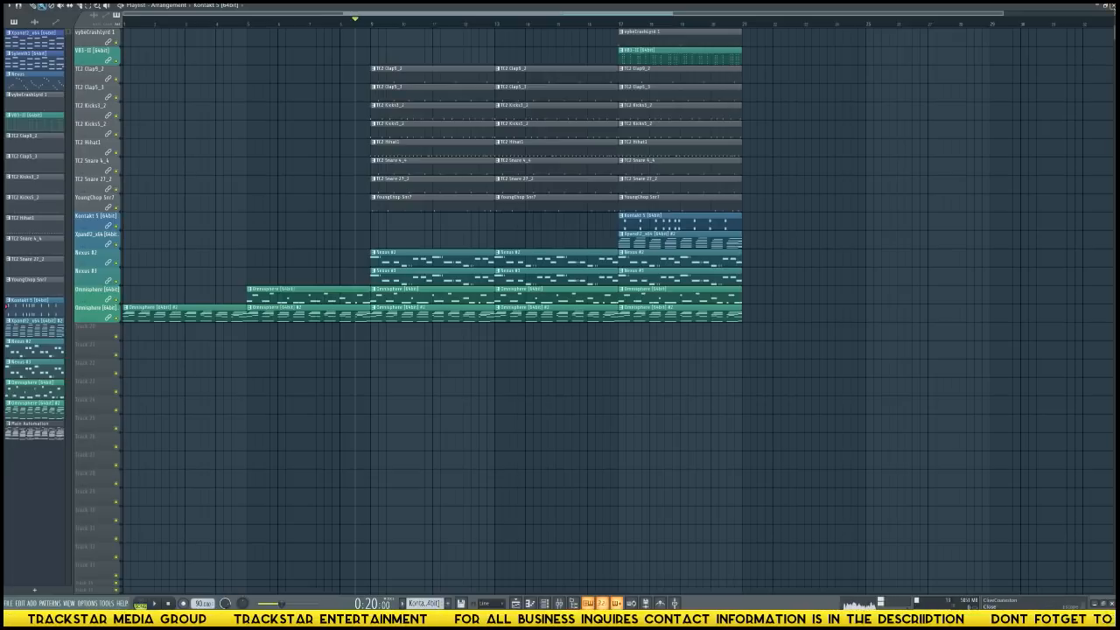
Consolidate the Kontakt 5 track from the song start into a rendered WAV clip.
scroll(847, 246, up, 3)
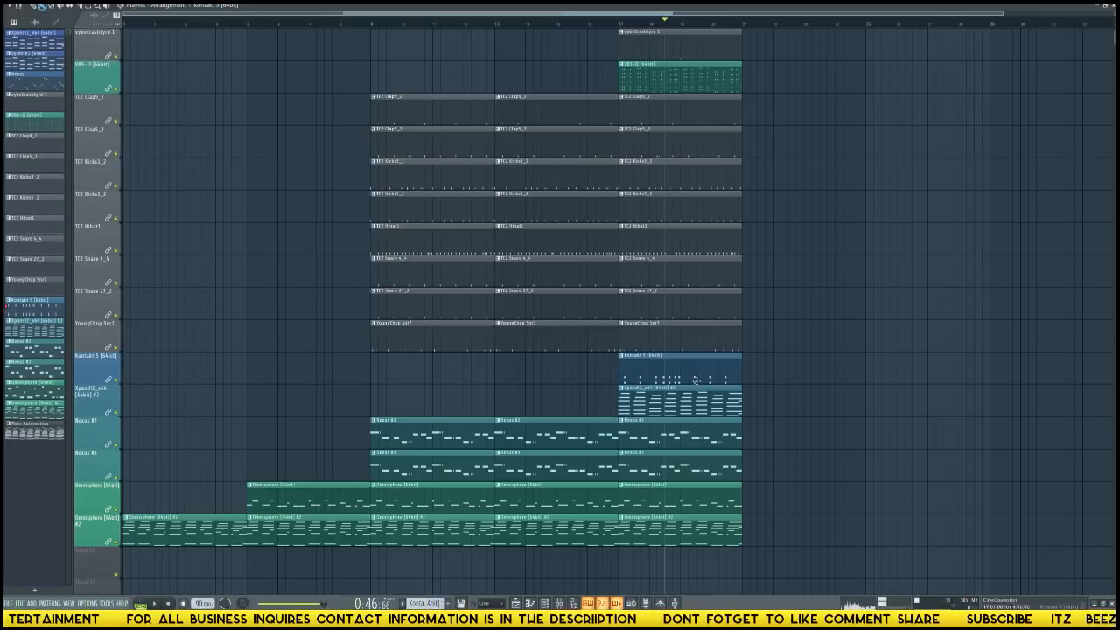
click(623, 357)
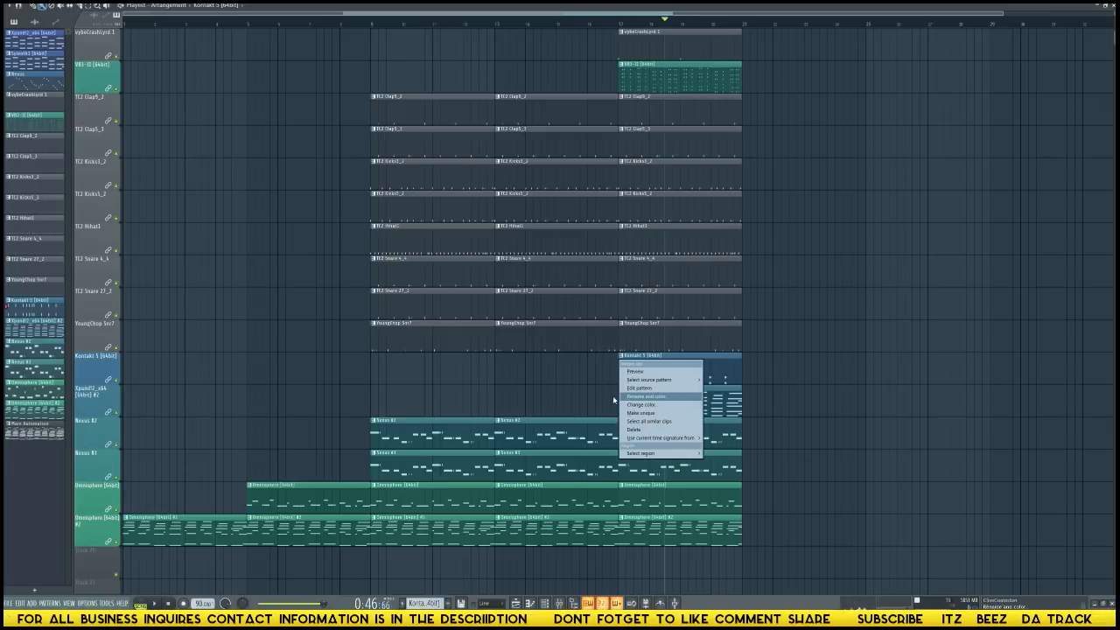
click(576, 373)
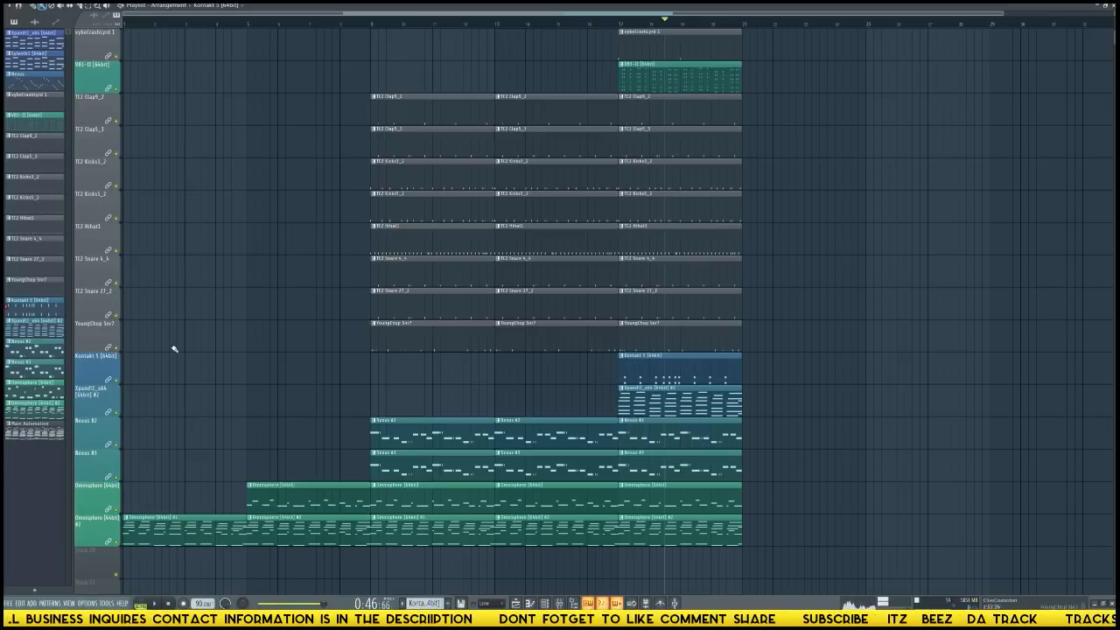
right_click(99, 371)
mouse_move(147, 477)
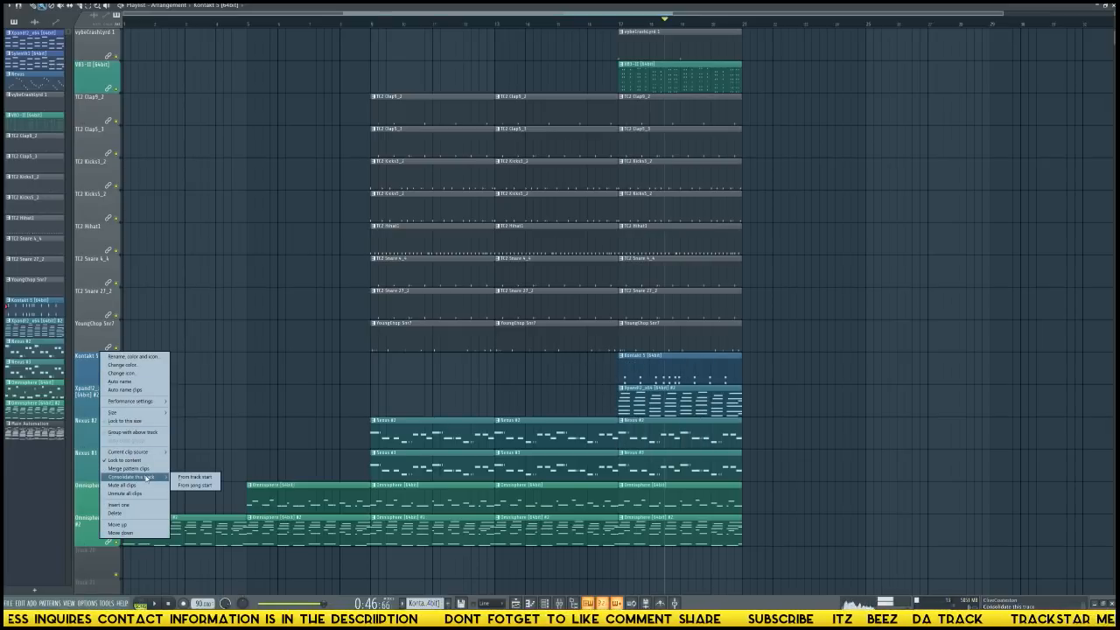
click(194, 486)
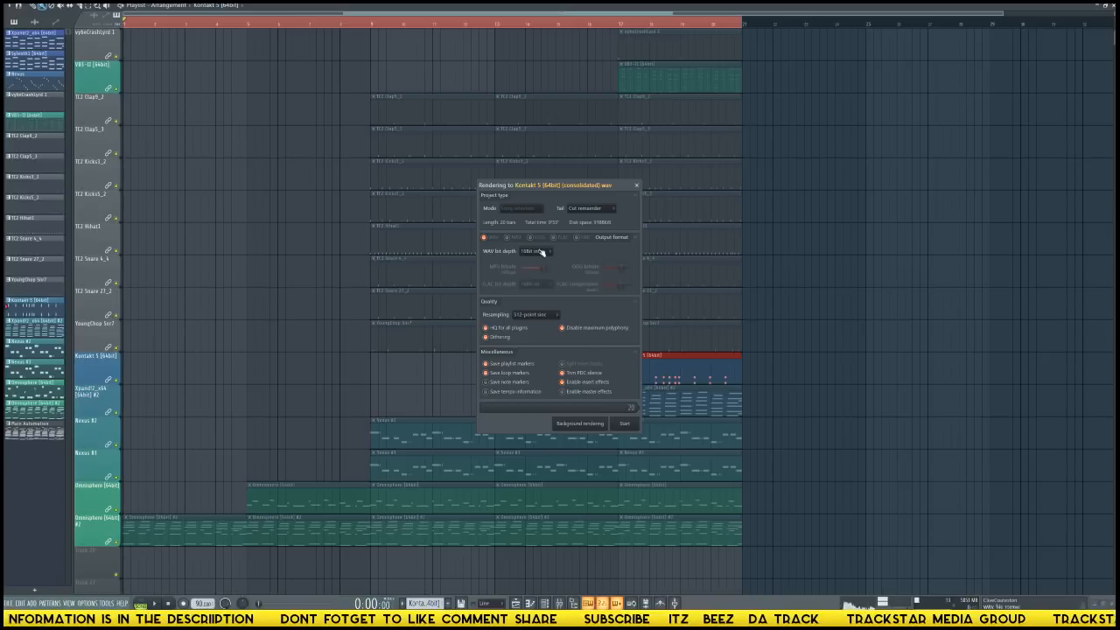
click(602, 211)
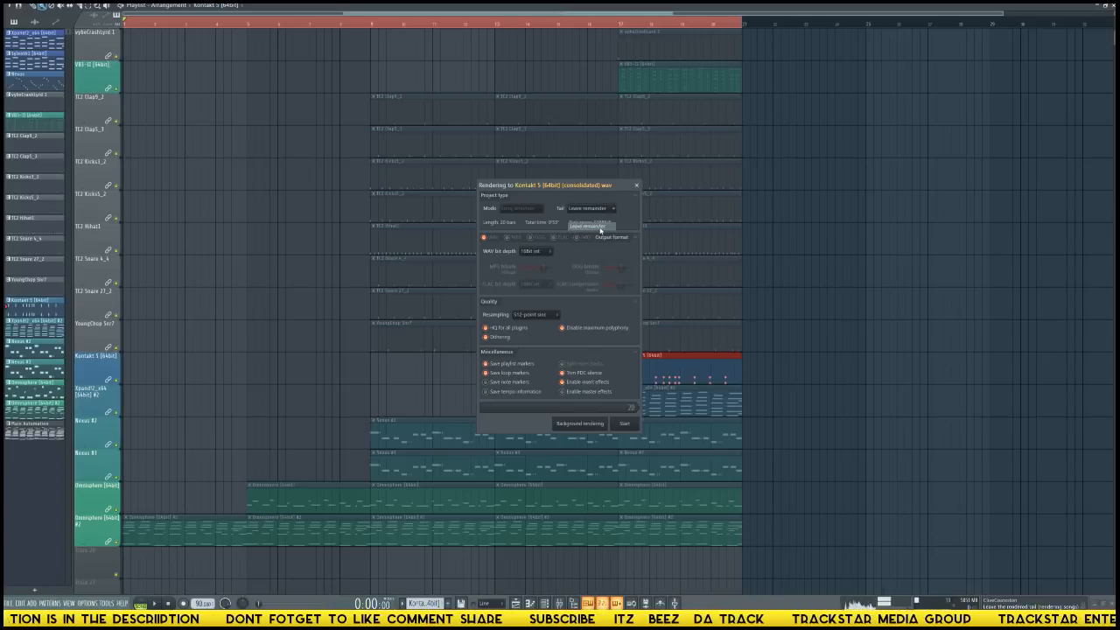
click(586, 215)
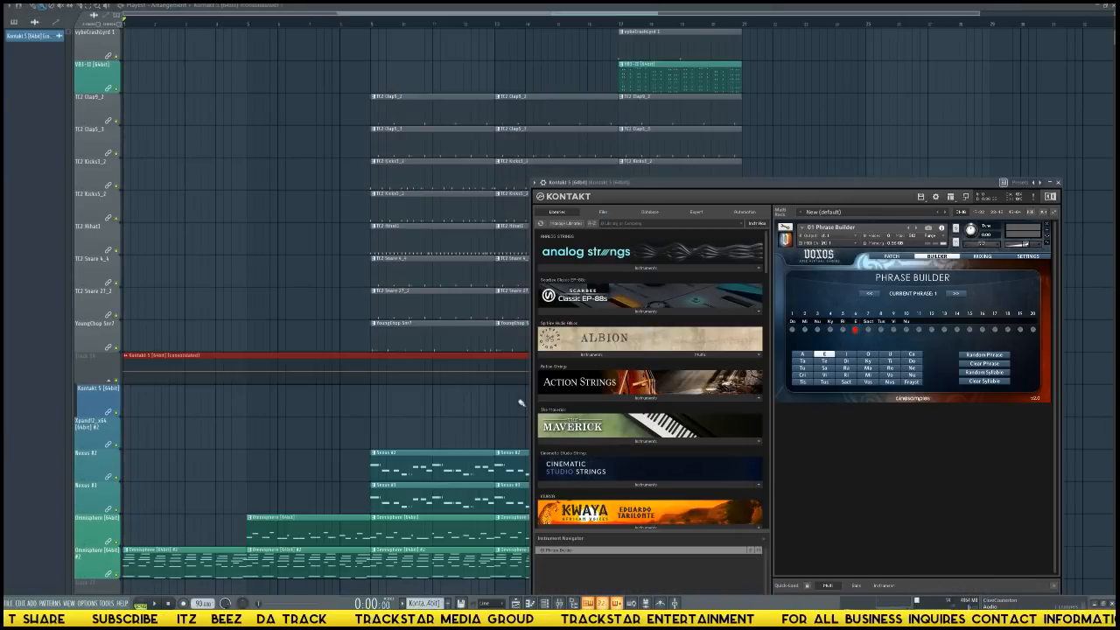
Normalize the consolidated Kontakt 5 audio clip and audition the section from bar 17.
click(358, 407)
double_click(643, 378)
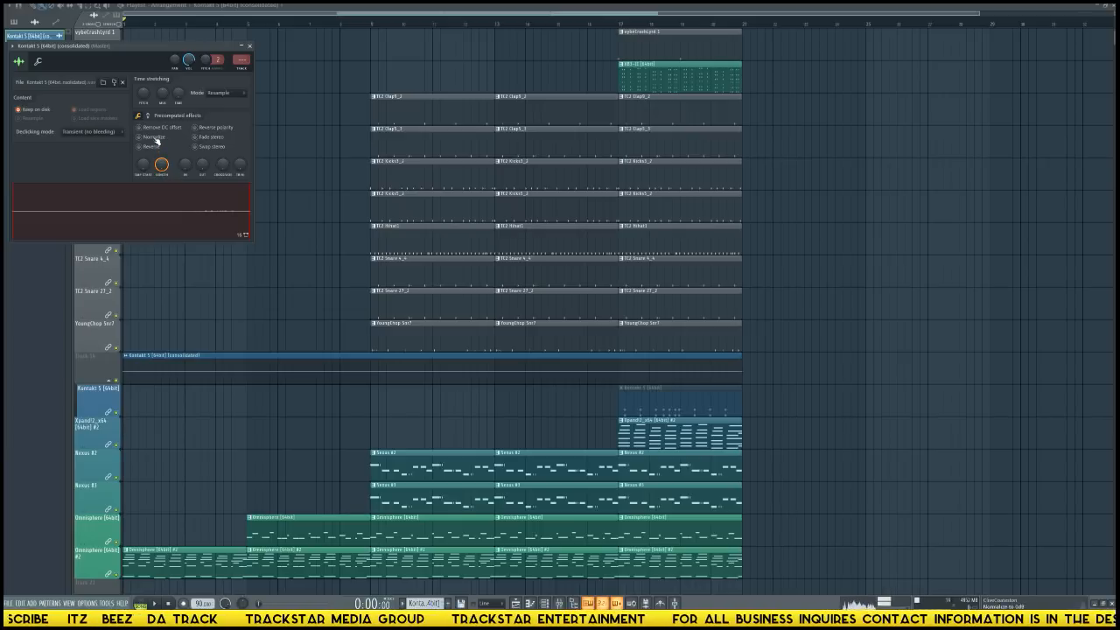
click(154, 137)
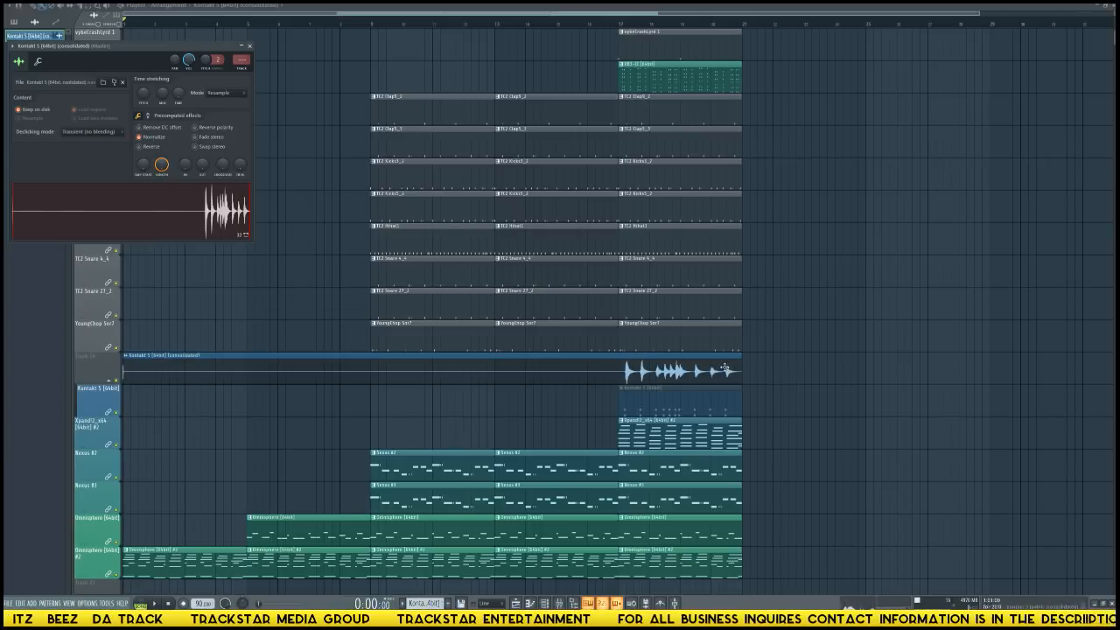
click(622, 25)
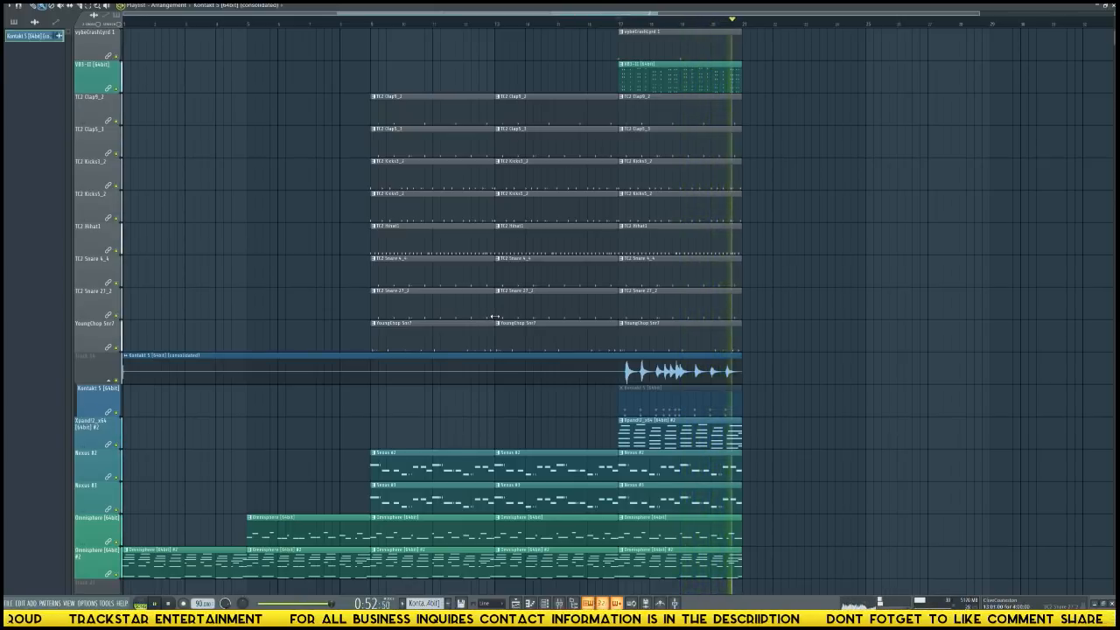
key(space)
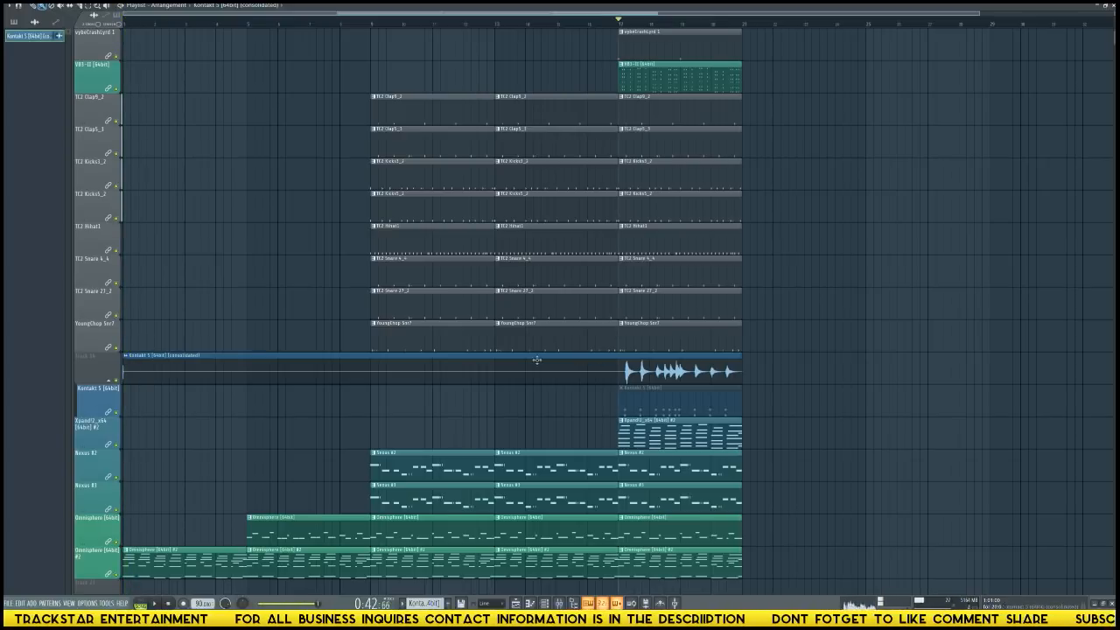
Trim the start of the consolidated Kontakt 5 clip to bar 17 and lock its track to content.
drag(125, 375, 623, 393)
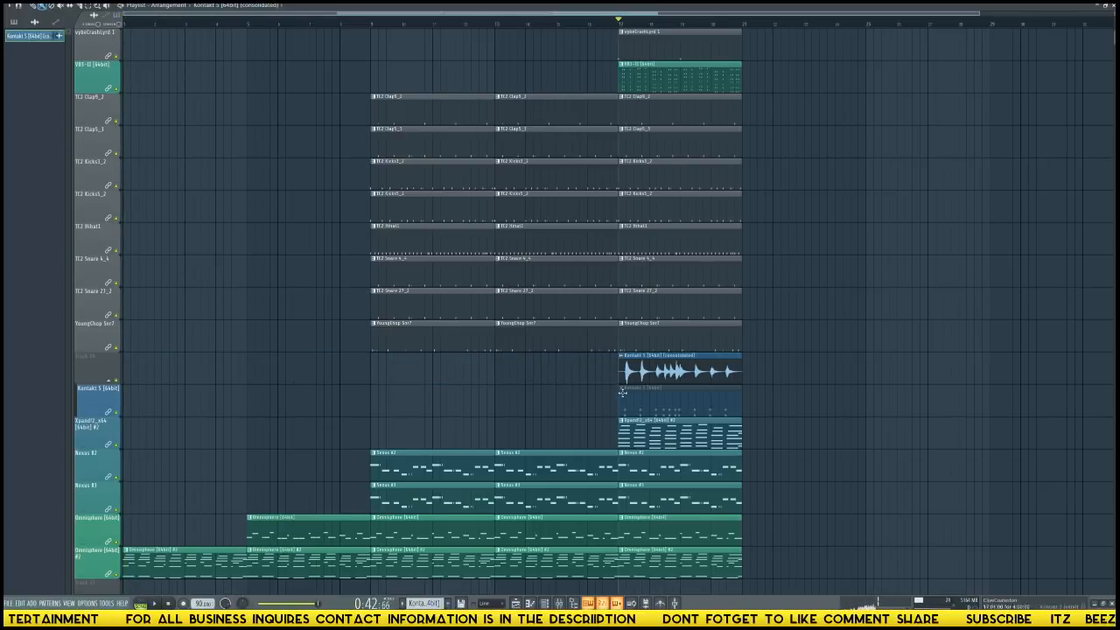
right_click(97, 354)
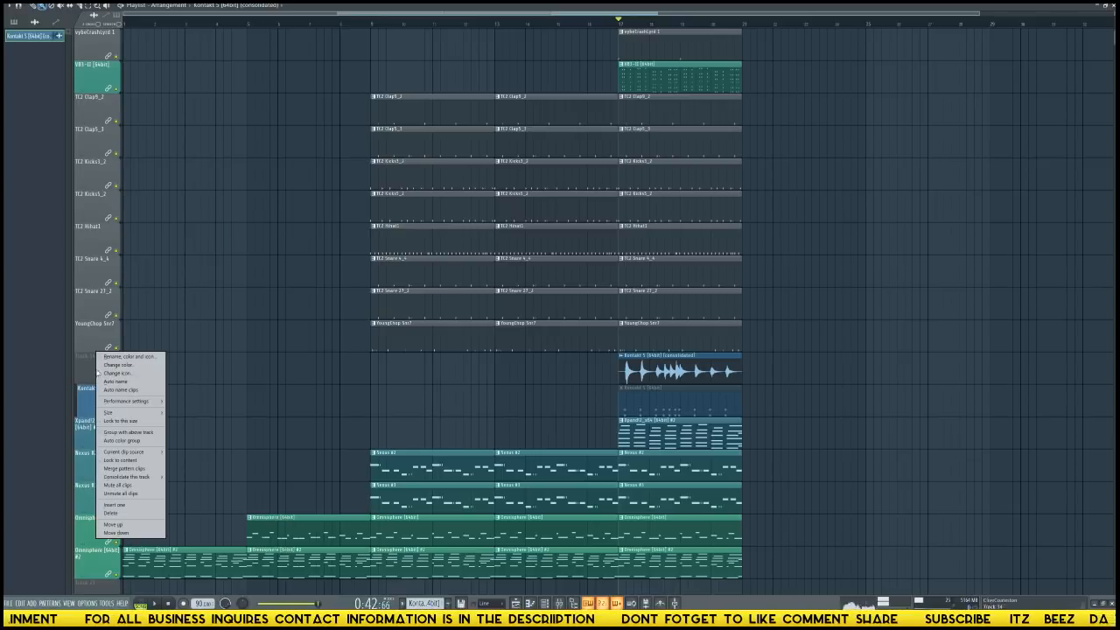
click(128, 461)
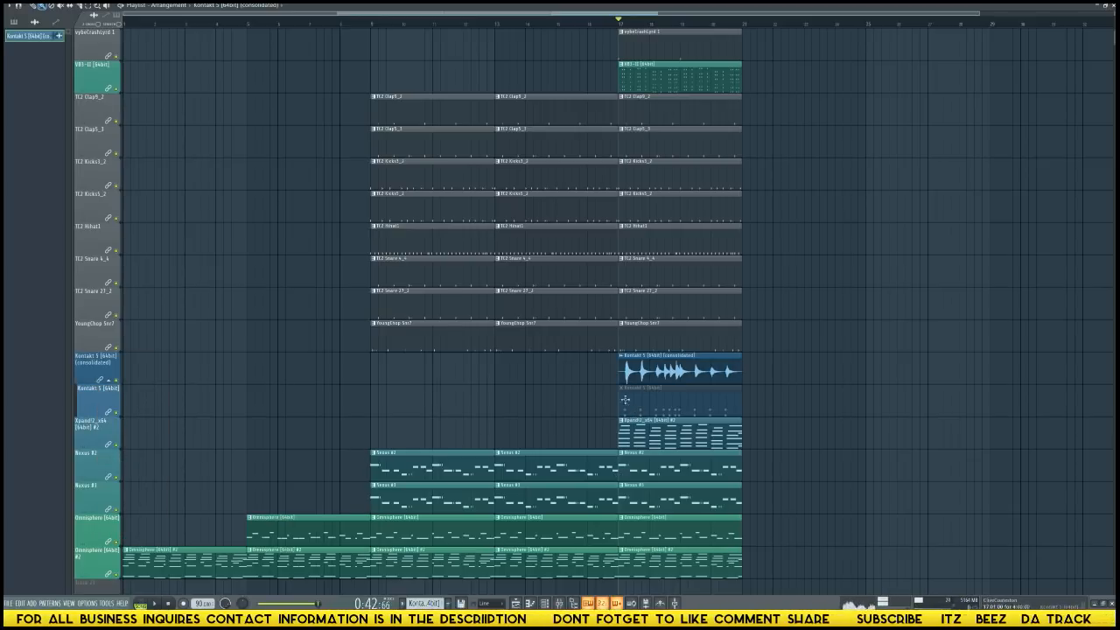
Delete the muted Kontakt 5 pattern clip below the consolidated audio clip.
right_click(681, 408)
ctrl+right_click(680, 405)
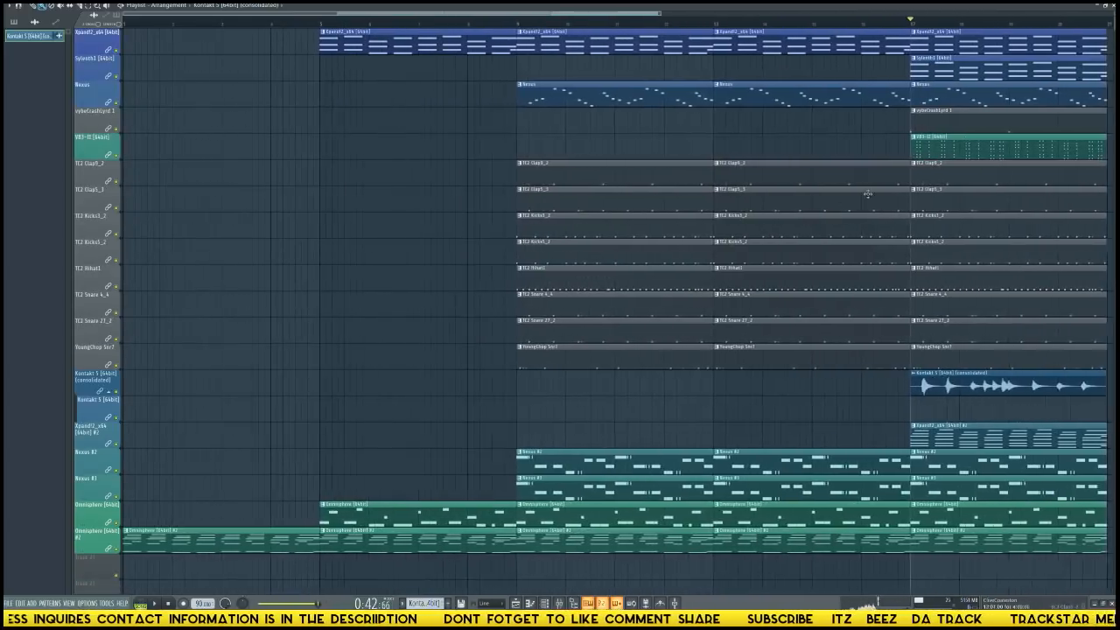
Route the consolidated Kontakt 5 audio clip to the Kontakt 5 mixer track, insert 14.
drag(1111, 21, 1111, 21)
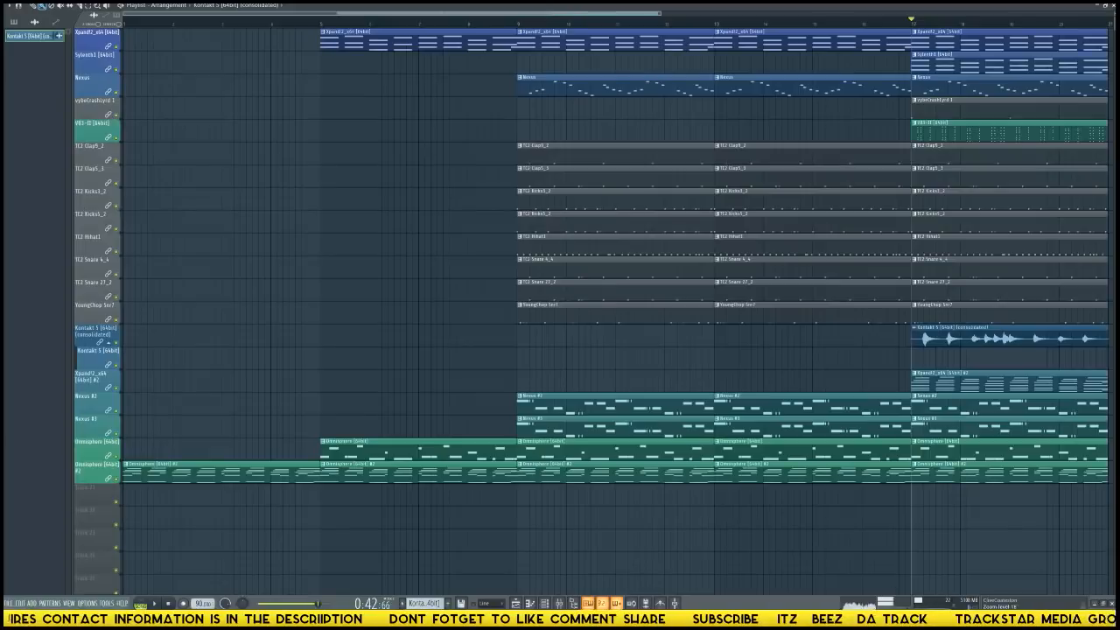
double_click(923, 338)
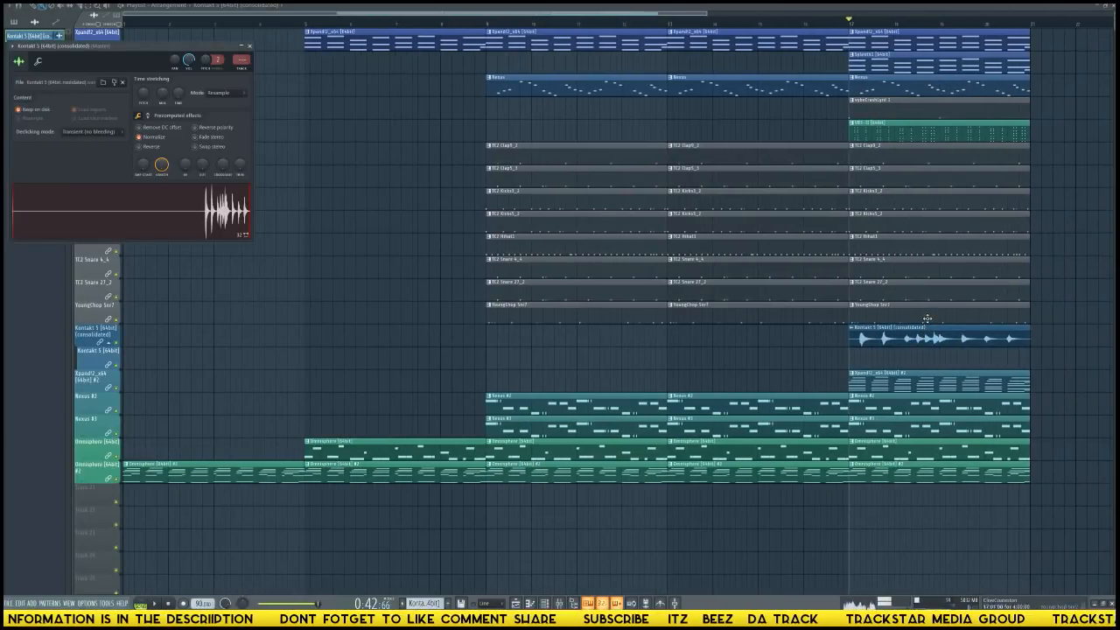
key(F9)
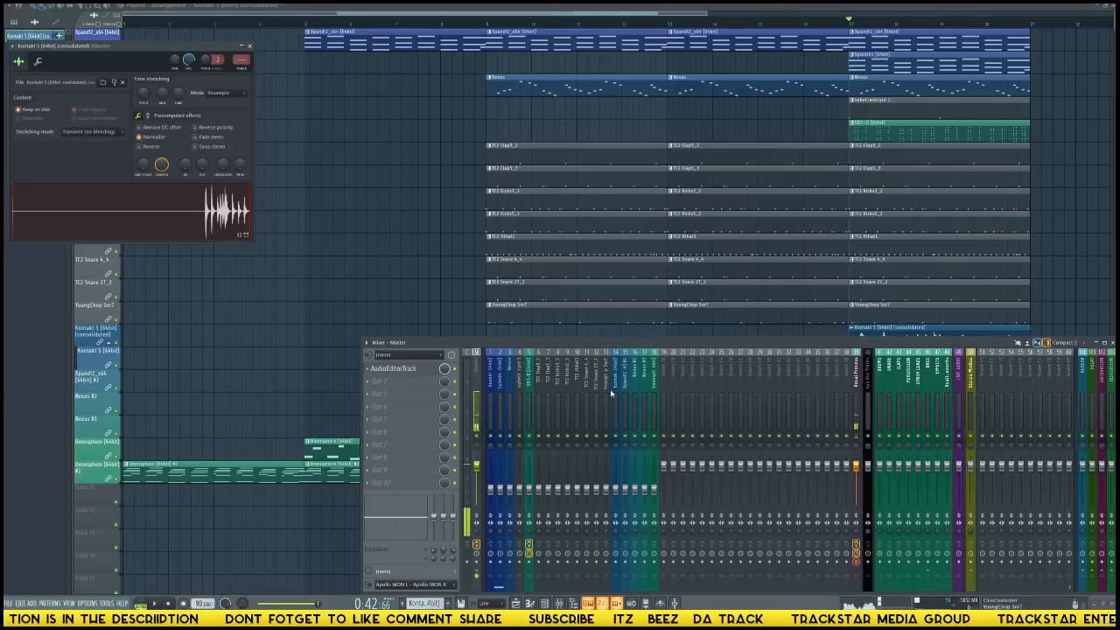
click(614, 395)
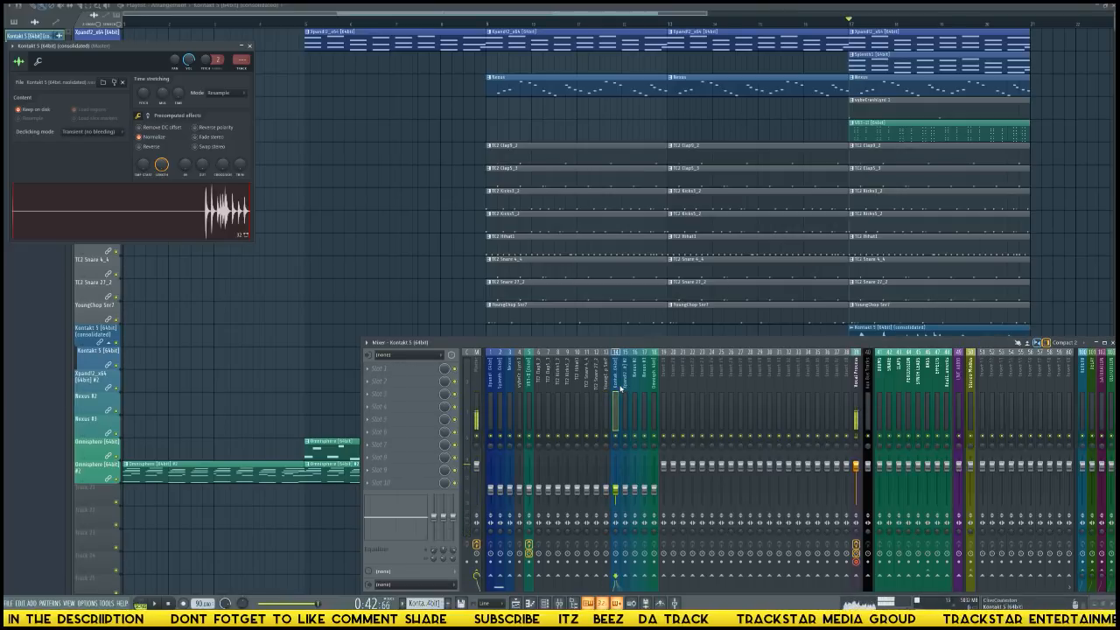
key(ctrl+l)
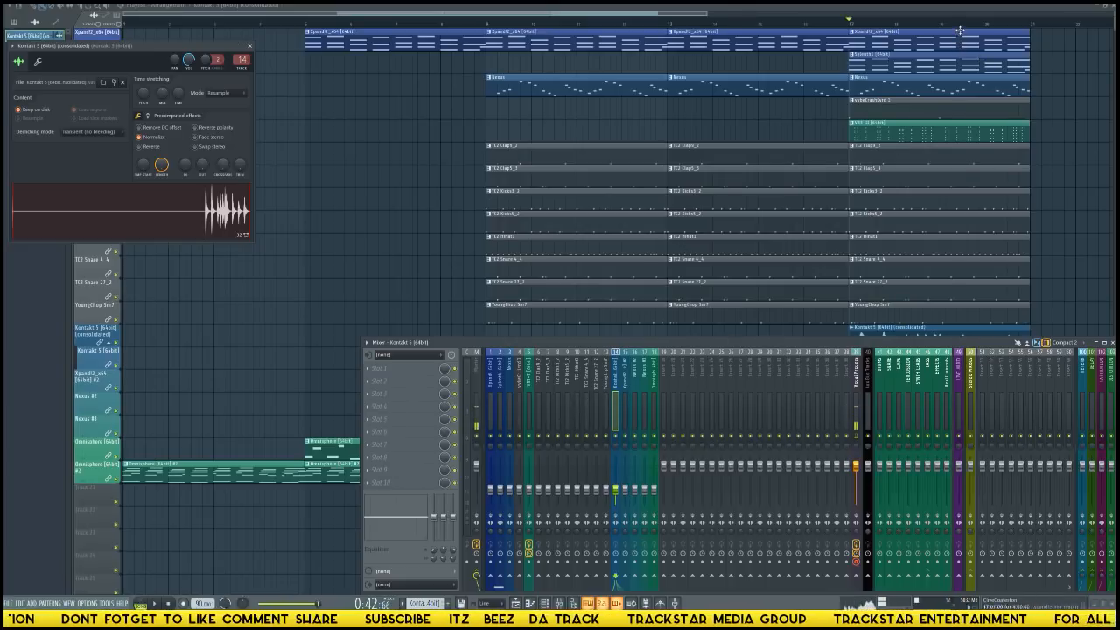
Select bars 17 to 21 on the playlist timeline as the loop region and dismiss the audio clip's settings.
scroll(963, 29, down, 5)
ctrl+scroll(964, 29, down, 2)
ctrl+scroll(937, 66, down, 2)
scroll(908, 100, up, 5)
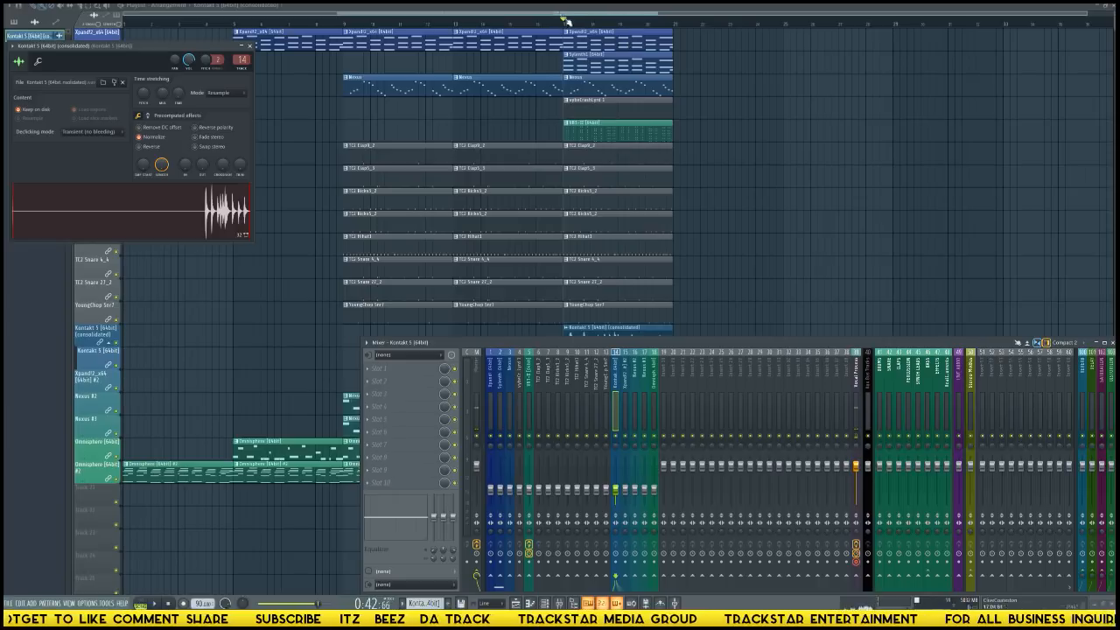
drag(675, 26, 563, 22)
ctrl+click(899, 188)
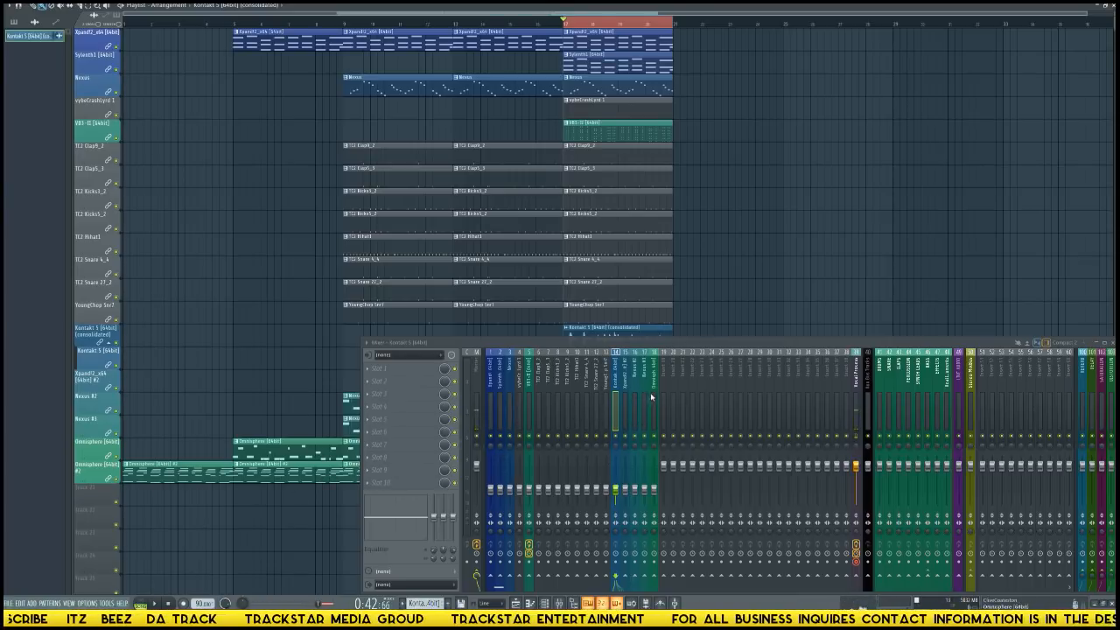
Route the Omnisphere mixer track only to the Real Instruments bus and play the looped section.
click(651, 398)
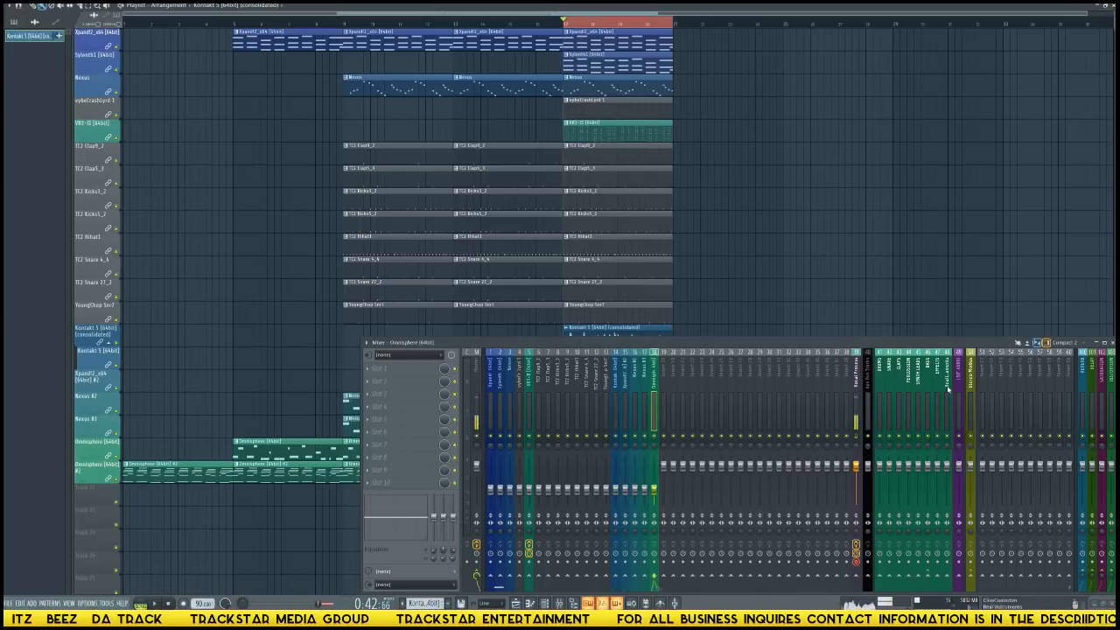
click(965, 579)
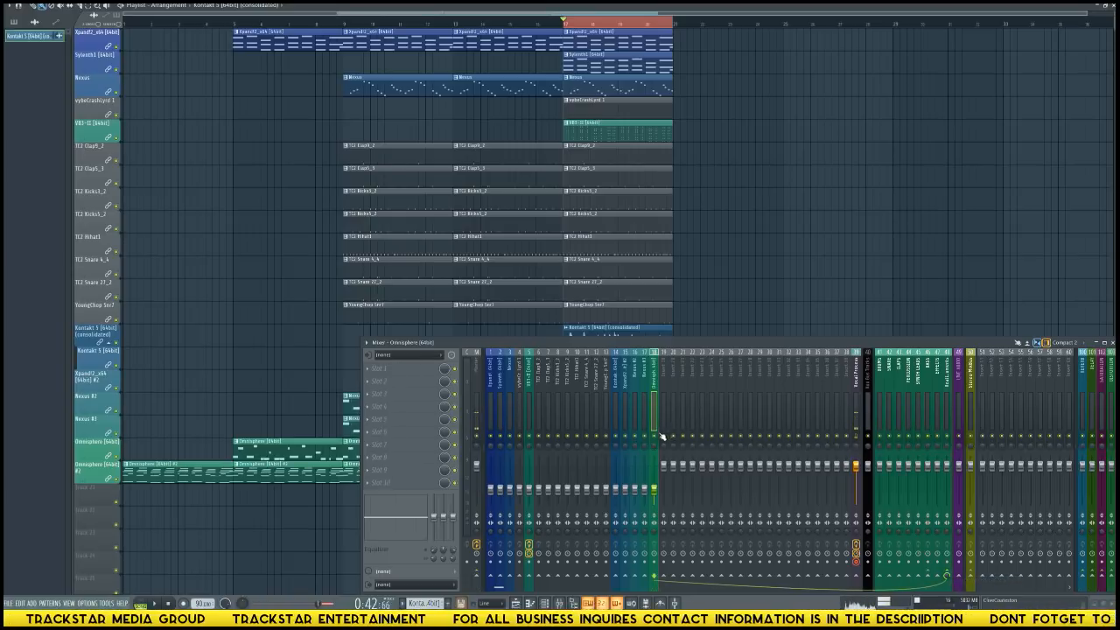
key(space)
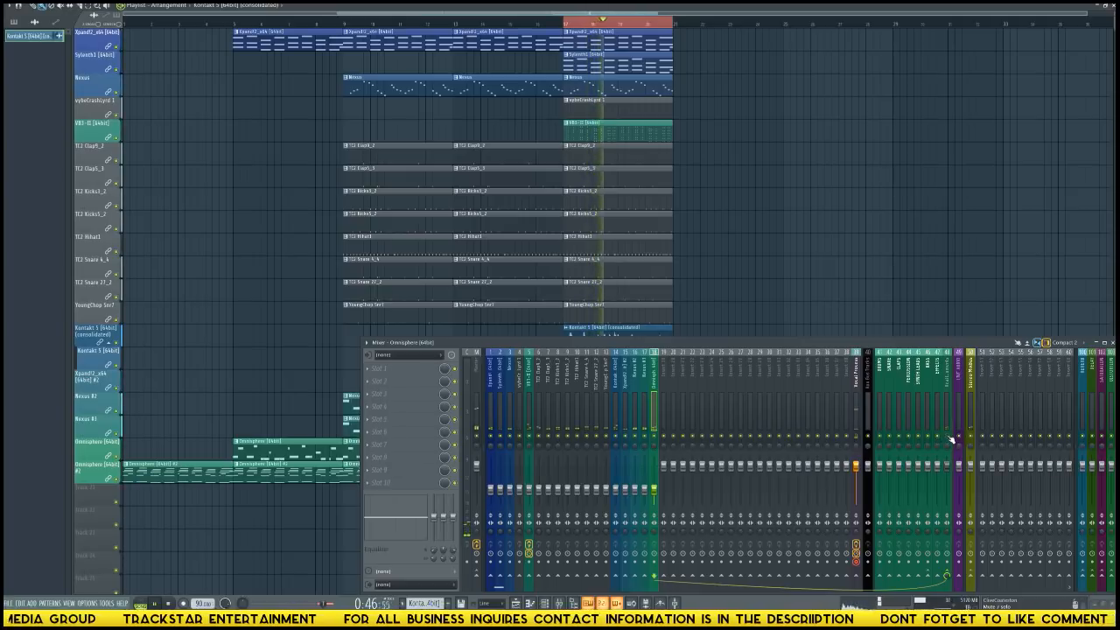
key(space)
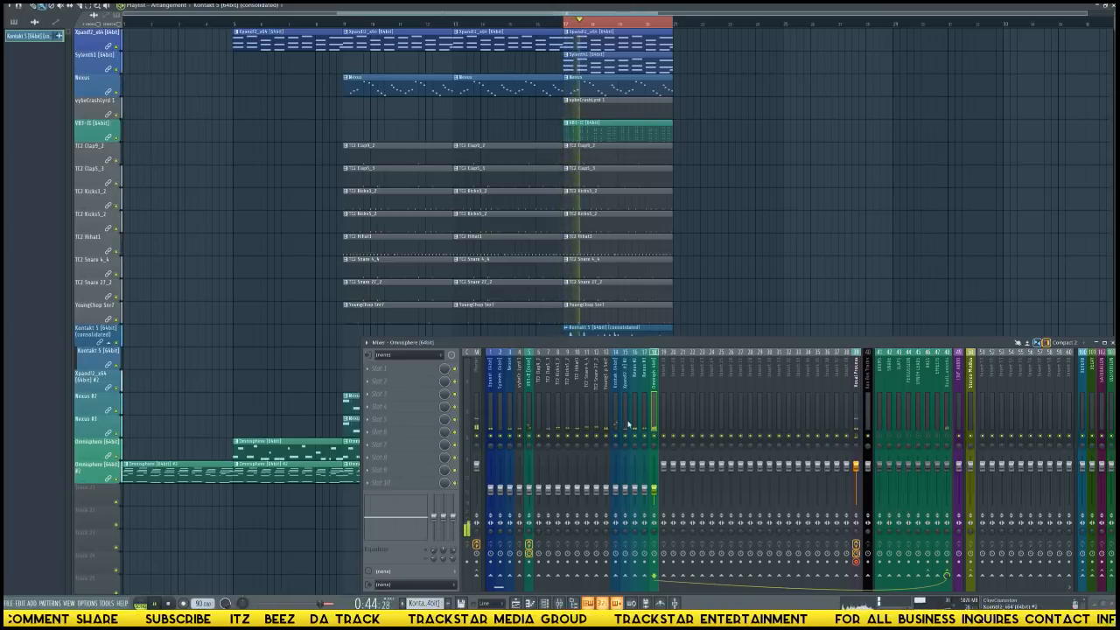
Route the VB3-II and Kontakt 5 mixer tracks only to the Real Instruments bus.
click(530, 416)
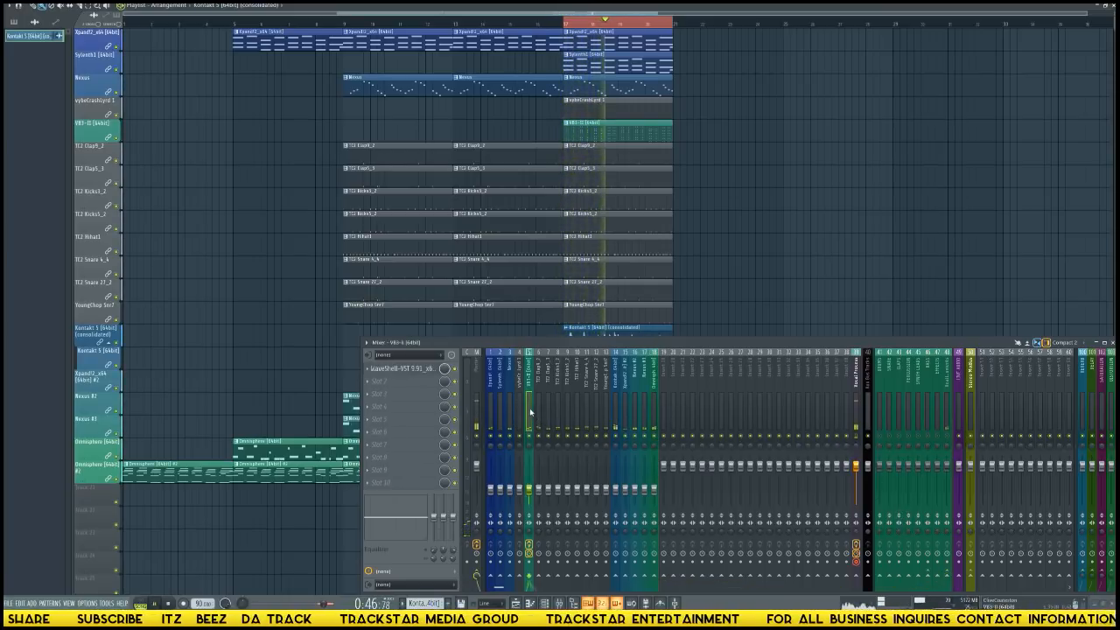
click(946, 581)
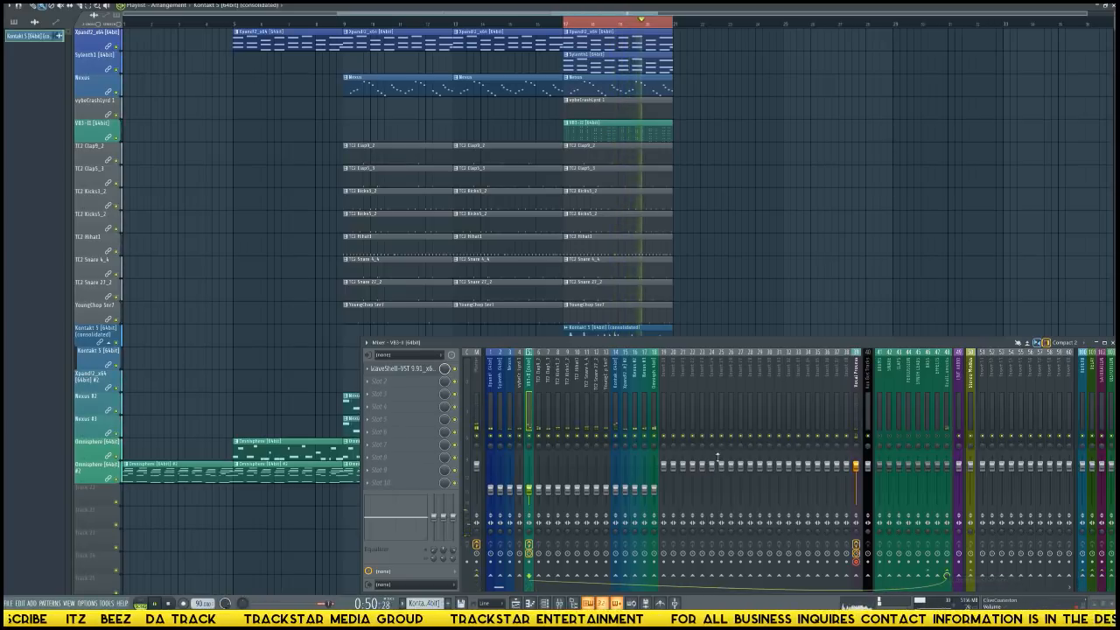
click(617, 411)
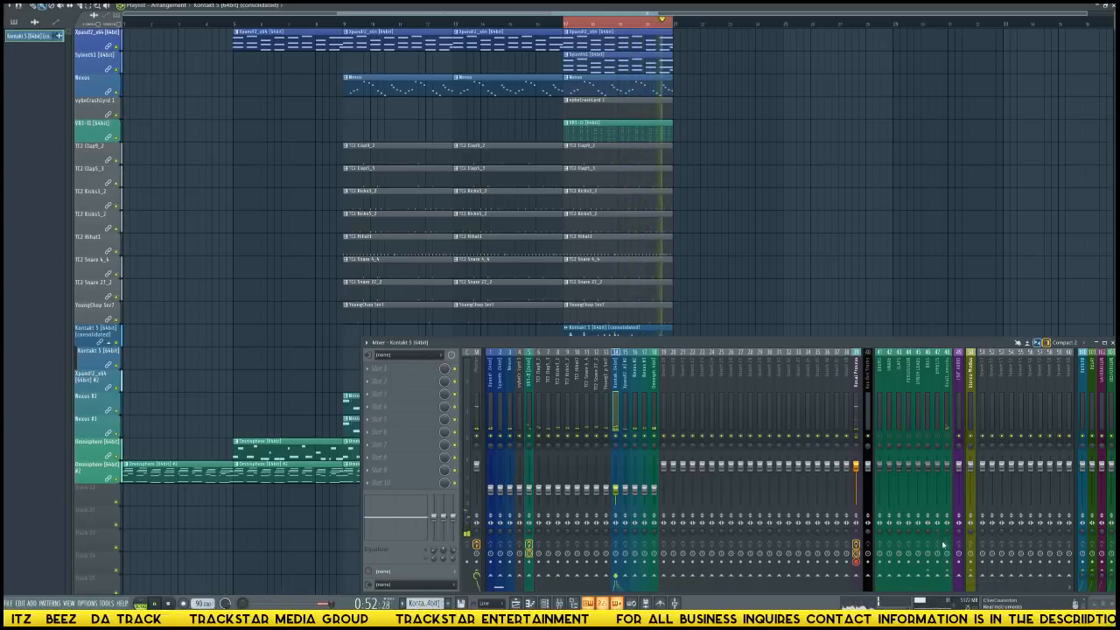
click(910, 576)
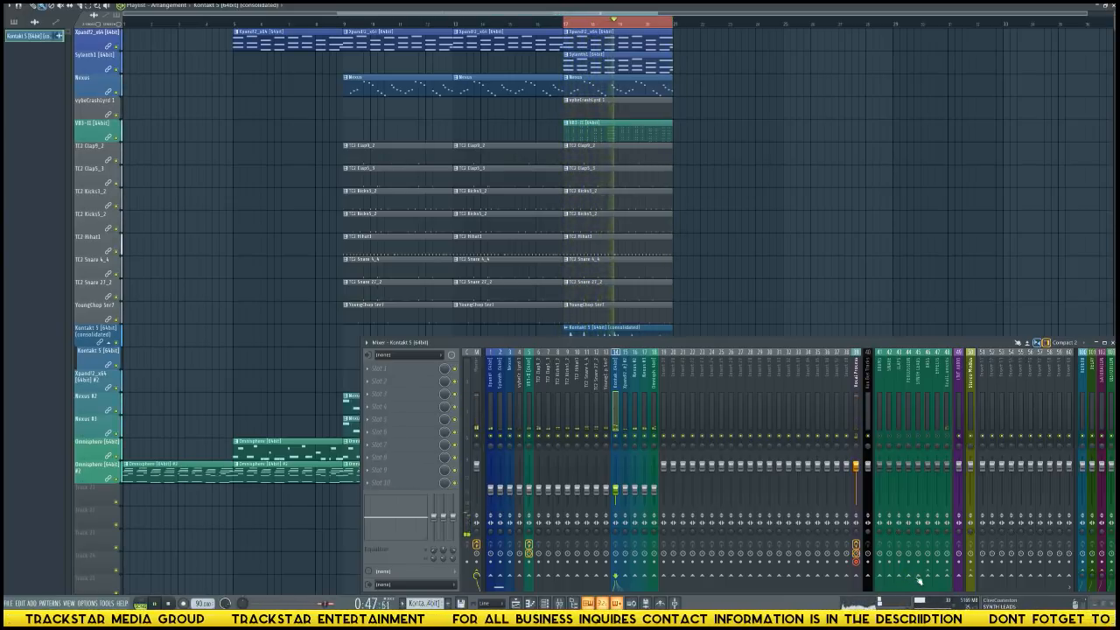
right_click(950, 579)
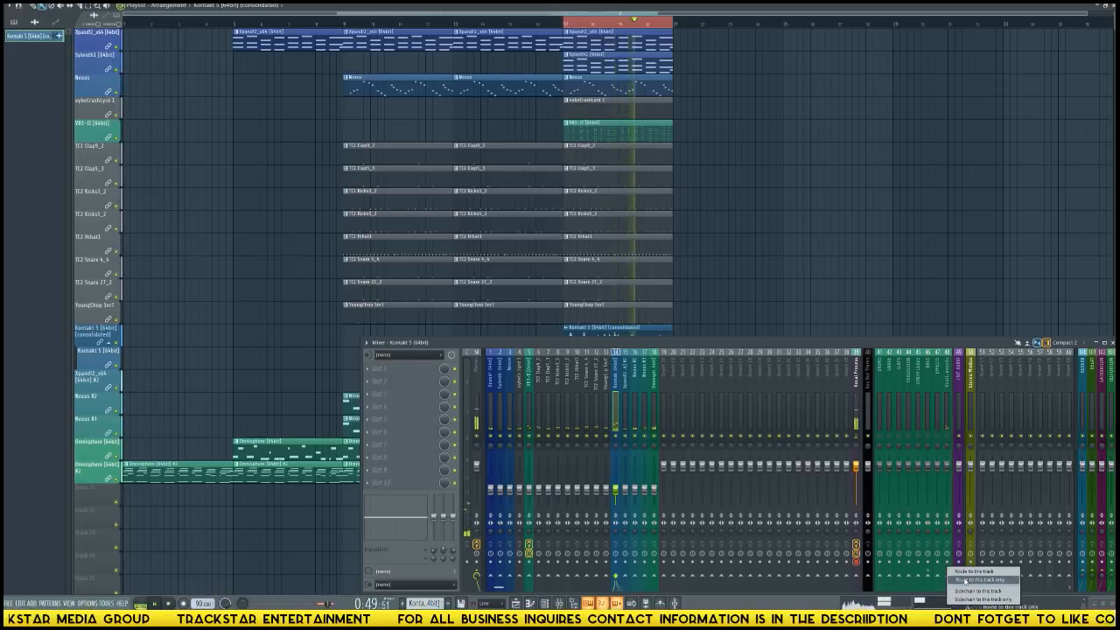
click(963, 582)
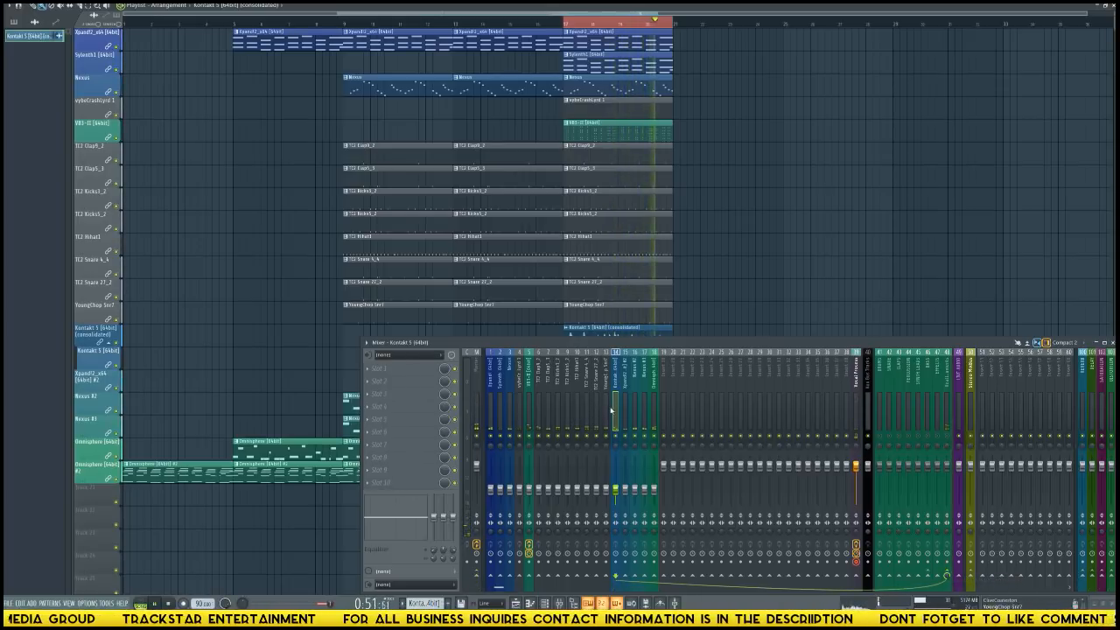
Route the YoungChop Snr7 and TC2 Snare 27_2 mixer tracks only to the snare bus, insert 42.
click(606, 410)
right_click(890, 576)
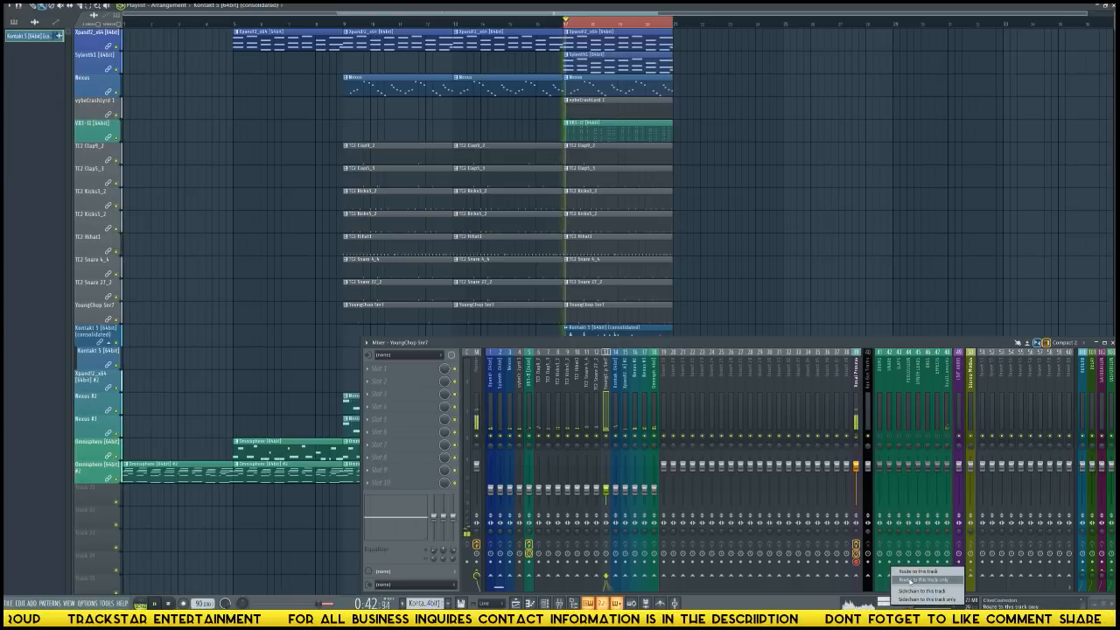
click(905, 580)
key(Left)
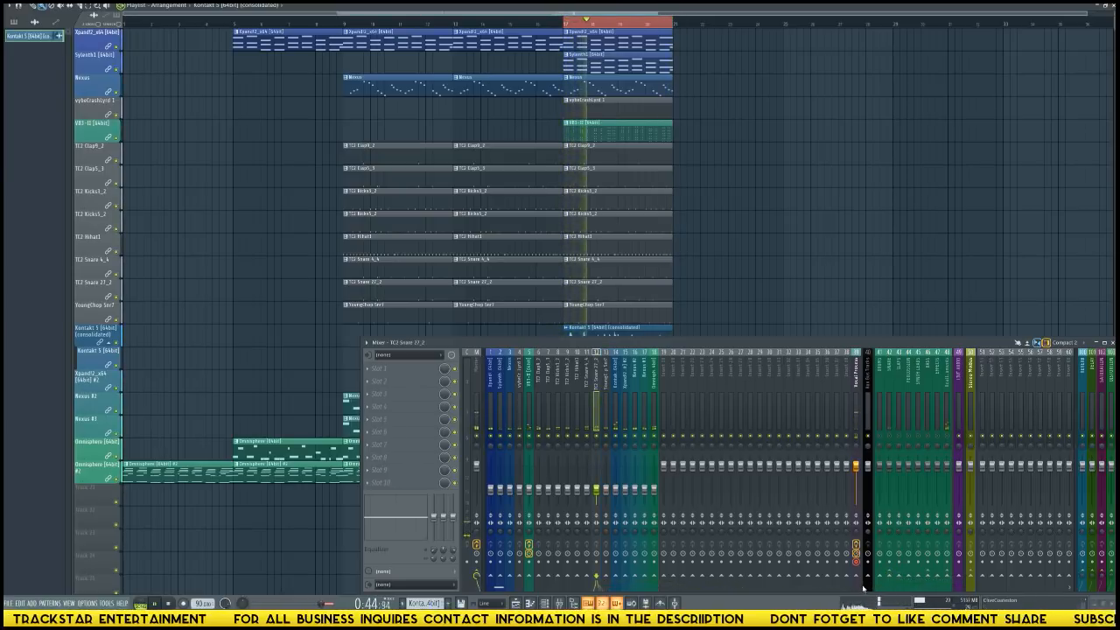
right_click(890, 576)
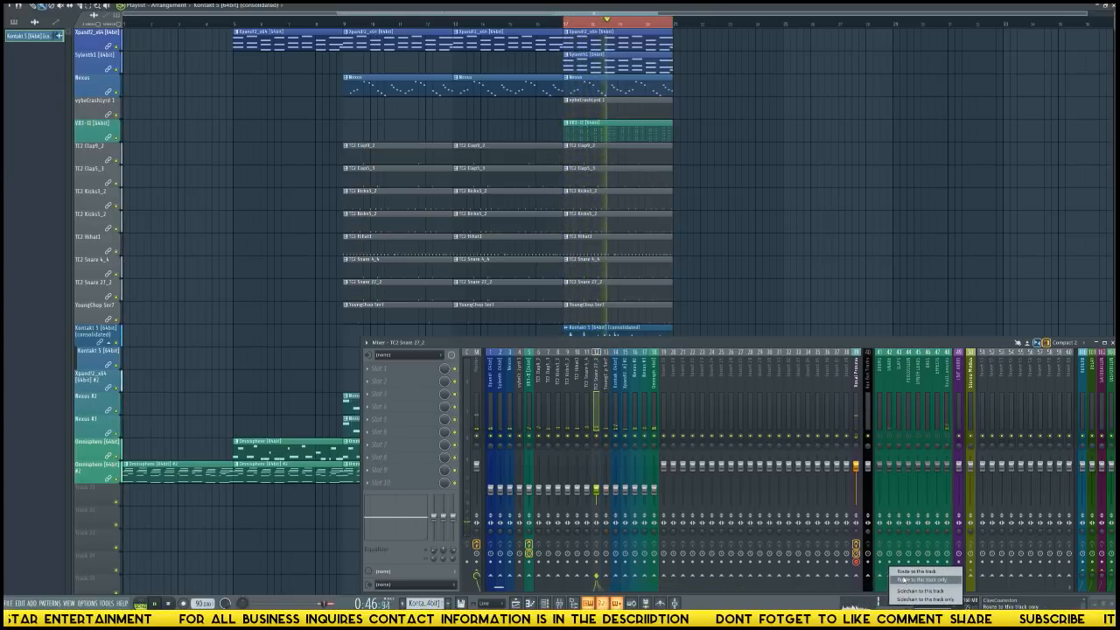
click(907, 580)
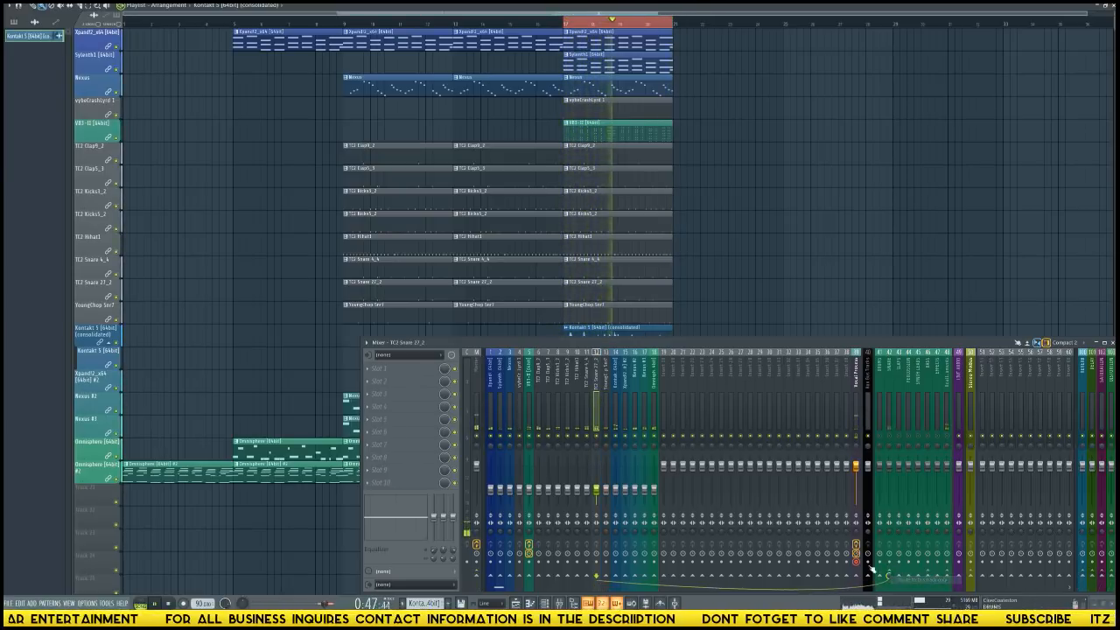
Route the two TC2 Clap mixer tracks together only to the CLAPS bus.
click(541, 399)
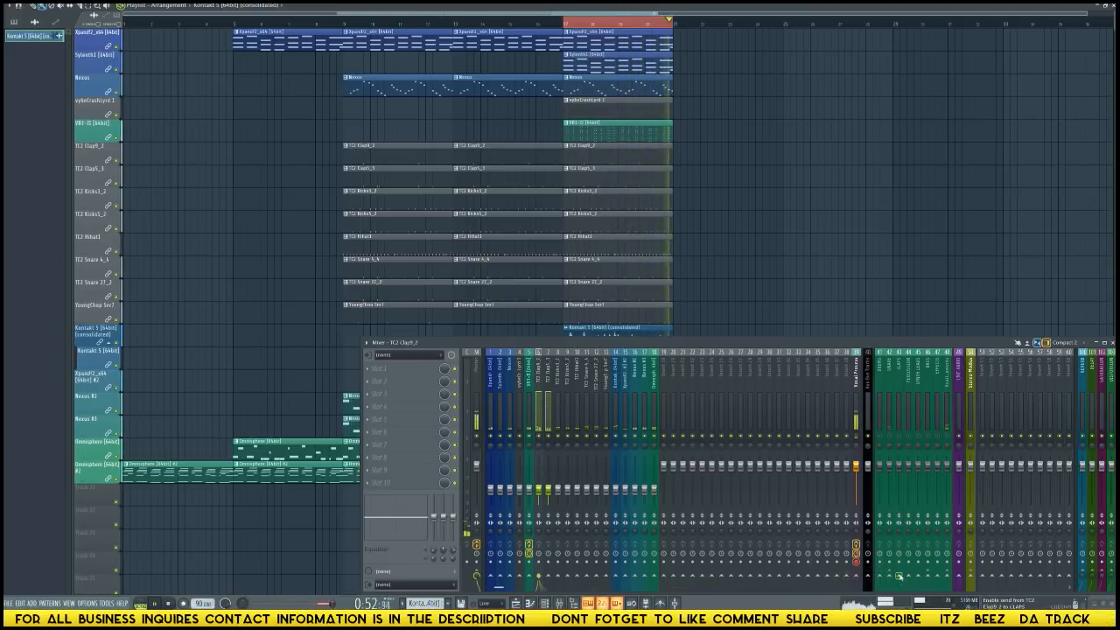
right_click(902, 569)
click(916, 579)
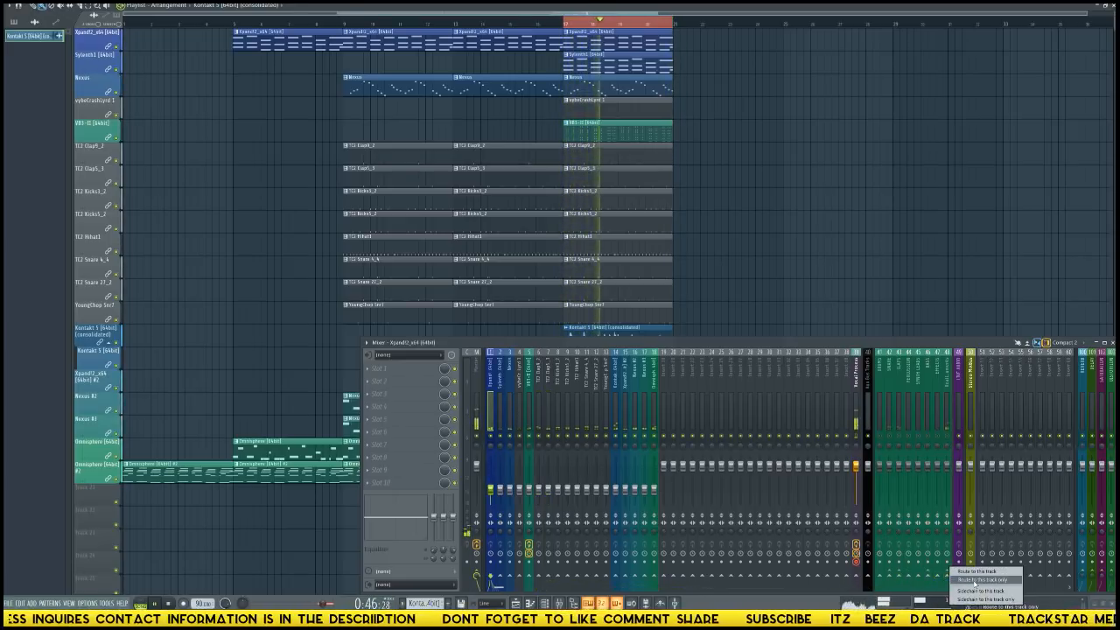
Route the first Xpand!2 mixer track only to Real Instruments and the Sylenth1 track only to SYNTH LEADS.
right_click(953, 569)
click(977, 581)
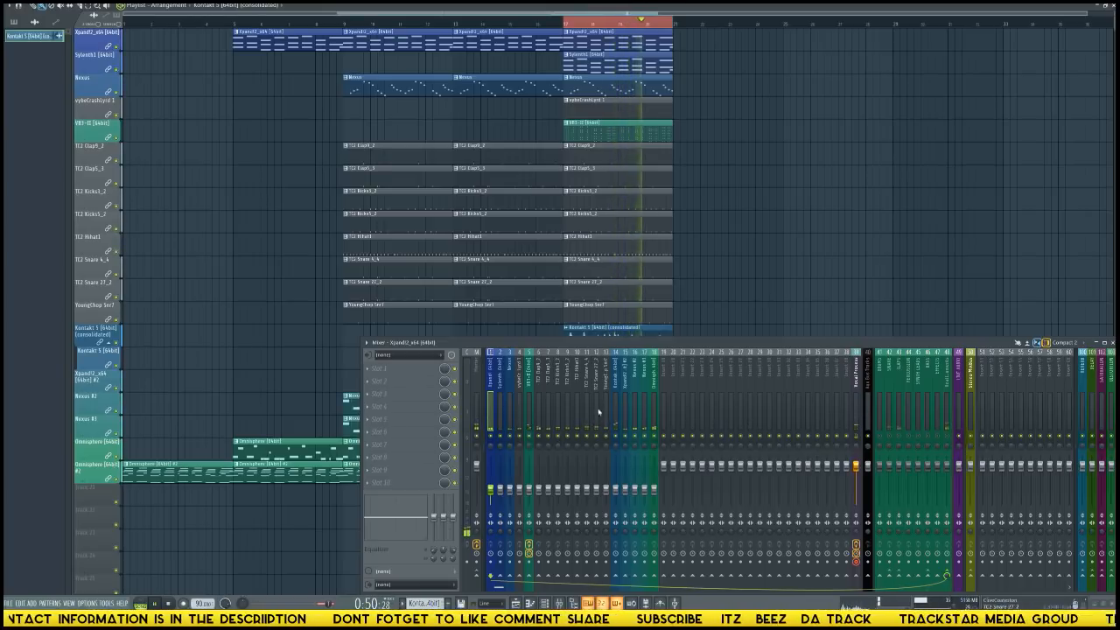
click(500, 408)
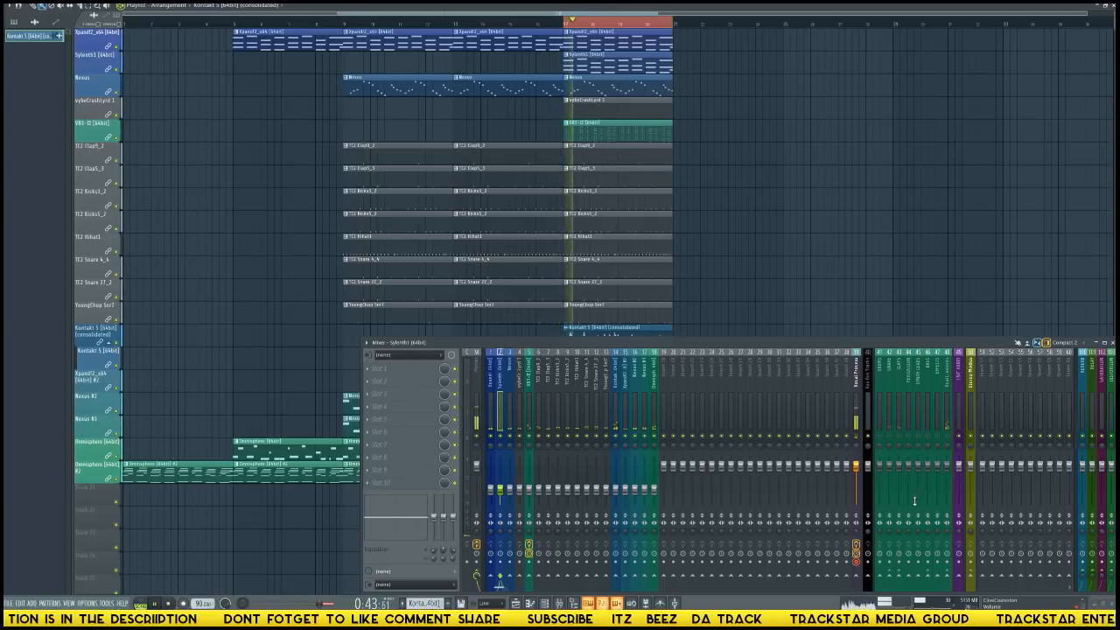
right_click(918, 576)
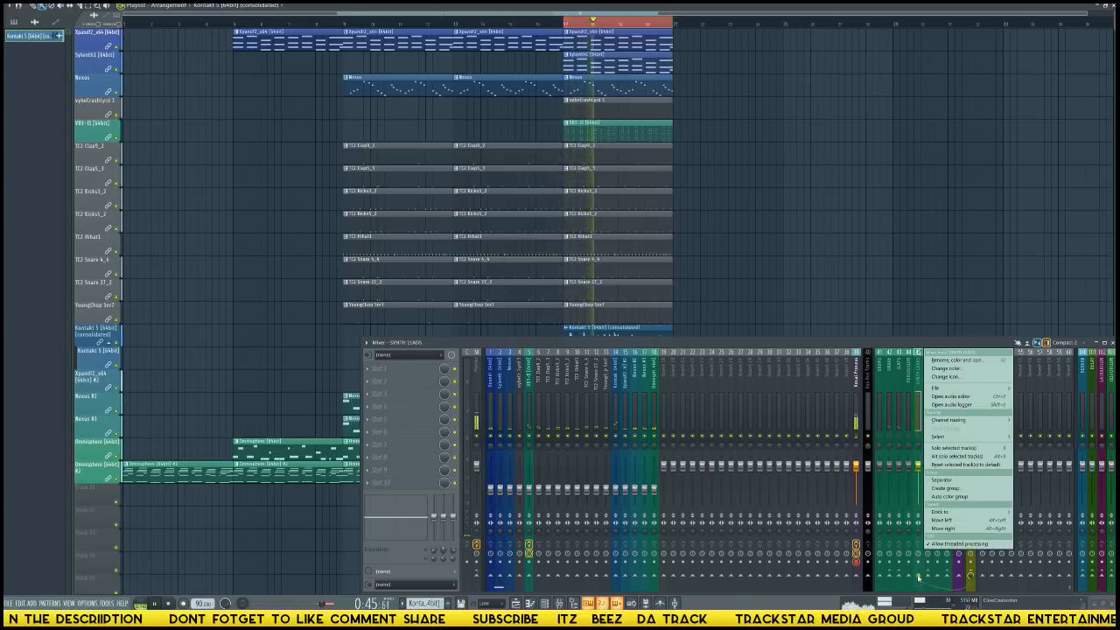
click(918, 577)
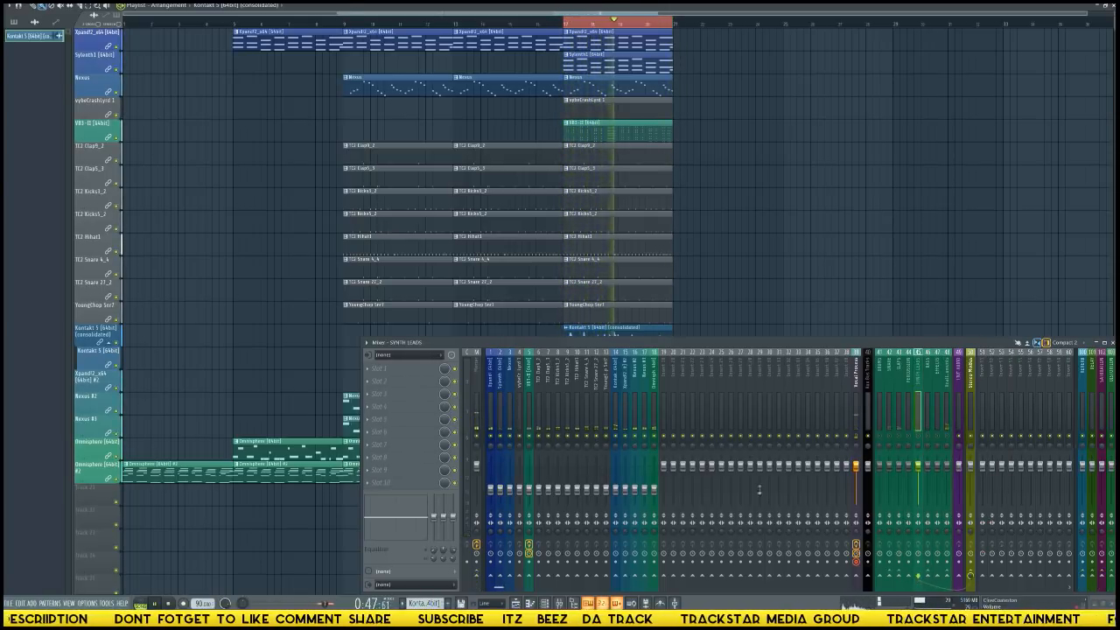
click(502, 412)
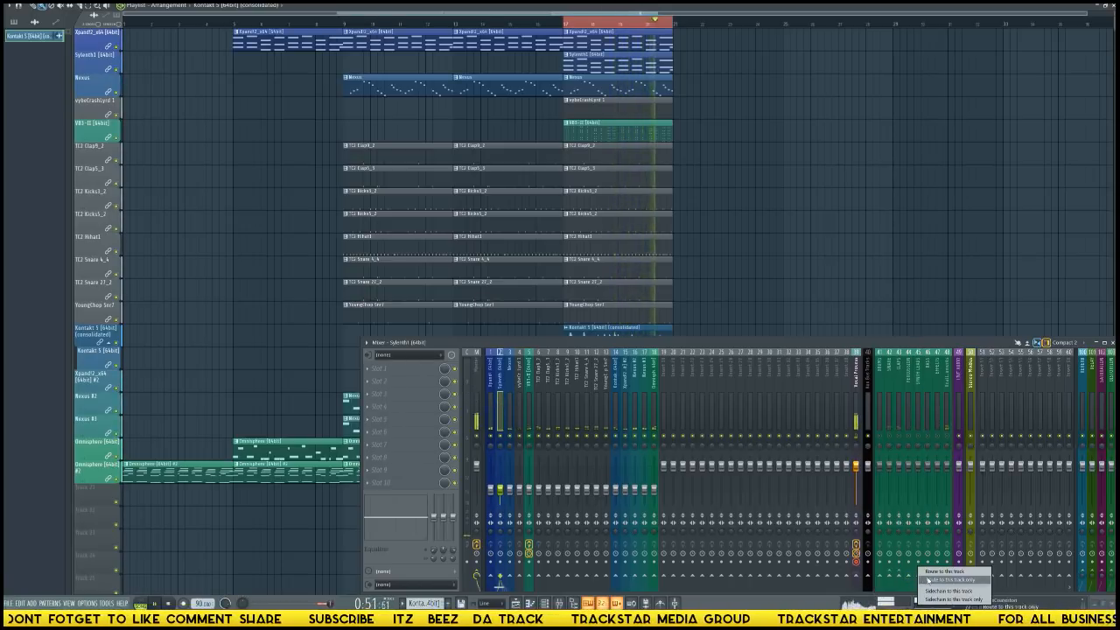
Route the first Nexus track and the Xpand!2 #2 track only to the Real Instruments bus.
click(511, 401)
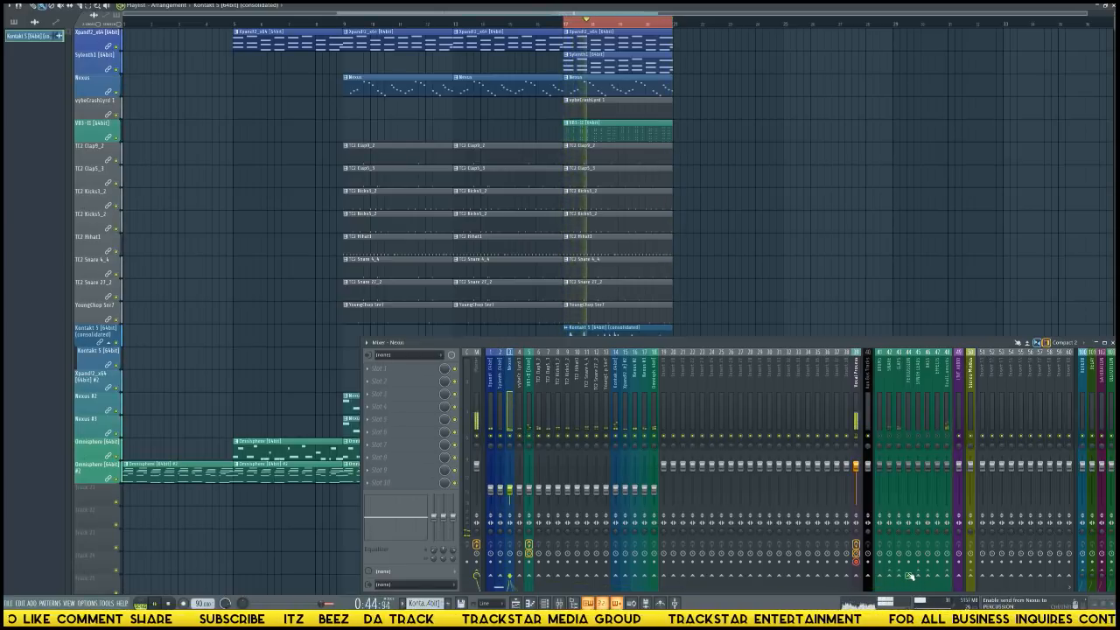
click(948, 579)
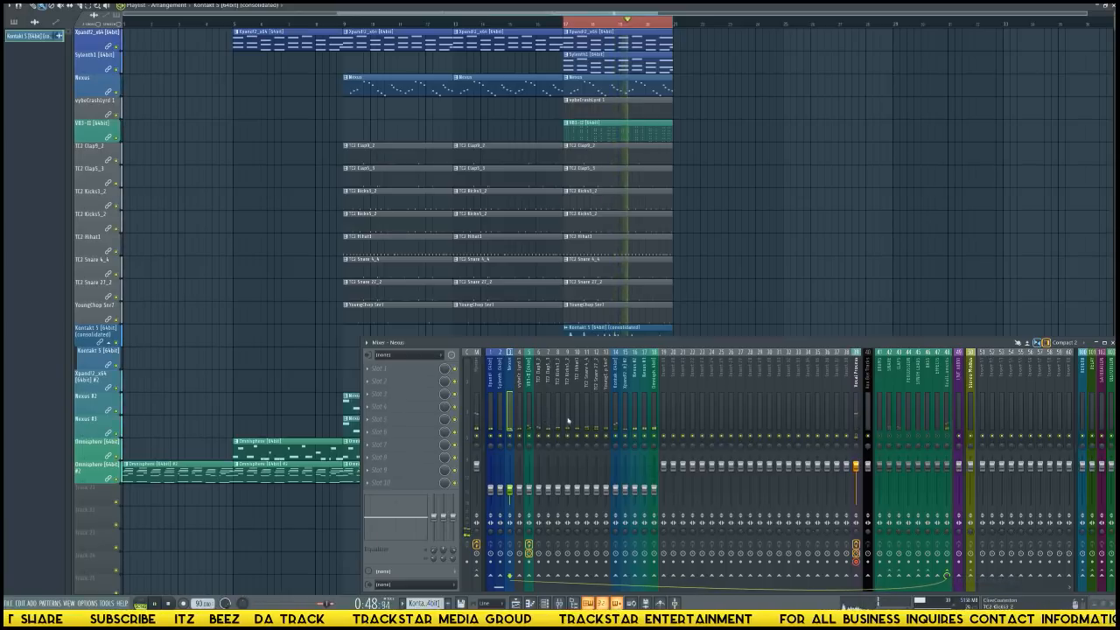
click(633, 414)
click(625, 414)
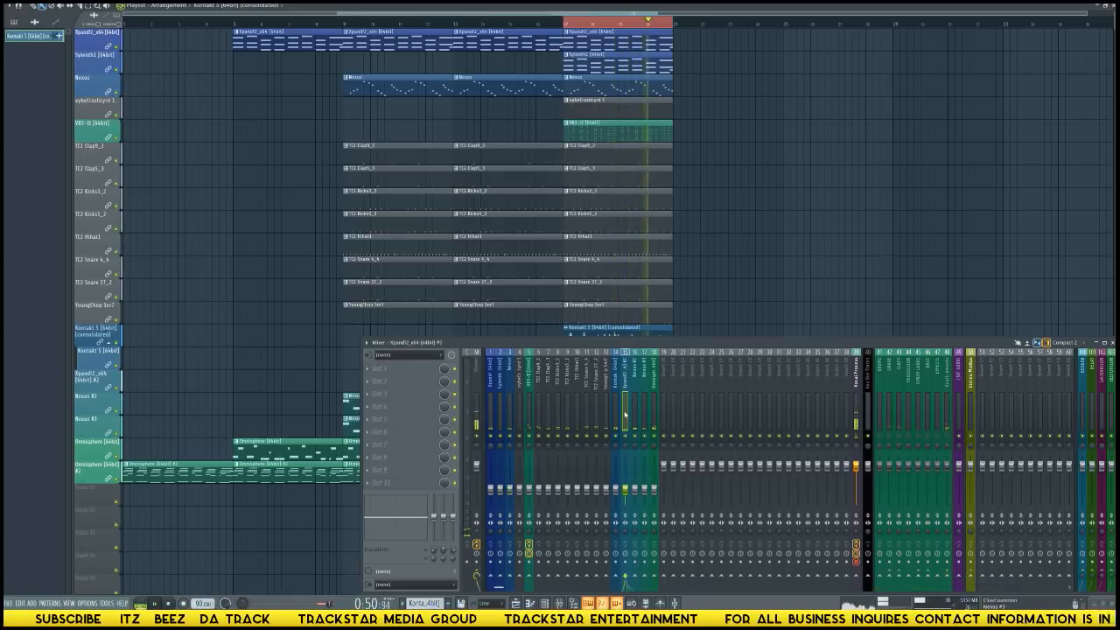
click(948, 579)
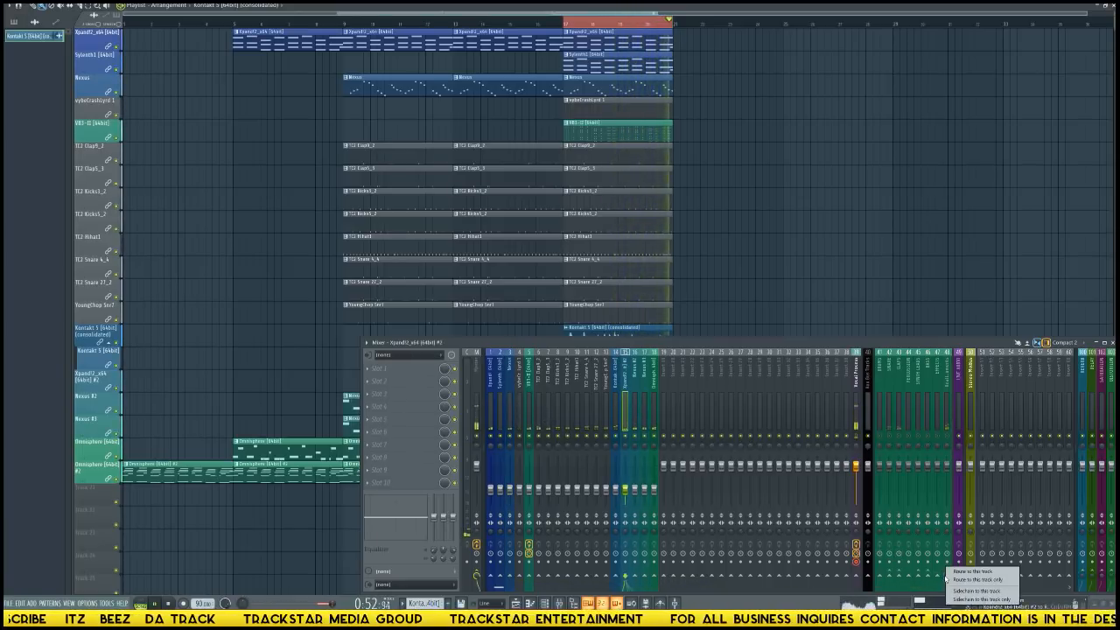
Route the Nexus #2 and Nexus #3 mixer tracks together only to the BASS bus.
click(645, 414)
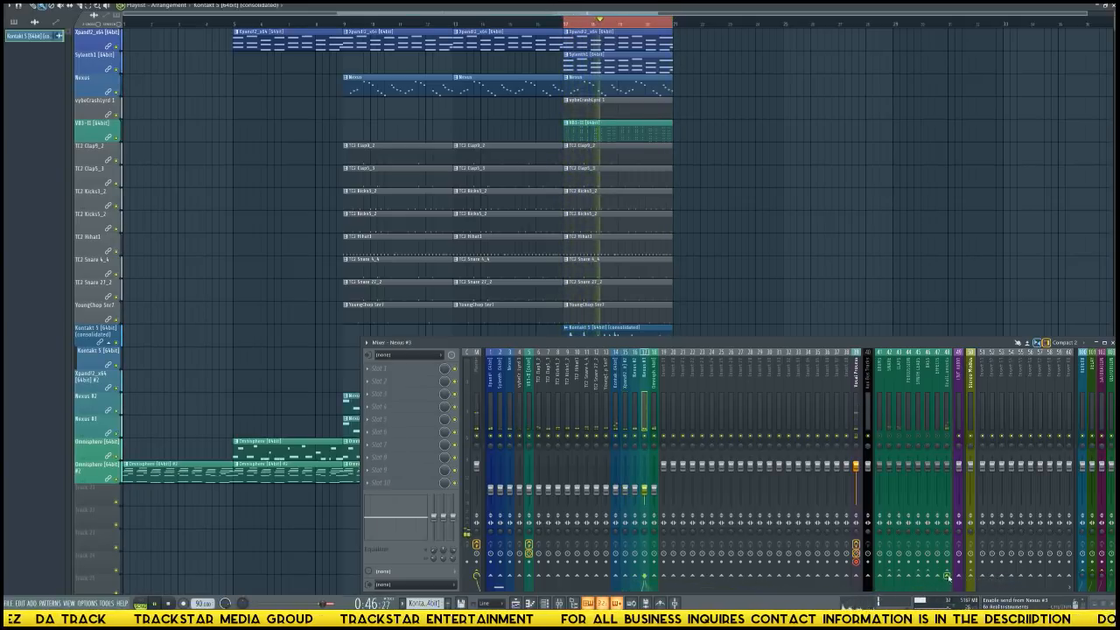
right_click(948, 581)
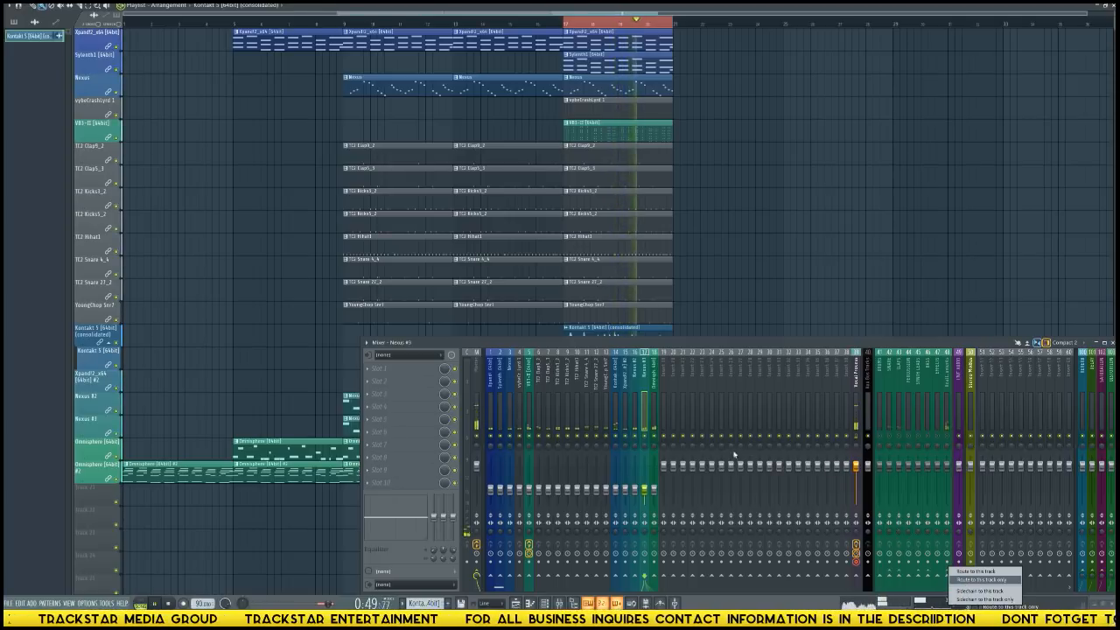
ctrl+shift+click(636, 417)
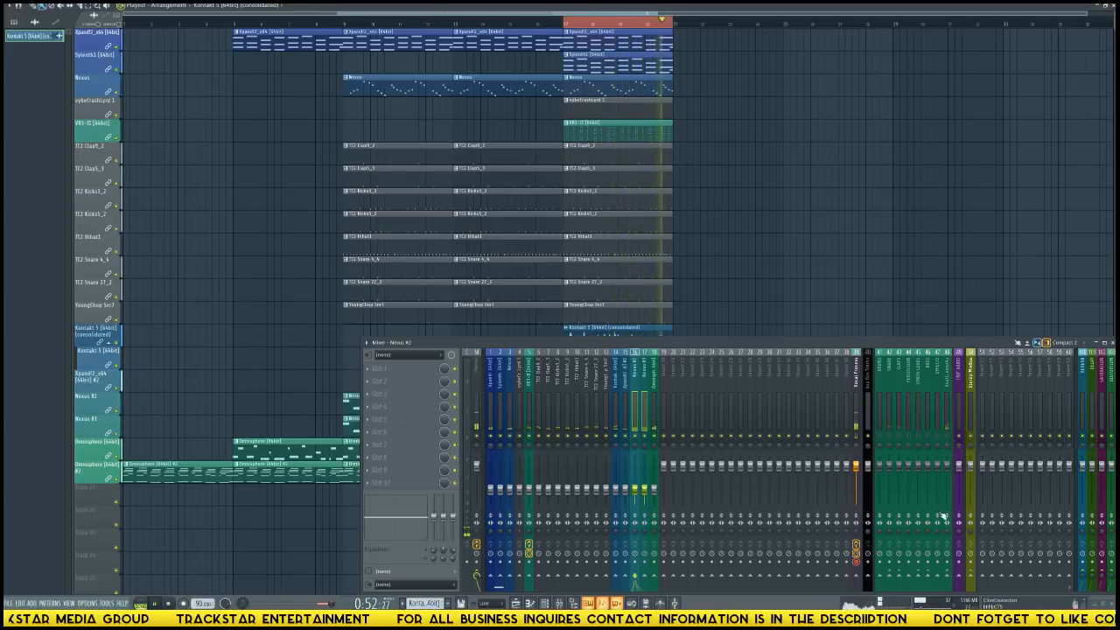
click(930, 578)
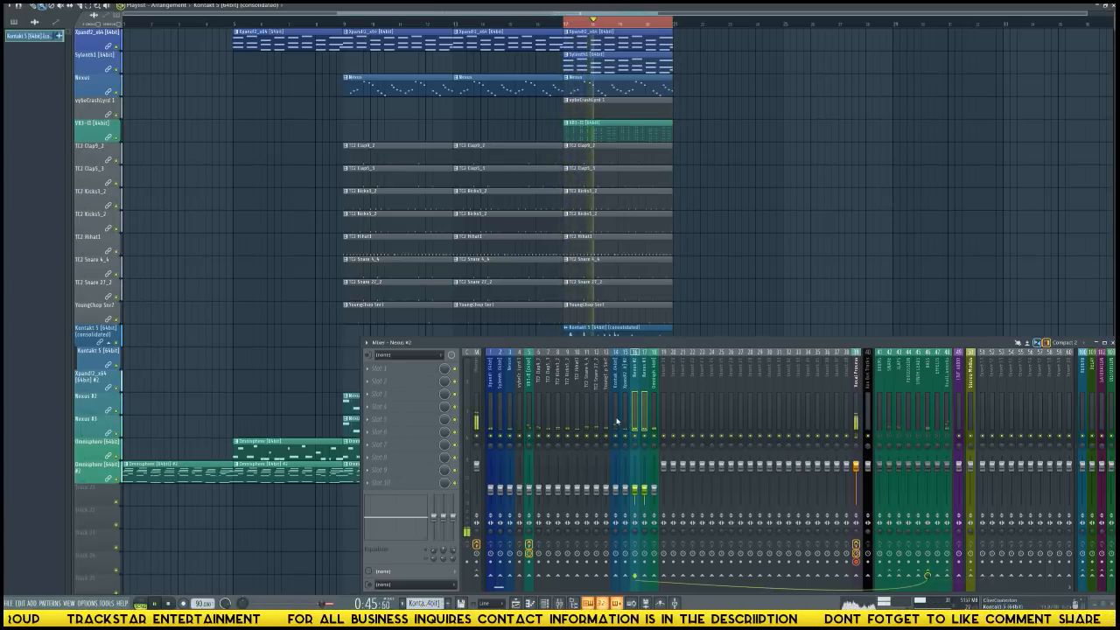
Route the two TC2 Kicks mixer tracks together only to the DRUMS bus.
click(566, 403)
ctrl+click(558, 402)
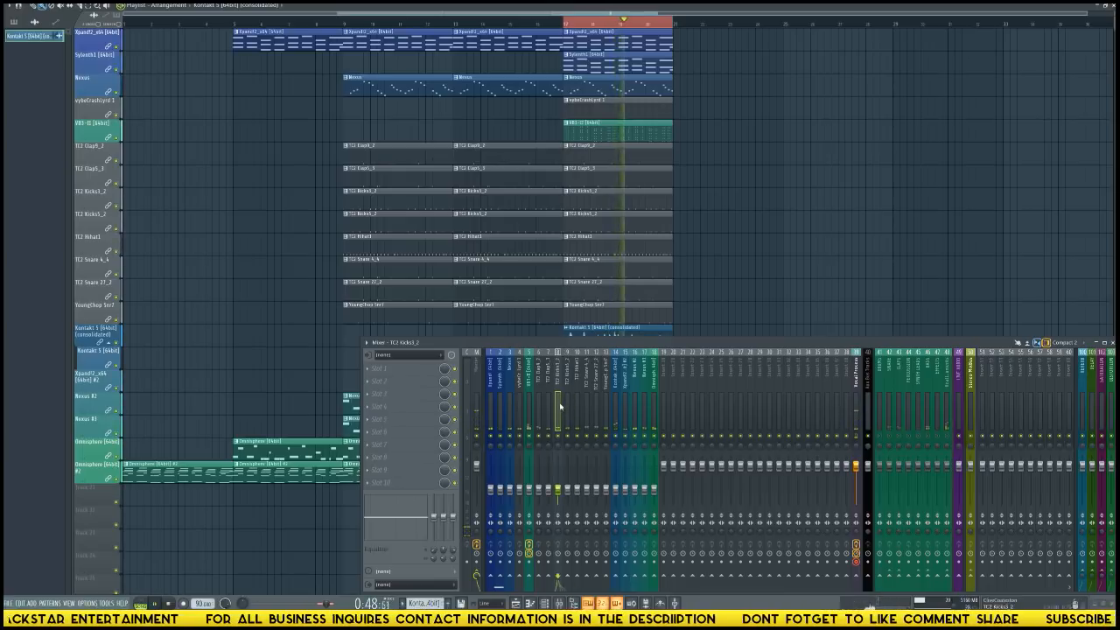
right_click(887, 571)
click(896, 582)
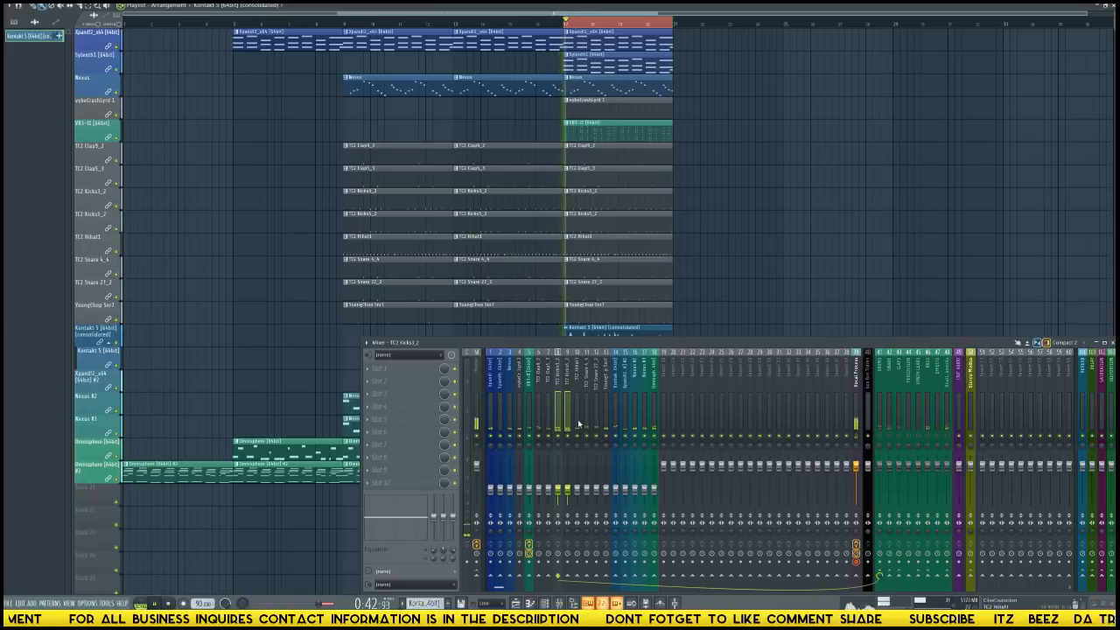
Route the TC2 Hihat1 mixer track only to the PERCUSSION bus.
click(578, 423)
right_click(911, 570)
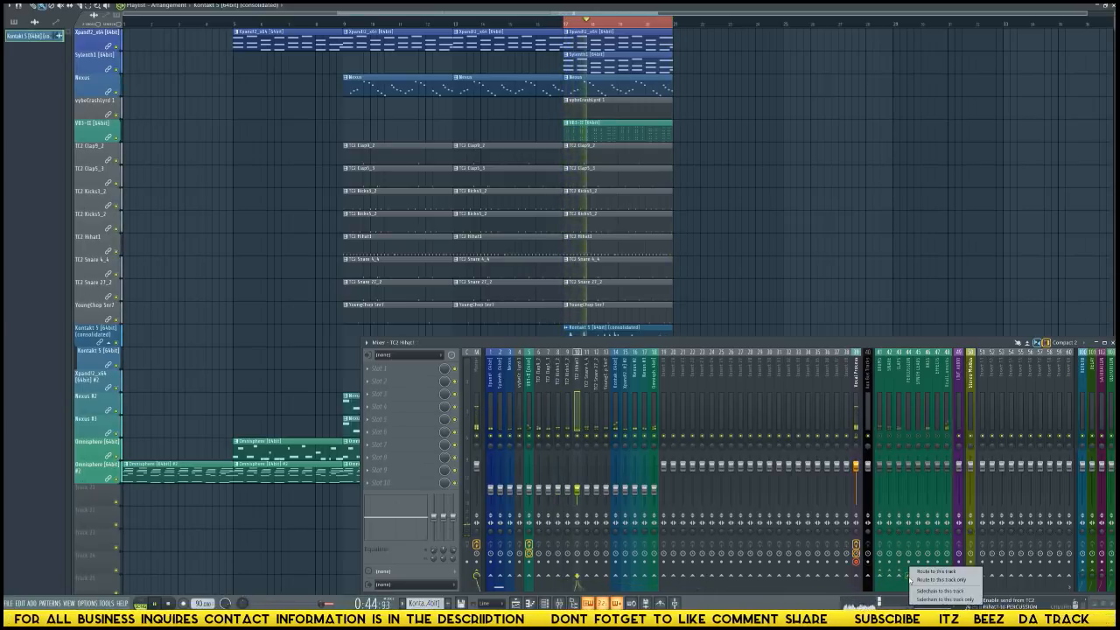
click(933, 580)
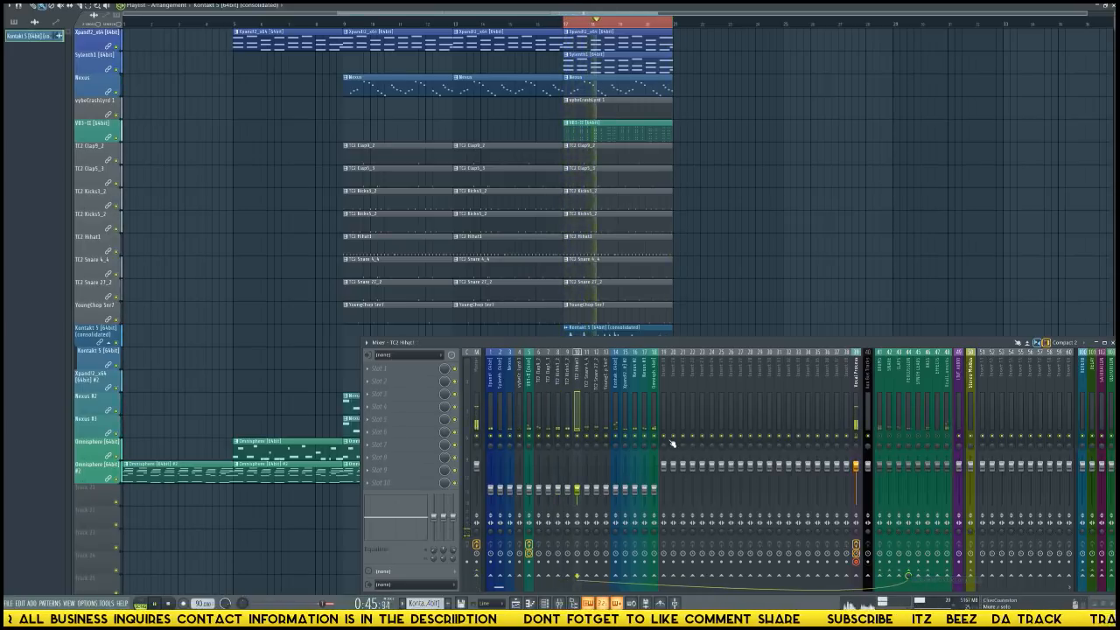
Route the TC2 Snare 4_4 track only to the snare bus and the vybe crash track only to PERCUSSION.
click(589, 405)
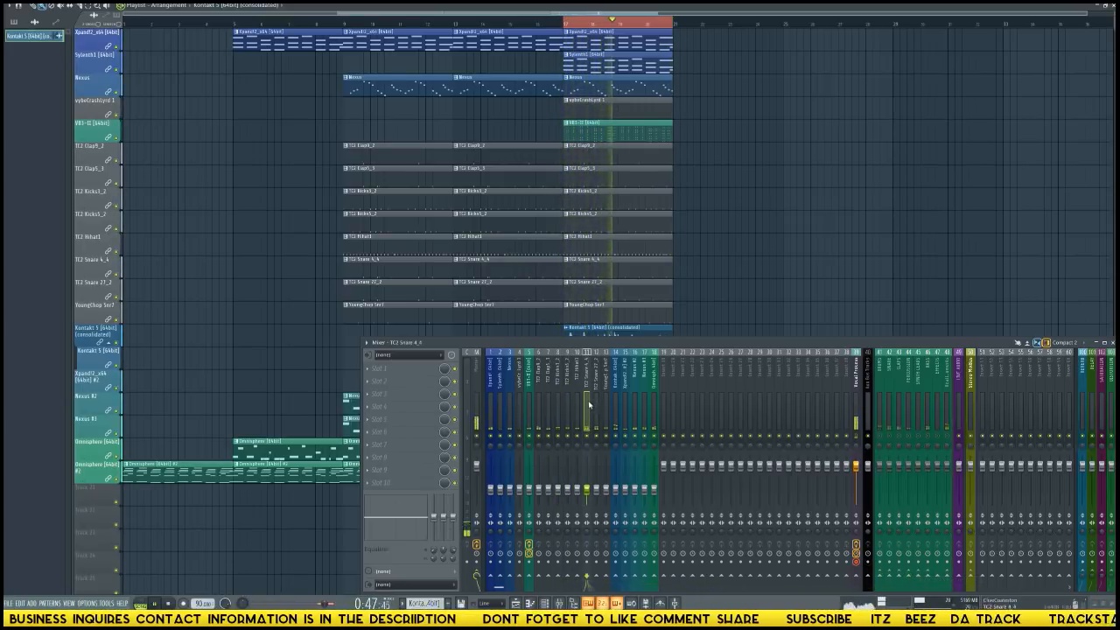
right_click(889, 570)
click(907, 579)
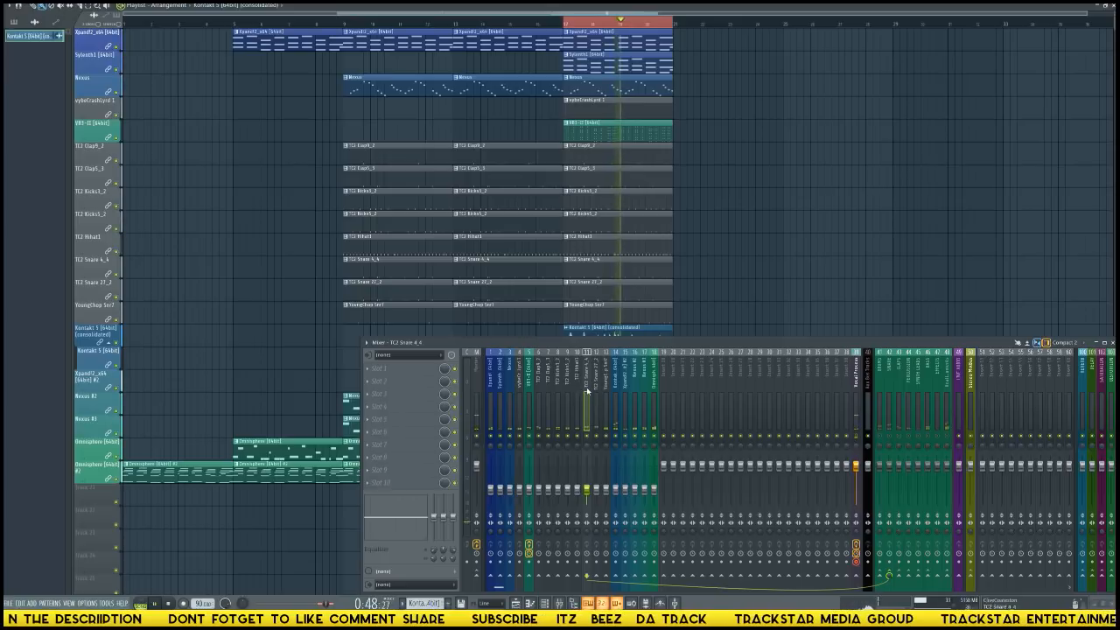
click(520, 396)
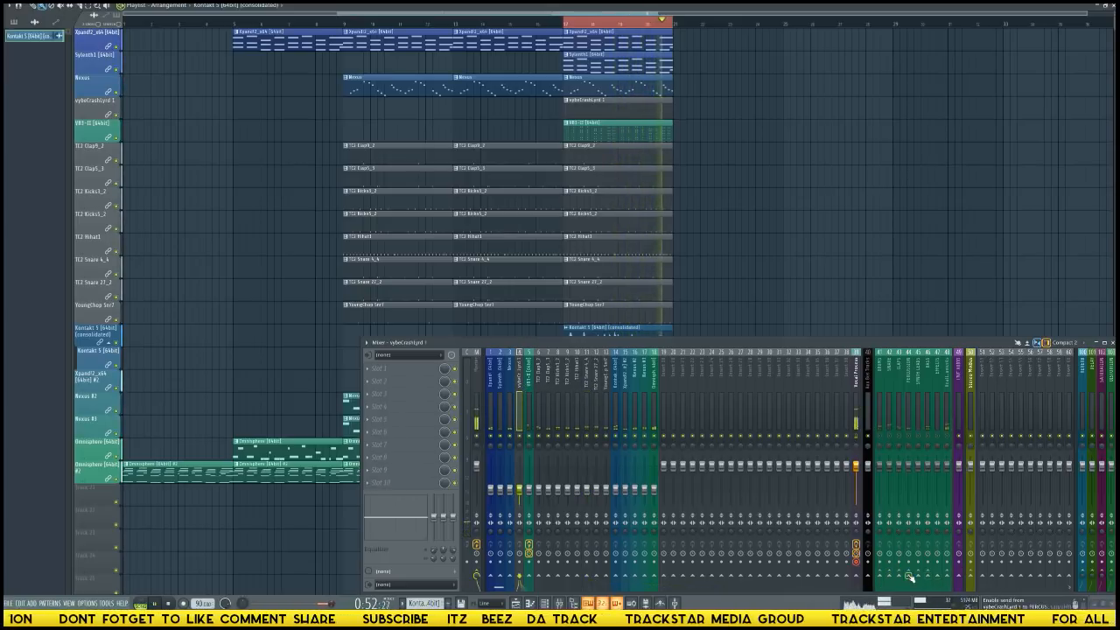
click(911, 575)
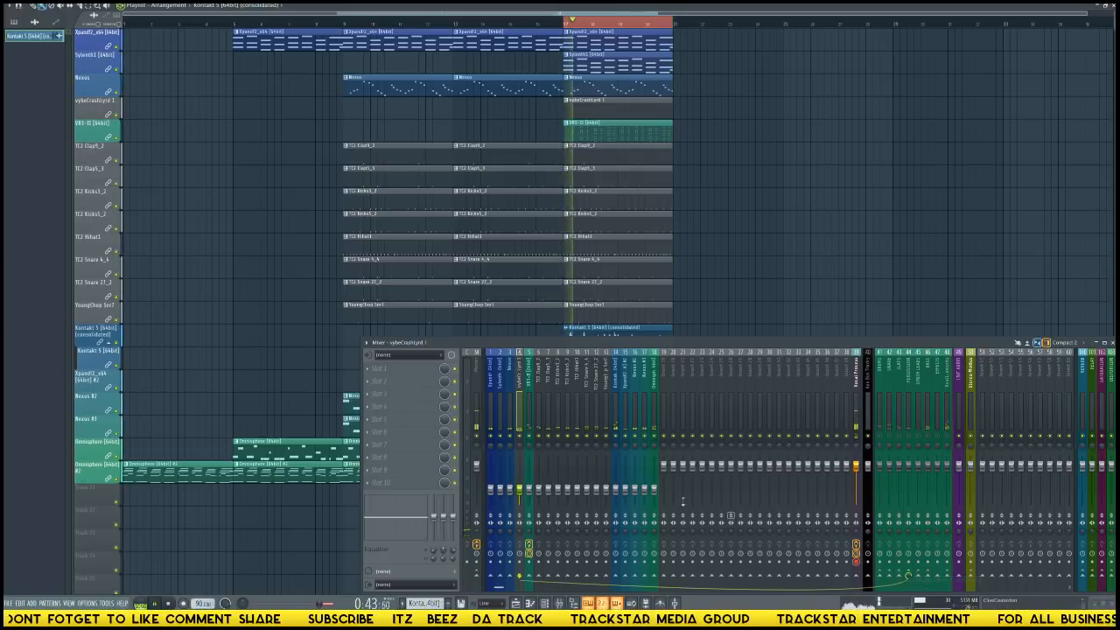
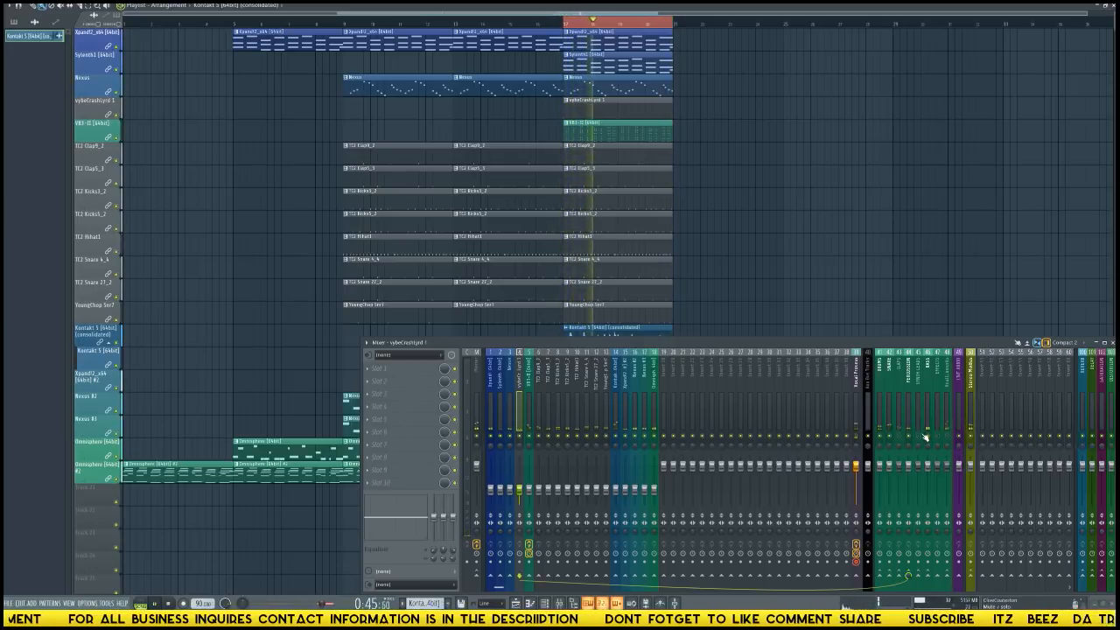
Stop playback and review the Unsorted channels in the channel rack and the effect chain on the vocal mixer track.
key(space)
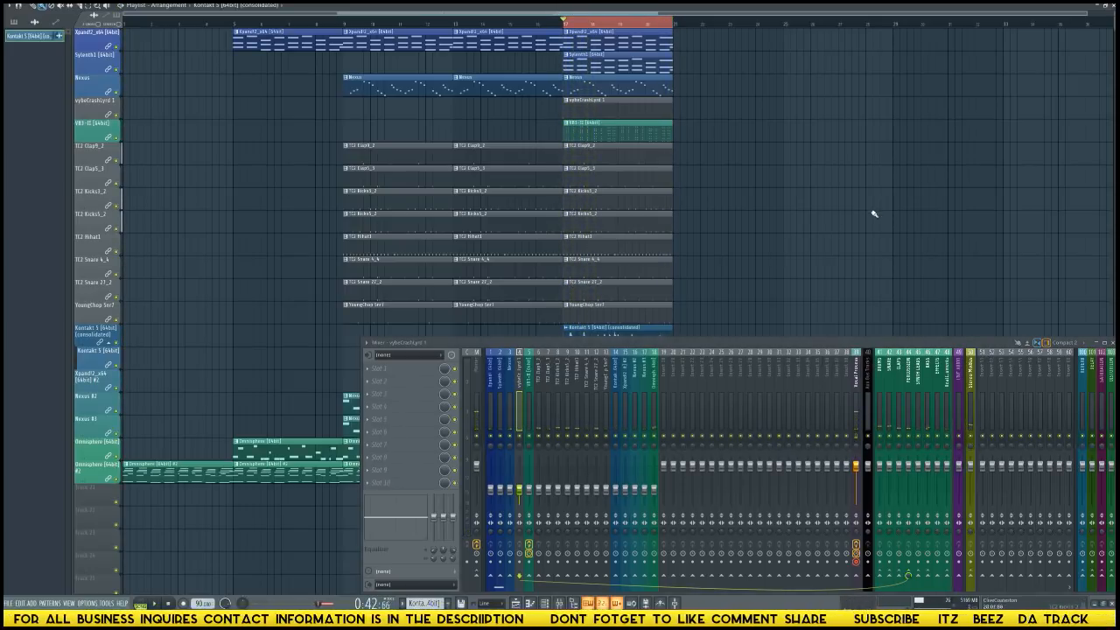
key(F6)
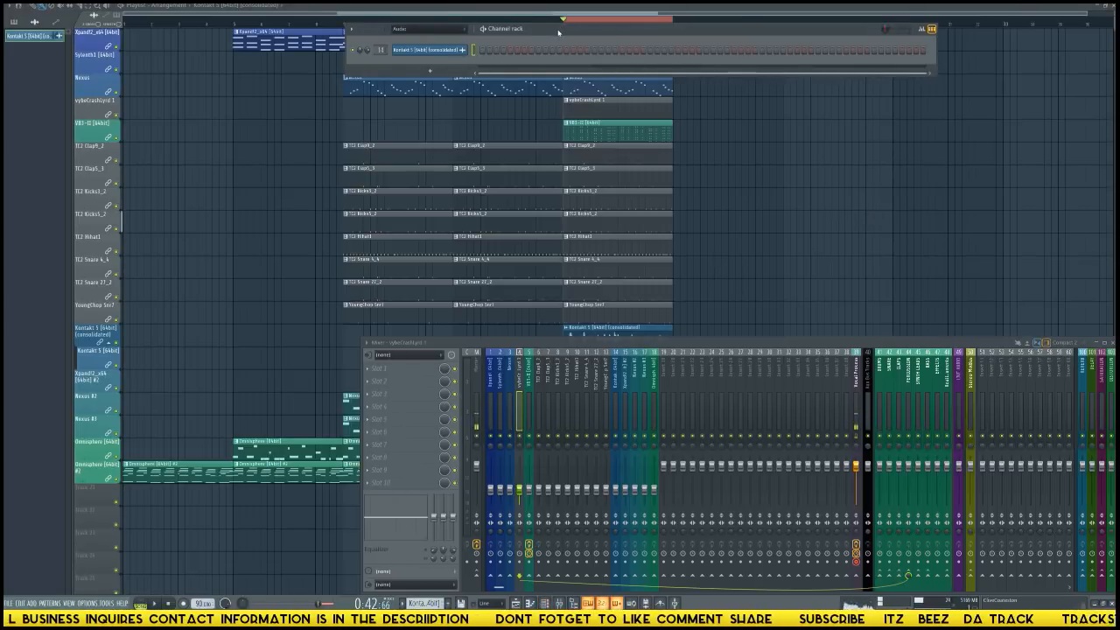
scroll(559, 33, up, 7)
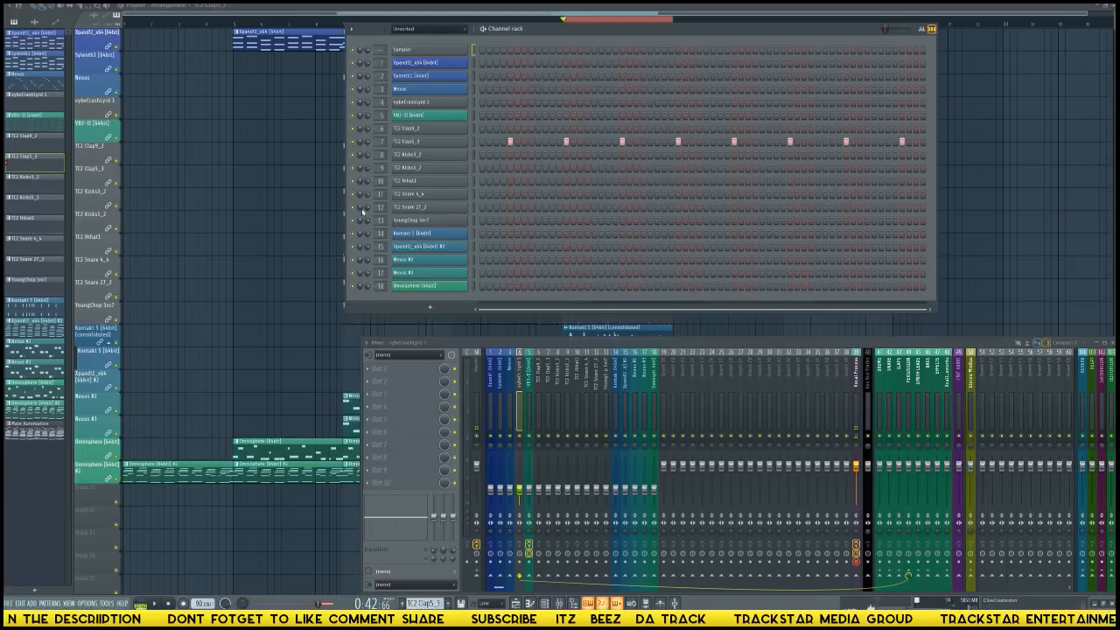
click(857, 443)
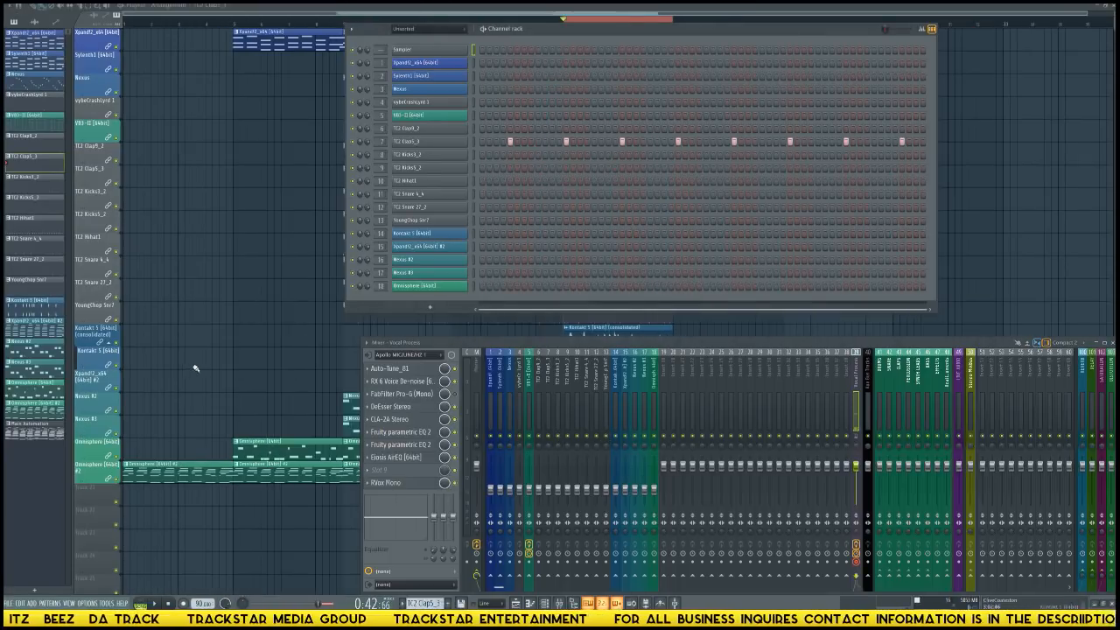
key(F6)
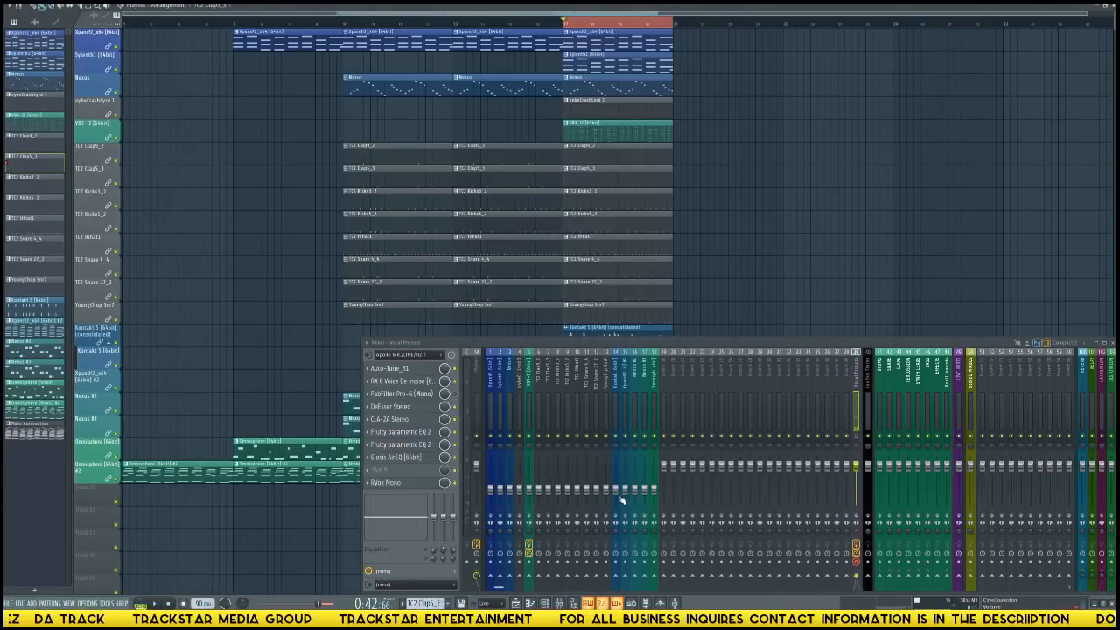
key(alt+F8)
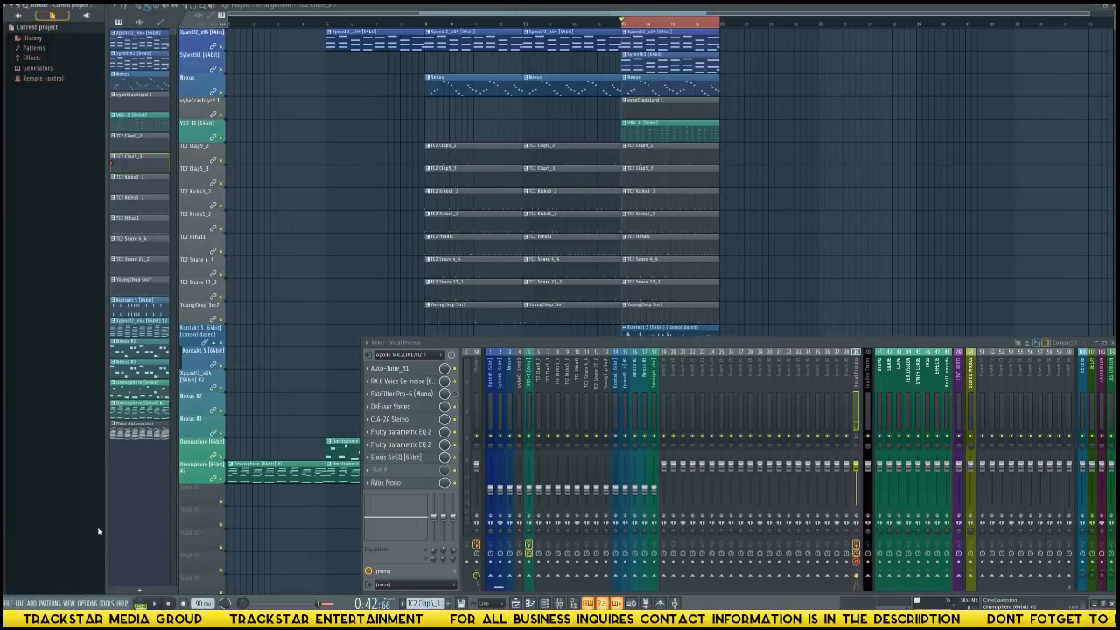
key(alt+F8)
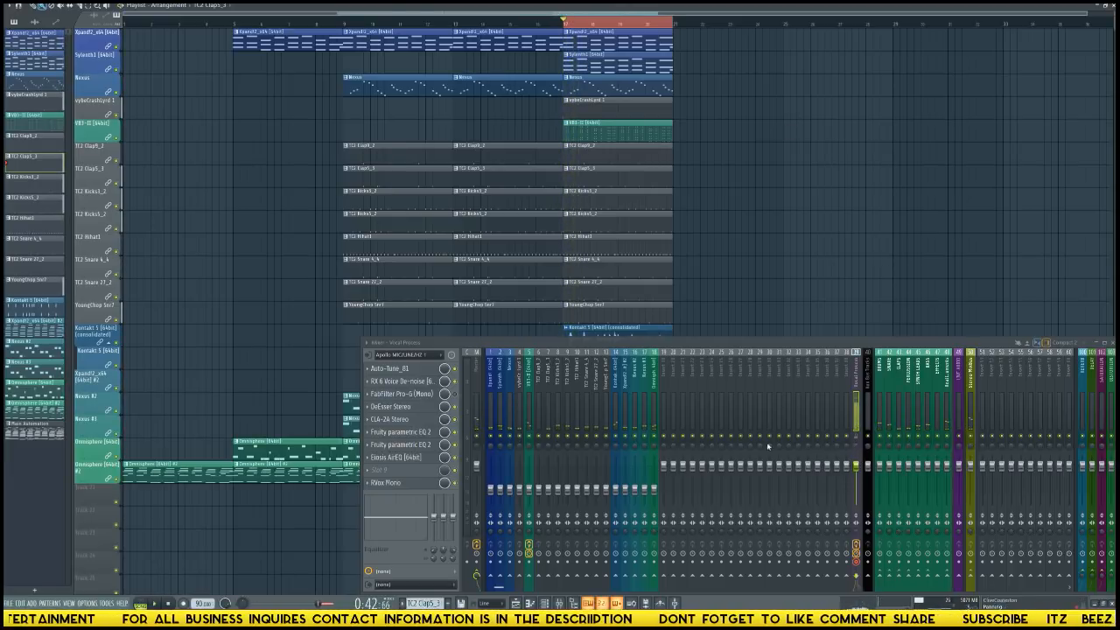
Lower the faders of mixer tracks 1 to 18 together, and raise only the Xpand!2 track's fader on insert 1.
drag(489, 419, 642, 426)
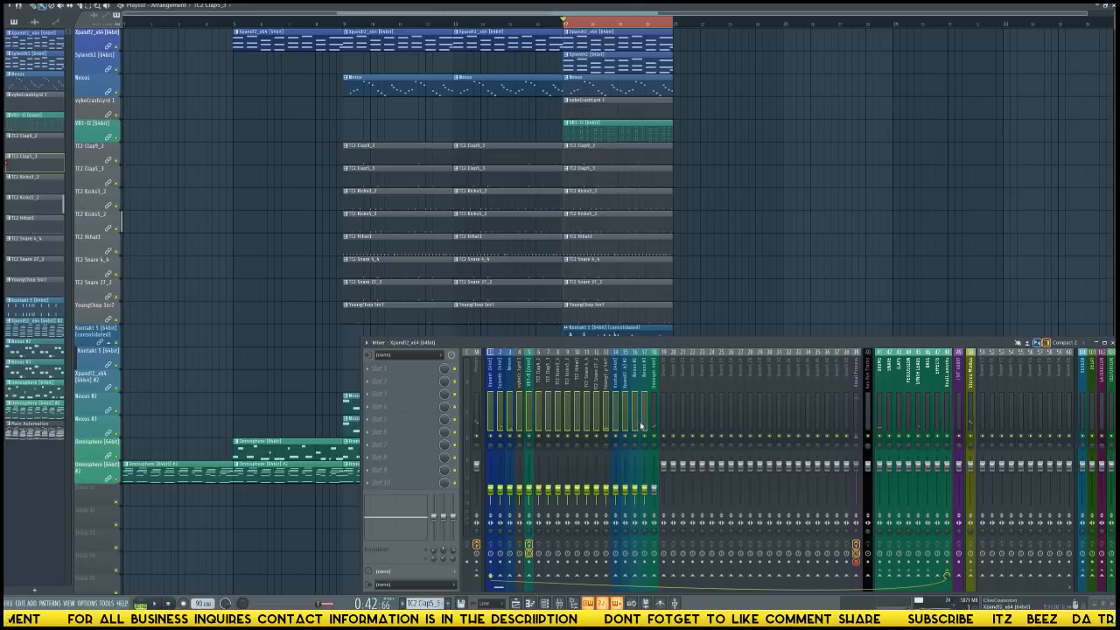
drag(654, 498, 659, 510)
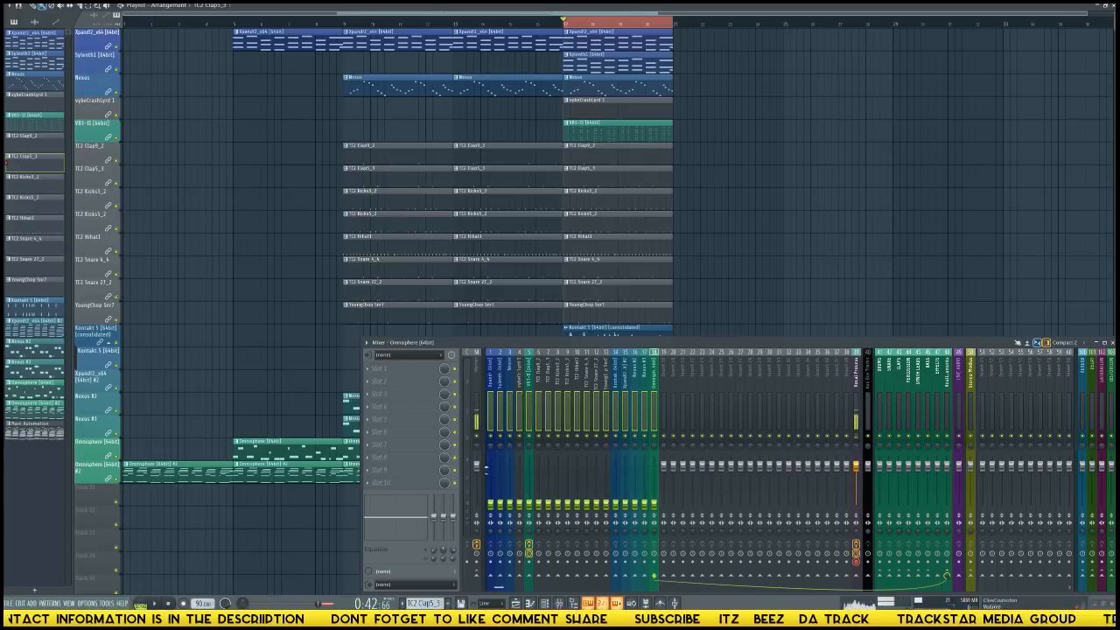
click(489, 402)
drag(495, 505, 490, 484)
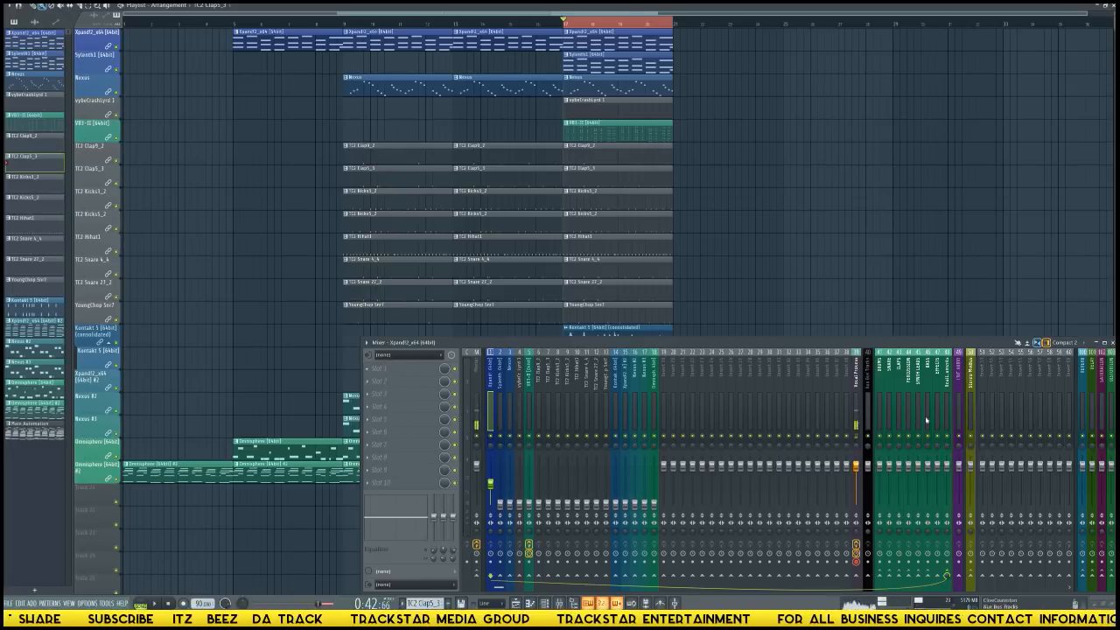
Load the Native Instruments RC 24 reverb into the first effect slot of the REVERB mixer track.
click(1085, 416)
click(406, 374)
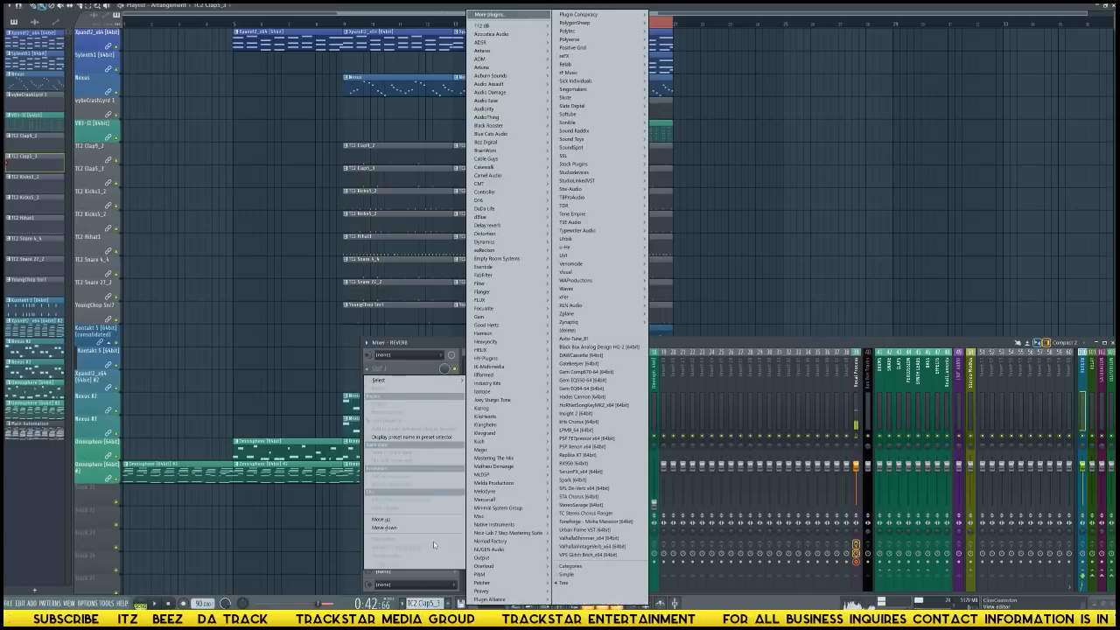
mouse_move(507, 524)
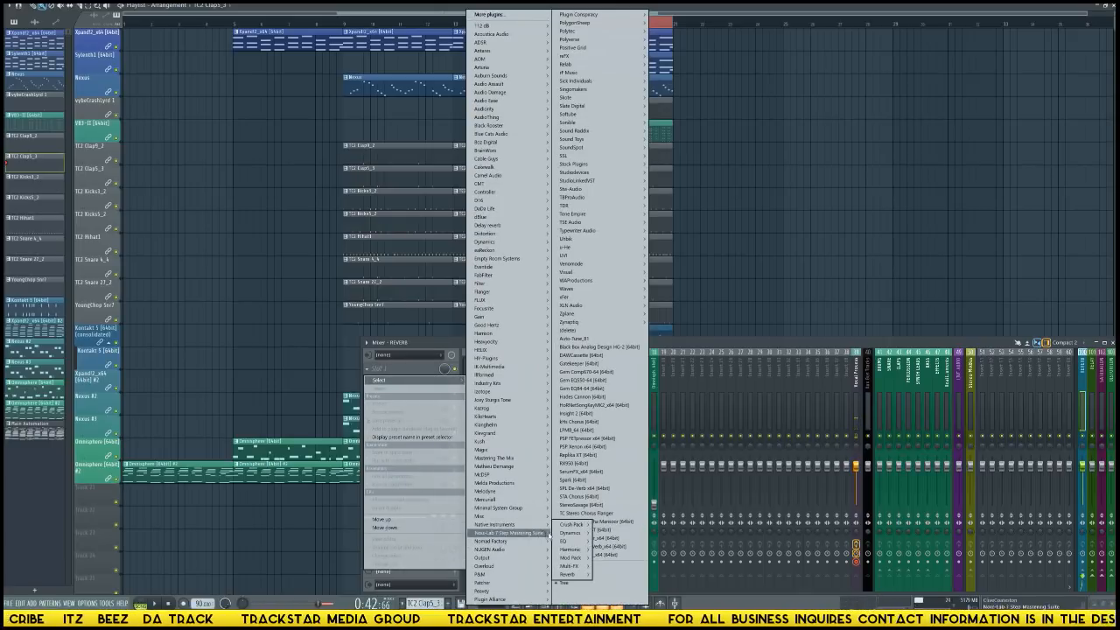
mouse_move(580, 558)
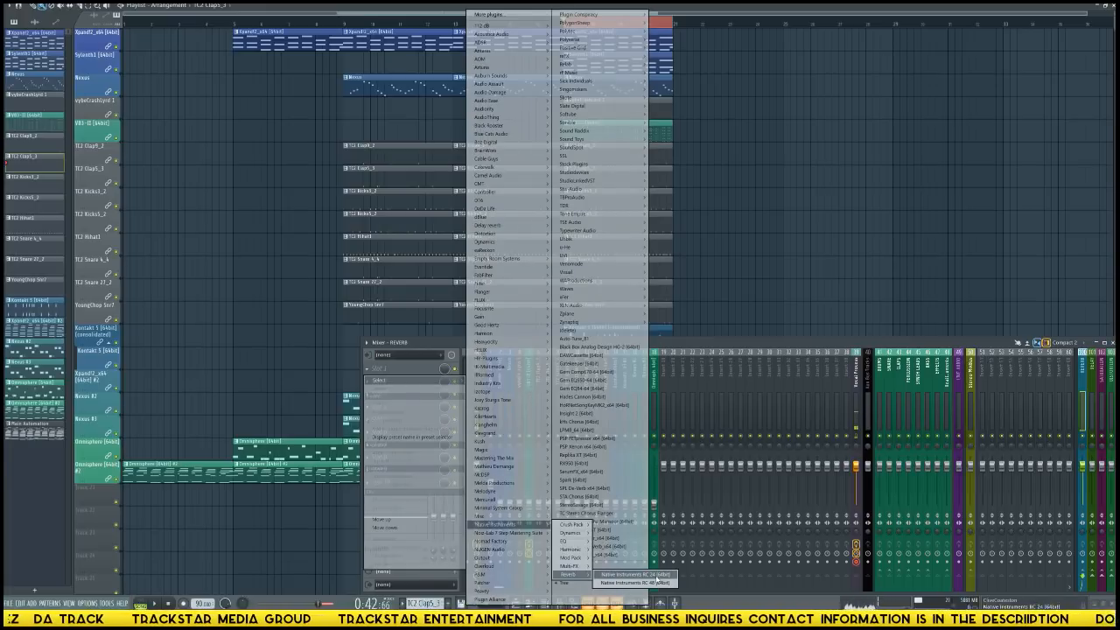
click(652, 575)
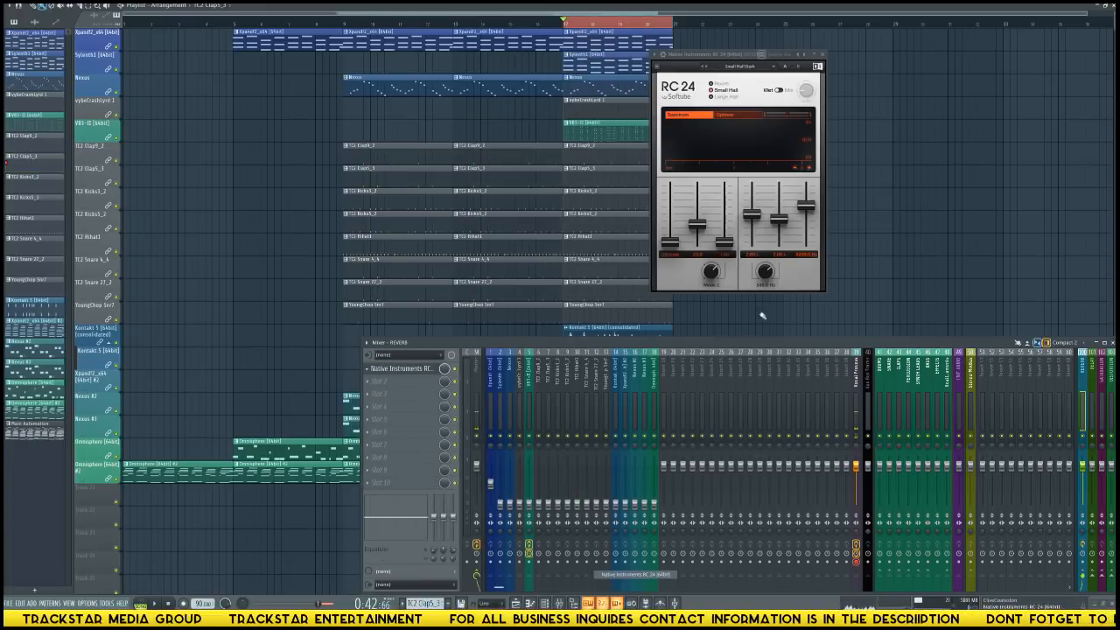
Detach the RC 24 plugin window and place it over the empty upper area of the playlist, clear of the clips.
click(662, 56)
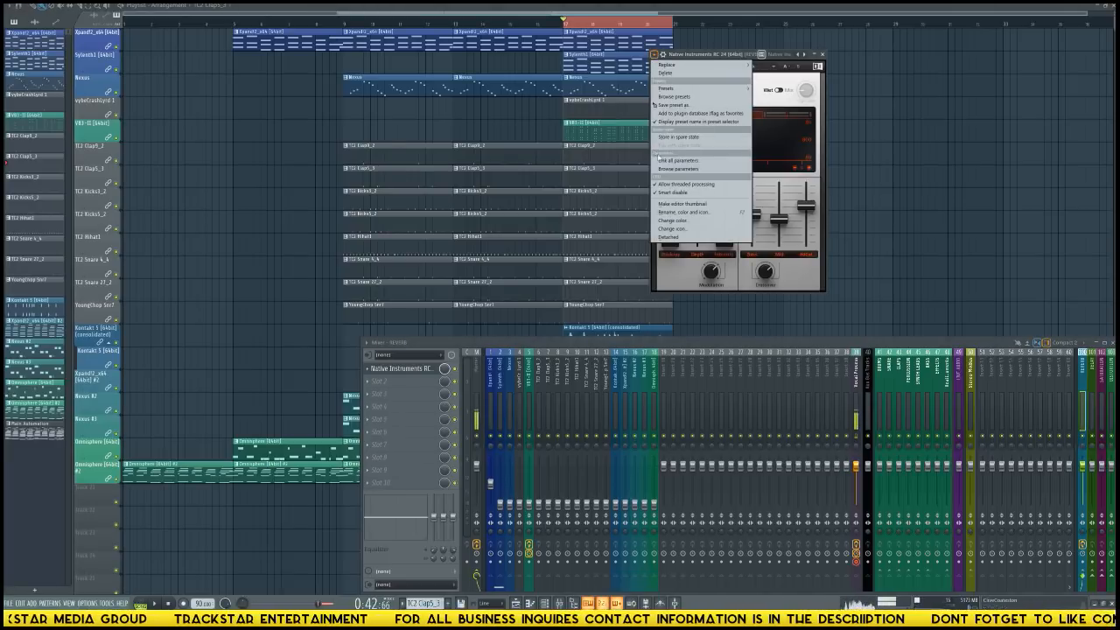
click(671, 238)
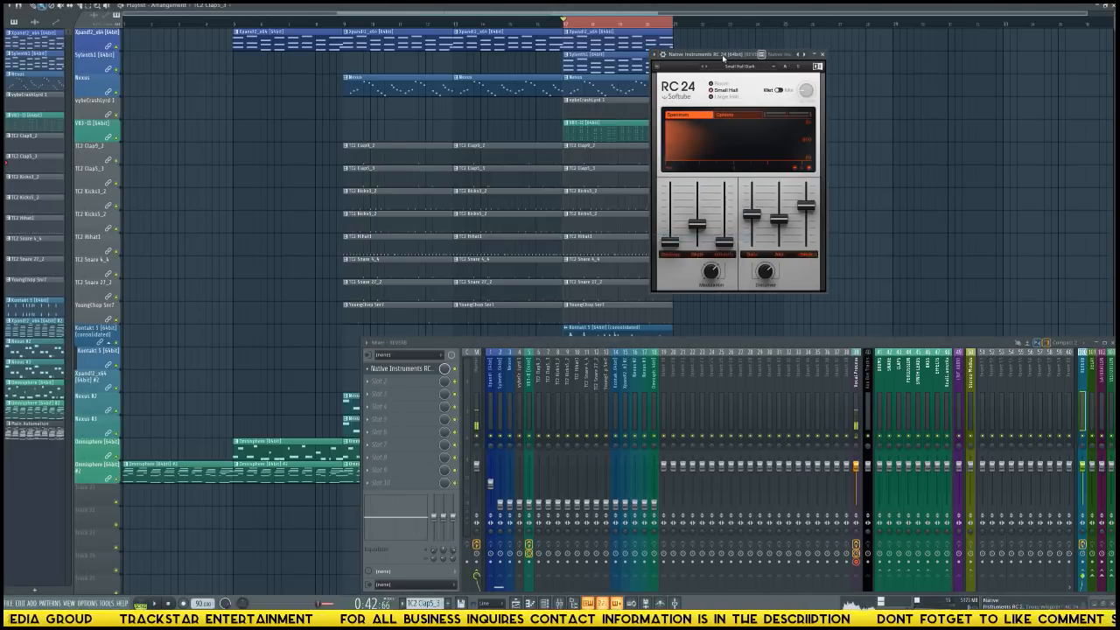
drag(726, 56, 1002, 45)
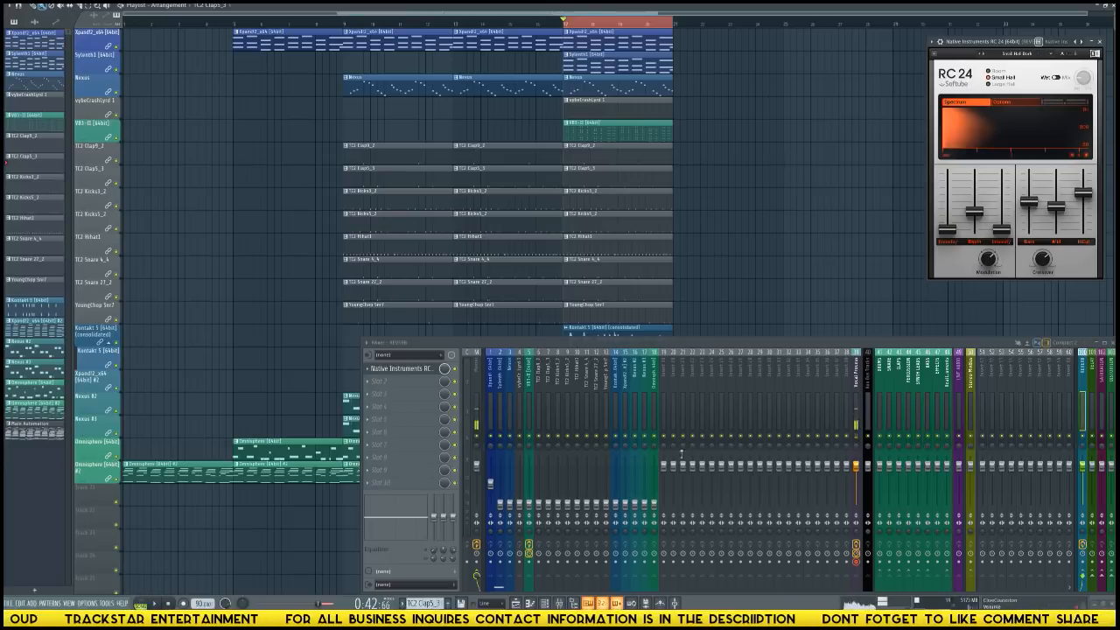
Load Gem EQ84 into the first effect slot of the Xpand!2 track on insert 1 and place its window above the mixer.
click(492, 402)
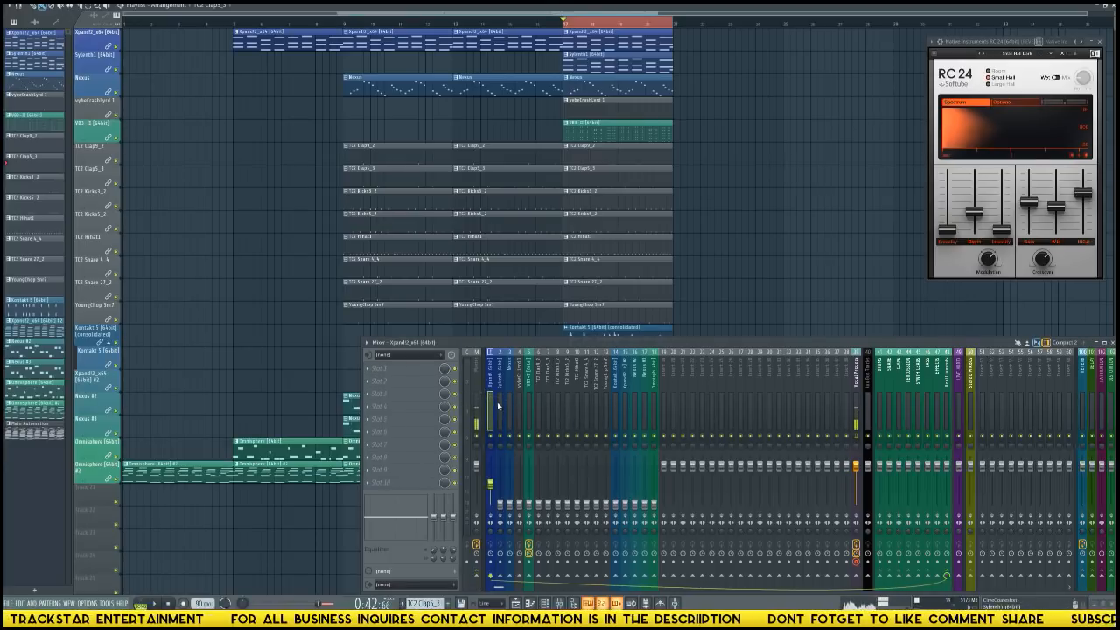
click(410, 371)
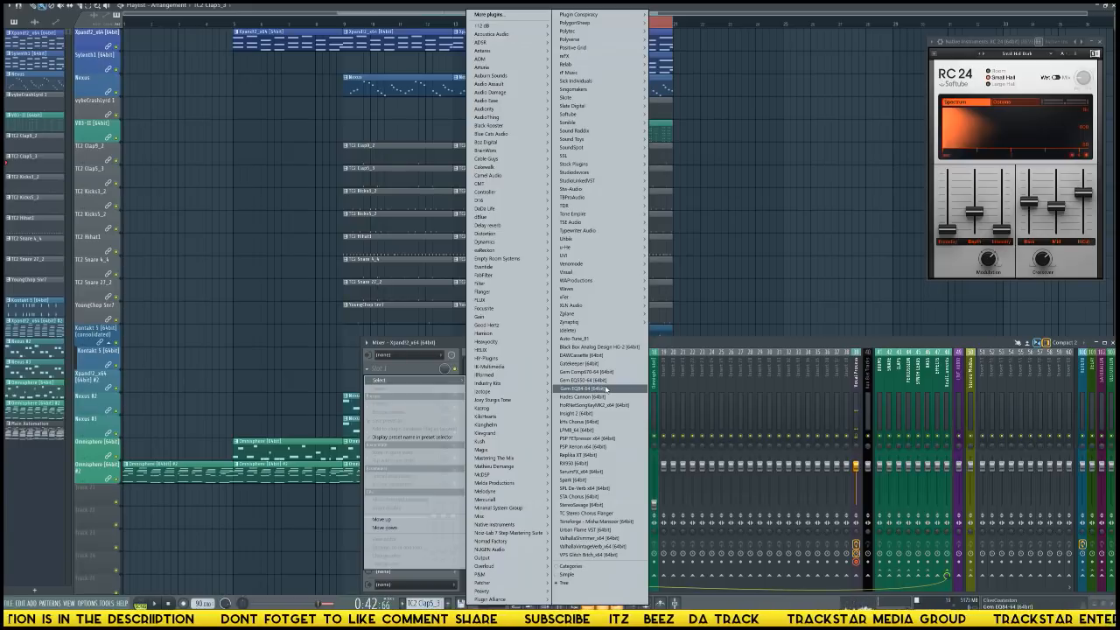
click(606, 388)
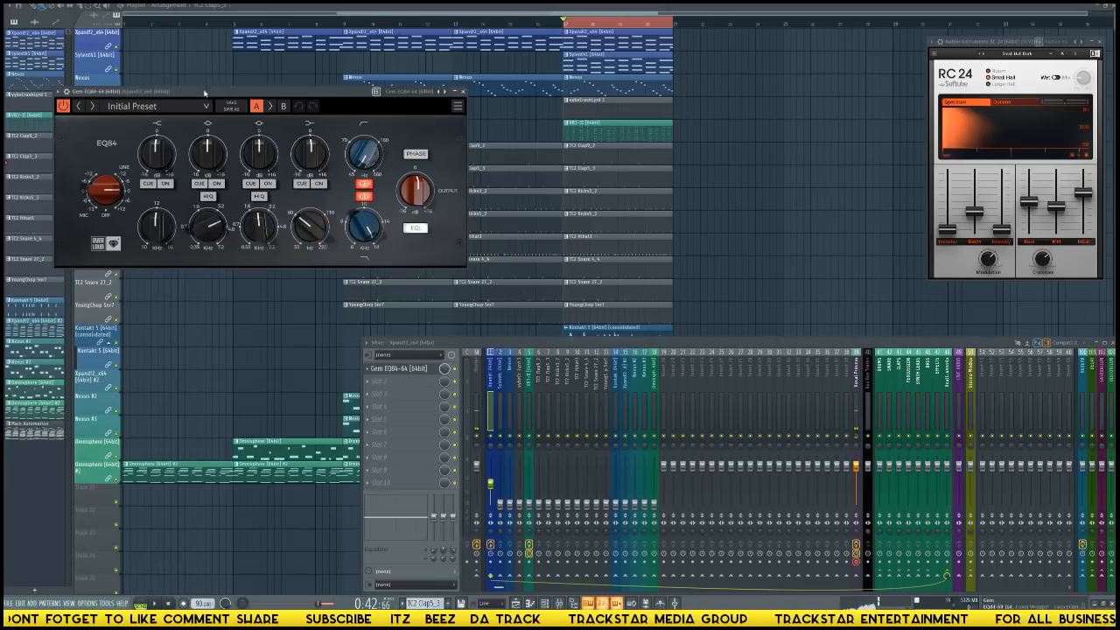
drag(203, 96, 569, 141)
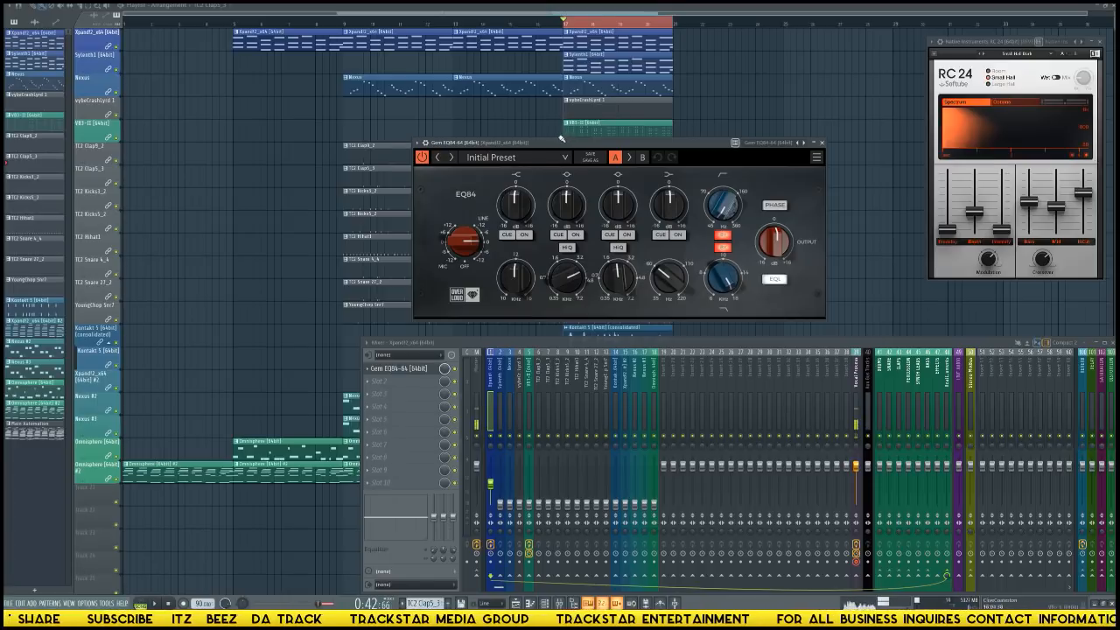
drag(580, 143, 586, 153)
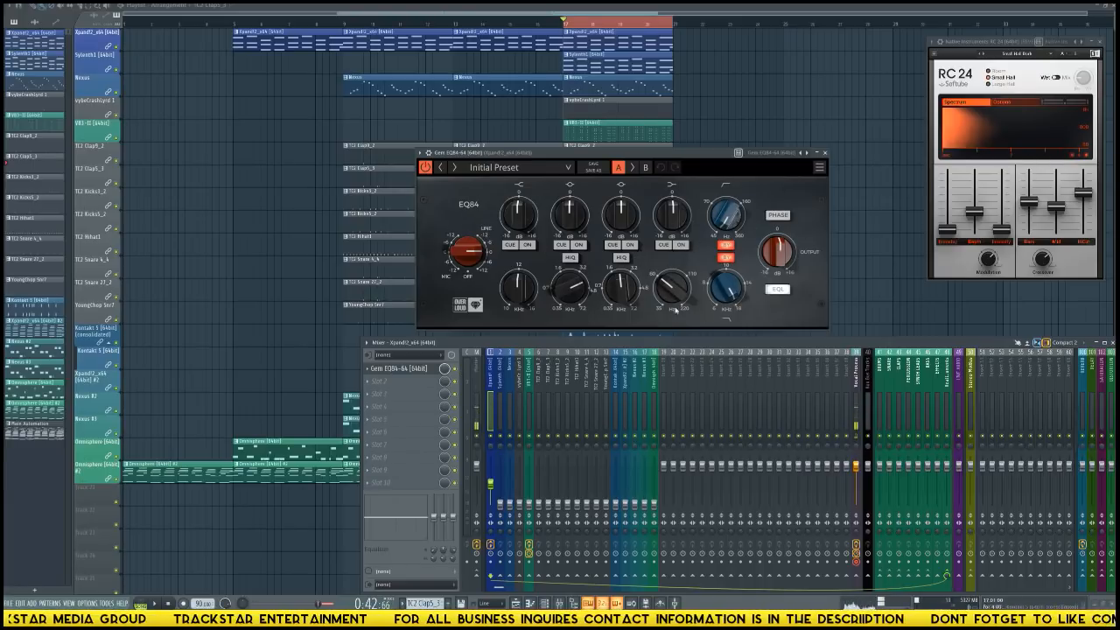
Turn off the bypass of both EQ84 filters and audition the first and third EQ bands with Cue.
click(726, 256)
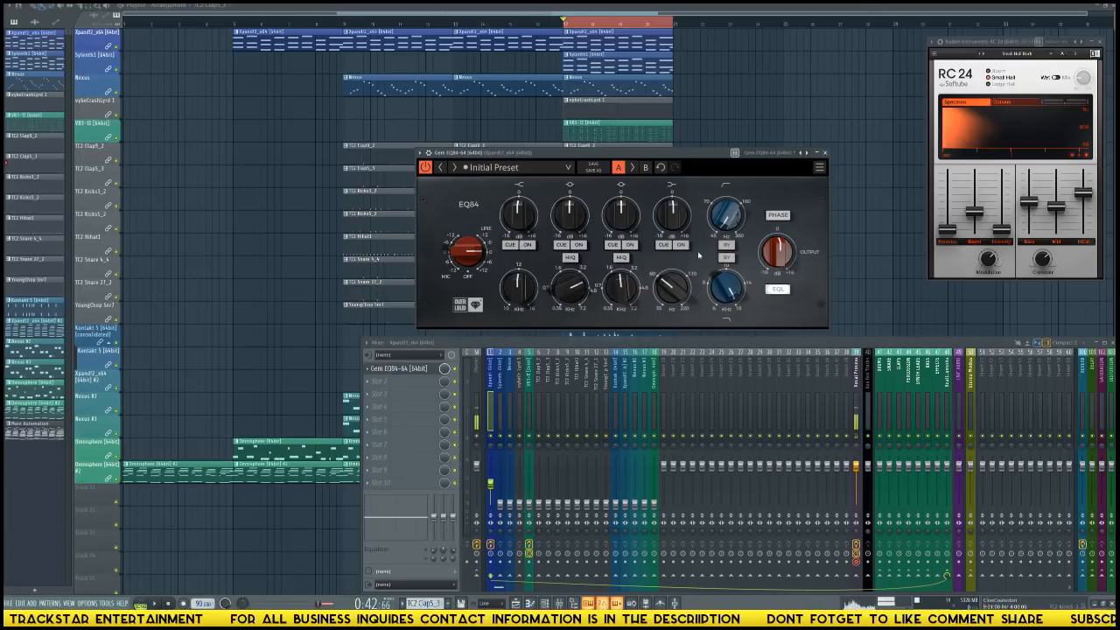
click(511, 245)
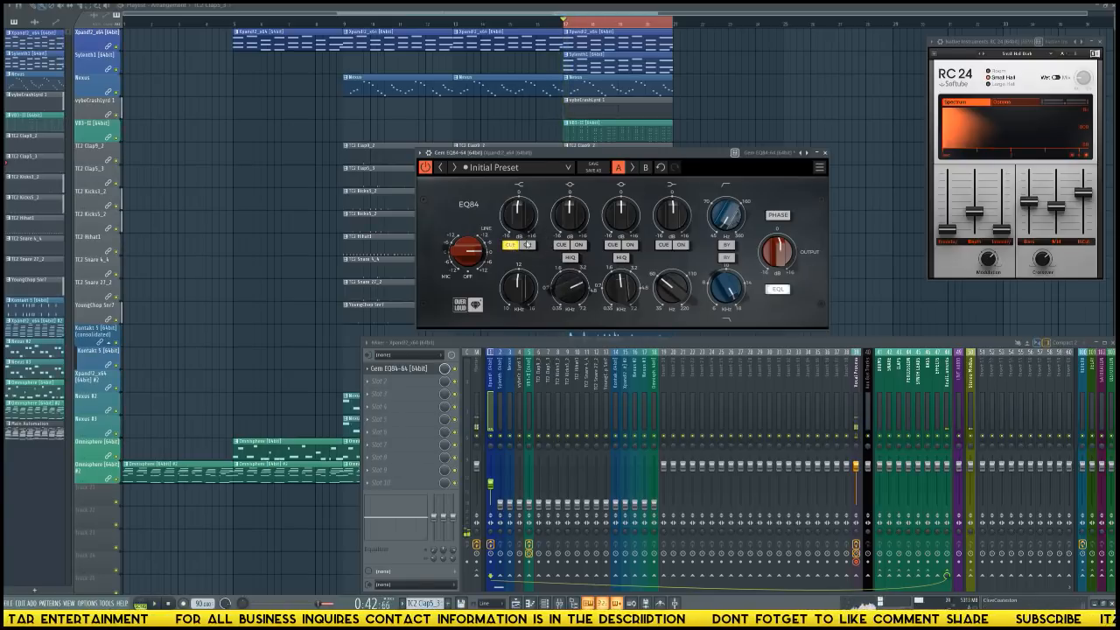
click(511, 247)
click(614, 247)
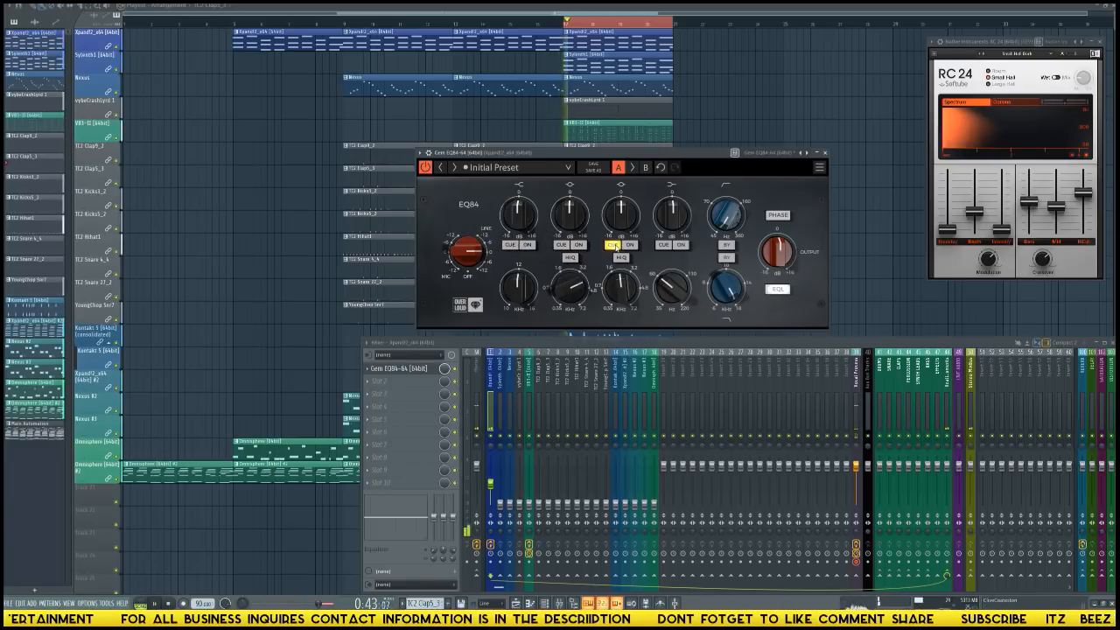
click(614, 247)
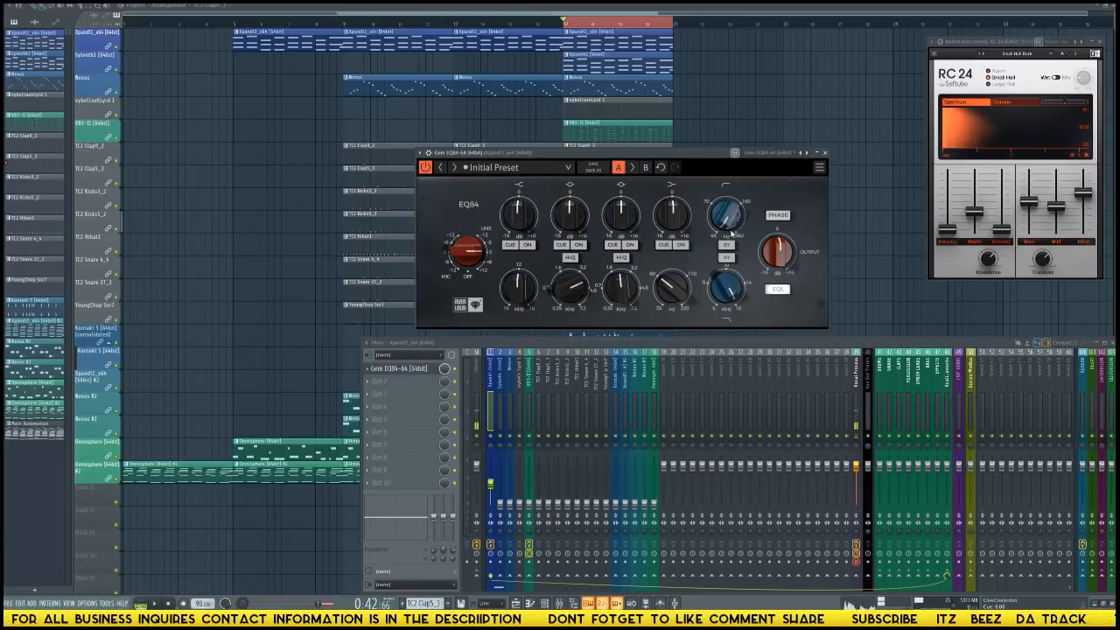
Raise the EQ84 high-pass filter frequency on the Xpand!2 track, comparing the sound with the filter bypassed and active during playback.
mouse_move(722, 224)
mouse_down()
mouse_move(722, 193)
mouse_move(733, 211)
mouse_up()
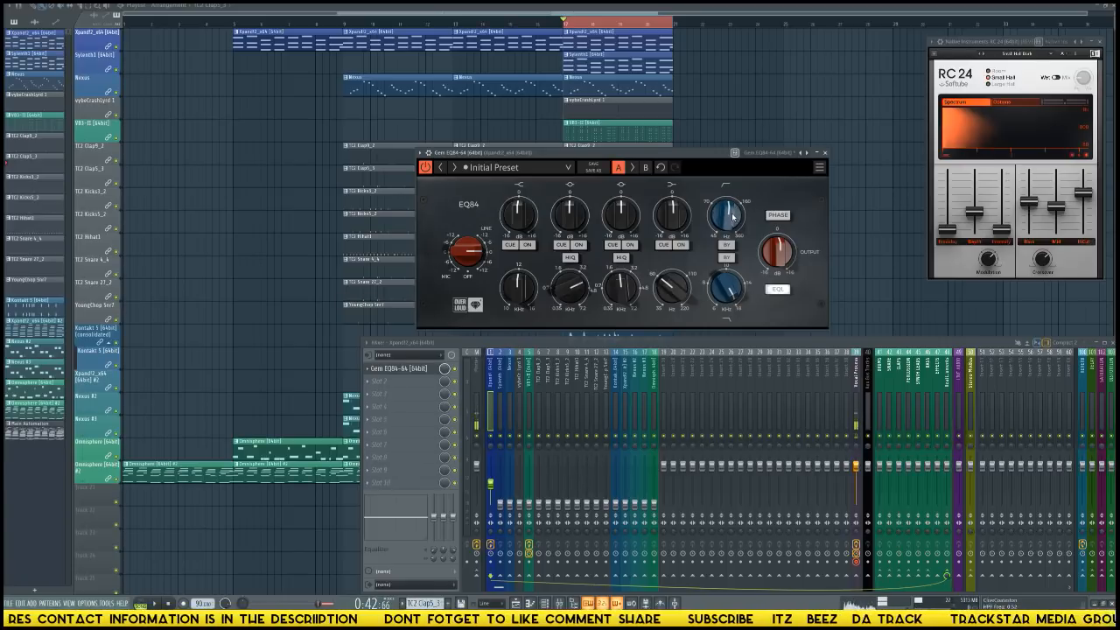
drag(725, 214, 725, 211)
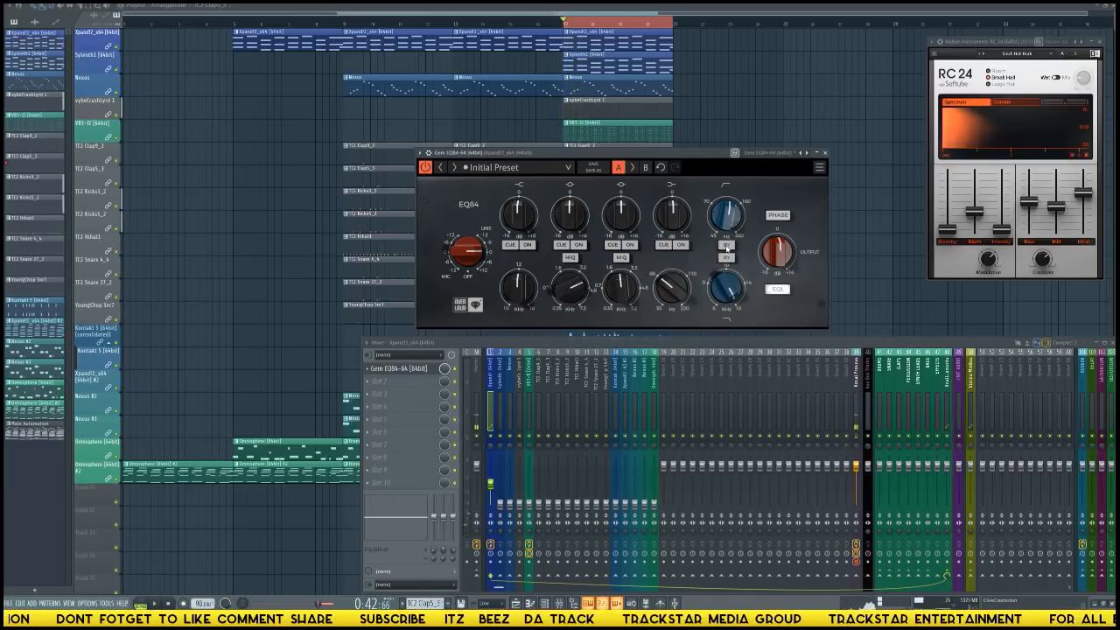
click(727, 246)
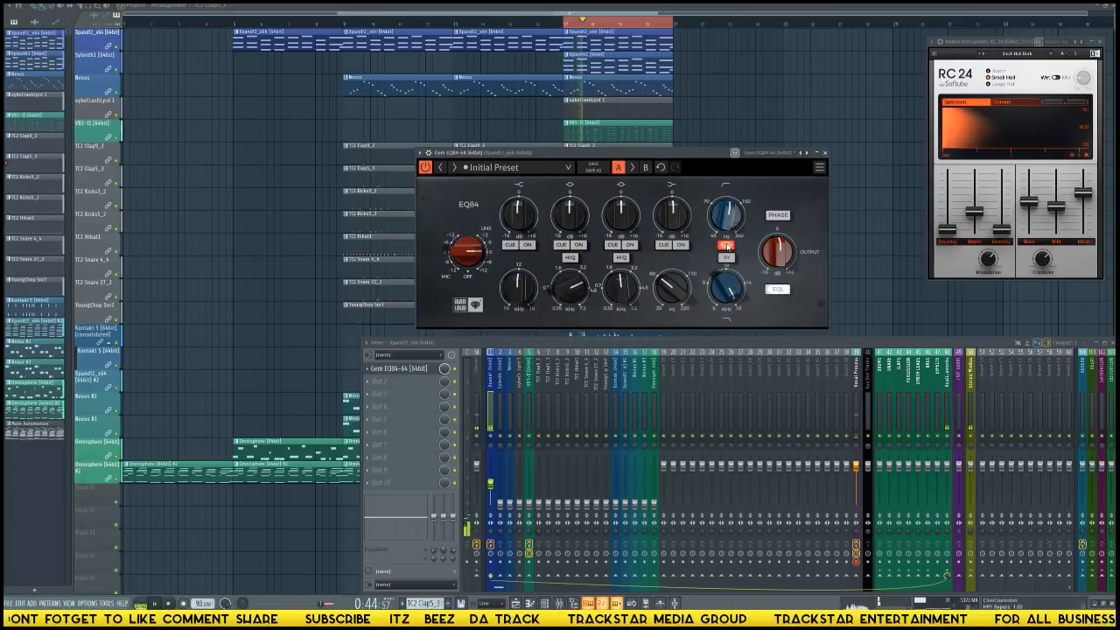
click(727, 247)
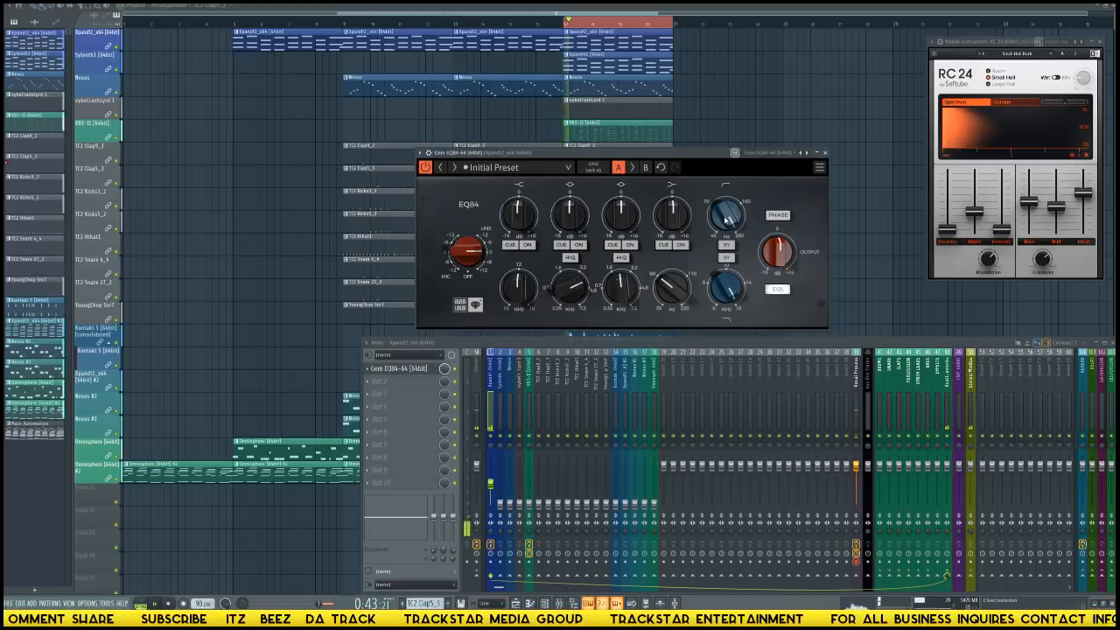
key(space)
drag(725, 220, 730, 218)
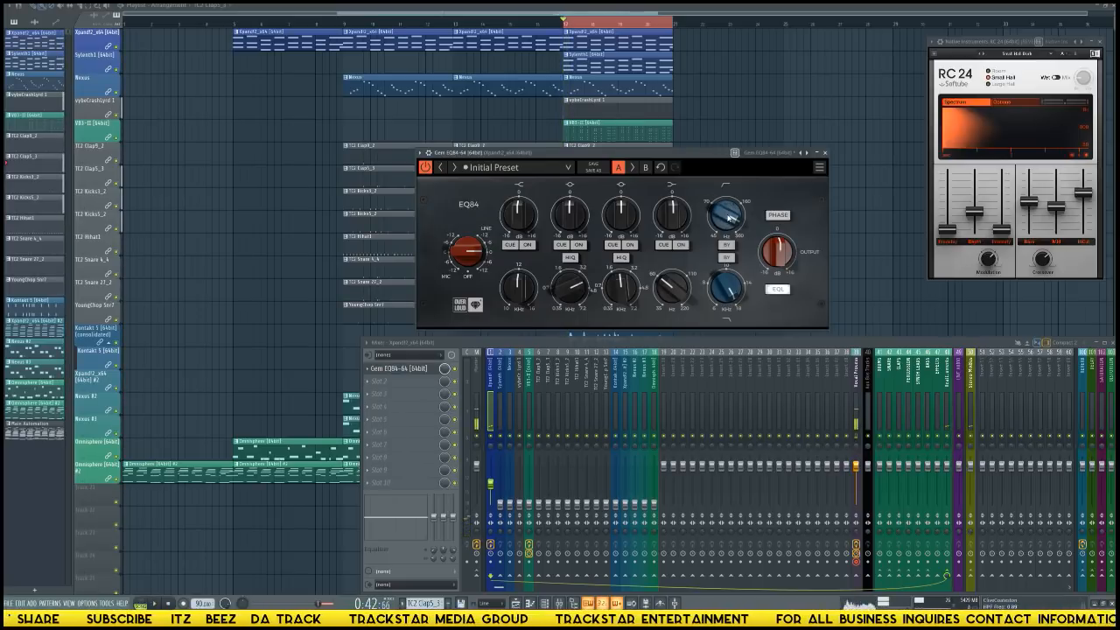
key(space)
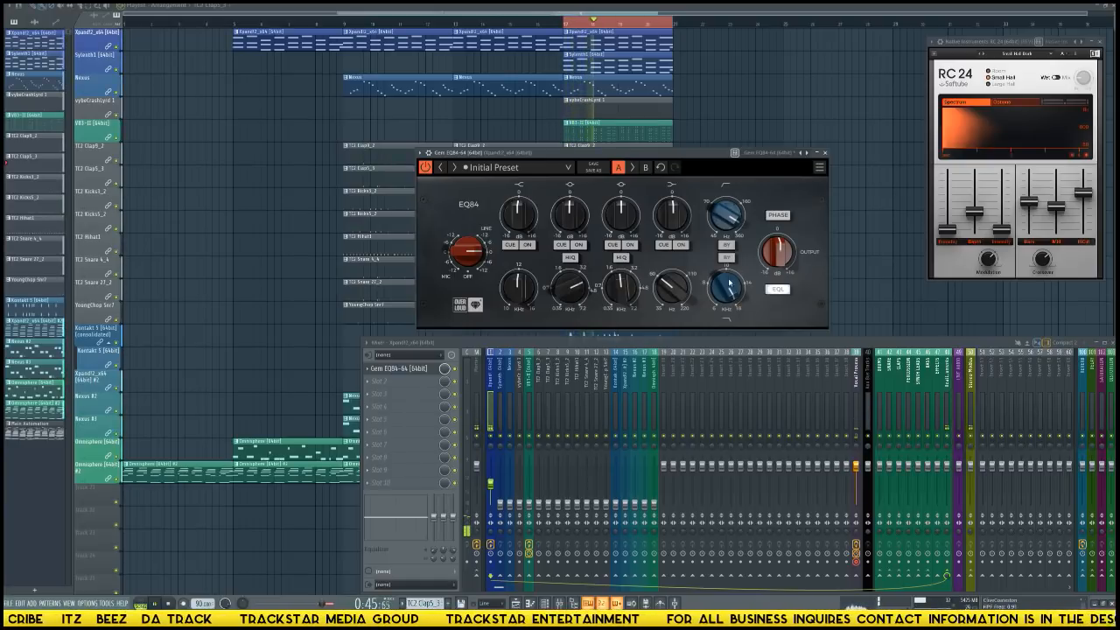
key(space)
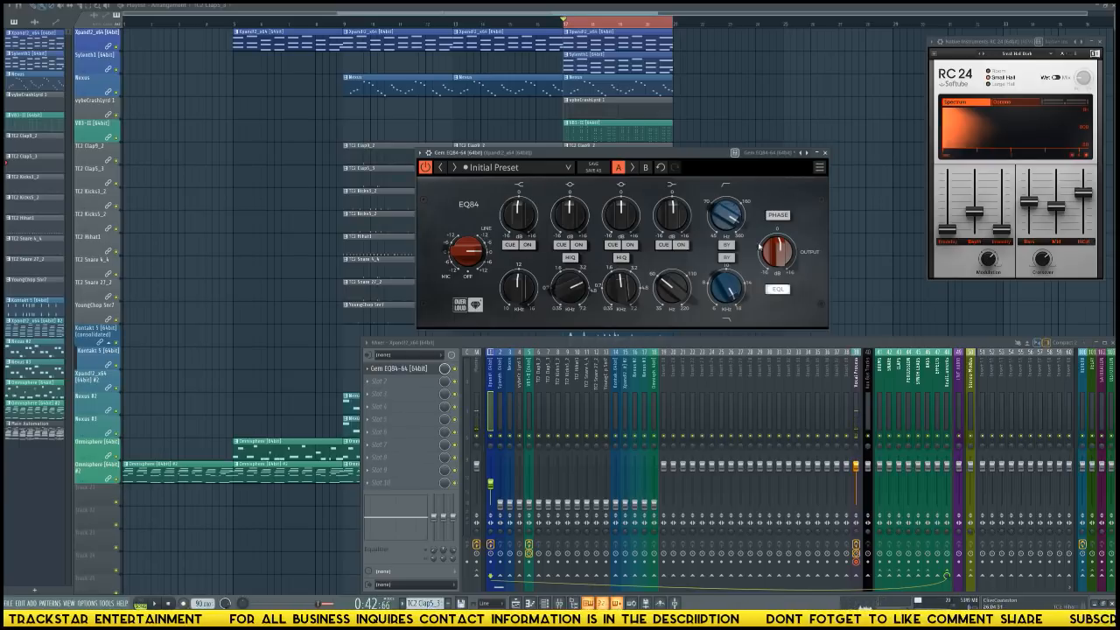
Add Fruity Parametric EQ 2 to the second effect slot of the Xpand!2 track.
click(374, 383)
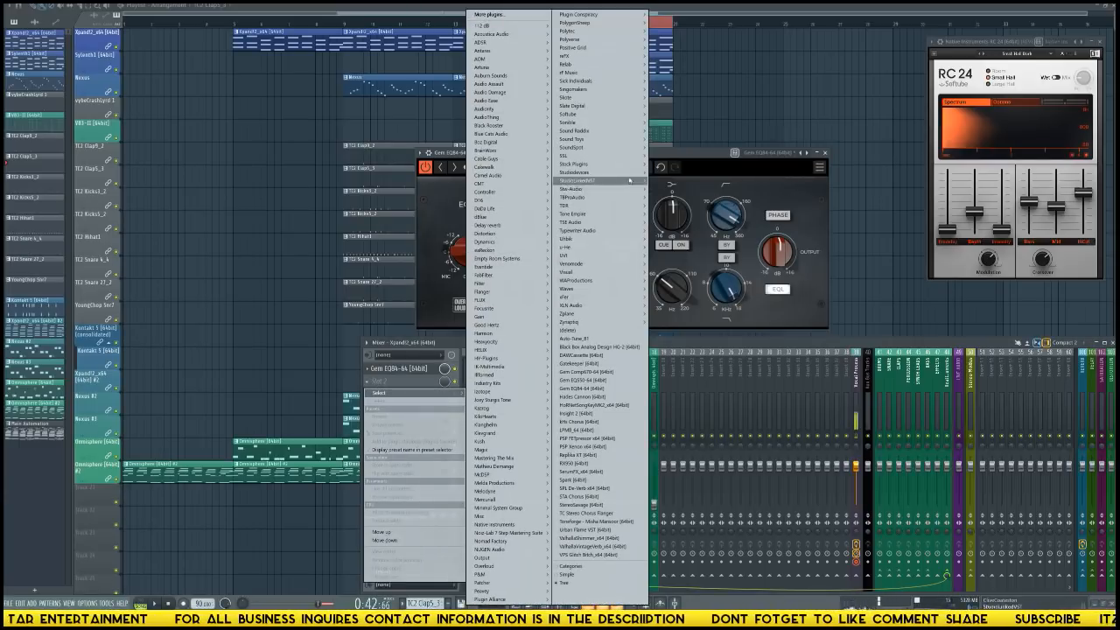
click(709, 175)
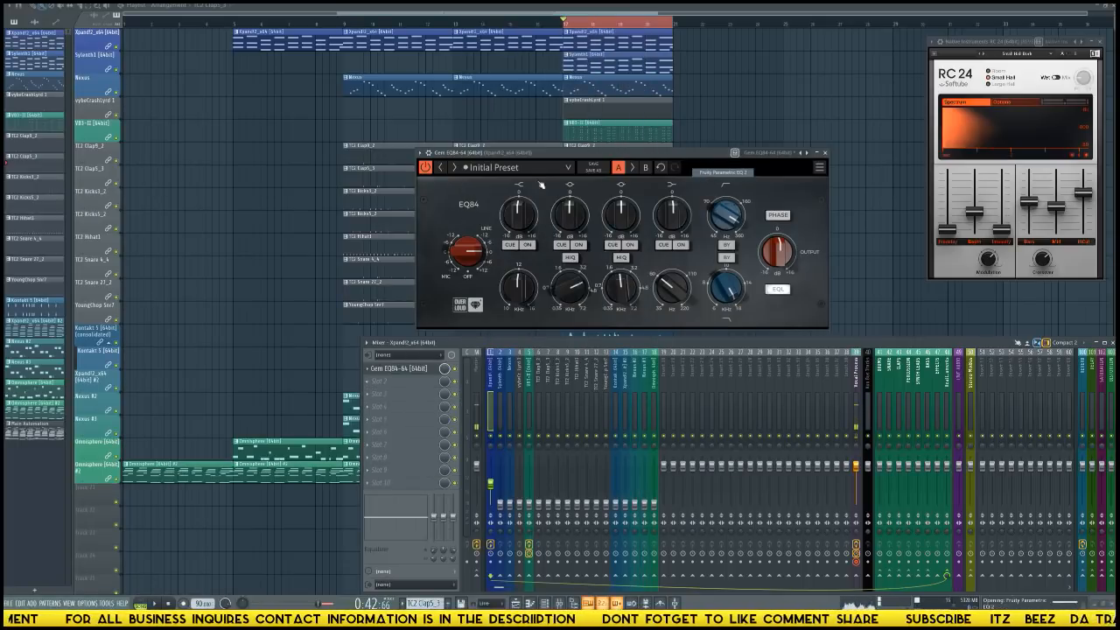
Try a high-pass filter on the first band of Fruity Parametric EQ 2, raising its cutoff to about 490 Hz.
drag(233, 101, 293, 170)
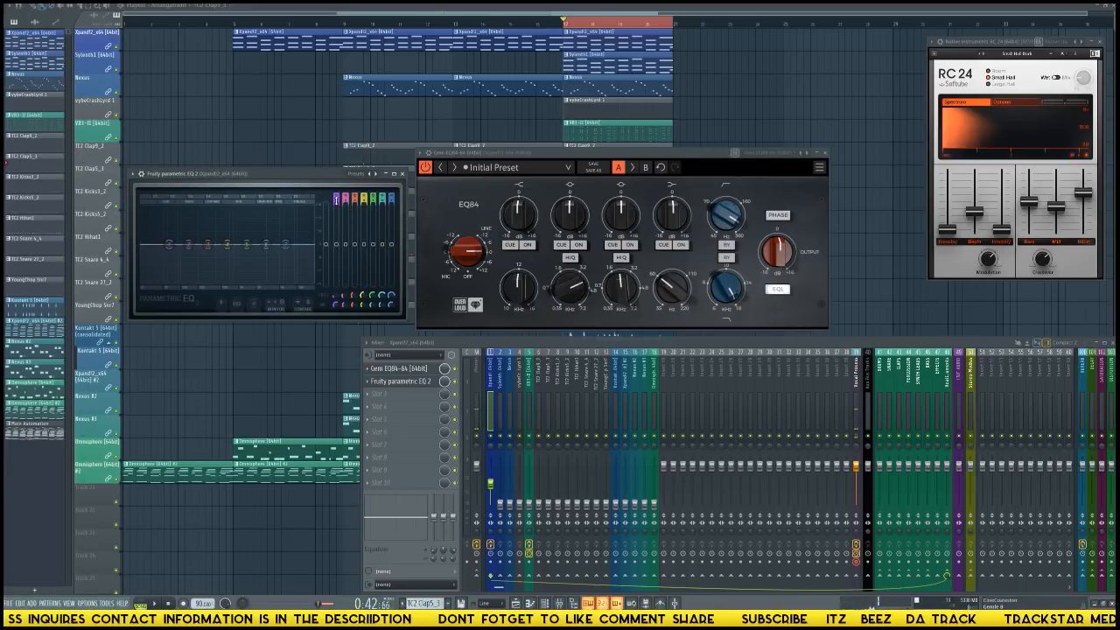
drag(336, 198, 336, 210)
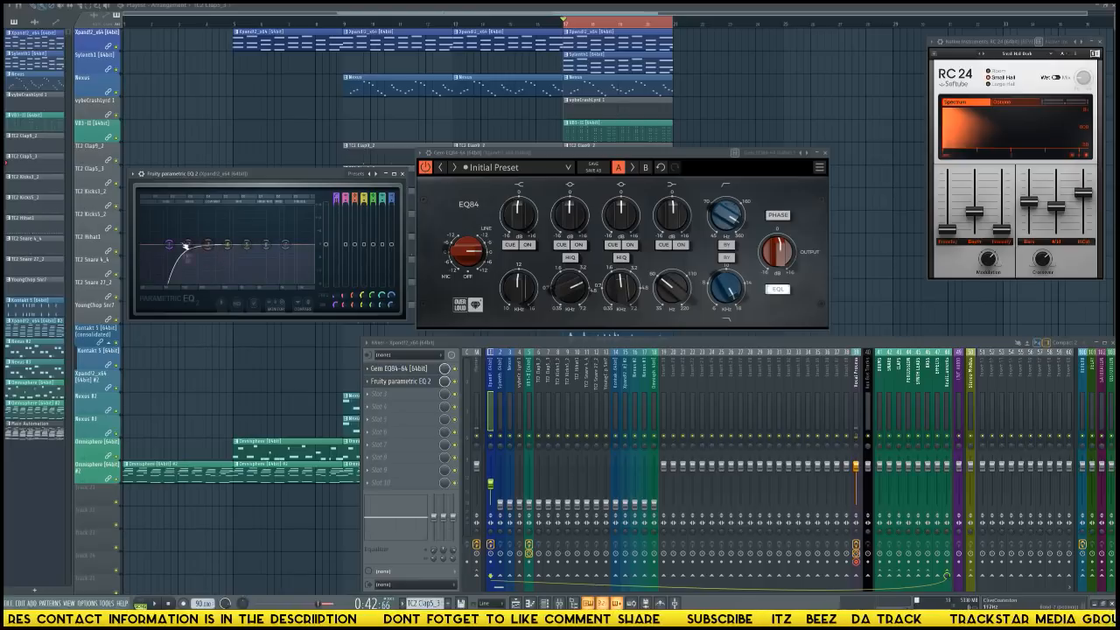
drag(171, 246, 210, 245)
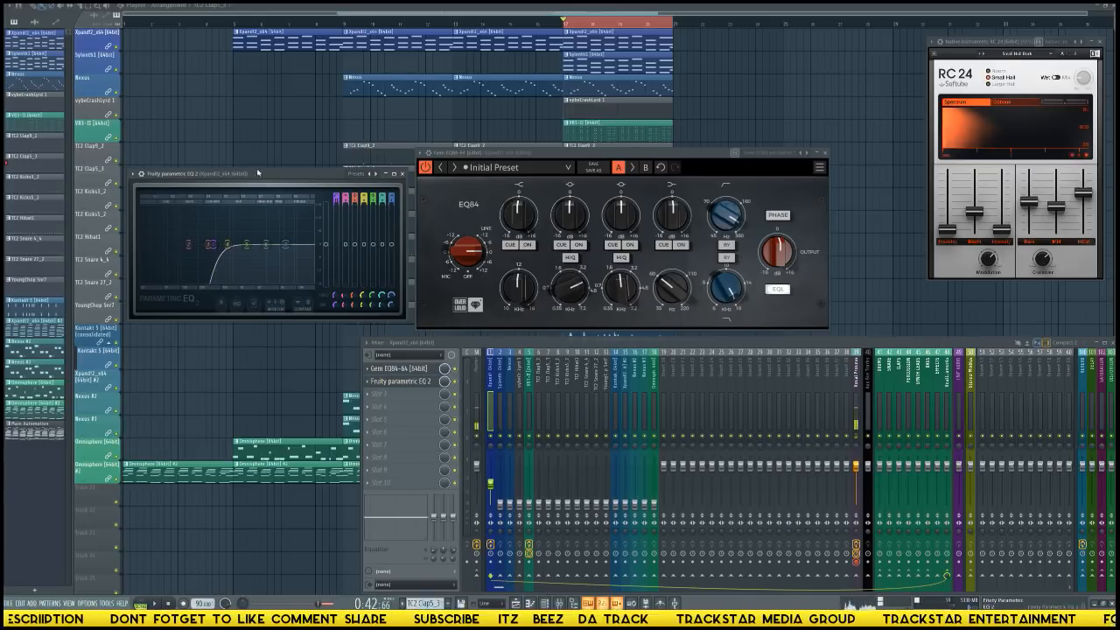
drag(267, 178, 251, 191)
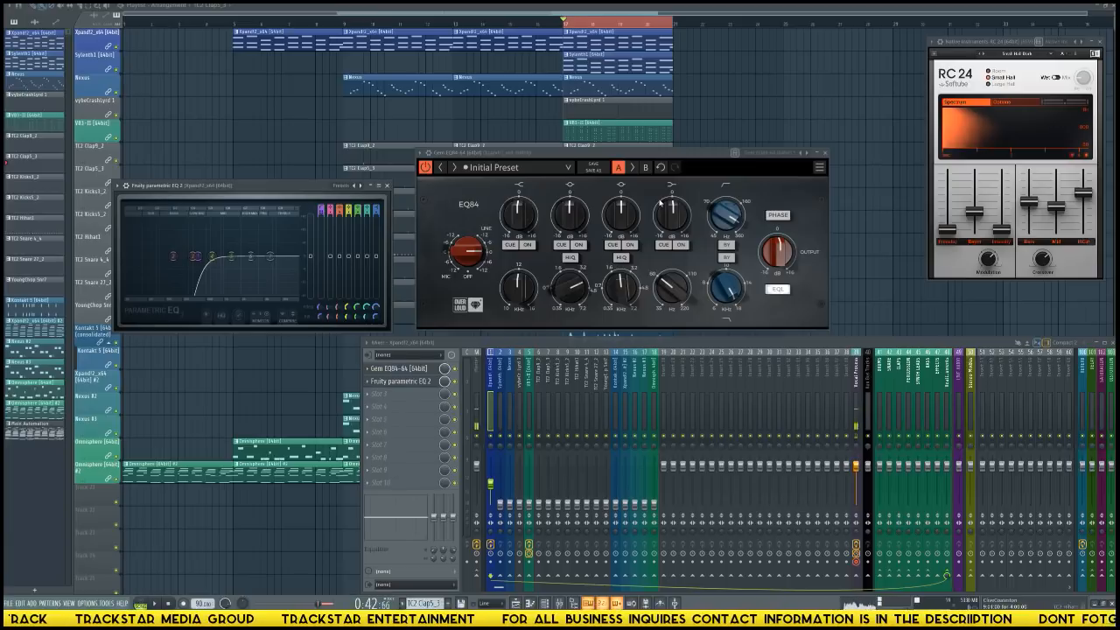
drag(287, 253, 213, 264)
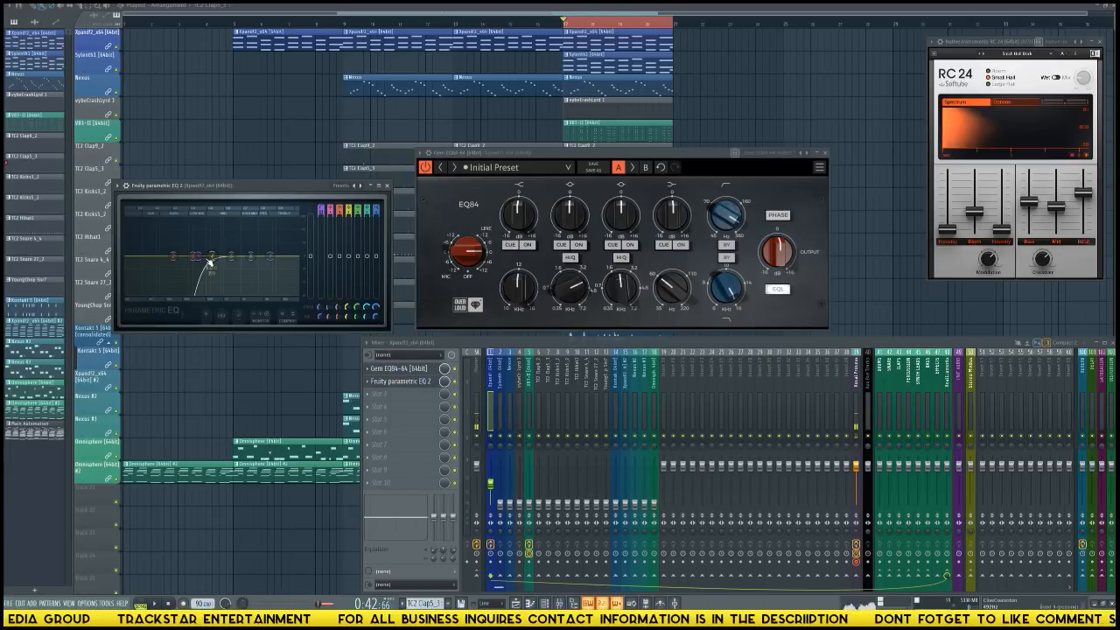
drag(210, 263, 181, 230)
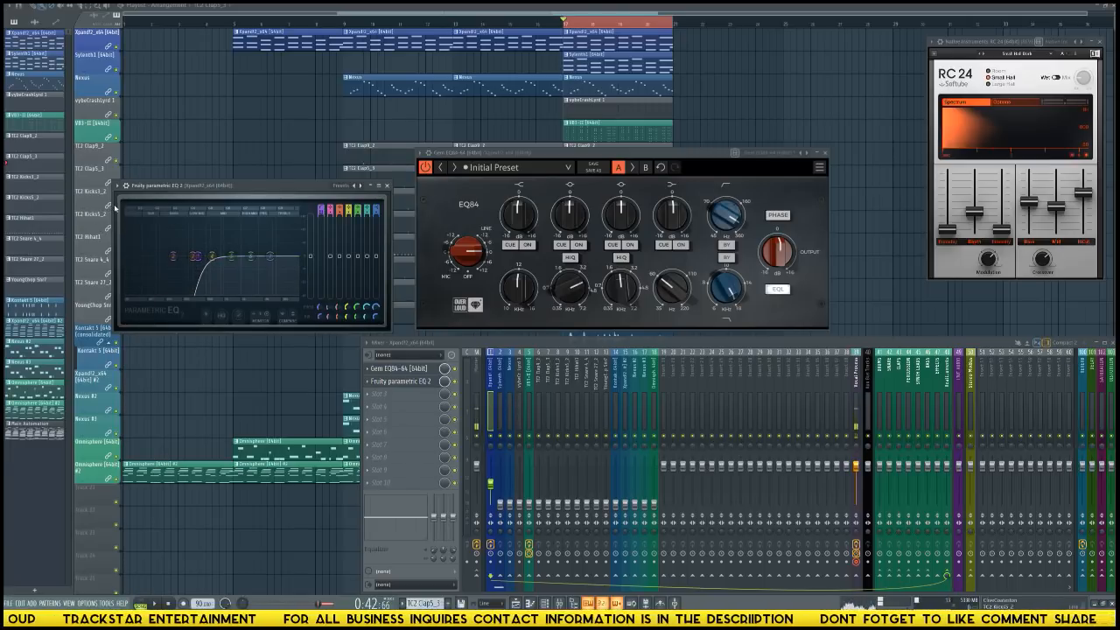
Remove Fruity Parametric EQ 2 from the second effect slot of the Xpand!2 track.
click(122, 187)
mouse_move(158, 196)
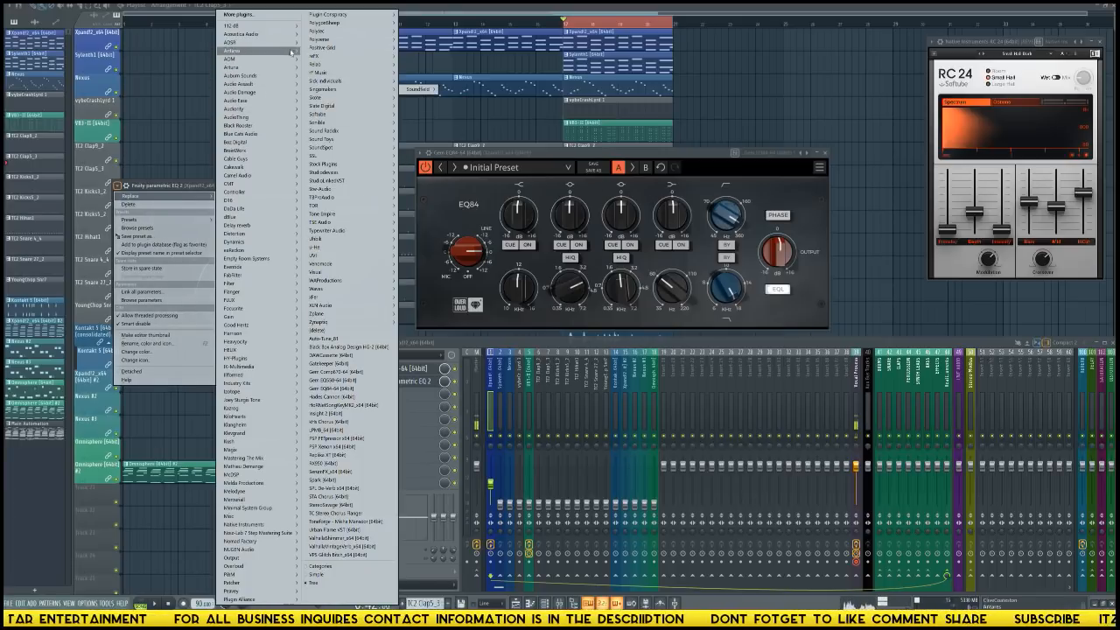
mouse_move(282, 34)
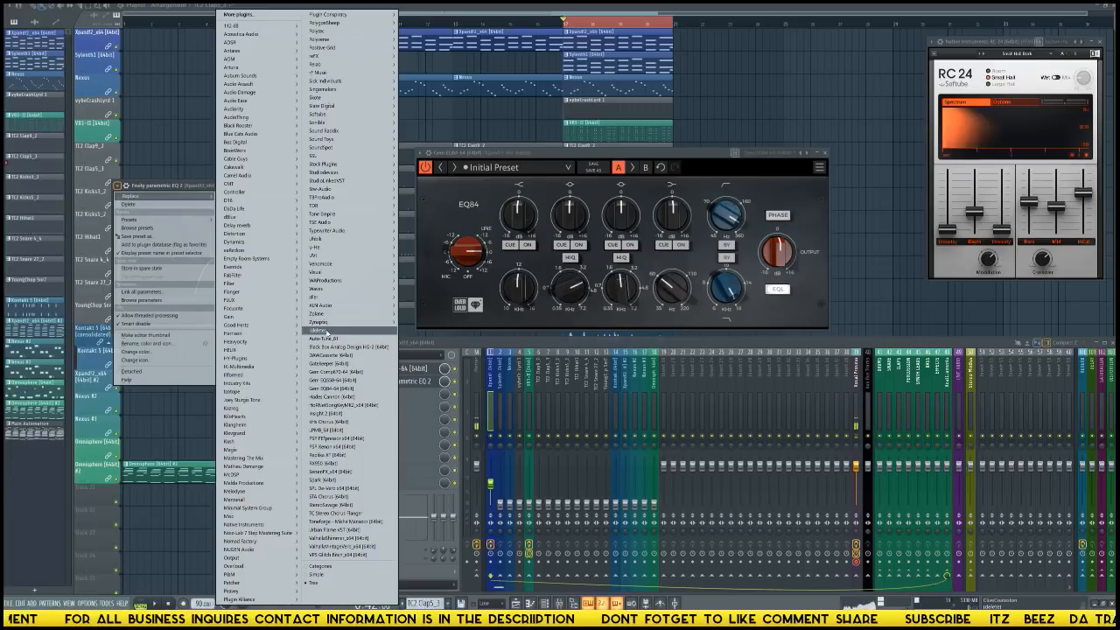
click(324, 331)
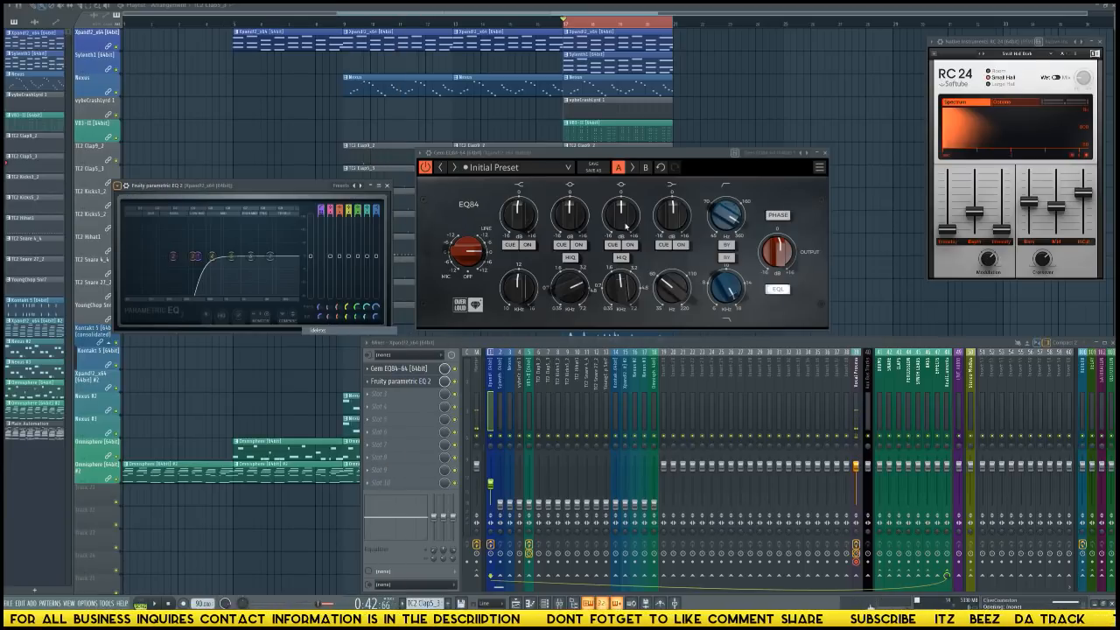
Raise the EQ84 high band frequency, turn that band on and boost its gain.
drag(698, 156, 688, 138)
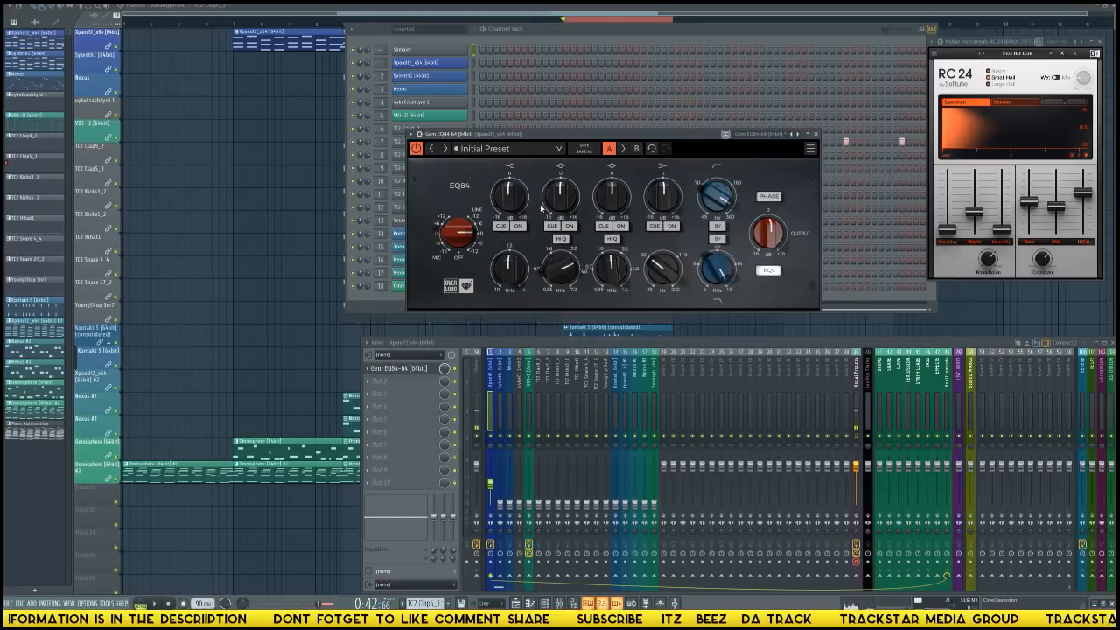
drag(506, 280, 506, 301)
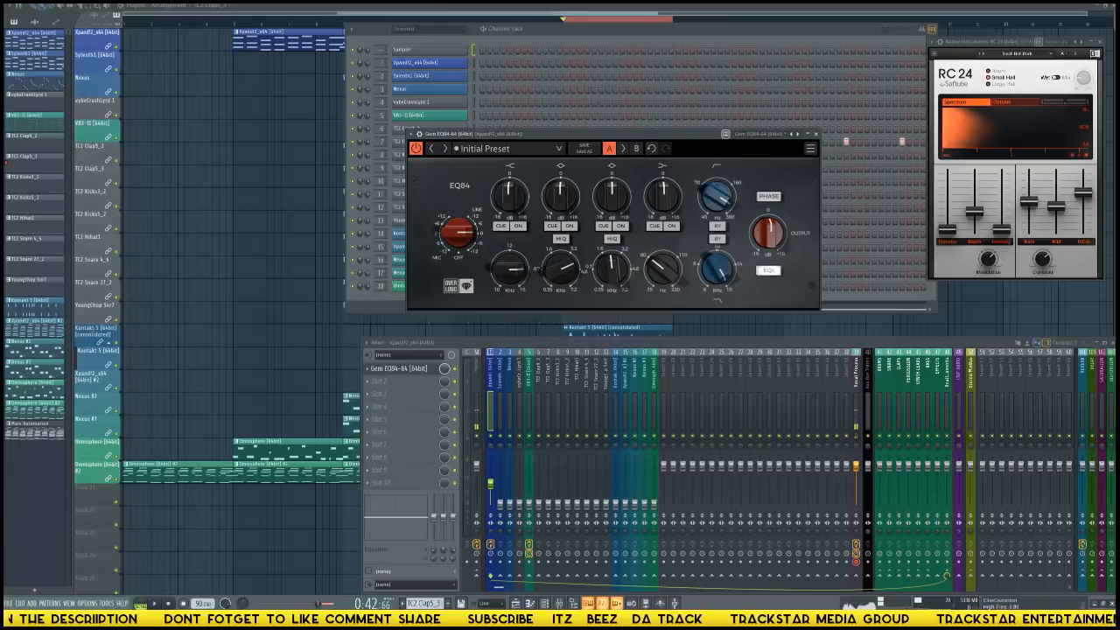
click(518, 227)
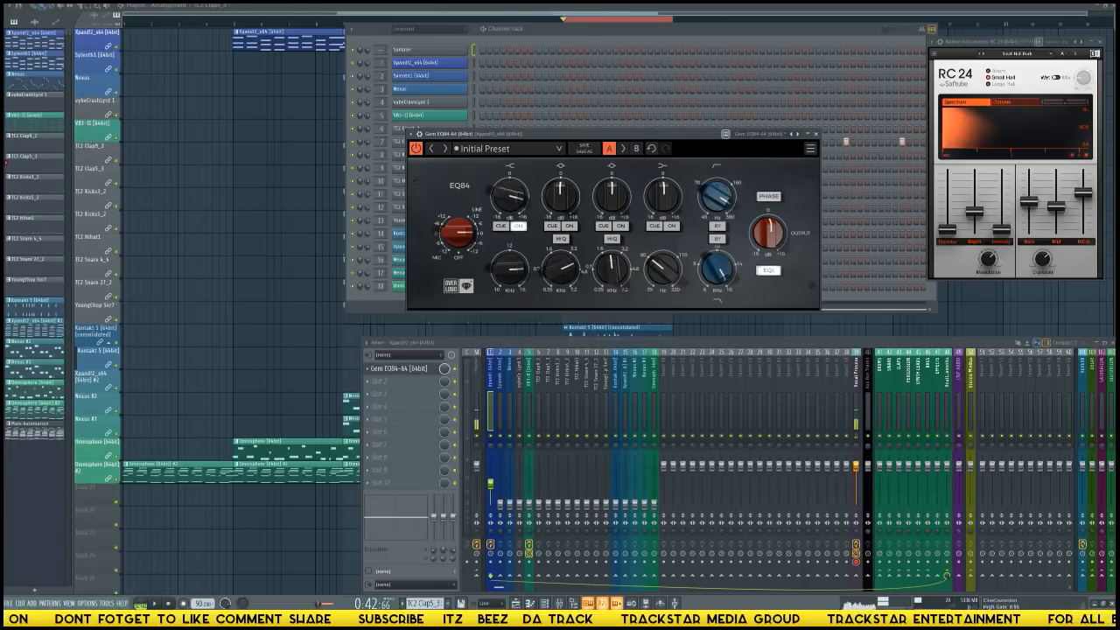
drag(511, 200, 511, 164)
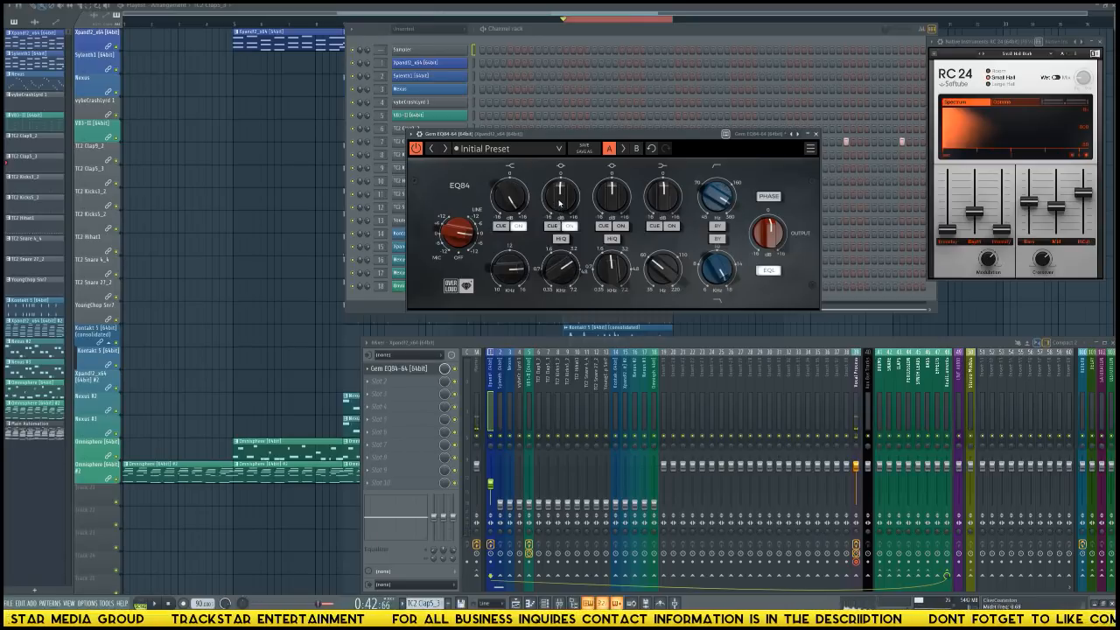
Adjust the EQ84 high-mid gain and turn on the low band, boosting its gain and raising its frequency during playback.
drag(561, 203, 513, 215)
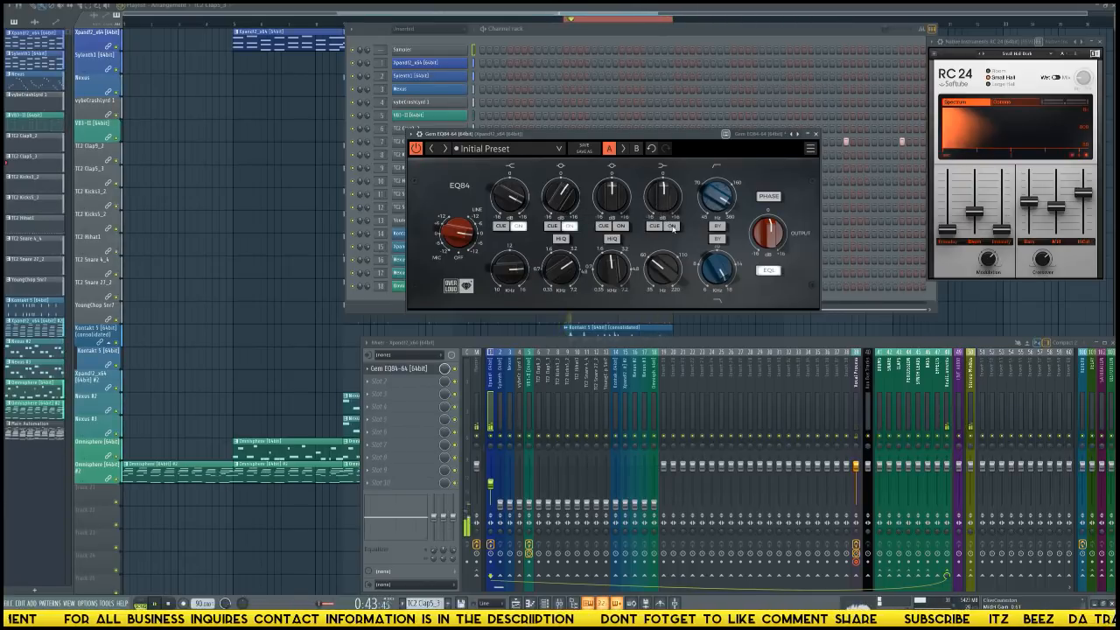
click(672, 227)
drag(664, 197, 664, 131)
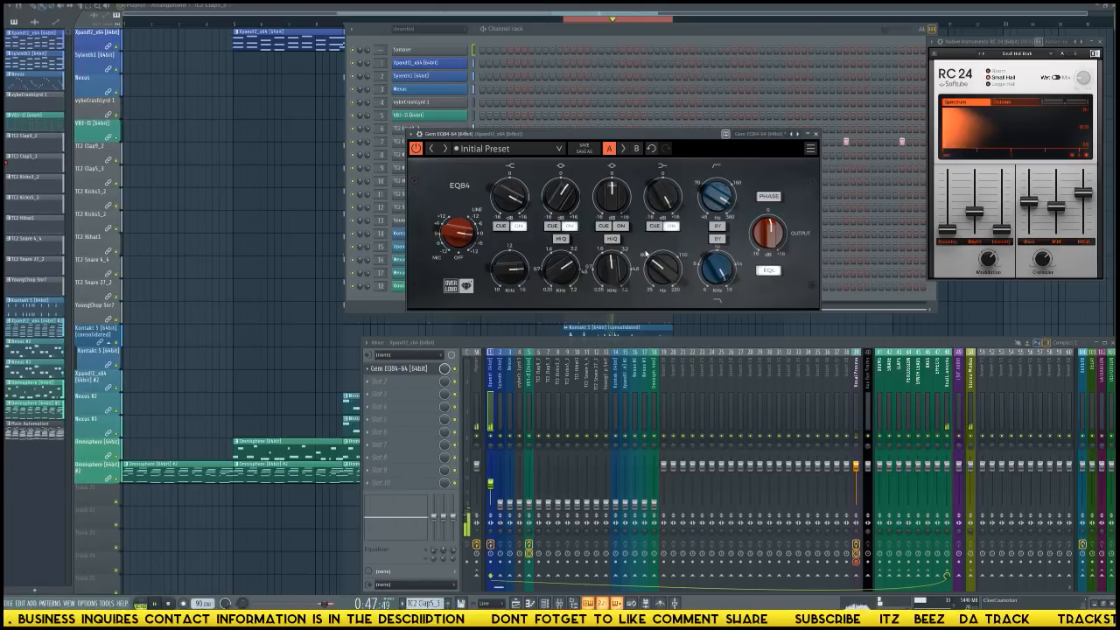
drag(663, 268, 662, 231)
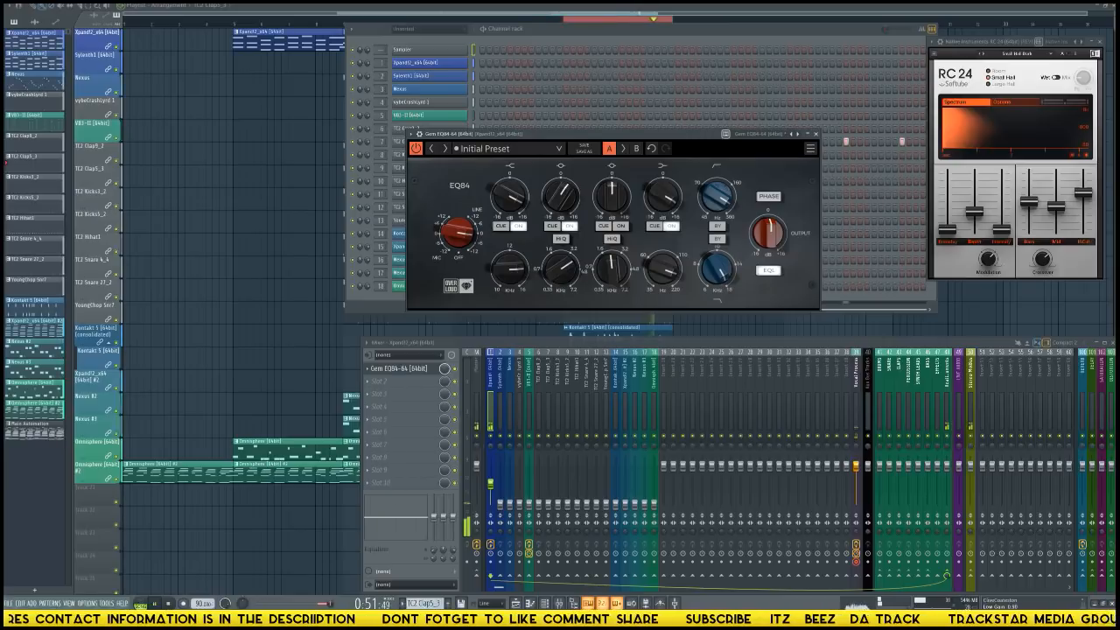
Cut the EQ84 low-mid gain slightly and enable Hi-Q on both mid bands.
mouse_move(612, 195)
mouse_down()
mouse_move(612, 170)
mouse_move(612, 206)
mouse_up()
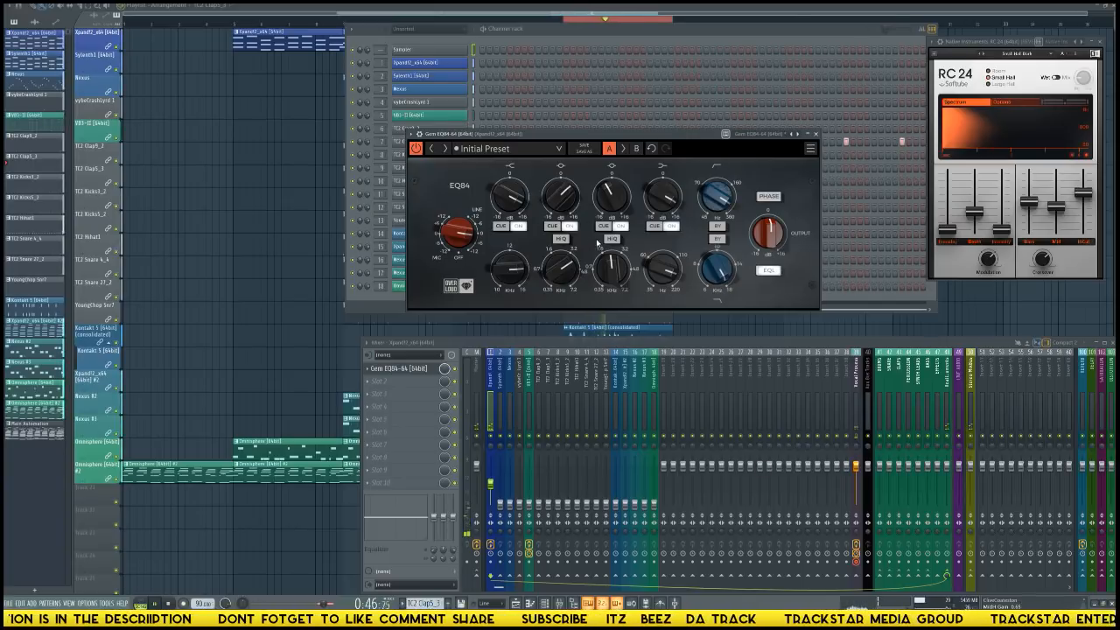
click(611, 239)
click(561, 239)
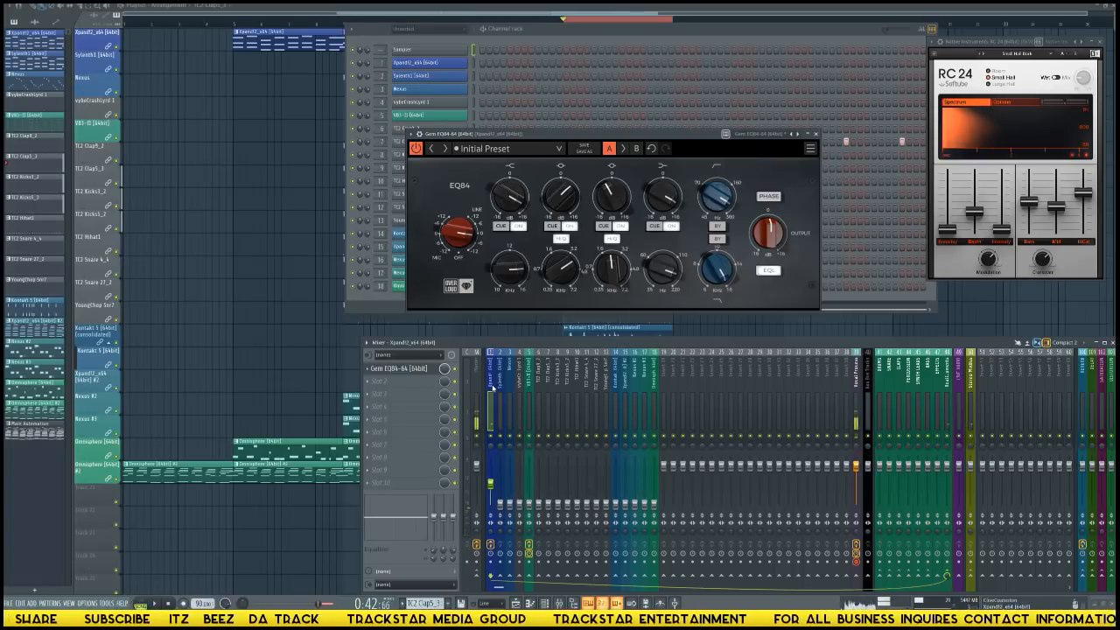
click(398, 387)
mouse_move(385, 393)
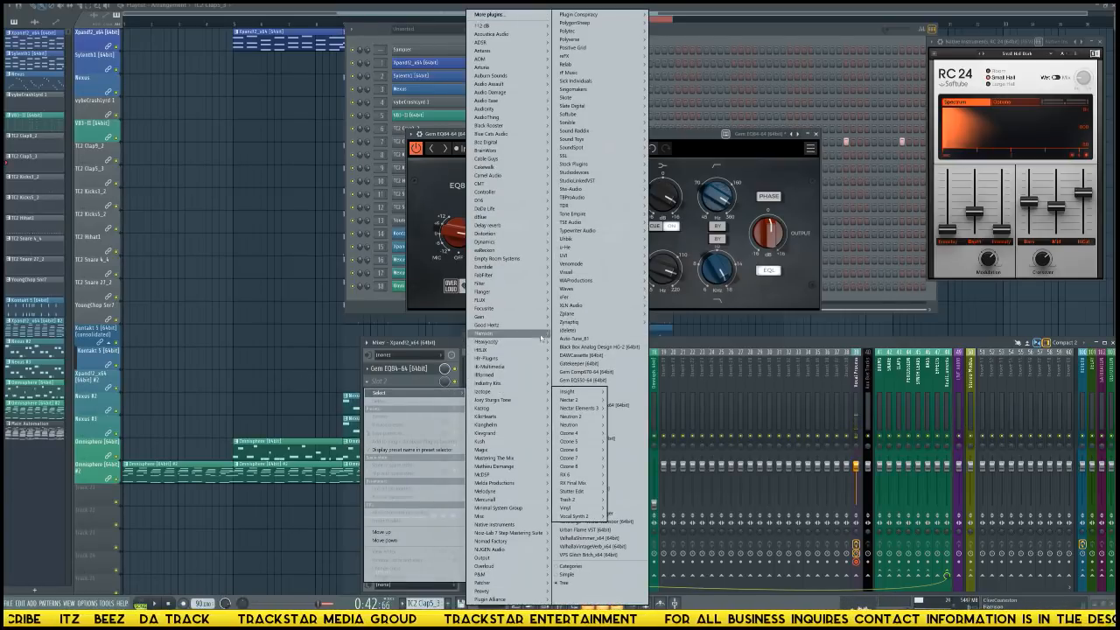
mouse_move(610, 281)
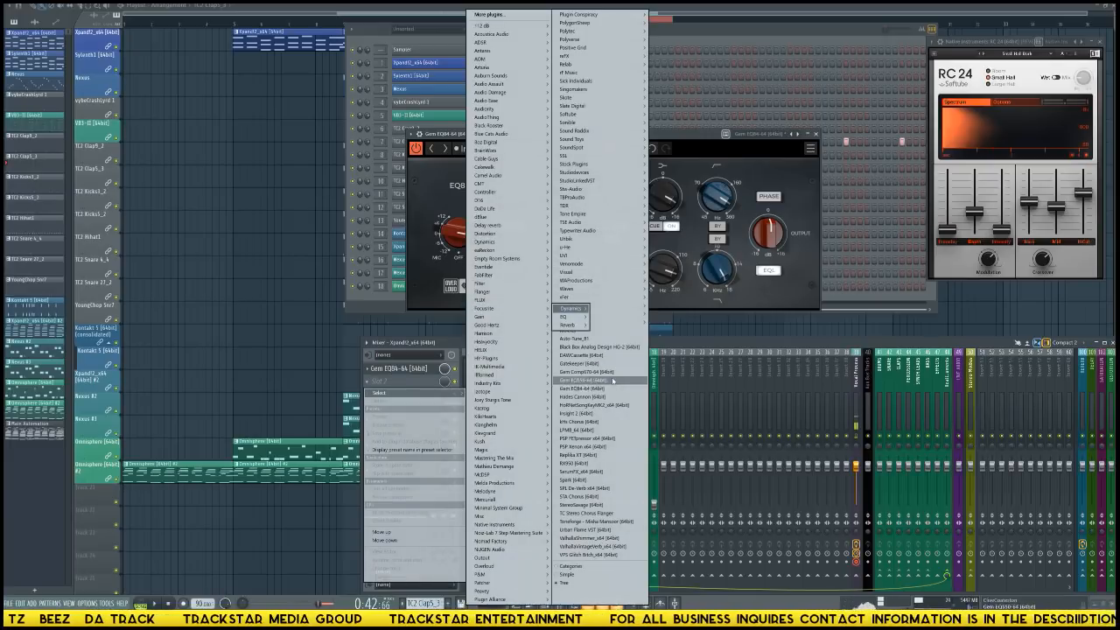
click(775, 316)
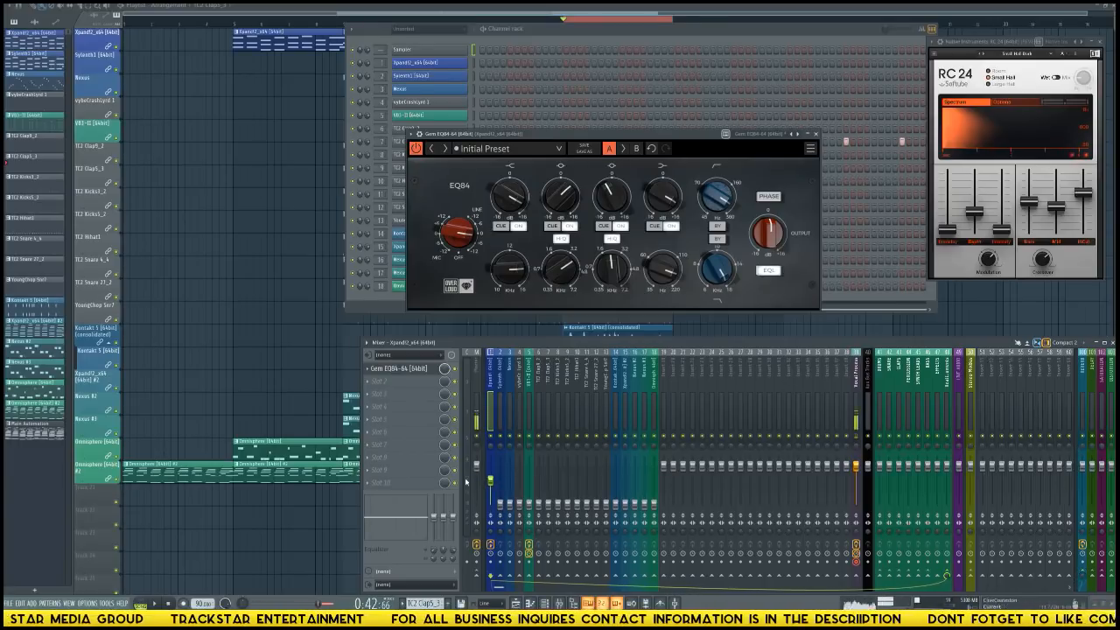
Load Fruity Stereo Shaper into the second effect slot of the Xpand!2 track and apply its Delay preset.
click(405, 382)
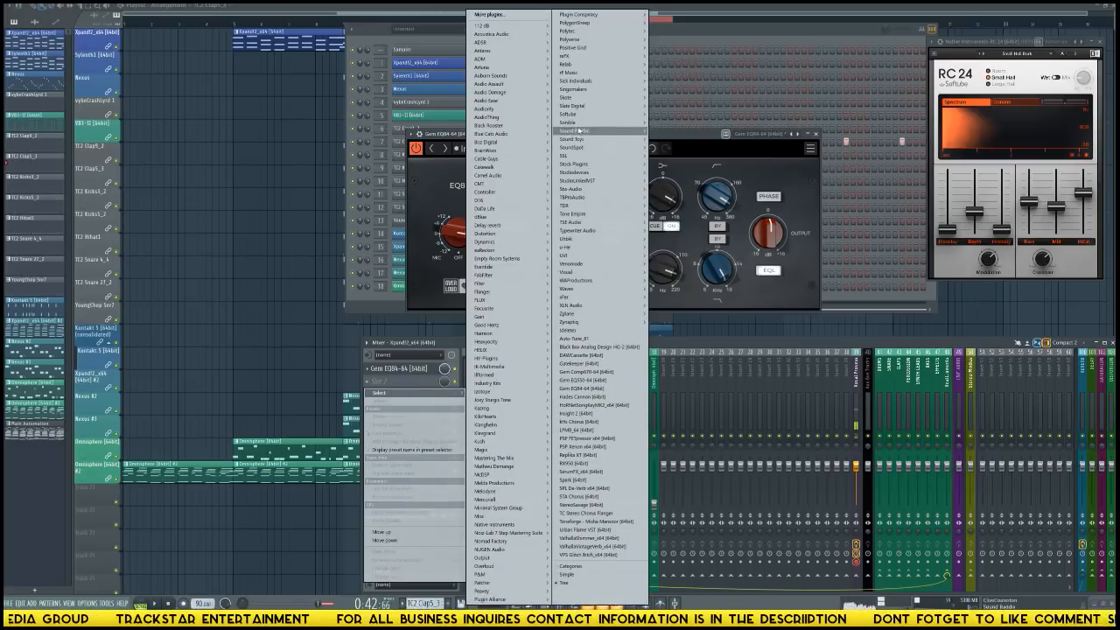
mouse_move(621, 114)
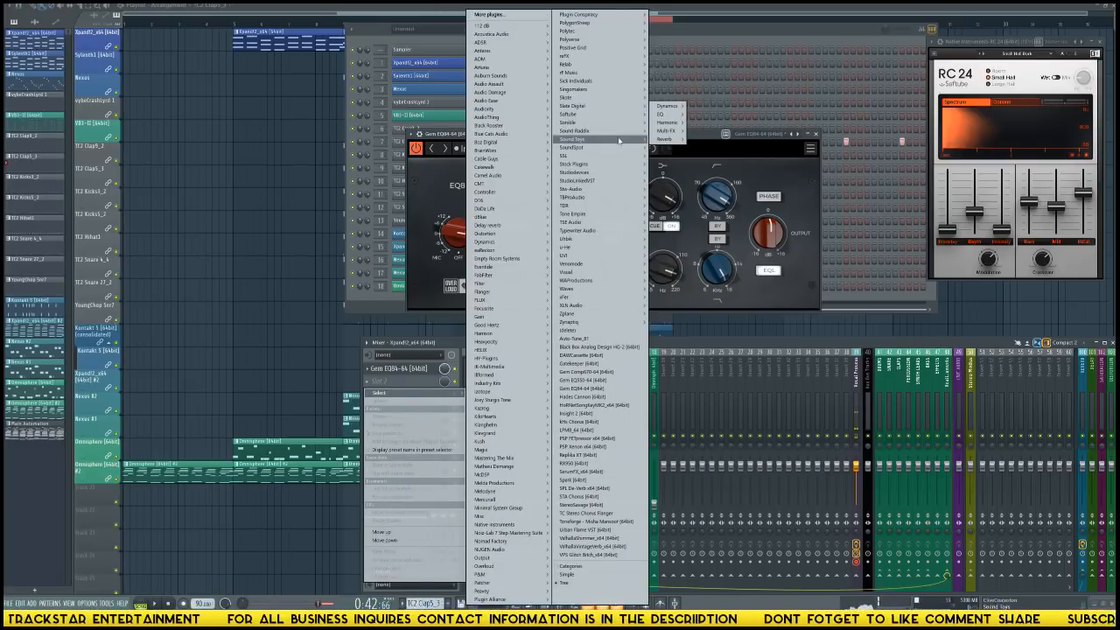
mouse_move(623, 142)
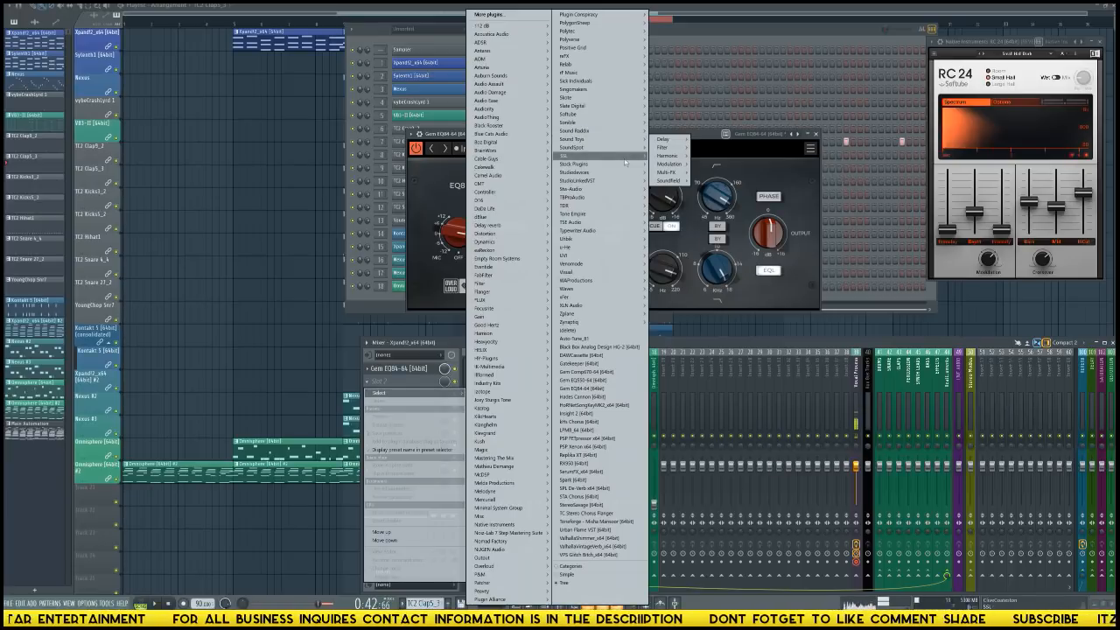
mouse_move(613, 164)
click(702, 218)
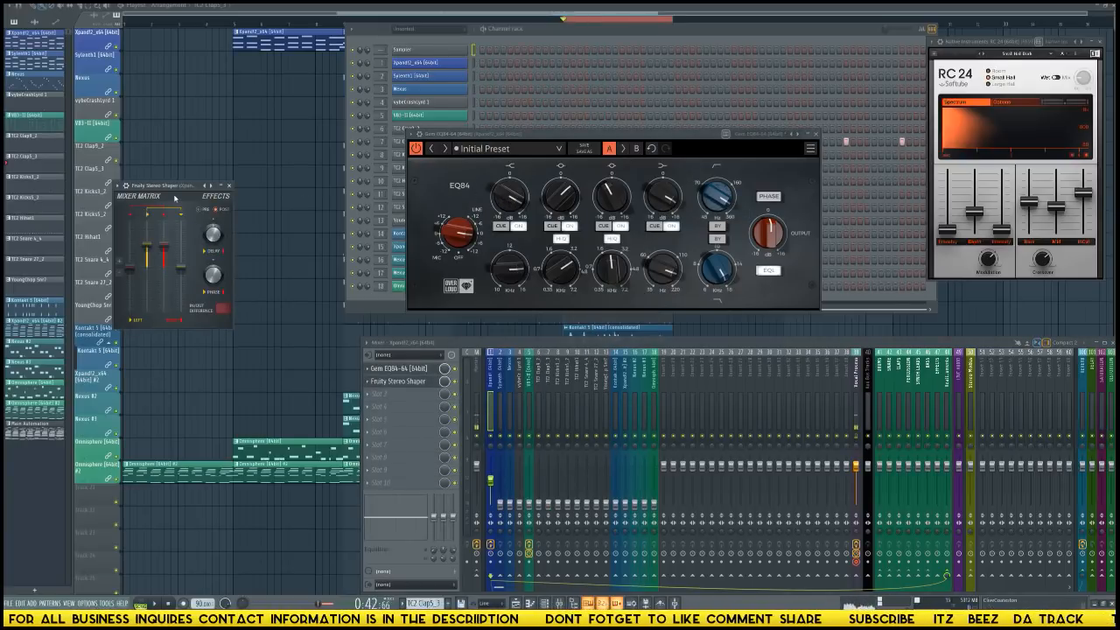
drag(172, 189, 301, 167)
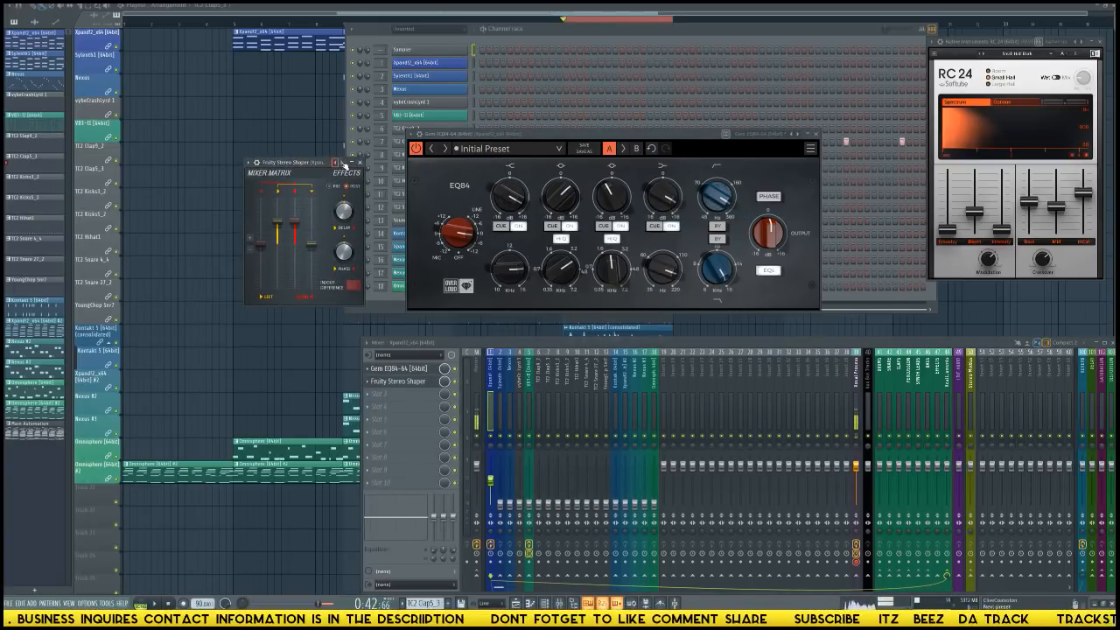
click(344, 164)
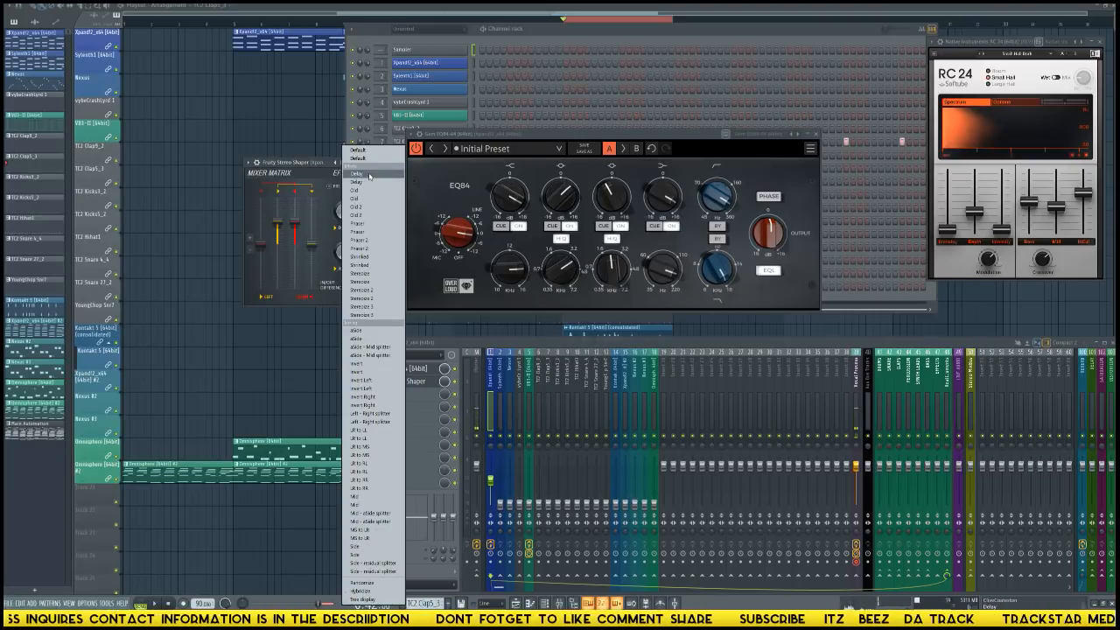
click(368, 174)
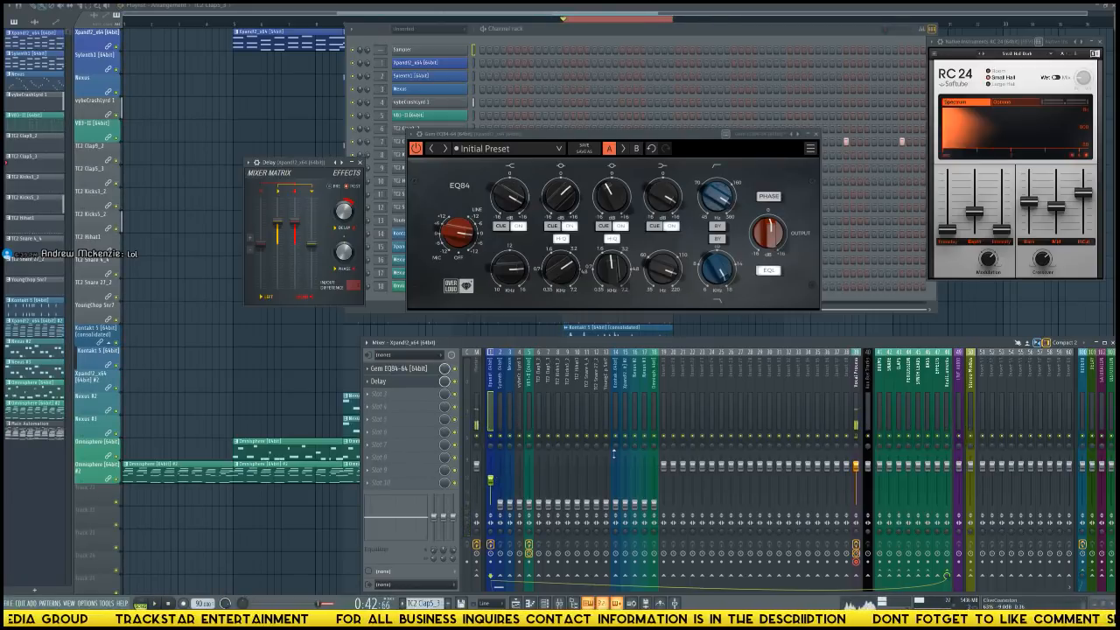
Switch the RC 24 reverb to the Large Hall Dark preset and audition it on the Xpand!2 track and the Real Instruments bus.
click(1031, 52)
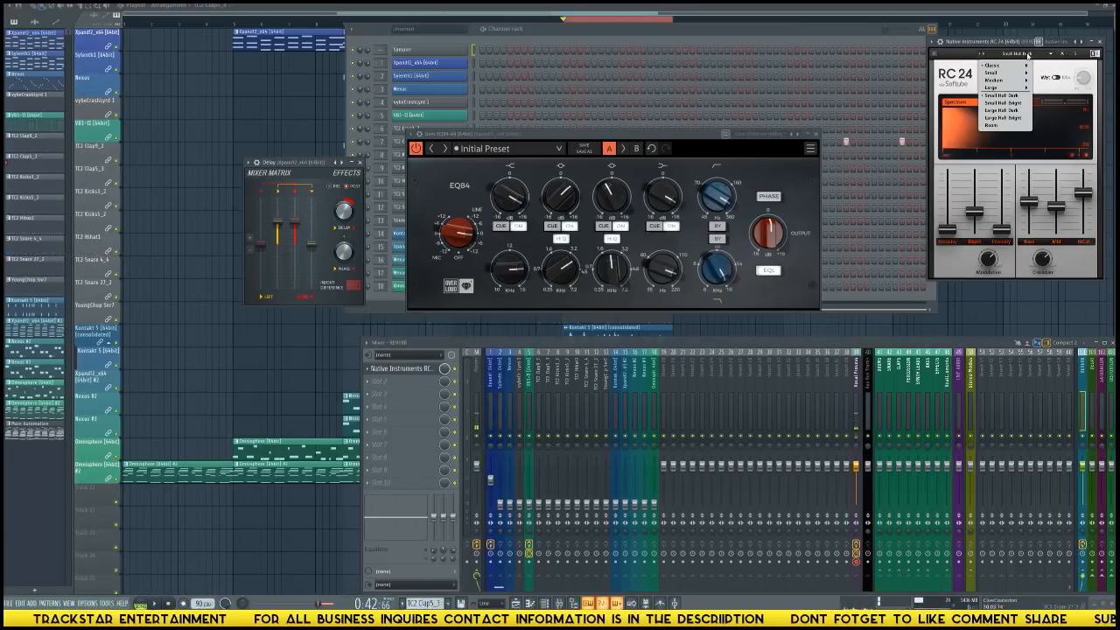
click(1017, 111)
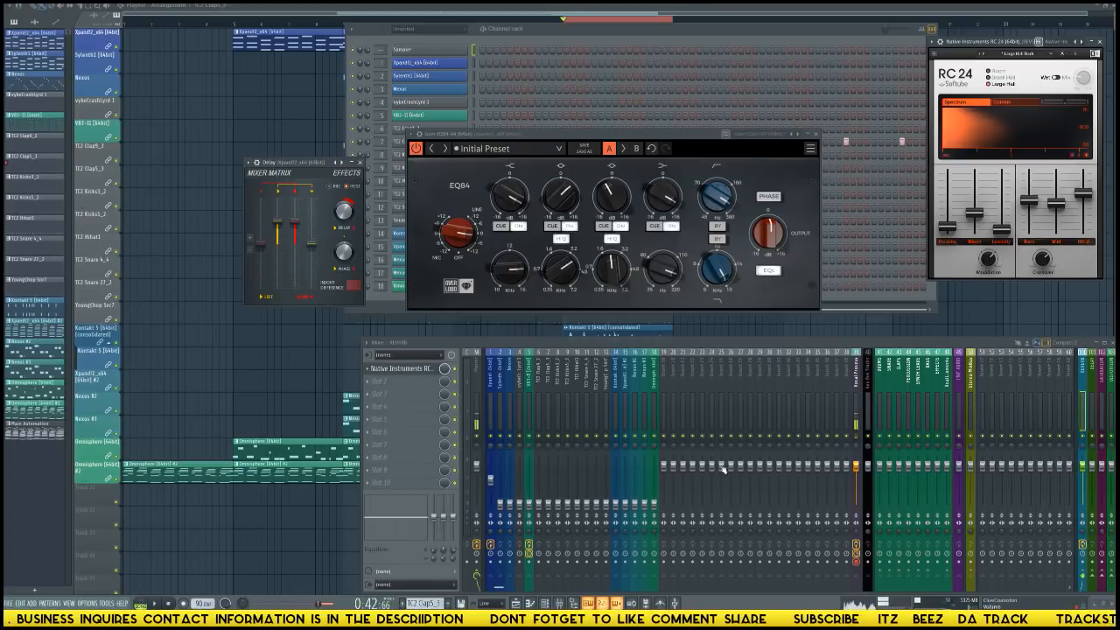
click(495, 422)
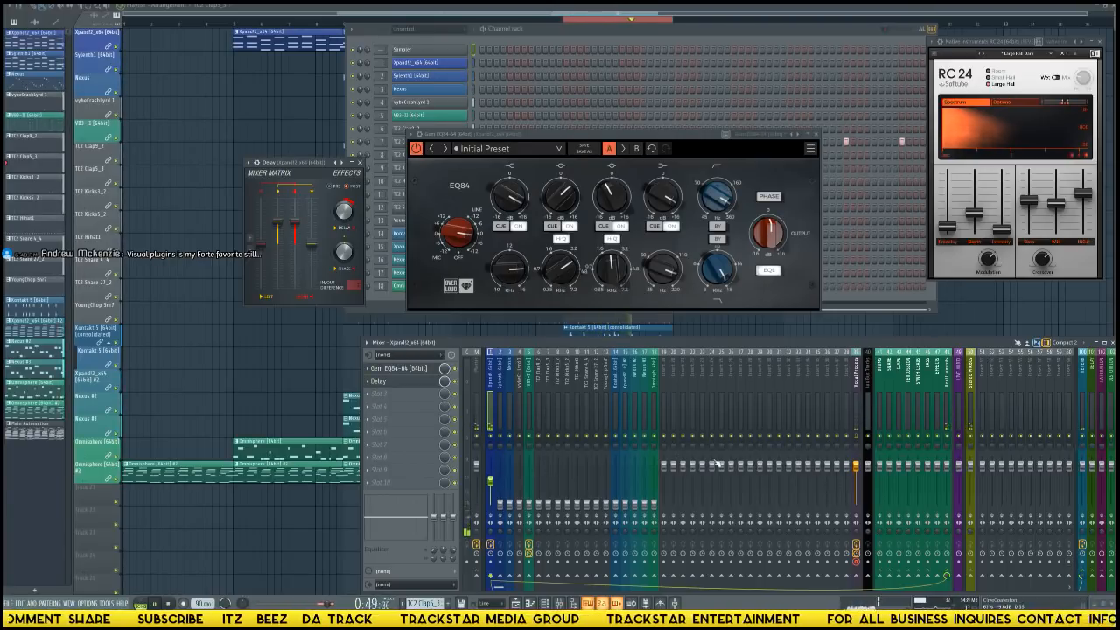
click(948, 469)
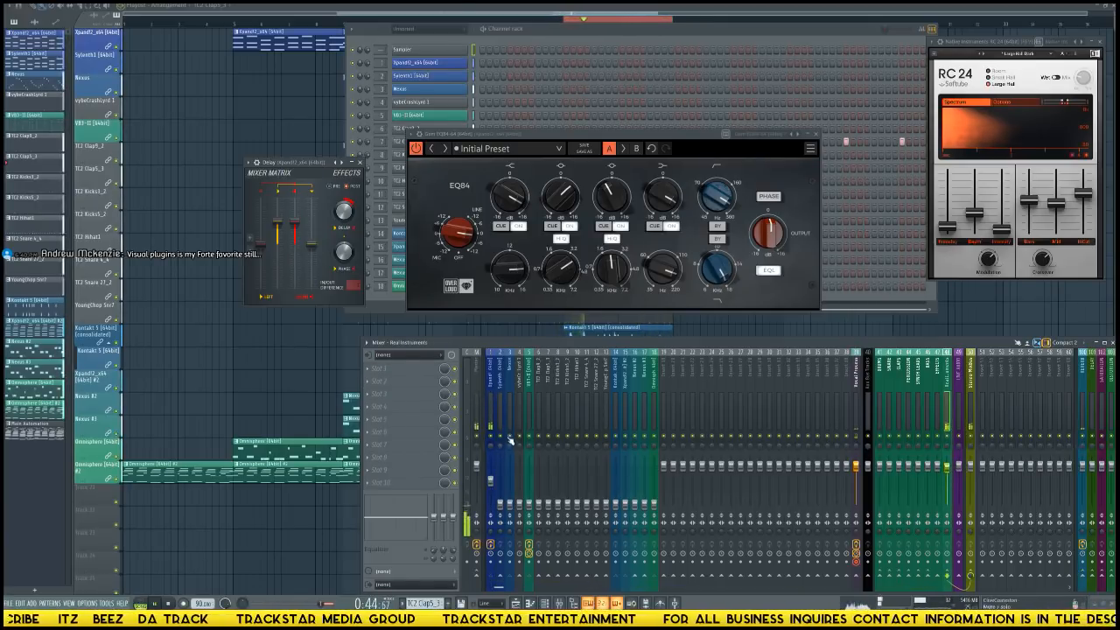
click(491, 490)
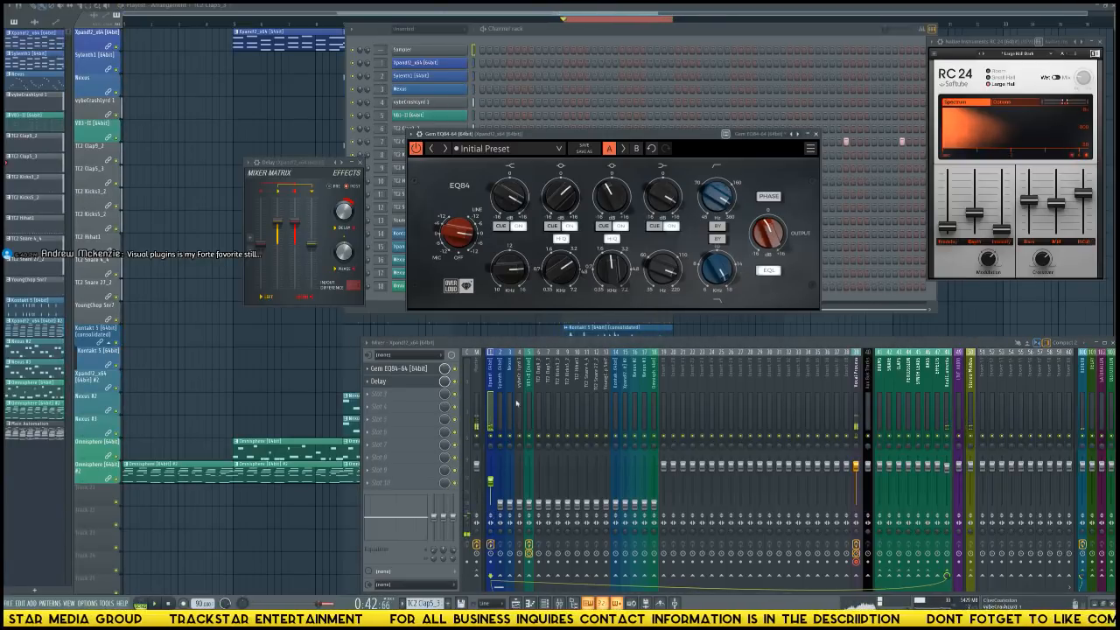
Load Fruity Parametric EQ 2 into the first effect slot of the Sylenth1 track and apply its Reverb EQ preset.
click(504, 509)
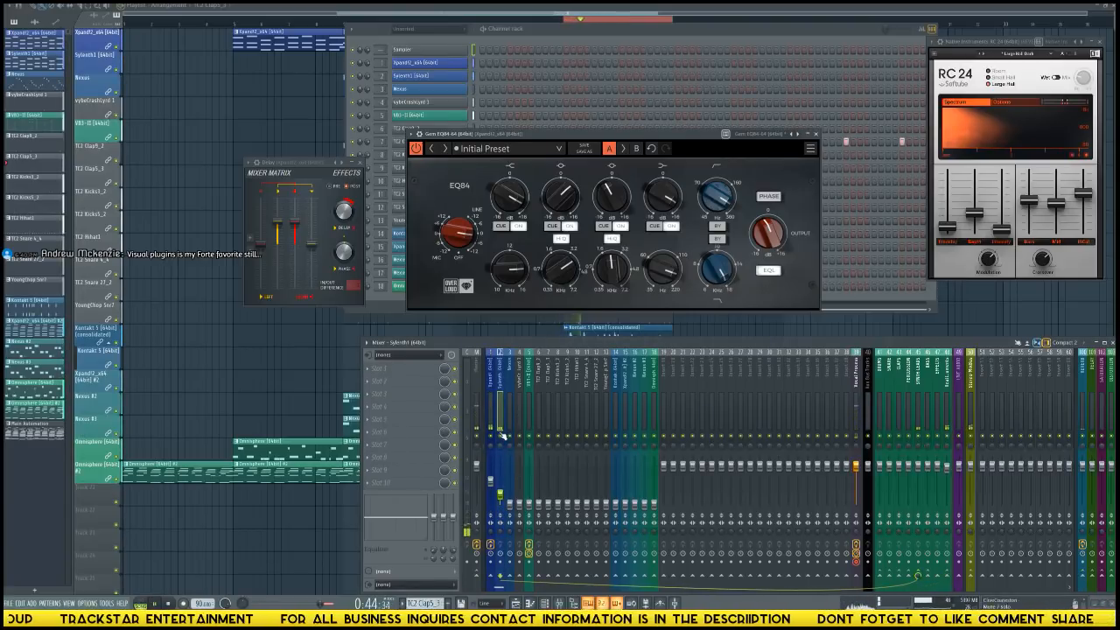
click(411, 368)
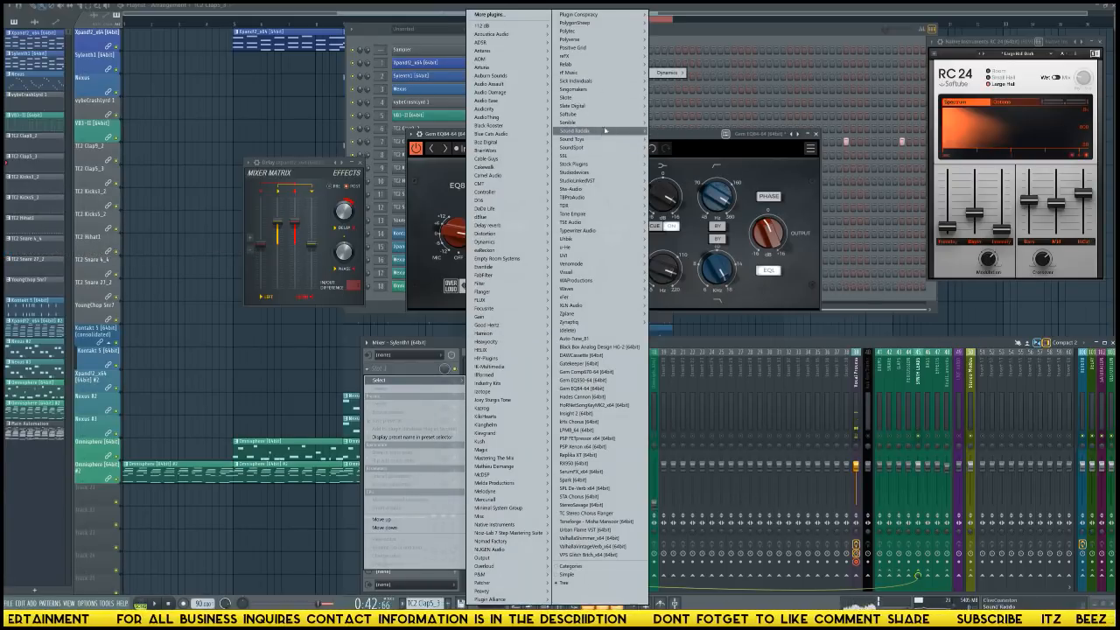
mouse_move(629, 166)
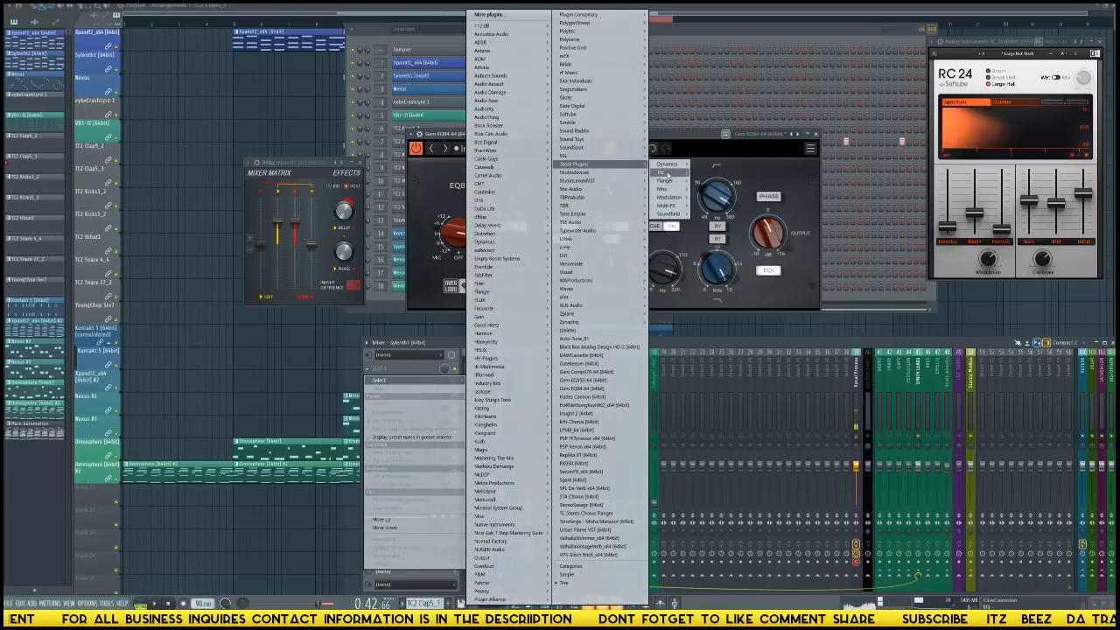
click(722, 173)
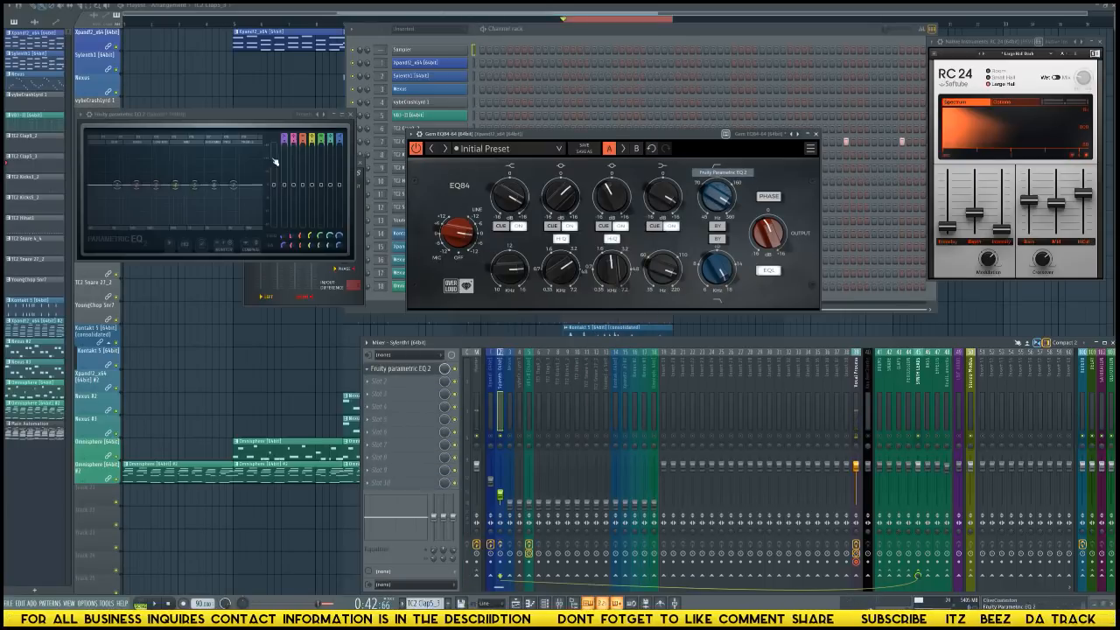
click(325, 114)
click(341, 279)
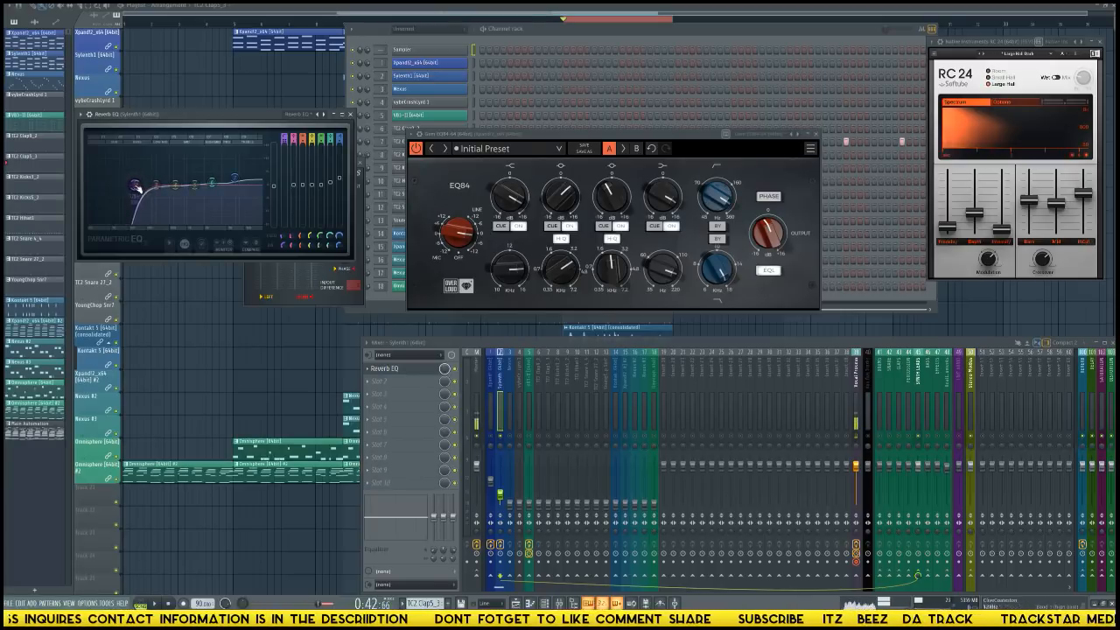
Load Fruity Stereo Shaper into the Sylenth1 track's second effect slot, apply its Delay preset, and bring the Reverb EQ to the front.
click(403, 382)
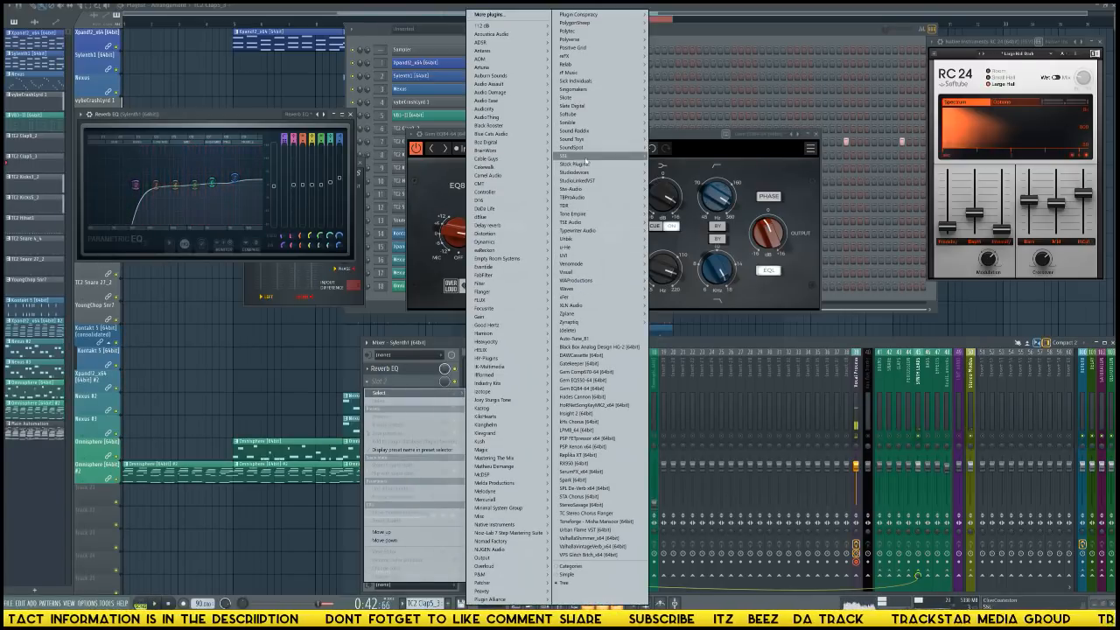
mouse_move(597, 164)
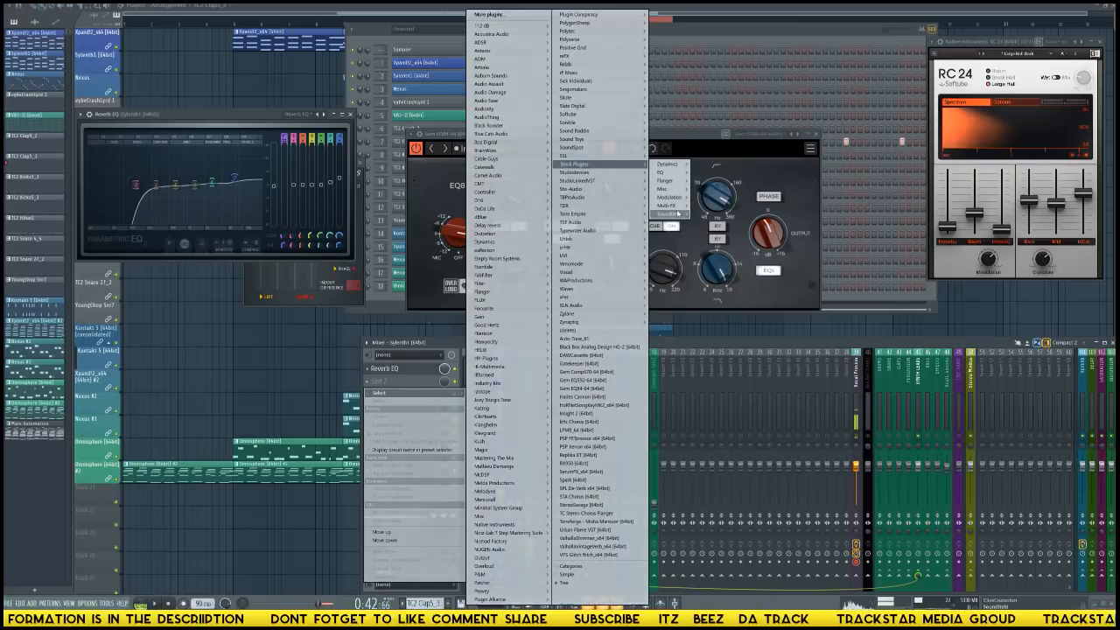
mouse_move(669, 213)
click(724, 214)
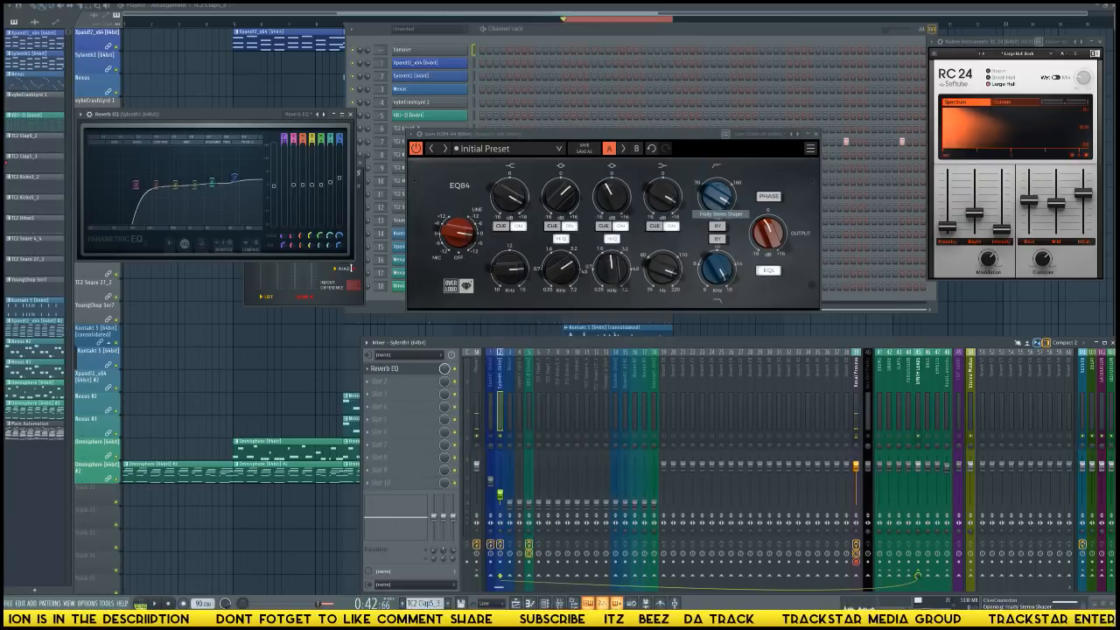
click(186, 126)
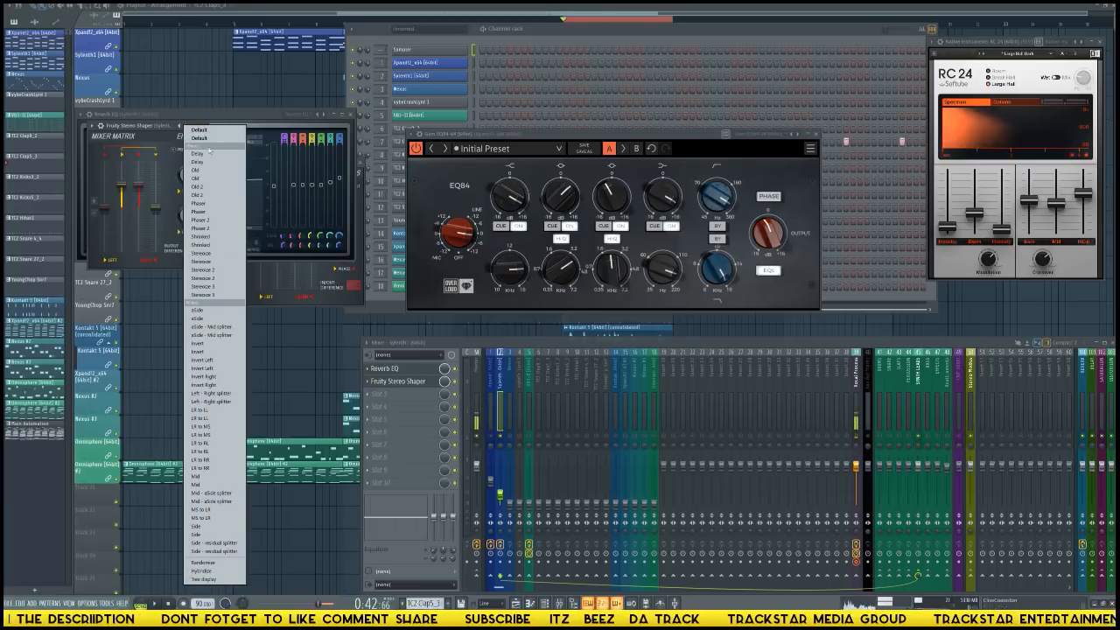
click(210, 155)
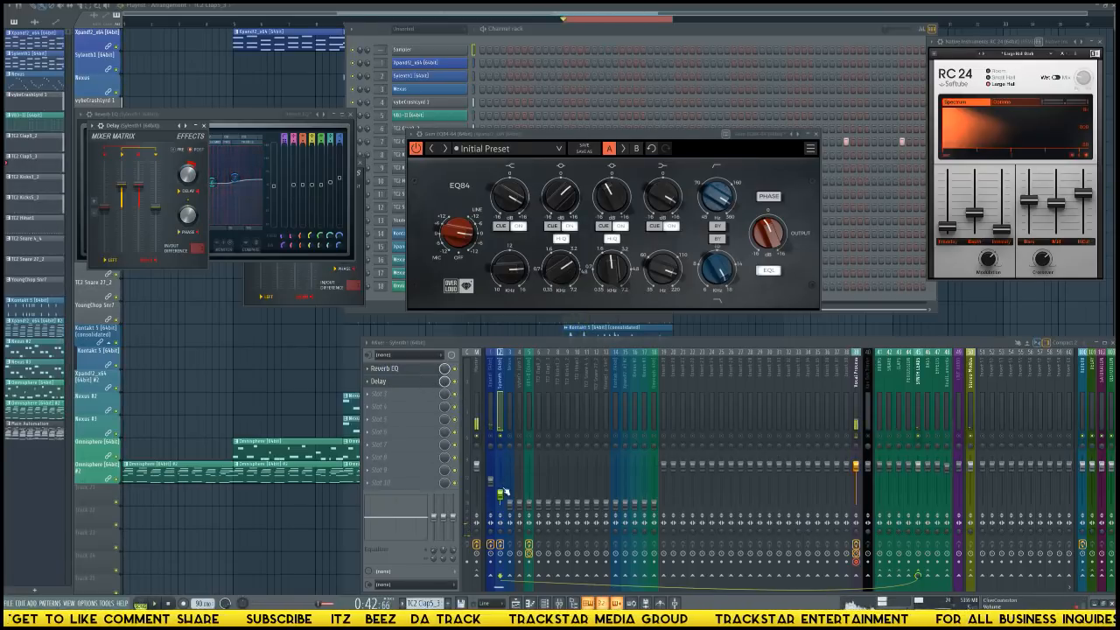
click(263, 134)
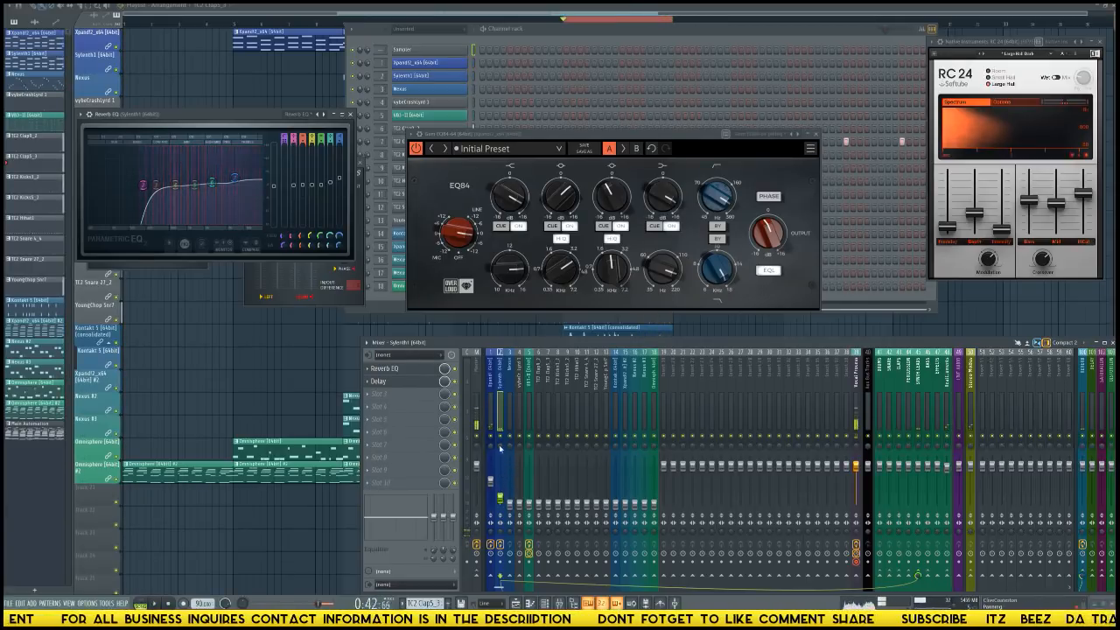
Select the Nexus mixer track and open the Nexus instrument window fully above the mixer.
click(510, 503)
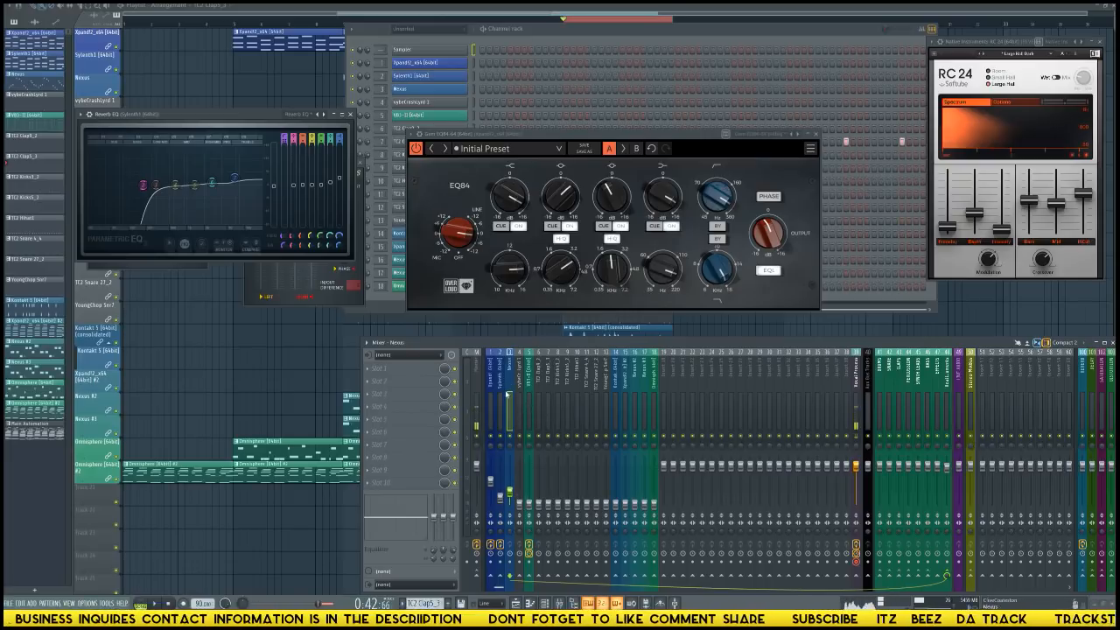
click(446, 91)
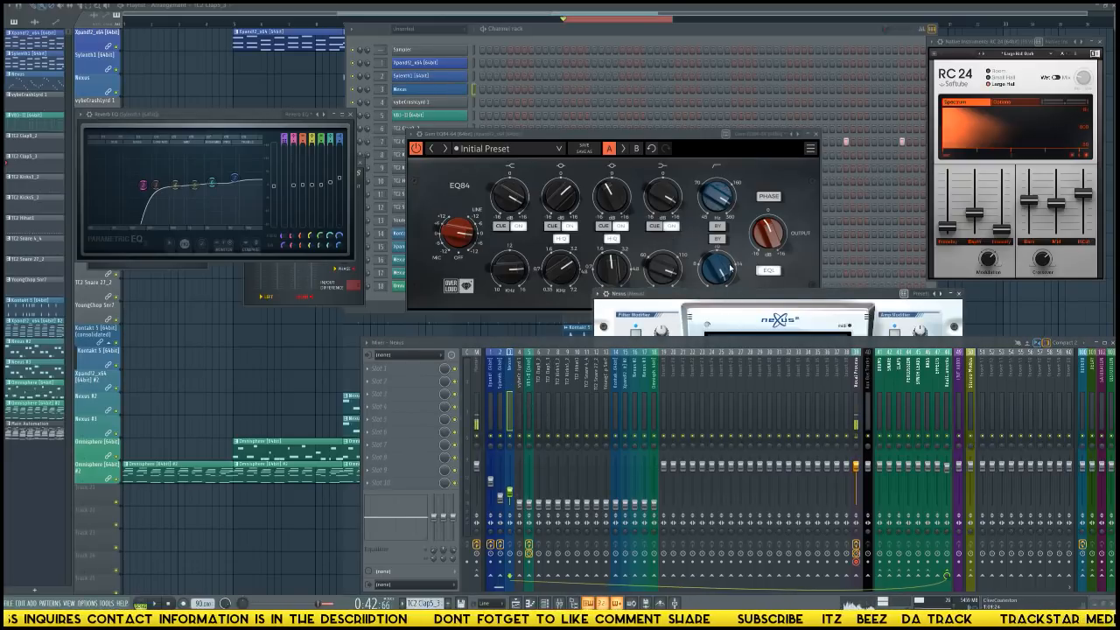
click(742, 298)
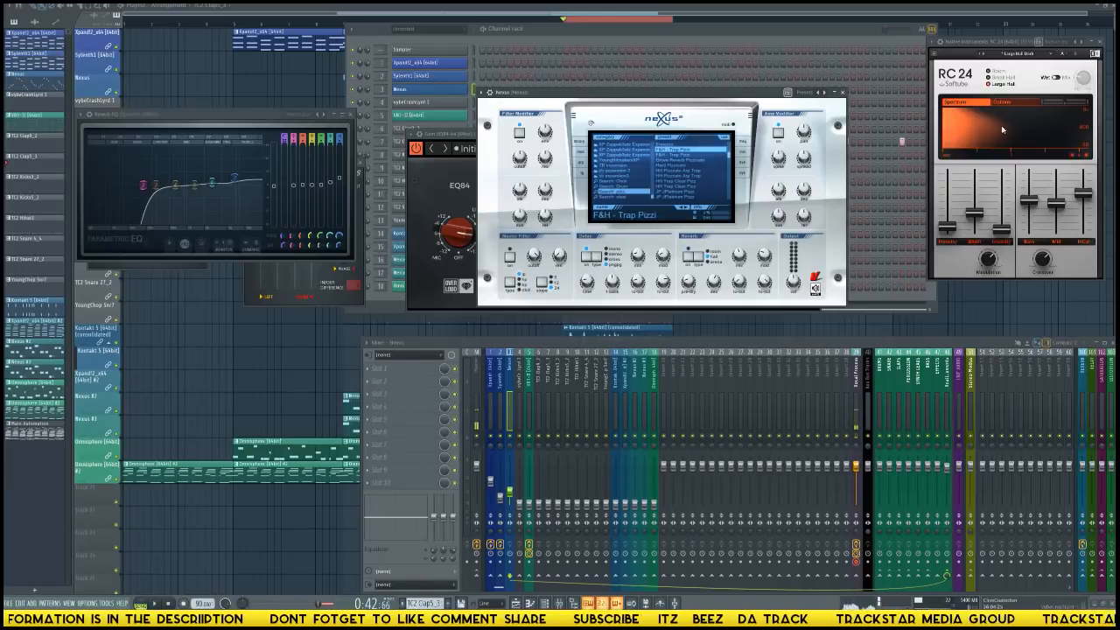
Load Fruity Parametric EQ 2 into the Nexus track's first effect slot and apply the Master Lo + Hi-Pass Filter preset.
click(400, 373)
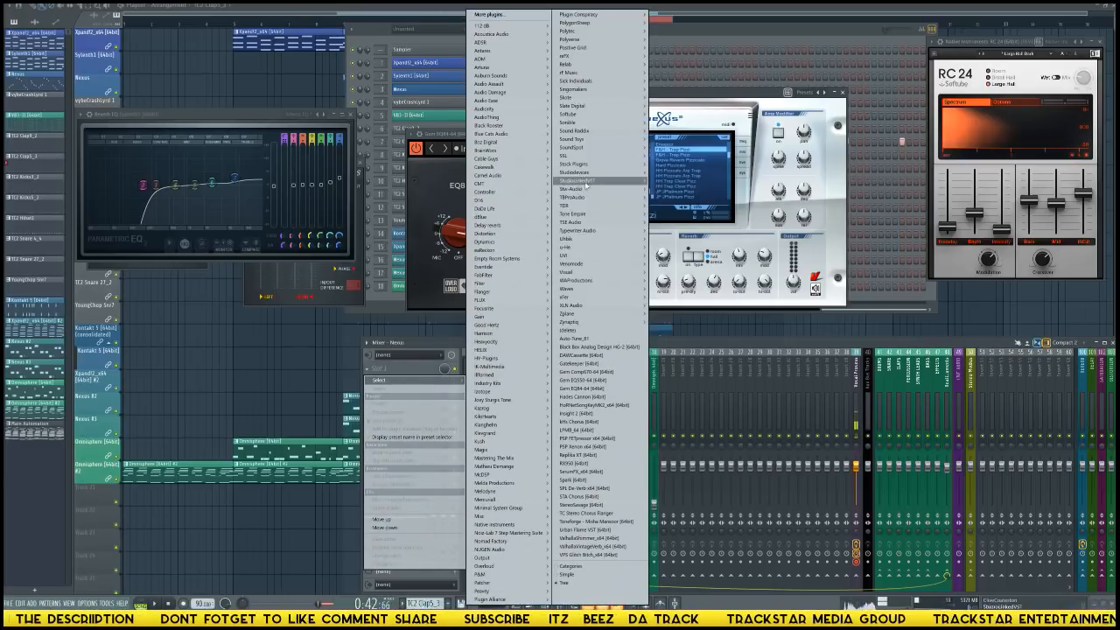
mouse_move(595, 163)
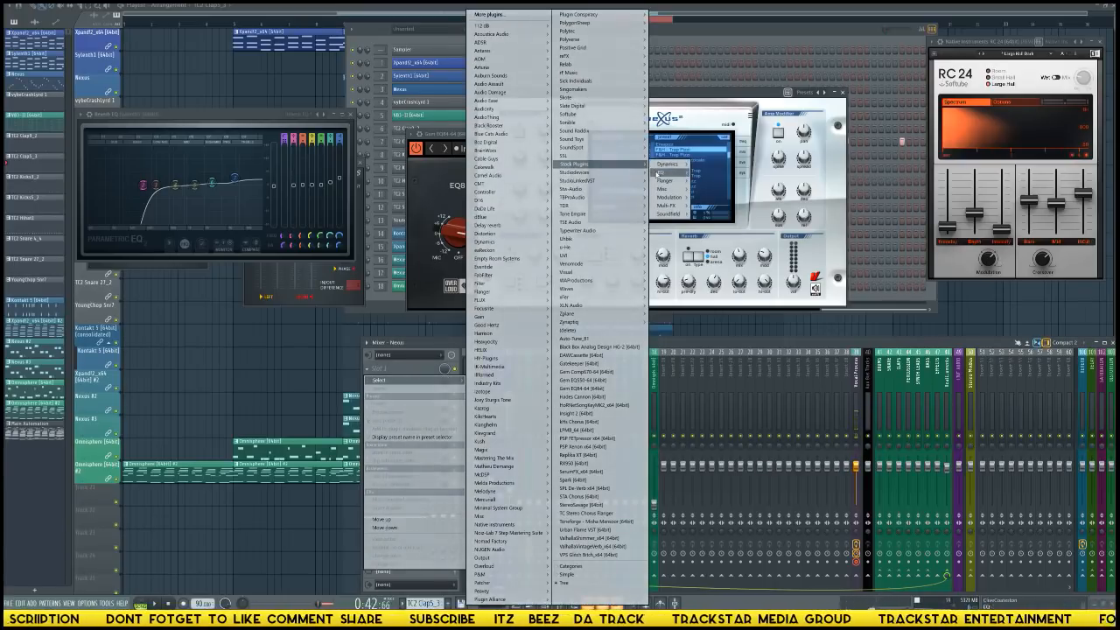
mouse_move(662, 172)
click(711, 174)
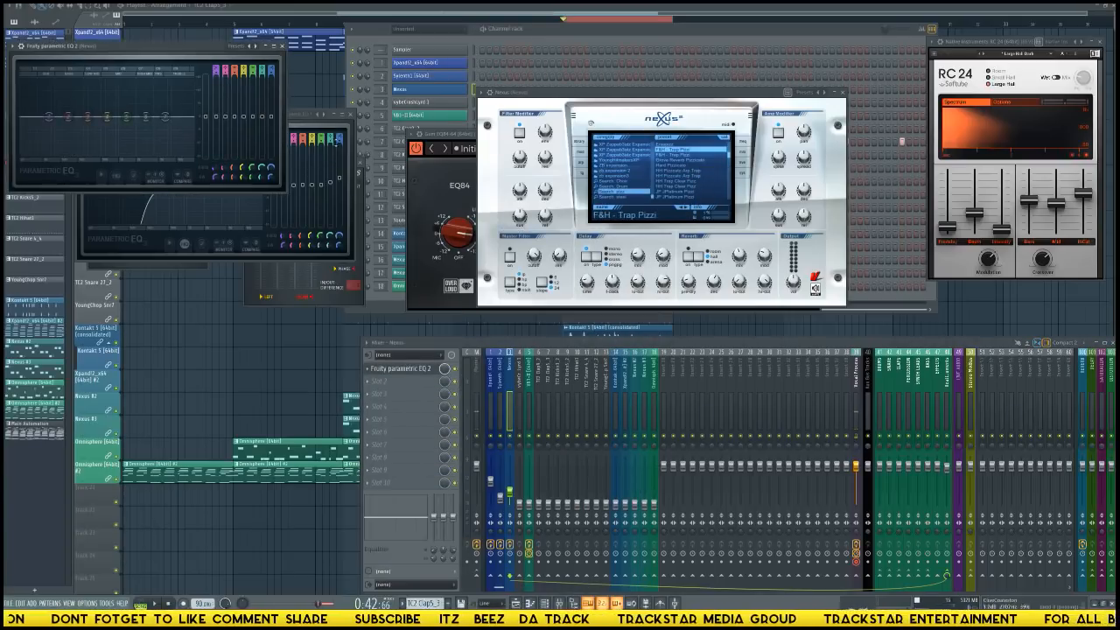
click(255, 46)
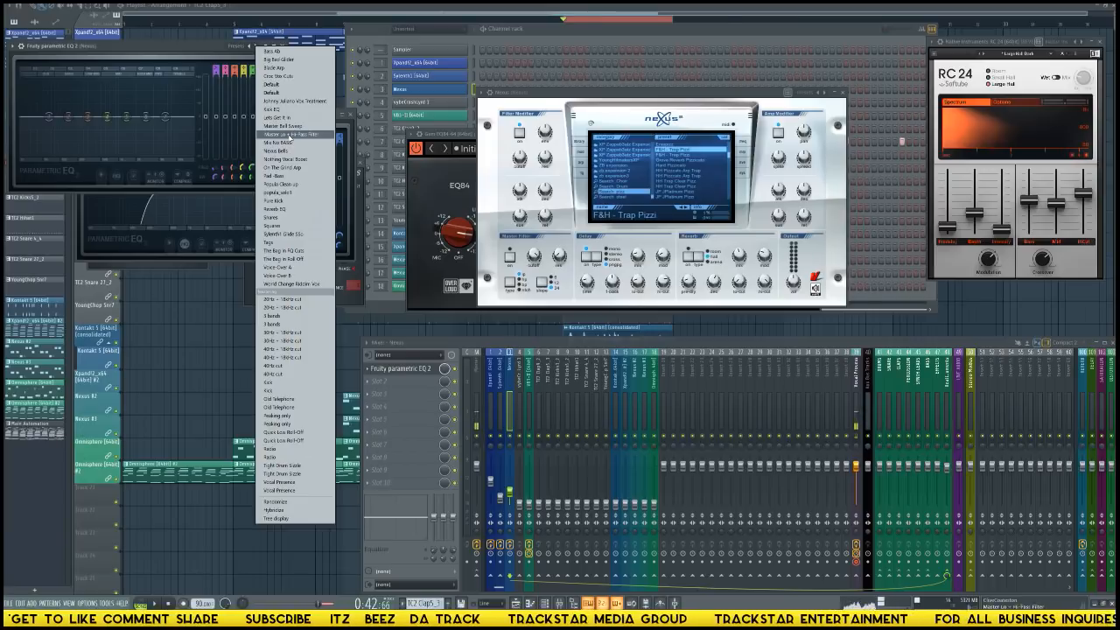
click(290, 135)
Move the Nexus track's EQ over the instrument, raise its low-cut frequency, and boost a mid band and the high band.
drag(165, 47, 575, 177)
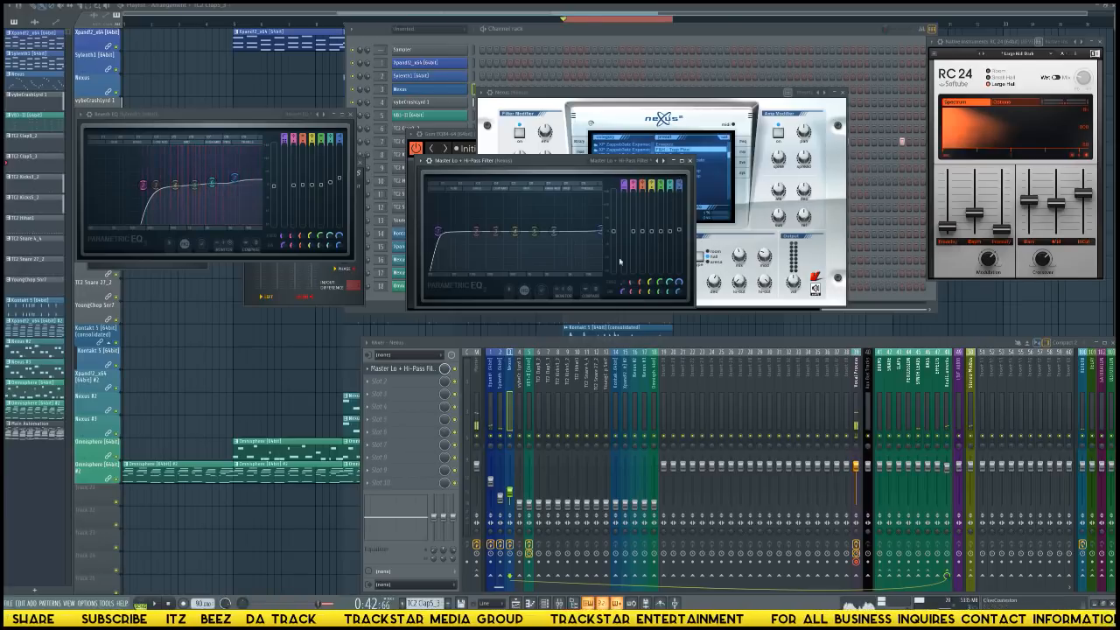
drag(601, 230, 575, 226)
drag(438, 232, 532, 221)
key(space)
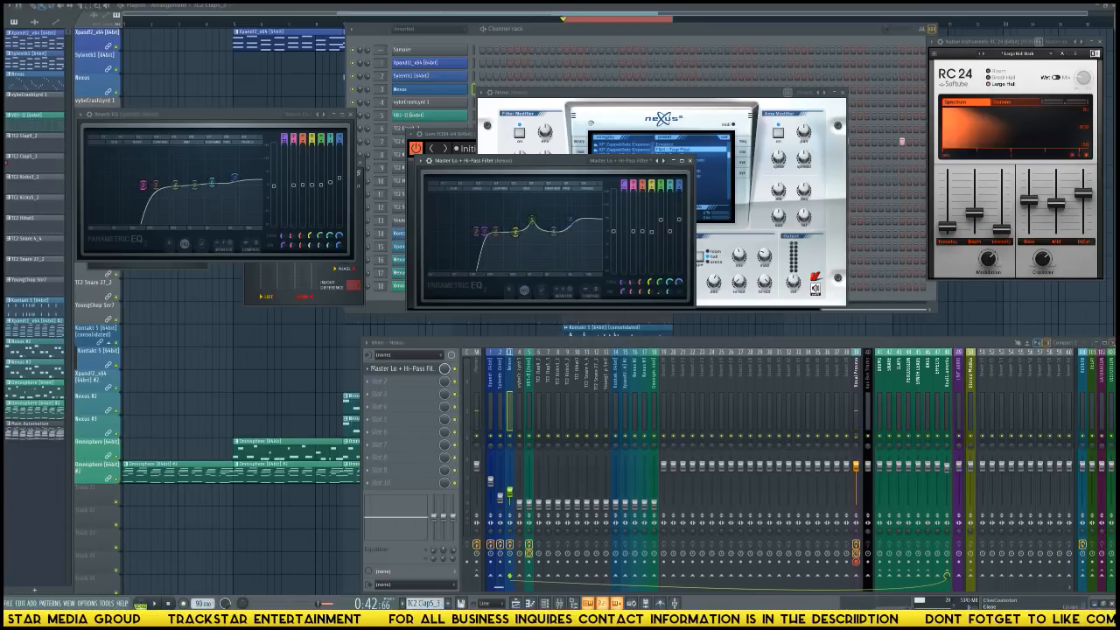
Hide the mixer, maximize the Nexus track's EQ, and minimize the RC 24 reverb window.
key(F9)
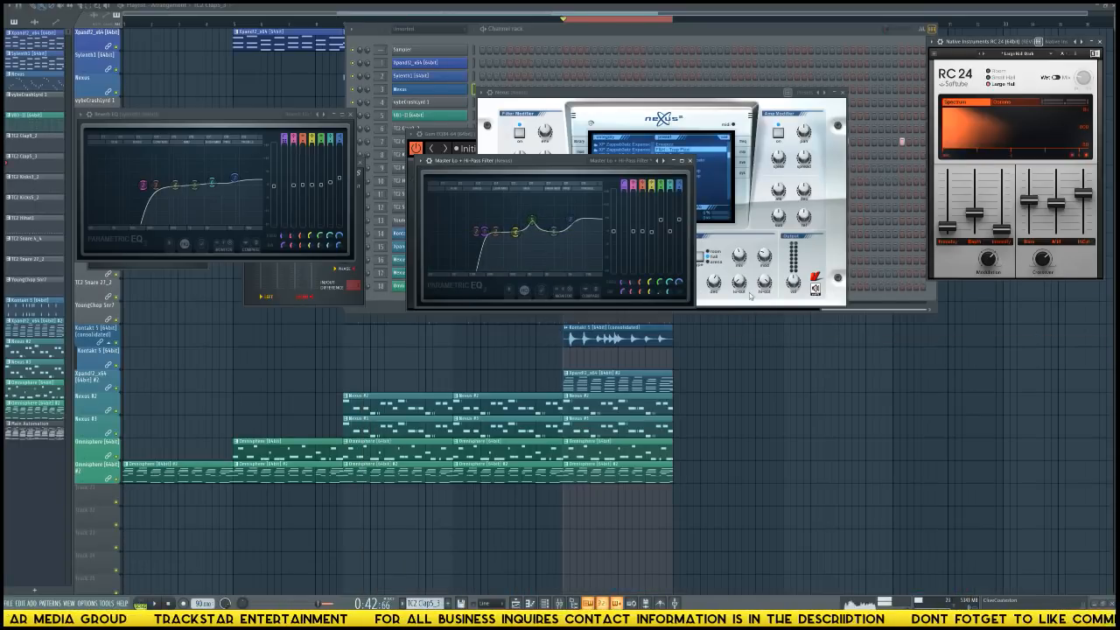
click(683, 162)
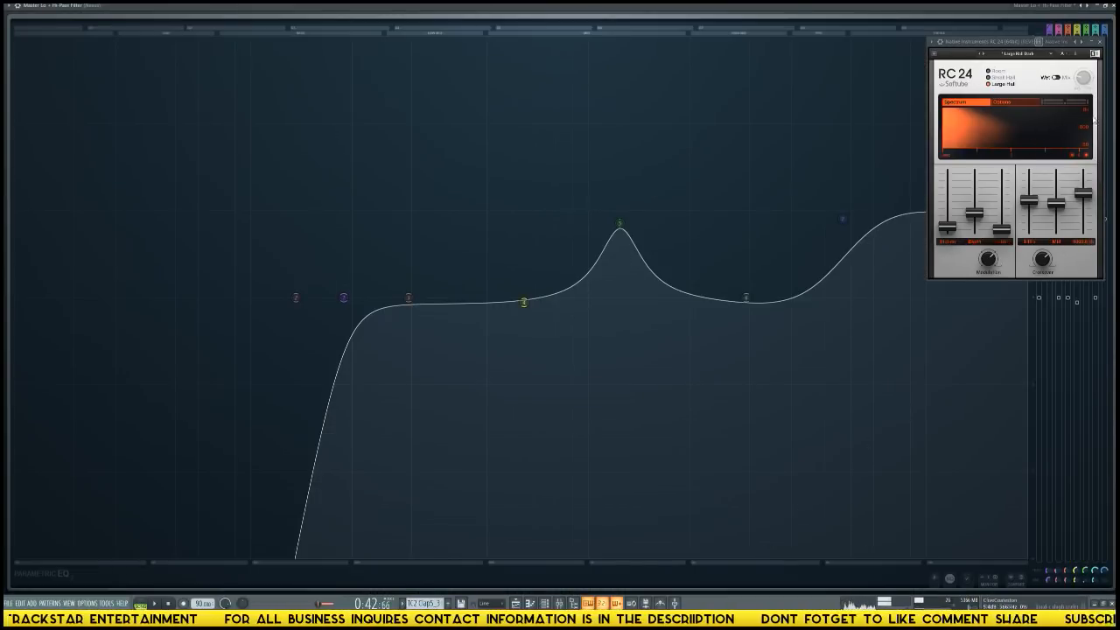
double_click(975, 42)
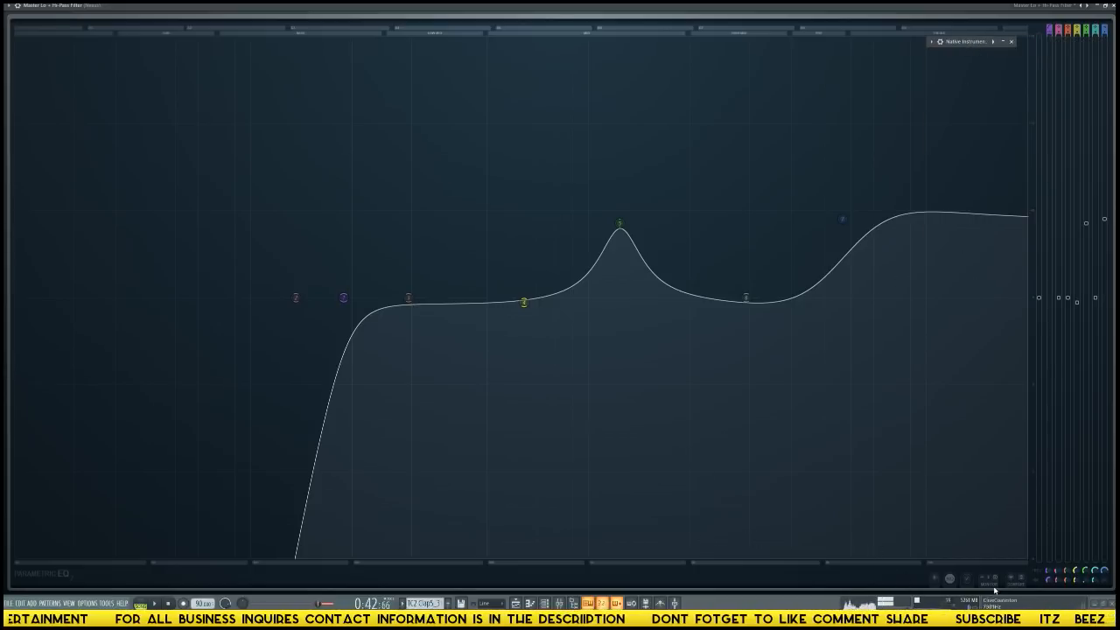
Hide the band tokens in the Nexus track's EQ and toggle its high-quality oversampling mode.
click(950, 579)
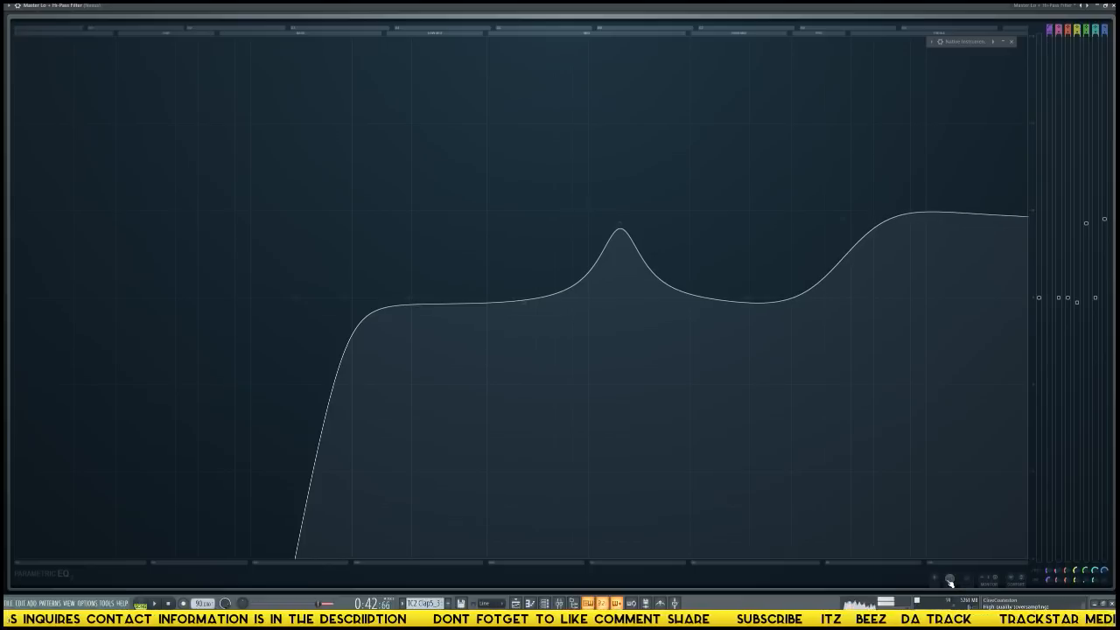
click(950, 581)
click(950, 581)
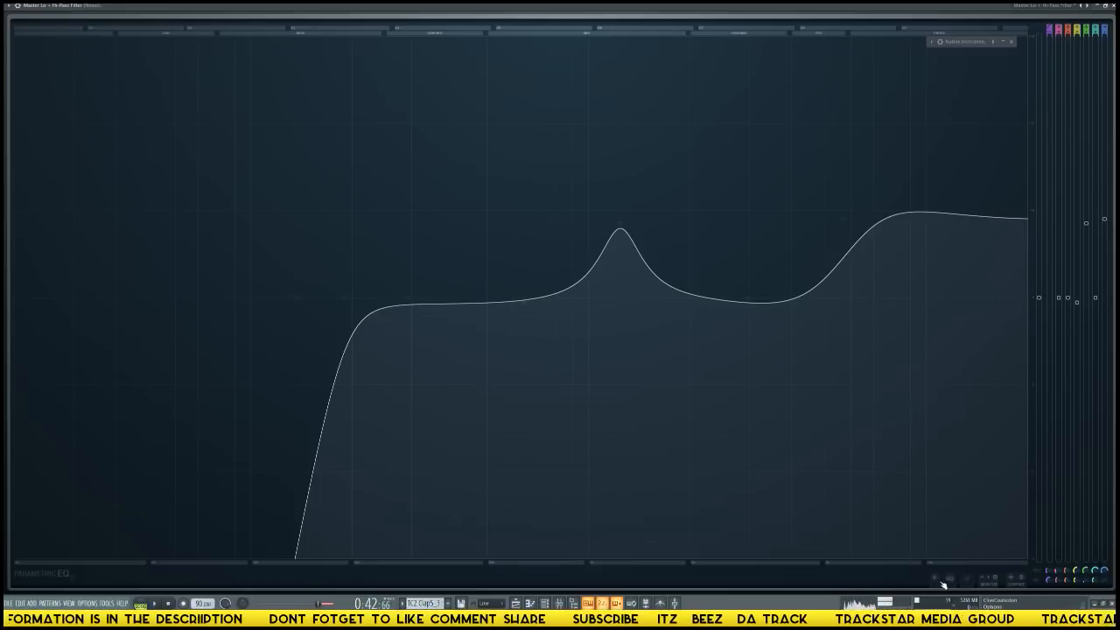
click(951, 582)
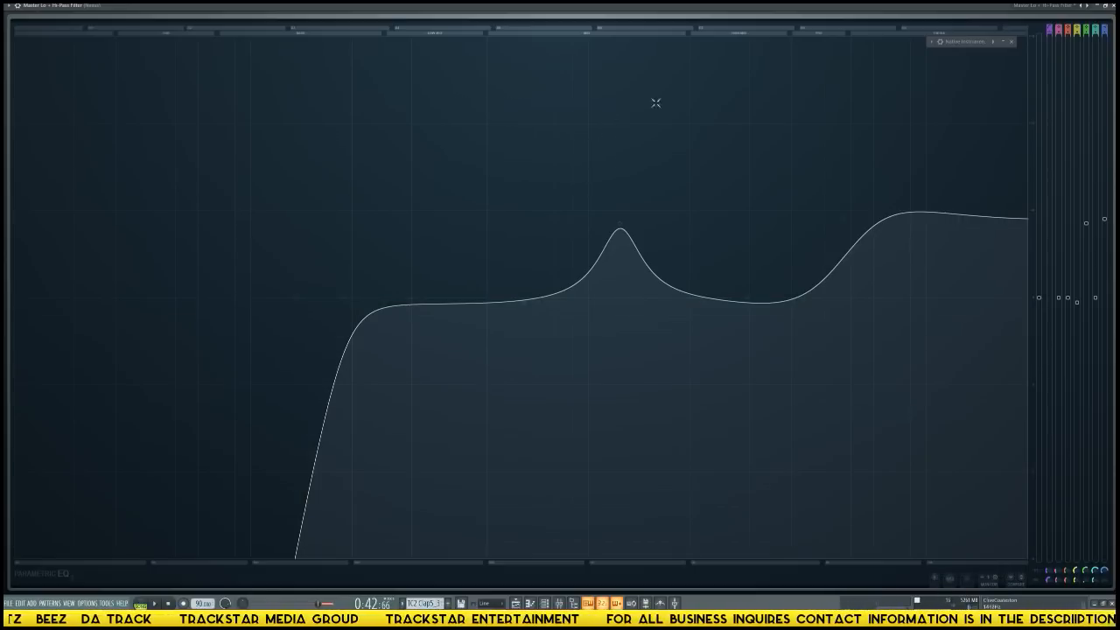
Try a slightly lower mid peak and a small upper-mid cut on the Nexus EQ, and compare with the stored settings.
drag(627, 233, 613, 228)
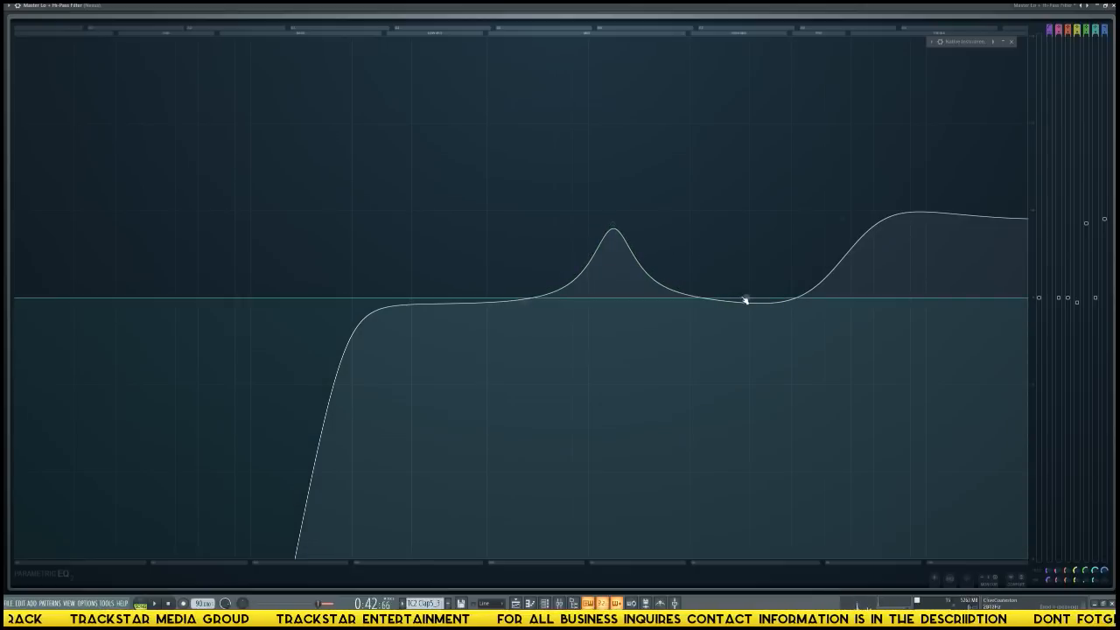
drag(745, 300, 761, 315)
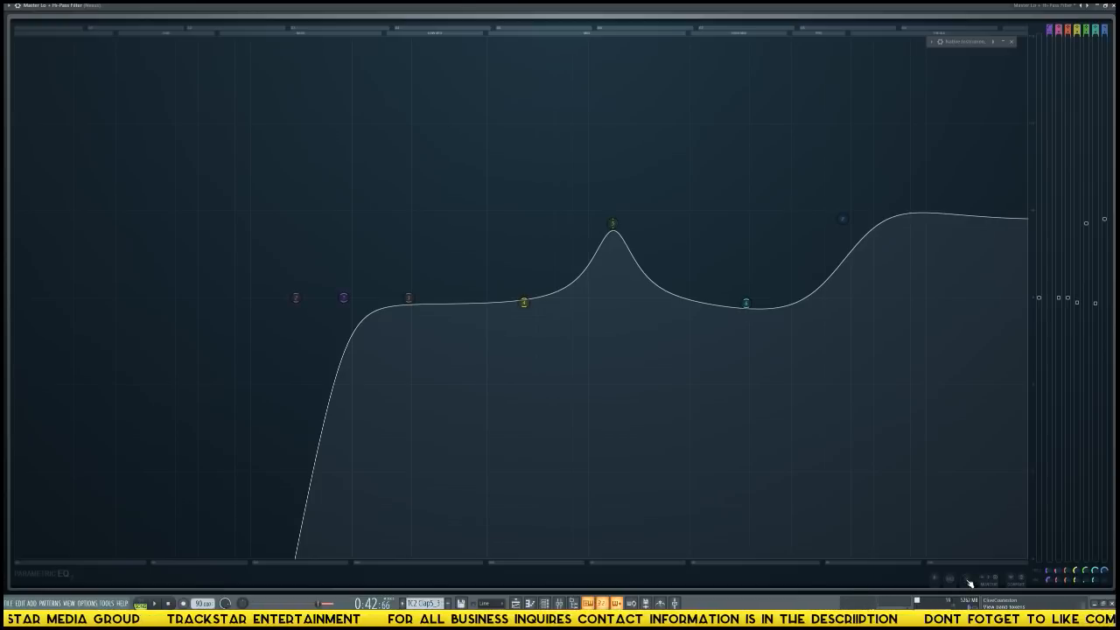
click(1021, 583)
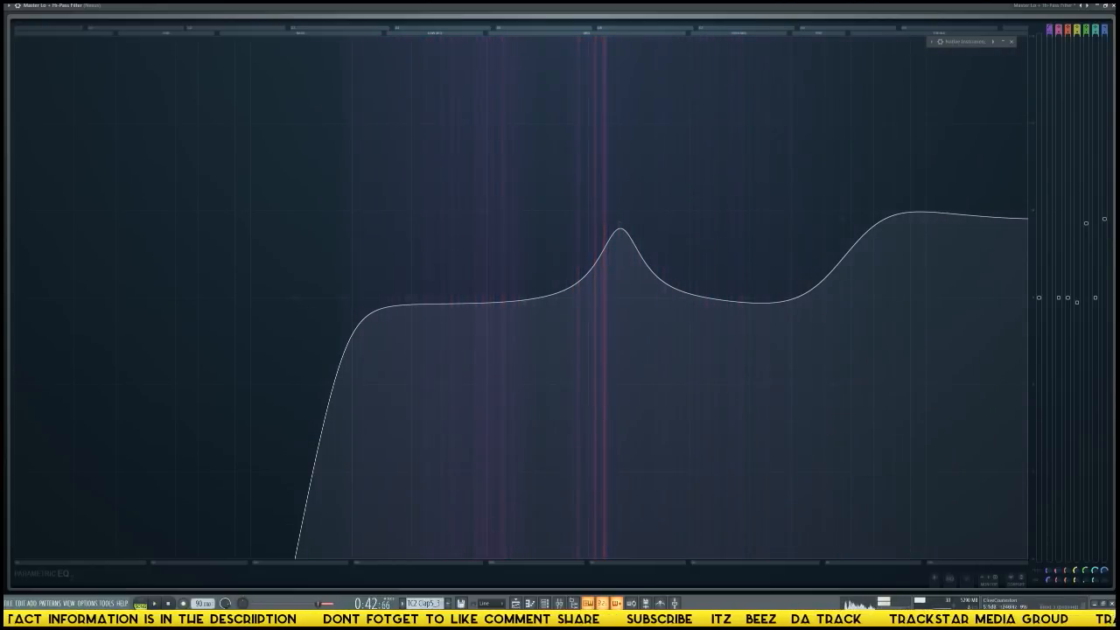
Restore the Nexus track's EQ to its normal window size, move it clear of the Nexus instrument, and show the mixer.
click(1107, 5)
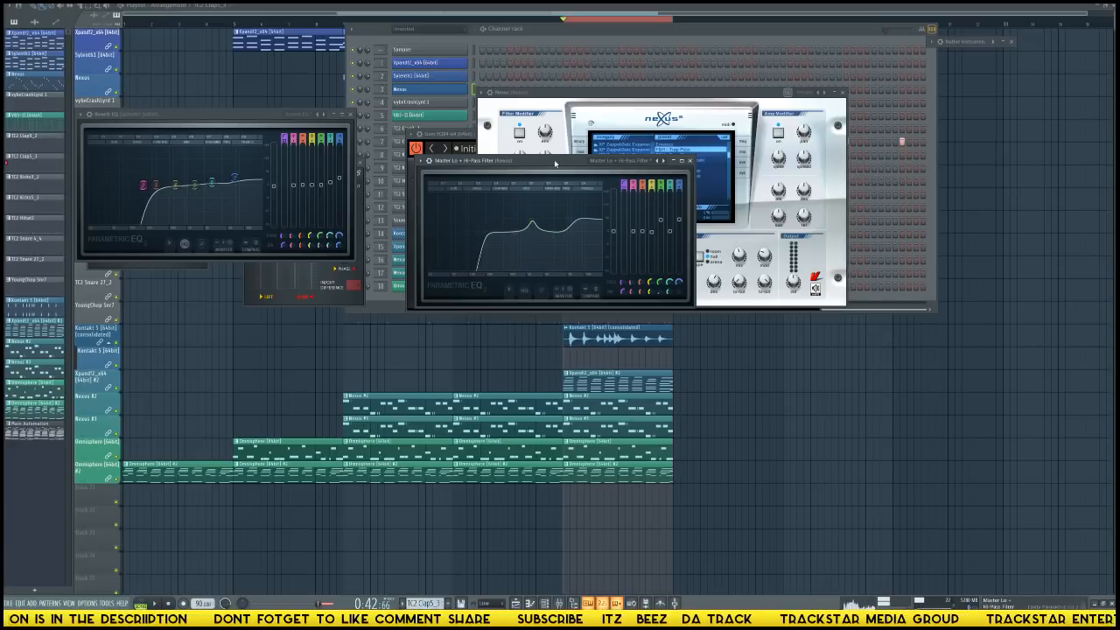
drag(552, 162, 464, 264)
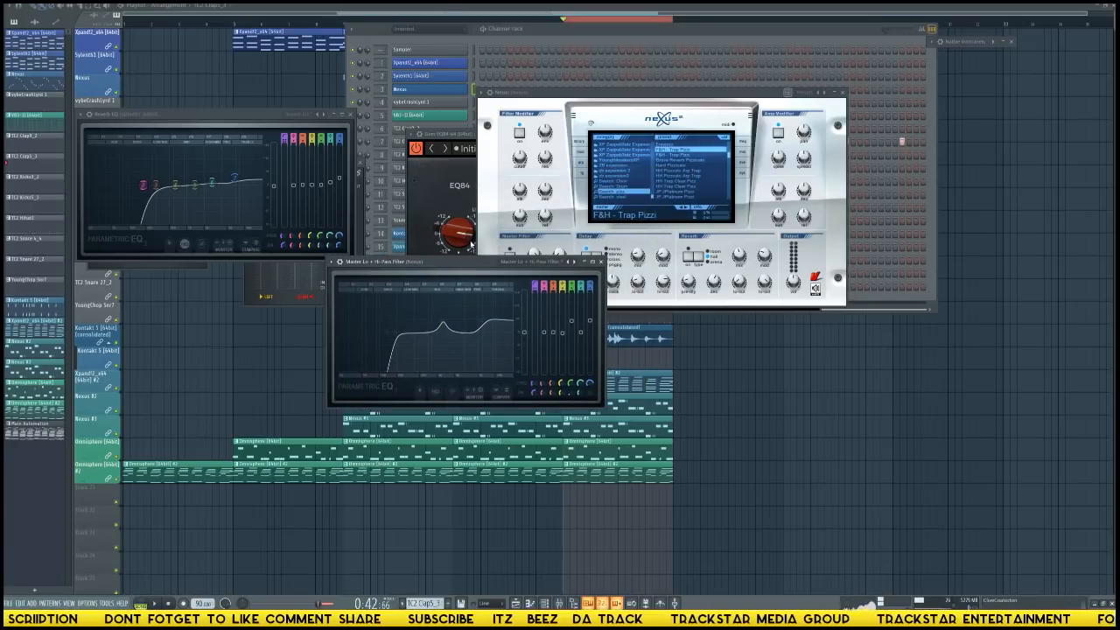
key(F9)
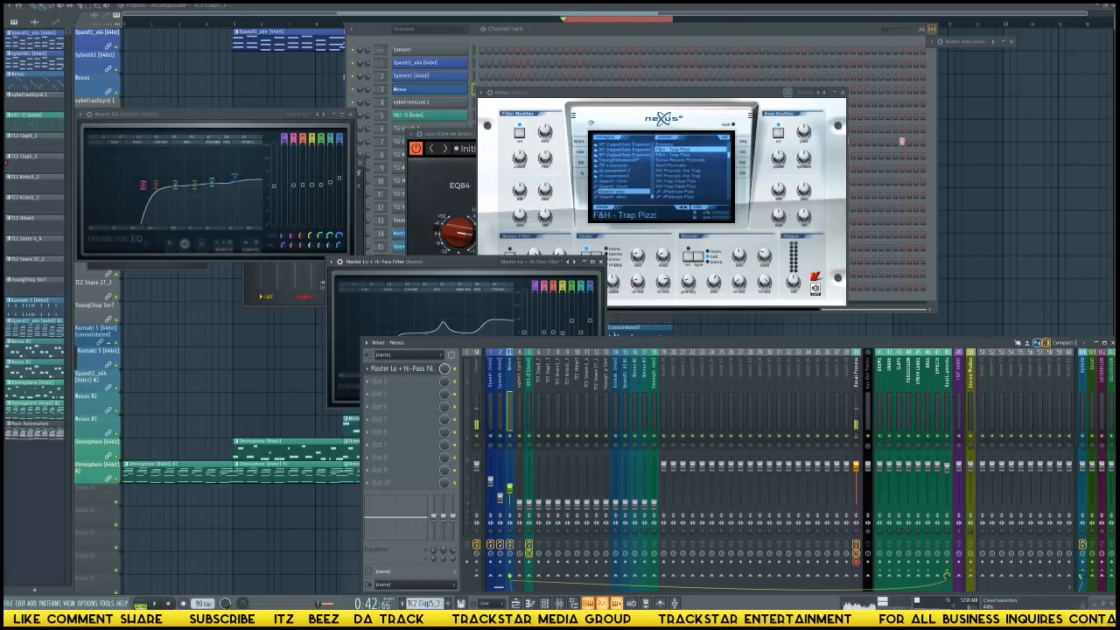
Play the loop and audition the Nexus track against the Sylenth1 track in the mixer.
key(space)
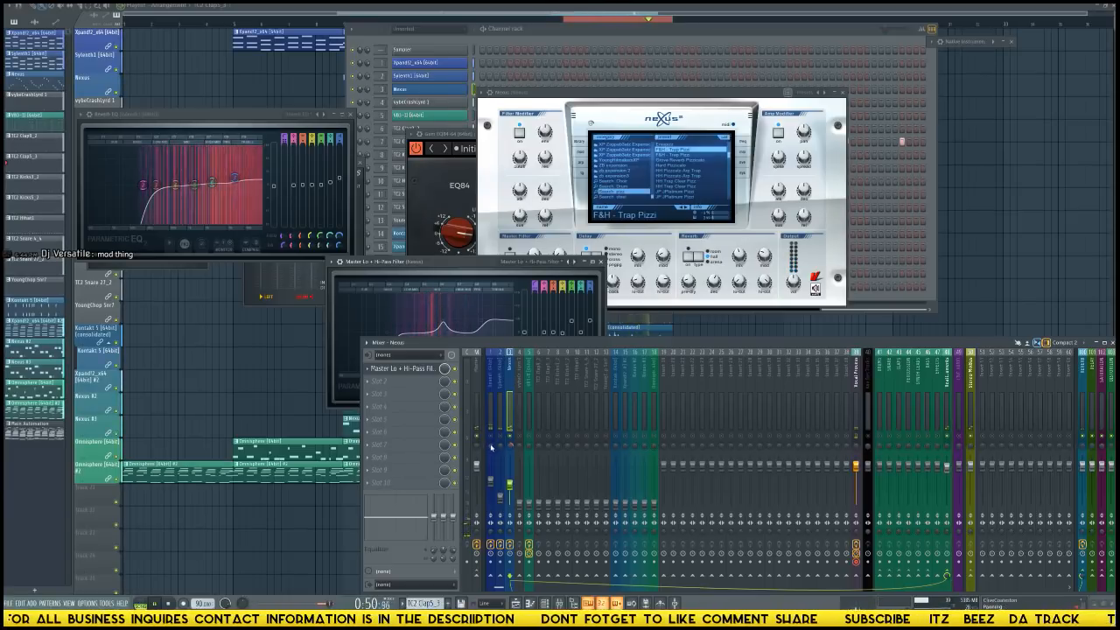
click(499, 437)
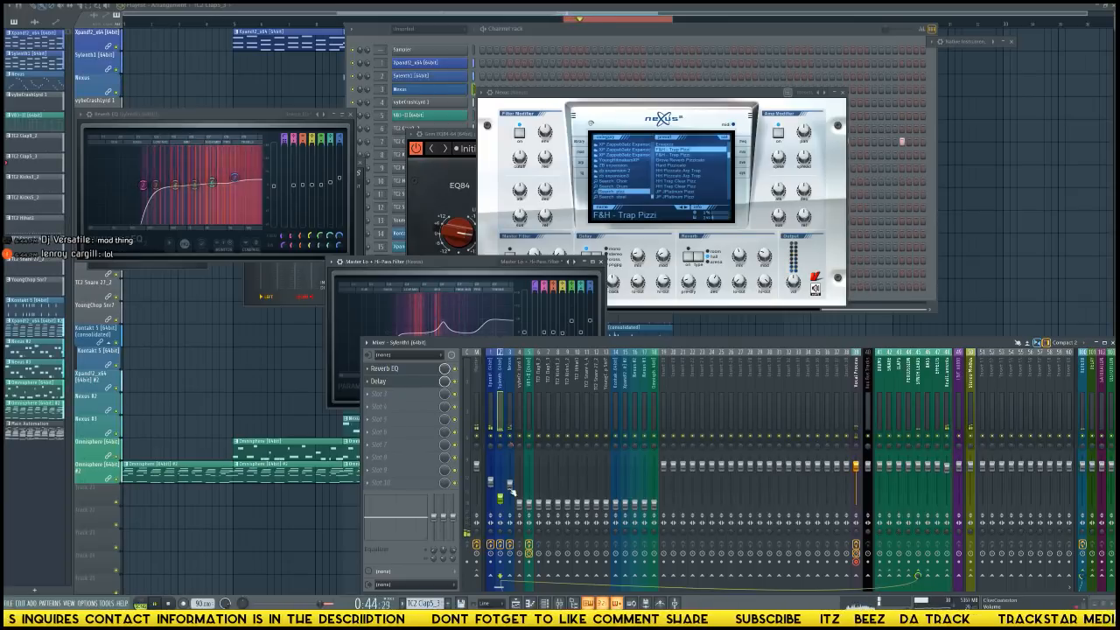
click(511, 423)
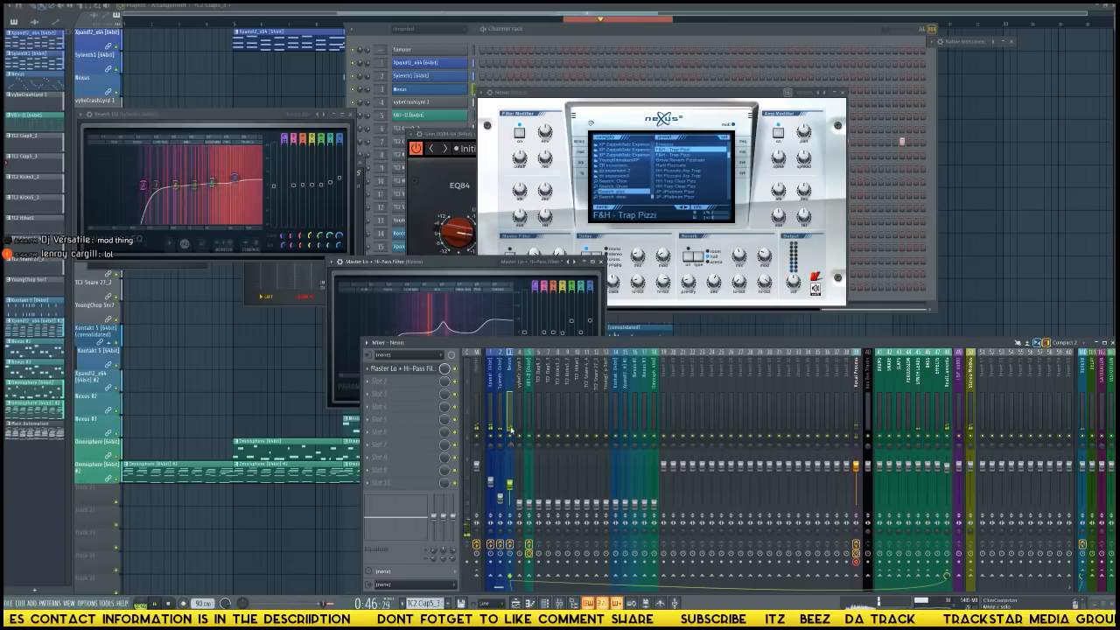
Add the Maag EQ4 to the Nexus mixer track's second effect slot.
click(401, 383)
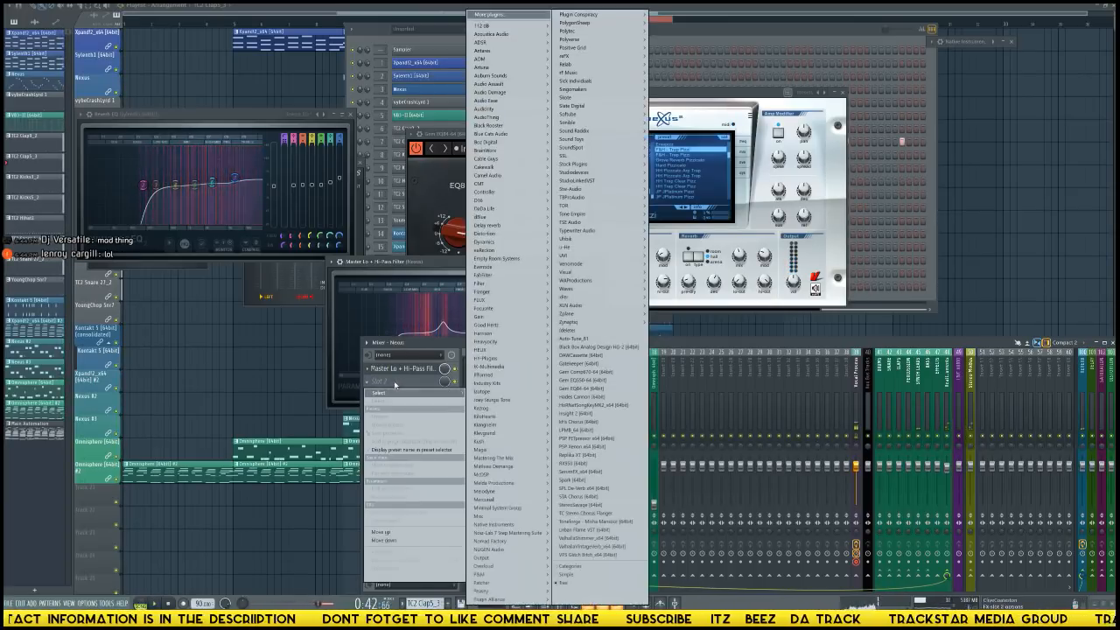
mouse_move(505, 528)
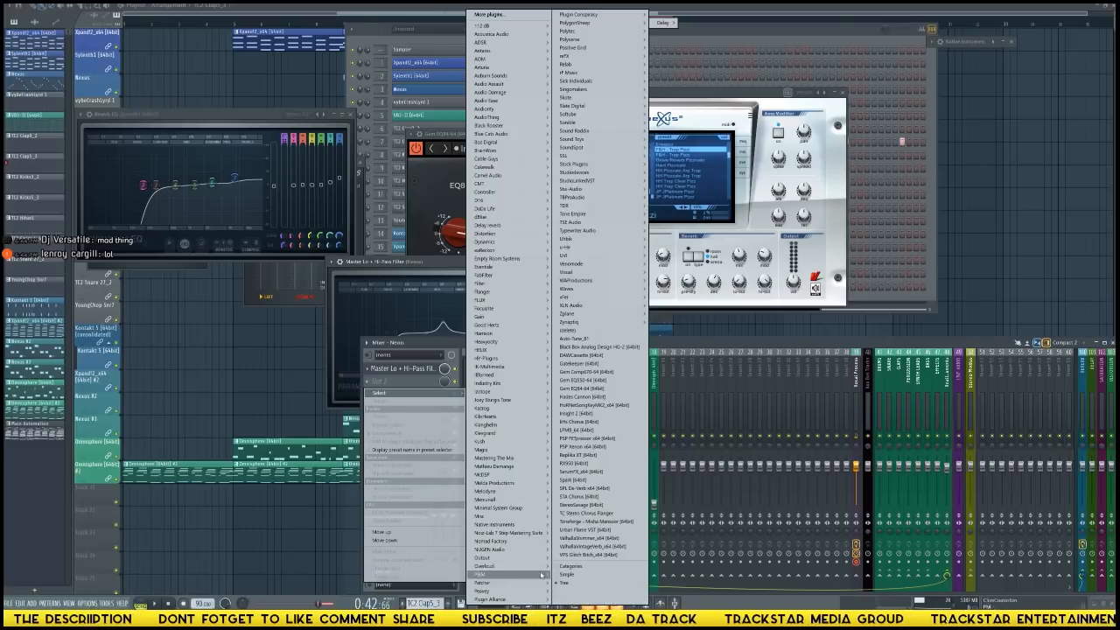
mouse_move(569, 593)
click(620, 600)
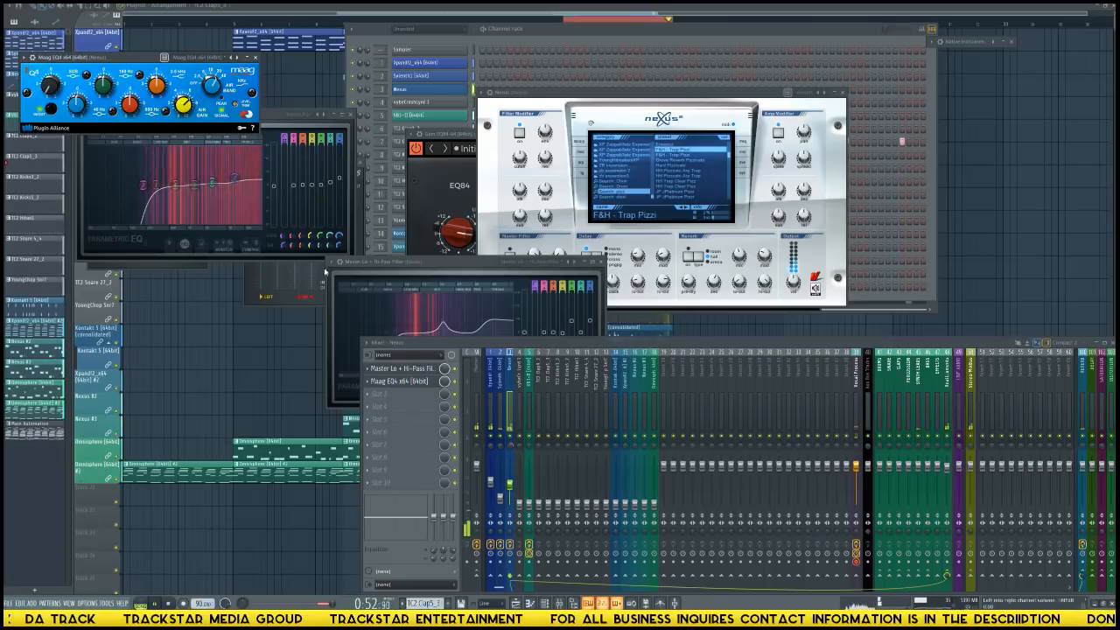
Open the reverb bus's RC 24 reverb and compare the soloed Nexus track against the full mix.
right_click(510, 436)
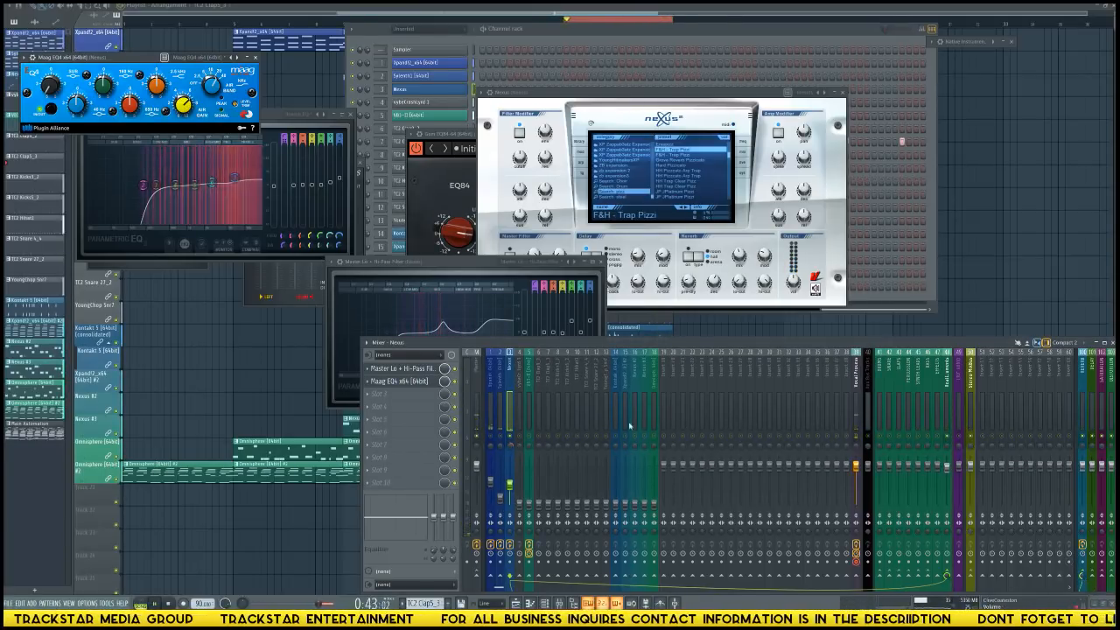
double_click(971, 44)
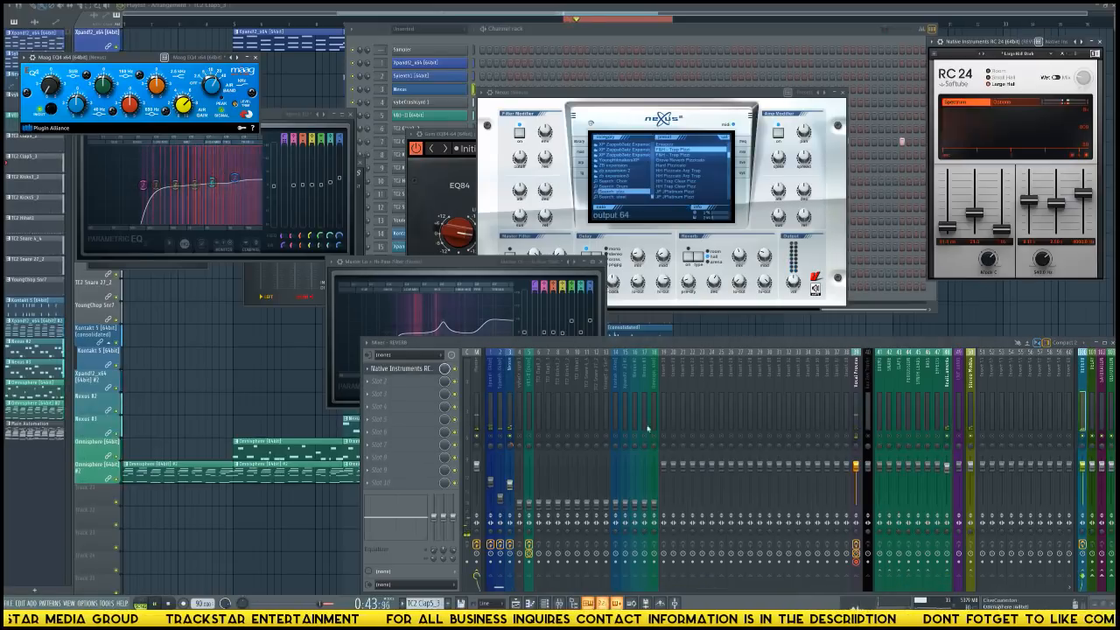
right_click(511, 437)
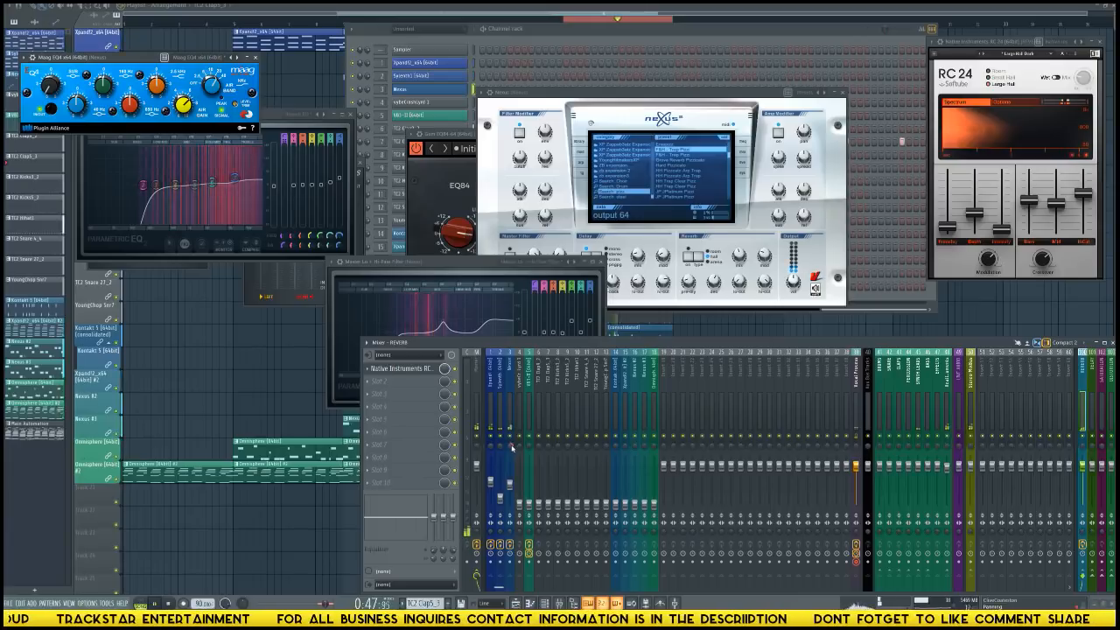
click(511, 438)
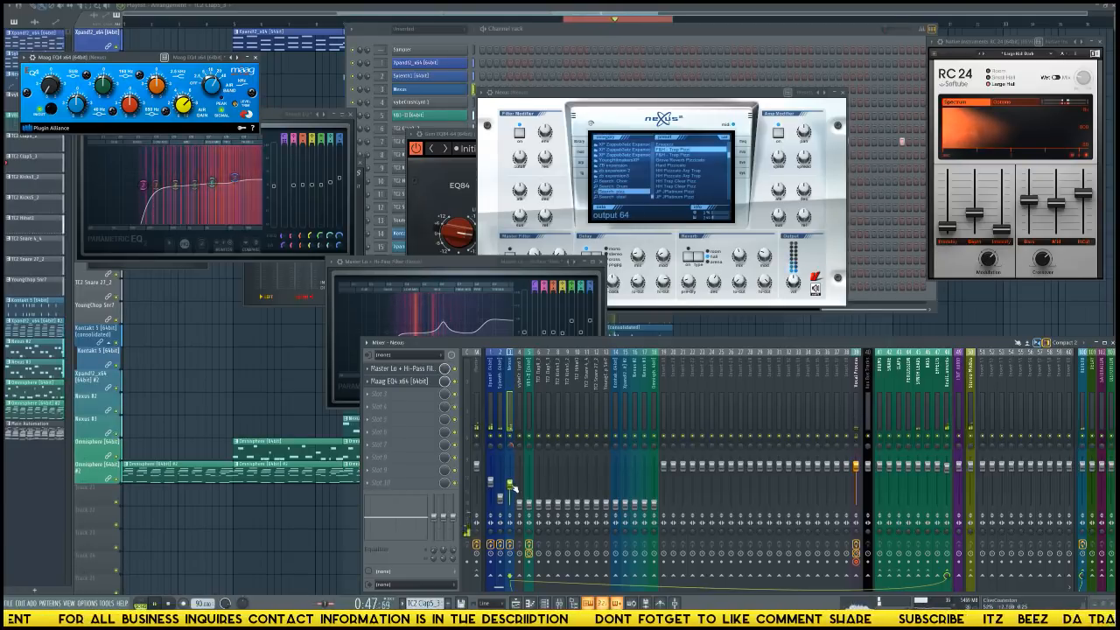
Add Fruity Parametric EQ 2 to the crash track's first effect slot and load the Master Lo + Hi-Pass Filter preset.
click(519, 518)
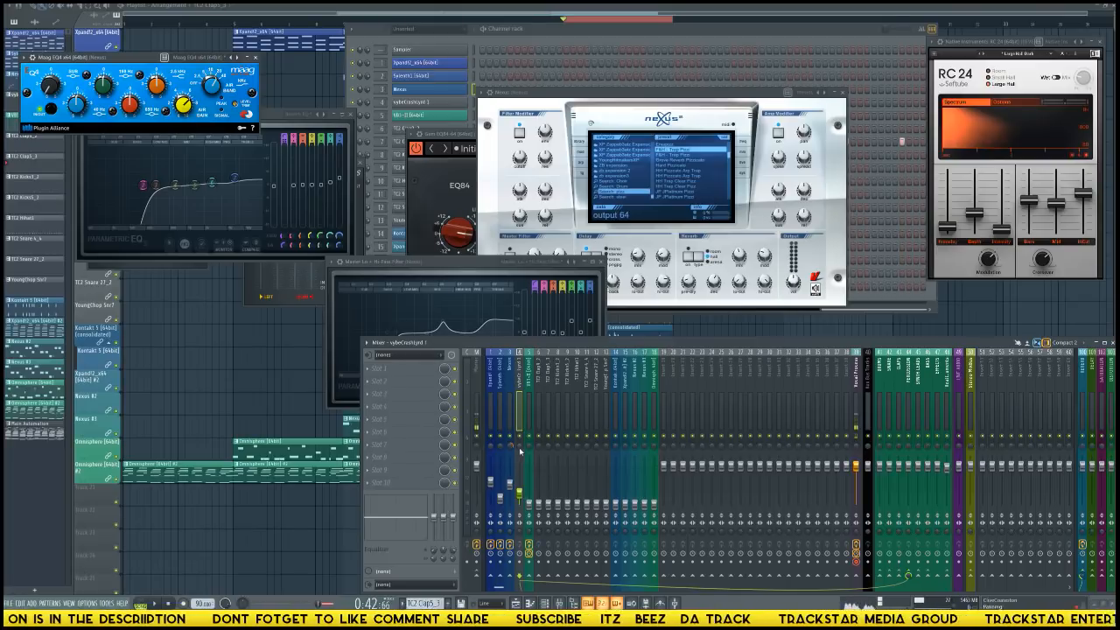
click(410, 376)
mouse_move(612, 165)
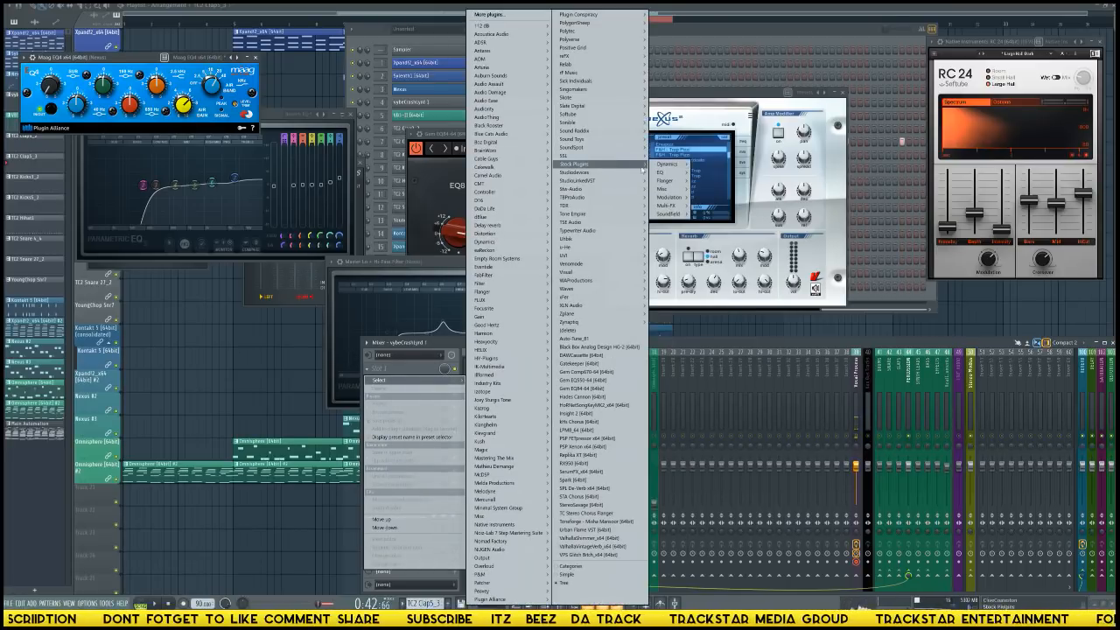
click(712, 175)
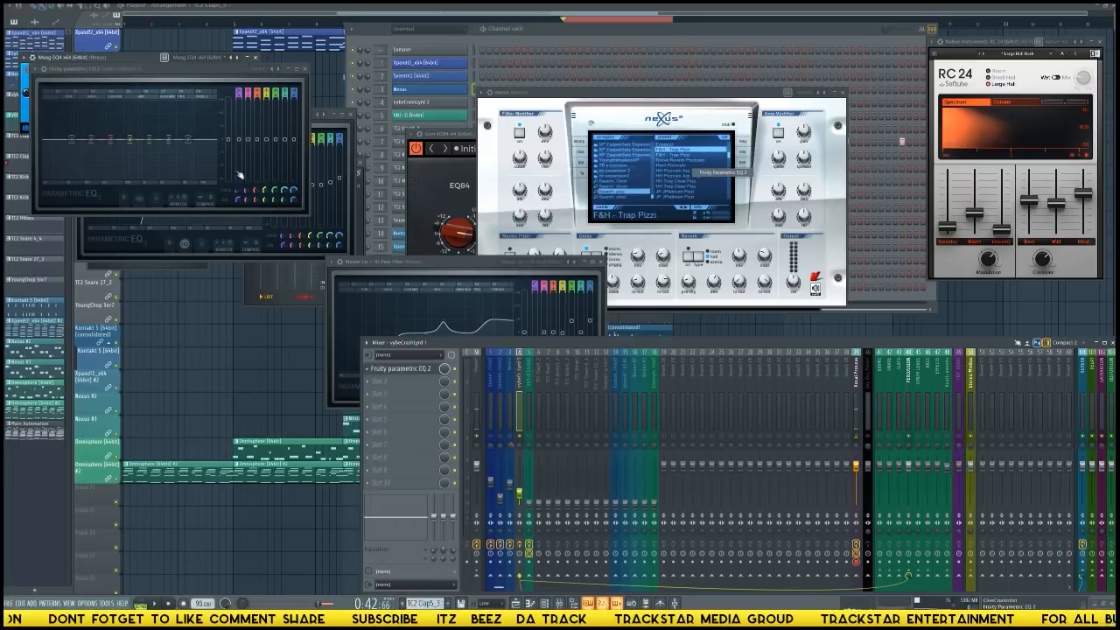
click(277, 70)
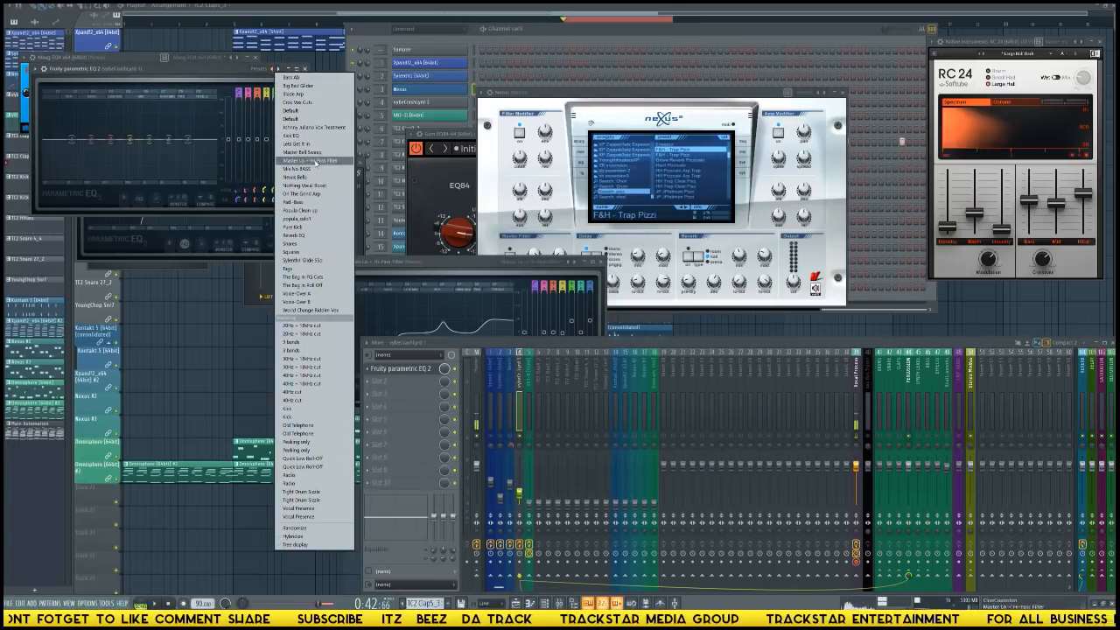
click(306, 162)
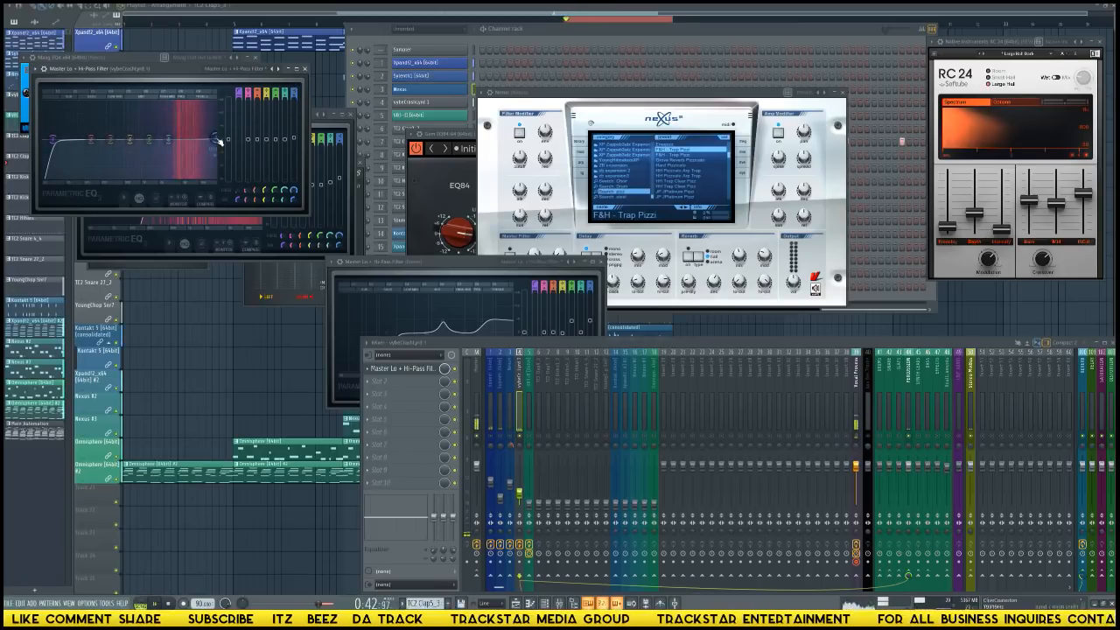
Boost the highs slightly and raise the high-pass cutoff on the crash track's EQ, placing its window over the Nexus instrument.
drag(215, 137, 178, 128)
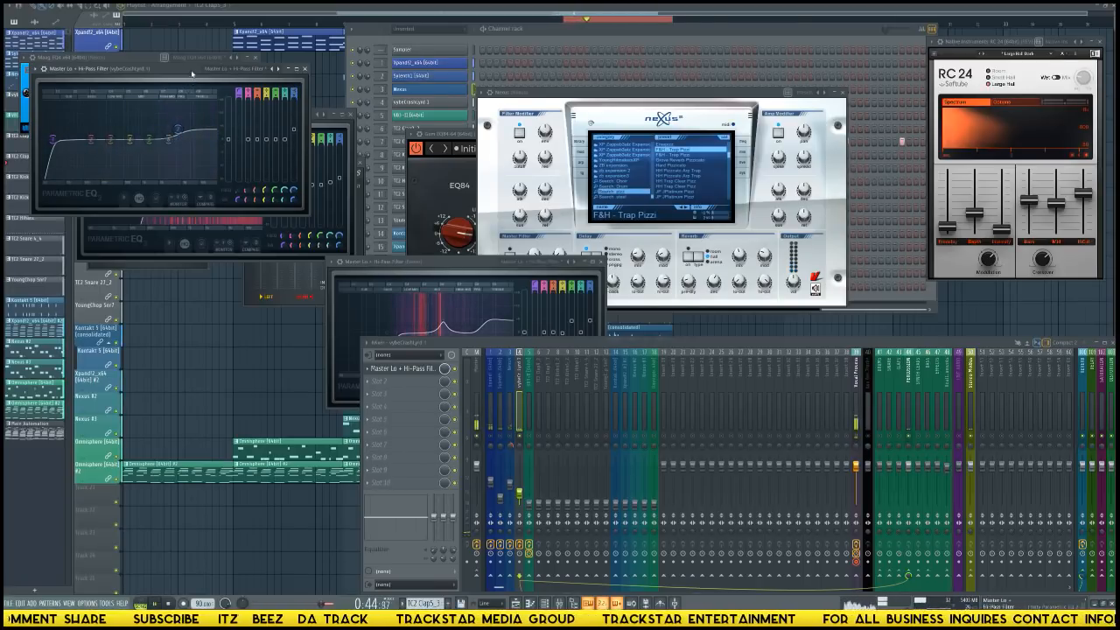
drag(188, 68, 766, 141)
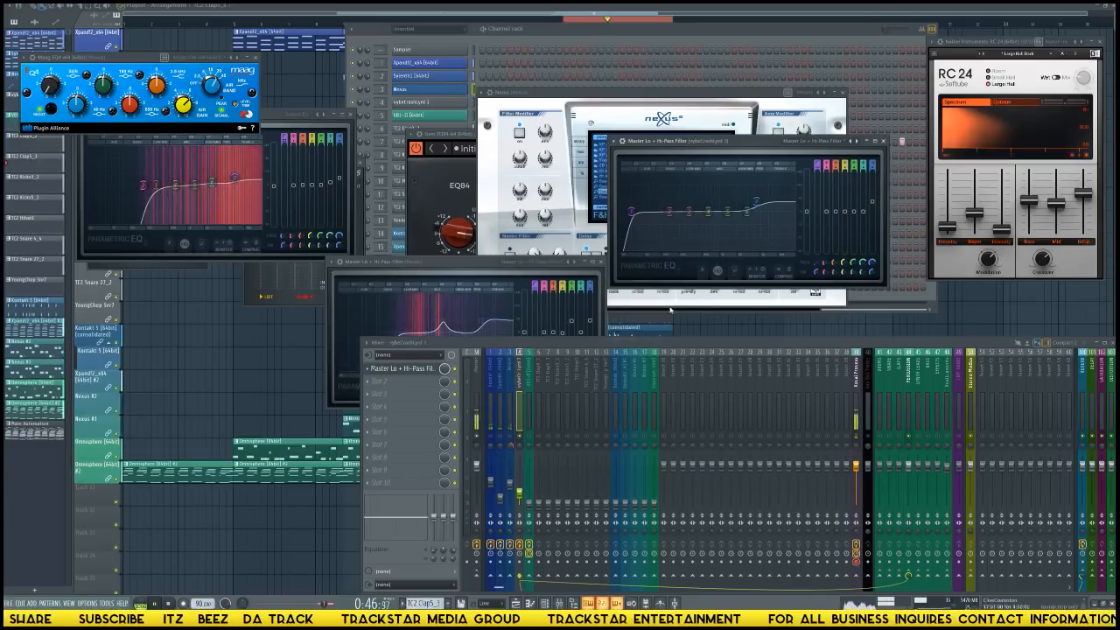
drag(638, 212, 691, 212)
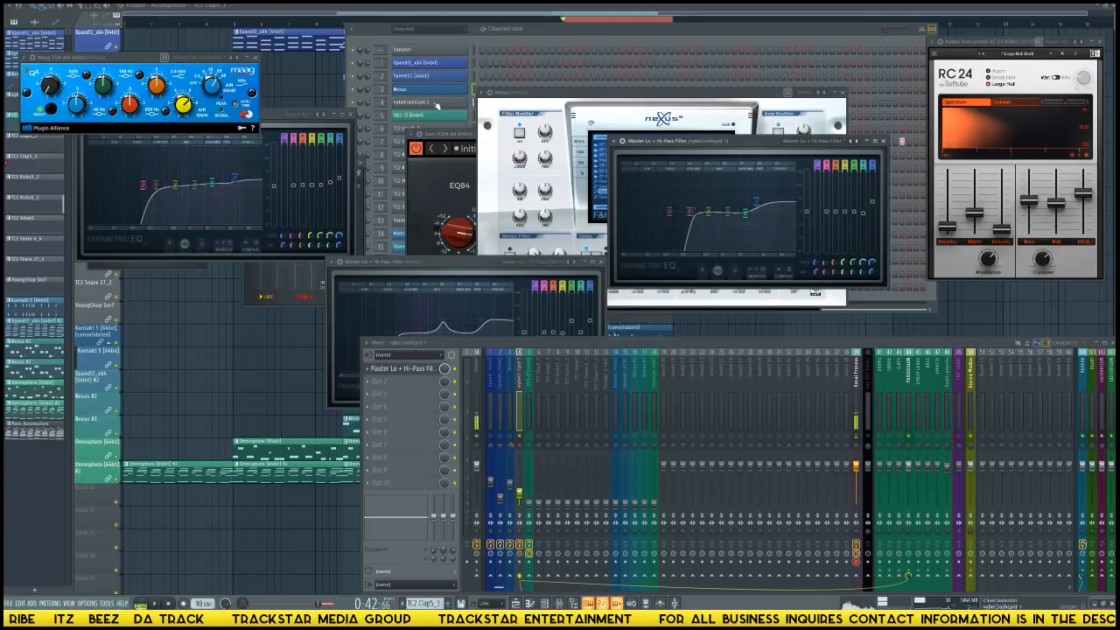
Open the crash sample's channel settings, normalize the sample, and preview it.
click(436, 105)
click(437, 105)
click(437, 106)
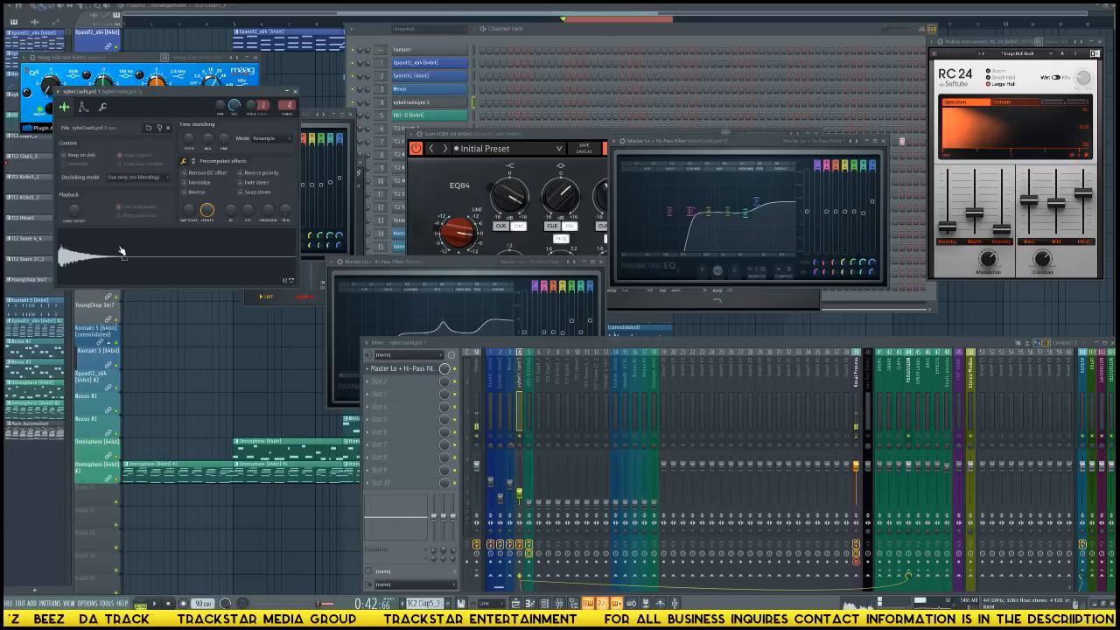
click(190, 192)
click(201, 182)
click(196, 193)
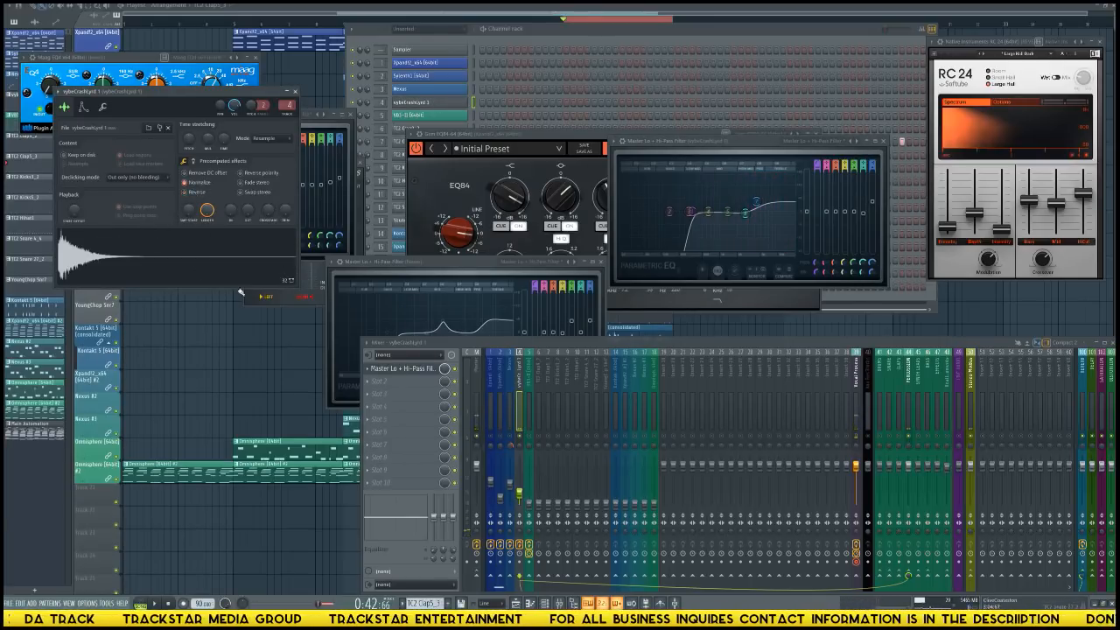
click(152, 242)
Raise the VB3-II track's volume to about the crash track's fader level, checking the balance with the loop playing.
click(323, 242)
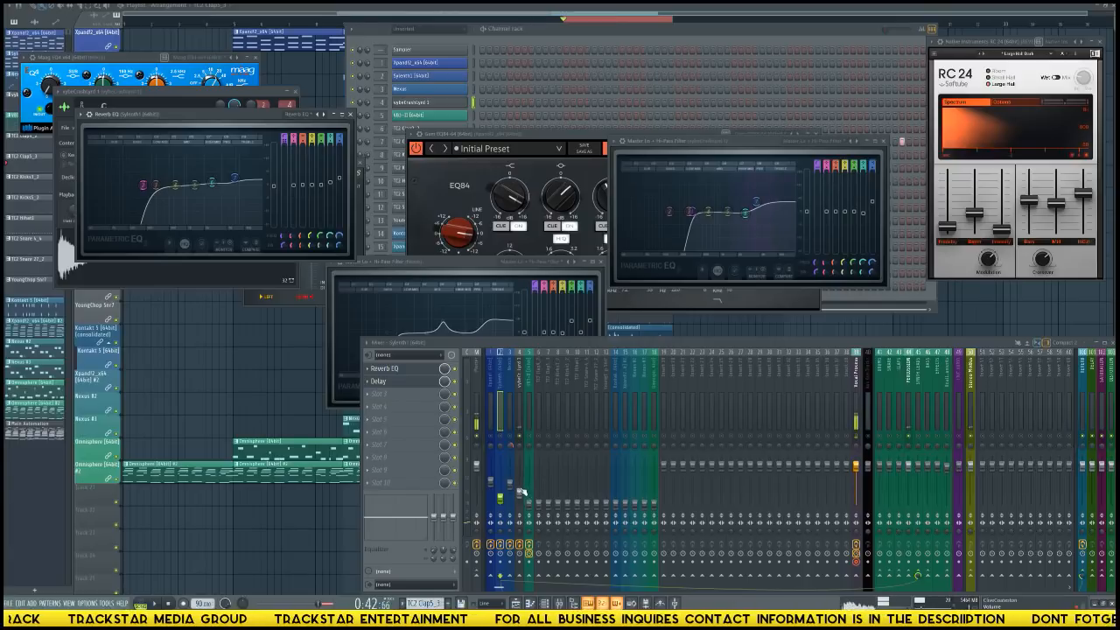
click(523, 440)
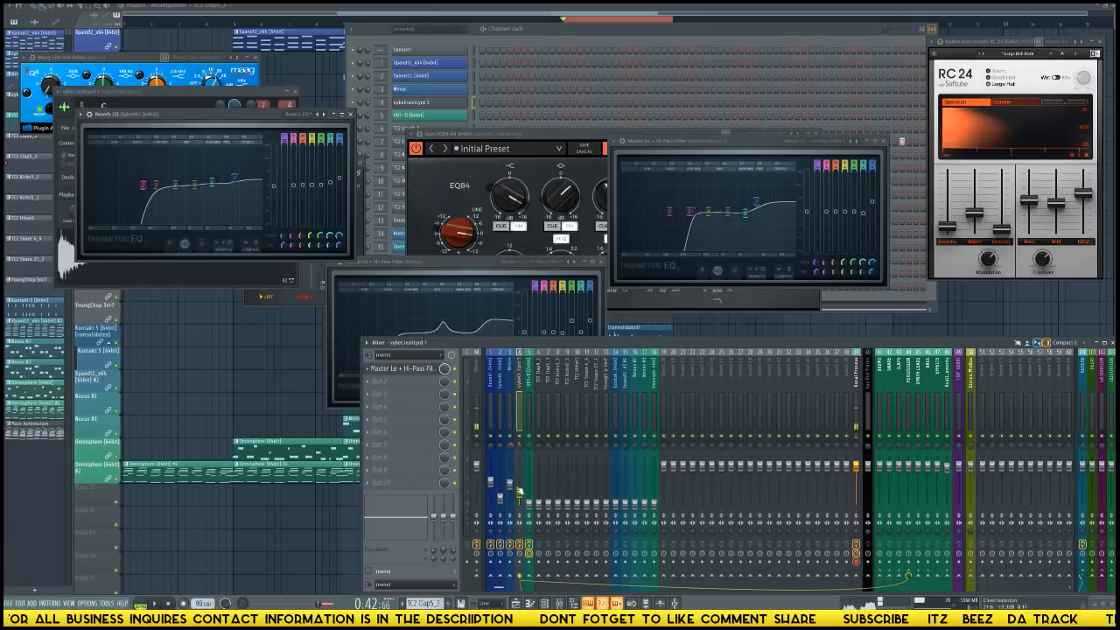
key(space)
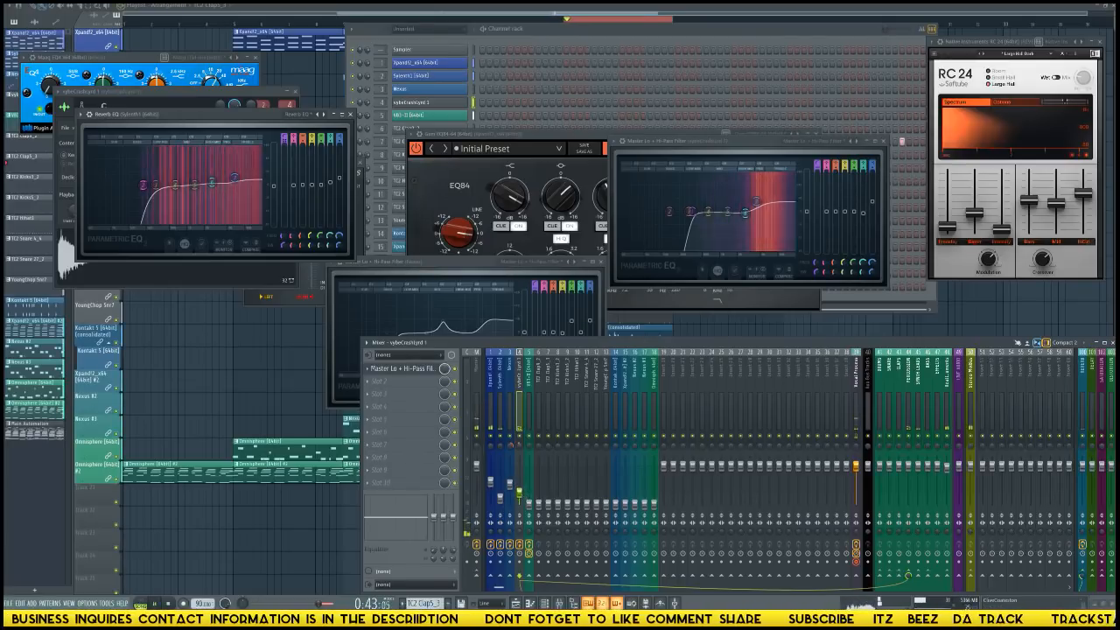
click(529, 496)
key(space)
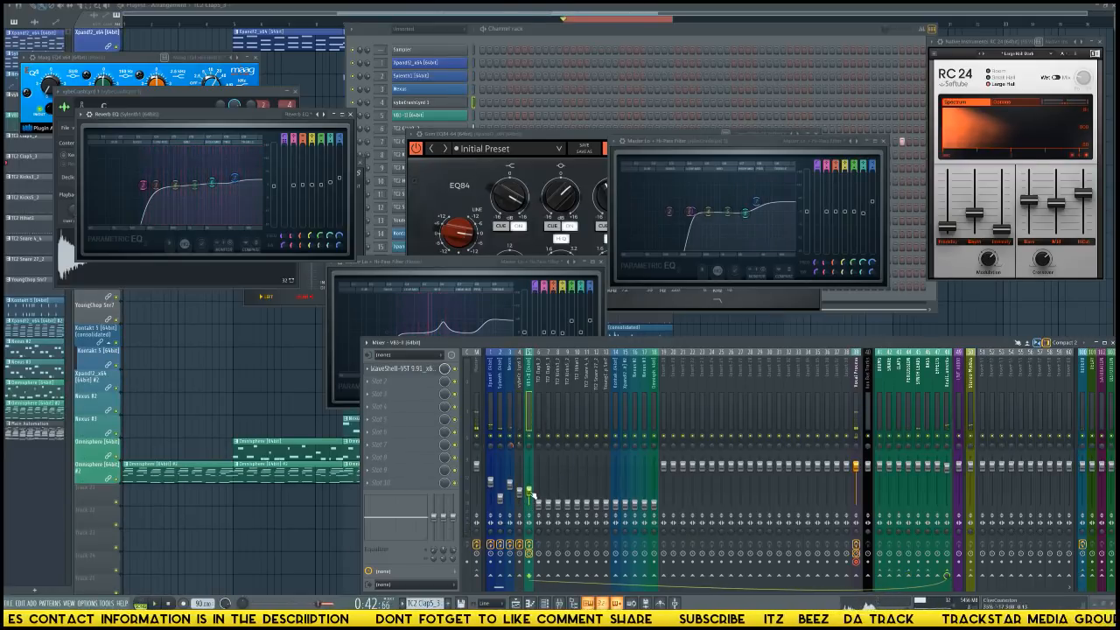
key(space)
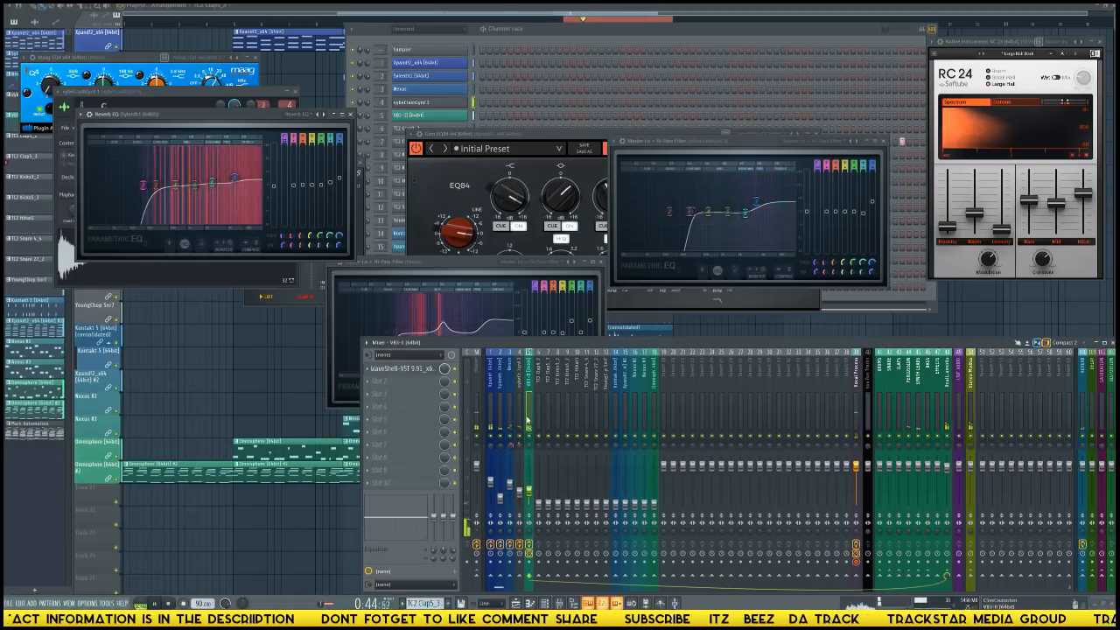
key(space)
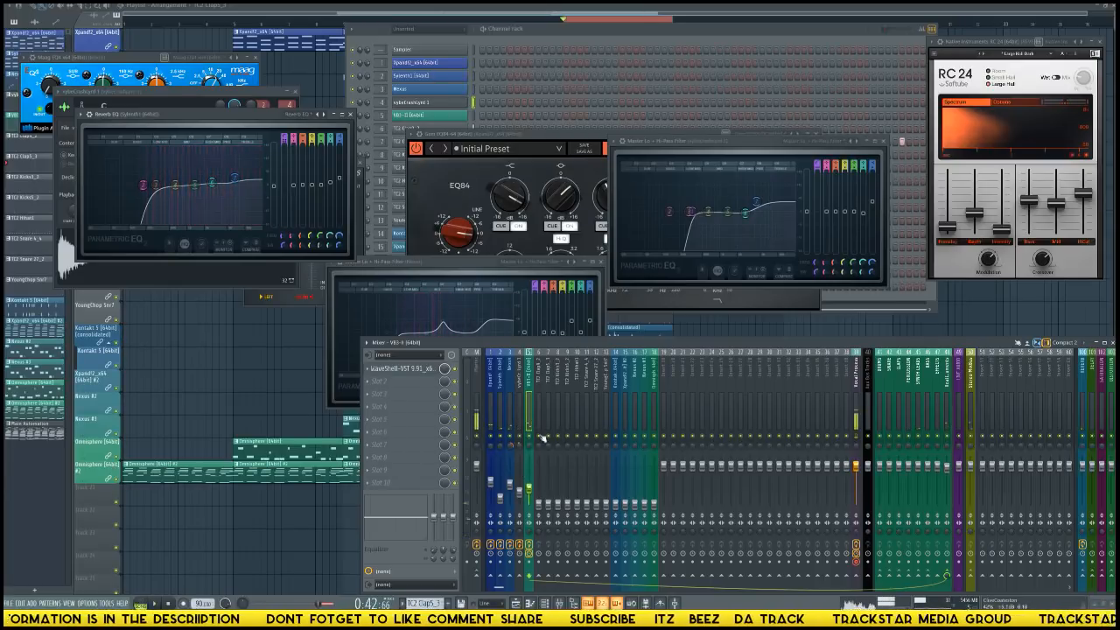
Add Fruity Limiter to the VB3-II track's second effect slot and adjust its ceiling while auditioning the loop.
click(383, 384)
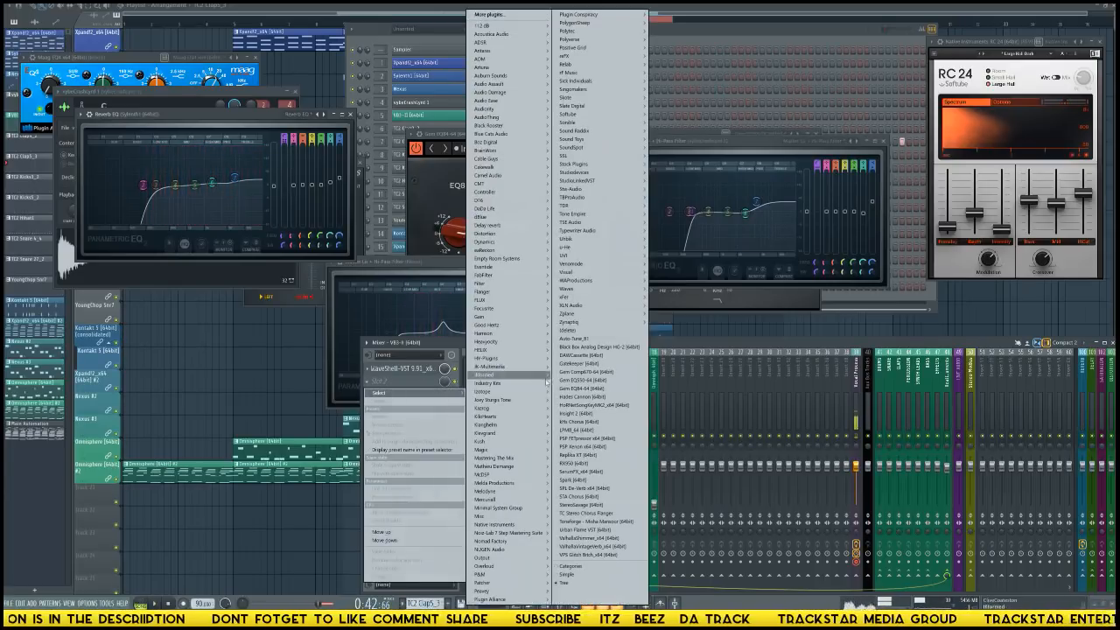
mouse_move(646, 167)
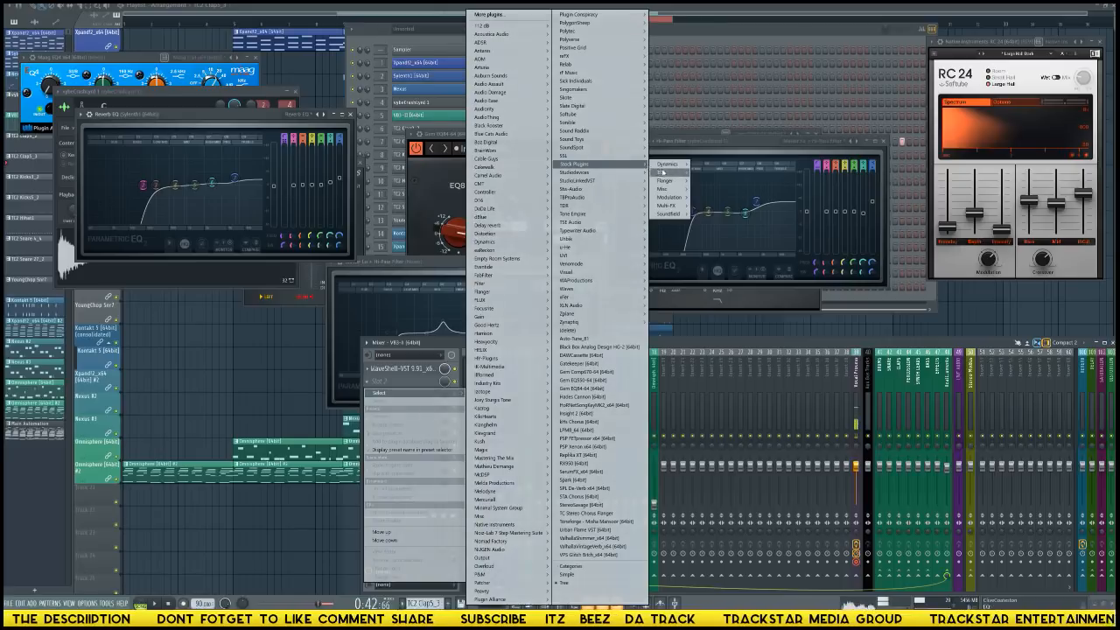
click(728, 172)
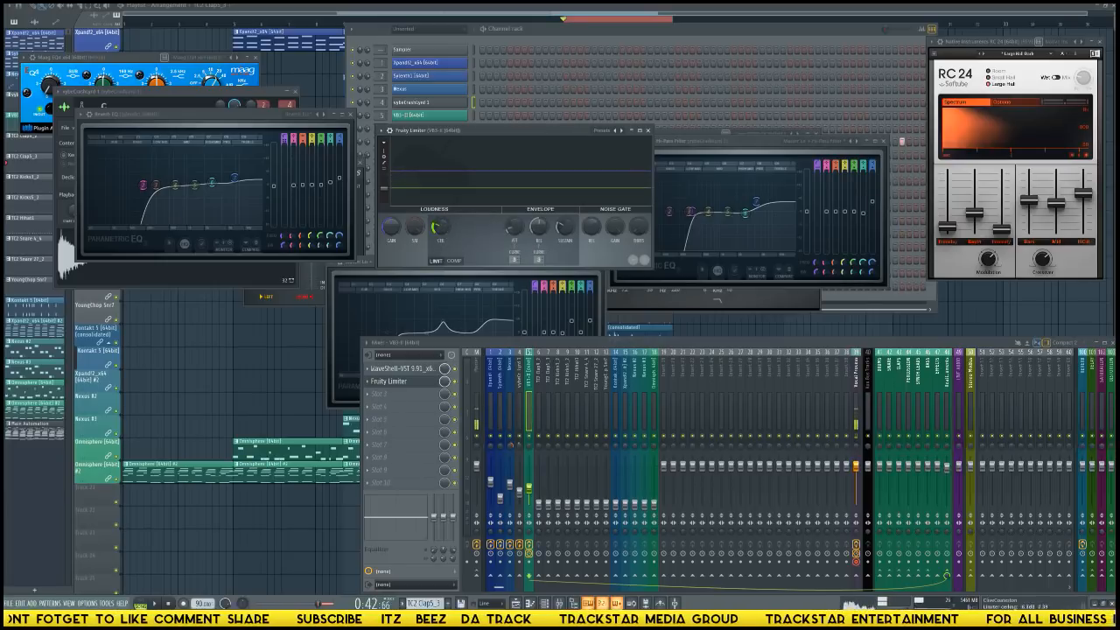
key(space)
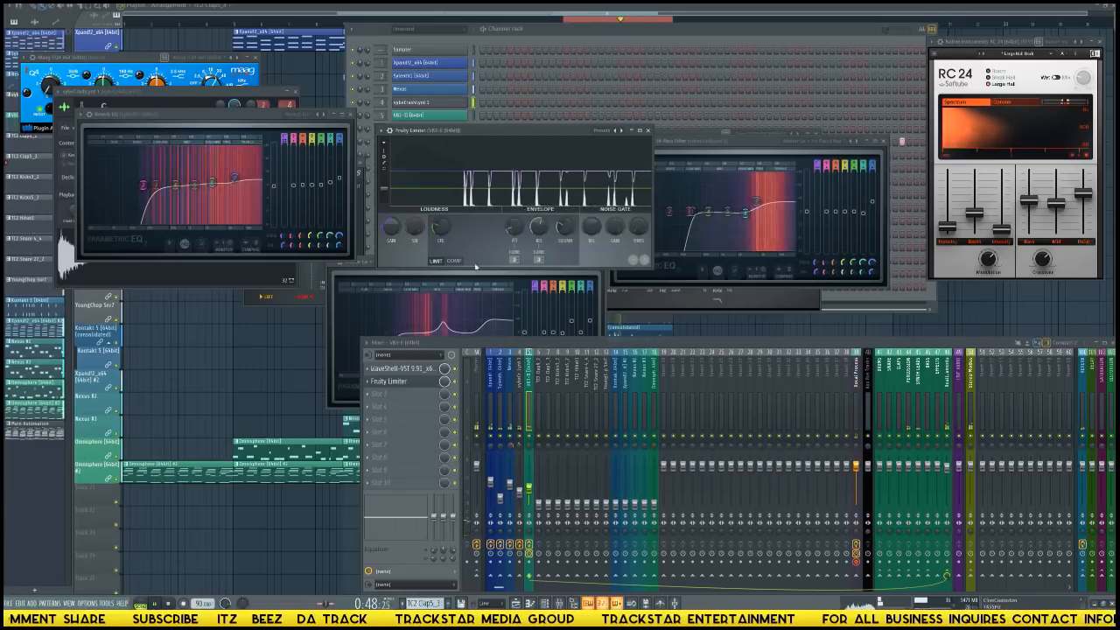
key(space)
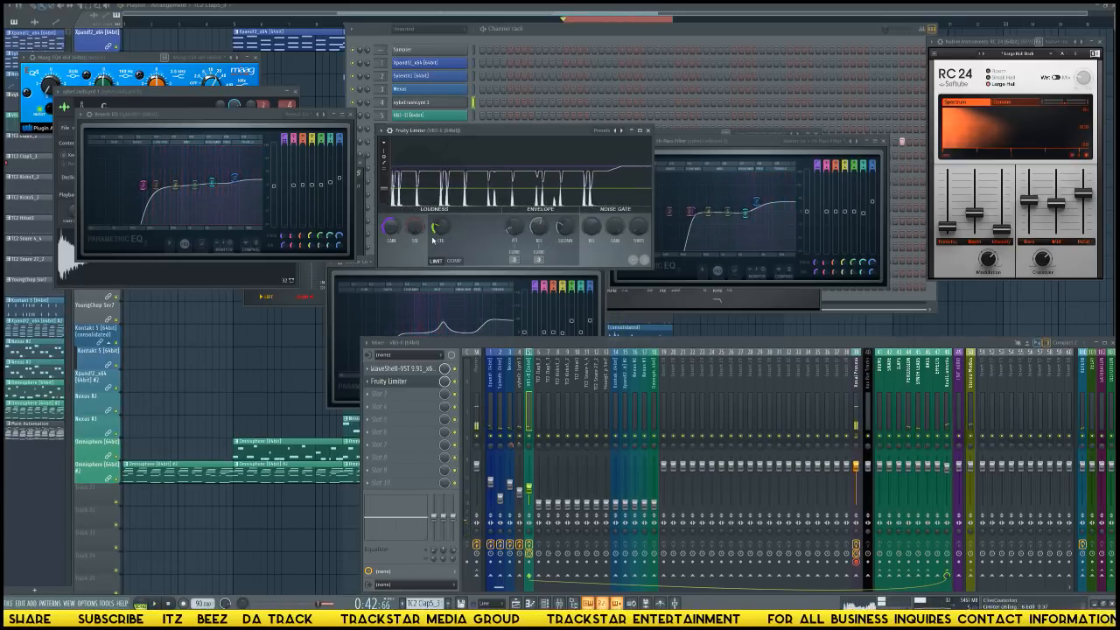
key(space)
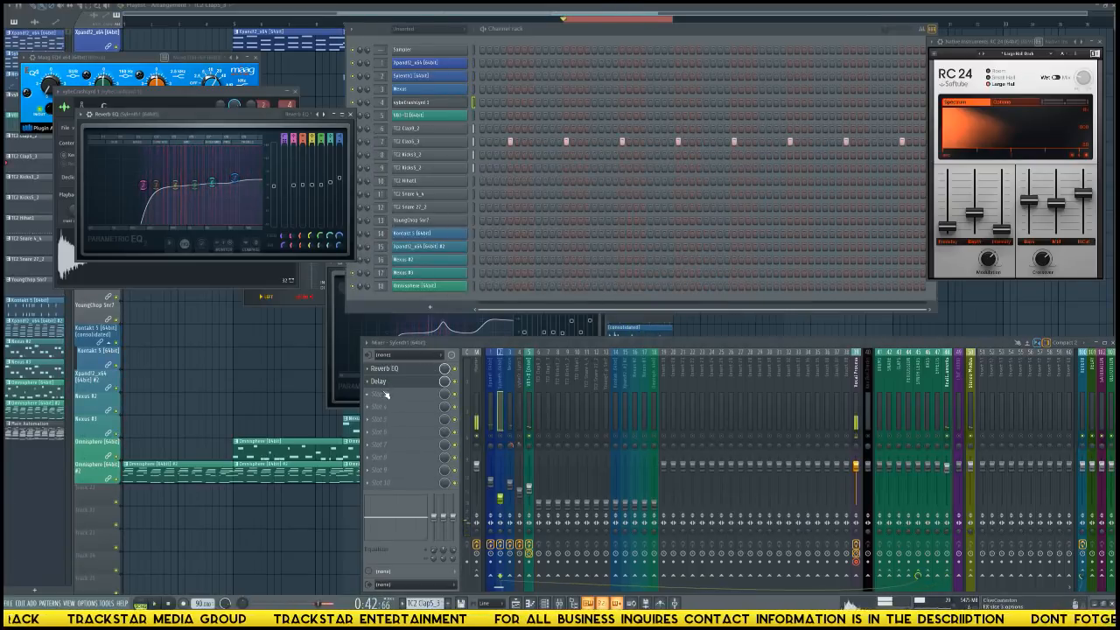
Add Fruity Parametric EQ 2 to the VB3-II track's third effect slot, with a gentle mid boost.
click(529, 407)
click(385, 393)
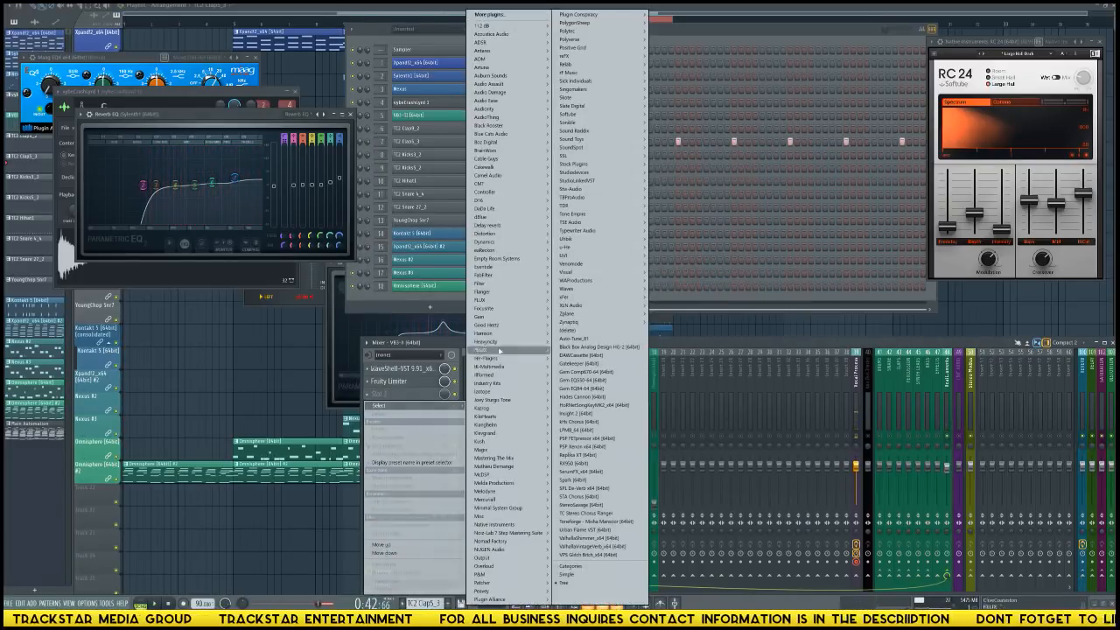
mouse_move(578, 163)
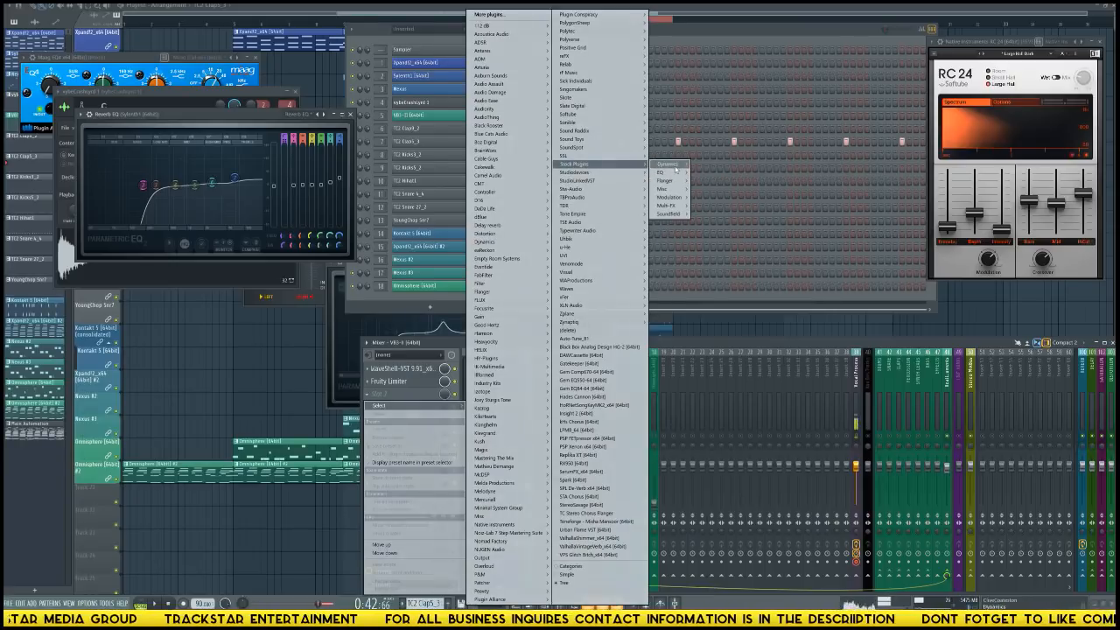
click(709, 172)
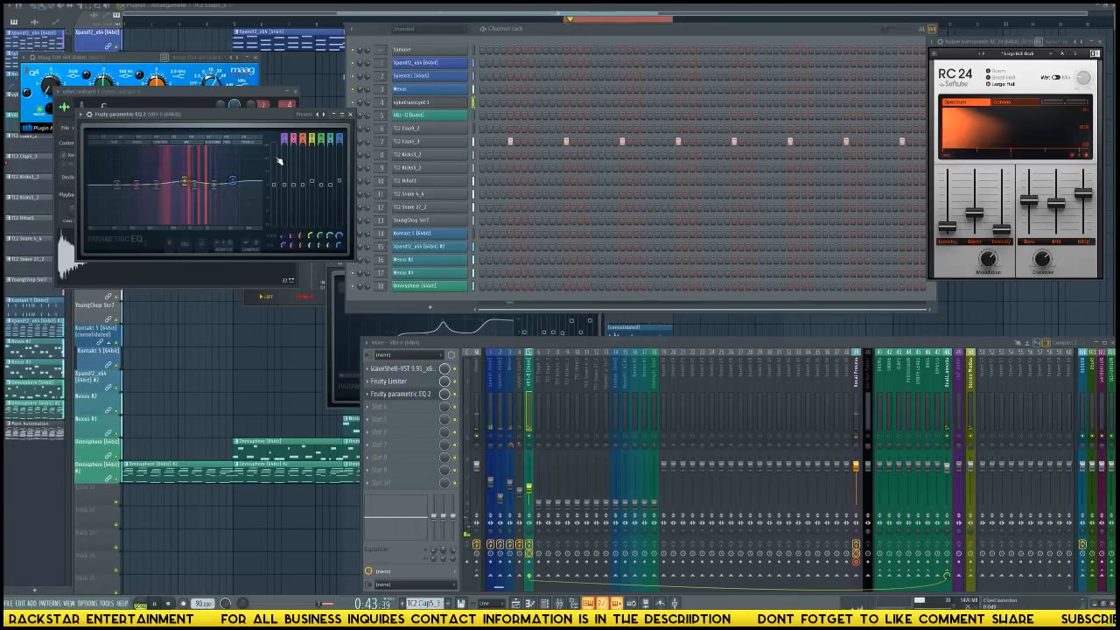
Change the lowest band of the VB3-II track's EQ to a high-pass filter.
scroll(281, 135, down, 5)
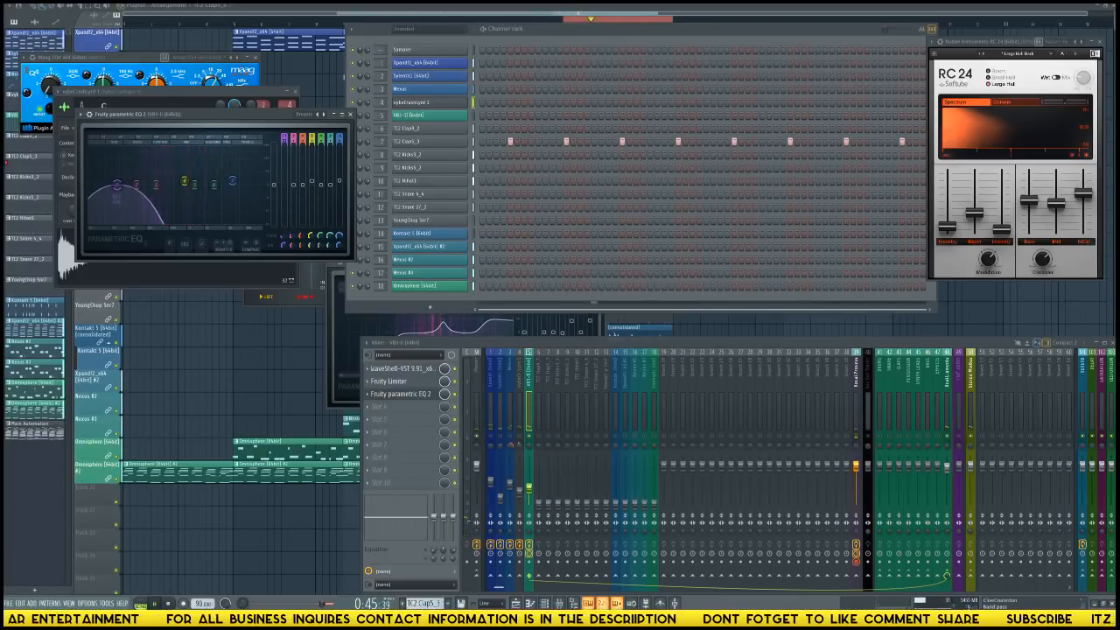
scroll(282, 135, up, 2)
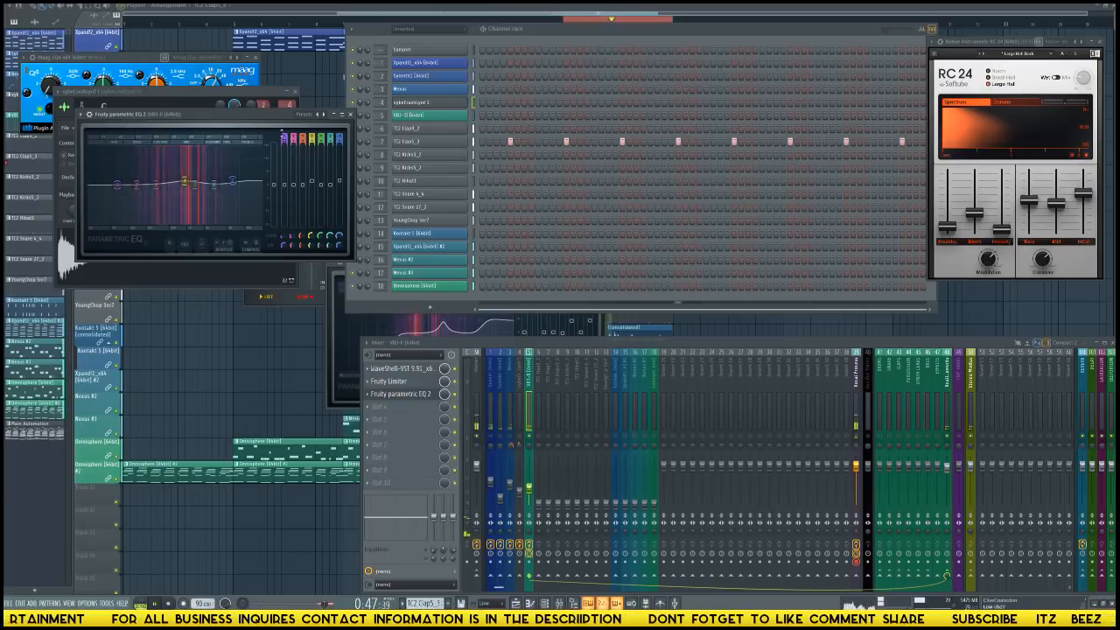
scroll(282, 135, down, 1)
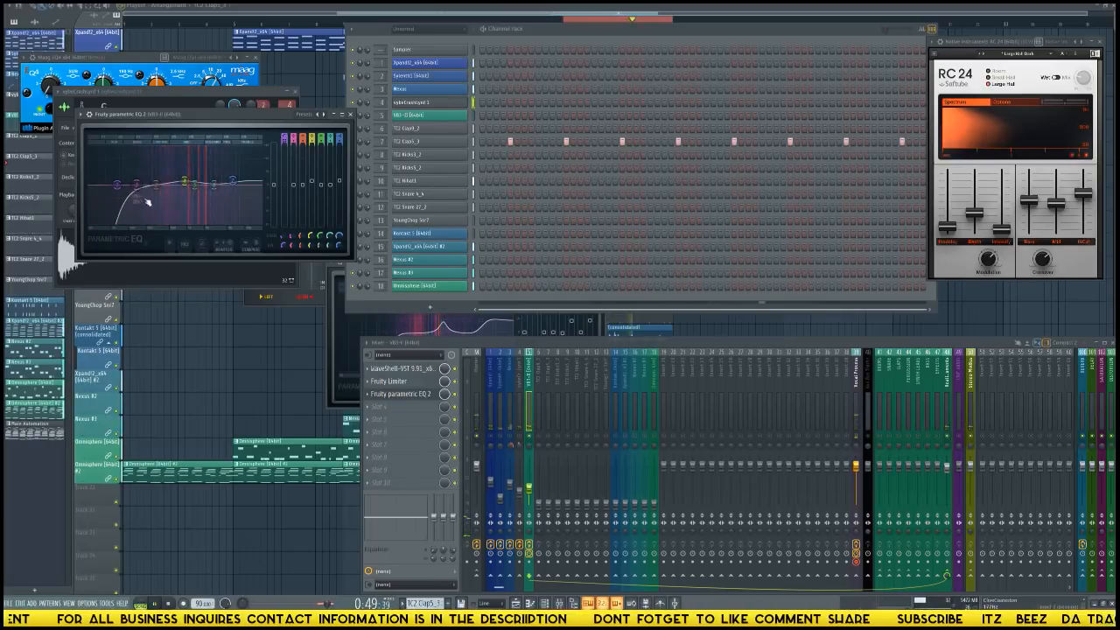
Move the low-cut band of the VB3-II track's EQ slightly higher in frequency and audition the loop.
drag(118, 185, 130, 185)
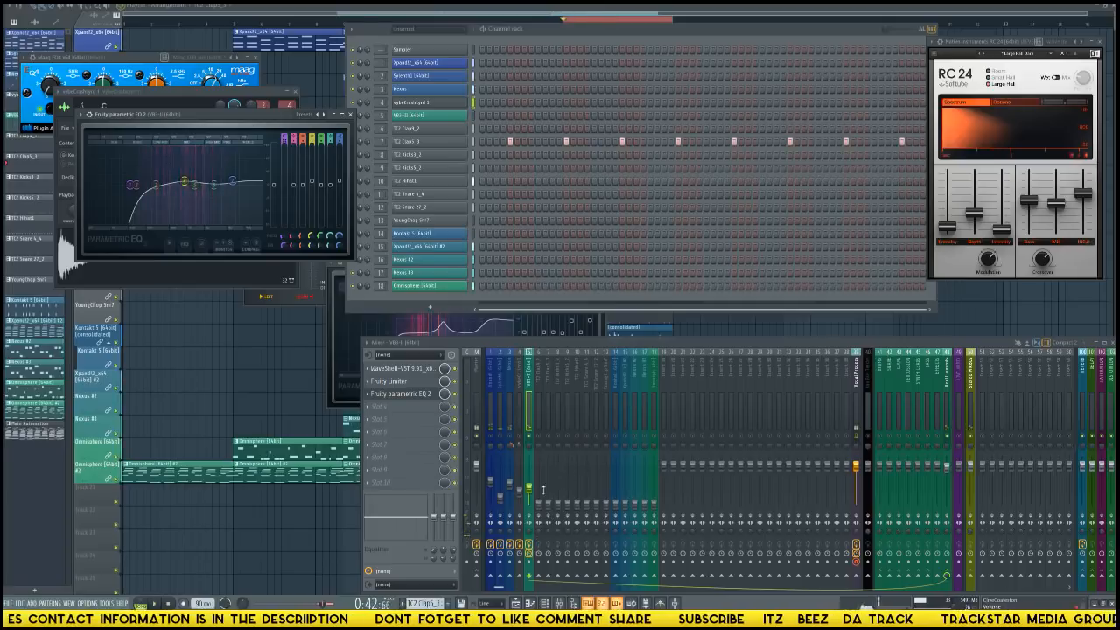
click(1085, 577)
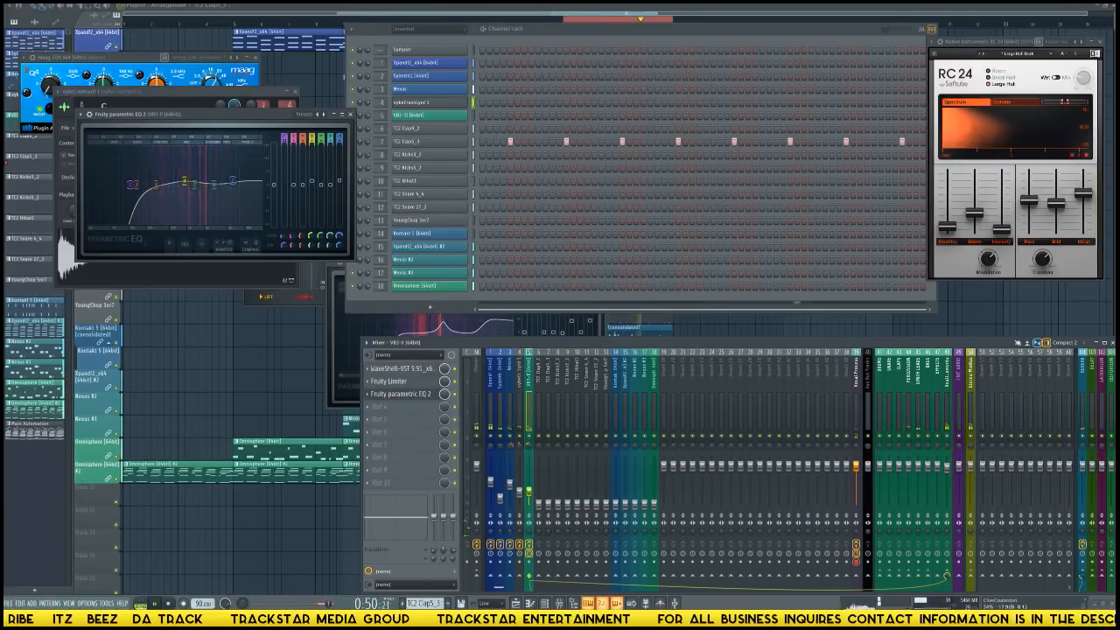
click(491, 480)
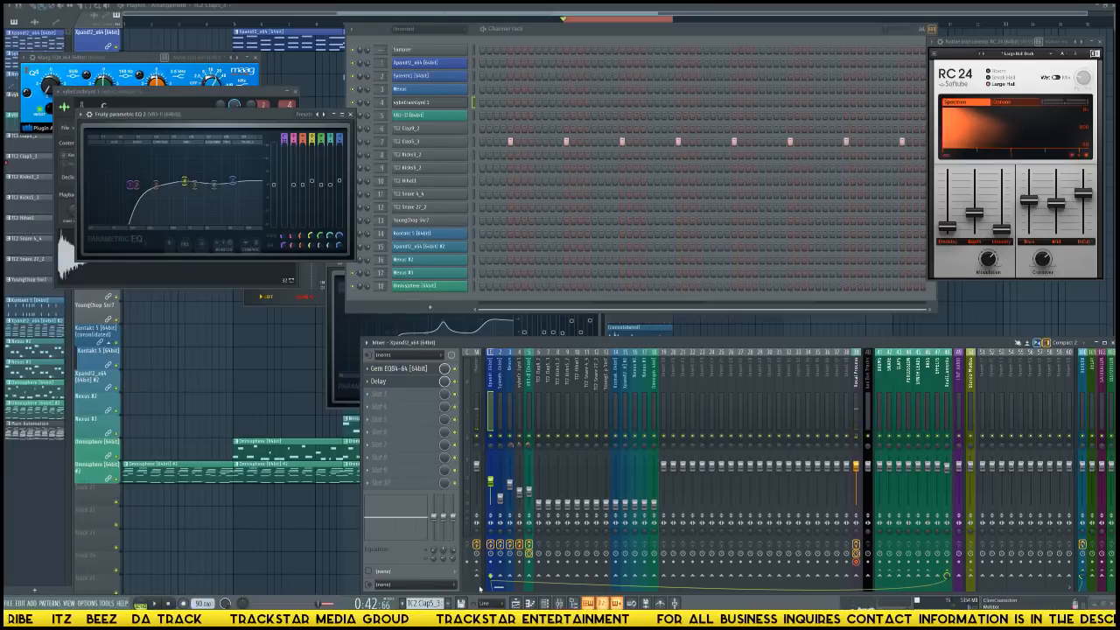
Raise the TC2 Clap9_2 track's fader to about the first Xpand!2 track's level, checking it with the loop.
key(space)
click(539, 506)
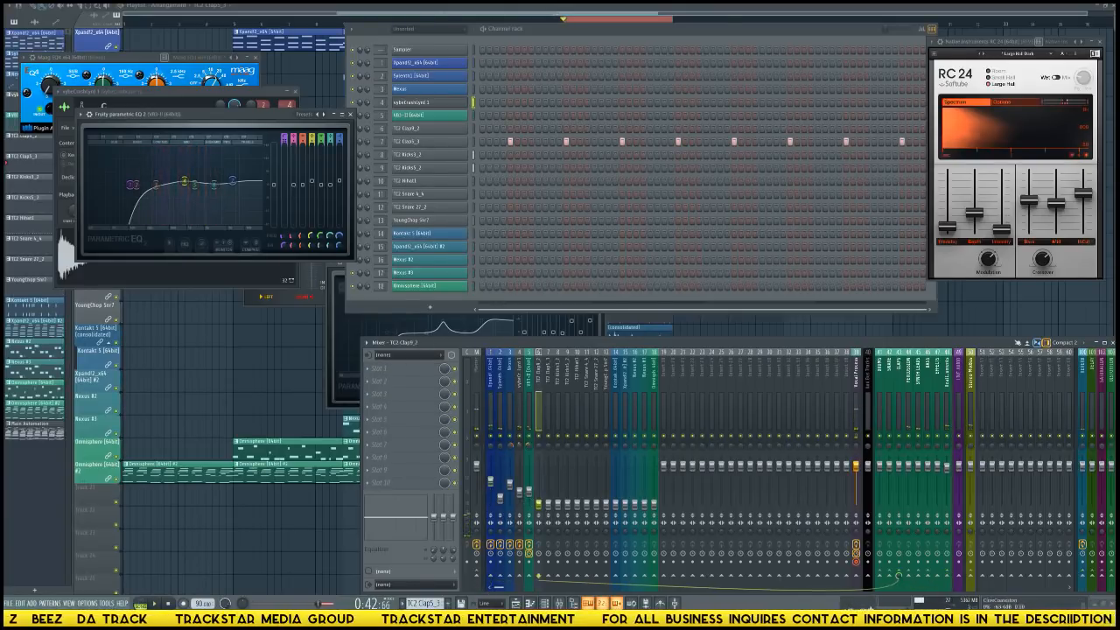
drag(539, 504, 539, 494)
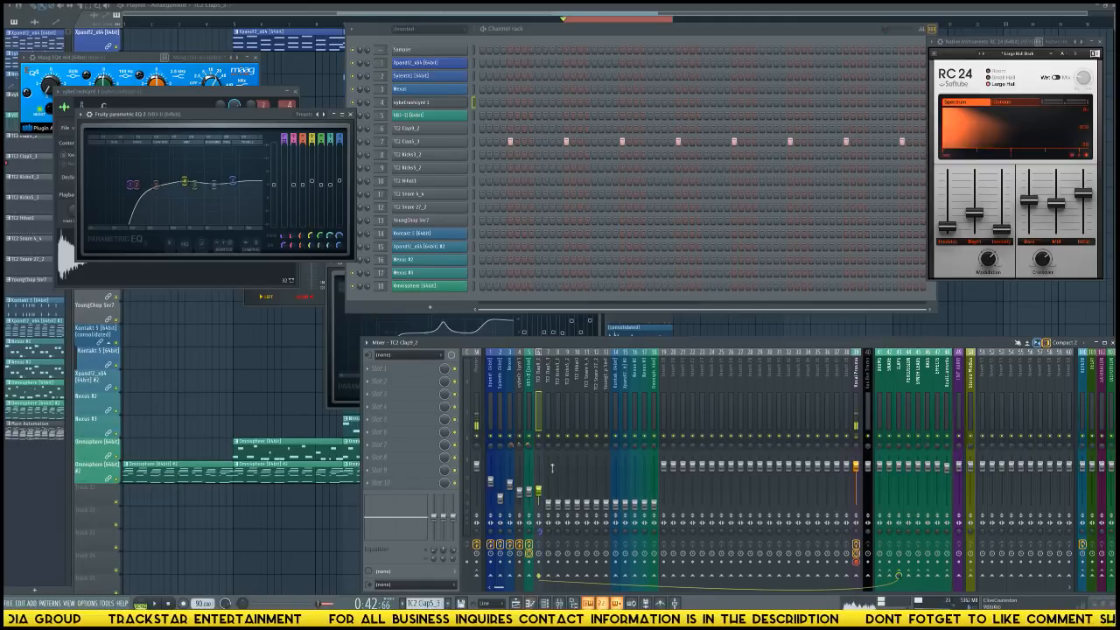
key(space)
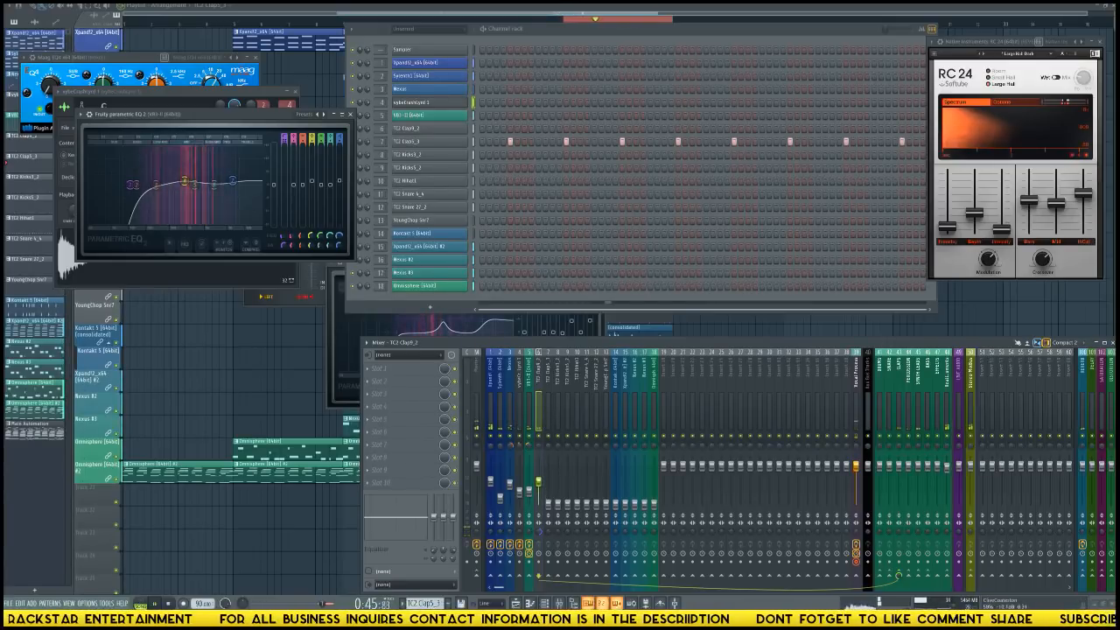
key(space)
Solo the TC2 Clap9_2 track, raise its fader to about the master's level, and audition the clap alone.
right_click(539, 437)
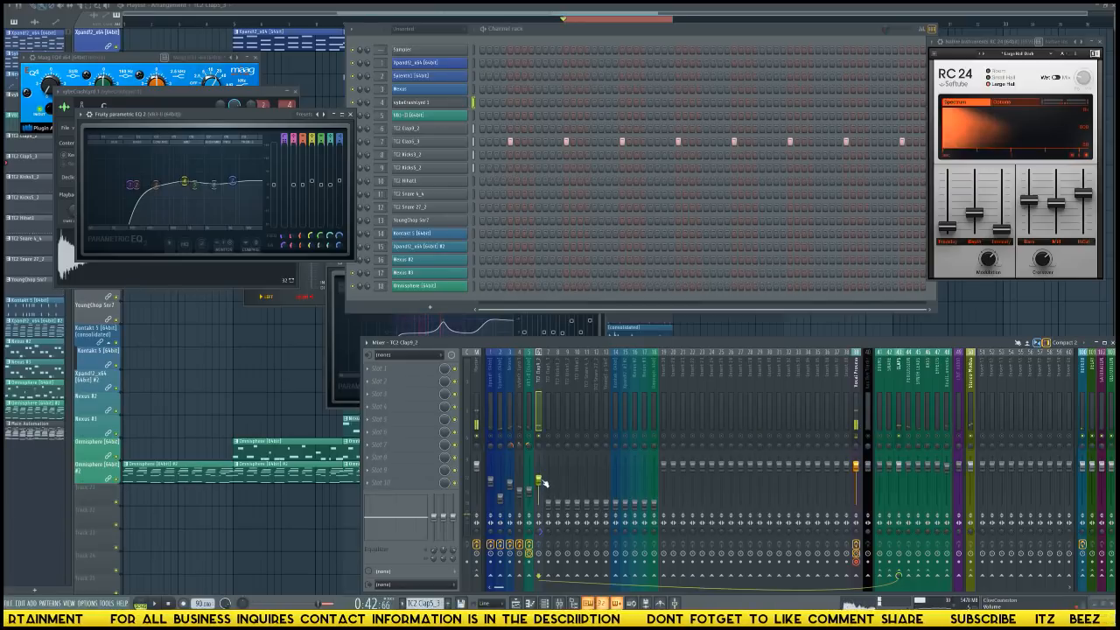
key(space)
drag(540, 481, 540, 468)
key(space)
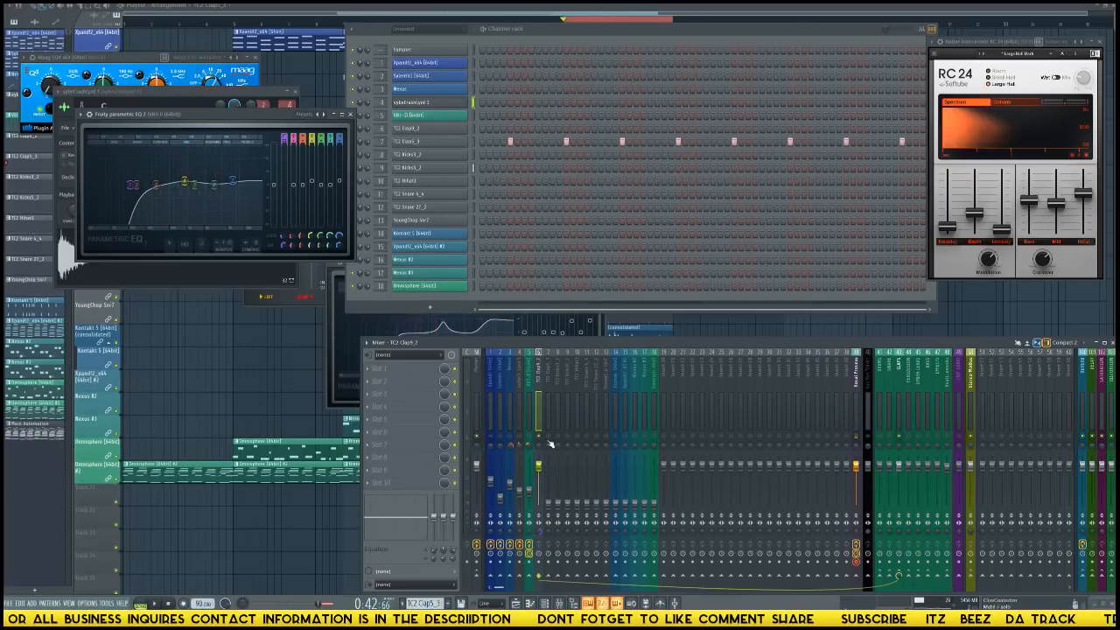
key(space)
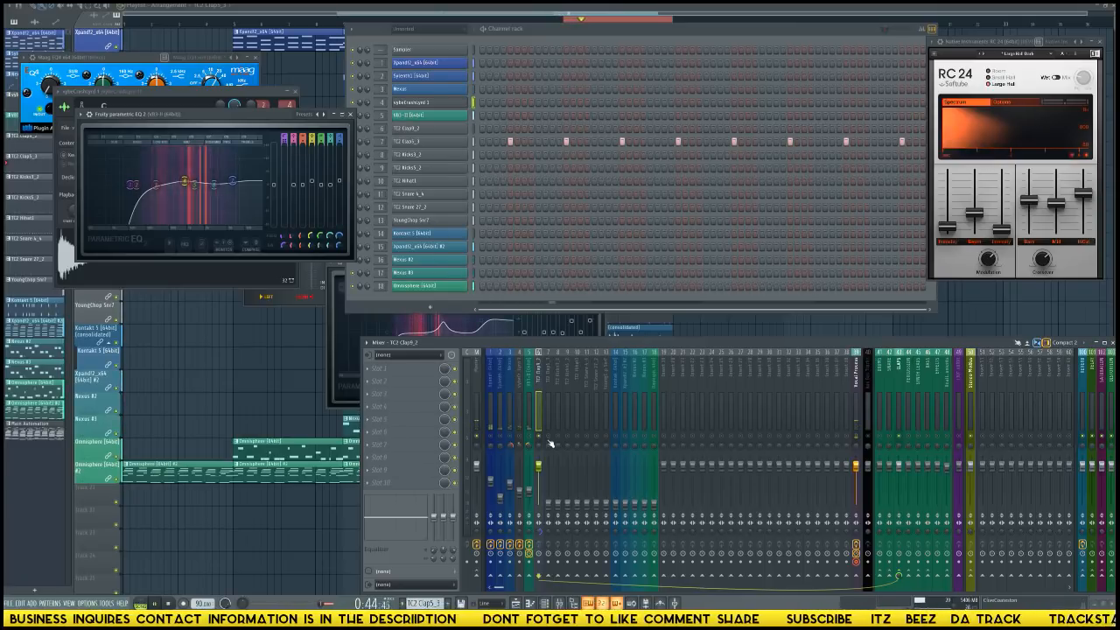
key(space)
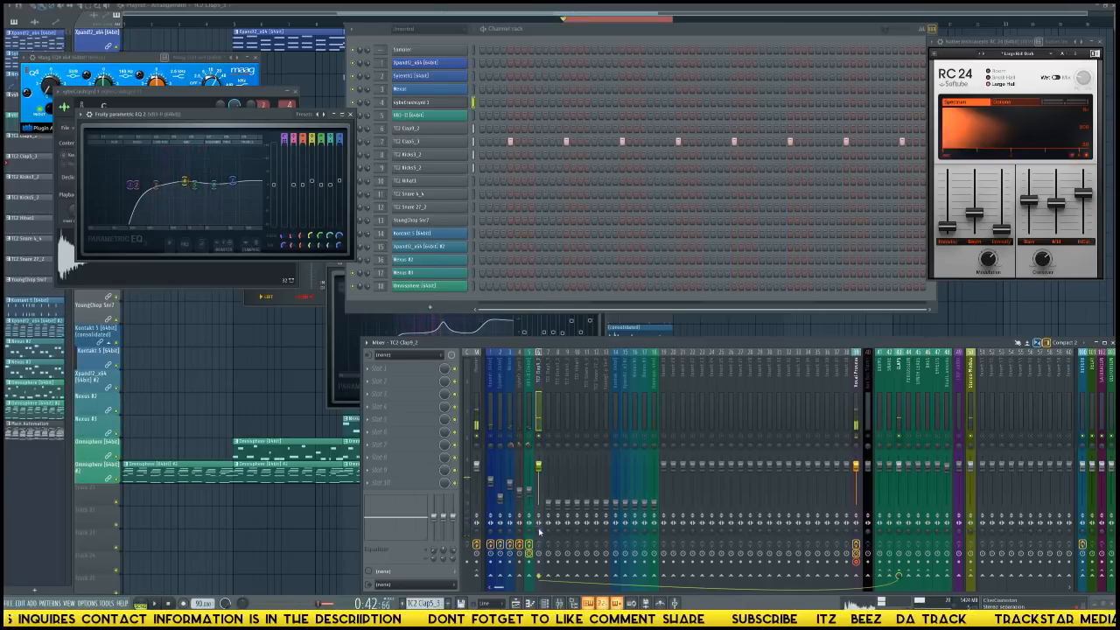
key(super)
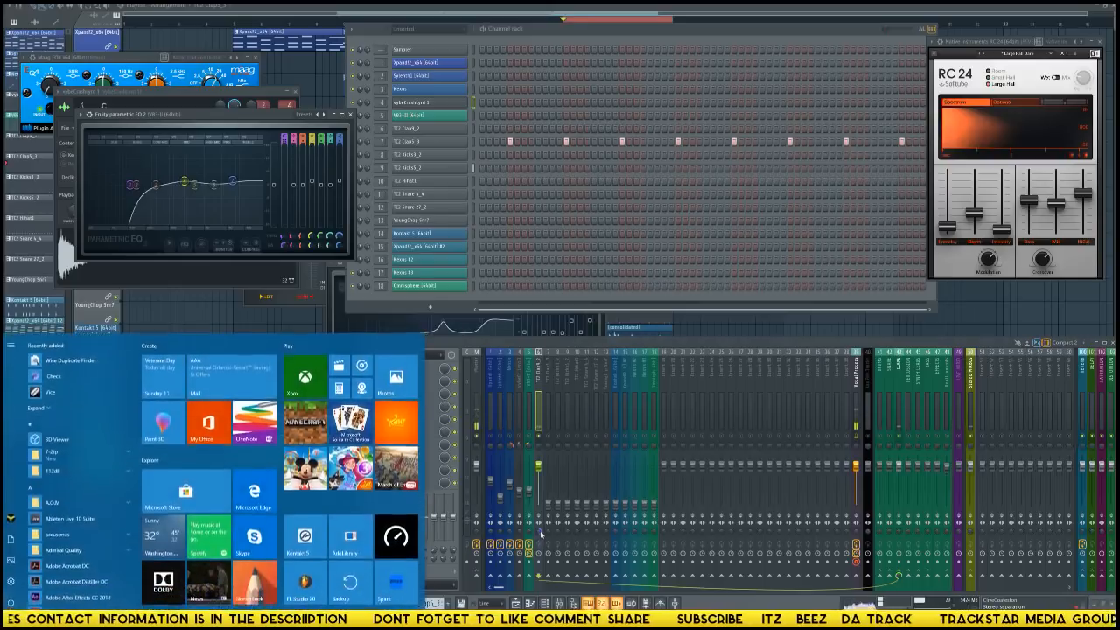
key(super)
key(space)
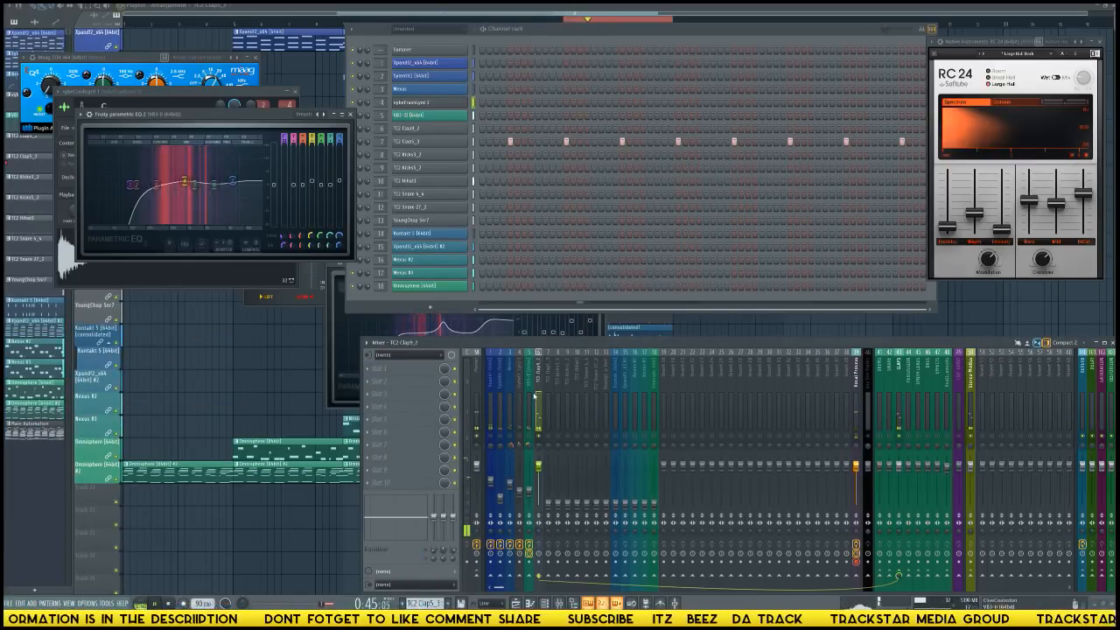
key(space)
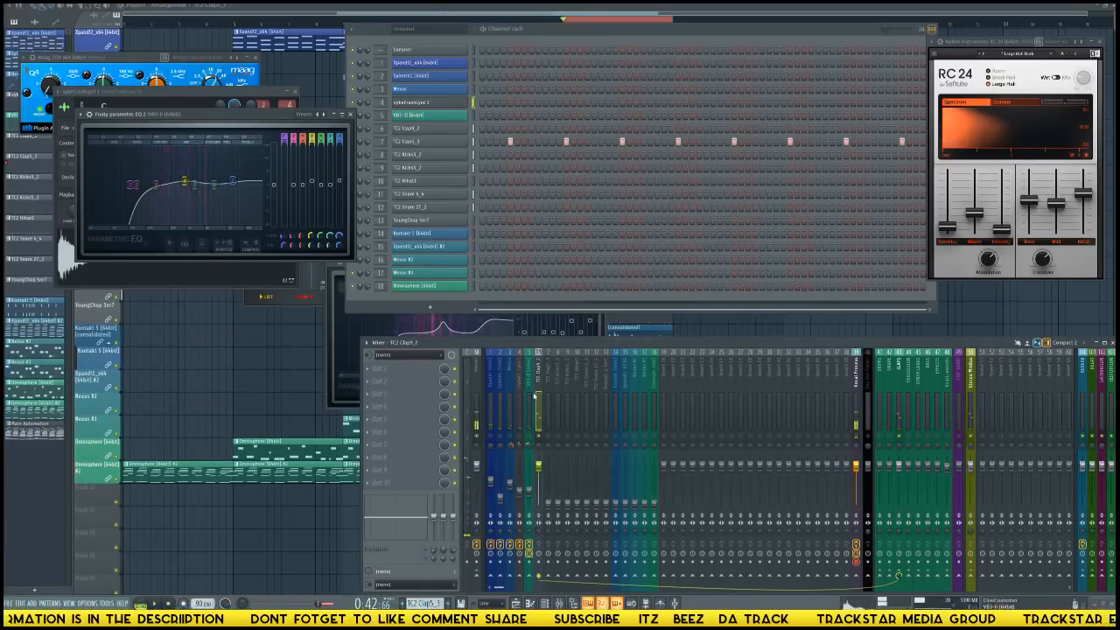
Open the TC2 Clap9_2 channel's sampler settings and clear the overlapping EQ and mixer windows out of the way.
click(430, 134)
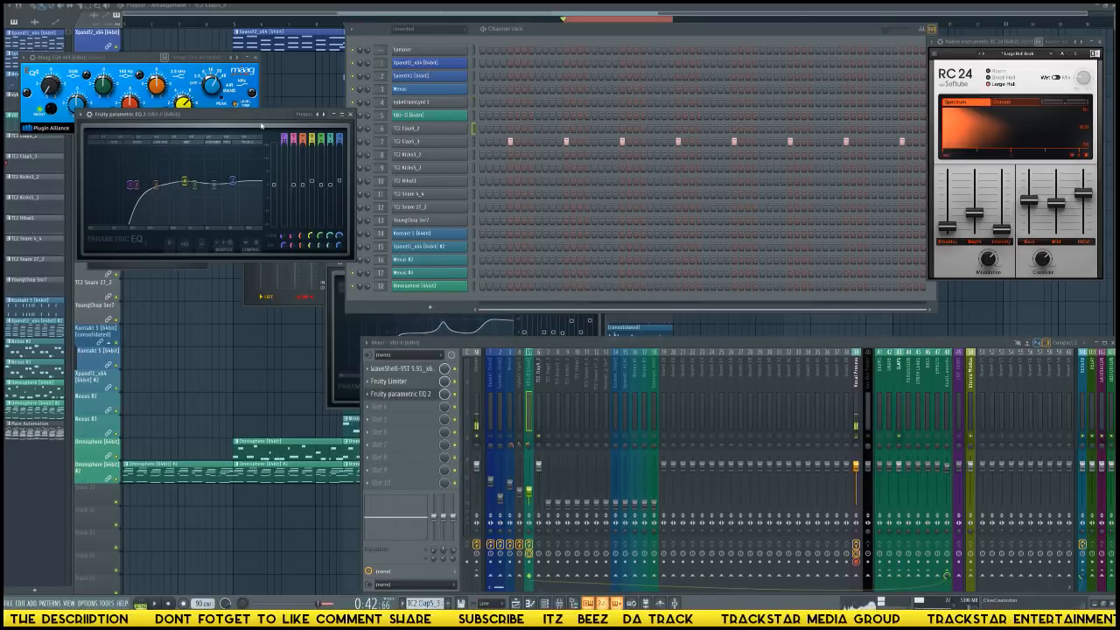
drag(255, 119, 247, 347)
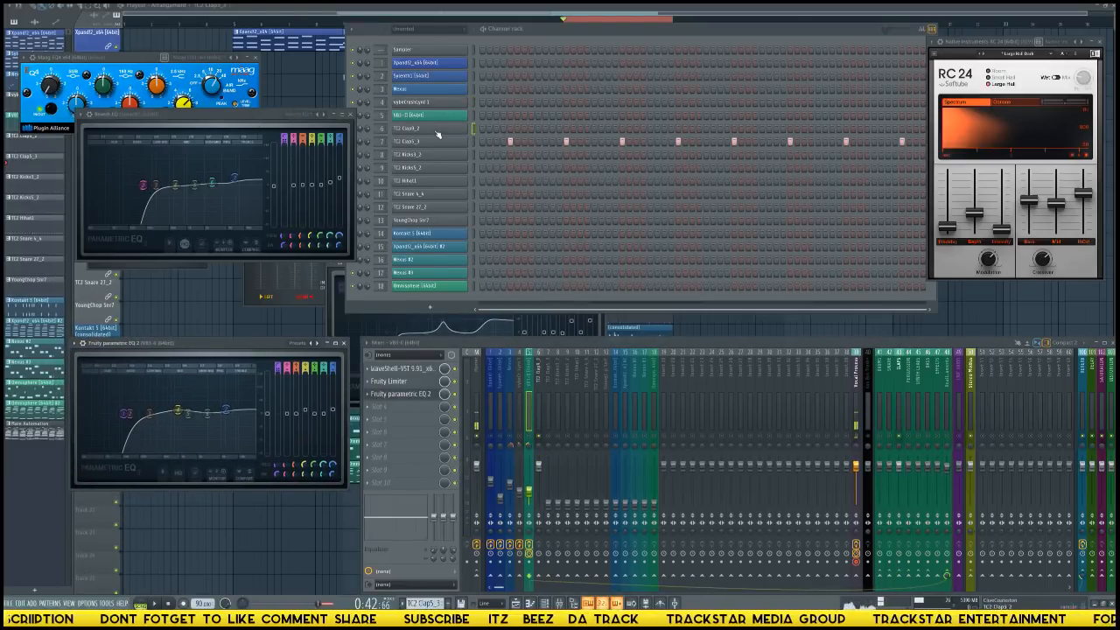
click(438, 134)
click(438, 134)
click(438, 134)
click(438, 134)
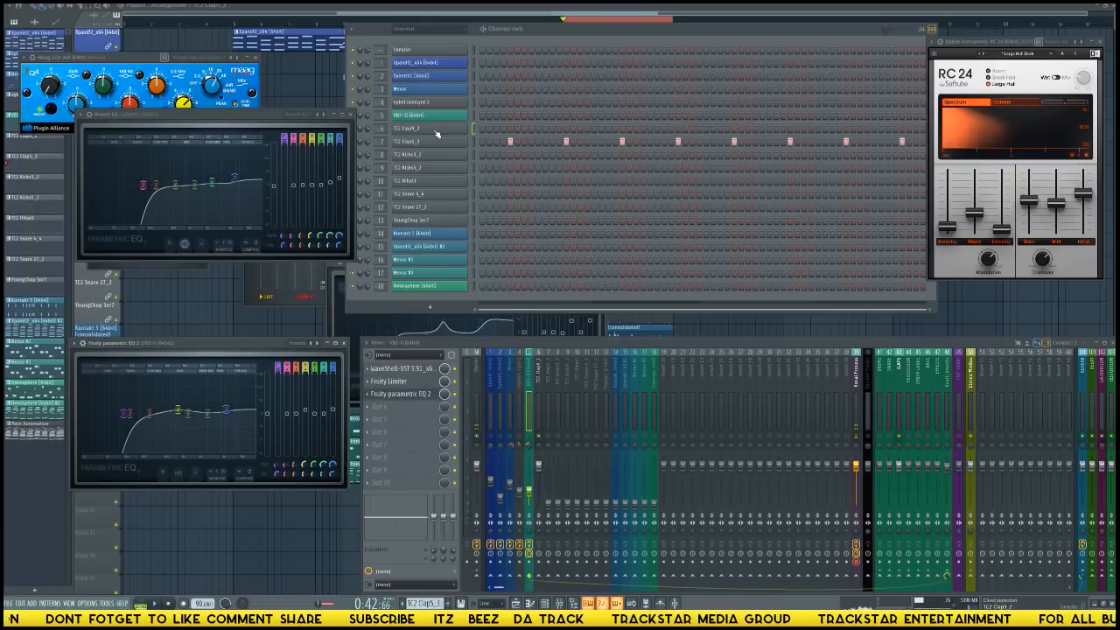
click(438, 134)
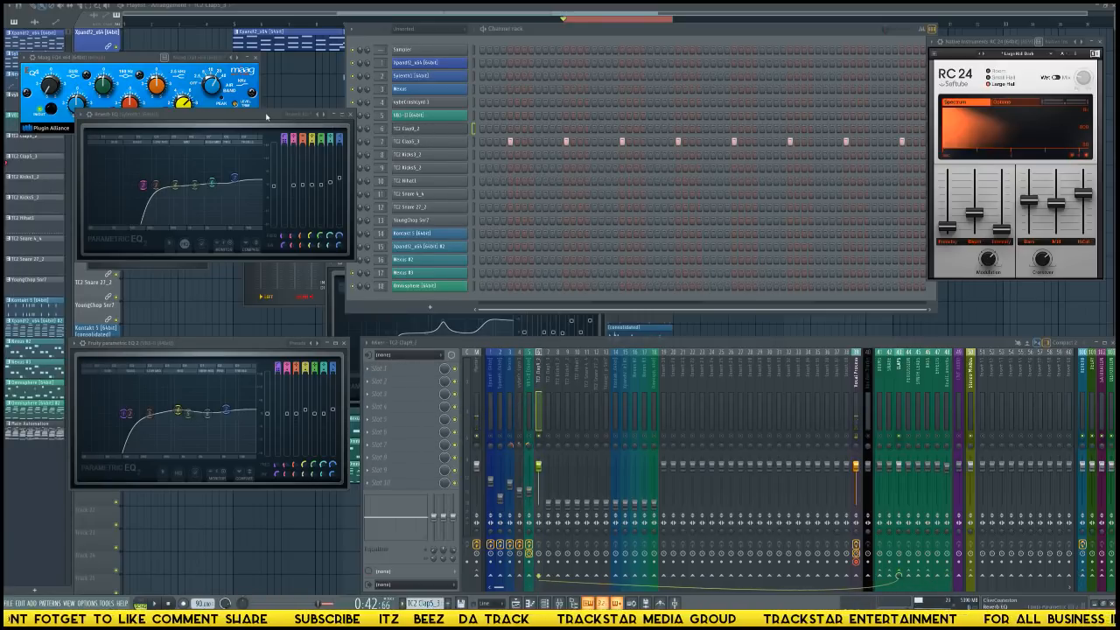
drag(267, 117, 429, 118)
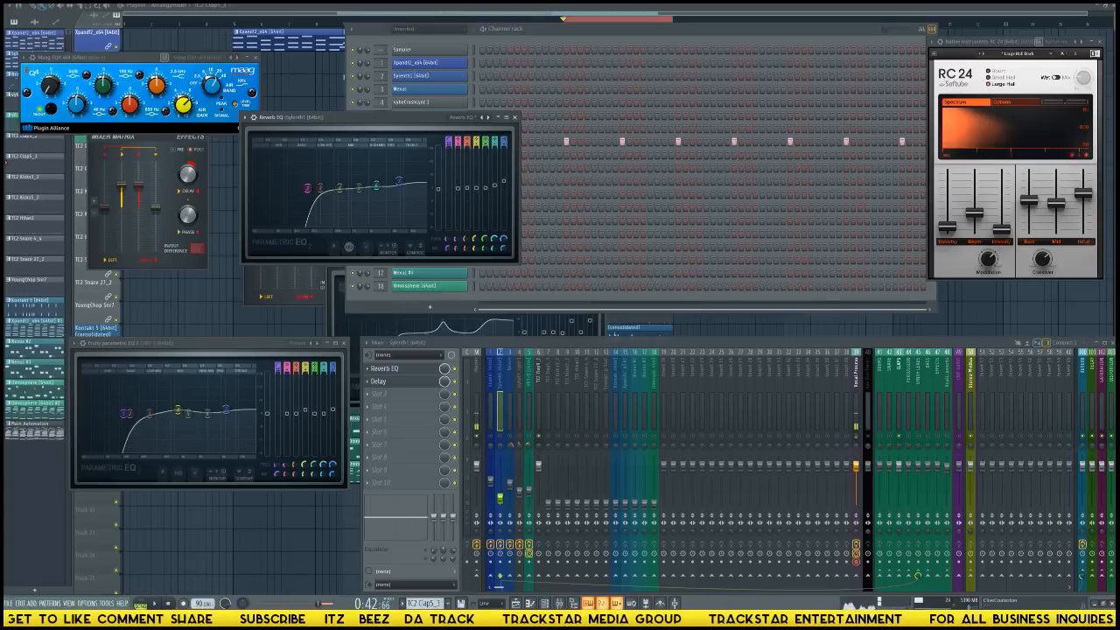
click(1110, 343)
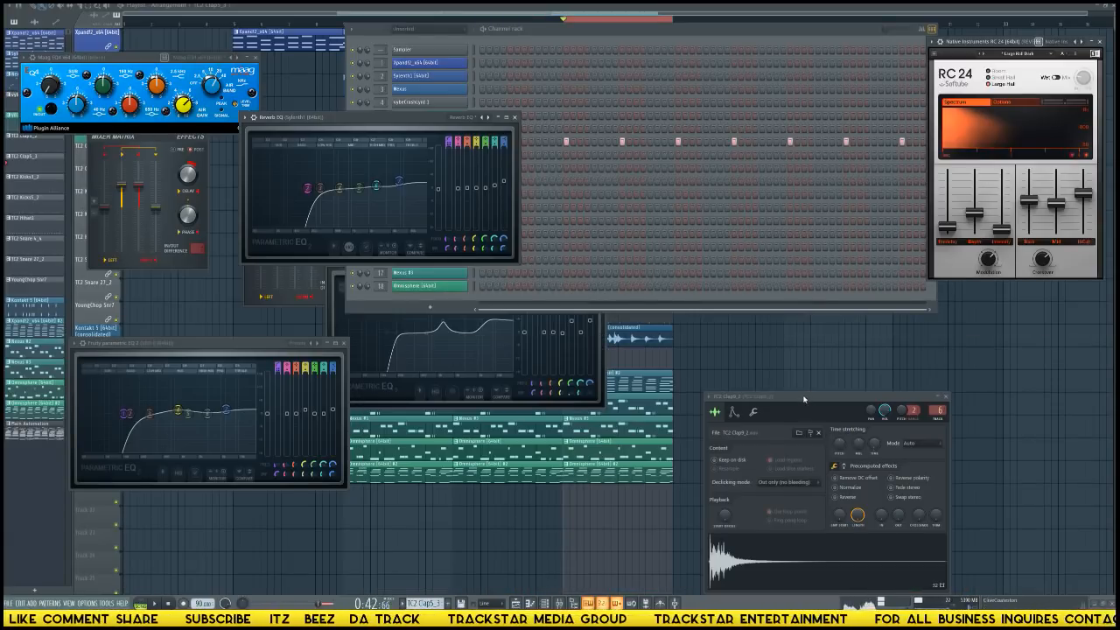
Set the time-stretching time of the TC2 Clap9_2 sample to (none).
drag(804, 399, 642, 256)
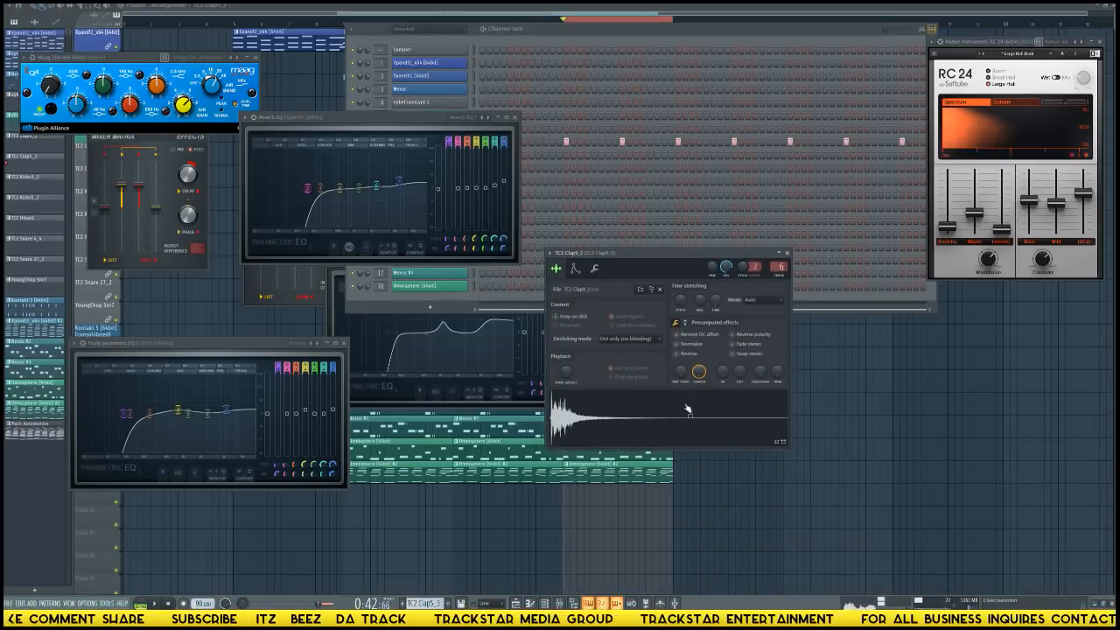
right_click(716, 302)
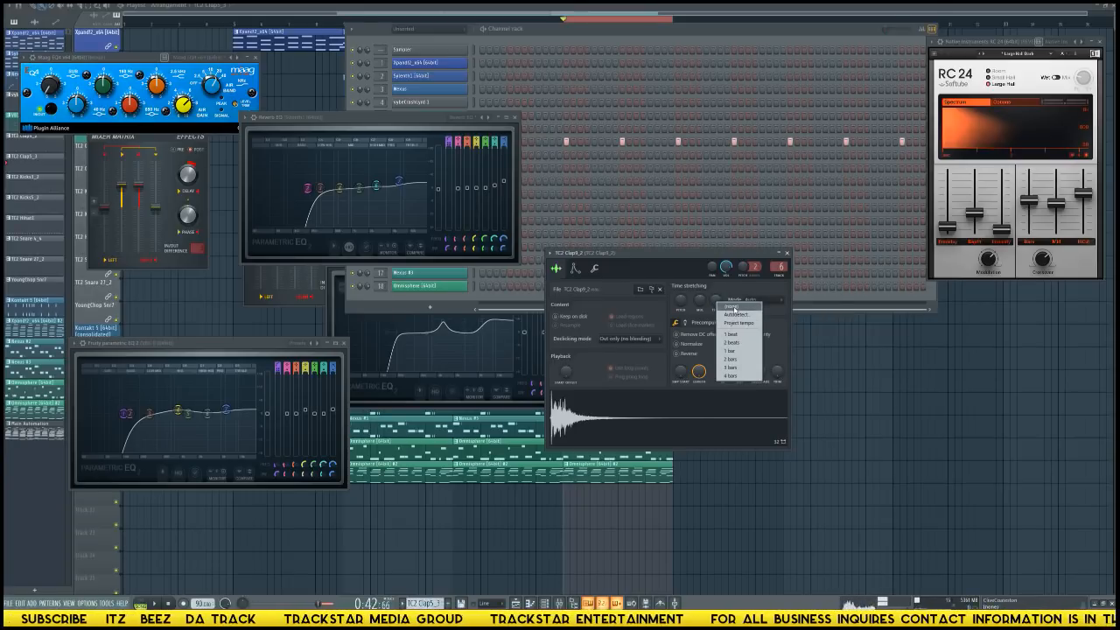
click(733, 308)
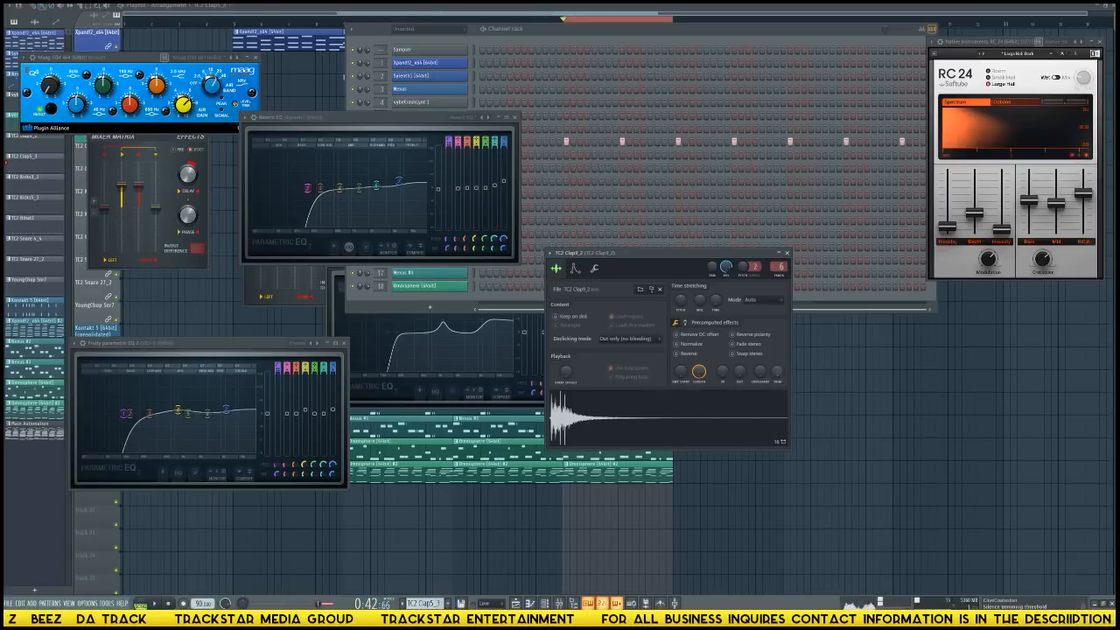
Close the open plugin windows, bring back the mixer, and lower the TC2 Clap9_2 fader to about the first Xpand!2 track's level.
key(F12)
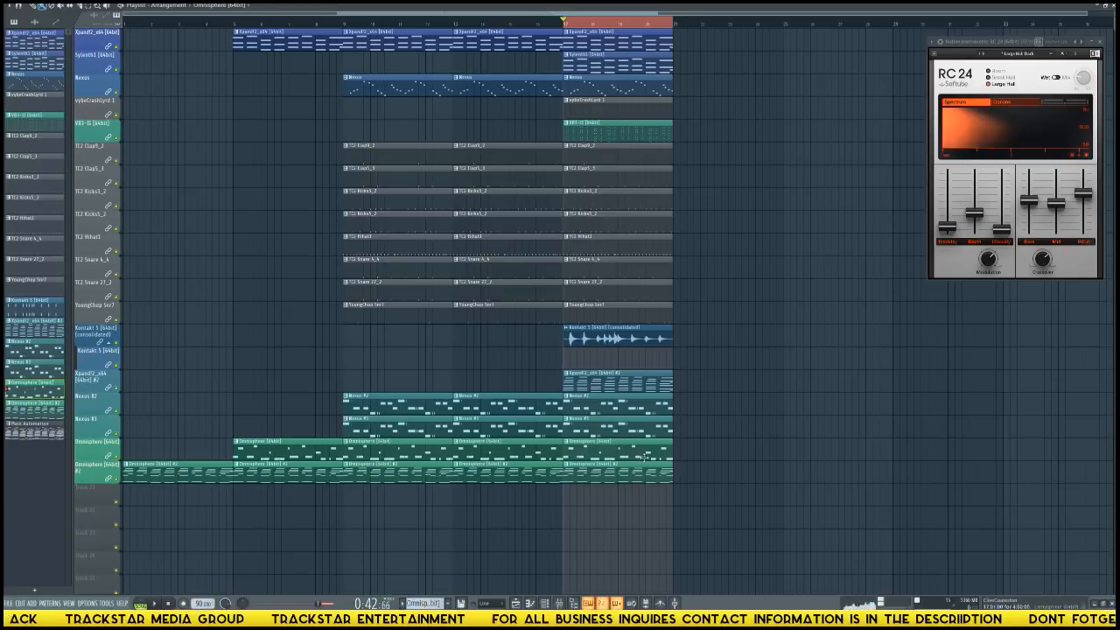
key(F9)
drag(540, 470, 539, 483)
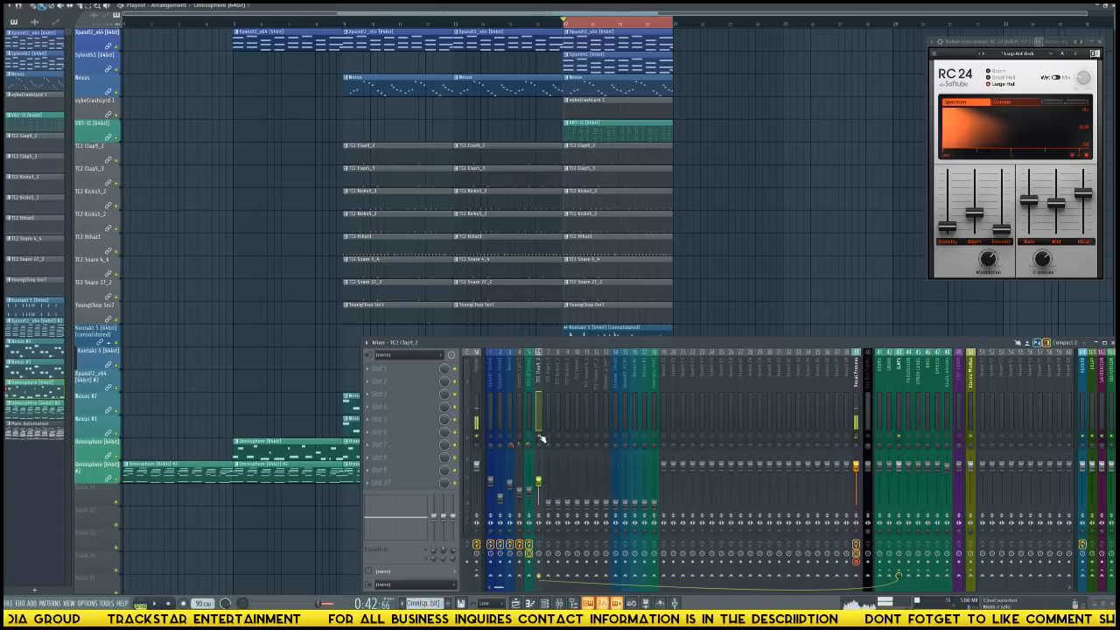
Add Fruity Parametric EQ 2 to the TC2 Clap9_2 track's first effect slot and place its window above the mixer.
click(409, 370)
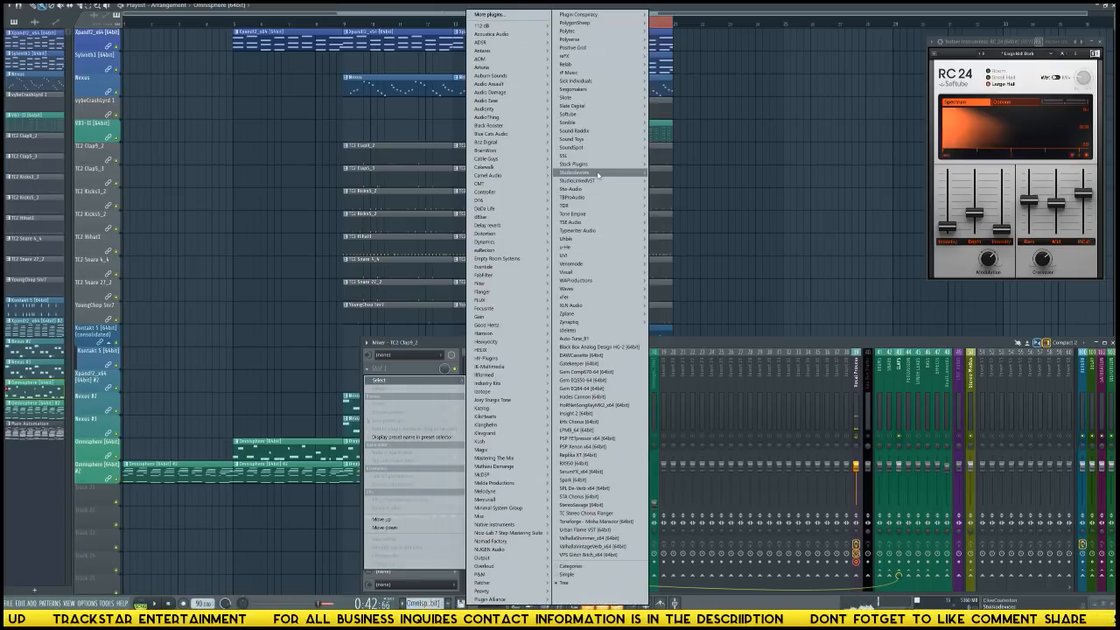
mouse_move(600, 166)
mouse_move(679, 172)
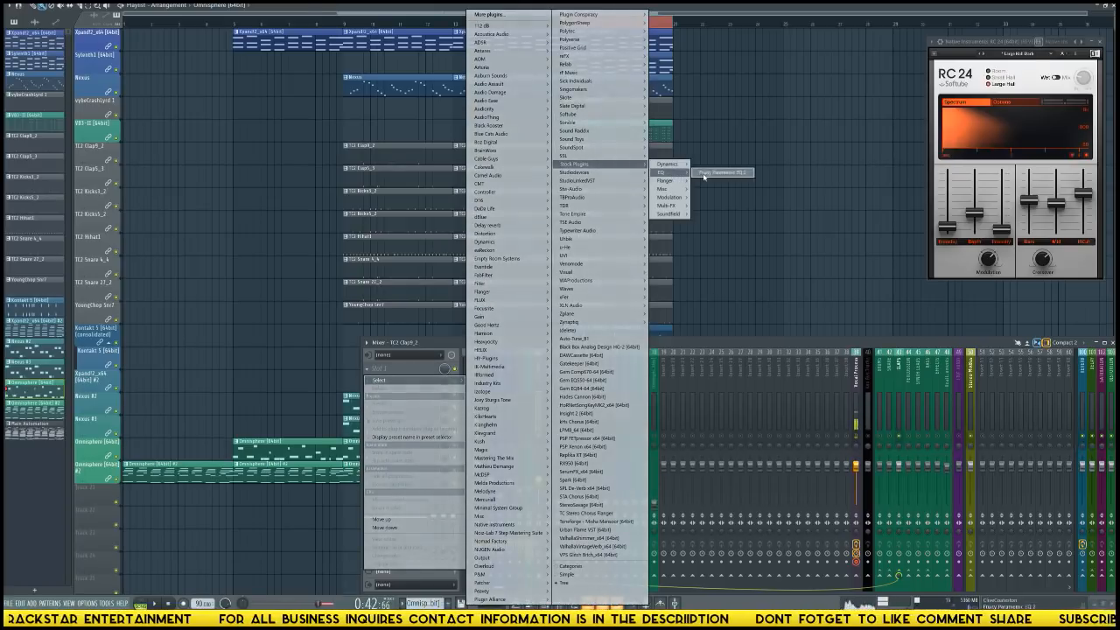
click(721, 173)
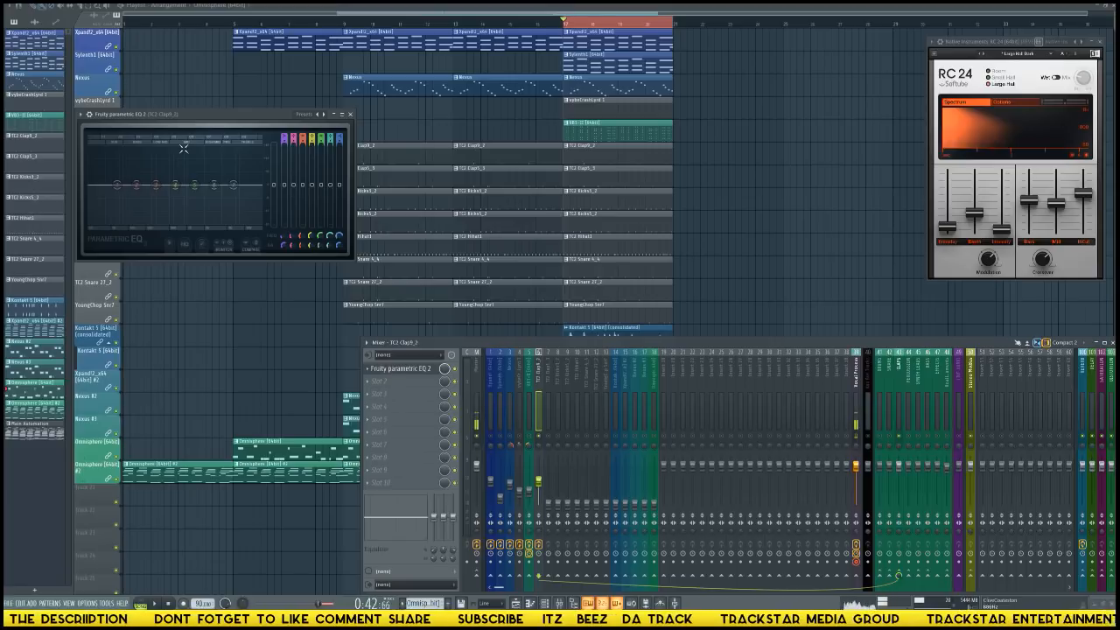
drag(221, 112, 472, 145)
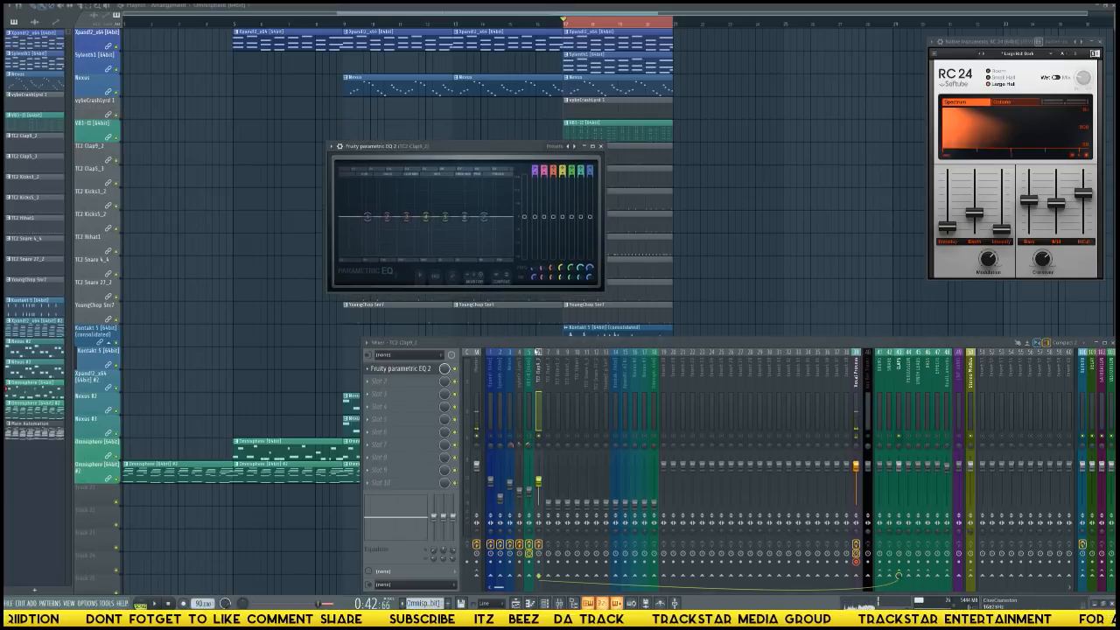
Add Fruity Limiter to the TC2 Clap9_2 track's second effect slot and unsolo the track.
click(374, 382)
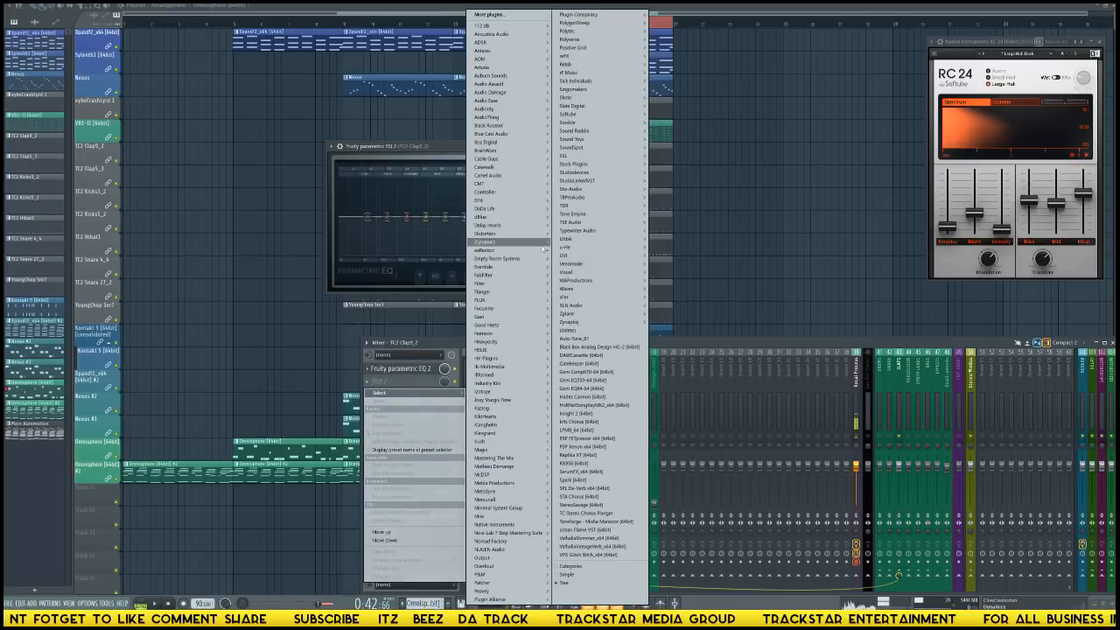
mouse_move(612, 149)
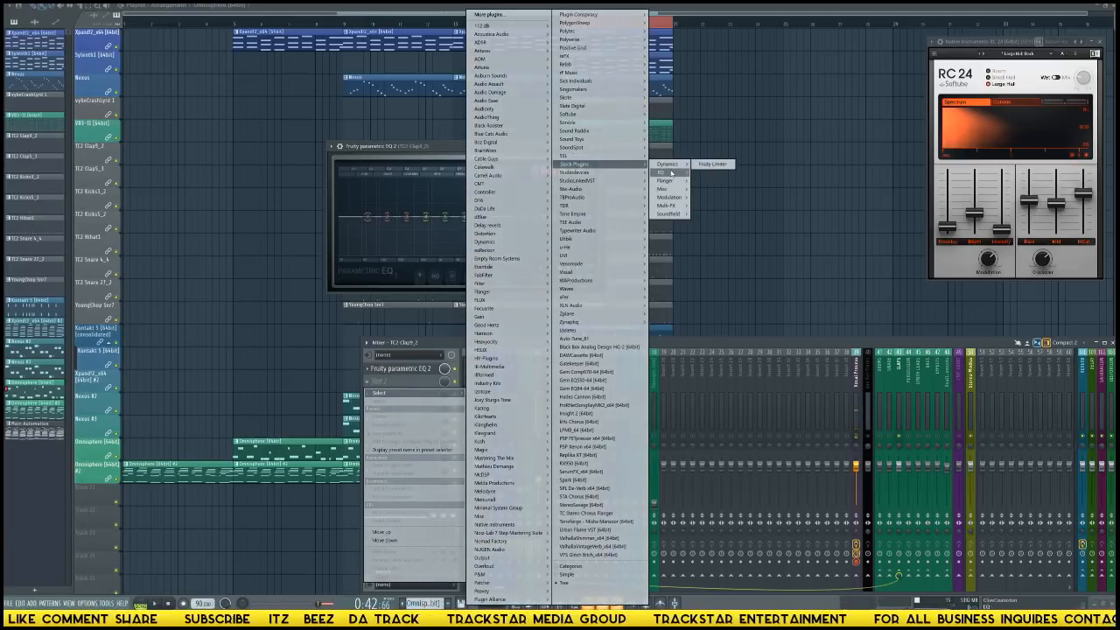
click(714, 164)
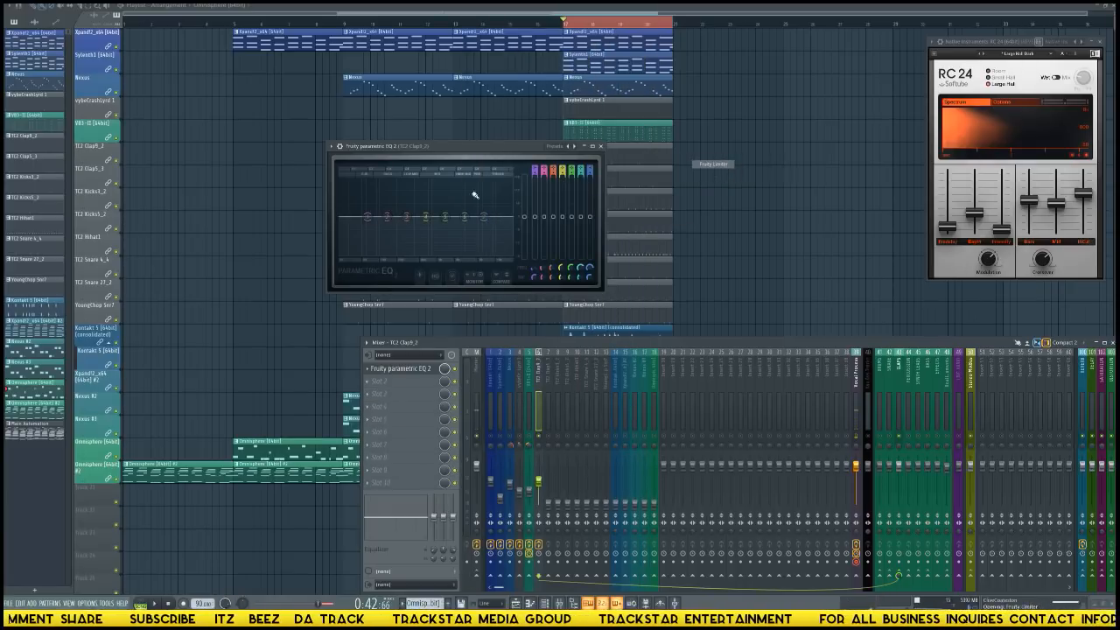
click(541, 442)
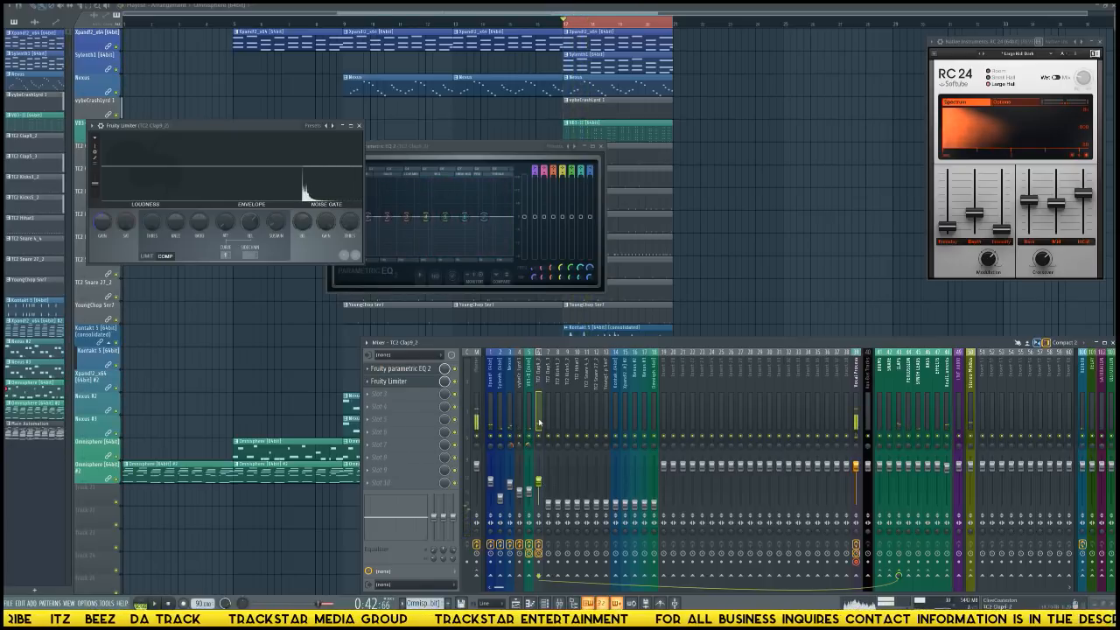
Put the clap track's Fruity Limiter in limit mode, lower its ceiling, and audition it with the full loop.
click(146, 255)
drag(151, 222, 151, 270)
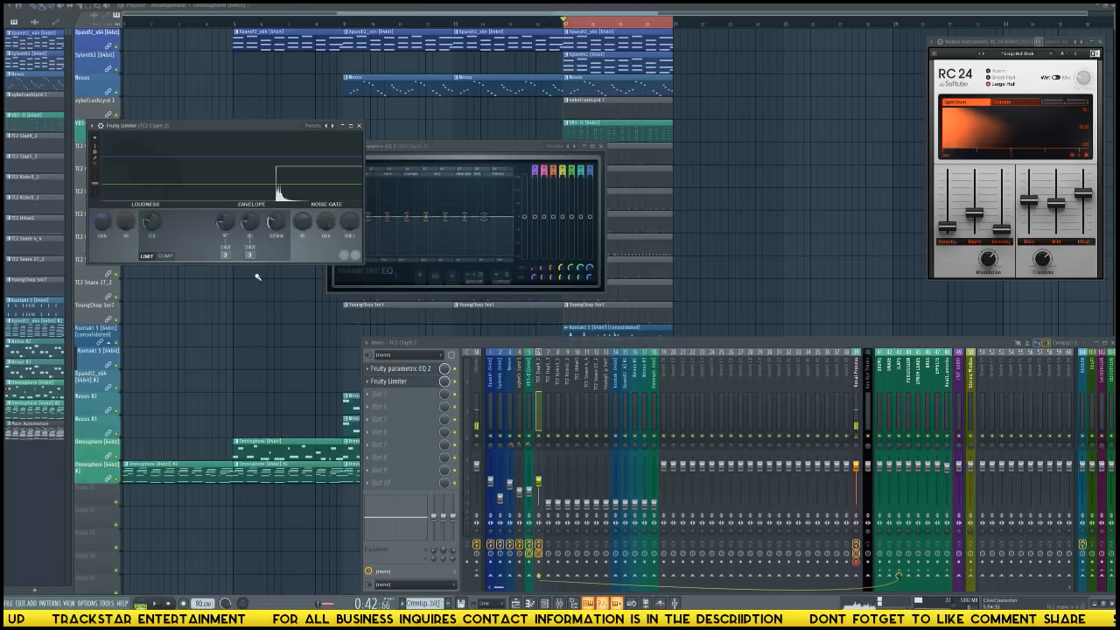
key(space)
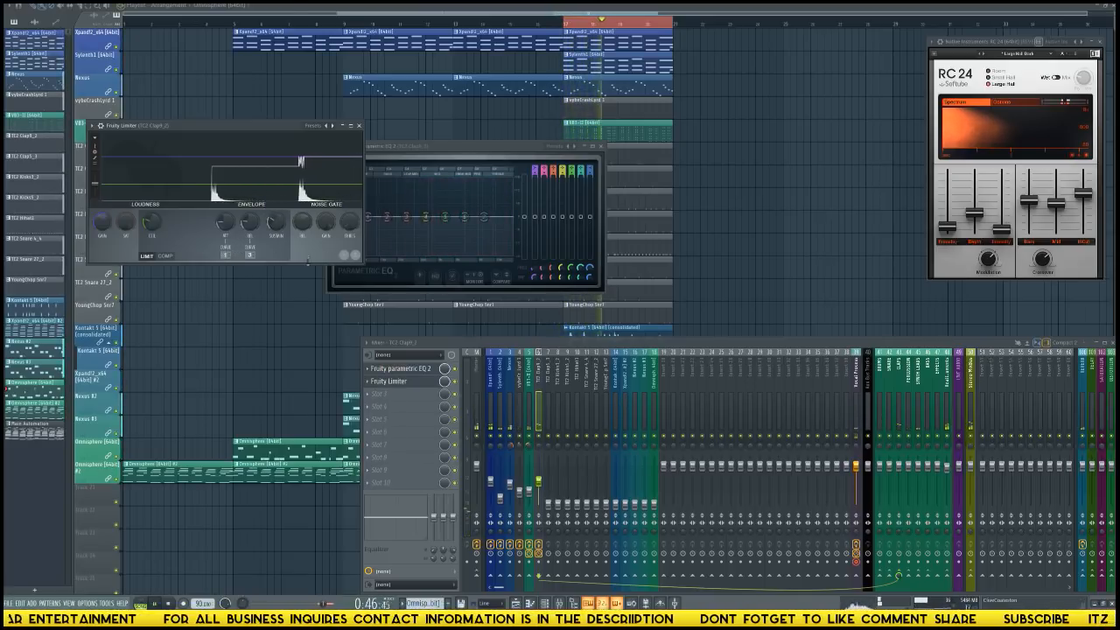
key(space)
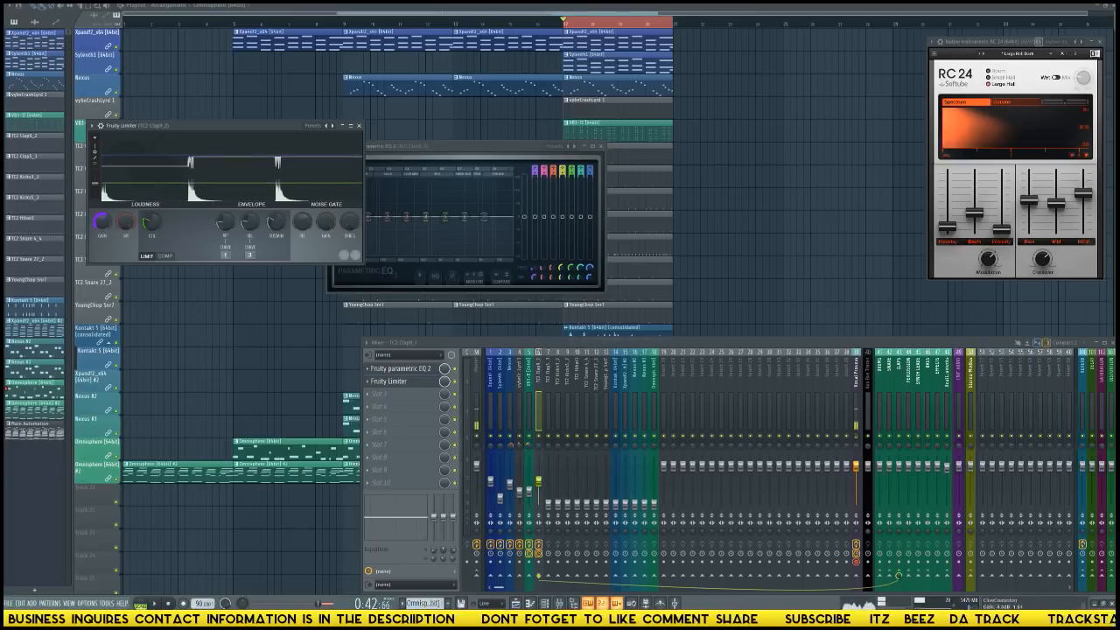
Audition the full loop while fine-tuning the attack of the clap track's Fruity Limiter.
key(space)
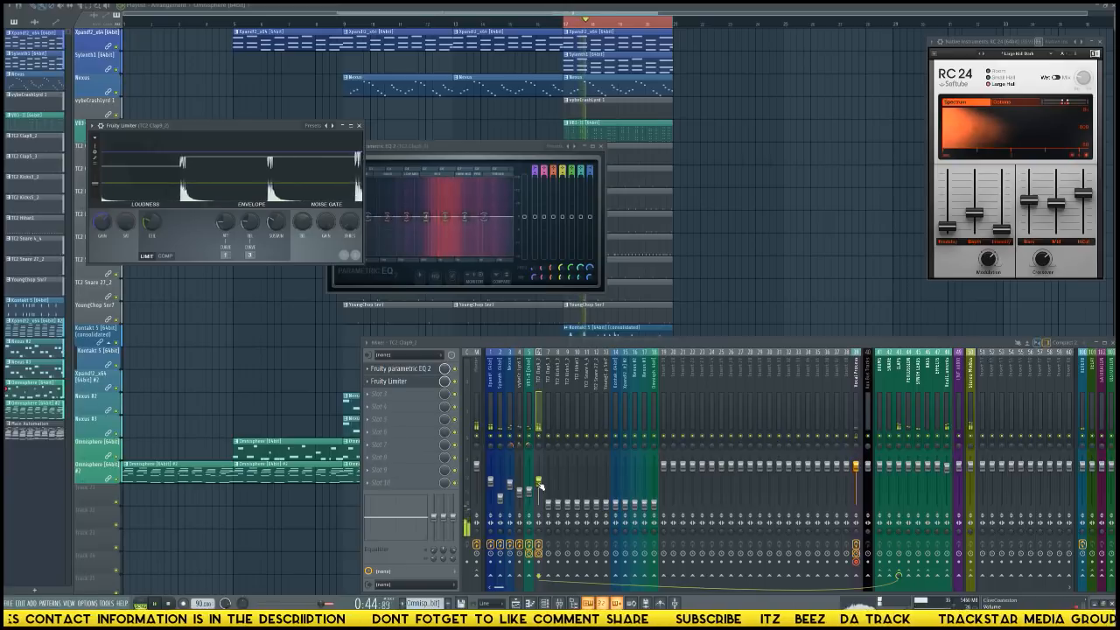
key(space)
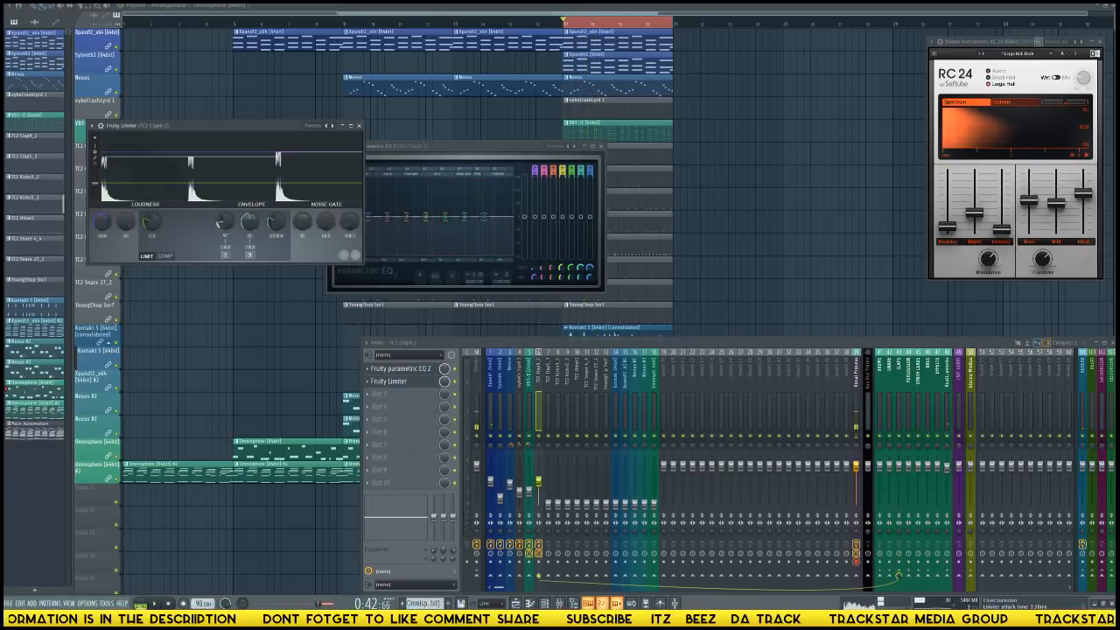
key(space)
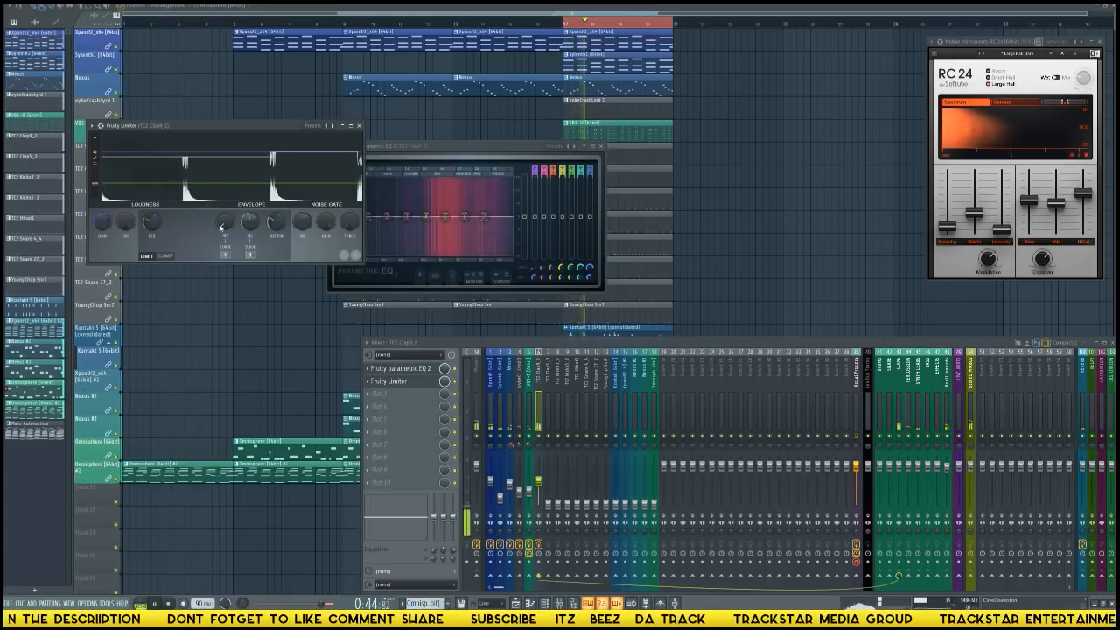
key(space)
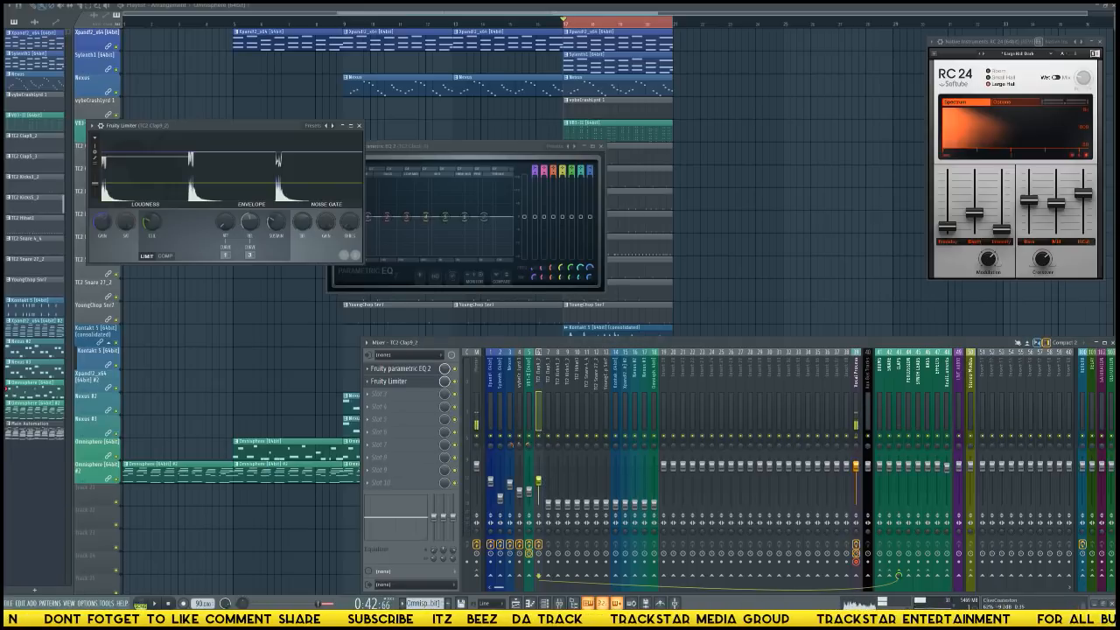
Move the TC2 Clap9_2 track's EQ window clear of the limiter and shape a low cut with a slight high lift.
drag(457, 159, 716, 140)
click(756, 136)
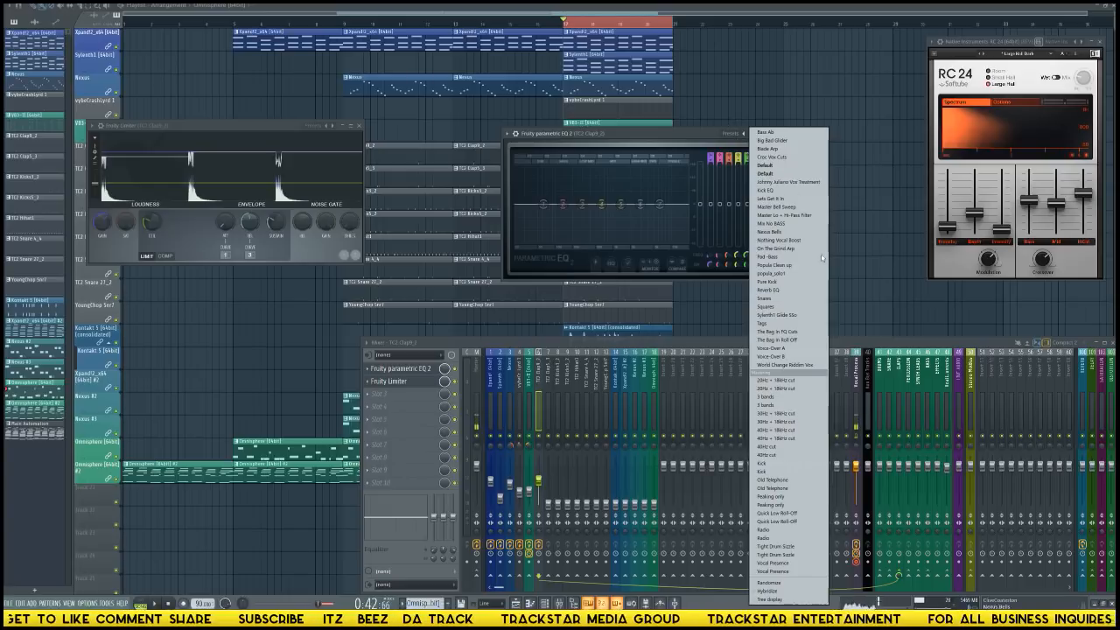
click(640, 180)
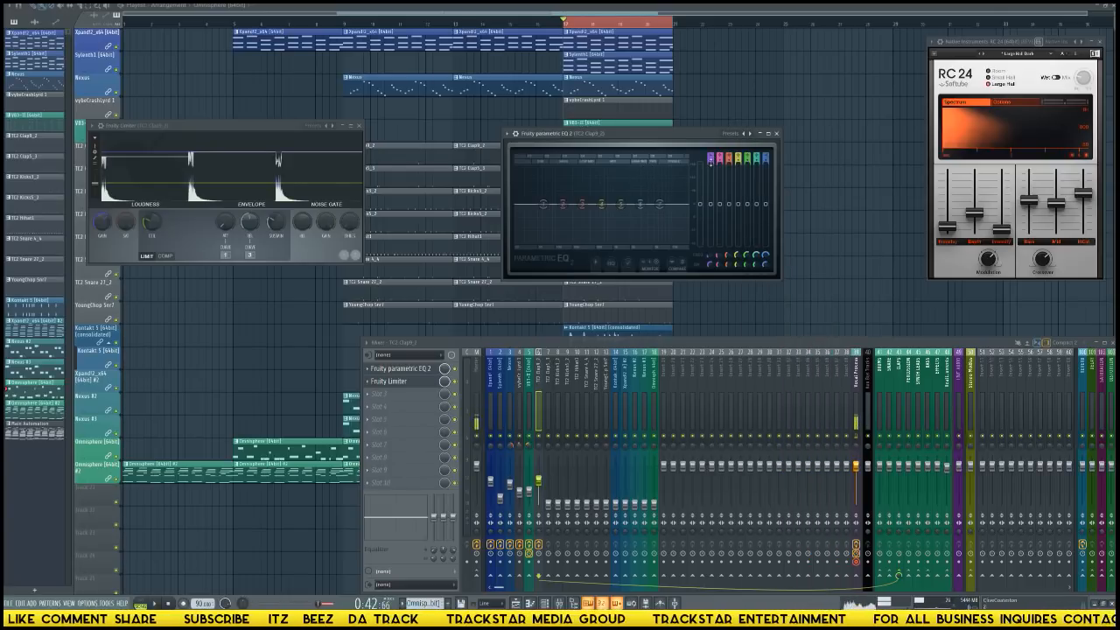
mouse_move(543, 204)
mouse_down()
mouse_move(603, 201)
mouse_move(534, 210)
mouse_move(560, 204)
mouse_up()
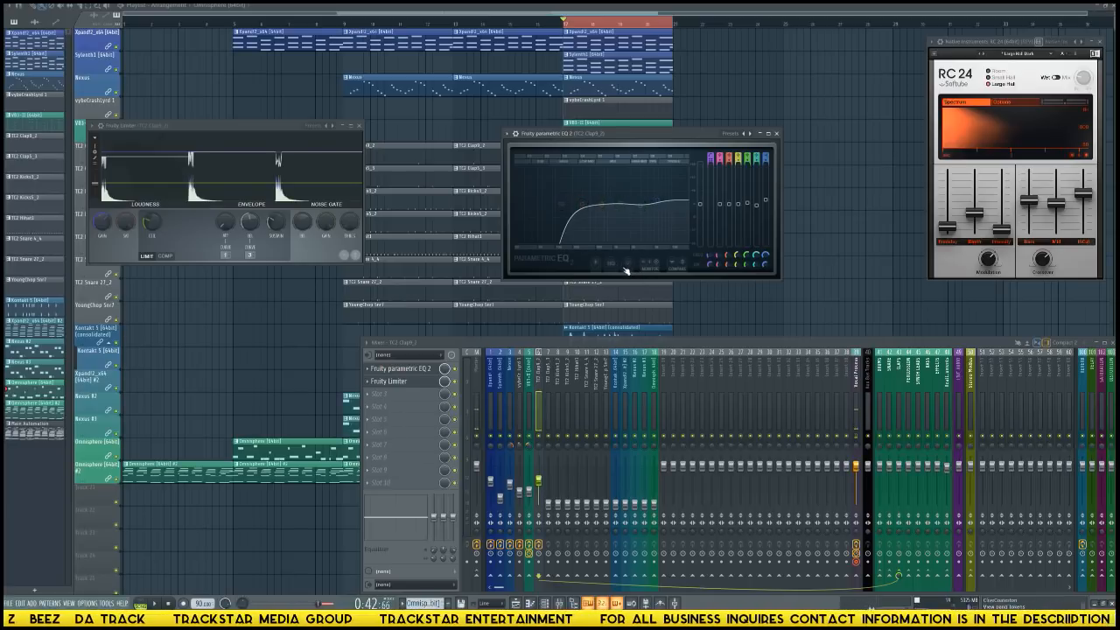
Raise the TC2 Clap5_3 fader to about the first clap's level during playback, solo the track, and stop the loop.
click(550, 506)
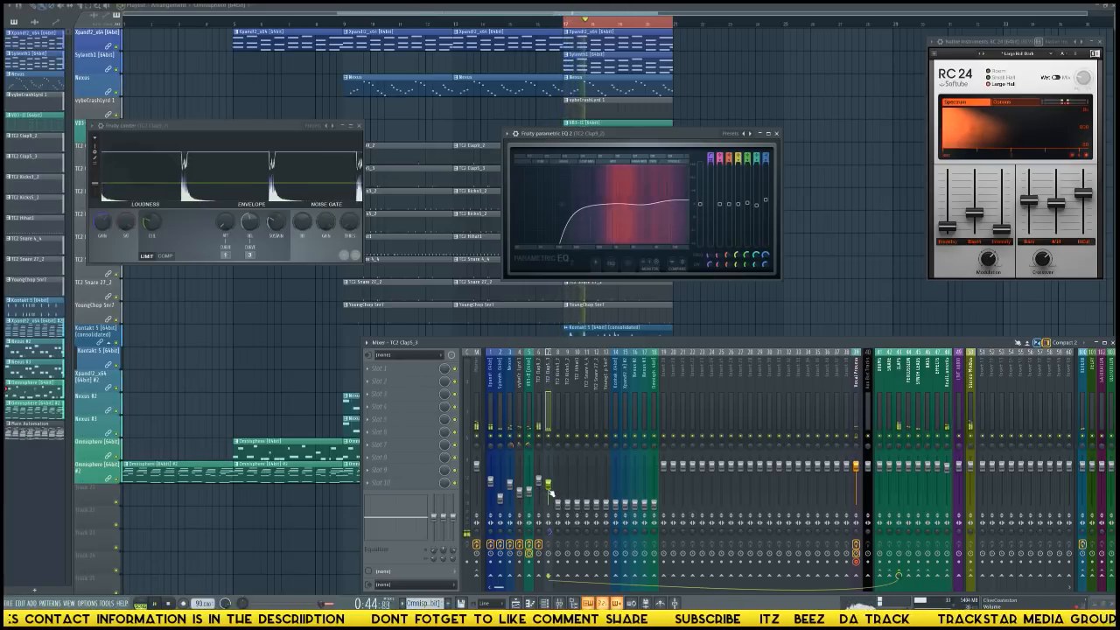
right_click(549, 436)
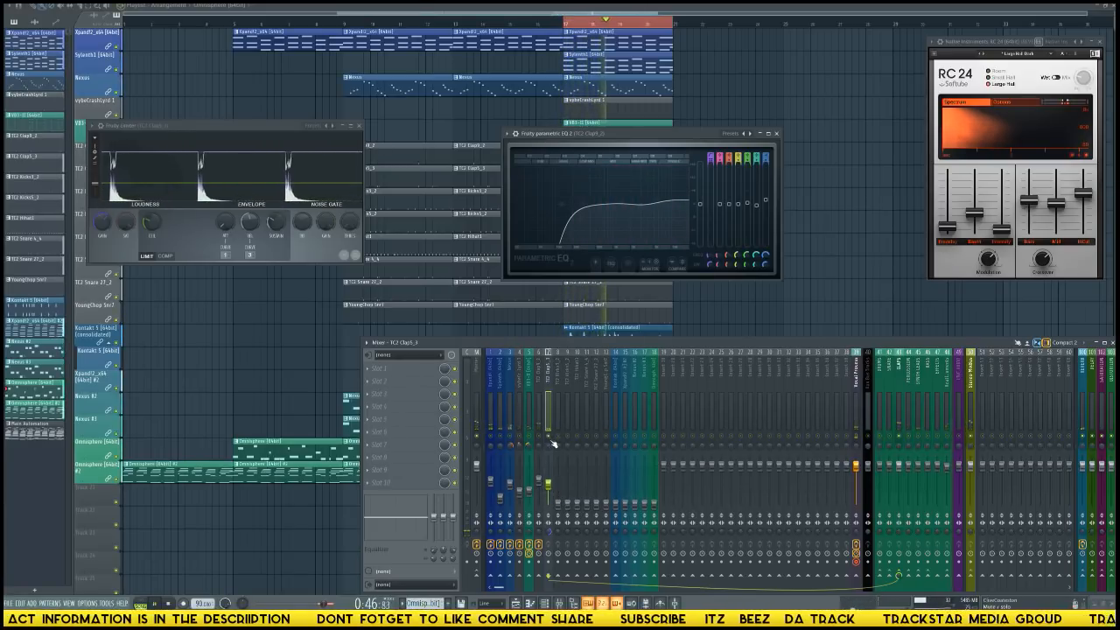
key(space)
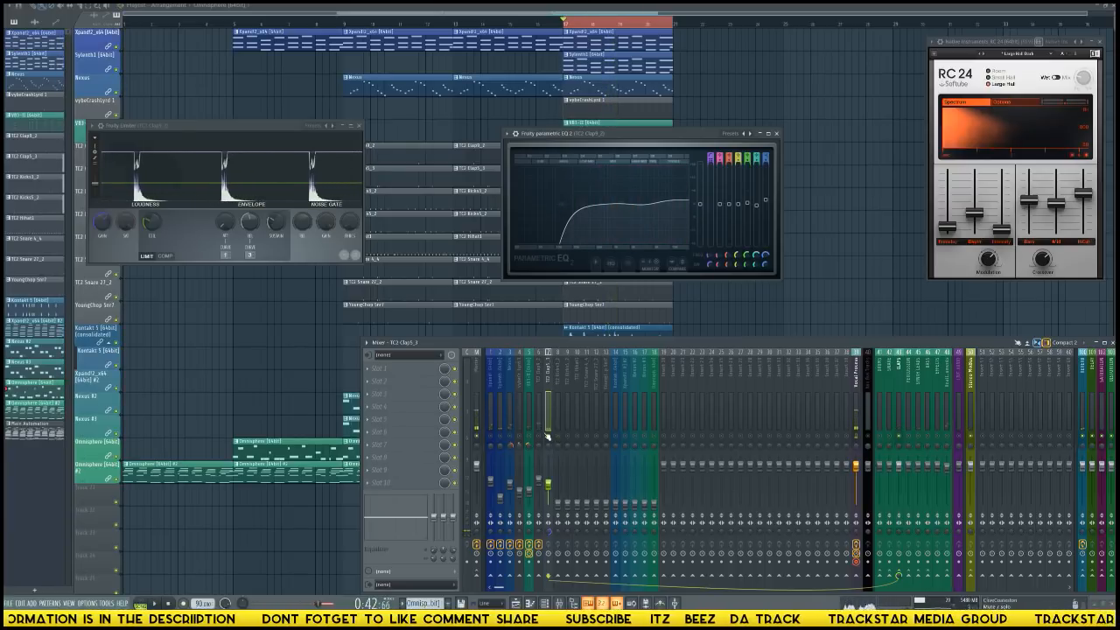
Add Fruity Parametric EQ 2 to the TC2 Clap5_3 track's first effect slot and place its window above the mixer.
click(387, 371)
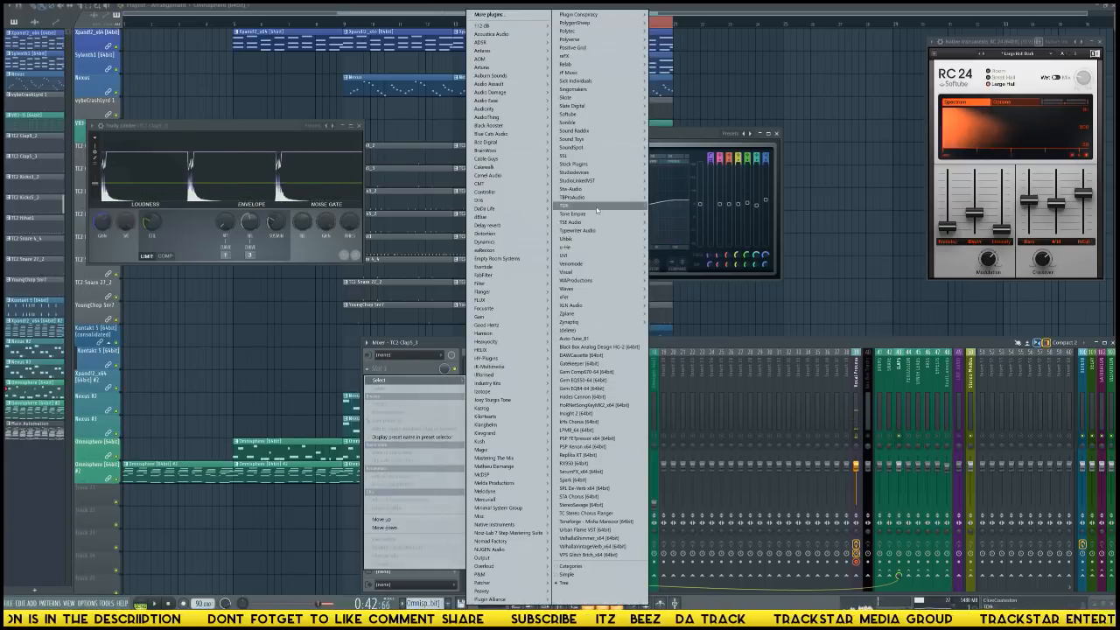
mouse_move(582, 164)
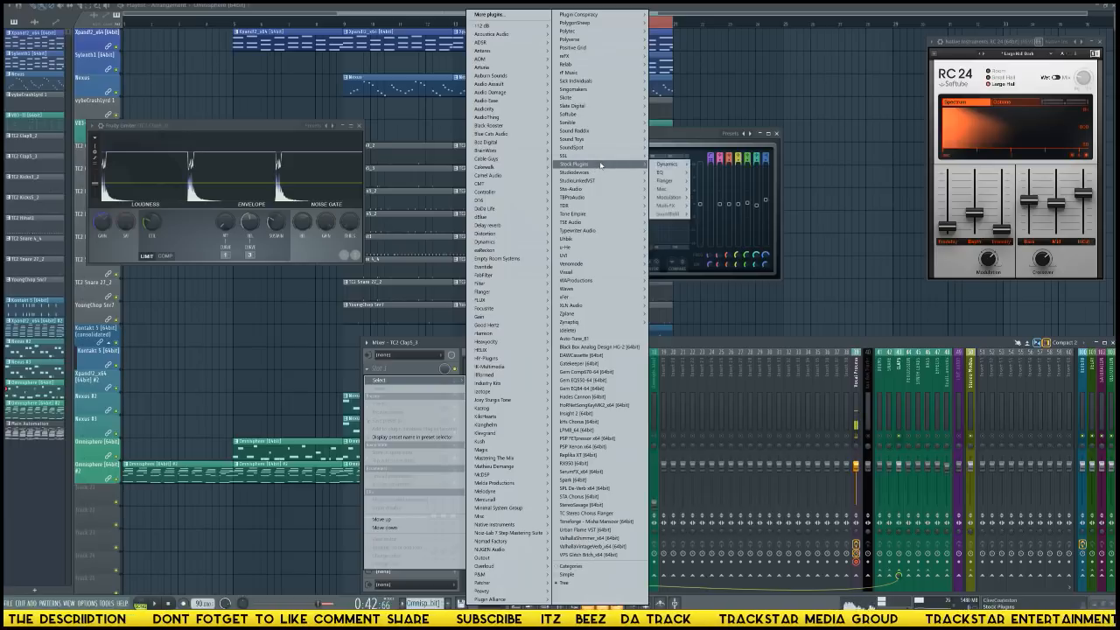
mouse_move(668, 173)
click(731, 173)
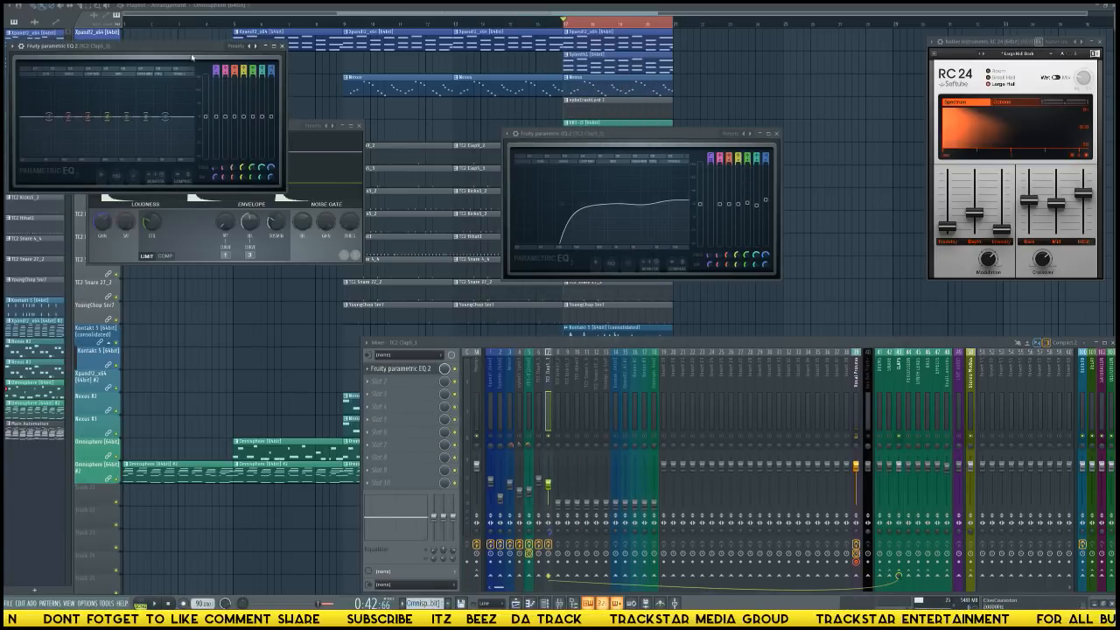
drag(206, 49, 433, 192)
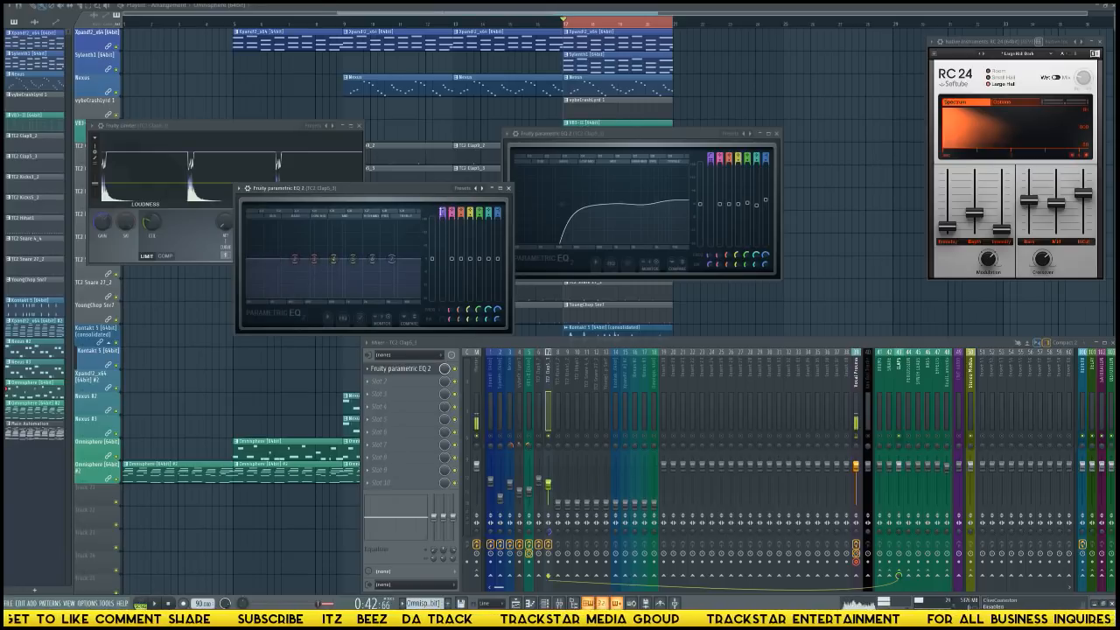
Shape the second clap's EQ with a steep low cut and a gentle high reduction, and unsolo the track.
scroll(442, 211, down, 3)
scroll(443, 211, up, 1)
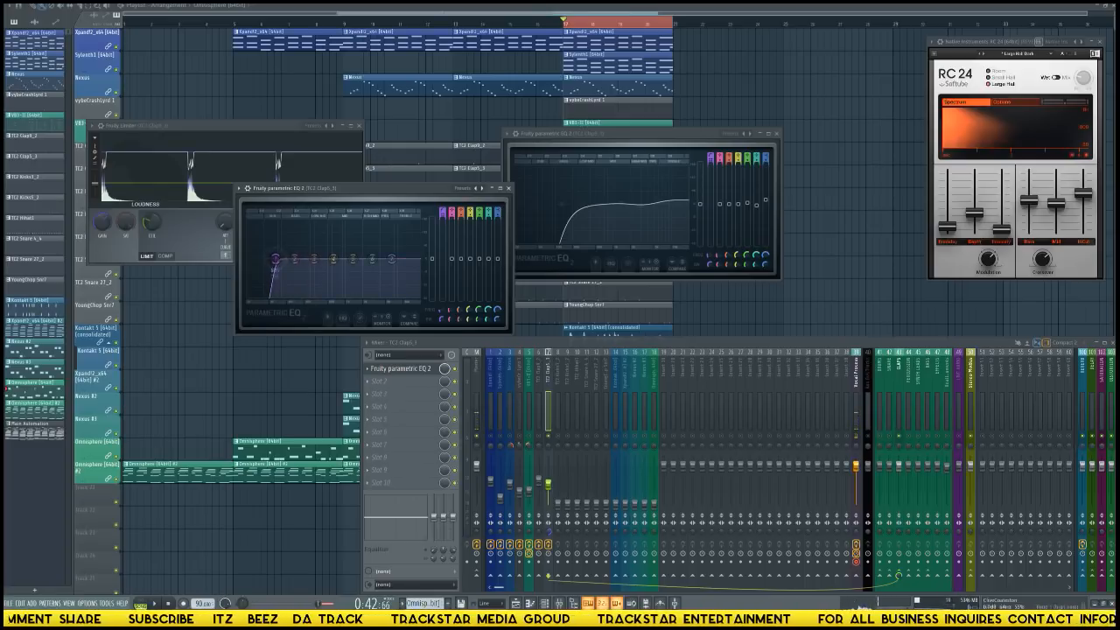
drag(274, 259, 306, 259)
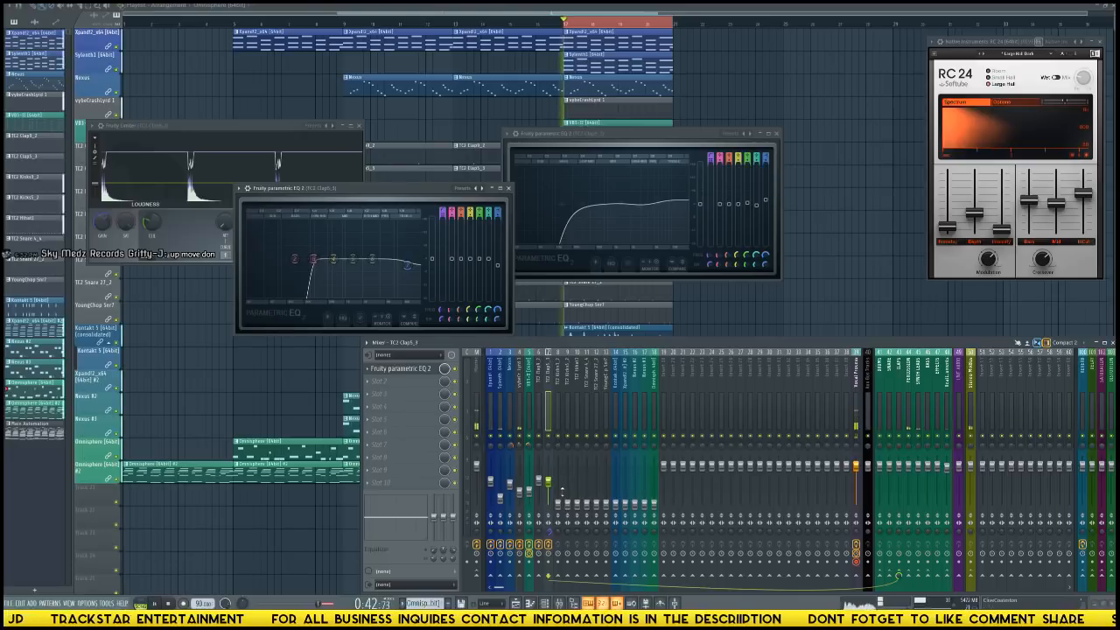
Raise the first kick track's fader to the claps' level and add Fruity Parametric EQ 2 to its first effect slot.
click(557, 503)
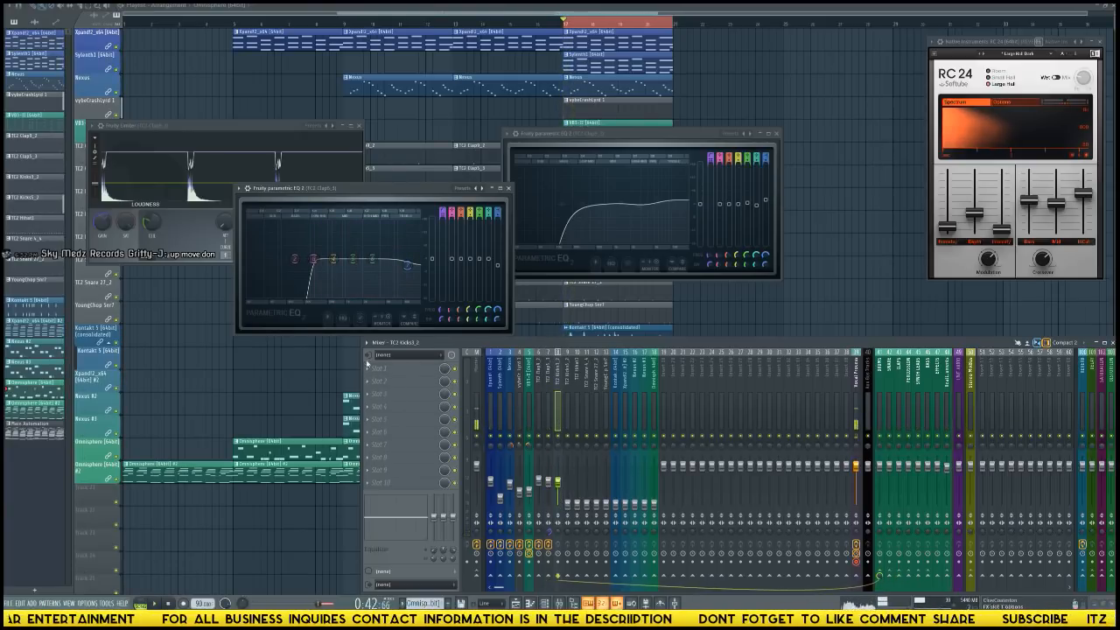
click(392, 368)
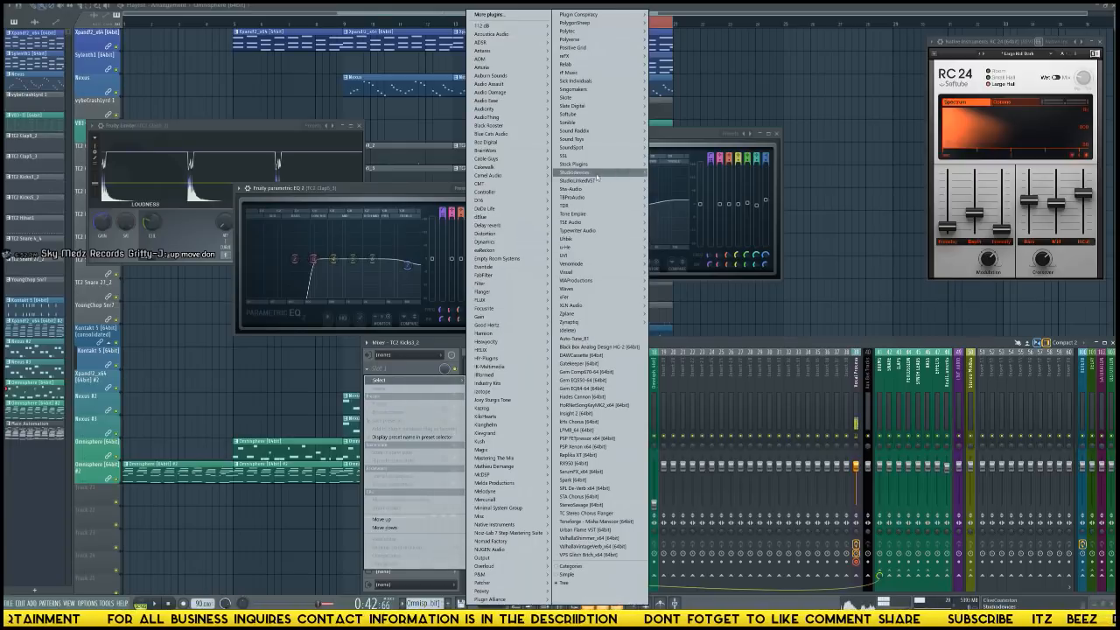
mouse_move(604, 164)
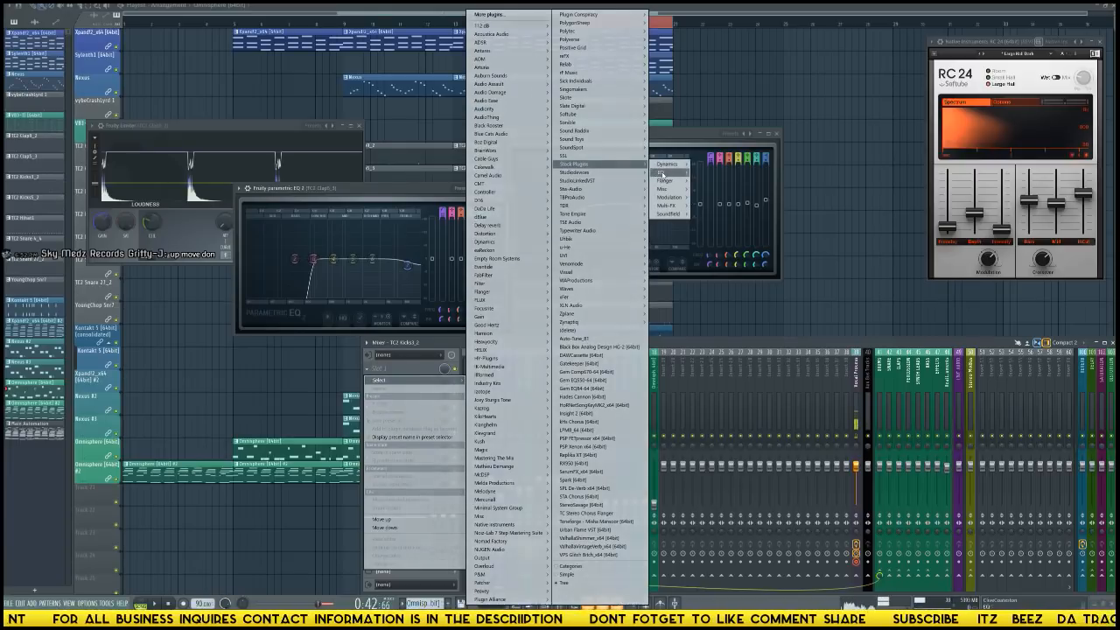
mouse_move(665, 173)
click(707, 174)
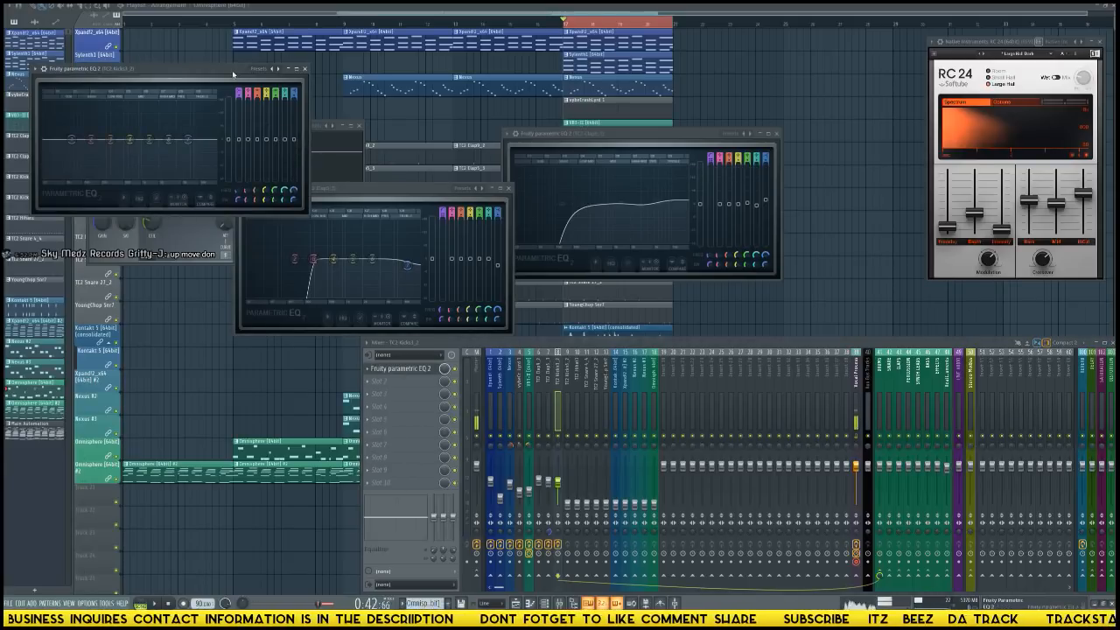
drag(234, 73, 540, 164)
Load the Kick EQ preset in the first kick's equalizer and audition the kick in solo and with the loop.
click(580, 159)
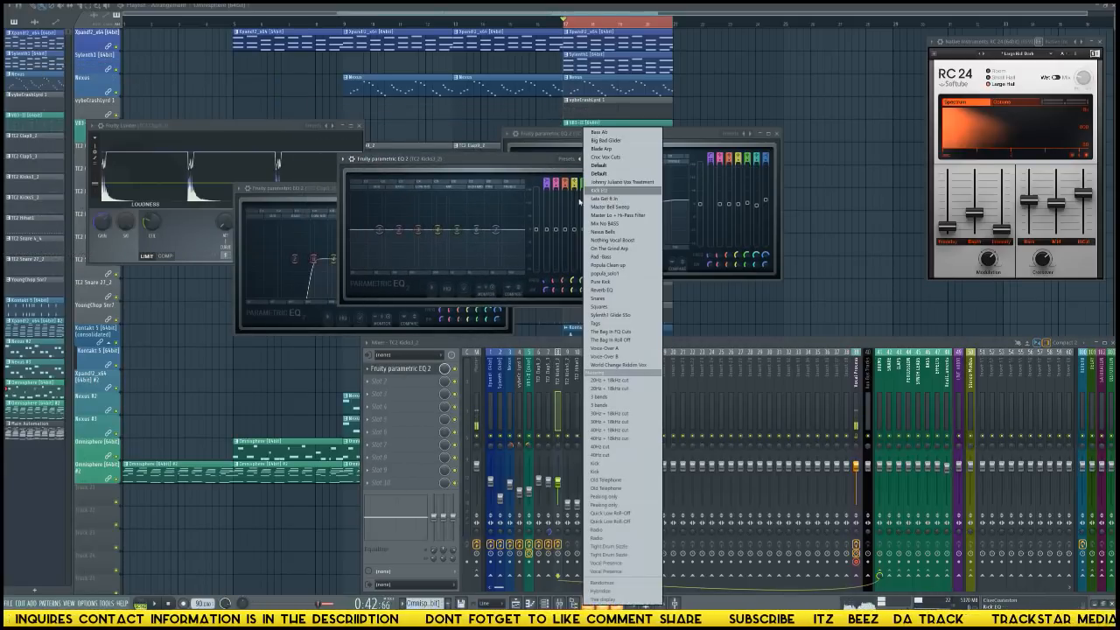
click(618, 213)
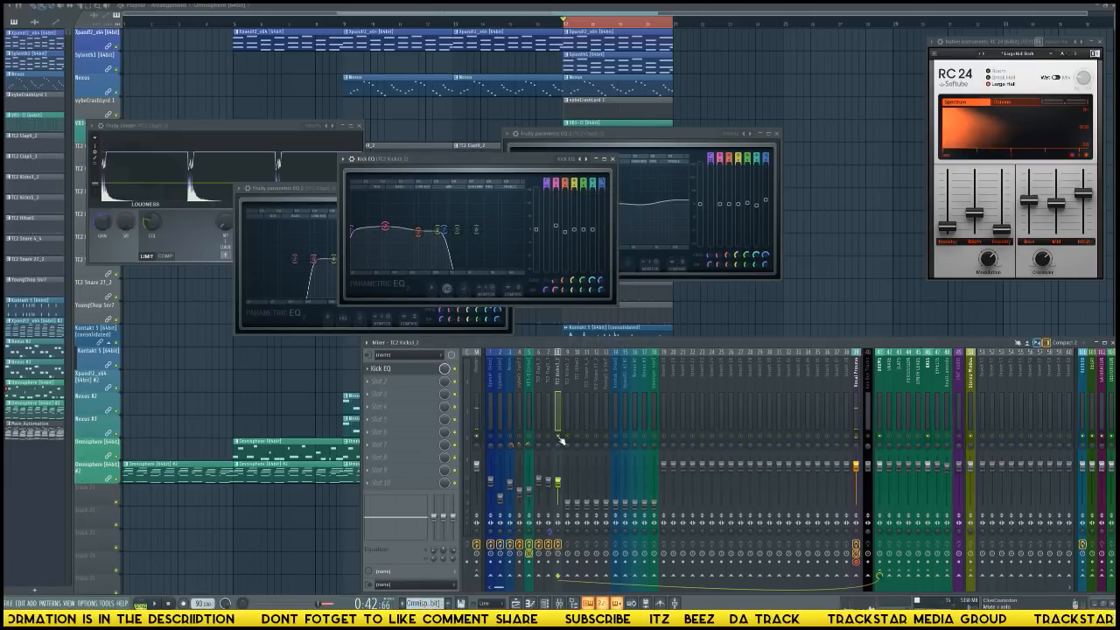
key(space)
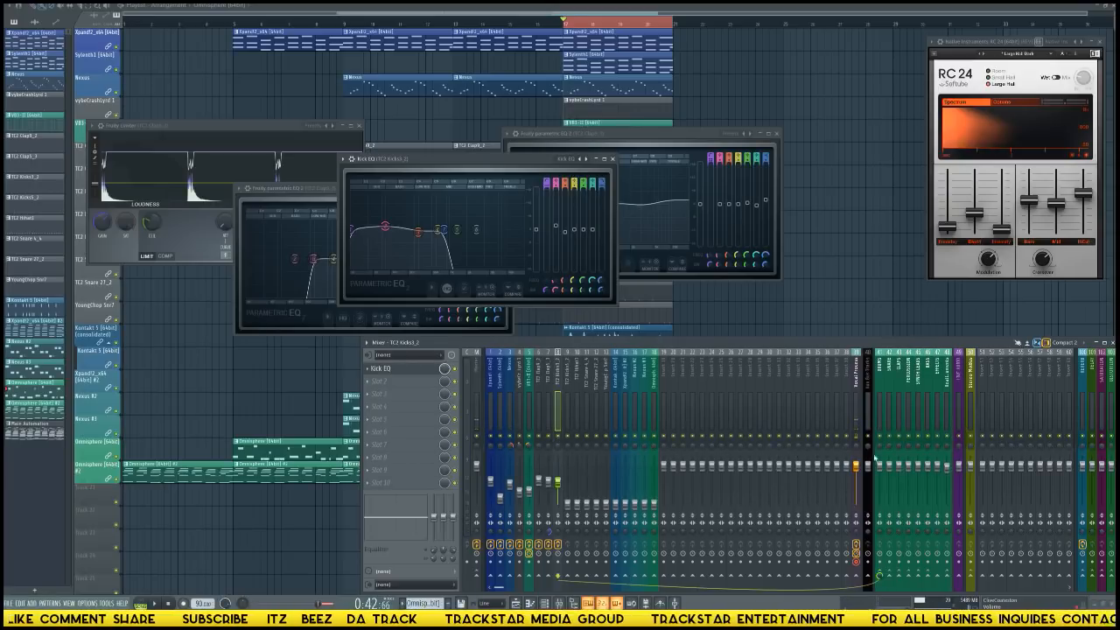
Load the Waves Dorrough Stereo meter through WaveShell in the tenth effect slot of the Stereo Modus track.
click(968, 398)
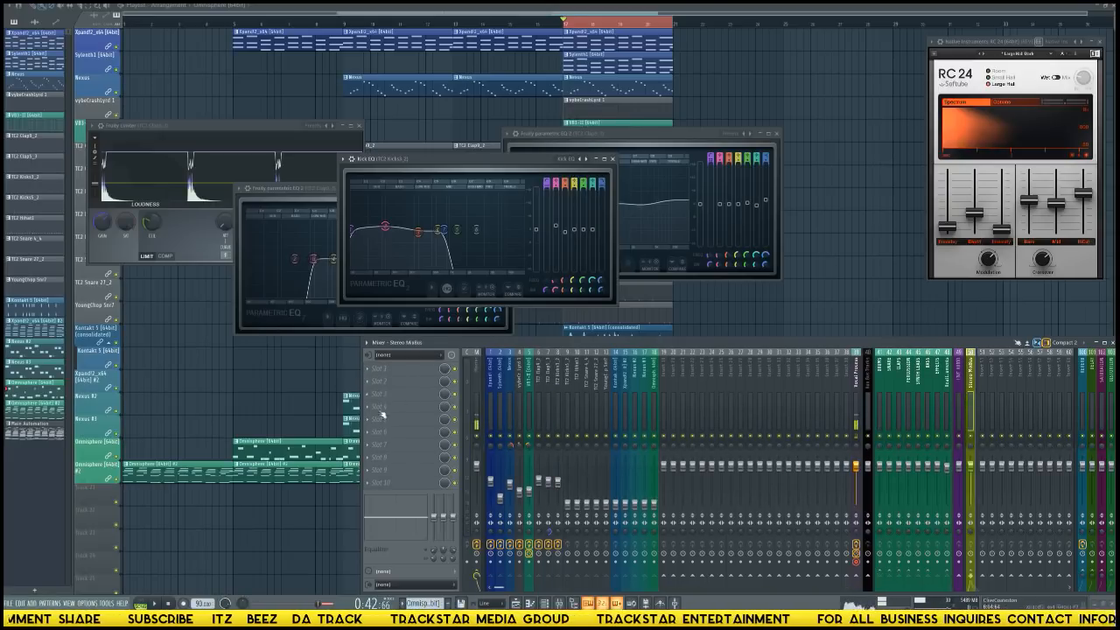
click(394, 486)
mouse_move(602, 280)
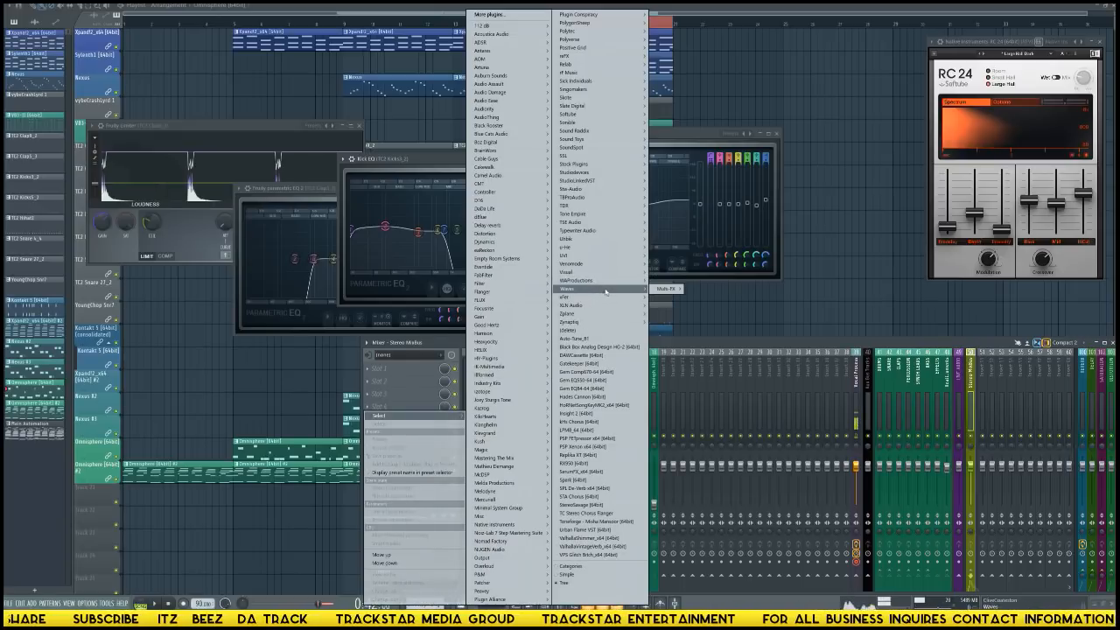
click(696, 290)
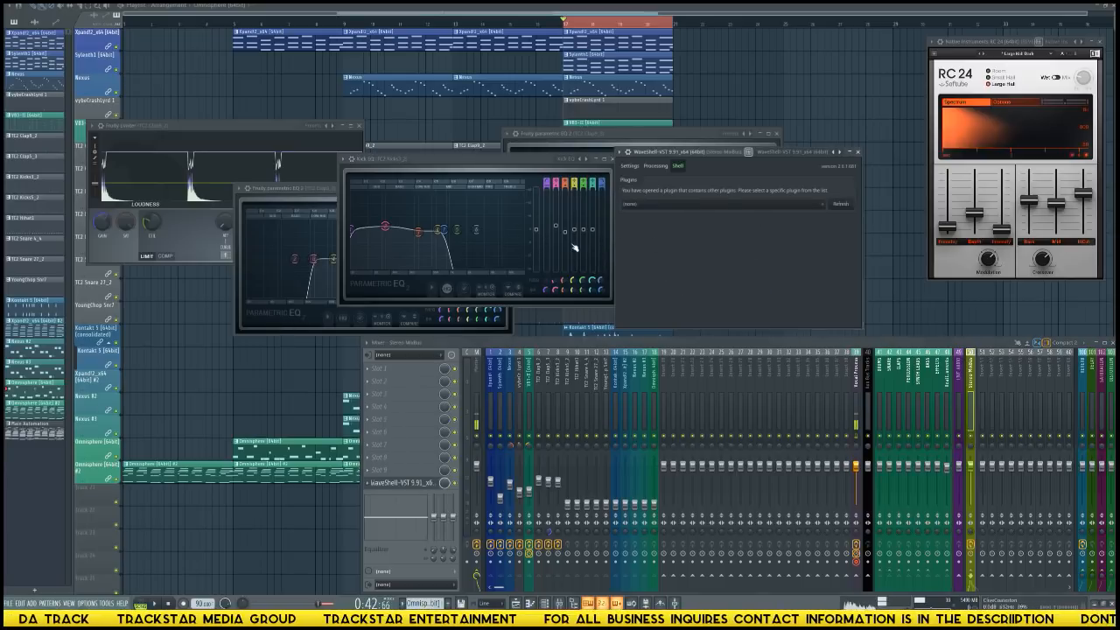
click(674, 204)
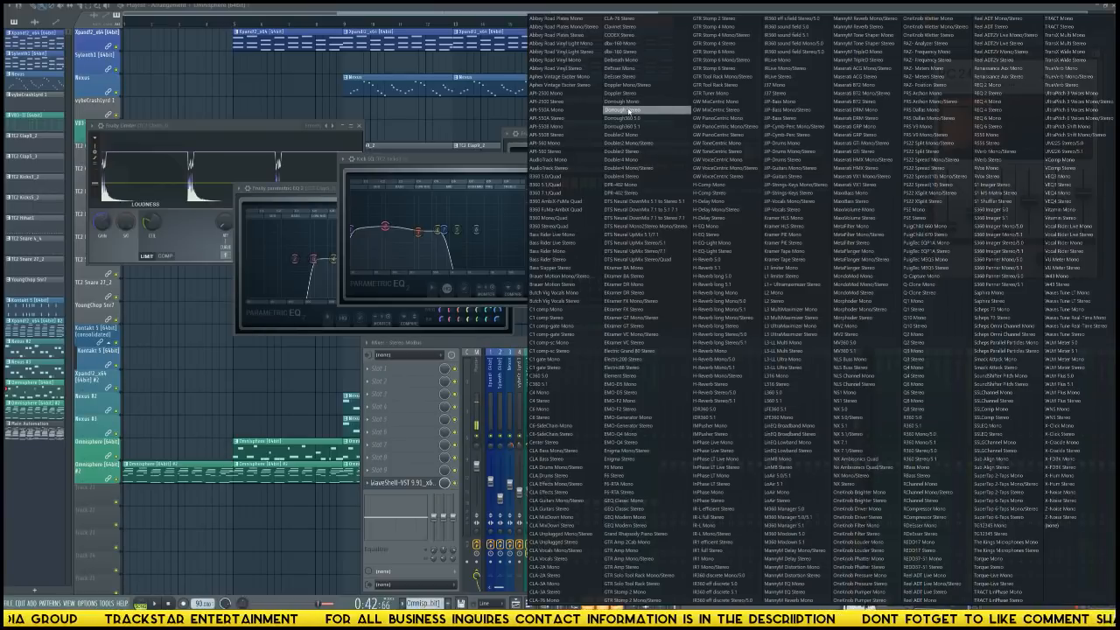
click(629, 110)
Switch the Dorrough meter to its horizontal layout and place its window clear of the other plugin windows.
drag(681, 151, 614, 50)
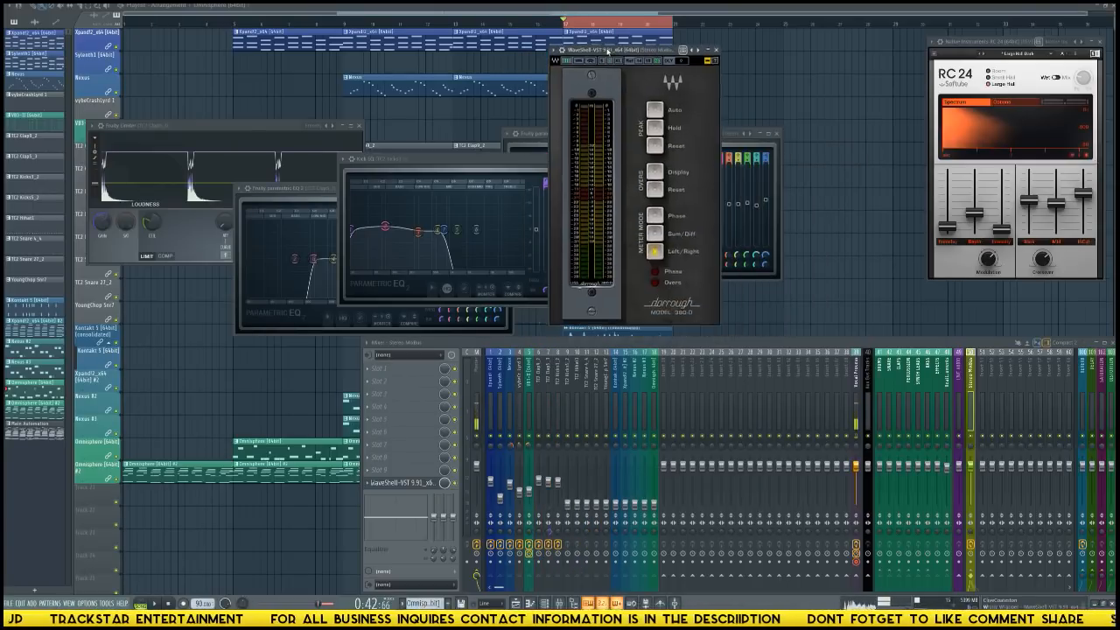
click(707, 60)
click(581, 62)
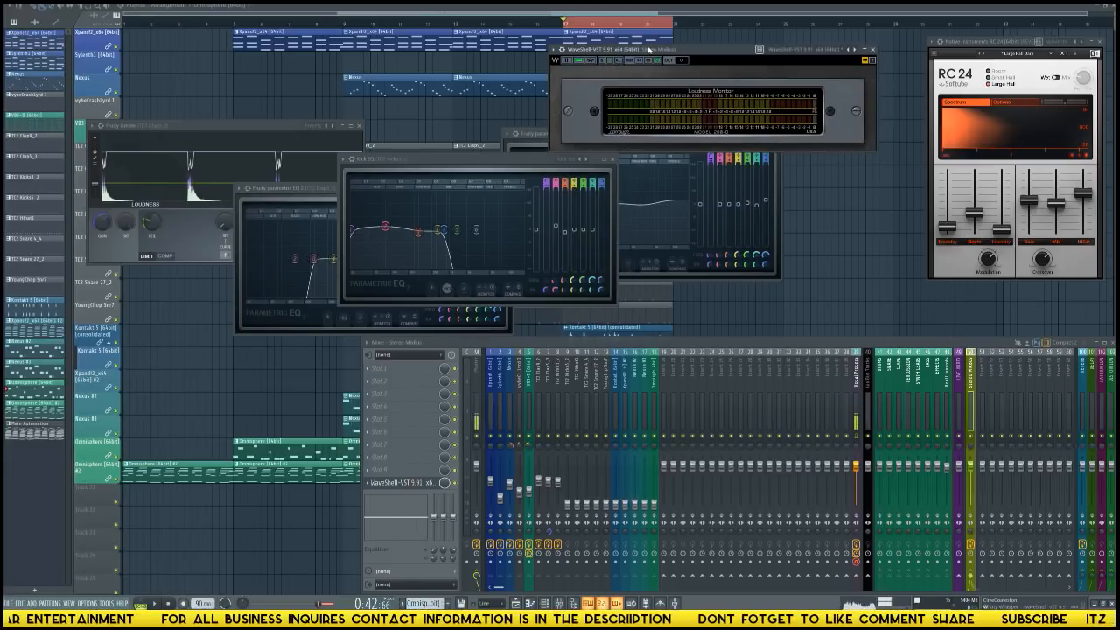
drag(649, 50, 107, 7)
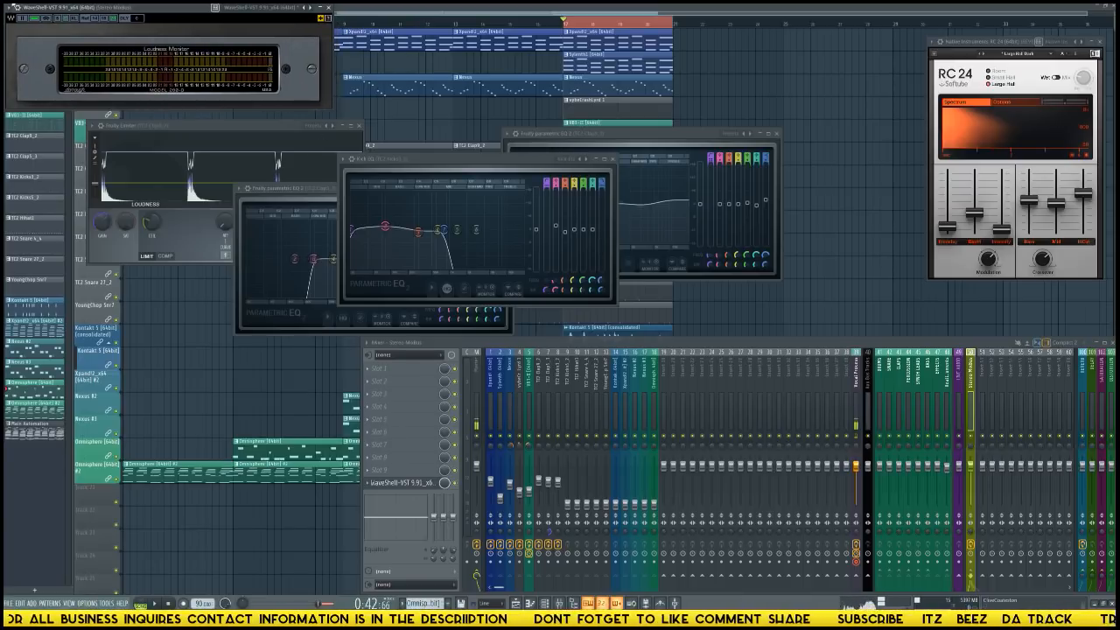
click(11, 7)
click(31, 189)
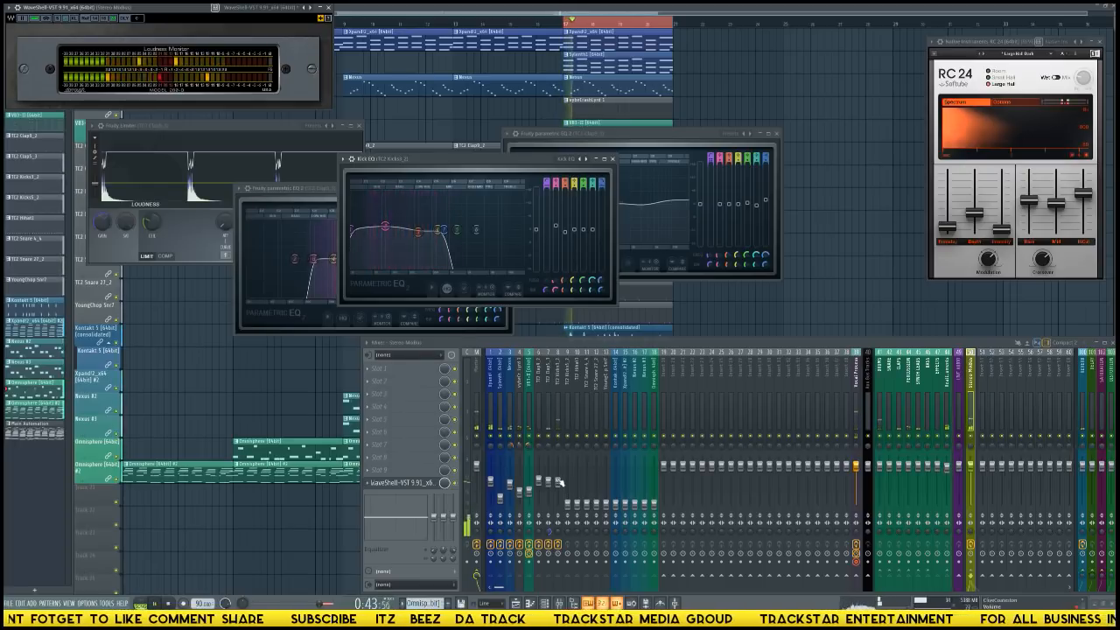
Raise the second kick's fader to about the first kick's level, solo both kicks, and swap the first kick's left and right channels.
click(559, 422)
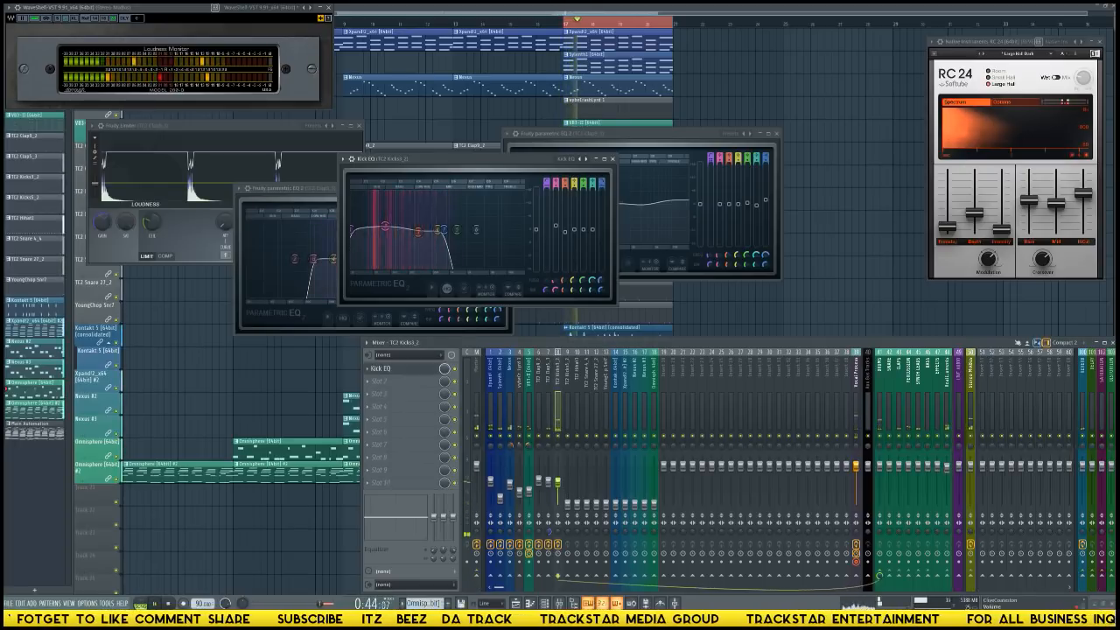
click(567, 507)
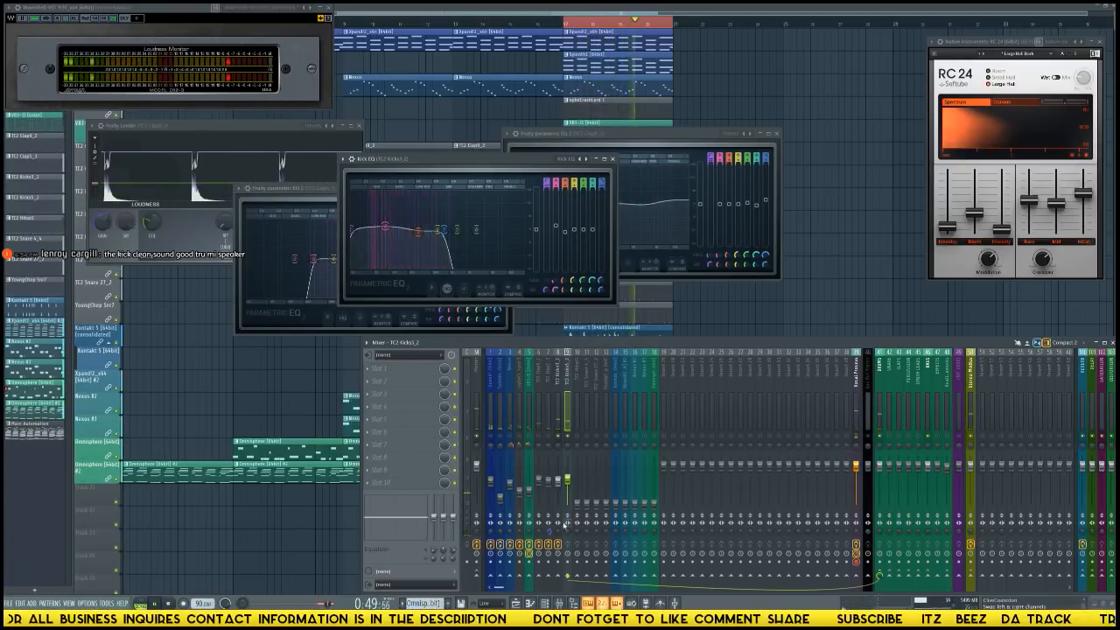
click(560, 523)
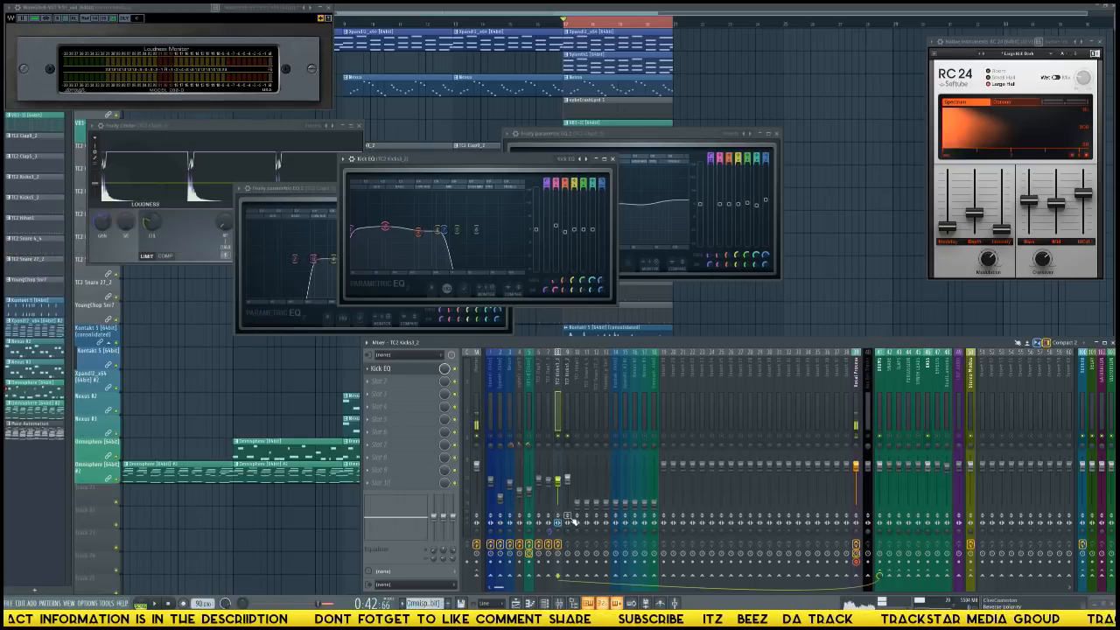
click(567, 426)
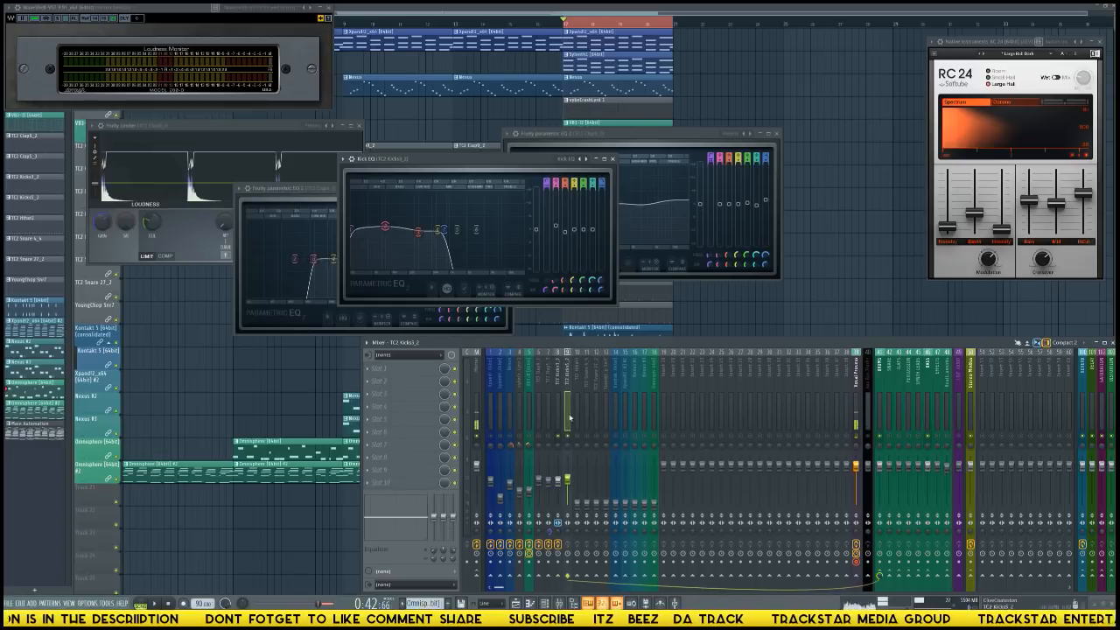
Insert Fruity Parametric EQ 2 in the second kick's first effect slot, load the Kick EQ preset, and reposition the first kick's equalizer window.
click(433, 369)
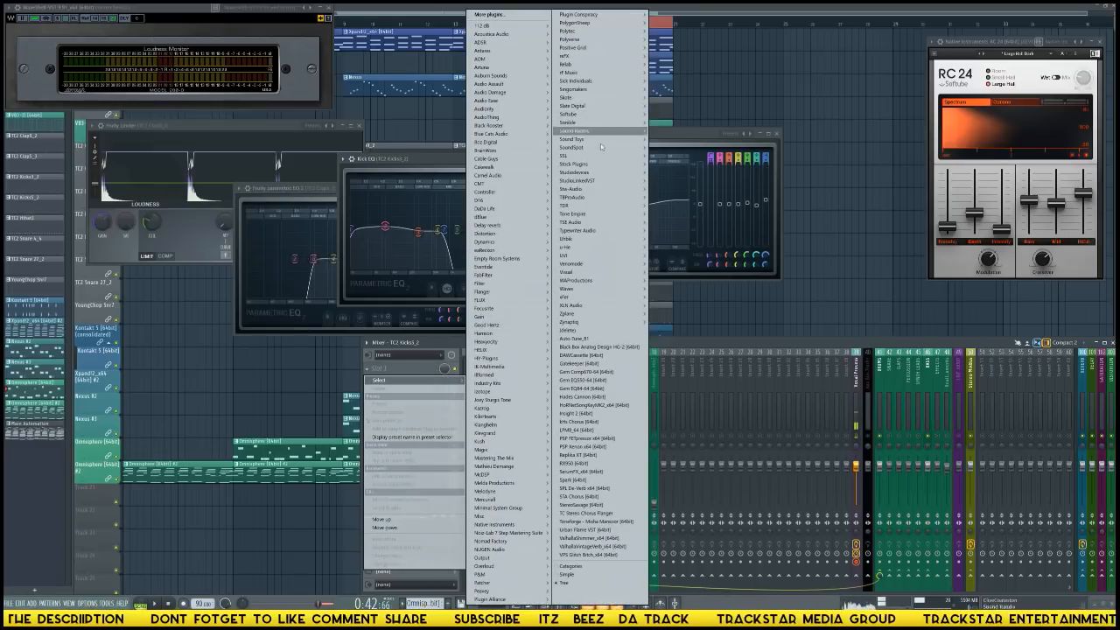
click(711, 172)
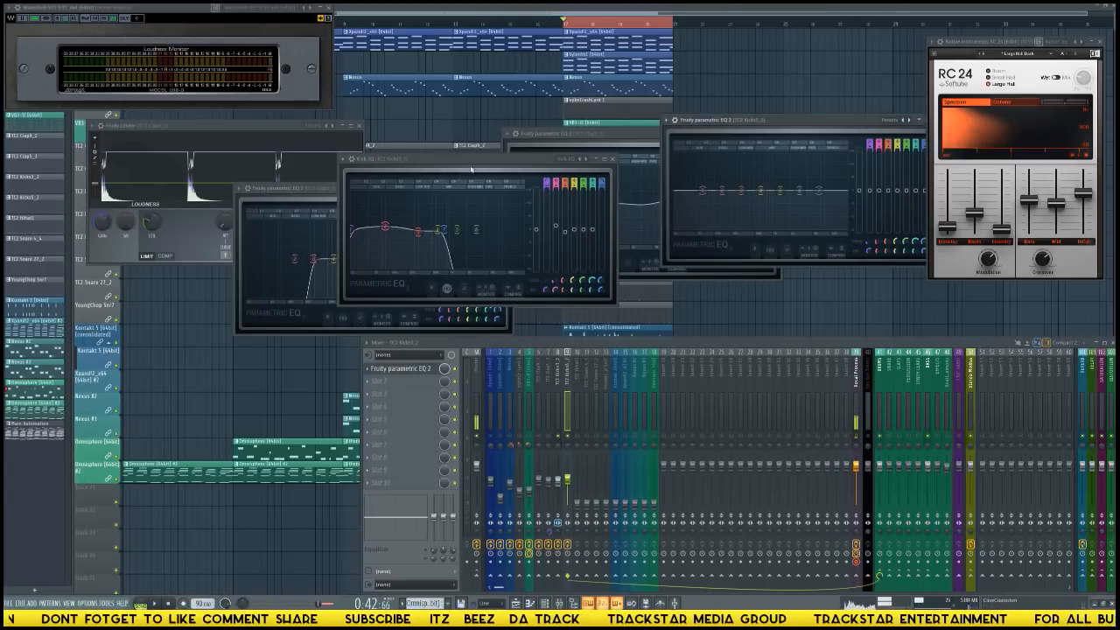
click(902, 121)
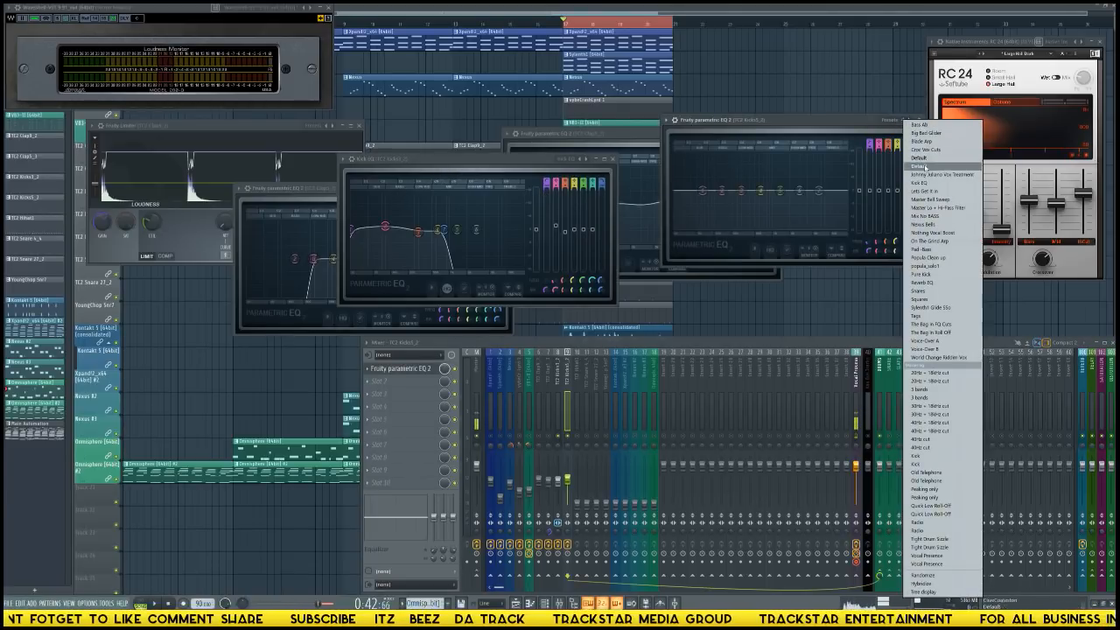
click(921, 183)
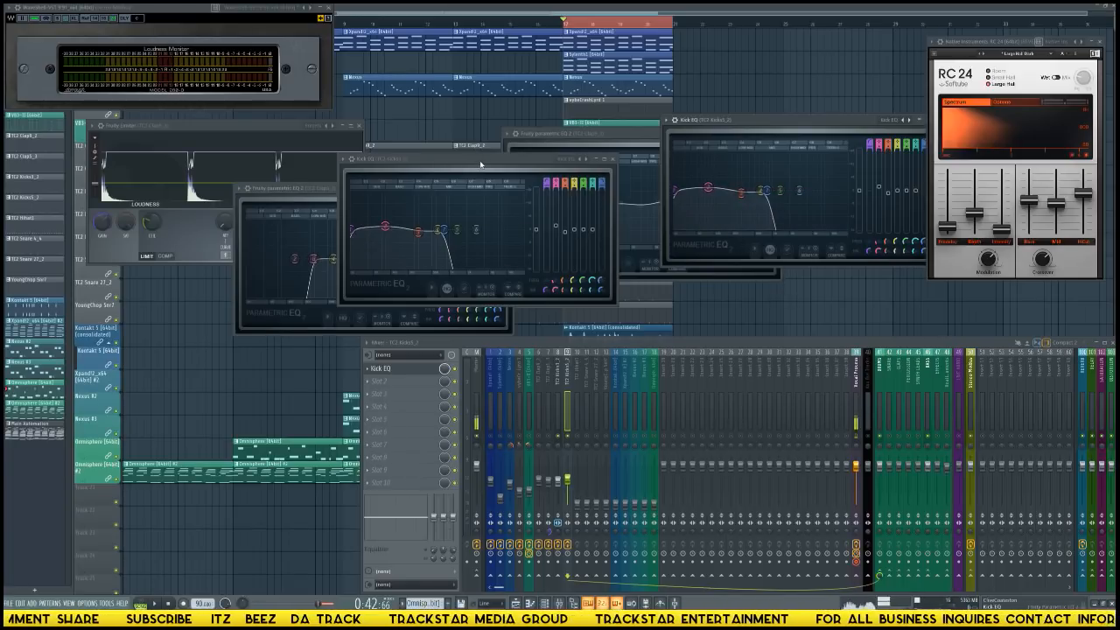
drag(481, 163, 515, 142)
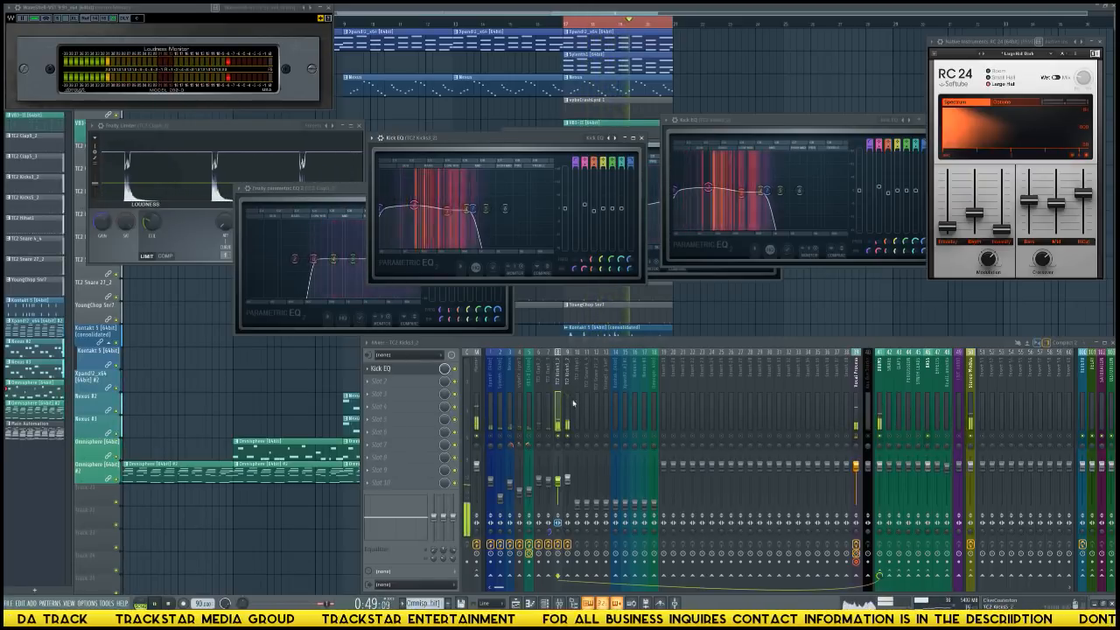
click(880, 411)
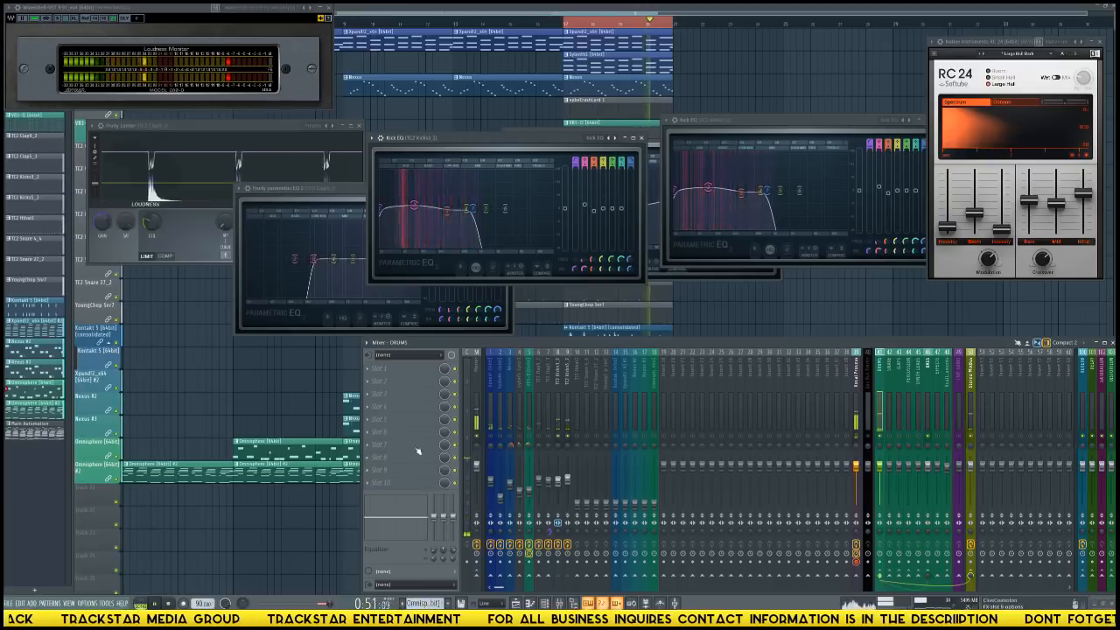
click(407, 368)
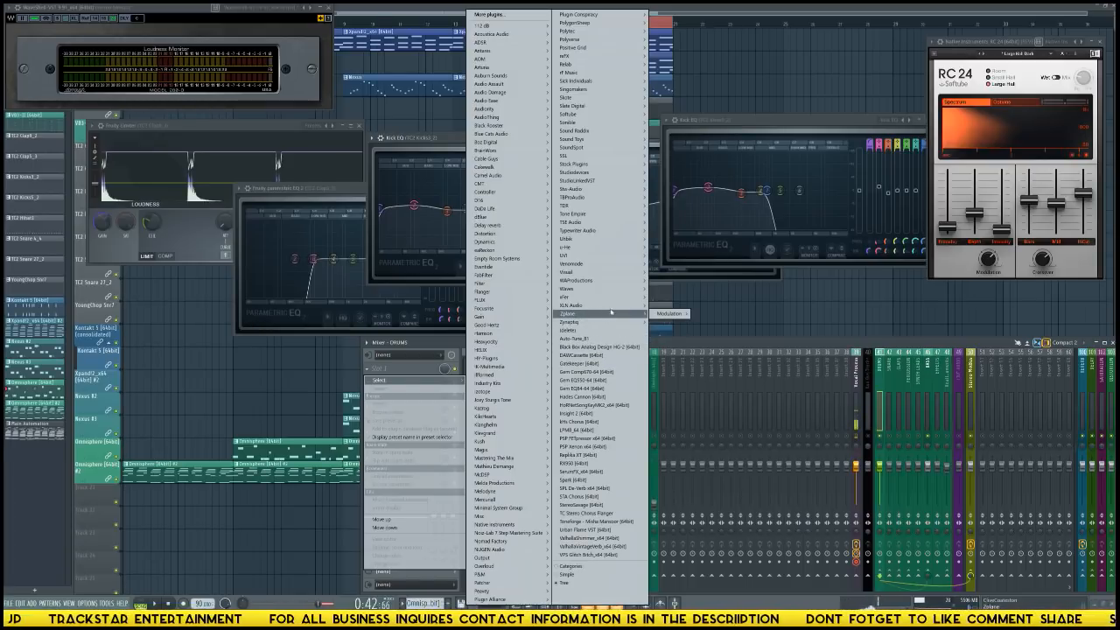
mouse_move(613, 288)
mouse_move(672, 293)
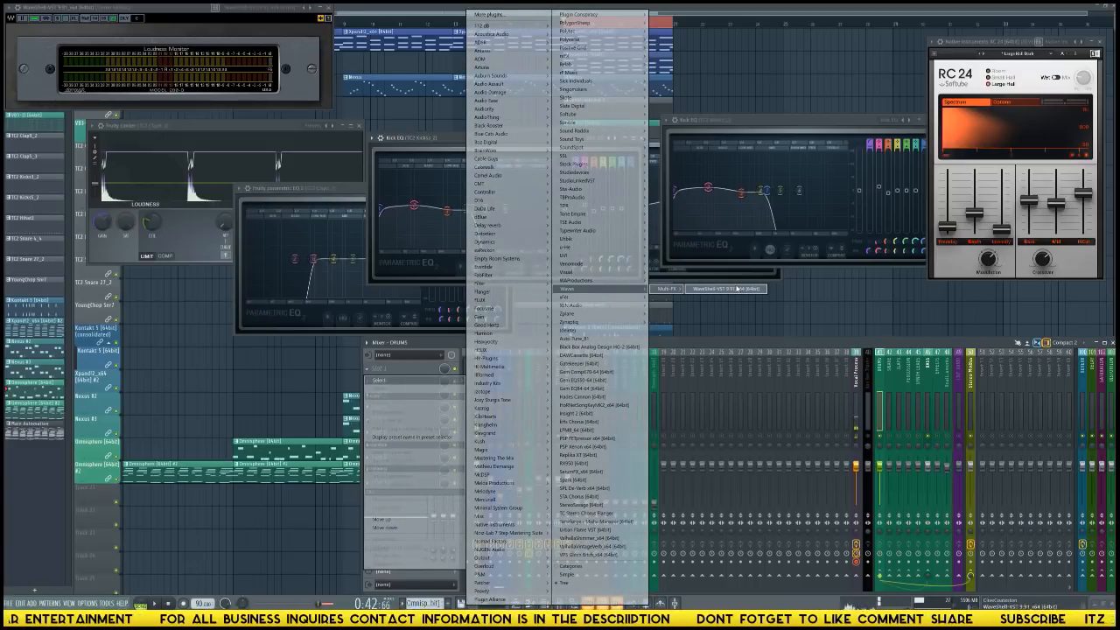
click(737, 289)
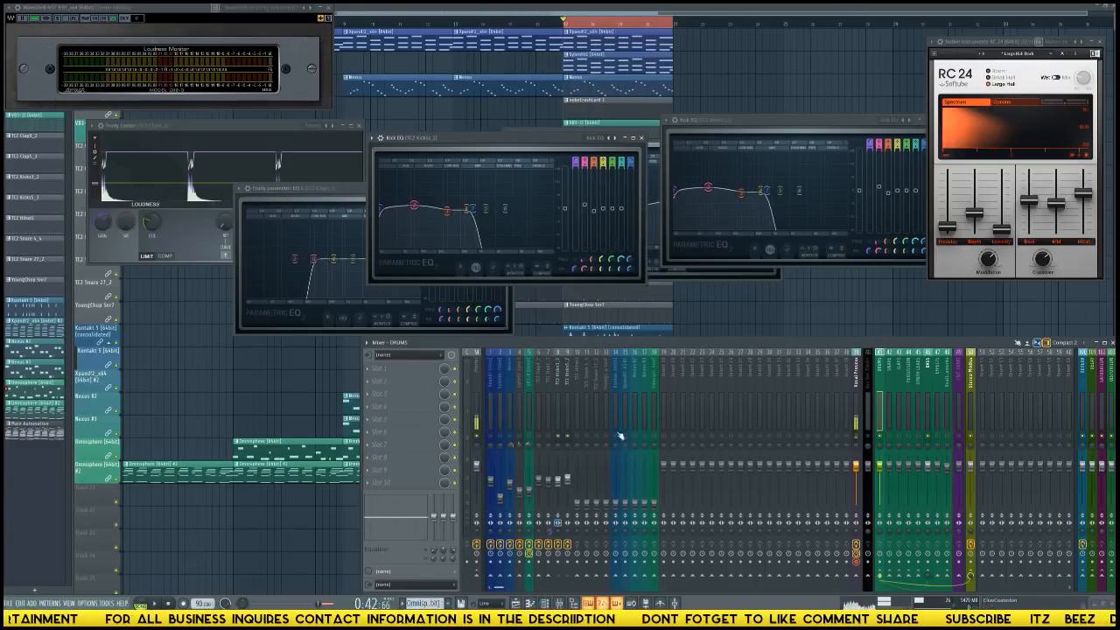
Bring the kicks back into the full mix and compare their fader levels with the first clap's while the loop plays.
click(566, 418)
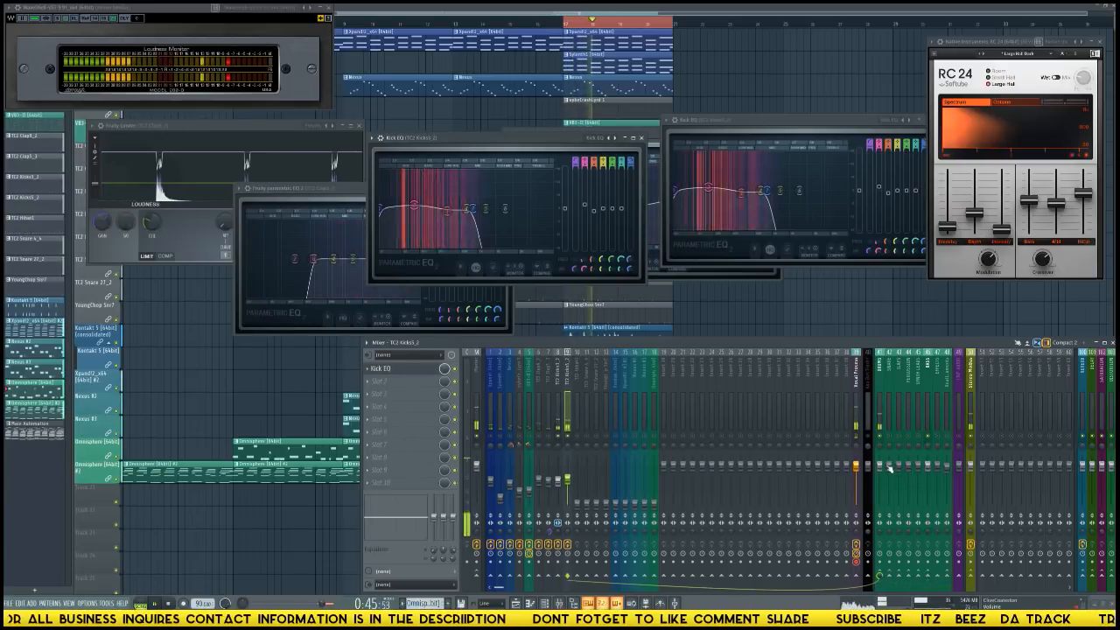
click(881, 424)
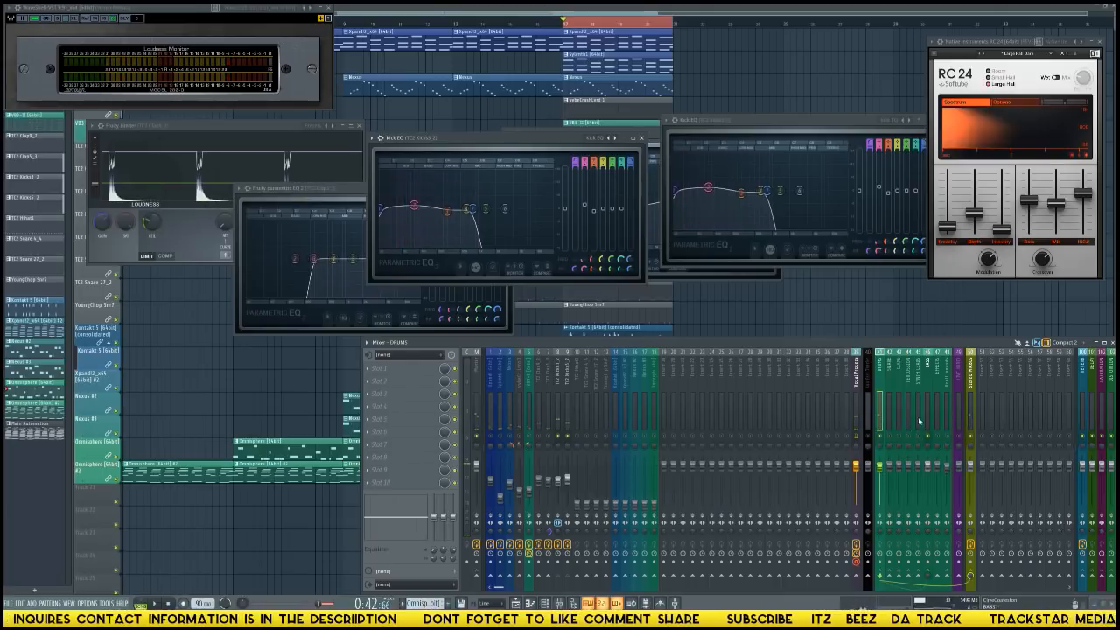
click(566, 412)
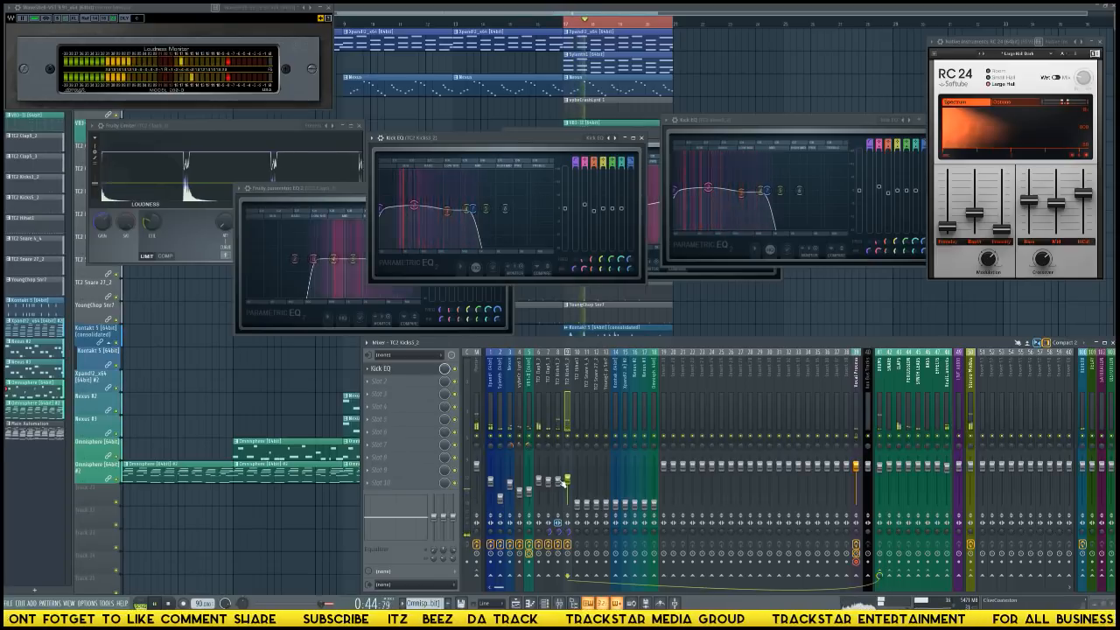
click(538, 480)
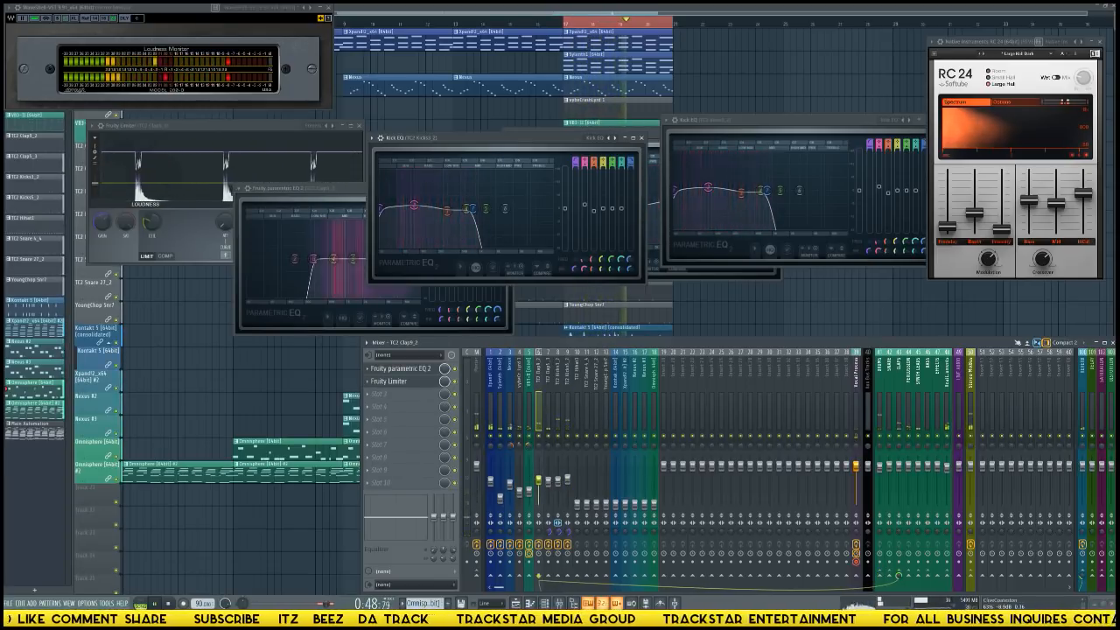
click(567, 480)
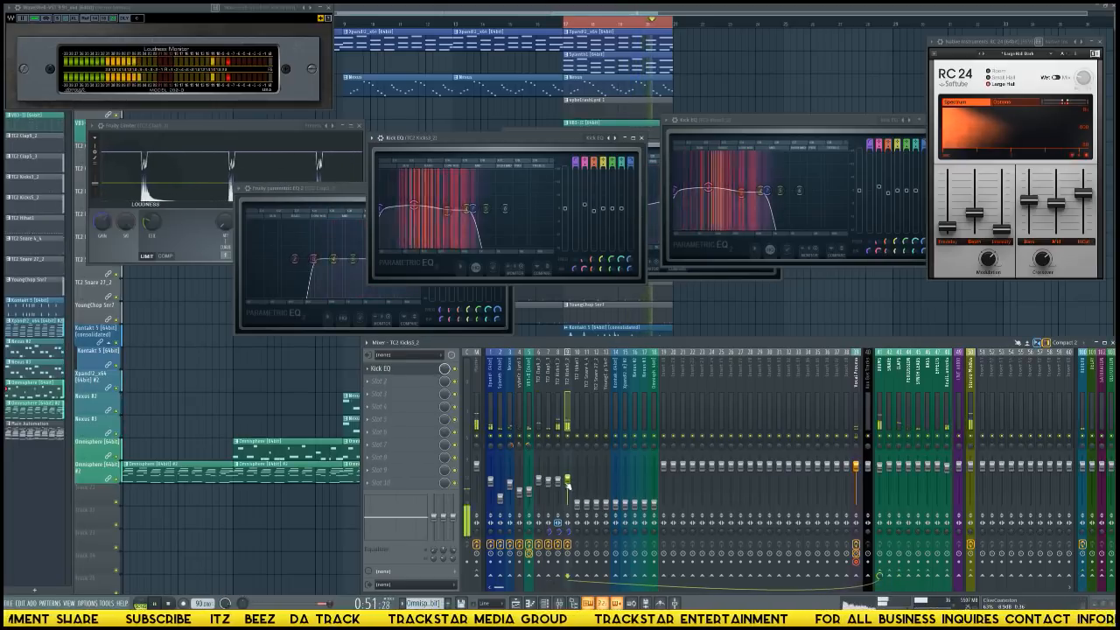
click(559, 481)
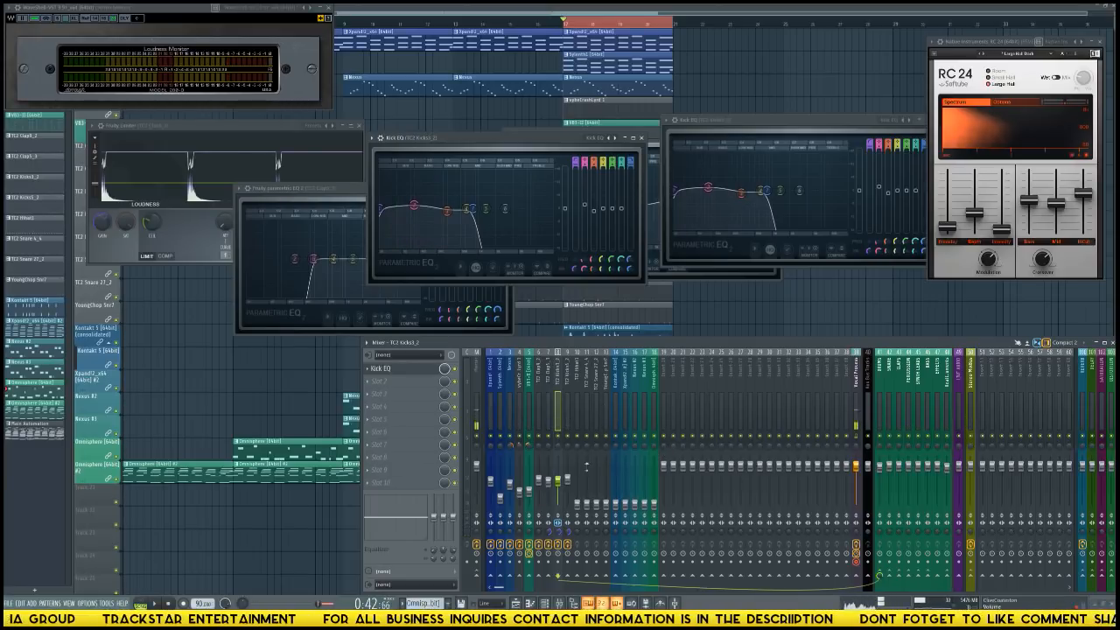
Raise the hi-hat fader to about the kicks' level and insert Black Box Analog Design HG-2 in its first effect slot.
click(578, 500)
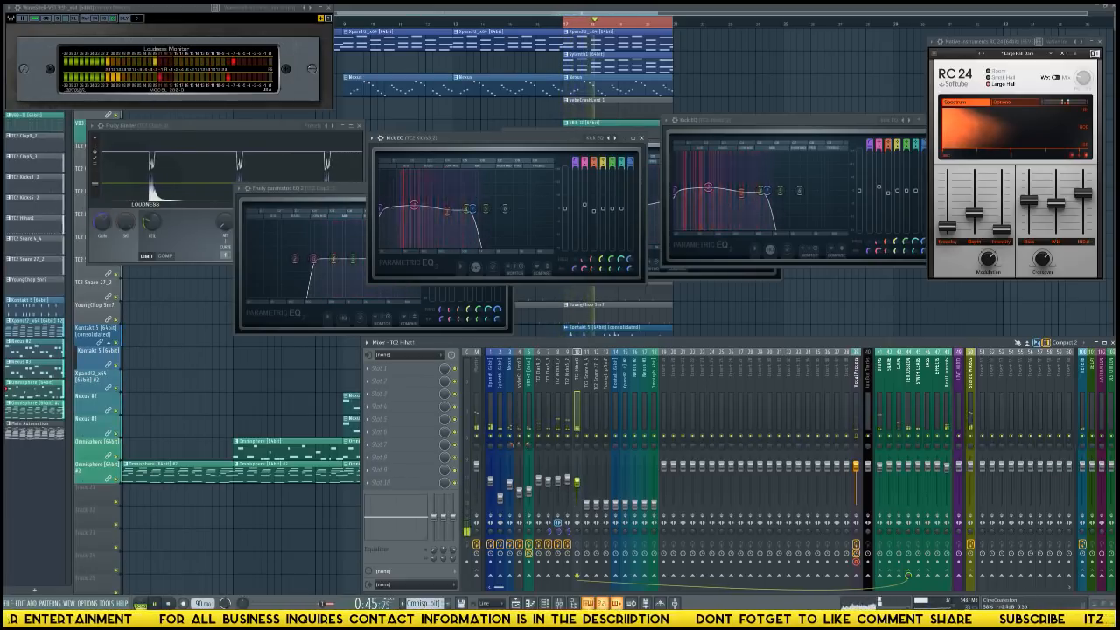
click(409, 378)
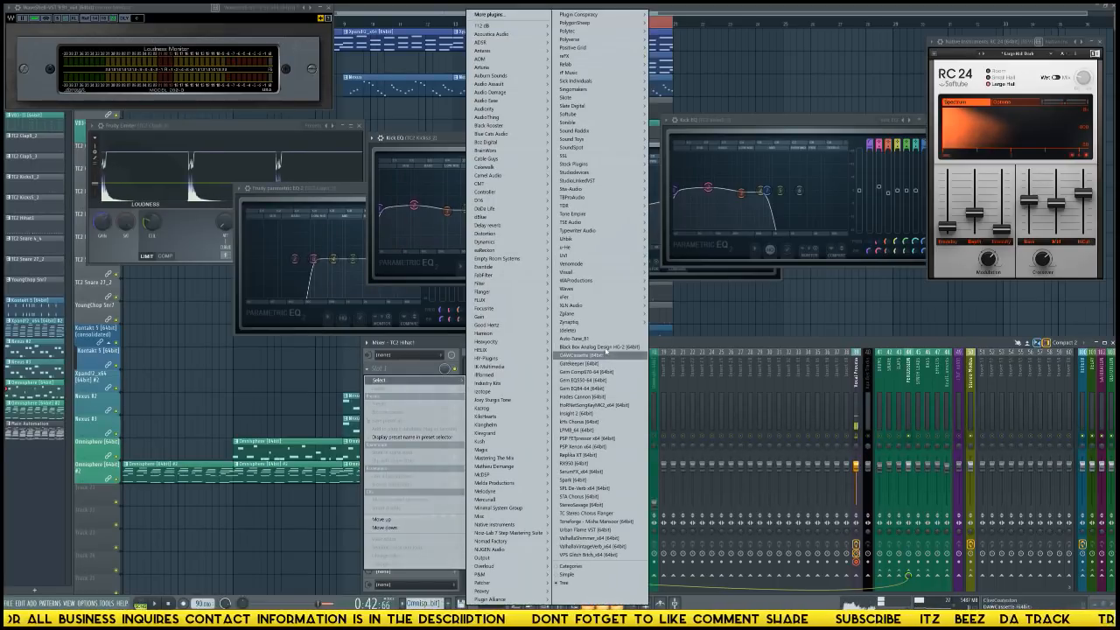
click(606, 349)
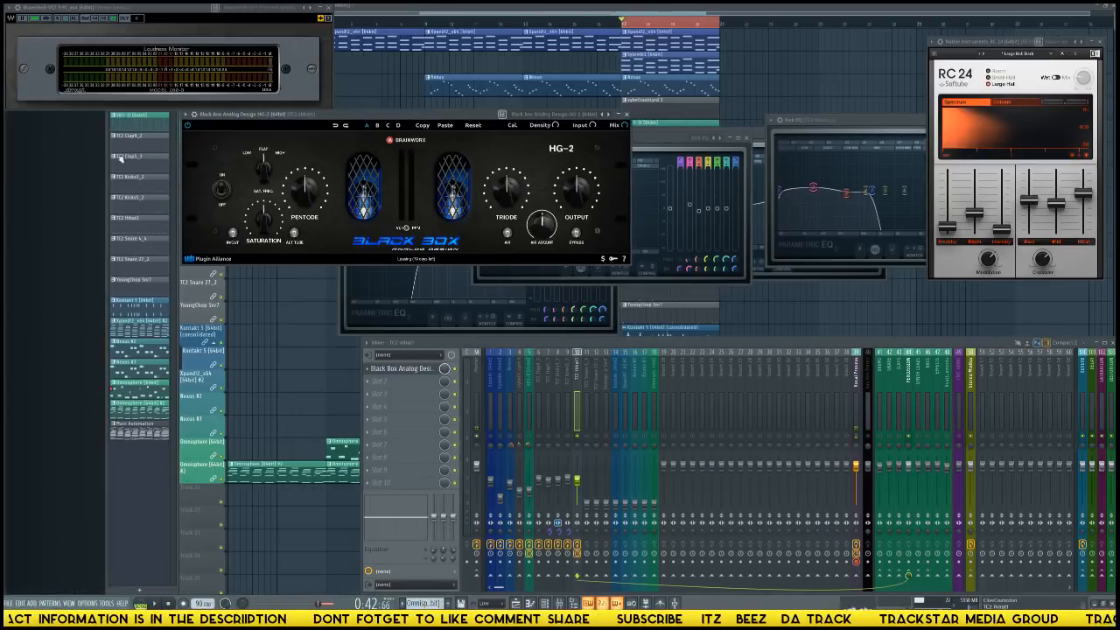
drag(363, 114, 628, 169)
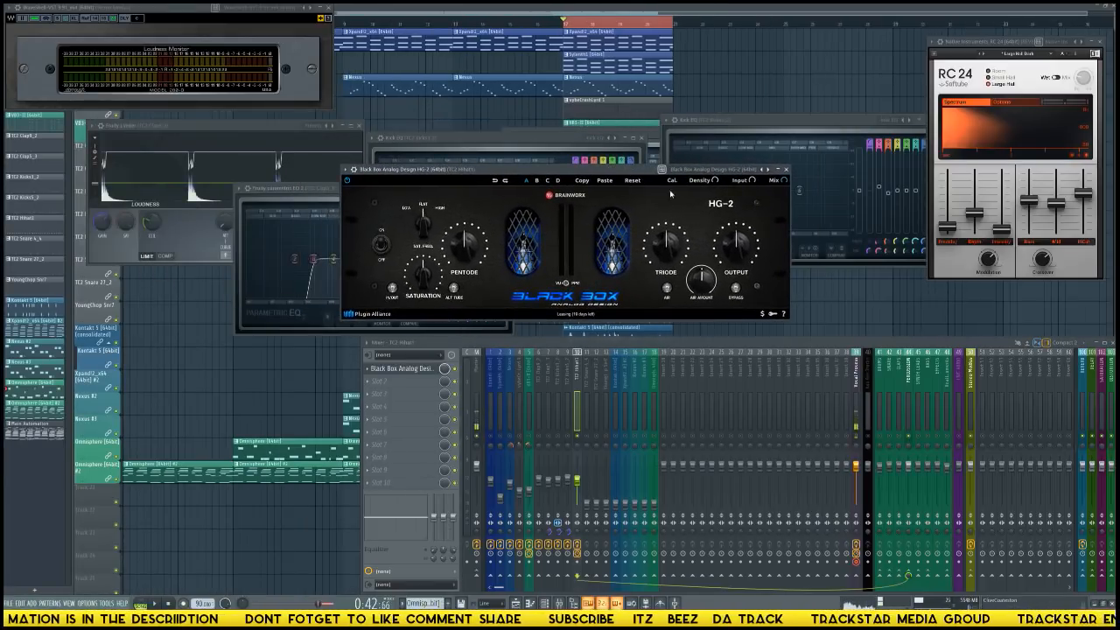
Load the Mix Bus 2 preset in the hi-hat's HG-2 and reposition the plugin window.
click(764, 170)
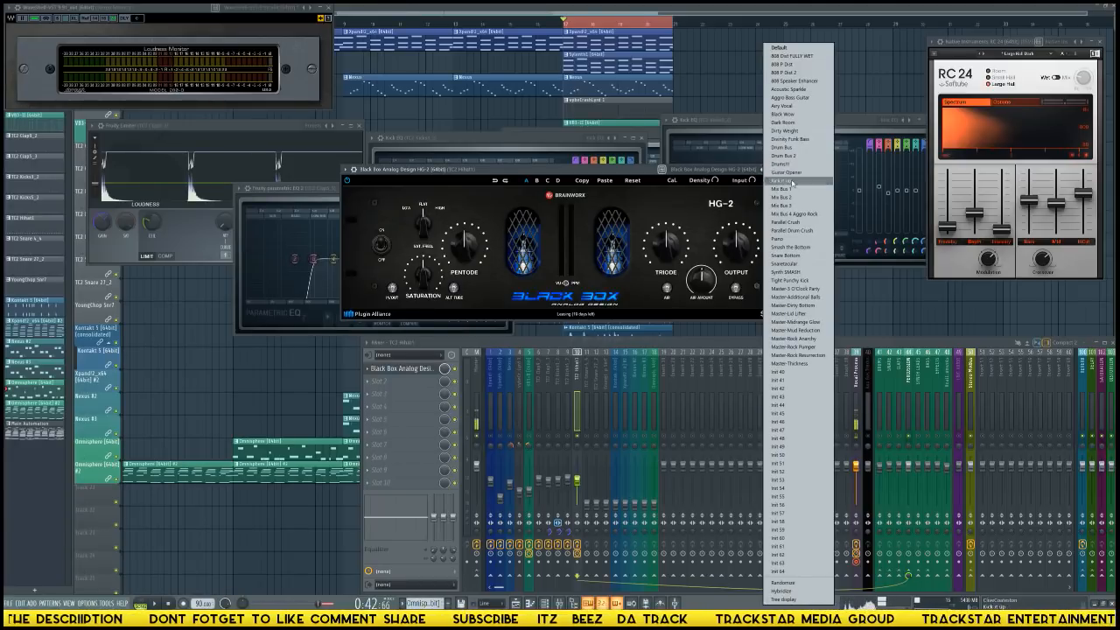
click(793, 199)
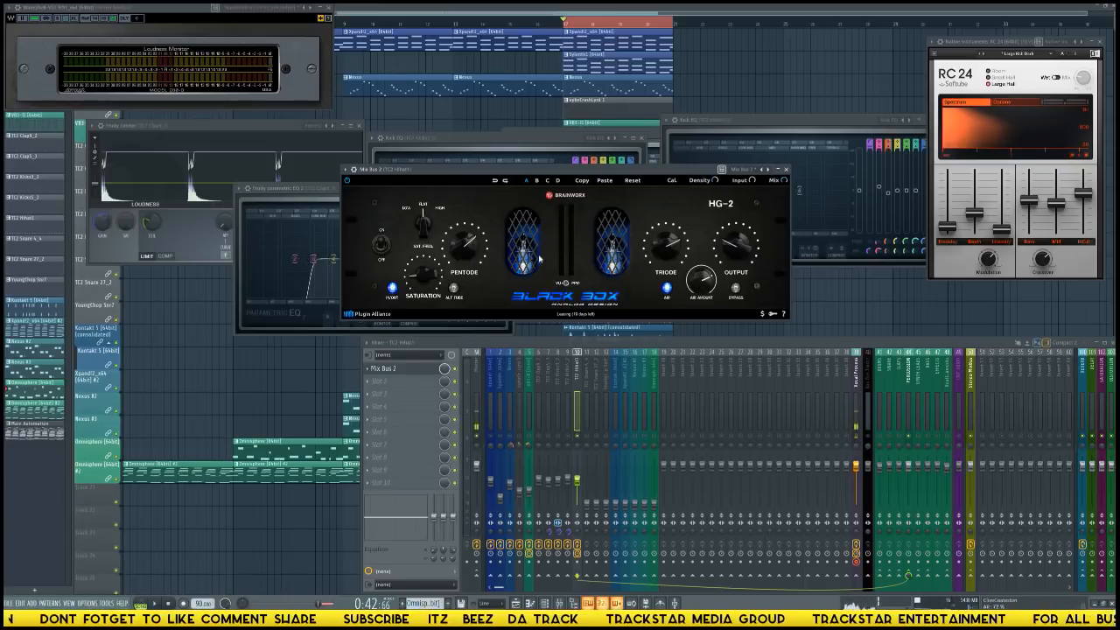
drag(640, 171, 691, 175)
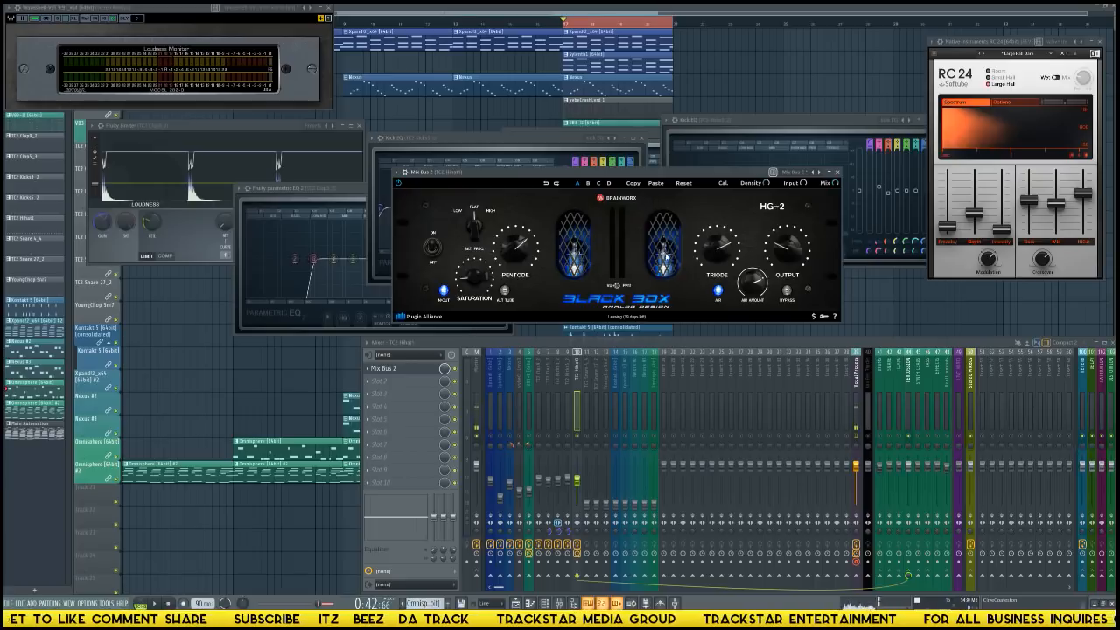
Set the hi-hat HG-2's saturation frequency to High, lower its output, and adjust the triode amount while the hi-hat plays solo.
drag(591, 176, 580, 175)
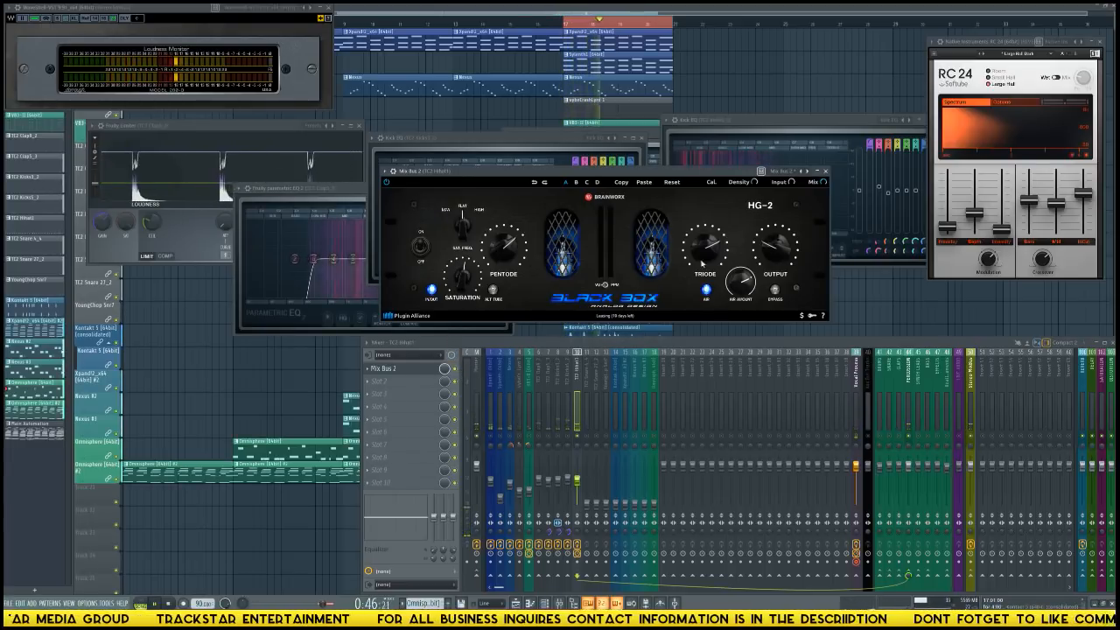
drag(707, 253, 707, 245)
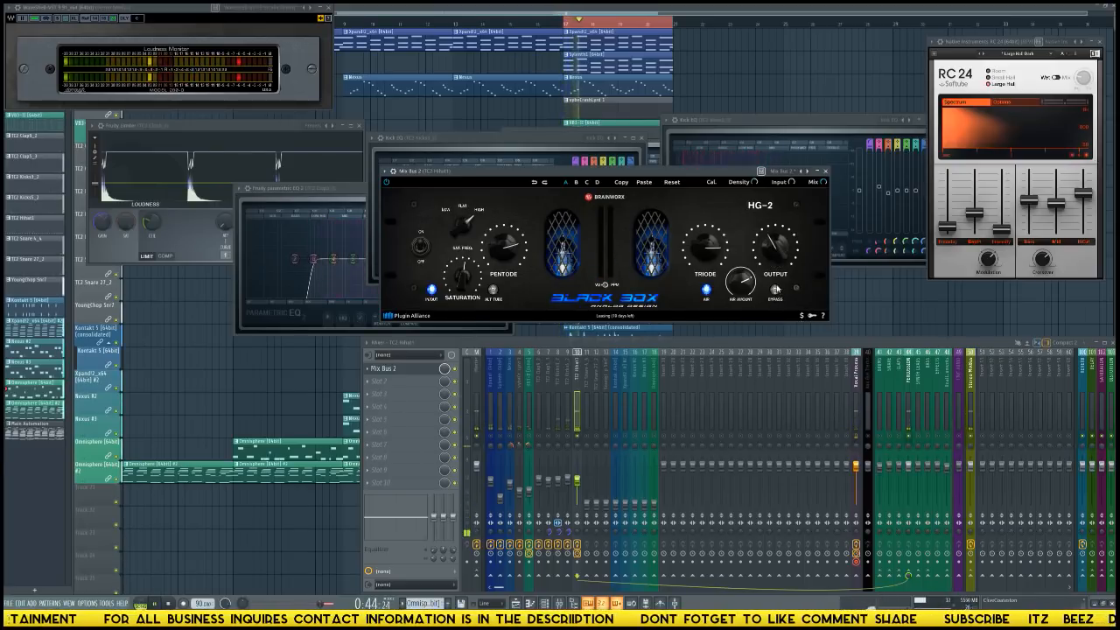
drag(709, 256, 713, 262)
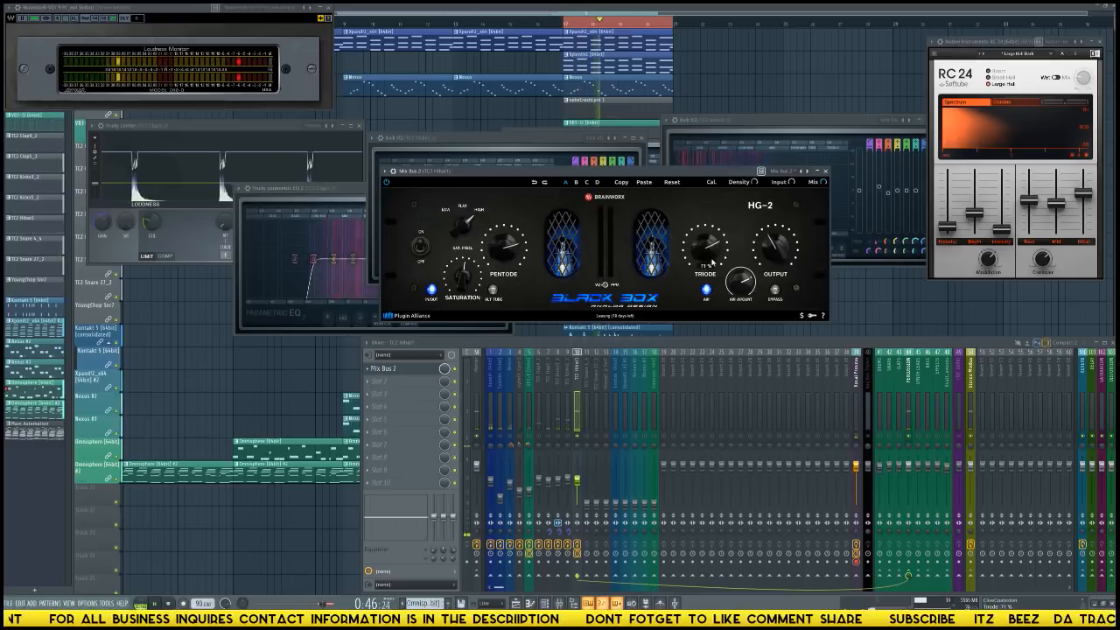
Insert Fruity Parametric EQ 2 in the hi-hat's second effect slot and roll off the low end with a high-pass first band.
click(437, 379)
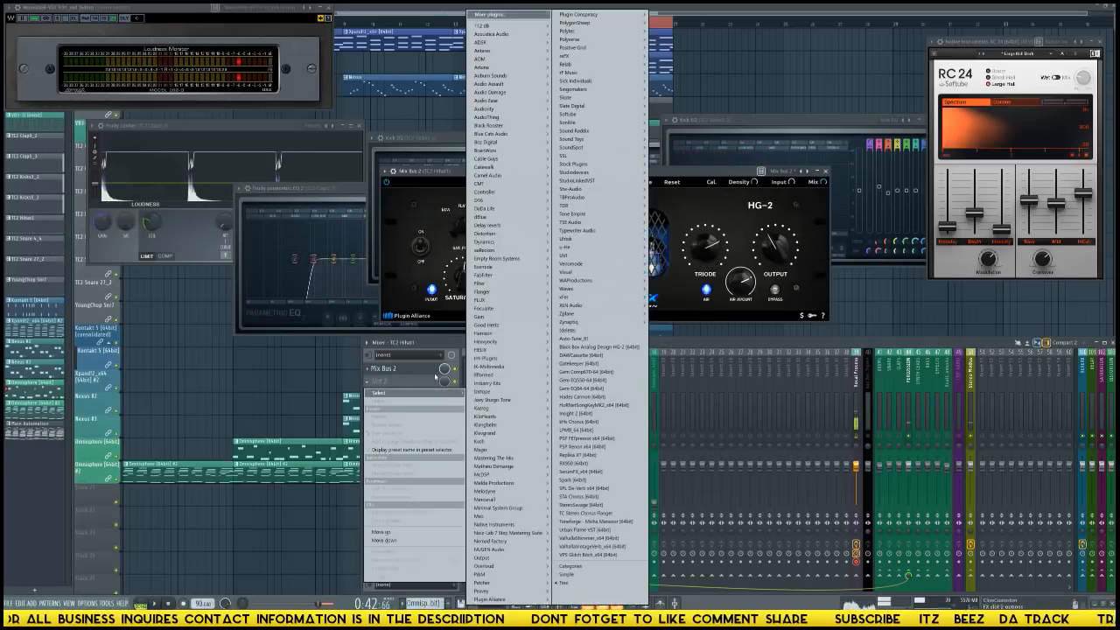
mouse_move(613, 163)
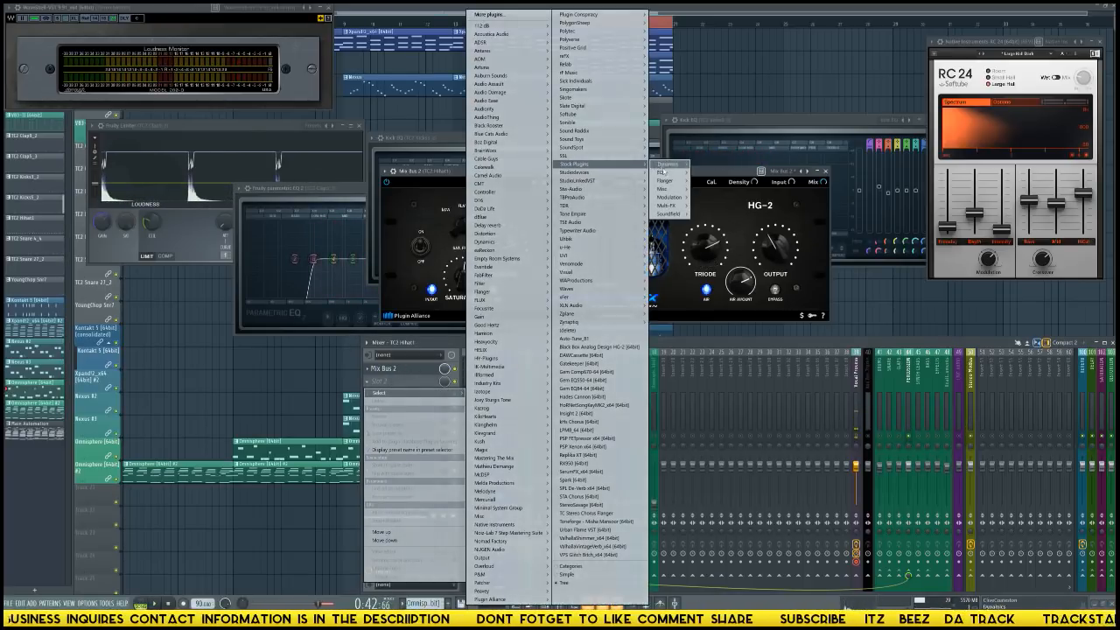
click(713, 172)
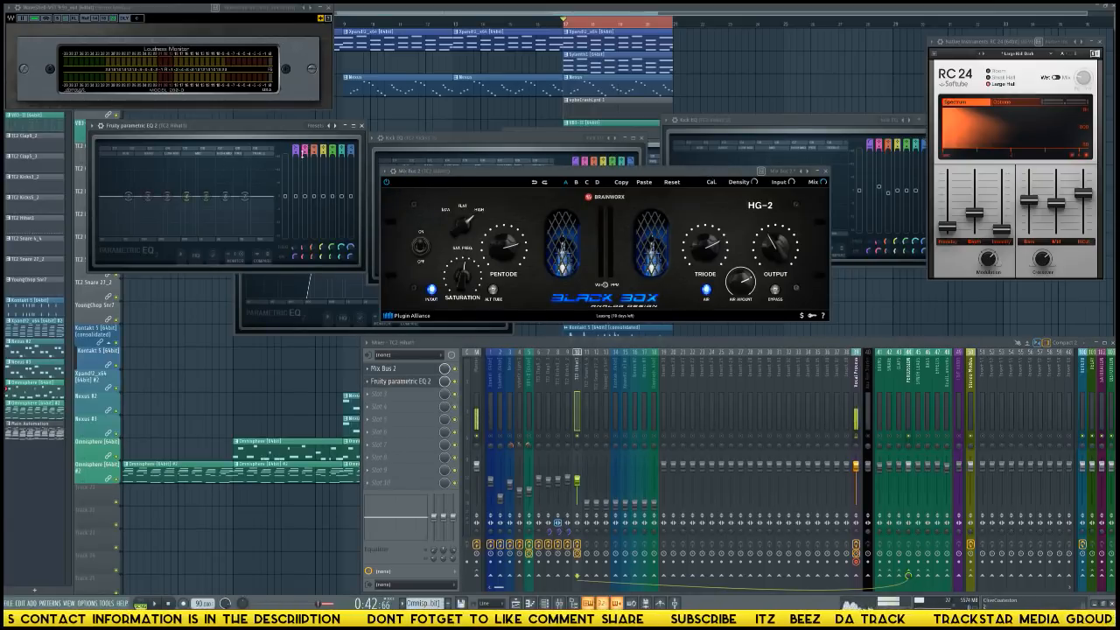
mouse_move(298, 148)
mouse_down()
mouse_move(297, 159)
mouse_move(297, 149)
mouse_up()
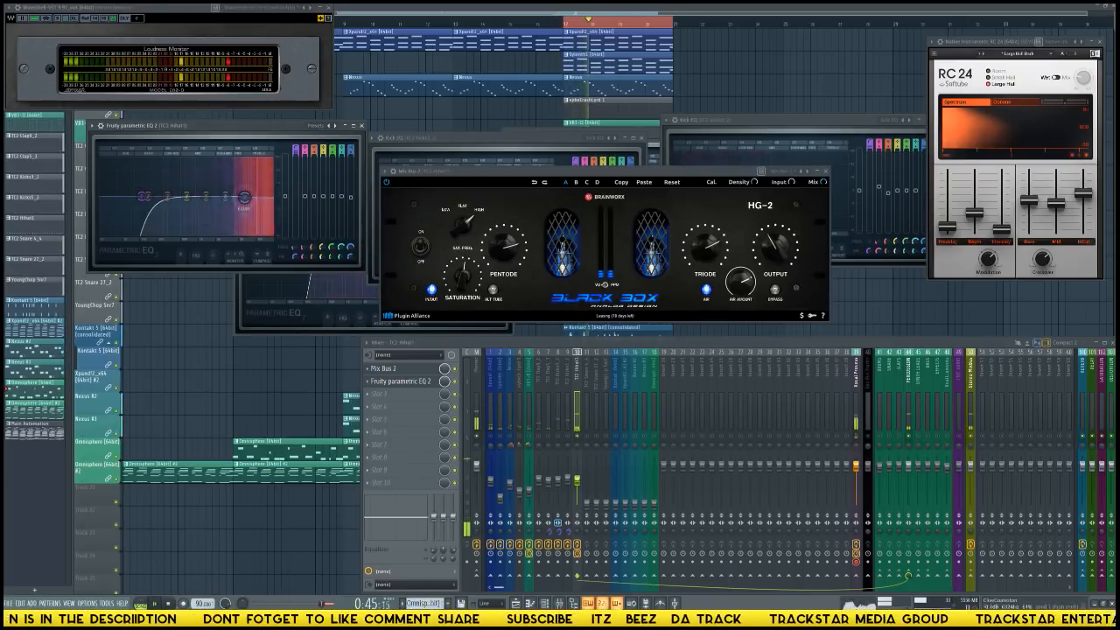
Fine-tune the pentode and triode amounts in the hi-hat's HG-2 while the loop plays.
click(507, 253)
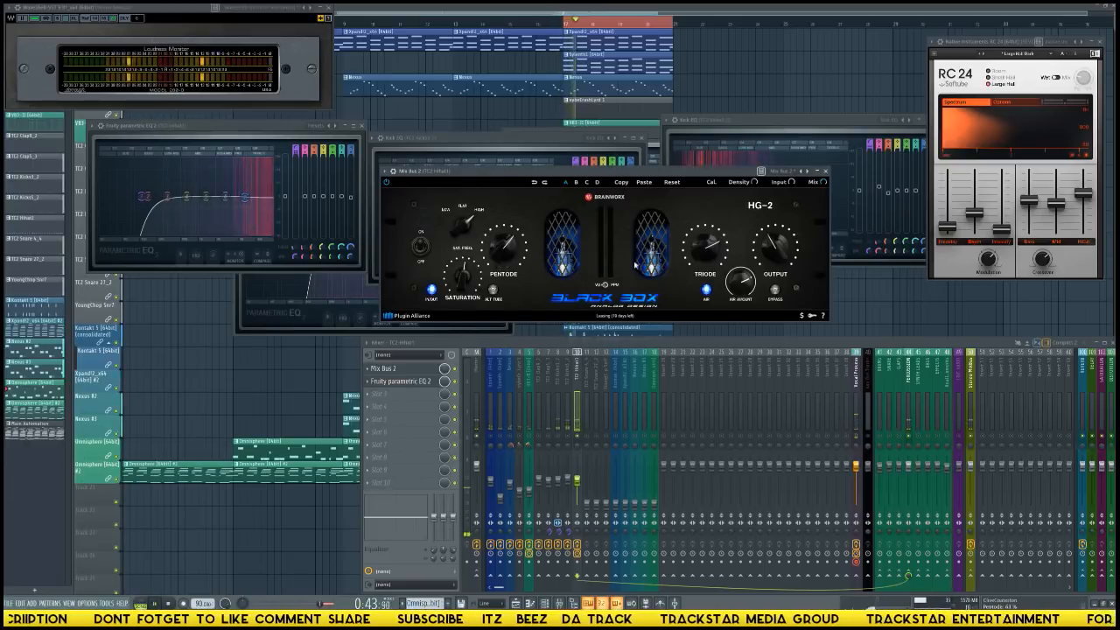
drag(710, 256, 697, 261)
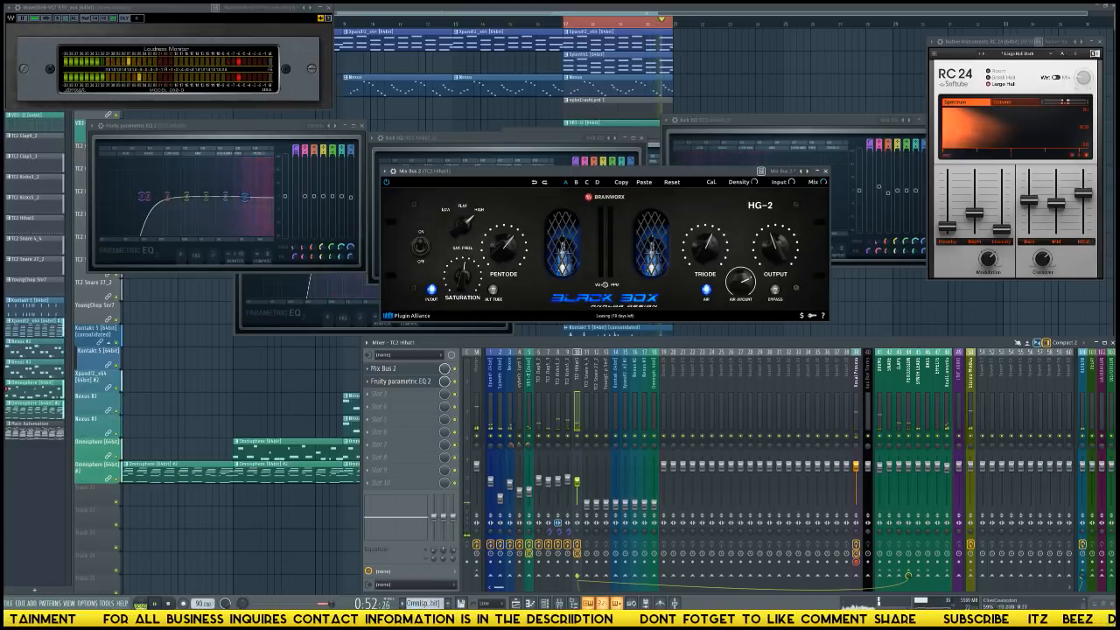
Insert the Waves SSLEQ Stereo plugin in the first effect slot of the TC2 Snare 4_4 track.
click(589, 419)
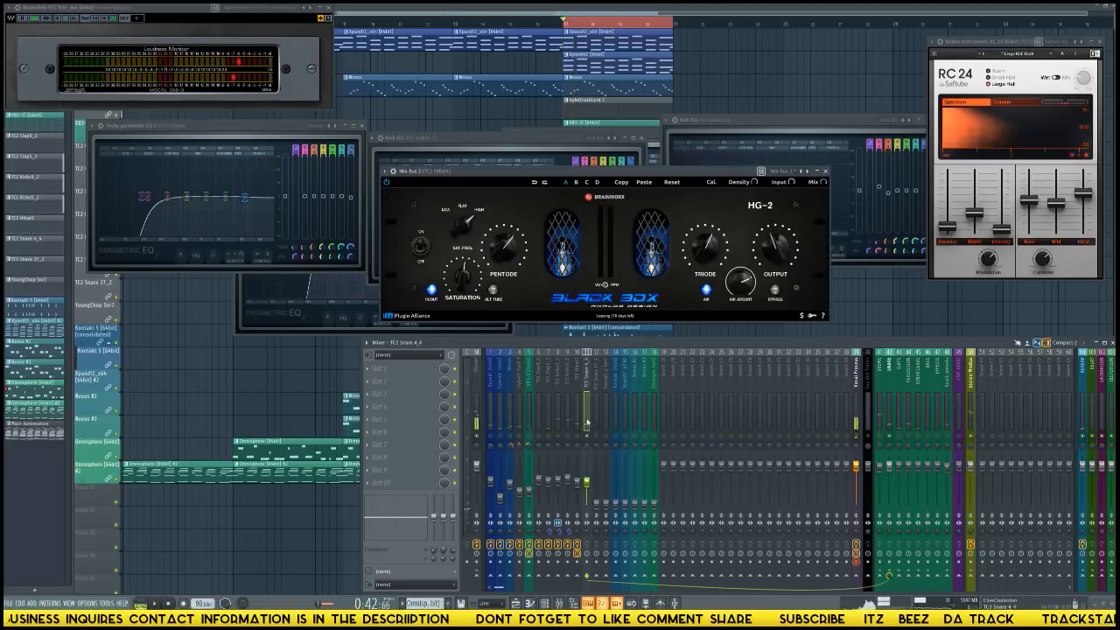
click(455, 375)
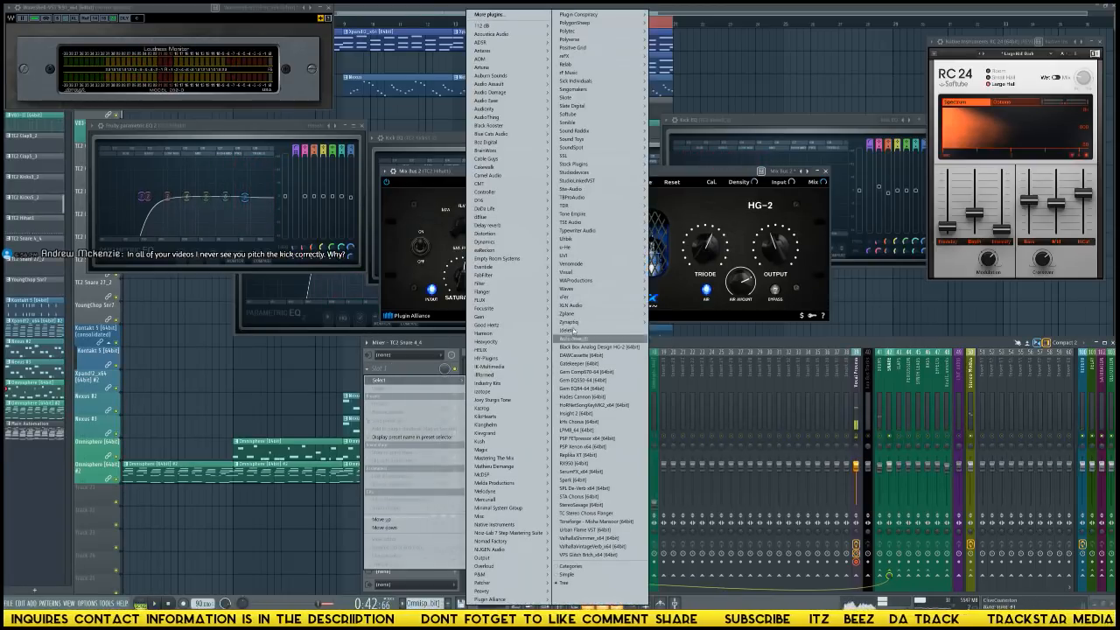
click(666, 290)
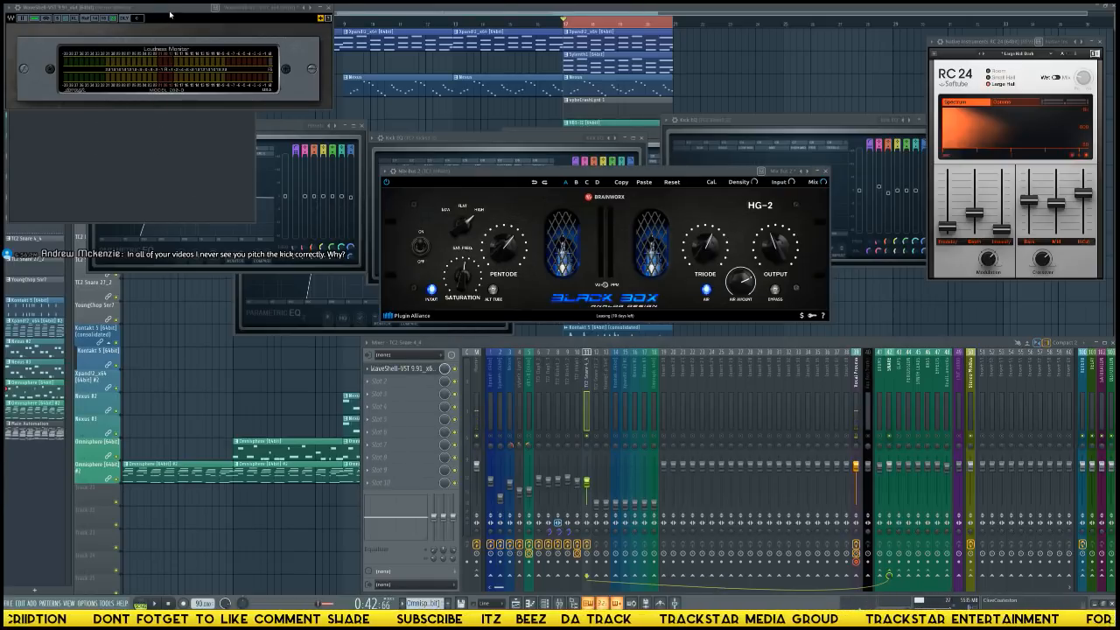
drag(174, 13, 436, 27)
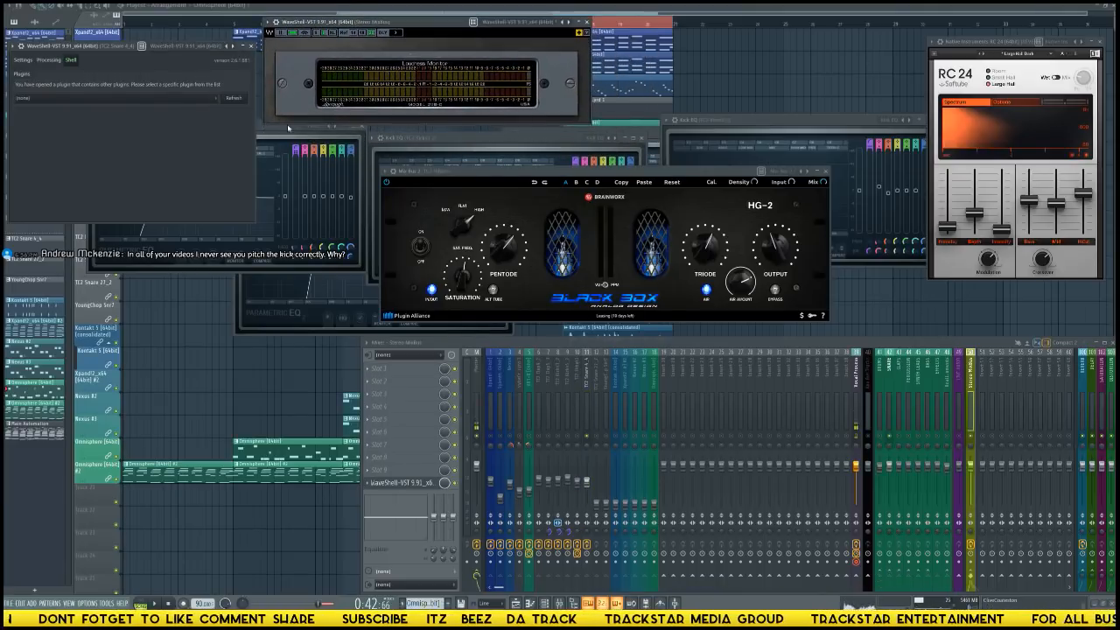
click(122, 100)
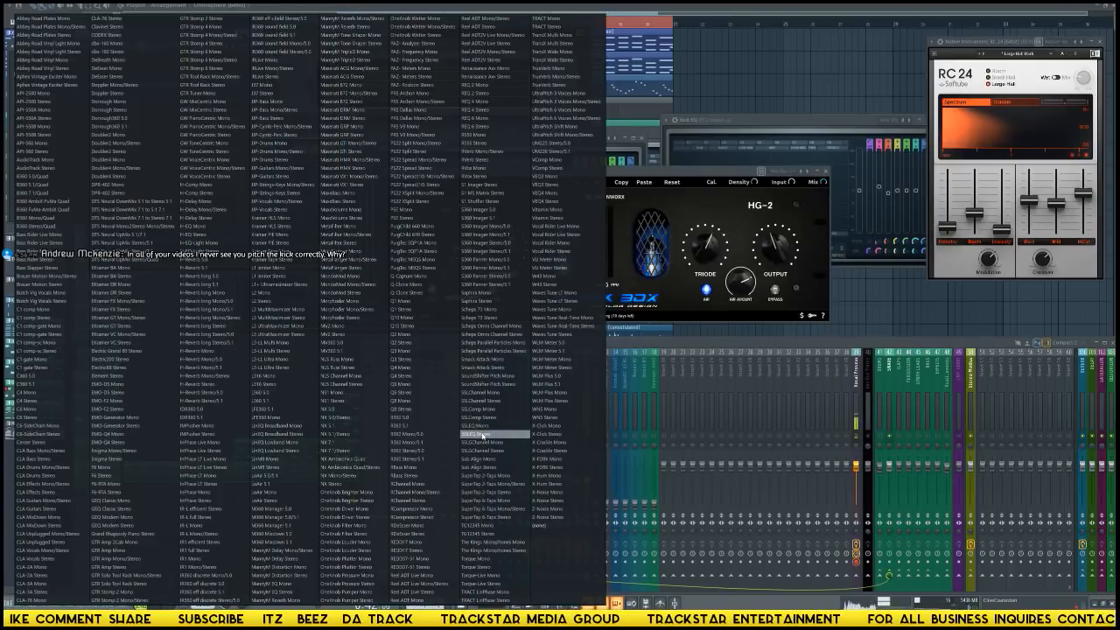
click(483, 435)
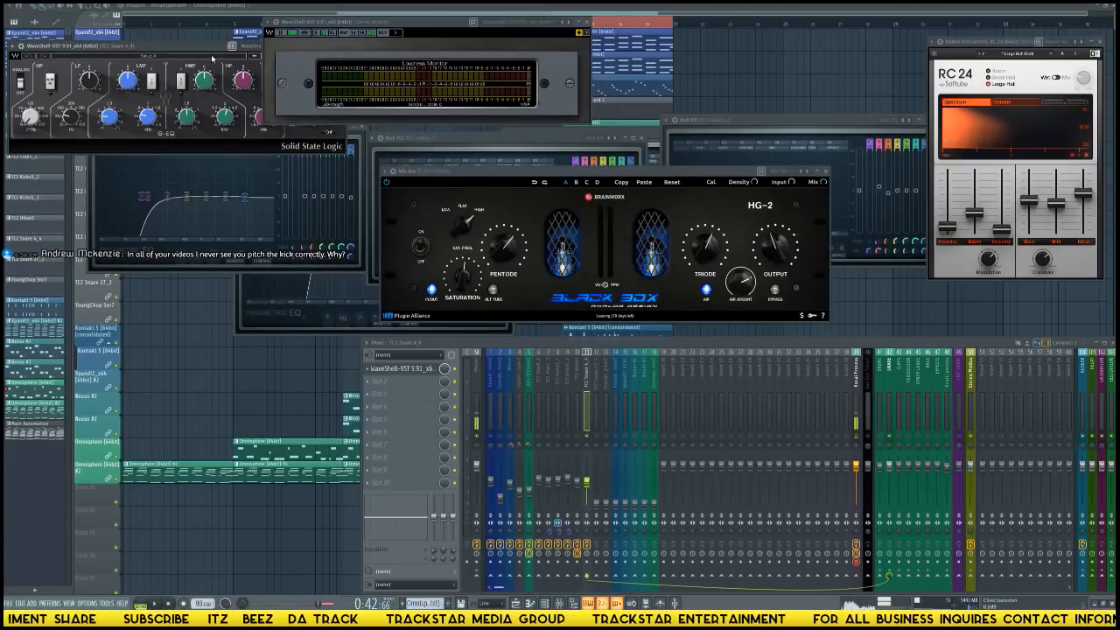
Load the Snare Presence user preset in the TC2 Snare 4_4 SSL EQ, with its window and the loudness meter repositioned.
drag(211, 48, 236, 218)
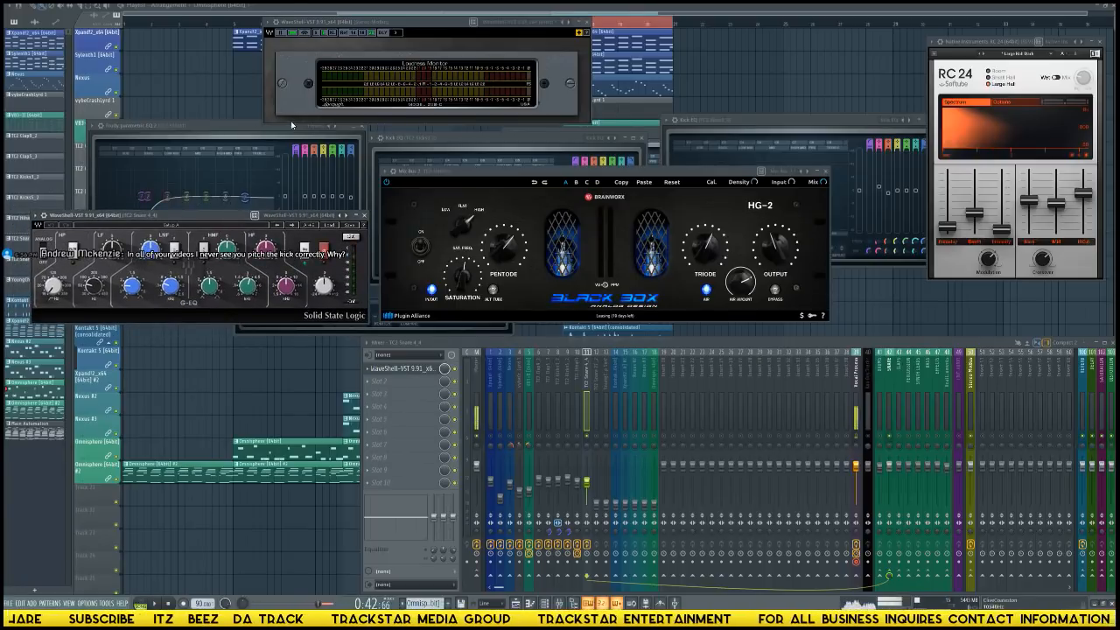
drag(410, 21, 321, 6)
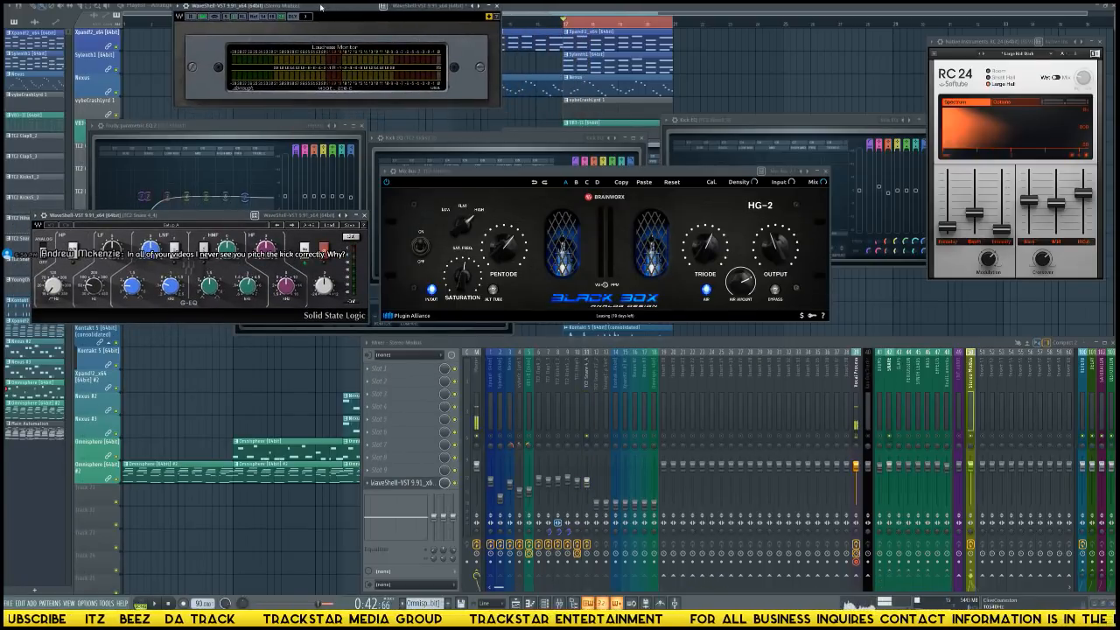
click(326, 228)
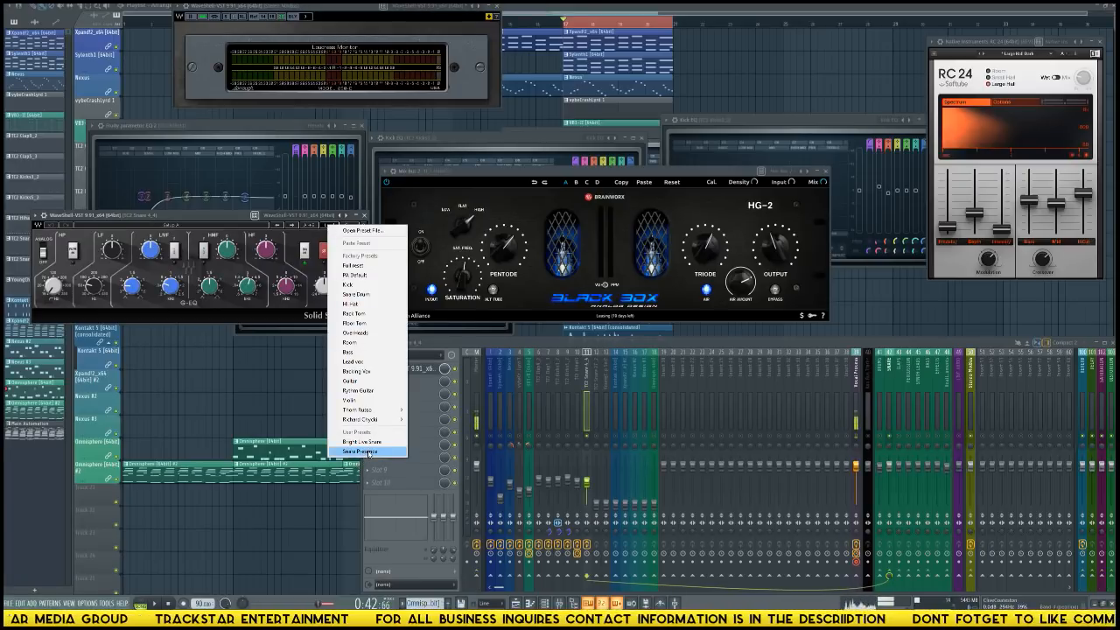
click(372, 452)
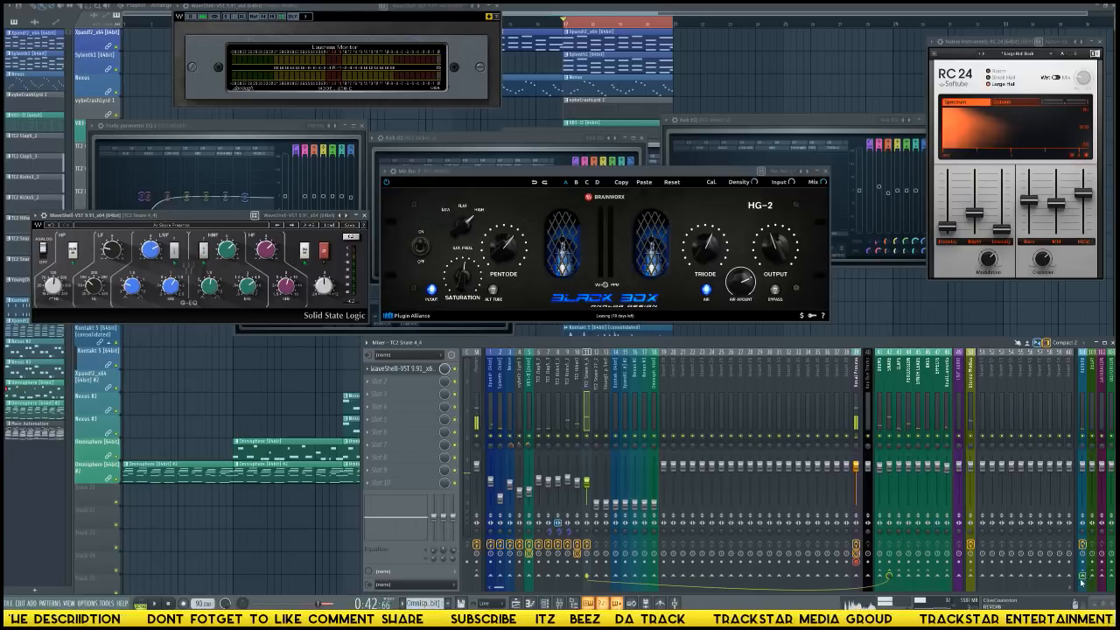
Insert the Waves SSL EQ in the first effect slot of the TC2 Snare 27_2 track.
click(595, 424)
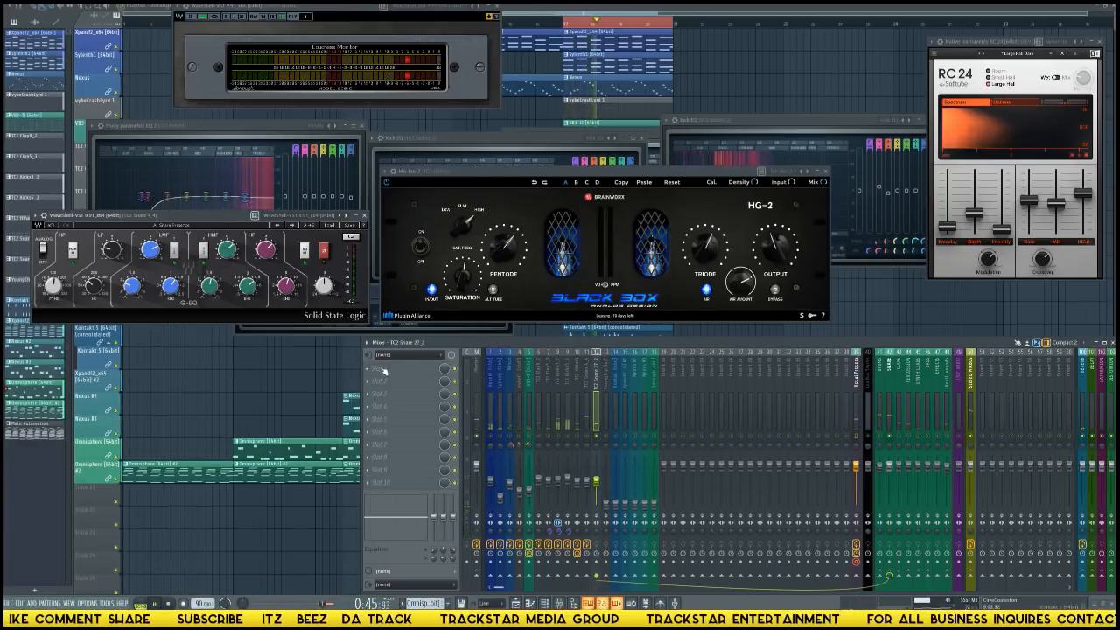
click(386, 373)
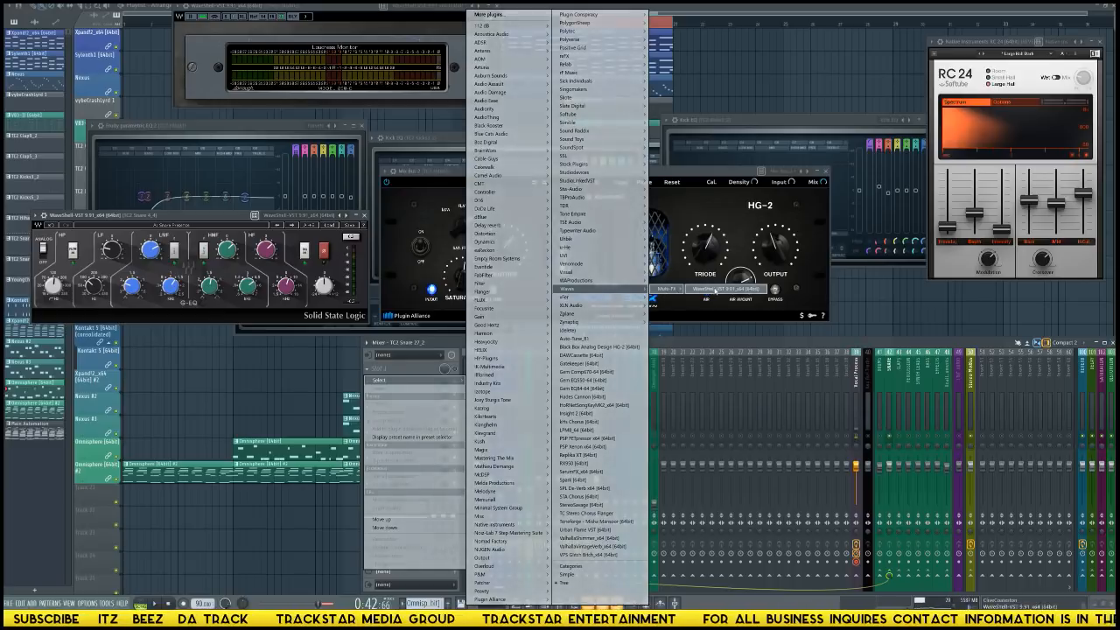
click(667, 288)
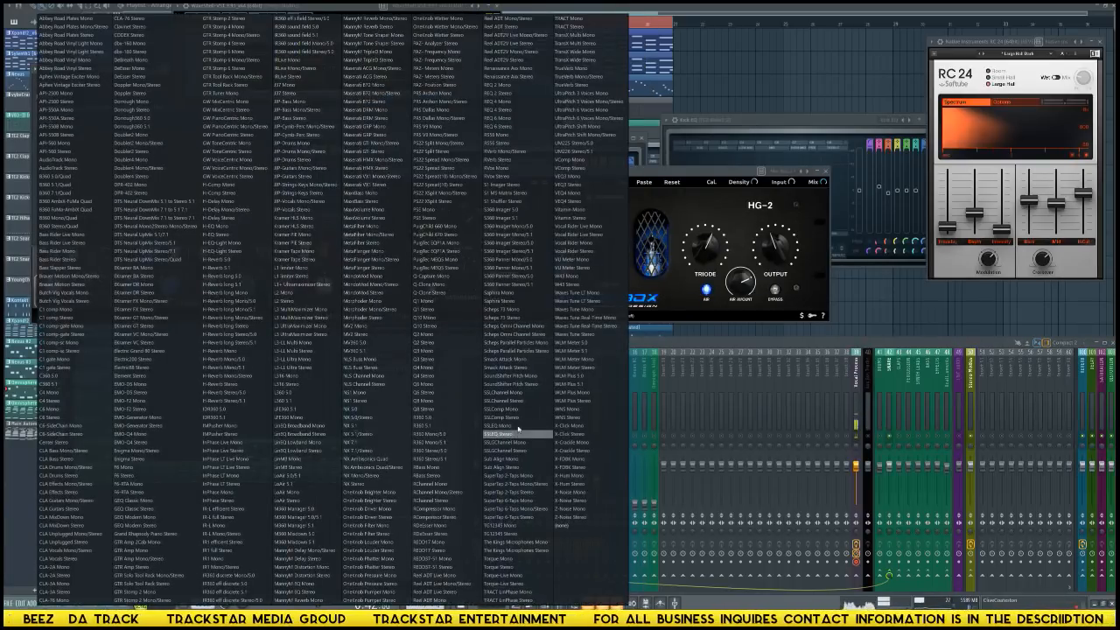
click(501, 425)
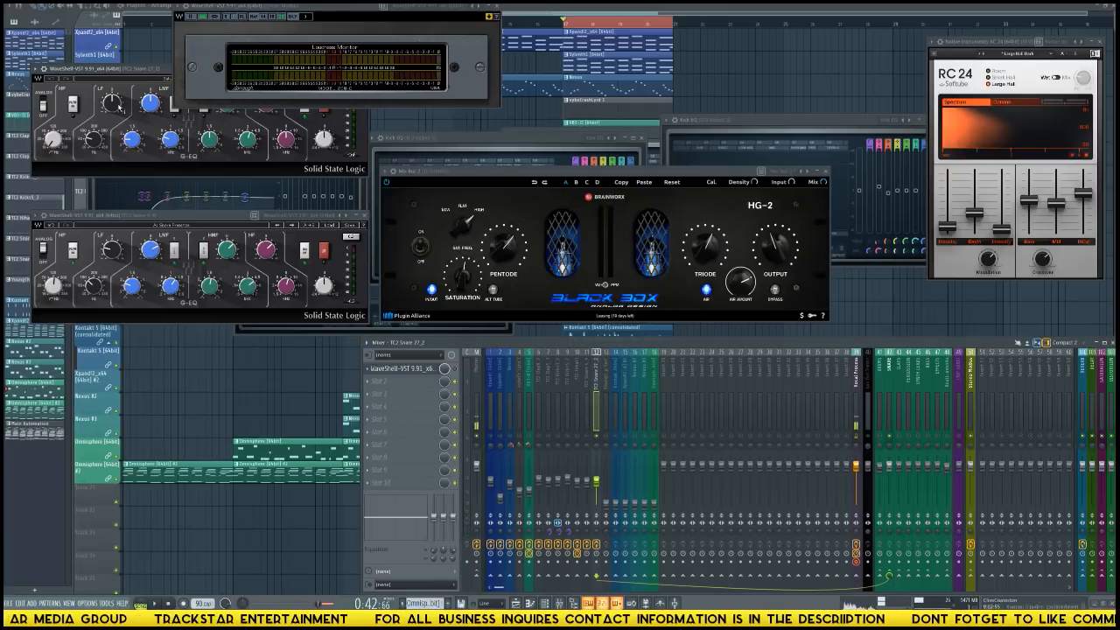
Load the Snare Presence preset in the TC2 Snare 27_2 SSL EQ and move the loudness meter window clear of it.
drag(109, 71, 83, 103)
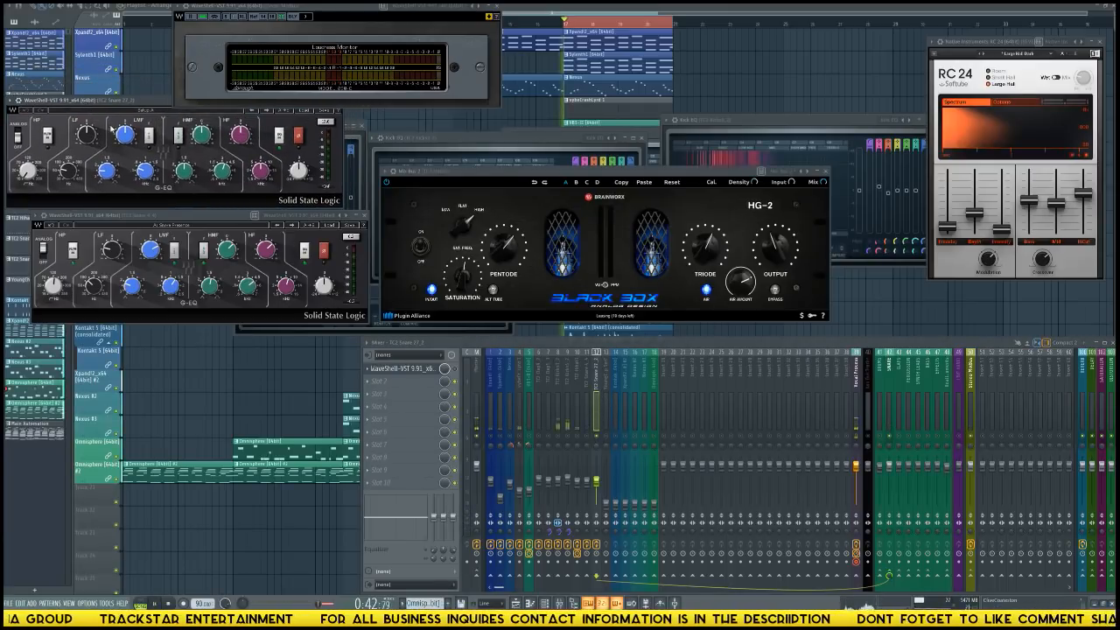
click(291, 112)
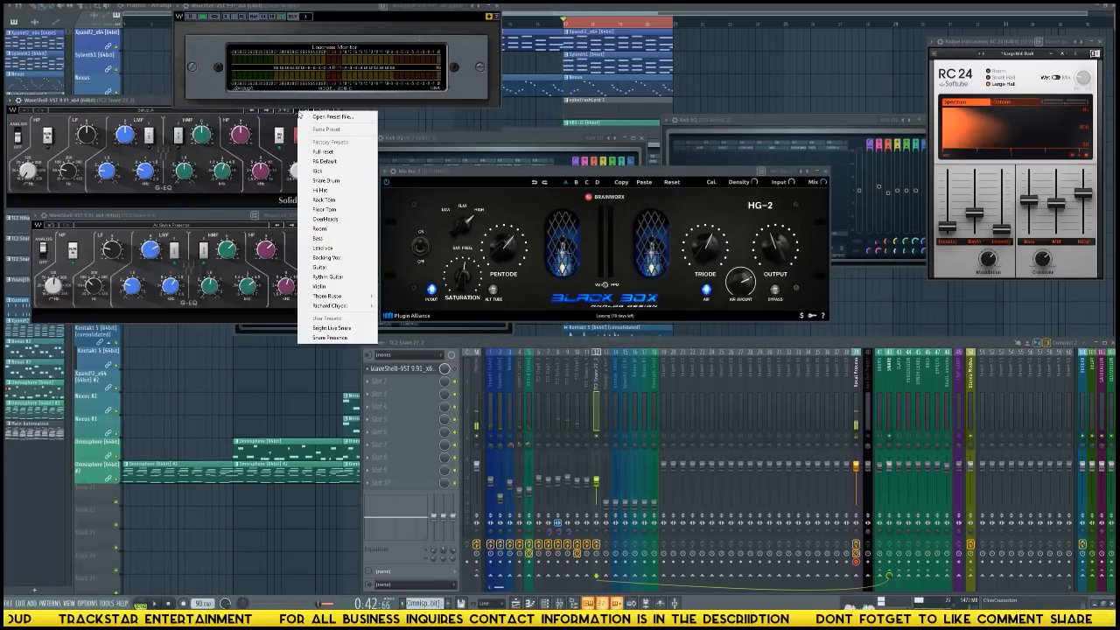
click(337, 340)
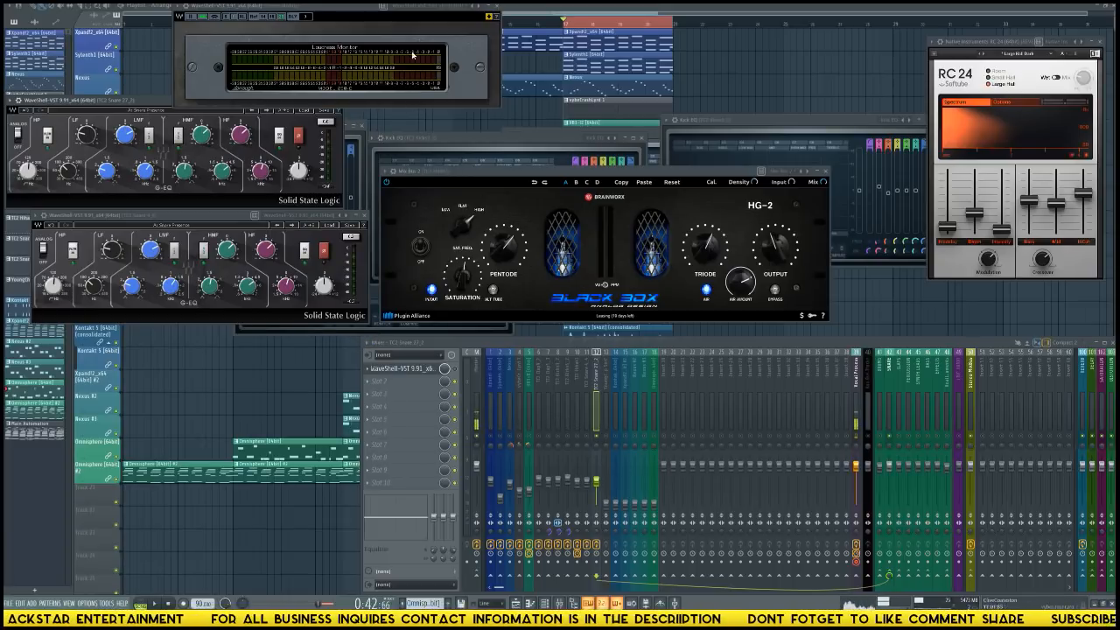
click(422, 15)
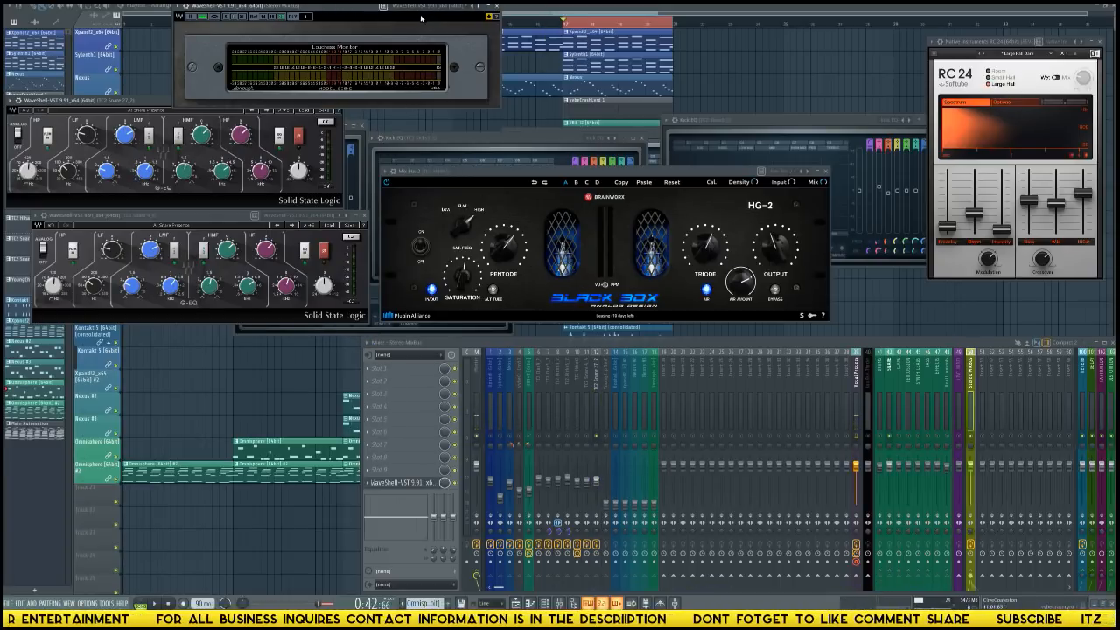
drag(357, 11, 707, 28)
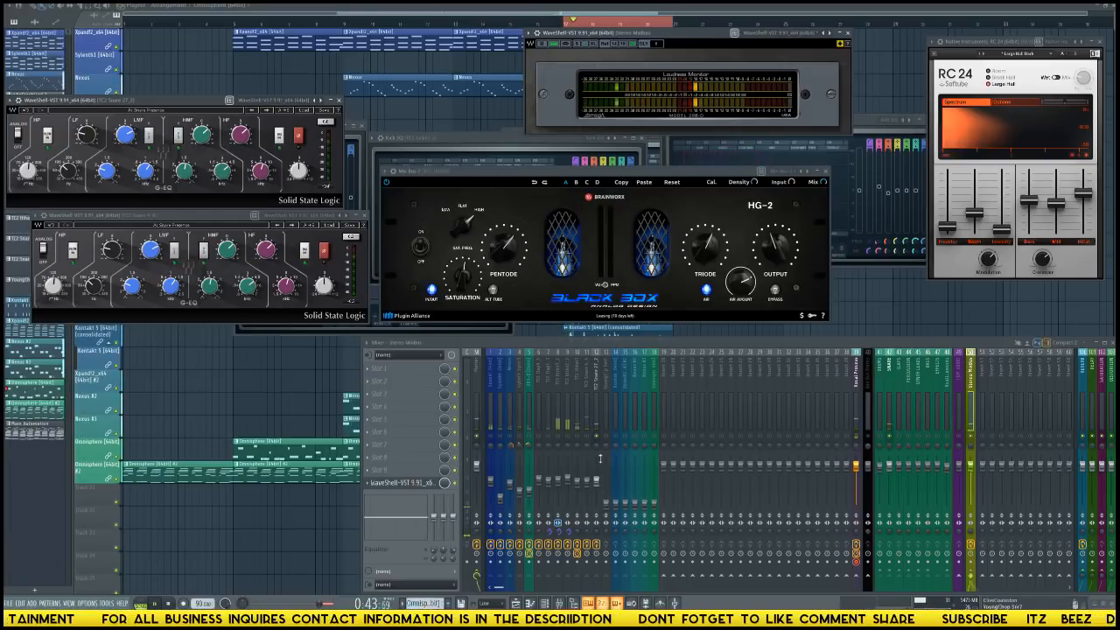
Audition the equalised snares by repeatedly playing the loop, both soloed and in the full mix.
click(597, 429)
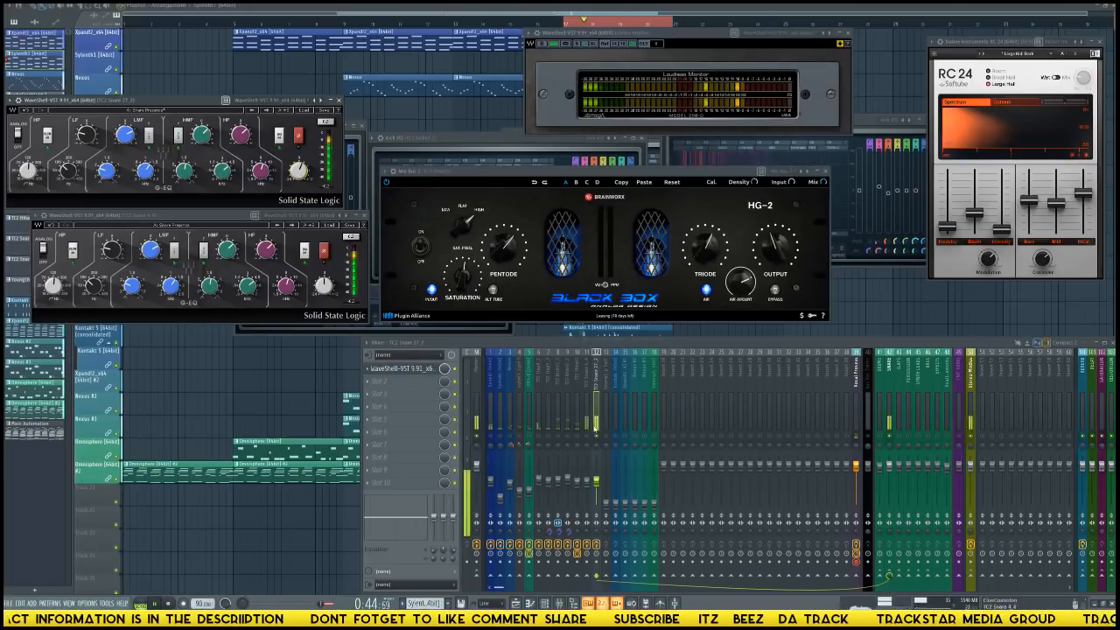
key(space)
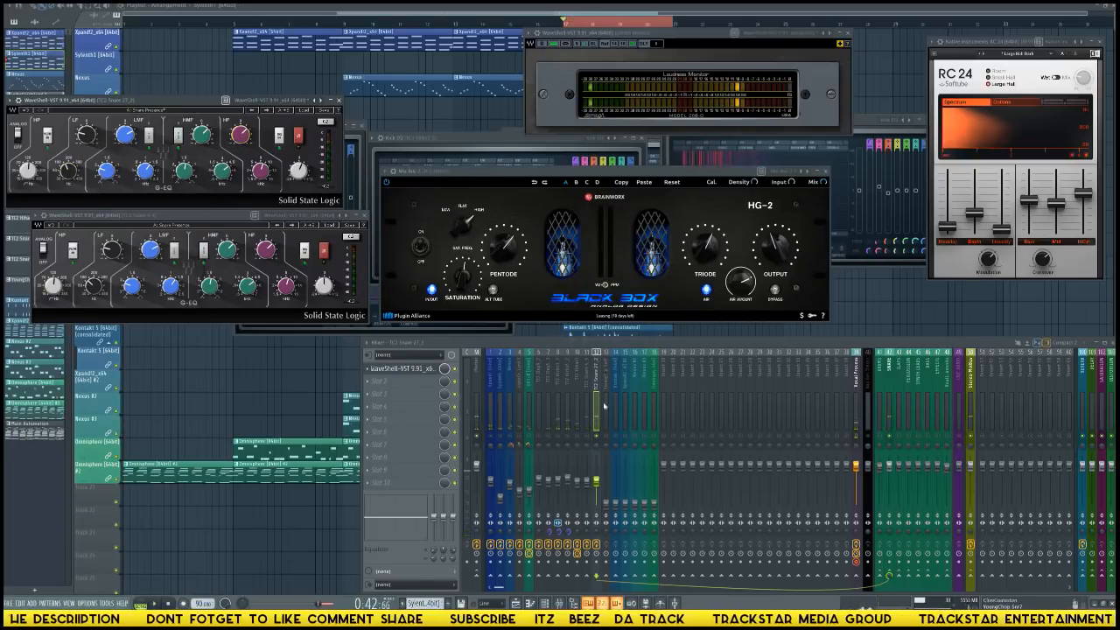
key(space)
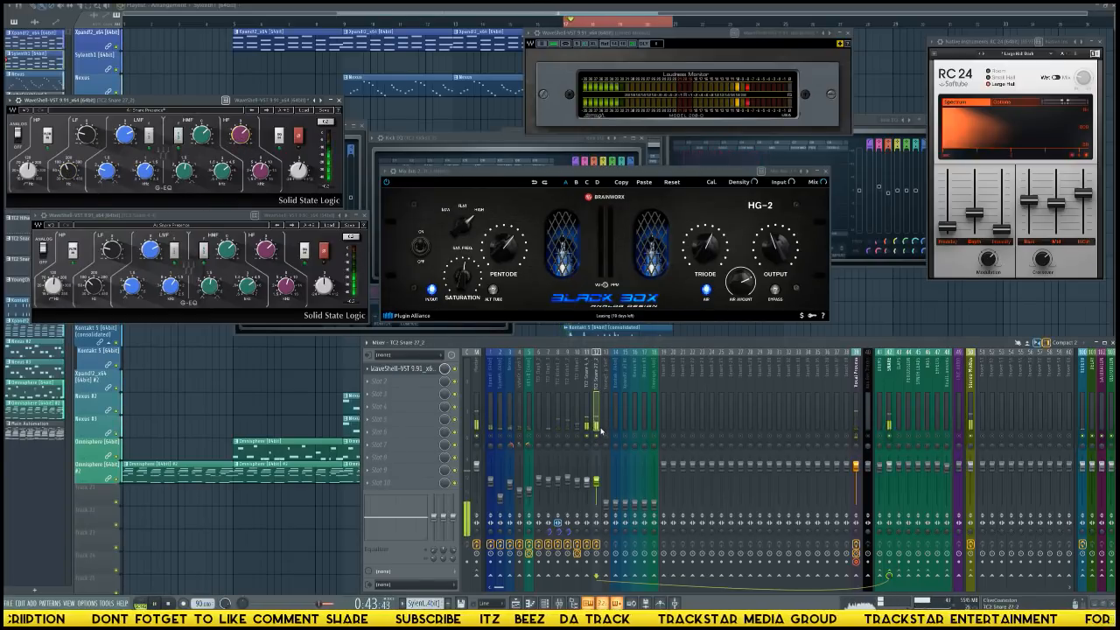
key(space)
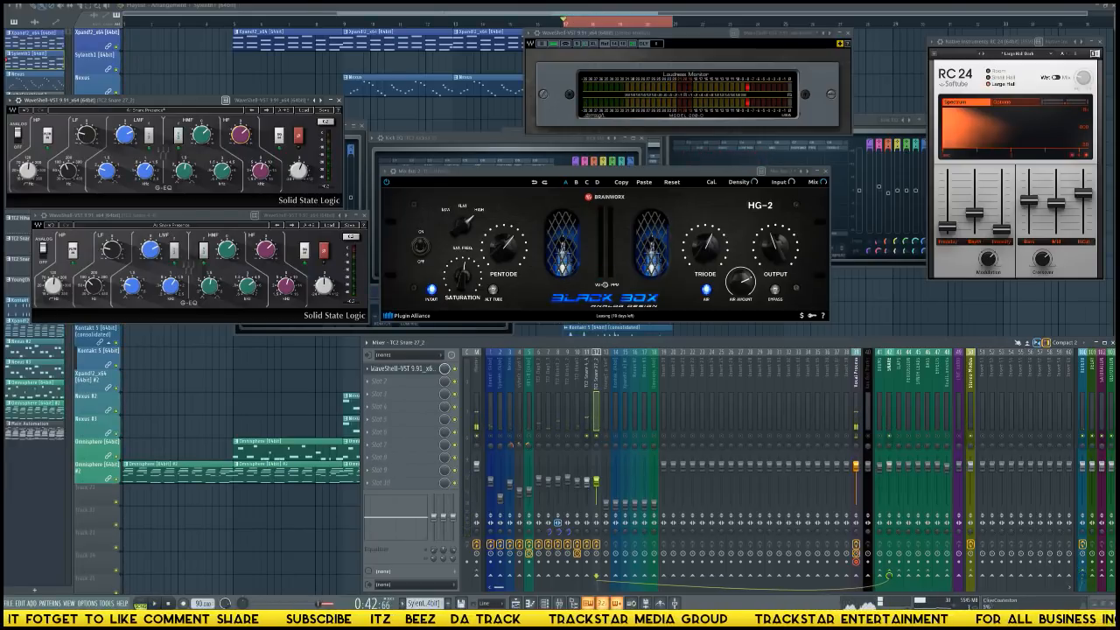
key(space)
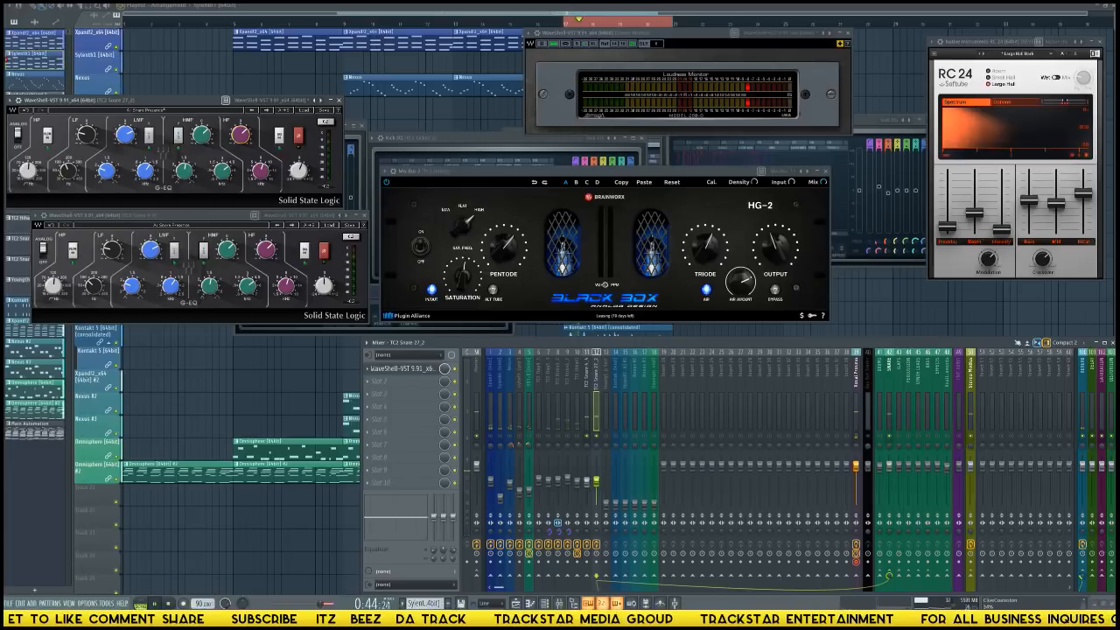
key(space)
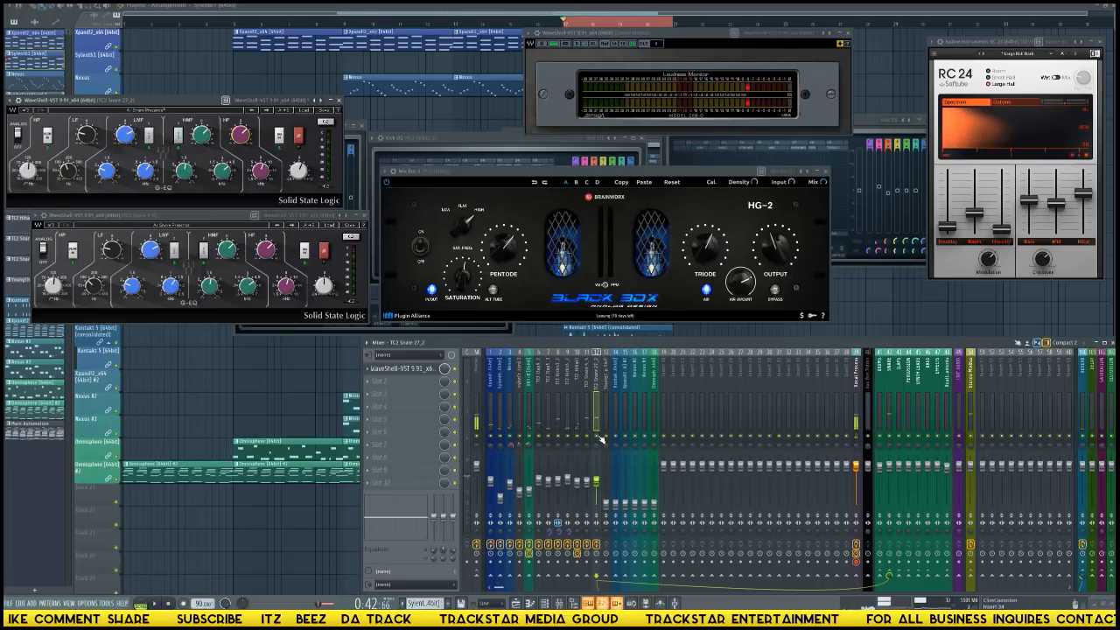
key(space)
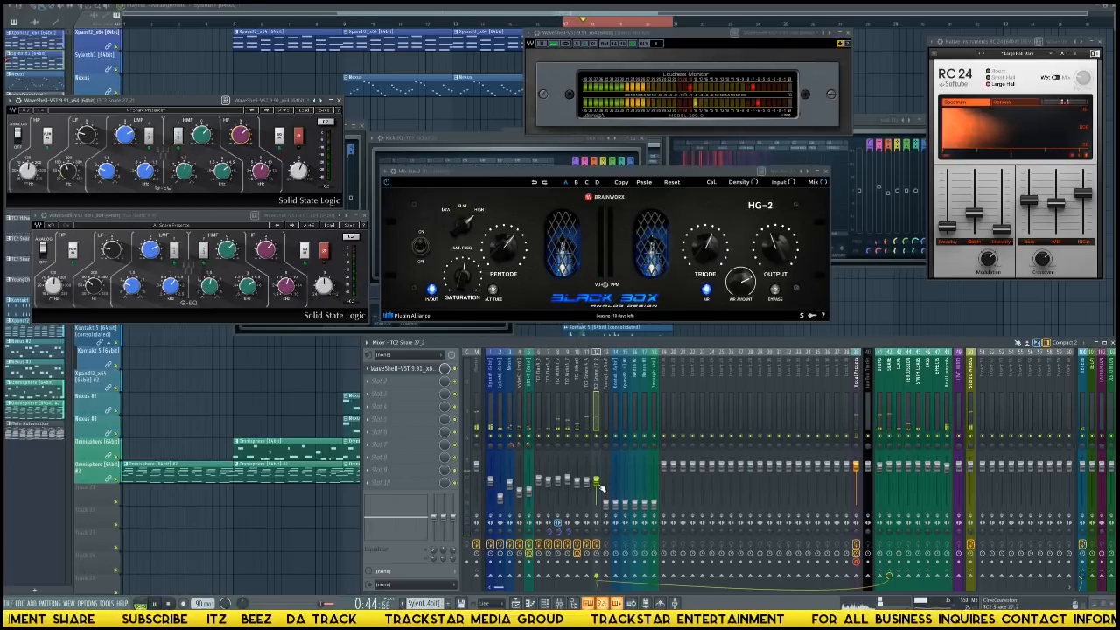
key(space)
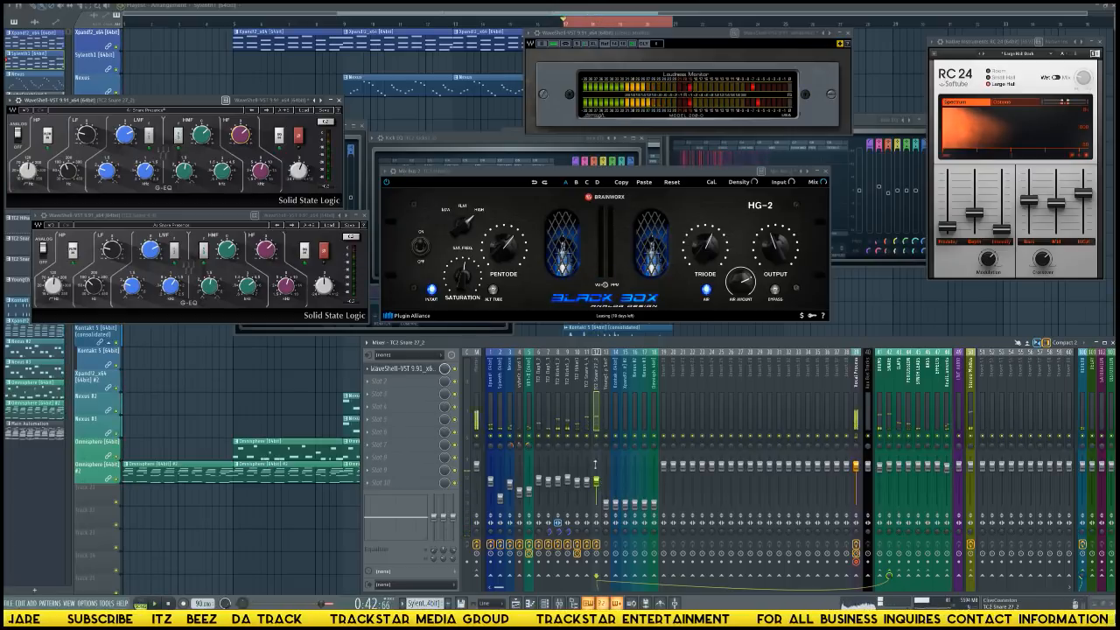
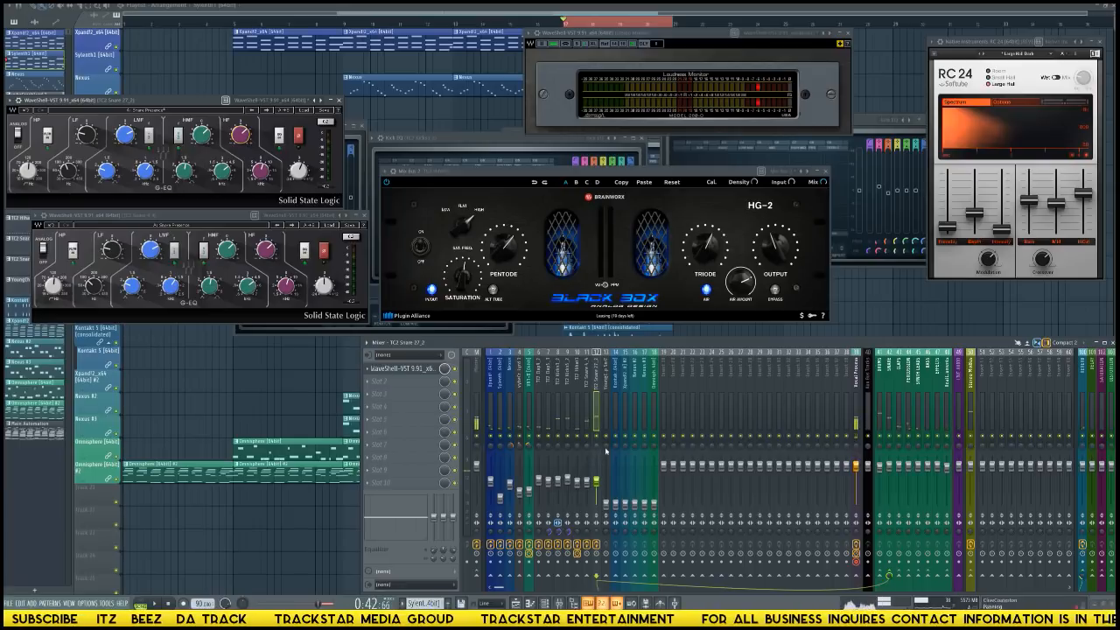
Raise the YoungChop Snr7 fader level with the neighbouring drum tracks and insert the Waves SSL EQ in its first effect slot.
click(608, 506)
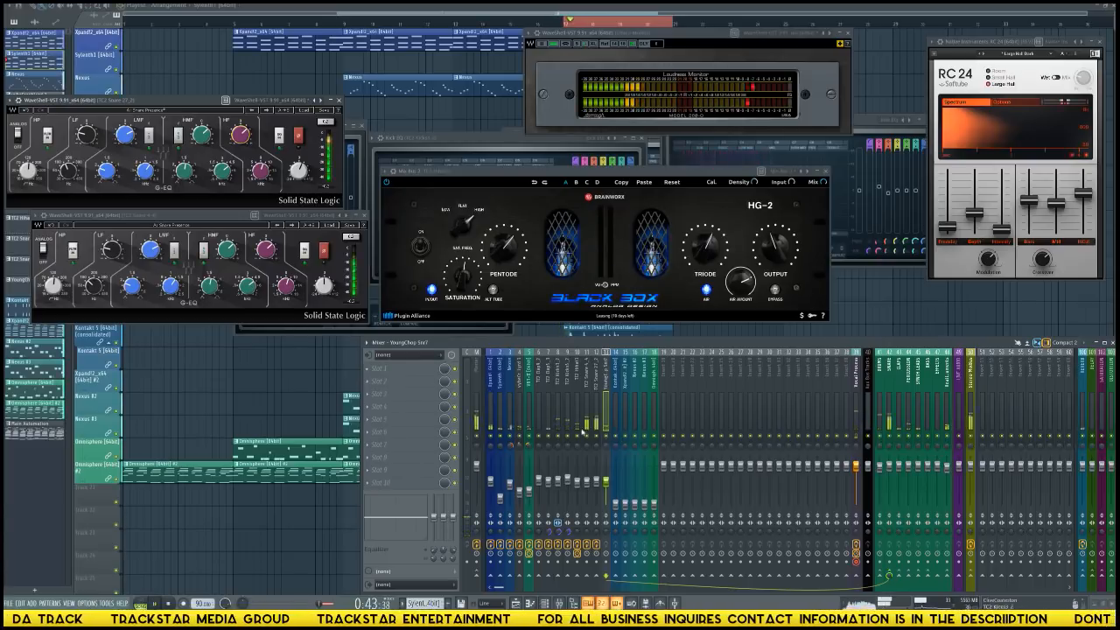
click(368, 368)
mouse_move(382, 381)
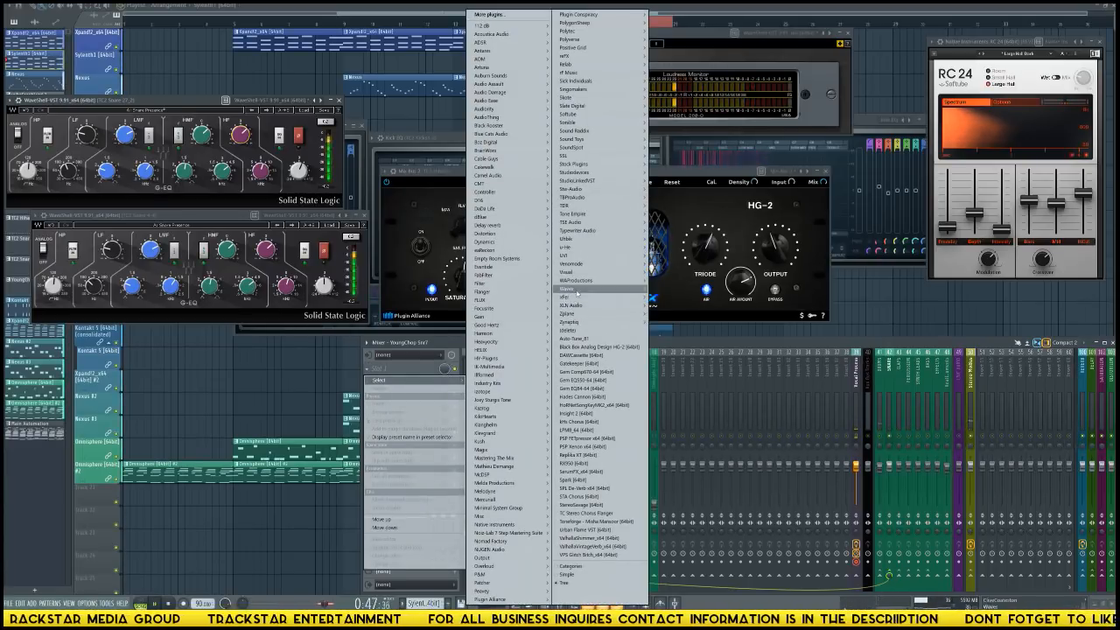
mouse_move(582, 290)
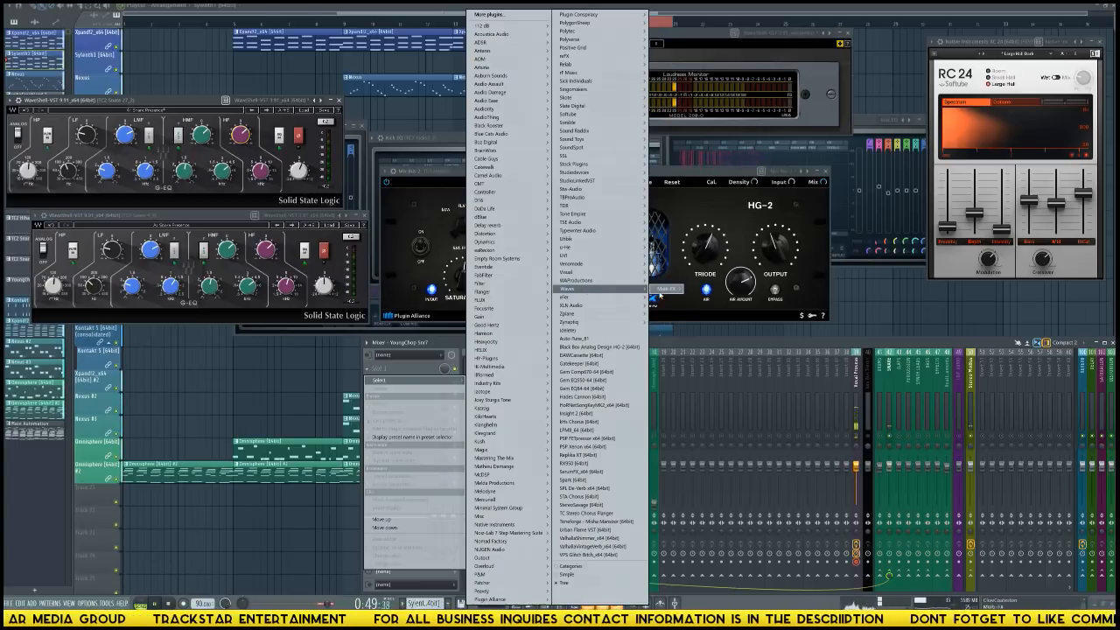
mouse_move(670, 290)
click(716, 290)
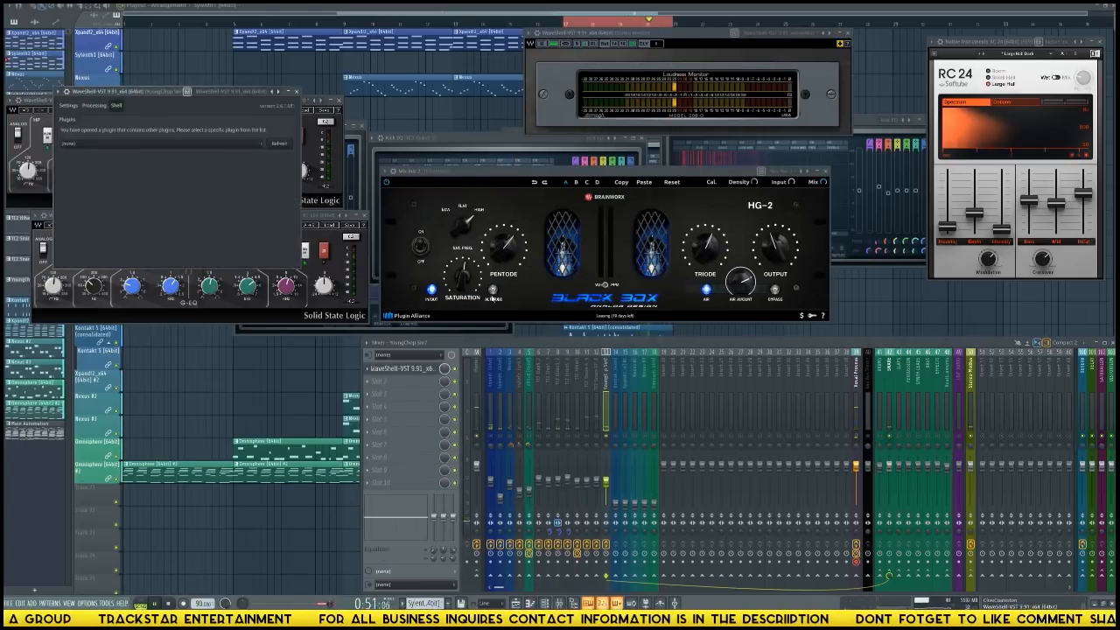
click(226, 149)
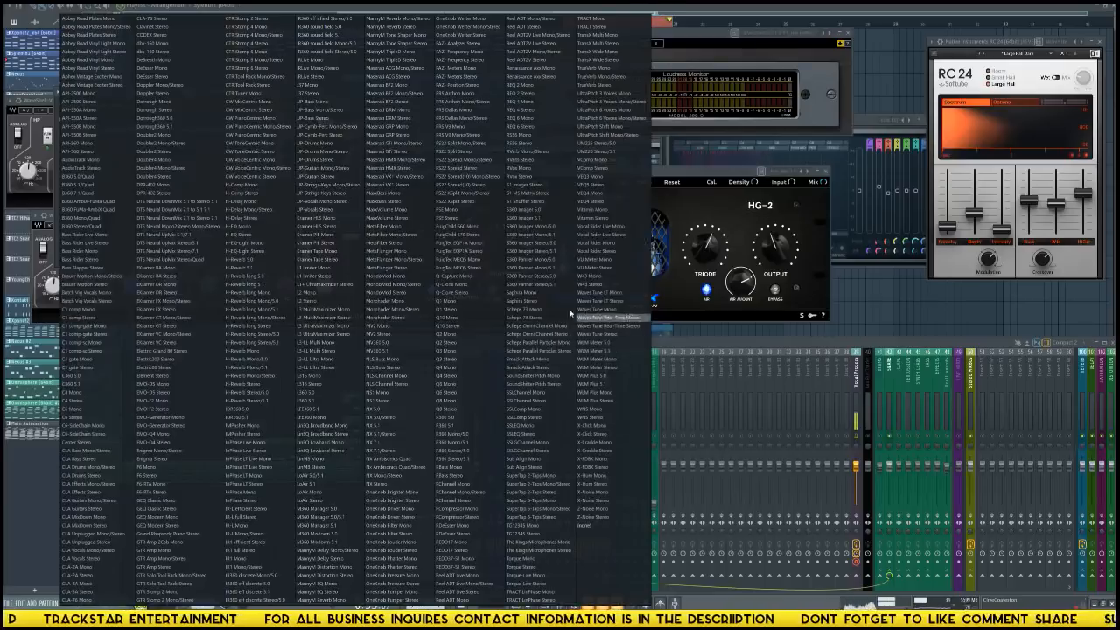
click(533, 436)
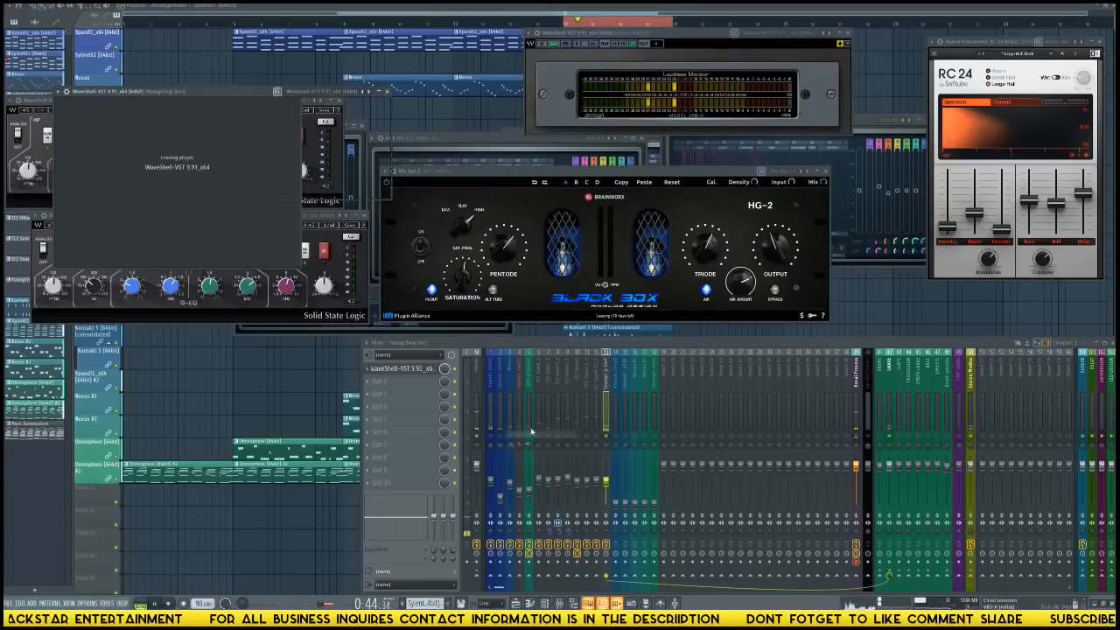
Place the YoungChop Snr7 SSL EQ window below the other two snare EQs and load its Snare Presence user preset.
drag(236, 101, 189, 350)
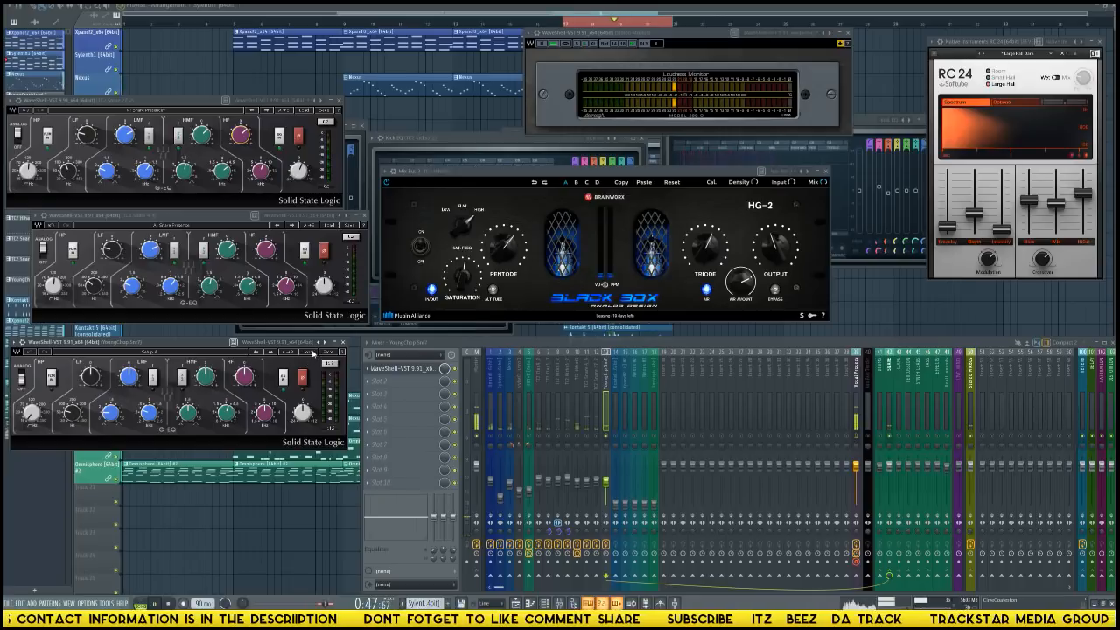
click(309, 353)
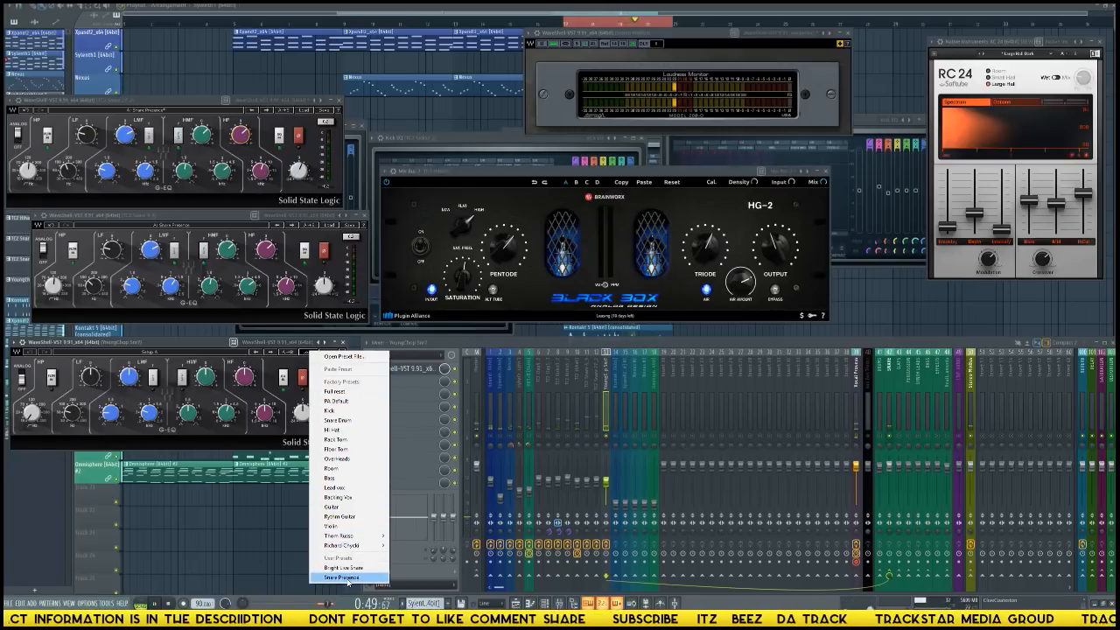
click(343, 578)
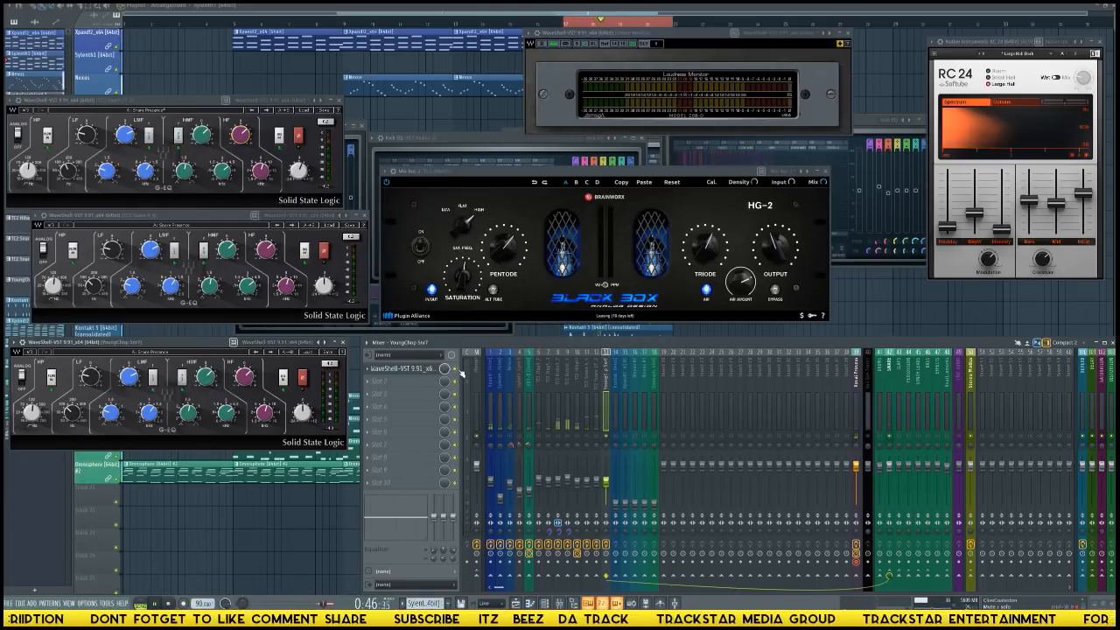
Insert Soundtoys PanMan in the second effect slot of the YoungChop Snr7 track and move its window over the Black Box.
click(389, 383)
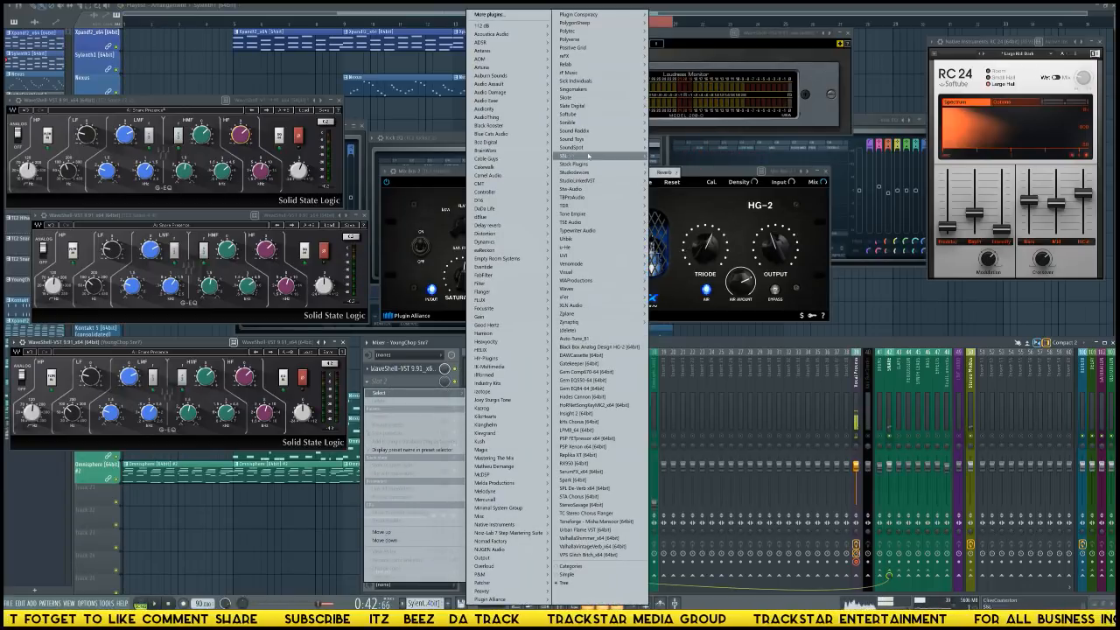
mouse_move(577, 138)
mouse_move(677, 181)
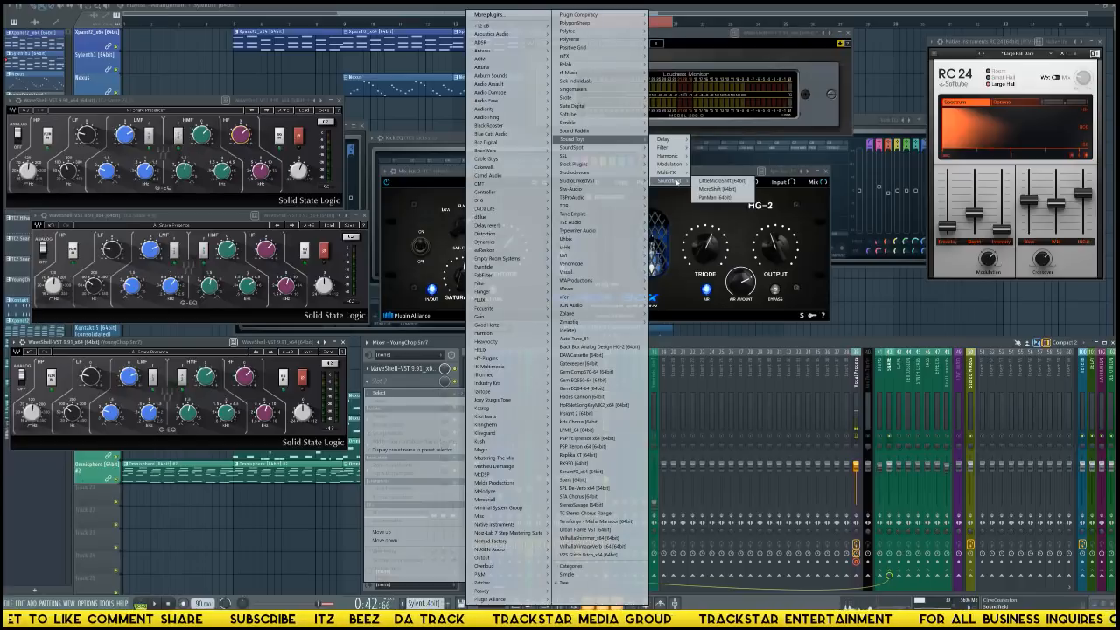
click(714, 197)
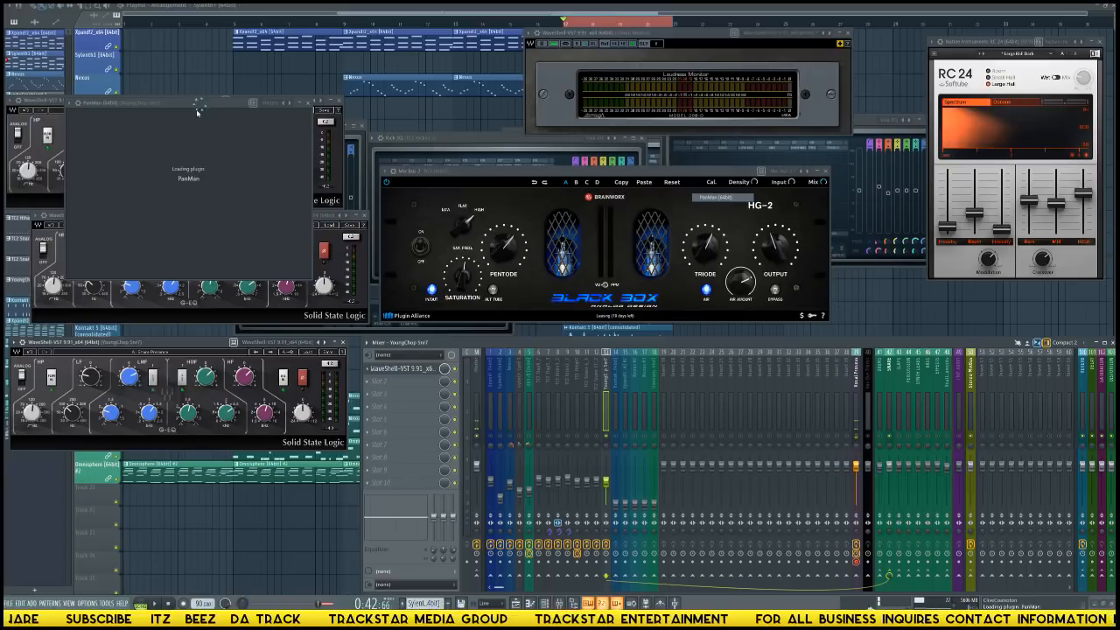
drag(200, 108, 553, 187)
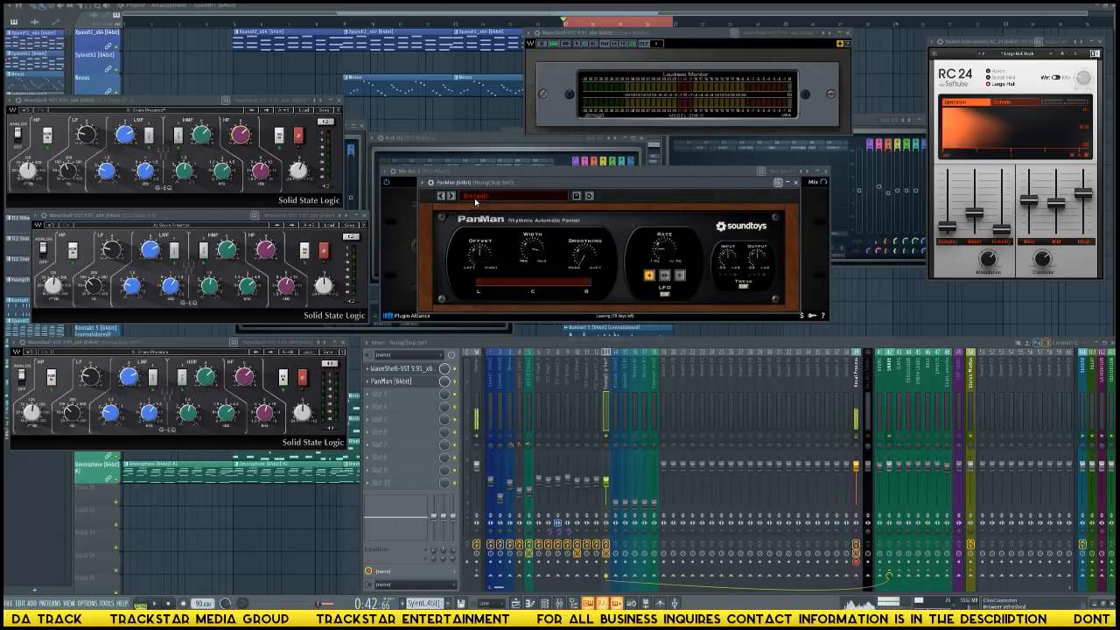
Try the Ball Bounce Panner and SpazRandom presets in PanMan and settle on the Four Per Side rhythmic pan preset.
click(475, 202)
mouse_move(518, 203)
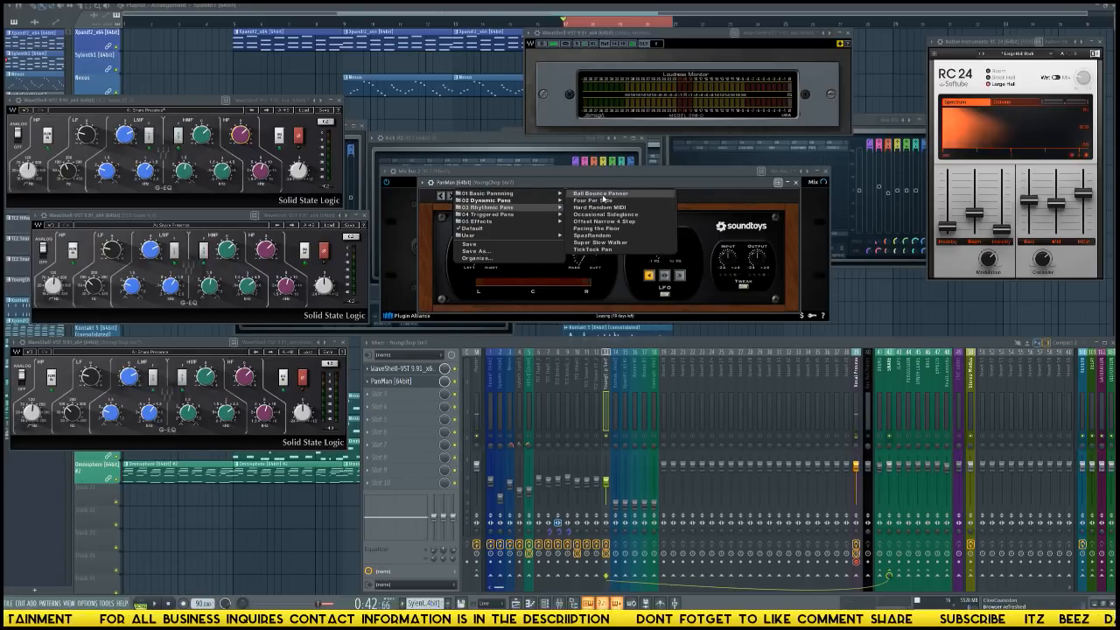
click(604, 193)
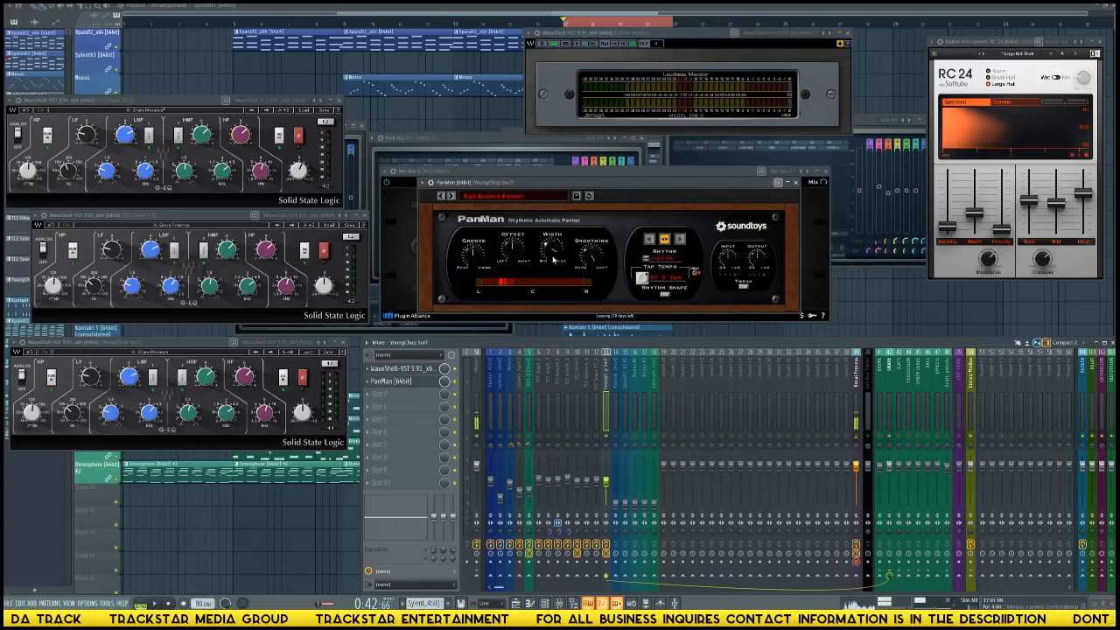
click(502, 201)
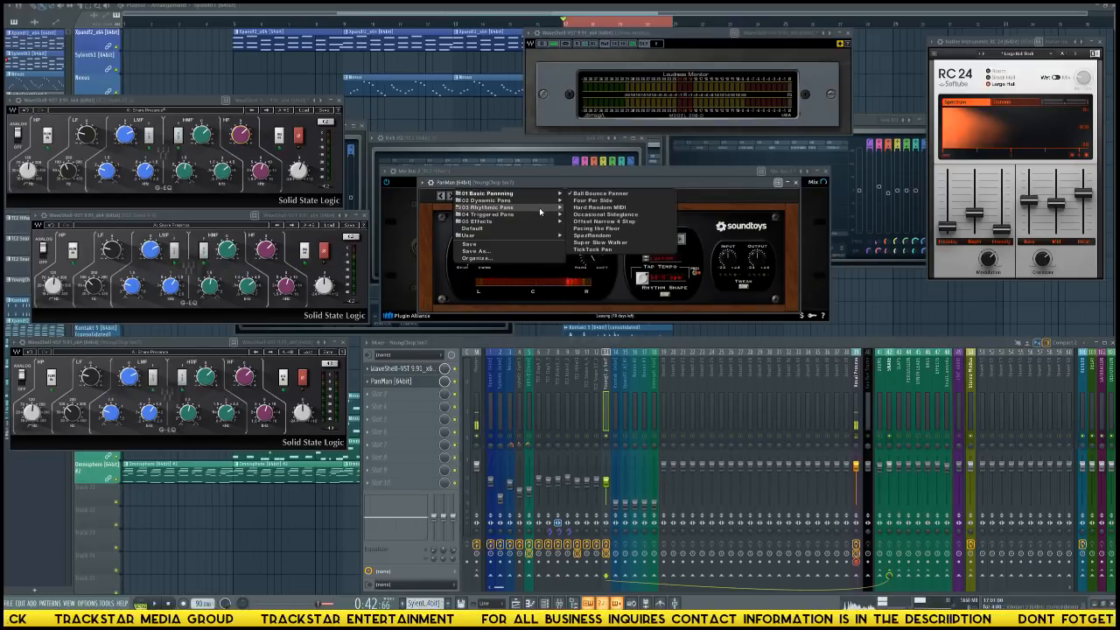
click(606, 235)
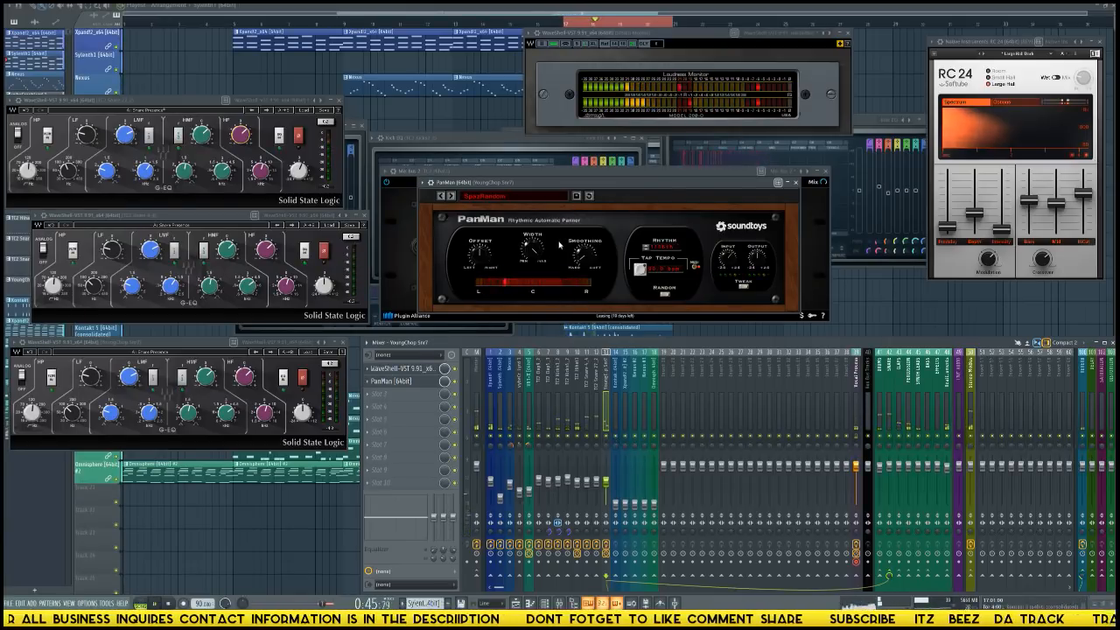
click(519, 196)
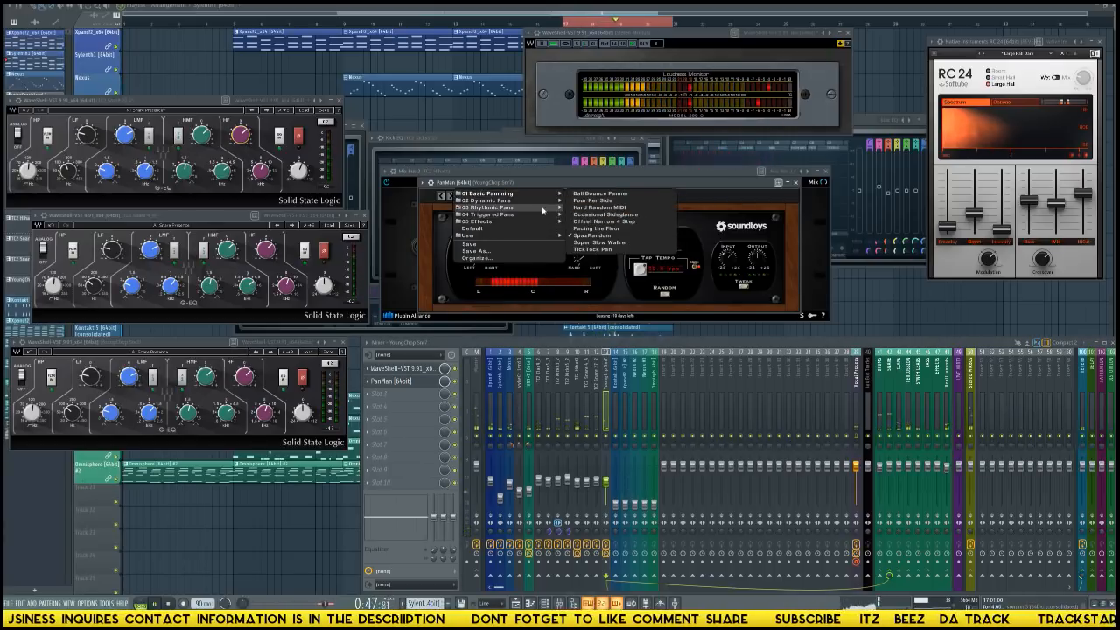
click(592, 200)
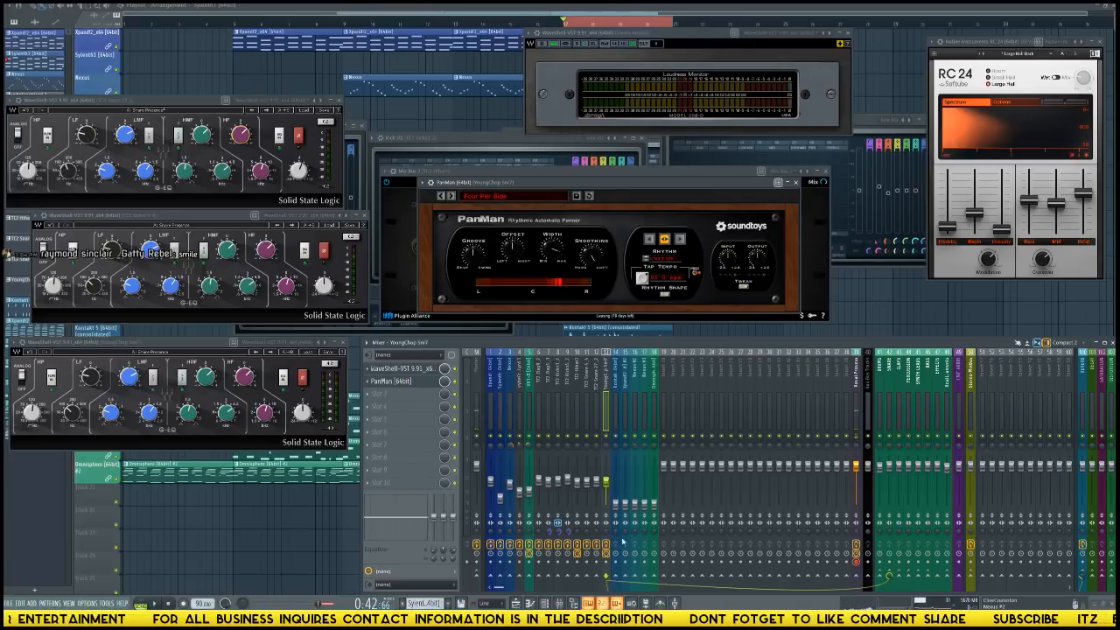
Close all plugin windows except the loudness meter and RC 24 reverb, and audition the loop with the Kontakt 5 fader lowered.
click(615, 429)
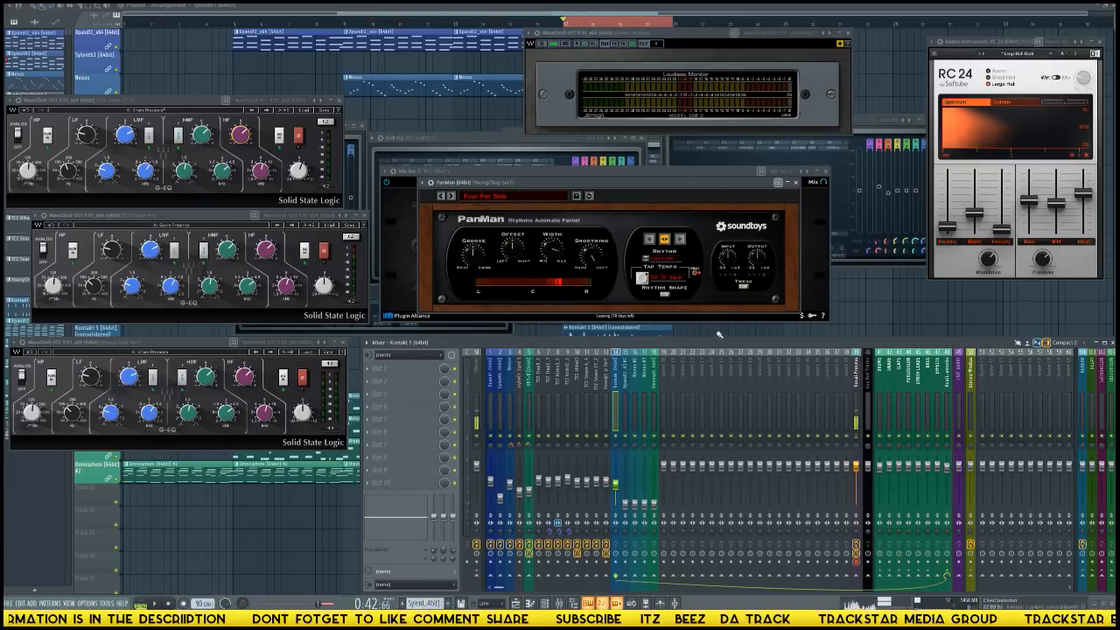
key(alt+F12)
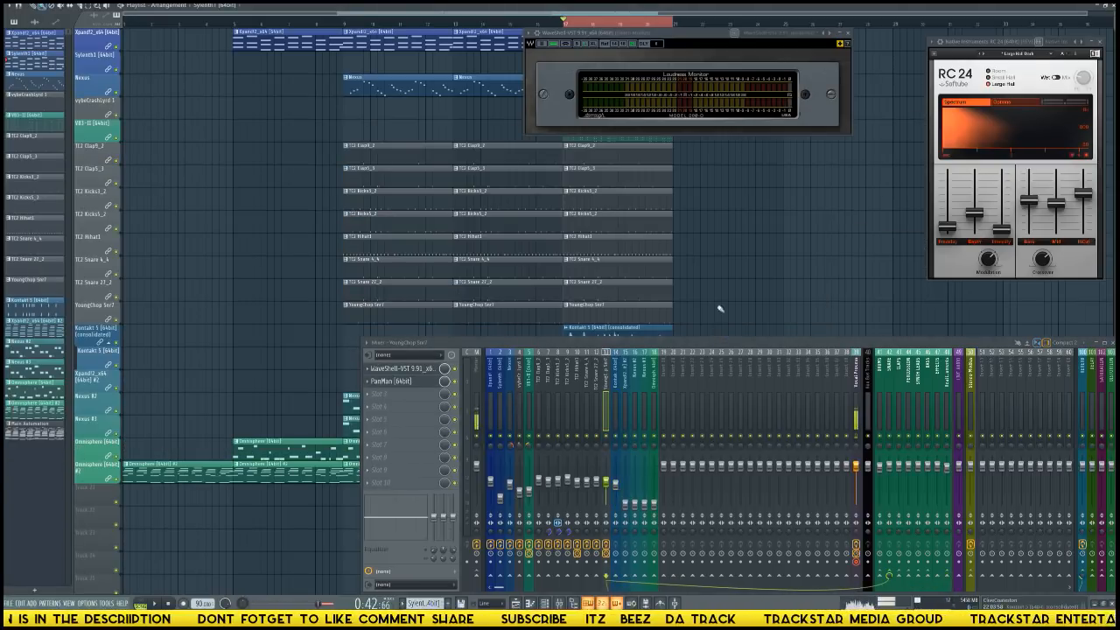
click(618, 495)
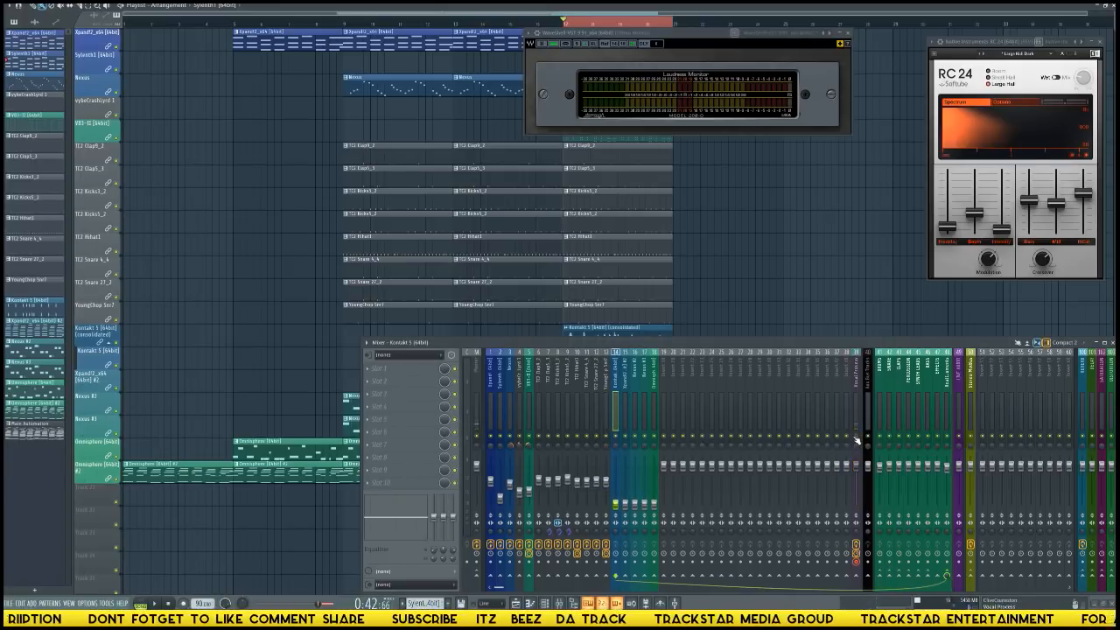
key(space)
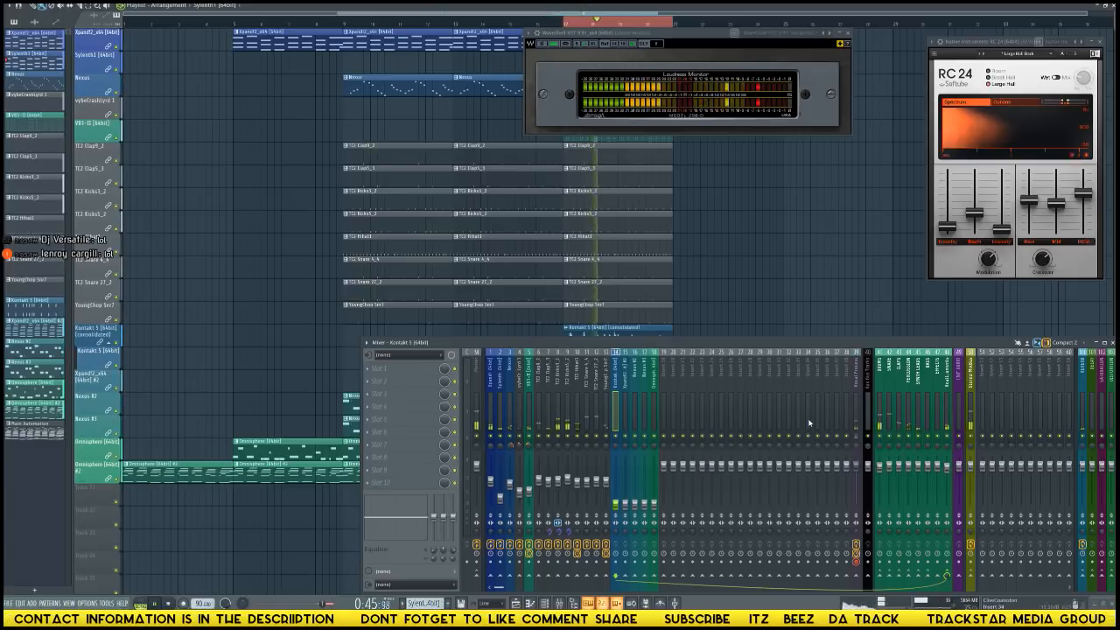
key(space)
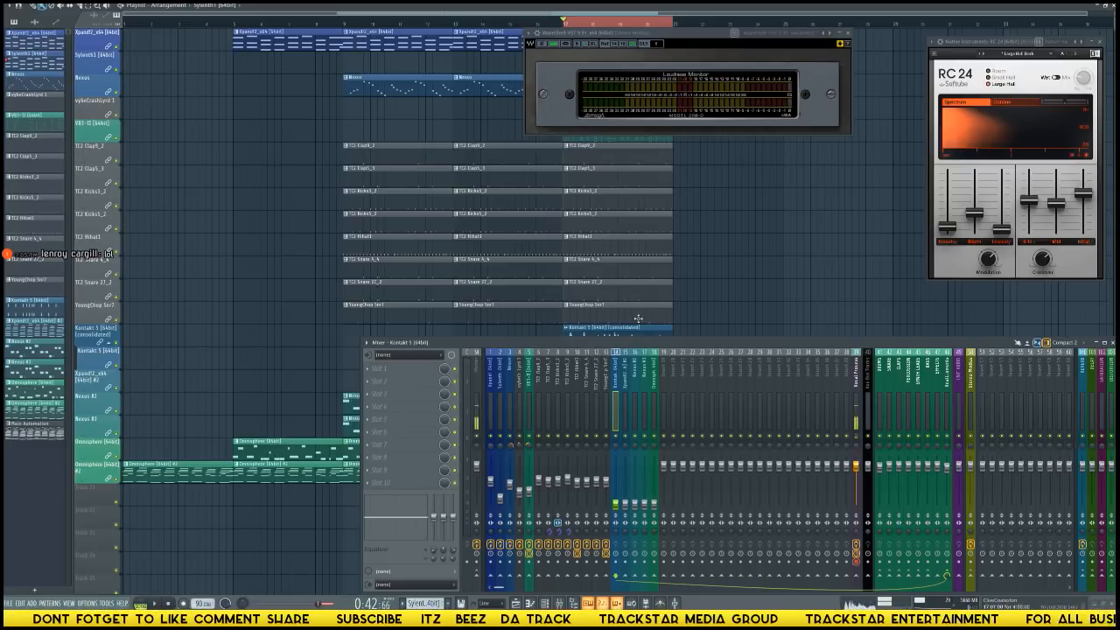
Examine the TC2 Kicks3_2 channel's sampler settings and piano roll, and return to the playlist.
key(F6)
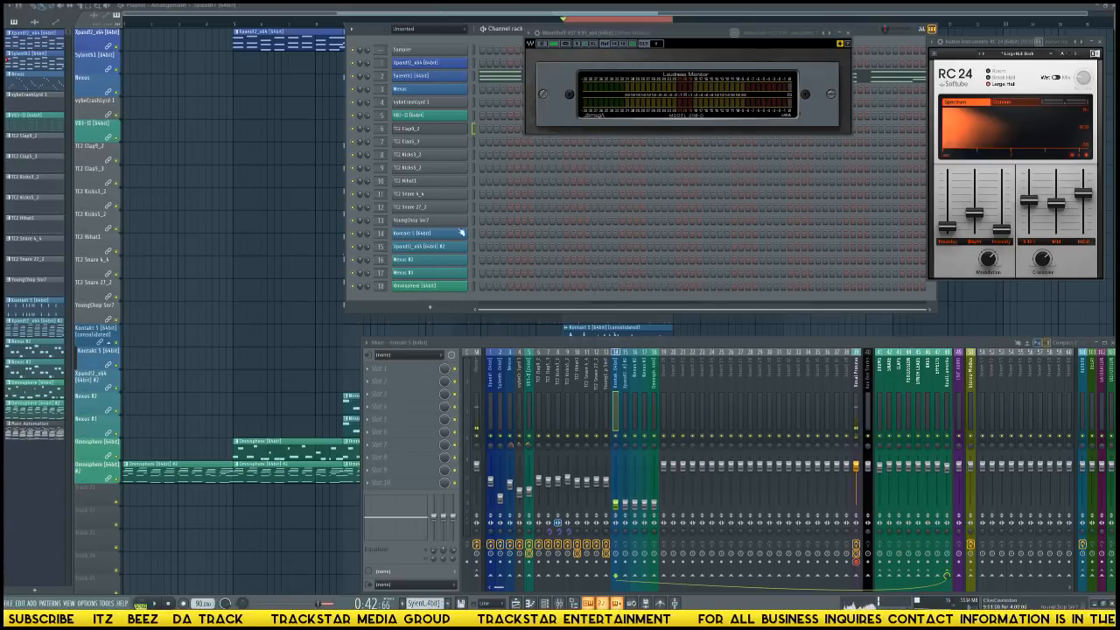
click(436, 156)
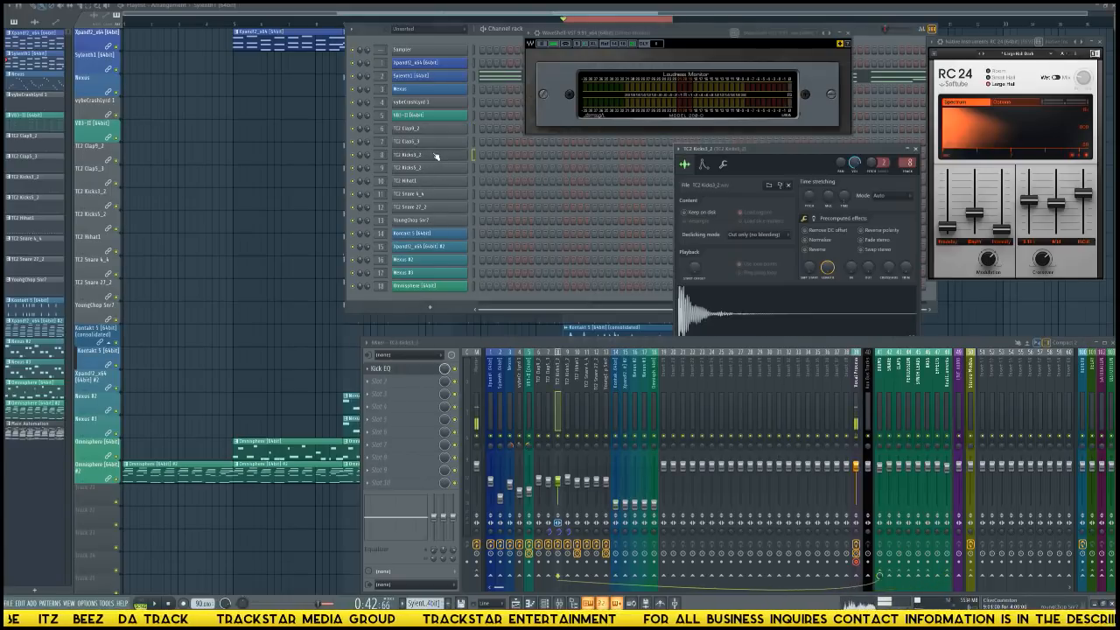
drag(794, 151, 696, 140)
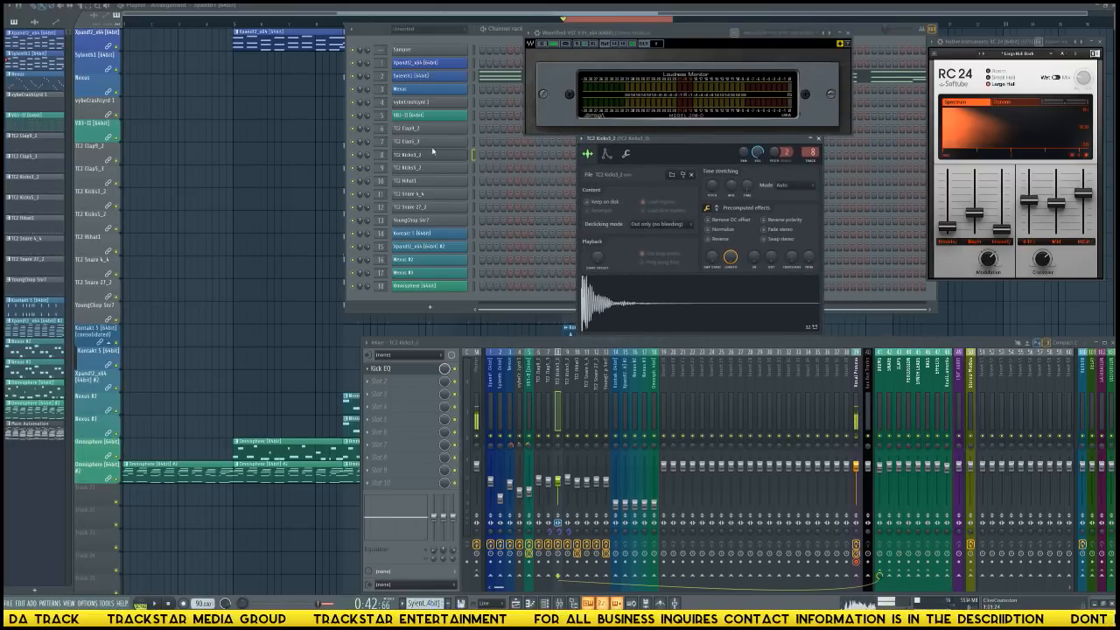
right_click(433, 153)
click(495, 159)
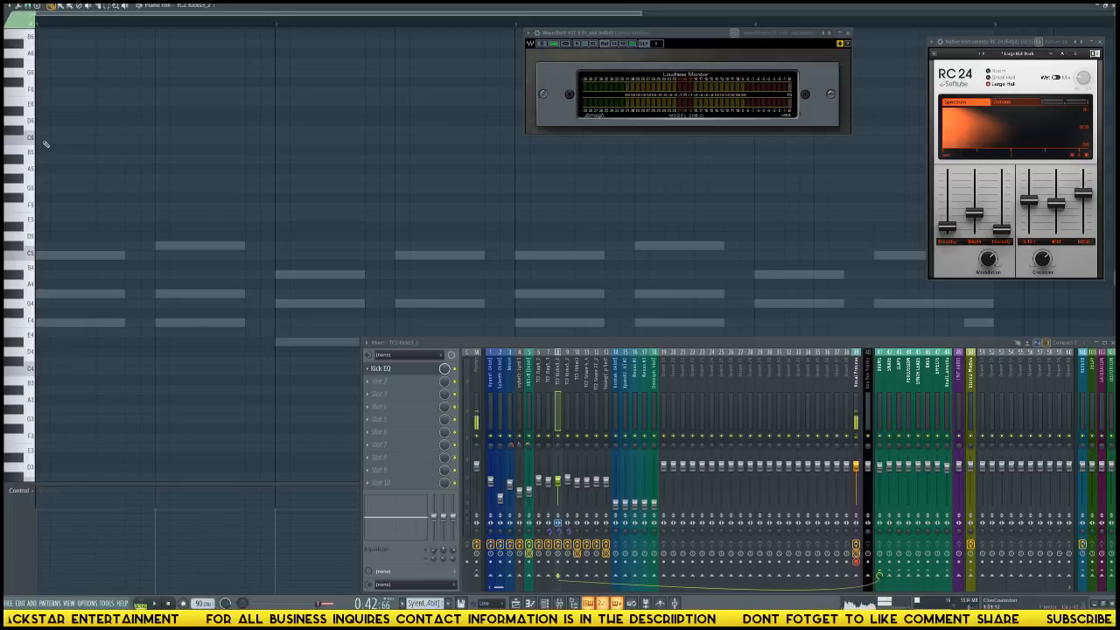
key(F9)
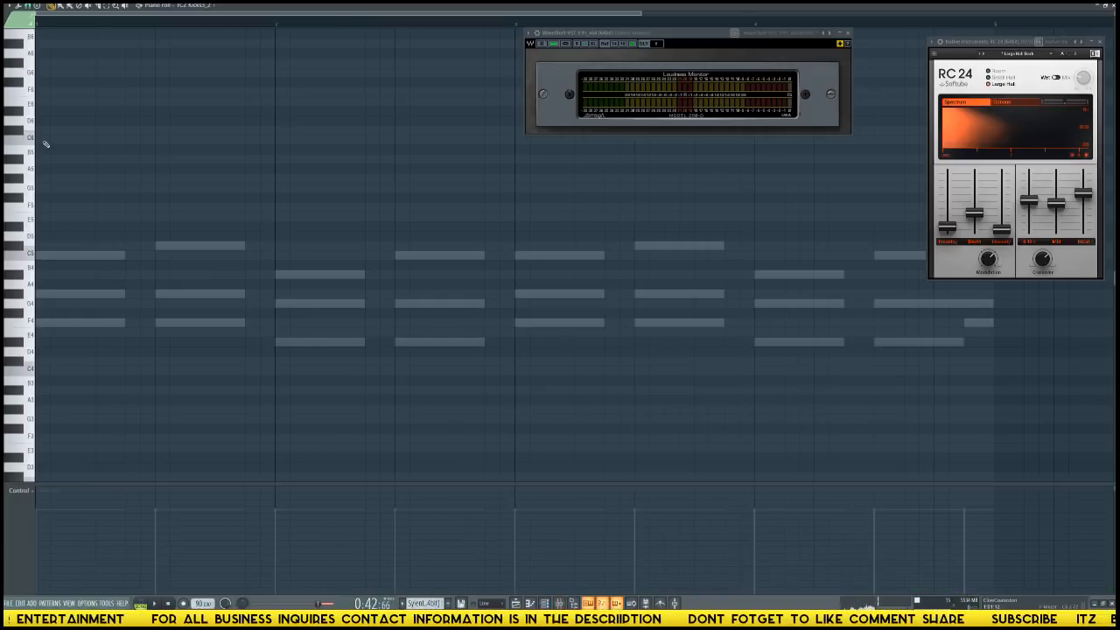
key(F5)
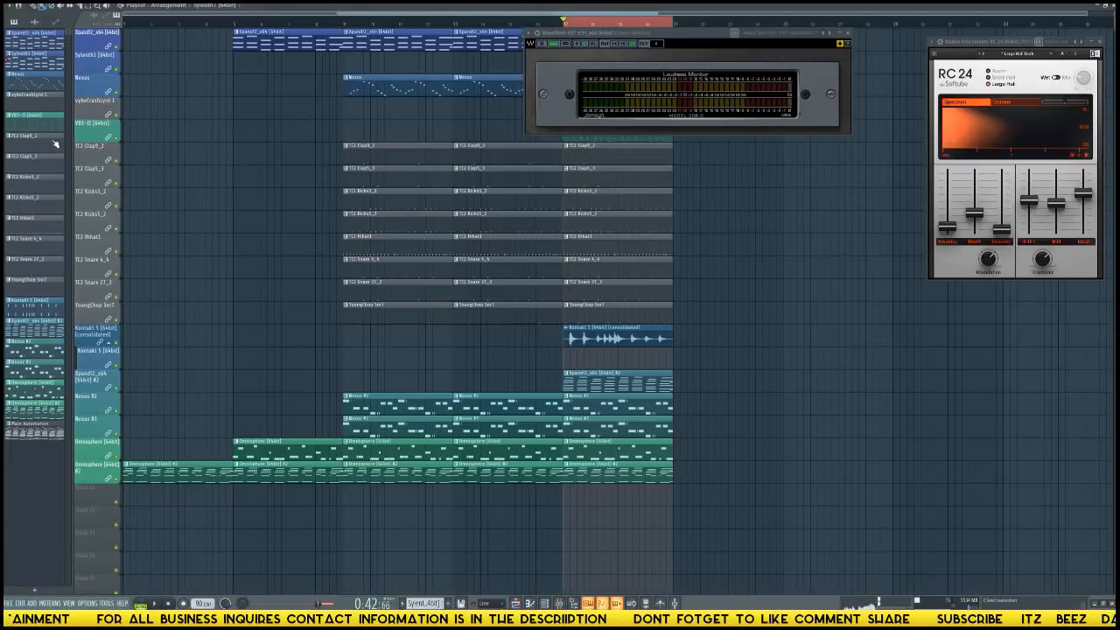
key(F6)
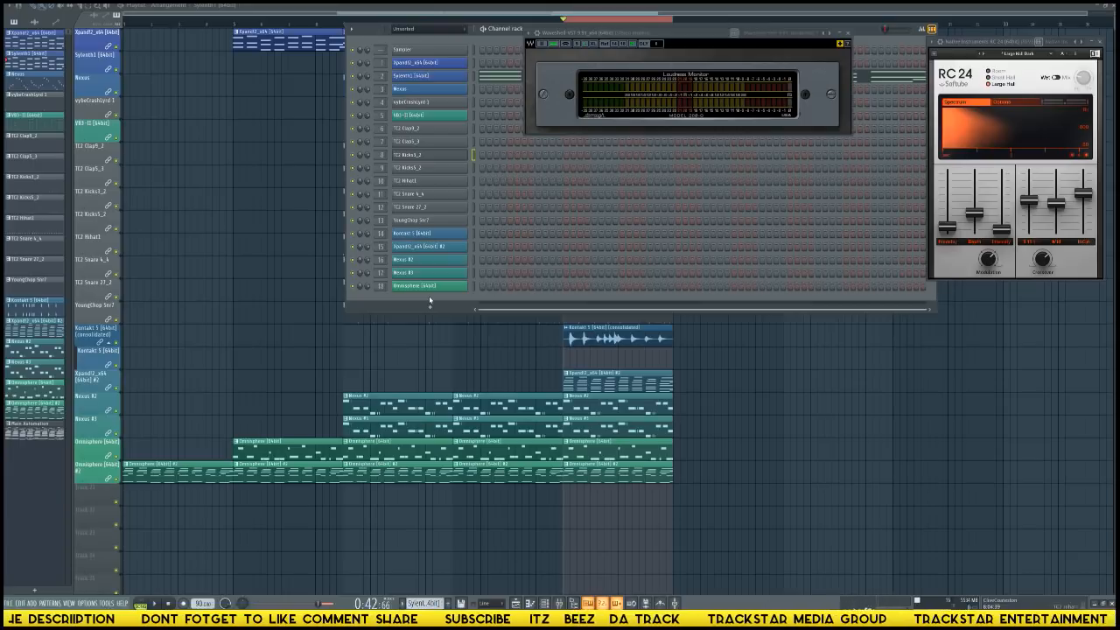
key(F6)
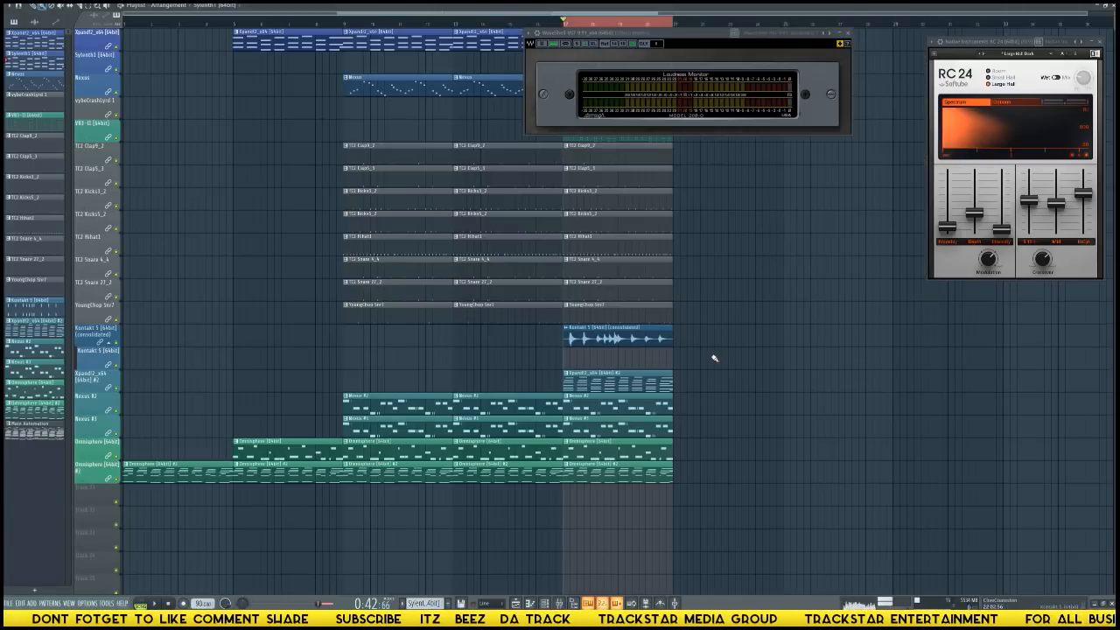
Bring back the mixer and raise the Kontakt 5 track's fader to about the level of the drum tracks.
key(F9)
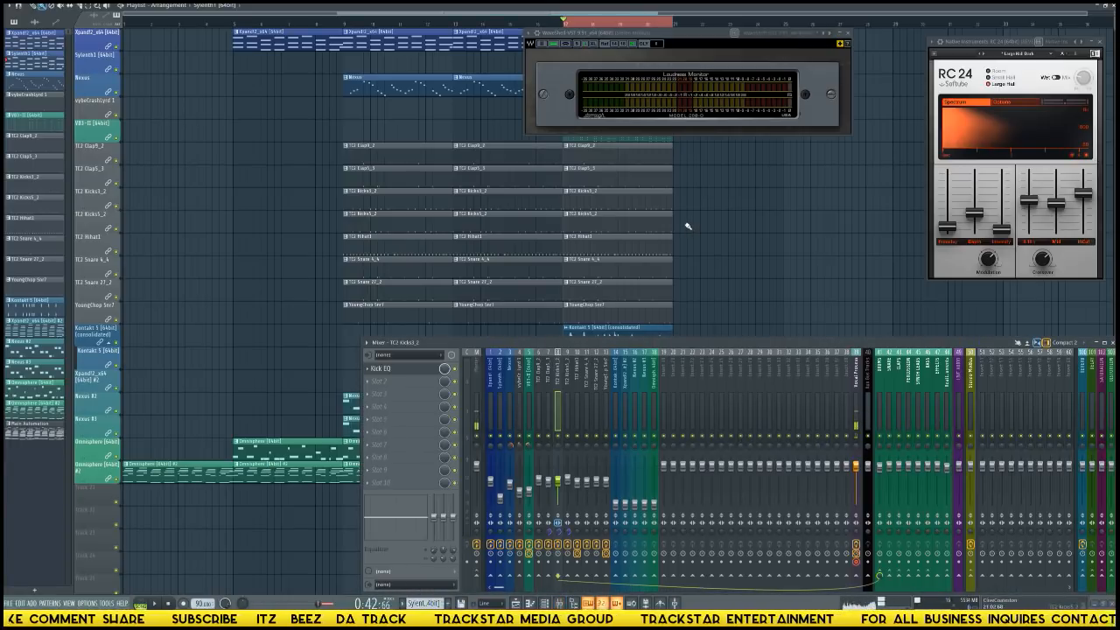
scroll(741, 265, down, 5)
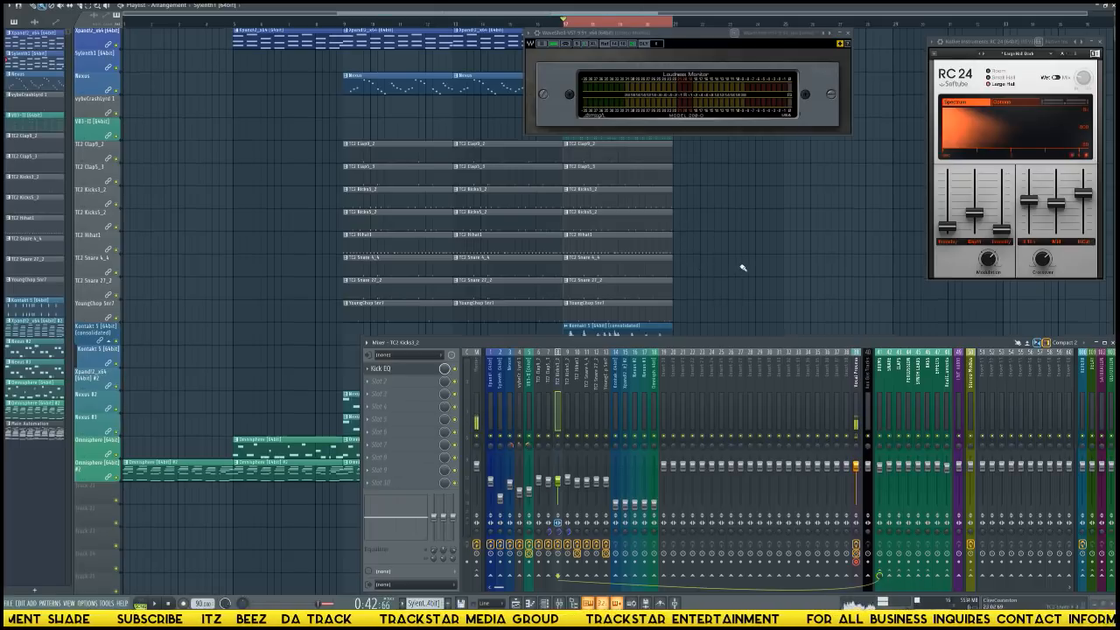
click(618, 399)
drag(618, 505, 616, 484)
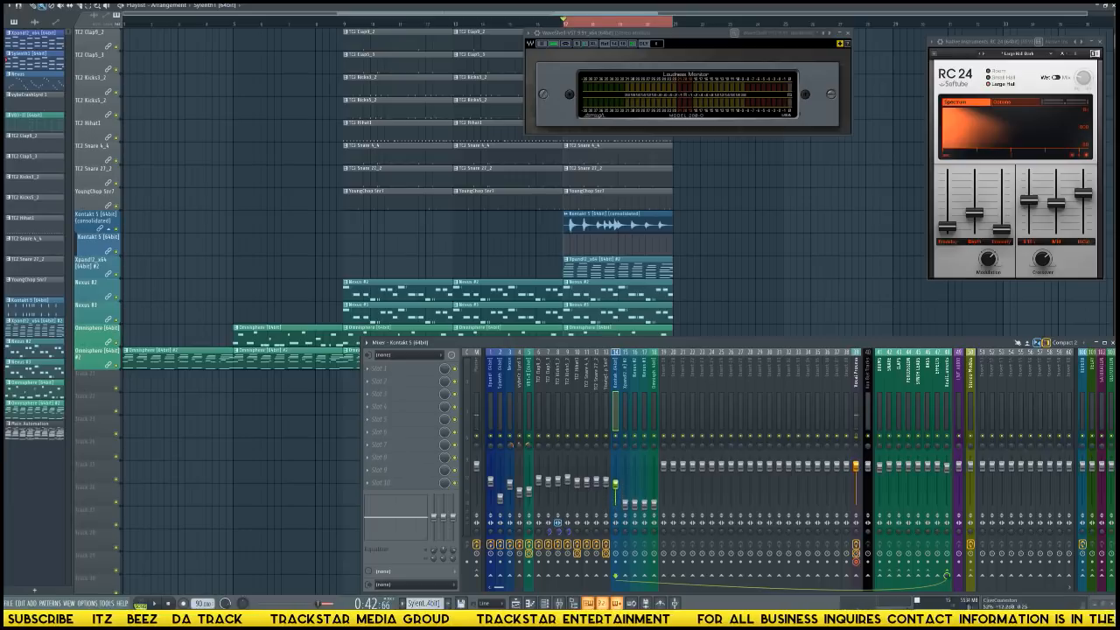
Audition the loop, create an automation clip for the Kontakt 5 mixer track's panning, and activate the playlist's draw tool.
key(space)
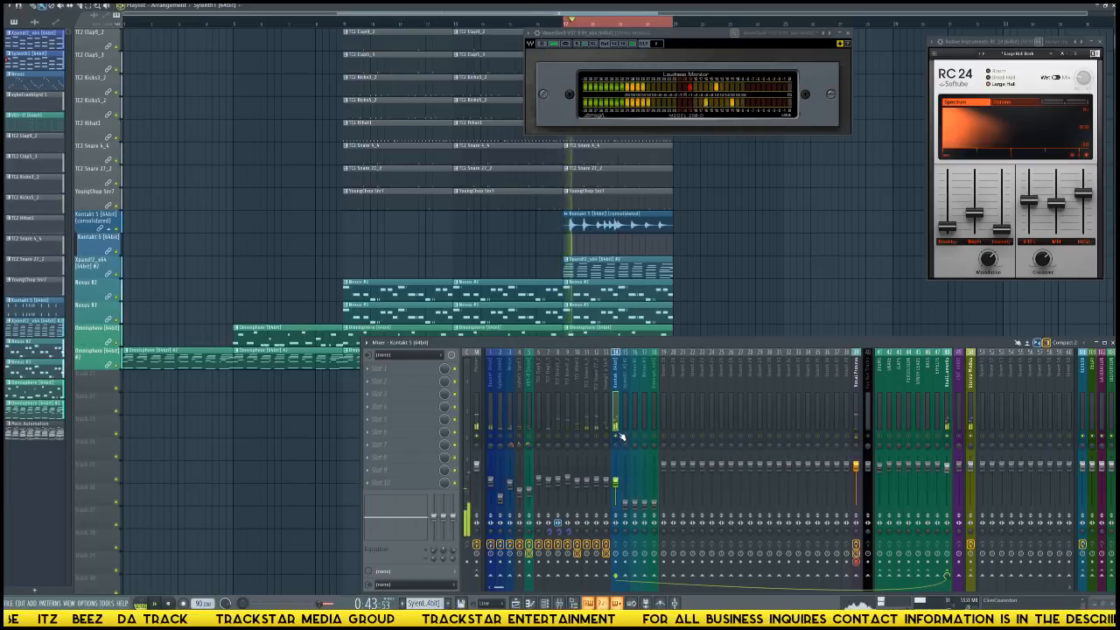
key(space)
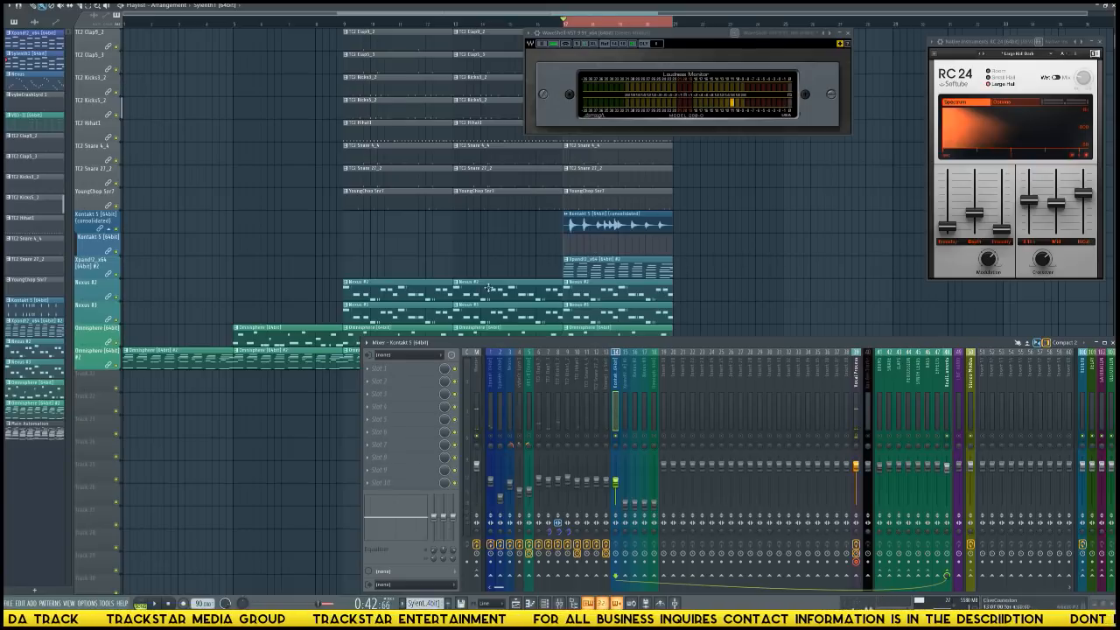
right_click(617, 450)
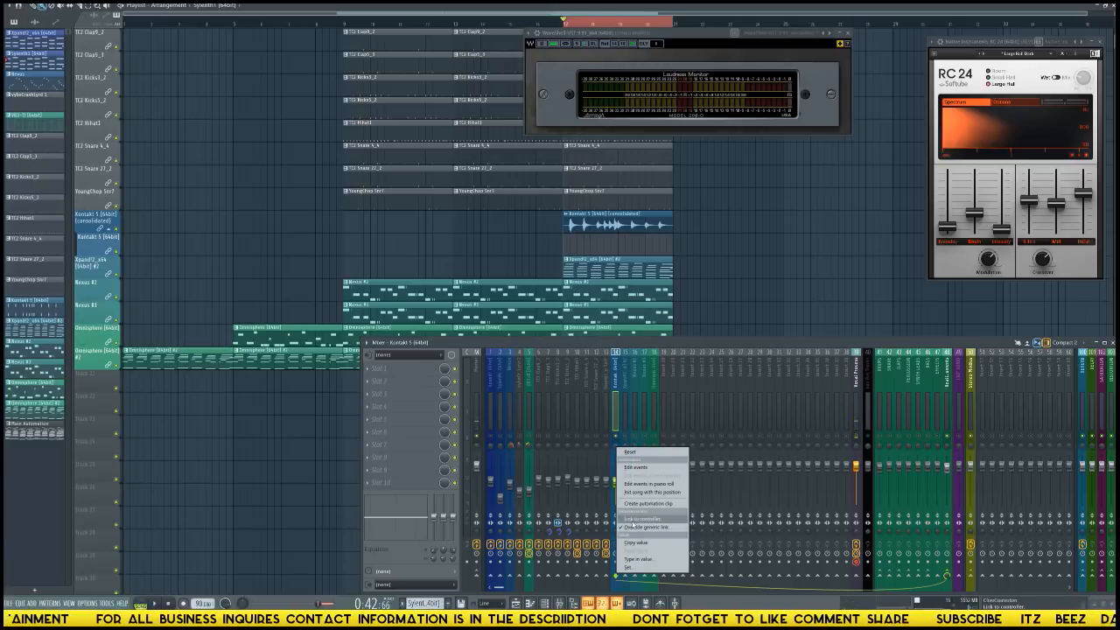
click(648, 504)
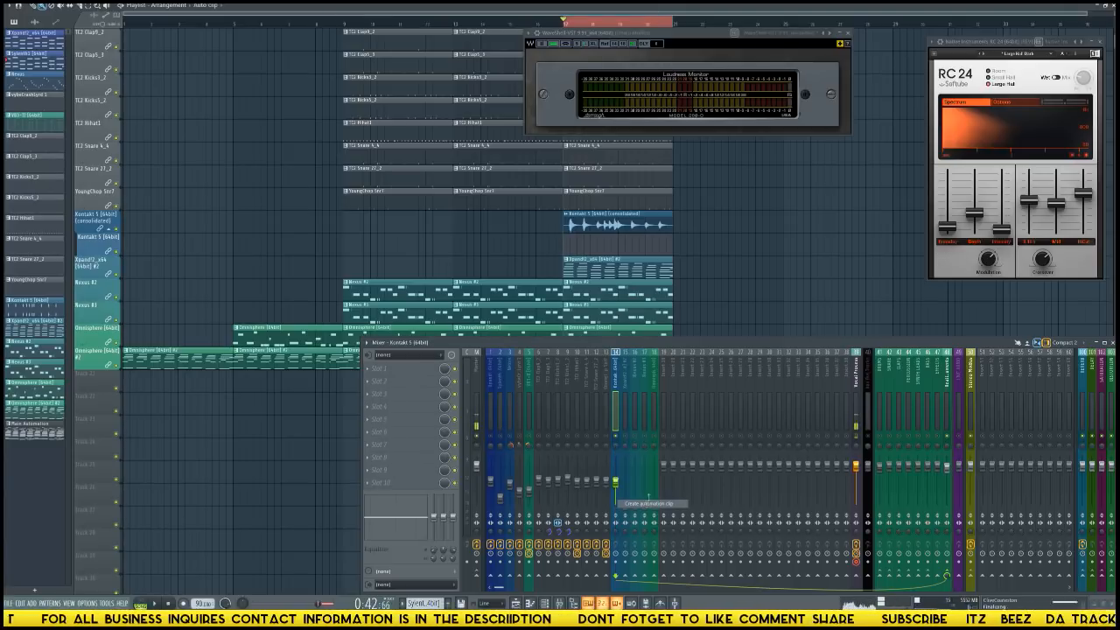
scroll(665, 273, up, 3)
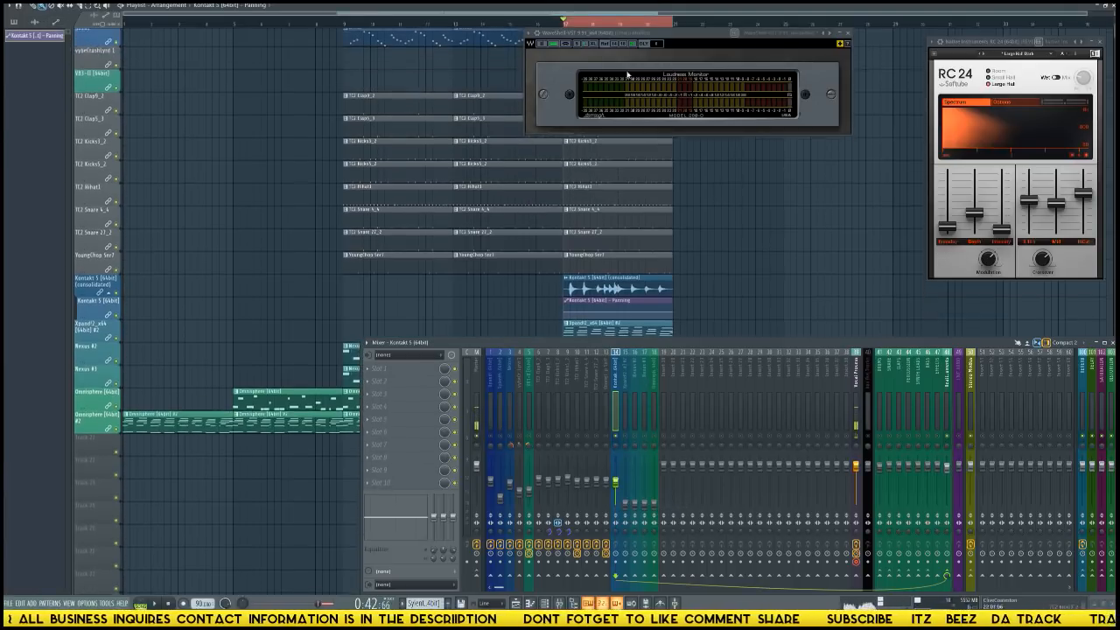
scroll(665, 273, down, 3)
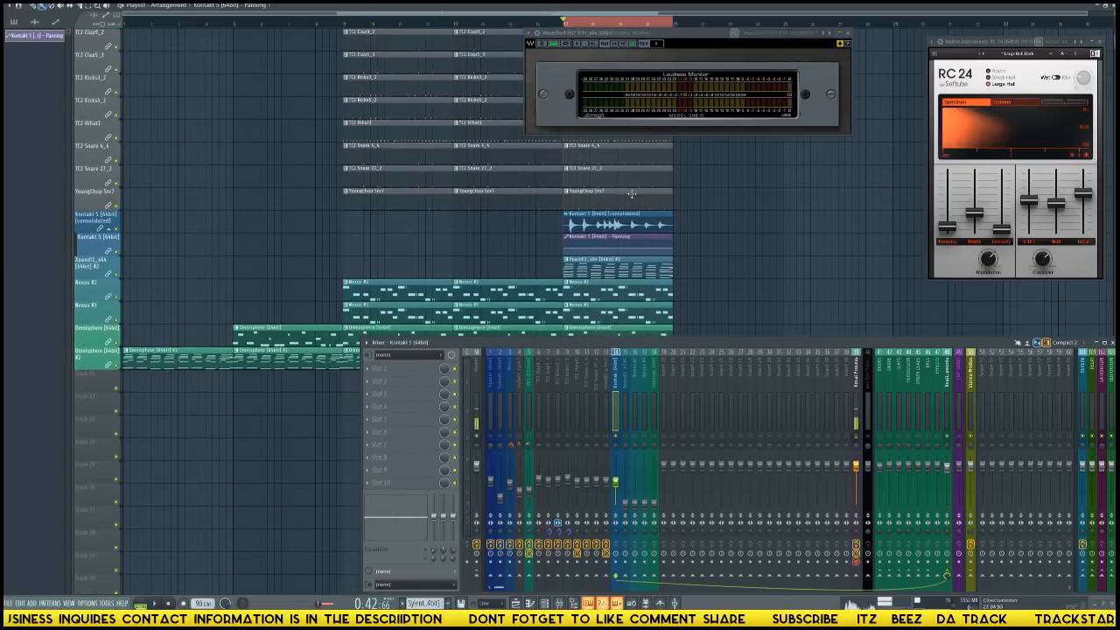
scroll(618, 29, up, 8)
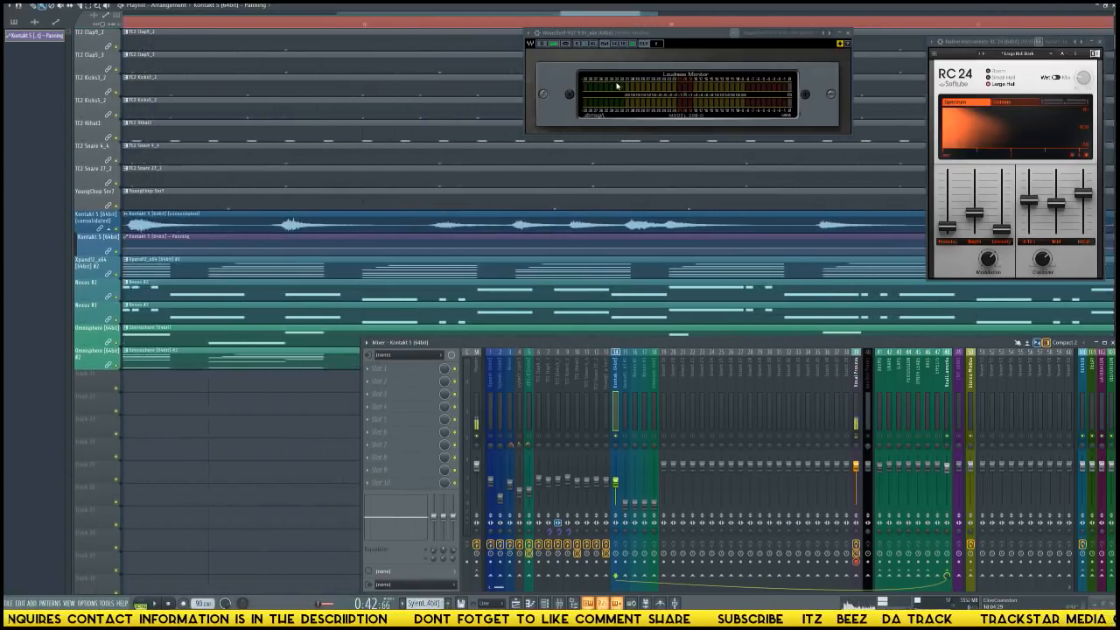
scroll(518, 29, down, 5)
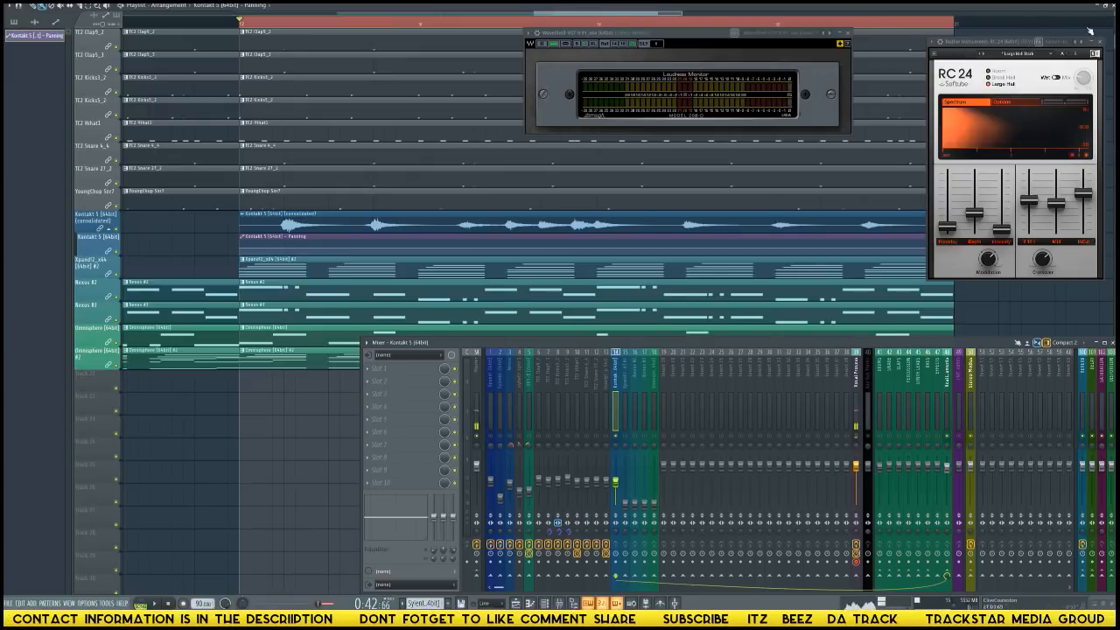
drag(1113, 15, 1116, 12)
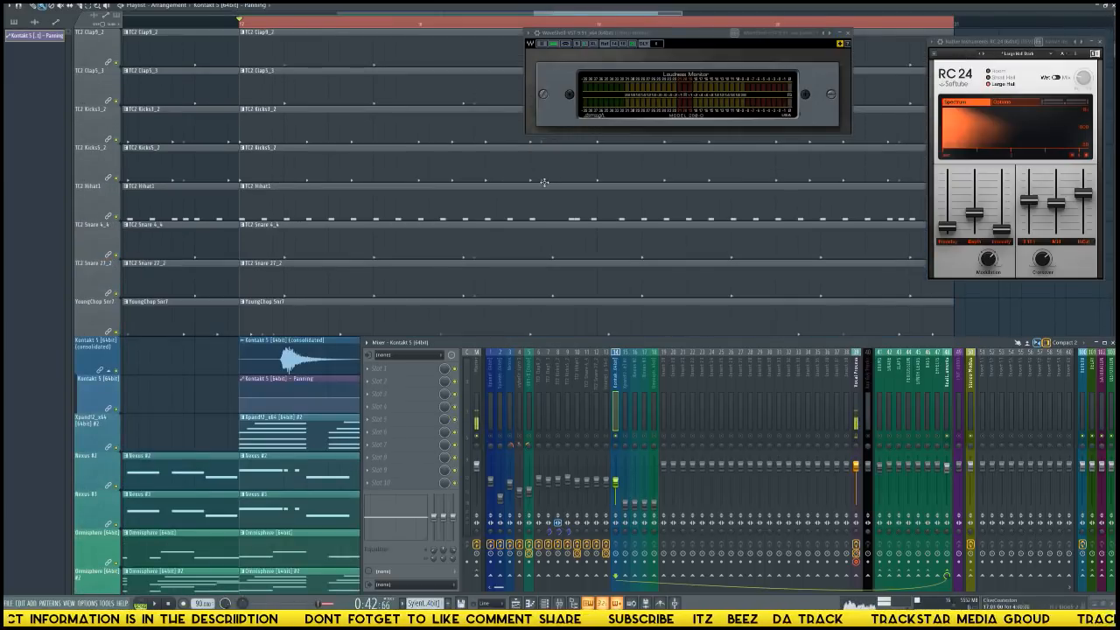
scroll(544, 182, down, 4)
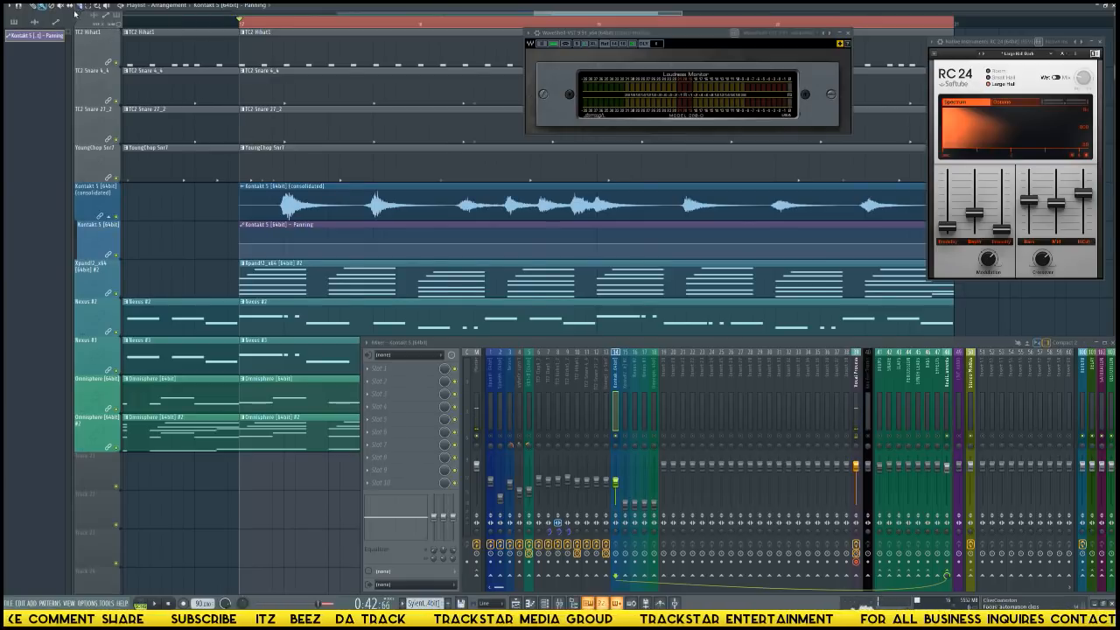
click(33, 6)
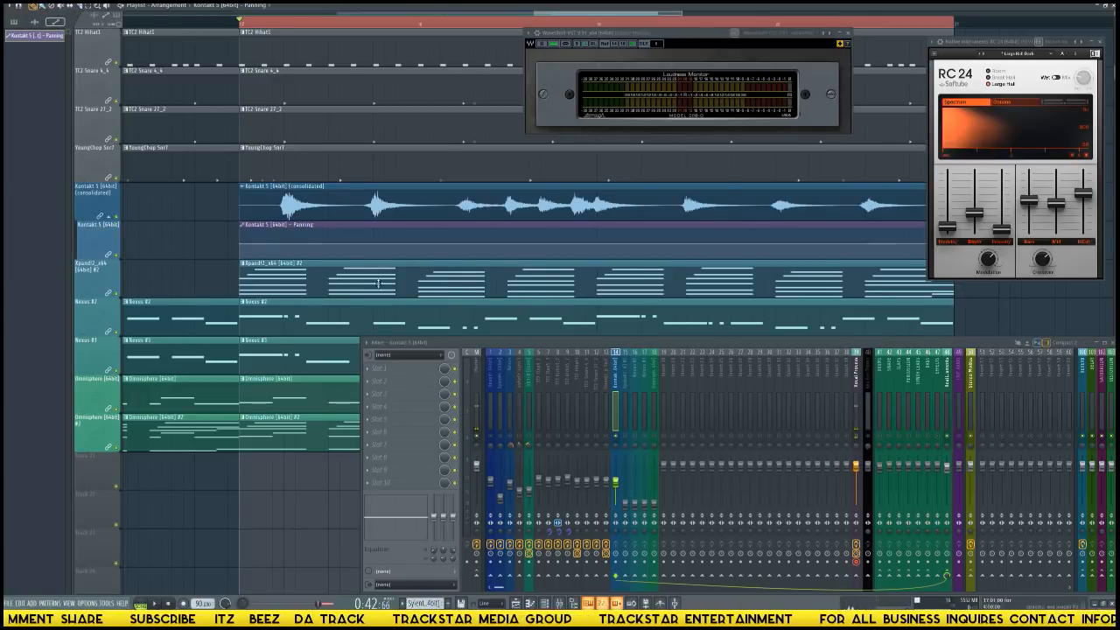
right_click(284, 254)
right_click(317, 255)
right_click(330, 255)
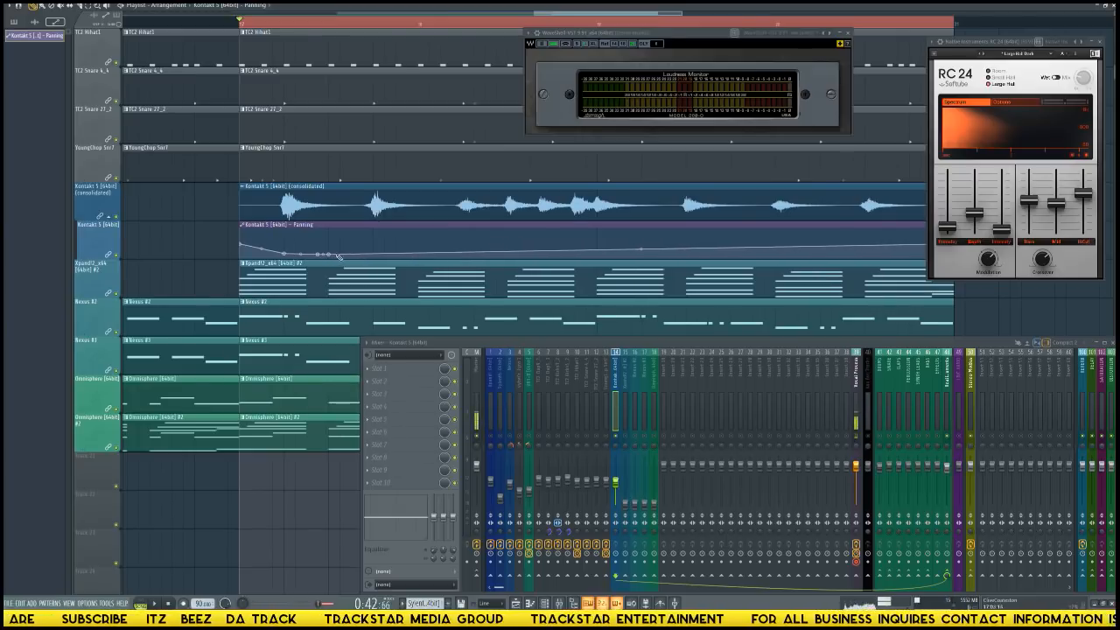
mouse_move(336, 252)
mouse_down()
mouse_move(393, 237)
mouse_move(551, 256)
mouse_move(787, 231)
mouse_move(958, 261)
mouse_move(575, 236)
mouse_up()
key(ctrl+alt+z)
key(ctrl+alt+z)
key(ctrl+alt+z)
key(ctrl+alt+z)
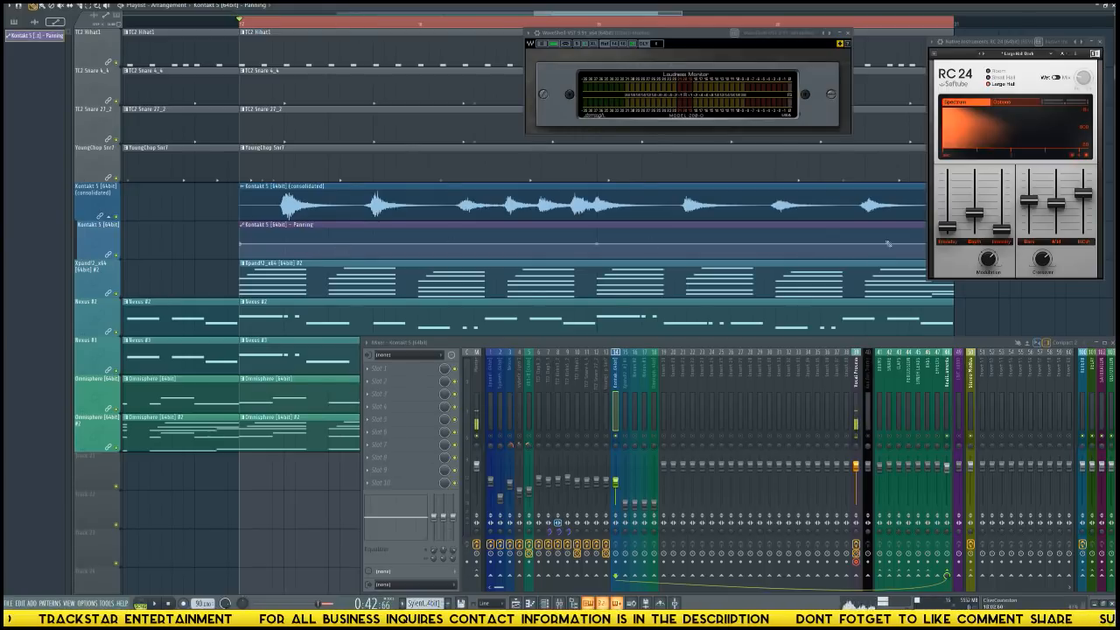
Enlarge the playlist tracks and add control points forming a low dip around the second hit in the Kontakt 5 panning clip.
drag(1109, 10, 1109, 44)
scroll(759, 173, down, 6)
scroll(745, 175, up, 3)
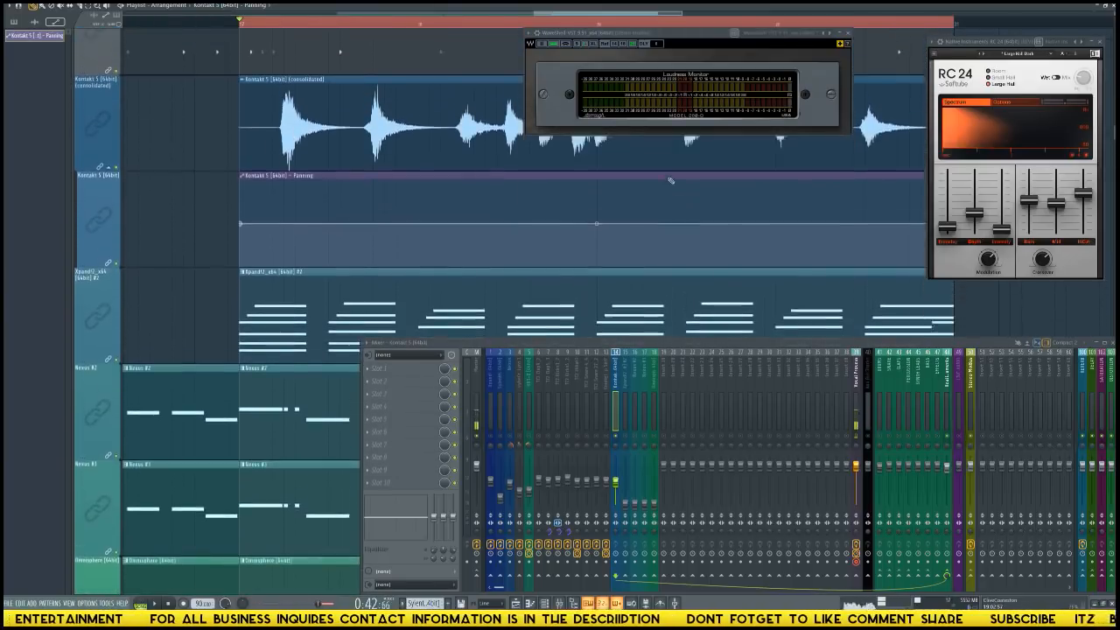
right_click(351, 275)
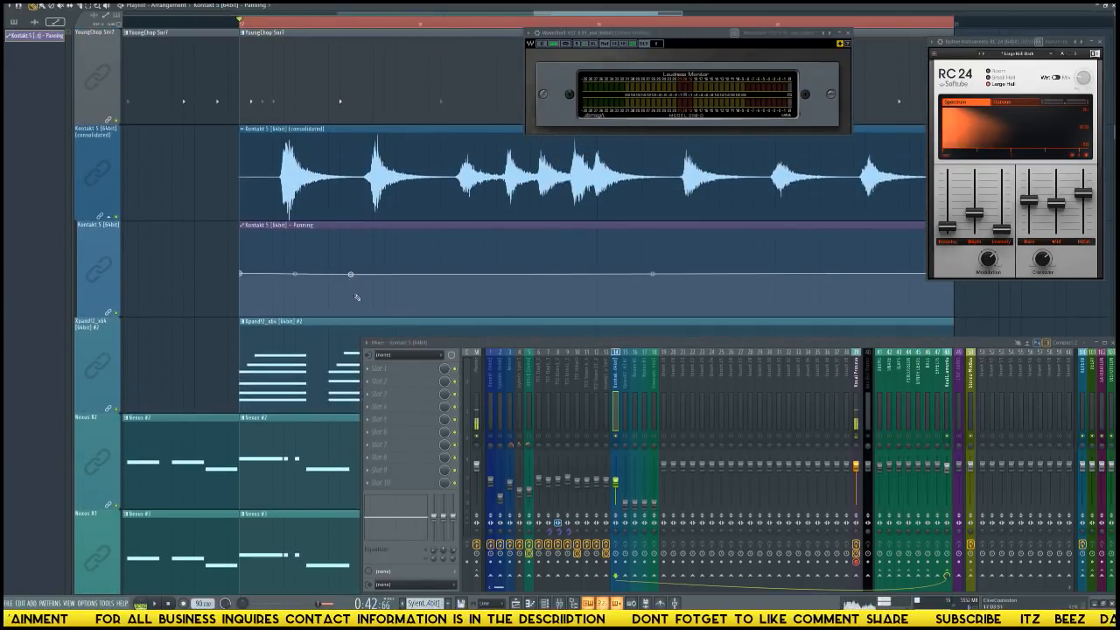
right_click(362, 300)
right_click(374, 309)
right_click(385, 308)
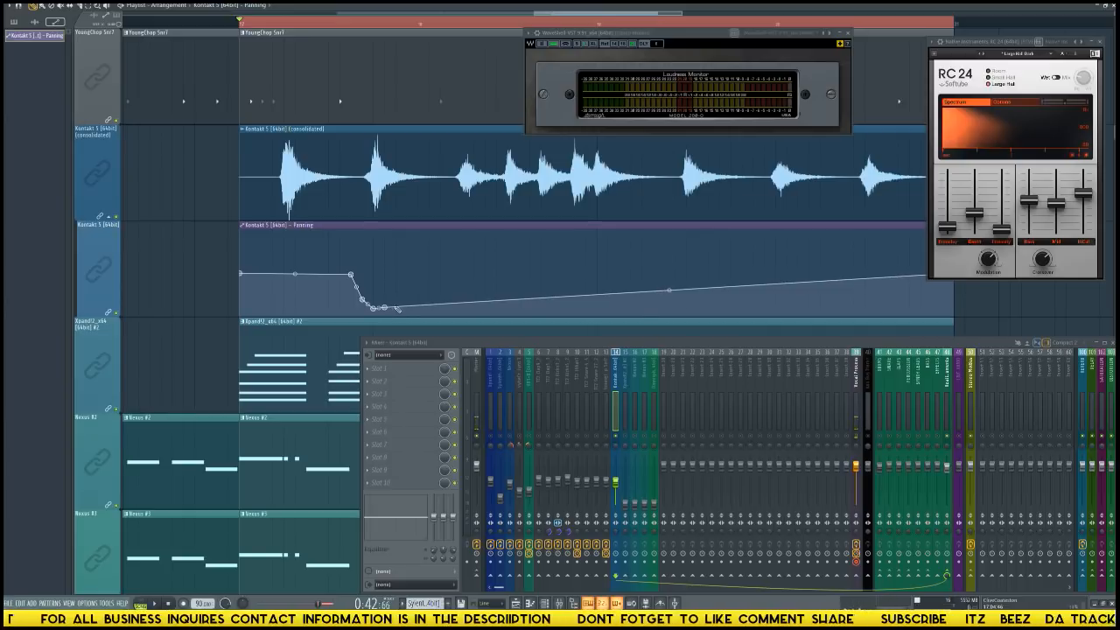
right_click(396, 309)
right_click(407, 310)
right_click(419, 304)
Continue the Kontakt 5 panning curve with alternating peaks and dips to the clip's end, auditioning it partway through.
mouse_move(419, 304)
mouse_down()
mouse_move(452, 242)
mouse_move(468, 238)
mouse_move(492, 254)
mouse_move(512, 306)
mouse_move(529, 309)
mouse_move(535, 255)
mouse_up()
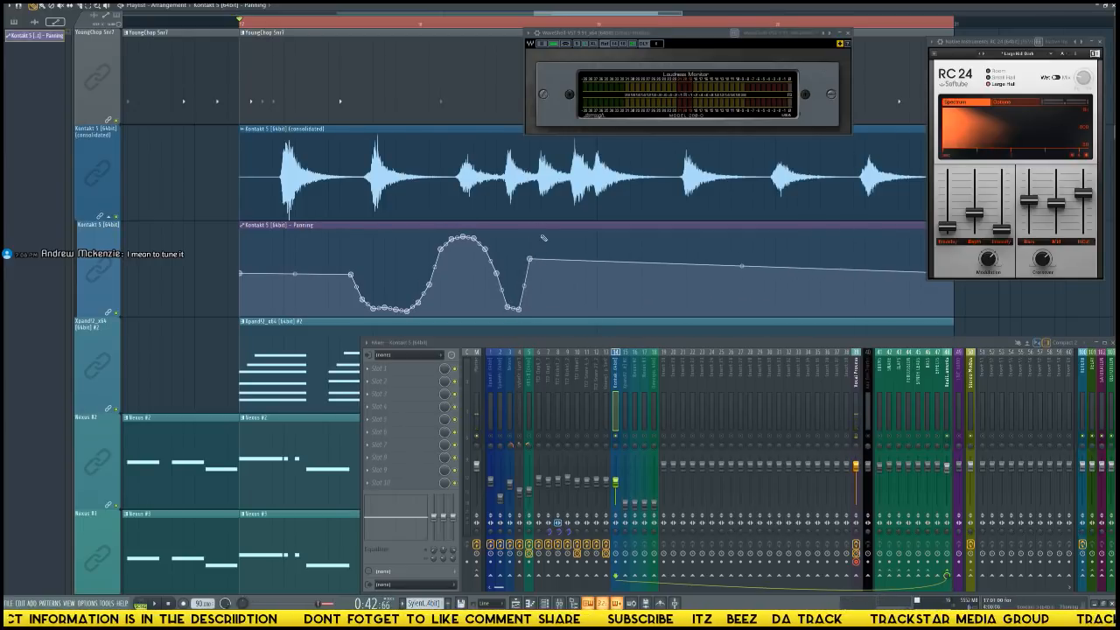
mouse_move(536, 233)
mouse_down()
mouse_move(562, 250)
mouse_move(575, 311)
mouse_move(592, 300)
mouse_move(588, 253)
mouse_move(603, 260)
mouse_move(600, 239)
mouse_up()
key(space)
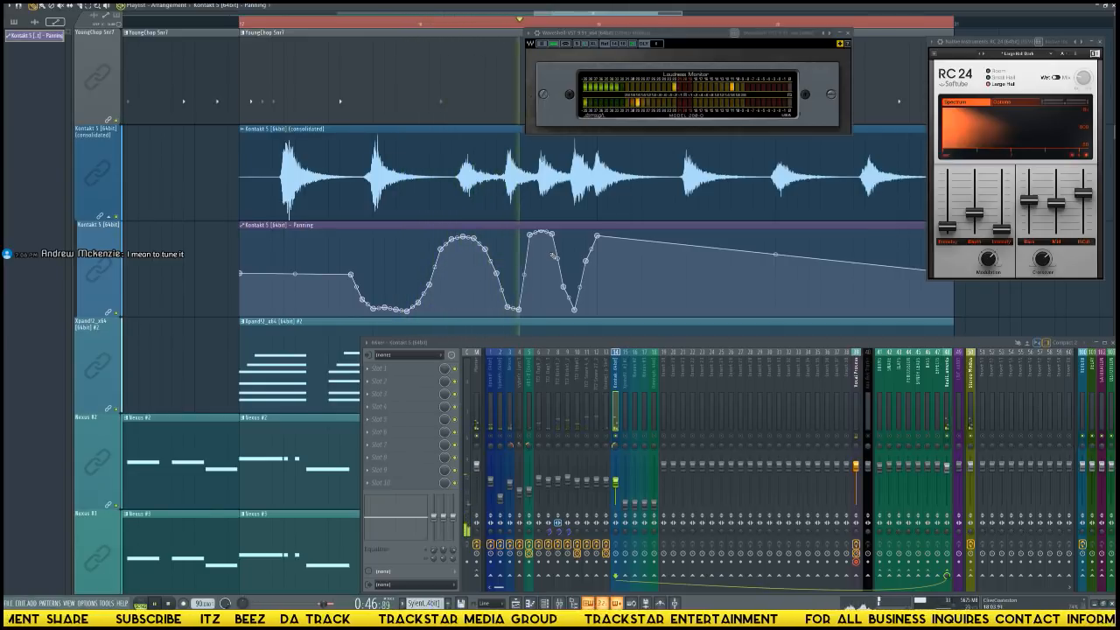
key(space)
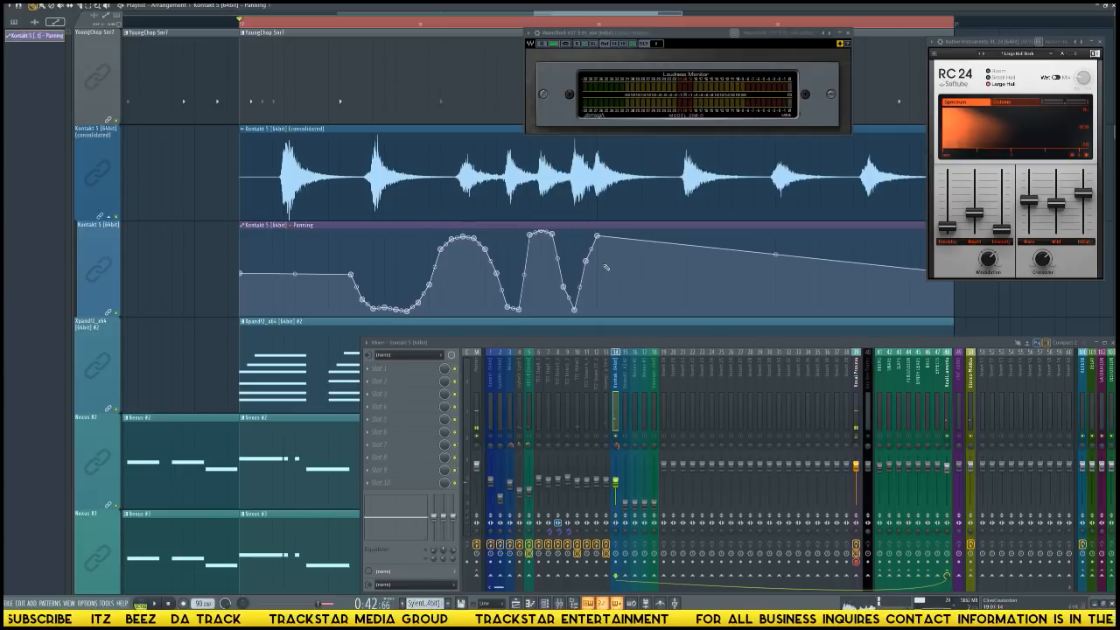
mouse_move(641, 252)
mouse_down()
mouse_move(631, 264)
mouse_move(656, 303)
mouse_move(711, 321)
mouse_move(742, 307)
mouse_move(764, 250)
mouse_move(792, 234)
mouse_move(880, 310)
mouse_move(922, 313)
mouse_up()
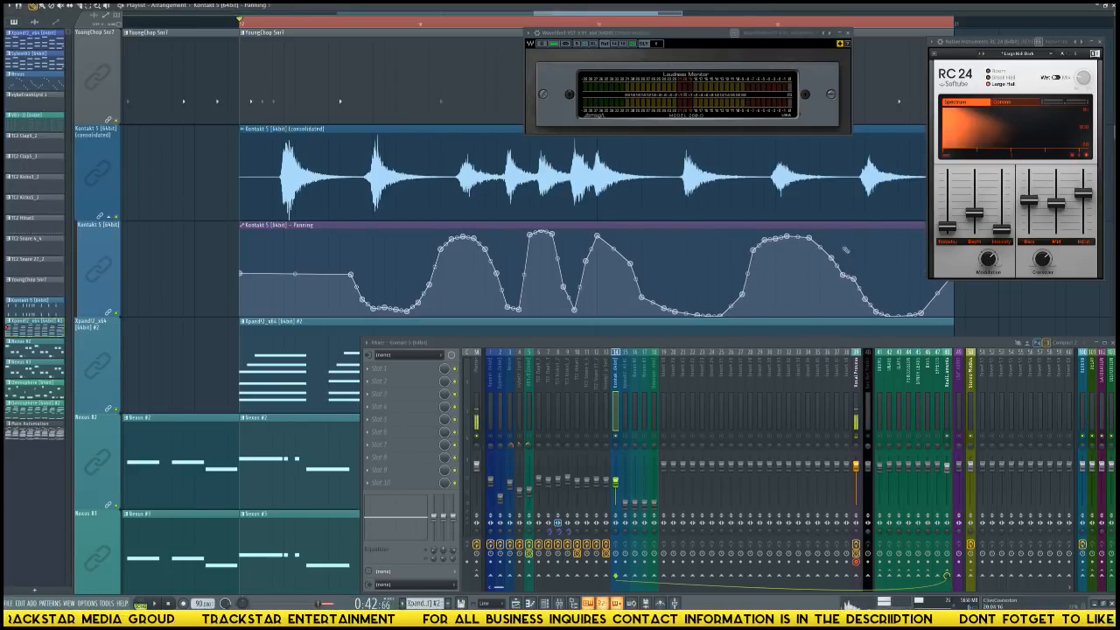
Play the full loop to check the Kontakt 5 panning automation against the other tracks.
scroll(688, 30, down, 2)
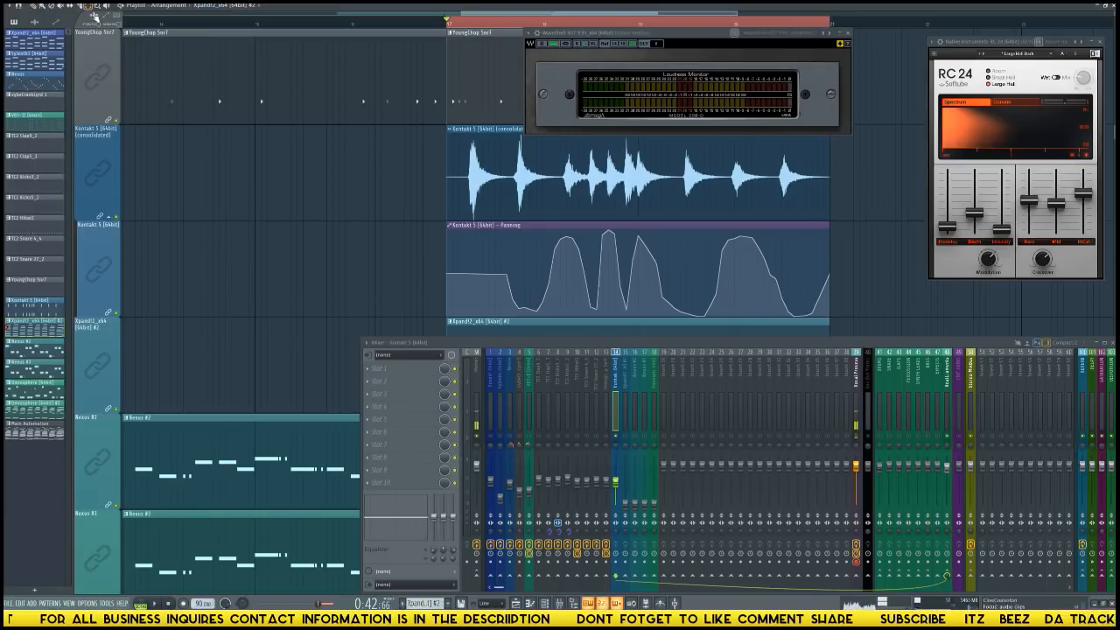
ctrl+right_click(231, 191)
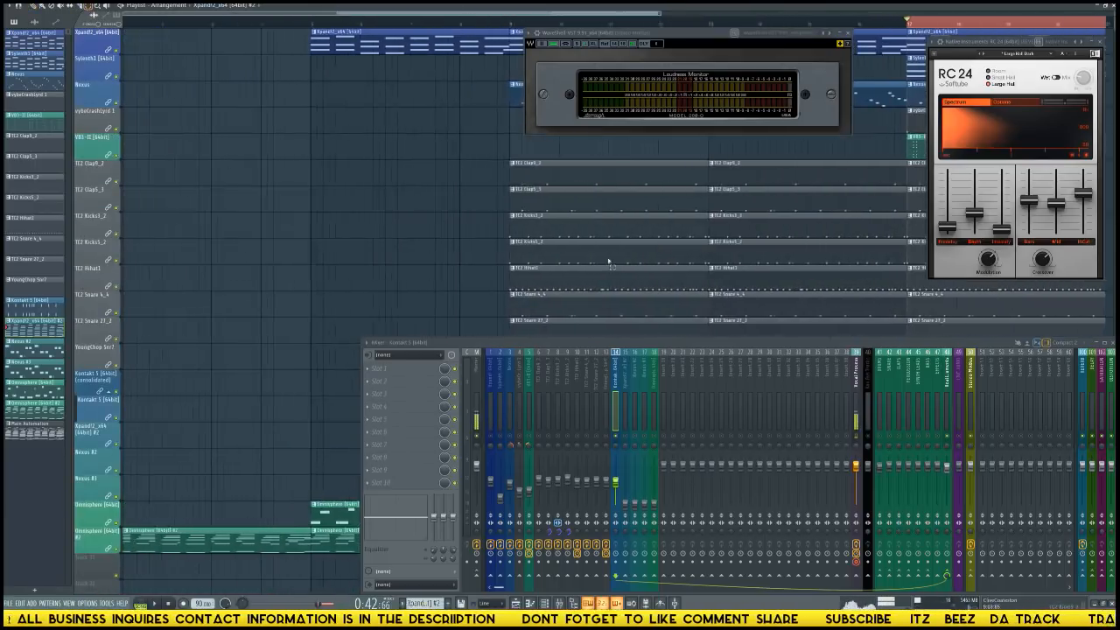
key(space)
scroll(863, 230, down, 3)
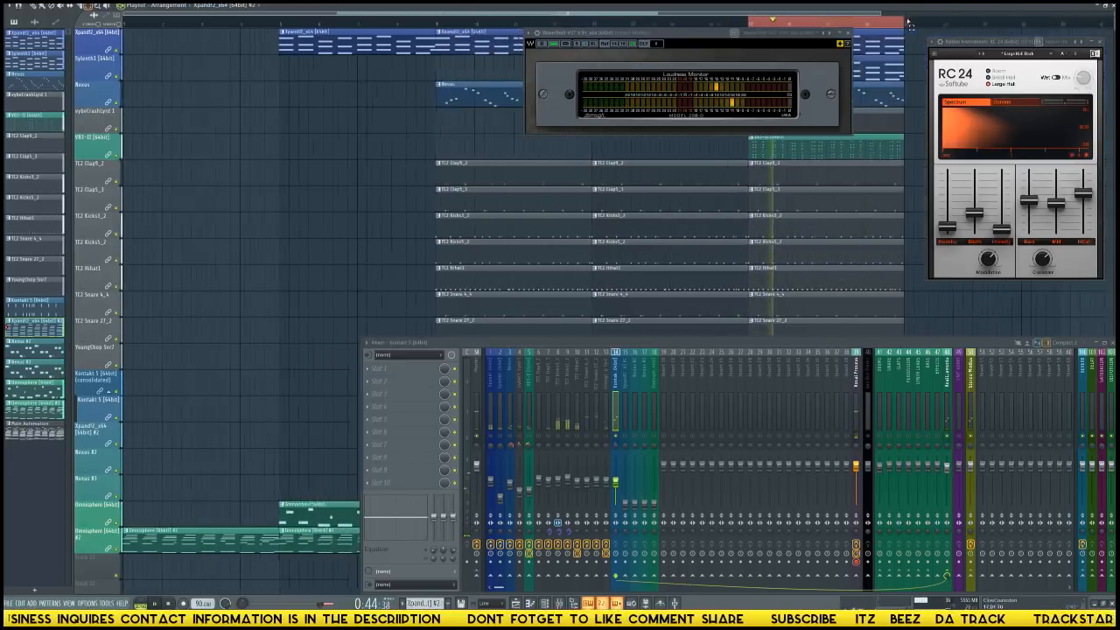
key(space)
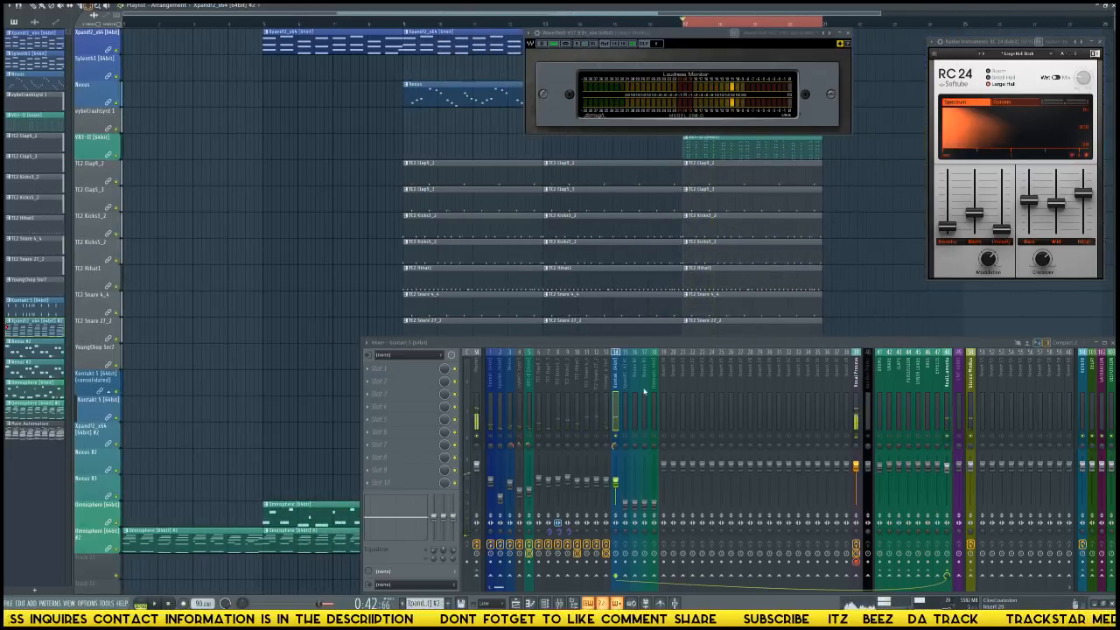
Load SPL De-Verb in the Kontakt 5 track's first effect slot and turn its reverb reduction well up during playback.
click(411, 369)
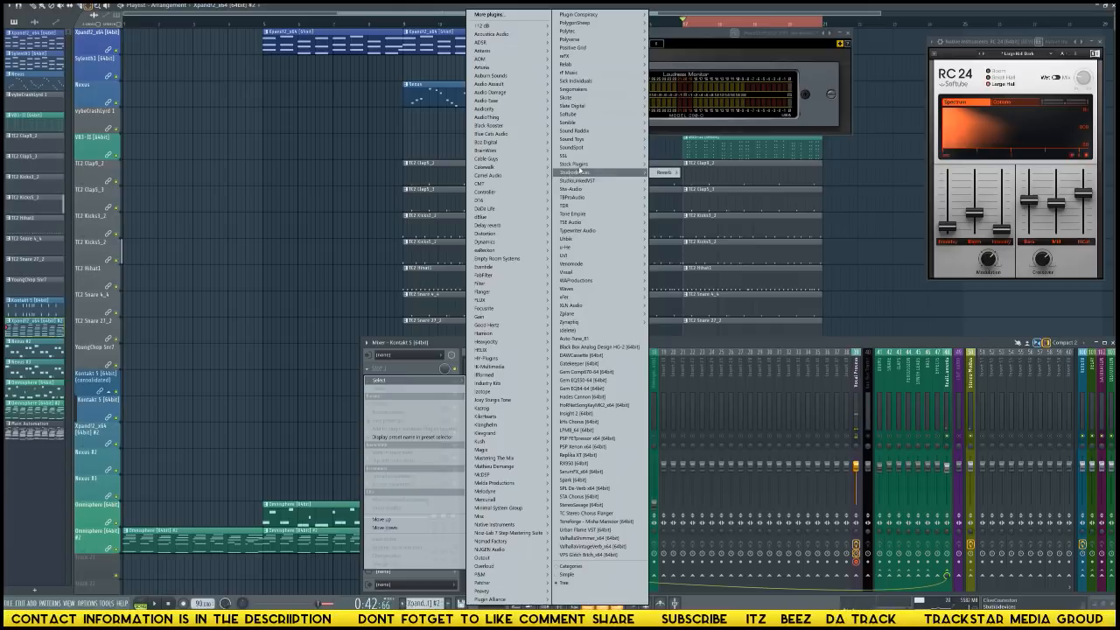
mouse_move(582, 166)
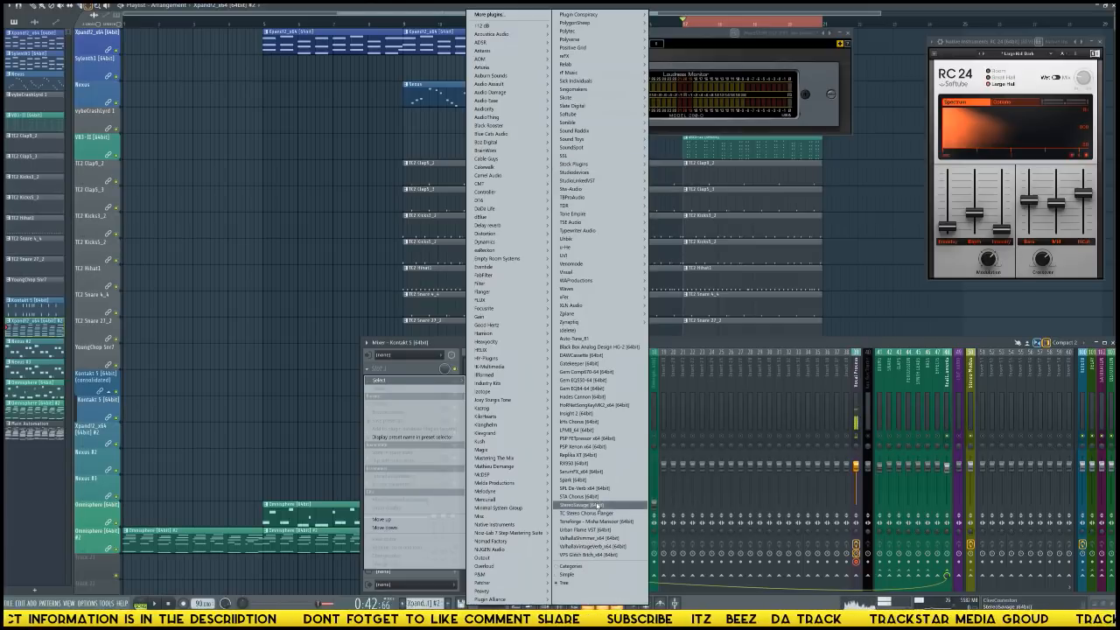
click(594, 488)
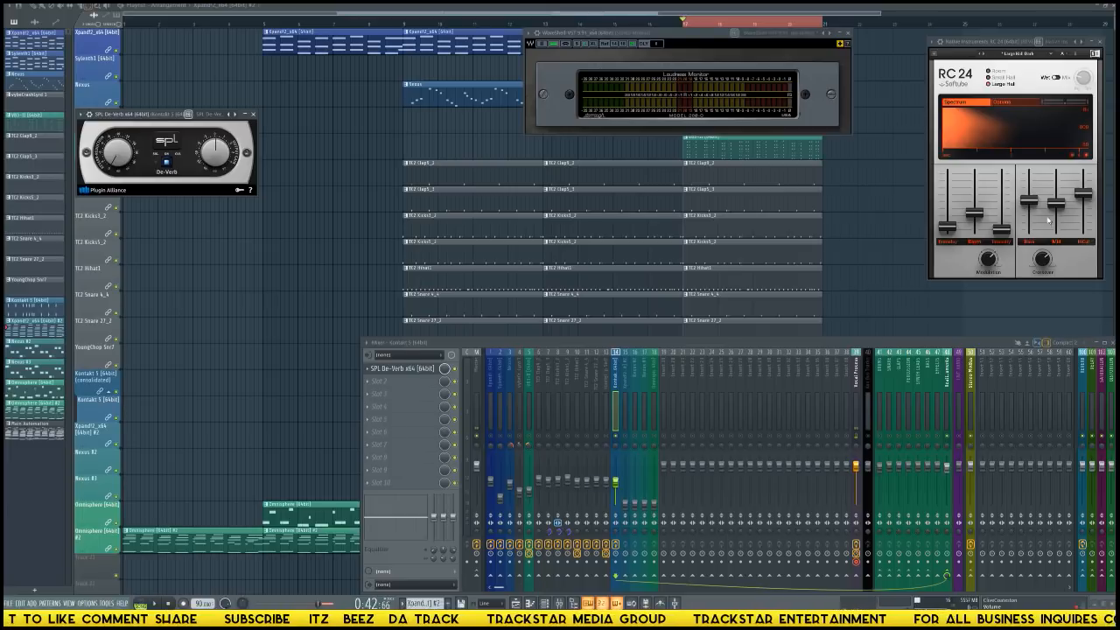
drag(171, 118, 581, 229)
drag(534, 278, 523, 253)
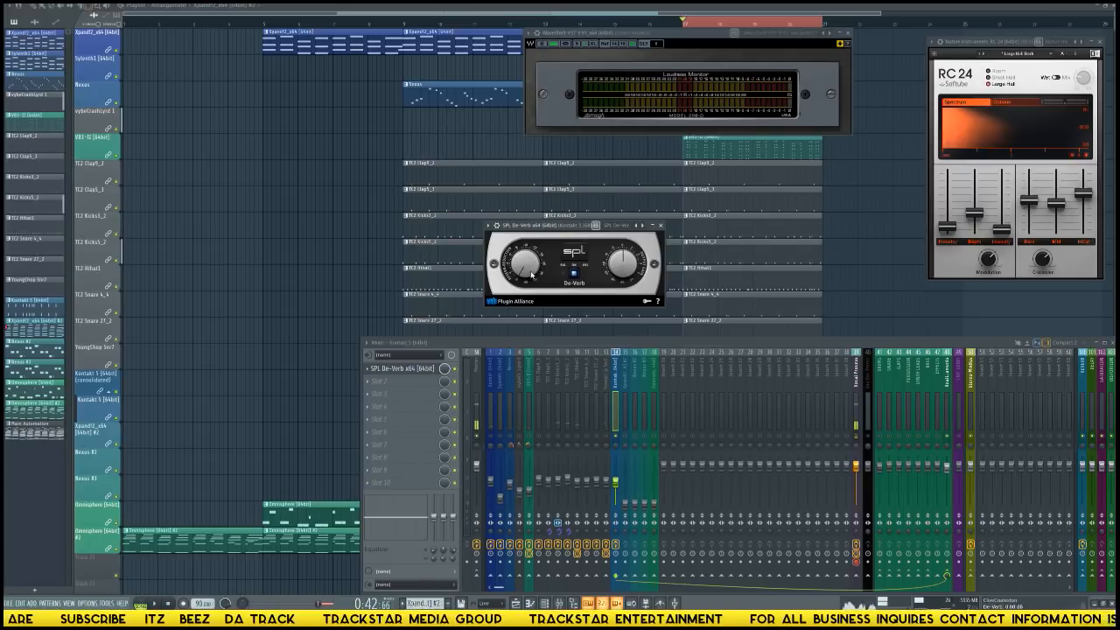
key(space)
drag(532, 275, 530, 218)
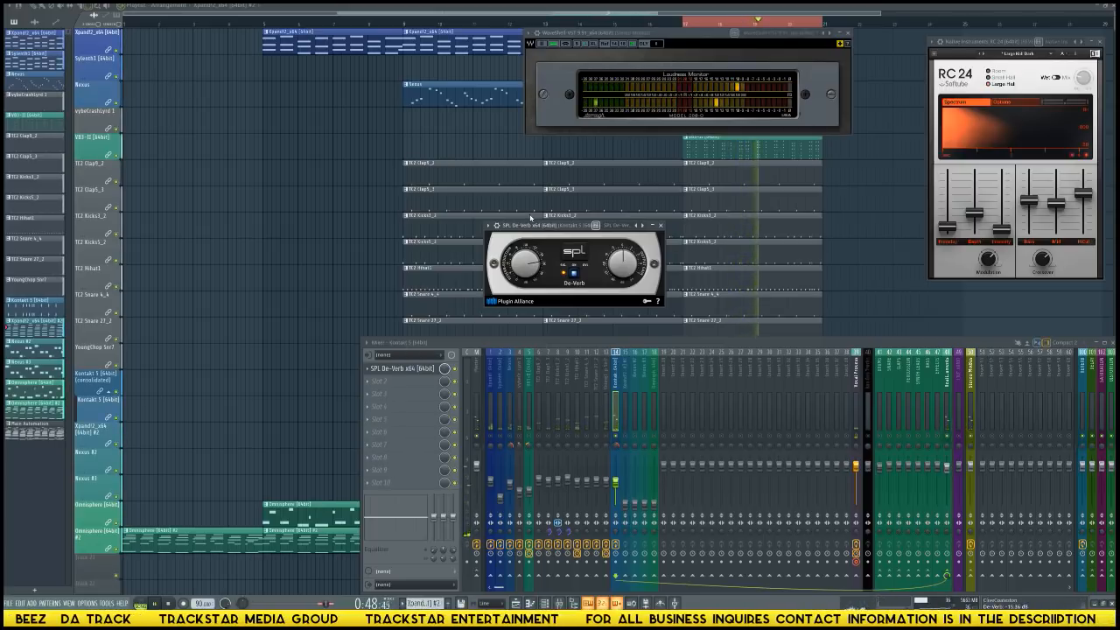
Load Gem EQ84 in the Kontakt 5 track's second effect slot and raise its high-pass filter frequency.
click(378, 381)
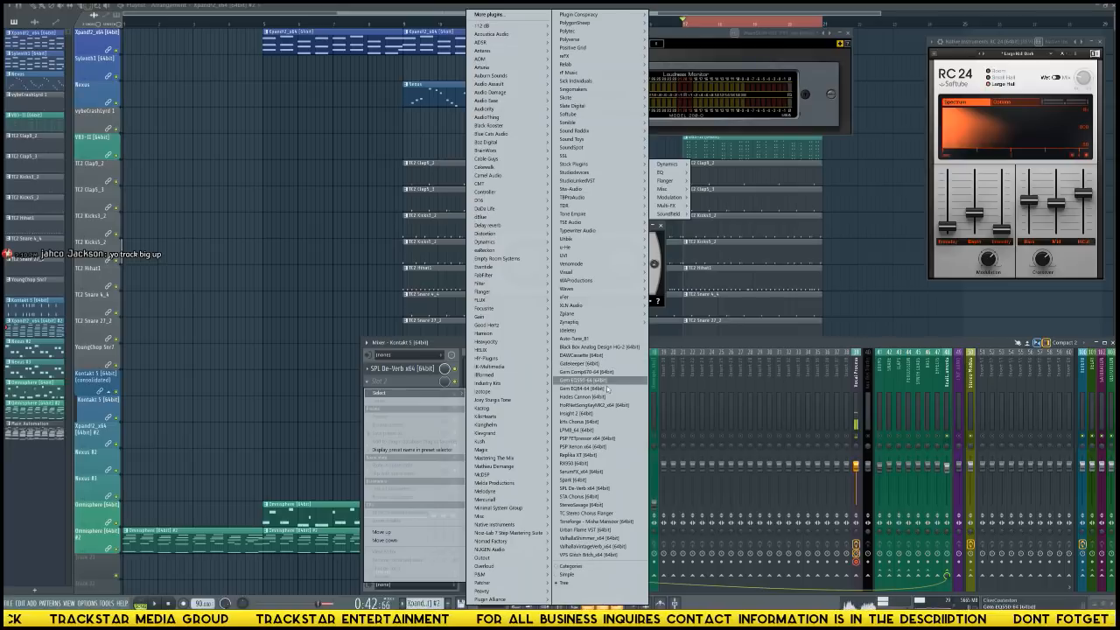
click(580, 388)
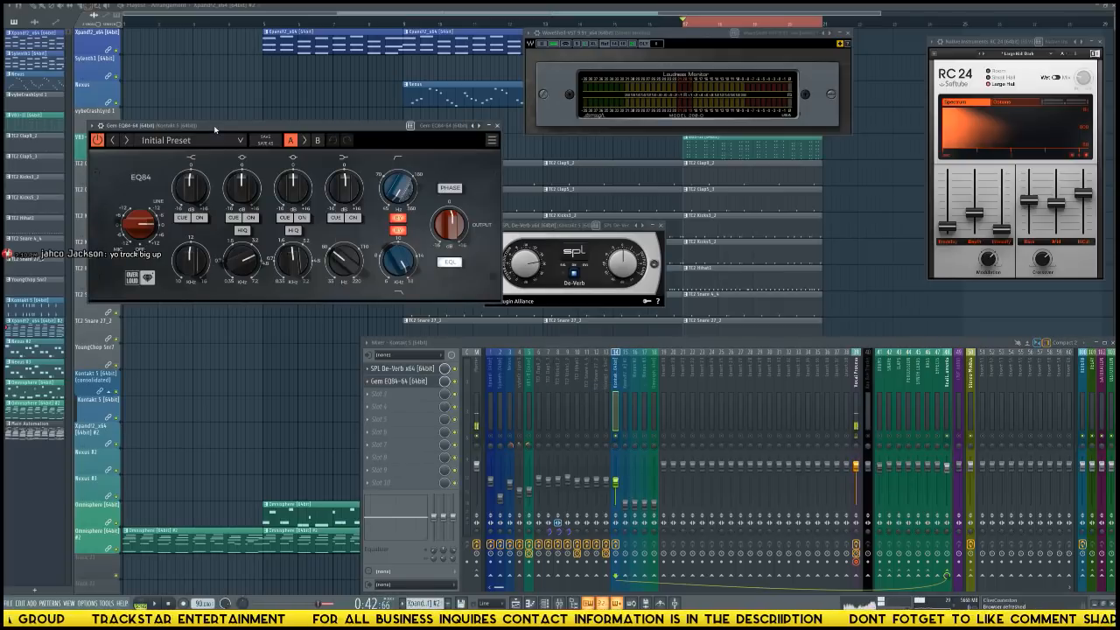
drag(215, 129, 542, 159)
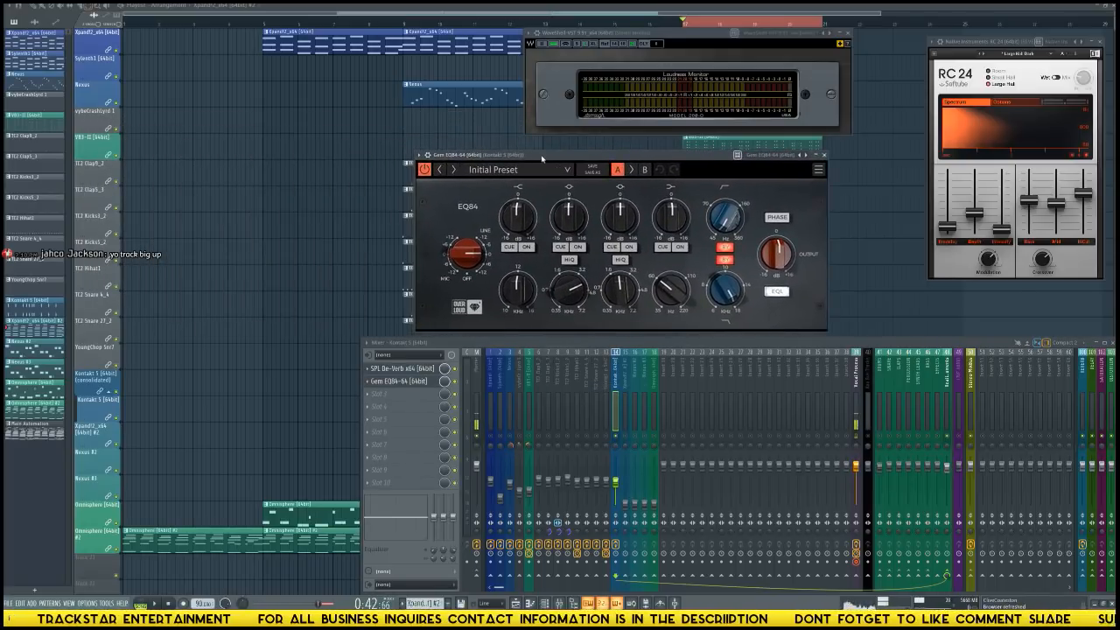
drag(724, 225, 724, 188)
key(space)
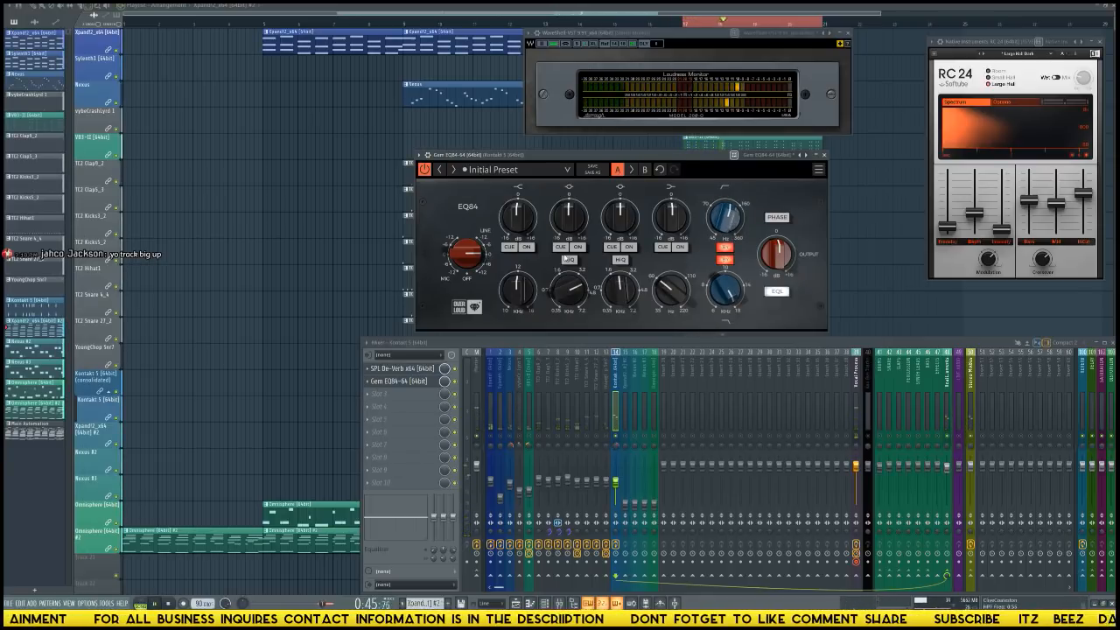
Boost and enable the EQ84's high shelf, adjust and enable its two mid bands, and take the high-pass filter out of bypass.
drag(520, 293, 528, 210)
click(527, 248)
key(space)
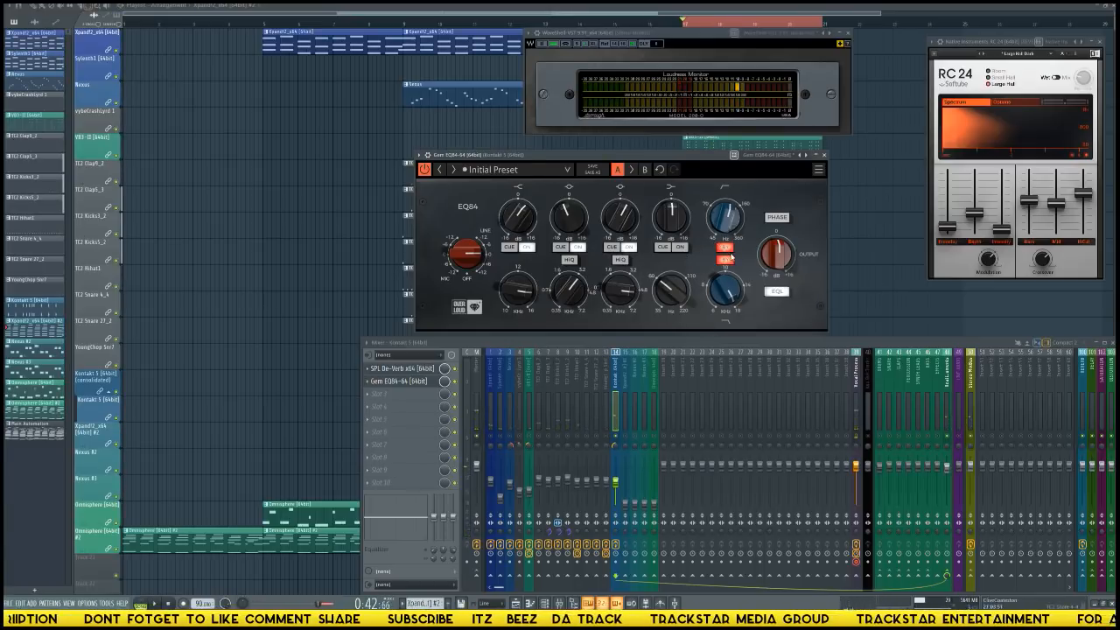
click(725, 247)
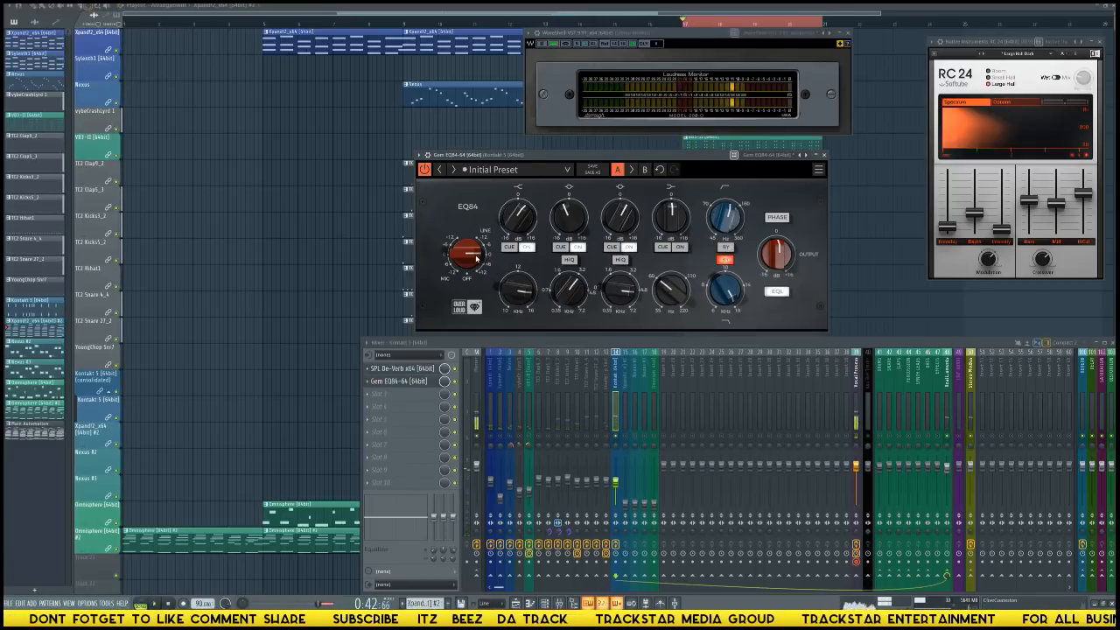
Fine-tune the EQ84's line input gain and load Waves PuigTec EQP1A Stereo in the Kontakt 5 track's third effect slot.
drag(469, 254, 471, 259)
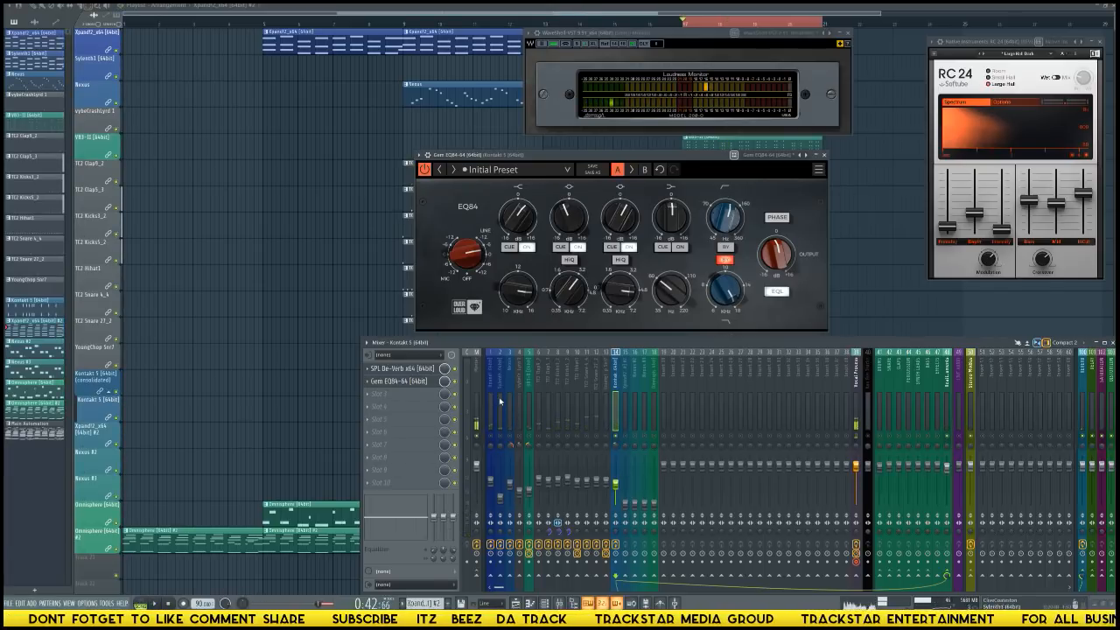
click(405, 394)
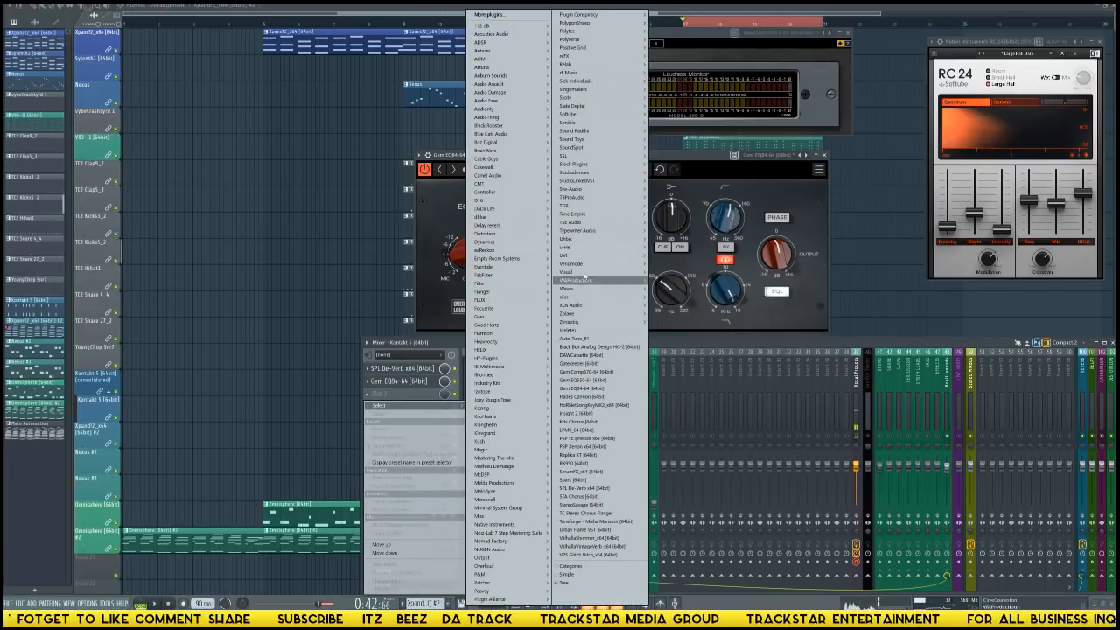
mouse_move(590, 207)
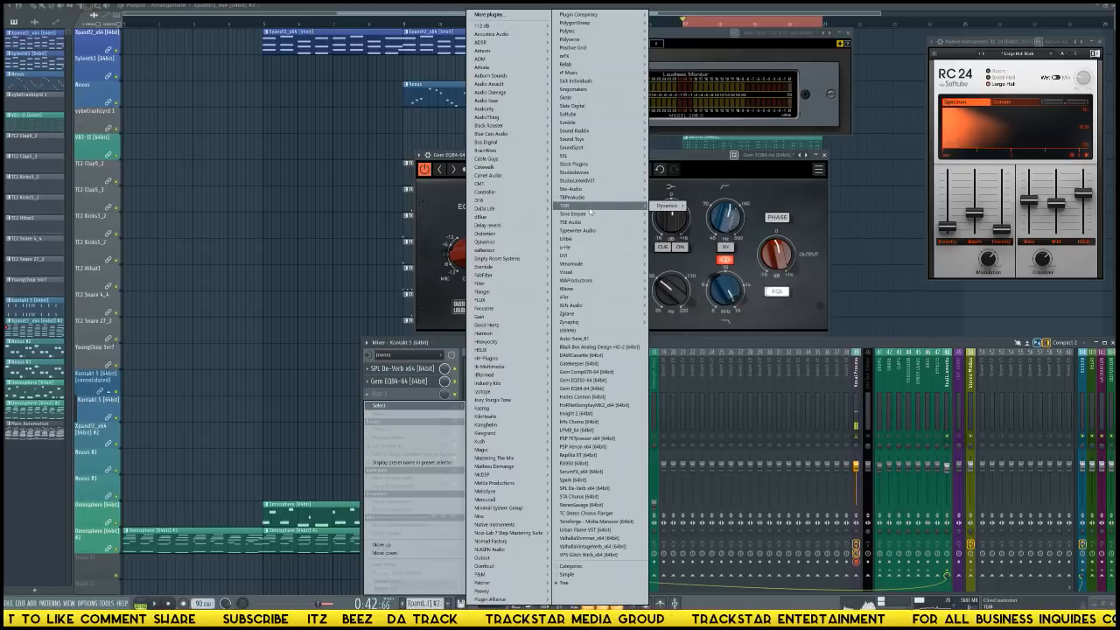
mouse_move(613, 289)
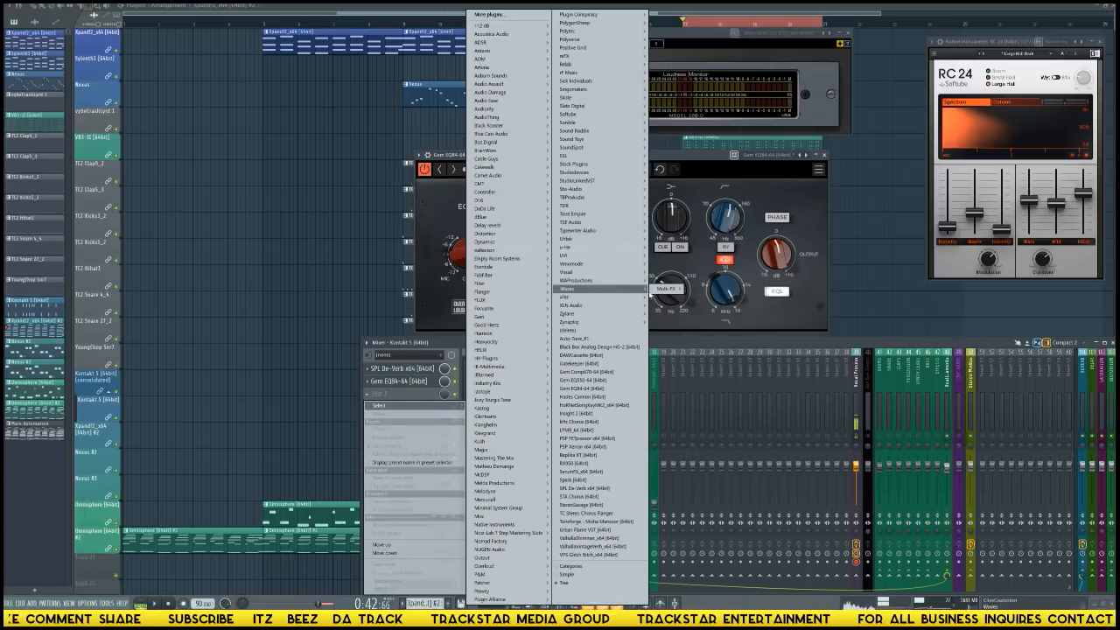
mouse_move(666, 293)
click(726, 289)
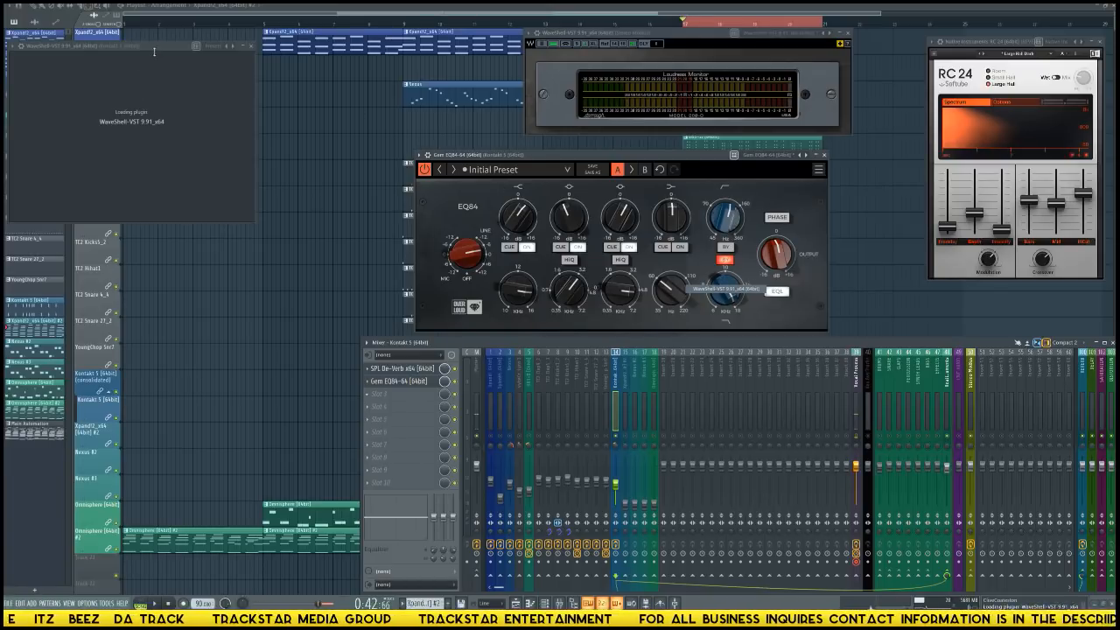
drag(117, 46, 437, 138)
click(455, 190)
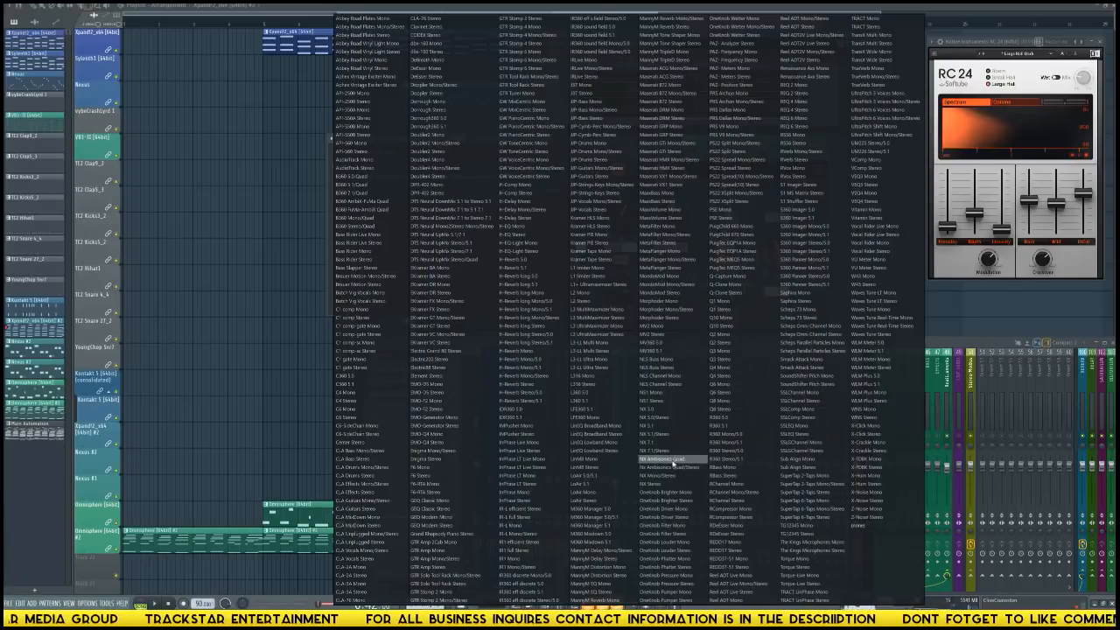
click(741, 251)
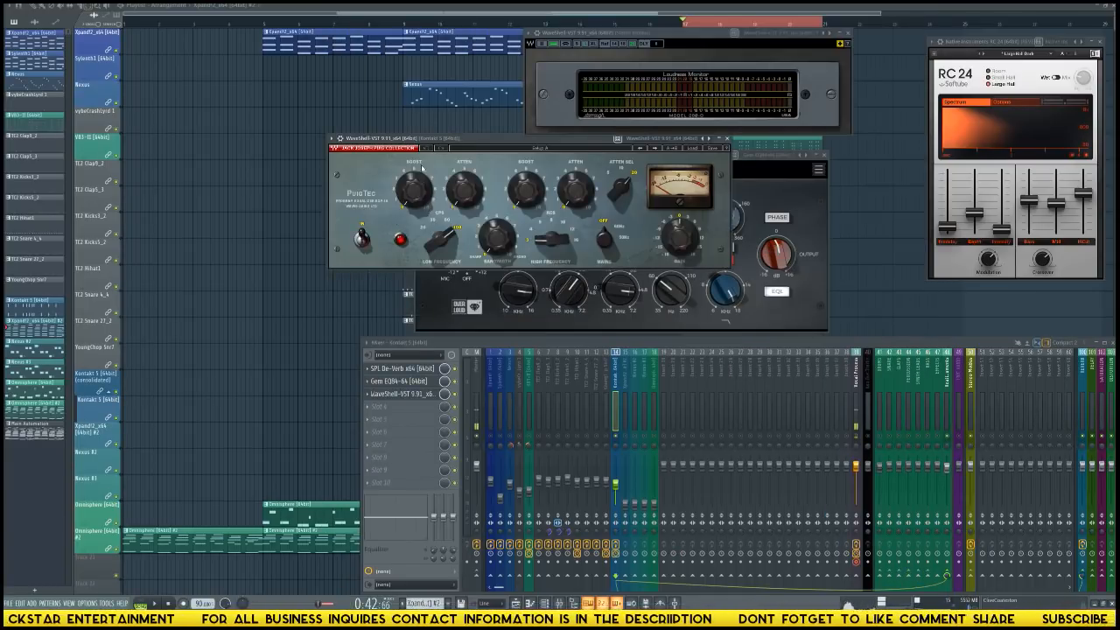
drag(473, 140, 569, 190)
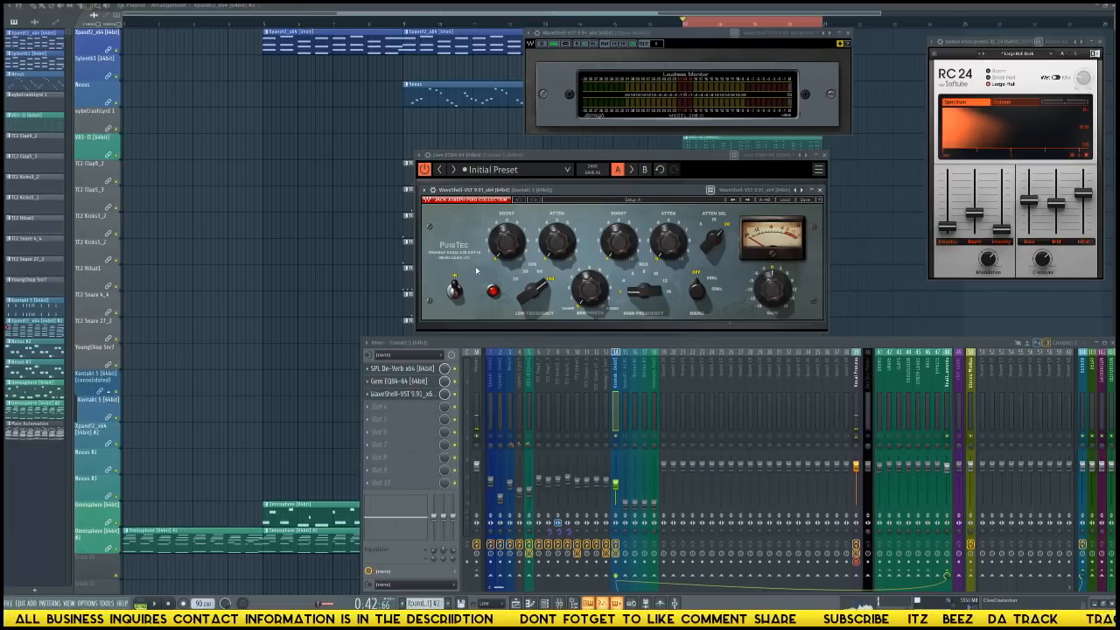
Raise the PuigTec's low-frequency boost slightly and adjust its low-frequency attenuation while the loop plays.
drag(506, 244, 505, 243)
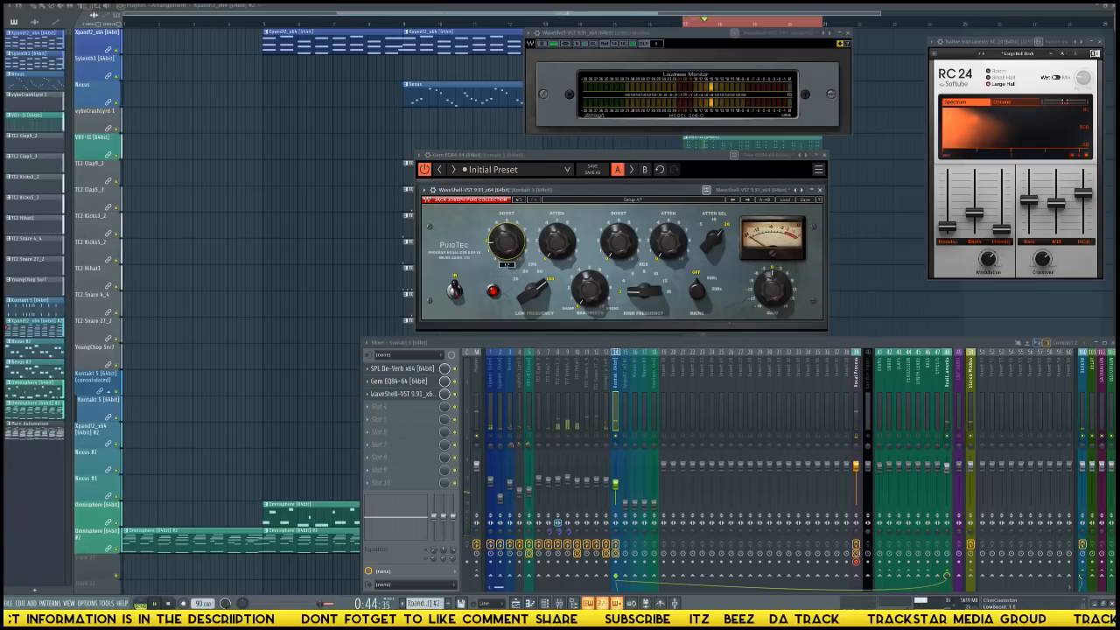
drag(506, 243, 506, 237)
click(557, 243)
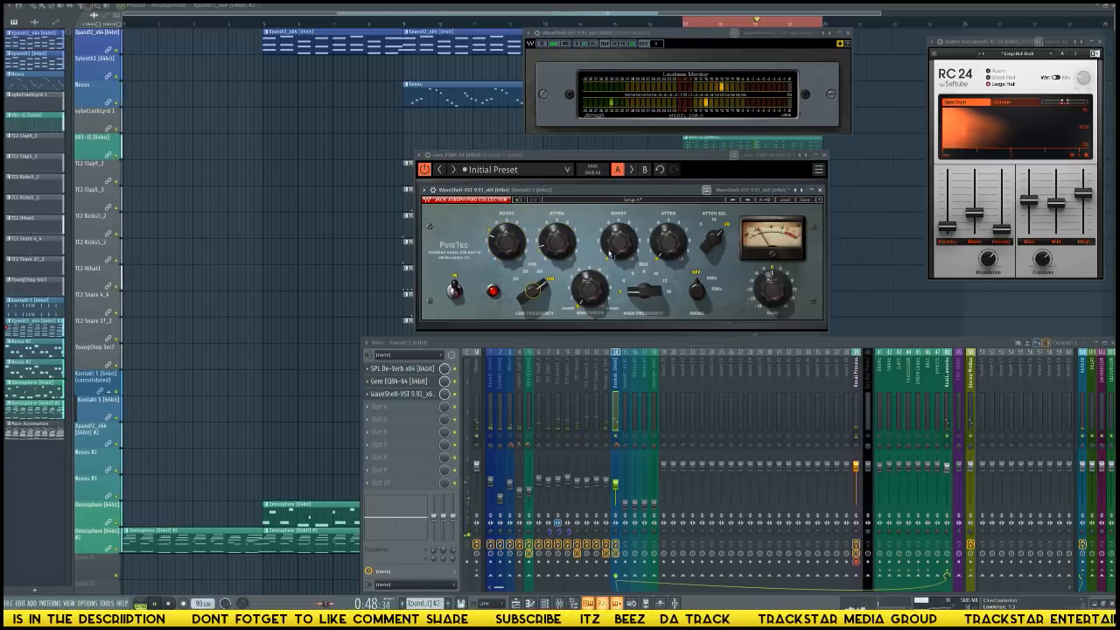
key(space)
Adjust the PuigTec's bandwidth and its high-frequency boost and attenuation, and move its window clear of the EQ84.
drag(589, 294, 600, 252)
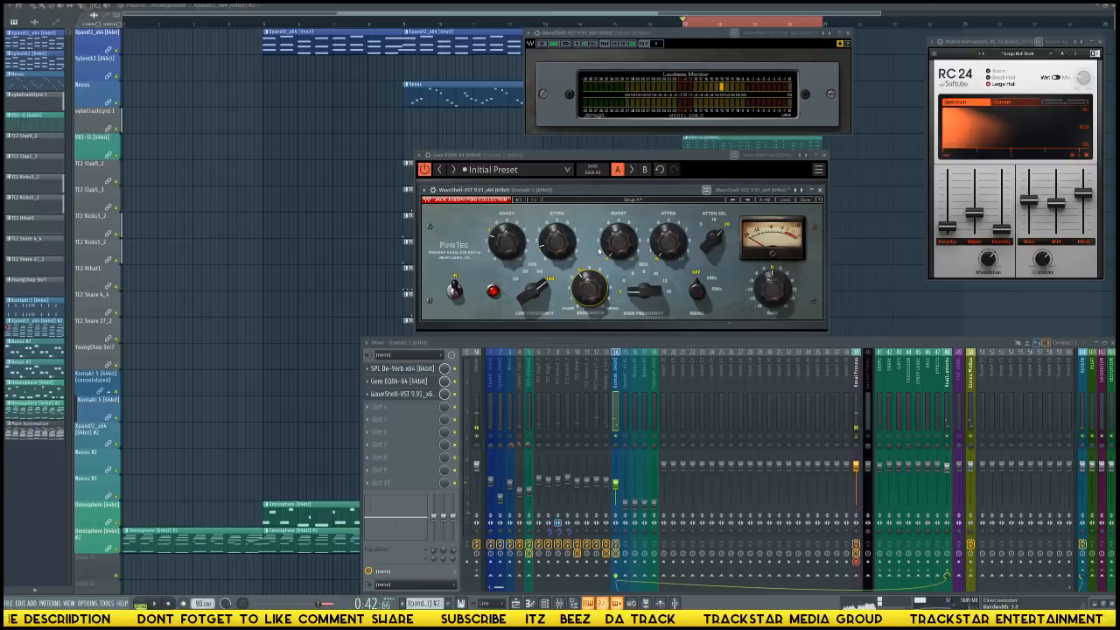
click(616, 242)
key(space)
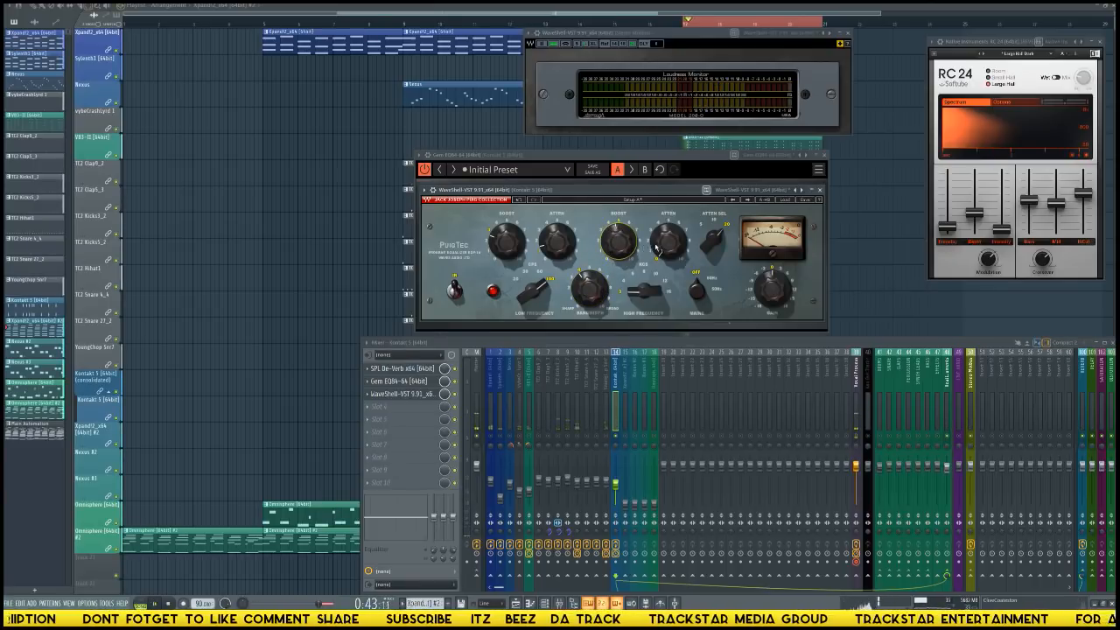
drag(666, 259, 664, 242)
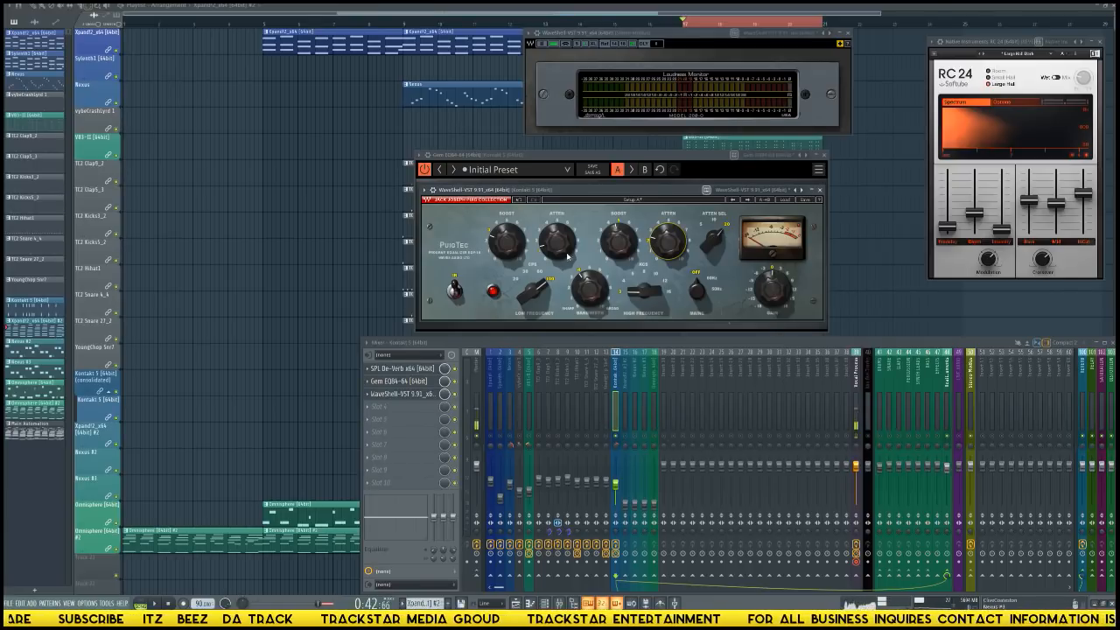
drag(599, 205, 320, 219)
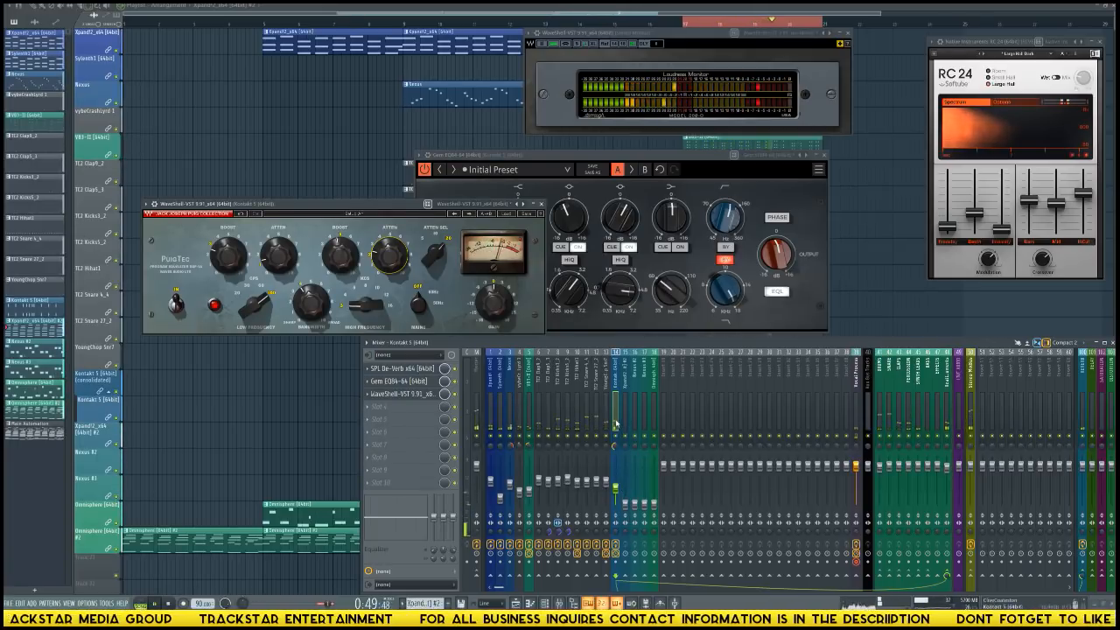
Load Gem Comp670 in the Kontakt 5 track's fourth effect slot and link its channel input gain, threshold, output and sidechain controls.
click(403, 406)
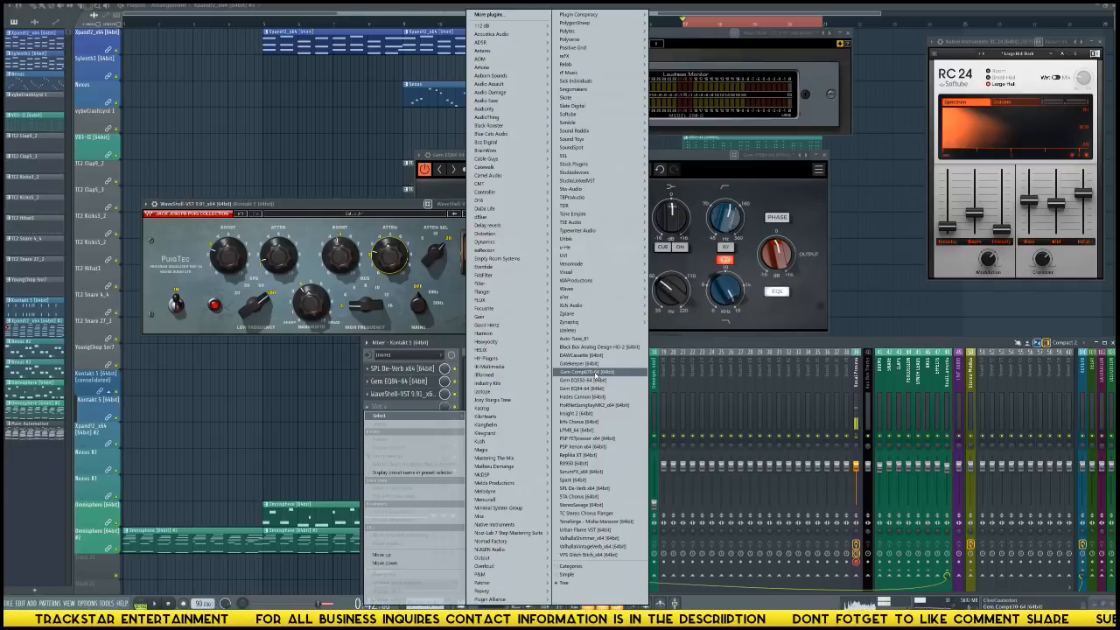
click(597, 373)
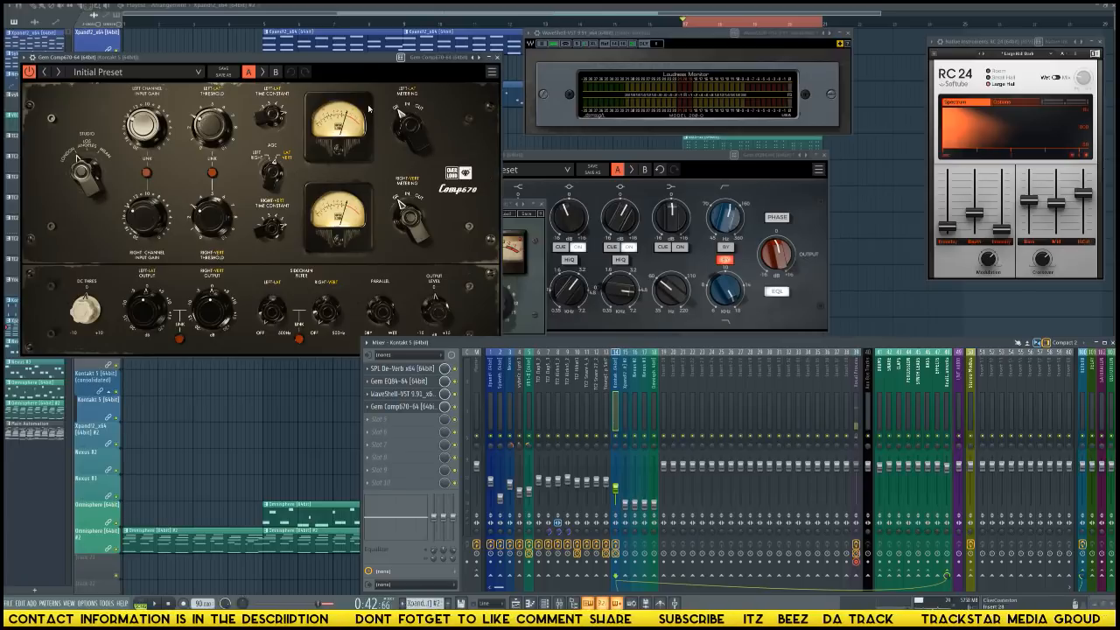
drag(337, 59, 352, 20)
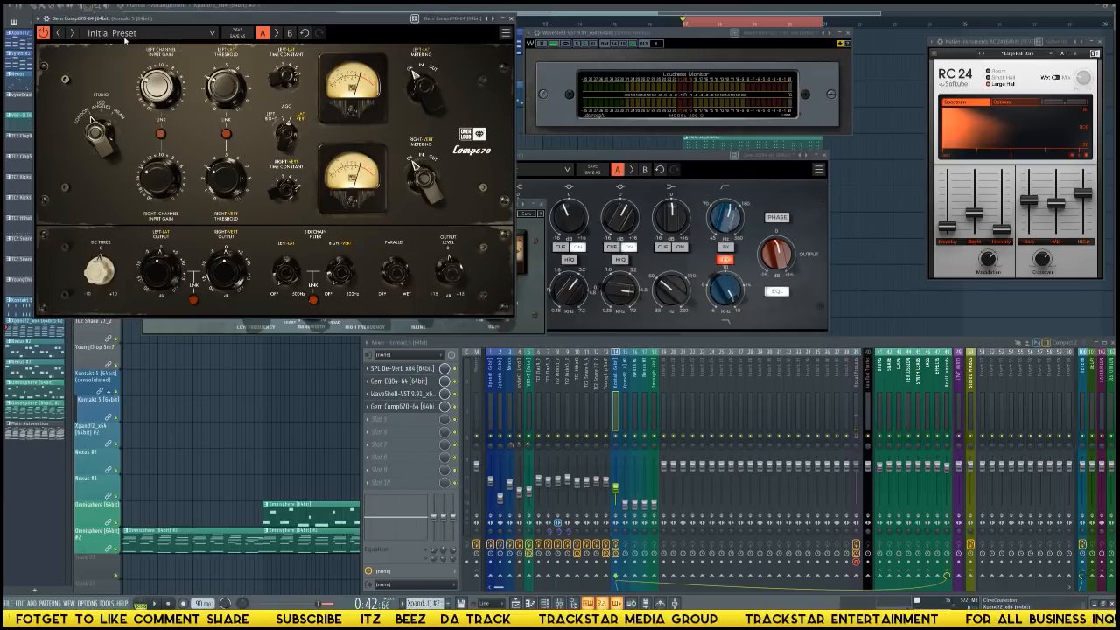
click(160, 135)
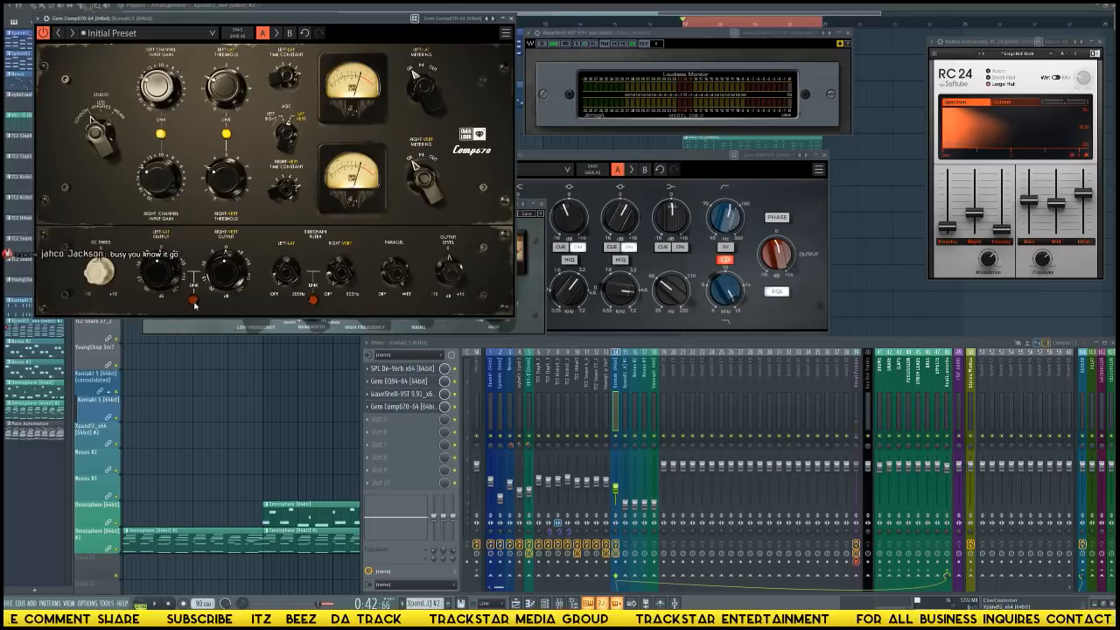
click(193, 300)
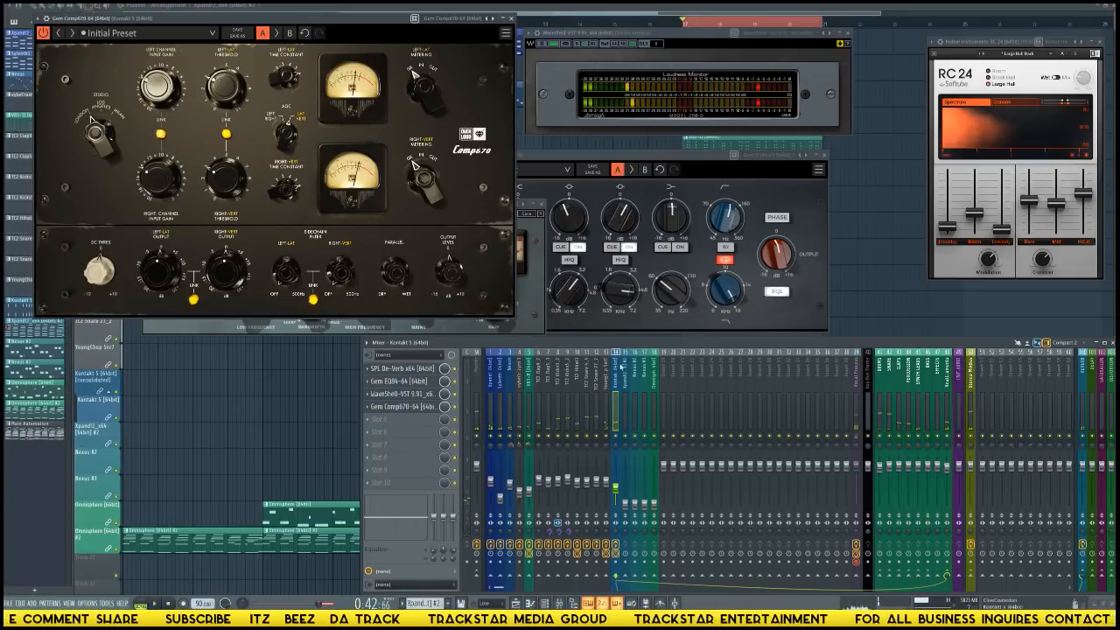
Play the loop to check the Comp670 on the Kontakt 5 track, soloed and against the full mix.
click(857, 436)
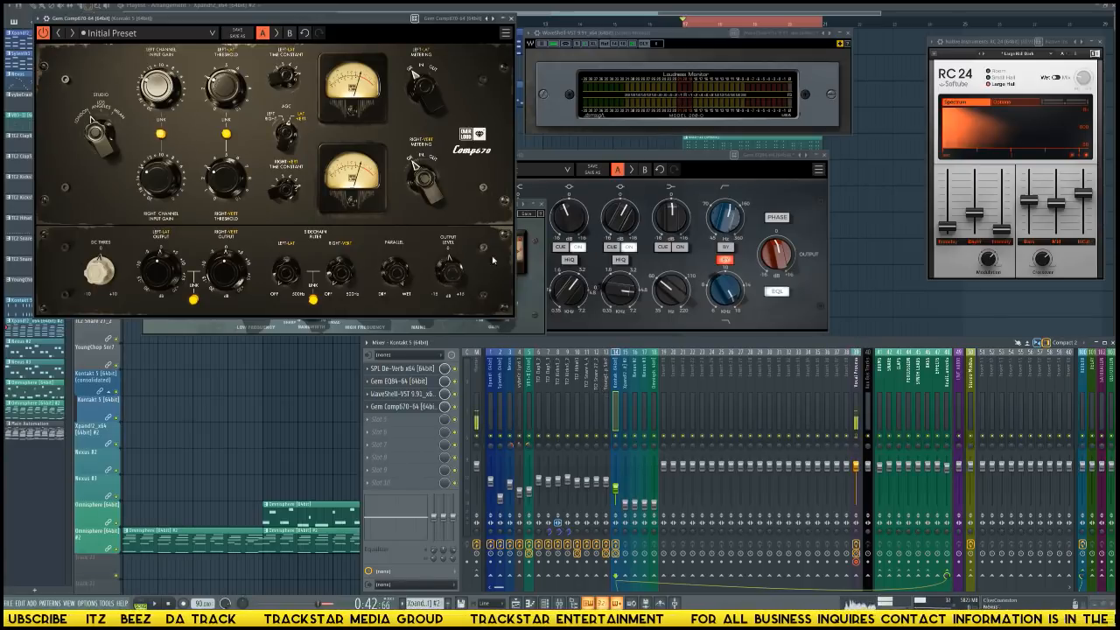
drag(360, 19, 410, 67)
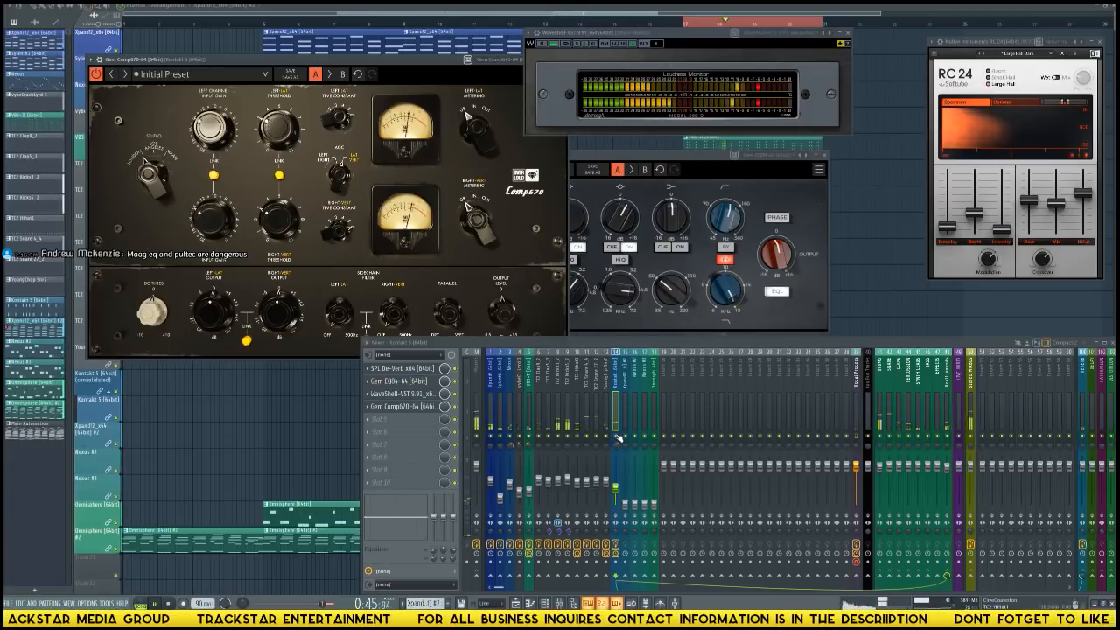
key(space)
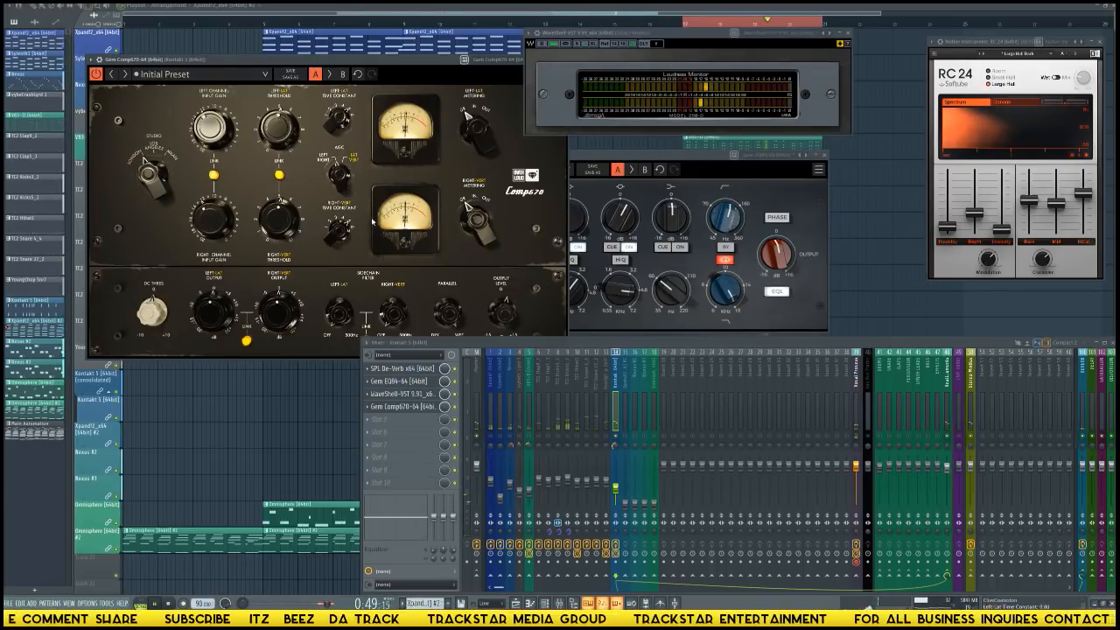
right_click(617, 437)
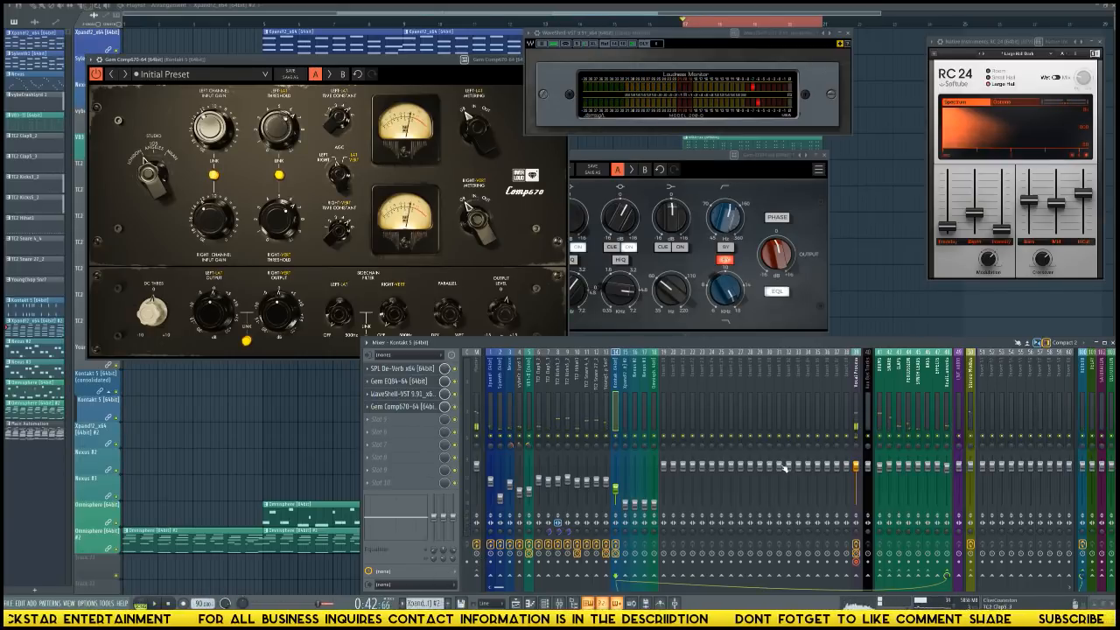
Load Waves SSLComp Stereo in the DRUMS bus's first effect slot and dial in its makeup gain with analog mode on.
click(858, 403)
click(426, 378)
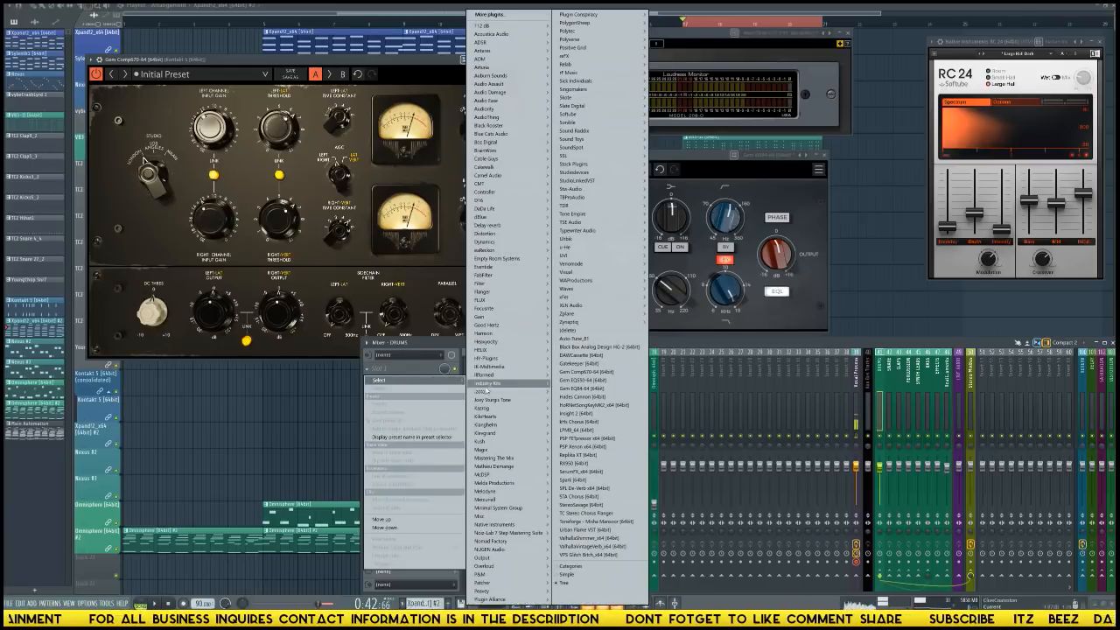
mouse_move(490, 359)
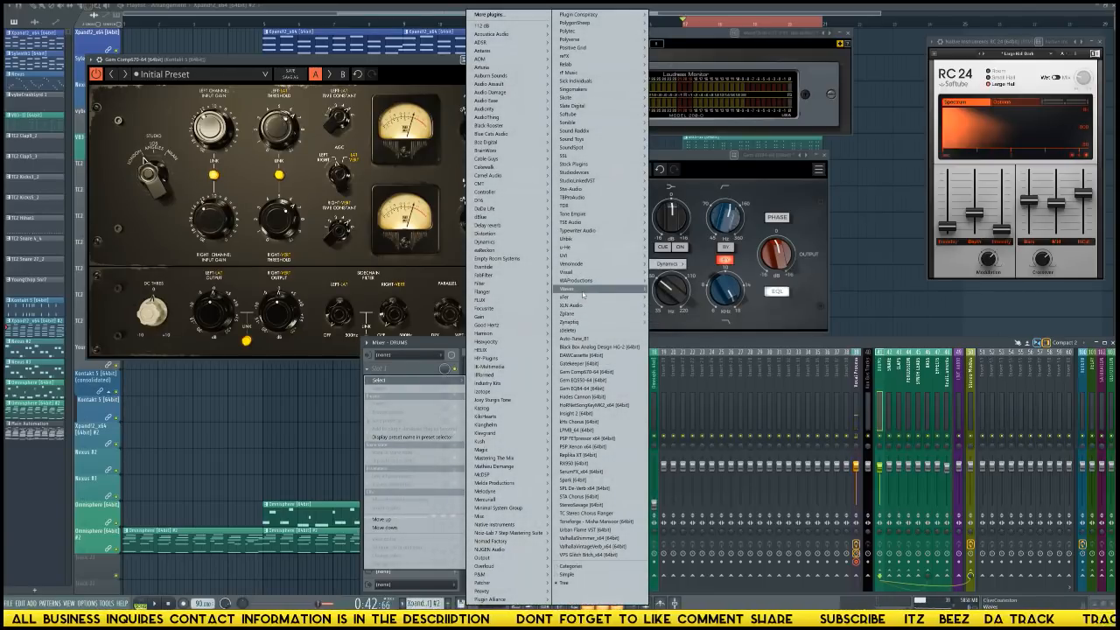
mouse_move(578, 289)
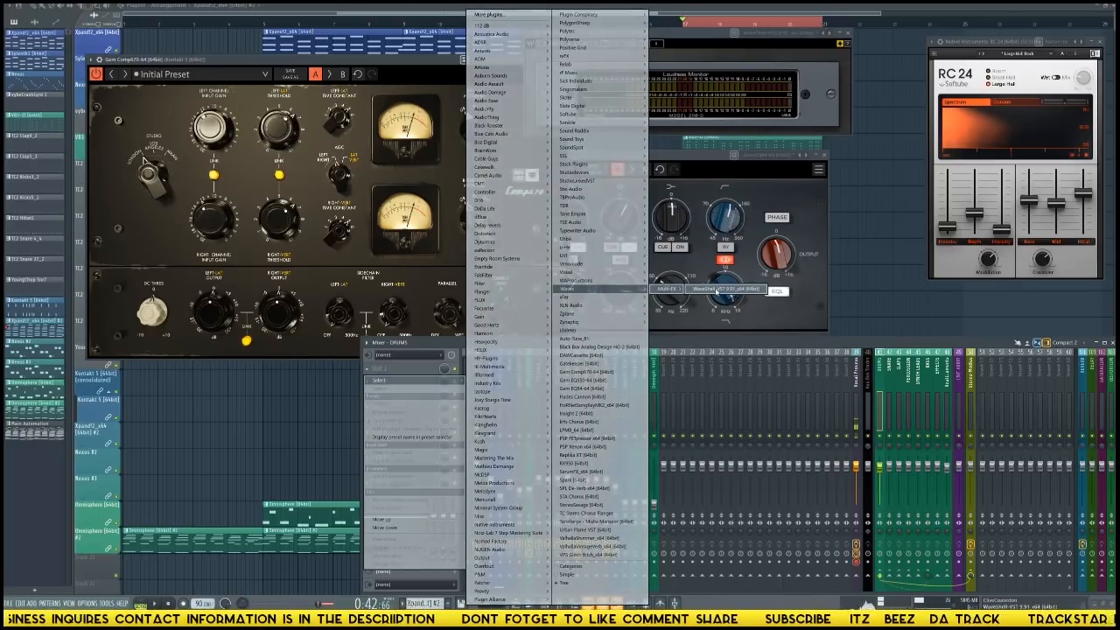
click(665, 288)
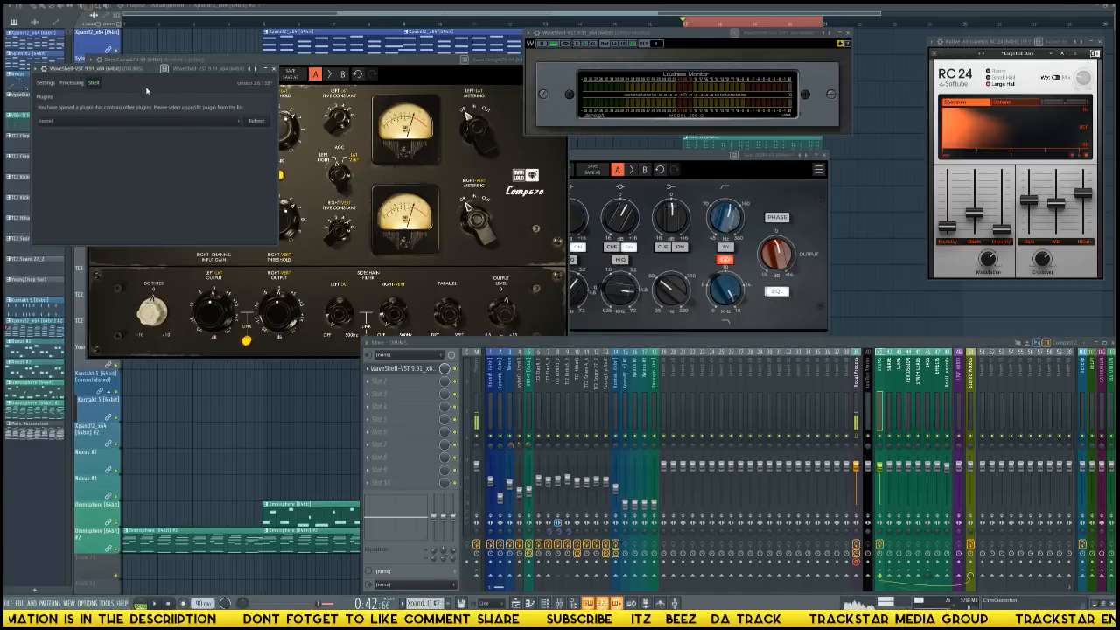
drag(138, 75, 689, 157)
click(627, 200)
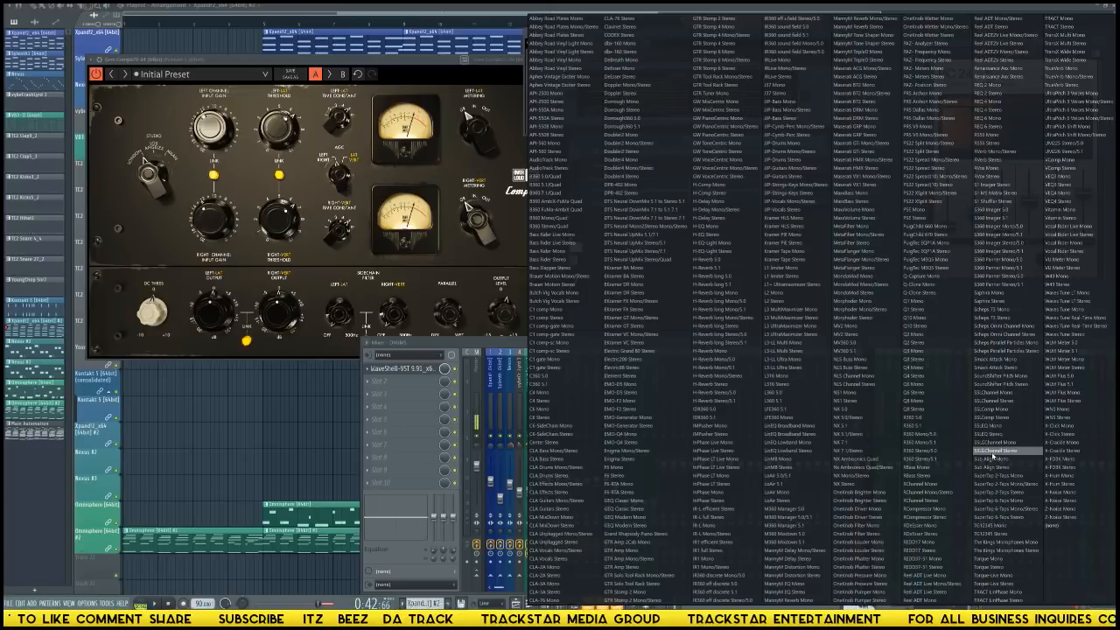
click(998, 410)
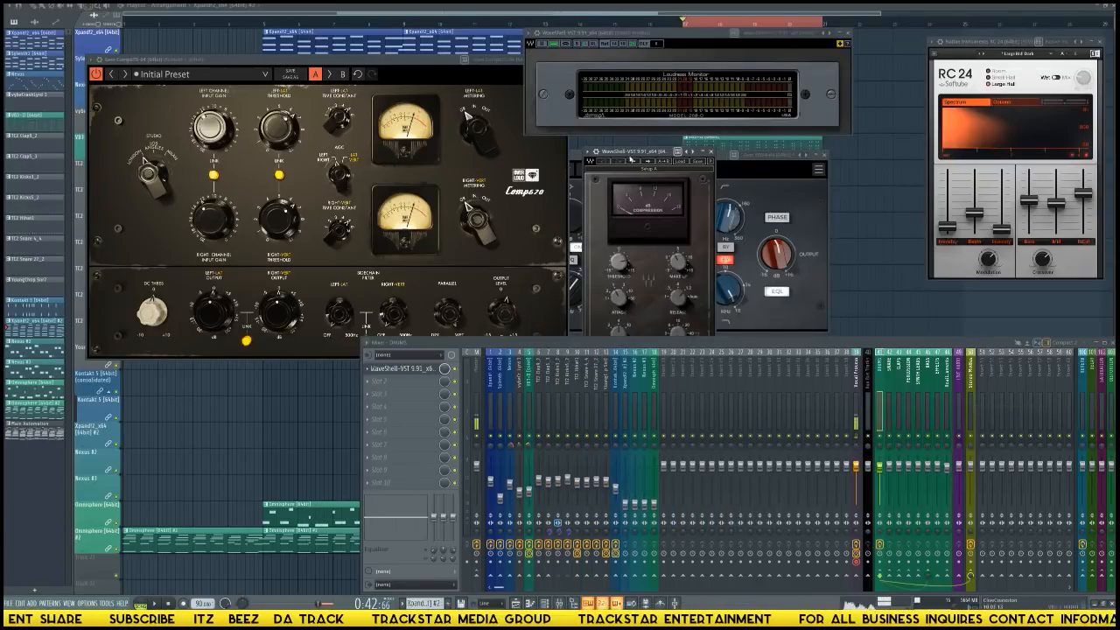
drag(628, 160, 356, 88)
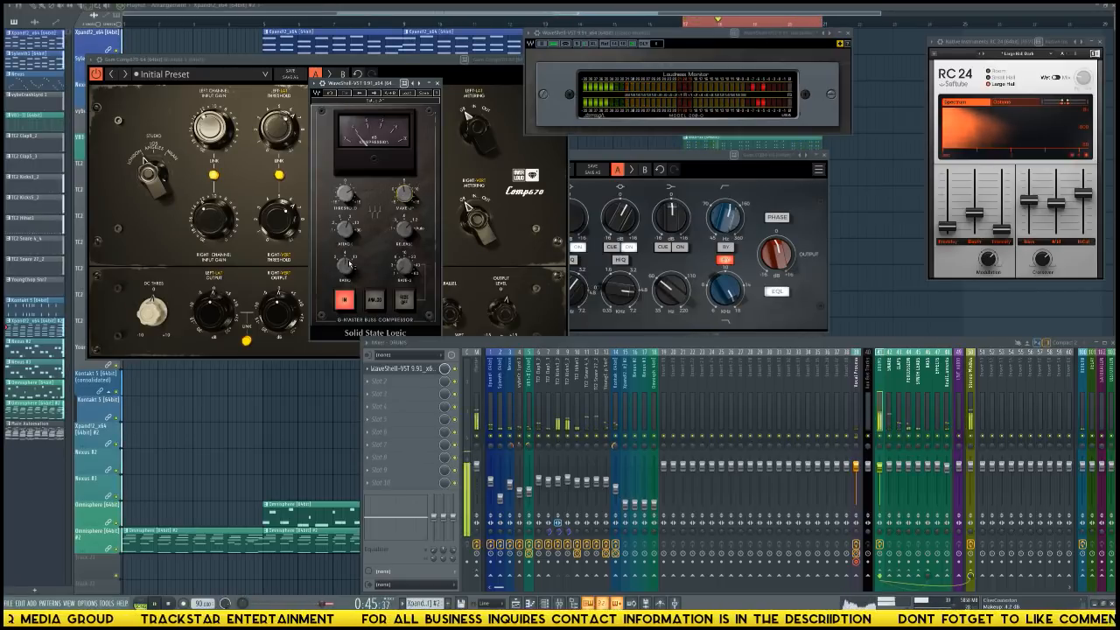
click(374, 300)
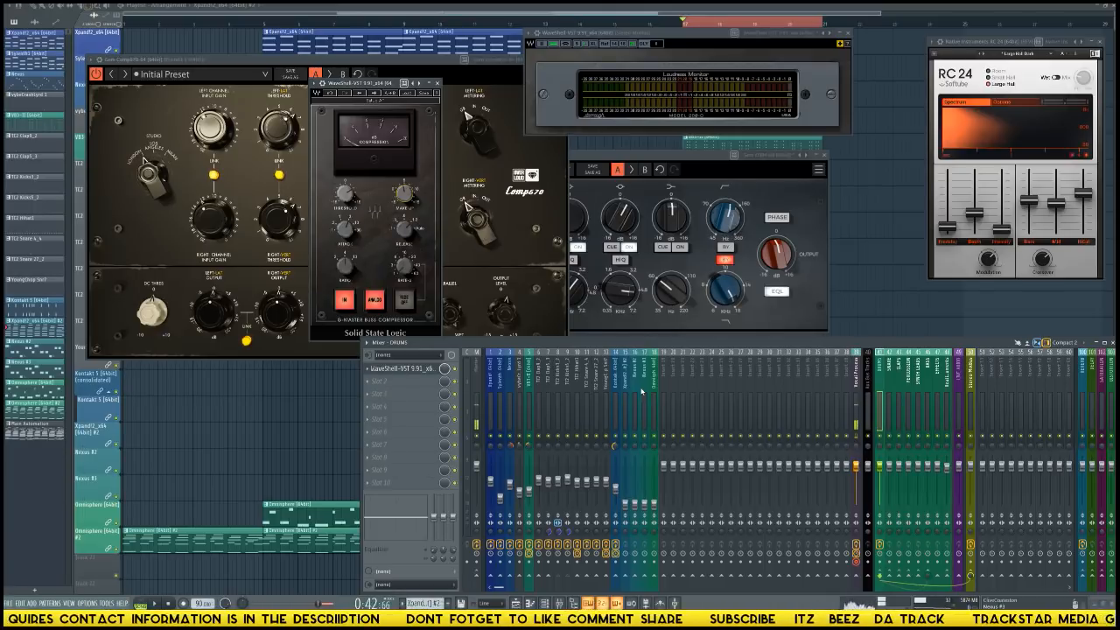
Lower the faders of mixer tracks 1 to 14 together slightly, and raise the Xpand!2_x64 #2 track's fader.
drag(484, 385, 614, 395)
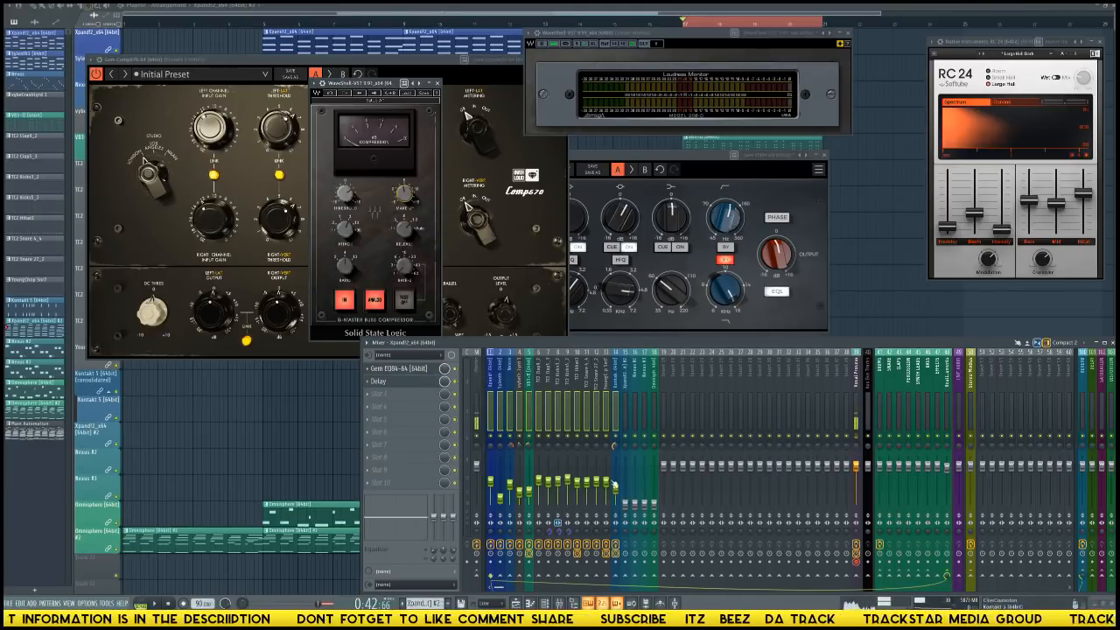
drag(606, 482, 606, 485)
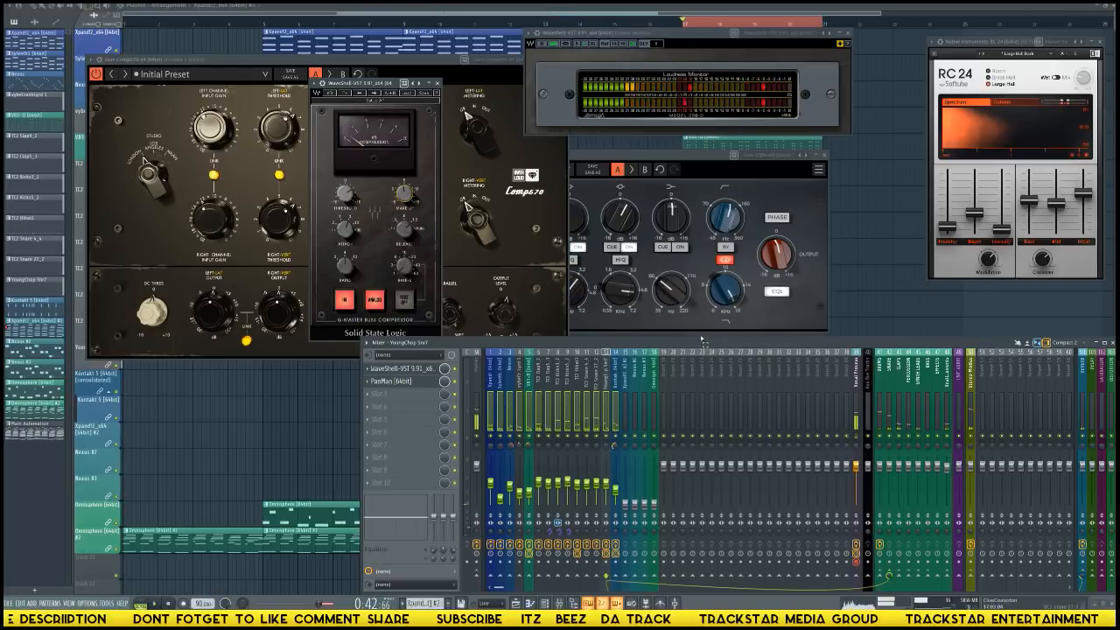
click(615, 408)
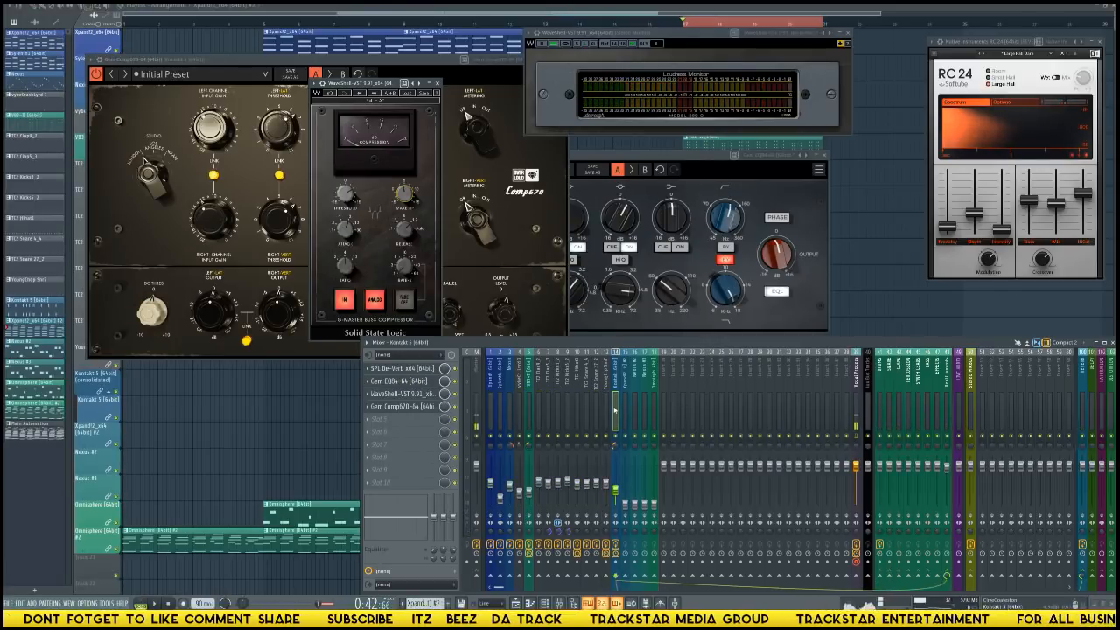
click(626, 505)
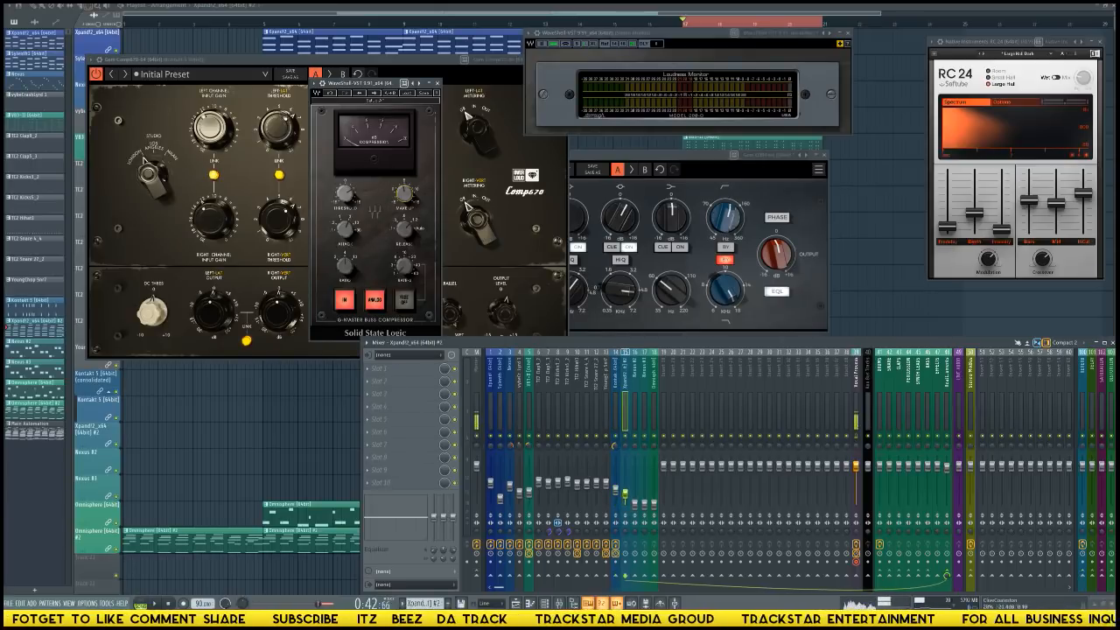
Route the Xpand!2_x64 #2 track to mixer inserts 25 to 27, then rename those three inserts Choir Vox and colour them purple.
click(618, 431)
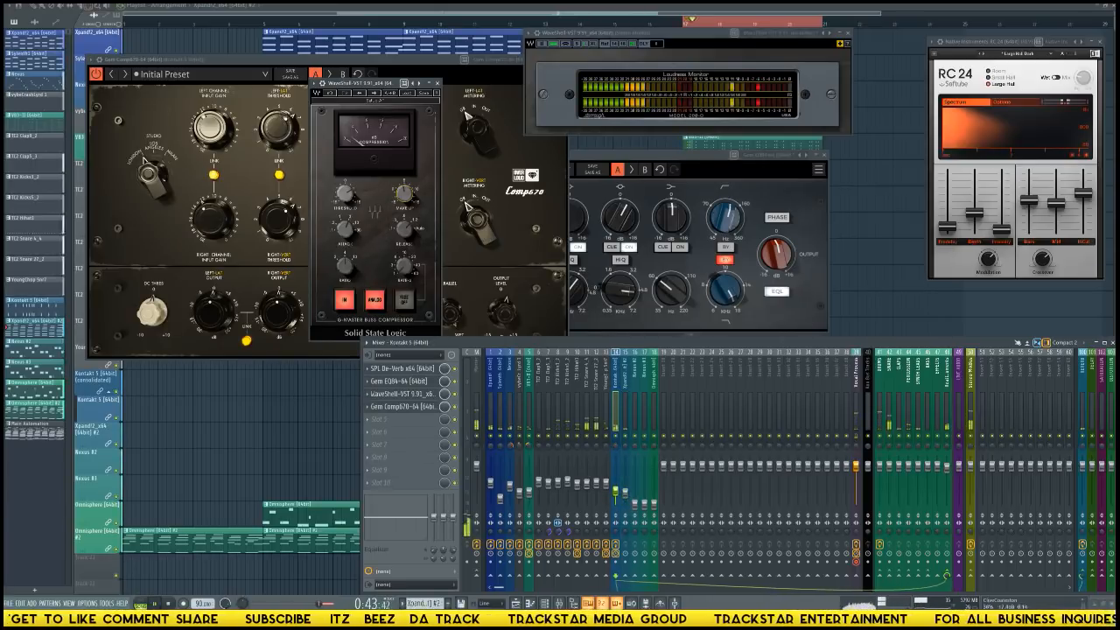
click(625, 437)
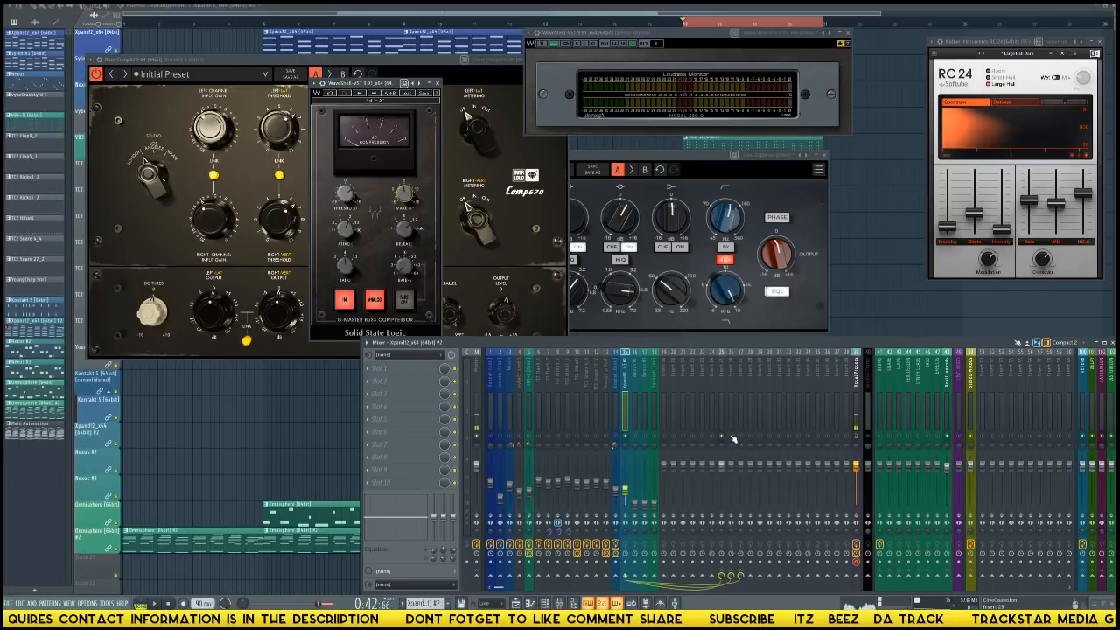
drag(721, 387, 739, 391)
right_click(725, 384)
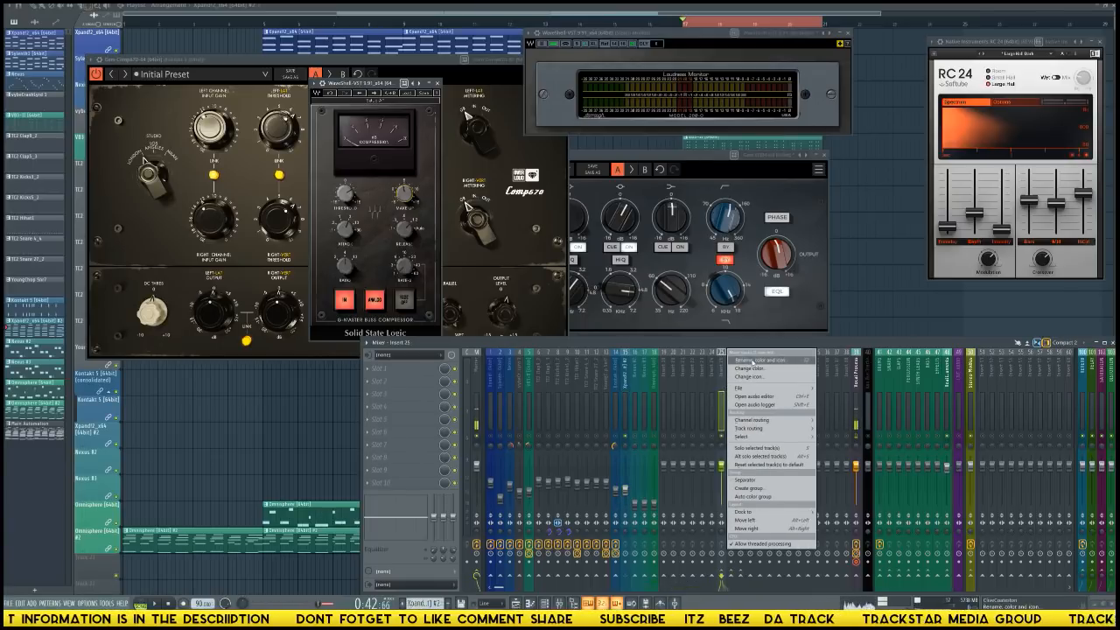
click(755, 365)
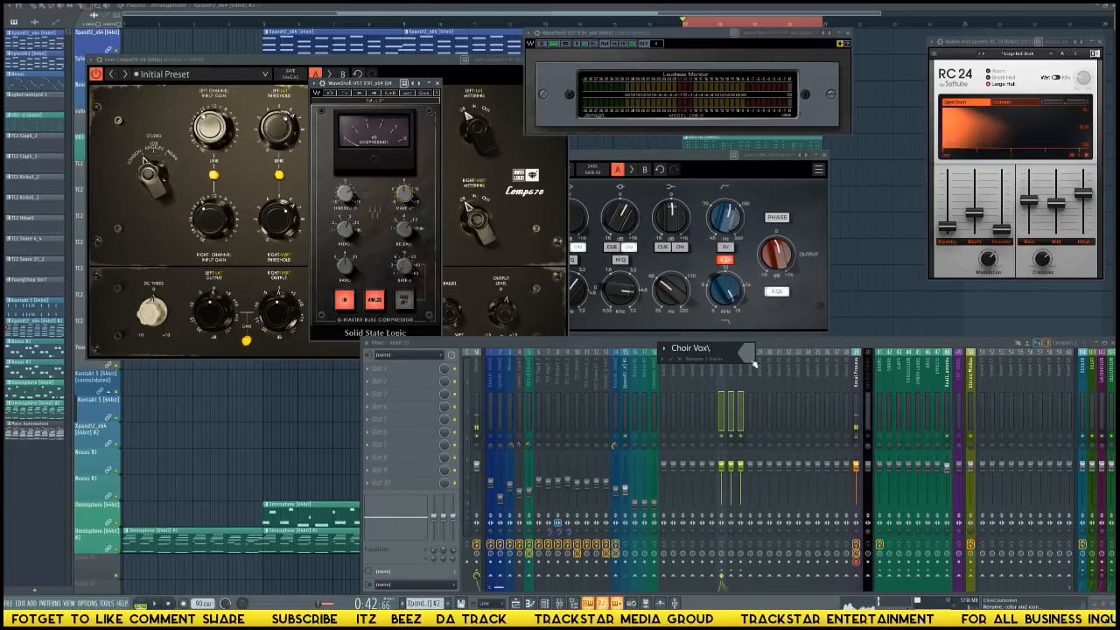
click(750, 357)
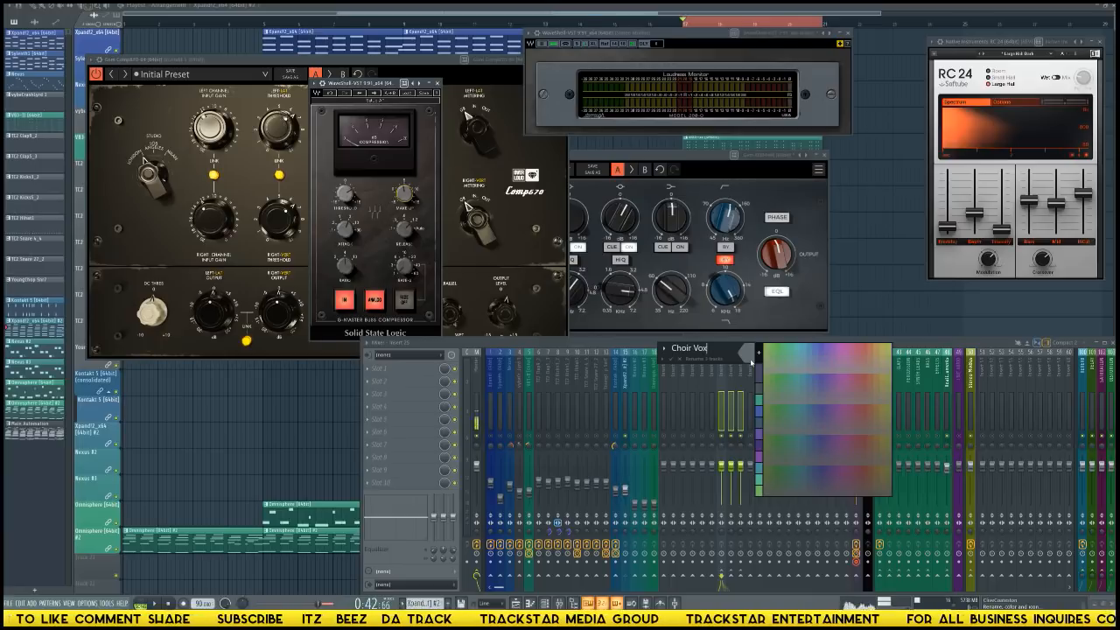
click(841, 348)
key(Return)
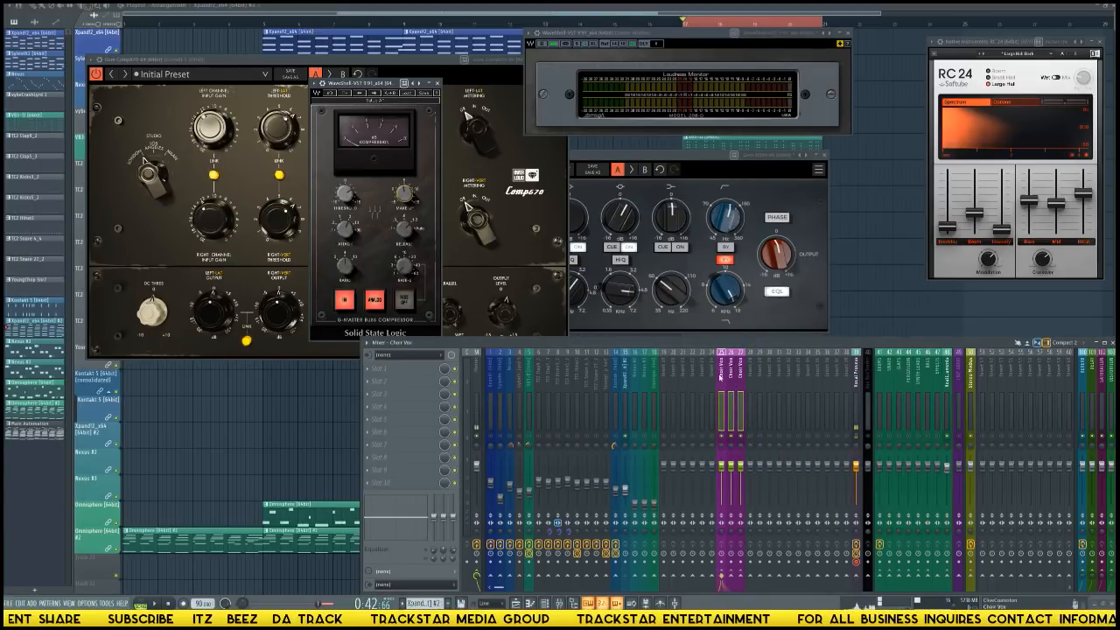
Add separators on both sides of the three Choir Vox mixer tracks to set them apart as a group.
right_click(721, 374)
click(740, 378)
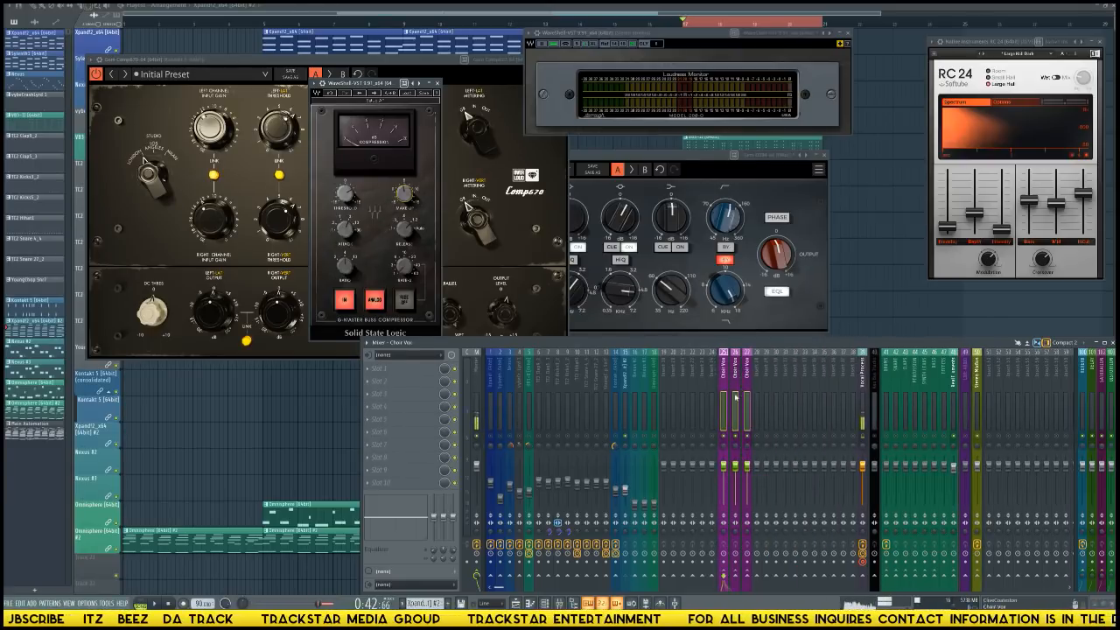
click(737, 383)
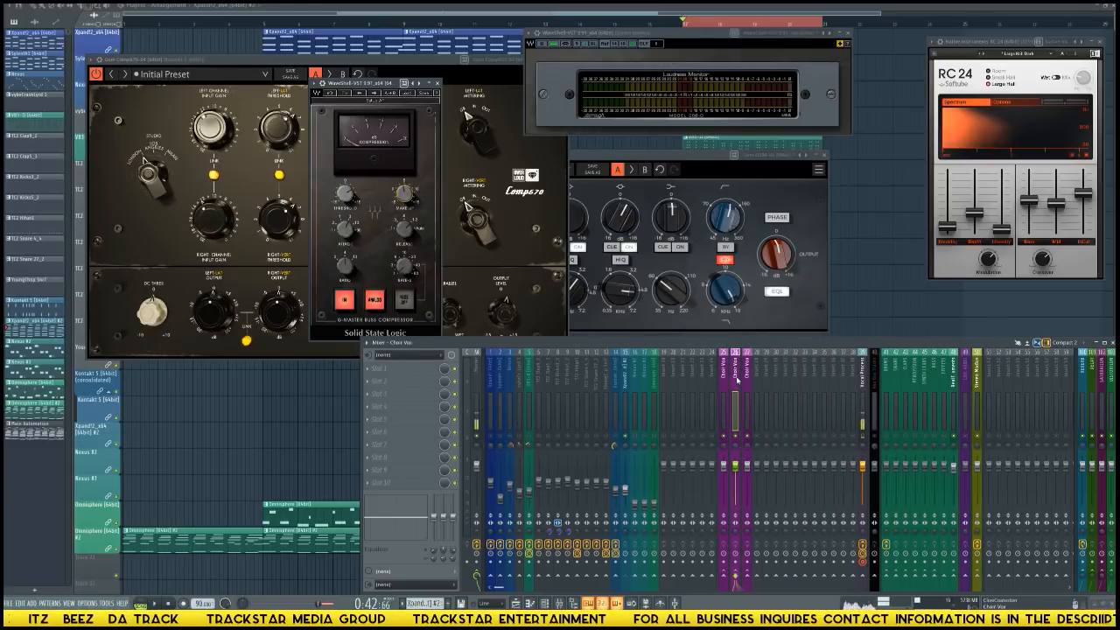
right_click(737, 379)
click(735, 383)
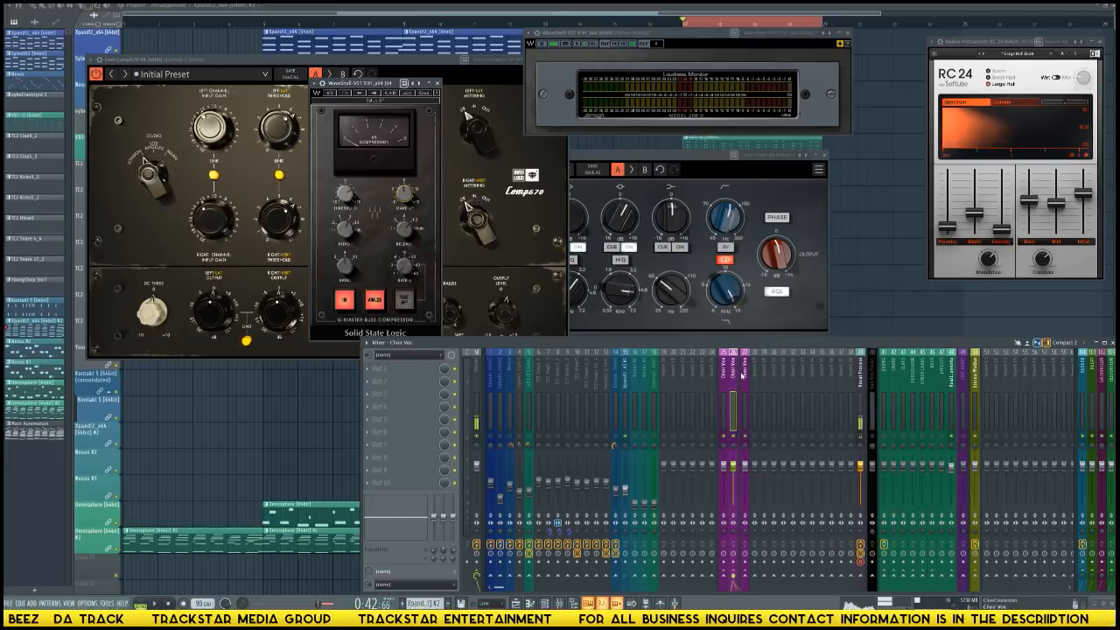
right_click(750, 382)
click(768, 481)
right_click(758, 393)
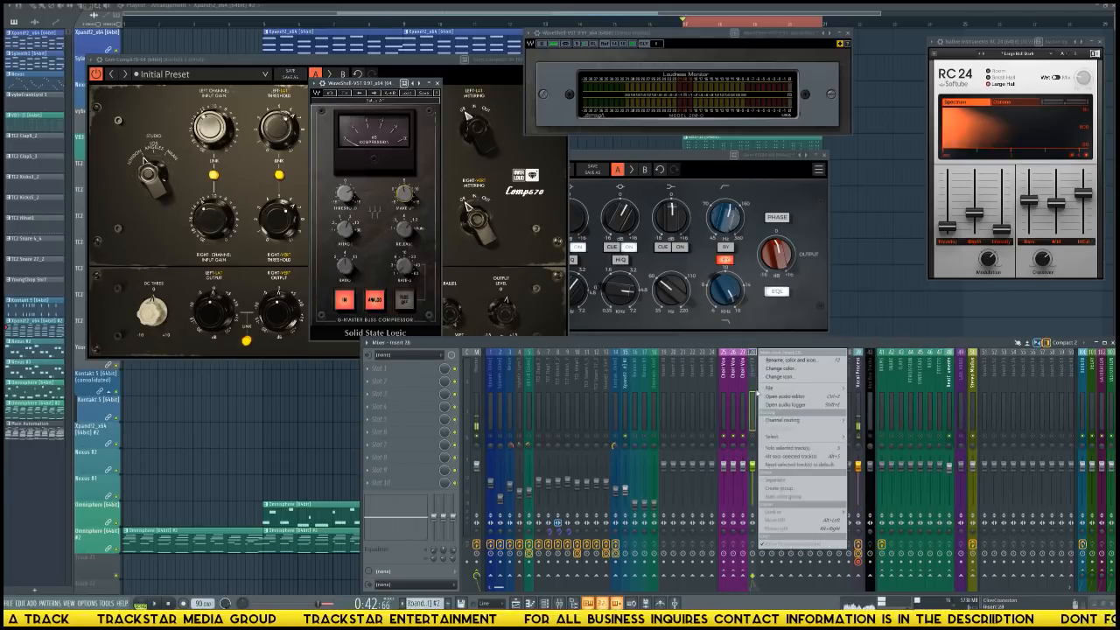
click(771, 480)
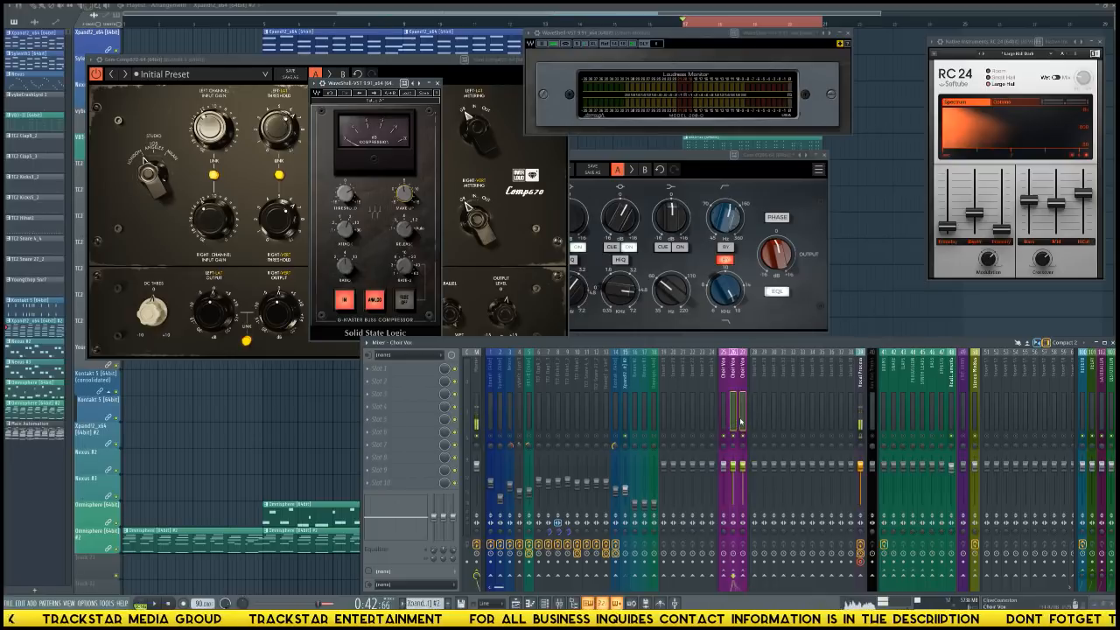
Lower the faders of Choir Vox tracks 26 and 27 together and raise the Xpand!2_x64 #2 track's fader.
drag(734, 465, 733, 502)
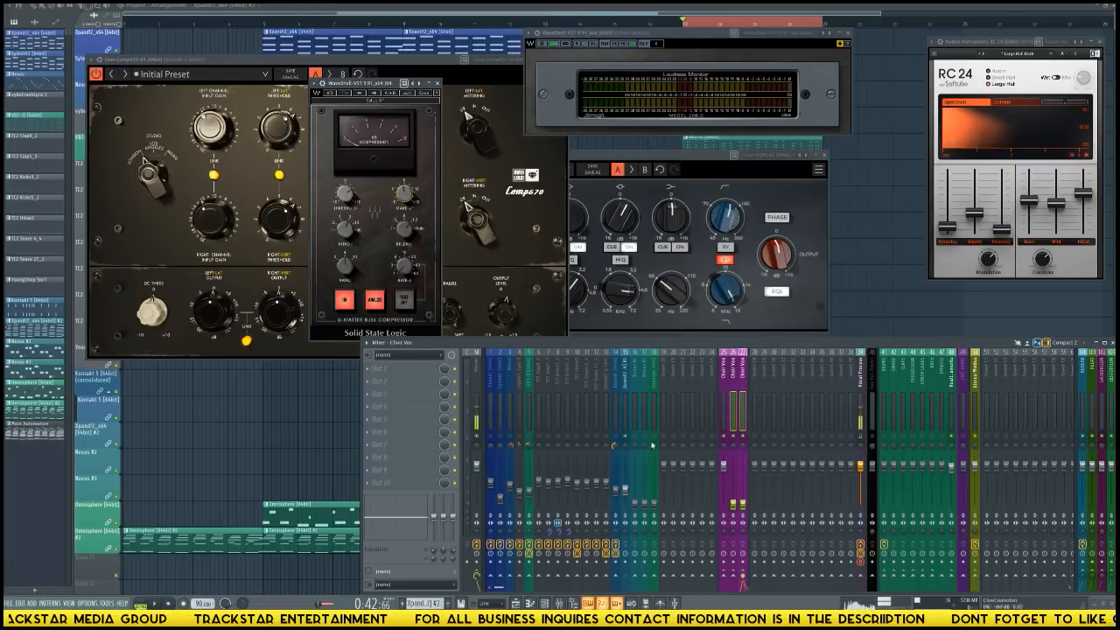
click(718, 407)
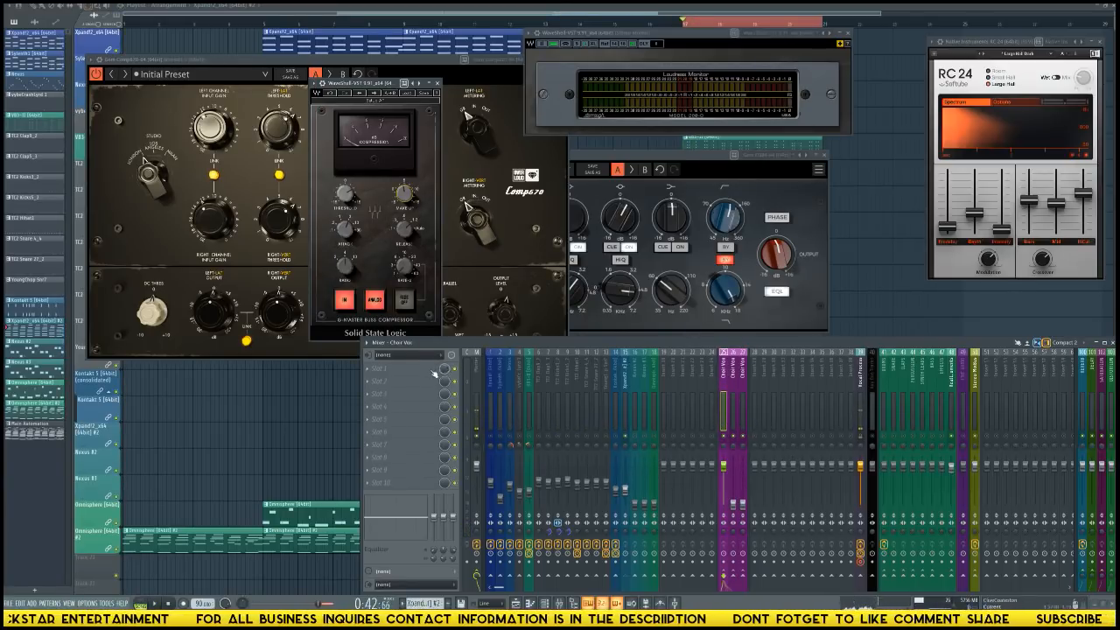
click(627, 494)
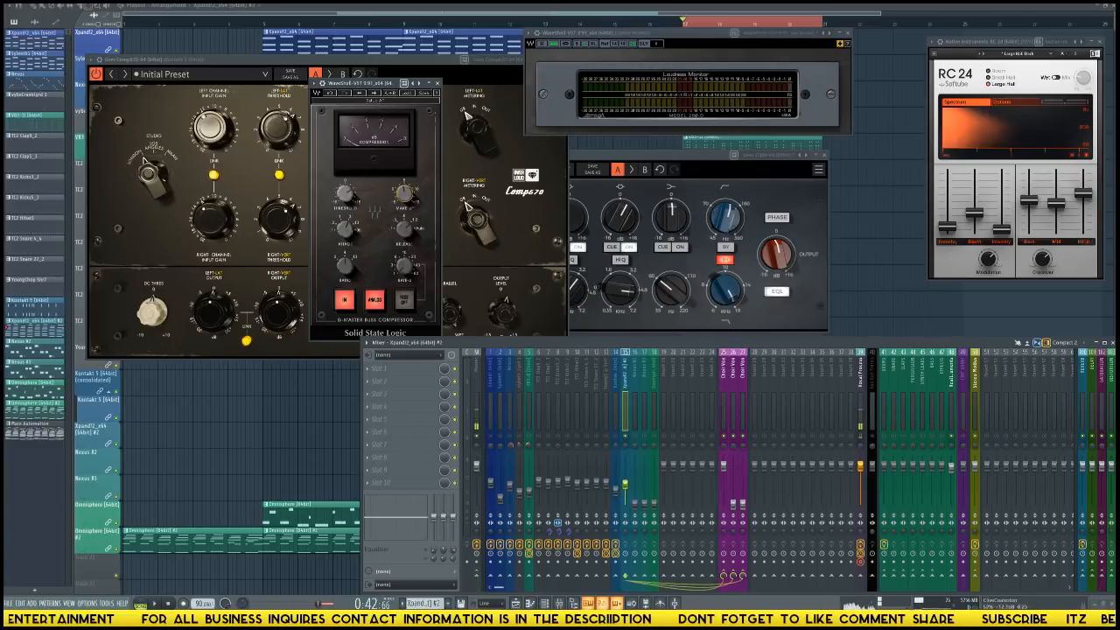
Load Fruity Parametric EQ 2 in Choir Vox track 25's first effect slot, apply the Reverb EQ preset and adjust its low cut.
click(726, 393)
click(395, 374)
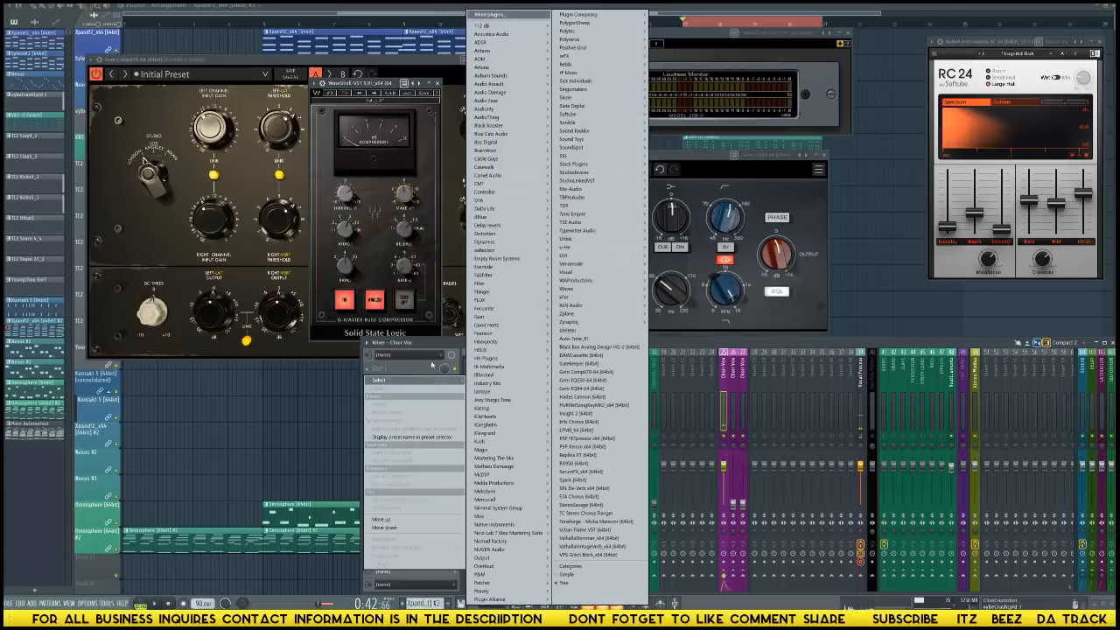
mouse_move(595, 166)
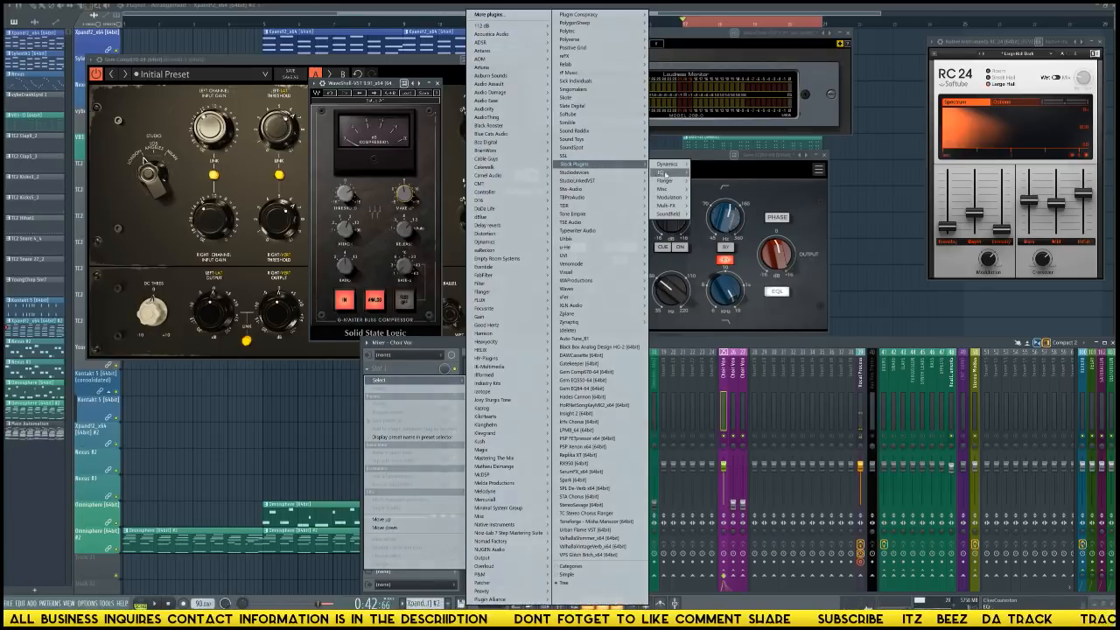
click(674, 172)
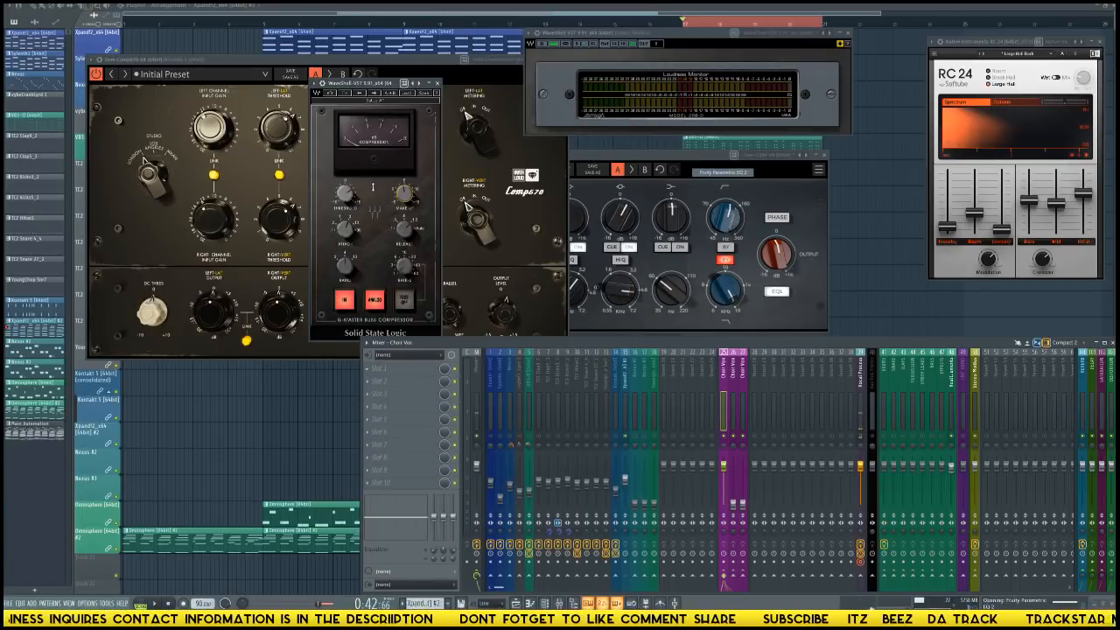
click(311, 94)
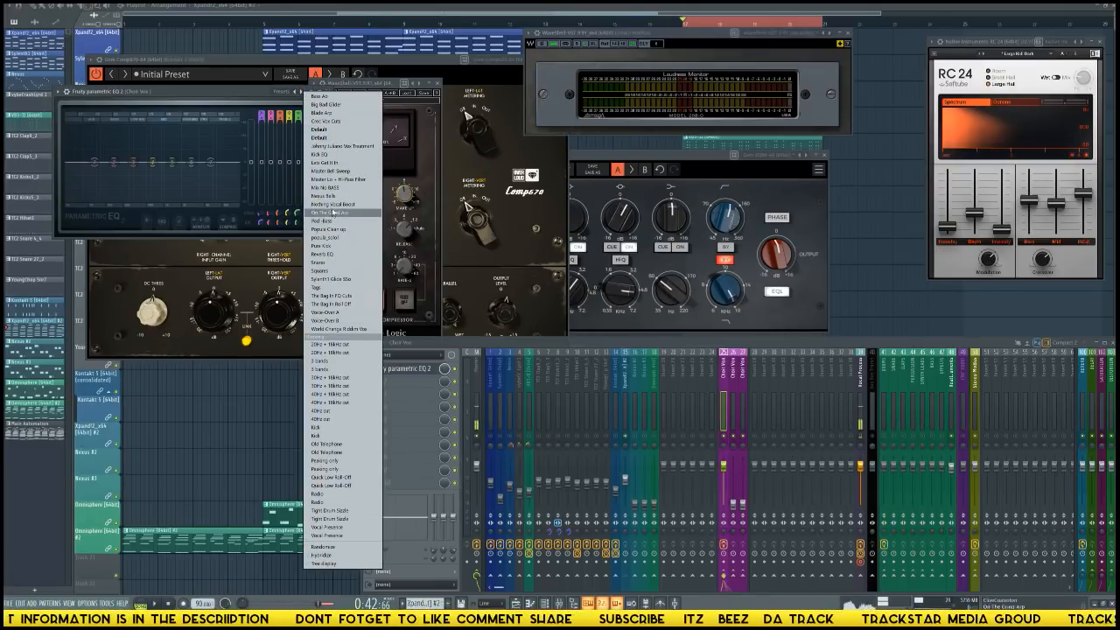
click(329, 252)
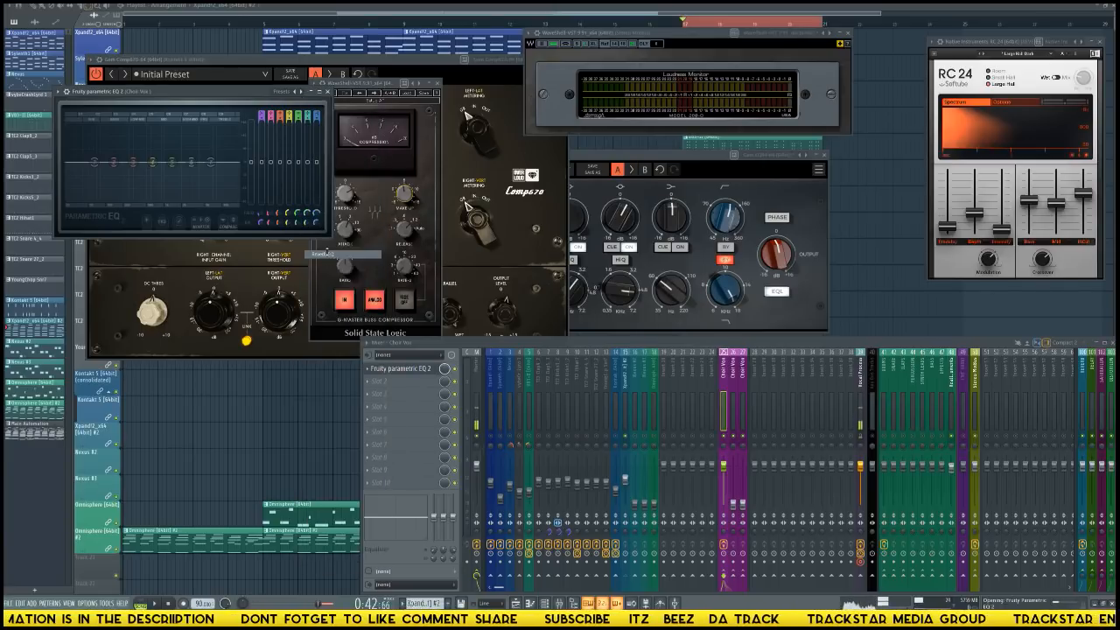
drag(94, 162, 118, 163)
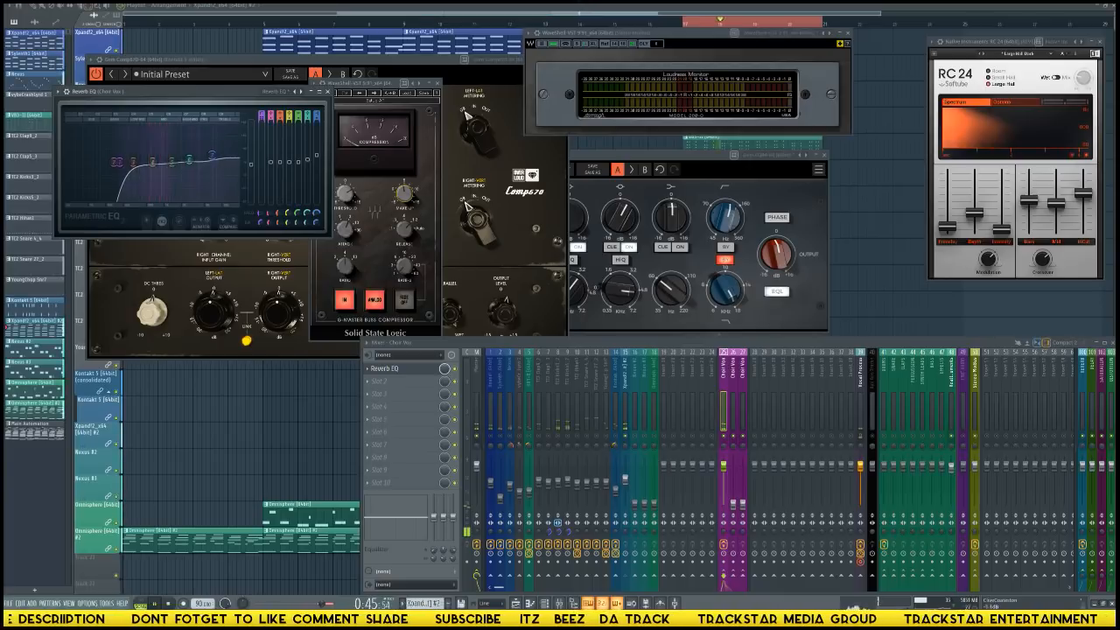
drag(120, 162, 121, 164)
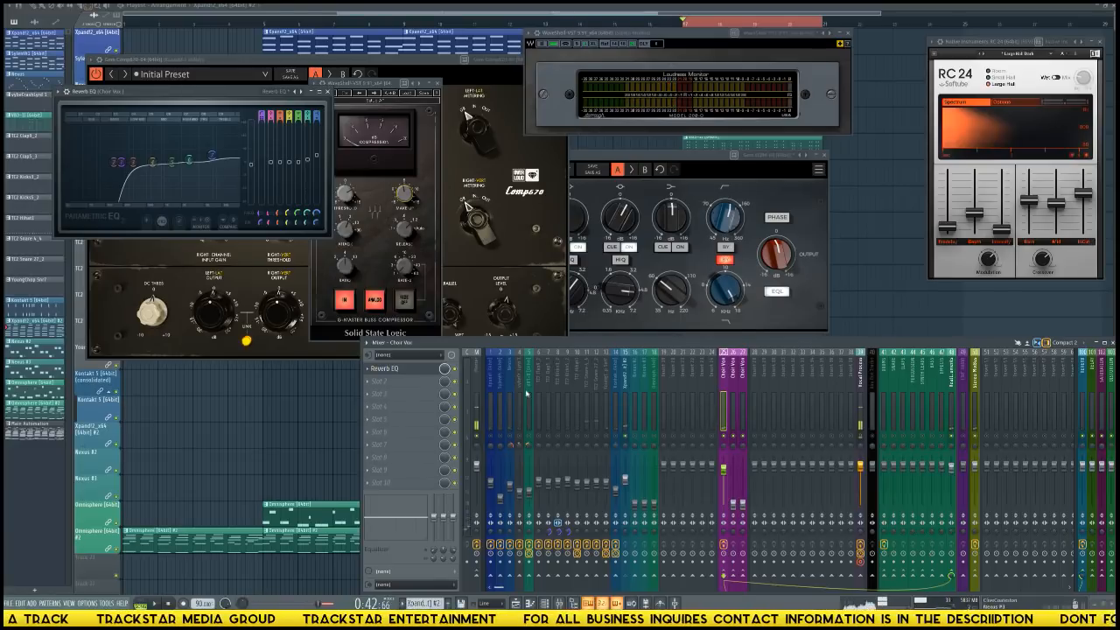
Load Fruity Stereo Shaper in Choir Vox track 25's second effect slot and place its window clear of the EQ.
click(392, 380)
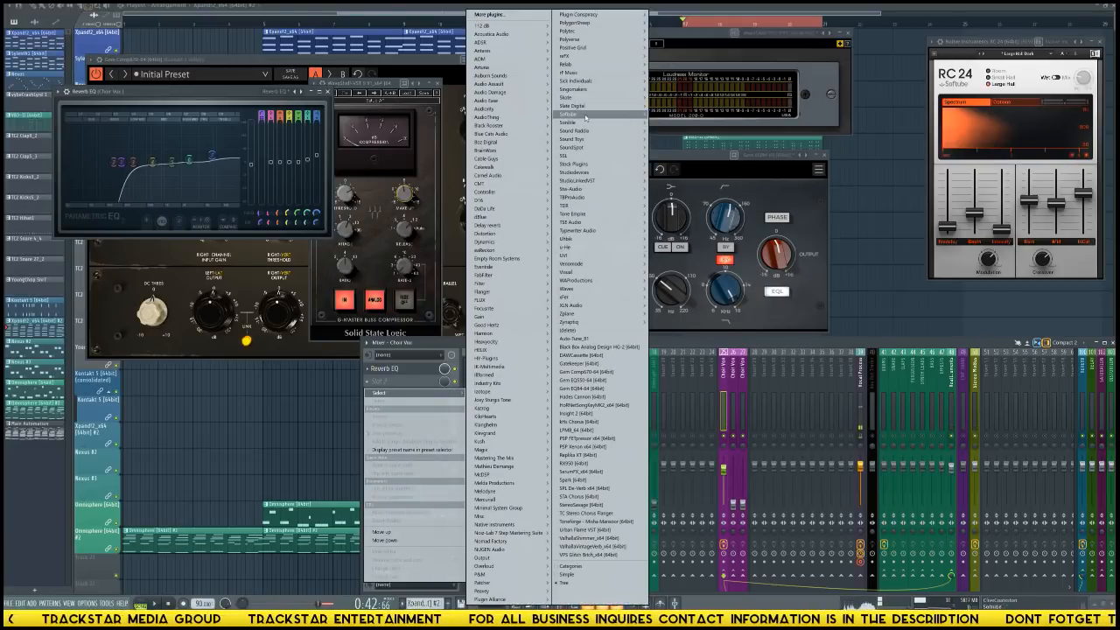
mouse_move(592, 147)
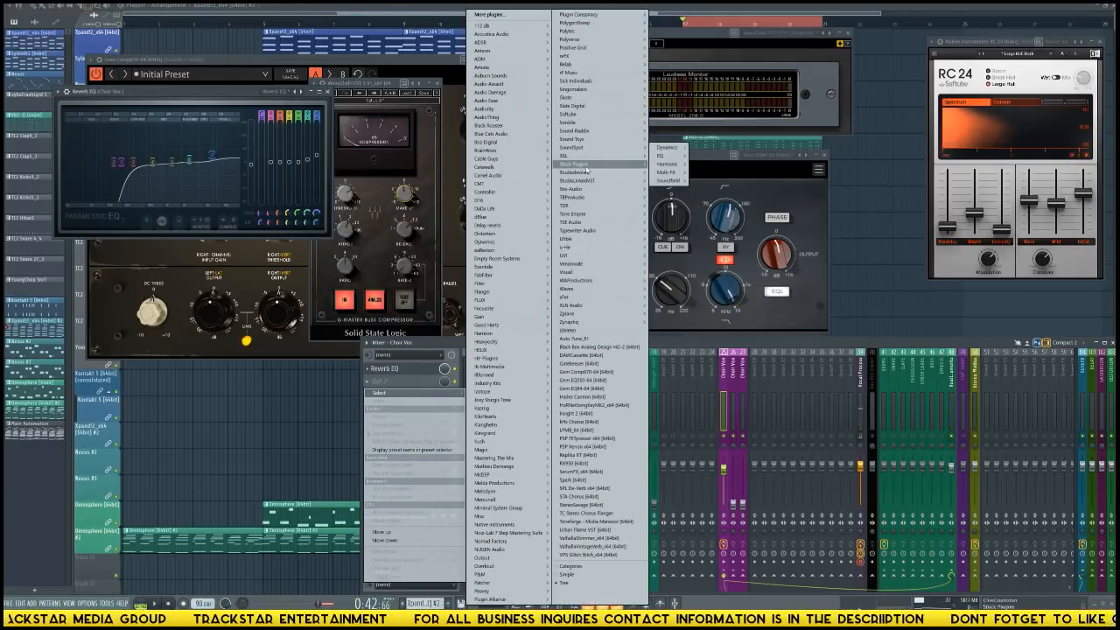
mouse_move(671, 215)
click(705, 217)
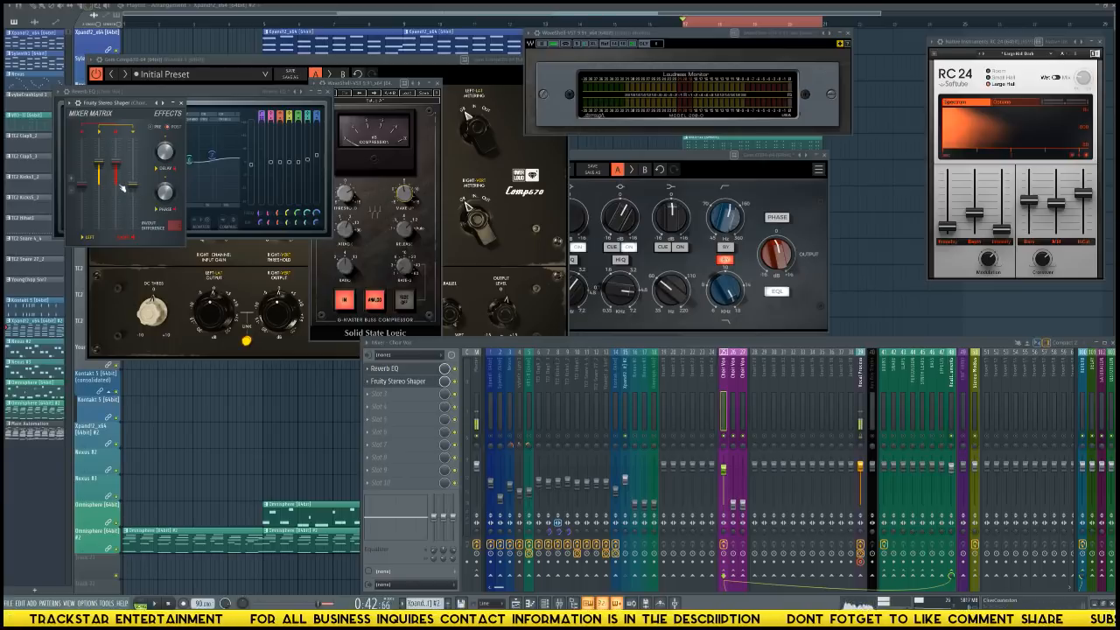
drag(130, 108, 391, 156)
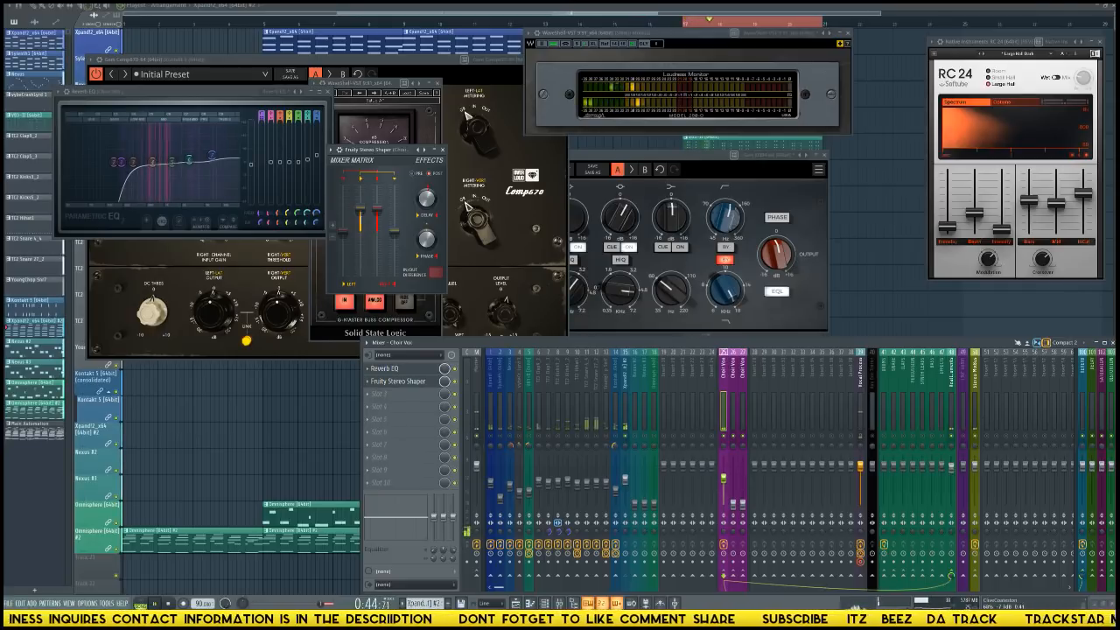
Raise Choir Vox track 26's fader and load the Eventide H949 Dual Harmonizer in its first effect slot, with its window moved clear of the EQ.
click(733, 413)
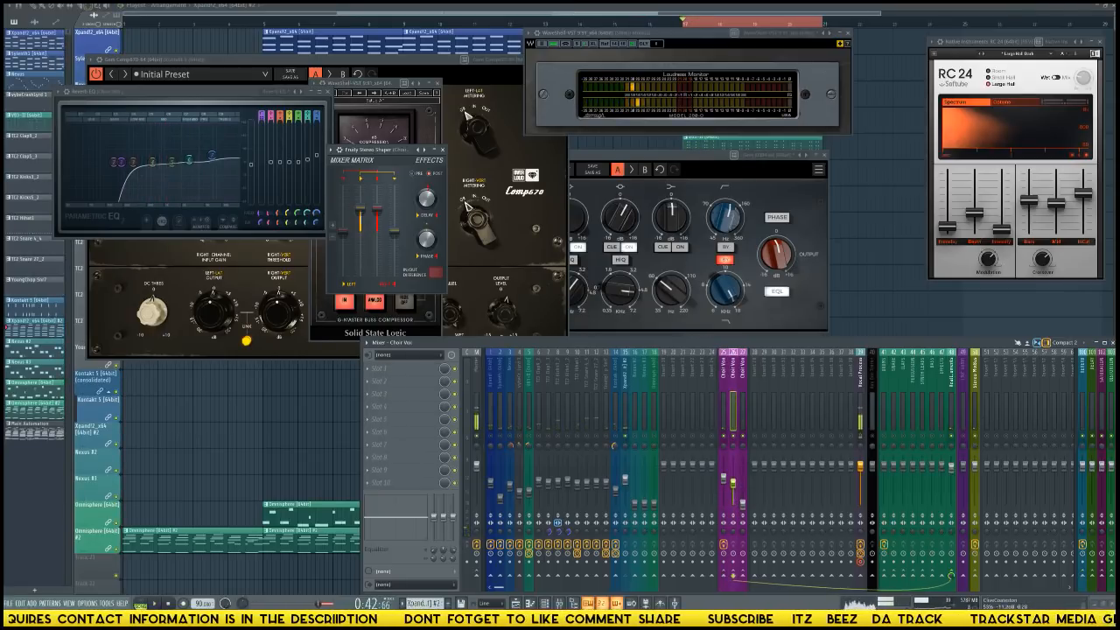
click(404, 369)
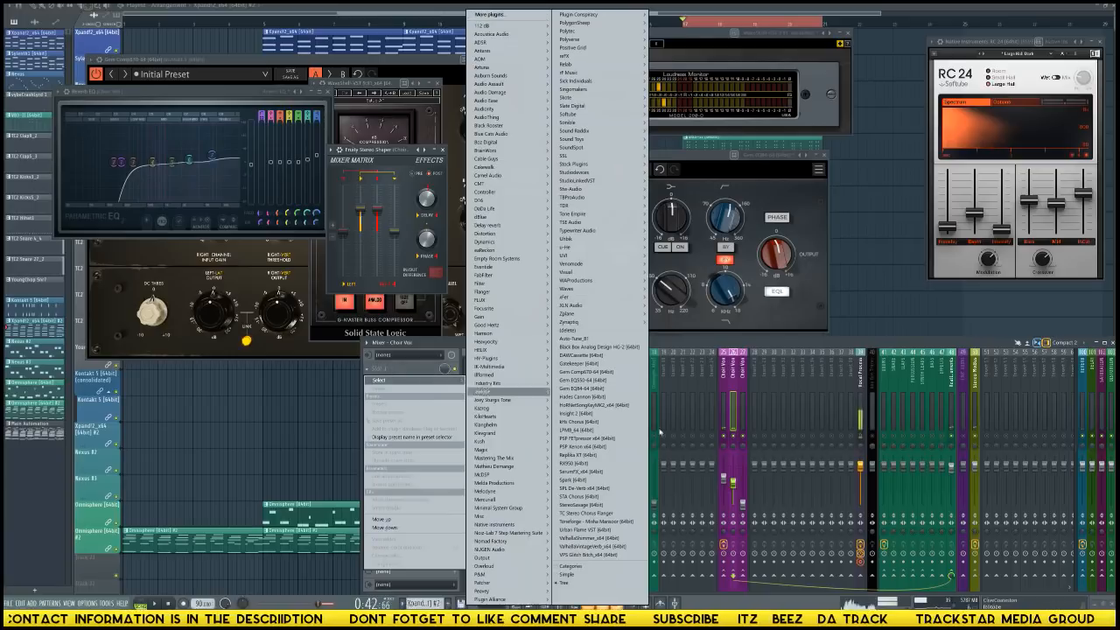
click(580, 421)
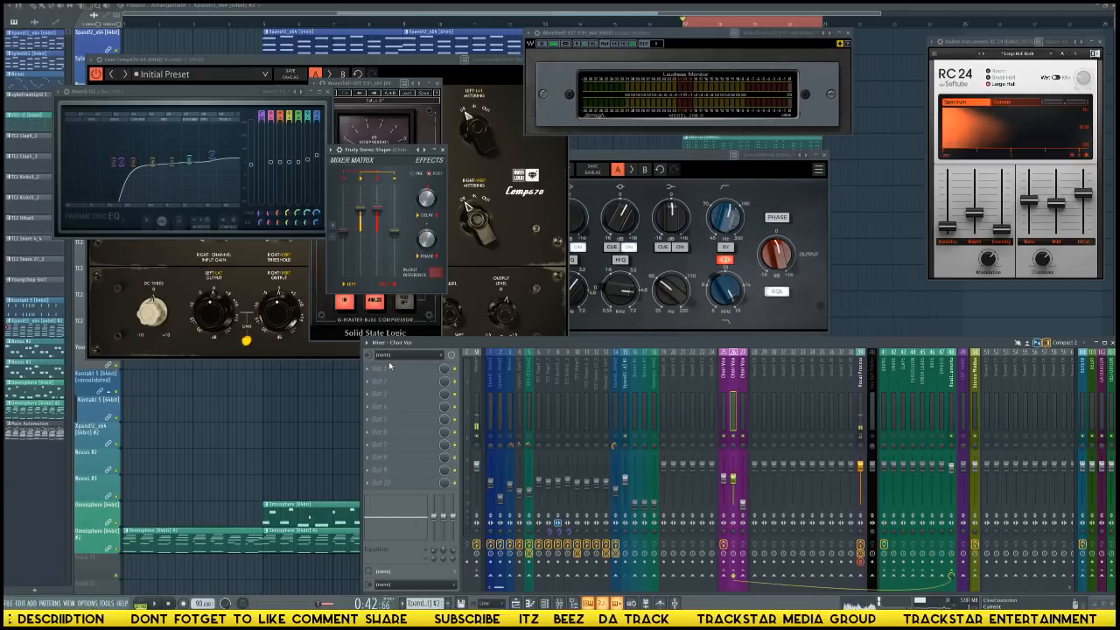
click(390, 366)
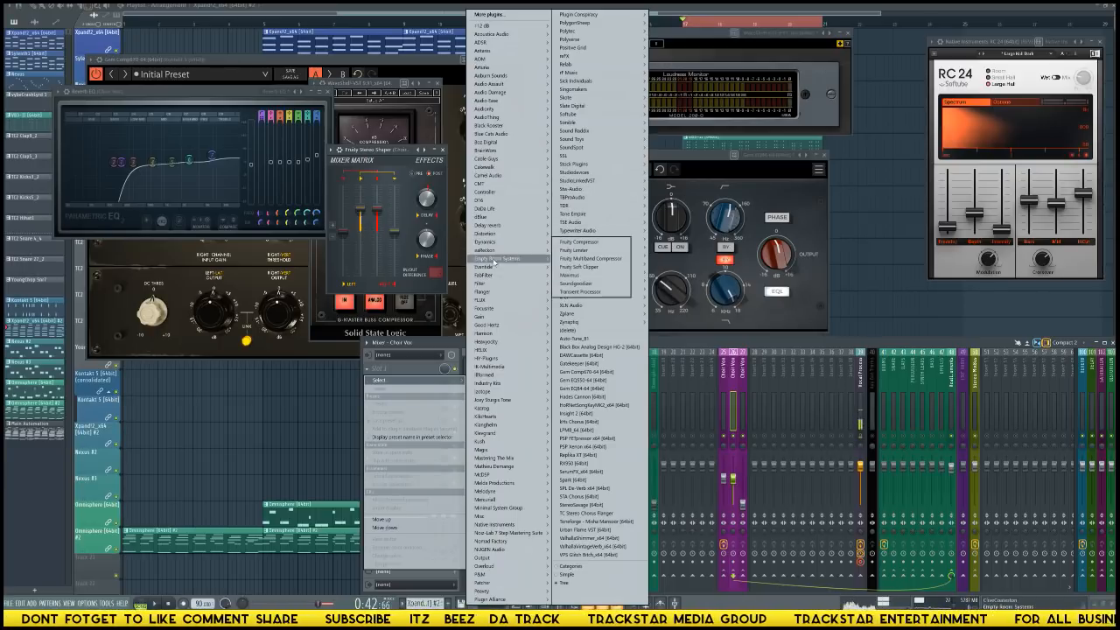
mouse_move(494, 266)
mouse_move(578, 267)
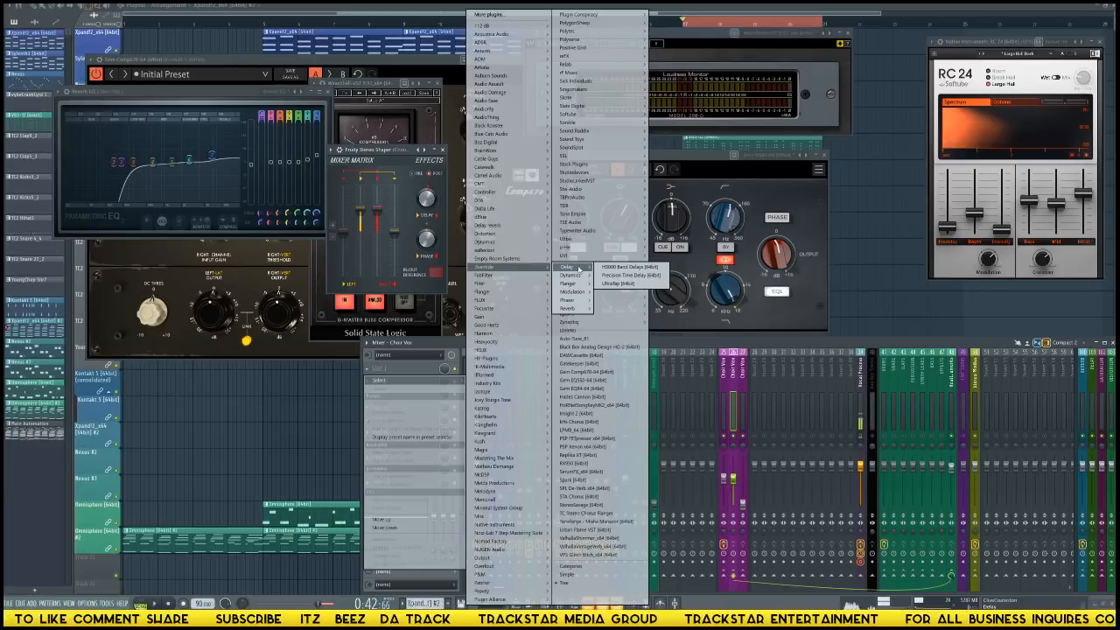
mouse_move(577, 296)
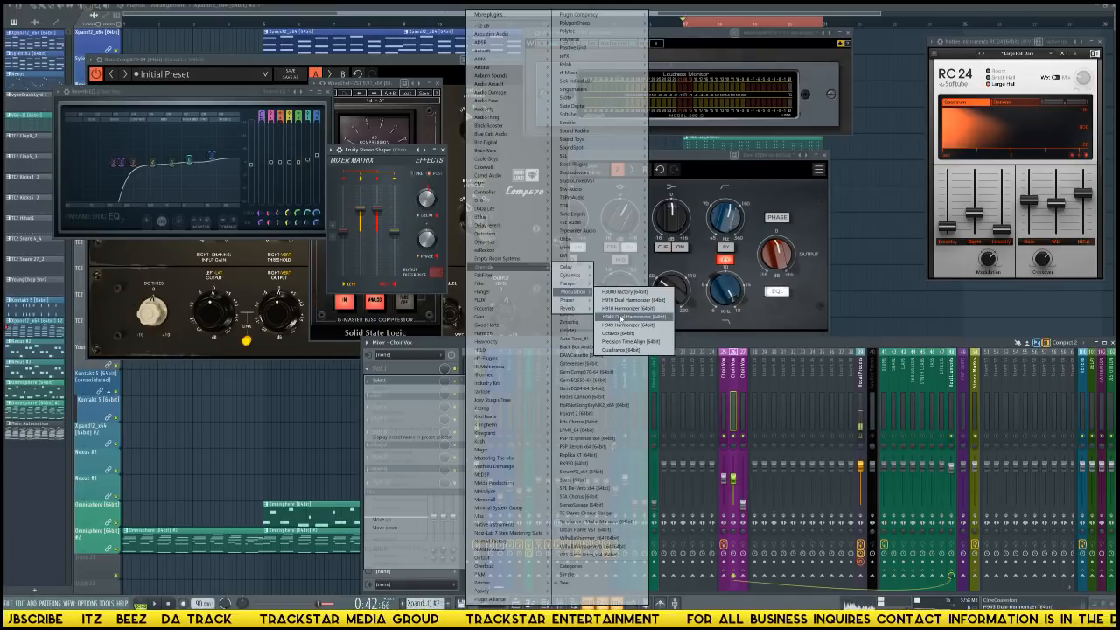
click(621, 317)
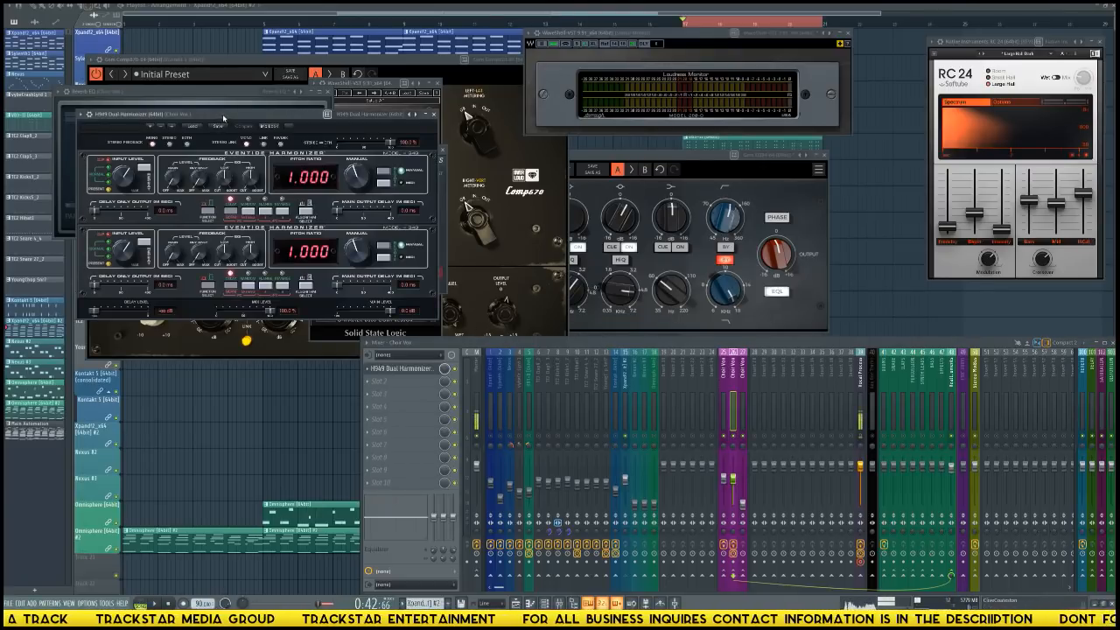
drag(222, 114, 566, 112)
drag(472, 123, 372, 152)
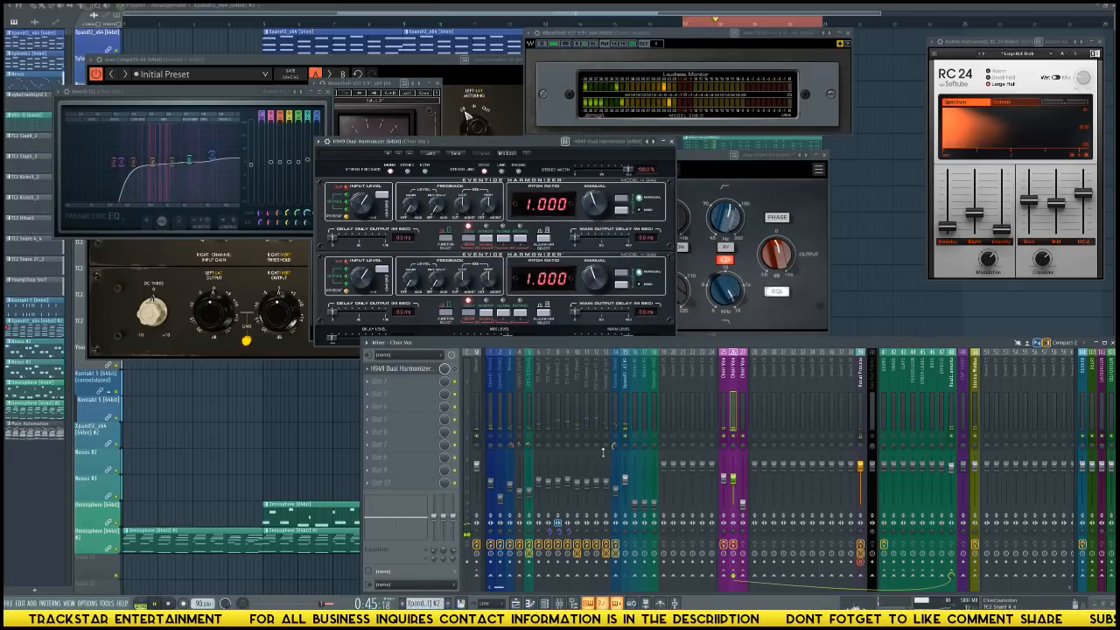
Audition the H949 Dual Harmonizer's vocal presets on Choir Vox track 26 and settle on the Doubler preset.
click(627, 480)
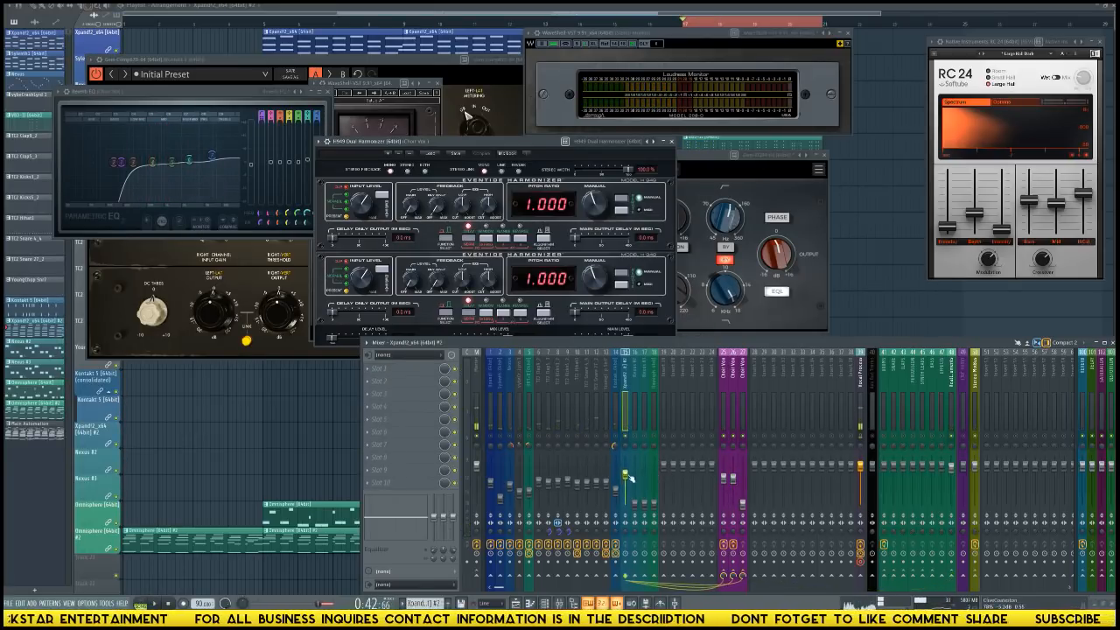
click(387, 155)
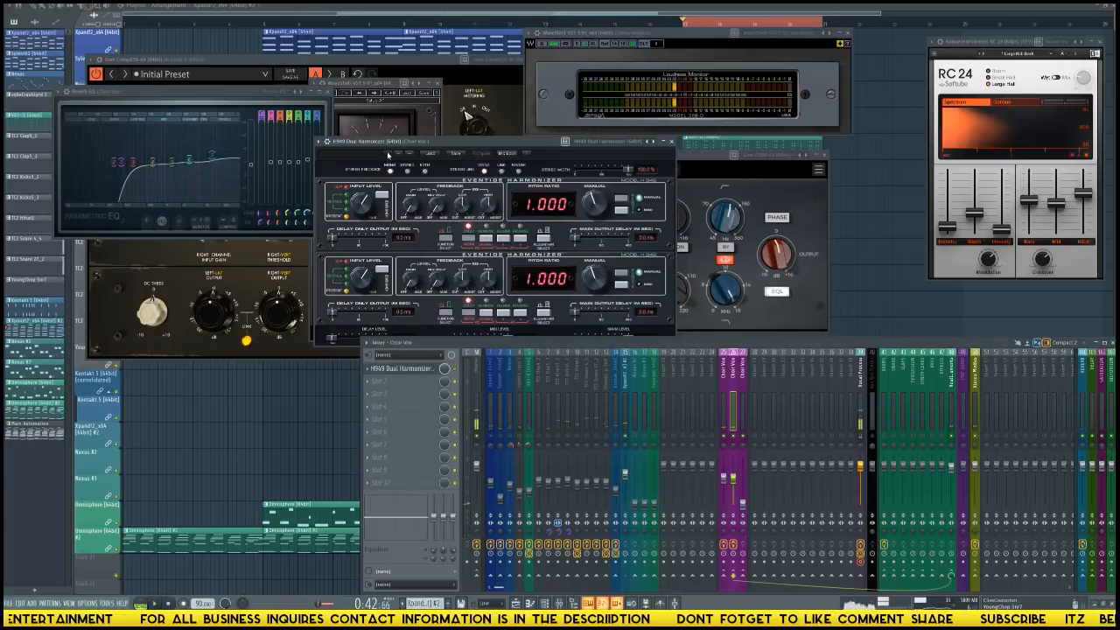
click(387, 154)
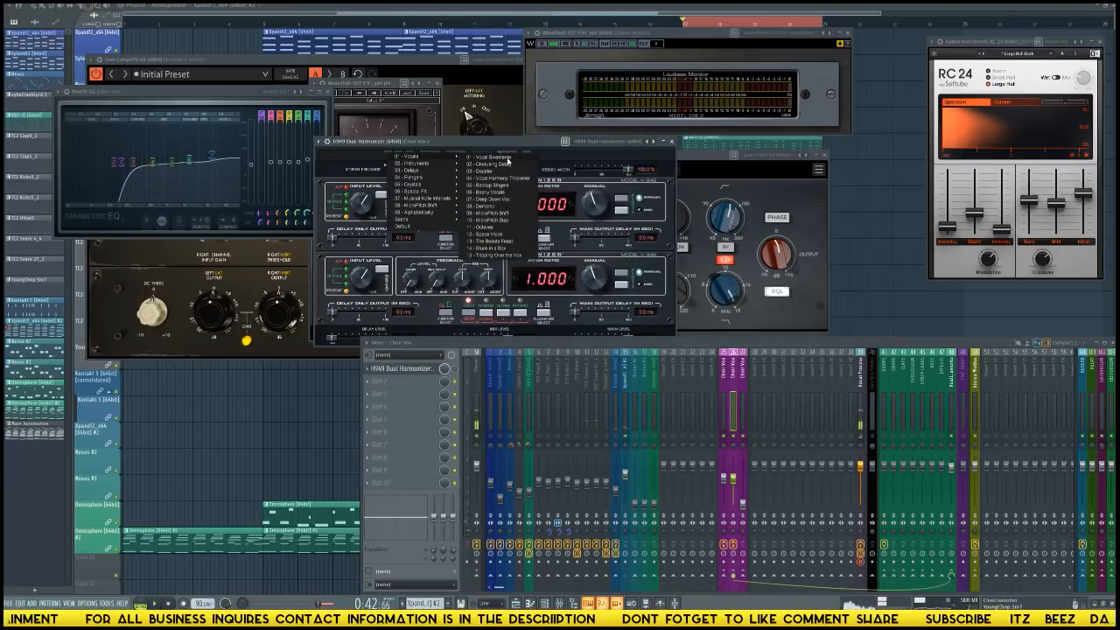
click(509, 158)
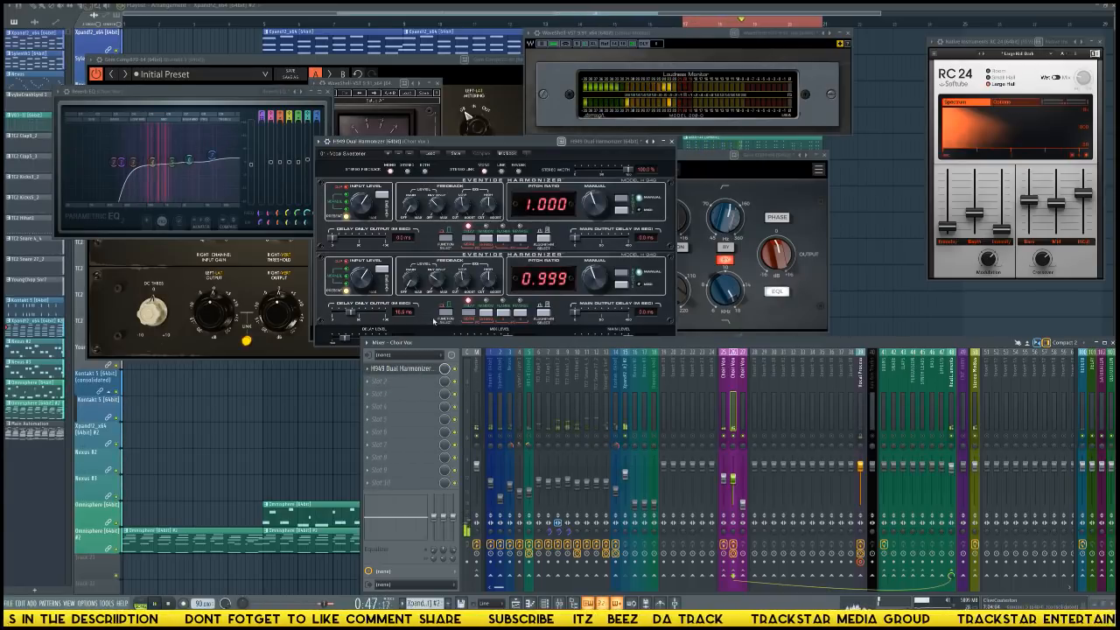
click(410, 155)
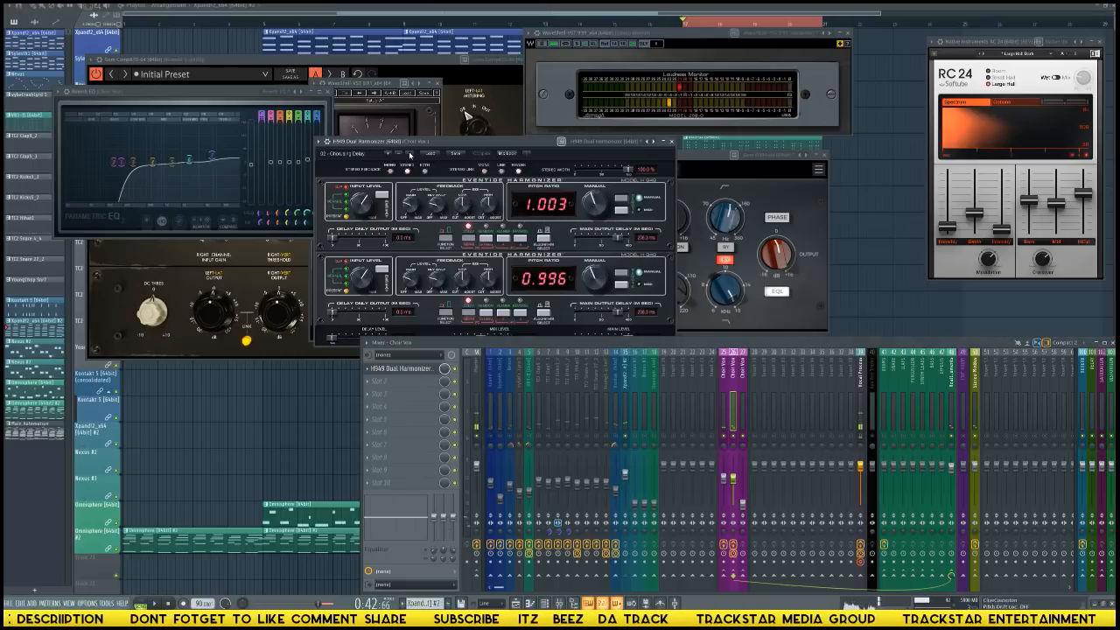
click(409, 155)
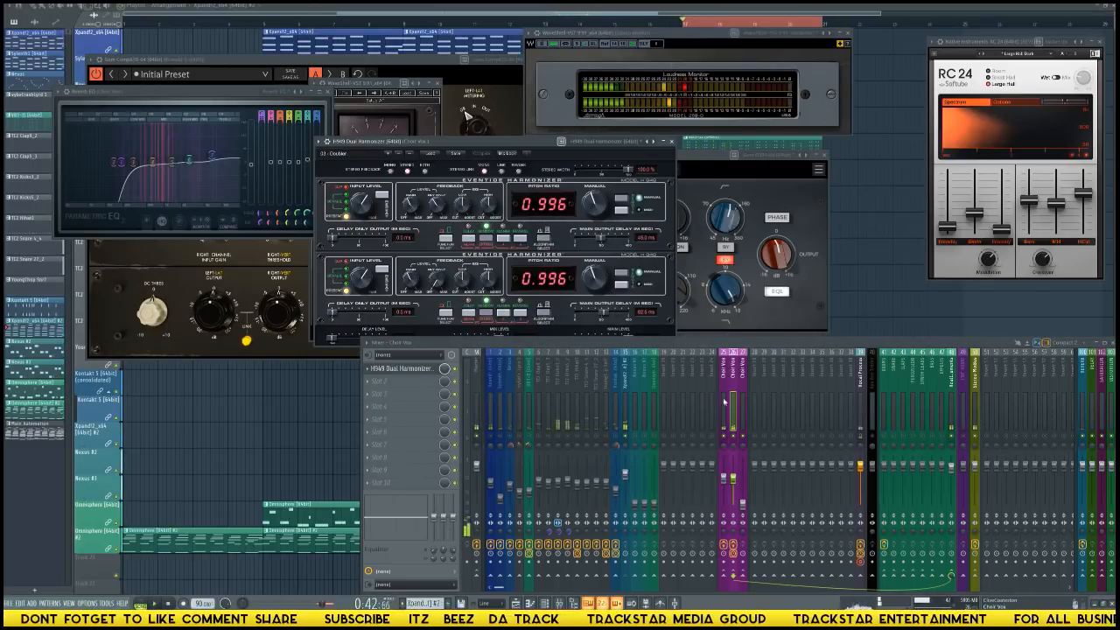
Load Fruity Parametric EQ 2 in Choir Vox track 26's second effect slot and place its window over the harmonizer.
click(375, 383)
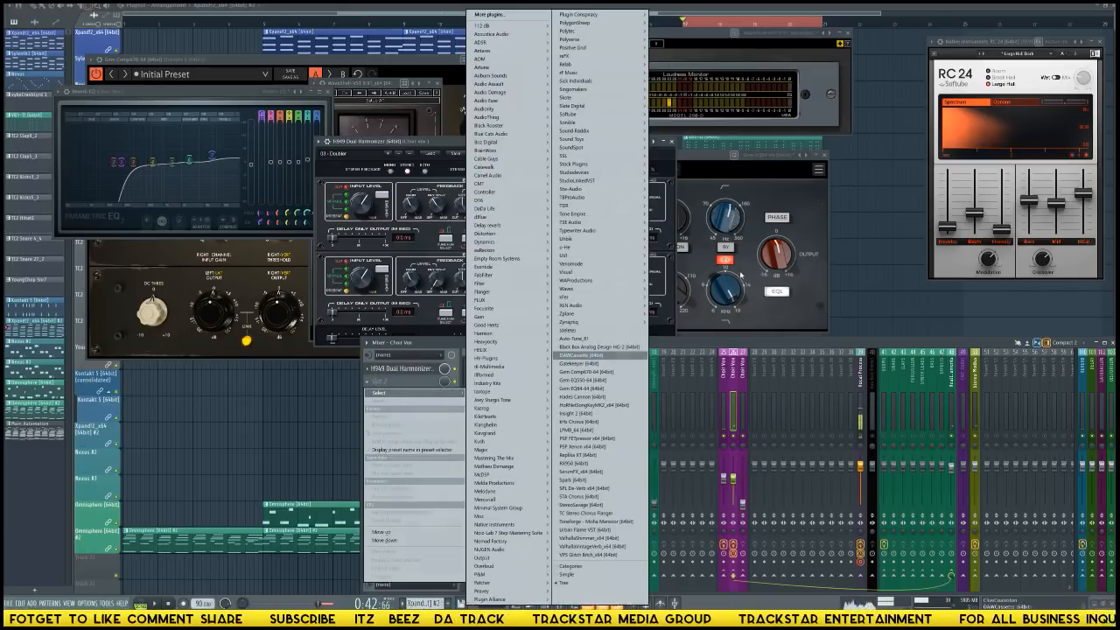
mouse_move(589, 165)
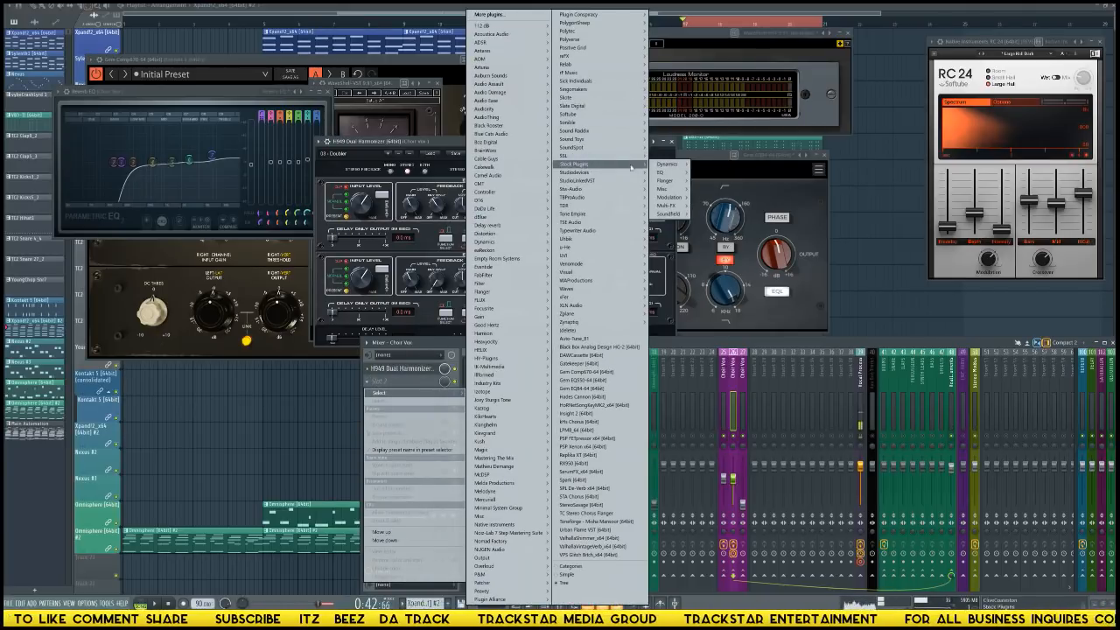
mouse_move(662, 173)
click(720, 173)
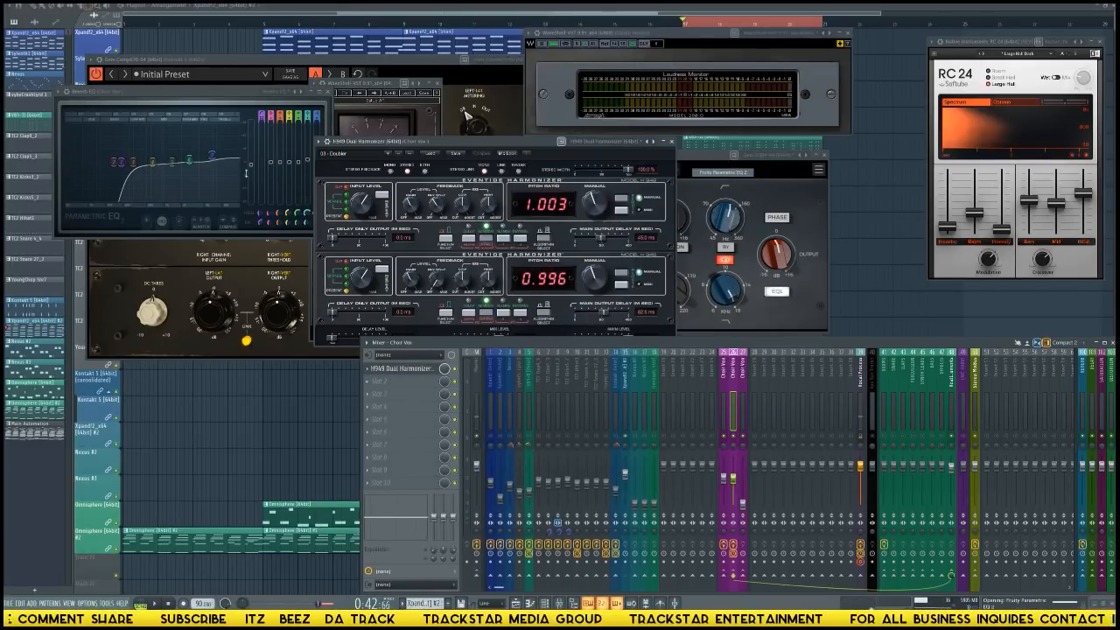
drag(239, 129, 625, 219)
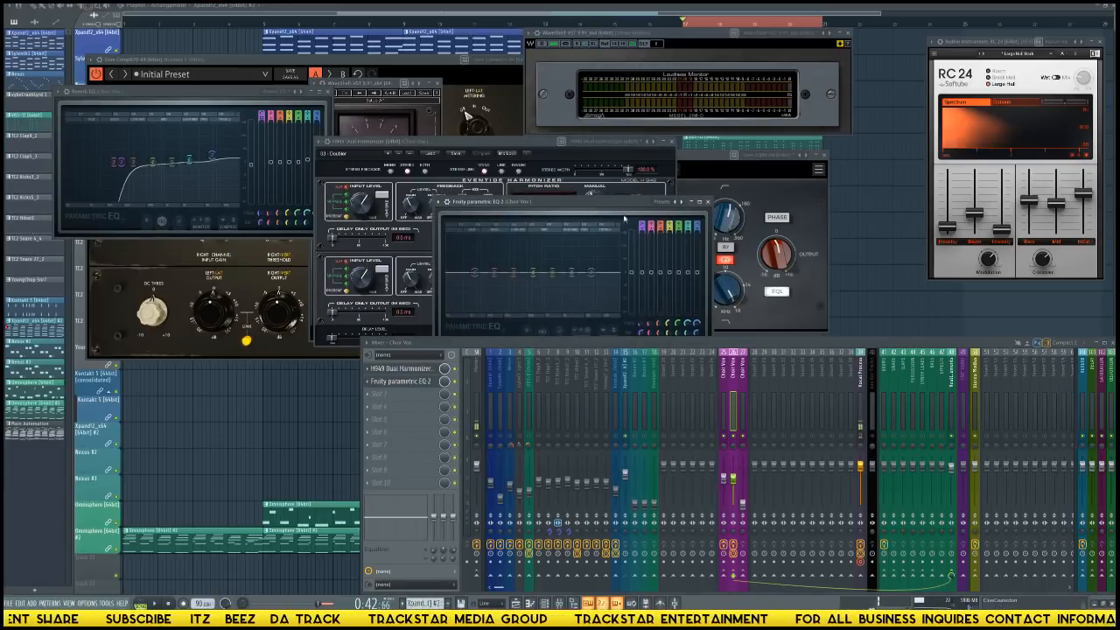
Turn band 1 of Choir Vox track 26's Parametric EQ 2 into a low cut and shift it to a higher frequency.
right_click(681, 204)
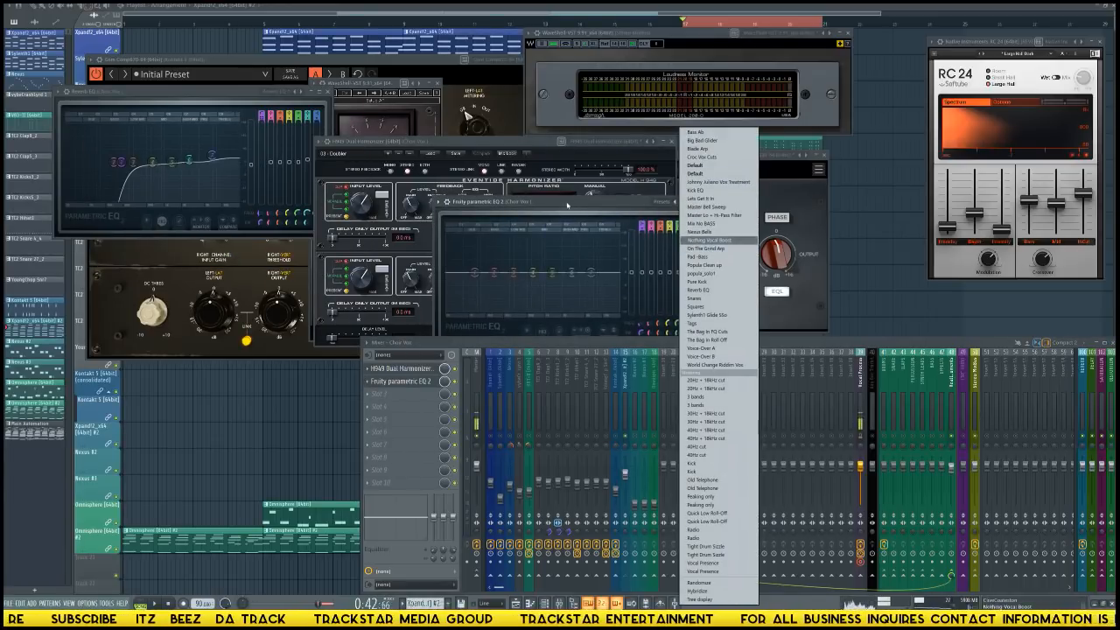
click(574, 228)
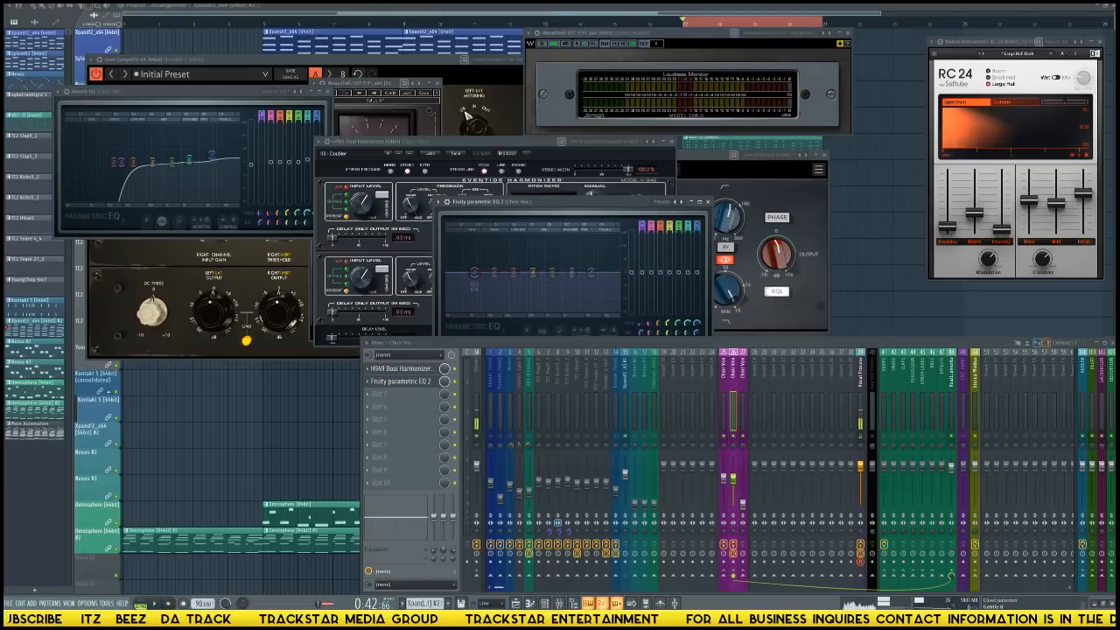
drag(641, 225, 641, 241)
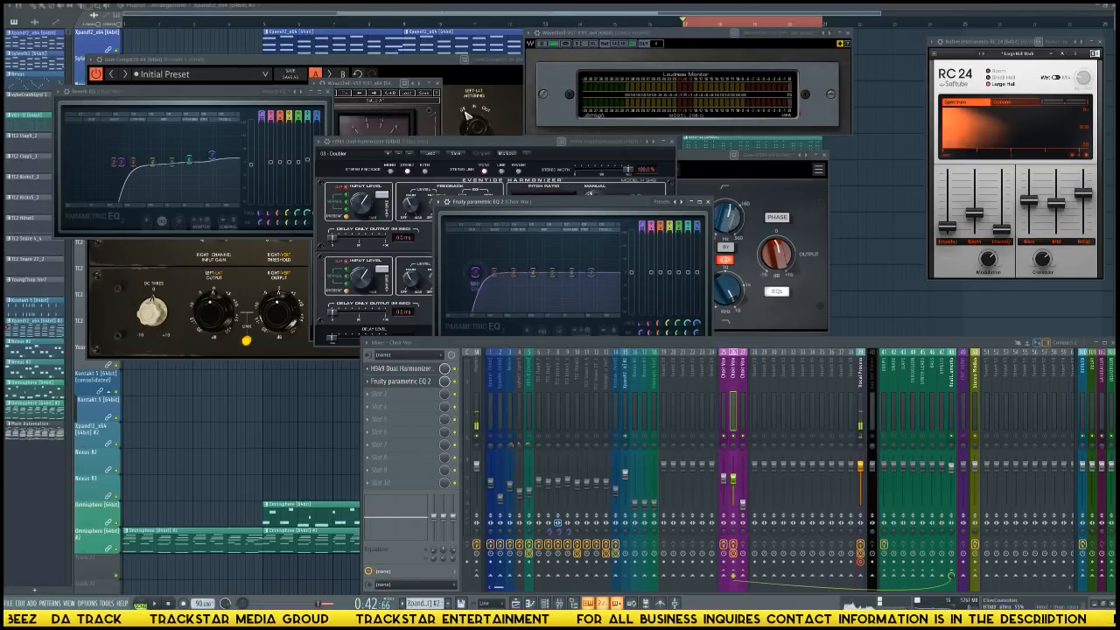
drag(474, 273, 491, 273)
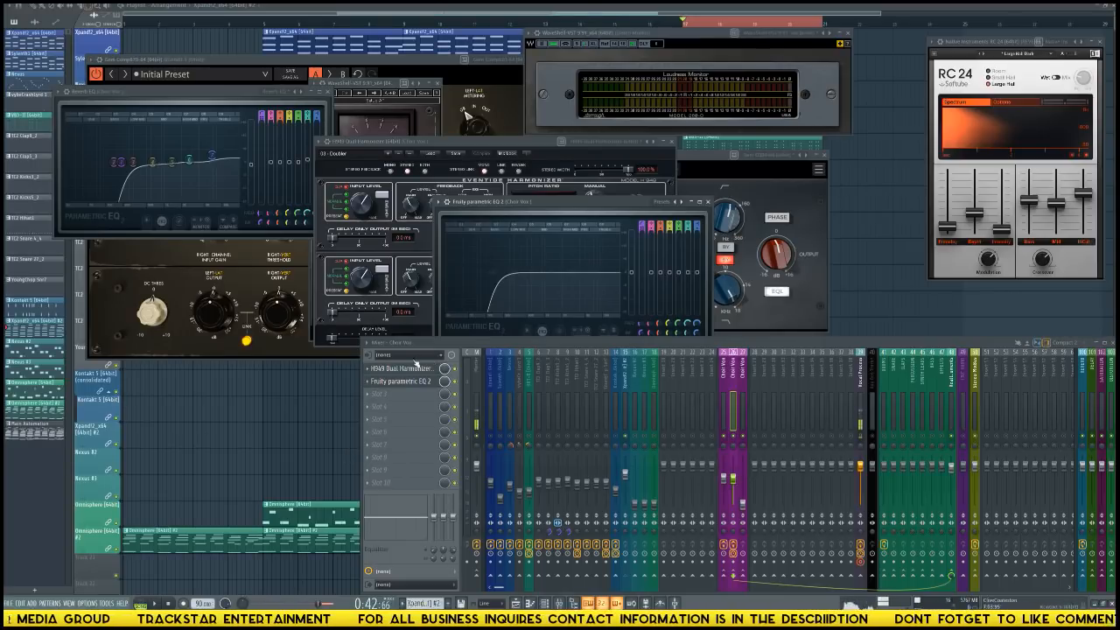
Load Black Box Analog Design HG-2 in Choir Vox track 26's third effect slot and apply its Airy Vocal preset.
click(392, 394)
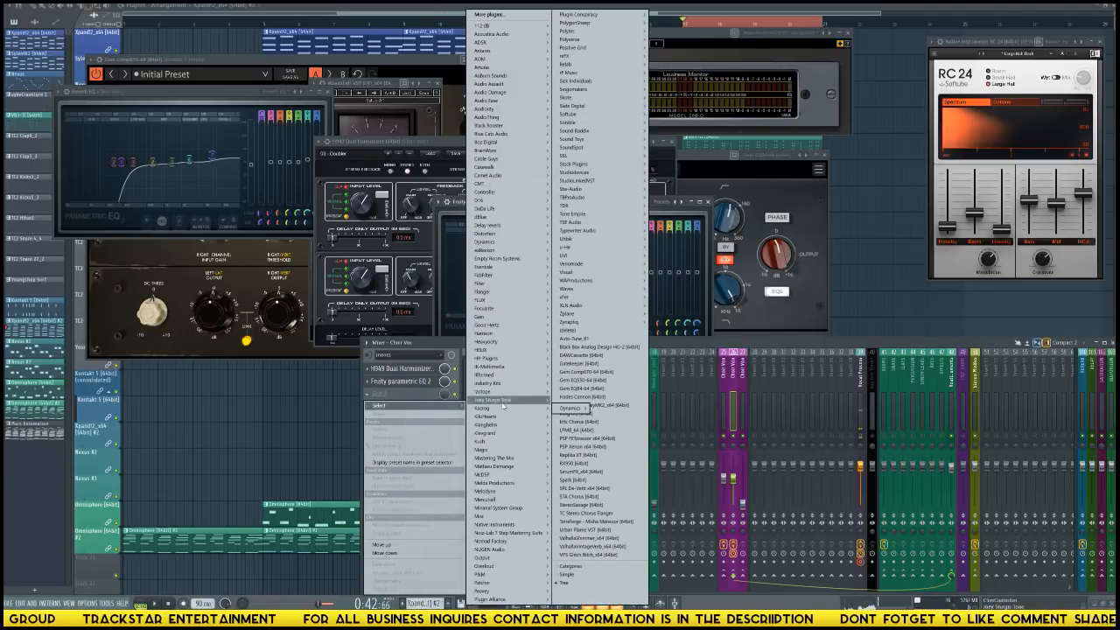
mouse_move(486, 500)
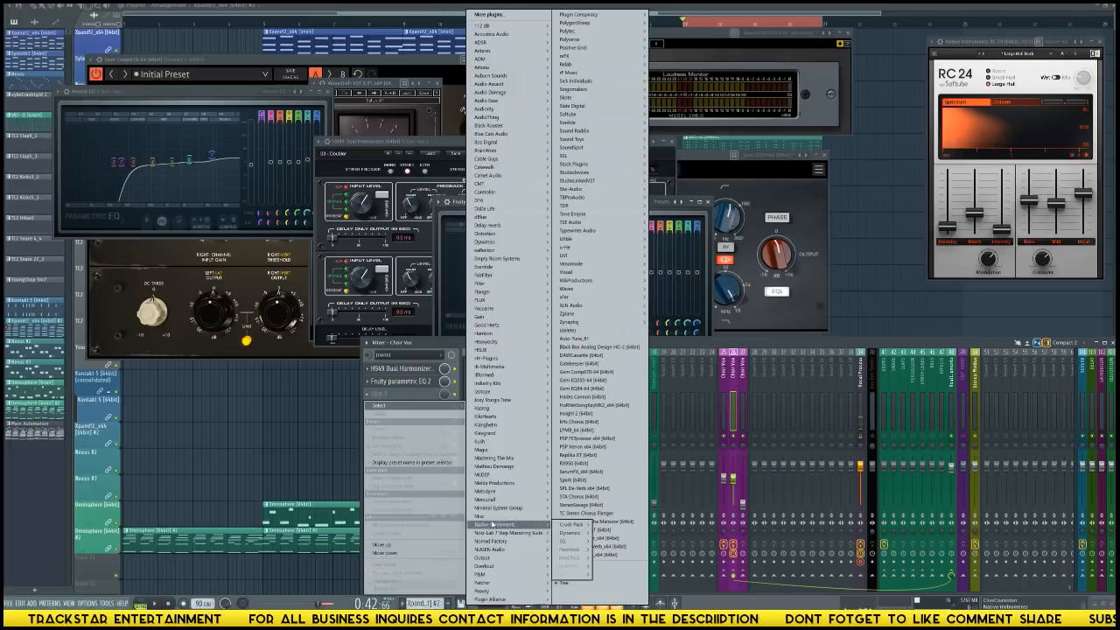
mouse_move(472, 475)
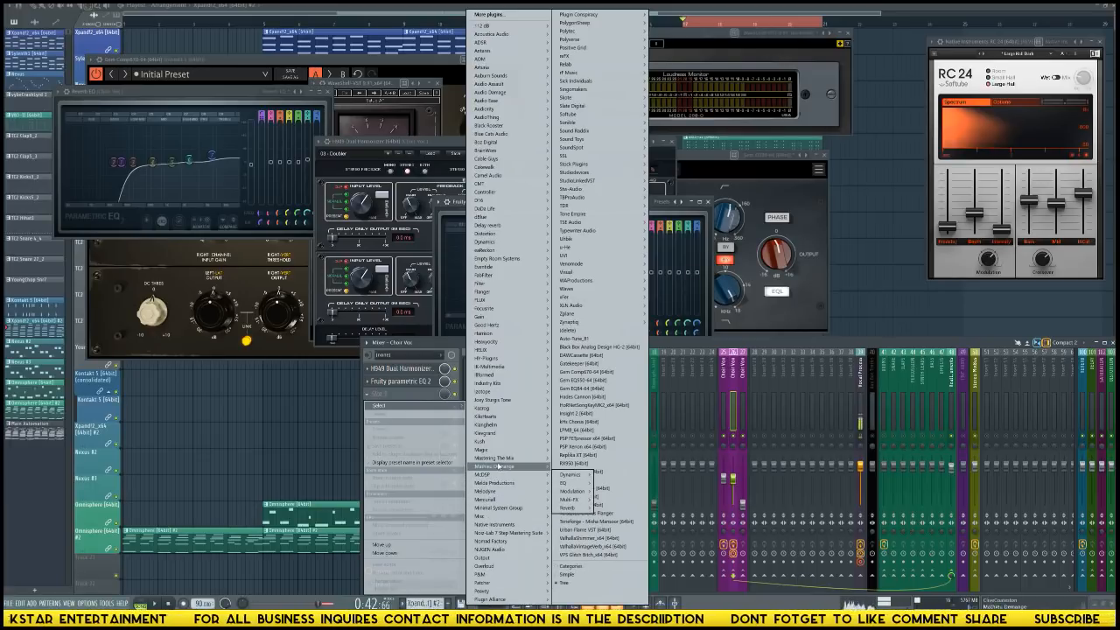
click(595, 346)
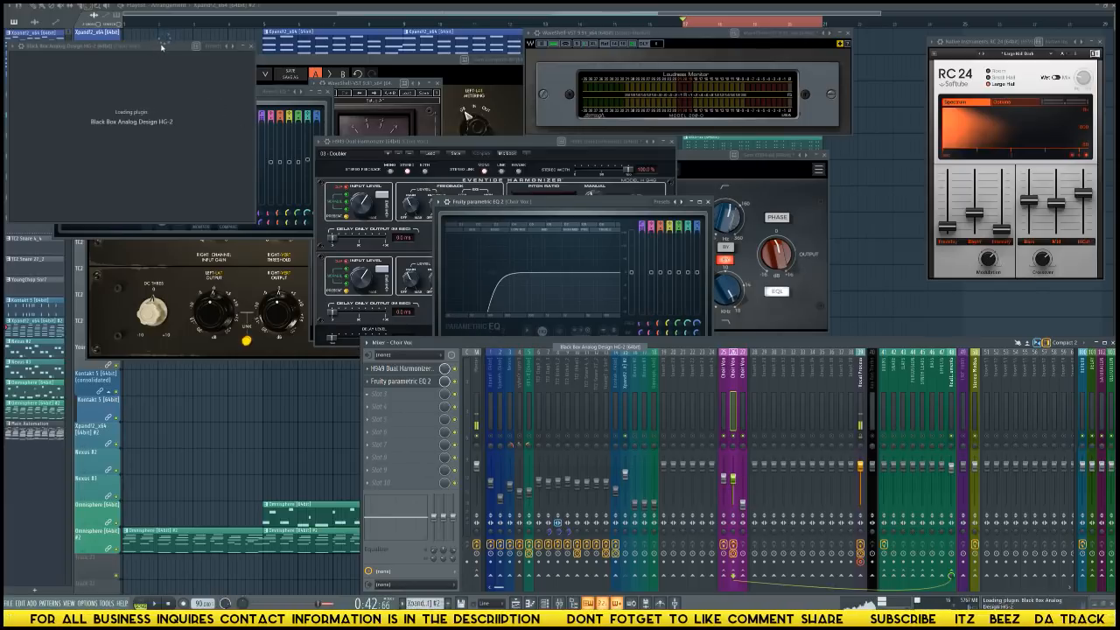
drag(162, 48, 555, 162)
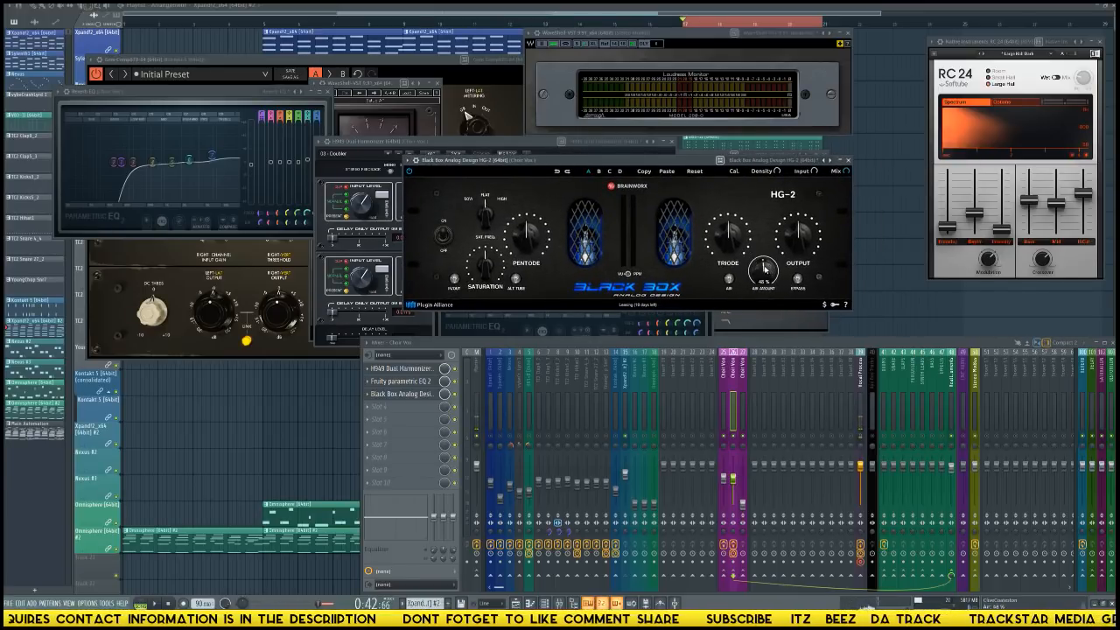
click(815, 168)
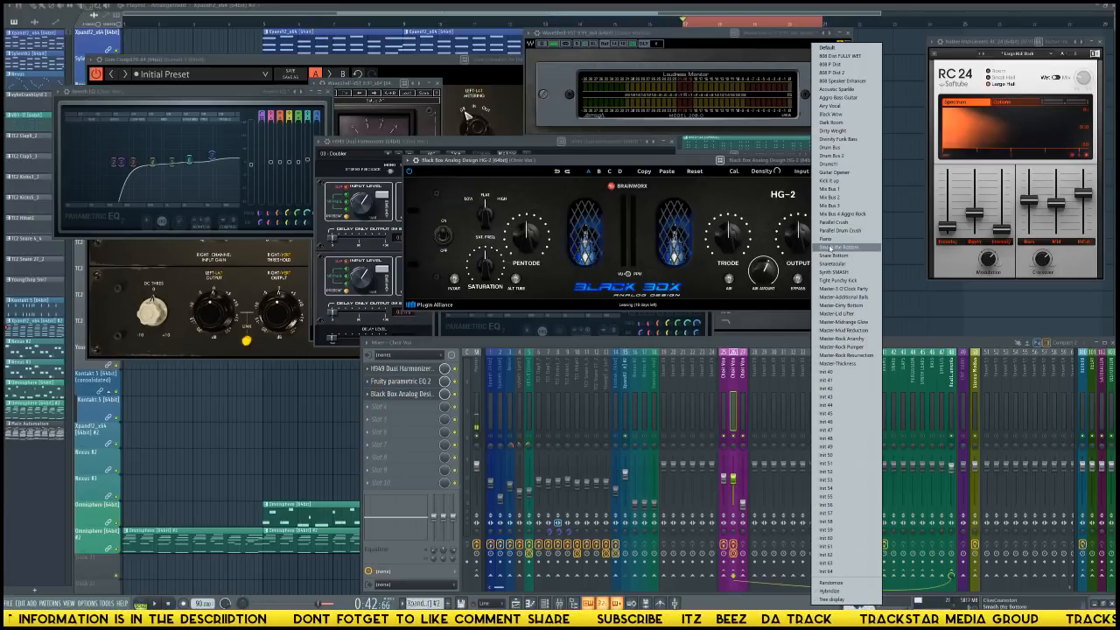
click(828, 105)
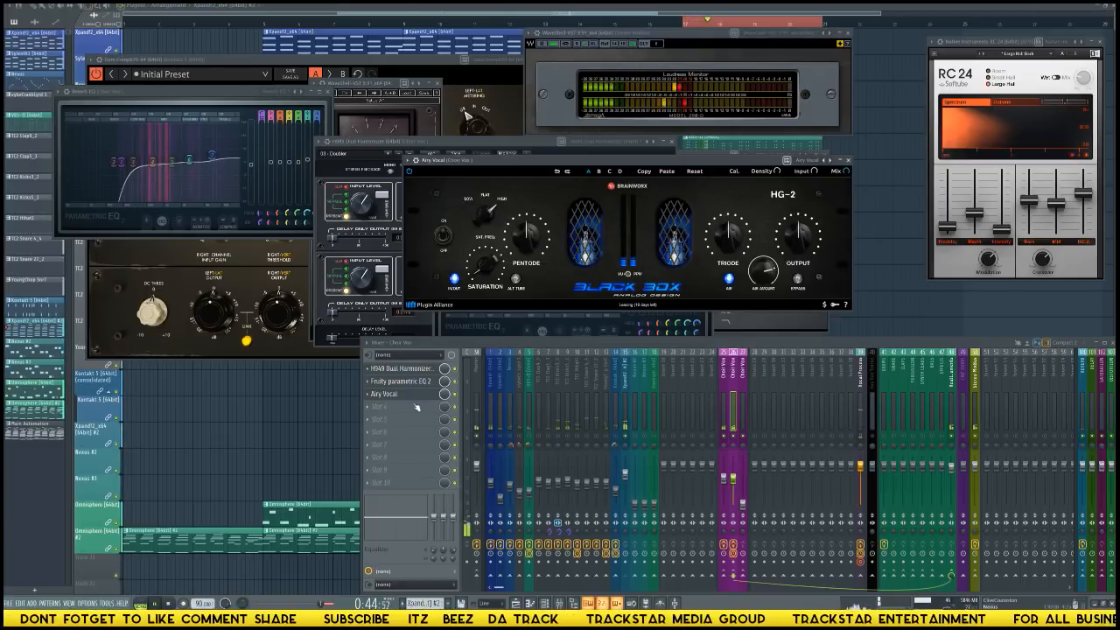
Reorder Choir Vox track 26's effects to Parametric EQ 2, Airy Vocal, then H949 Dual Harmonizer, and hide the harmonizer window.
drag(401, 383, 401, 371)
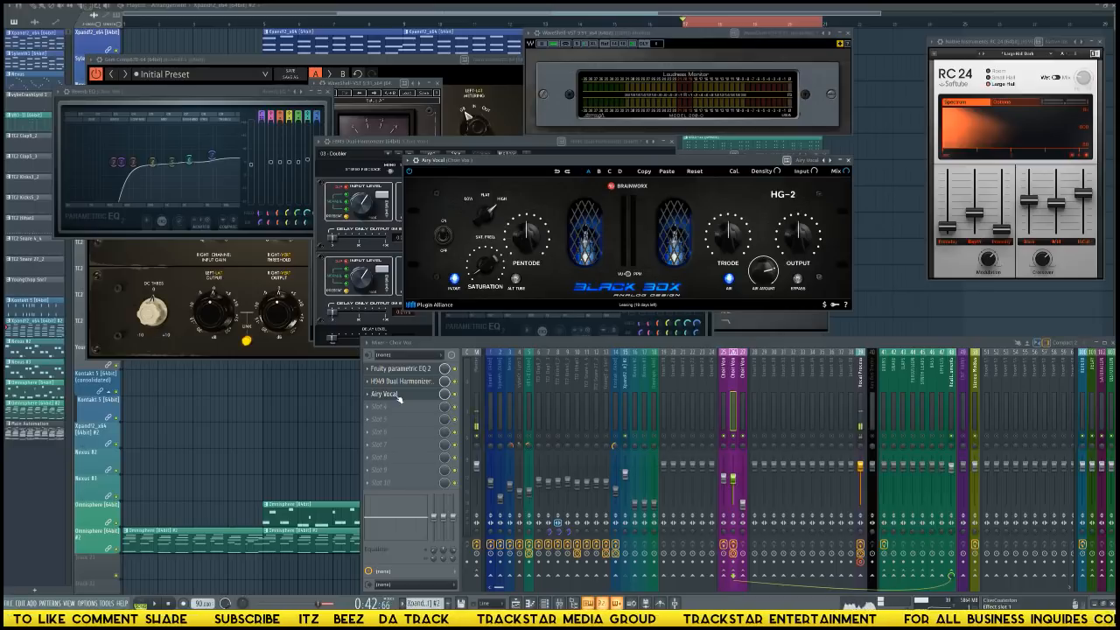
drag(399, 395, 399, 382)
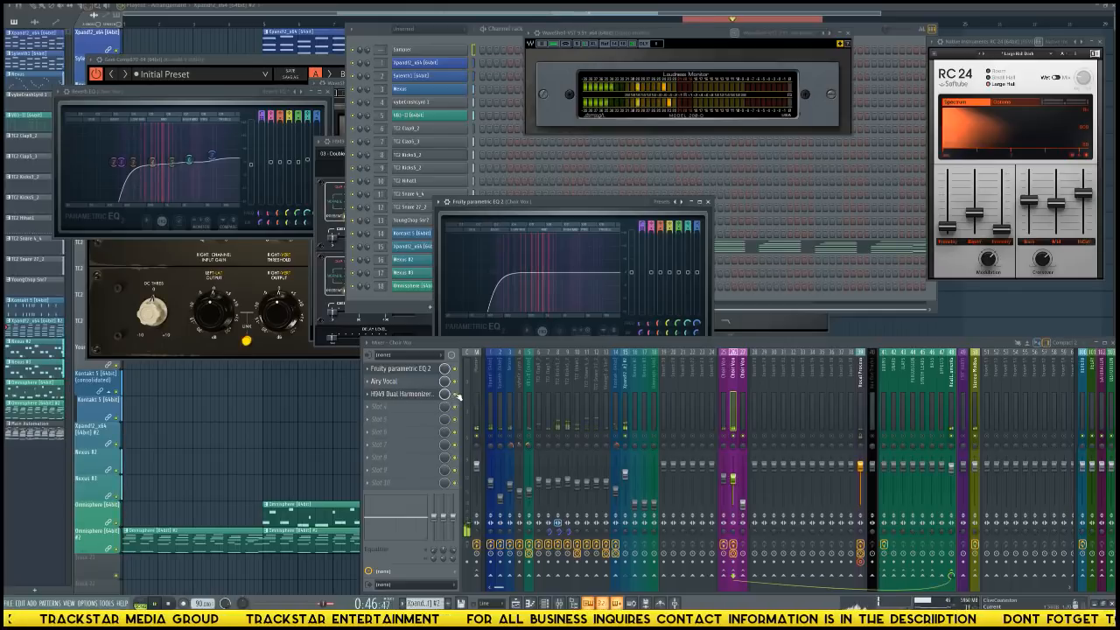
click(417, 396)
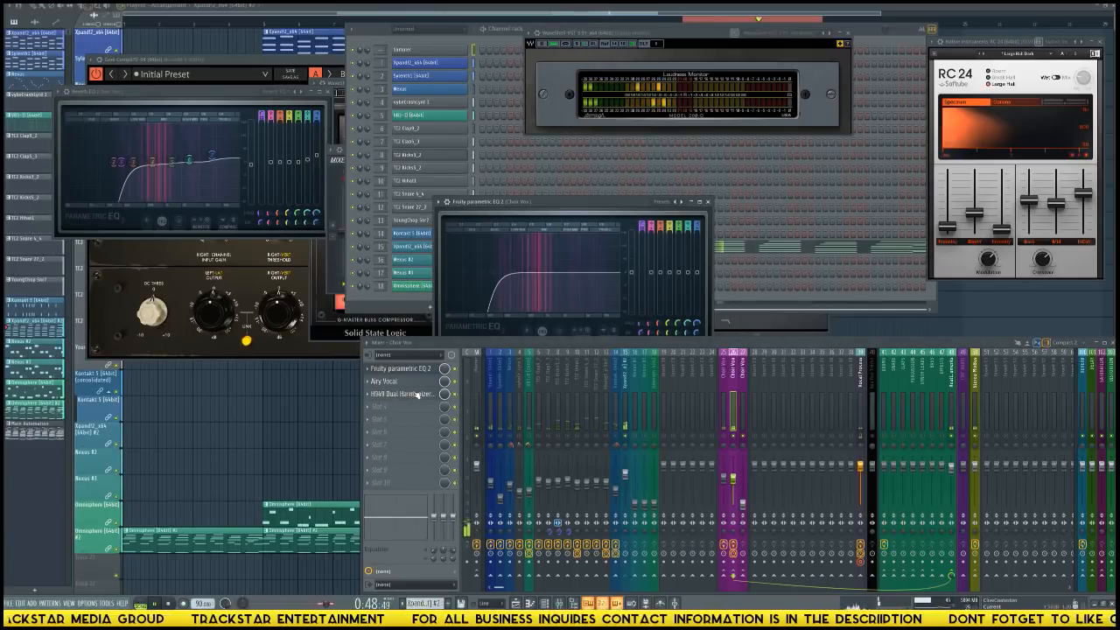
Lower the HG-2's Pentode on Choir Vox track 26, adjust its Triode and Air Amount, and switch on Alt Tube.
click(390, 382)
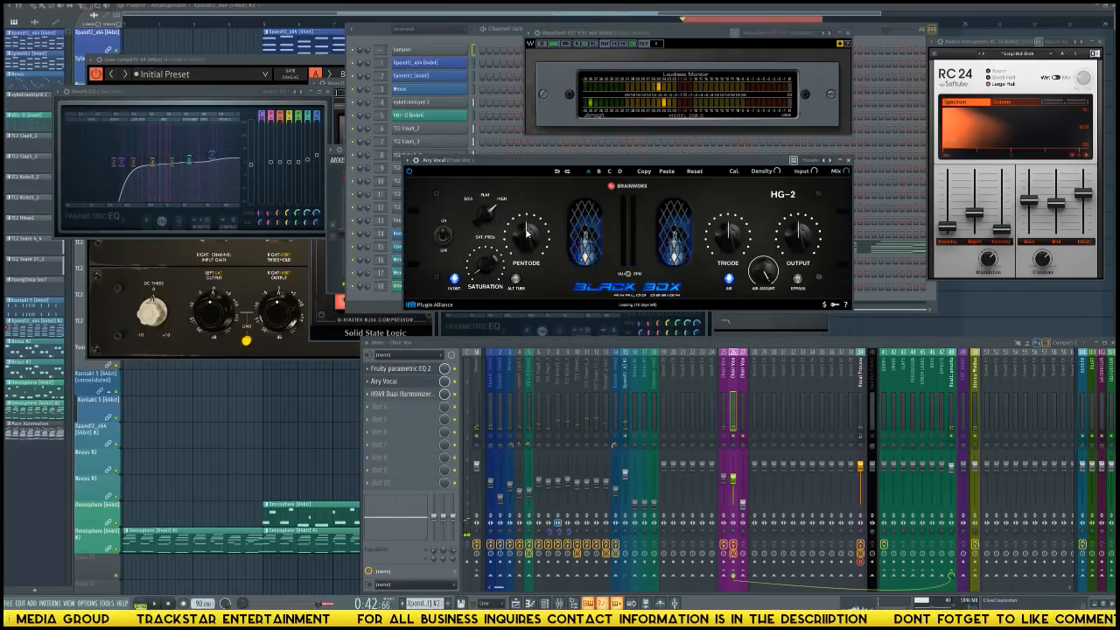
drag(531, 229, 527, 254)
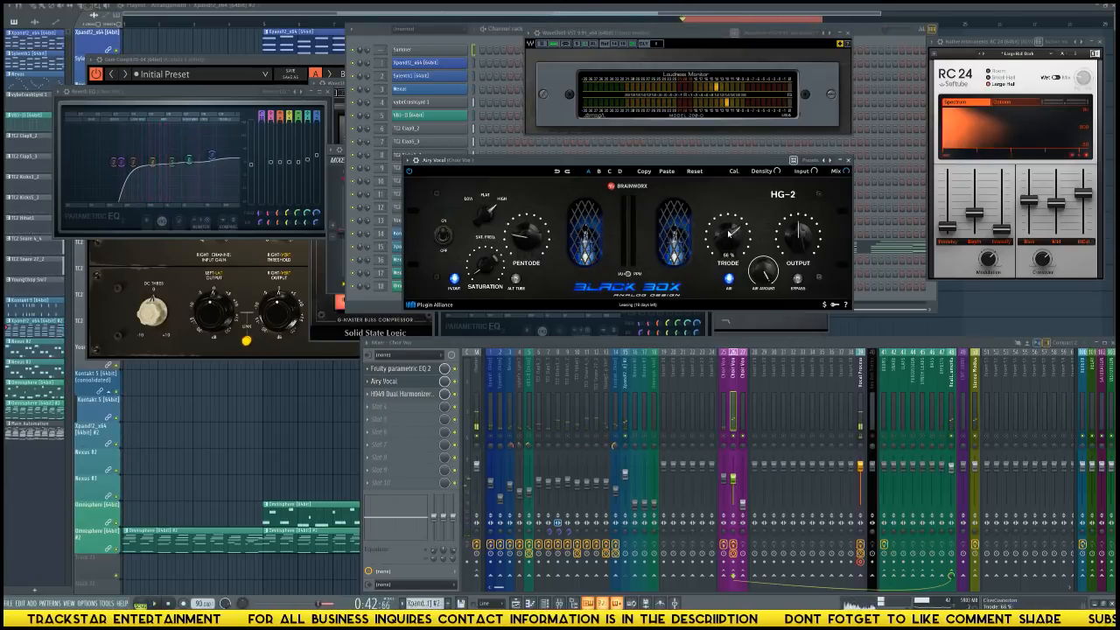
drag(729, 233, 730, 222)
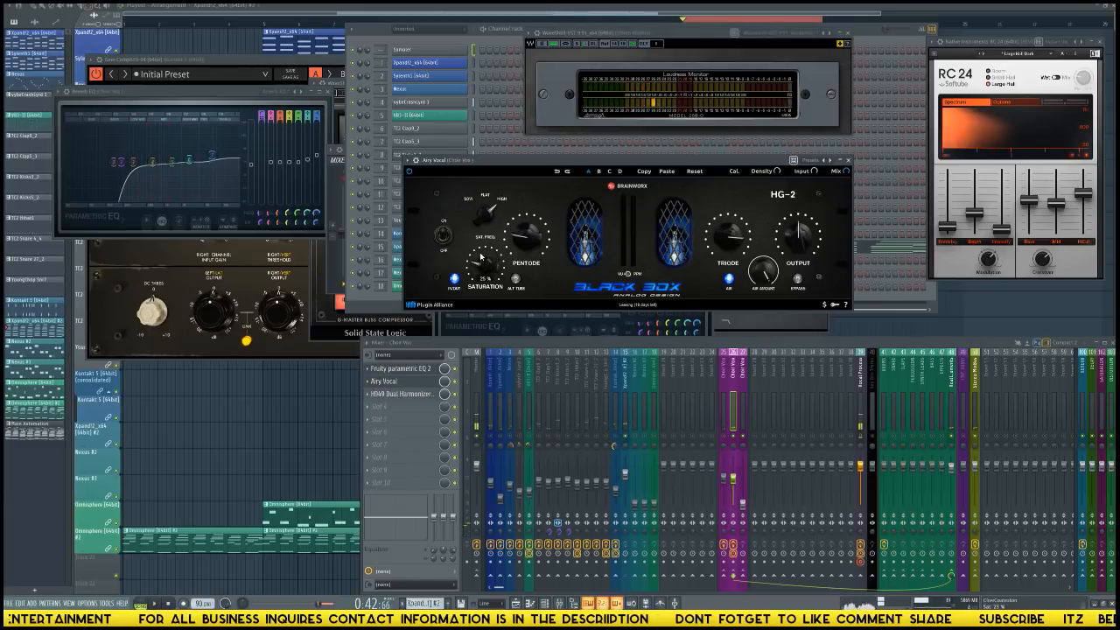
mouse_move(480, 268)
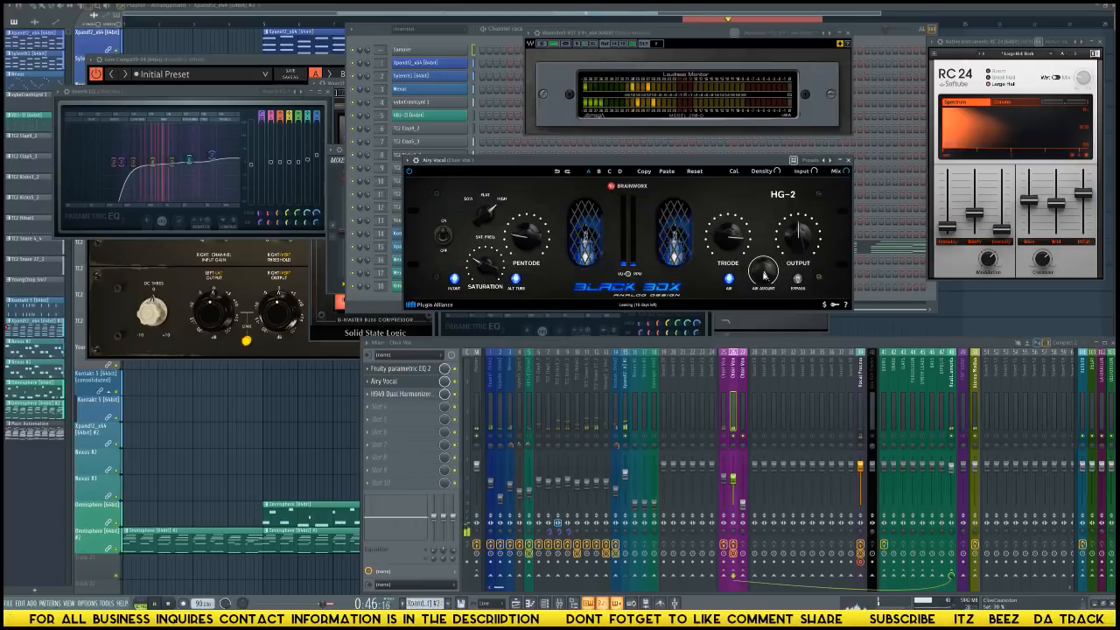
drag(764, 275, 767, 284)
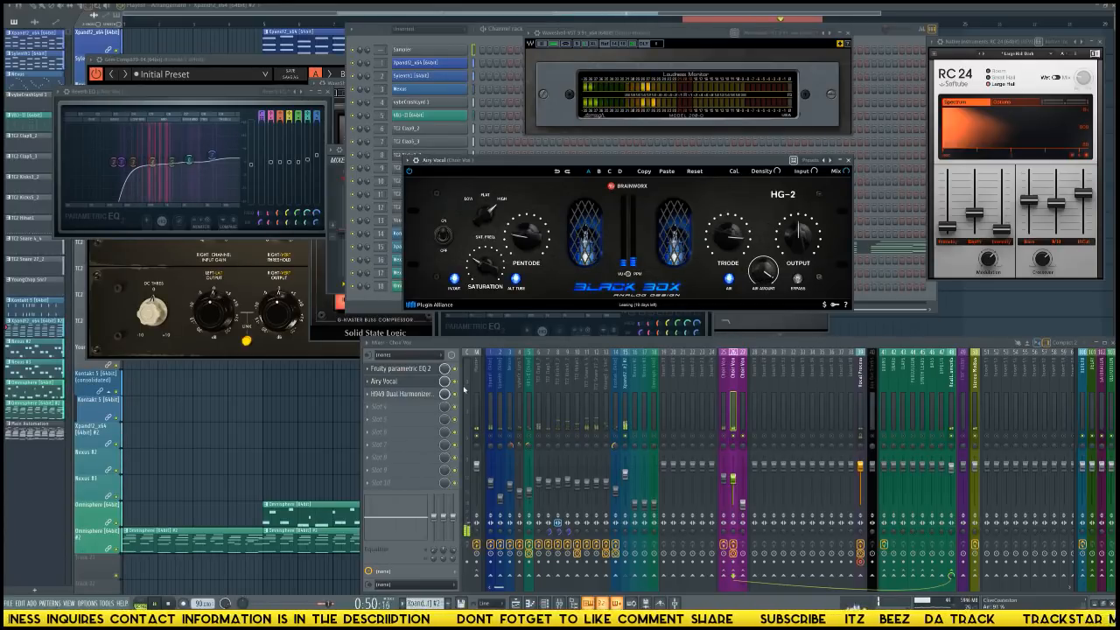
Boost the highs in Choir Vox track 26's Parametric EQ 2 and load Fruity Stereo Shaper in its fourth effect slot.
click(400, 369)
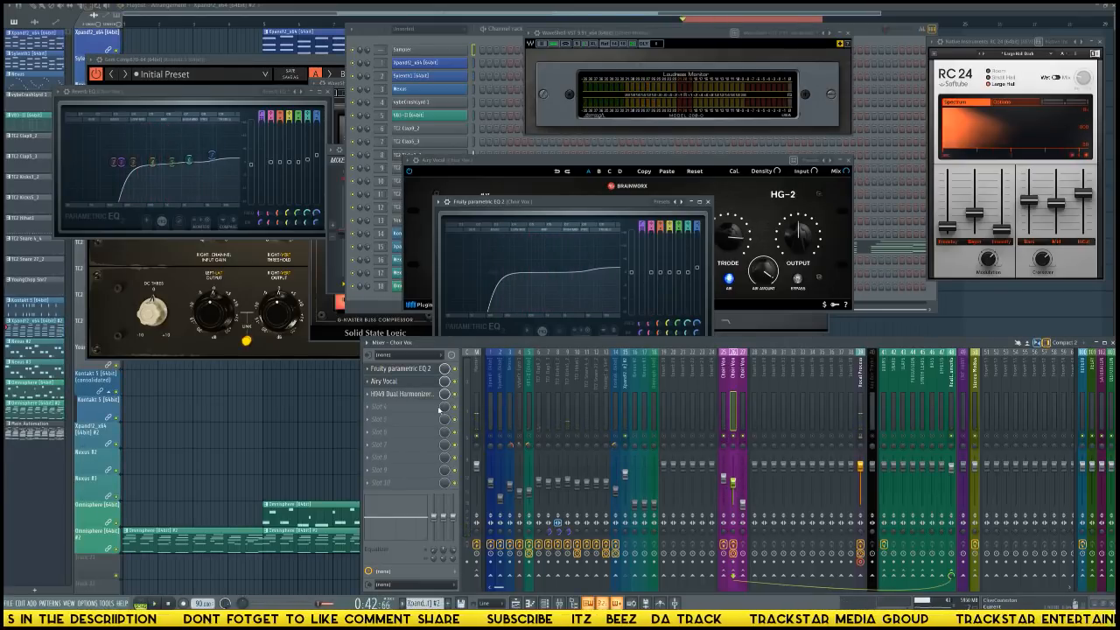
click(390, 406)
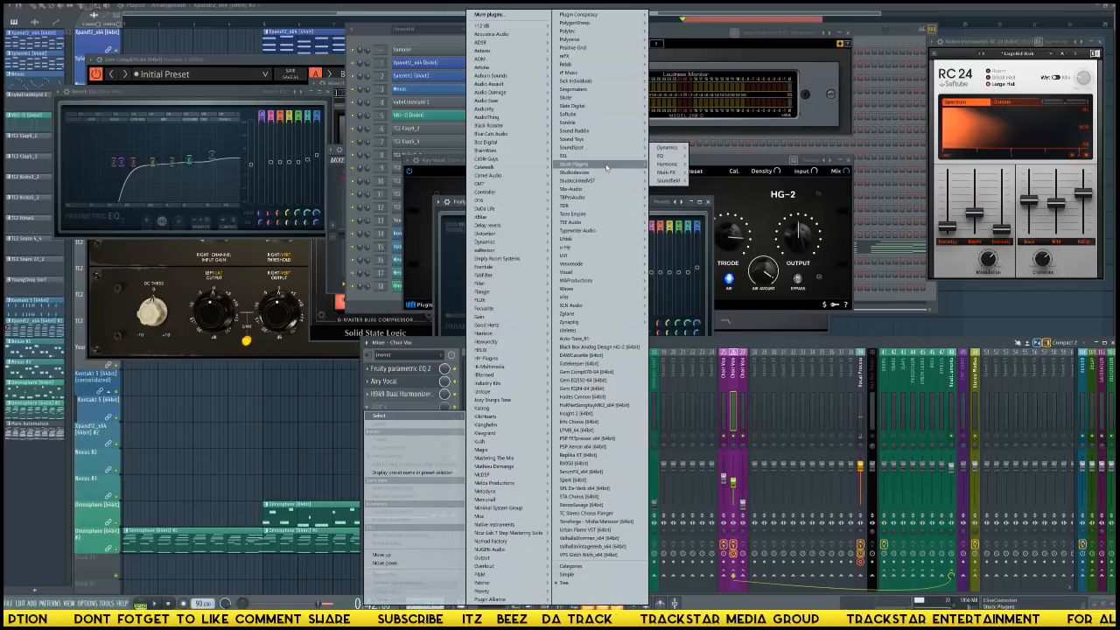
mouse_move(607, 166)
mouse_move(672, 214)
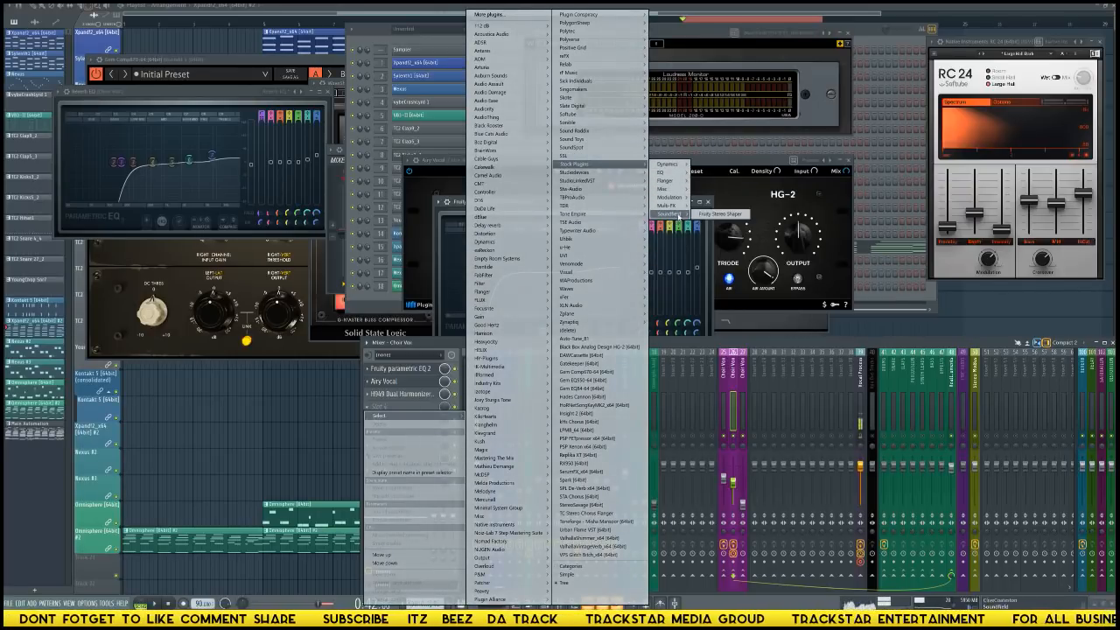
click(725, 217)
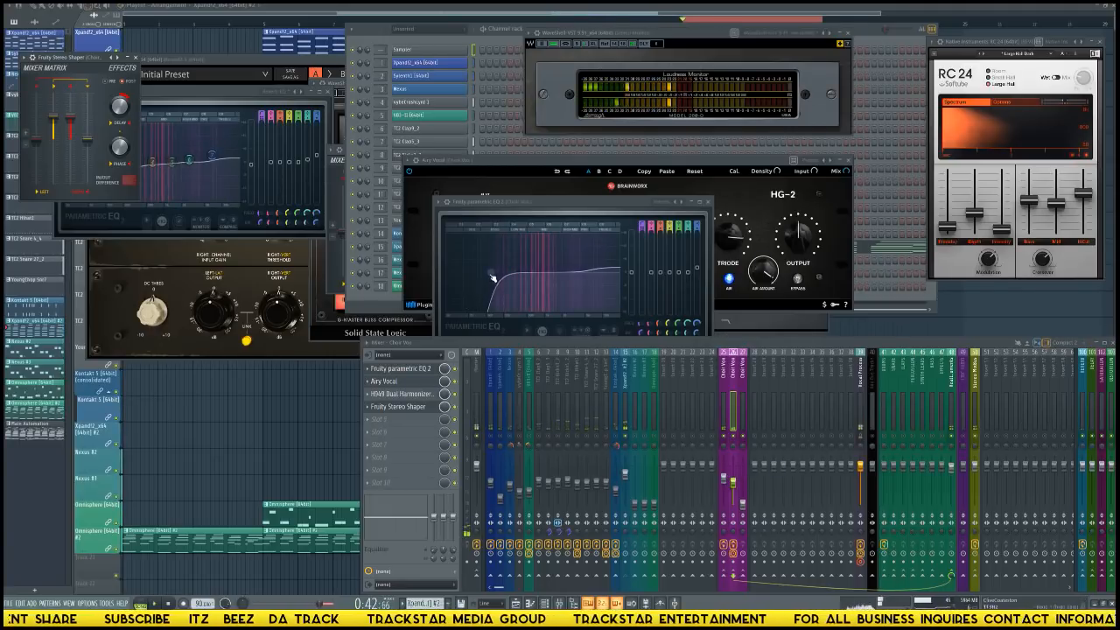
Move the low cut in Choir Vox track 26's EQ to a much higher frequency, then select Choir Vox track 25.
drag(493, 278, 543, 272)
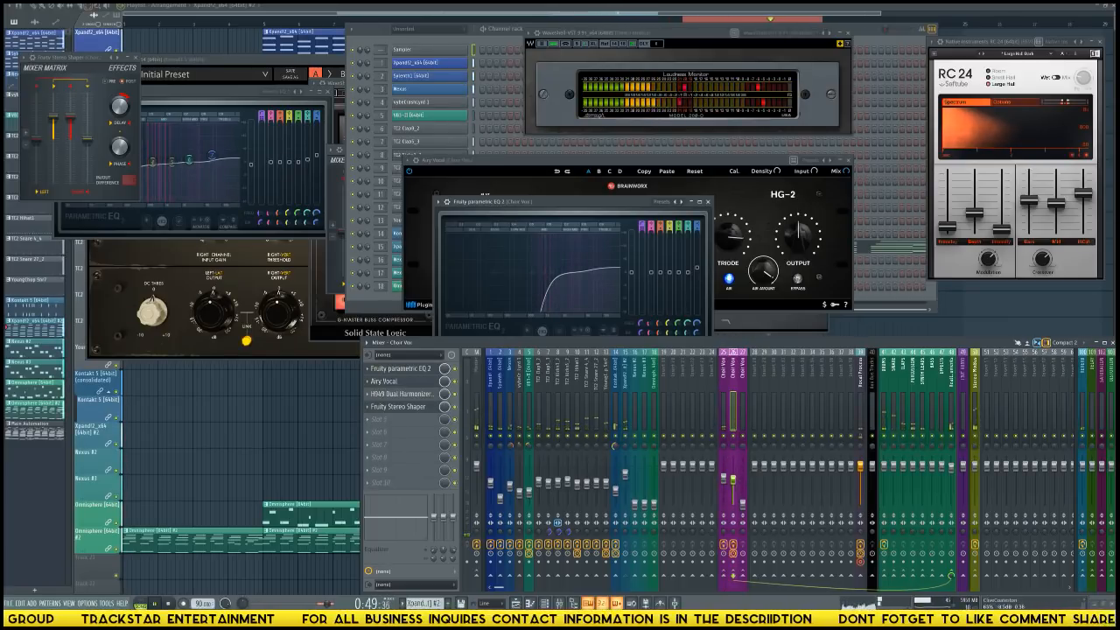
click(724, 411)
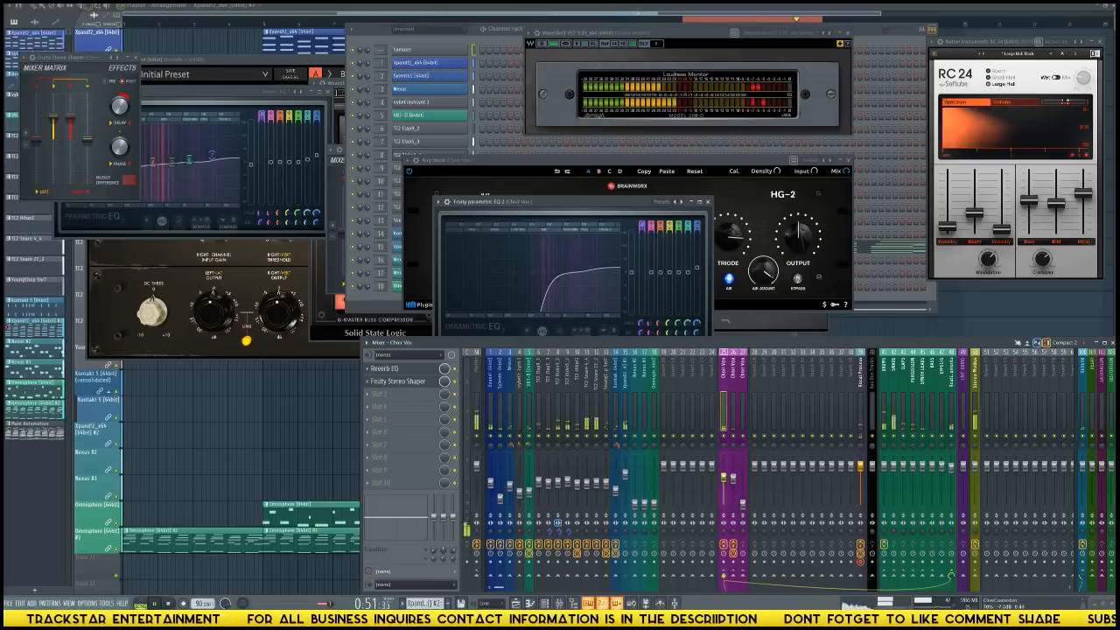
Raise Choir Vox track 27's fader and load Fruity Parametric EQ 2 in its first effect slot.
click(625, 412)
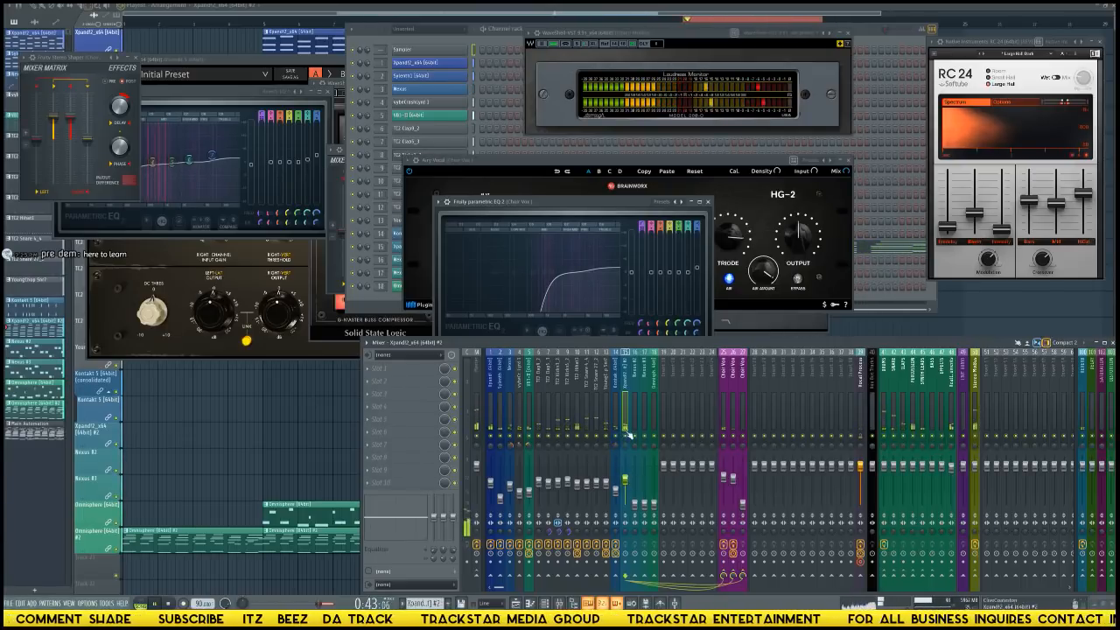
click(744, 506)
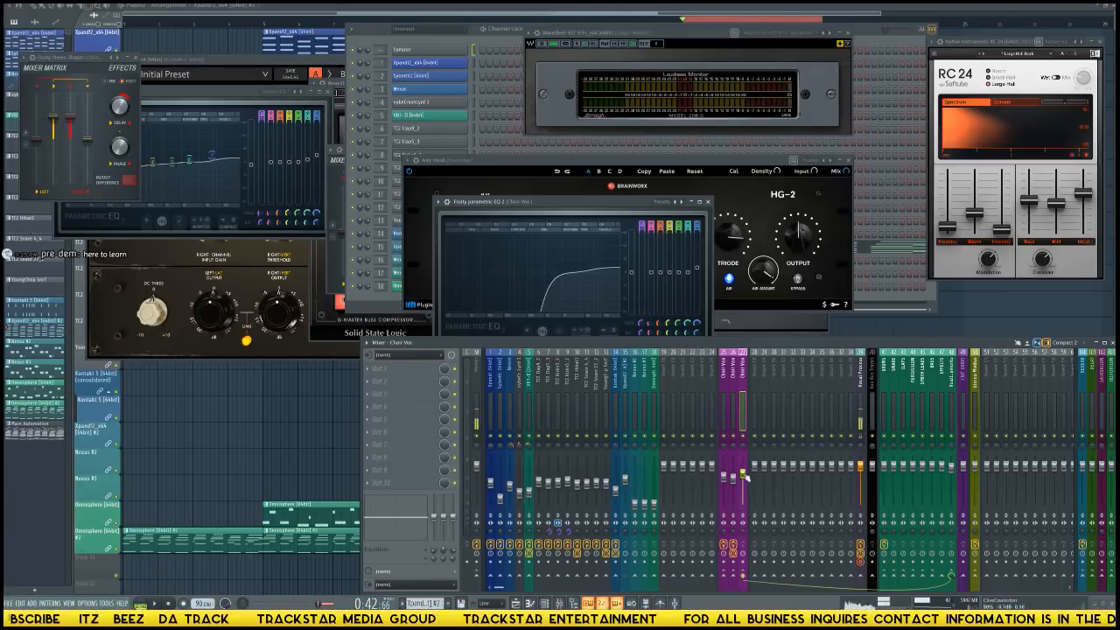
click(394, 374)
mouse_move(409, 382)
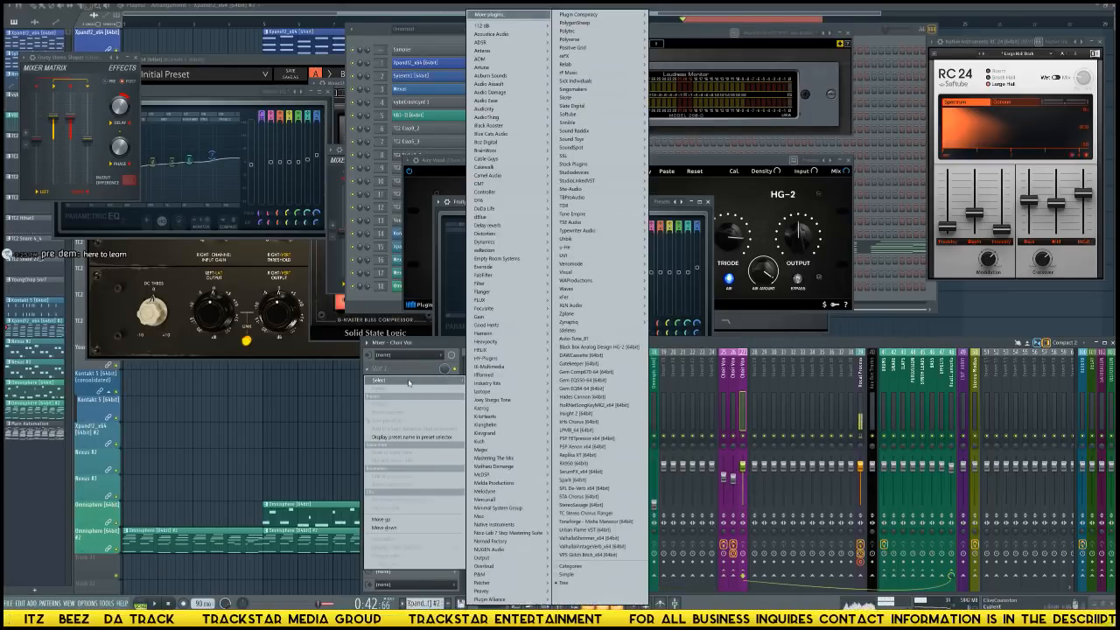
mouse_move(493, 374)
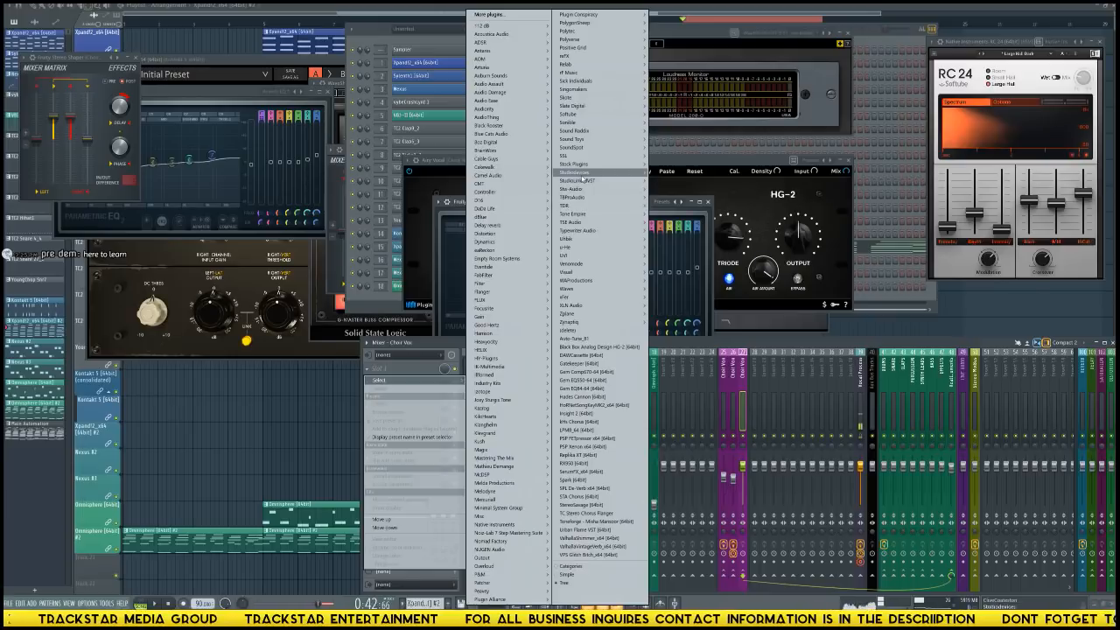
mouse_move(613, 164)
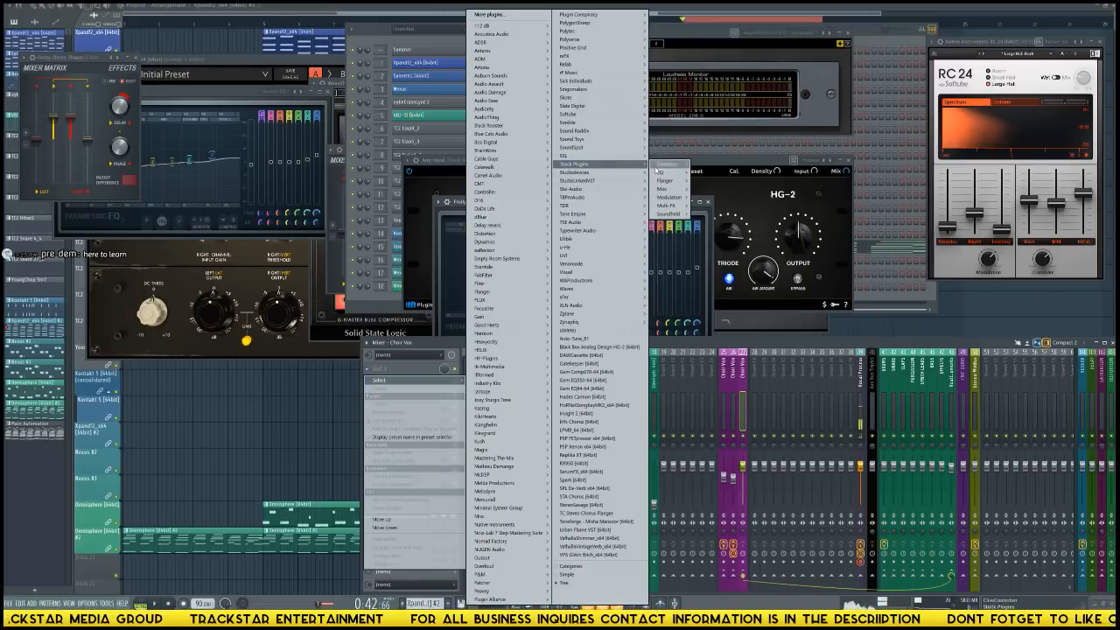
click(723, 174)
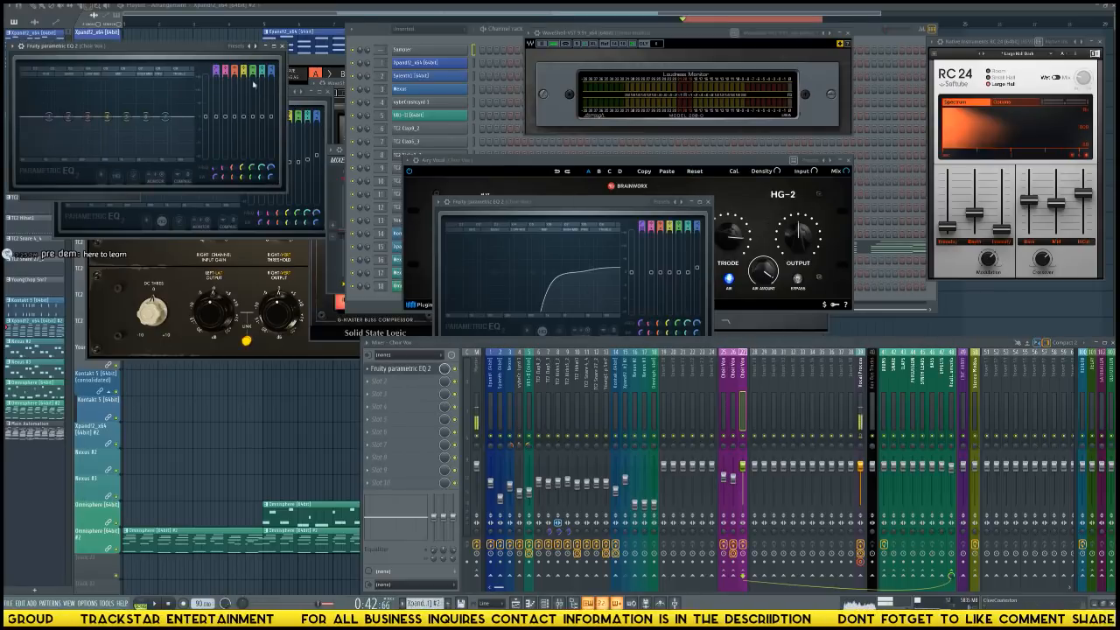
drag(190, 47, 600, 186)
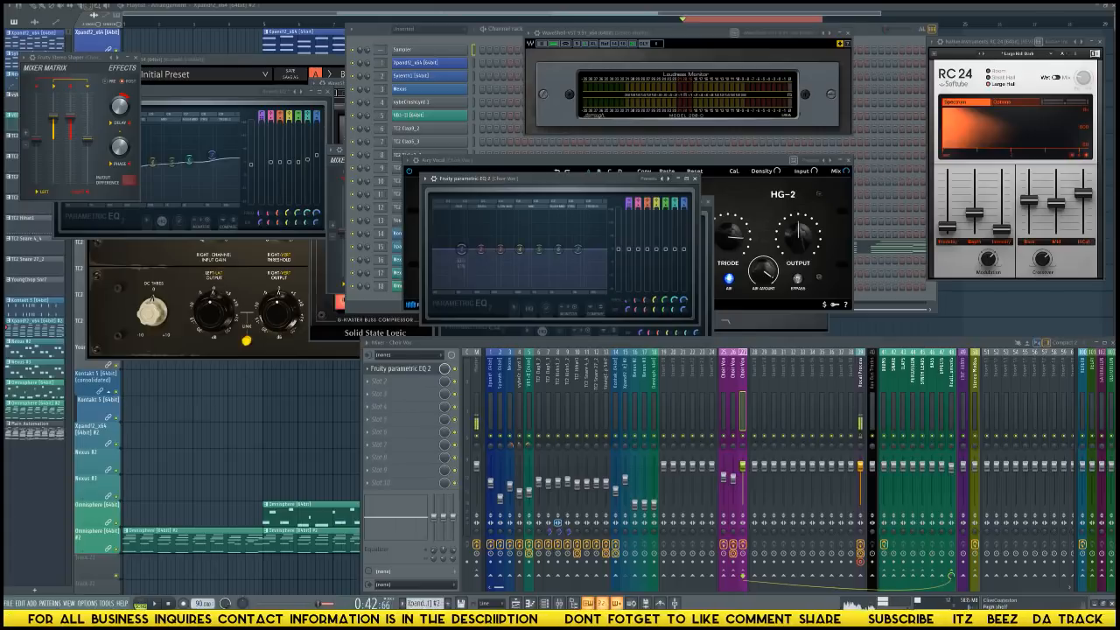
Add a steep low cut to Choir Vox track 27's EQ, move it to a much higher frequency, and slightly boost the highs.
drag(629, 203, 629, 215)
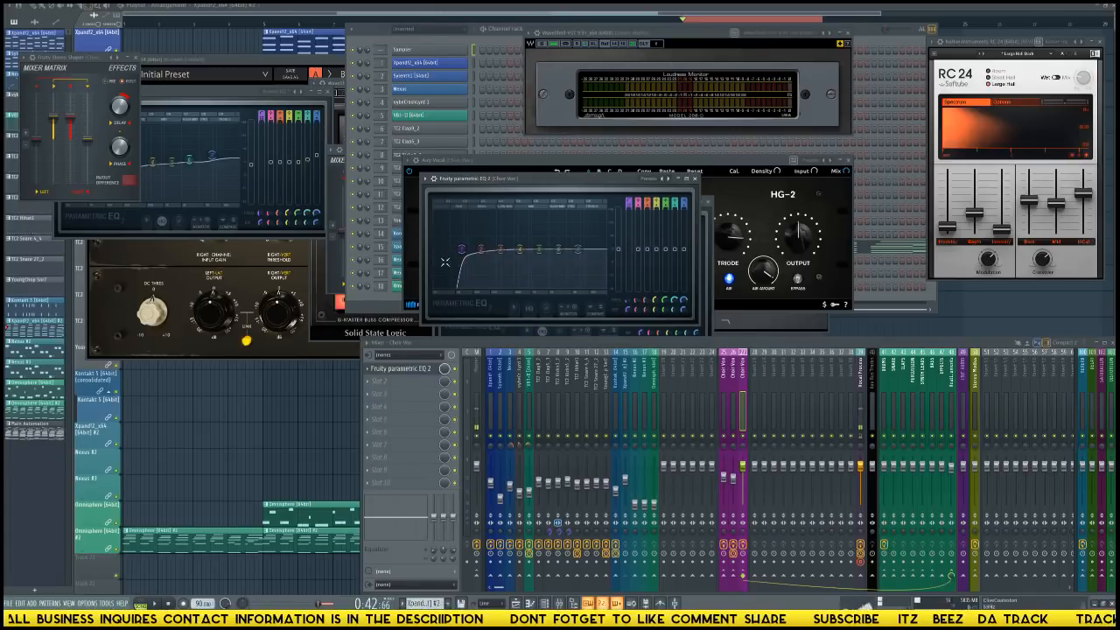
drag(463, 253, 508, 252)
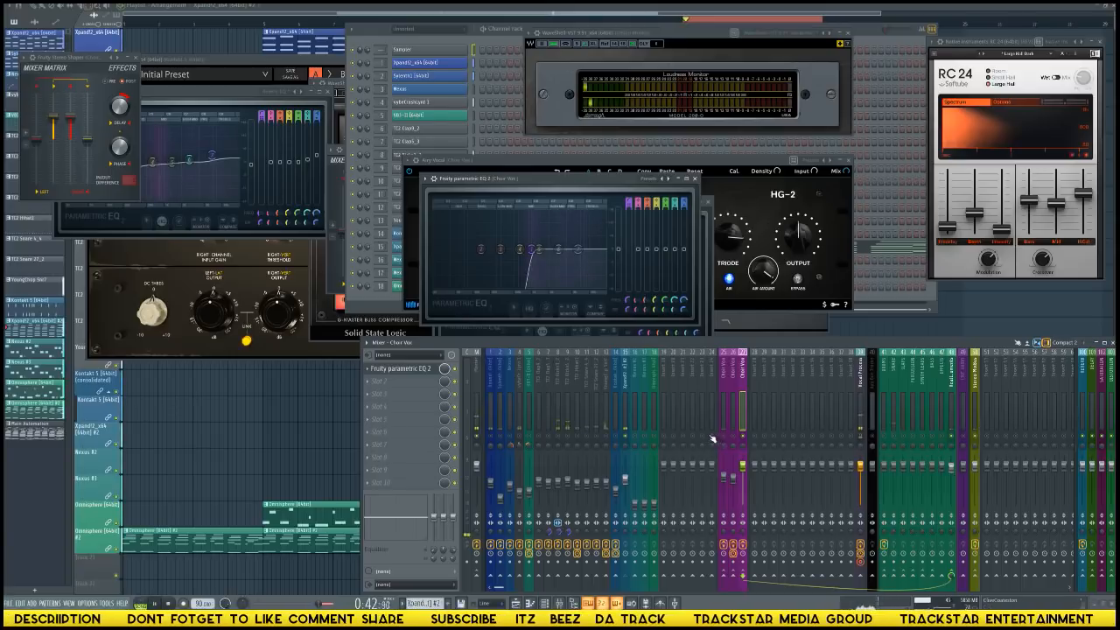
drag(577, 247, 577, 244)
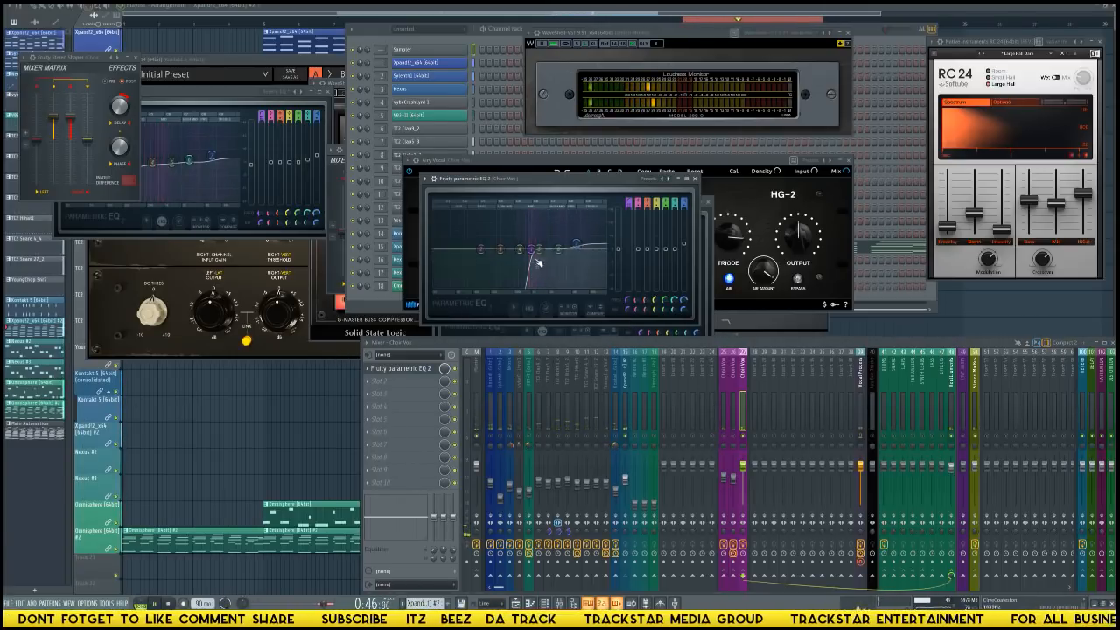
drag(535, 250, 532, 250)
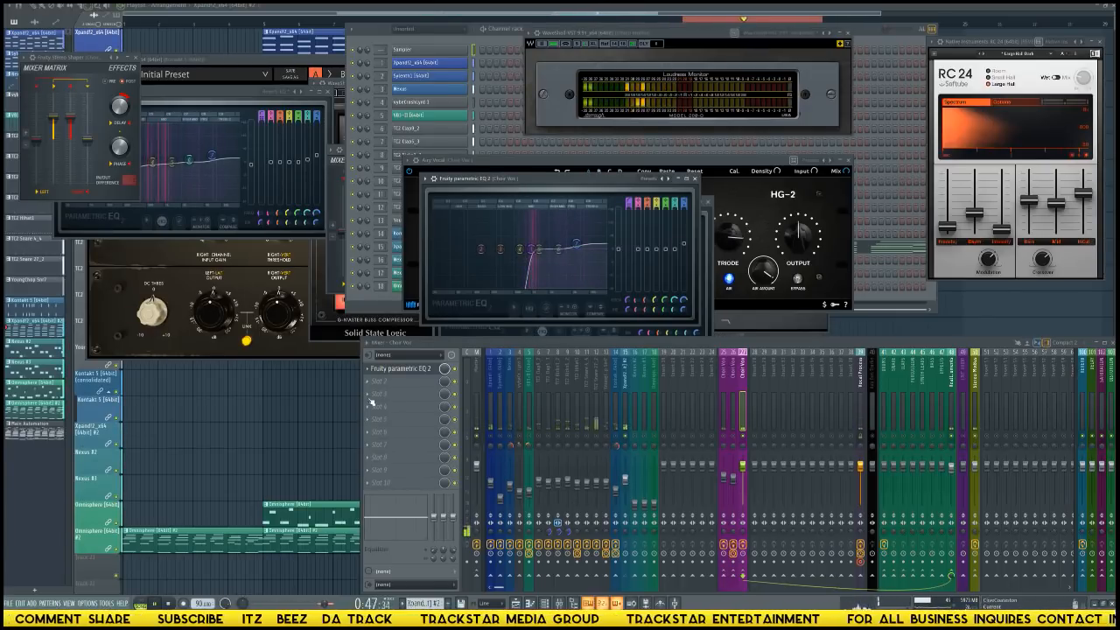
Load the Plugin Alliance Maag EQ4 in Choir Vox track 27's second effect slot.
click(403, 382)
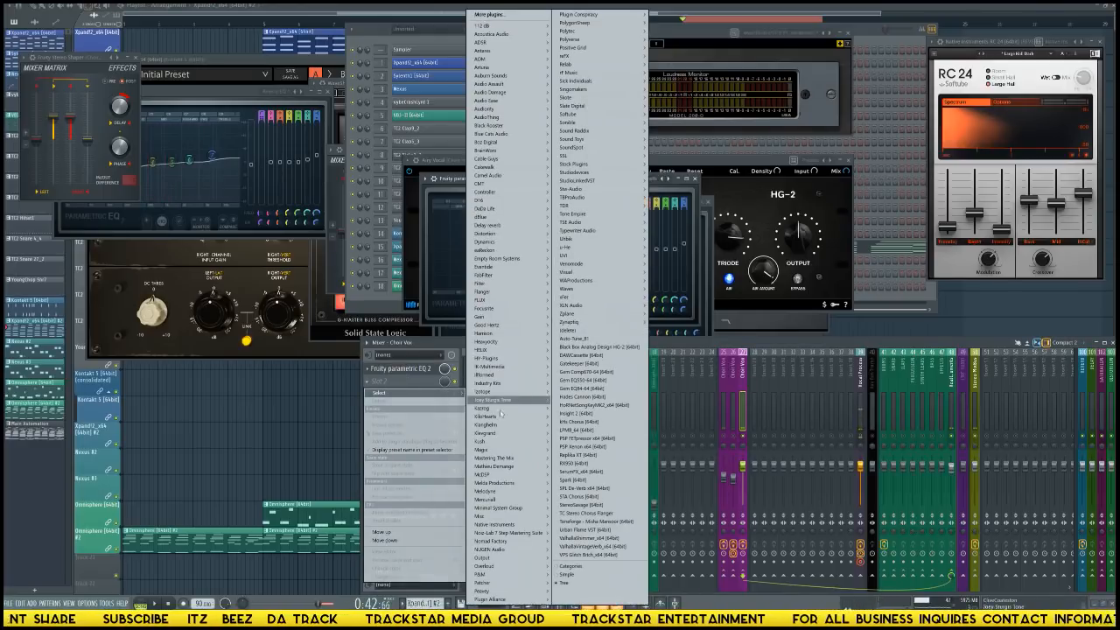
mouse_move(523, 527)
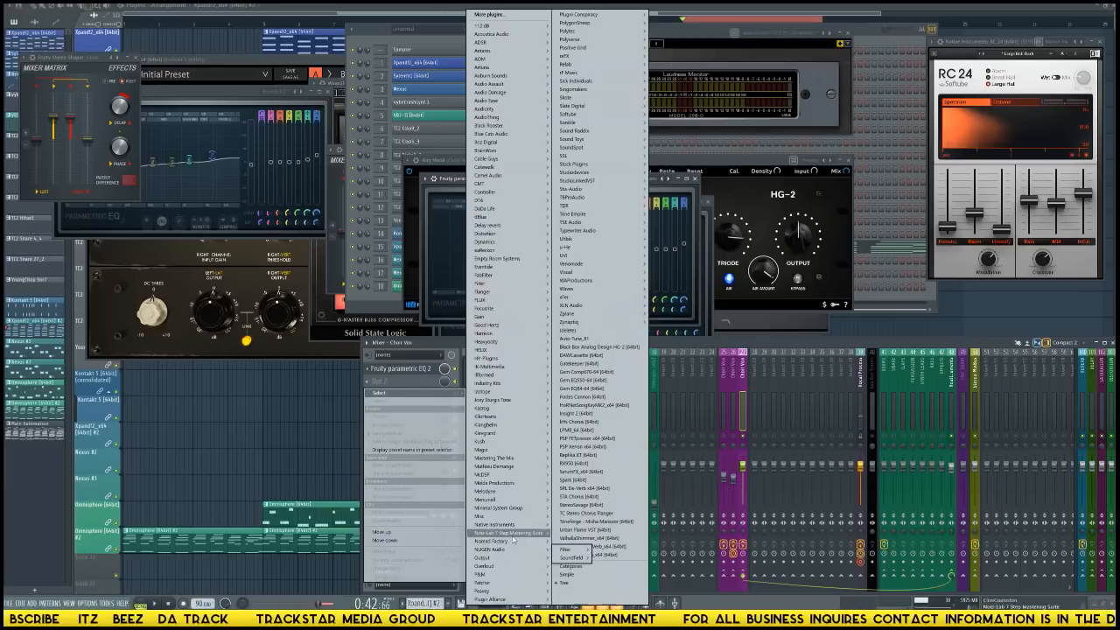
mouse_move(513, 599)
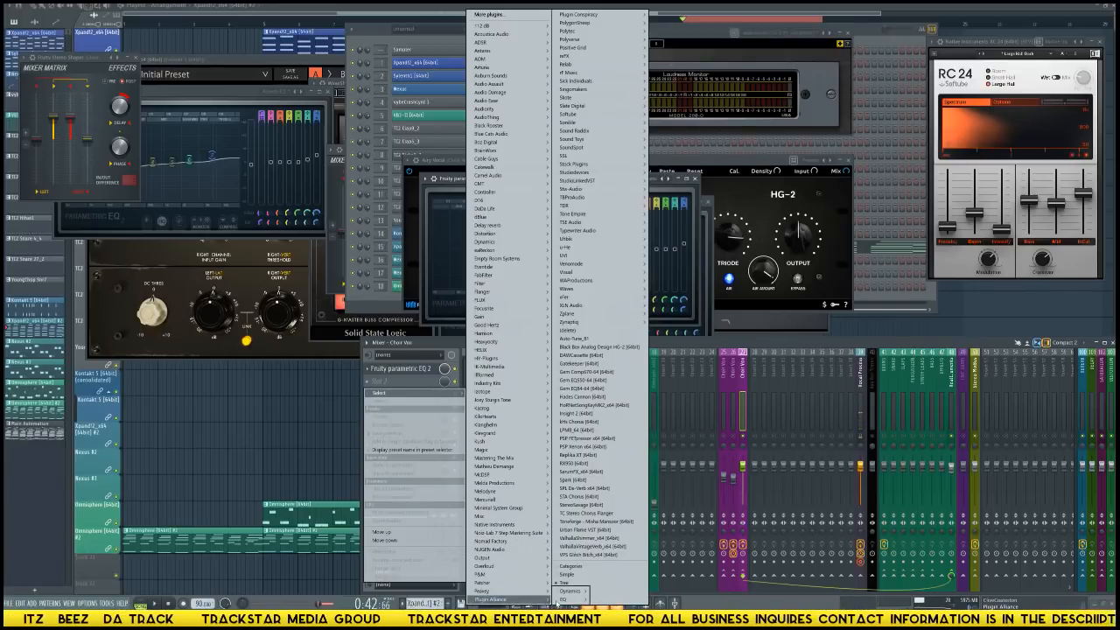
mouse_move(567, 599)
click(619, 600)
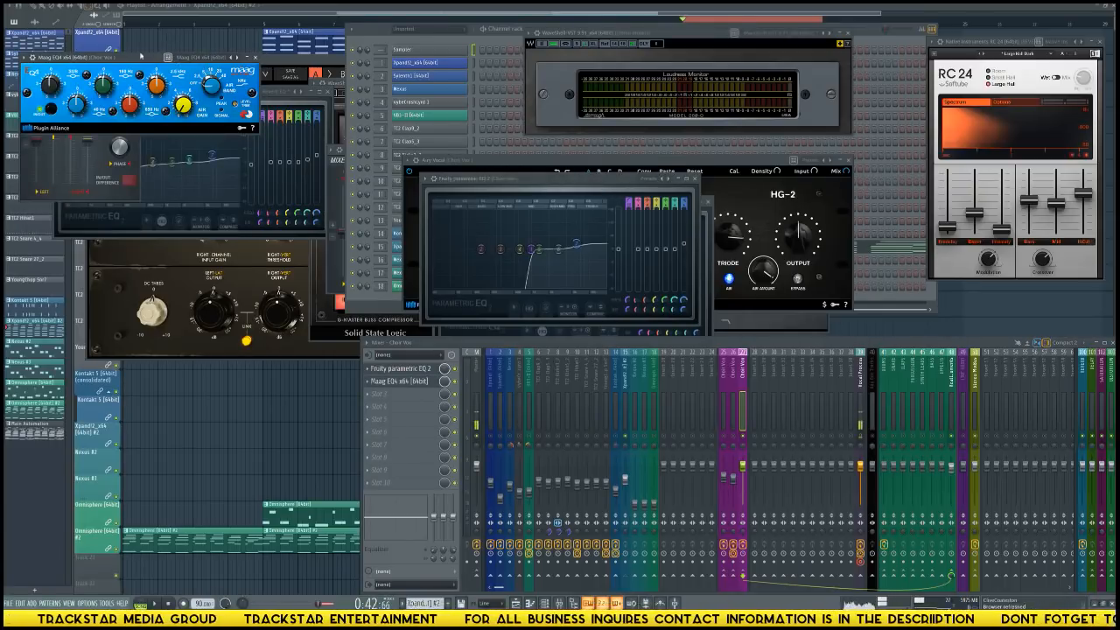
Arrange the Maag EQ4, HG-2 and Reverb EQ windows apart, and play the beat to audition the Maag EQ4 on Choir Vox track 27.
drag(125, 60, 444, 179)
drag(708, 158, 778, 177)
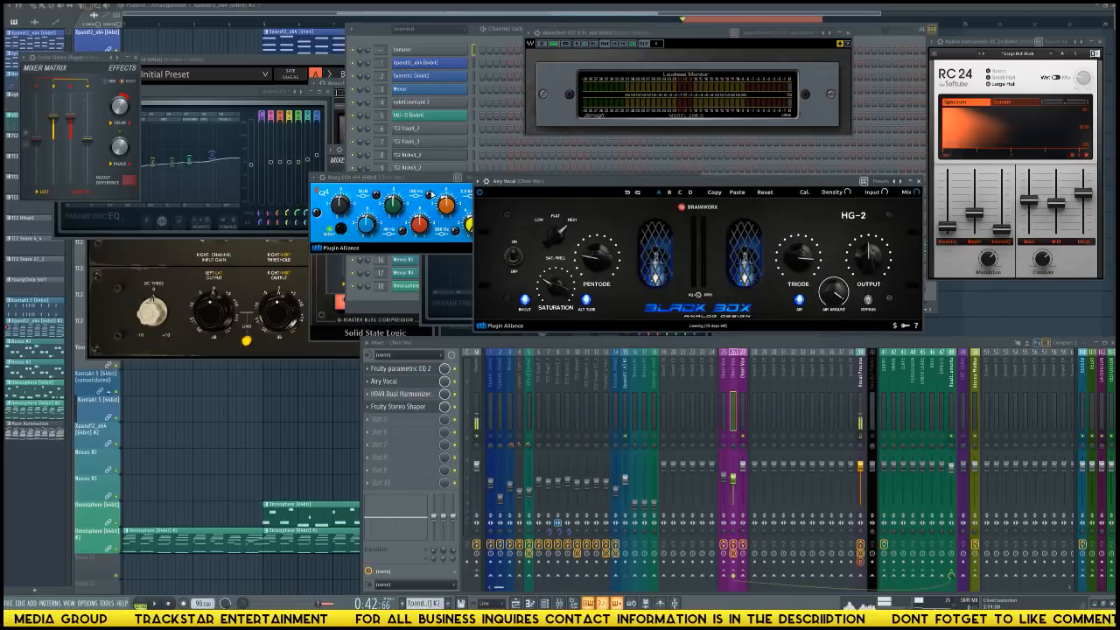
drag(426, 182, 348, 209)
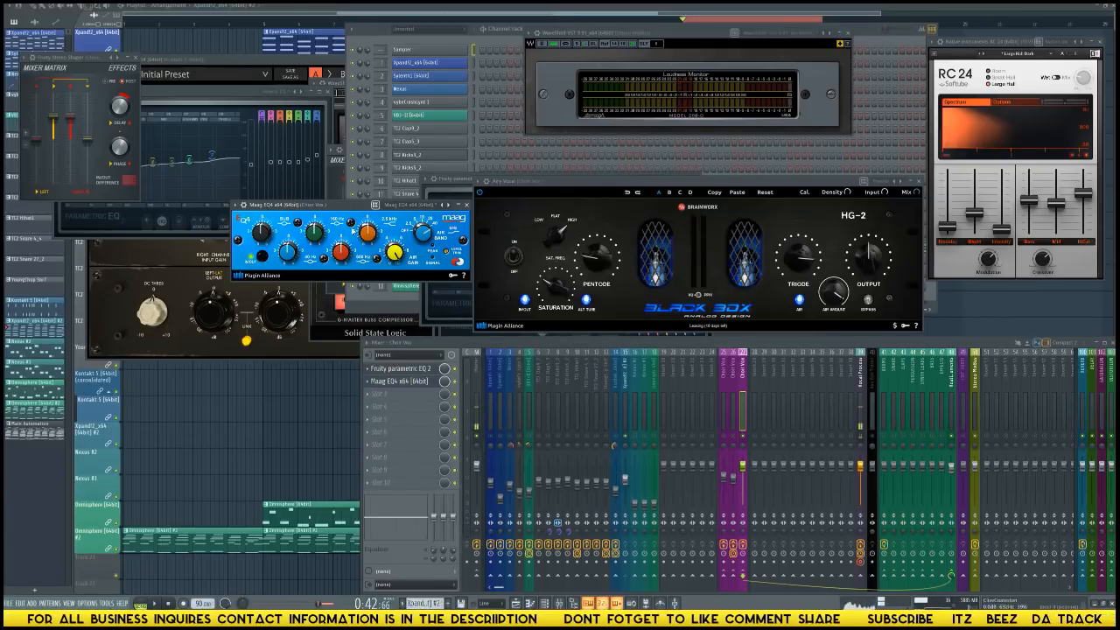
drag(354, 210, 348, 226)
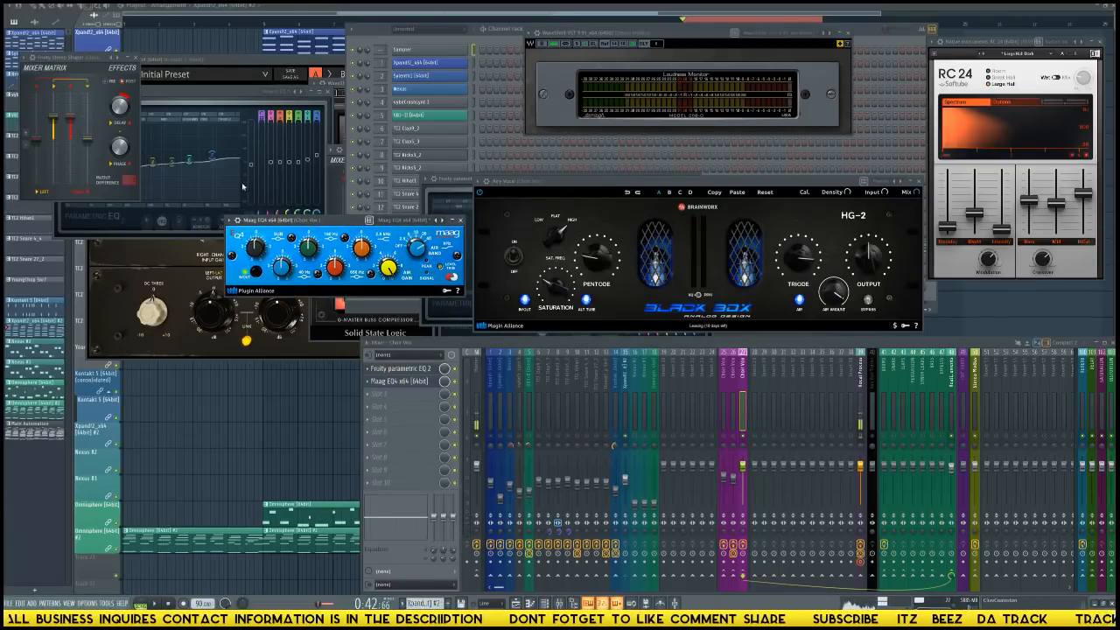
drag(221, 92, 223, 71)
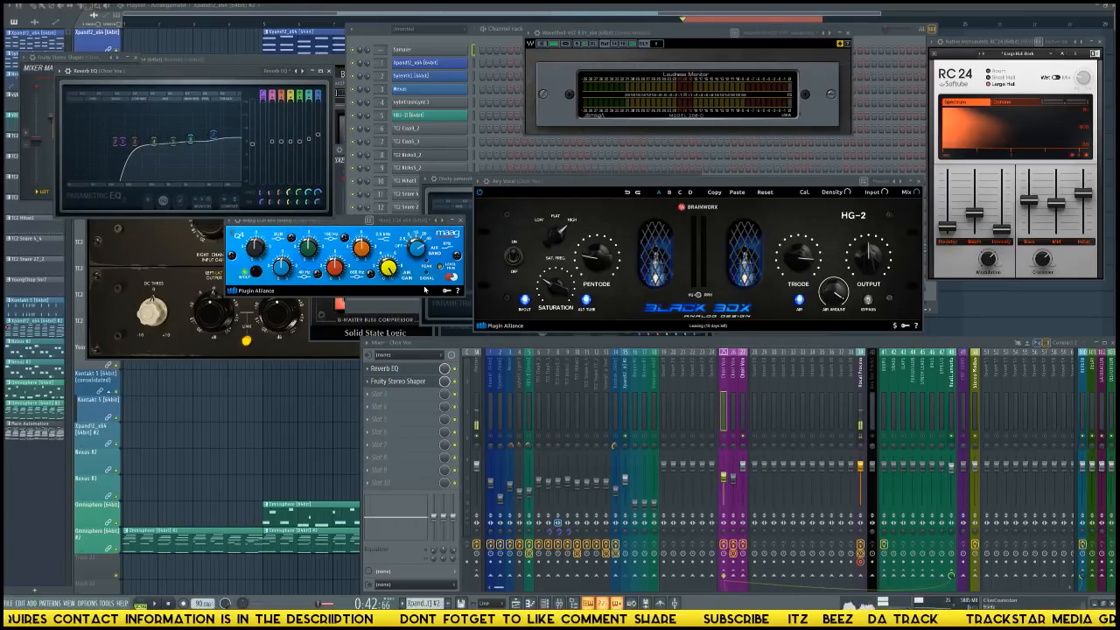
key(space)
click(392, 271)
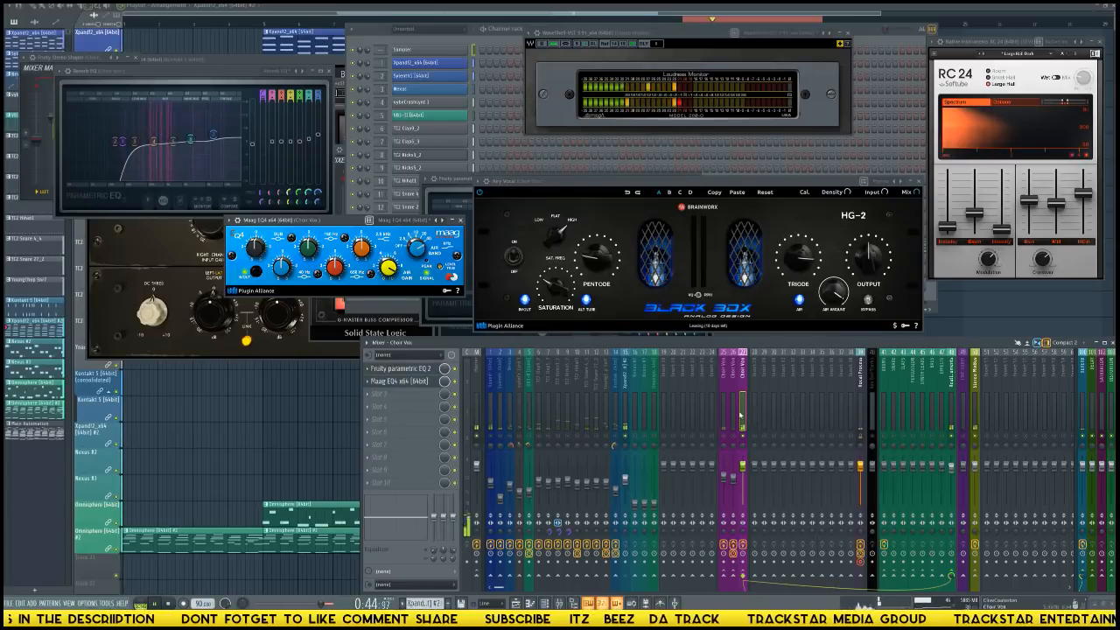
Load Eventide's H3000 Factory in Choir Vox track 27's third effect slot and reposition its window.
click(429, 394)
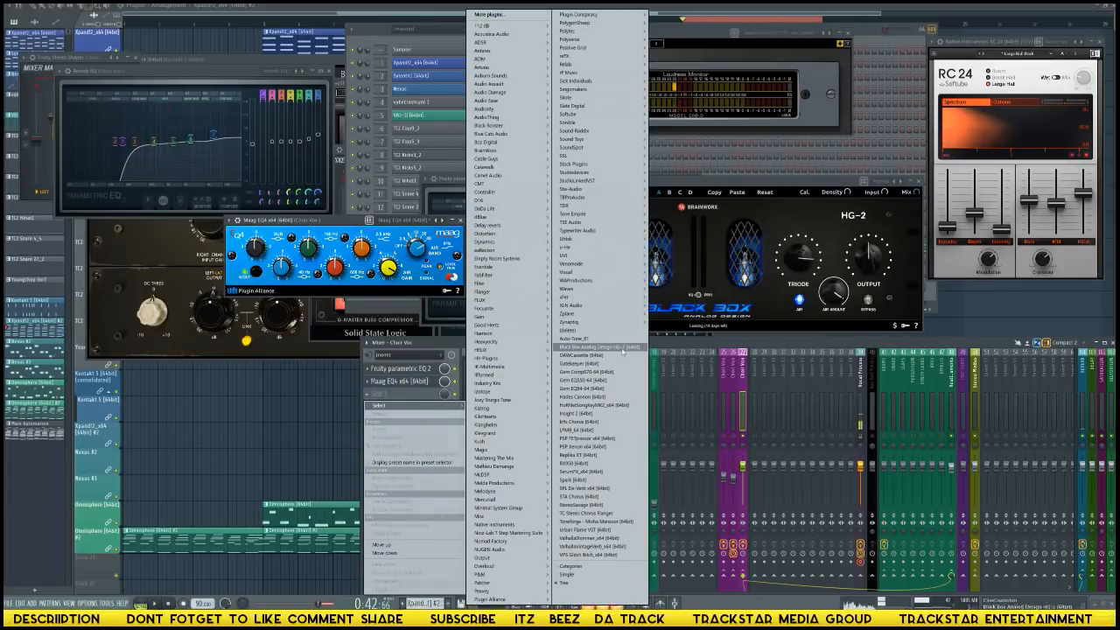
mouse_move(525, 267)
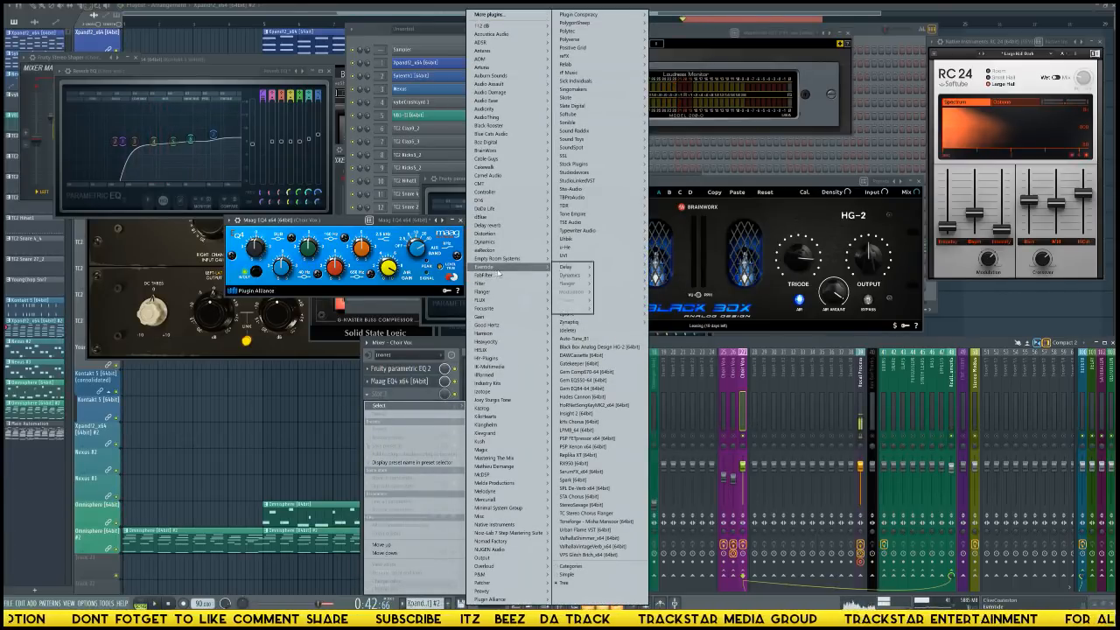
mouse_move(573, 275)
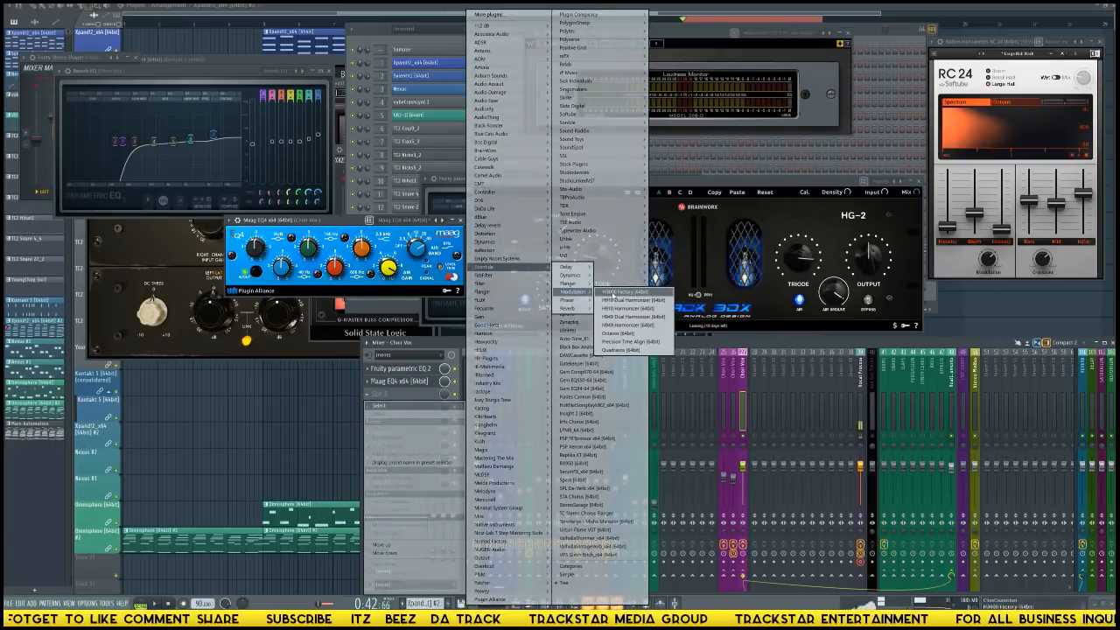
click(617, 292)
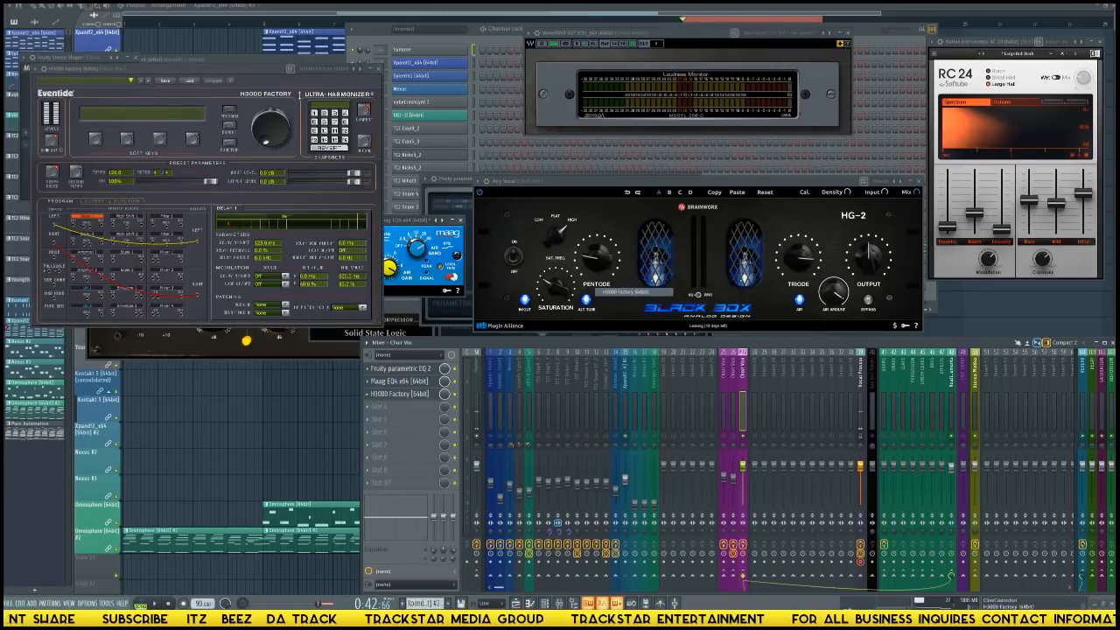
drag(173, 66, 348, 103)
Apply the Vocals preset 217-DUAL H910S in H3000 Factory and lower Choir Vox track 27's fader slightly during playback.
click(305, 117)
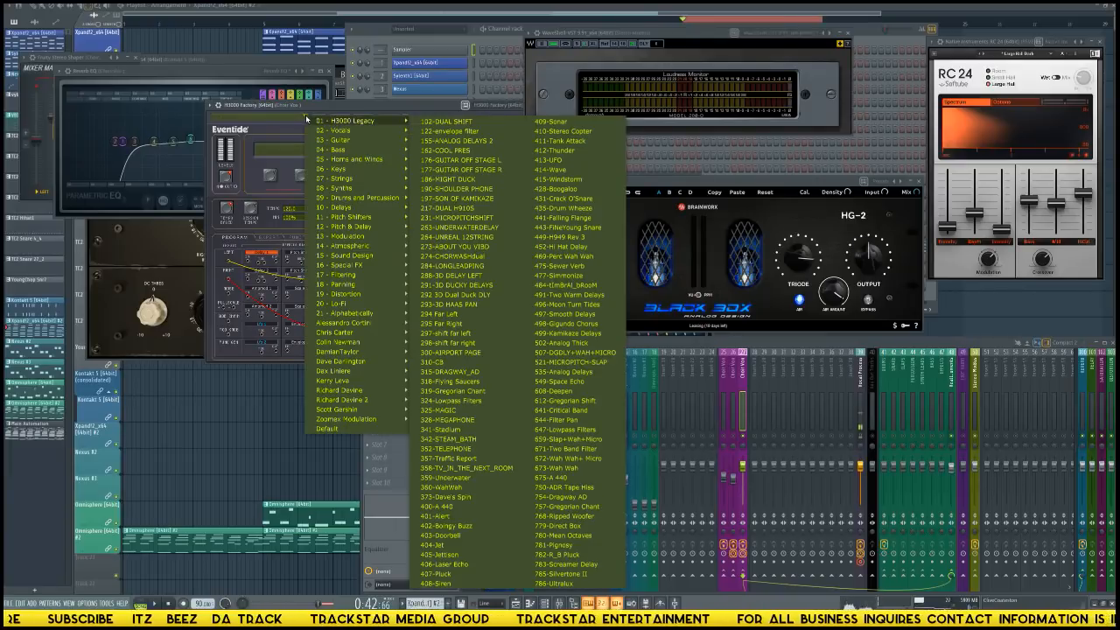
mouse_move(356, 132)
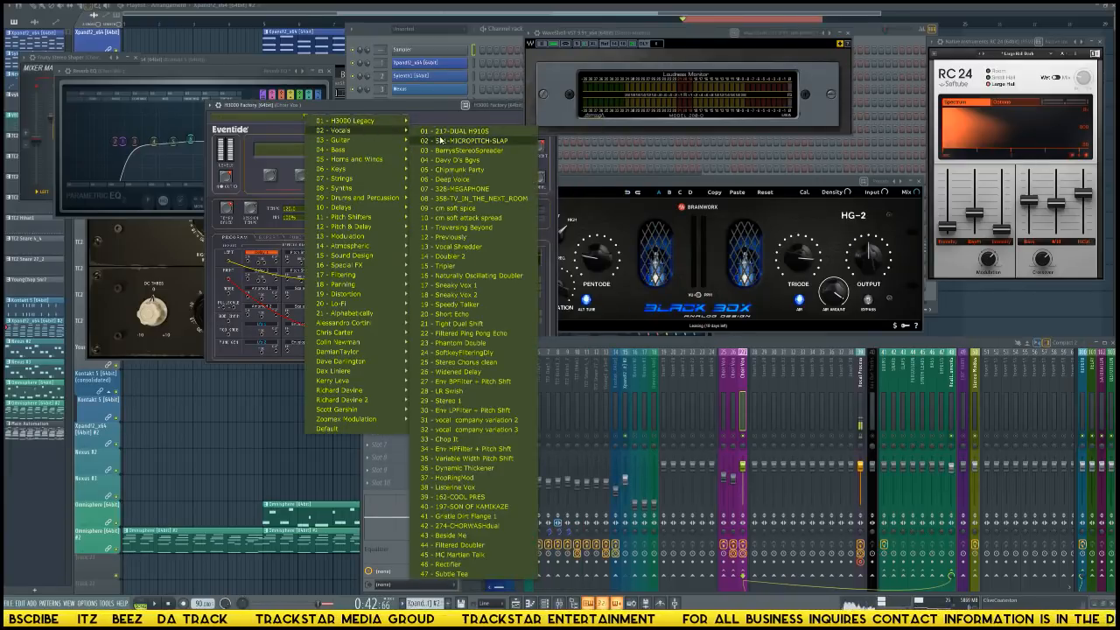
click(453, 131)
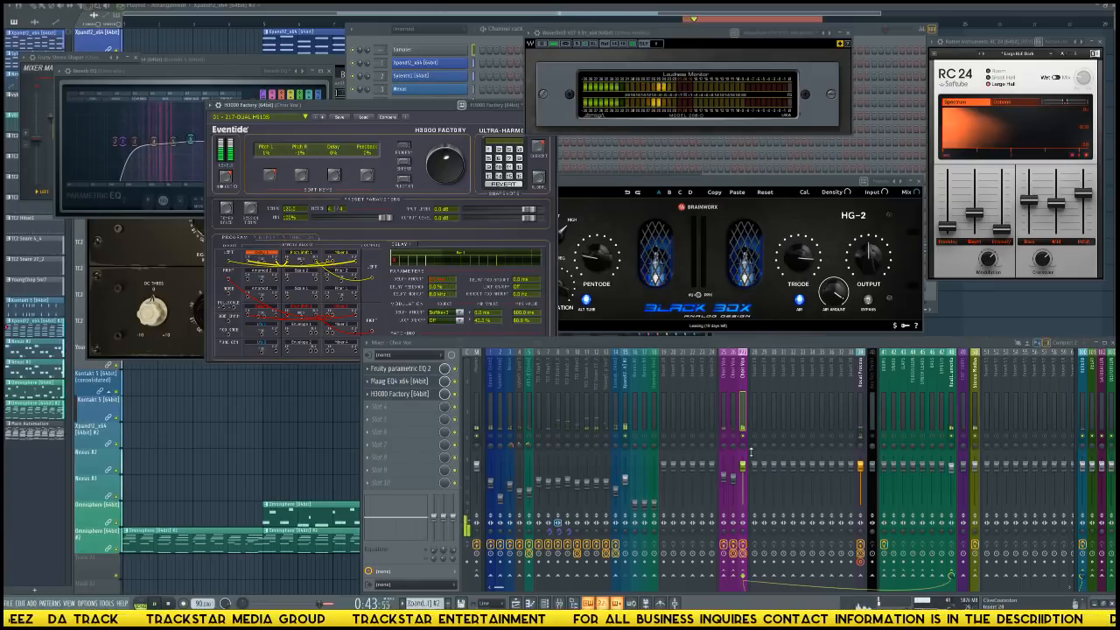
drag(744, 466, 744, 478)
key(space)
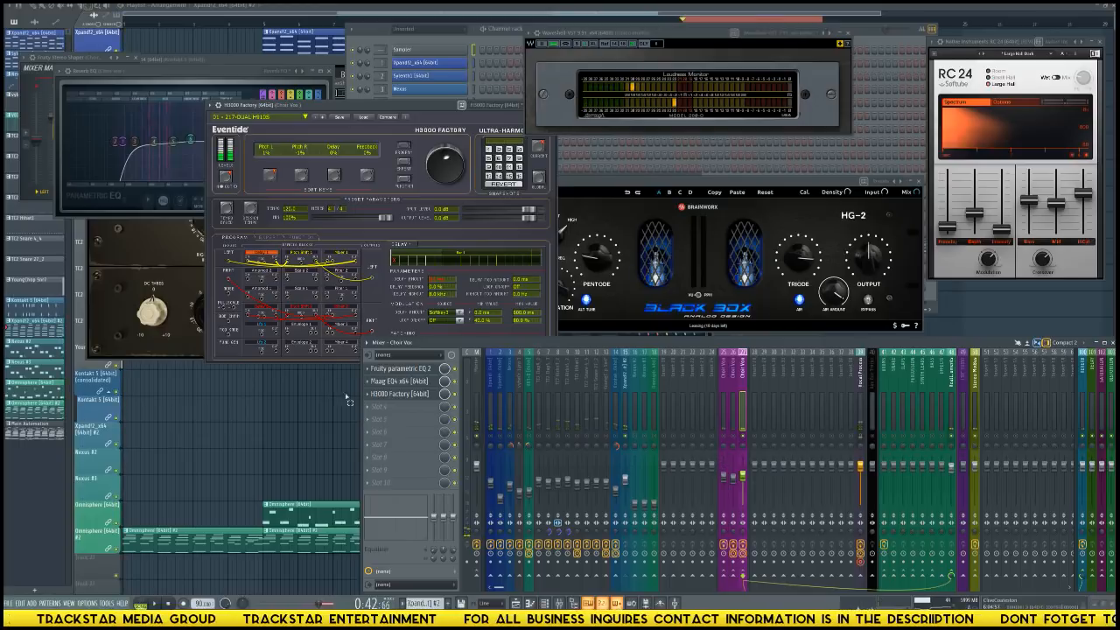
Load the Waves shell in Choir Vox track 27's fourth effect slot and choose S1 Imager Stereo.
click(393, 407)
mouse_move(612, 289)
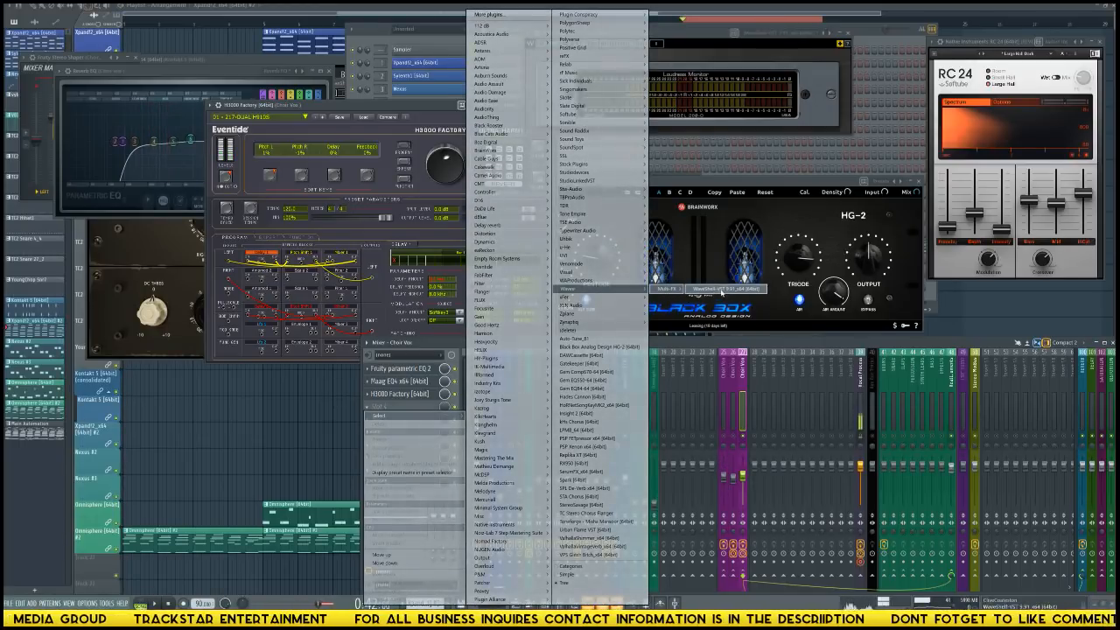
click(691, 294)
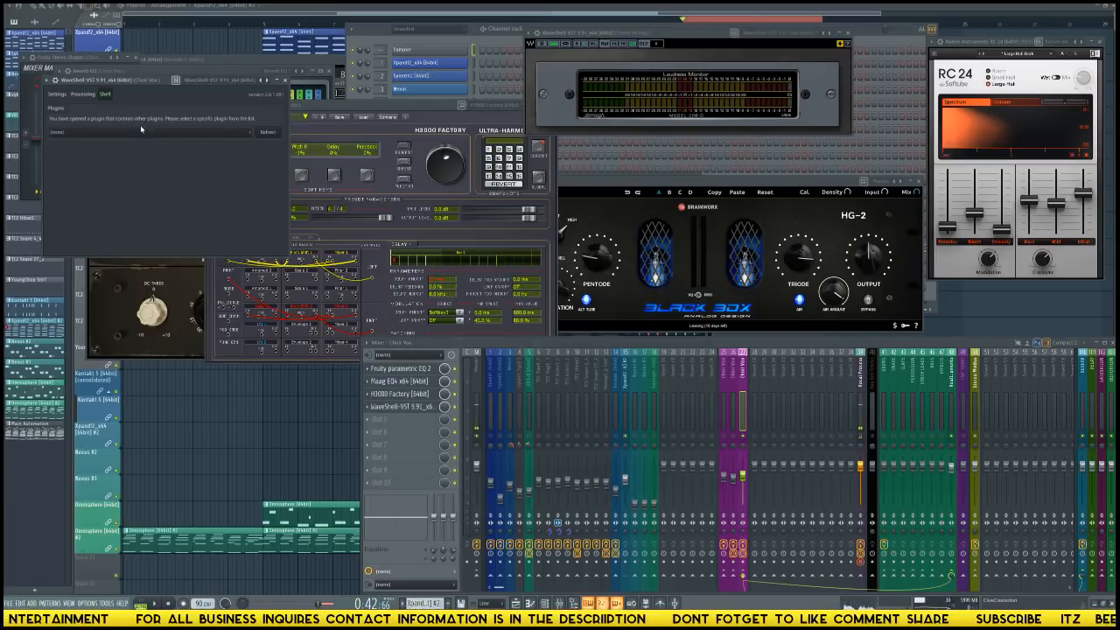
click(141, 129)
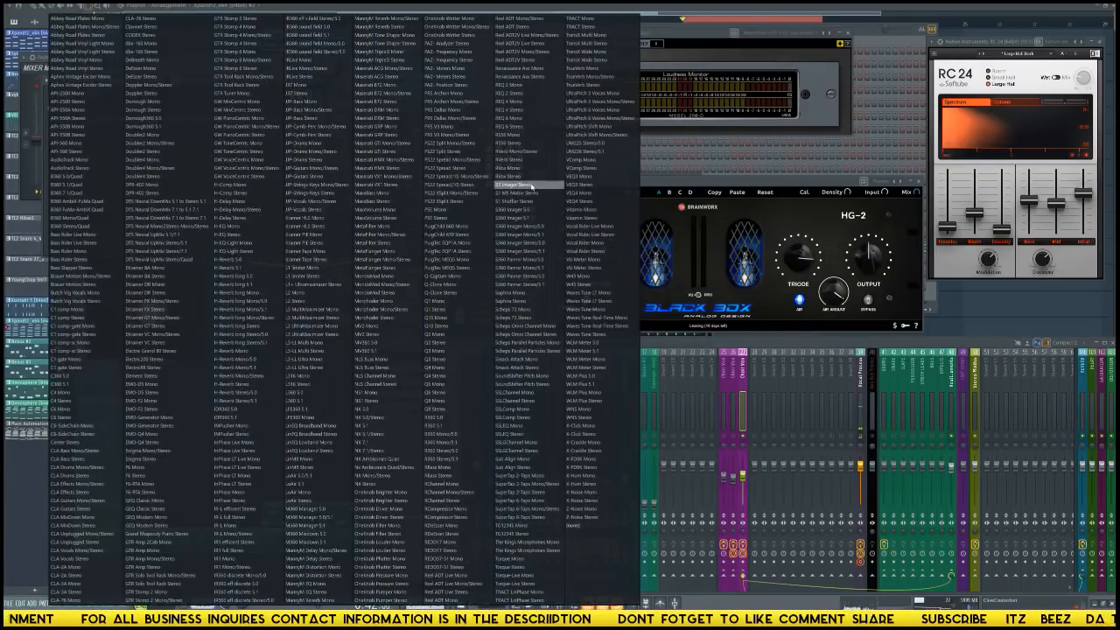
click(530, 185)
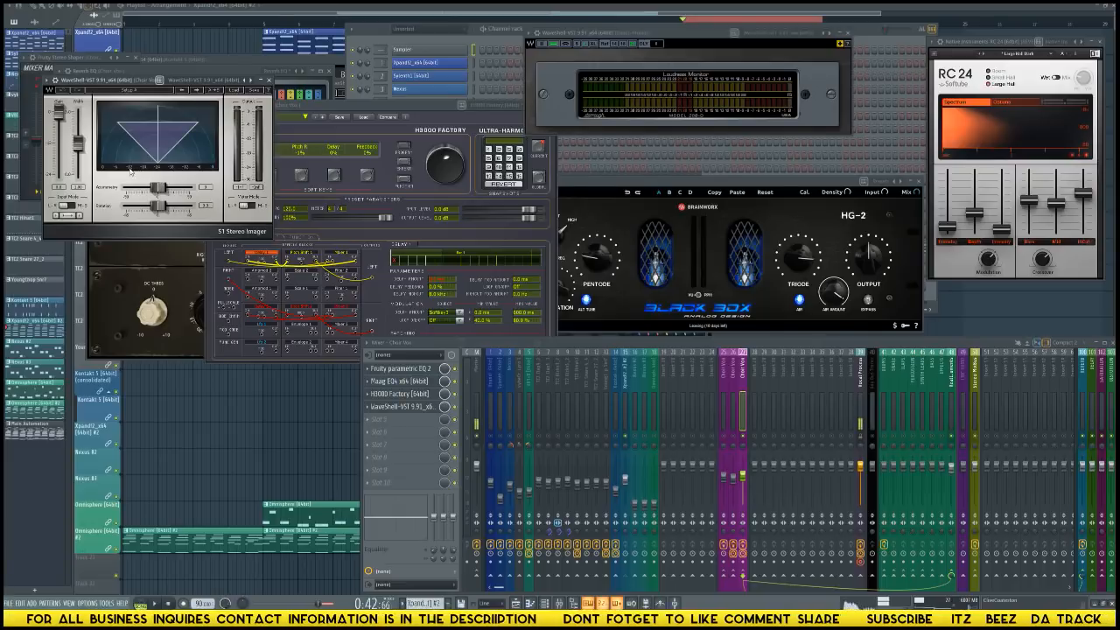
Widen the S1 Imager's stereo width, nudge Choir Vox track 27's fader up, and select Choir Vox track 26.
double_click(80, 189)
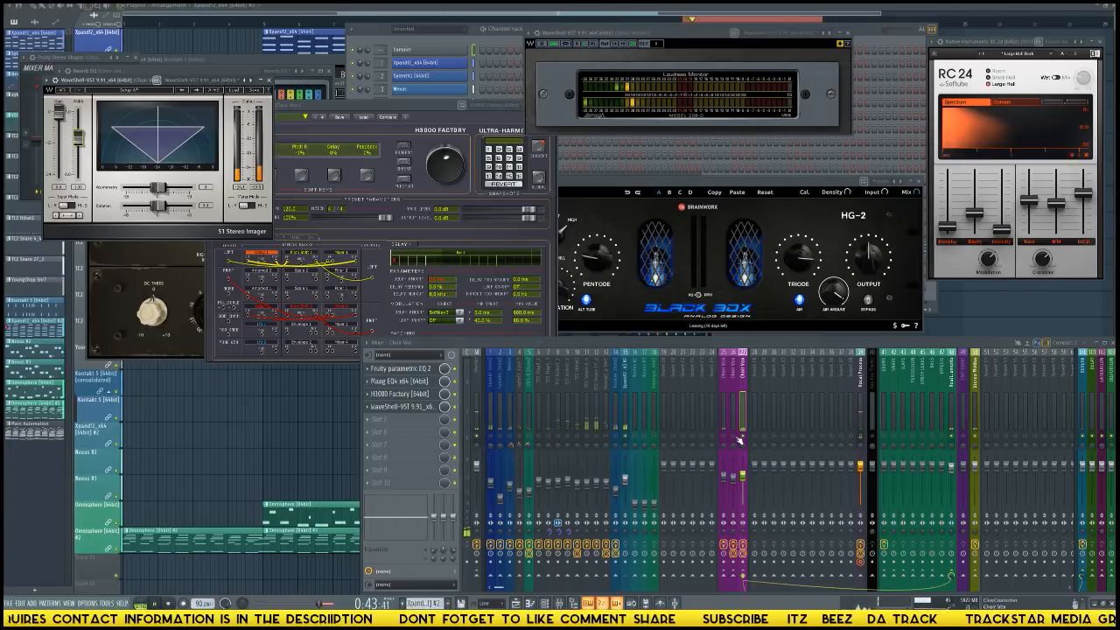
drag(744, 477, 743, 477)
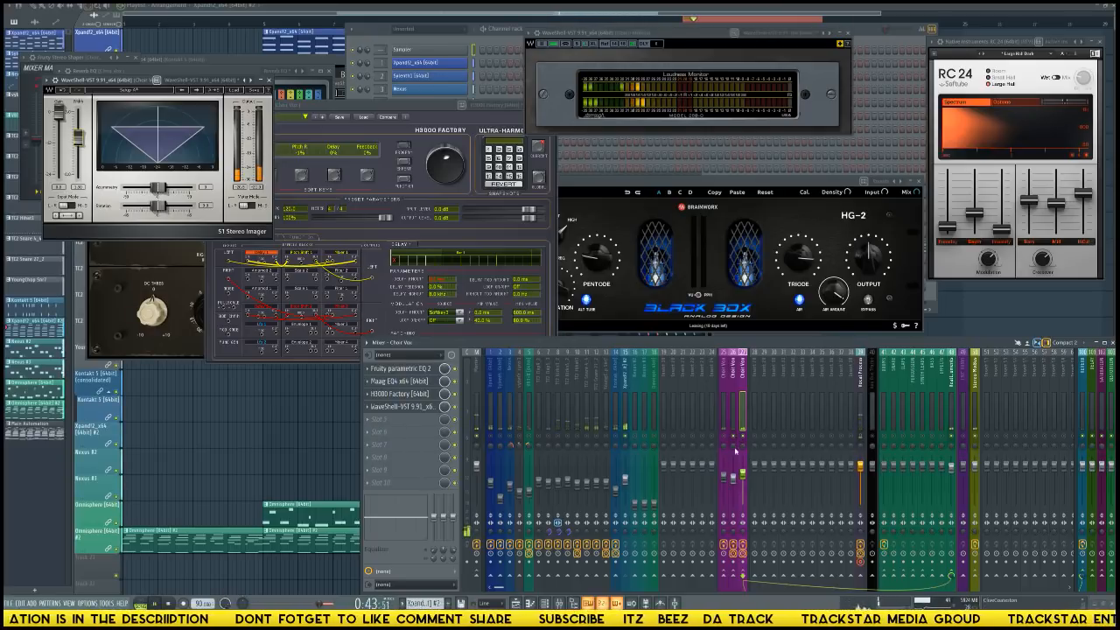
click(734, 477)
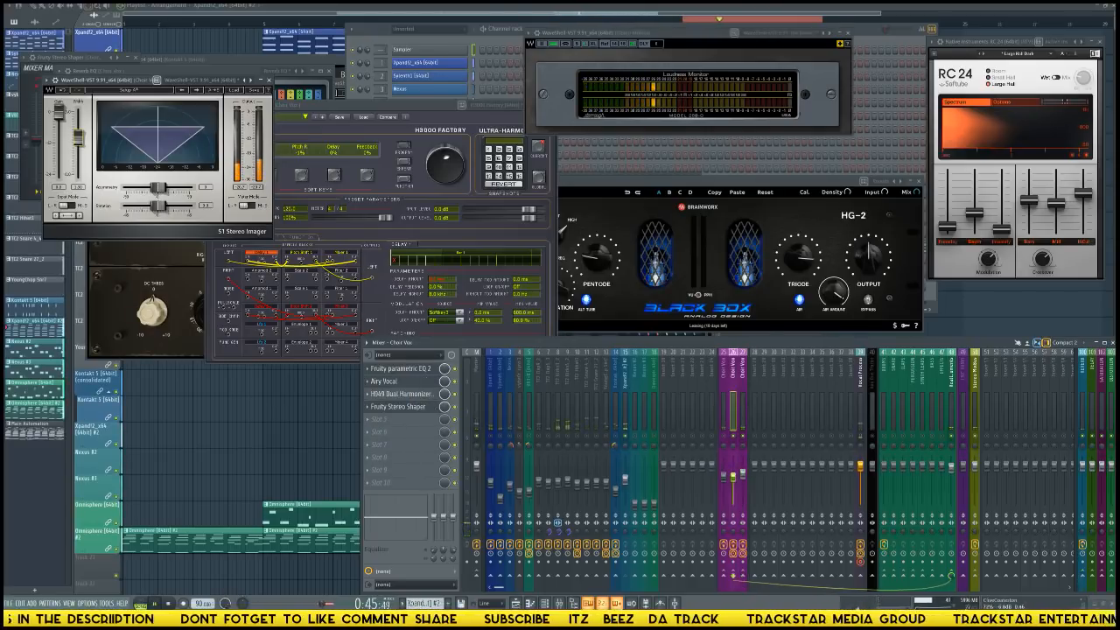
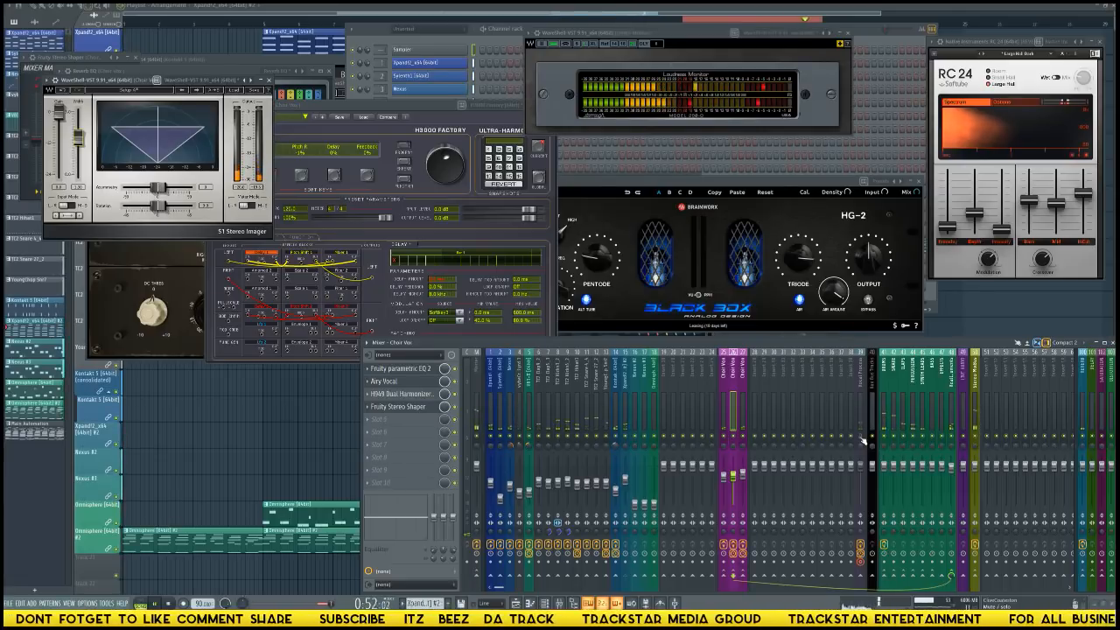
Check the Xpand!2 #2 track in the mixer and raise the Nexus #2 track's fader while auditioning the beat.
click(624, 451)
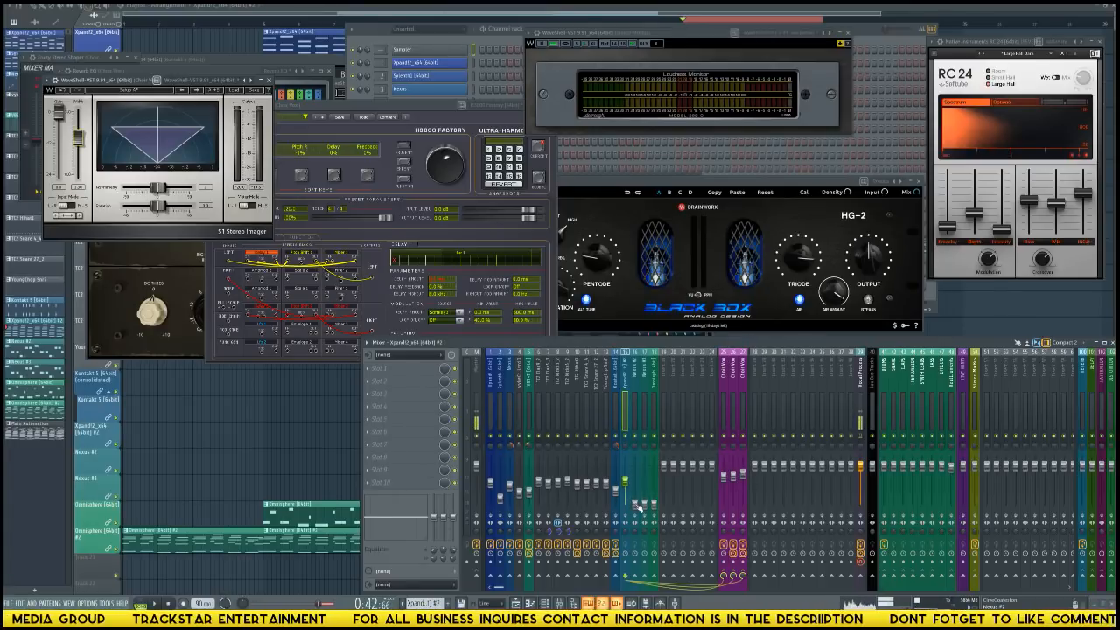
drag(636, 505, 635, 483)
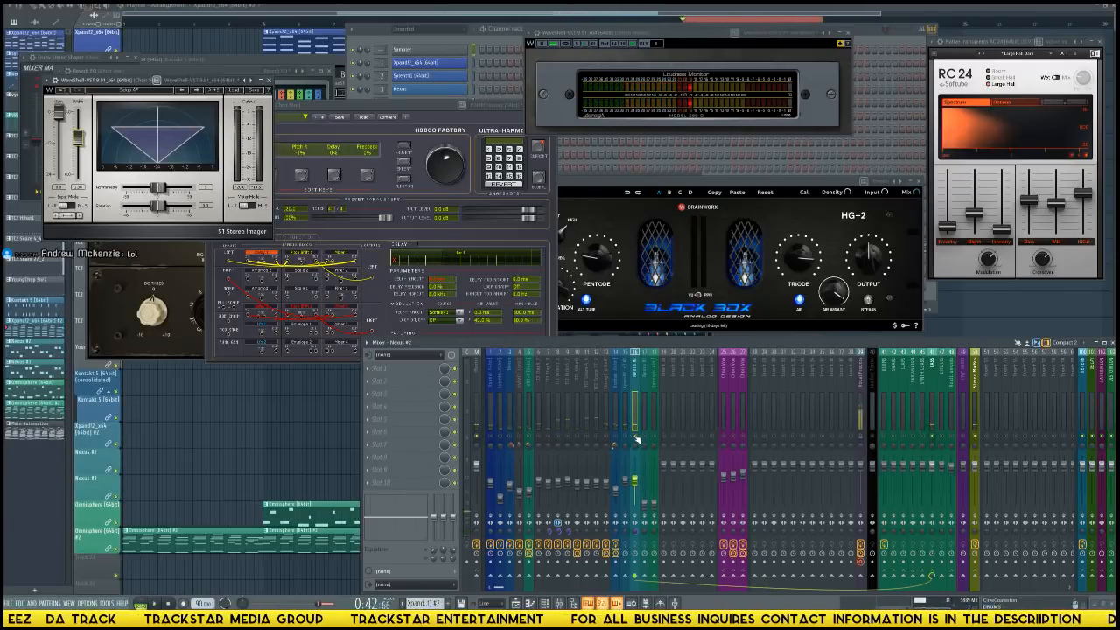
click(863, 442)
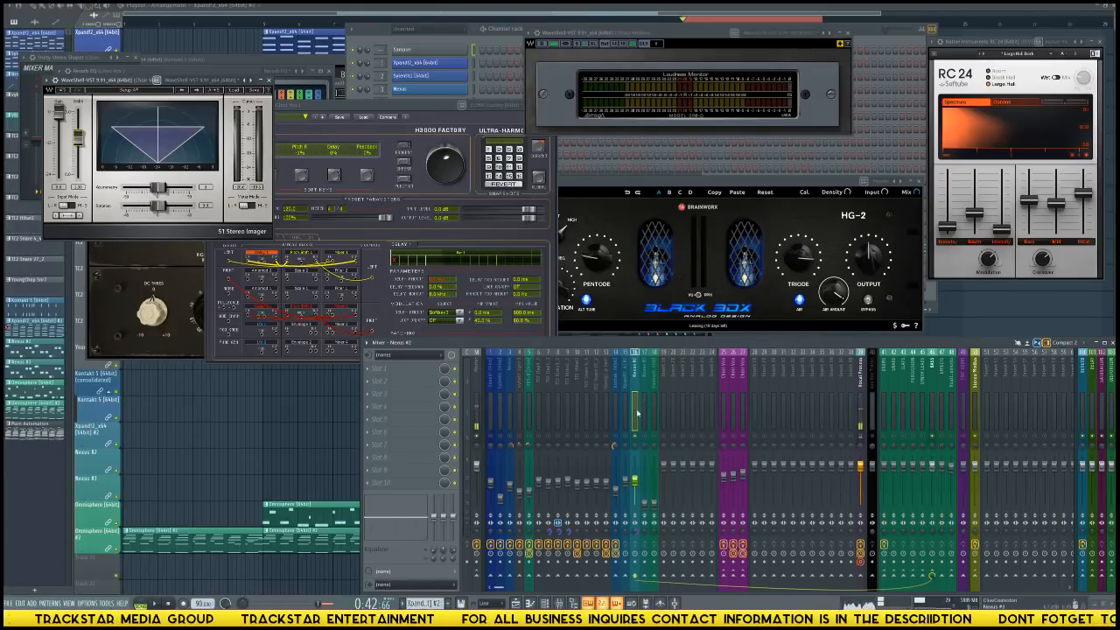
Load FabFilter Pro-C 2 in the BASS bus track's third effect slot.
click(935, 373)
click(437, 396)
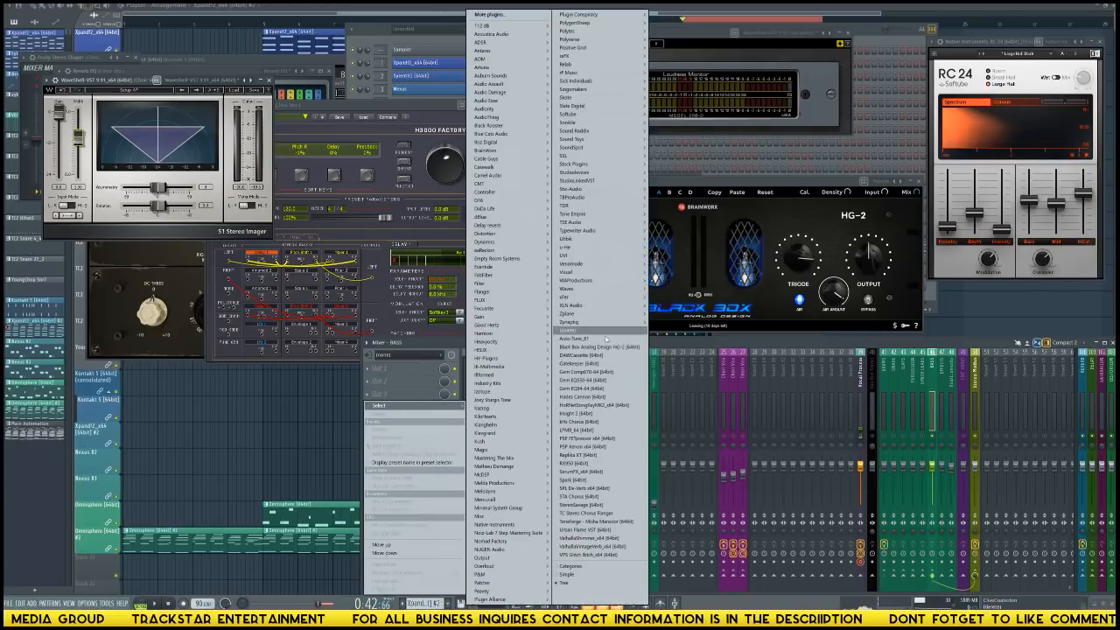
mouse_move(528, 330)
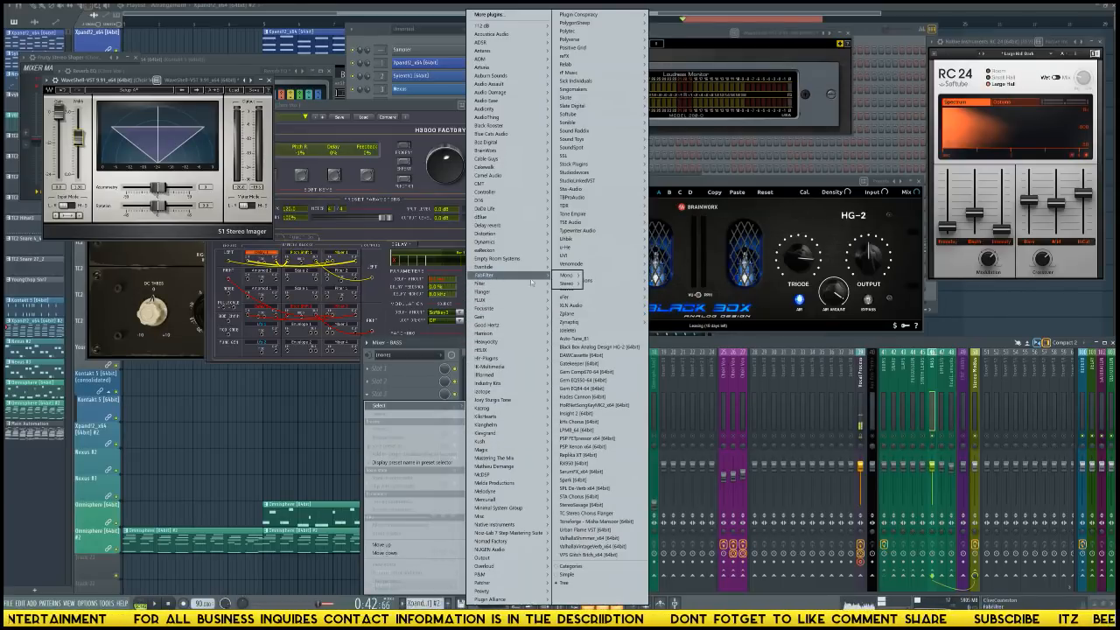
mouse_move(569, 283)
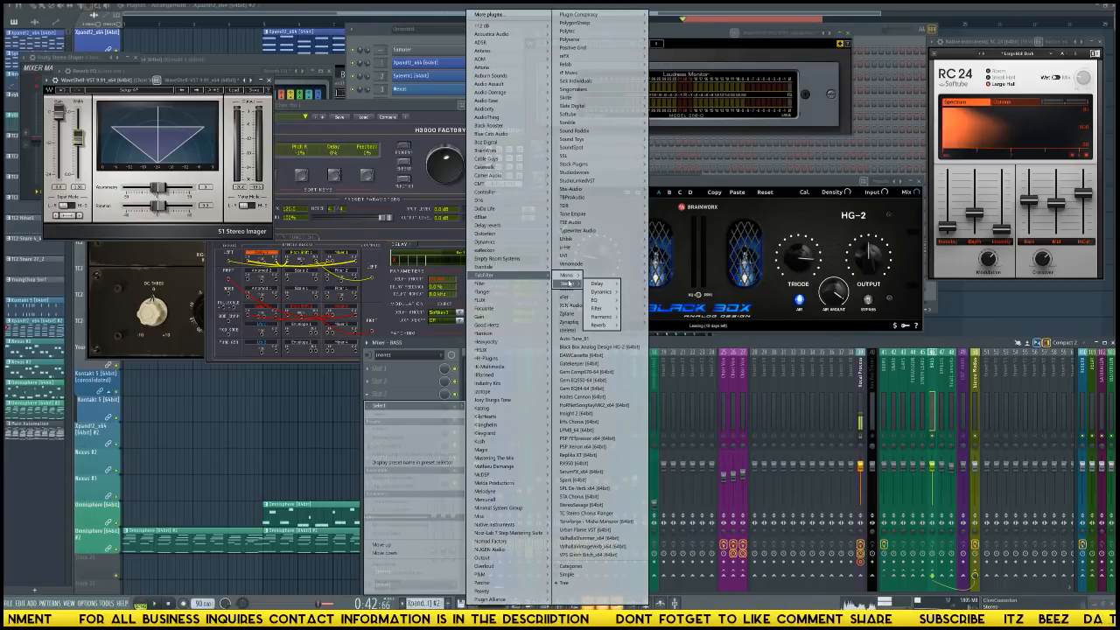
mouse_move(604, 294)
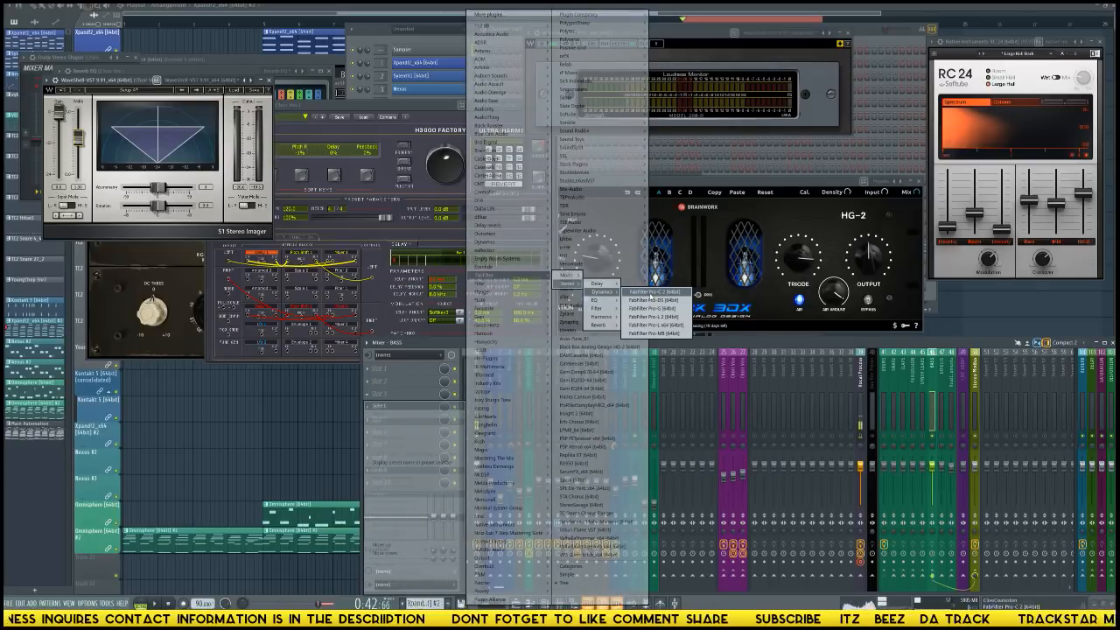
click(652, 292)
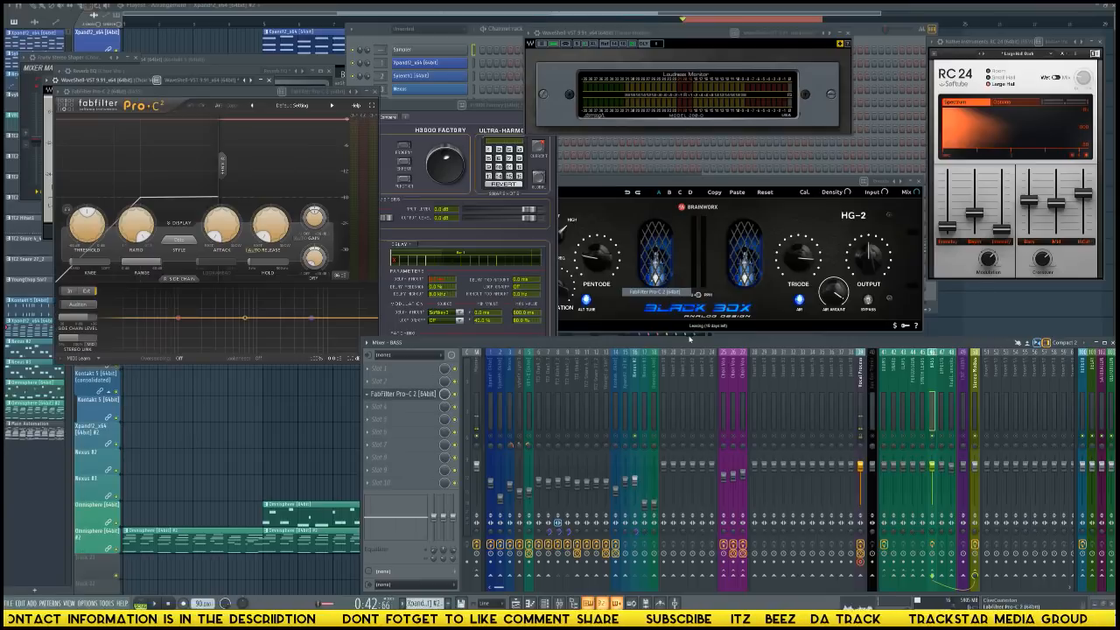
Move Pro-C 2's window clear and choose its side chain connection in the plugin's processing settings.
drag(182, 92, 323, 126)
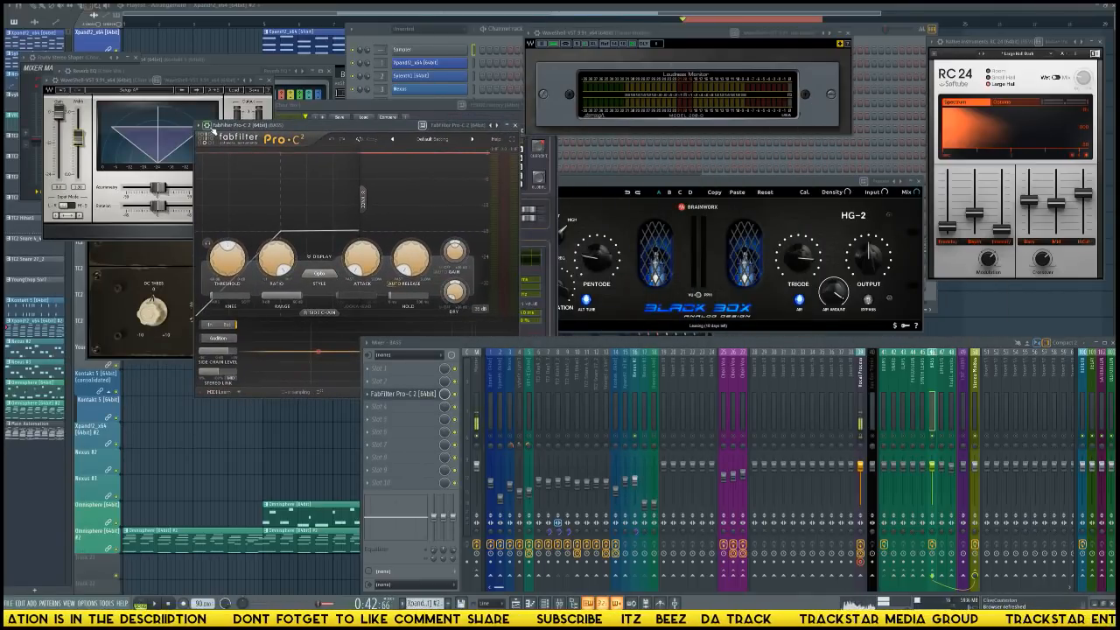
click(221, 140)
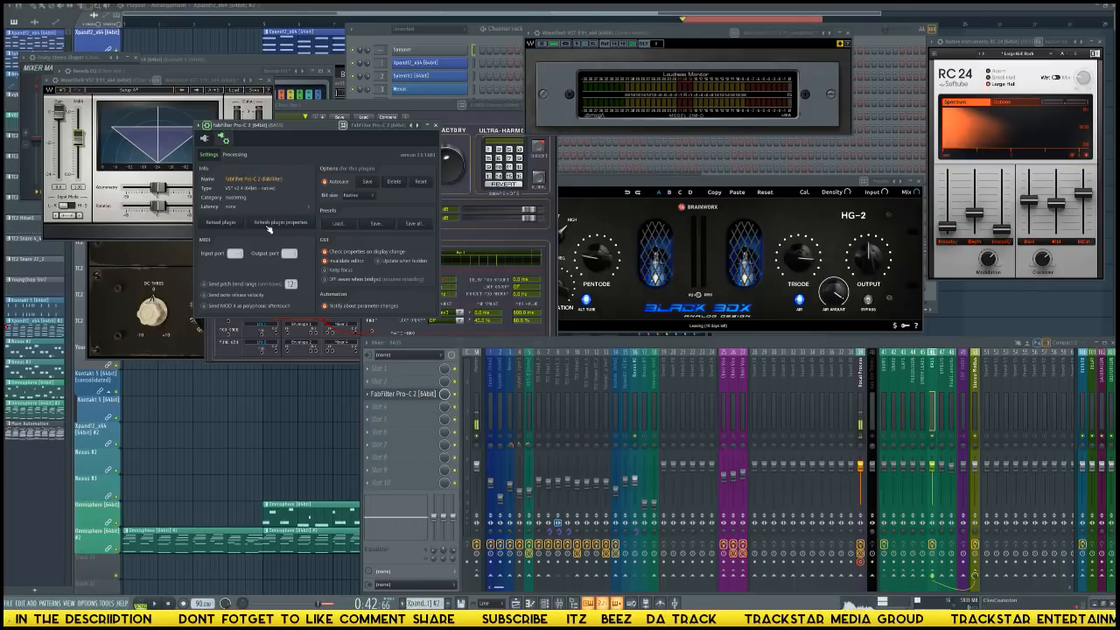
click(234, 155)
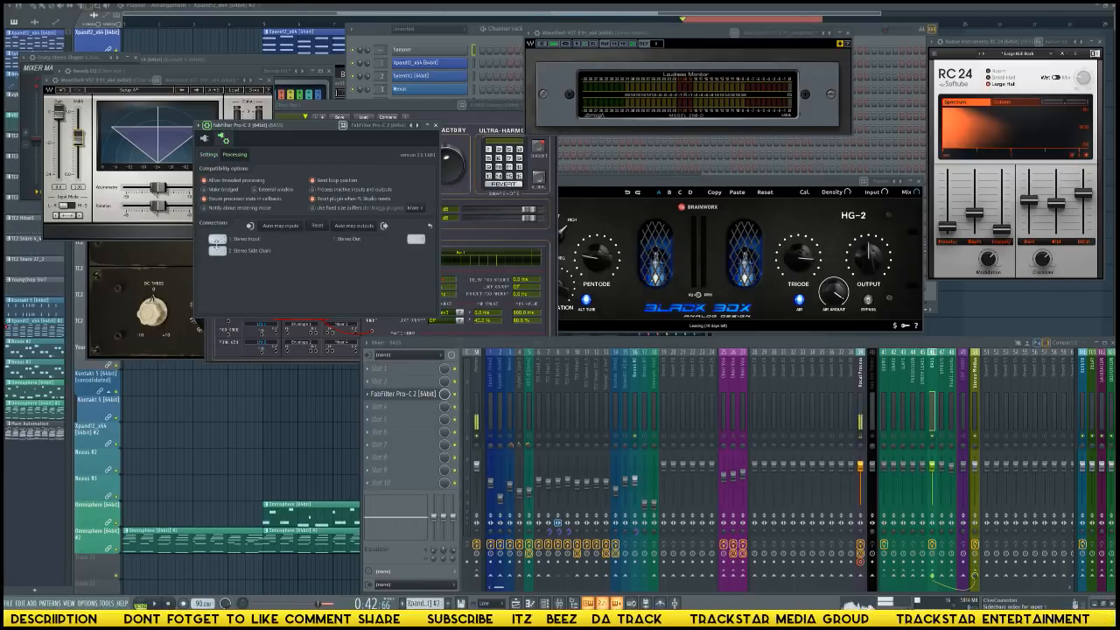
click(220, 248)
click(239, 274)
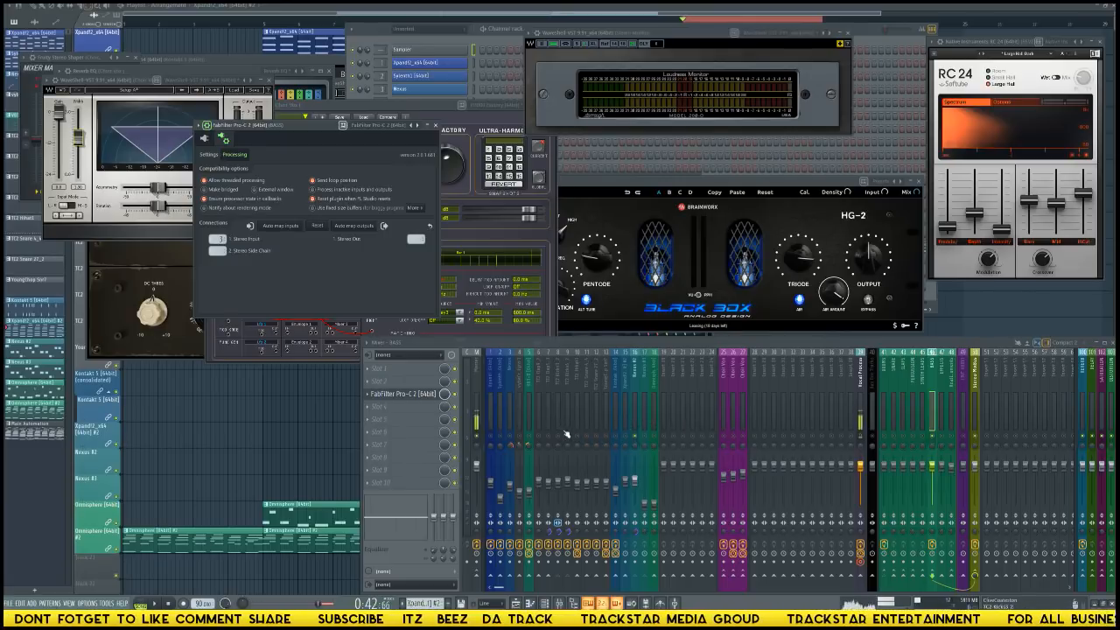
click(207, 140)
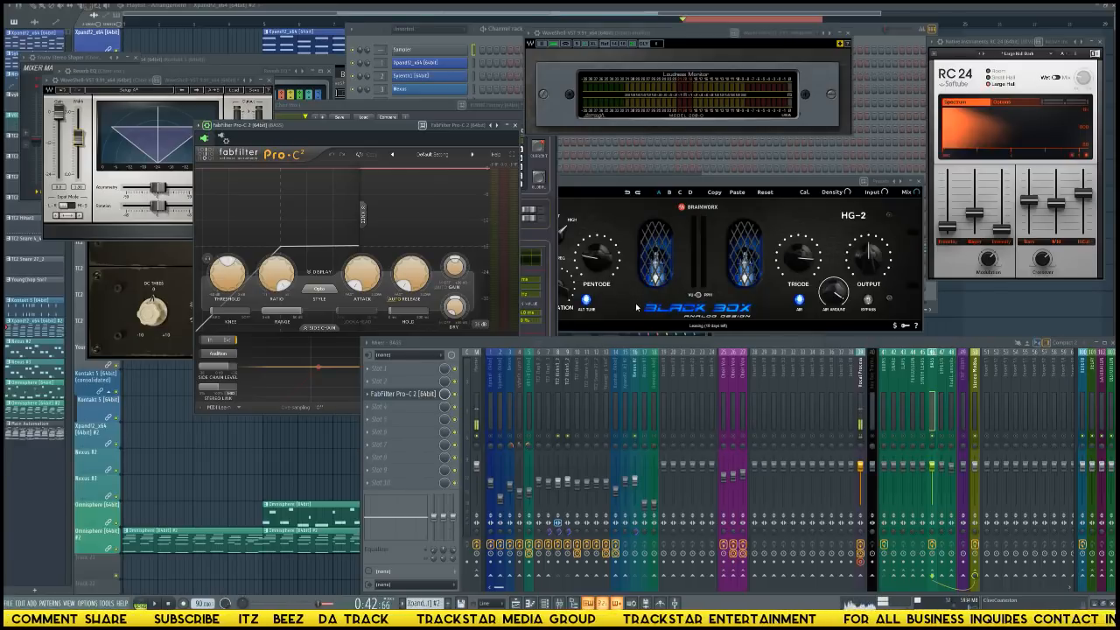
Reposition Pro-C 2, audition the beat while checking Nexus #2 and BASS, and adjust the stereo side chain connection.
drag(375, 133, 325, 56)
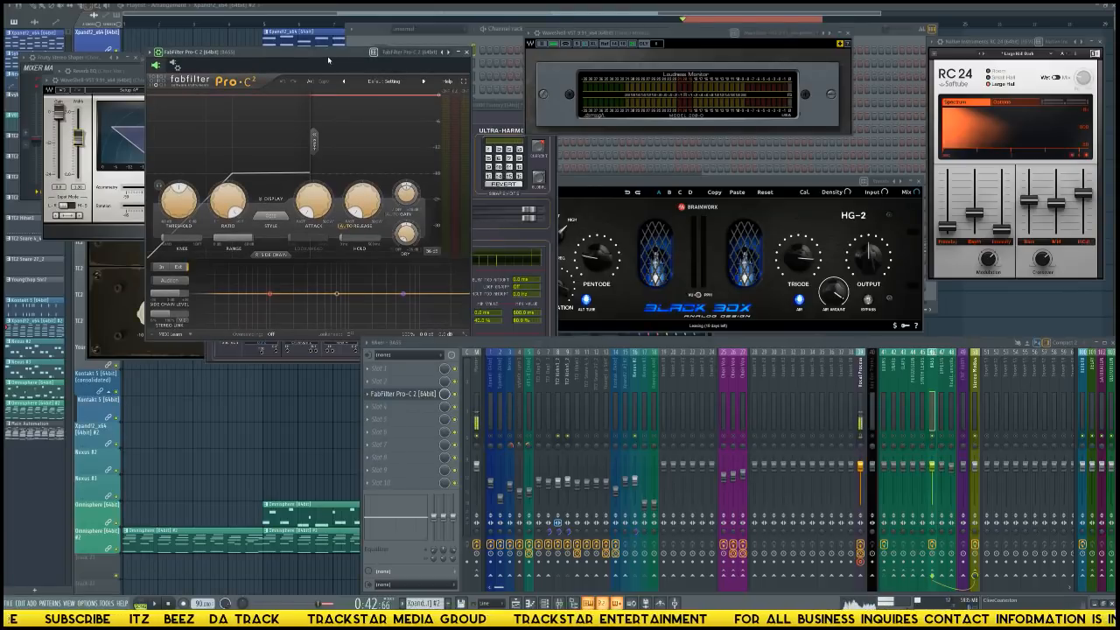
key(space)
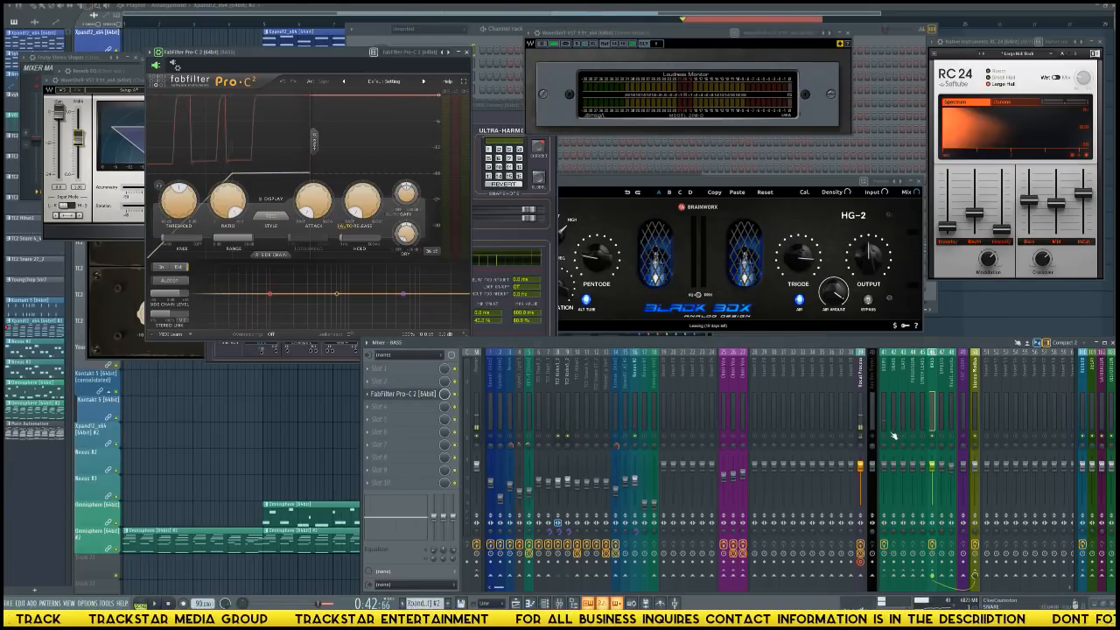
click(634, 412)
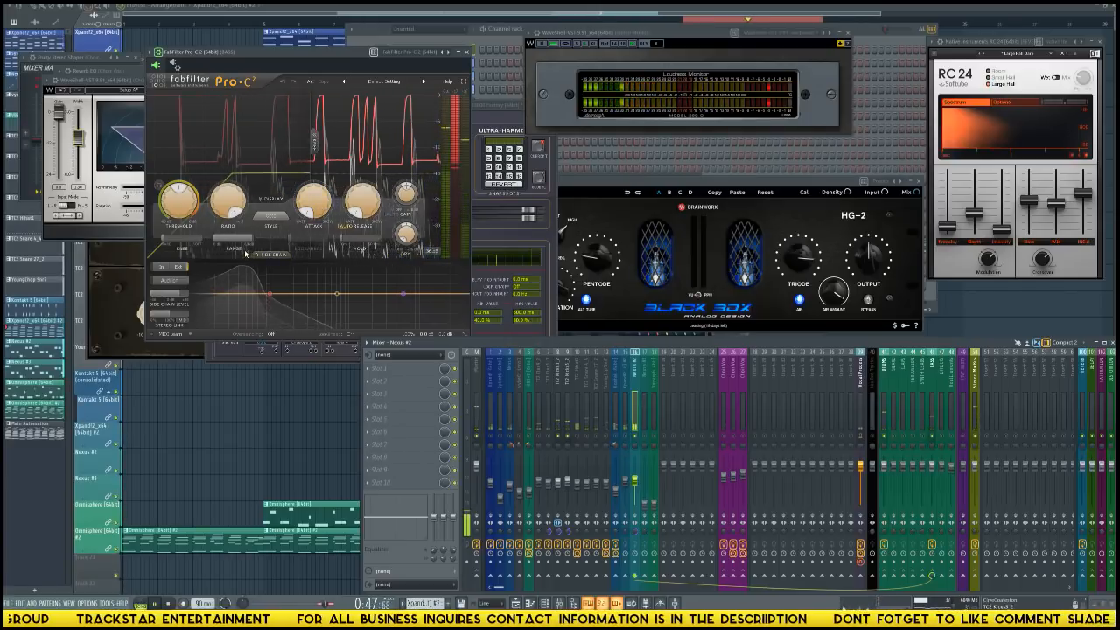
click(933, 408)
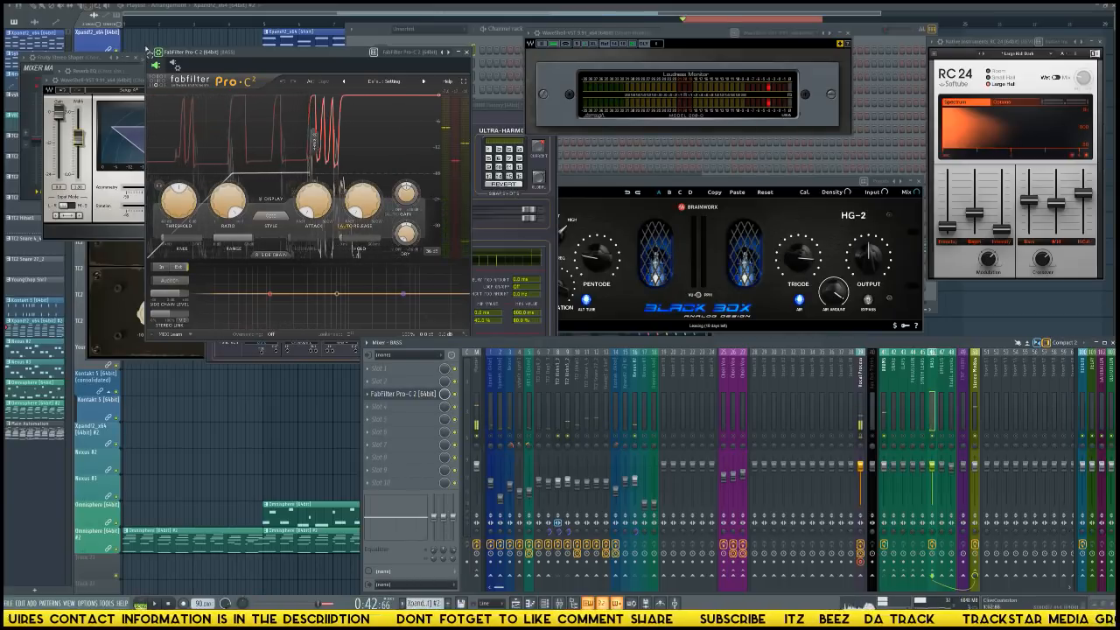
click(175, 67)
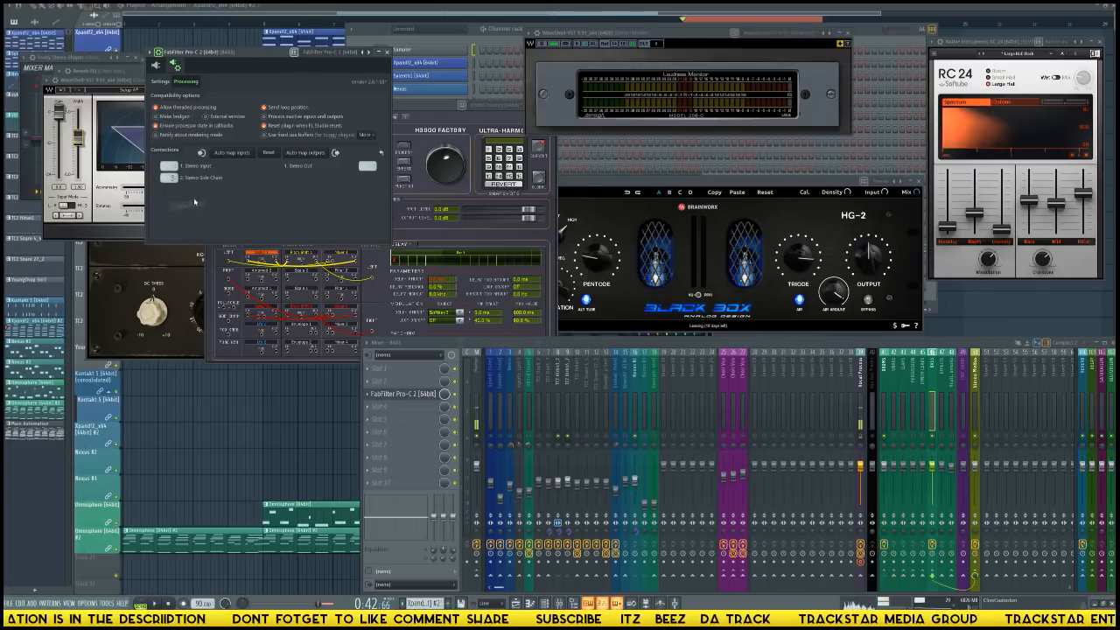
click(157, 68)
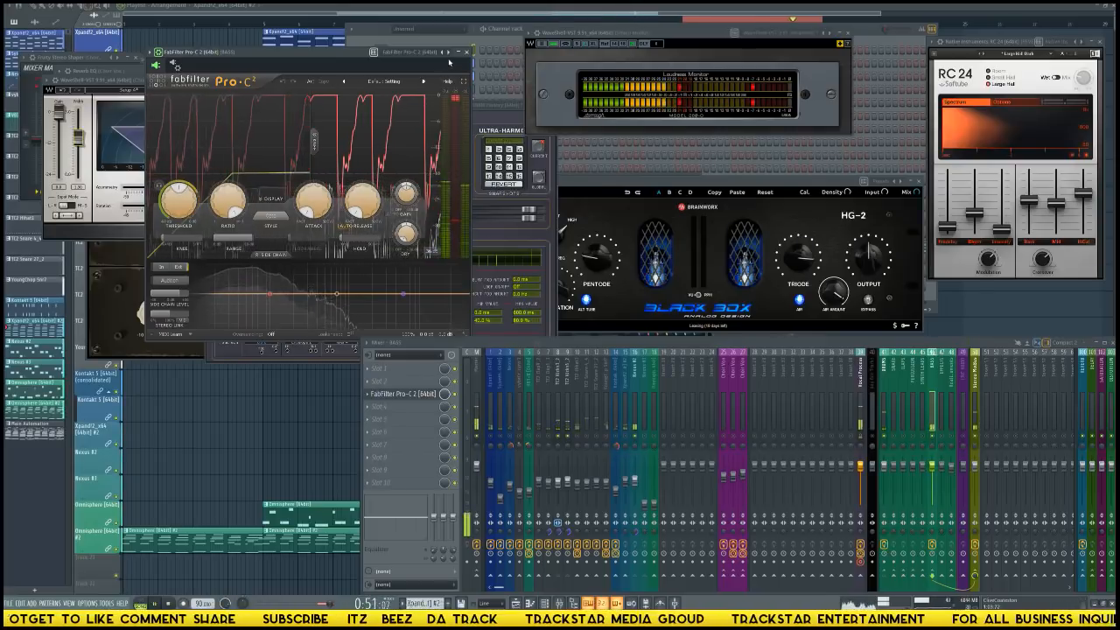
Set Pro-C 2's side chain level to 12.3 dB in full-screen view, then restore the normal view and stop playback.
click(466, 83)
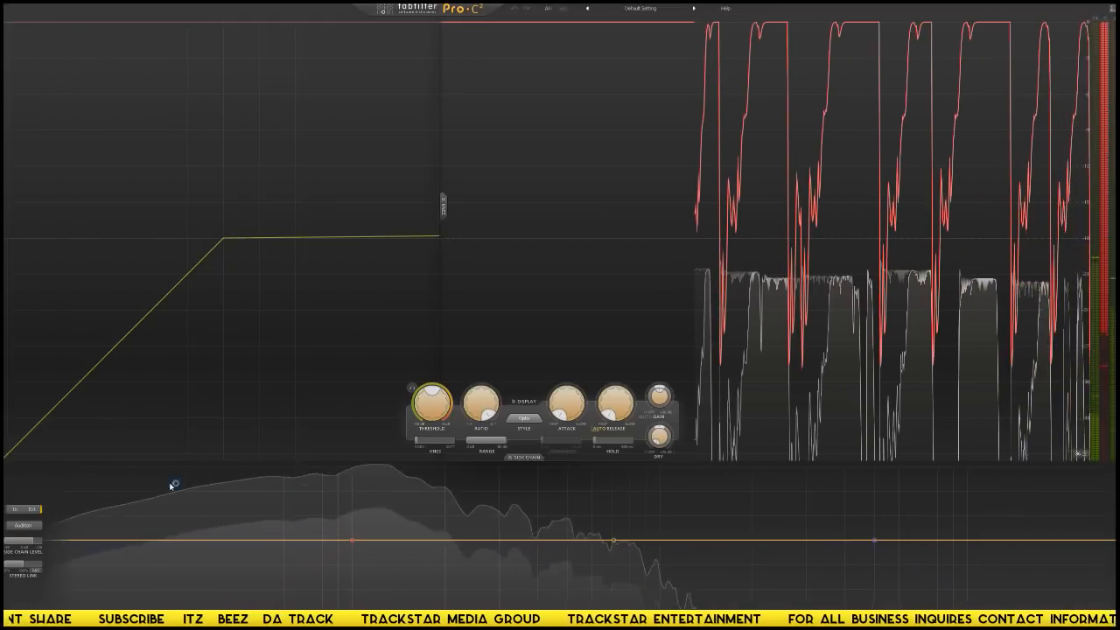
double_click(28, 544)
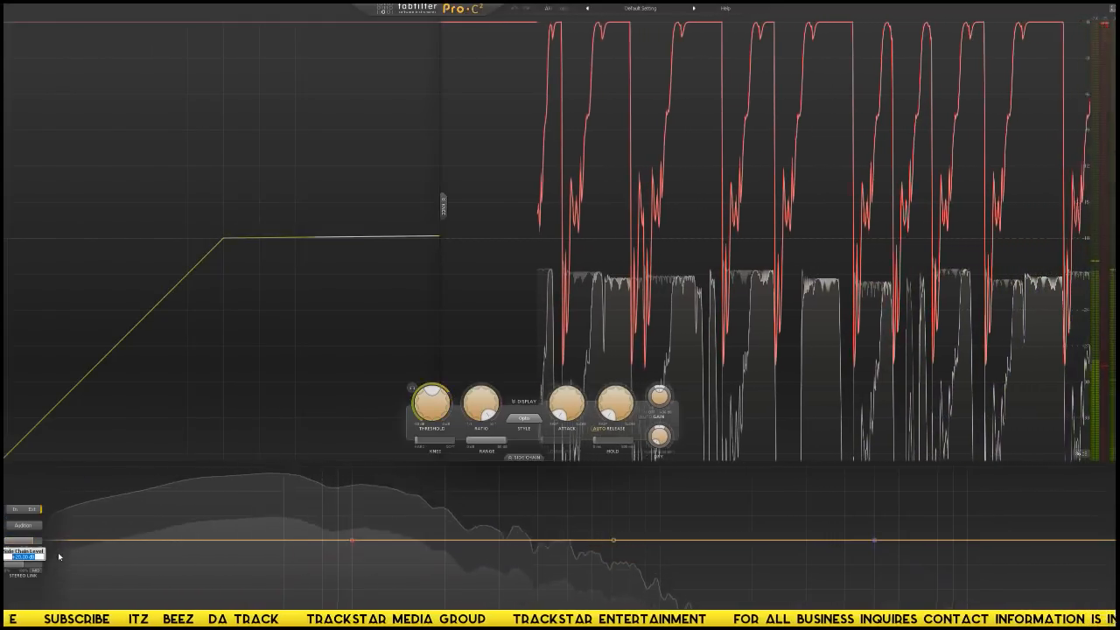
text(12.3)
key(Return)
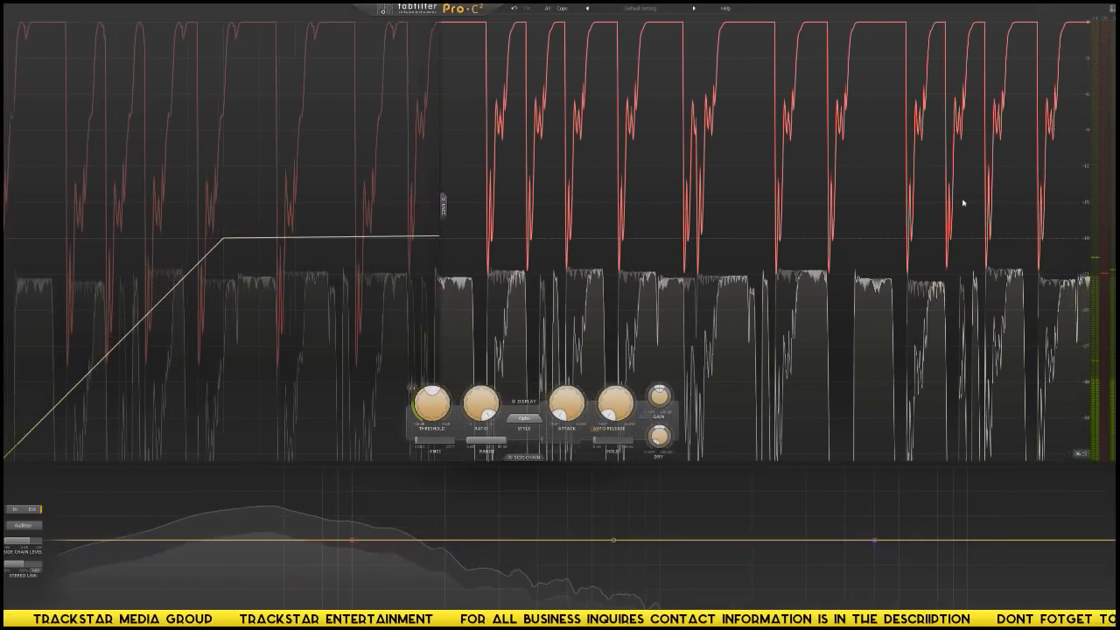
click(1112, 8)
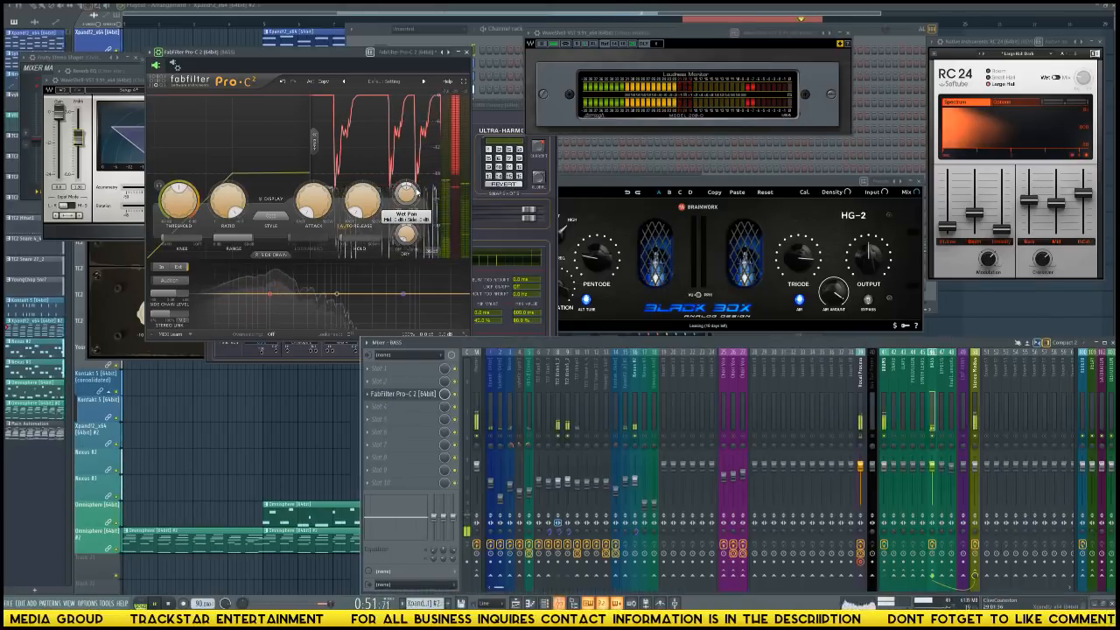
key(F9)
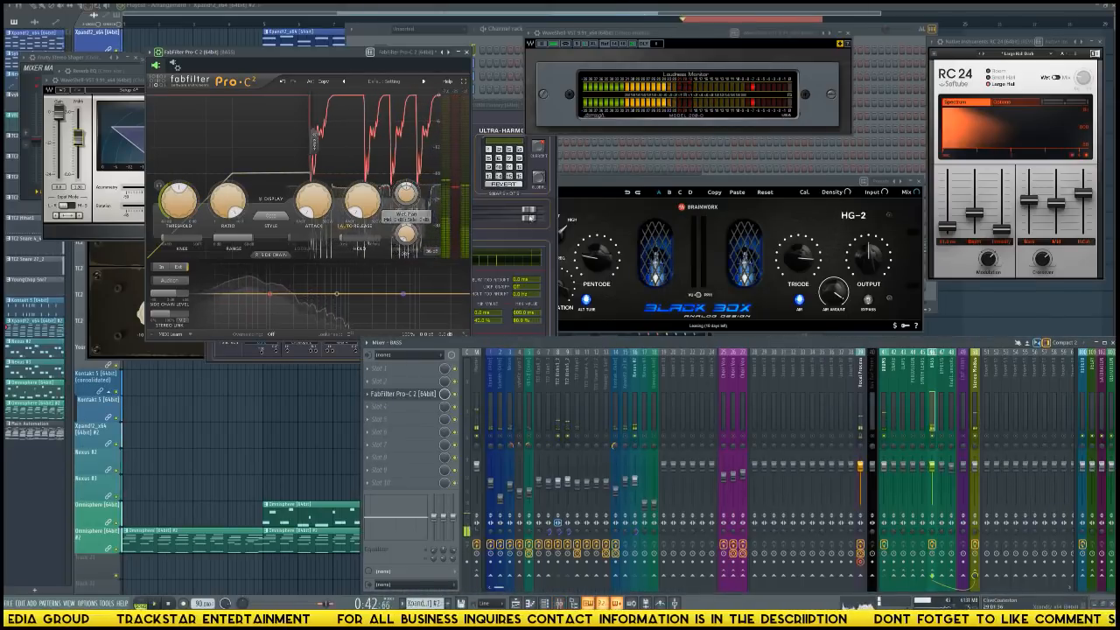
Move FabFilter Pro-C 2 on the BASS track down to the tenth effect slot.
click(636, 429)
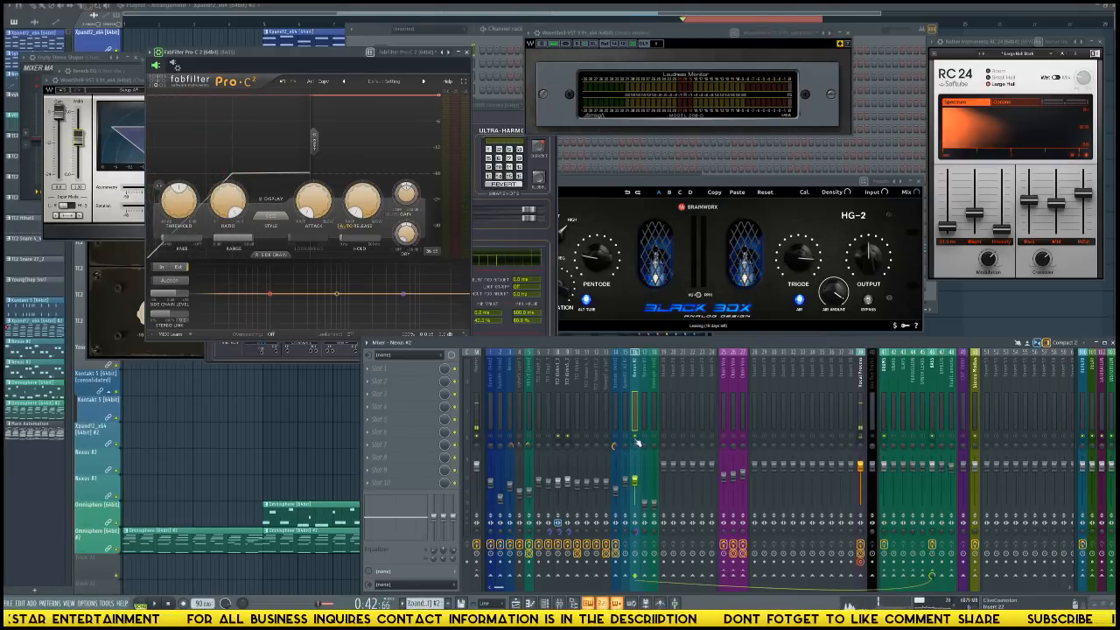
click(933, 386)
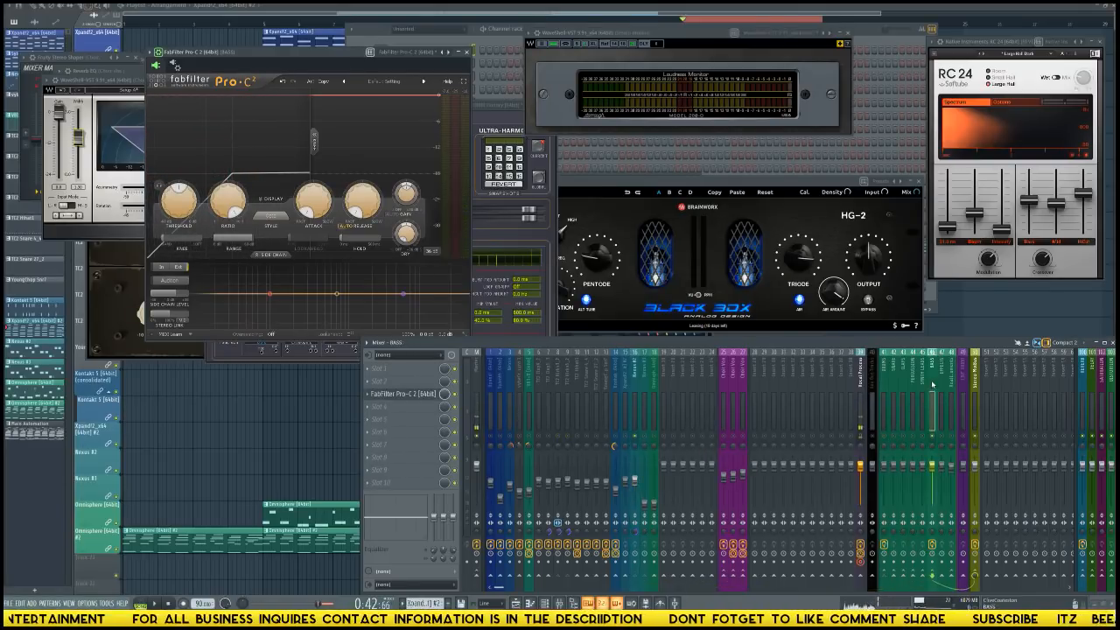
drag(421, 412, 421, 483)
Try to load Fruity parametric EQ 2 in the BASS track's first effect slot.
click(394, 376)
mouse_move(394, 380)
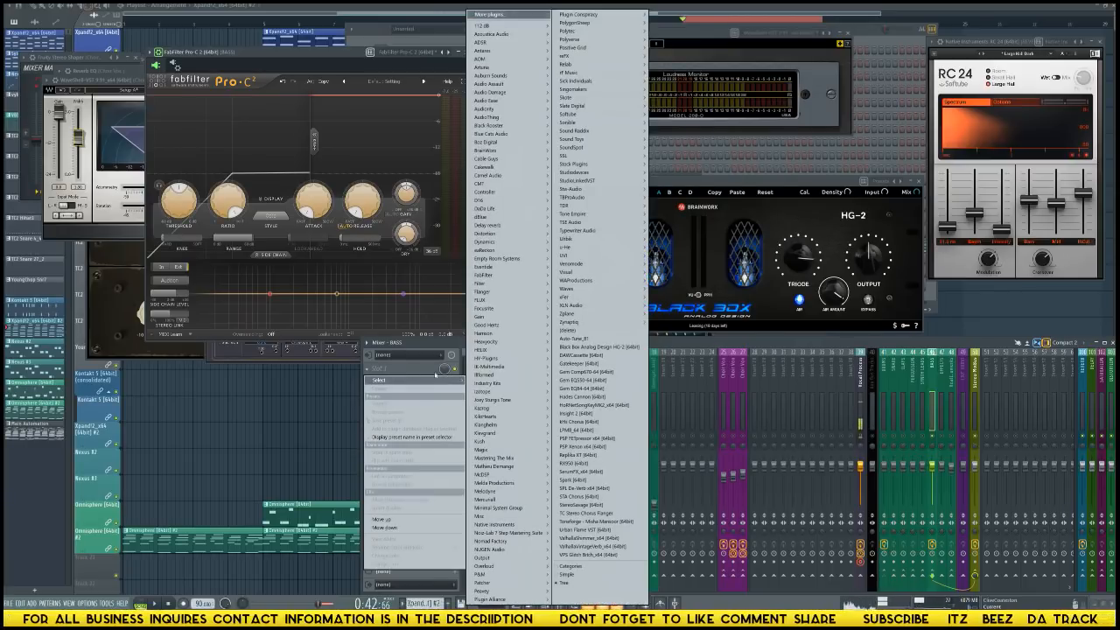
mouse_move(595, 163)
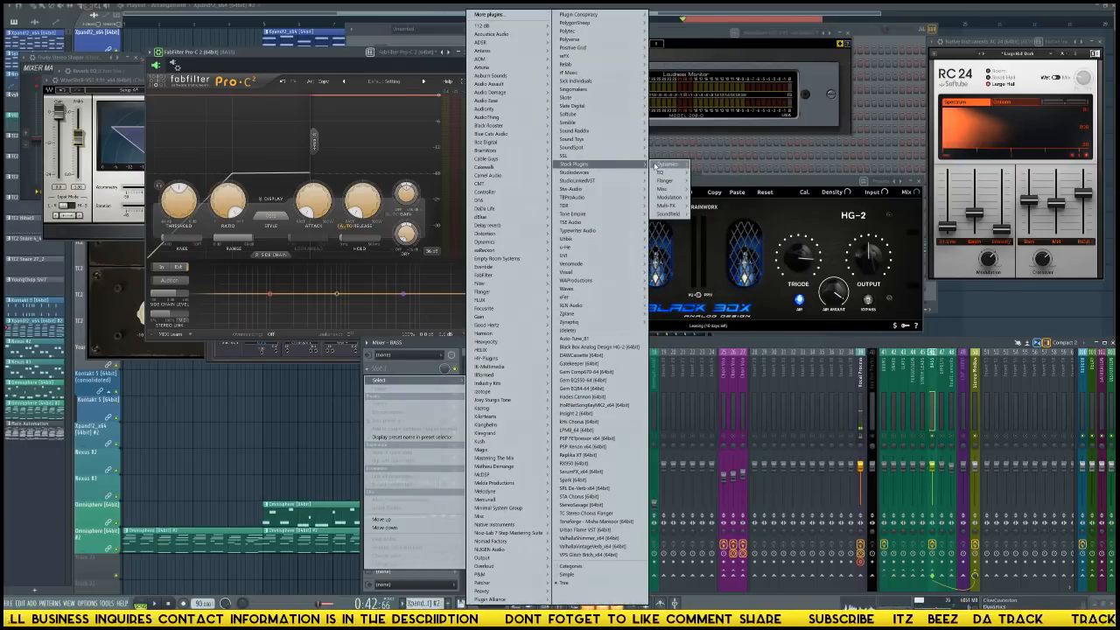
mouse_move(672, 173)
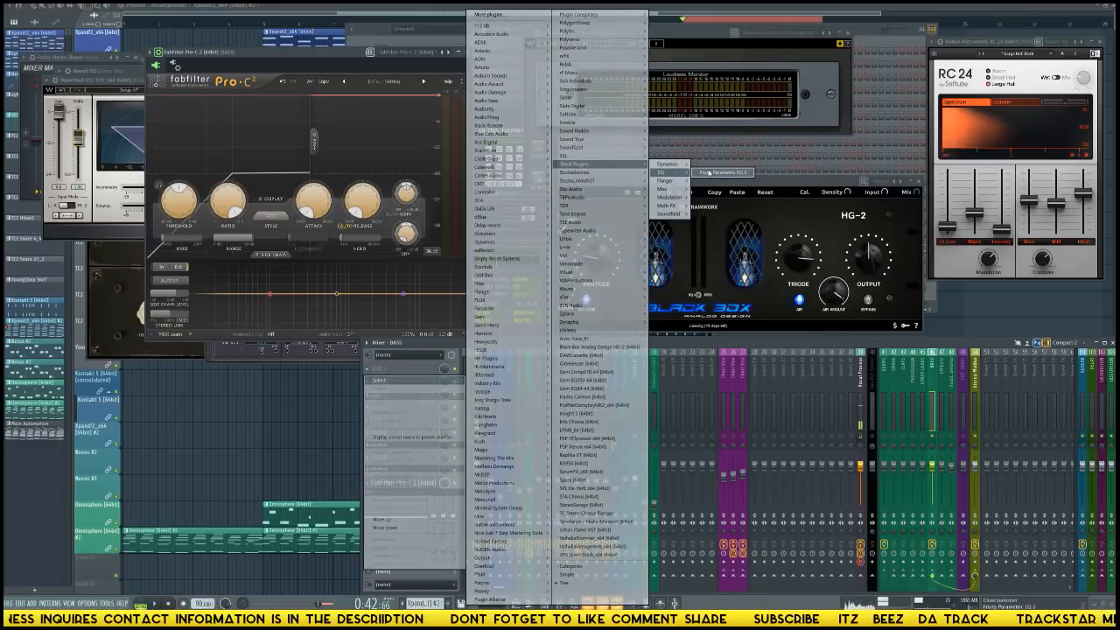
click(700, 172)
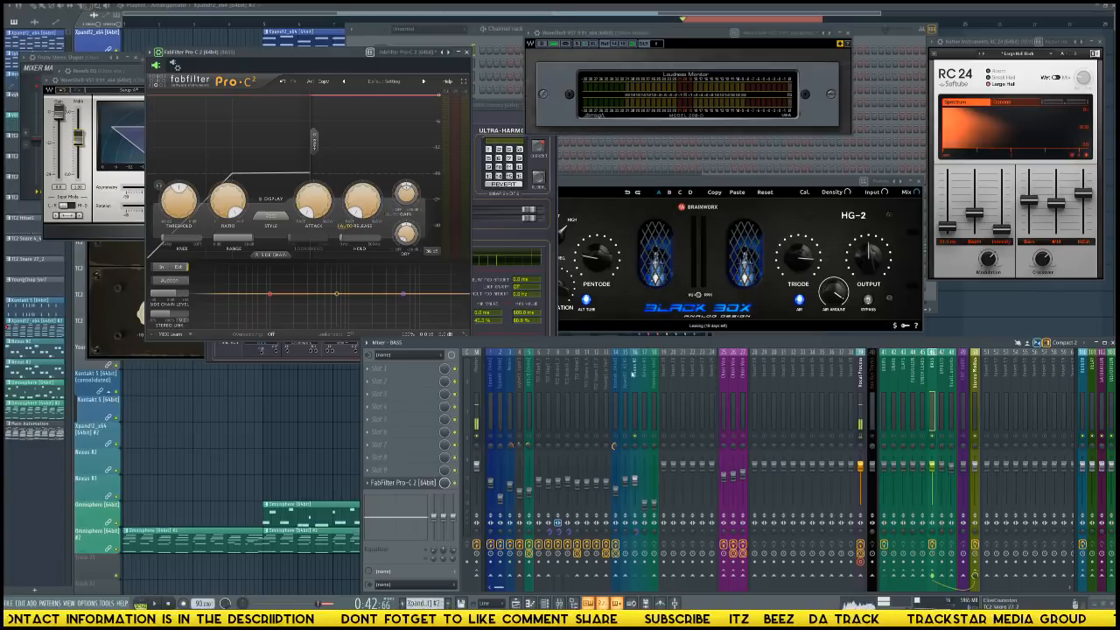
Load Fruity parametric EQ 2 in the Nexus #2 track's first effect slot.
click(638, 373)
click(455, 370)
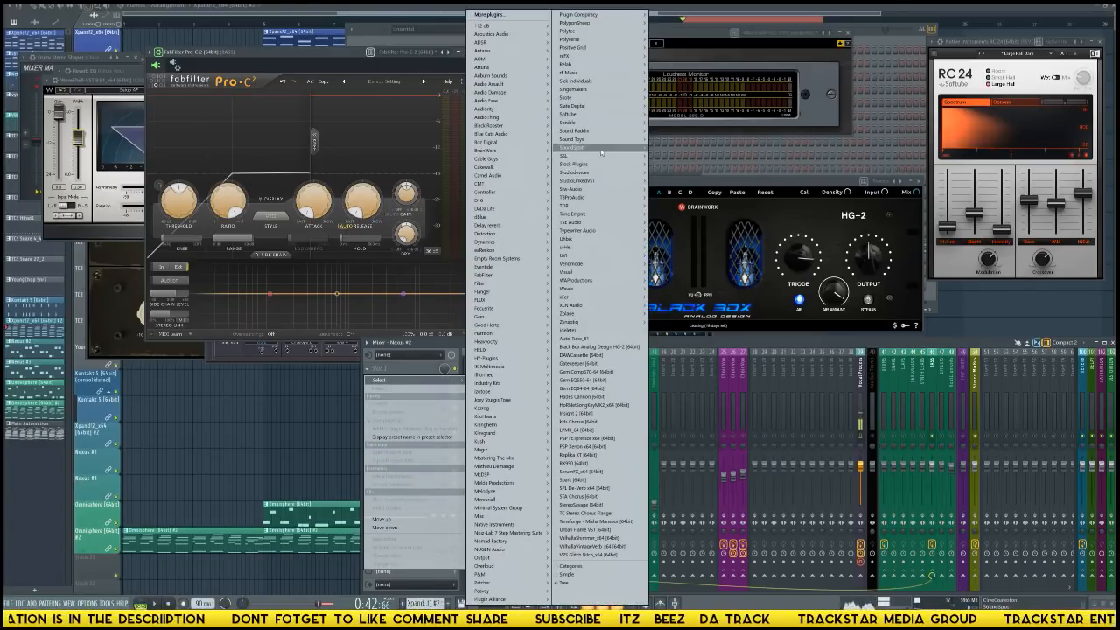
mouse_move(630, 165)
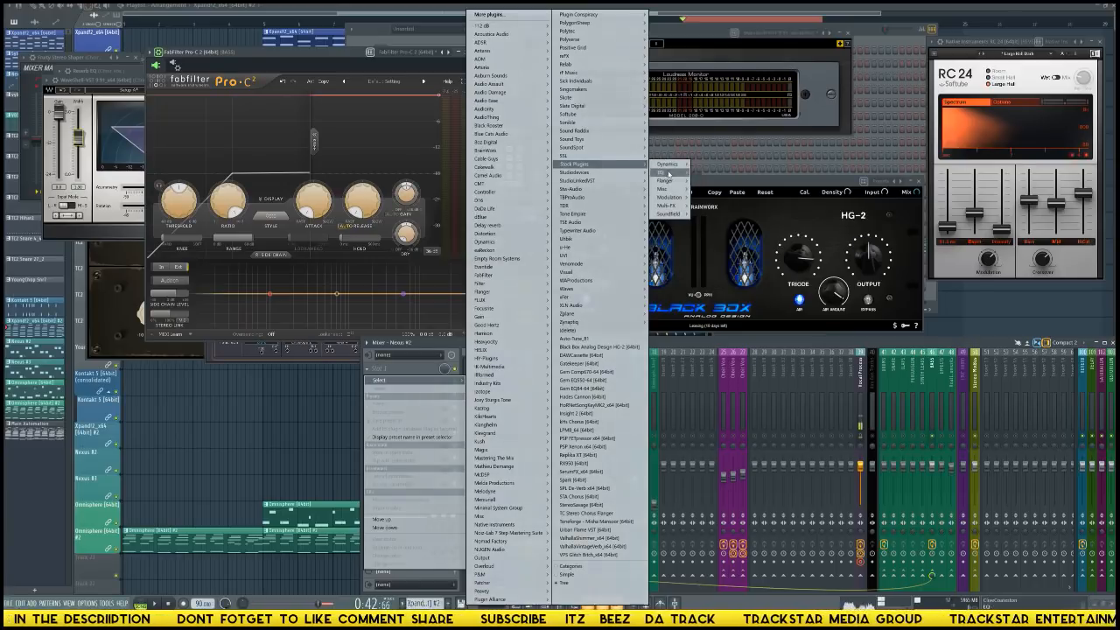
mouse_move(662, 172)
click(723, 173)
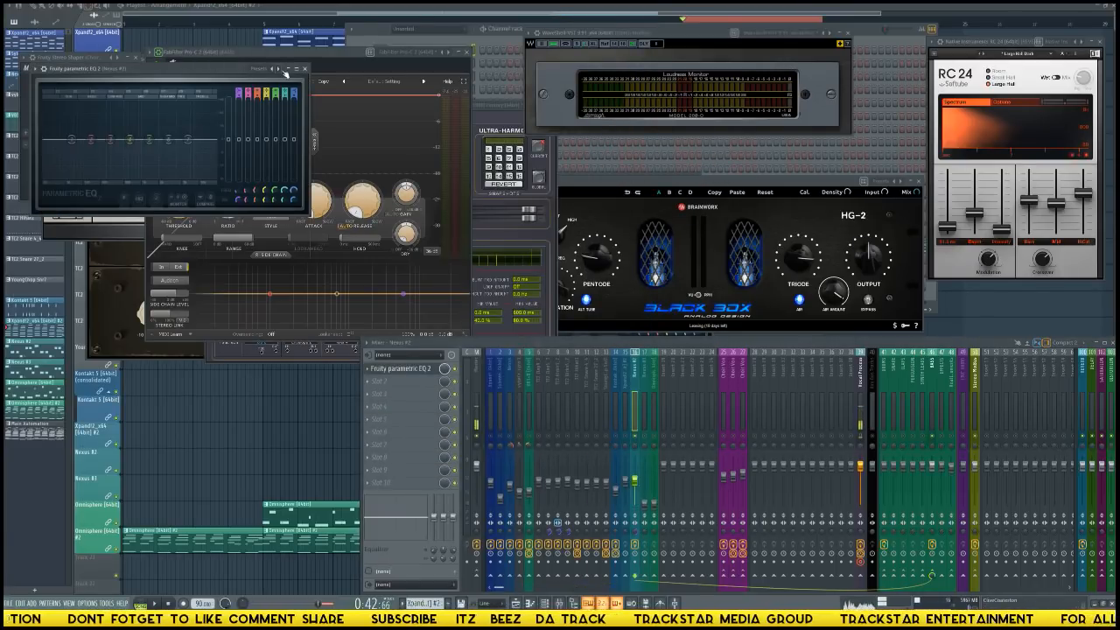
Apply the Master Lo + Hi-Pass Filter preset to Nexus #2's parametric EQ and move its window clear of Pro-C 2.
click(281, 70)
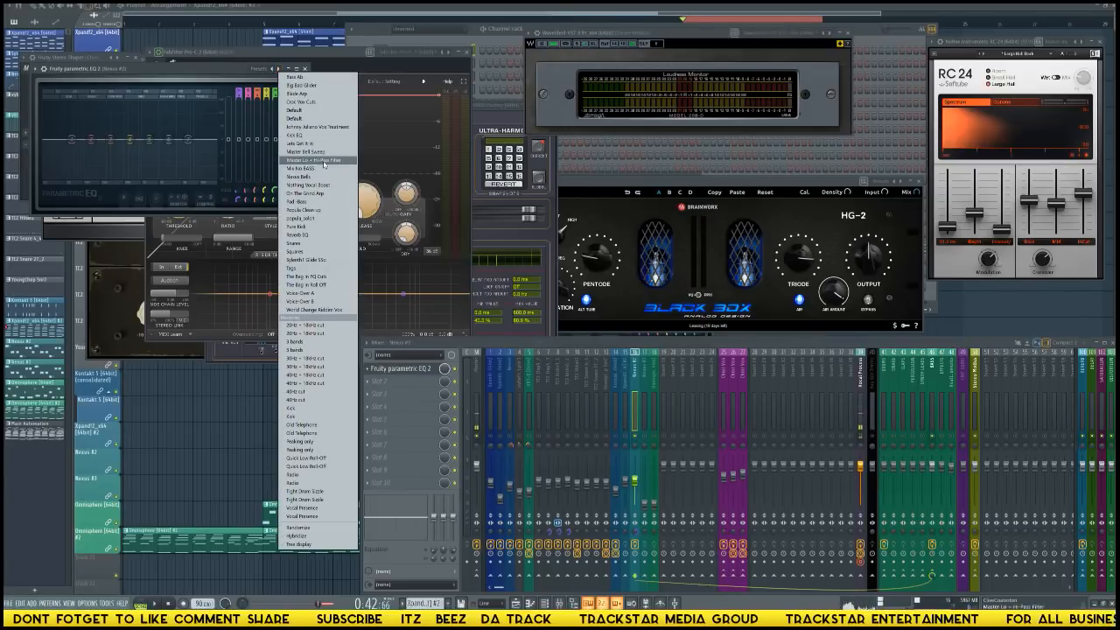
click(324, 162)
drag(158, 69, 548, 143)
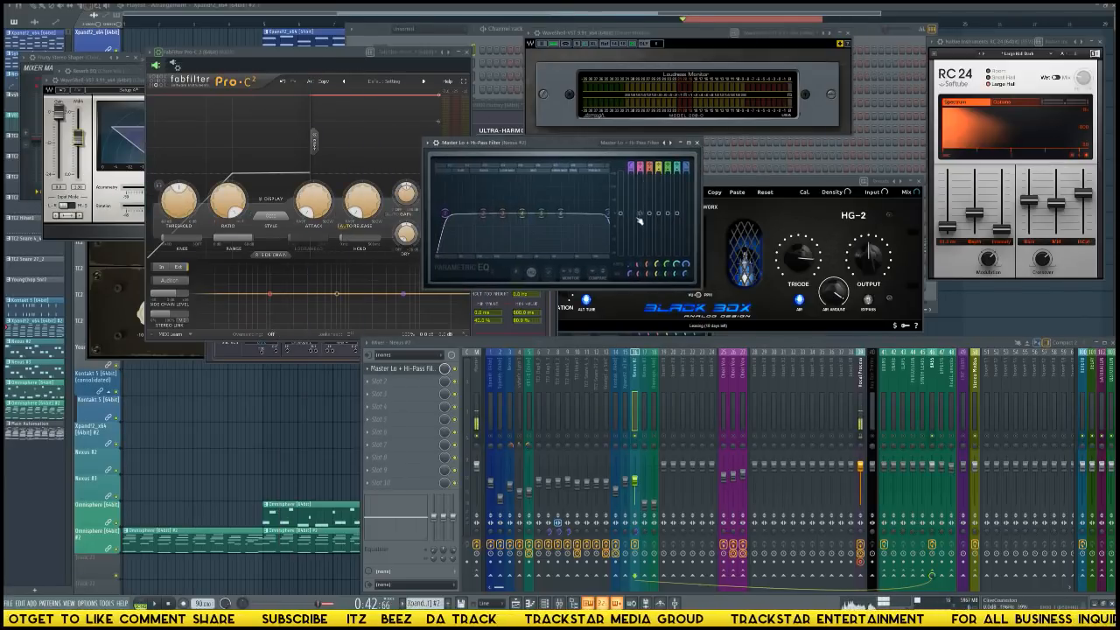
Lower the low-pass cutoff in Nexus #2's parametric EQ and raise the Nexus #3 track's level.
drag(576, 213, 537, 213)
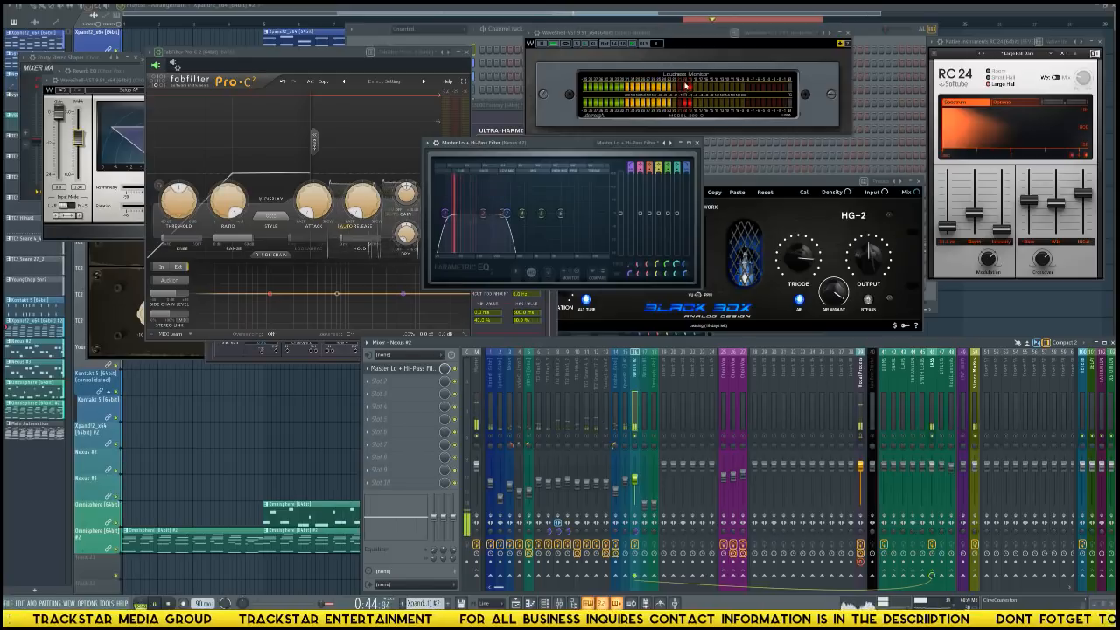
click(644, 426)
click(635, 424)
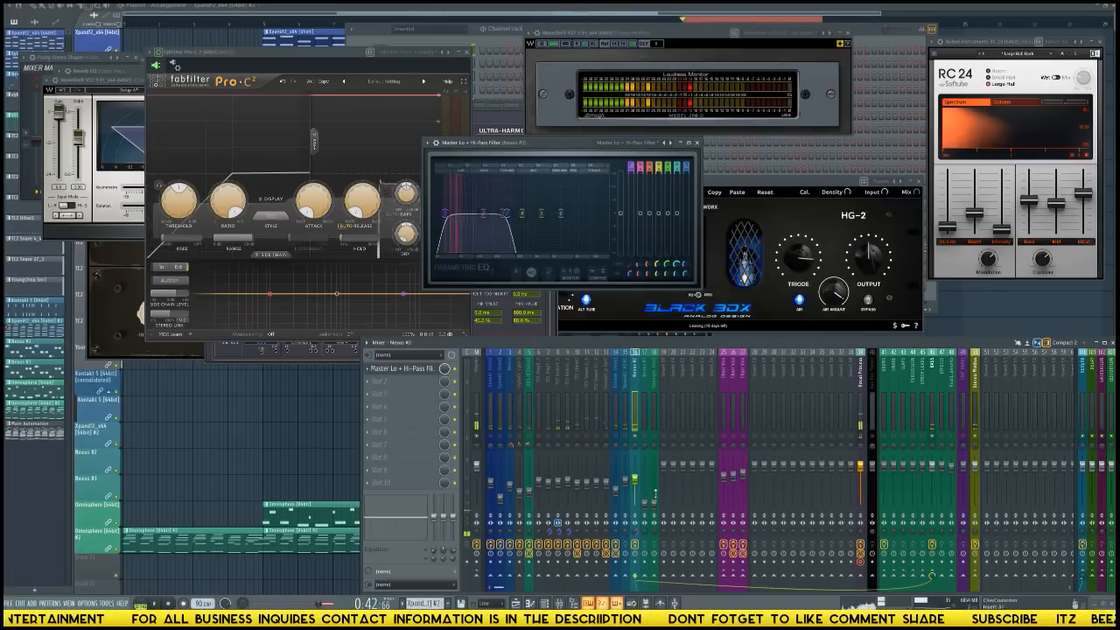
click(645, 456)
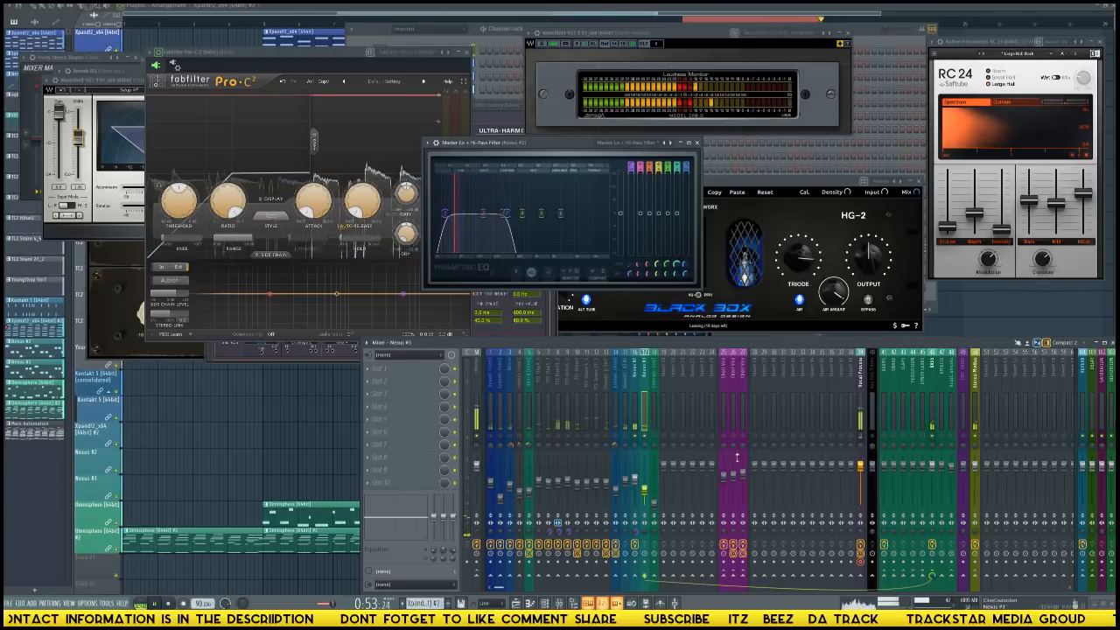
Load Black Box Analog Design HG-2 in the BASS track's first effect slot and apply its Mix Bus 2 preset.
click(935, 424)
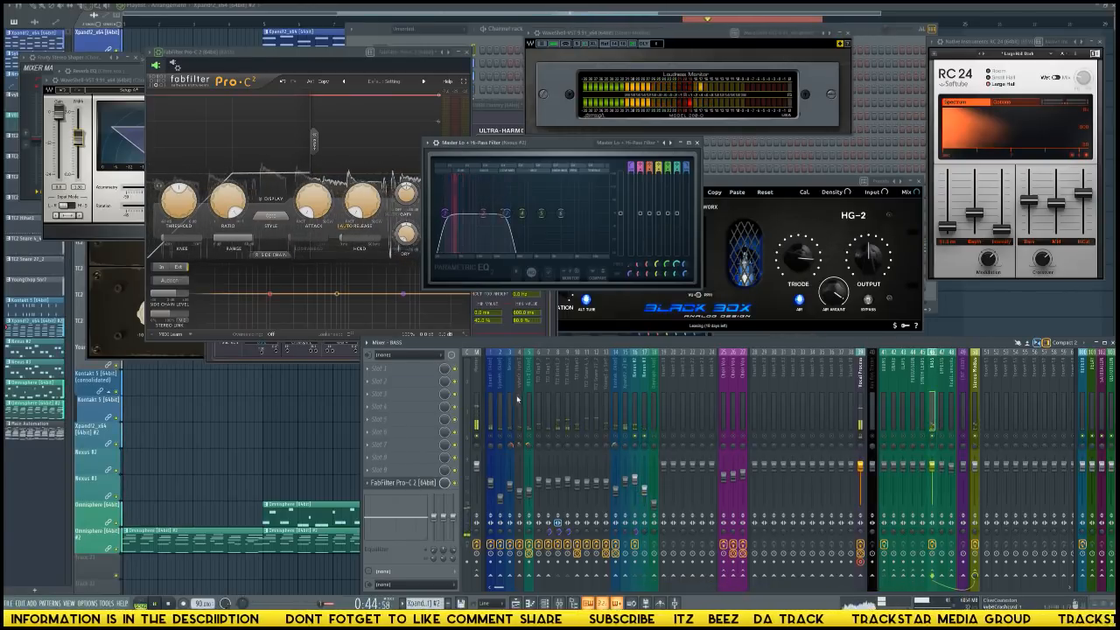
click(416, 372)
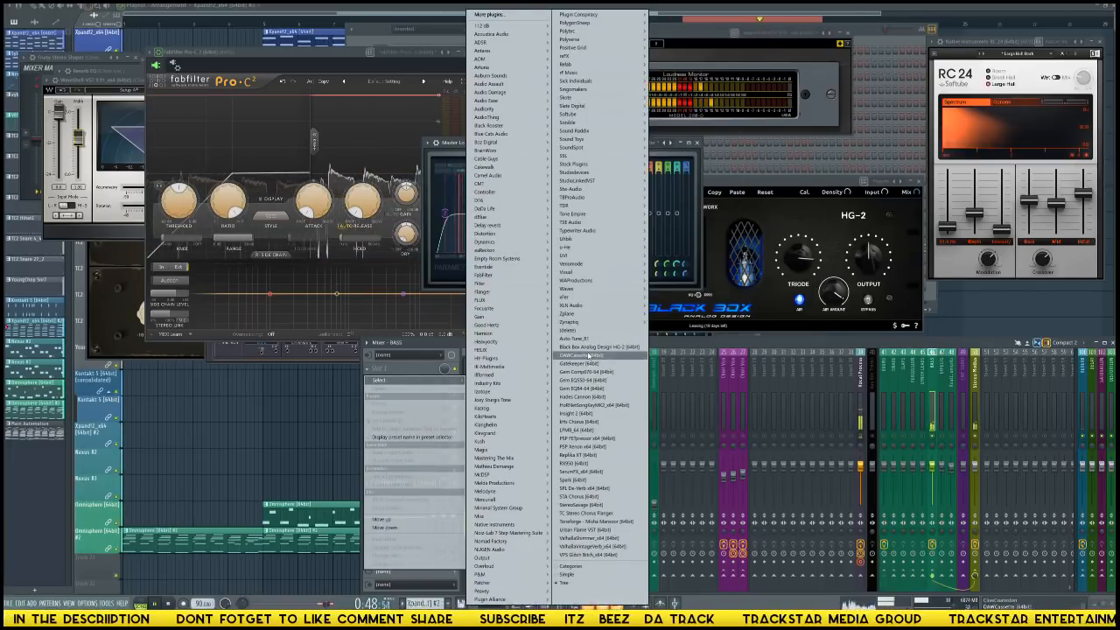
click(595, 348)
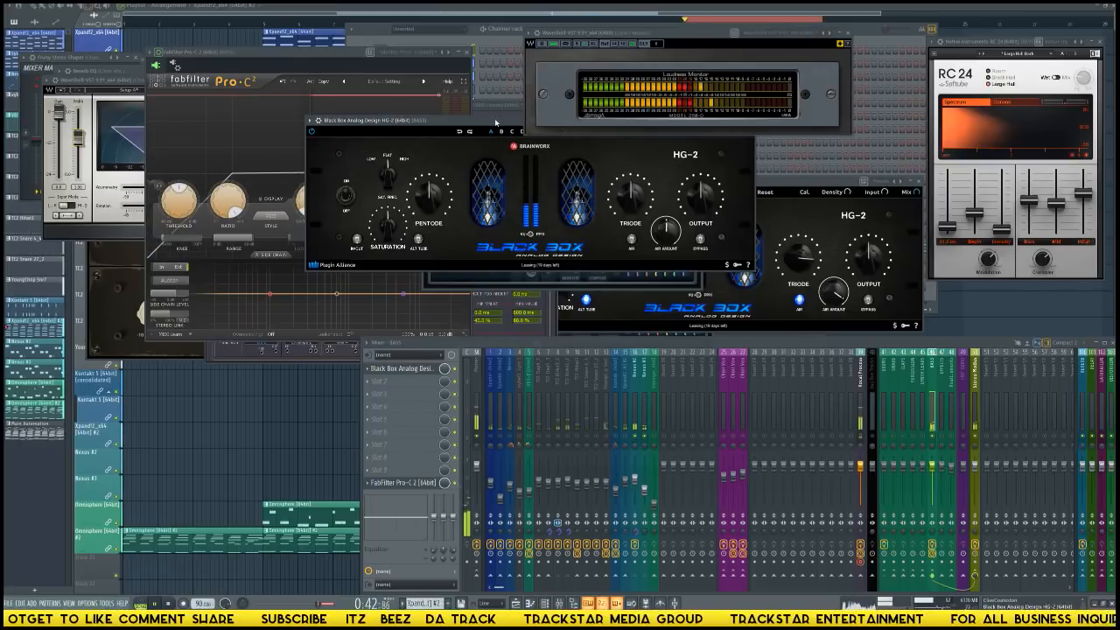
drag(572, 123, 560, 172)
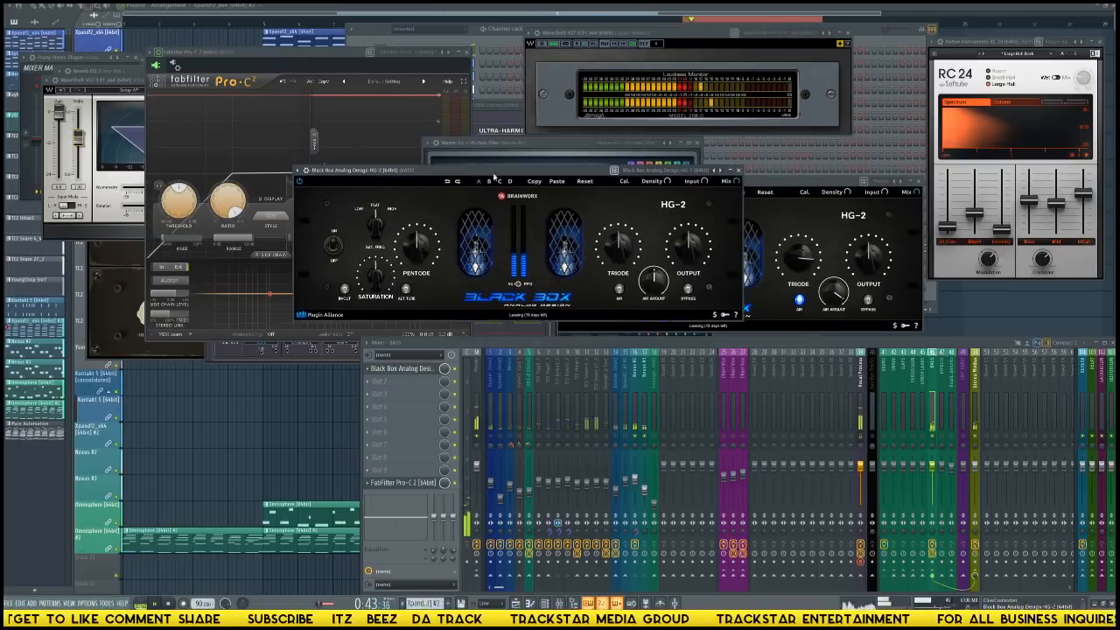
click(714, 169)
click(740, 197)
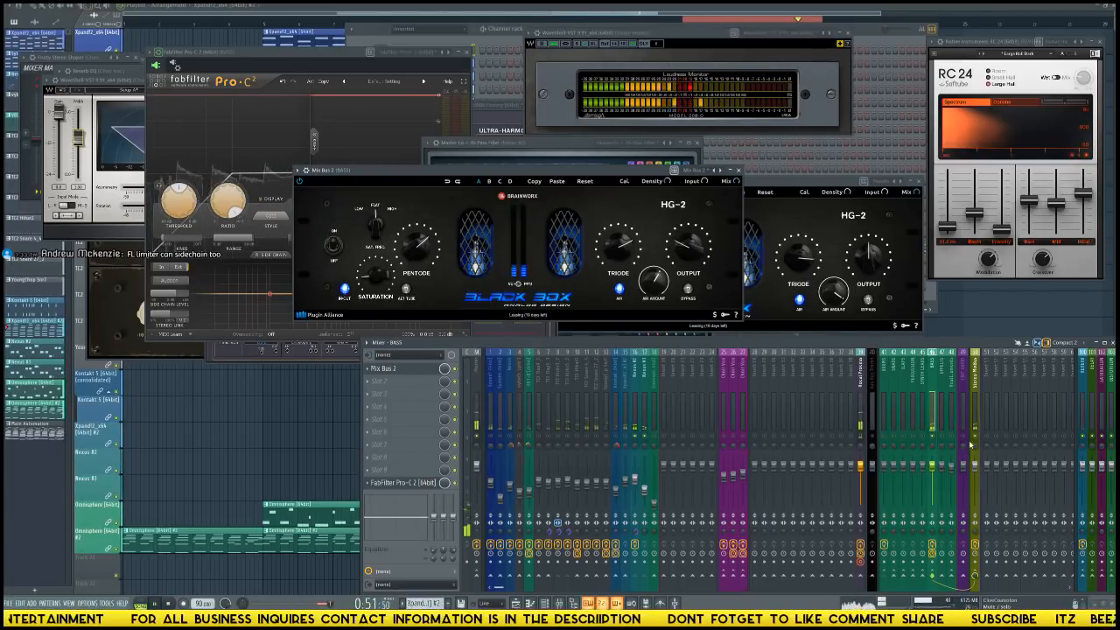
Load Heavyocity's Punish in the first effect slot of the SATURATION track.
click(1093, 393)
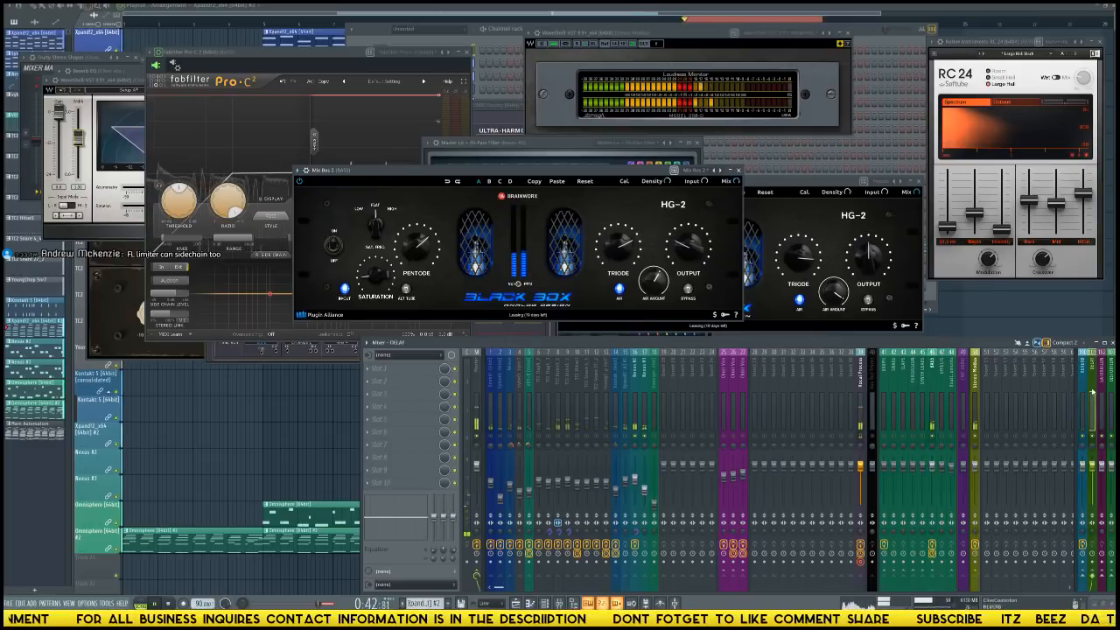
click(1101, 393)
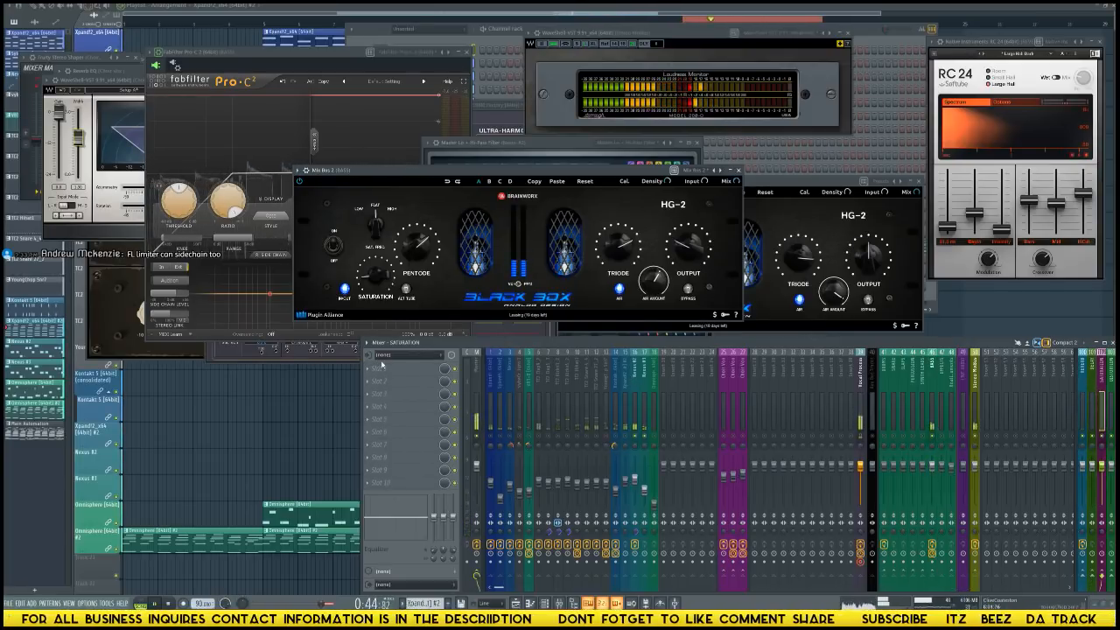
click(382, 366)
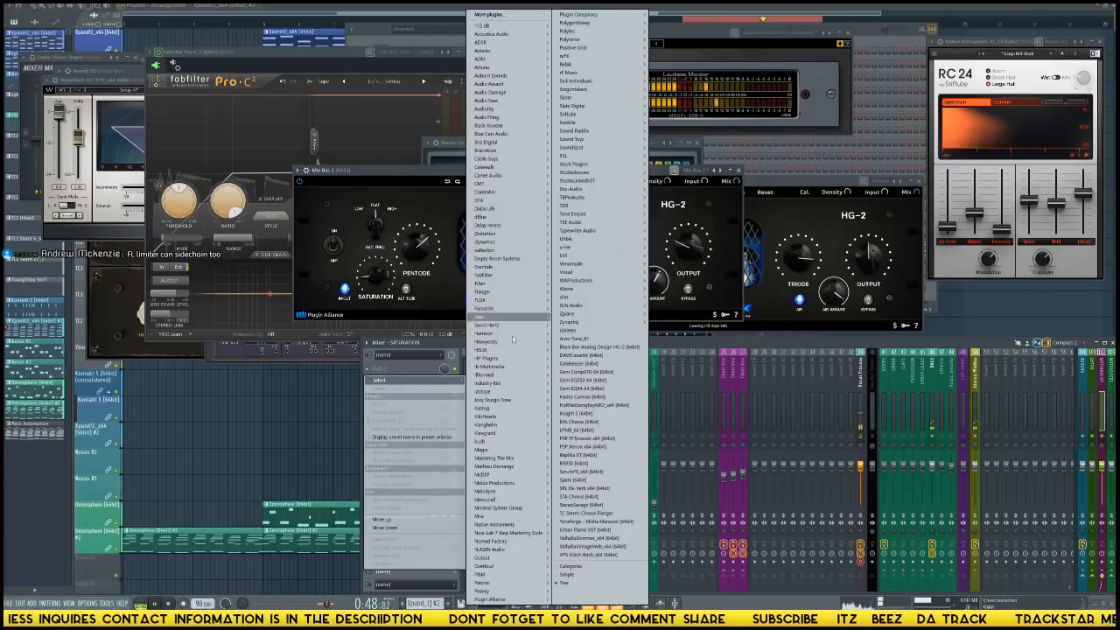
mouse_move(506, 377)
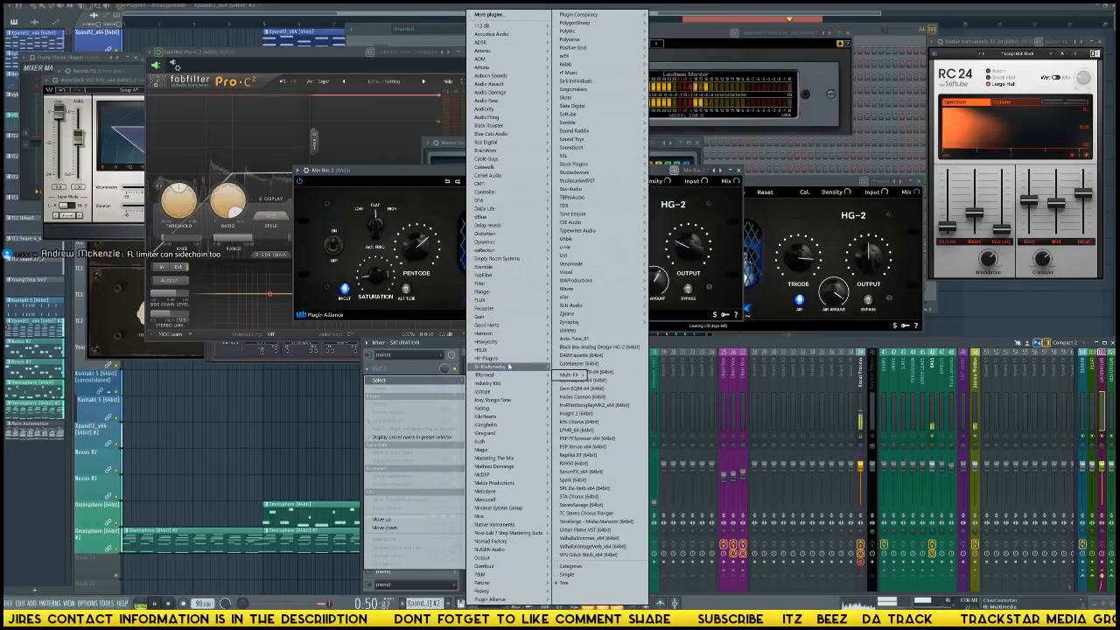
mouse_move(553, 347)
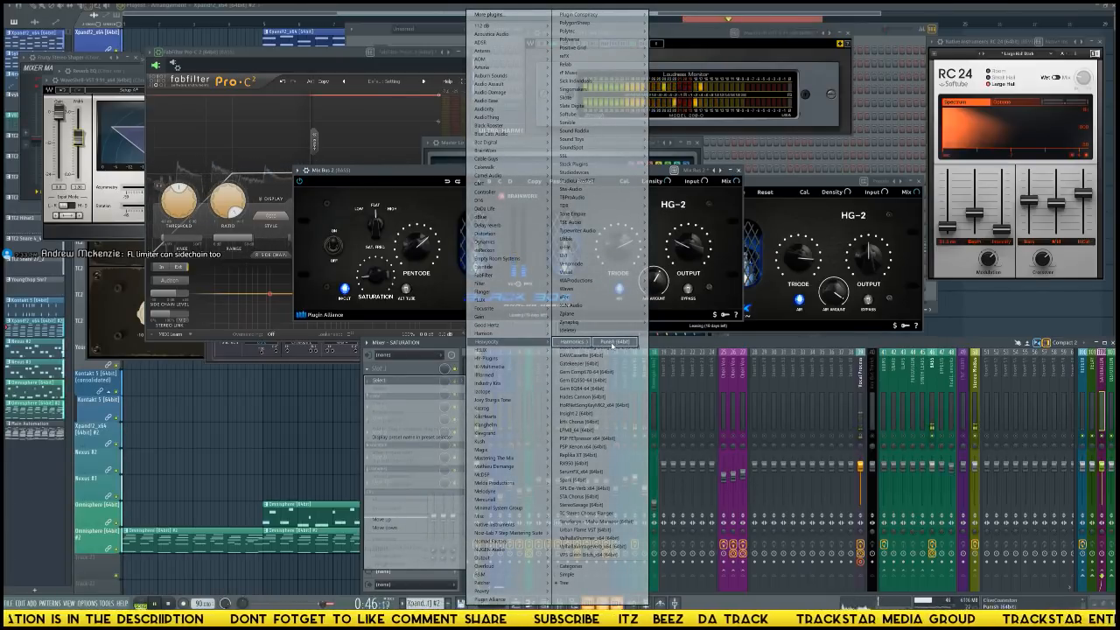
click(612, 343)
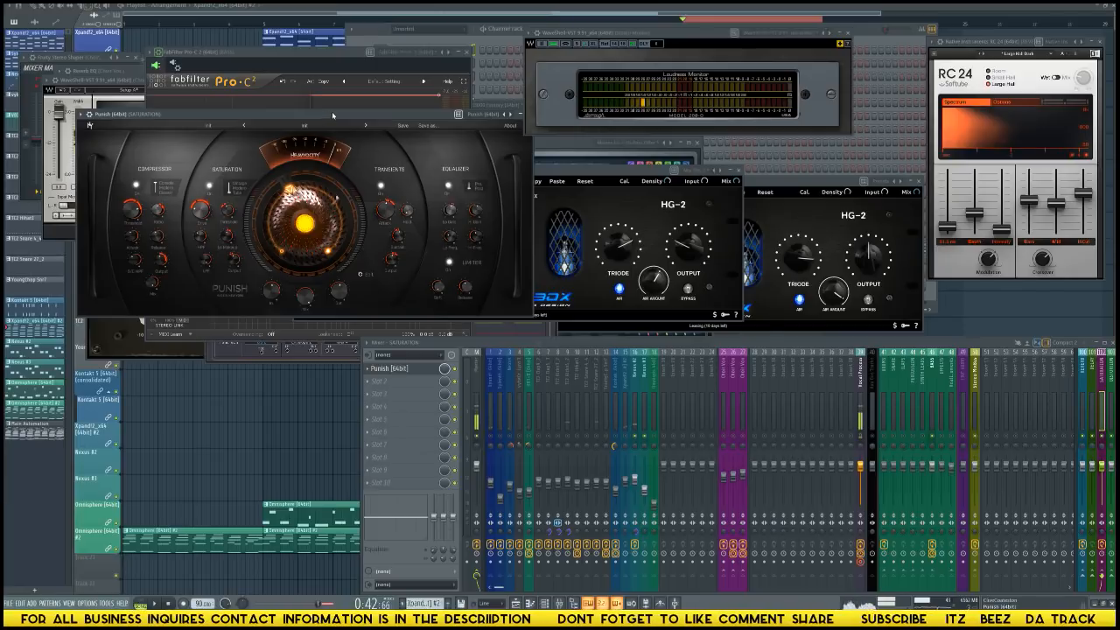
Rearrange the Punish and Loudness Monitor windows so that the whole Punish interface is uncovered.
mouse_move(343, 113)
mouse_down()
mouse_move(360, 115)
mouse_move(323, 123)
mouse_up()
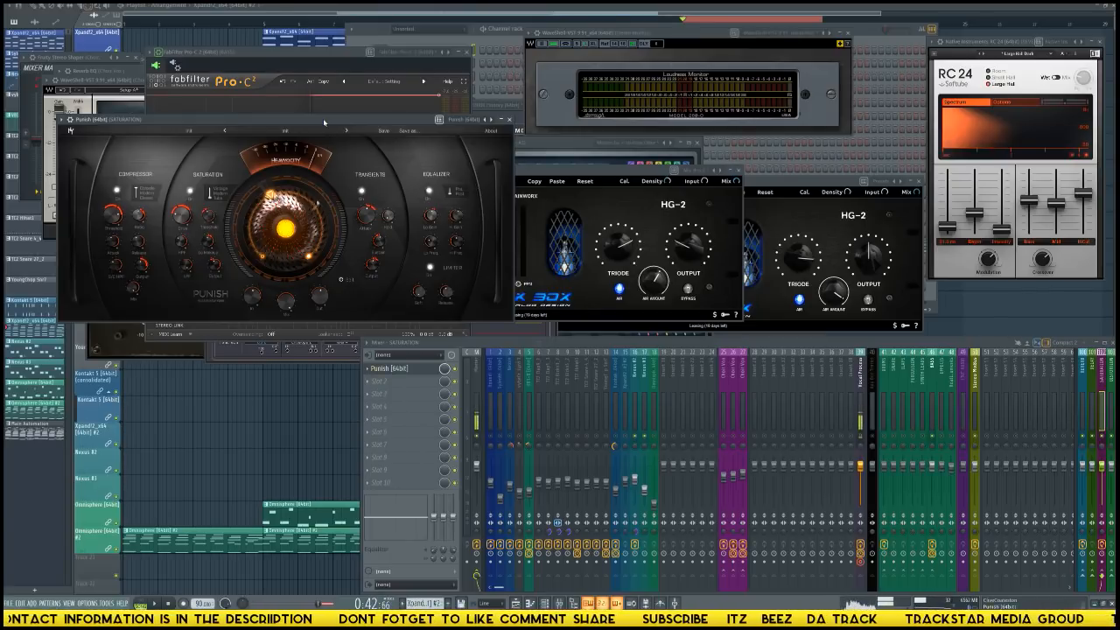
drag(347, 121, 354, 137)
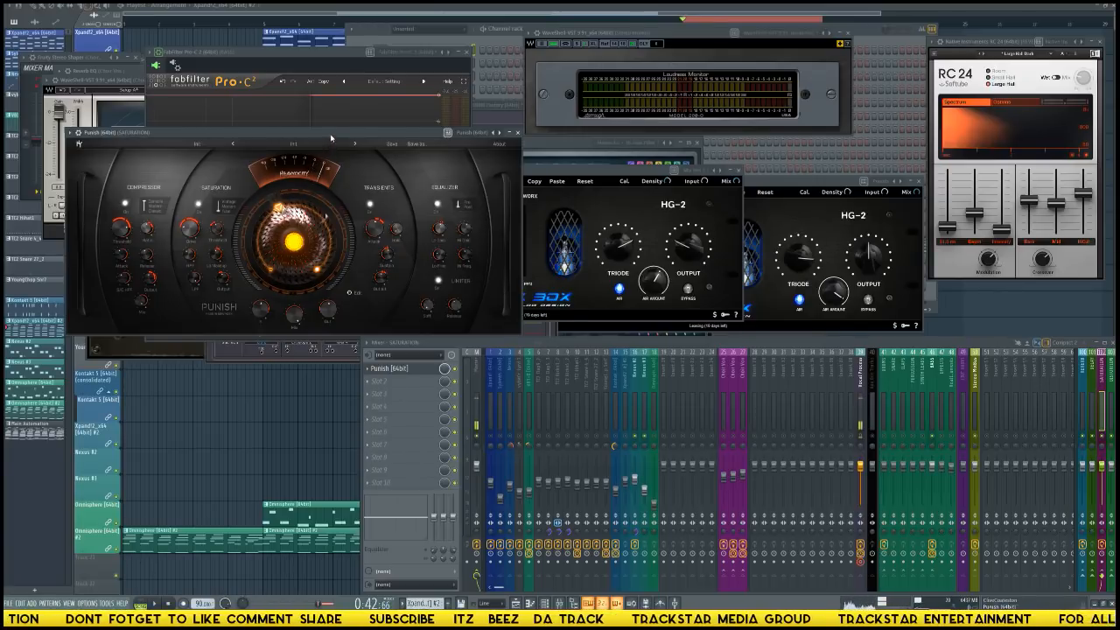
drag(330, 138, 324, 136)
click(343, 52)
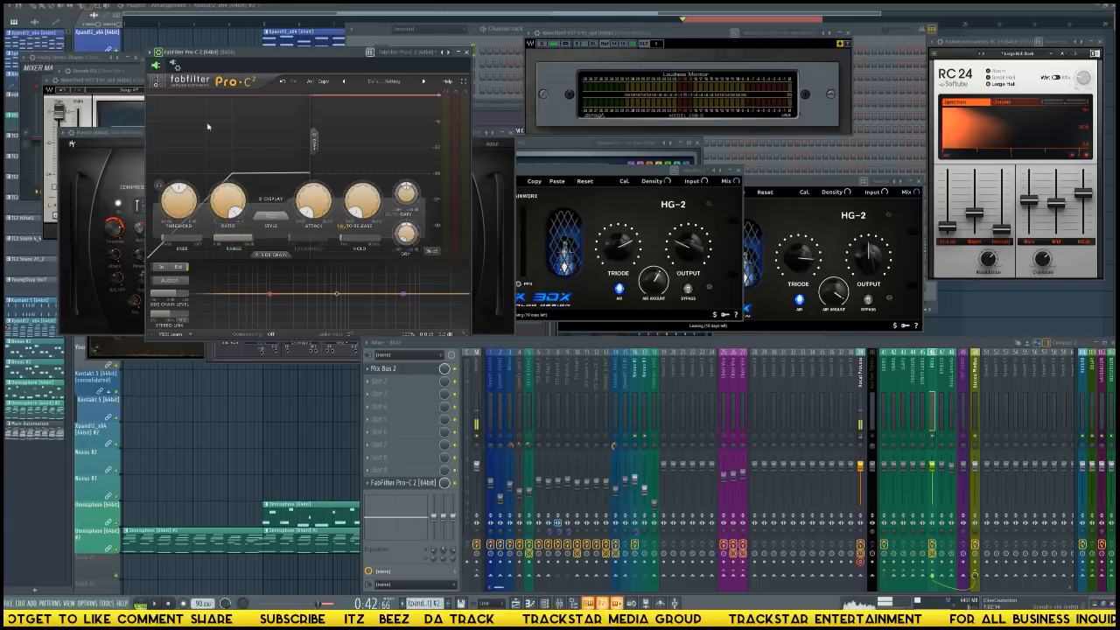
click(144, 133)
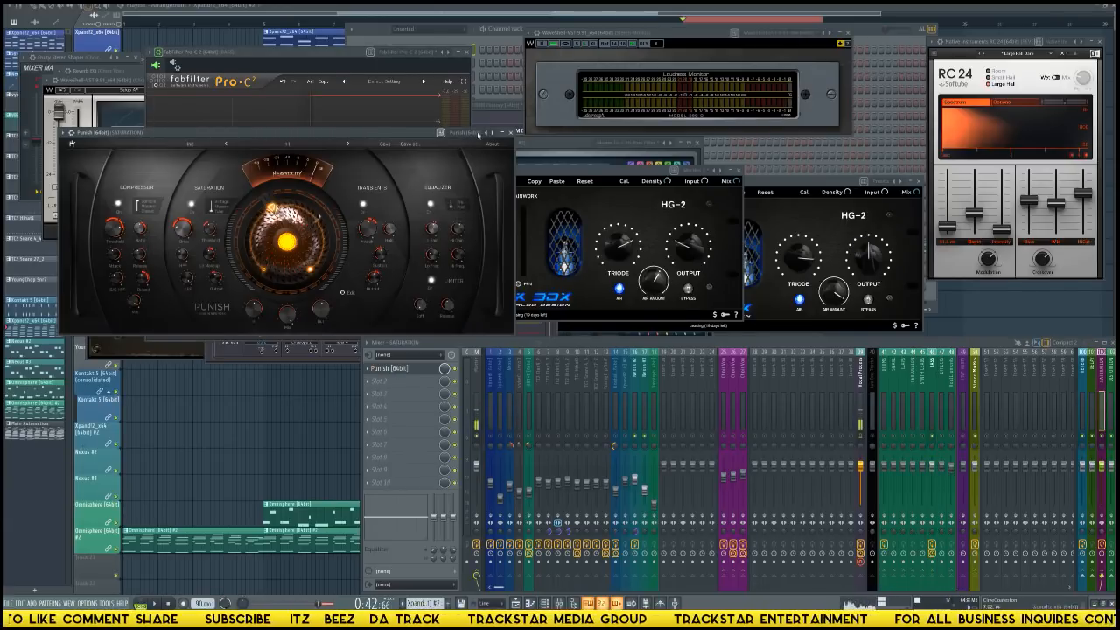
double_click(418, 135)
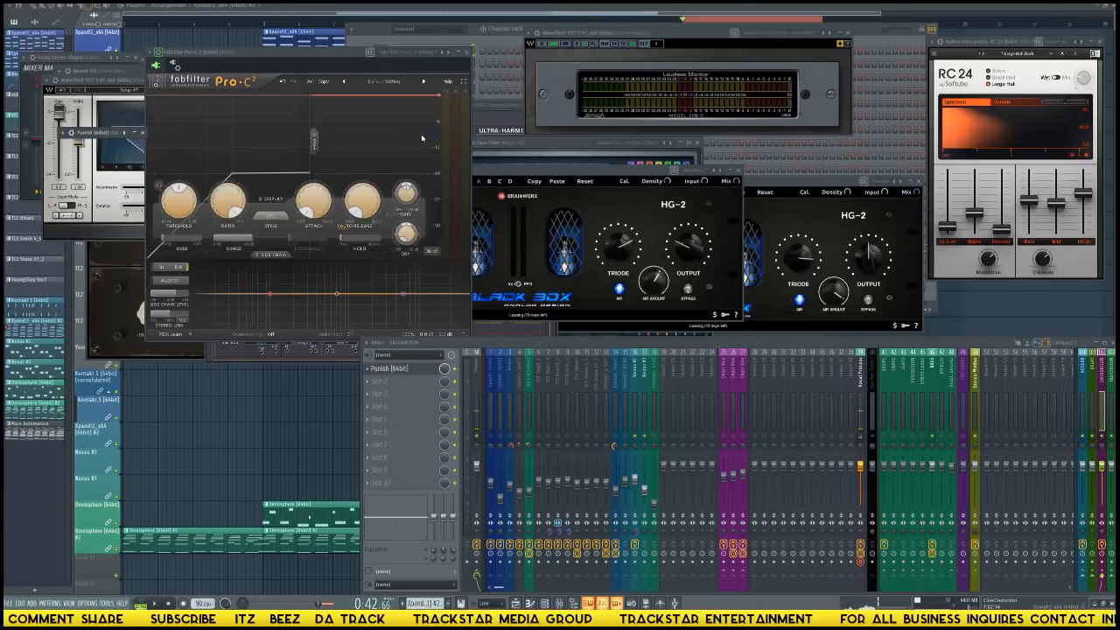
double_click(92, 133)
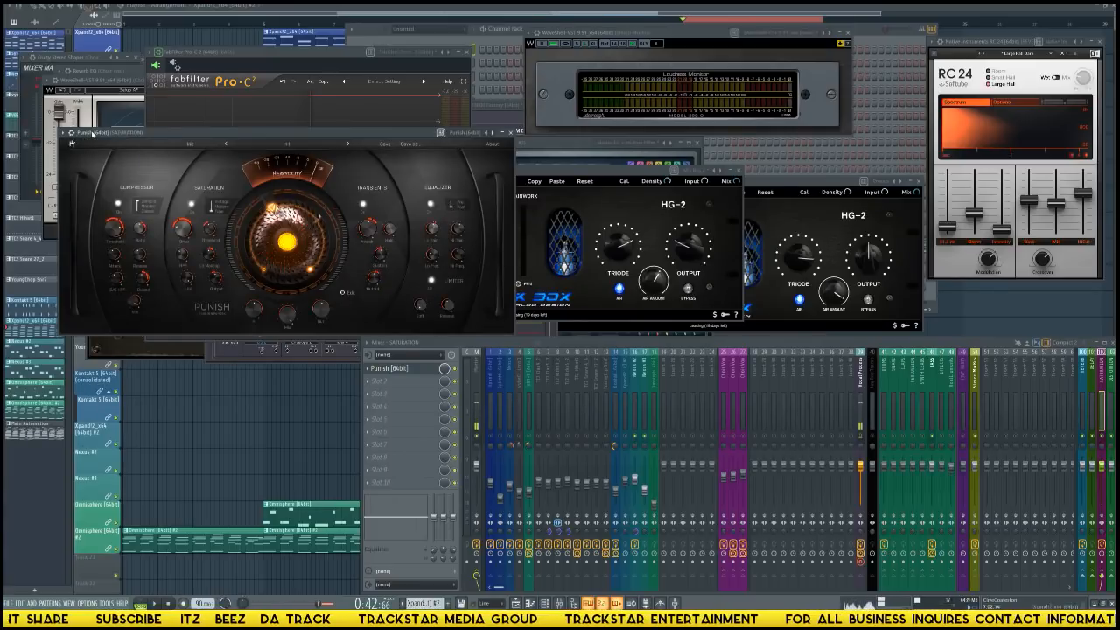
drag(391, 135, 738, 114)
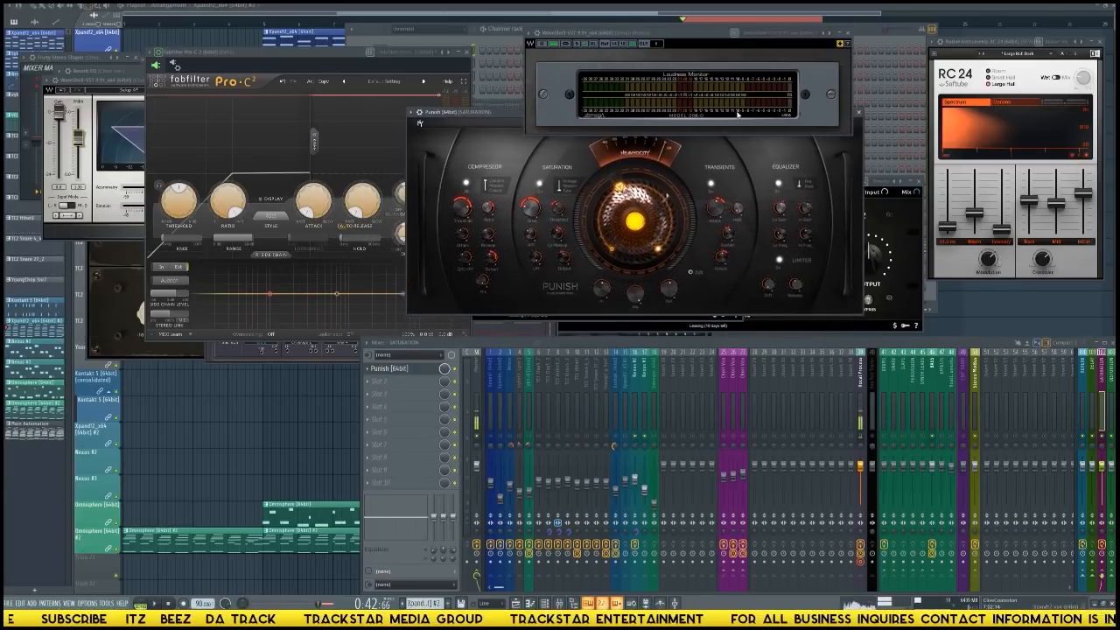
drag(691, 38, 341, 12)
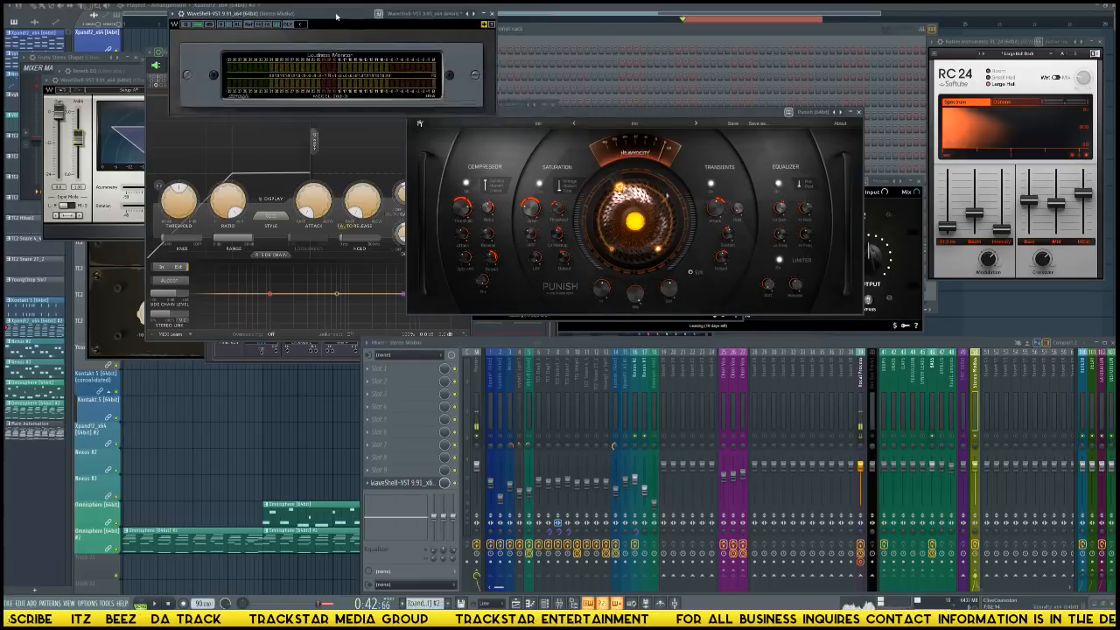
drag(611, 116, 615, 128)
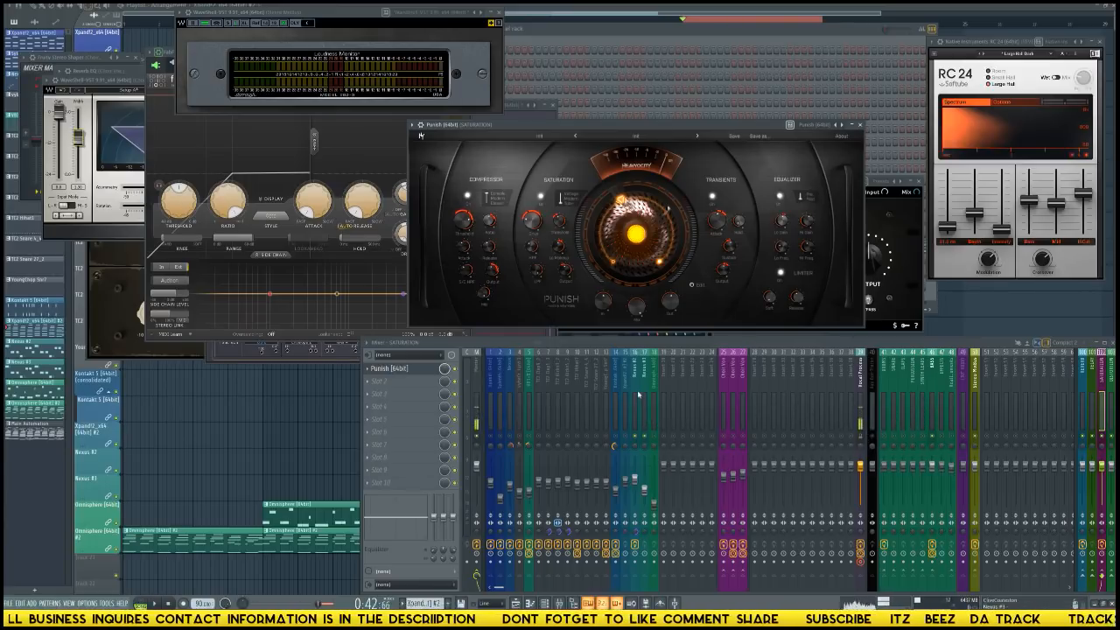
Apply the Yaad Vibez 808 user bass preset to Punish on the SATURATION track and move its window clear of Pro-C 2.
click(935, 386)
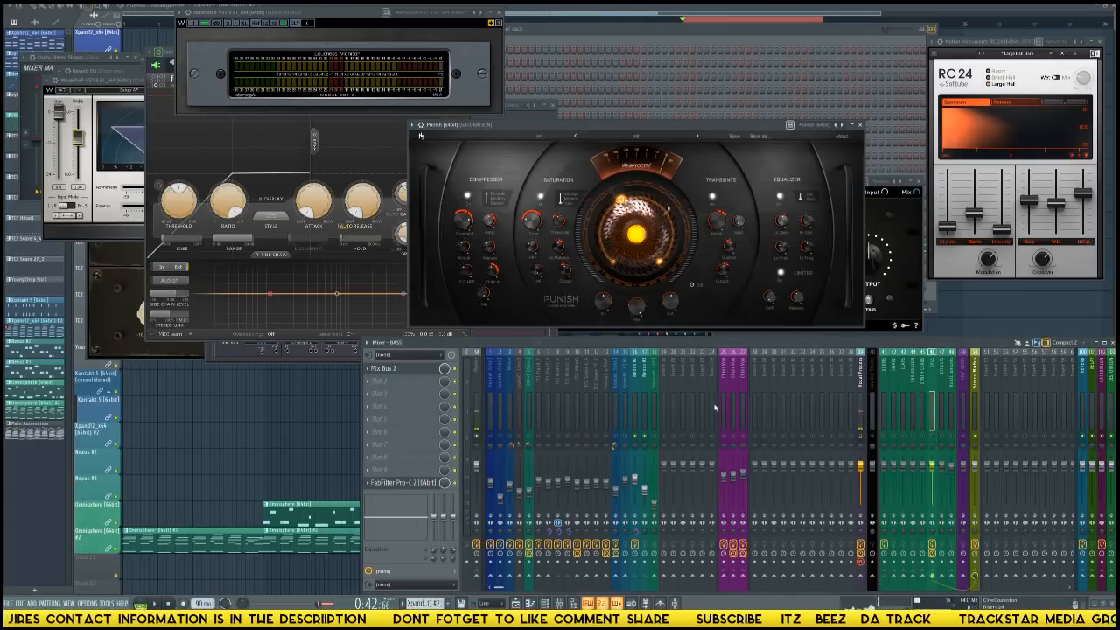
click(638, 396)
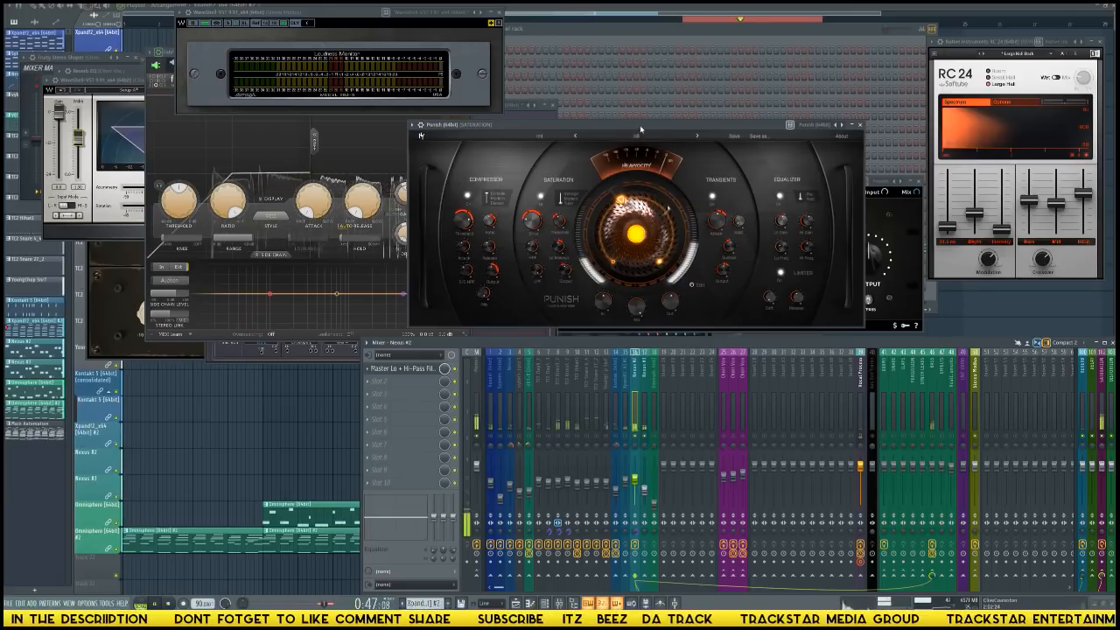
drag(640, 125, 686, 130)
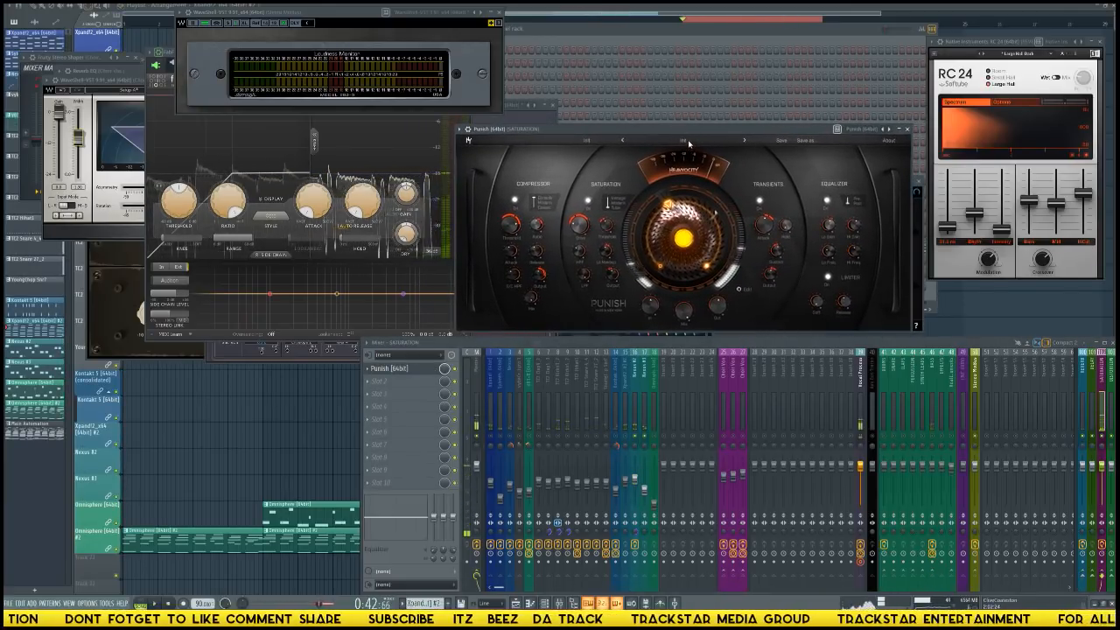
click(711, 169)
mouse_move(683, 188)
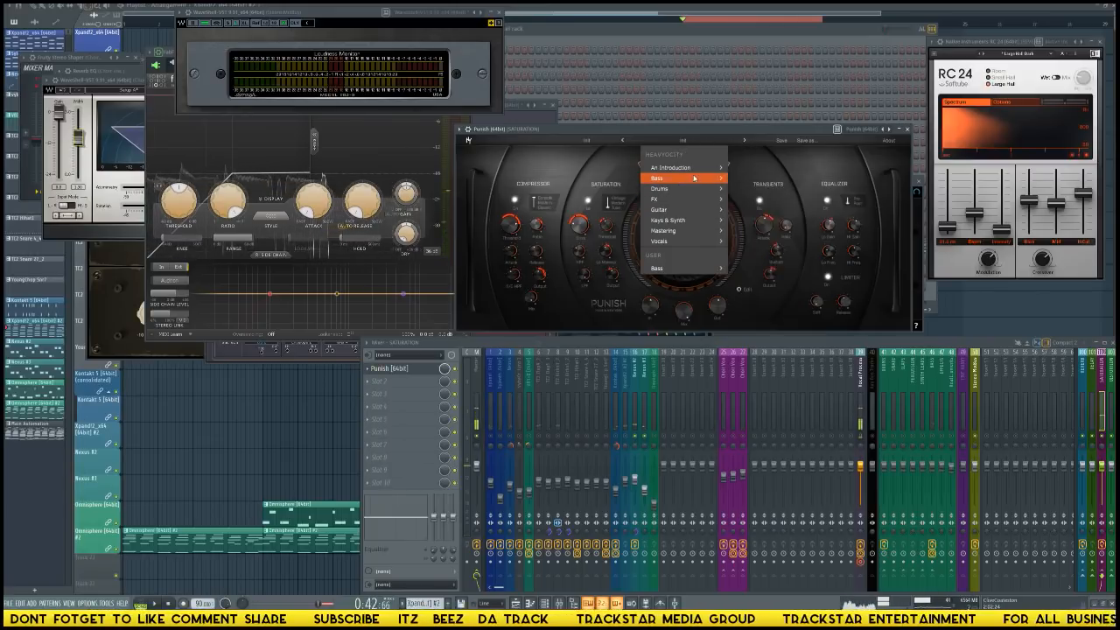
mouse_move(723, 179)
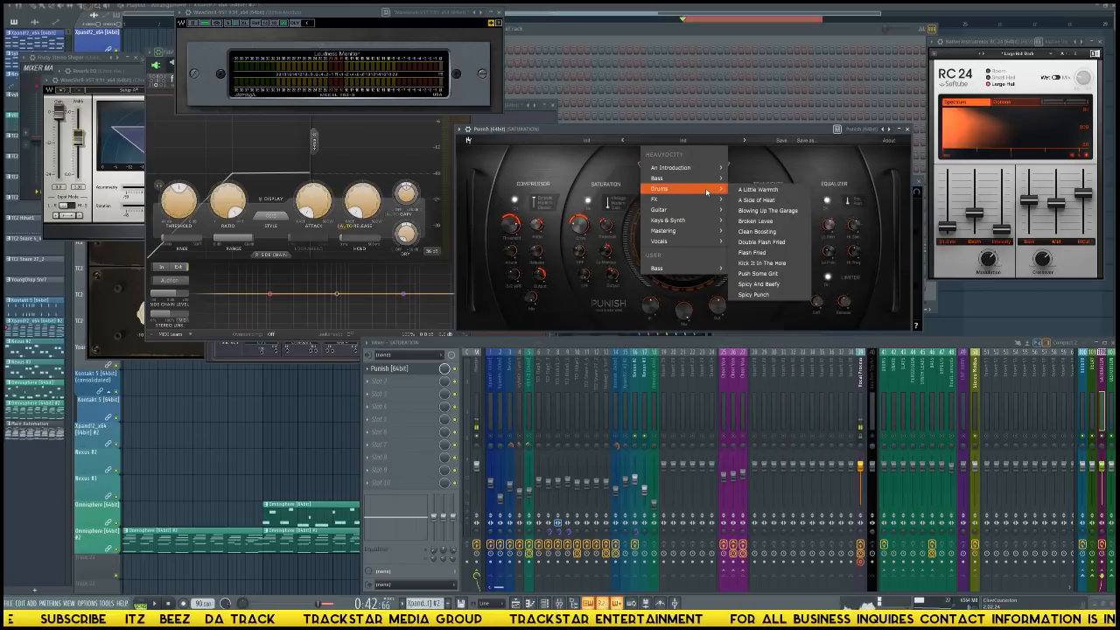
mouse_move(709, 272)
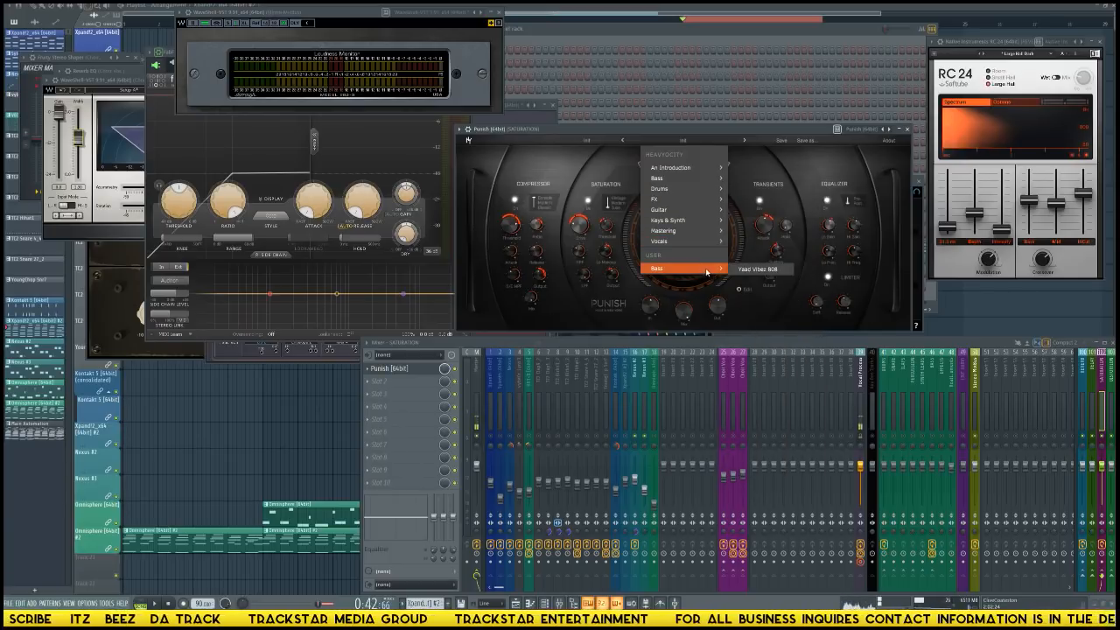
click(743, 271)
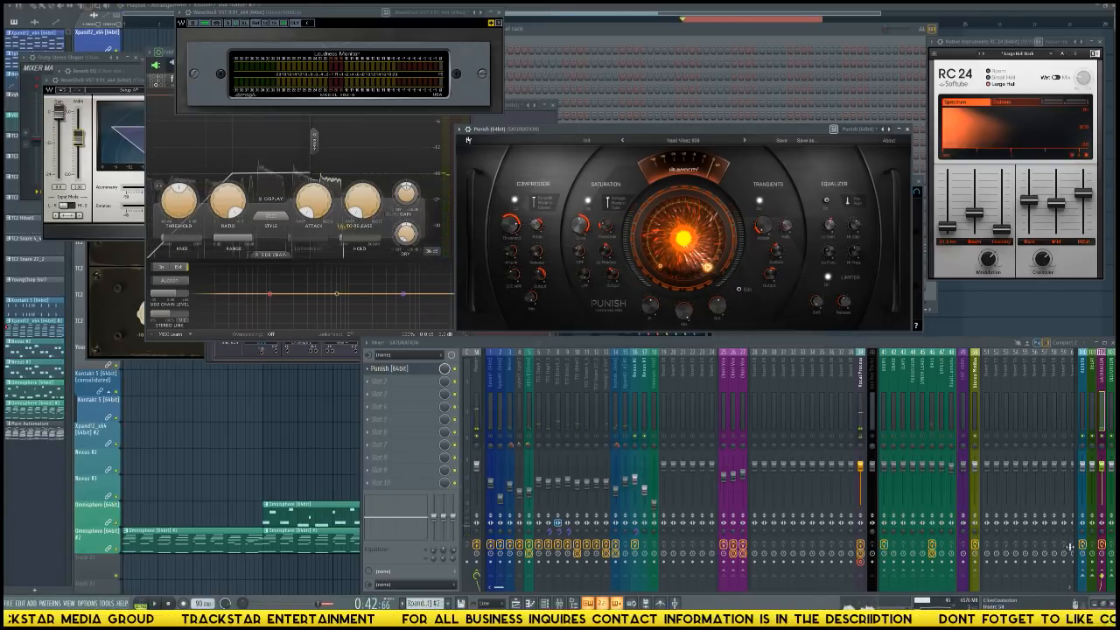
Load the Waves plugin shell WaveShell-VST 9.91_x64 in the SATURATION track's second effect slot.
click(643, 419)
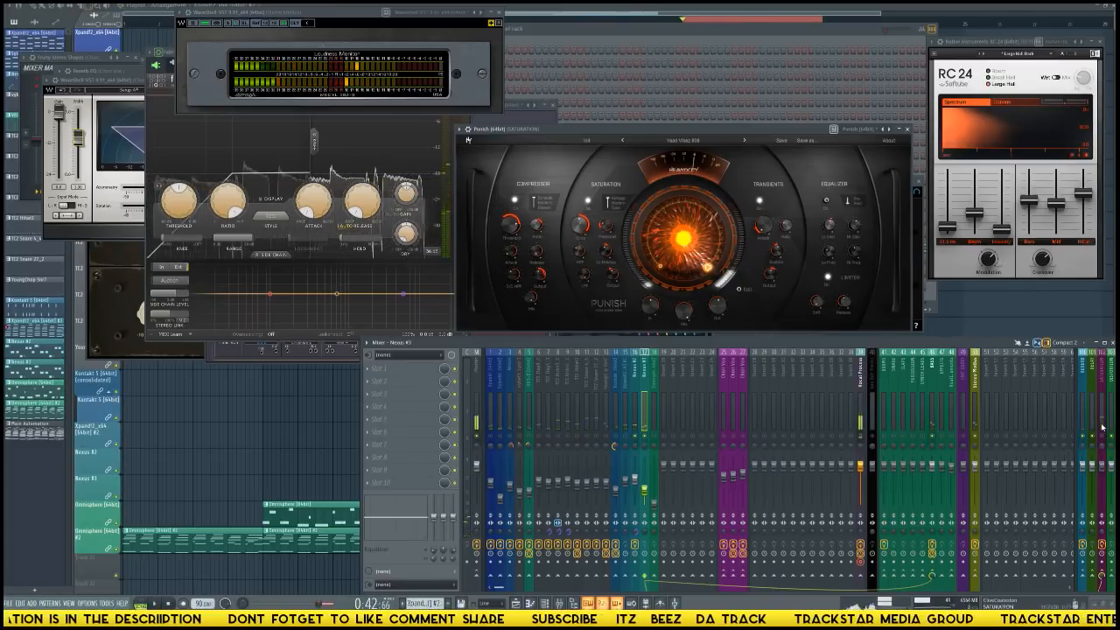
click(610, 417)
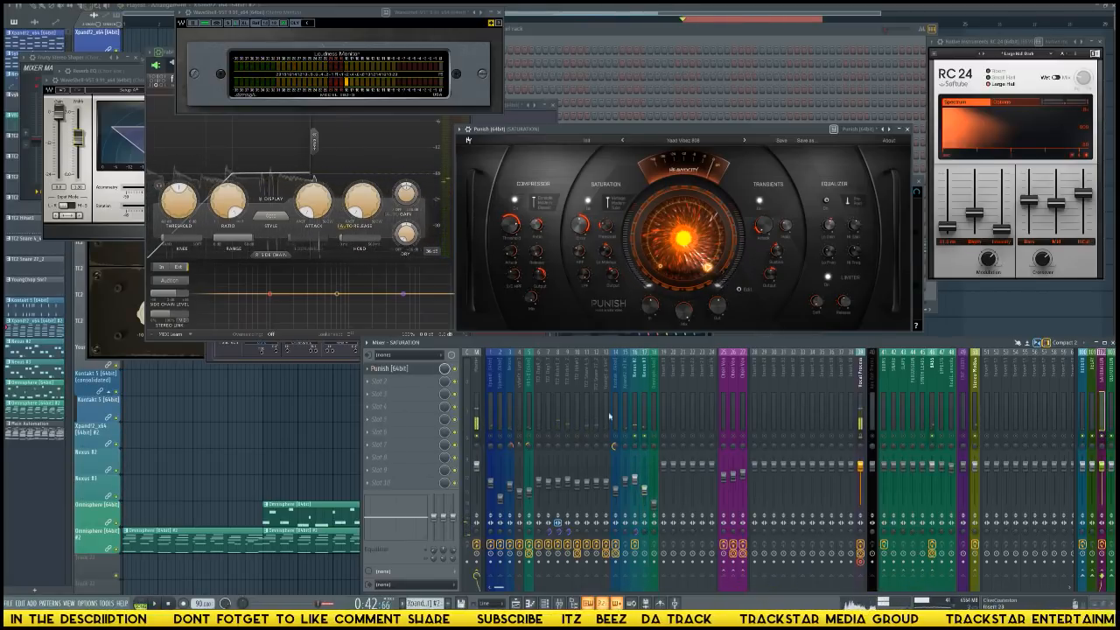
click(400, 382)
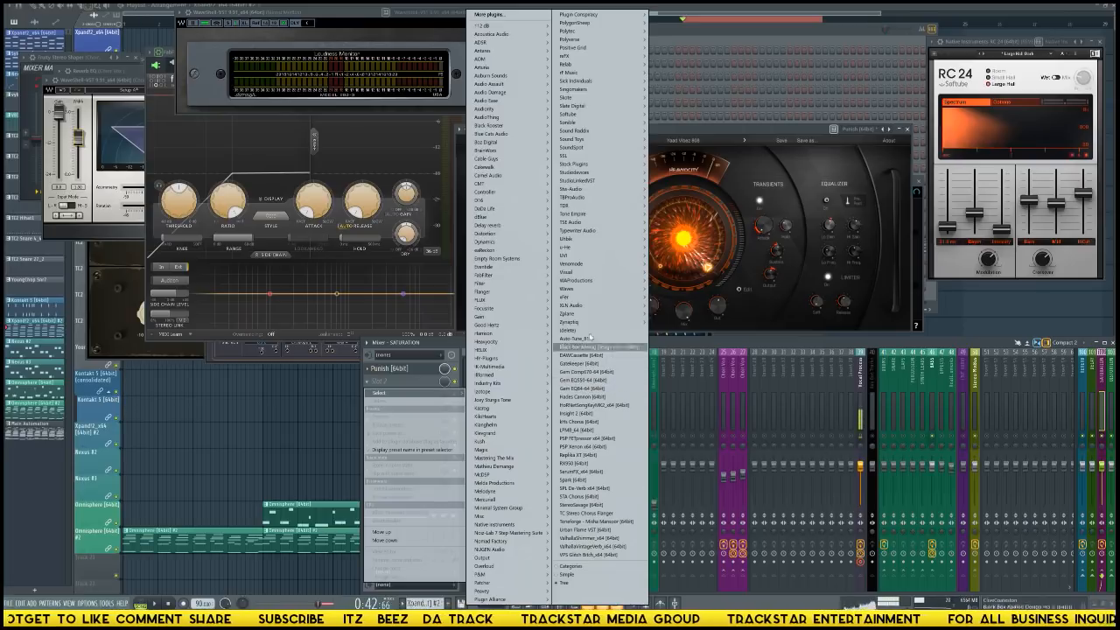
mouse_move(604, 289)
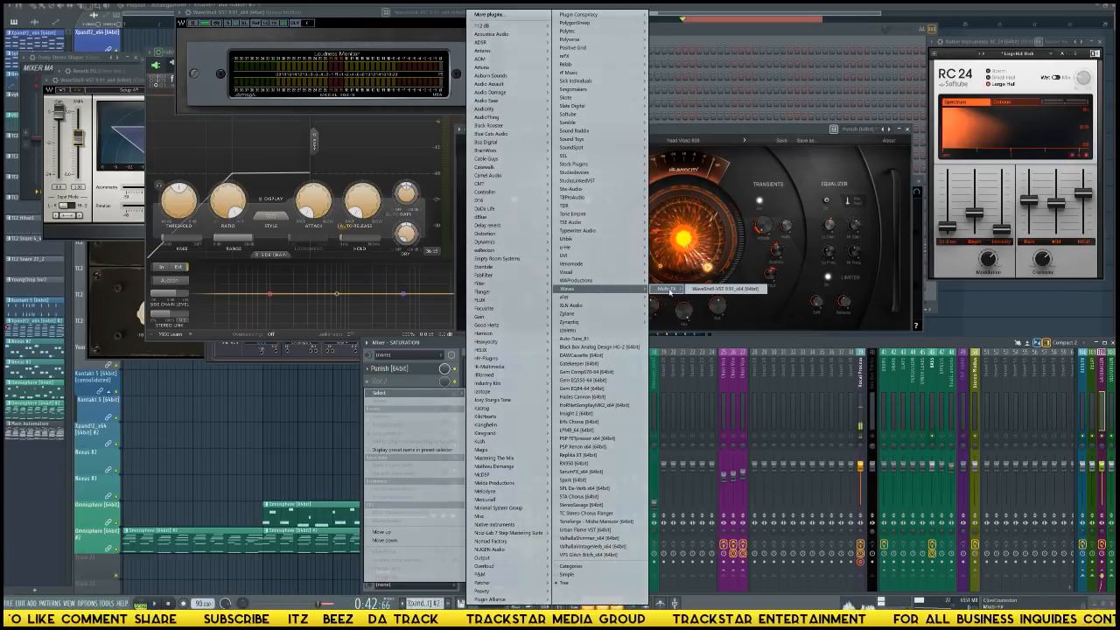
click(709, 289)
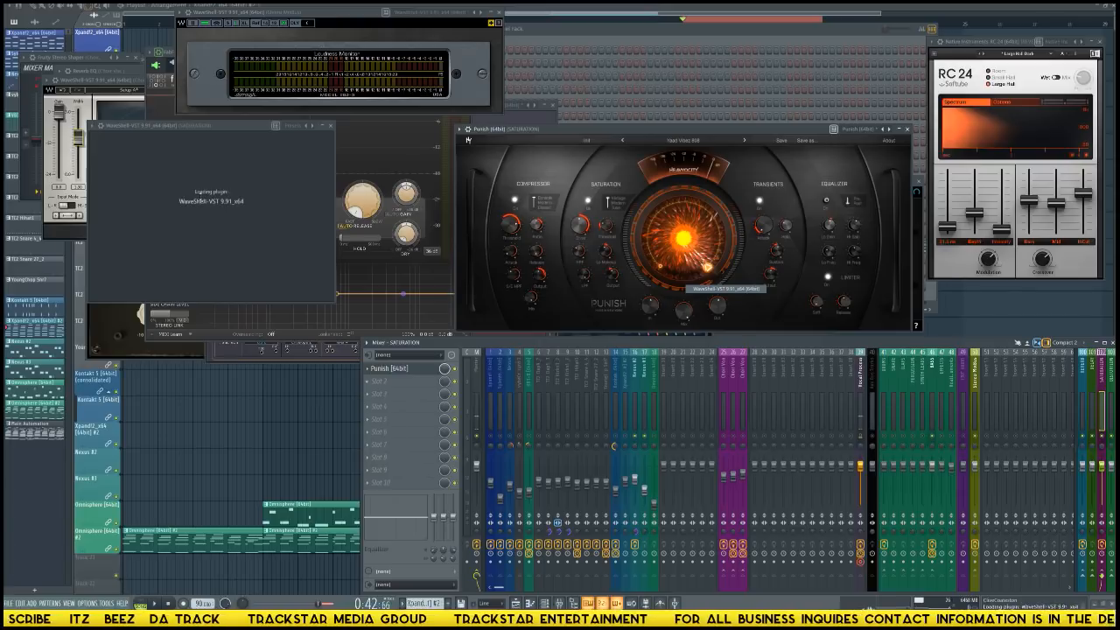
Replace the Waves shell in the SATURATION track's second effect slot with the T-RackS compressor TR5 Black 76.
click(139, 178)
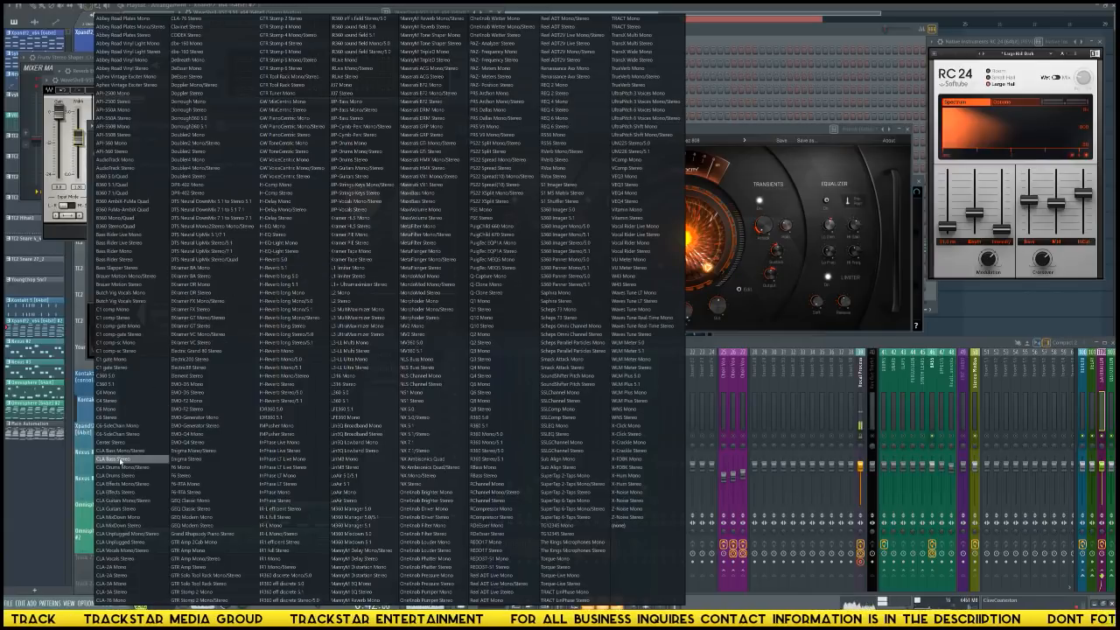
click(120, 510)
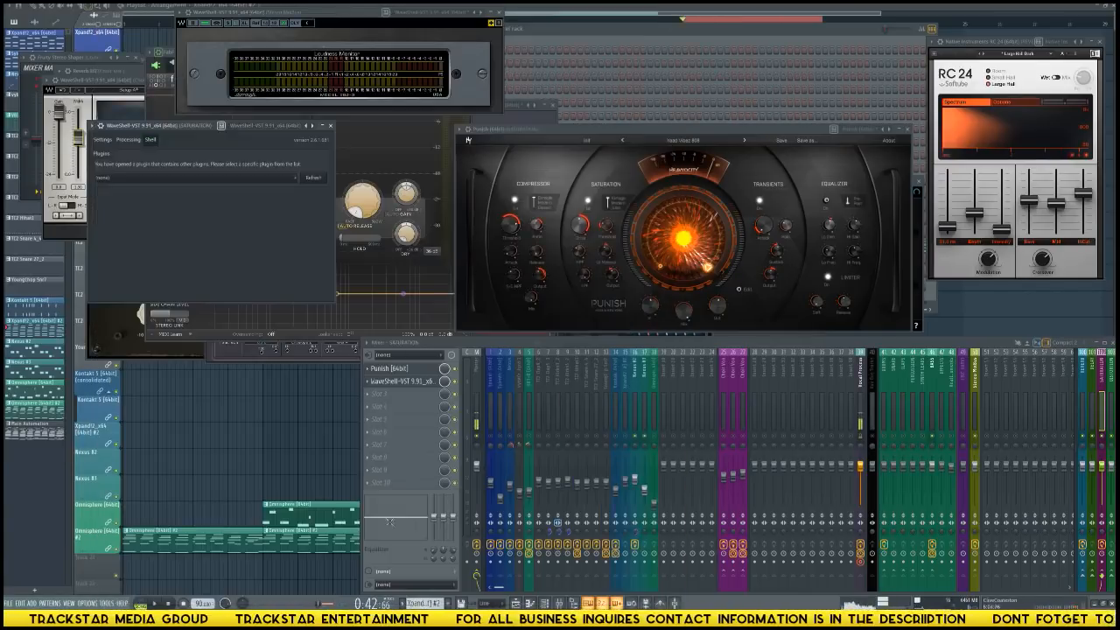
click(370, 388)
mouse_move(382, 393)
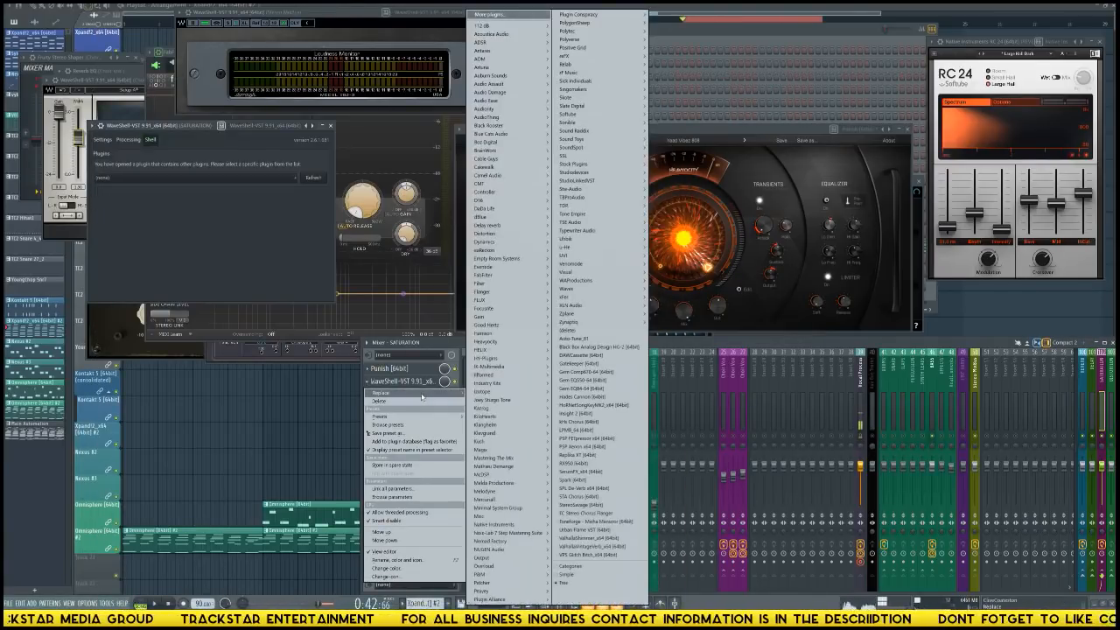
mouse_move(525, 367)
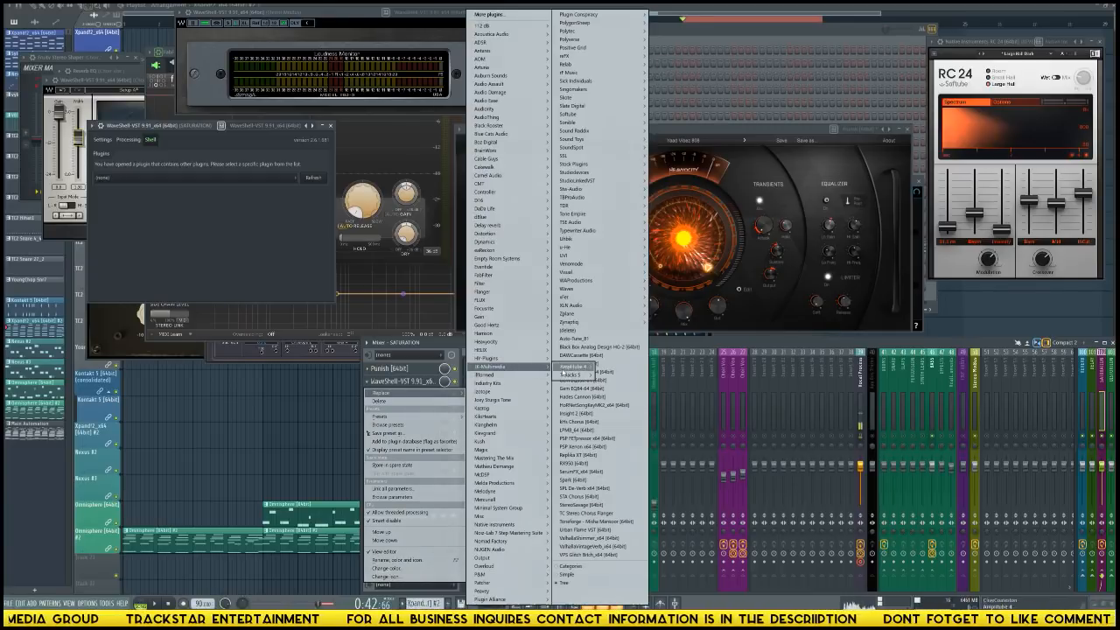
mouse_move(591, 376)
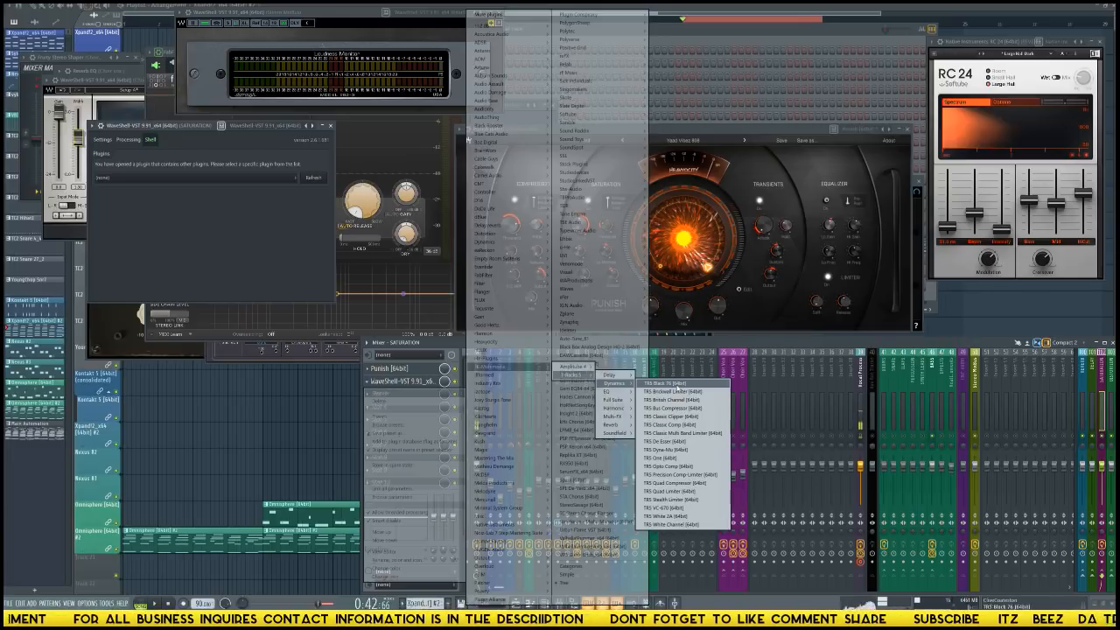
click(665, 383)
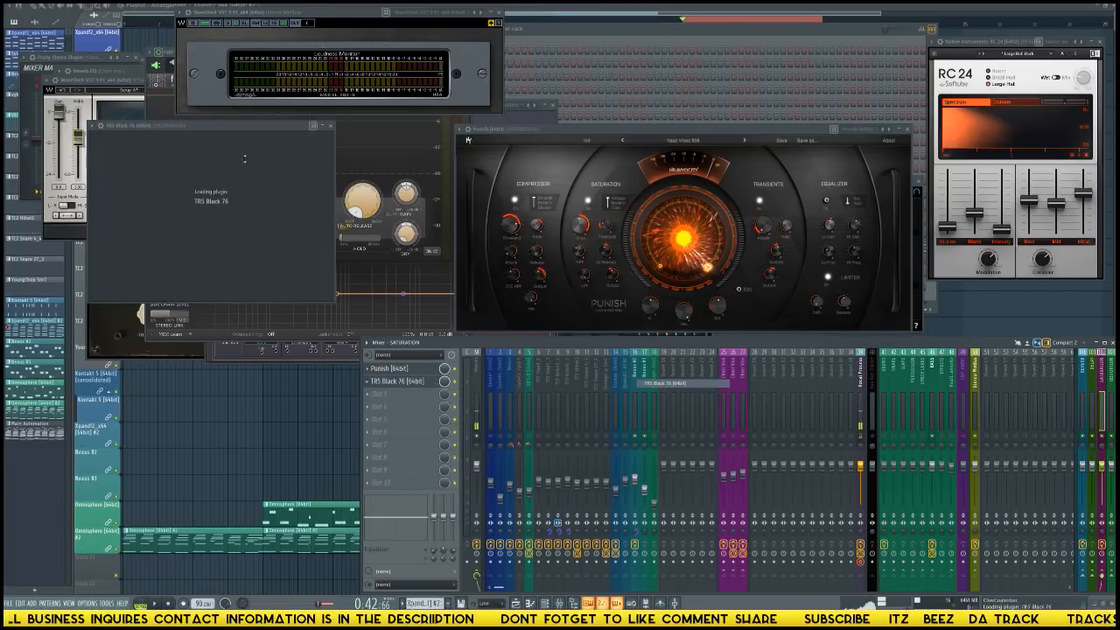
Enlarge the Black 76 interface moderately and position its window so its controls are readable beside the RC 24 window.
drag(393, 134, 727, 124)
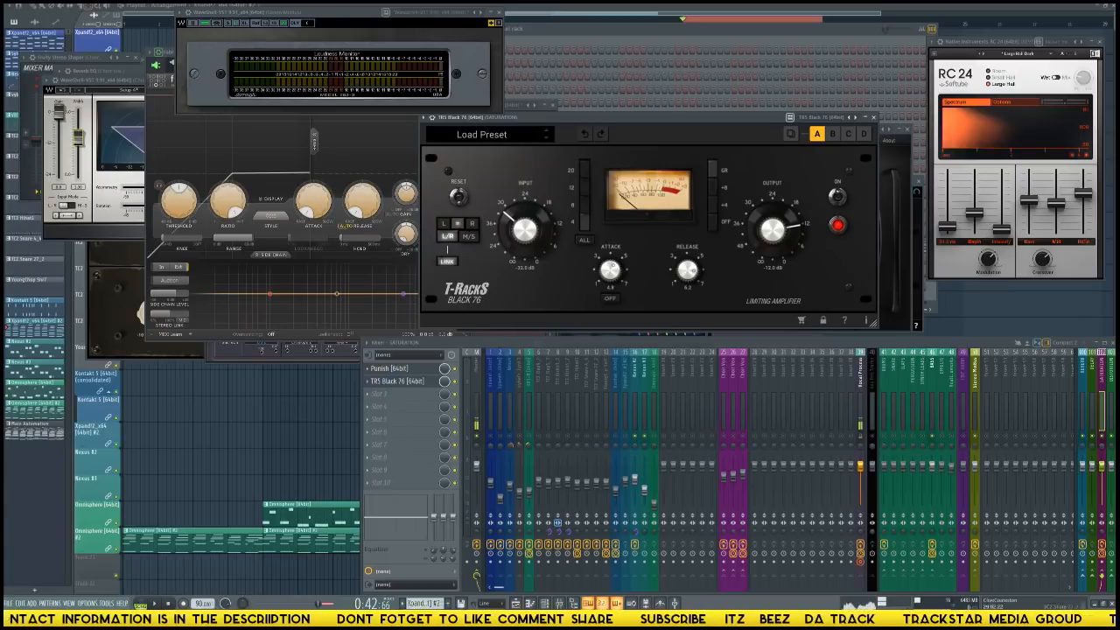
key(F9)
drag(703, 121, 423, 157)
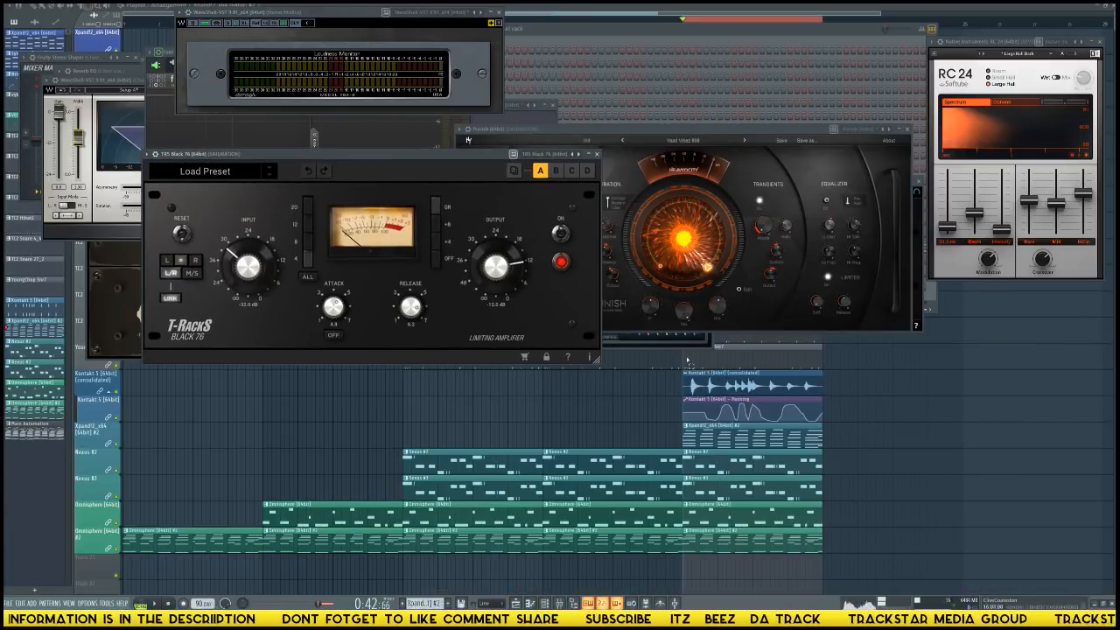
drag(596, 360, 1104, 586)
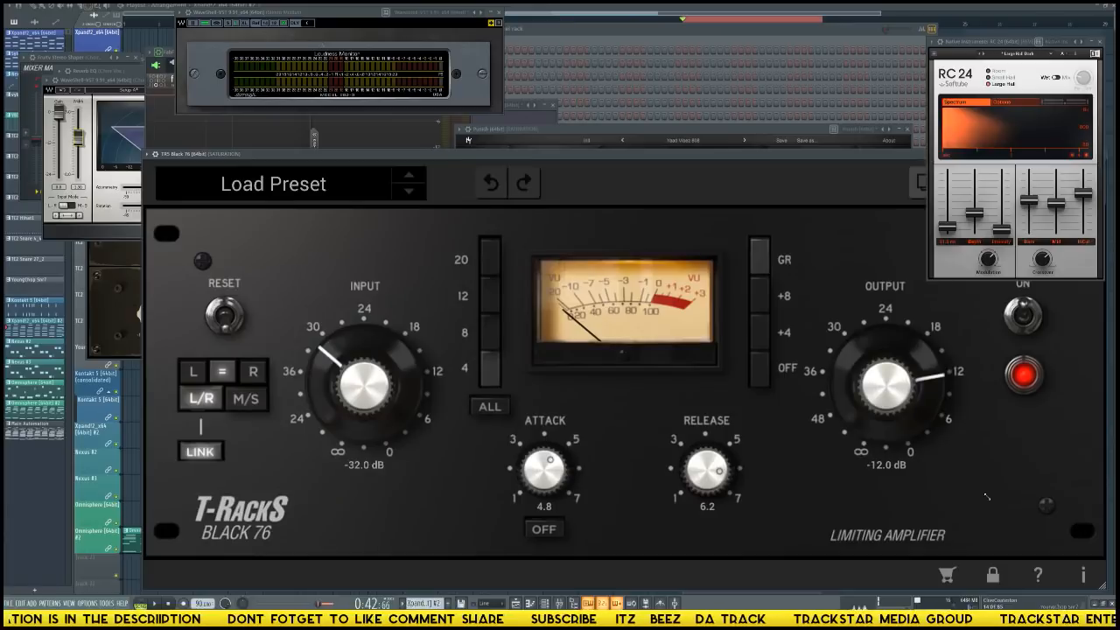
drag(807, 401, 792, 440)
drag(606, 155, 681, 171)
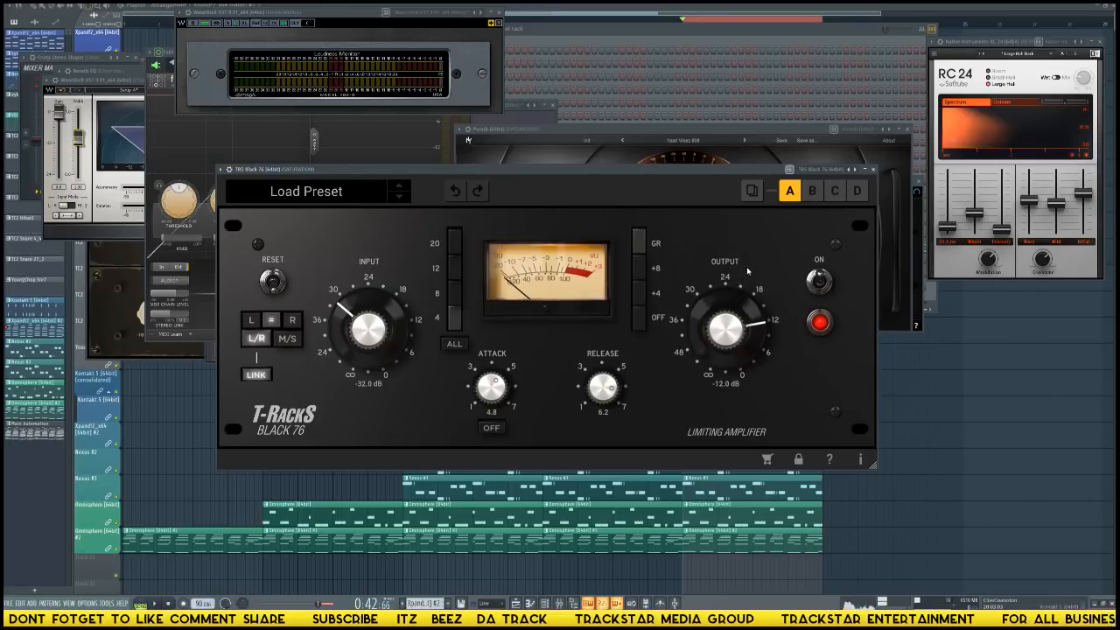
key(F9)
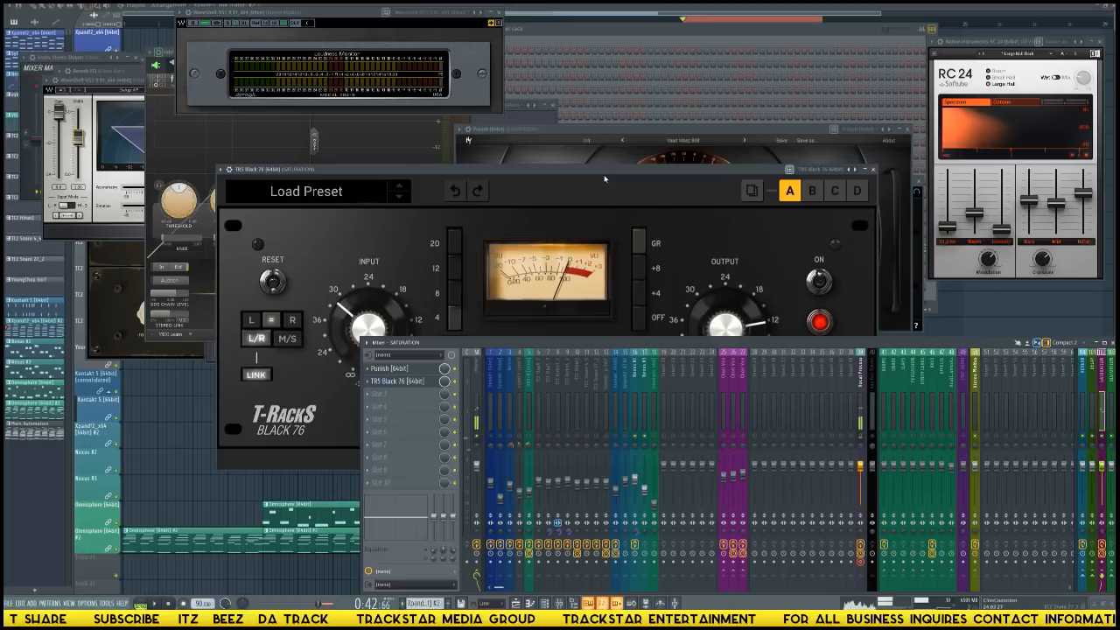
drag(604, 173, 609, 166)
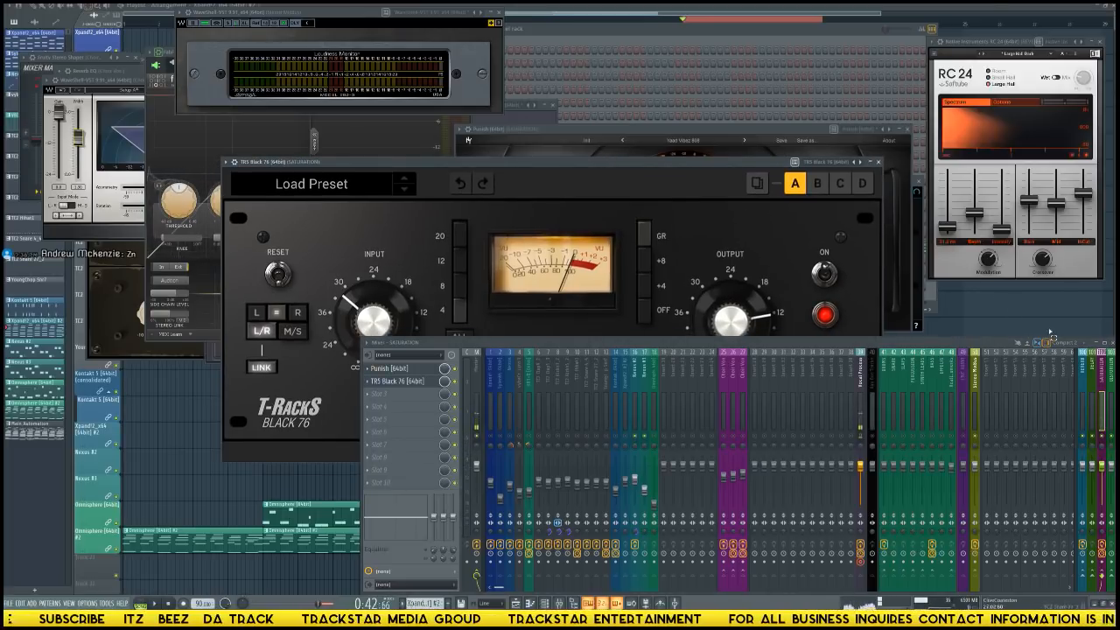
key(F9)
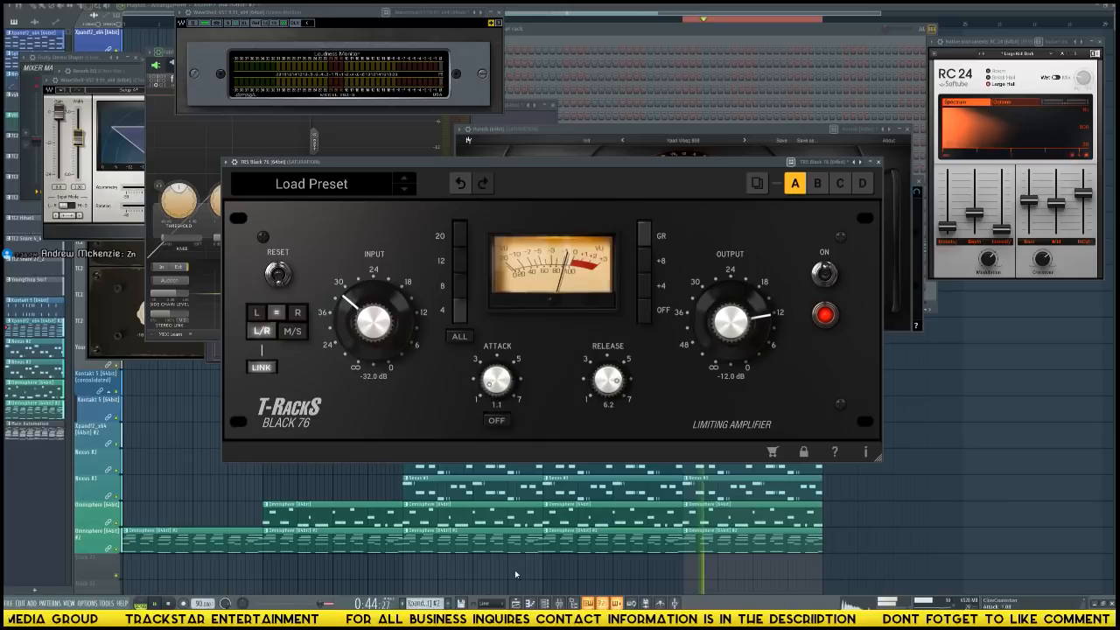
Set Black 76's attack to 7.0, release to 1.0 and input to -24.3 dB, comparing the processed sound with bypass.
key(space)
drag(495, 380, 473, 21)
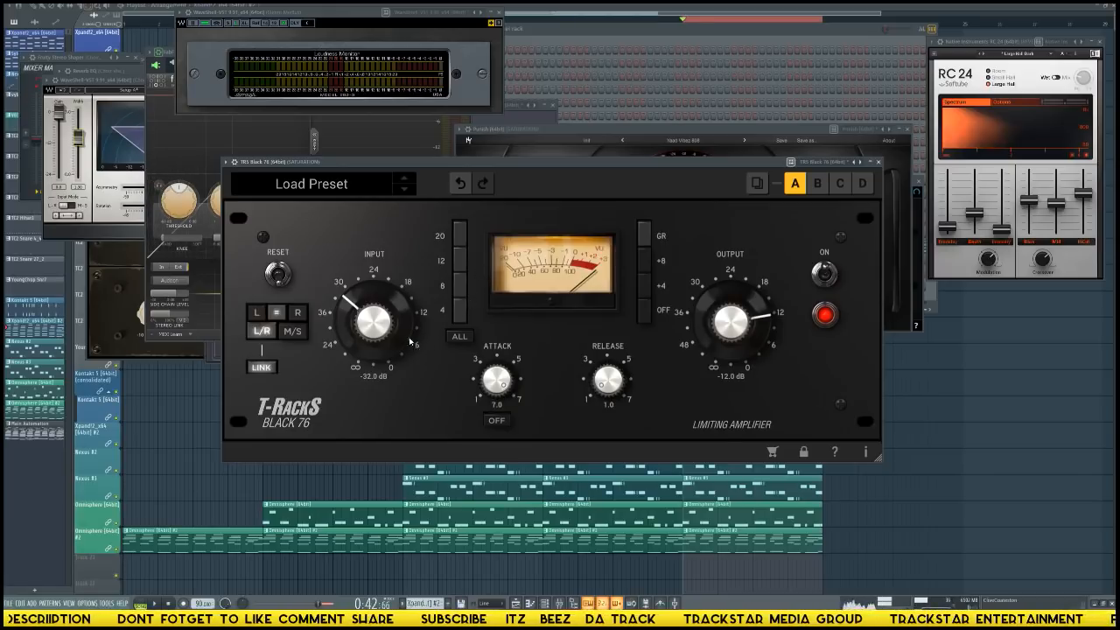
drag(373, 322, 378, 294)
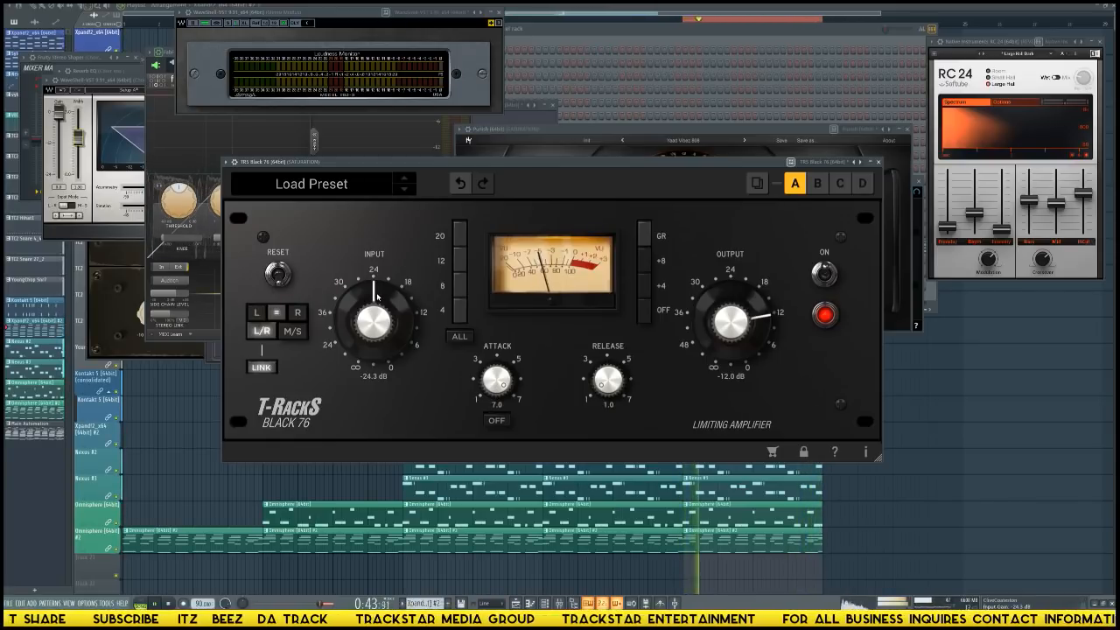
click(824, 275)
click(826, 277)
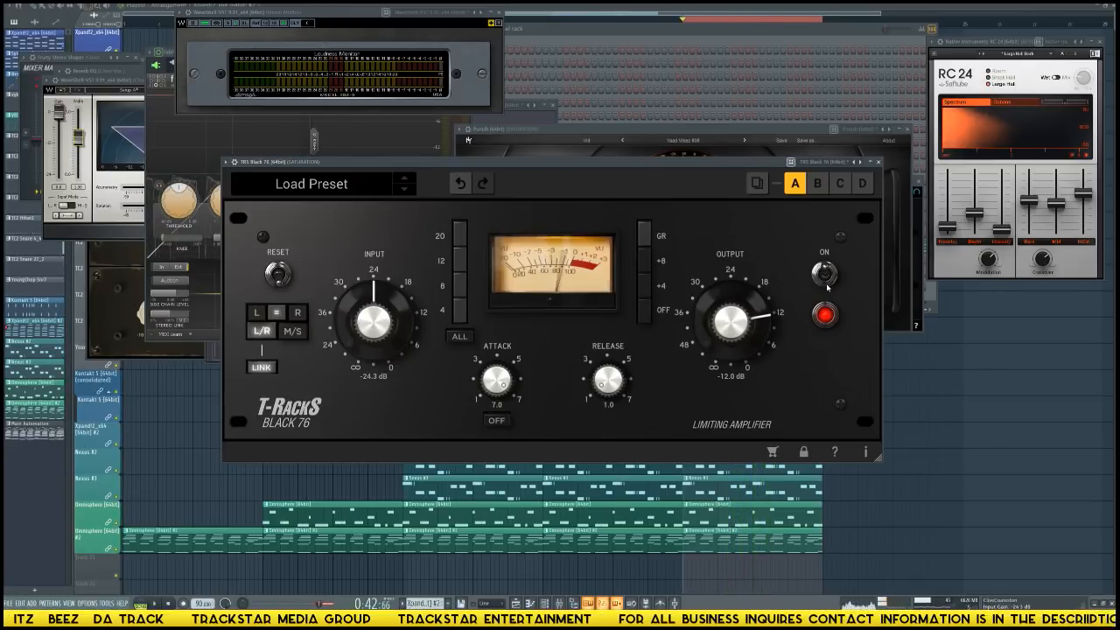
Lower Black 76's output gain to -16.1 dB while watching the mixer levels.
key(F9)
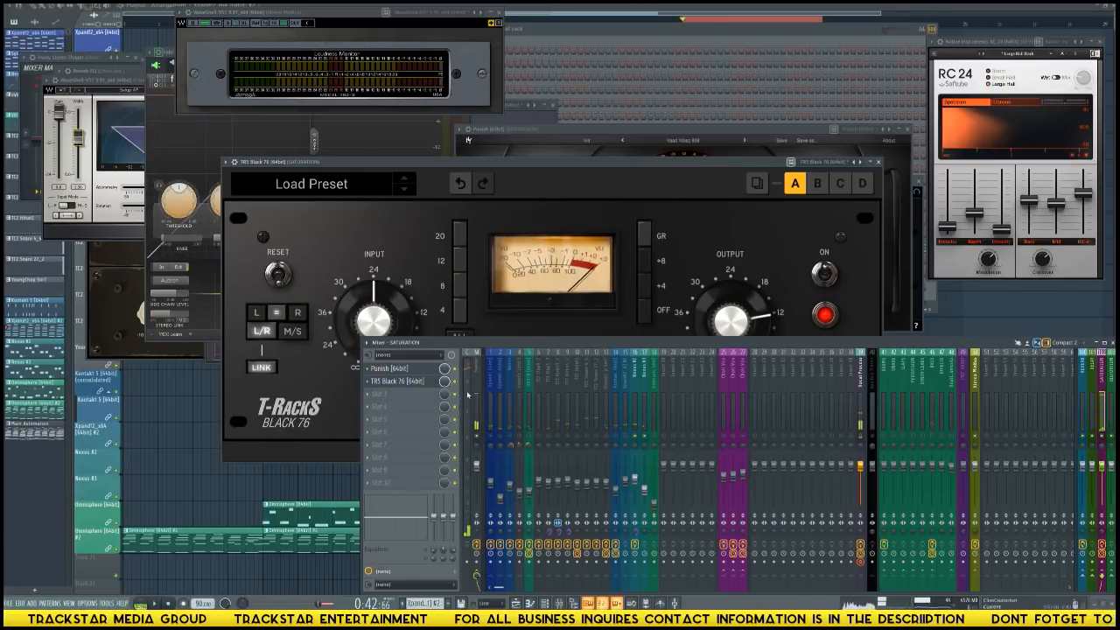
drag(739, 315, 739, 331)
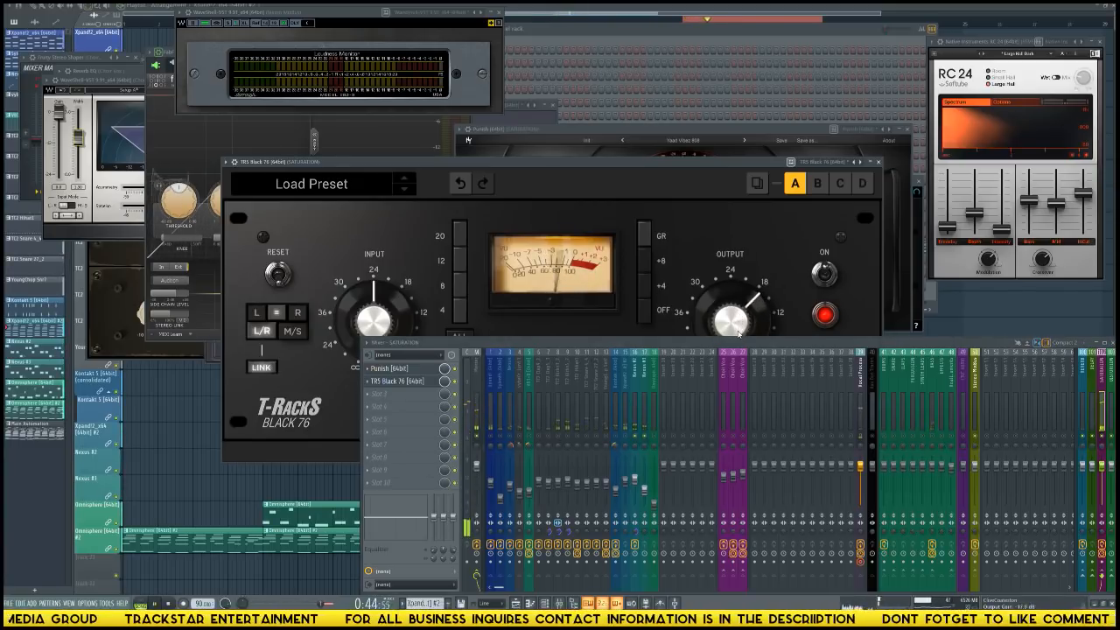
drag(738, 334, 739, 330)
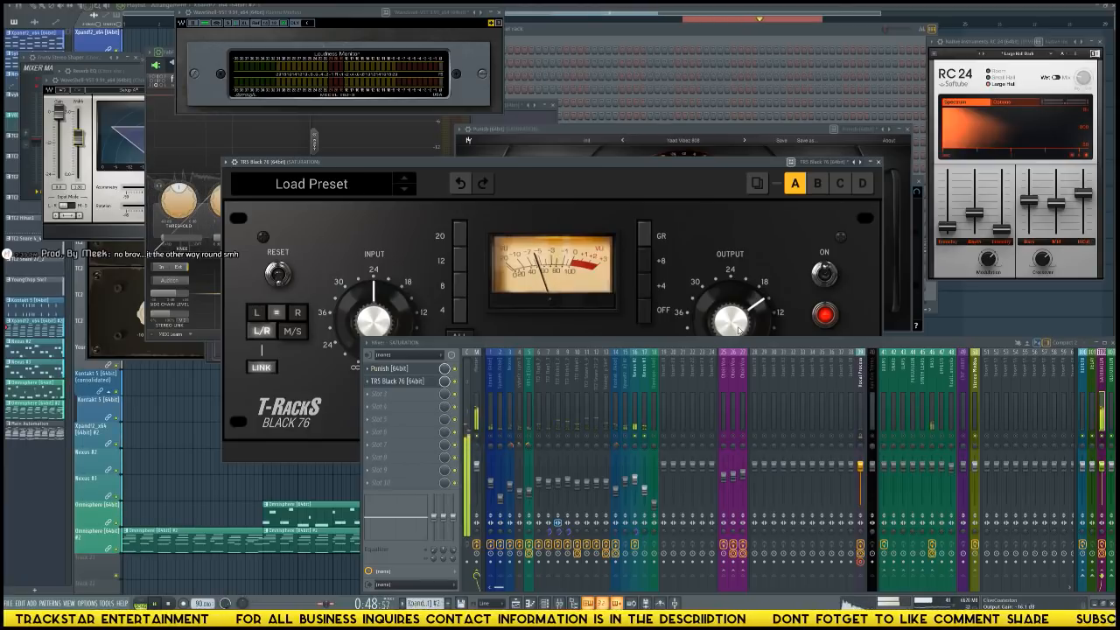
Load Waves L2 Stereo in the SATURATION track's third effect slot, lower its threshold and output ceiling together, and close its window.
click(385, 399)
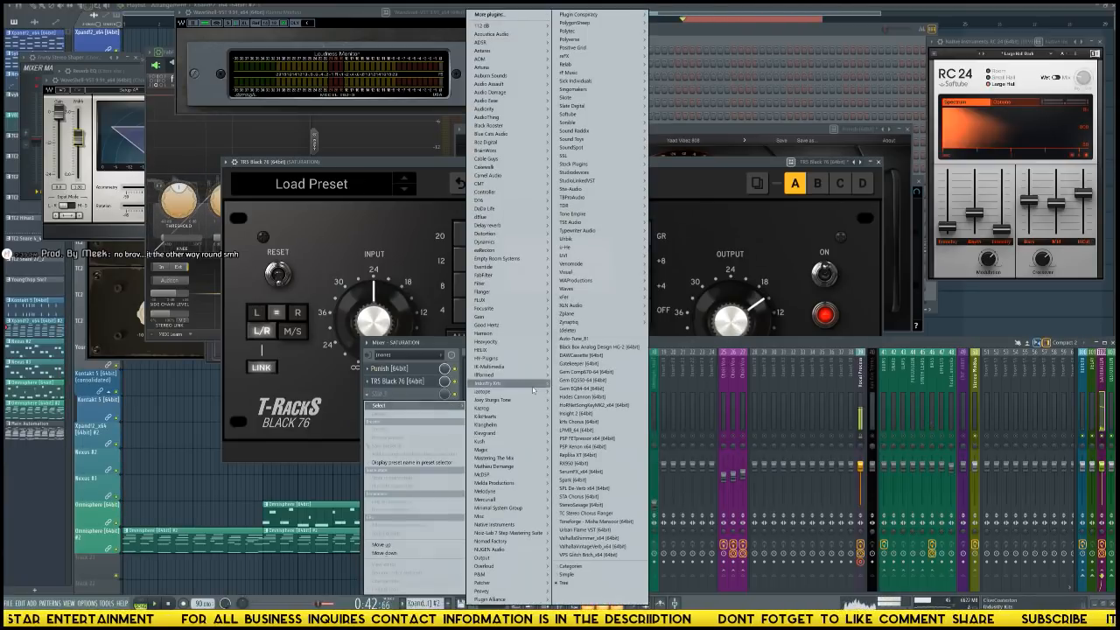
mouse_move(604, 287)
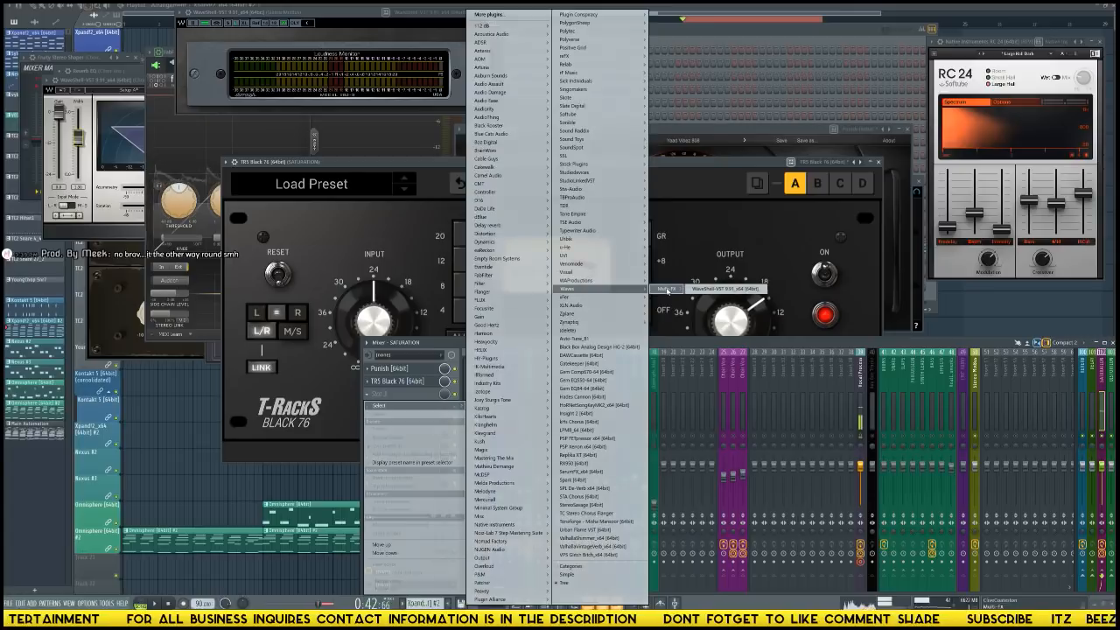
click(709, 288)
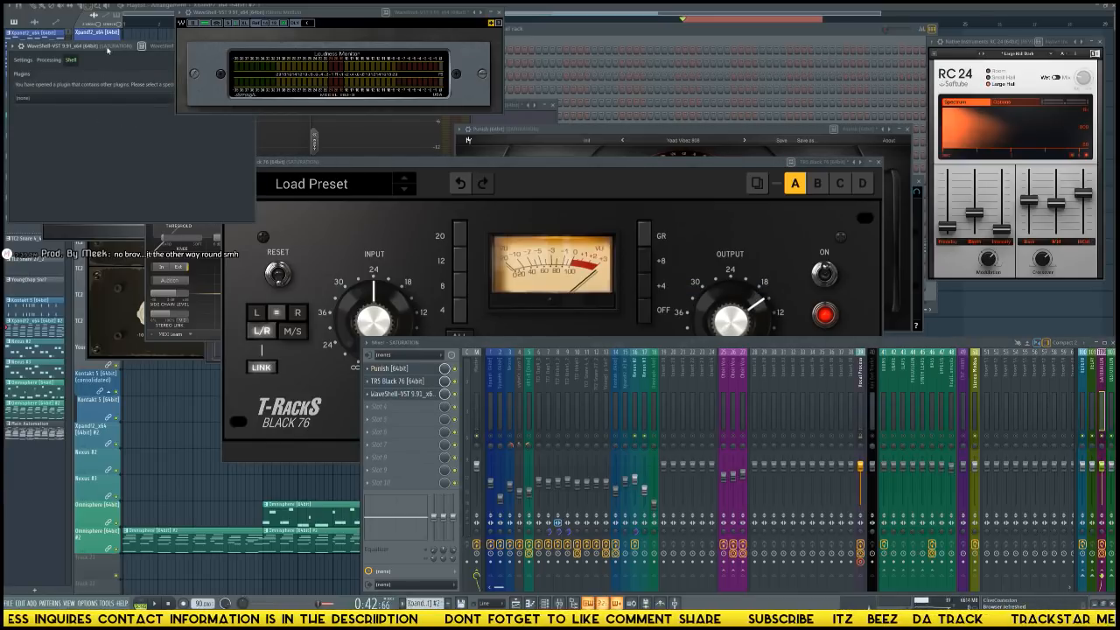
click(601, 187)
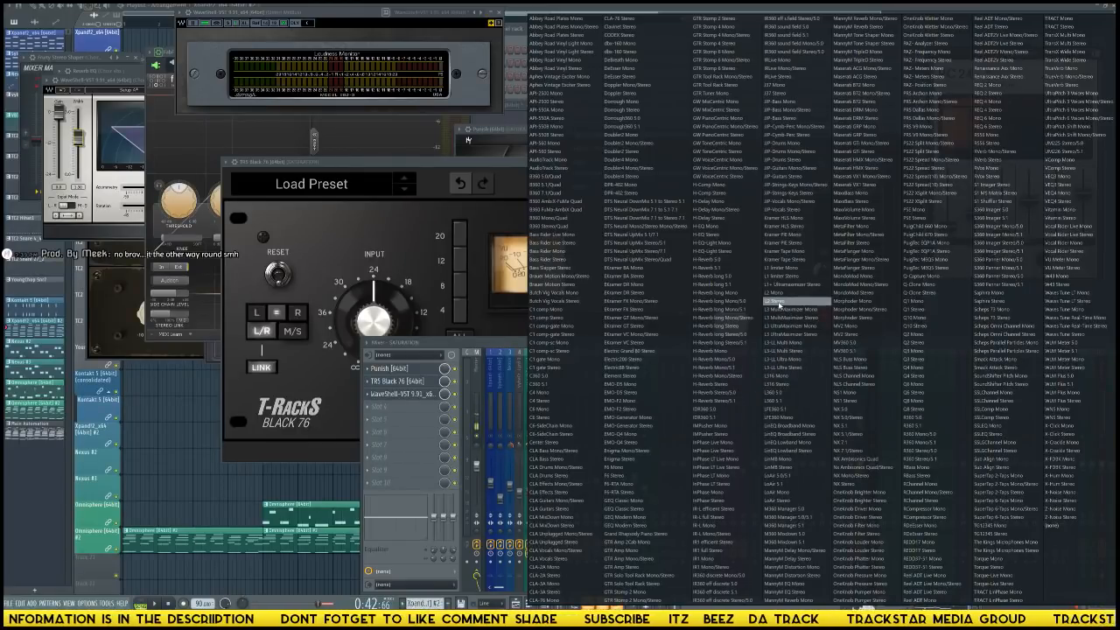
click(775, 300)
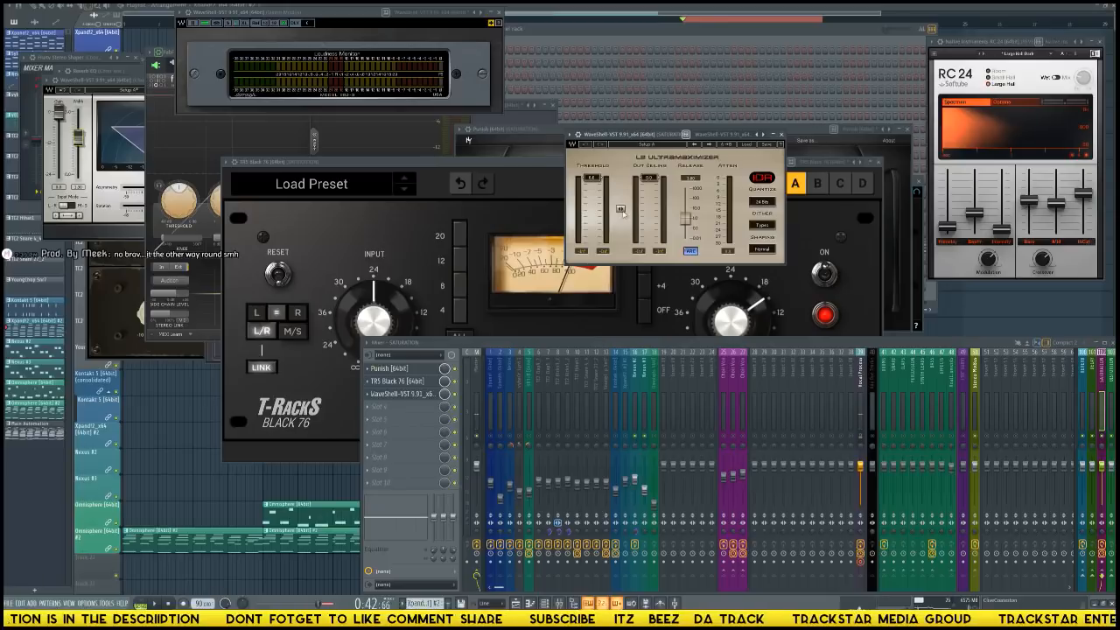
drag(638, 141, 613, 142)
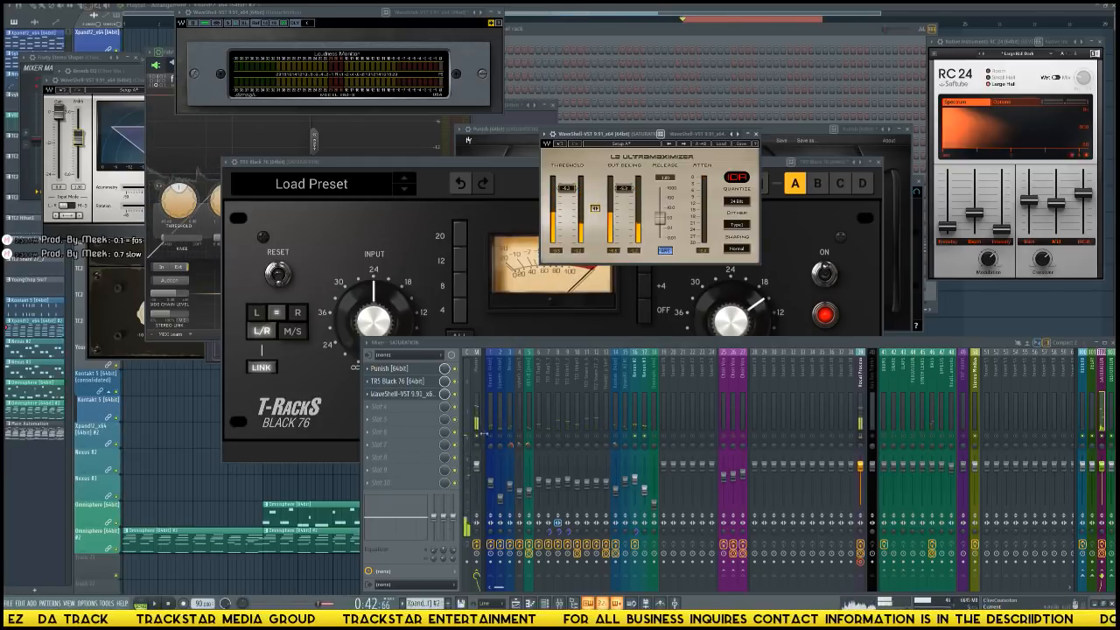
click(757, 134)
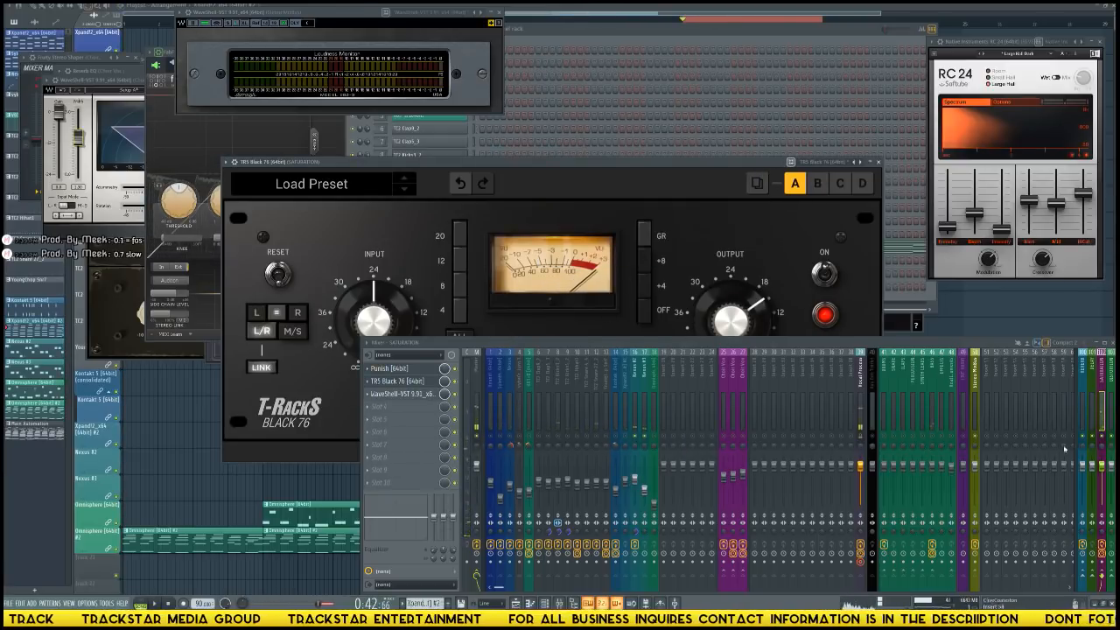
Load Fruity Parametric EQ 2 in the SATURATION track's fourth effect slot and move its window clear of the Loudness Monitor.
click(1093, 426)
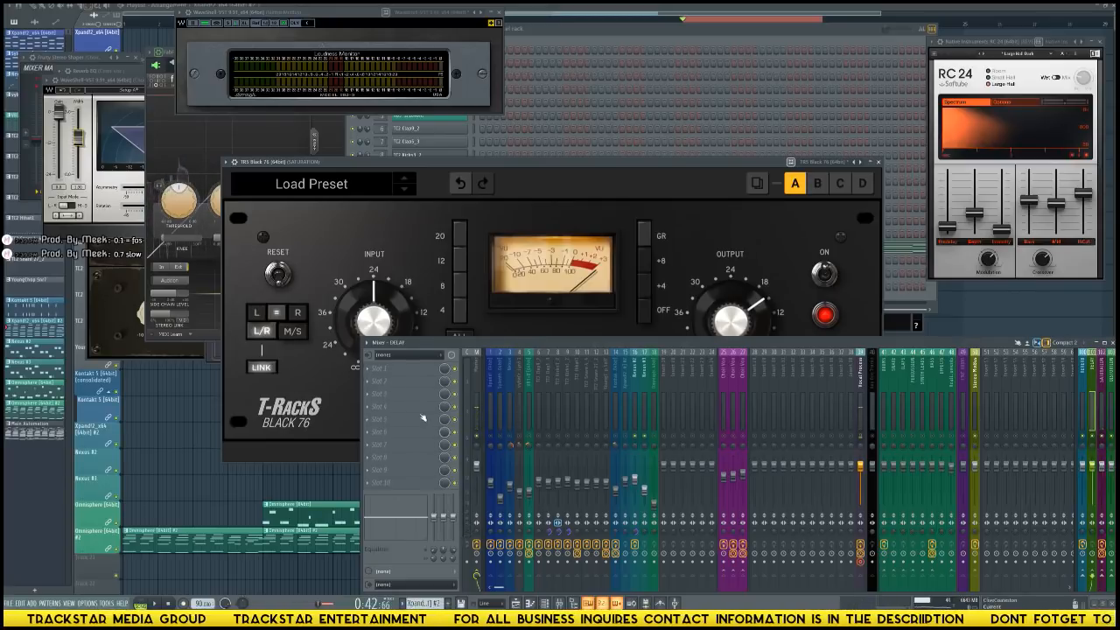
click(1102, 426)
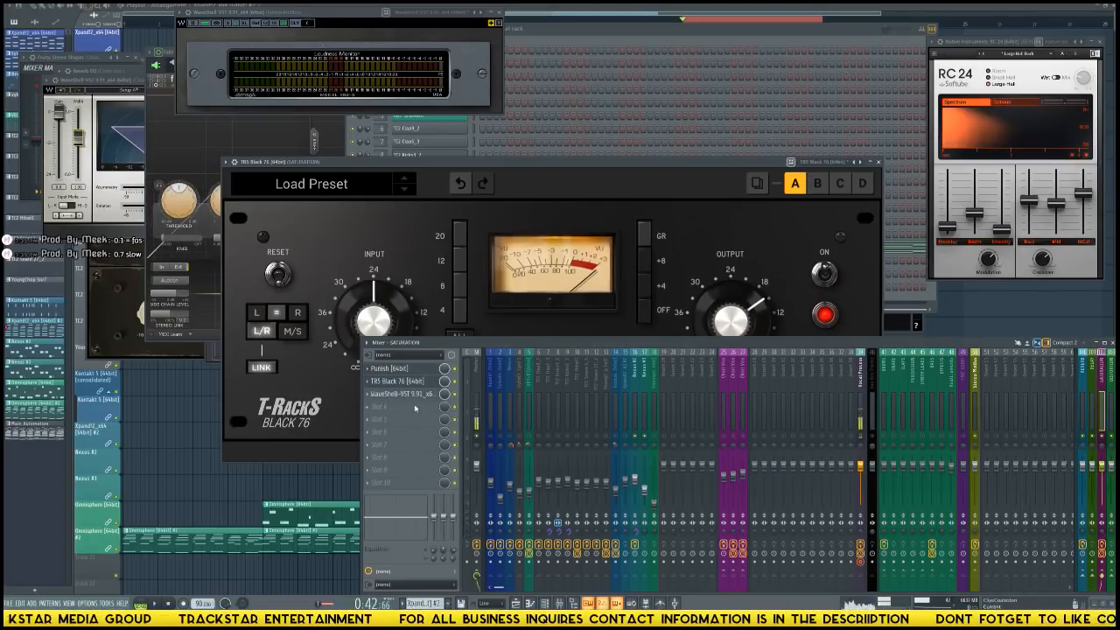
click(416, 409)
mouse_move(613, 163)
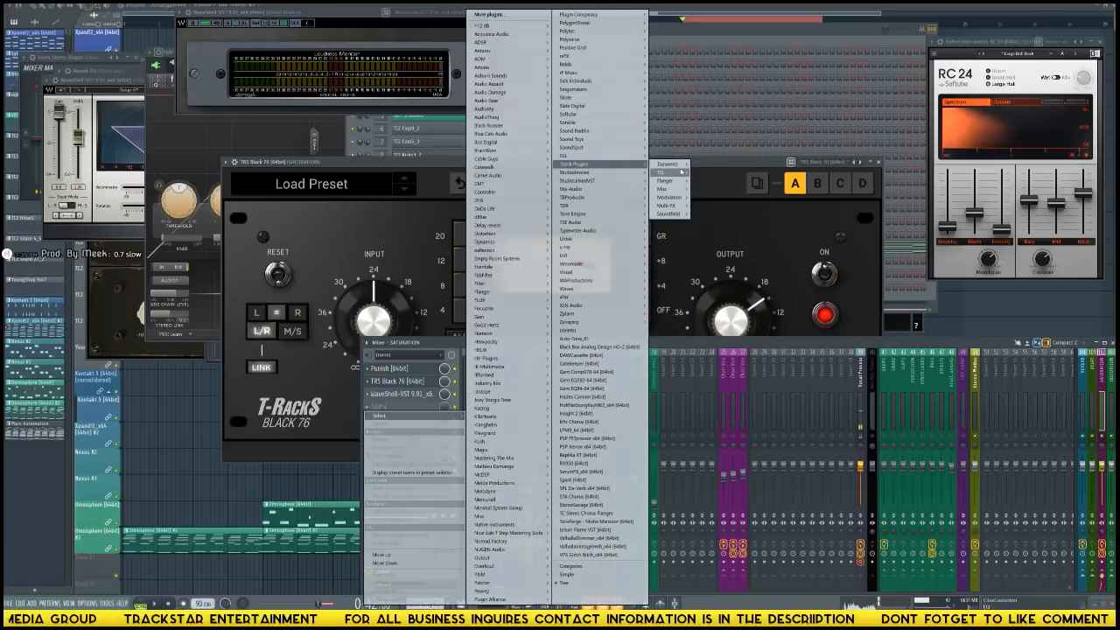
mouse_move(681, 171)
click(727, 173)
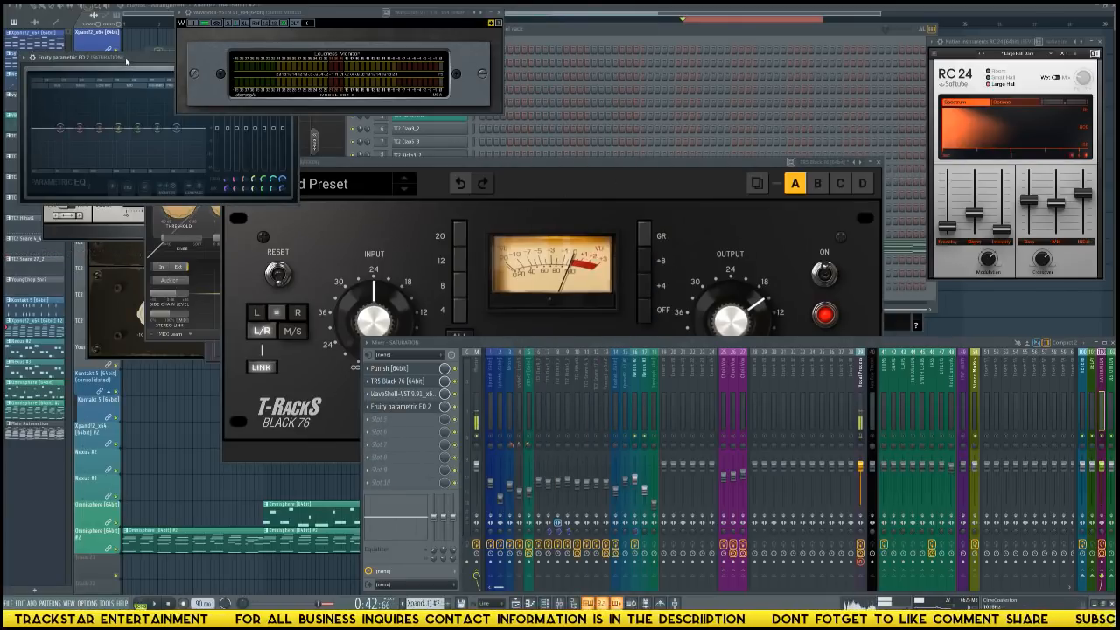
drag(126, 61, 154, 212)
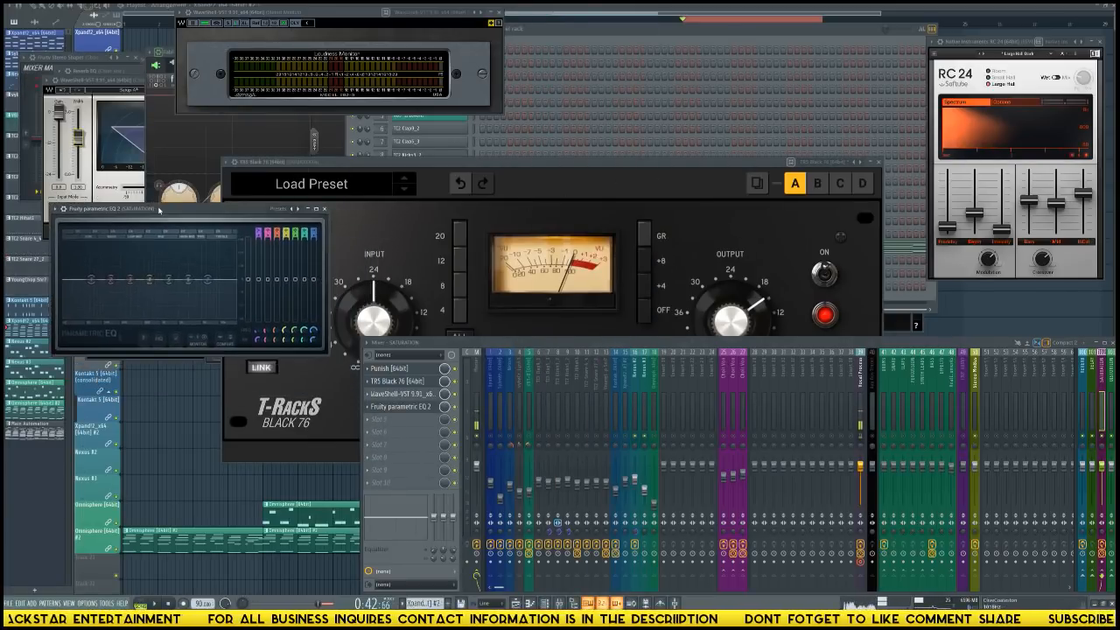
Apply the Master Lo + Hi-Pass Filter preset with a raised low-cut frequency, and move the EQ ahead of the L2 limiter.
click(296, 210)
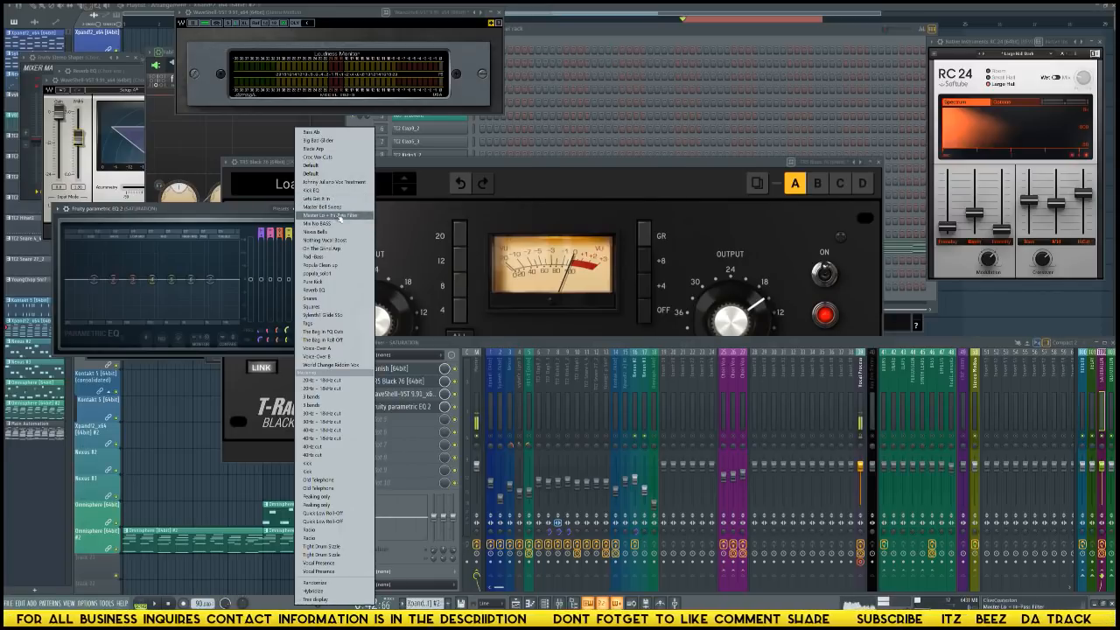
click(333, 216)
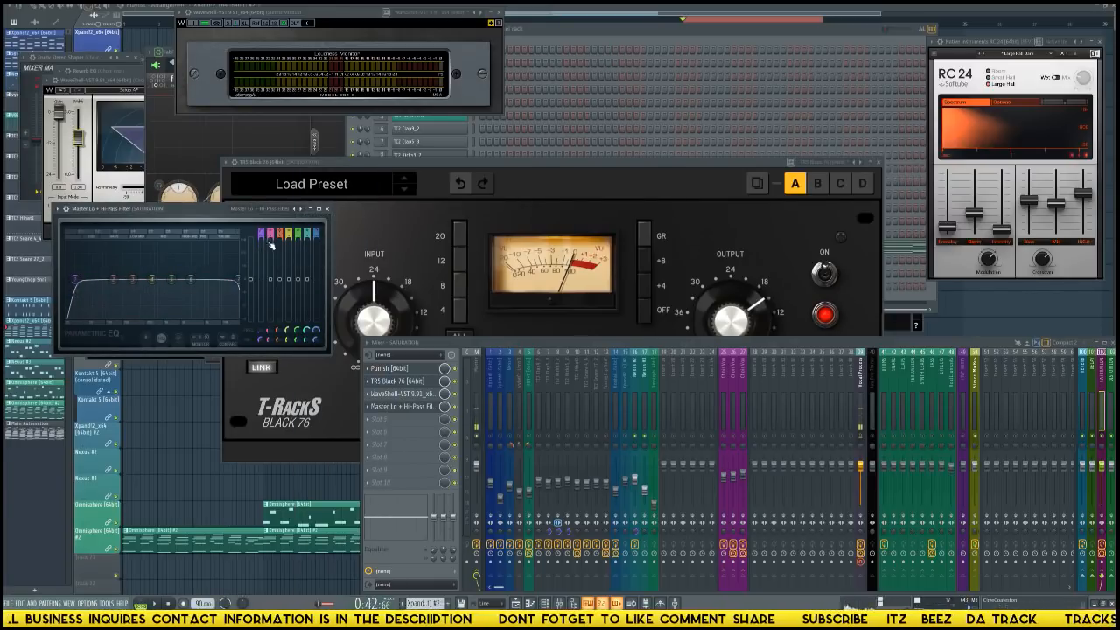
scroll(74, 280, up, 5)
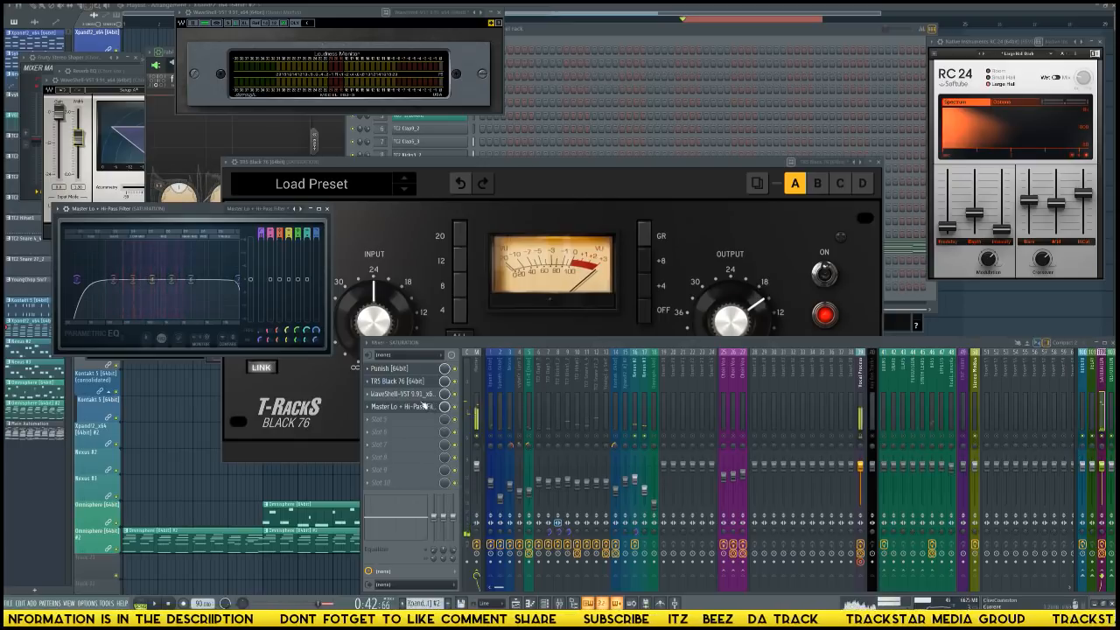
drag(418, 394, 415, 411)
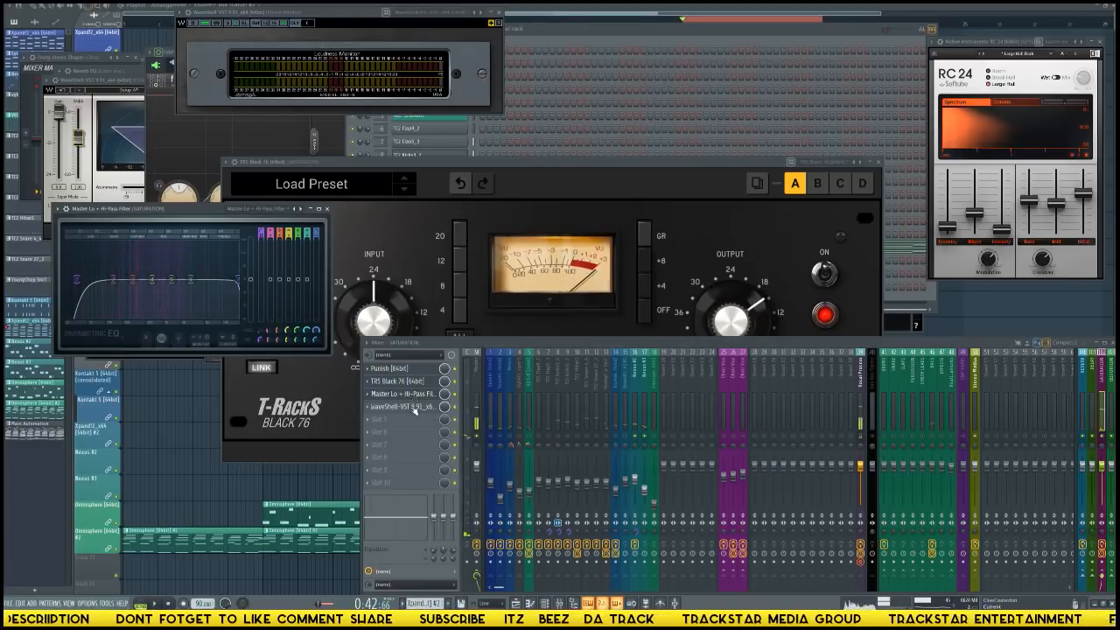
Try the L2 limiter ahead of the EQ in the SATURATION chain, and return the EQ to the third slot.
scroll(415, 411, up, 1)
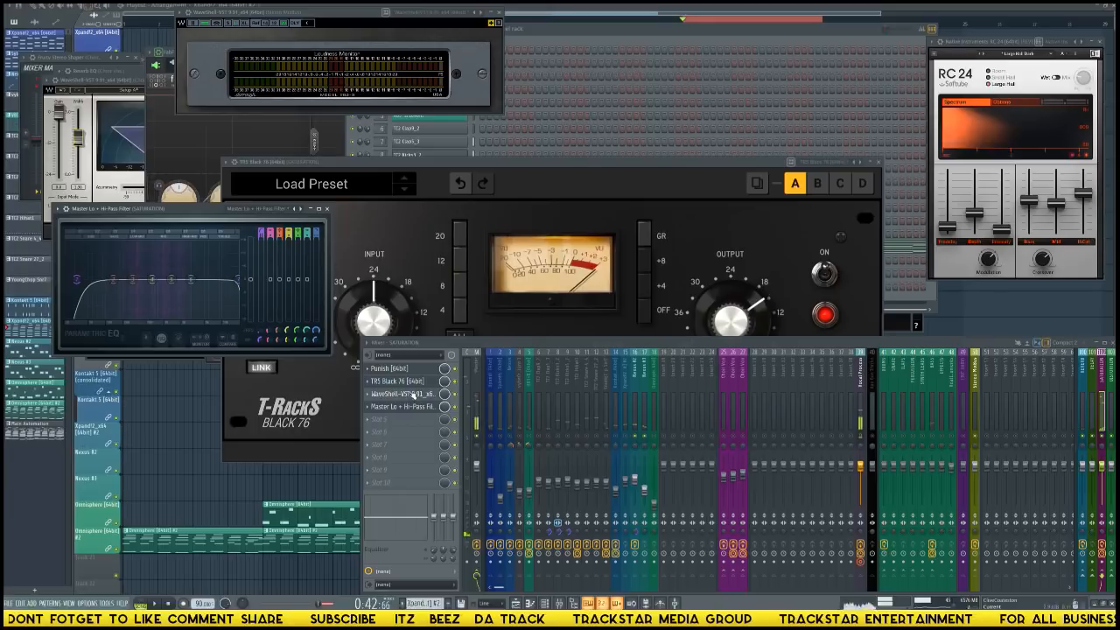
scroll(413, 412, up, 1)
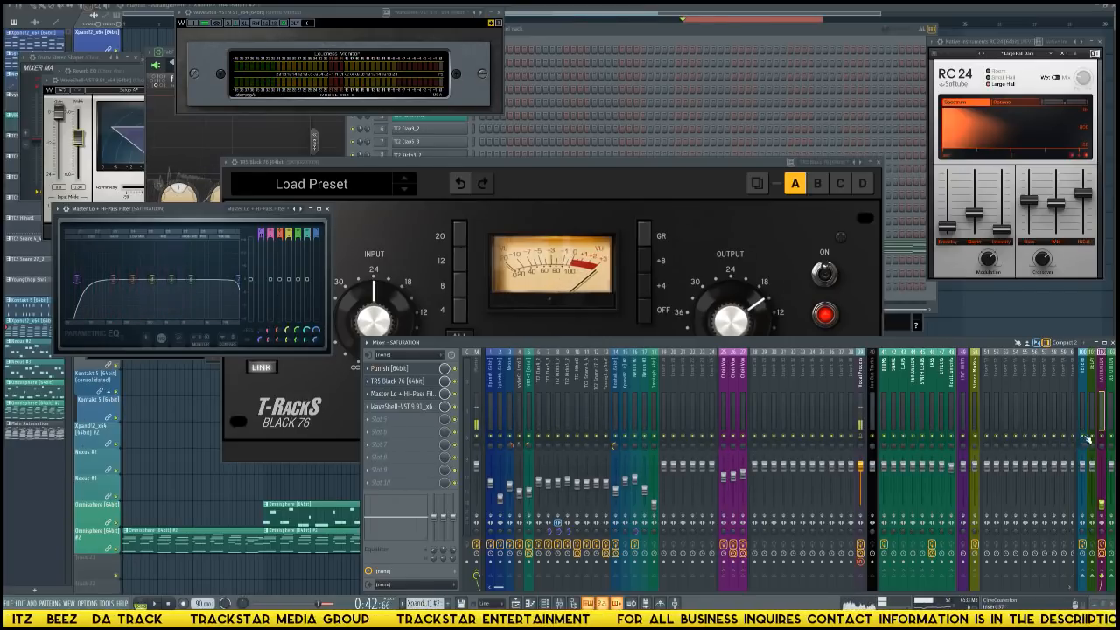
Rebalance the SATURATION fader during playback, checking it against the Nexus #2 and Nexus #3 tracks.
click(646, 442)
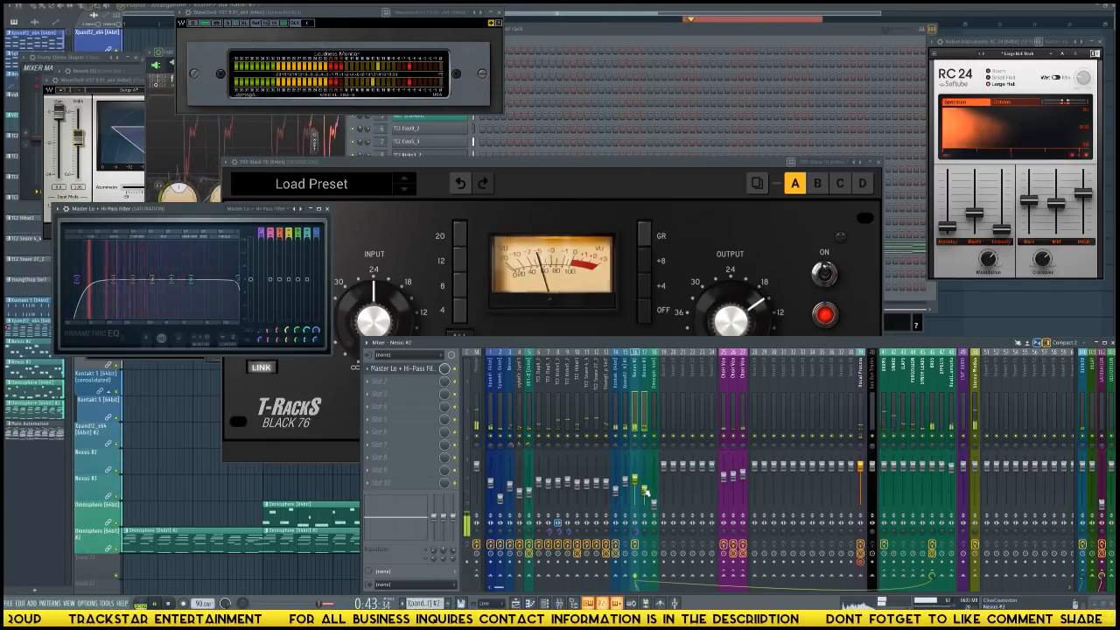
click(644, 578)
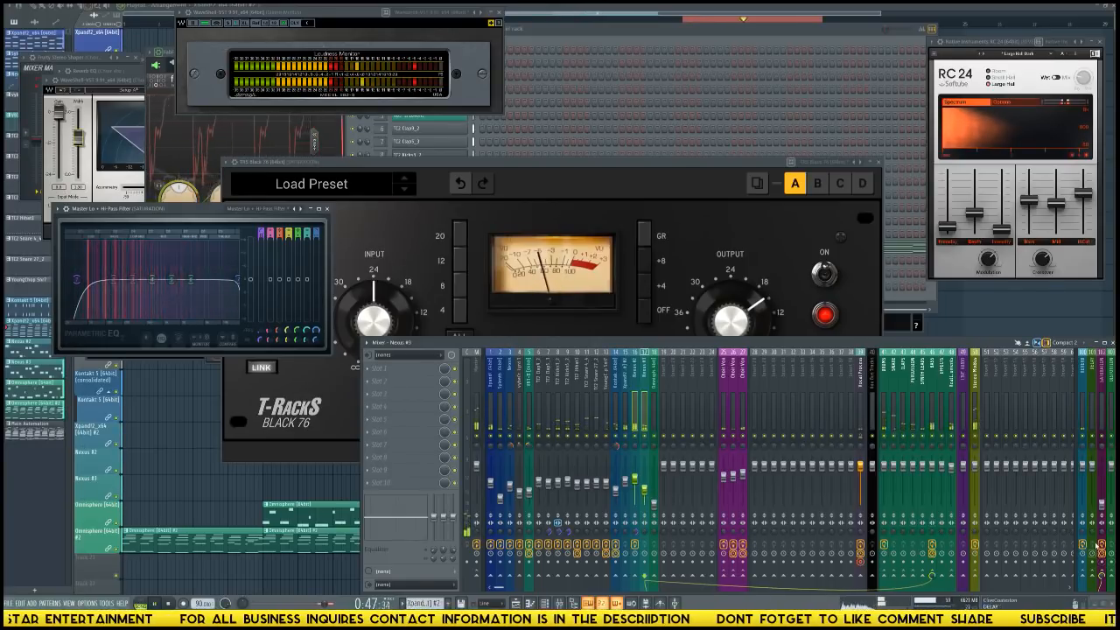
click(1102, 419)
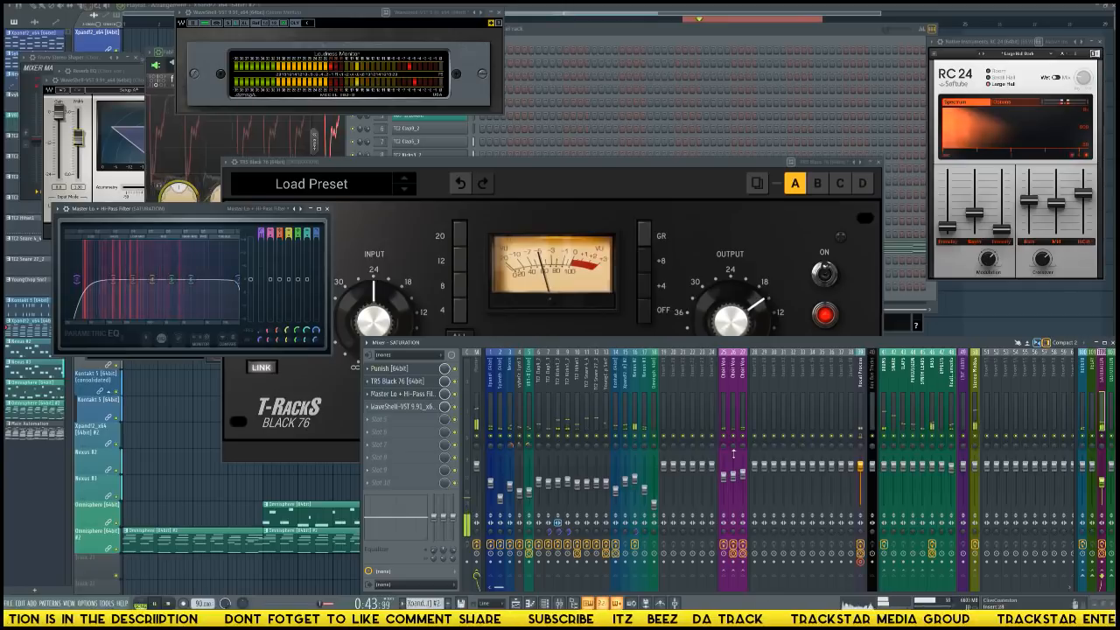
click(635, 477)
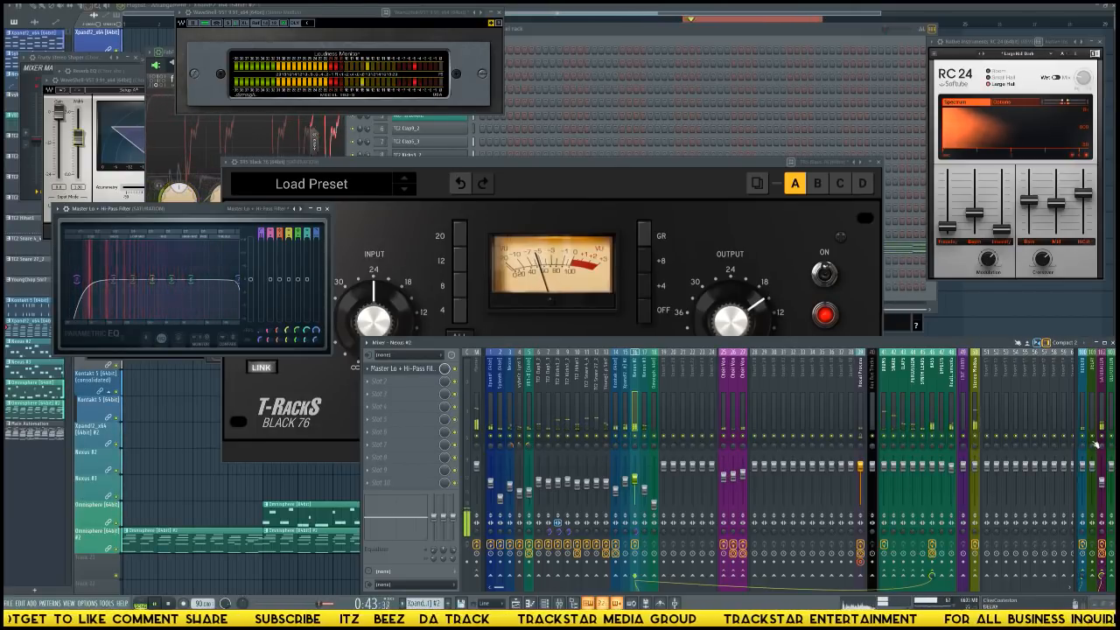
key(space)
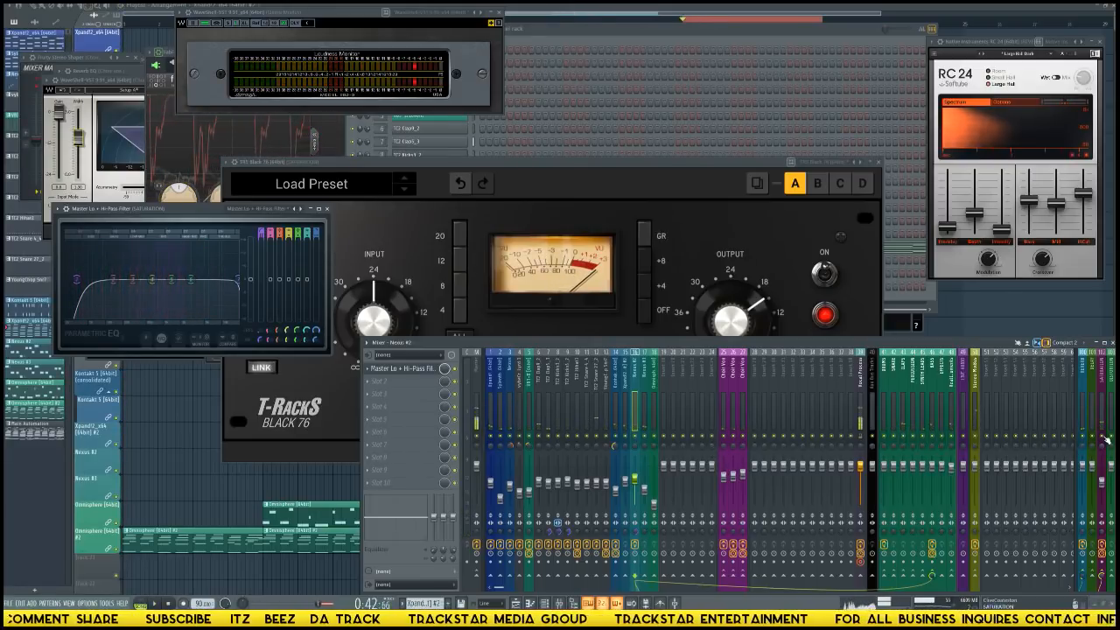
key(space)
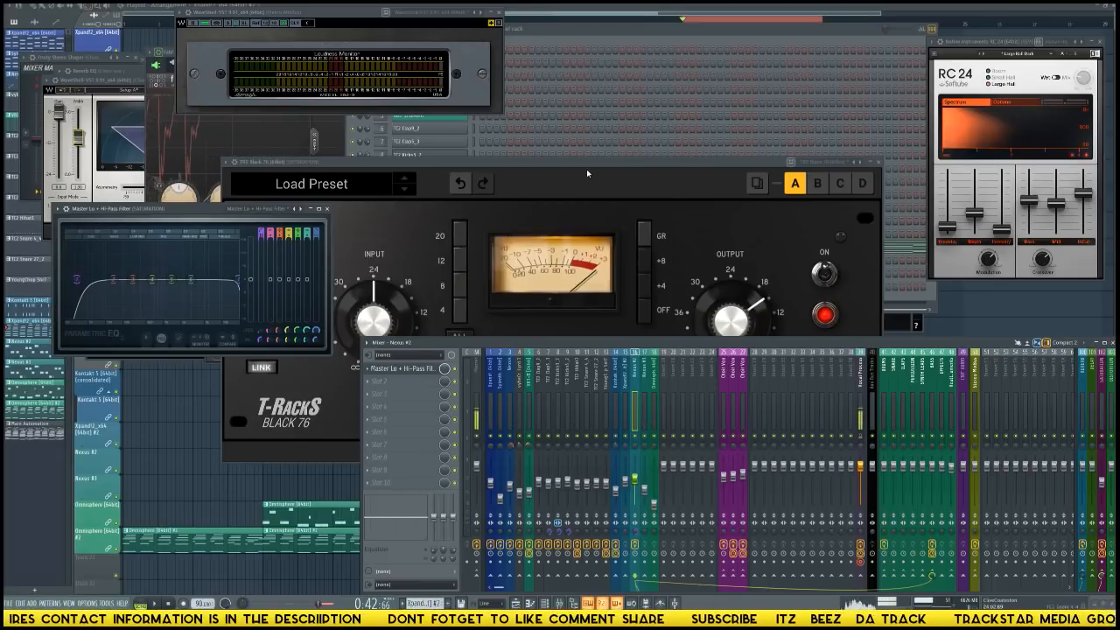
Close the SATURATION EQ's window and move the Black 76 window higher, viewing its full controls without the mixer.
drag(183, 211, 189, 210)
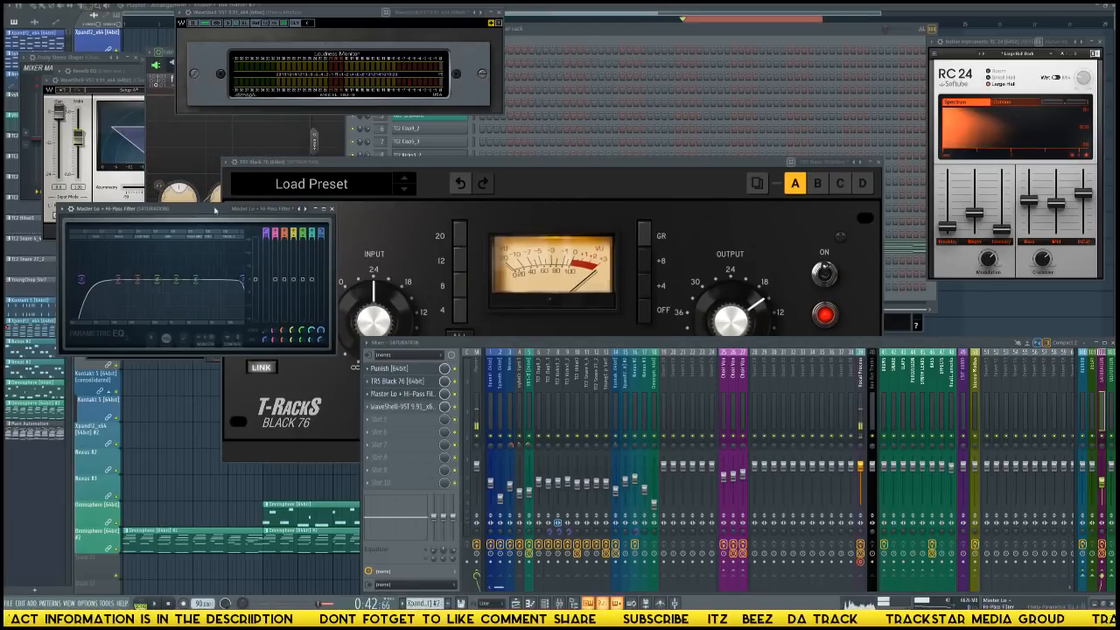
click(332, 211)
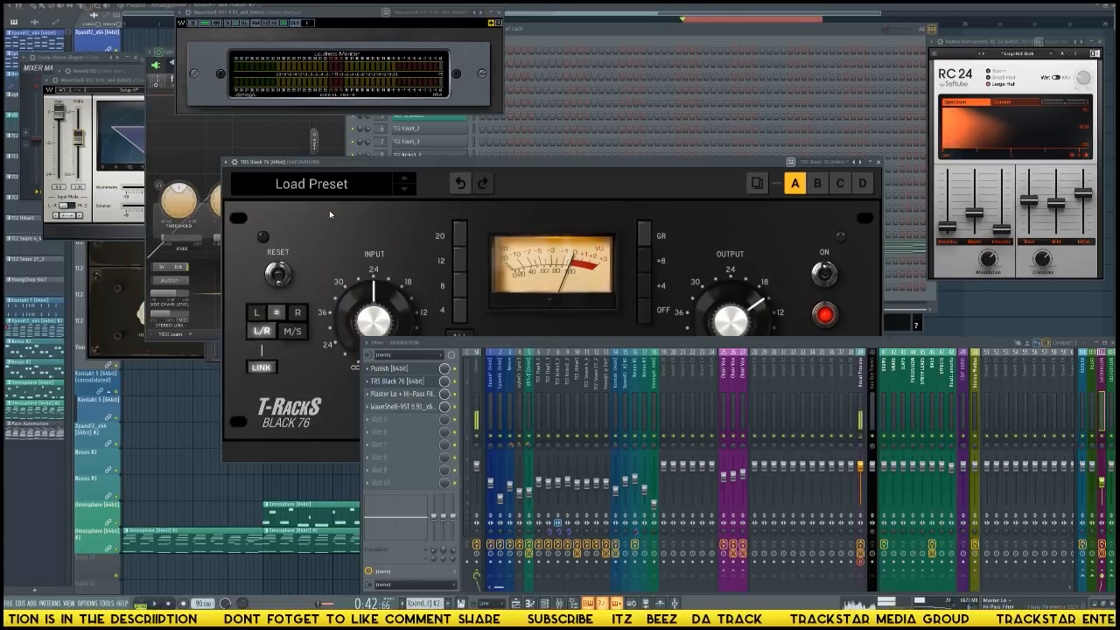
drag(582, 165, 584, 139)
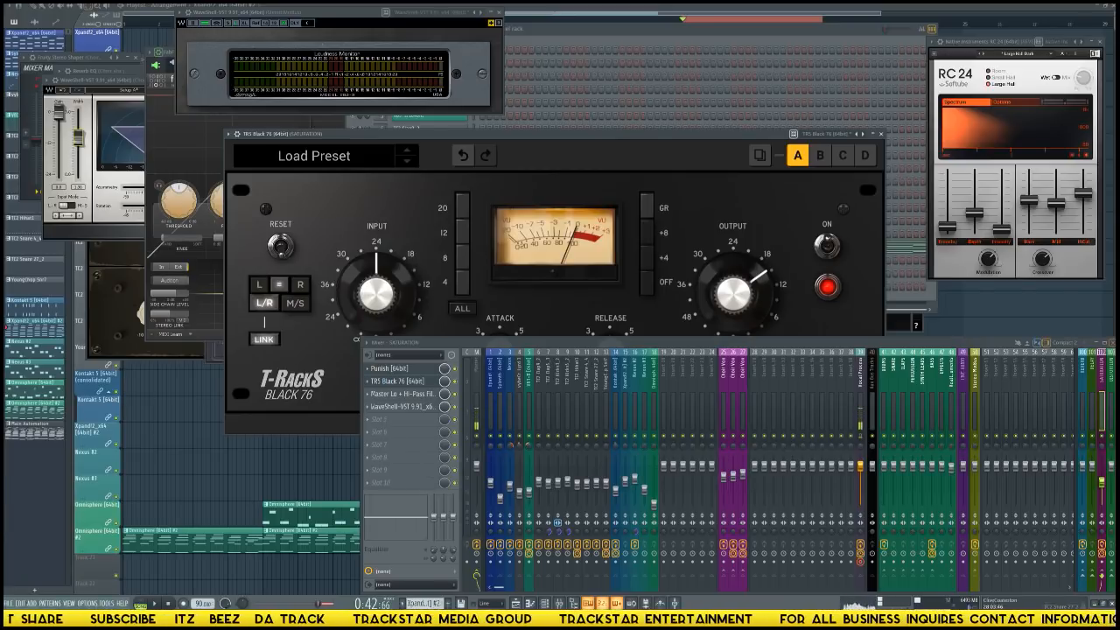
key(F9)
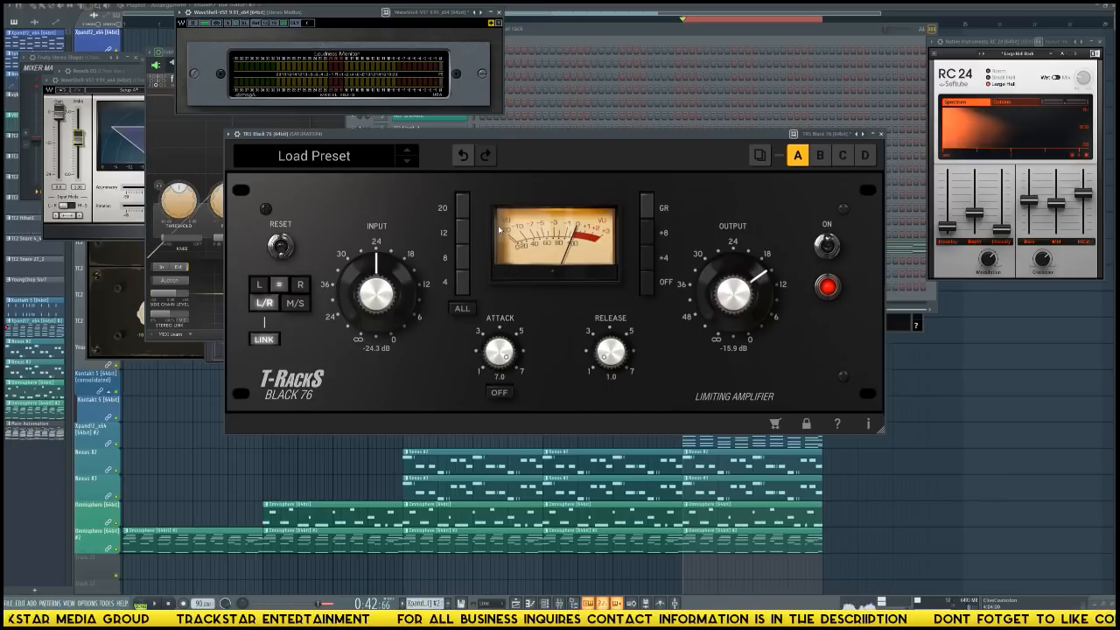
key(F9)
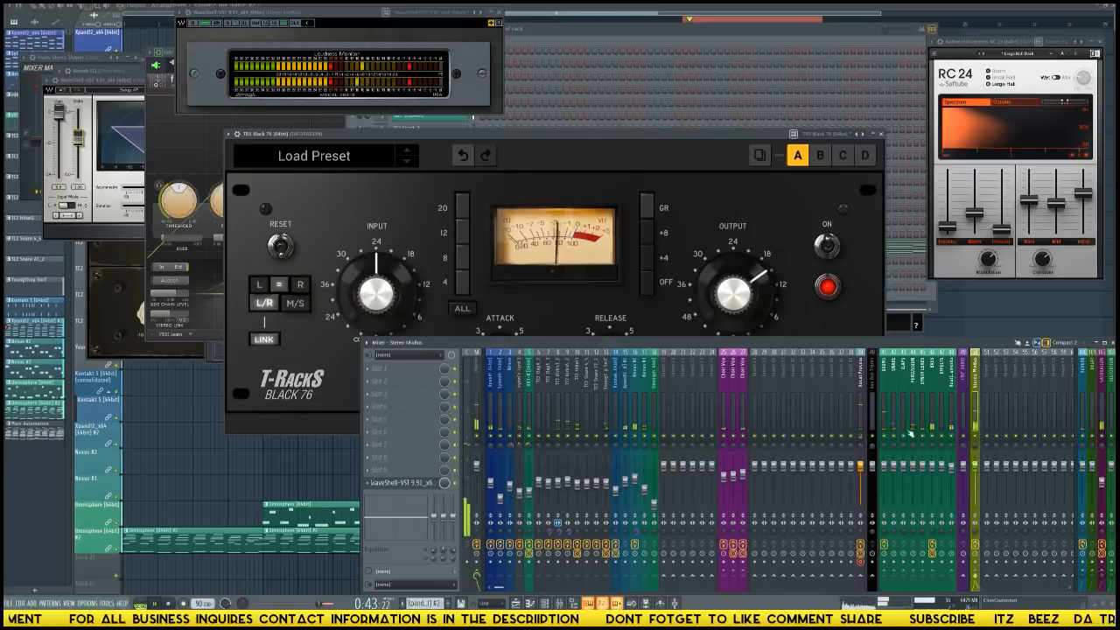
Check the SATURATION bus and the group of instrument tracks from the first track through Nexus #3 during playback.
click(1106, 441)
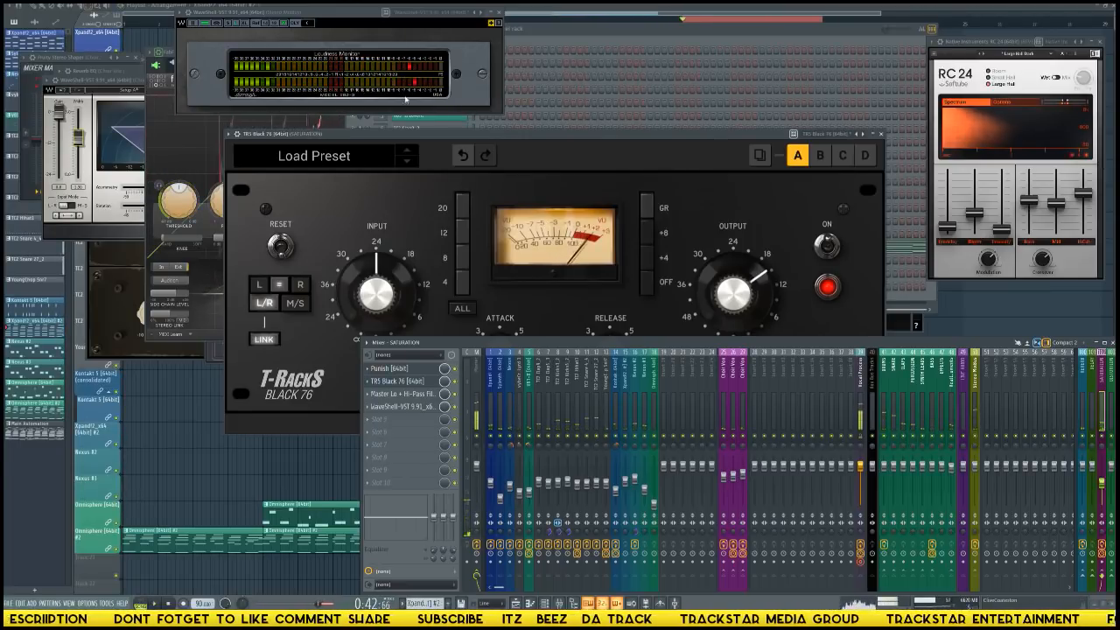
drag(492, 403, 653, 448)
click(652, 499)
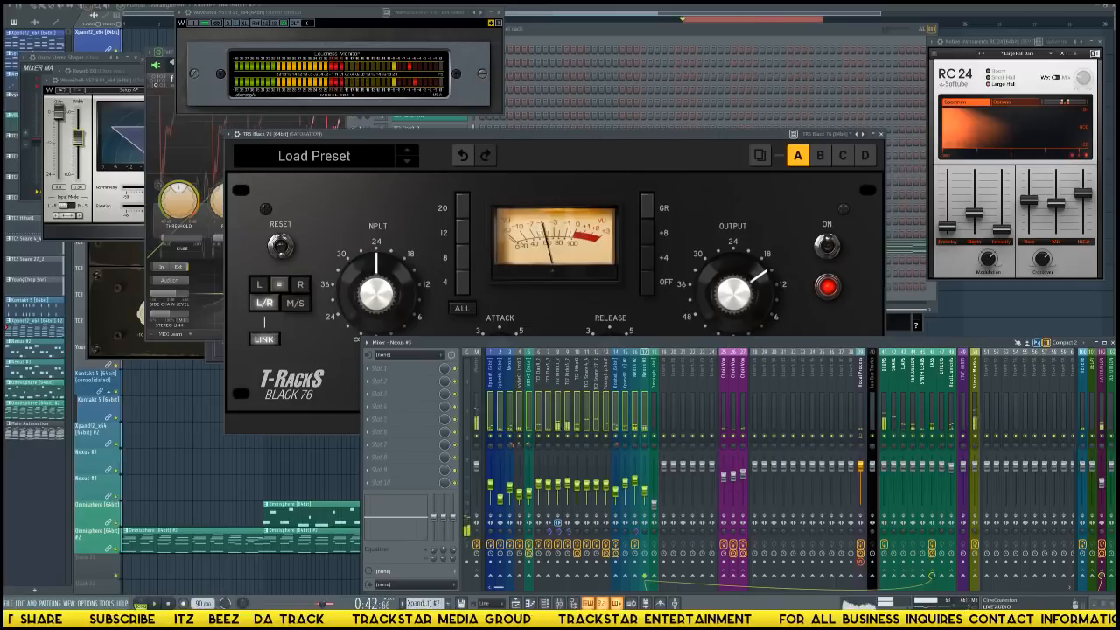
Replace the EQ in the SATURATION track's third slot with FabFilter Pro-MB and move its window beside the Loudness Monitor.
click(1100, 411)
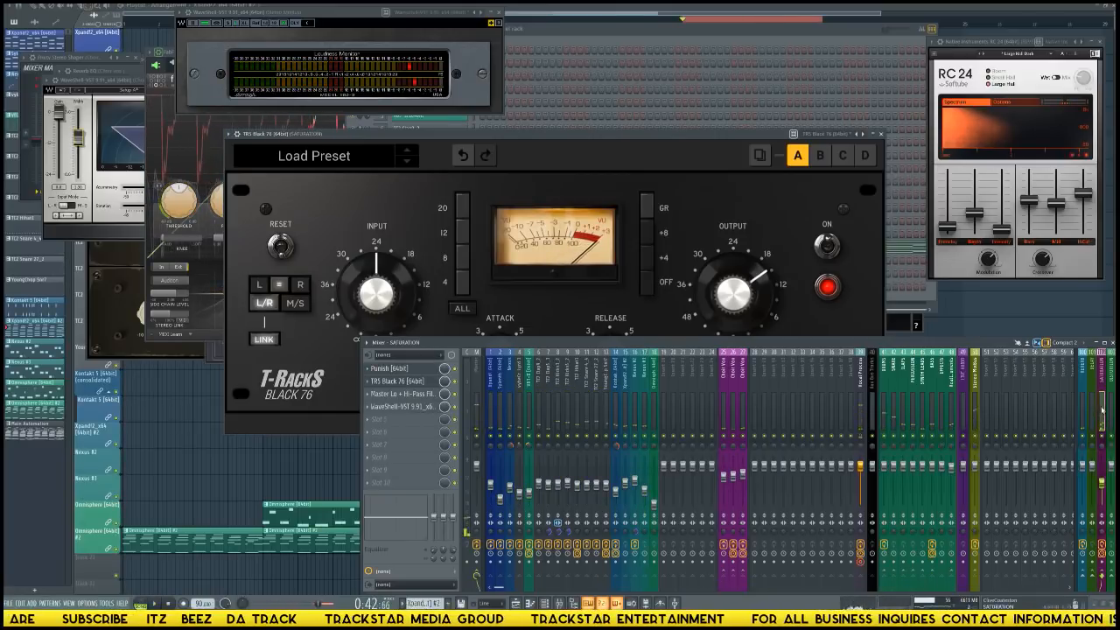
click(408, 395)
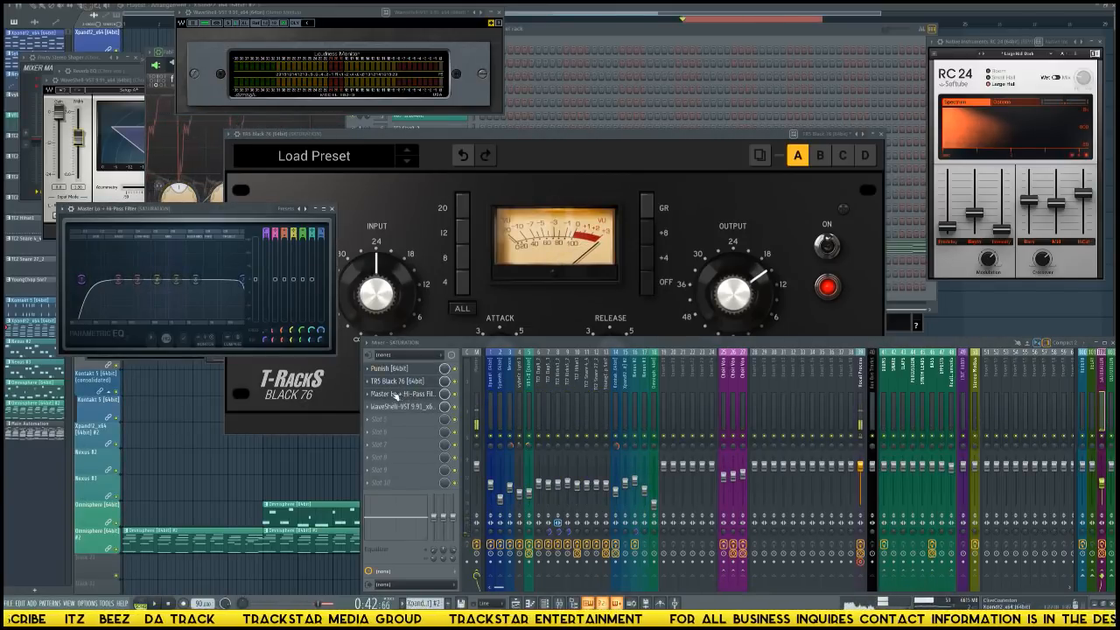
click(370, 394)
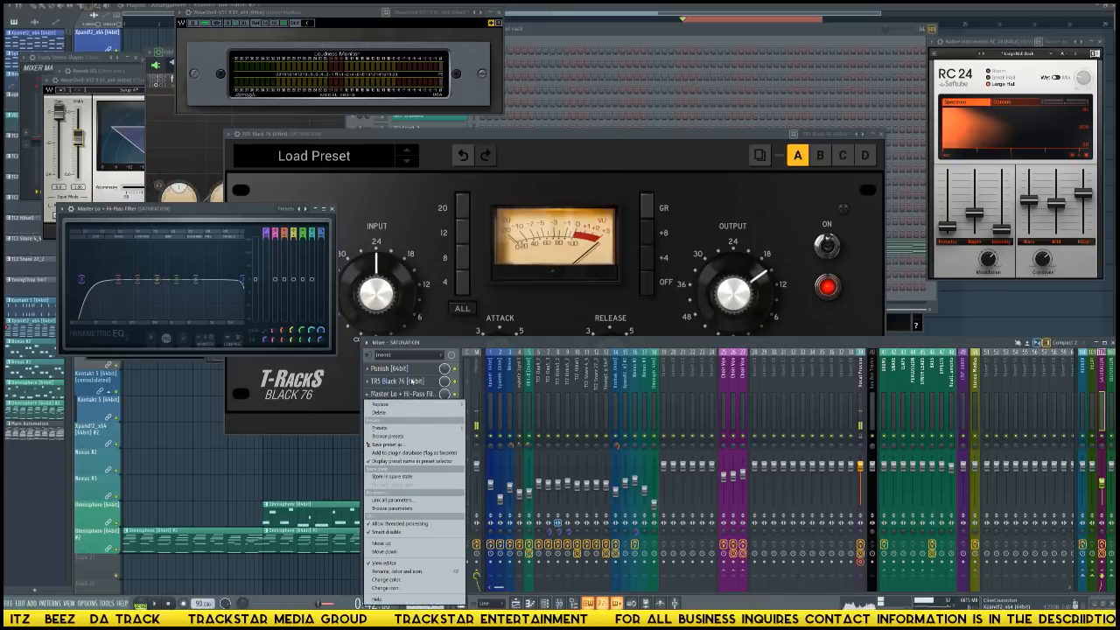
mouse_move(425, 405)
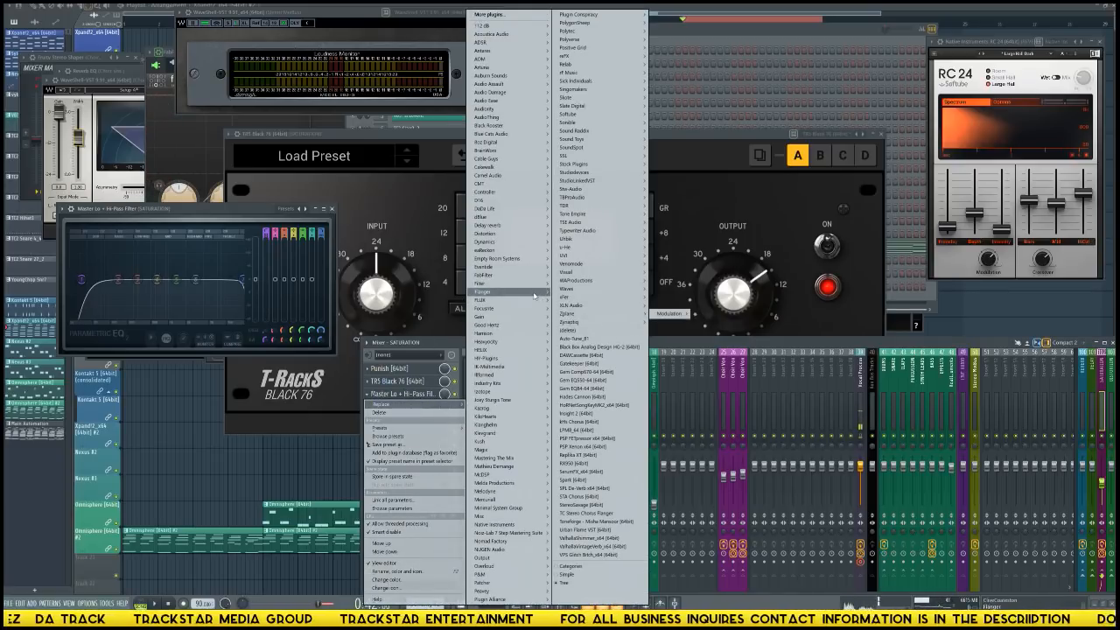
mouse_move(537, 279)
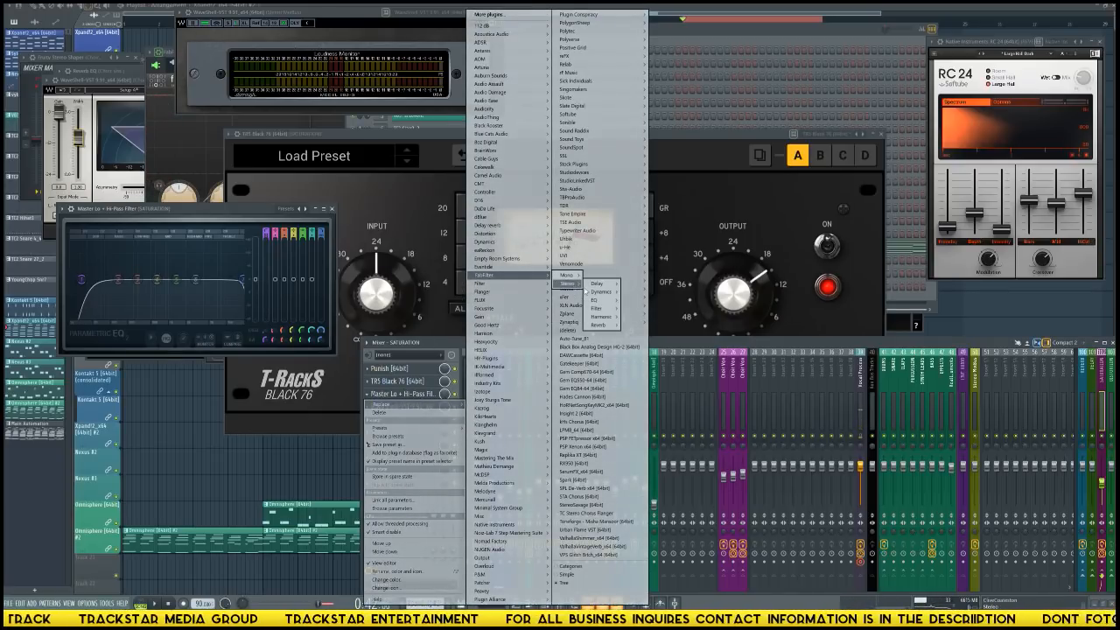
mouse_move(605, 300)
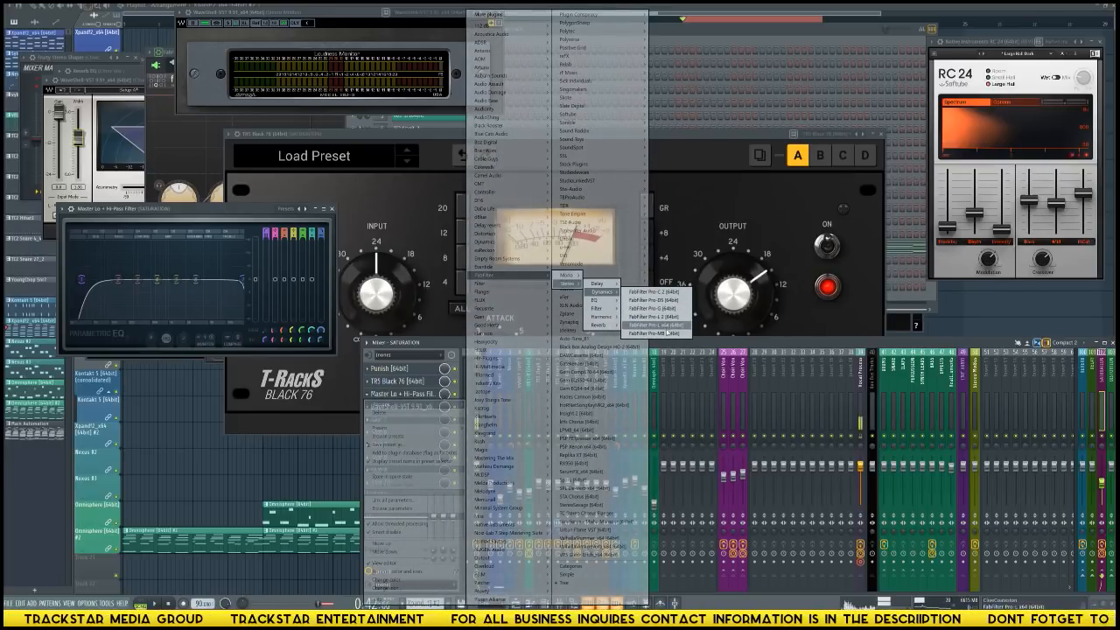
click(667, 333)
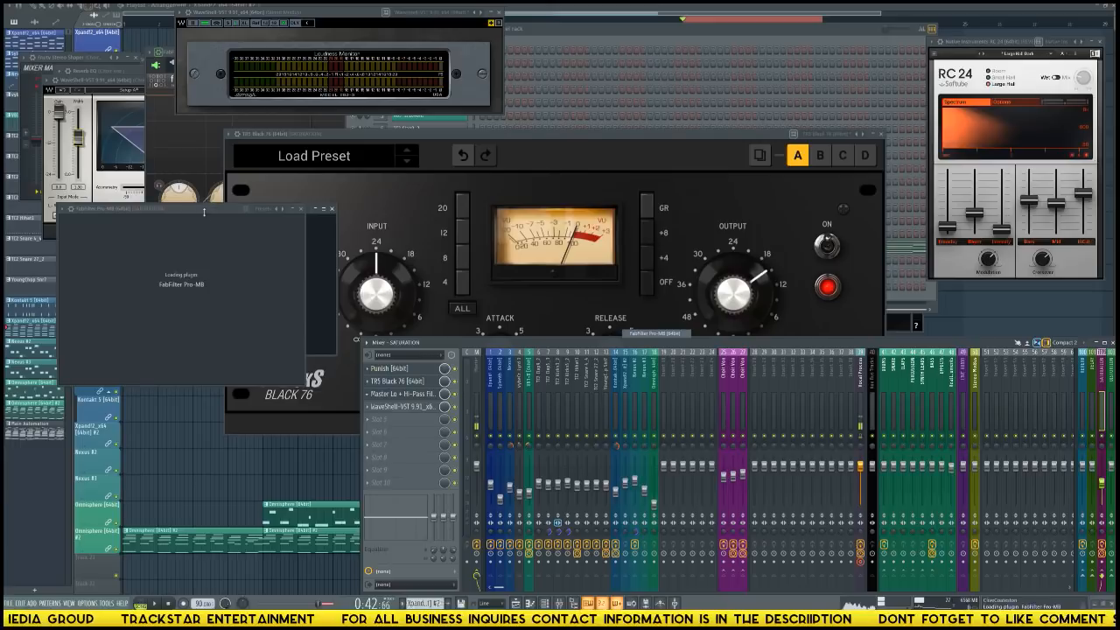
drag(198, 208, 648, 71)
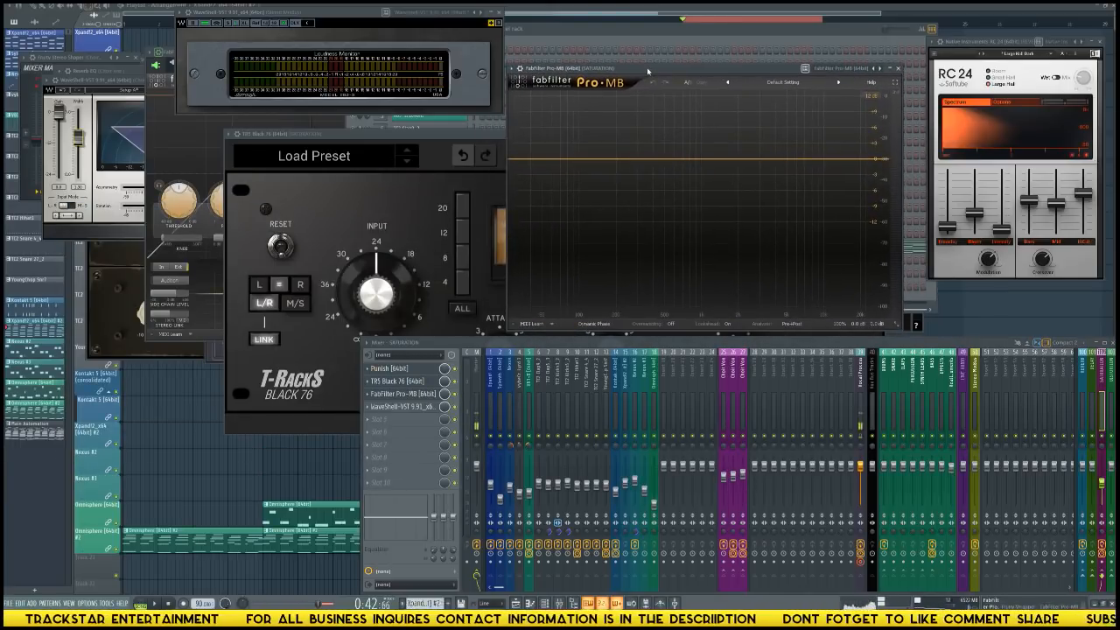
Add a low-frequency compression band in Pro-MB with Linear Phase processing, shift it slightly higher, and set its release to 7.2%.
click(574, 170)
click(594, 324)
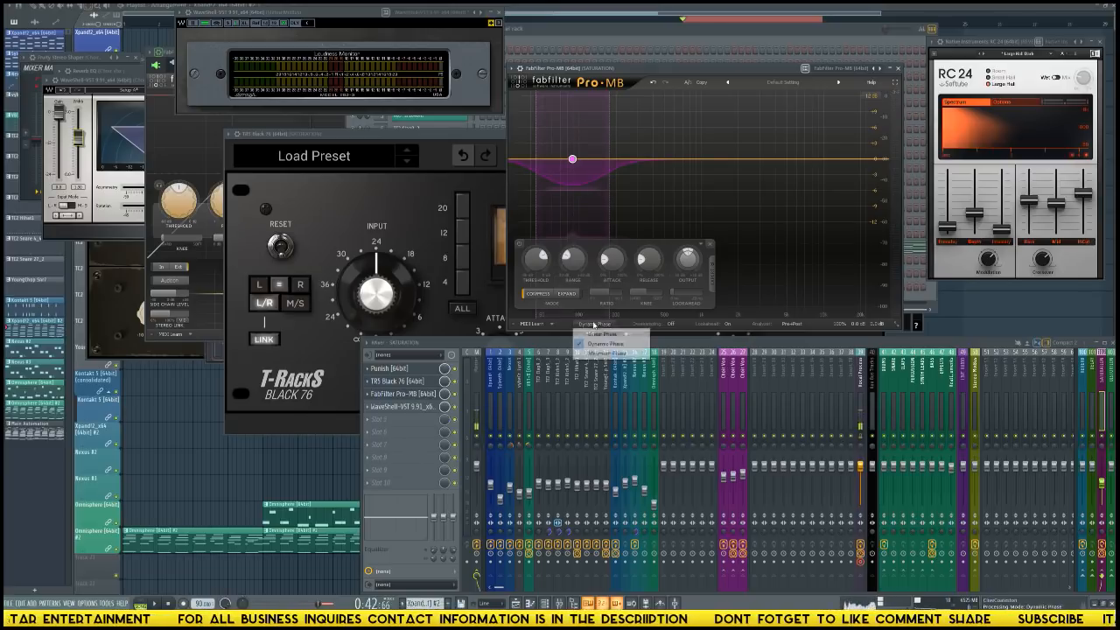
click(612, 335)
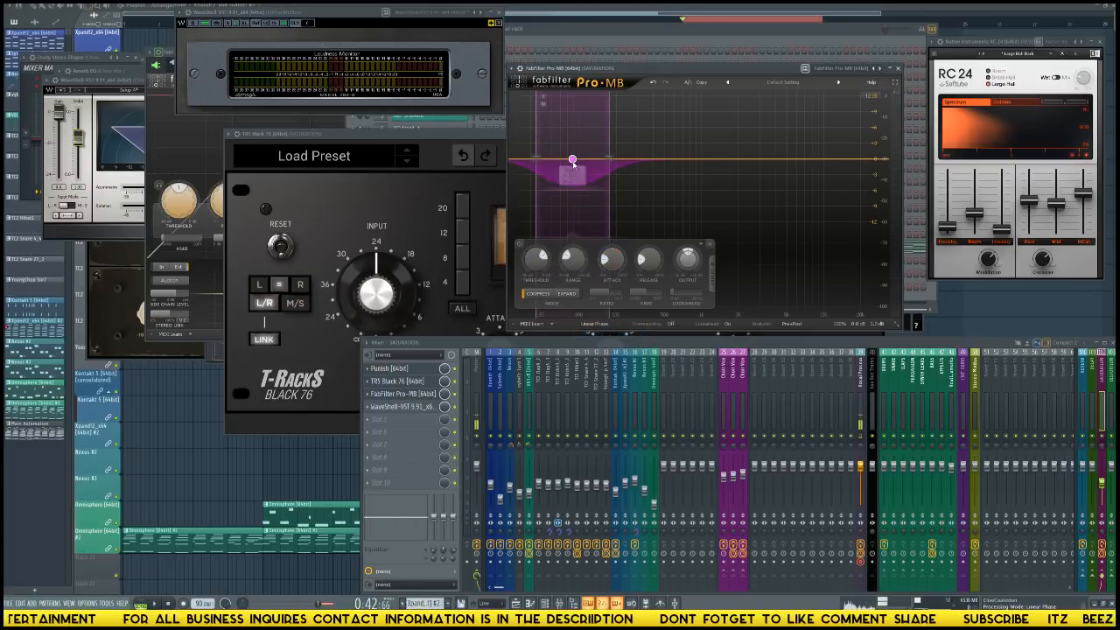
drag(572, 160, 586, 161)
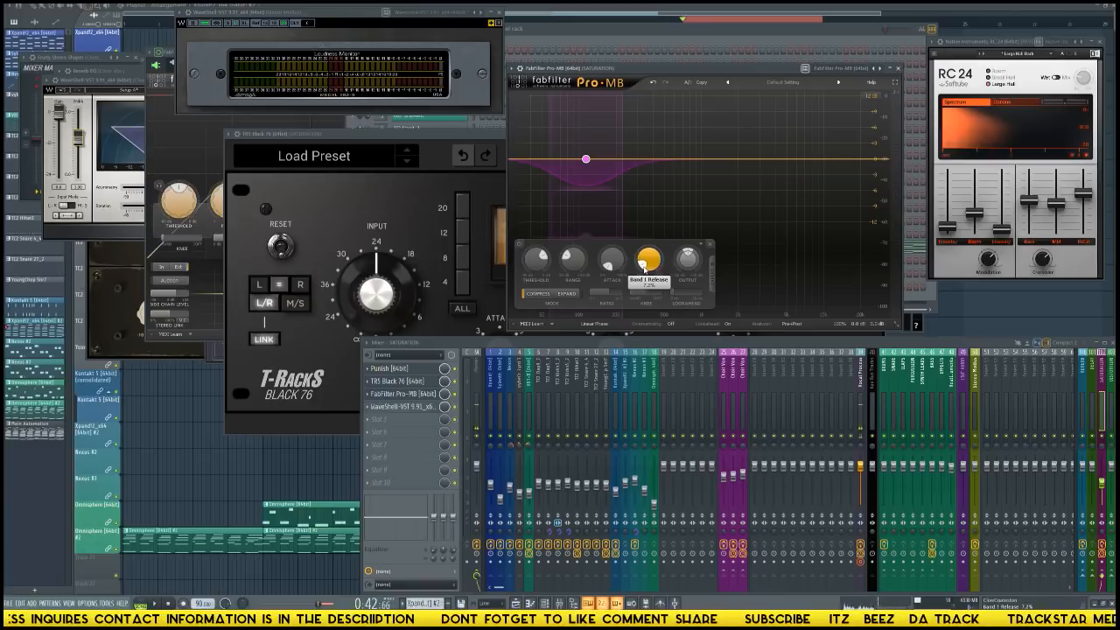
key(space)
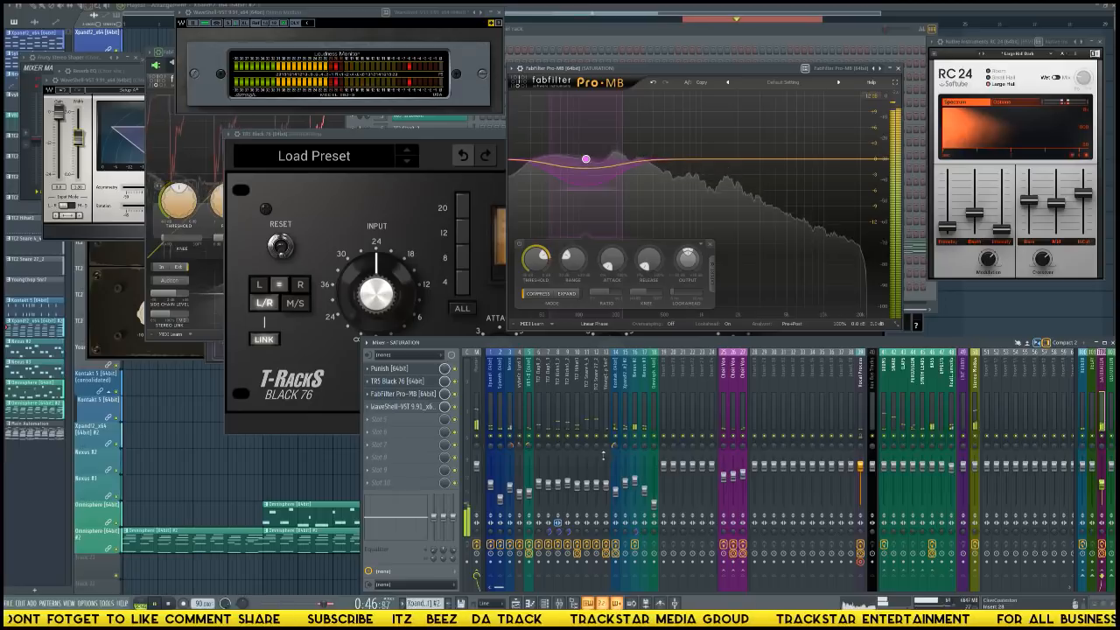
Review the Kontakt 1, hi-hat, BASS, SATURATION, Nexus #3 and Nexus #2 tracks while the beat plays.
click(615, 493)
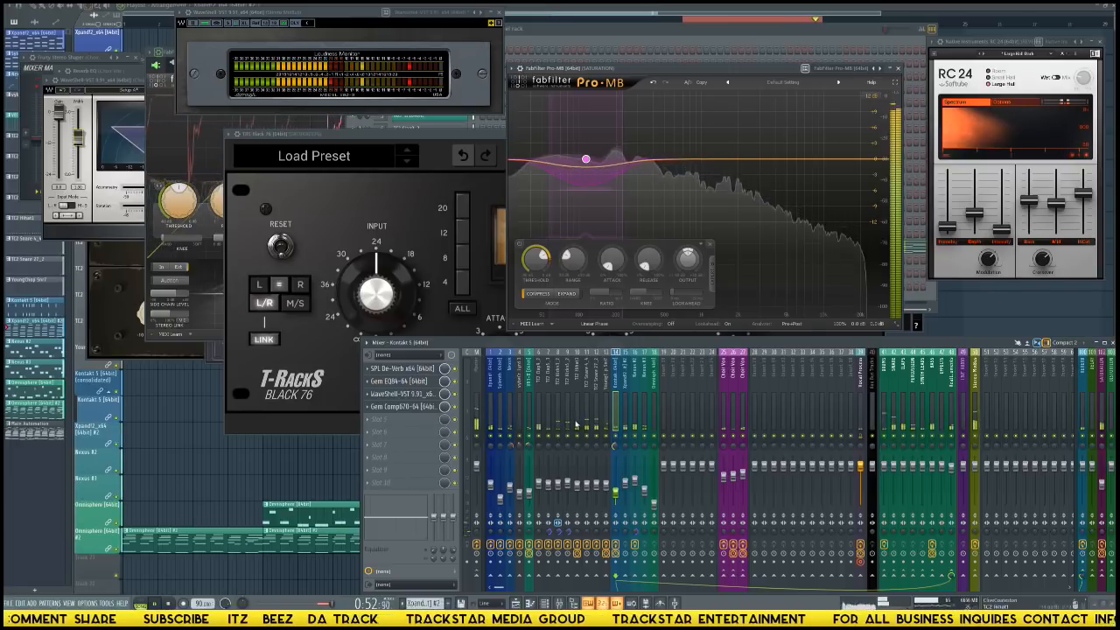
click(578, 425)
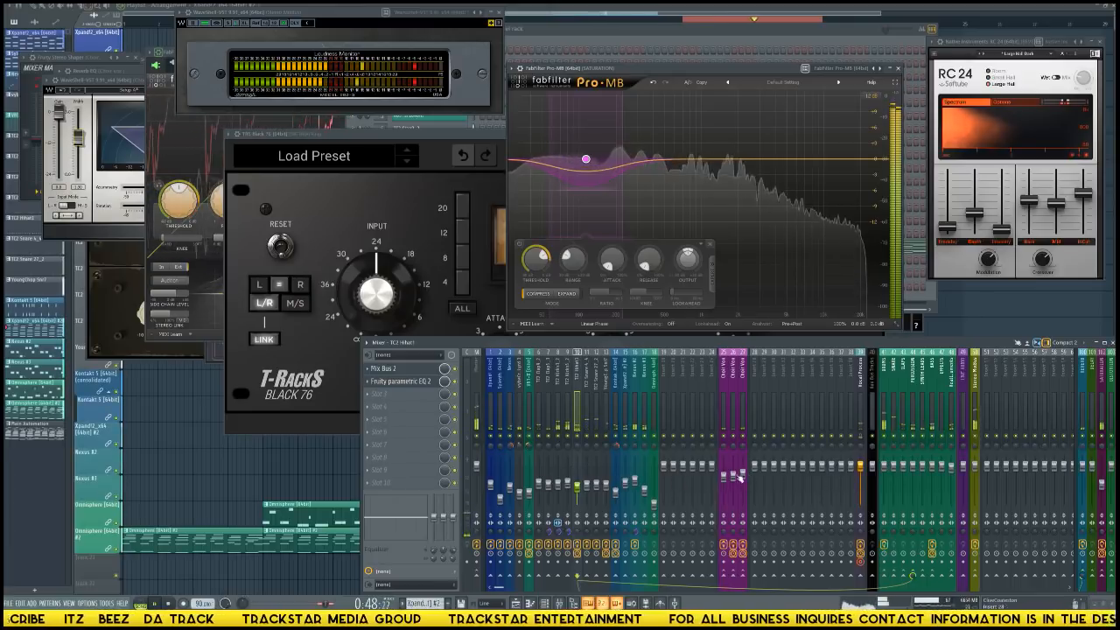
click(934, 405)
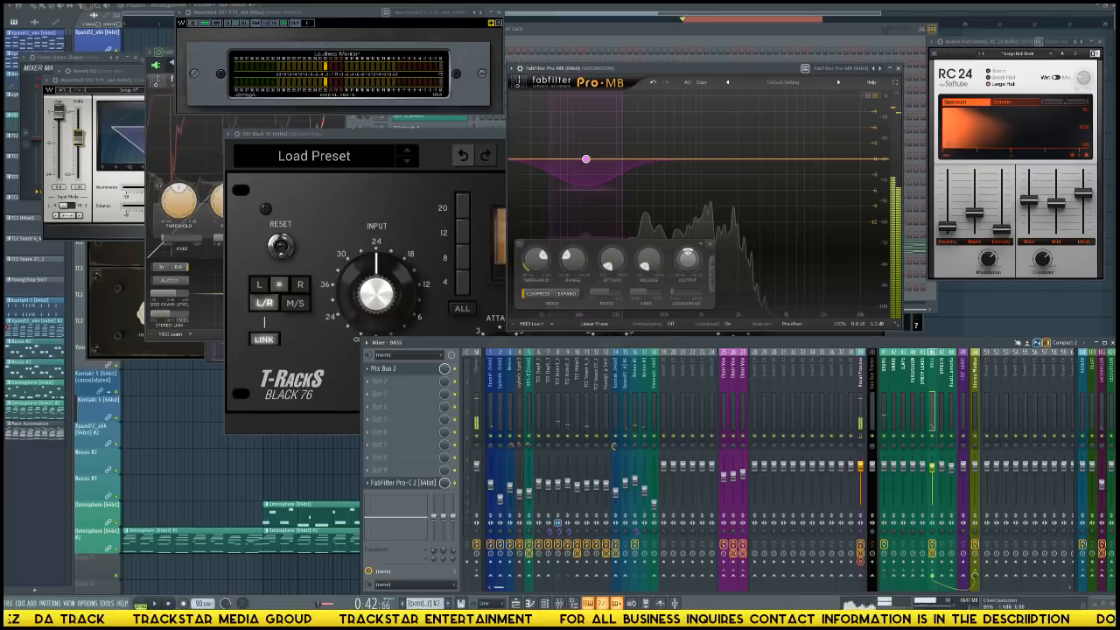
click(1100, 486)
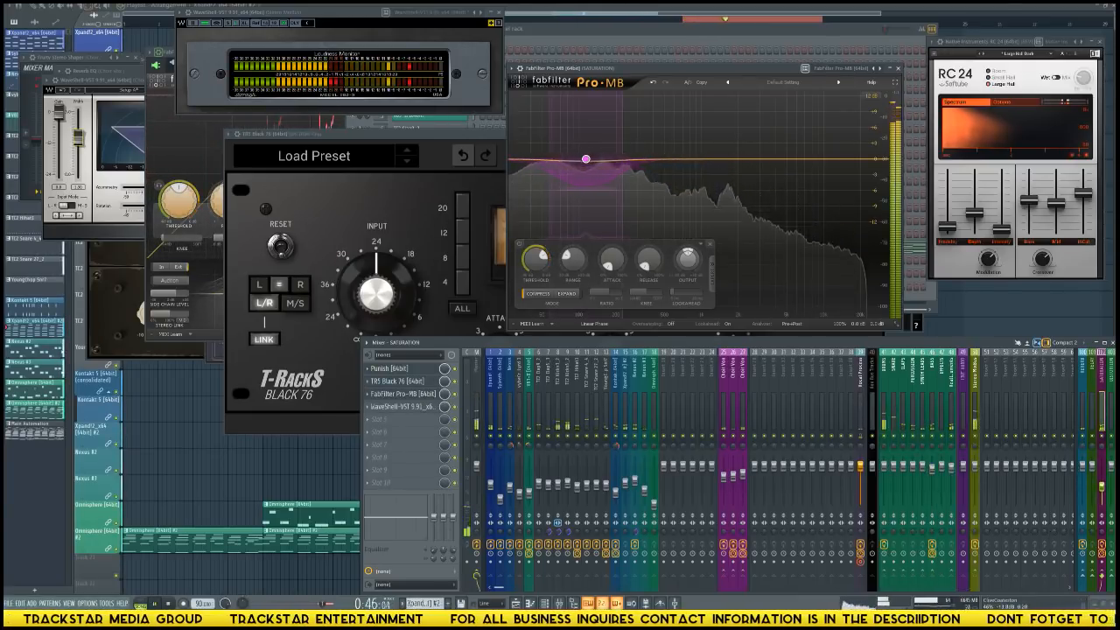
click(645, 424)
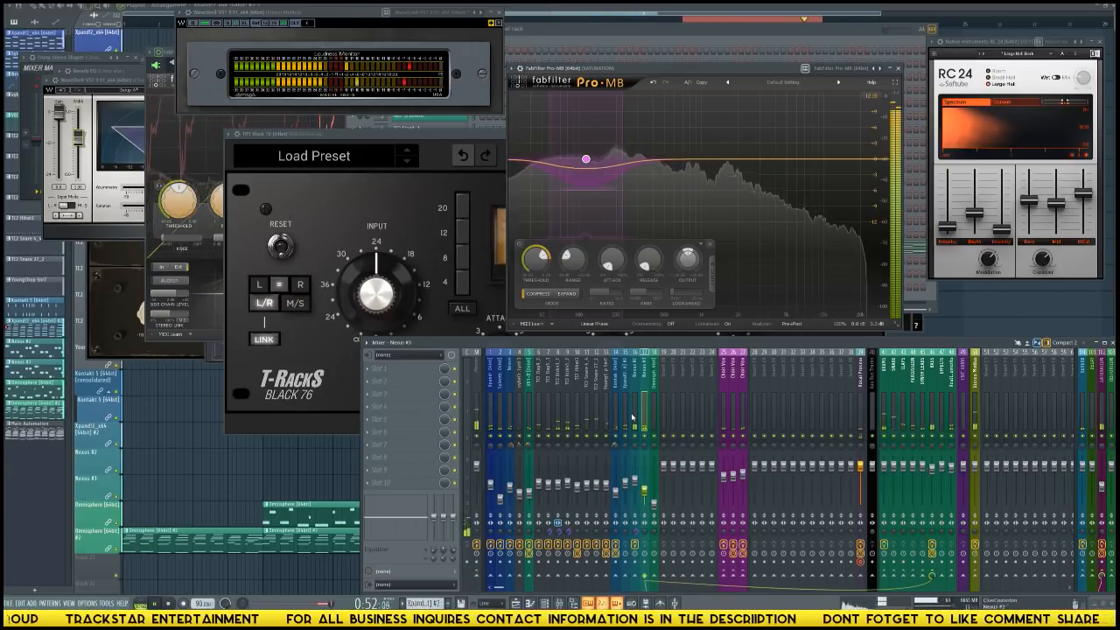
click(632, 418)
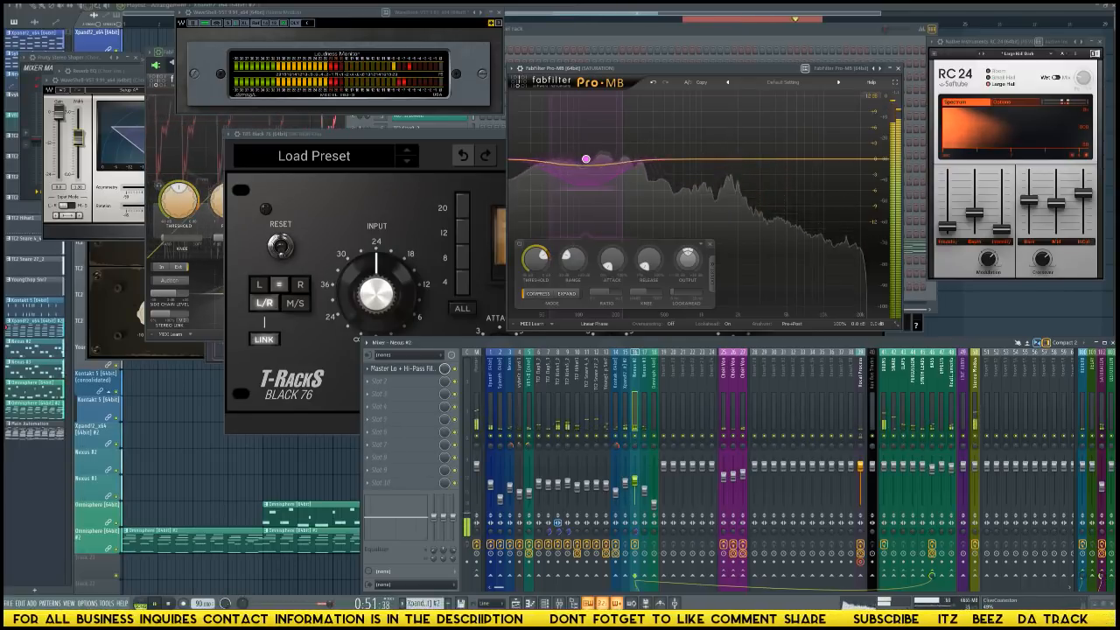
Load the Waves Manny Marroquin EQ into the first effect slot of the Omnisphere track.
click(654, 438)
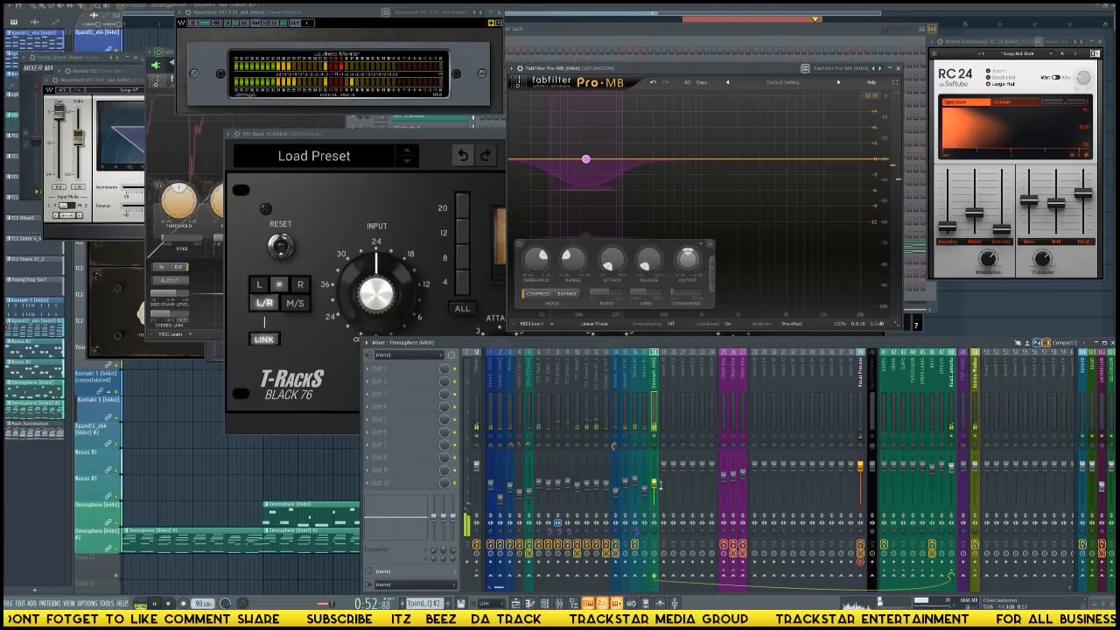
click(385, 368)
mouse_move(379, 380)
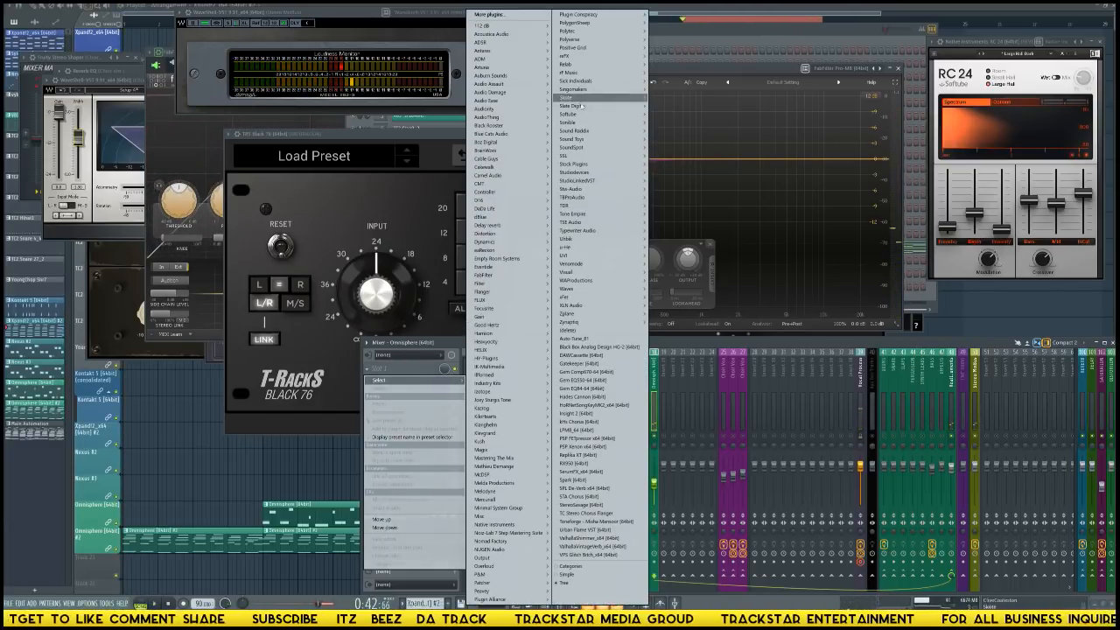
mouse_move(589, 165)
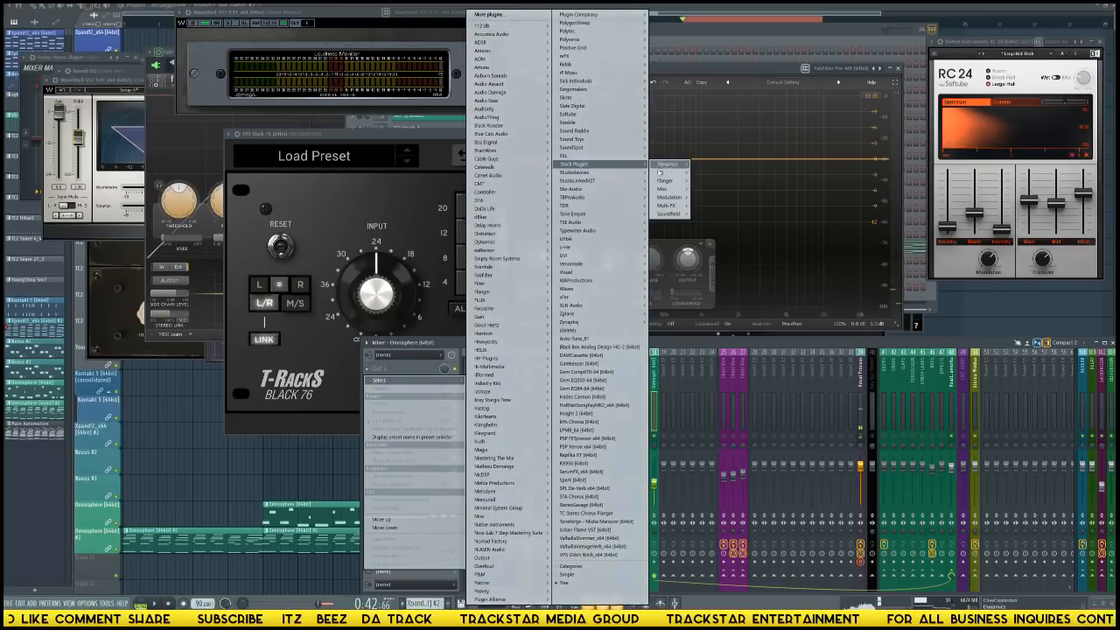
mouse_move(630, 292)
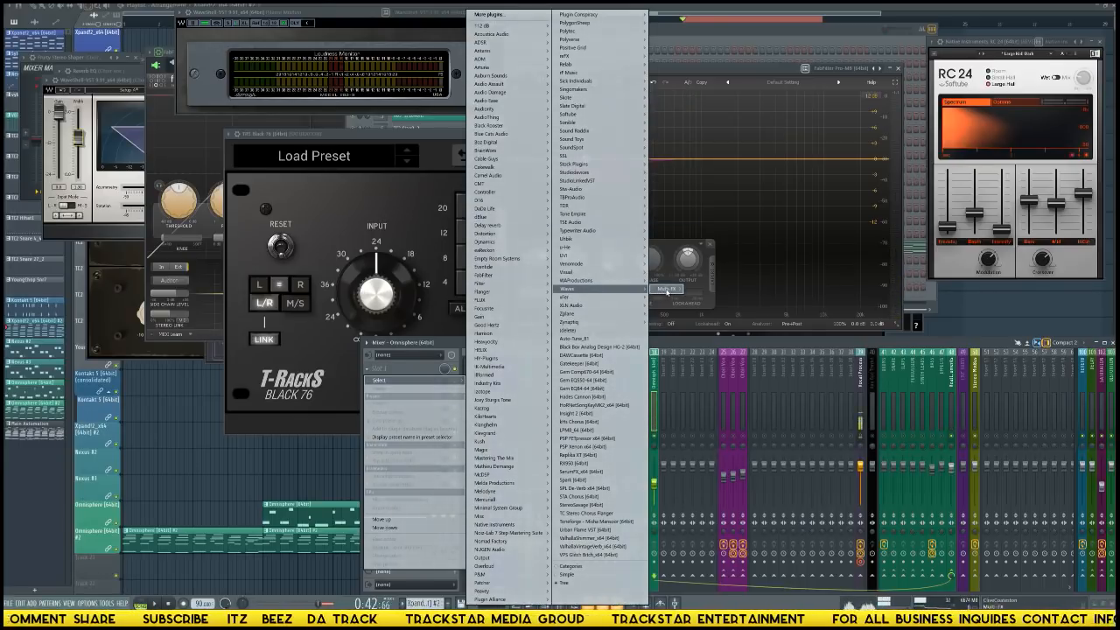
click(720, 289)
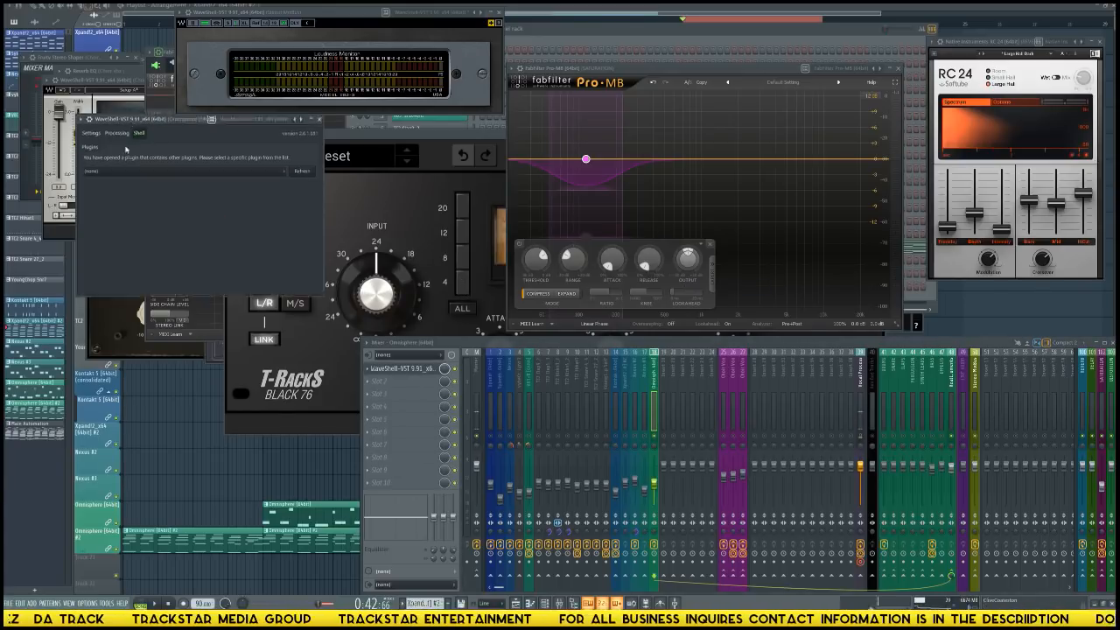
drag(129, 118, 119, 214)
click(149, 269)
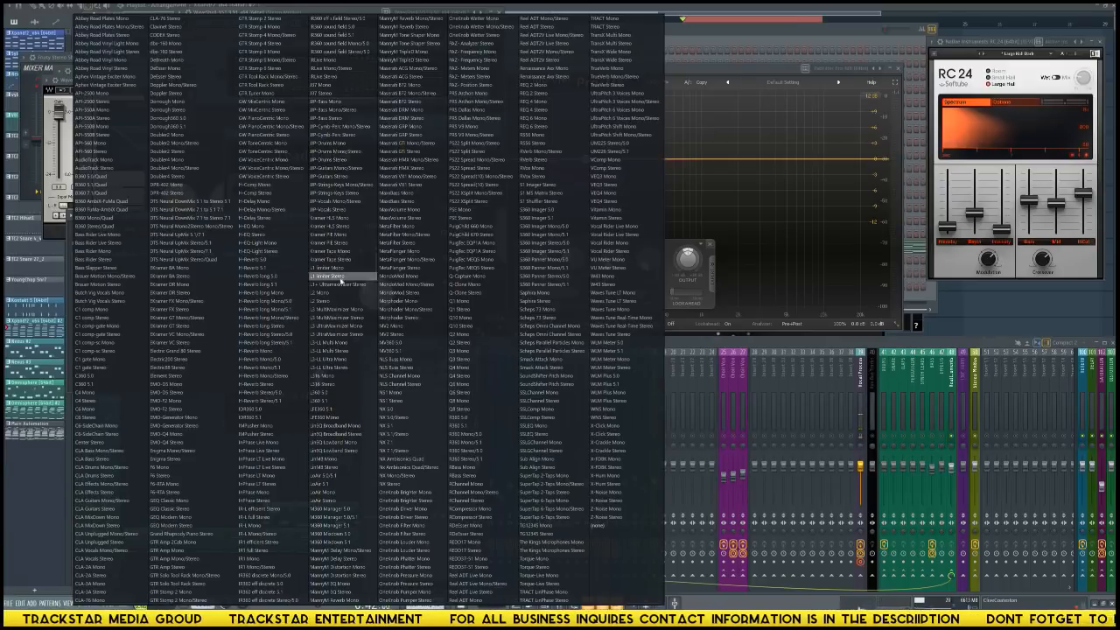
click(339, 593)
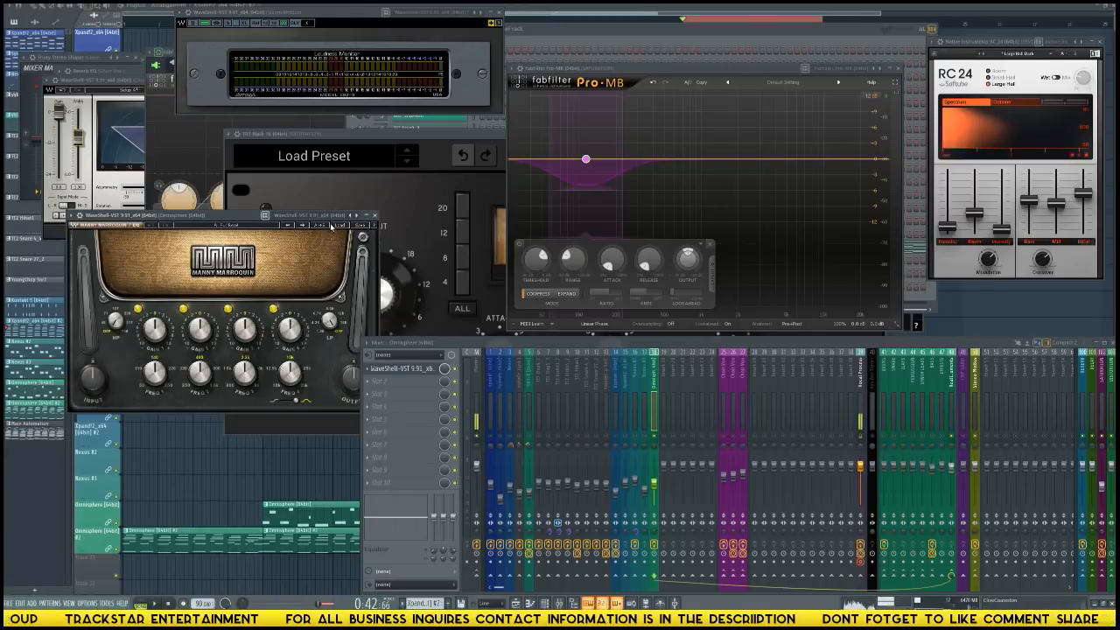
Load the MM Piano Presence preset in the Manny Marroquin EQ and move its window up, clear of the mixer.
click(330, 226)
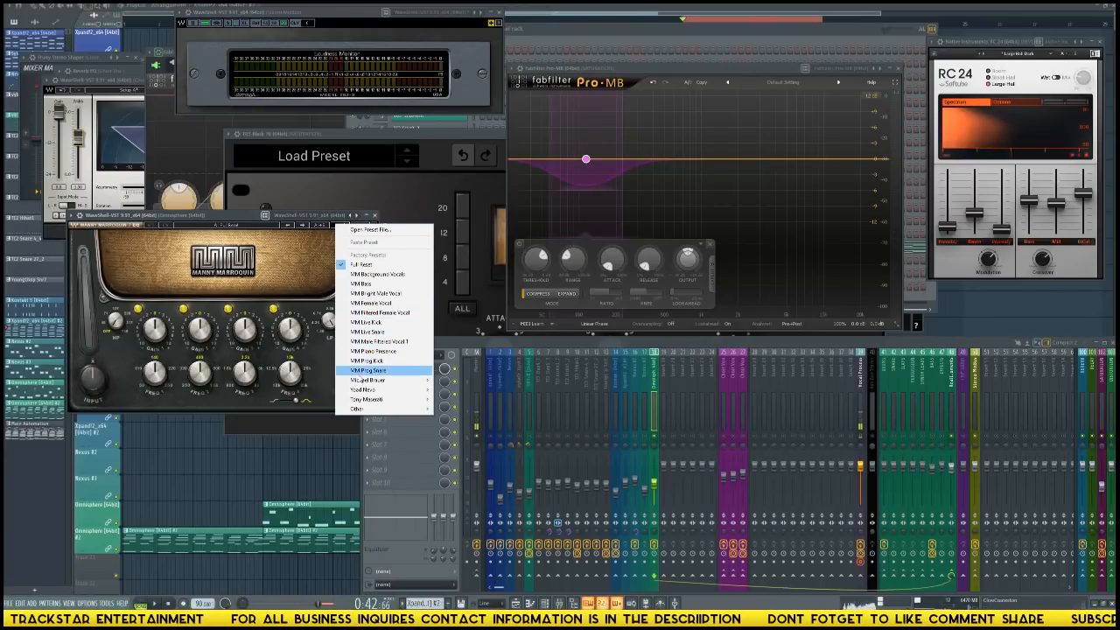
click(374, 351)
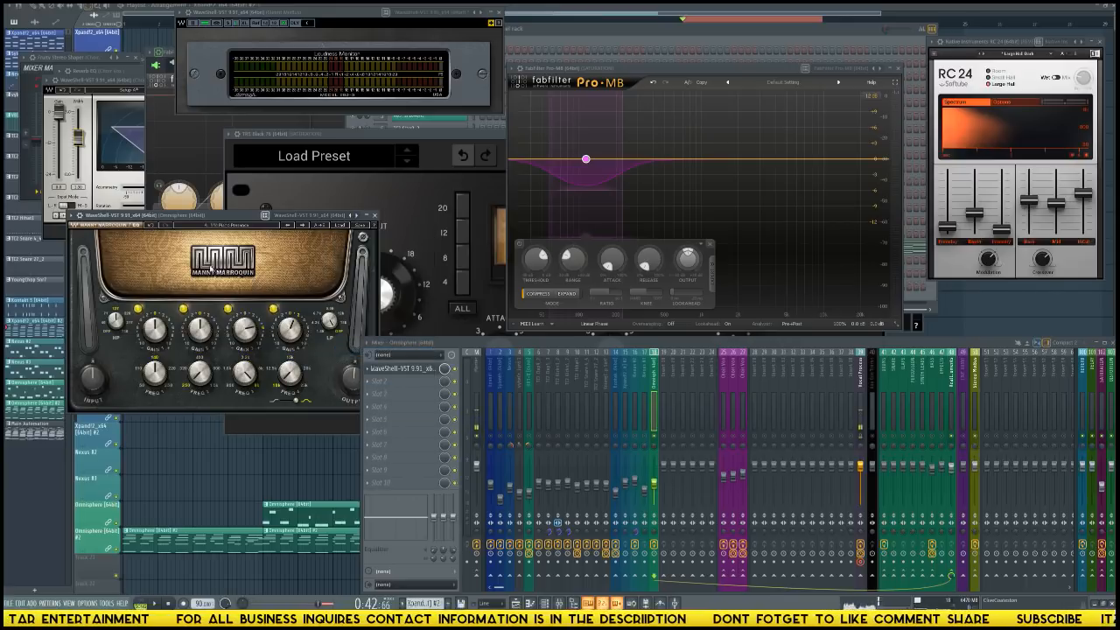
drag(232, 217, 214, 134)
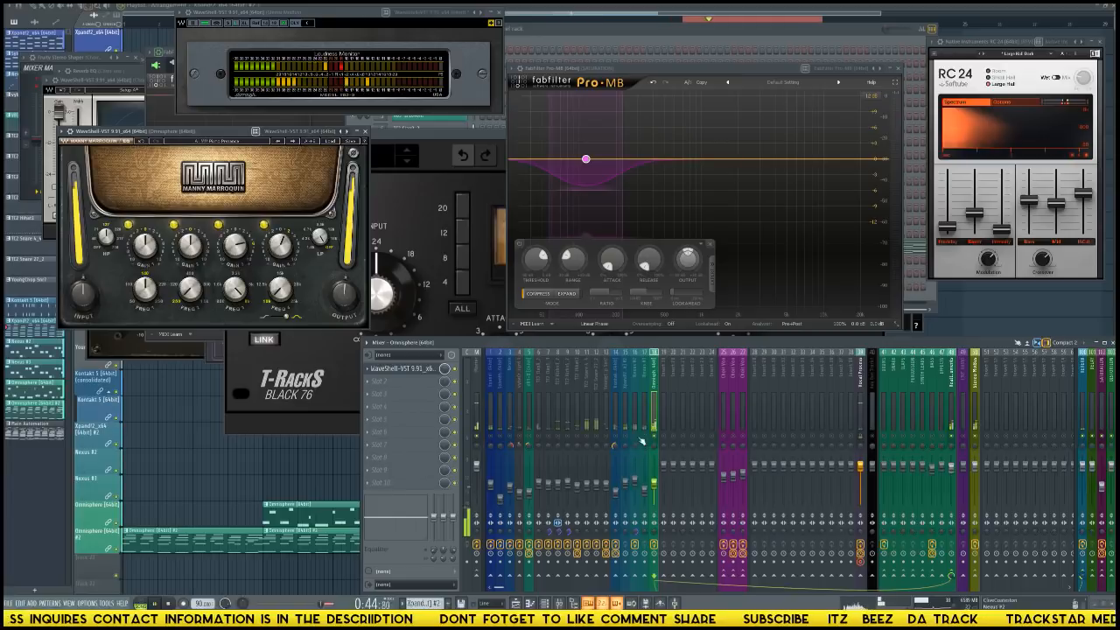
Add Fruity Stereo Shaper to the Omnisphere track's second slot and apply its Delay preset.
click(378, 382)
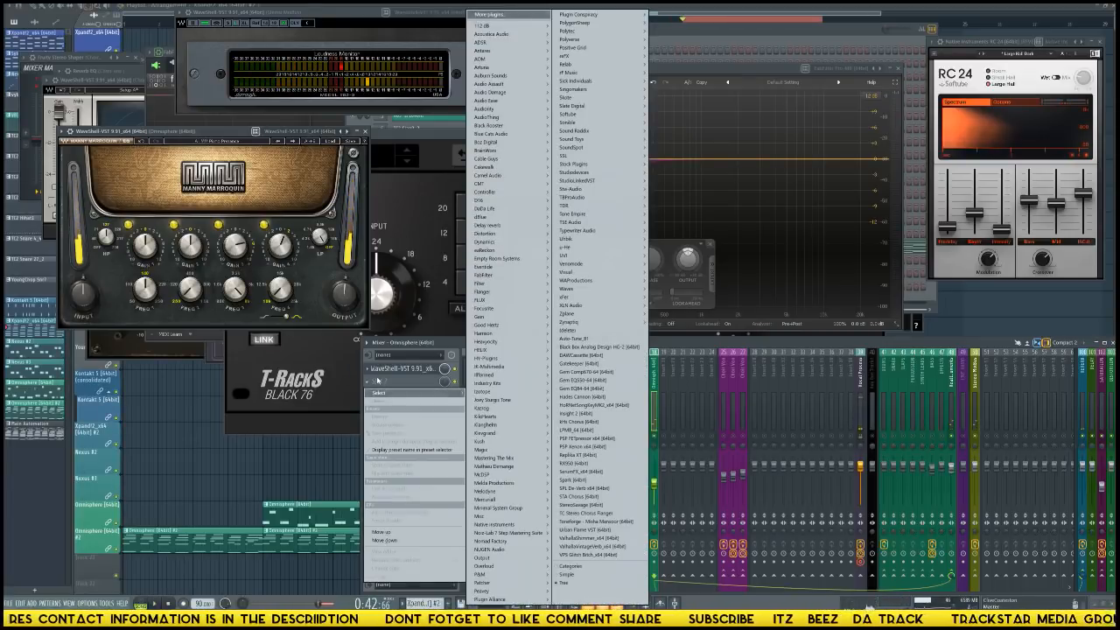
mouse_move(586, 163)
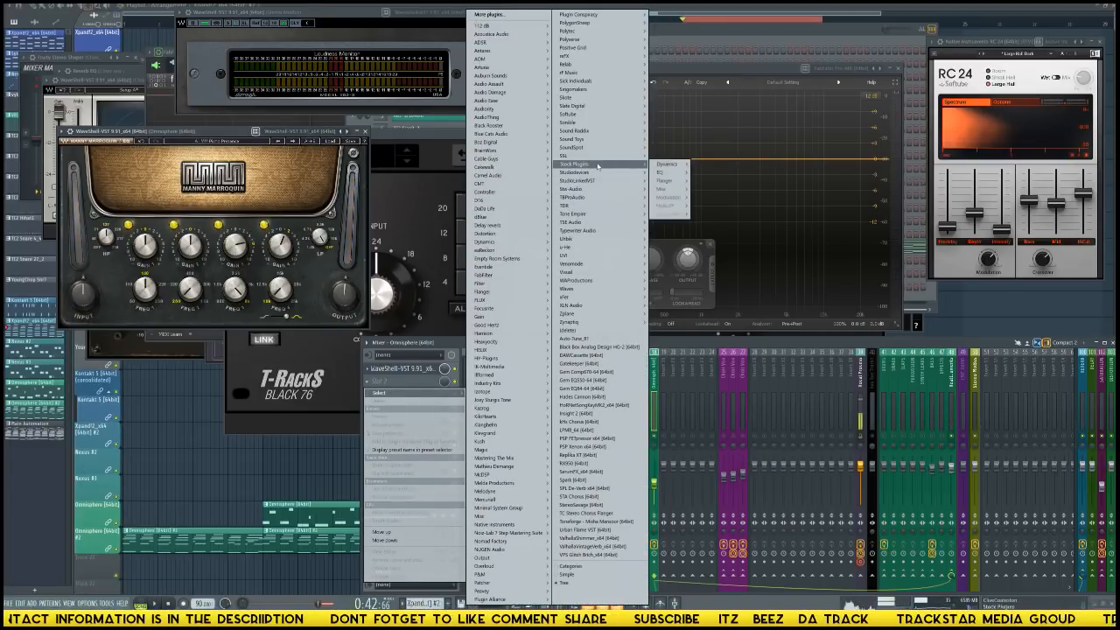
mouse_move(670, 213)
click(726, 215)
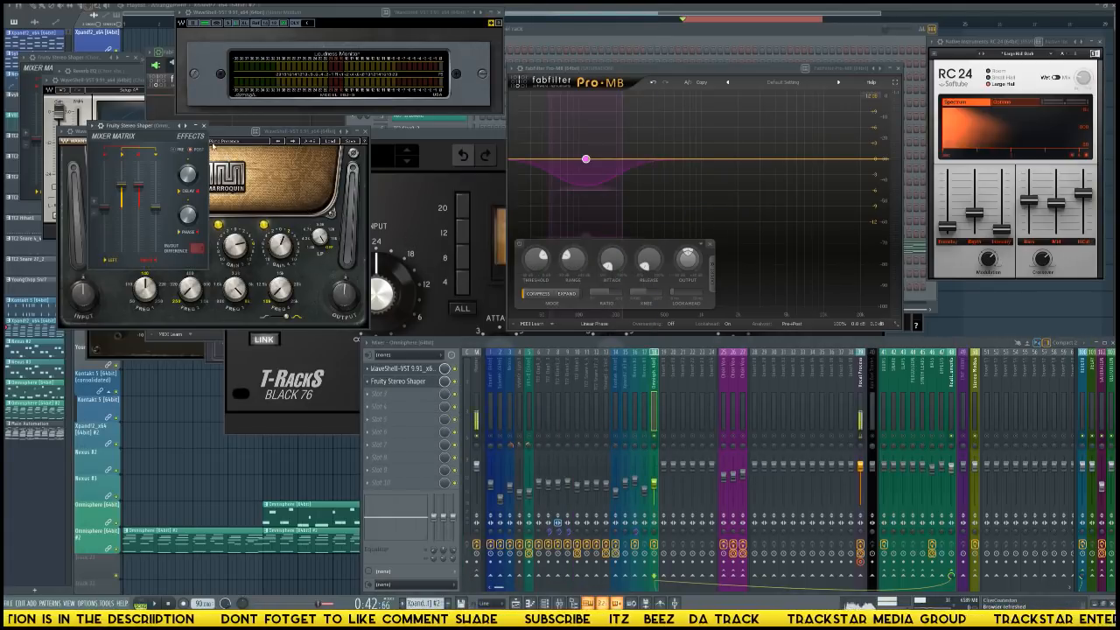
click(183, 125)
click(204, 158)
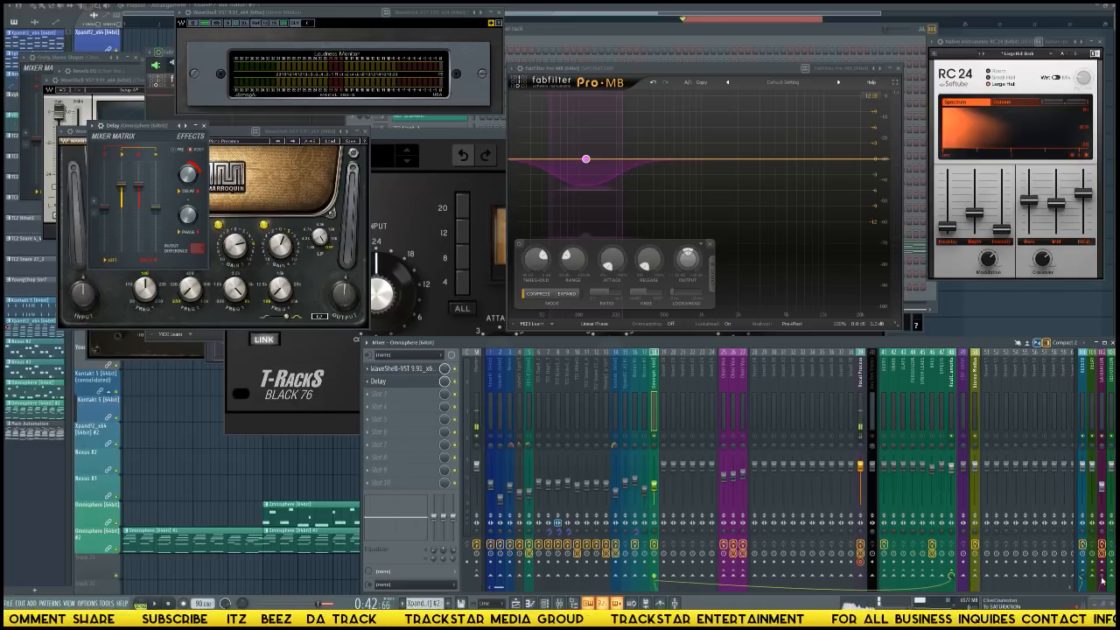
Play the beat repeatedly to check the loudness and mix, including the TC2 Snare 4_4 and TC2 Snare 27_2 tracks.
key(space)
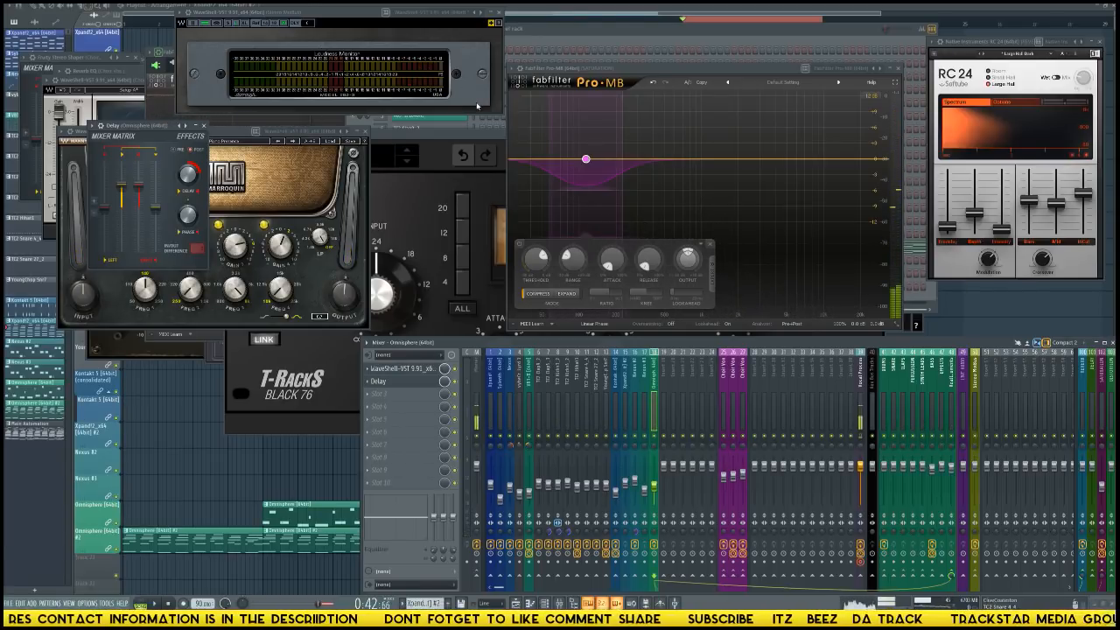
key(space)
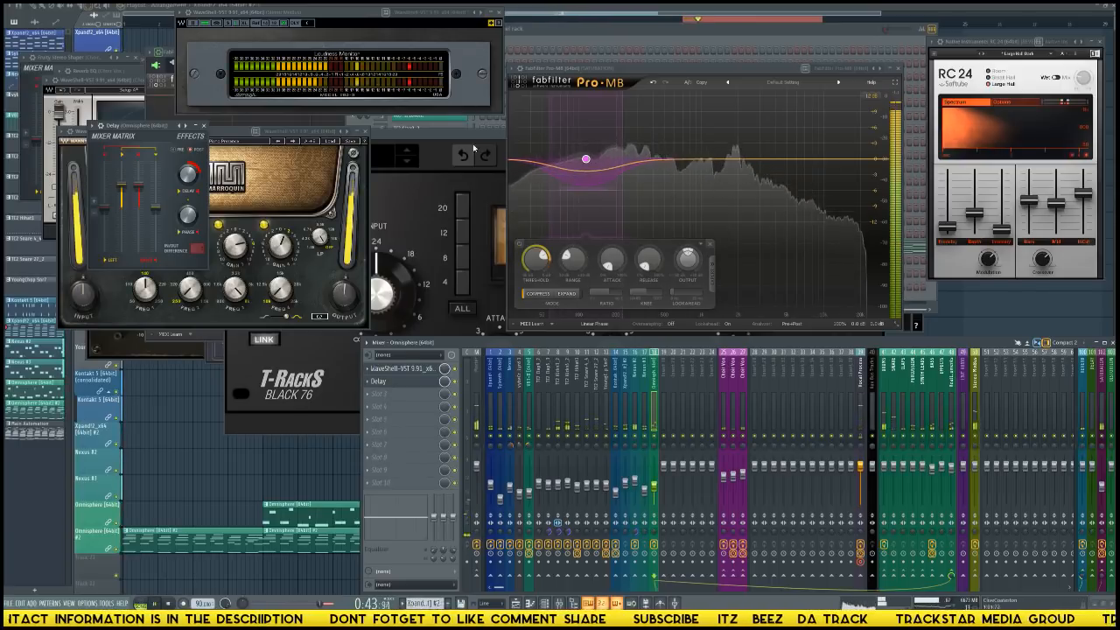
key(space)
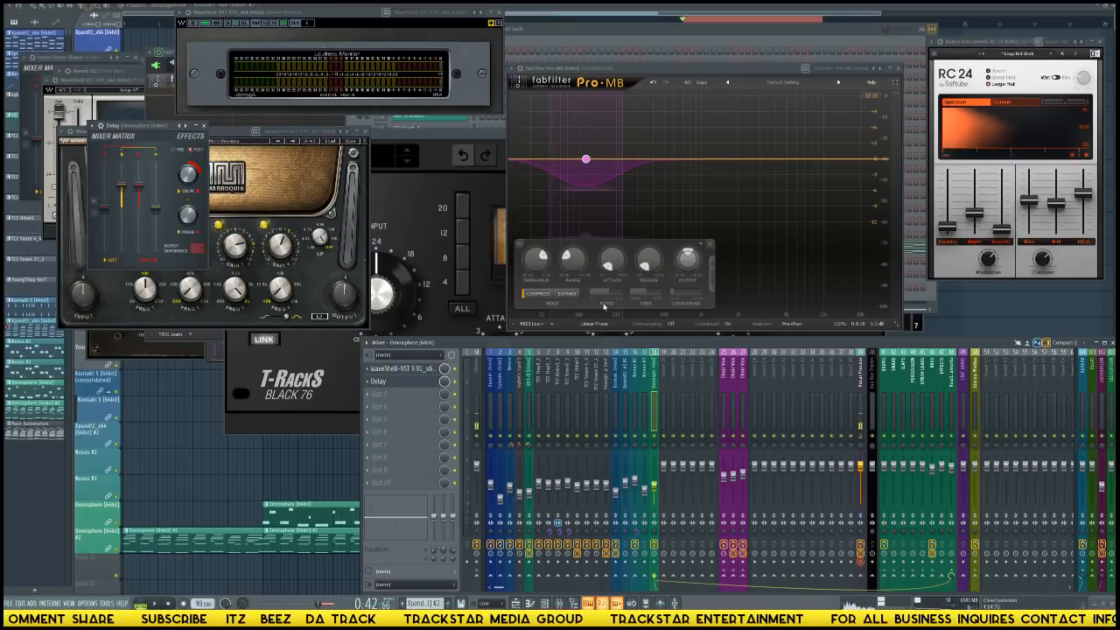
key(space)
key(space)
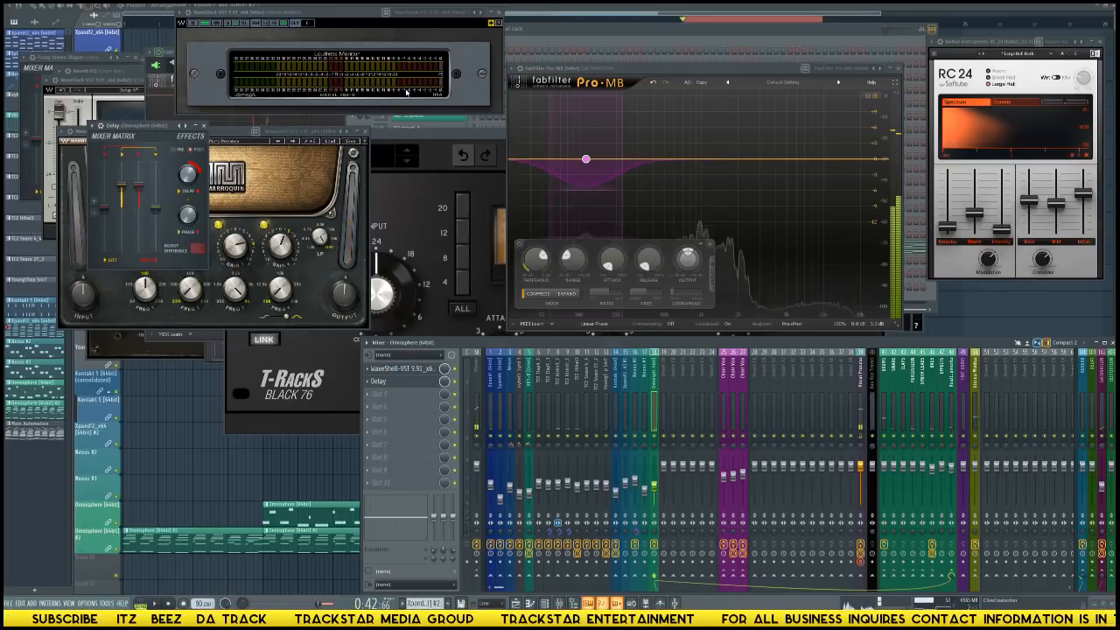
key(space)
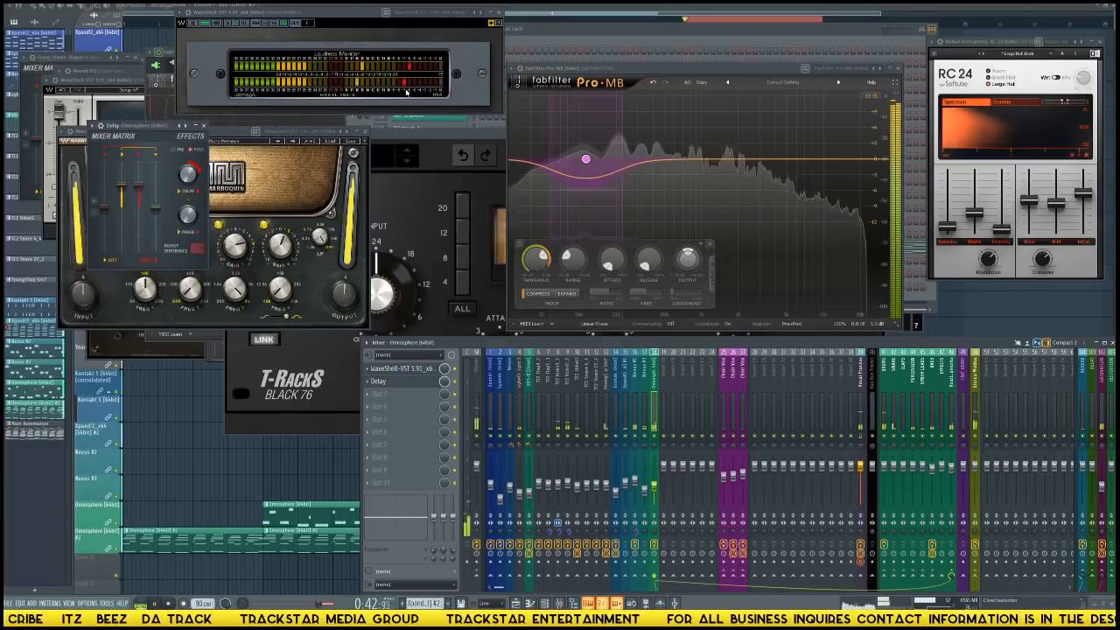
key(space)
click(598, 426)
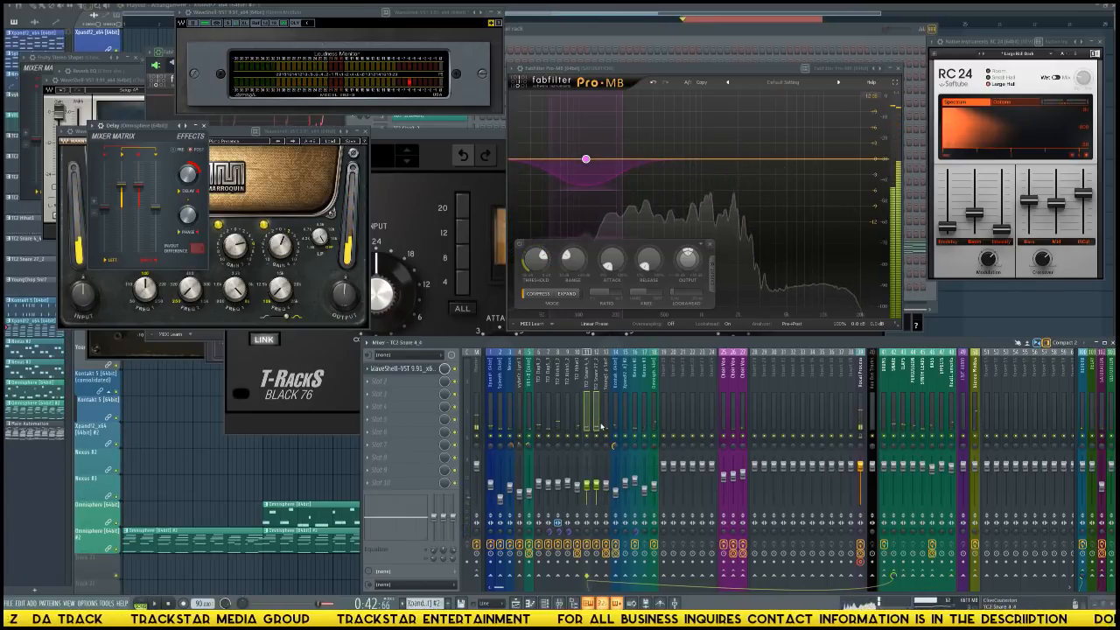
key(space)
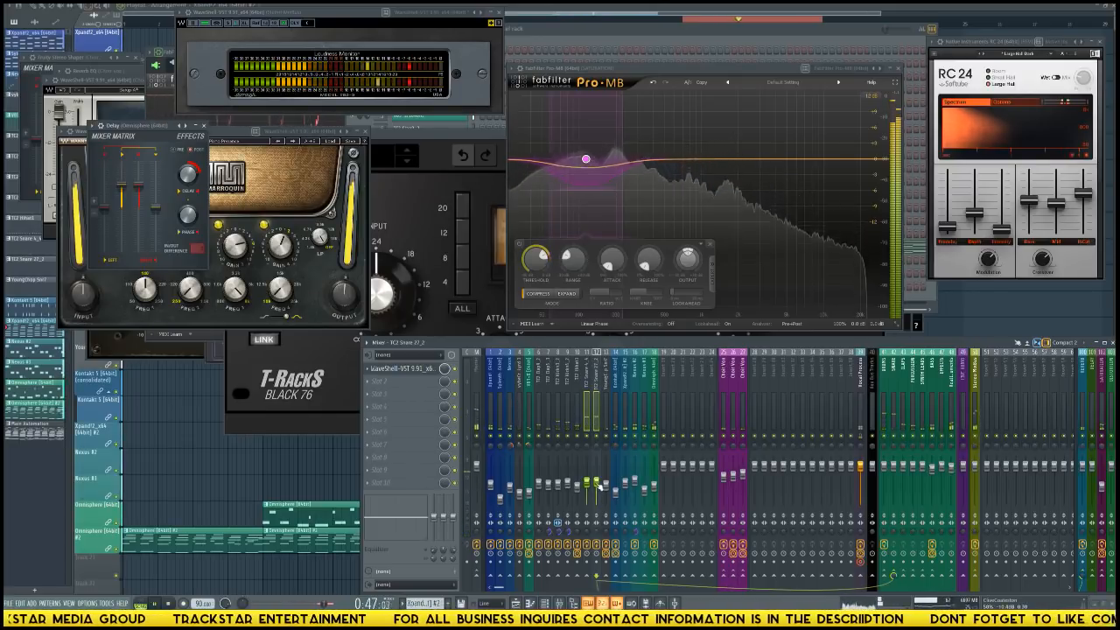
Adjust band 1 gain and frequency in the Omnisphere track's Manny Marroquin EQ and compare its level with Kontakt 5 during playback.
click(653, 487)
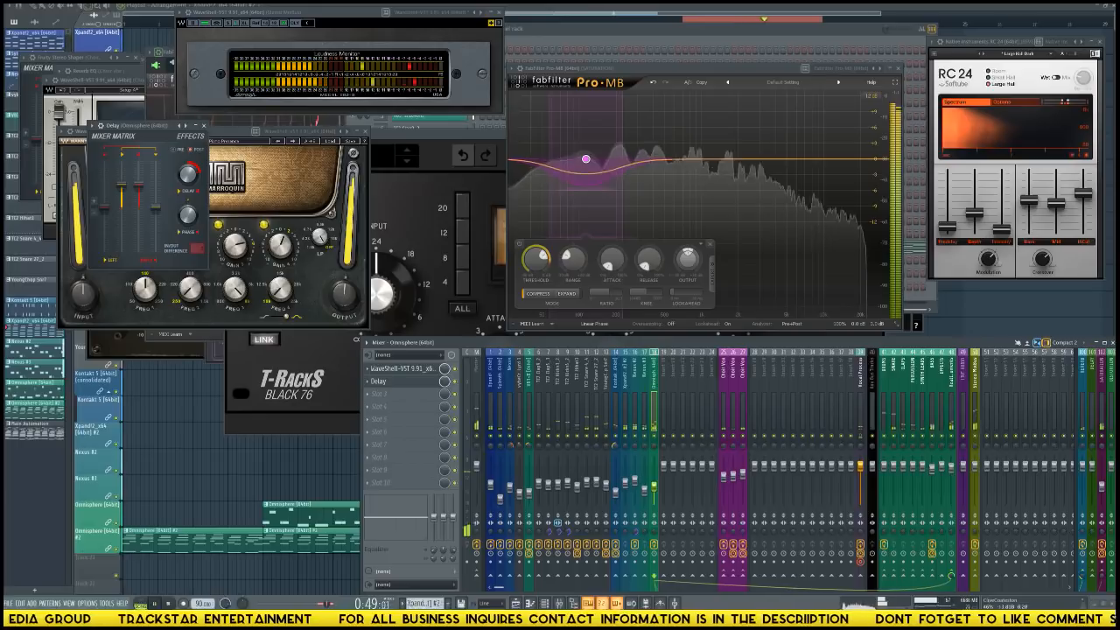
click(405, 369)
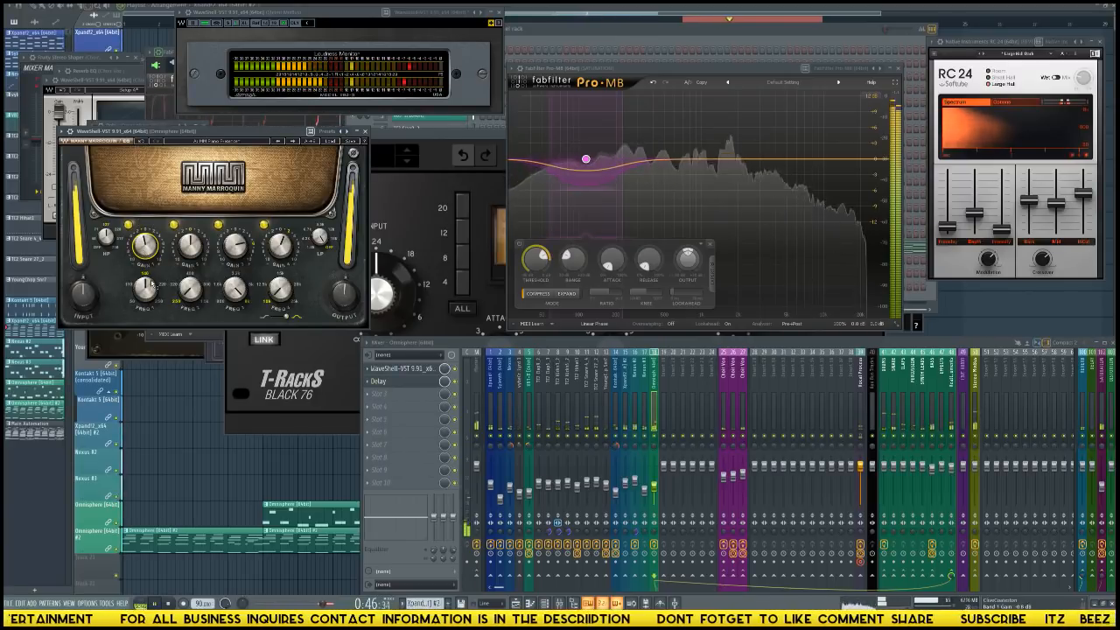
click(145, 290)
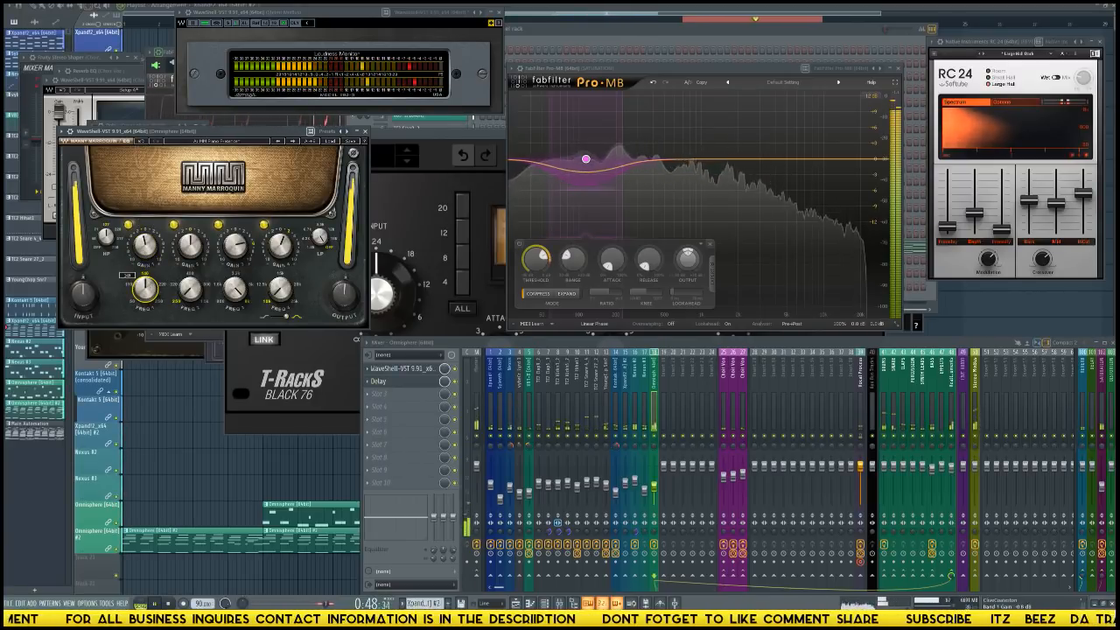
click(145, 246)
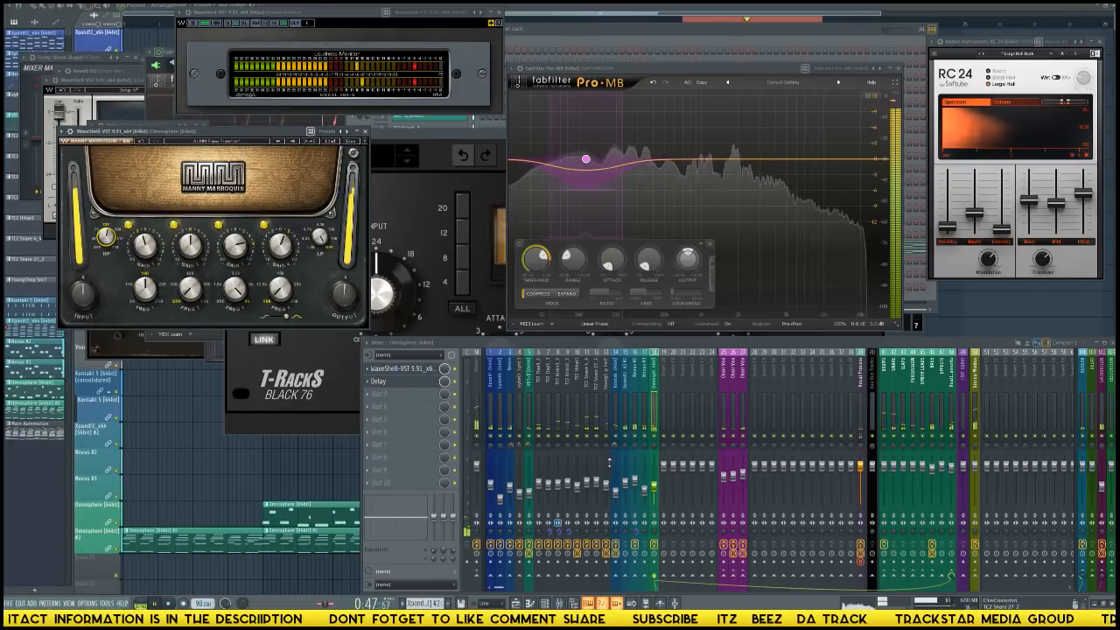
click(617, 487)
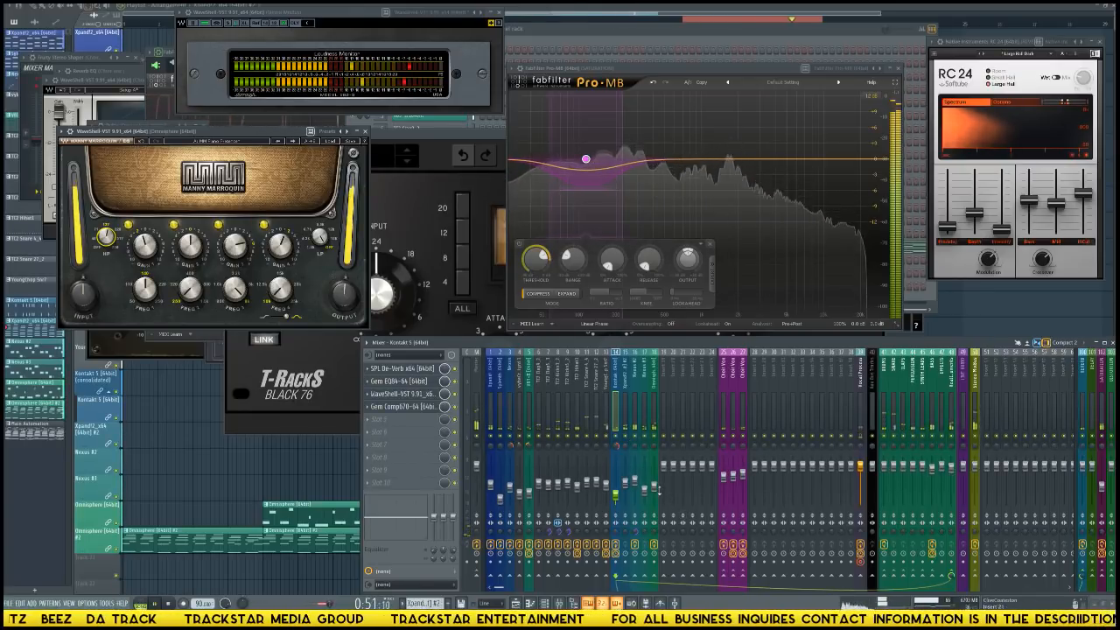
click(656, 490)
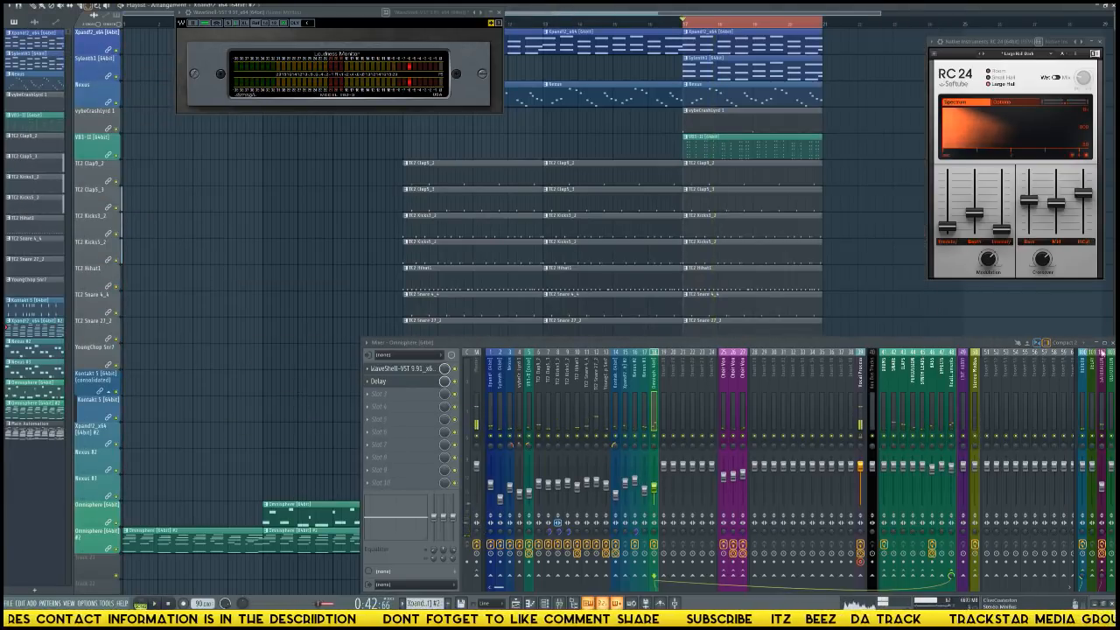
Close the mixer and clear the time selection in the playlist.
click(1112, 342)
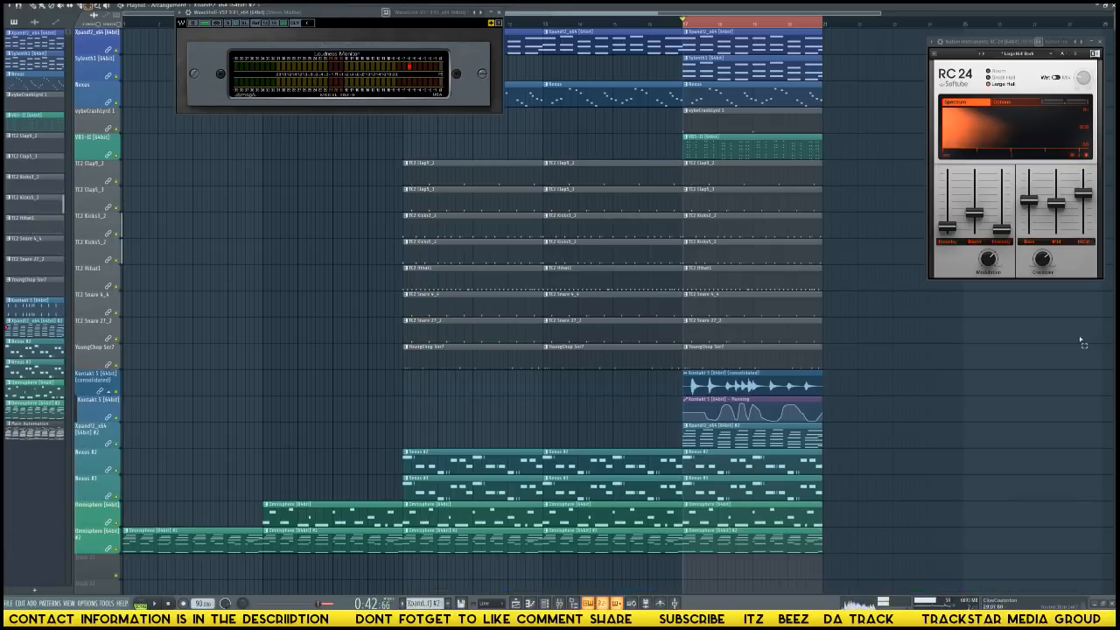
click(931, 323)
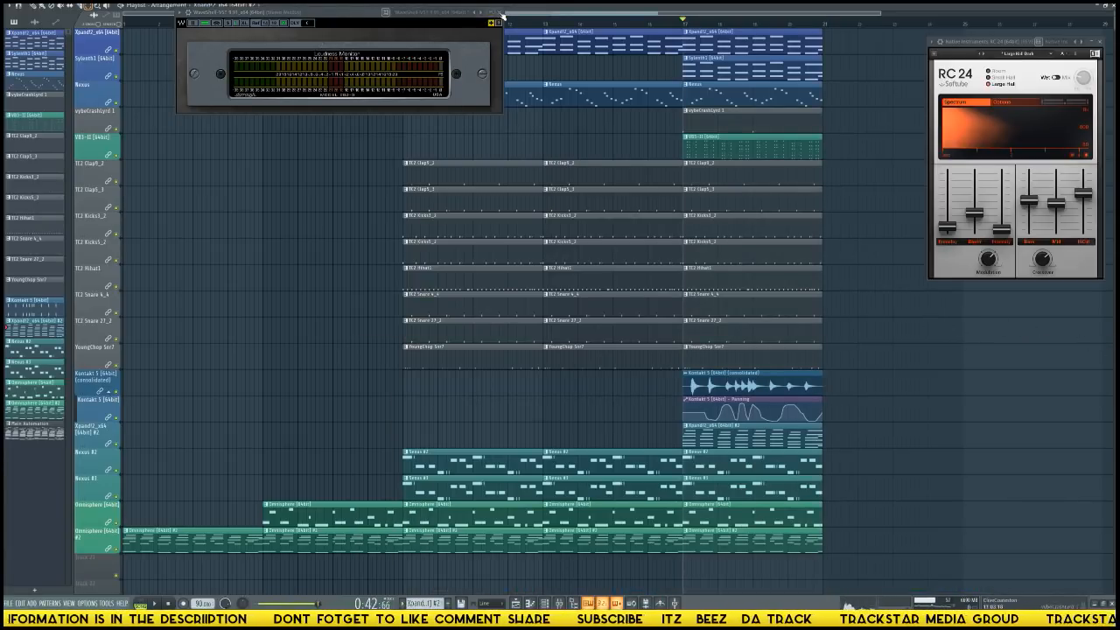
Shrink the Loudness Monitor window and park it in the empty playlist area below the RC 24 reverb.
drag(346, 10, 968, 491)
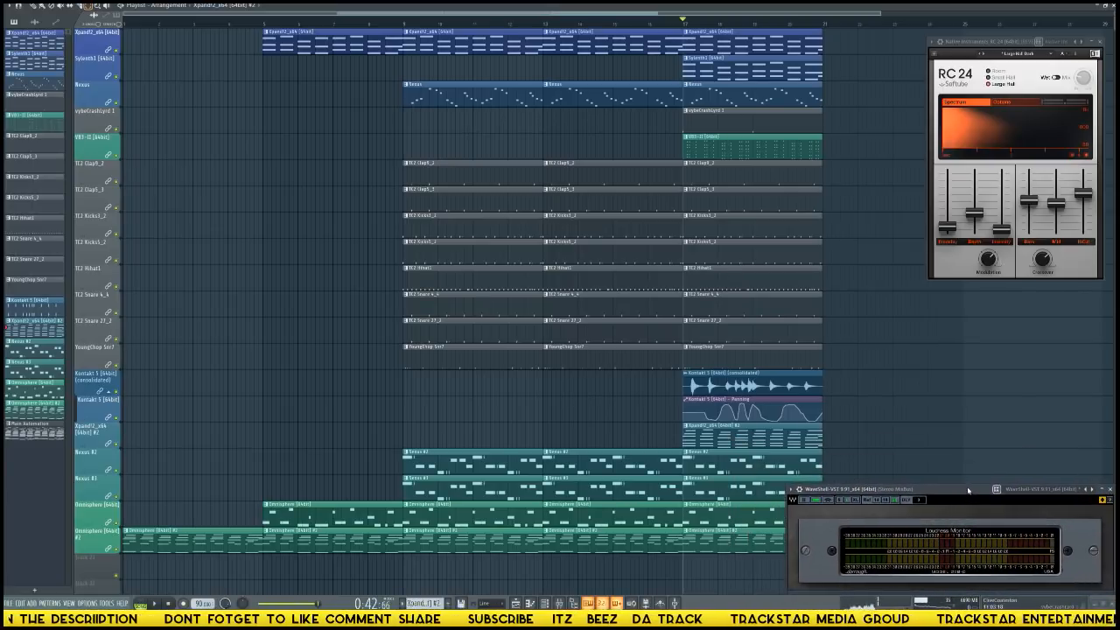
click(839, 501)
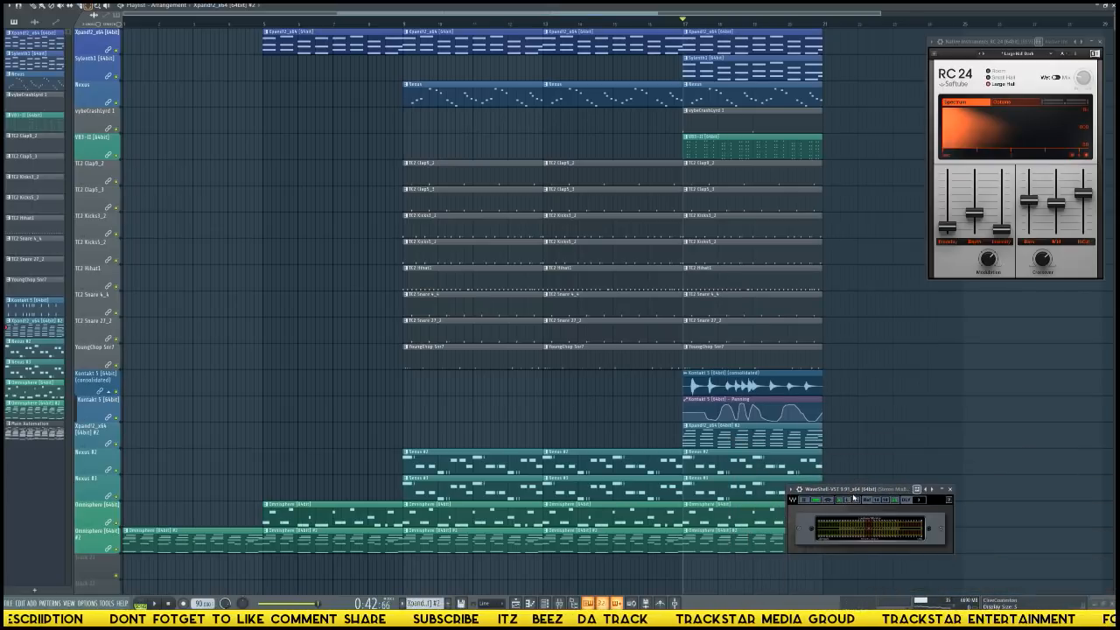
drag(859, 491, 1024, 529)
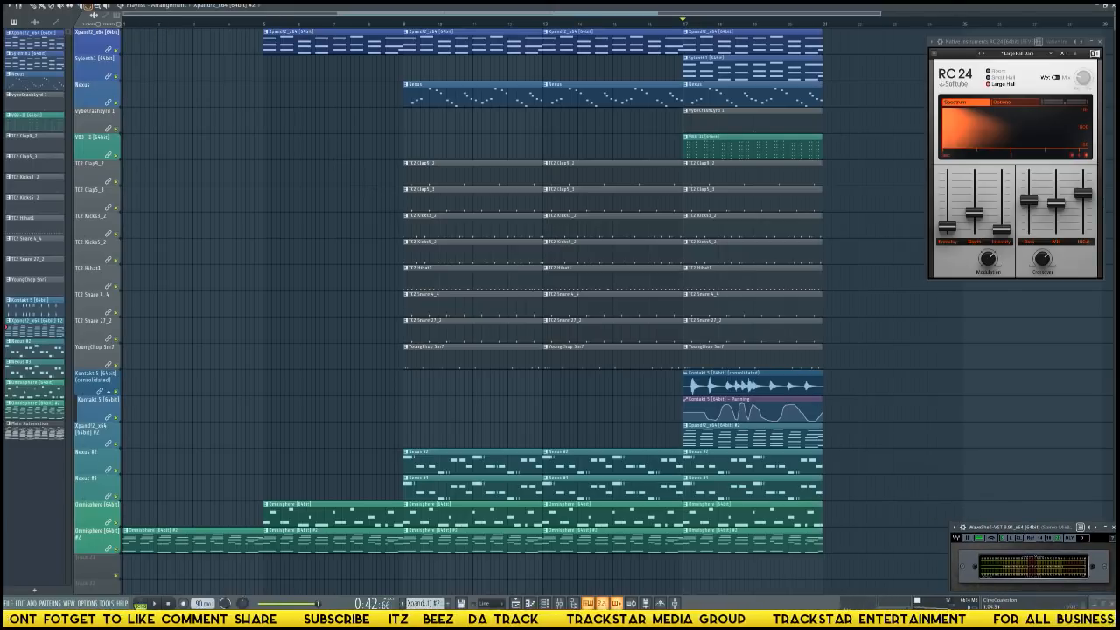
Play the arrangement from the start and delete the upper Omnisphere track's clips at bars 9 and 13.
drag(133, 23, 80, 24)
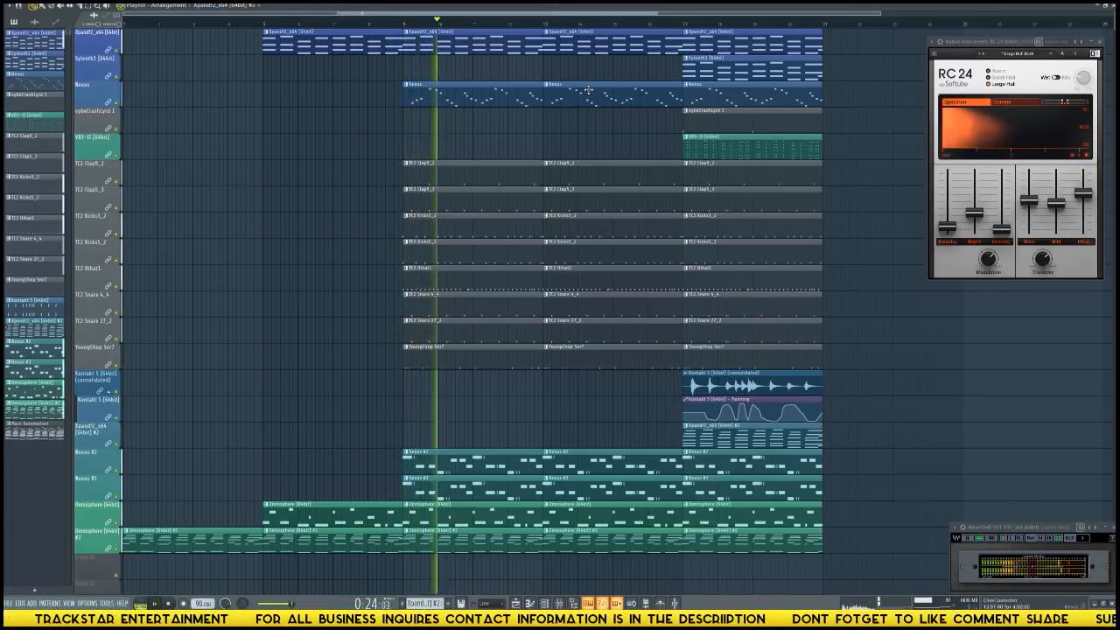
right_click(518, 513)
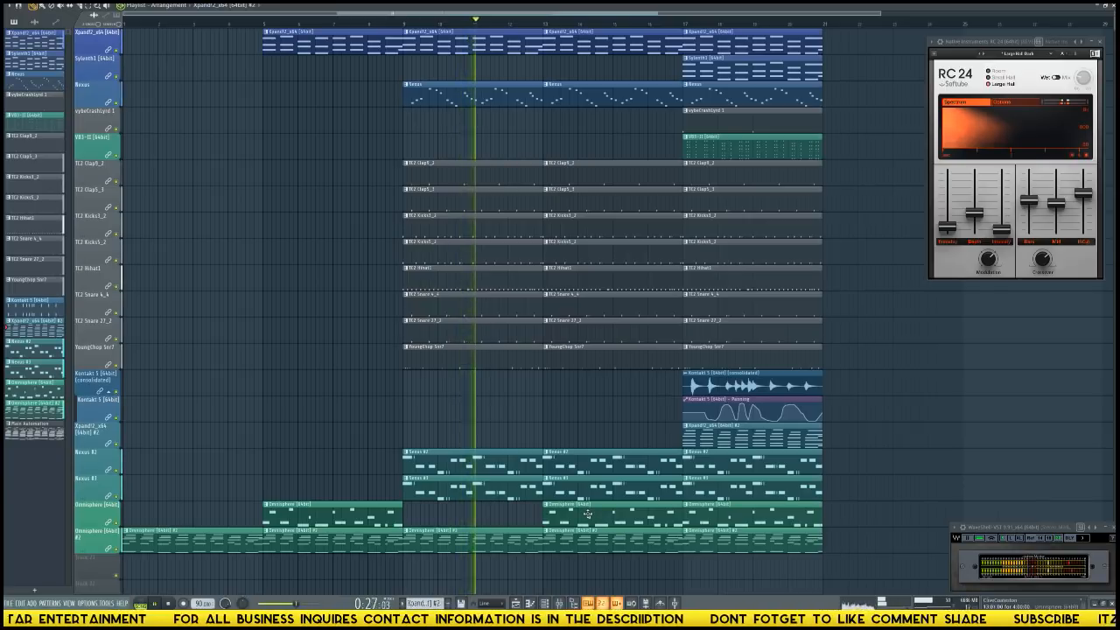
right_click(588, 513)
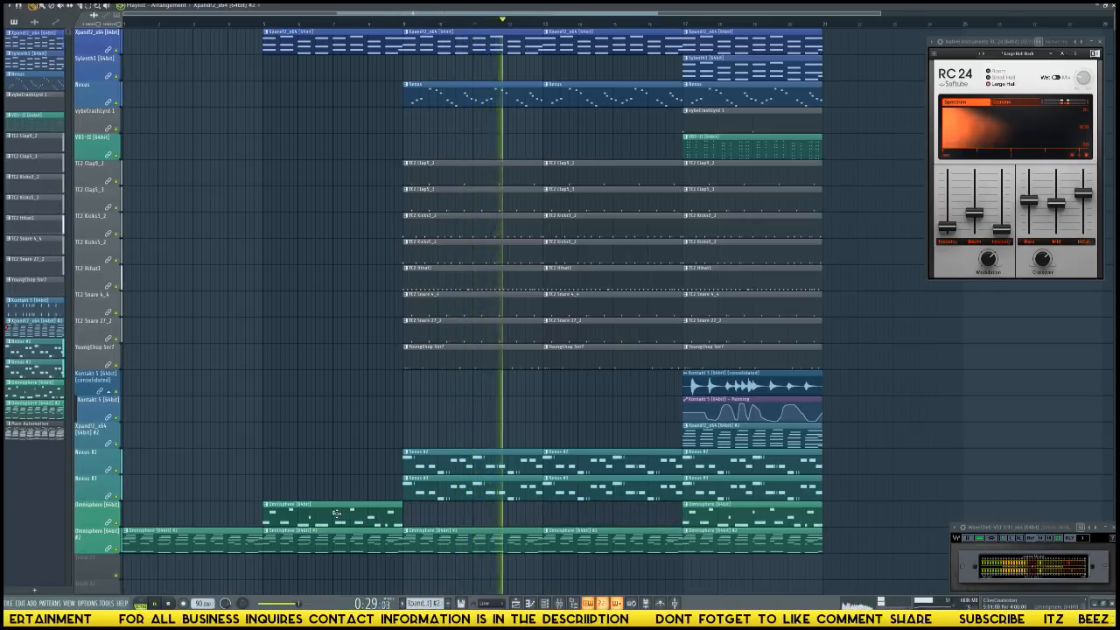
Replay the transition into bar 9 and delete the lower Omnisphere track's clip at bar 9.
key(space)
key(space)
click(245, 21)
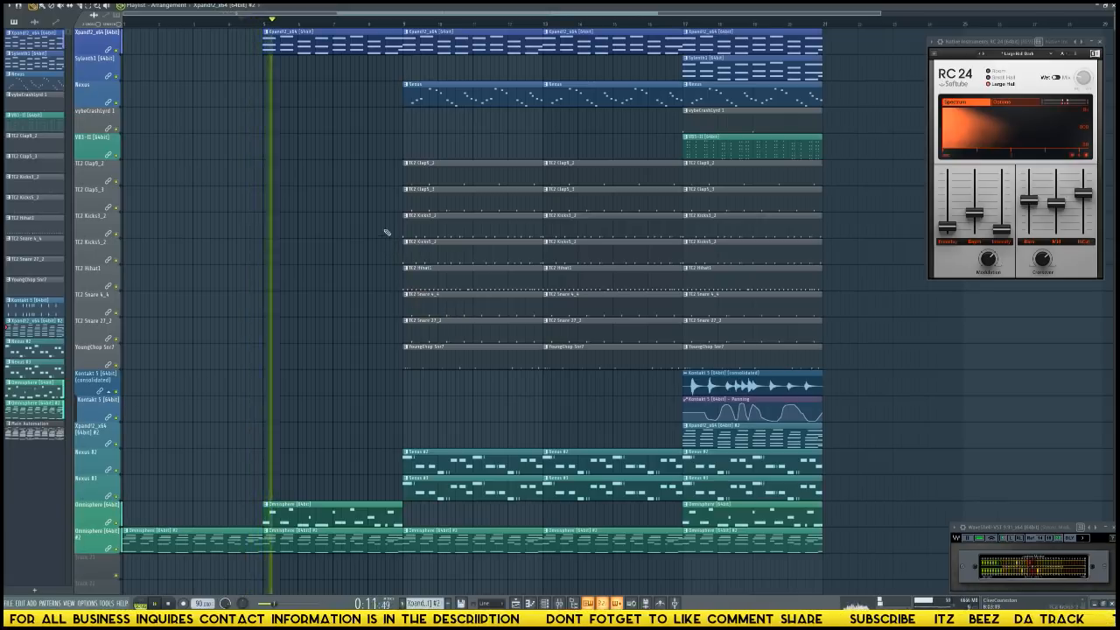
click(390, 21)
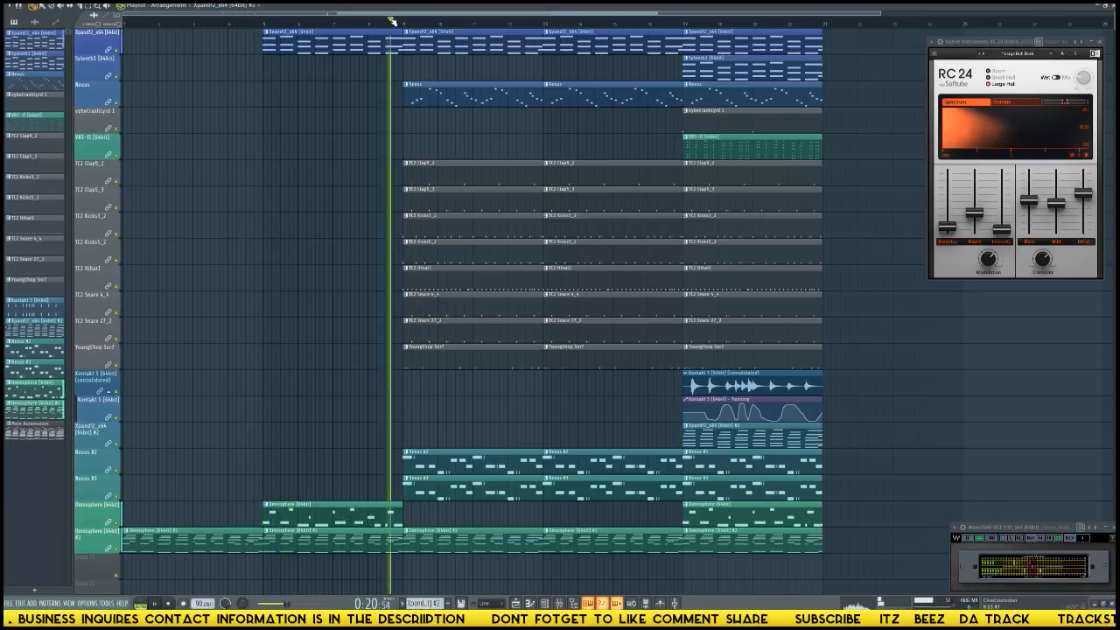
click(376, 21)
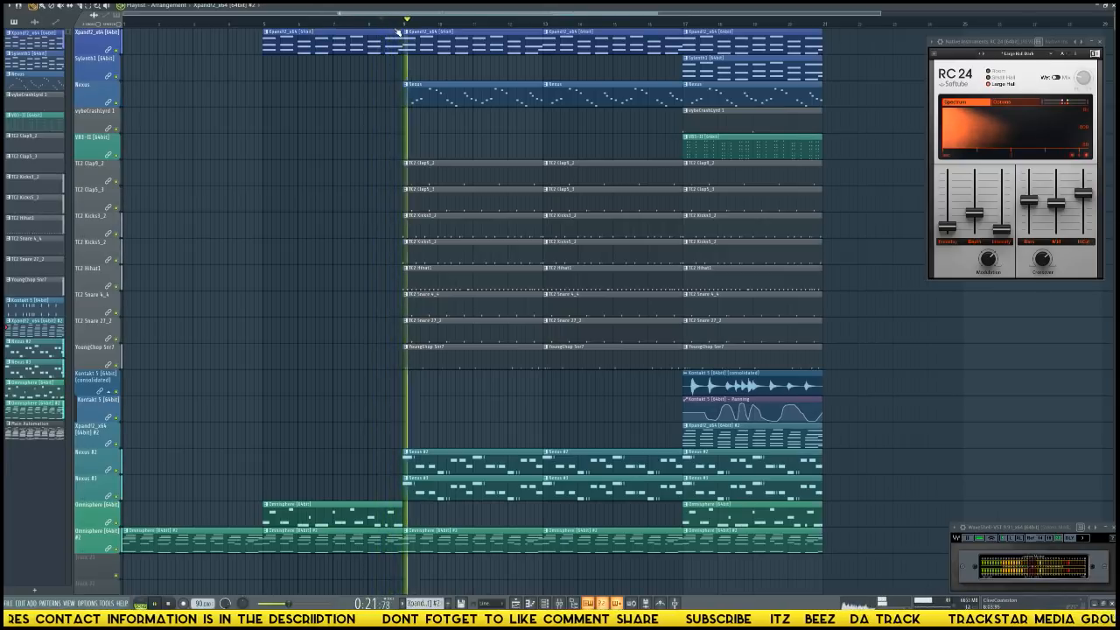
right_click(481, 543)
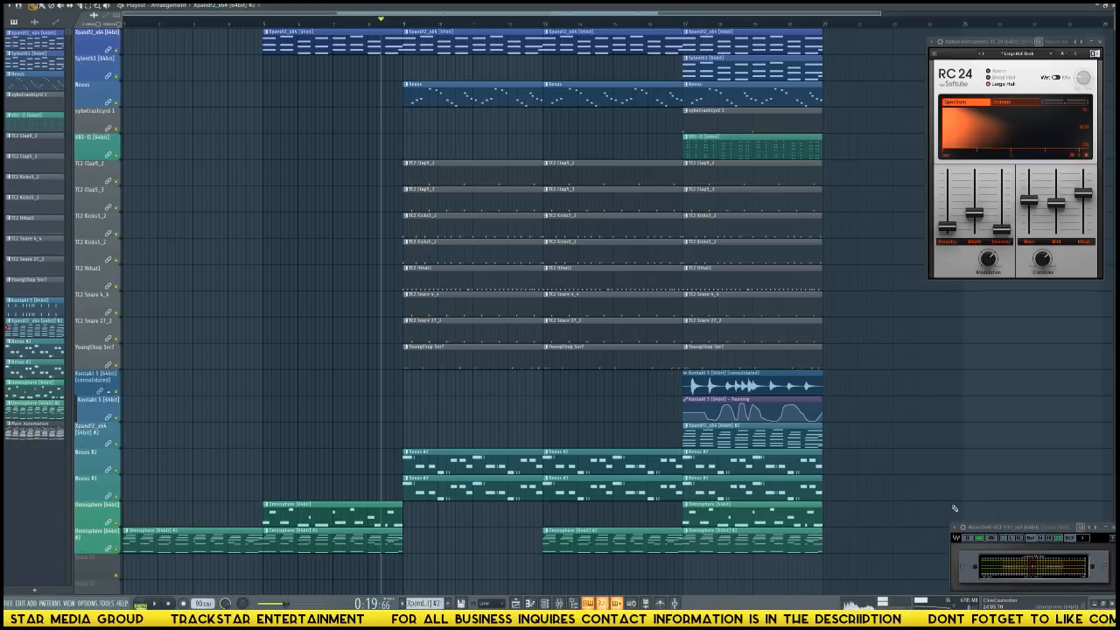
key(F9)
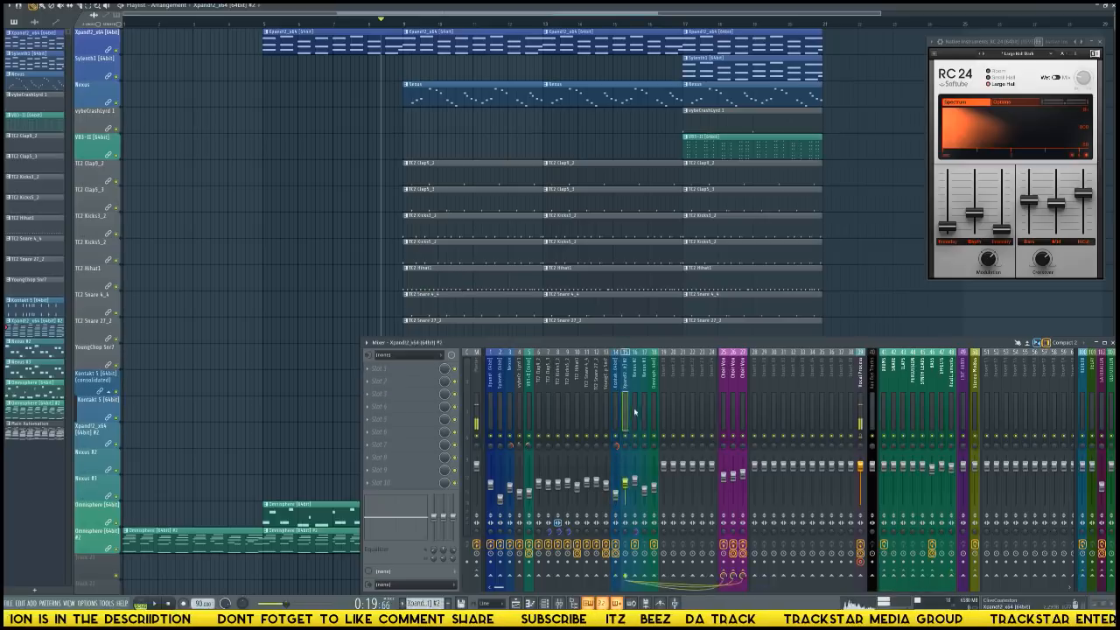
click(684, 413)
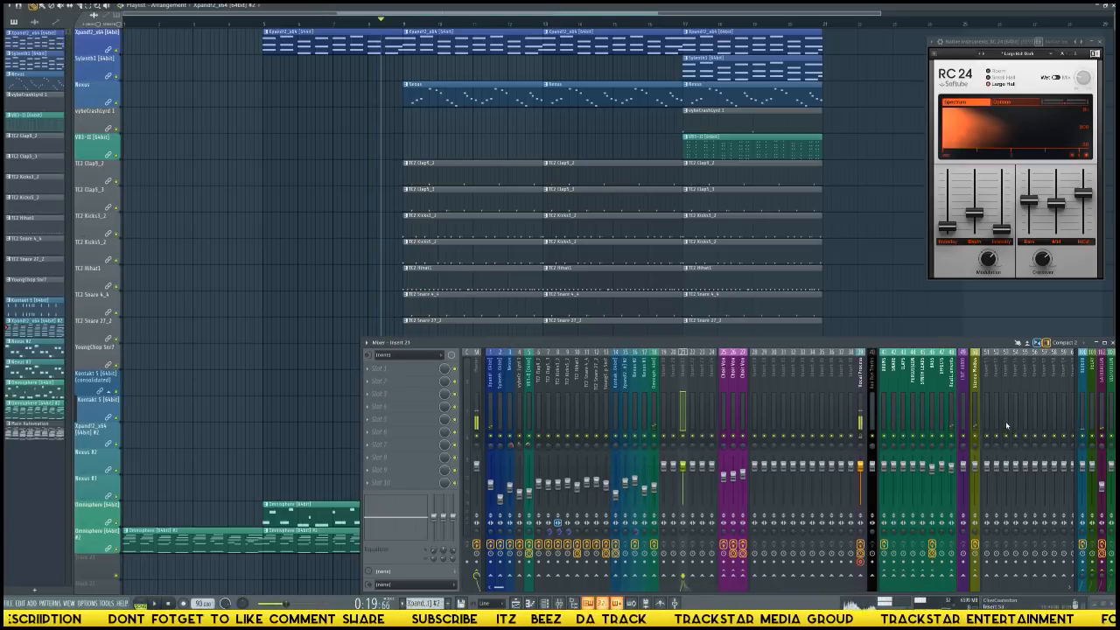
click(977, 385)
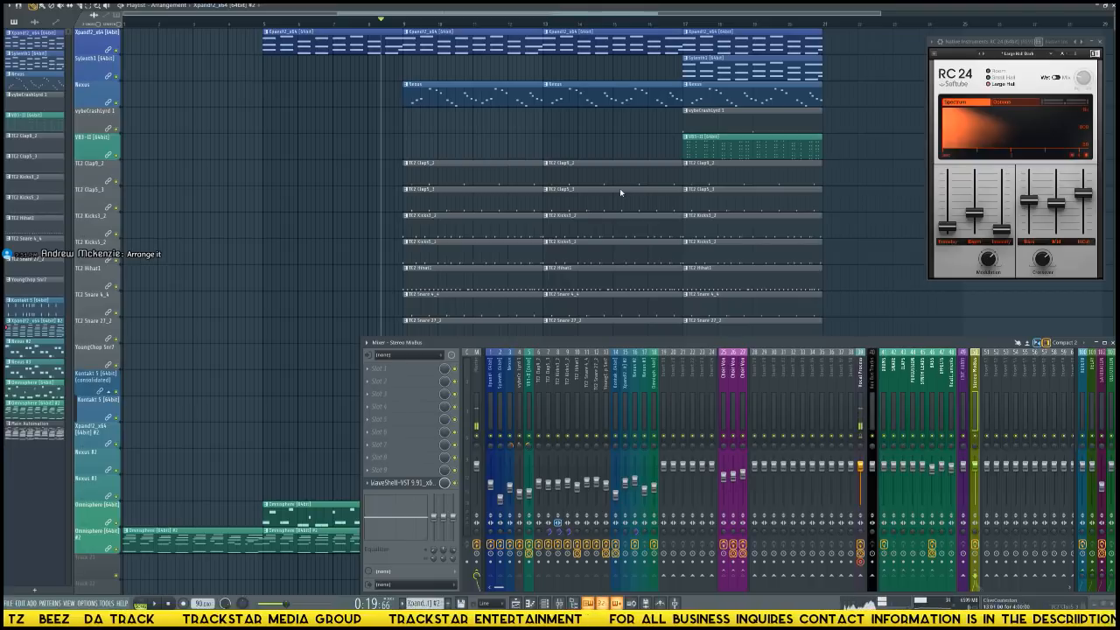
Save the project as an FL Studio song file in the Soul Discovery Riddim folder and close the mixer.
click(632, 602)
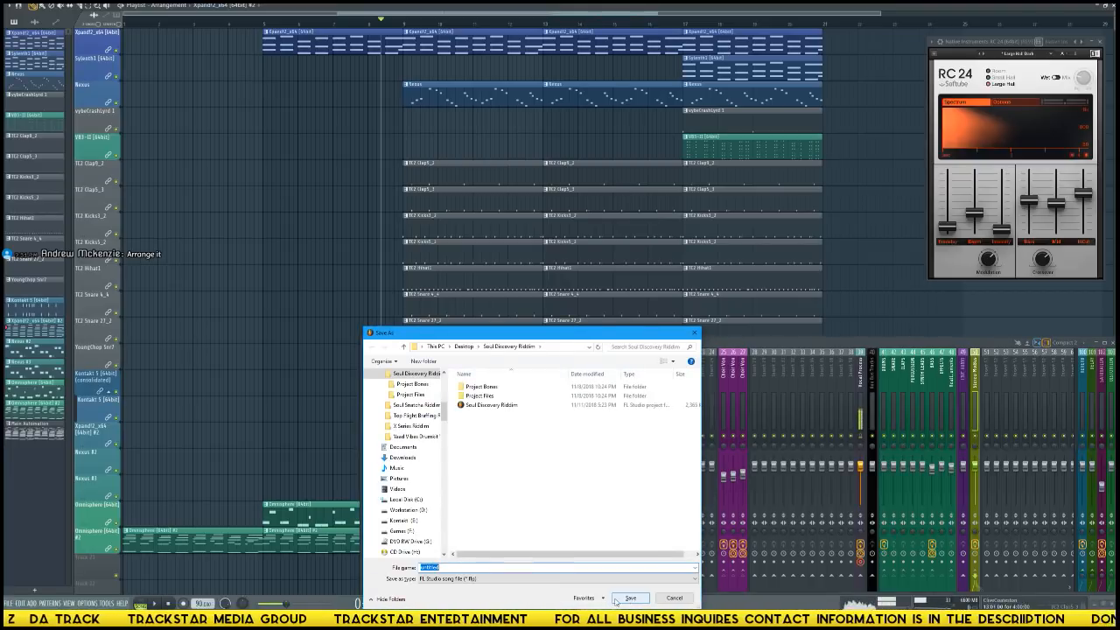
click(618, 599)
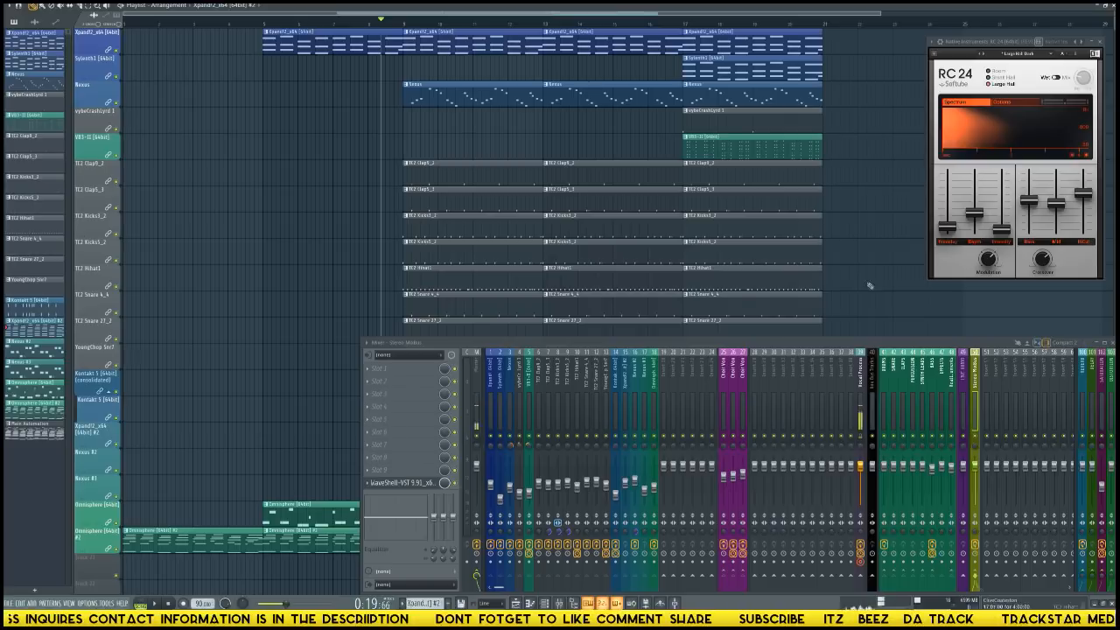
click(1112, 344)
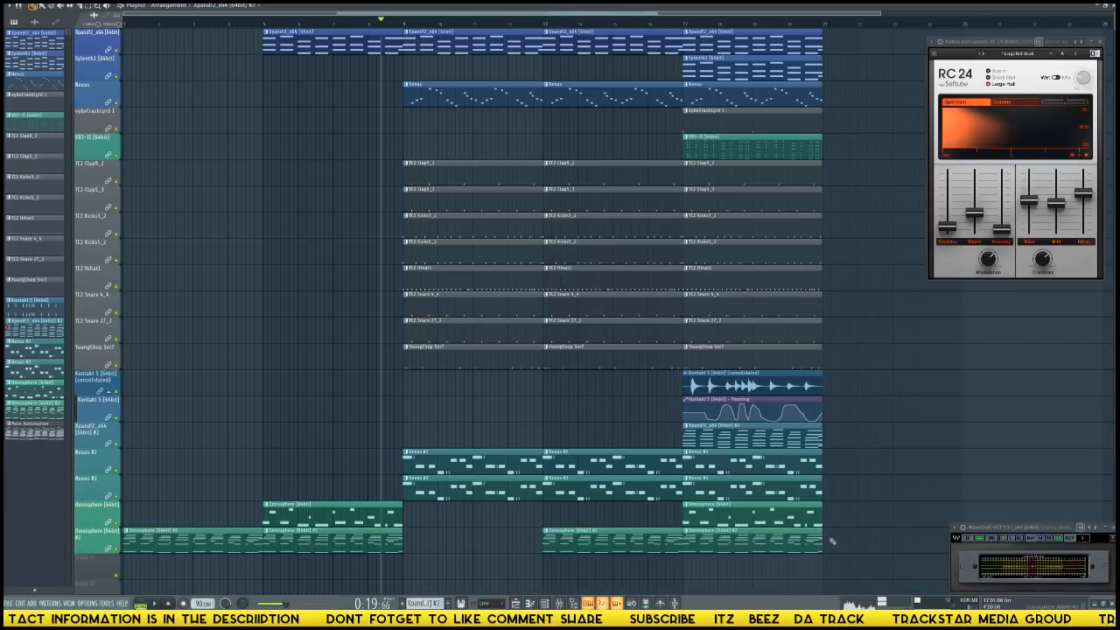
Copy all clips of the last section from bar 17 to bar 25 and delete the originals at bar 17.
mouse_move(850, 551)
mouse_down()
mouse_move(743, 28)
mouse_move(723, 28)
mouse_move(867, 39)
mouse_move(1110, 26)
mouse_move(908, 26)
mouse_move(922, 27)
mouse_up()
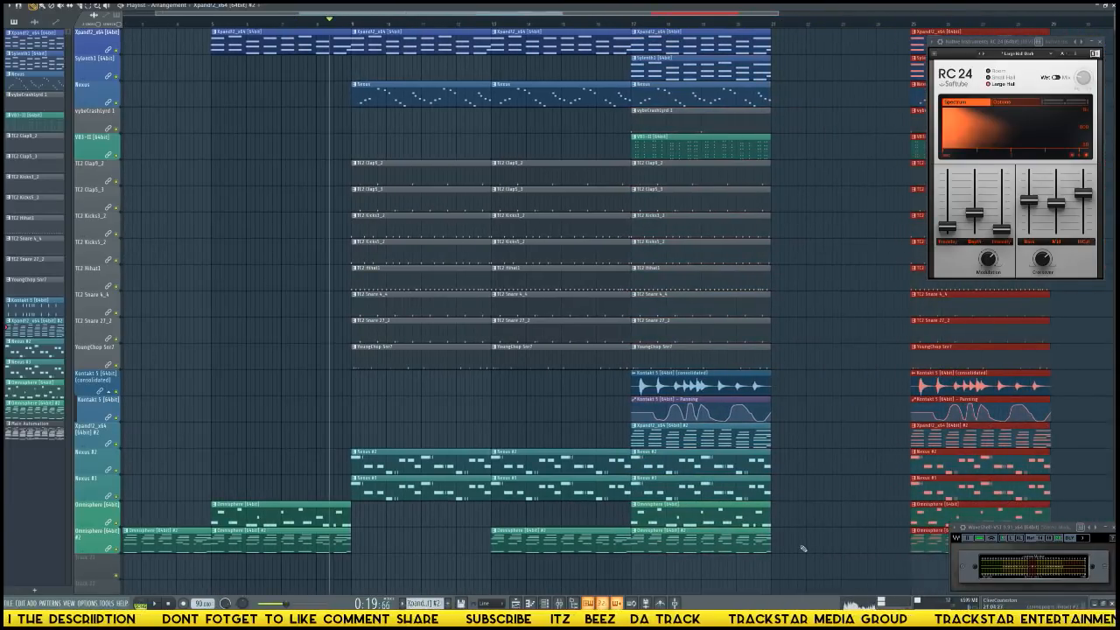
drag(803, 548, 648, 5)
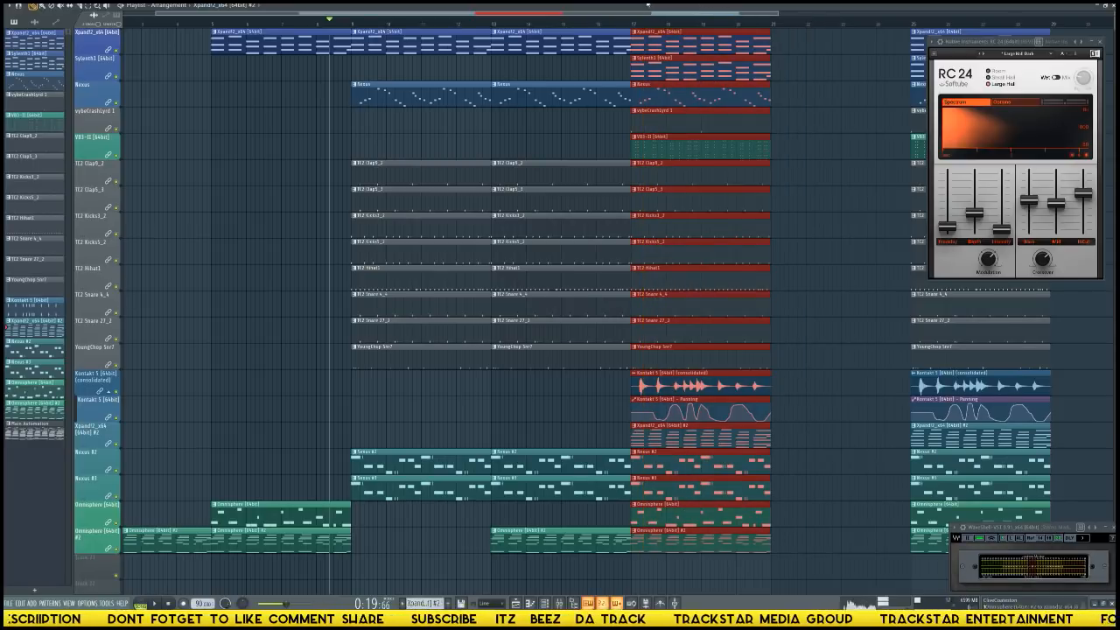
key(Delete)
scroll(669, 62, up, 1)
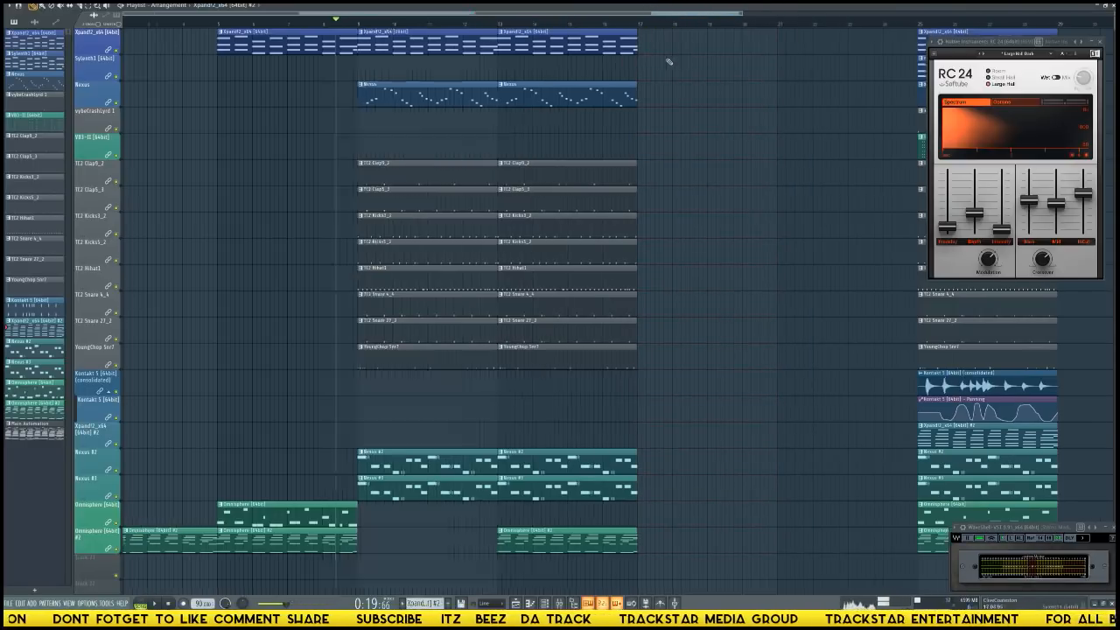
scroll(669, 61, up, 1)
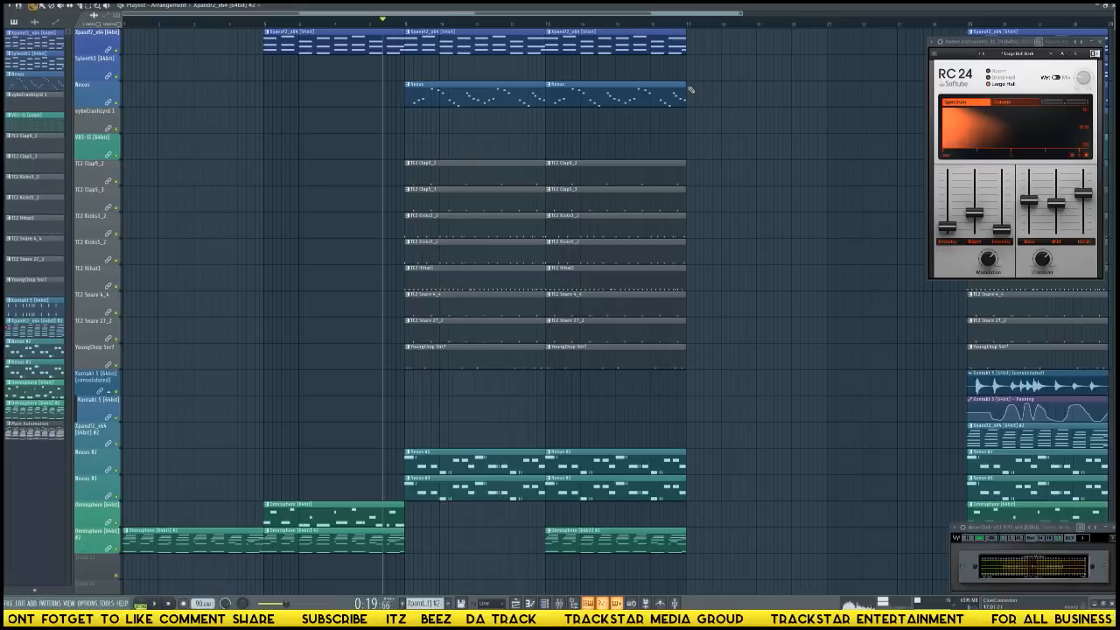
Load the Producer_Tag_TrackStar_Media_Group track state onto mixer insert 21.
key(F9)
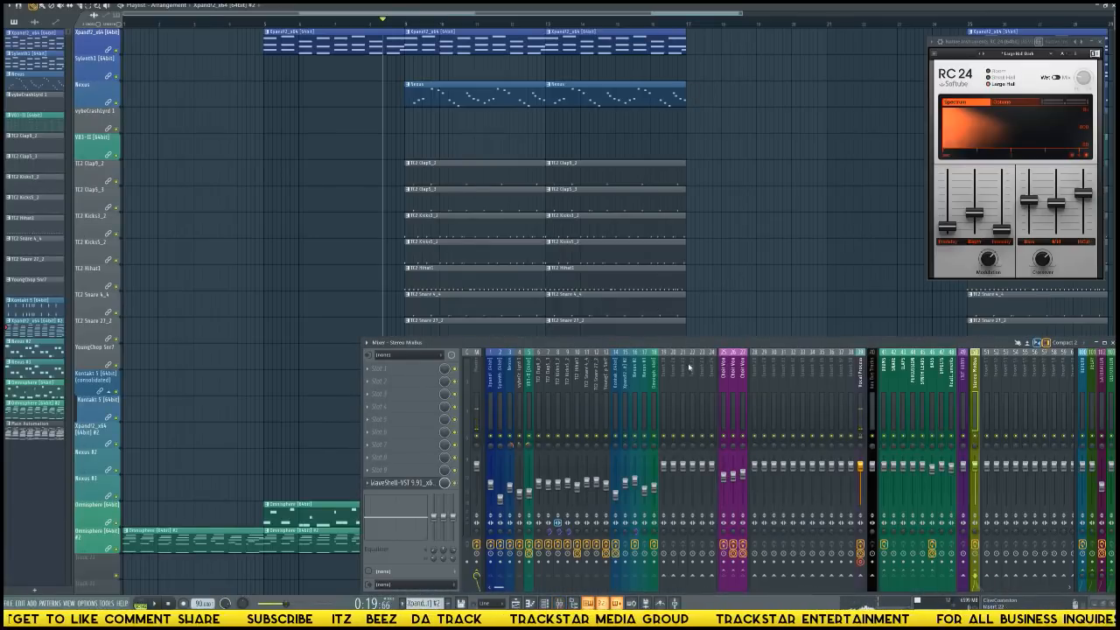
right_click(688, 393)
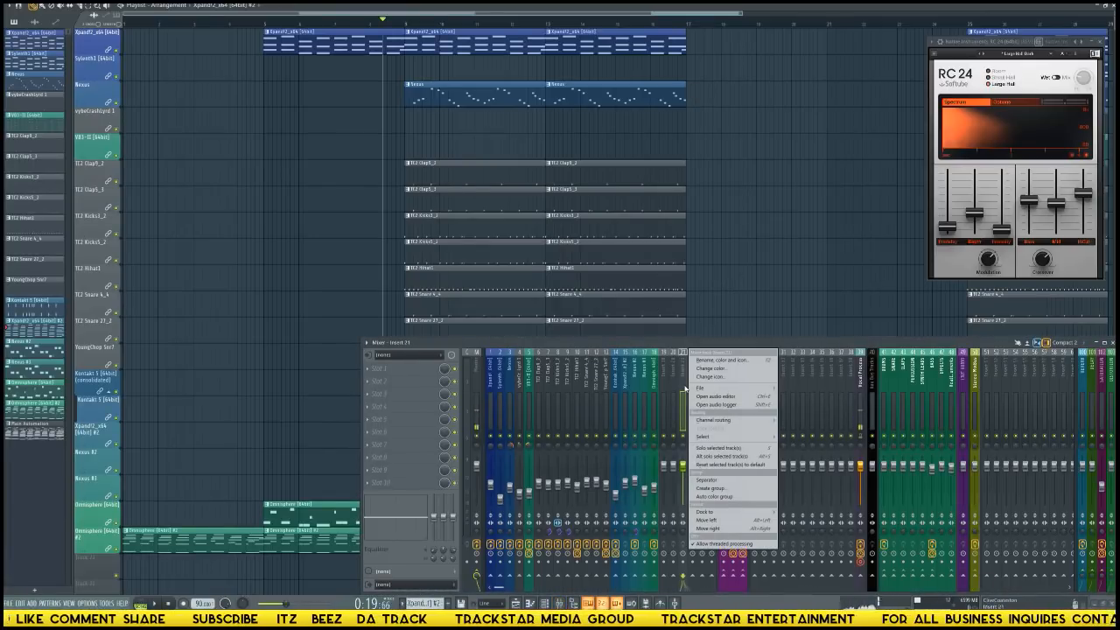
mouse_move(705, 388)
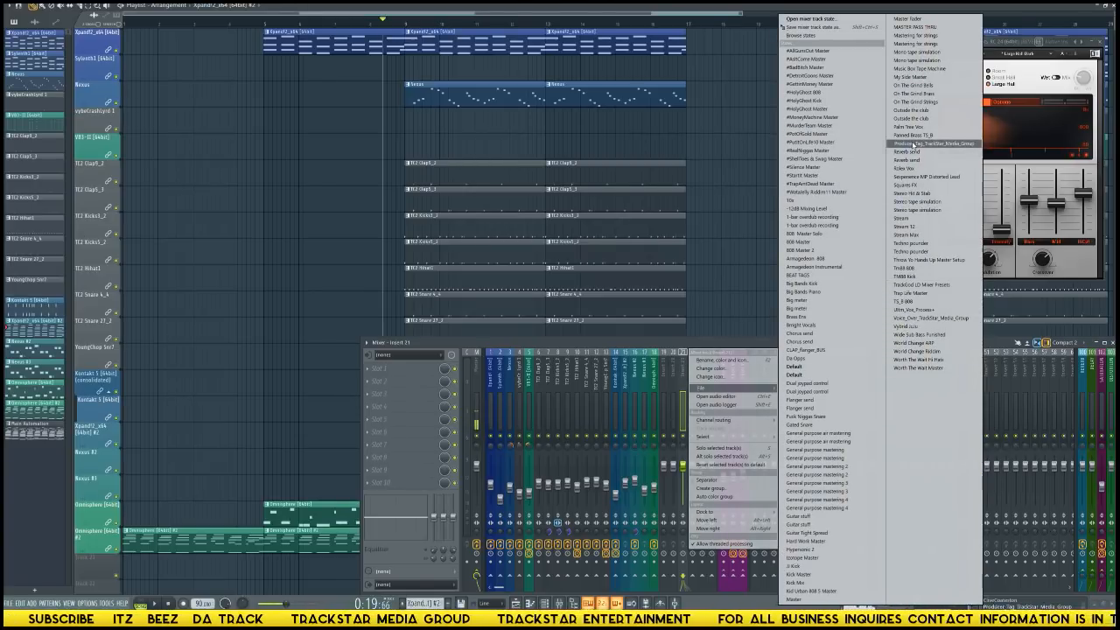
click(913, 143)
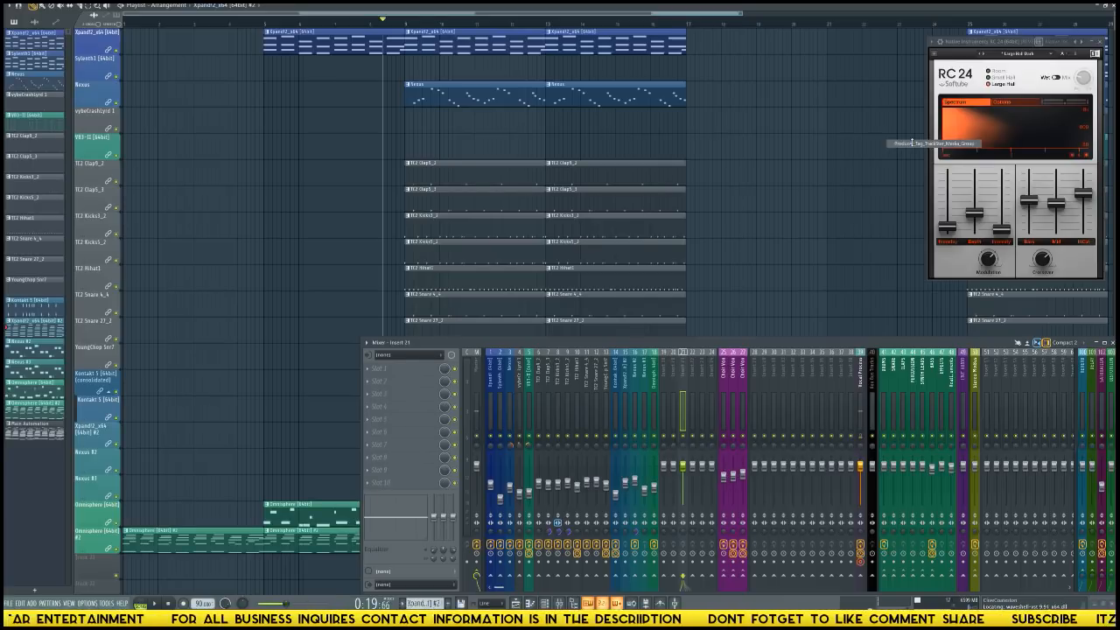
drag(913, 143, 916, 146)
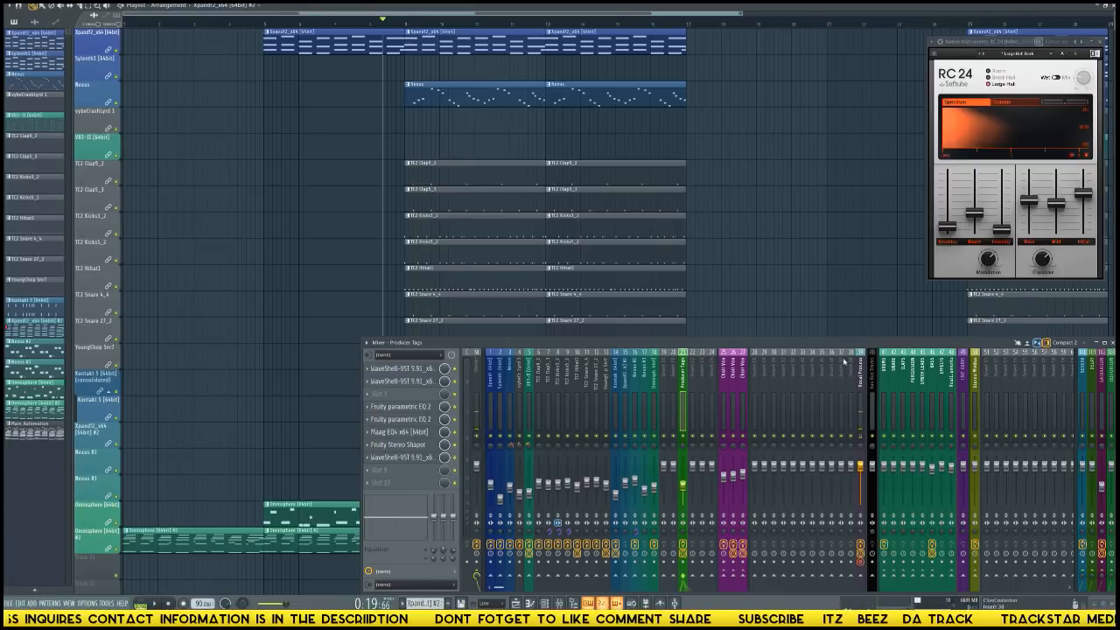
Add the Female Tag v1 sample from the Official Producer Tags folder to the playlist near bar 4.
key(alt+F8)
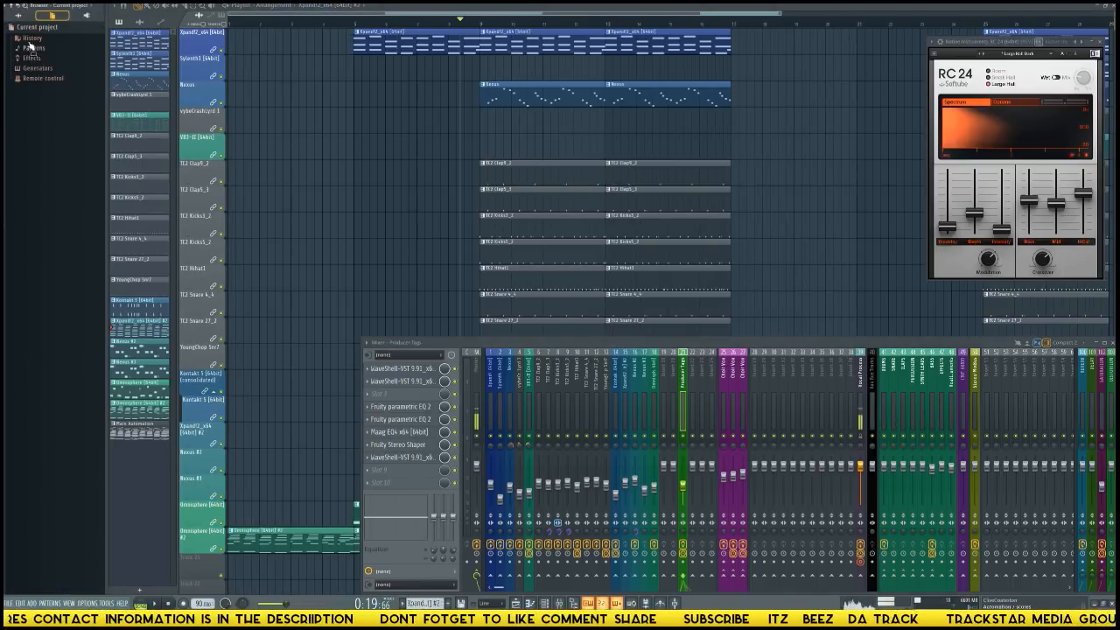
click(18, 15)
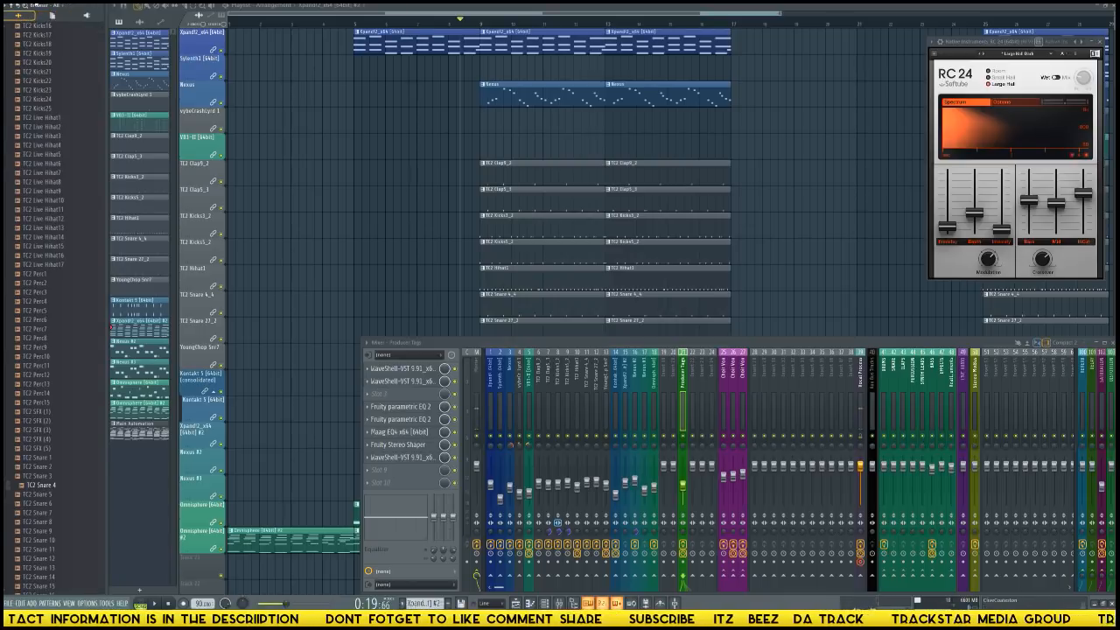
click(14, 11)
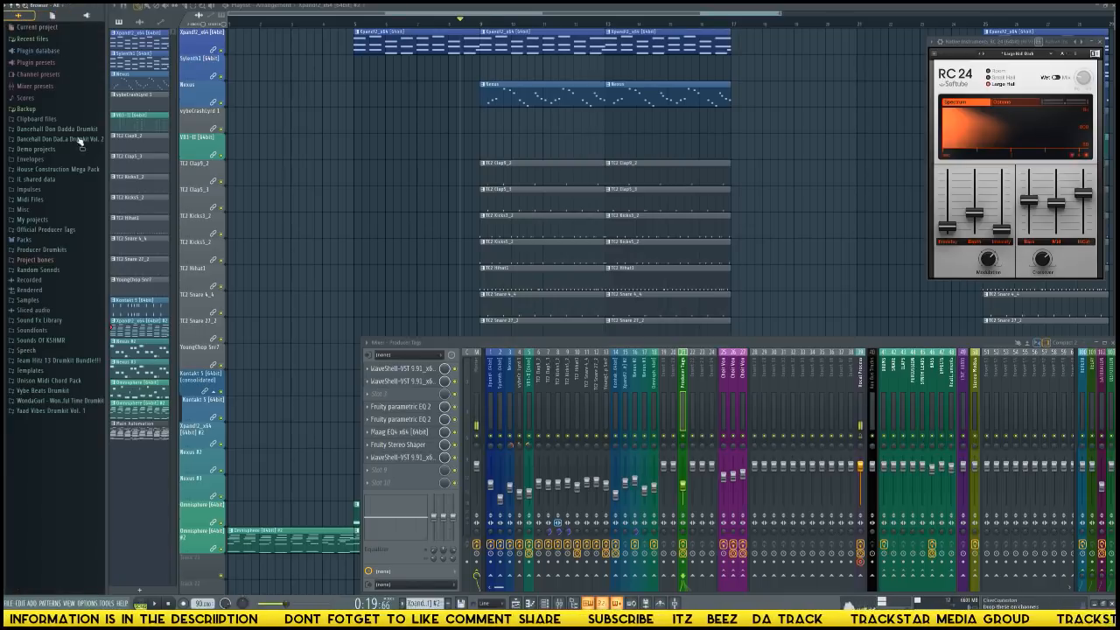
click(39, 230)
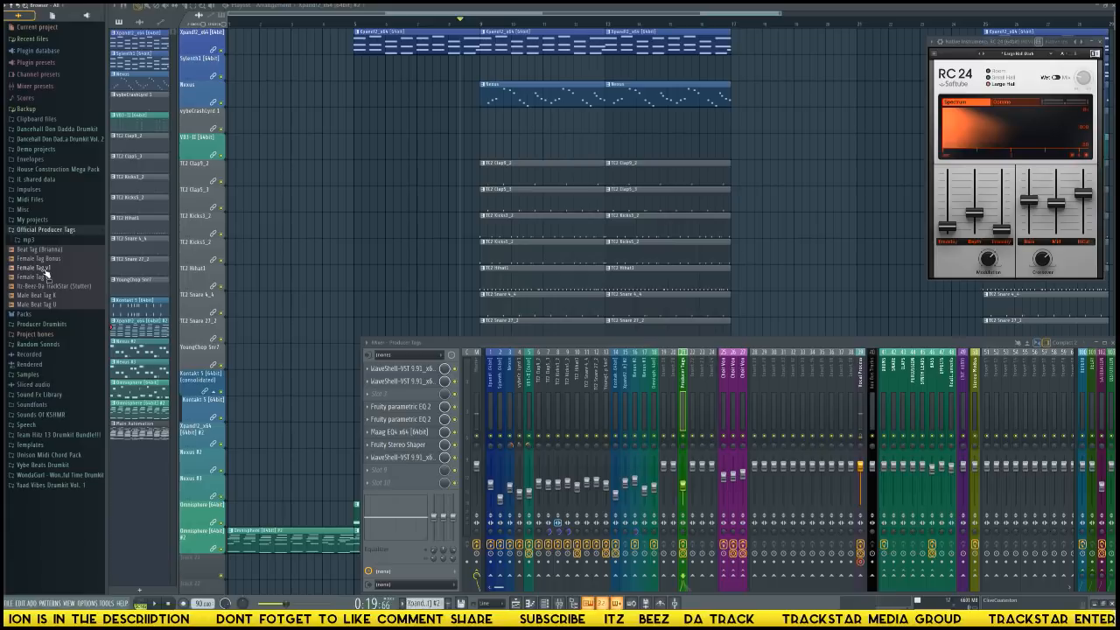
drag(43, 270, 278, 325)
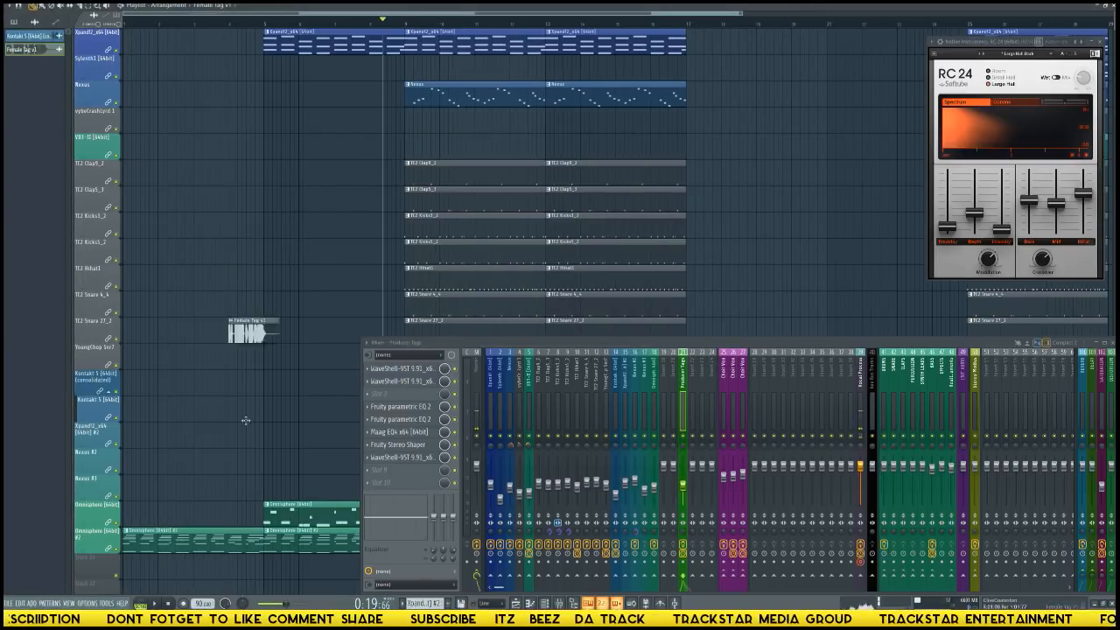
Assign Female Tag v1 to the empty track below the Omnisphere tracks and remove its clip near bar 4.
drag(246, 420, 248, 492)
scroll(215, 453, down, 5)
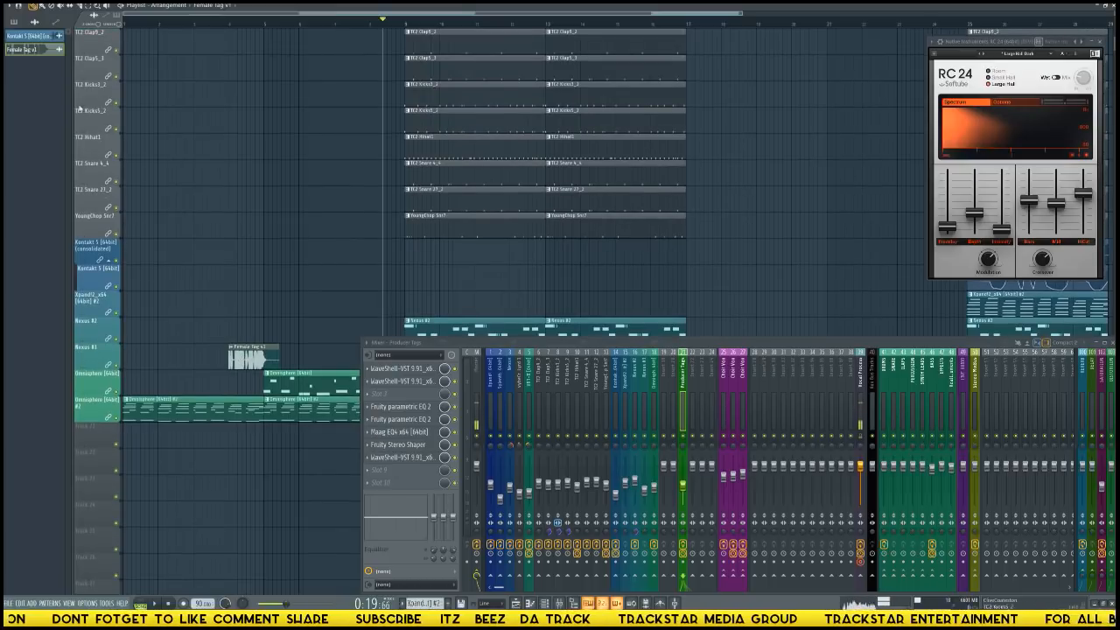
drag(42, 56, 98, 433)
right_click(152, 444)
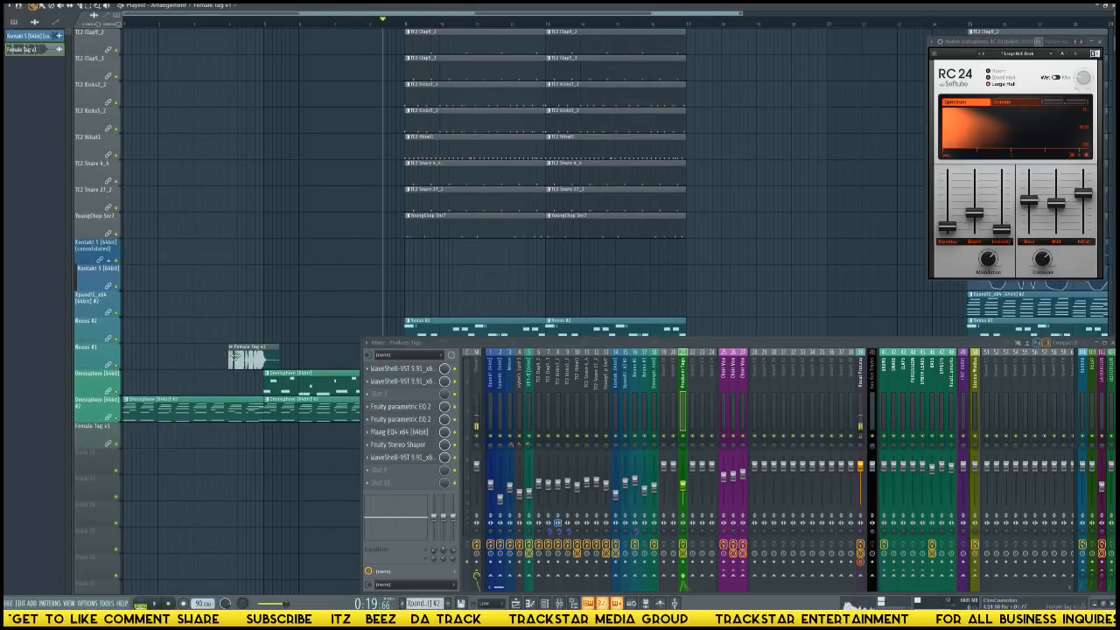
drag(240, 357, 283, 436)
right_click(285, 436)
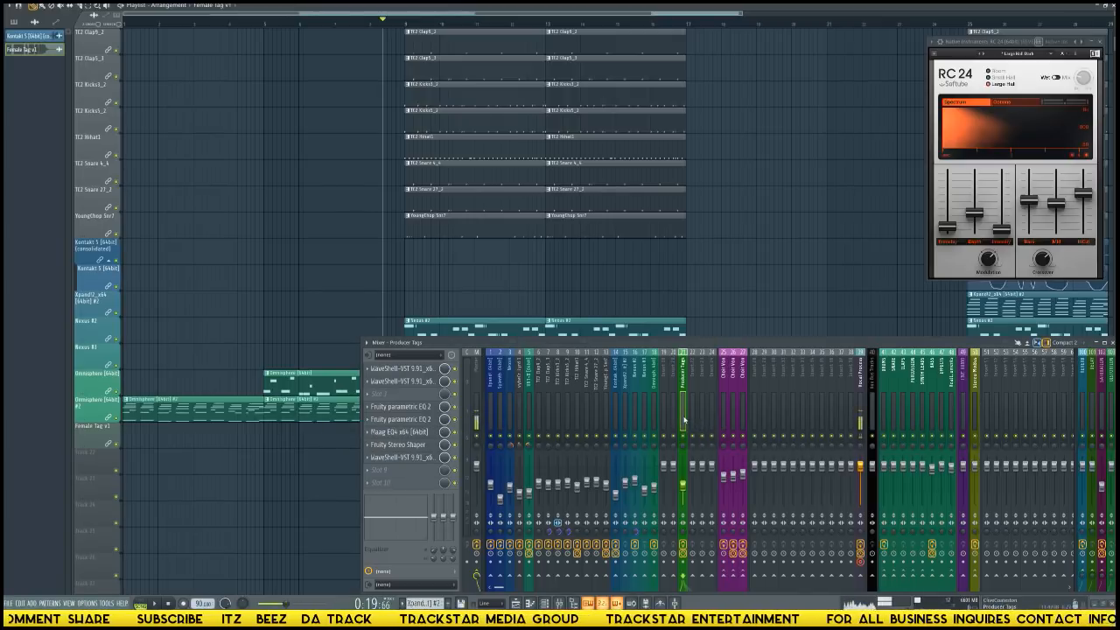
Play the arrangement and place a Female Tag v1 clip at bar 9 on its own track.
key(space)
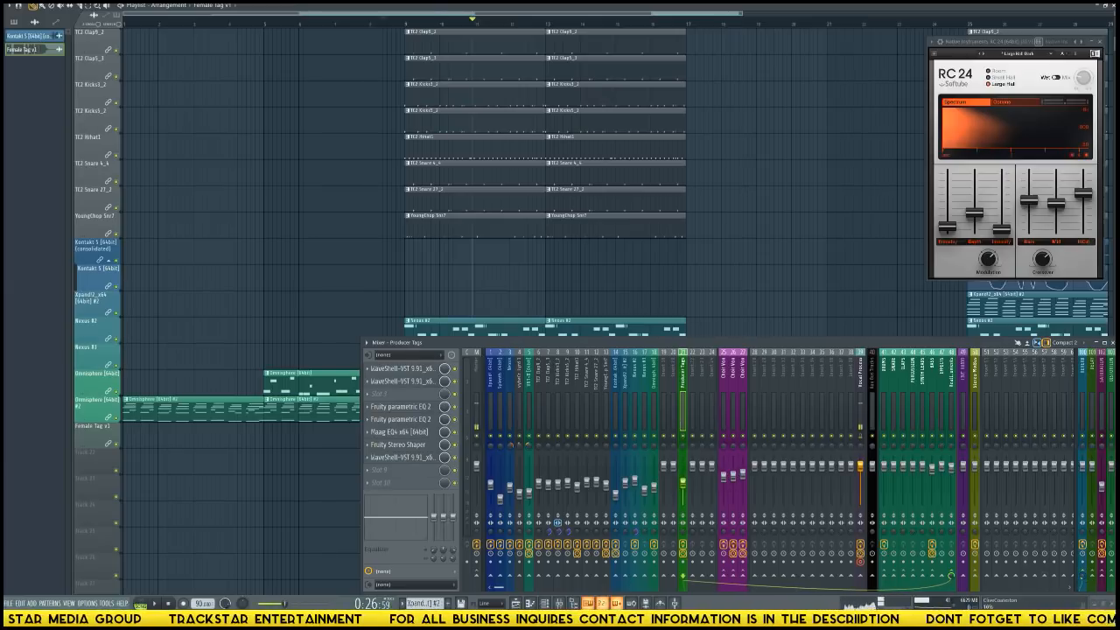
key(space)
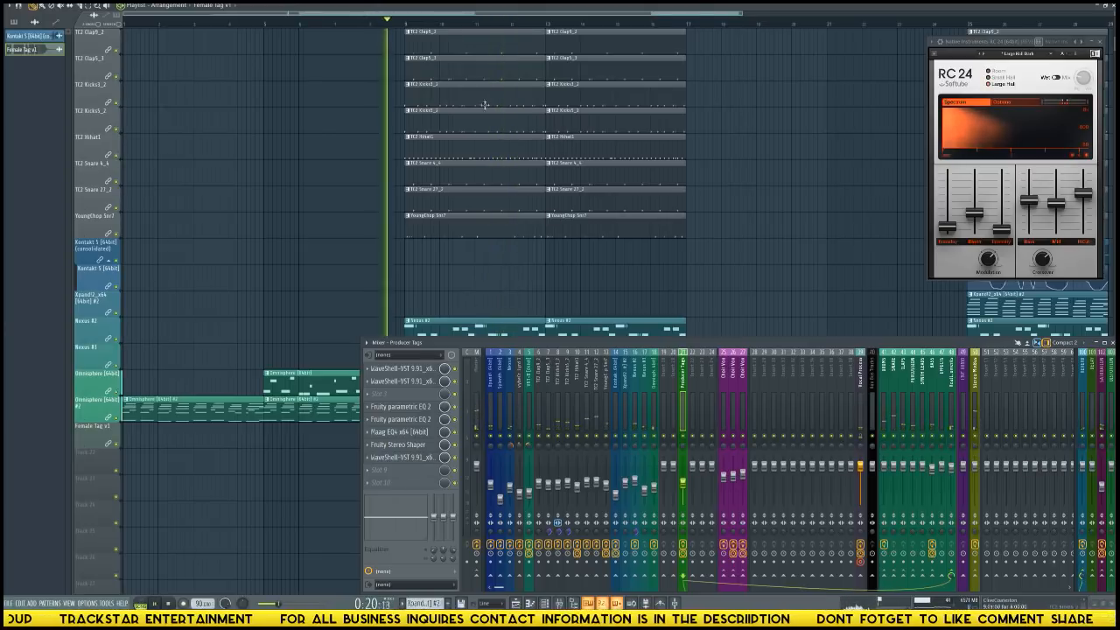
scroll(523, 288, down, 5)
drag(433, 143, 419, 147)
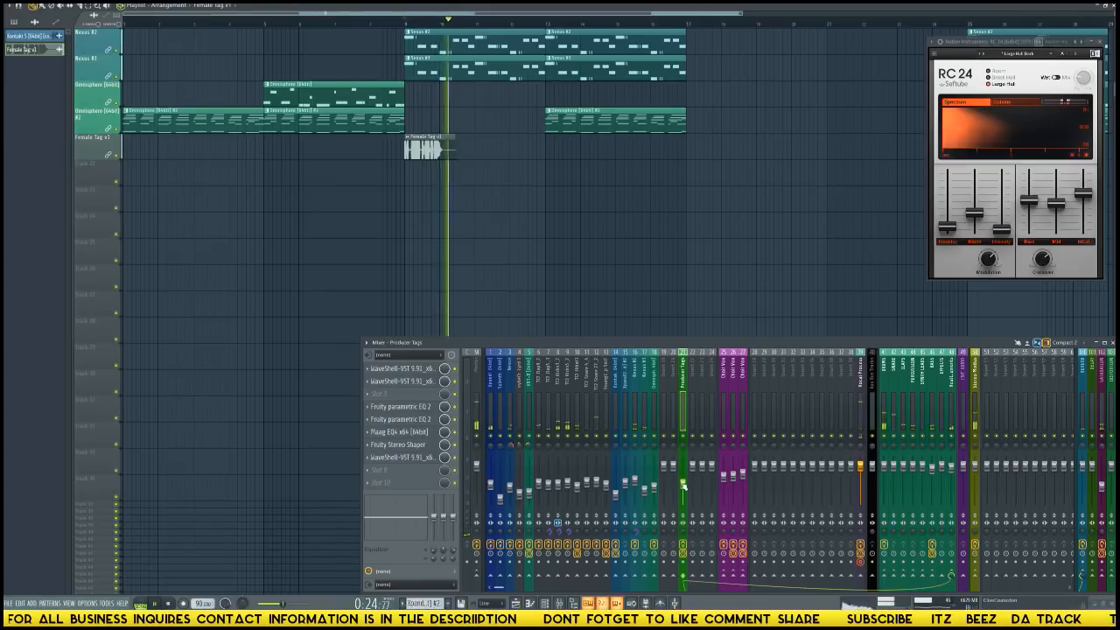
Replay the passage from bar 9 several times to check the Female Tag v1 level against the beat.
key(space)
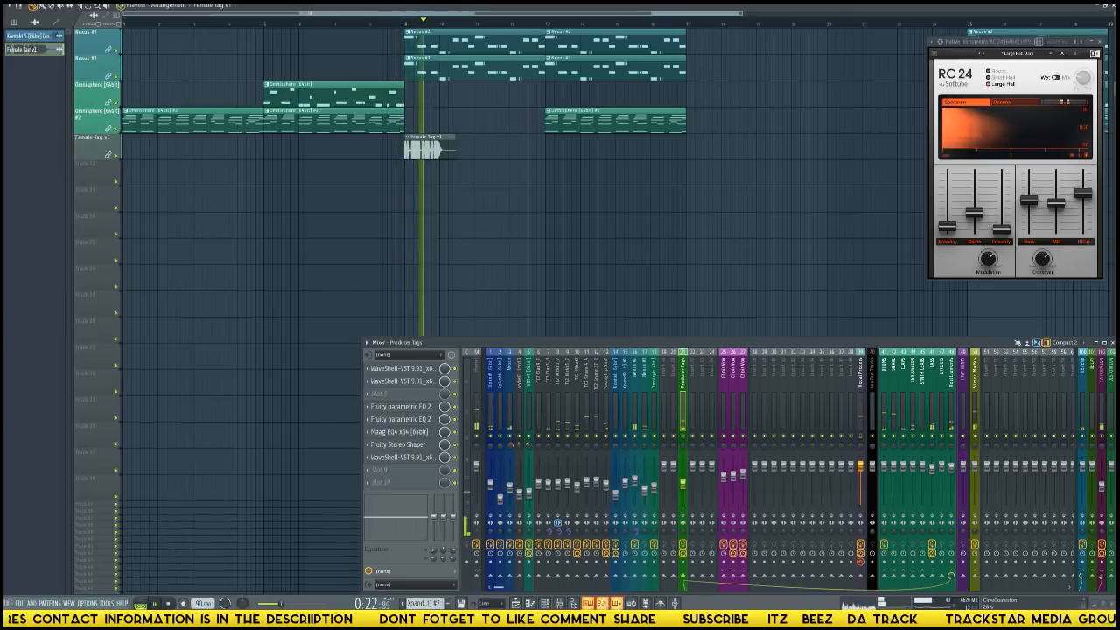
key(space)
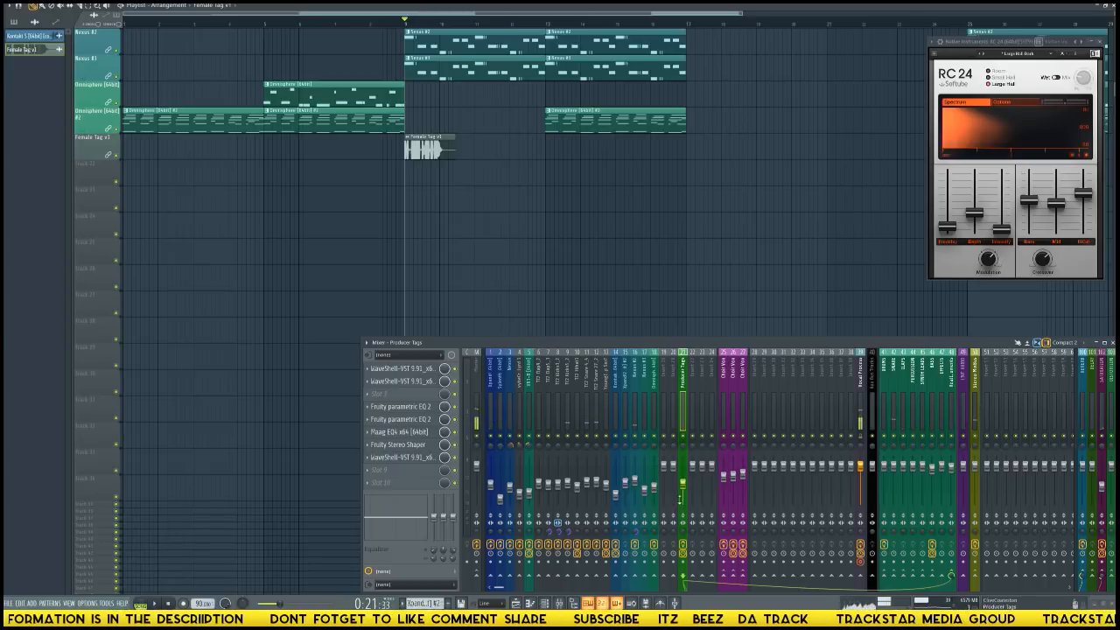
key(space)
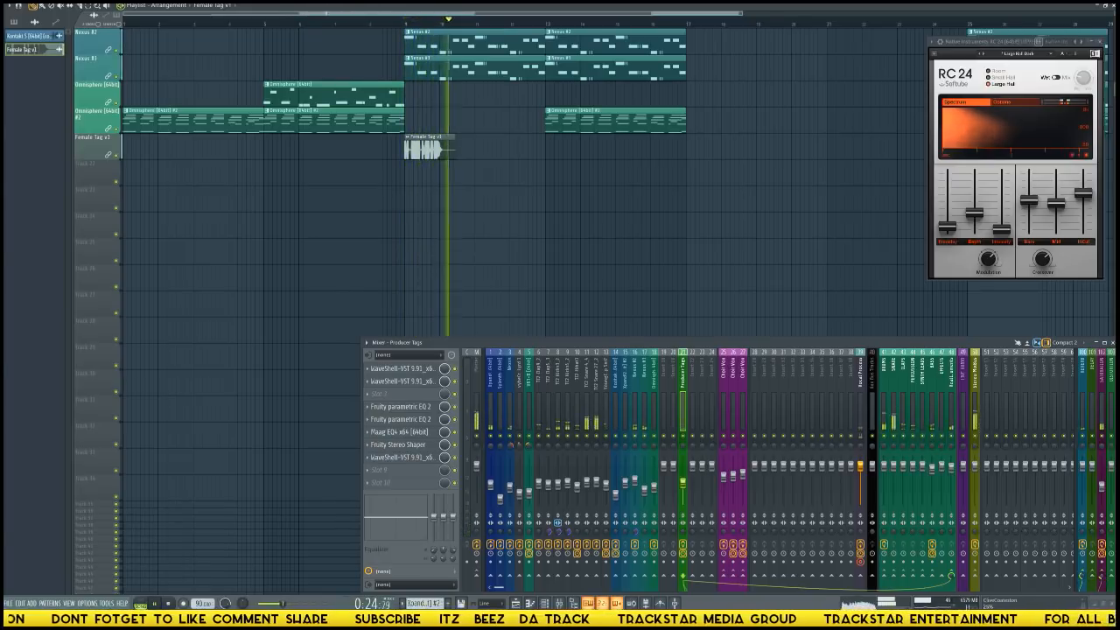
key(space)
key(space)
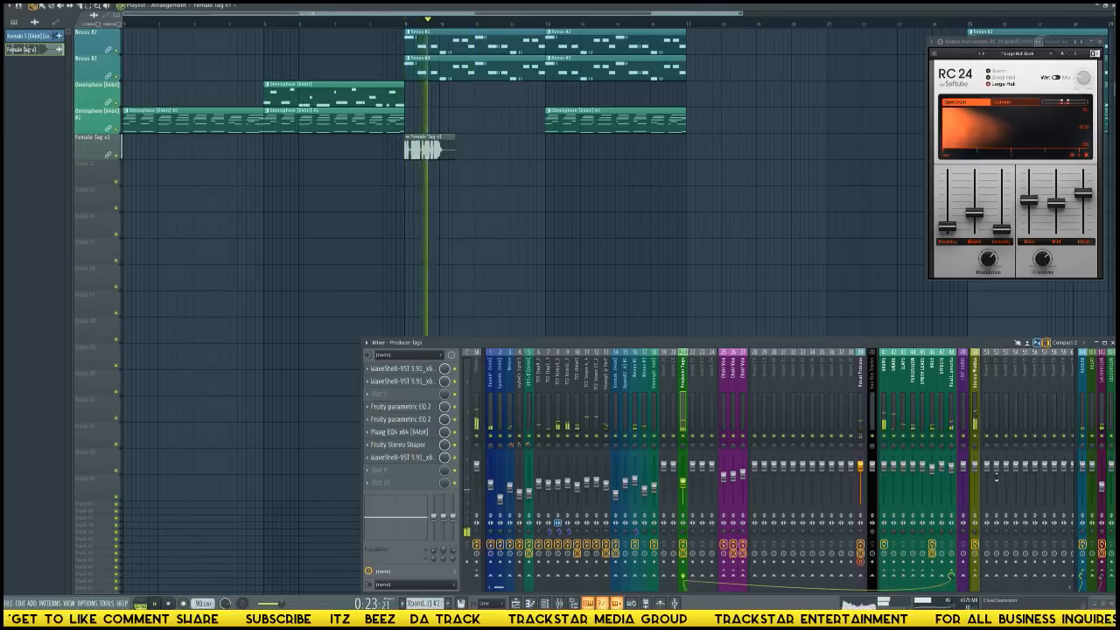
key(space)
scroll(494, 212, up, 5)
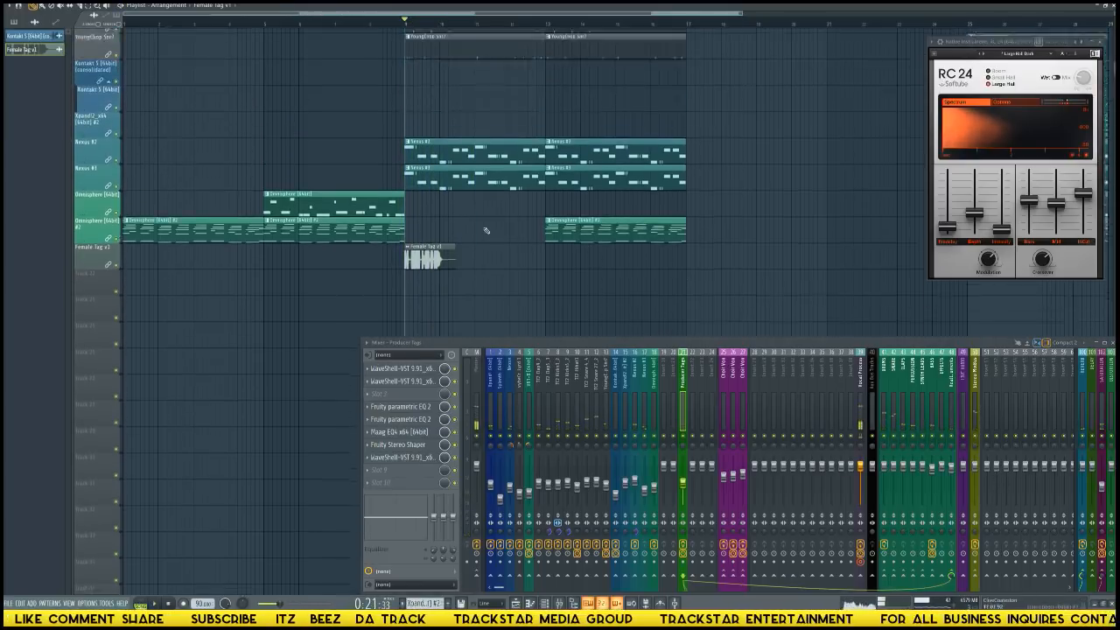
Close the mixer and add a time marker named Intro at the start of the playlist.
scroll(495, 212, up, 2)
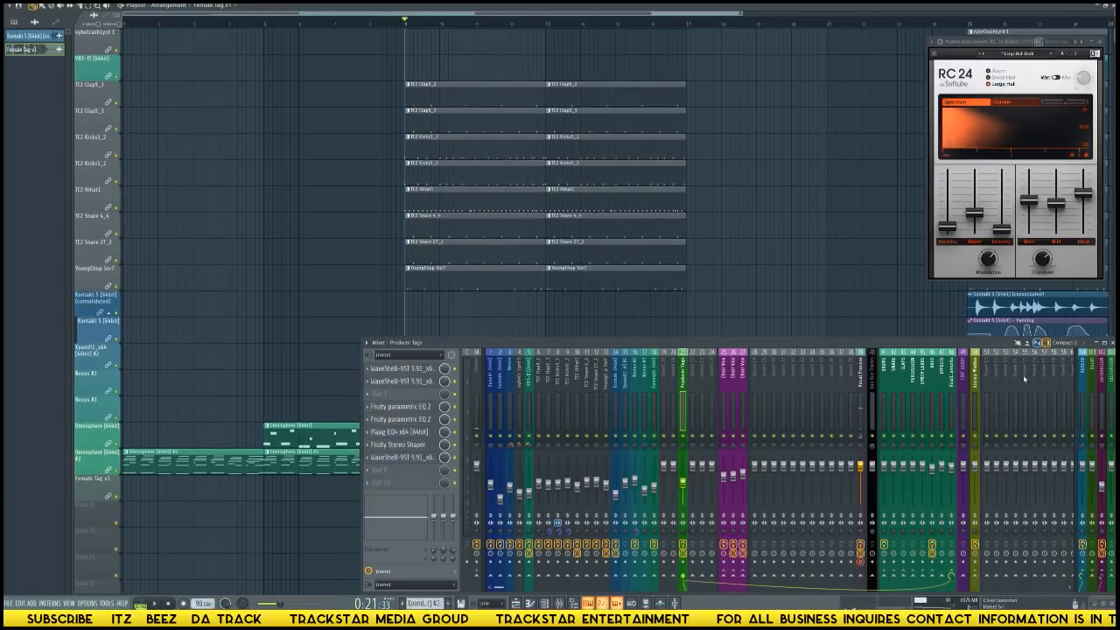
click(1112, 343)
scroll(808, 303, up, 3)
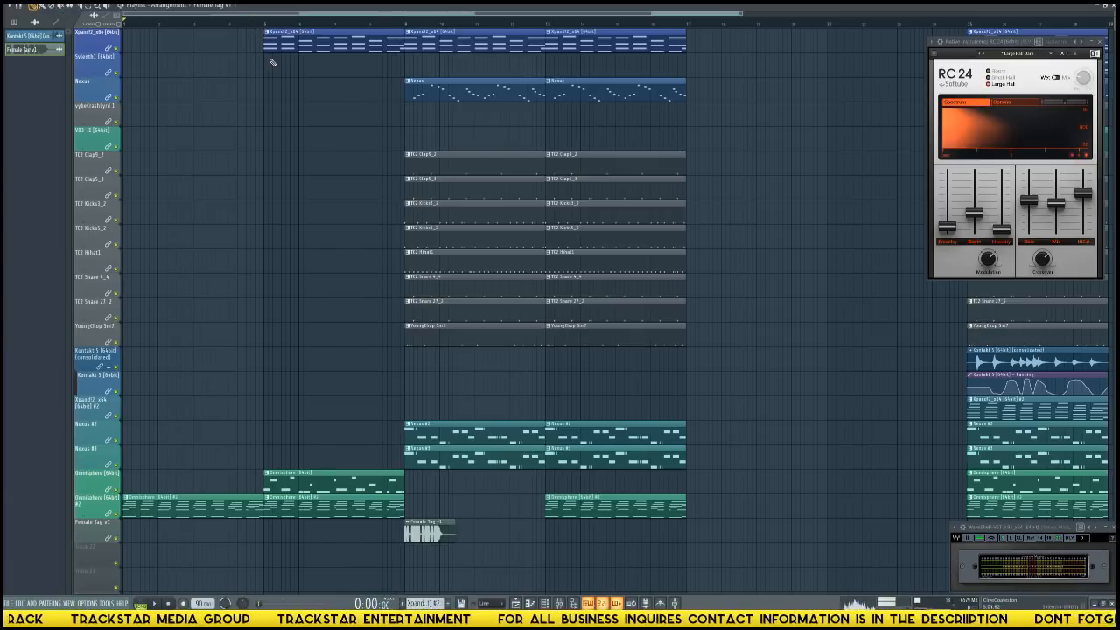
text(Intro)
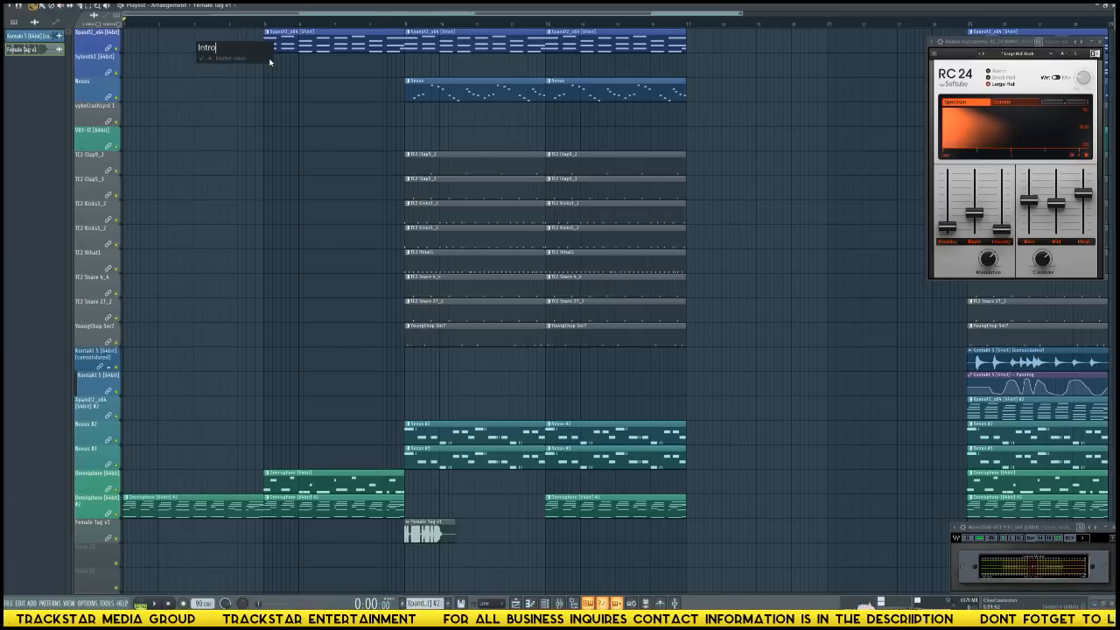
key(Return)
Audition the intro around bar 4 and add a TC2 Hihat1 clip on its track from bar 5 up to bar 9.
key(space)
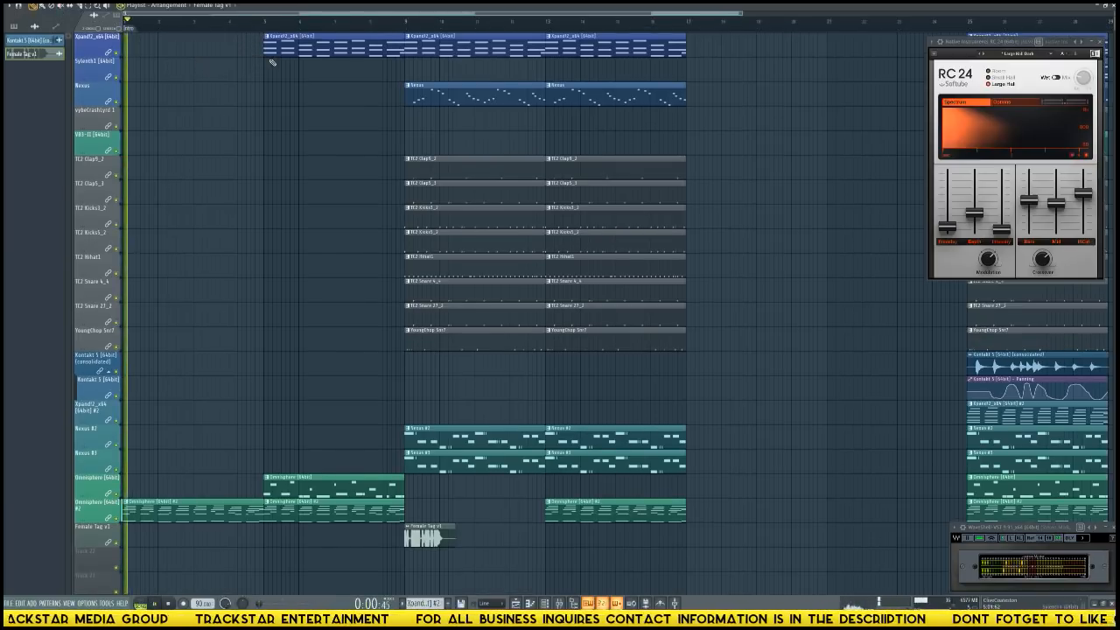
click(232, 32)
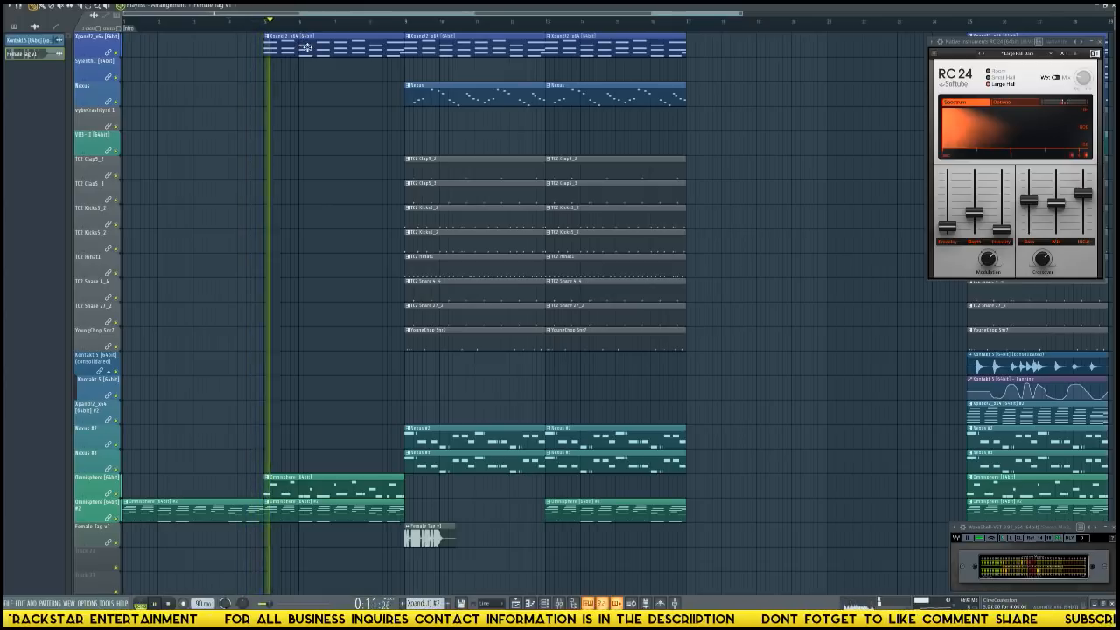
key(space)
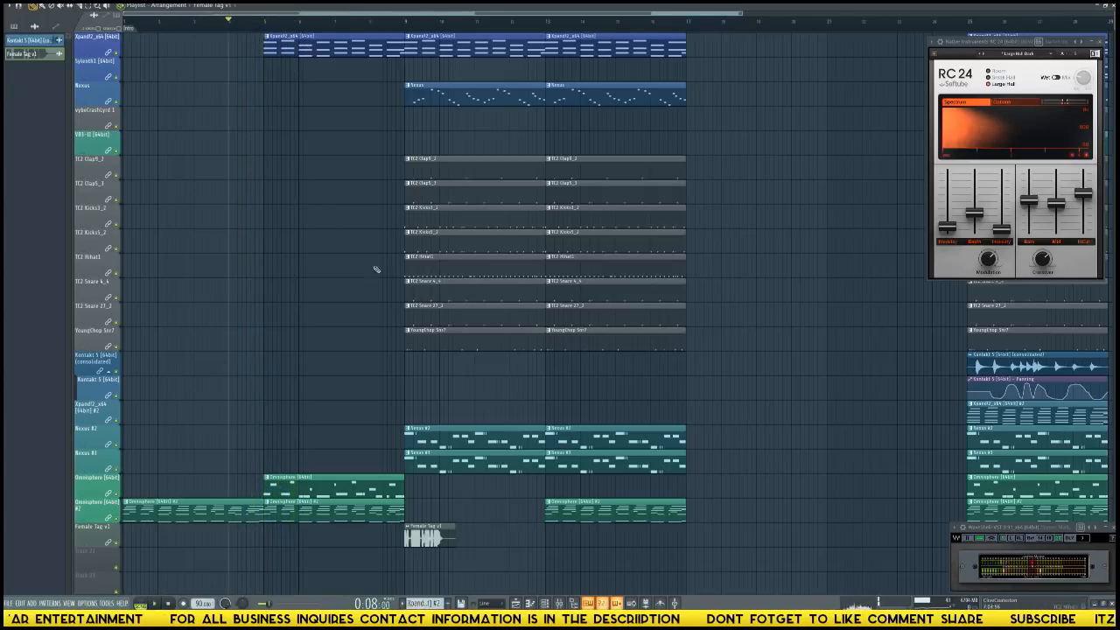
click(426, 269)
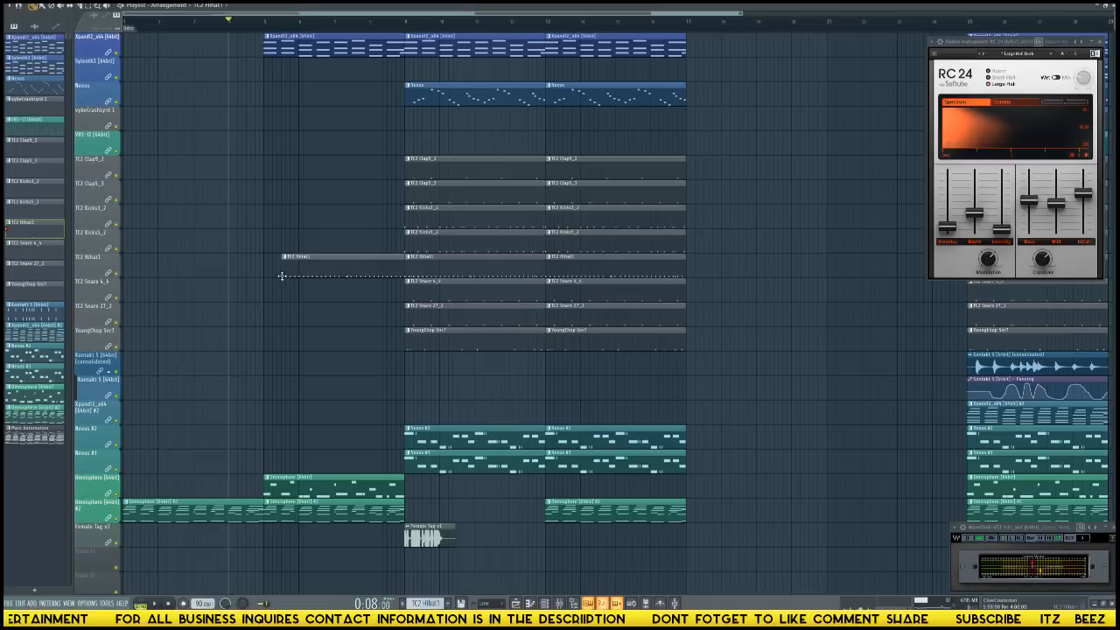
key(space)
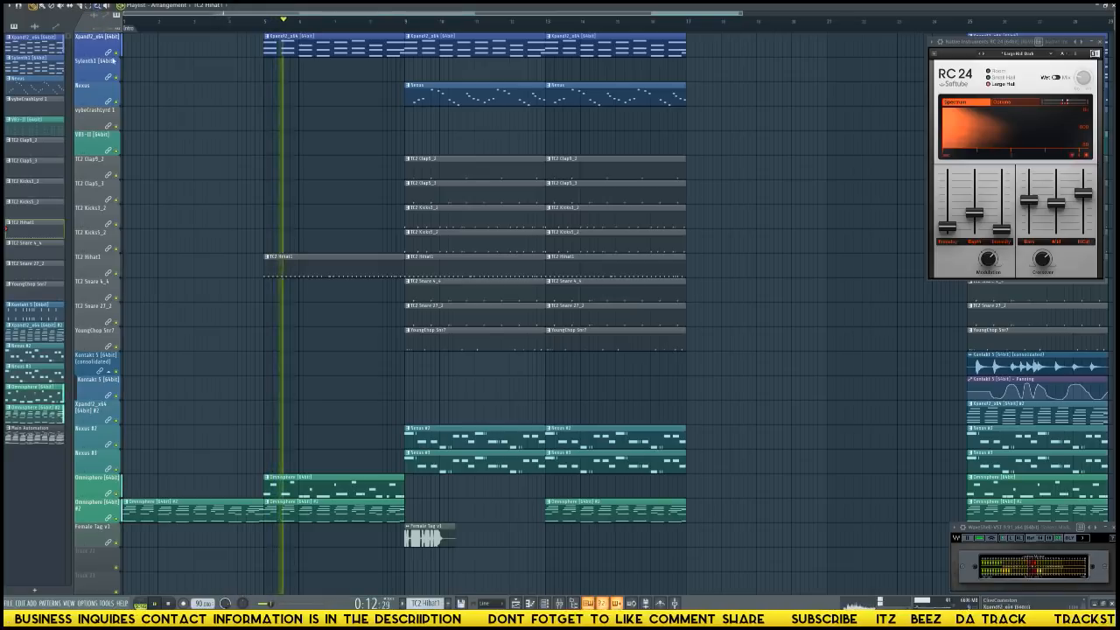
Trim the bar 5 Xpand!2, TC2 Hihat1 and lower Omnisphere clips to end about half a bar before bar 9, and replay the transition.
drag(397, 497, 360, 33)
ctrl+shift+click(394, 490)
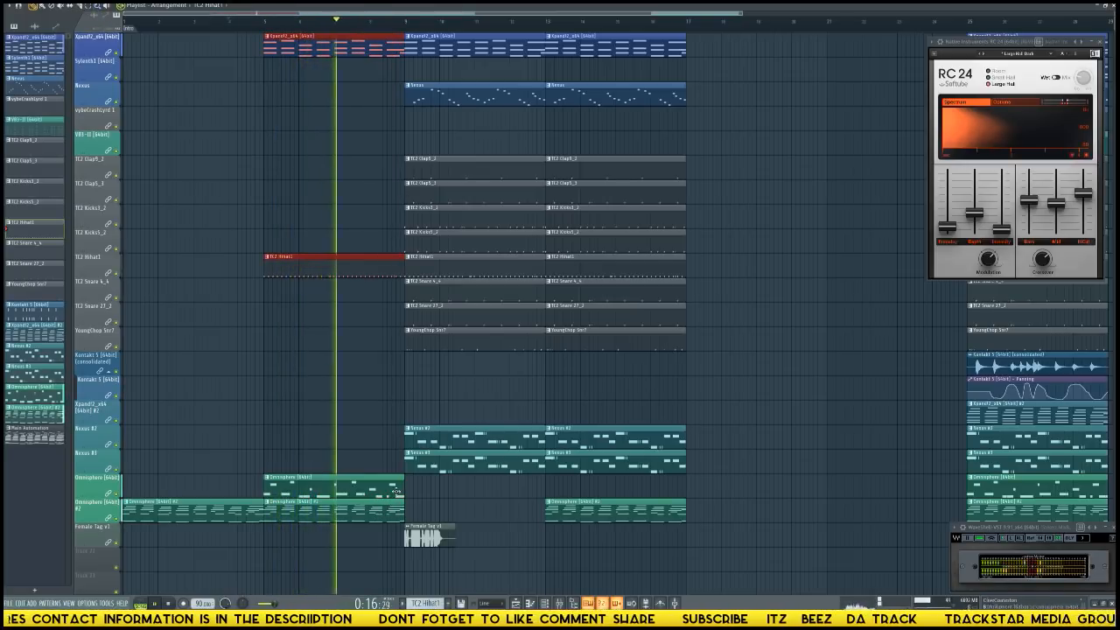
ctrl+shift+click(400, 506)
drag(402, 505, 395, 496)
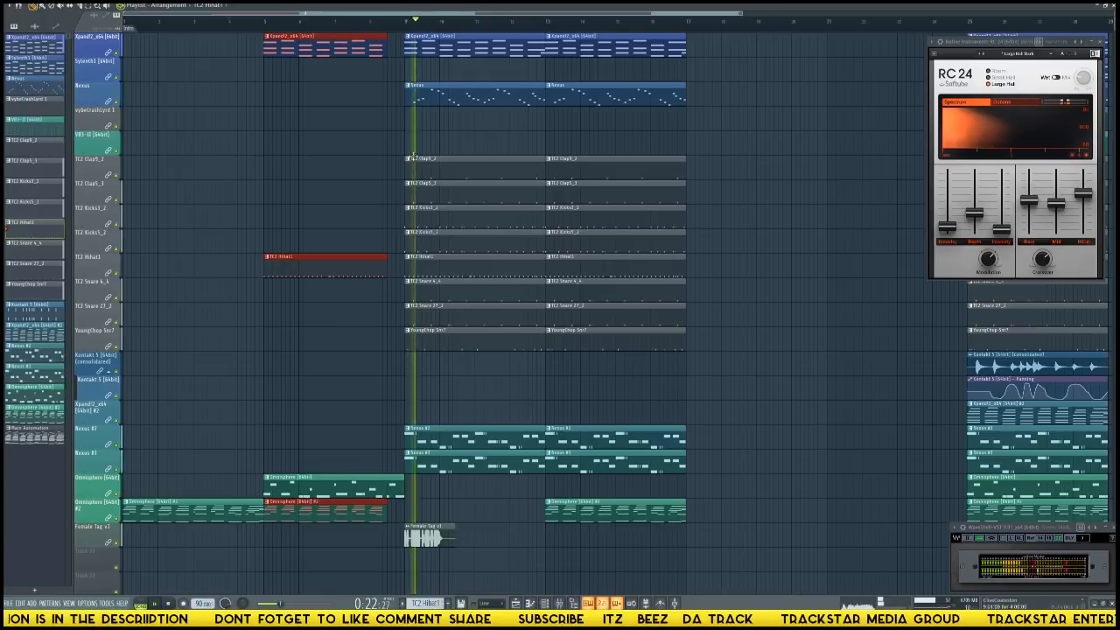
click(375, 21)
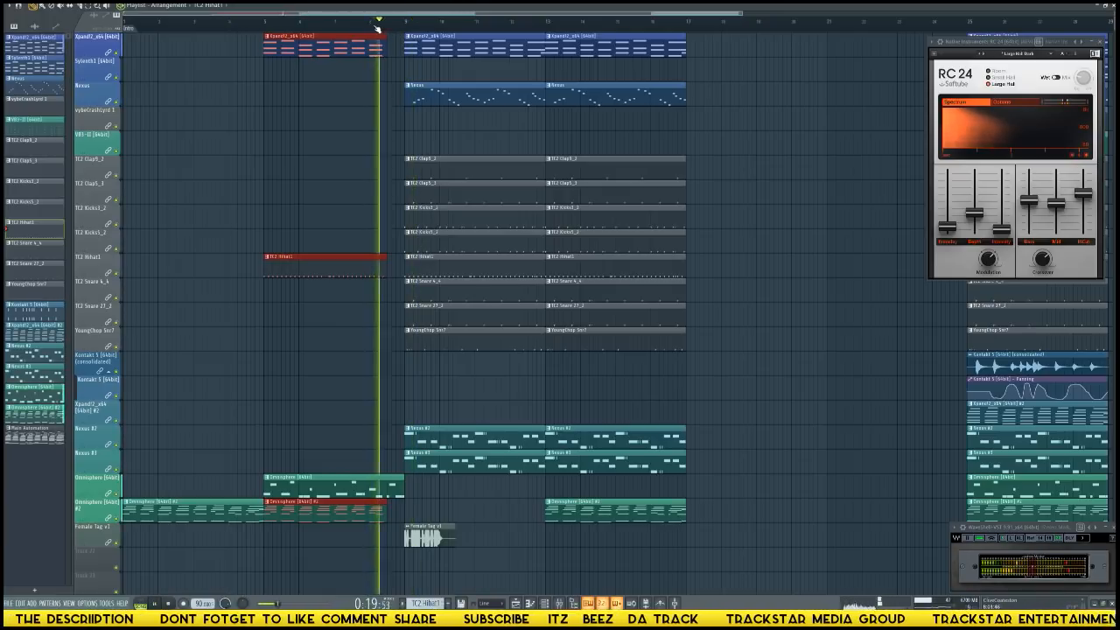
key(space)
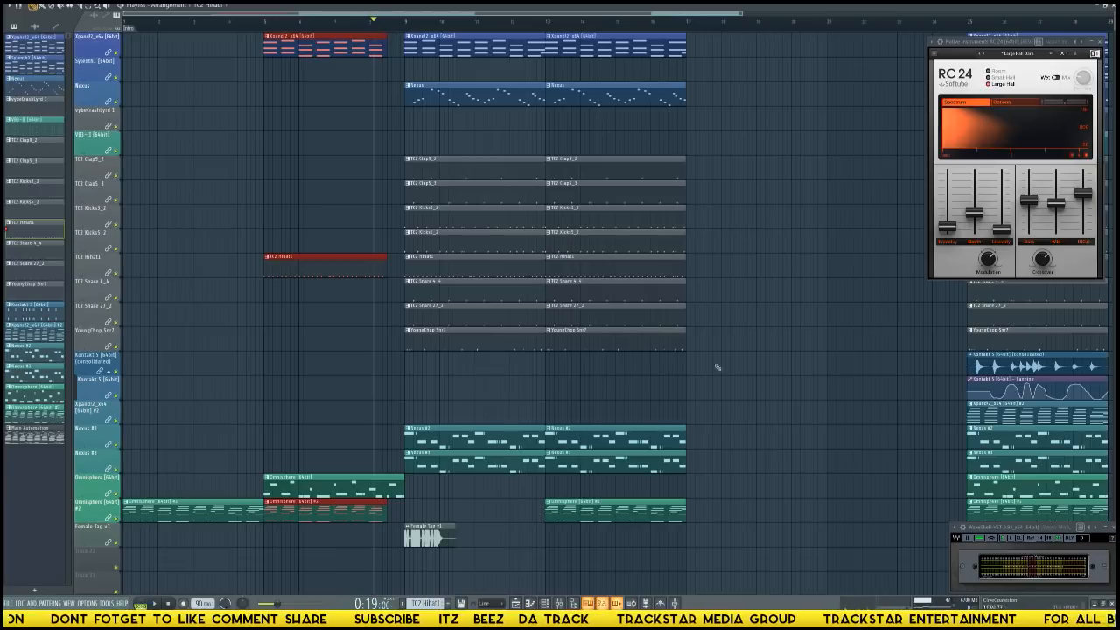
Show the mixer, play through the transition, and loop playback over the section from bar 9 to bar 17.
key(F9)
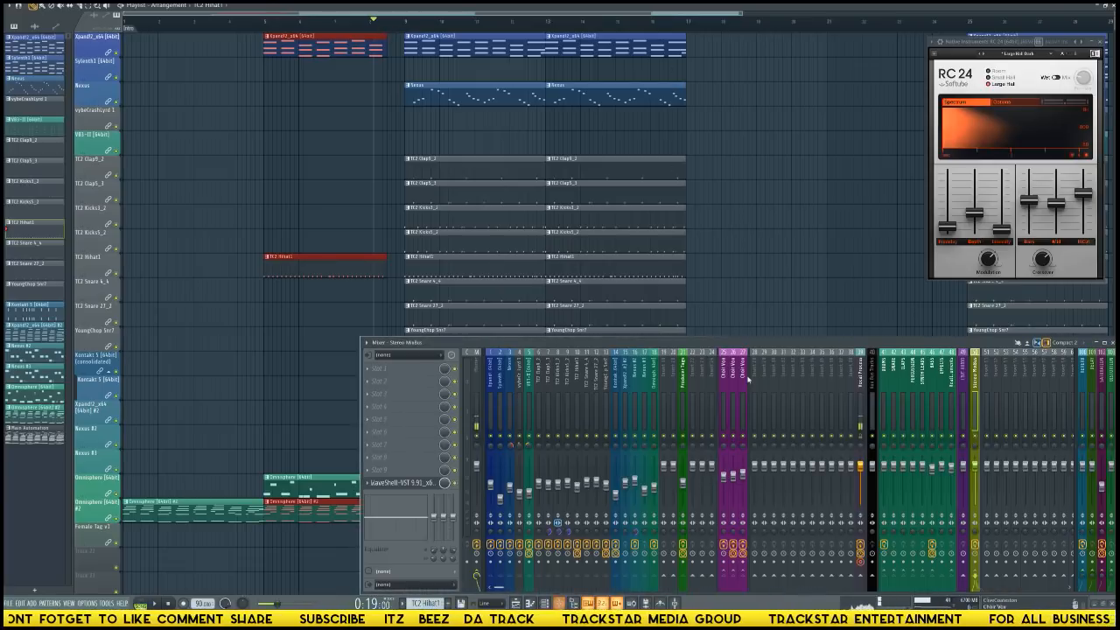
key(space)
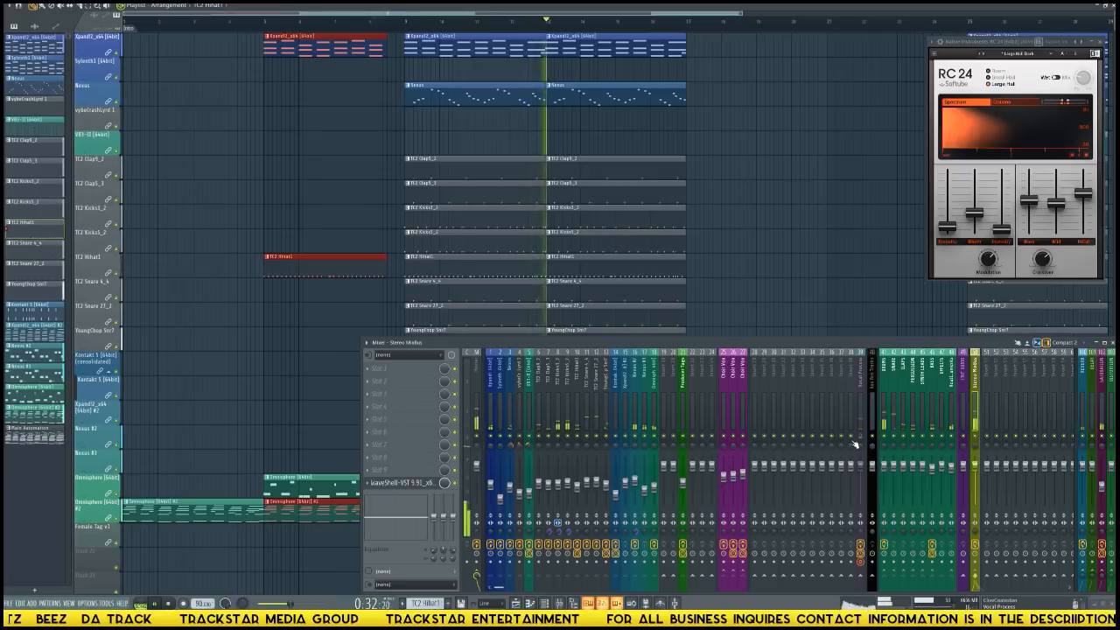
right_click(407, 32)
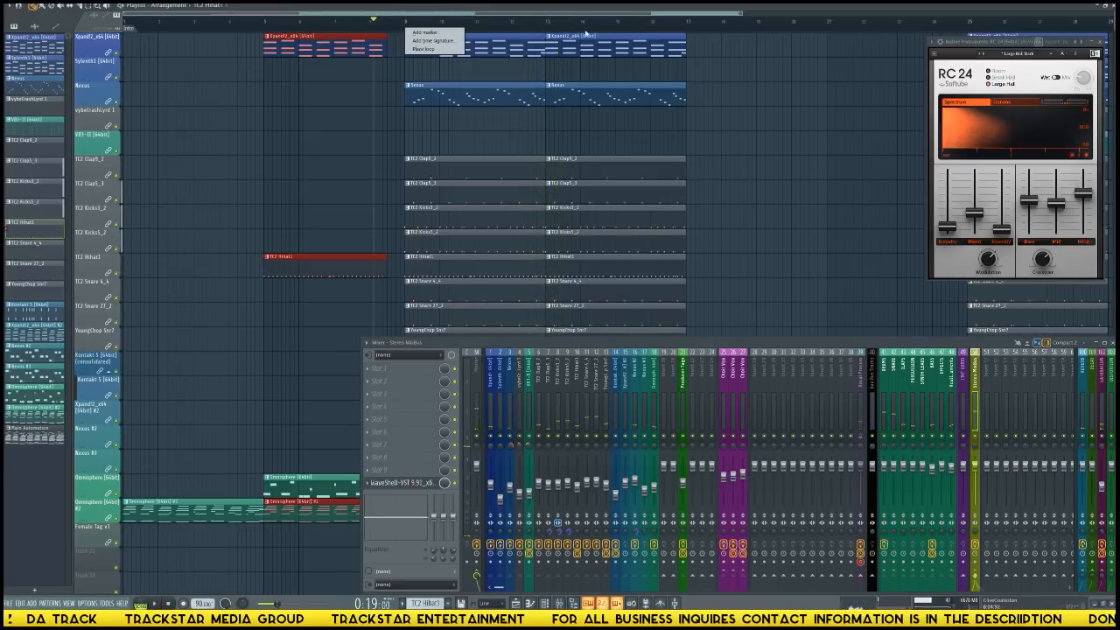
drag(689, 22, 412, 21)
key(space)
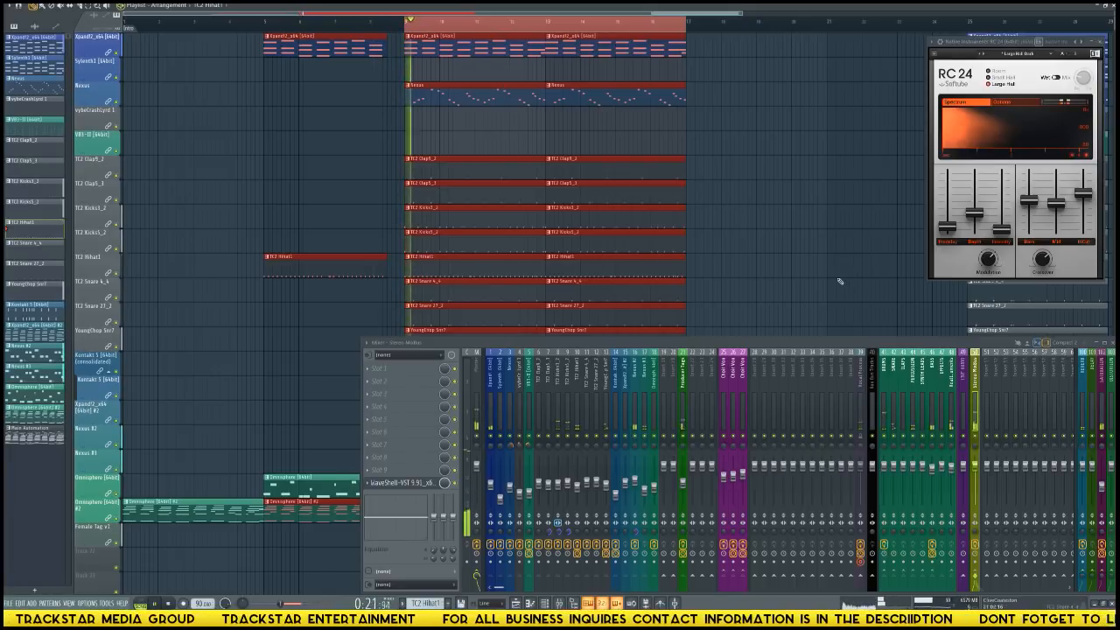
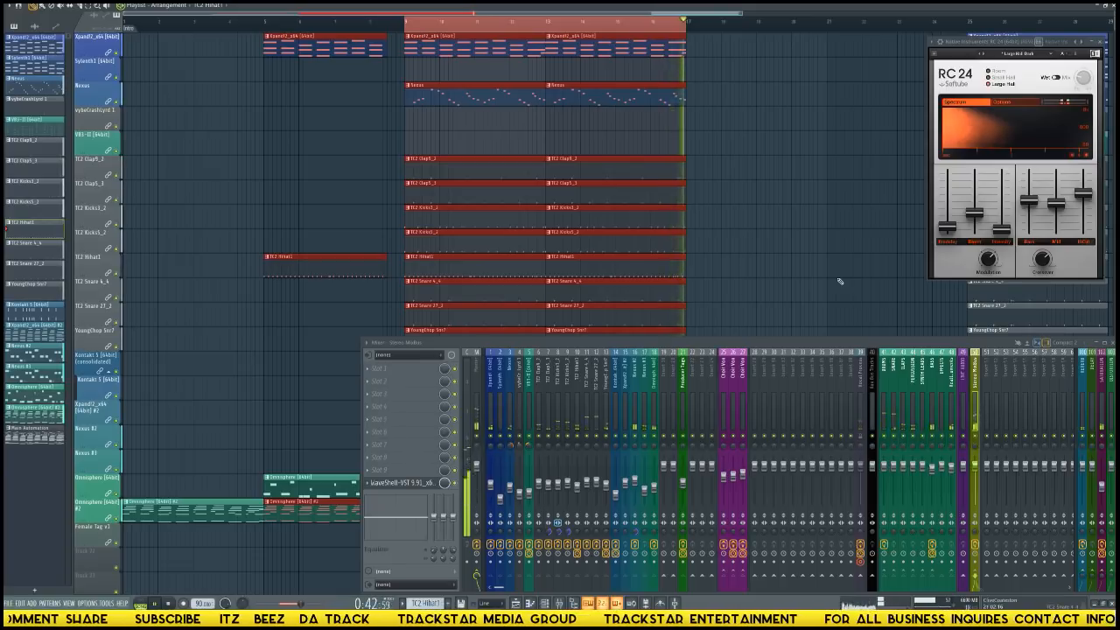
Stop the looped playback, close the mixer and clear the time selection from bar 9 to bar 17.
click(862, 437)
key(space)
key(space)
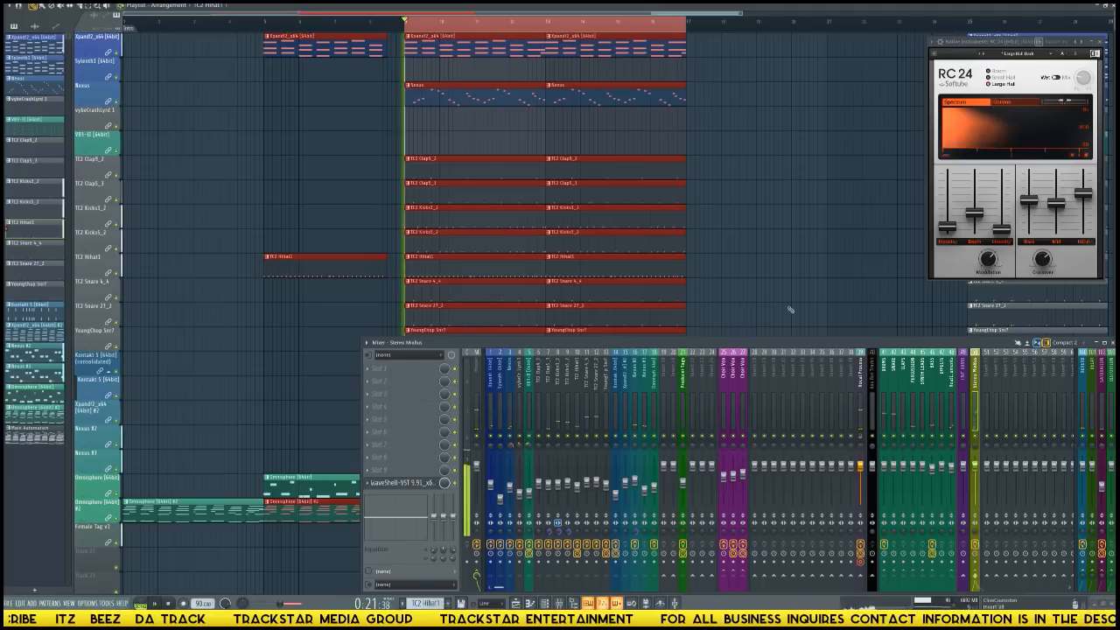
click(813, 176)
key(space)
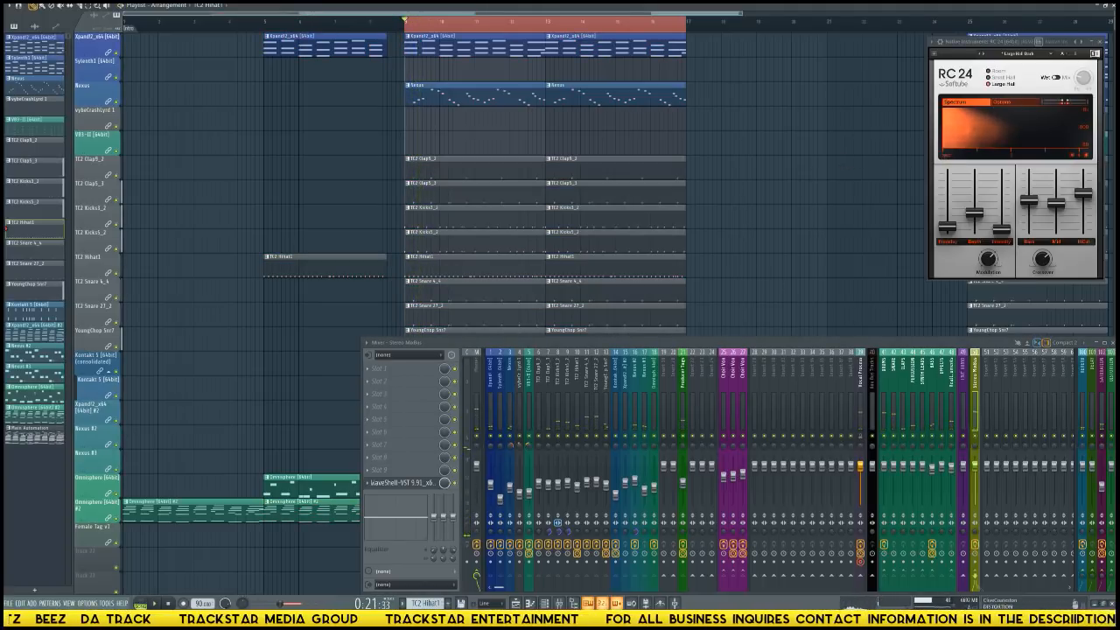
key(F9)
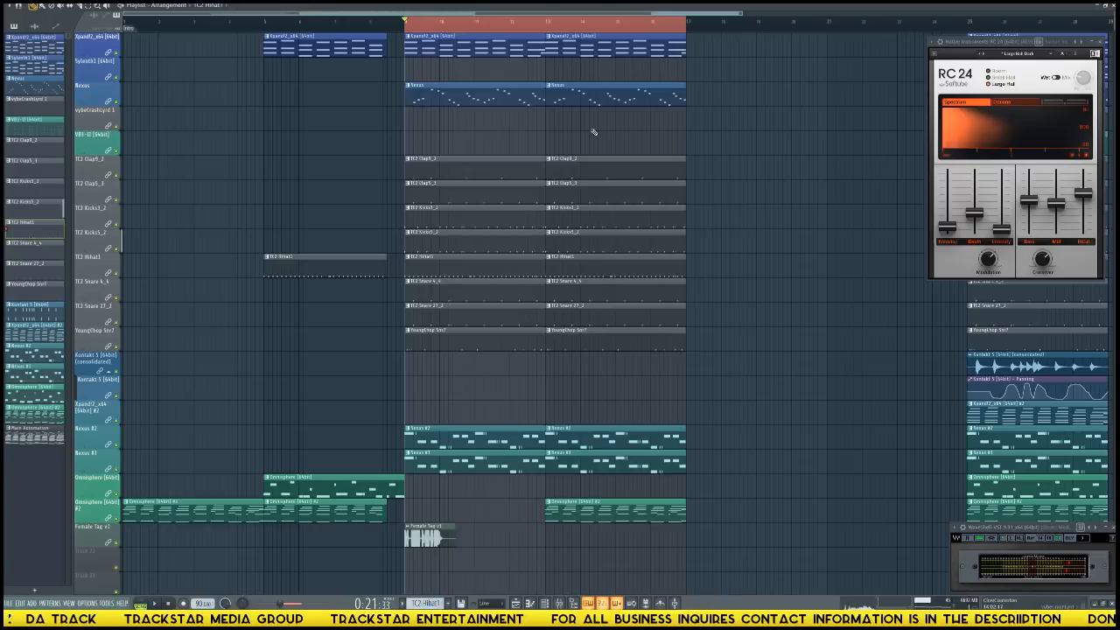
key(Delete)
key(ctrl+z)
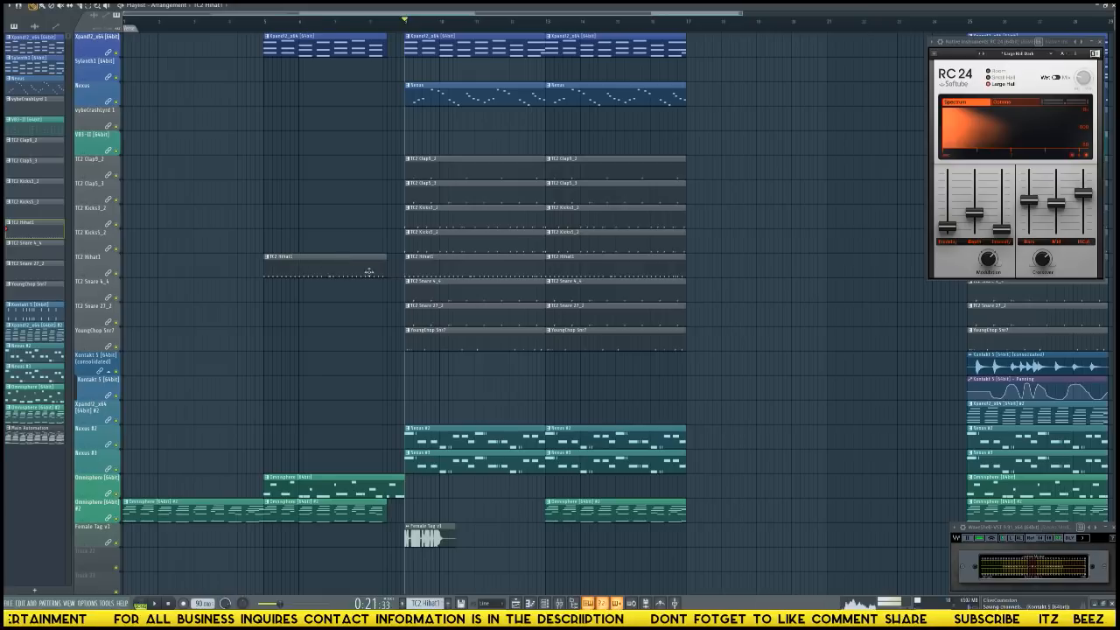
Delete the bar 9 TC2 Hihat1 clip and trim the other bar 9 pattern clips, except Nexus, to end about half a bar before bar 13.
right_click(418, 259)
key(space)
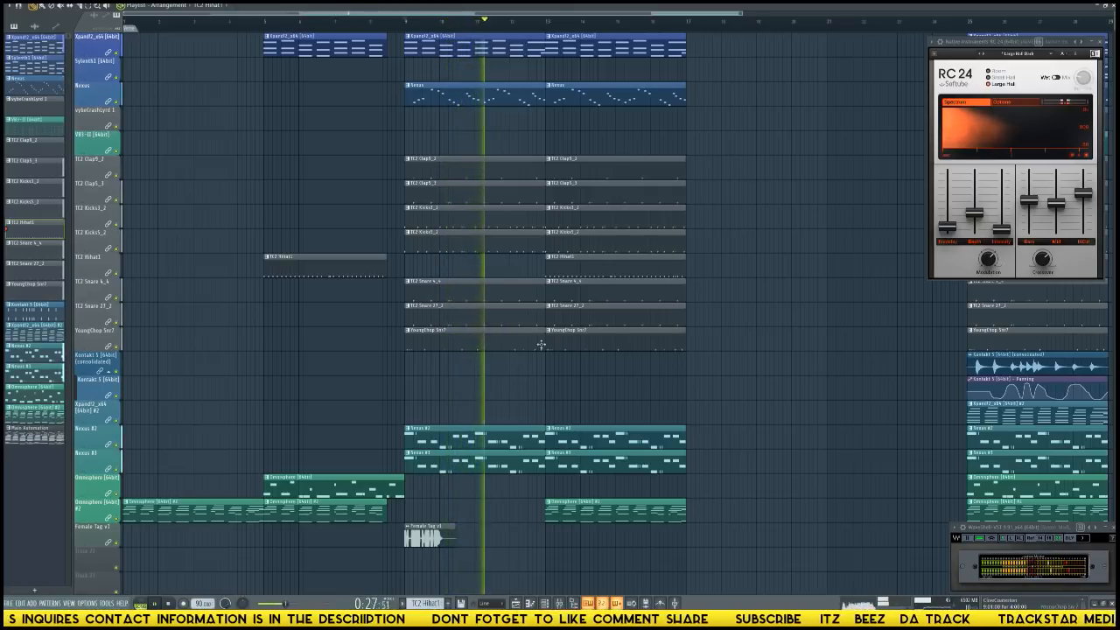
drag(527, 48, 533, 462)
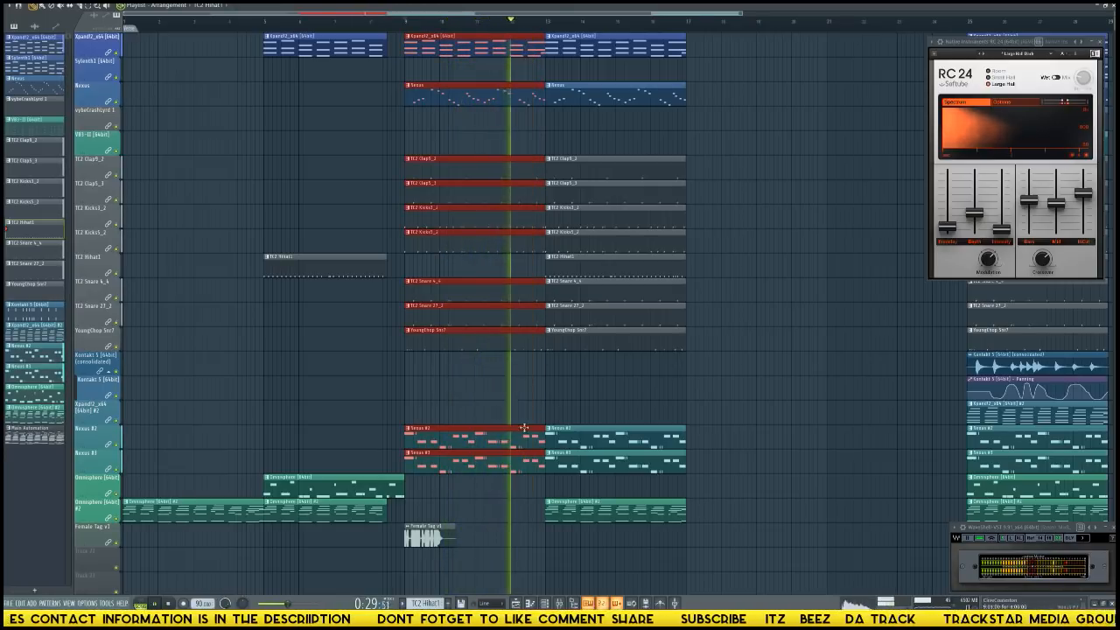
ctrl+shift+click(541, 95)
key(space)
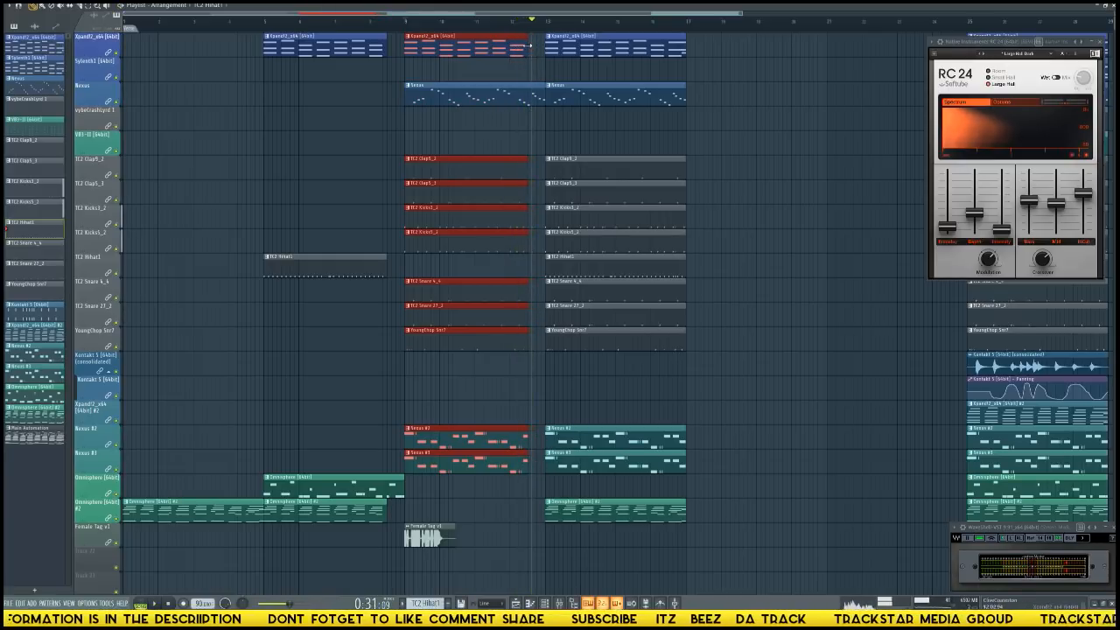
click(20, 7)
click(27, 22)
key(ctrl+d)
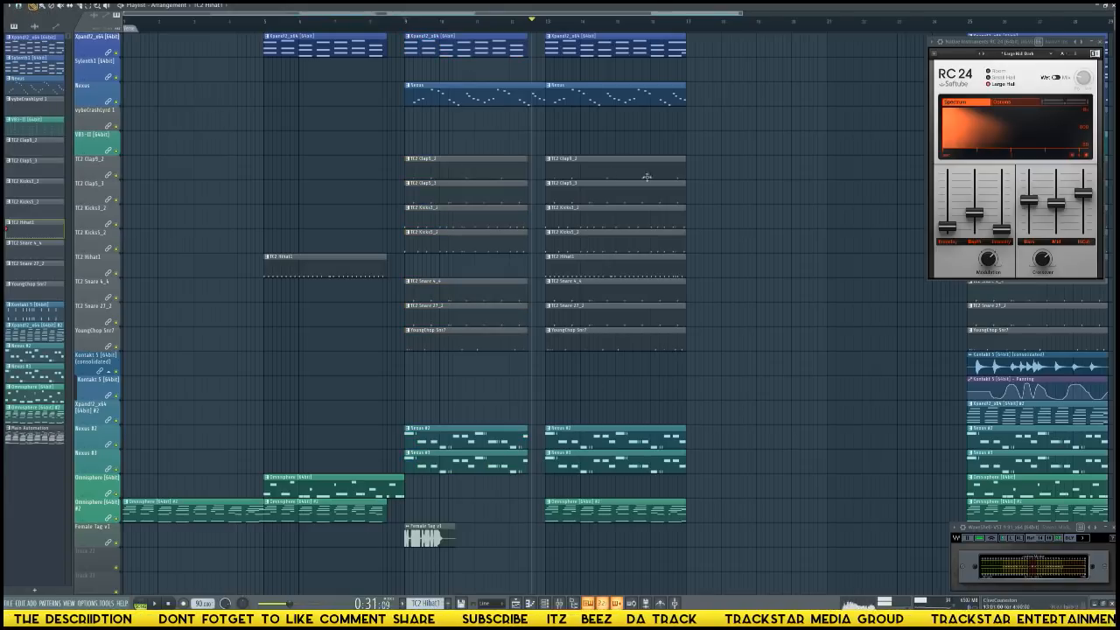
Replay the transition into bar 13 to check the dropout where only the Nexus melody continues.
key(space)
key(space)
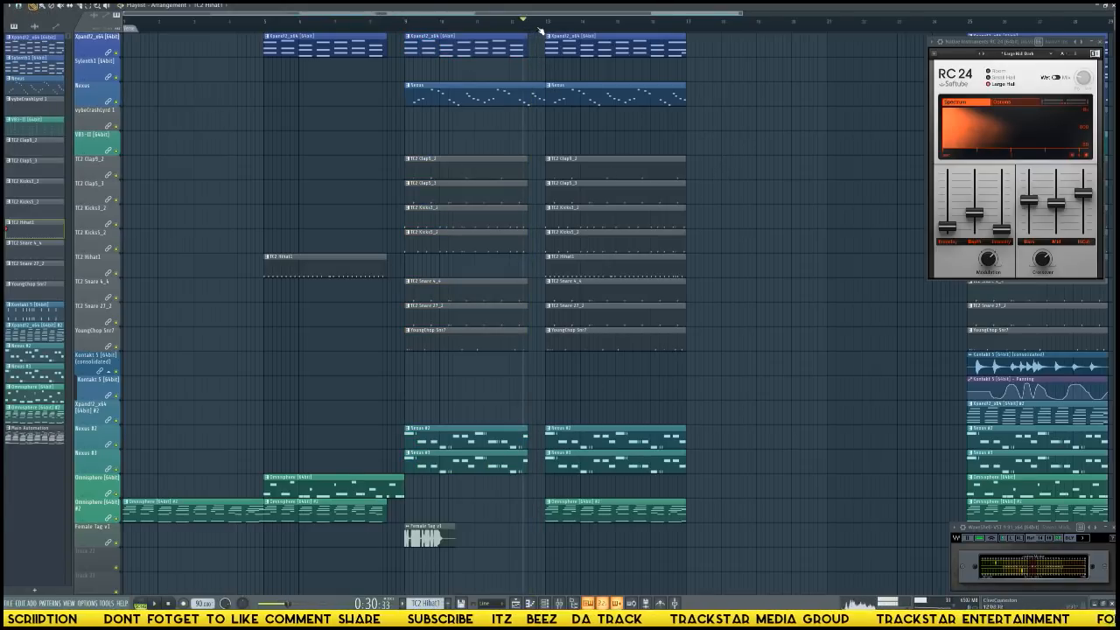
scroll(541, 31, up, 4)
scroll(202, 33, down, 6)
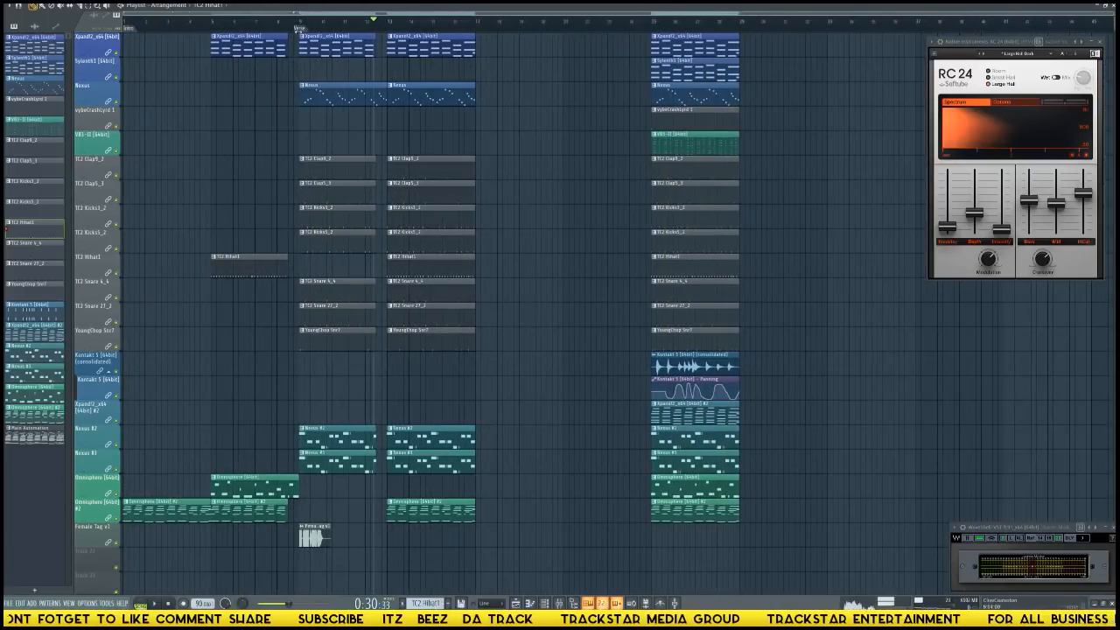
key(space)
scroll(426, 27, up, 2)
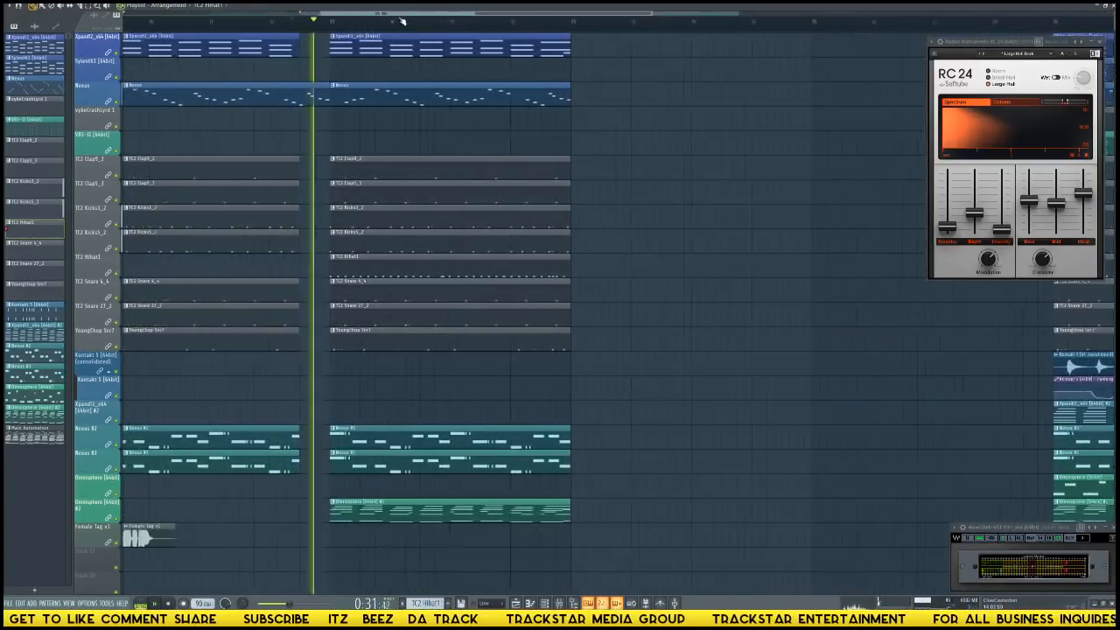
click(273, 26)
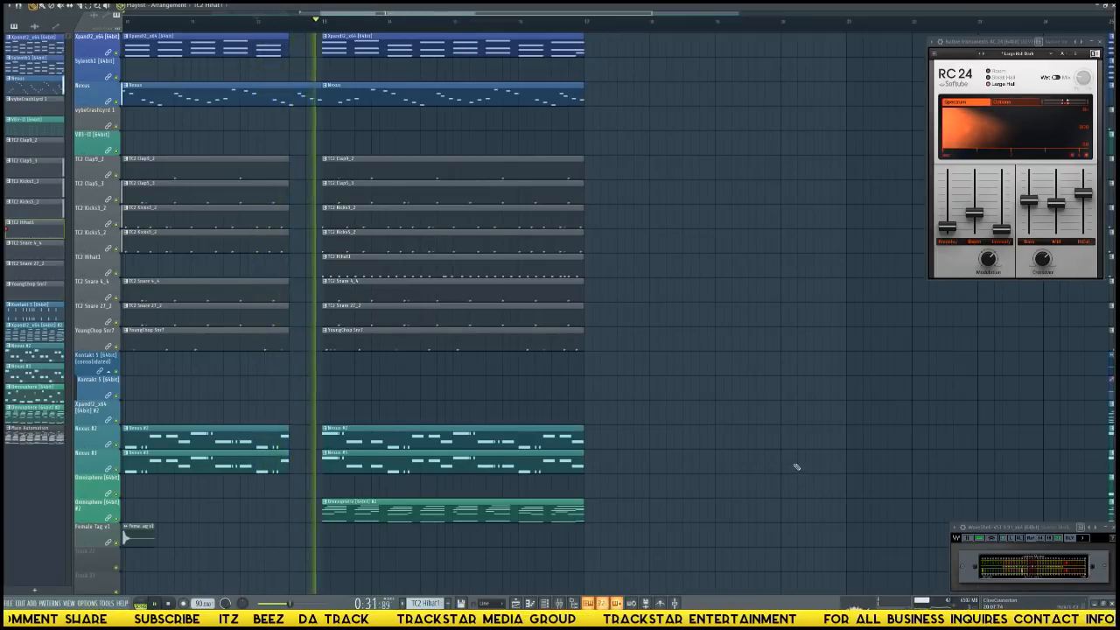
key(space)
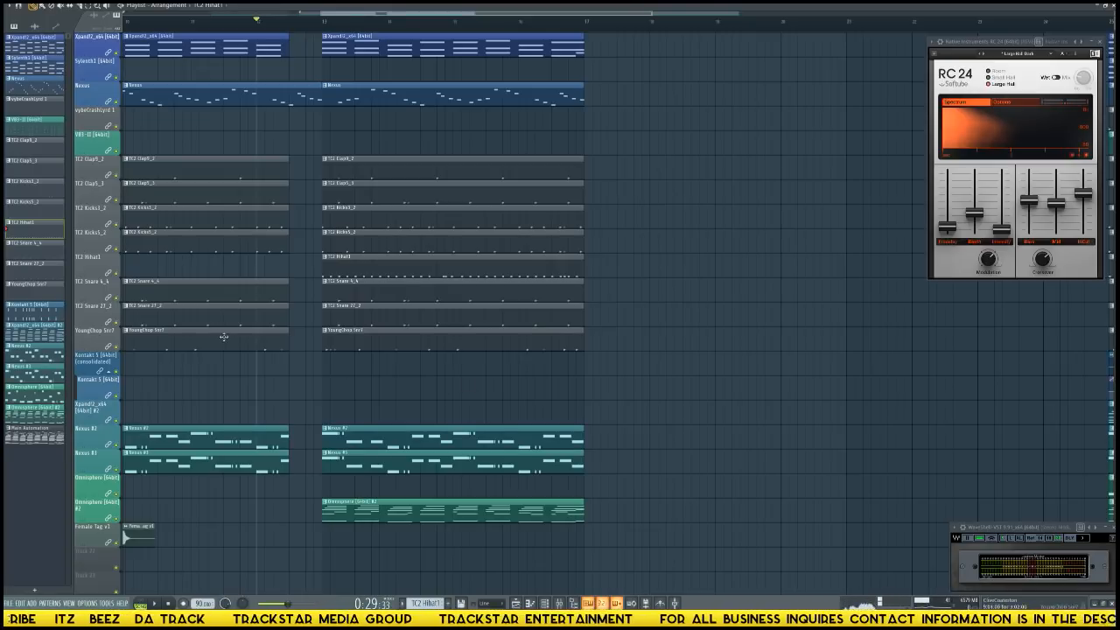
Delete the YoungChop Snr7 clip at bar 13 and duplicate the remaining bar 13 clips to bar 17.
right_click(361, 344)
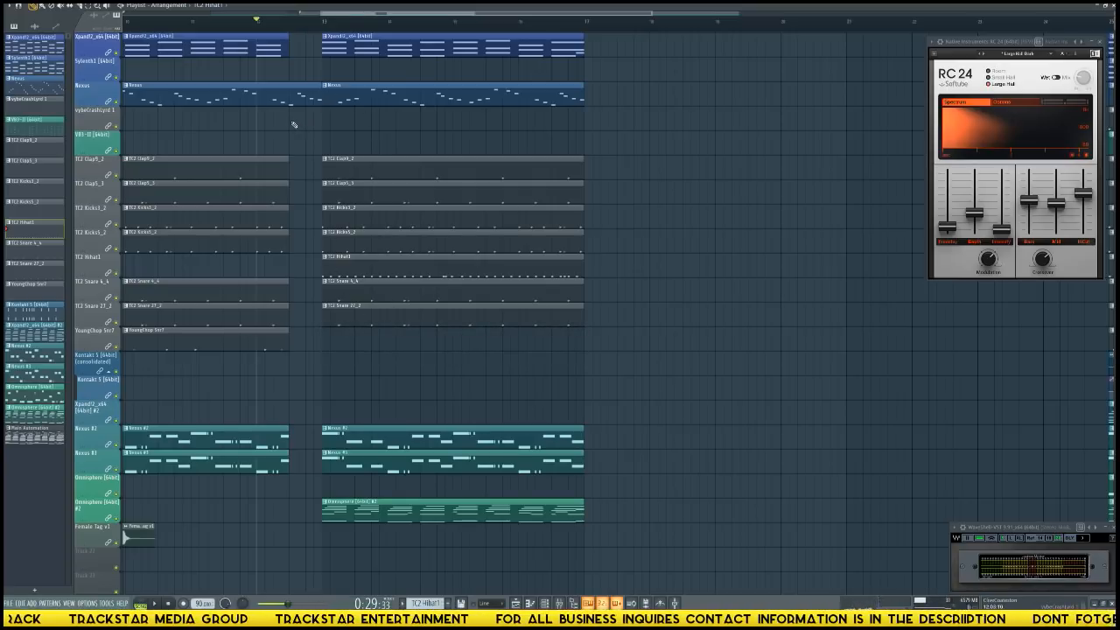
key(F9)
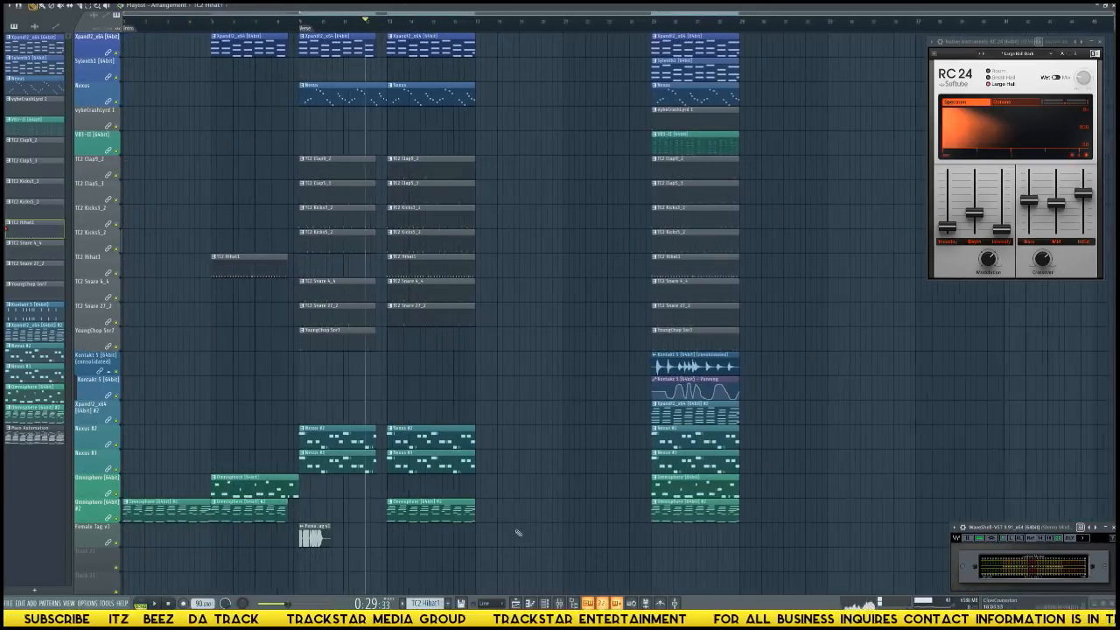
drag(512, 536, 398, 38)
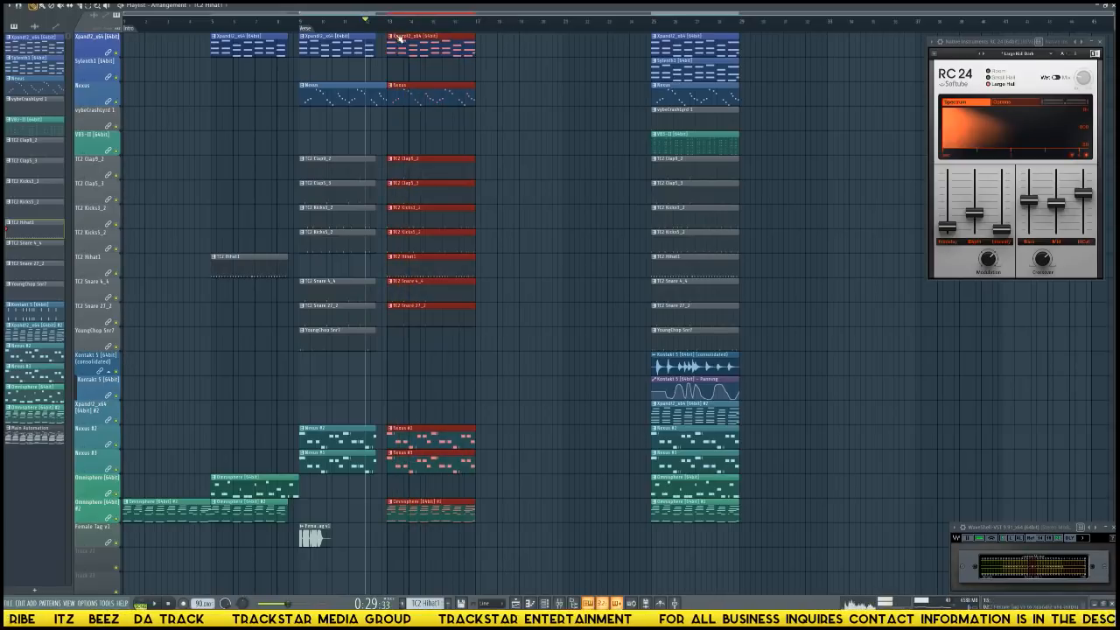
key(ctrl+b)
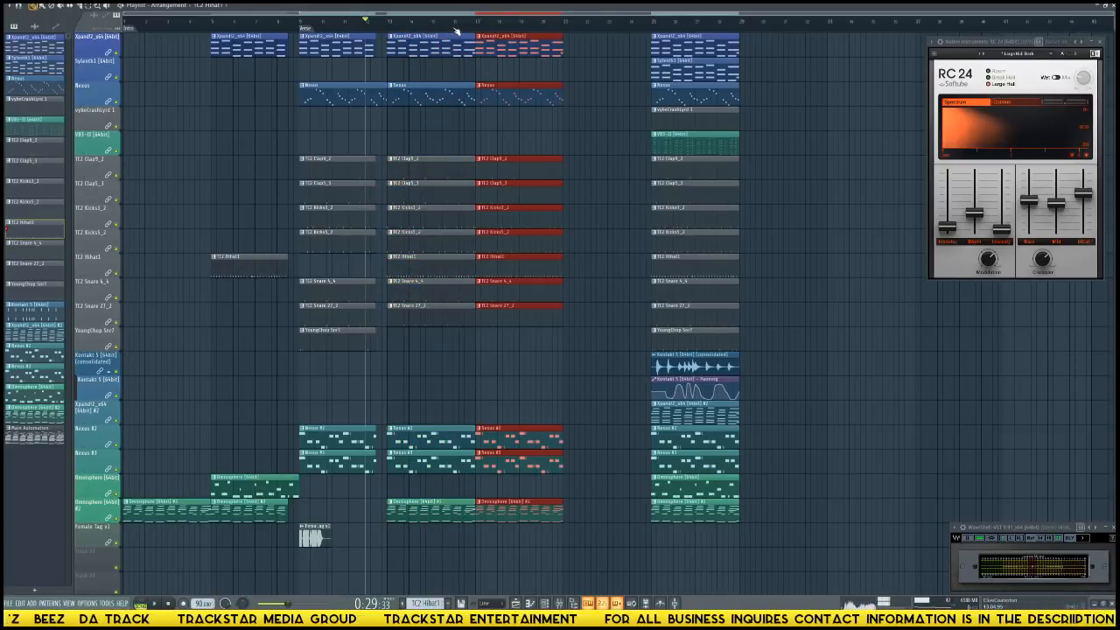
Play toward bar 17 and delete the duplicated TC2 Hihat1 clip there.
scroll(477, 31, up, 3)
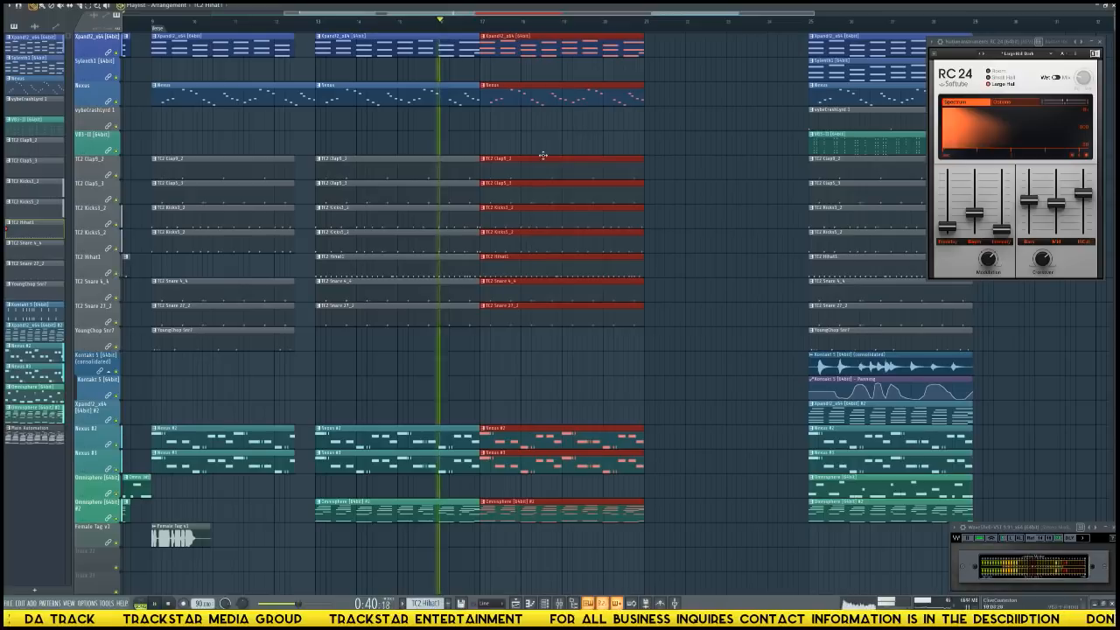
right_click(511, 273)
key(space)
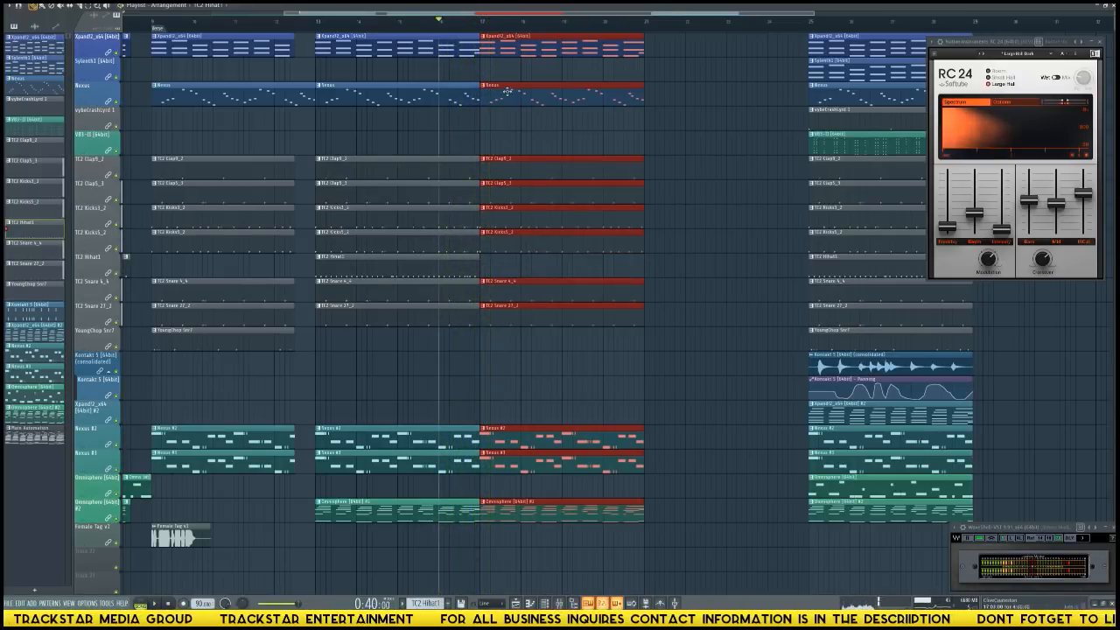
Slice the bar 17 clips and remove short pieces within that bar, leaving no gap in TC2 Kicks5_2, and replay the stutter from bar 17.
scroll(479, 32, up, 5)
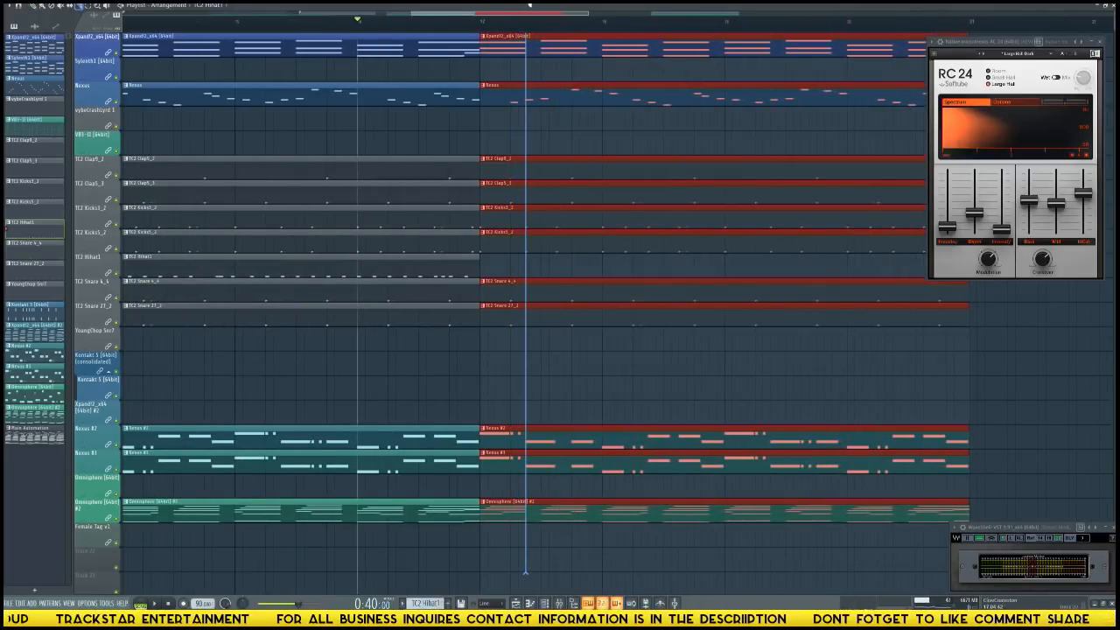
drag(530, 5, 526, 5)
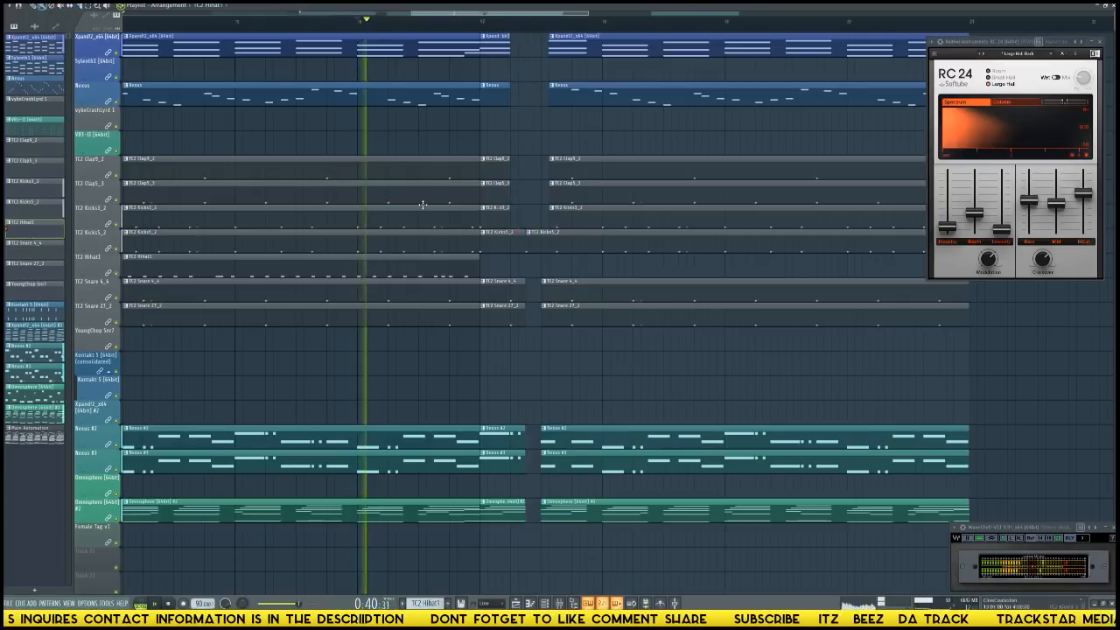
click(481, 18)
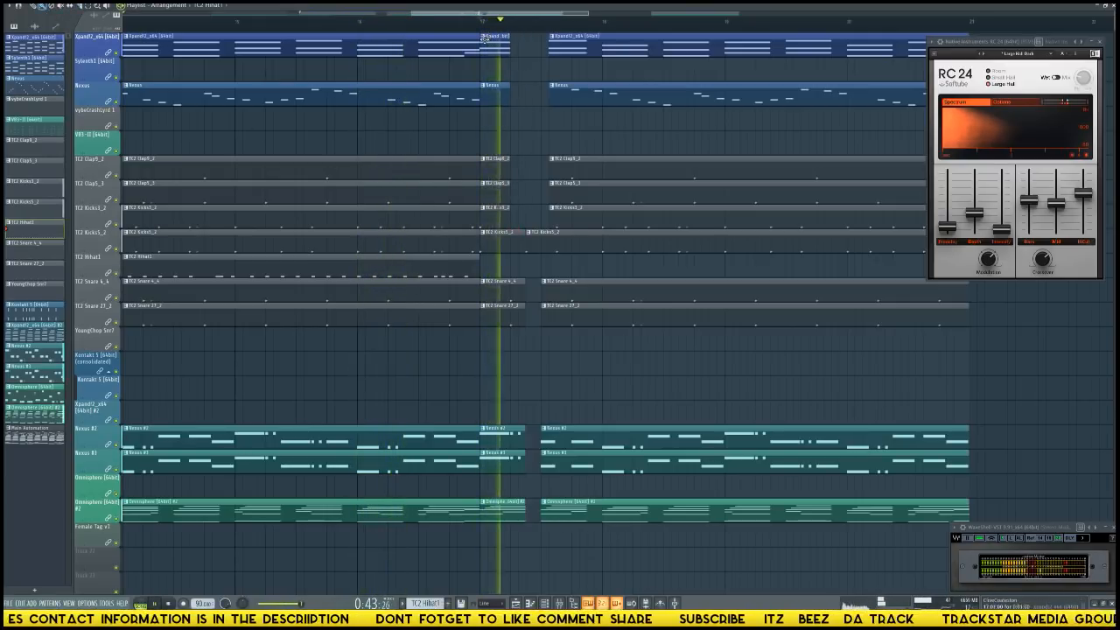
key(space)
key(space)
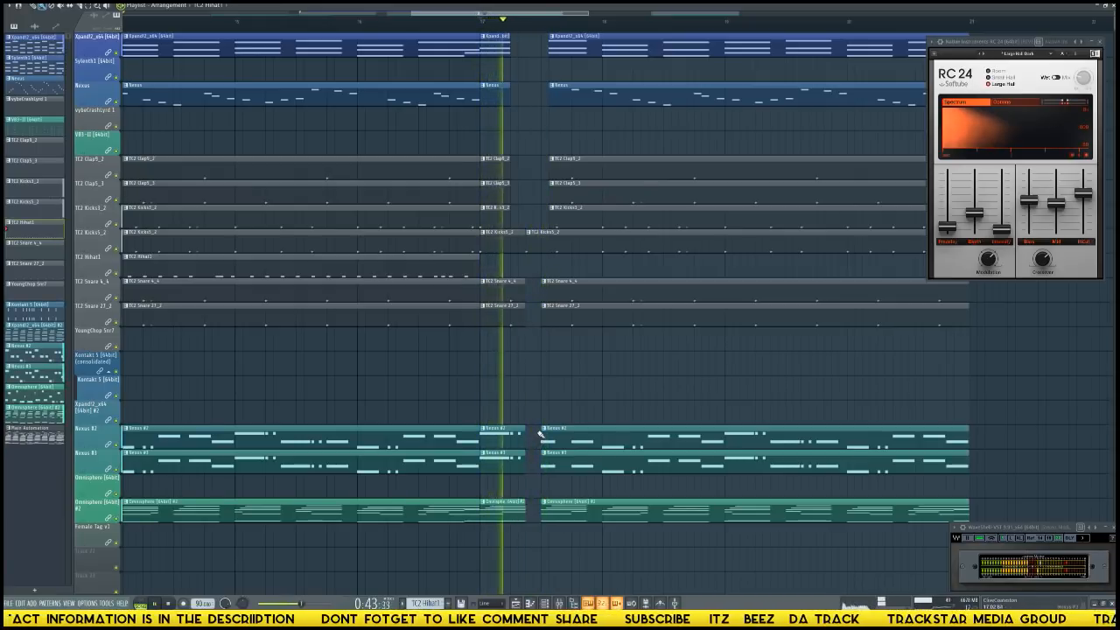
key(space)
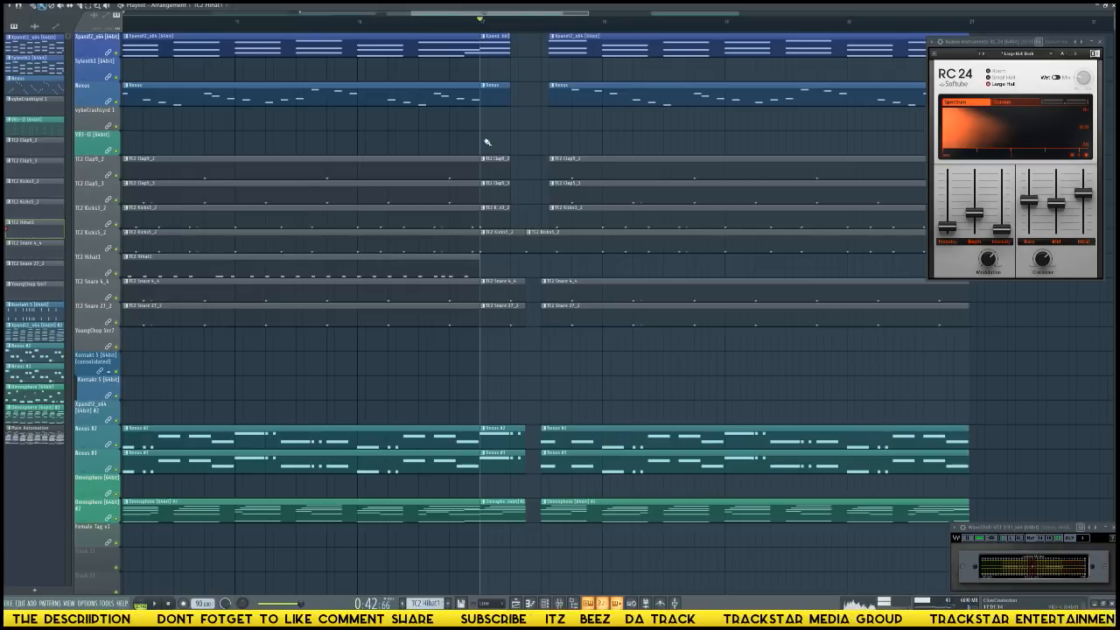
key(space)
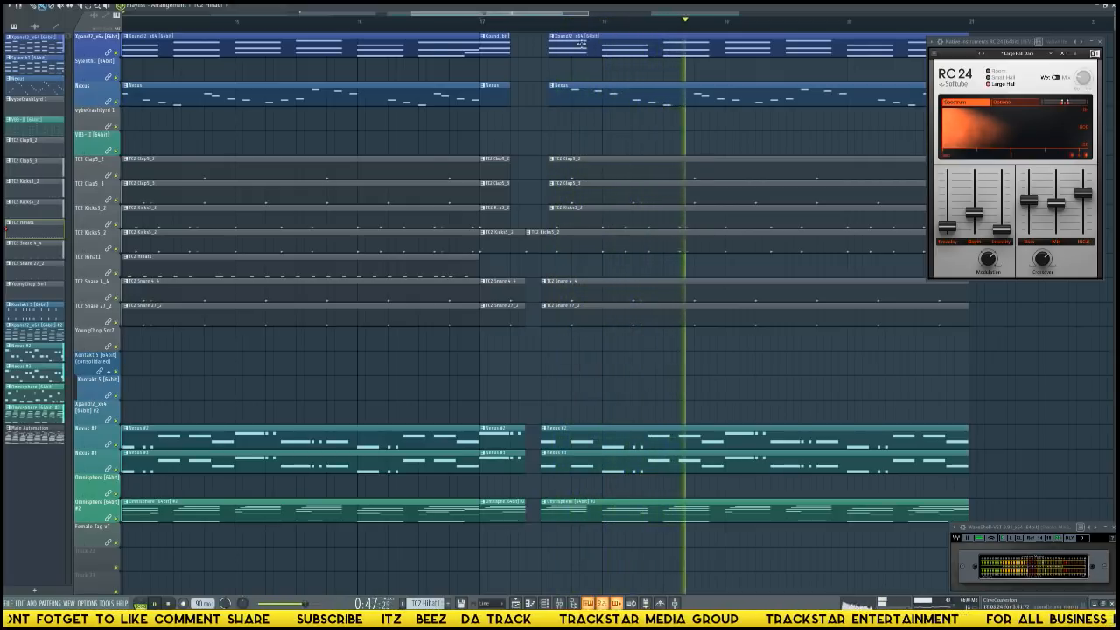
Listen to the end of the section from bar 20 to bar 21, trying a slight shift of the TC2 Kicks3_2 clip.
scroll(631, 32, down, 2)
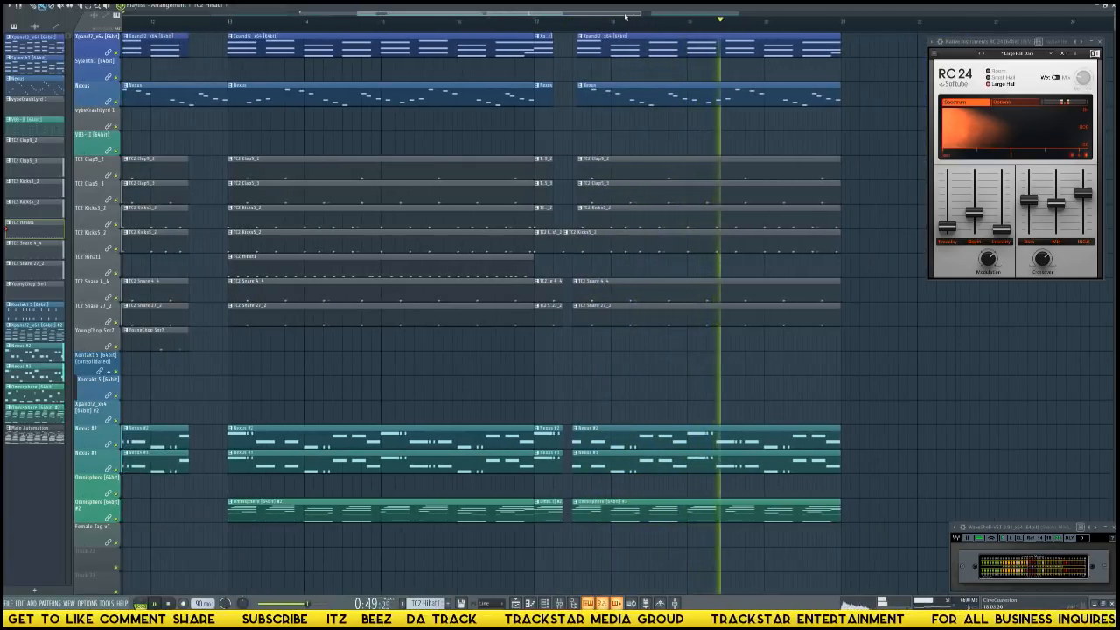
drag(627, 14, 676, 63)
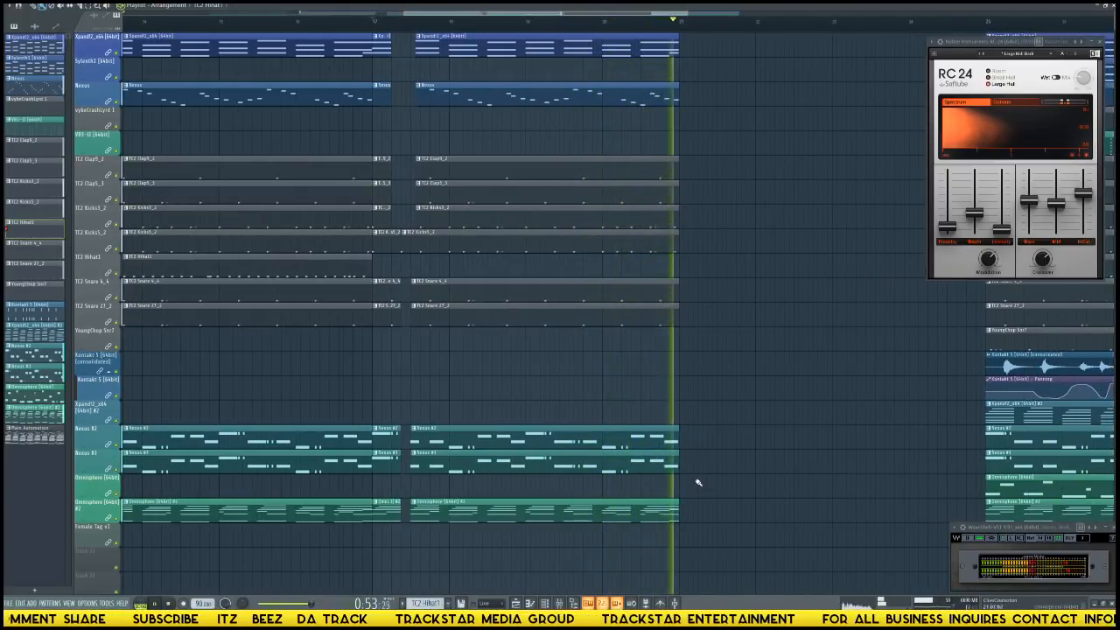
click(603, 21)
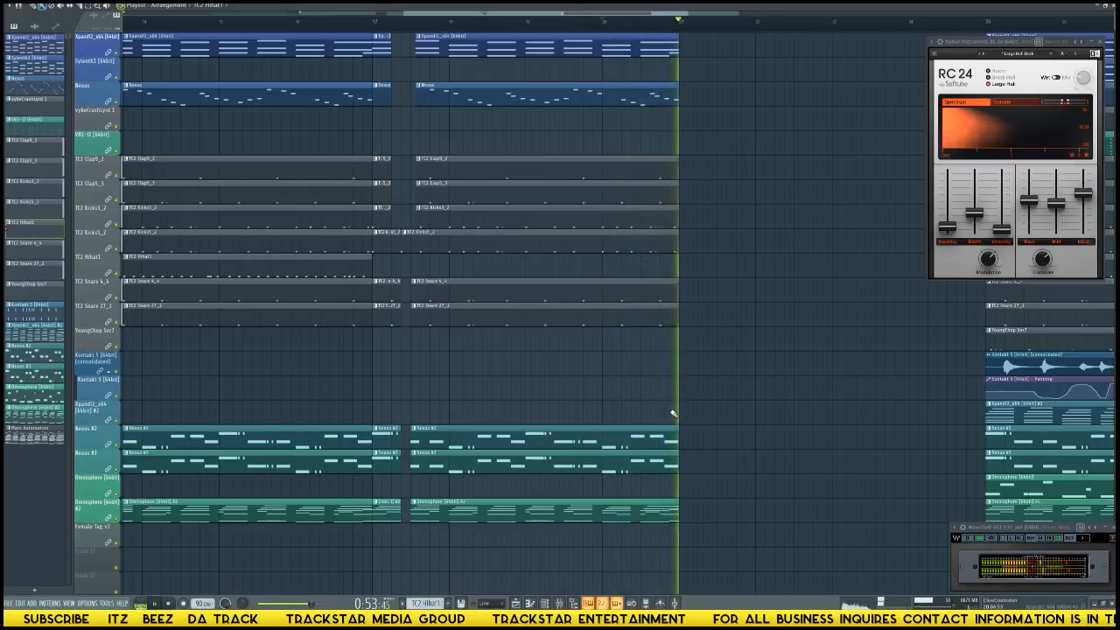
key(space)
drag(645, 206, 669, 205)
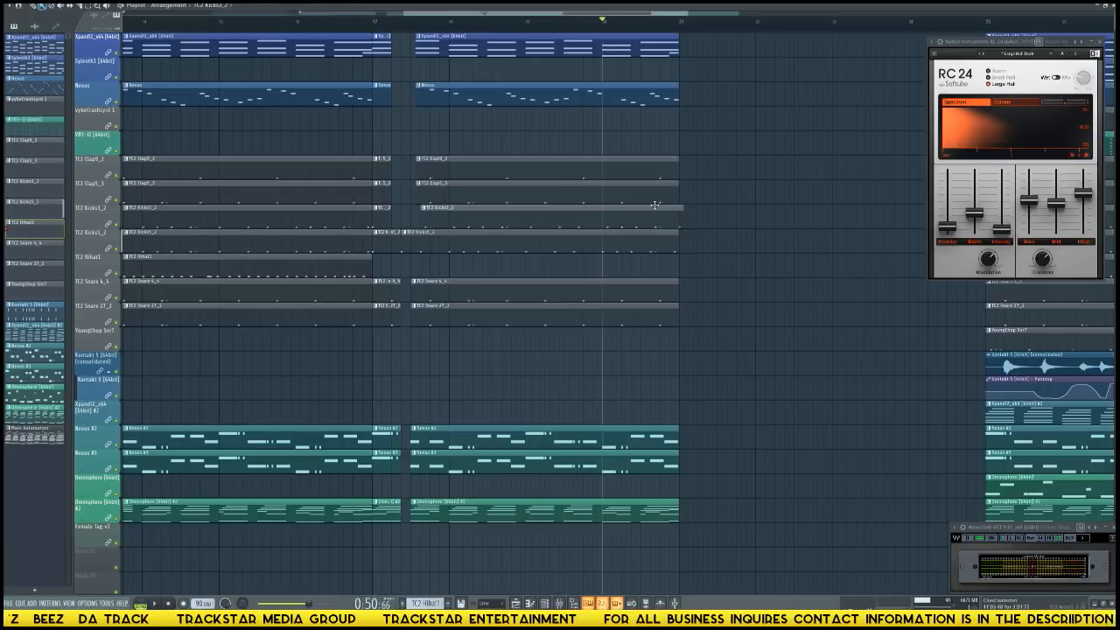
key(space)
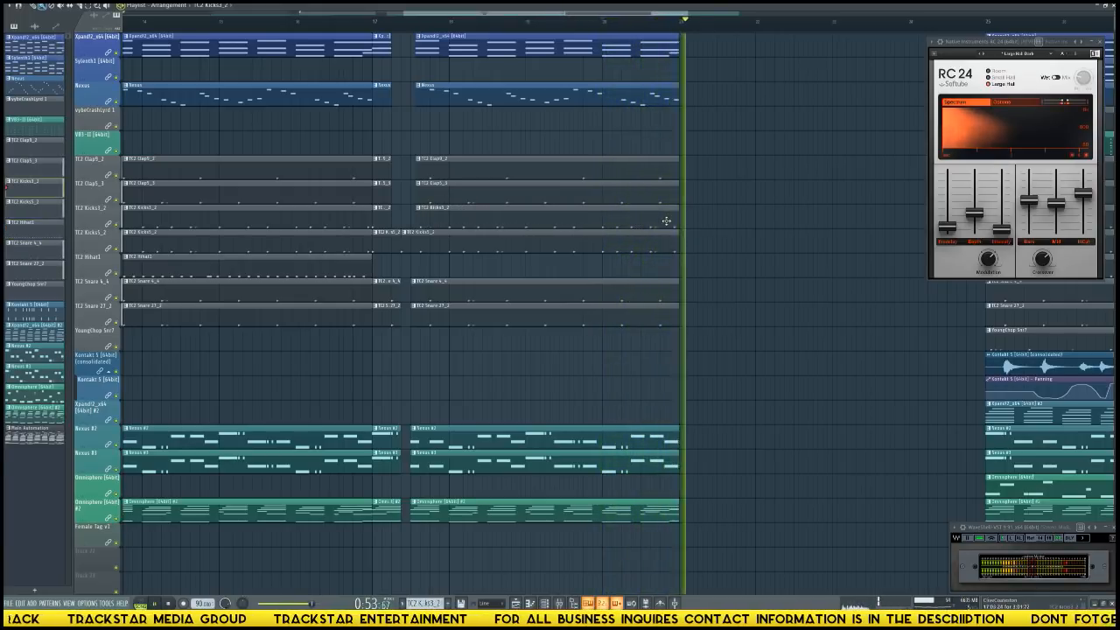
key(space)
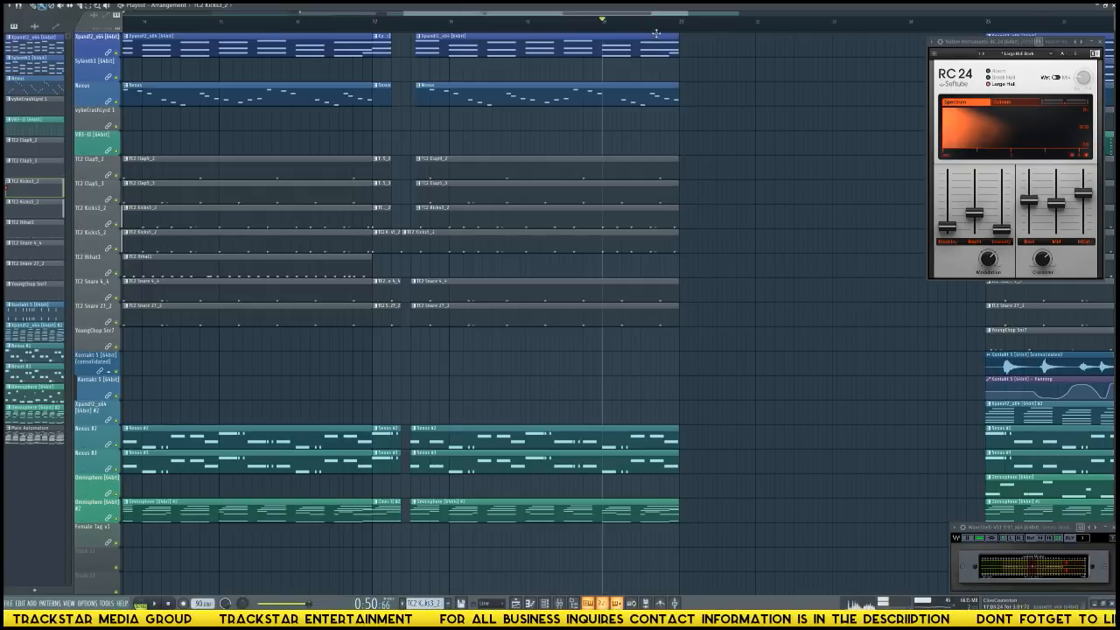
Open the TC2 Kicks3_2 clip that ends at bar 21 in the piano roll.
scroll(657, 33, up, 4)
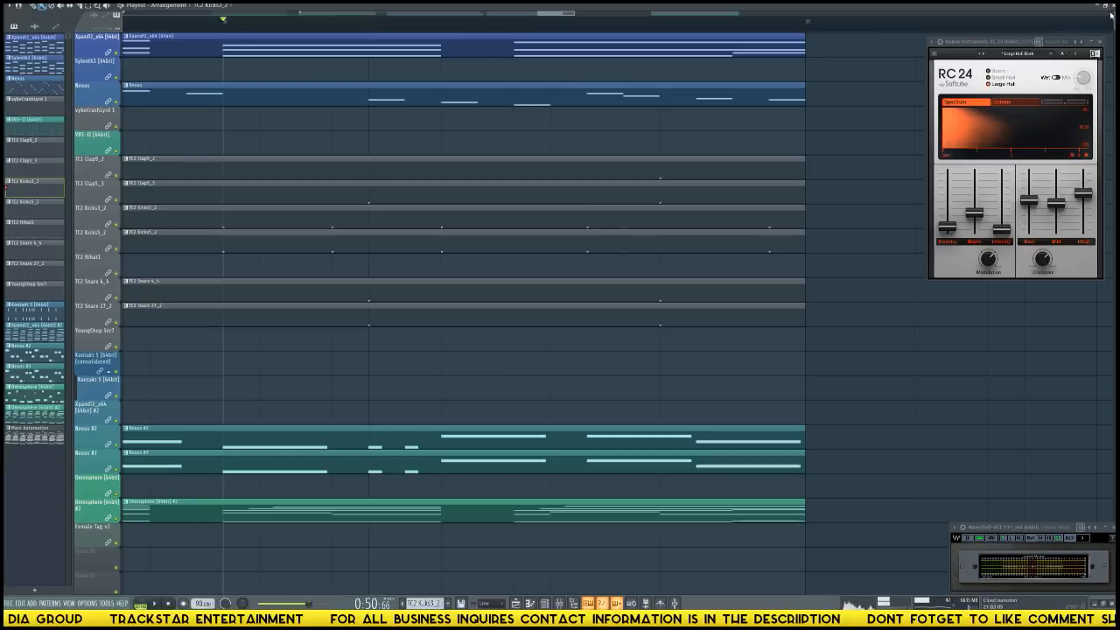
scroll(748, 239, up, 5)
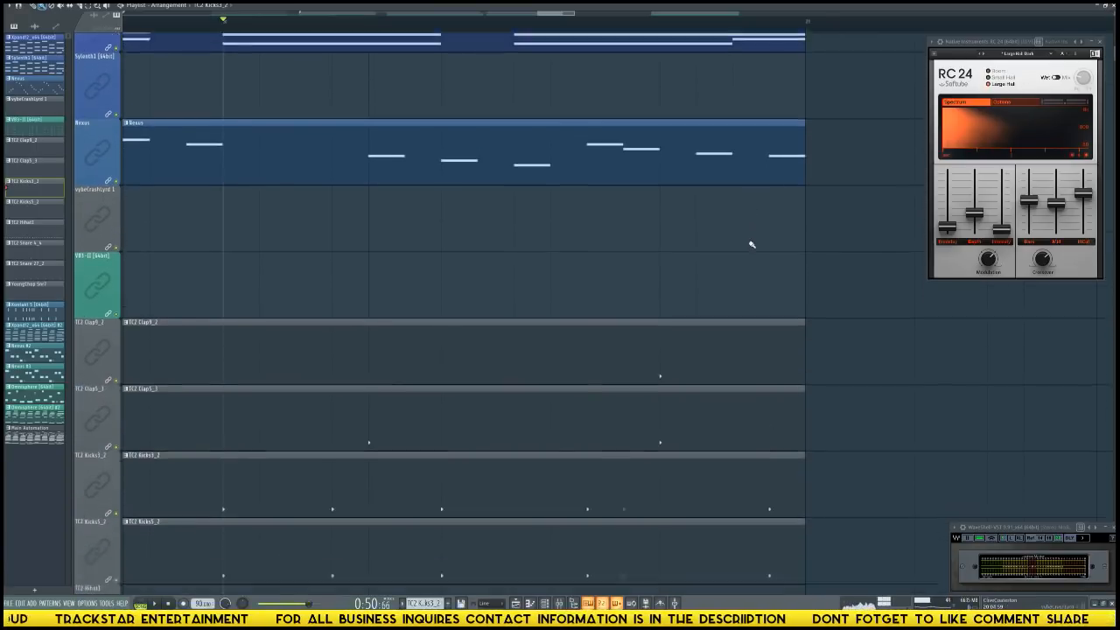
scroll(748, 240, down, 1)
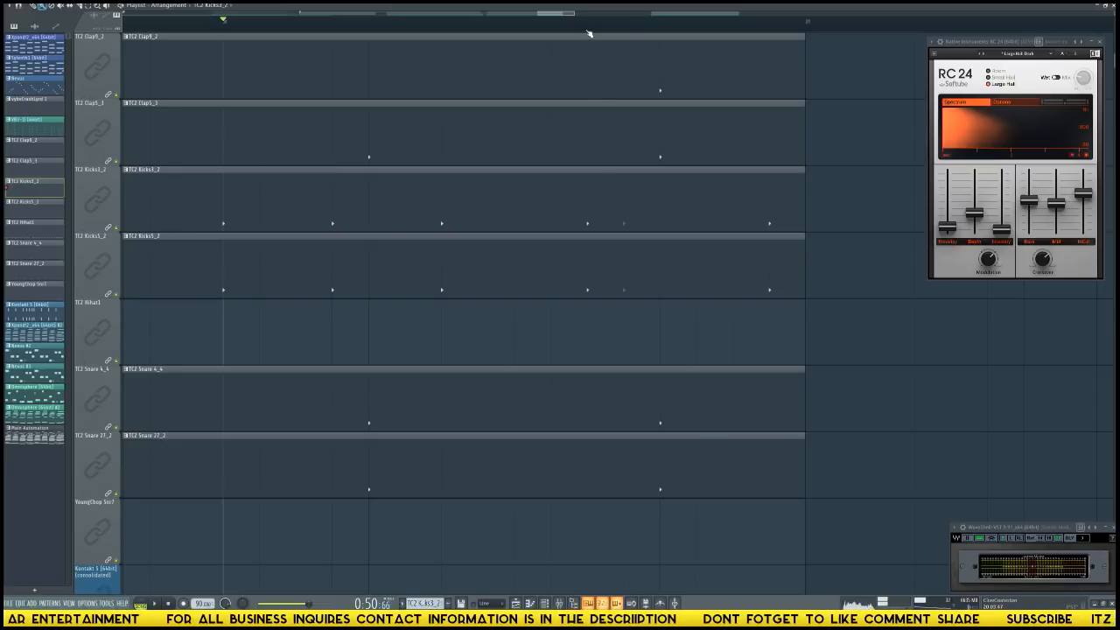
double_click(627, 190)
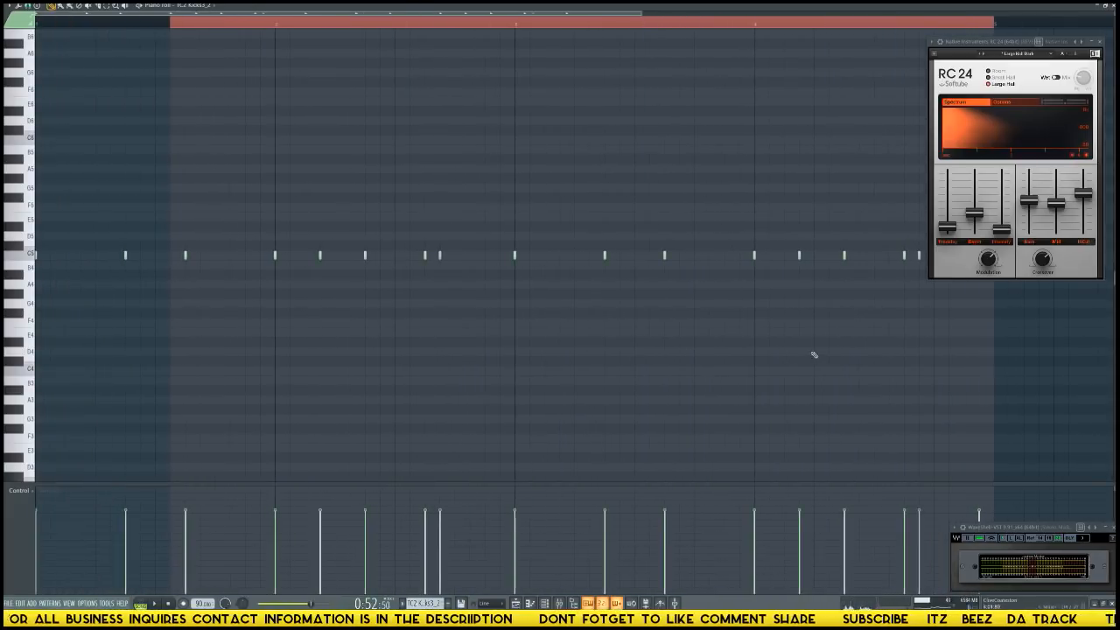
Clear the piano roll's time selection and return to the playlist around bars 18 to 21.
key(ctrl+d)
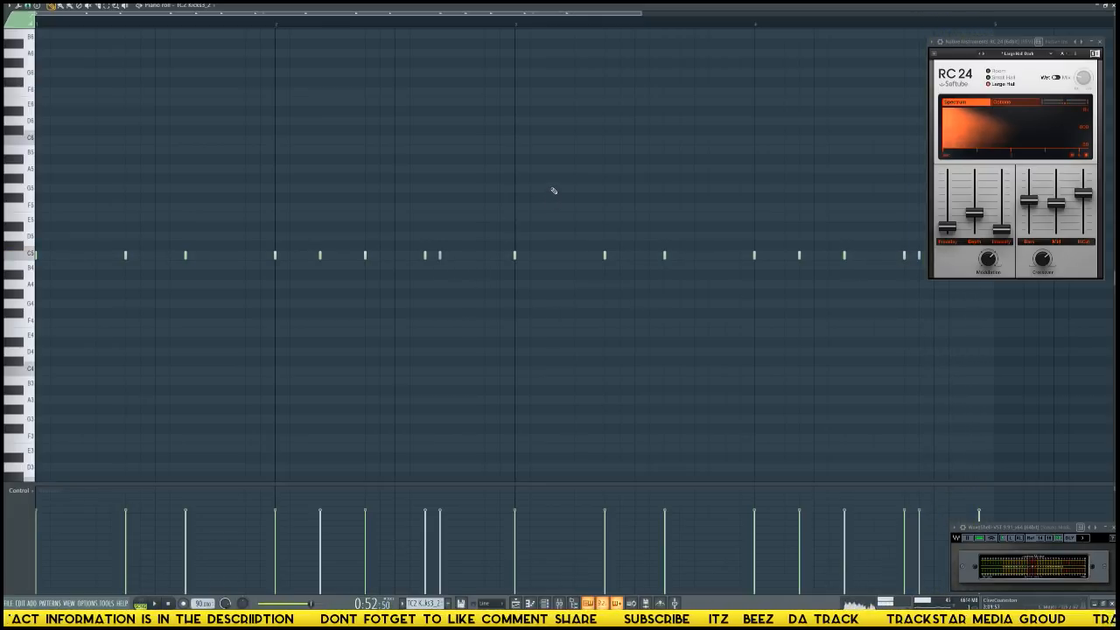
key(F6)
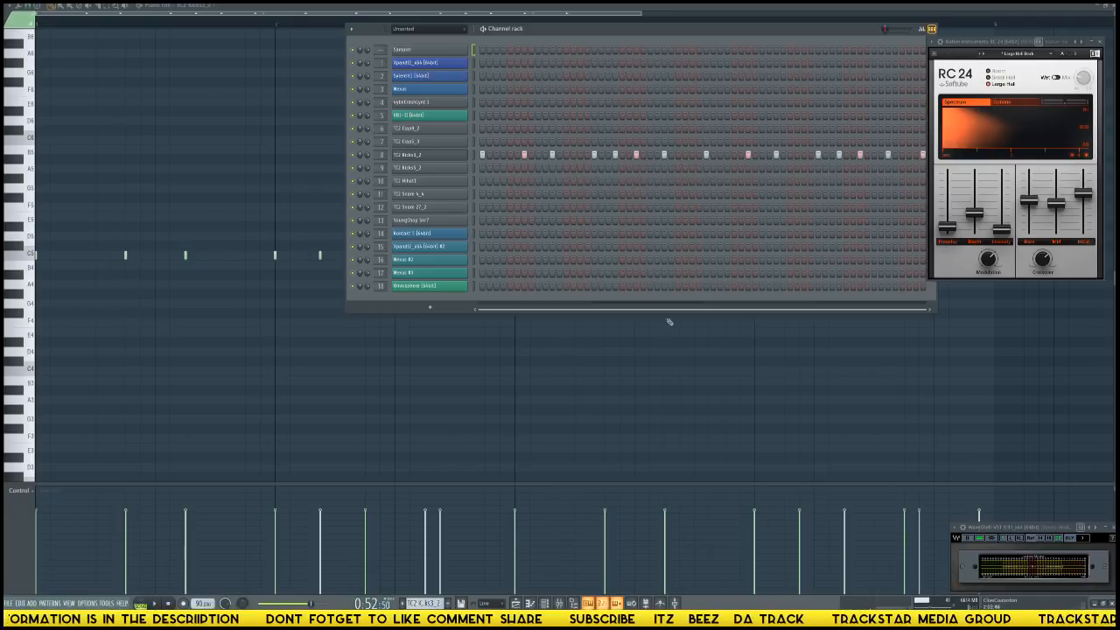
key(F6)
key(F5)
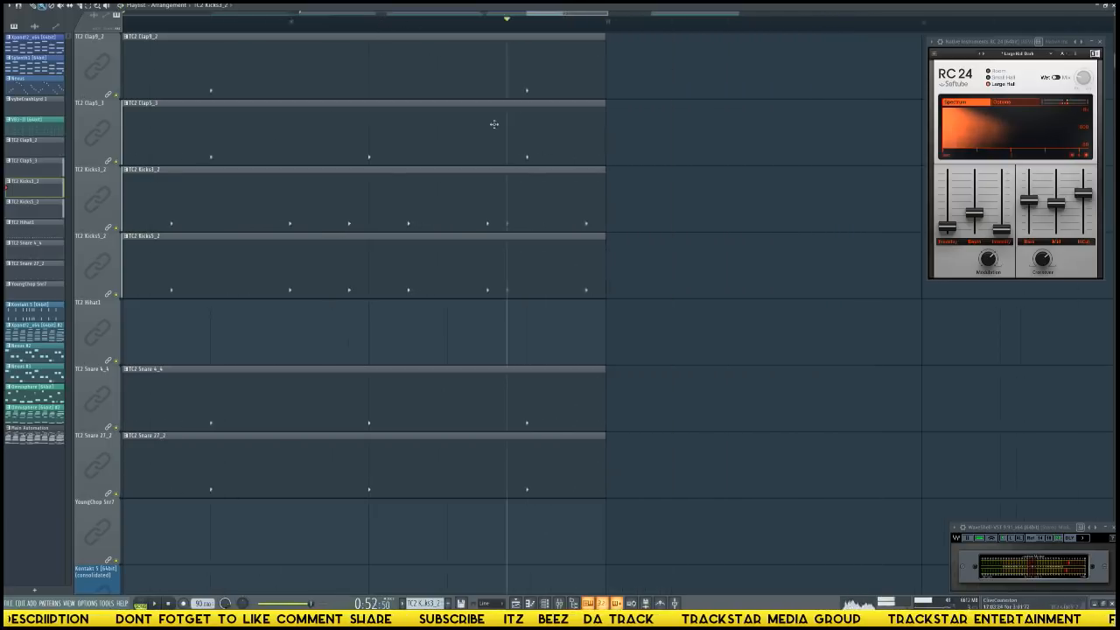
scroll(494, 124, down, 1)
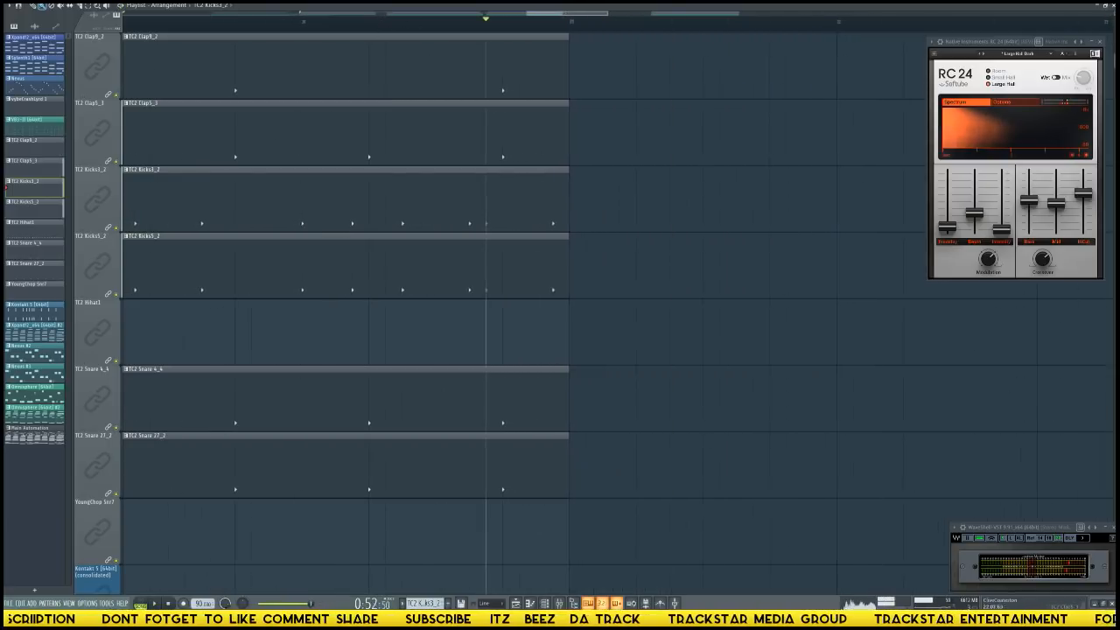
scroll(740, 172, down, 3)
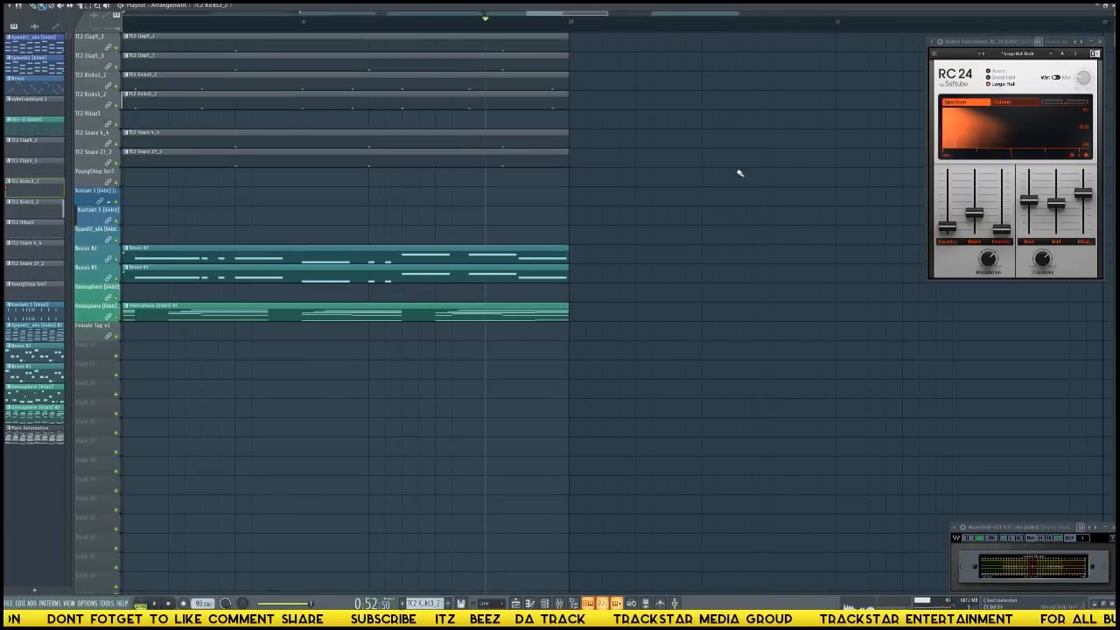
scroll(632, 150, up, 3)
scroll(396, 24, down, 3)
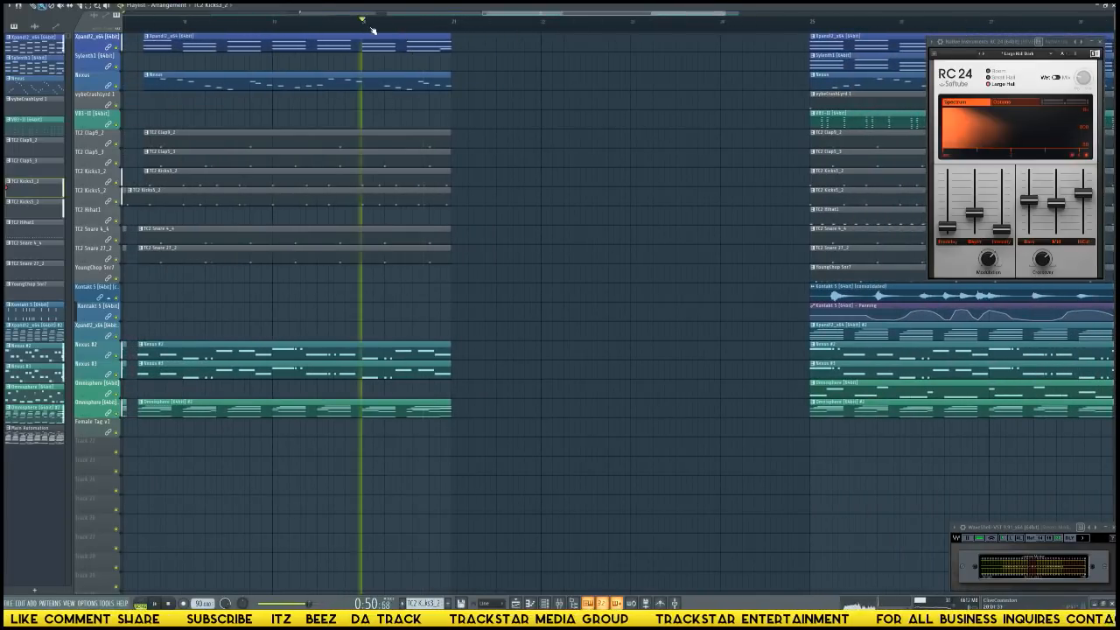
Shorten the drum, Nexus #2 and Nexus #3 clips so they end halfway through bar 20, and play that spot.
key(space)
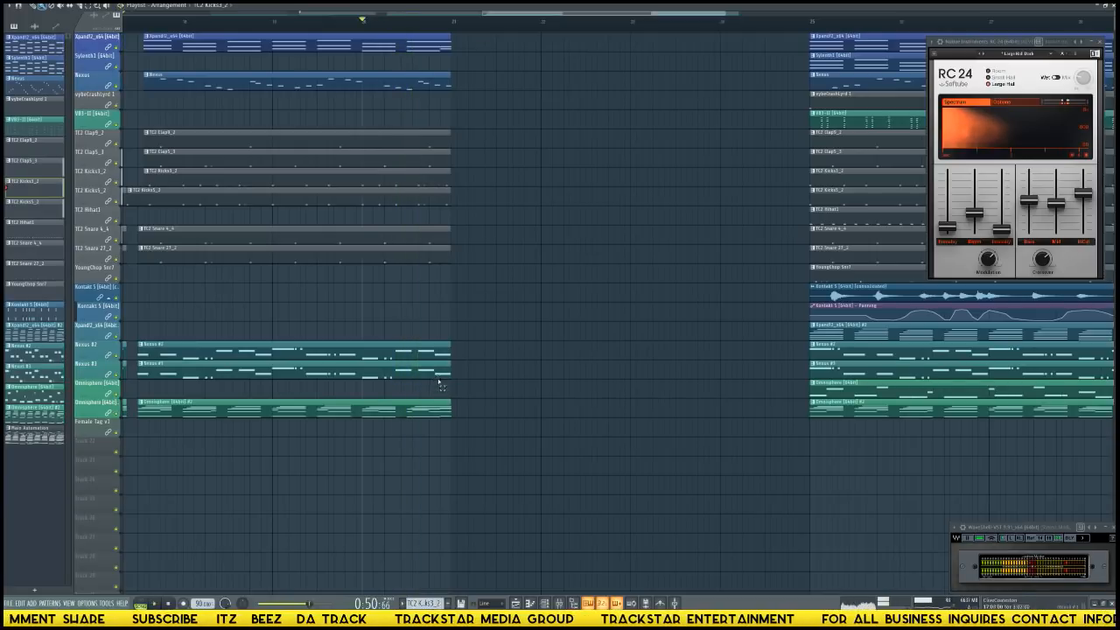
drag(440, 384, 428, 128)
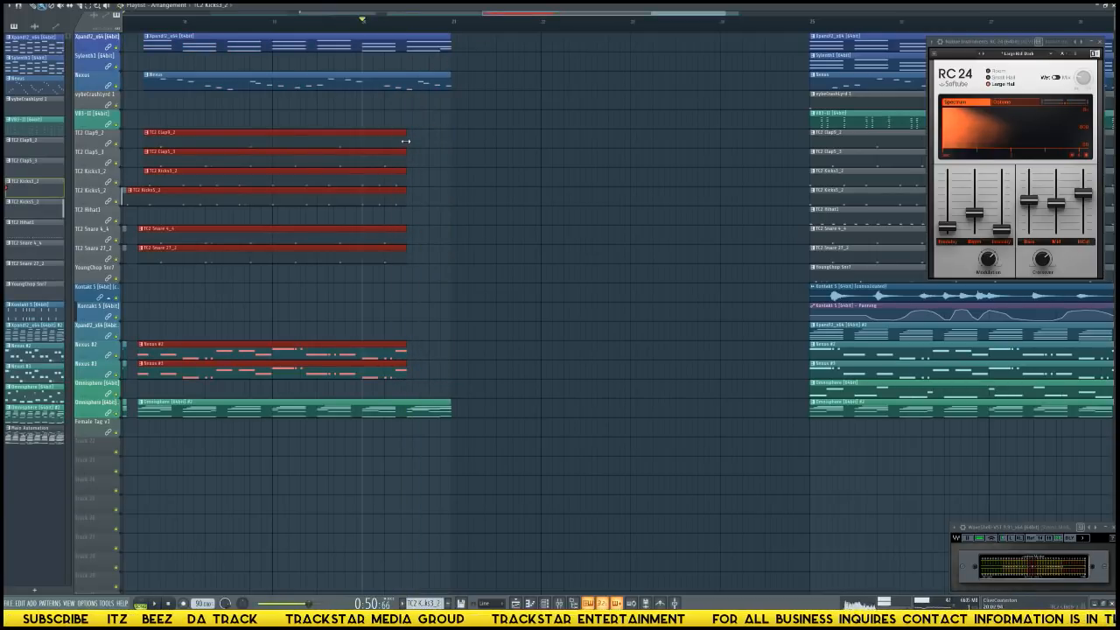
key(space)
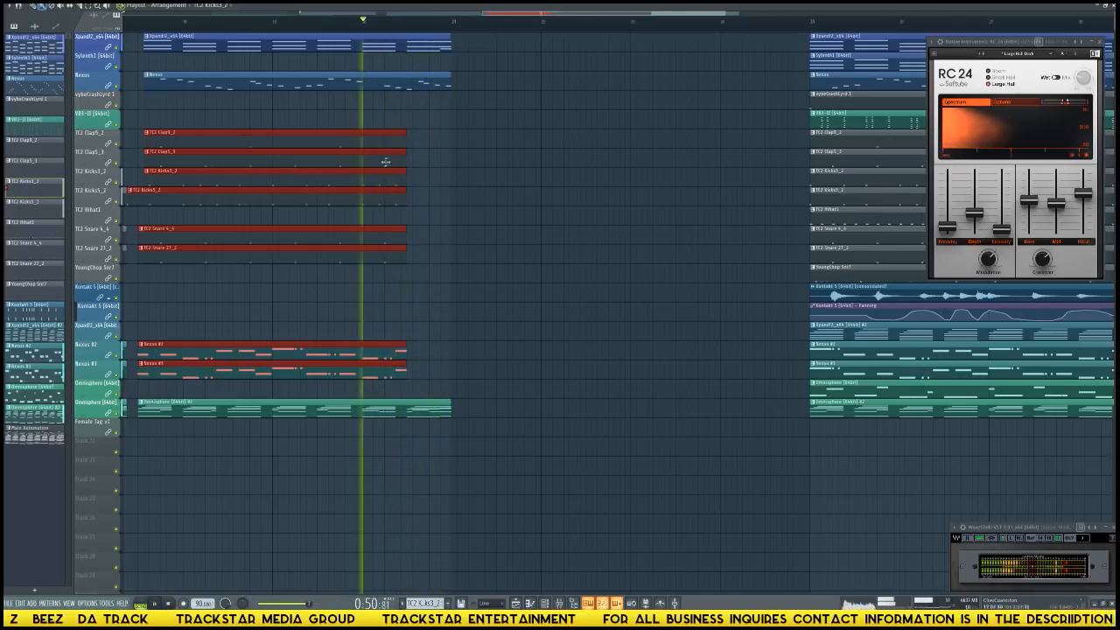
key(space)
Shorten the Xpand!2 and Nexus clips to end halfway through bar 20, and extend the TC2 Clap9_2 clip to bar 21.
drag(447, 50, 423, 49)
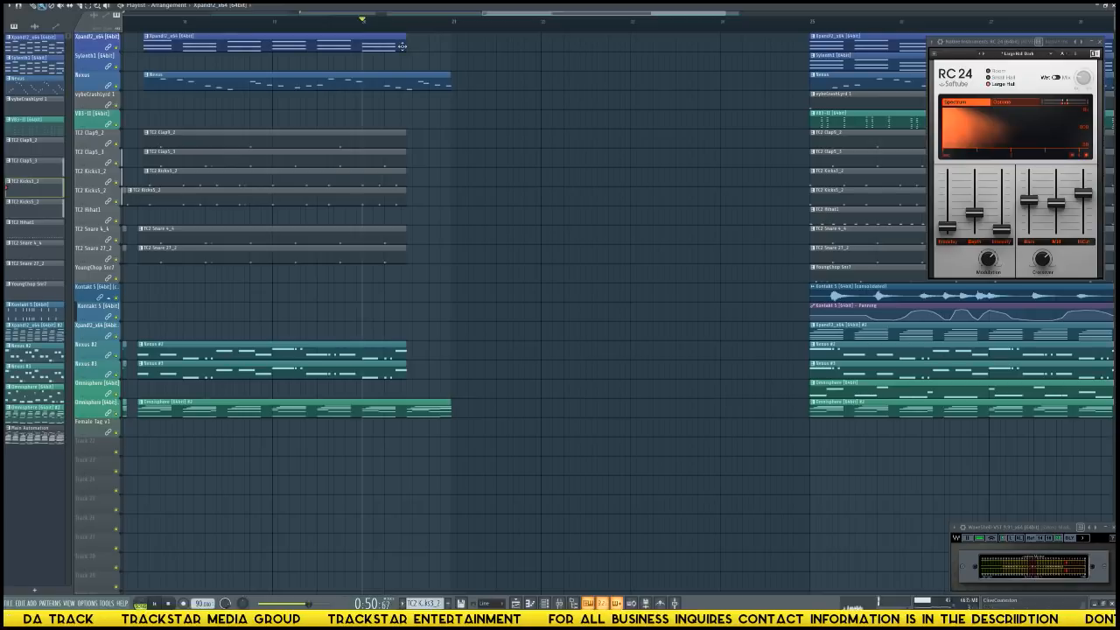
key(space)
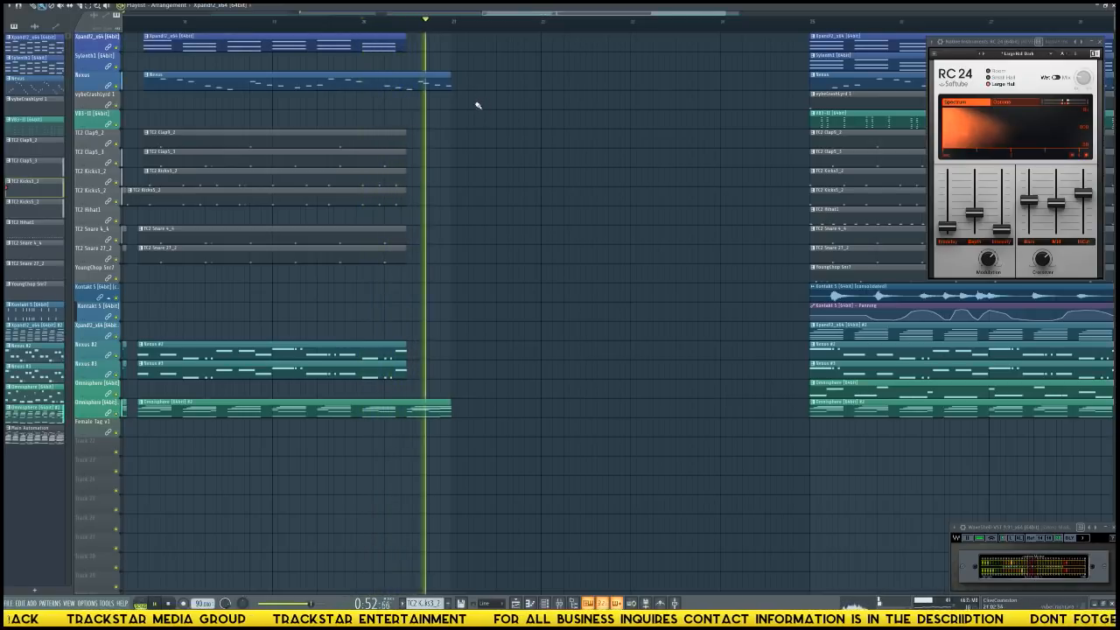
key(space)
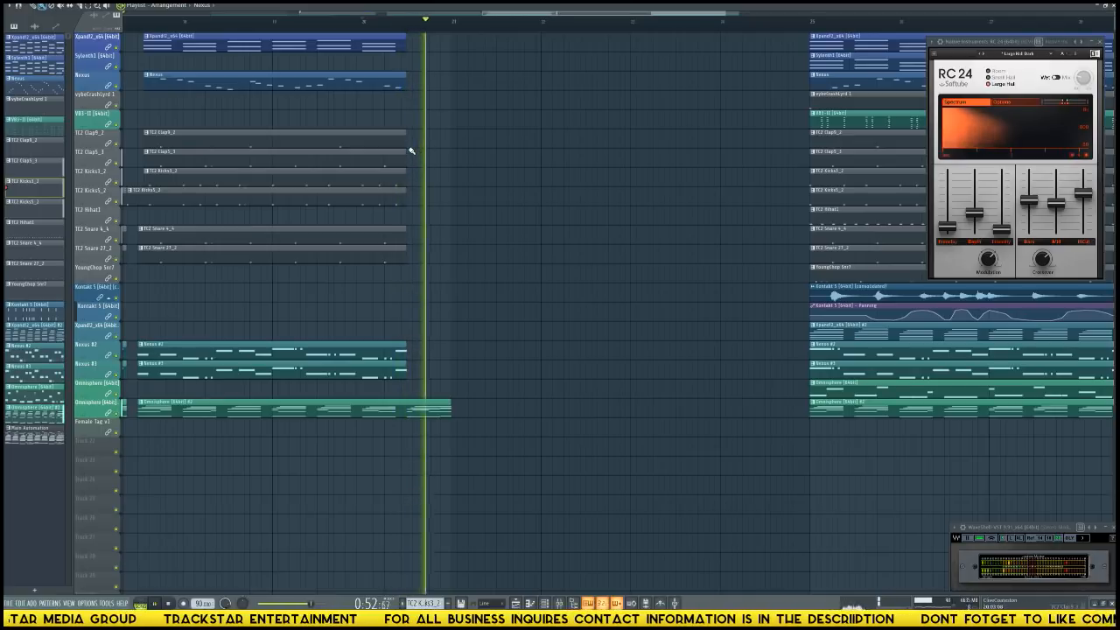
key(space)
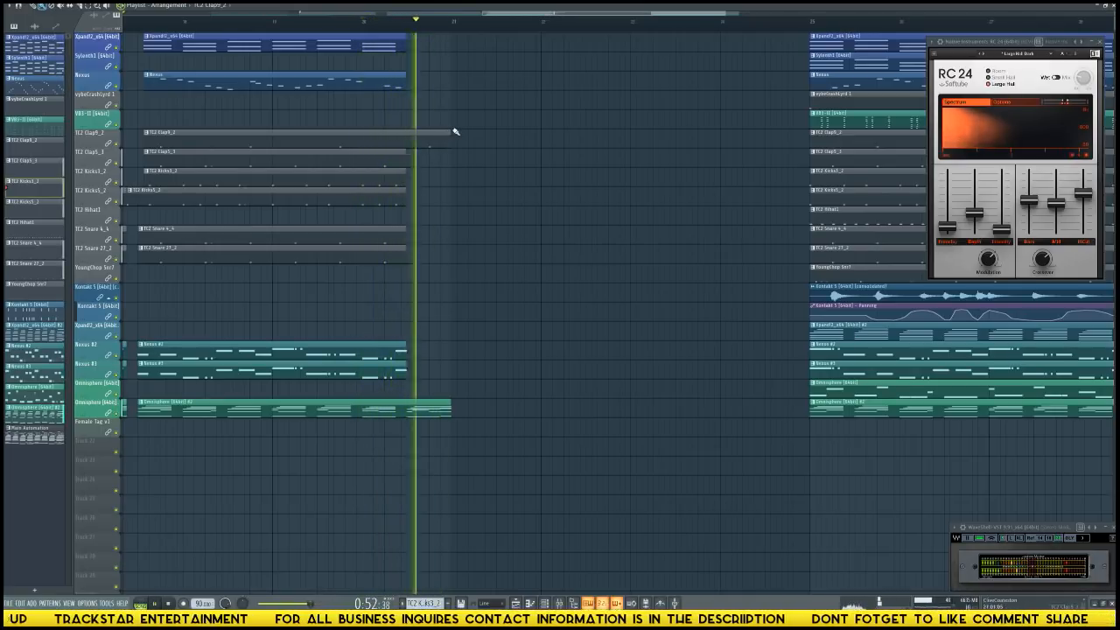
key(space)
Move the full clip block from bar 25 to bar 21 and add a marker named Chorus at its start.
scroll(449, 30, down, 5)
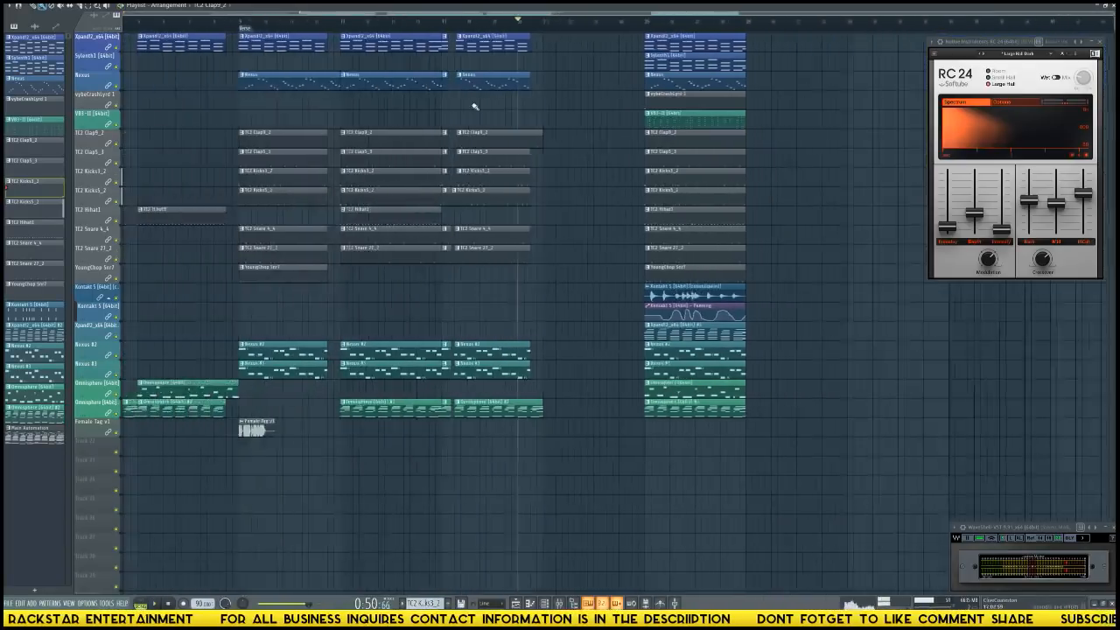
drag(774, 457, 586, 29)
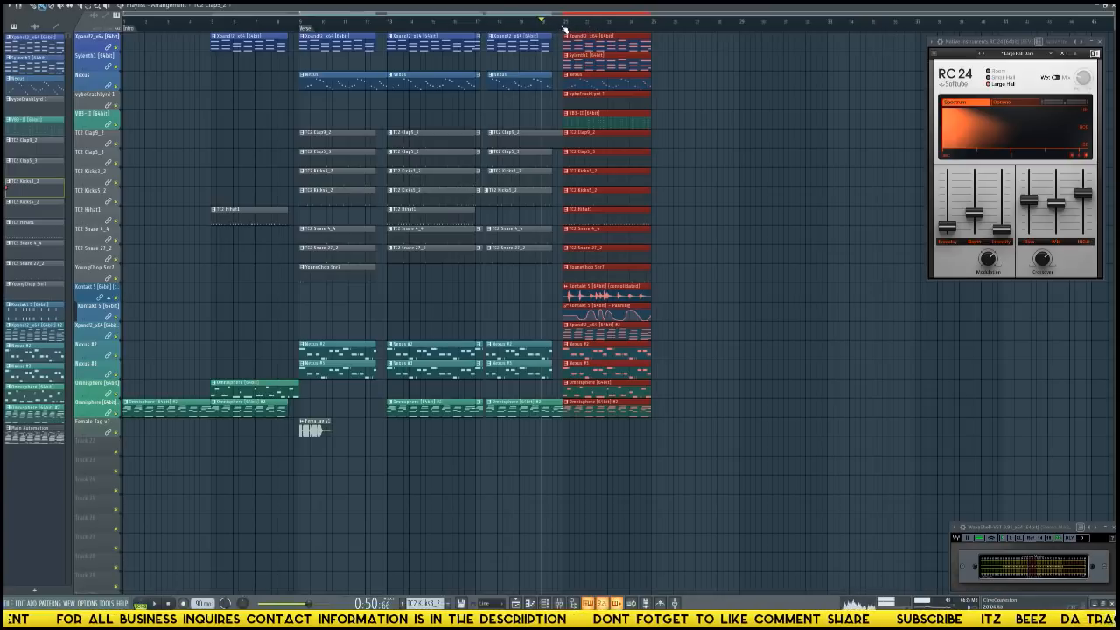
click(569, 31)
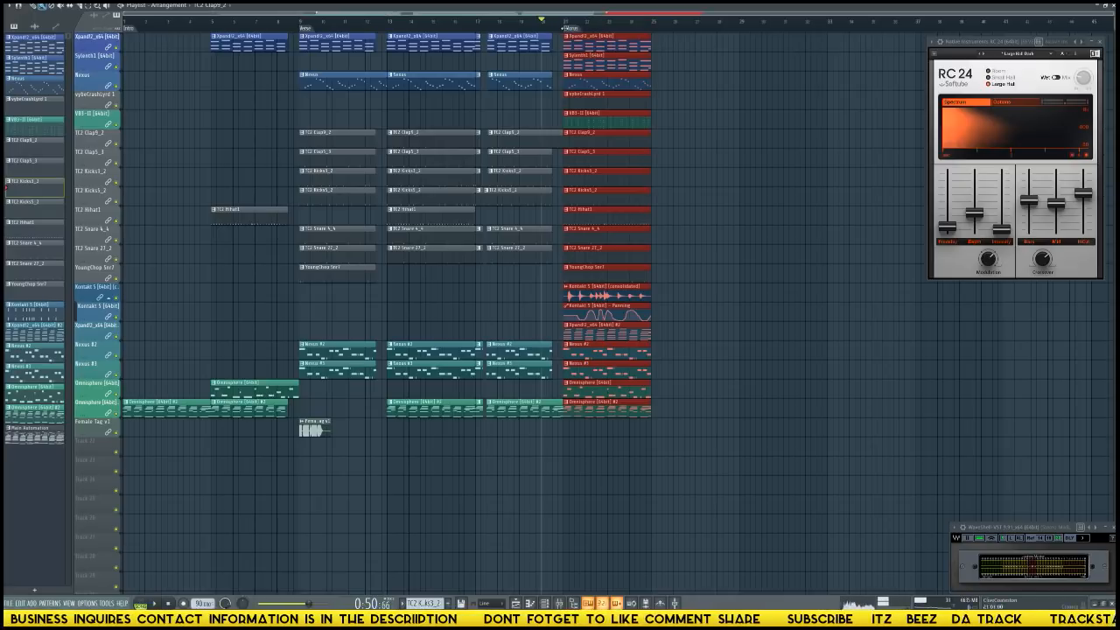
right_click(576, 33)
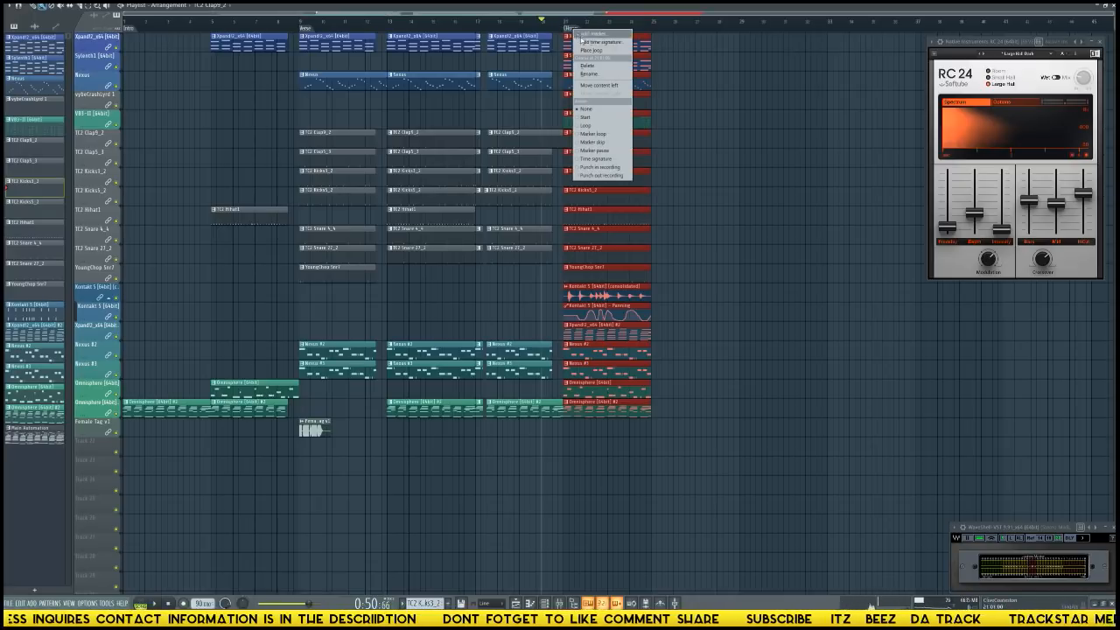
click(586, 75)
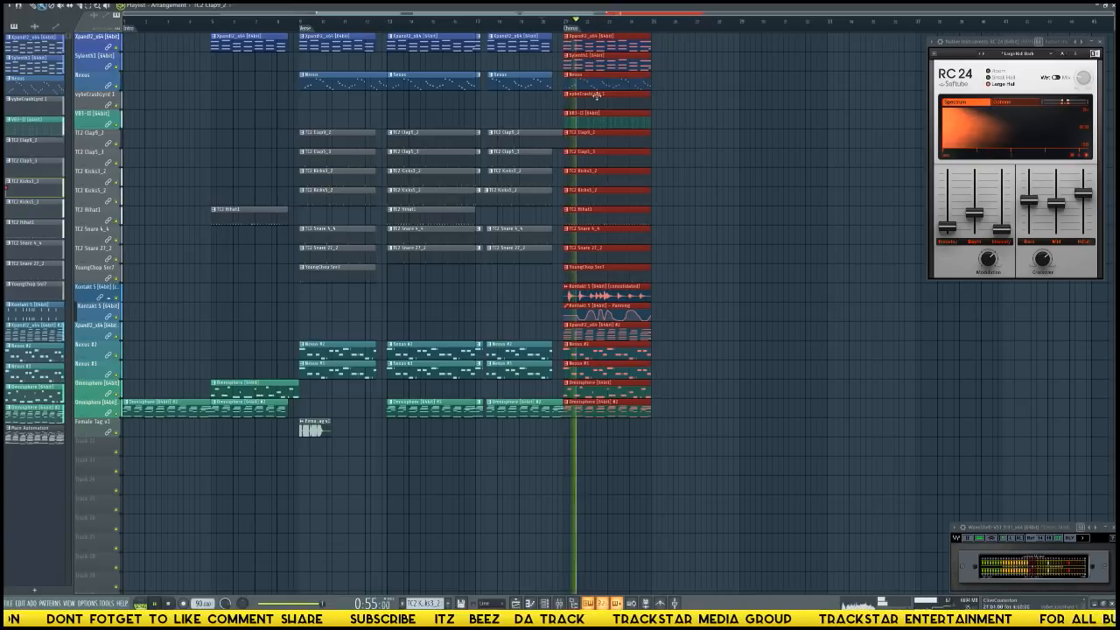
Play the transition into the chorus, copy the chorus VB3-II clip to bar 17, and listen from there.
click(547, 24)
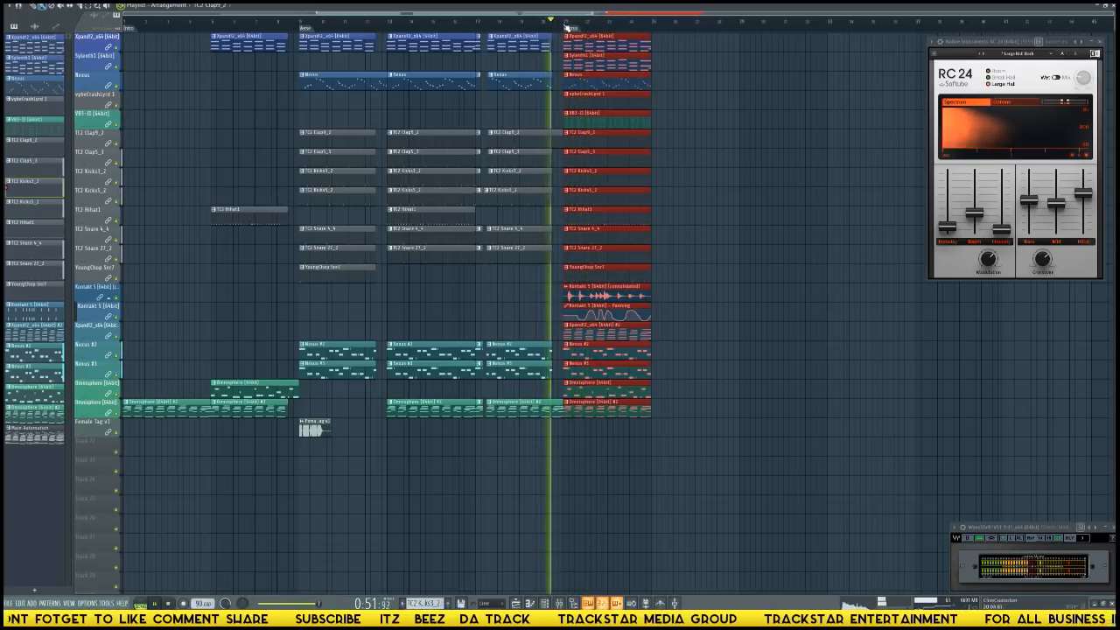
scroll(513, 105, up, 4)
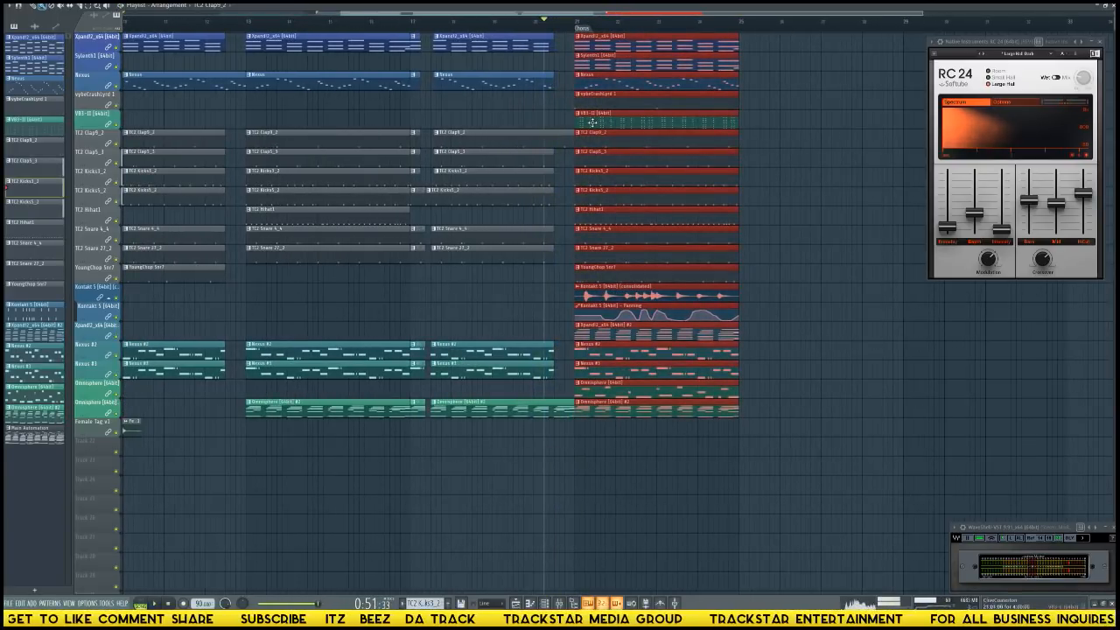
click(595, 121)
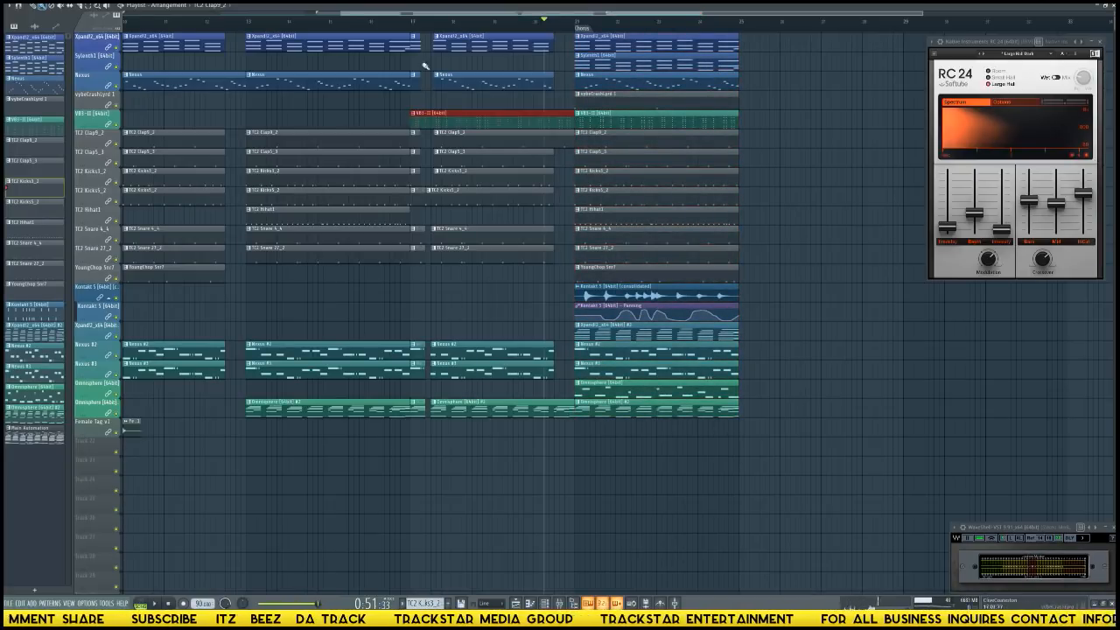
click(411, 25)
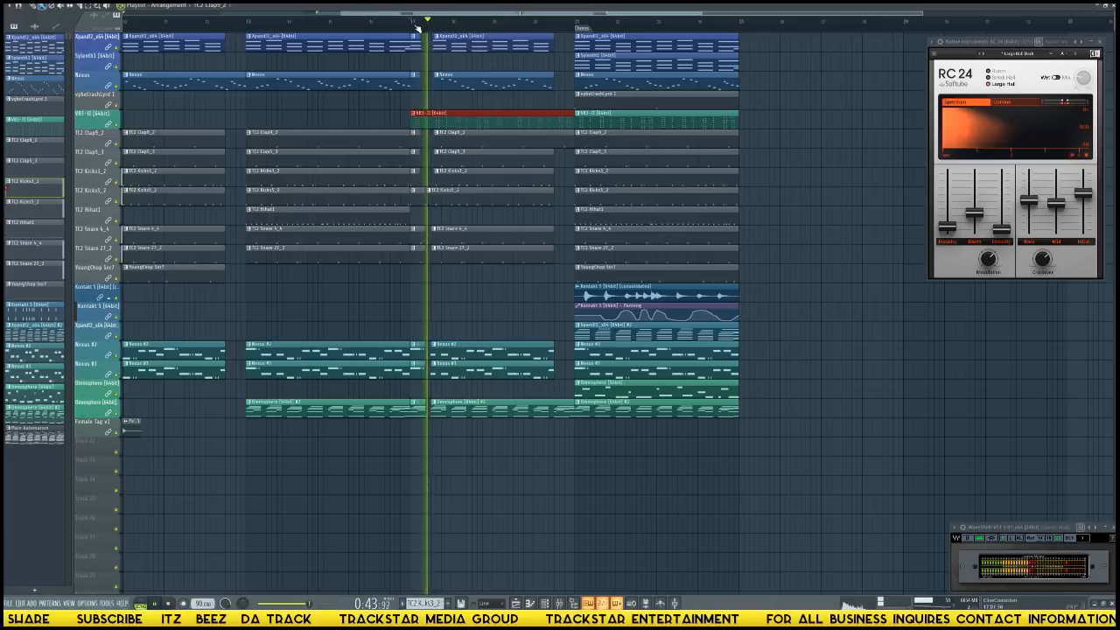
click(412, 26)
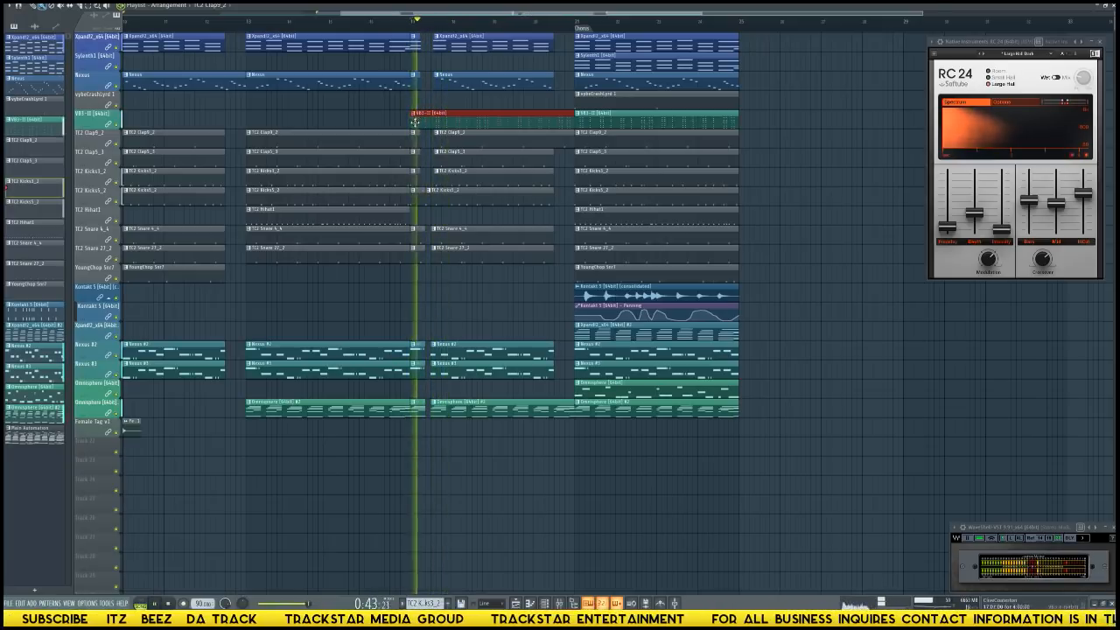
key(space)
Try cutting the copied VB3-II clip down to a half-bar piece at bar 17 and play it back.
drag(415, 122, 422, 123)
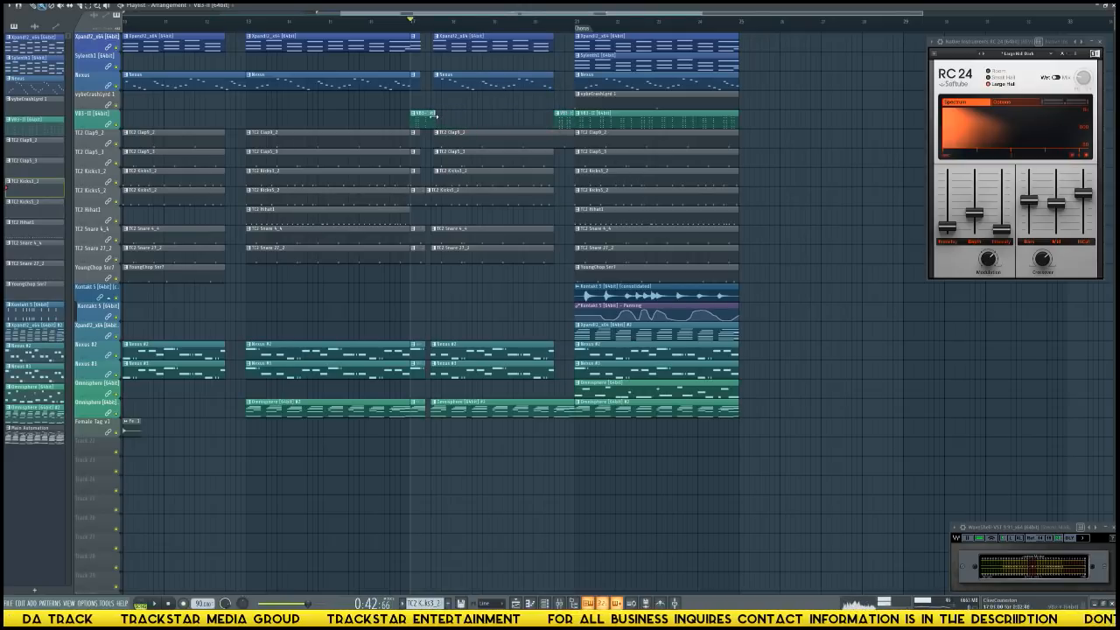
key(space)
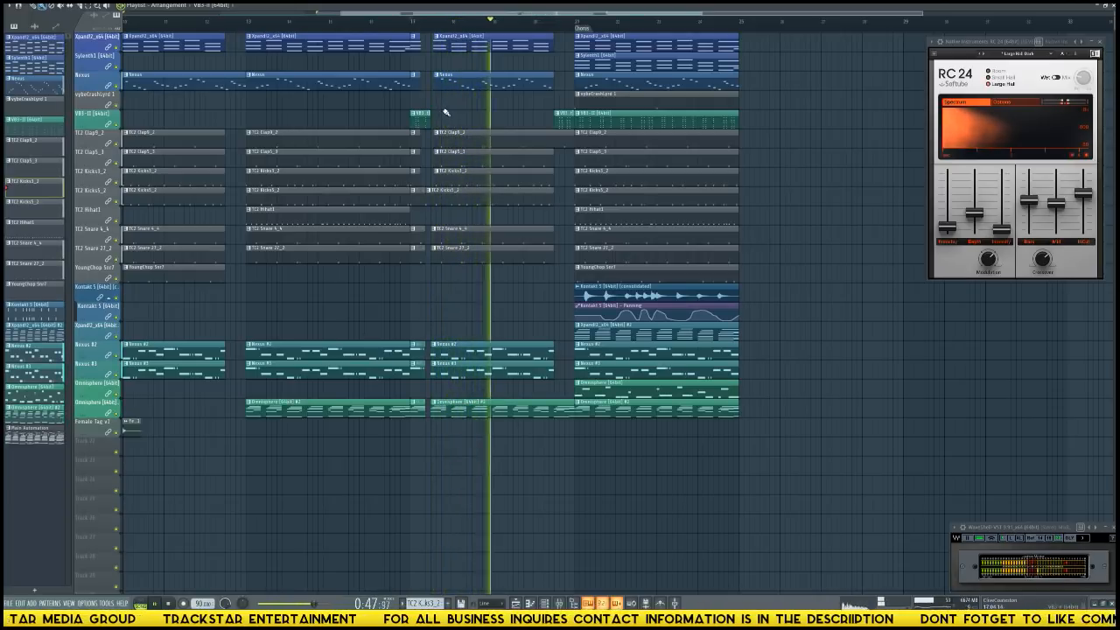
key(space)
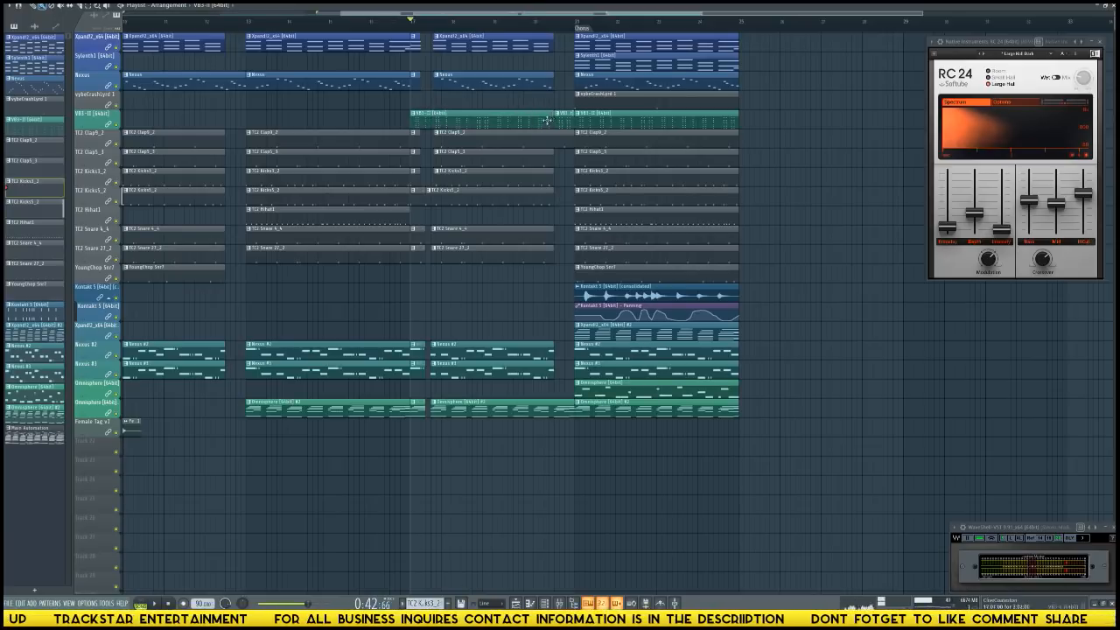
Slice the copied VB3-II clip into half-bar pieces, keeping only those at the starts of bars 17, 18, 19 and 20.
right_click(413, 88)
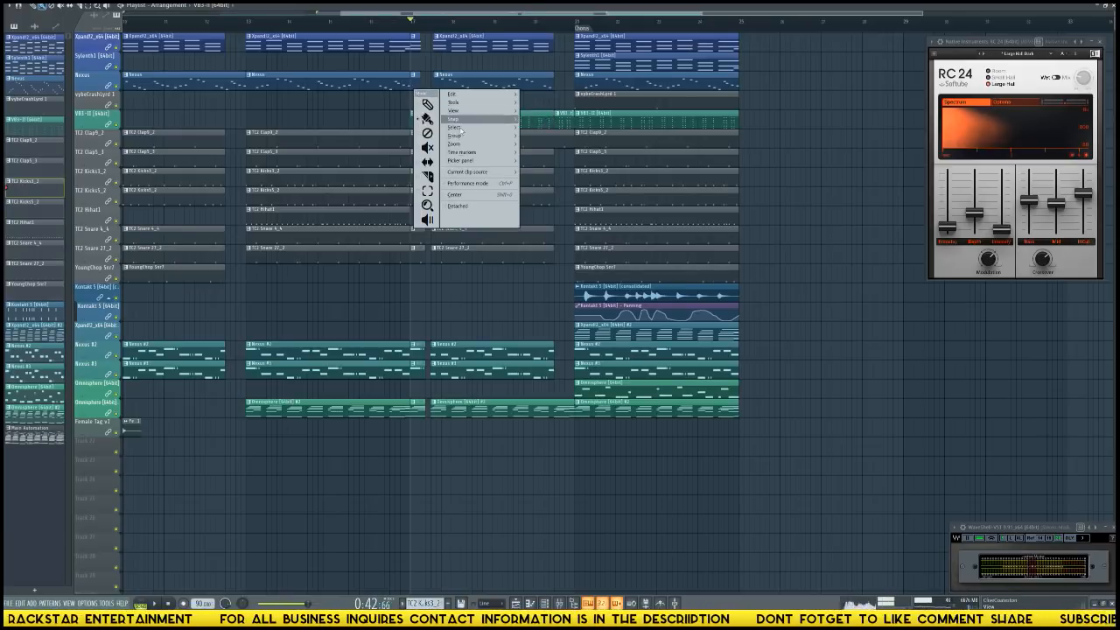
click(428, 175)
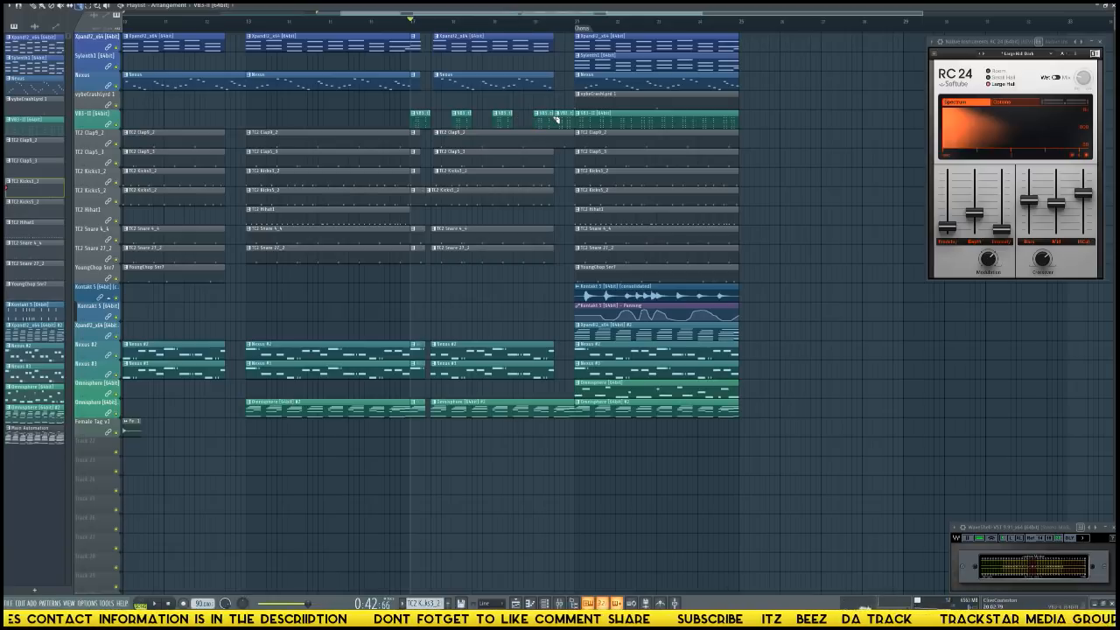
key(space)
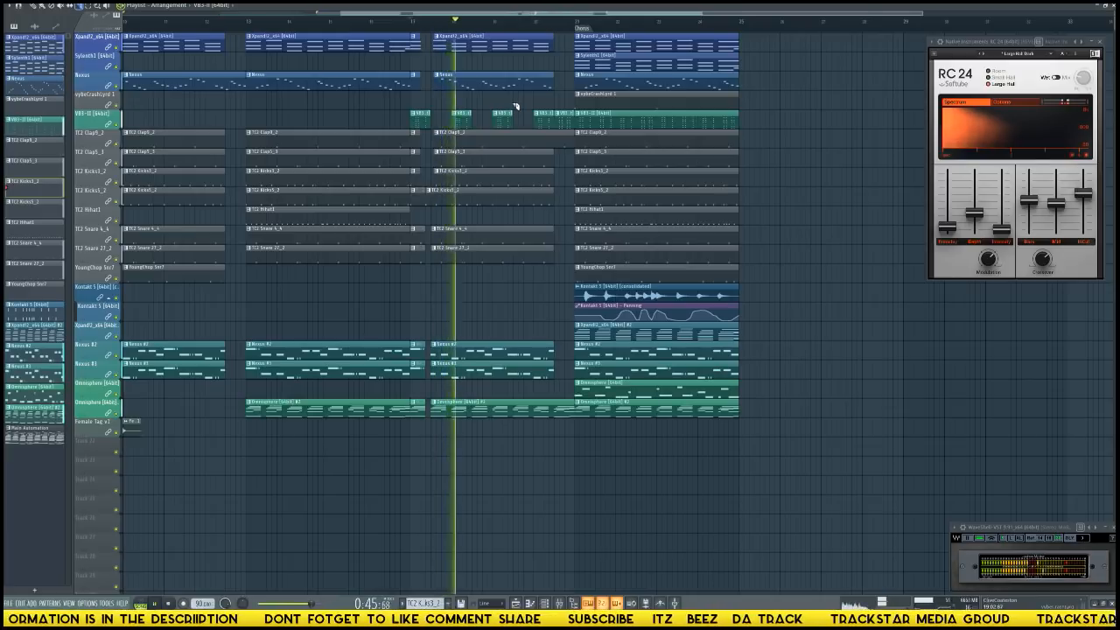
ctrl+click(567, 123)
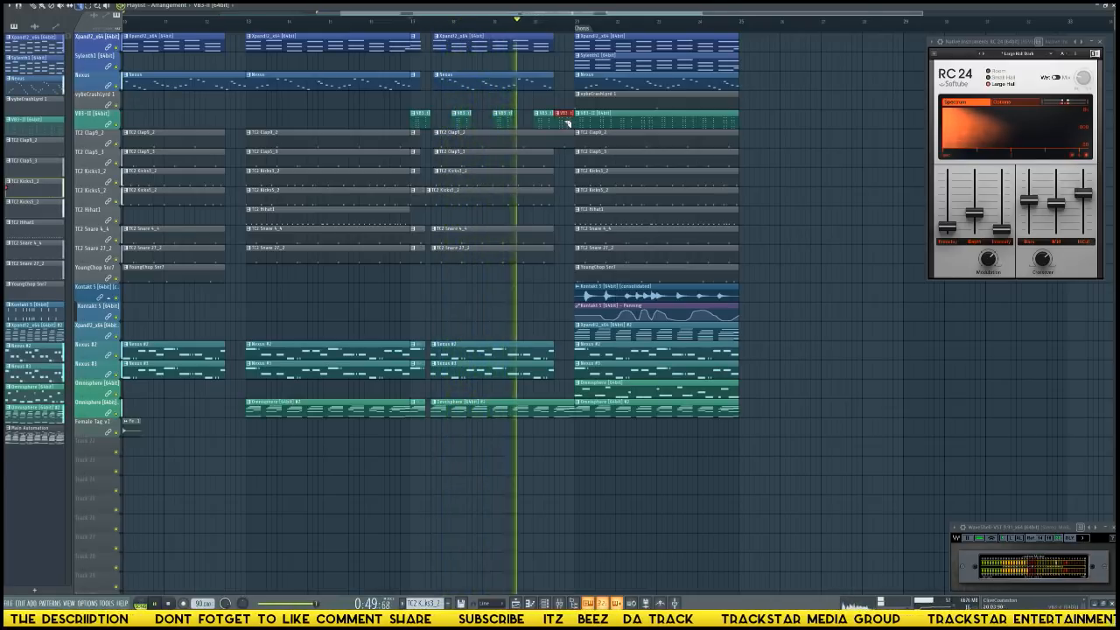
key(Delete)
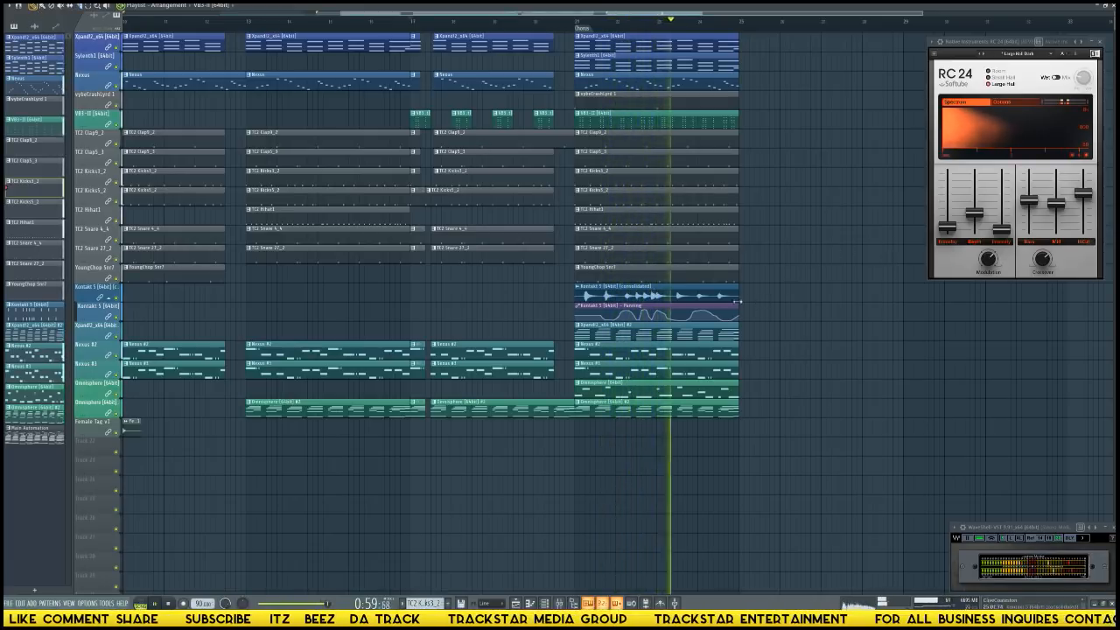
Move the consolidated Kontakt 5 audio clip from bar 21 to bar 25, and duplicate the remaining chorus clips to bar 25.
drag(672, 296, 798, 295)
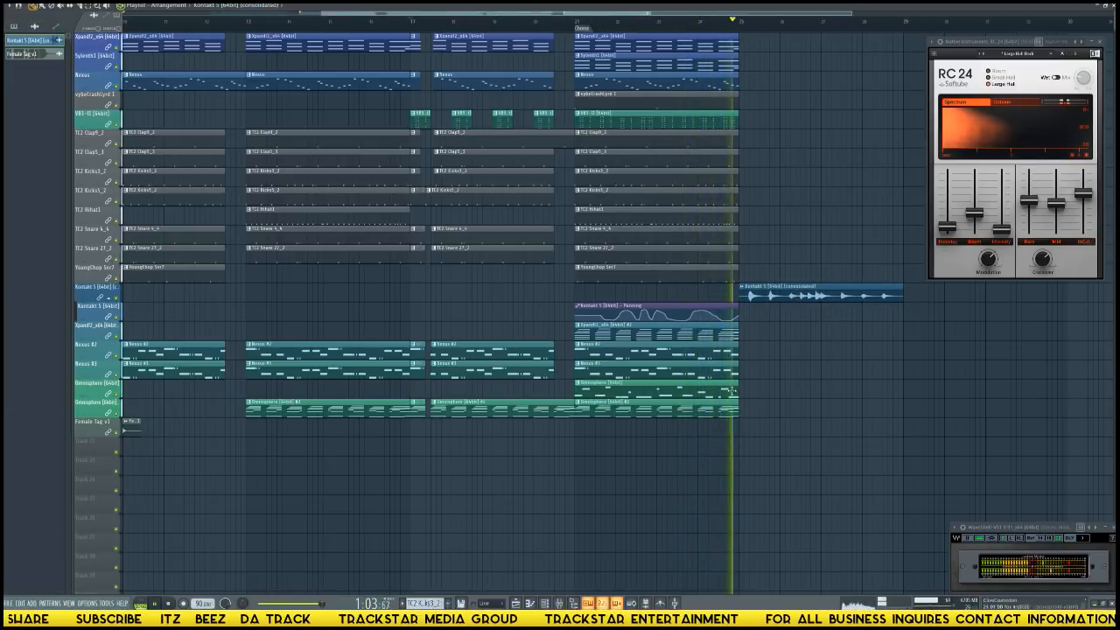
mouse_move(731, 419)
mouse_down()
mouse_move(575, 33)
mouse_move(592, 33)
mouse_move(591, 44)
mouse_move(801, 43)
mouse_move(757, 44)
mouse_up()
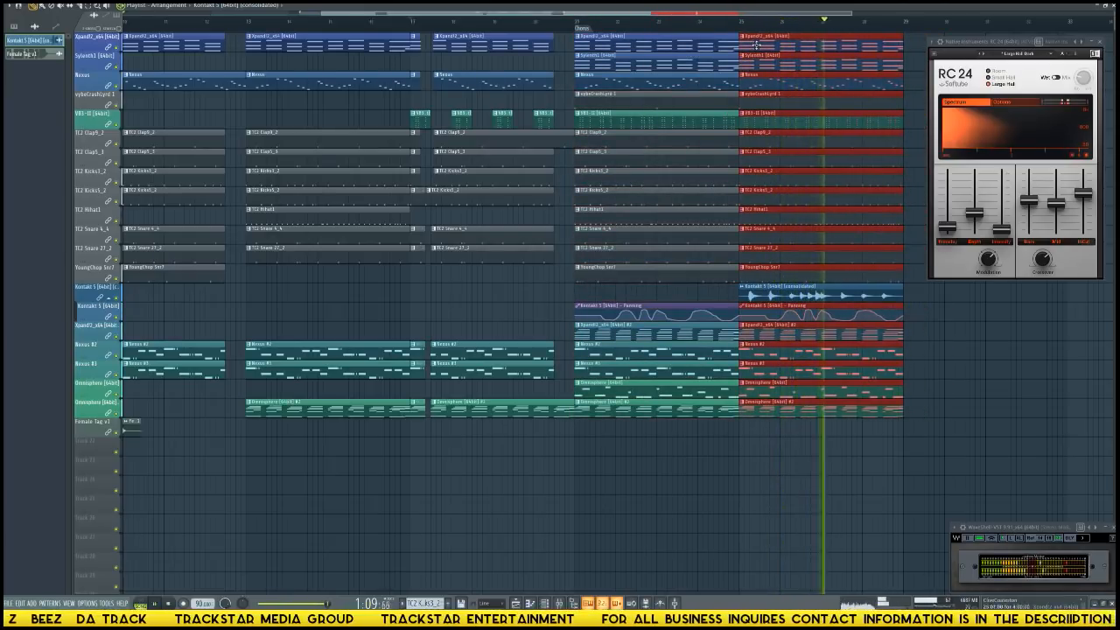
scroll(757, 29, down, 4)
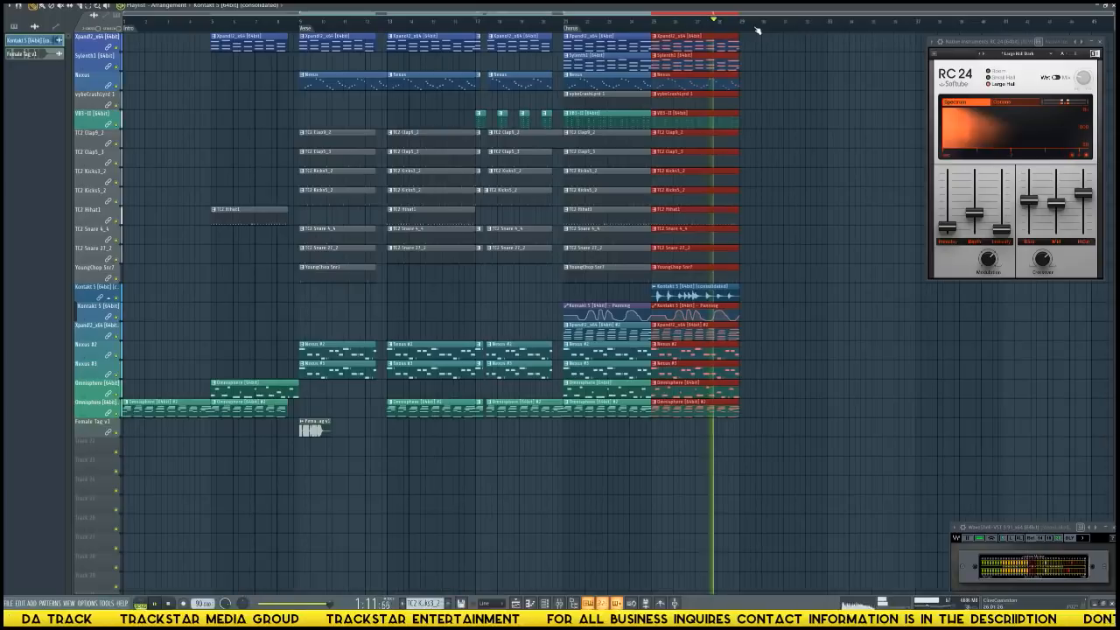
key(space)
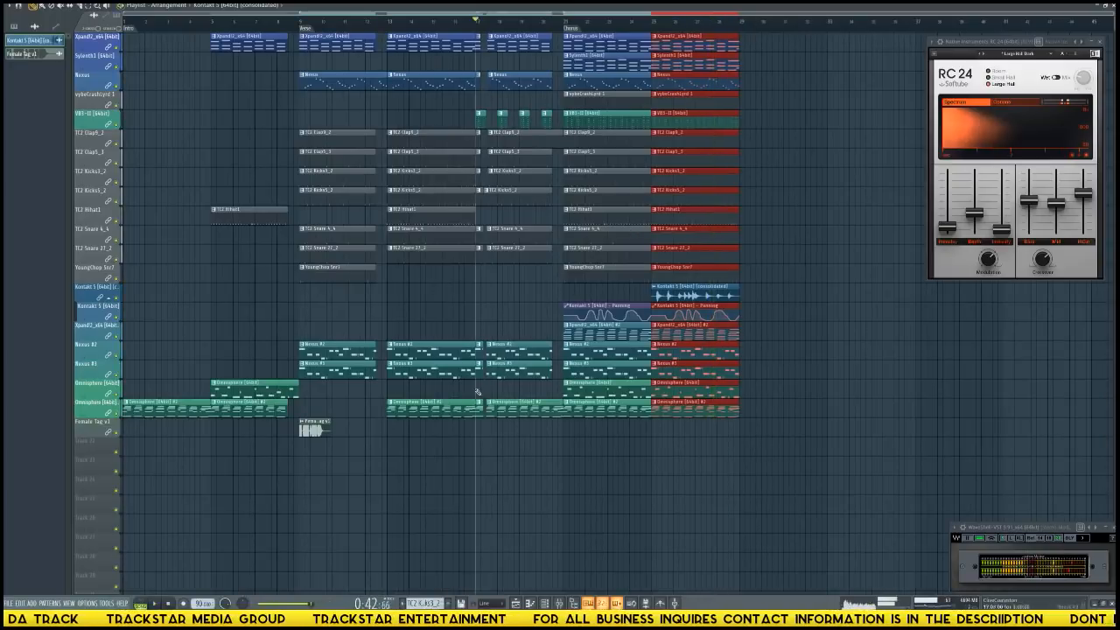
Set the song to loop from the Verse marker at bar 9.
right_click(300, 27)
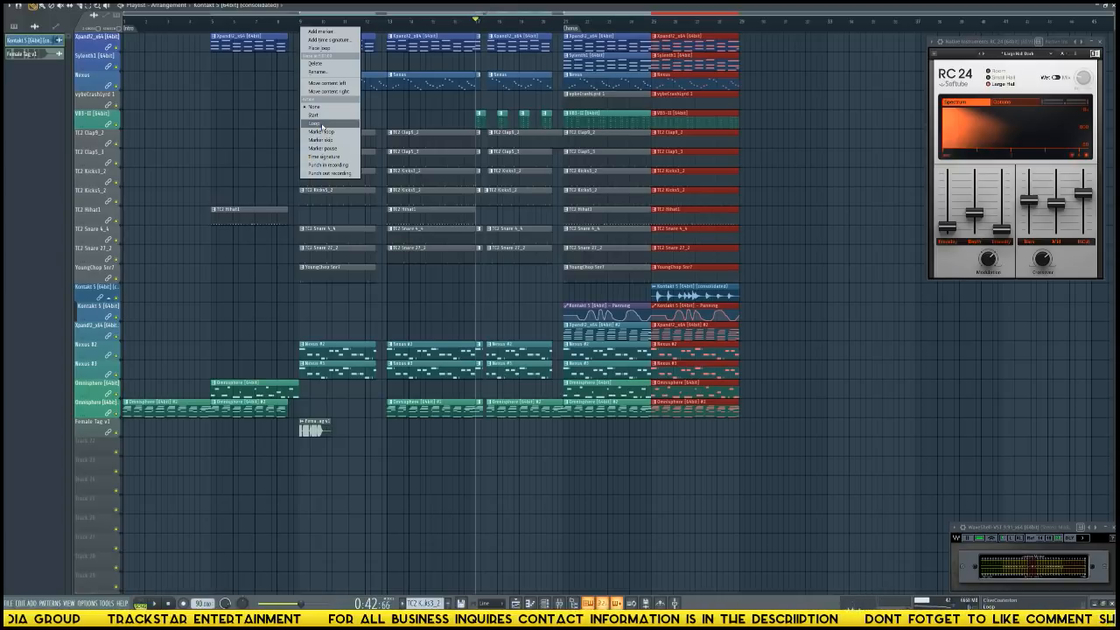
click(328, 48)
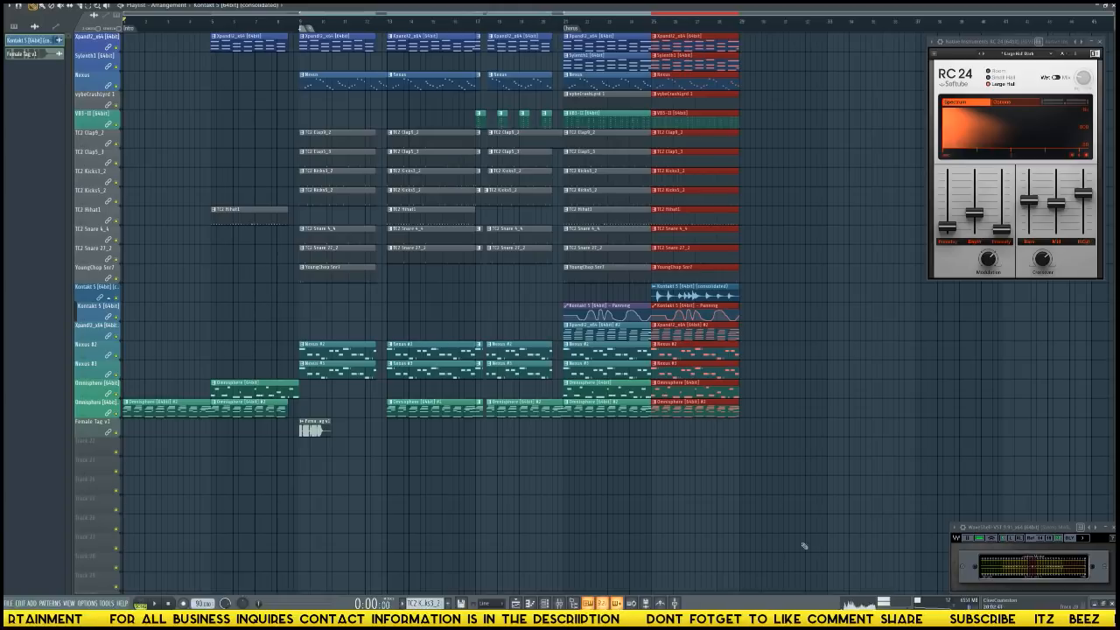
Enlarge the Dorrough loudness monitor, play the song from the start, and watch the levels with the meter placed beside the mixer.
click(992, 539)
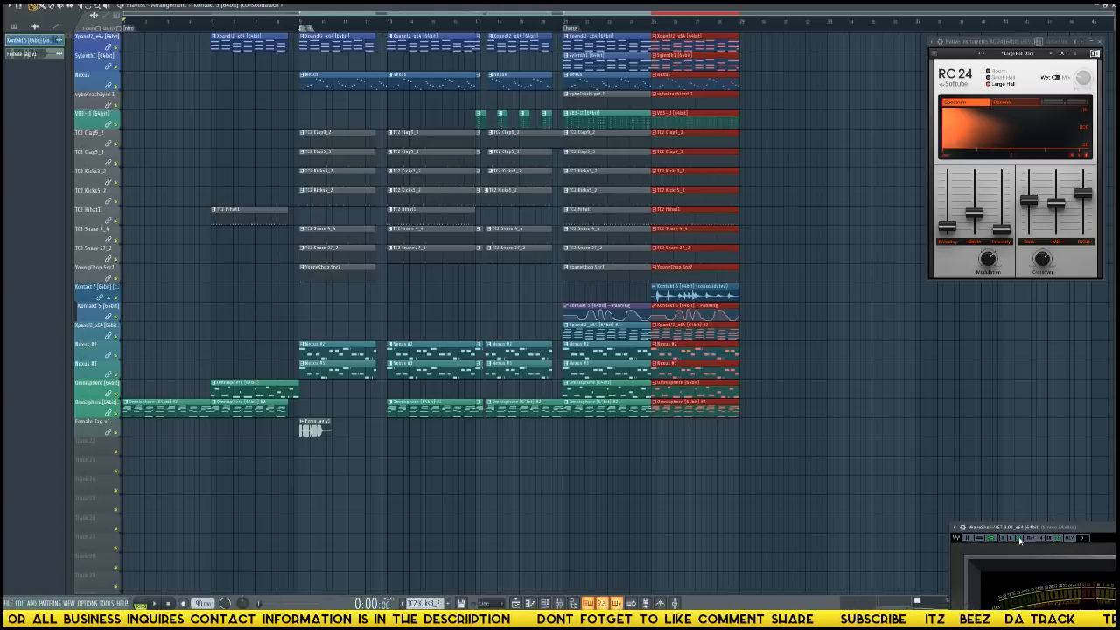
drag(1025, 528, 409, 462)
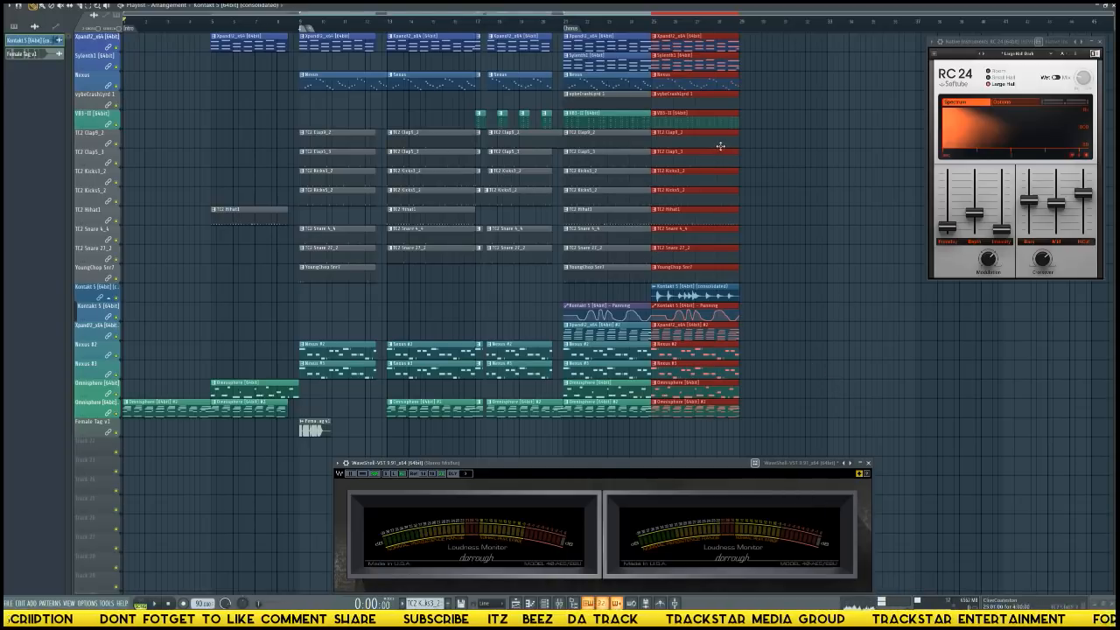
key(space)
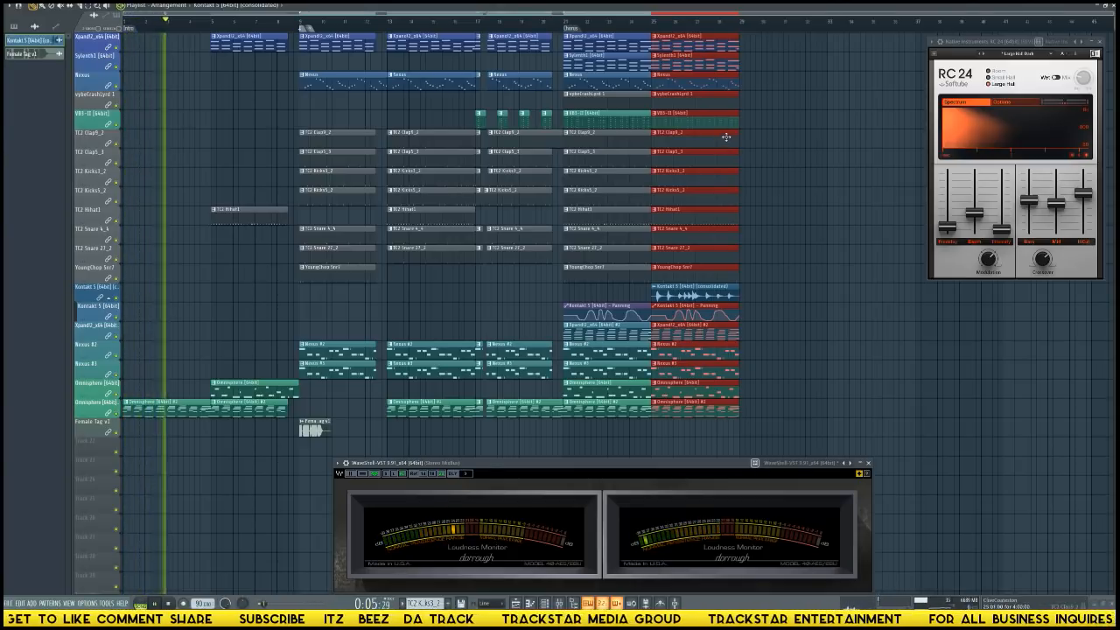
key(F9)
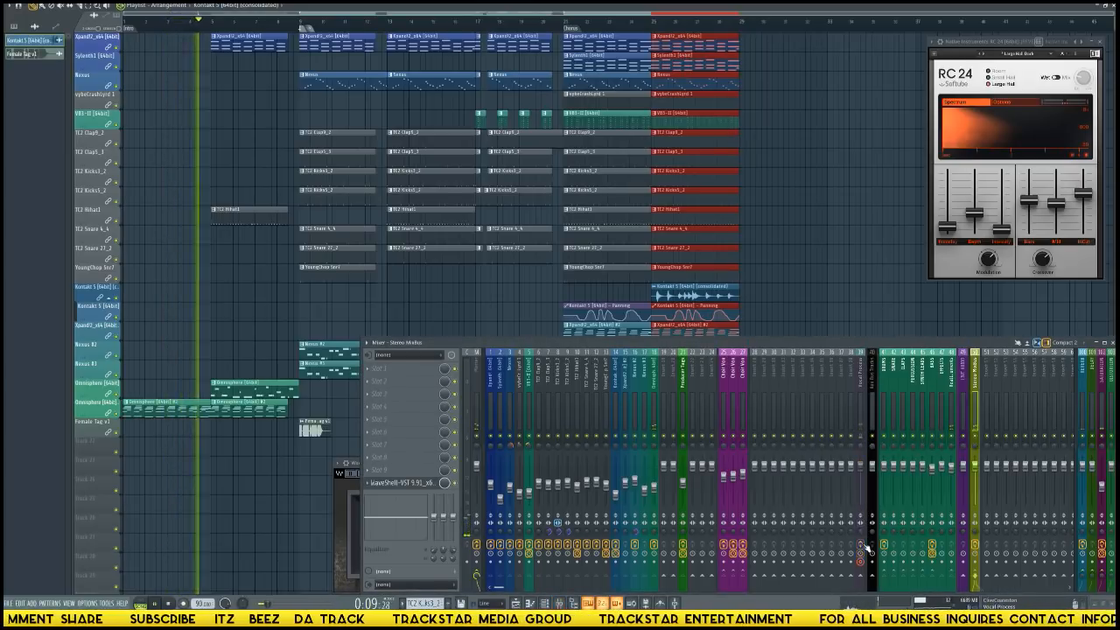
key(F9)
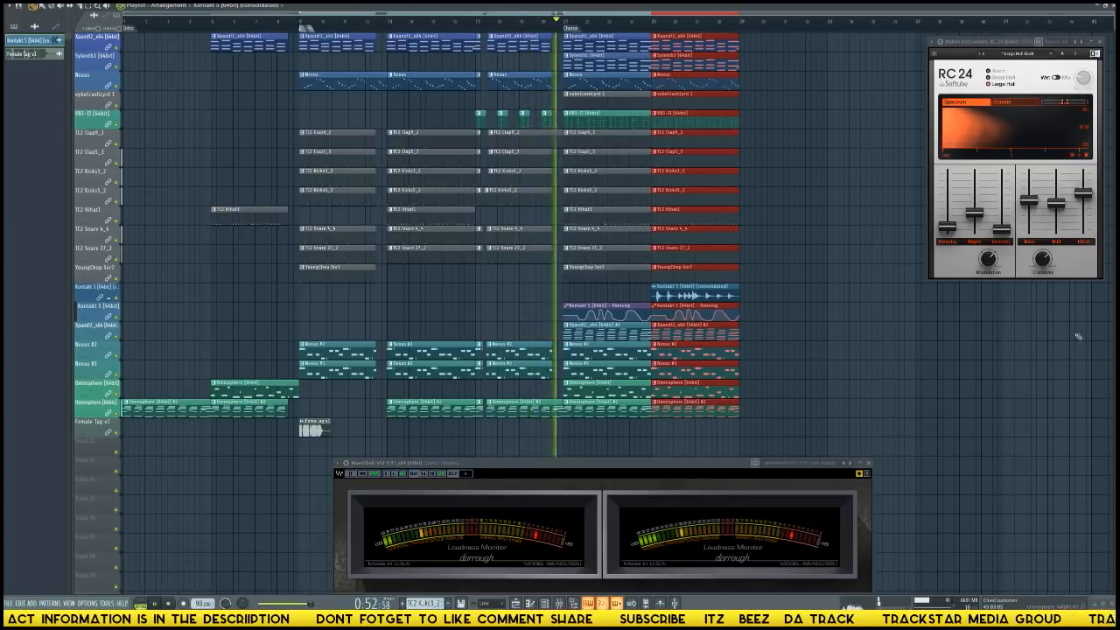
drag(600, 467, 396, 106)
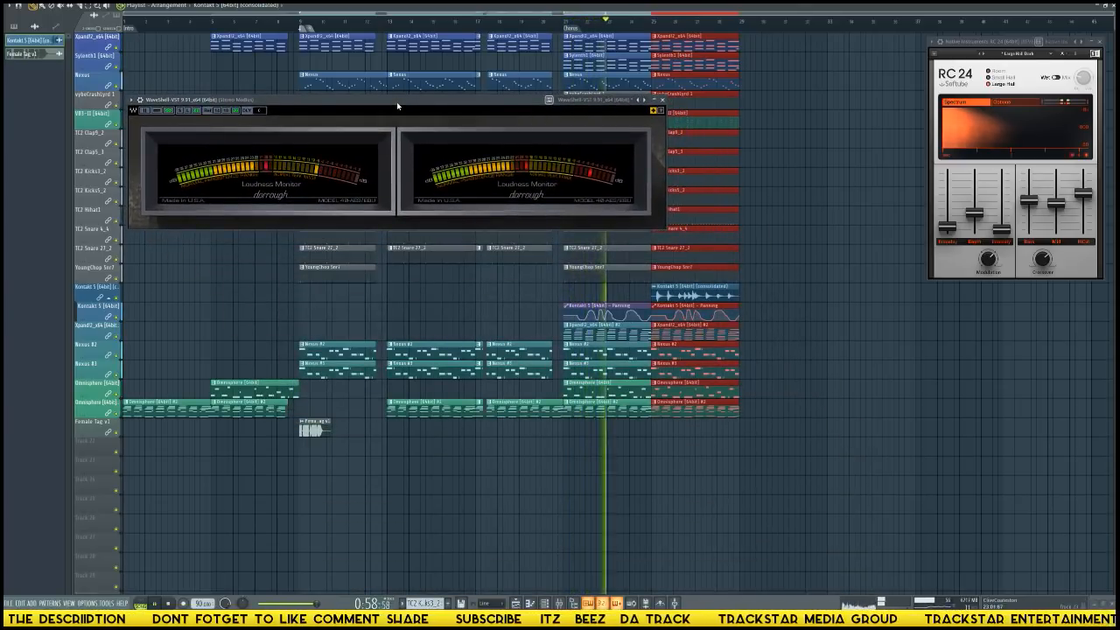
key(F9)
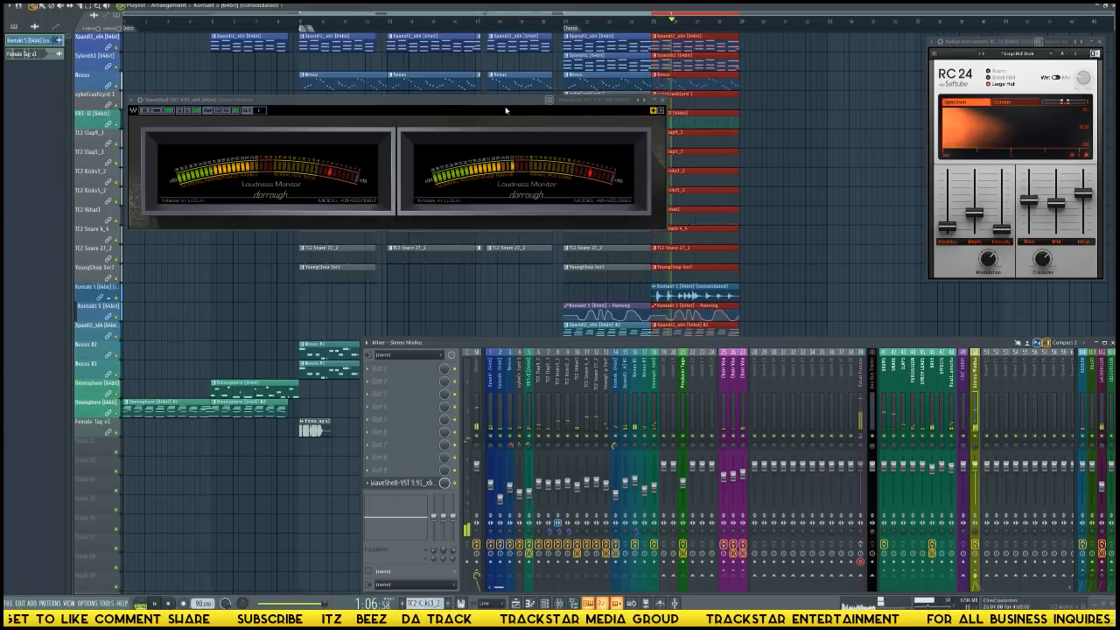
drag(506, 110, 745, 211)
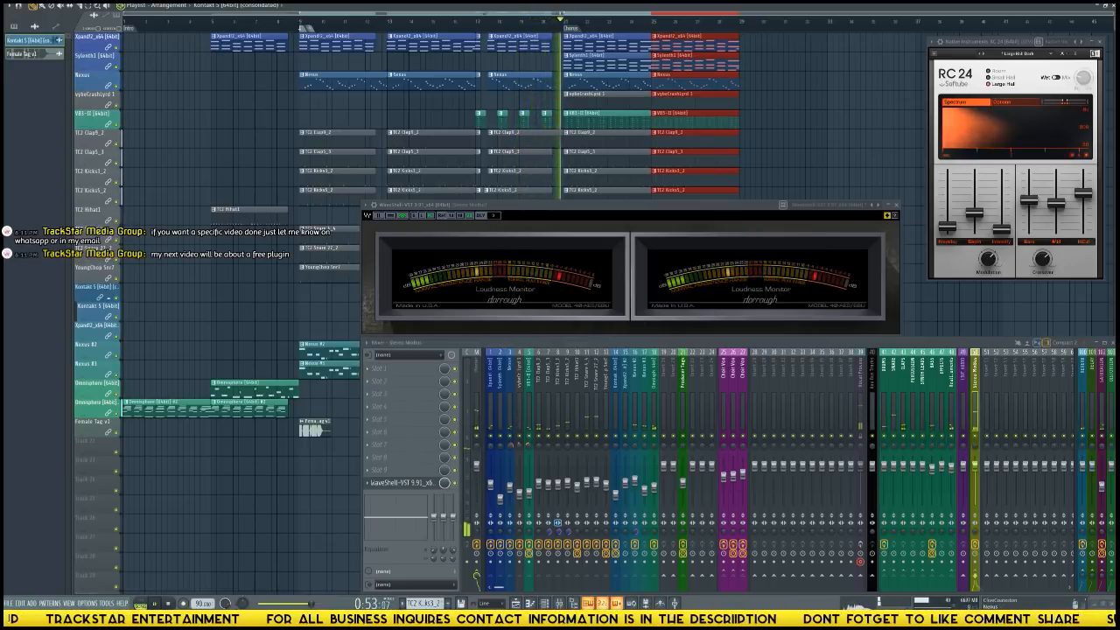
Close the mixer, the loudness monitor, the RC 24 reverb and the playlist.
click(1108, 343)
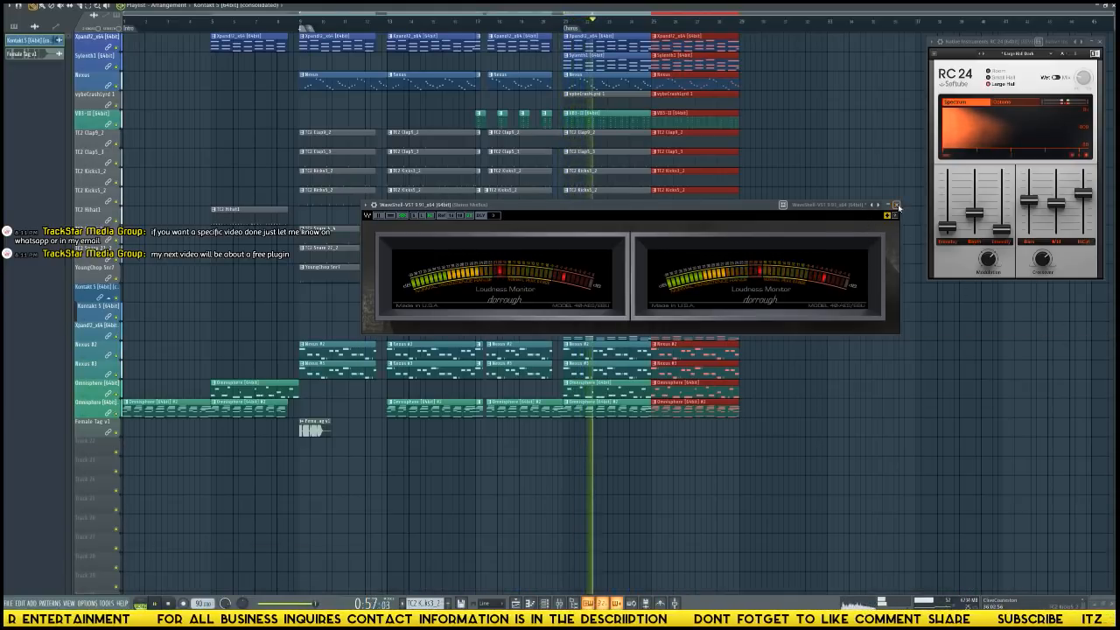
click(897, 206)
key(Escape)
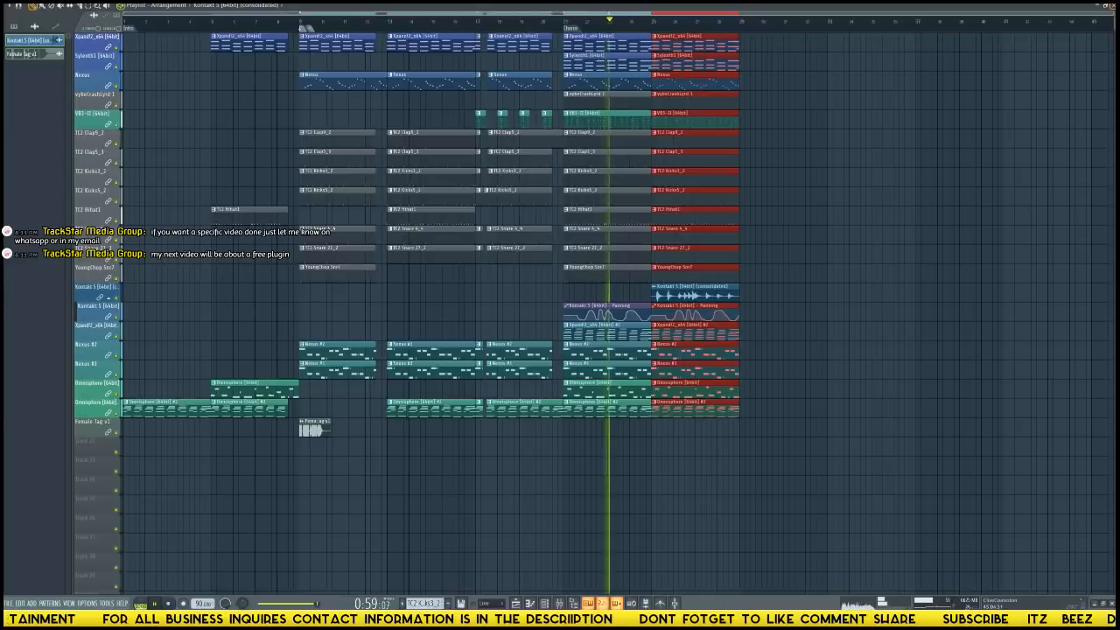
click(1111, 6)
click(1111, 6)
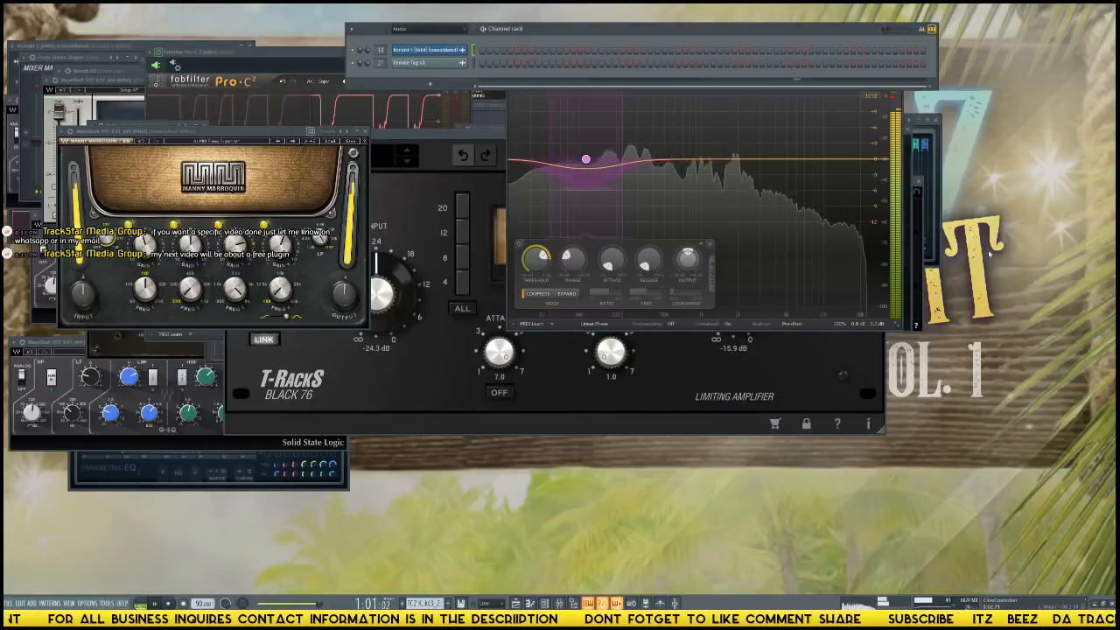
Close the channel rack and all remaining open plugin windows so that the workspace is empty.
click(369, 132)
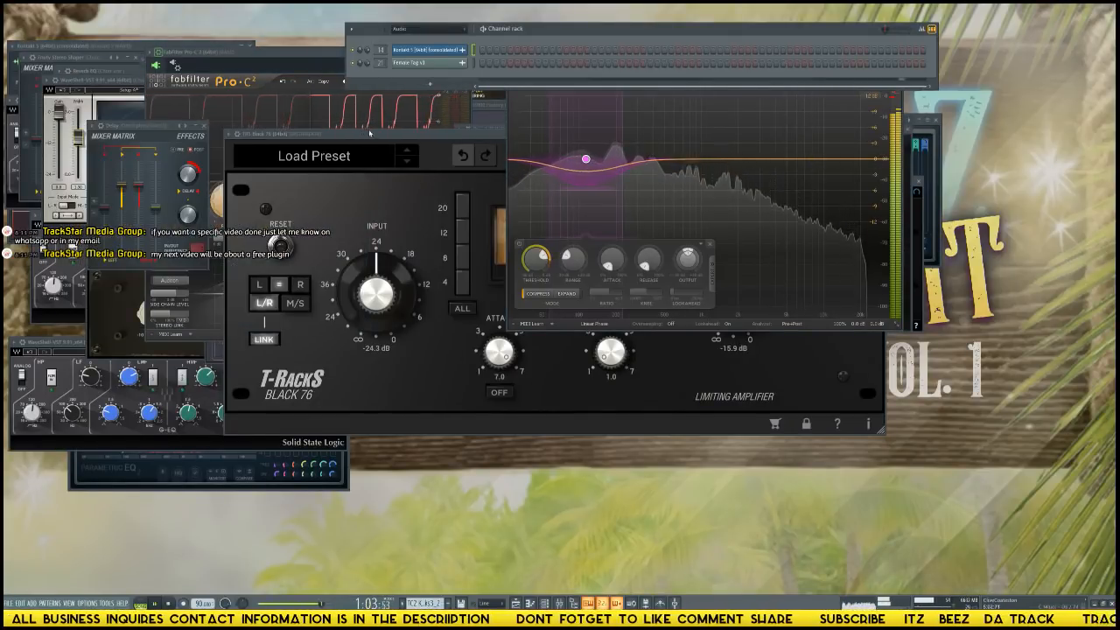
click(932, 29)
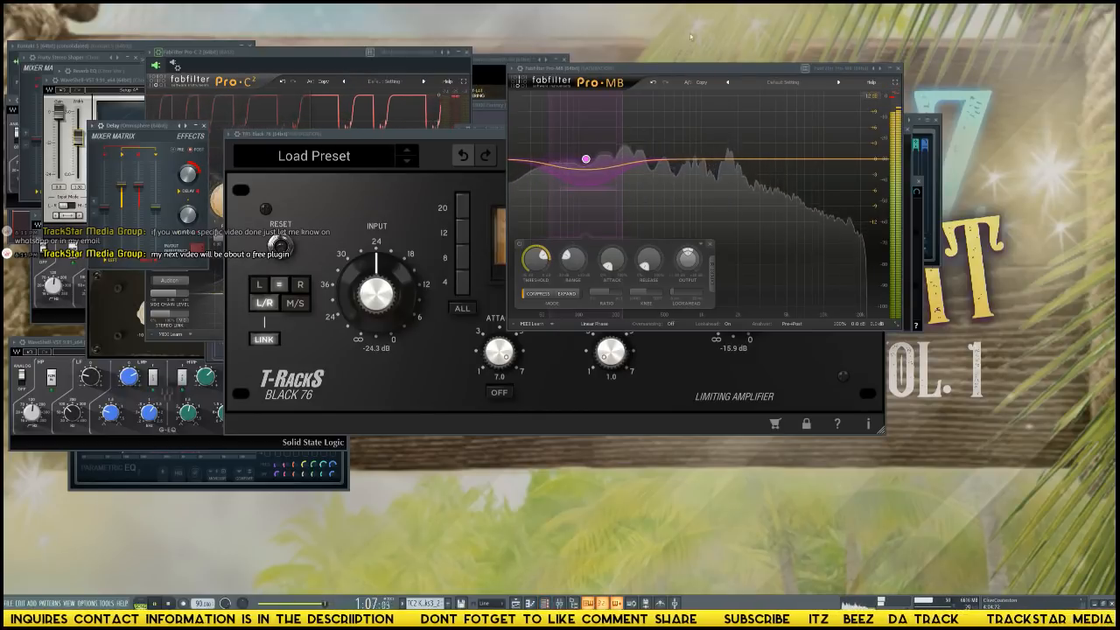
click(898, 68)
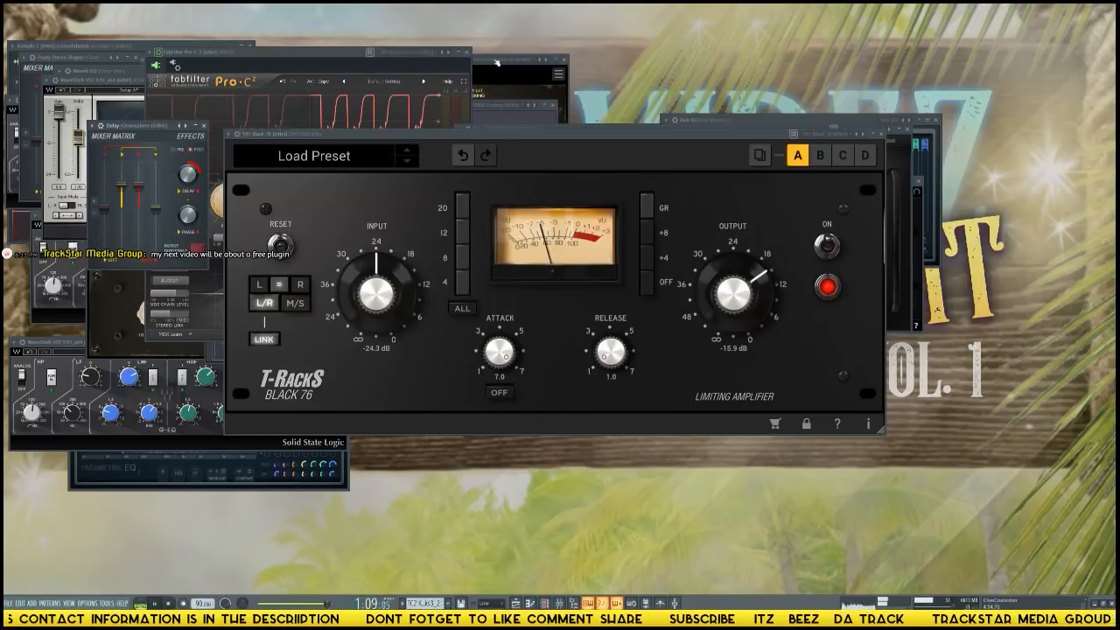
click(468, 53)
click(881, 135)
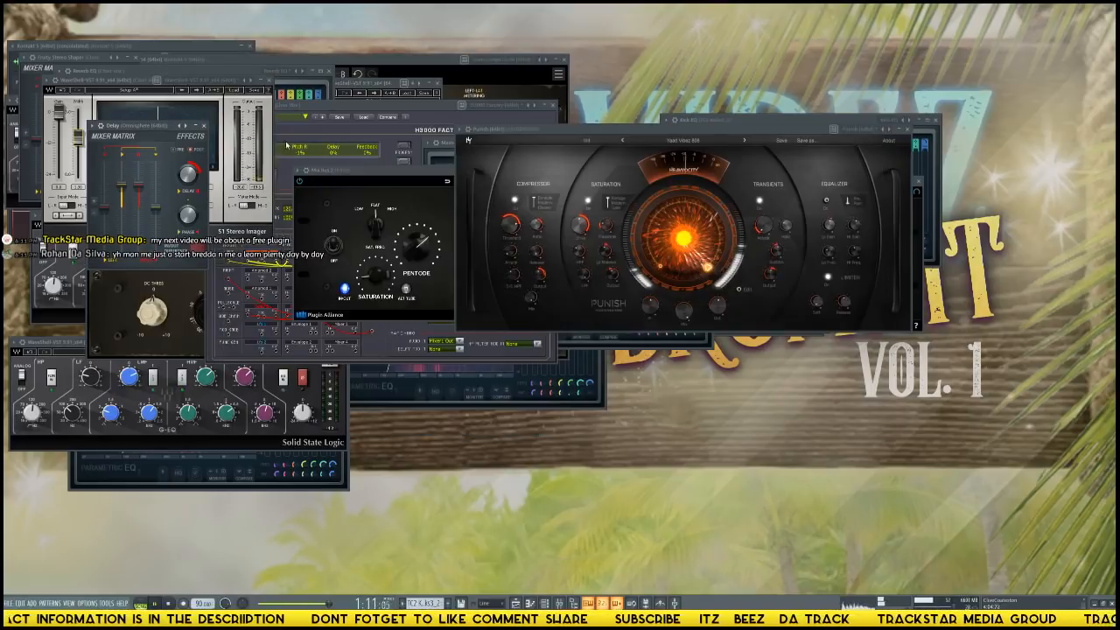
click(275, 84)
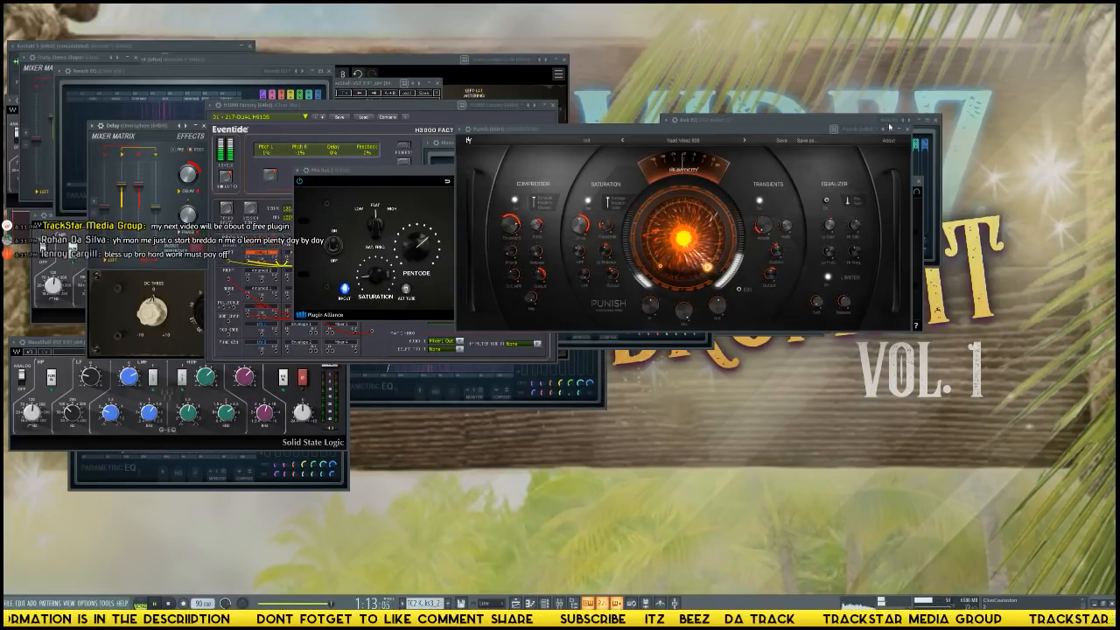
click(907, 130)
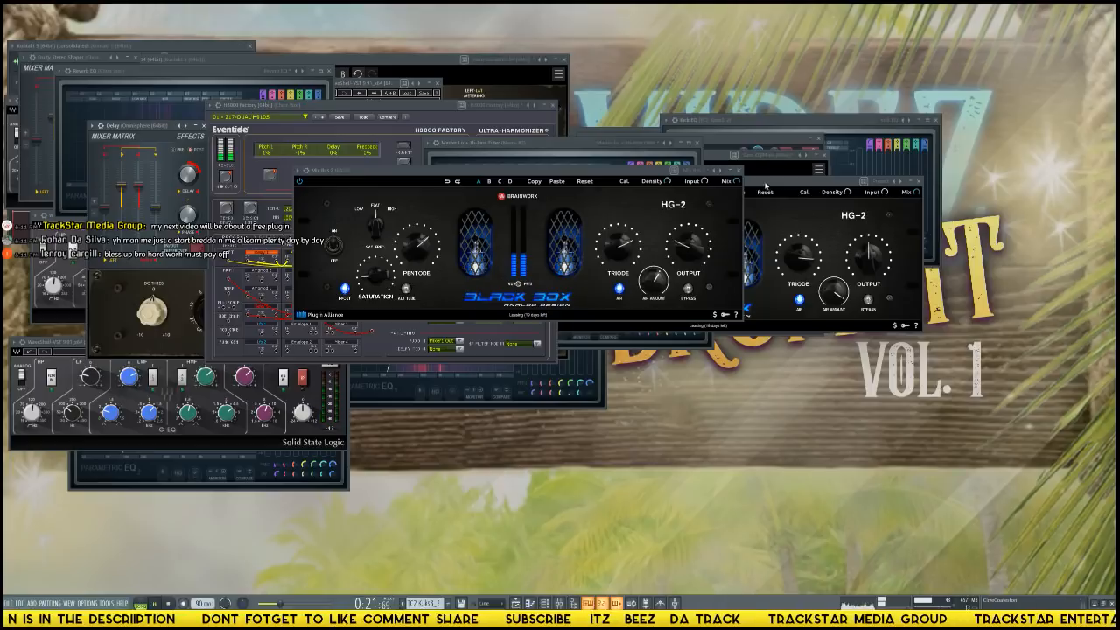
click(738, 171)
click(915, 190)
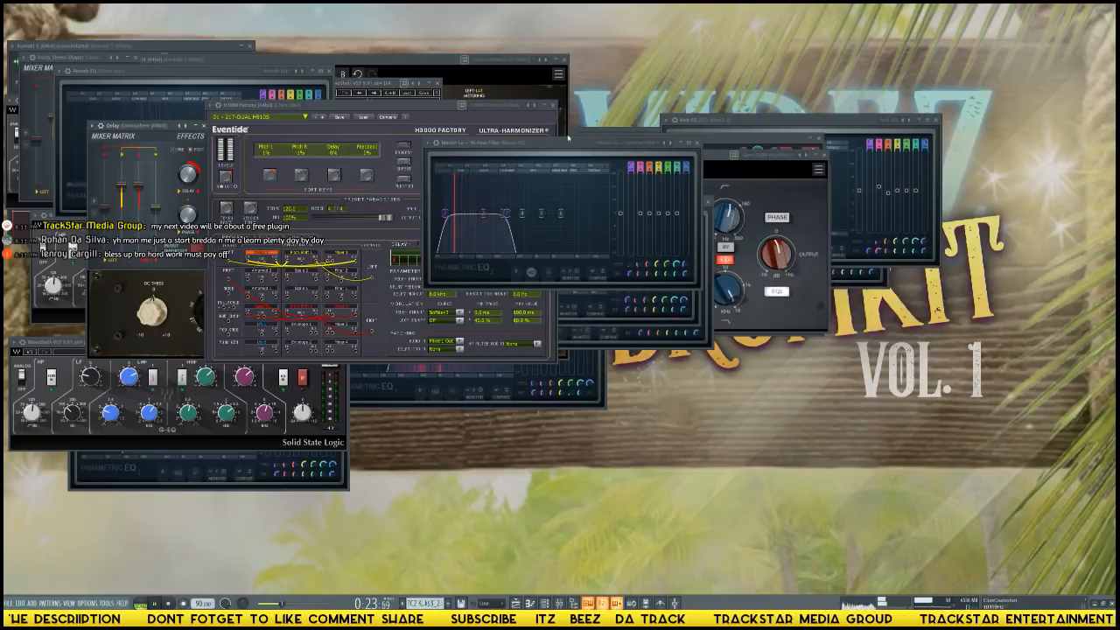
click(554, 108)
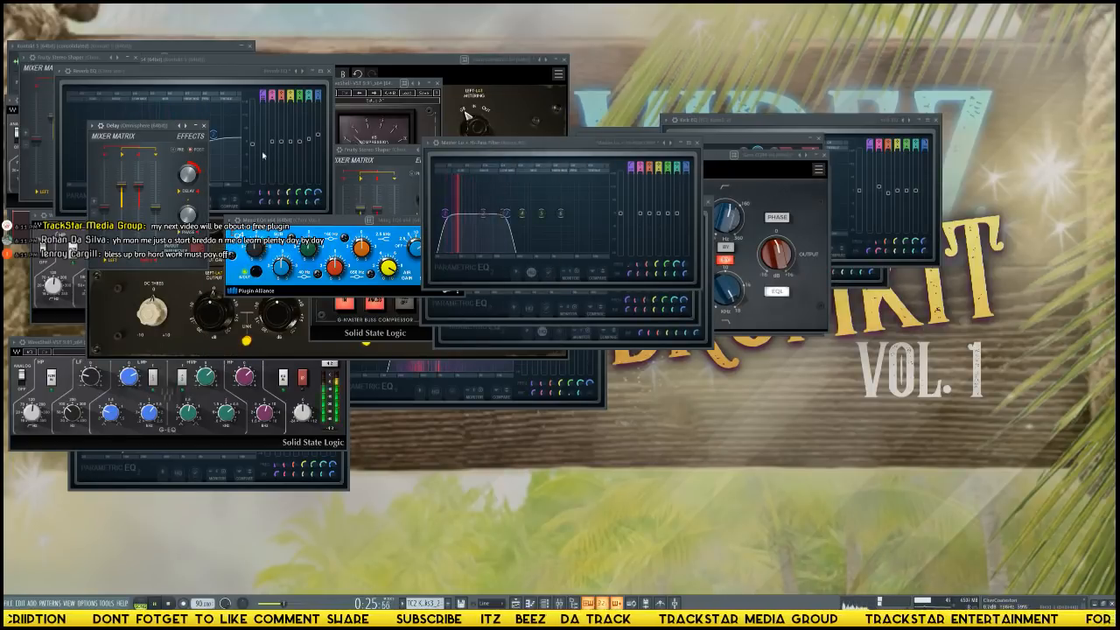
click(204, 126)
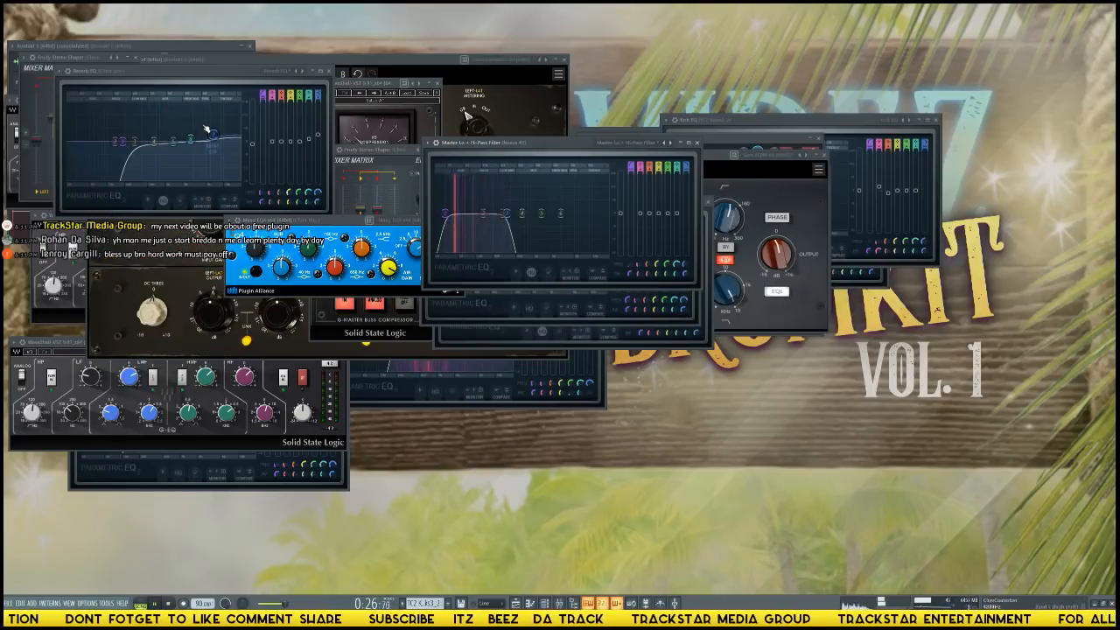
click(300, 61)
click(565, 59)
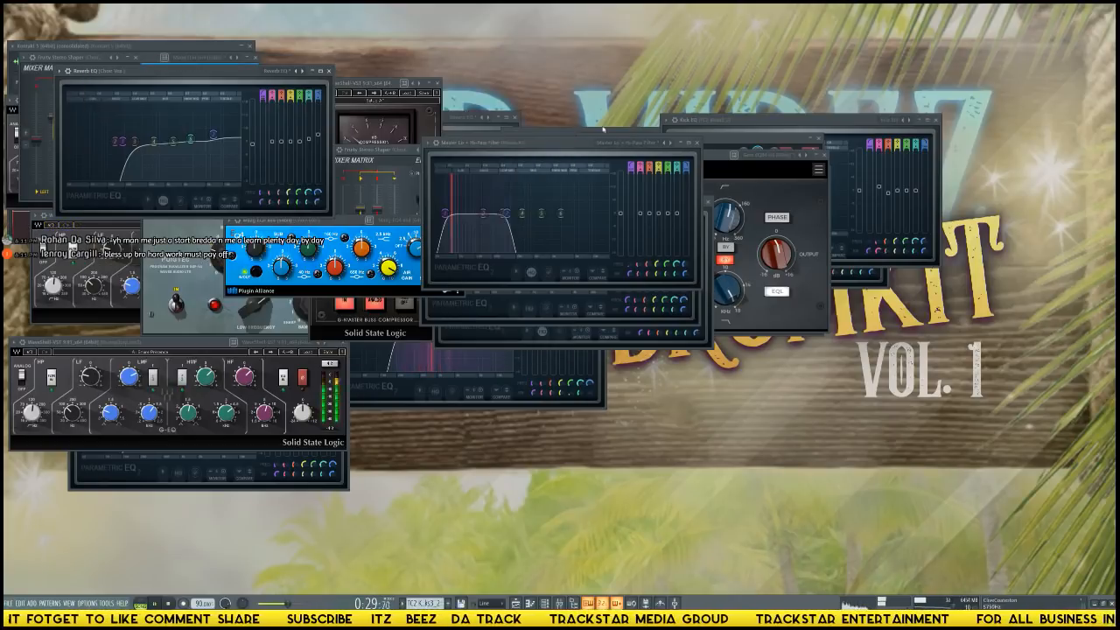
key(F12)
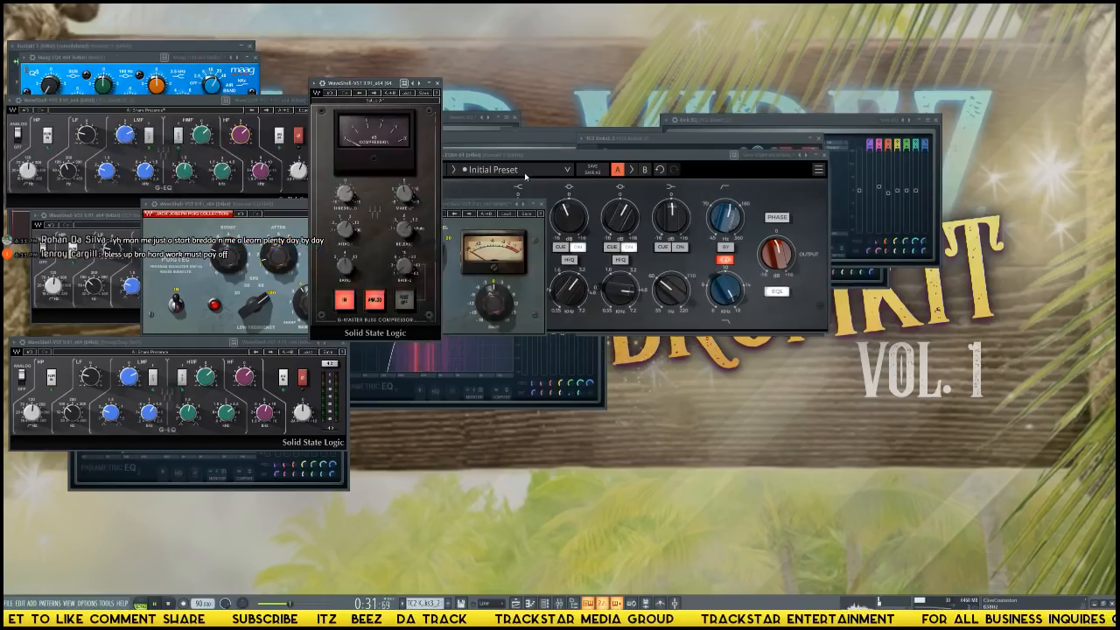
click(440, 82)
click(338, 101)
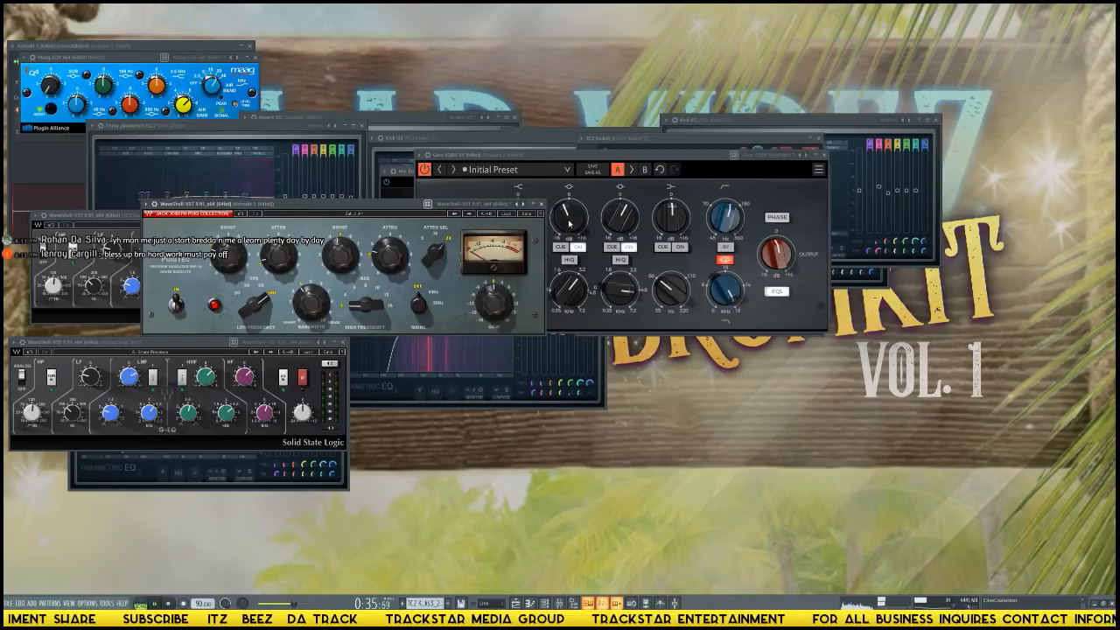
click(542, 204)
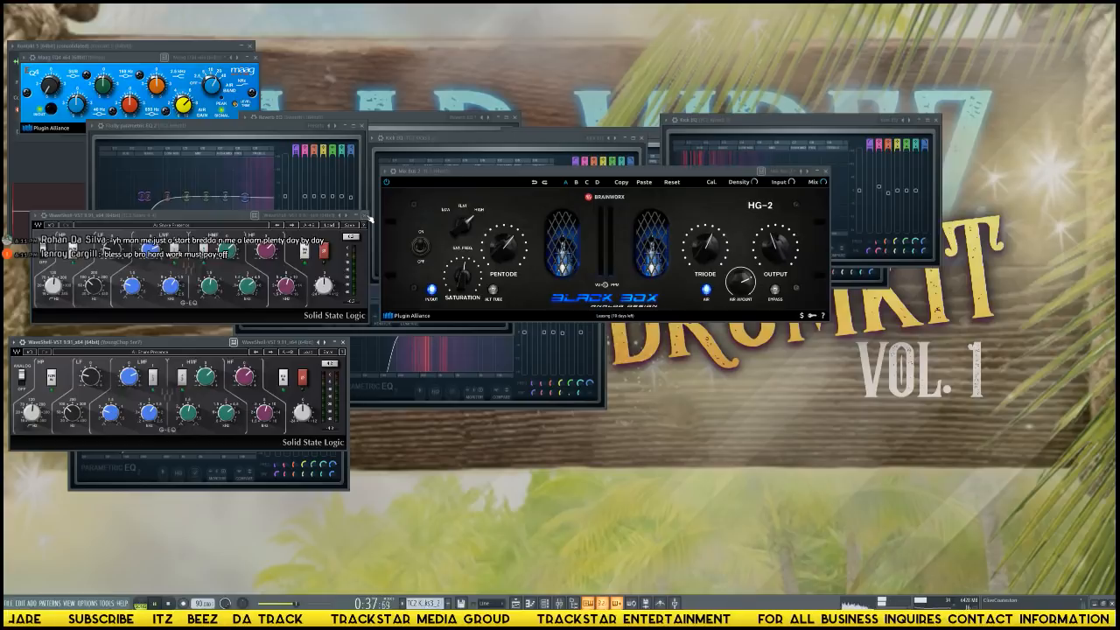
click(362, 215)
click(346, 344)
key(F12)
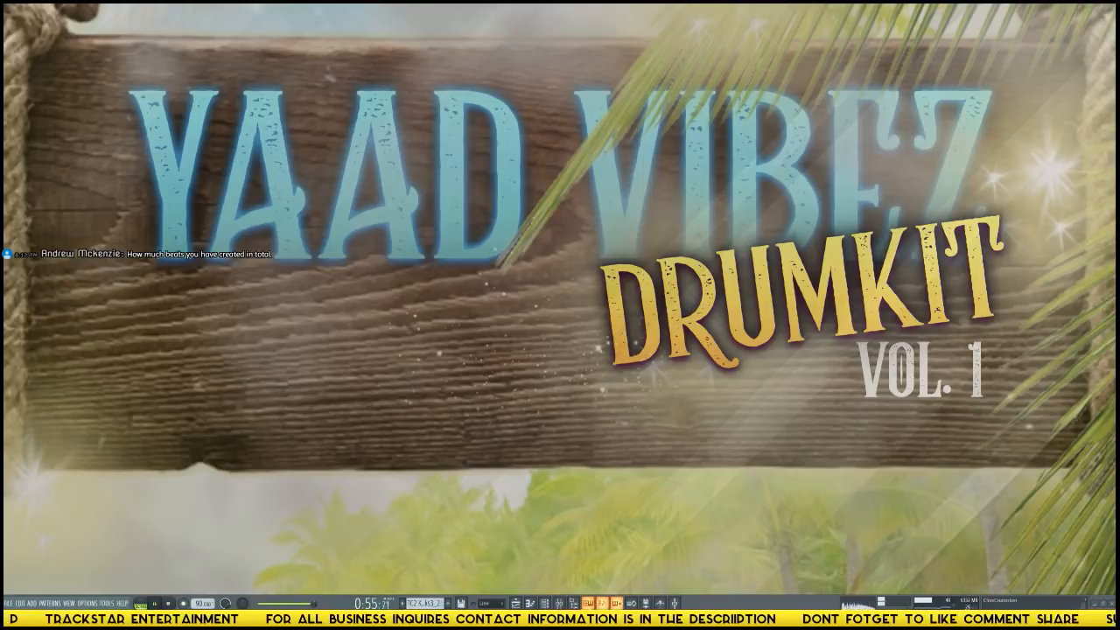
Switch to File Explorer and find the TrackStar Beat Library folder on the Producer Drumkits (J:) drive.
key(super+e)
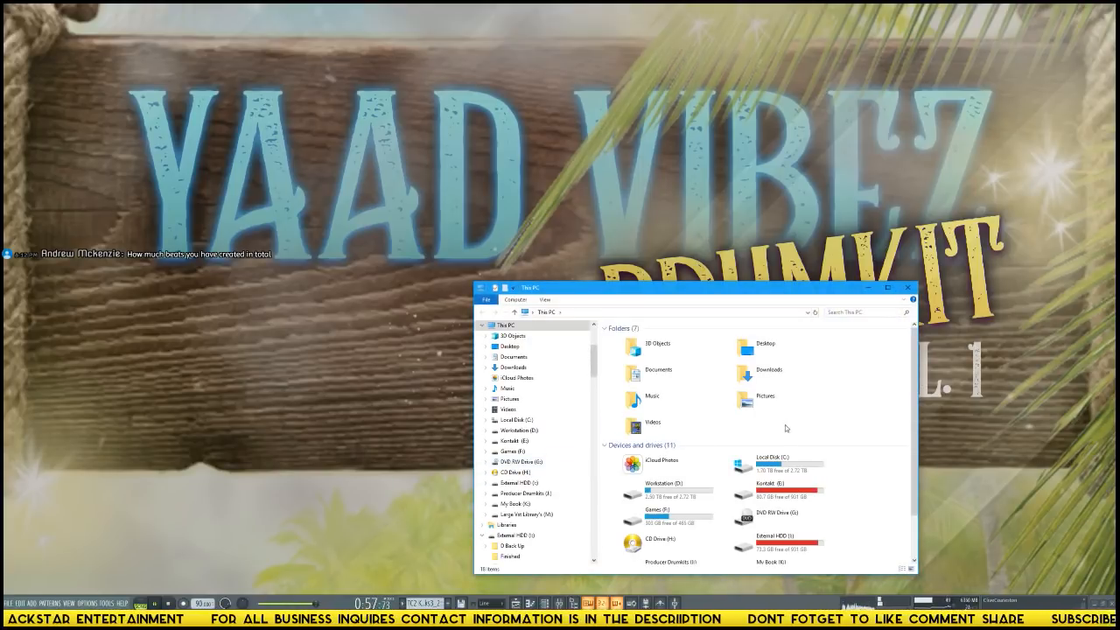
double_click(669, 546)
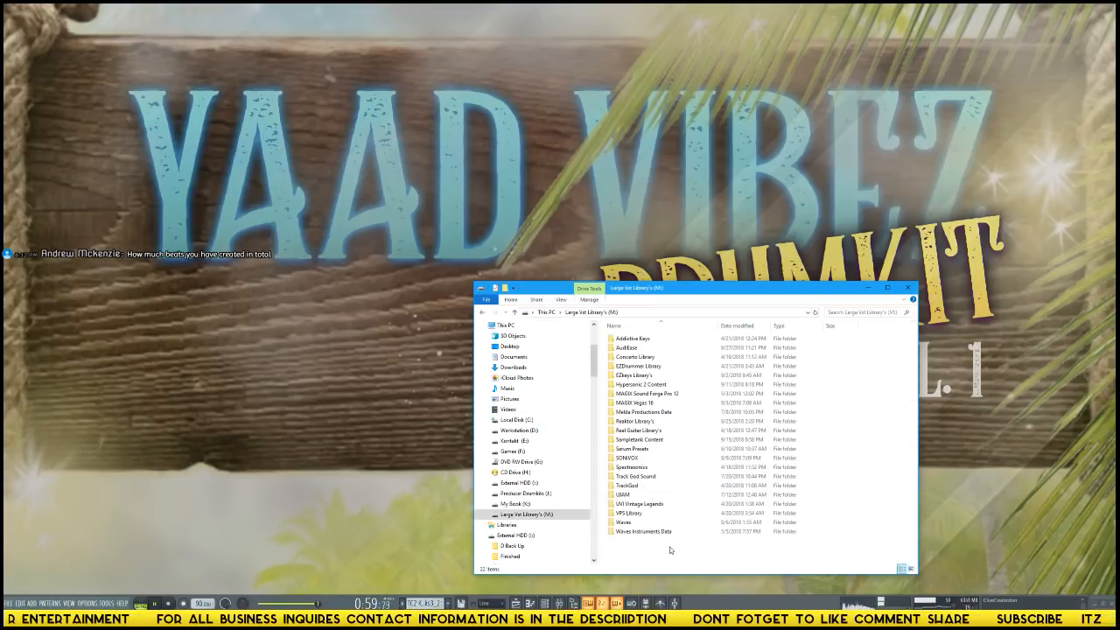
click(548, 312)
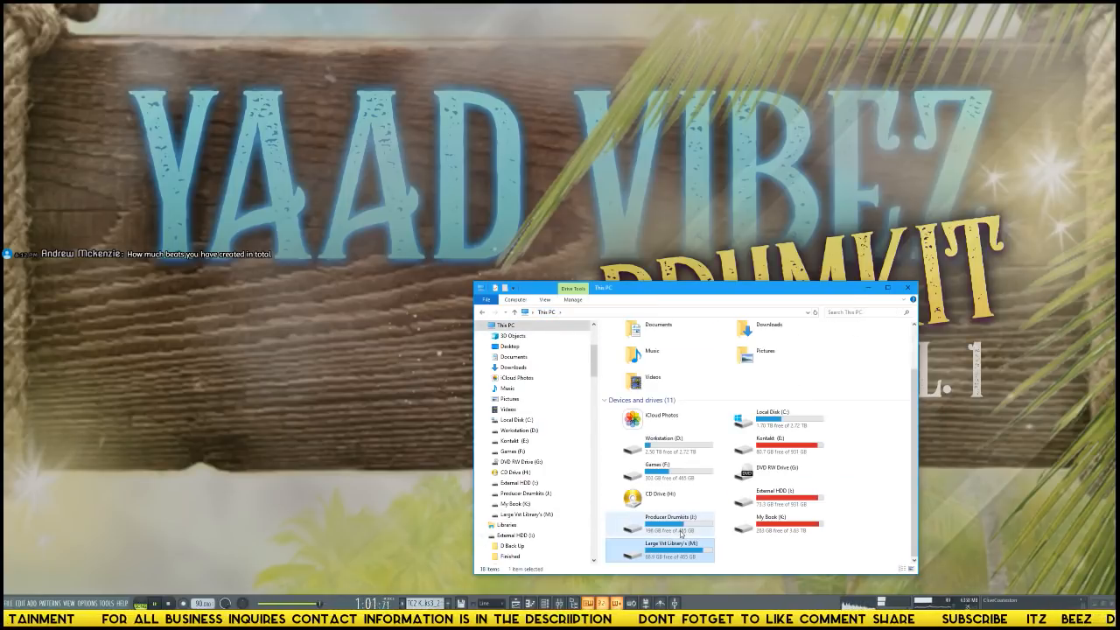
double_click(709, 526)
double_click(648, 347)
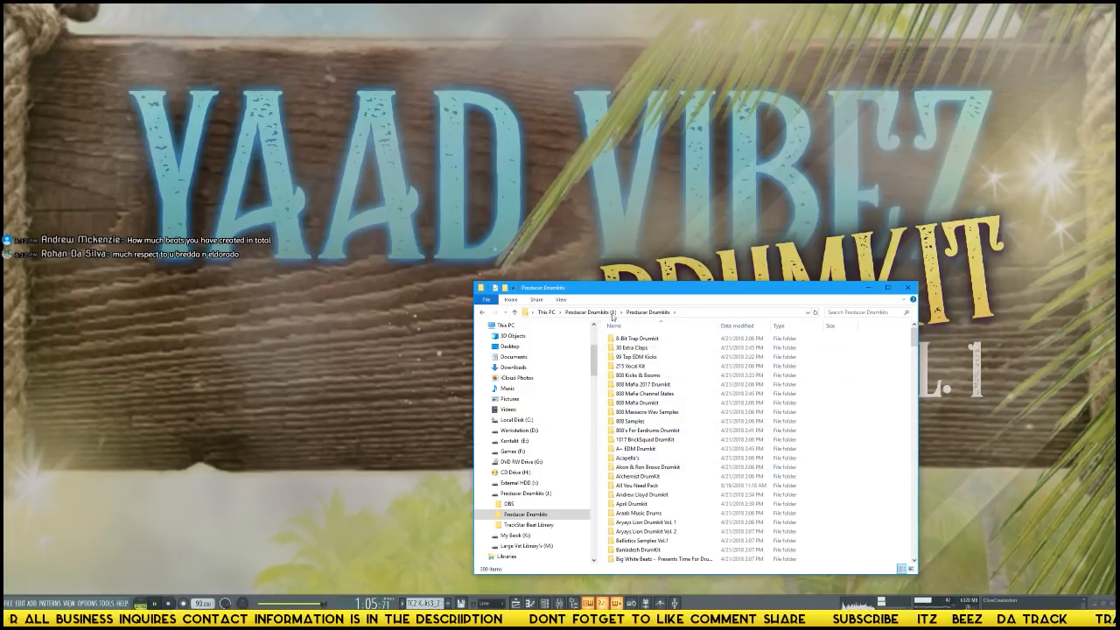
click(601, 312)
double_click(637, 358)
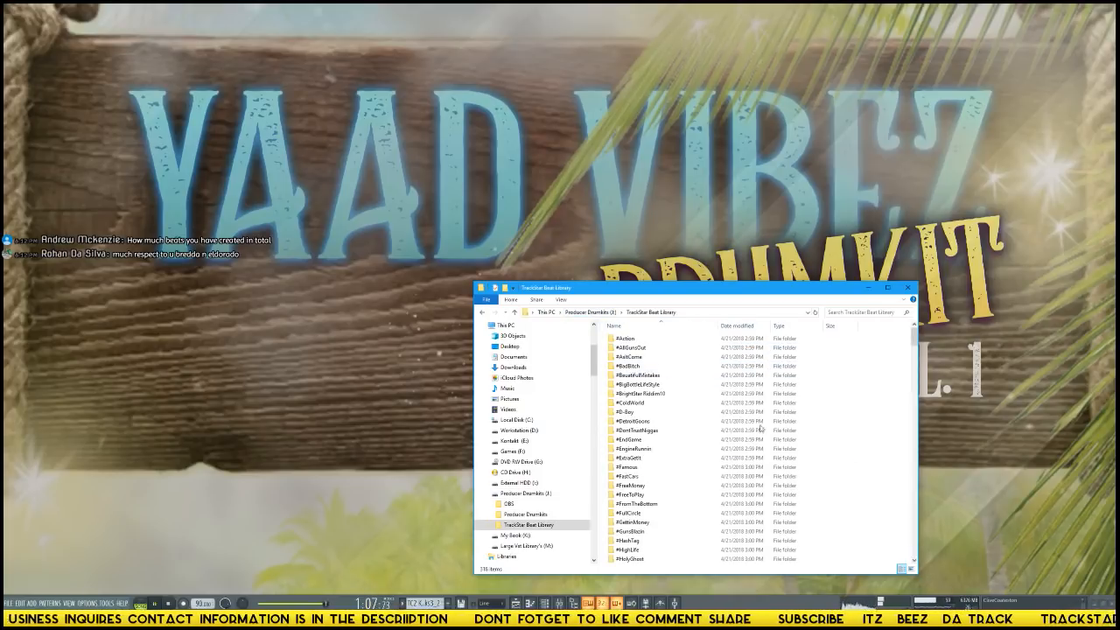
Show the beat library folders as icons in a maximized window, shrinking the icons to survey the whole collection.
click(913, 570)
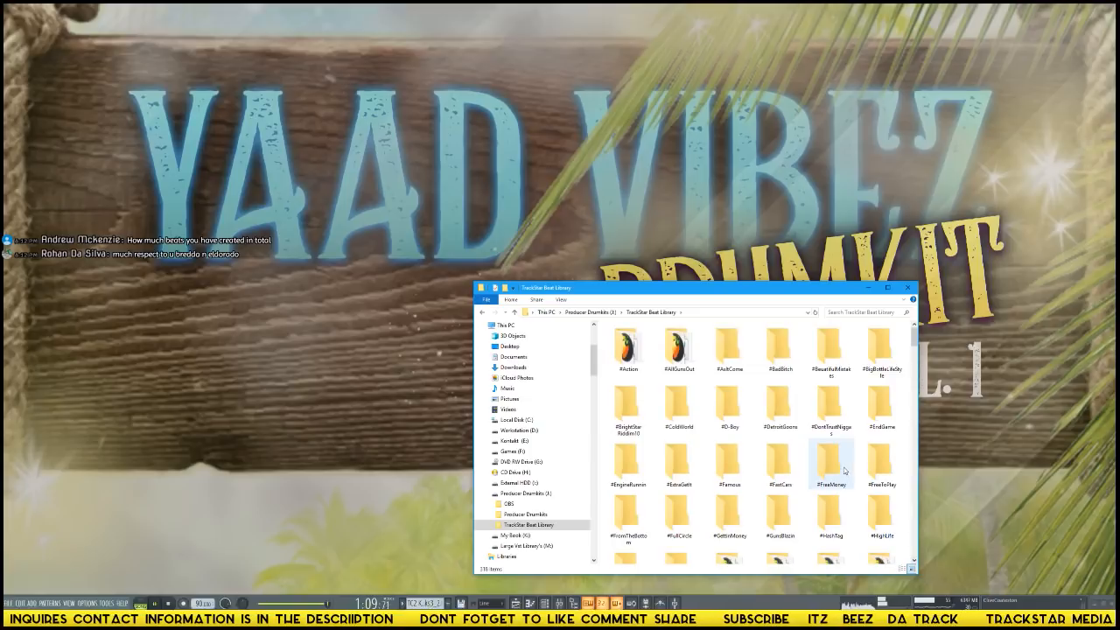
drag(775, 296, 779, 118)
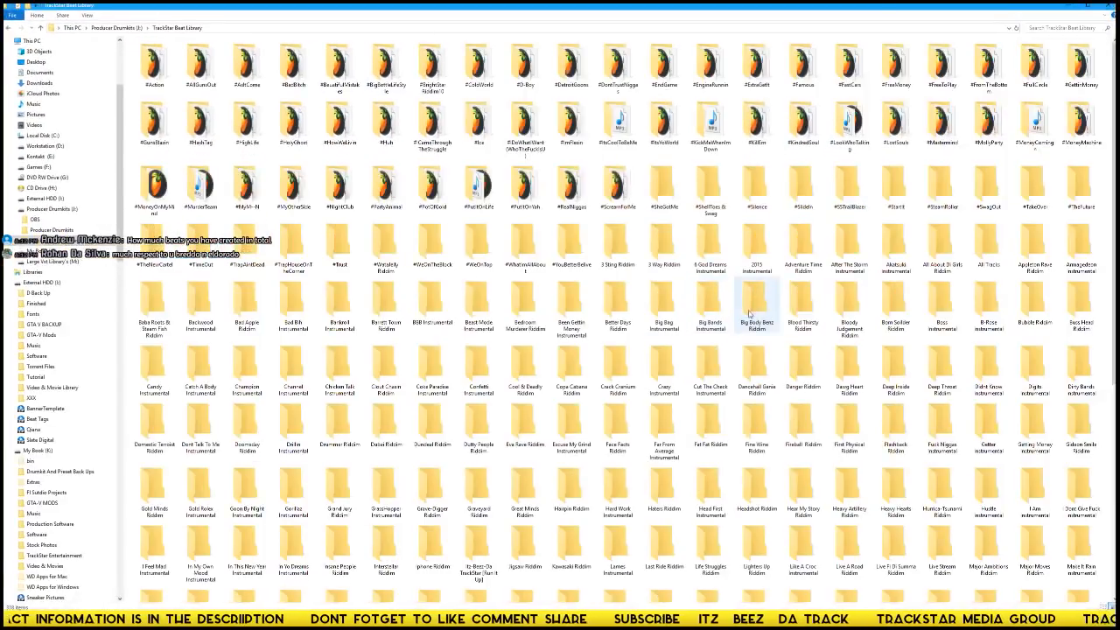
scroll(751, 316, down, 1)
scroll(751, 316, down, 1)
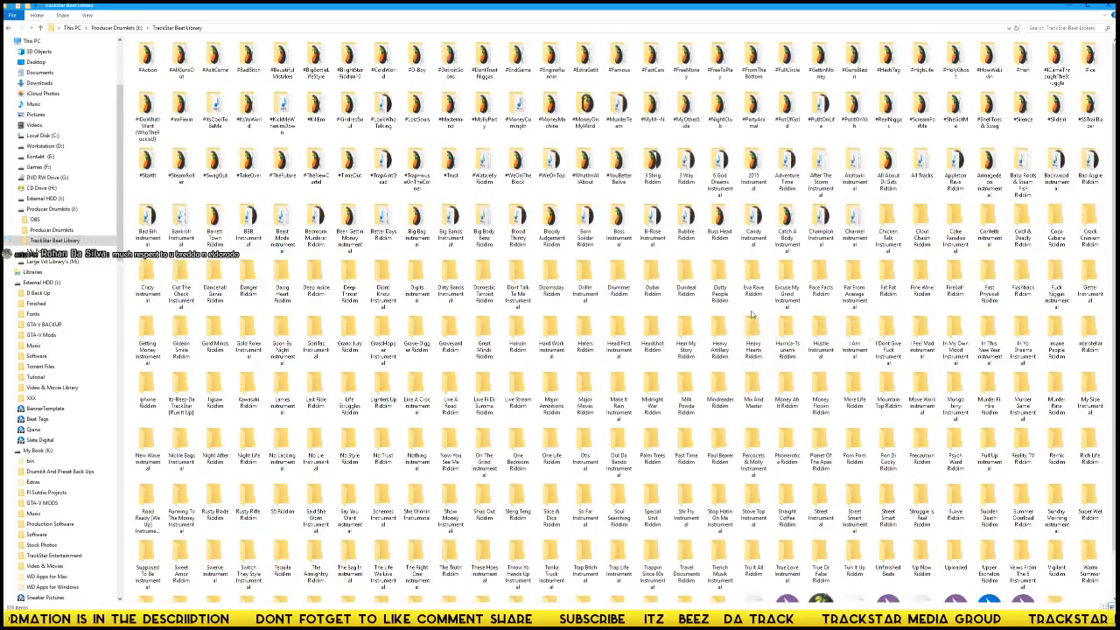
Shrink the beat library icons to fit them all, view the Uploaded folder with large icons, and return to TrackStar Beat Library.
scroll(751, 316, down, 1)
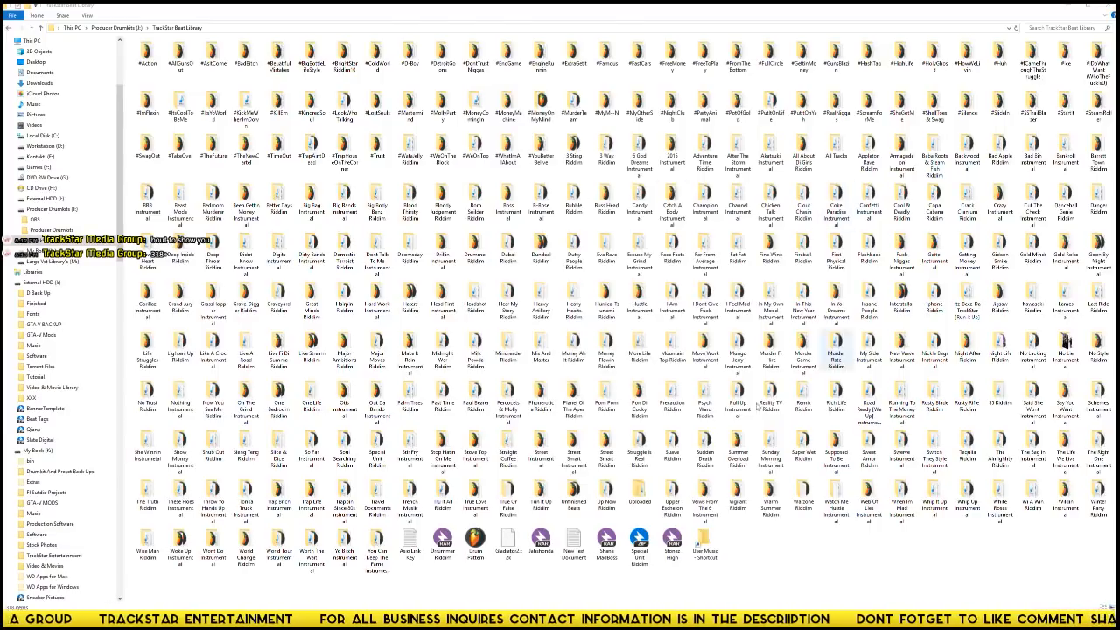
double_click(640, 497)
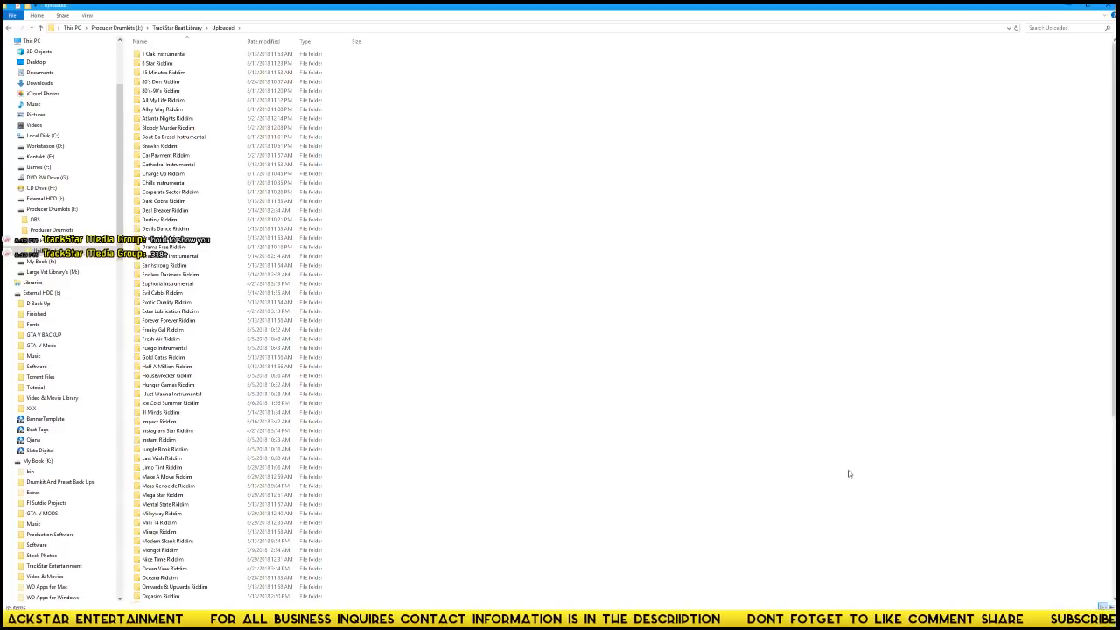
scroll(849, 474, up, 3)
scroll(849, 474, up, 4)
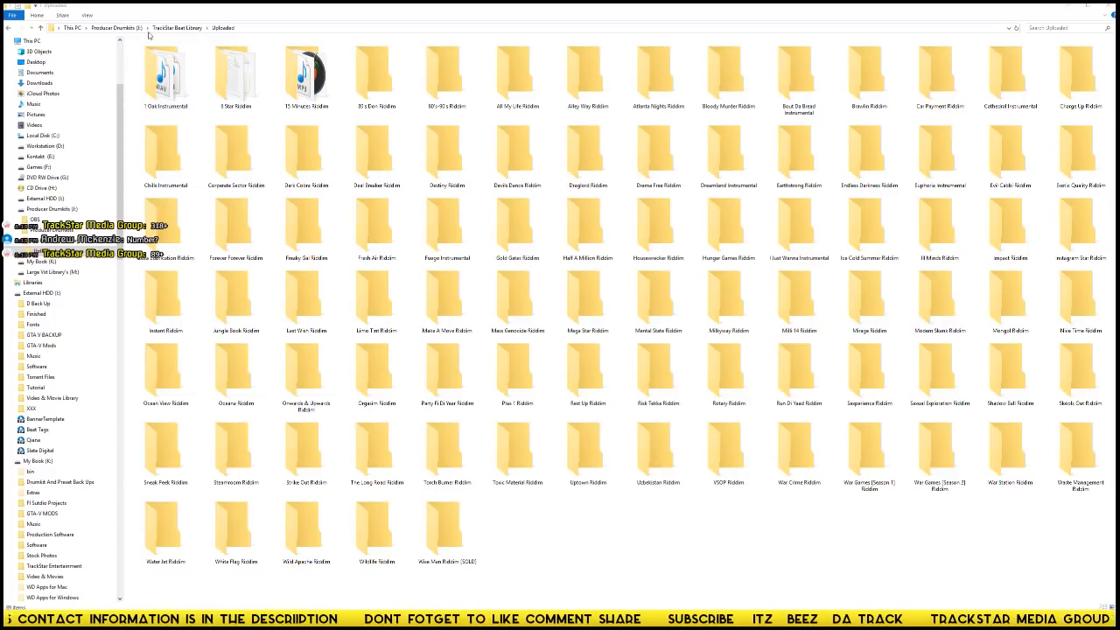
click(177, 27)
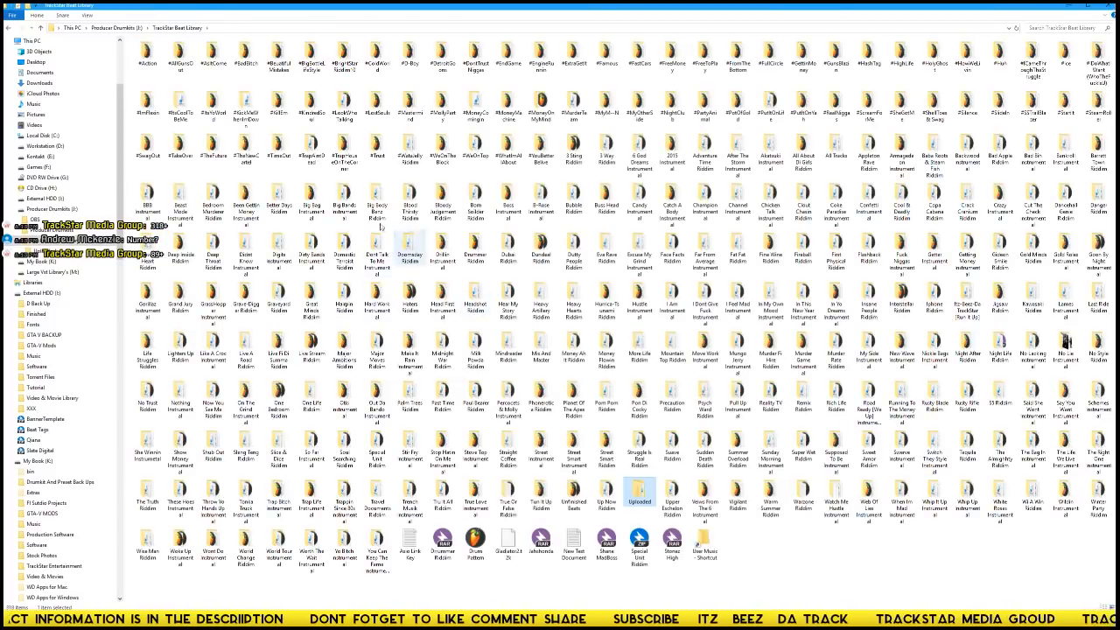
Minimize File Explorer and FL Studio, and move the loopMIDI and AutoTonic windows clear of the desktop icons.
click(1069, 8)
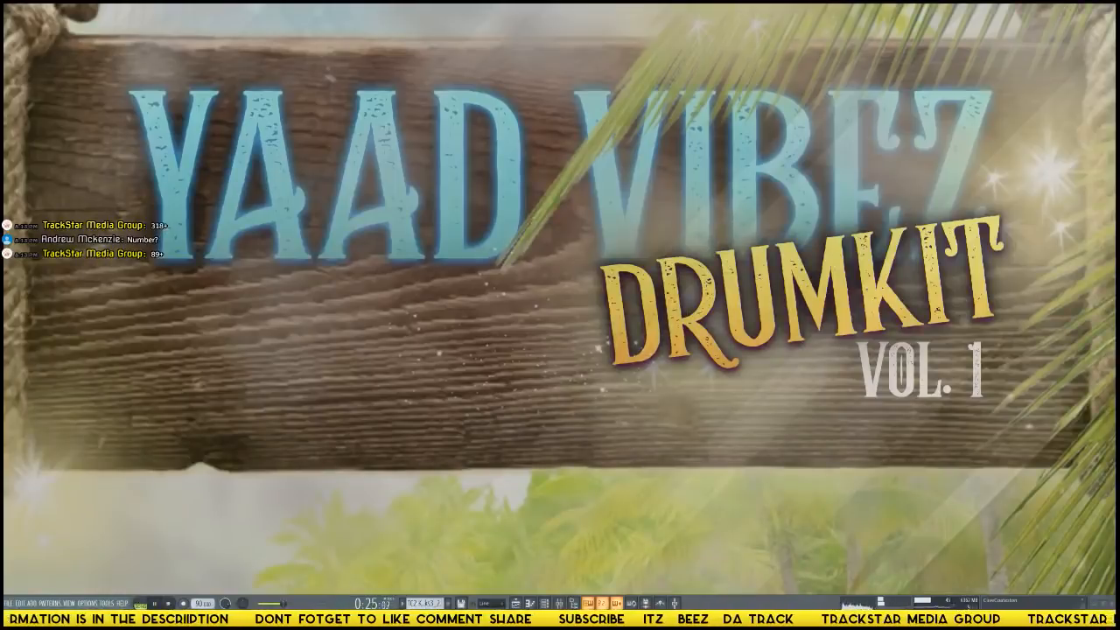
click(1097, 604)
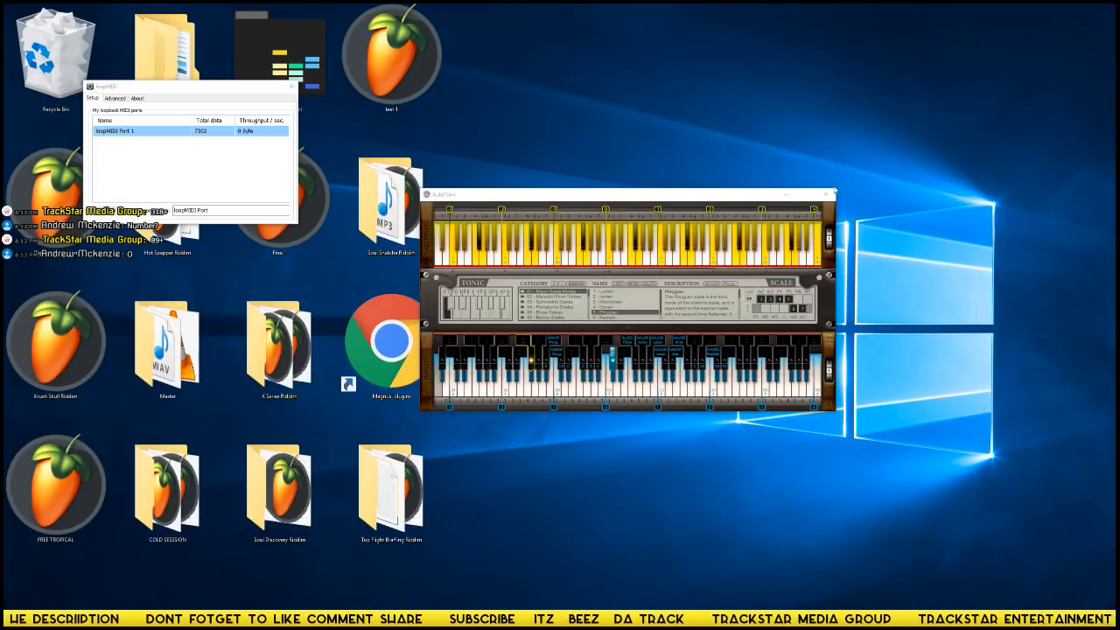
drag(264, 82, 854, 91)
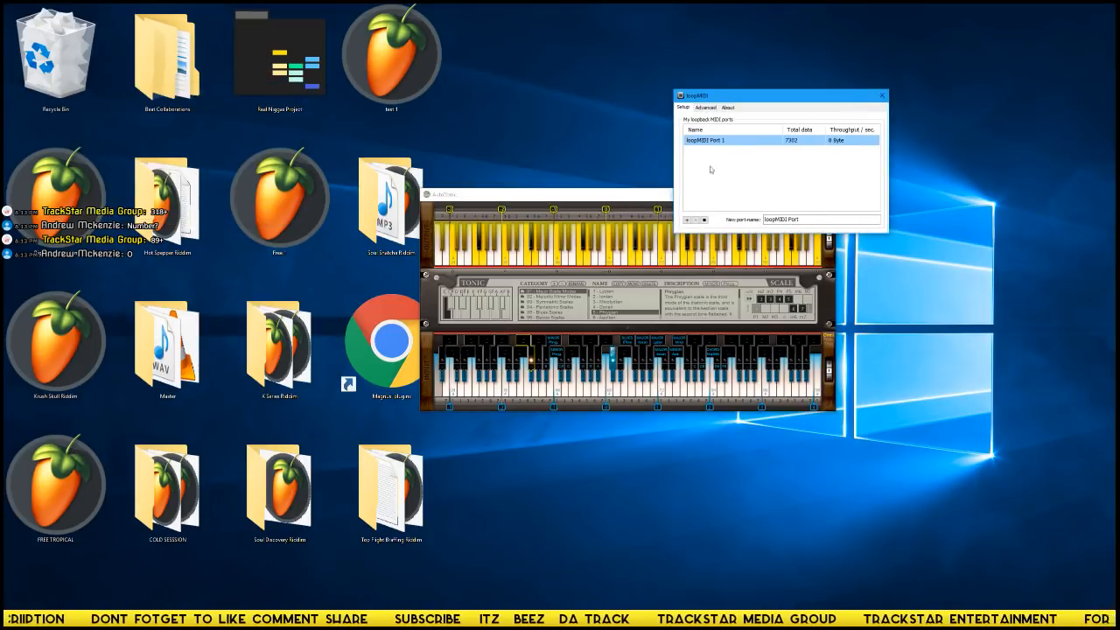
drag(641, 196, 849, 308)
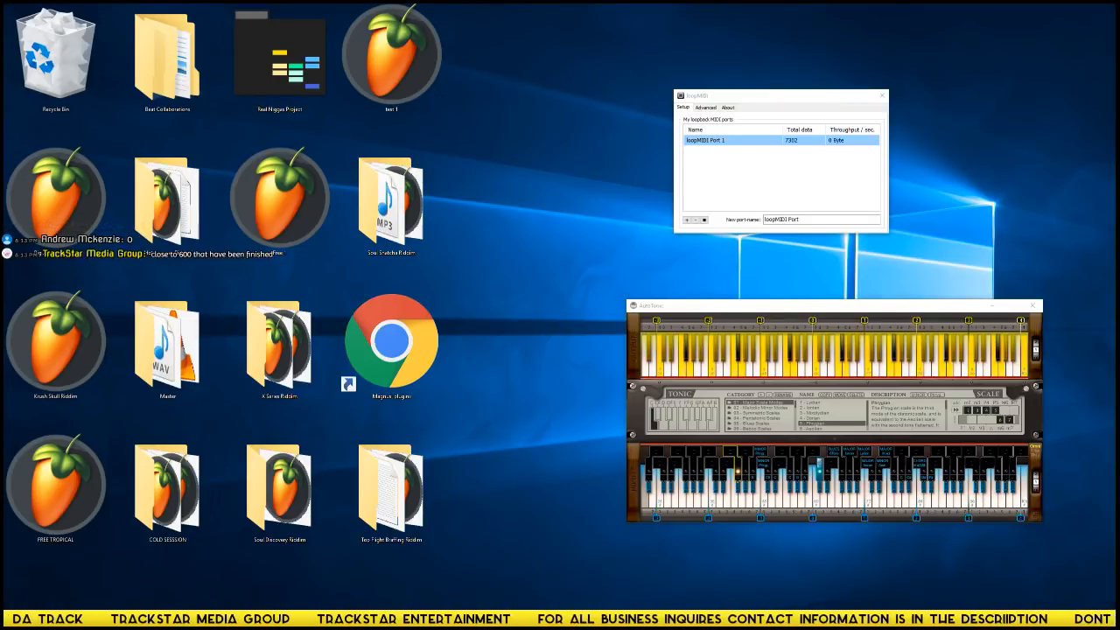
Bring back the TrackStar Beat Library window and show the contents of its Unfinished Beats folder as icons.
drag(3, 10, 192, 5)
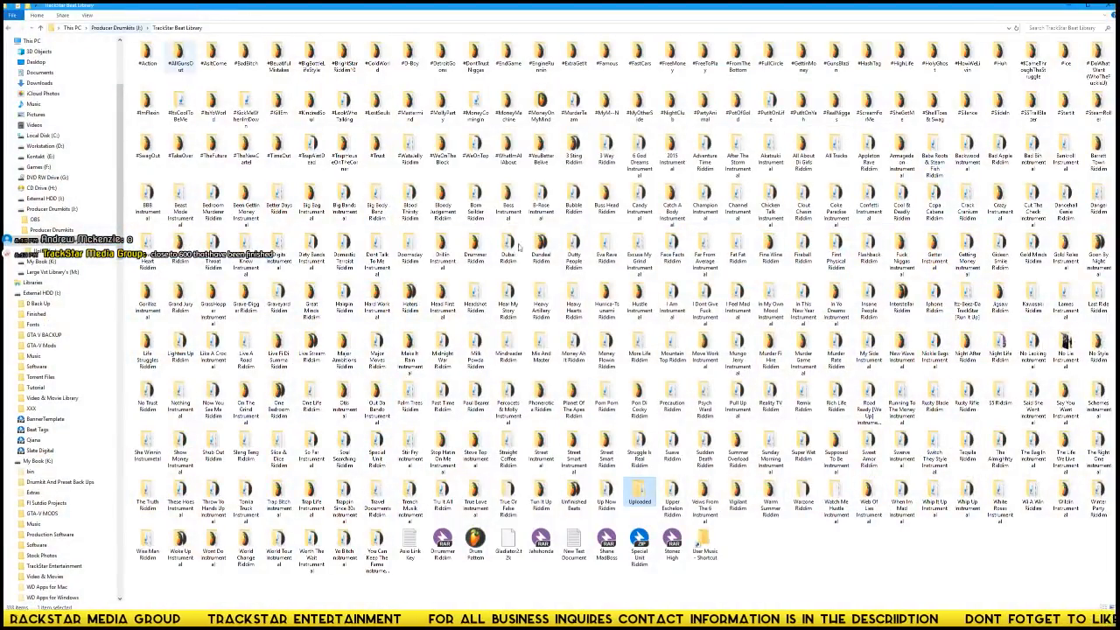
double_click(573, 495)
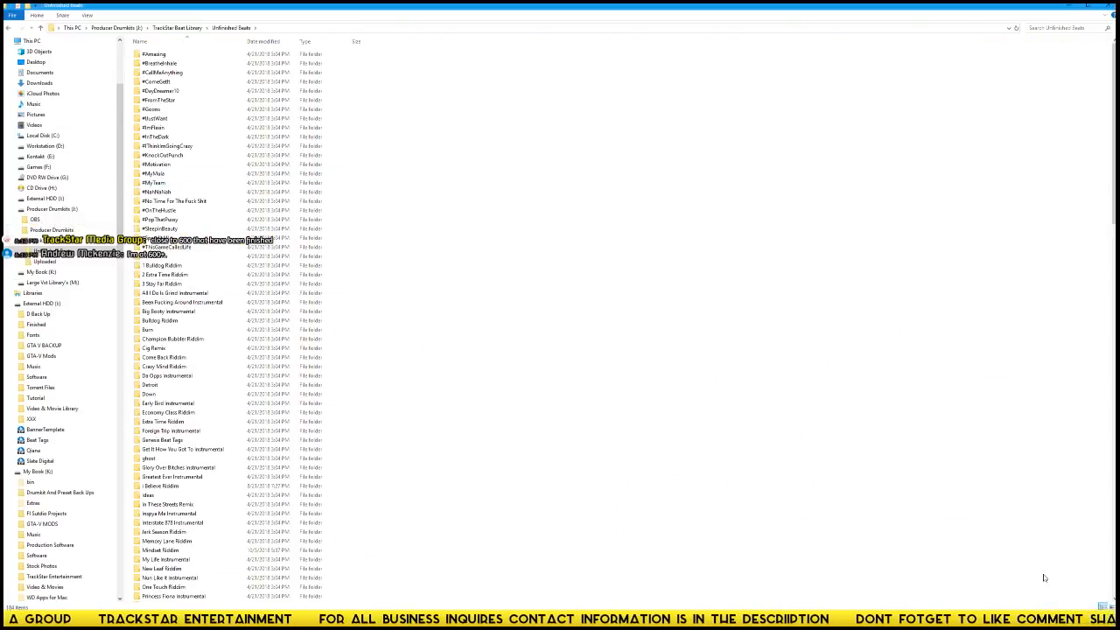
click(1113, 607)
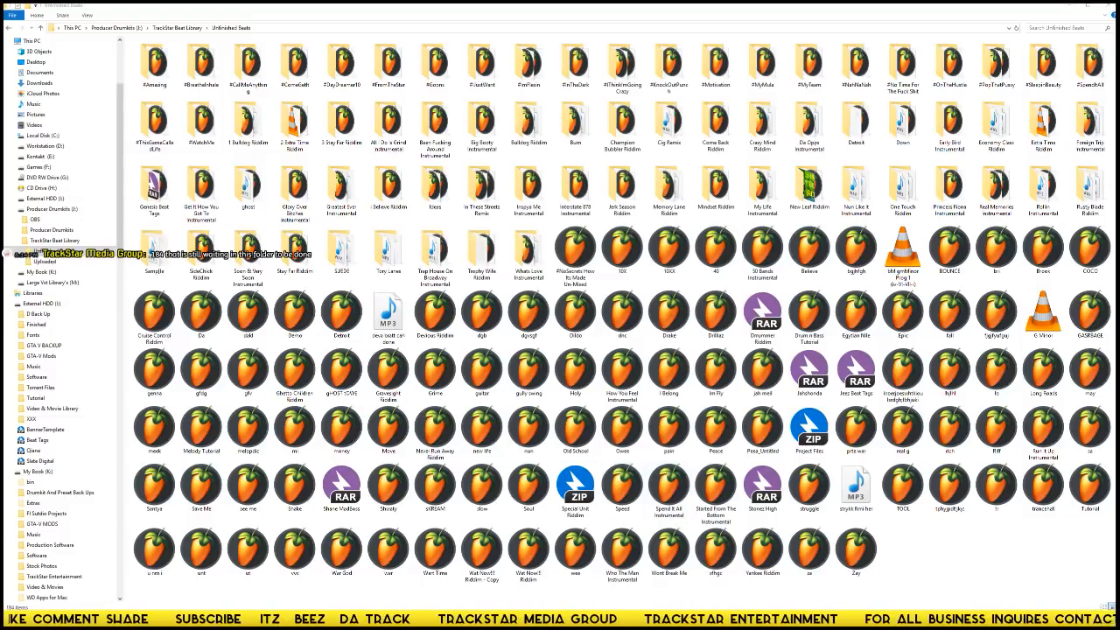
Switch back to FL Studio, enable mixer track 39 during playback, and close the mixer.
key(alt+Tab)
key(F9)
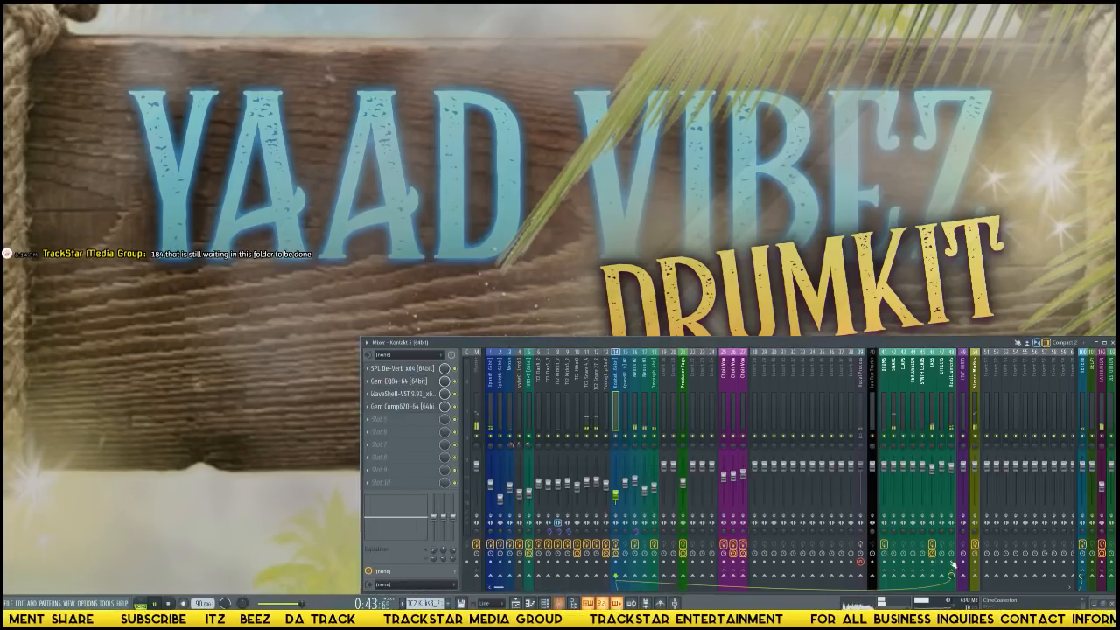
click(863, 443)
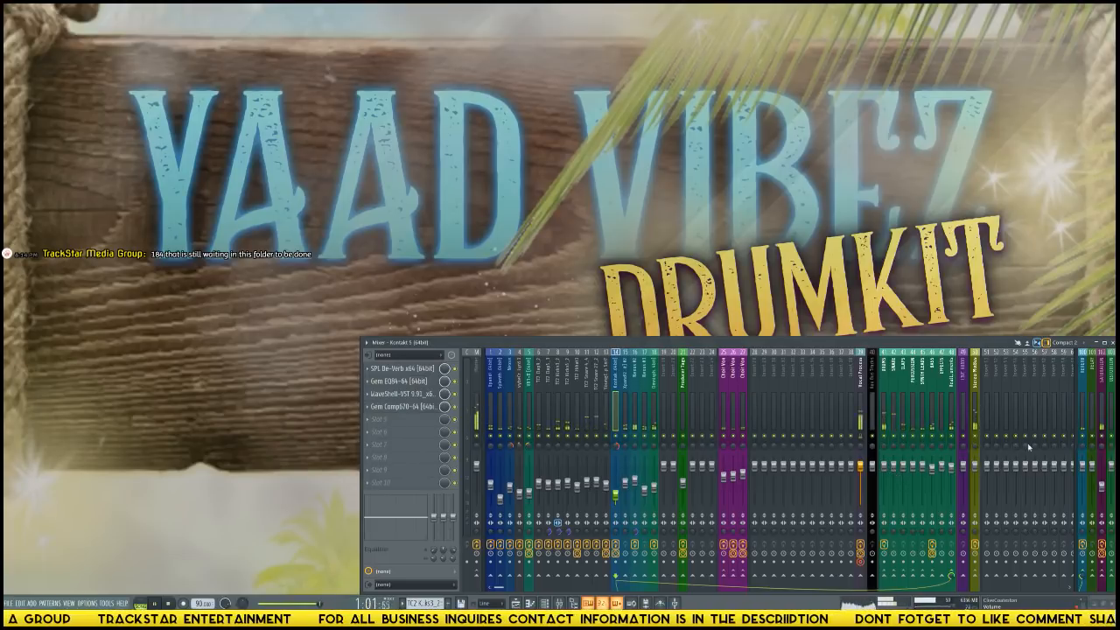
click(1113, 342)
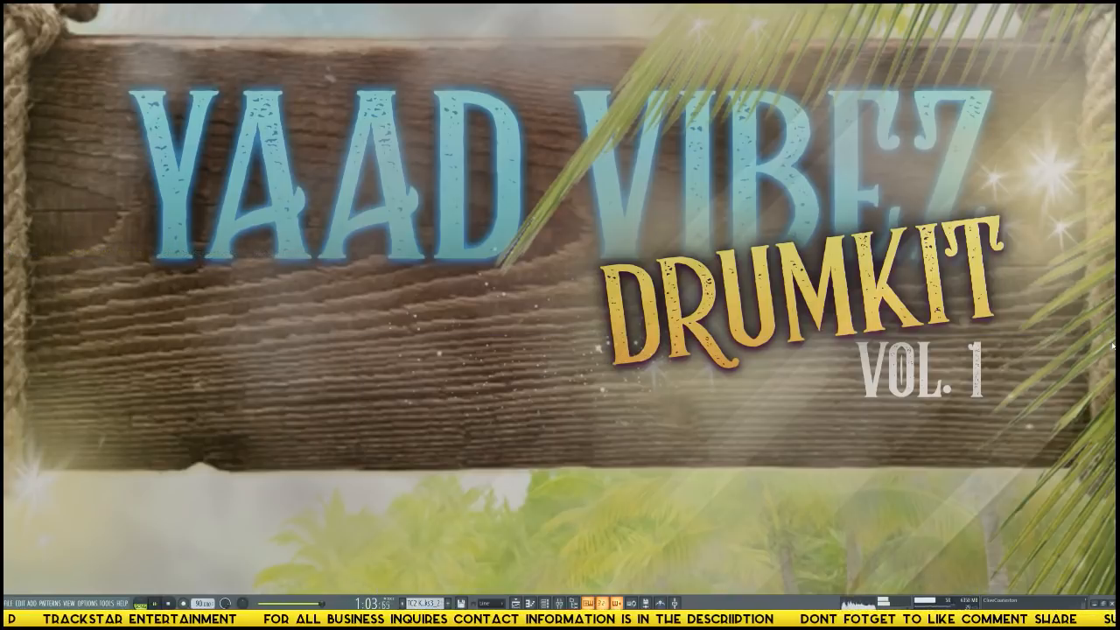